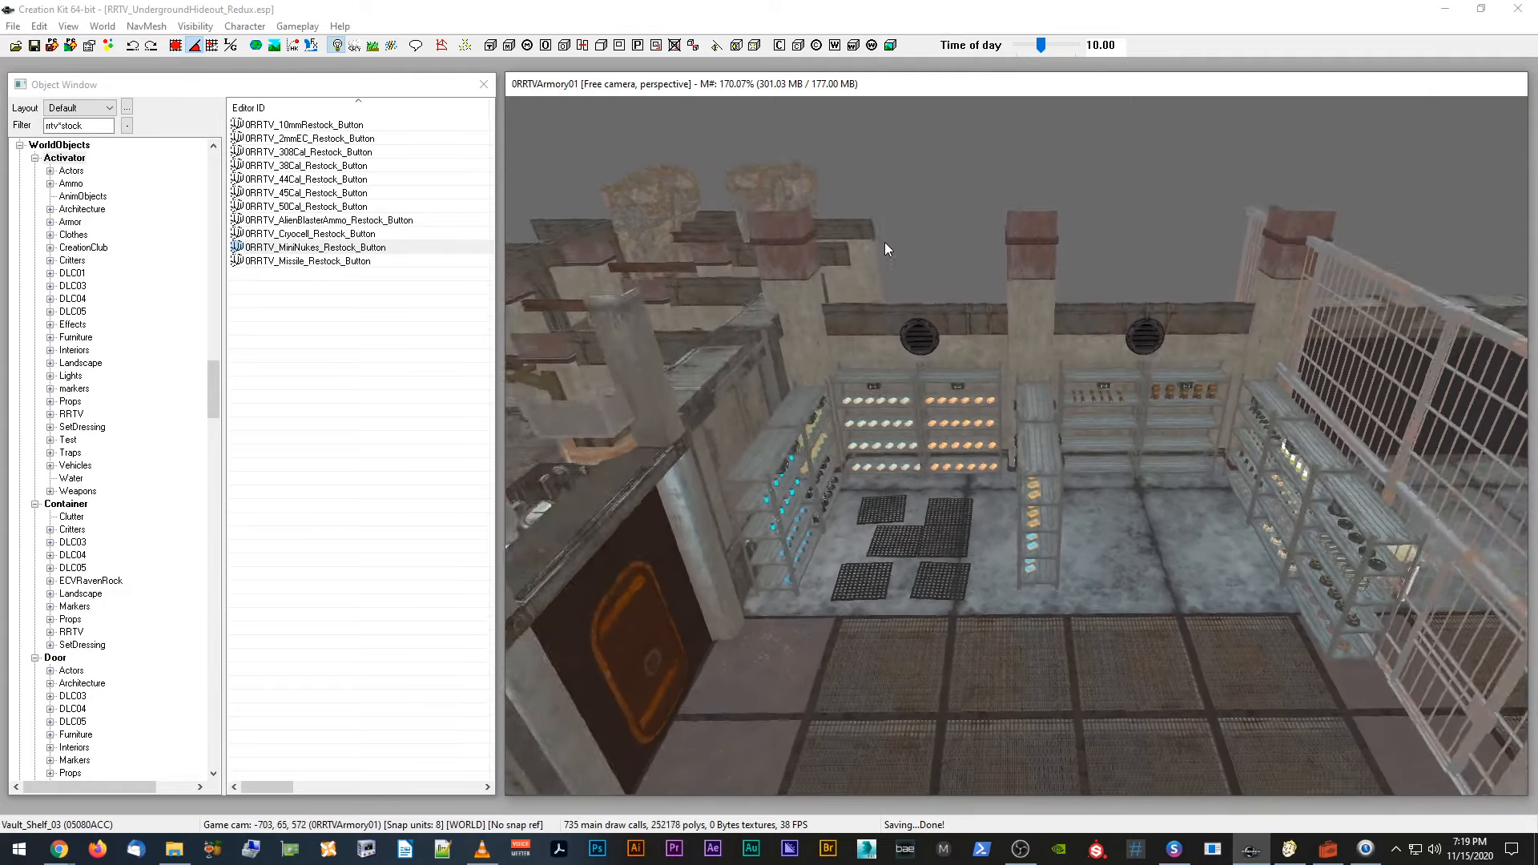
Step: Examine the layout of the 0RRTVArmory01 cell and its adjoining rooms from above
middle_drag(944, 488, 1039, 416)
scroll(959, 446, down, 8)
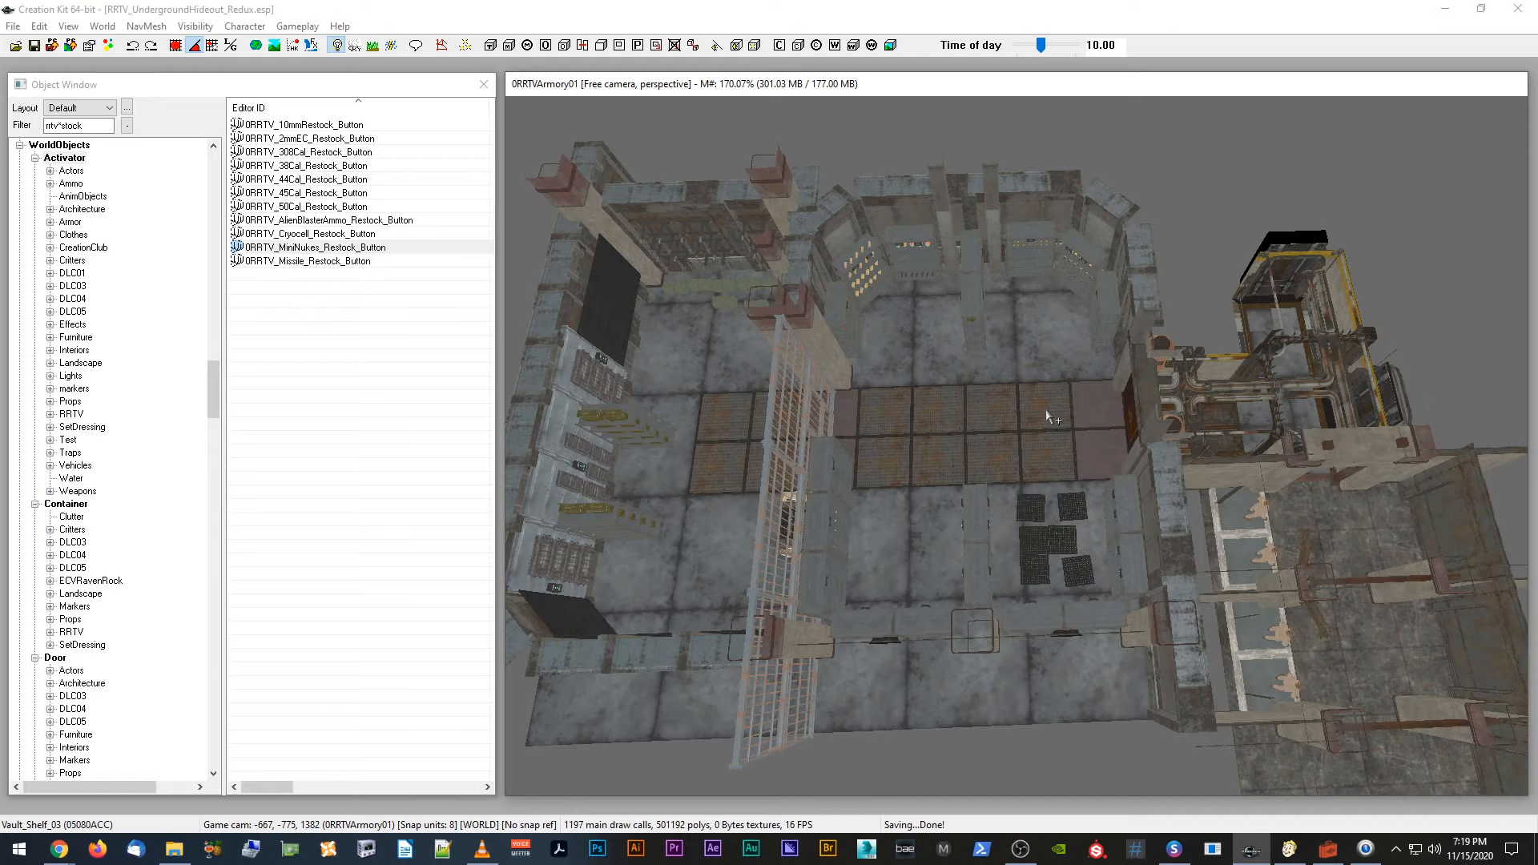
shift+middle_drag(943, 416, 1122, 536)
Step: Switch to the Garden of Eden Creation Kit and examine the EvelandHouseDisplayarea armory from above
click(1328, 851)
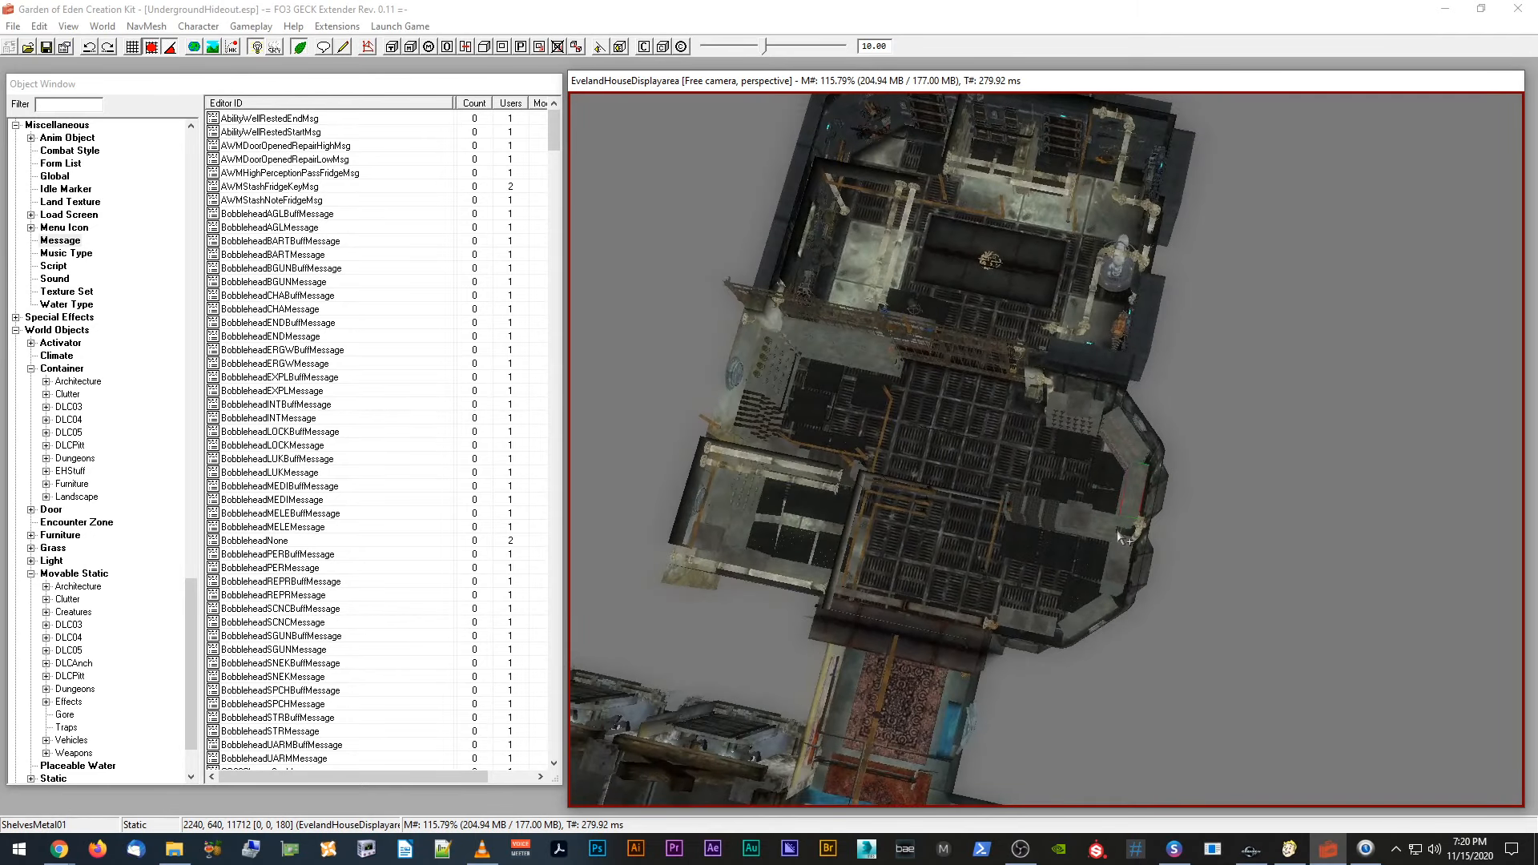
scroll(992, 528, up, 2)
shift+middle_drag(992, 528, 996, 526)
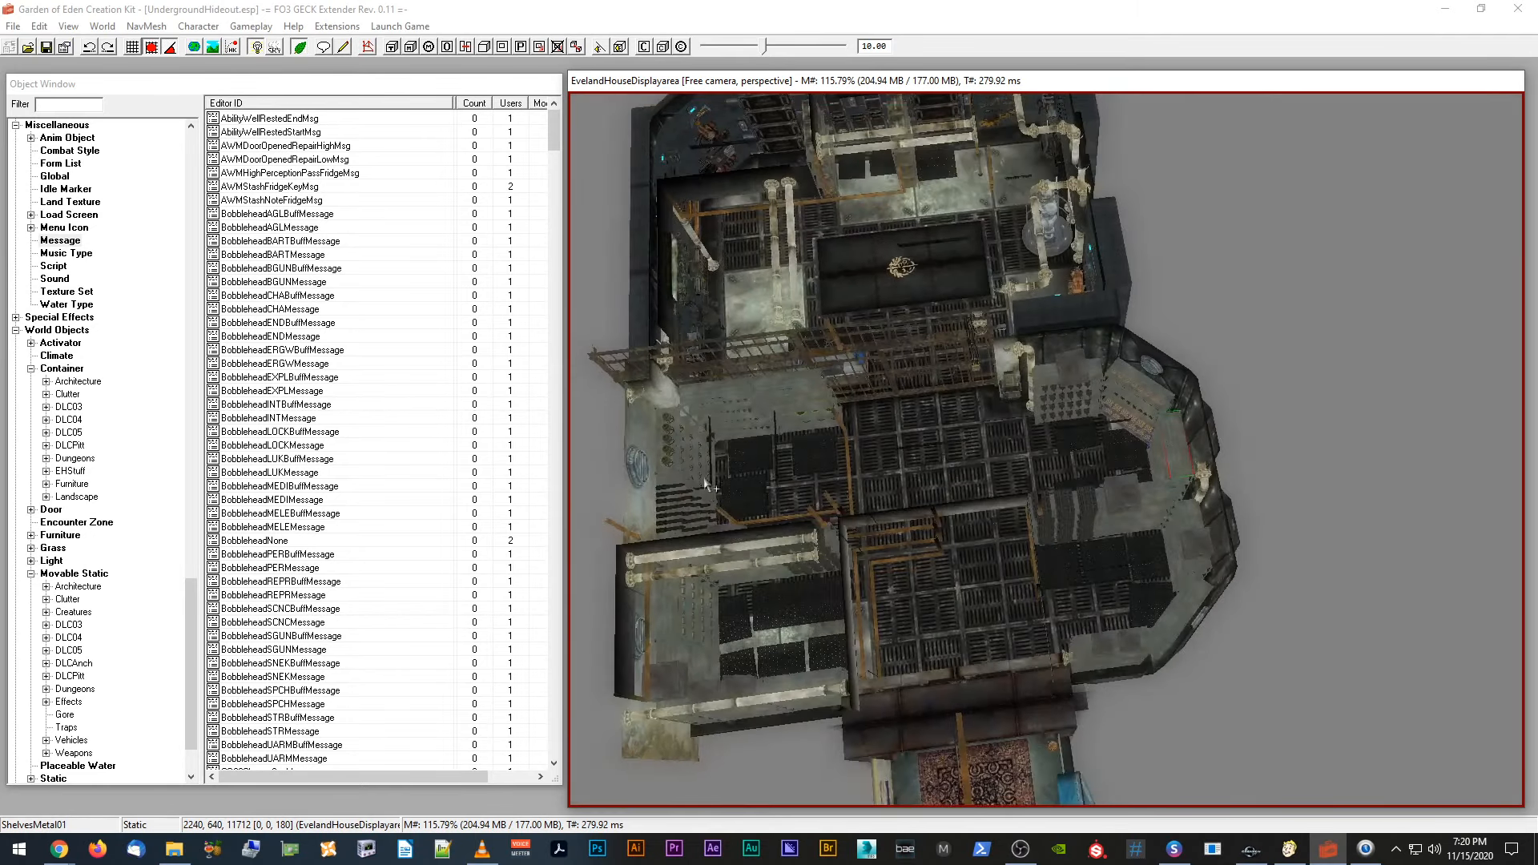
middle_drag(916, 381, 920, 380)
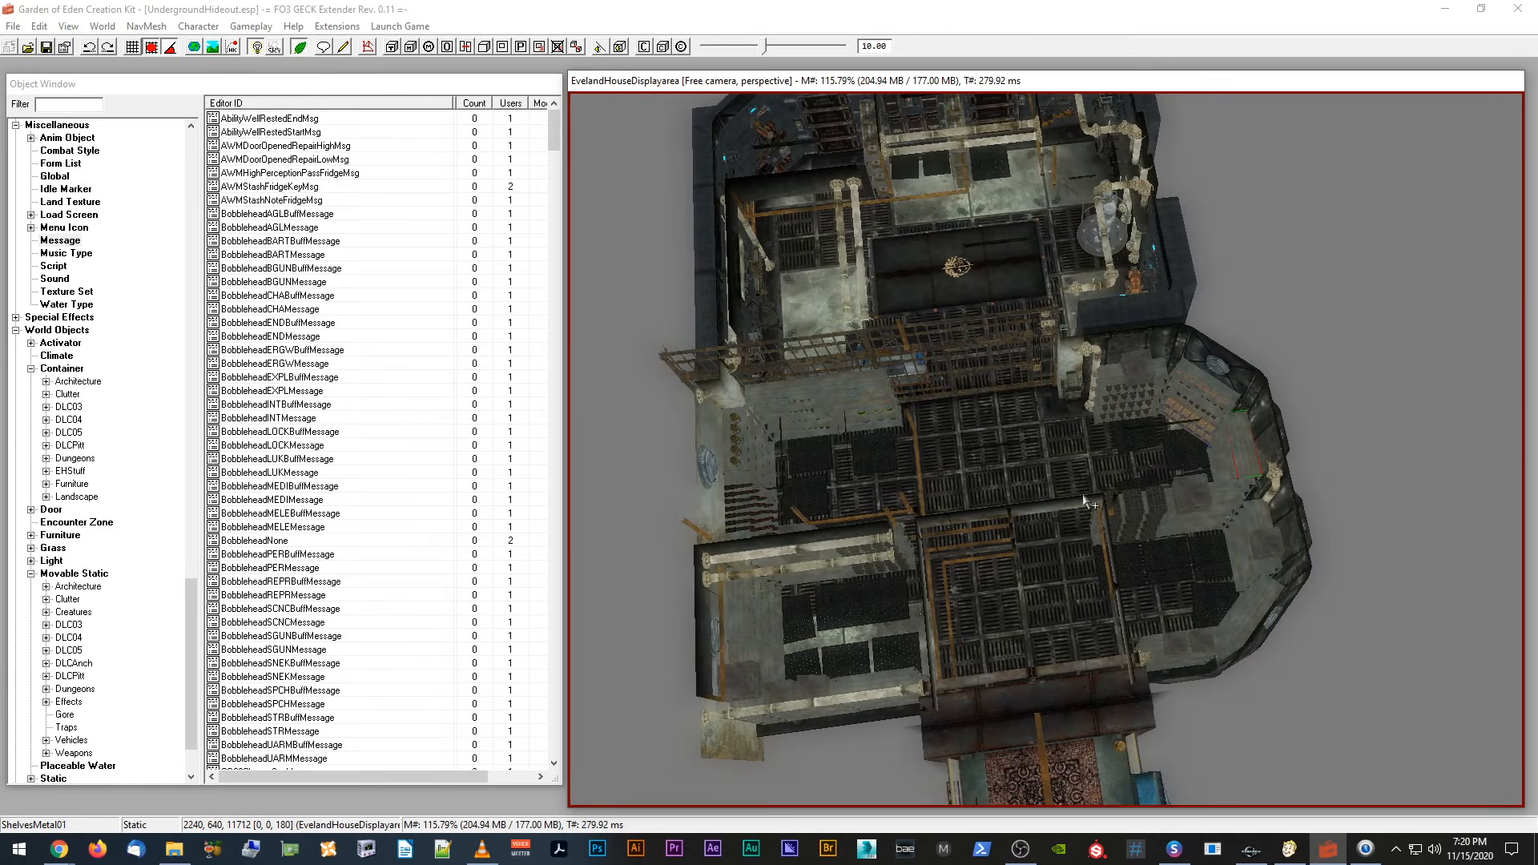
middle_drag(1083, 497, 1086, 534)
scroll(1086, 535, up, 2)
click(964, 489)
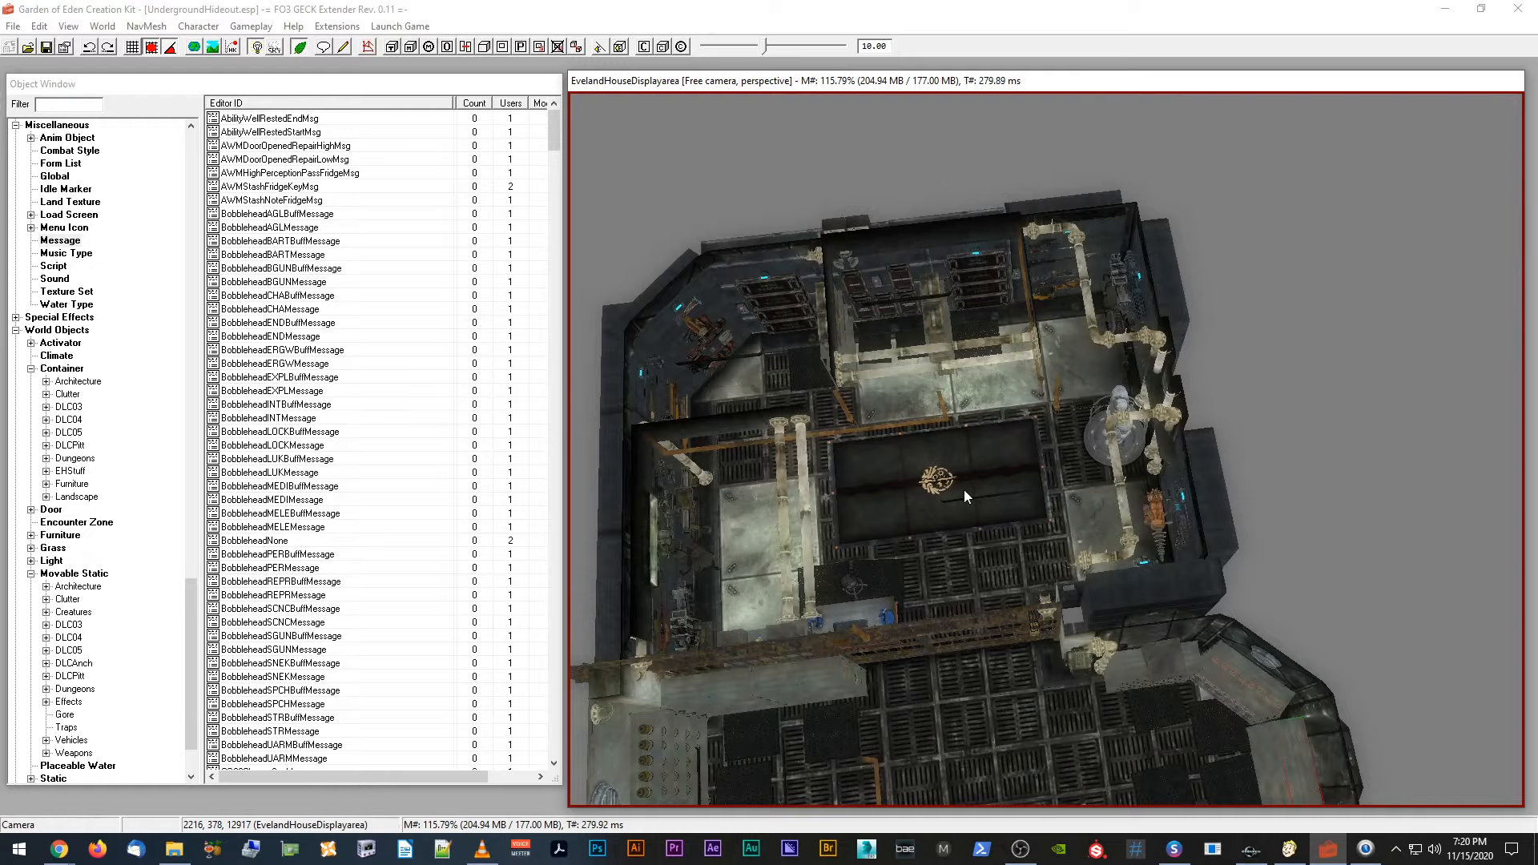
Step: Examine the hall of mannequin display alcoves beneath the wooden beams
shift+middle_drag(965, 479, 834, 579)
scroll(1003, 474, down, 5)
scroll(925, 557, up, 4)
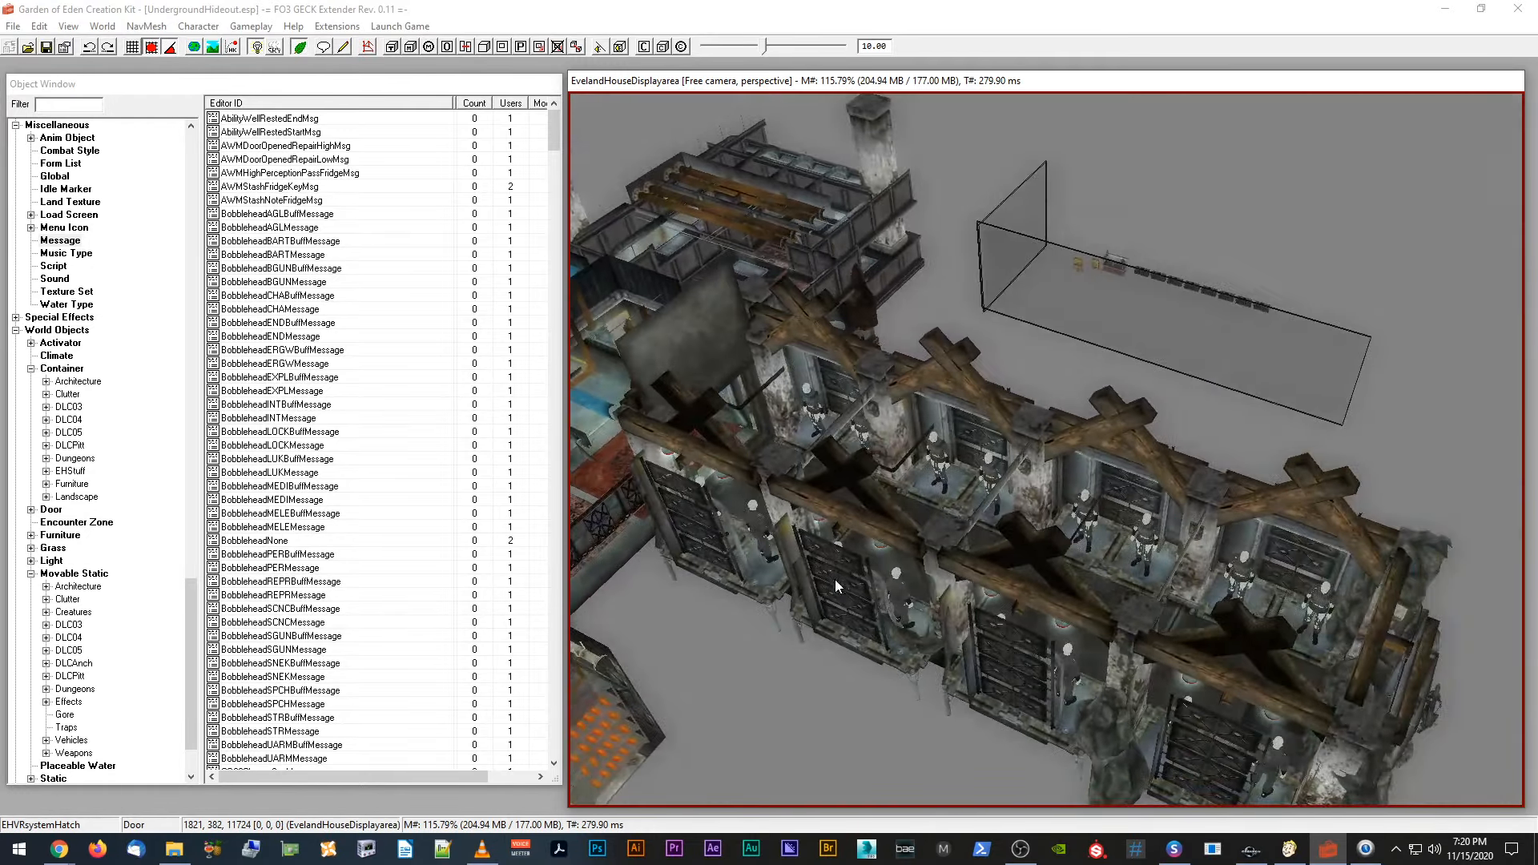
scroll(835, 579, up, 4)
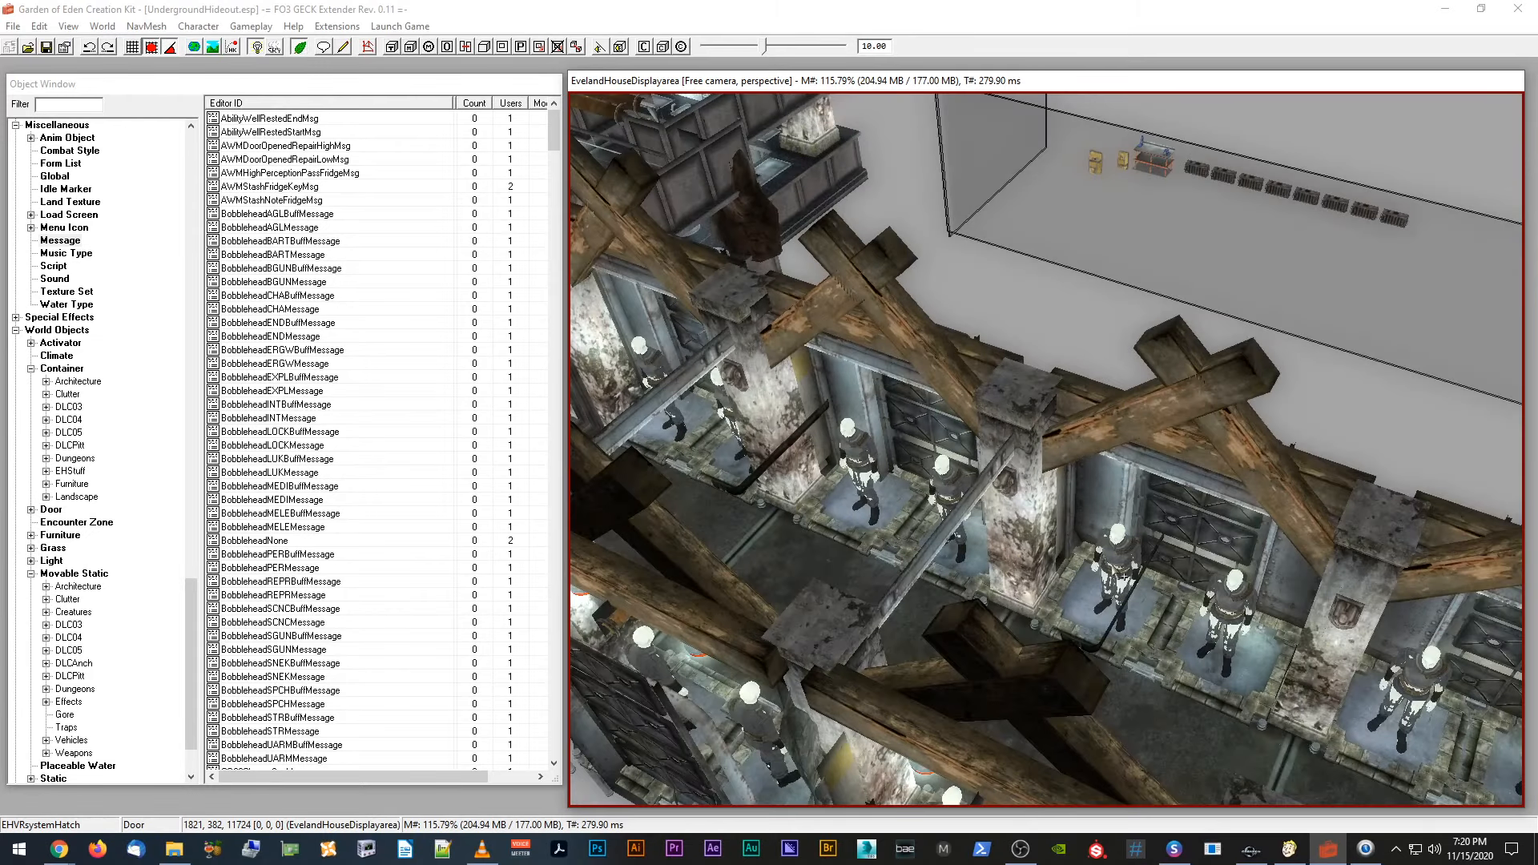
middle_drag(981, 449, 965, 492)
Step: Examine the carpeted room with the counters and roof beams, including its connection to the neighbouring rooms
scroll(1012, 497, down, 3)
key(d)
scroll(965, 492, up, 2)
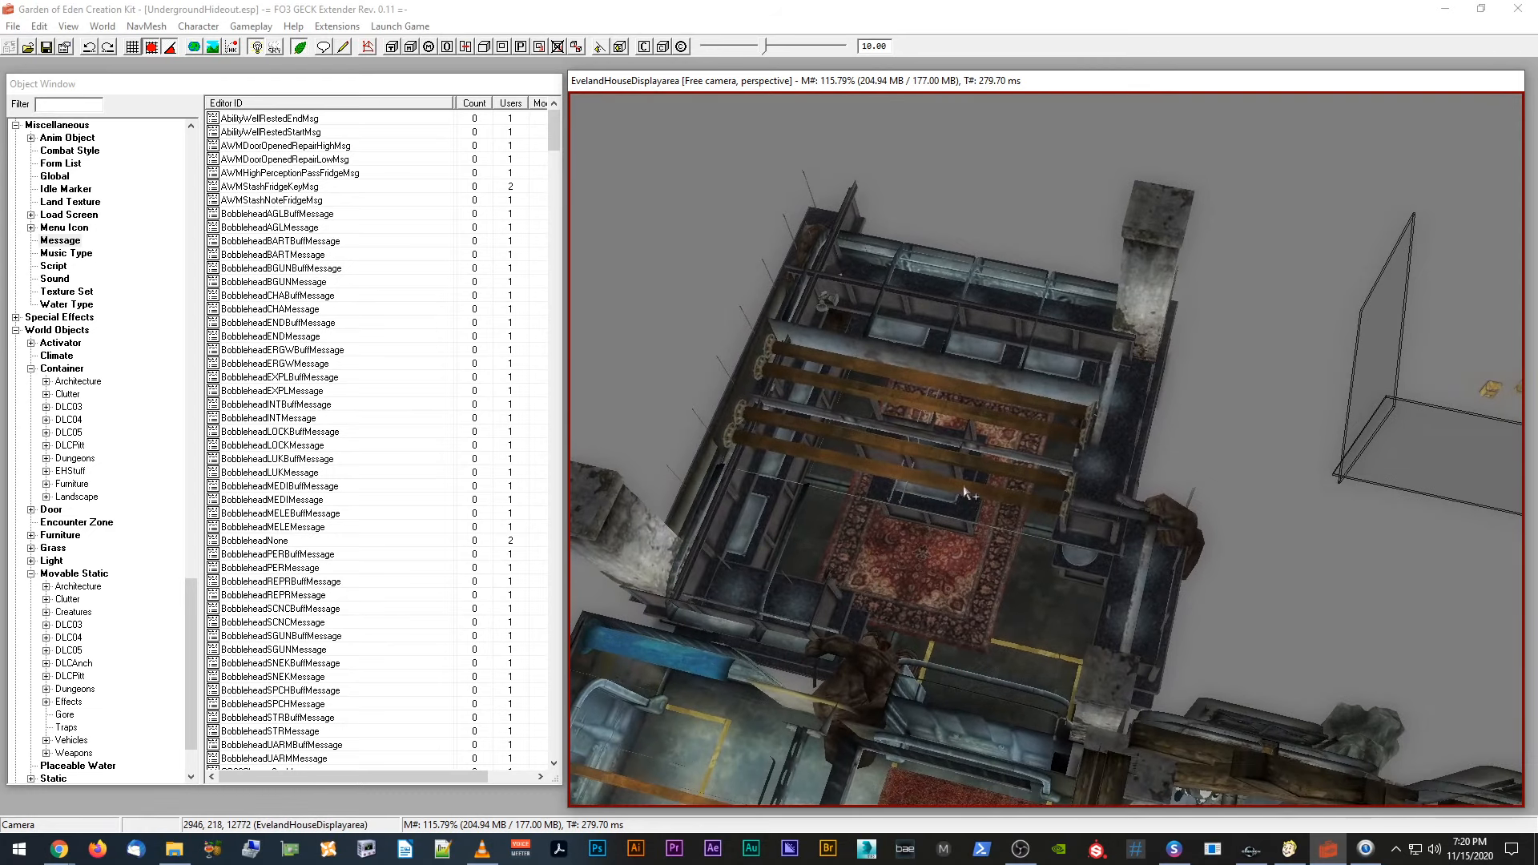
scroll(965, 508, up, 1)
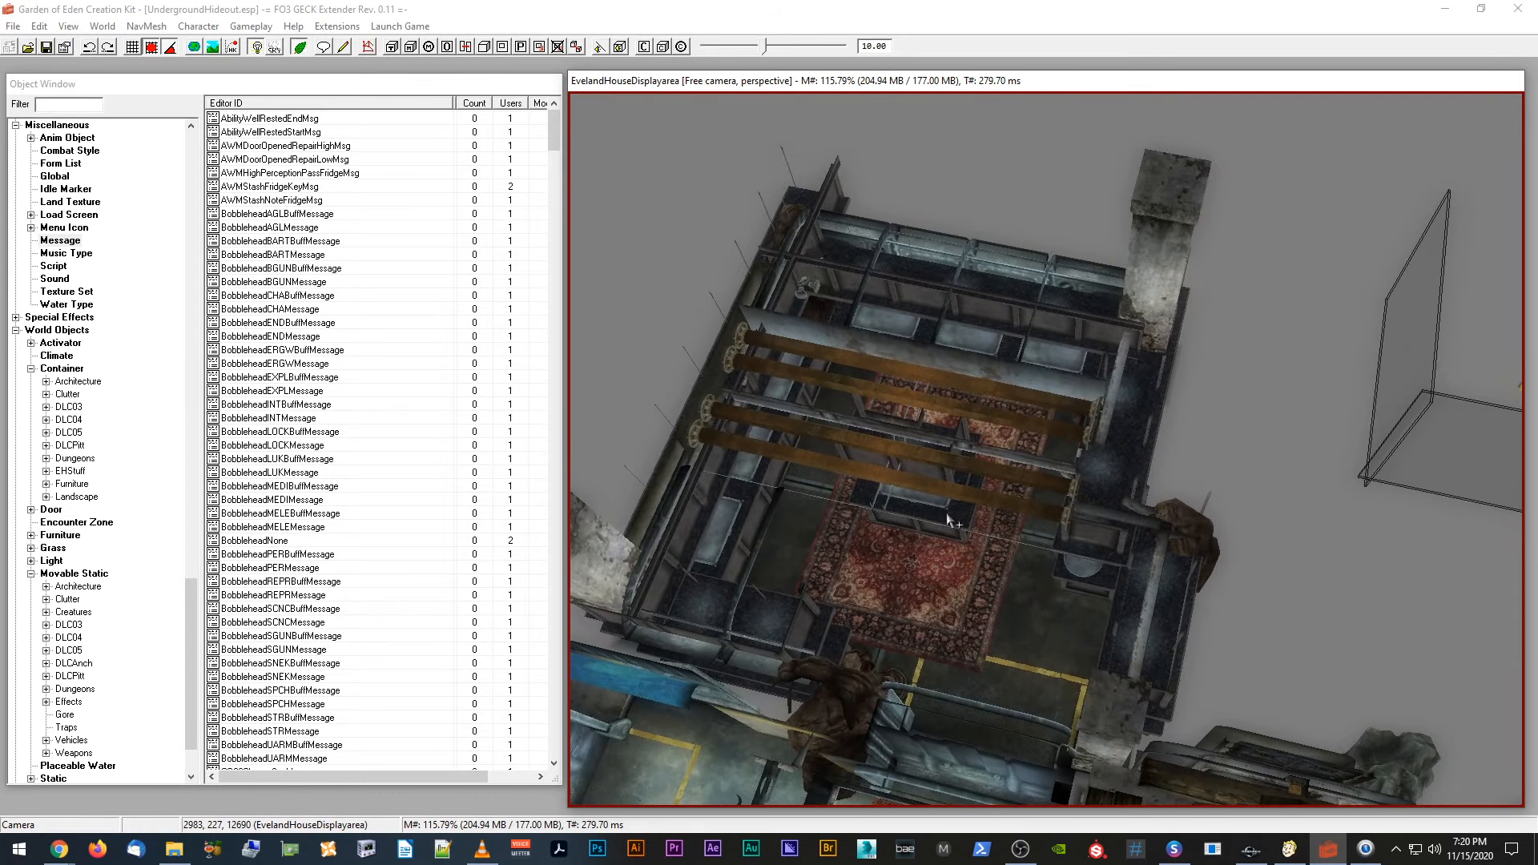
scroll(942, 524, up, 3)
scroll(945, 524, up, 1)
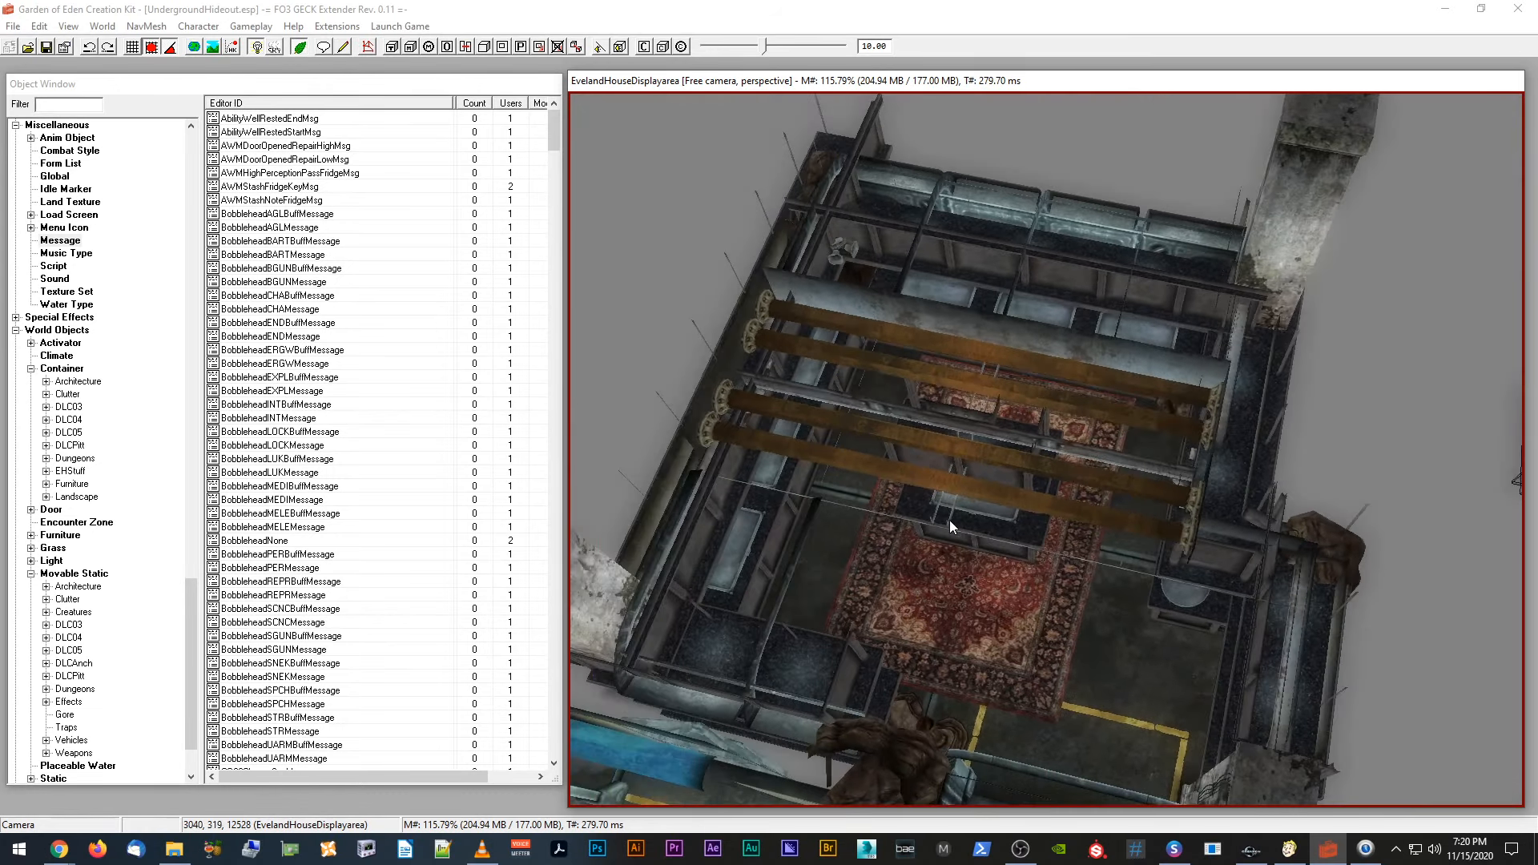
scroll(949, 521, up, 1)
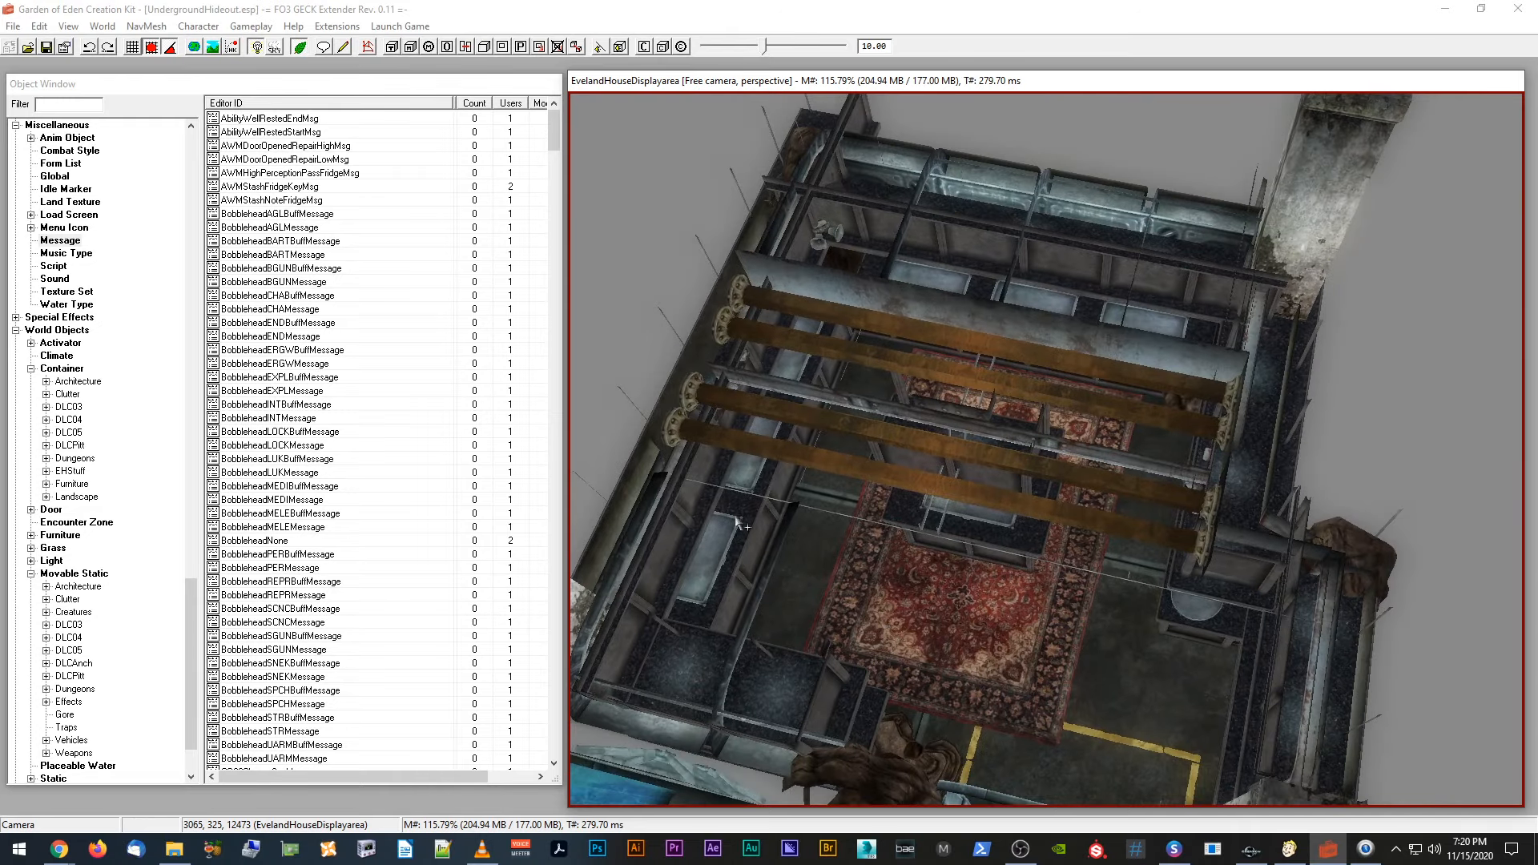
scroll(886, 406, up, 1)
scroll(889, 406, up, 1)
scroll(893, 410, down, 1)
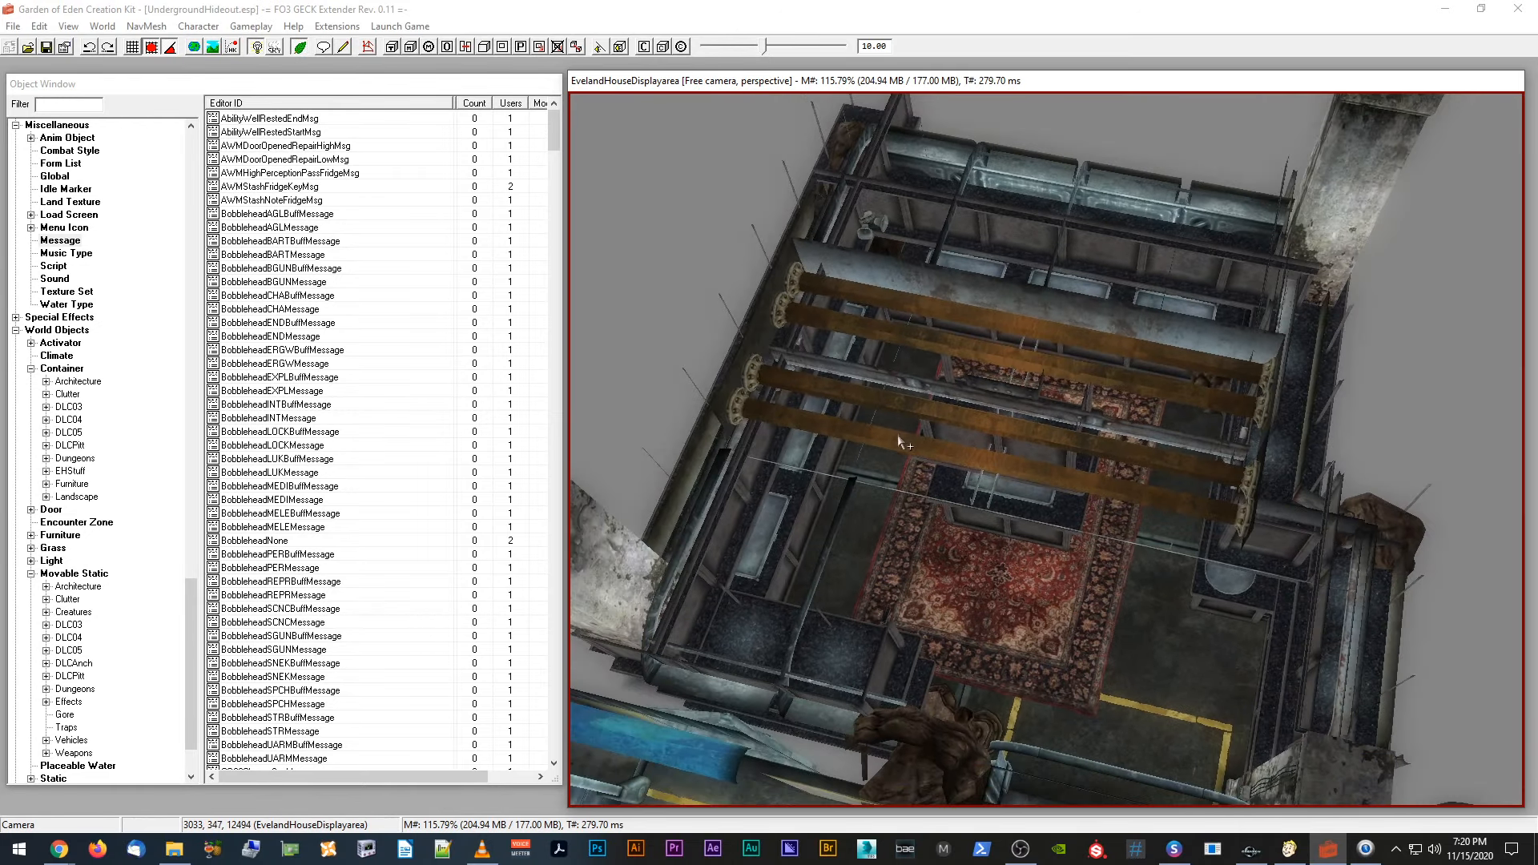
middle_drag(893, 615, 890, 591)
scroll(895, 599, up, 1)
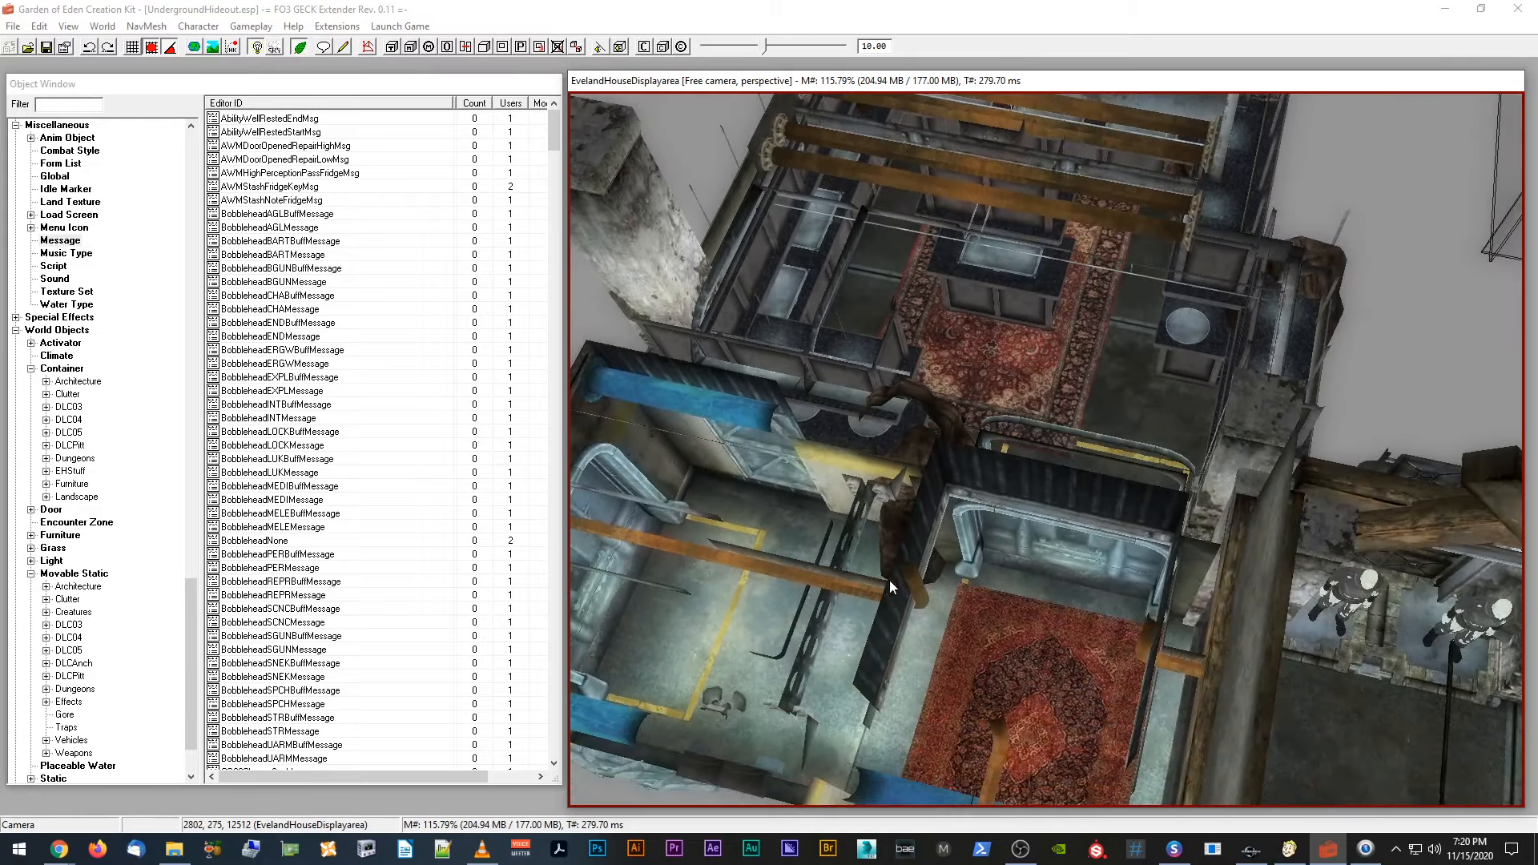
Step: Examine the weapons wall, the workbench and the caged armory area around the emblem floor
click(964, 503)
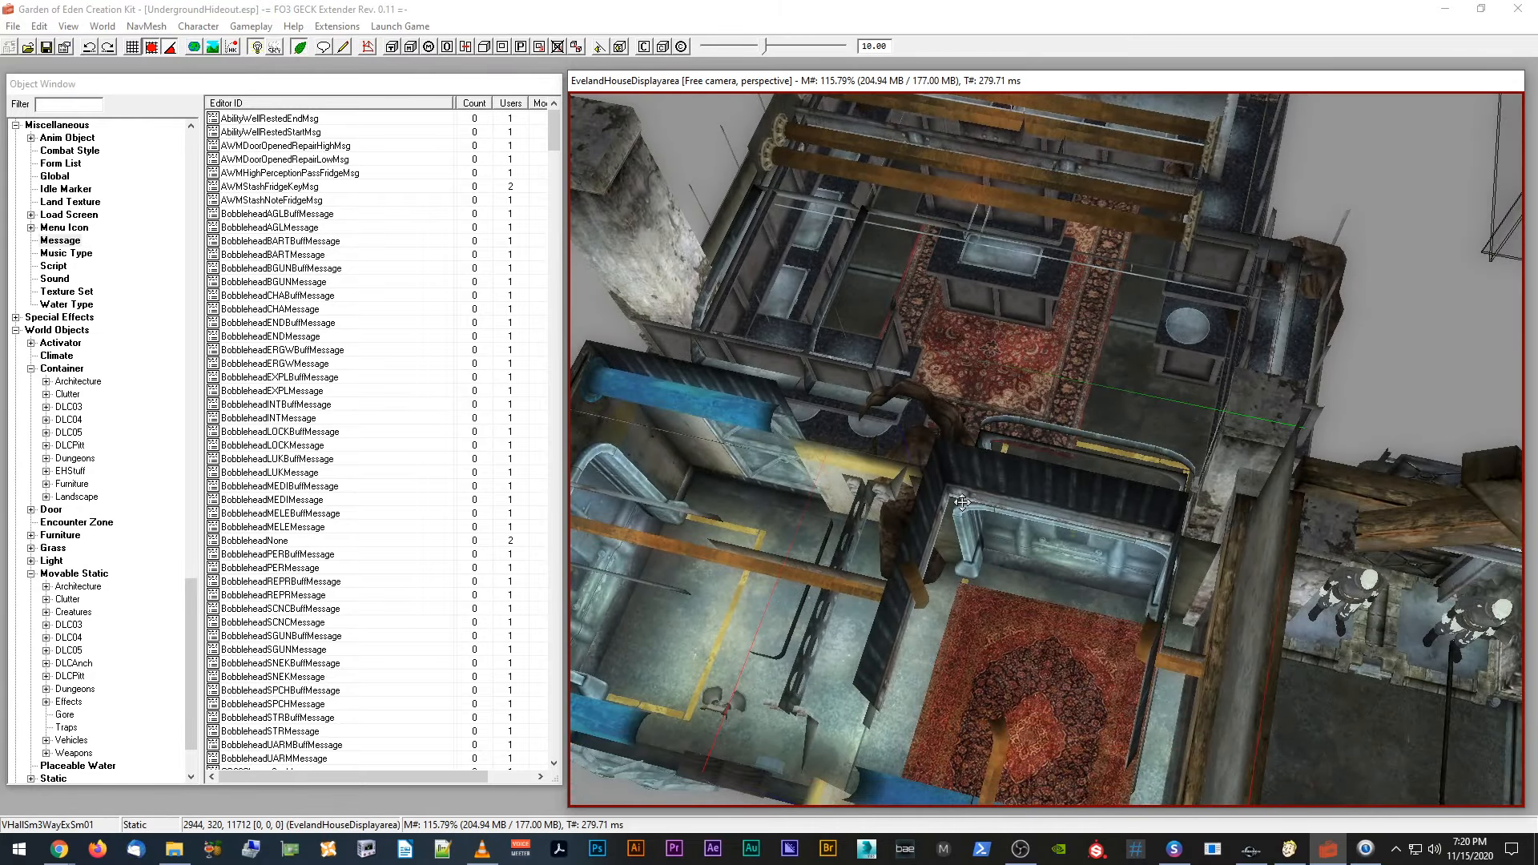
shift+middle_drag(963, 503, 963, 412)
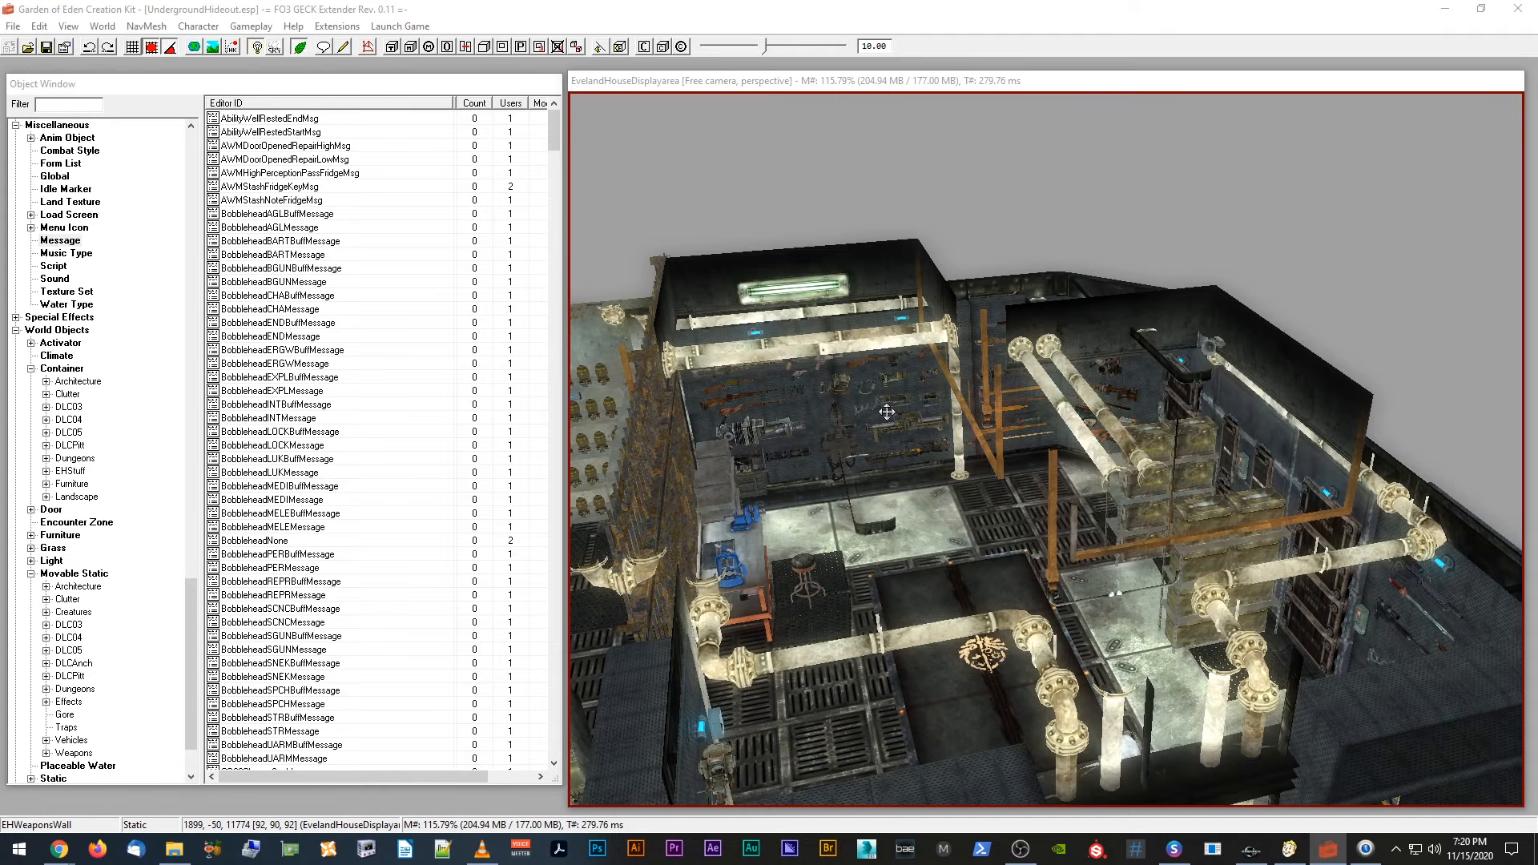
scroll(1028, 412, up, 5)
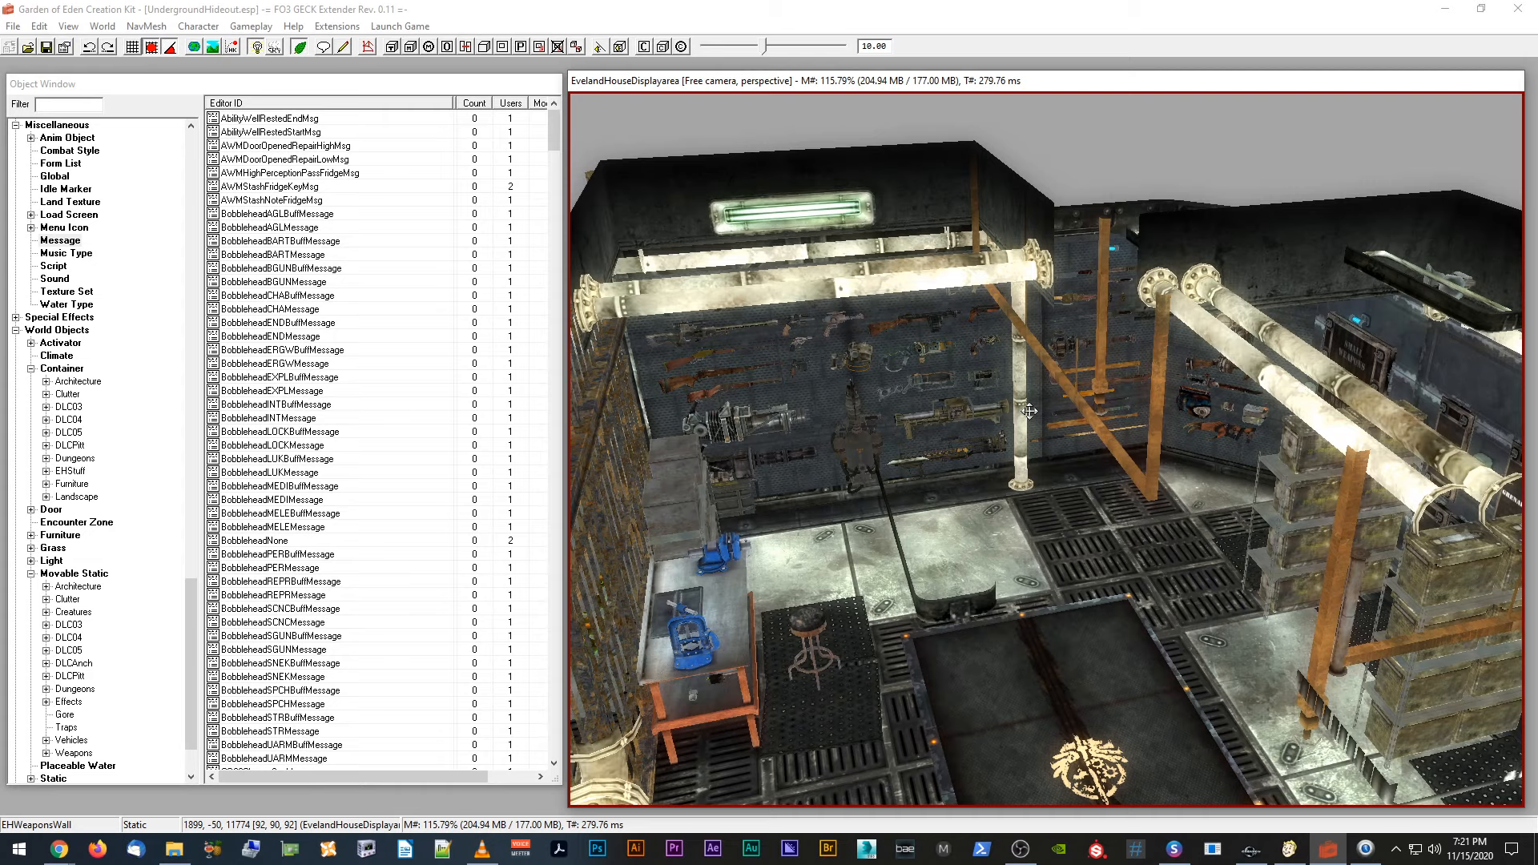
middle_drag(1031, 417, 988, 431)
scroll(1018, 411, down, 4)
scroll(1022, 413, up, 3)
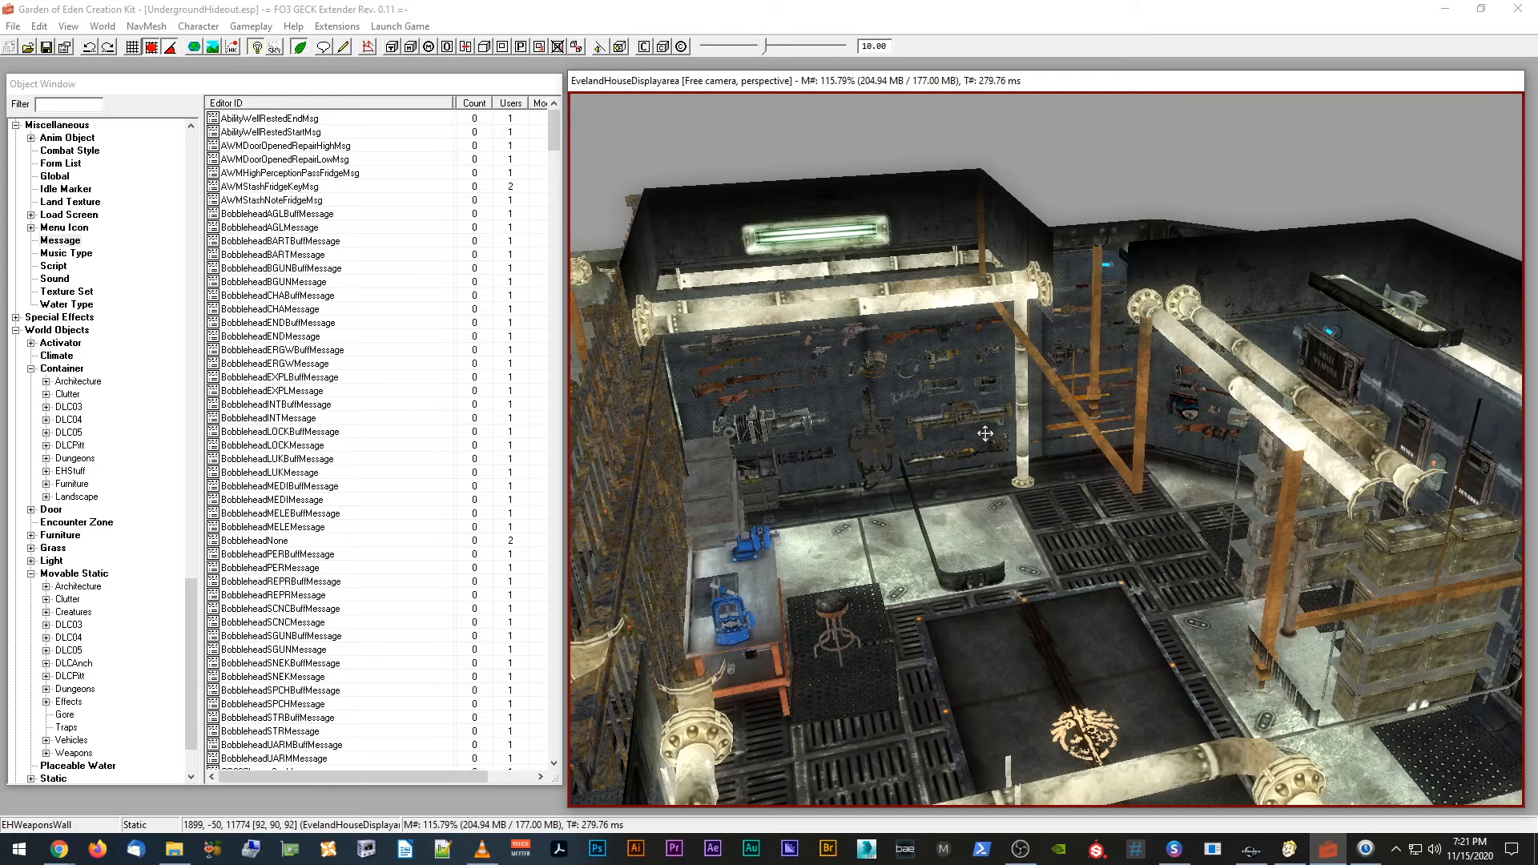
mouse_move(987, 432)
shift+middle_down()
mouse_move(996, 449)
mouse_move(965, 447)
shift+middle_up()
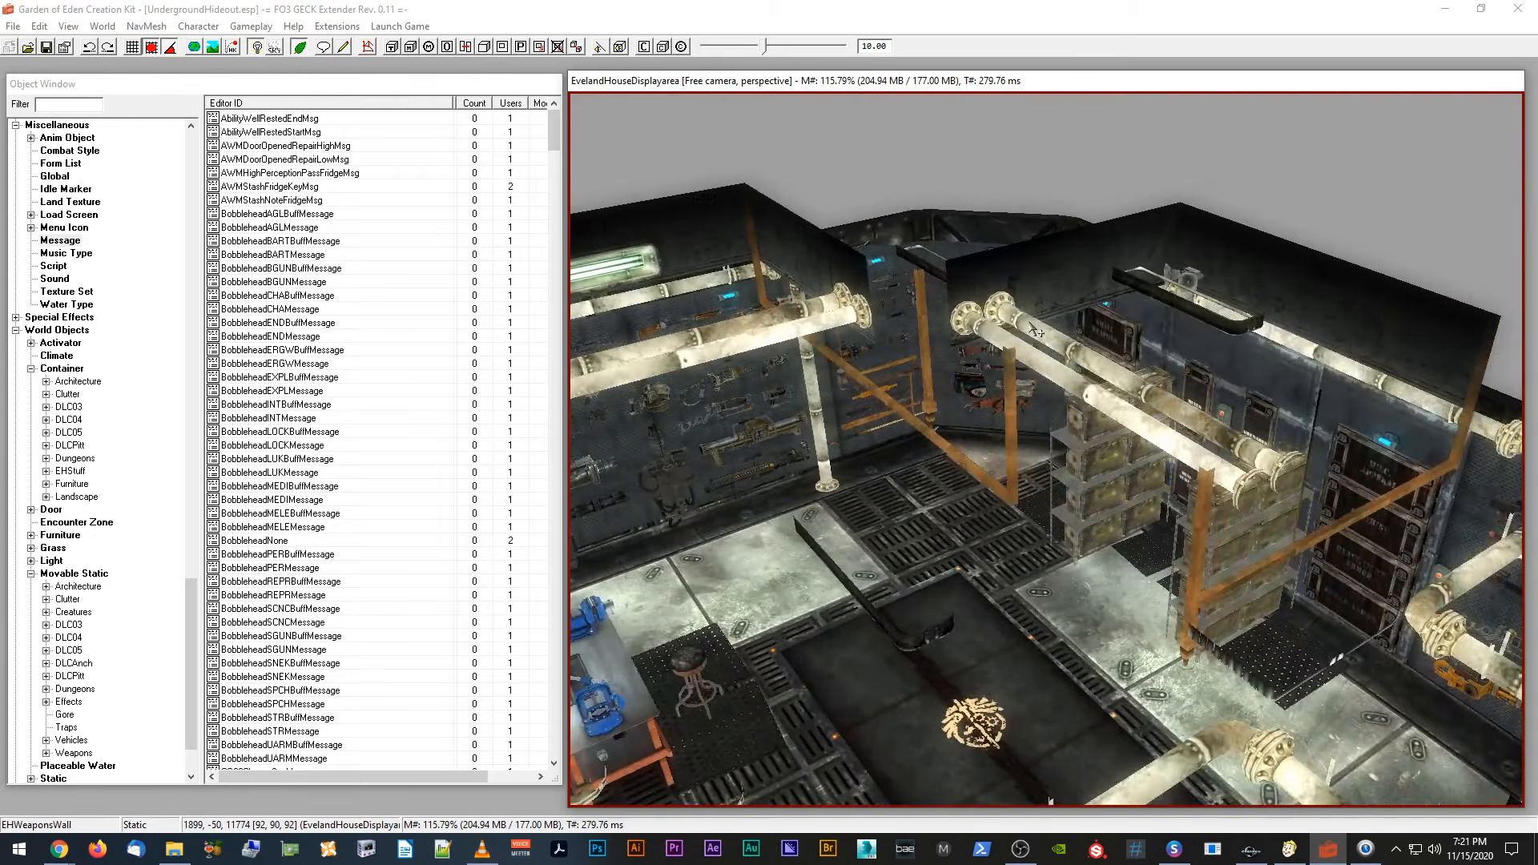
Step: Examine the armory from above, from the emblem floor past the cage fence to the shelf areas
click(1031, 329)
shift+middle_drag(1032, 329, 1017, 300)
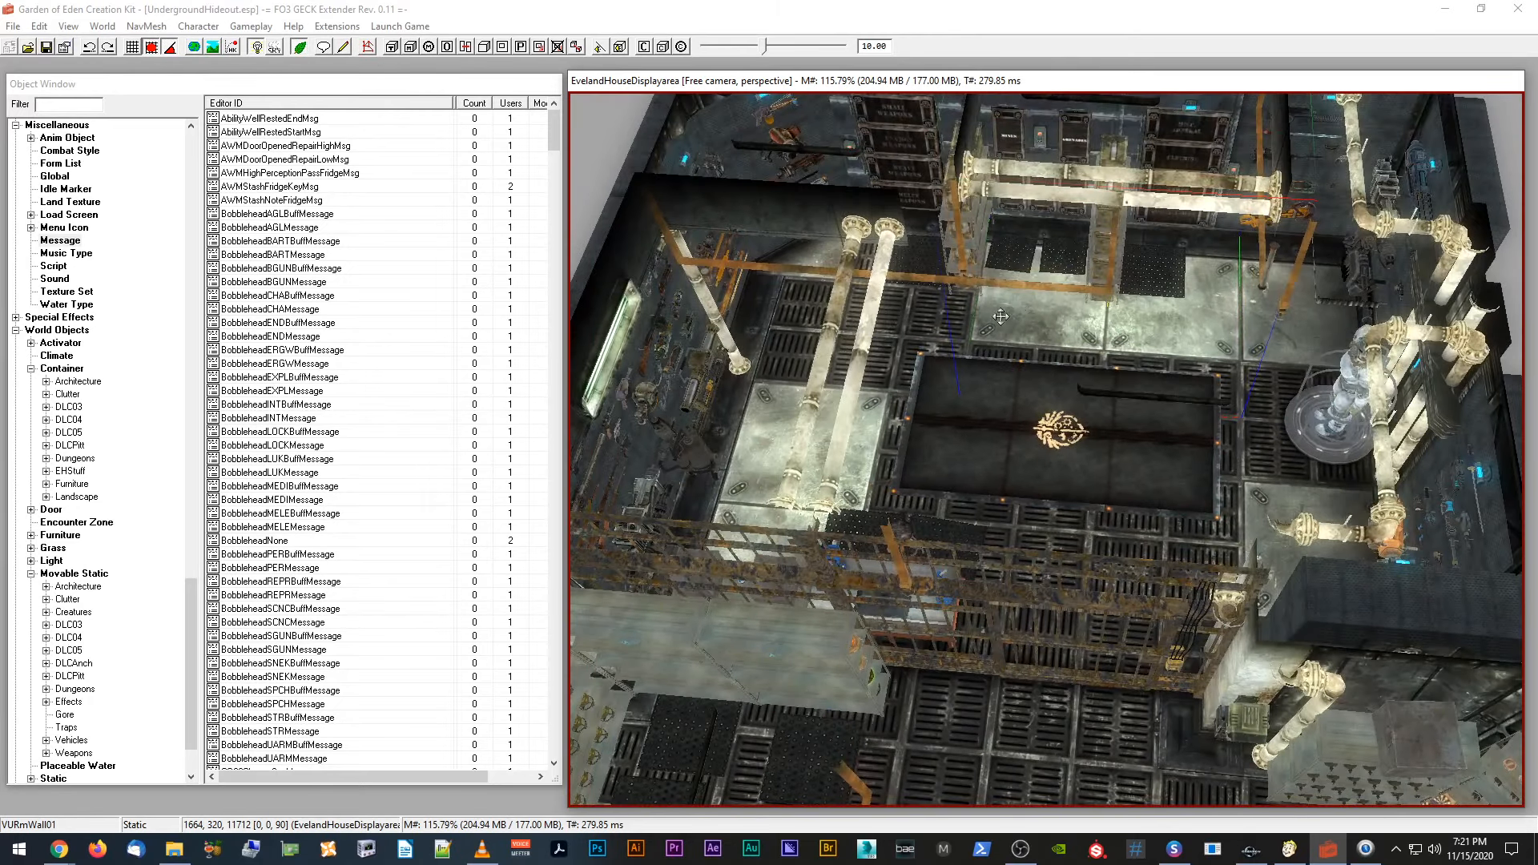
middle_drag(952, 381, 959, 380)
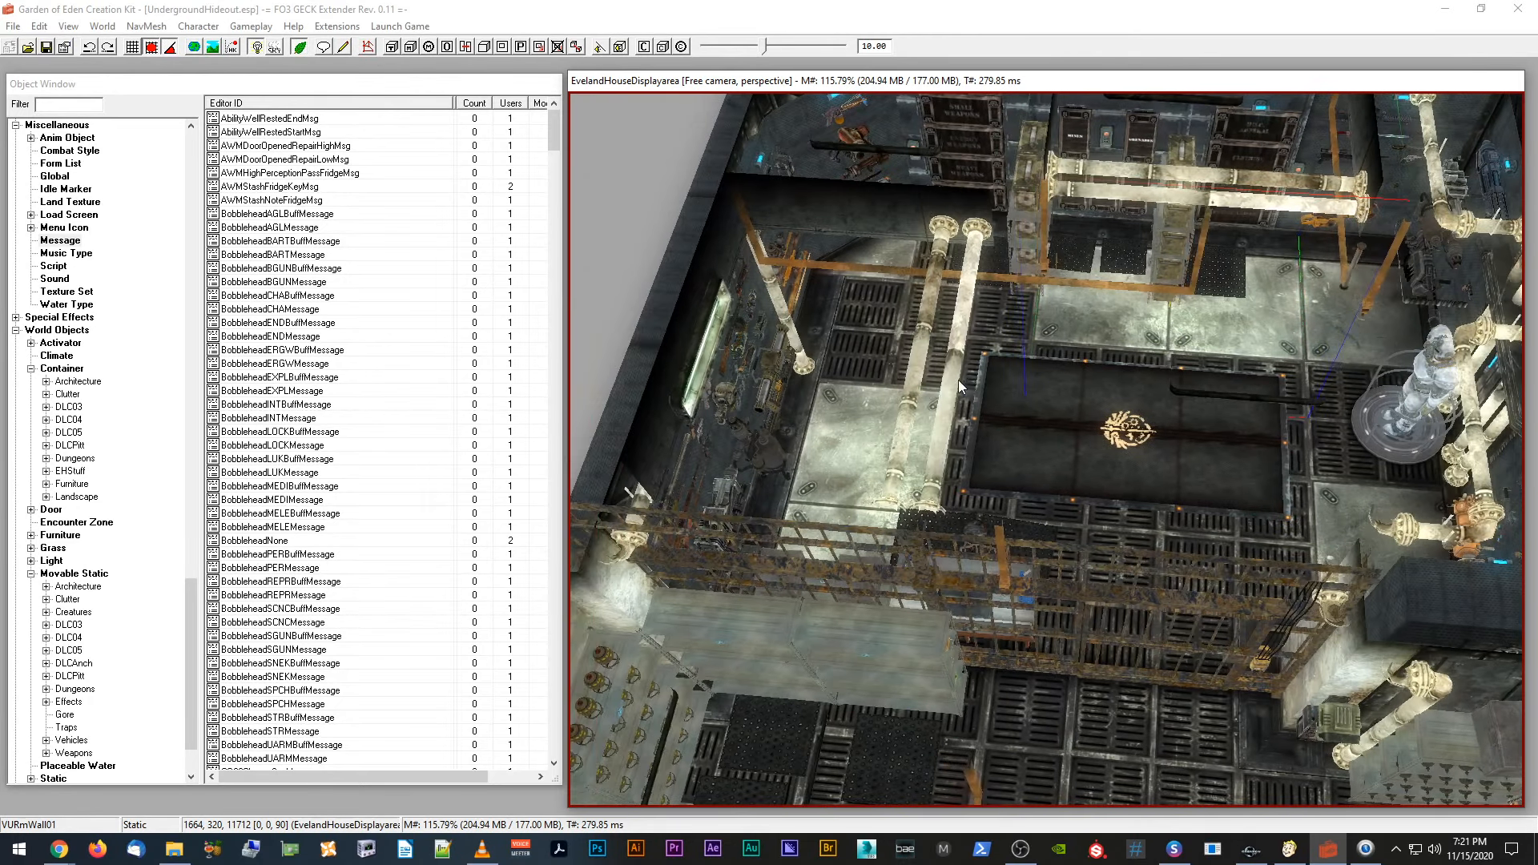
click(895, 518)
scroll(894, 517, down, 5)
scroll(894, 516, up, 3)
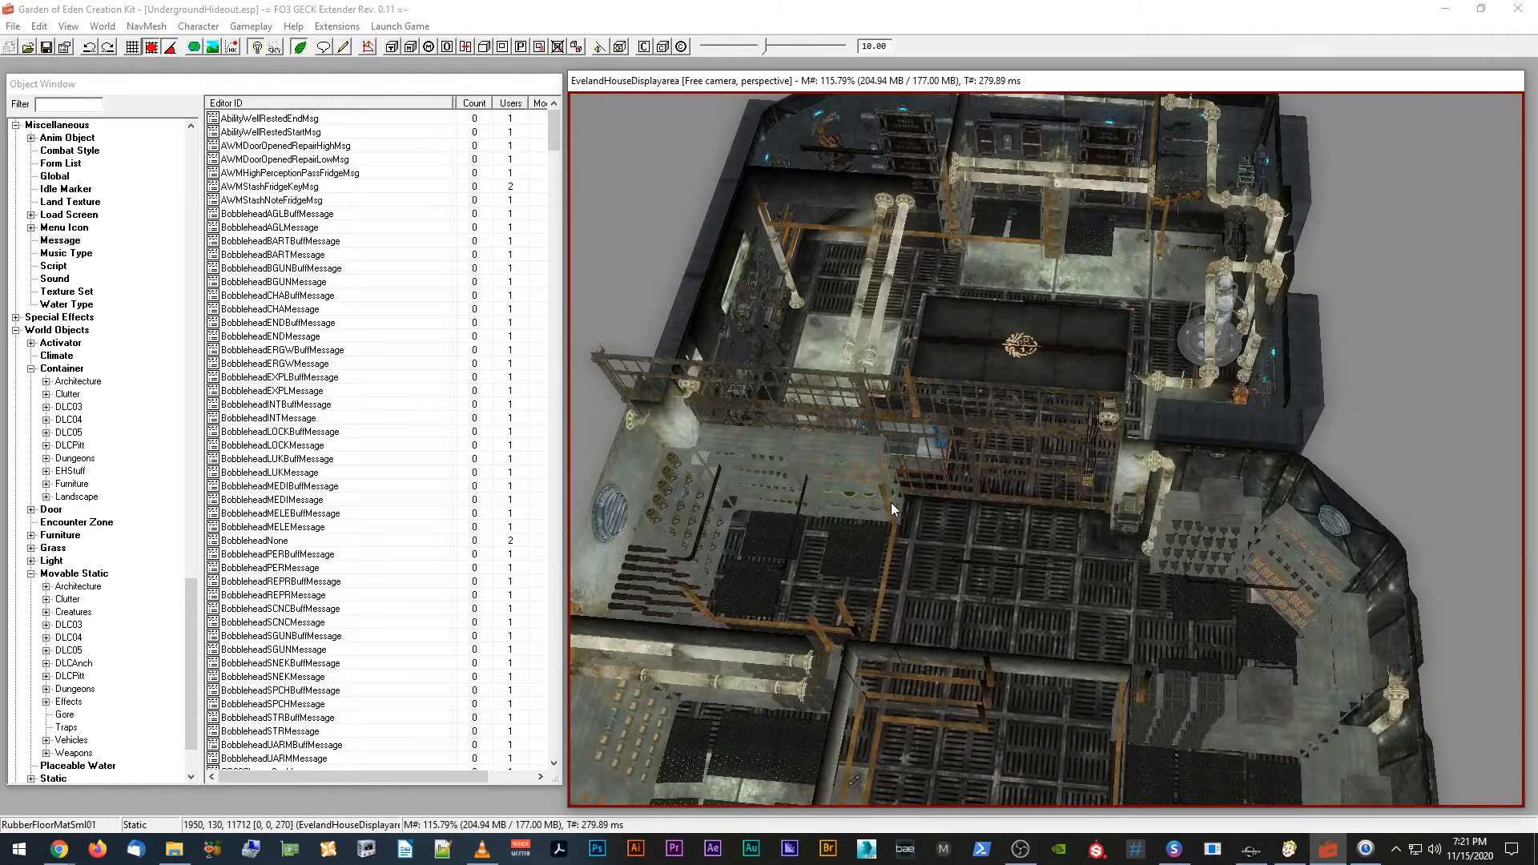
scroll(896, 510, up, 4)
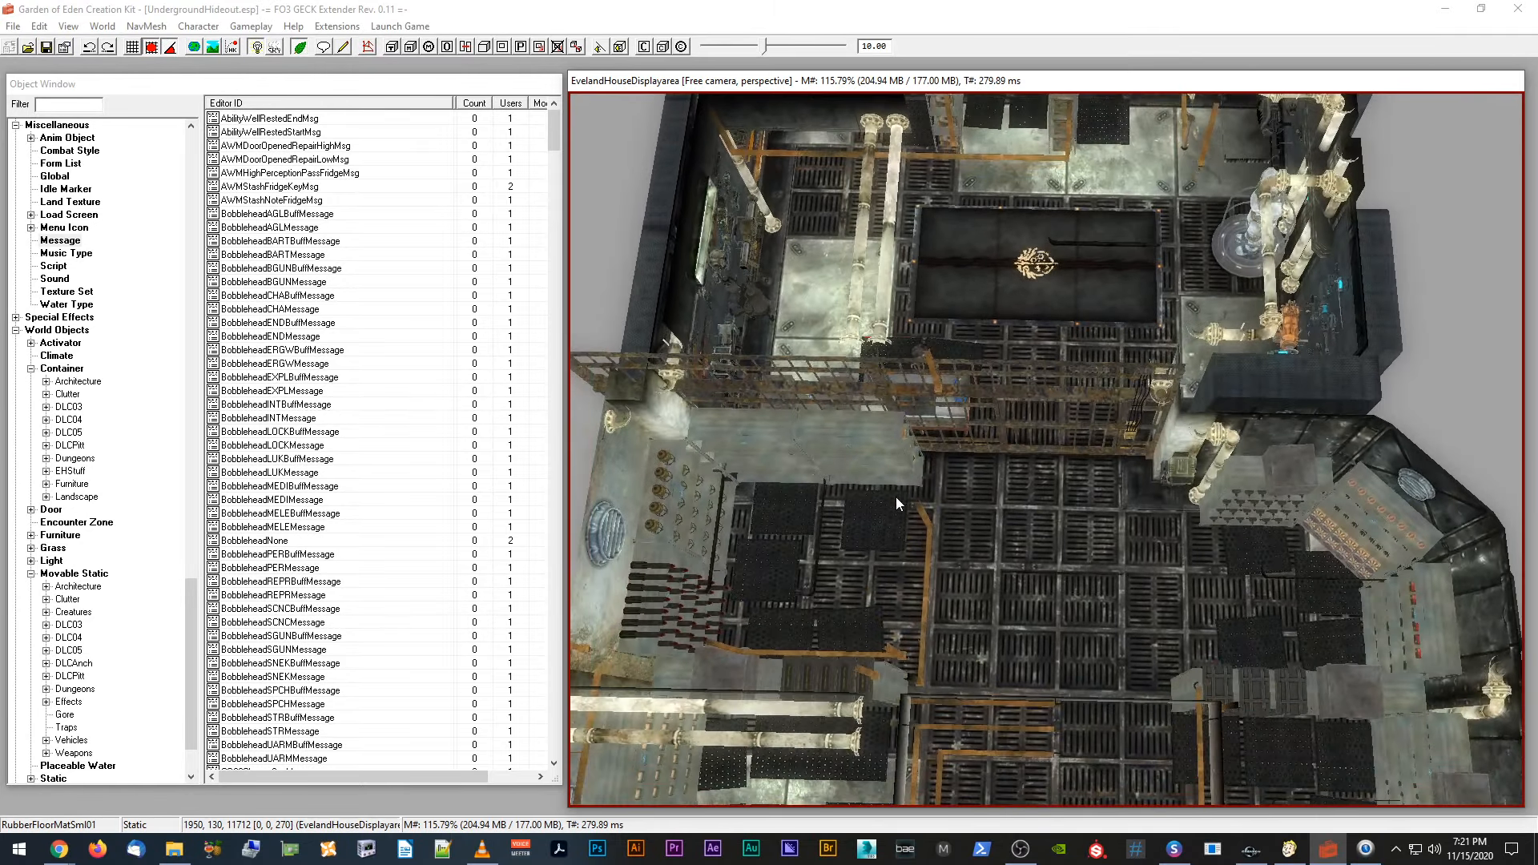
scroll(897, 492, up, 2)
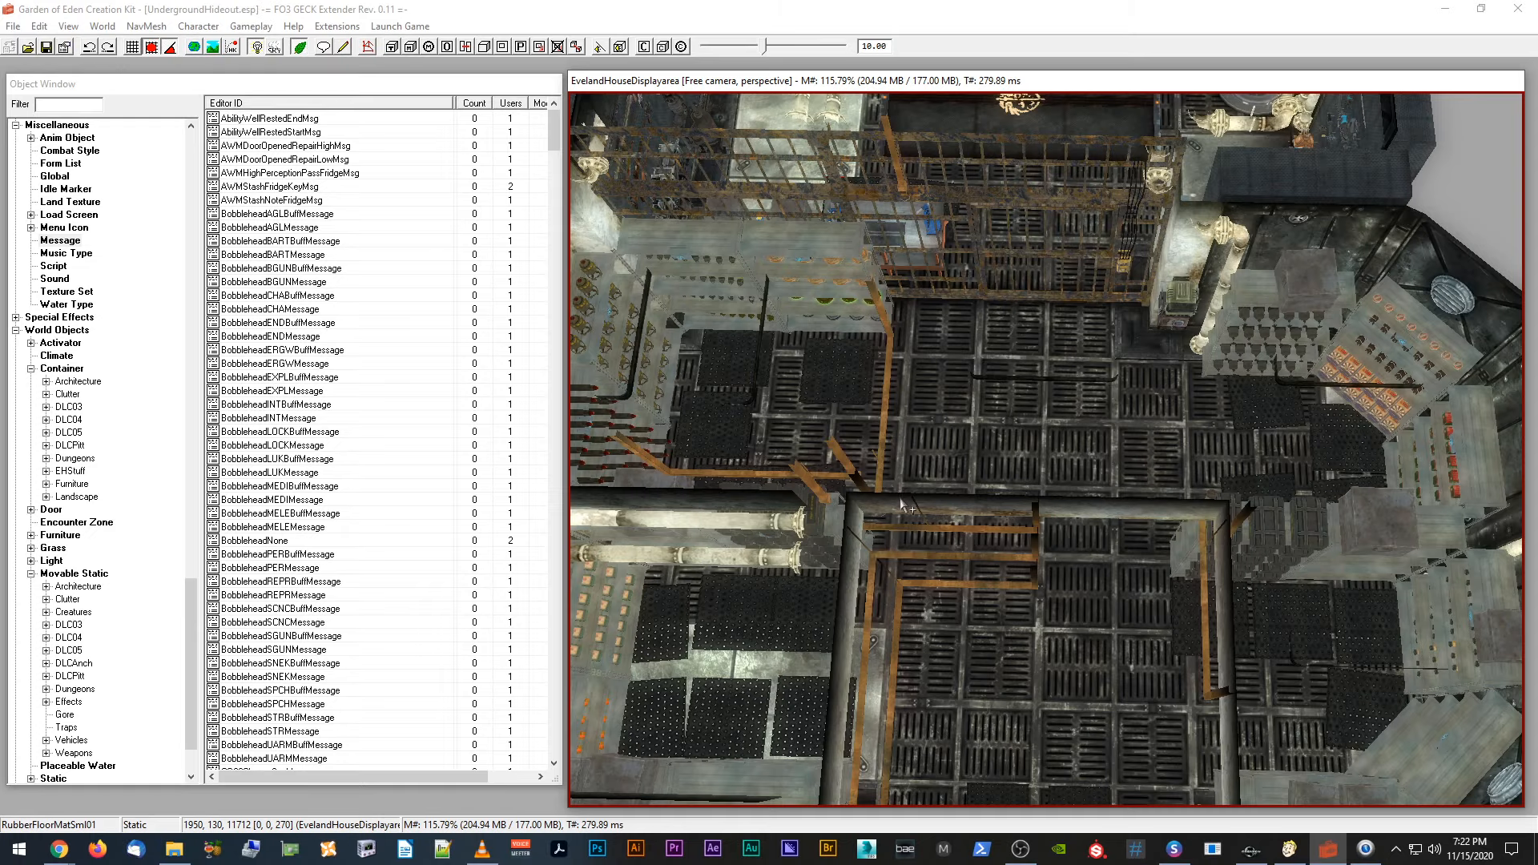
Step: Examine the ammo shelf rooms around the central grated floor at an angle and in top view
click(905, 499)
shift+middle_drag(906, 499, 906, 498)
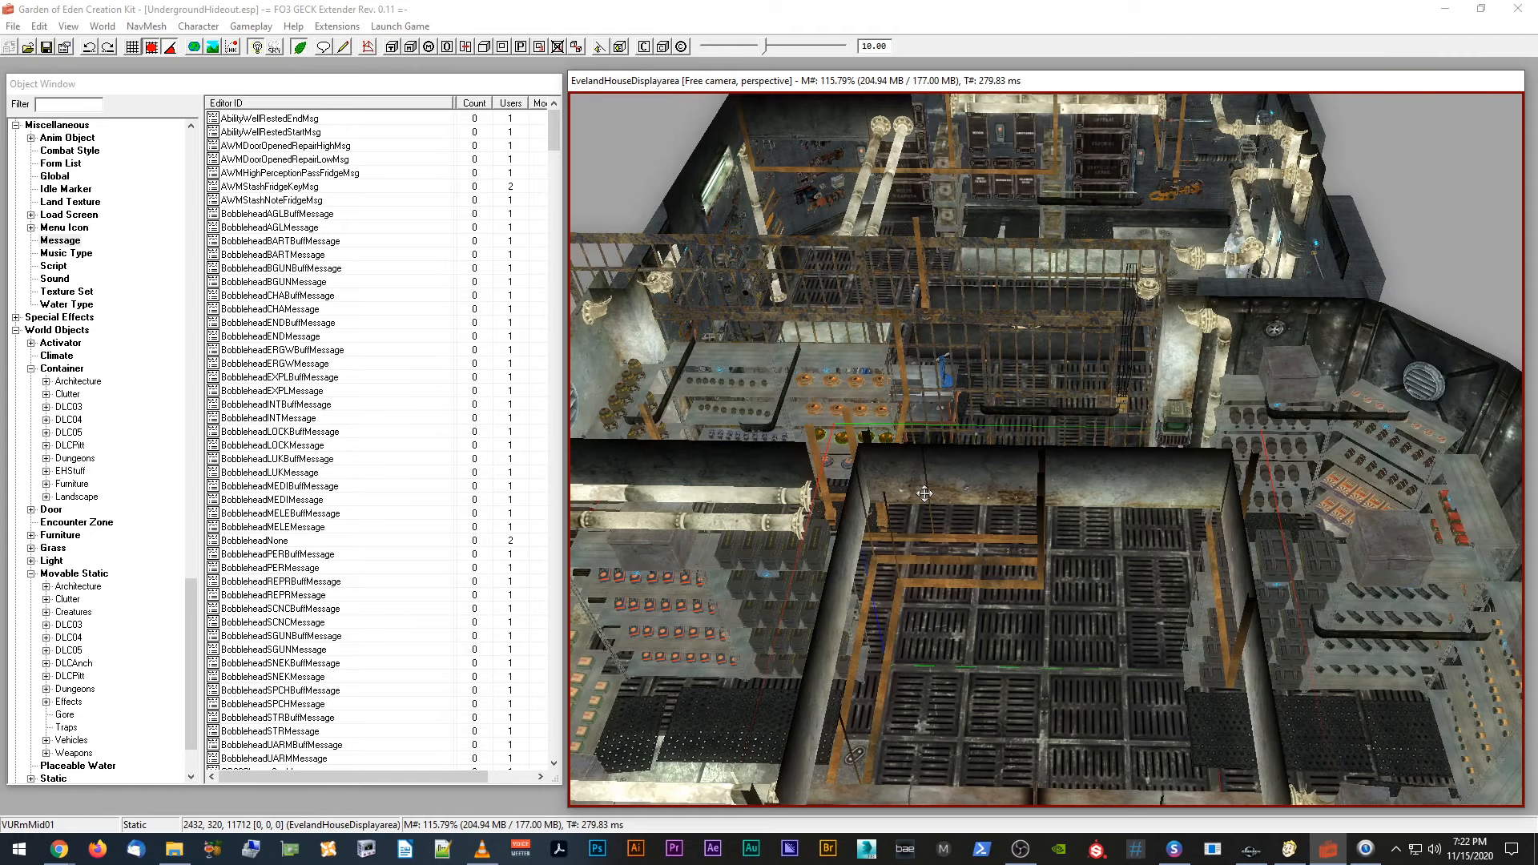
scroll(925, 494, down, 5)
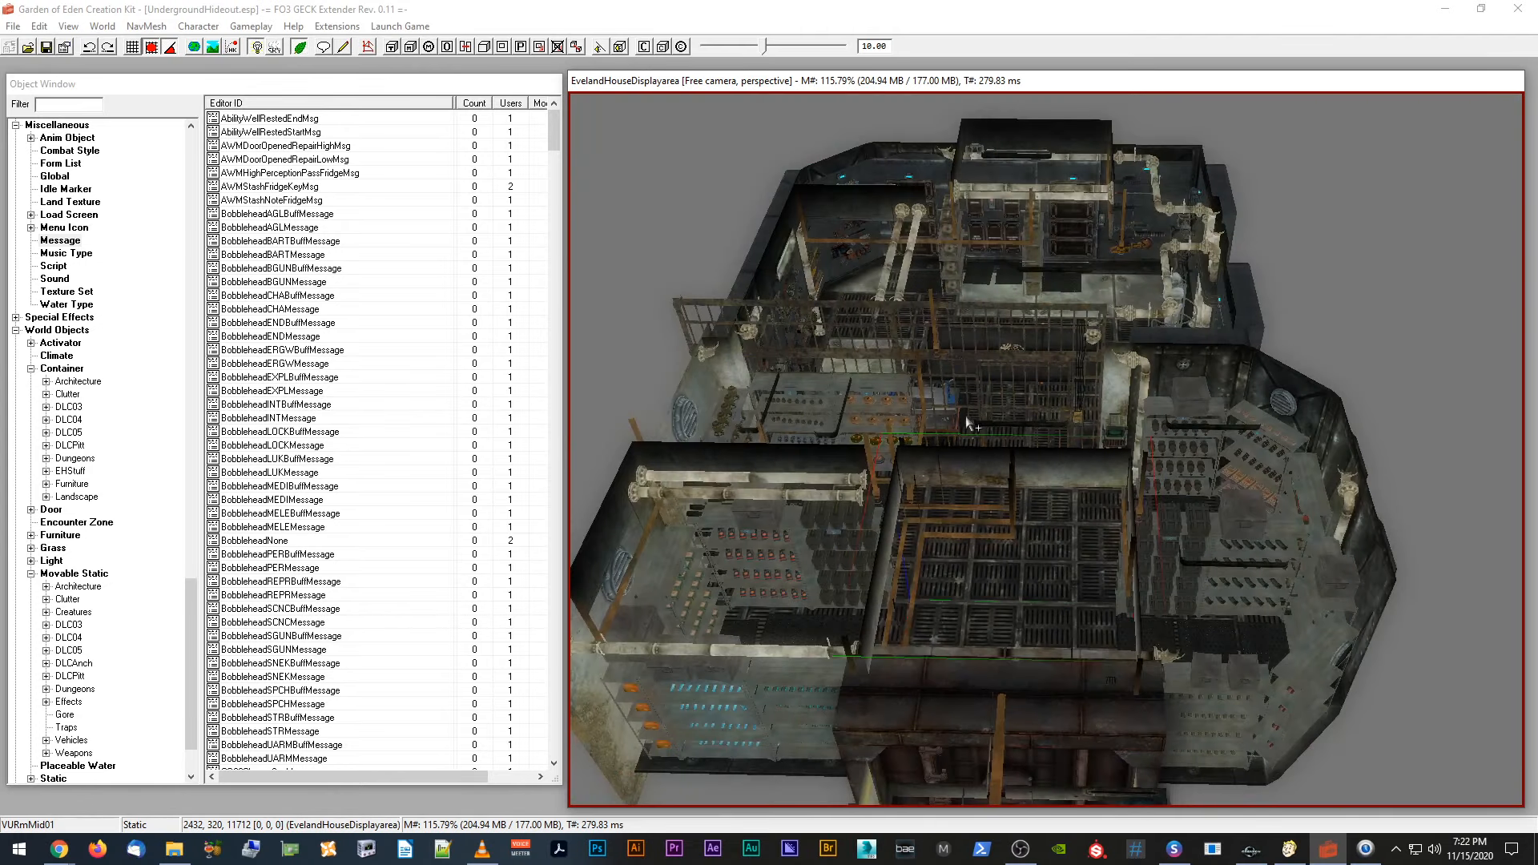
click(967, 423)
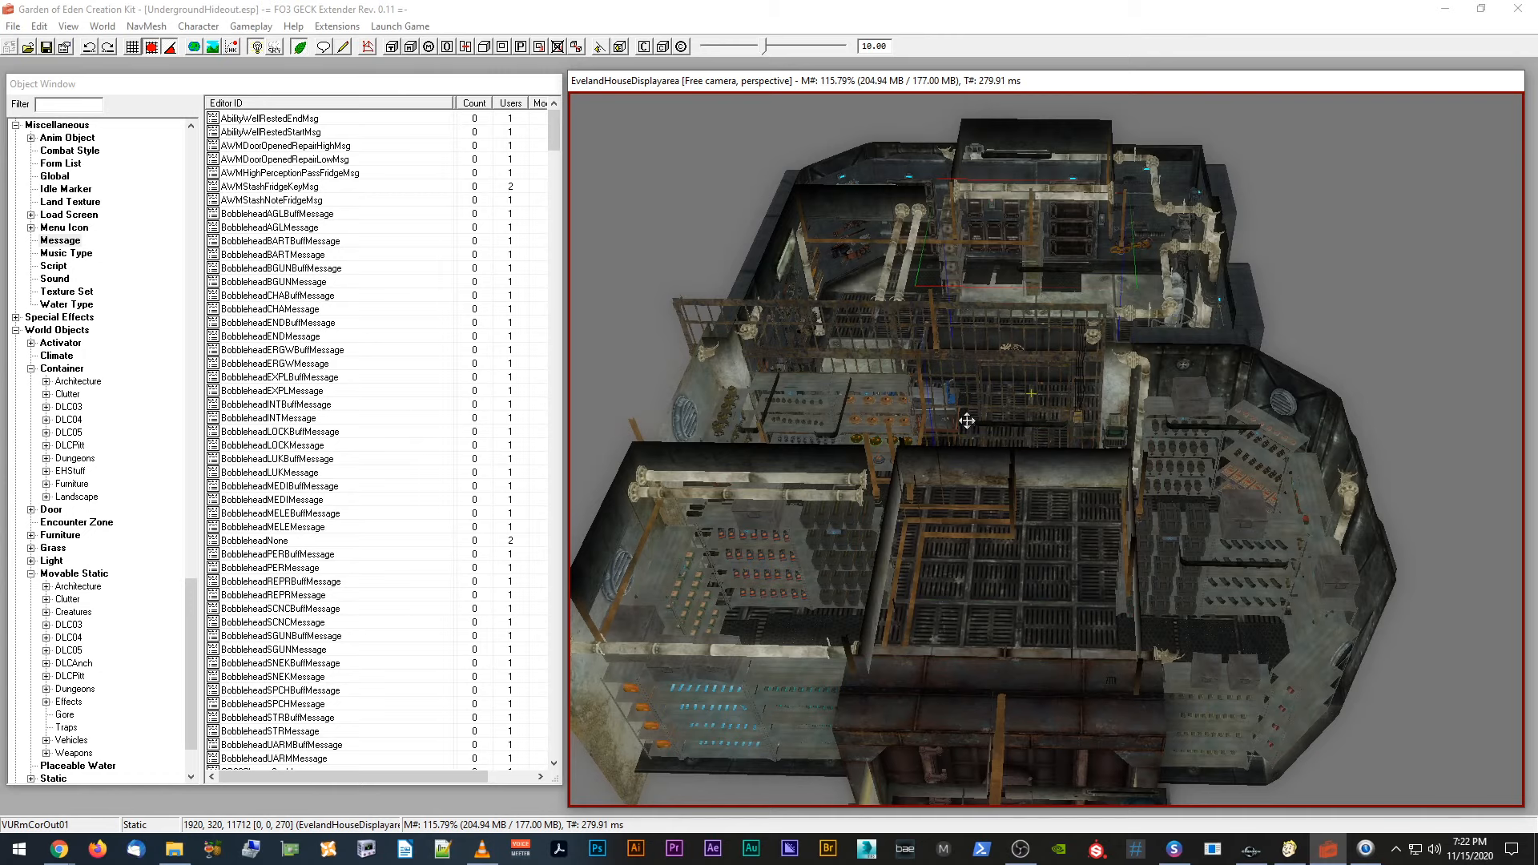
key(t)
middle_drag(967, 439, 936, 497)
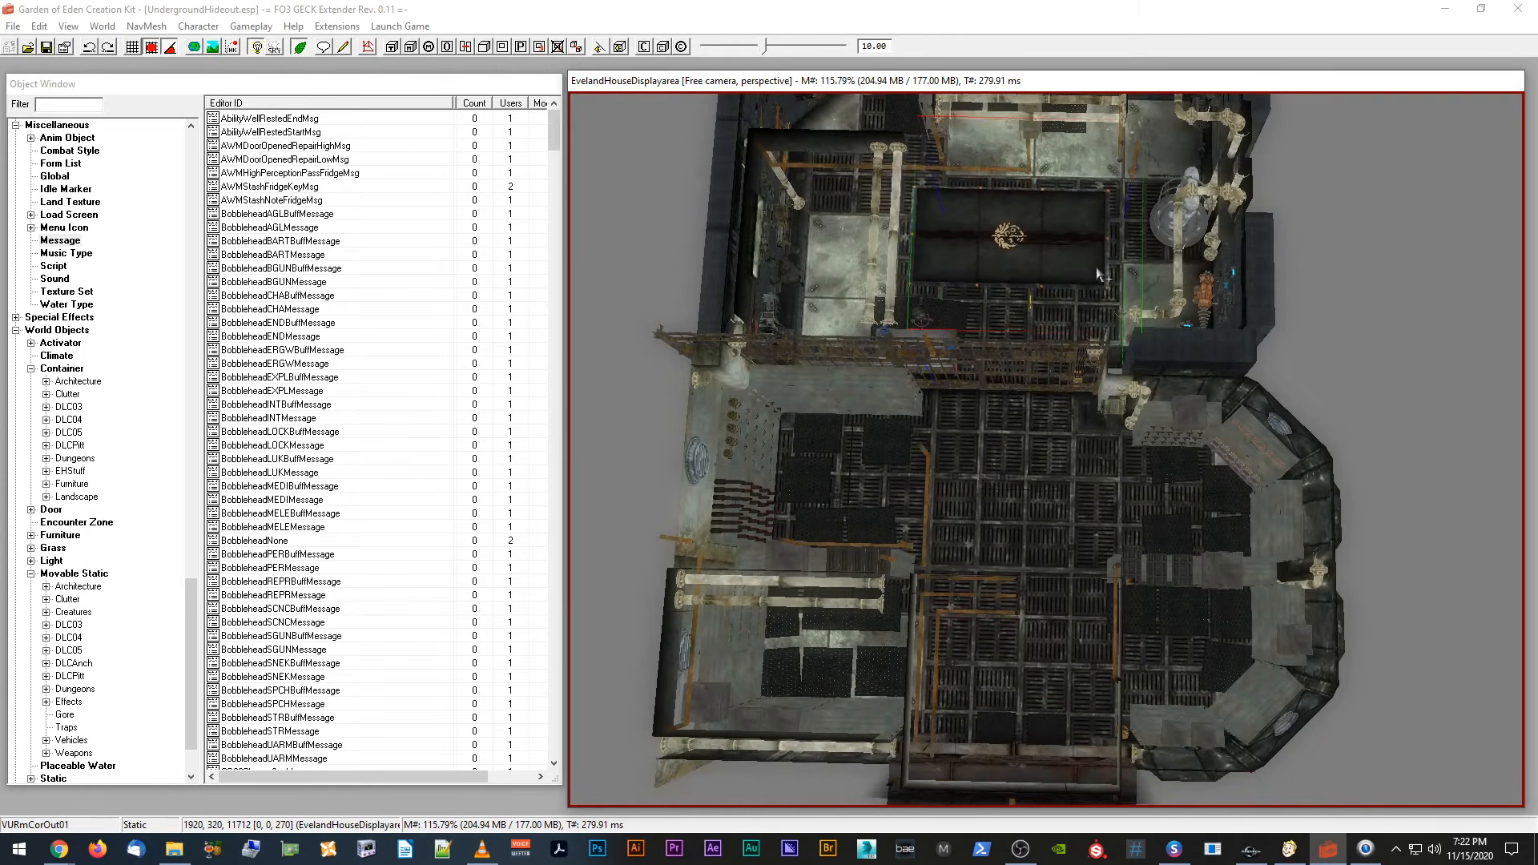
mouse_move(1011, 305)
shift+middle_down()
mouse_move(1051, 302)
mouse_move(1015, 303)
shift+middle_up()
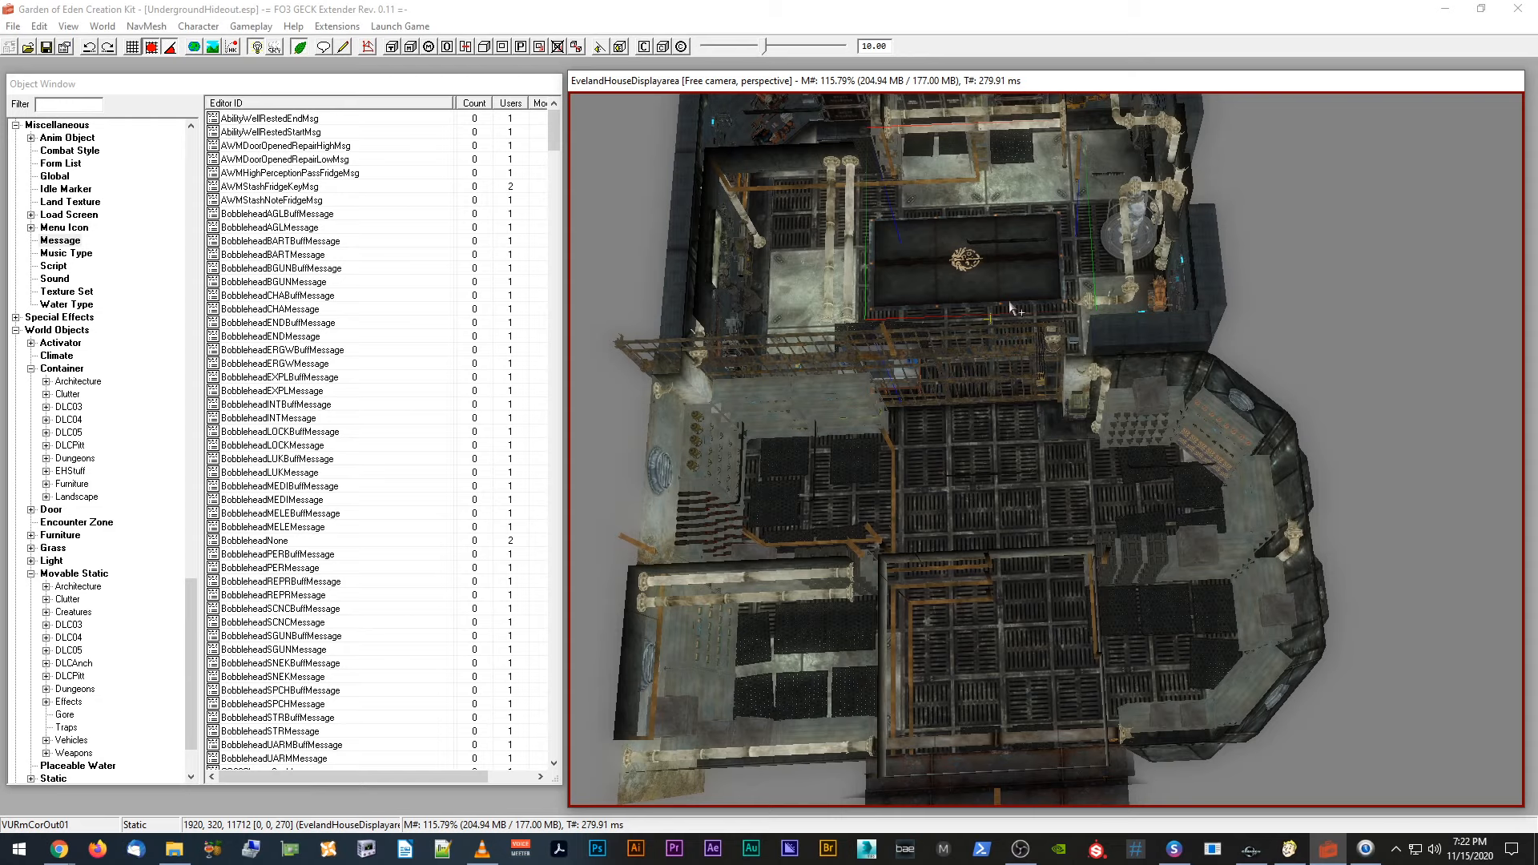
Step: Select the electron charge pack box in the storage alcove and view its shelf up close
scroll(1045, 270, up, 2)
middle_drag(1047, 271, 1051, 346)
scroll(1051, 345, up, 3)
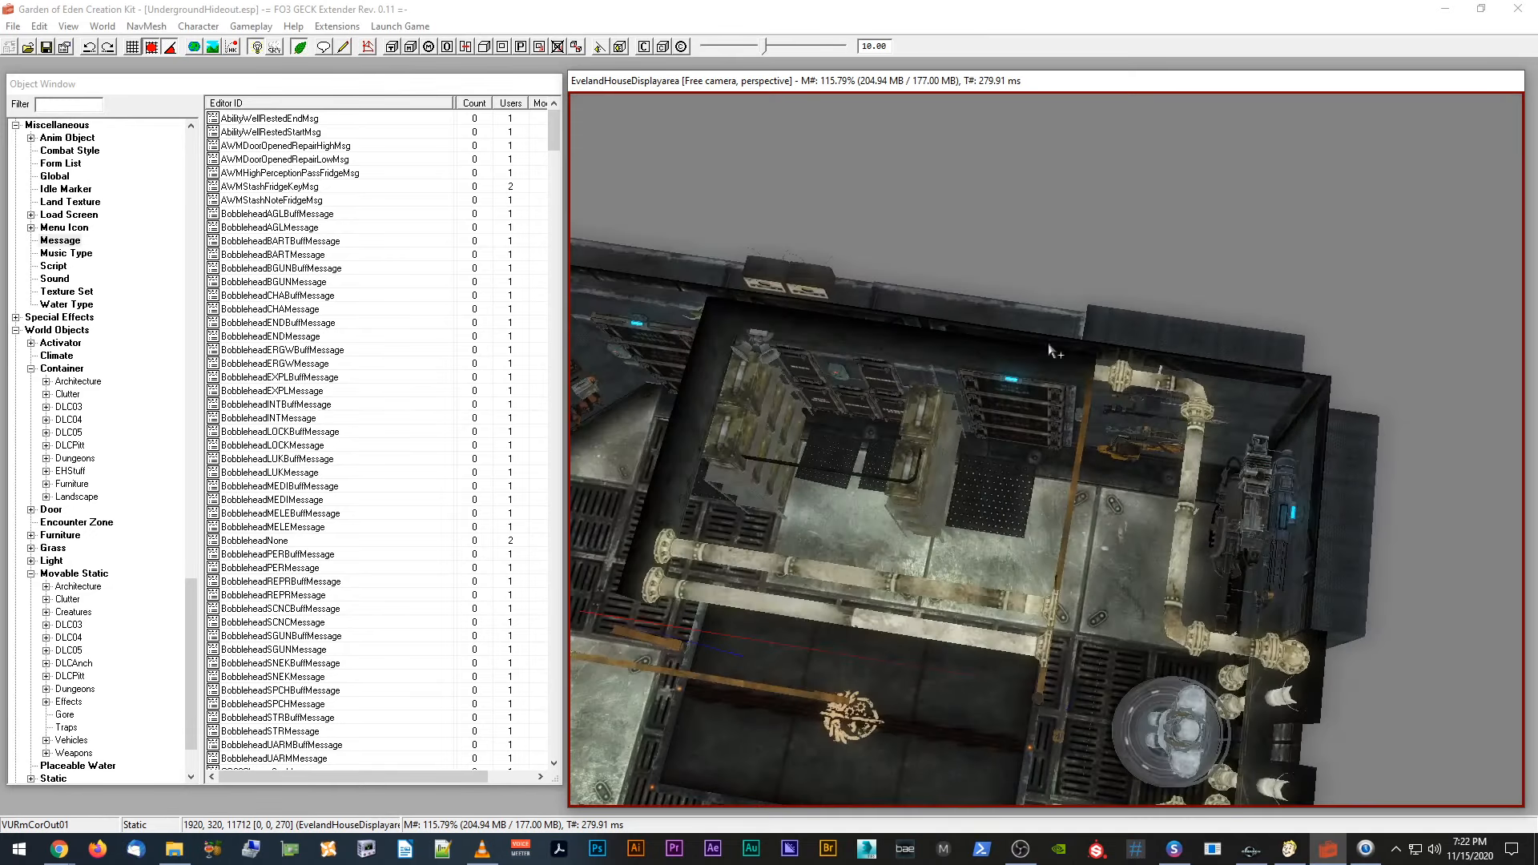
click(887, 473)
shift+middle_drag(887, 473, 910, 438)
scroll(910, 438, up, 5)
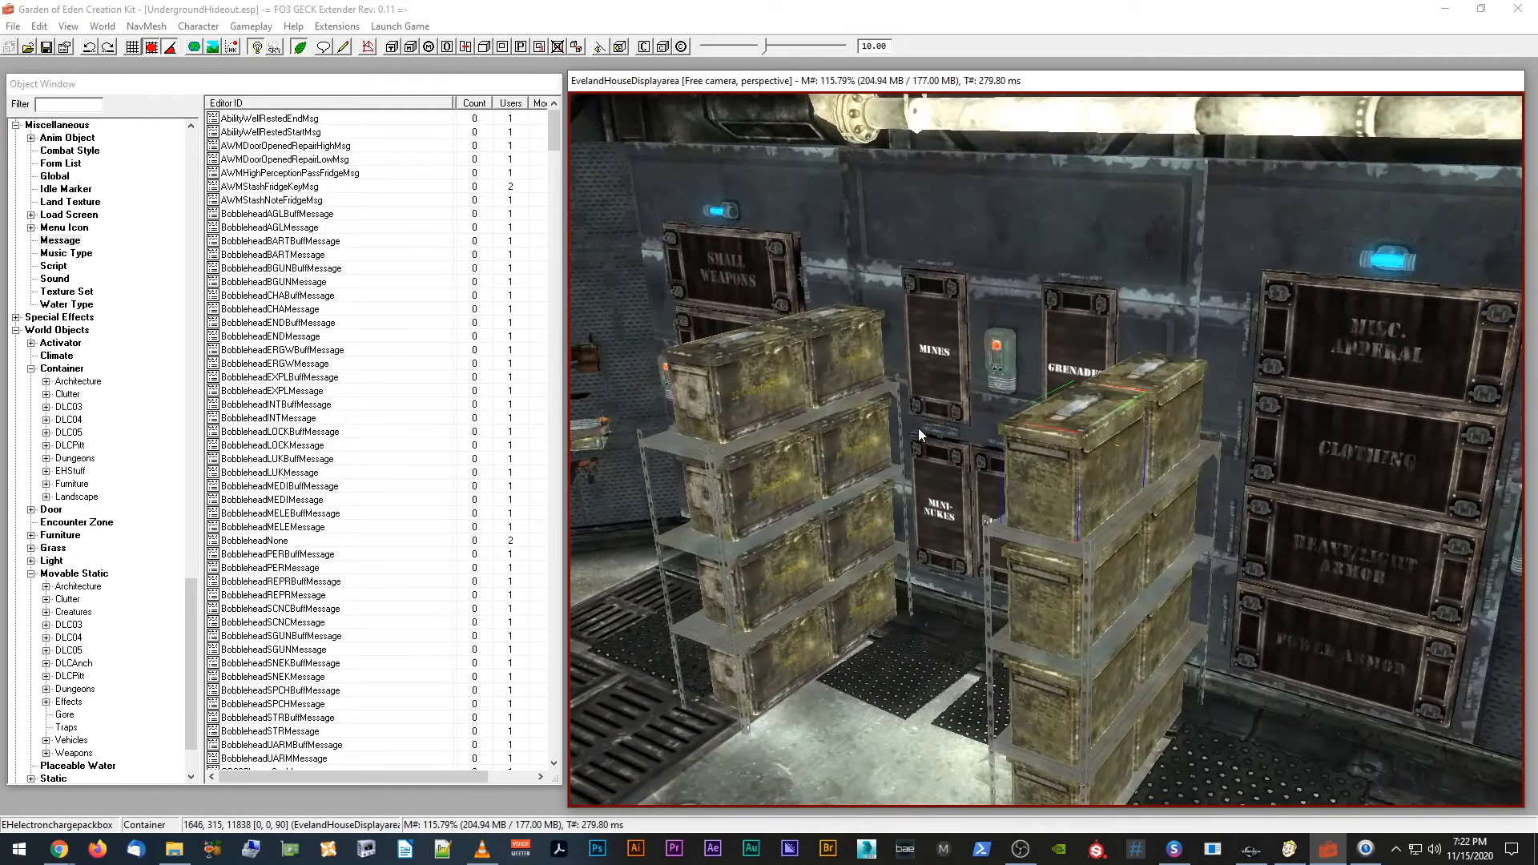
Step: Examine the labelled wall containers around the ammo box shelves and select the top .32 caliber box on the shelf nearest the weapons containers
shift+middle_drag(893, 443, 1292, 392)
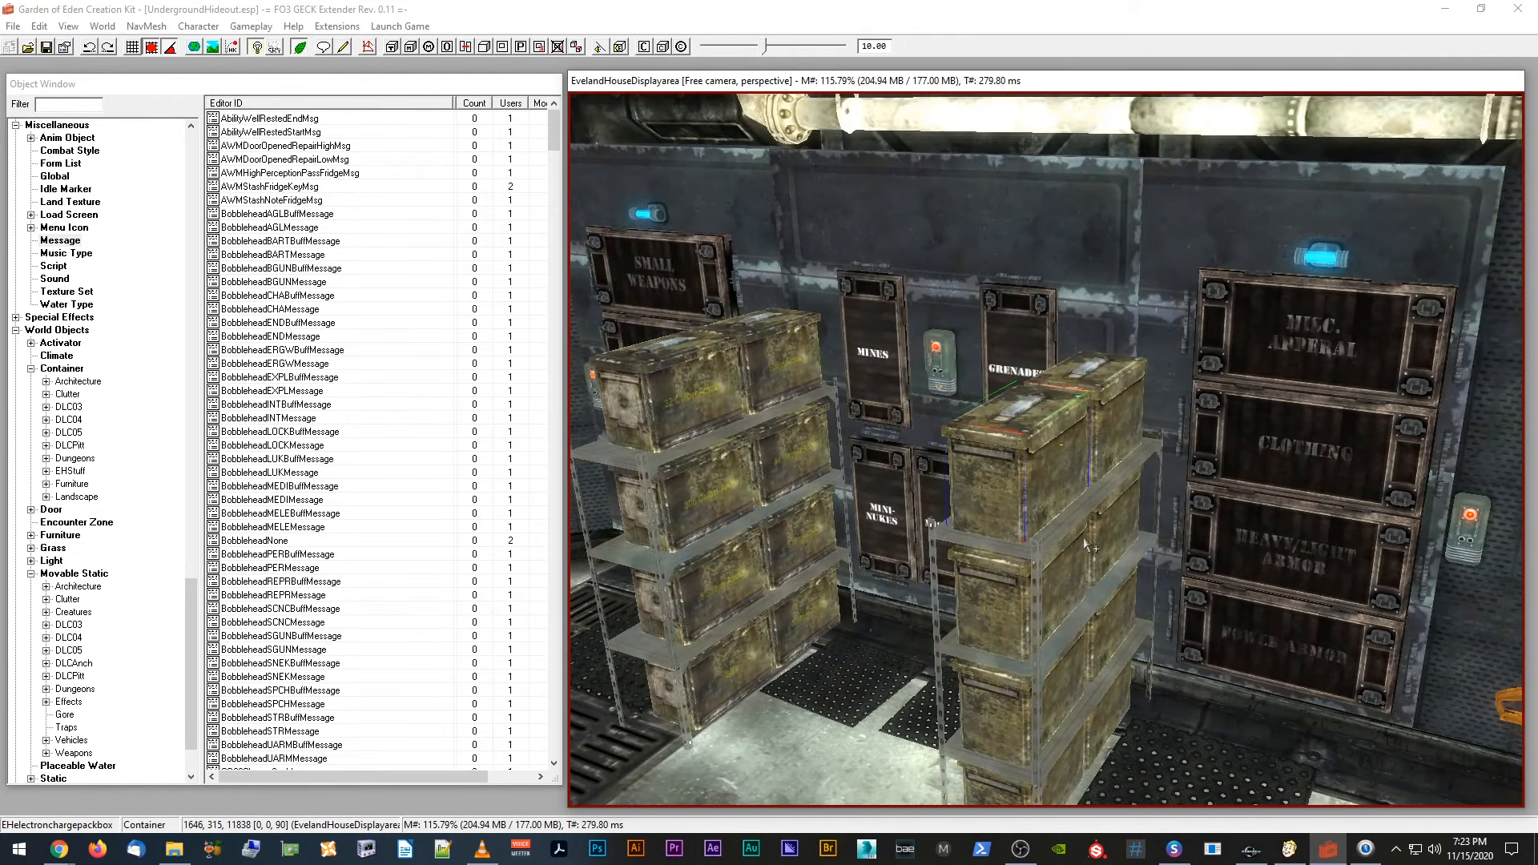
shift+middle_drag(1310, 463, 1097, 542)
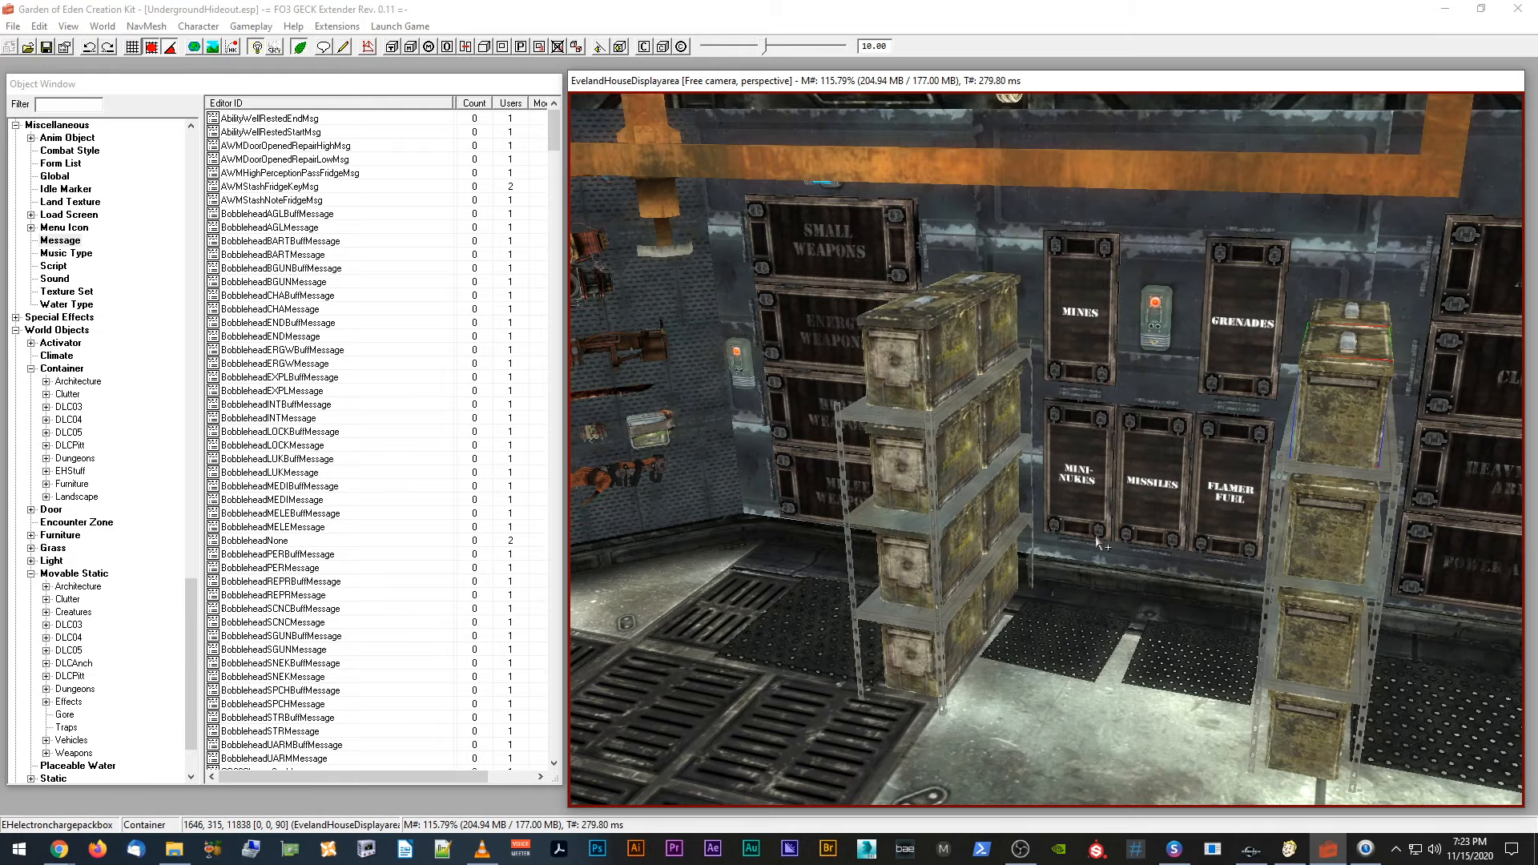
shift+middle_drag(1094, 536, 1053, 541)
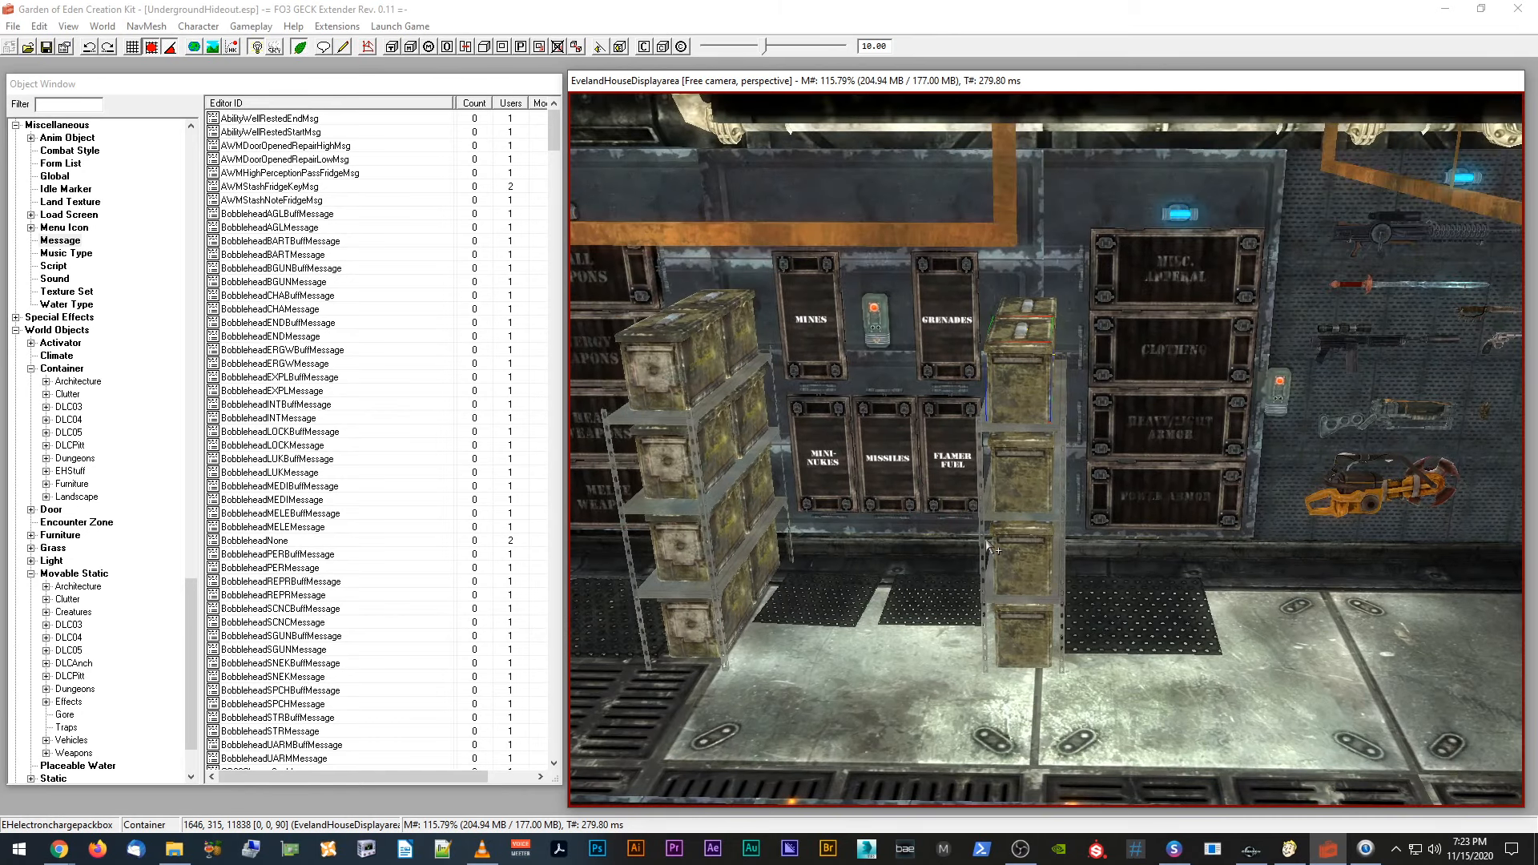
shift+middle_drag(990, 547, 994, 545)
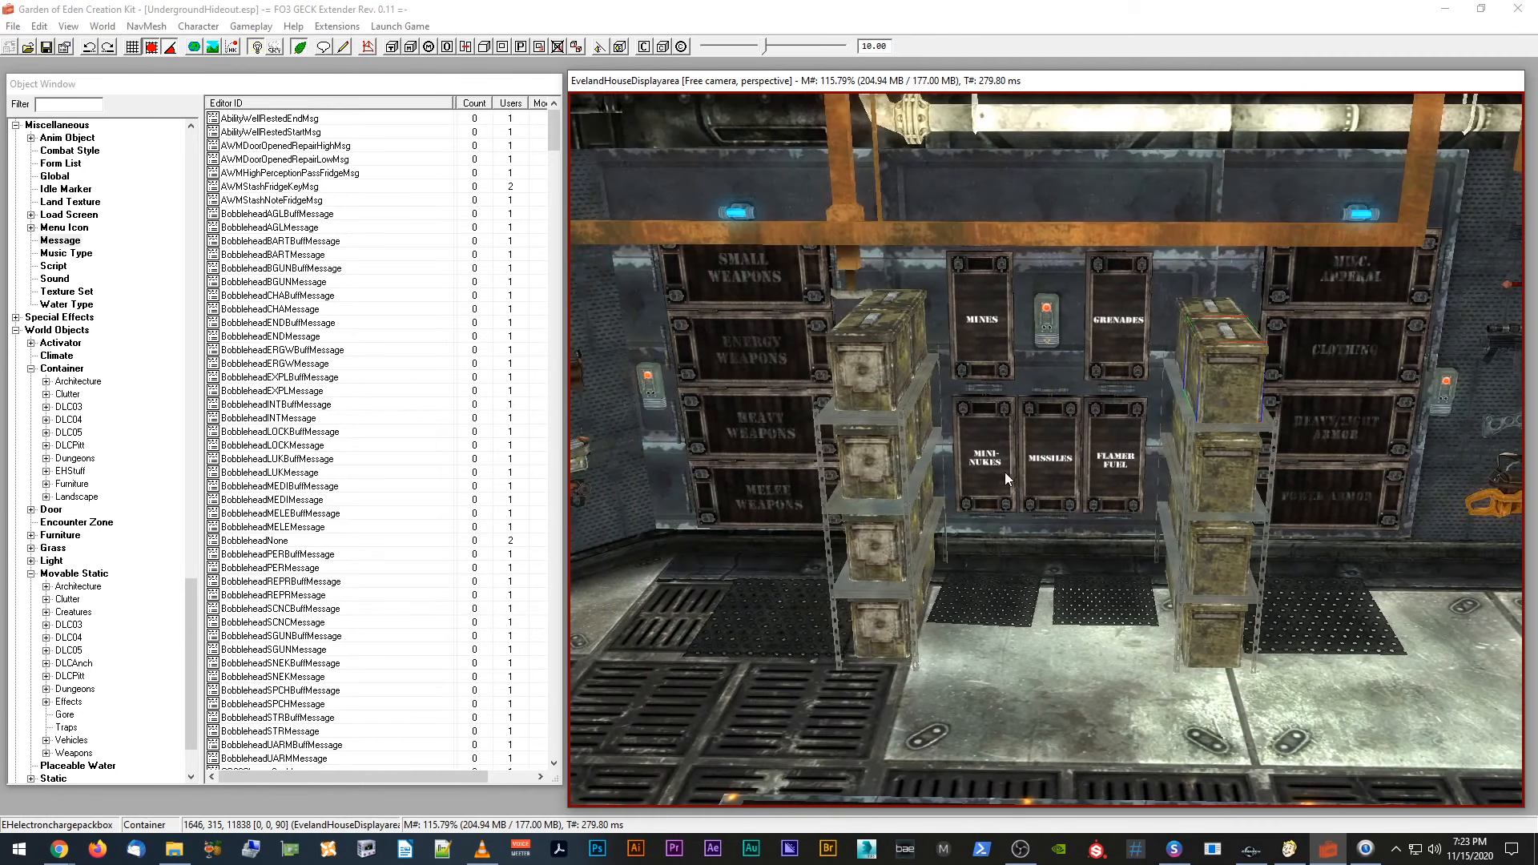
click(883, 358)
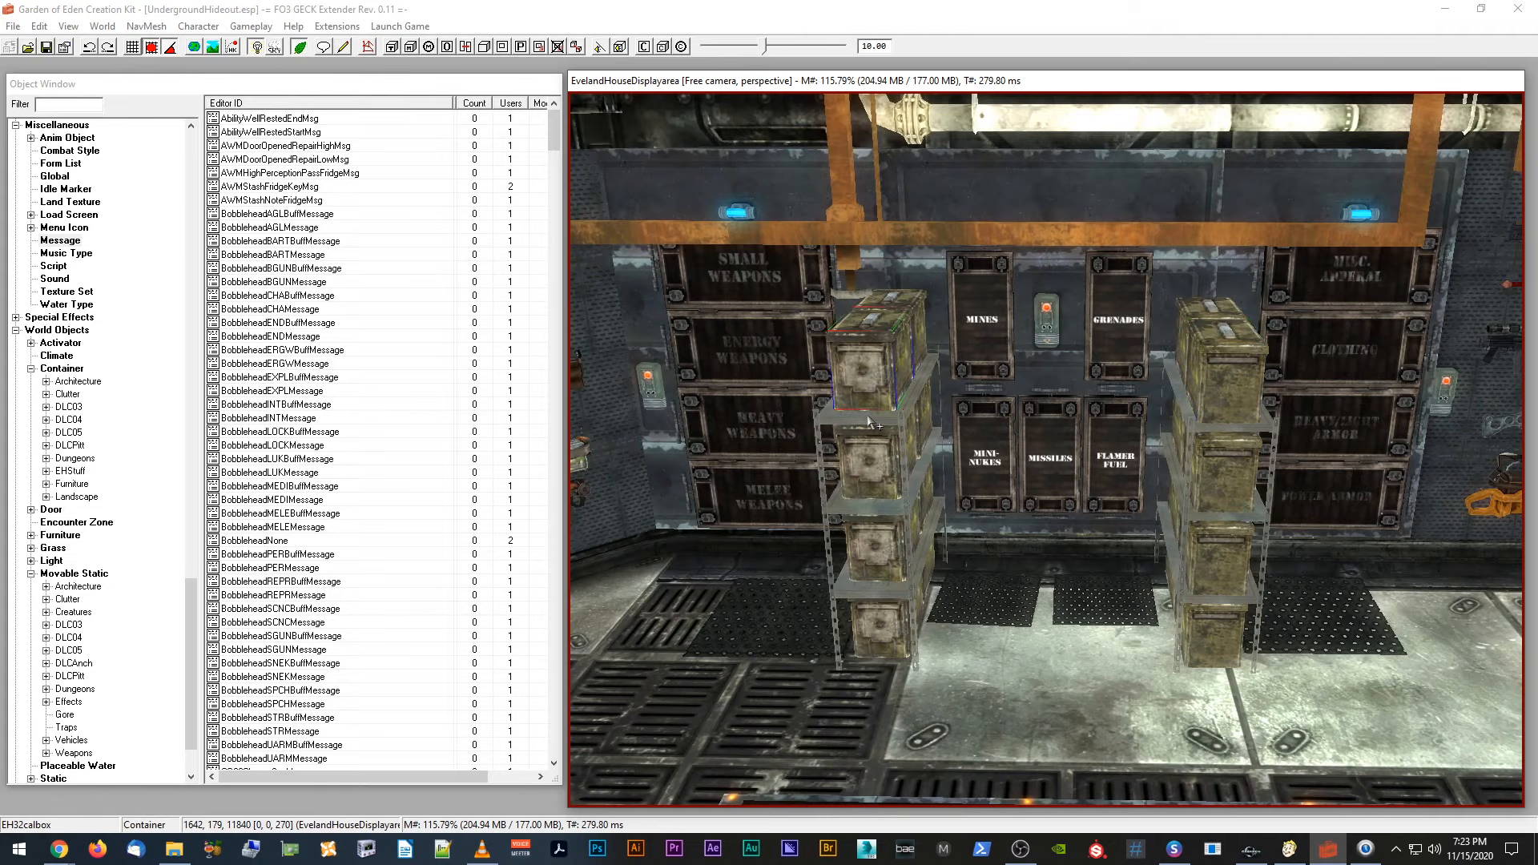
Step: Select the Gatling laser on the weapon display wall and view the guns mounted around it
shift+middle_drag(881, 411, 815, 353)
click(880, 370)
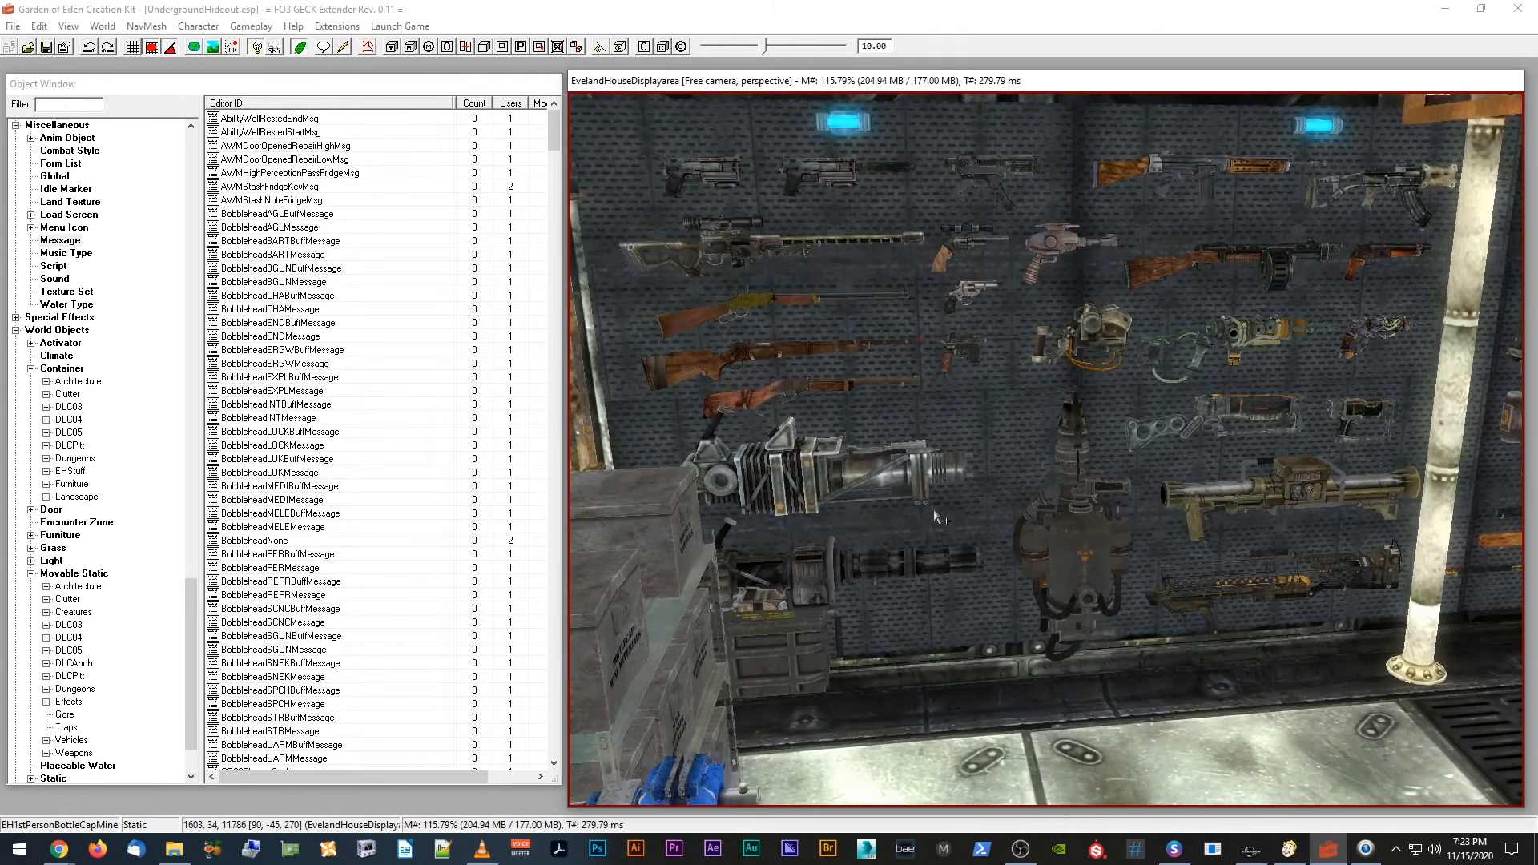
shift+middle_drag(976, 378, 960, 442)
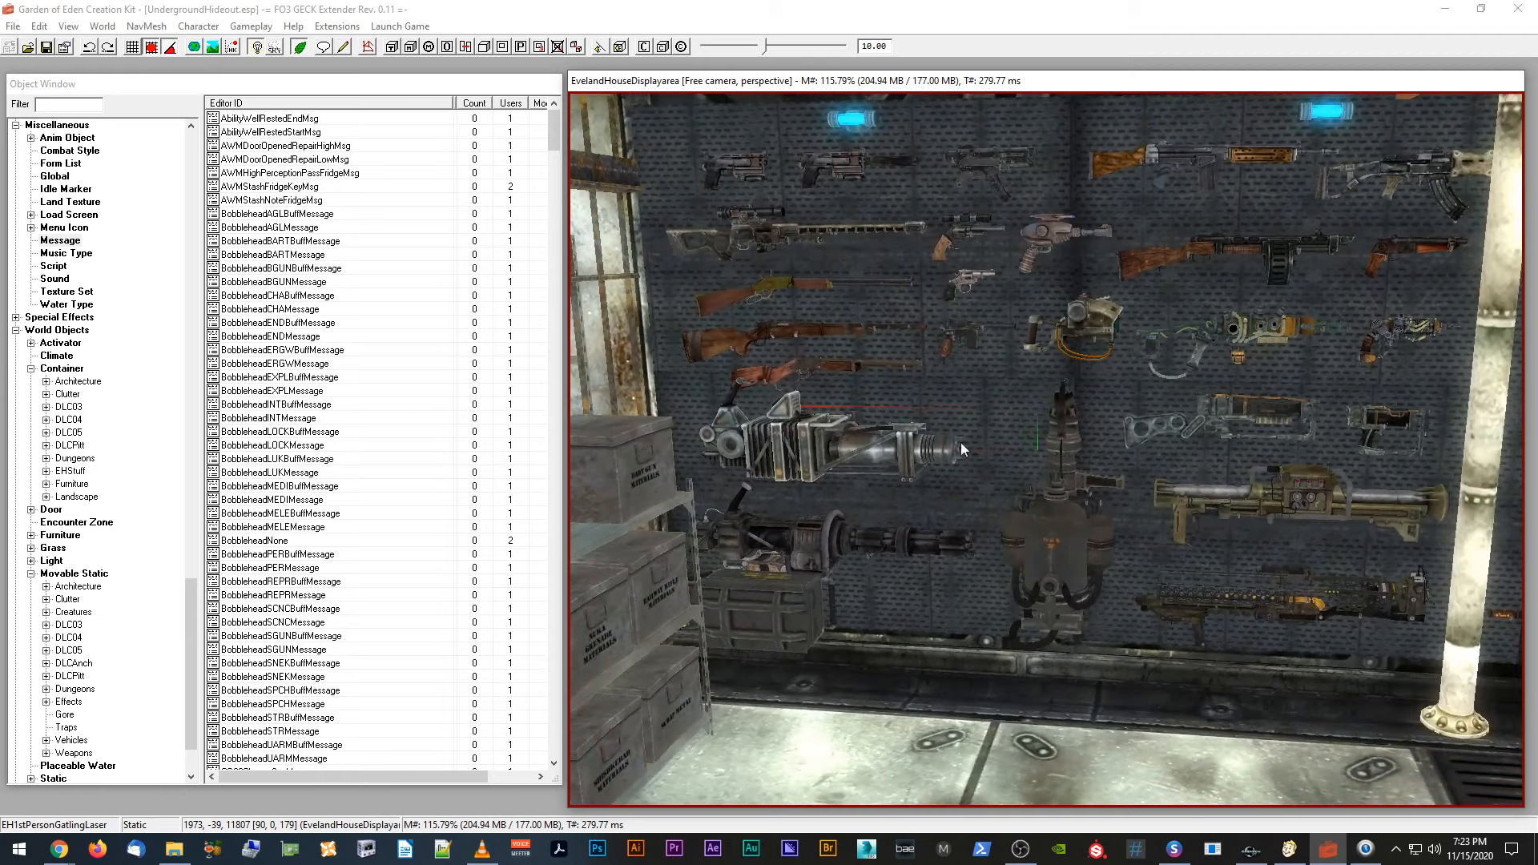
shift+middle_drag(856, 486, 864, 473)
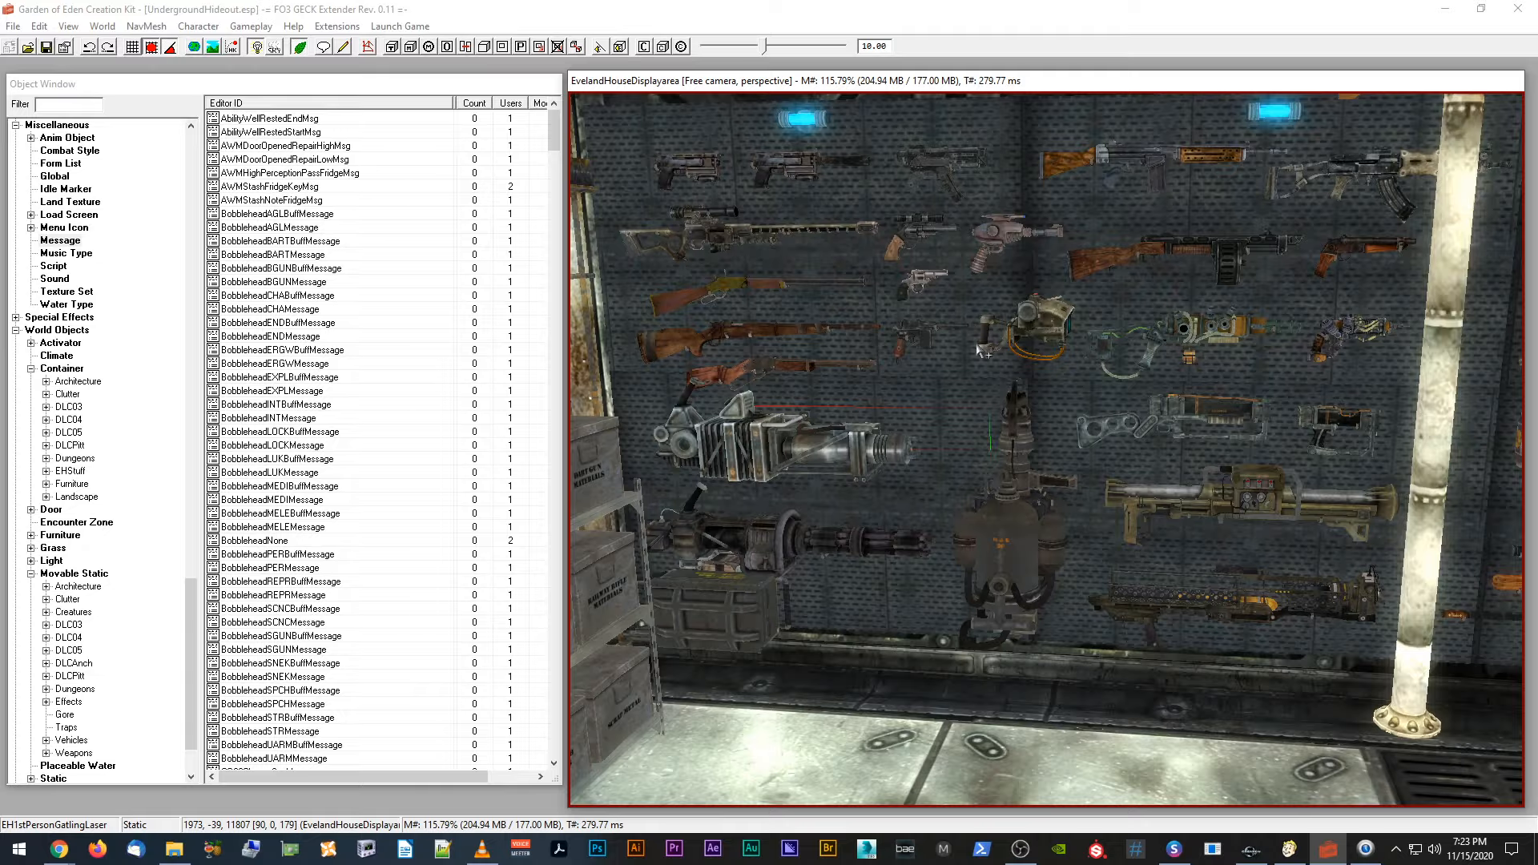
shift+middle_drag(977, 346, 968, 310)
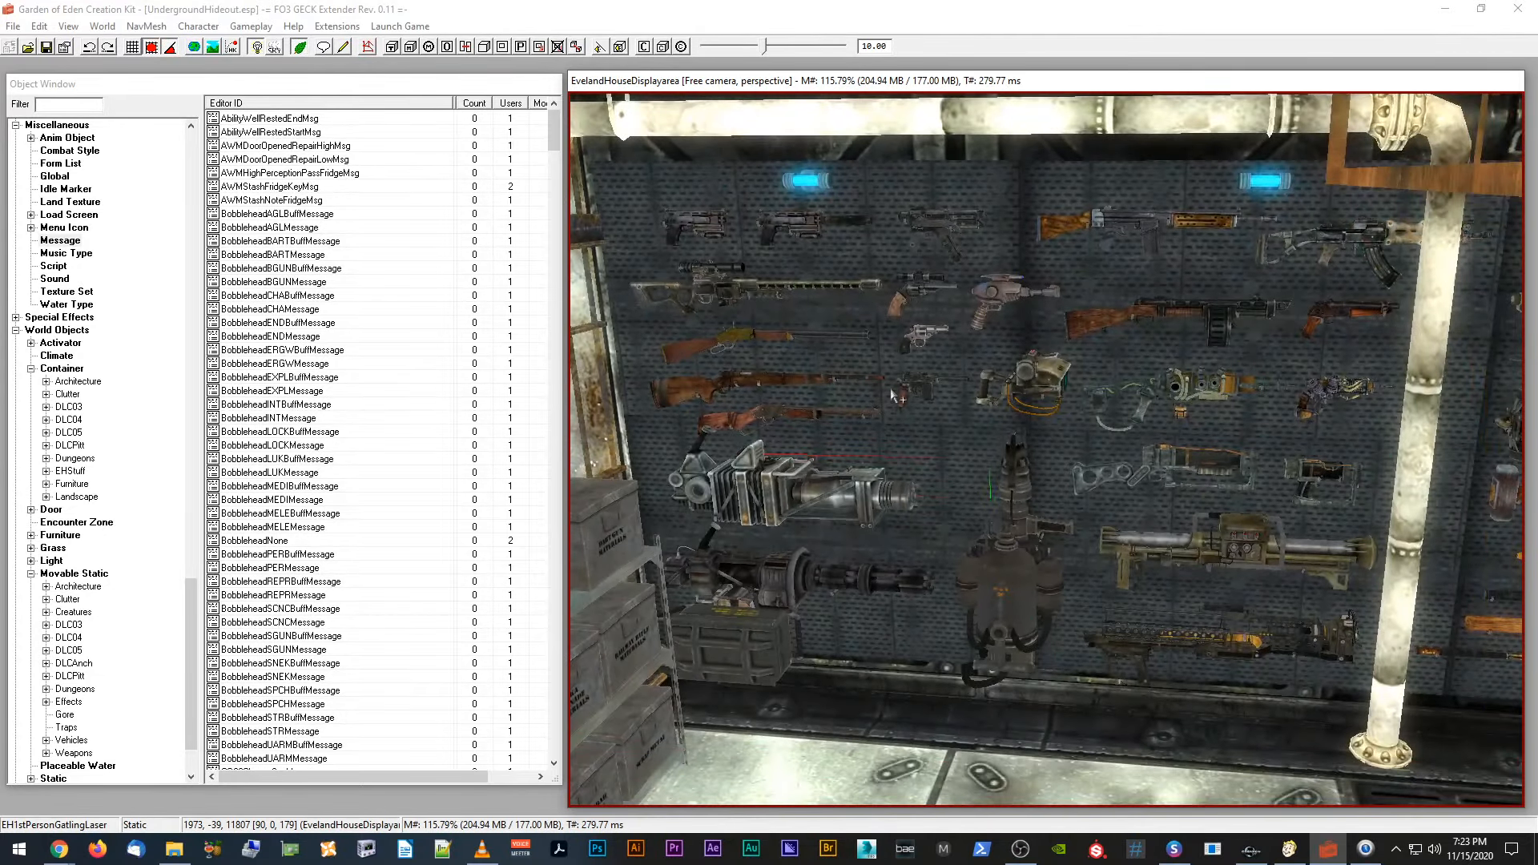
Step: Examine the weapon display wall from the rifles across to the melee weapons beyond the vertical white pipe
middle_drag(891, 387, 890, 387)
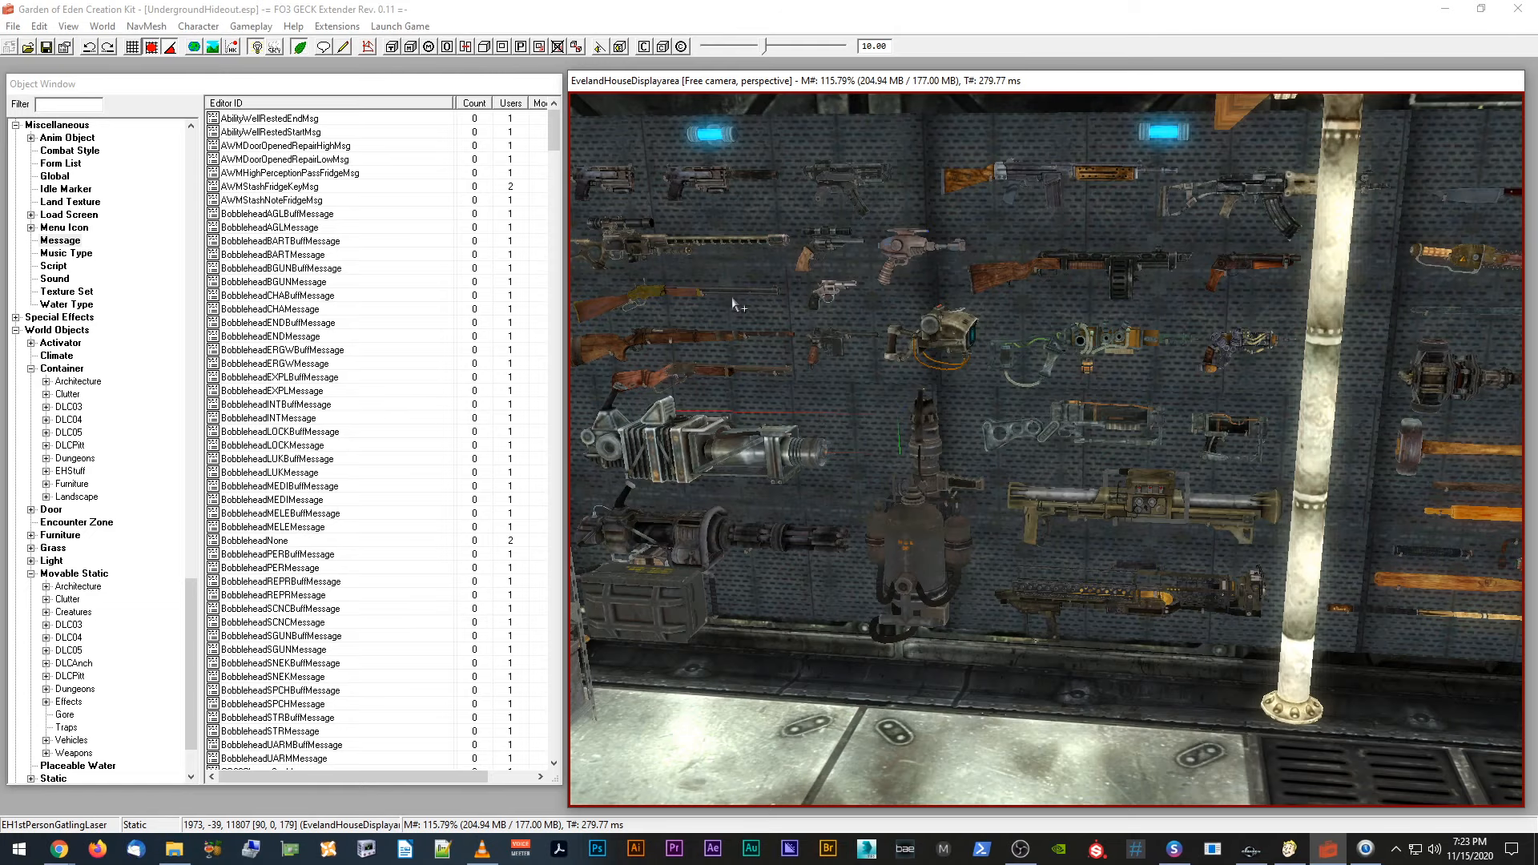
middle_drag(733, 304, 756, 256)
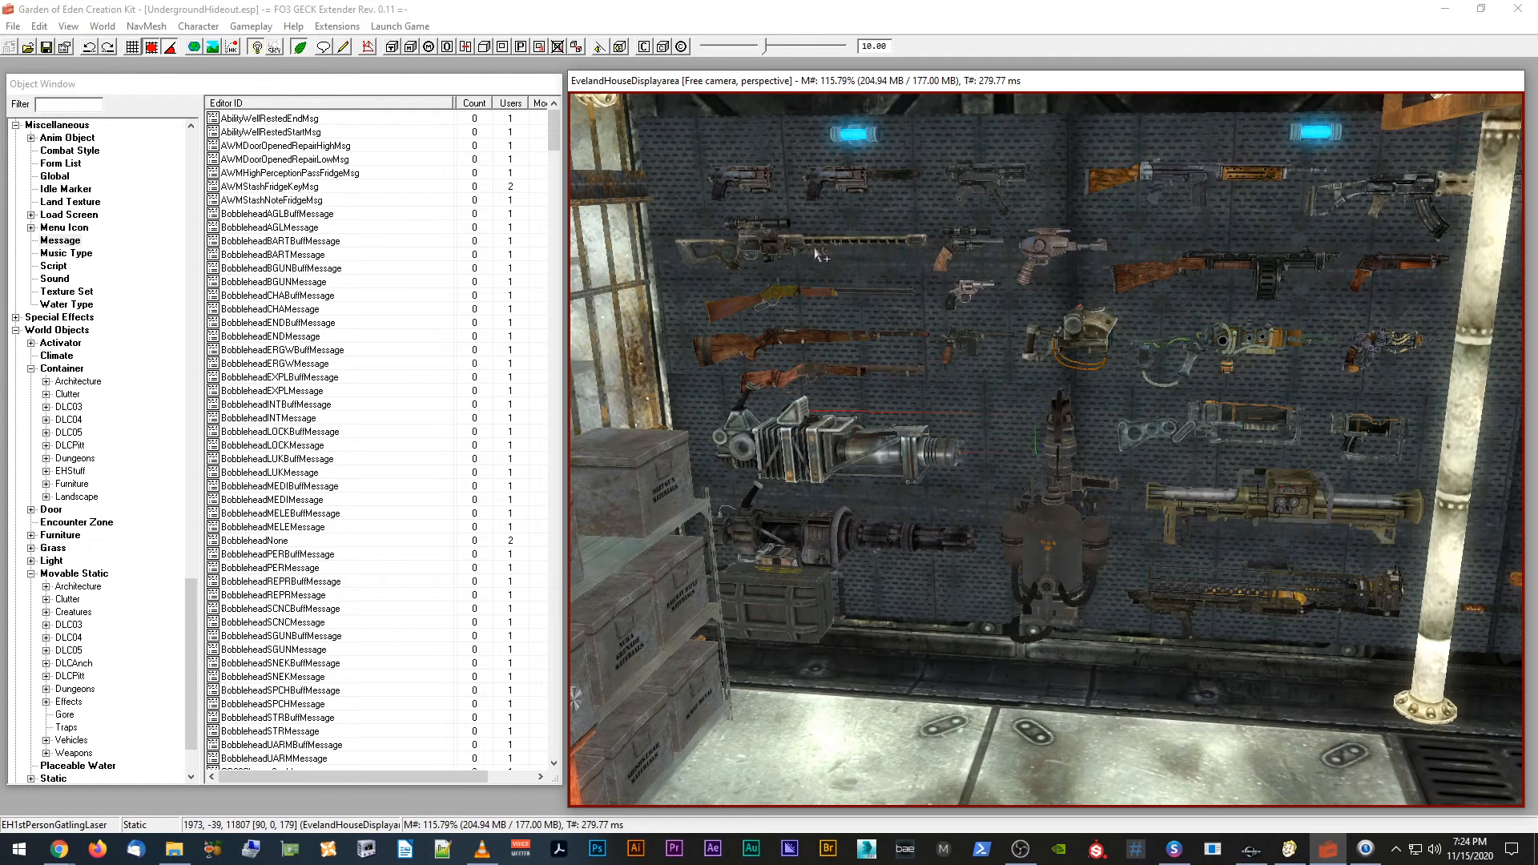
scroll(893, 306, down, 2)
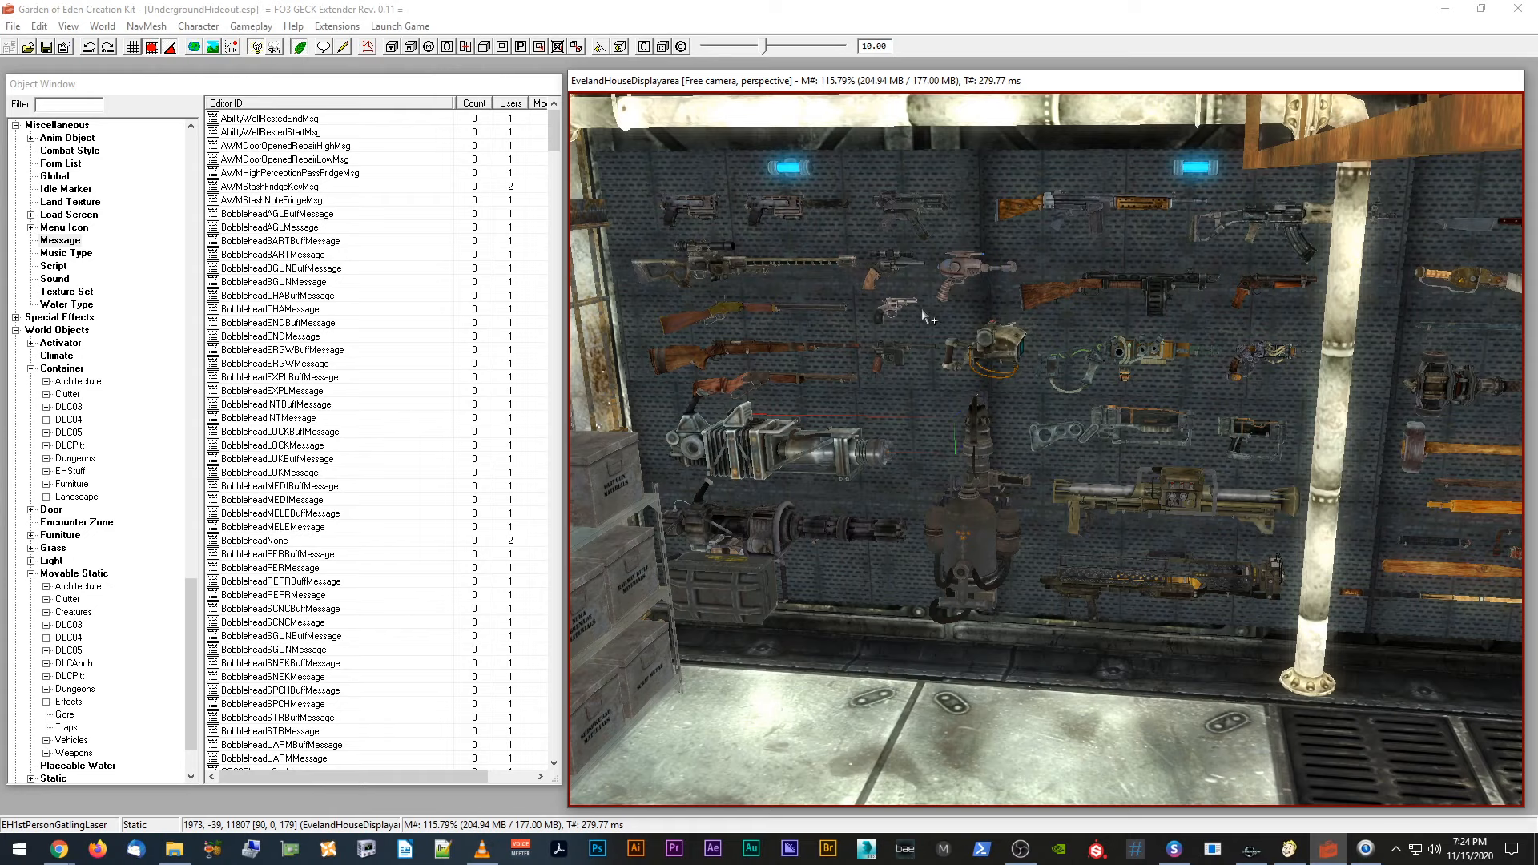
scroll(926, 306, up, 1)
middle_drag(939, 306, 934, 306)
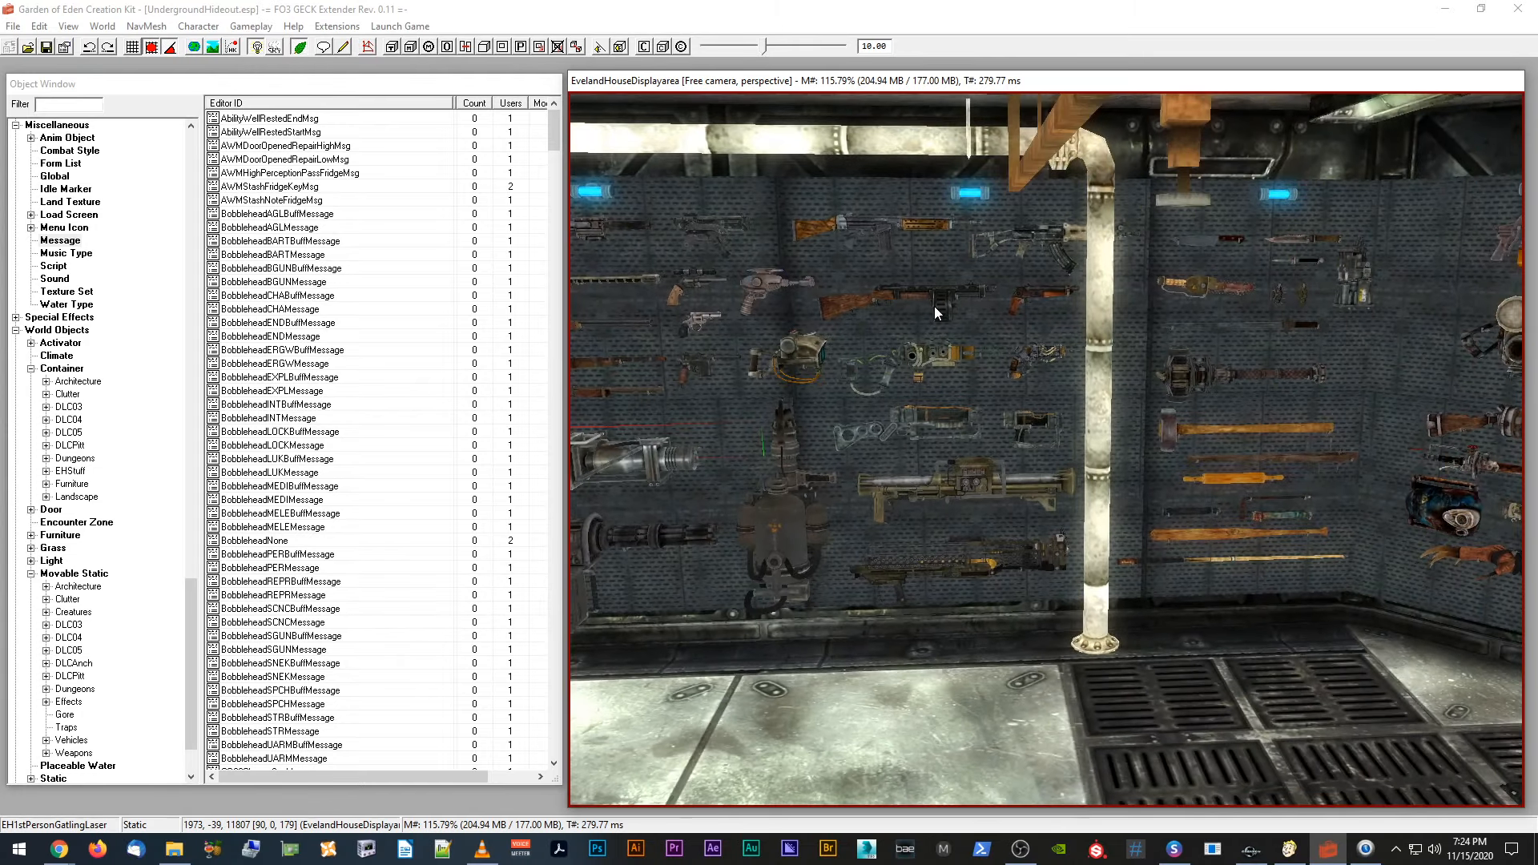
Step: Switch to the Creation Kit and select a long weapon rack in the top row of the armory's dark rack wall
click(1251, 850)
middle_drag(1202, 649, 1040, 439)
scroll(1038, 432, up, 3)
click(1037, 431)
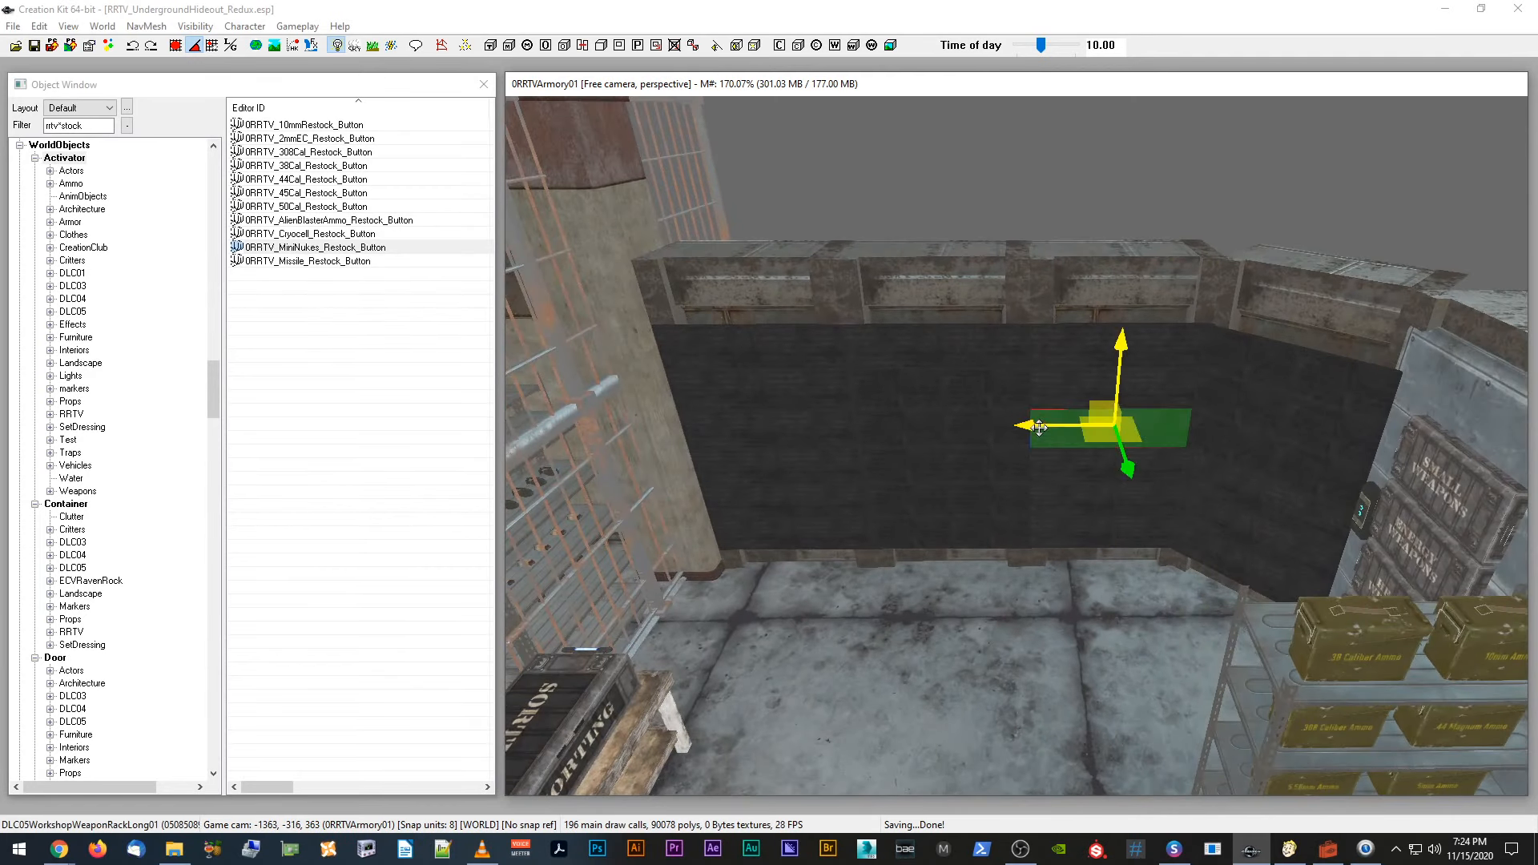
scroll(1002, 456, up, 4)
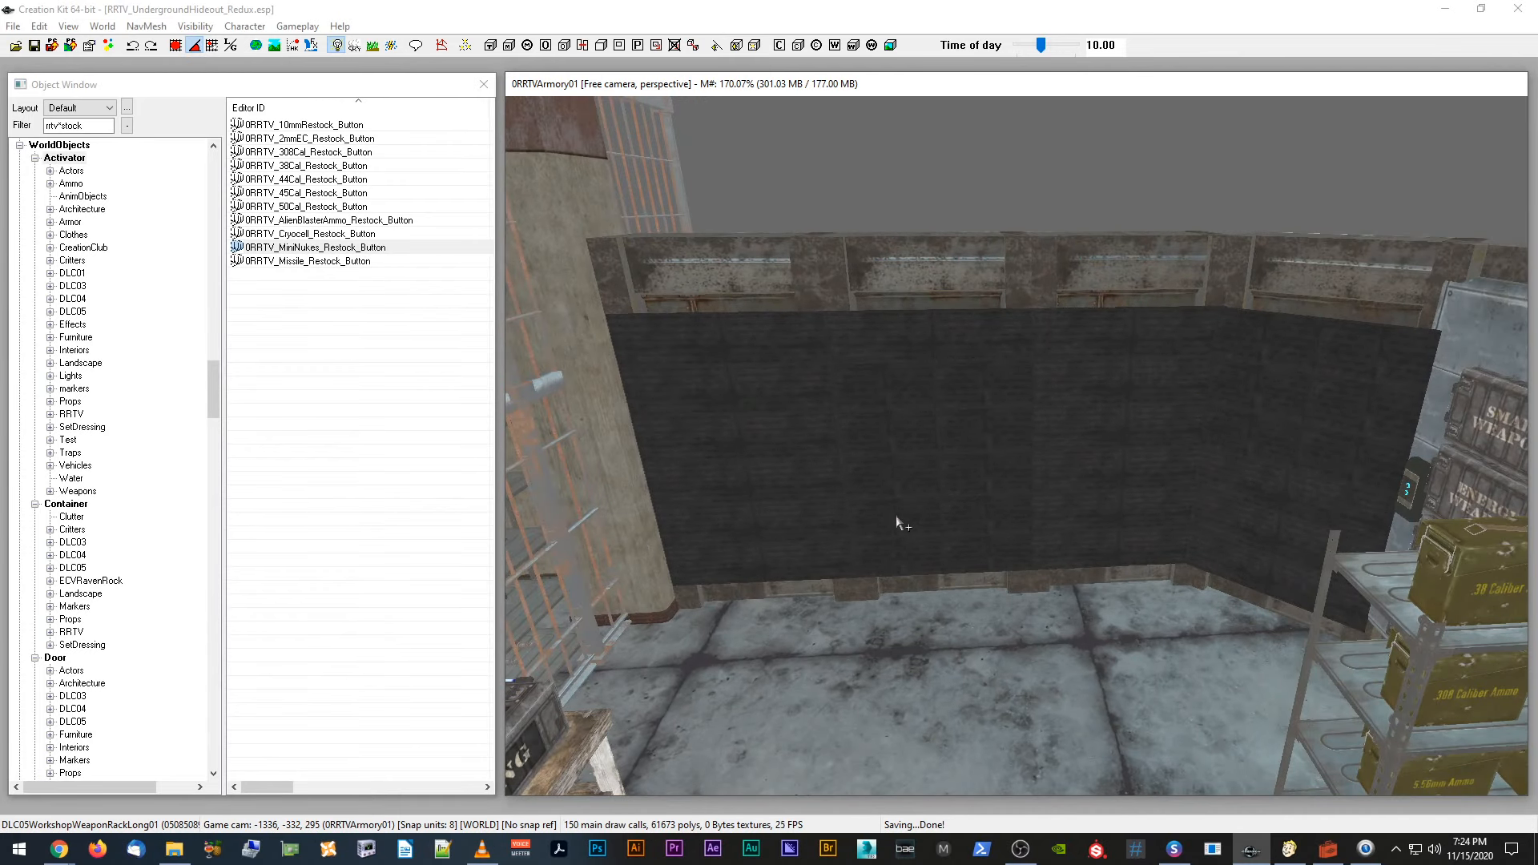
scroll(900, 522, up, 2)
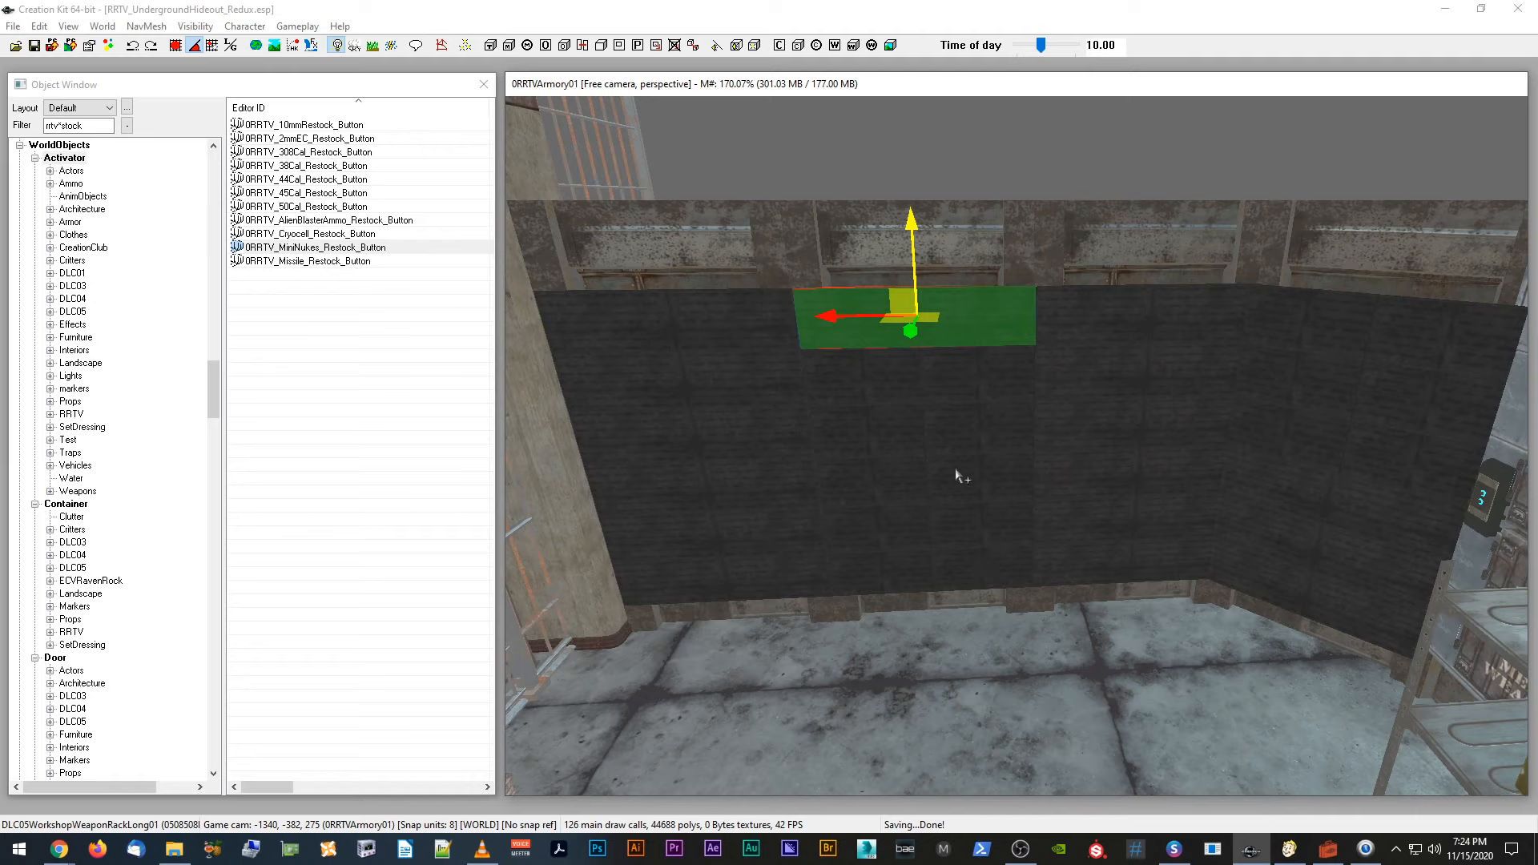
scroll(958, 473, up, 2)
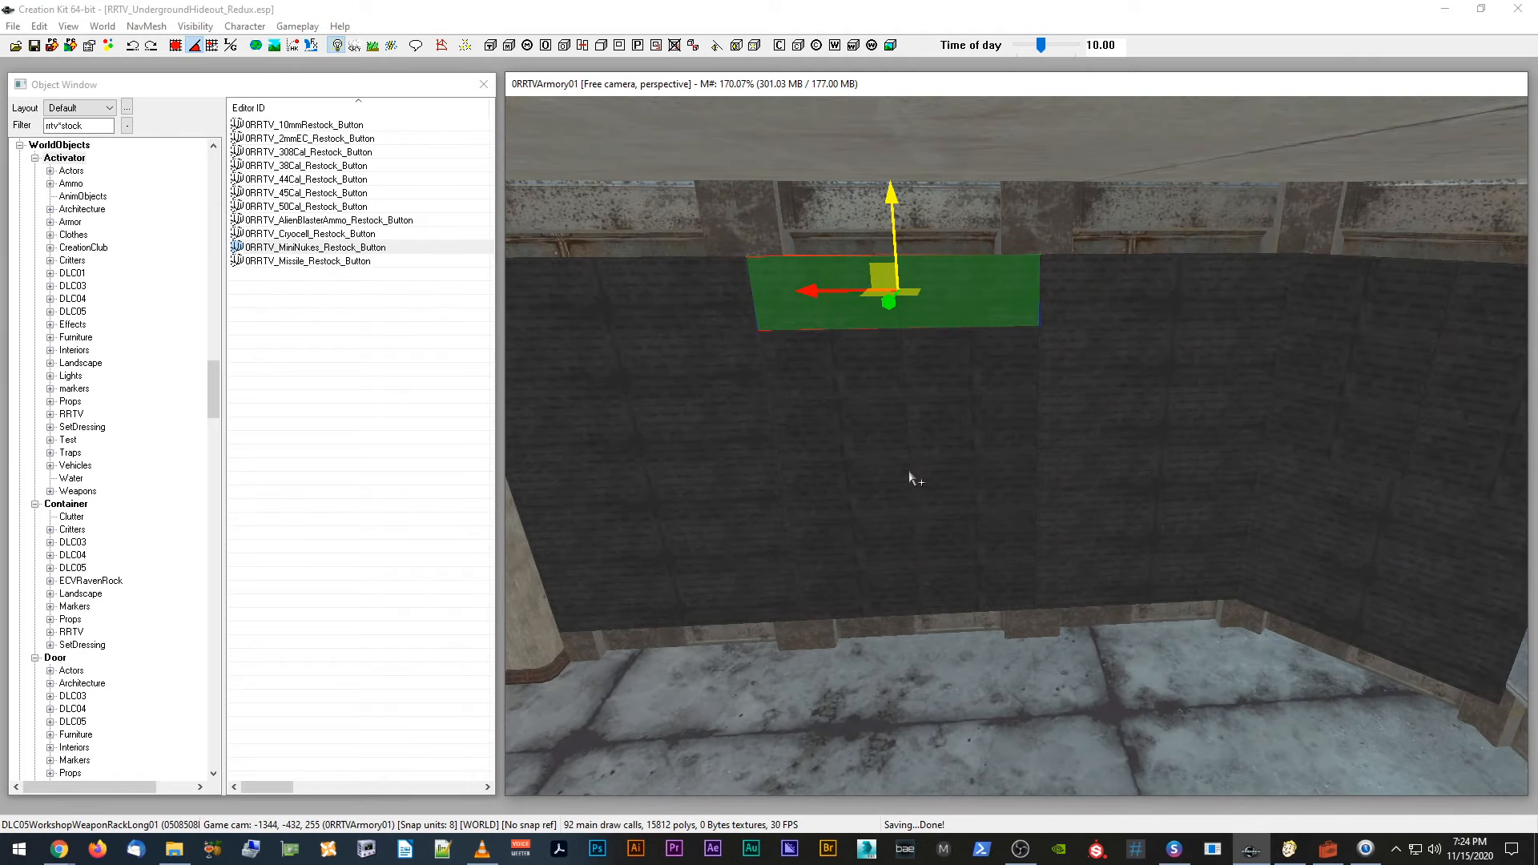
Step: Inspect the long weapon rack's base container and reference properties, leaving both without changes
double_click(950, 283)
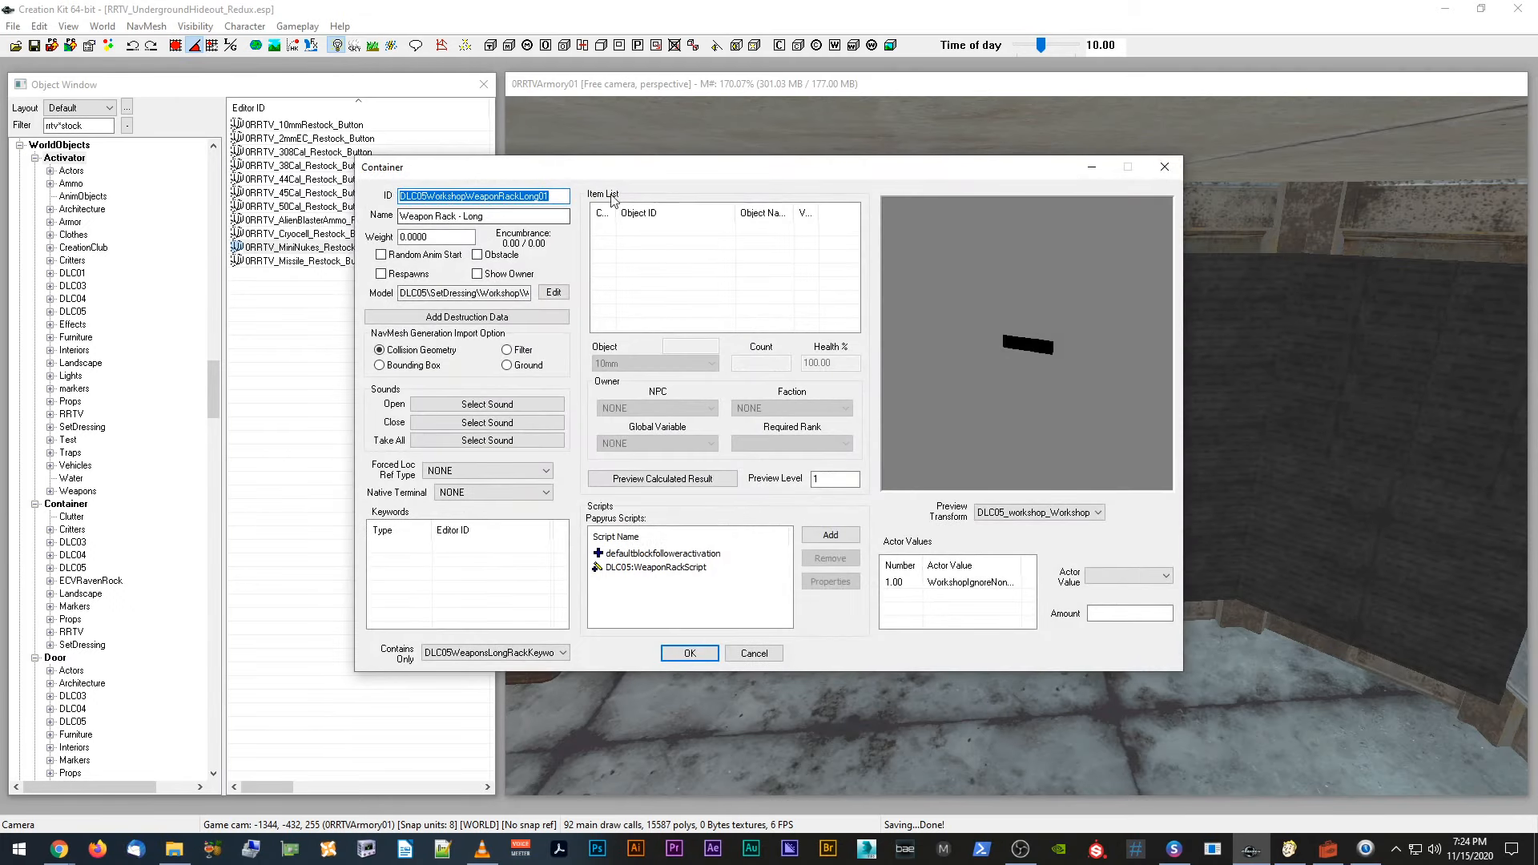
click(757, 652)
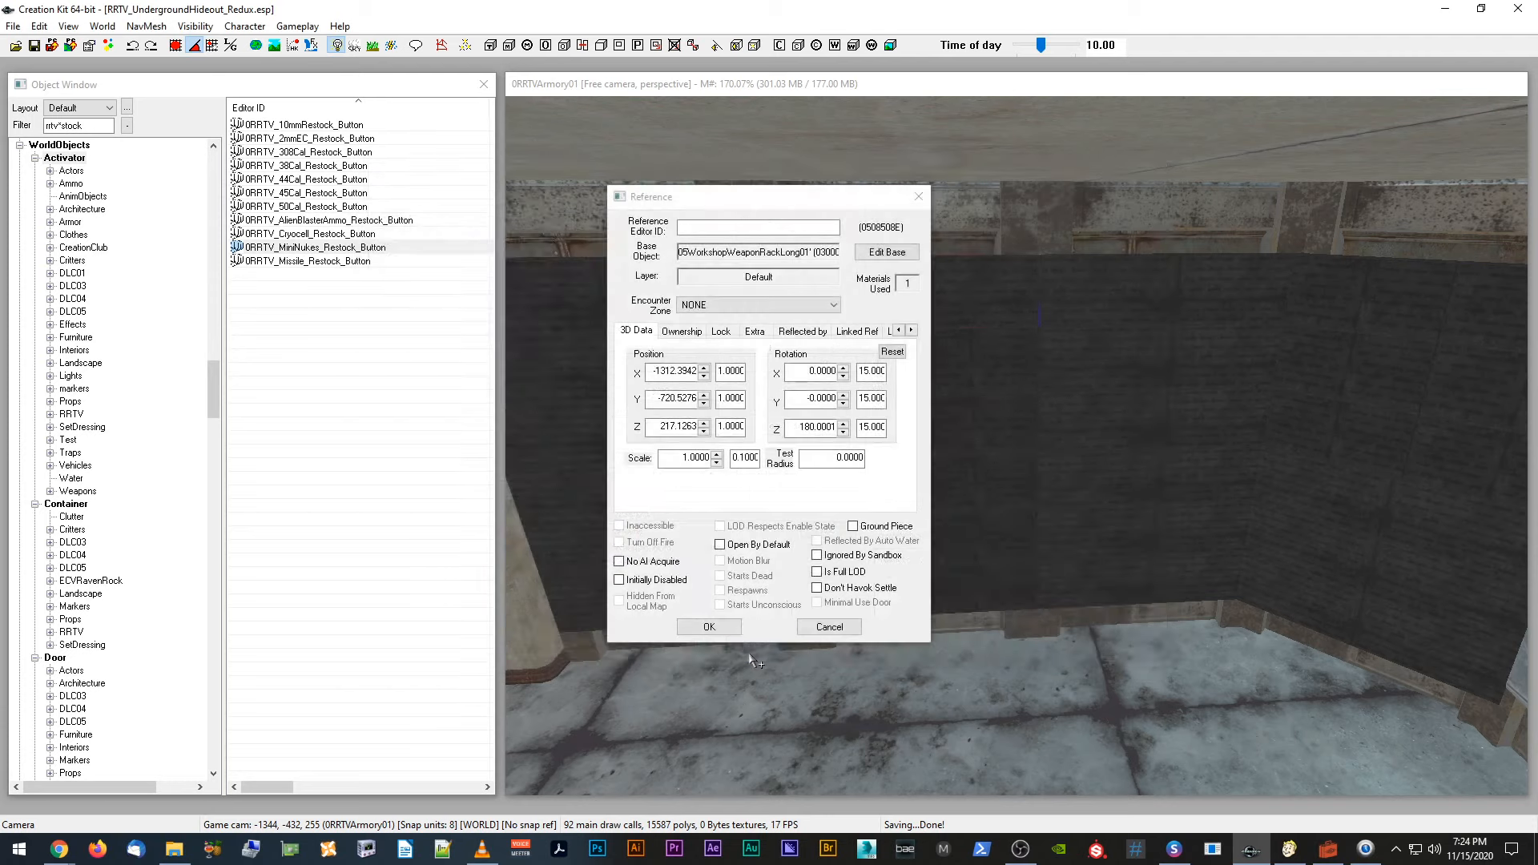
click(830, 627)
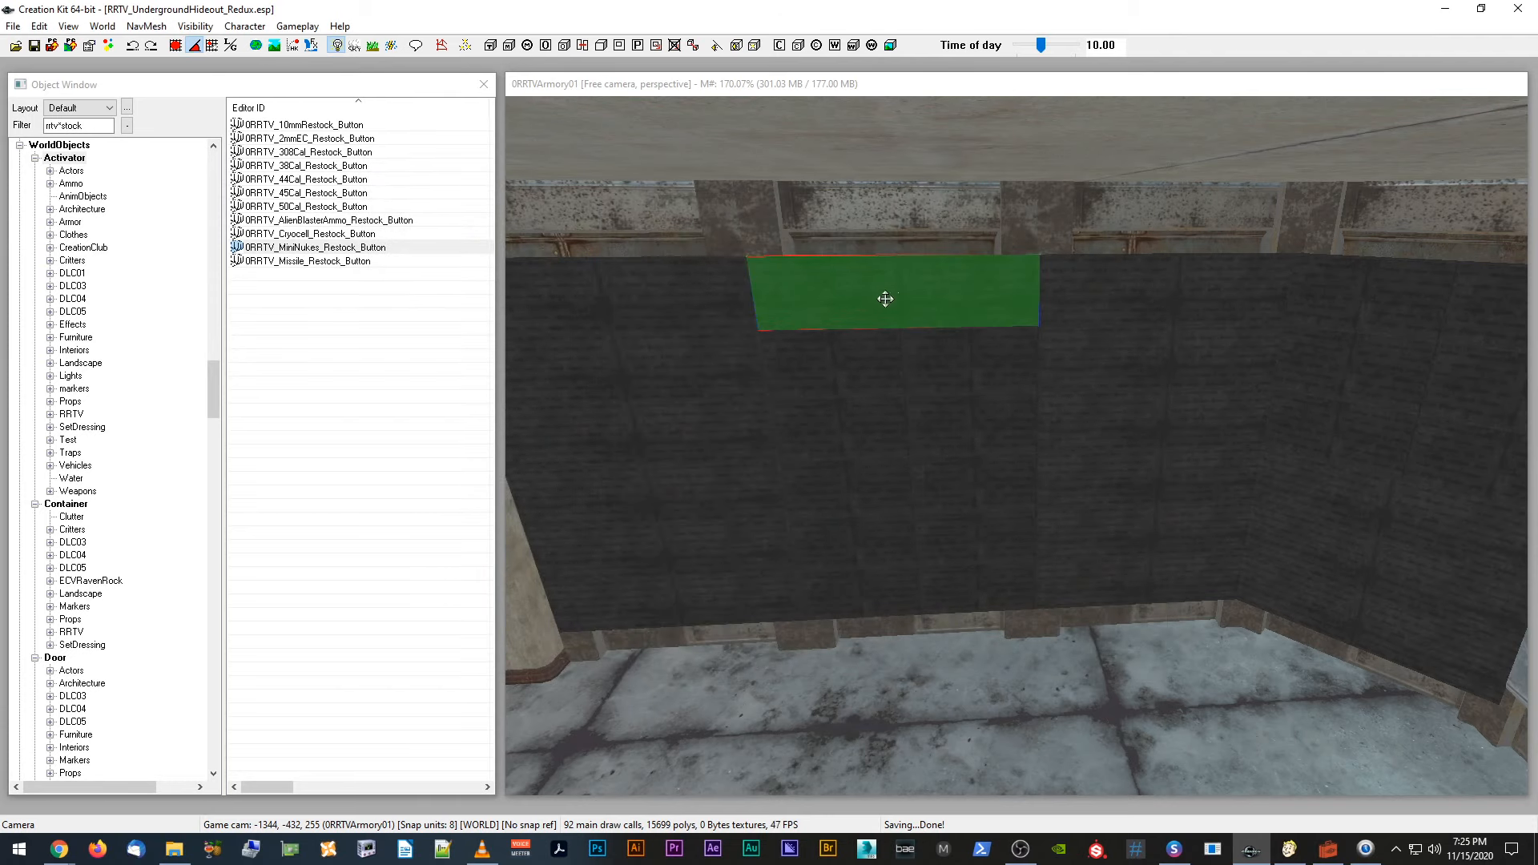
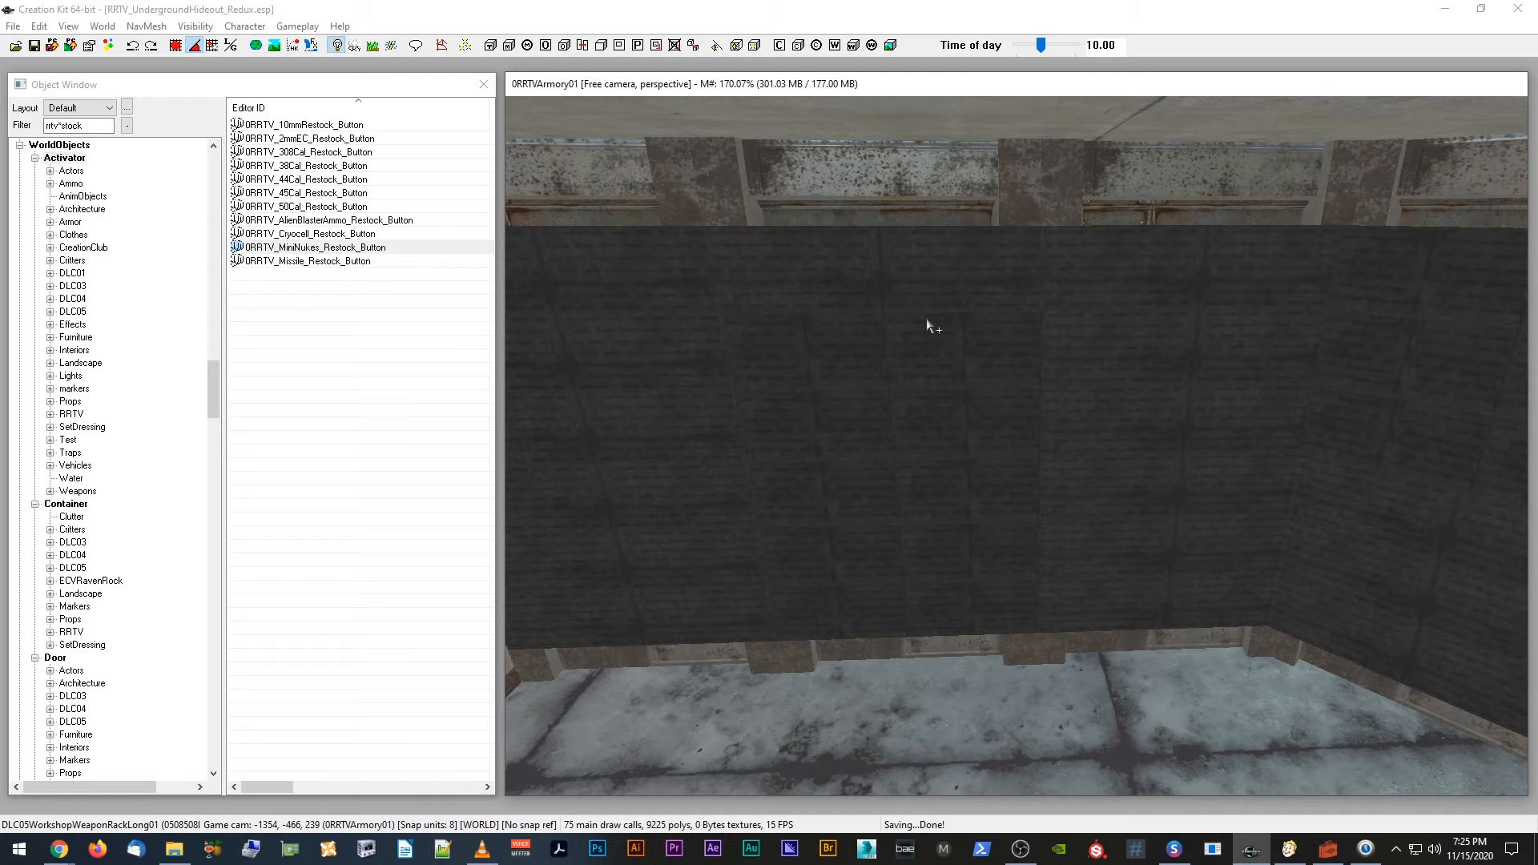
Step: Examine the Redux armory layout from above, from the dark rack walls past the cage fence to the emblem entrance
scroll(926, 320, down, 3)
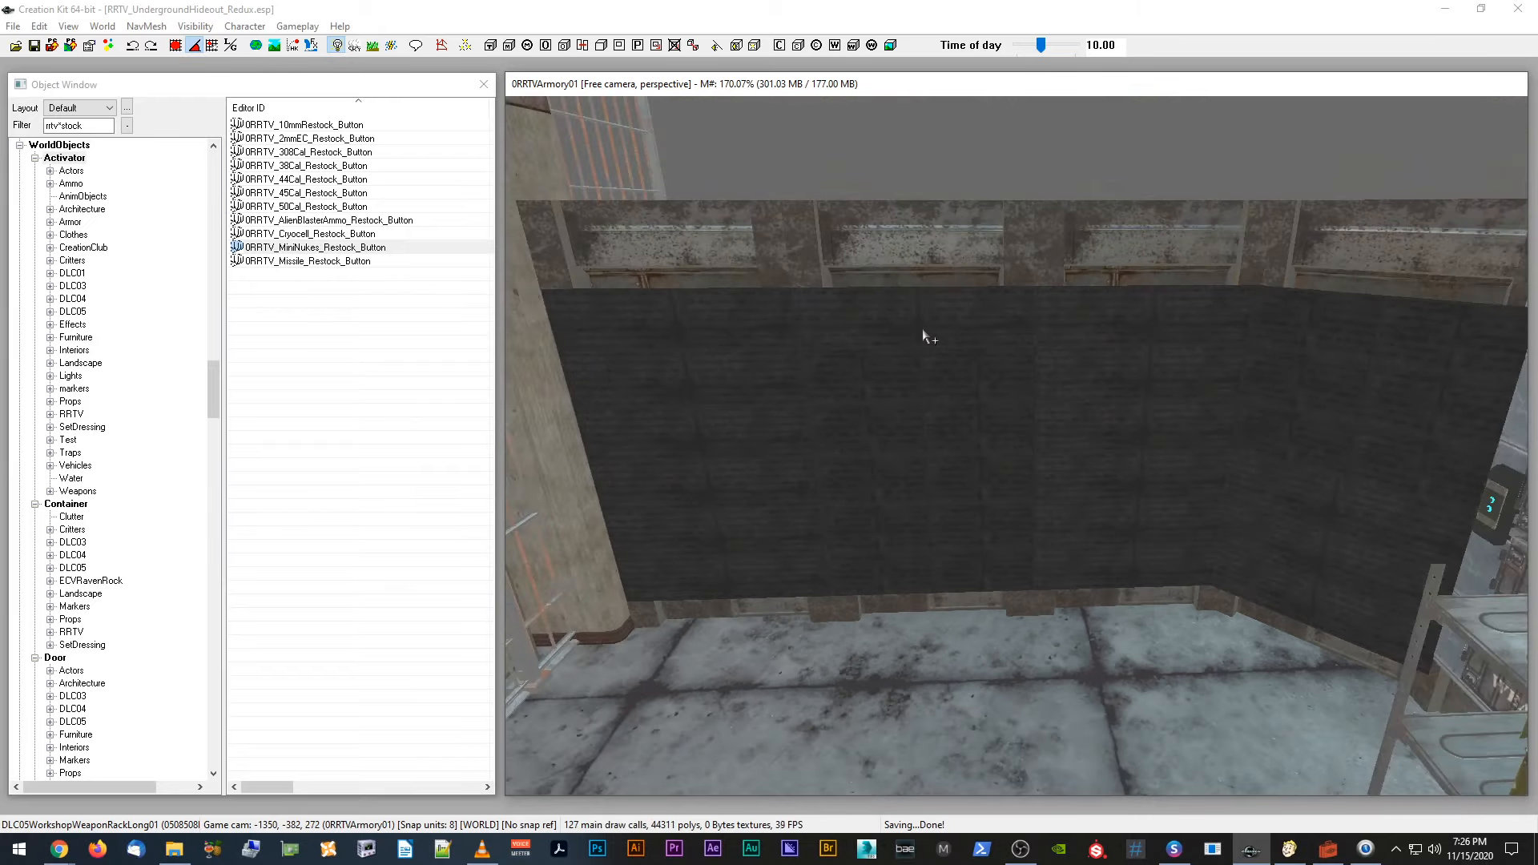
scroll(923, 330, down, 4)
shift+middle_drag(930, 341, 996, 436)
scroll(993, 430, down, 5)
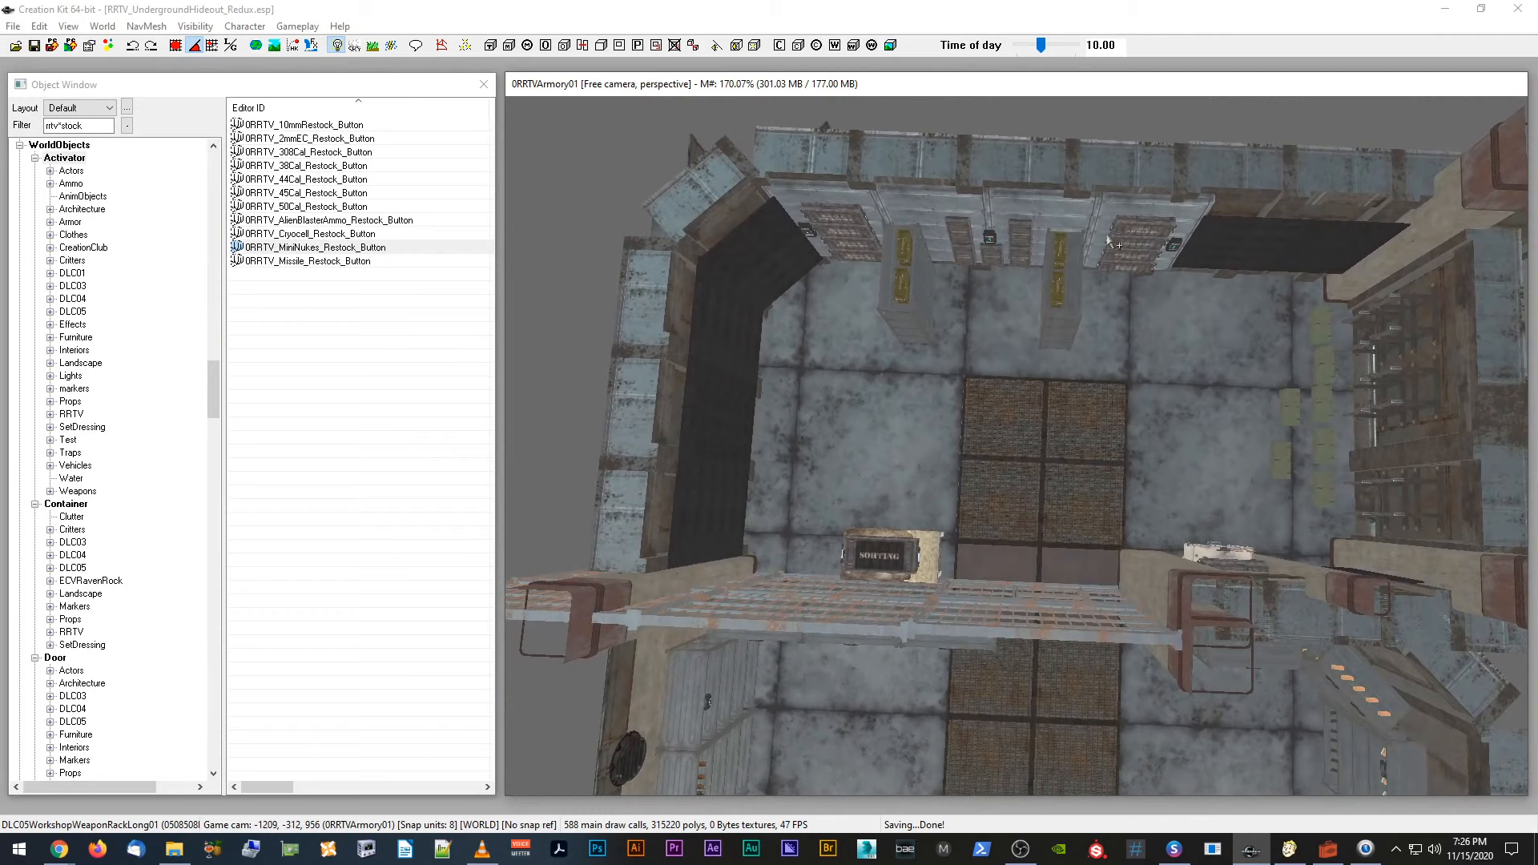
shift+middle_drag(1108, 240, 811, 356)
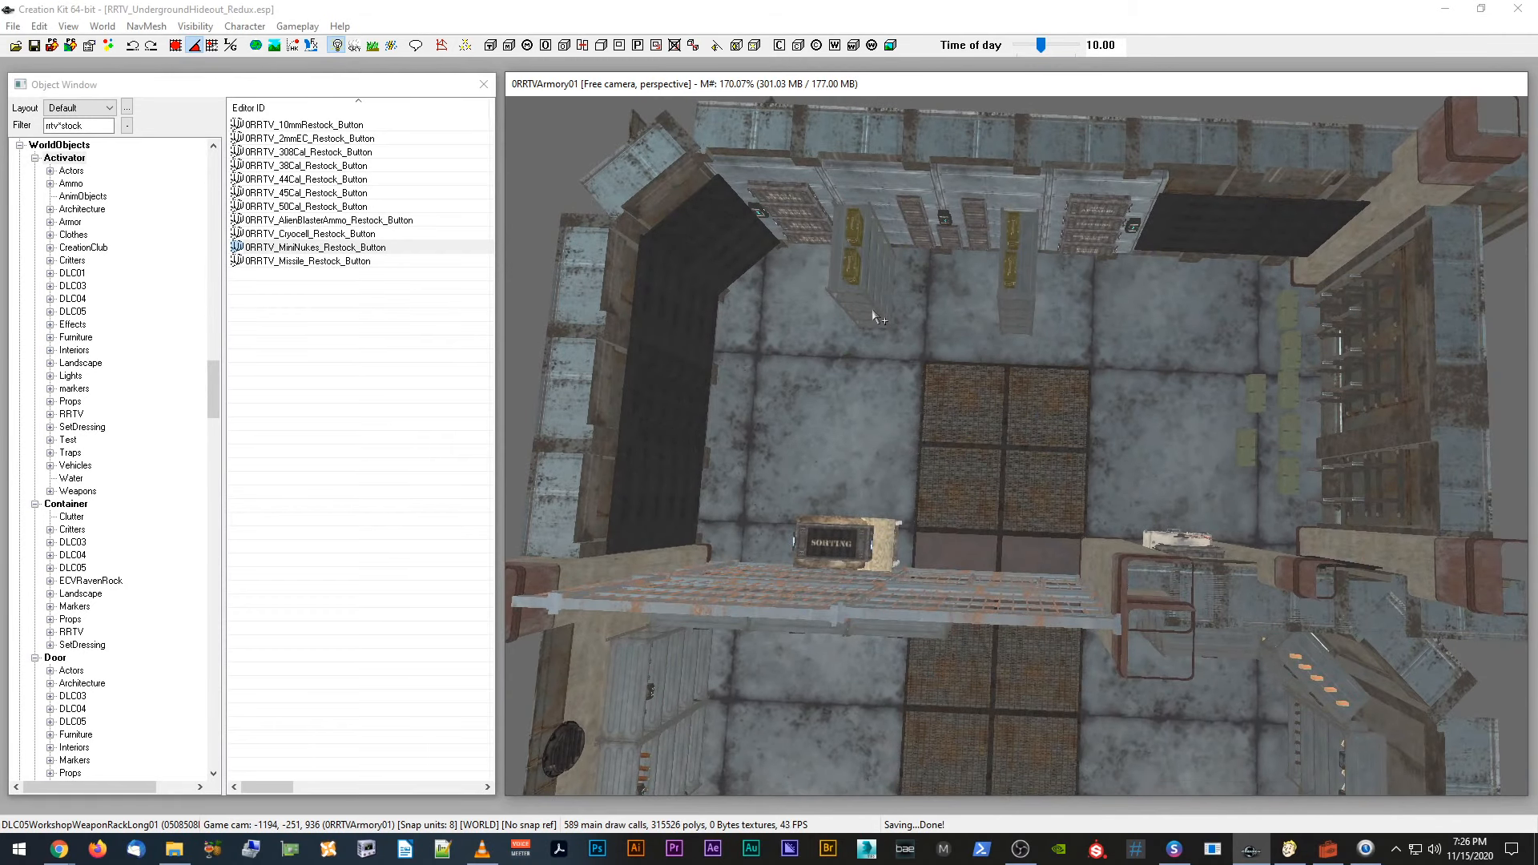
scroll(873, 311, down, 1)
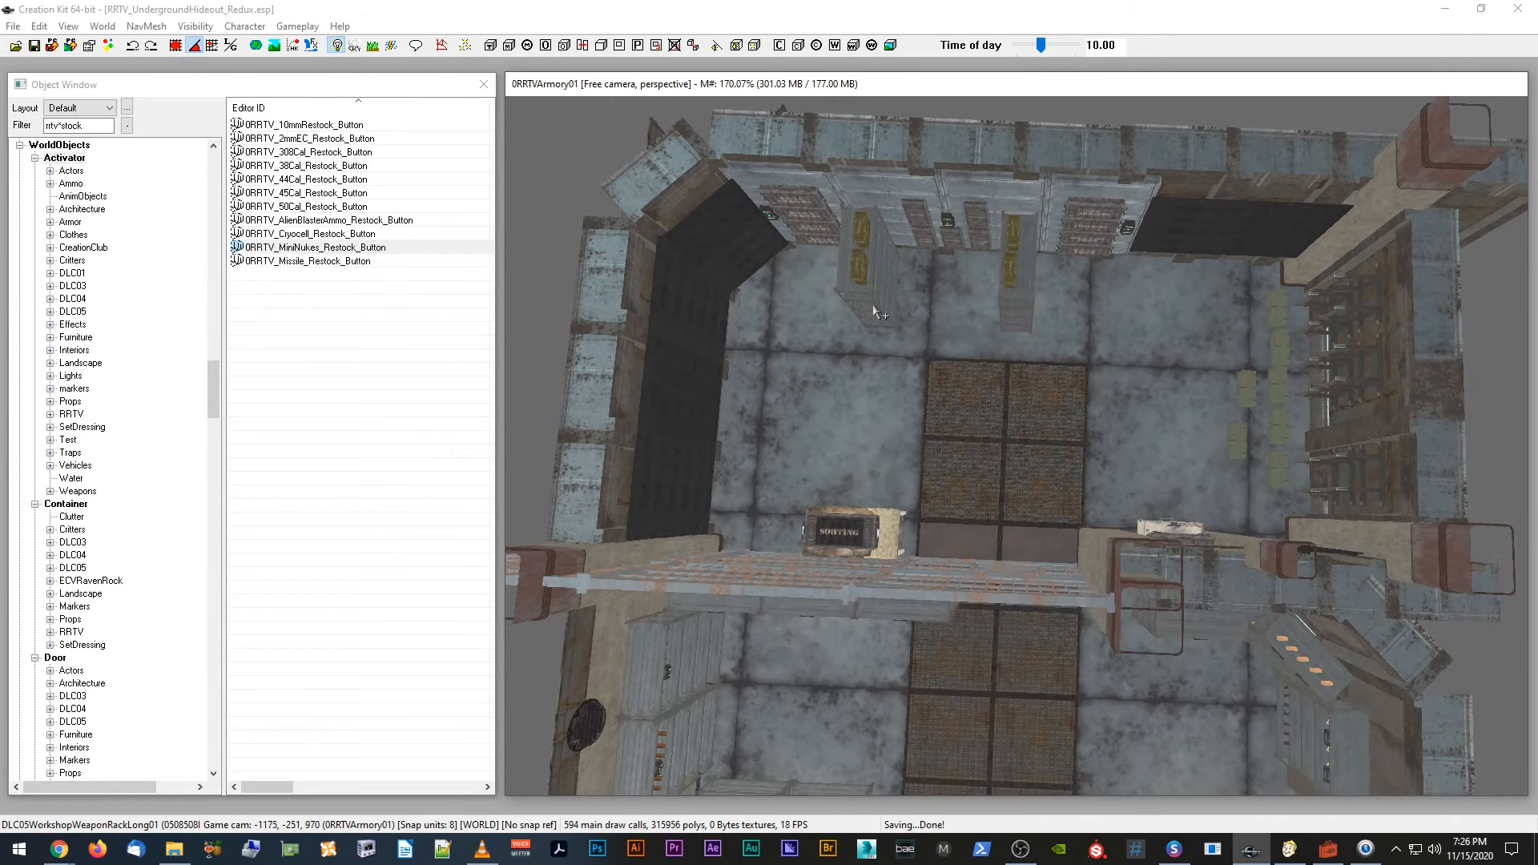
middle_drag(873, 311, 863, 280)
scroll(869, 281, down, 3)
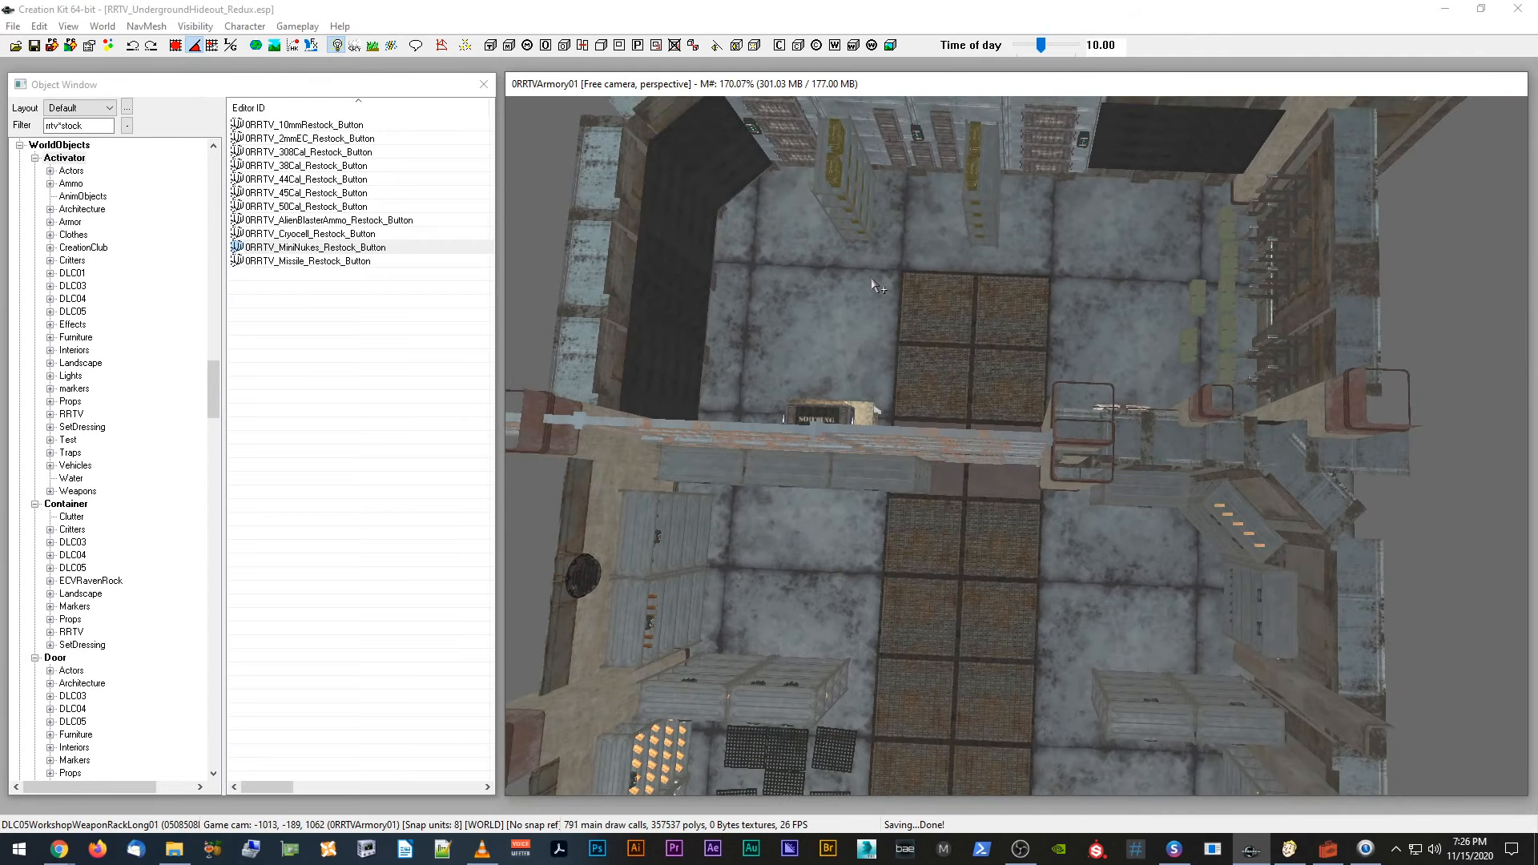
scroll(876, 269, down, 3)
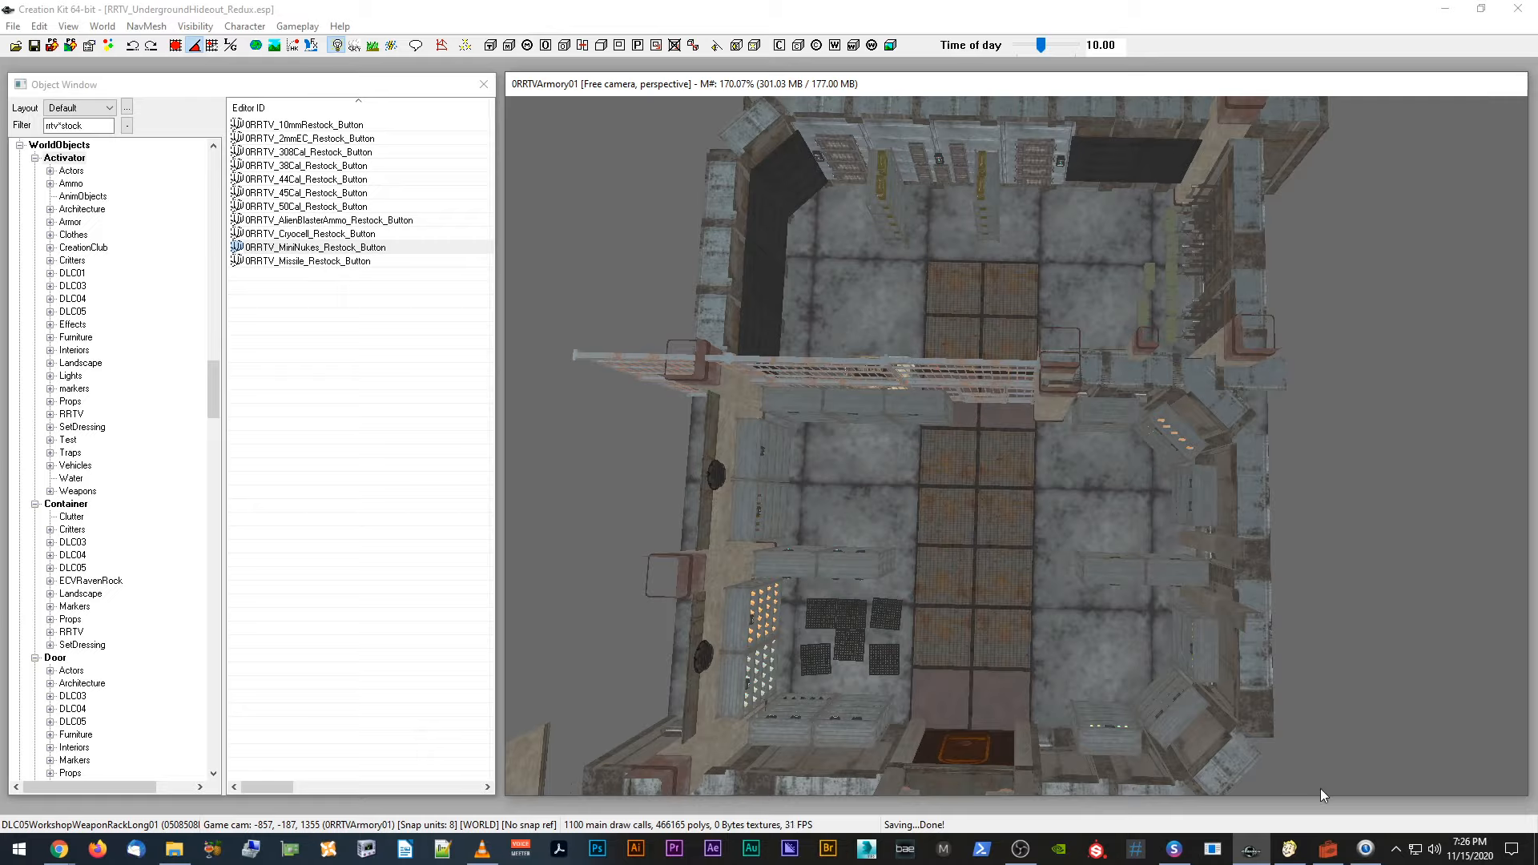
Step: Switch to the GECK, select the weapons wall piece beside the cage fence, and examine the original armory layout from above
click(1328, 850)
scroll(1122, 597, down, 8)
mouse_move(1117, 590)
shift+middle_down()
mouse_move(1124, 629)
mouse_move(1113, 583)
shift+middle_up()
scroll(1123, 629, down, 4)
mouse_move(1102, 443)
middle_down()
mouse_move(1096, 455)
mouse_move(1117, 419)
middle_up()
scroll(1096, 453, down, 2)
scroll(1092, 450, up, 2)
click(1116, 425)
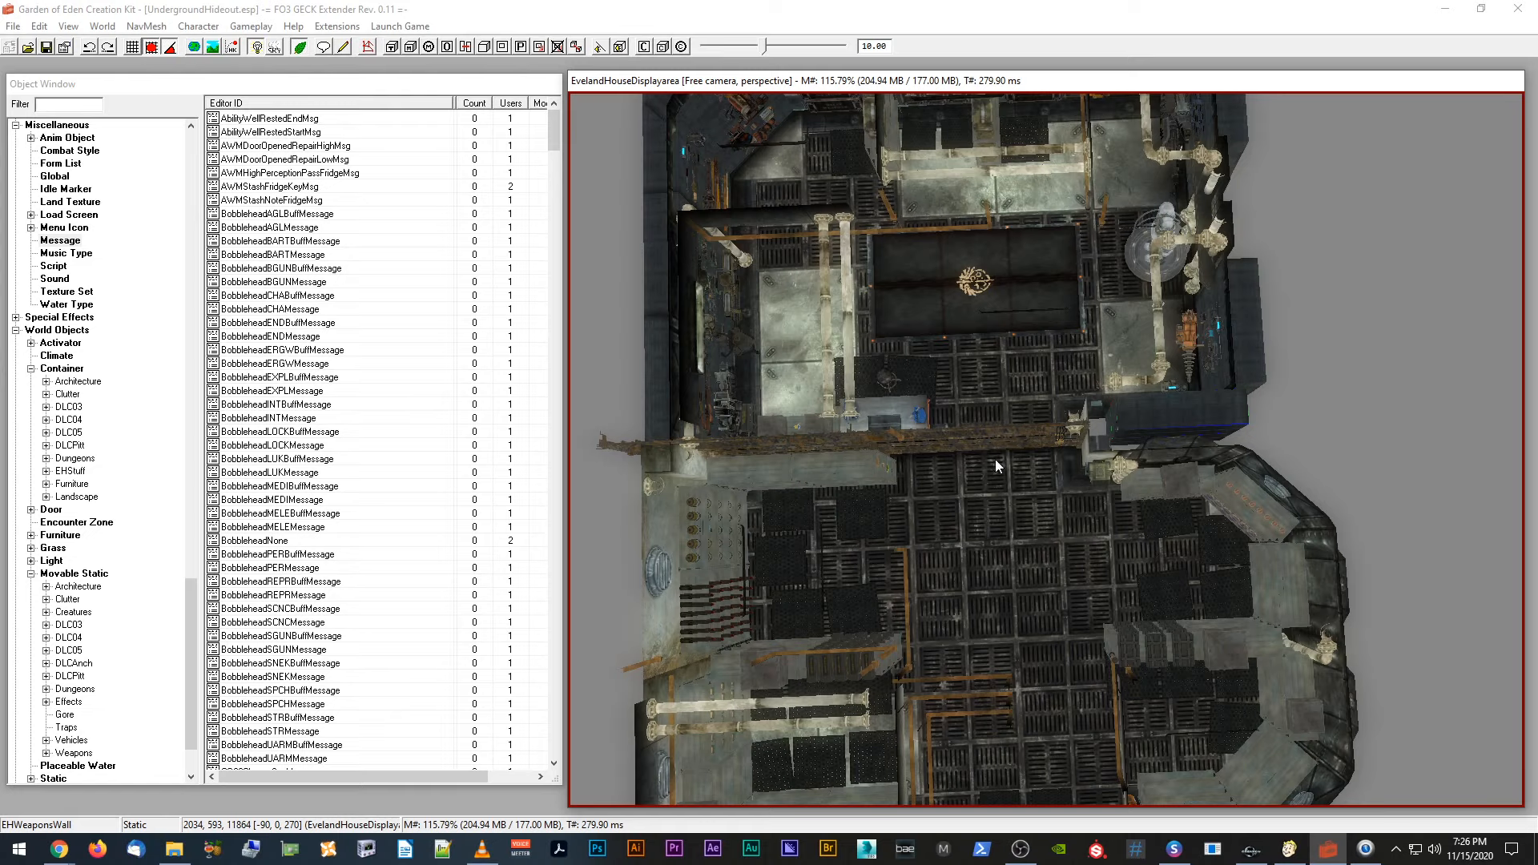
shift+middle_drag(1059, 506, 1062, 509)
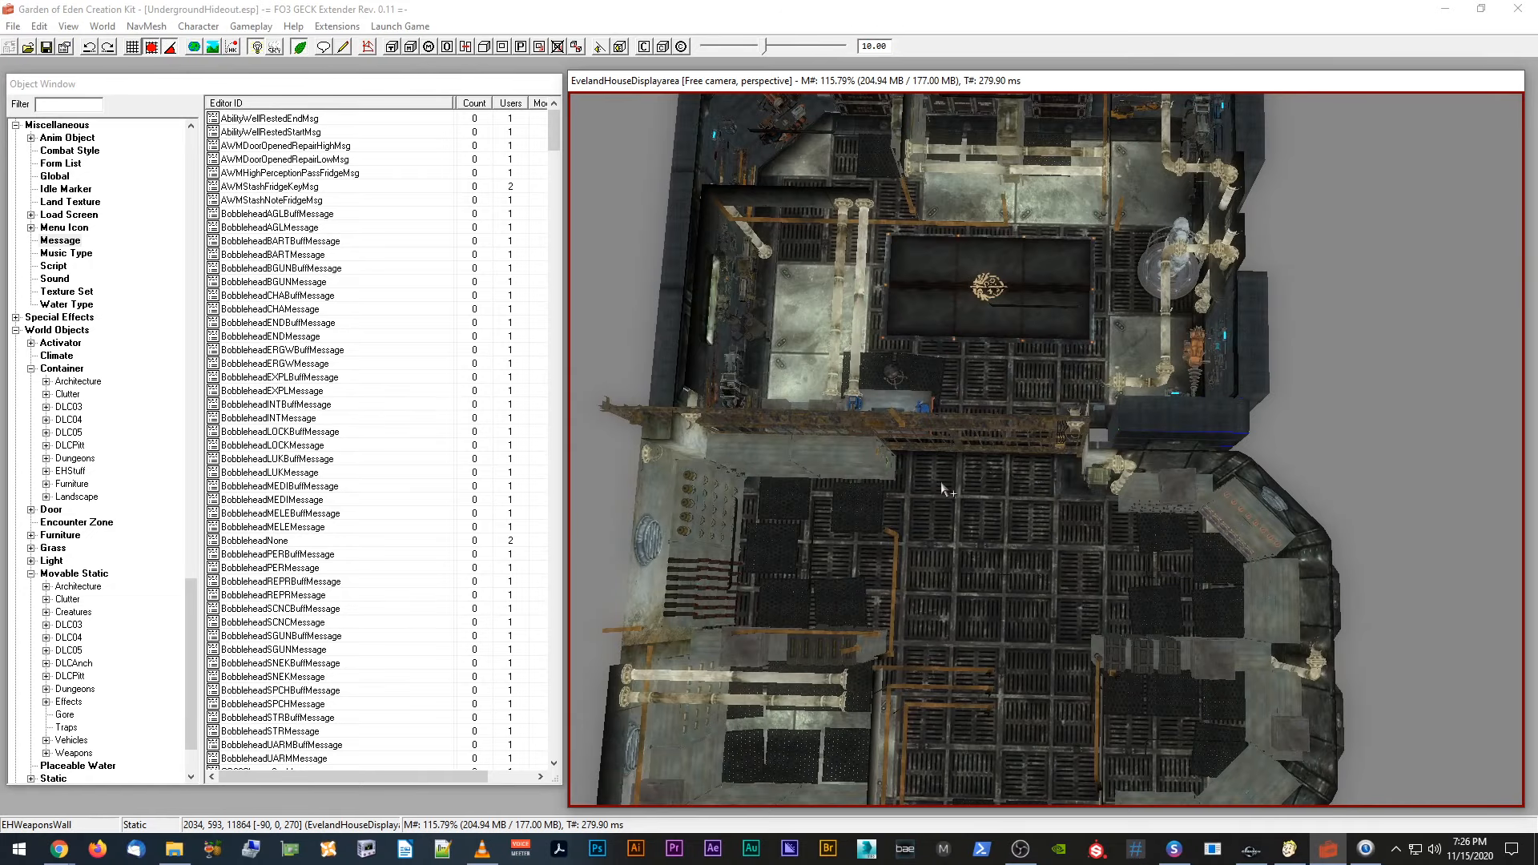
shift+middle_drag(943, 487, 946, 487)
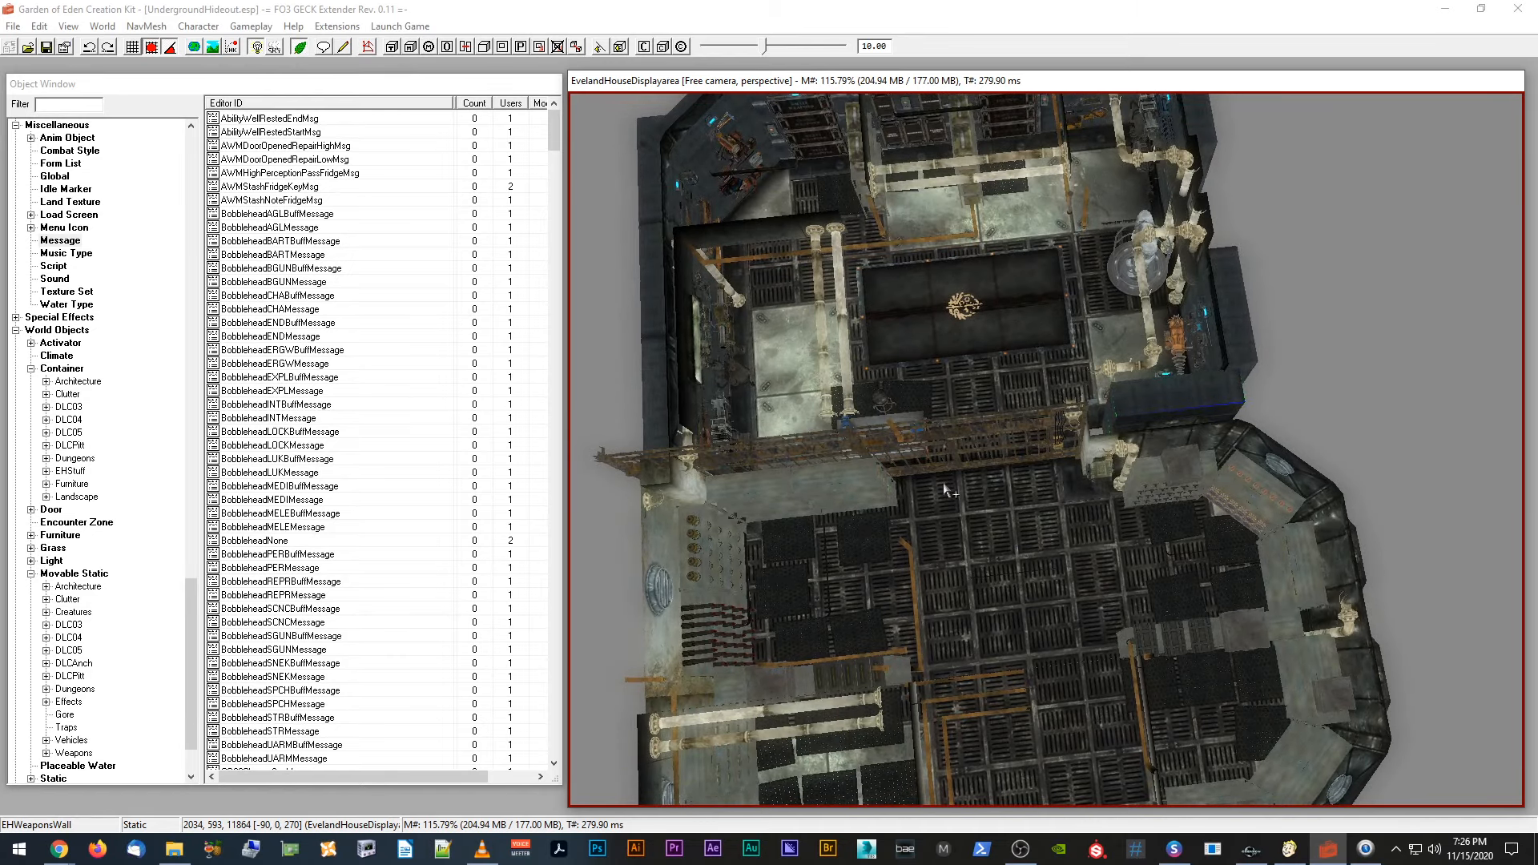
Step: Select the emblem floor hatch behind the cage fence and view it up close and within the surrounding armory
scroll(946, 488, up, 6)
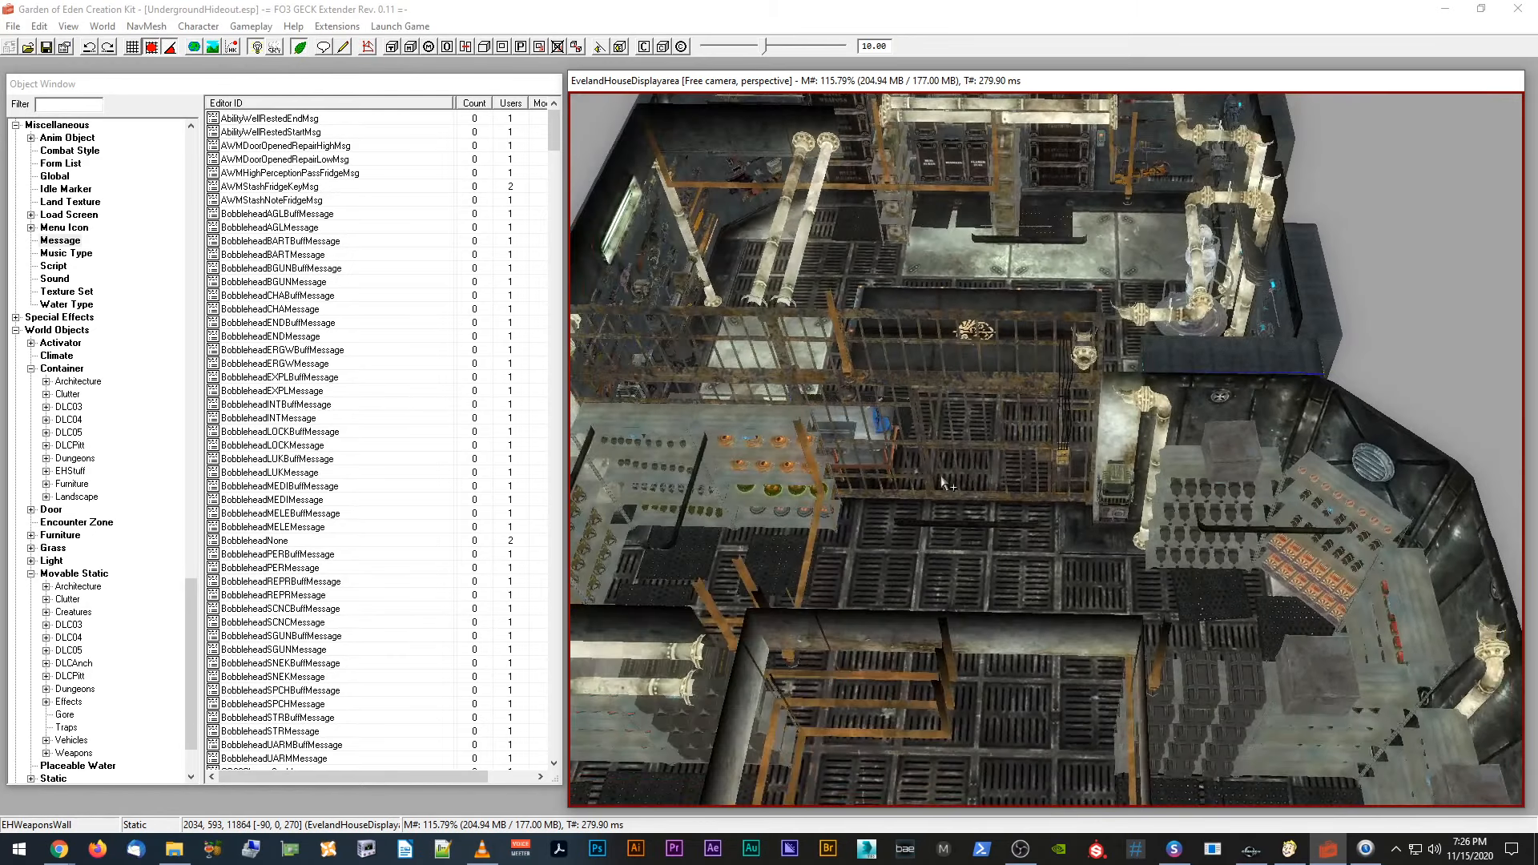
scroll(943, 480, up, 4)
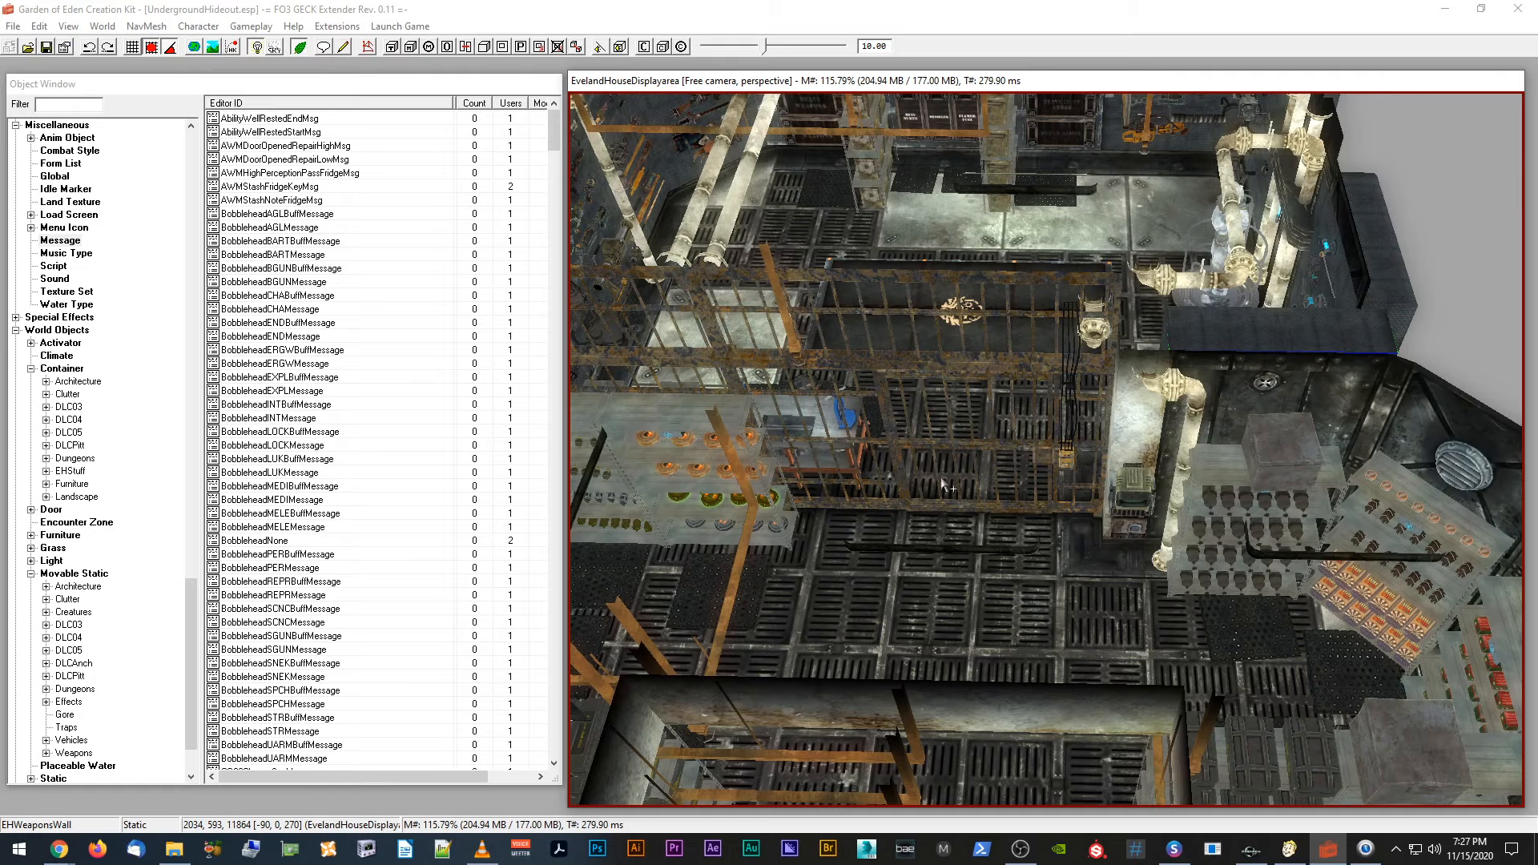
scroll(954, 502, up, 3)
shift+middle_drag(954, 501, 1001, 428)
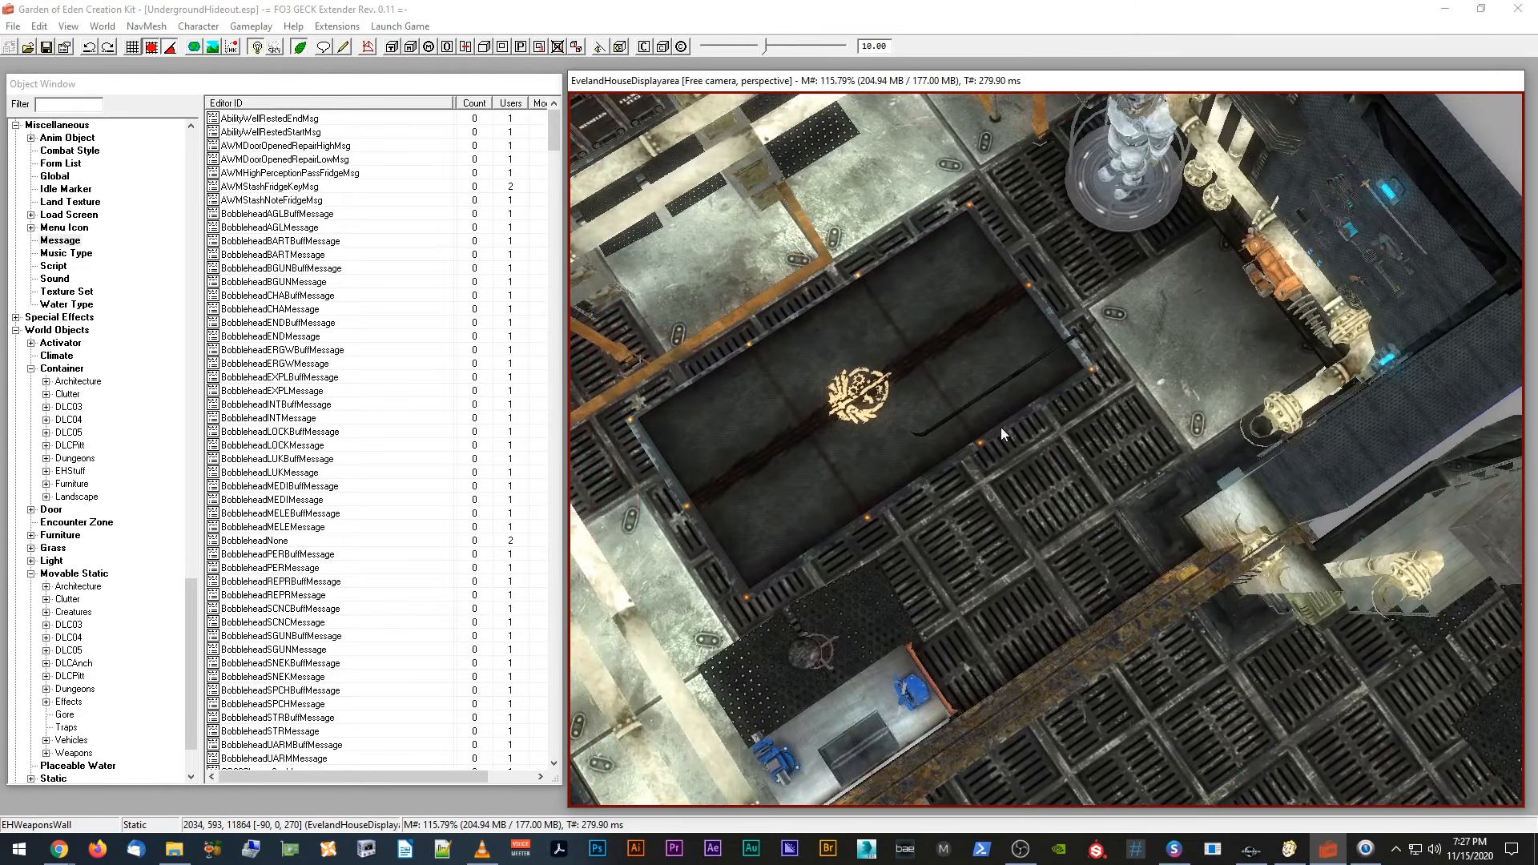
click(954, 396)
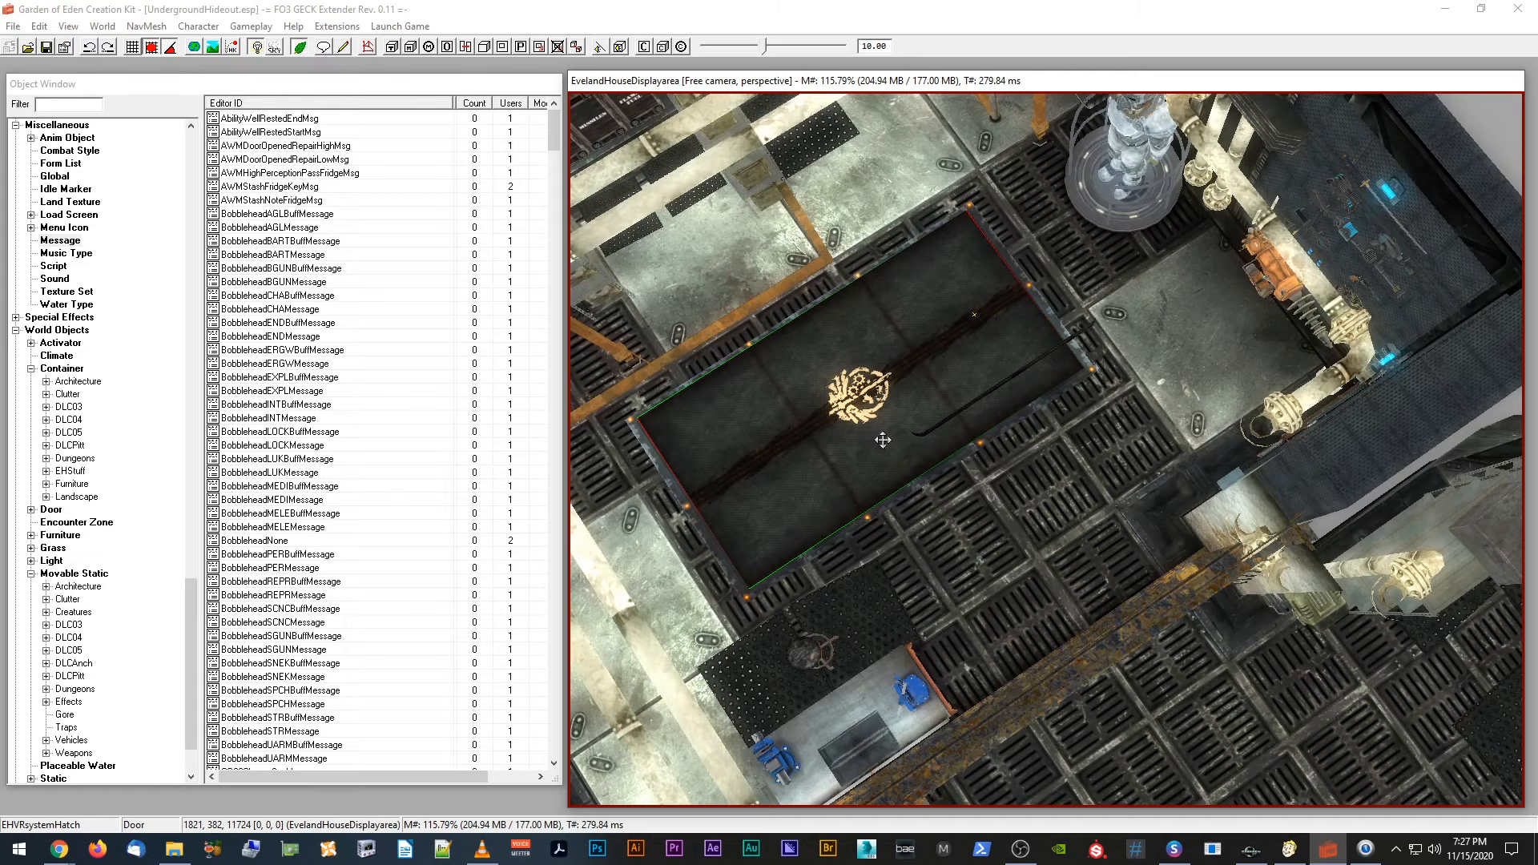
shift+middle_drag(883, 440, 883, 437)
scroll(891, 442, up, 3)
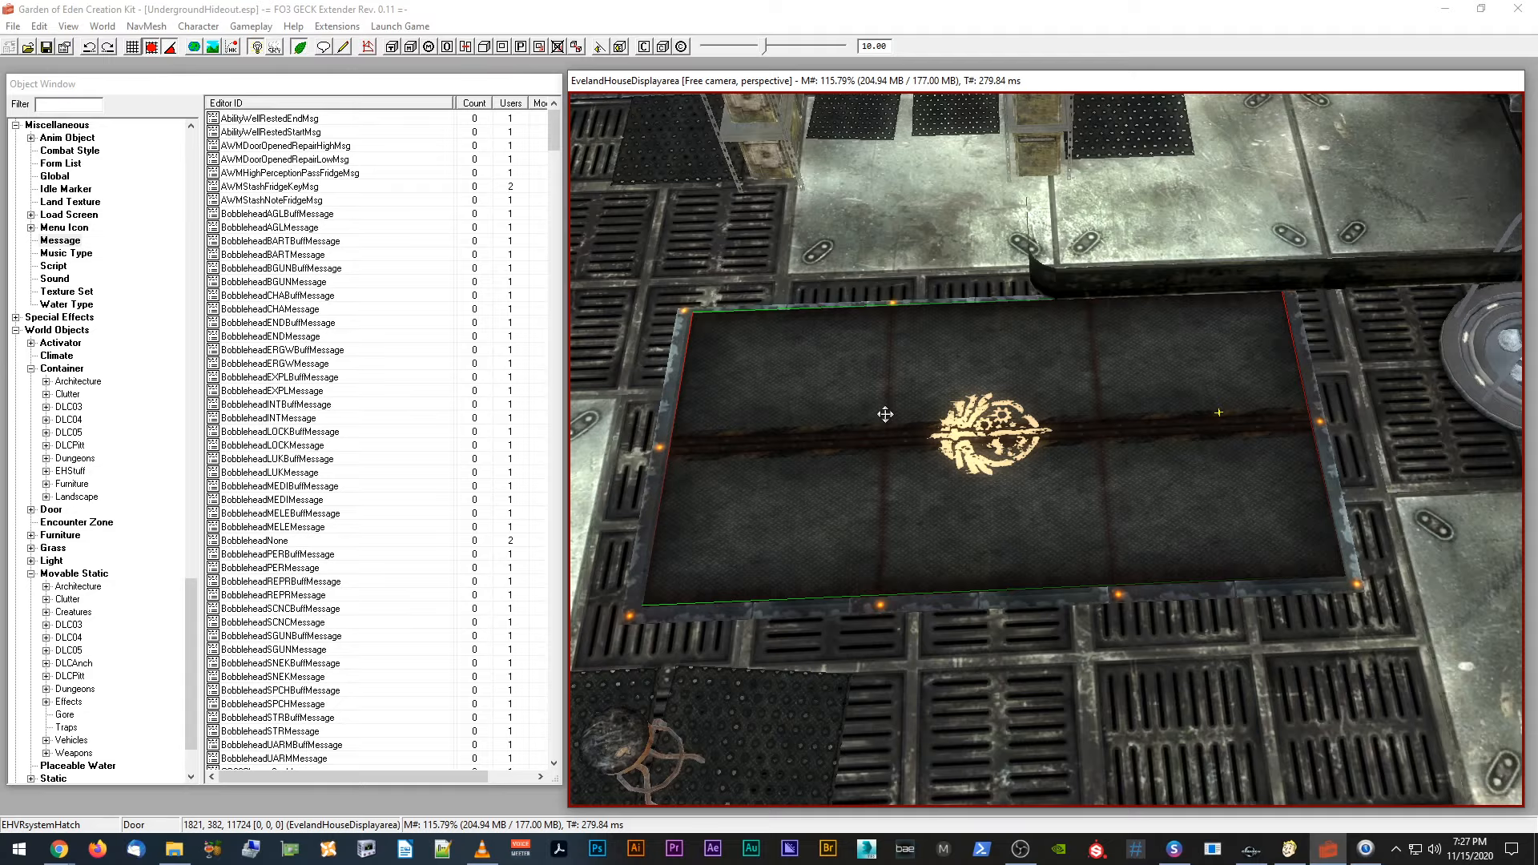
scroll(885, 414, down, 5)
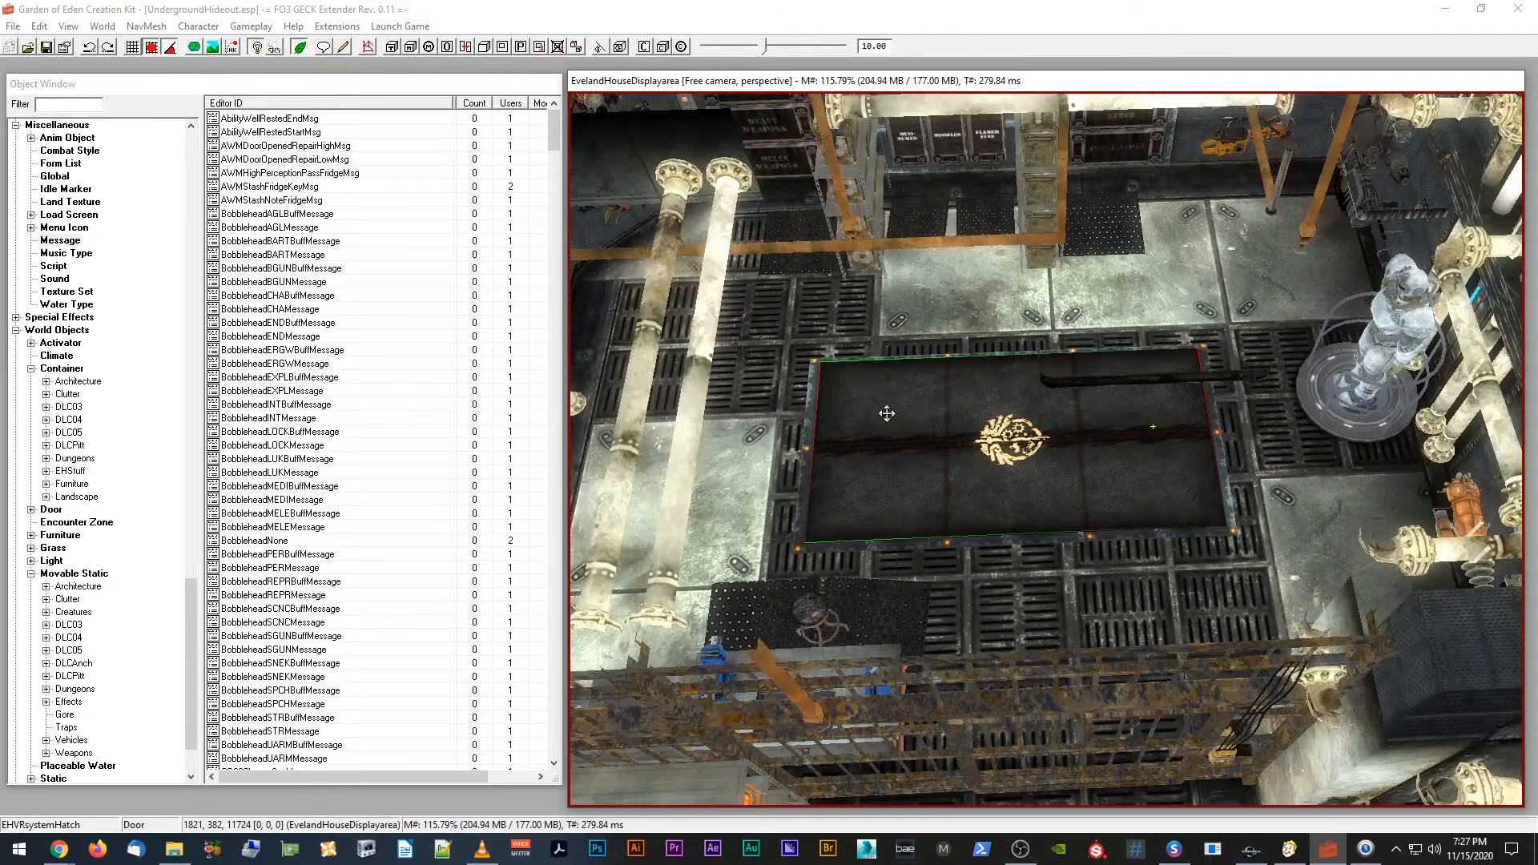
Step: Examine the red-carpeted rooms of the display area from above
shift+middle_drag(887, 414, 1094, 525)
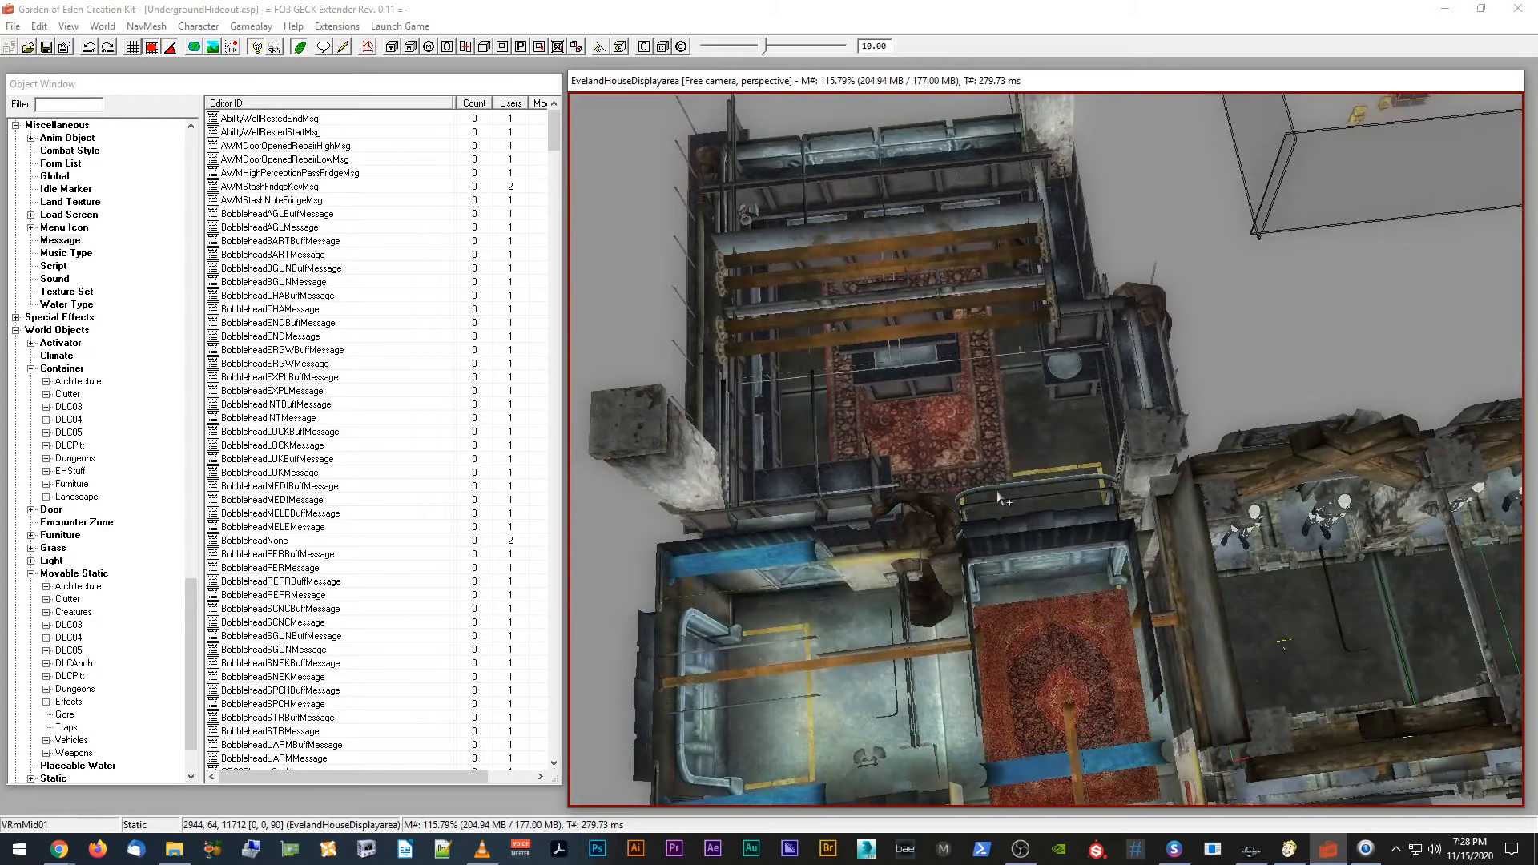
key(d)
shift+middle_drag(1000, 492, 1062, 492)
scroll(1062, 493, down, 4)
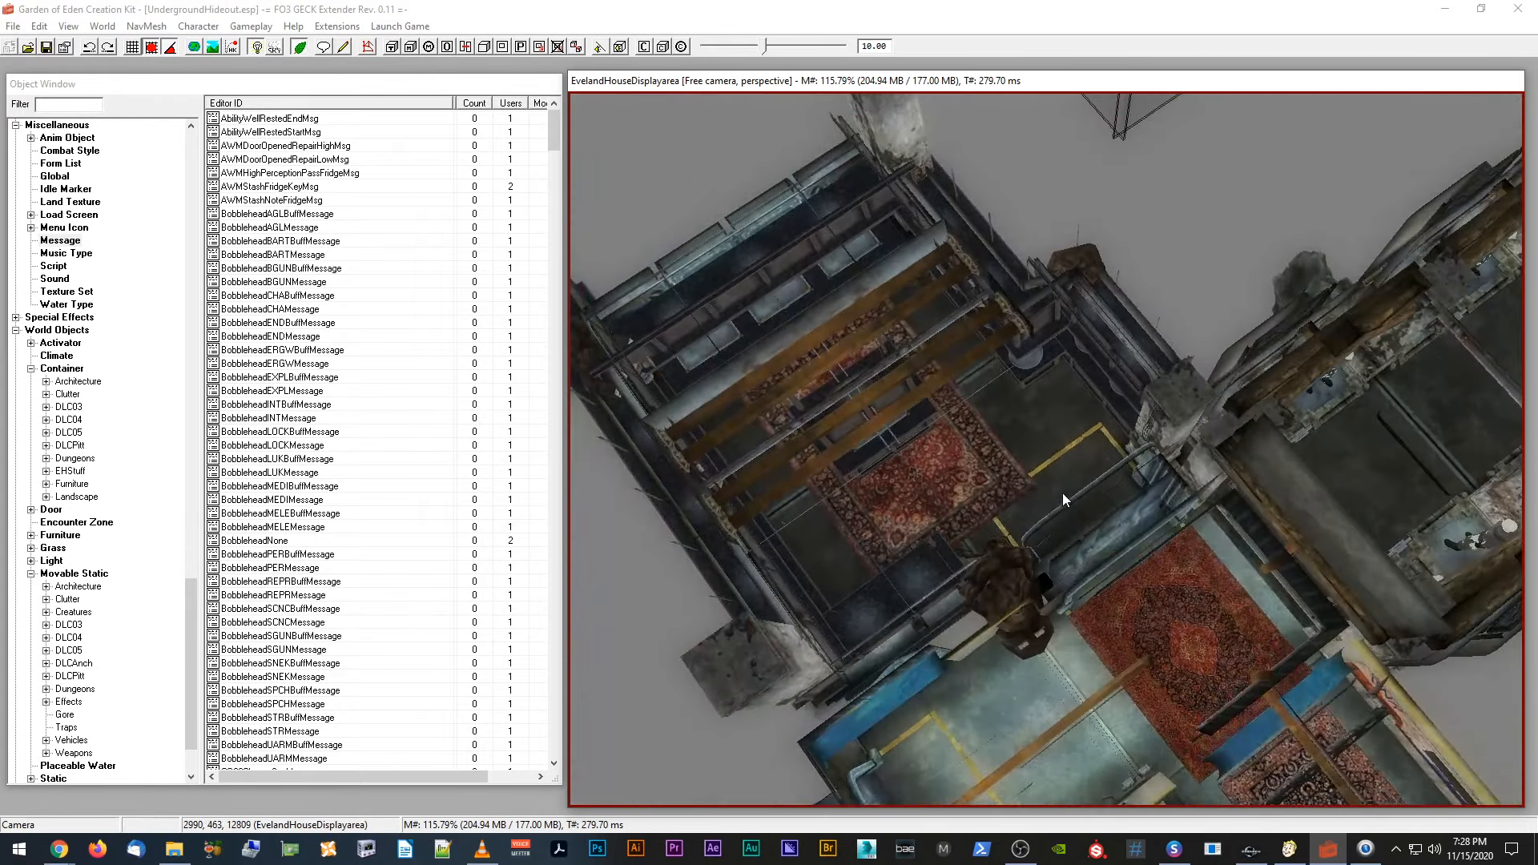
Step: Select the end corner wall piece of the beamed rug room and view the room with its adjoining rooms from above
click(986, 370)
scroll(1005, 357, up, 4)
shift+middle_drag(986, 370, 905, 415)
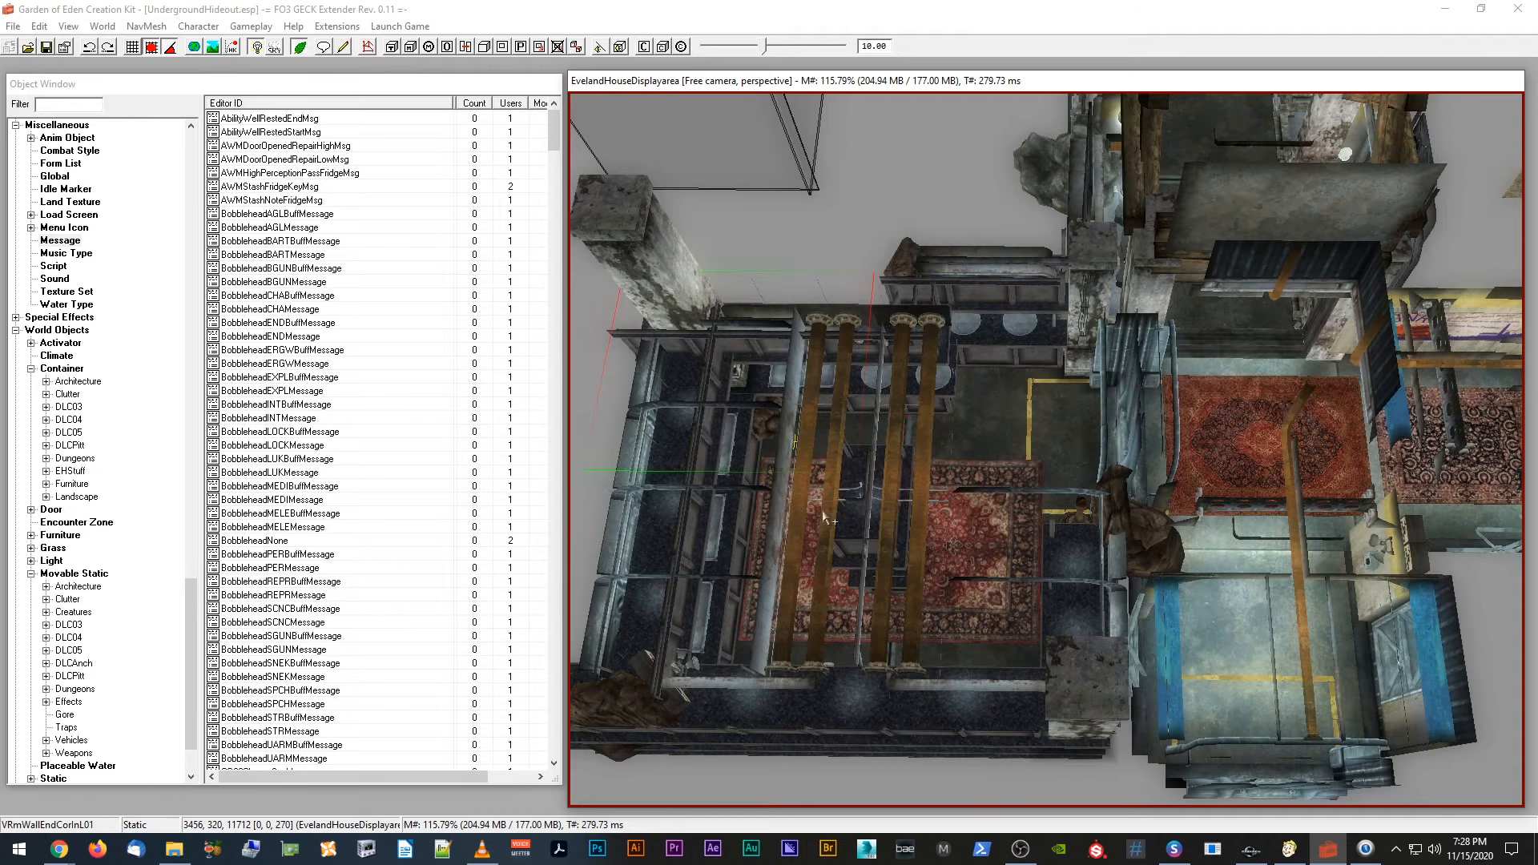
middle_drag(968, 489, 972, 498)
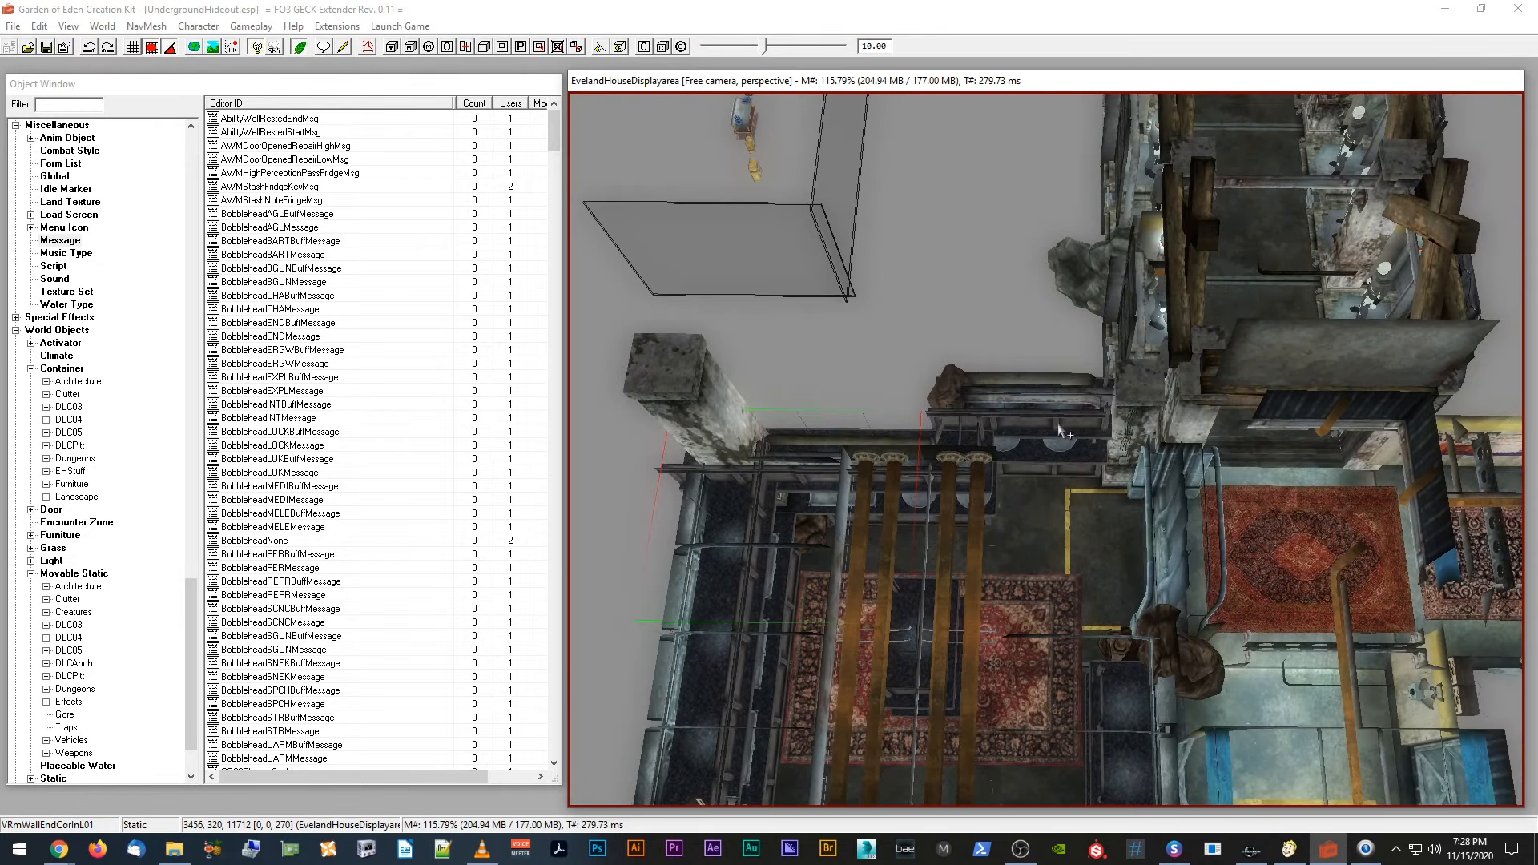
Step: Clear the wall selection and examine the mannequin hall and adjoining rug rooms of the display area from above
middle_drag(1025, 416, 1016, 468)
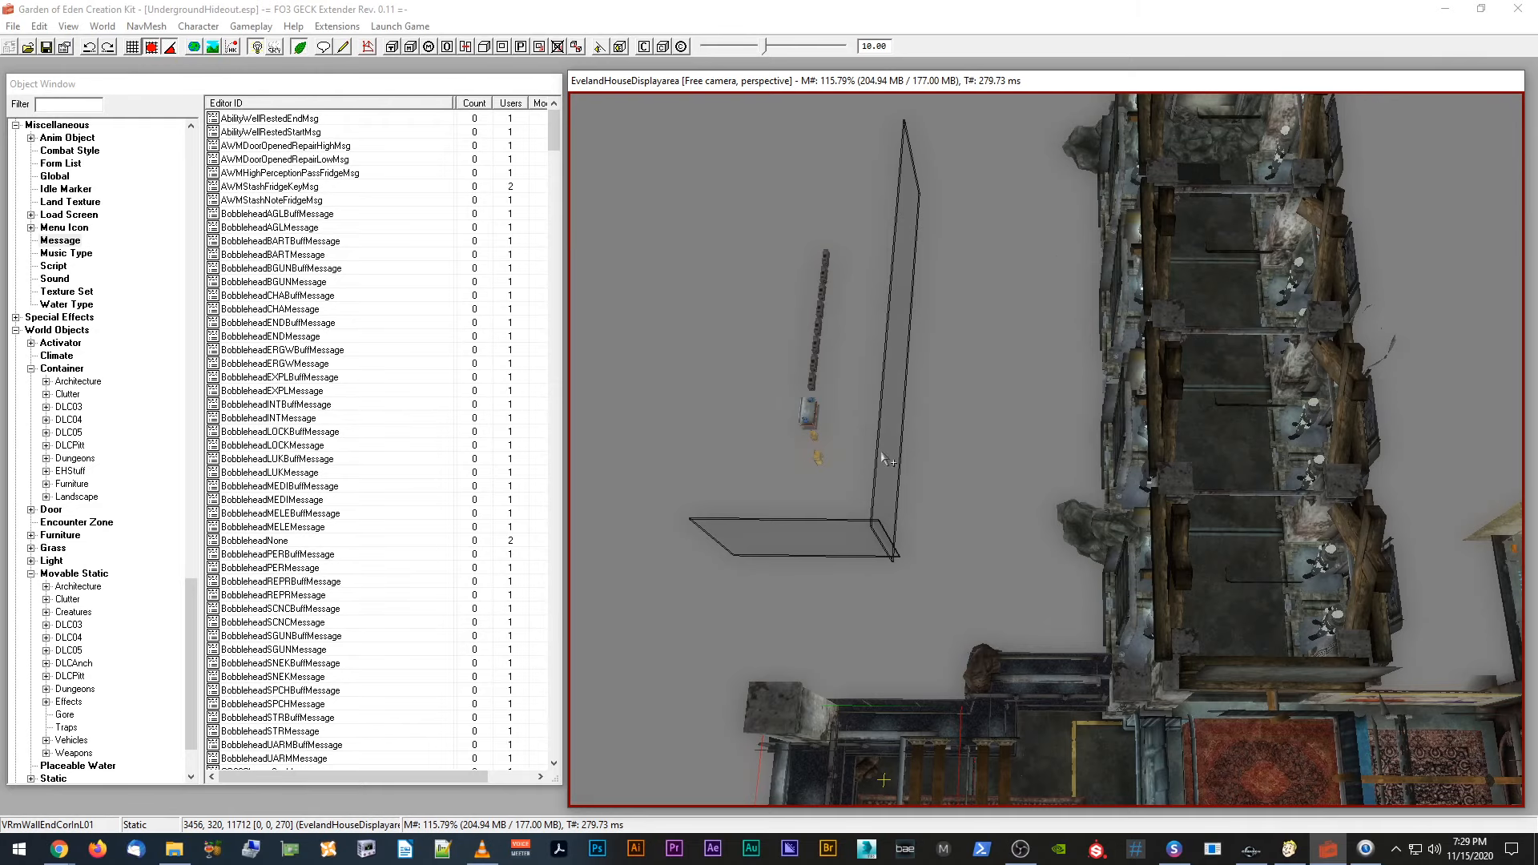
middle_drag(952, 339, 958, 338)
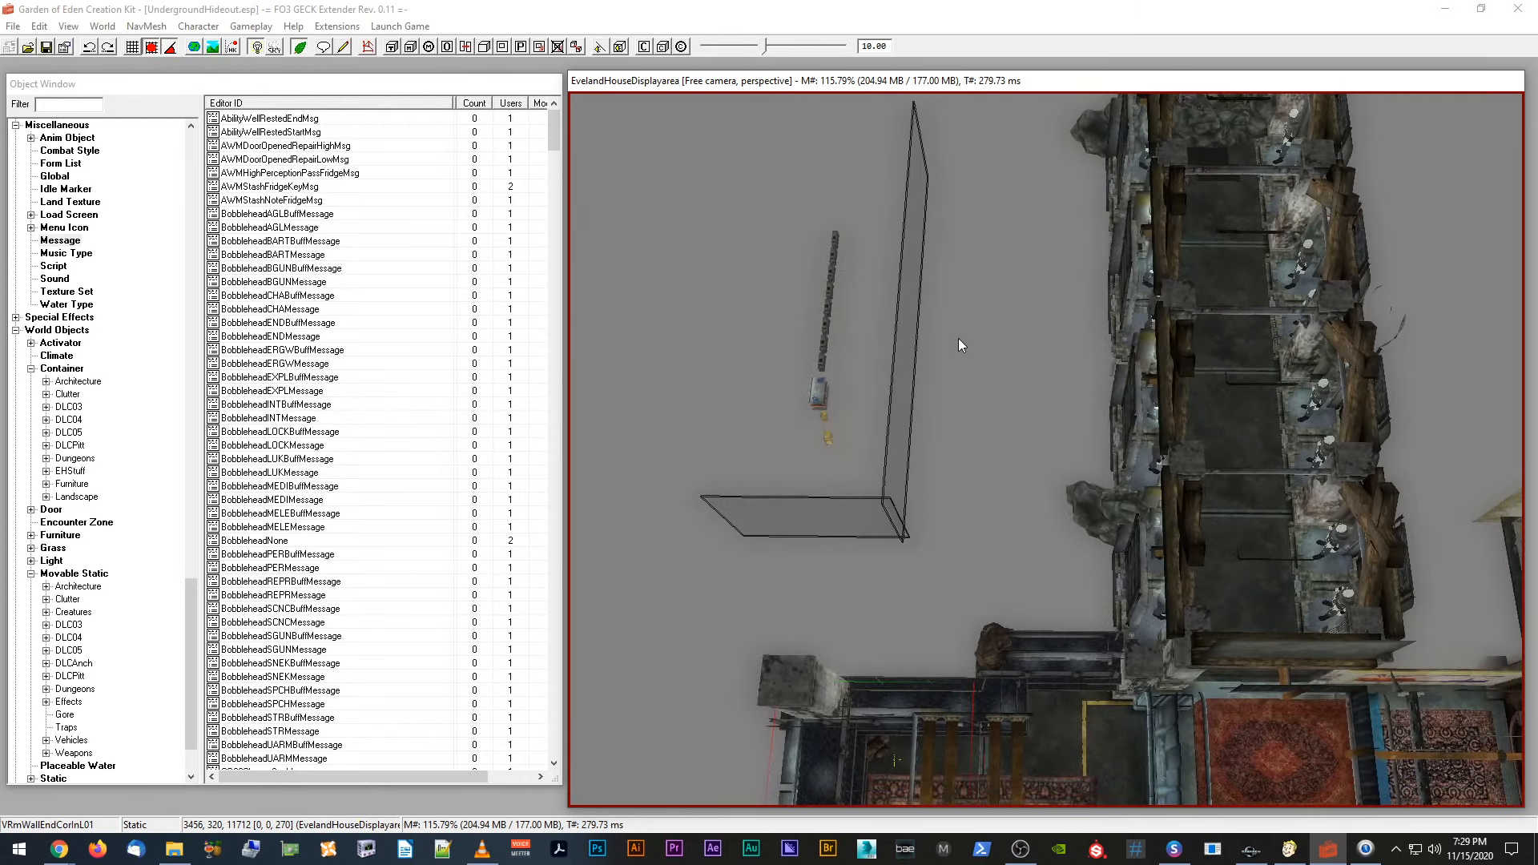
key(d)
shift+middle_drag(1167, 437, 1221, 410)
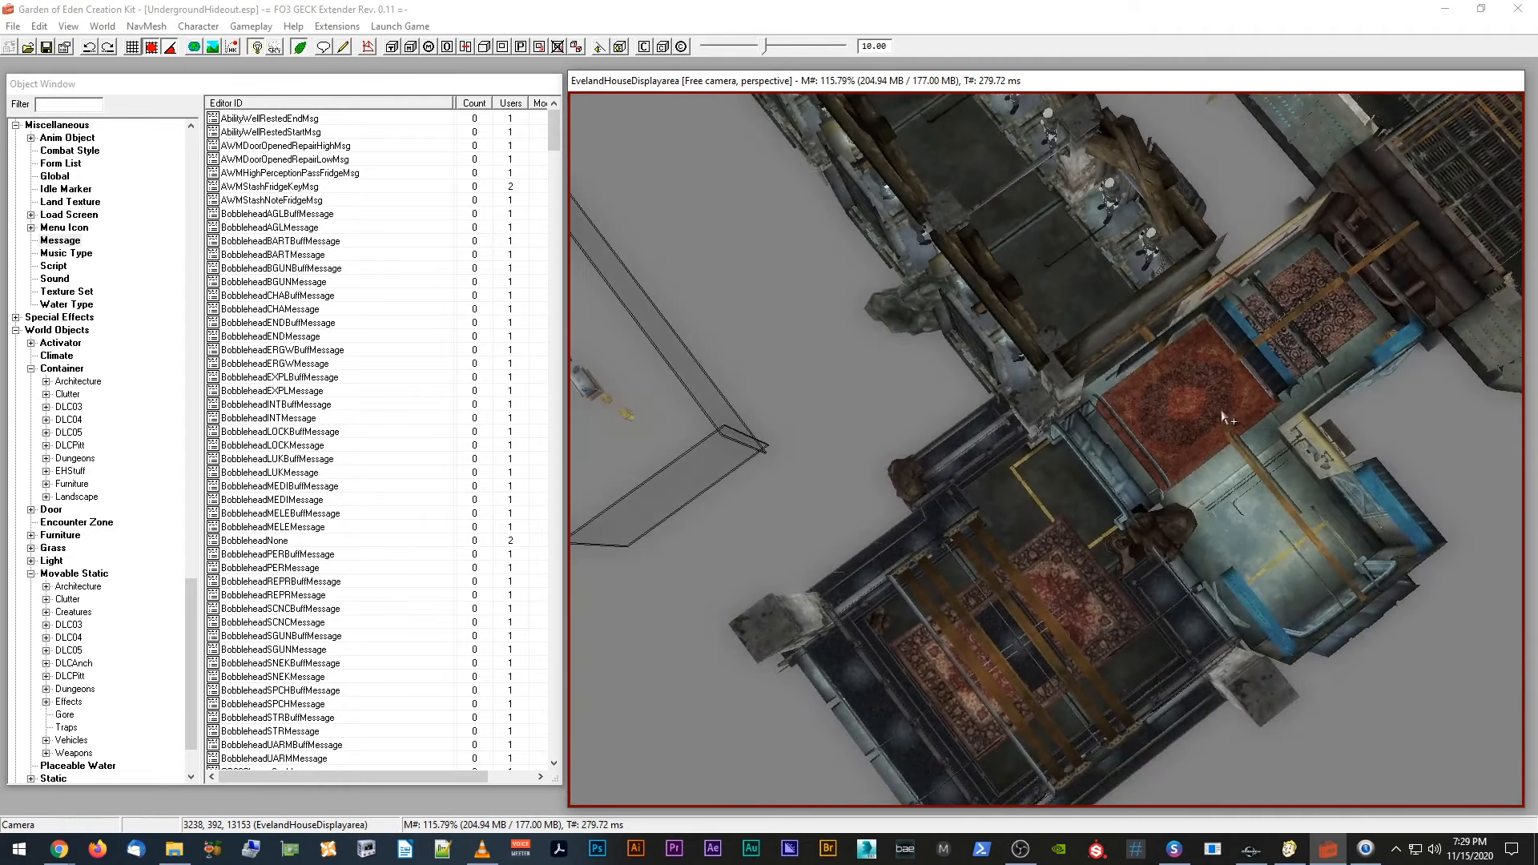
Step: Switch to the Creation Kit and examine the Redux mannequin hall and its adjoining passage from above
click(1251, 851)
shift+middle_drag(1202, 525, 1059, 442)
click(1192, 441)
shift+middle_drag(1192, 441, 1129, 419)
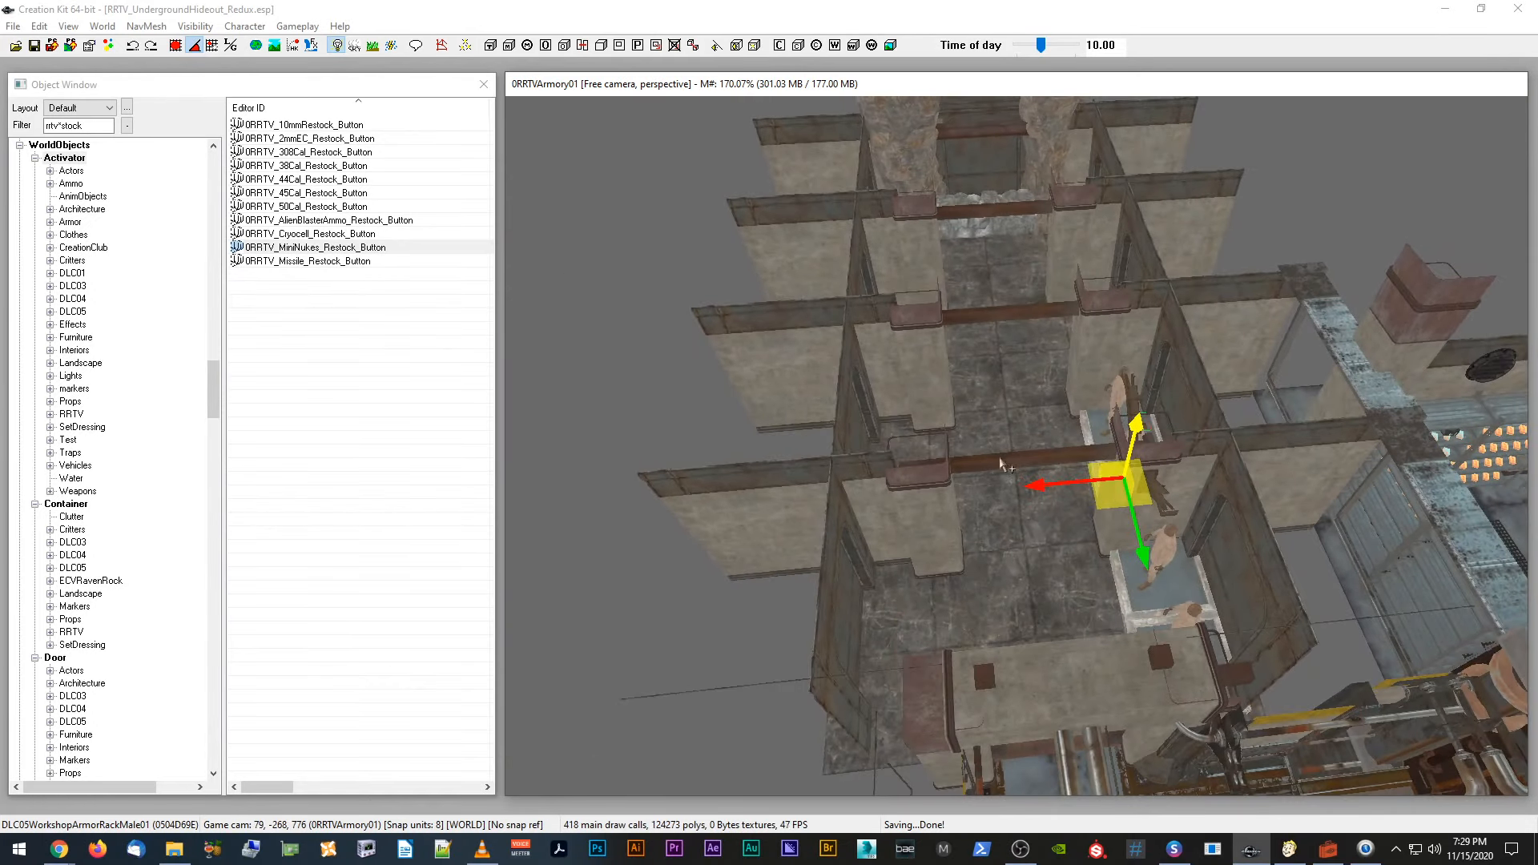
shift+middle_drag(1002, 459, 1023, 339)
middle_drag(980, 473, 999, 393)
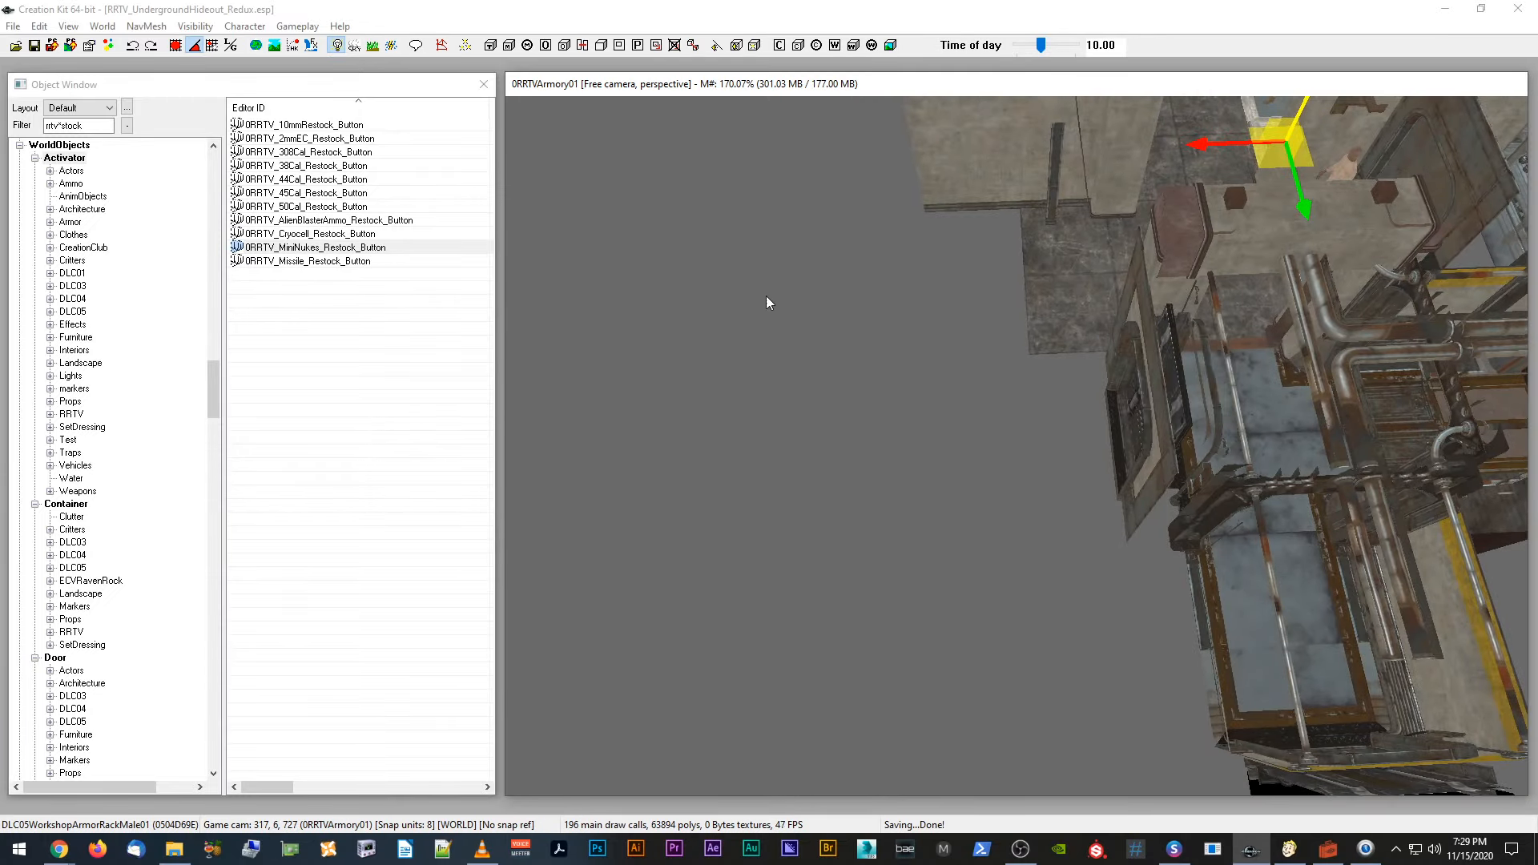
shift+middle_drag(767, 303, 720, 484)
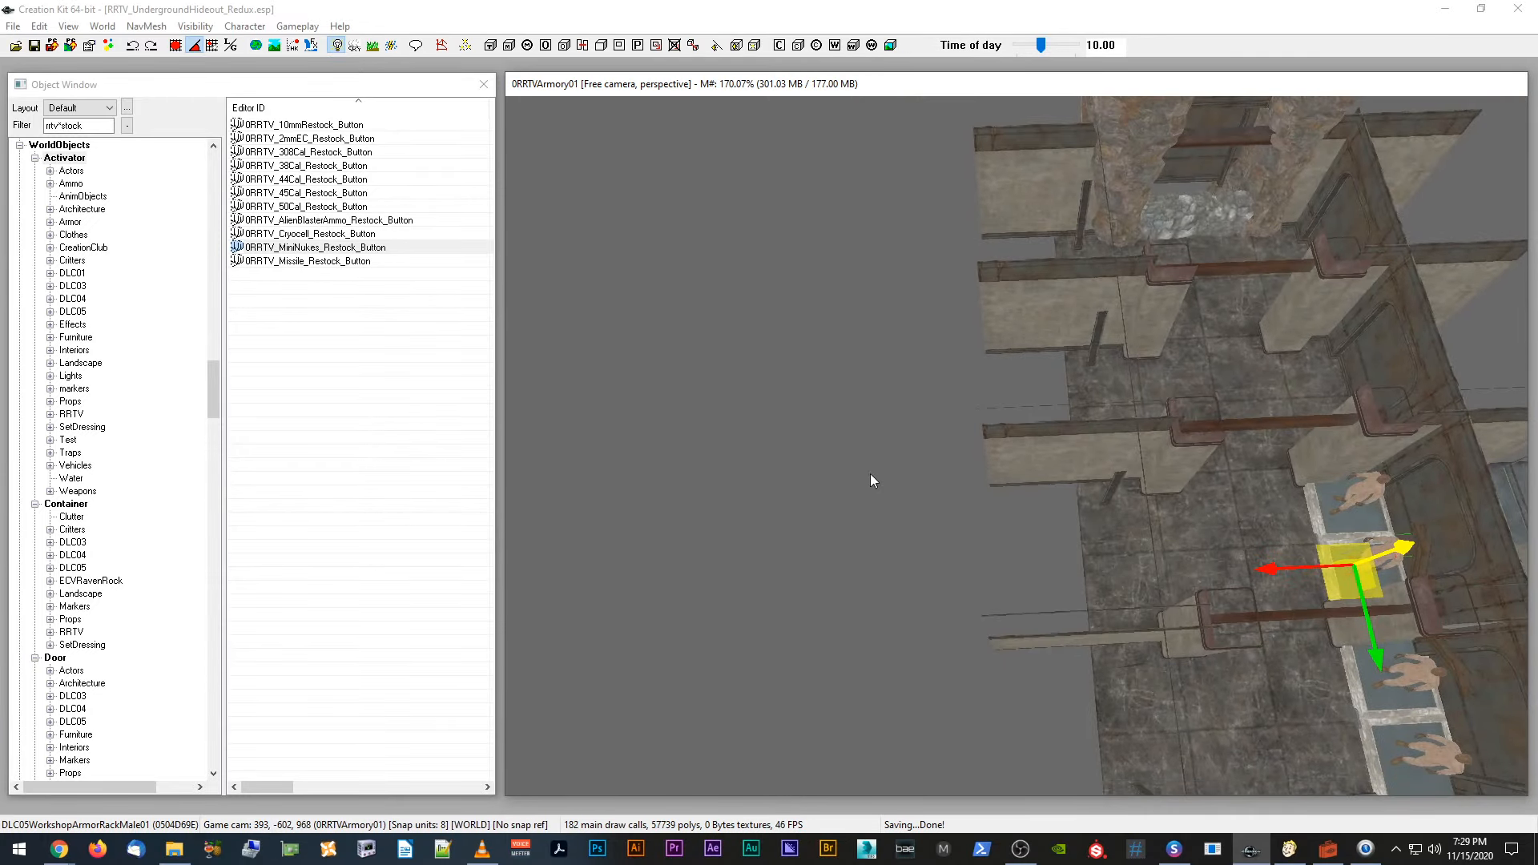
middle_drag(871, 475, 869, 395)
Step: Switch to the GECK, select the concrete column outside the beamed rug room, and examine the original mannequin hall around it
click(1328, 849)
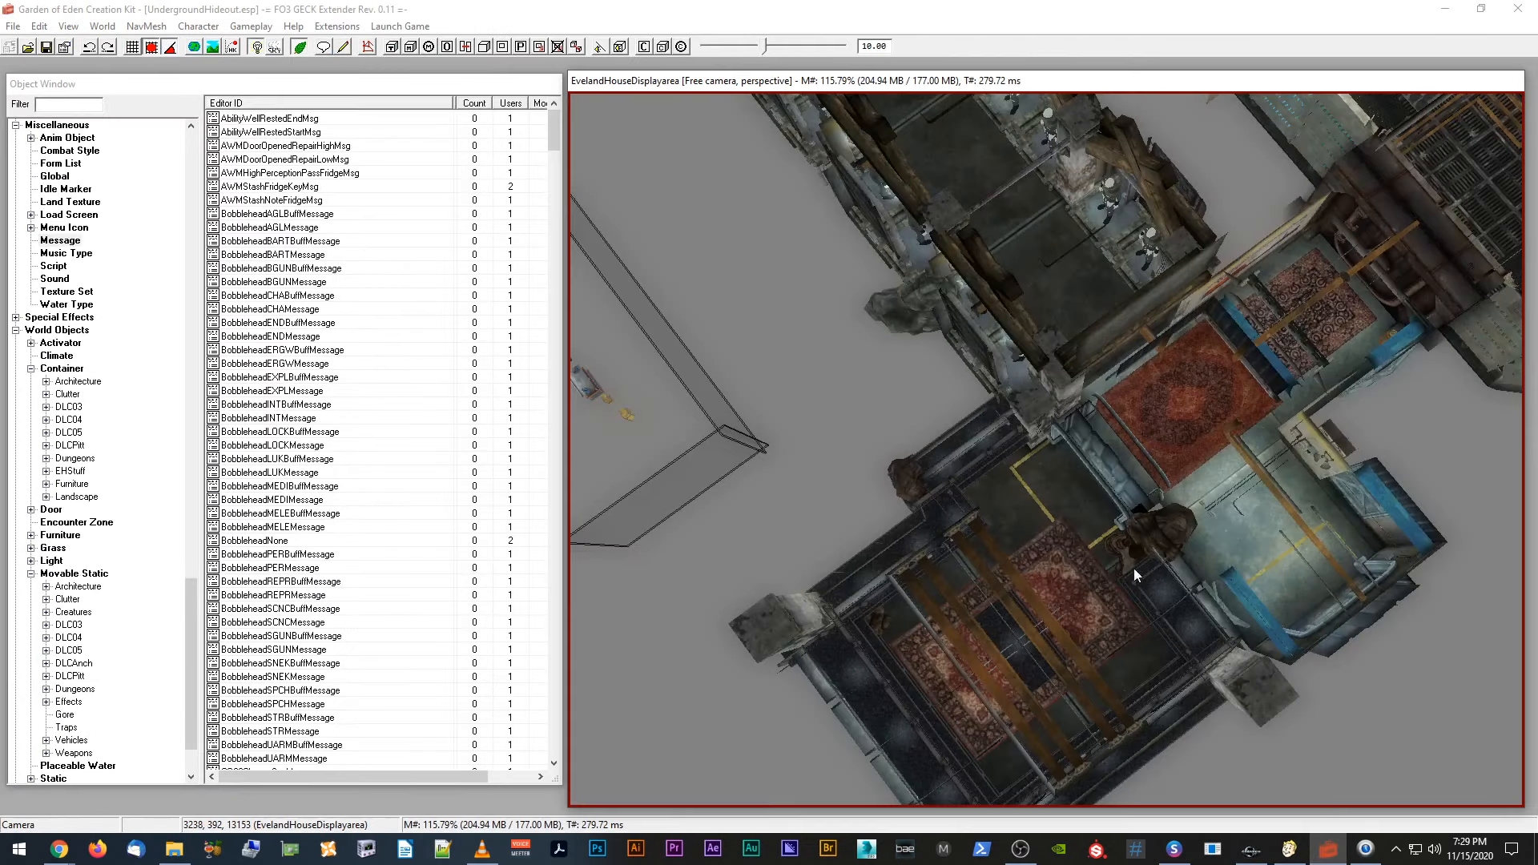
shift+middle_drag(1135, 569, 1074, 488)
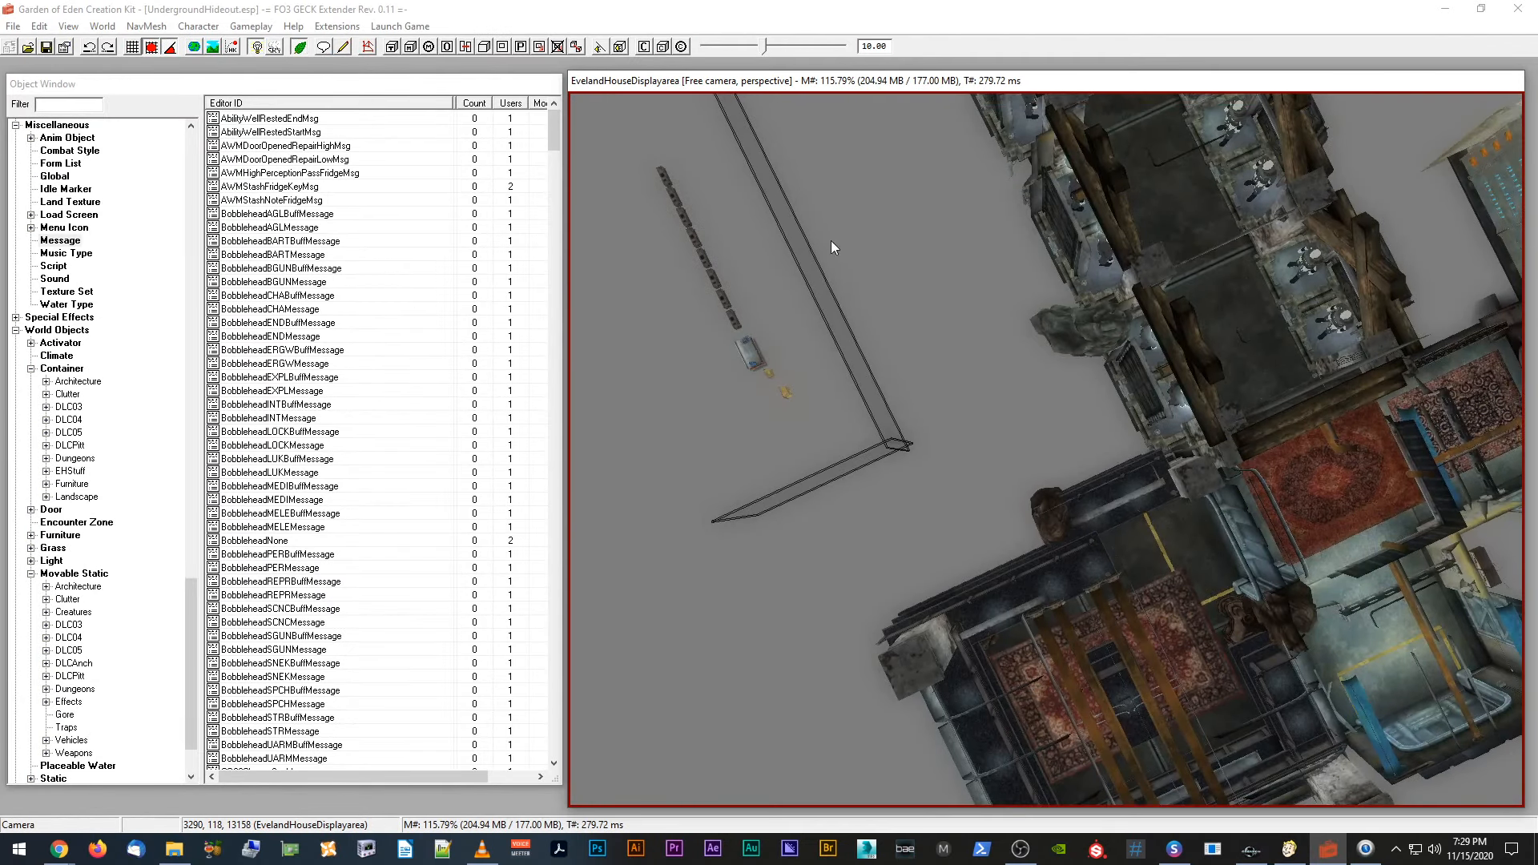
middle_drag(831, 241, 866, 348)
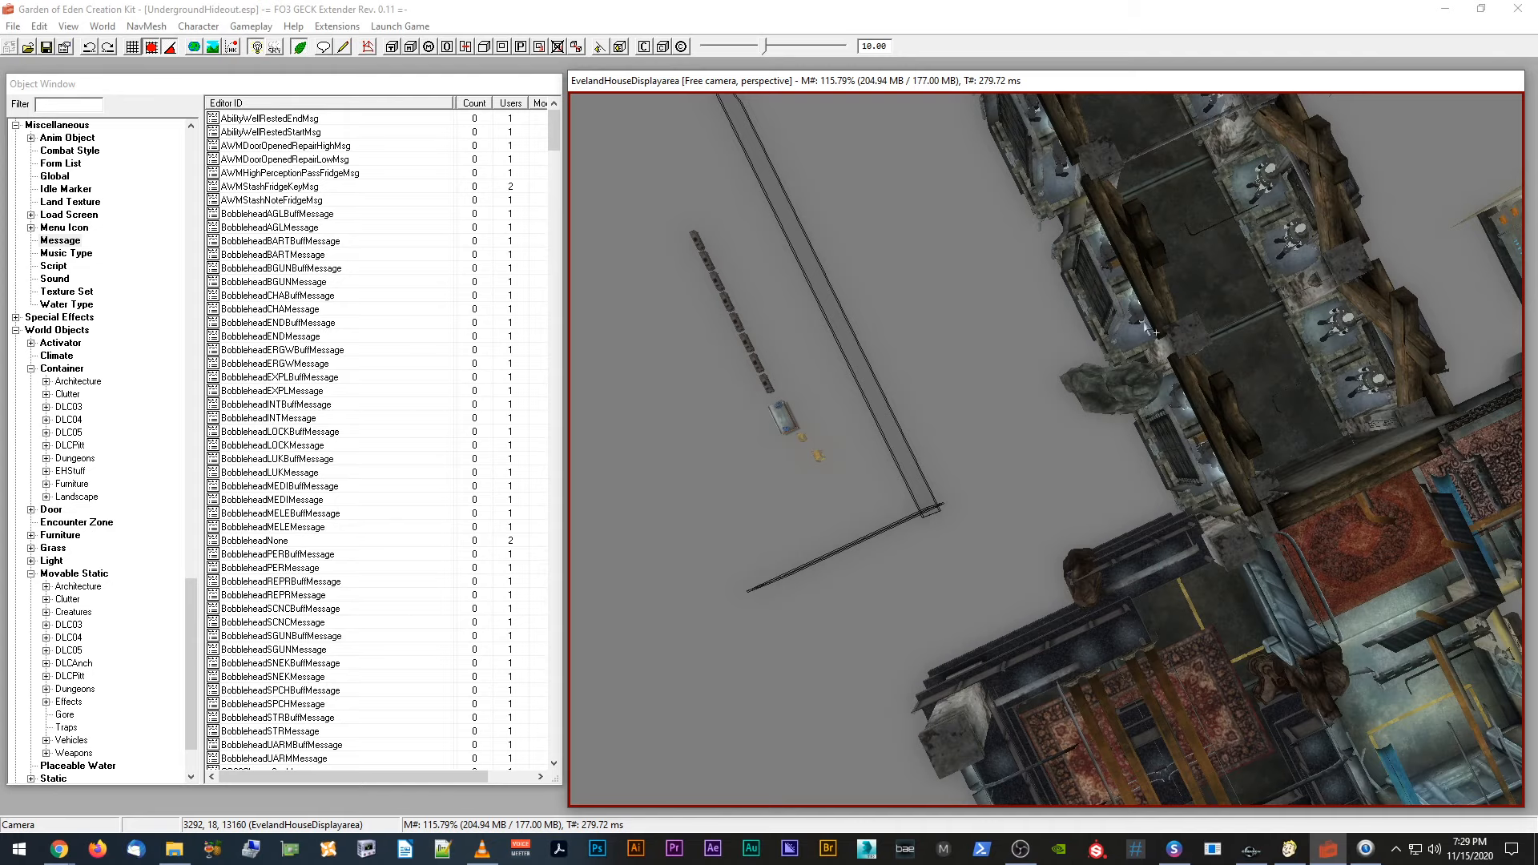
mouse_move(1132, 290)
shift+middle_down()
mouse_move(1152, 265)
mouse_move(1138, 298)
shift+middle_up()
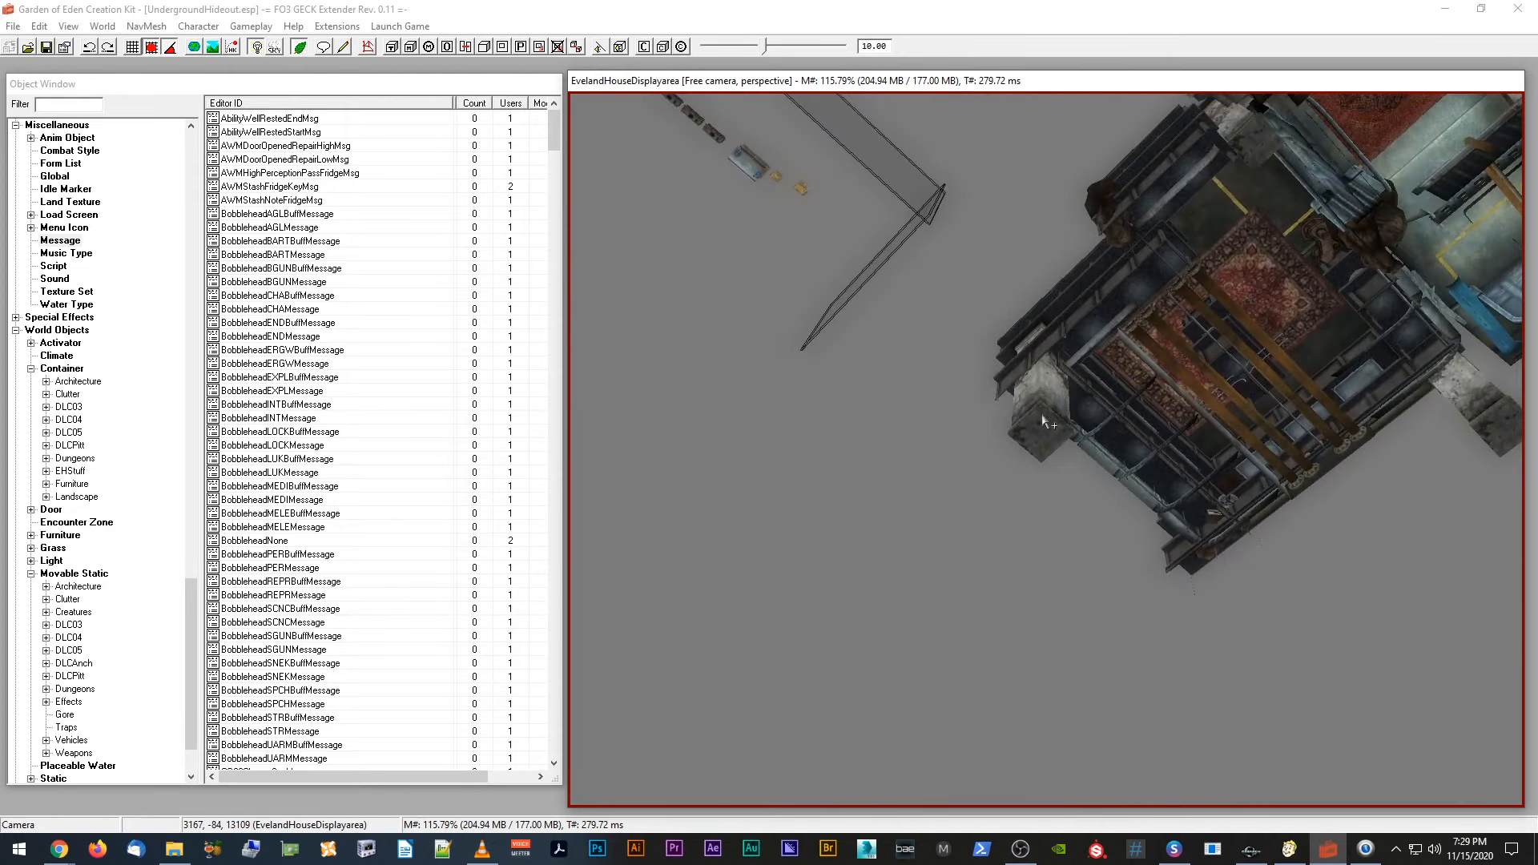
click(1041, 426)
shift+middle_drag(1040, 425, 786, 425)
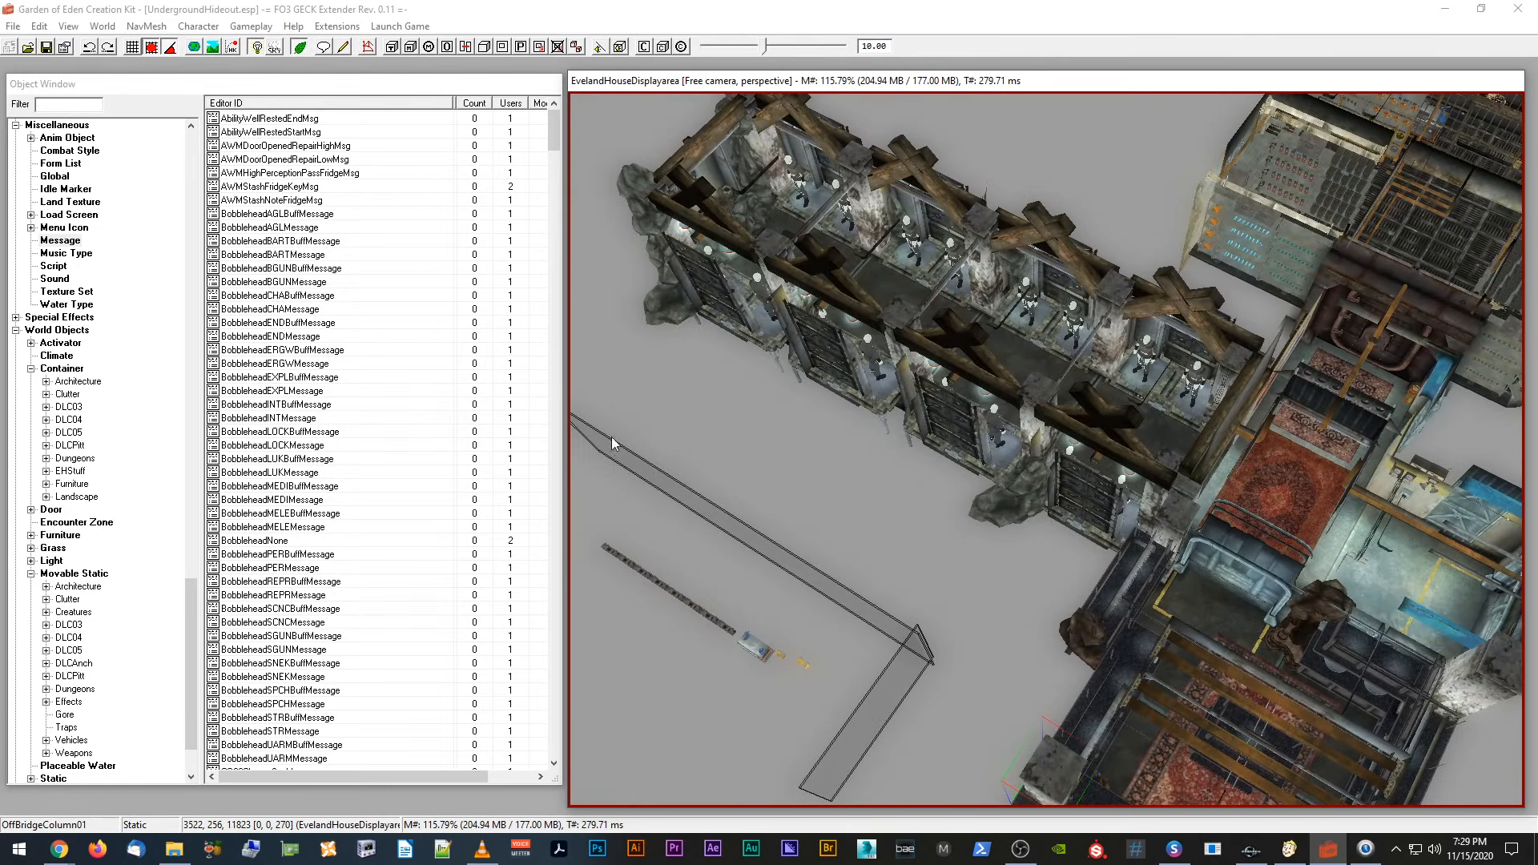
middle_drag(1096, 508, 998, 526)
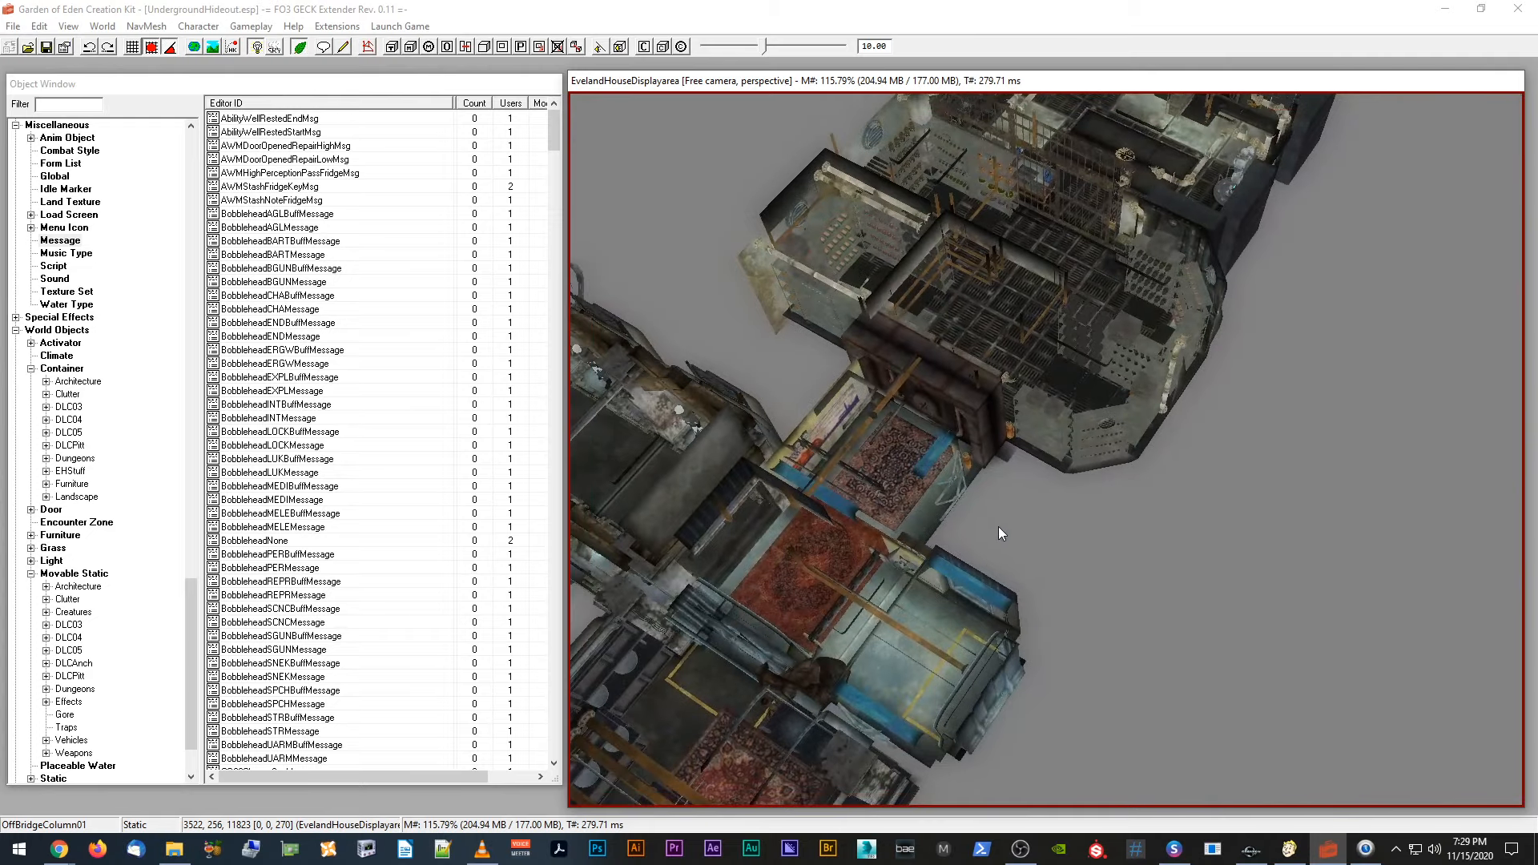
Step: Clear the column selection, select the outer corner wall piece in the original armory, and view the whole armory layout around it
key(d)
shift+middle_drag(998, 671, 979, 418)
scroll(982, 422, up, 4)
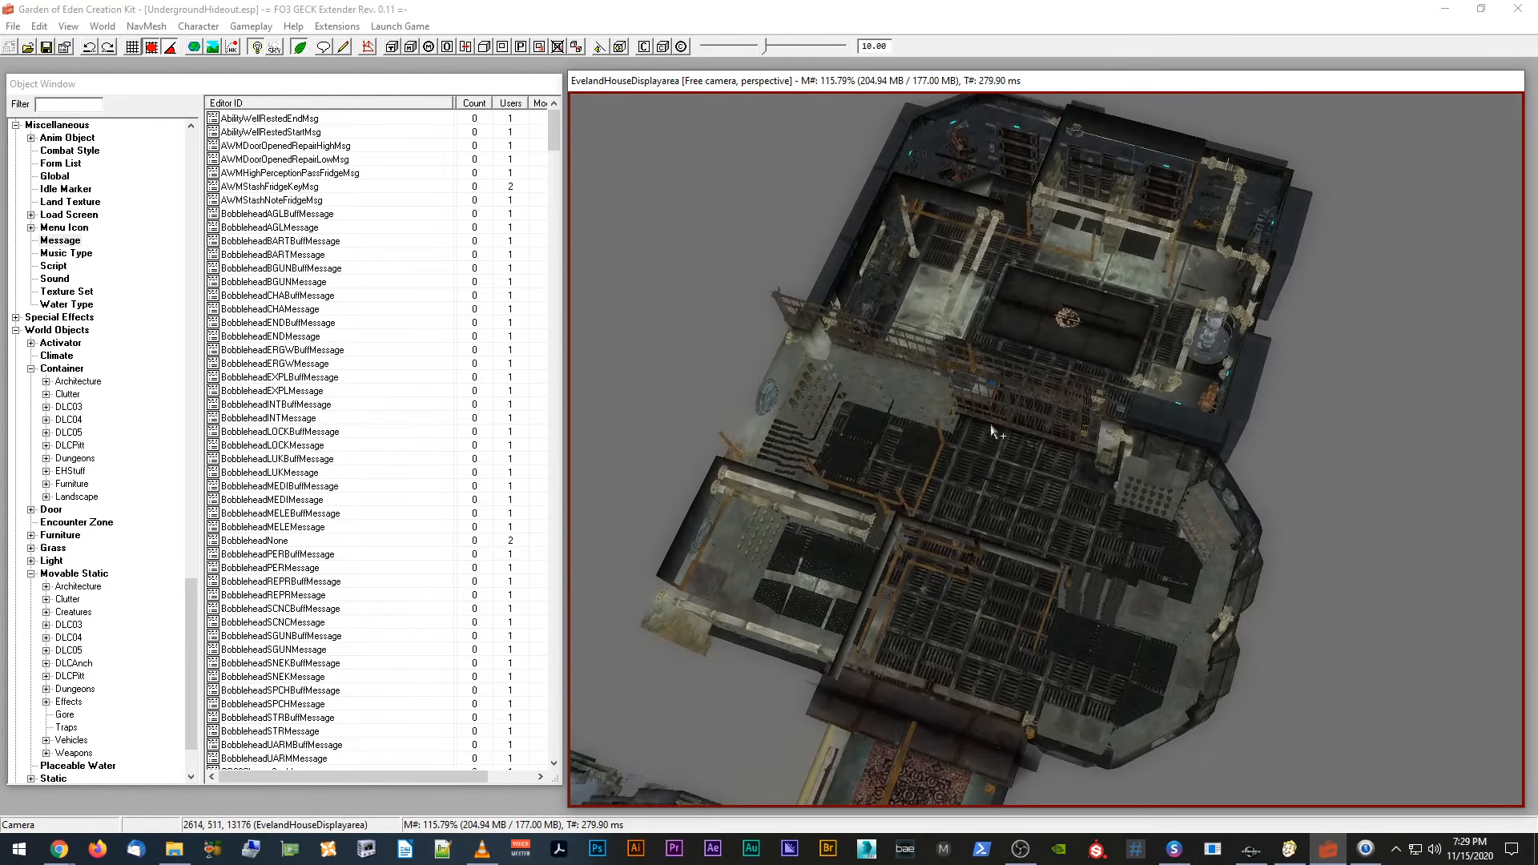
scroll(994, 437, up, 2)
click(1068, 416)
scroll(1110, 425, up, 5)
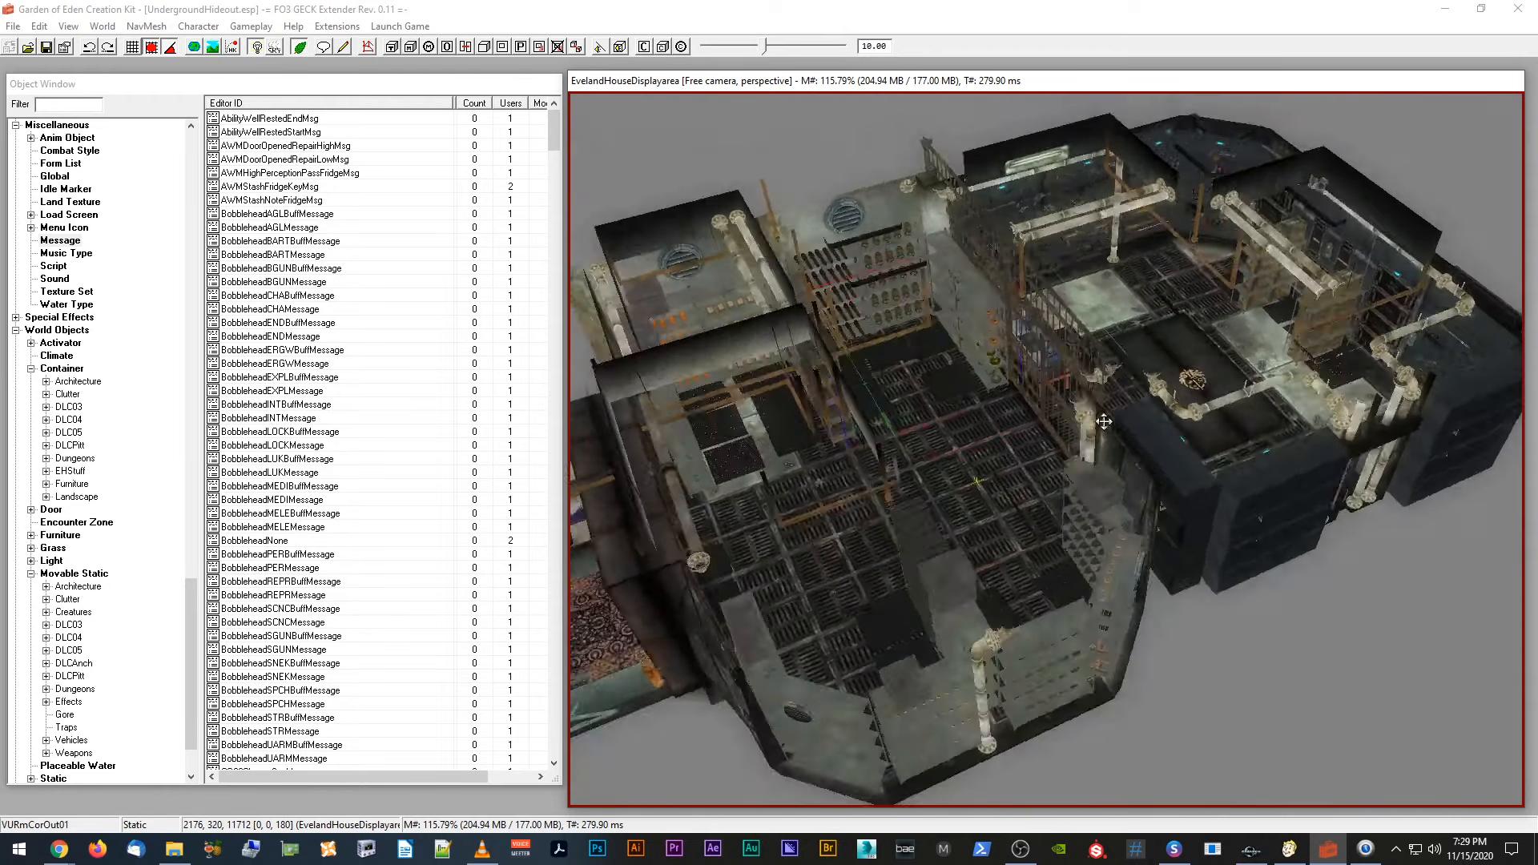
Step: Switch to the Creation Kit, clear the selection, and view the Redux armory's sorting bench and ammo box shelf
key(alt+Tab)
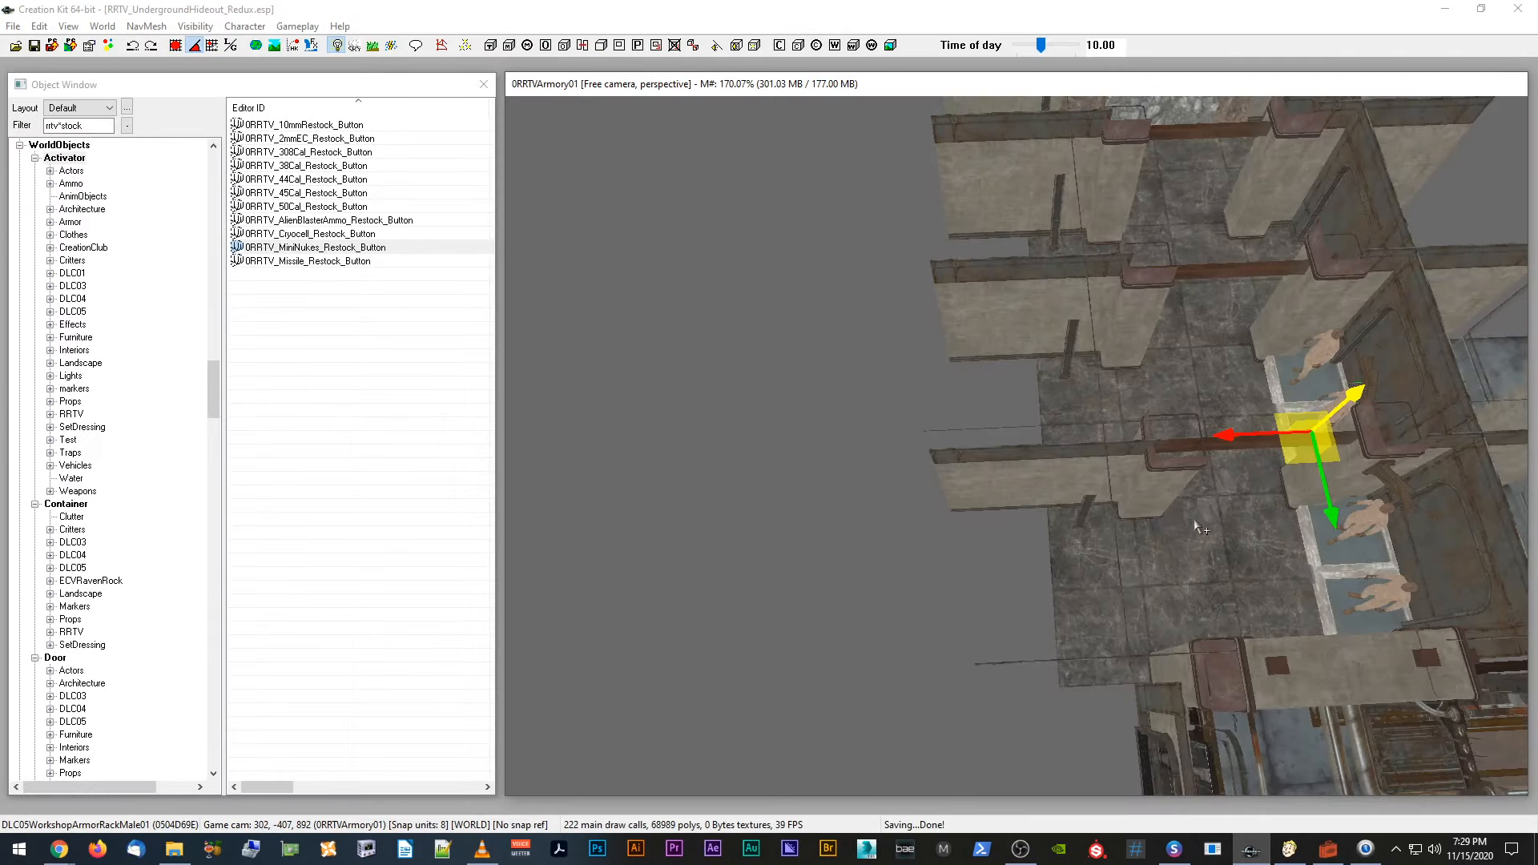
mouse_move(1194, 524)
middle_down()
mouse_move(1102, 517)
mouse_move(1150, 508)
mouse_move(1045, 515)
mouse_move(1009, 470)
mouse_move(995, 407)
mouse_move(1002, 392)
mouse_move(1016, 420)
mouse_move(1036, 375)
mouse_move(1020, 371)
mouse_move(1040, 367)
middle_up()
key(d)
scroll(1010, 471, up, 3)
scroll(1010, 470, up, 3)
scroll(1026, 373, up, 1)
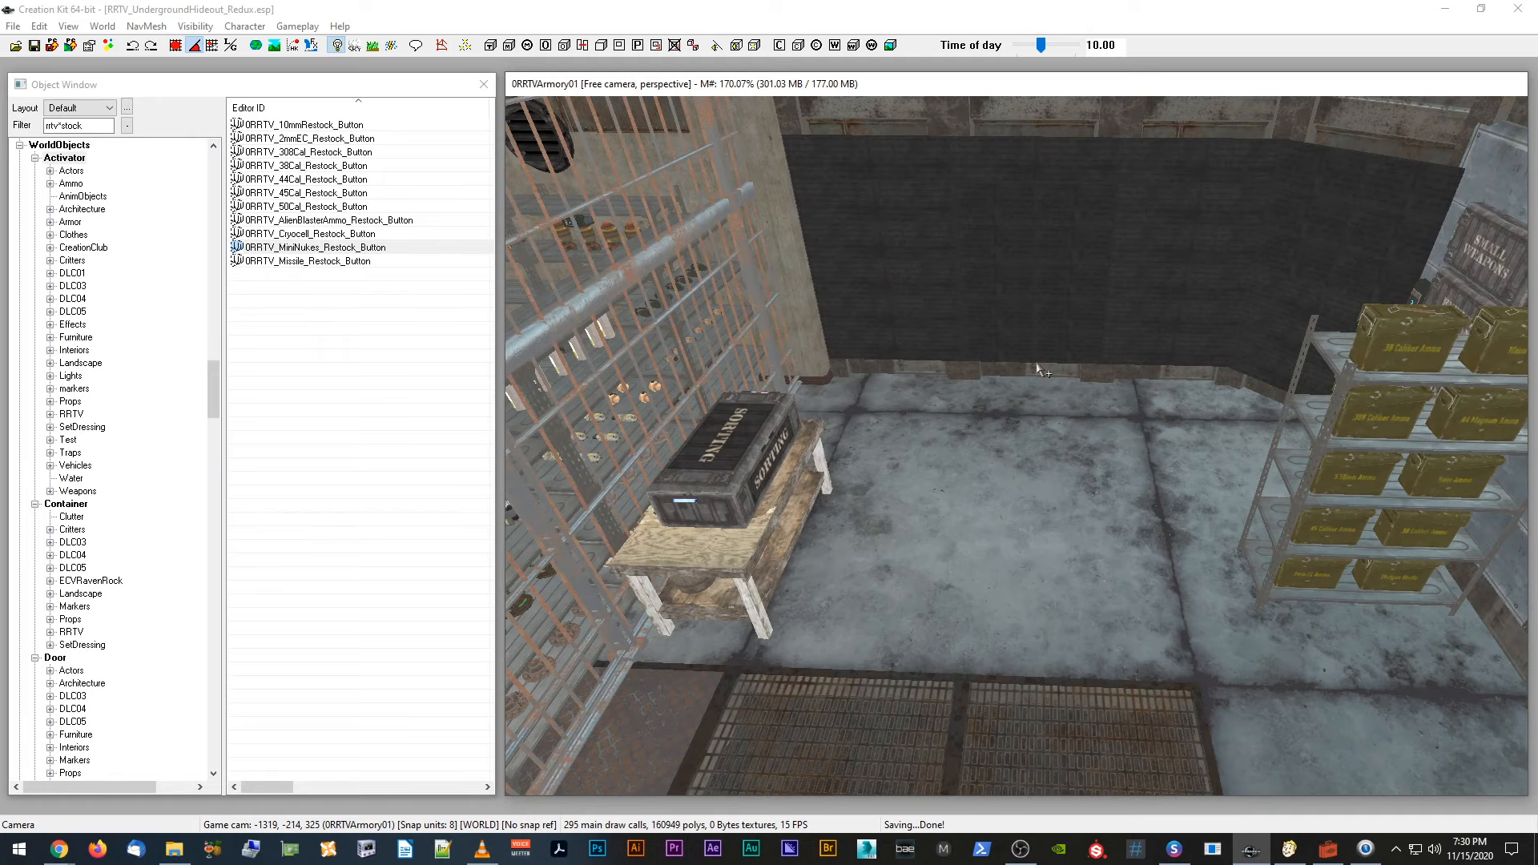
scroll(1039, 371, down, 3)
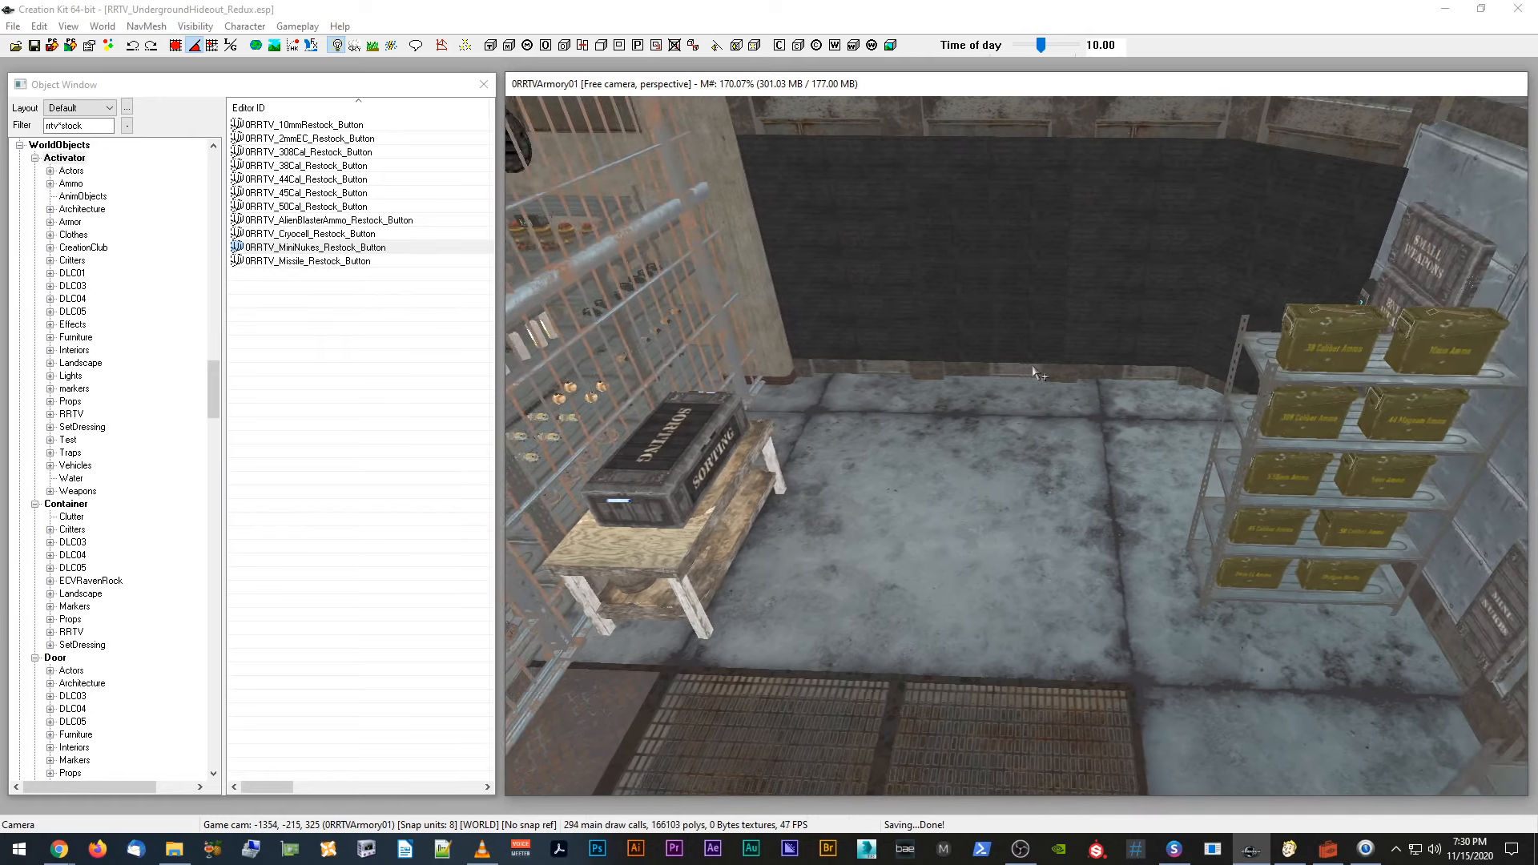
middle_drag(1328, 371, 1020, 371)
scroll(1129, 334, up, 2)
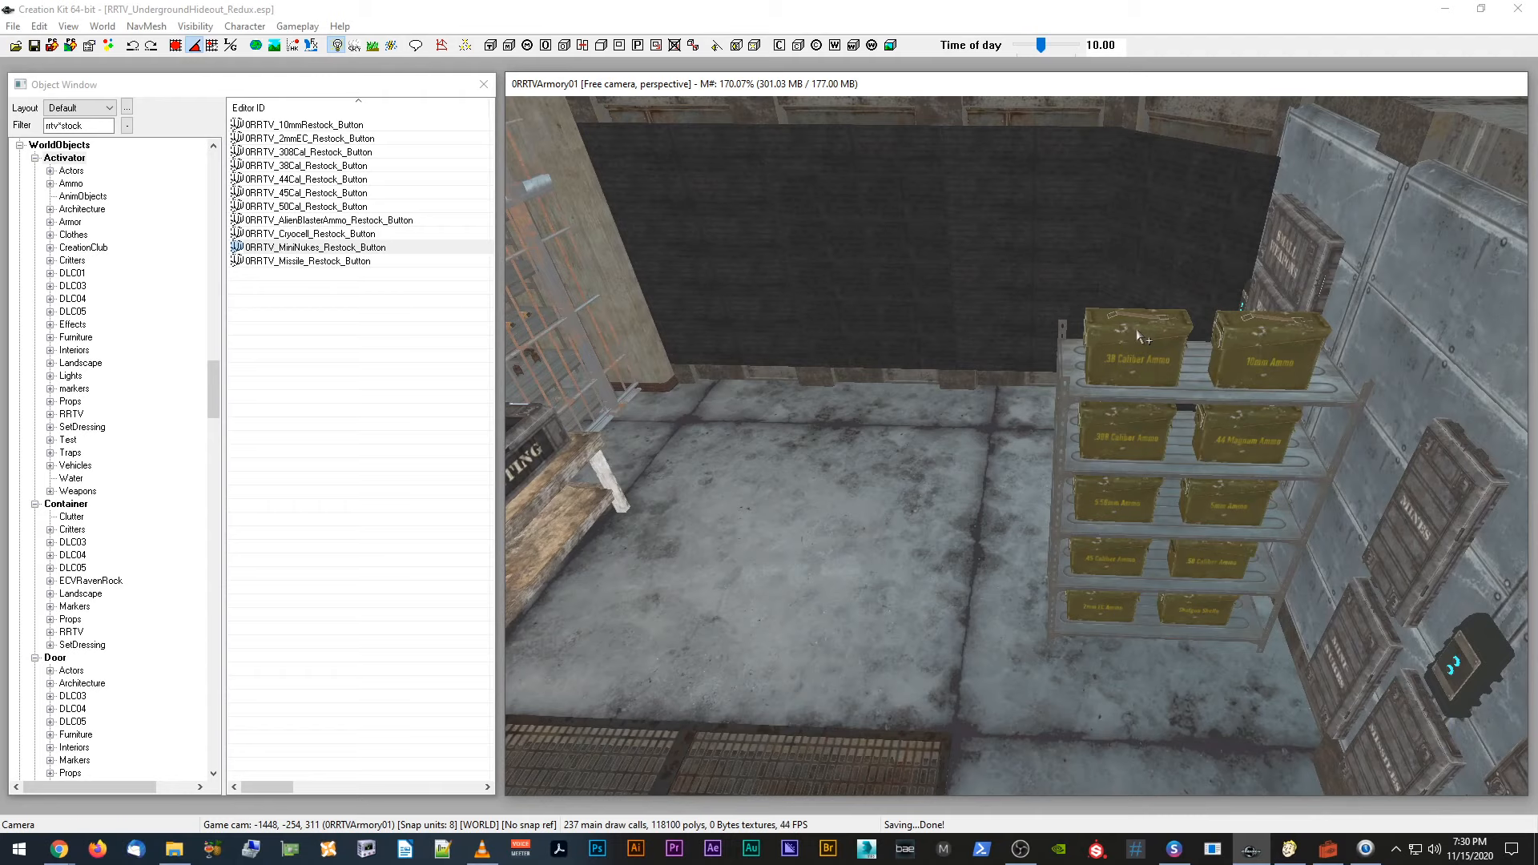
Step: Select the .38 Caliber Ammo box, inspect the labelled boxes on its shelf up close, and clear the selection
click(1139, 337)
shift+middle_drag(1139, 336, 897, 331)
shift+middle_drag(1185, 322, 1137, 298)
scroll(1186, 313, up, 2)
scroll(1131, 295, up, 3)
key(d)
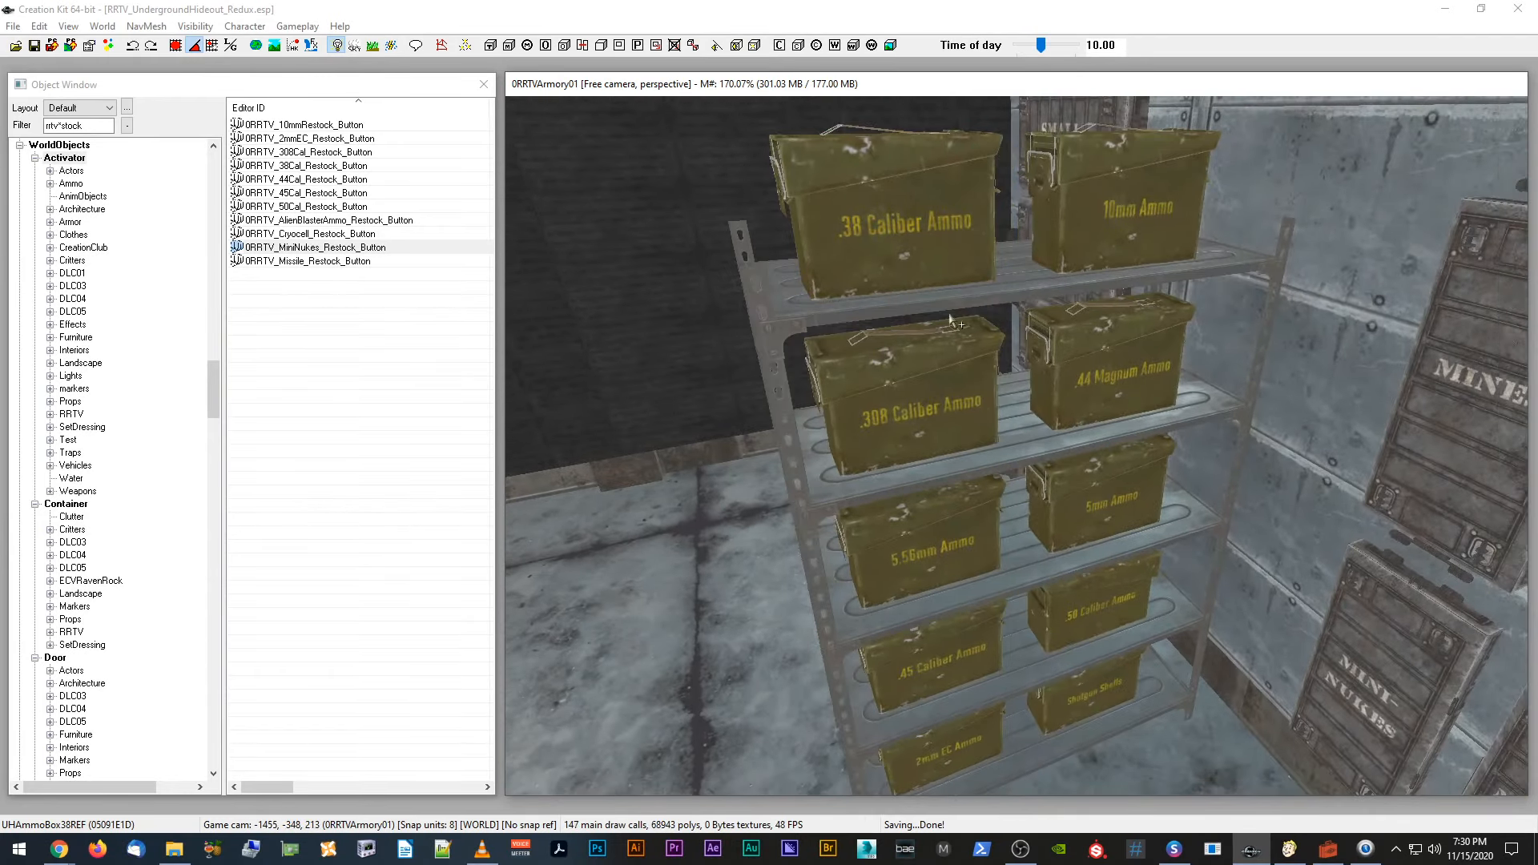
middle_drag(935, 473, 802, 428)
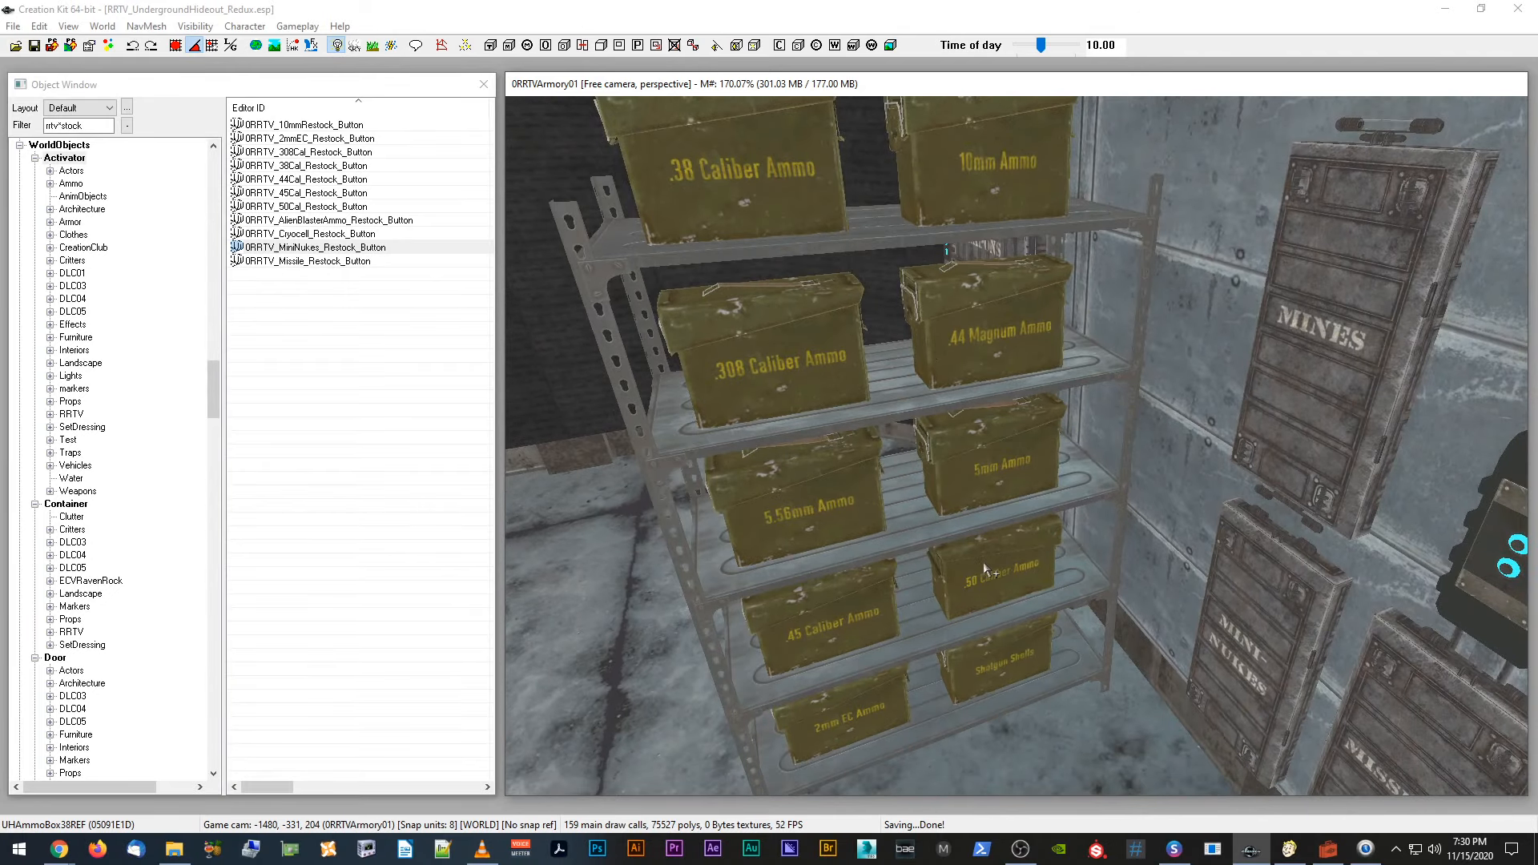
Step: Select the 5mm Ammo box and view the opposite shelf holding the Fusion Cores and Gamma Rounds boxes
click(935, 456)
shift+middle_drag(938, 457, 1093, 444)
scroll(1088, 441, up, 3)
scroll(1094, 447, up, 1)
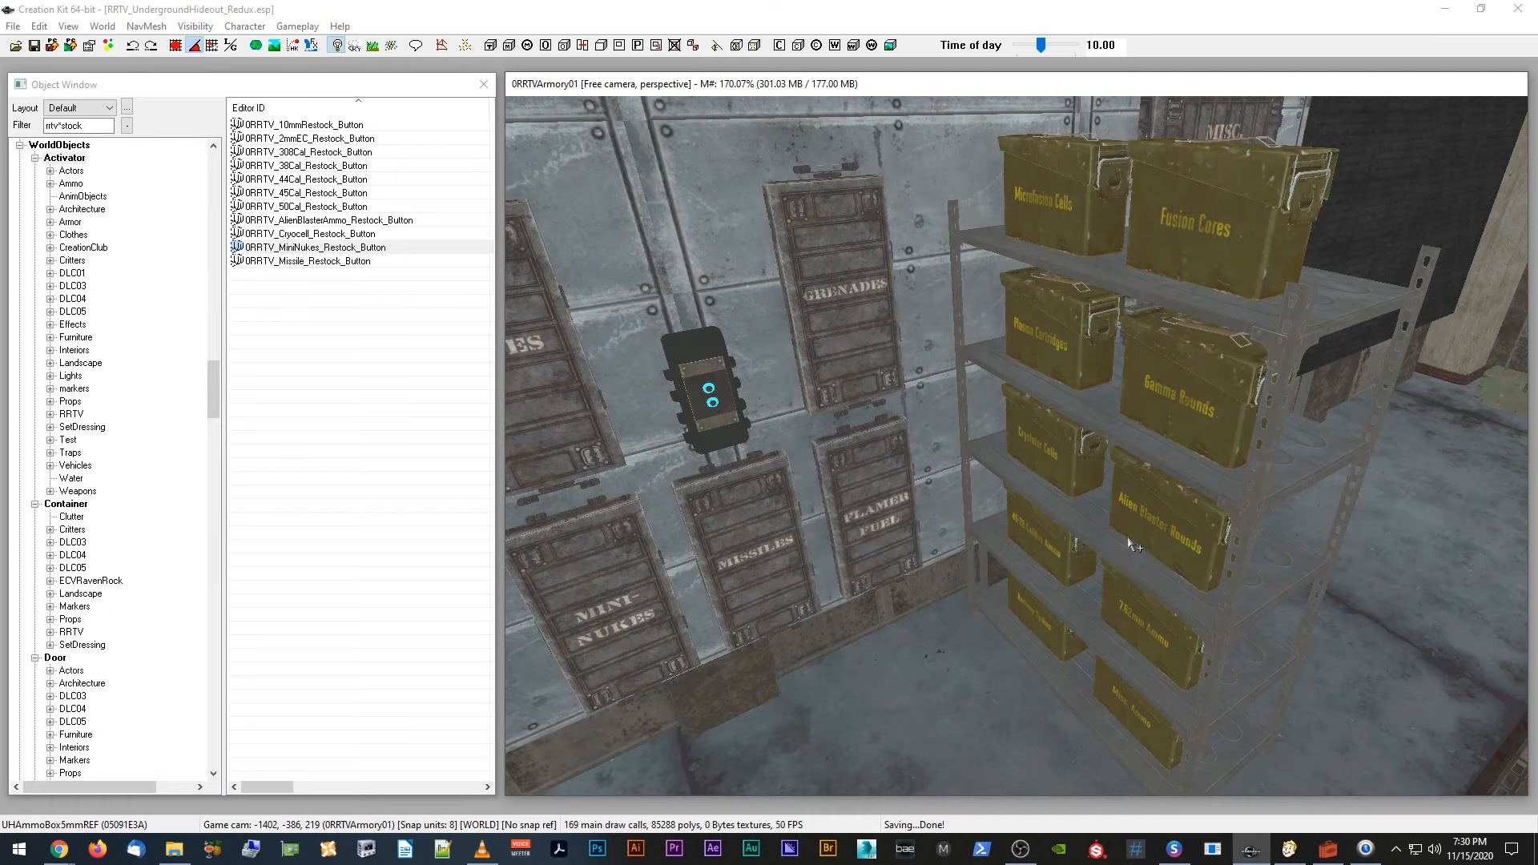
middle_drag(1128, 544, 1122, 527)
Step: Select the Misc. Ammo box on the lowest shelf and inspect it along with the explosives containers on the wall
middle_drag(1115, 298, 1022, 746)
click(1019, 295)
click(1060, 590)
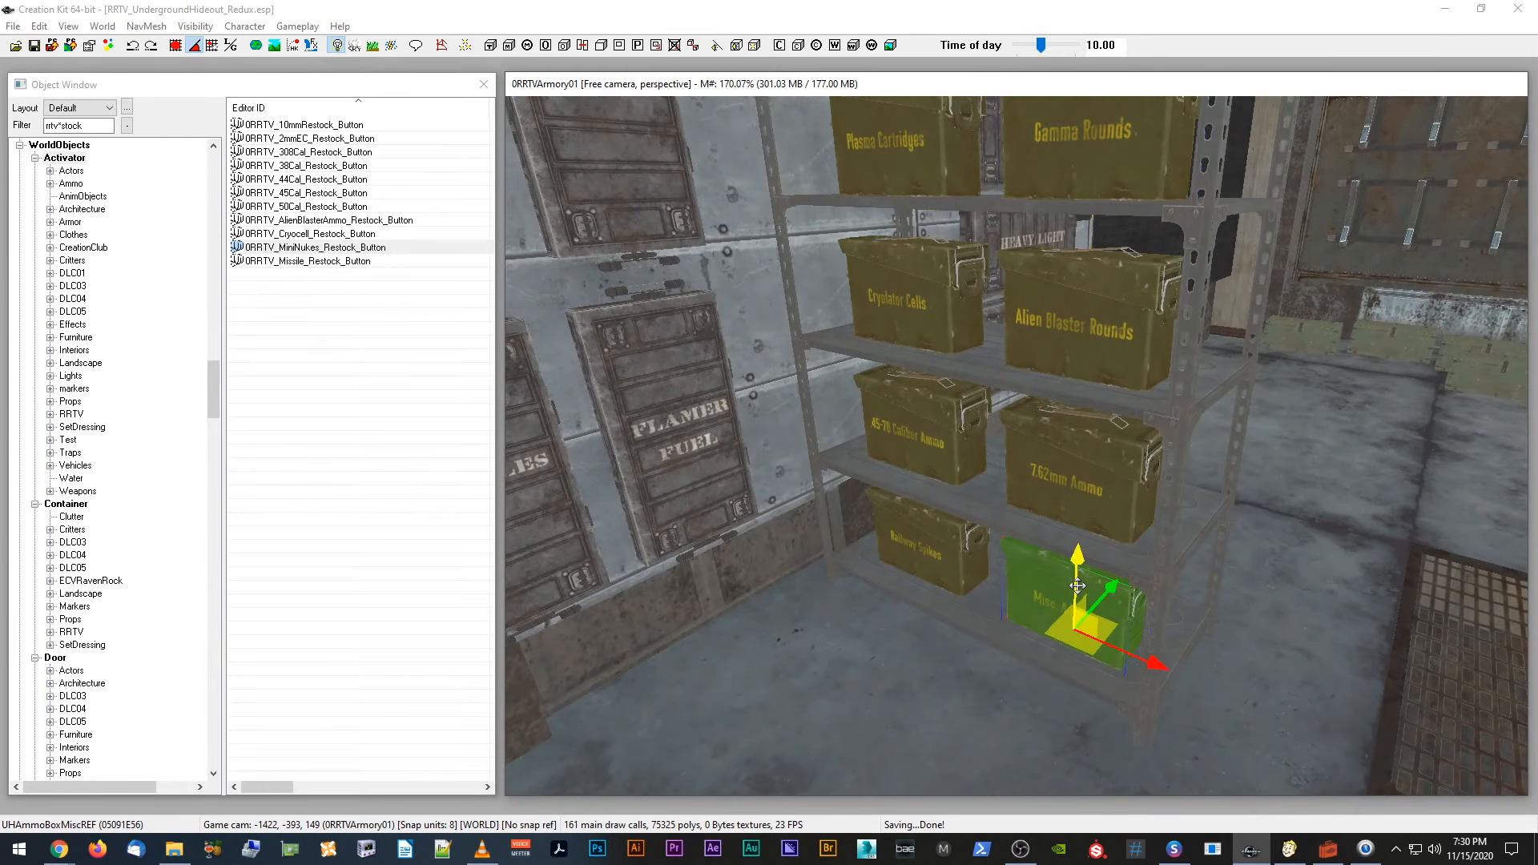
scroll(1075, 585, down, 2)
middle_drag(1075, 588, 1071, 584)
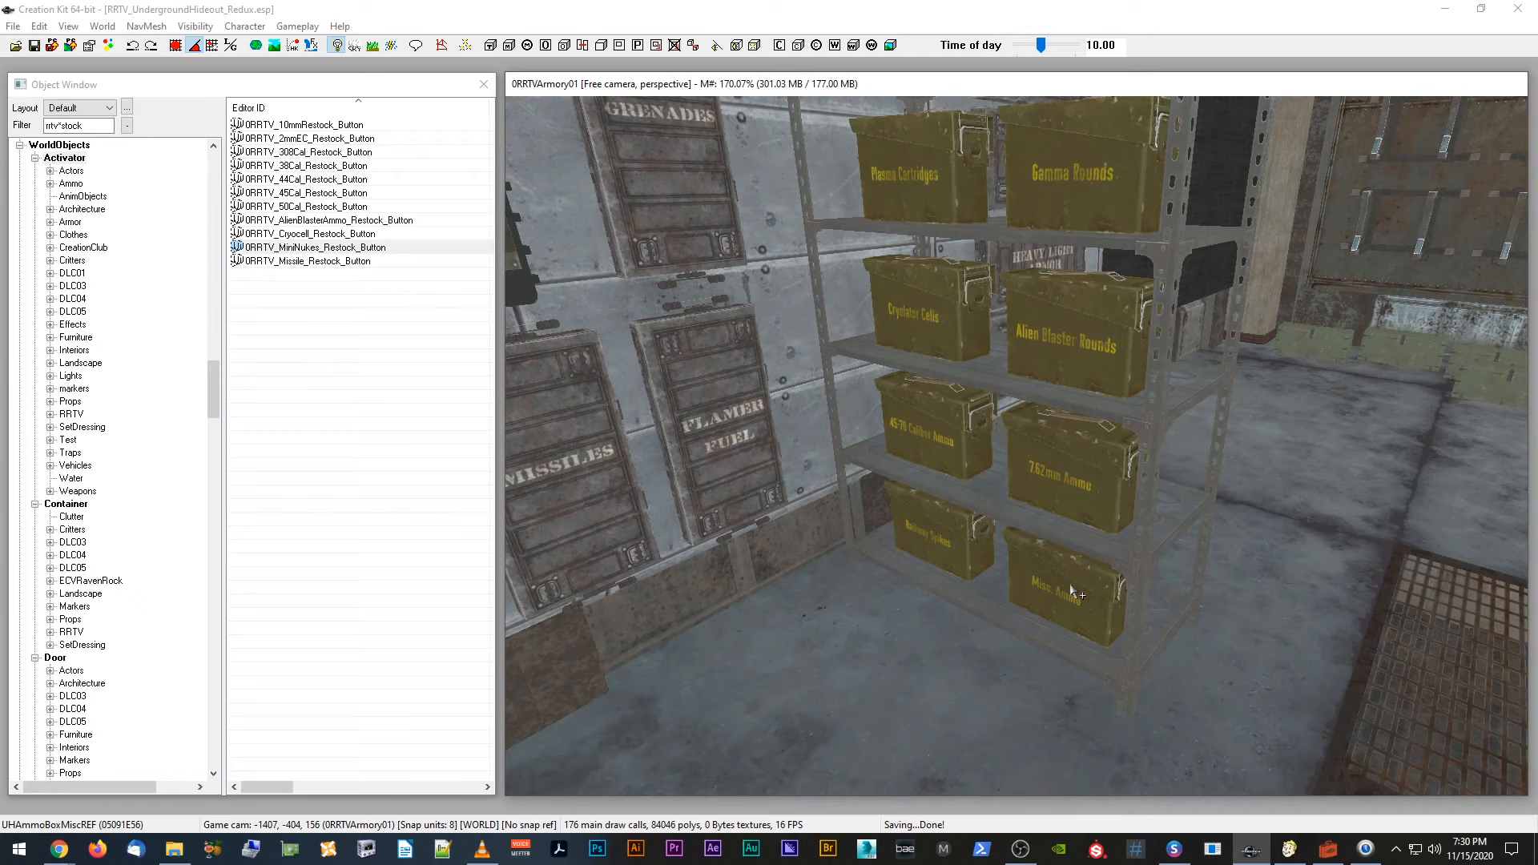
middle_drag(1075, 581, 1075, 580)
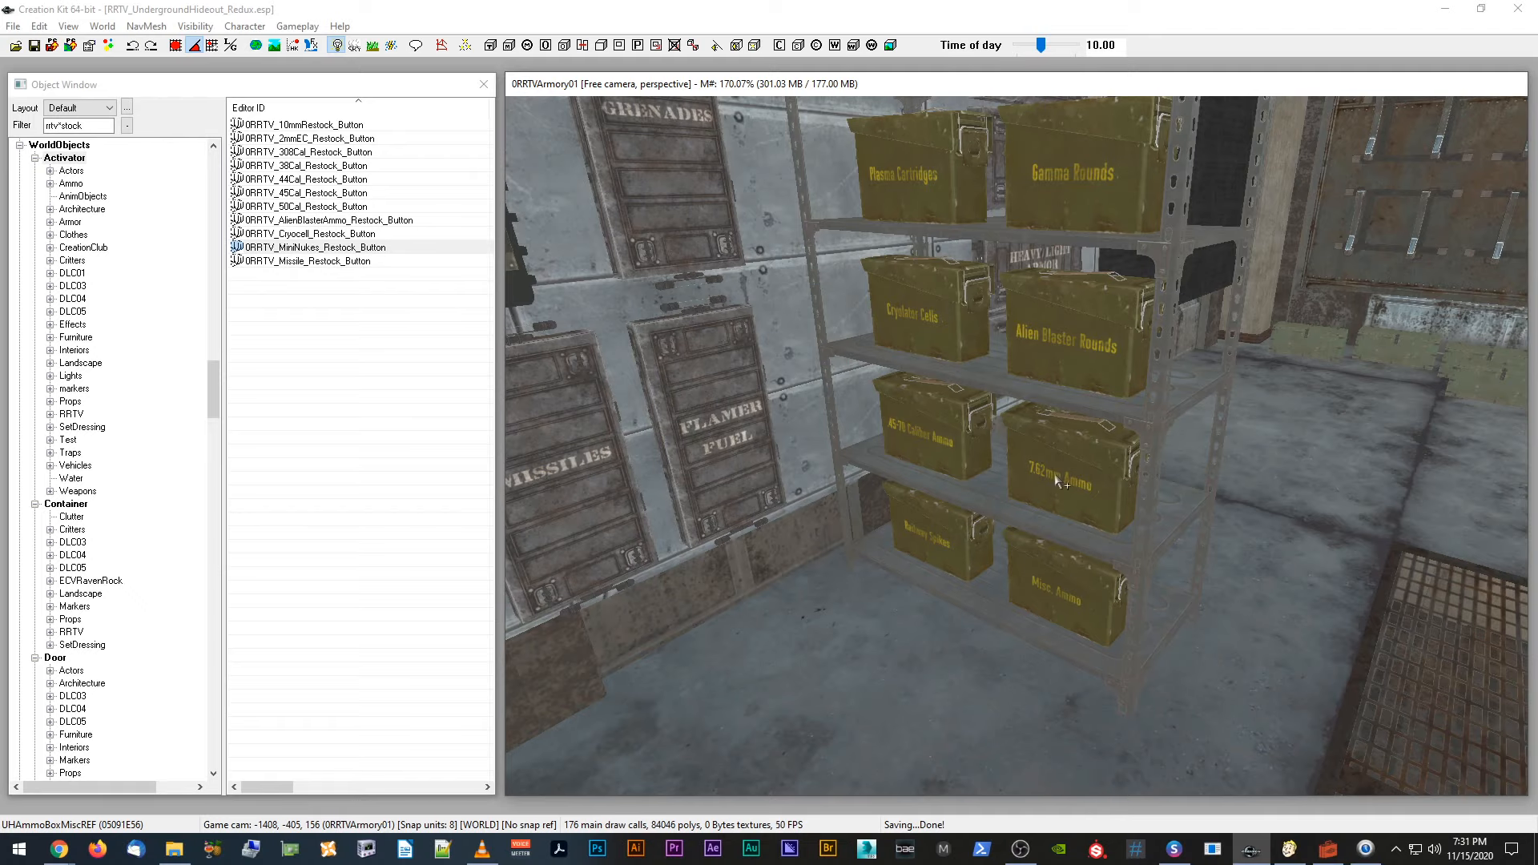
scroll(1074, 446, down, 3)
middle_drag(1055, 446, 1024, 452)
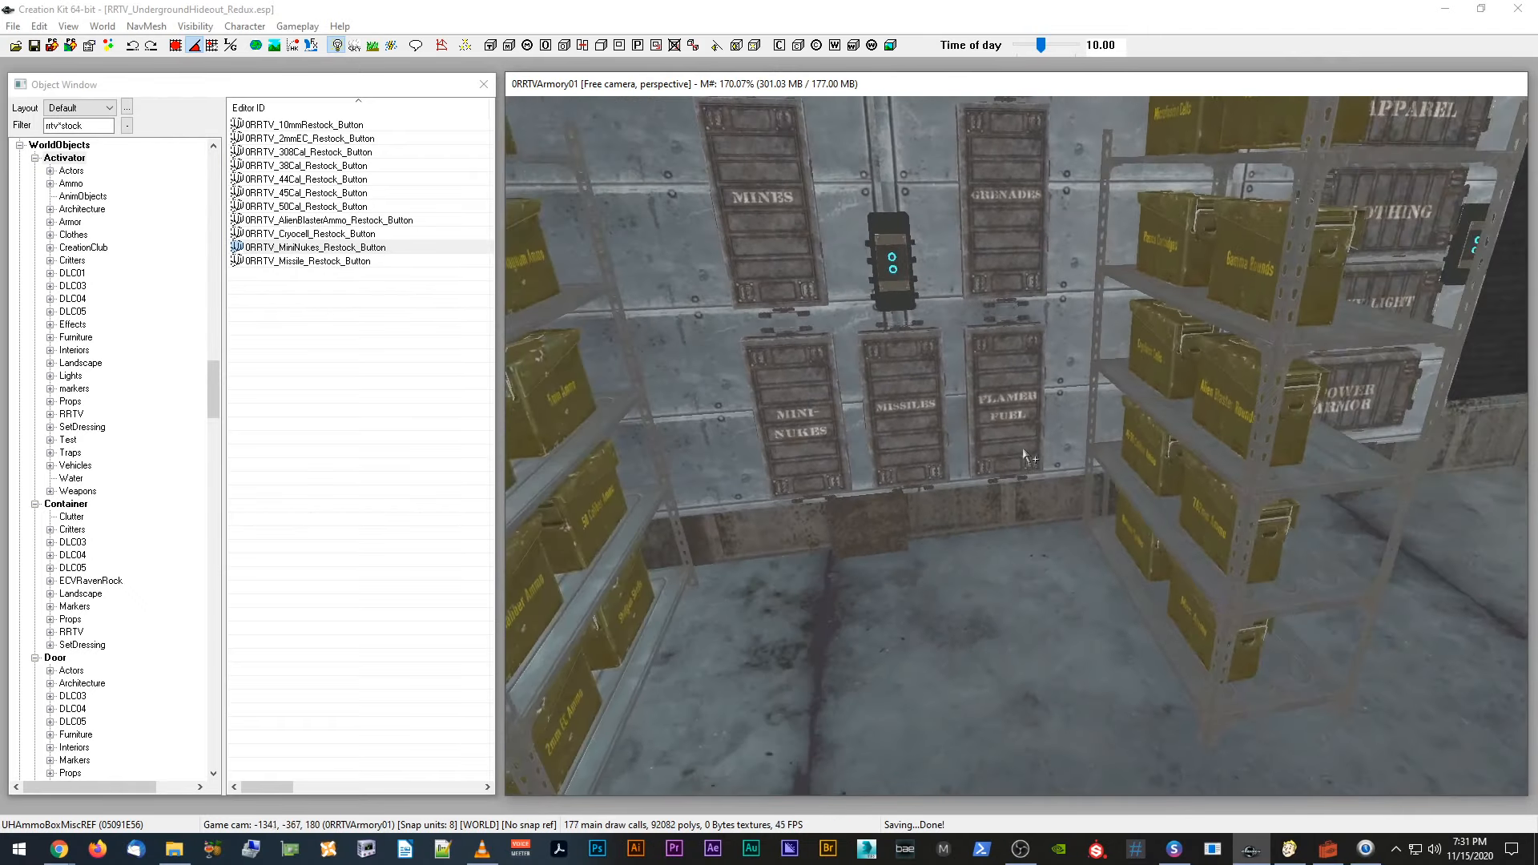
scroll(1024, 449, up, 1)
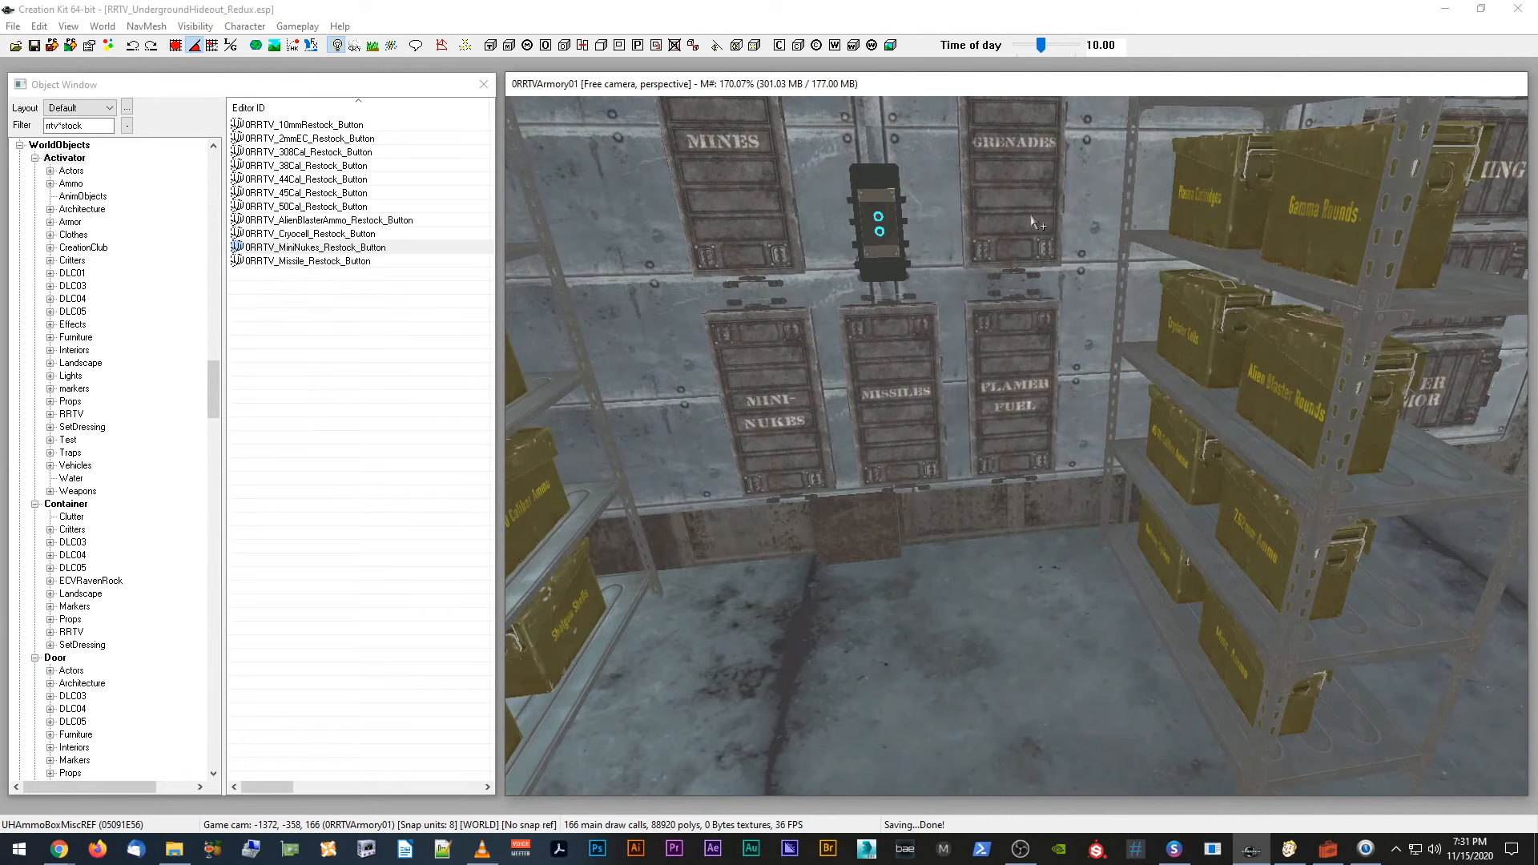
Step: Switch to the GECK and examine the original storage wall with its labelled containers and two ammo box shelves
click(1327, 850)
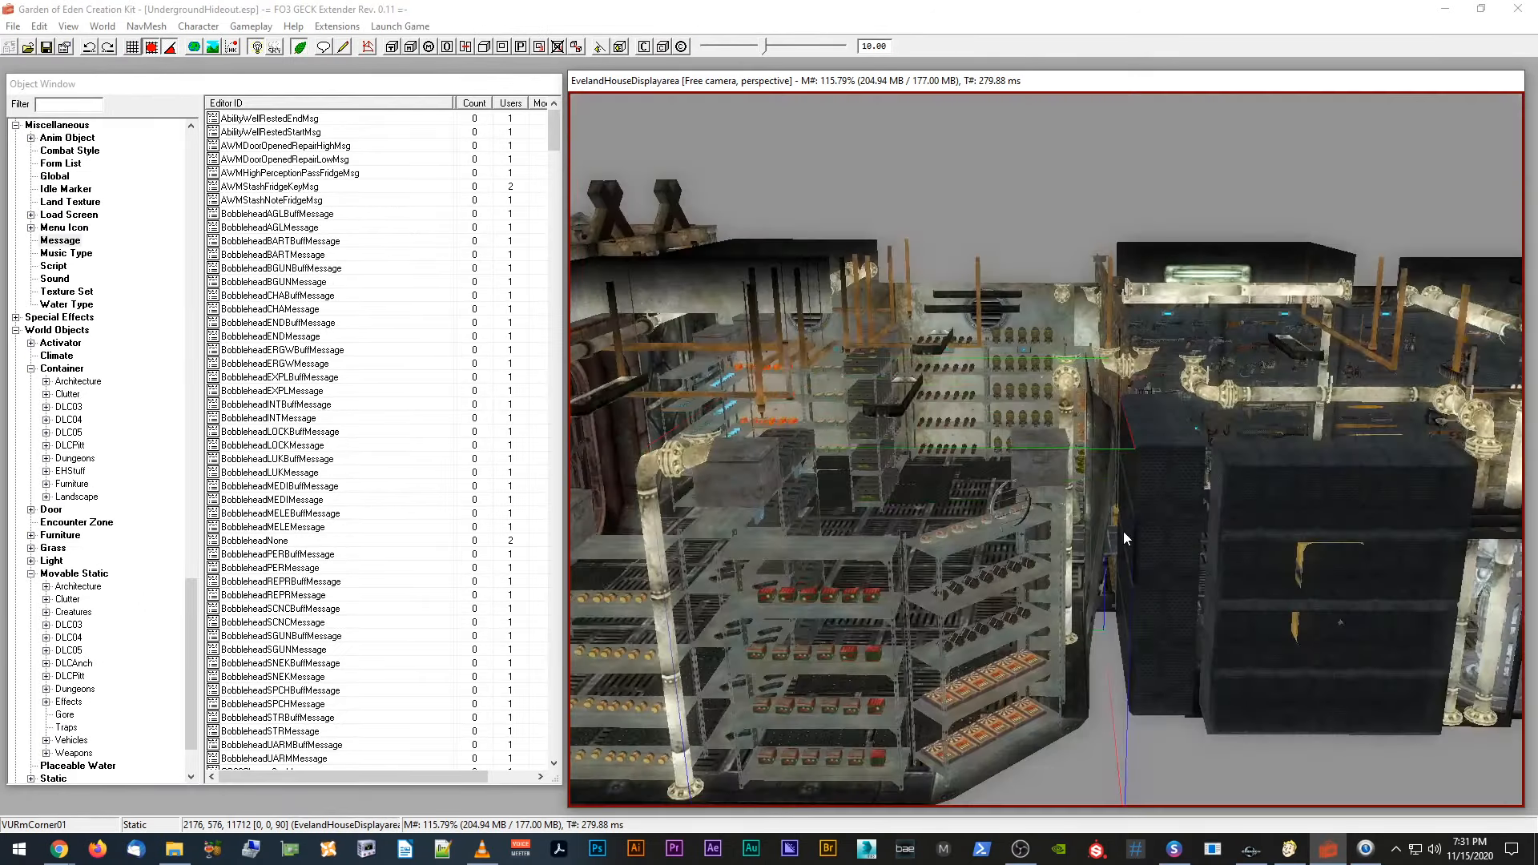
mouse_move(1123, 531)
middle_down()
mouse_move(1106, 535)
mouse_move(1144, 565)
mouse_move(1148, 528)
middle_up()
scroll(1145, 565, up, 3)
scroll(1141, 537, up, 8)
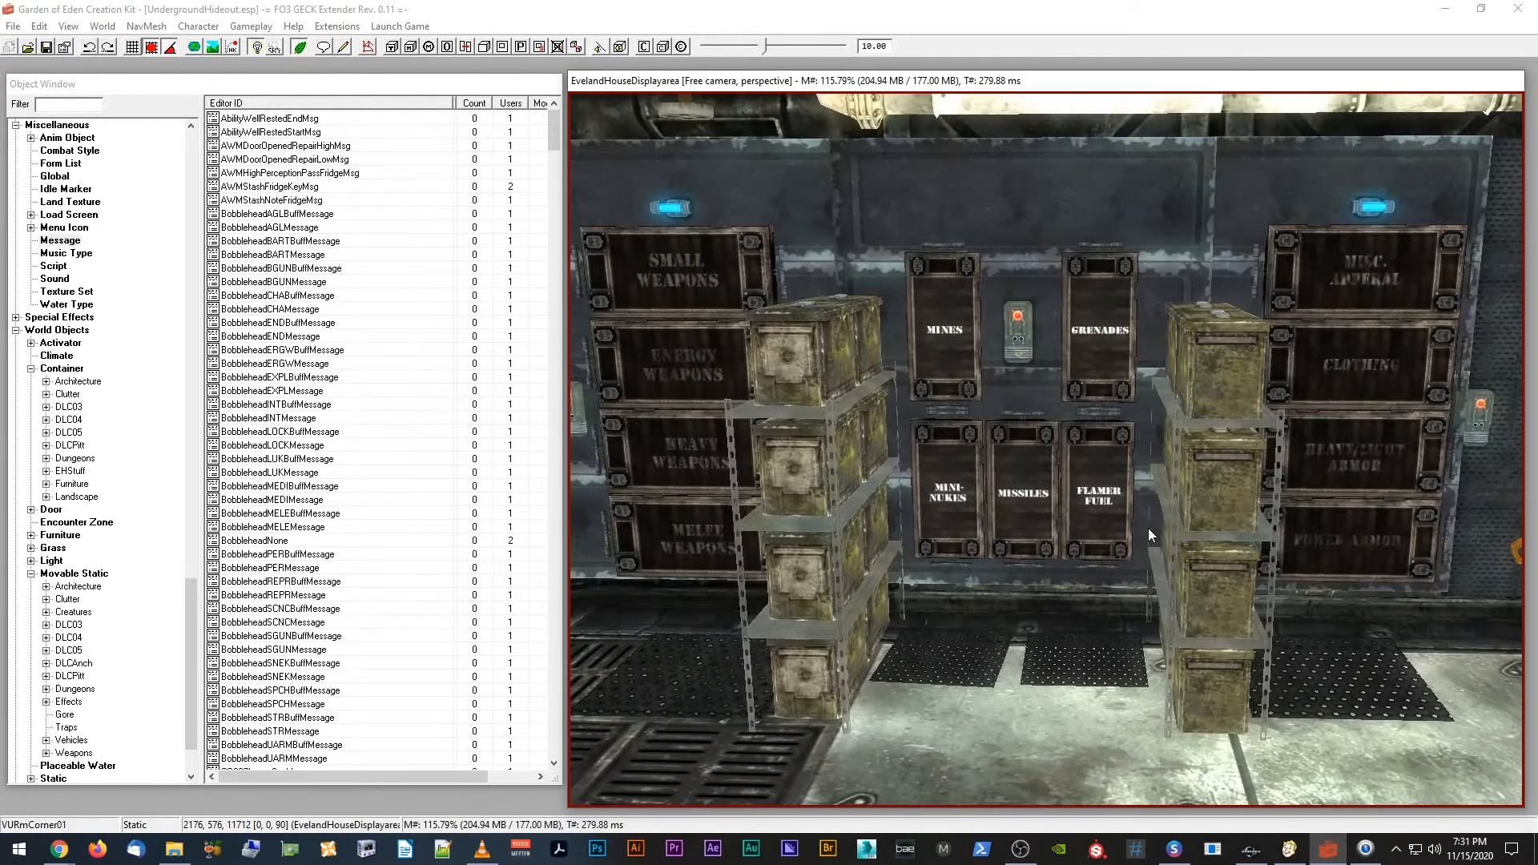
scroll(1148, 527, down, 2)
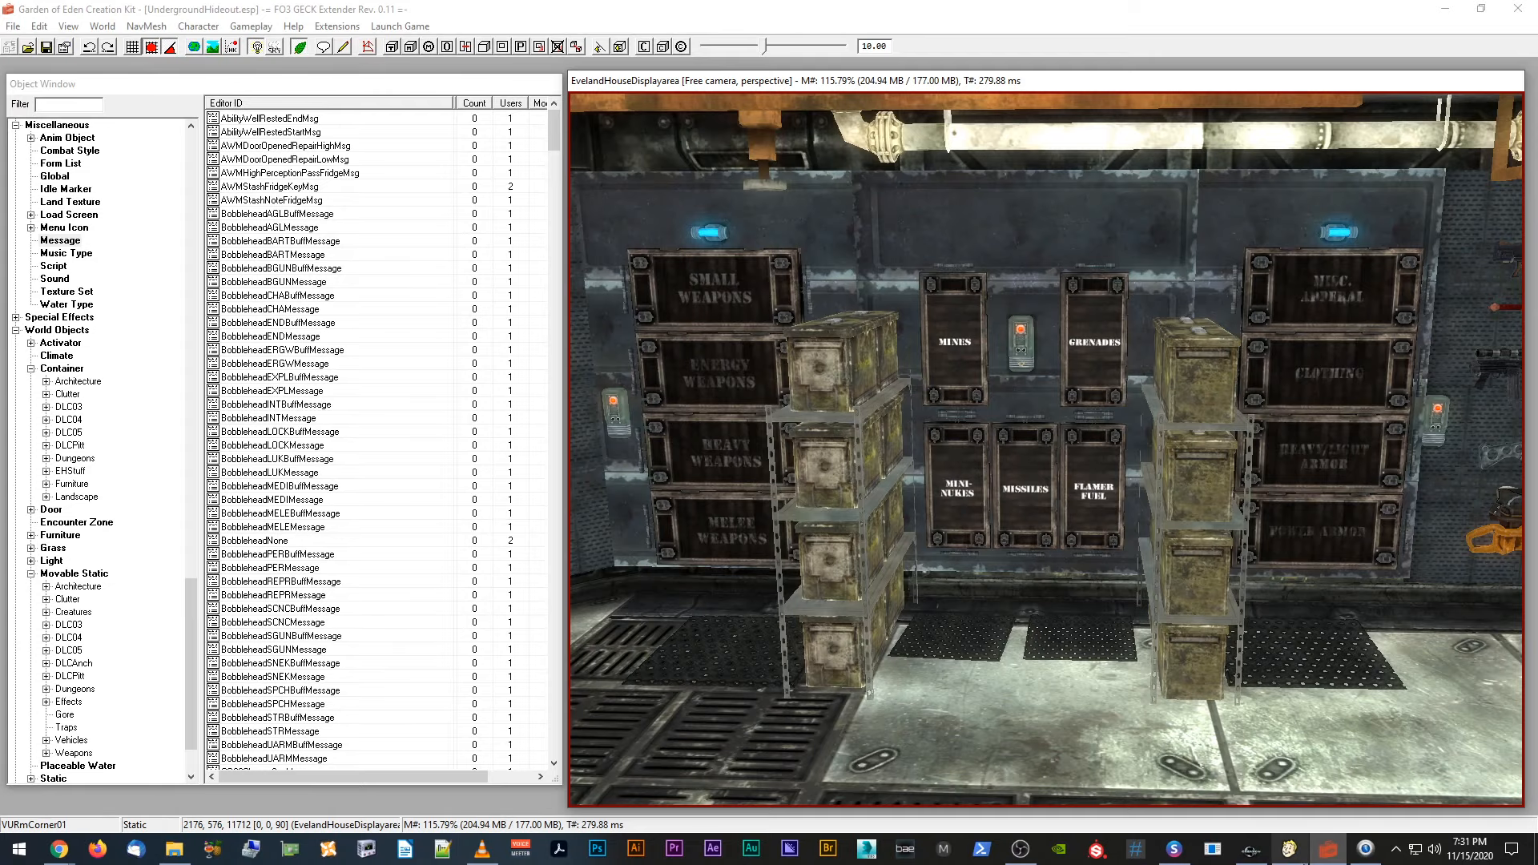
Step: Switch to the Creation Kit and examine the full Redux storage wall with both ammo box shelves for comparison
click(1252, 851)
scroll(1104, 613, down, 6)
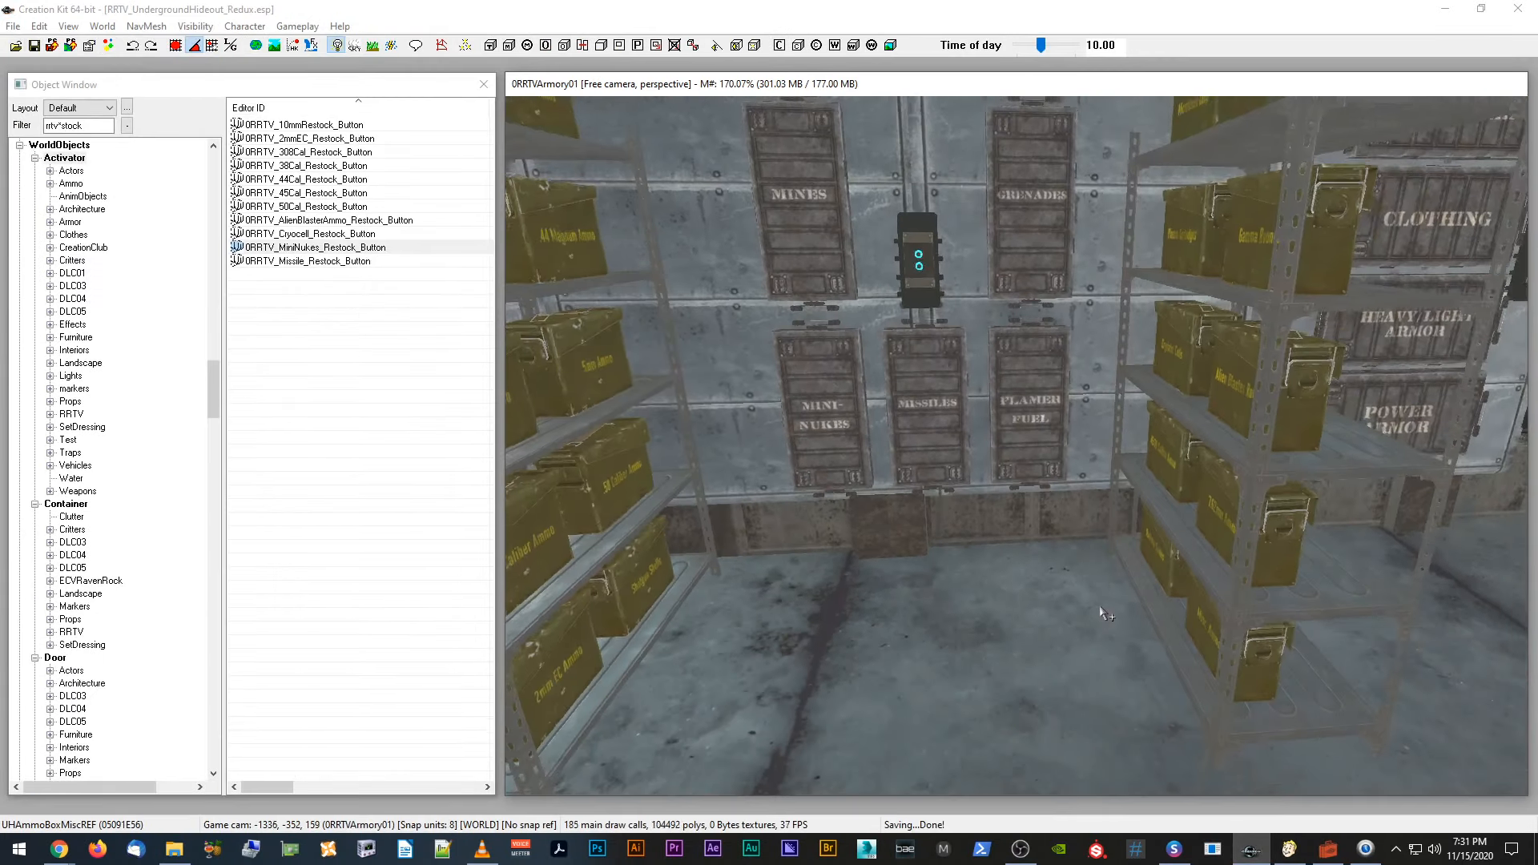
middle_drag(1099, 607, 1108, 606)
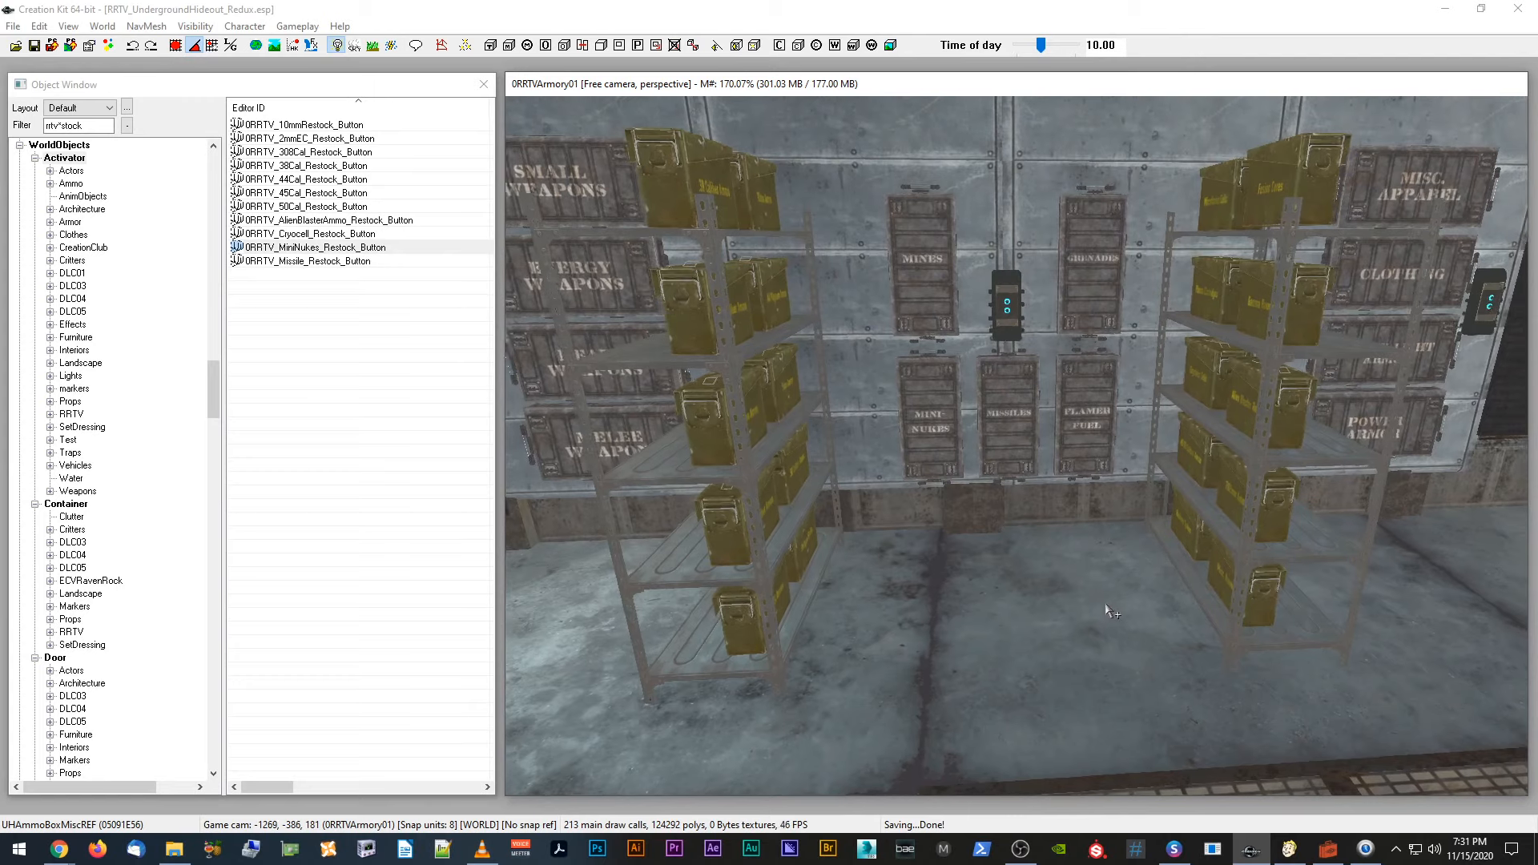
scroll(1106, 605, down, 1)
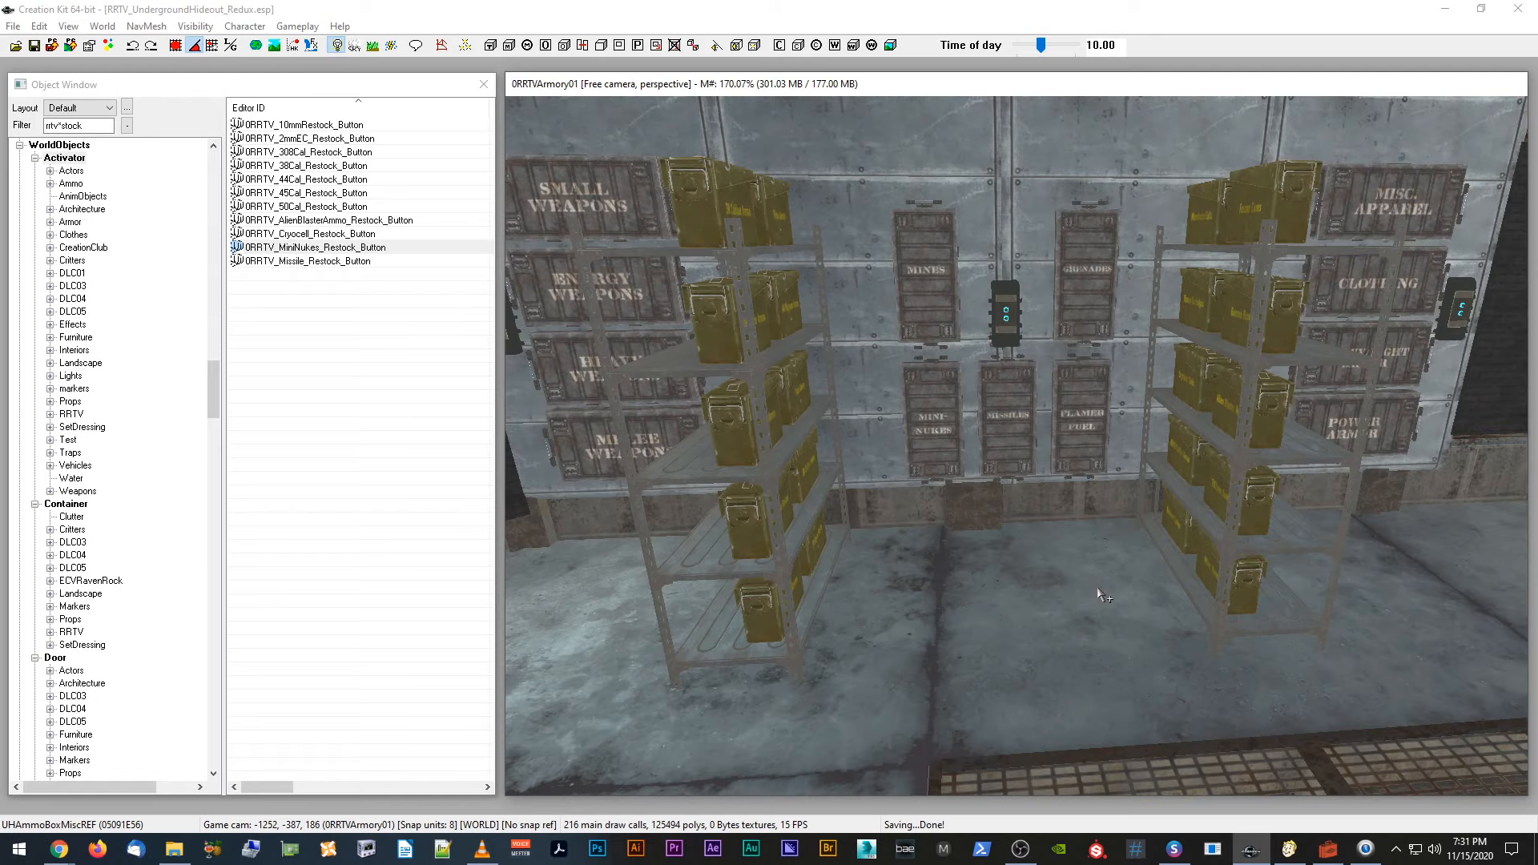
scroll(1099, 597, down, 2)
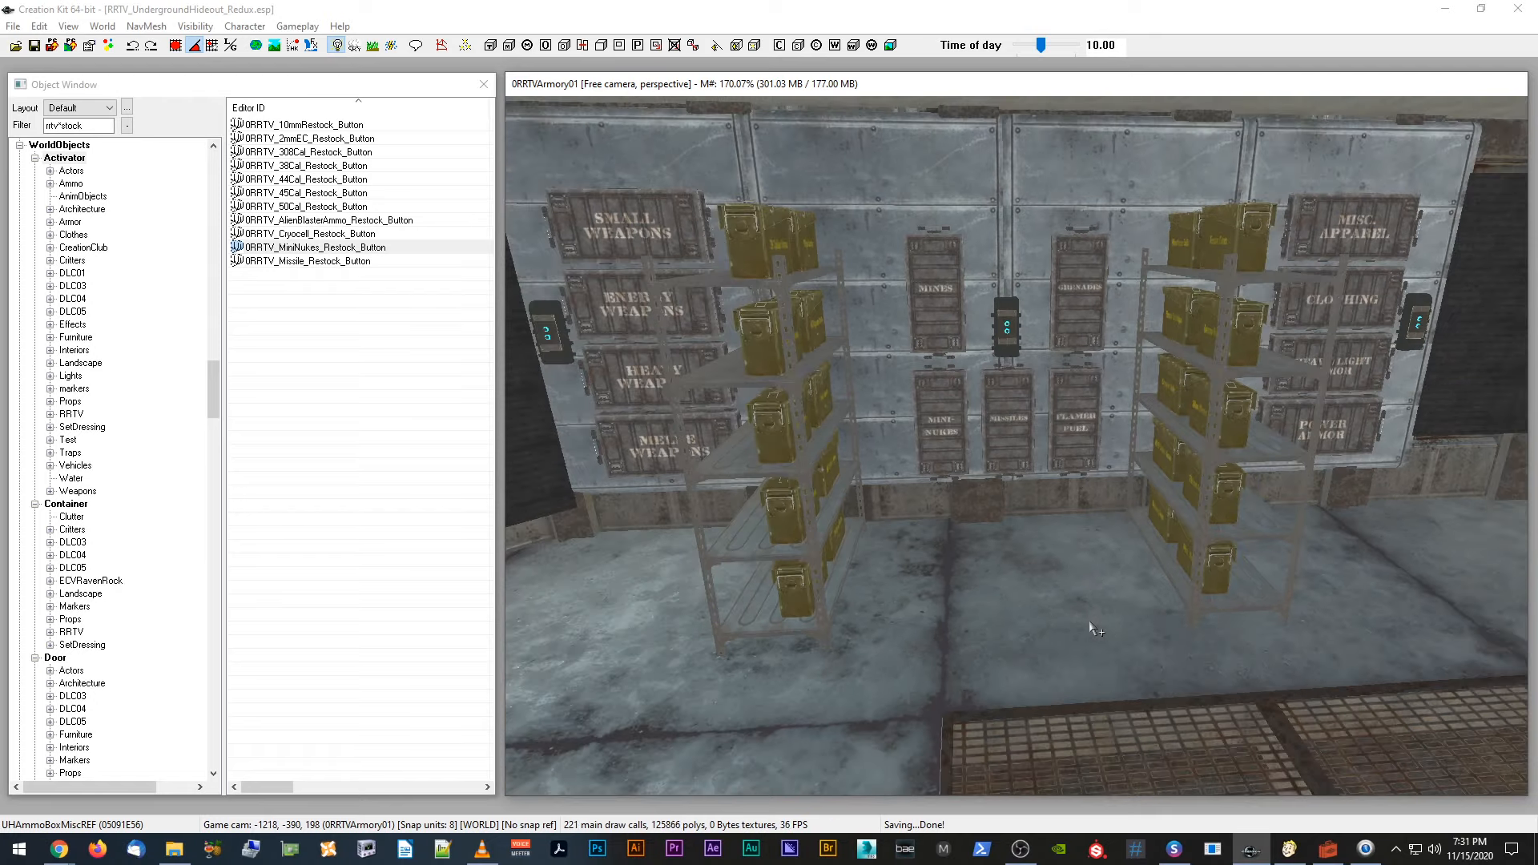
Step: Select the .308 ammo carton at the end of the freestanding display shelf and view the surrounding ammo shelves
shift+middle_drag(1090, 624, 851, 568)
scroll(1094, 624, up, 3)
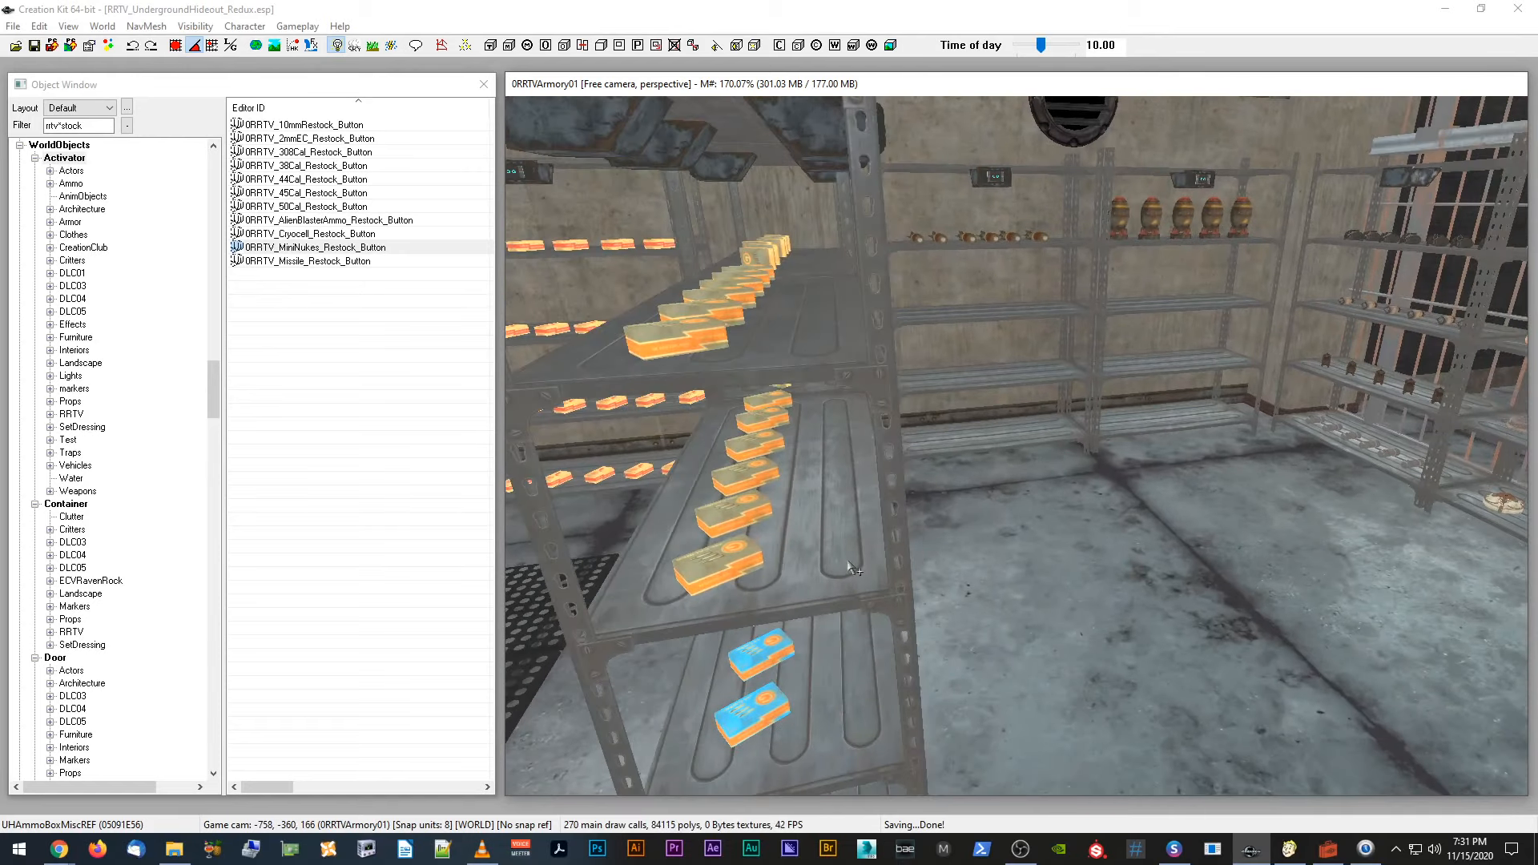
click(669, 341)
key(f)
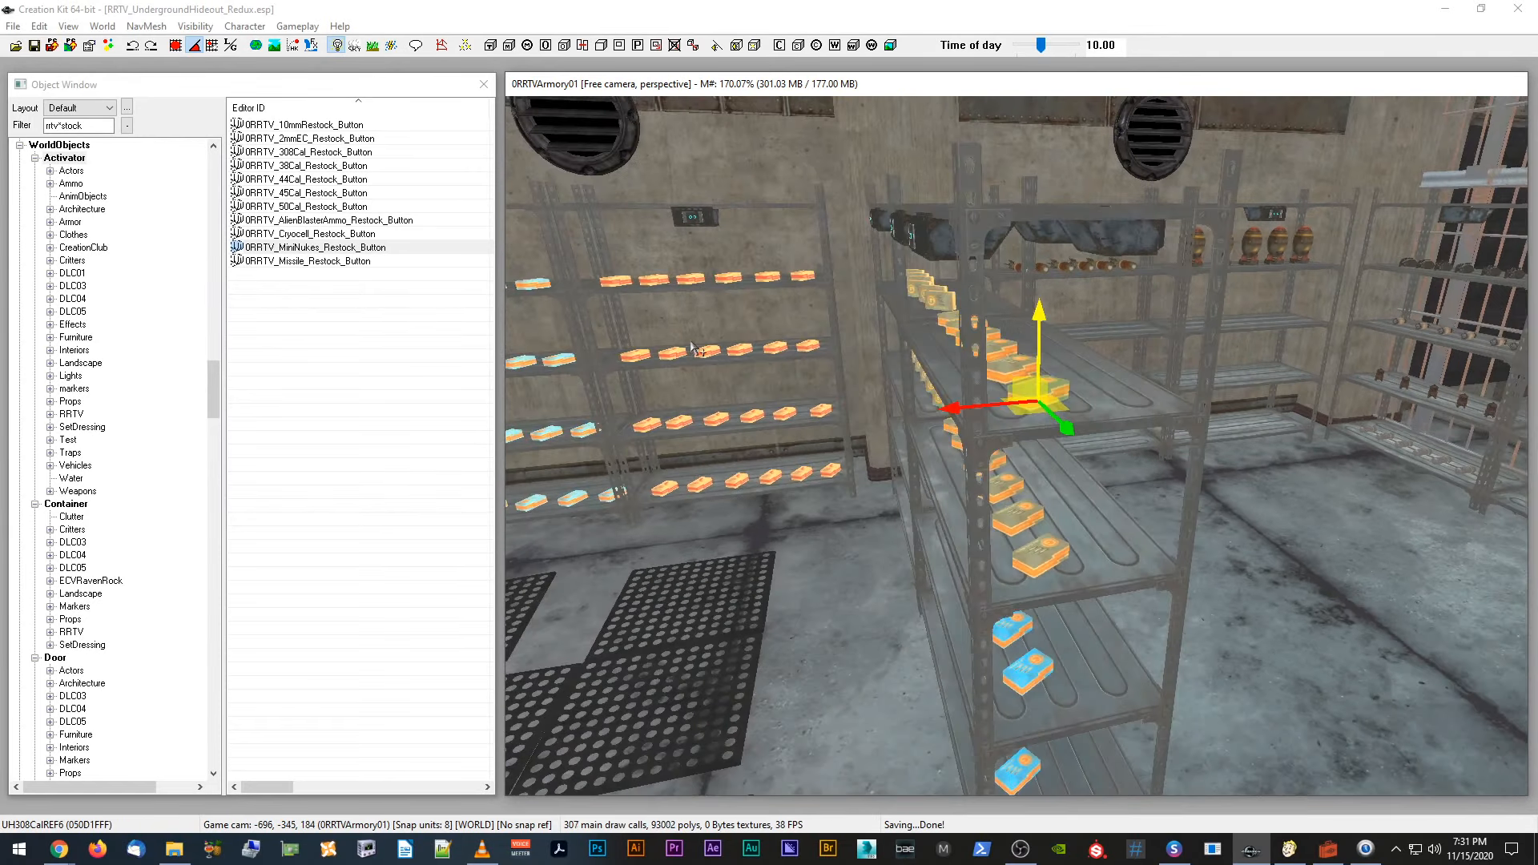
Step: Deselect the .308 ammo carton, switch to the GECK and examine the original display area from the storage wall to the overhead layout
shift+middle_drag(685, 339, 711, 338)
key(d)
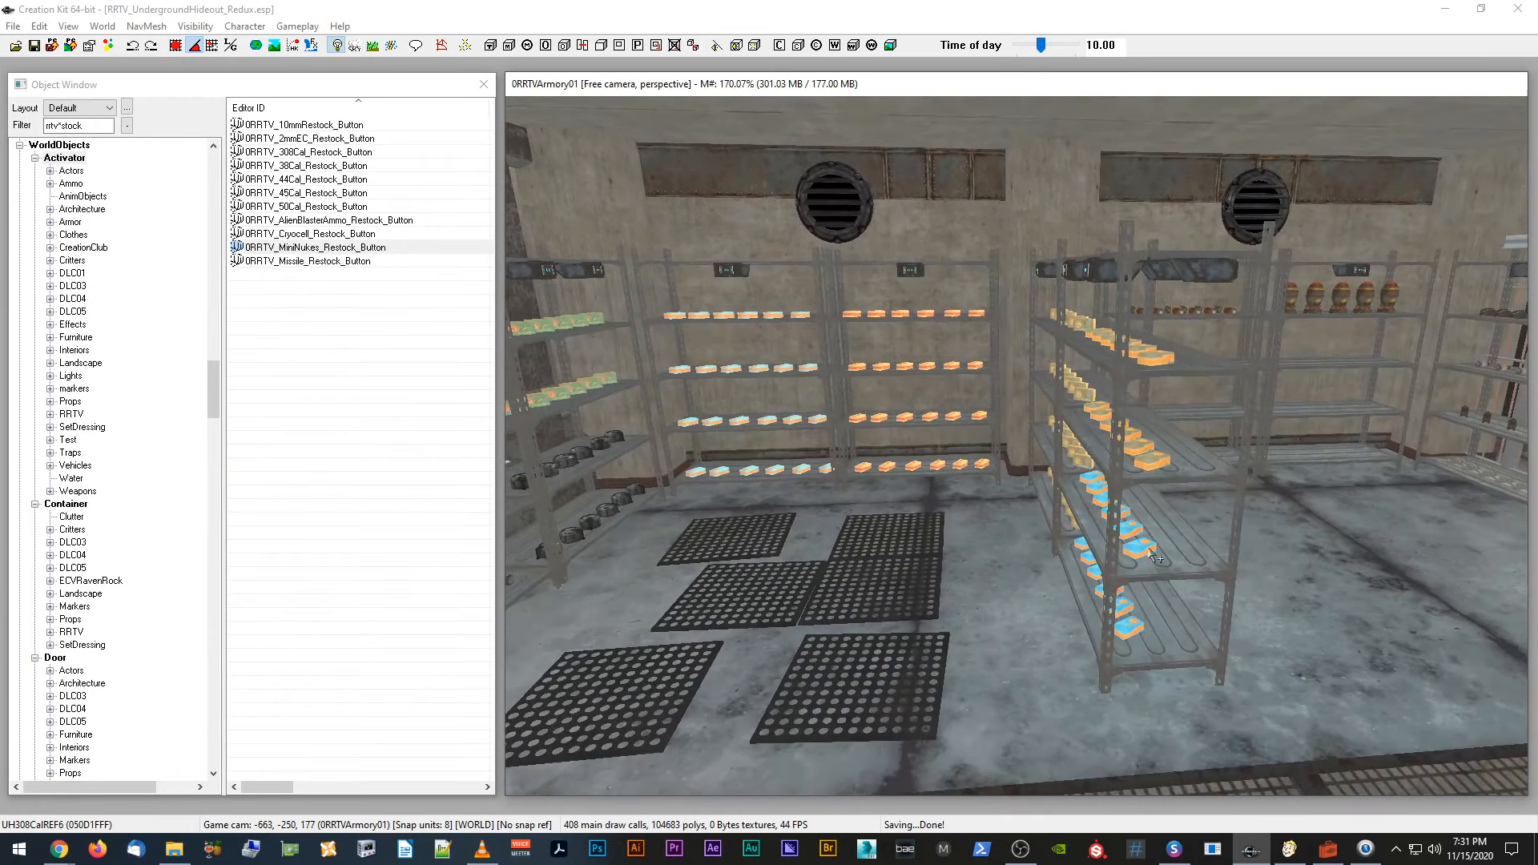
click(1327, 849)
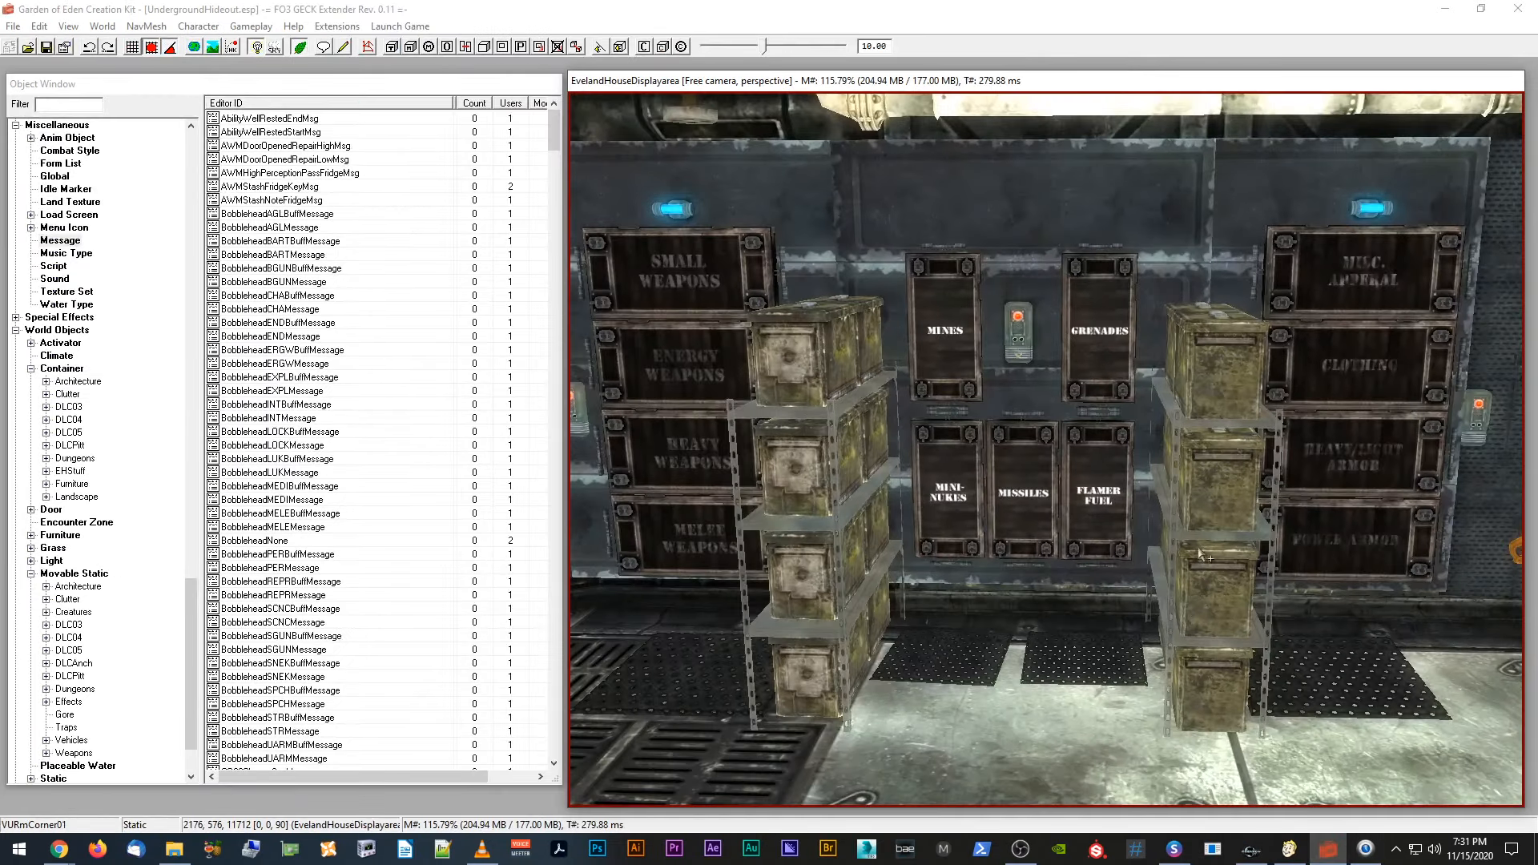
scroll(1008, 438, down, 3)
shift+middle_drag(1007, 438, 991, 429)
scroll(997, 437, down, 4)
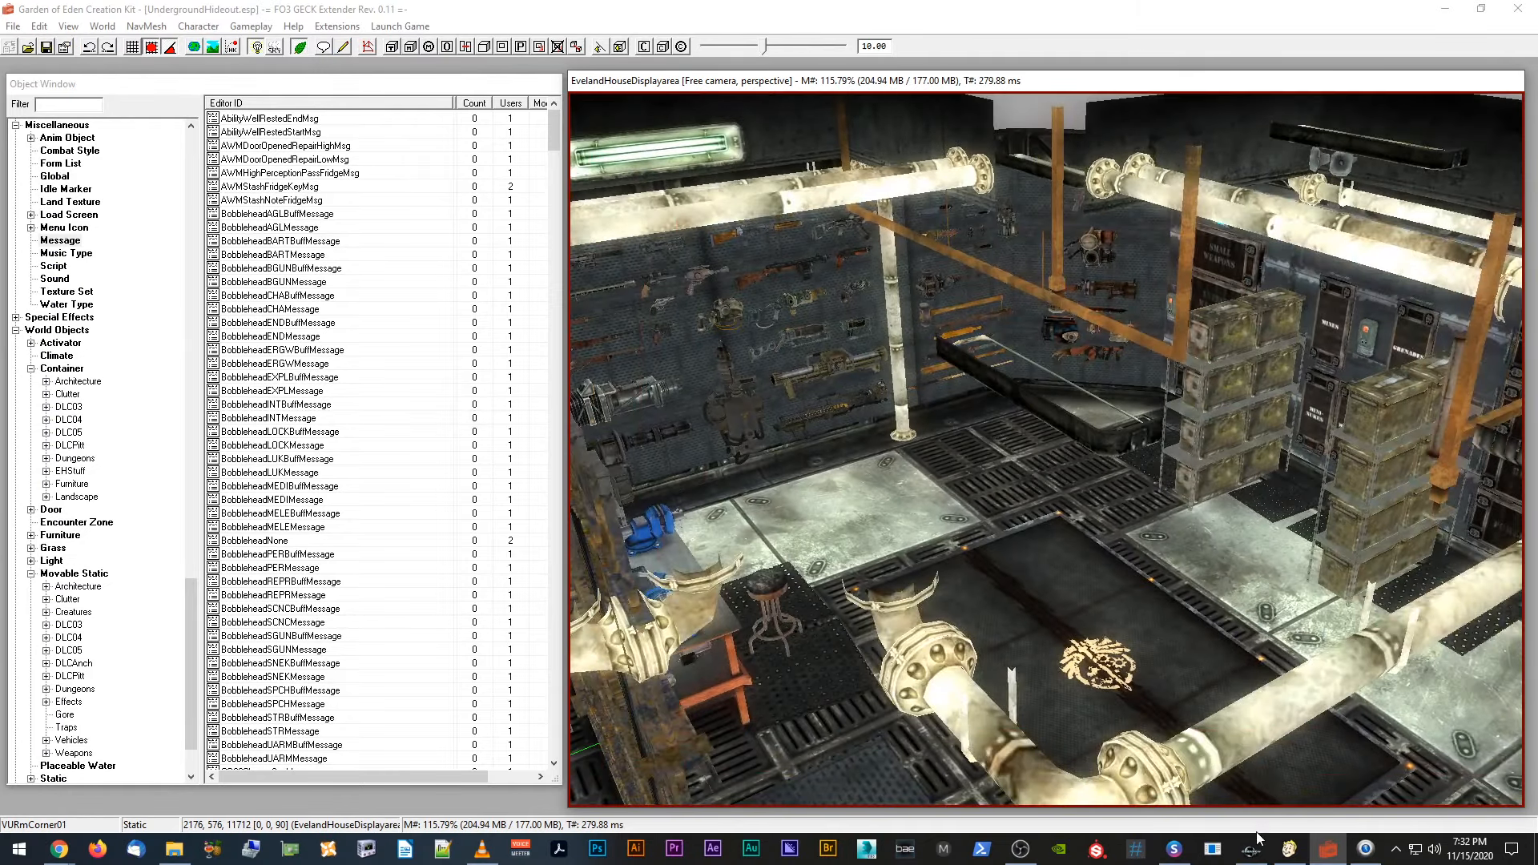
scroll(1168, 635, down, 1)
shift+middle_drag(1170, 636, 1161, 640)
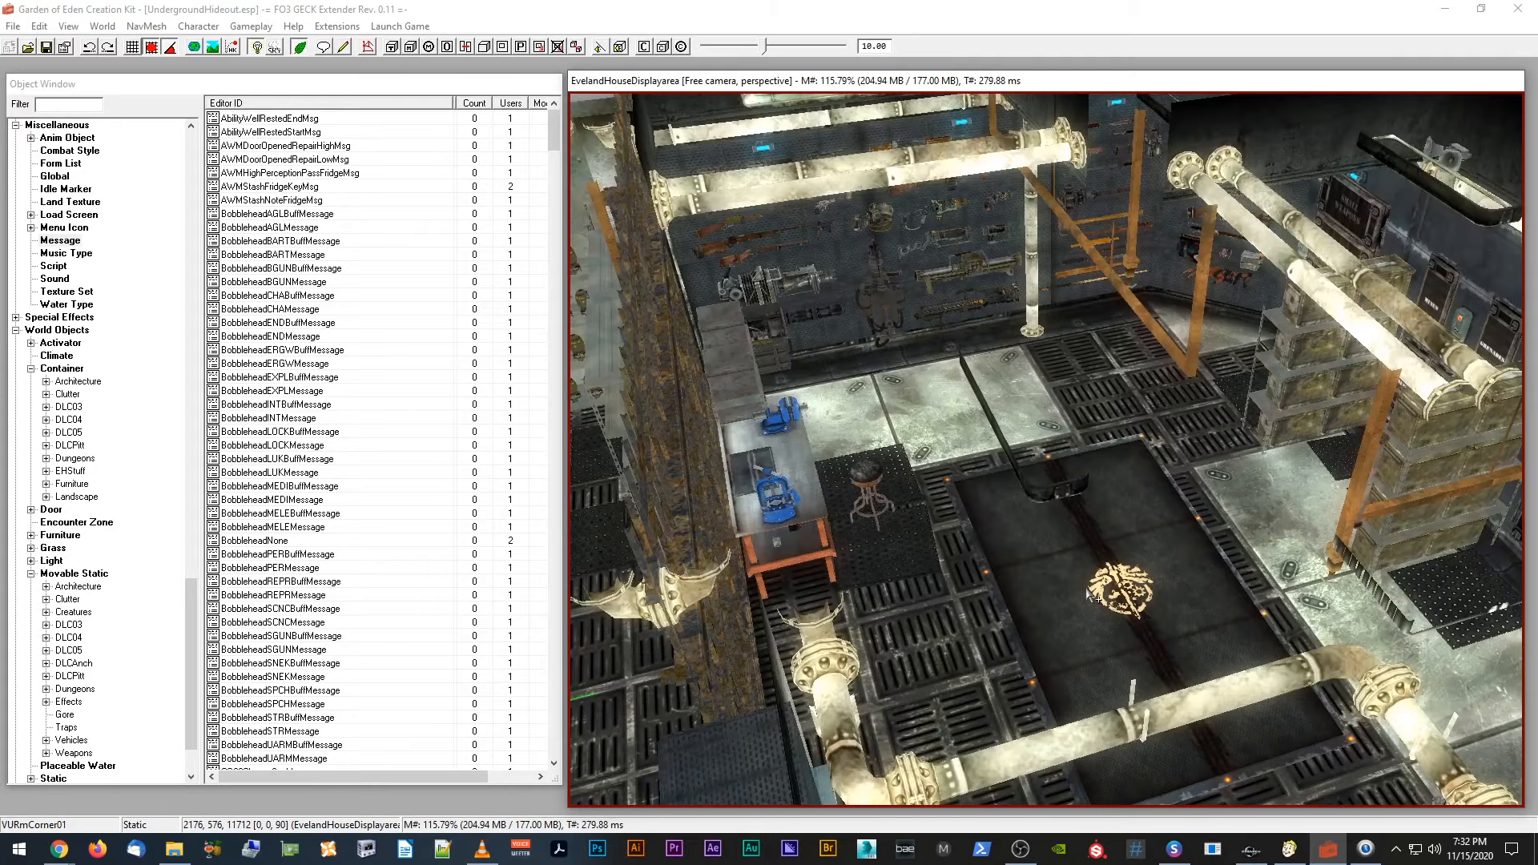
shift+middle_drag(1090, 595, 1114, 591)
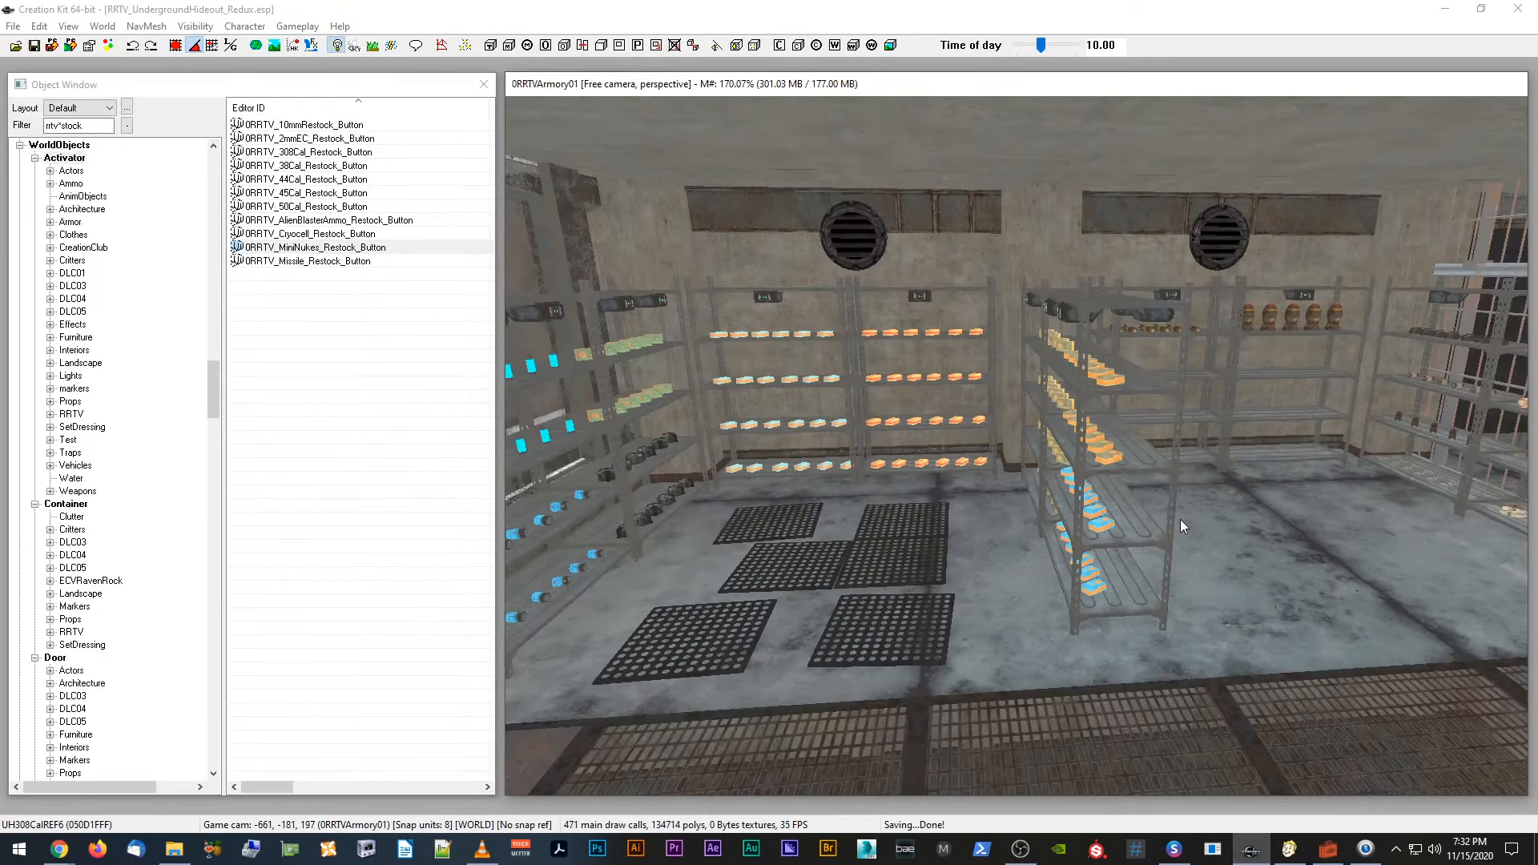
Step: In the Creation Kit, select the Sorting container on the table by the cage bars, inspect it and clear the selection
shift+middle_drag(1180, 520, 1032, 483)
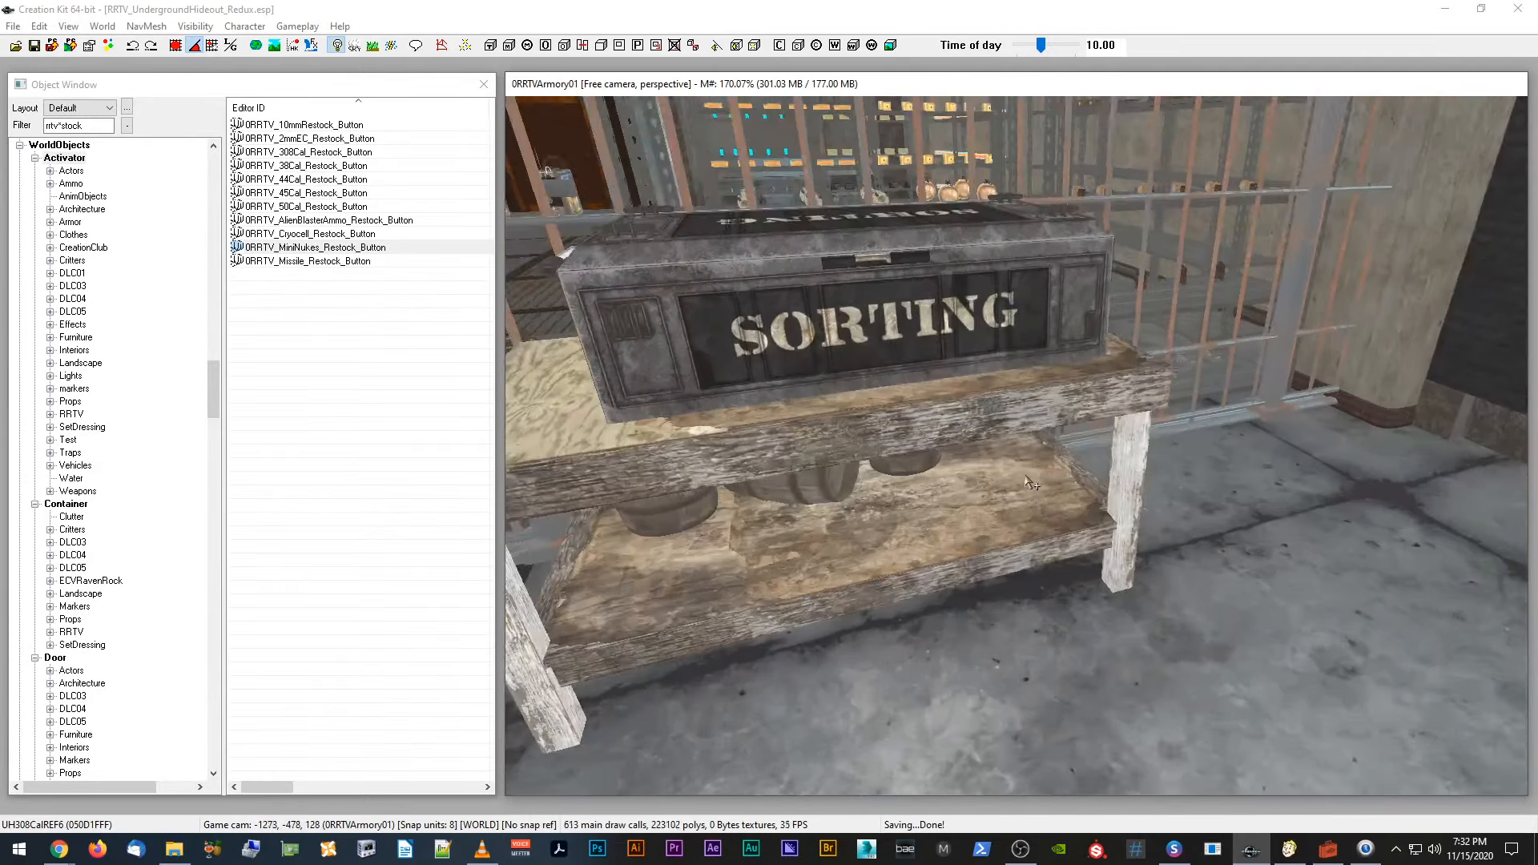
scroll(1028, 482, up, 1)
click(969, 296)
shift+middle_drag(965, 293, 979, 320)
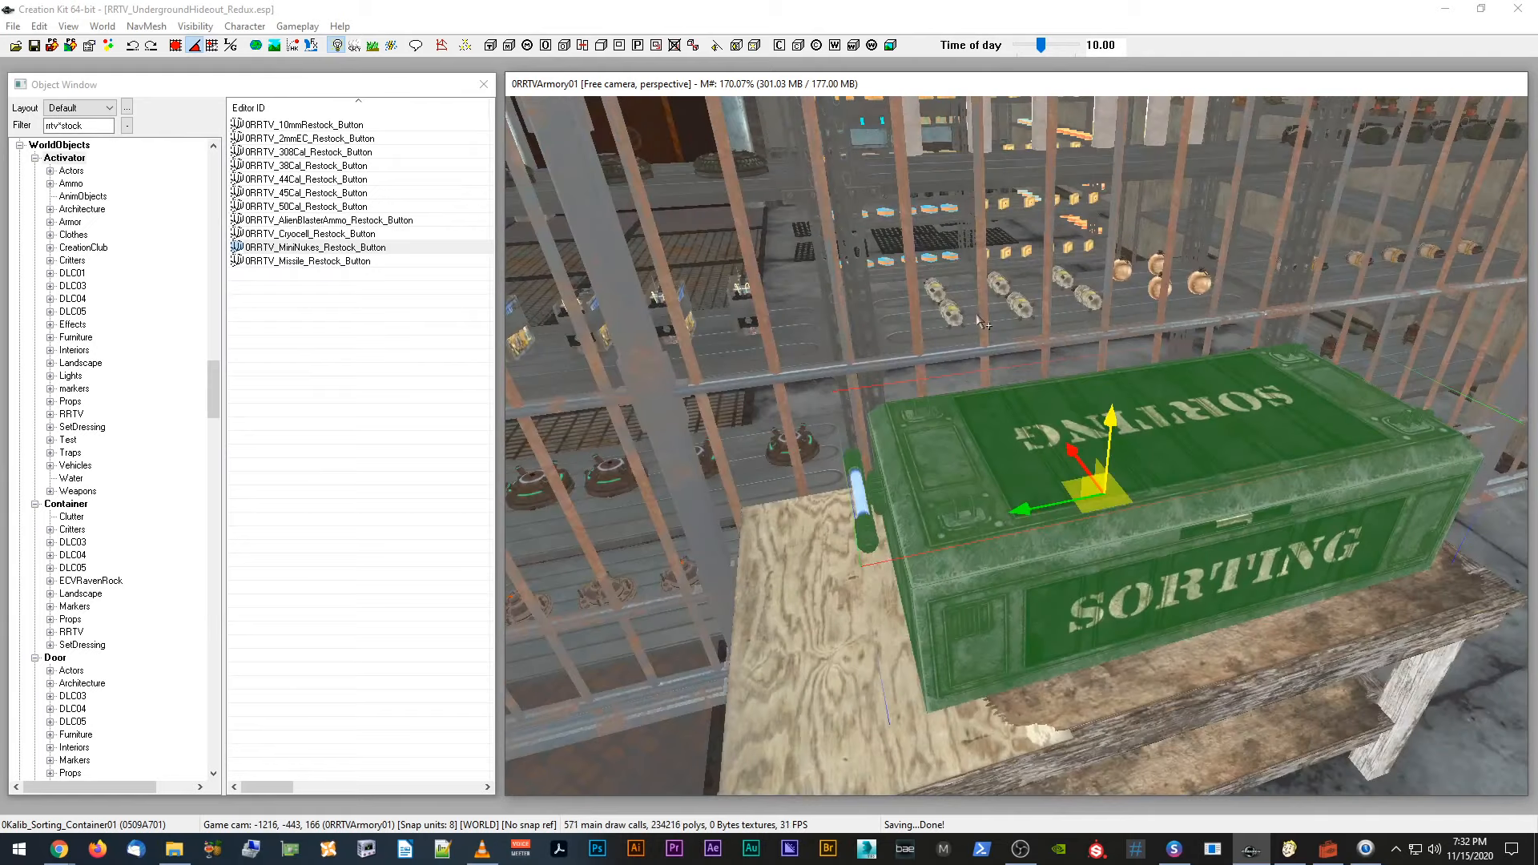
key(d)
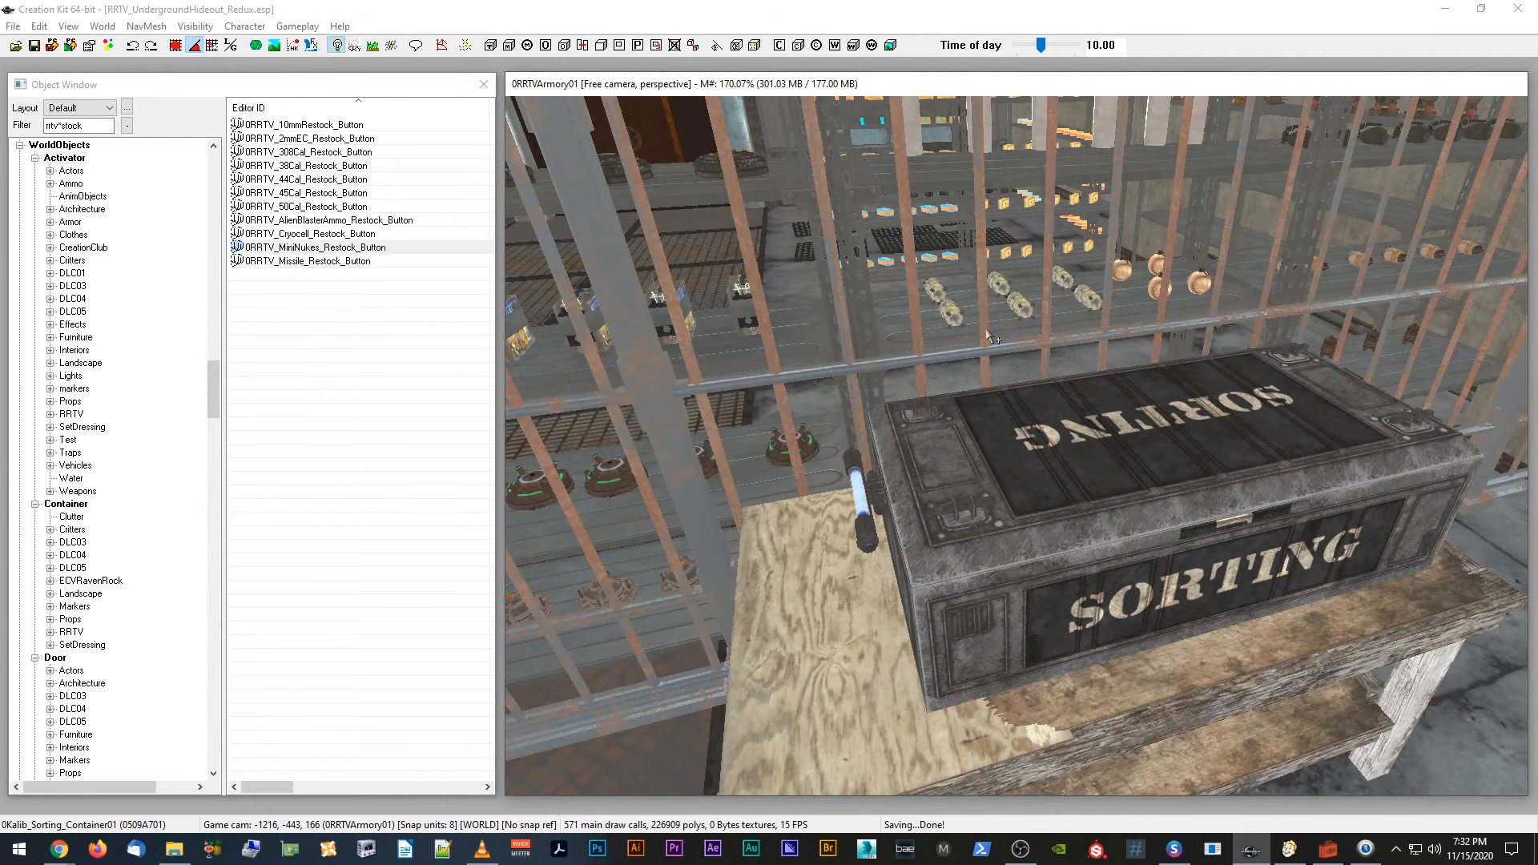
scroll(998, 342, down, 2)
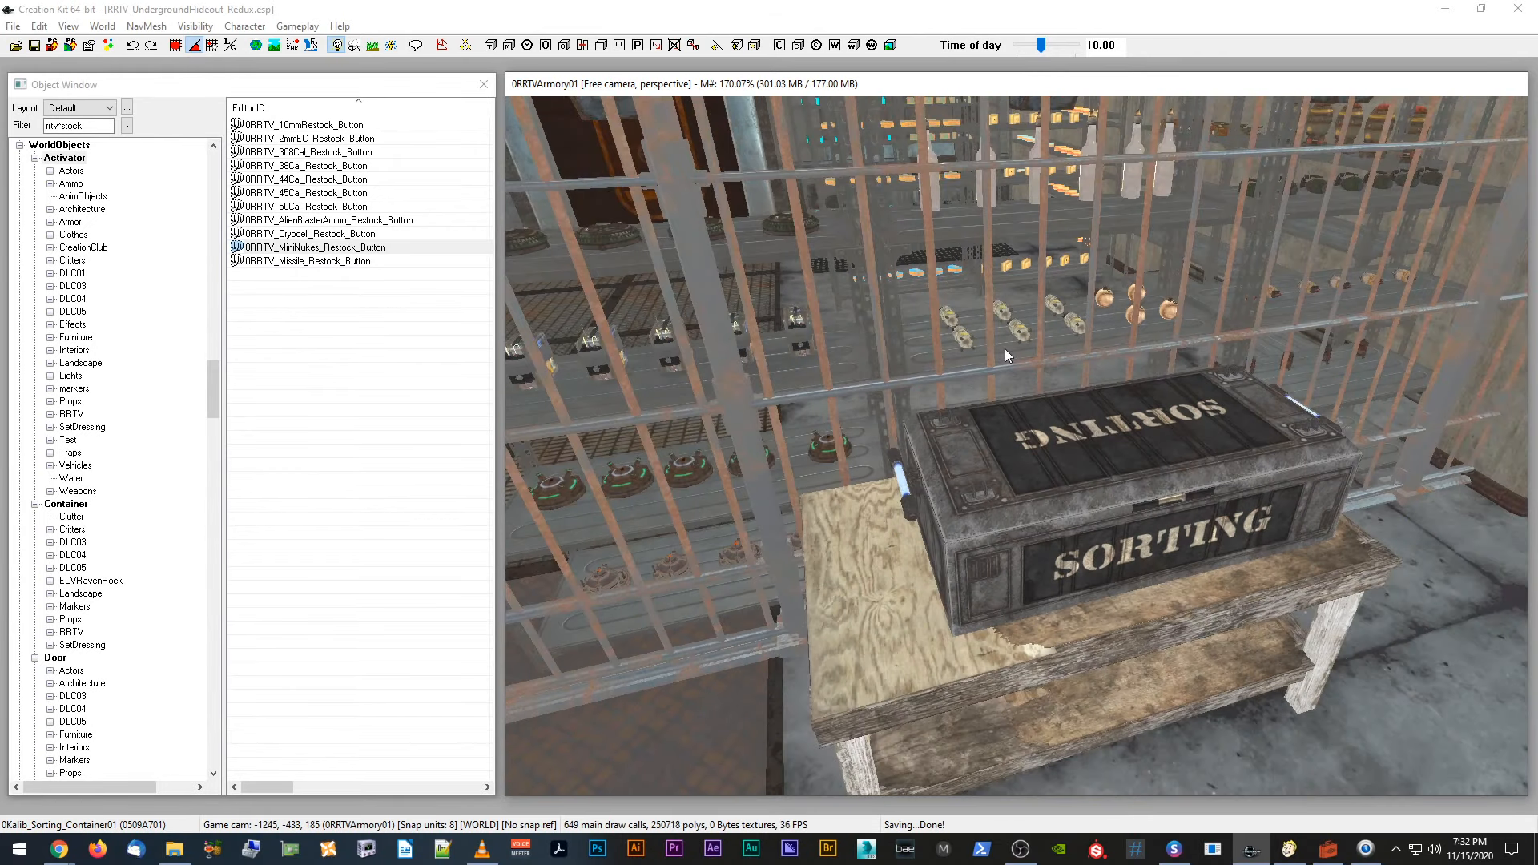
middle_drag(1093, 583, 1100, 585)
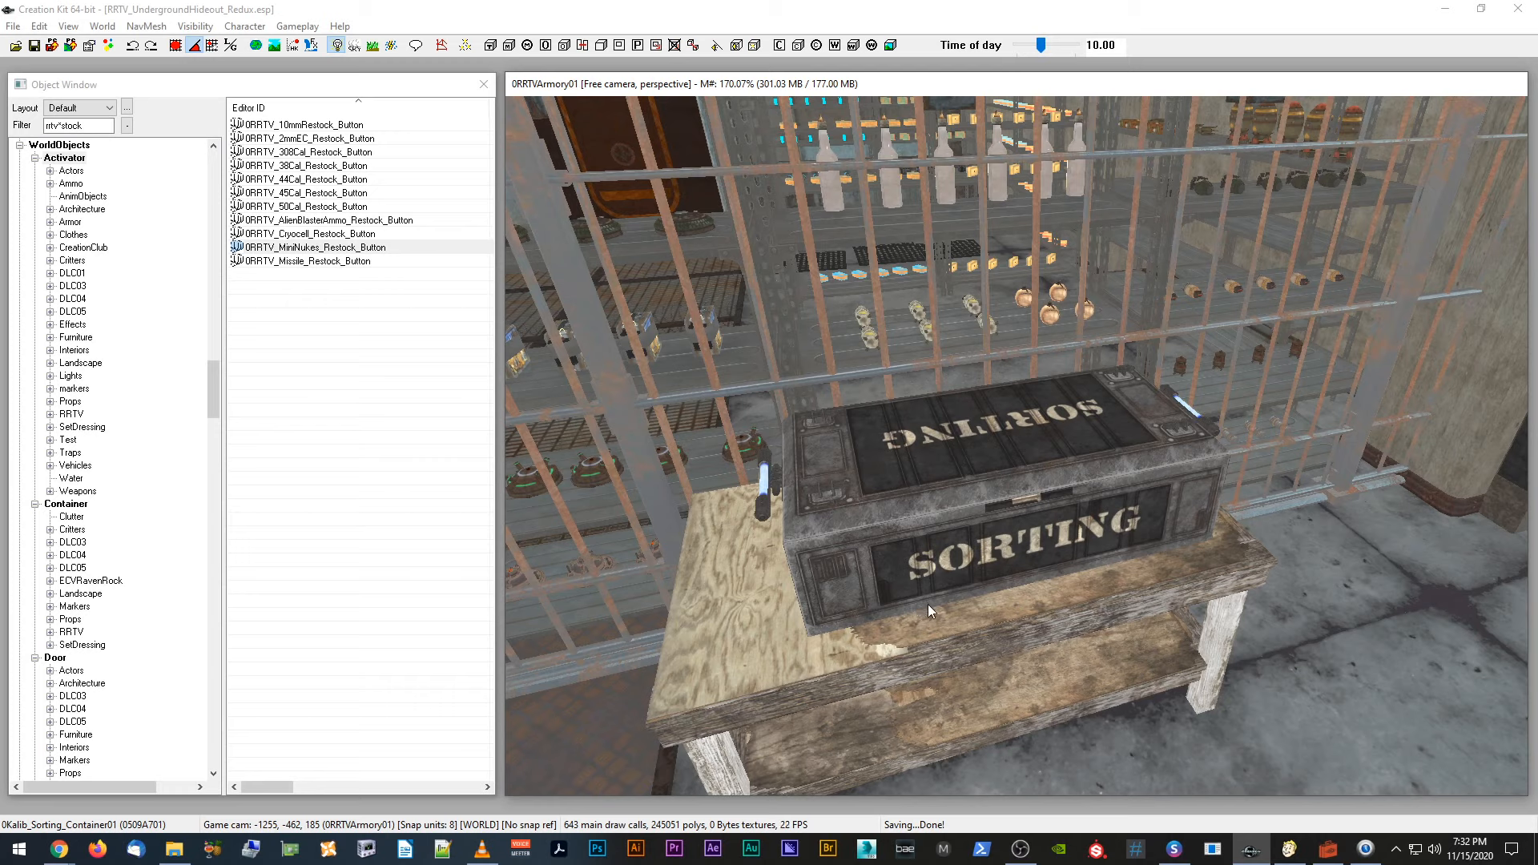
click(969, 516)
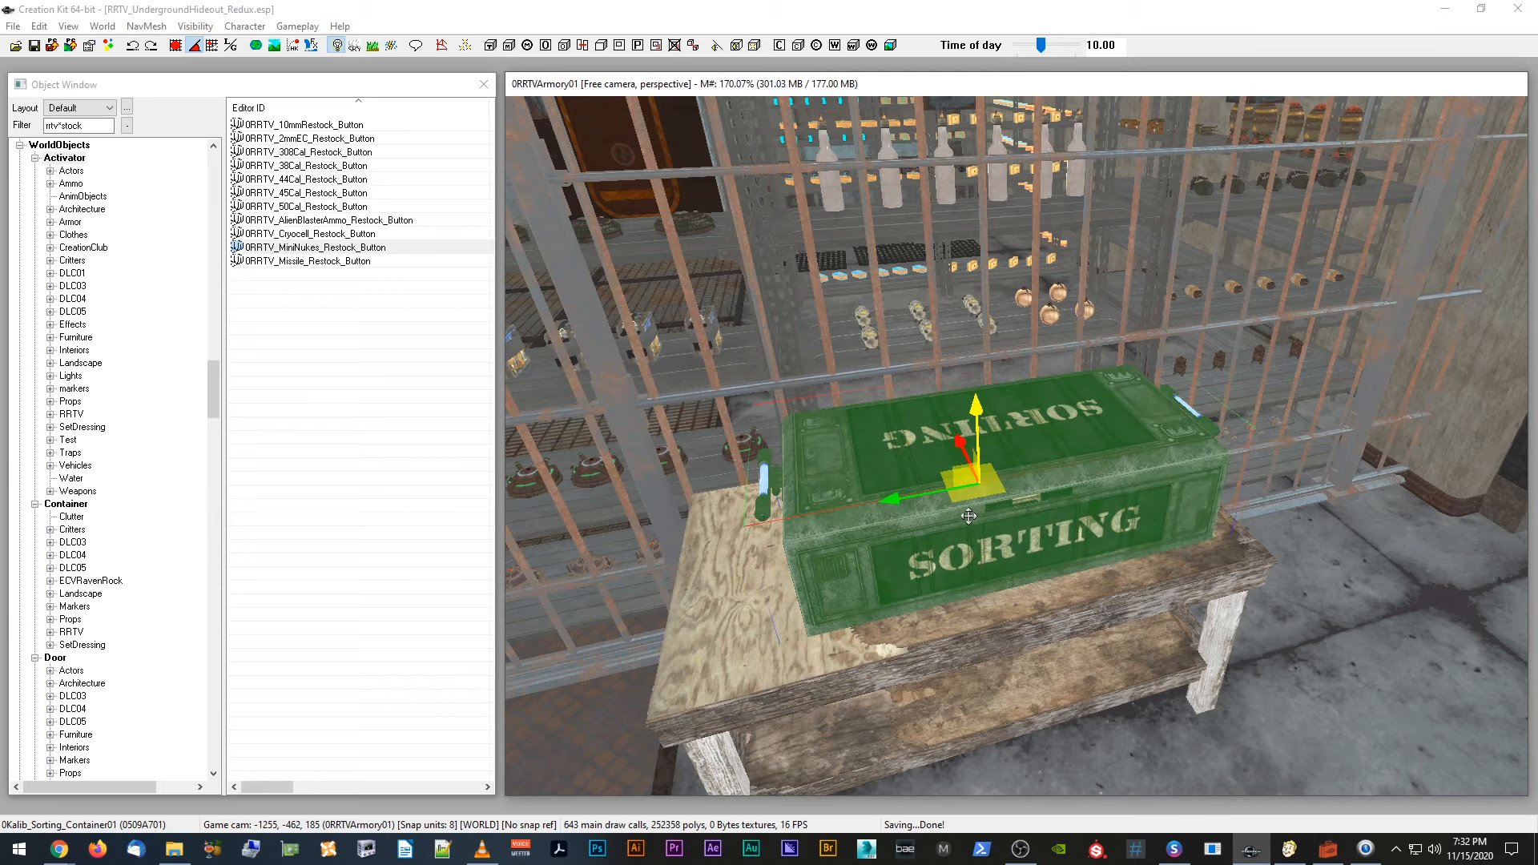
key(d)
Step: Examine the Redux wall with the Small, Energy, Heavy and Melee Weapons containers and the wall button beside them
shift+middle_drag(969, 516, 1160, 492)
scroll(1168, 482, up, 5)
scroll(1157, 499, up, 3)
scroll(1152, 495, up, 1)
middle_drag(982, 531, 980, 261)
scroll(985, 525, up, 2)
scroll(1031, 518, up, 1)
scroll(972, 263, down, 2)
scroll(978, 269, up, 1)
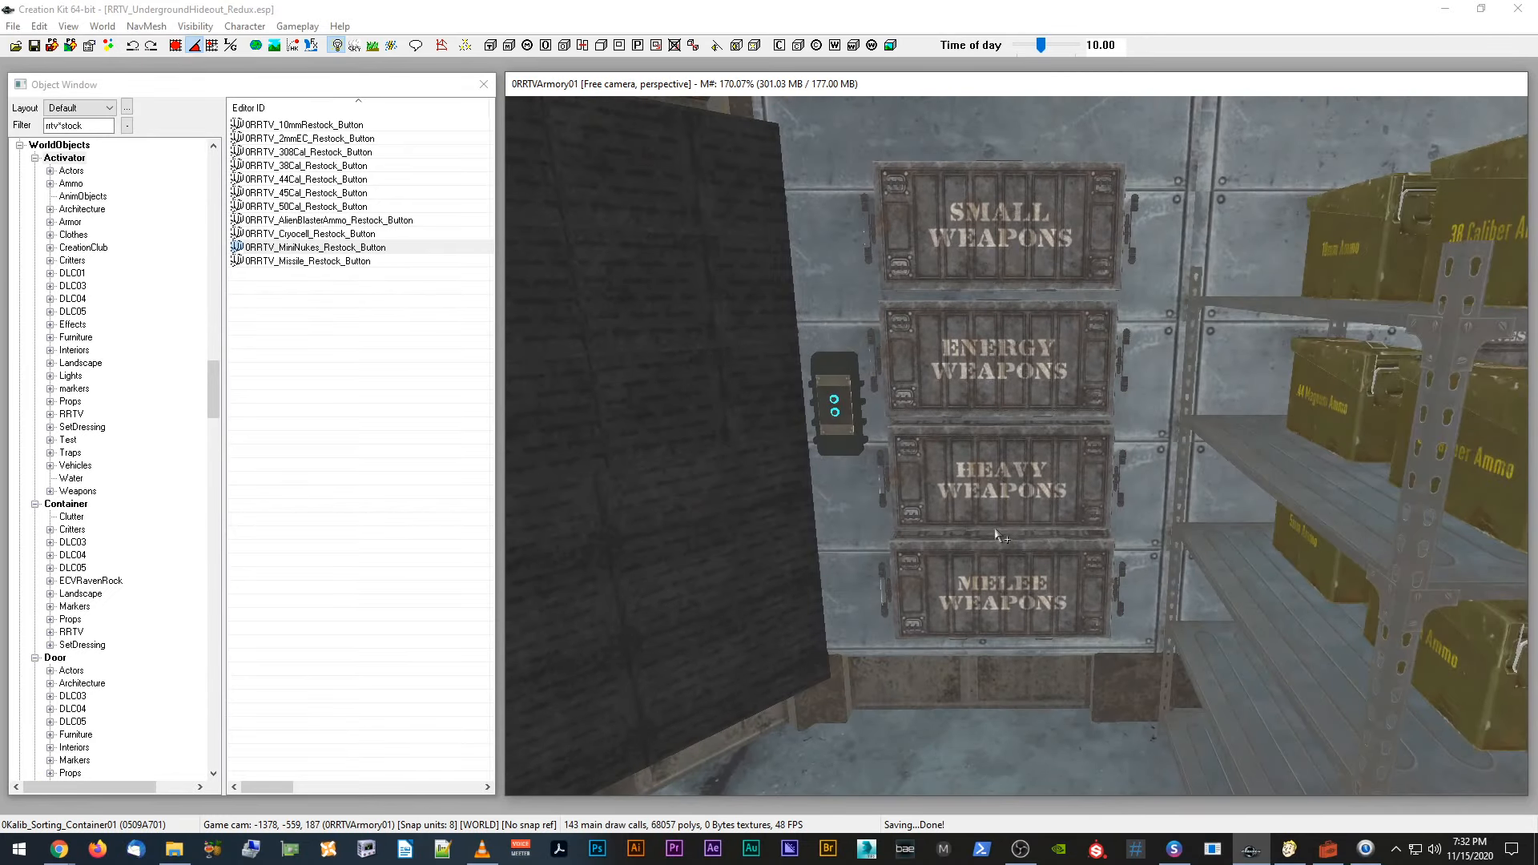
Step: Switch to the GECK and select the original Melee Weapons container on the storage wall
click(1327, 849)
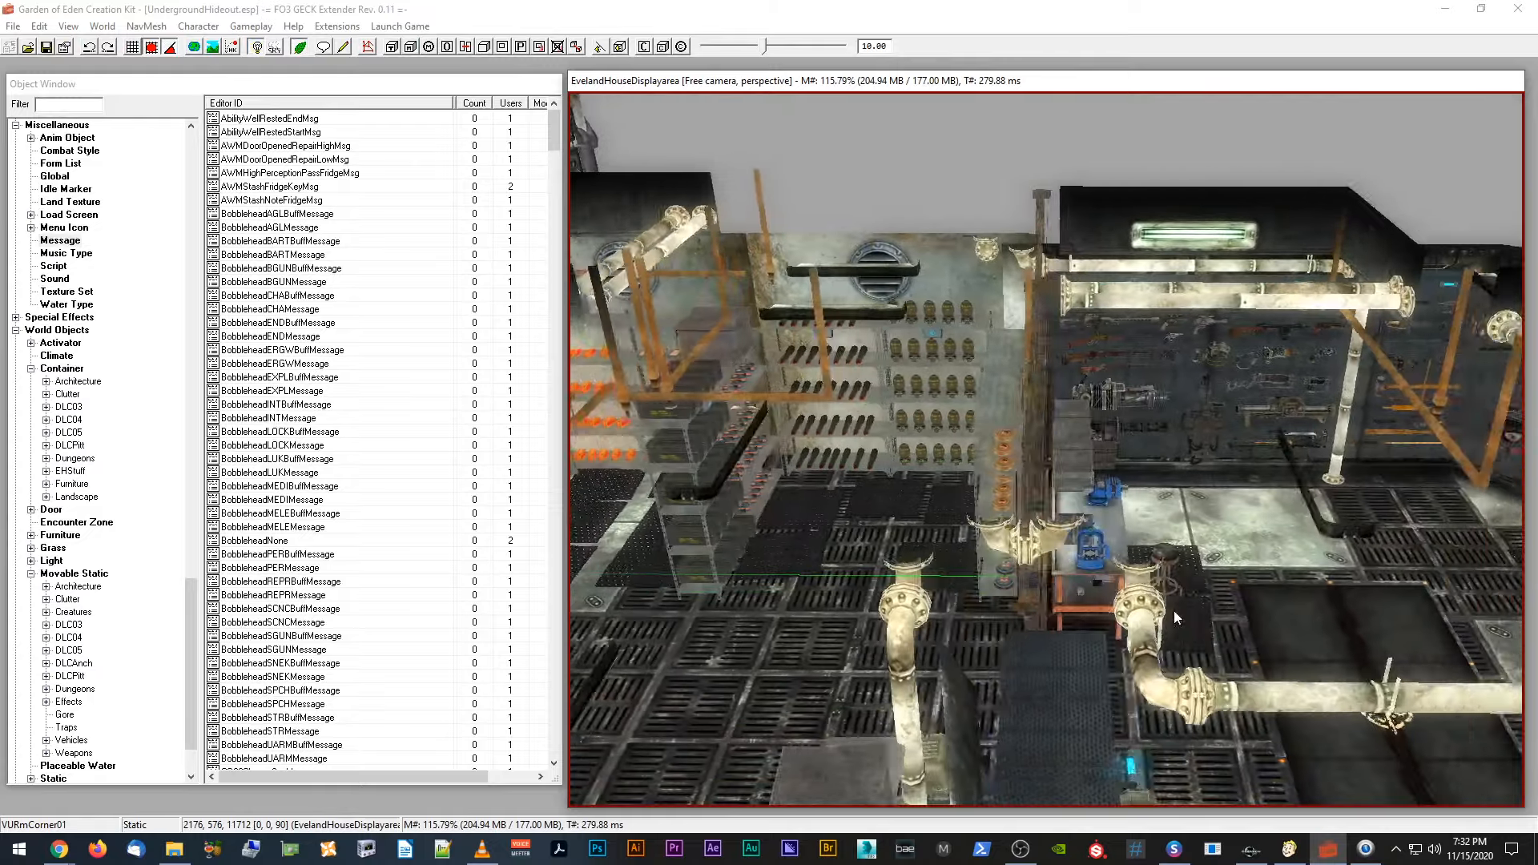
shift+middle_drag(1175, 618, 1045, 424)
scroll(1080, 572, up, 3)
scroll(1080, 571, up, 6)
click(1058, 422)
scroll(1057, 423, up, 1)
scroll(1058, 422, down, 4)
scroll(1057, 428, down, 1)
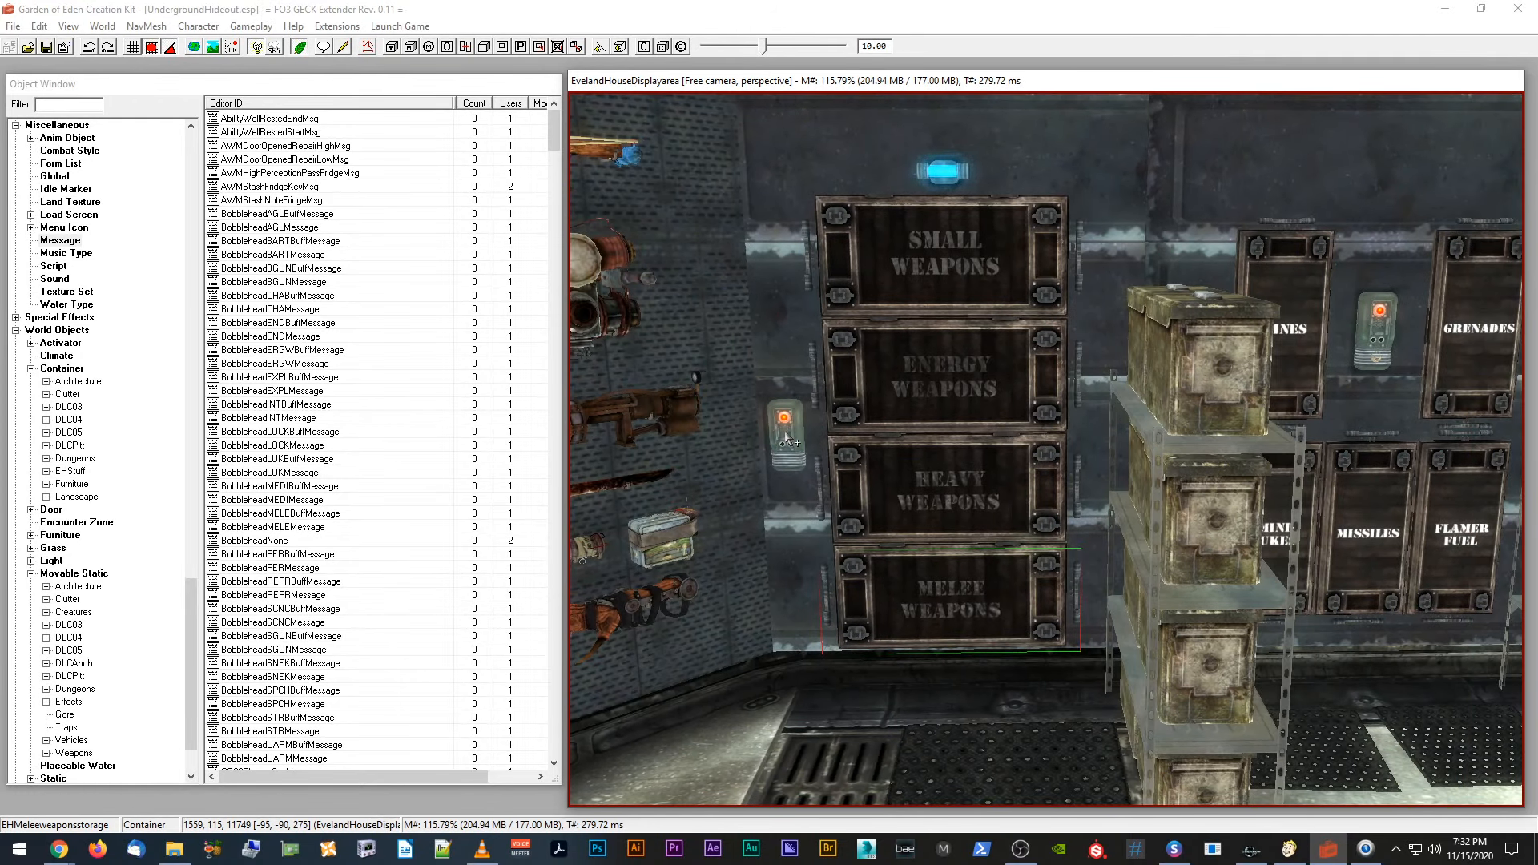
Step: Inspect the original wall switch beside the four weapons containers up close
click(794, 461)
scroll(794, 454, up, 3)
middle_drag(793, 454, 795, 456)
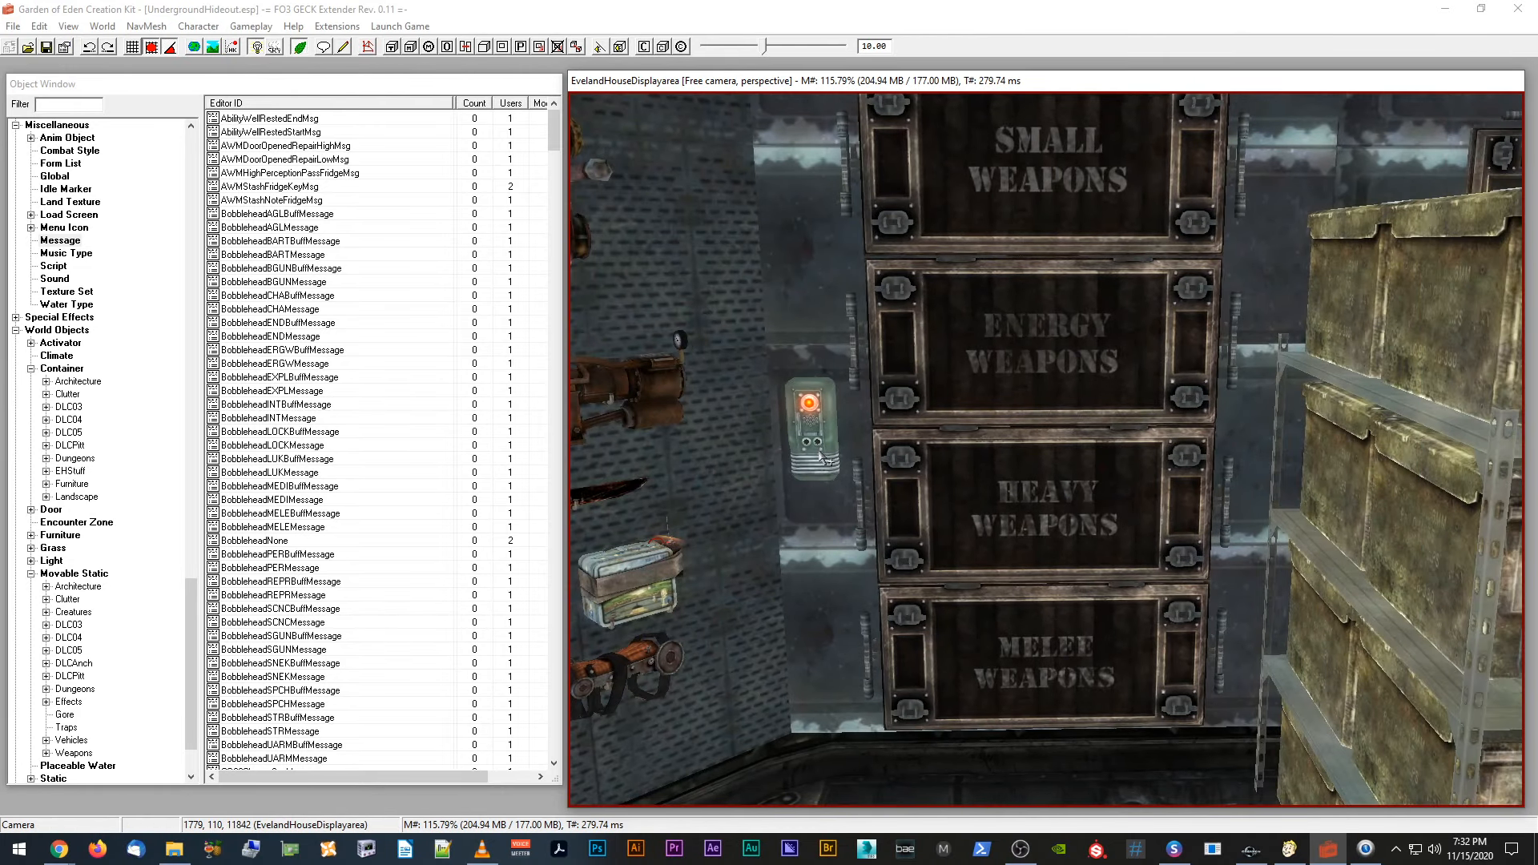
scroll(839, 454, down, 2)
middle_drag(839, 454, 835, 454)
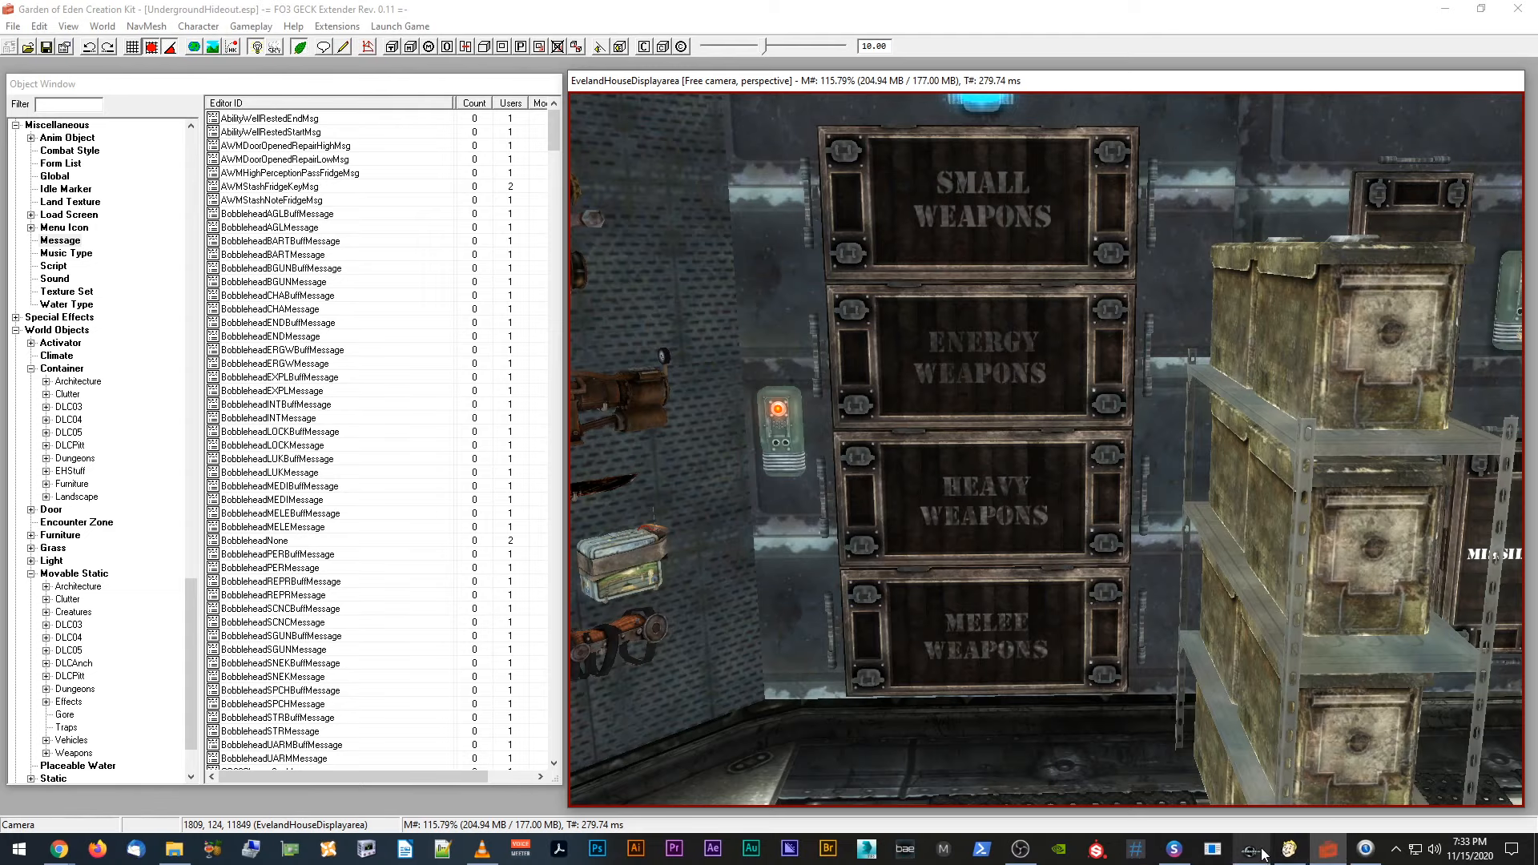
Step: Switch to the Creation Kit, narrow the Object Window slightly and shift the render window up against it
click(1326, 851)
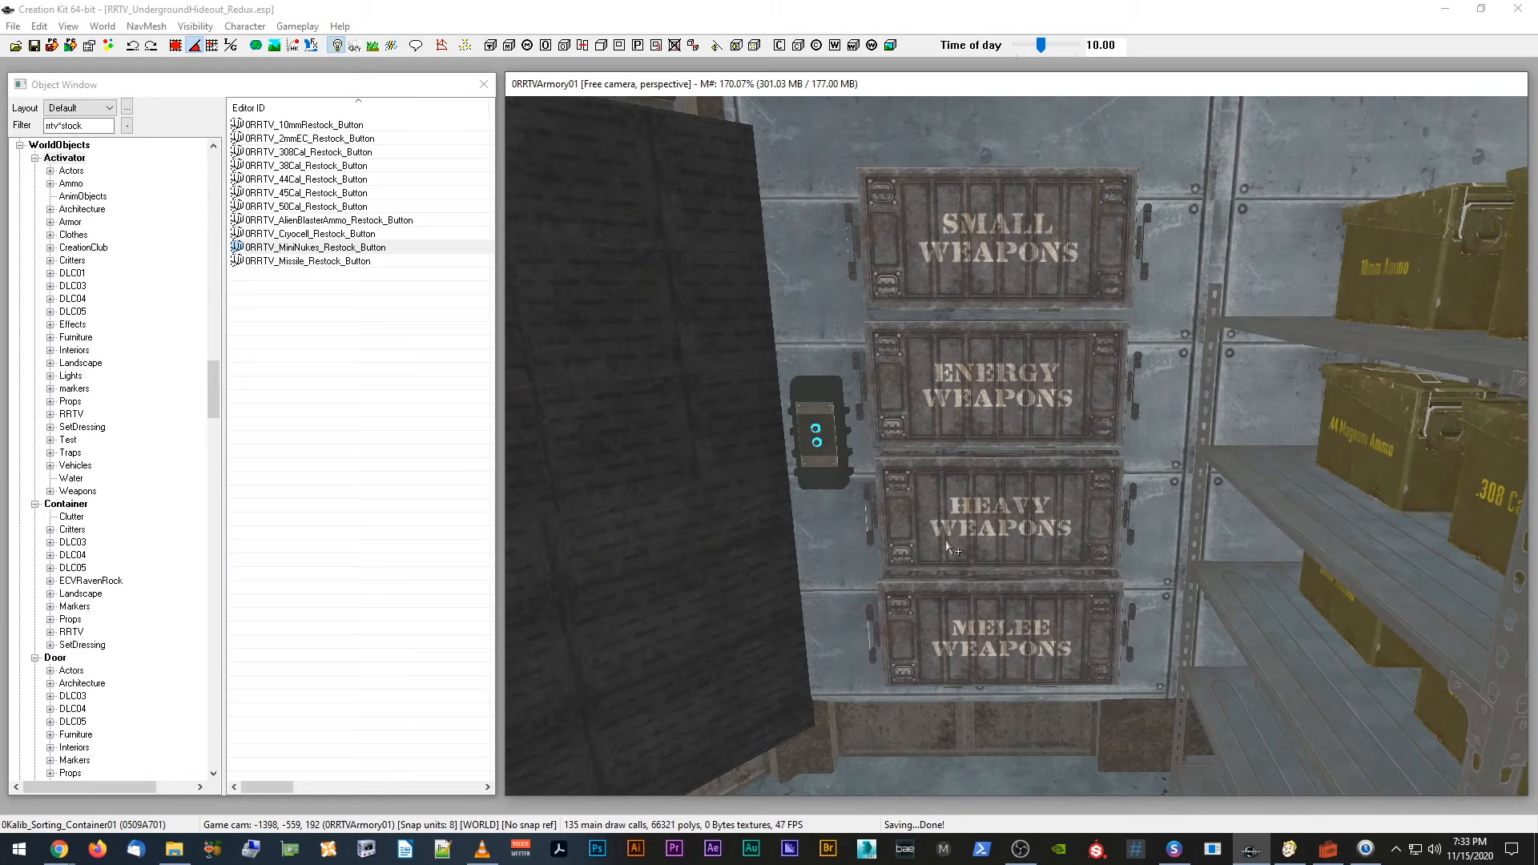
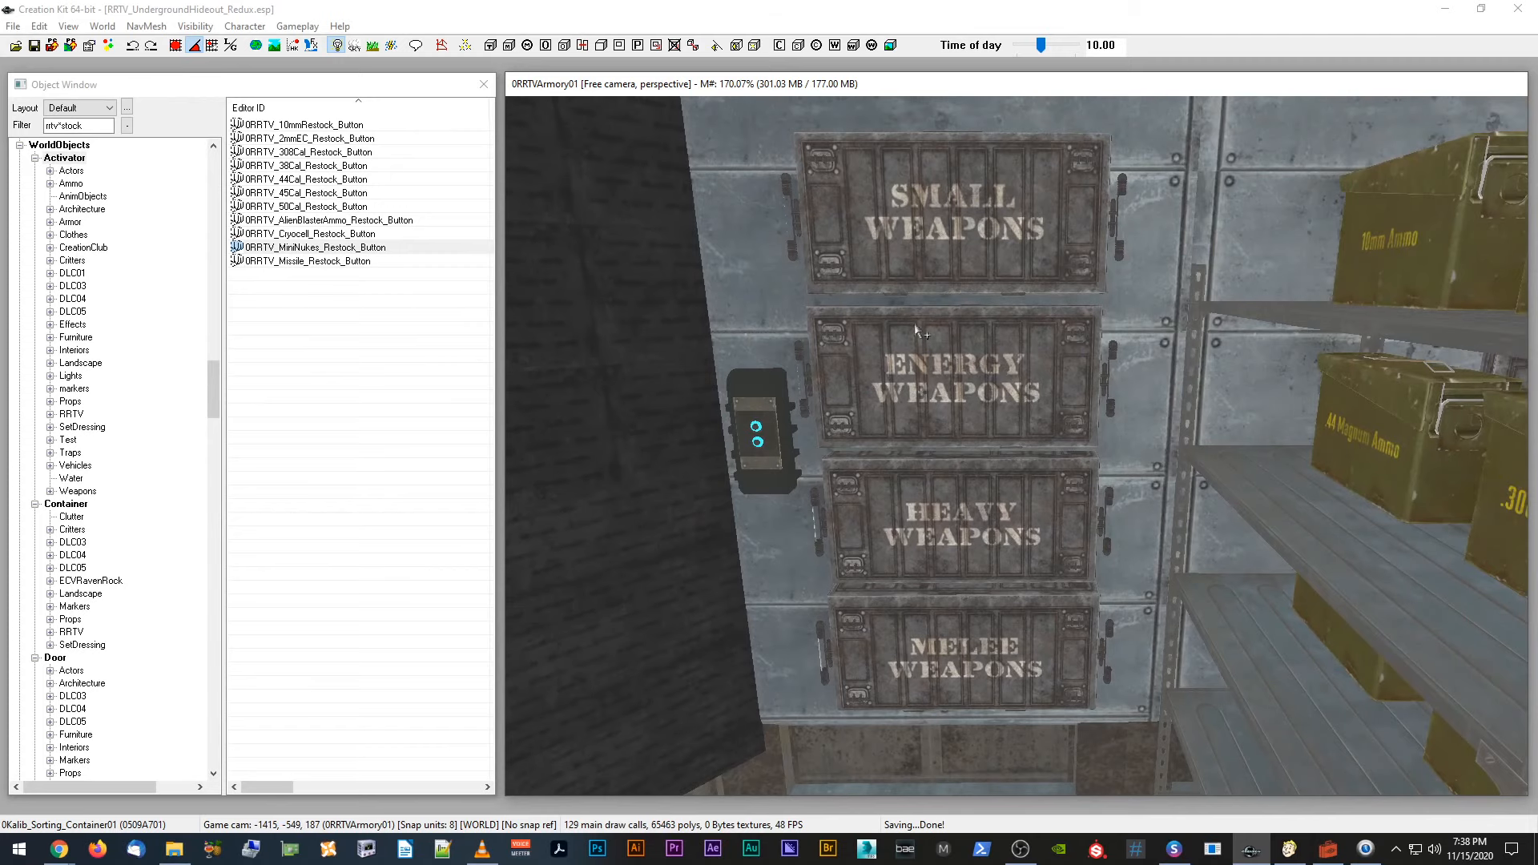
scroll(956, 254, up, 2)
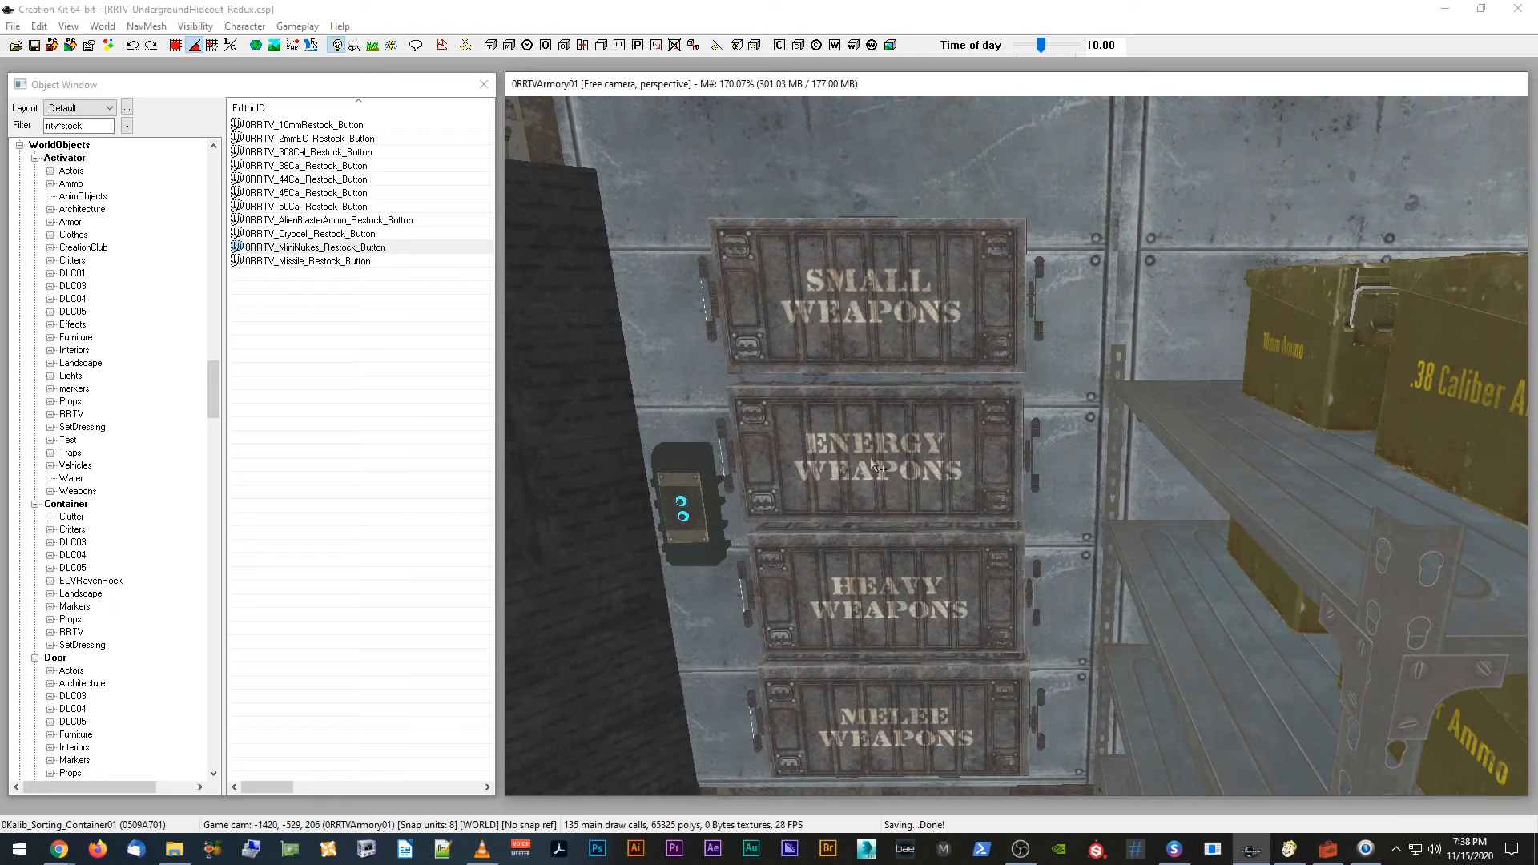
drag(494, 126, 487, 126)
drag(619, 85, 612, 84)
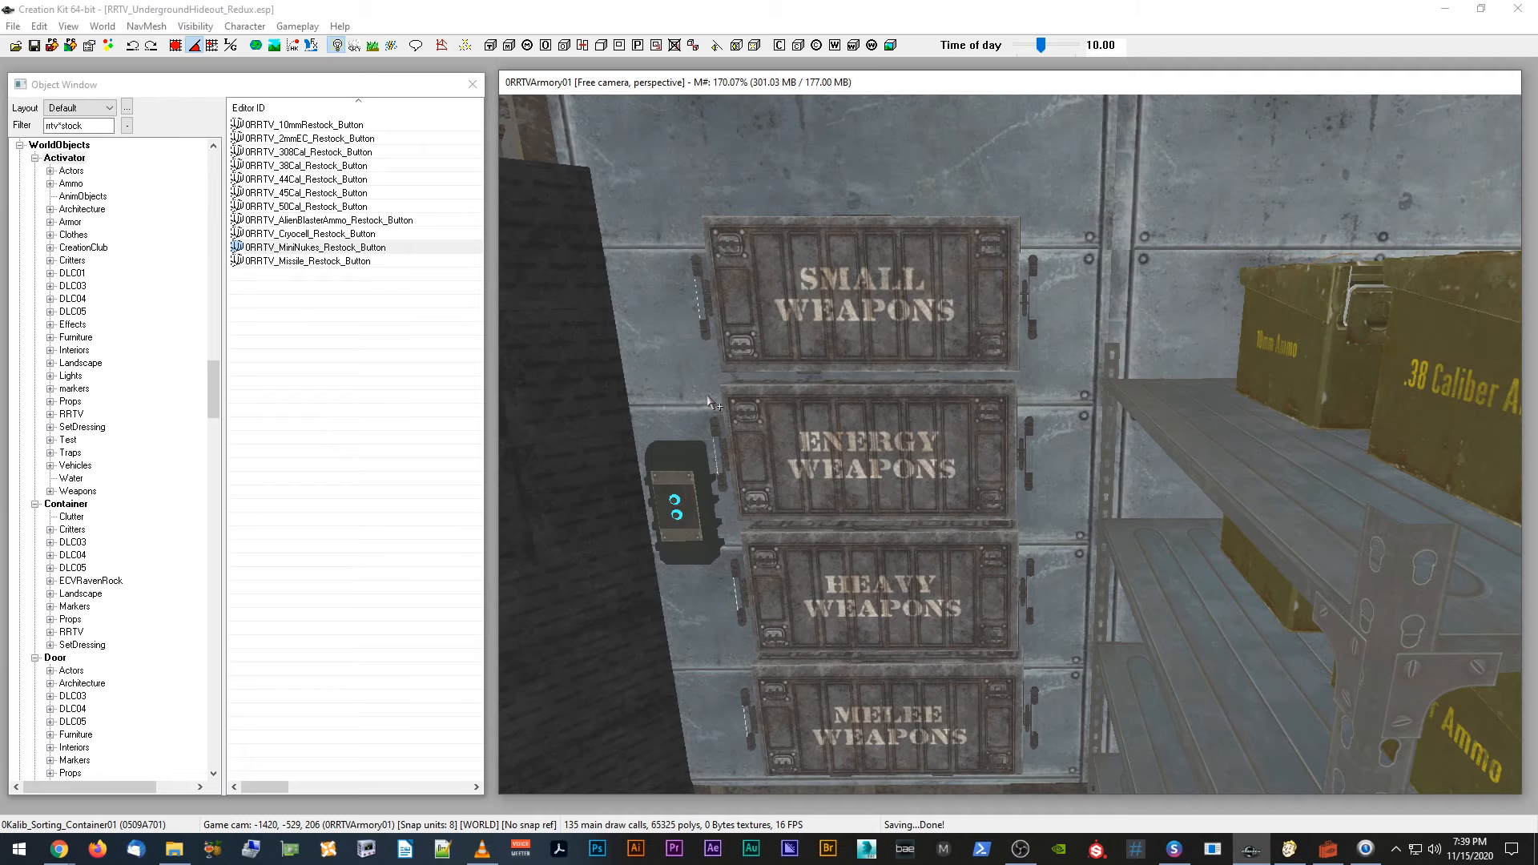
Step: View the Redux explosives containers between the ammo shelves and select the 5mm ammo box
shift+middle_drag(769, 391, 852, 415)
scroll(854, 415, down, 2)
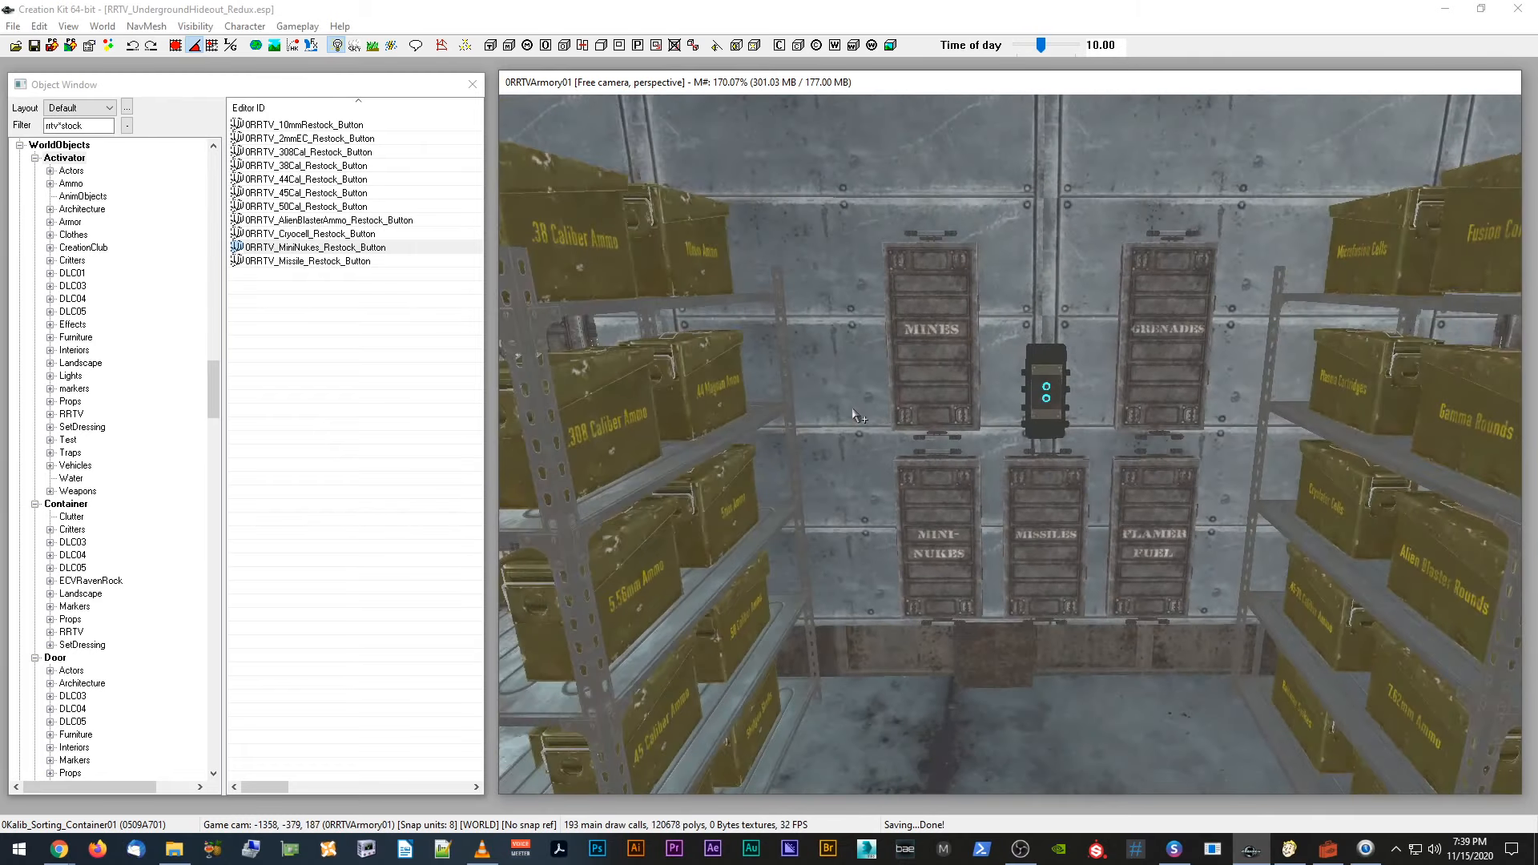
scroll(854, 415, down, 2)
scroll(735, 390, up, 3)
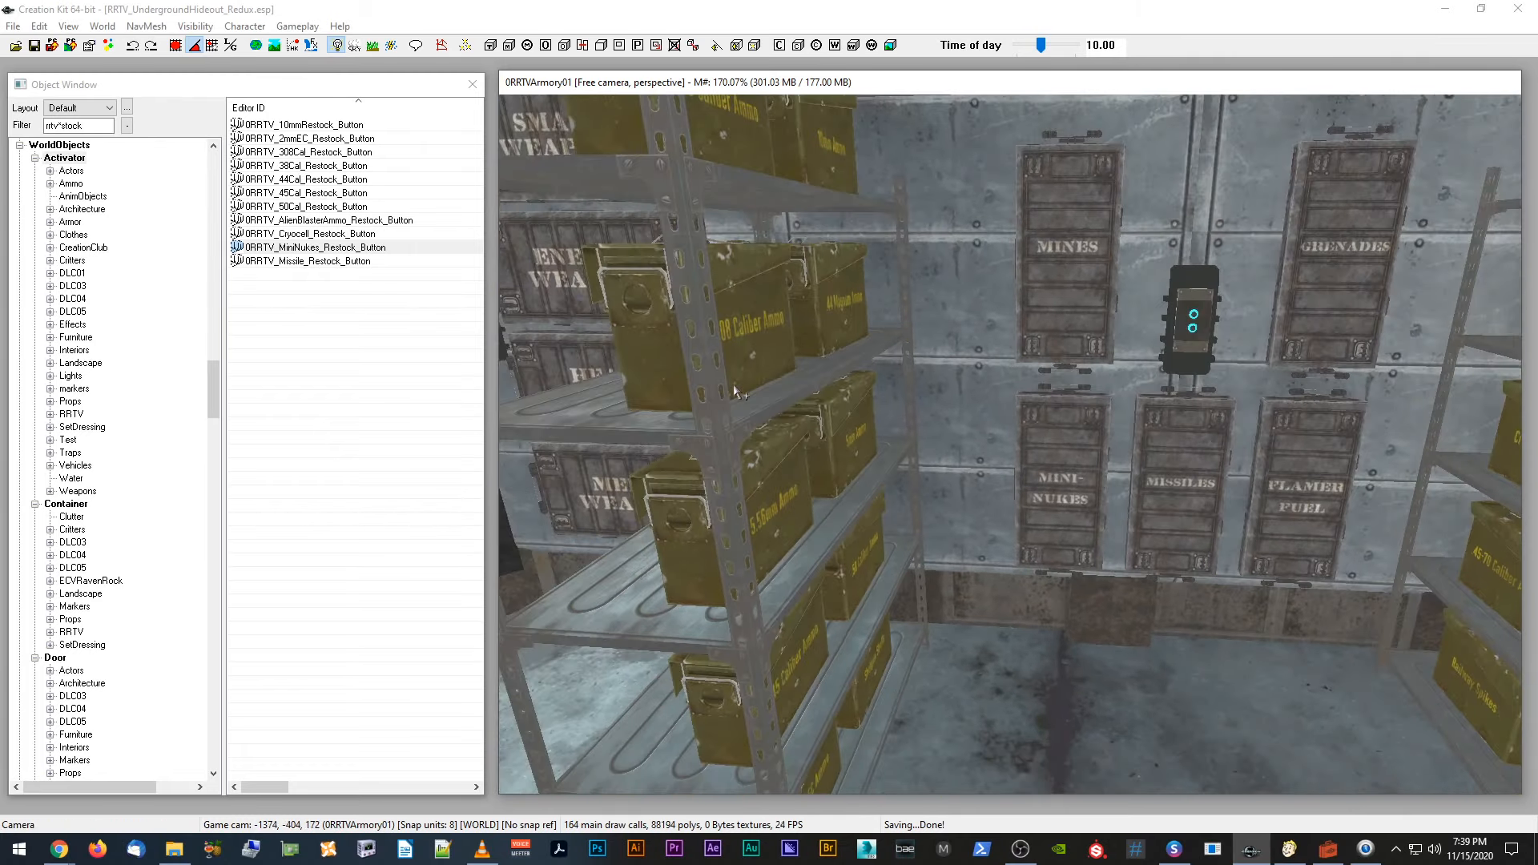
middle_drag(734, 386, 705, 401)
scroll(711, 396, up, 2)
scroll(699, 403, down, 1)
click(671, 410)
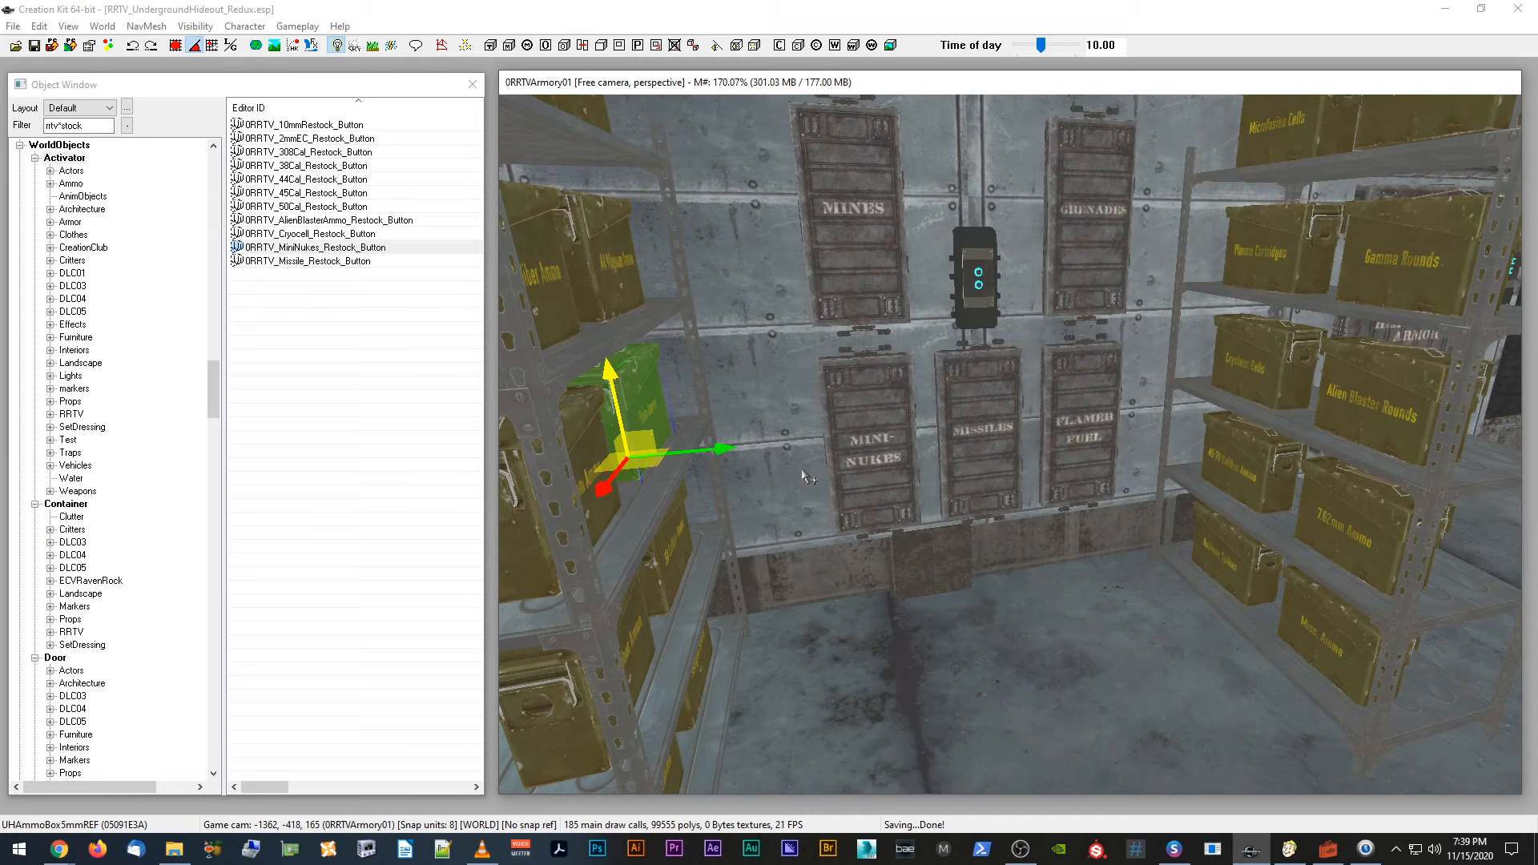
Step: Select the Misc. Ammo box on the lowest shelf and inspect it beside the neighbouring ammo boxes
scroll(808, 476, up, 3)
scroll(809, 476, up, 3)
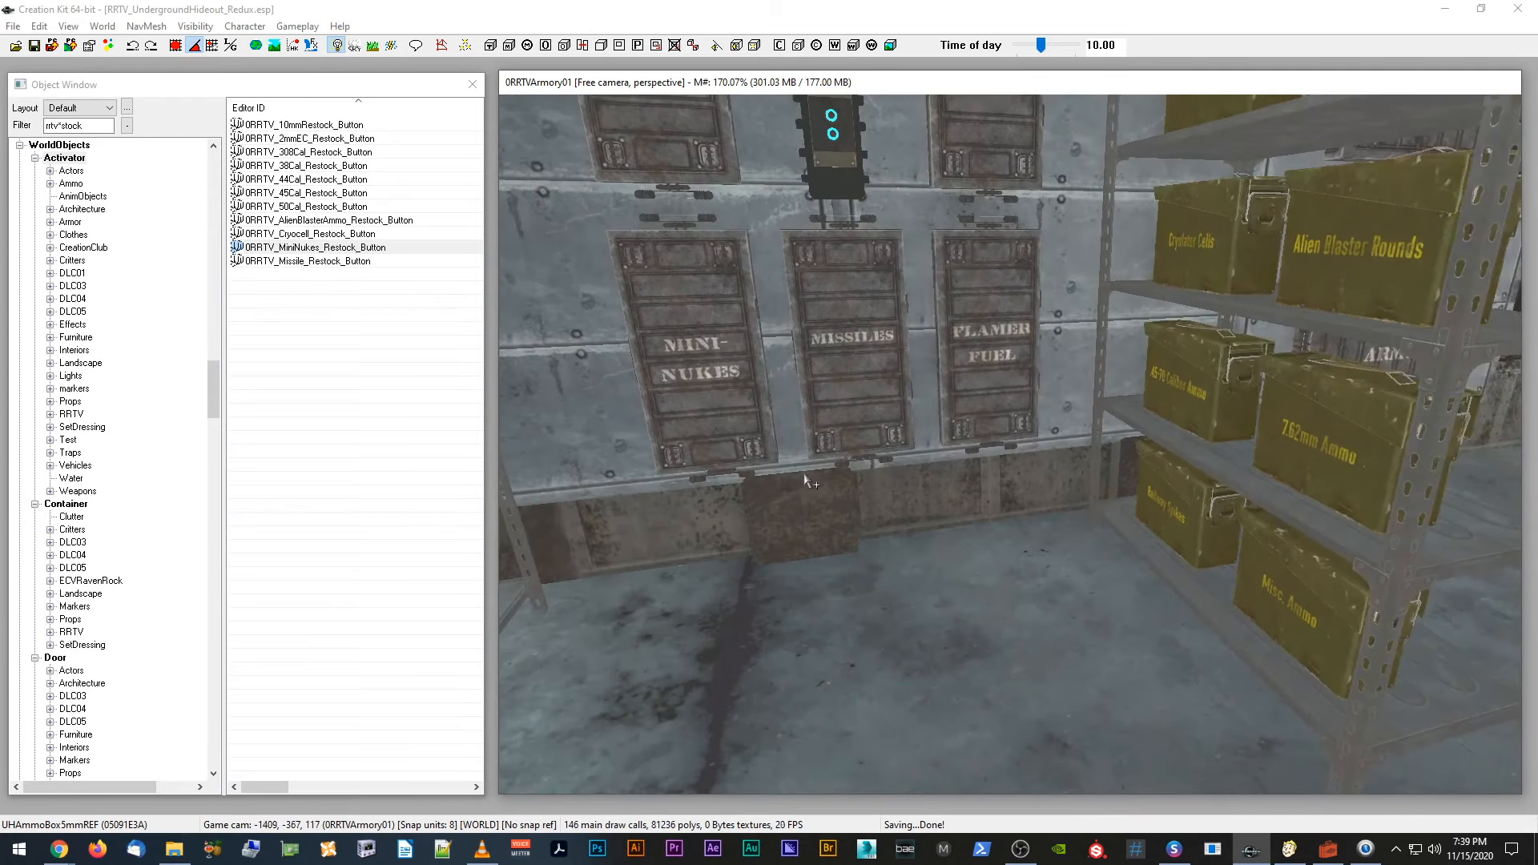
click(1314, 571)
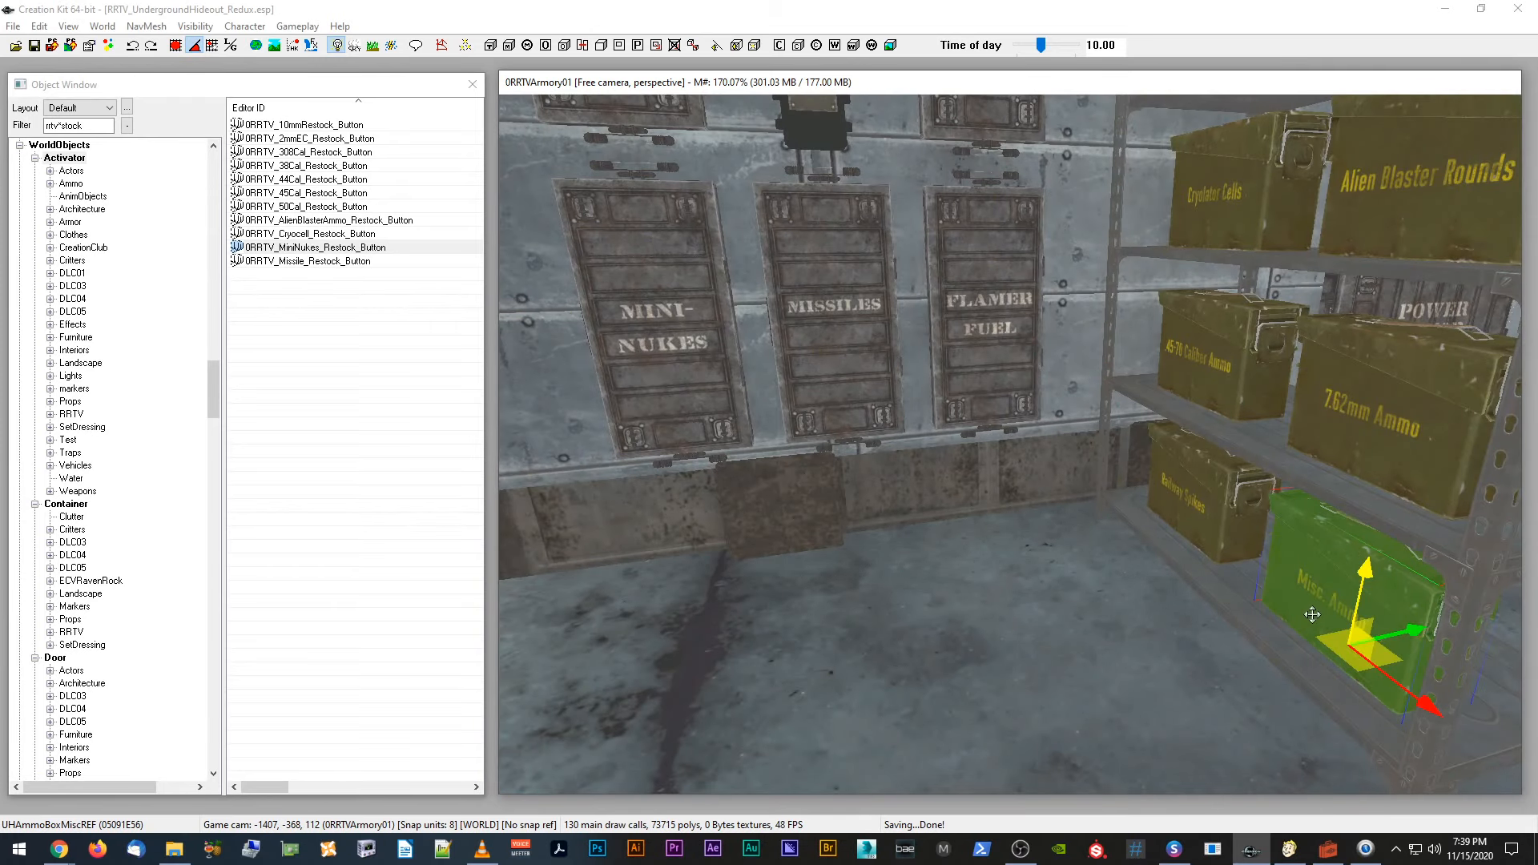
scroll(1318, 611, up, 2)
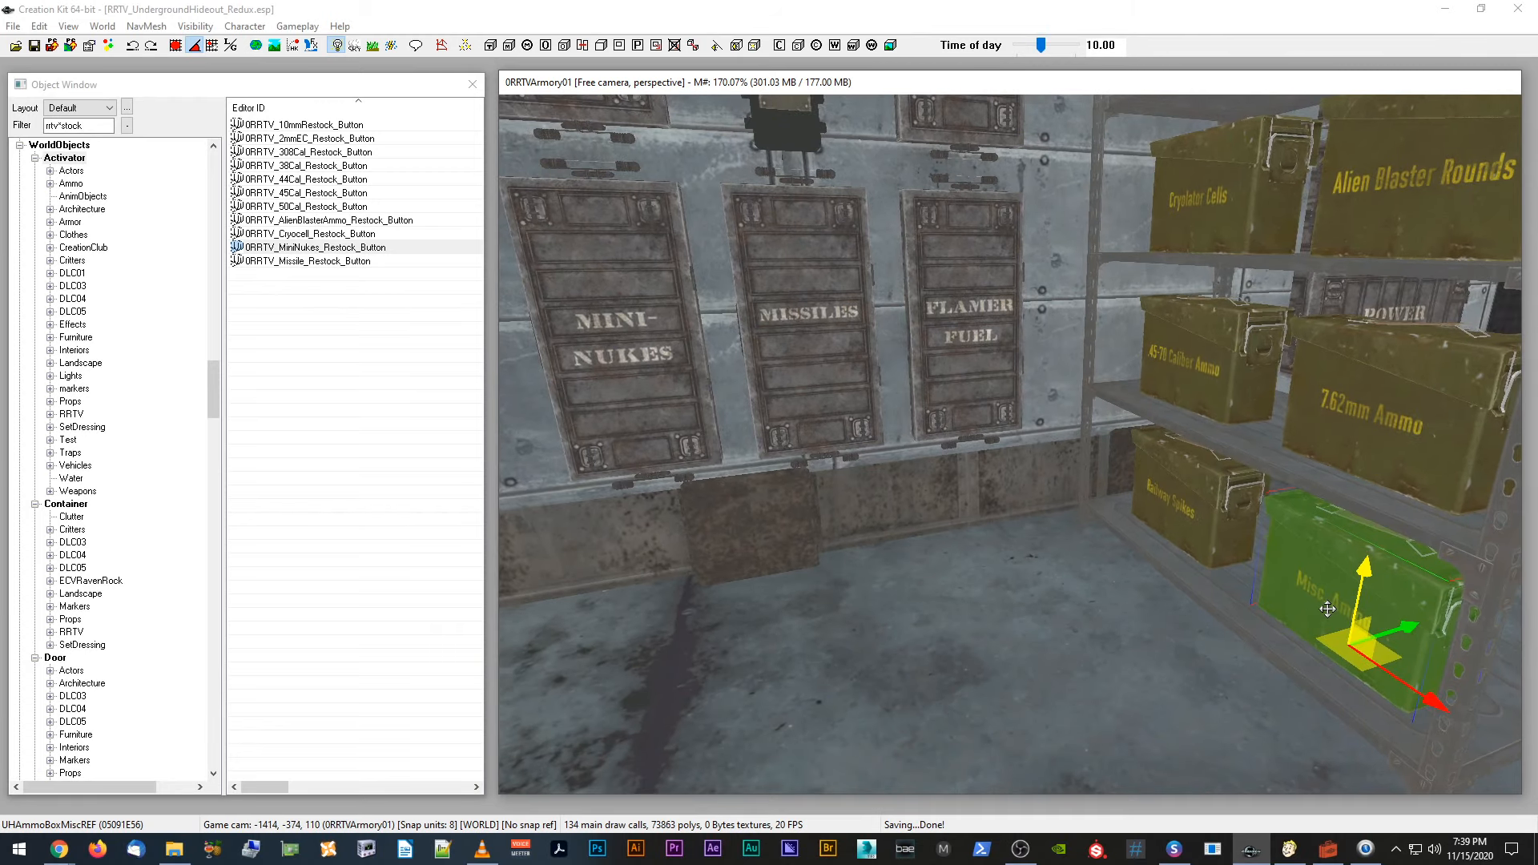
shift+middle_drag(1328, 609, 1313, 611)
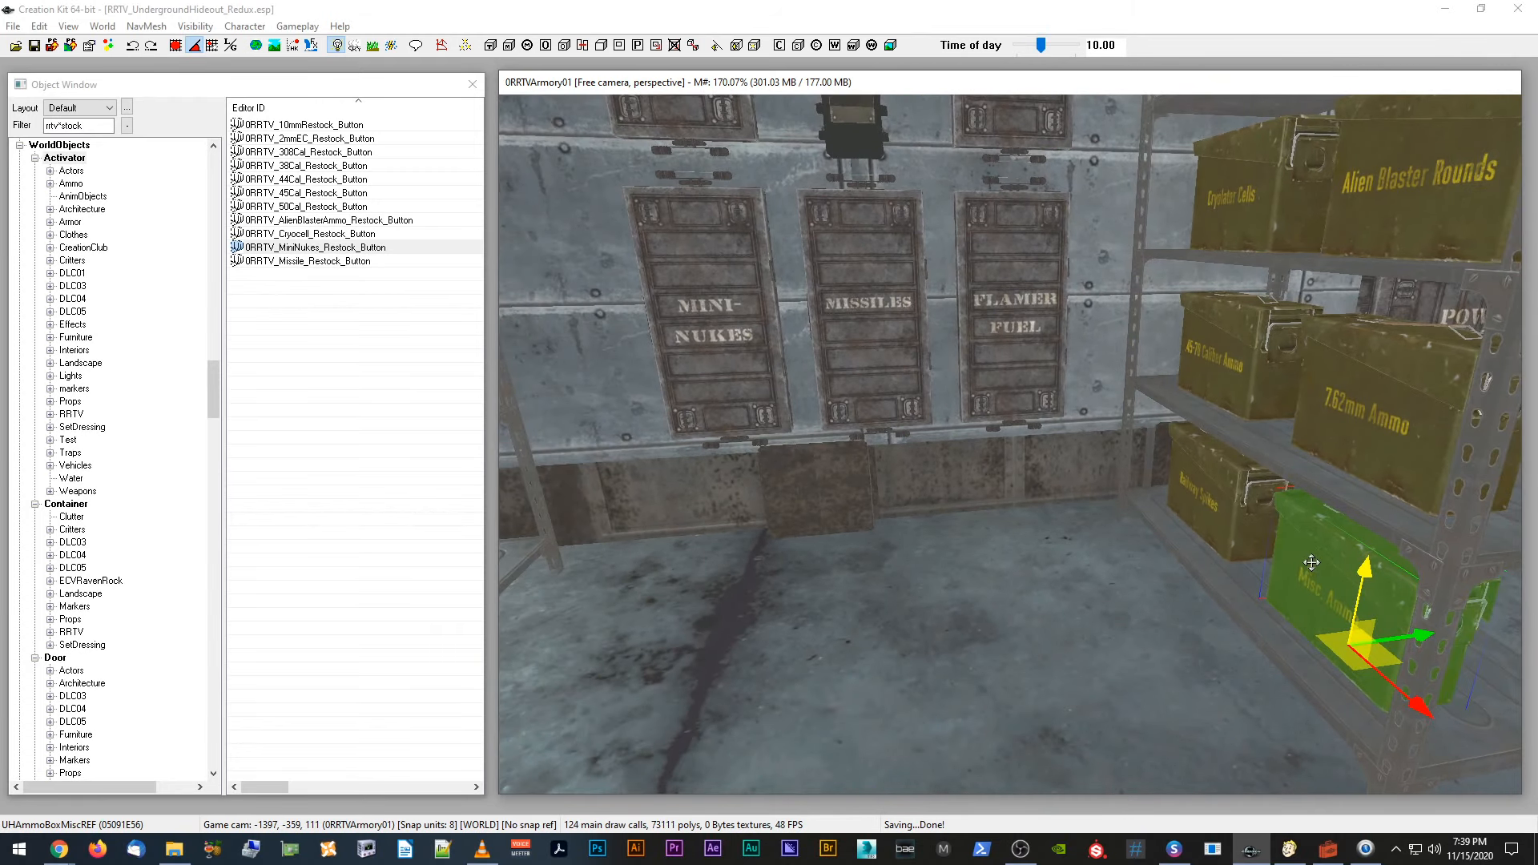
Step: Clear the selection and examine the Redux storage wall from the explosives containers across to the apparel and armor containers
scroll(1147, 572, down, 3)
shift+middle_drag(1144, 572, 1121, 580)
key(d)
scroll(1141, 577, up, 2)
scroll(1141, 581, down, 3)
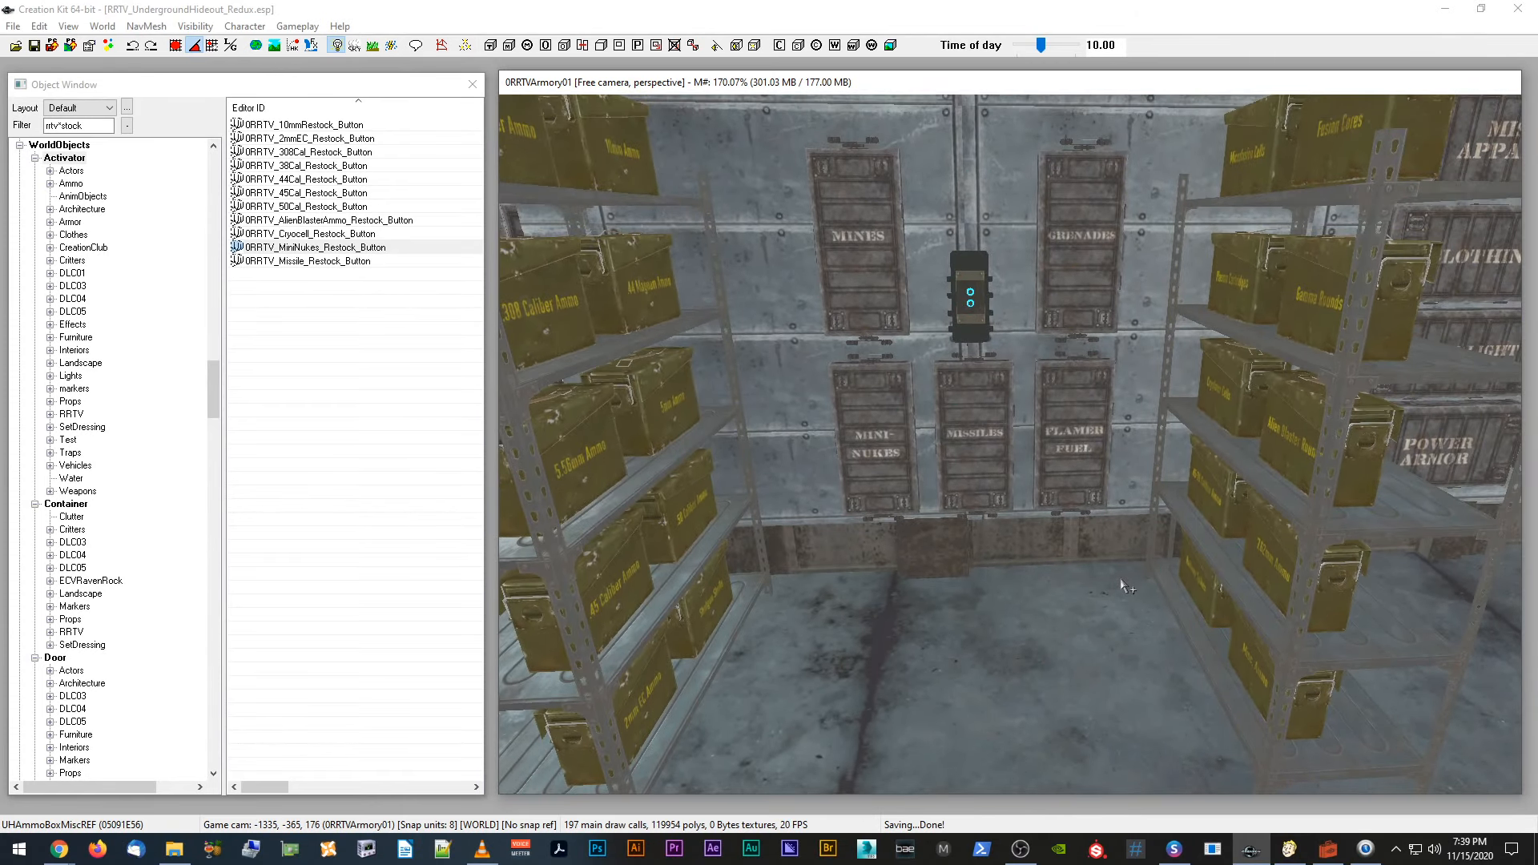
middle_drag(1112, 584, 1098, 587)
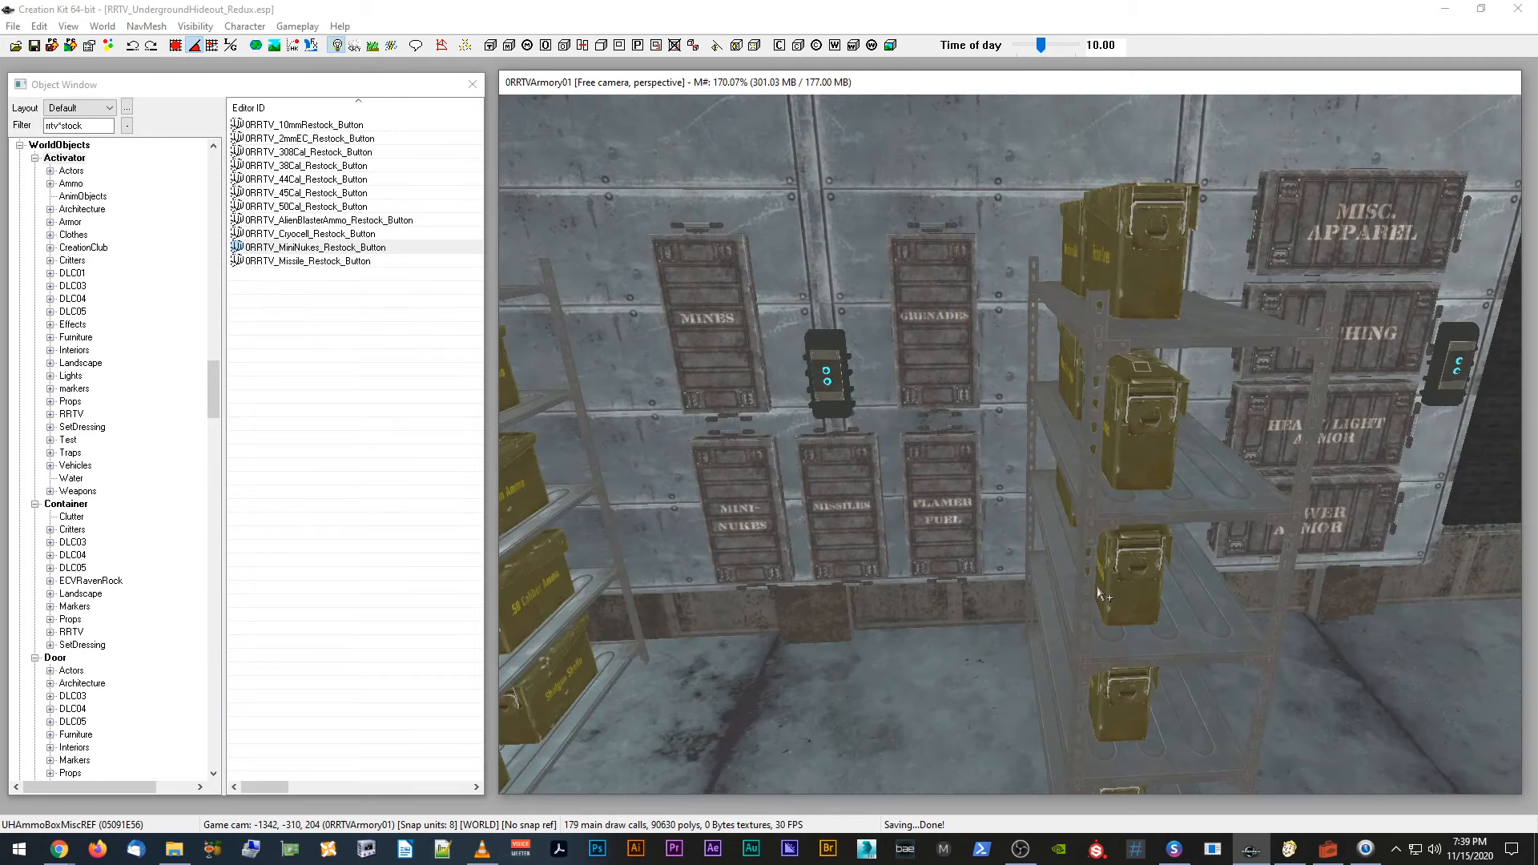
scroll(1102, 592, down, 2)
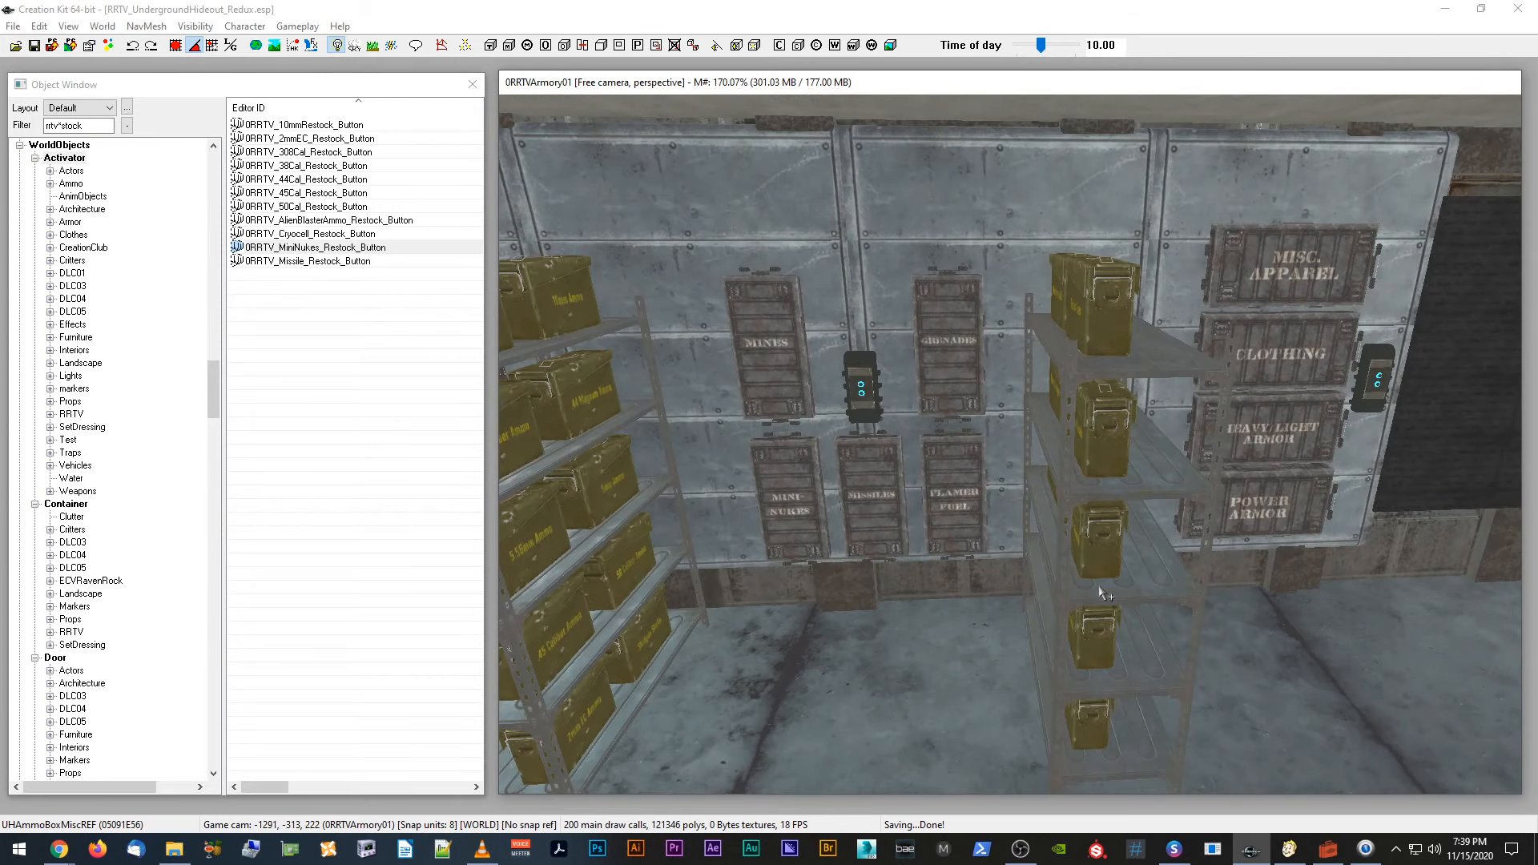
middle_drag(1099, 587, 1106, 584)
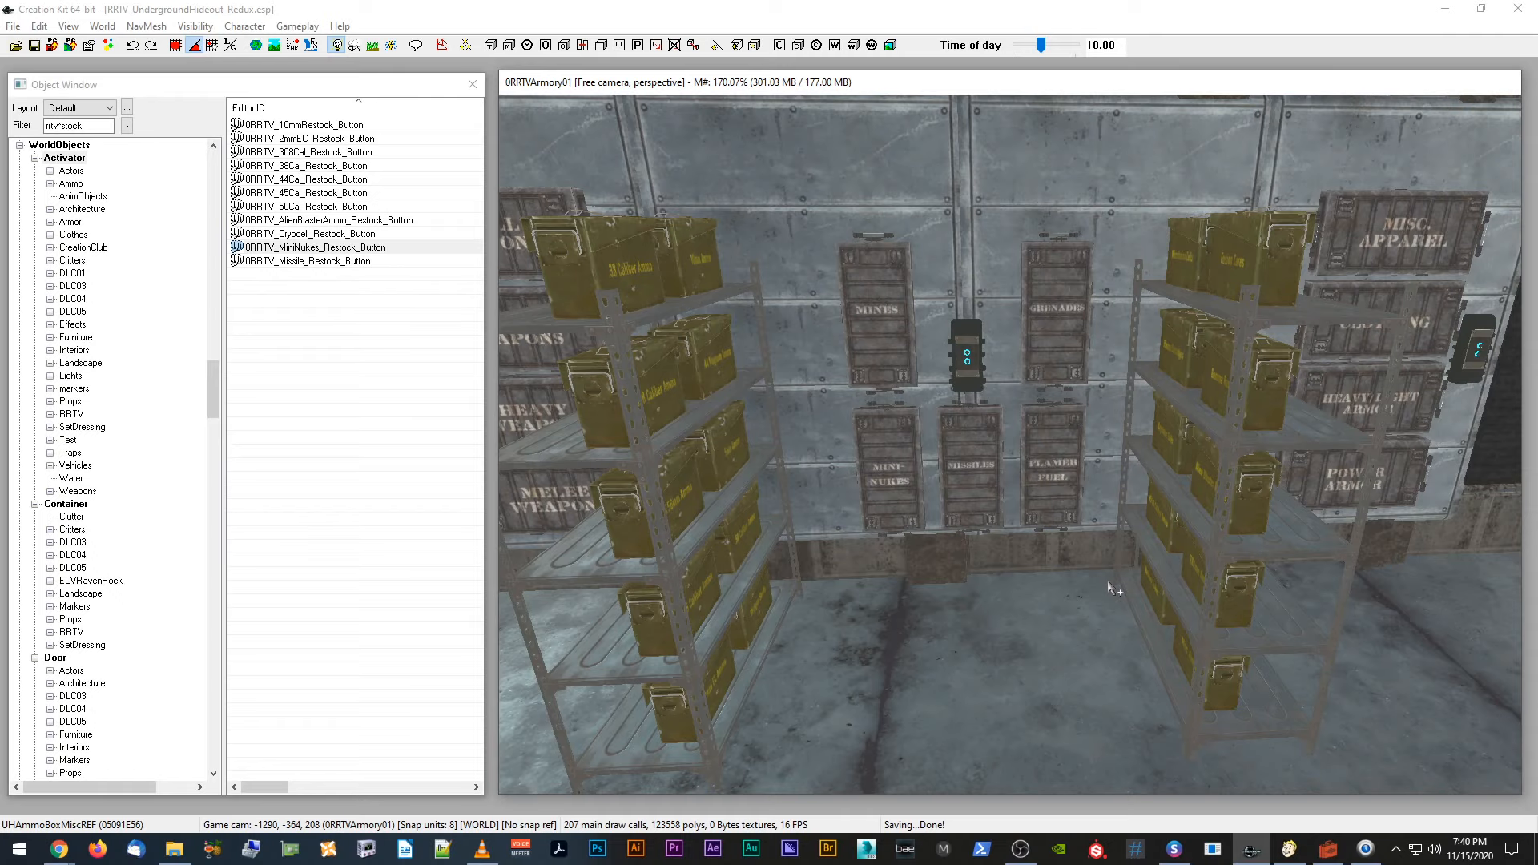
Step: View the armory's ammo display shelves and select the metal shelf holding mines beside the cage bars
middle_drag(1255, 540, 1174, 540)
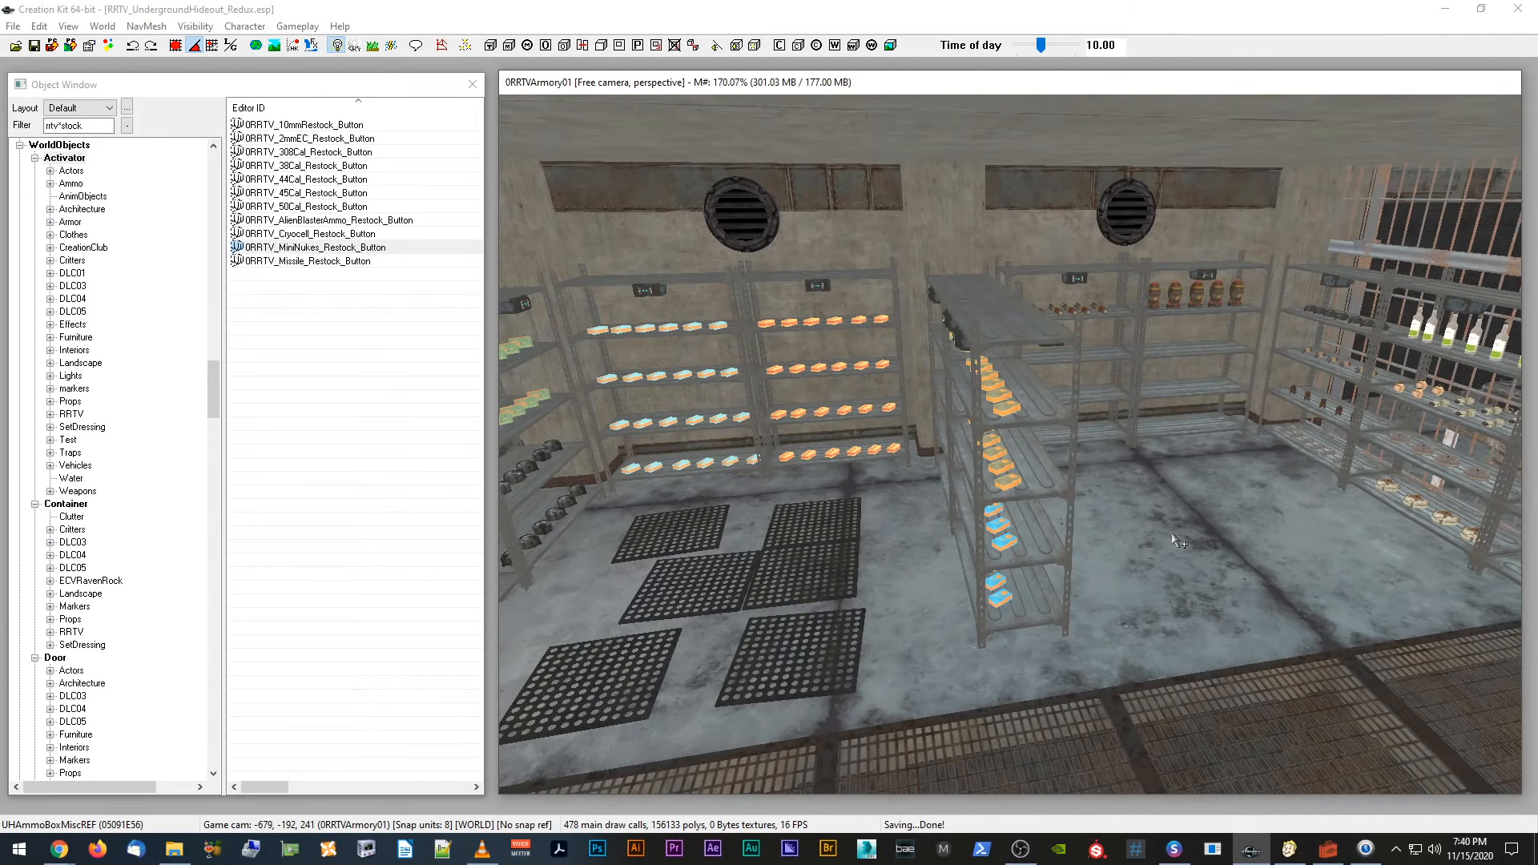
middle_drag(1047, 502, 999, 488)
scroll(999, 489, up, 2)
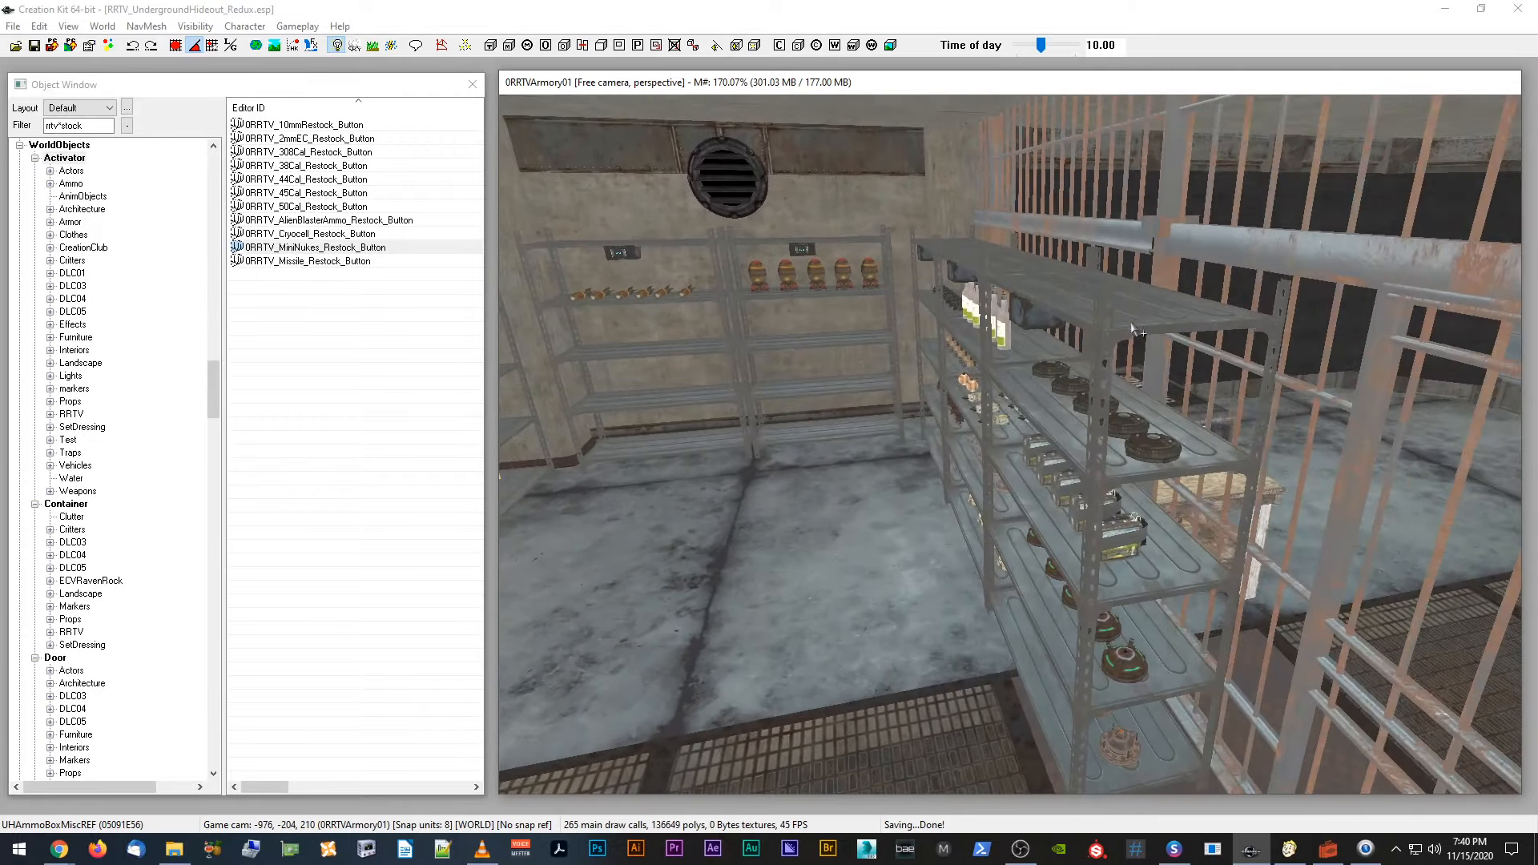
click(1113, 301)
middle_drag(1113, 301, 1055, 299)
Step: Return to the Redux storage wall and select the Gamma Rounds ammo box for inspection
scroll(1092, 302, up, 2)
scroll(1054, 300, up, 3)
scroll(1054, 299, up, 5)
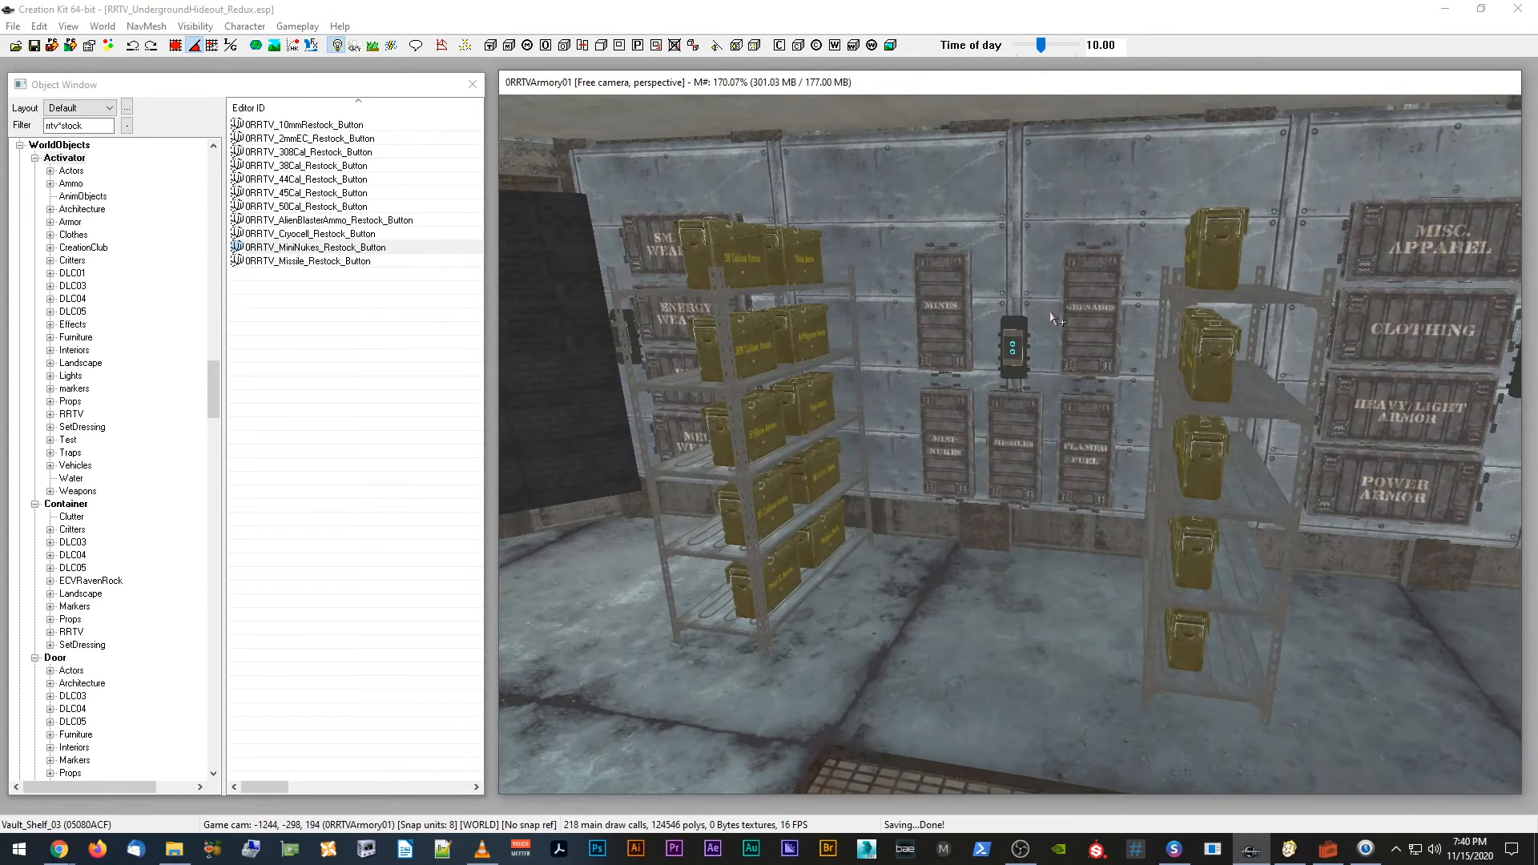
middle_drag(1053, 319, 1000, 358)
click(1124, 358)
scroll(989, 319, up, 5)
scroll(897, 461, down, 3)
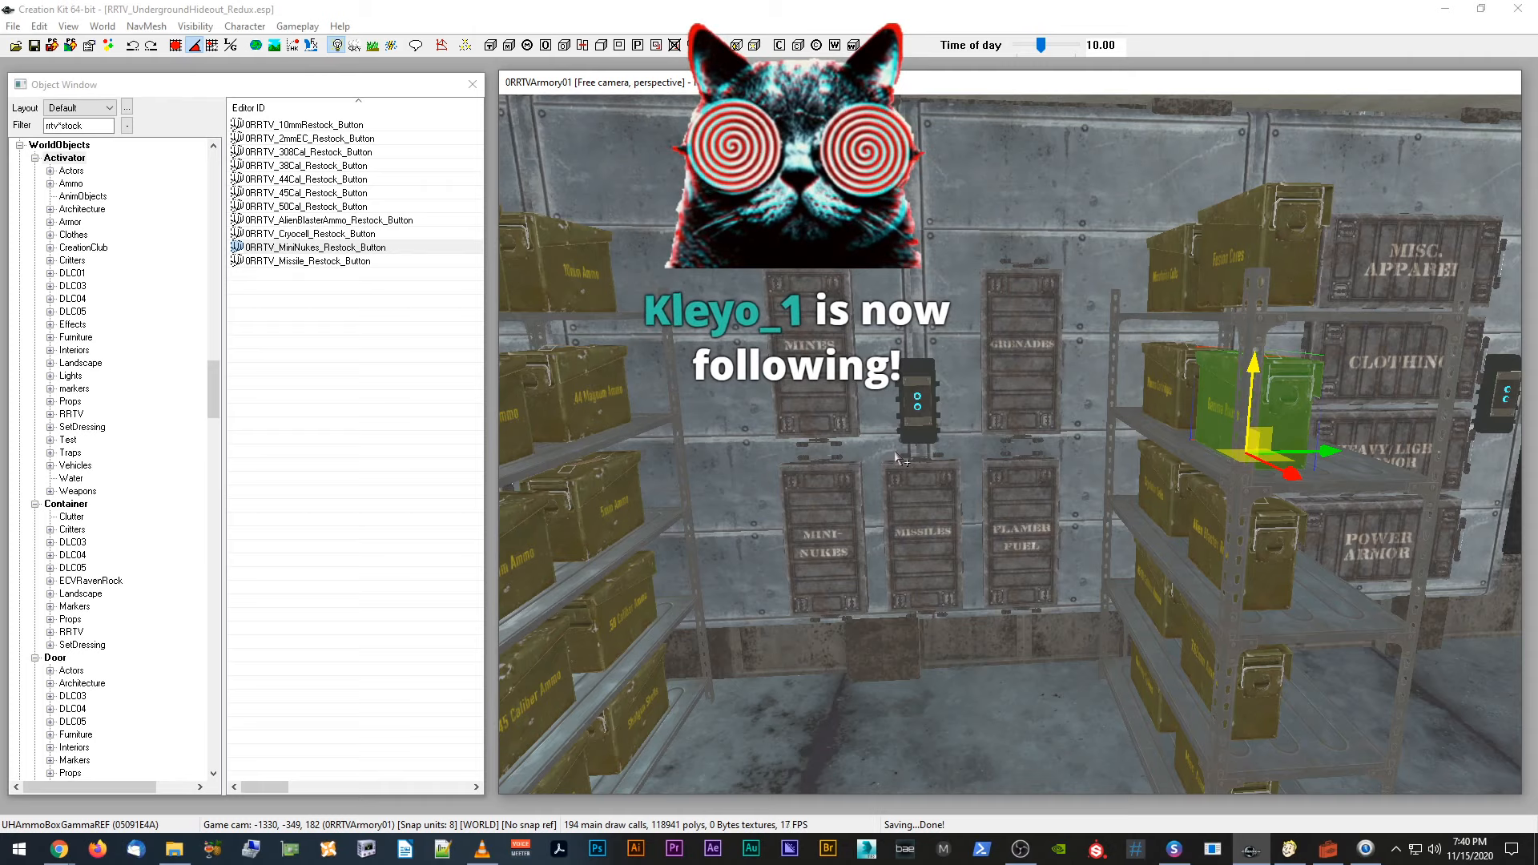
Step: Inspect the explosives containers on the Redux storage wall, and switch to the GECK to examine the original containers and their button
scroll(897, 455, up, 5)
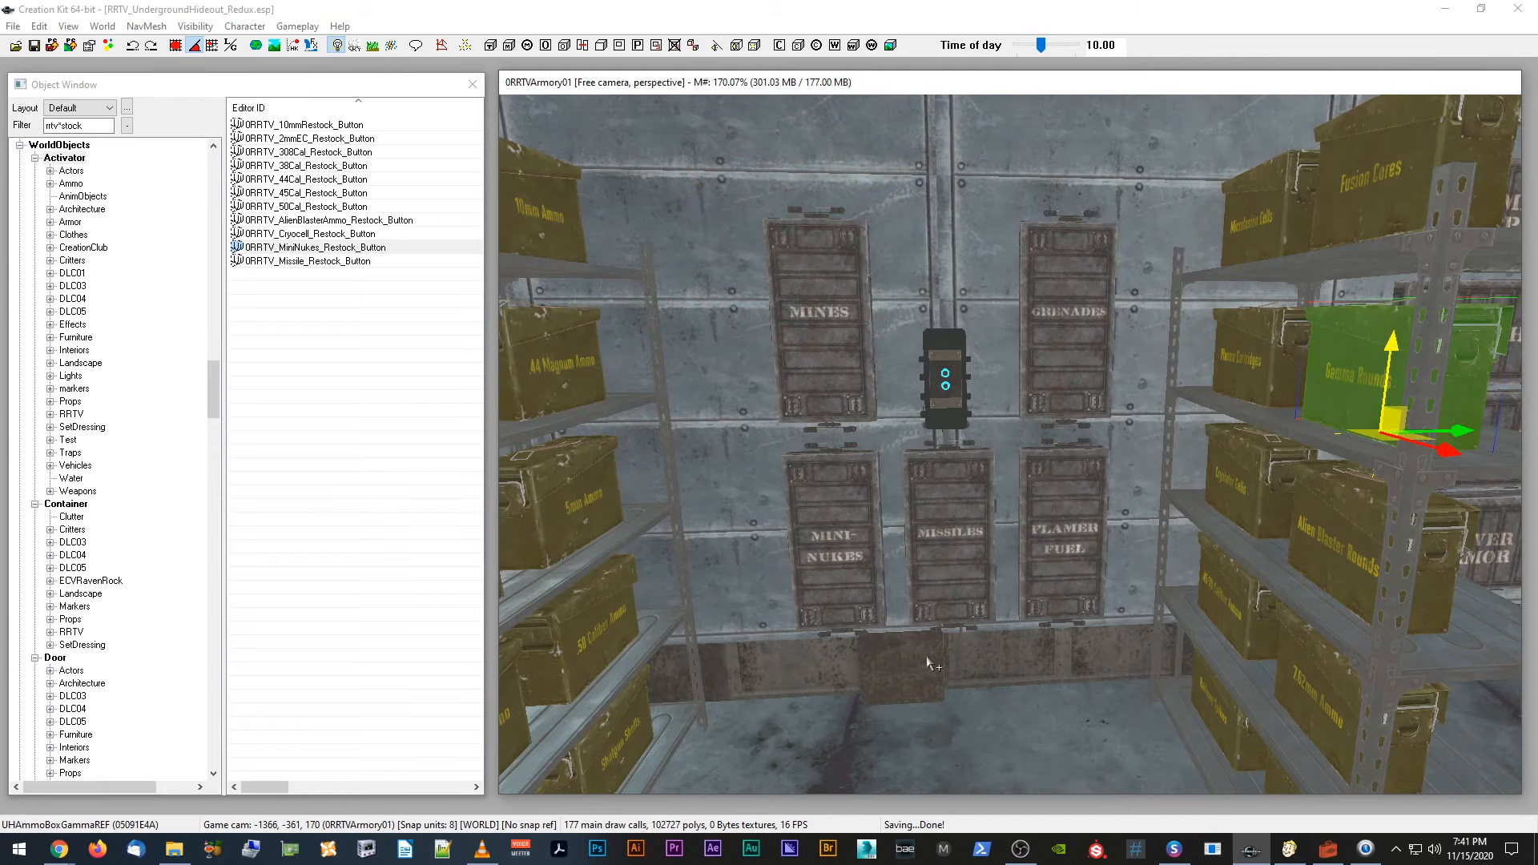
scroll(930, 653, up, 4)
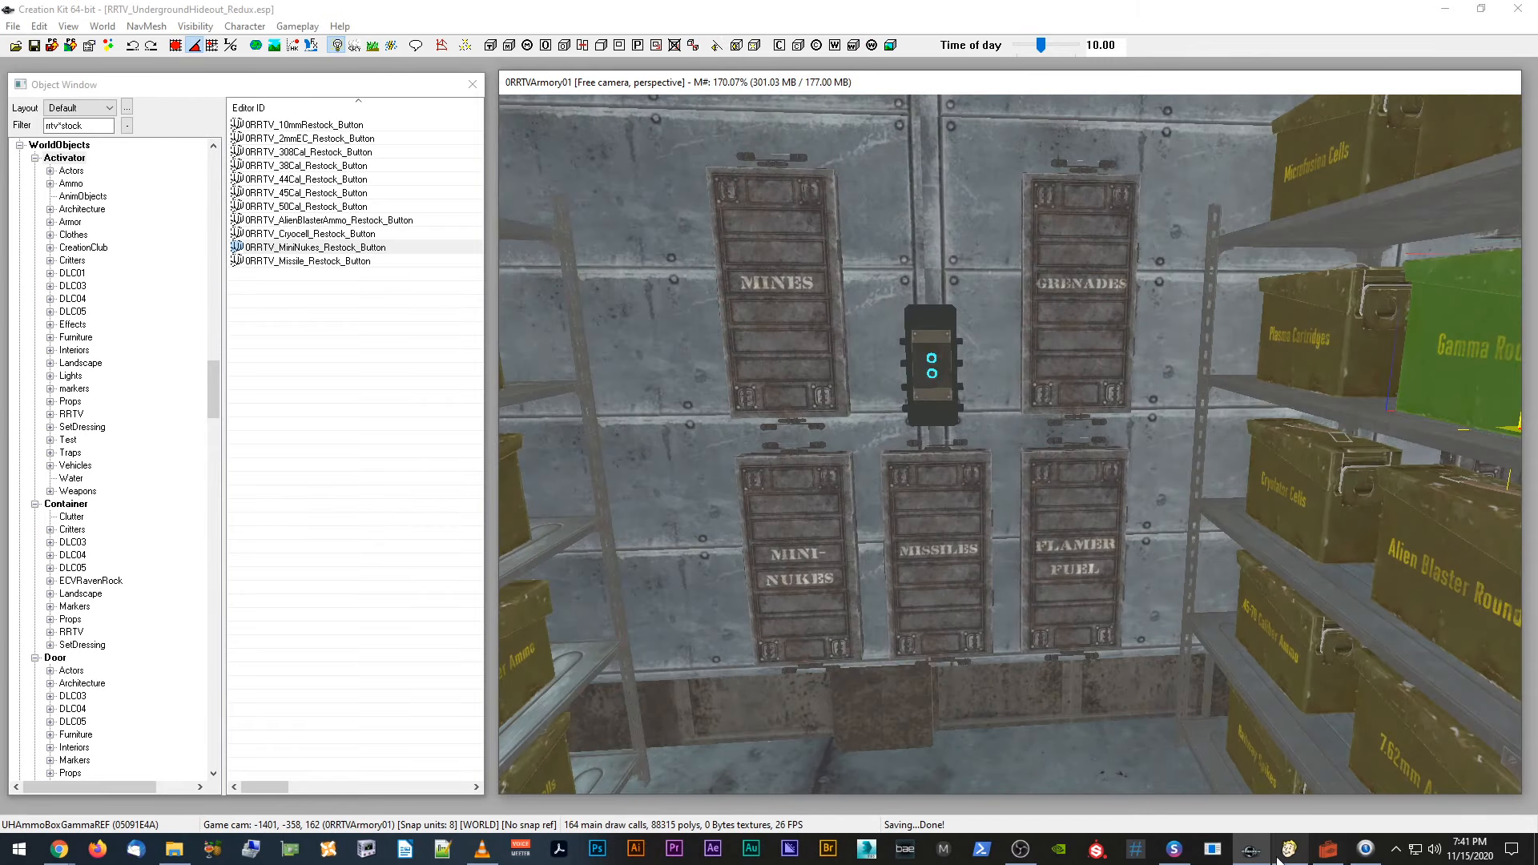
click(1328, 849)
scroll(1174, 604, down, 5)
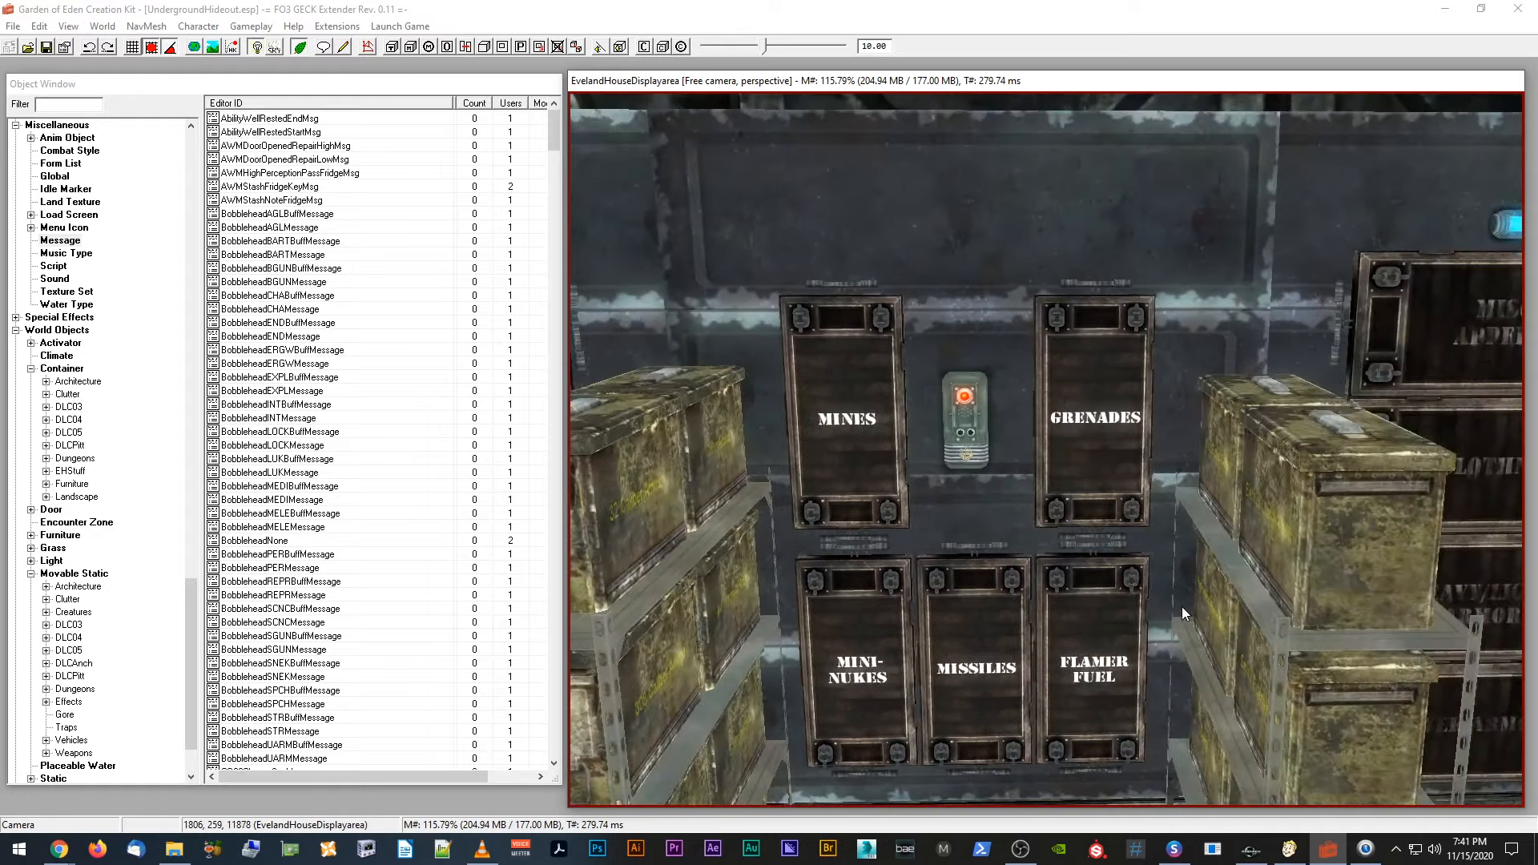
scroll(1181, 608, up, 2)
middle_drag(990, 513, 1063, 367)
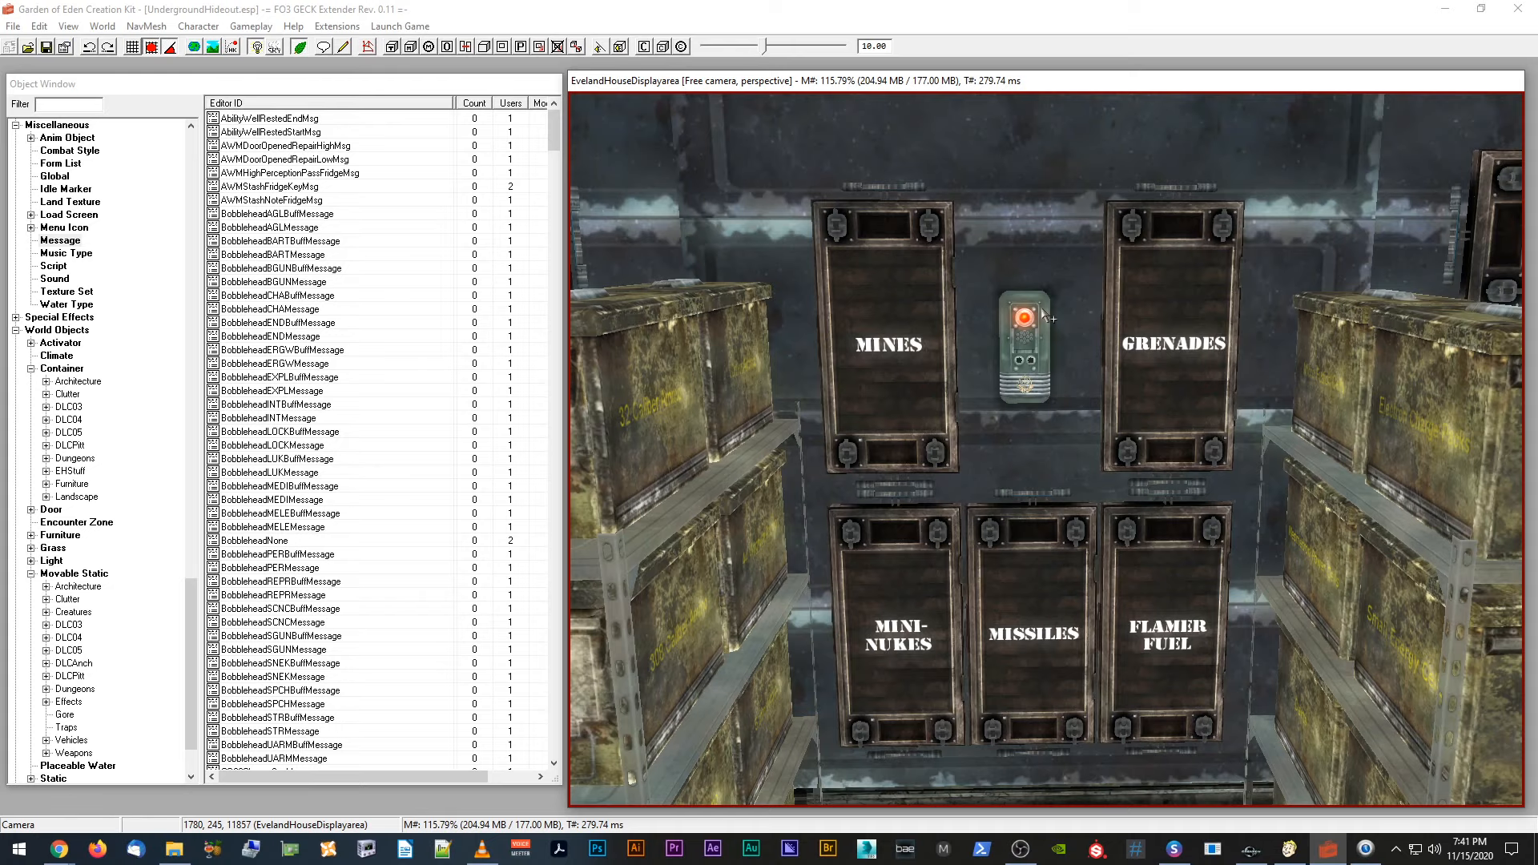
Step: Switch back to the Creation Kit, clear the selection and inspect the ammo sorting button between the Mines and Grenades containers
click(1258, 854)
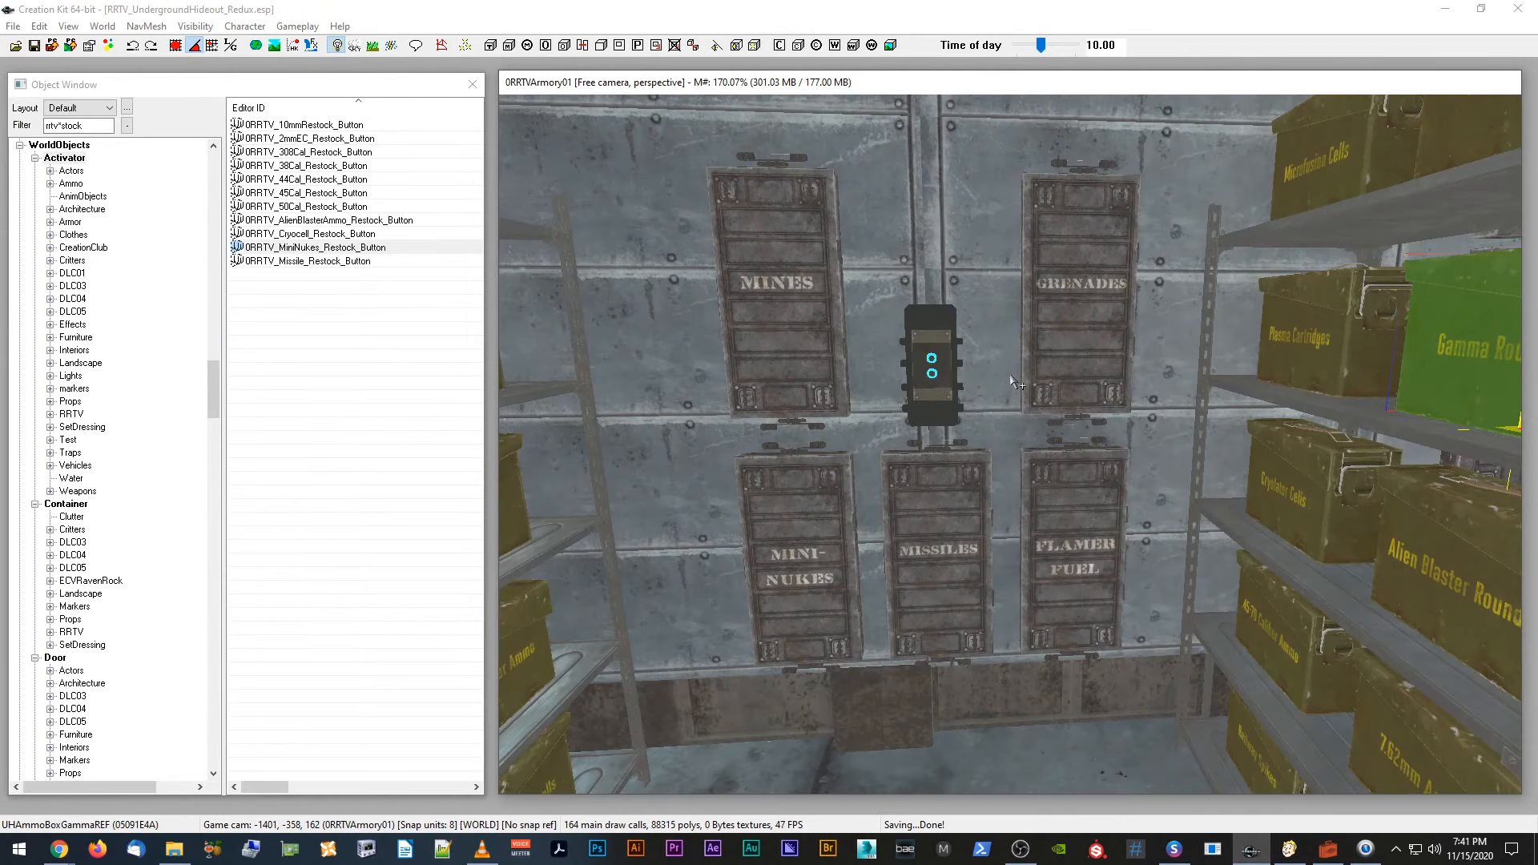
key(d)
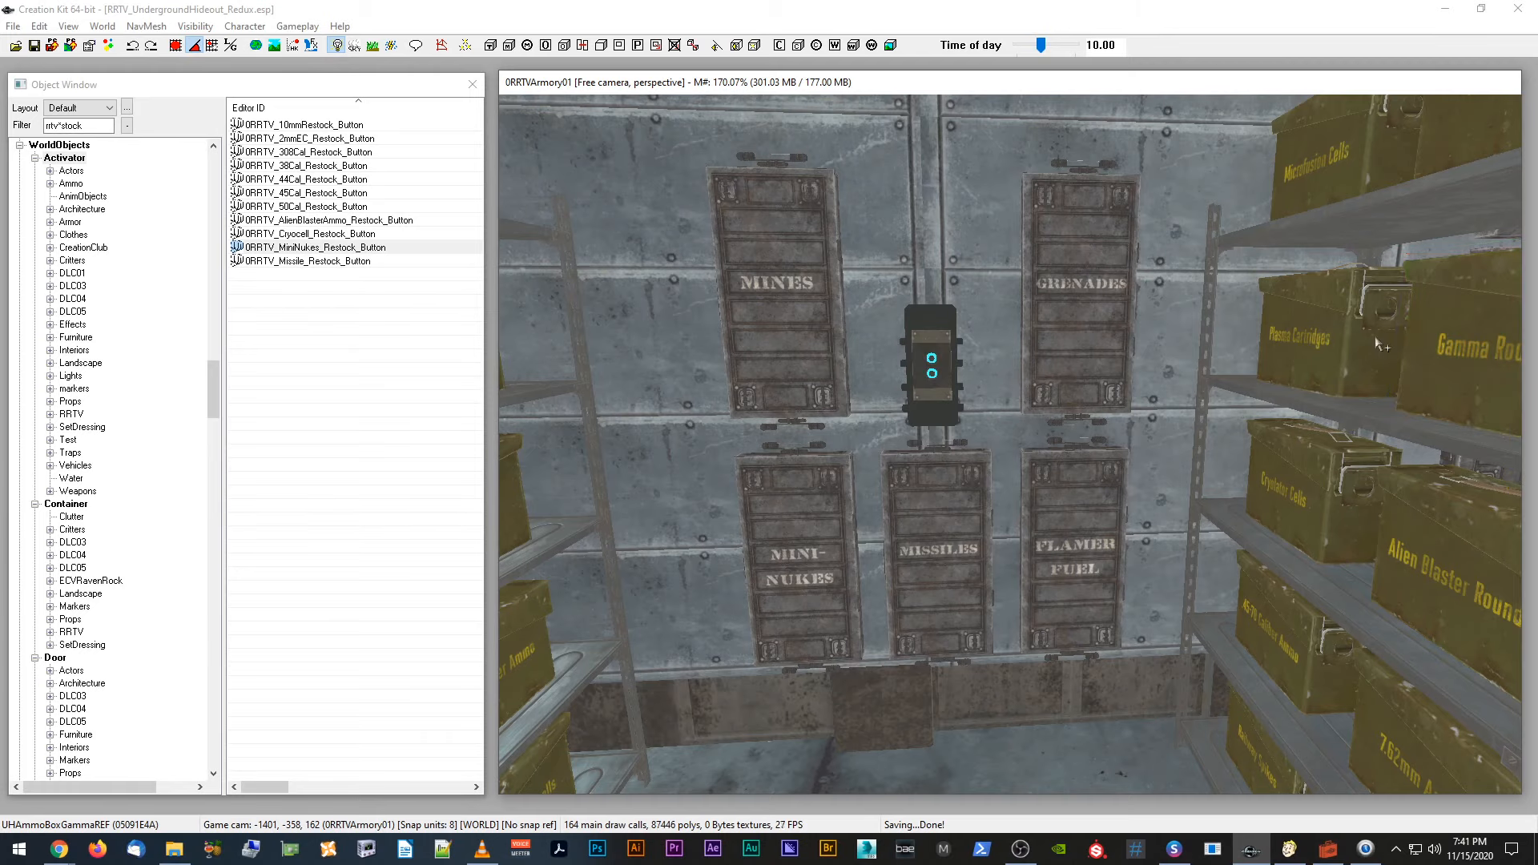
click(961, 359)
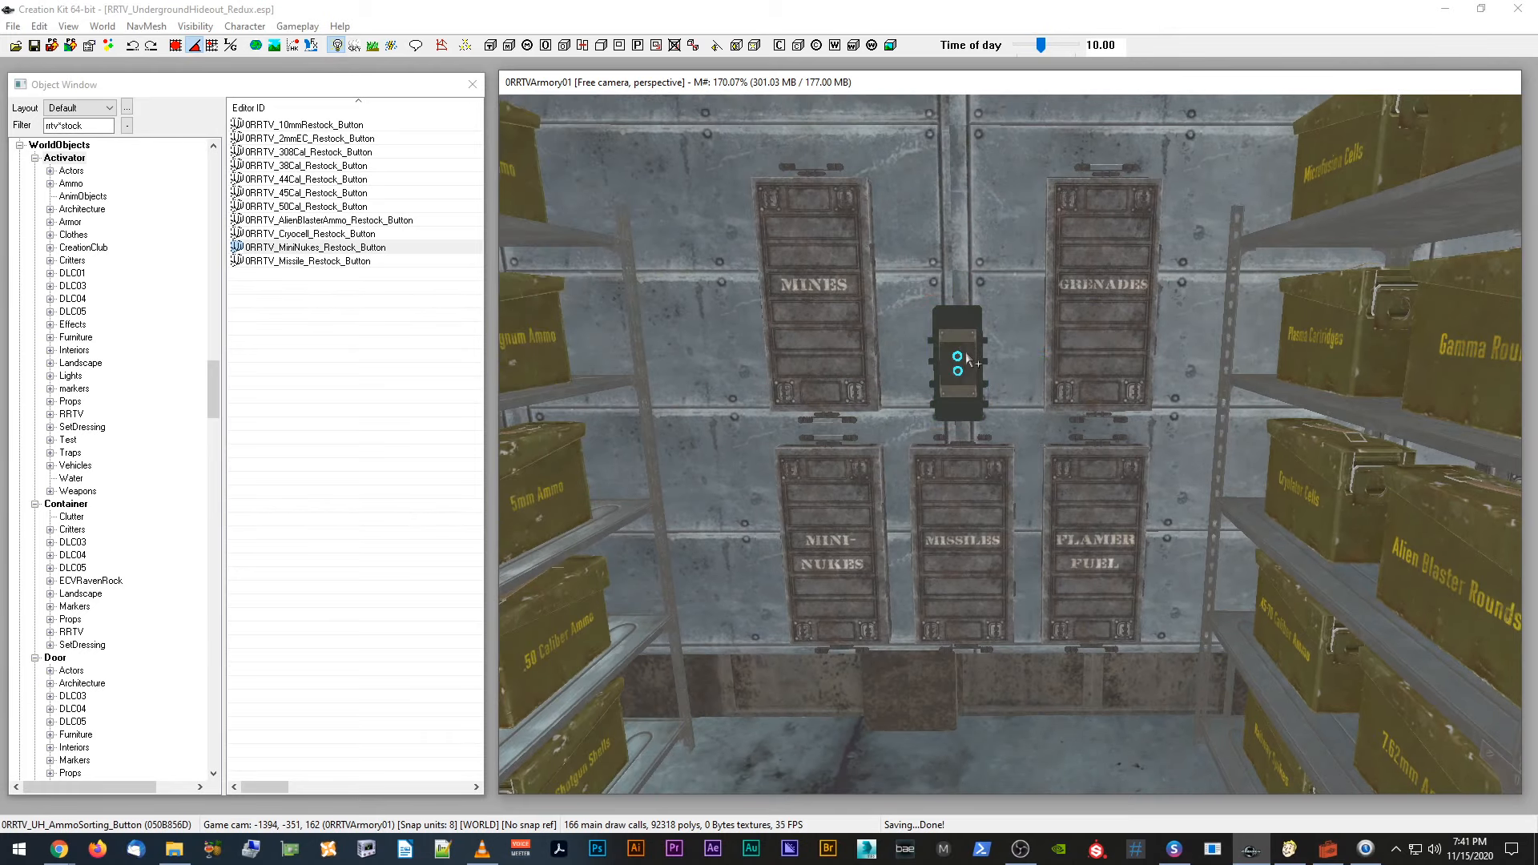
scroll(971, 366, up, 2)
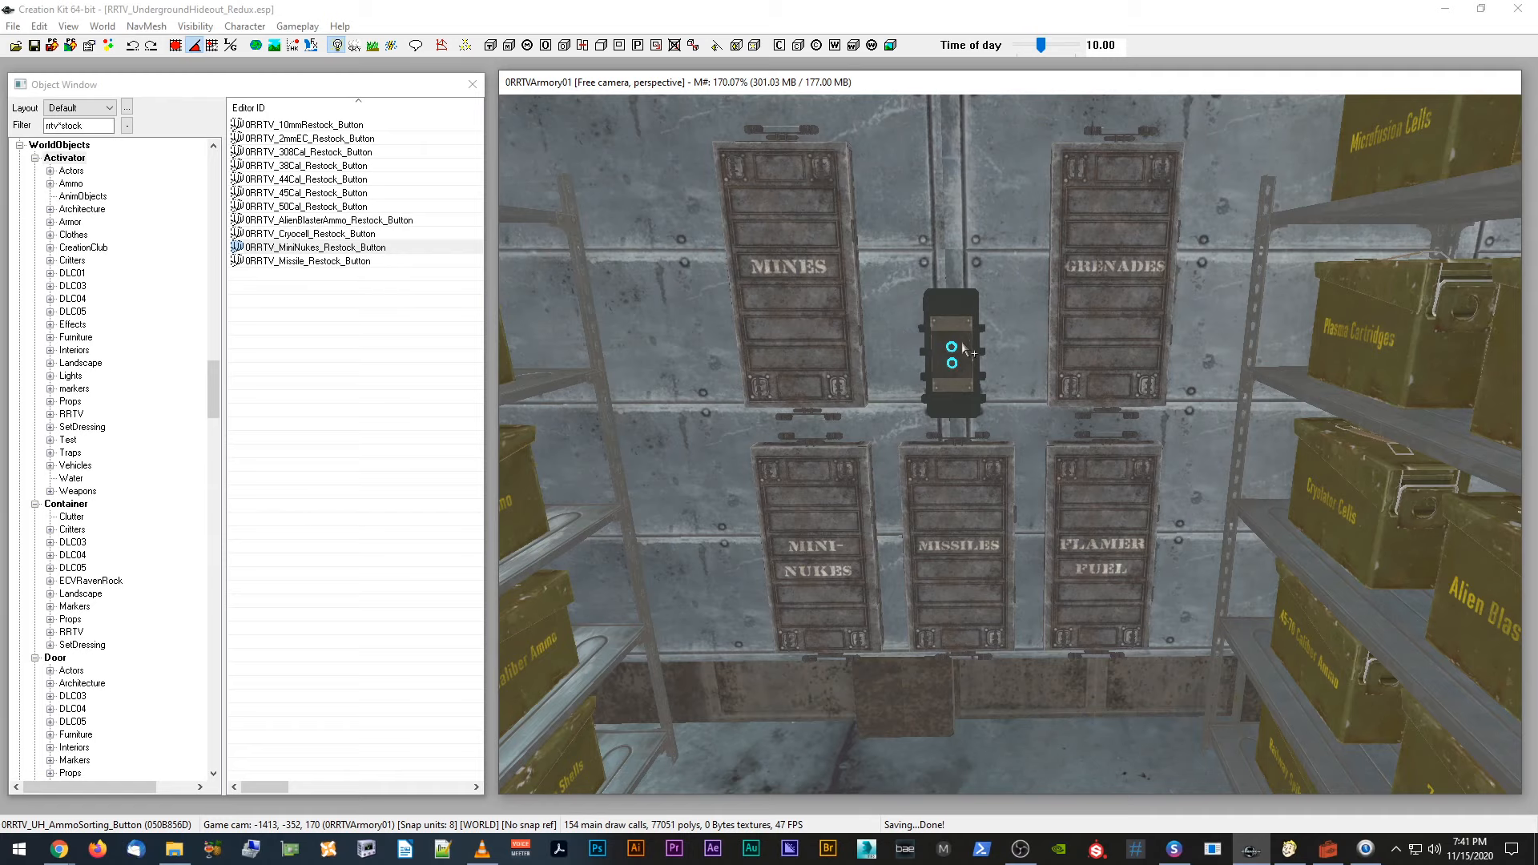
scroll(943, 346, down, 1)
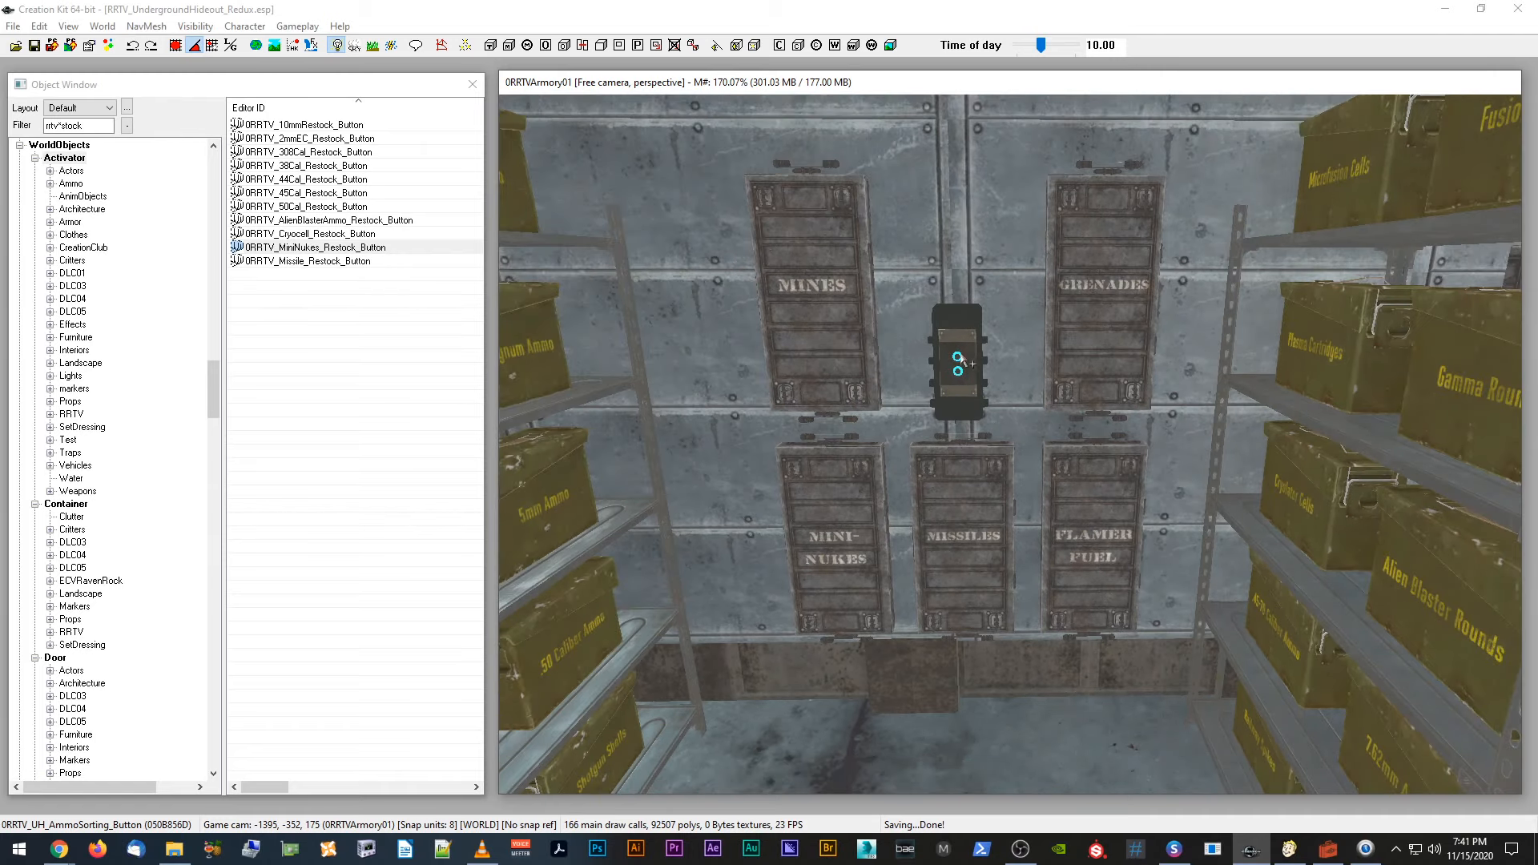
scroll(959, 359, down, 2)
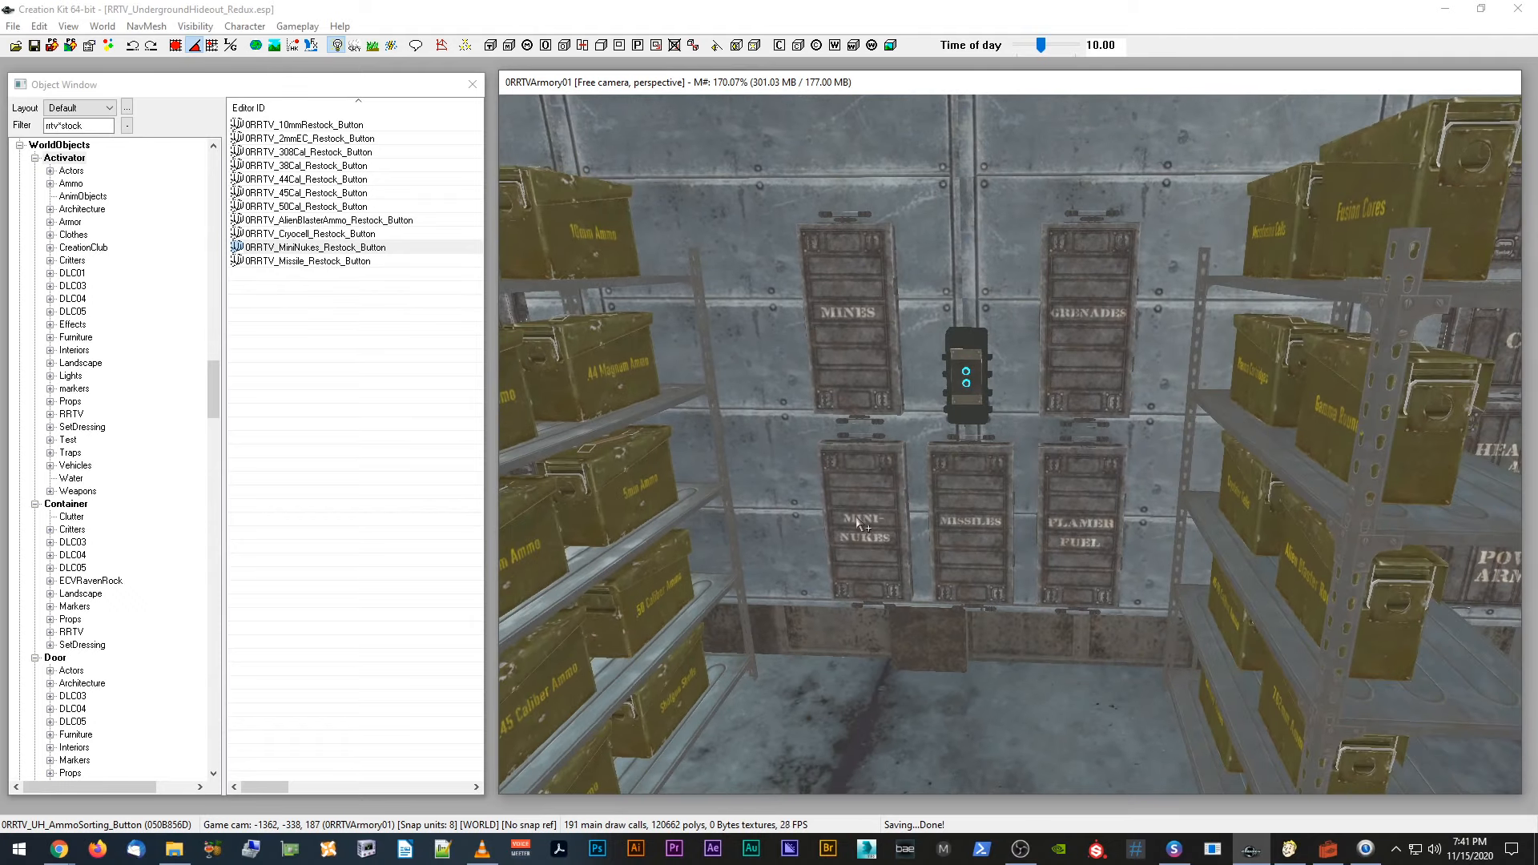
Step: Examine the labelled ammo boxes on both storage shelves flanking the Redux explosives containers
middle_drag(865, 523, 993, 537)
middle_drag(839, 601, 856, 553)
scroll(1200, 682, up, 3)
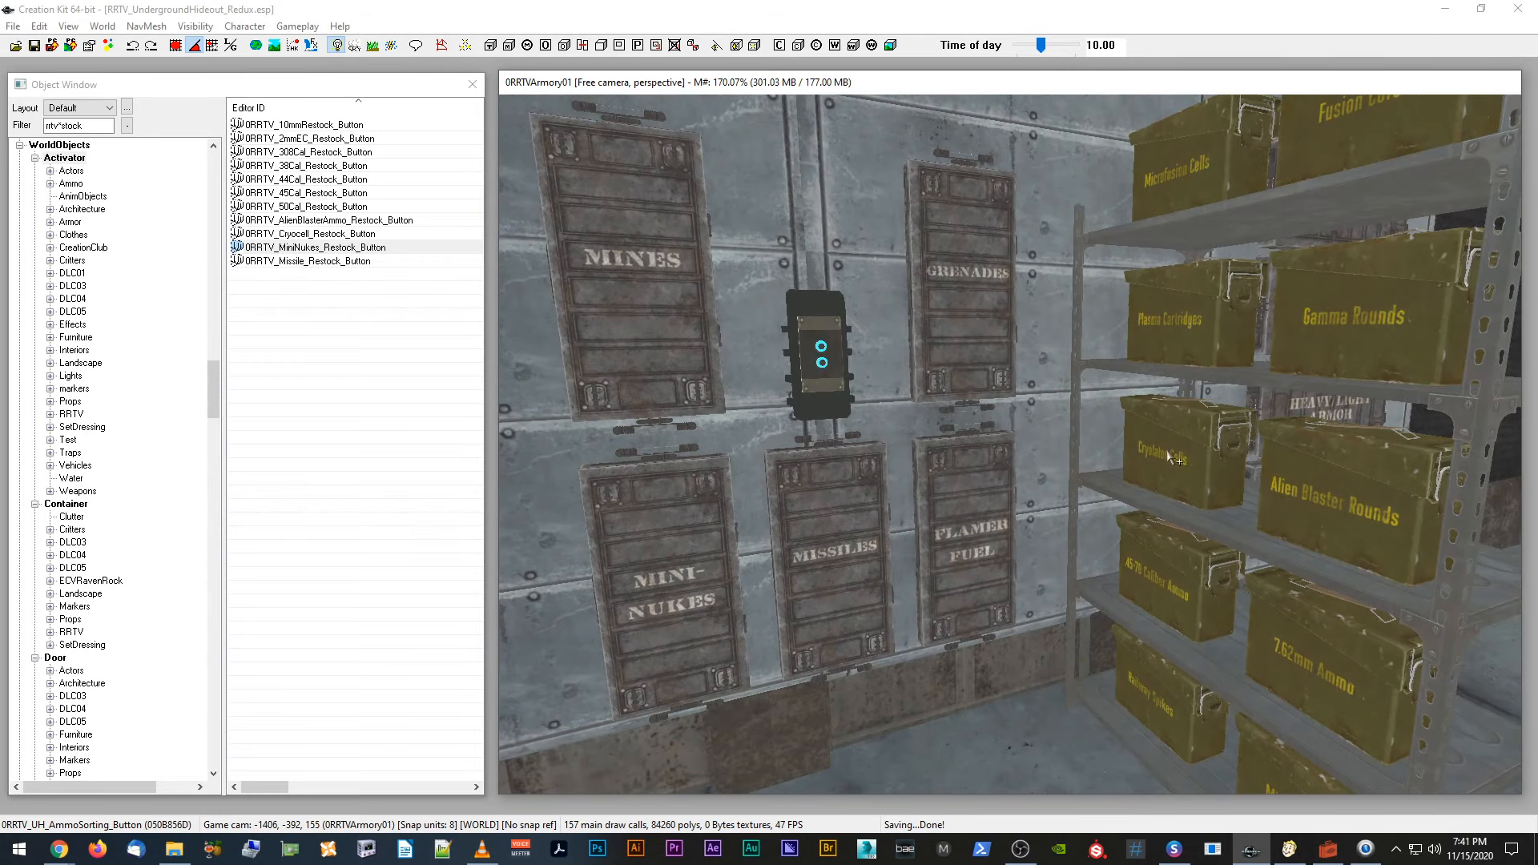
shift+middle_drag(1153, 589, 899, 404)
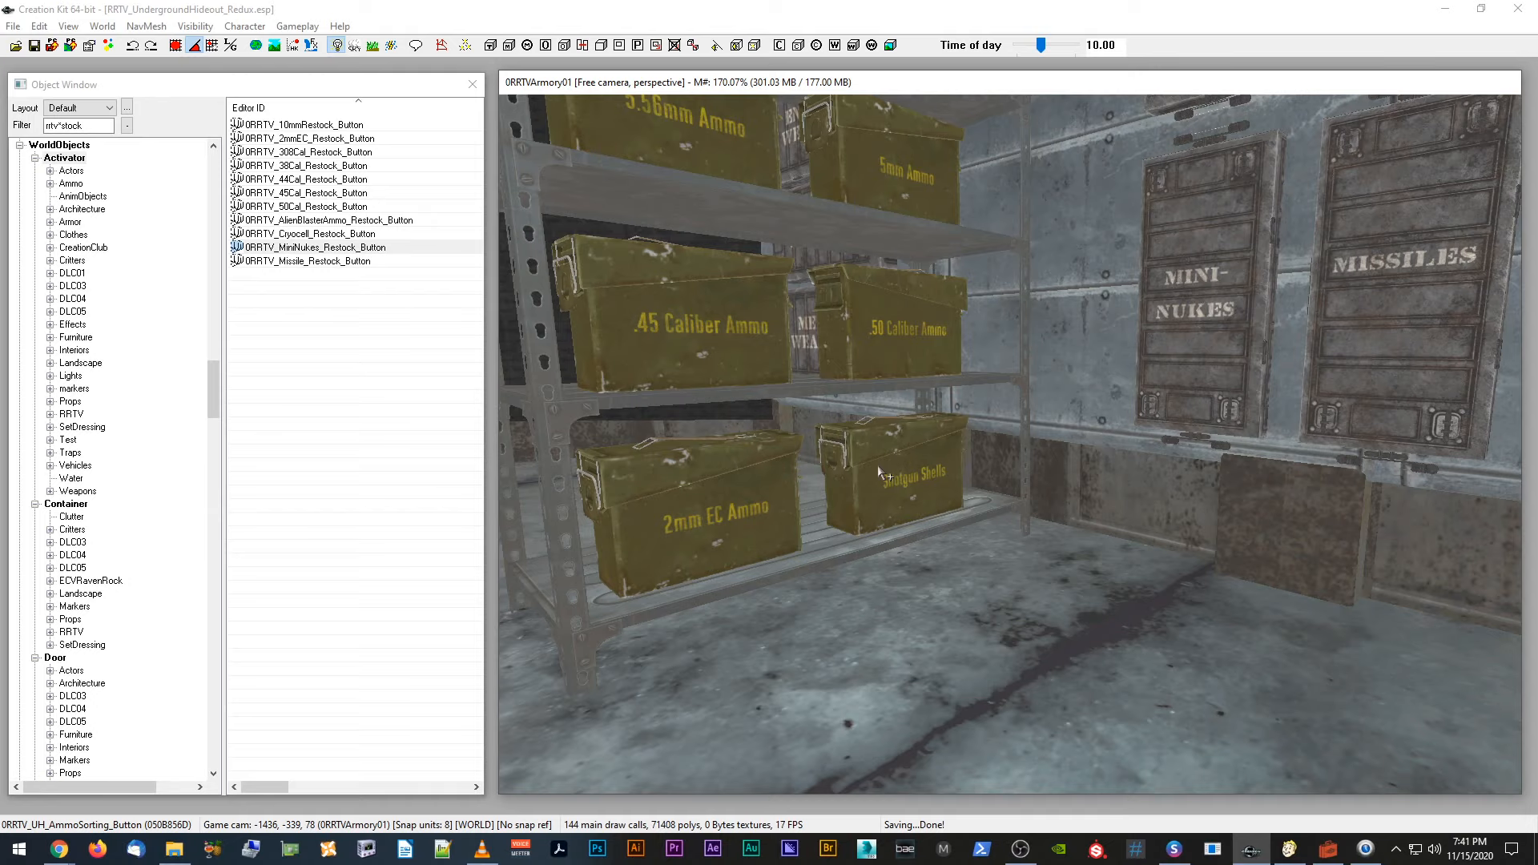
shift+middle_drag(878, 466, 914, 462)
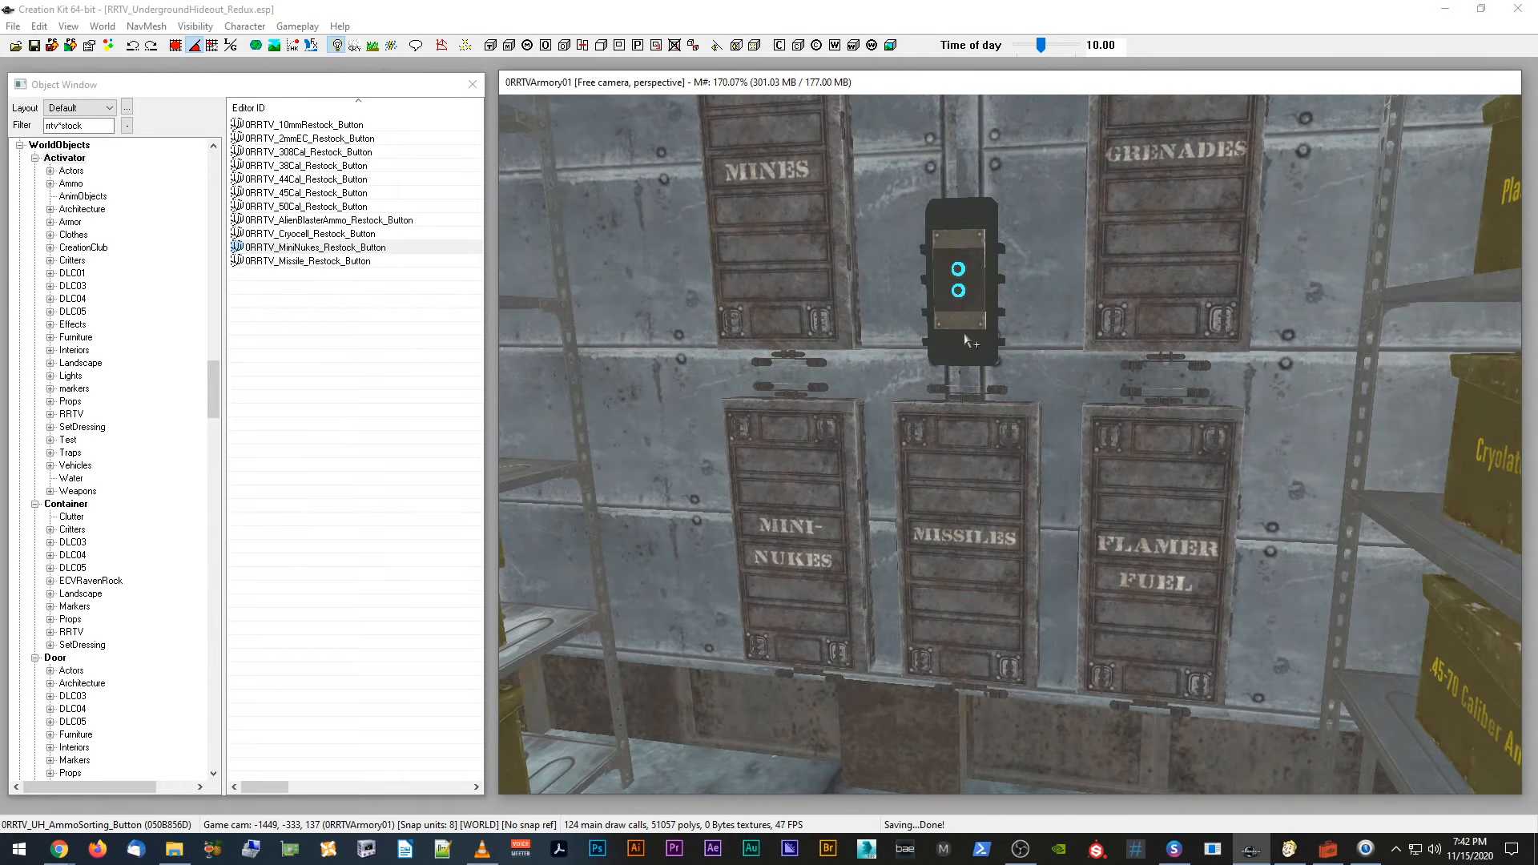
shift+middle_drag(959, 473, 882, 473)
scroll(943, 471, down, 3)
scroll(998, 479, up, 2)
scroll(963, 481, down, 3)
shift+middle_drag(1039, 390, 891, 347)
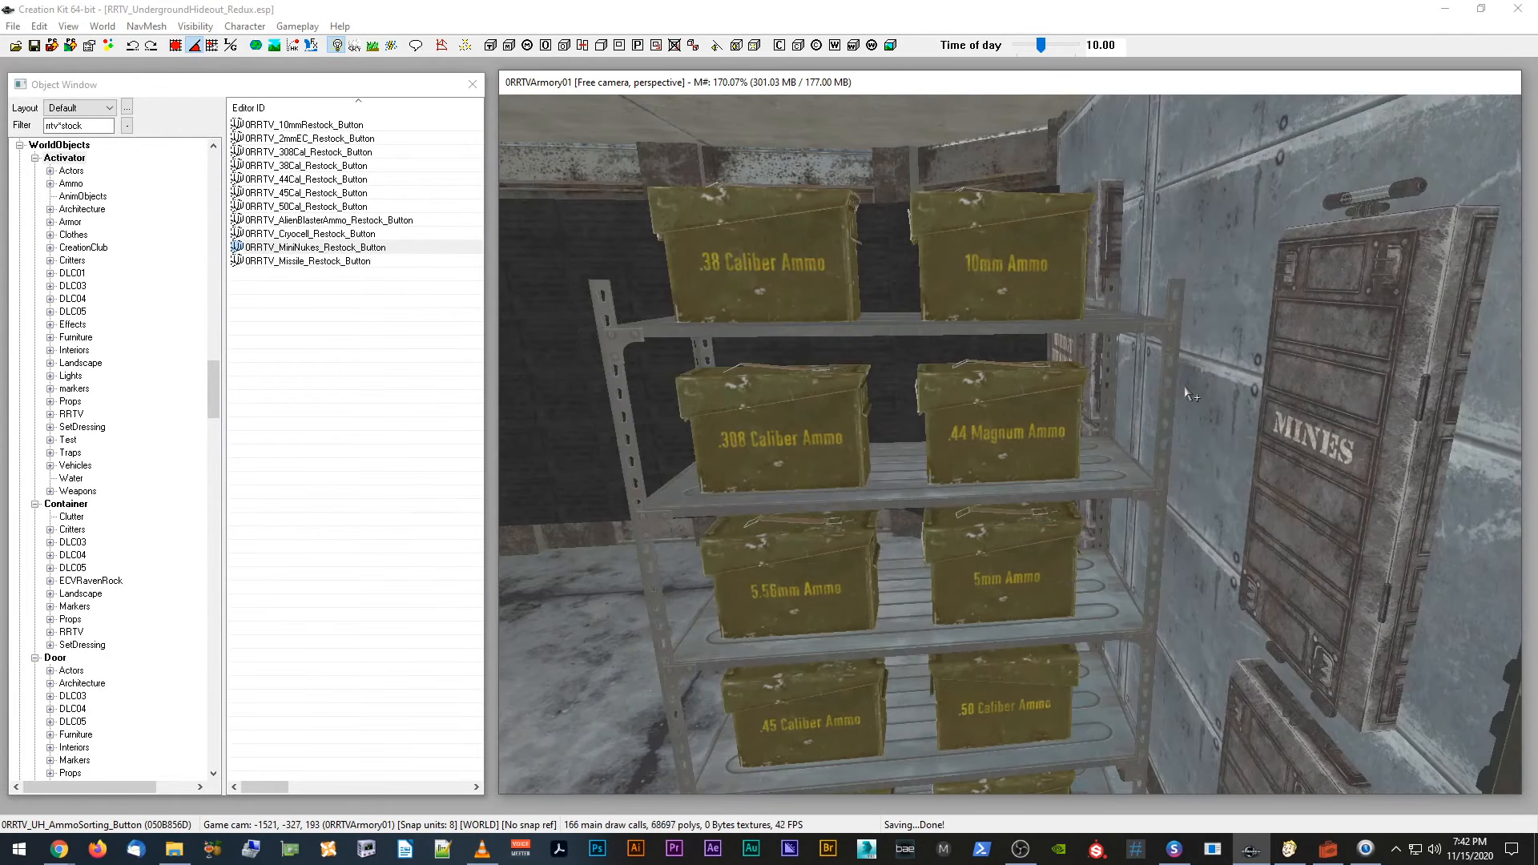
Step: Select the .308 Caliber Ammo box, and view the armory display shelves holding the 10mm and .38 caliber ammo
click(827, 437)
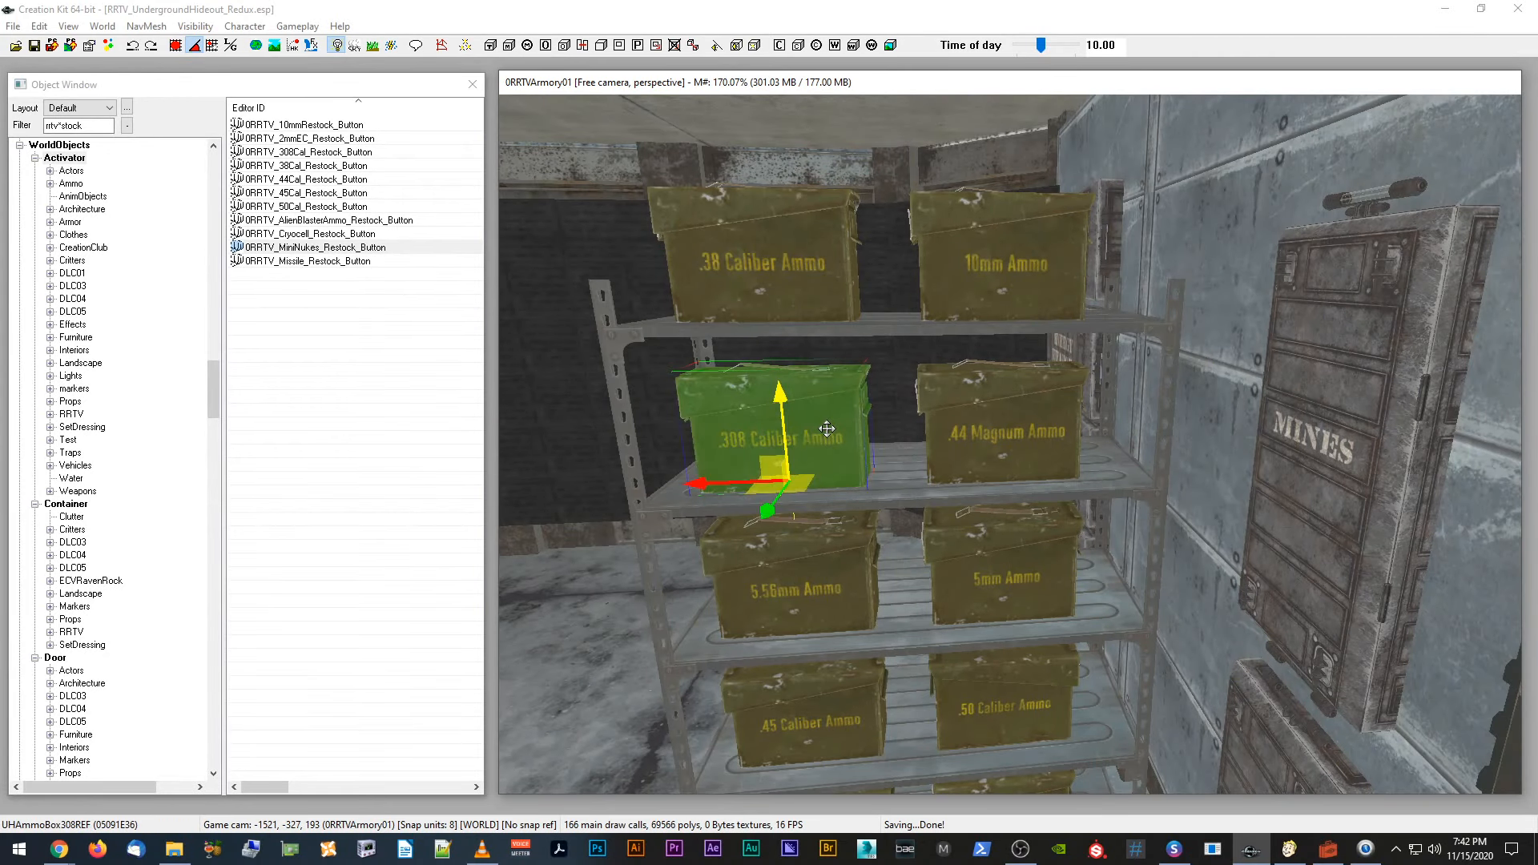
middle_drag(827, 428, 1048, 469)
scroll(1042, 471, up, 3)
scroll(1048, 469, up, 4)
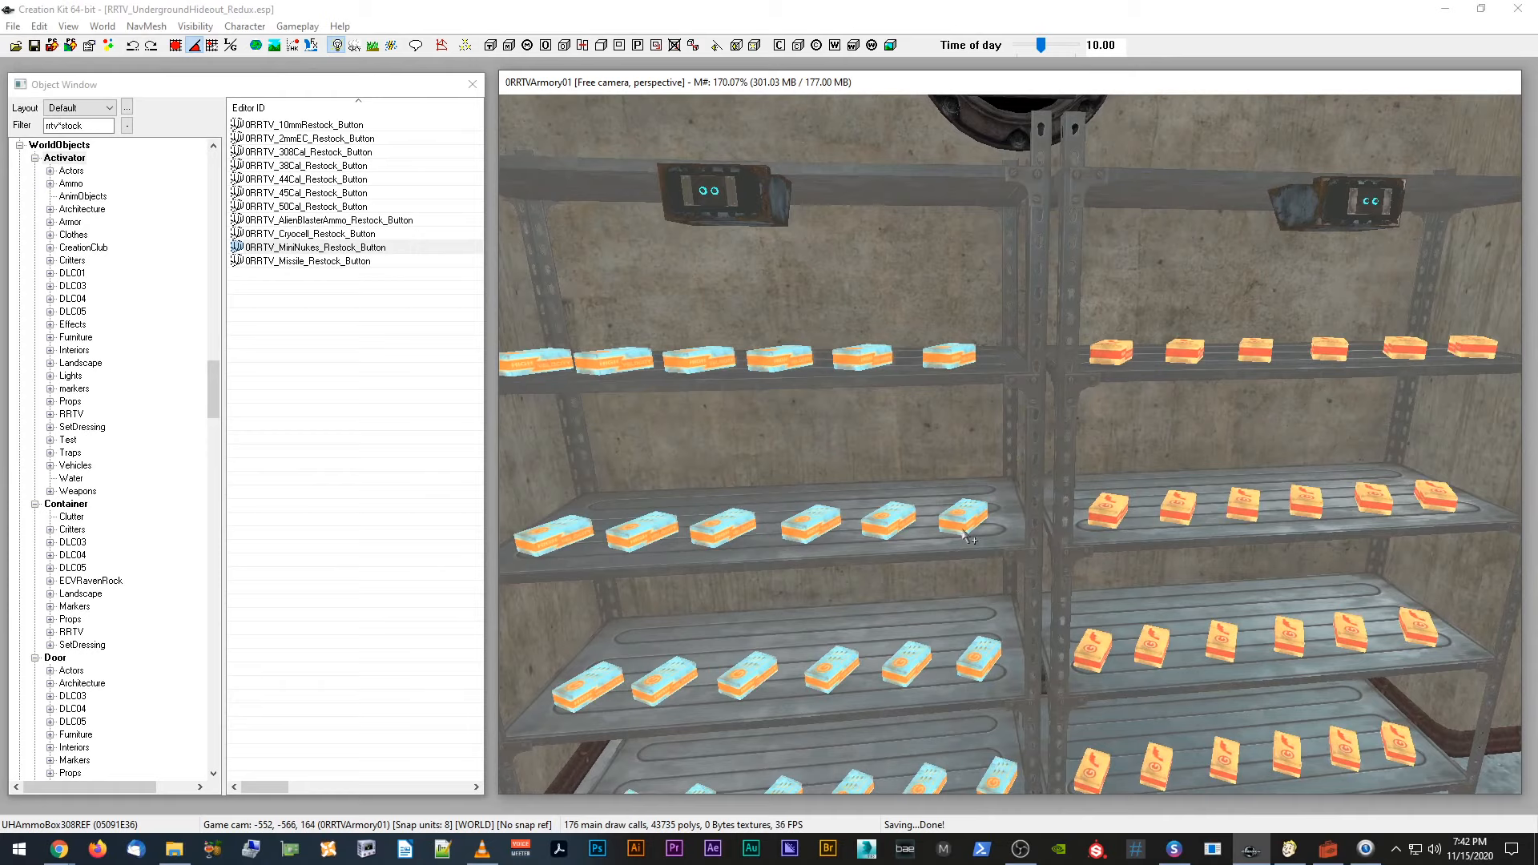
scroll(964, 535, down, 4)
shift+middle_drag(961, 524, 943, 513)
scroll(941, 515, down, 5)
scroll(940, 517, up, 5)
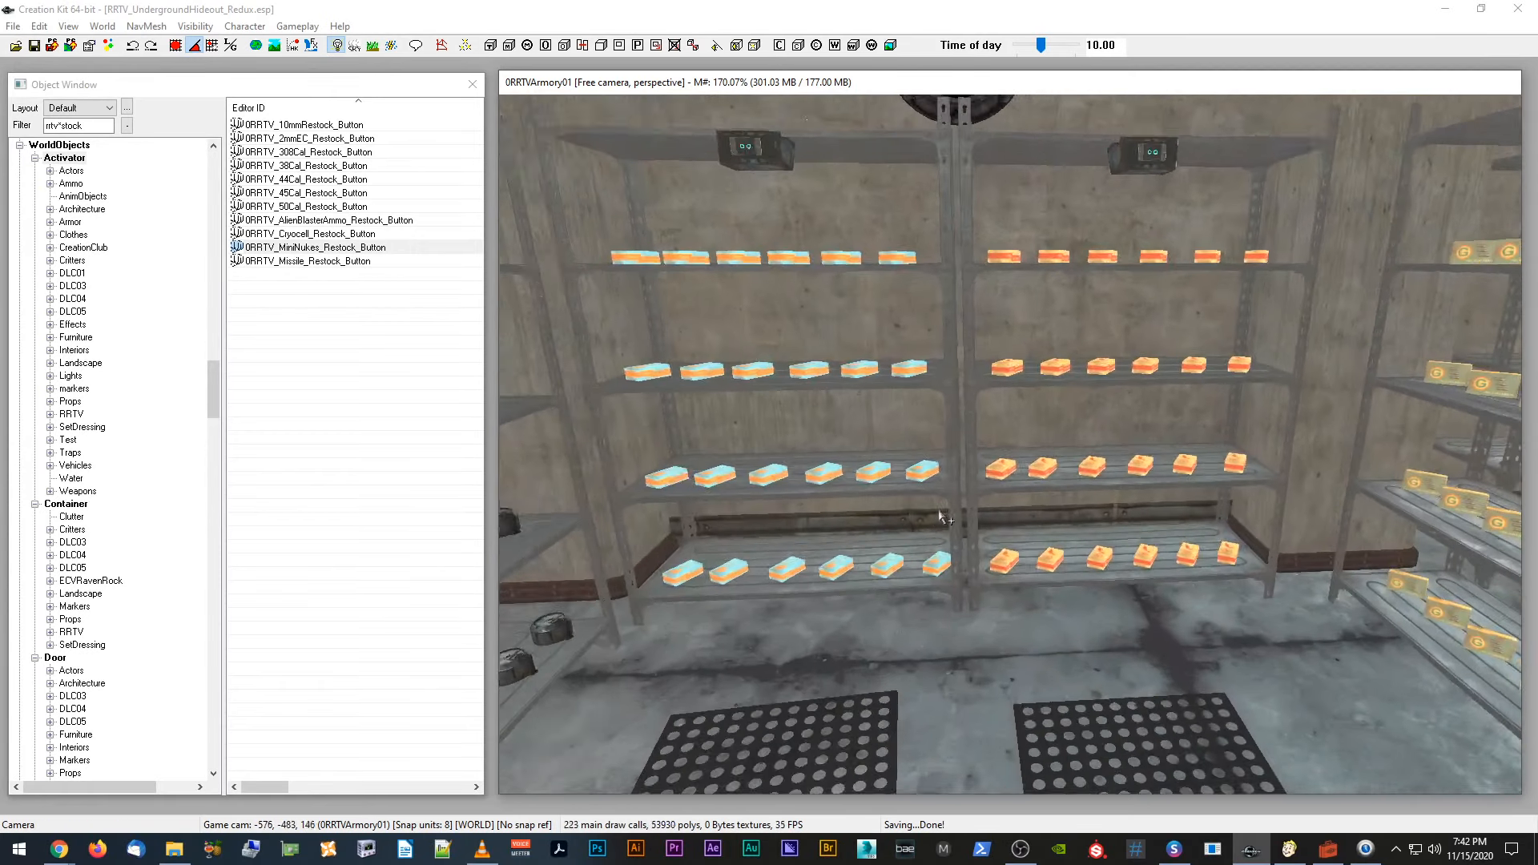
Step: Select the metal shelf holding the display ammo, and switch to the GECK to compare the original
click(994, 472)
scroll(996, 481, up, 3)
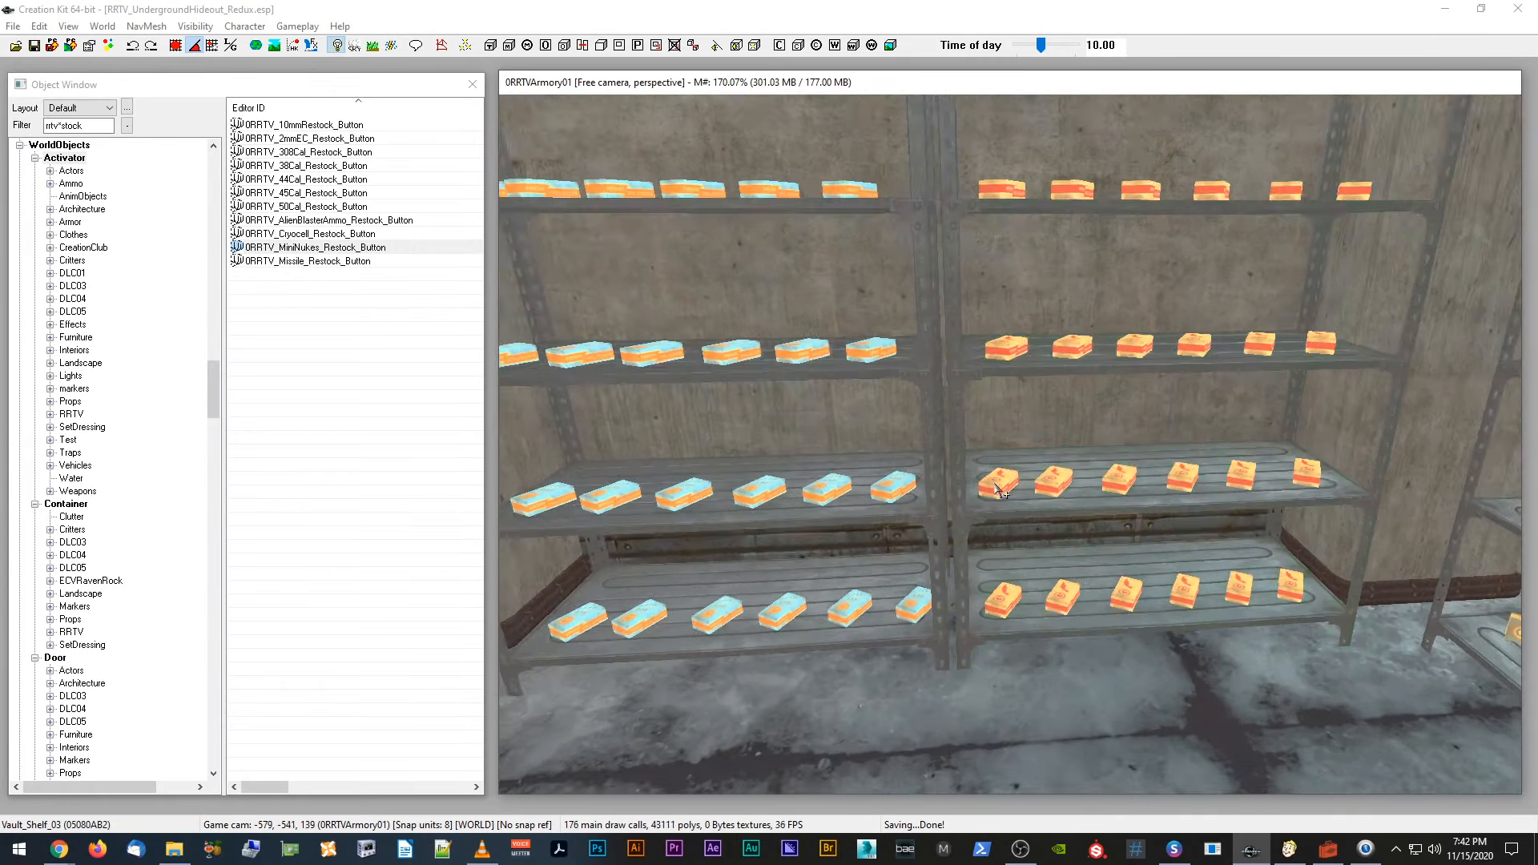
shift+middle_drag(996, 488, 991, 500)
click(1324, 848)
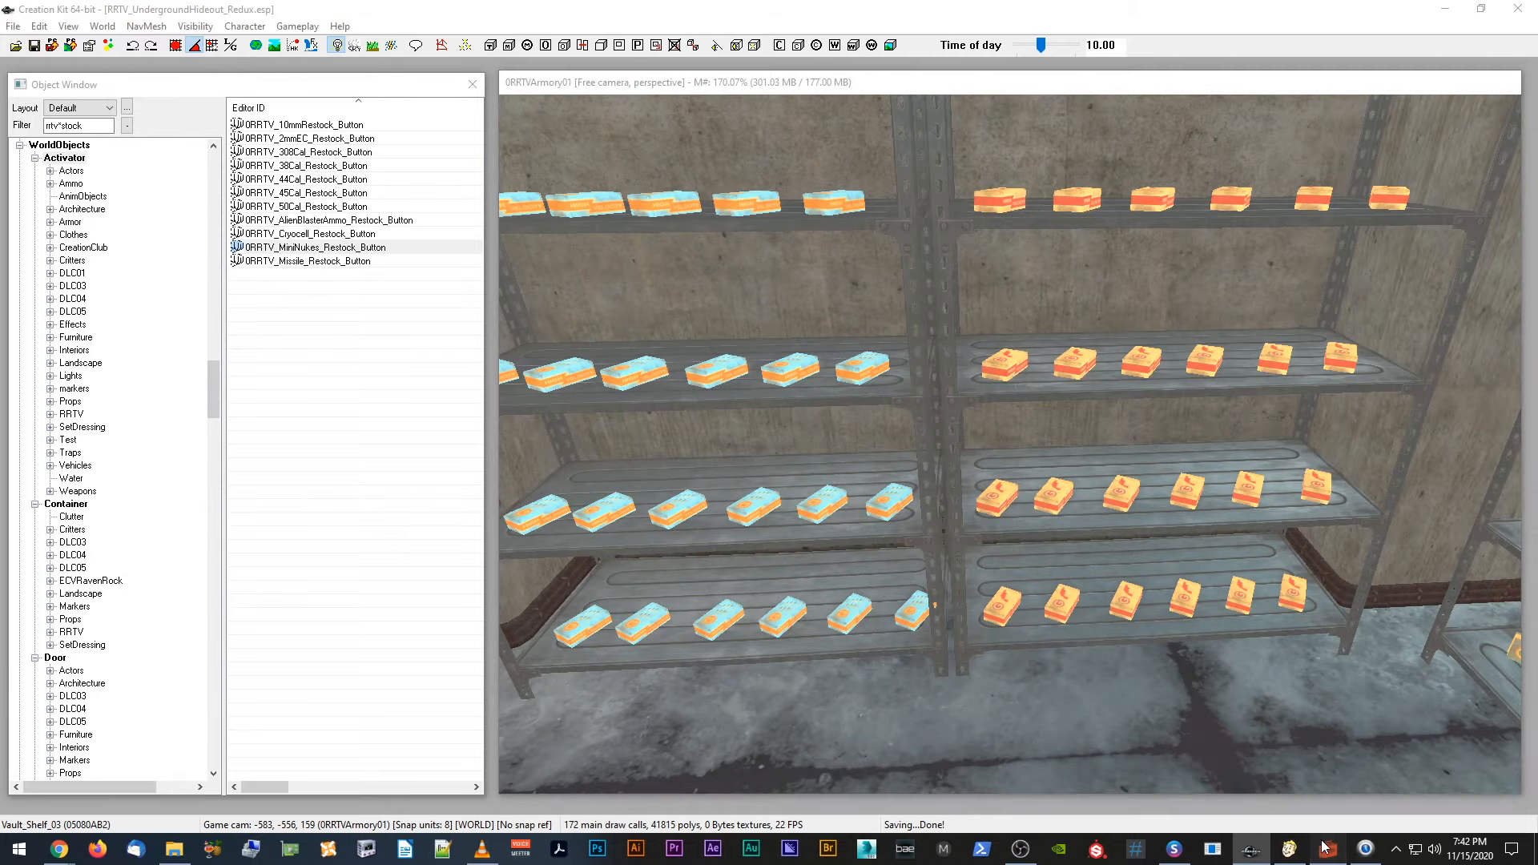
shift+middle_drag(1049, 587, 900, 632)
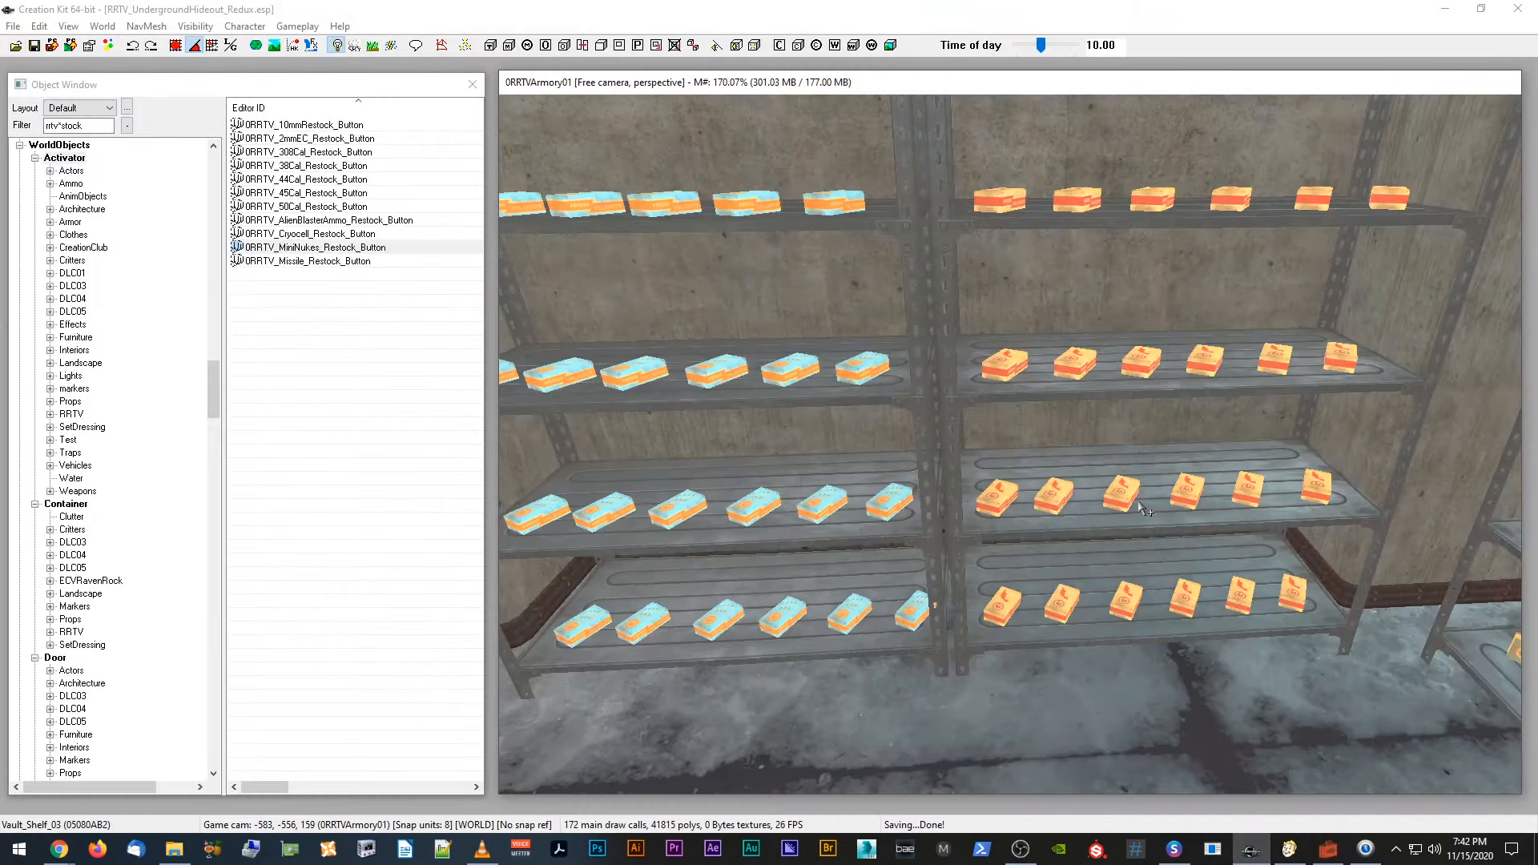
Step: Look over the Redux ammo display area in the Creation Kit and select a .38 caliber ammo box on the lowest shelf
scroll(1139, 502, down, 4)
shift+middle_drag(1123, 504, 1140, 490)
scroll(1133, 499, down, 4)
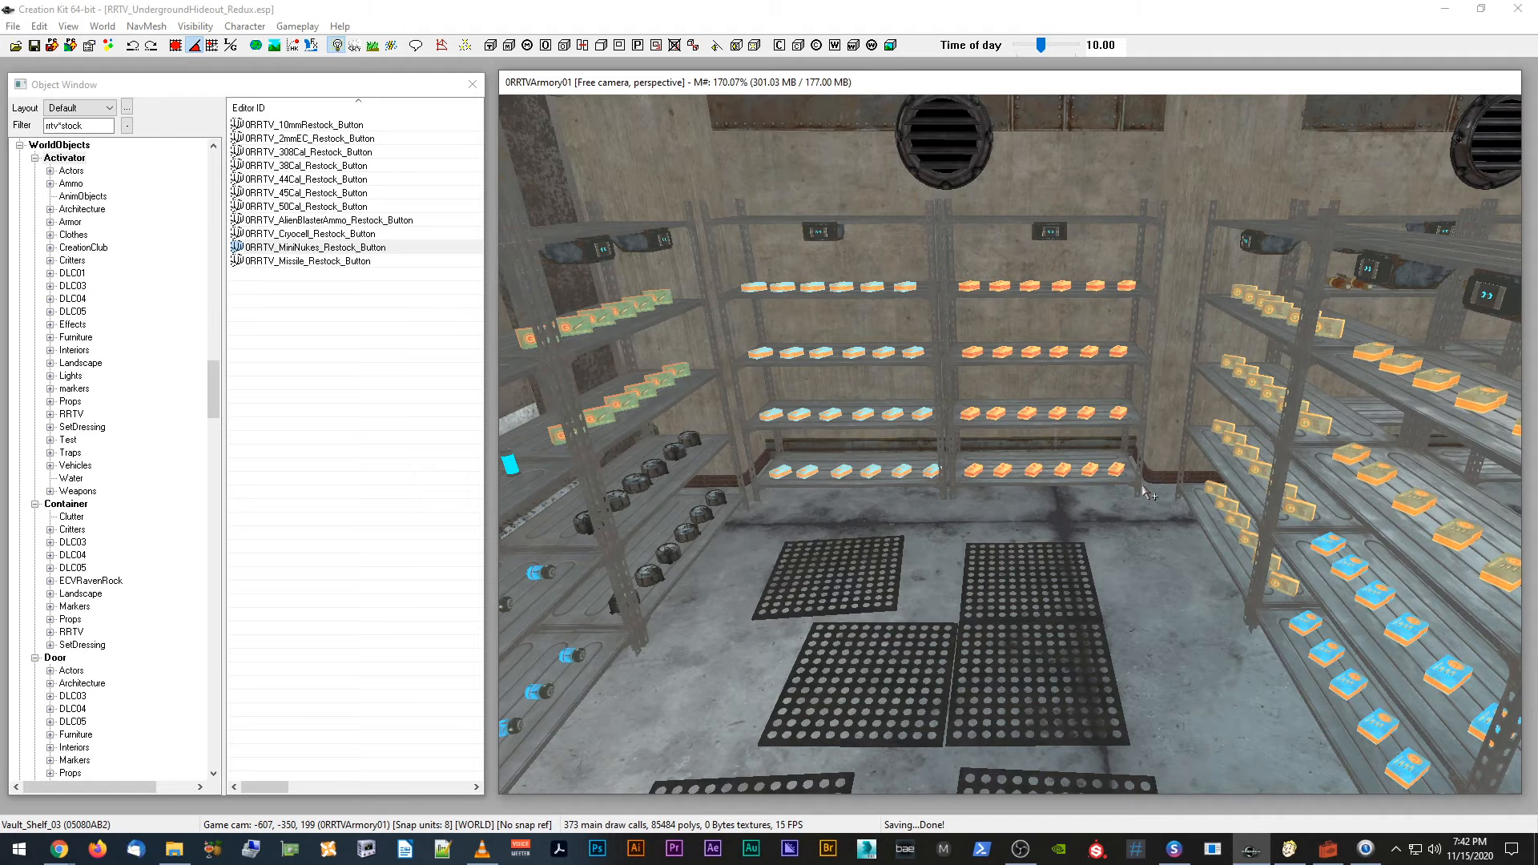
scroll(1143, 486, up, 3)
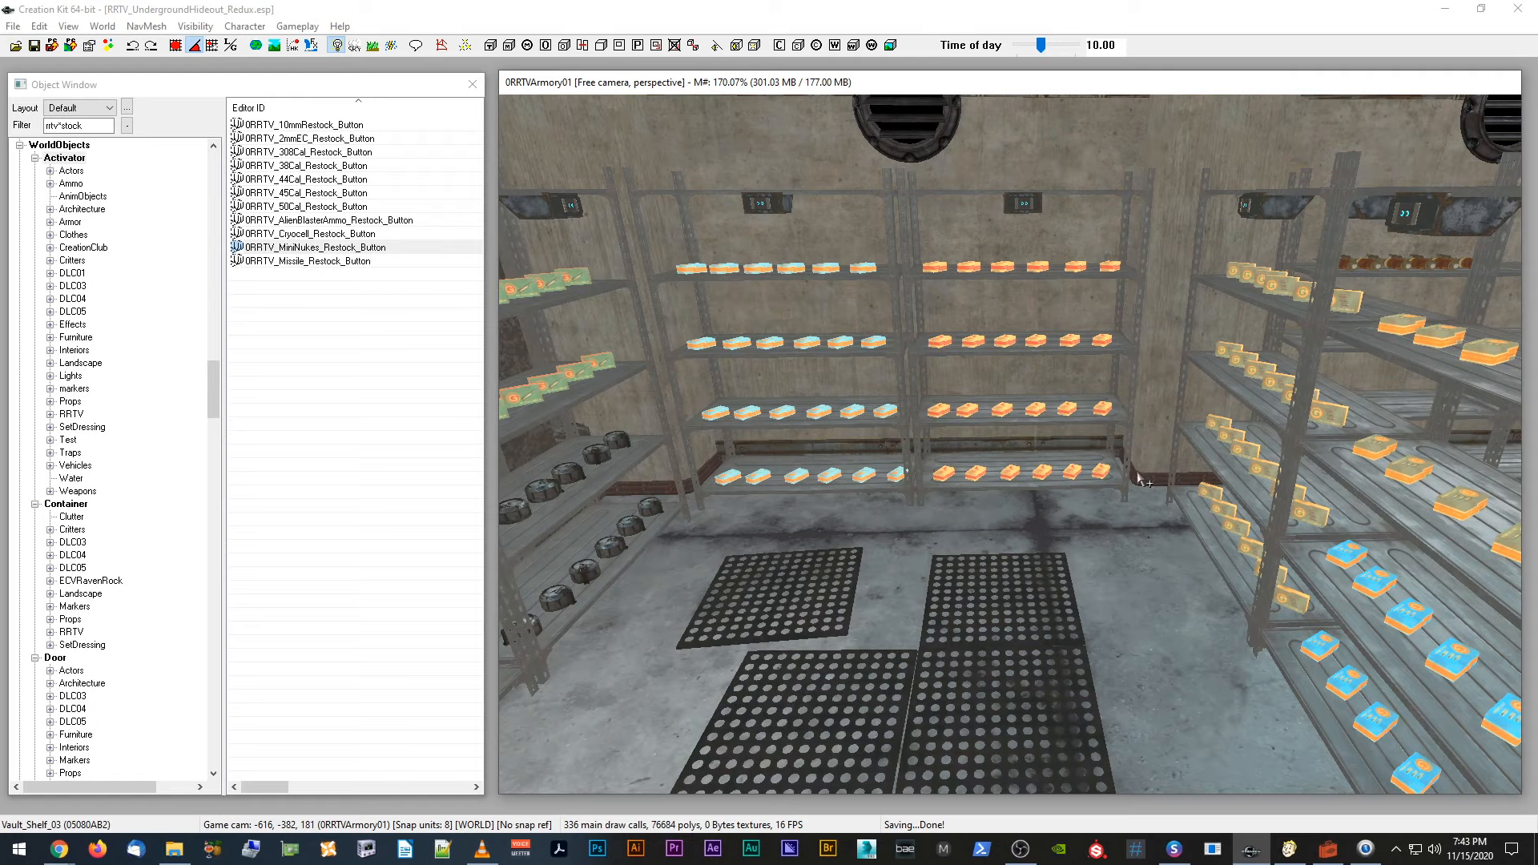
scroll(1142, 480, up, 6)
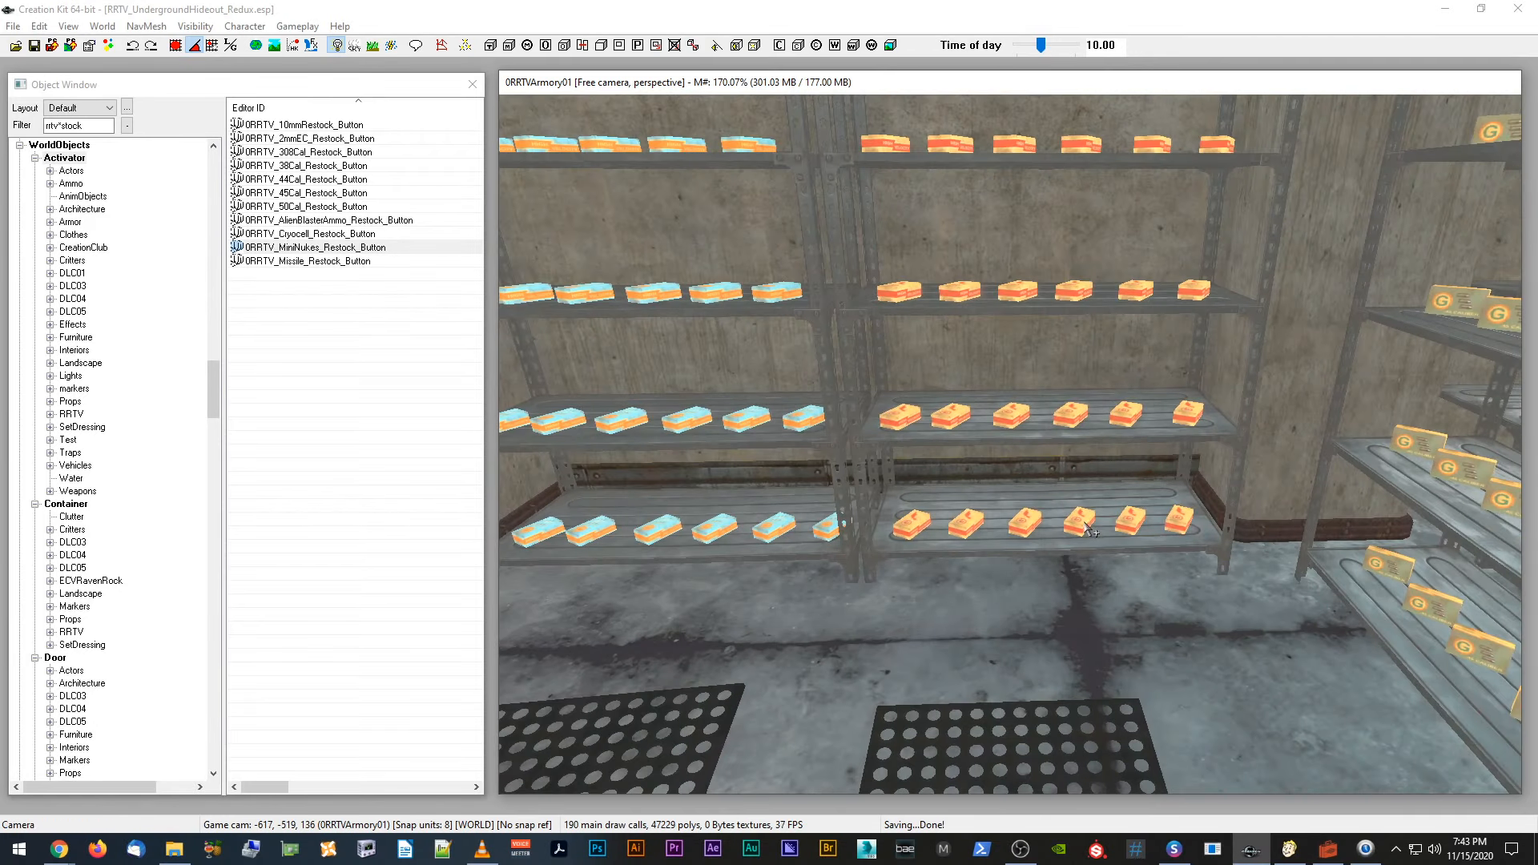
click(1086, 527)
scroll(1094, 532, down, 3)
scroll(1102, 534, up, 4)
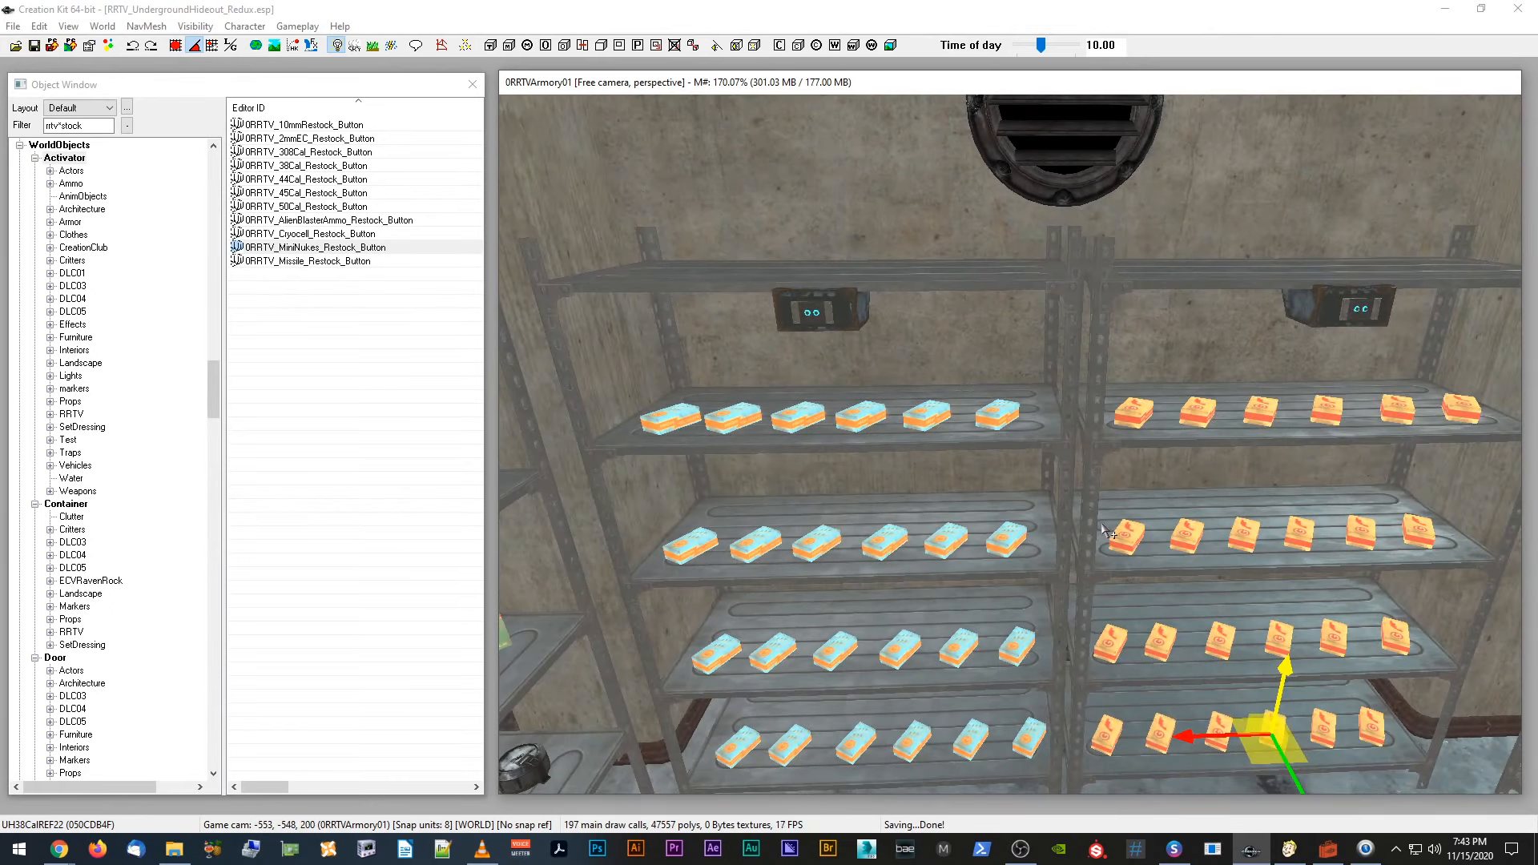
scroll(1105, 525, up, 1)
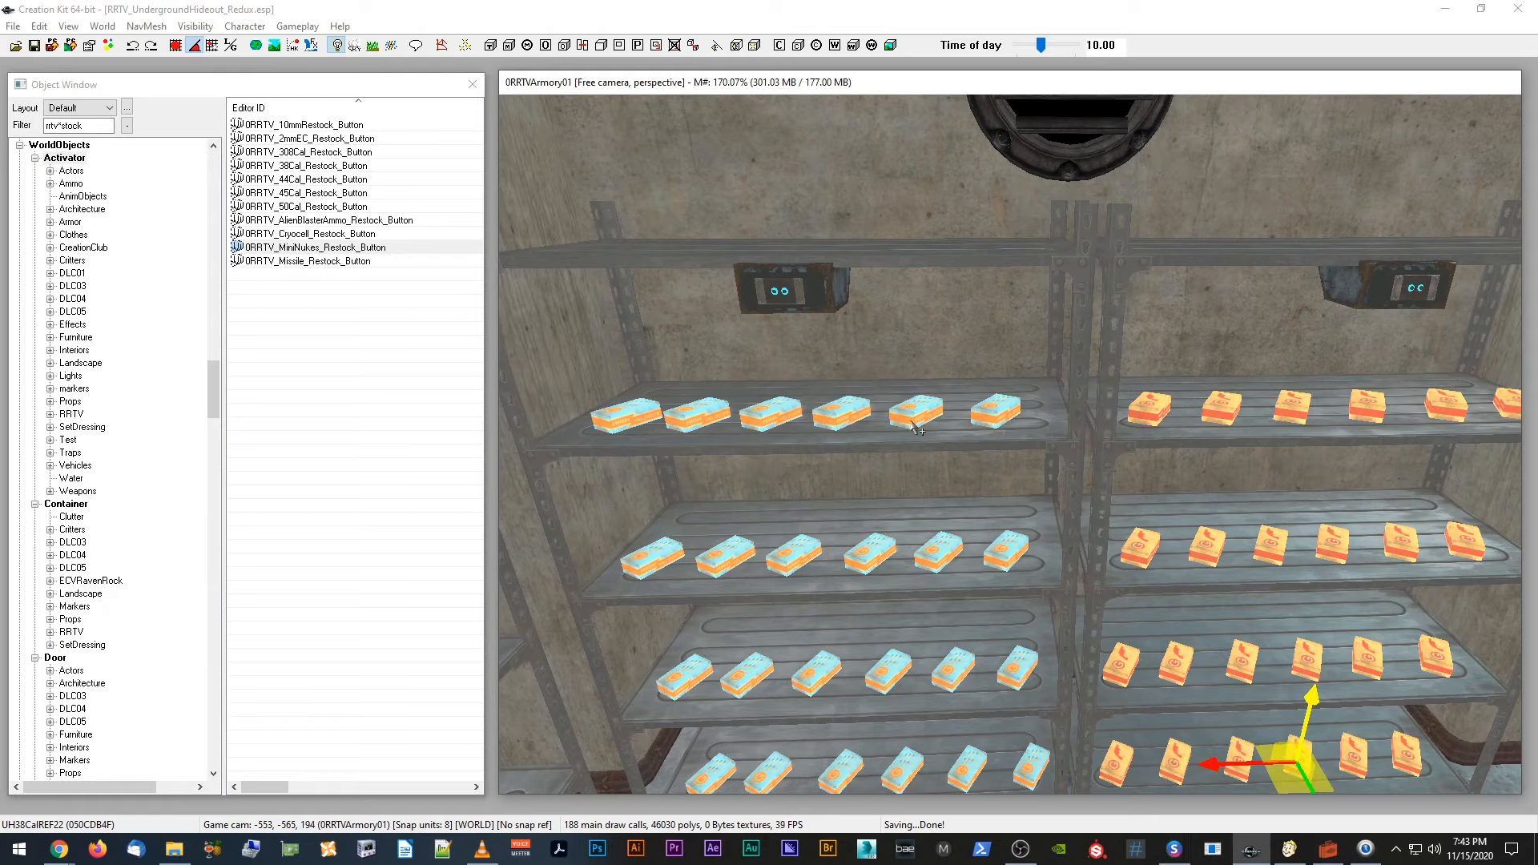
Step: Open the 10mm restock button's activator from the shelf and display the source of its RRTV_UH_AmmoRestock script
click(784, 301)
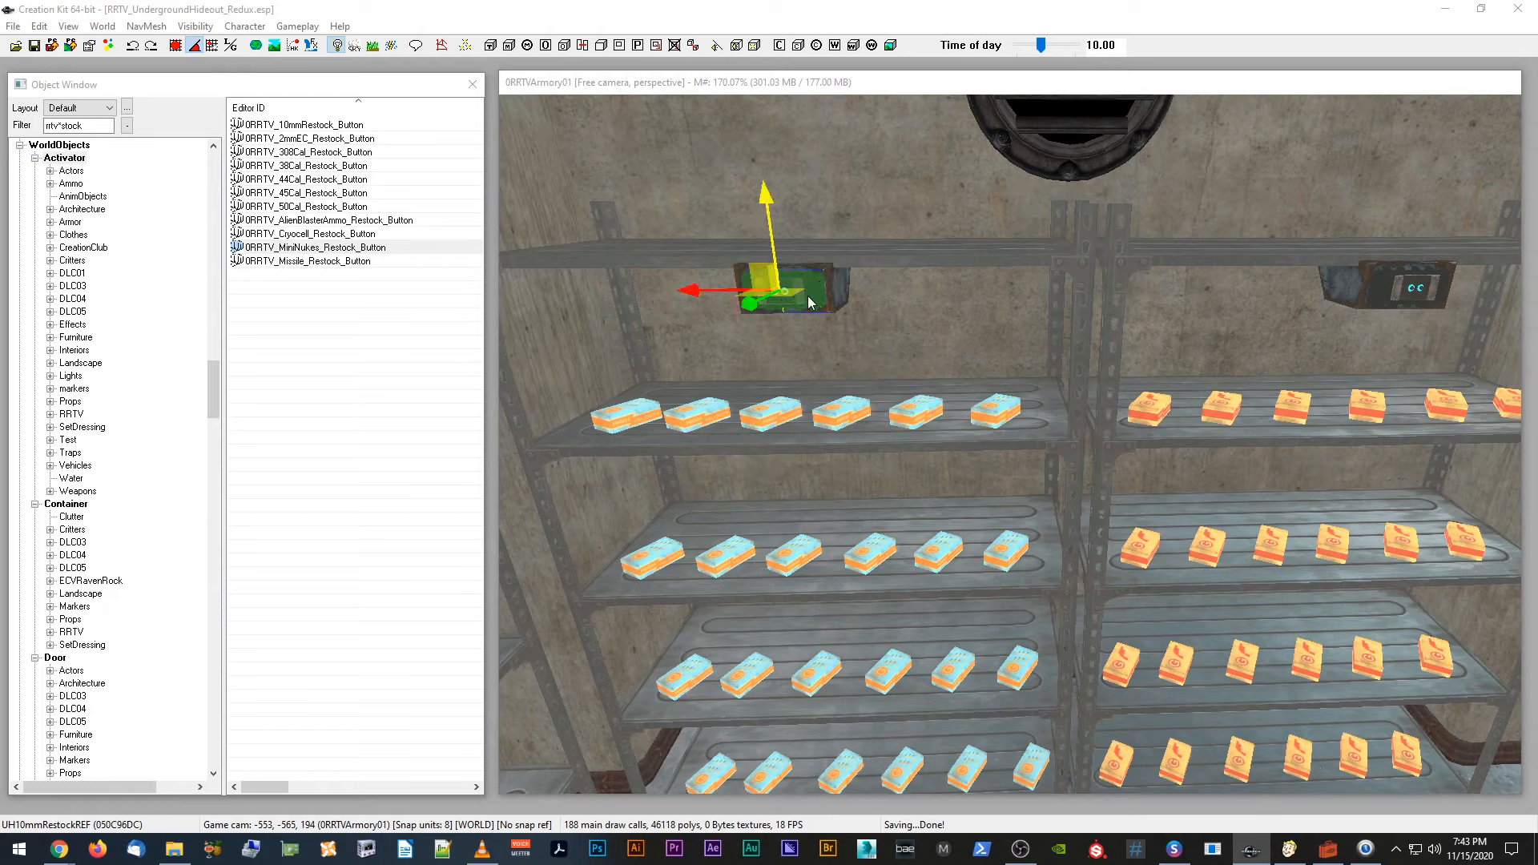
double_click(808, 296)
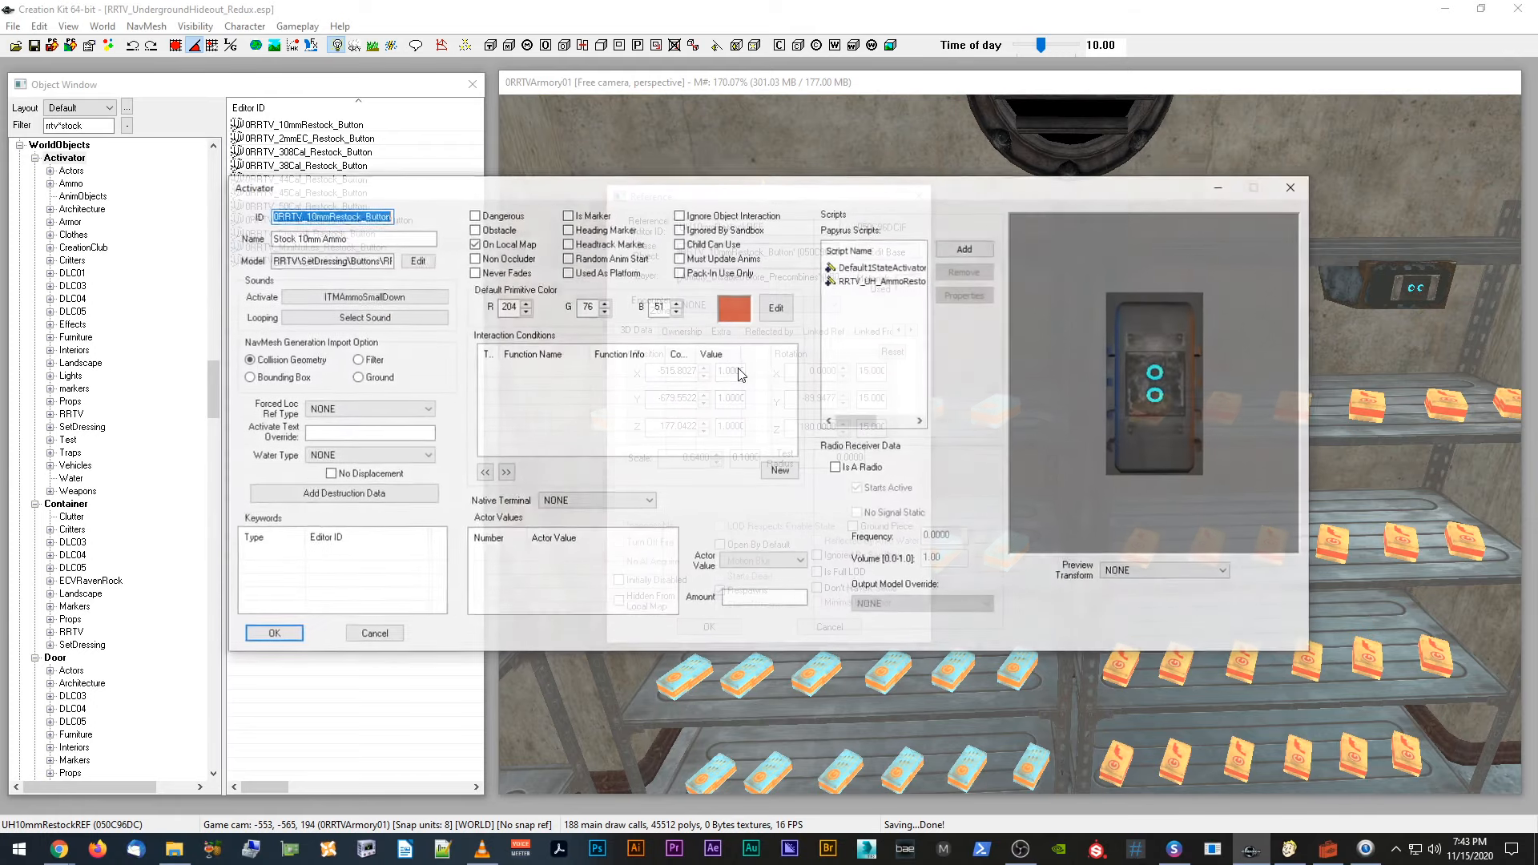
click(885, 282)
right_click(887, 293)
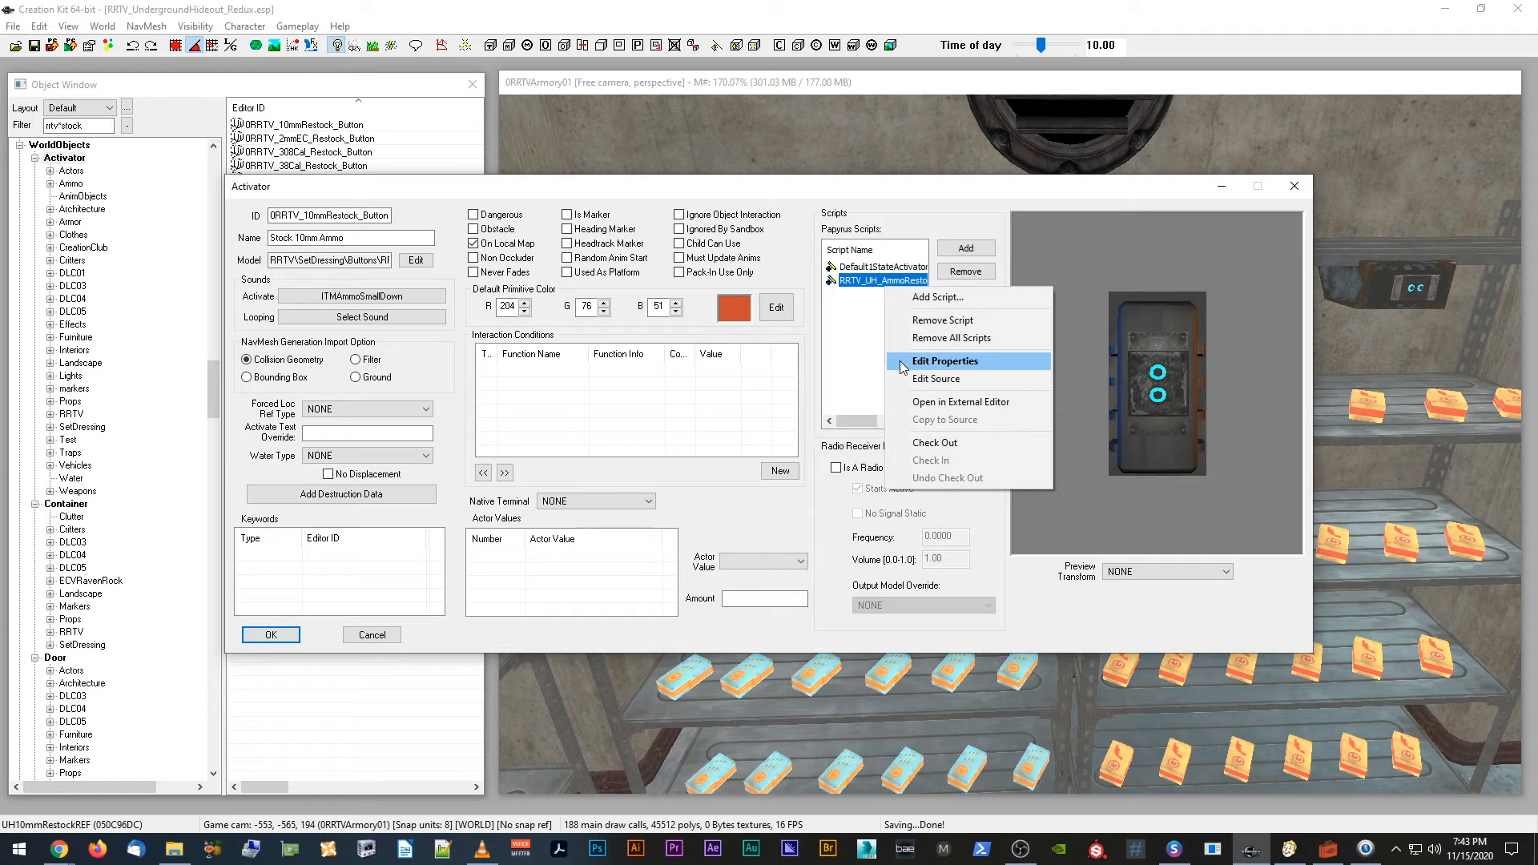
click(929, 370)
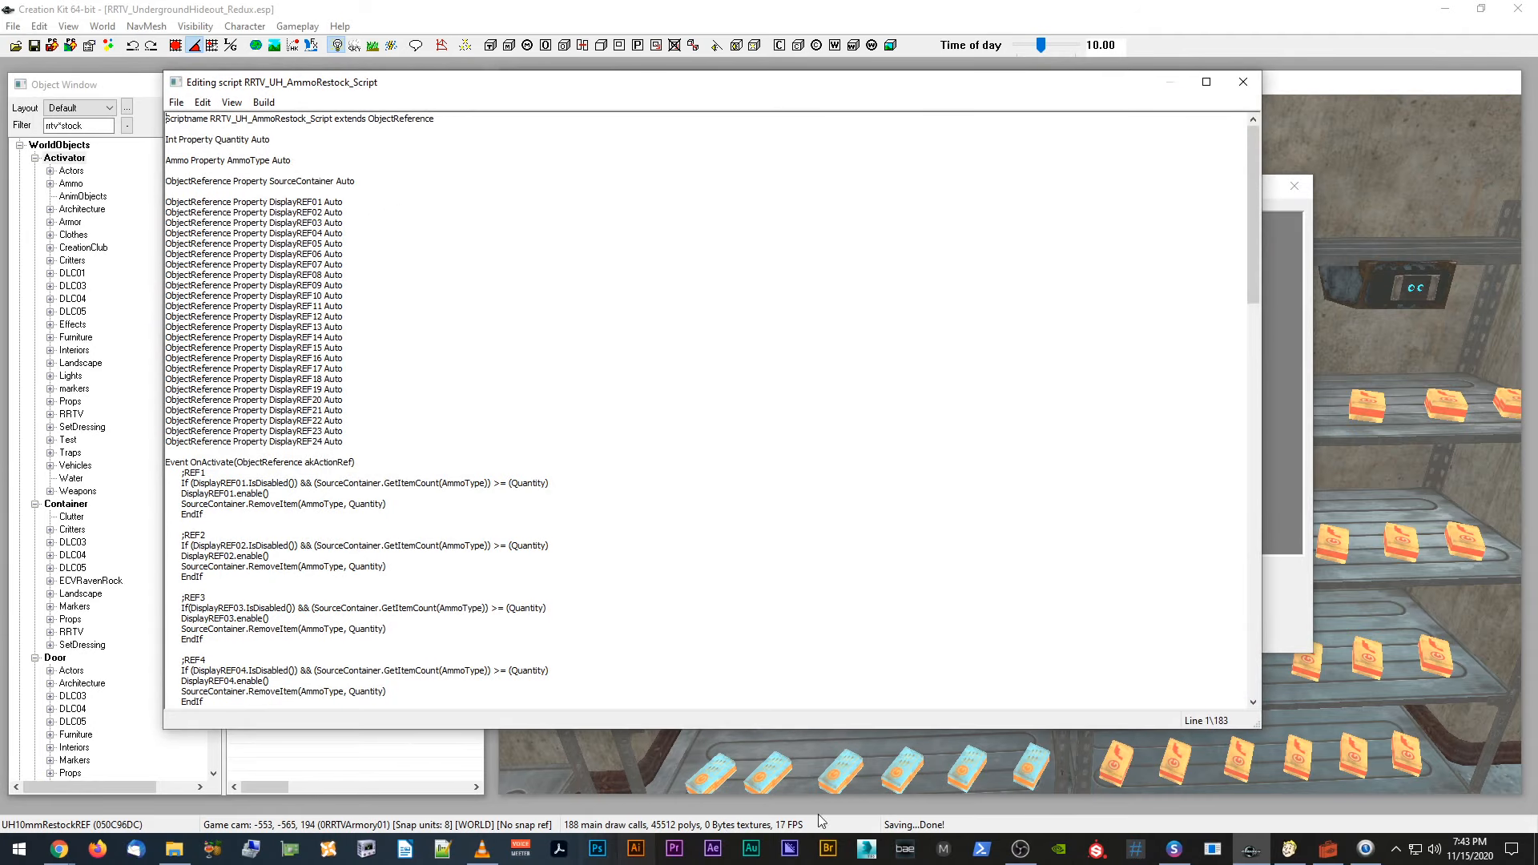
Step: Bring the armory view forward and open the activator of a 10mm ammo box on the upper display shelf
drag(1264, 88, 498, 87)
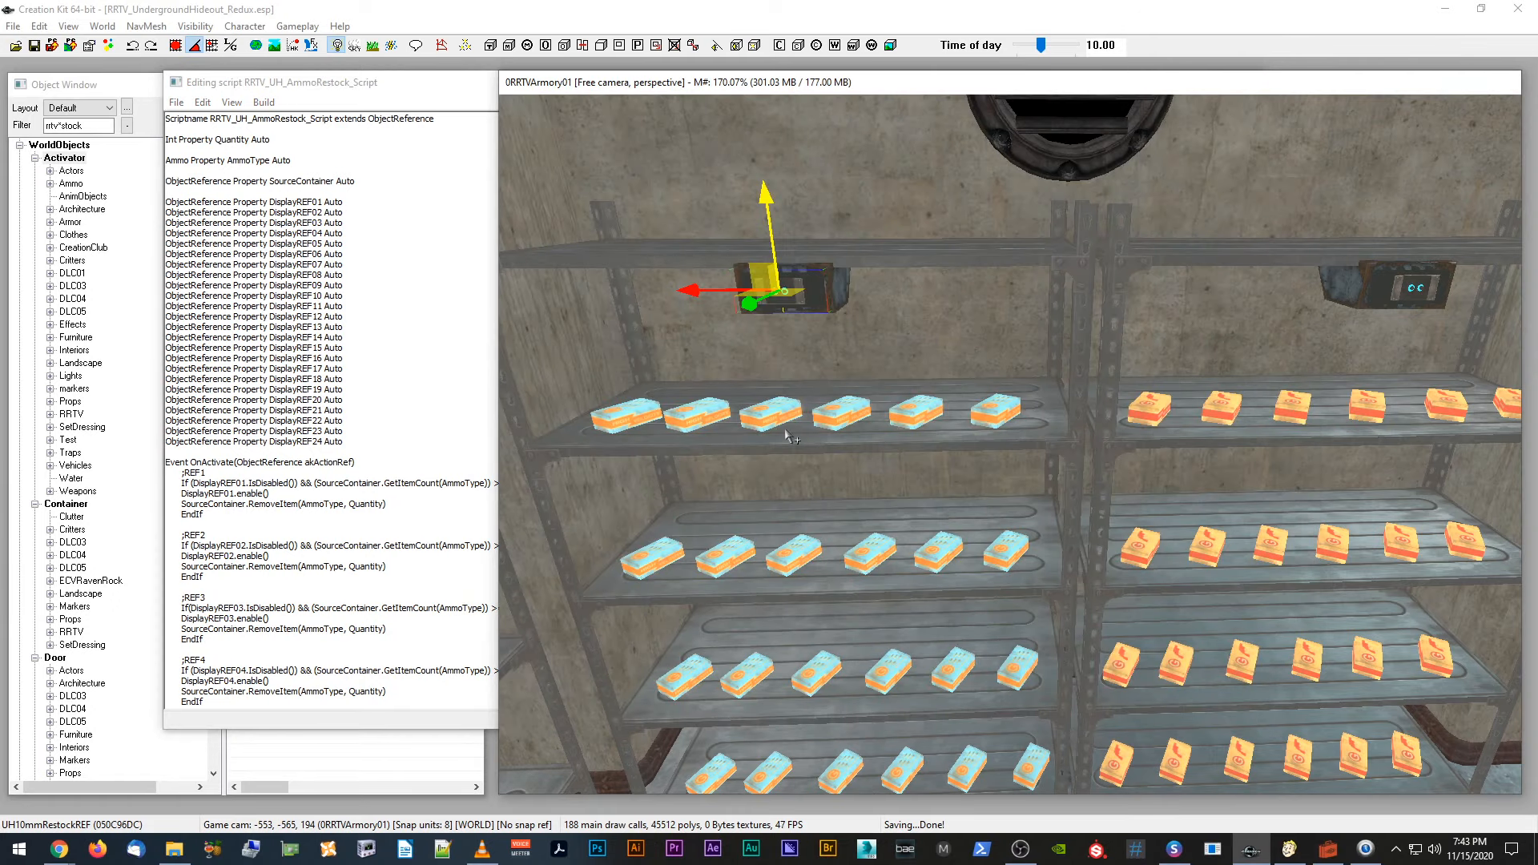
click(845, 413)
scroll(856, 416, up, 3)
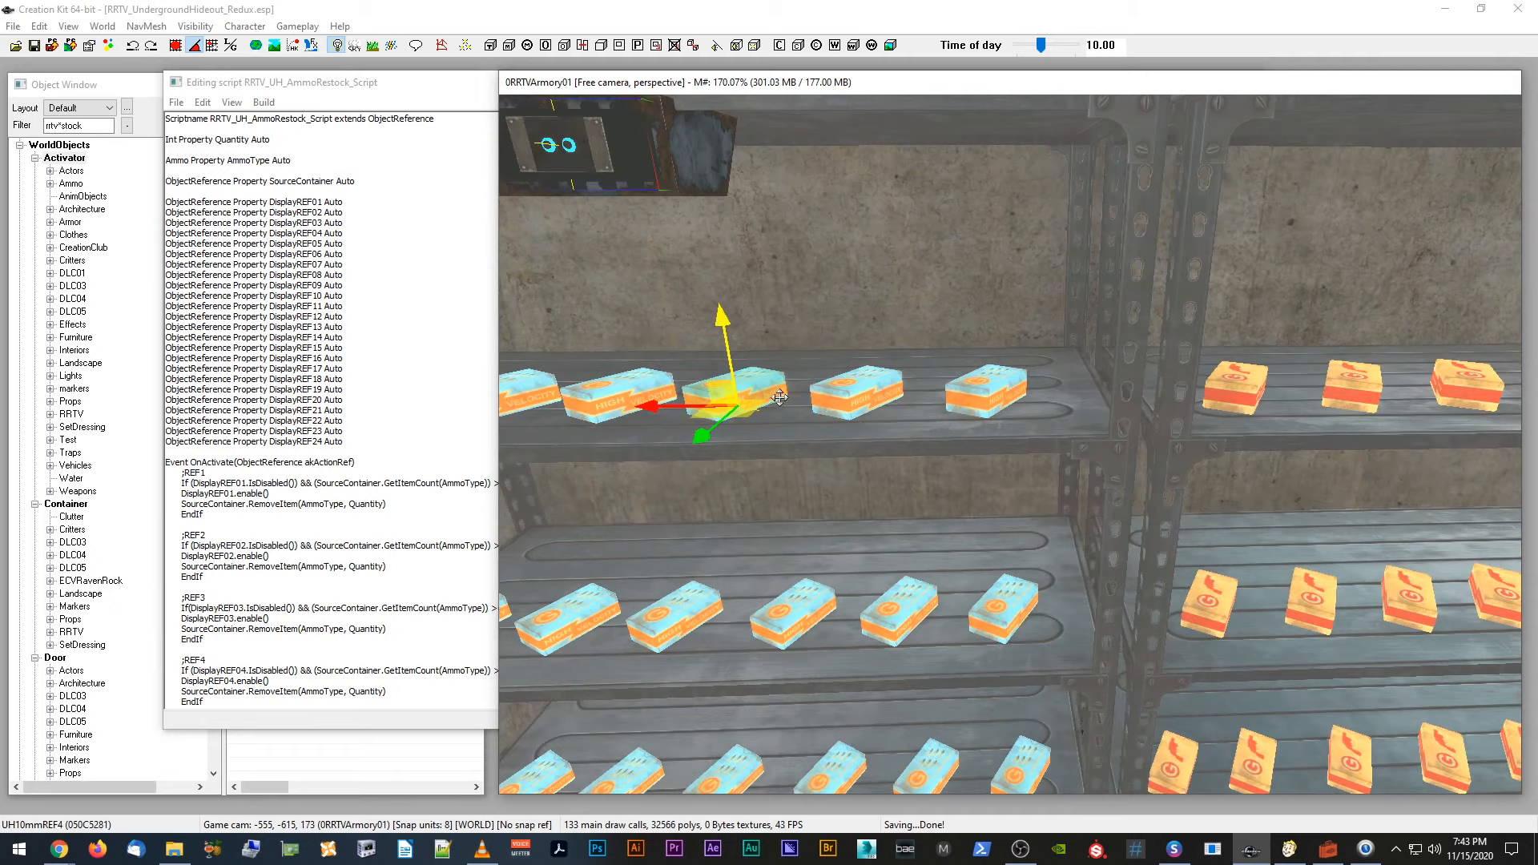
double_click(779, 397)
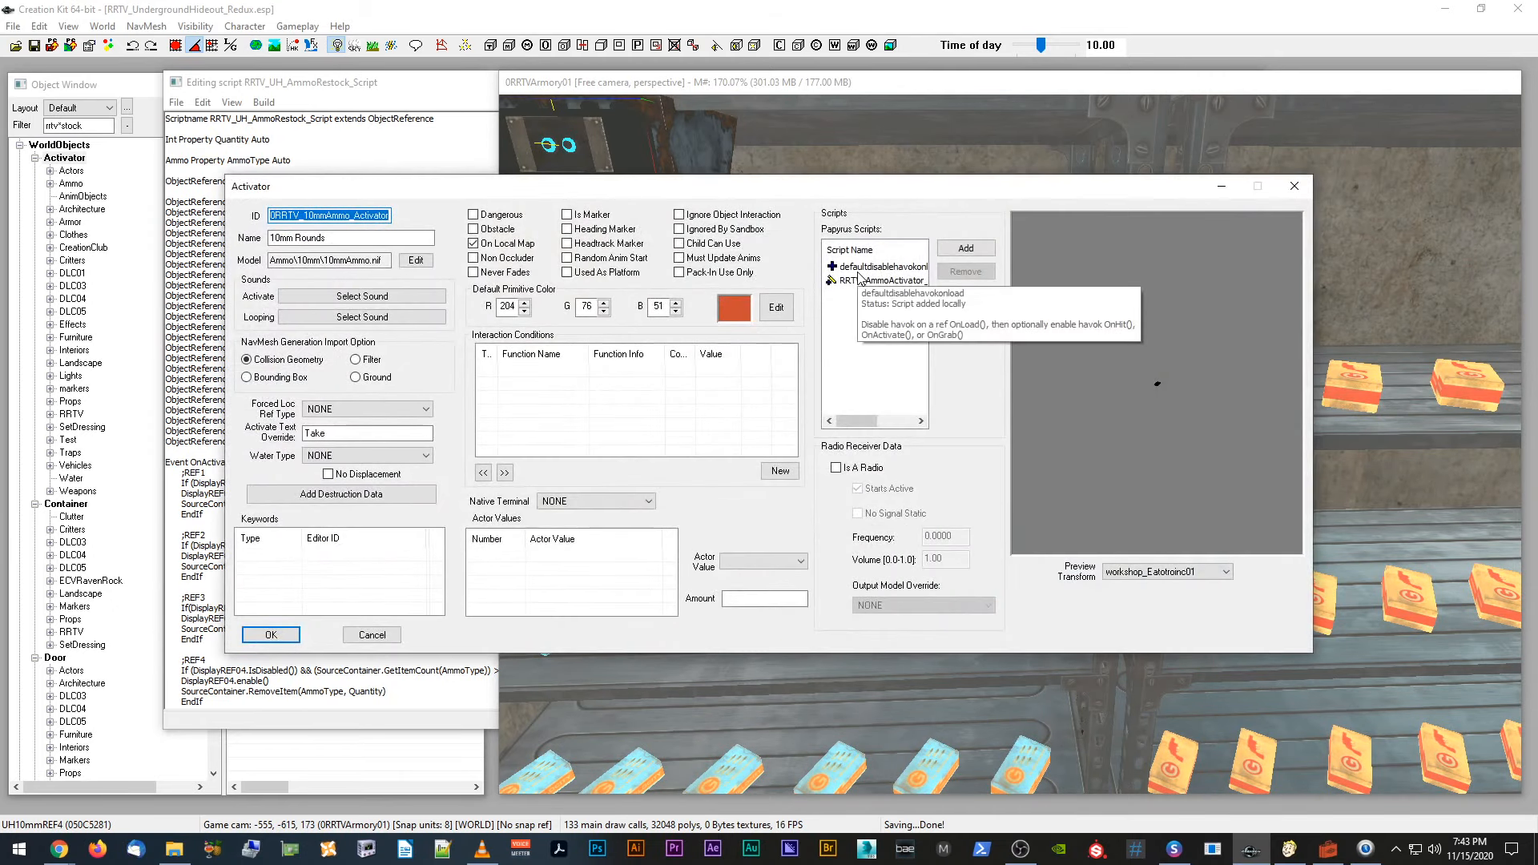
Step: Review the source of RRTV_AmmoActivator_Script, close it, and open the script's properties
click(859, 281)
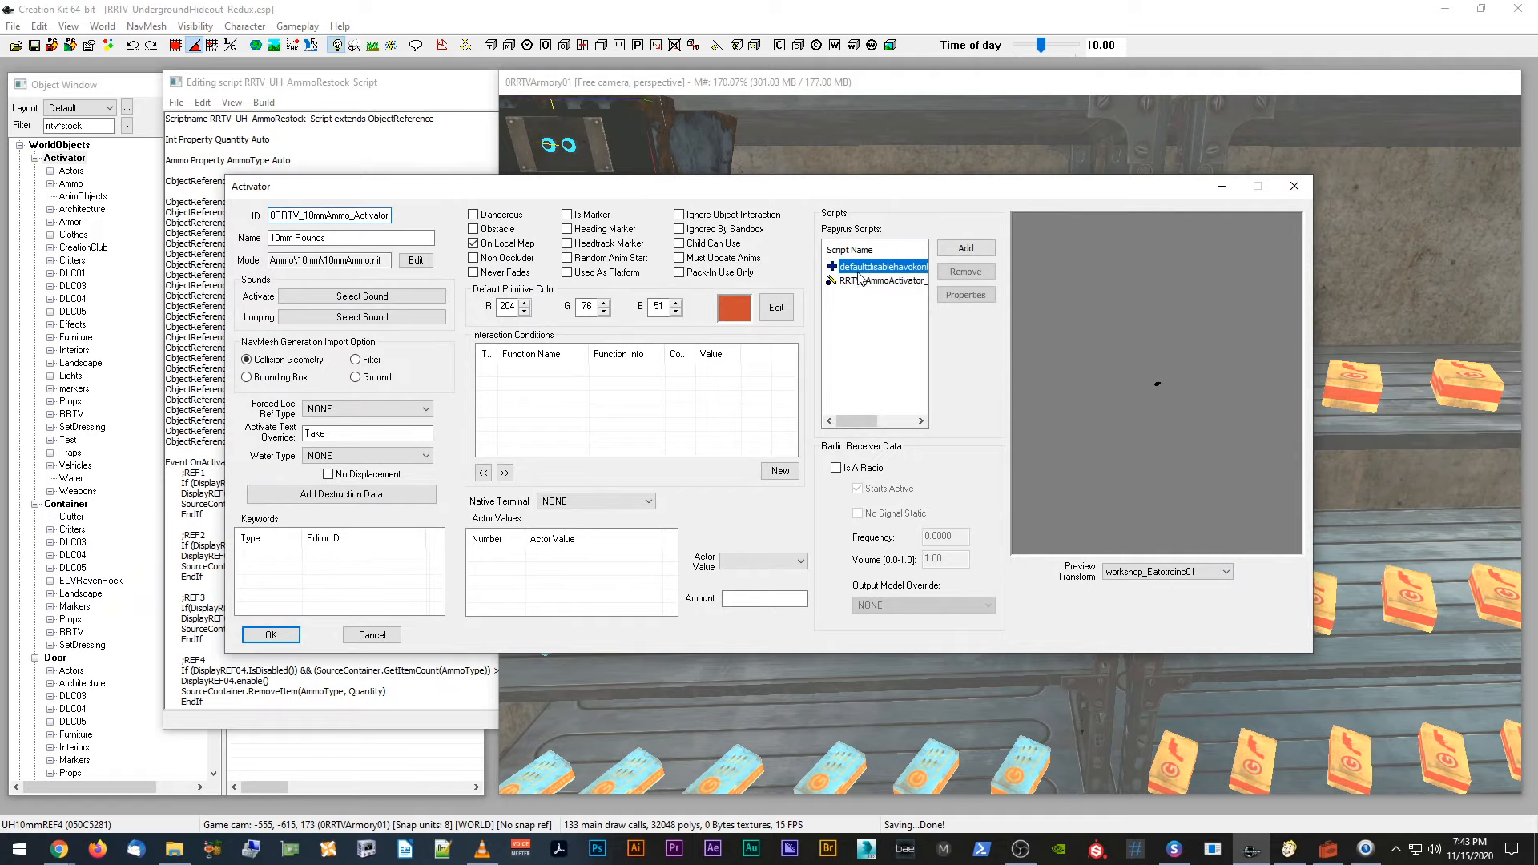
right_click(856, 281)
click(904, 373)
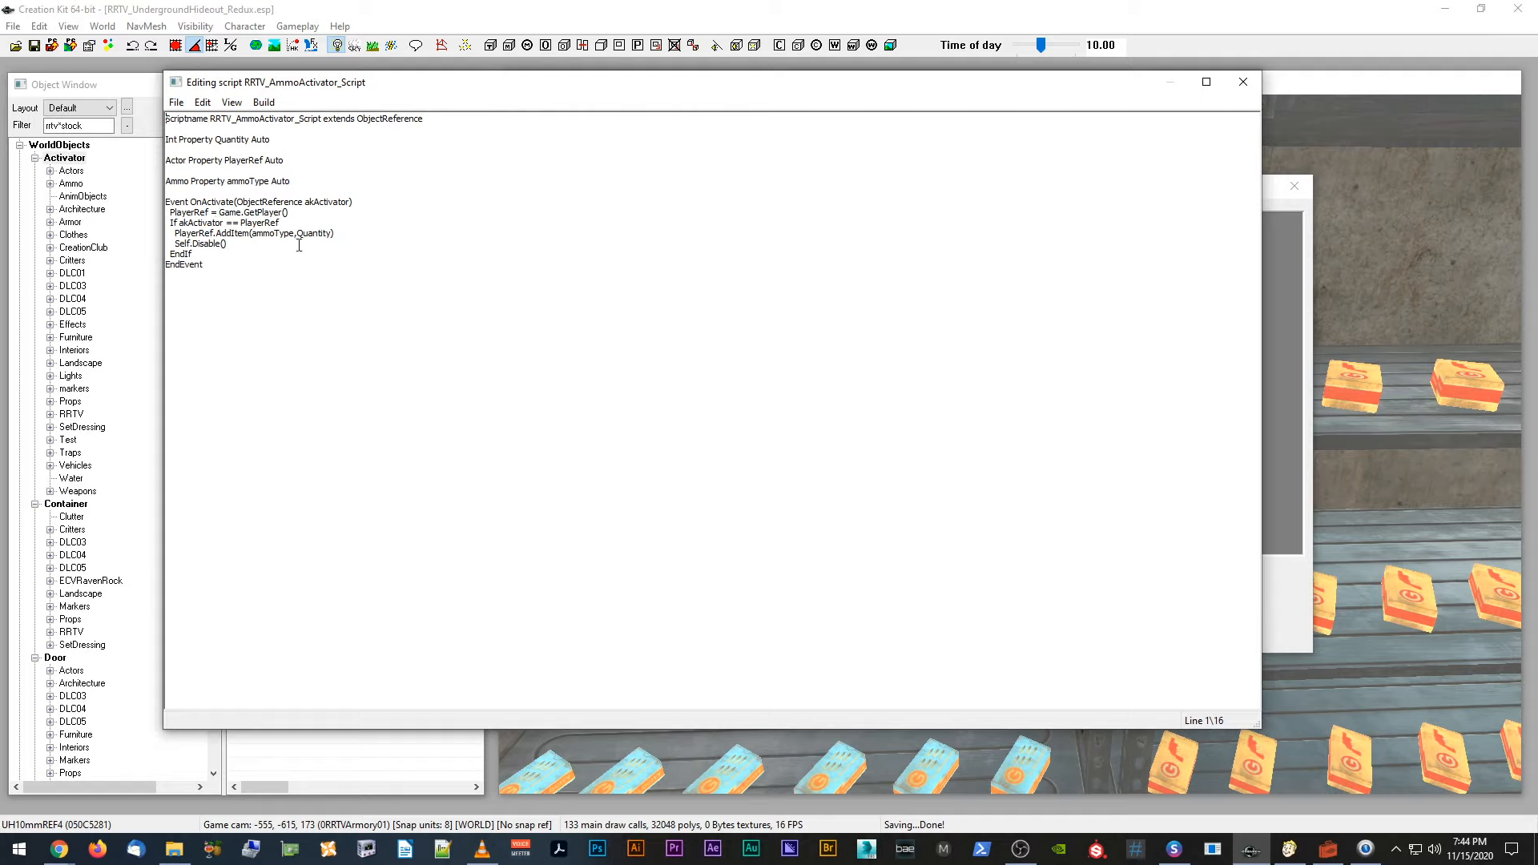
click(1243, 82)
click(971, 298)
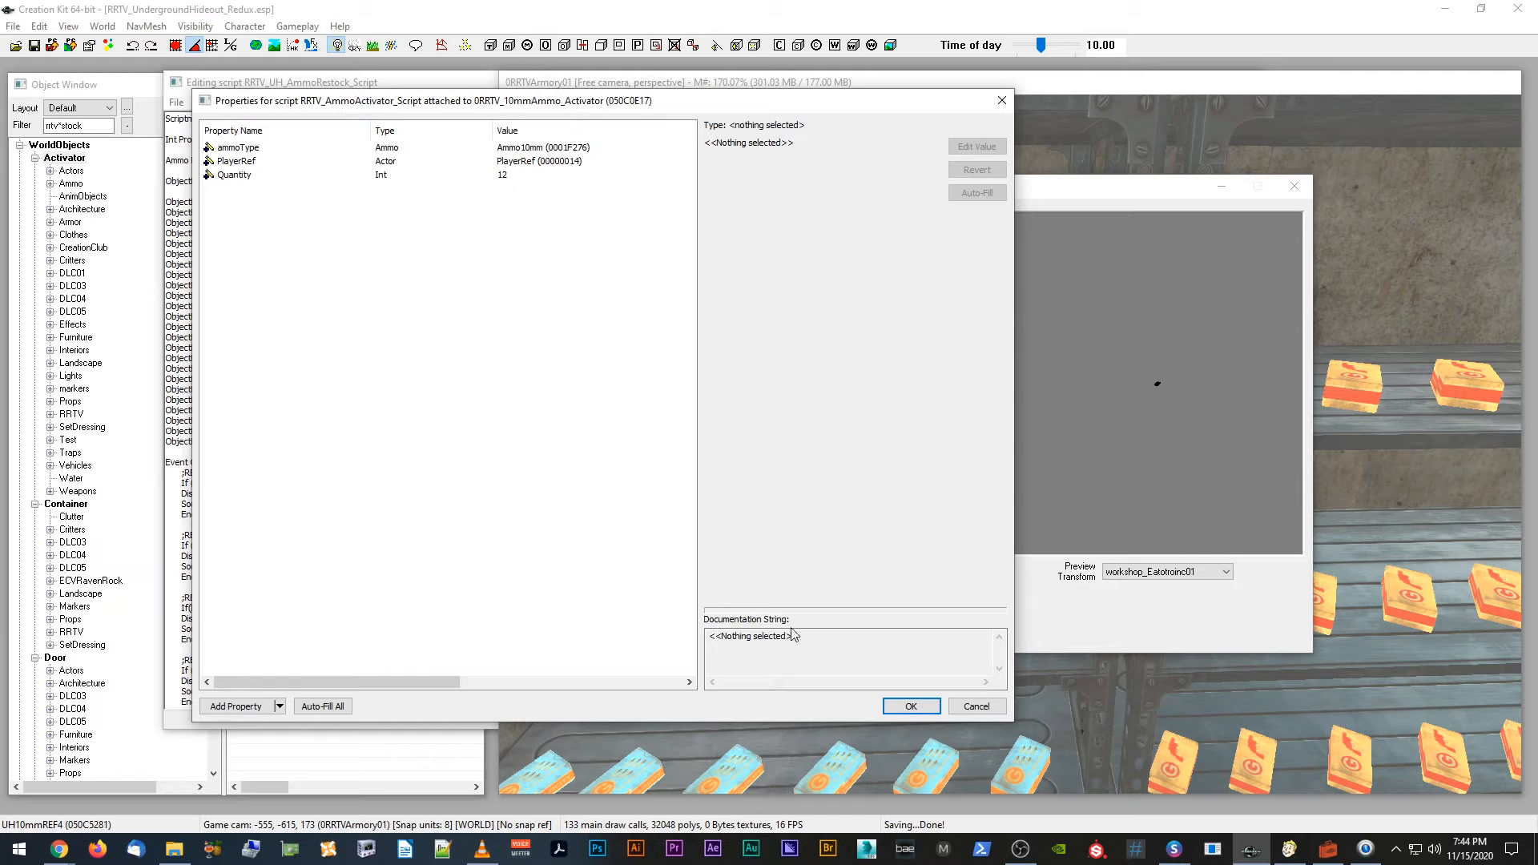
Step: Review the source of RRTV_AmmoActivator_Script, and close the 10mm restock button's script properties and activator
click(976, 707)
right_click(862, 281)
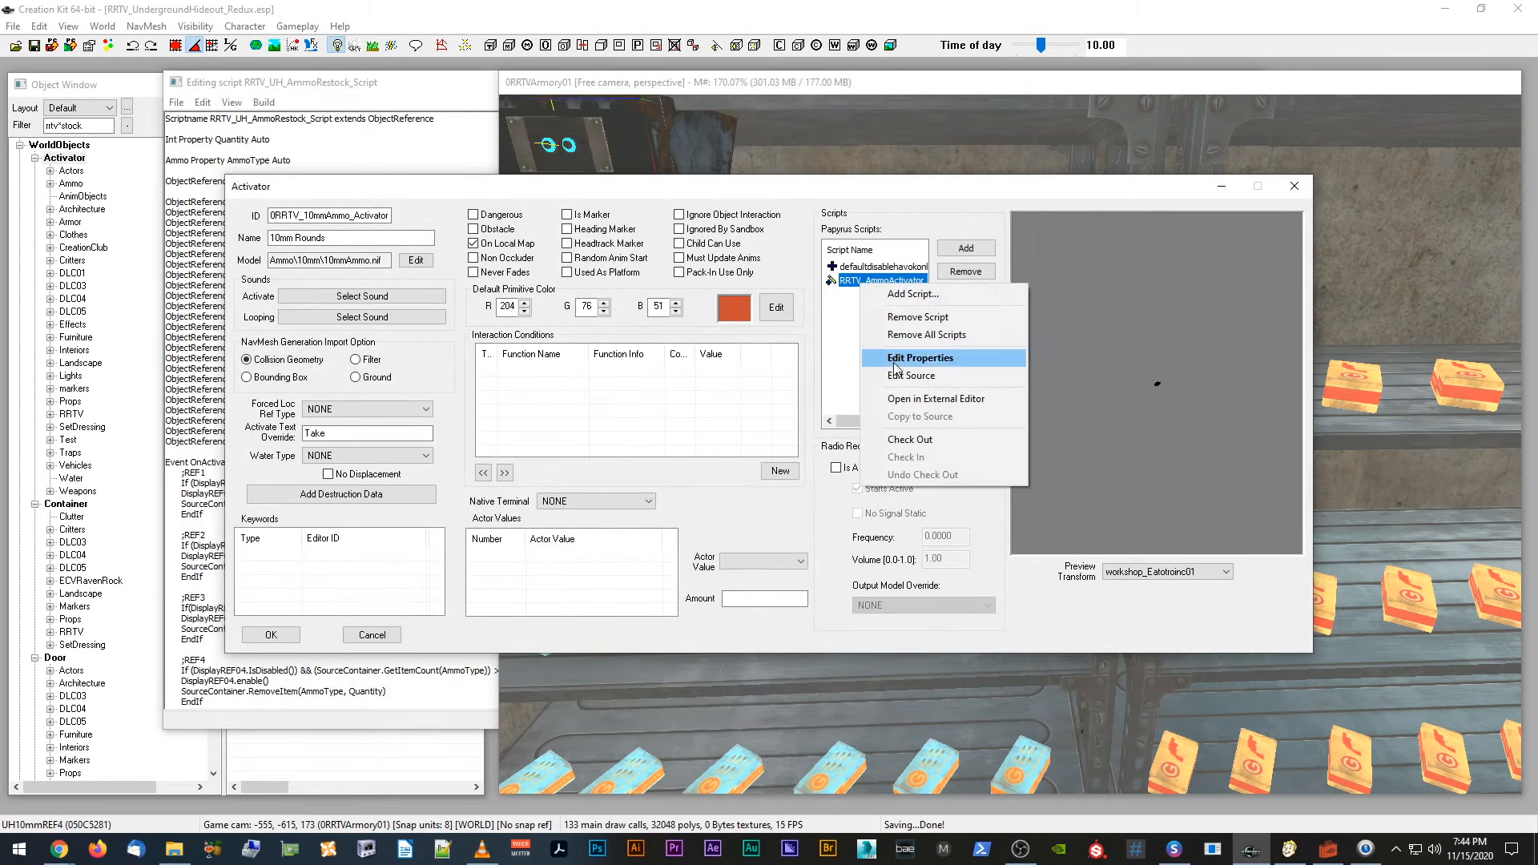
click(889, 376)
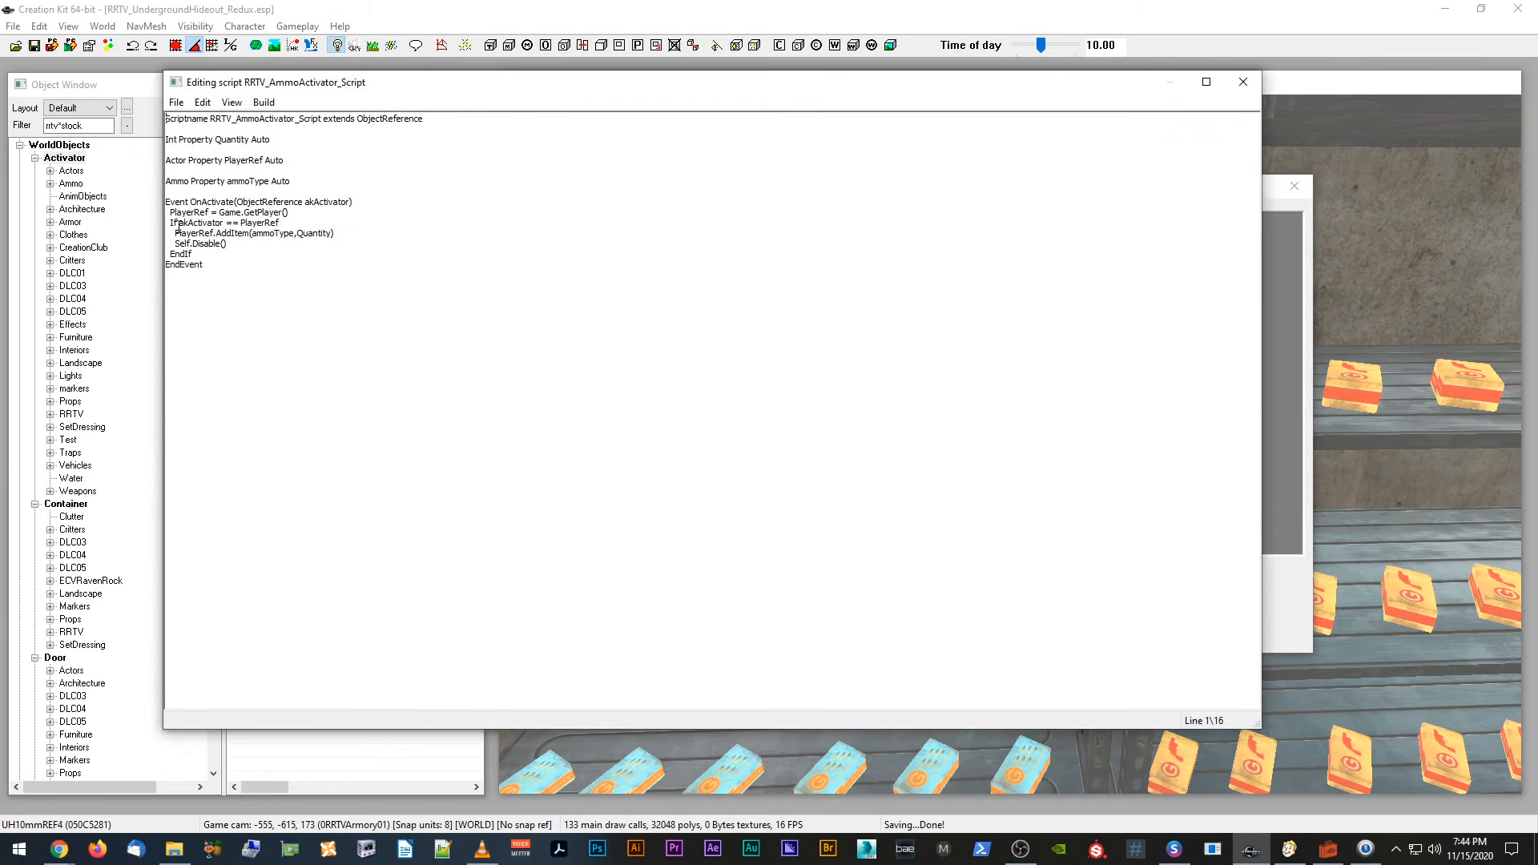
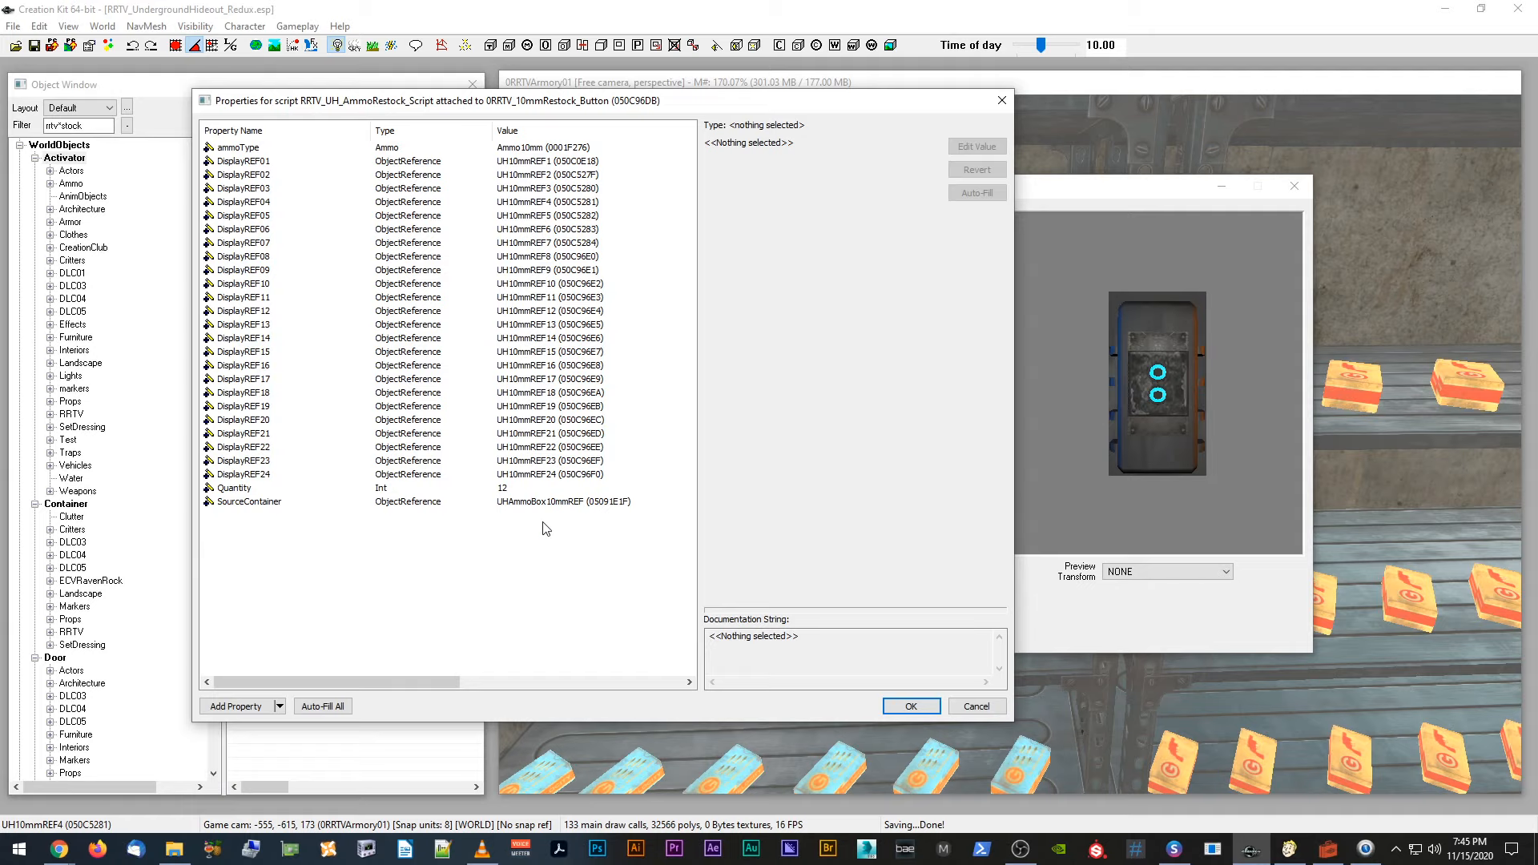
click(911, 706)
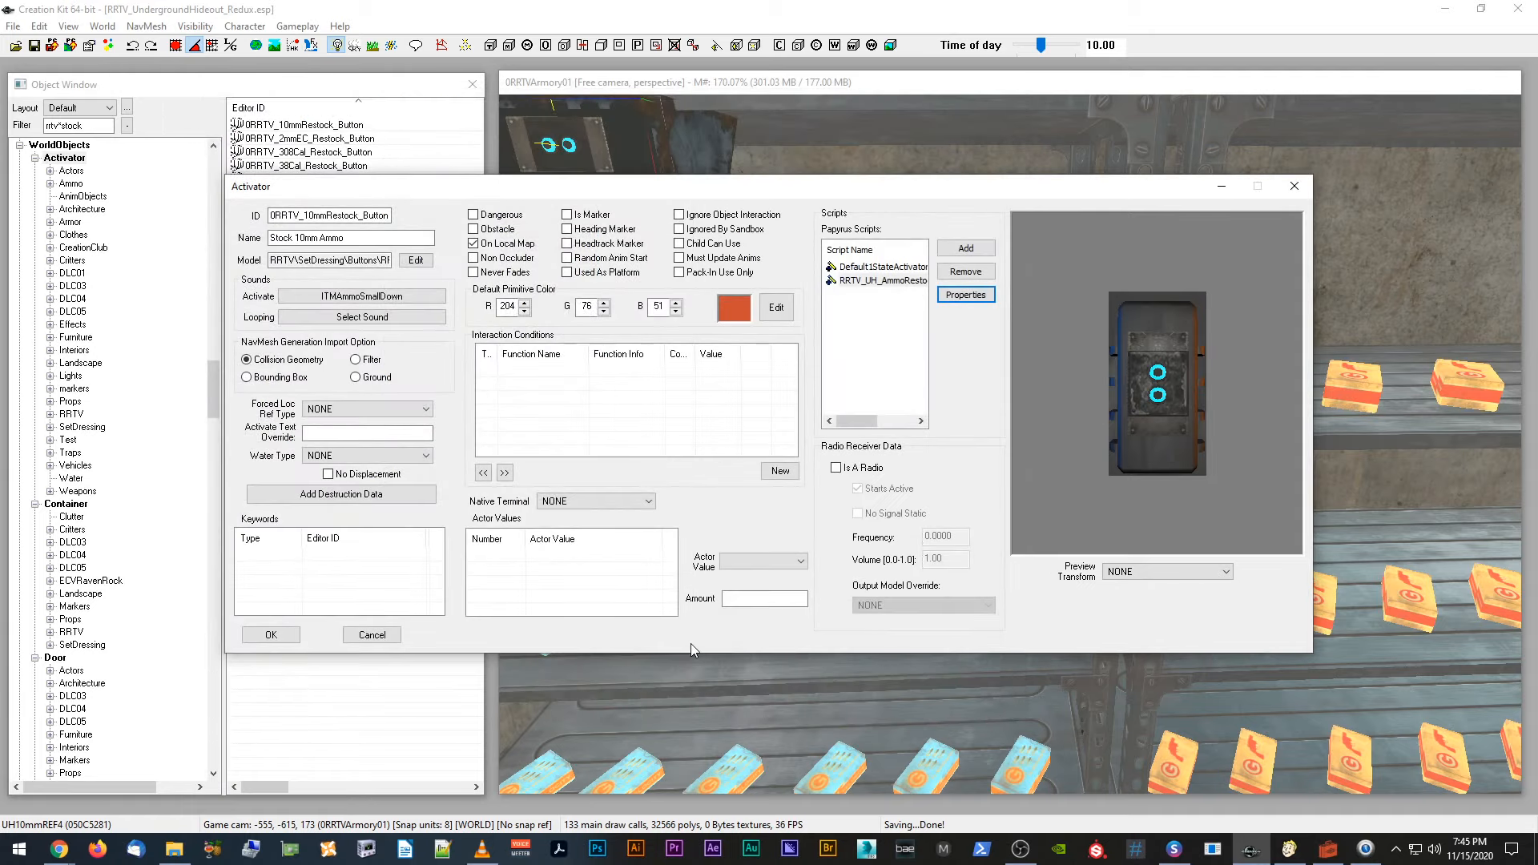
click(374, 637)
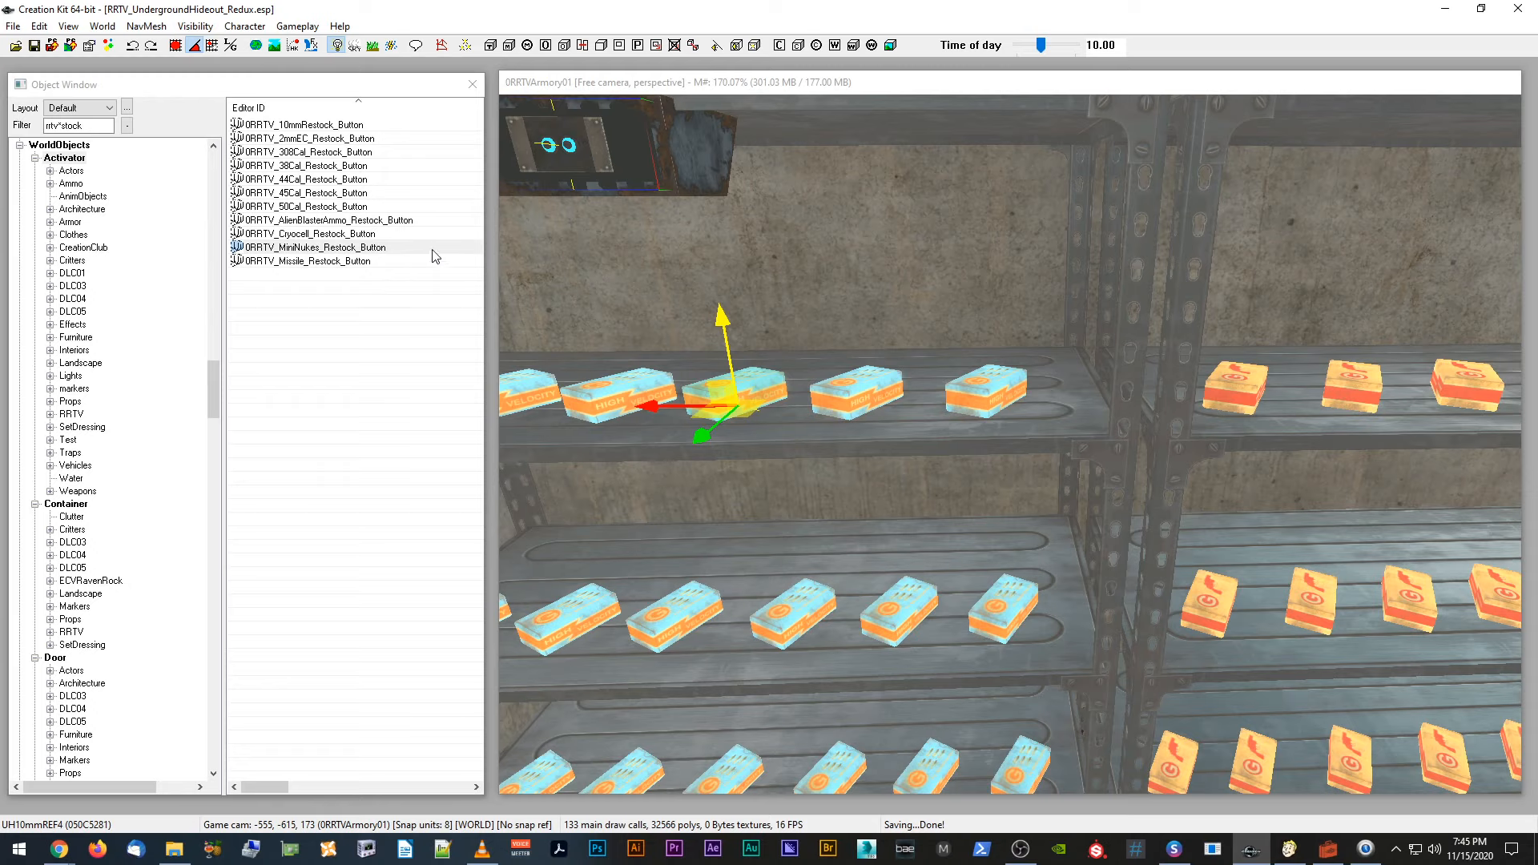
Step: Examine the 10mm ammo display shelves and the restock button mounted above them from several distances and angles
mouse_move(677, 200)
middle_down()
mouse_move(1038, 237)
mouse_move(685, 204)
middle_up()
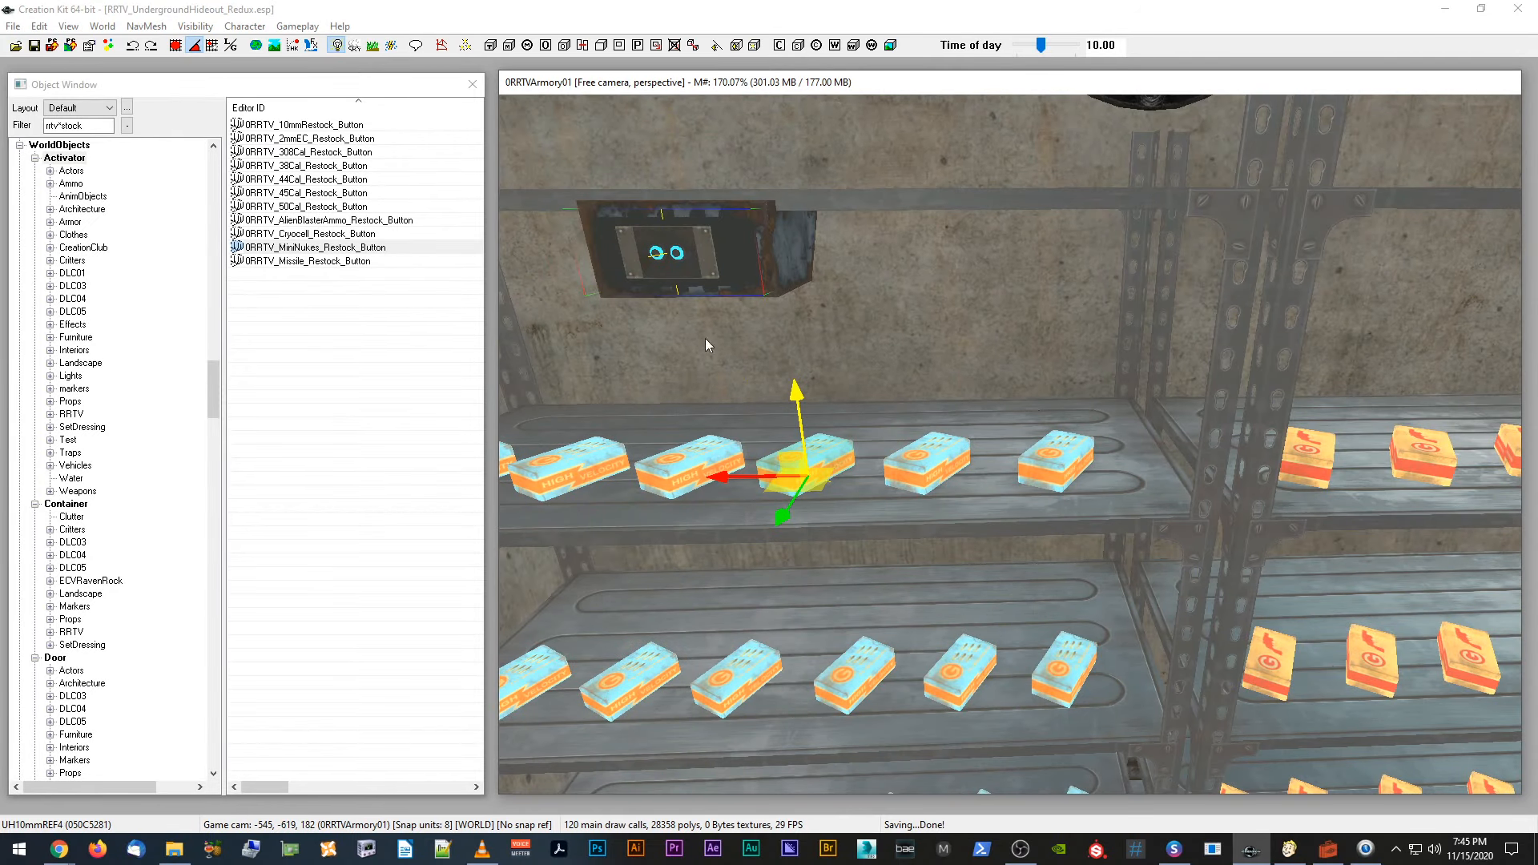
middle_drag(705, 346, 623, 336)
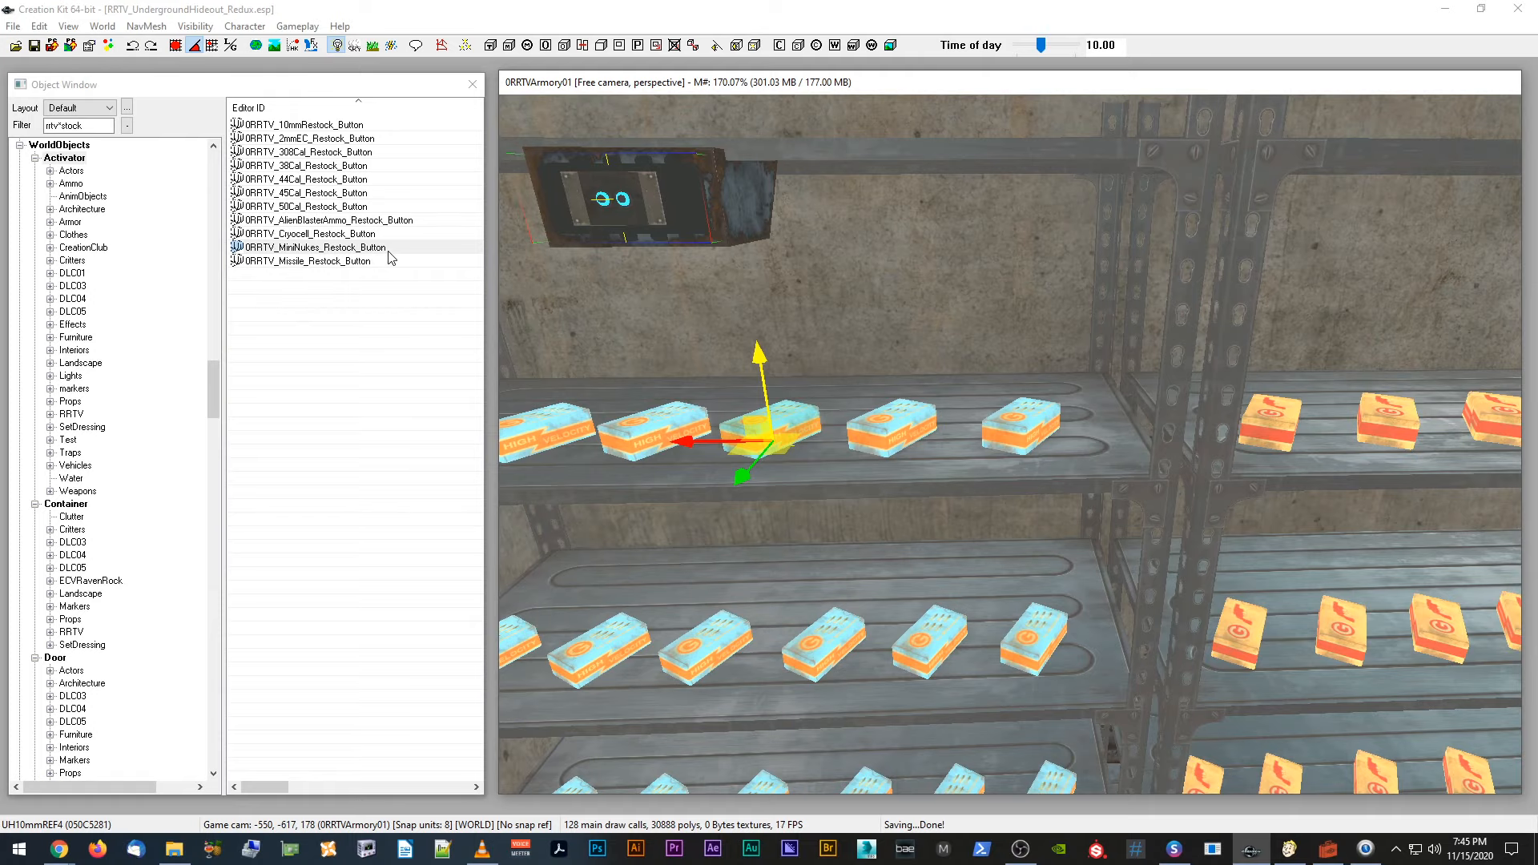
scroll(811, 456, down, 5)
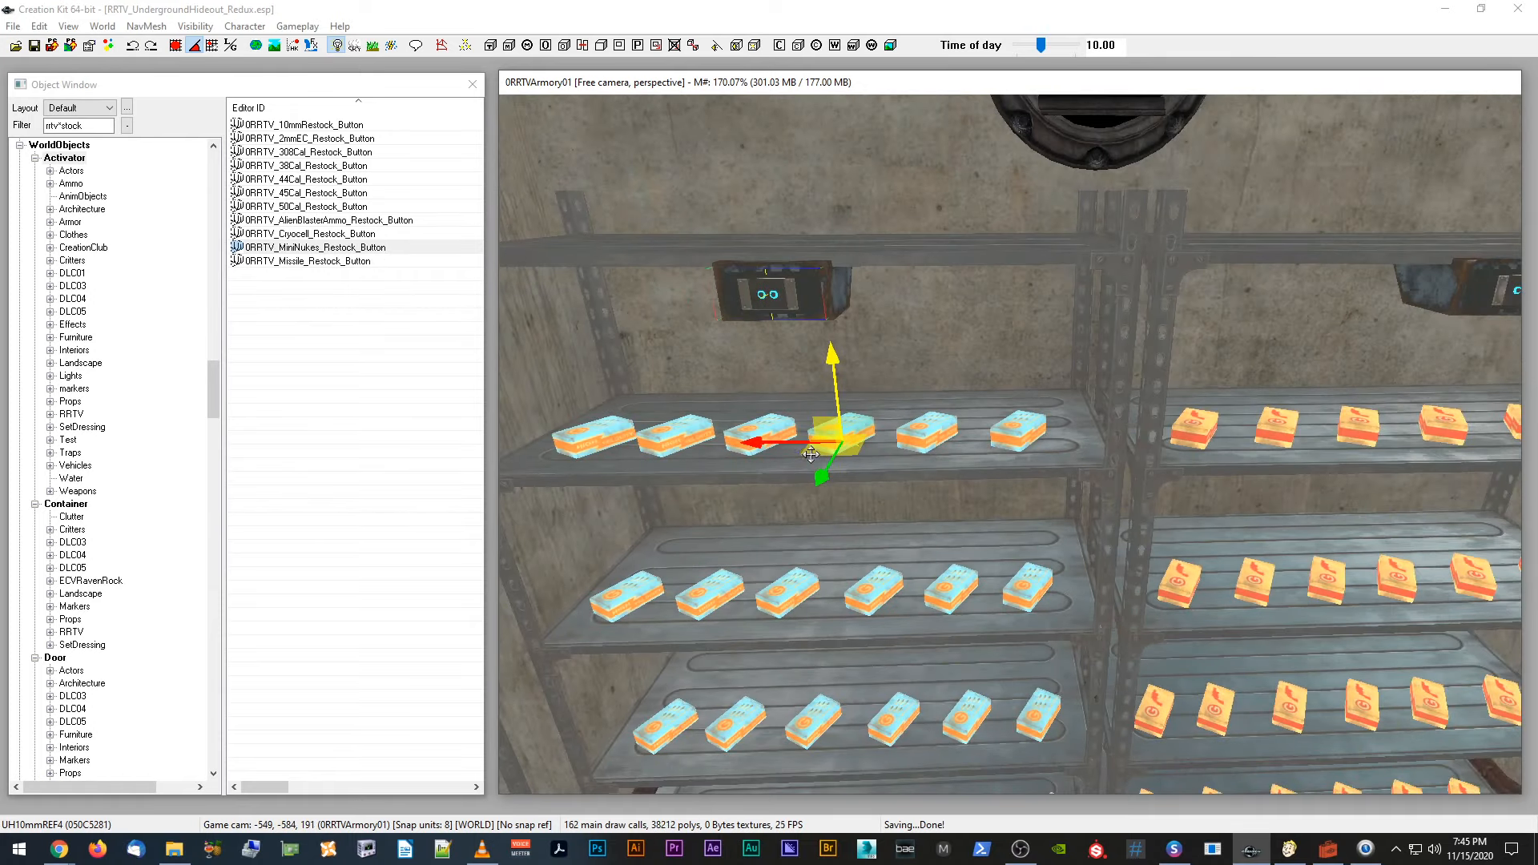
middle_drag(809, 451, 810, 452)
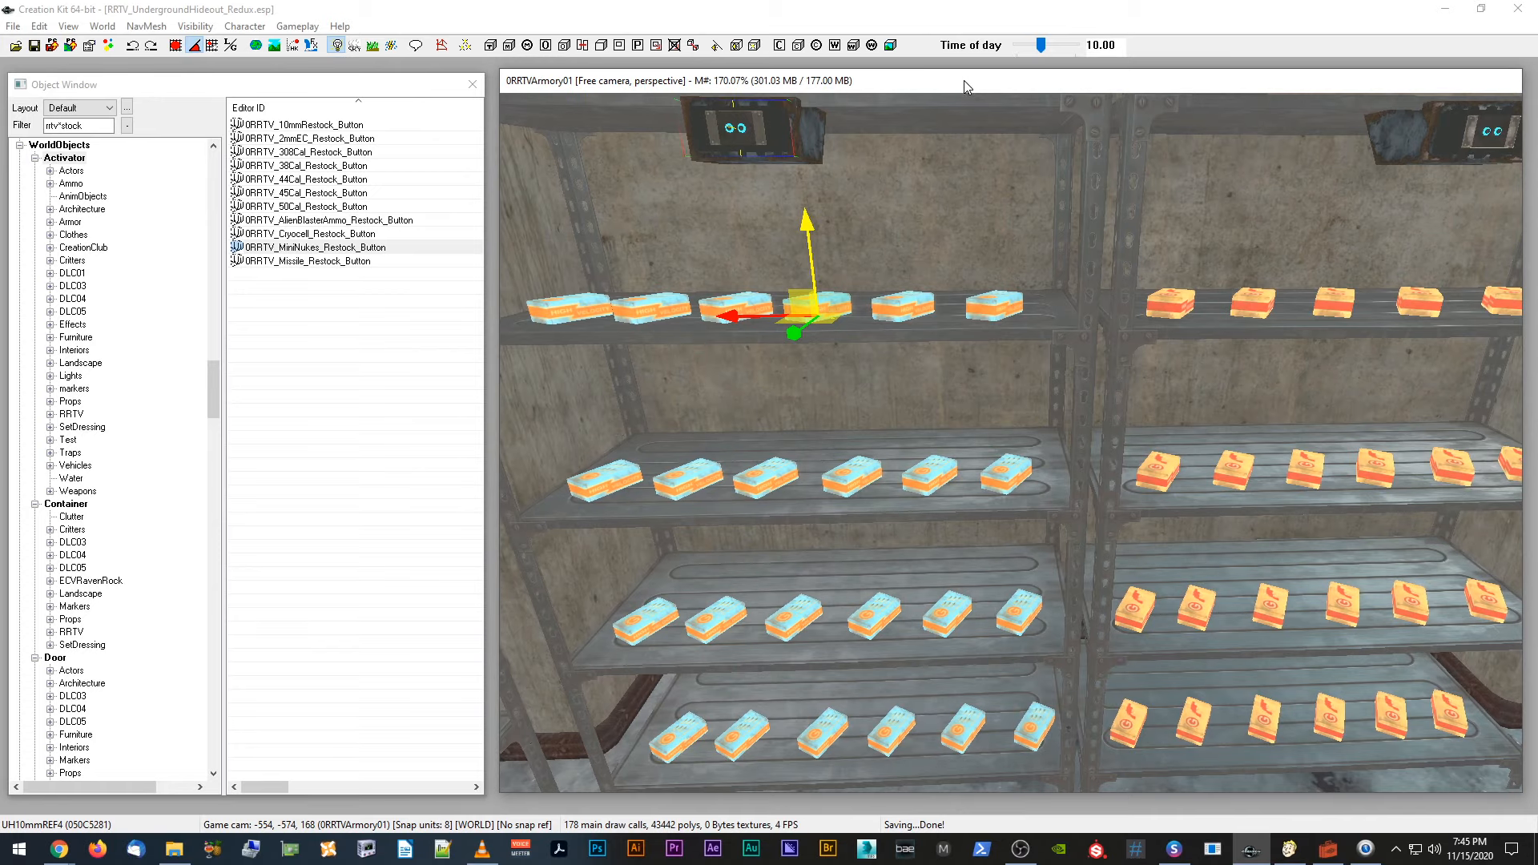
click(972, 86)
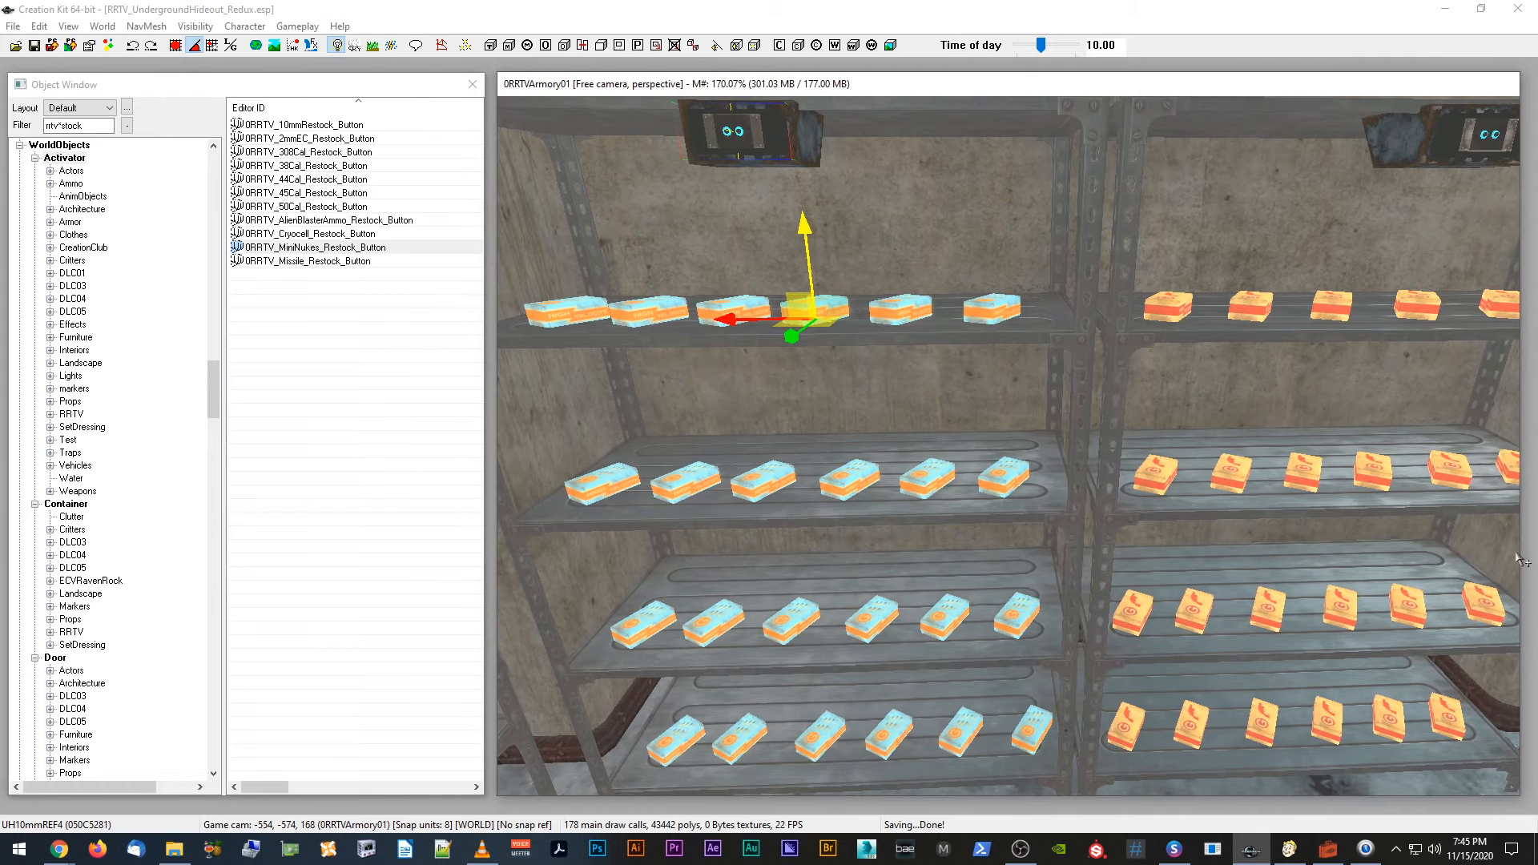
drag(1520, 552, 1529, 549)
scroll(808, 616, up, 2)
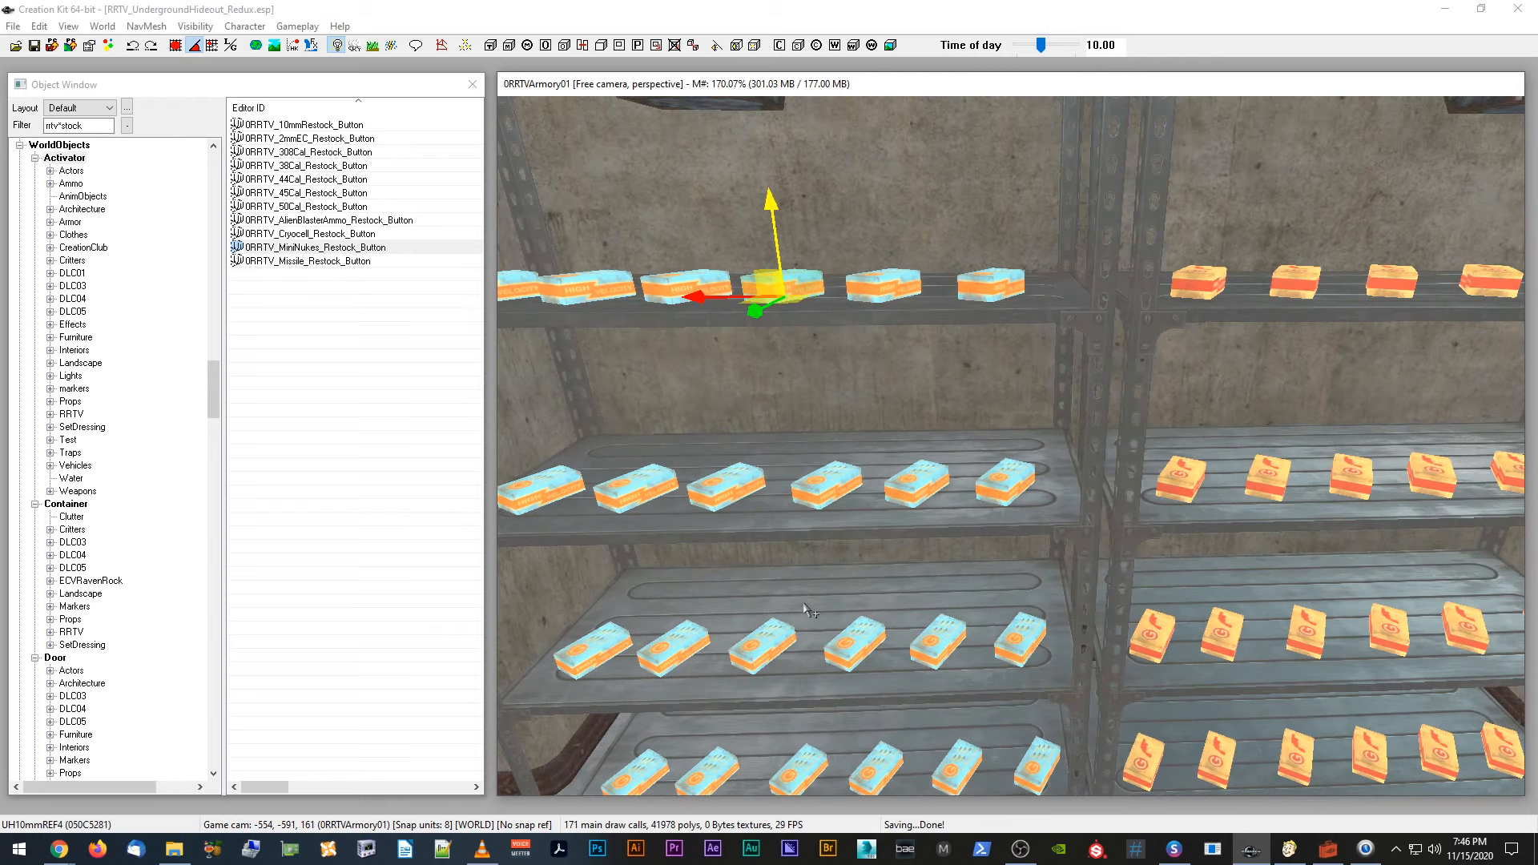
shift+middle_drag(819, 280, 806, 286)
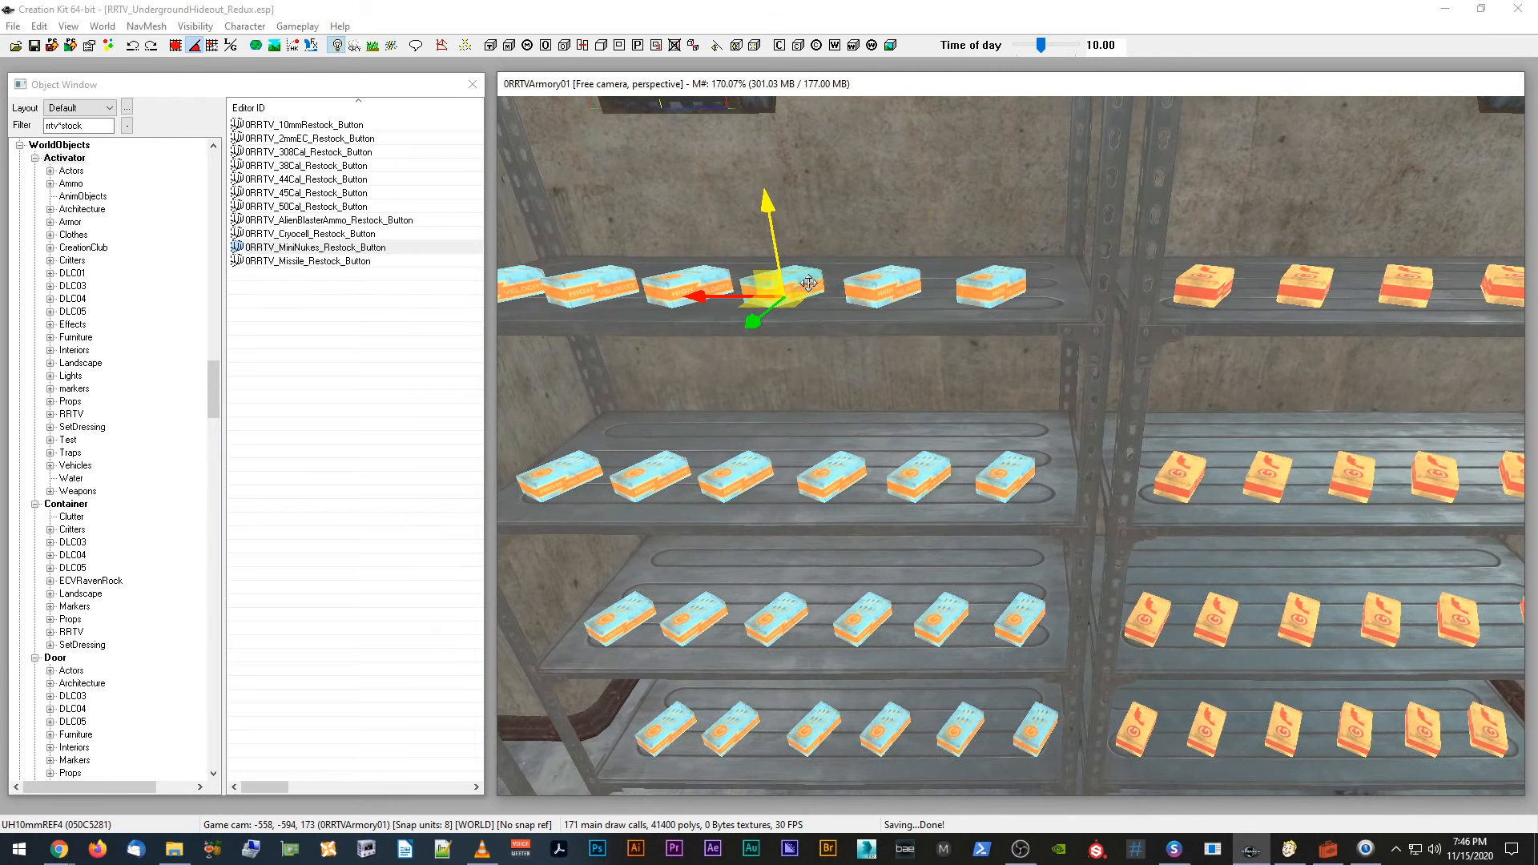
Step: Open the UH10mmREF4 ammo box reference and its base activator to check the attached scripts, and cancel out of both
double_click(808, 283)
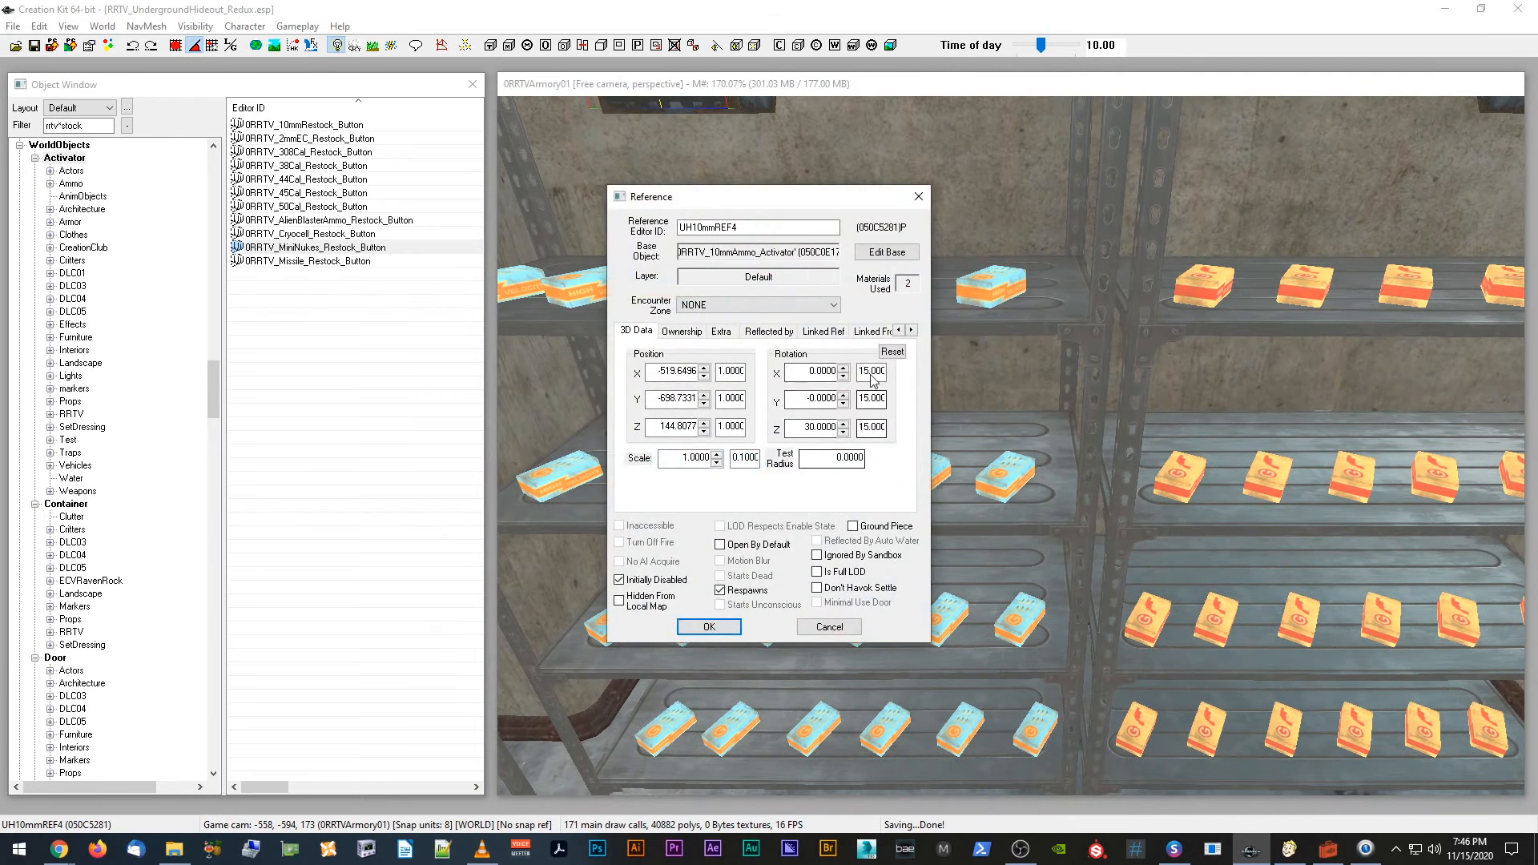
click(879, 258)
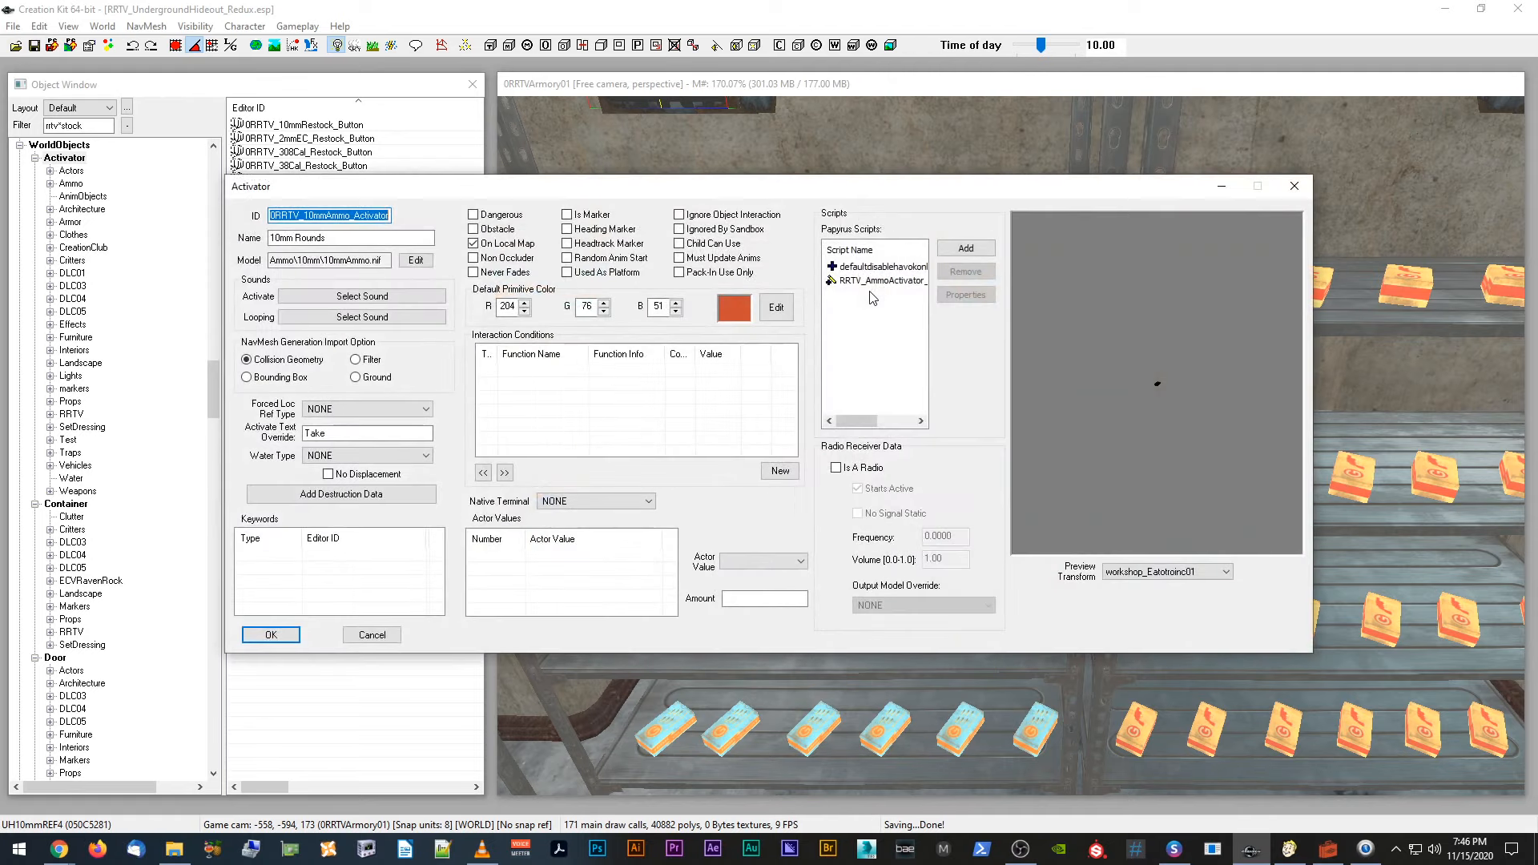
click(382, 633)
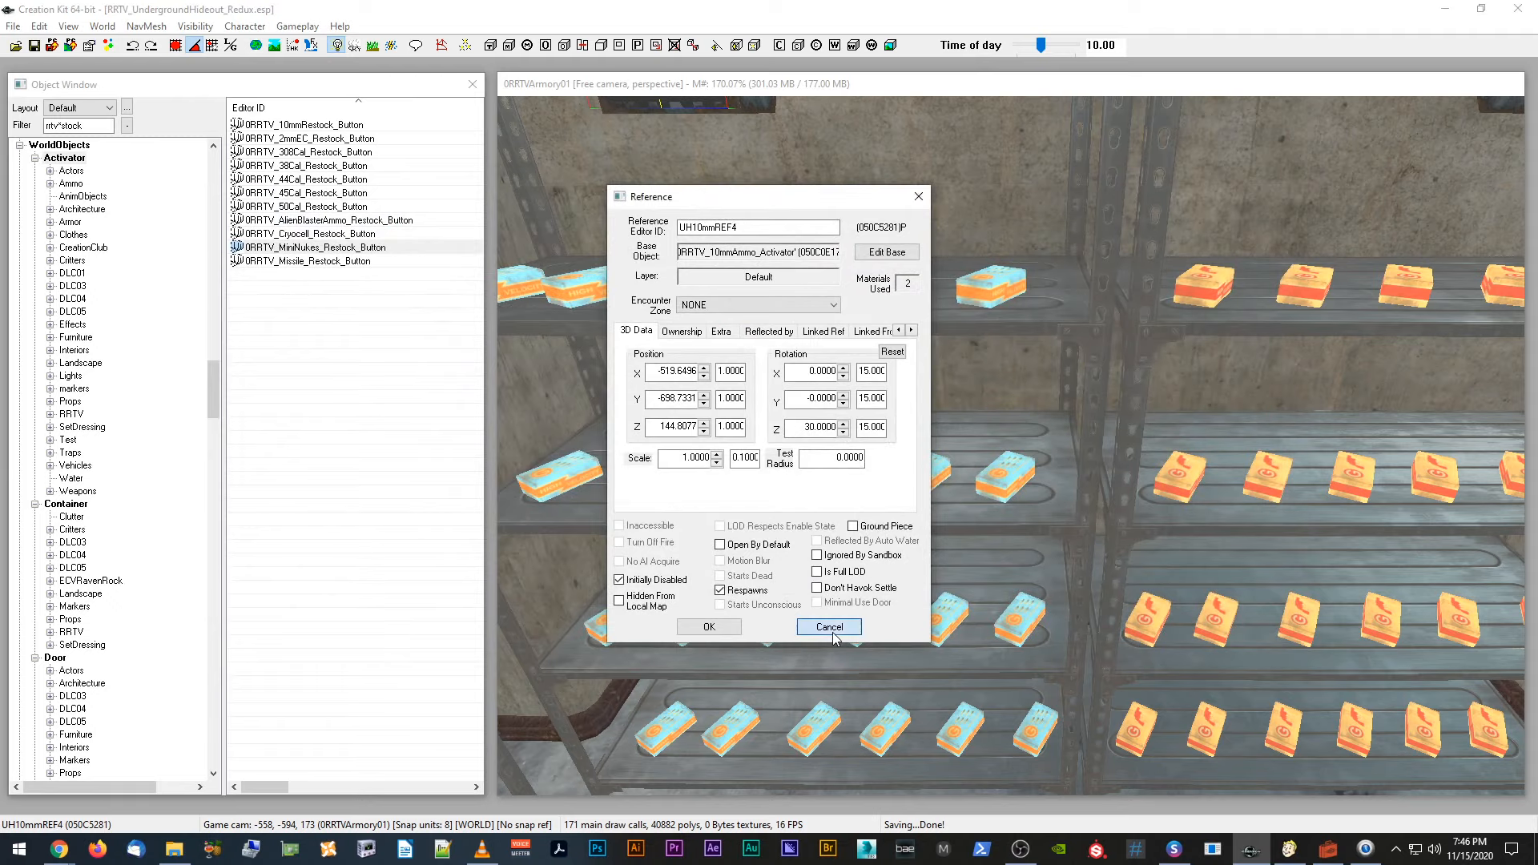
click(830, 628)
Step: Compare the 10mm shelves with the neighbouring .38 caliber shelves and their restock buttons
scroll(851, 632, up, 5)
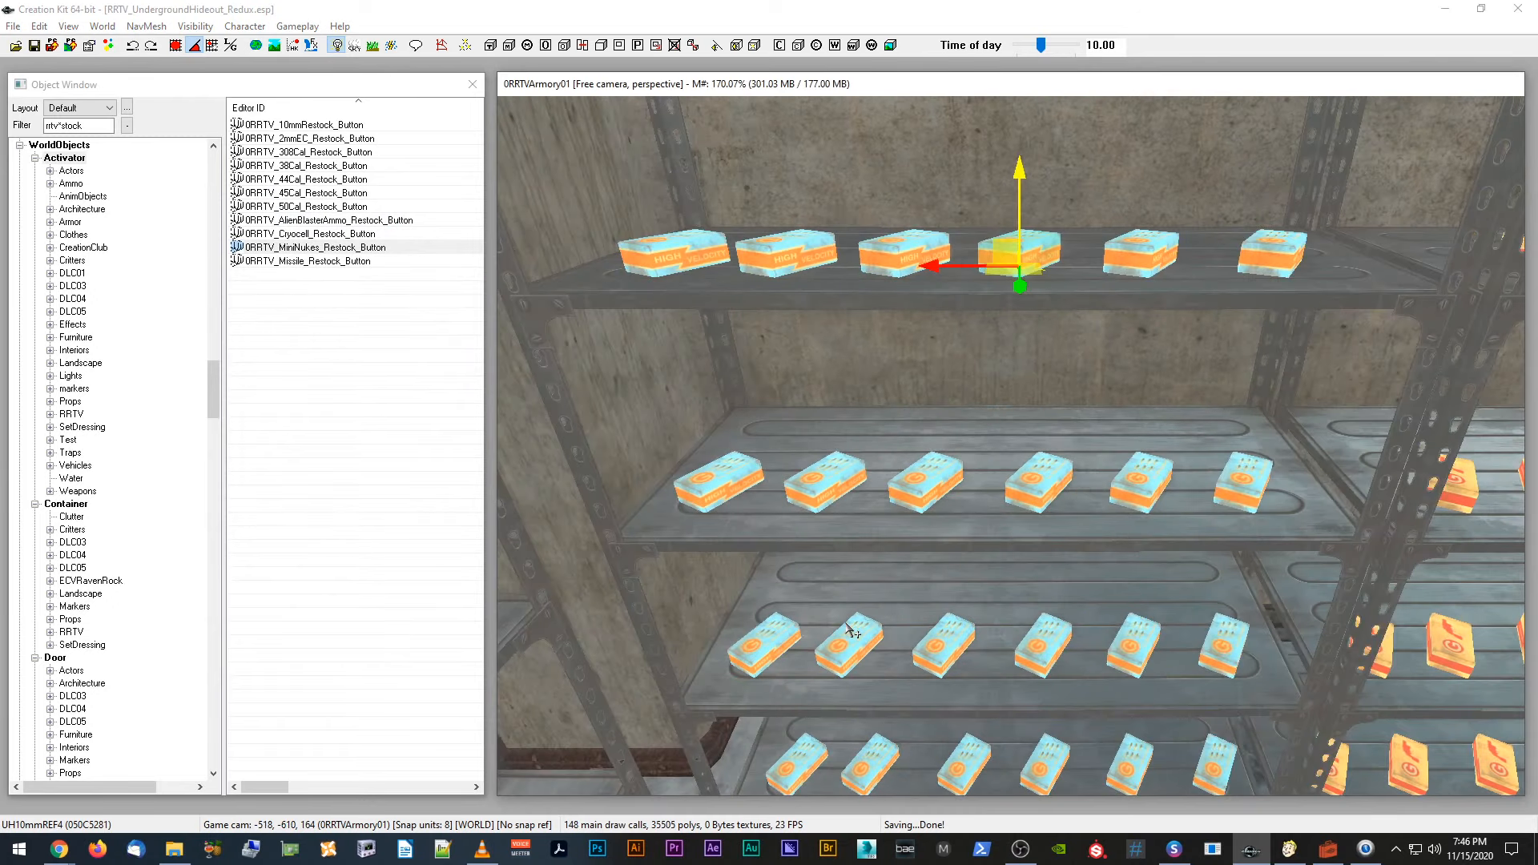
middle_drag(846, 624, 843, 624)
scroll(843, 624, down, 5)
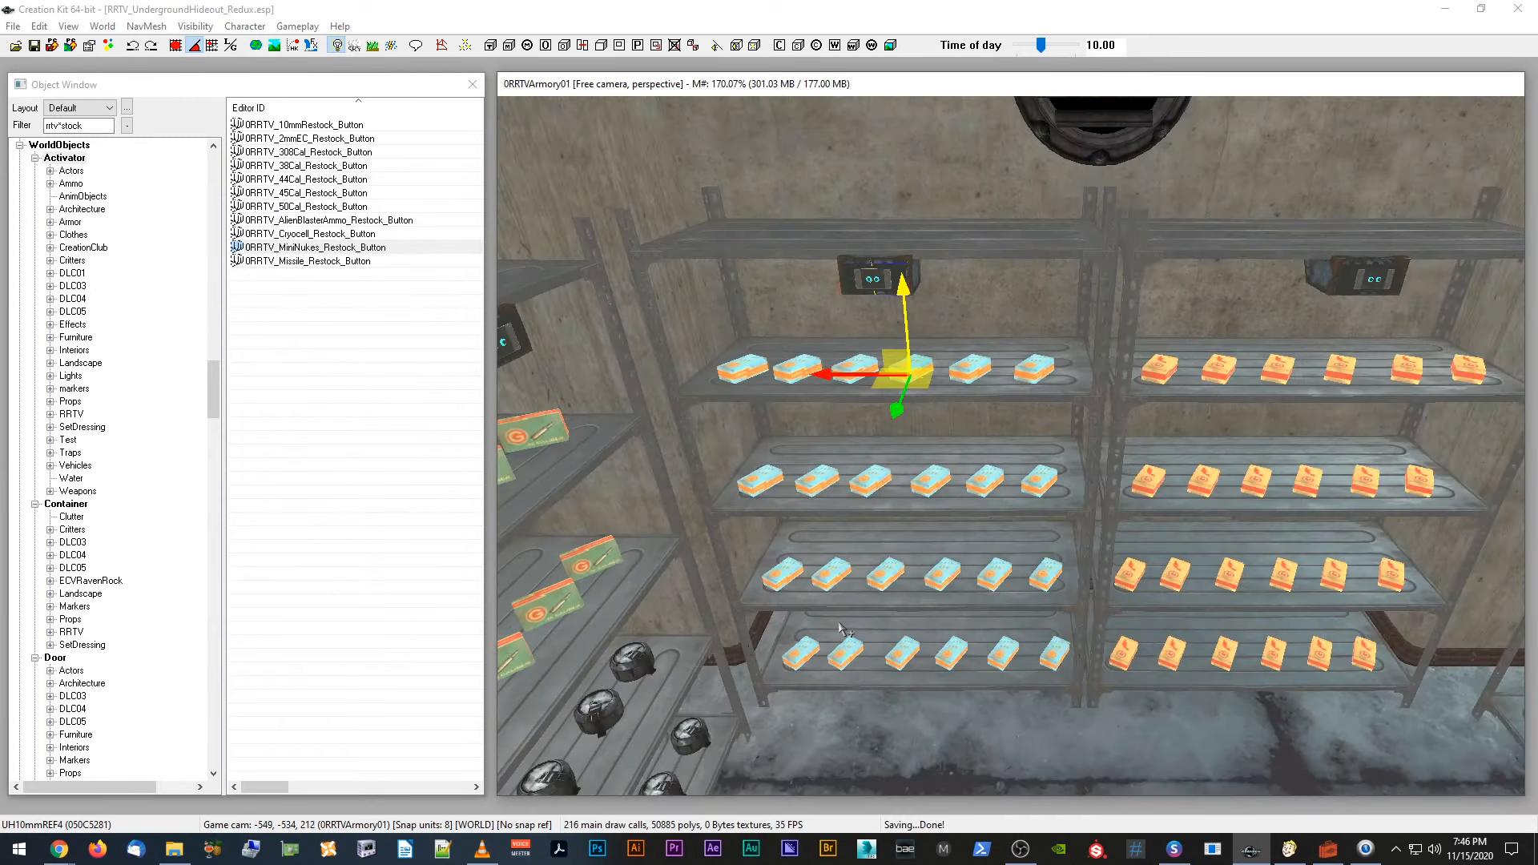
scroll(840, 627, up, 2)
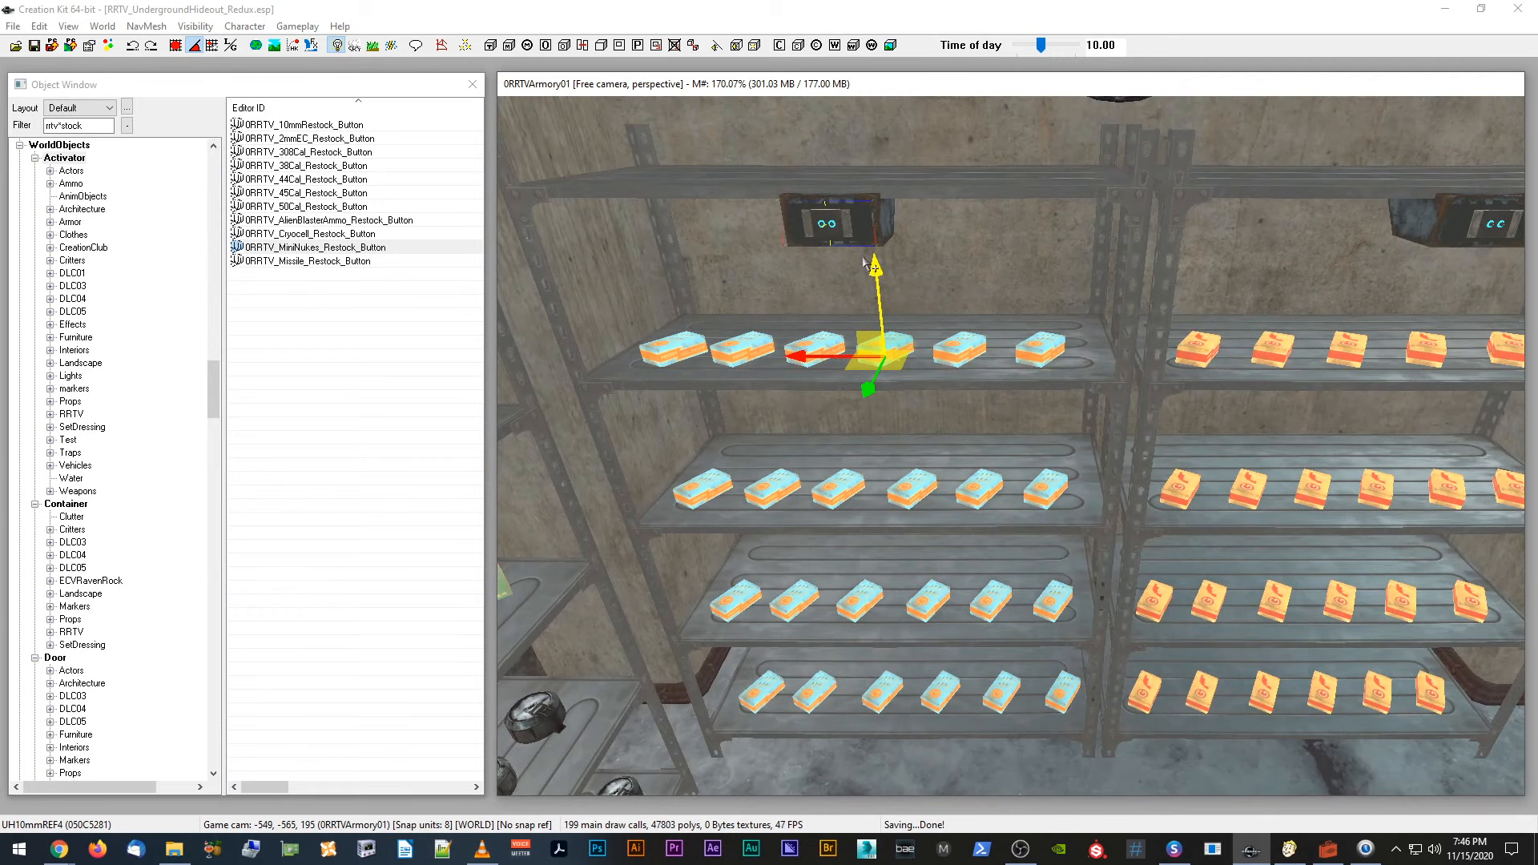
middle_drag(946, 688, 940, 688)
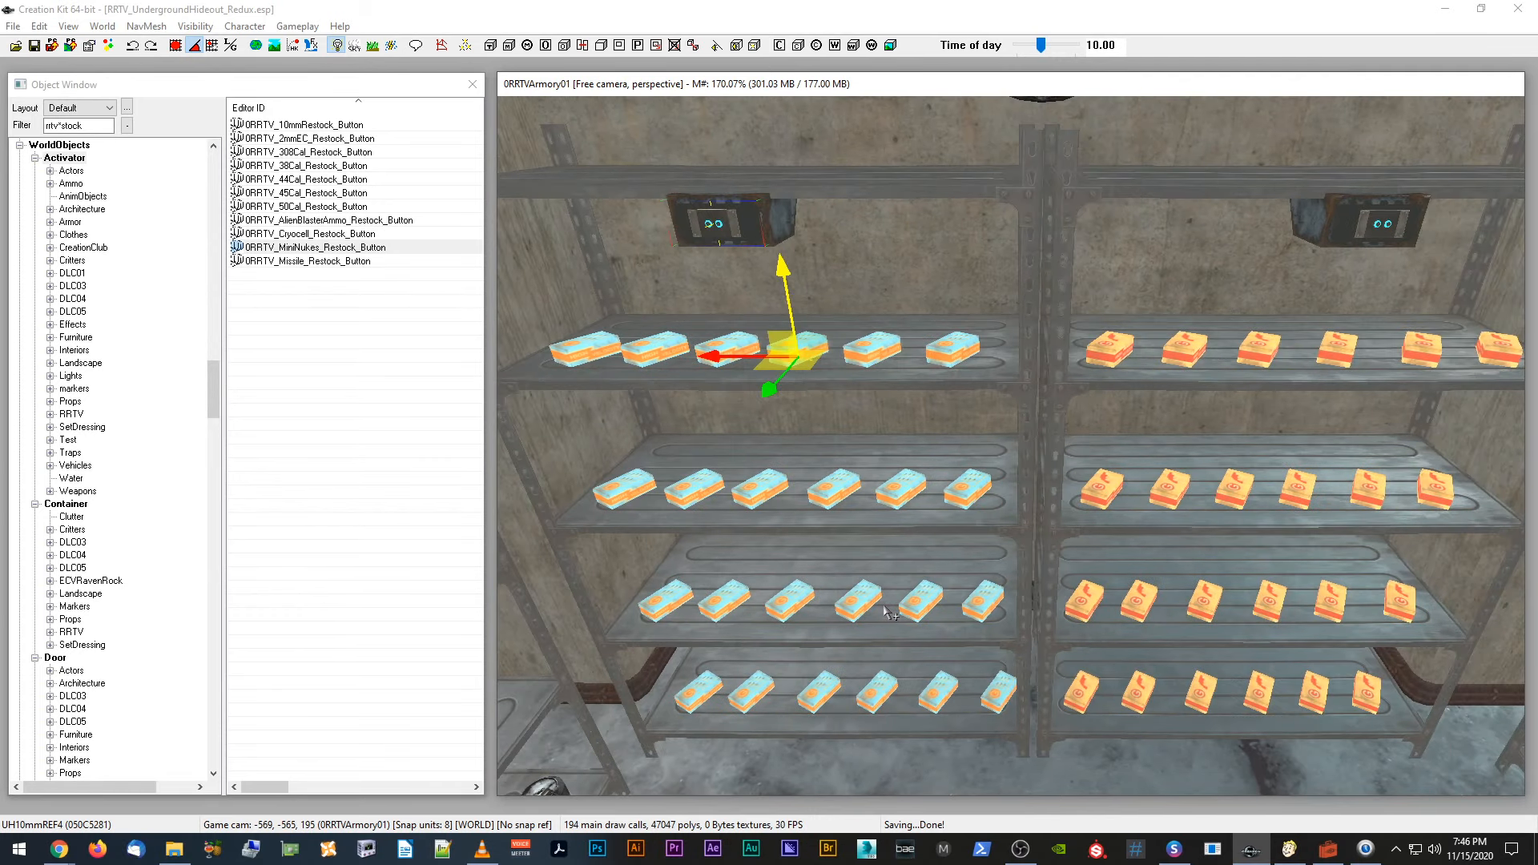
key(e)
shift+middle_drag(886, 613, 561, 277)
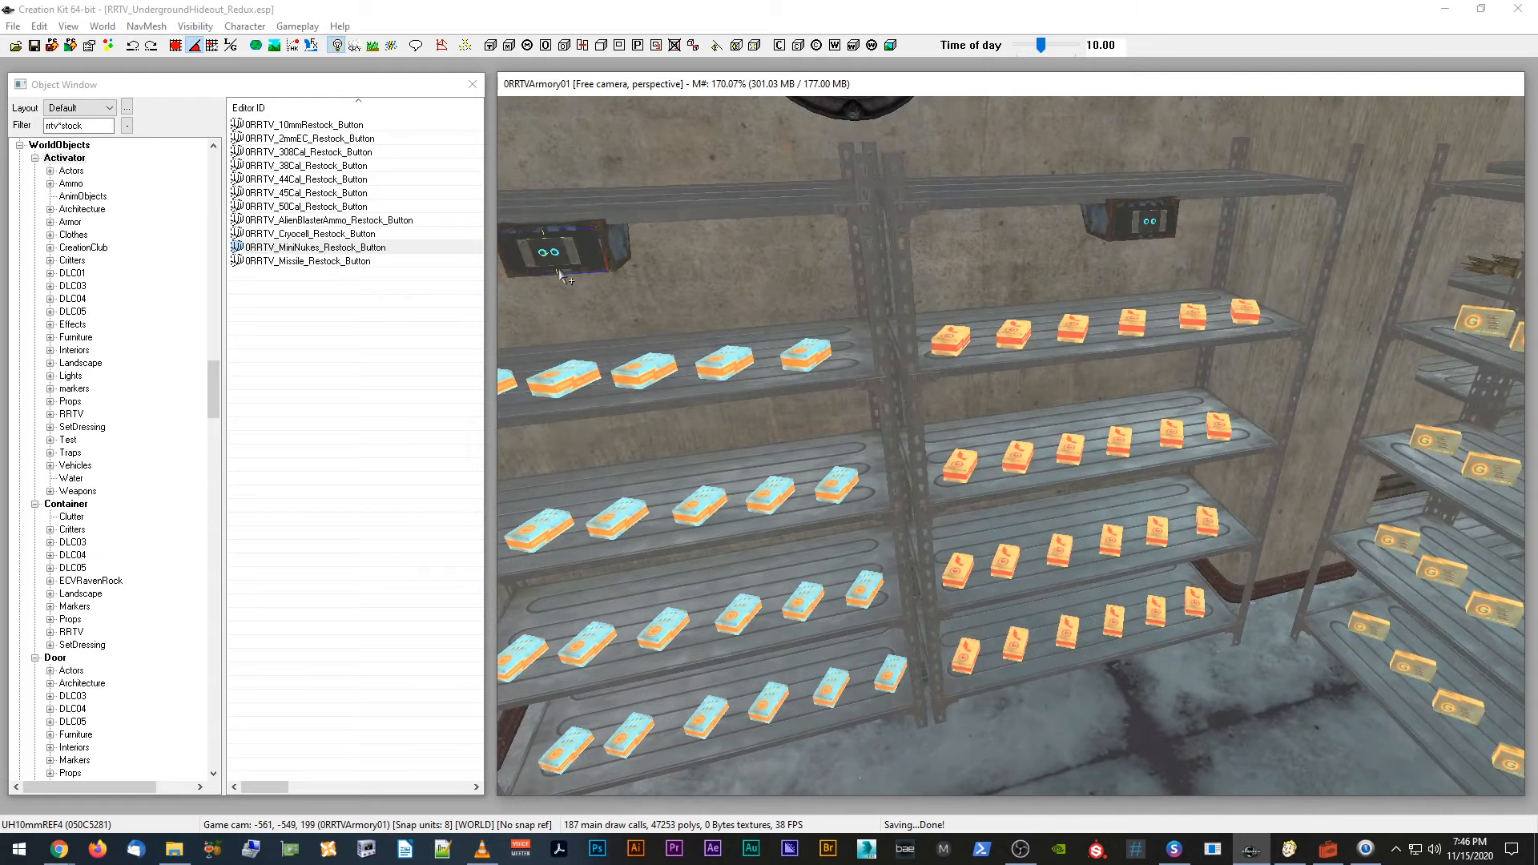
Step: Bring the armory's ammo storage corner into view and select the fusion cores ammo box near the Grenades container
scroll(821, 407, down, 4)
shift+middle_drag(817, 406, 829, 436)
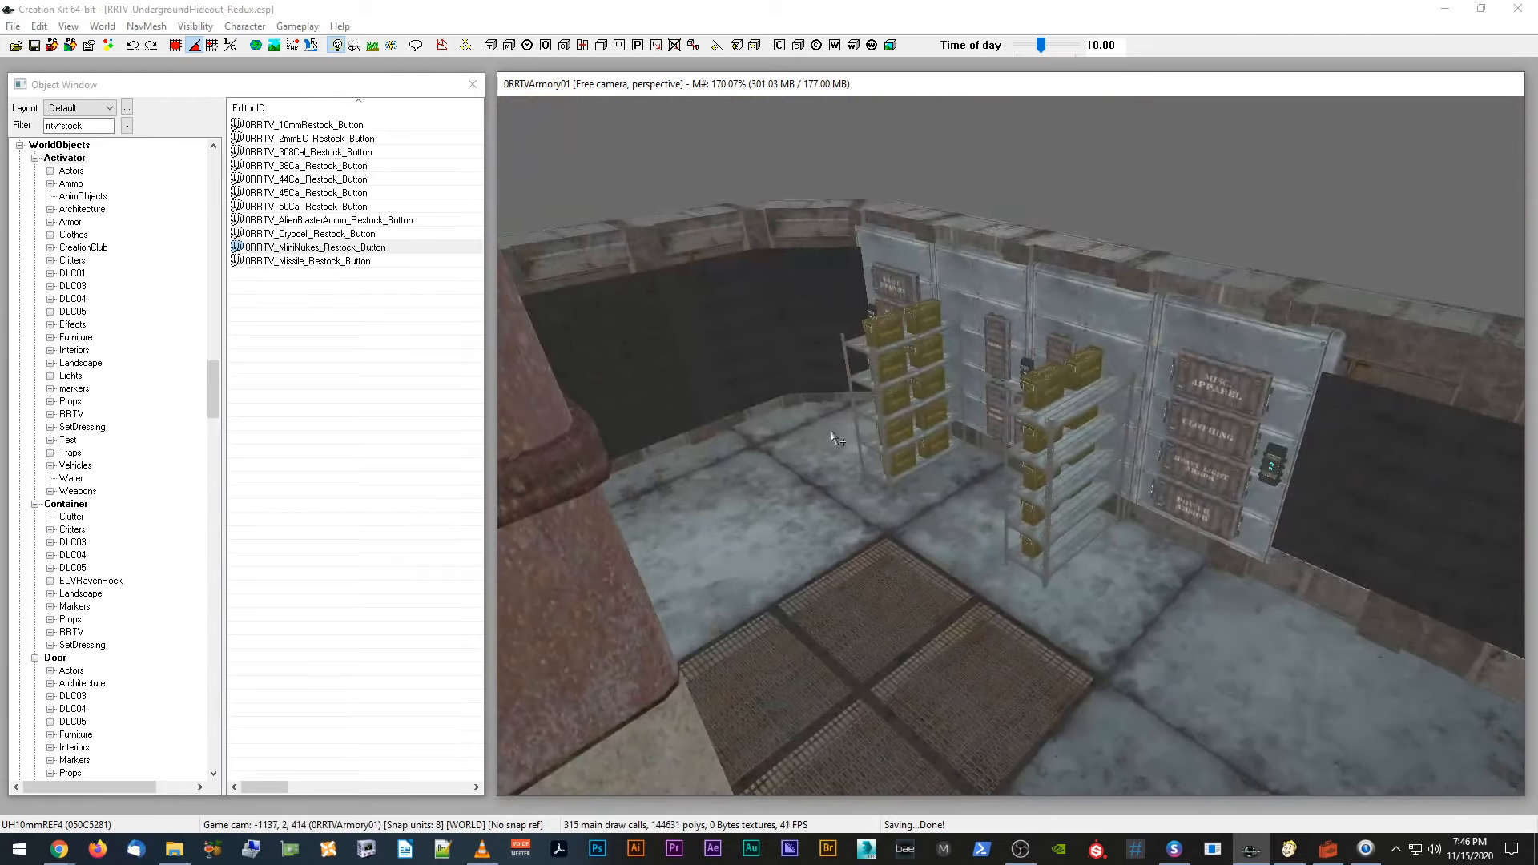
scroll(864, 419, up, 3)
scroll(864, 420, up, 3)
click(1060, 352)
shift+middle_drag(1061, 353, 1096, 401)
scroll(1117, 317, up, 3)
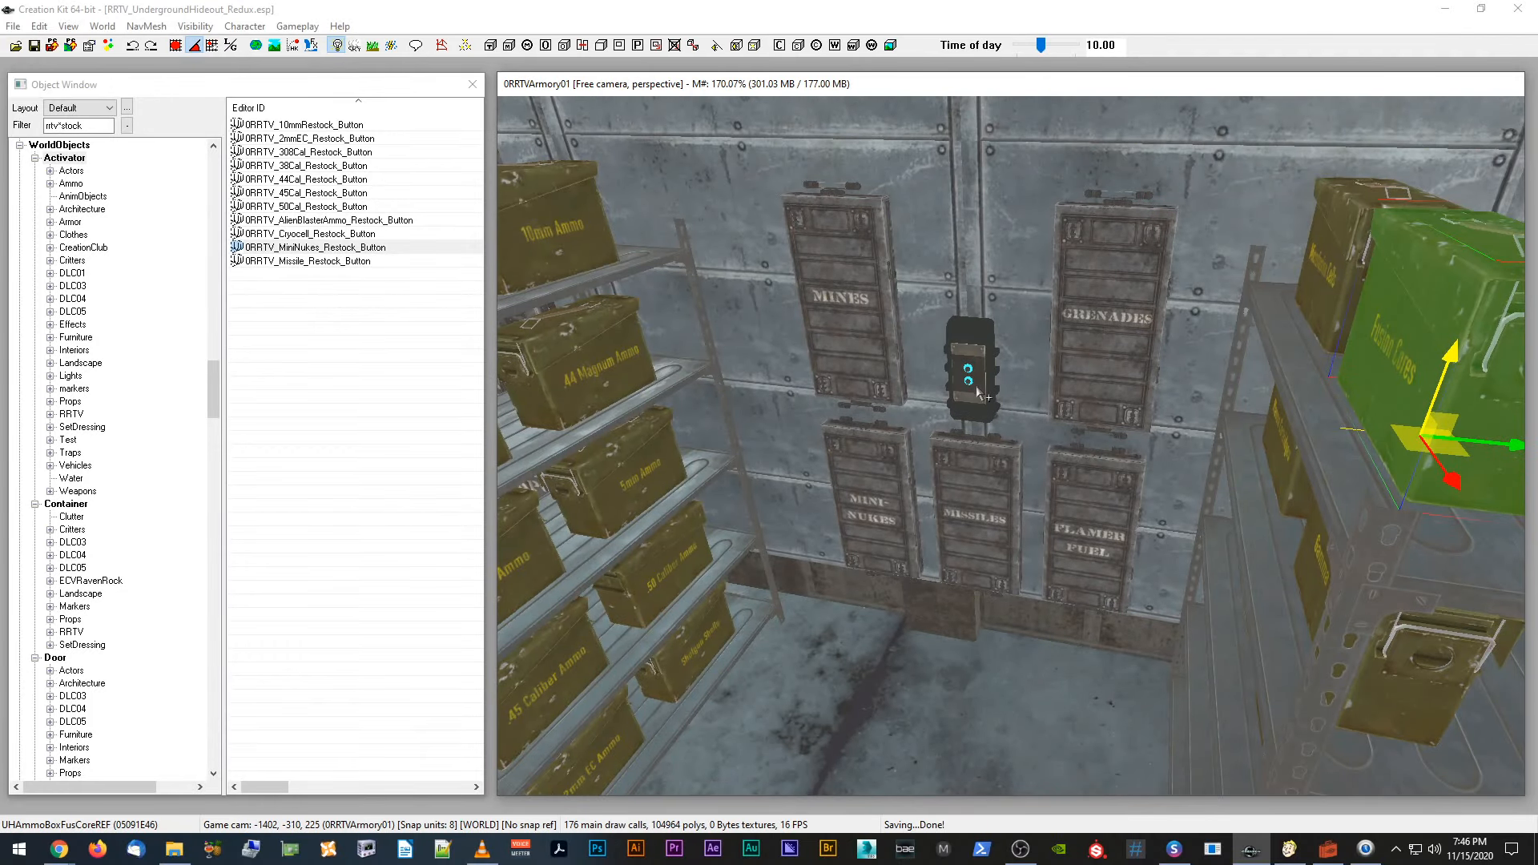
scroll(977, 392, down, 3)
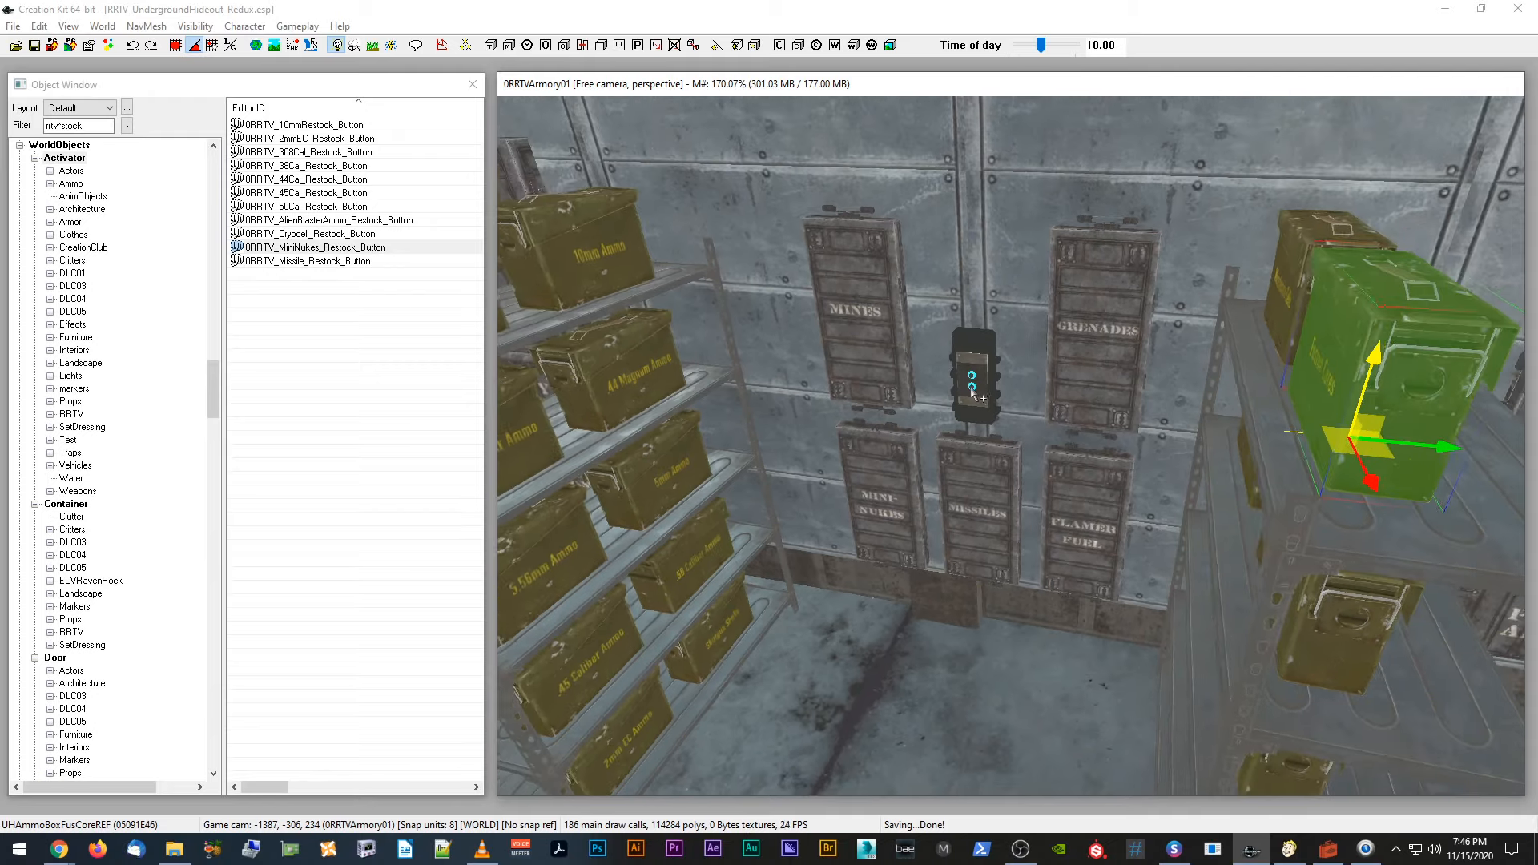
shift+middle_drag(972, 388, 1035, 393)
Step: Inspect the labelled ammo boxes, the wall containers and the button panel between Mines and Grenades
scroll(909, 361, down, 3)
shift+middle_drag(909, 360, 786, 311)
click(782, 306)
shift+middle_drag(938, 519, 1271, 359)
click(1300, 244)
shift+middle_drag(1300, 244, 1362, 265)
shift+middle_drag(1110, 347, 1132, 314)
click(1137, 312)
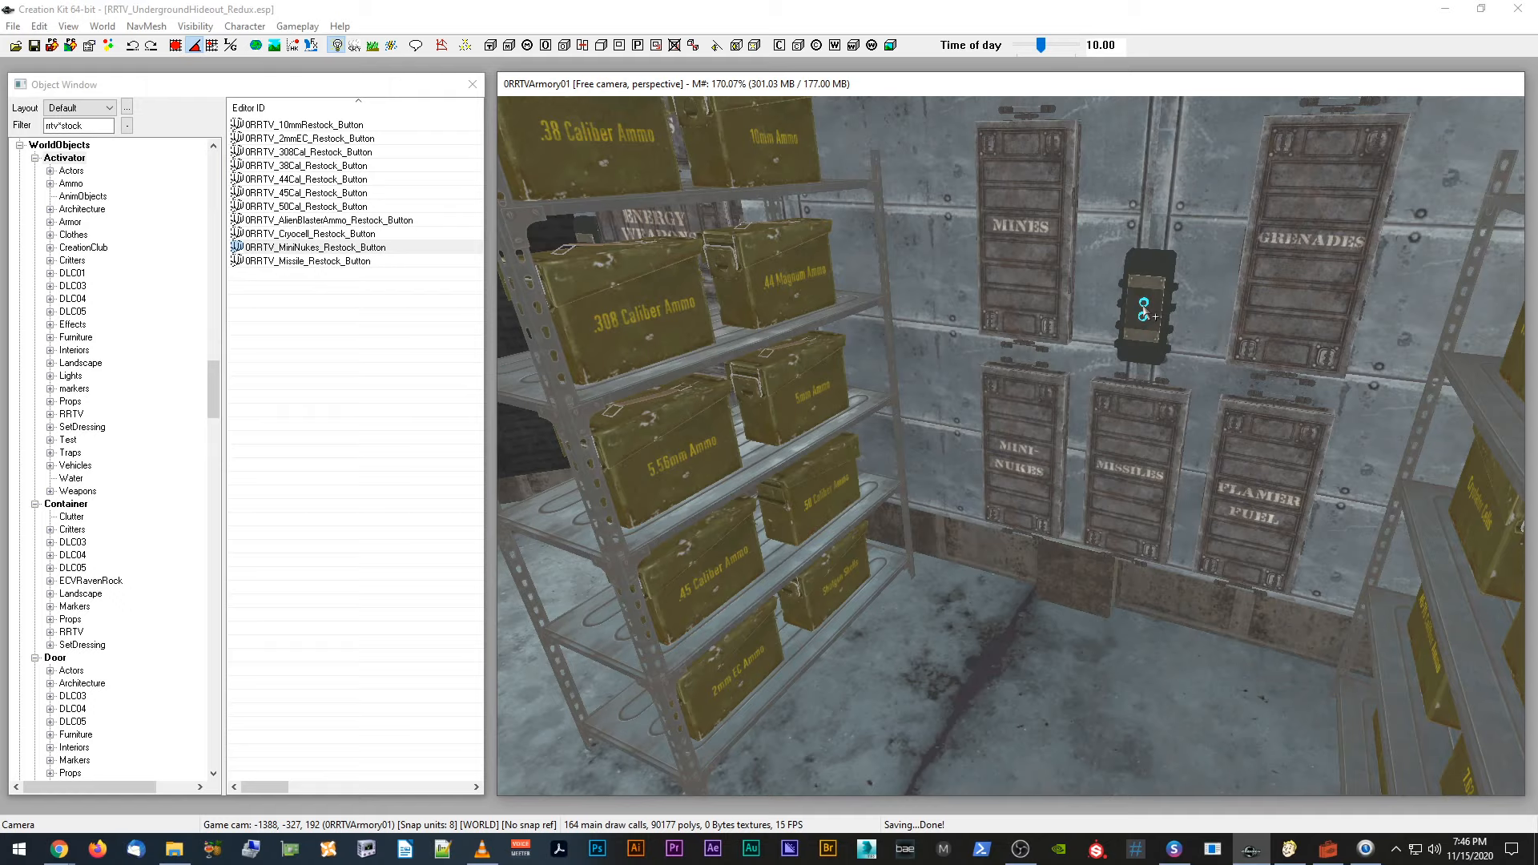
shift+middle_drag(1144, 310, 1271, 343)
Step: Select a missile on the missile display shelf and examine the missile and mini nuke shelves with their restock buttons
shift+middle_drag(1022, 377, 1130, 376)
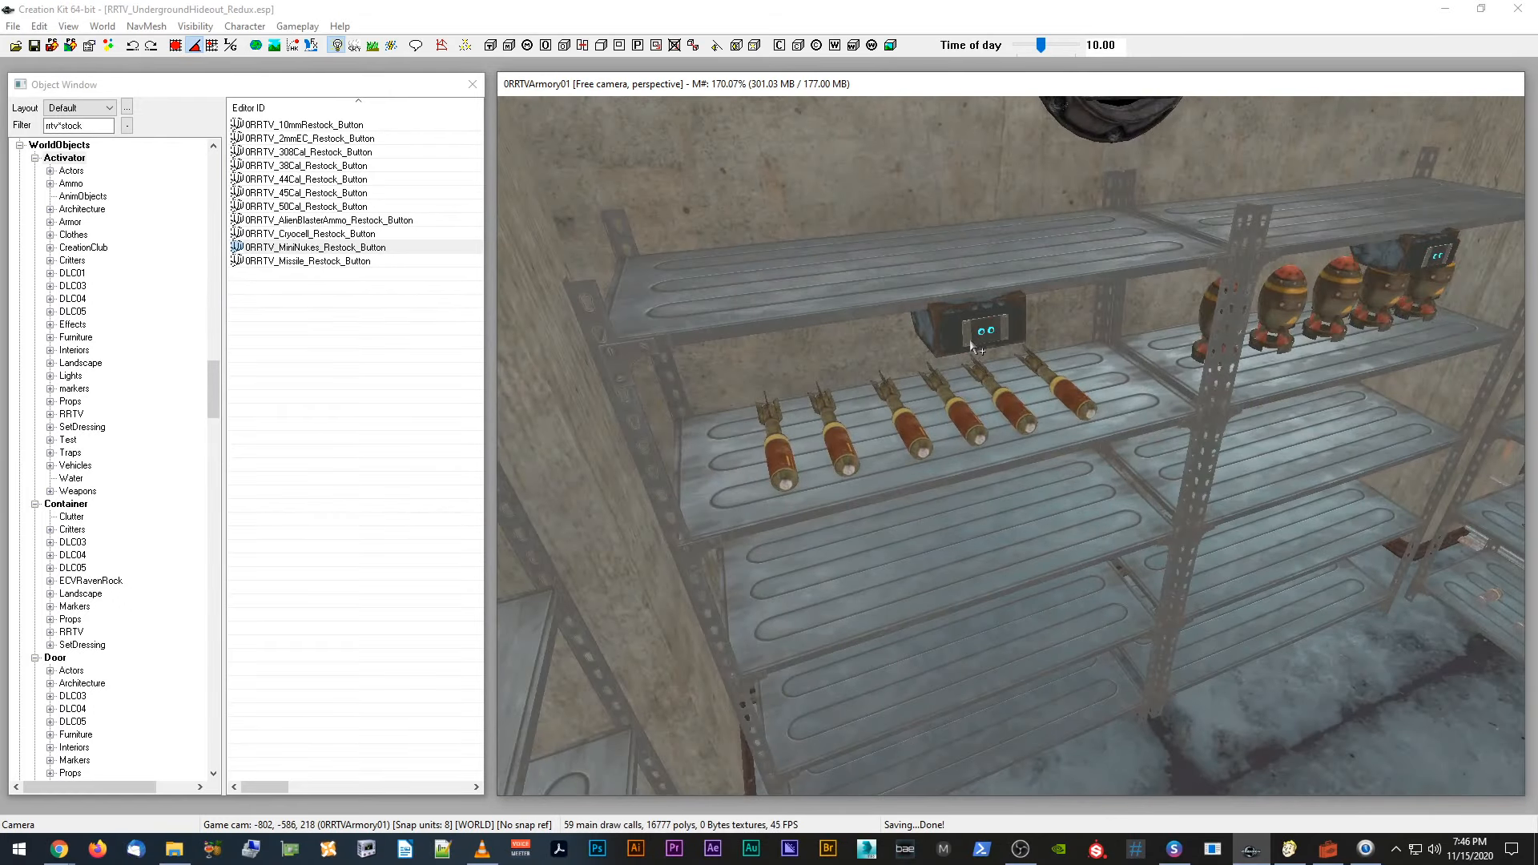
shift+middle_drag(972, 338, 827, 381)
scroll(827, 381, up, 2)
click(986, 498)
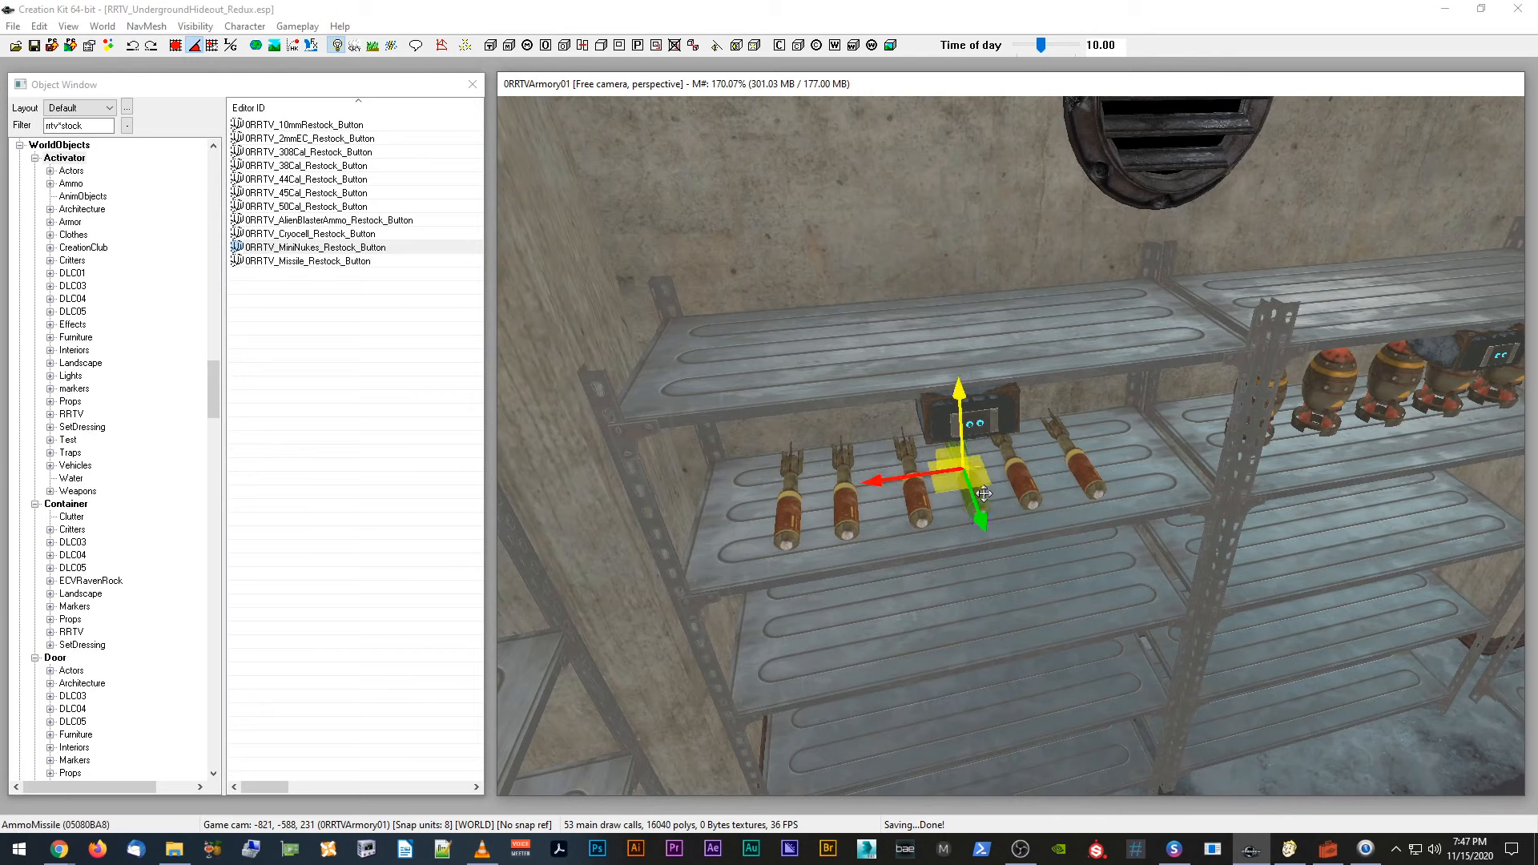
shift+middle_drag(985, 498, 966, 476)
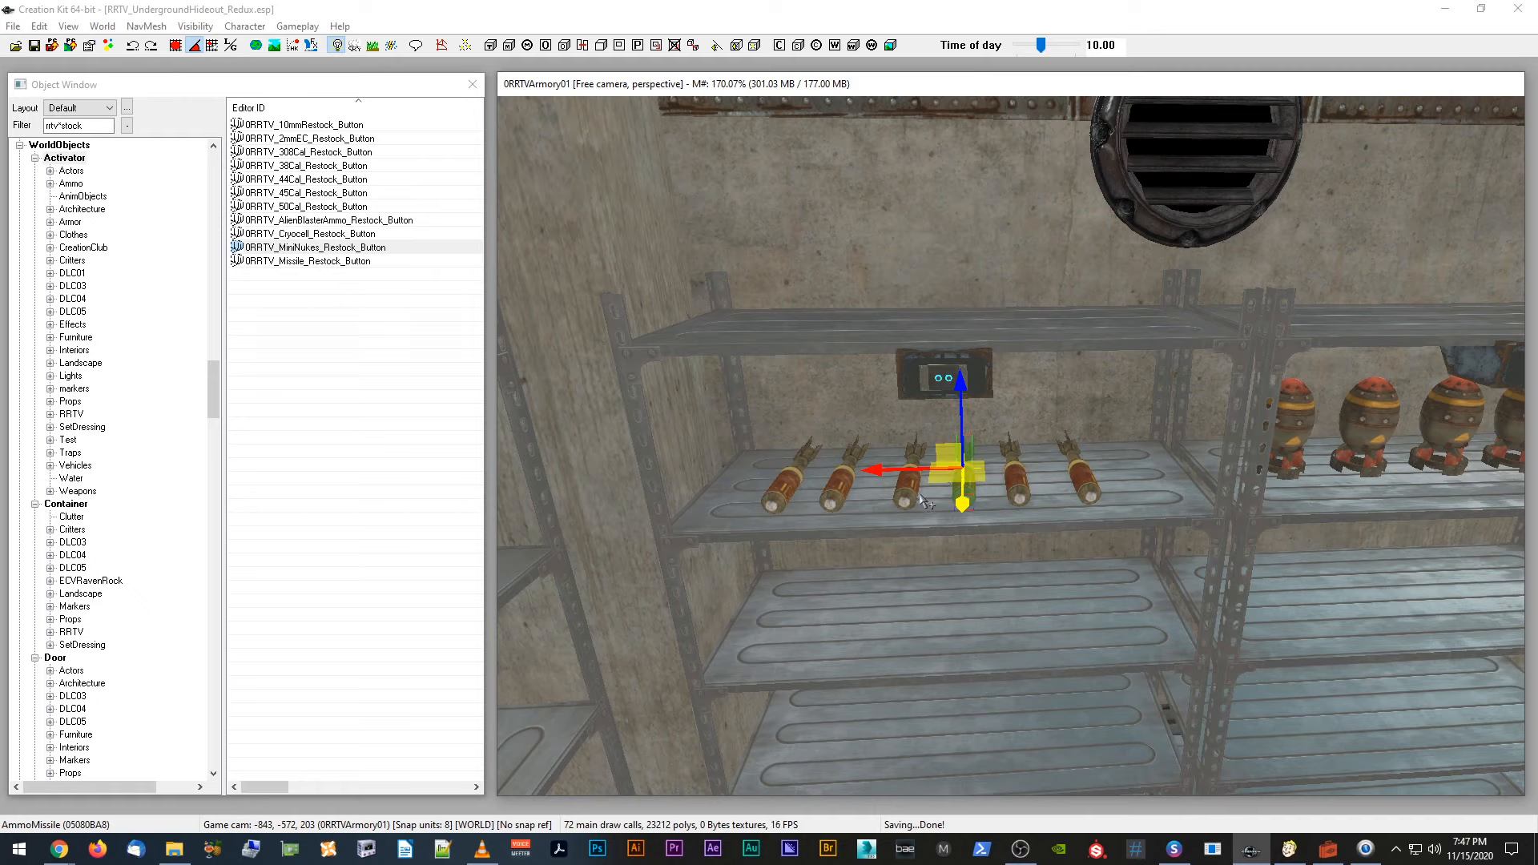
scroll(773, 502, down, 2)
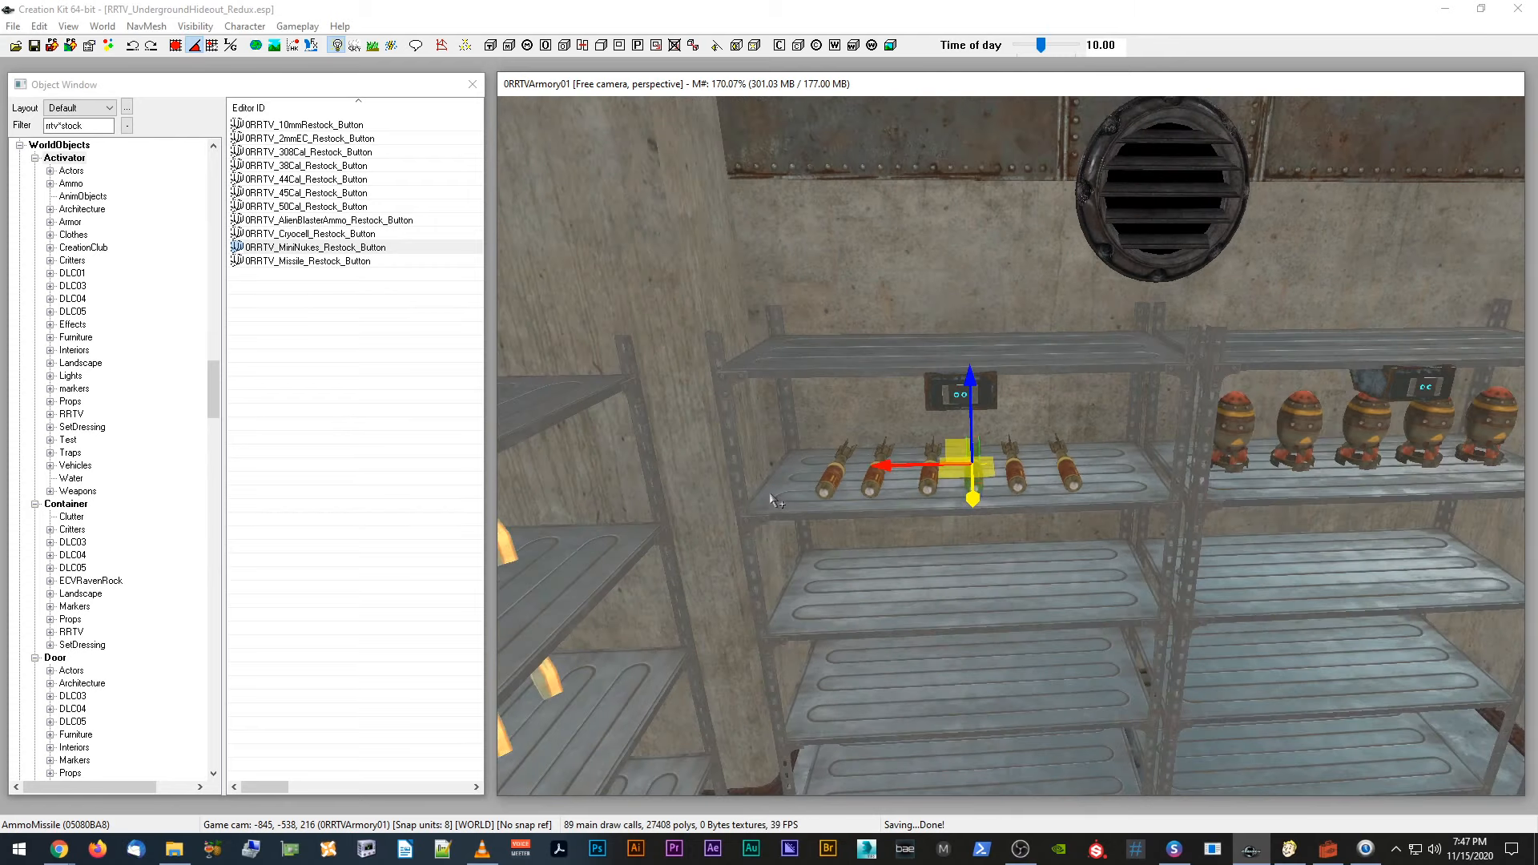
scroll(770, 500, down, 3)
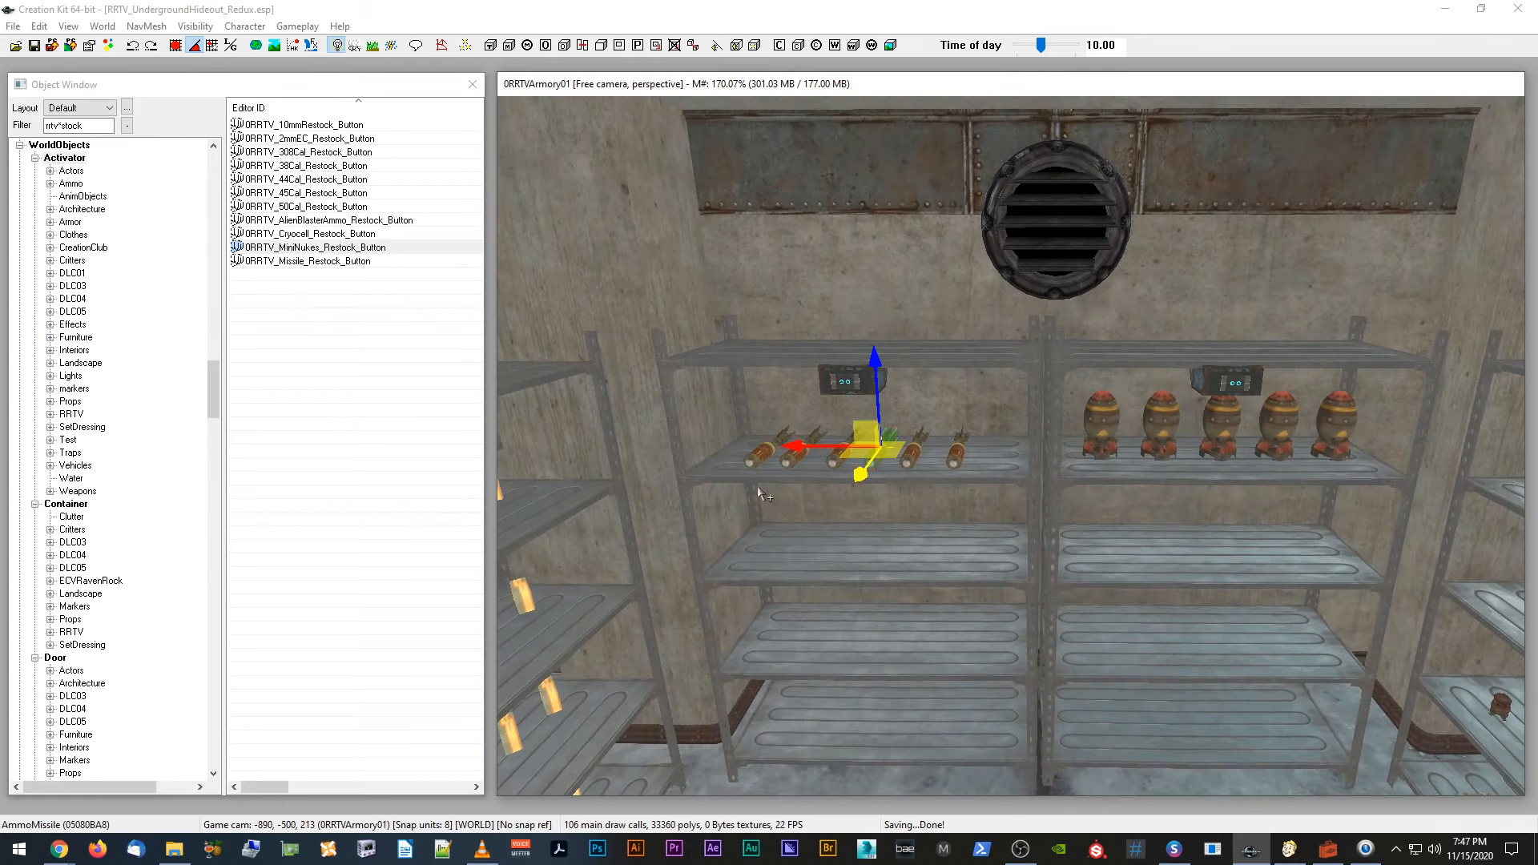
scroll(759, 492, down, 3)
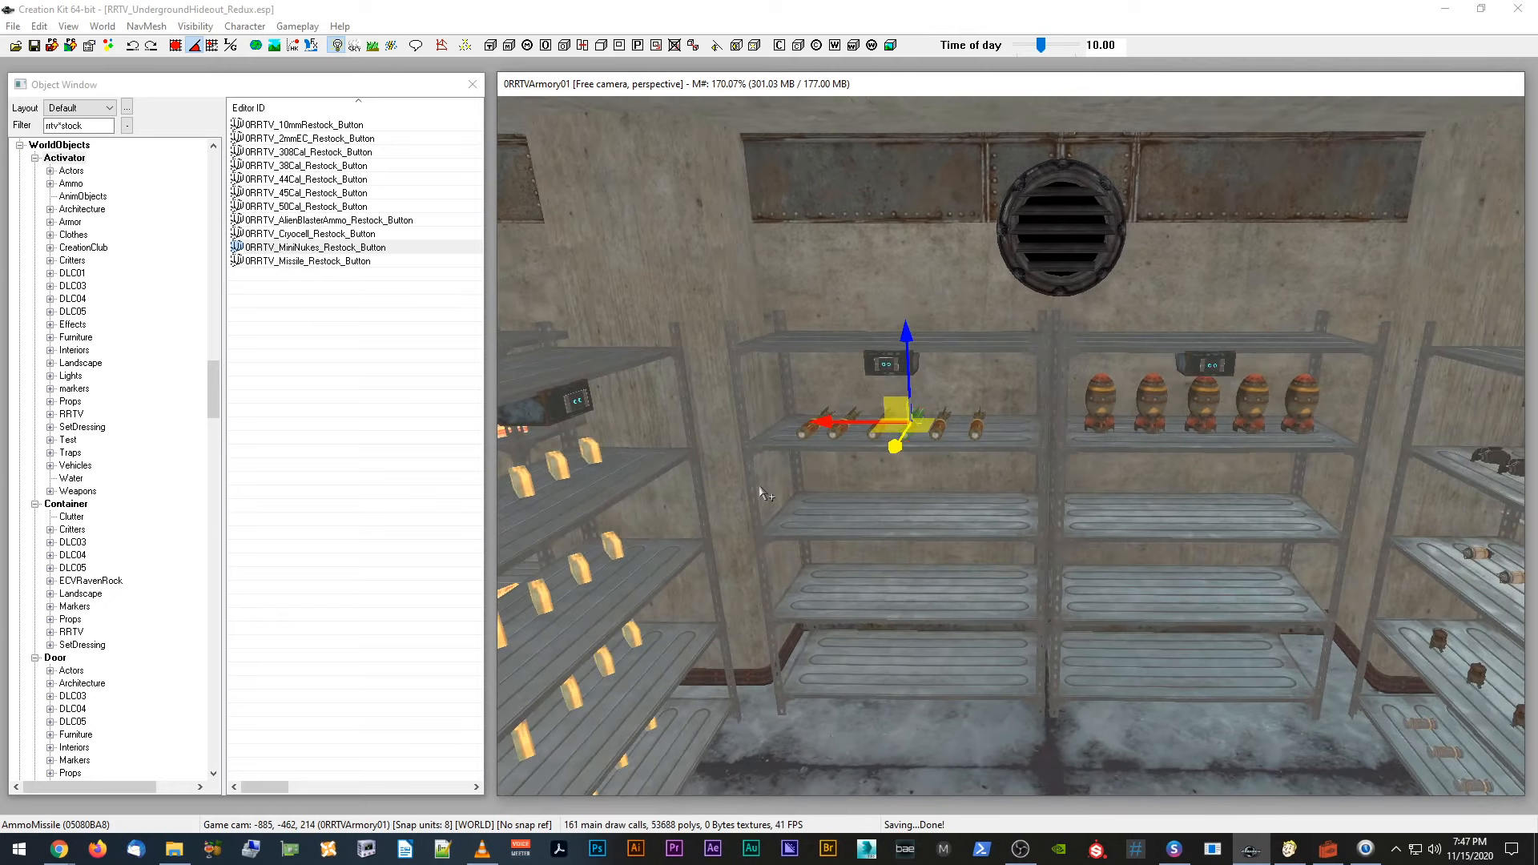
Step: Survey the room of ammo display shelves, selecting a .38 caliber box and a .45 caliber box on the adjoining shelving
shift+middle_drag(973, 489, 1016, 478)
scroll(1018, 480, down, 2)
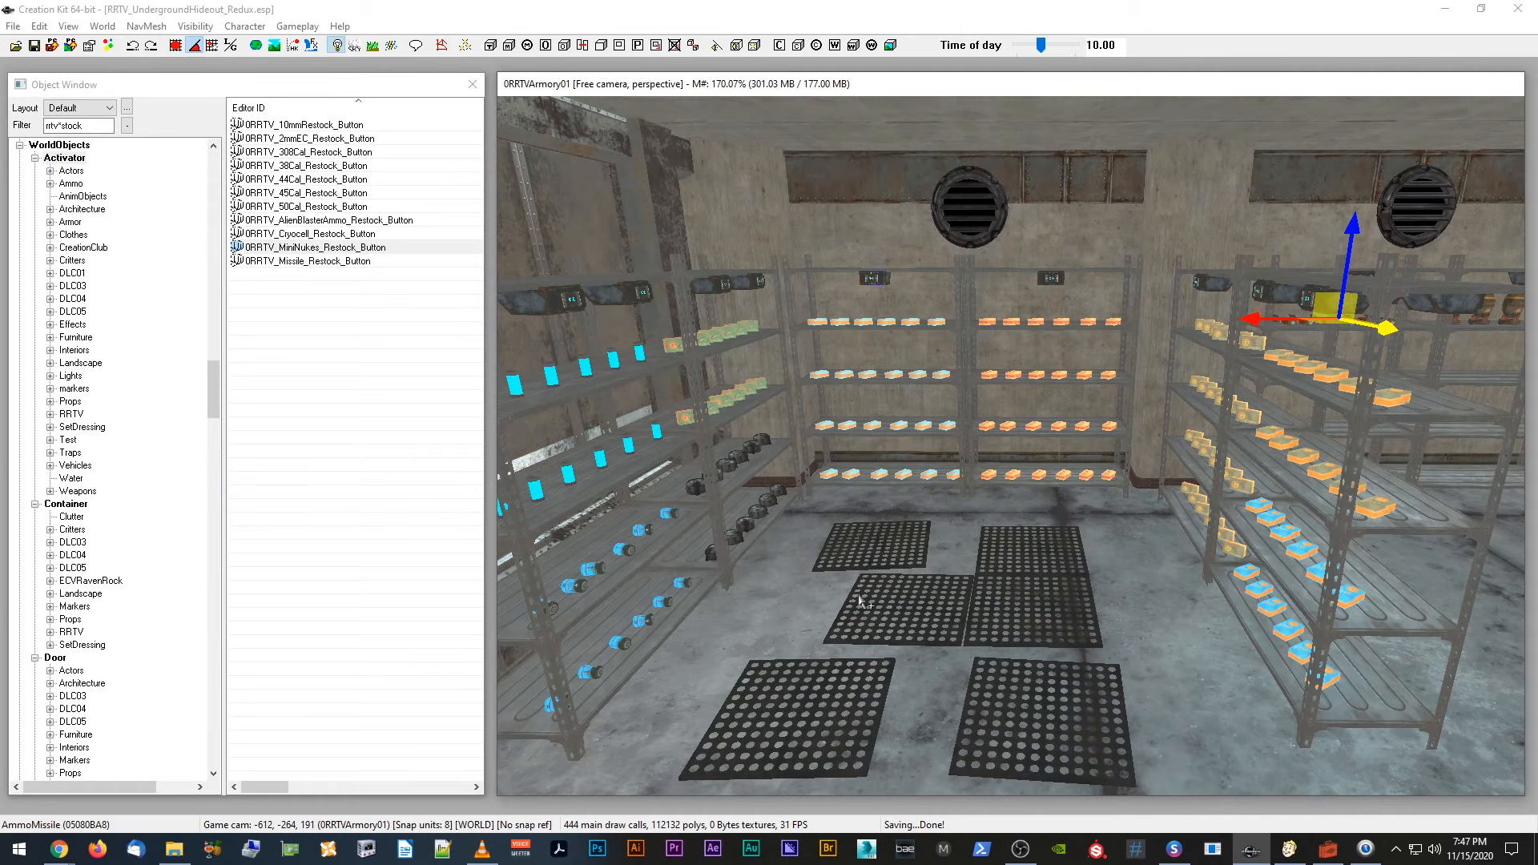
scroll(858, 592, up, 3)
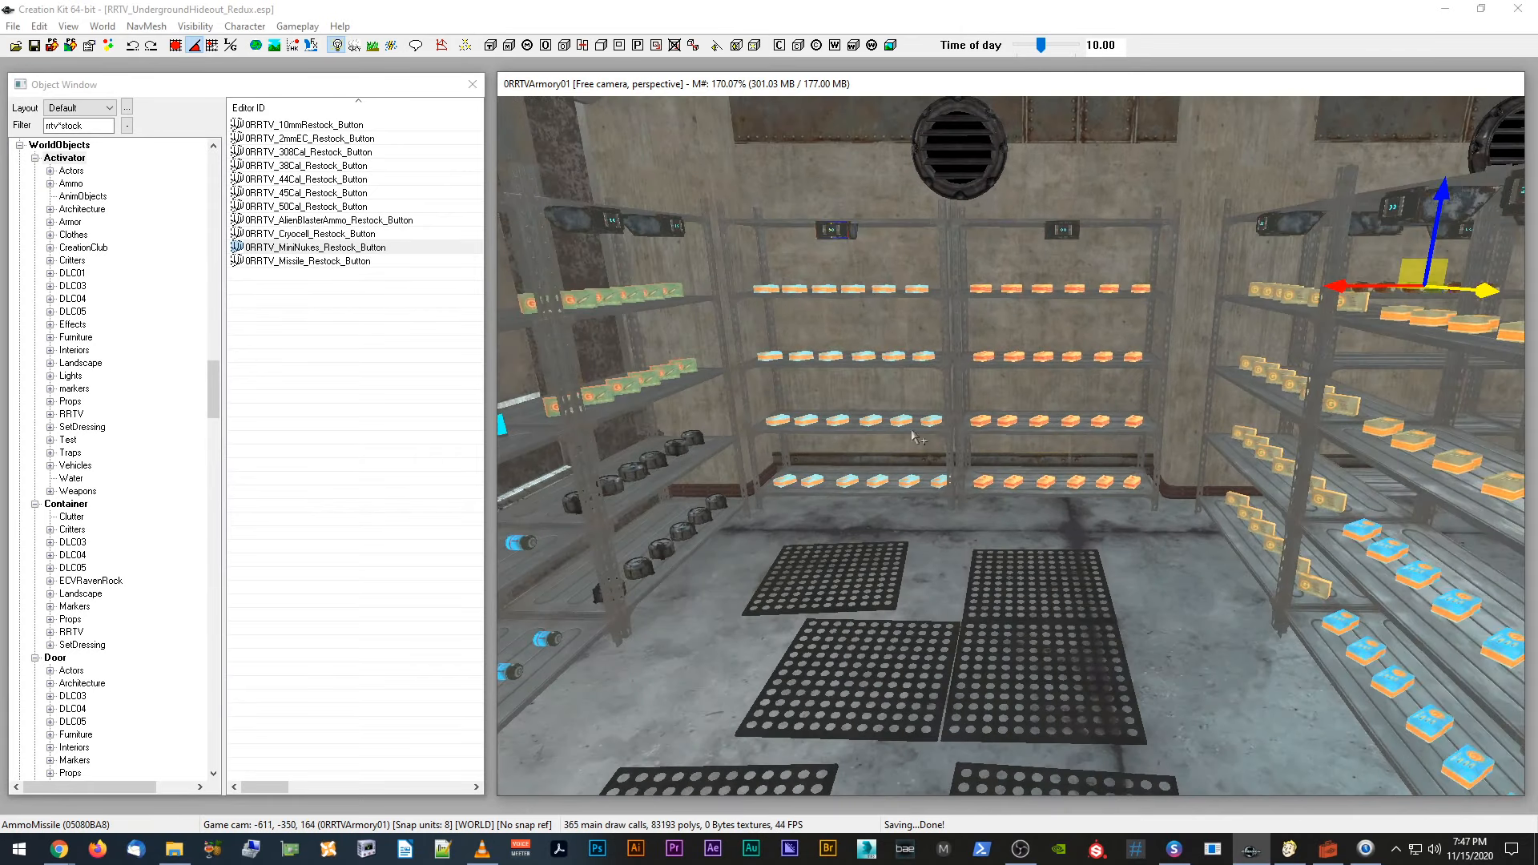
scroll(1138, 369, up, 2)
scroll(1138, 369, up, 1)
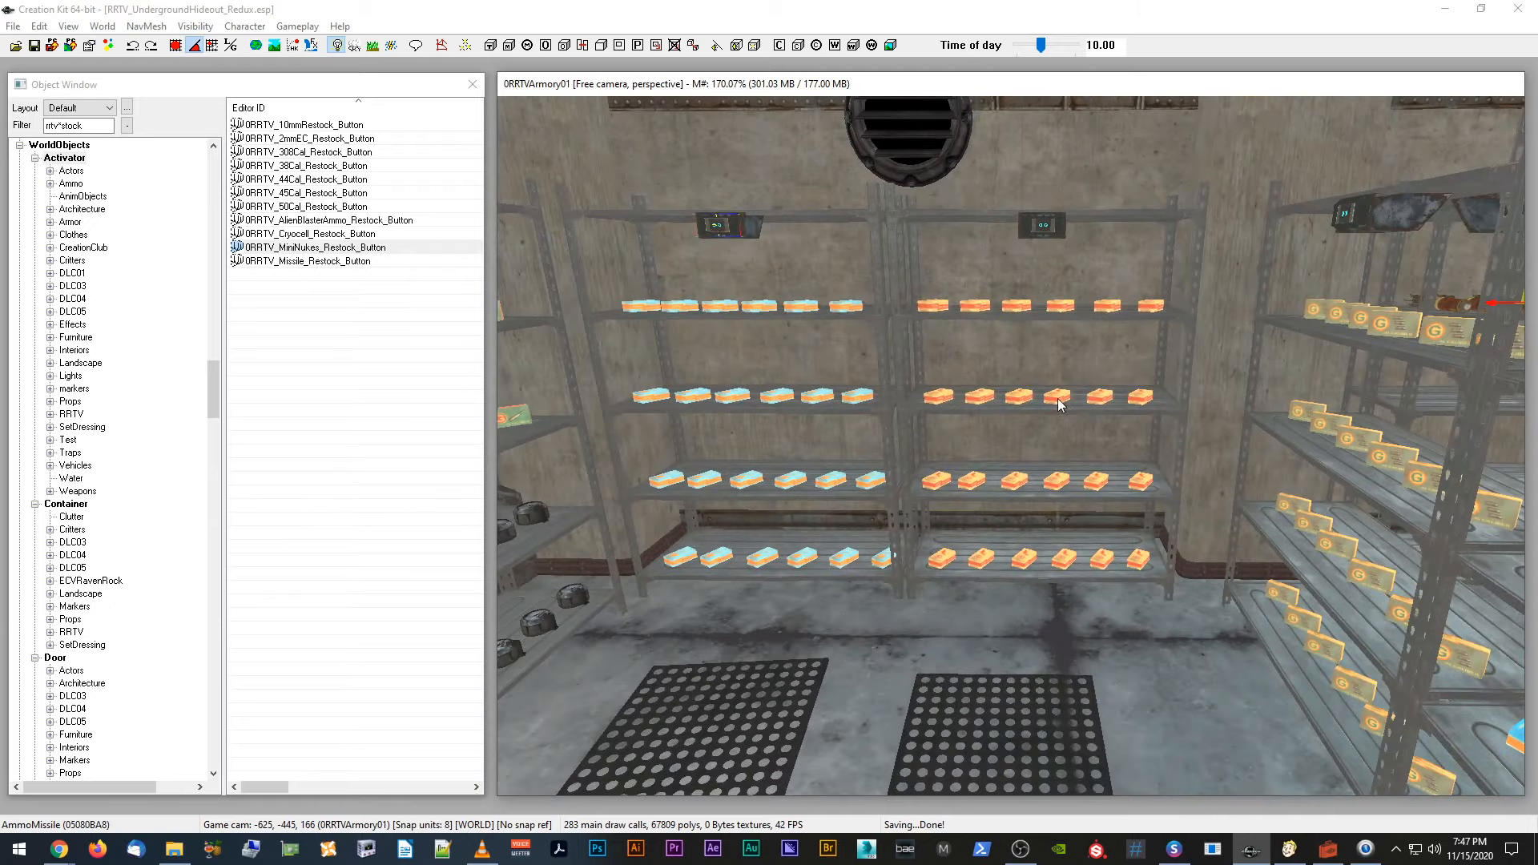
click(1057, 400)
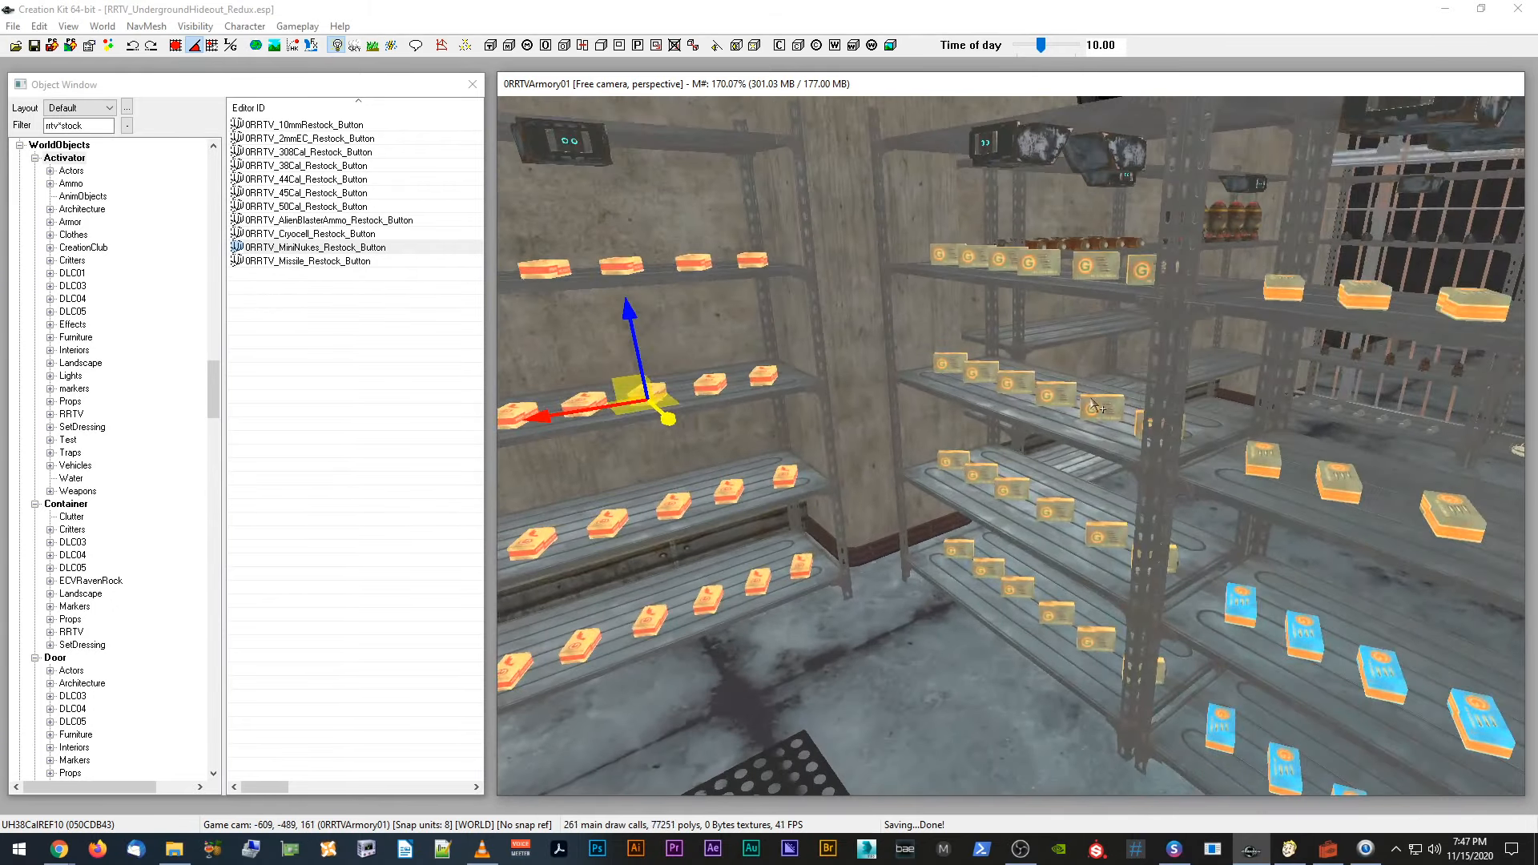
click(1094, 407)
shift+middle_drag(1093, 407, 1026, 433)
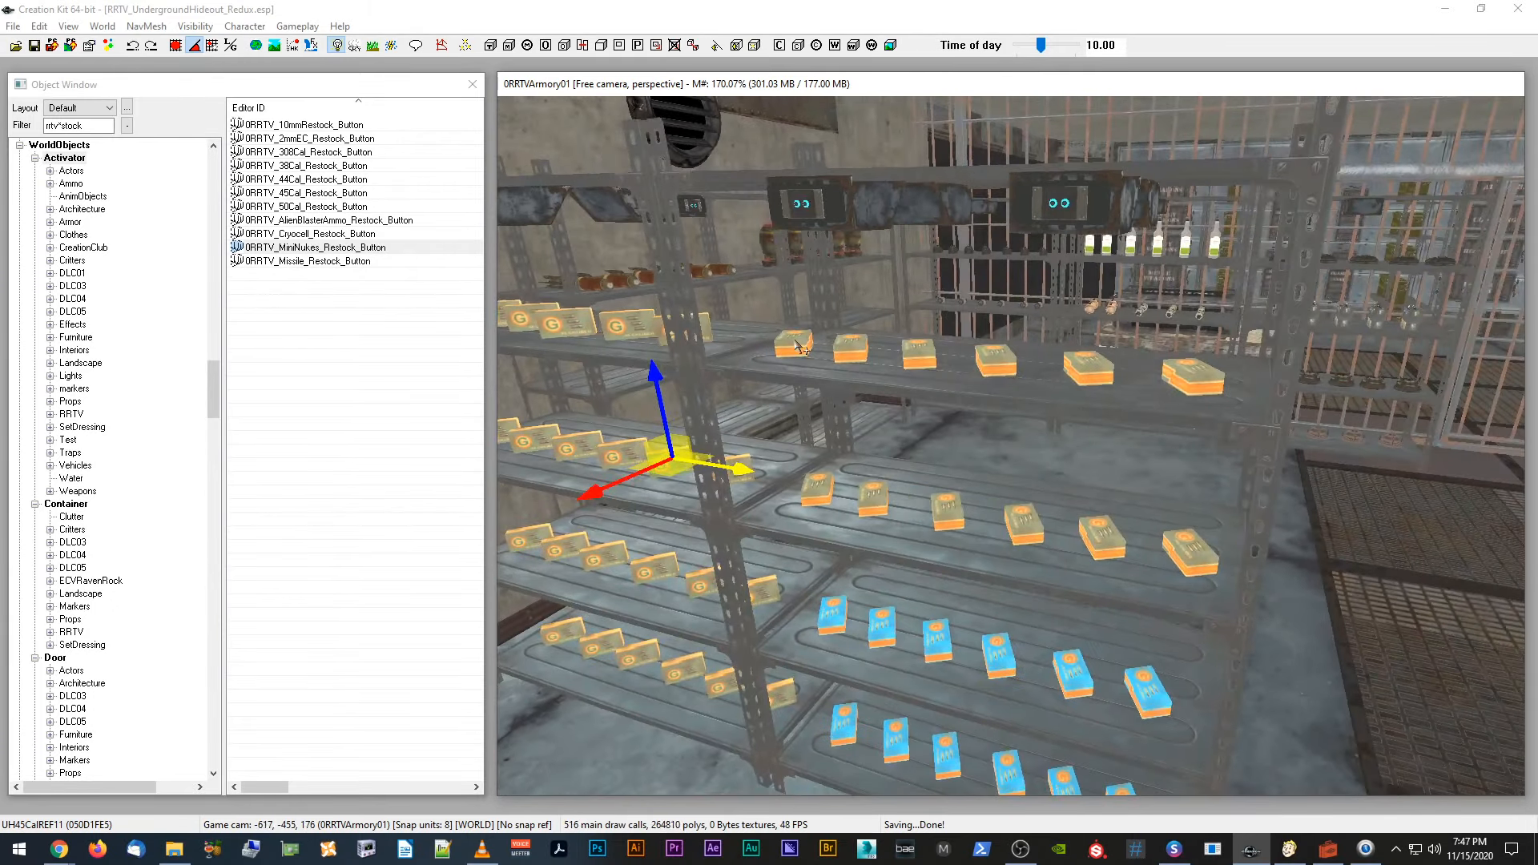
Step: Select a .308 caliber box and a .44 caliber box on the ammo display shelves
click(910, 353)
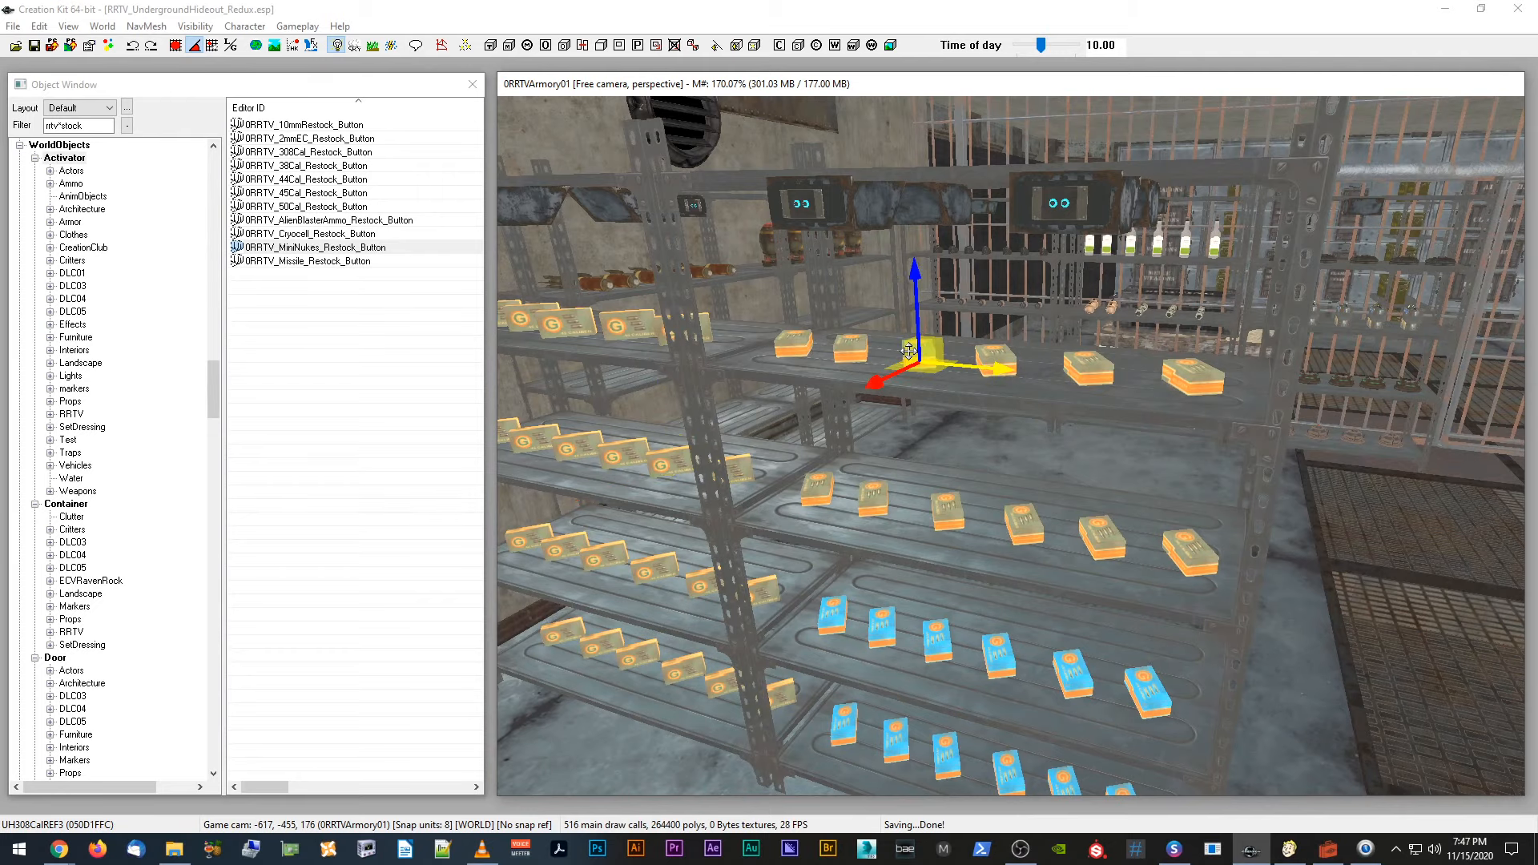
click(950, 533)
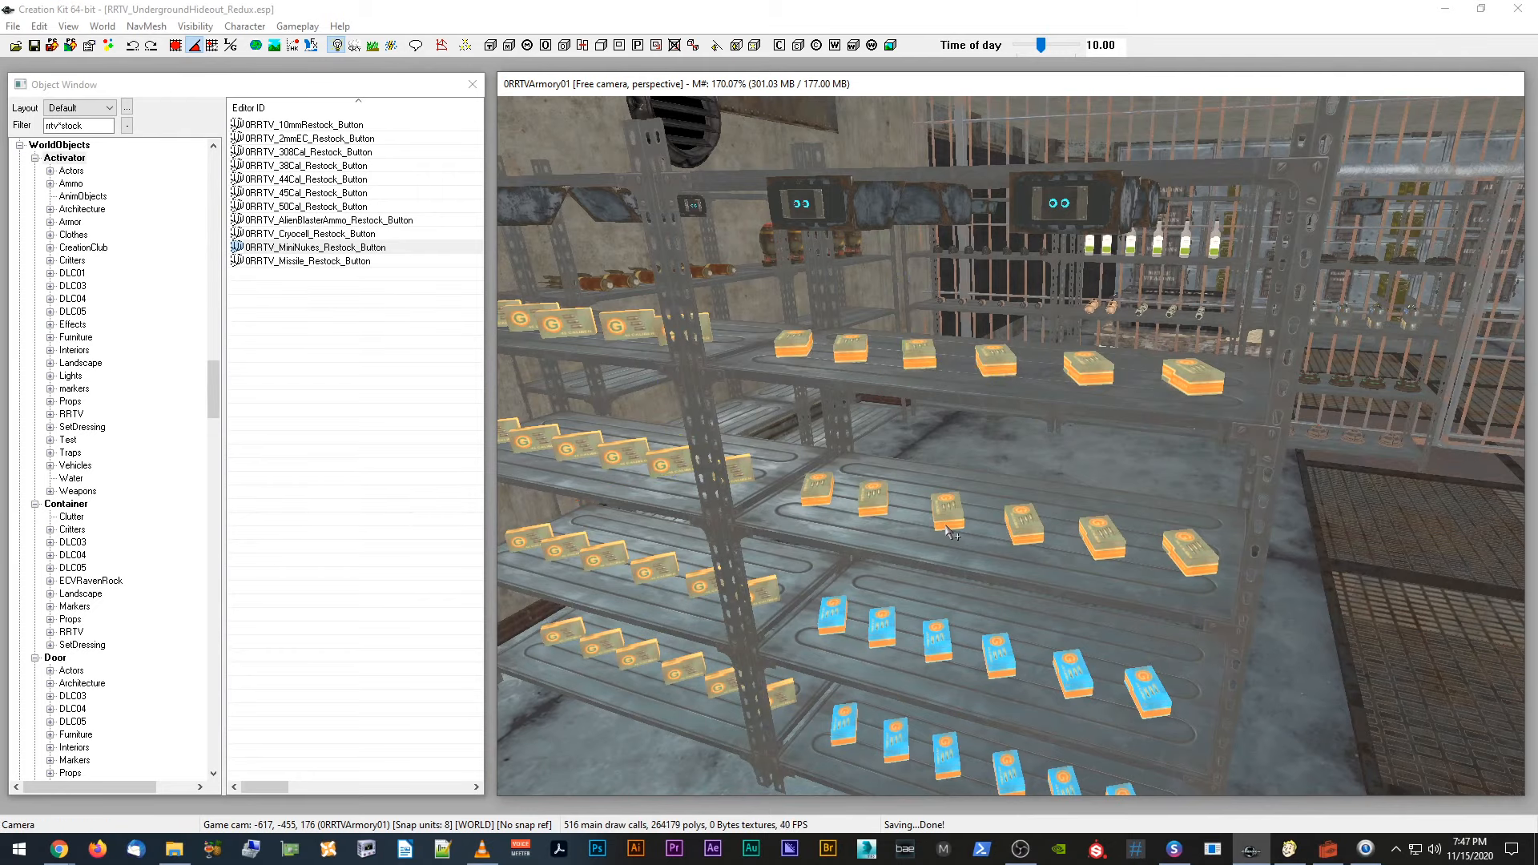
click(940, 623)
shift+middle_drag(940, 623, 842, 626)
scroll(841, 626, up, 3)
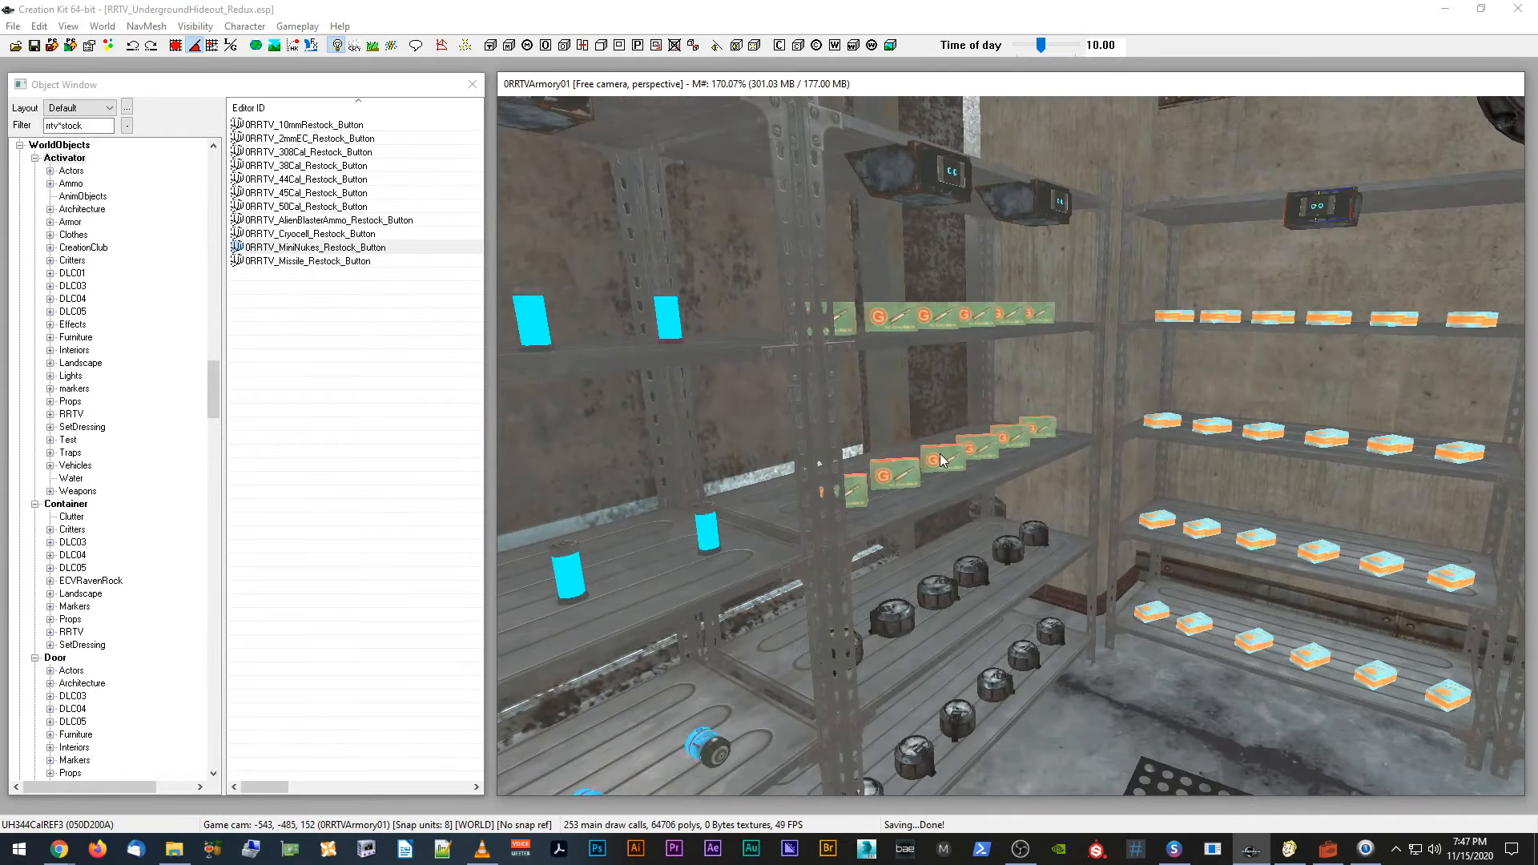
Step: Select a green ammo box, a 2mm EC item and a cryo cell on the adjoining display shelves
click(941, 460)
click(944, 591)
shift+middle_drag(944, 591, 837, 539)
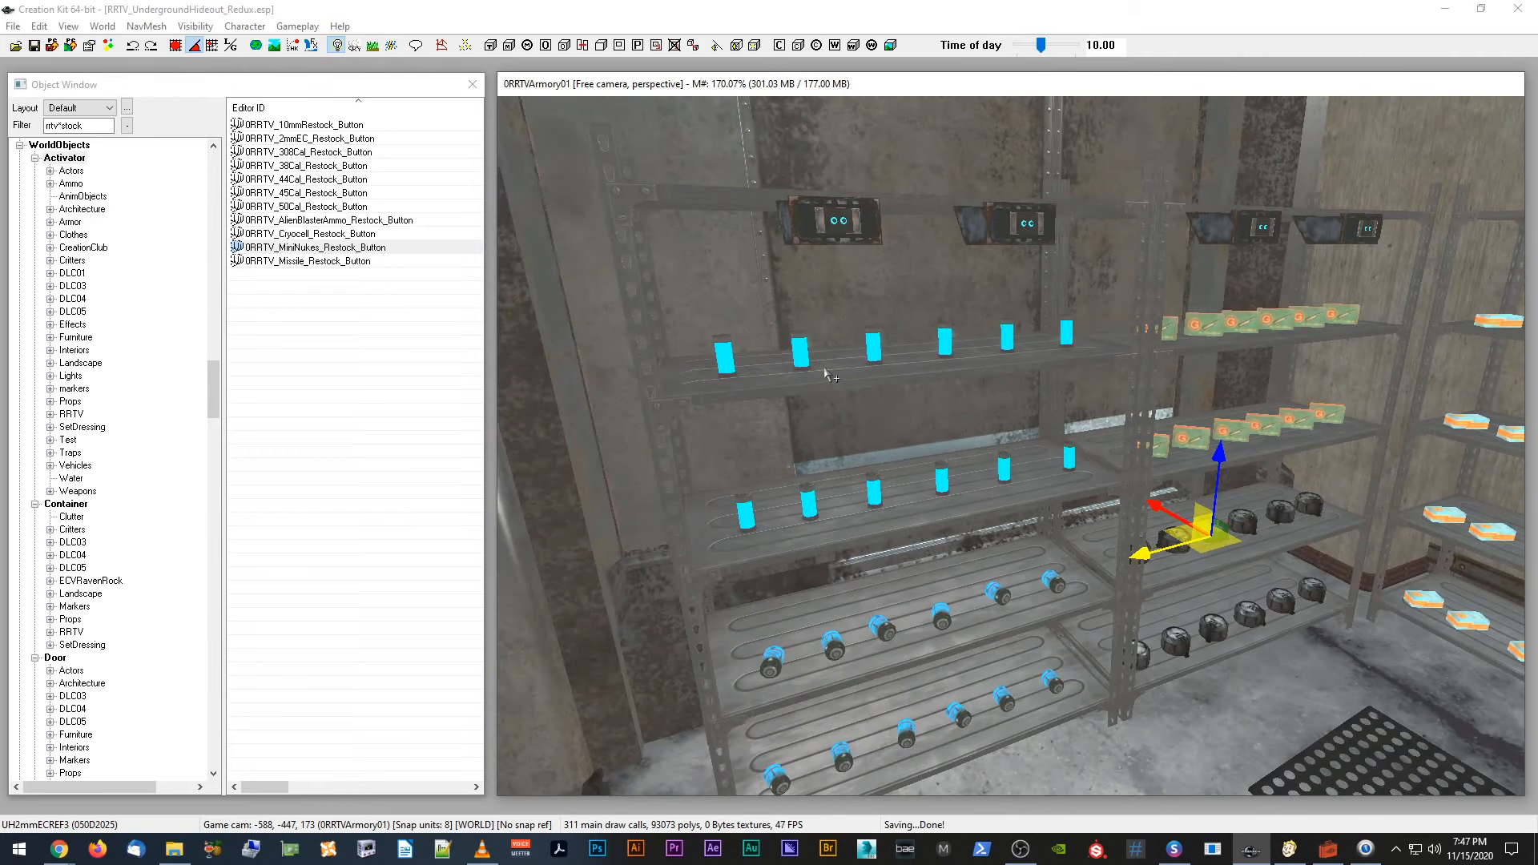
click(882, 631)
shift+middle_drag(881, 630, 862, 379)
scroll(859, 368, up, 2)
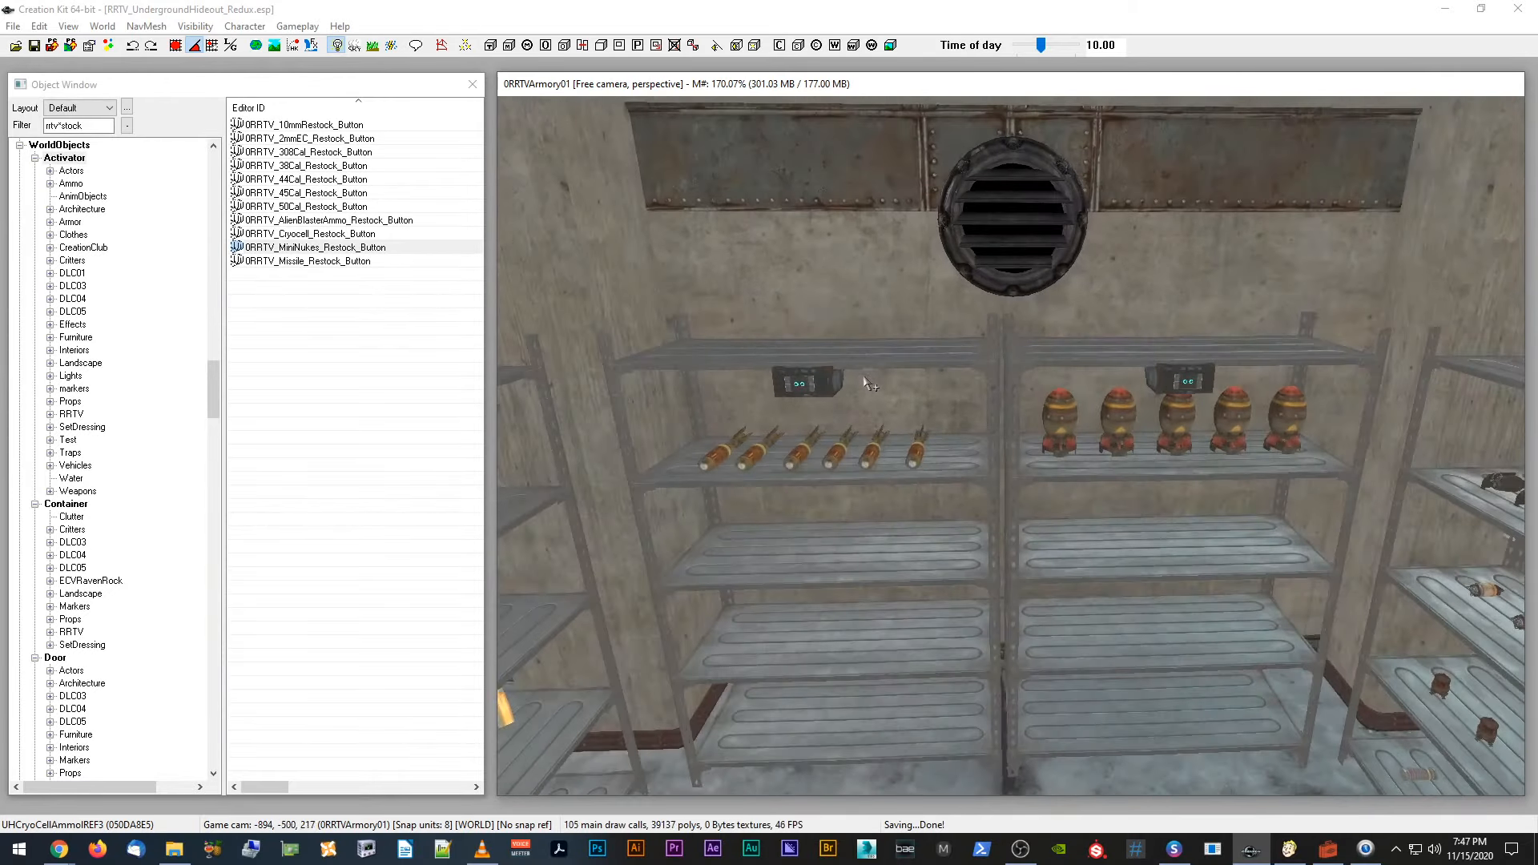
Step: Select a missile and the middle mini nuke on the two shelves beneath the wall vent
scroll(870, 378, down, 1)
scroll(872, 384, up, 3)
click(879, 469)
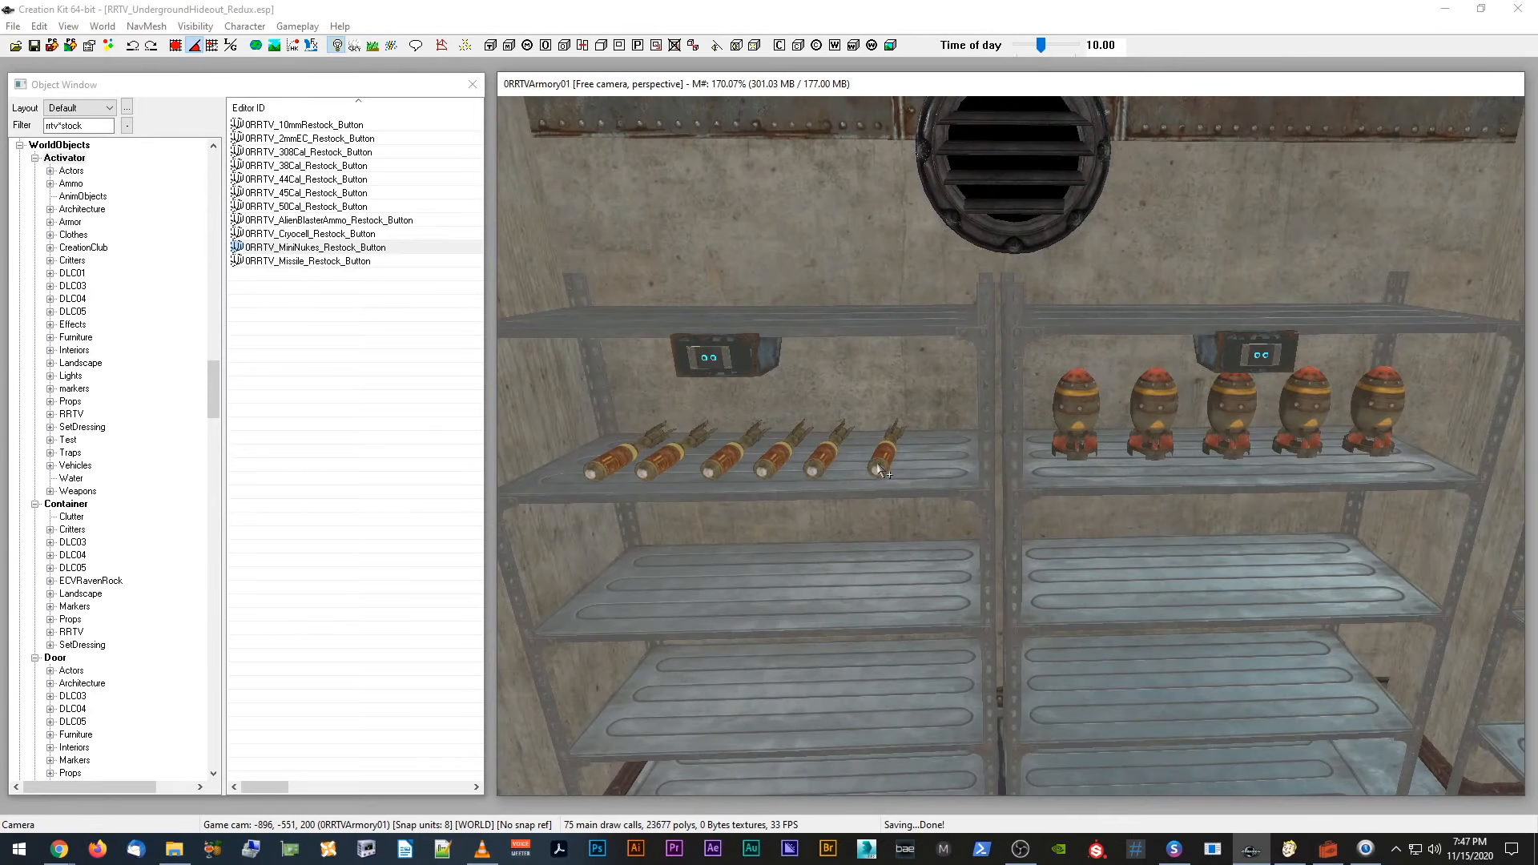
click(1254, 427)
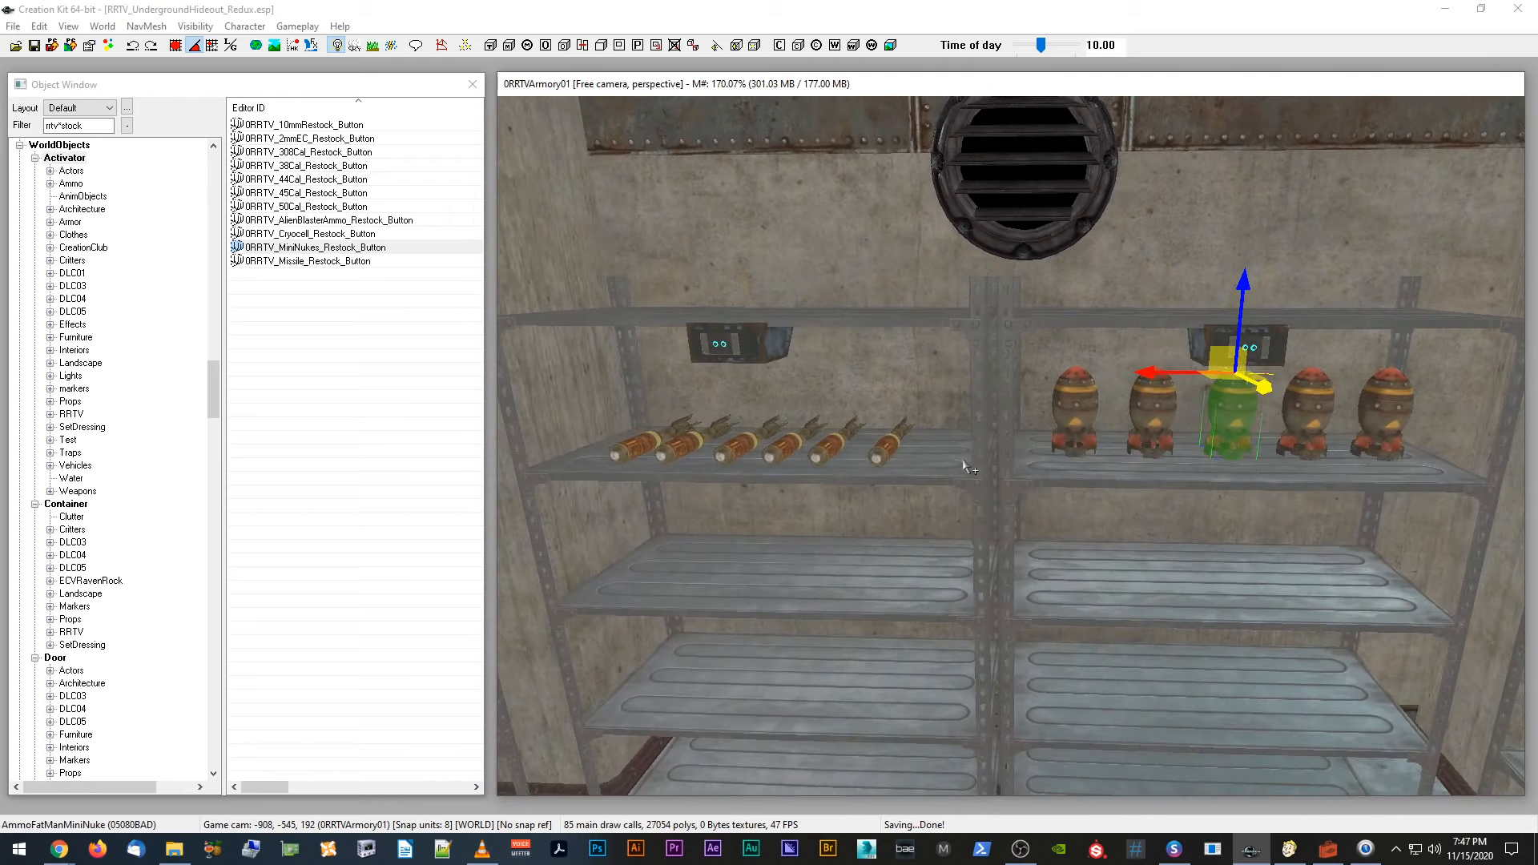
Step: Survey the explosives shelving along the barred wall and select the shelf unit holding the mines
scroll(971, 459, down, 1)
middle_drag(963, 464, 1023, 538)
scroll(965, 455, up, 3)
scroll(913, 486, down, 2)
scroll(914, 484, down, 1)
scroll(920, 478, up, 3)
scroll(917, 476, up, 3)
scroll(852, 446, down, 2)
scroll(877, 445, down, 5)
scroll(889, 449, up, 2)
scroll(952, 448, up, 2)
click(983, 492)
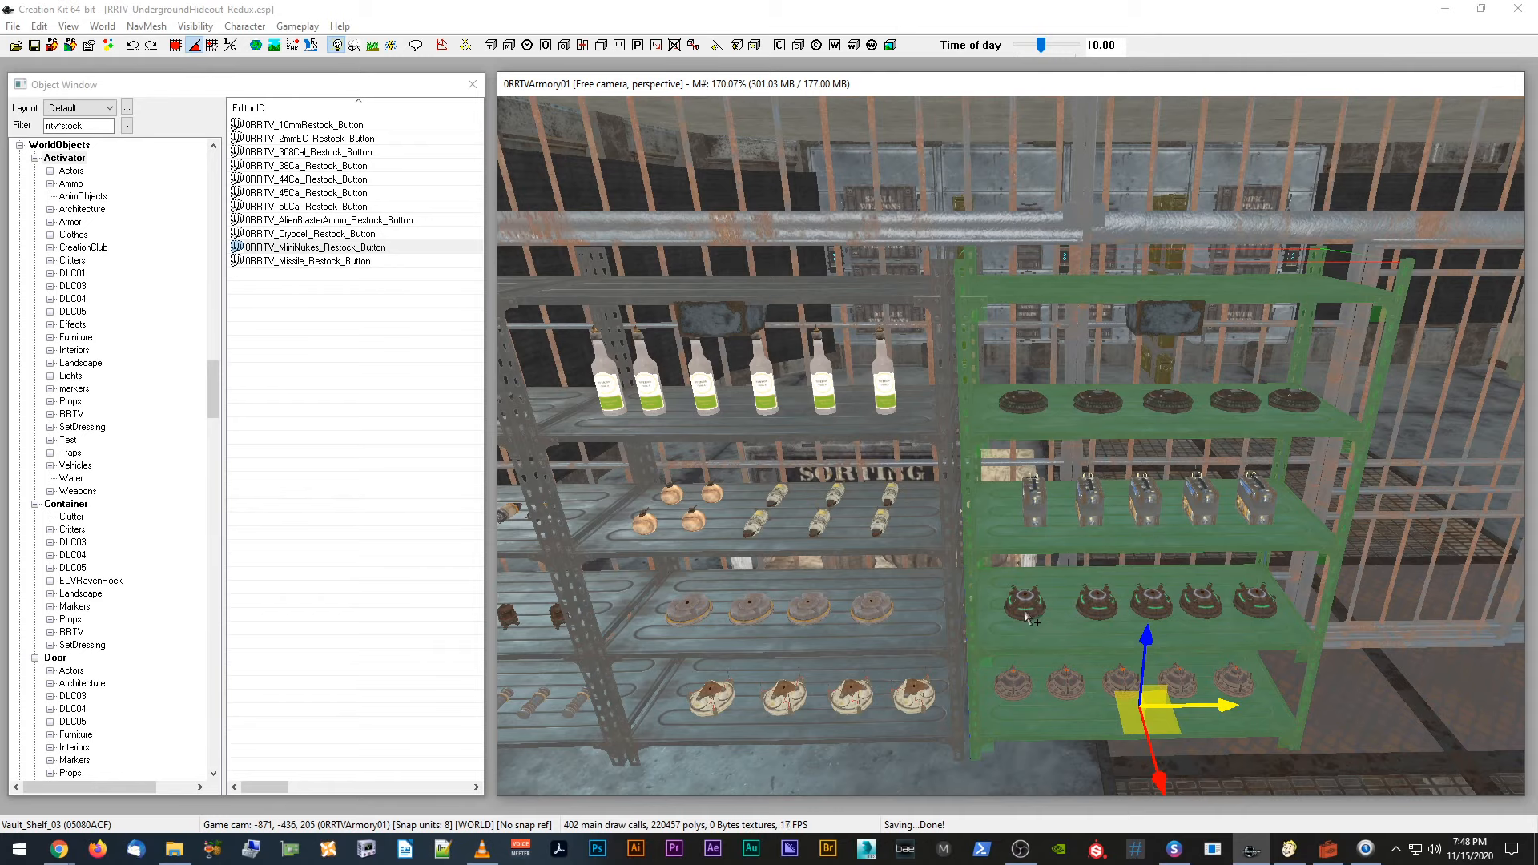
Step: Delete four of the six missiles from the missile display shelf, keeping the two nearest the mini nukes
shift+middle_drag(1033, 607, 965, 606)
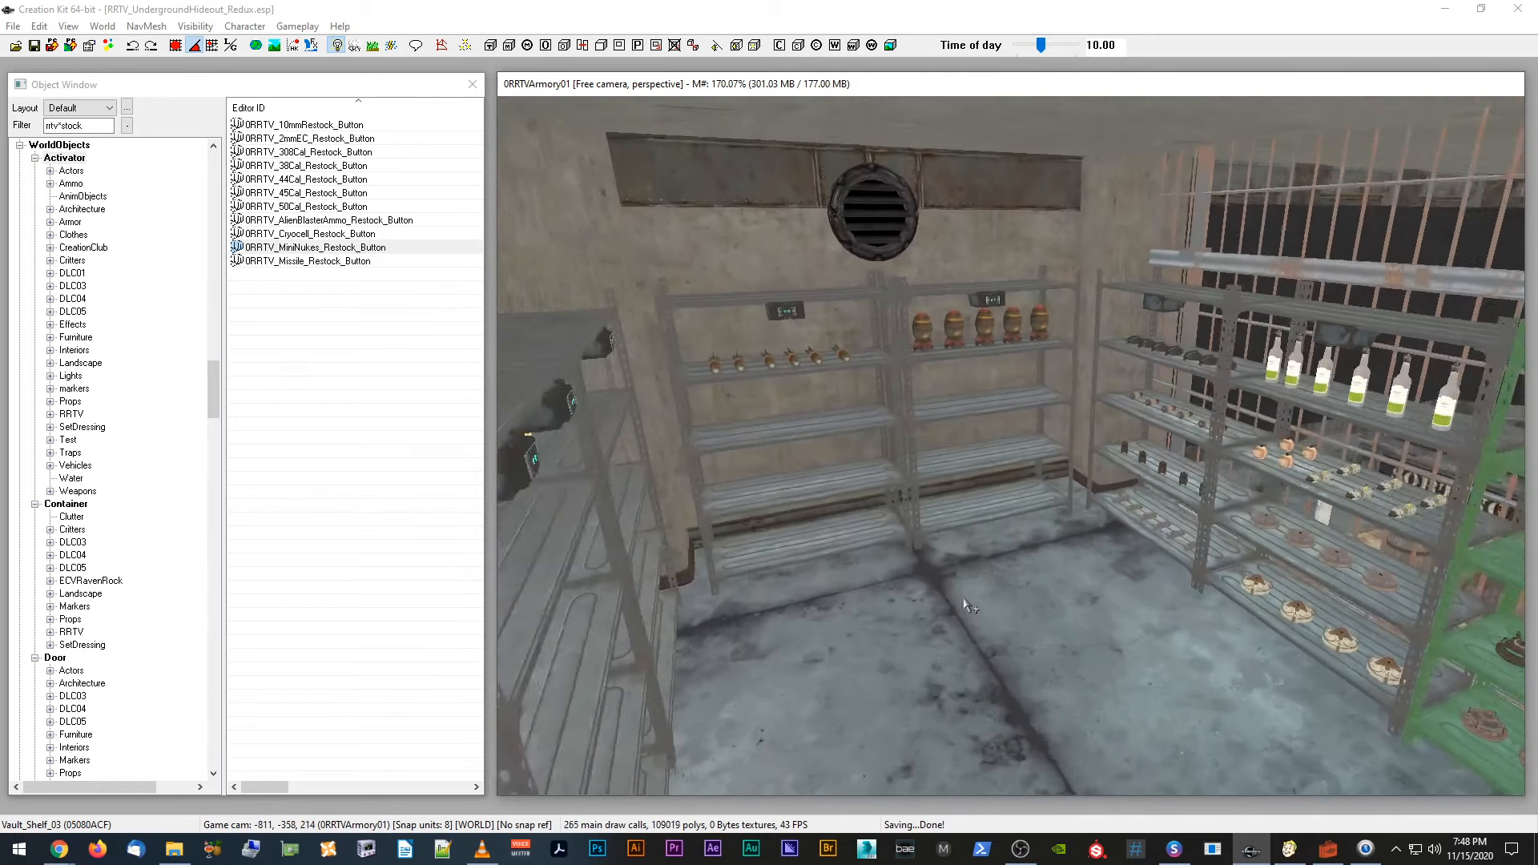
scroll(965, 607, up, 5)
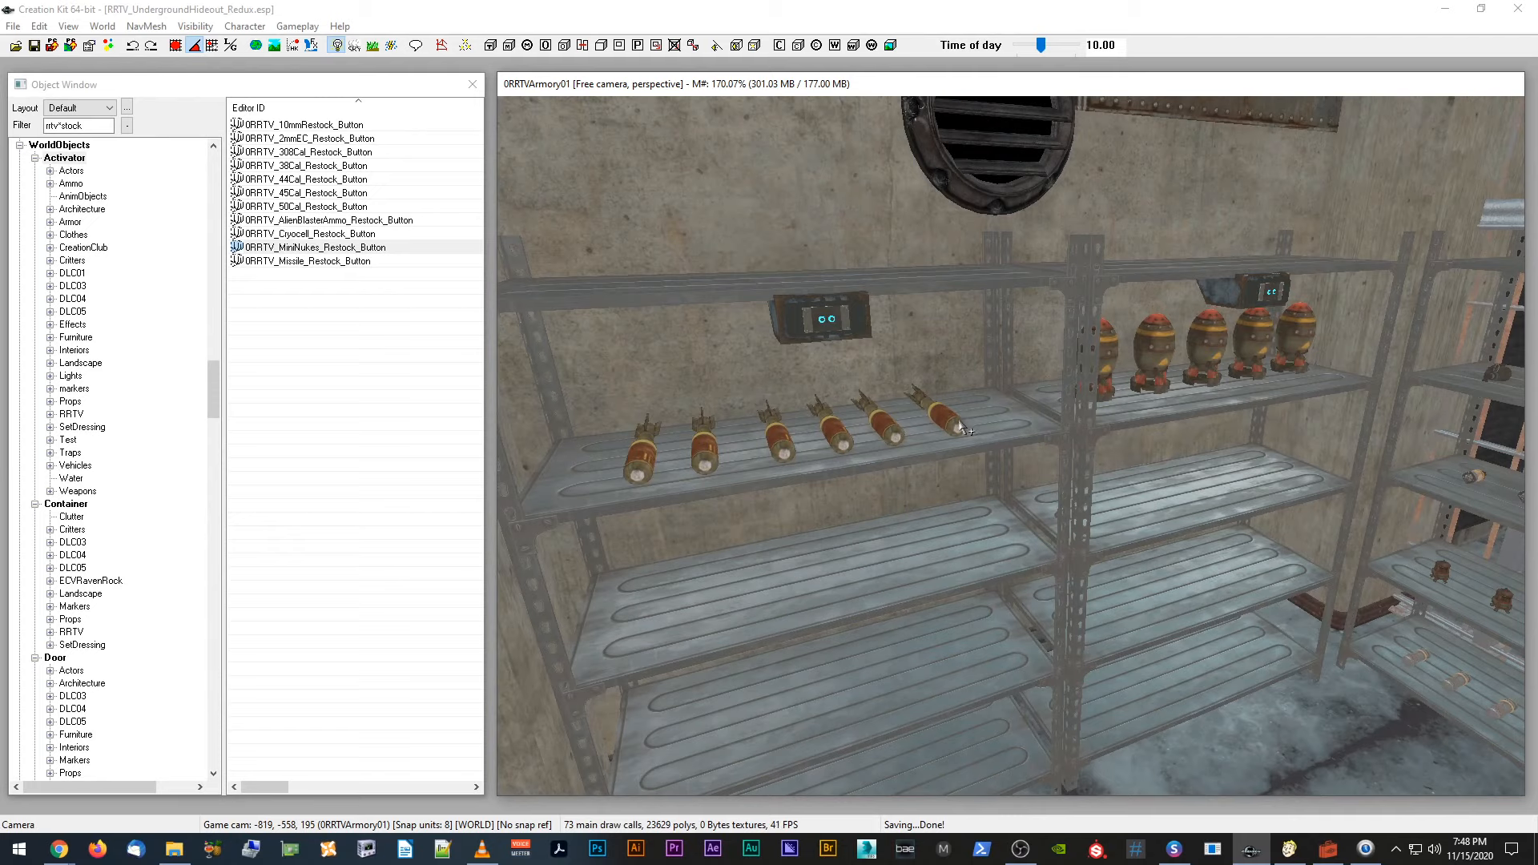
scroll(958, 427, up, 3)
click(942, 420)
mouse_move(941, 420)
shift+middle_down()
mouse_move(955, 423)
mouse_move(925, 427)
shift+middle_up()
key(Delete)
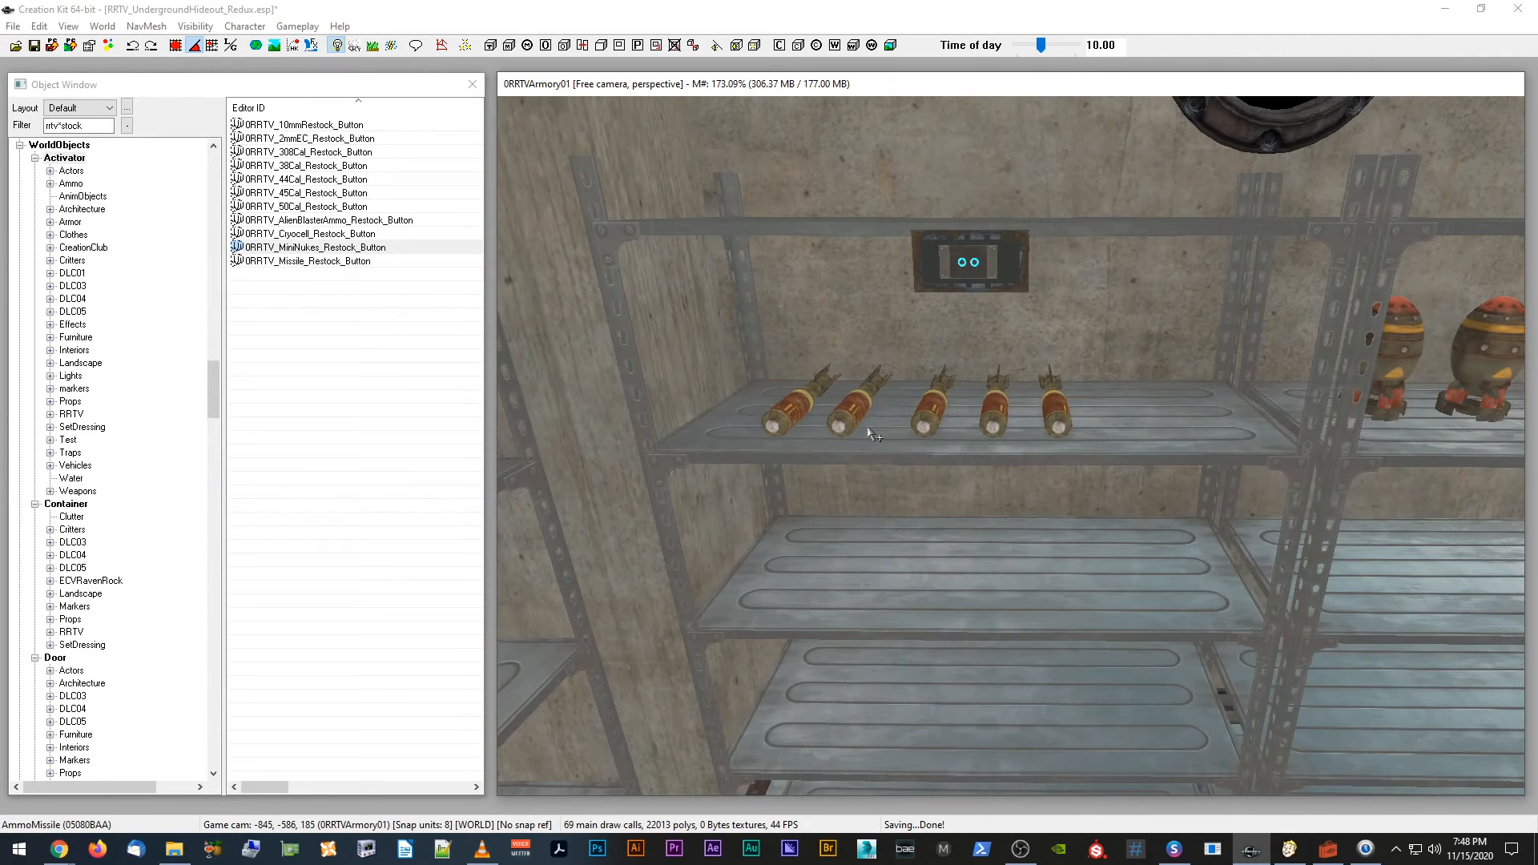
click(789, 422)
key(Delete)
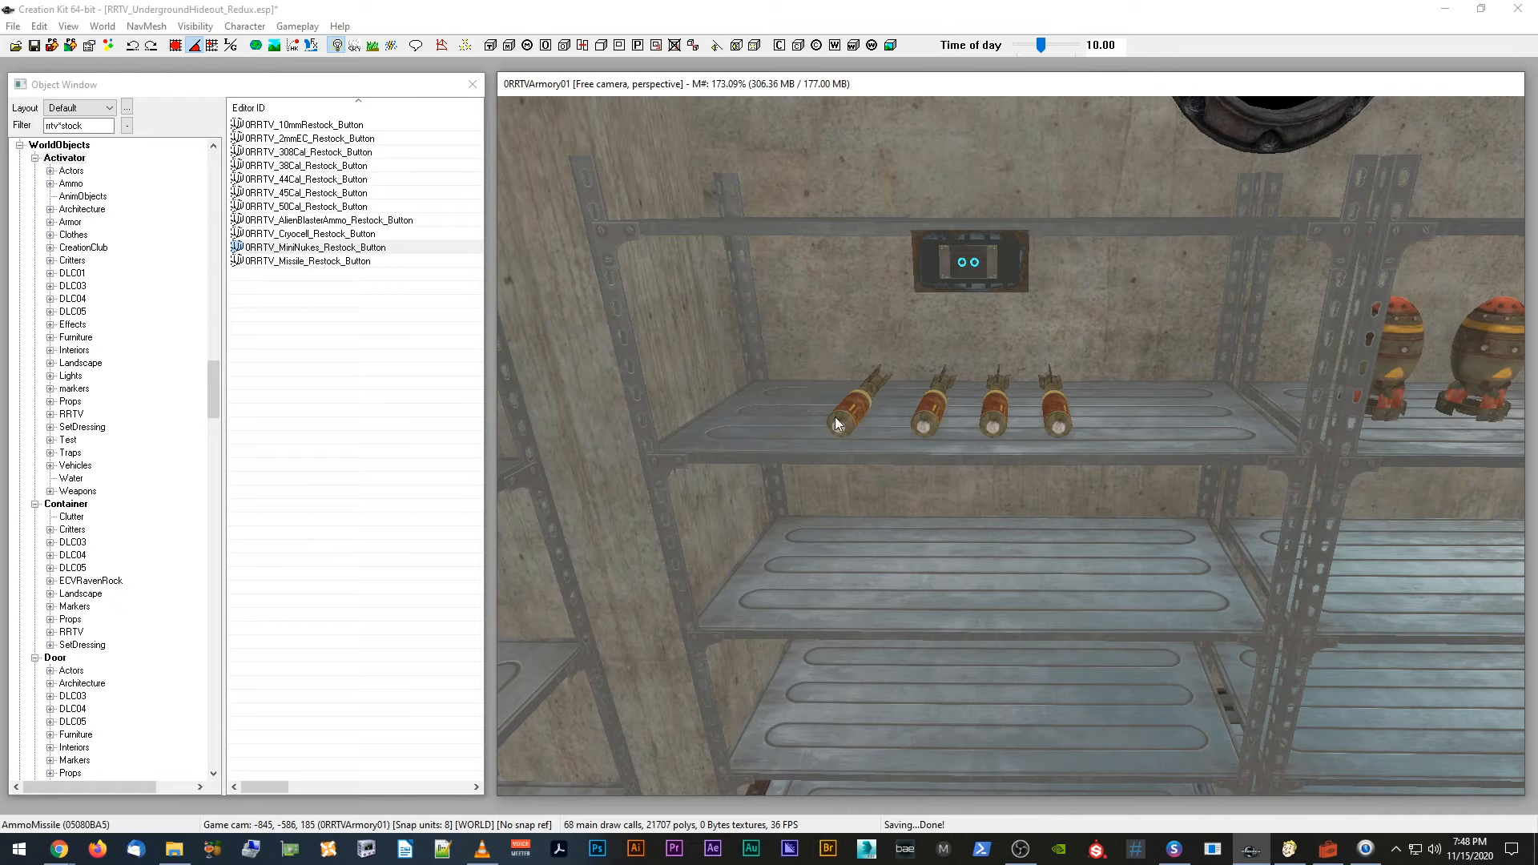
click(846, 425)
key(Delete)
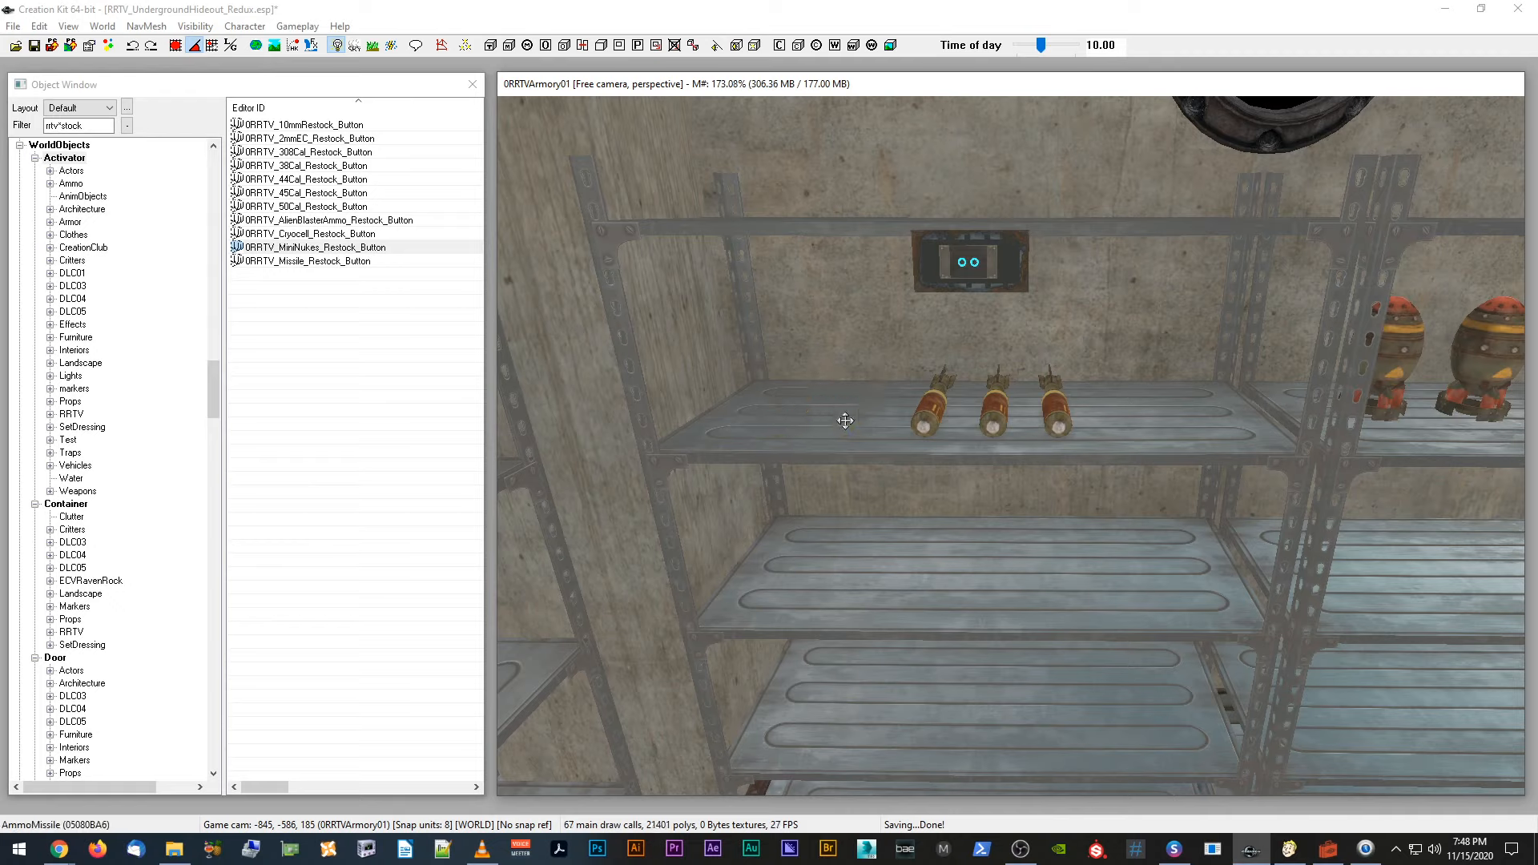
click(929, 423)
key(Delete)
Step: Inspect the reference settings of one remaining missile and place the dialog clear of the missile shelf
double_click(994, 427)
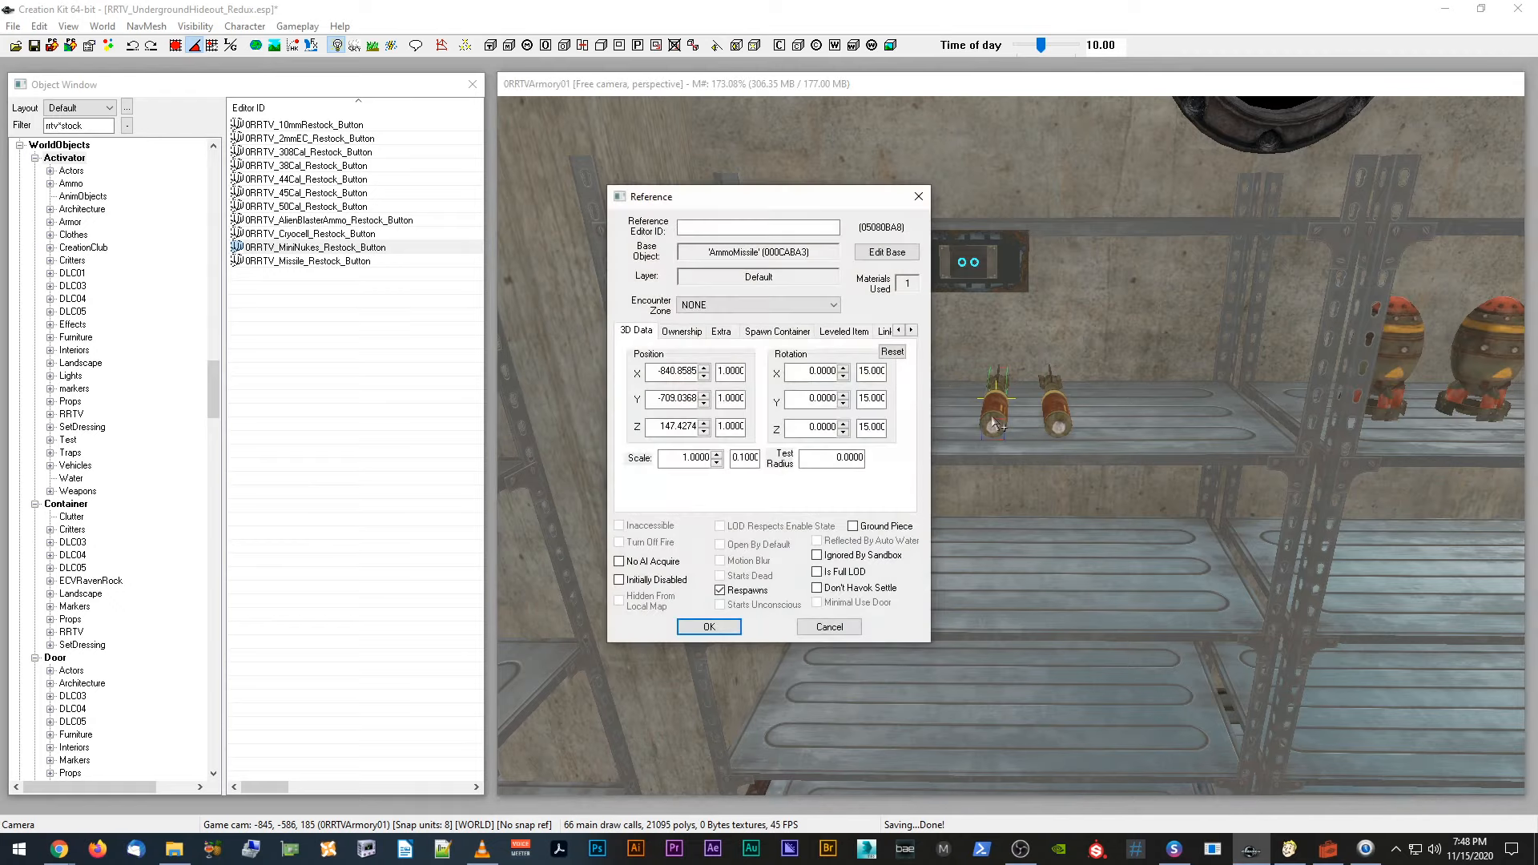
click(833, 625)
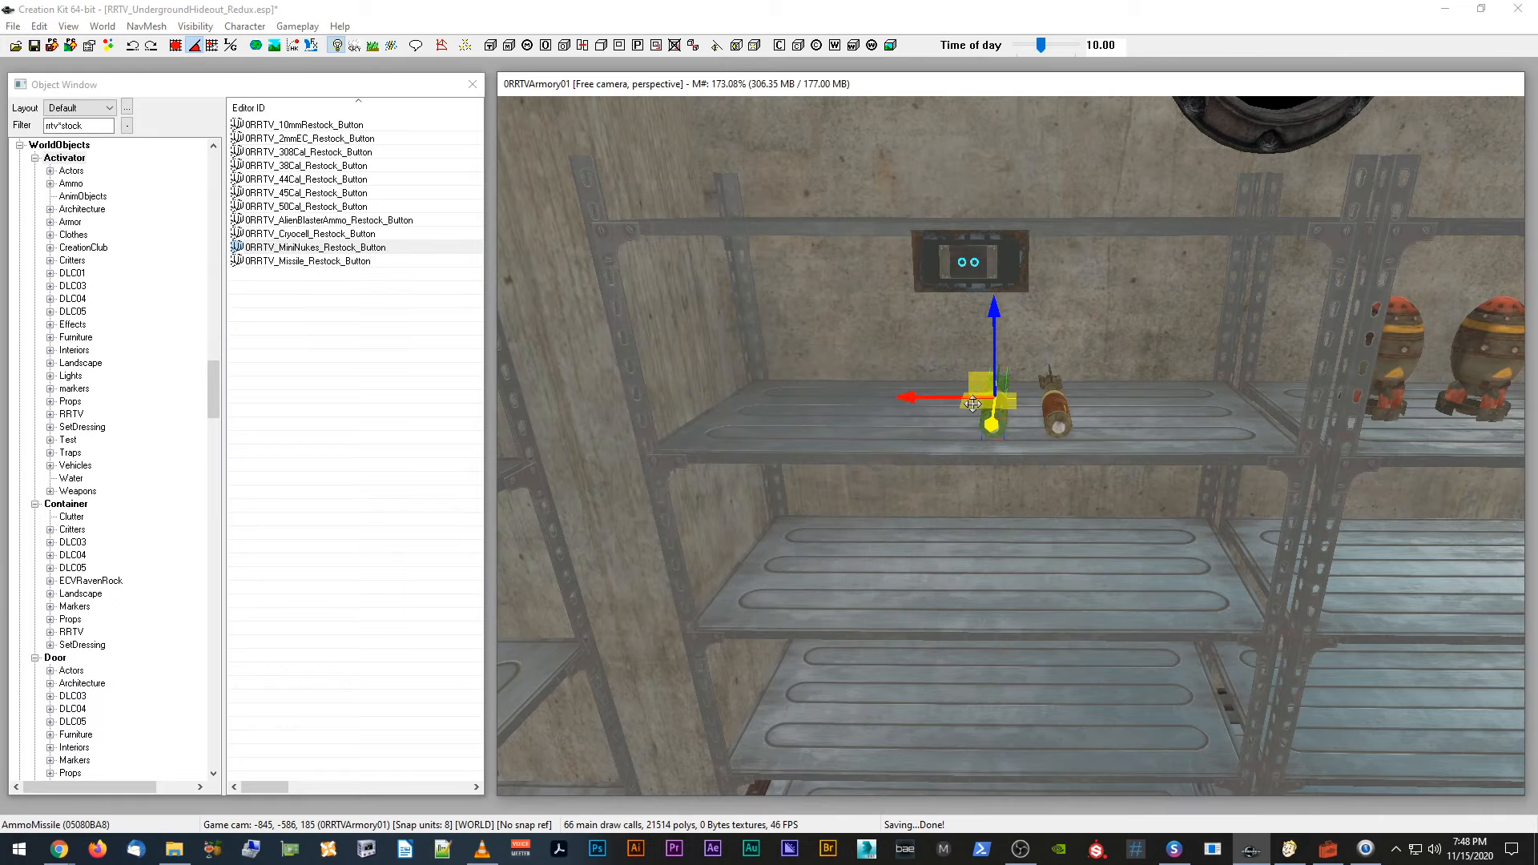
scroll(1007, 406, up, 2)
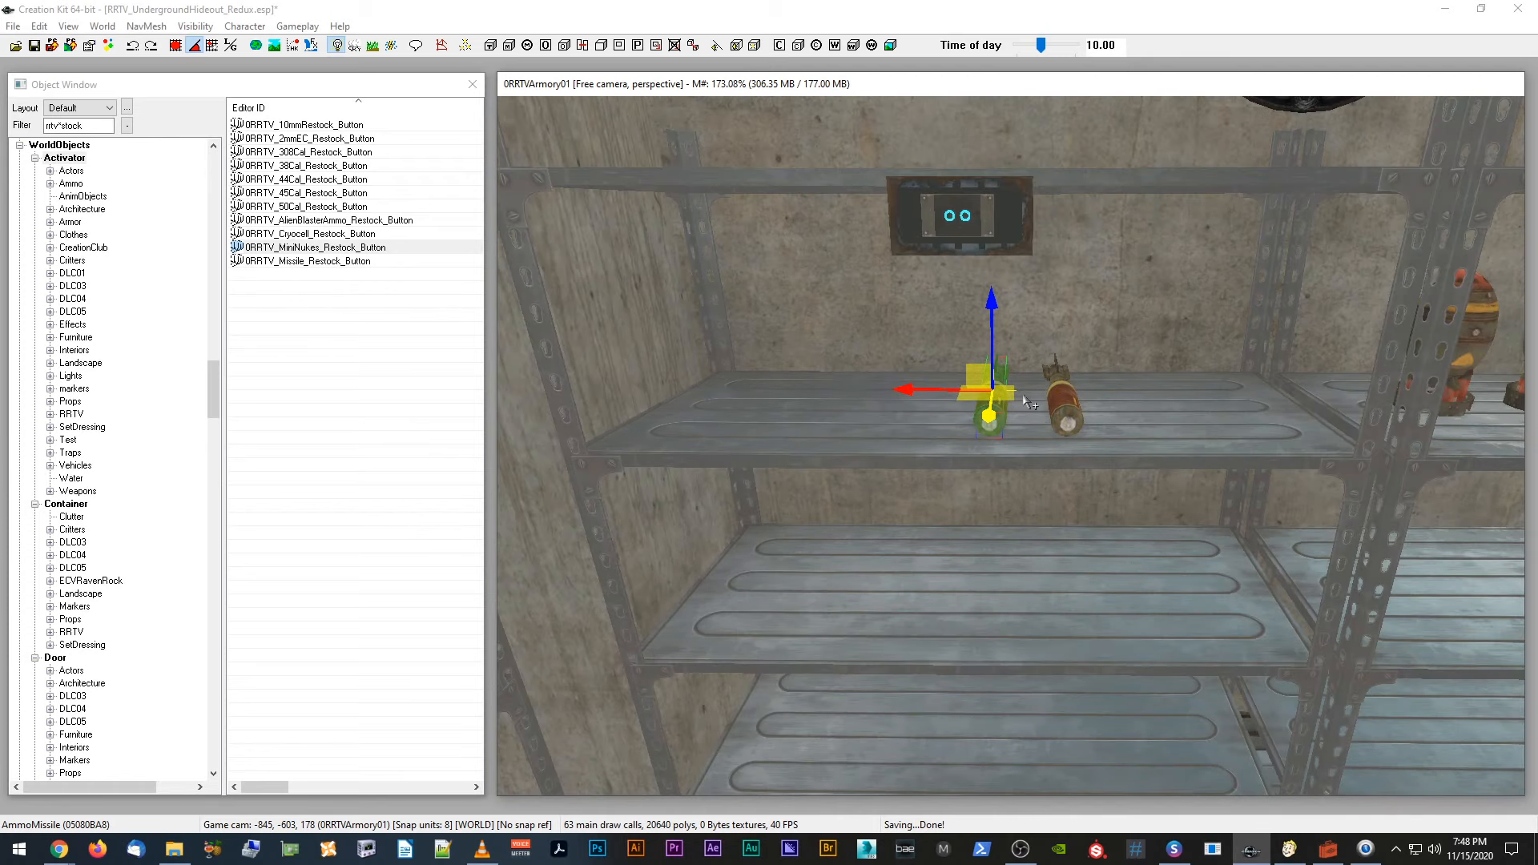
scroll(991, 401, up, 5)
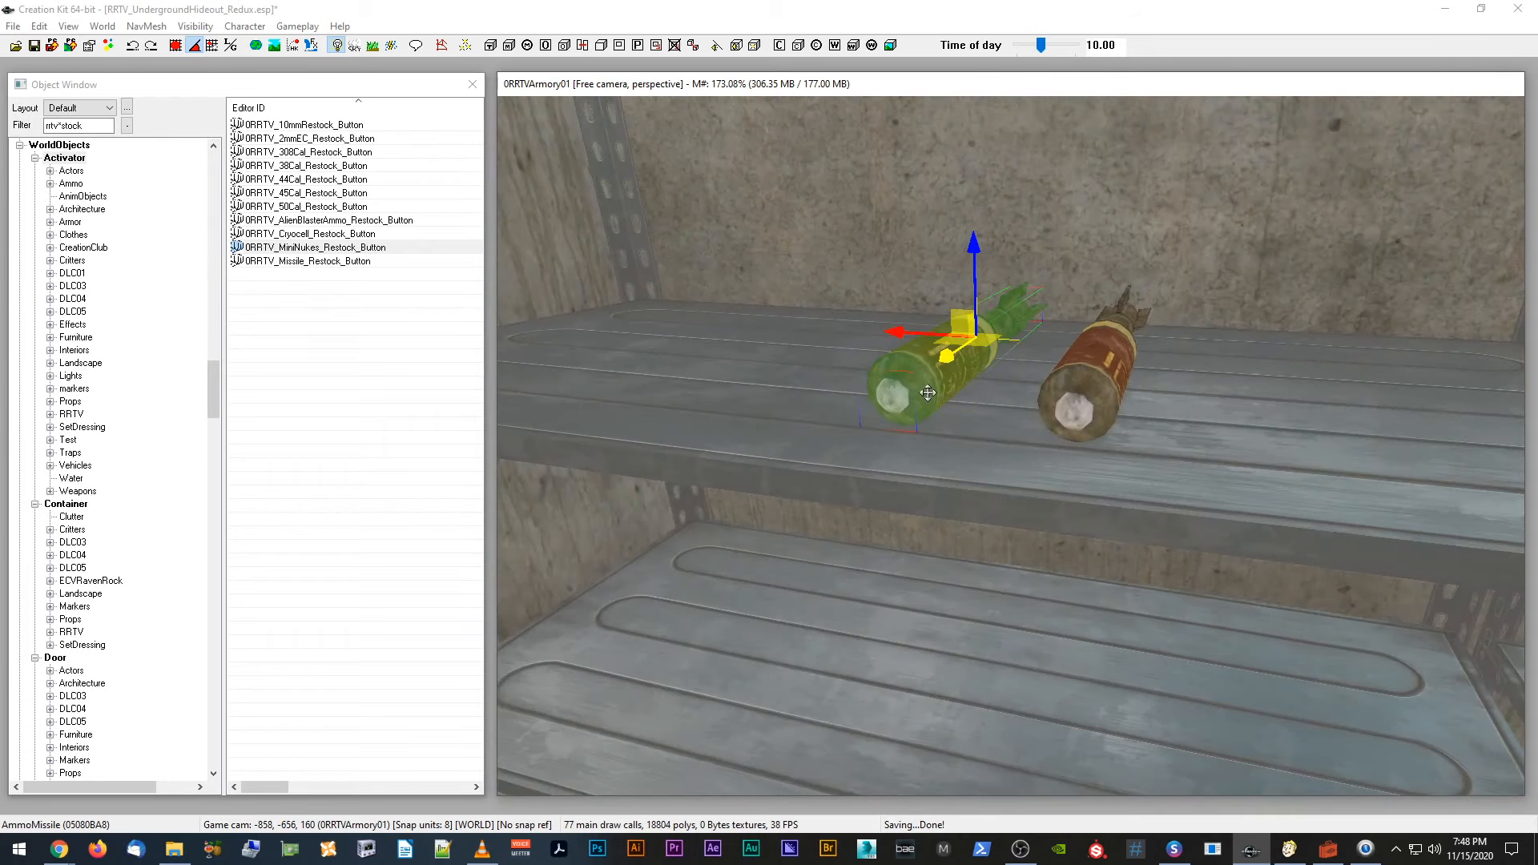
double_click(926, 380)
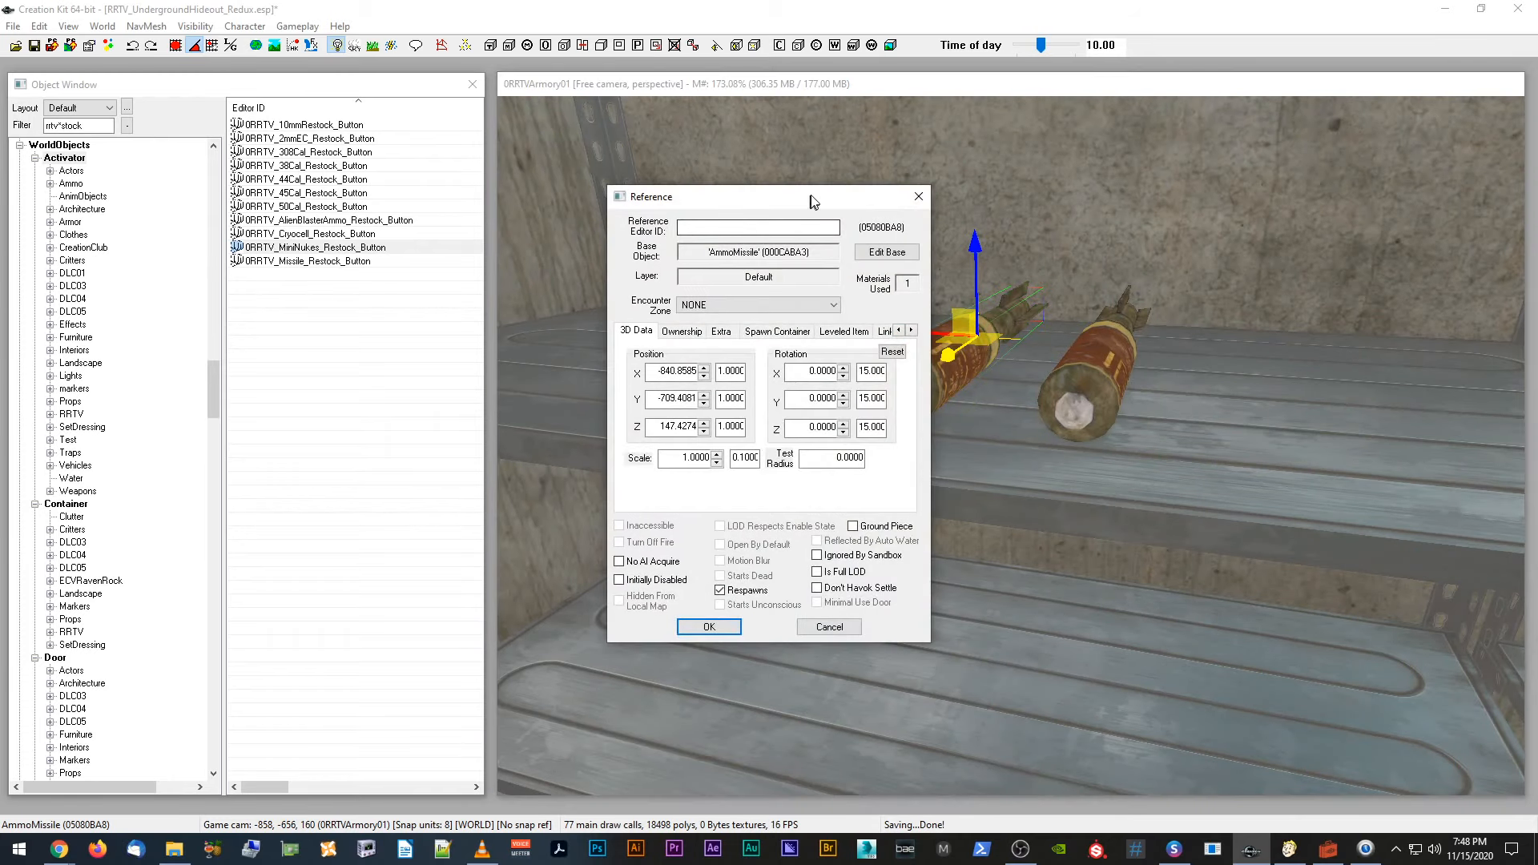
drag(814, 203, 1537, 153)
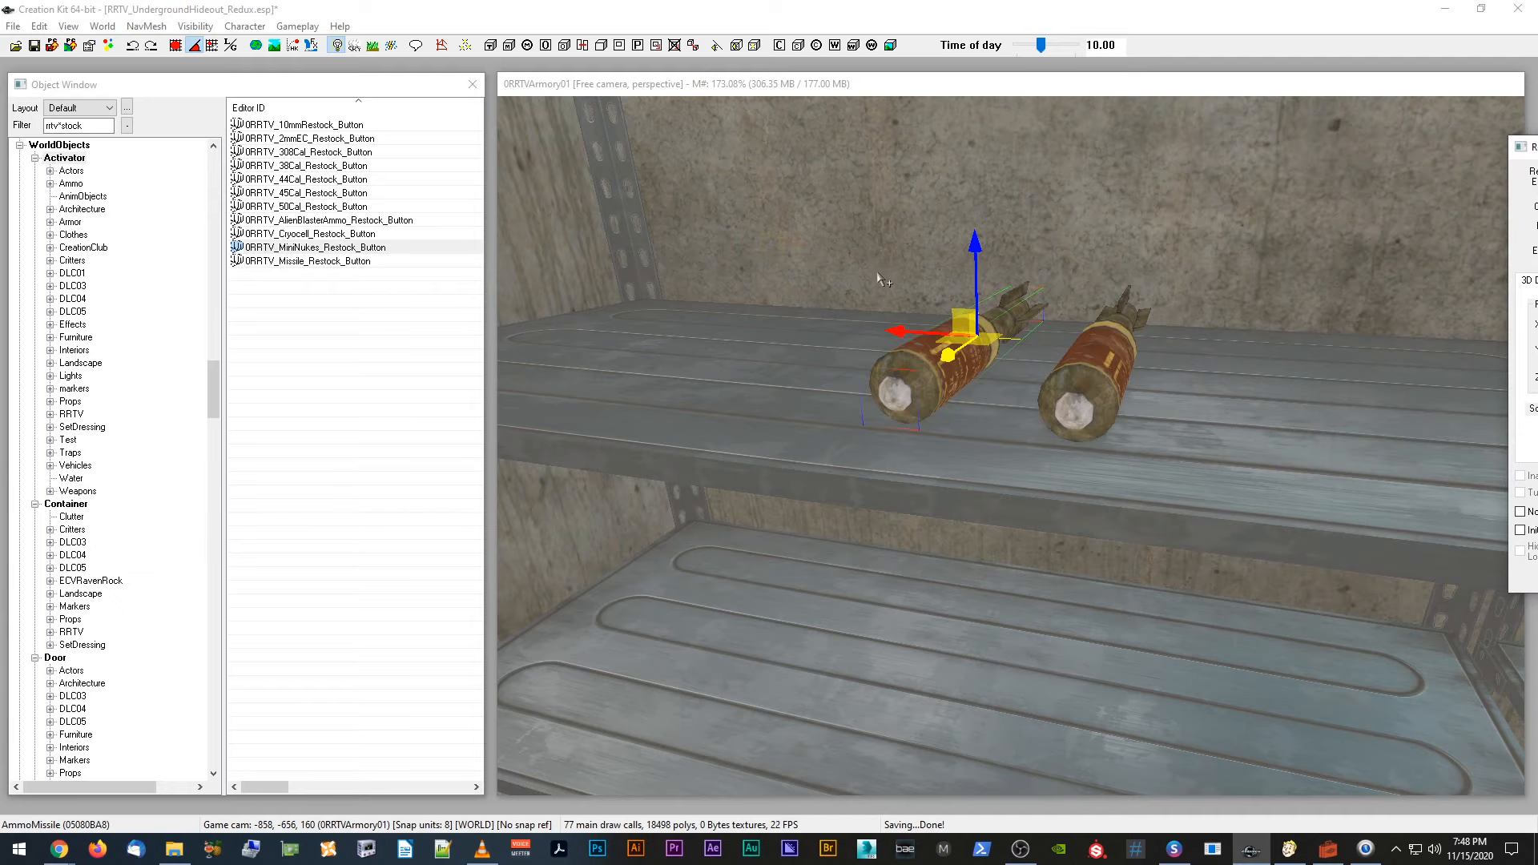
scroll(880, 276, down, 4)
middle_drag(891, 277, 887, 273)
drag(1537, 153, 1291, 132)
shift+middle_drag(894, 244, 895, 262)
scroll(897, 267, up, 2)
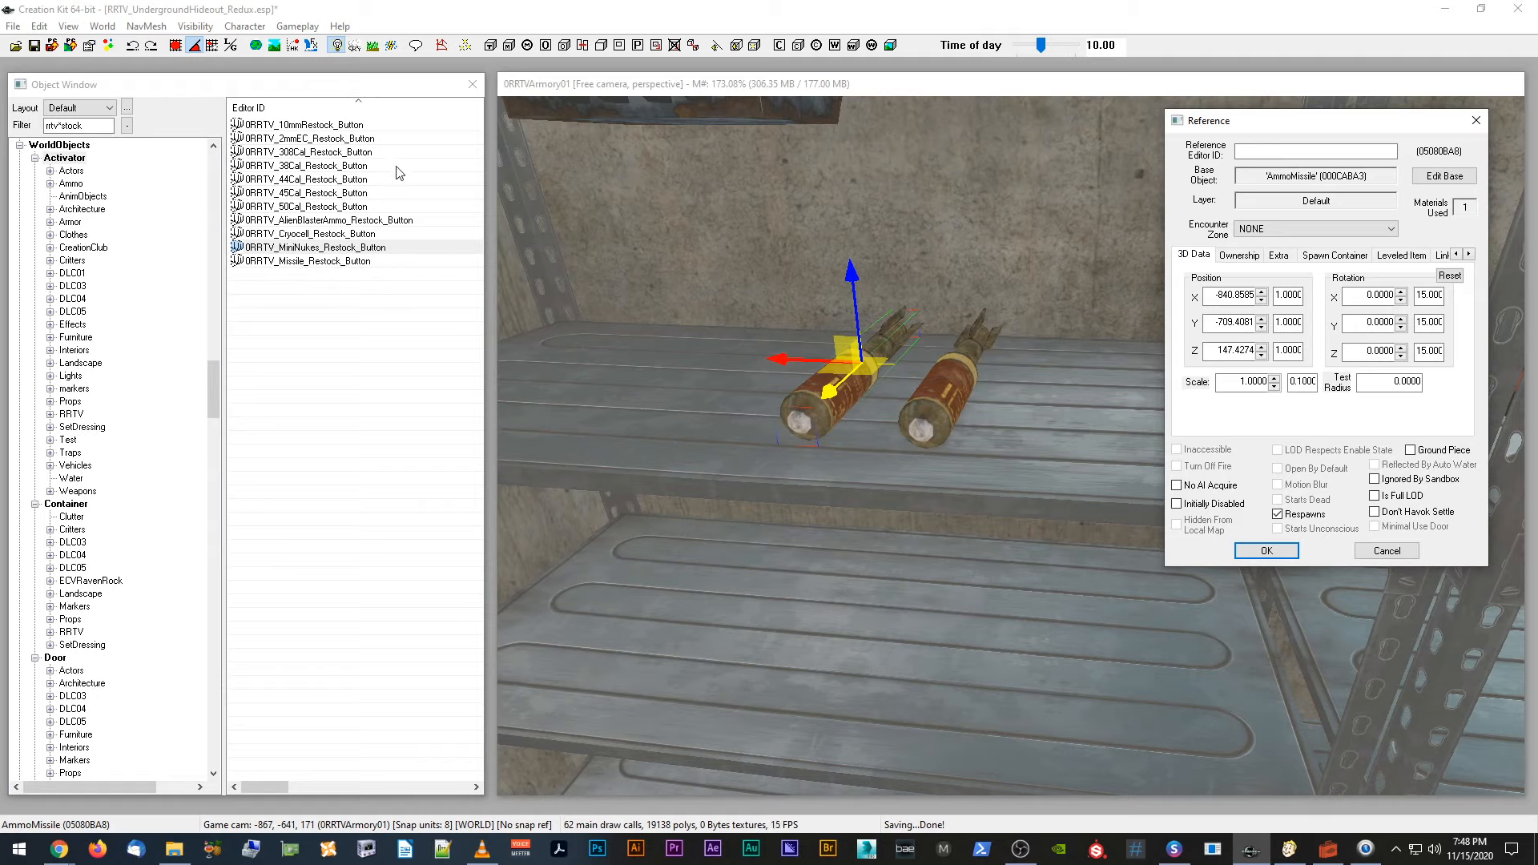
Step: Duplicate the 0RRTV_44Cal_Restock_Button activator and open the copy for editing
click(375, 180)
right_click(382, 186)
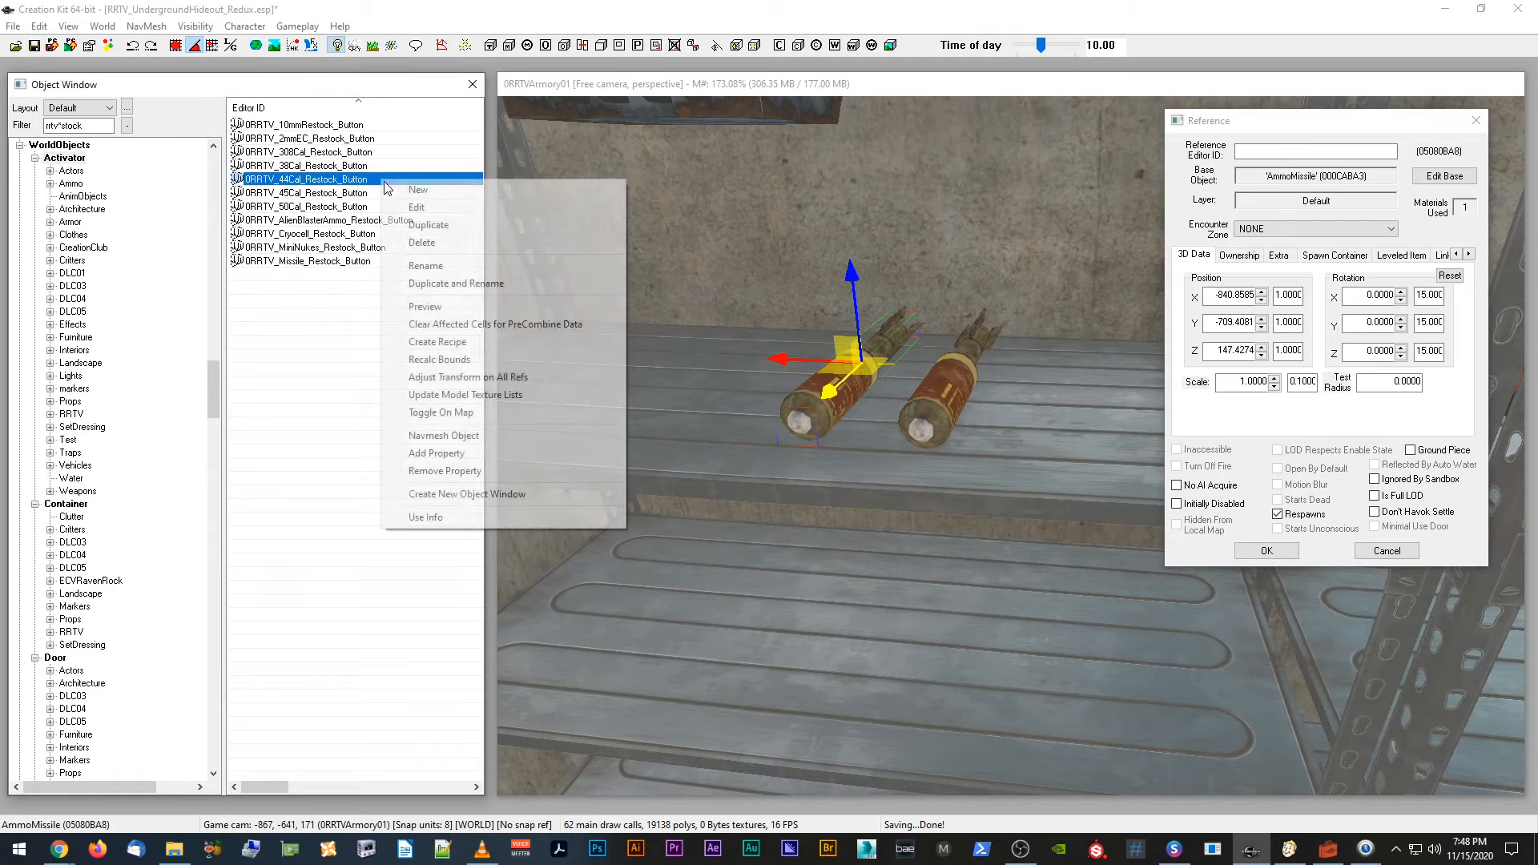
click(414, 226)
click(389, 194)
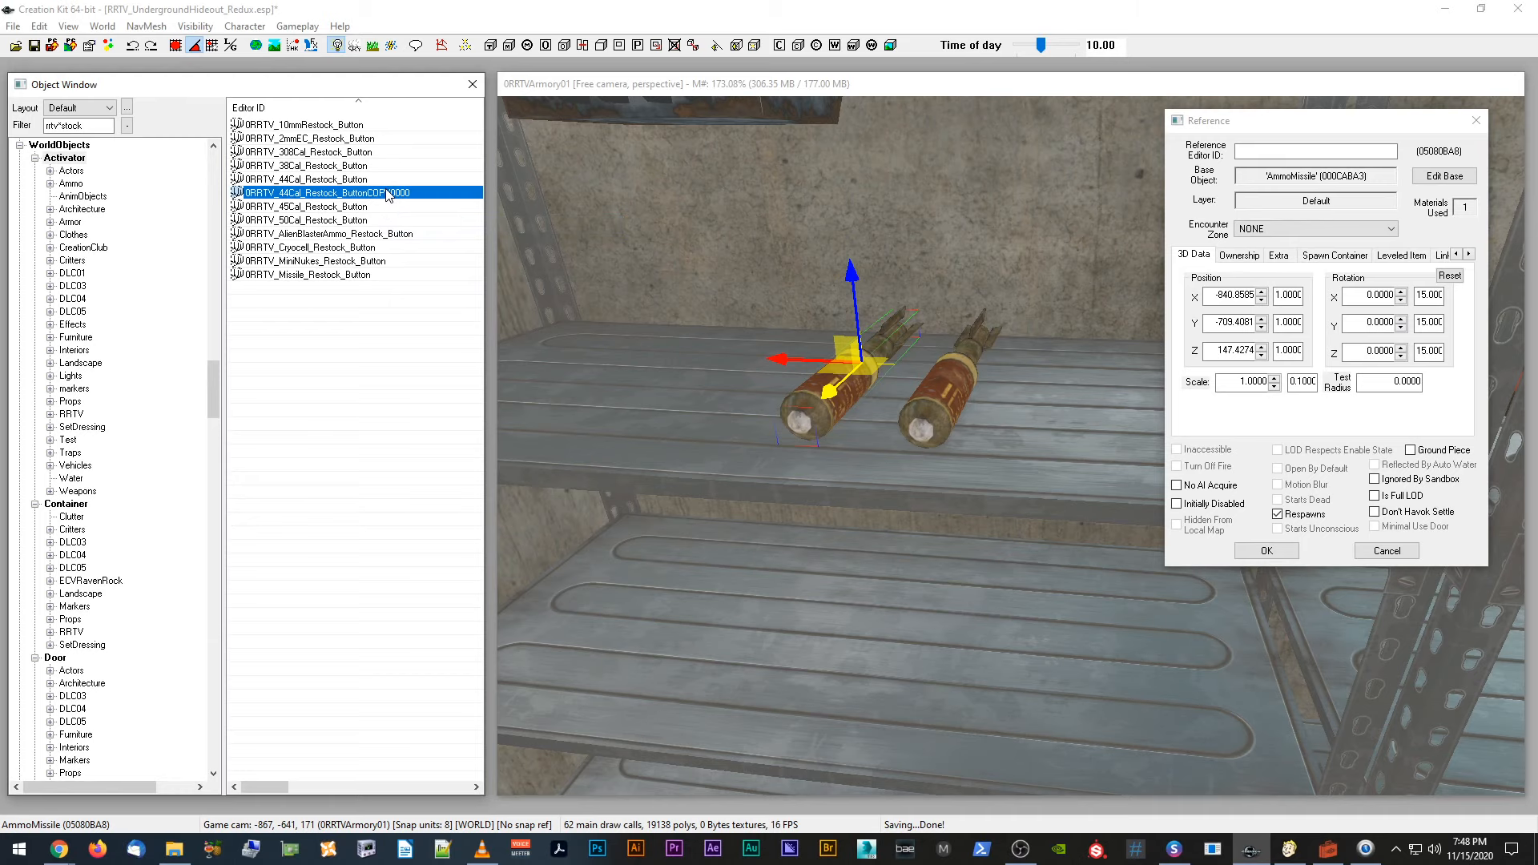
double_click(384, 193)
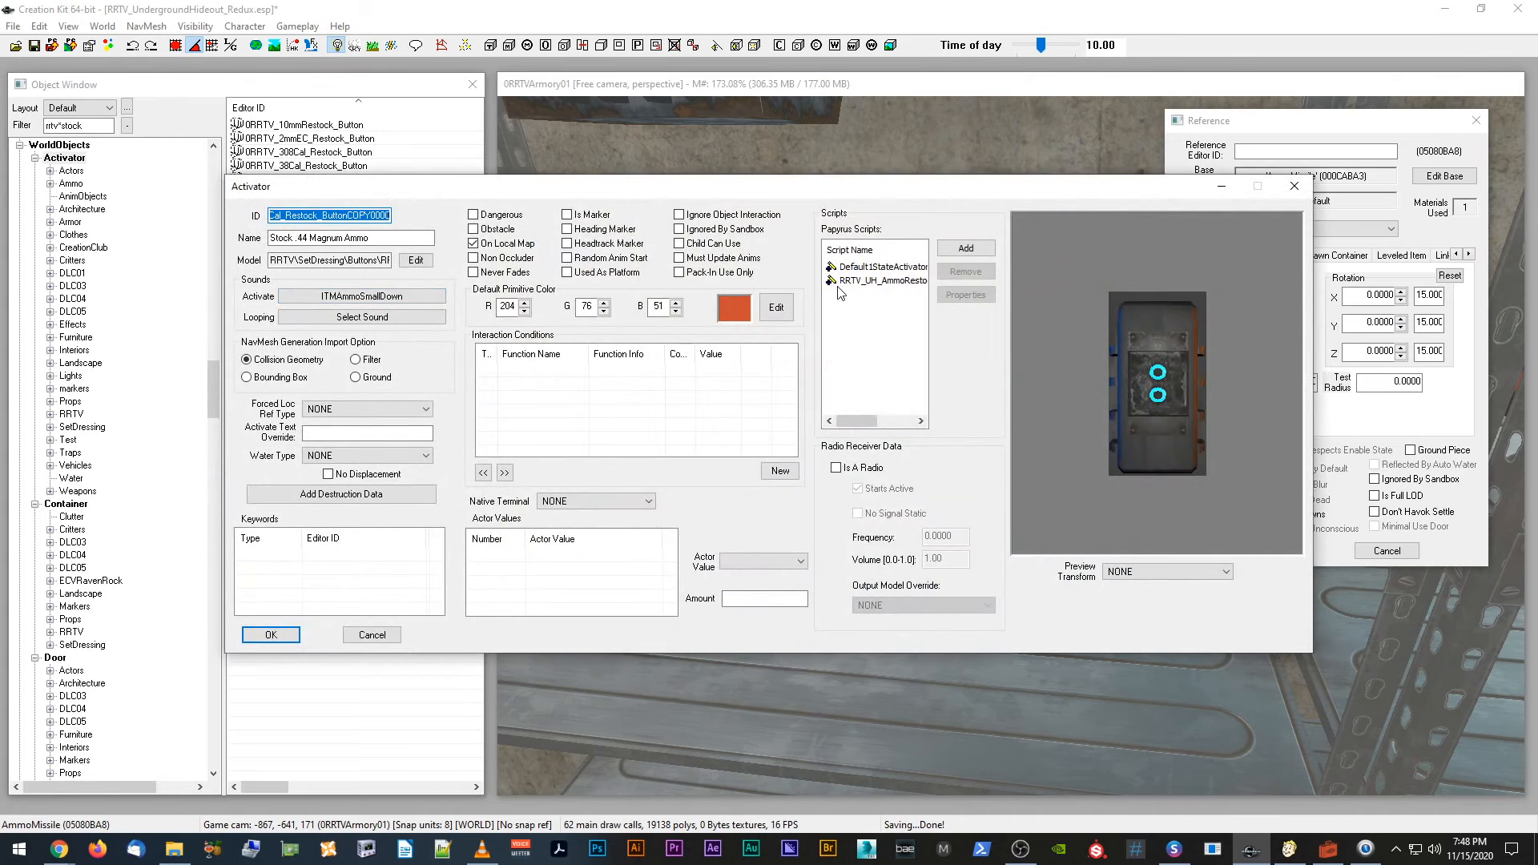
Step: Open the source of the copy's ammo restock script, and replace 44Cal with Missle in the activator's ID
click(842, 281)
right_click(844, 281)
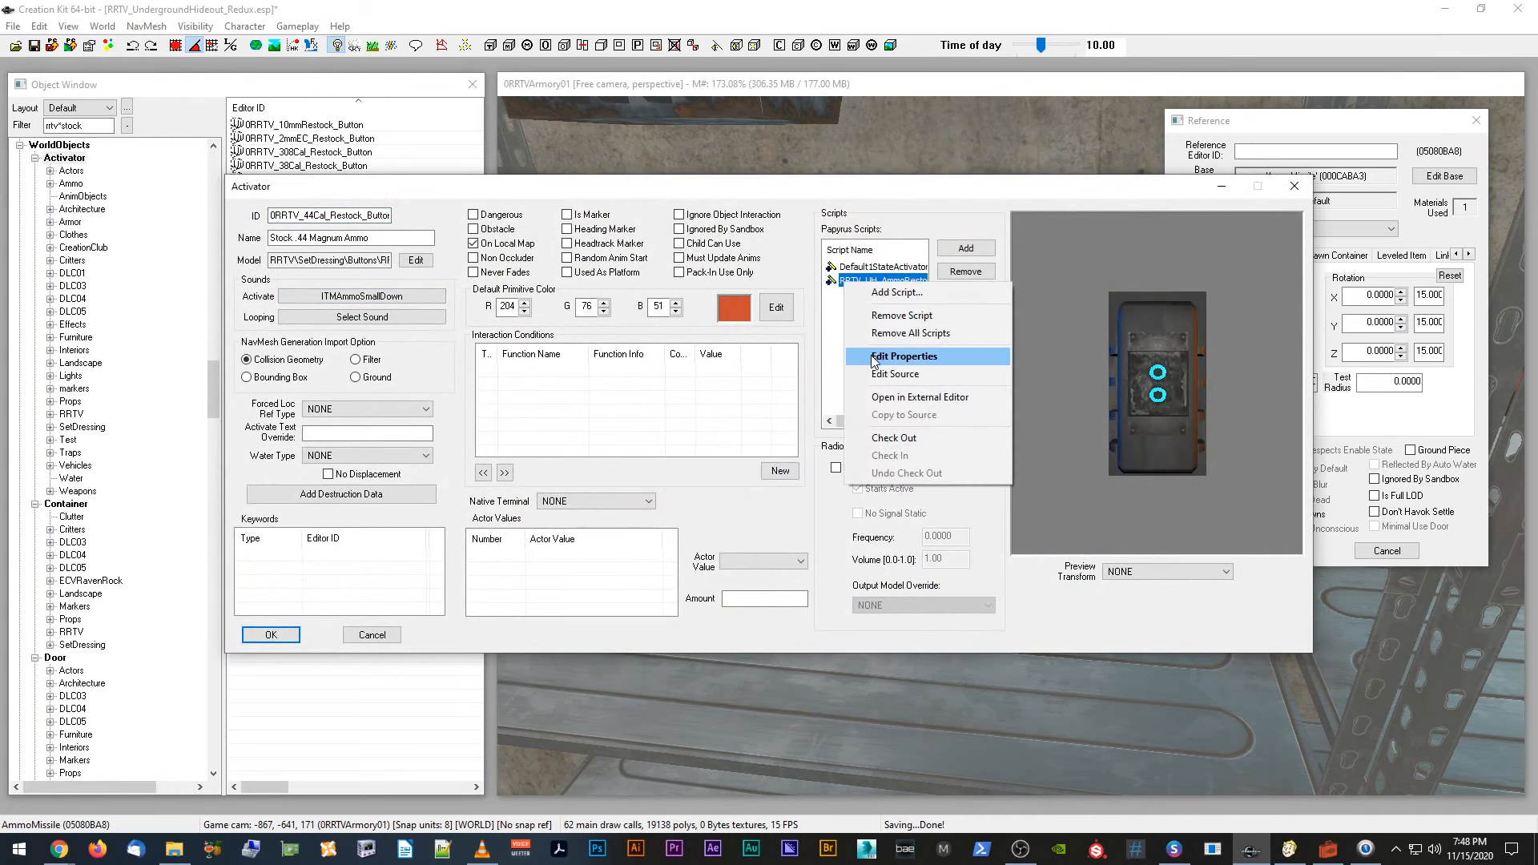
click(895, 375)
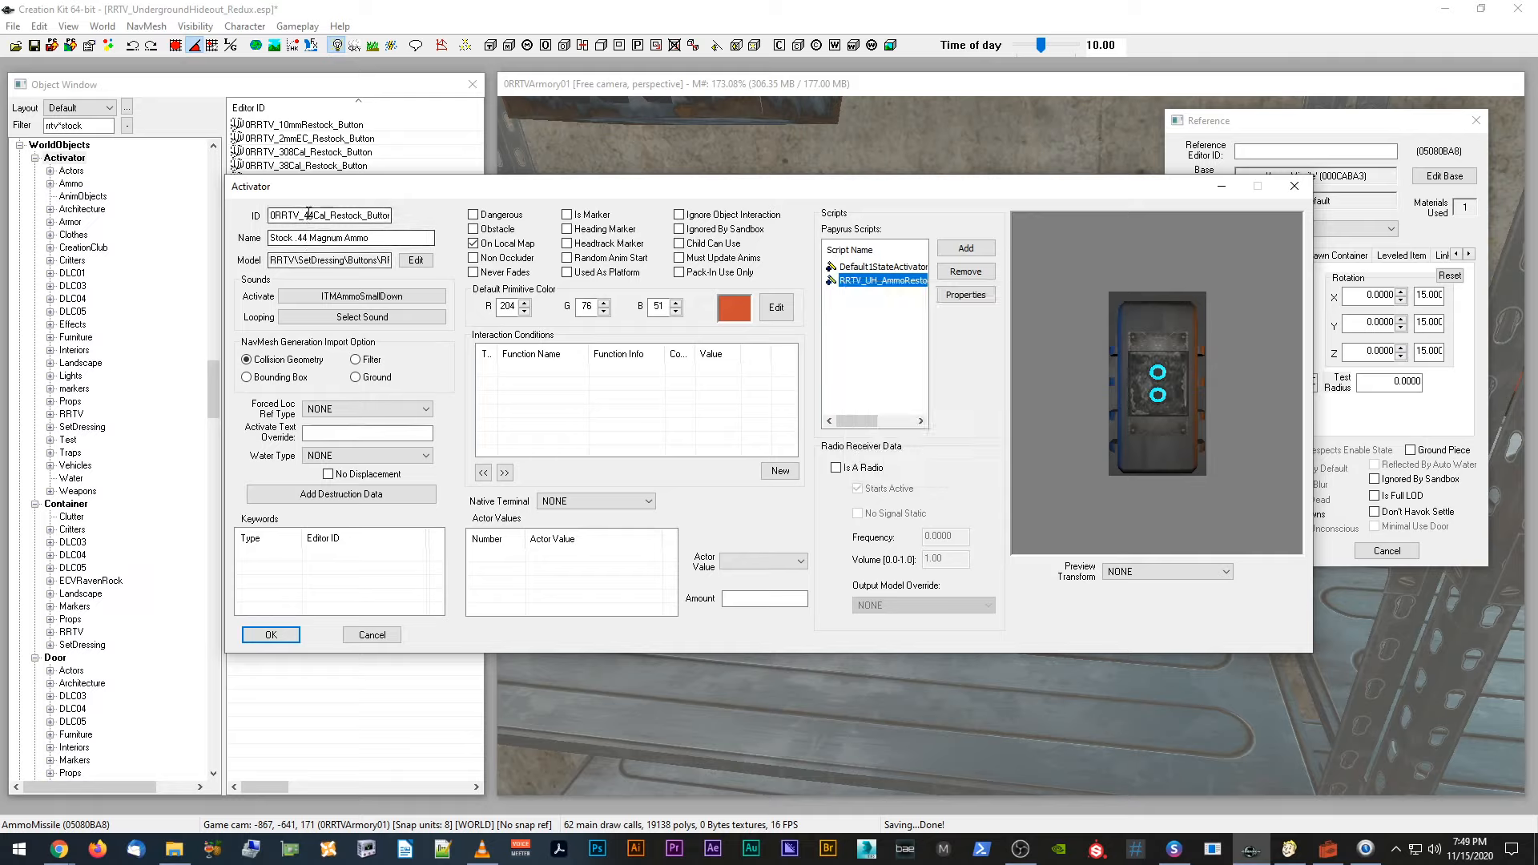
drag(305, 217, 314, 218)
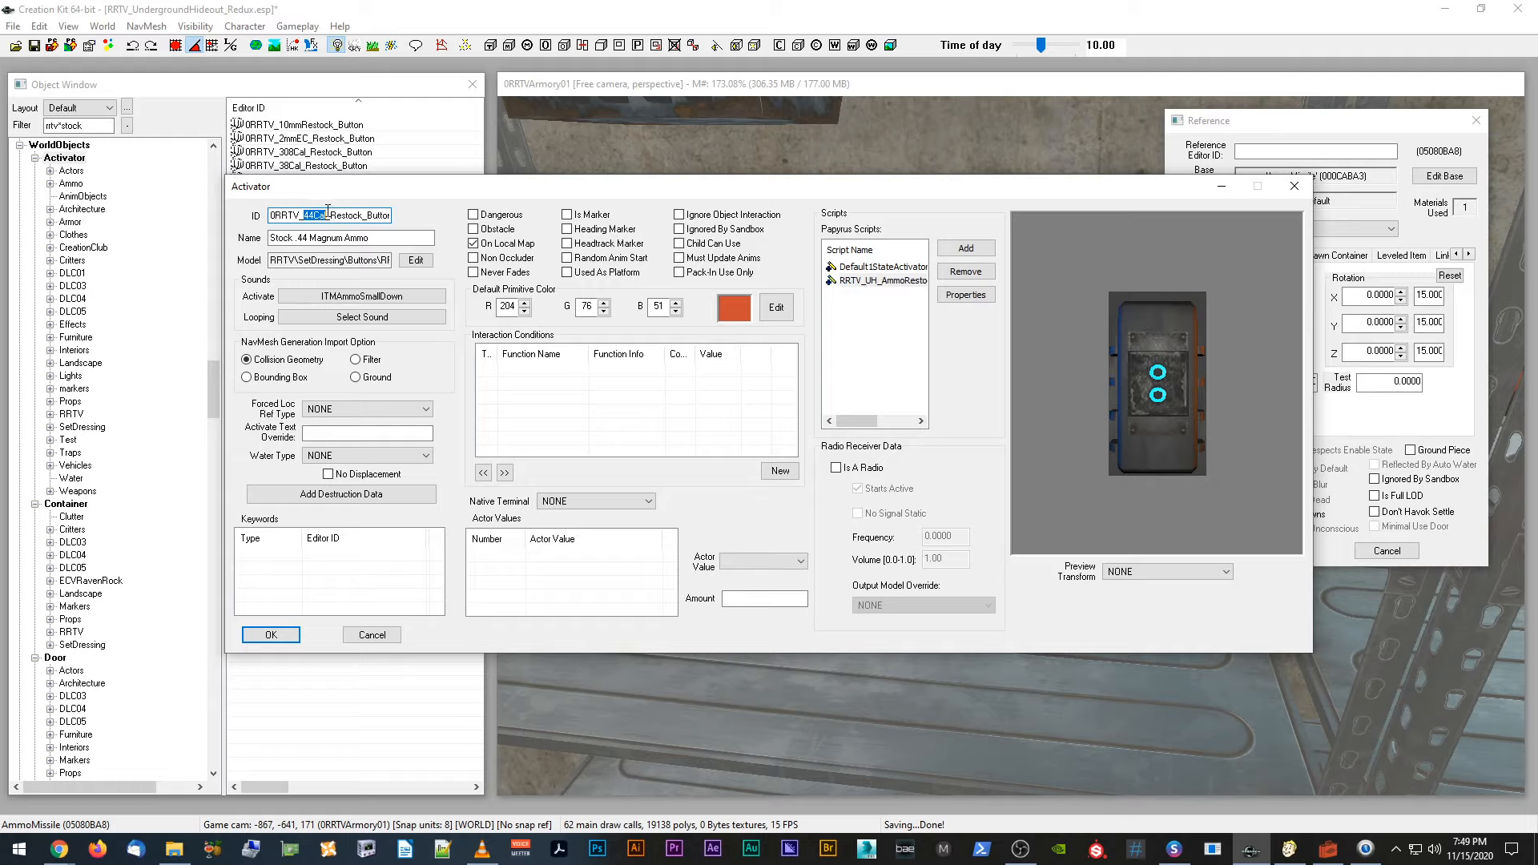
text(Missle)
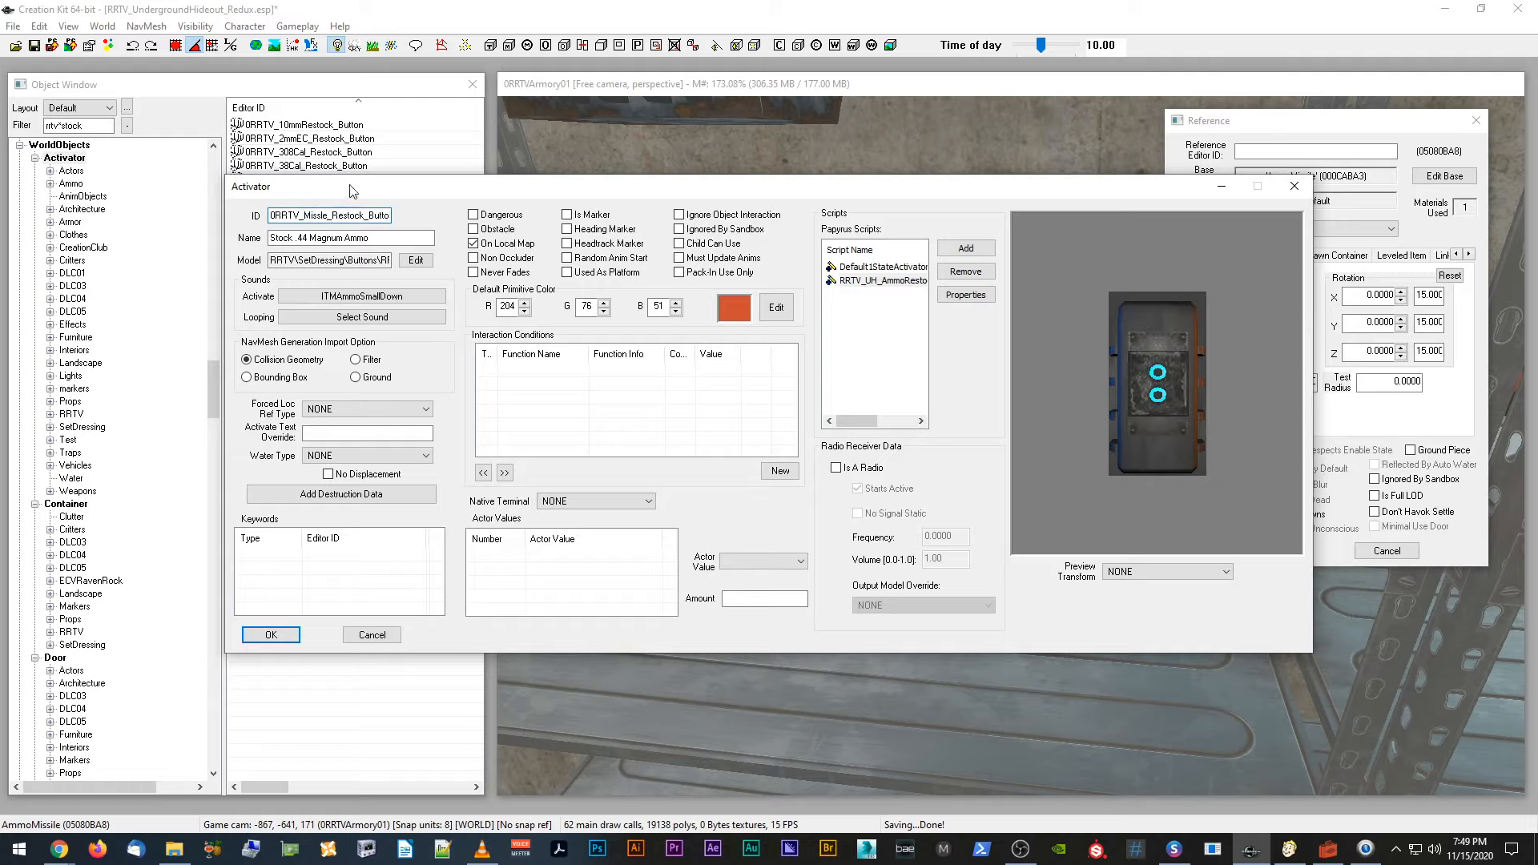
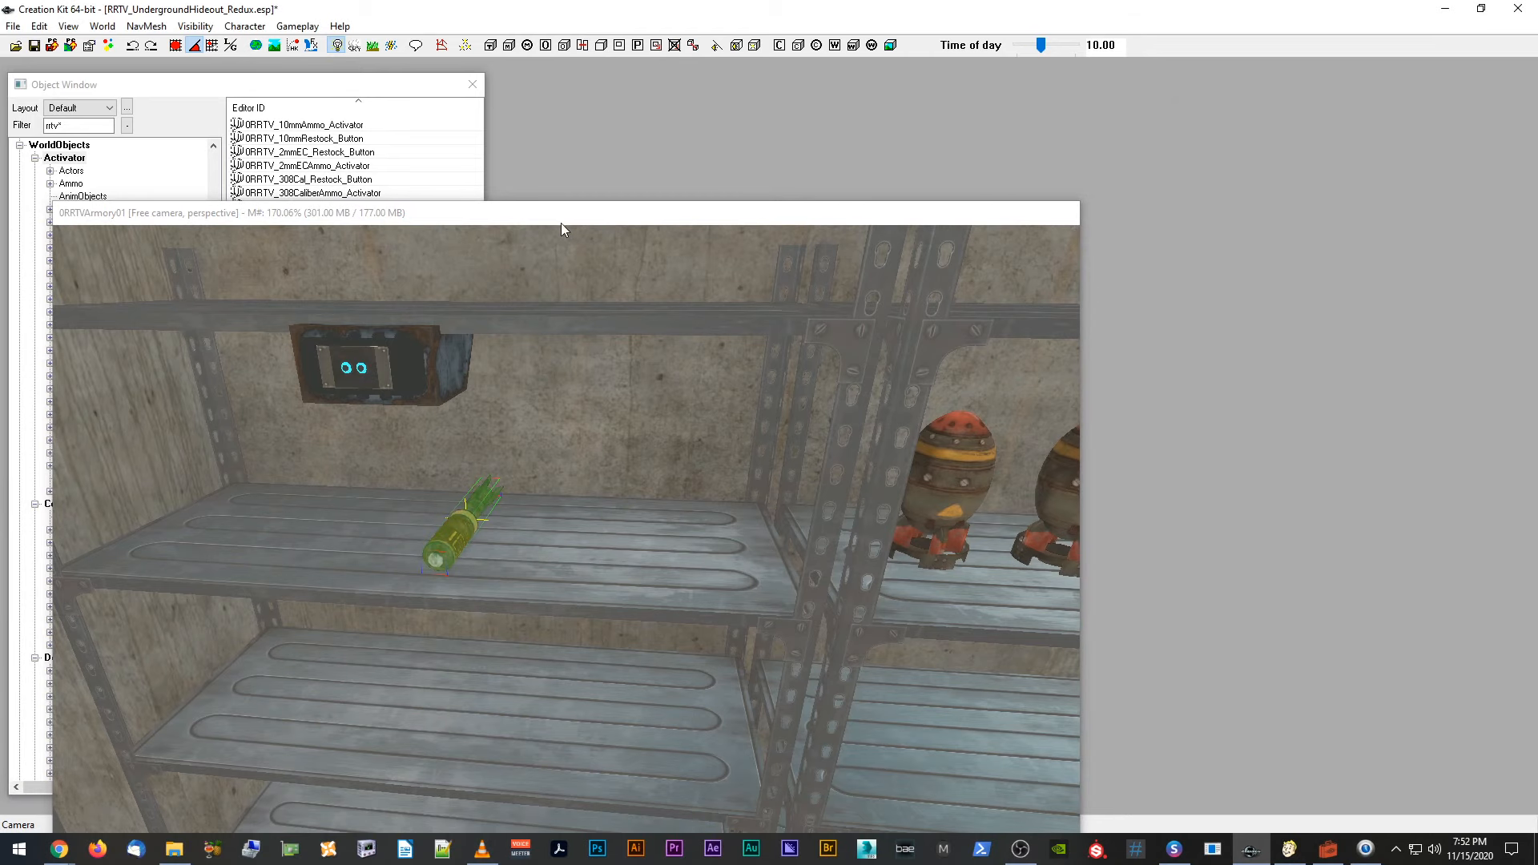
Step: Place the armory view beside the Object Window and delete the remaining missile from its shelf
drag(561, 216, 1018, 97)
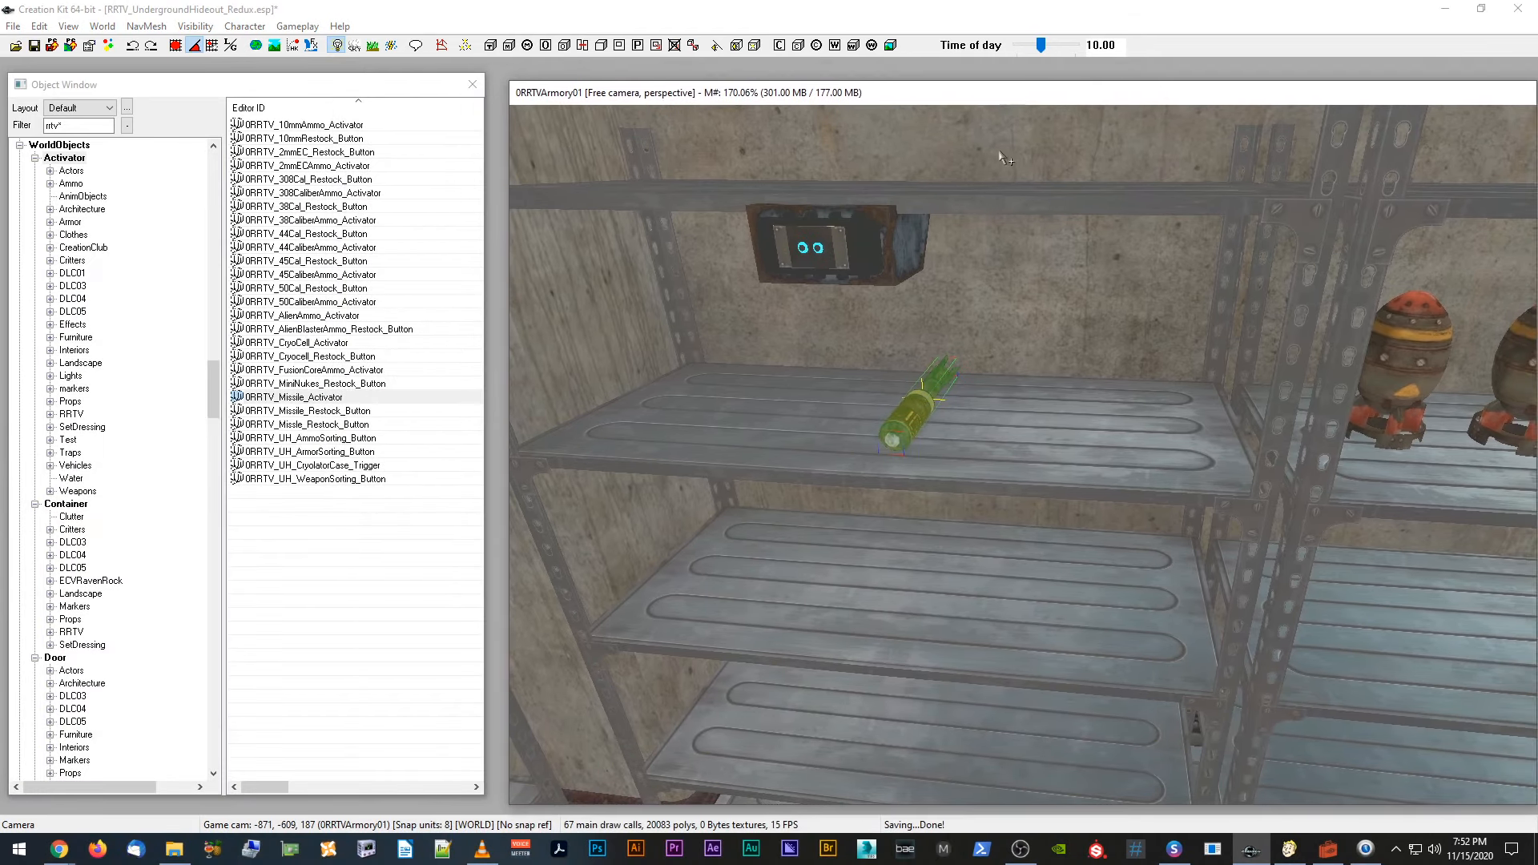
click(910, 429)
key(Delete)
scroll(859, 437, up, 3)
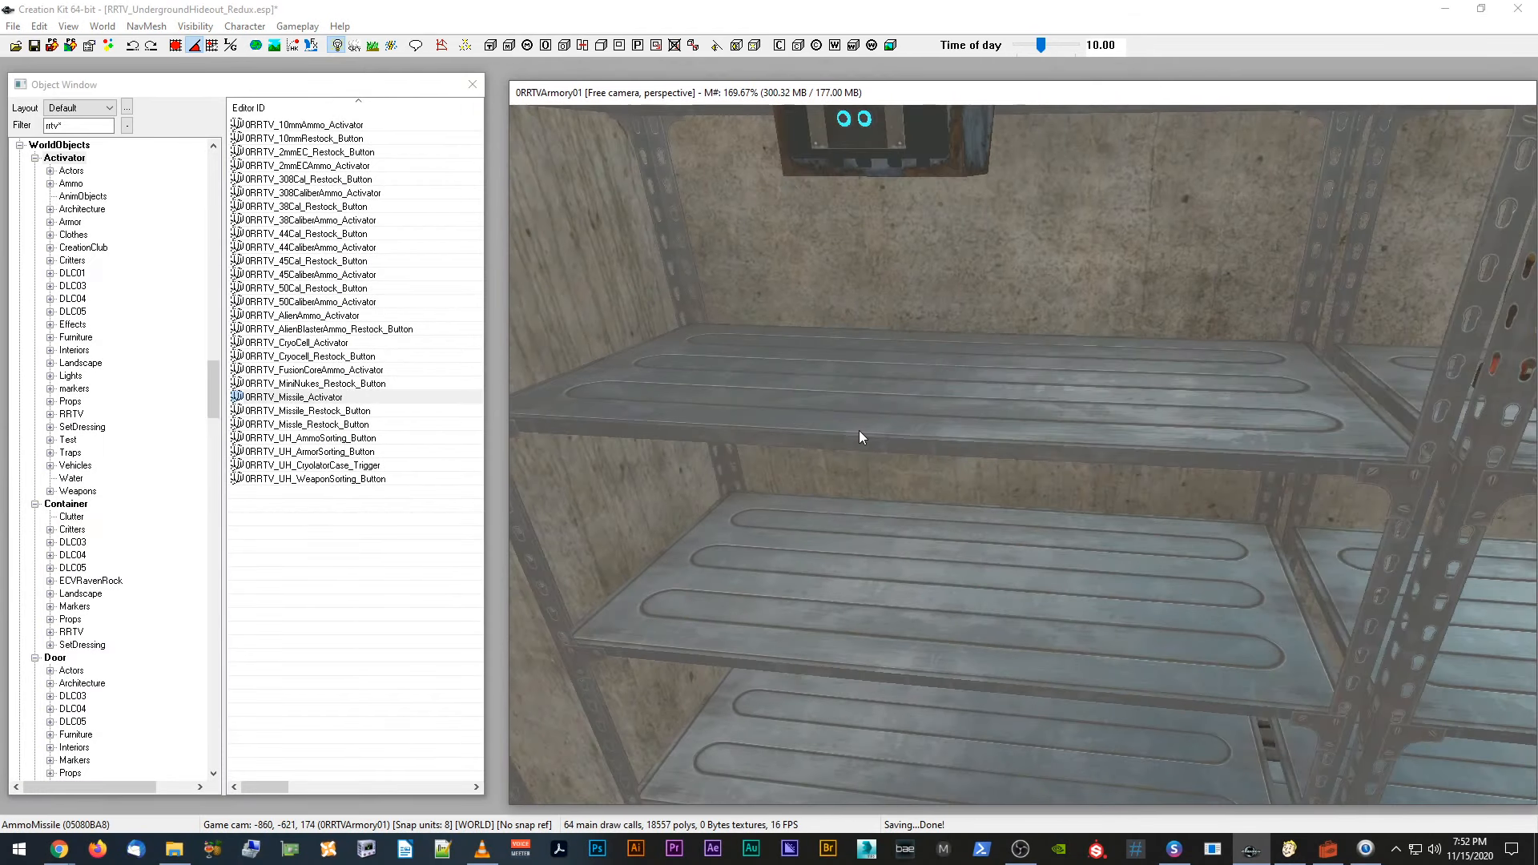
scroll(859, 436, down, 3)
Step: Review the ammo restock script properties on the missile restock button's base activator and close them without changes
click(949, 248)
scroll(952, 254, up, 1)
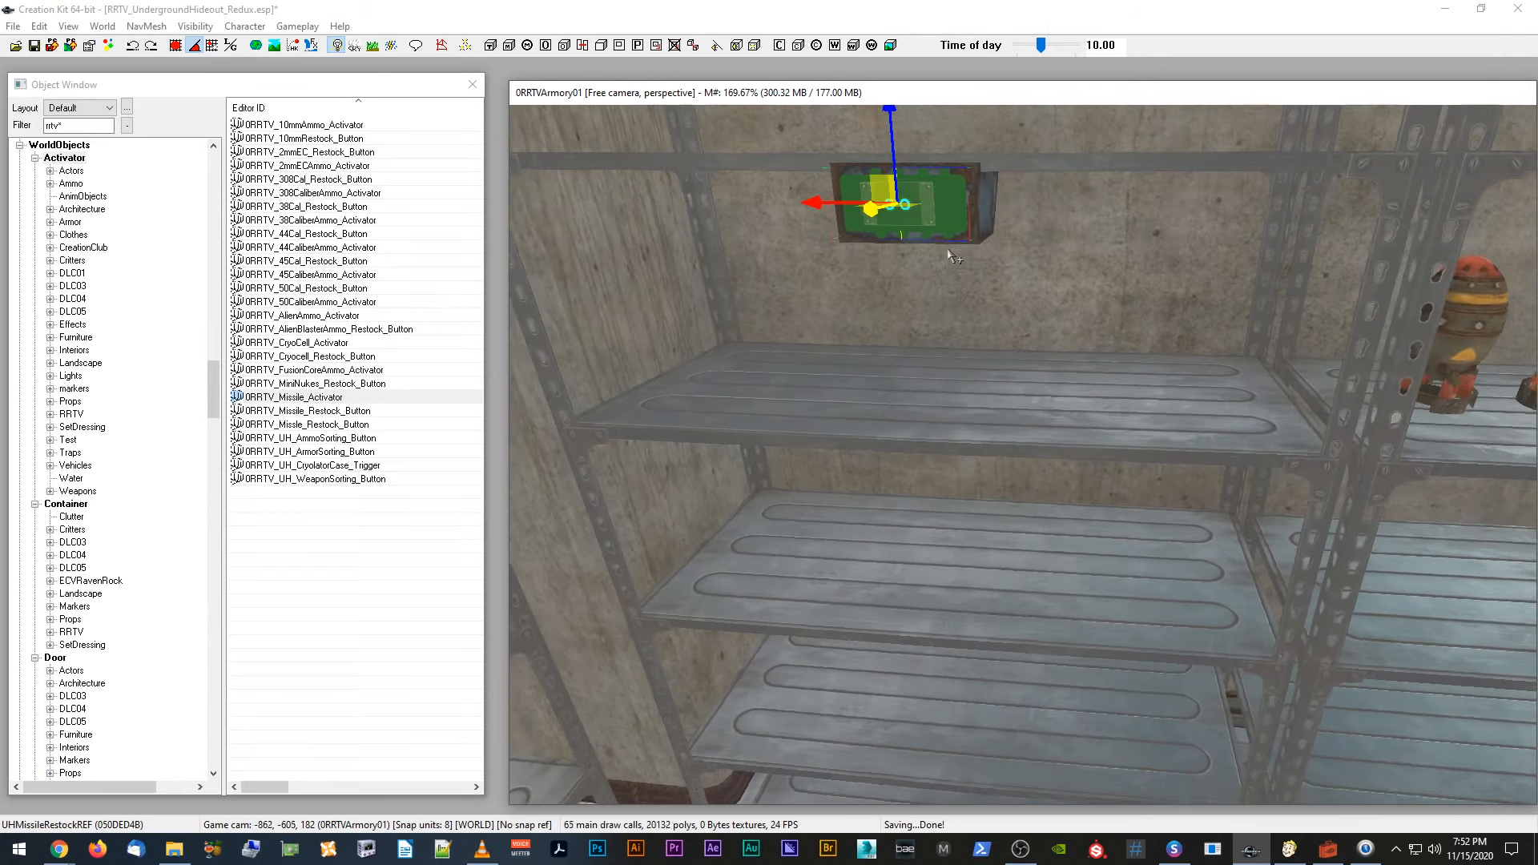
double_click(957, 203)
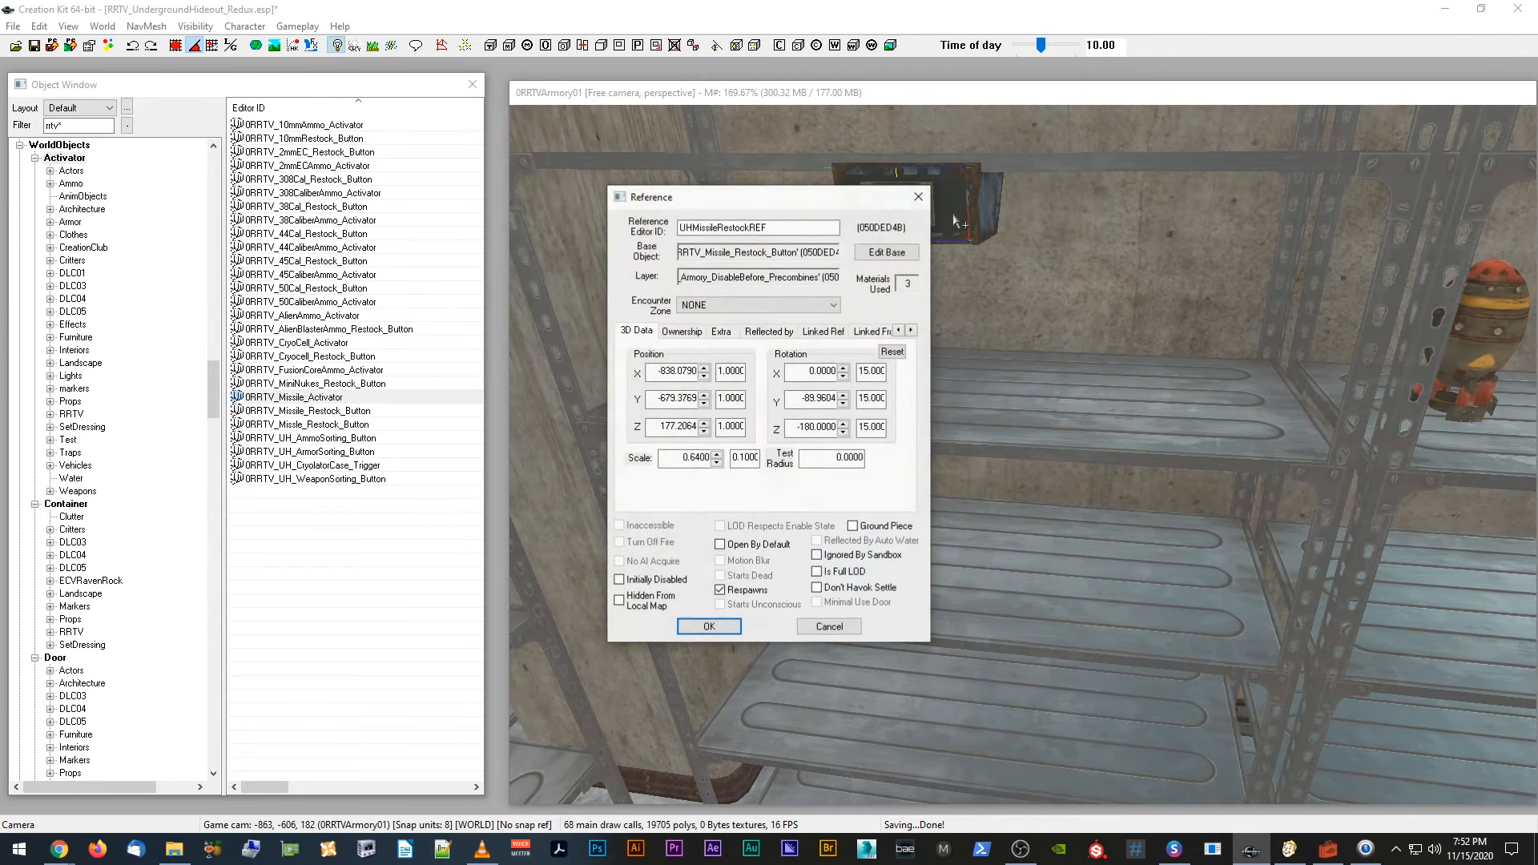
click(886, 252)
click(861, 280)
click(979, 294)
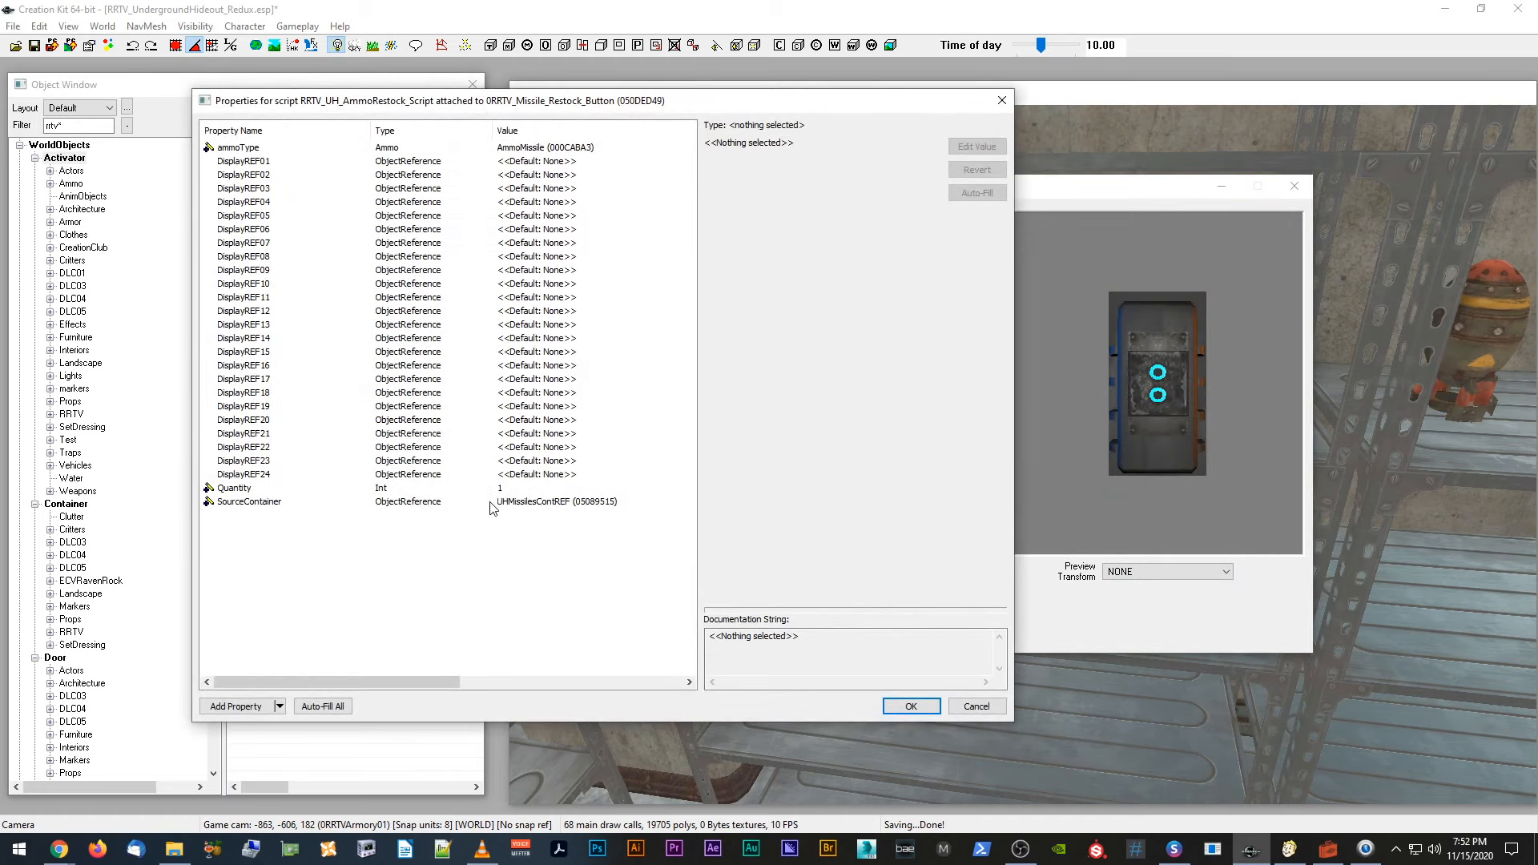
click(977, 707)
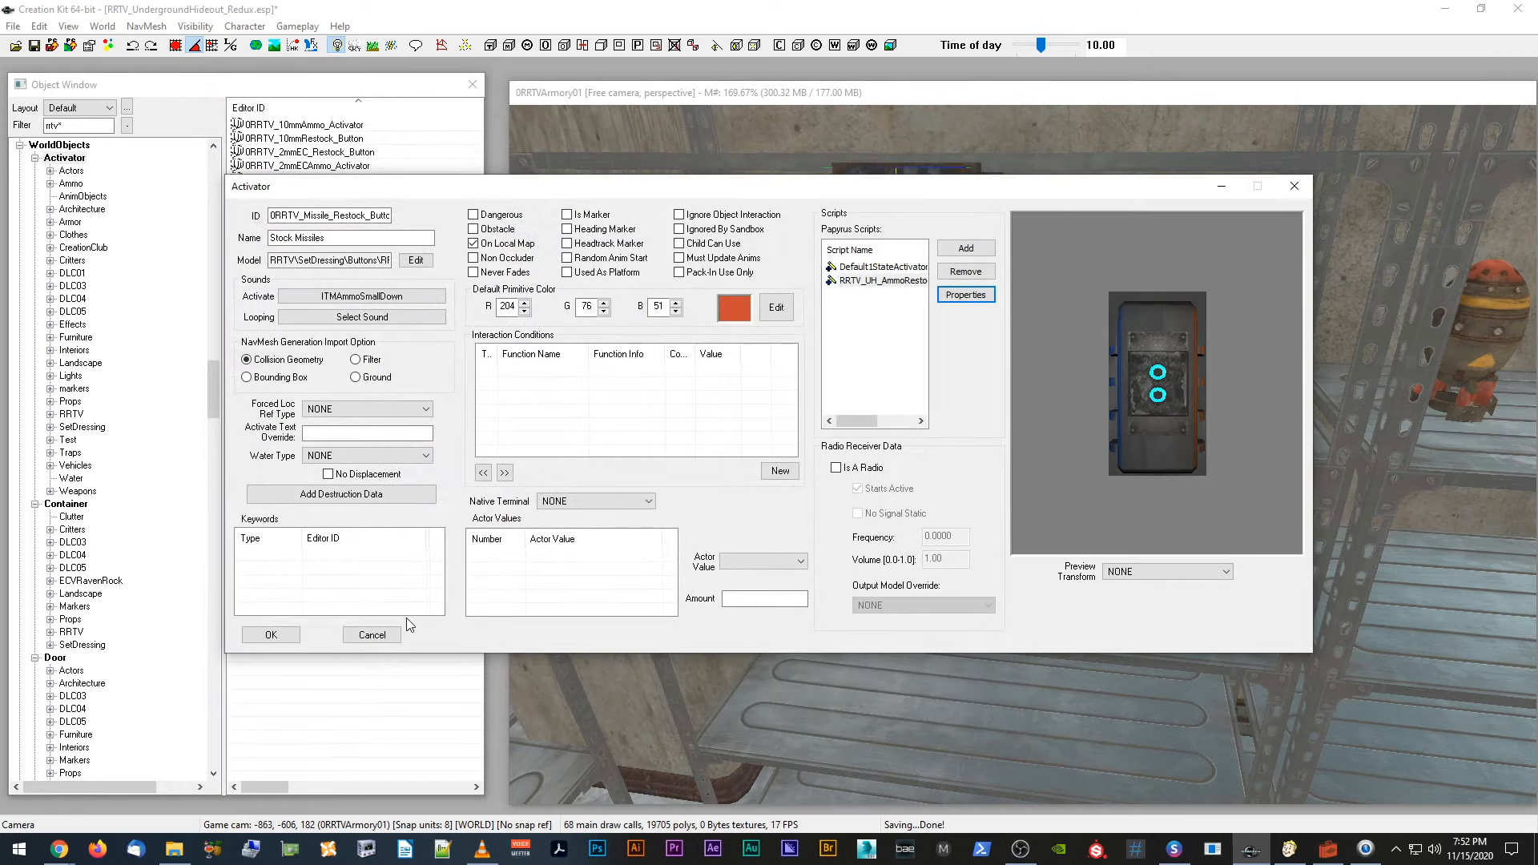
click(375, 636)
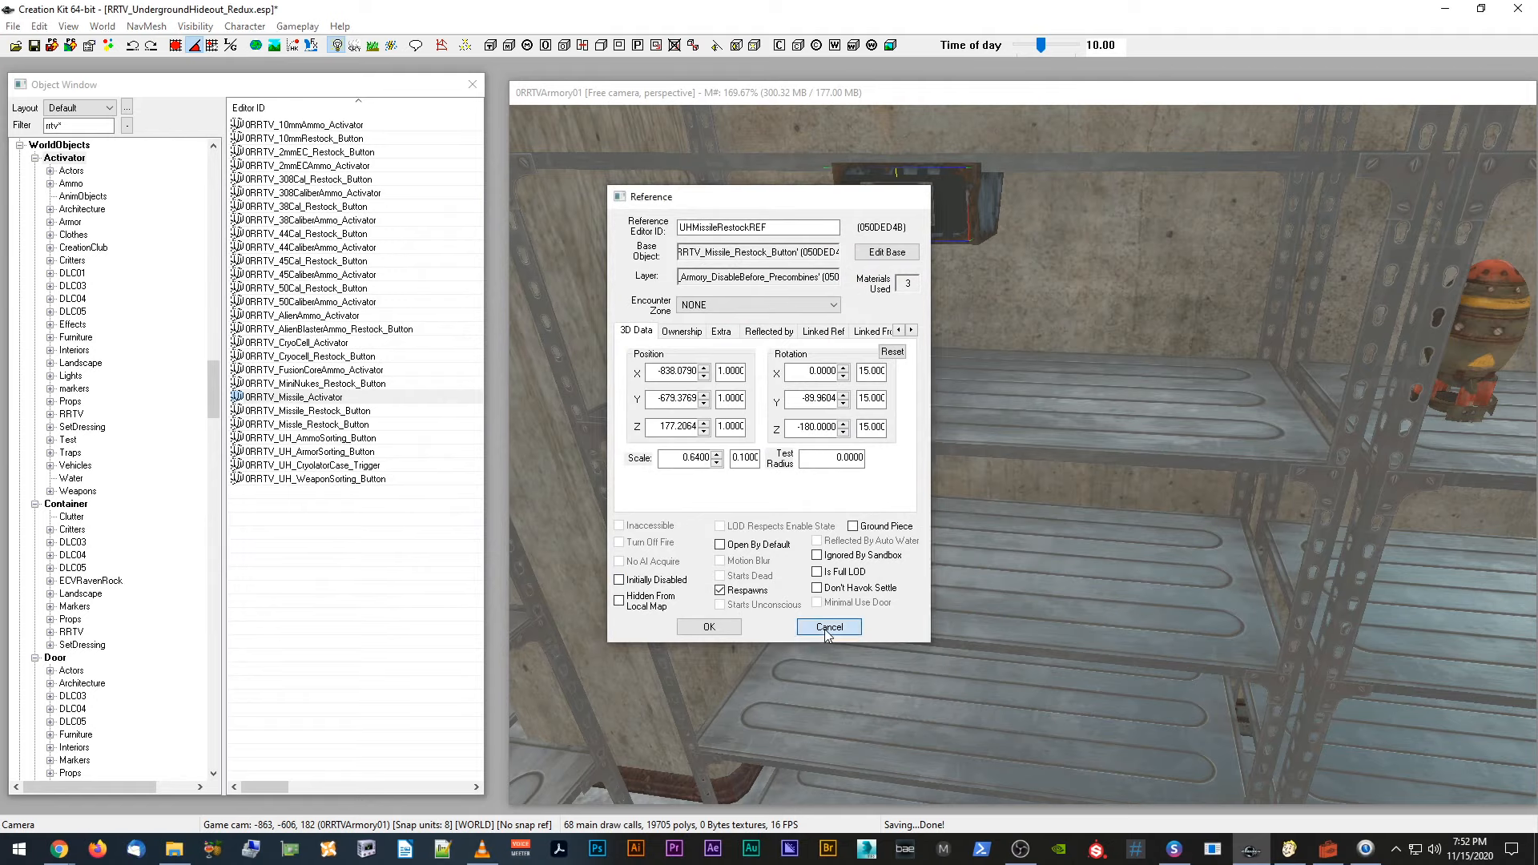
Step: Close the restock button's reference and place a 0RRTV_Missile_Activator on the empty shelf beneath that button
click(733, 626)
scroll(917, 471, up, 3)
click(918, 471)
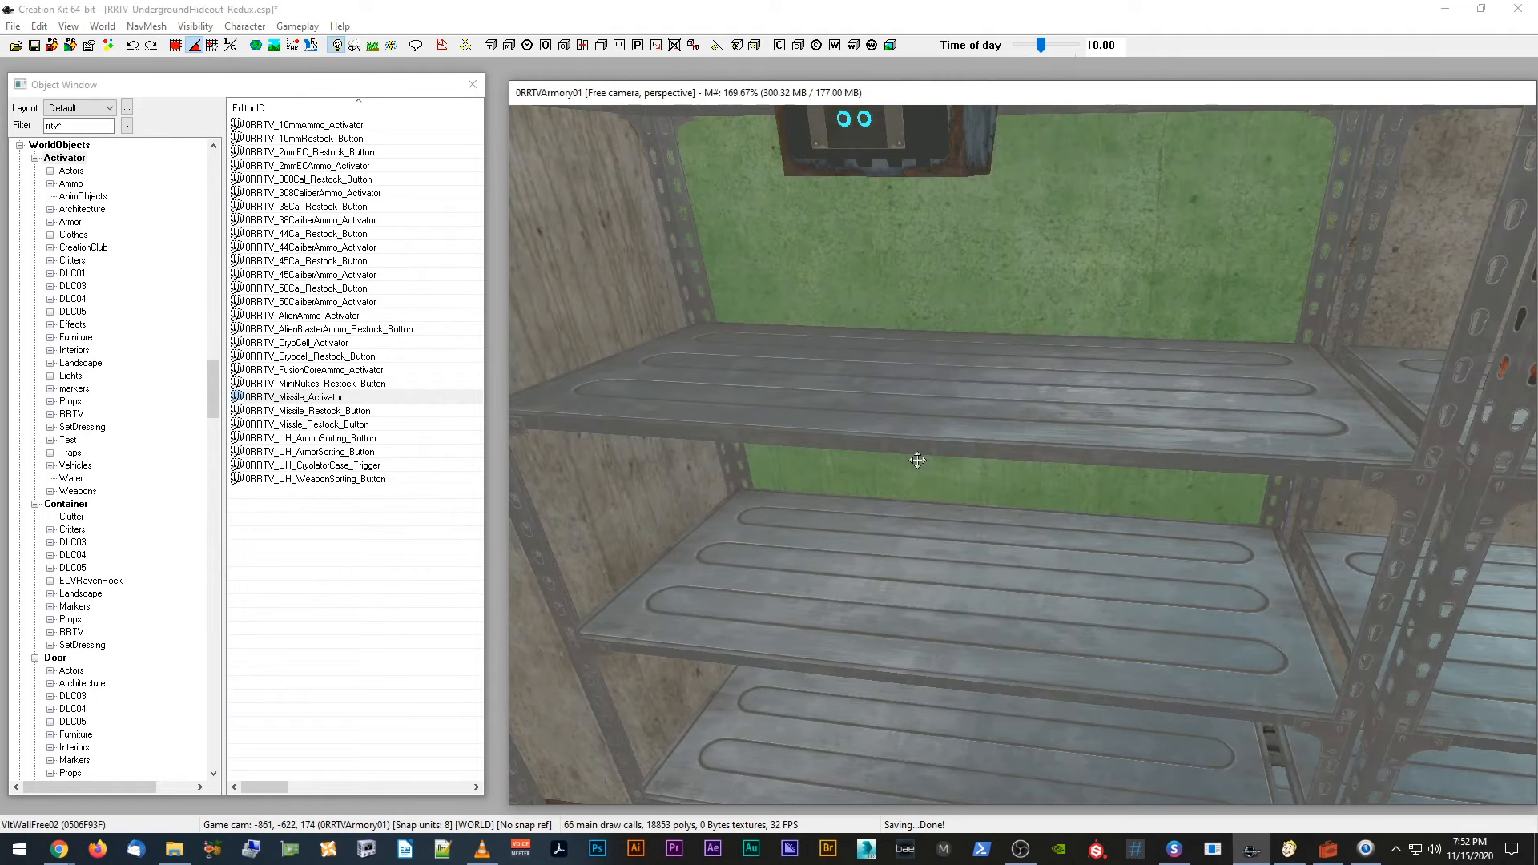
scroll(920, 456, up, 2)
scroll(928, 402, down, 1)
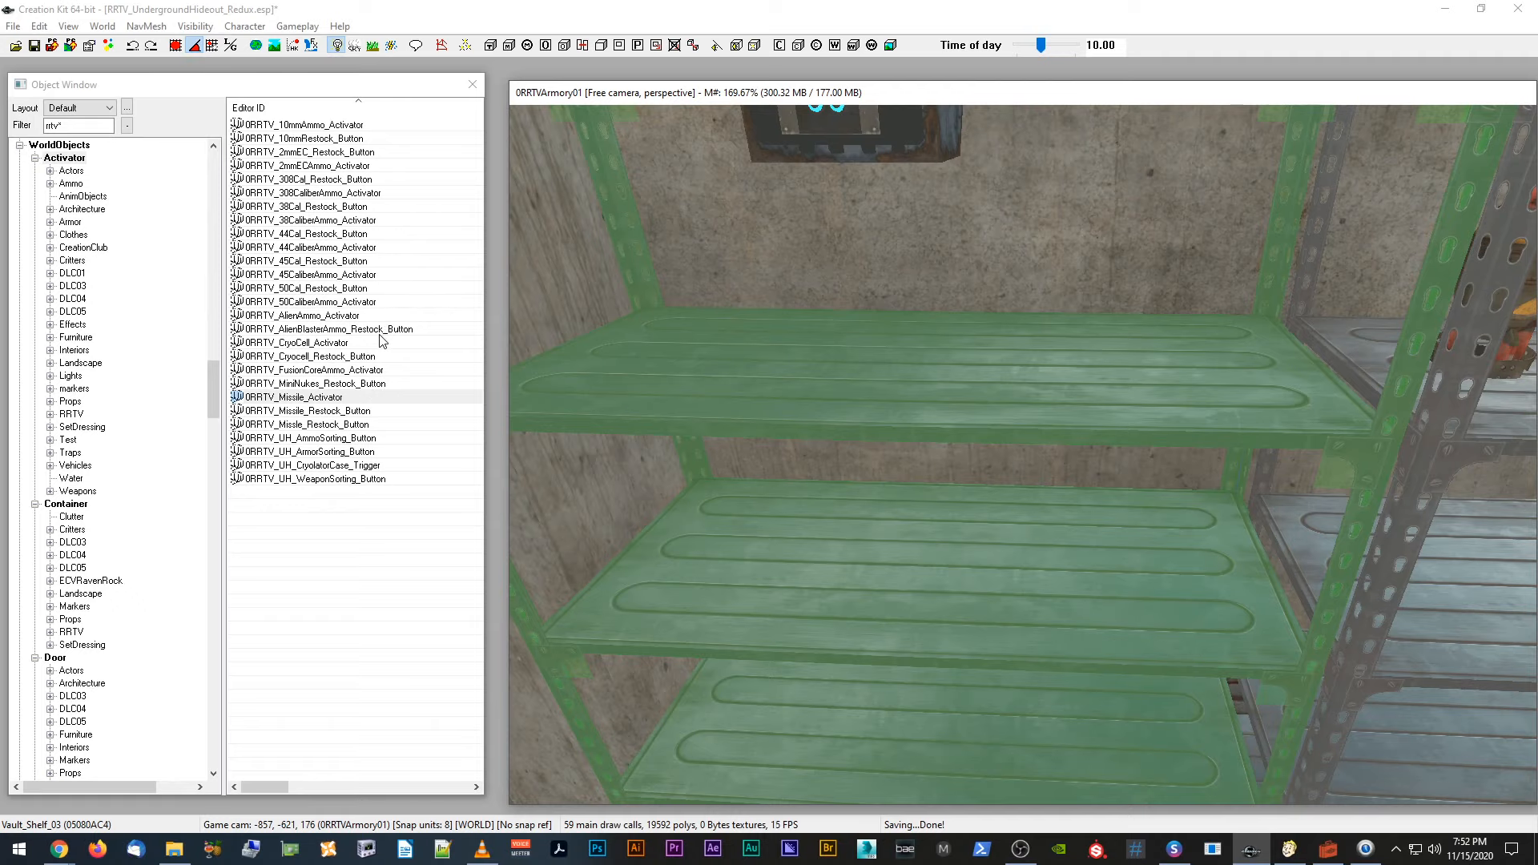
click(337, 399)
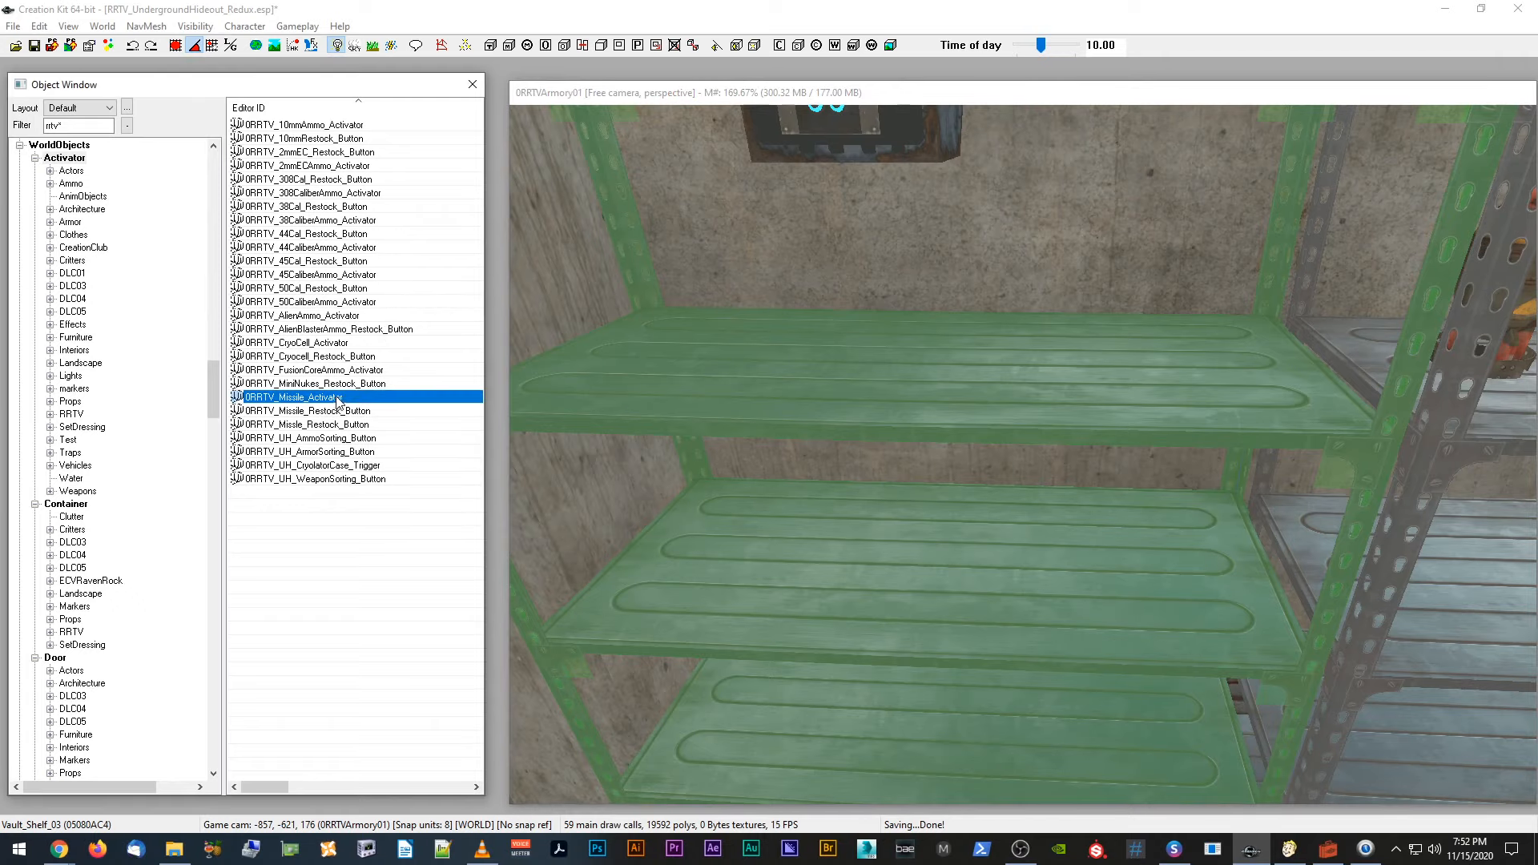
drag(760, 370, 759, 366)
key(e)
shift+middle_drag(755, 364, 738, 359)
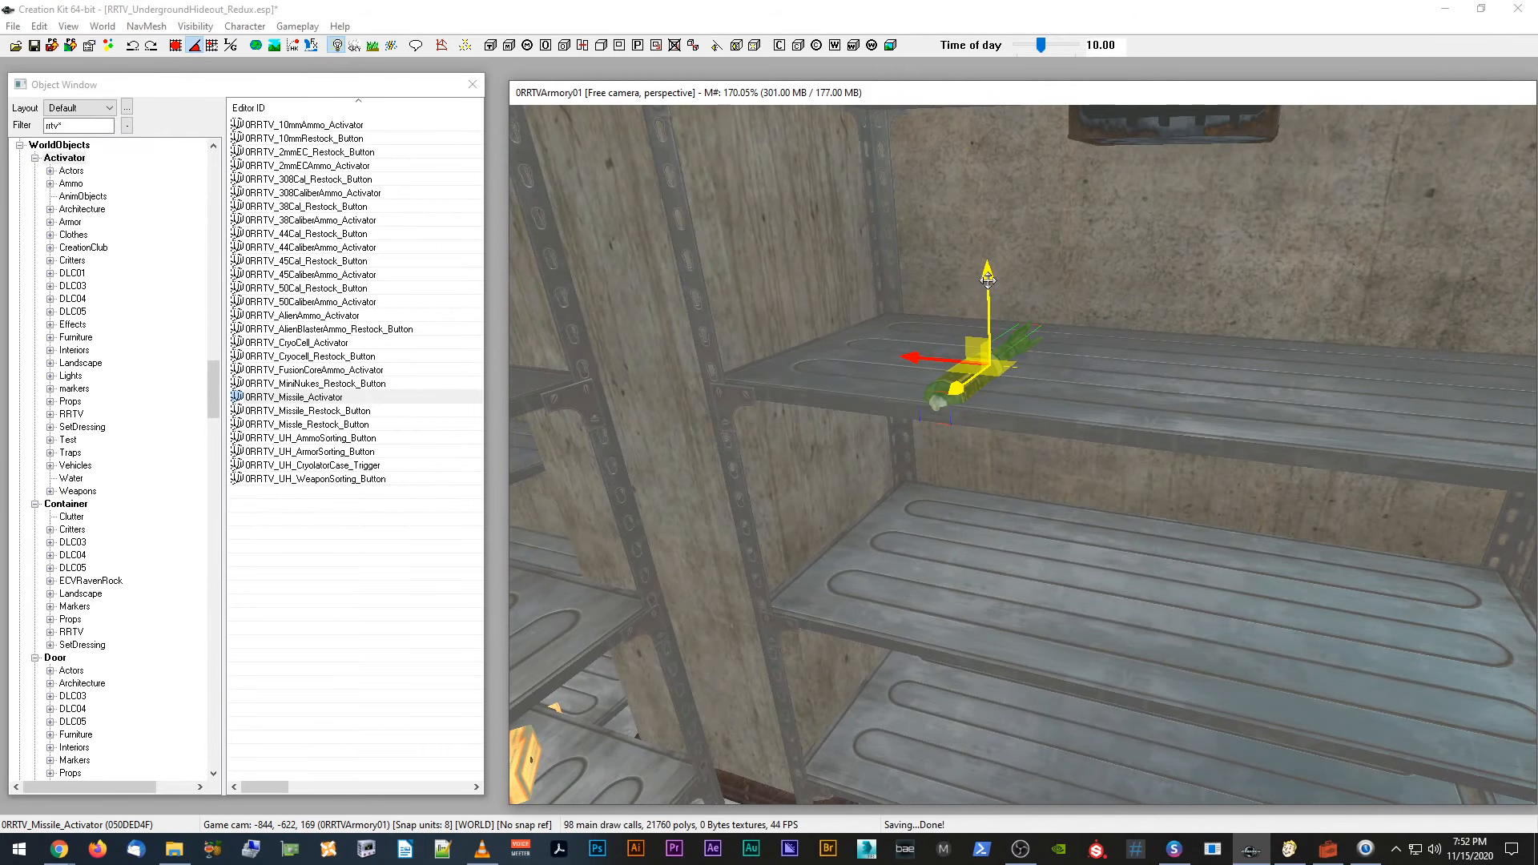
Step: Raise the missile until it rests on the shelf surface and shift it to the shelf end nearest the ammo boxes
drag(988, 305, 987, 236)
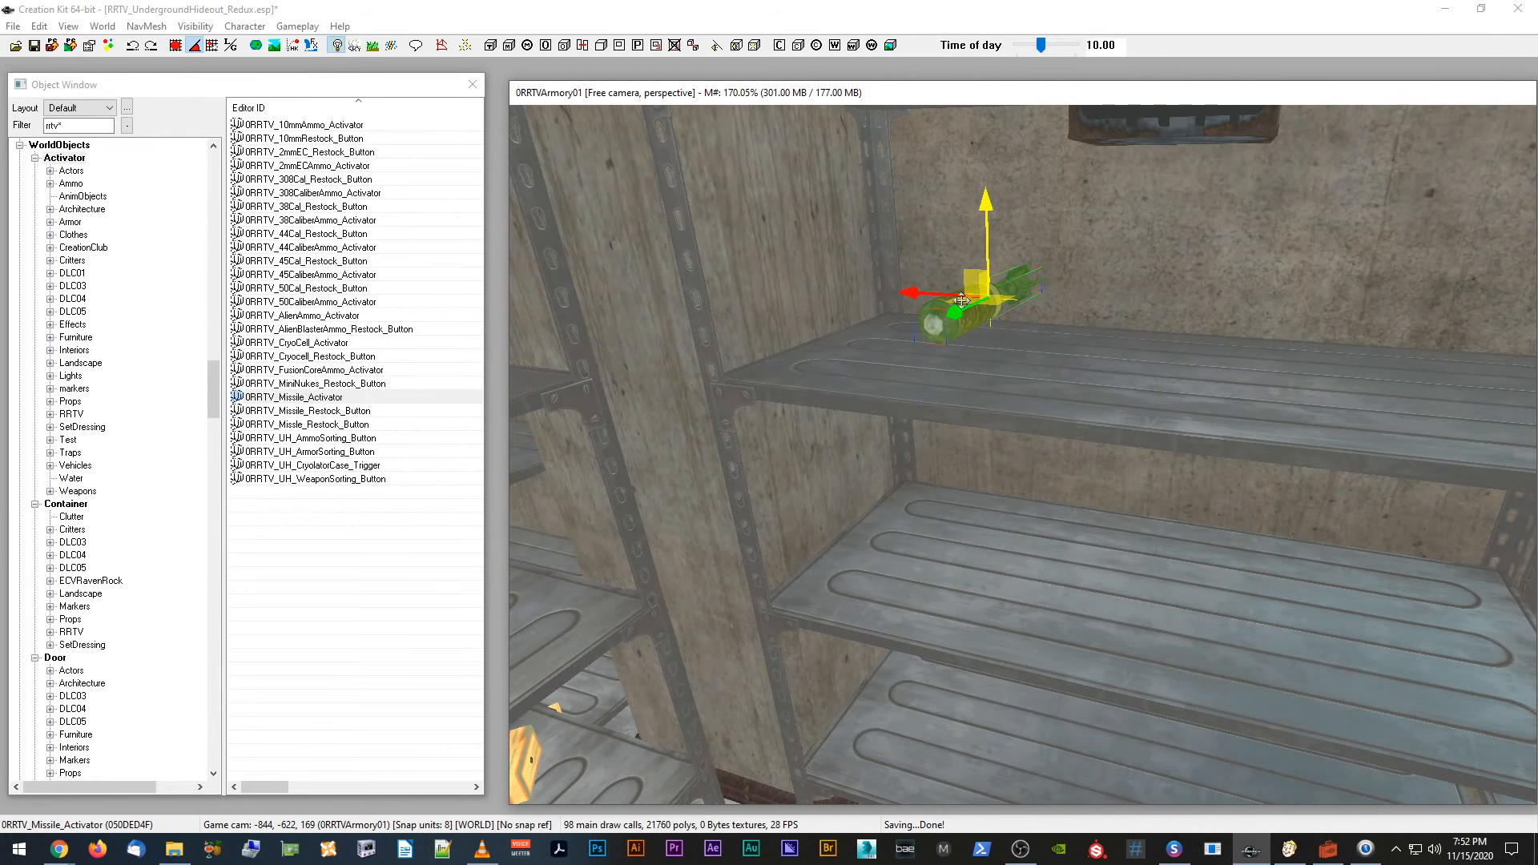
shift+middle_drag(936, 331, 930, 328)
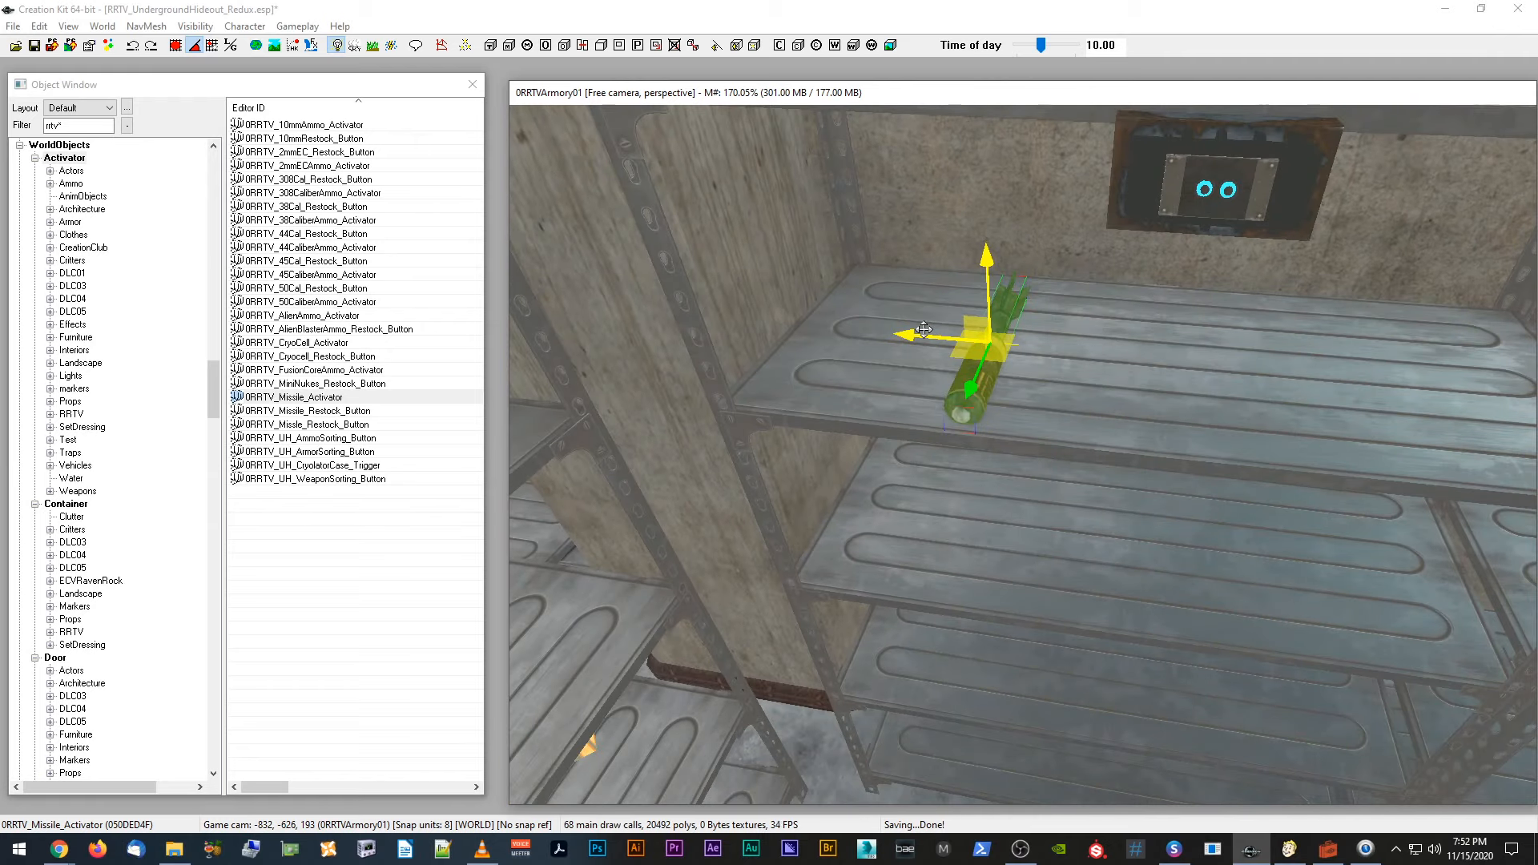
drag(864, 330, 822, 327)
shift+middle_drag(822, 326, 769, 319)
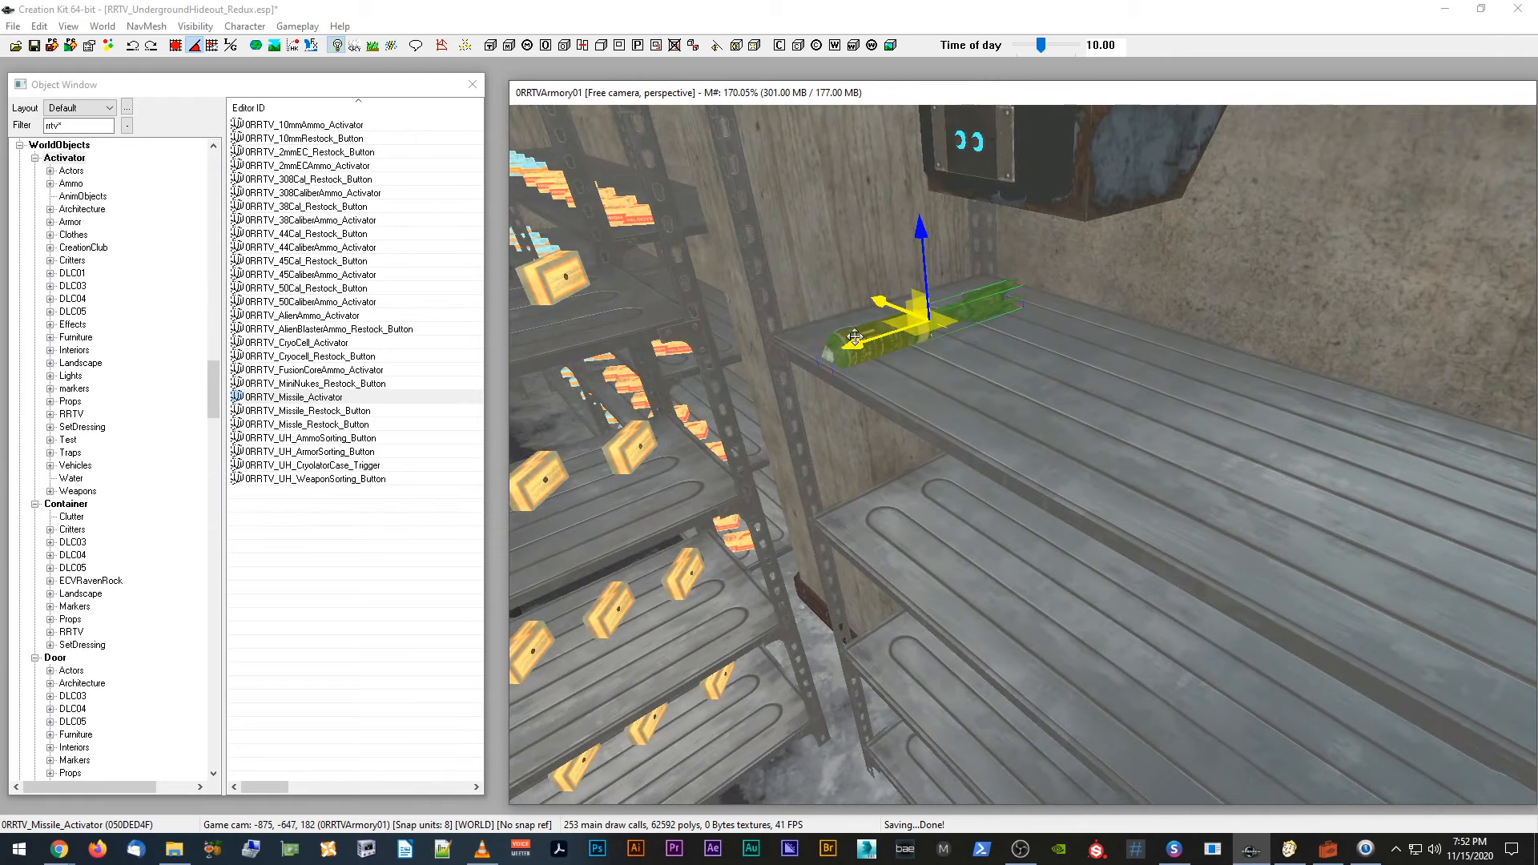
drag(854, 347, 884, 320)
key(d)
Step: Copy the reference editor ID UH45CalREF1 from the end .45 caliber ammo box on the adjacent shelves and close its reference
scroll(884, 315, up, 3)
mouse_move(885, 311)
shift+middle_down()
mouse_move(876, 291)
mouse_move(912, 302)
mouse_move(891, 307)
shift+middle_up()
scroll(914, 307, down, 3)
scroll(892, 308, up, 2)
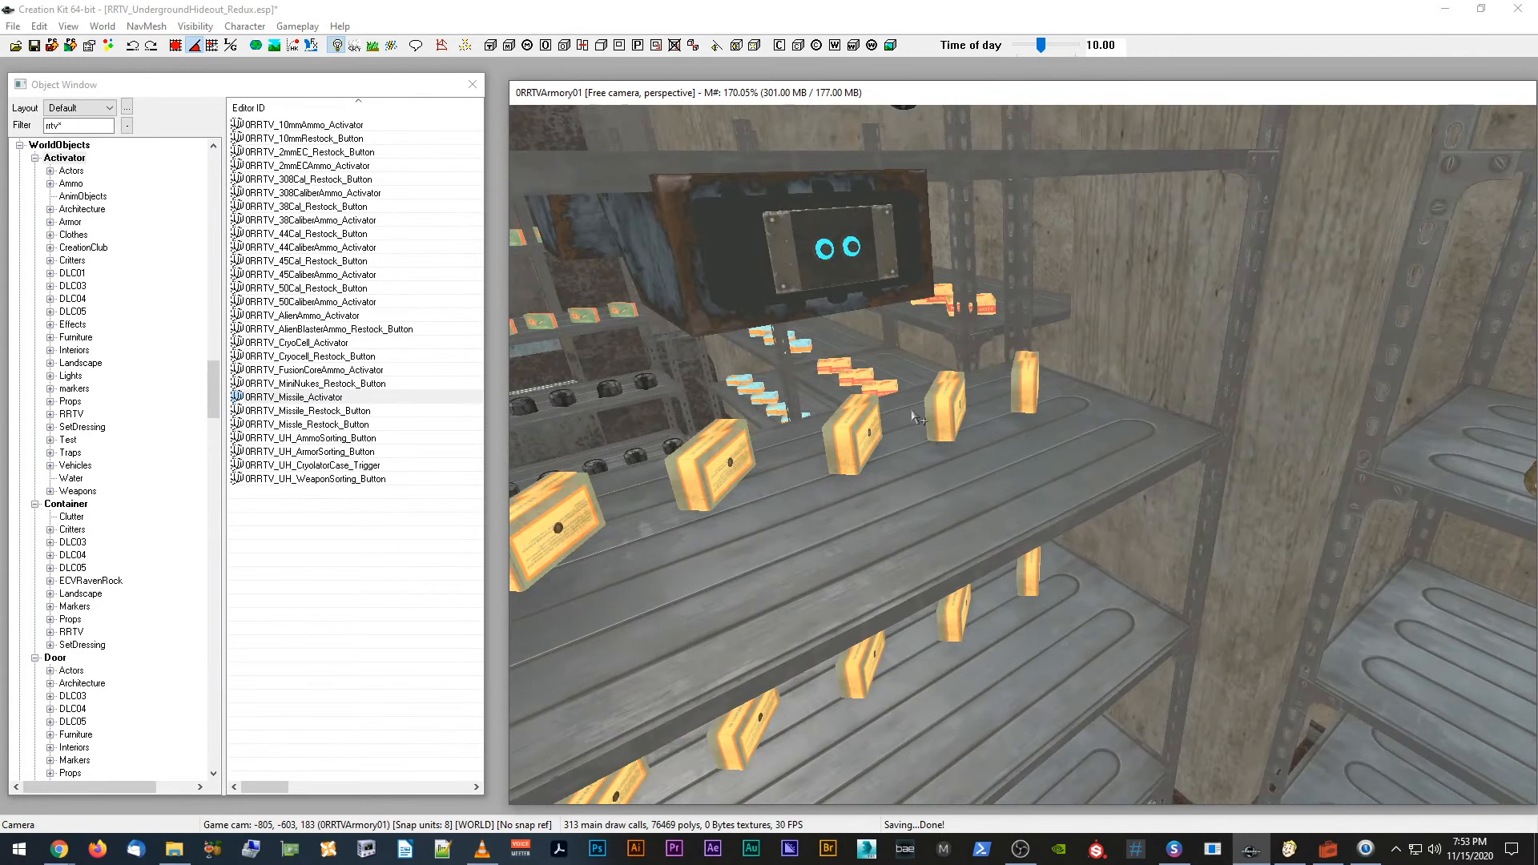
scroll(898, 423, up, 2)
click(1037, 328)
double_click(1031, 372)
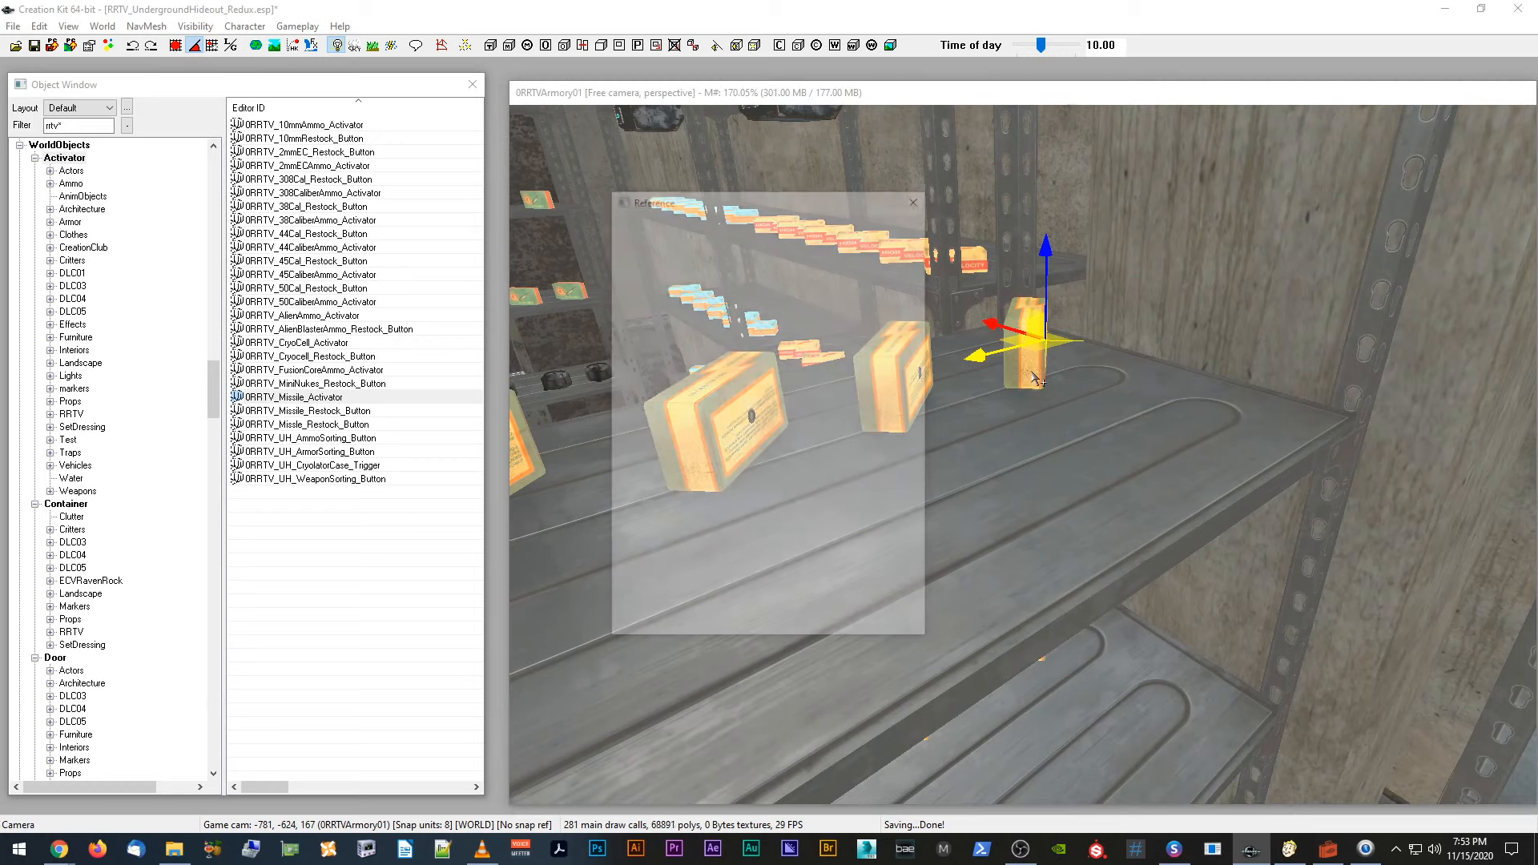
drag(769, 225, 622, 228)
key(ctrl+c)
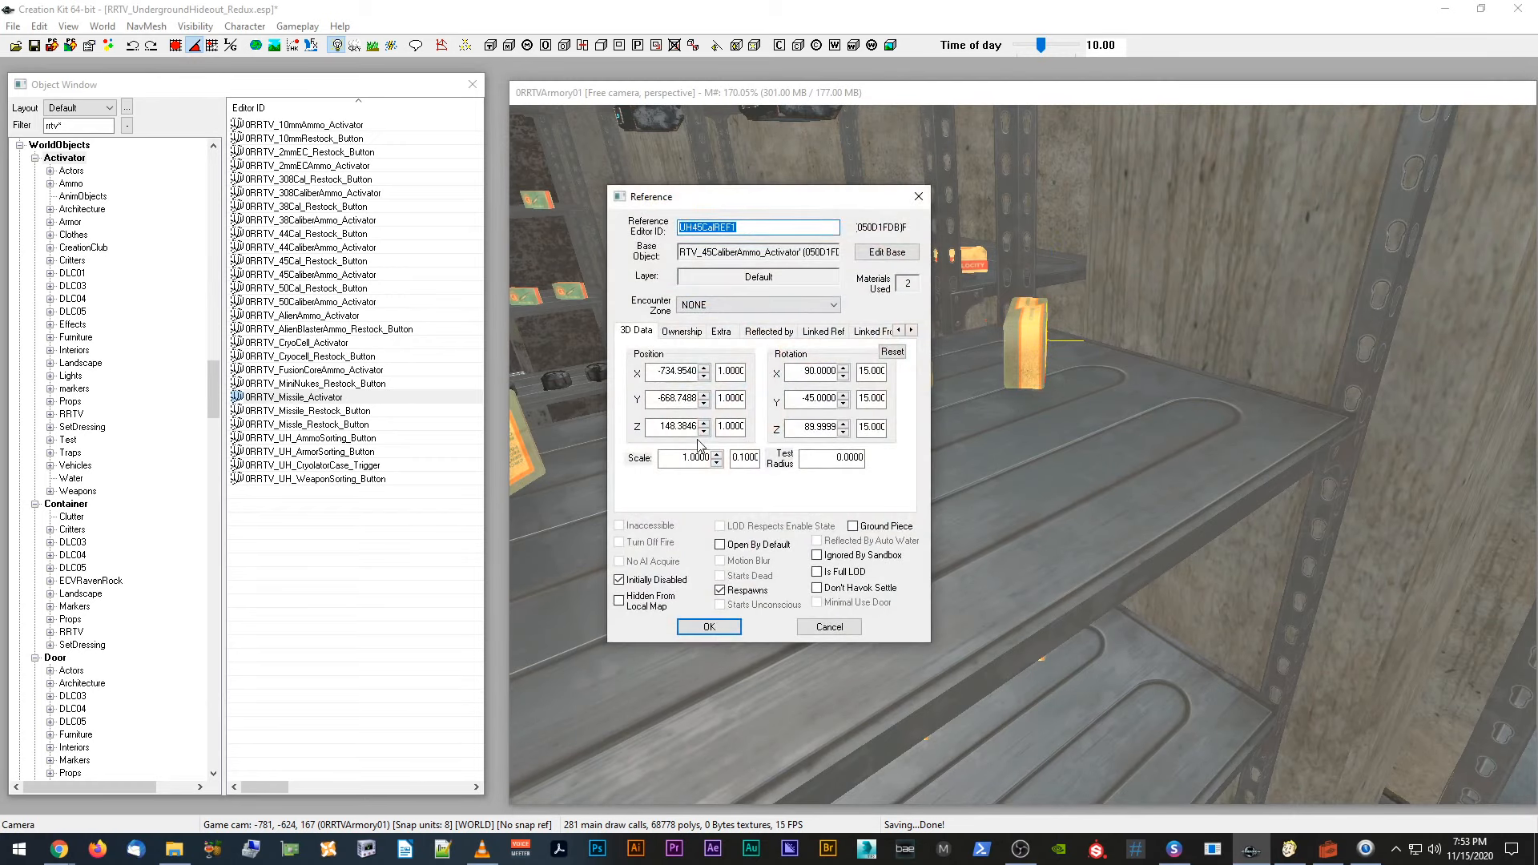
click(819, 631)
Step: Set the placed missile's reference editor ID to UHMissileREF1 and make it initially disabled
click(926, 575)
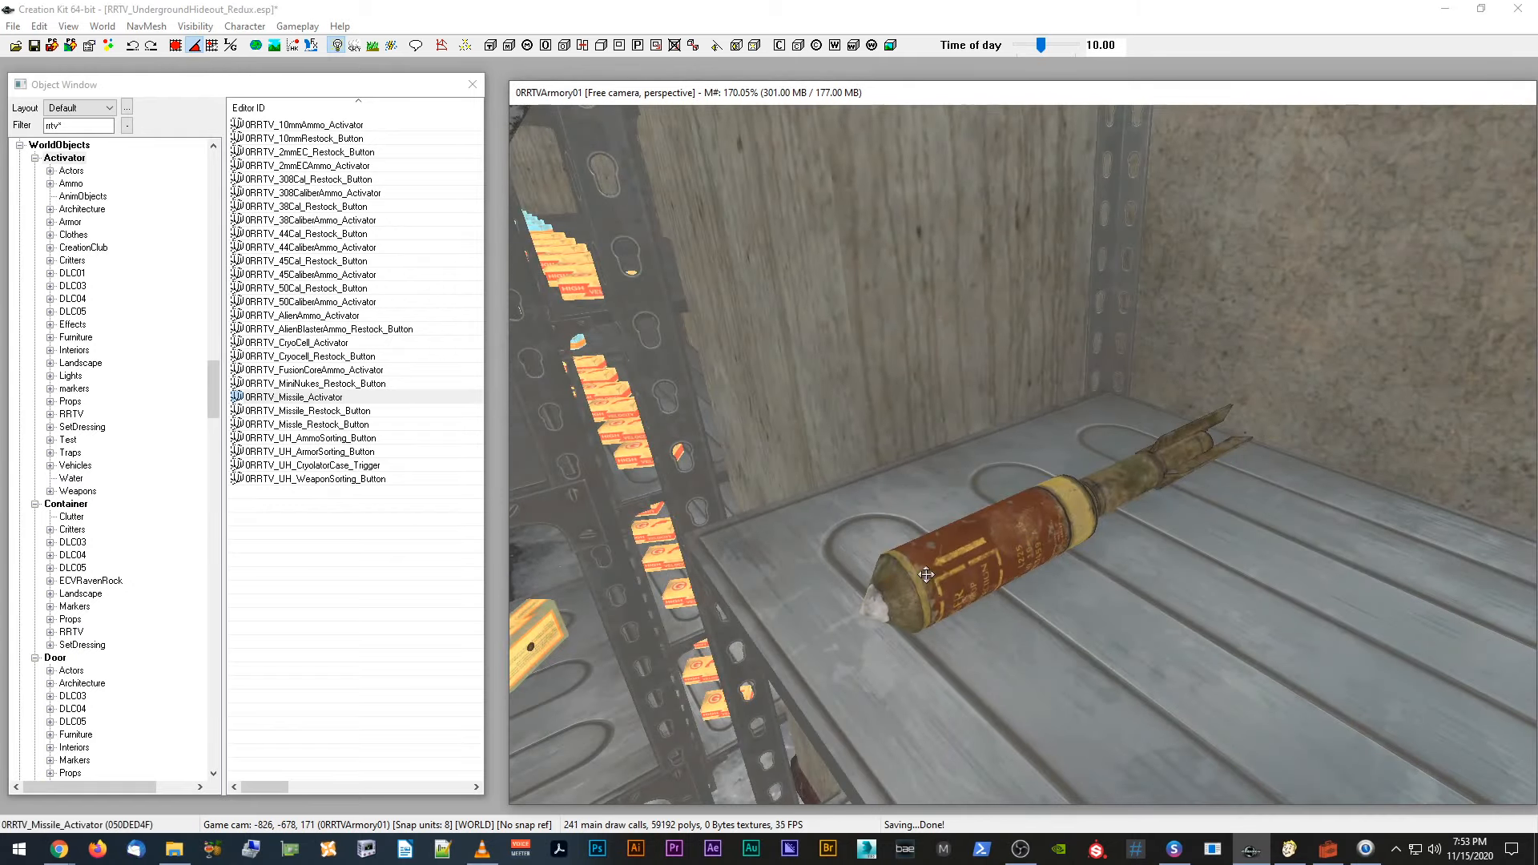
double_click(926, 575)
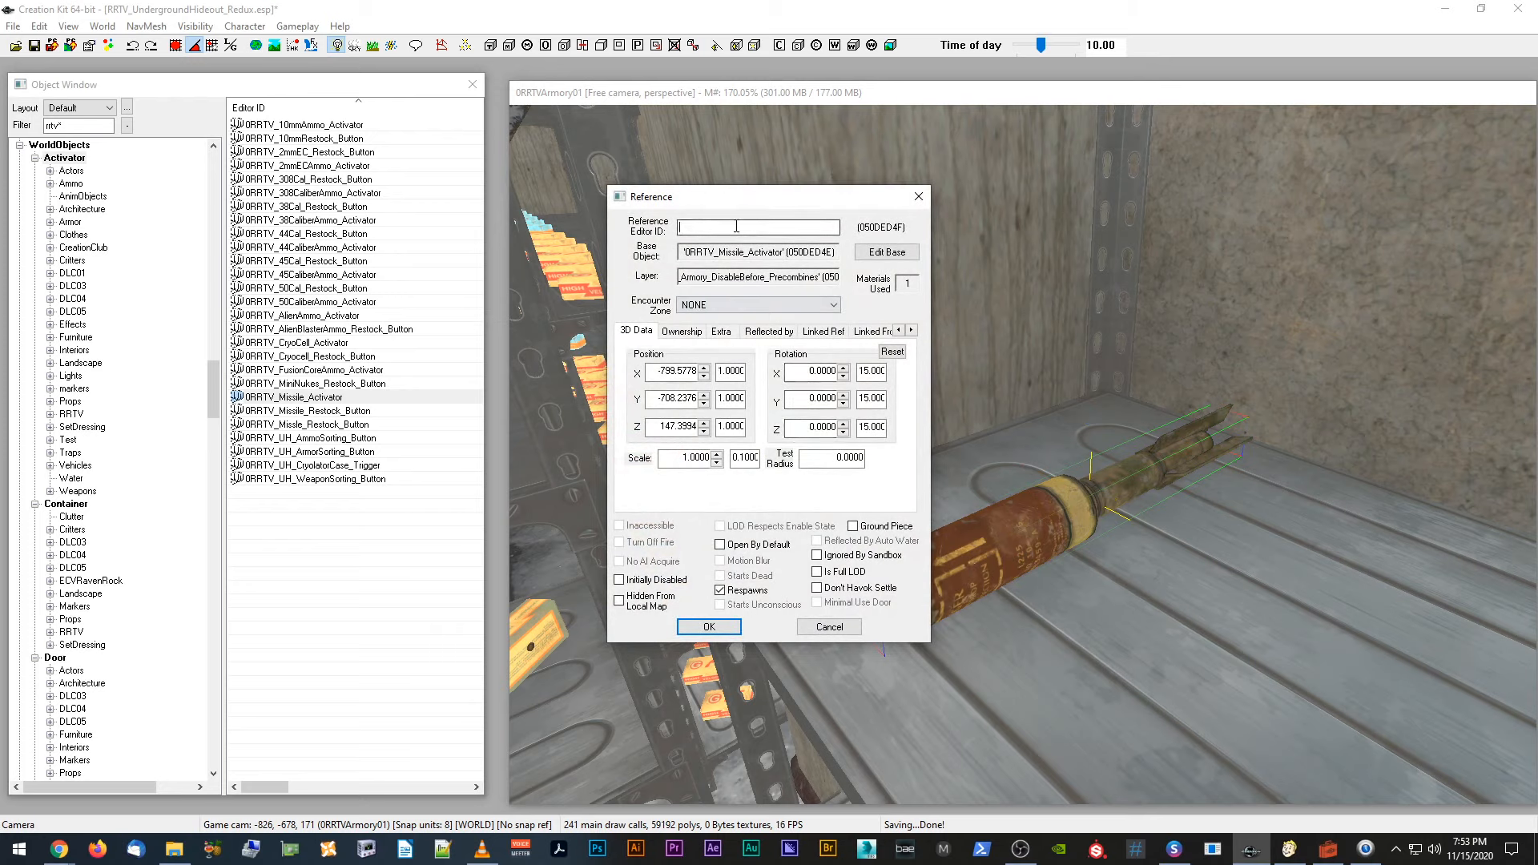
key(ctrl+v)
text(M)
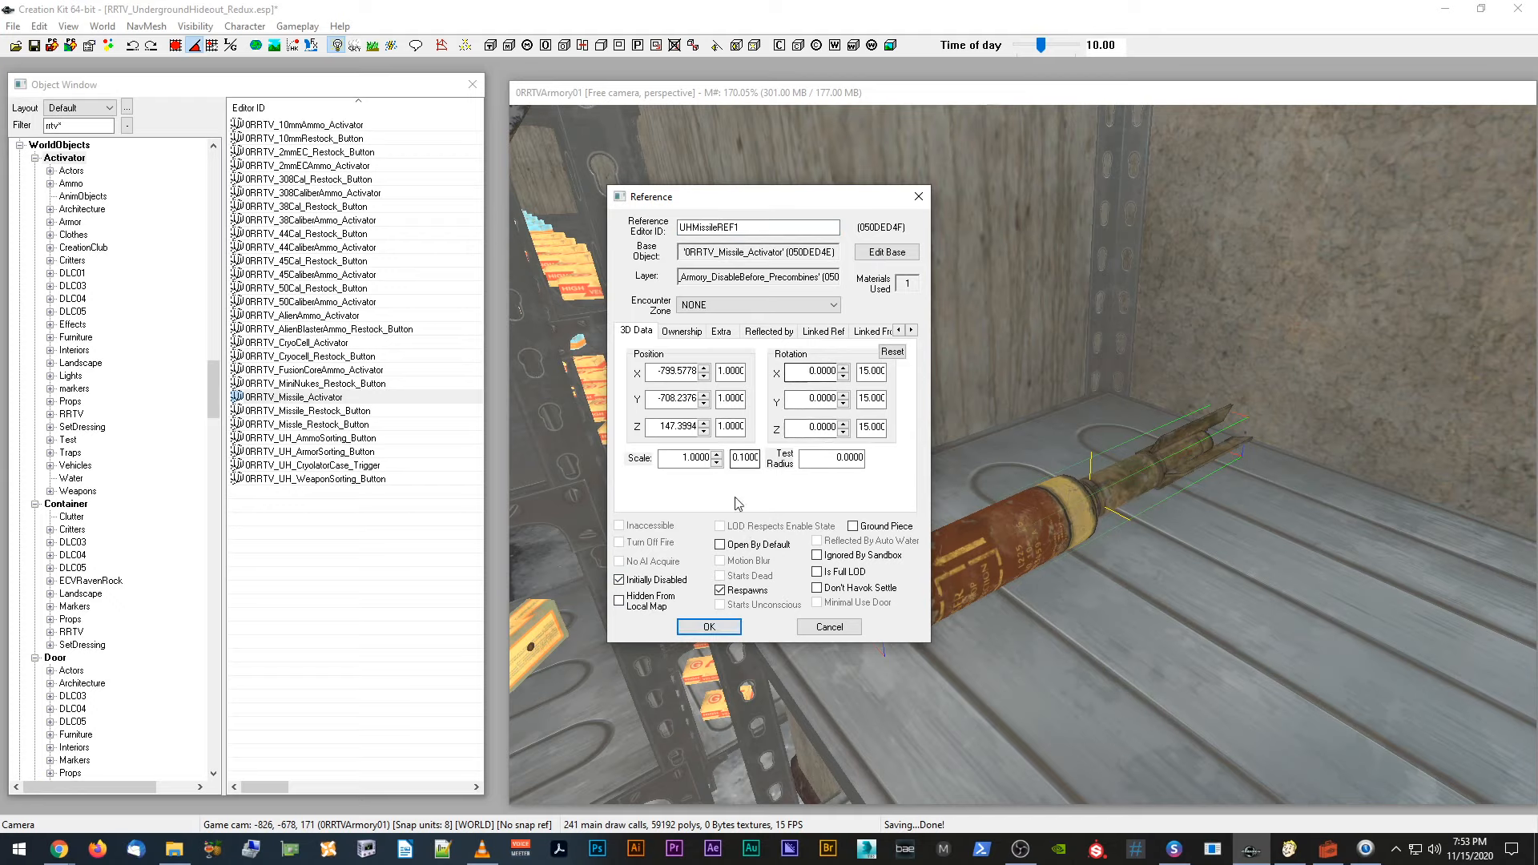
click(710, 627)
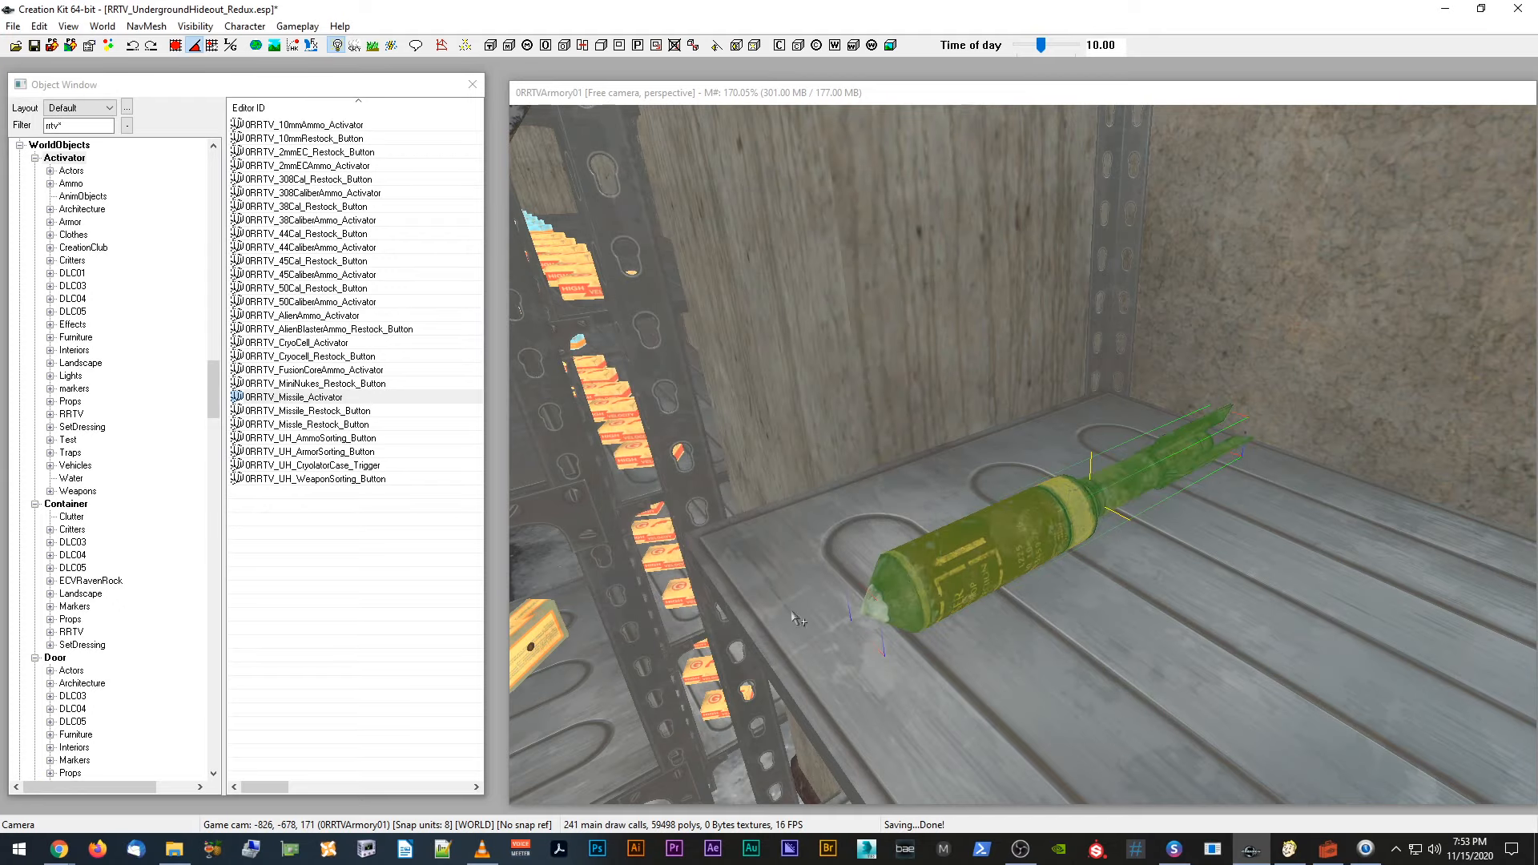
Step: Review the RRTV_AmmoActivator_Script properties on the missile's base activator and close the dialogs
double_click(921, 579)
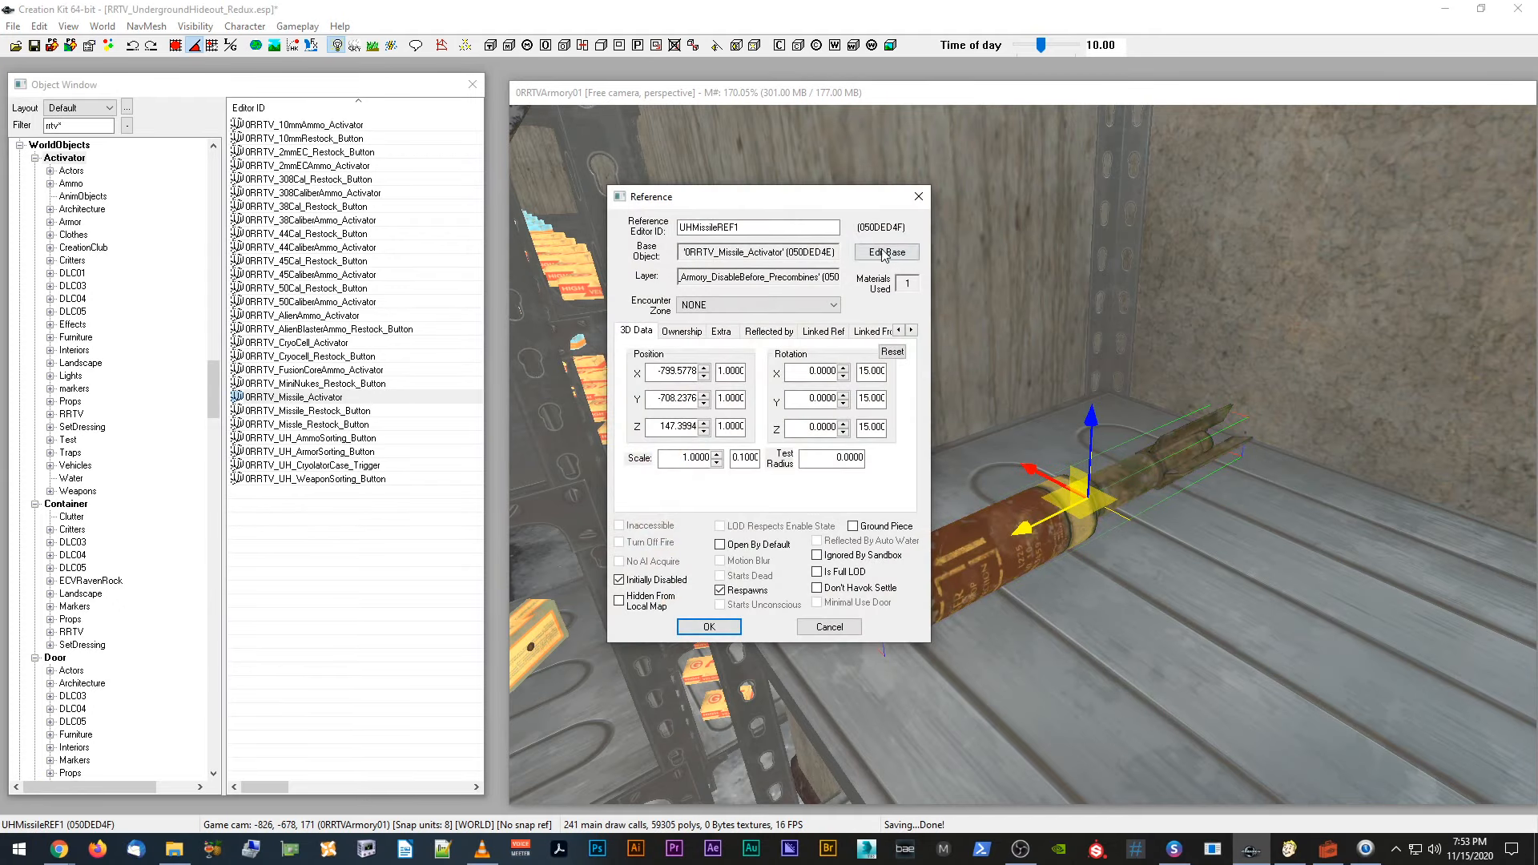
click(883, 253)
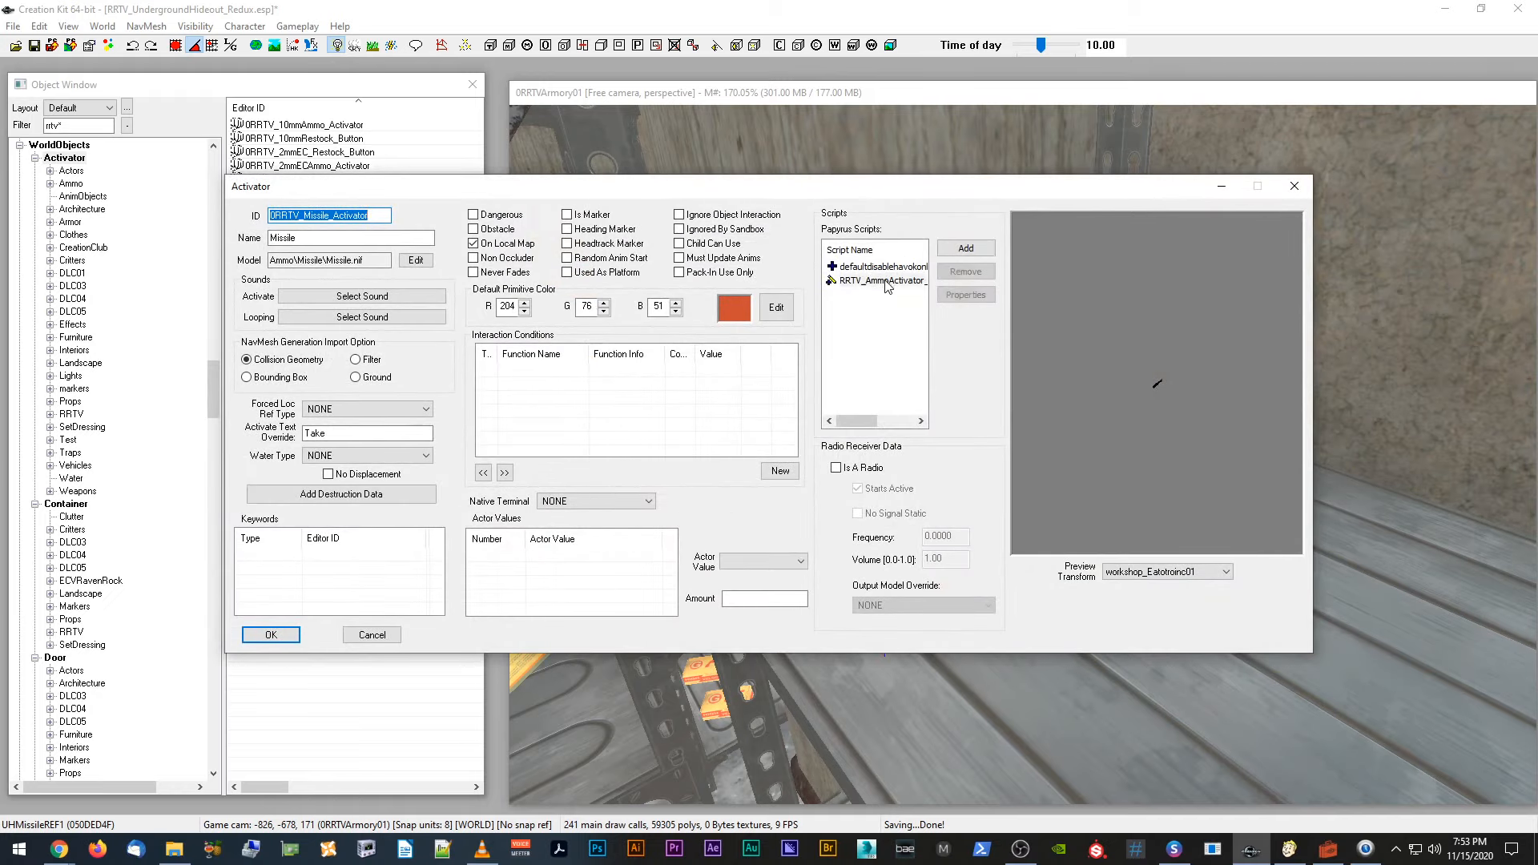
click(882, 280)
click(967, 296)
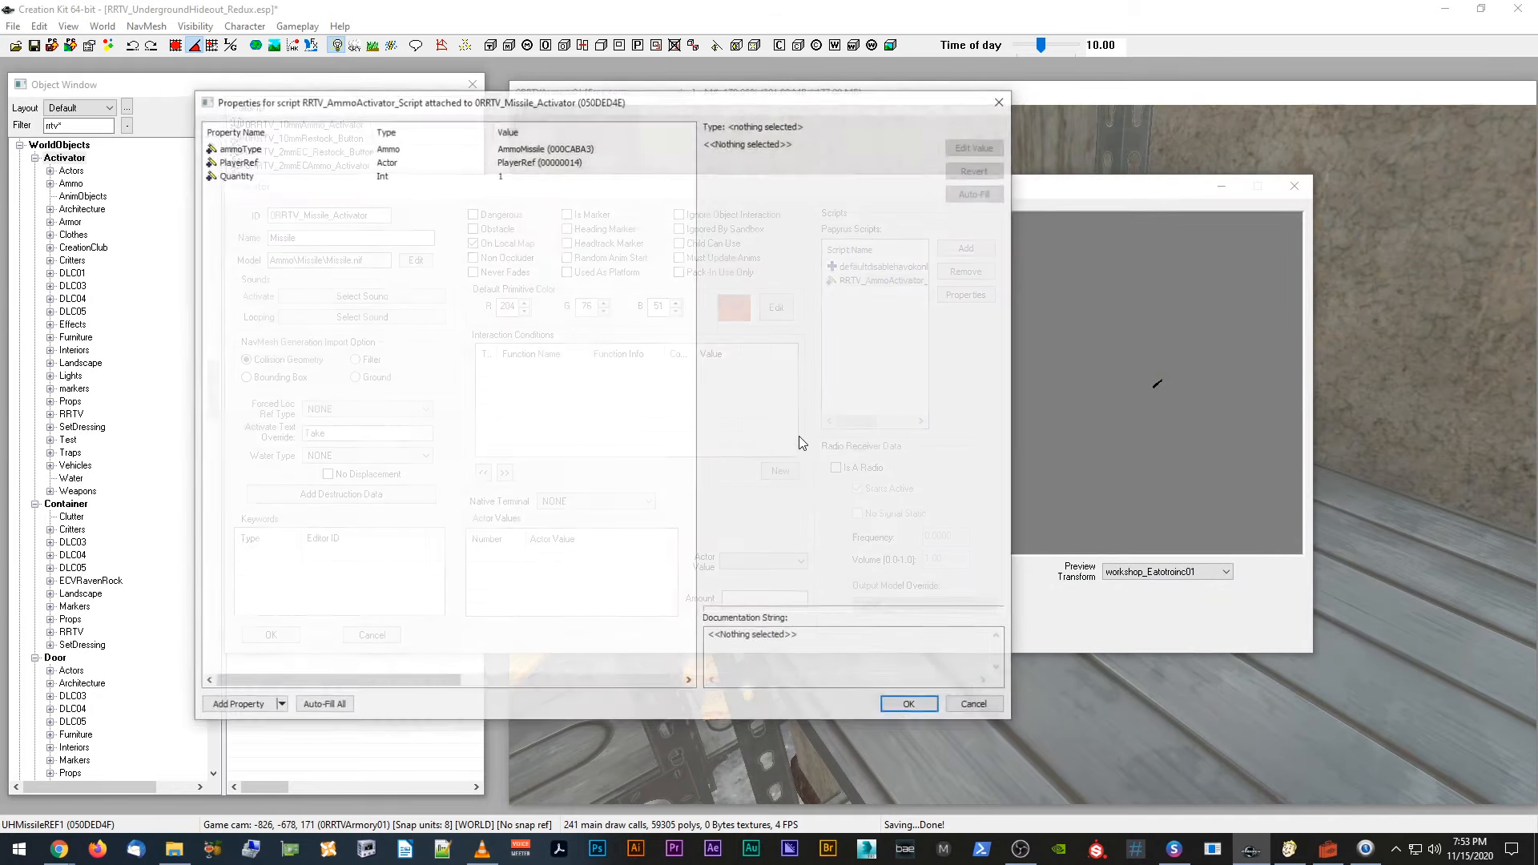
click(911, 706)
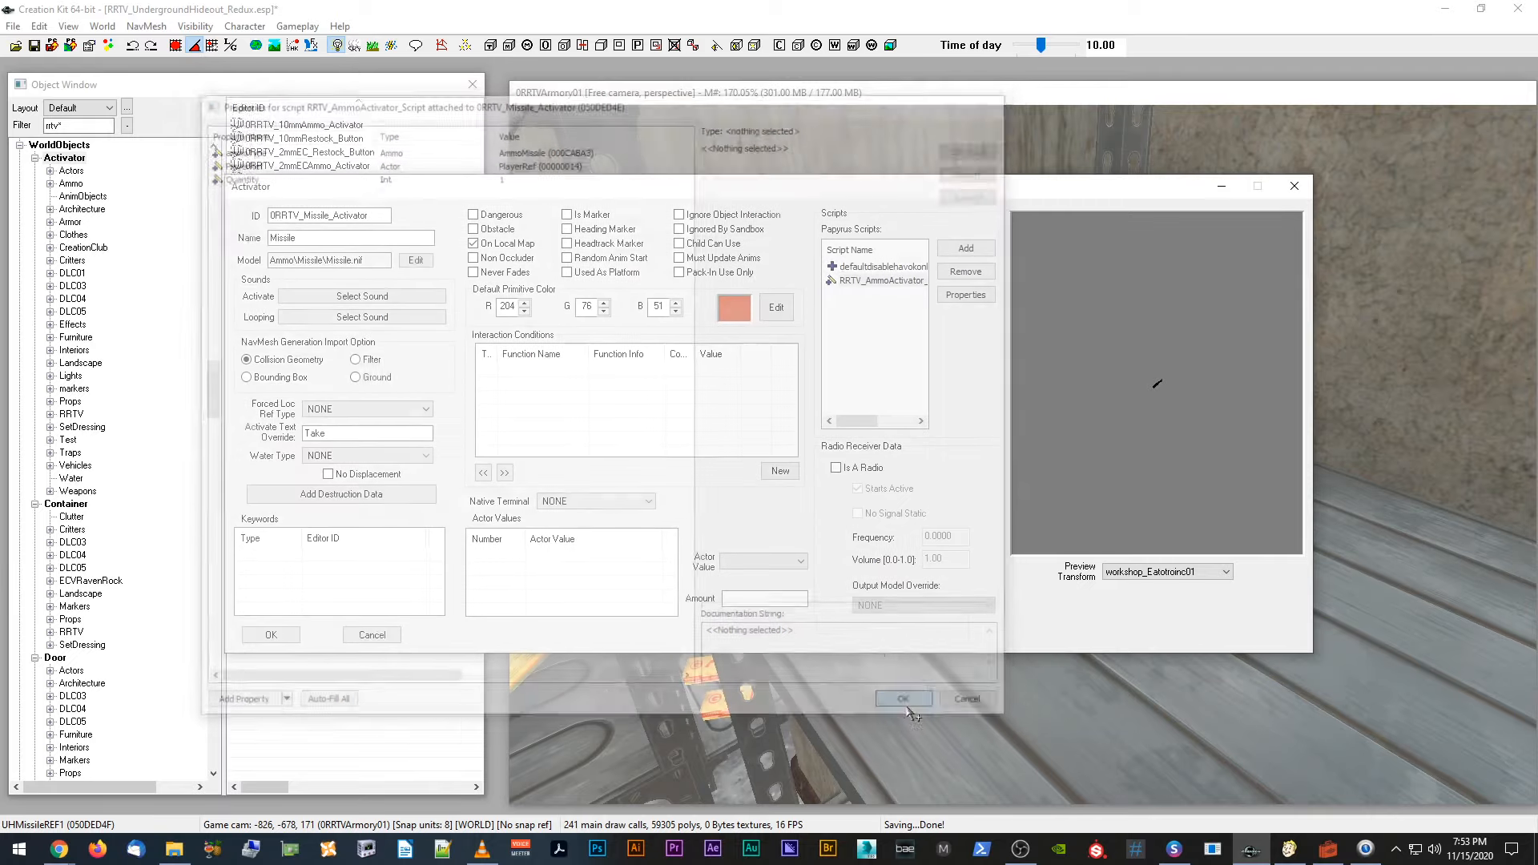
click(271, 637)
click(689, 628)
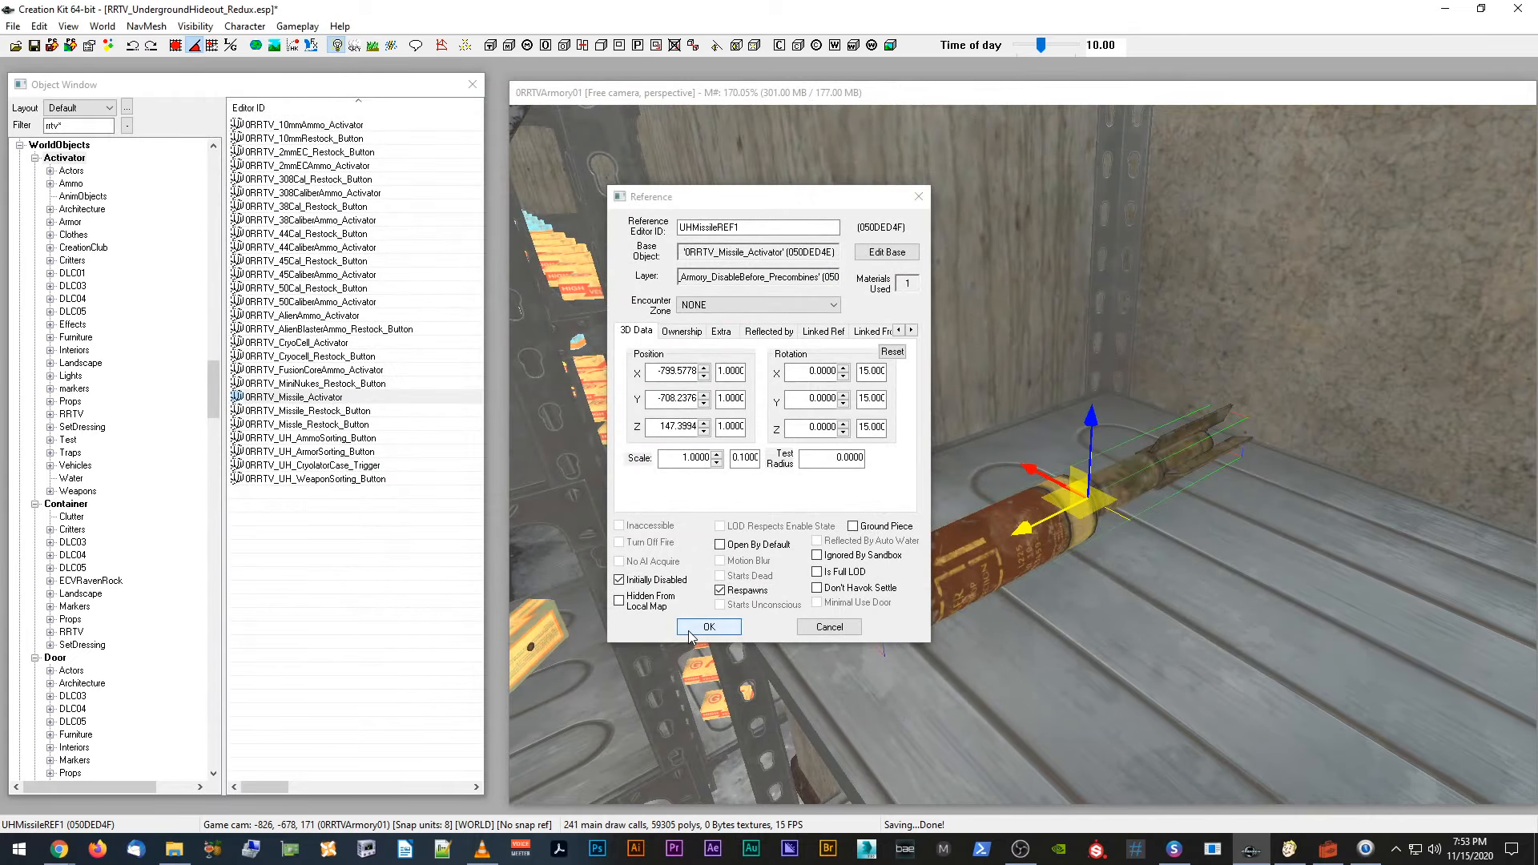
Step: Adjust the missile's position at the shelf end and place two duplicates beside it in a row
scroll(910, 555, down, 5)
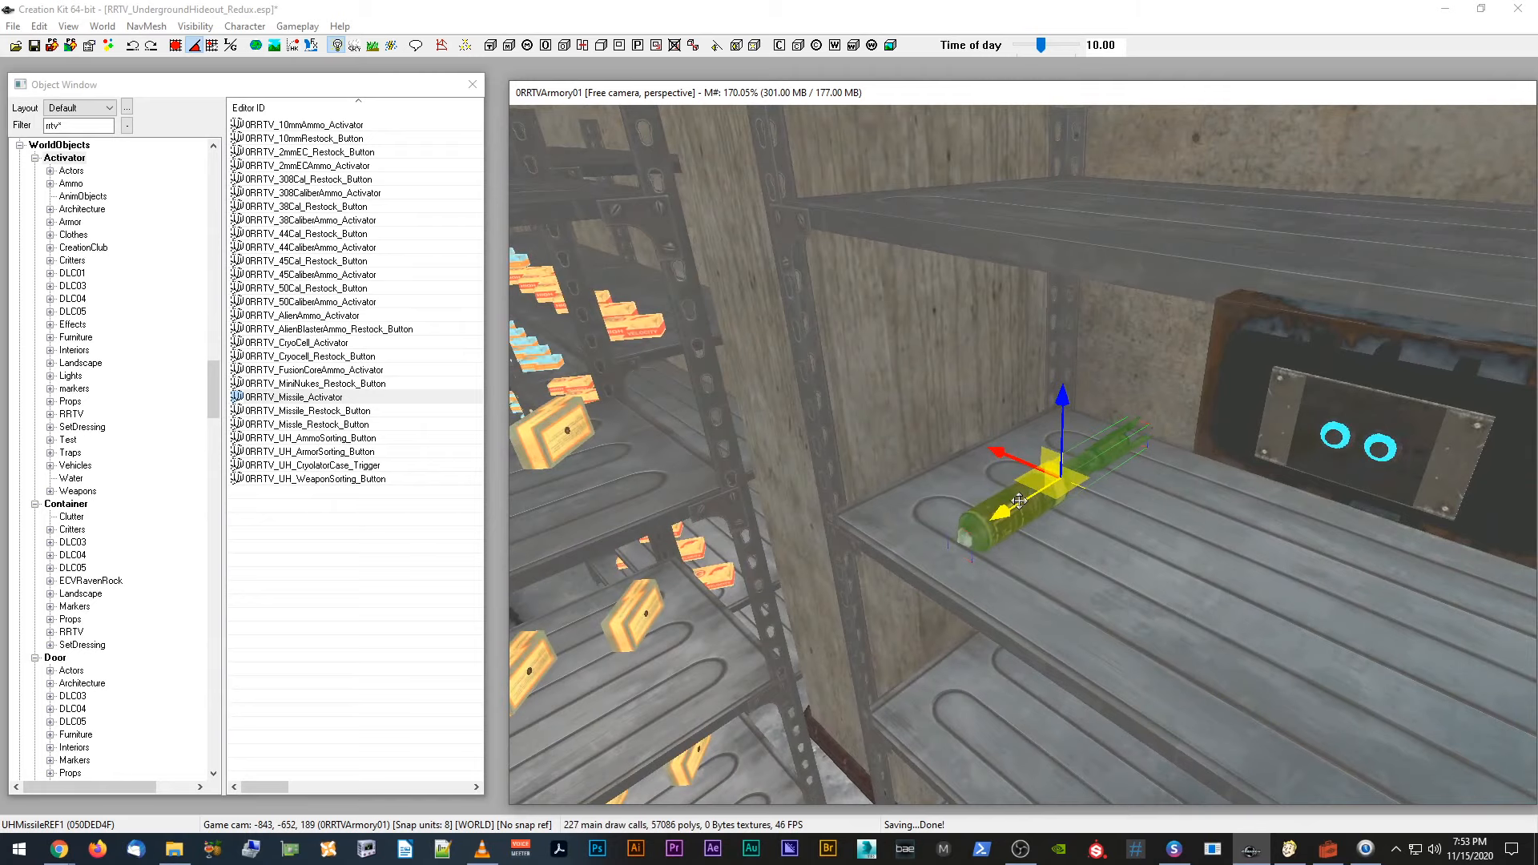
drag(1019, 501, 999, 522)
shift+middle_drag(1016, 517, 958, 525)
scroll(1054, 508, down, 5)
scroll(1055, 508, up, 4)
mouse_move(721, 509)
mouse_down()
mouse_move(699, 524)
mouse_move(712, 505)
mouse_up()
shift+middle_drag(714, 503, 732, 506)
drag(721, 476, 897, 467)
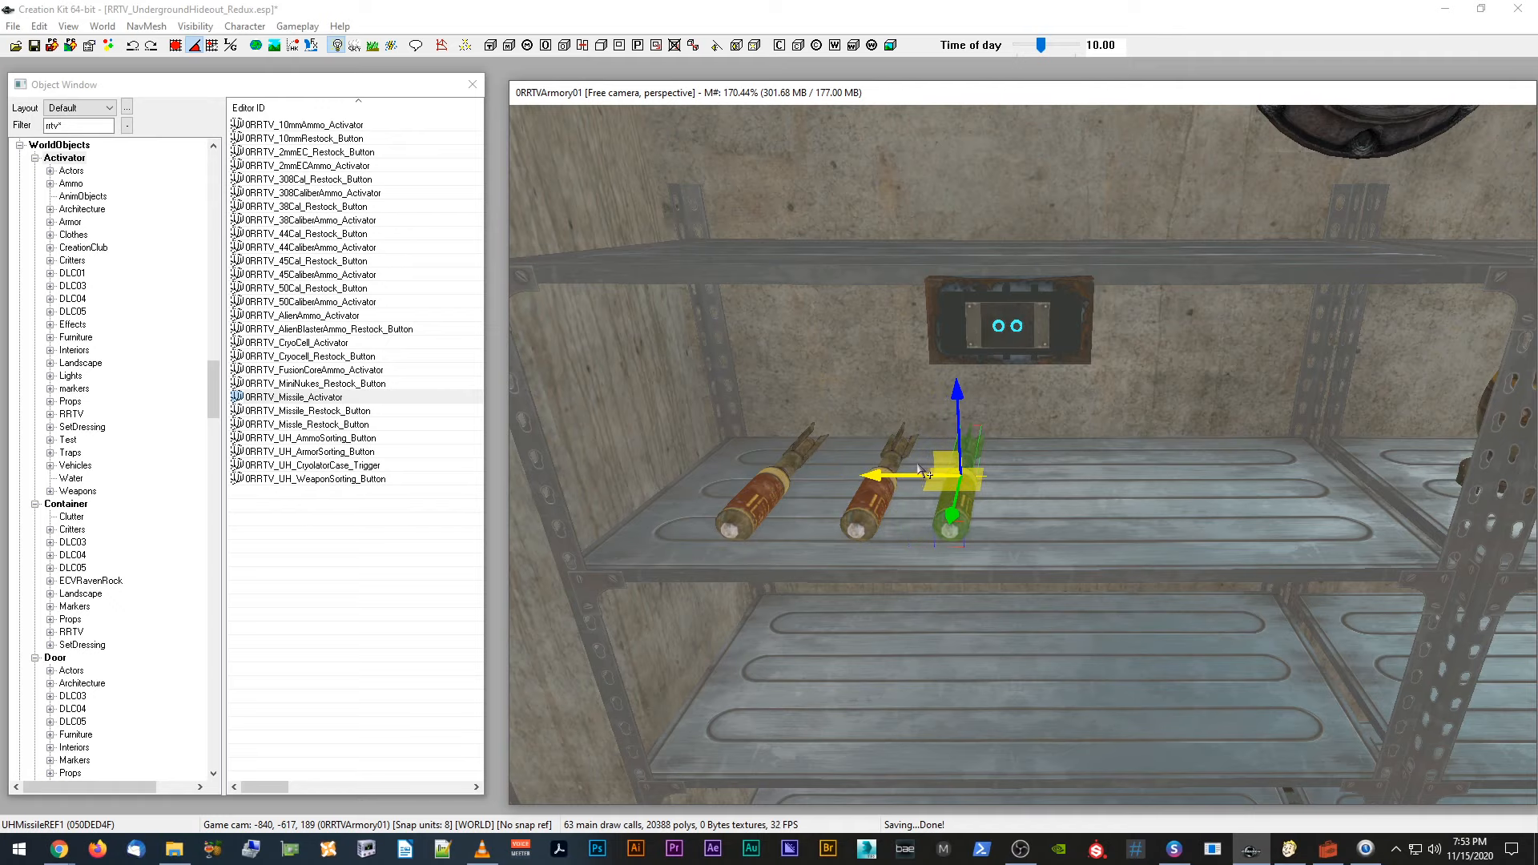
key(d)
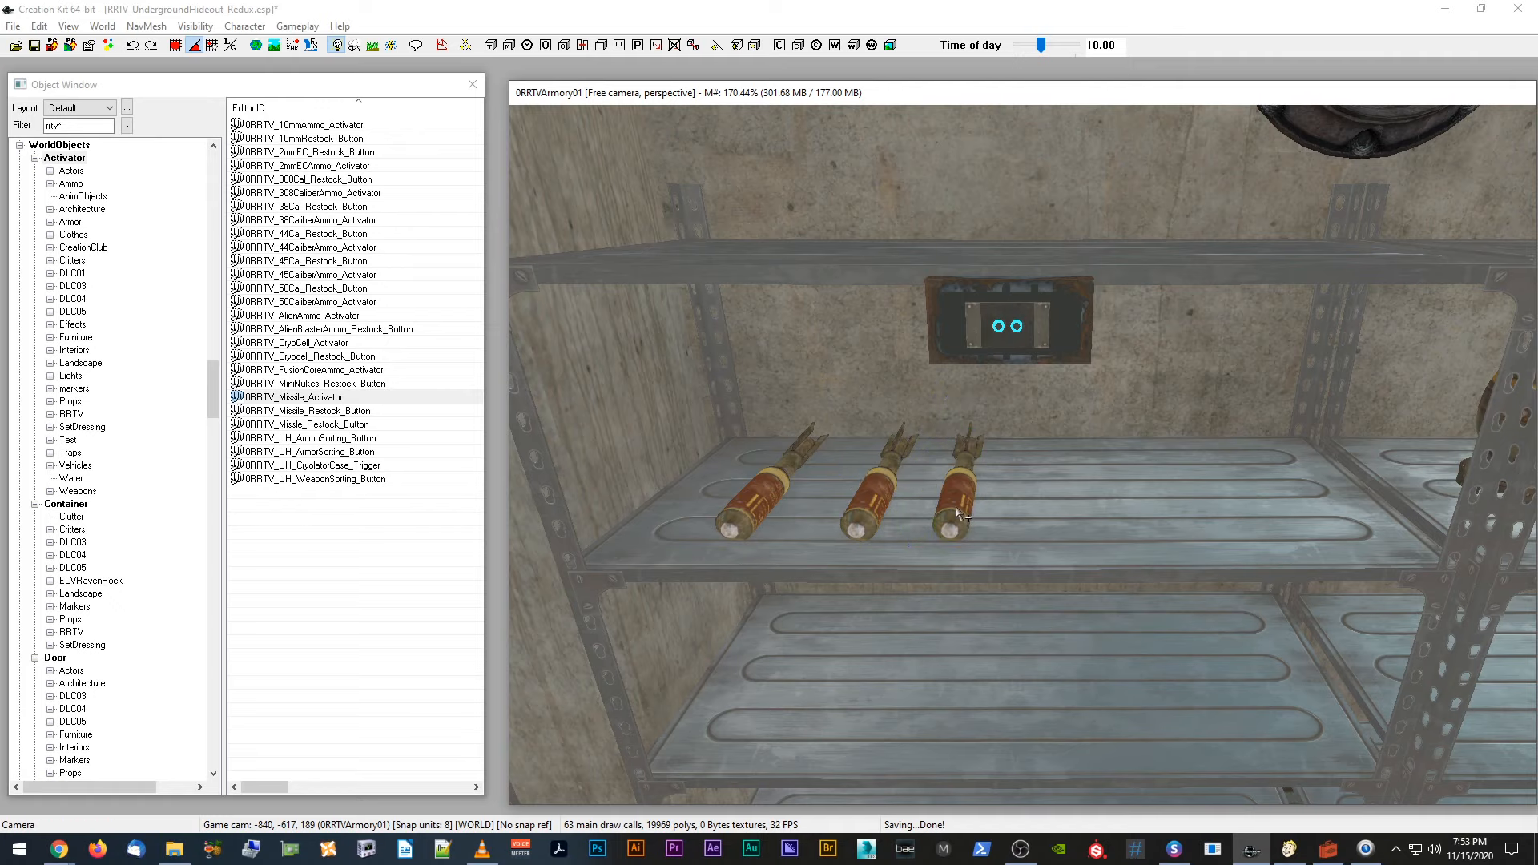
Step: Duplicate the missile three more times to extend the row to six across the shelf
scroll(959, 515, up, 2)
click(910, 532)
key(ctrl+d)
drag(853, 488, 1278, 488)
key(ctrl+d)
key(ctrl+d)
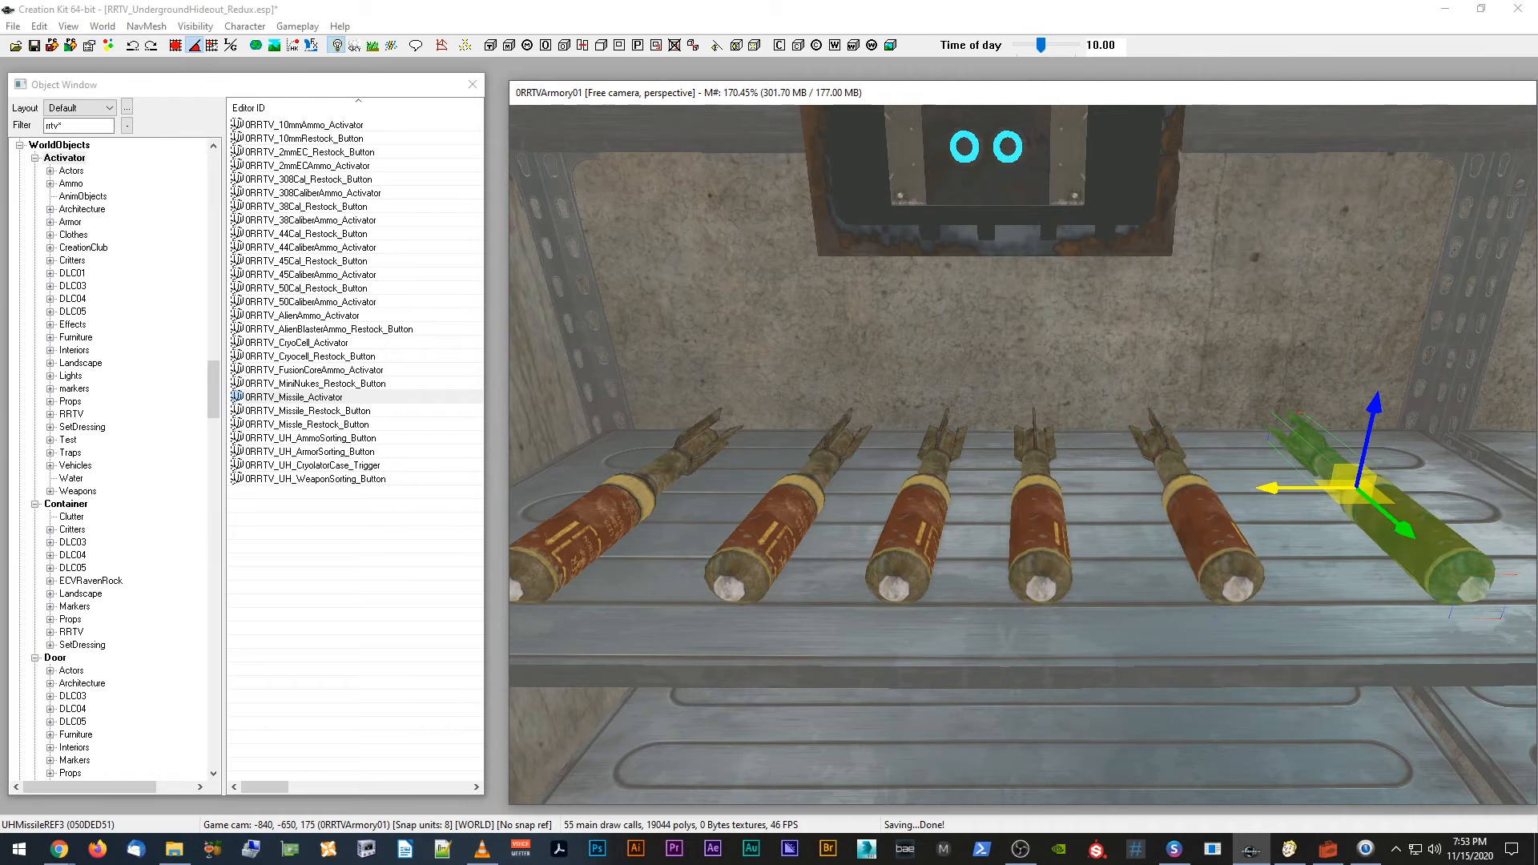
Step: Shift the inner missiles along the shelf to space the row of six more evenly
scroll(1298, 487, down, 3)
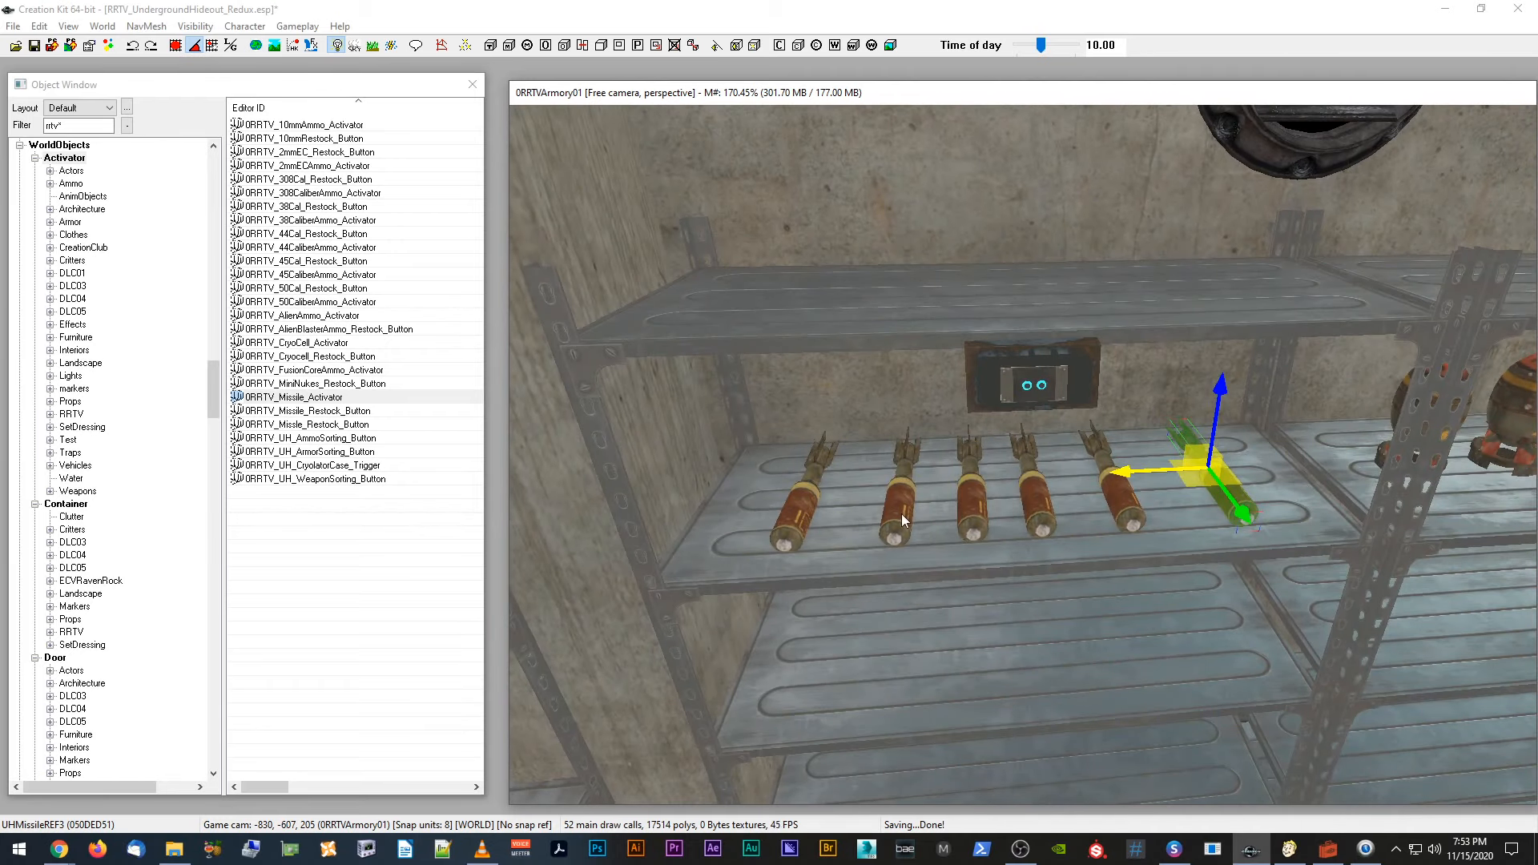
click(902, 517)
scroll(852, 461, up, 2)
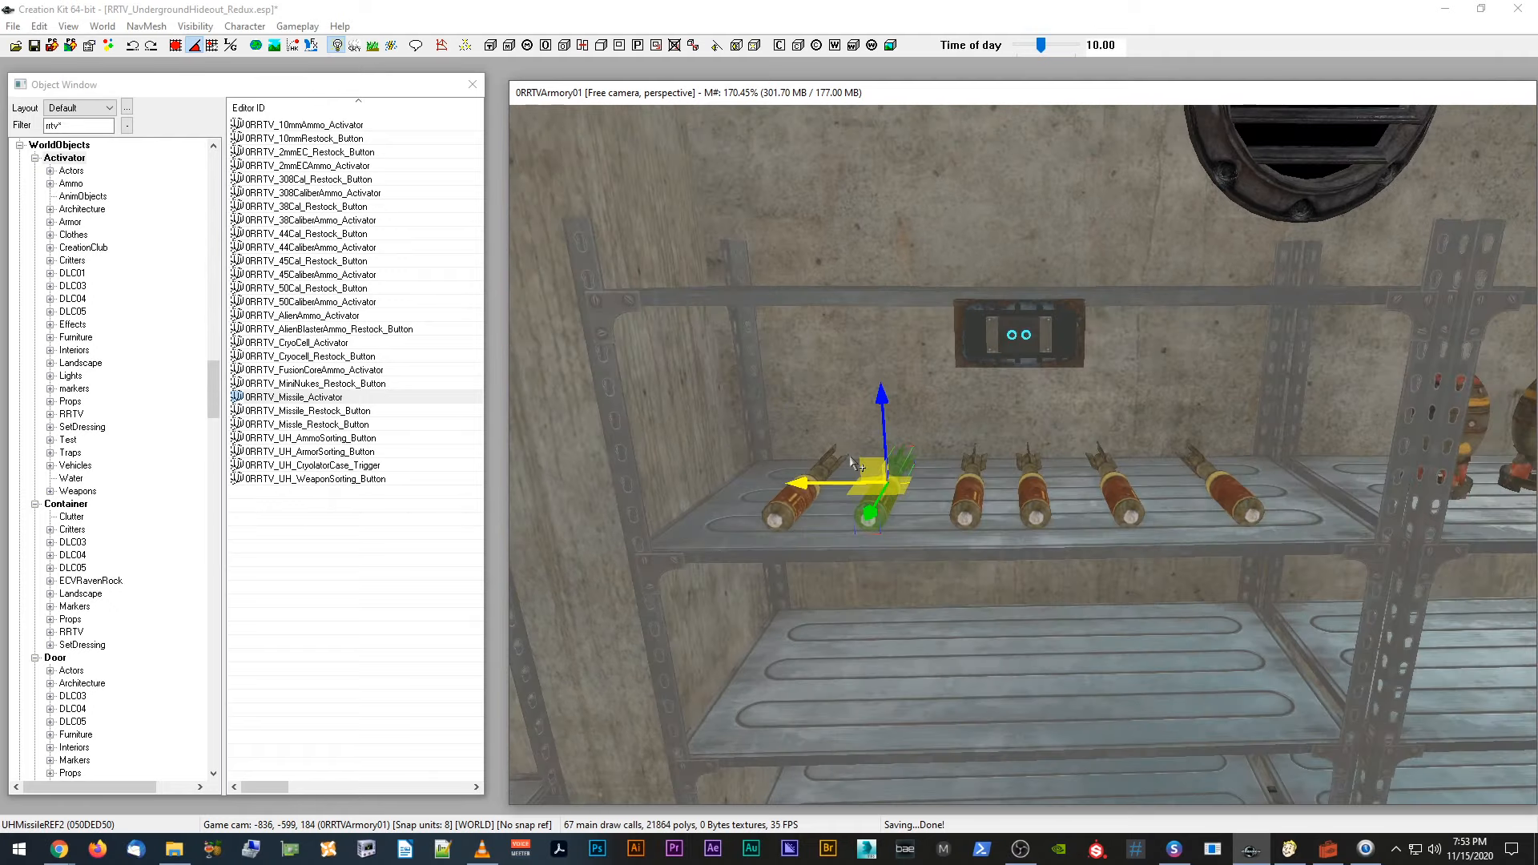
scroll(1035, 561, up, 2)
click(1165, 503)
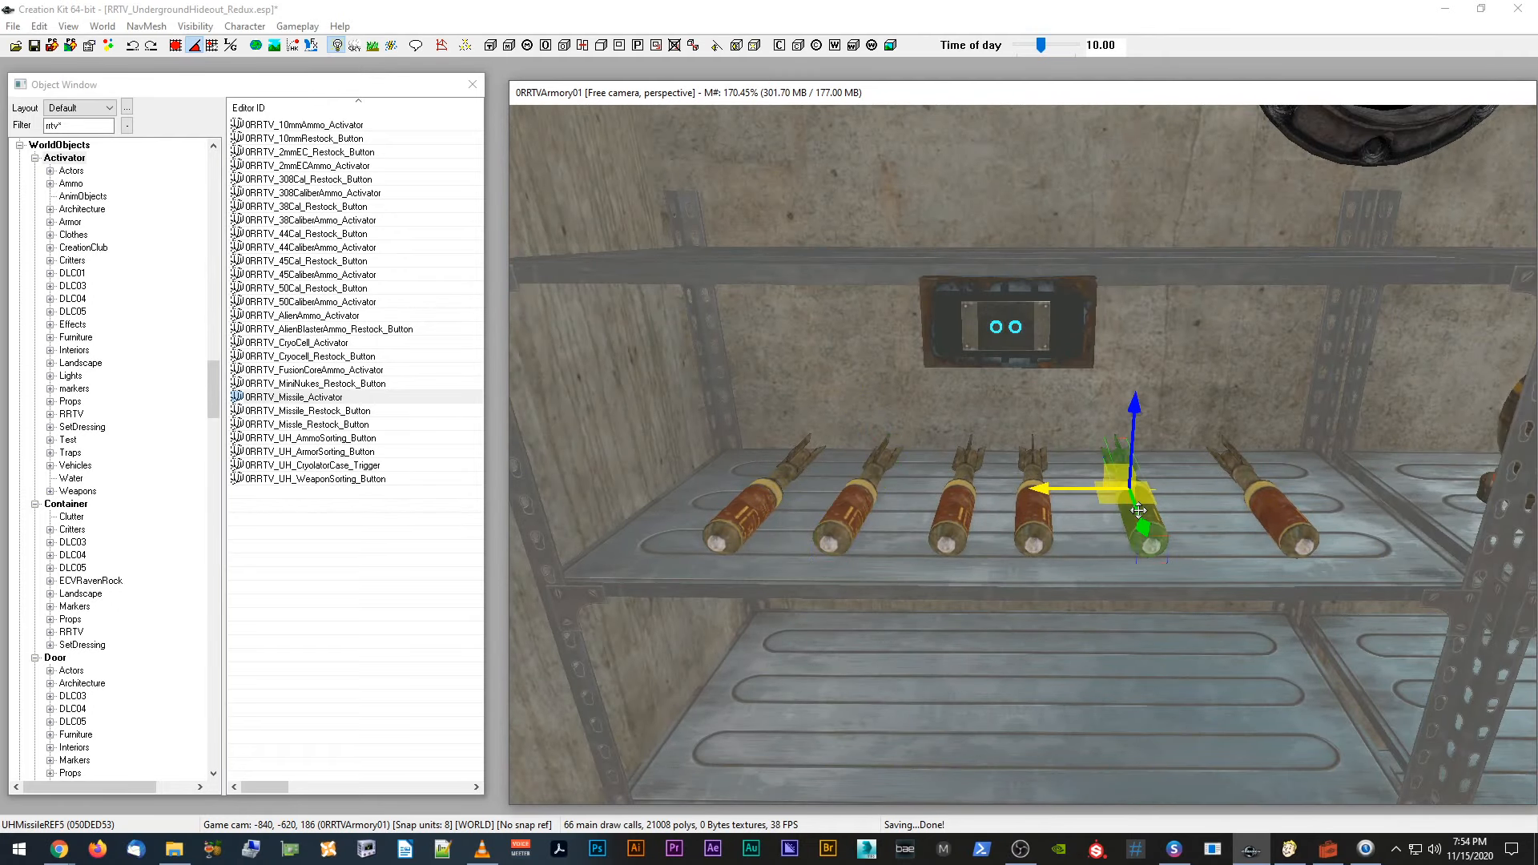
scroll(1164, 503, down, 1)
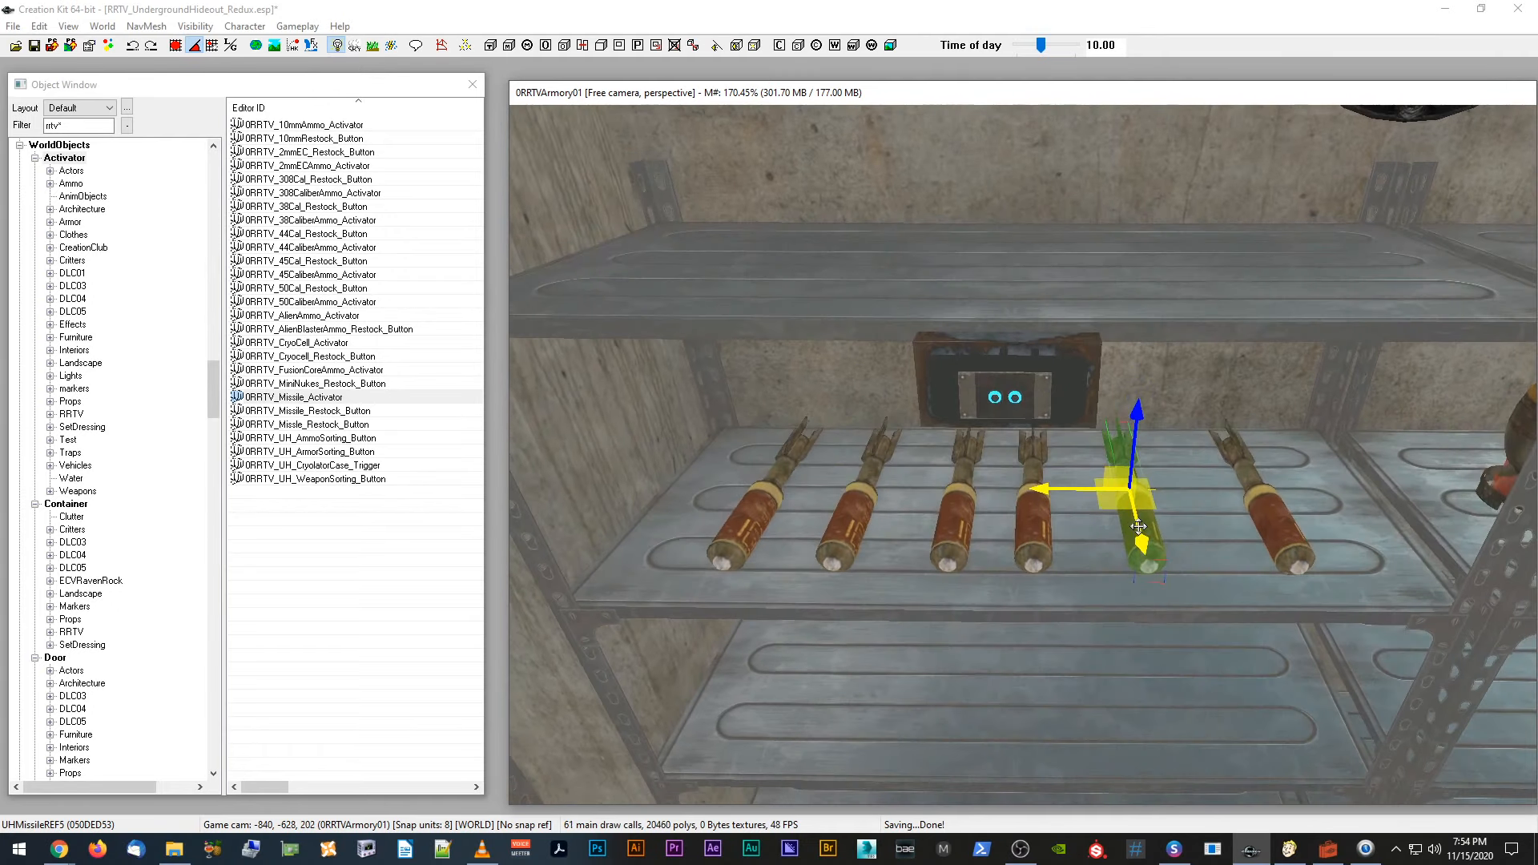
click(1040, 531)
drag(988, 488, 1021, 491)
click(955, 527)
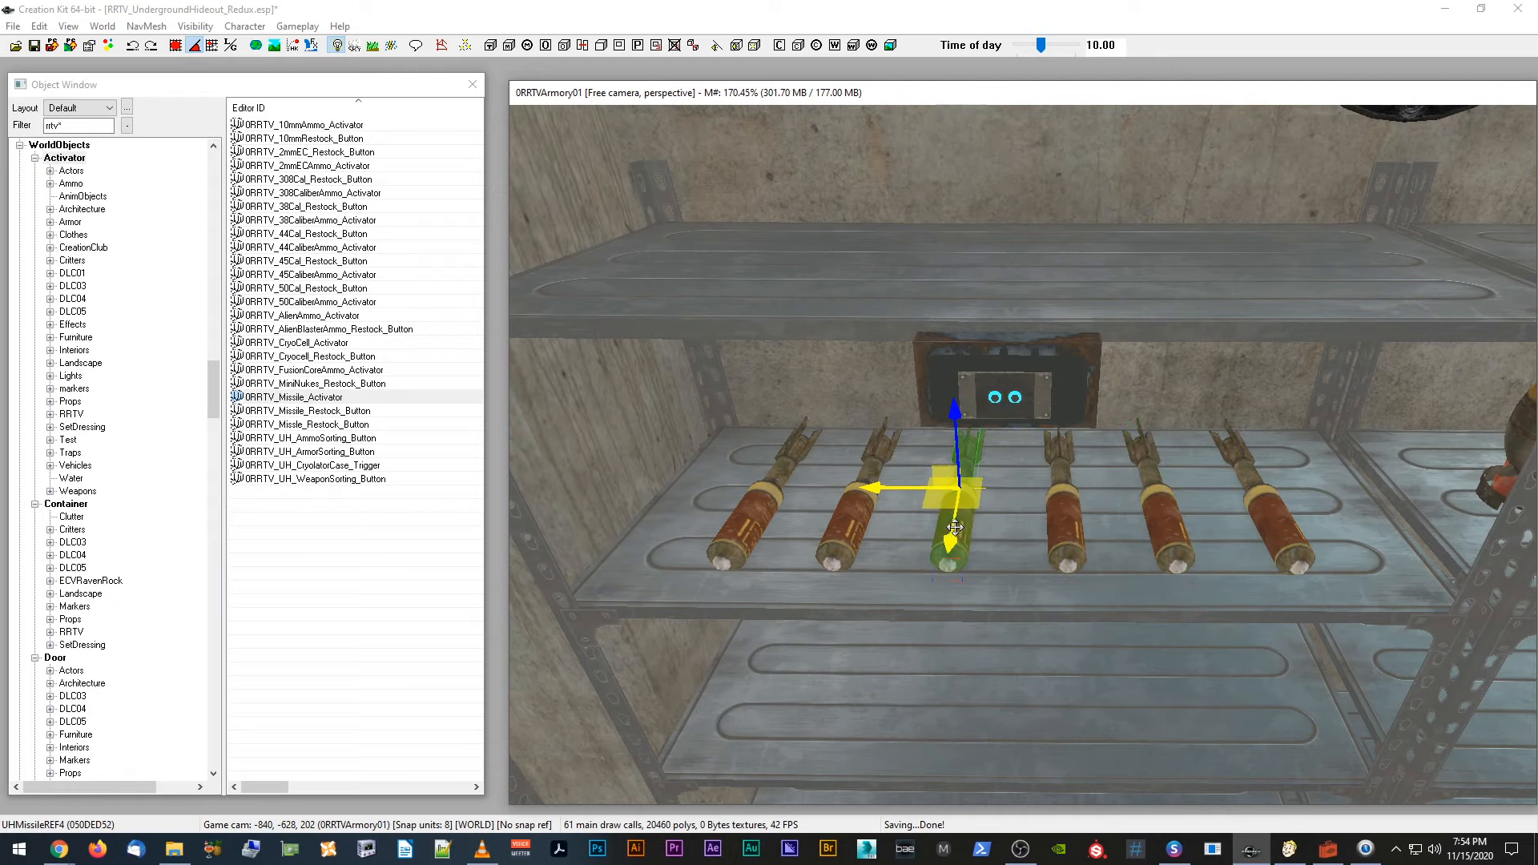
Step: Duplicate the last missile in the row and lower the copy onto the shelf below
shift+middle_drag(955, 527, 1041, 475)
scroll(954, 509, up, 1)
scroll(967, 520, up, 1)
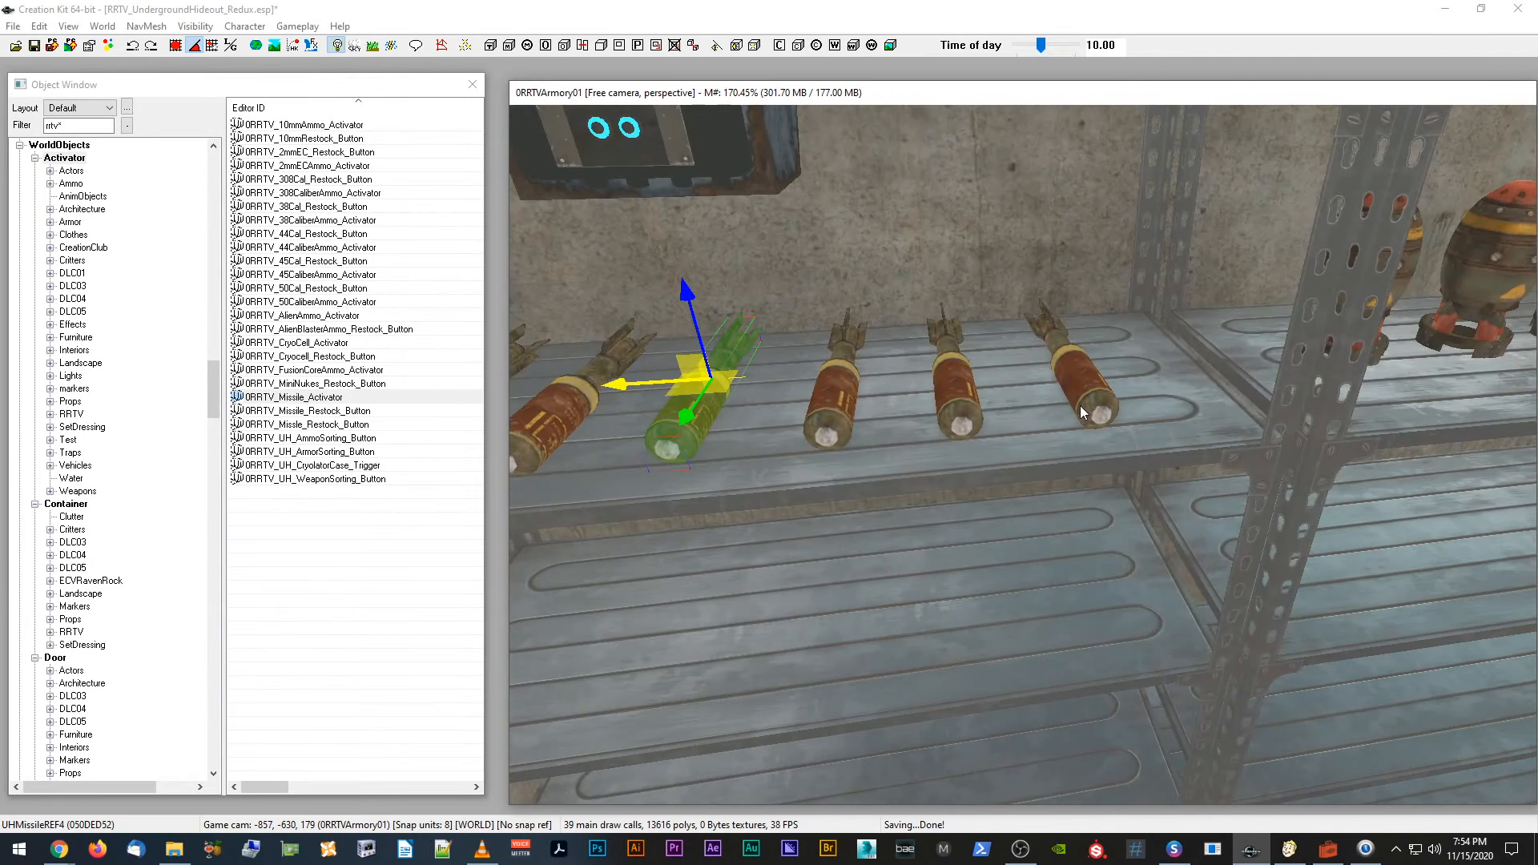
click(1081, 413)
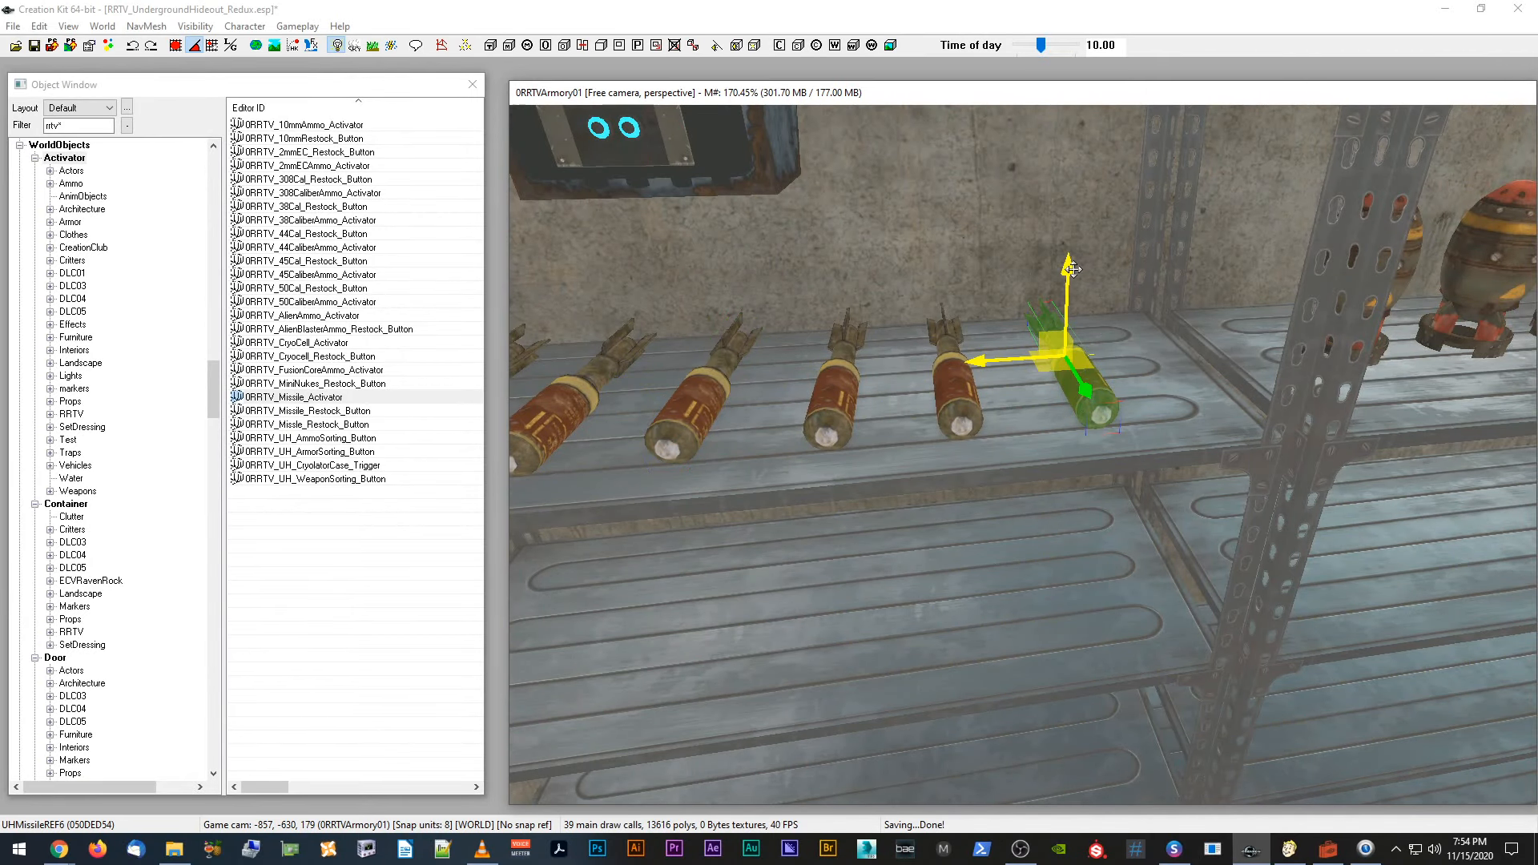
drag(1072, 269, 1047, 535)
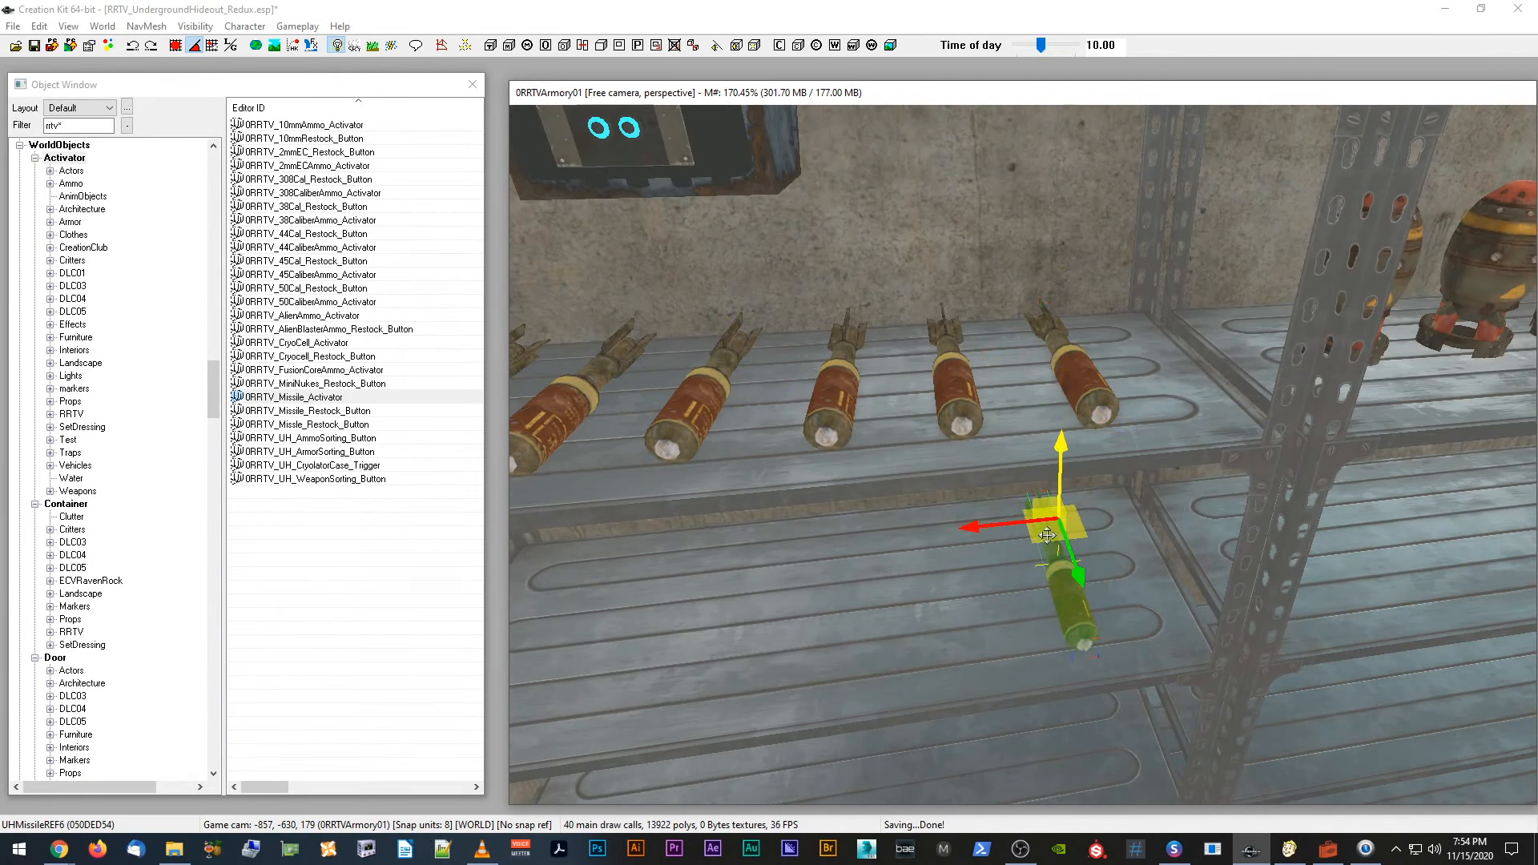
click(1066, 618)
shift+middle_drag(1078, 625, 1022, 618)
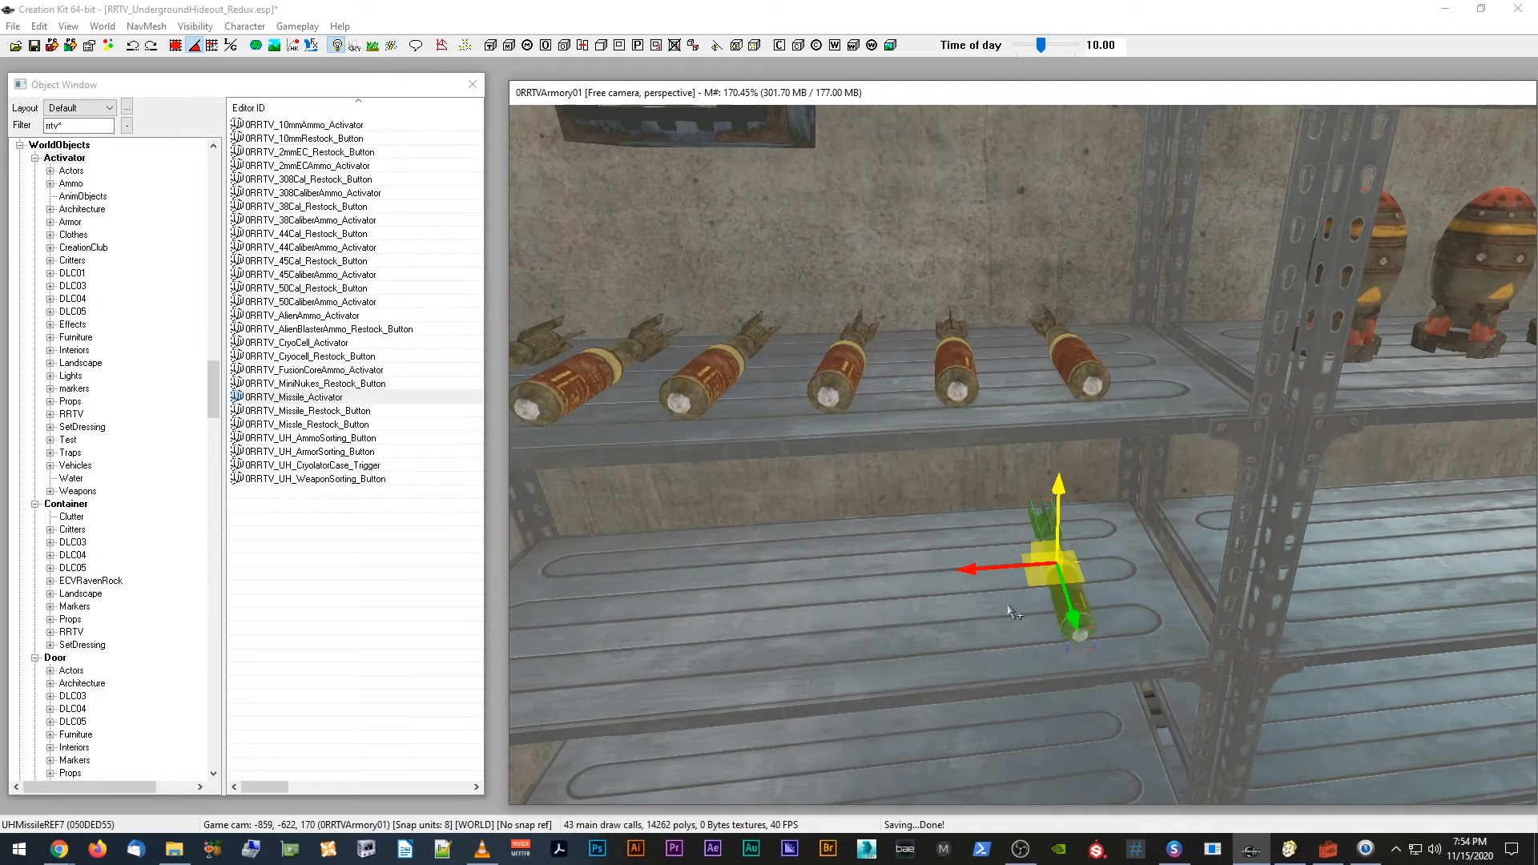
Step: Move the lower missile along its shelf to the opposite end, beneath the first missile of the upper row
drag(1001, 568, 613, 596)
key(c)
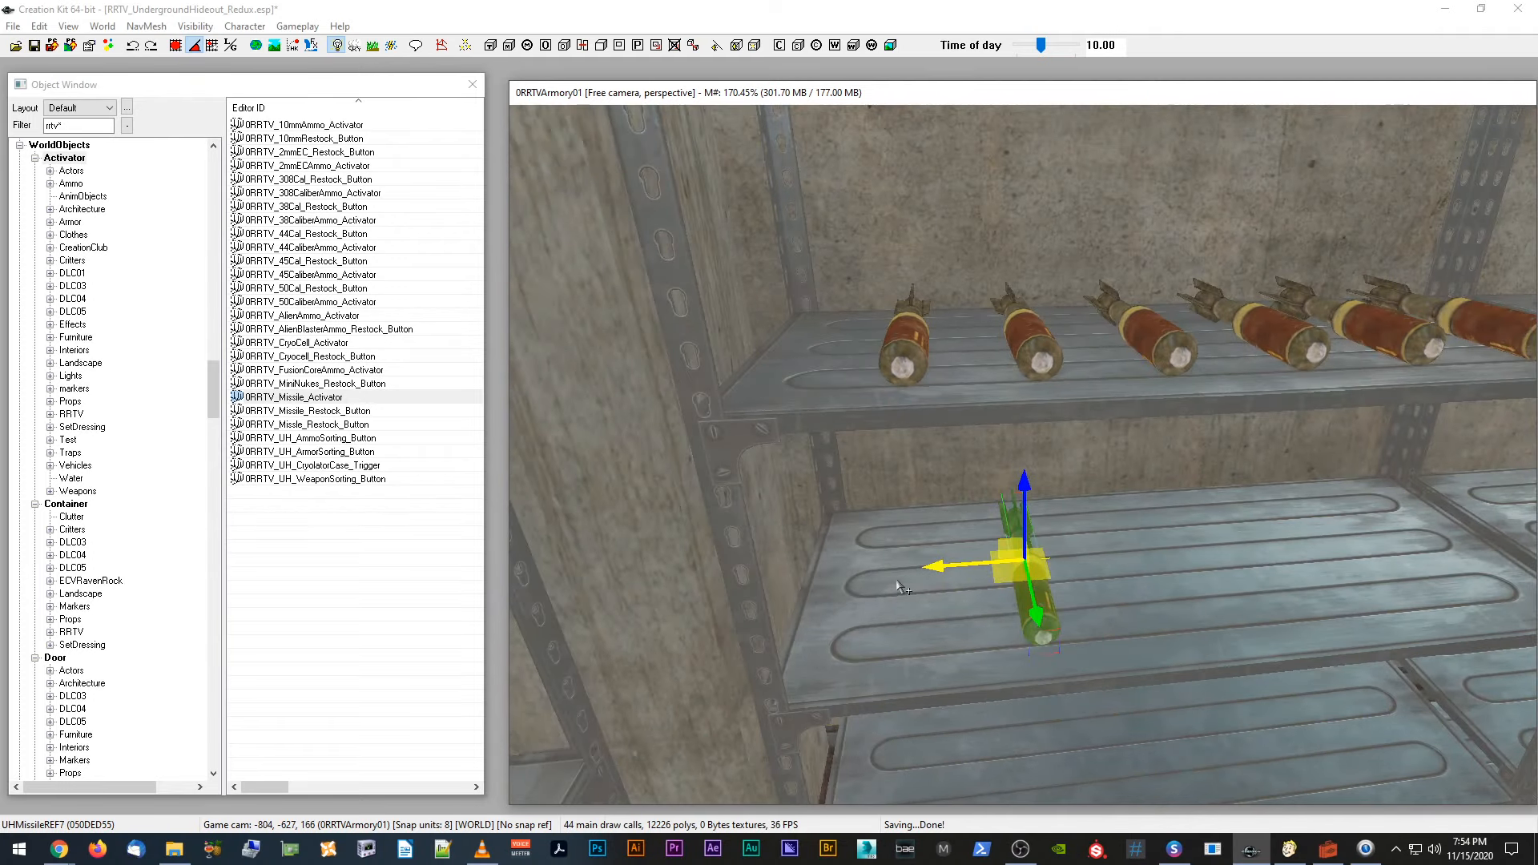
drag(940, 566, 806, 569)
shift+middle_drag(806, 569, 805, 570)
Step: Duplicate the missile five times along the lower shelf to form a second row of six
drag(816, 579, 1071, 553)
key(ctrl+d)
key(ctrl+d)
middle_drag(1070, 554, 1064, 555)
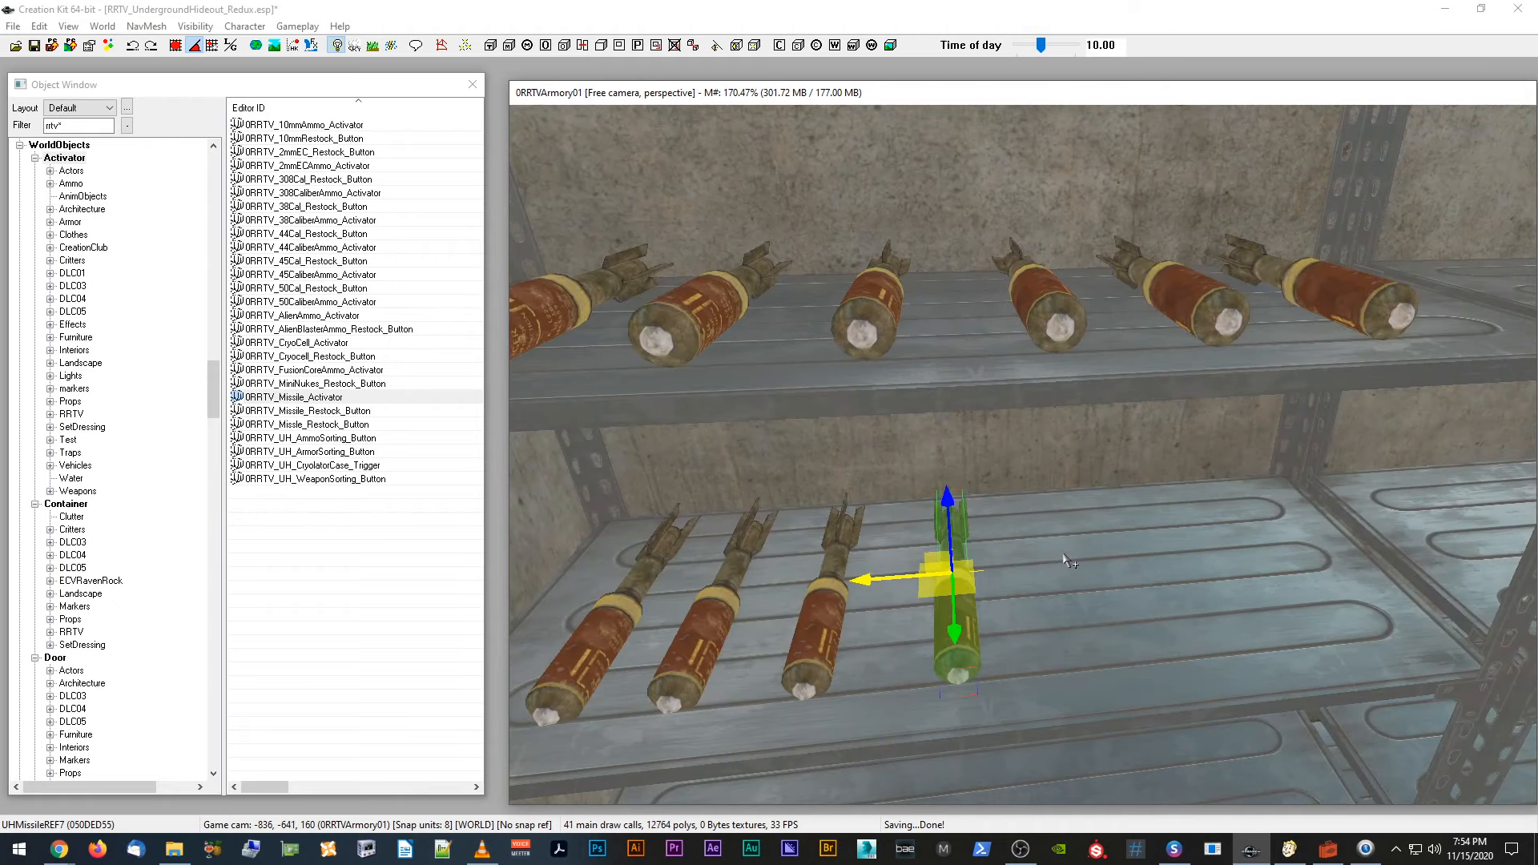
scroll(1064, 553, up, 2)
key(ctrl+d)
drag(953, 572, 1081, 555)
key(ctrl+d)
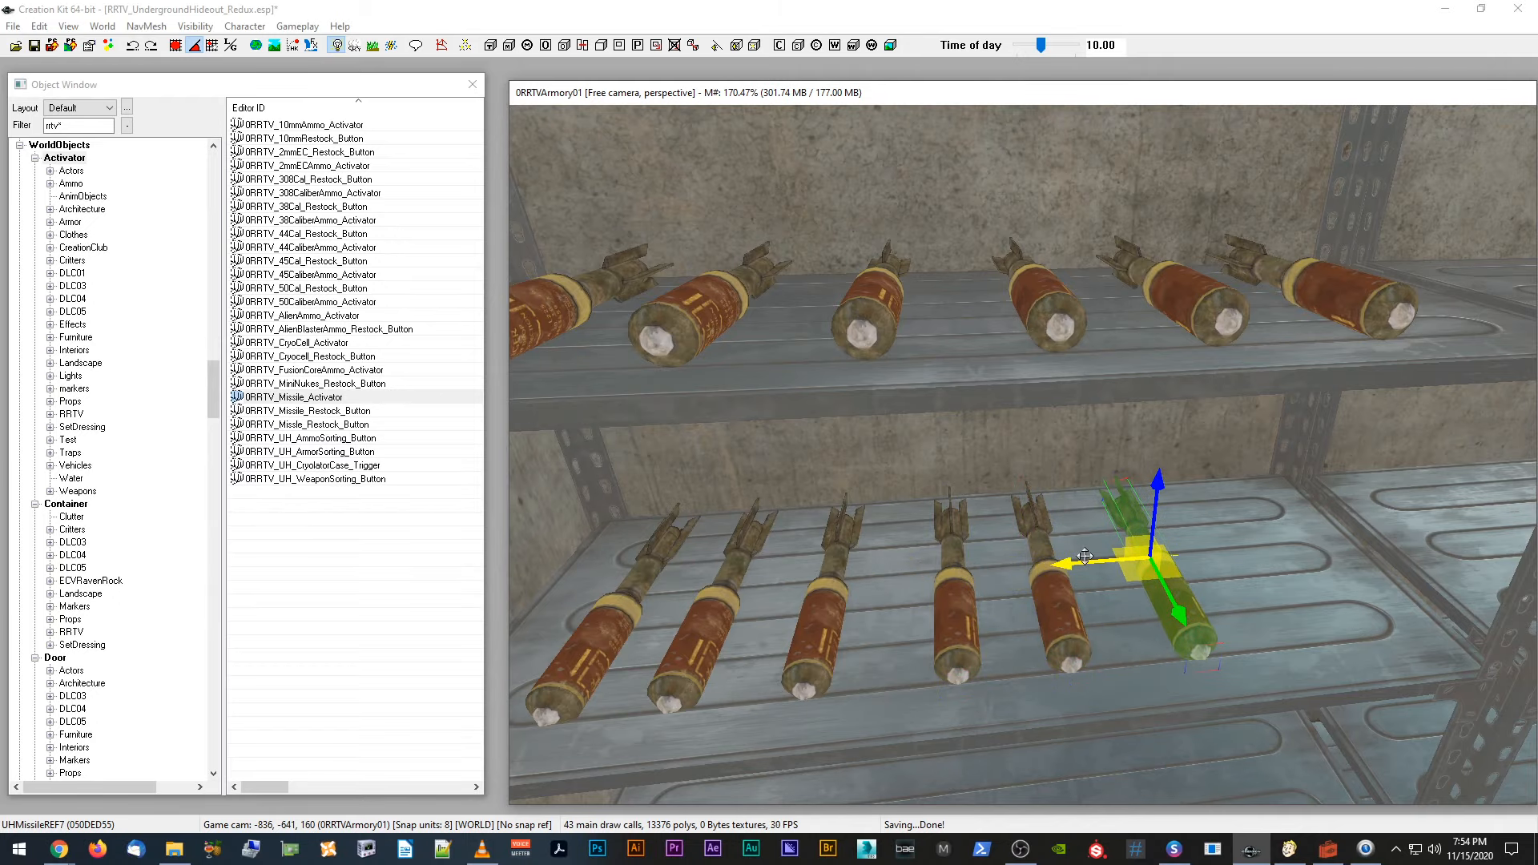
Step: Duplicate the last missile in the second row and lower the copy onto the third shelf
scroll(1082, 555, up, 2)
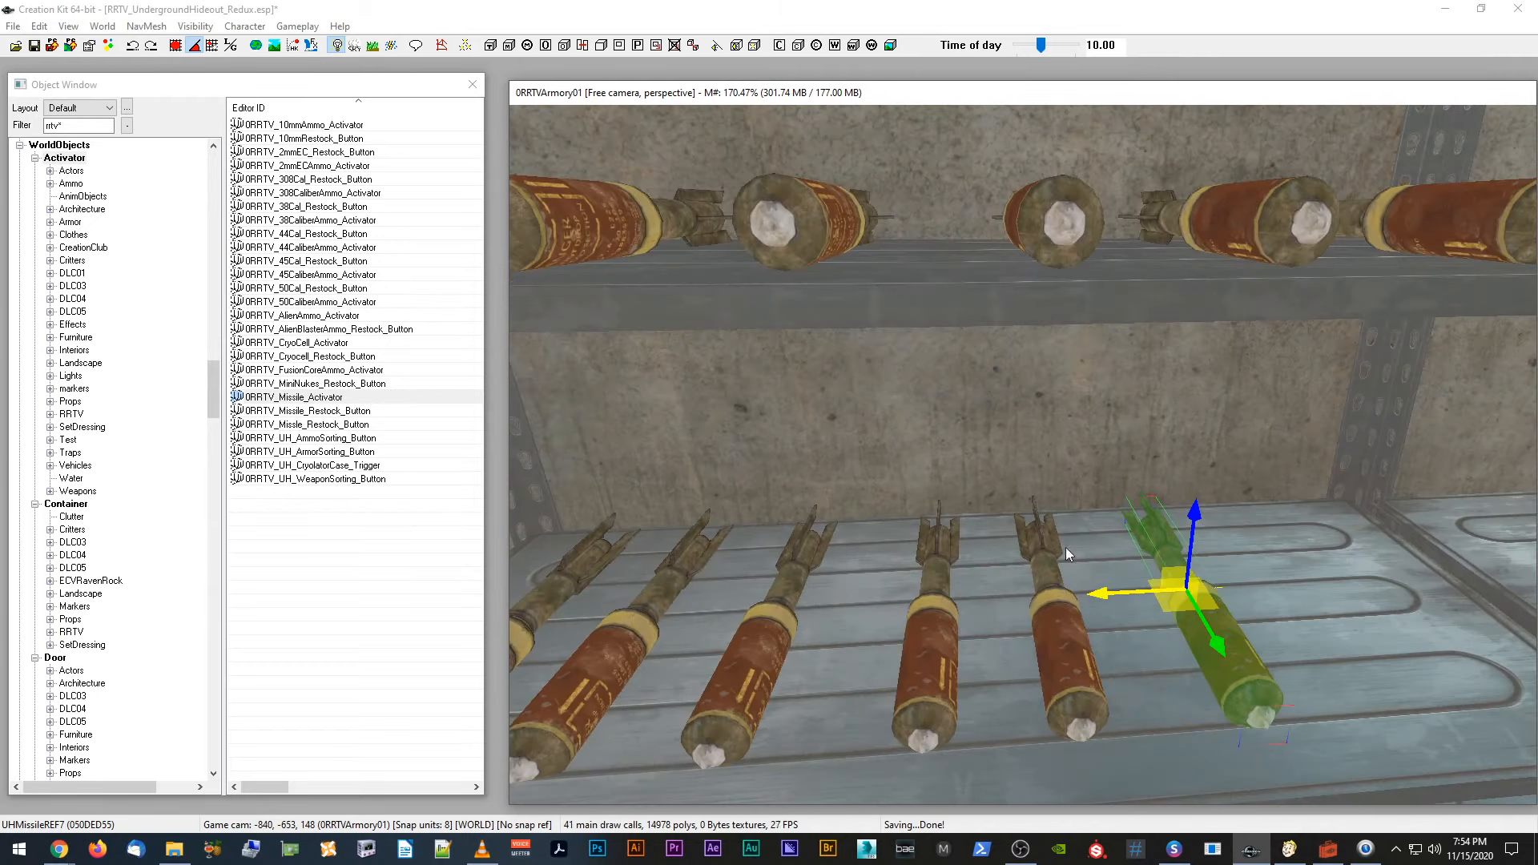
middle_drag(1067, 549, 1064, 550)
drag(971, 594, 1121, 587)
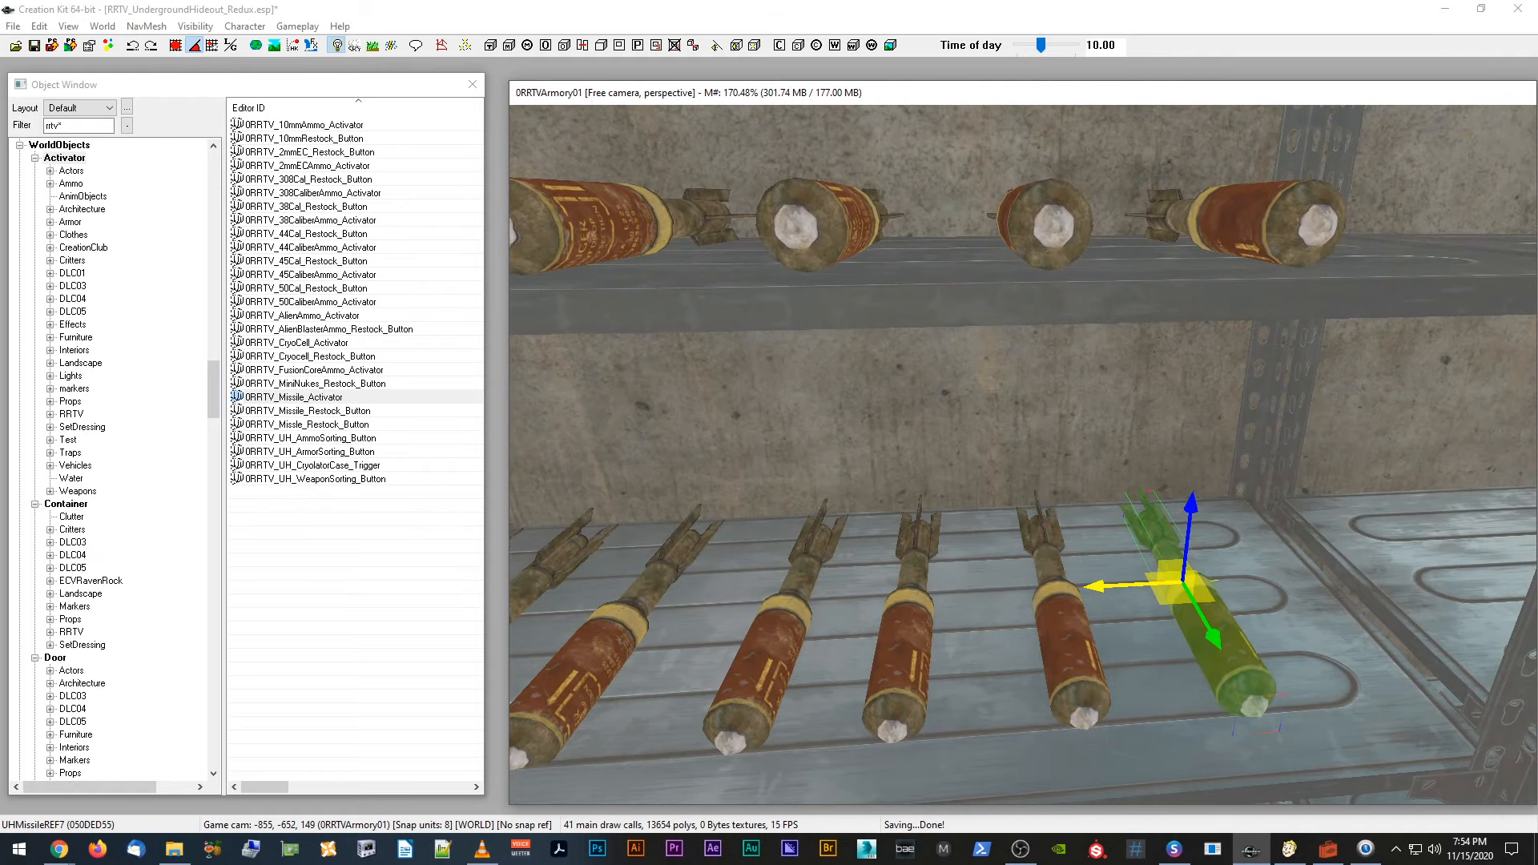
key(d)
scroll(1118, 584, down, 4)
shift+middle_drag(1117, 584, 1142, 541)
click(1137, 574)
scroll(1140, 546, down, 2)
scroll(1140, 553, up, 1)
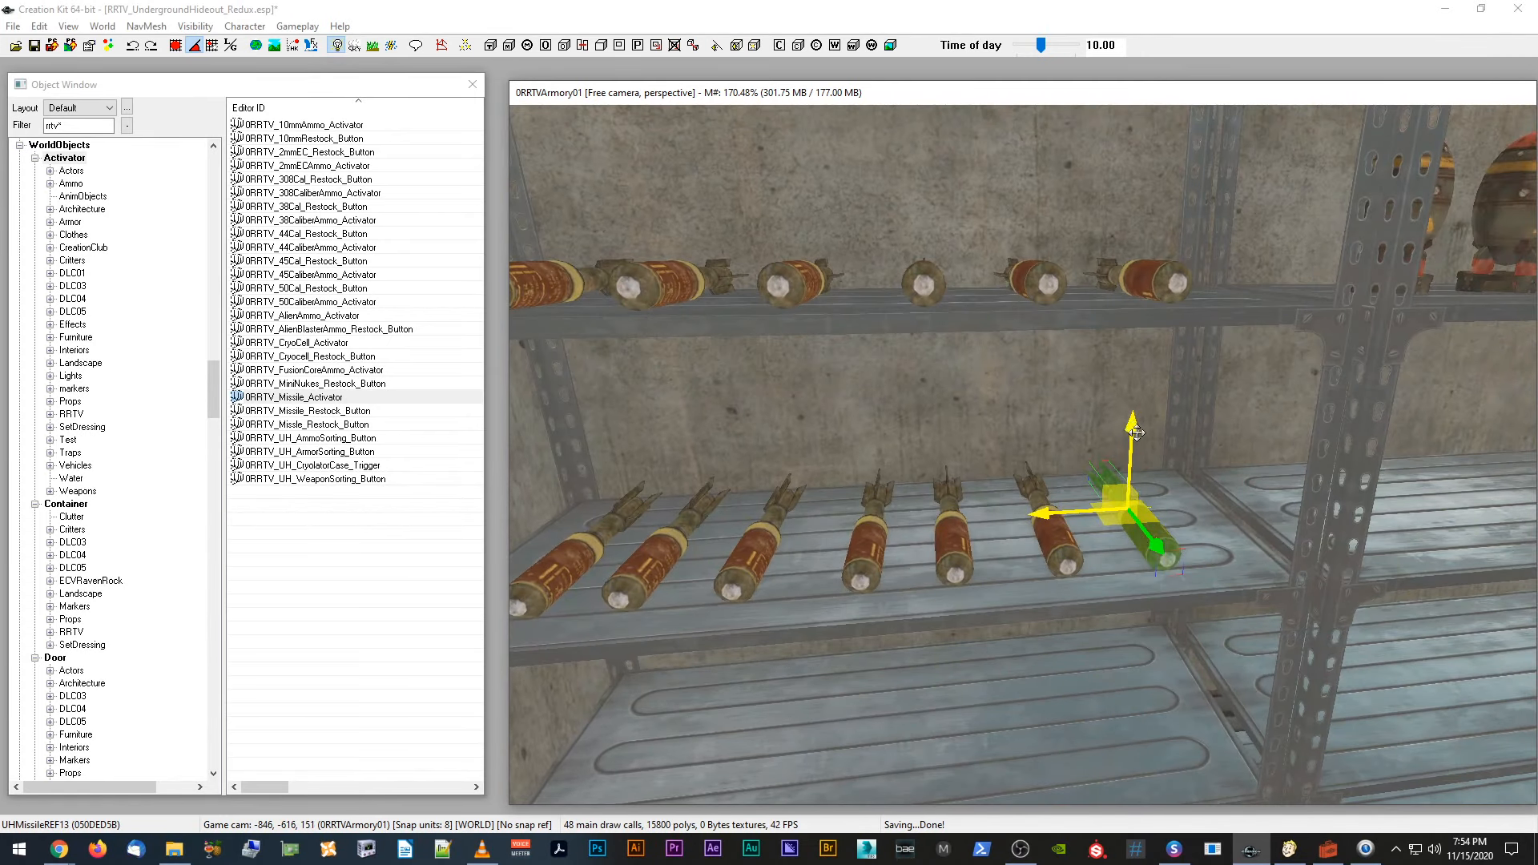
drag(1137, 433, 1080, 689)
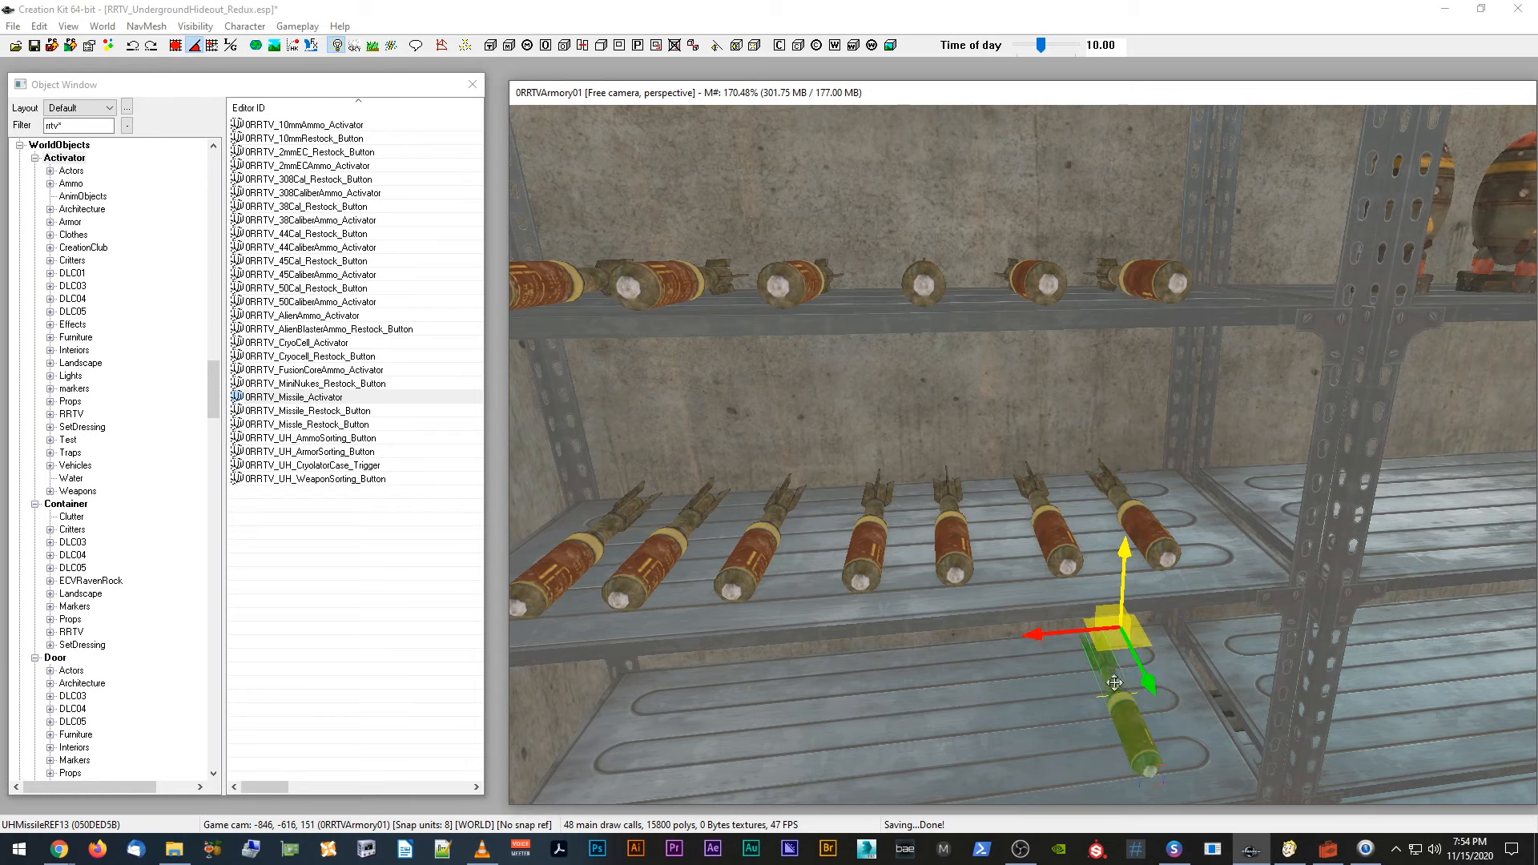
shift+middle_drag(1124, 722, 1133, 711)
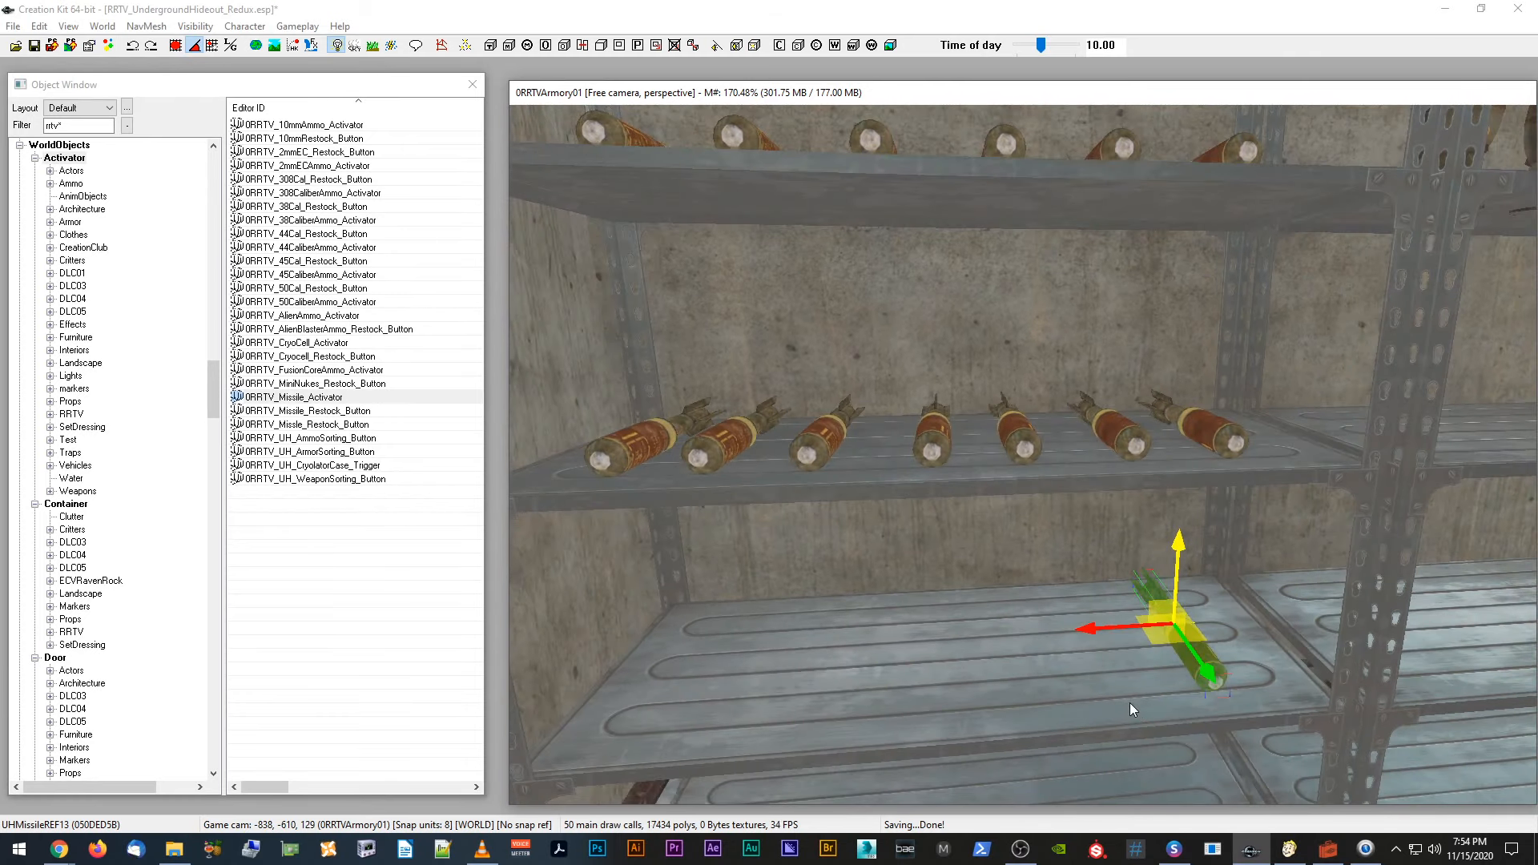
Step: Duplicate the missile five times along the third shelf to form a row of six
mouse_move(1101, 639)
mouse_down()
mouse_move(633, 663)
mouse_move(1085, 631)
mouse_up()
key(ctrl+d)
key(ctrl+d)
key(ctrl+d)
key(ctrl+d)
key(ctrl+d)
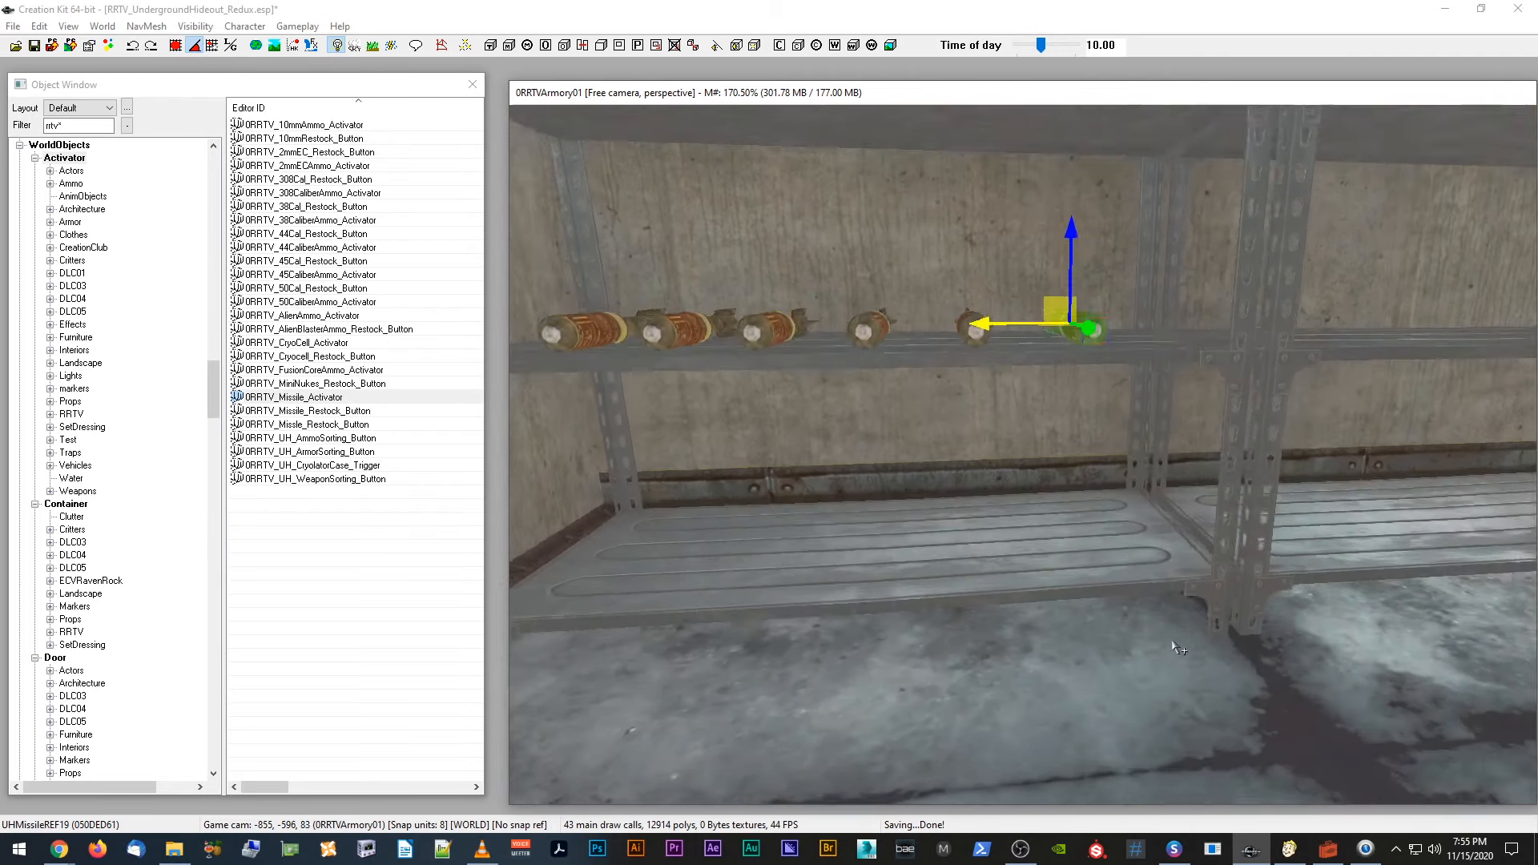
Step: Duplicate the last missile of the third row, lower the copy onto the bottom shelf and shift it inward
shift+middle_drag(1173, 643, 1180, 656)
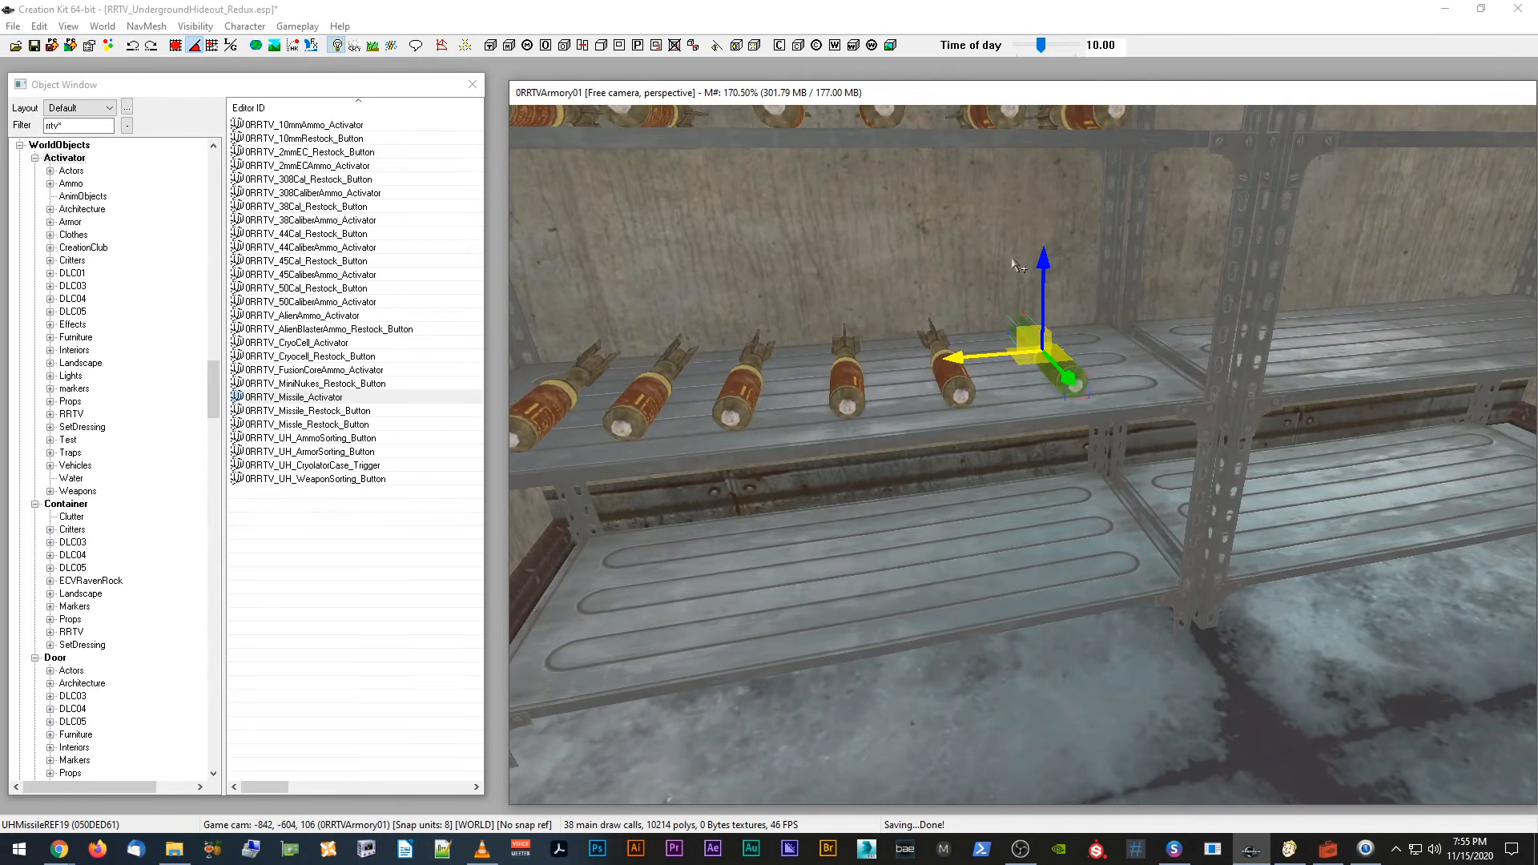
drag(1056, 371, 1041, 551)
shift+middle_drag(1042, 551, 1041, 605)
click(1071, 571)
click(1070, 569)
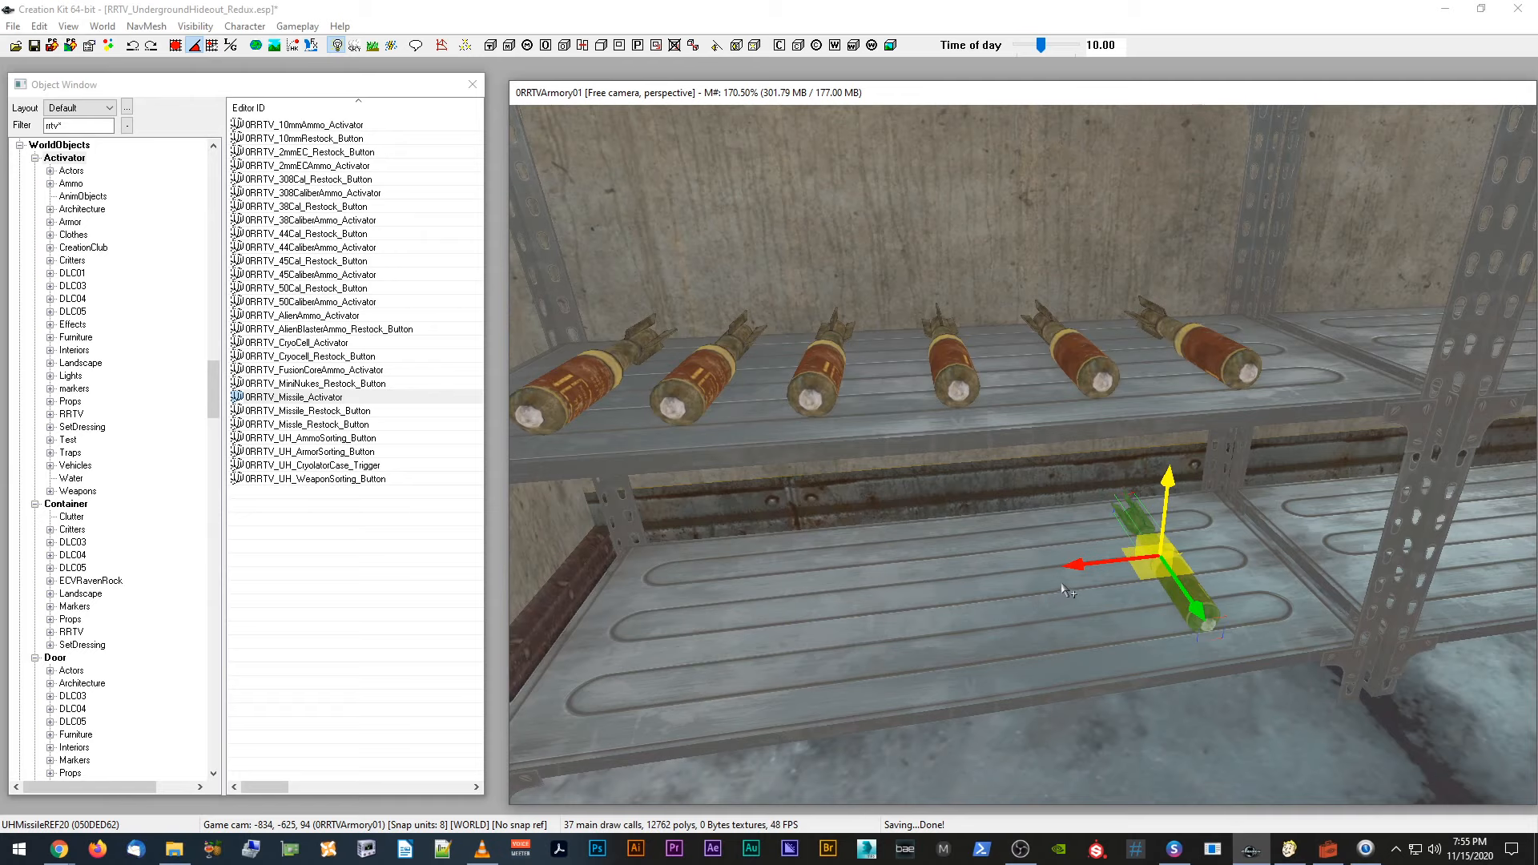
drag(1090, 563, 1006, 571)
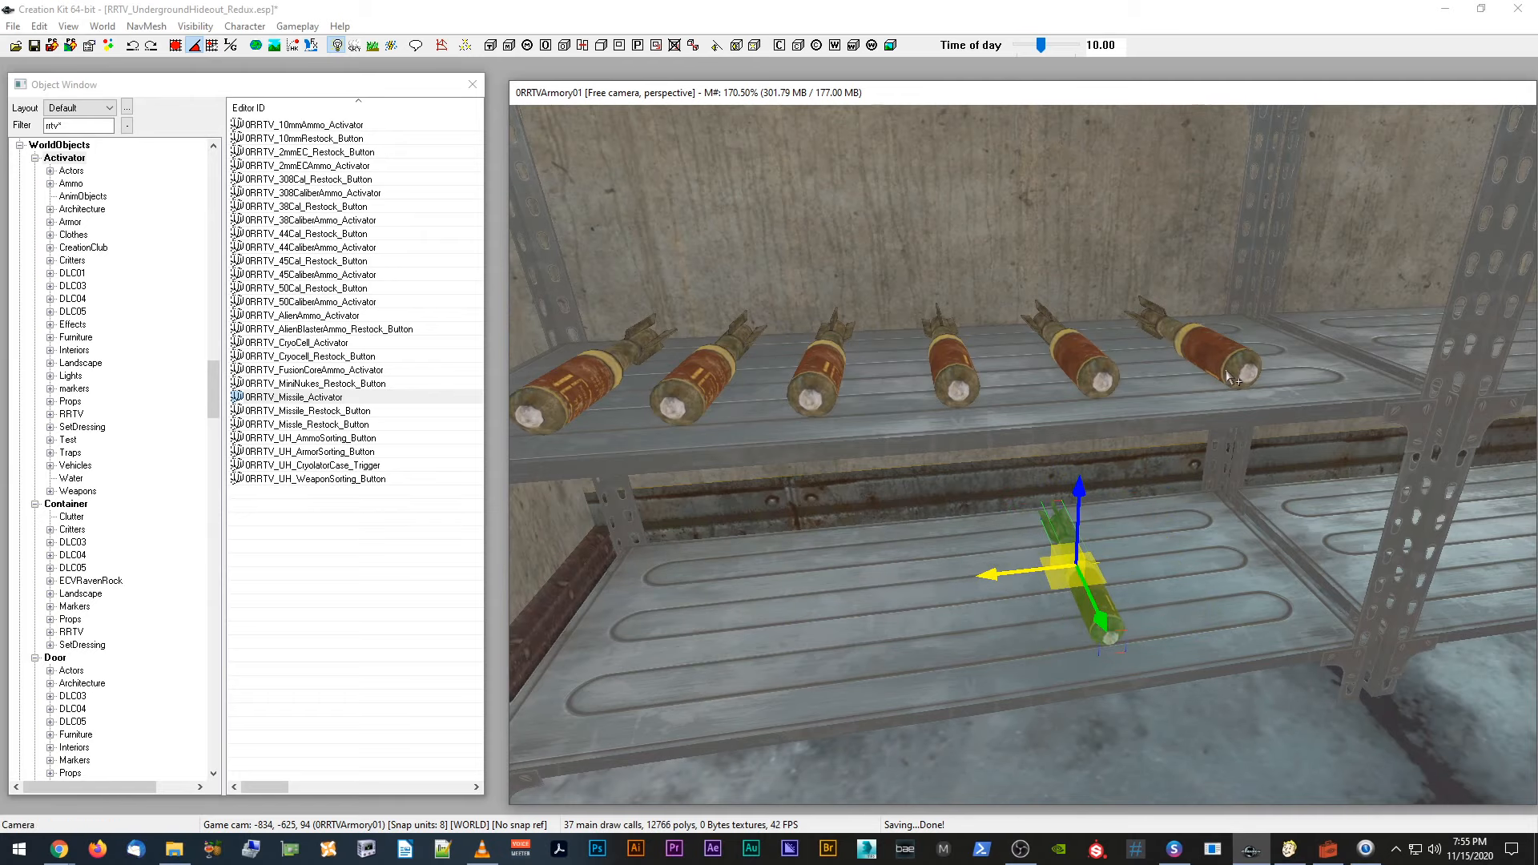
Step: Check the numbered reference IDs of the missiles at the row ends on the second and third shelves
key(d)
scroll(1248, 368, up, 3)
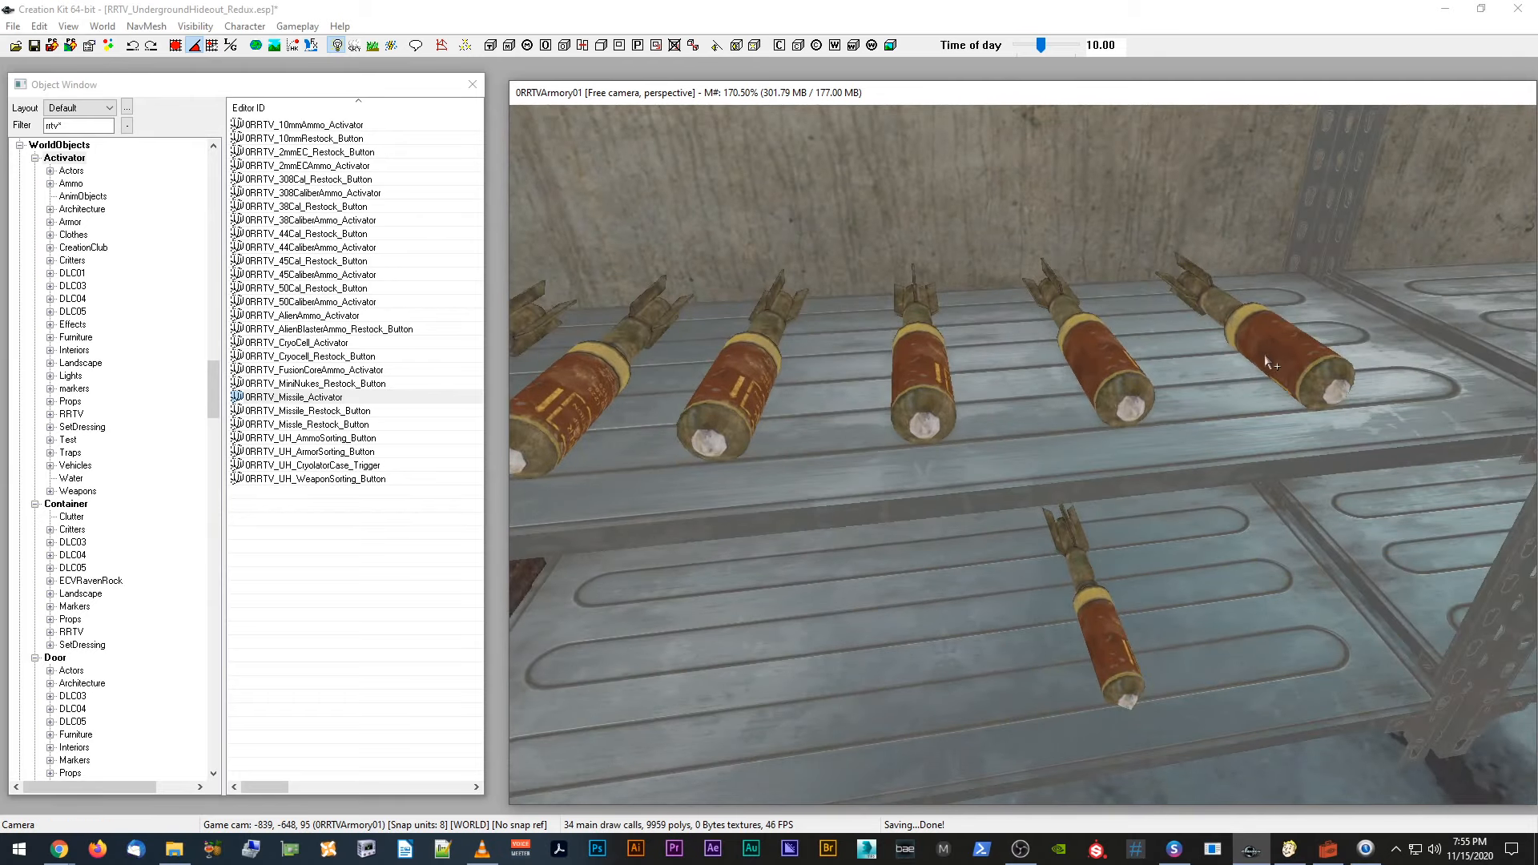
click(1270, 360)
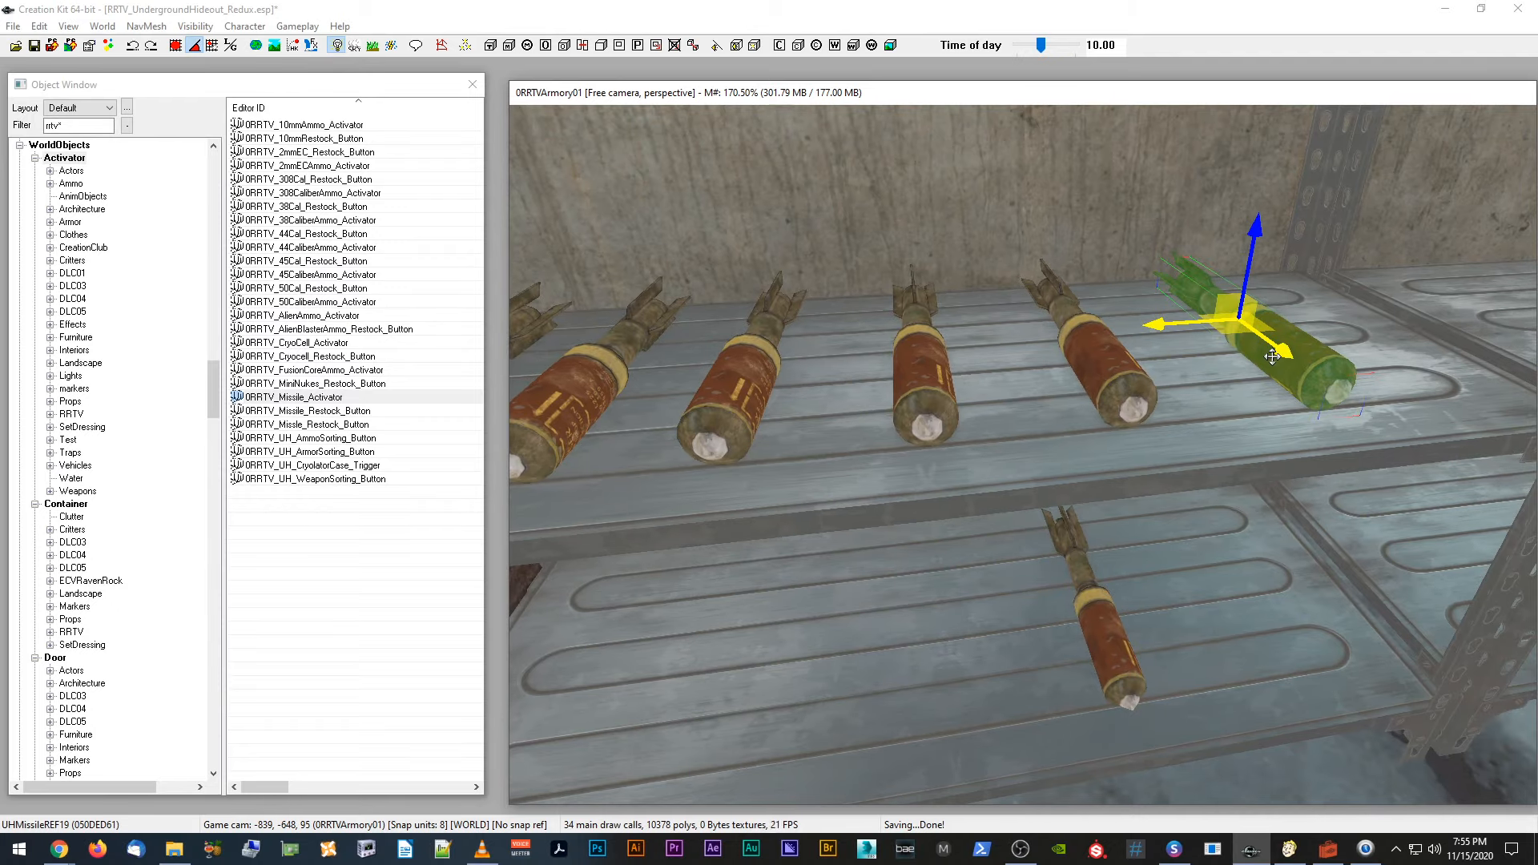
scroll(1160, 418, down, 4)
middle_drag(1157, 419, 1219, 397)
scroll(1160, 423, up, 3)
scroll(1160, 423, down, 2)
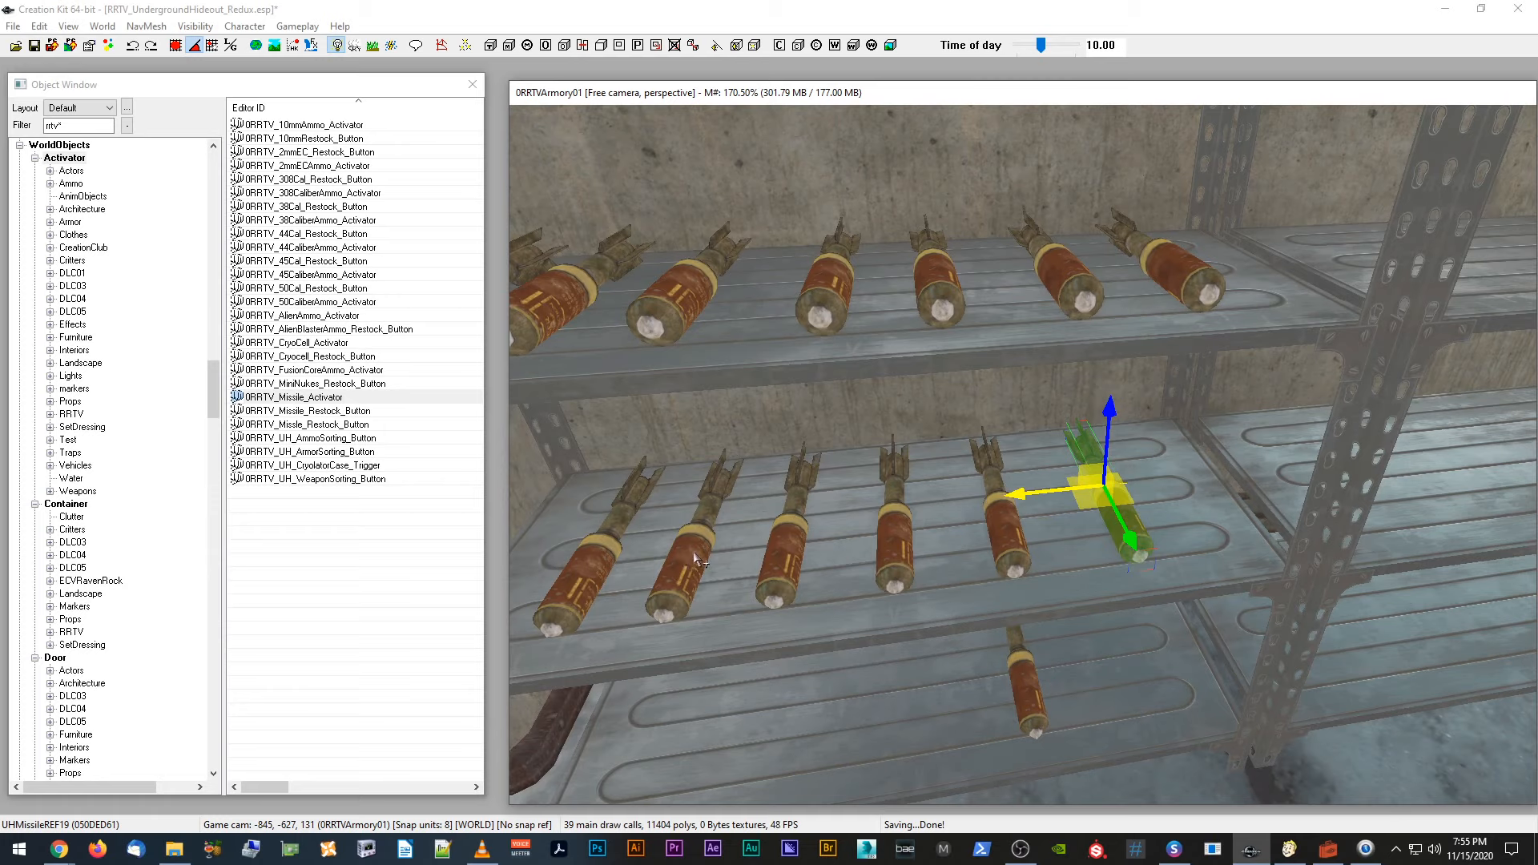
click(1199, 306)
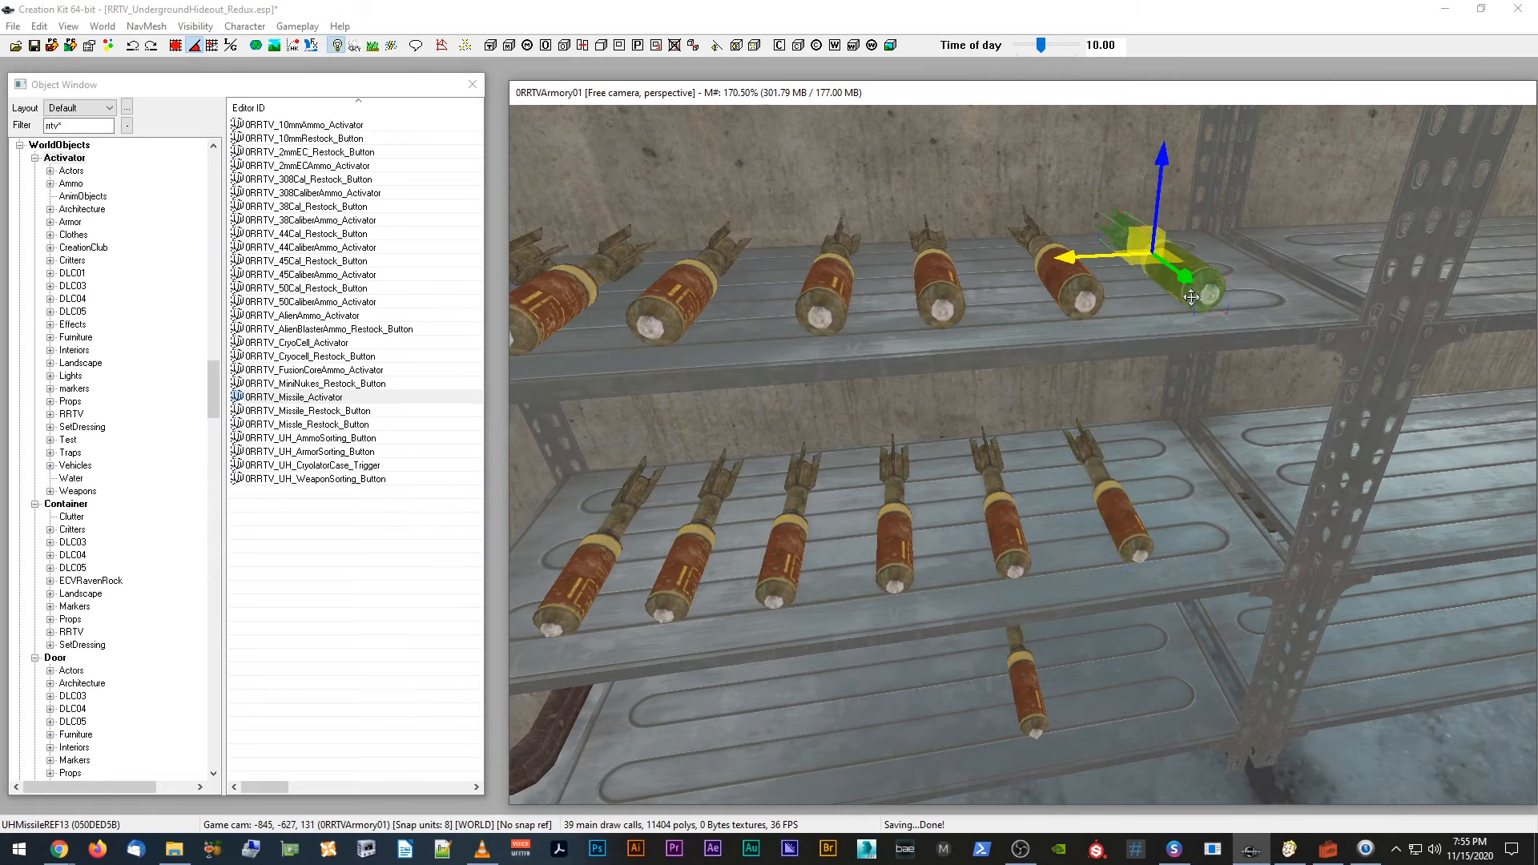
scroll(1201, 304, down, 2)
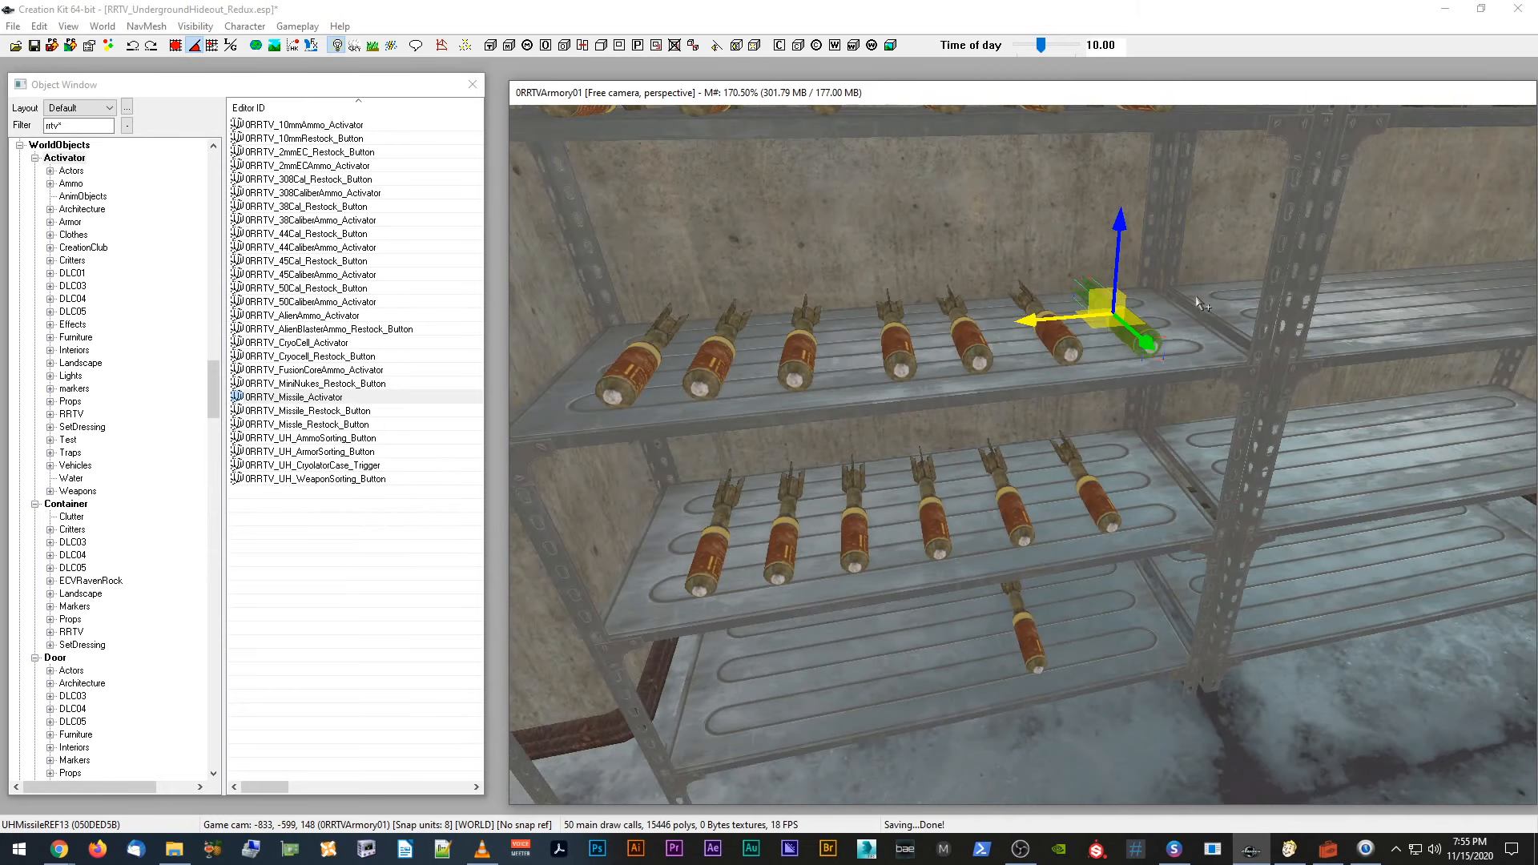
scroll(1186, 289, down, 2)
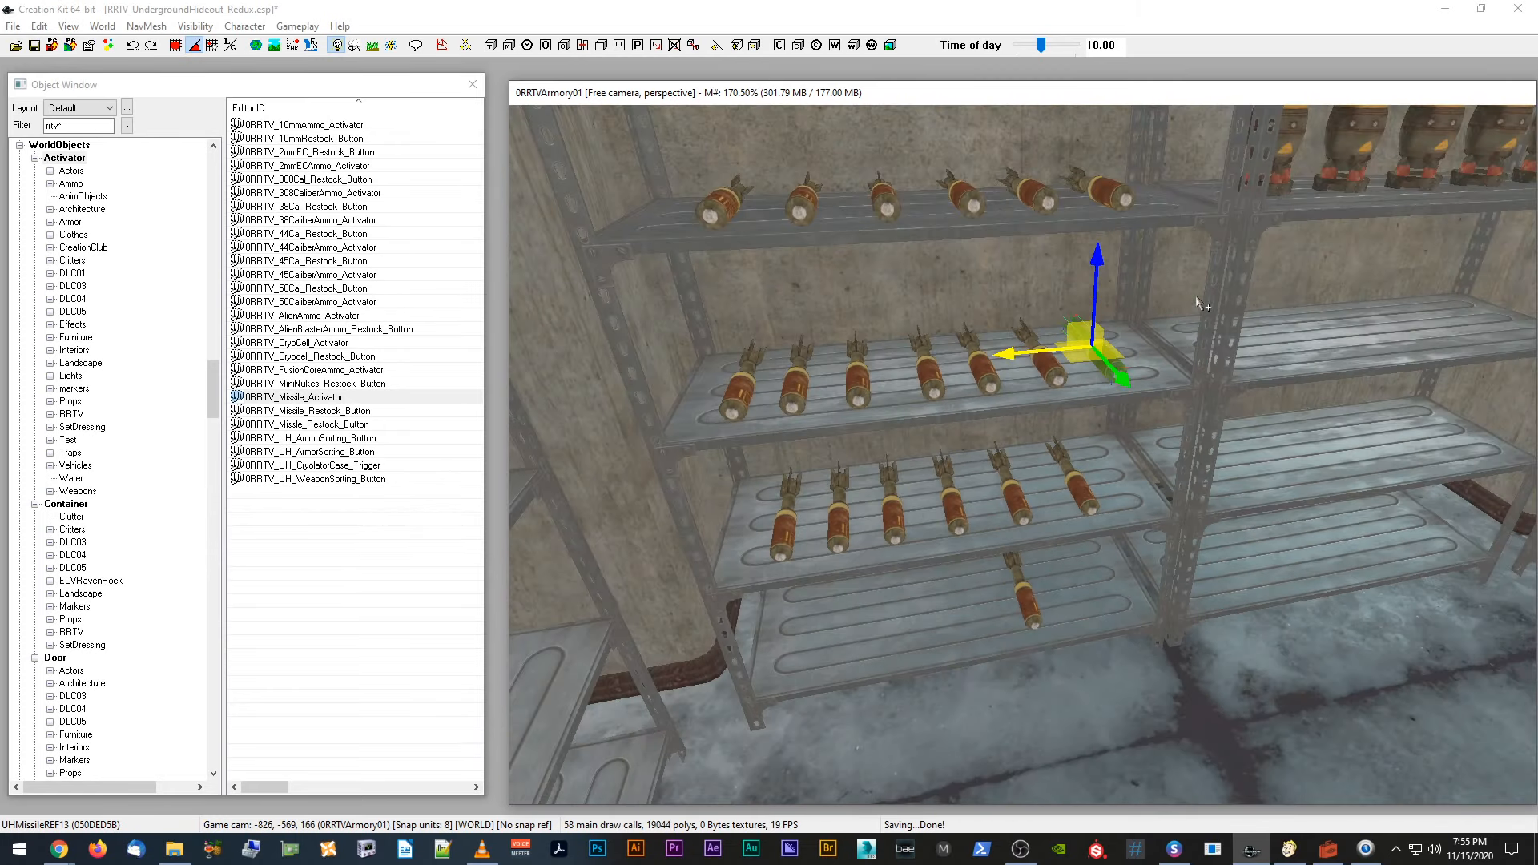
click(738, 415)
click(792, 403)
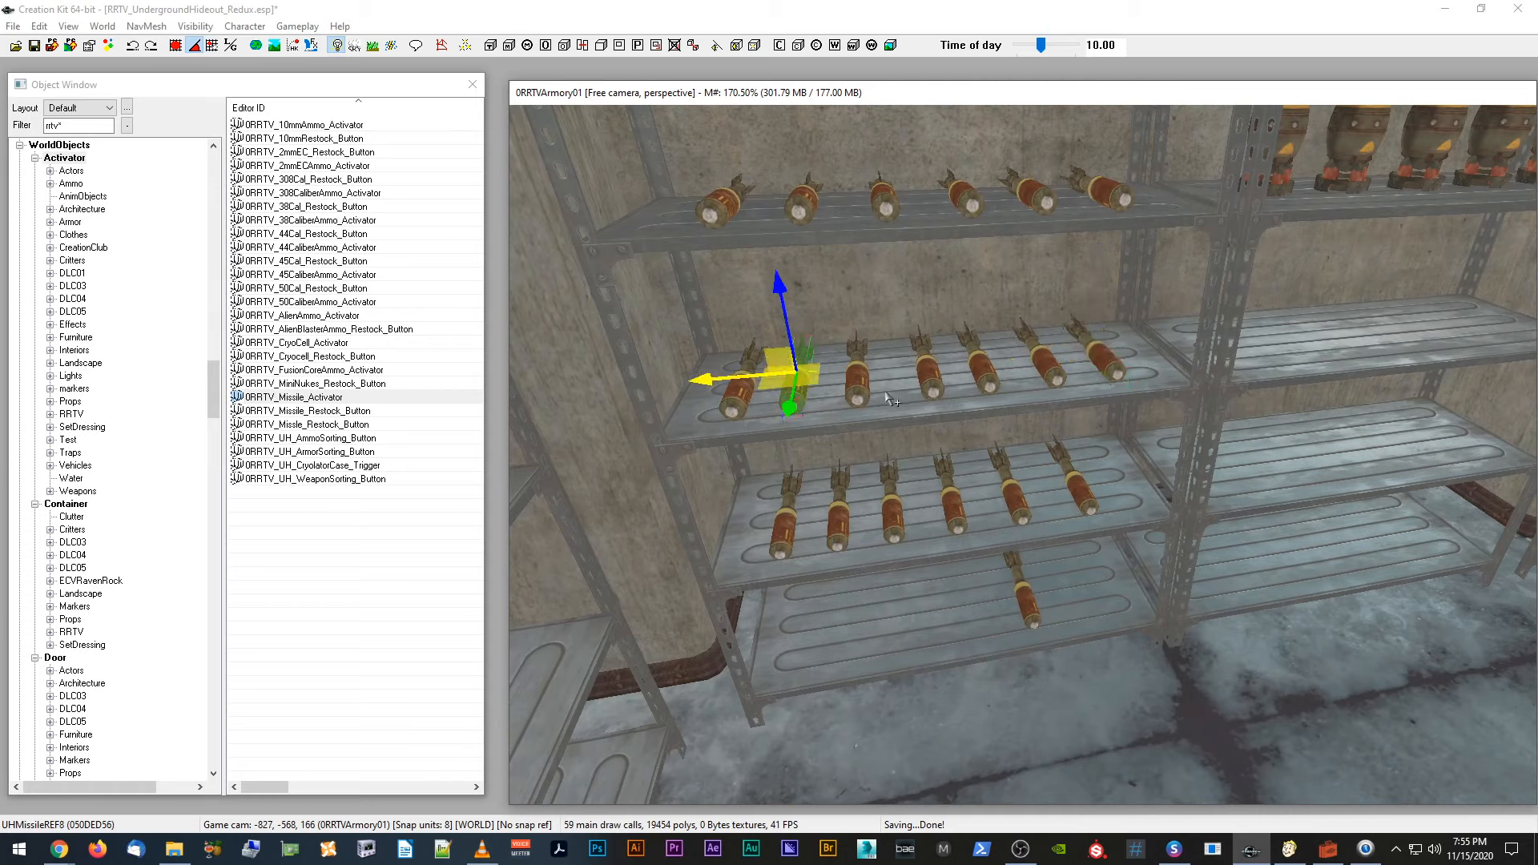
Step: Move the second row's seventh missile to the start of the third row, and the third row's last missile down to the bottom shelf
click(1116, 370)
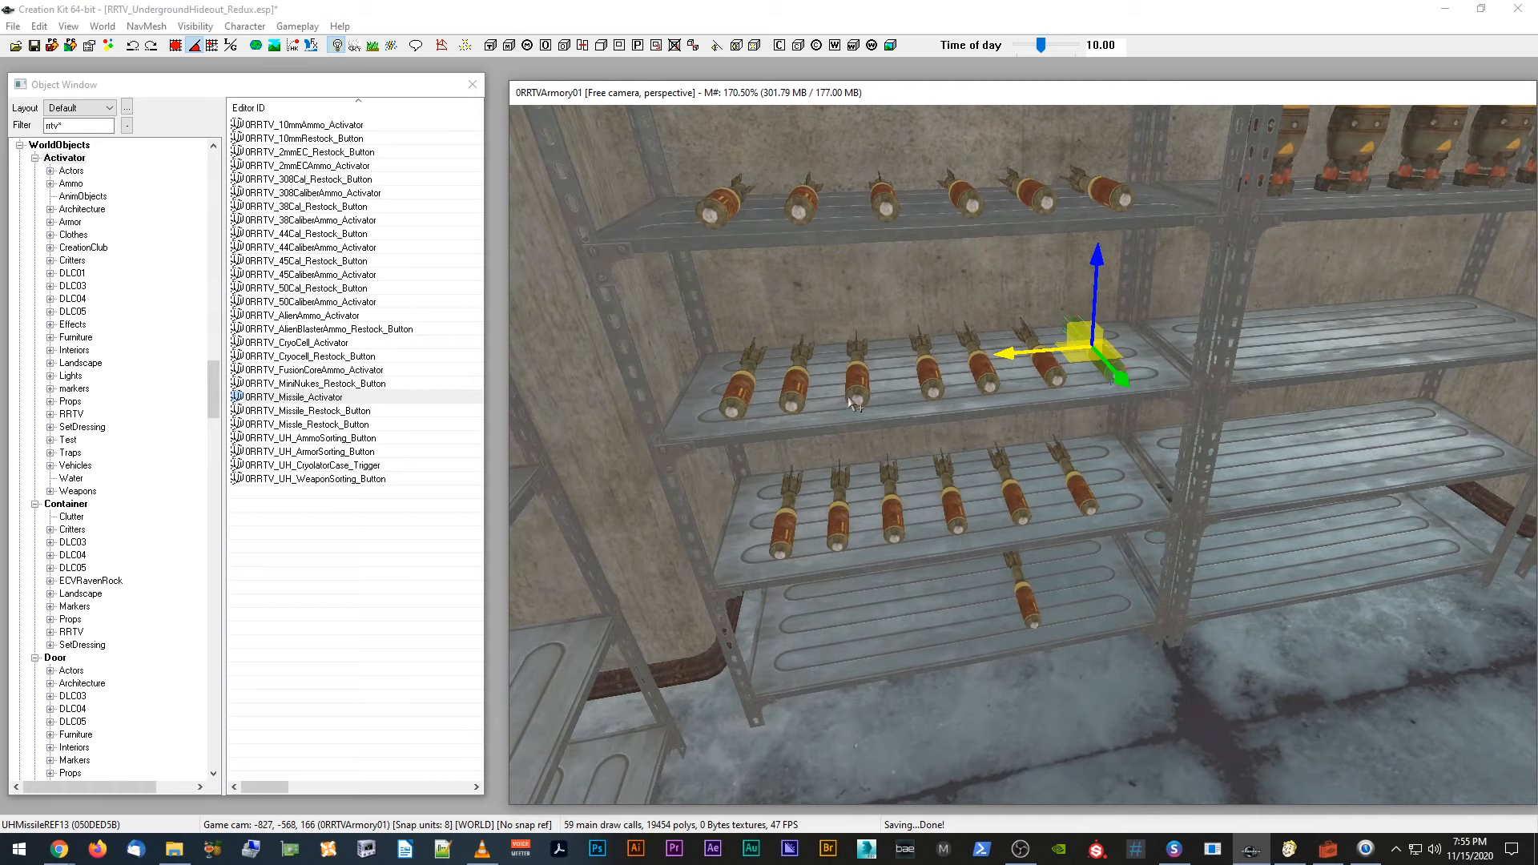
drag(1001, 393, 897, 544)
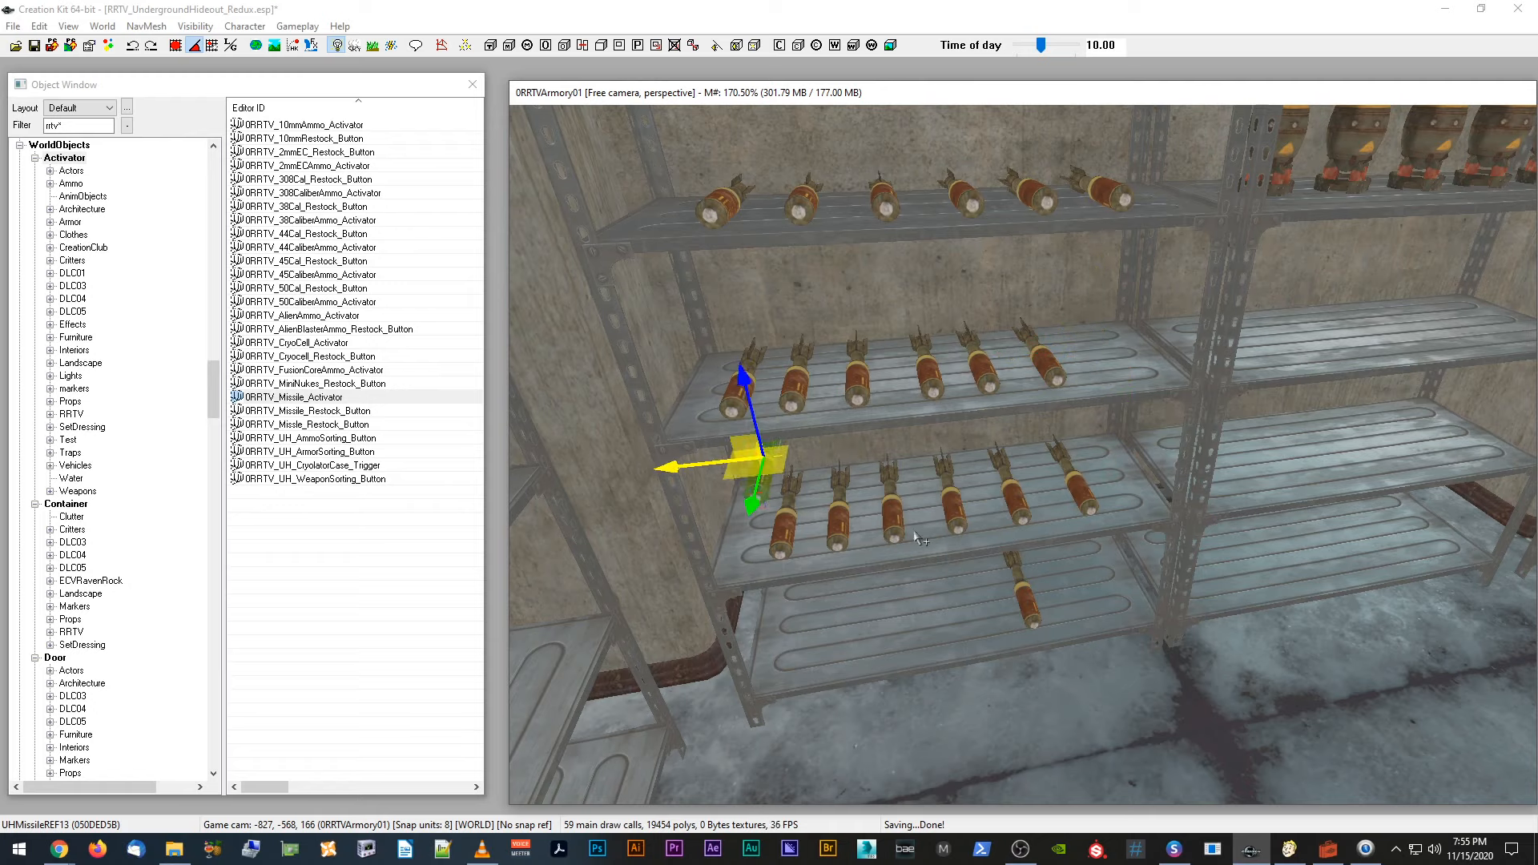
click(1091, 506)
drag(1091, 506, 1005, 599)
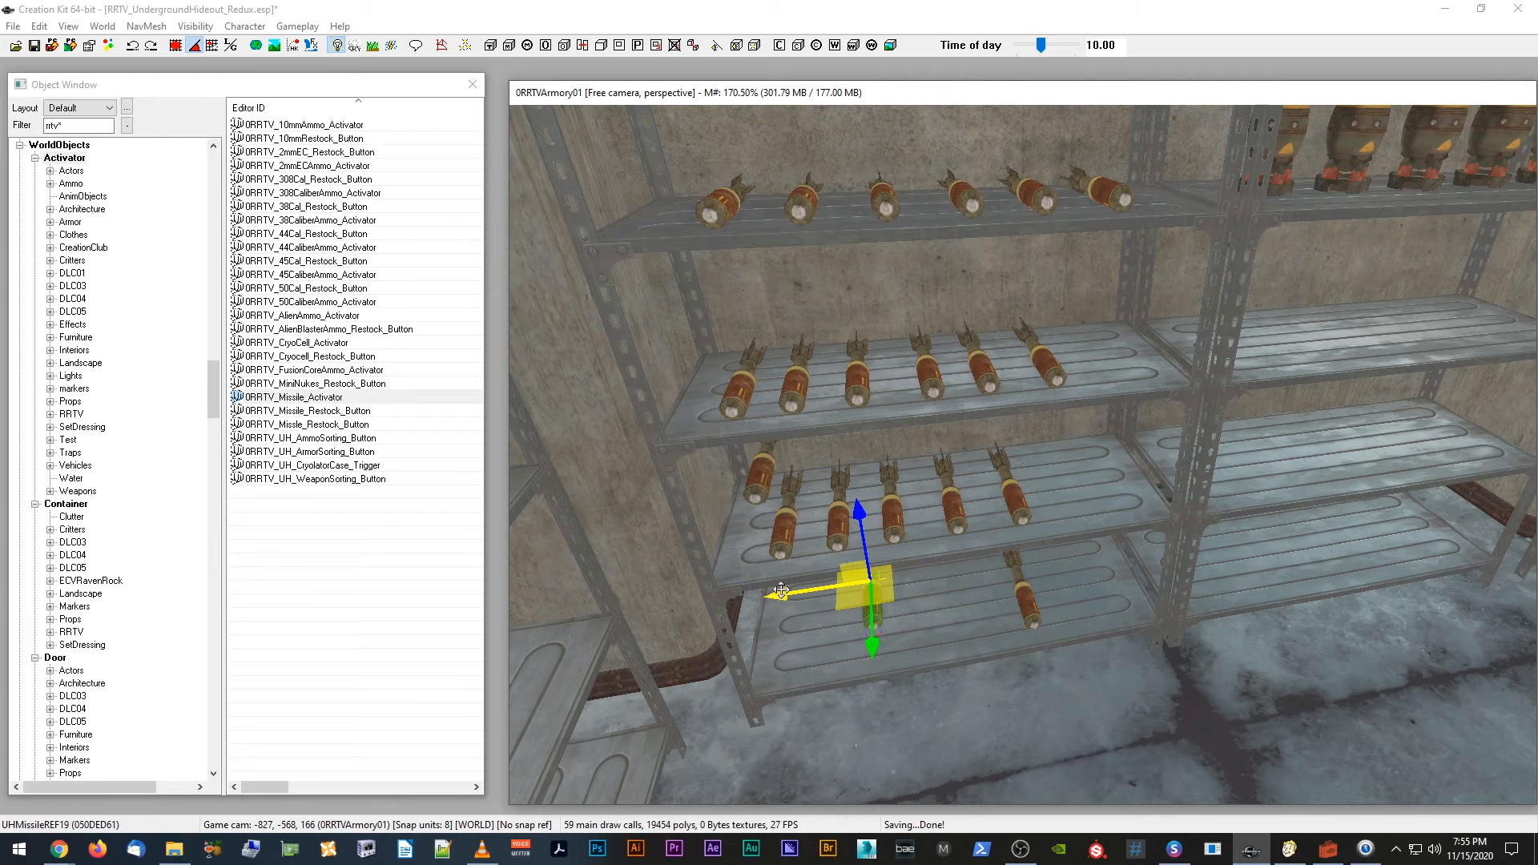
Step: Shift the five remaining missiles of the third row together toward the far end of the shelf
scroll(915, 542, up, 3)
click(1017, 528)
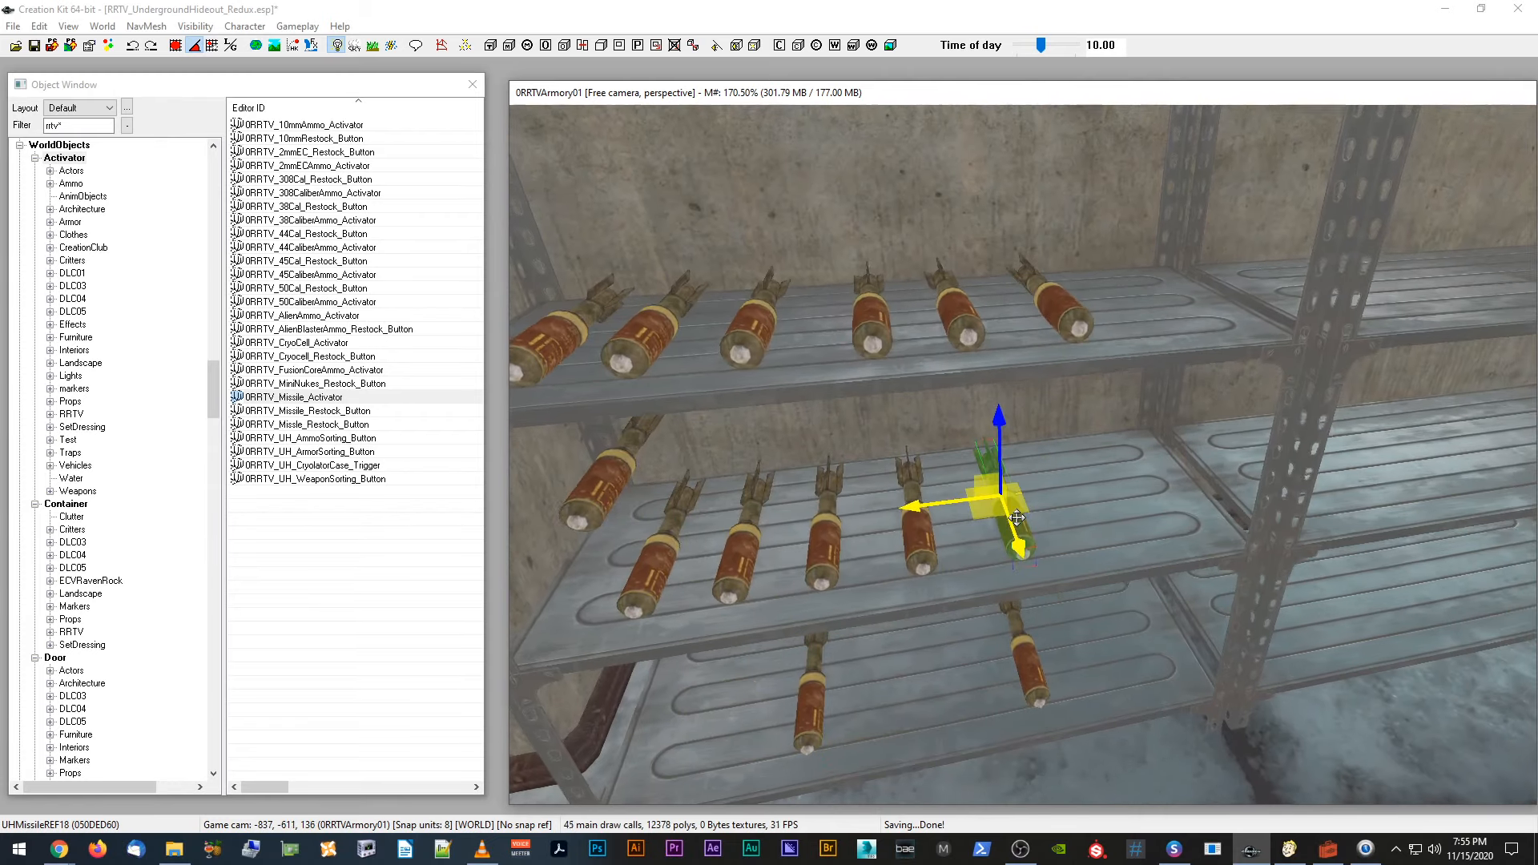
key(d)
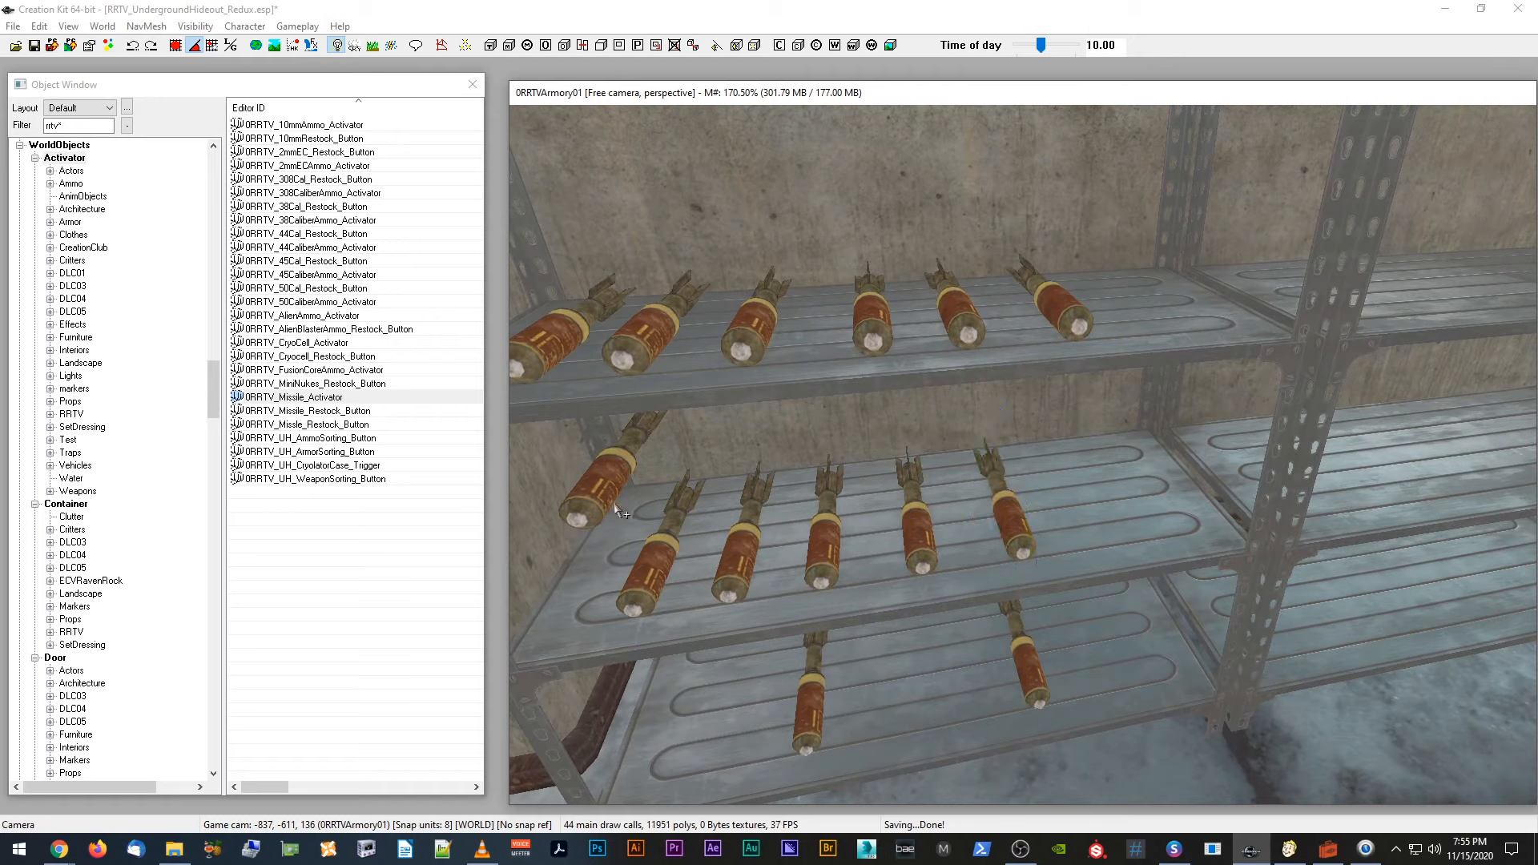
click(640, 583)
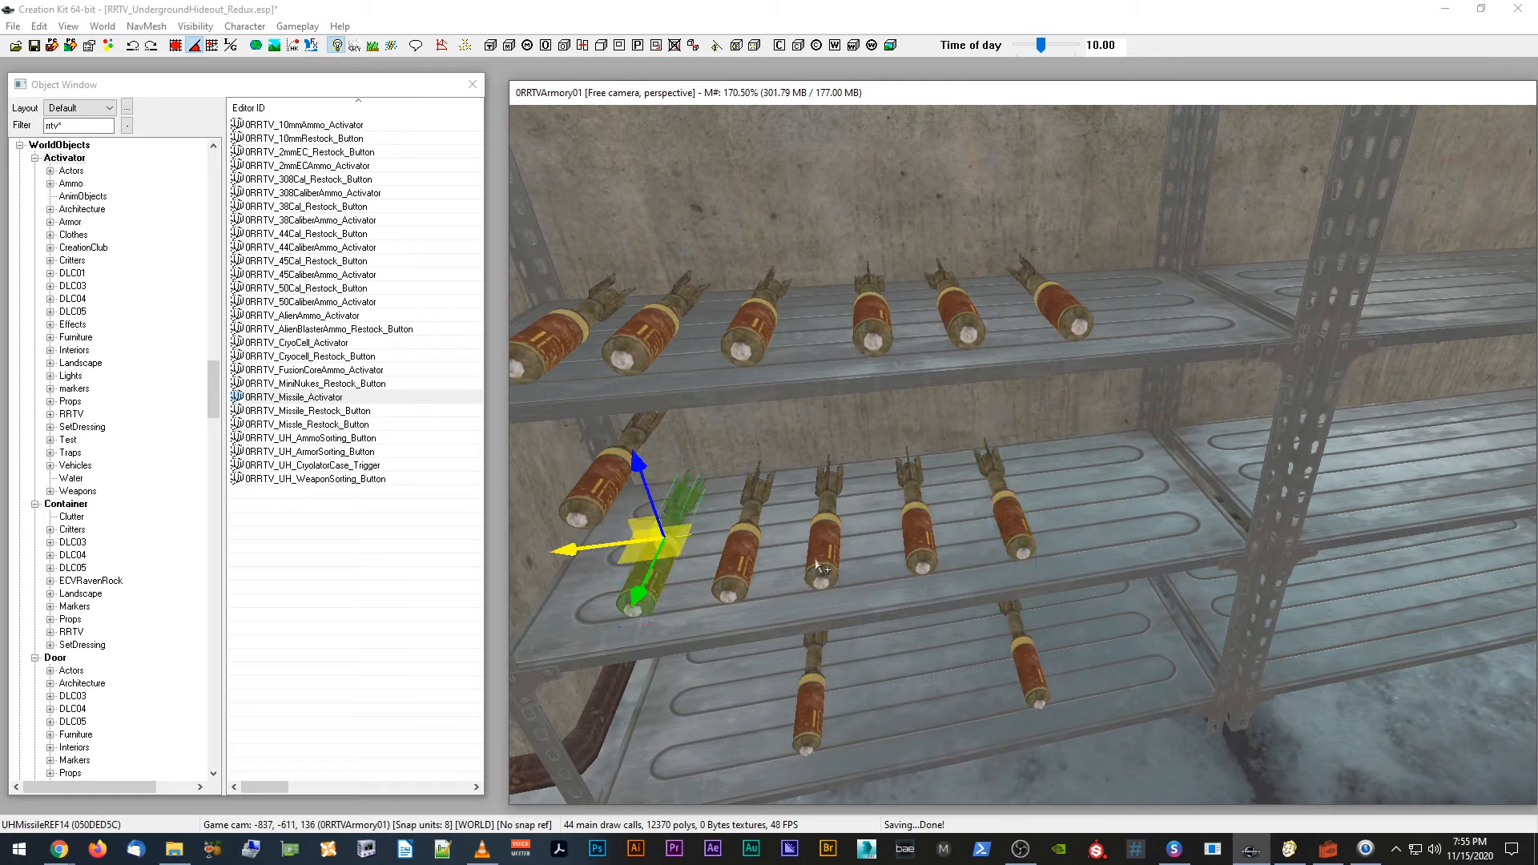
ctrl+click(734, 565)
ctrl+click(822, 560)
ctrl+click(921, 553)
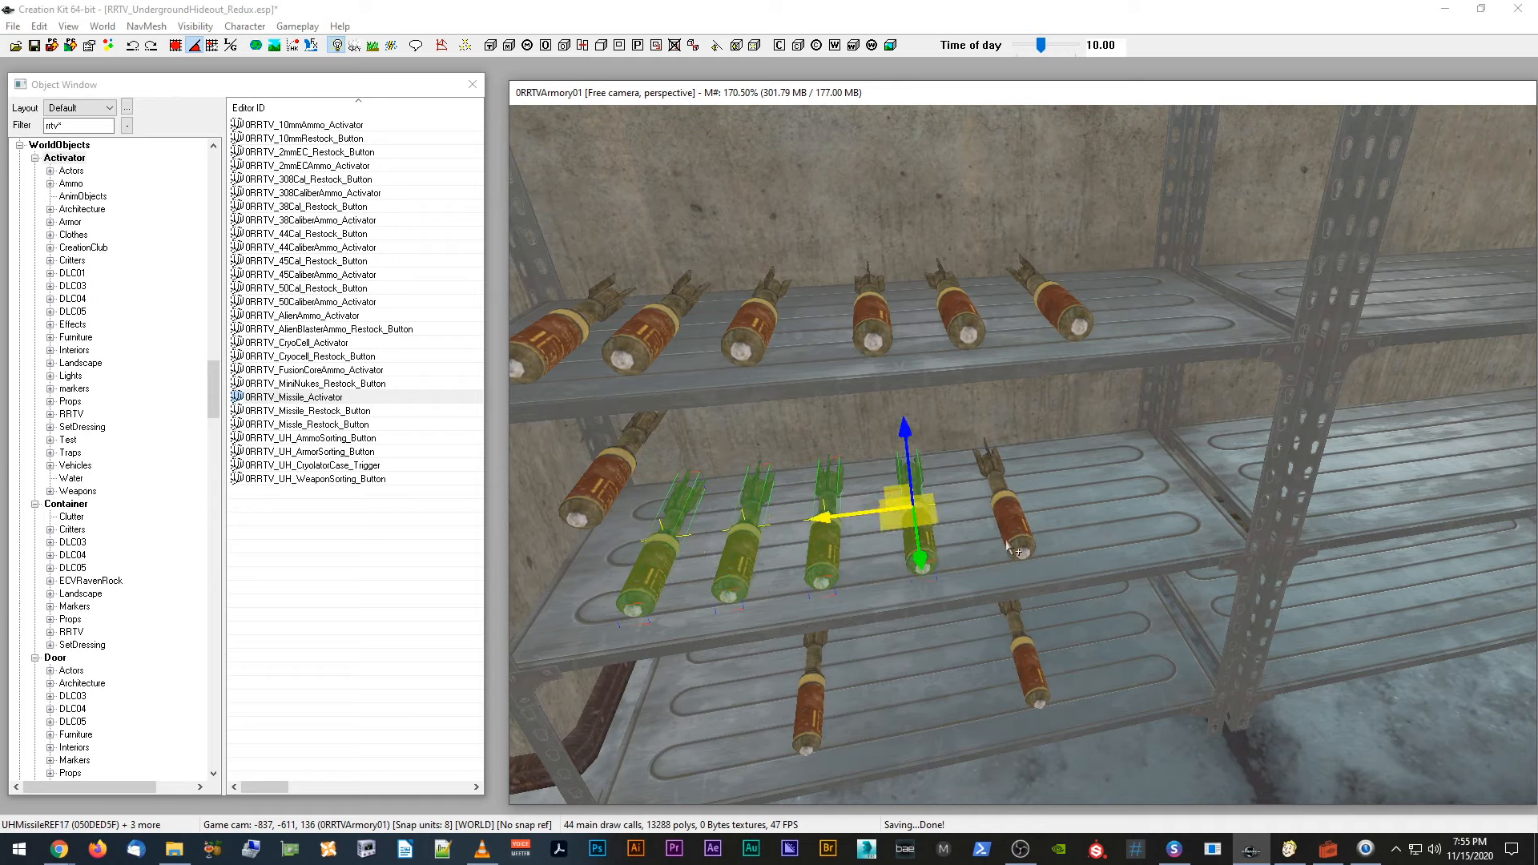
ctrl+click(1024, 548)
drag(923, 511, 1057, 494)
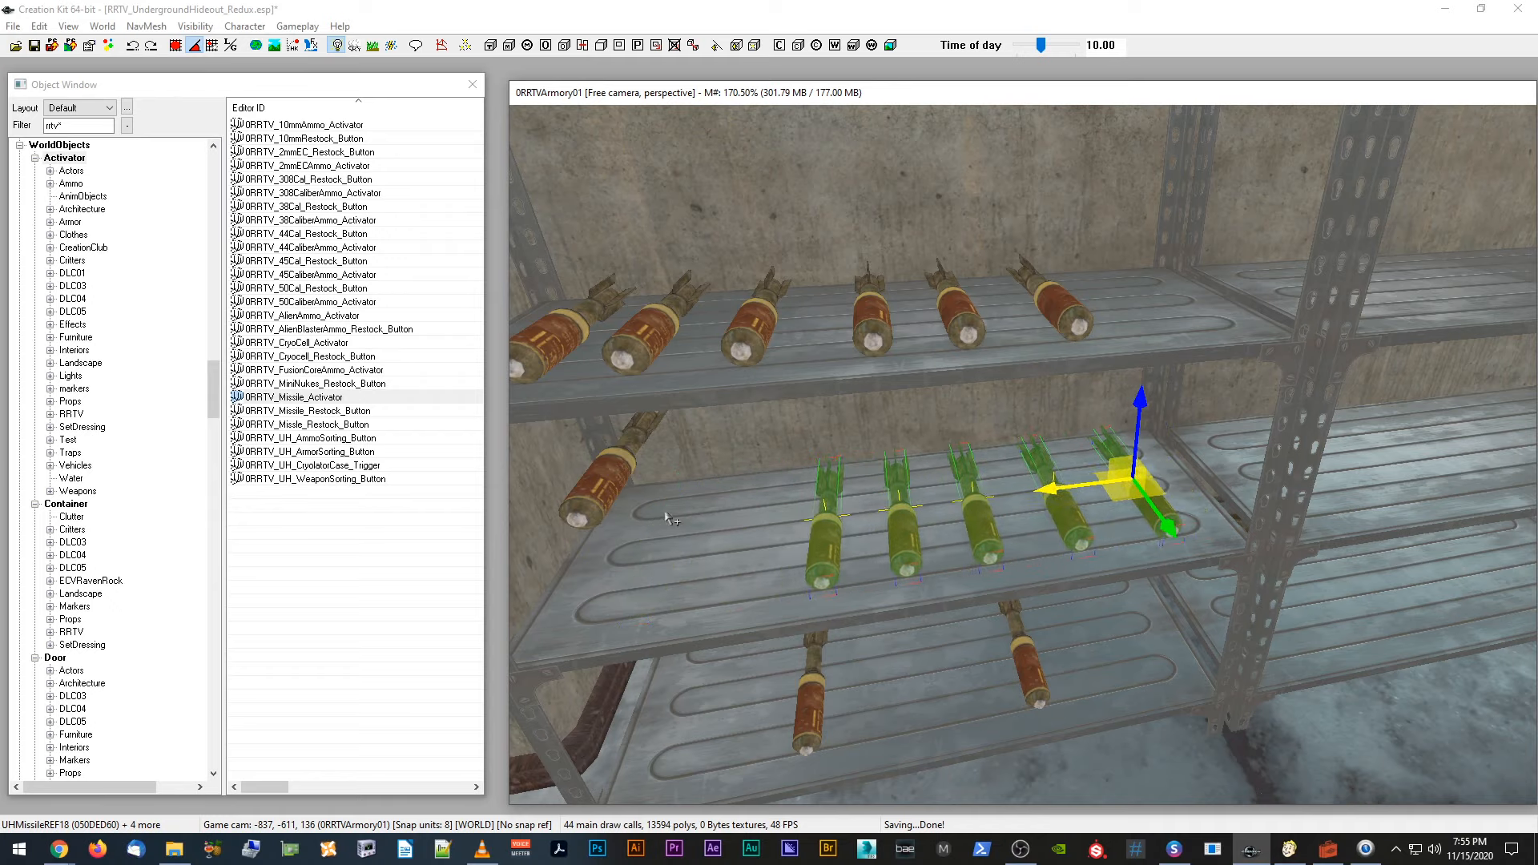
key(d)
Step: Set the floating missile down on the third shelf at the start of its row
click(589, 498)
drag(589, 499, 679, 494)
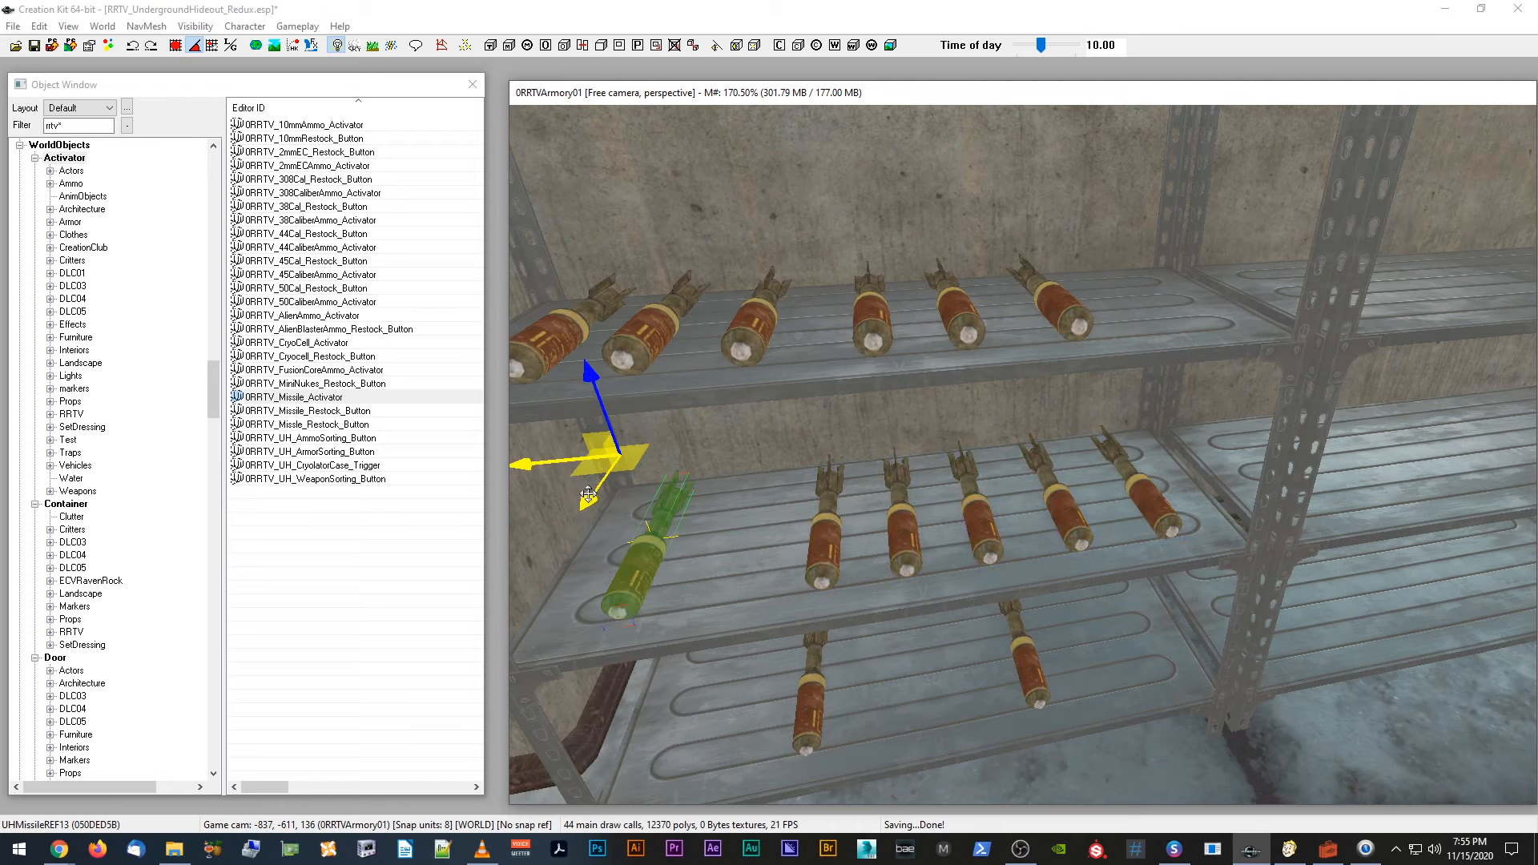
scroll(681, 494, up, 3)
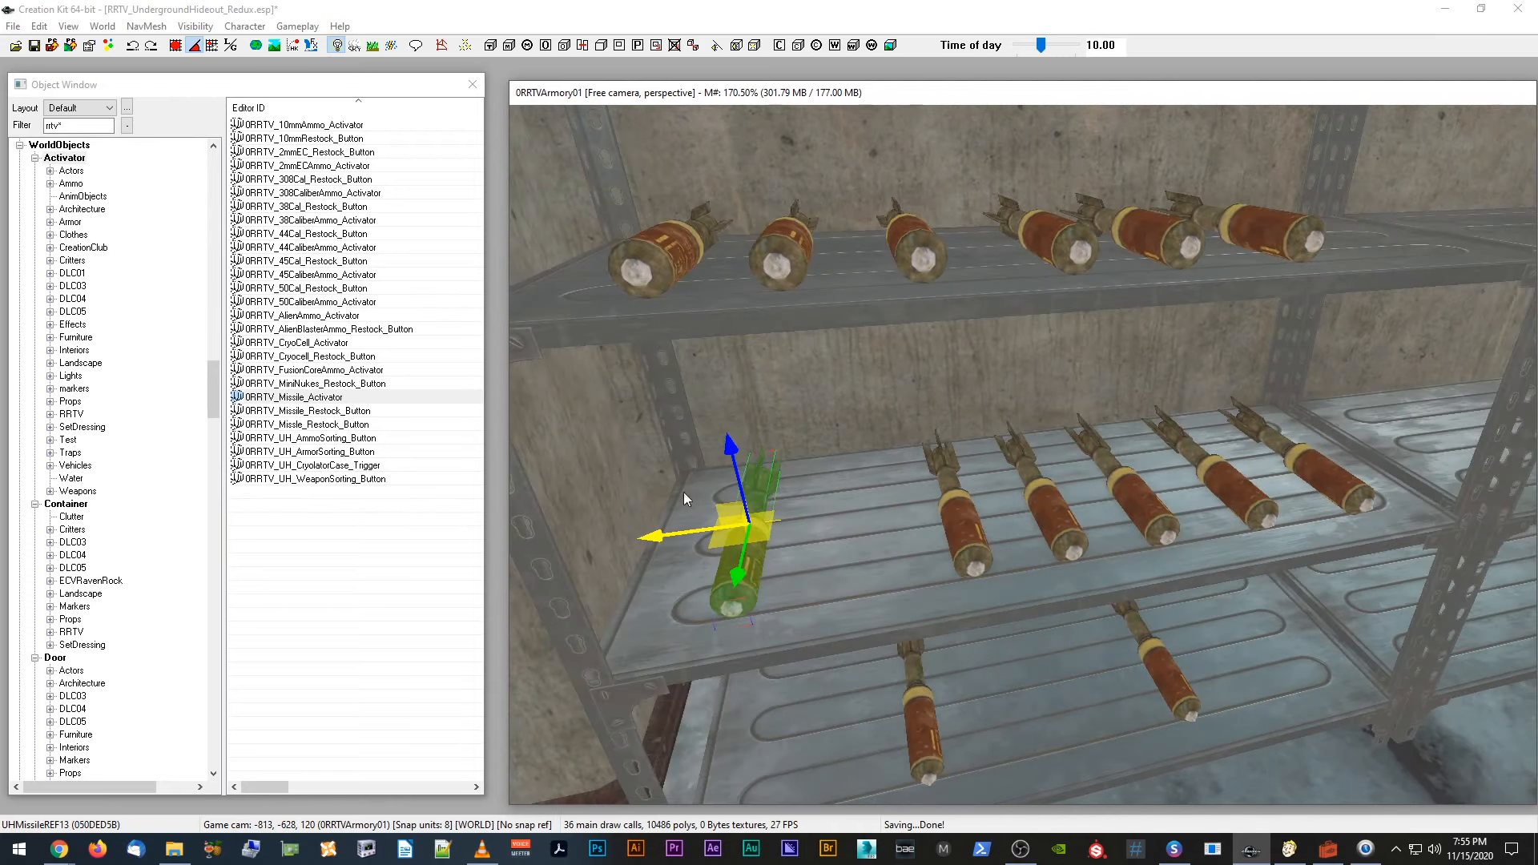
Step: Shift the second missile on the third shelf closer to the first one
click(987, 544)
middle_drag(987, 544, 937, 513)
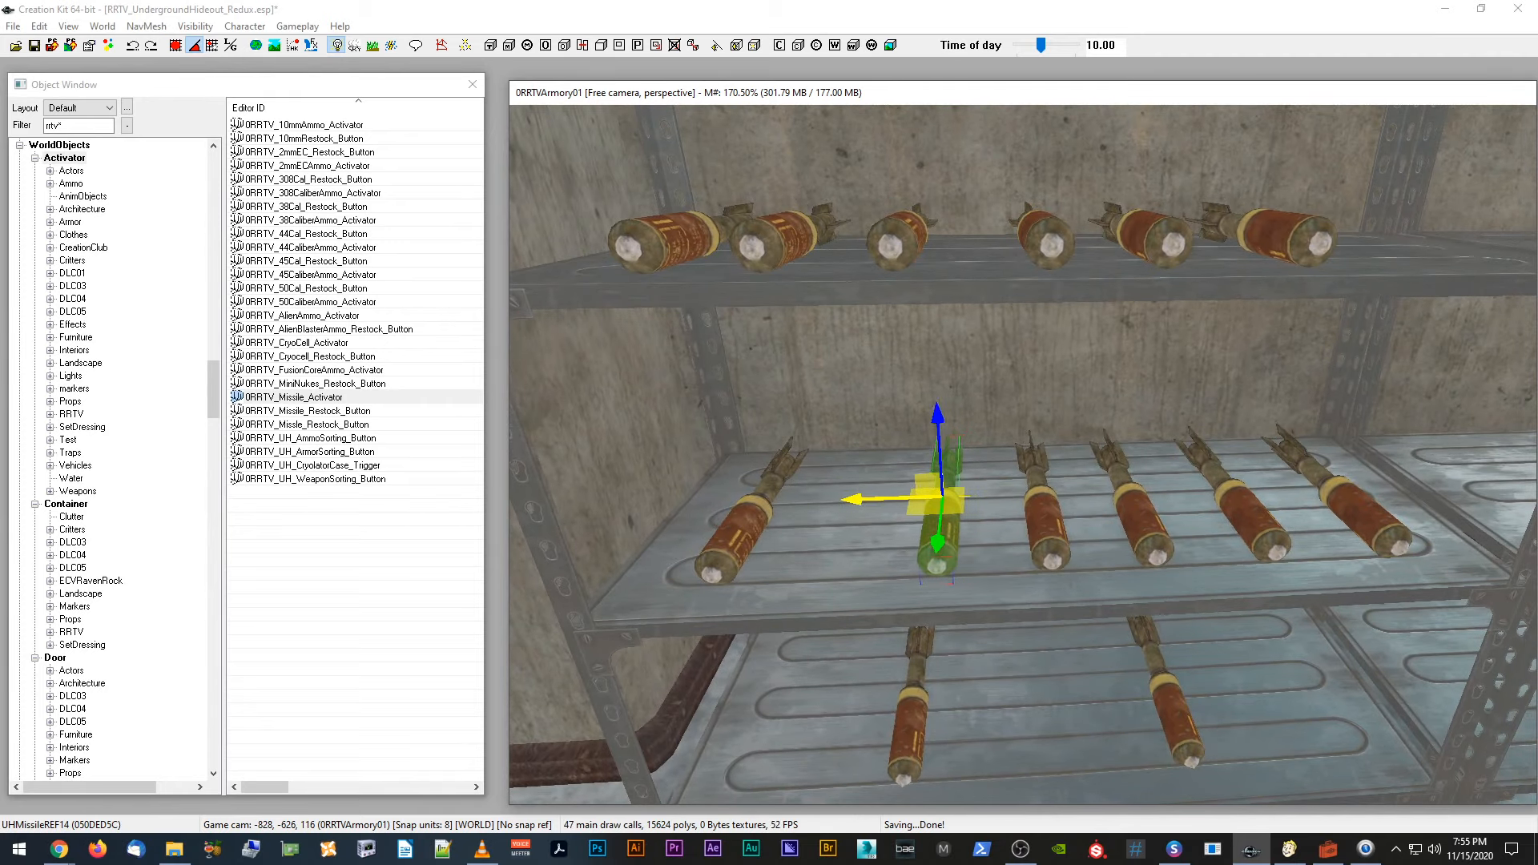
drag(938, 513, 832, 499)
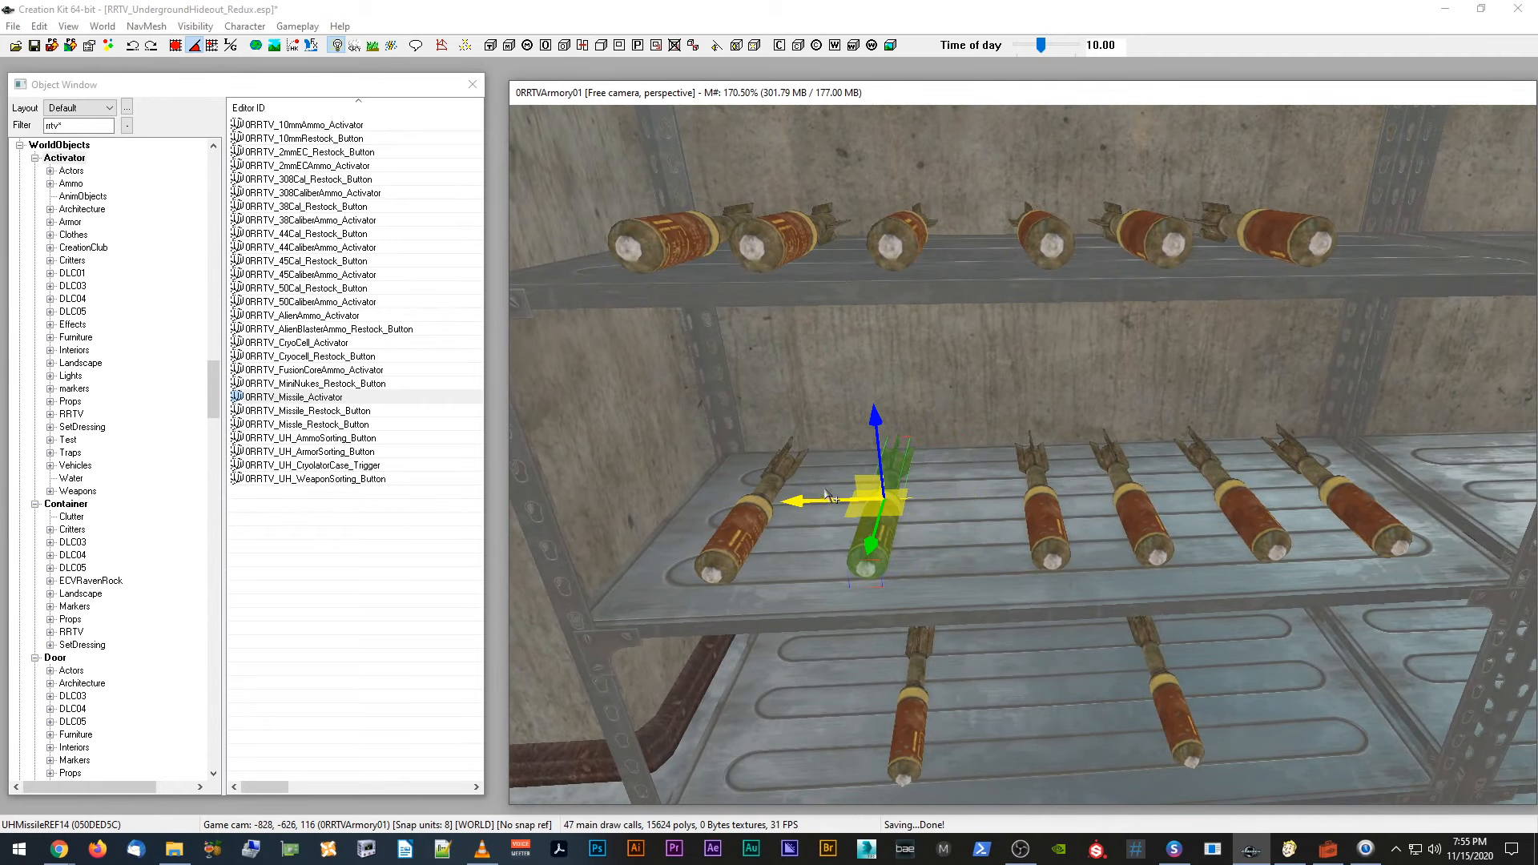
mouse_move(832, 499)
shift+middle_down()
mouse_move(834, 469)
mouse_move(819, 498)
shift+middle_up()
drag(819, 498, 799, 497)
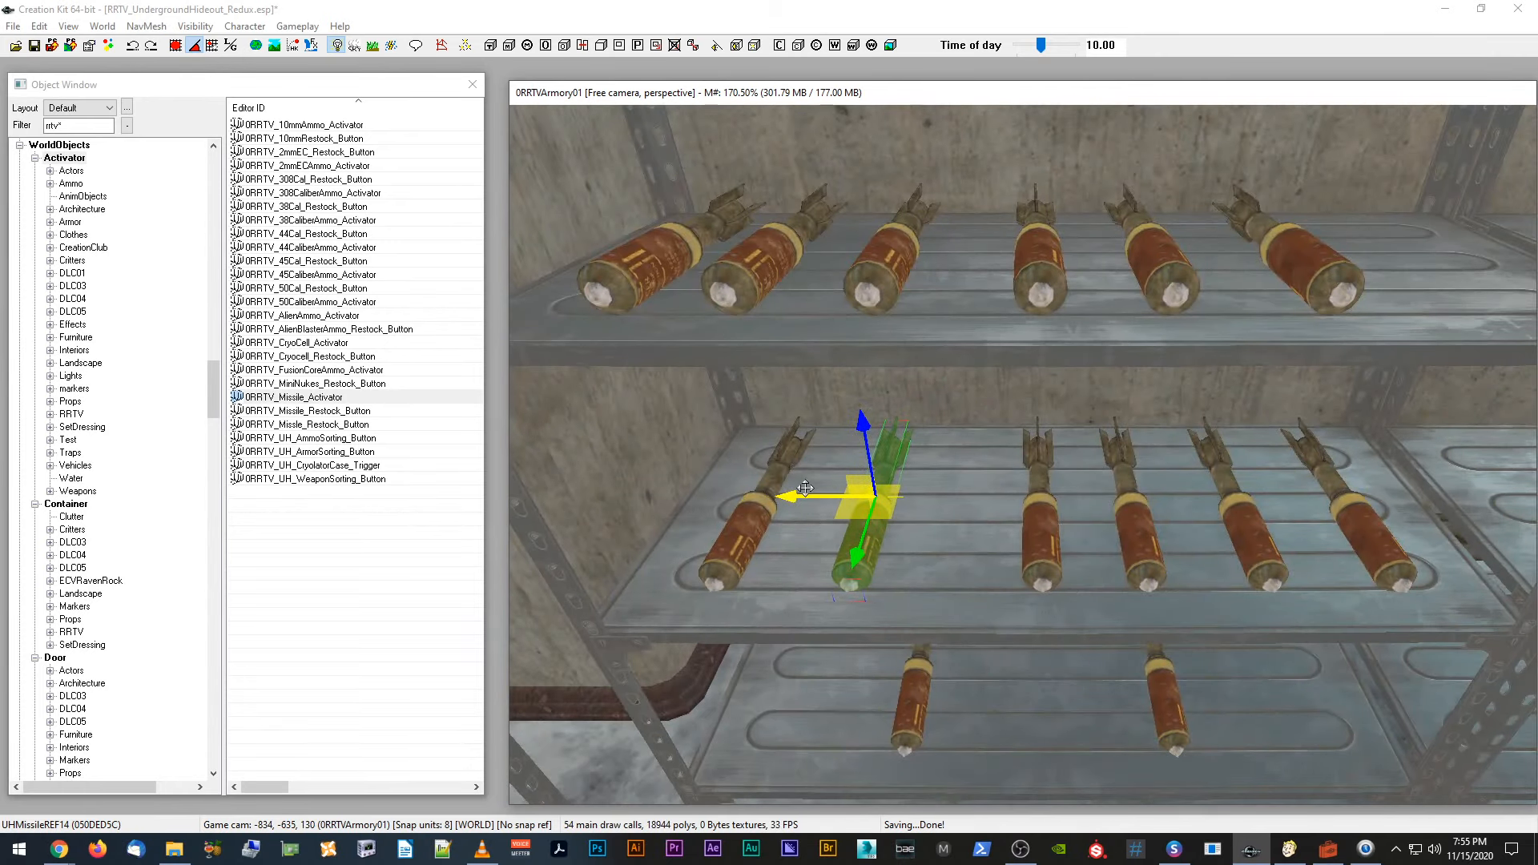
middle_drag(799, 498, 817, 485)
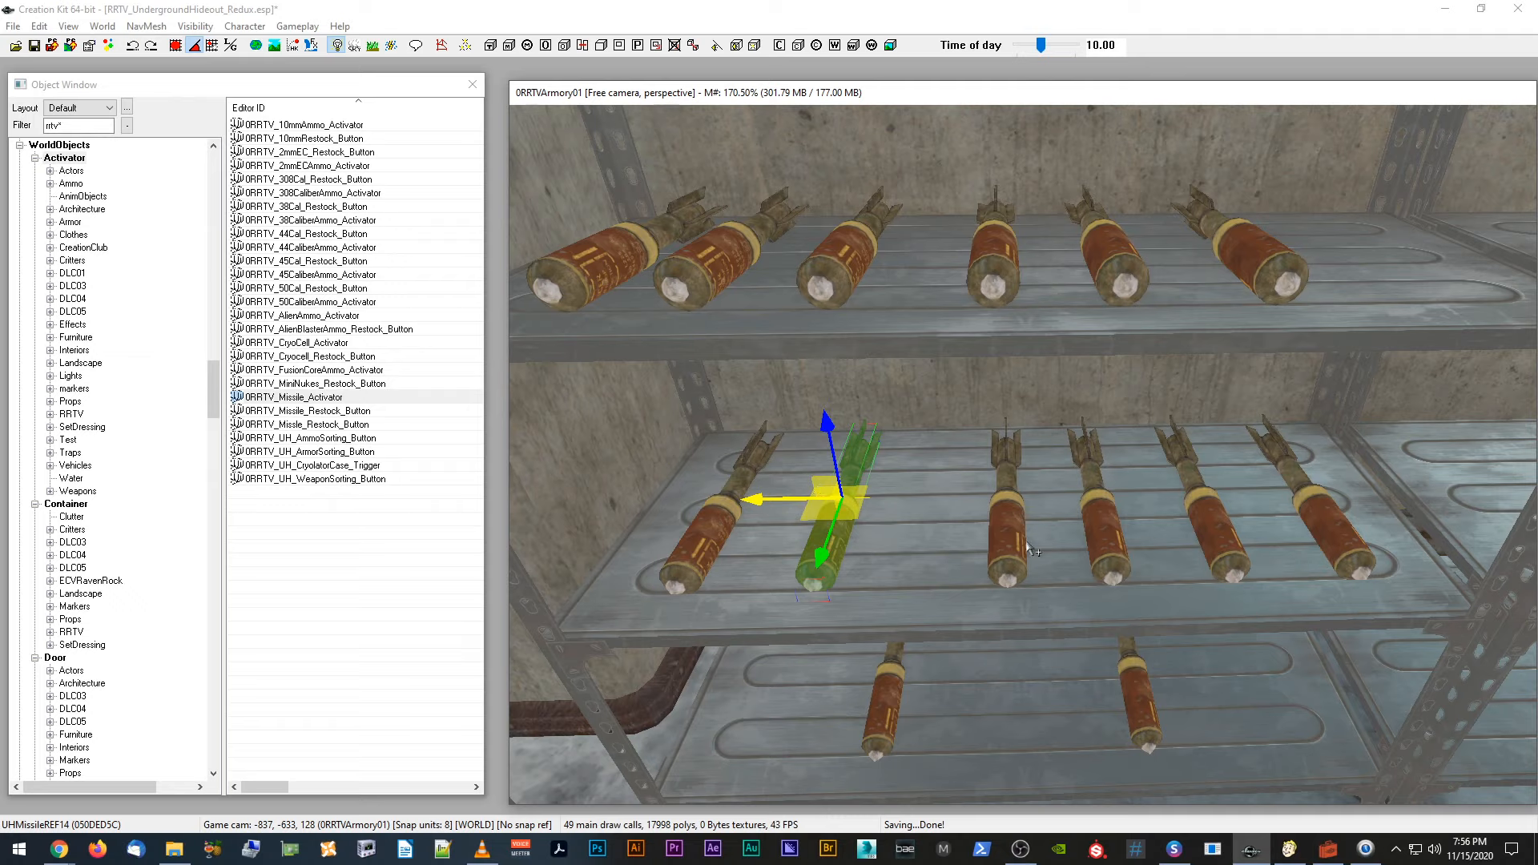
Step: Shift the third and following missiles along the third shelf to space the row of six evenly
click(1011, 559)
shift+middle_drag(1011, 559, 970, 497)
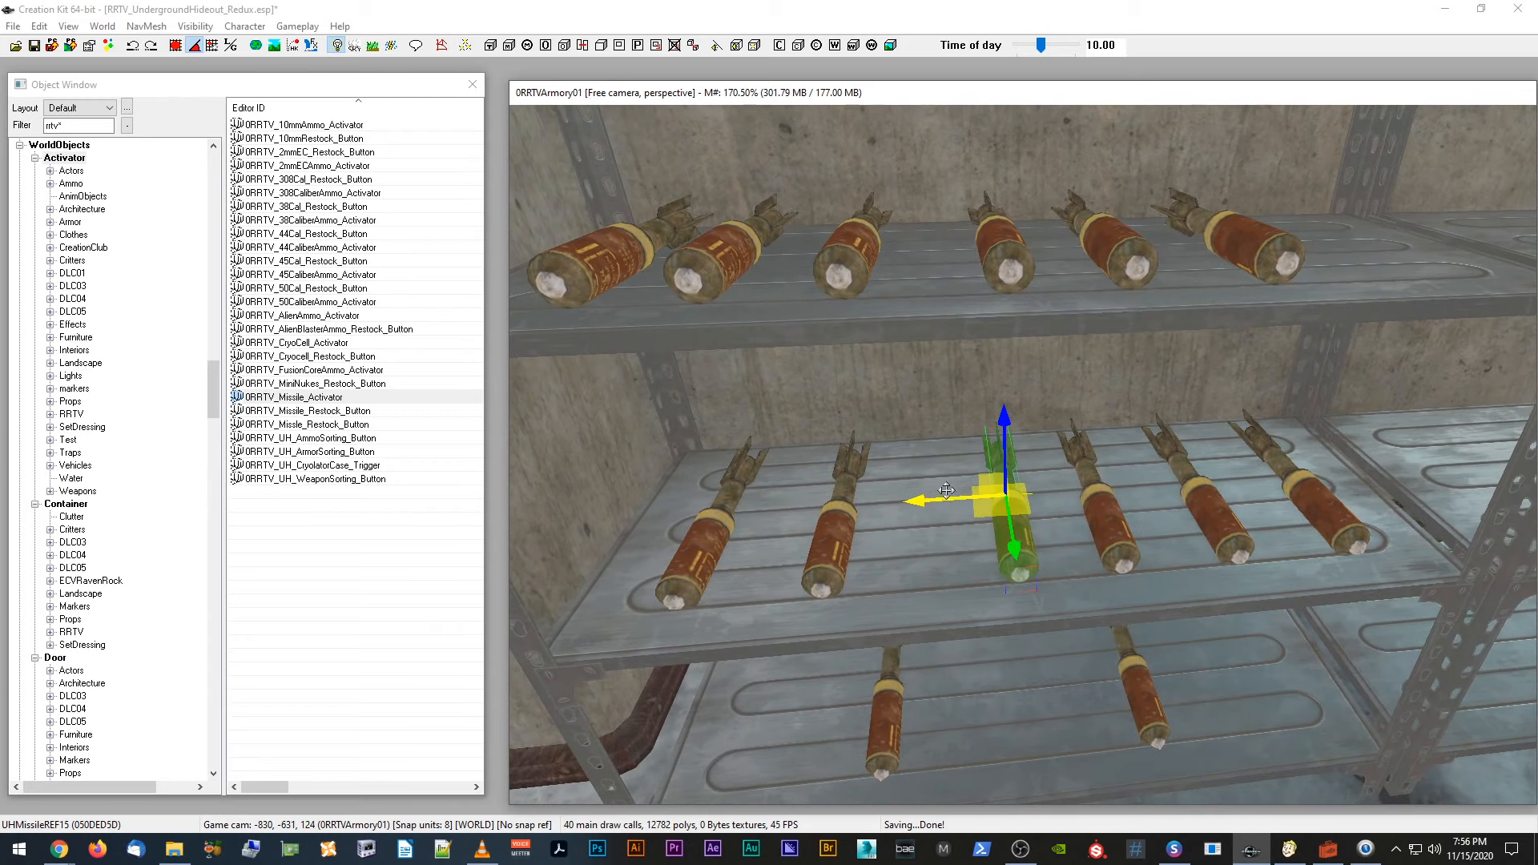
drag(947, 490, 887, 492)
shift+middle_drag(887, 492, 1082, 499)
click(1108, 545)
mouse_move(1110, 503)
mouse_down()
mouse_move(1076, 505)
mouse_move(1089, 508)
mouse_up()
shift+middle_drag(1089, 508, 1036, 485)
click(1266, 528)
Step: Shift the last two missiles on the second shelf toward the far end of their row
scroll(1270, 532, down, 3)
click(957, 427)
shift+middle_drag(957, 428, 915, 403)
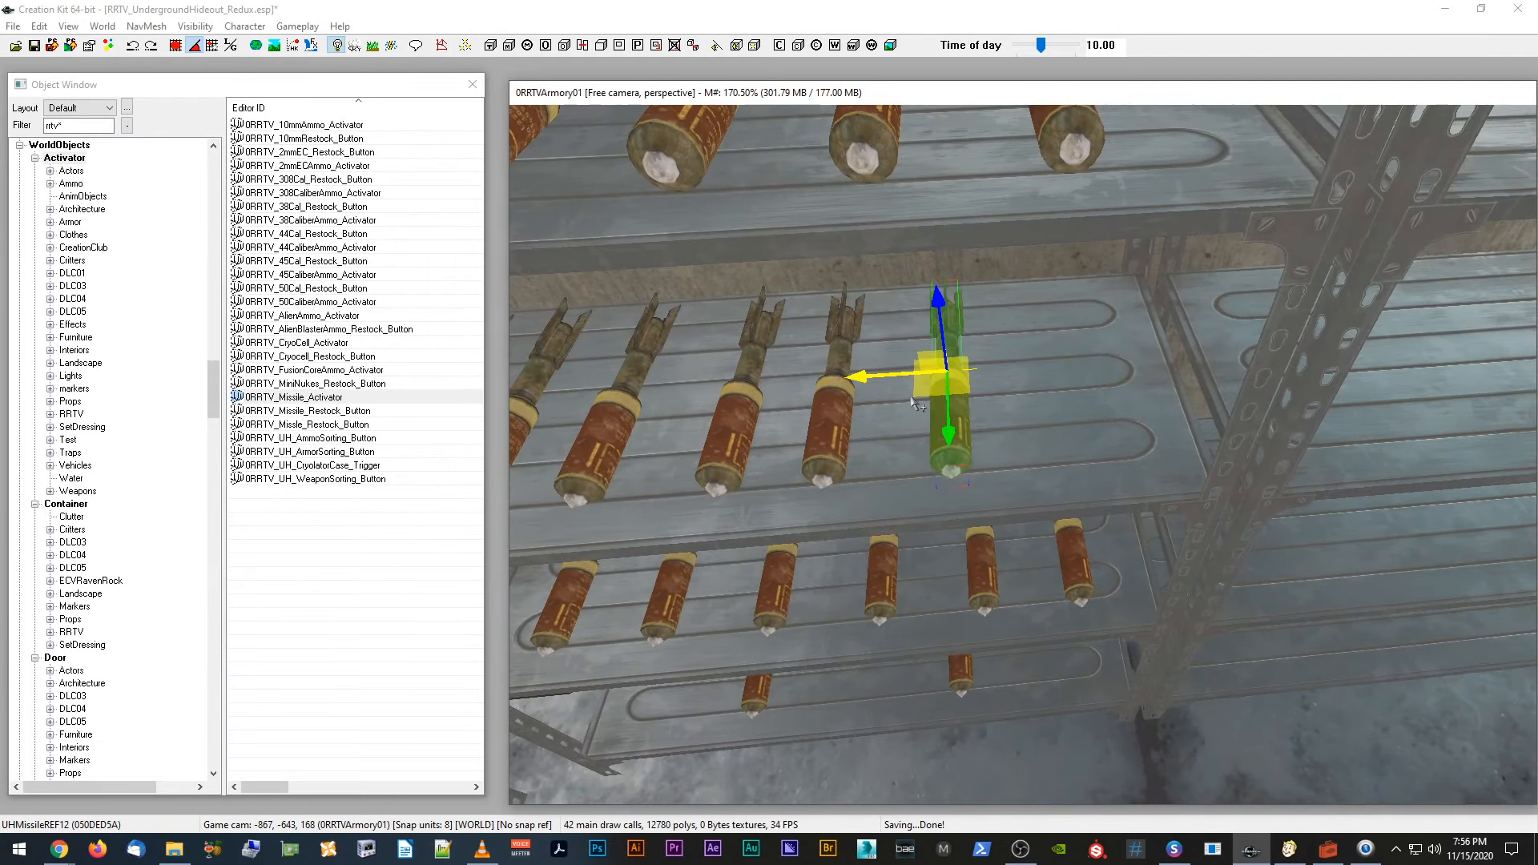
drag(949, 385, 1074, 383)
click(841, 389)
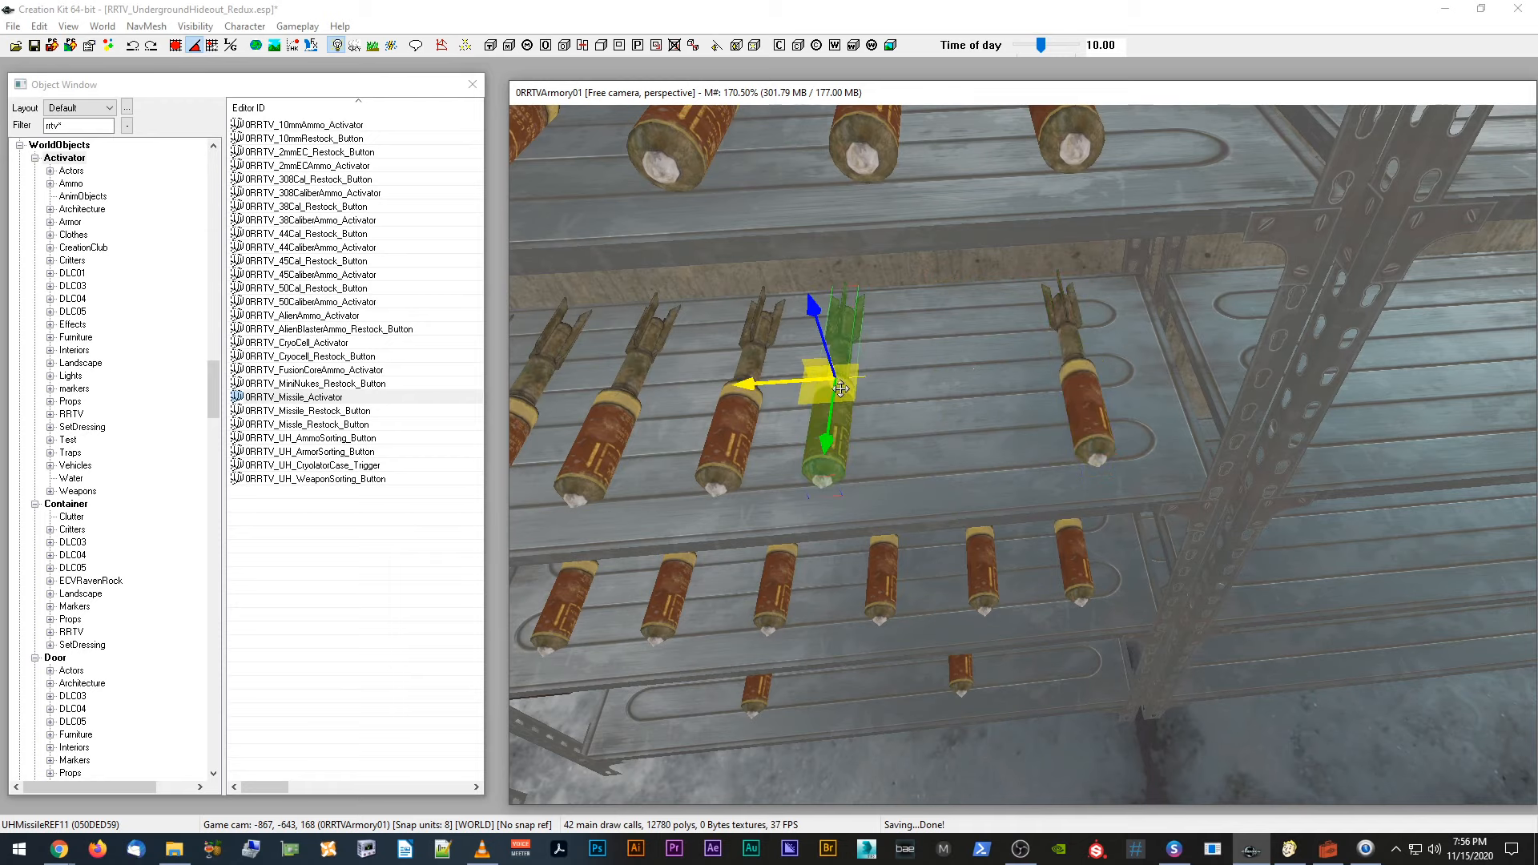
drag(776, 383, 828, 377)
Step: Shift the fourth and third missiles on the second shelf toward the far end to even out the gaps
scroll(854, 370, up, 3)
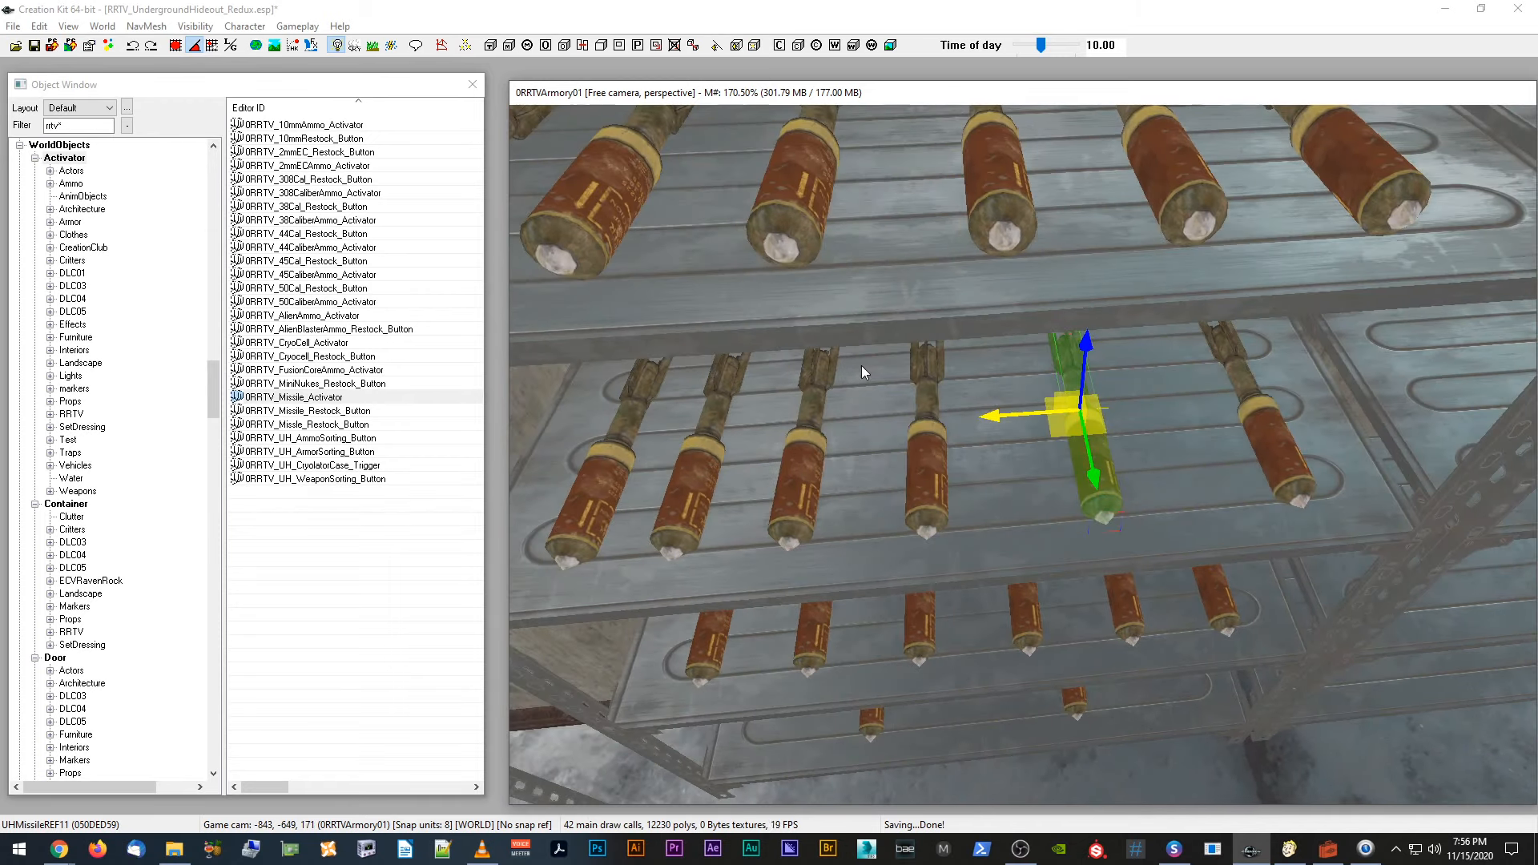
click(928, 484)
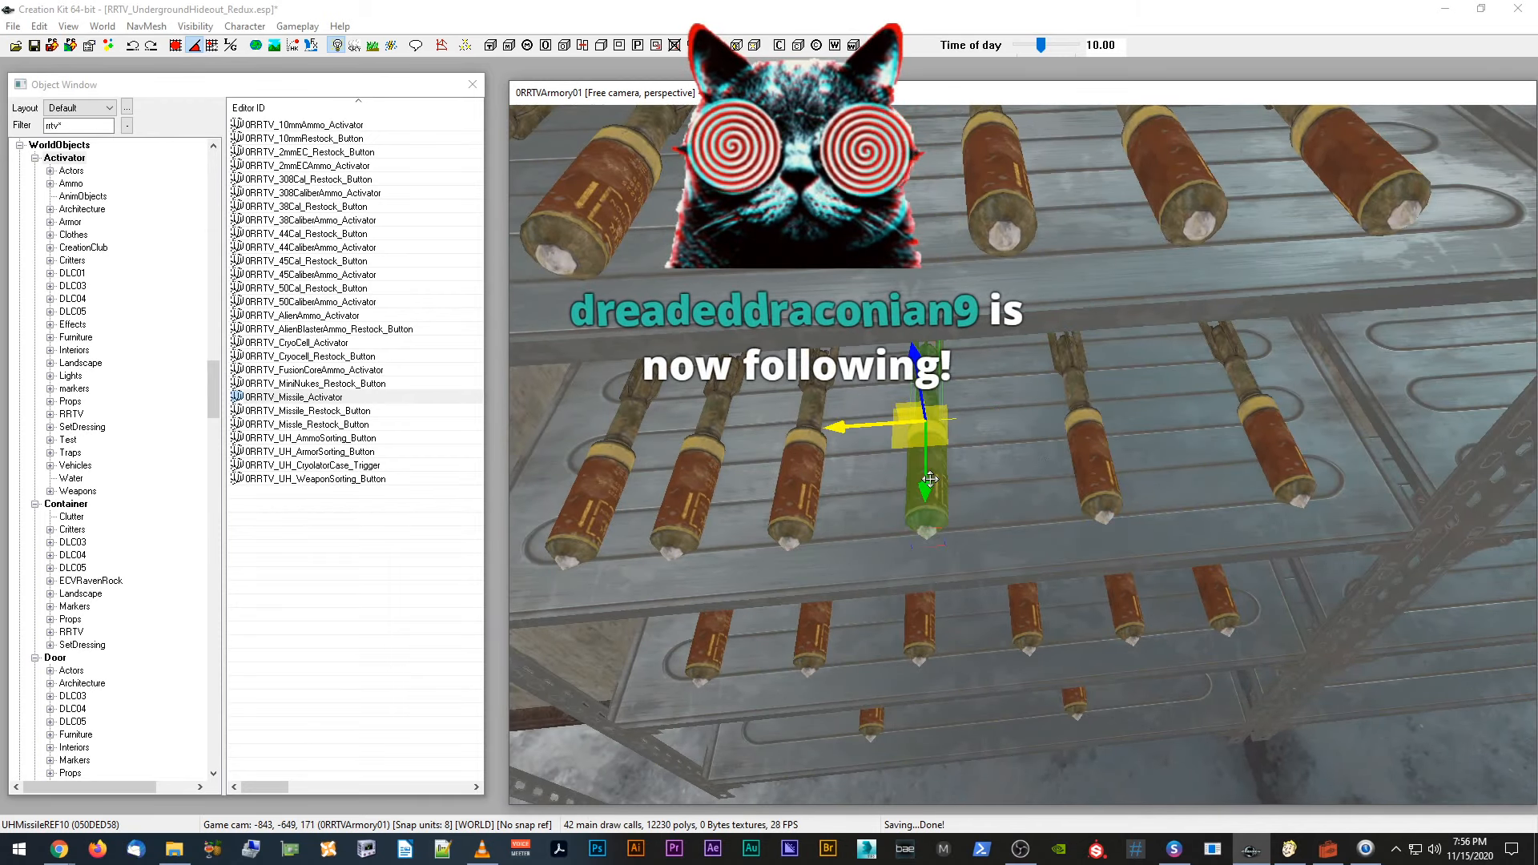
shift+middle_drag(927, 484, 947, 476)
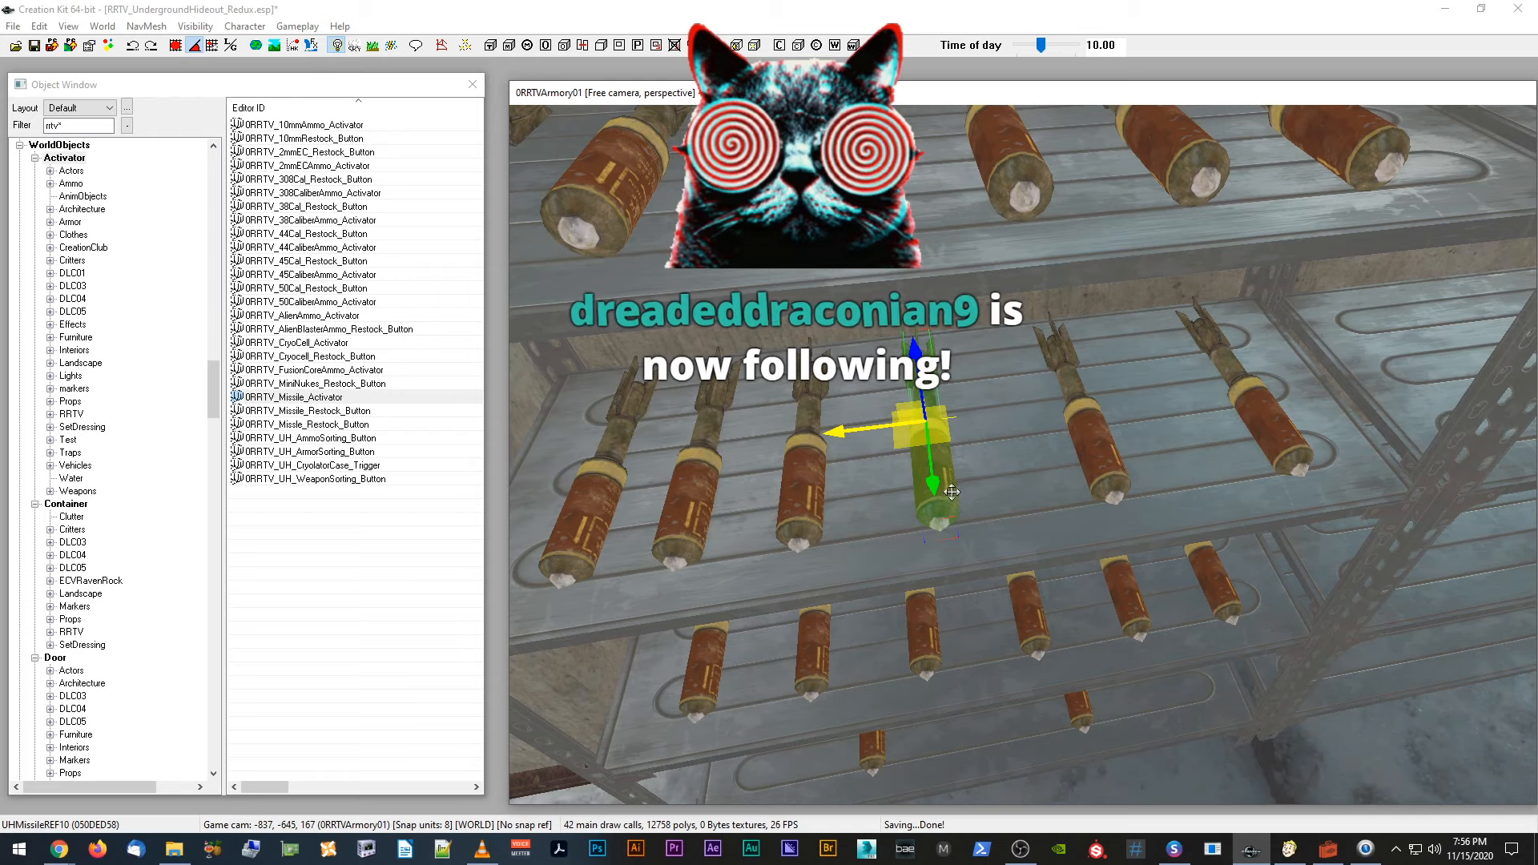
drag(872, 428, 918, 423)
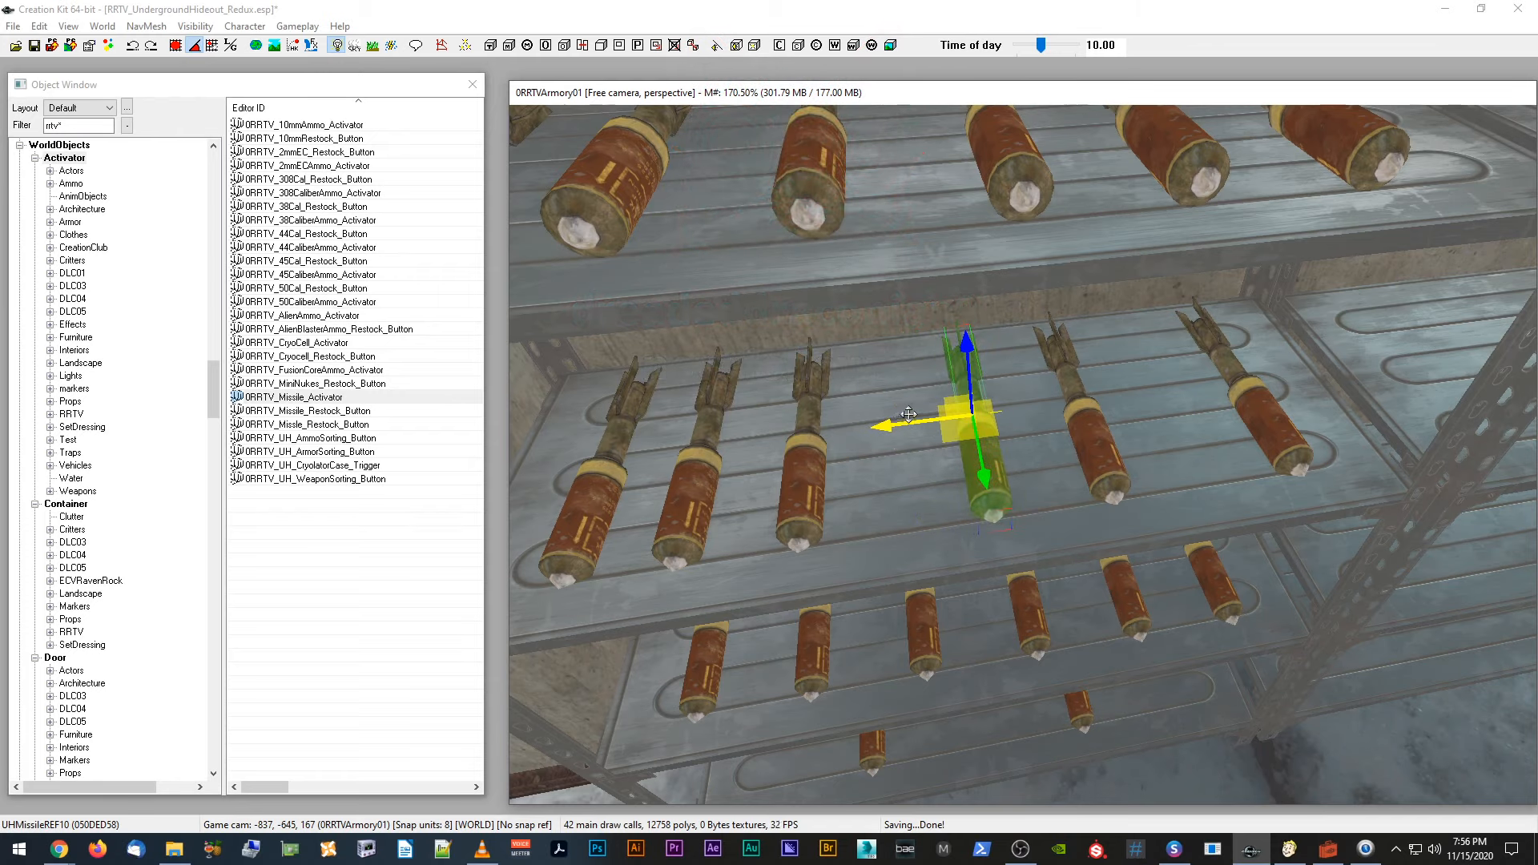
shift+middle_drag(897, 433, 925, 425)
click(847, 516)
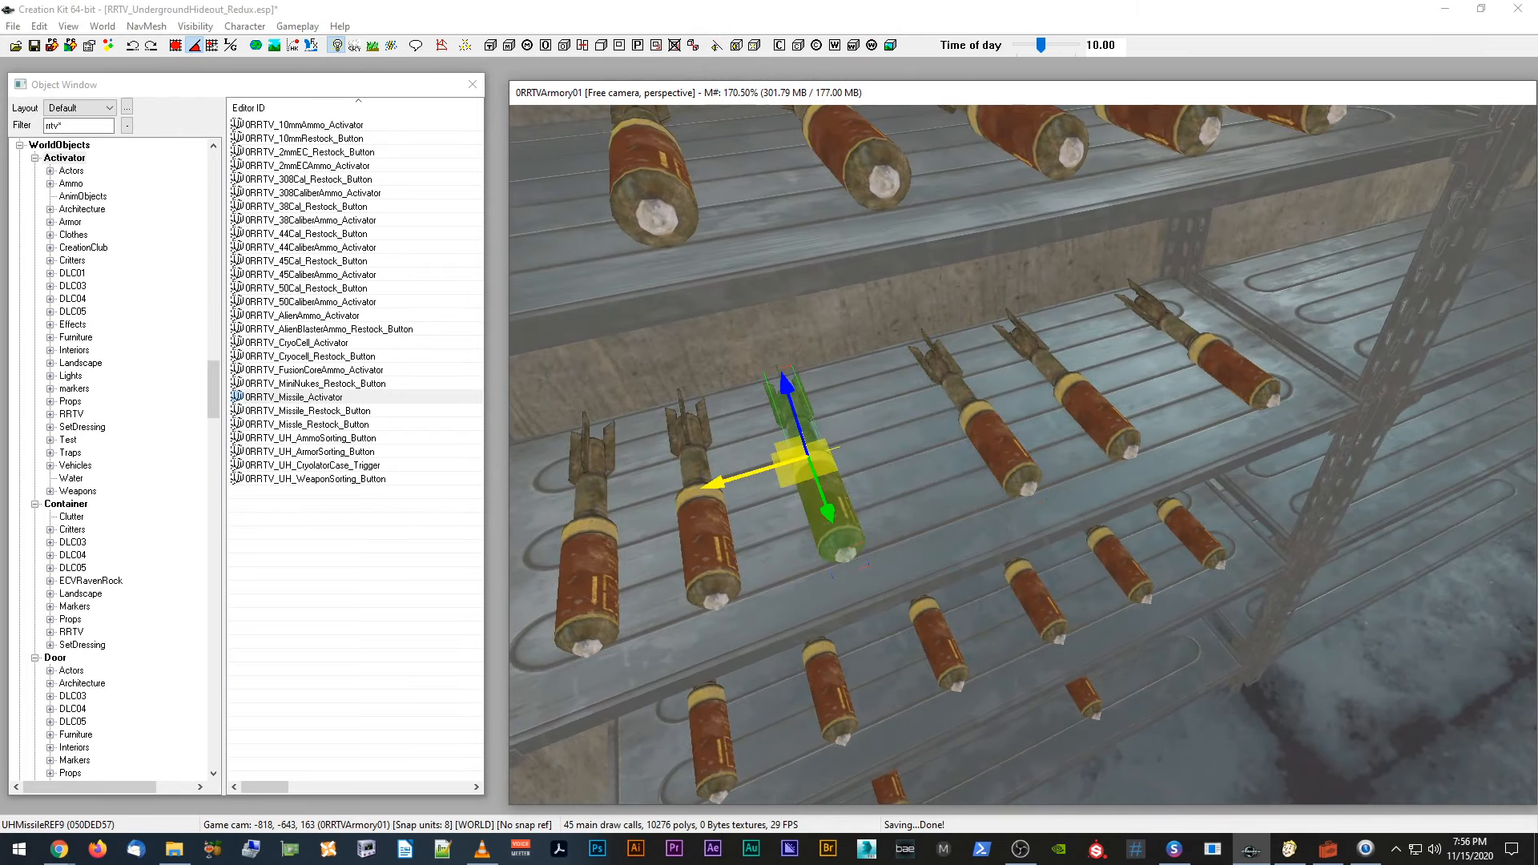
shift+middle_drag(833, 500, 784, 464)
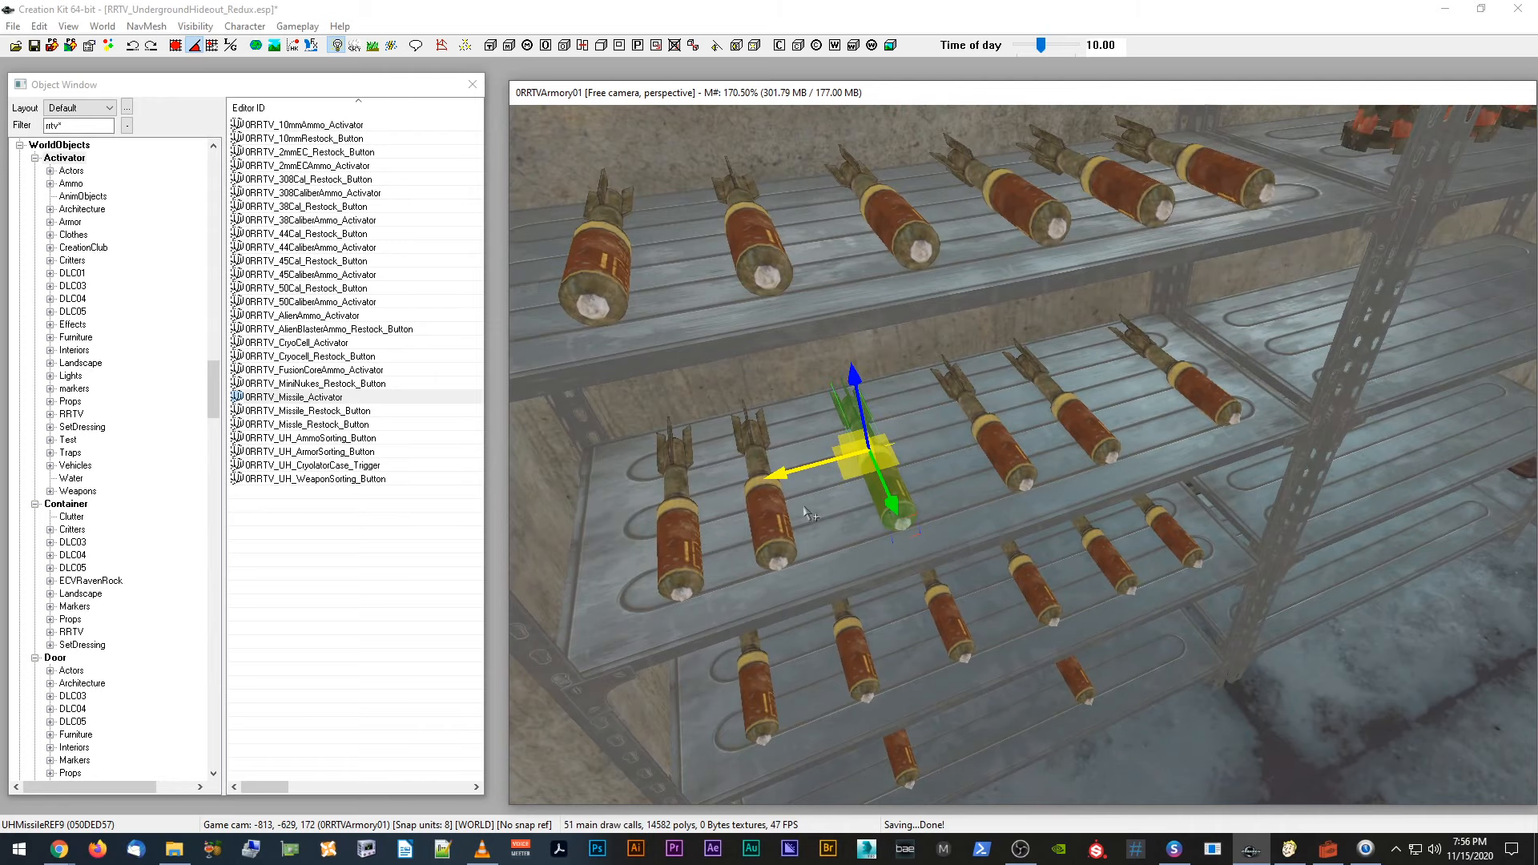
shift+middle_drag(1182, 418, 1158, 395)
scroll(1202, 461, down, 3)
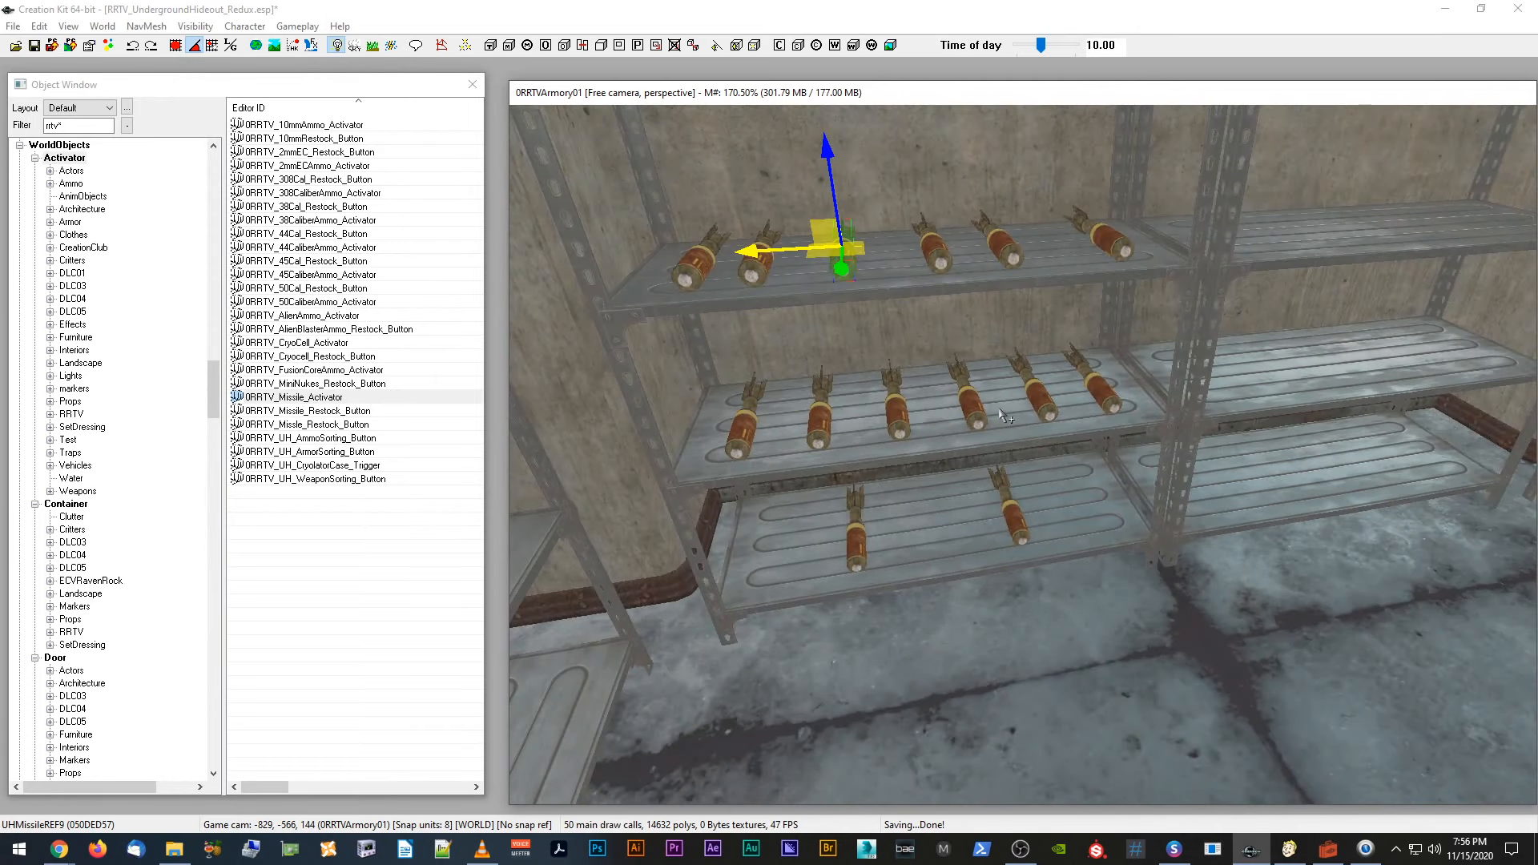
key(d)
Step: Shift the first missile on the bottom shelf to the start of its row
click(855, 548)
scroll(852, 543, up, 1)
drag(796, 563, 730, 551)
key(d)
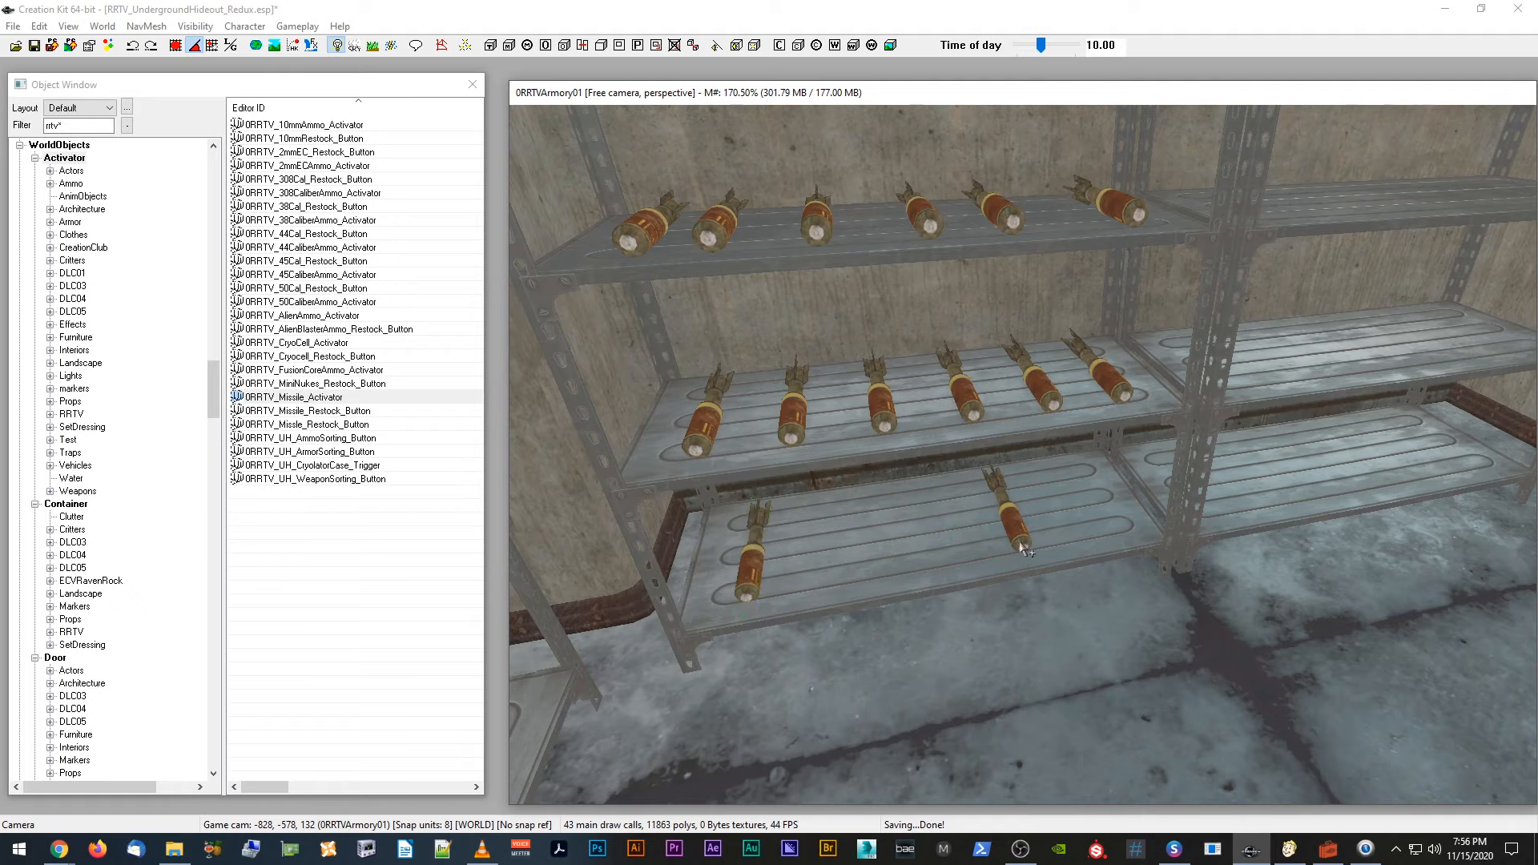
Step: Fill the bottom shelf with duplicated missiles to form an evenly spaced row of six, and save the plugin
click(1024, 545)
scroll(877, 534, up, 2)
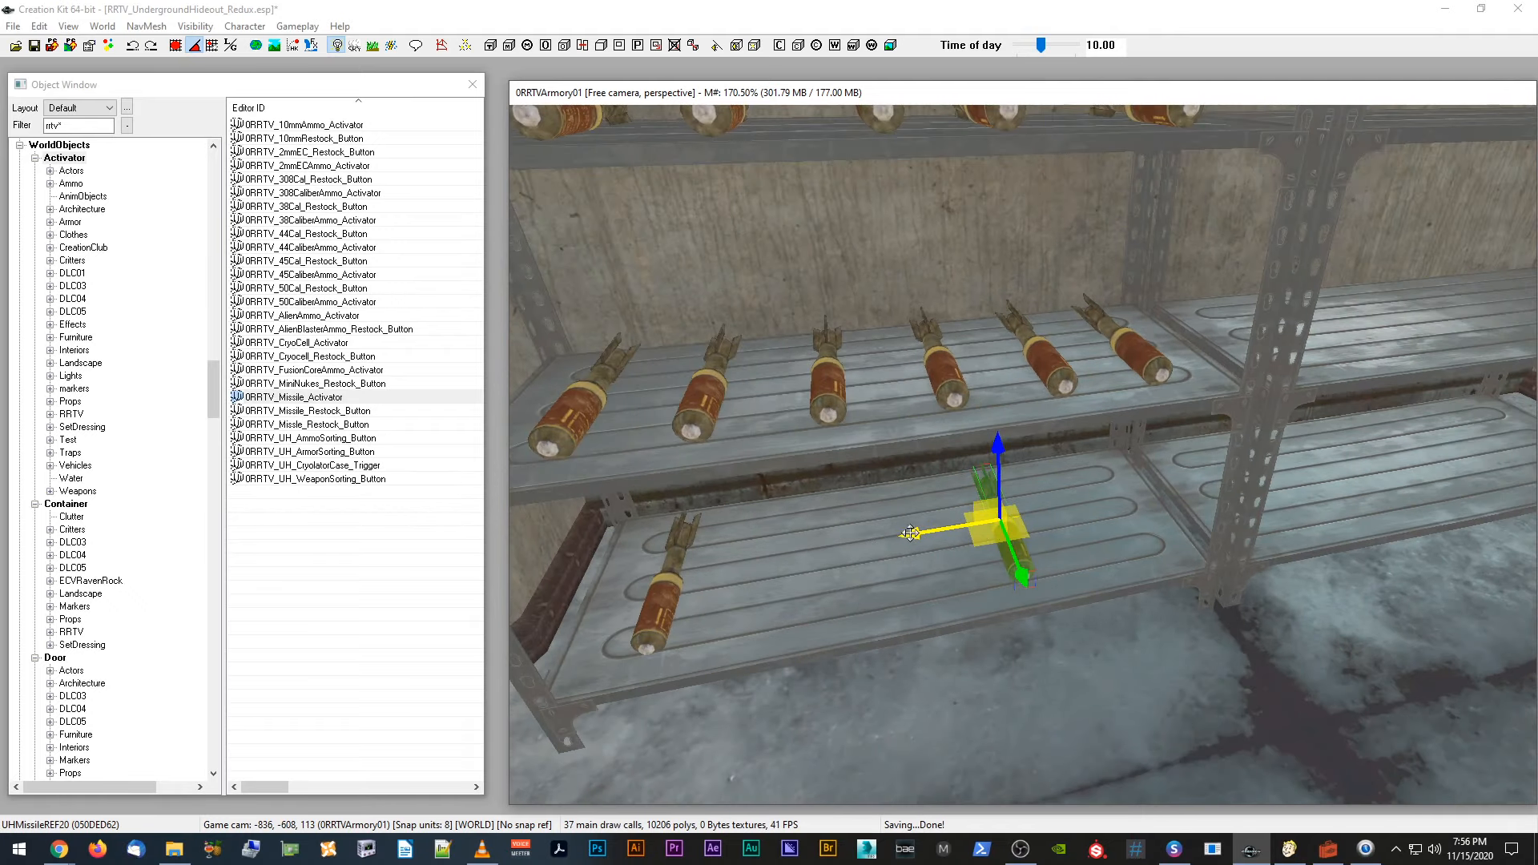
drag(911, 533, 977, 529)
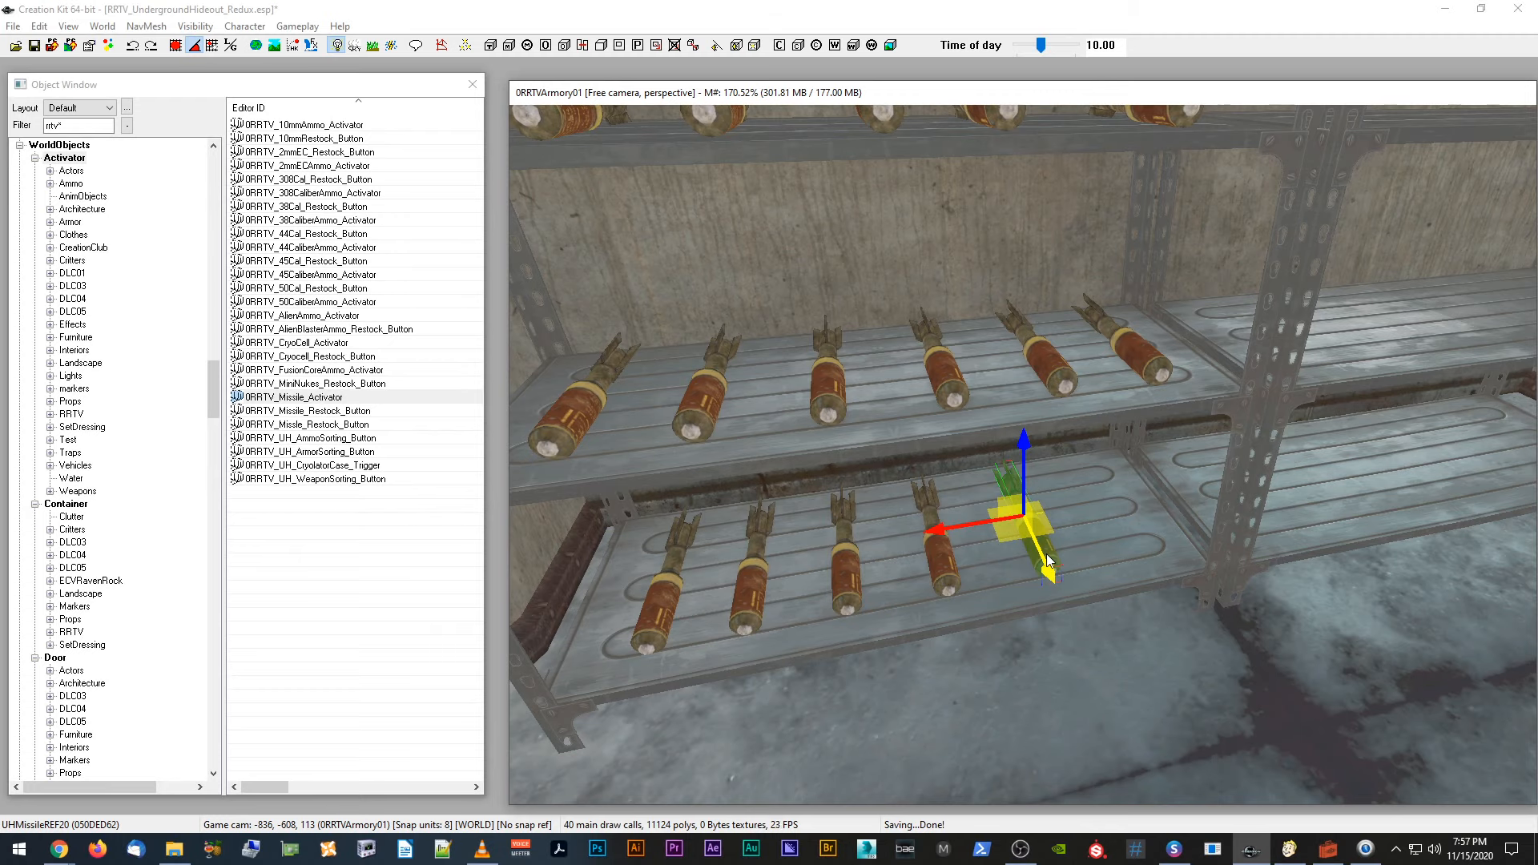
scroll(1047, 553, up, 1)
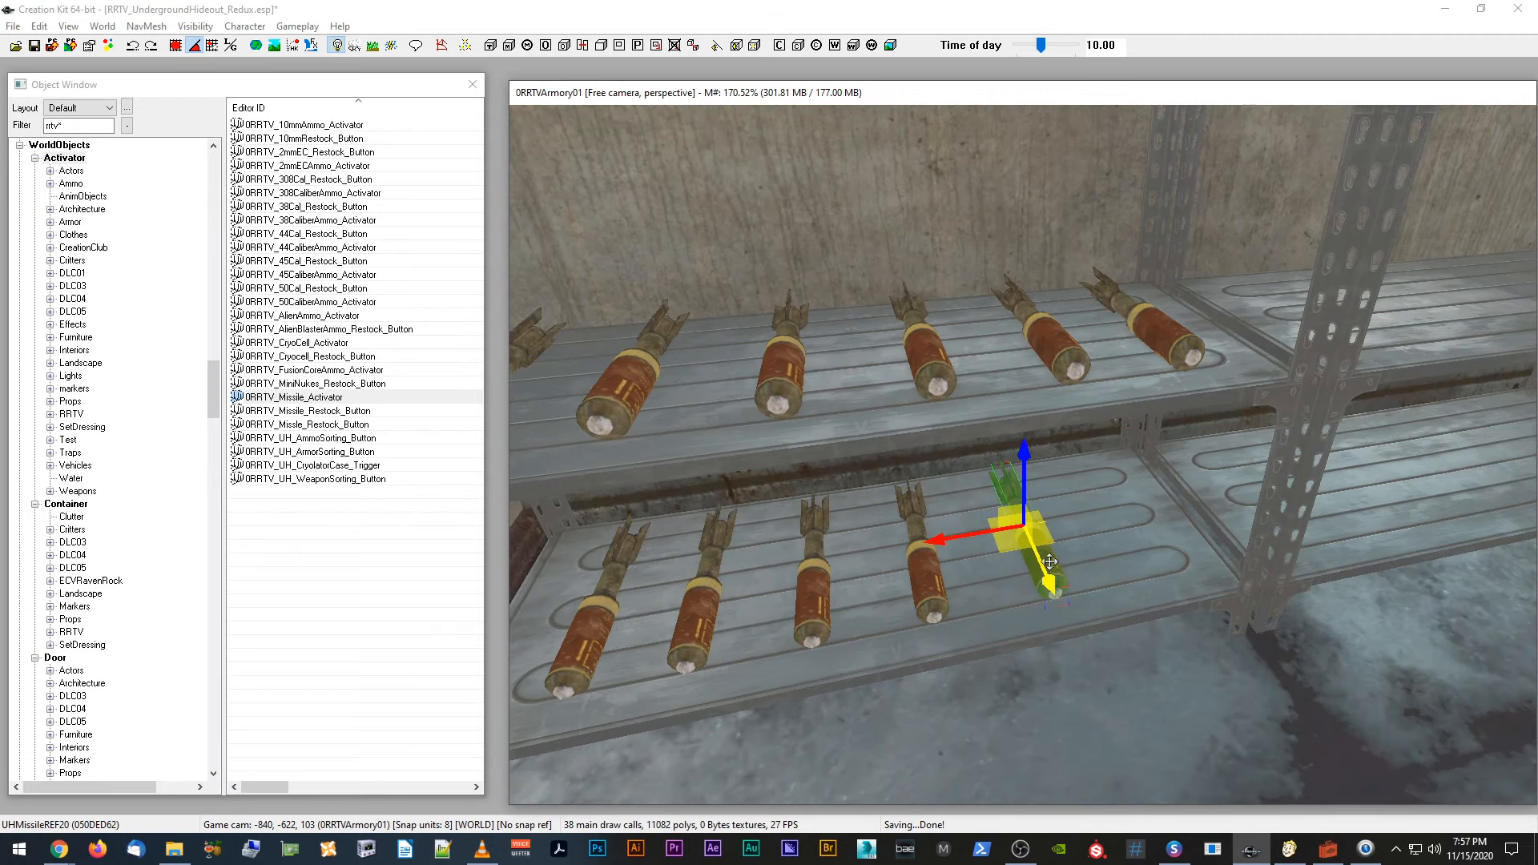
click(937, 596)
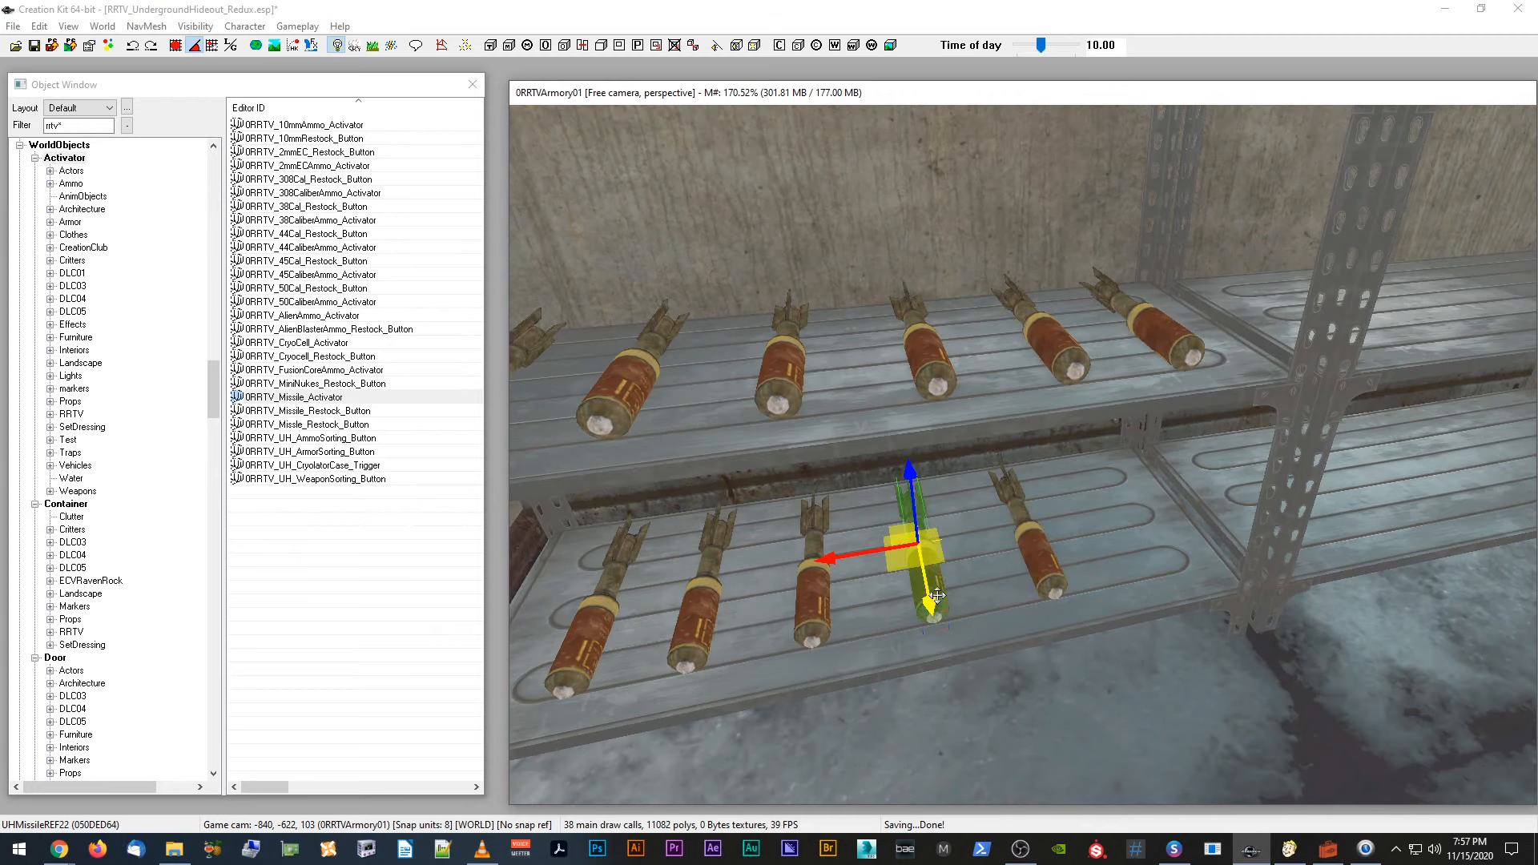
click(1052, 579)
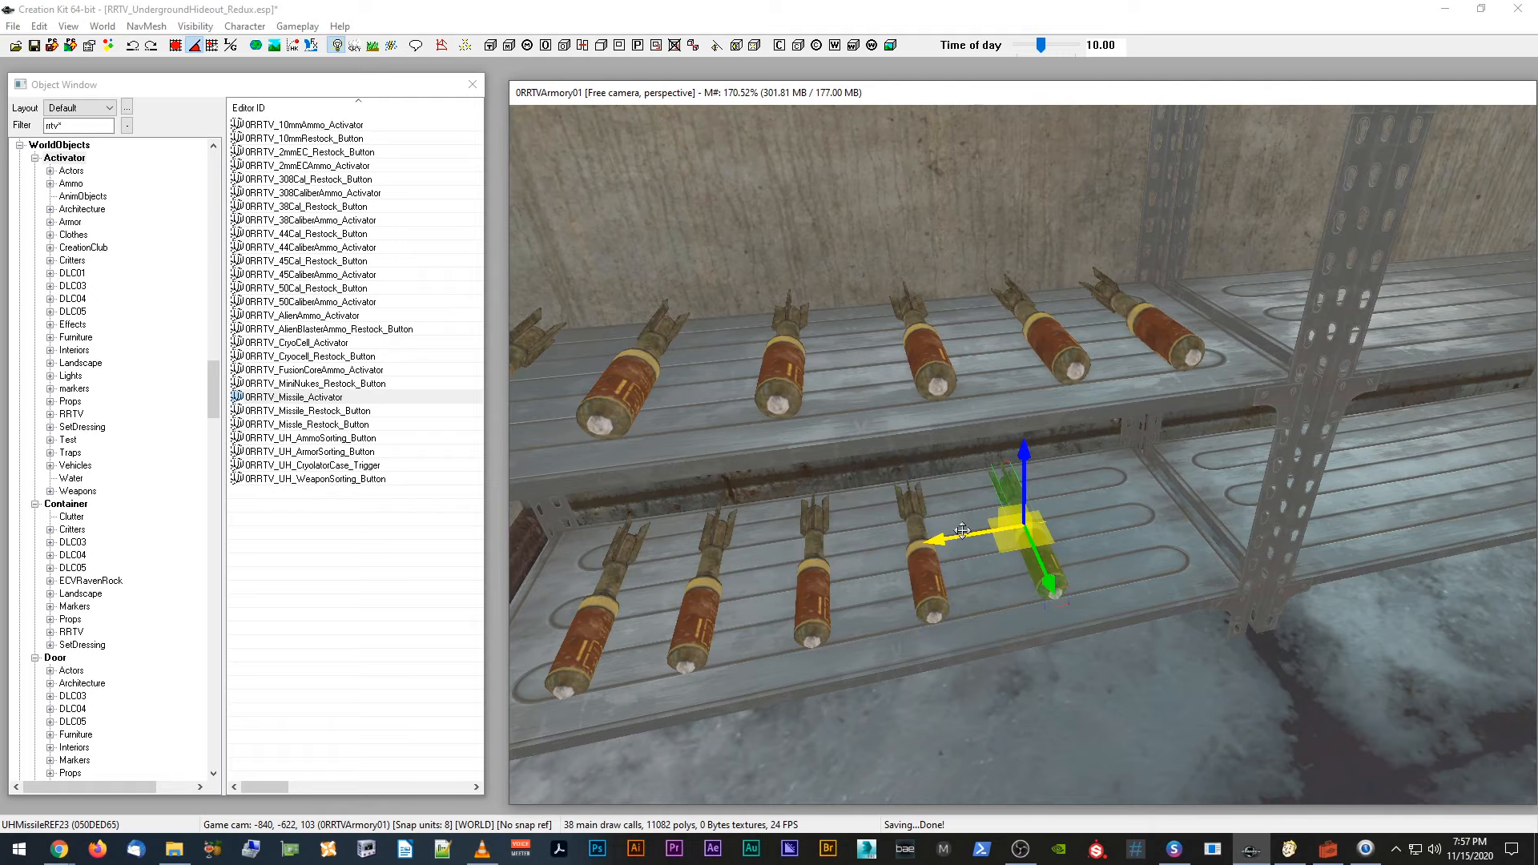
scroll(1048, 499, down, 3)
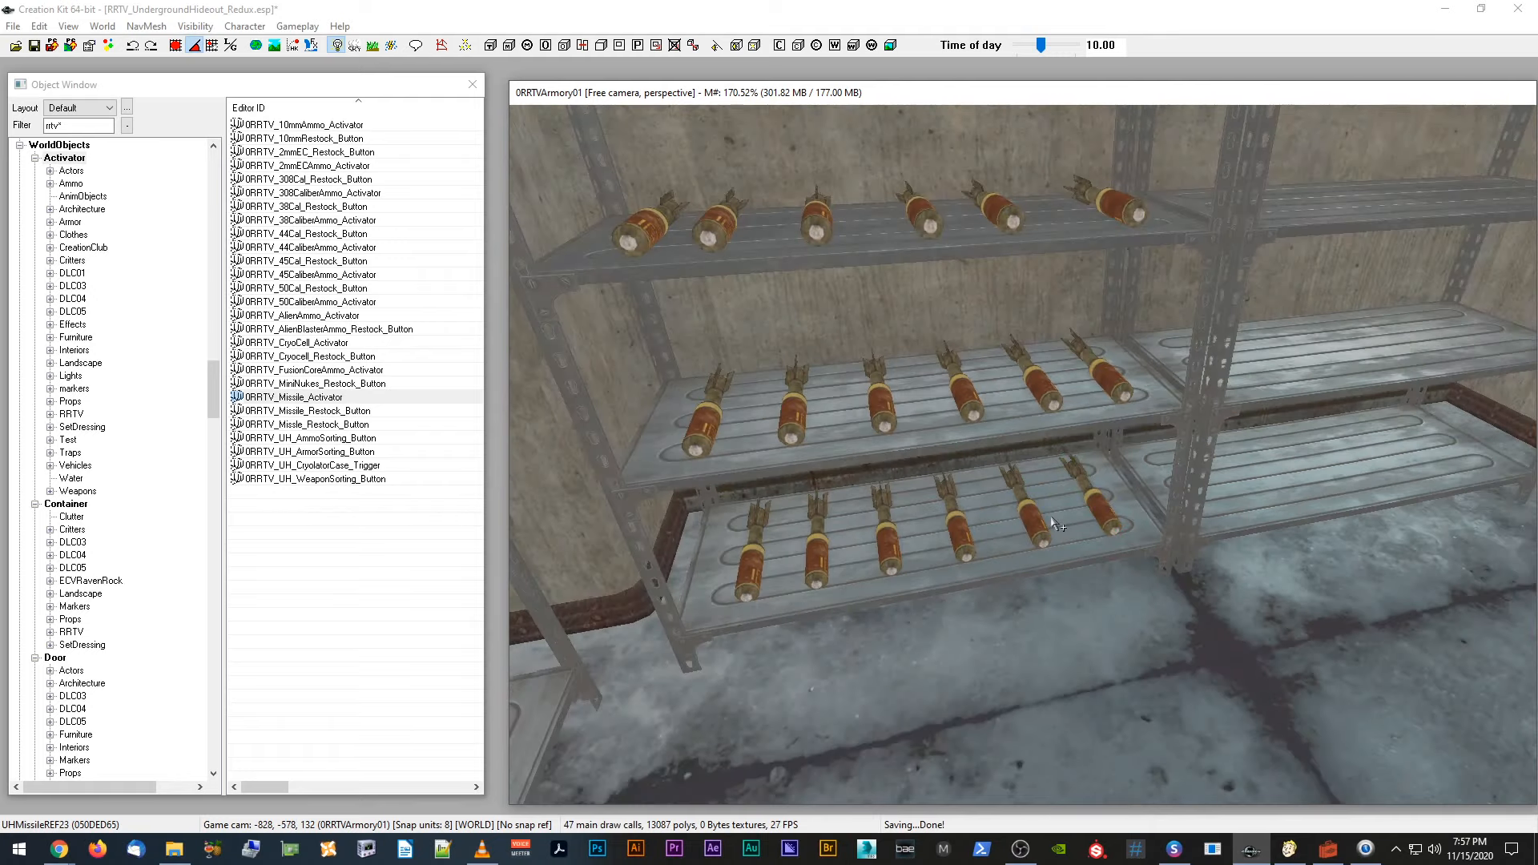
mouse_move(1047, 495)
shift+middle_down()
mouse_move(1040, 479)
mouse_move(1048, 506)
shift+middle_up()
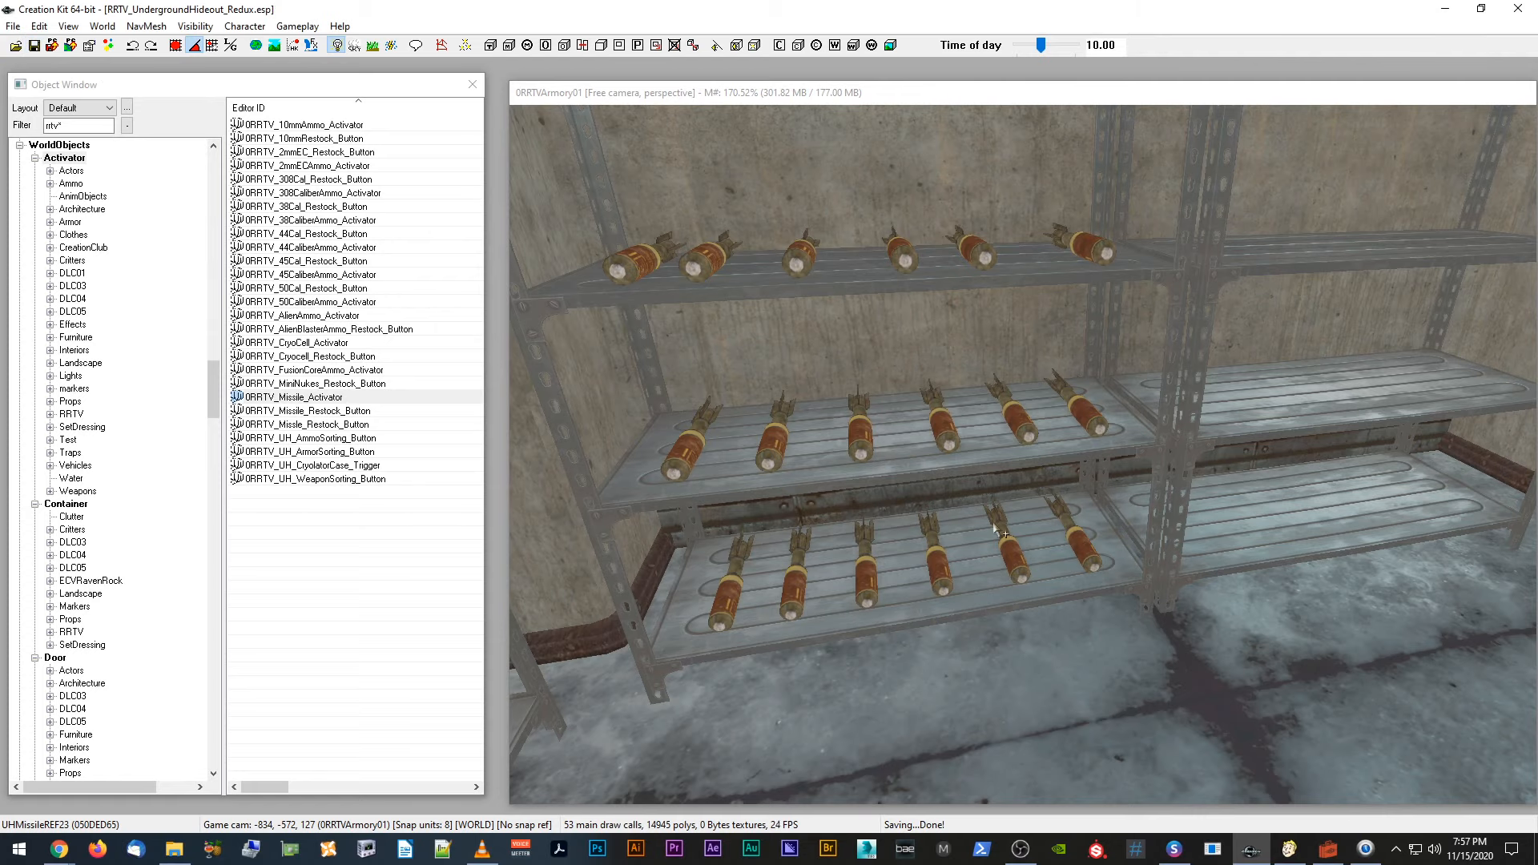
Step: Examine the missile rows on the four shelves and check which reference is first on the top shelf
scroll(1001, 547, up, 3)
middle_drag(1002, 547, 995, 549)
scroll(993, 550, down, 2)
scroll(990, 551, up, 2)
click(878, 320)
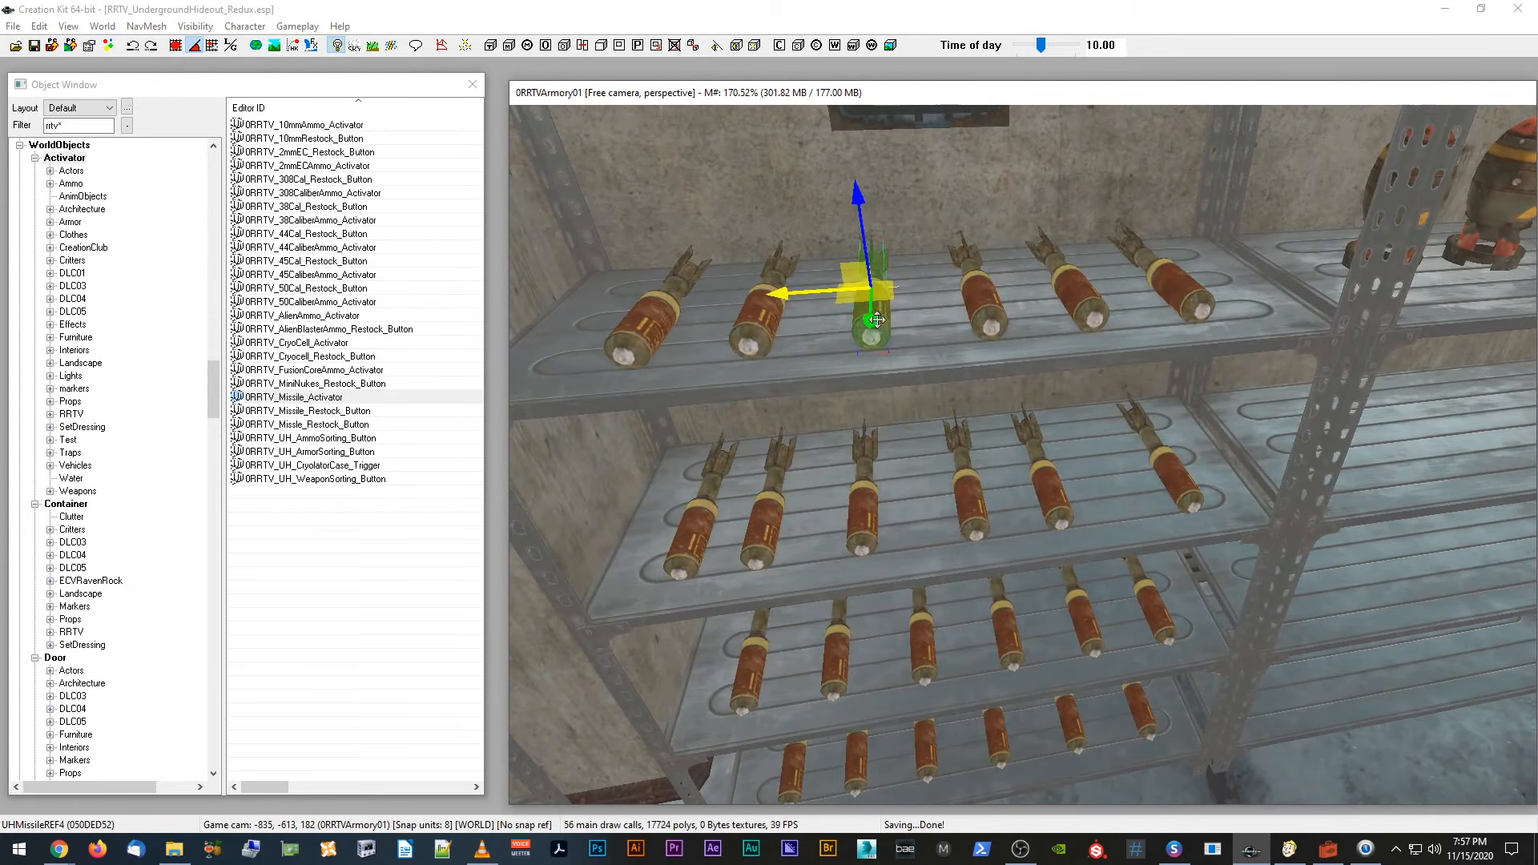
drag(776, 301, 781, 300)
middle_drag(781, 300, 759, 415)
scroll(772, 283, down, 3)
scroll(775, 287, up, 2)
scroll(621, 339, up, 3)
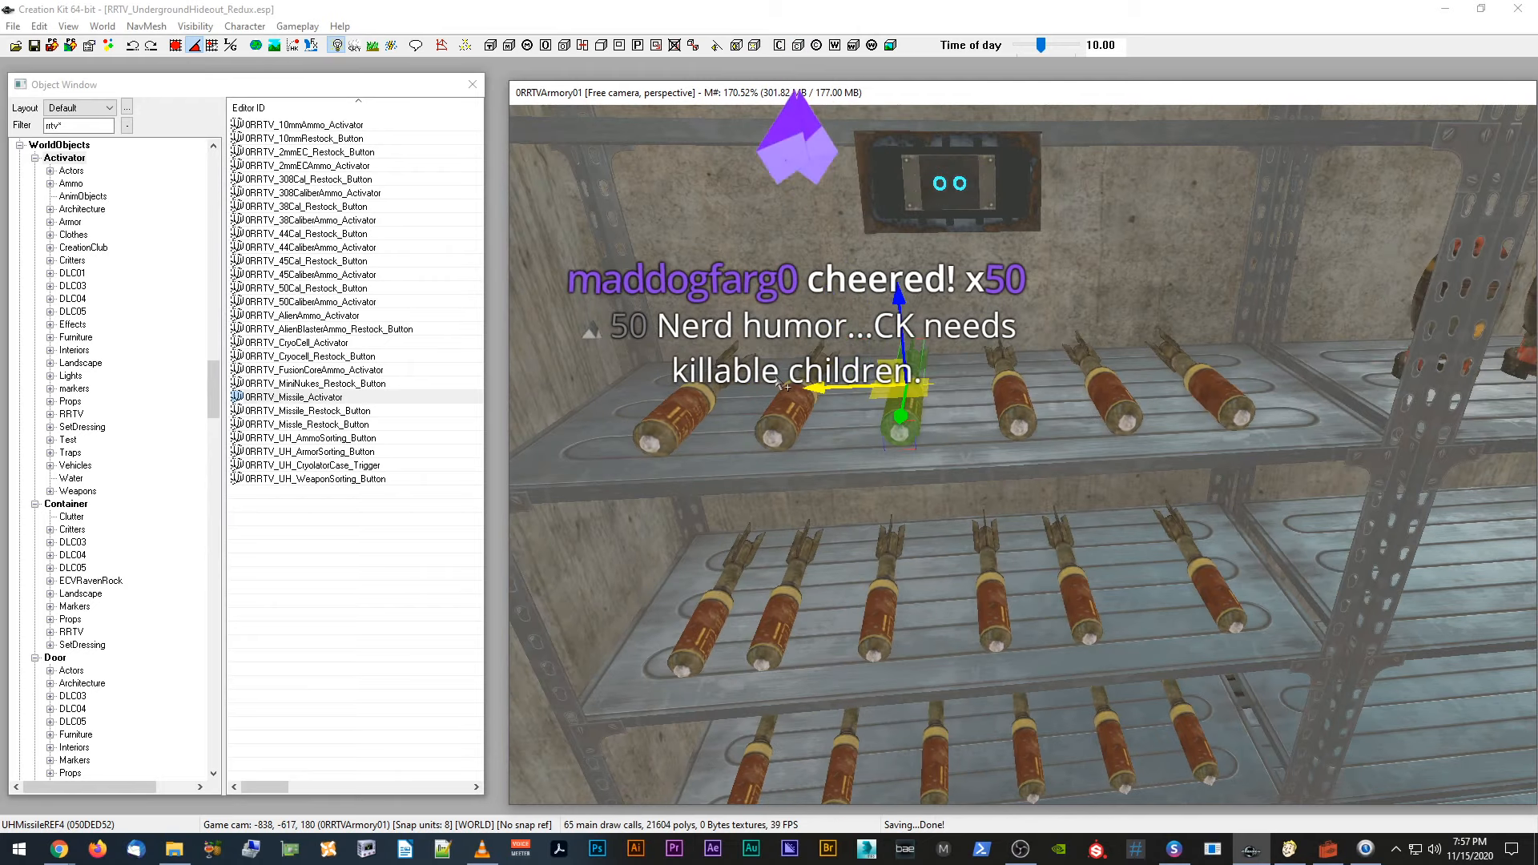
click(673, 429)
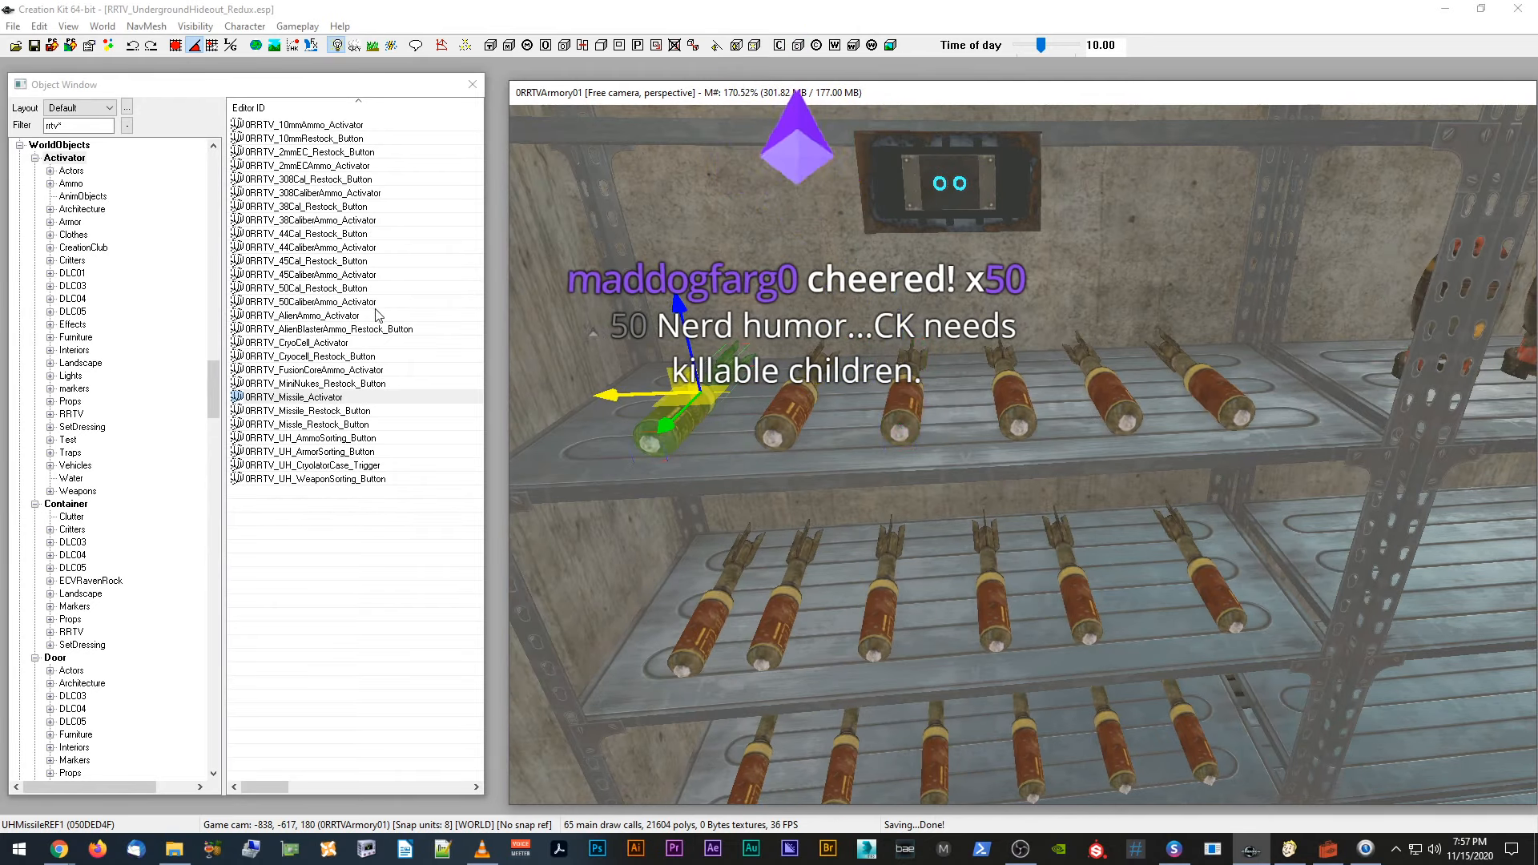
Step: Open the missile restock button's base activator and the properties of its RRTV_UH_AmmoRestock_Script
double_click(951, 166)
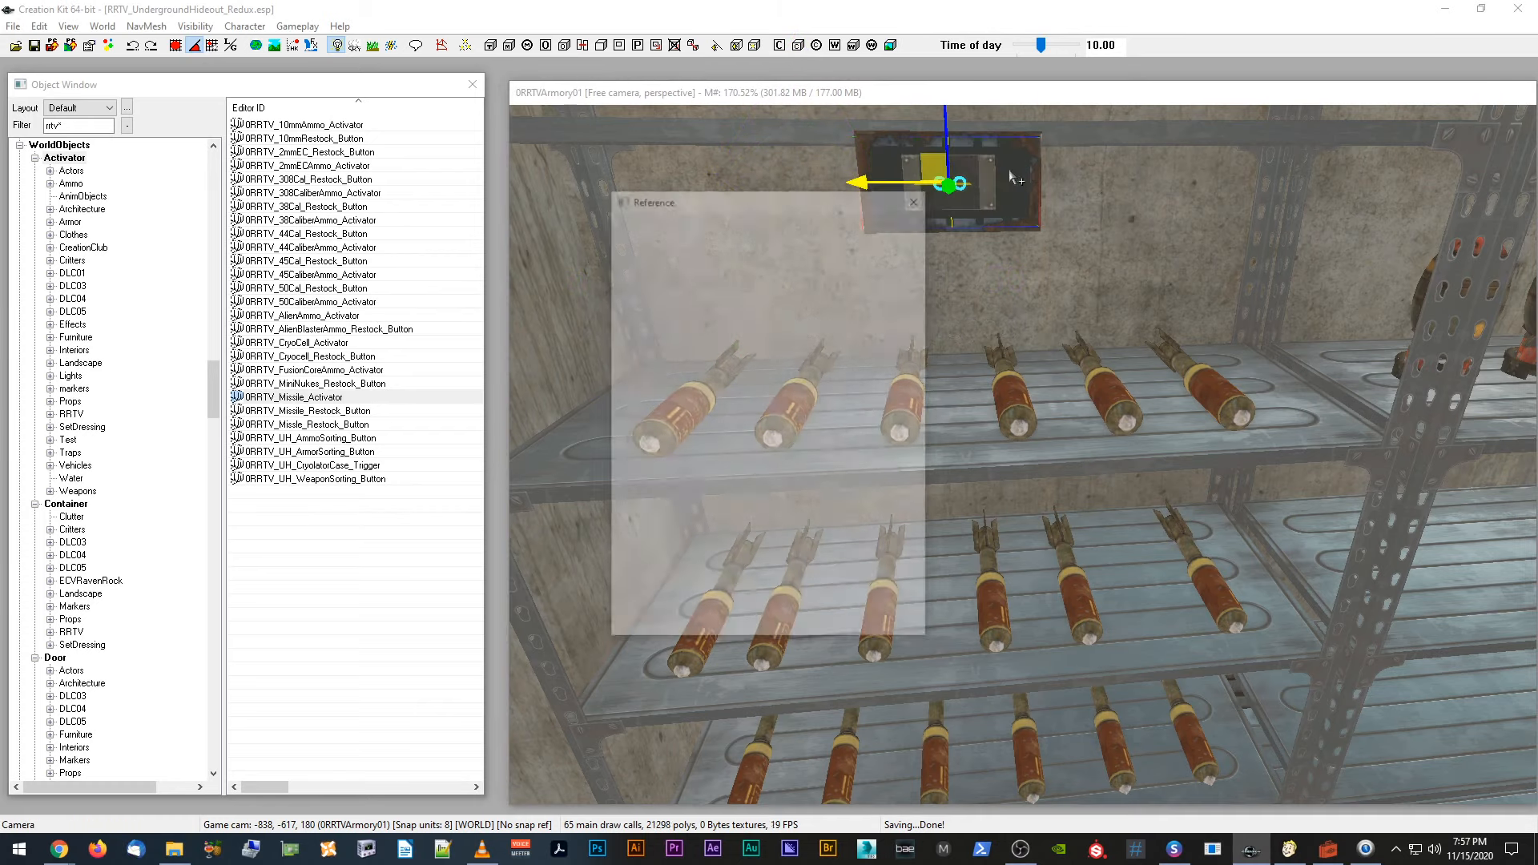
click(883, 253)
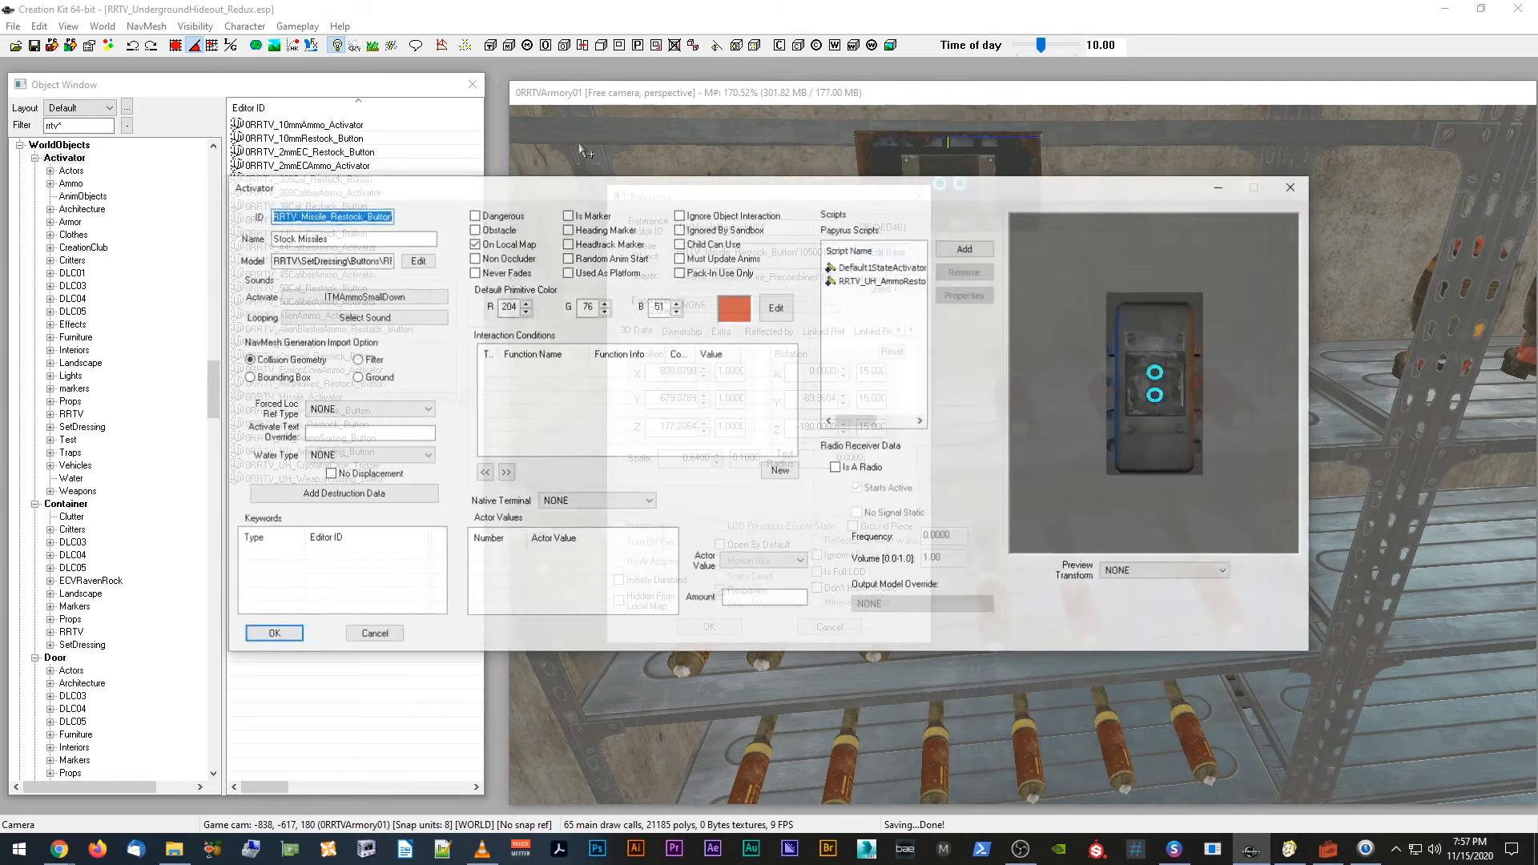
drag(602, 186, 467, 111)
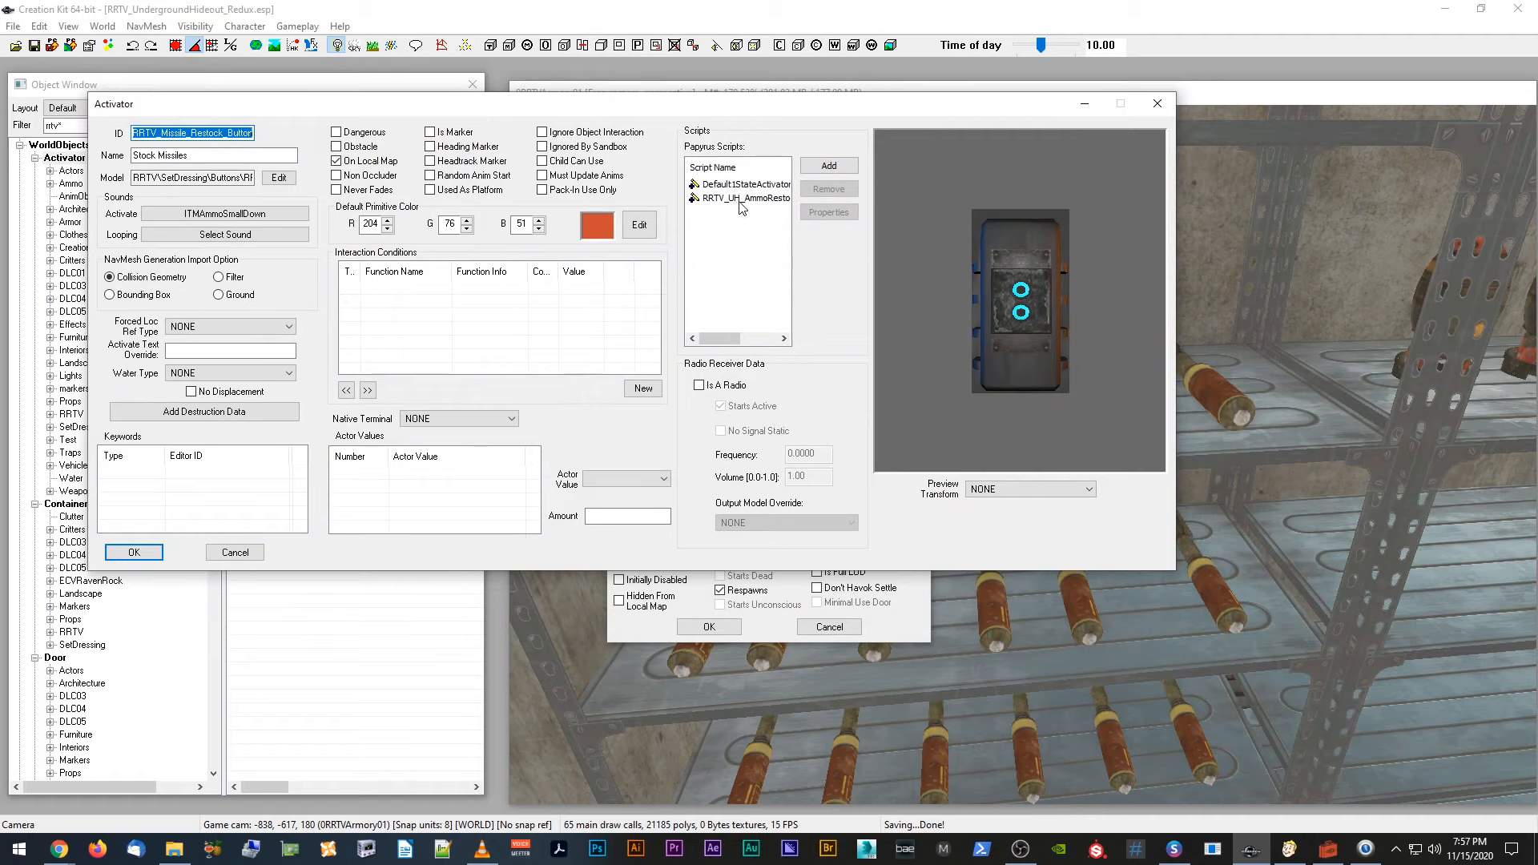
click(741, 198)
click(830, 212)
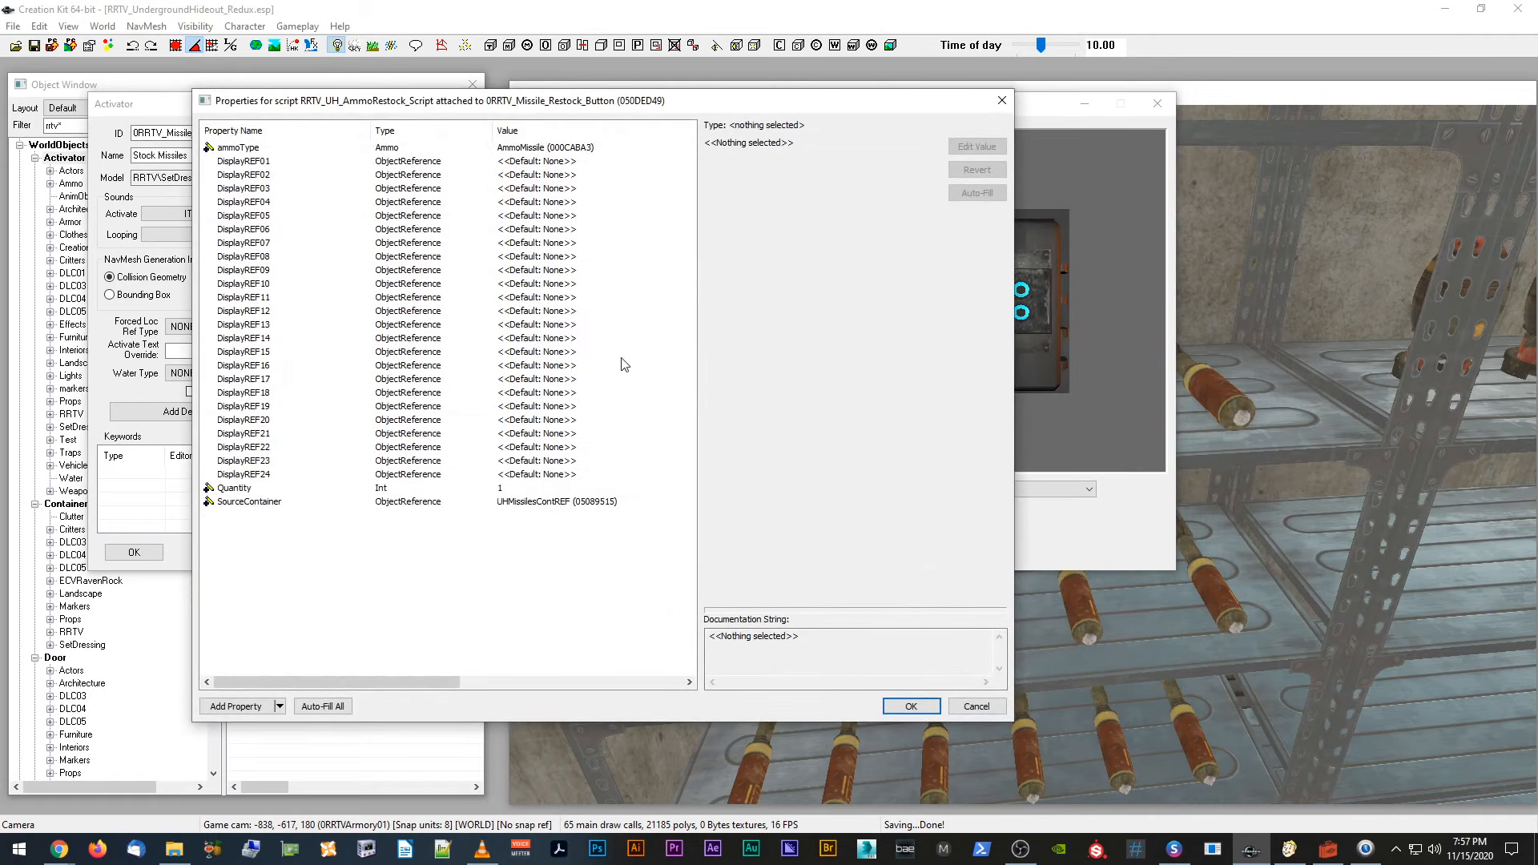
Step: Assign the top shelf's first two missiles, UHMissileREF1 and UHMissileREF2, to DisplayREF01 and DisplayREF02
click(529, 161)
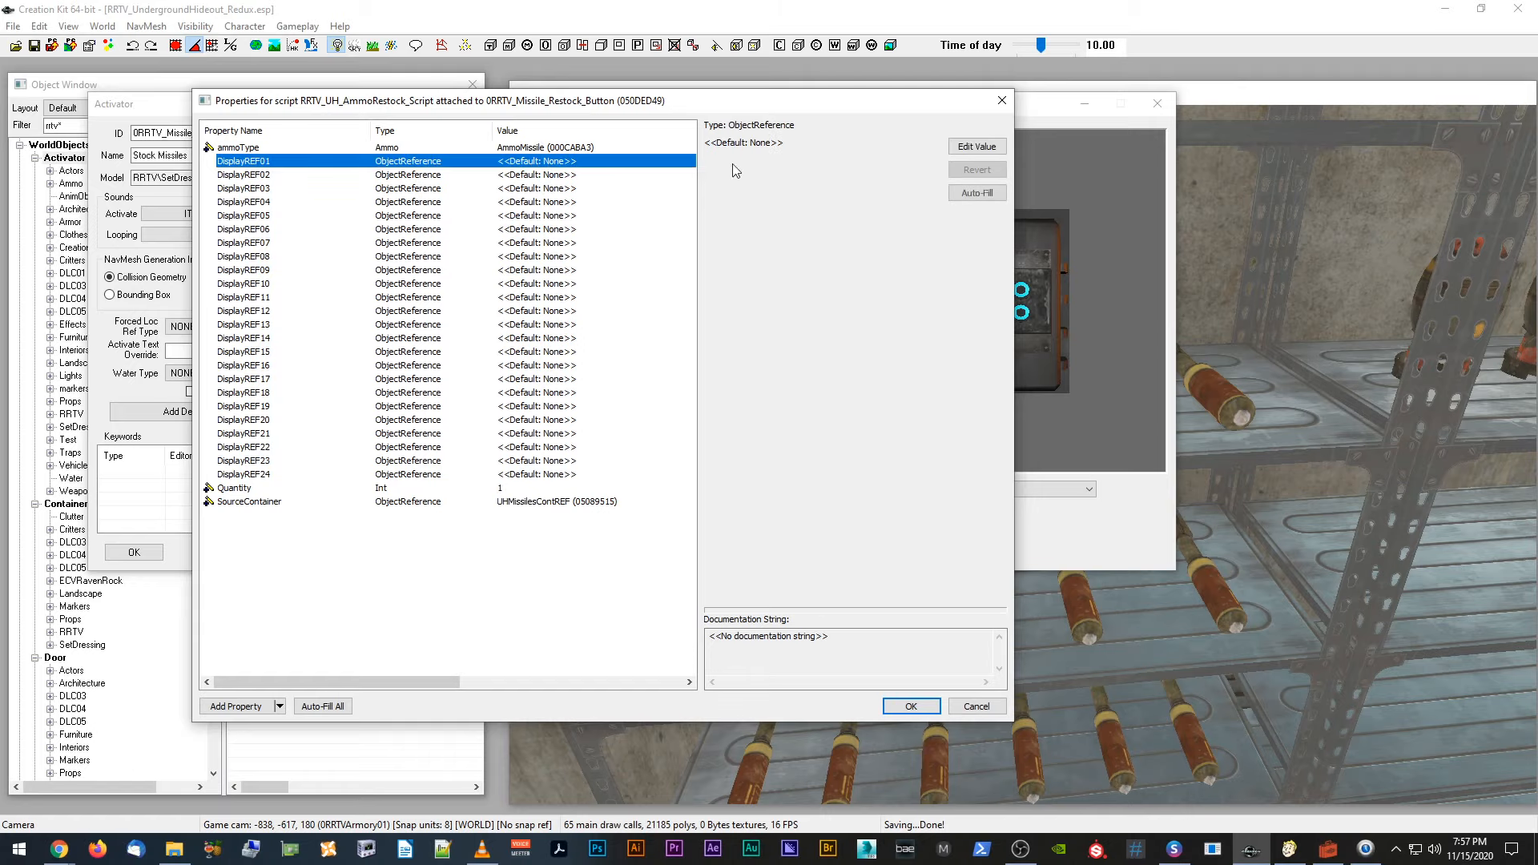
click(971, 146)
click(870, 147)
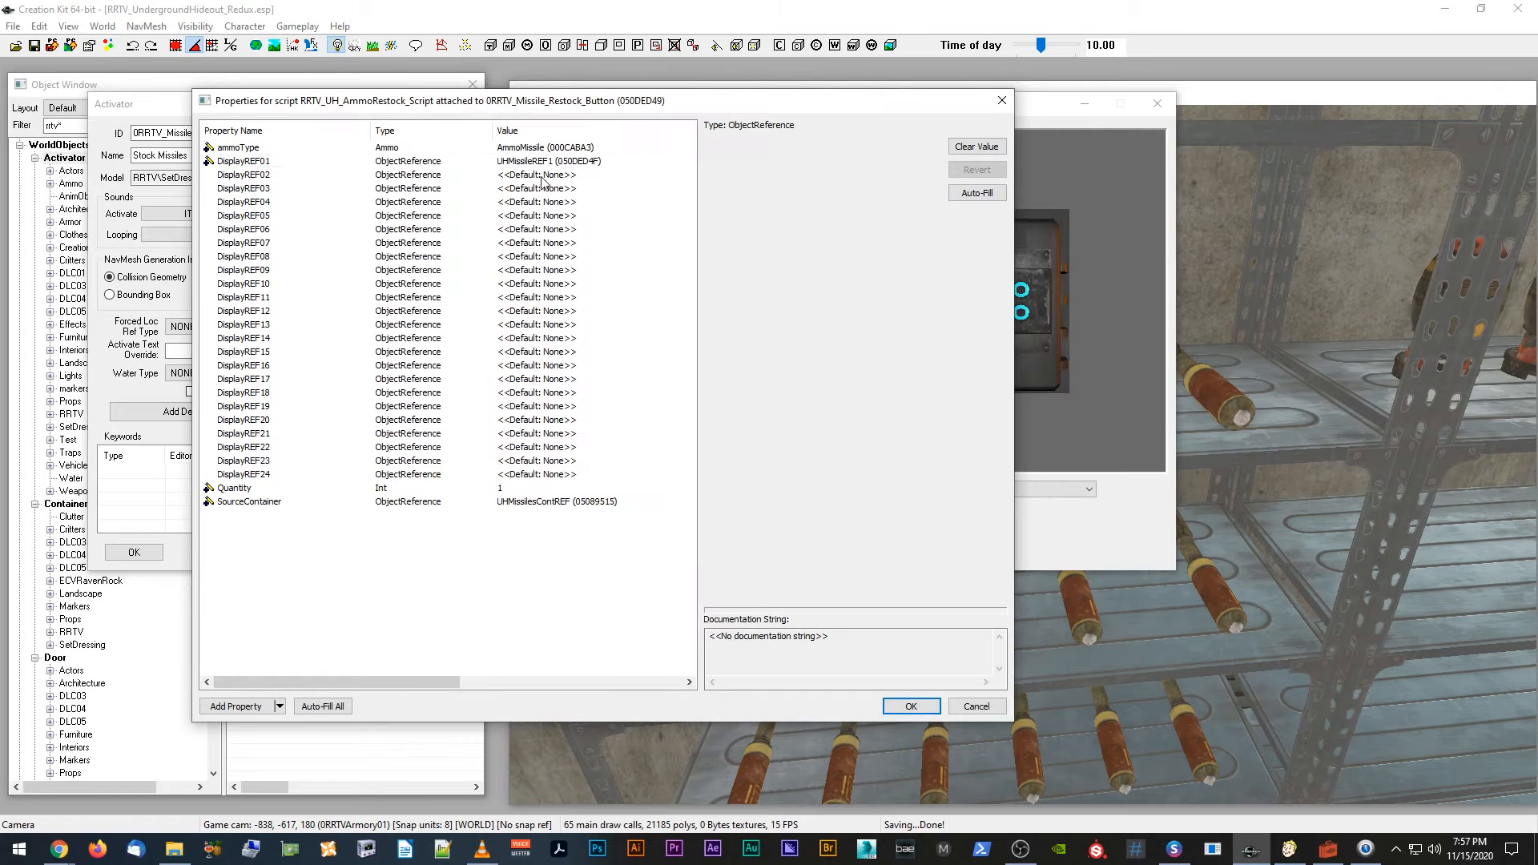
click(529, 175)
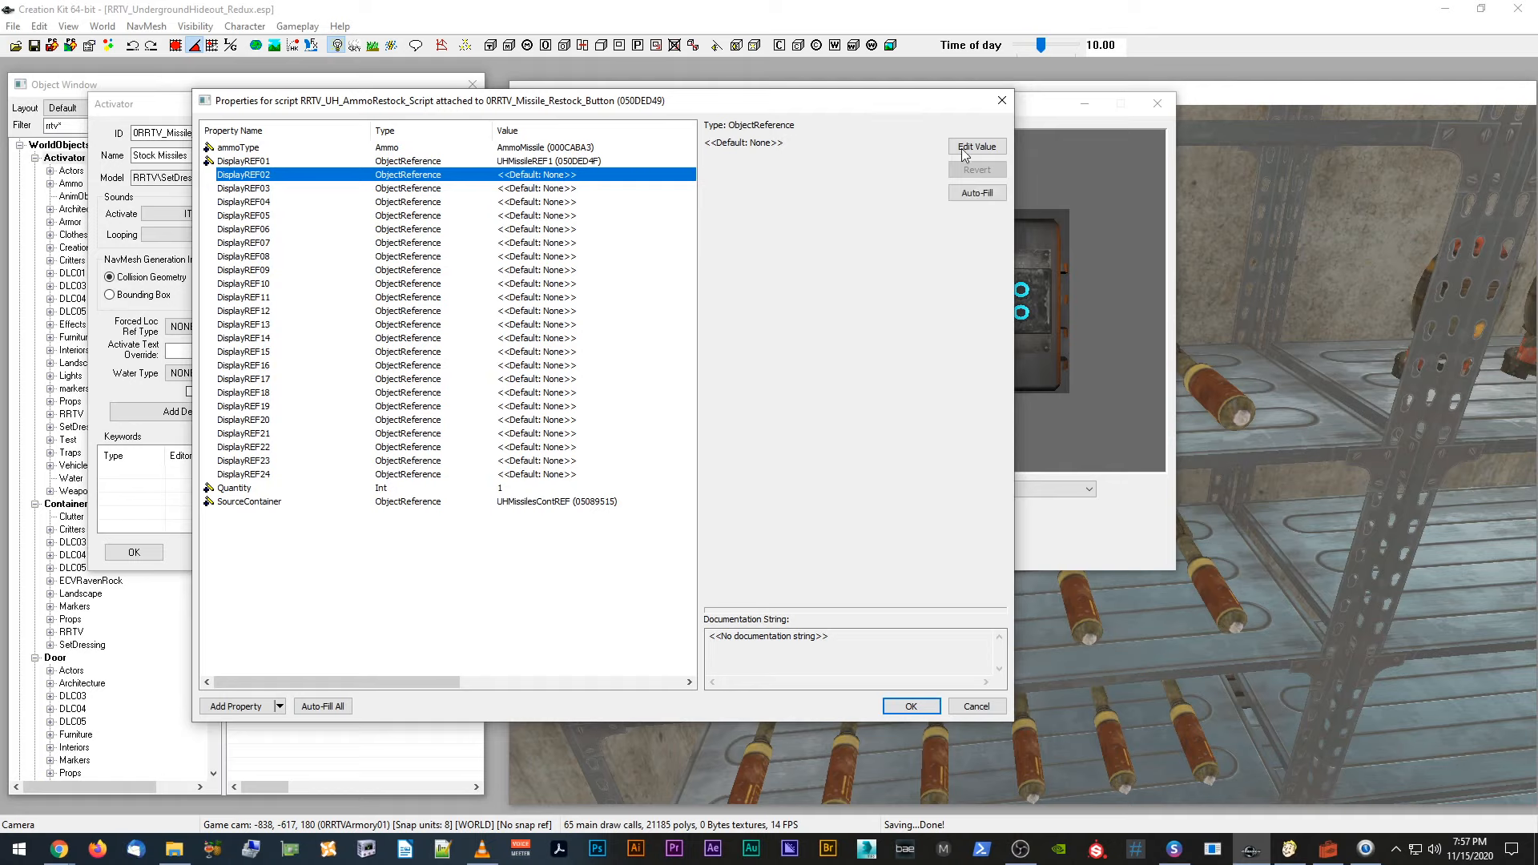
click(971, 146)
click(831, 148)
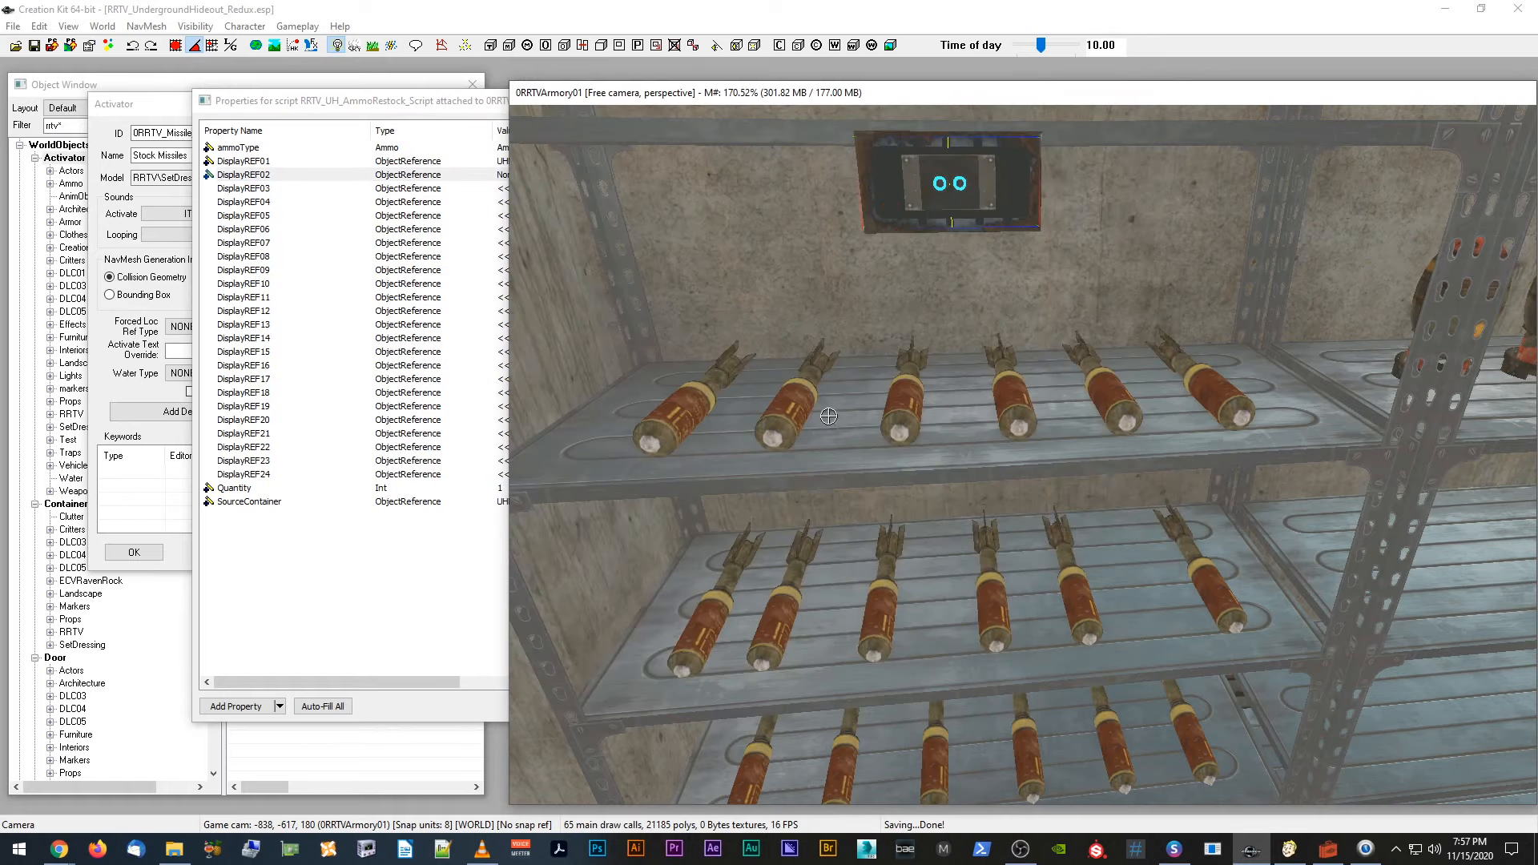
click(789, 424)
Step: Assign UHMissileREF4 to DisplayREF03 and UHMissileREF3 to DisplayREF04 from the missiles on the top shelf
click(535, 188)
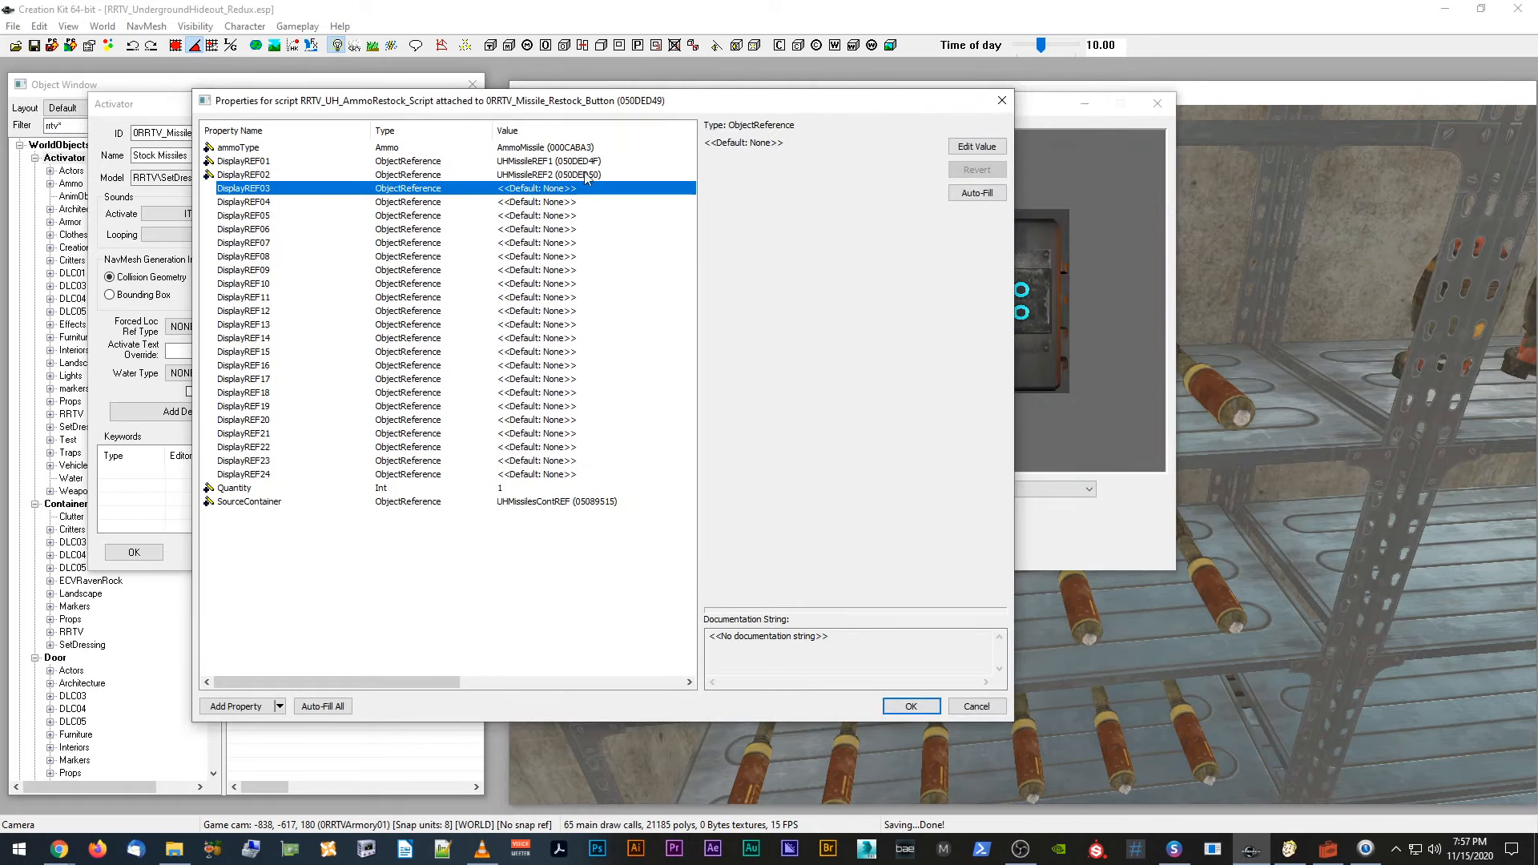
click(977, 147)
click(832, 148)
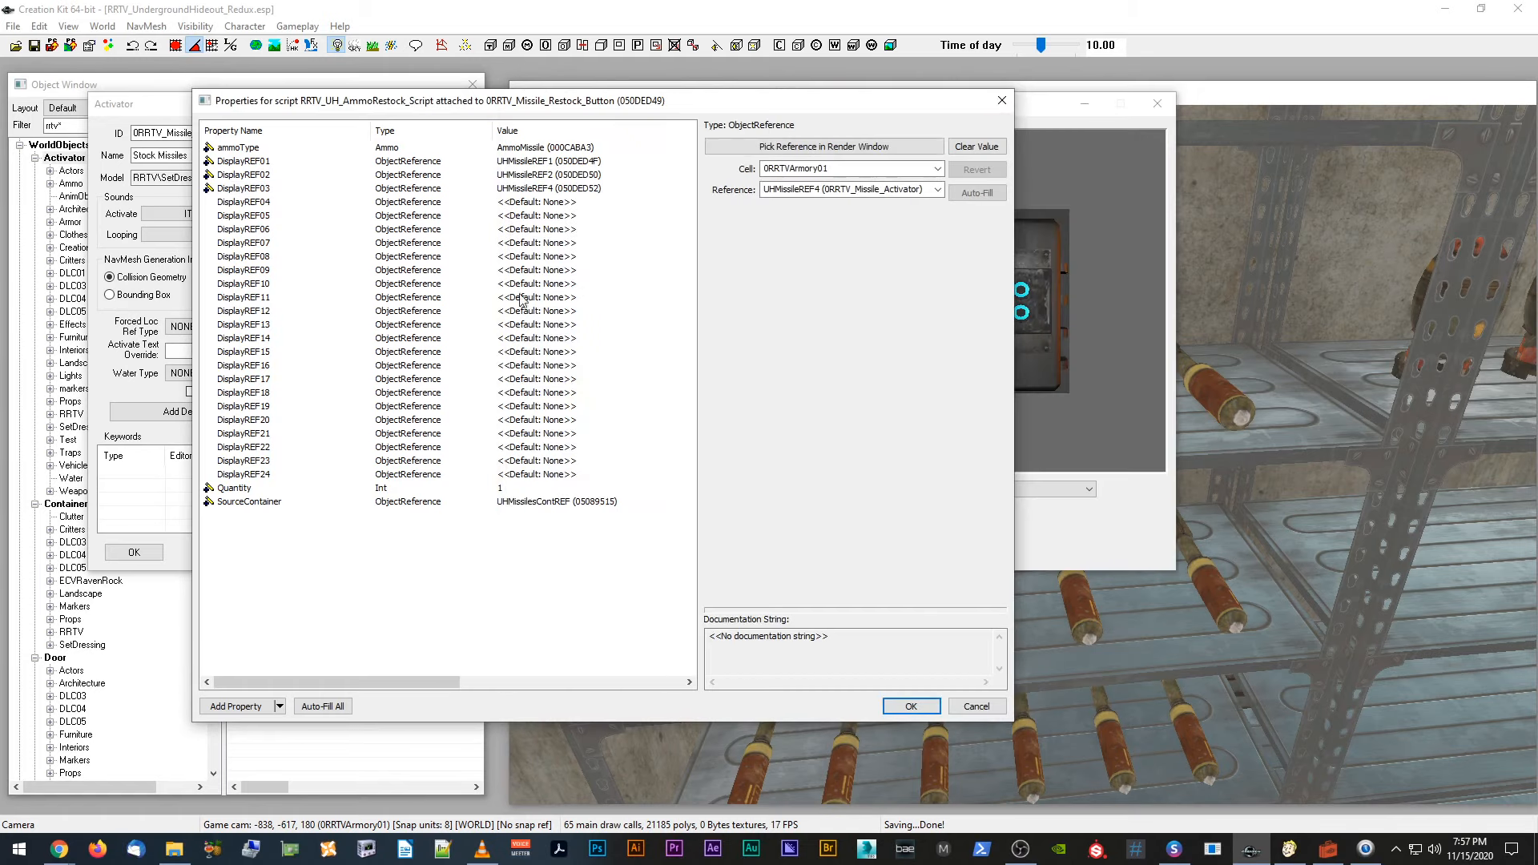
click(548, 202)
click(953, 145)
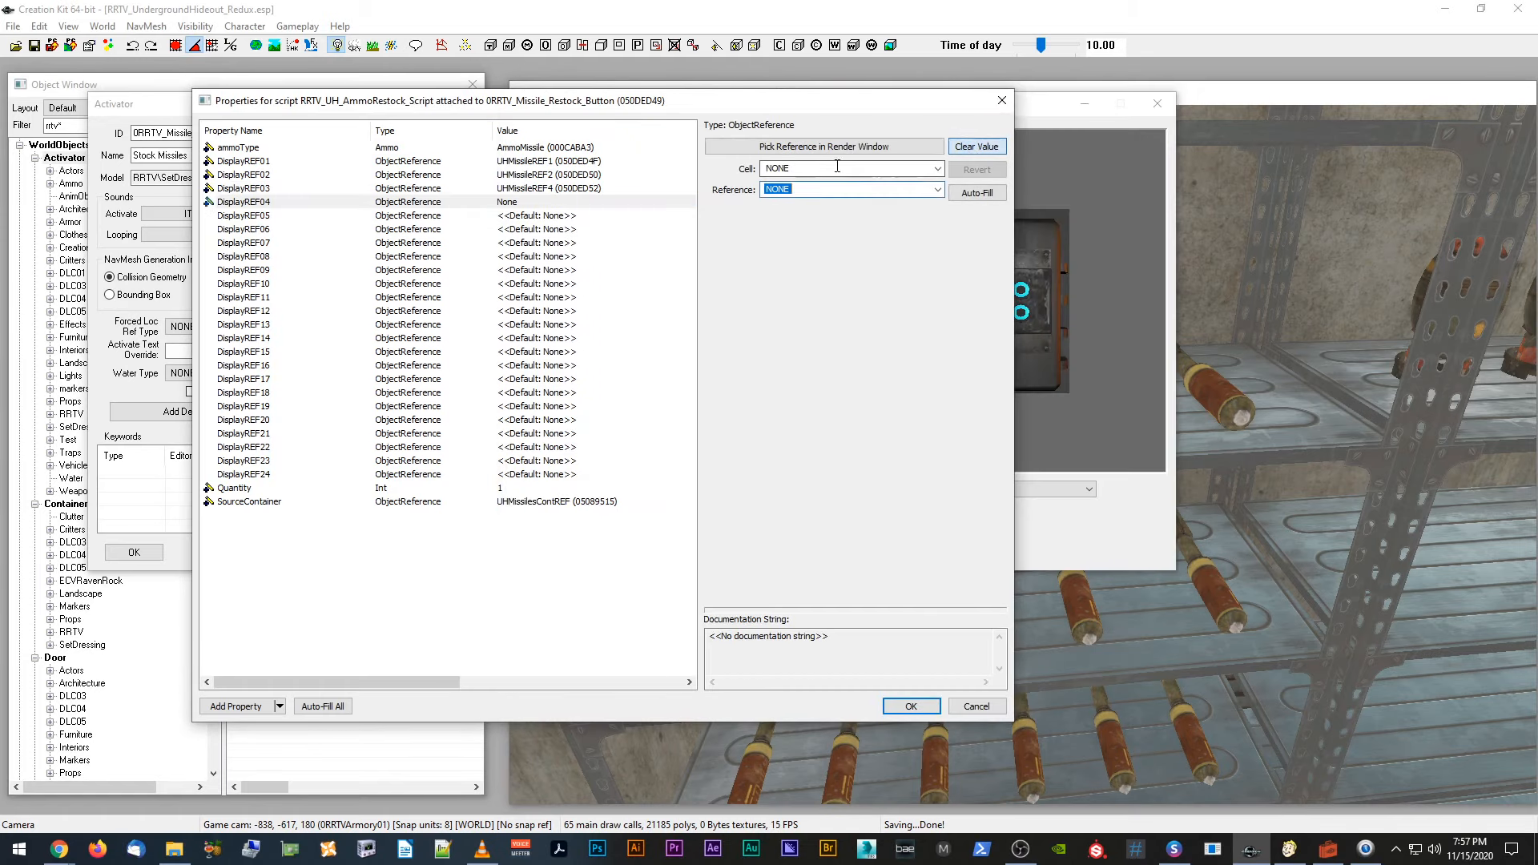
click(832, 148)
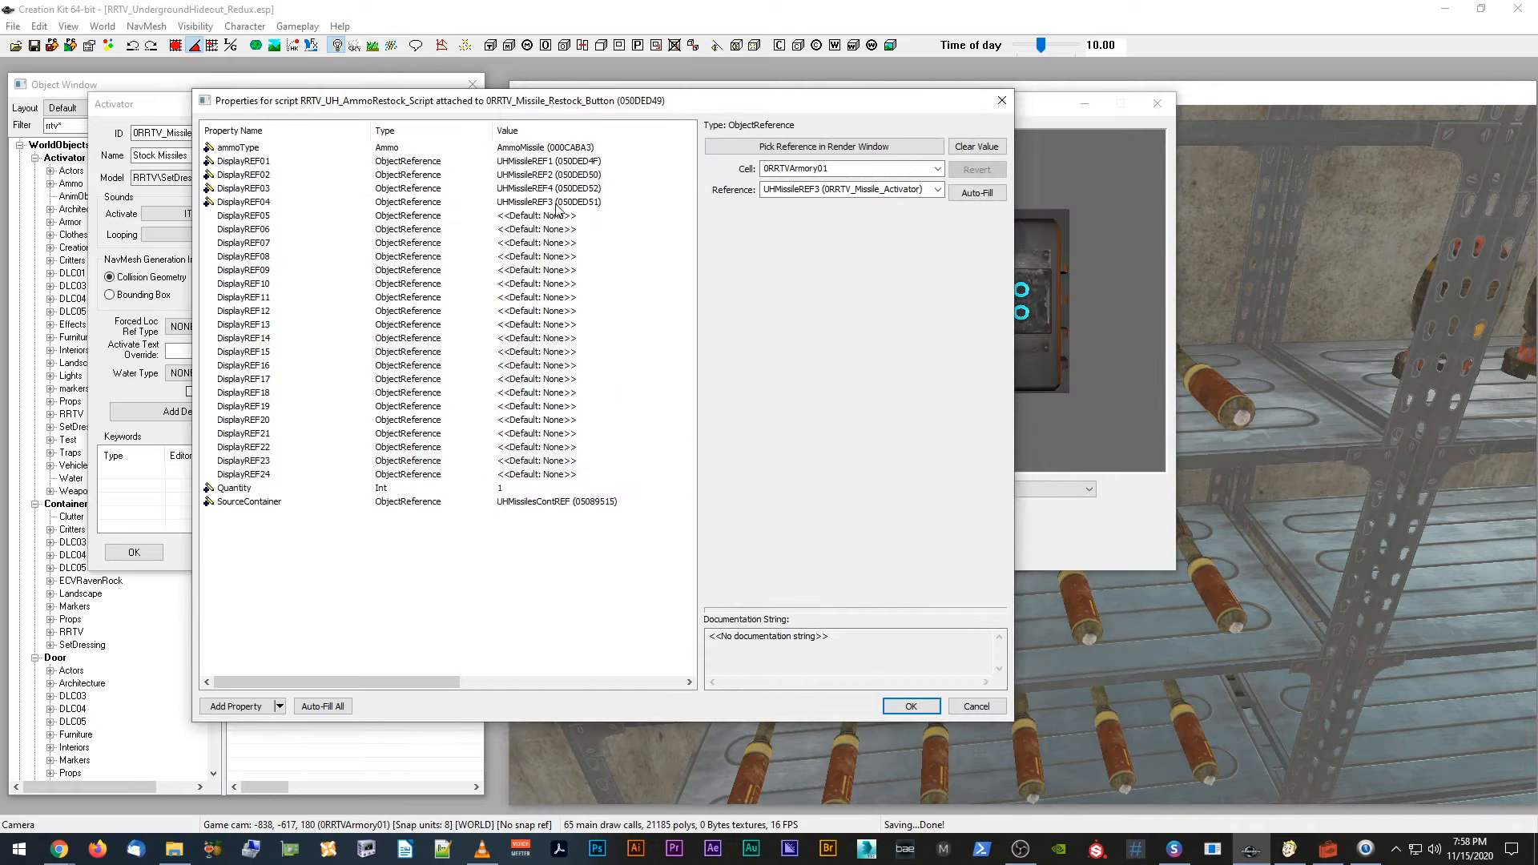
Step: Re-pick UHMissileREF4 for DisplayREF03 and accept the restock script's properties
click(557, 205)
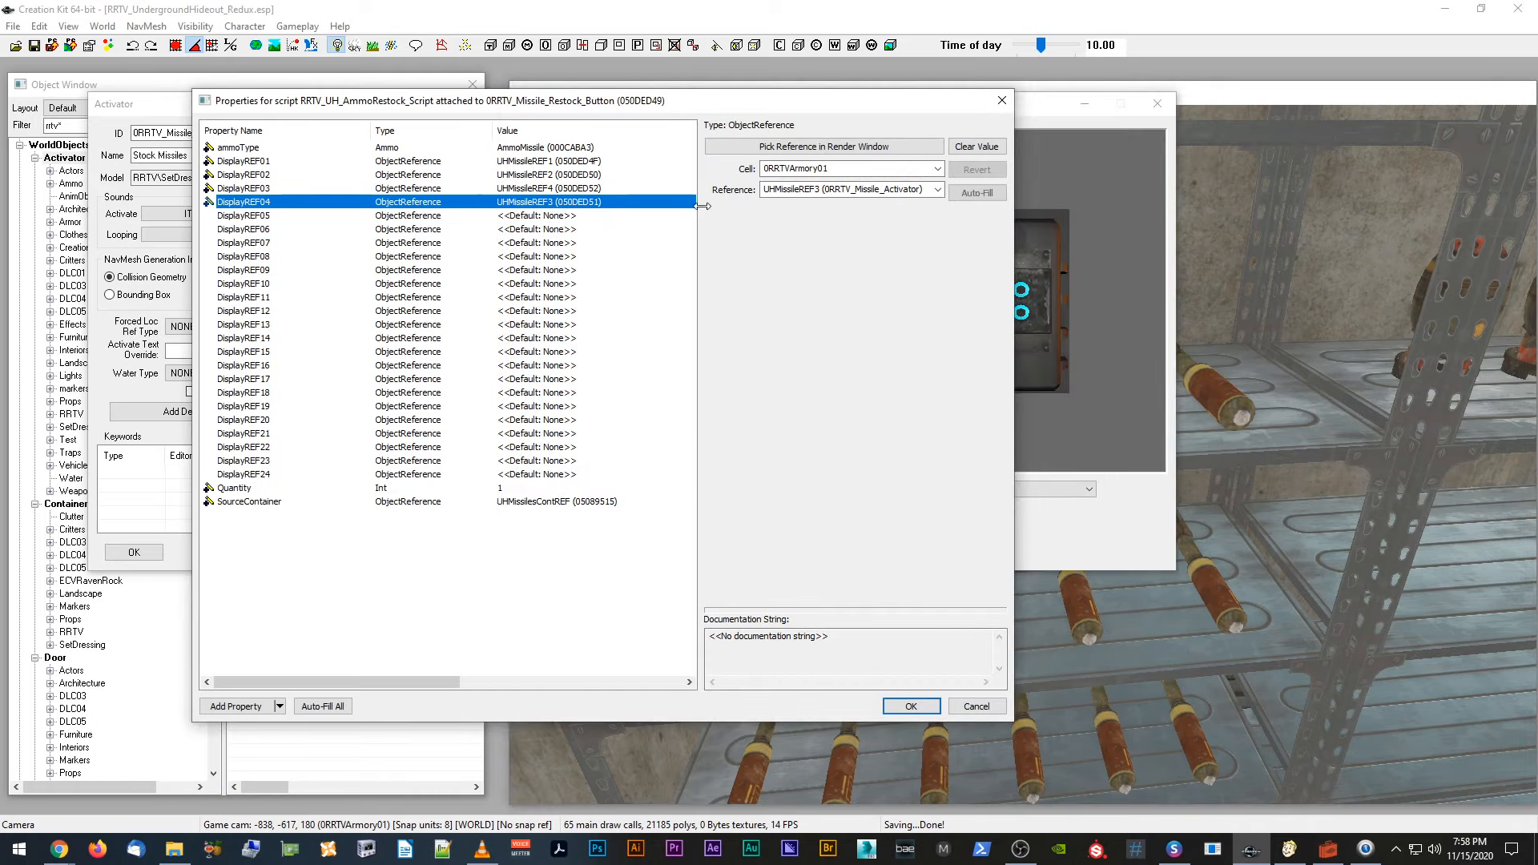
click(593, 189)
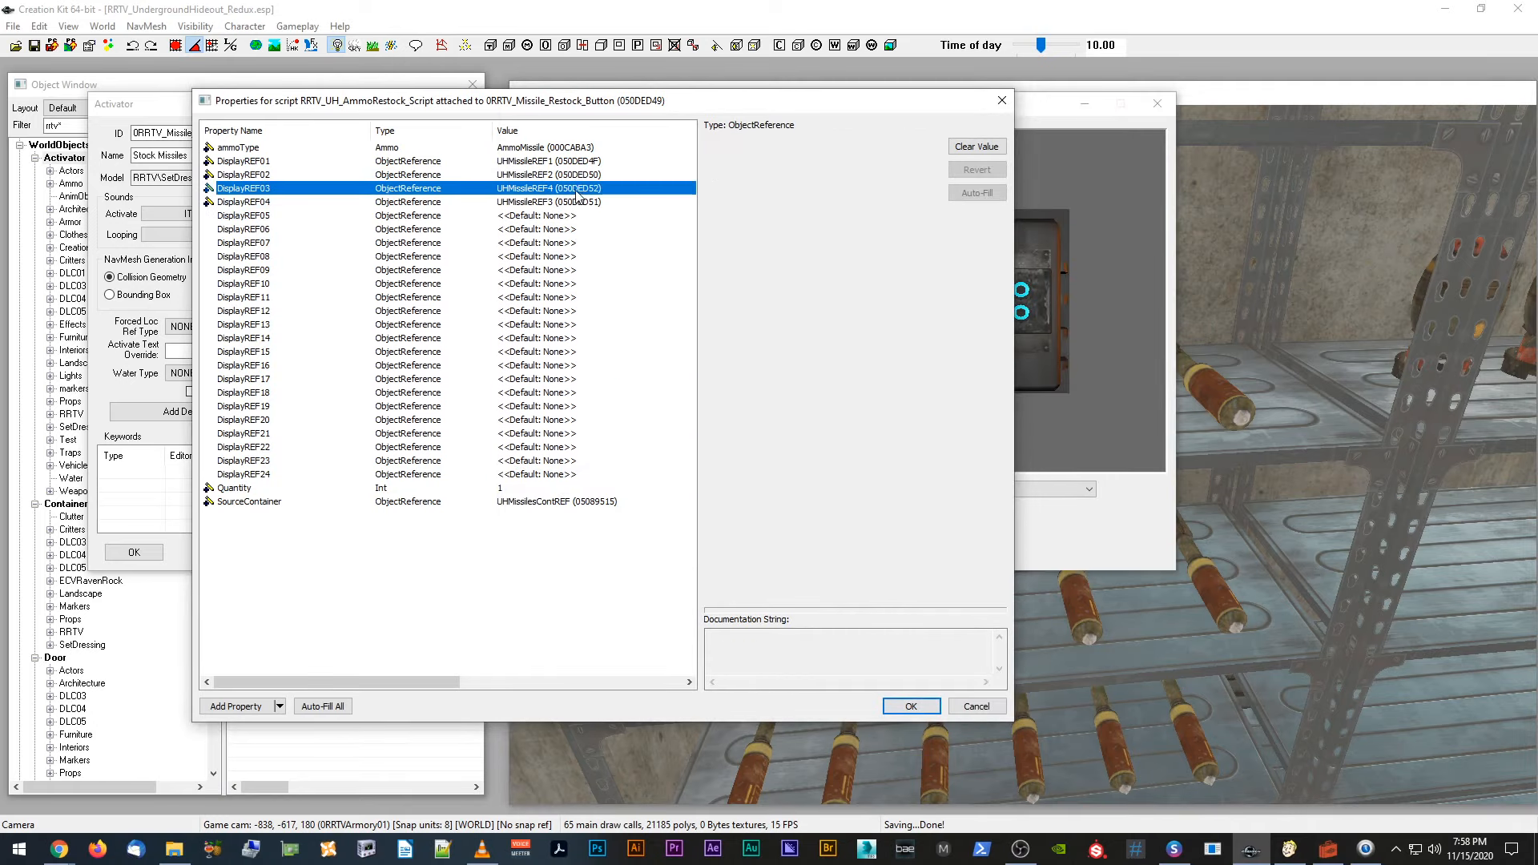
click(990, 149)
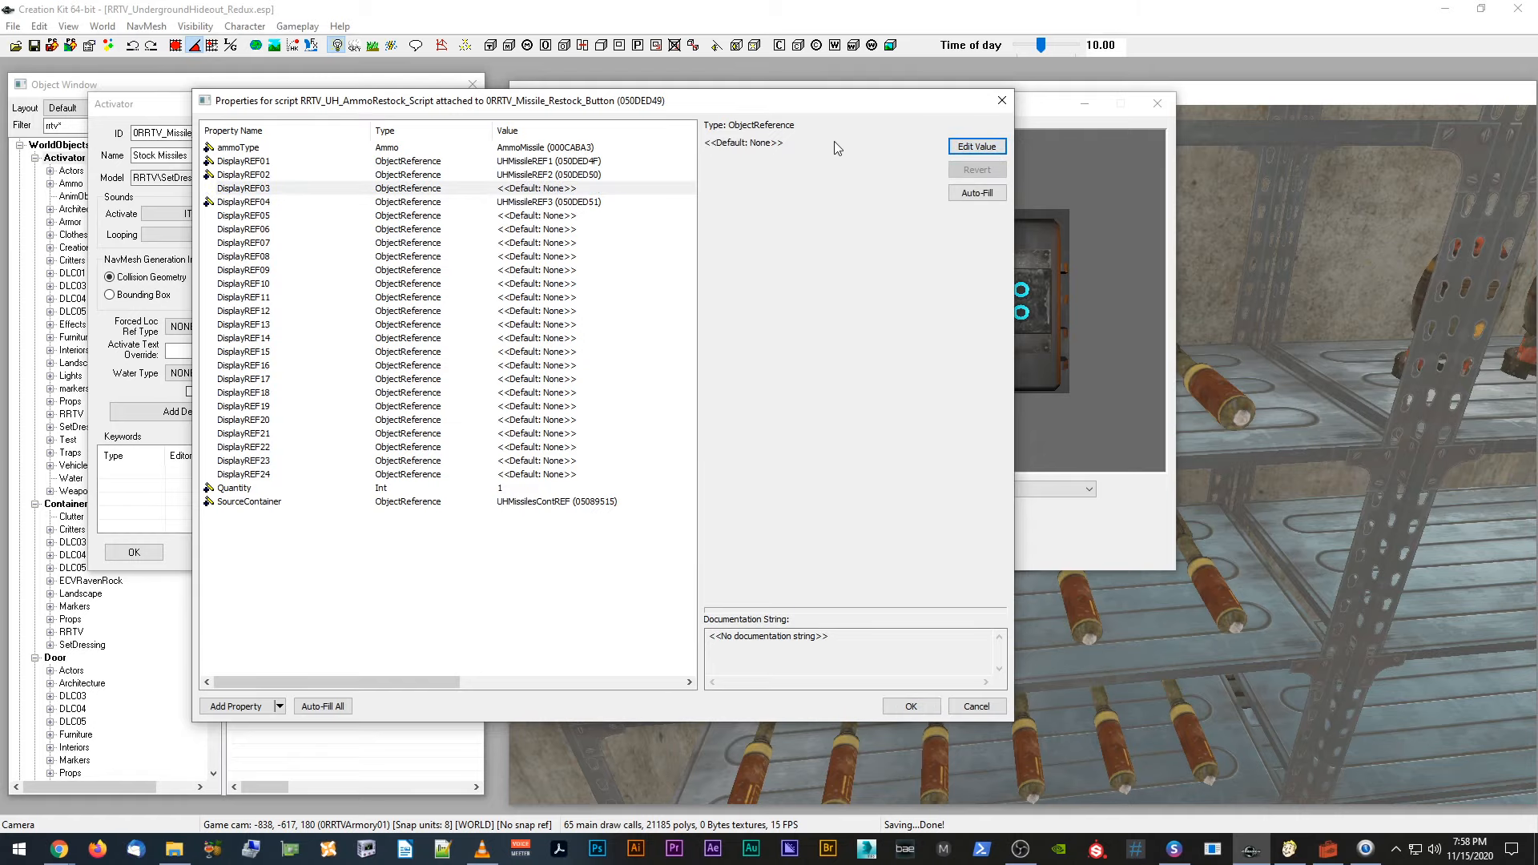
click(977, 146)
click(833, 148)
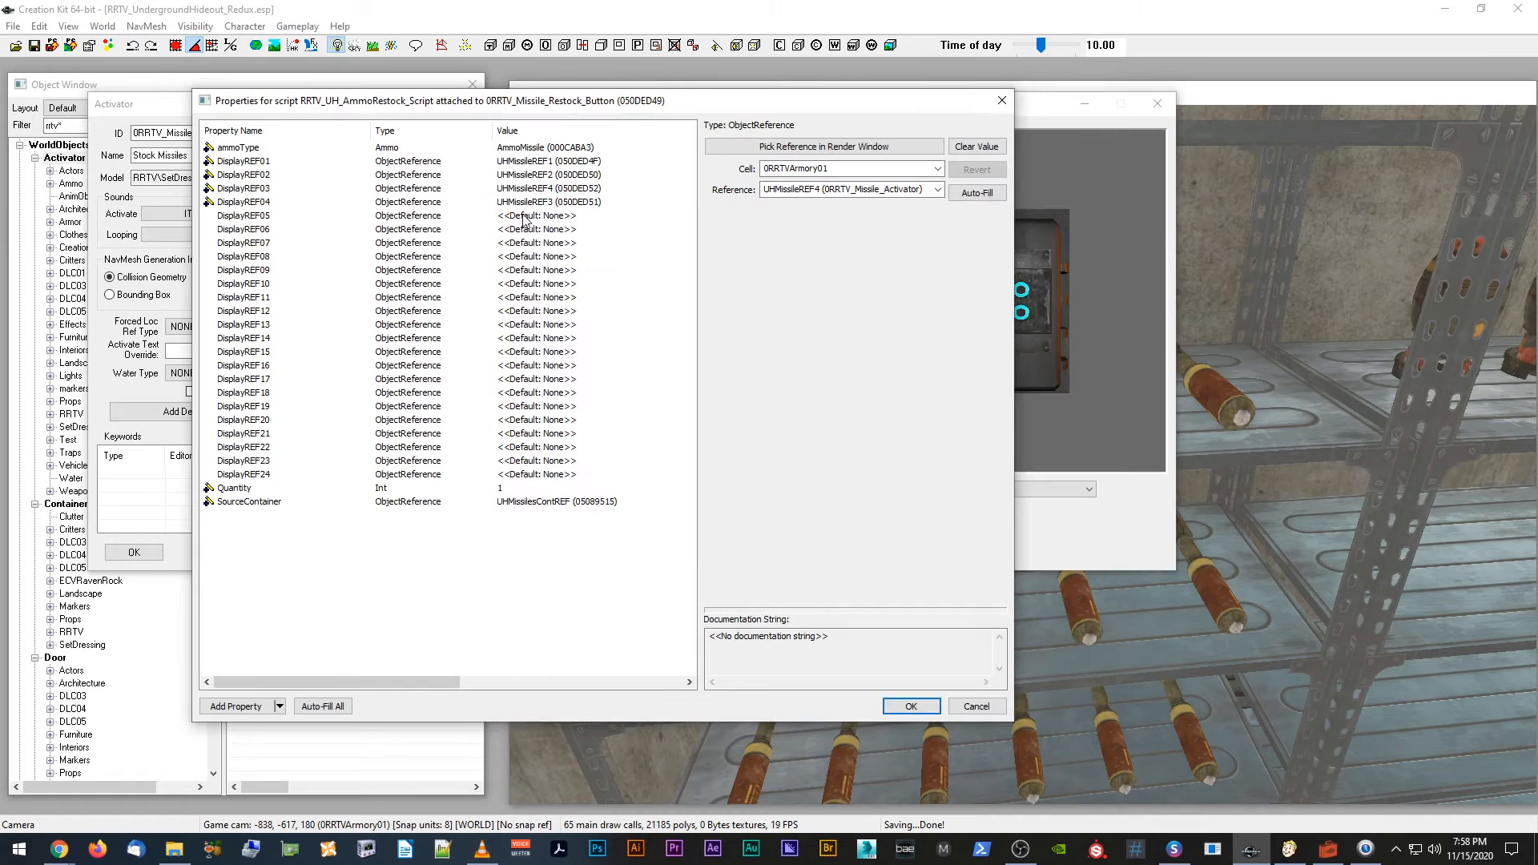
click(543, 205)
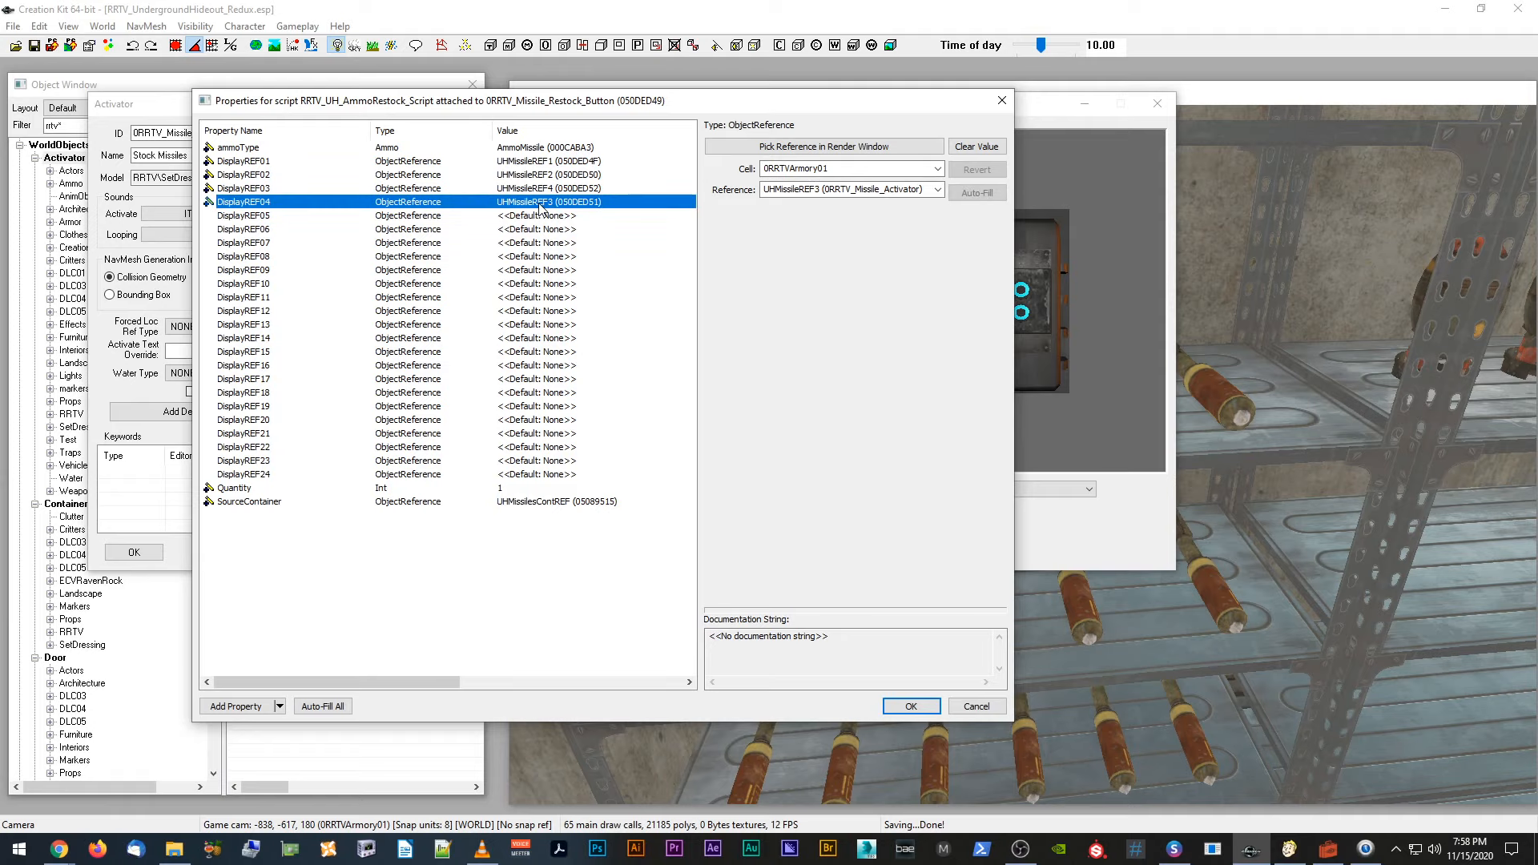
click(937, 710)
Step: Swap the third and fourth missiles on the top shelf so UHMissileREF3 sits third and UHMissileREF4 fourth
click(1244, 100)
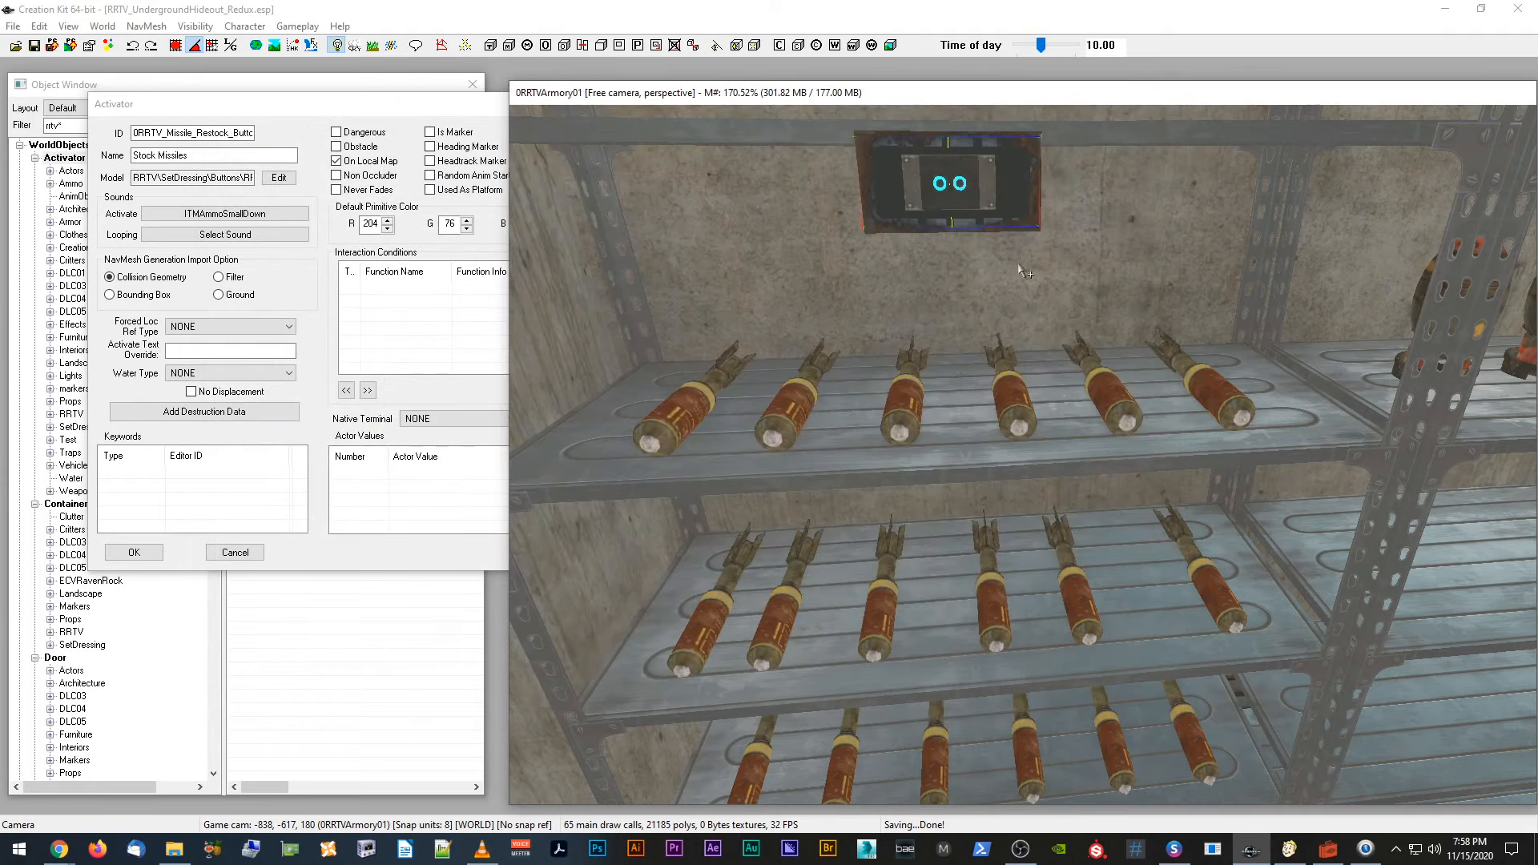
scroll(1011, 282, up, 1)
click(861, 410)
scroll(861, 410, up, 2)
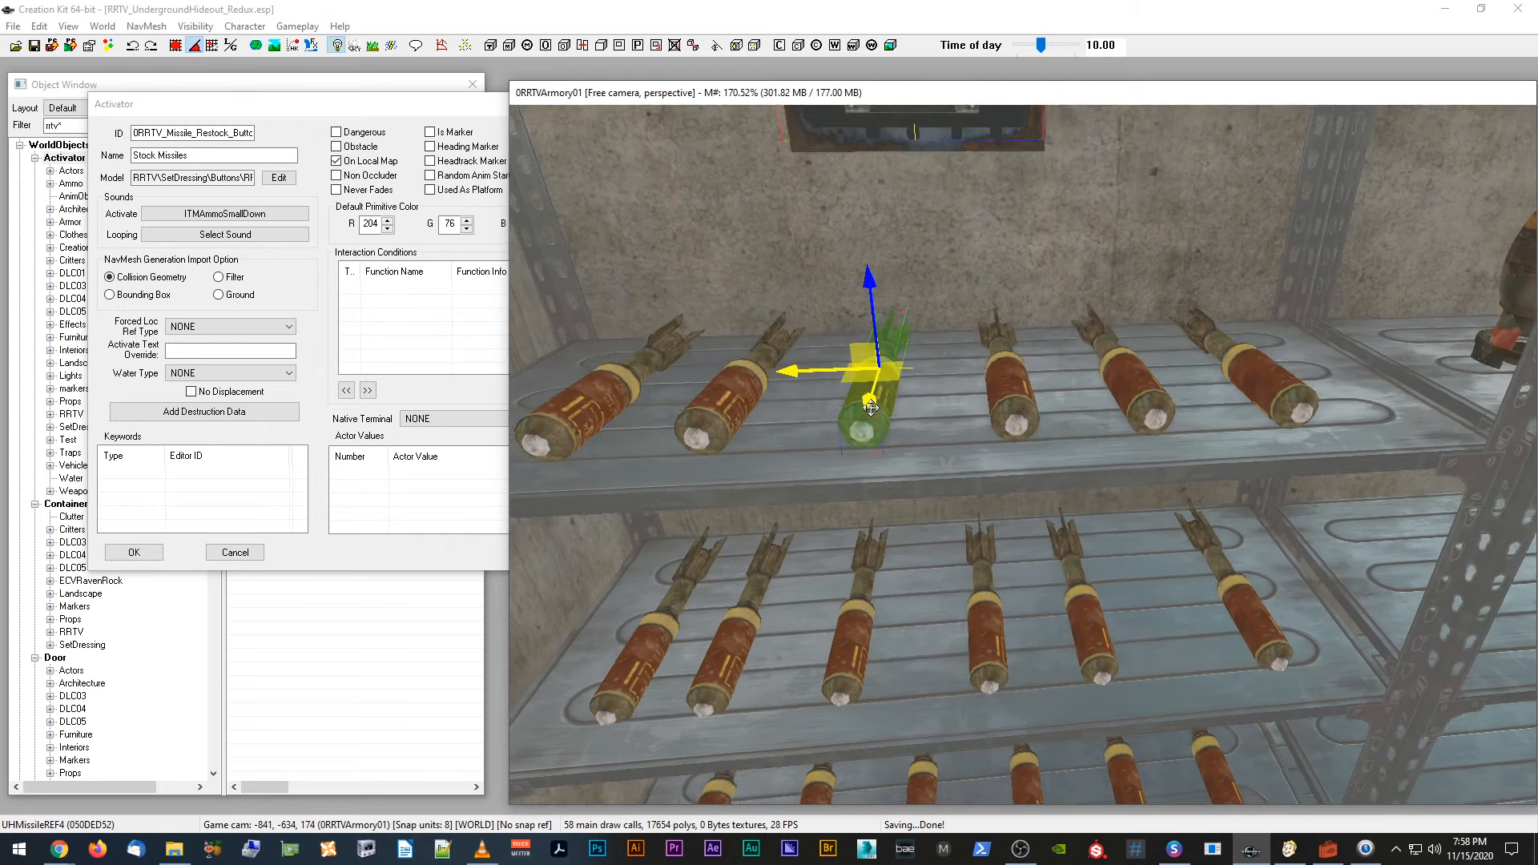
drag(914, 408, 809, 370)
click(1025, 419)
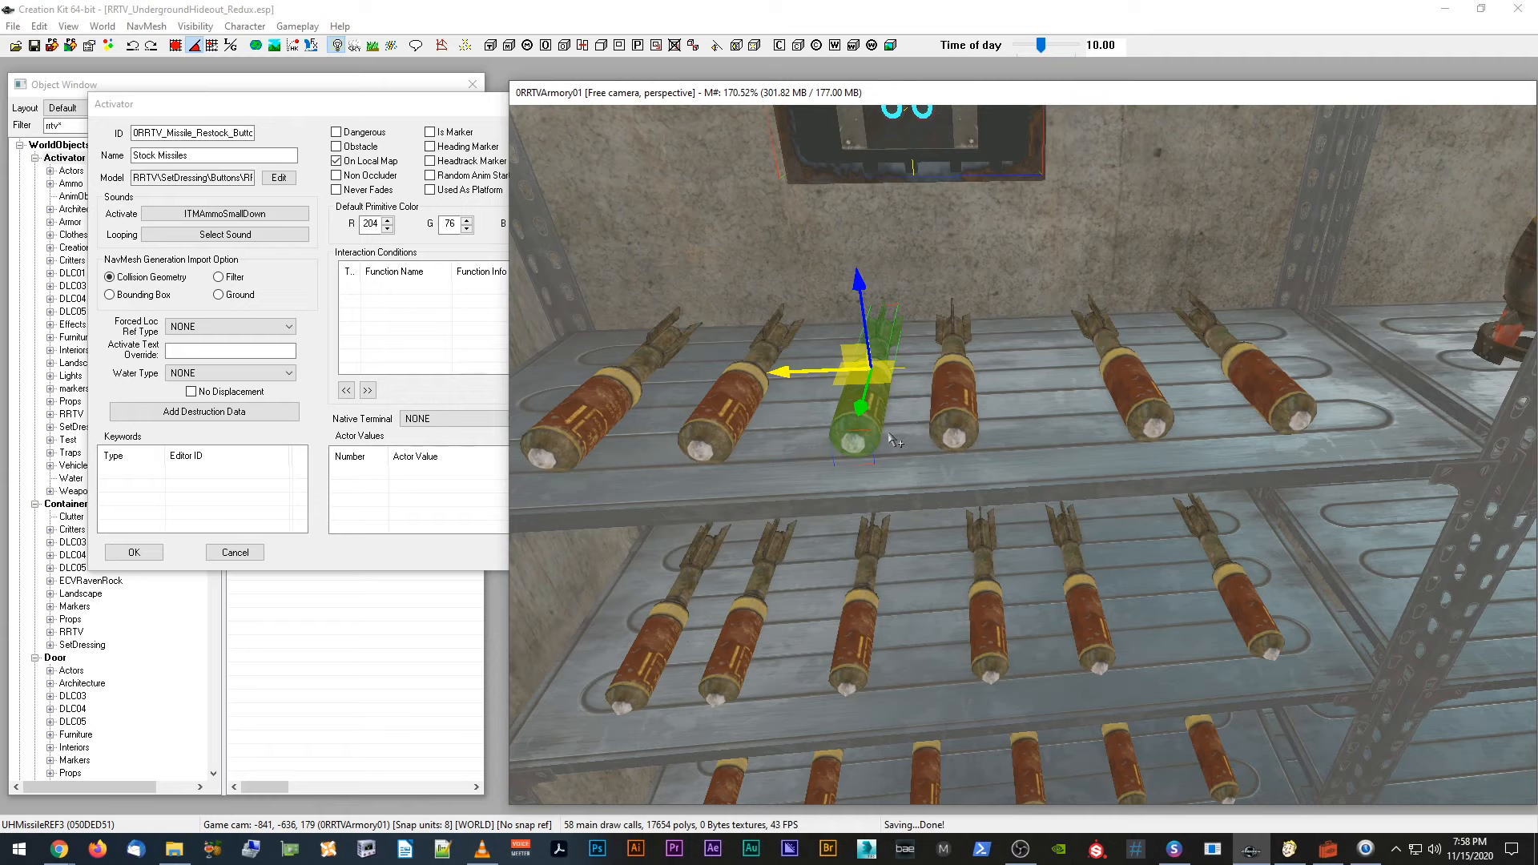
key(d)
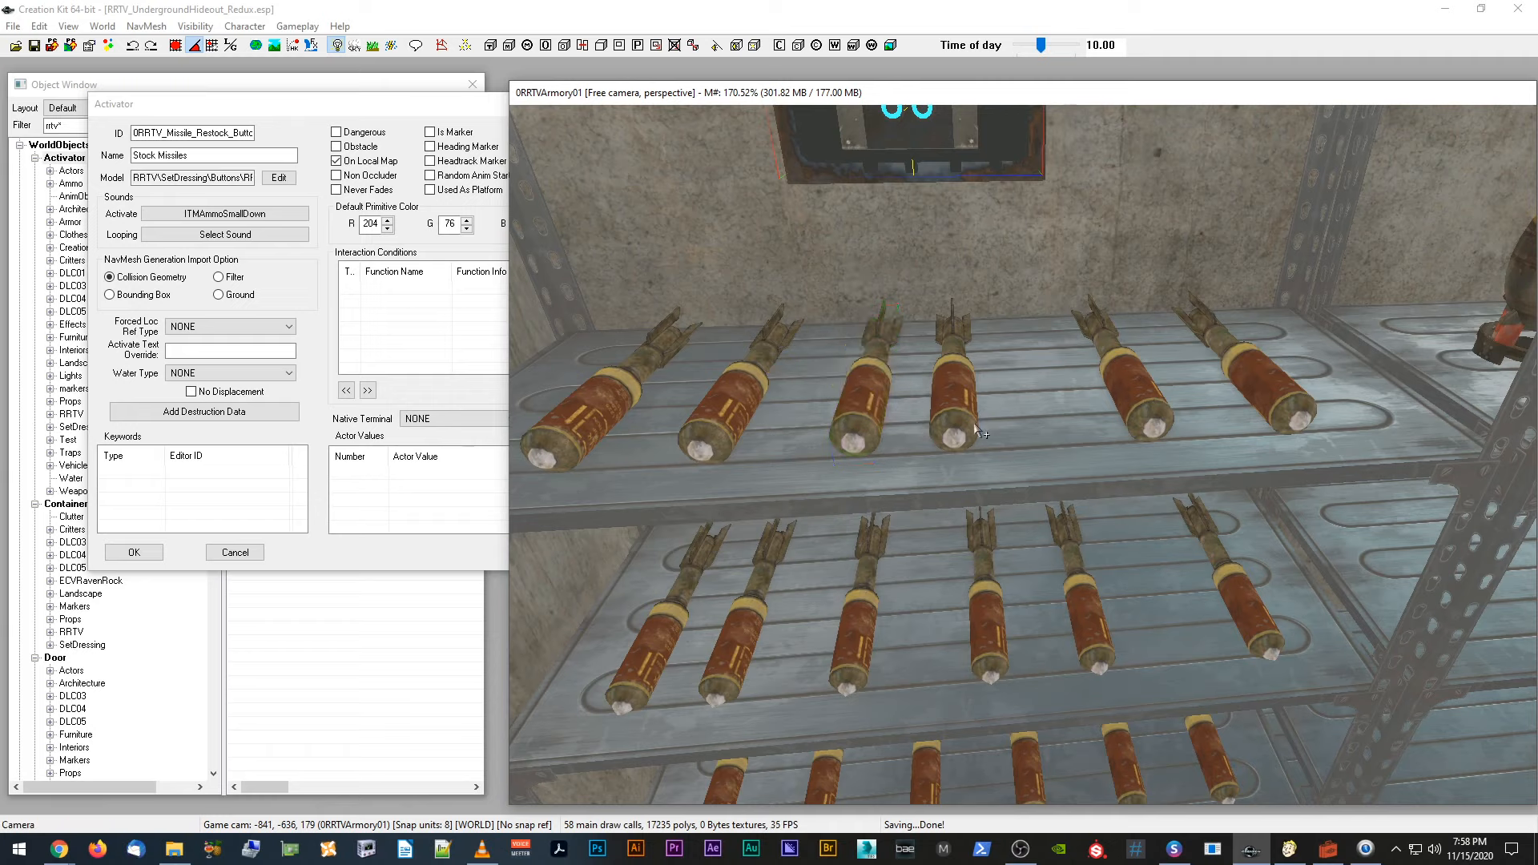
click(975, 429)
drag(975, 429, 1040, 428)
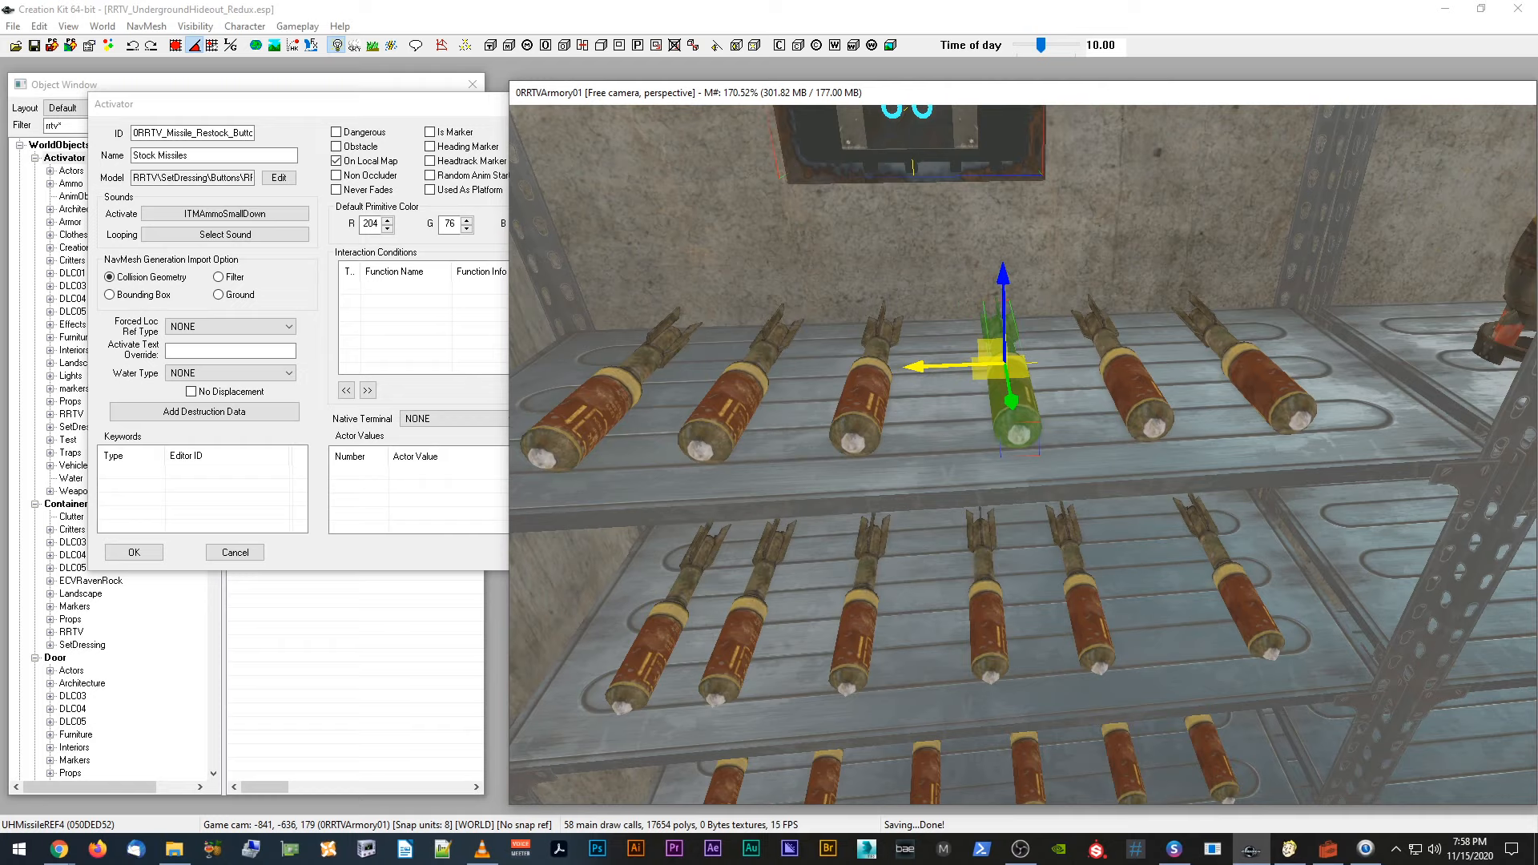
click(872, 416)
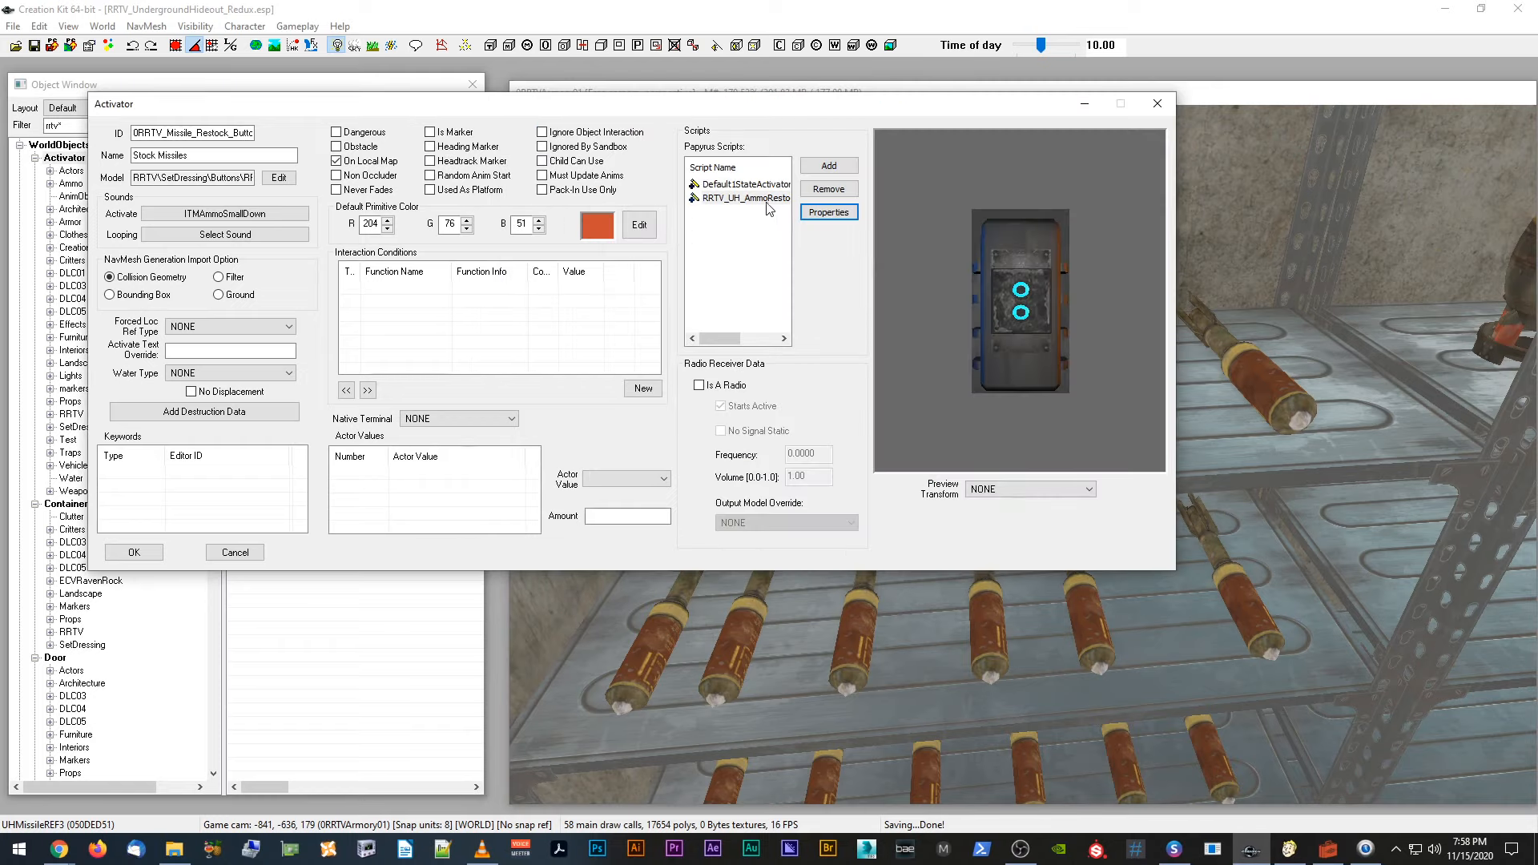
Step: Reopen the RRTV_UH_AmmoRestock_Script properties and assign UHMissileREF3 to DisplayREF03 and UHMissileREF4 to DisplayREF04
click(767, 202)
click(810, 216)
click(525, 192)
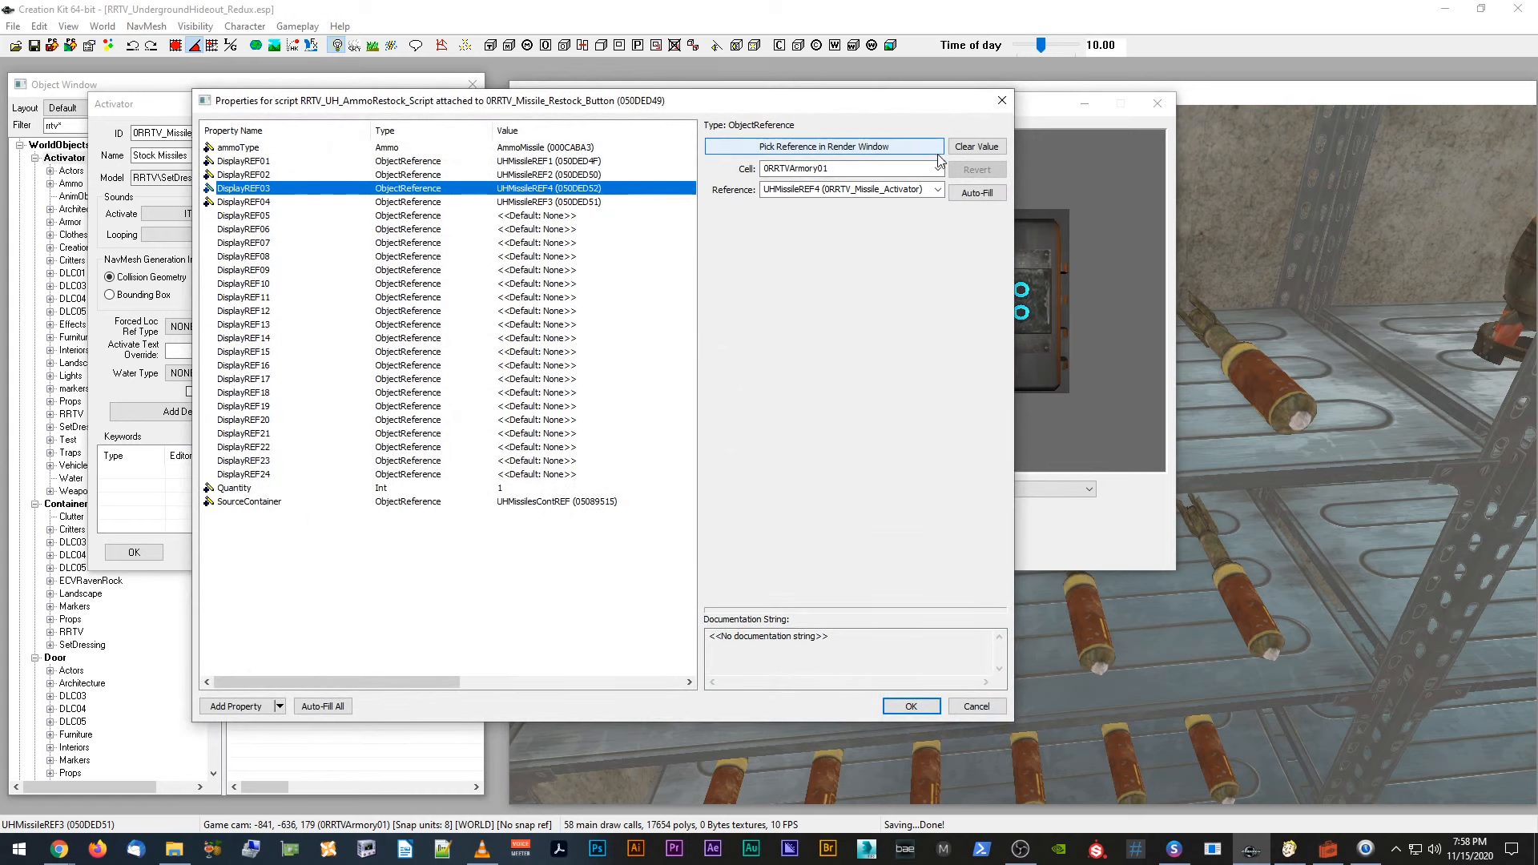
click(952, 196)
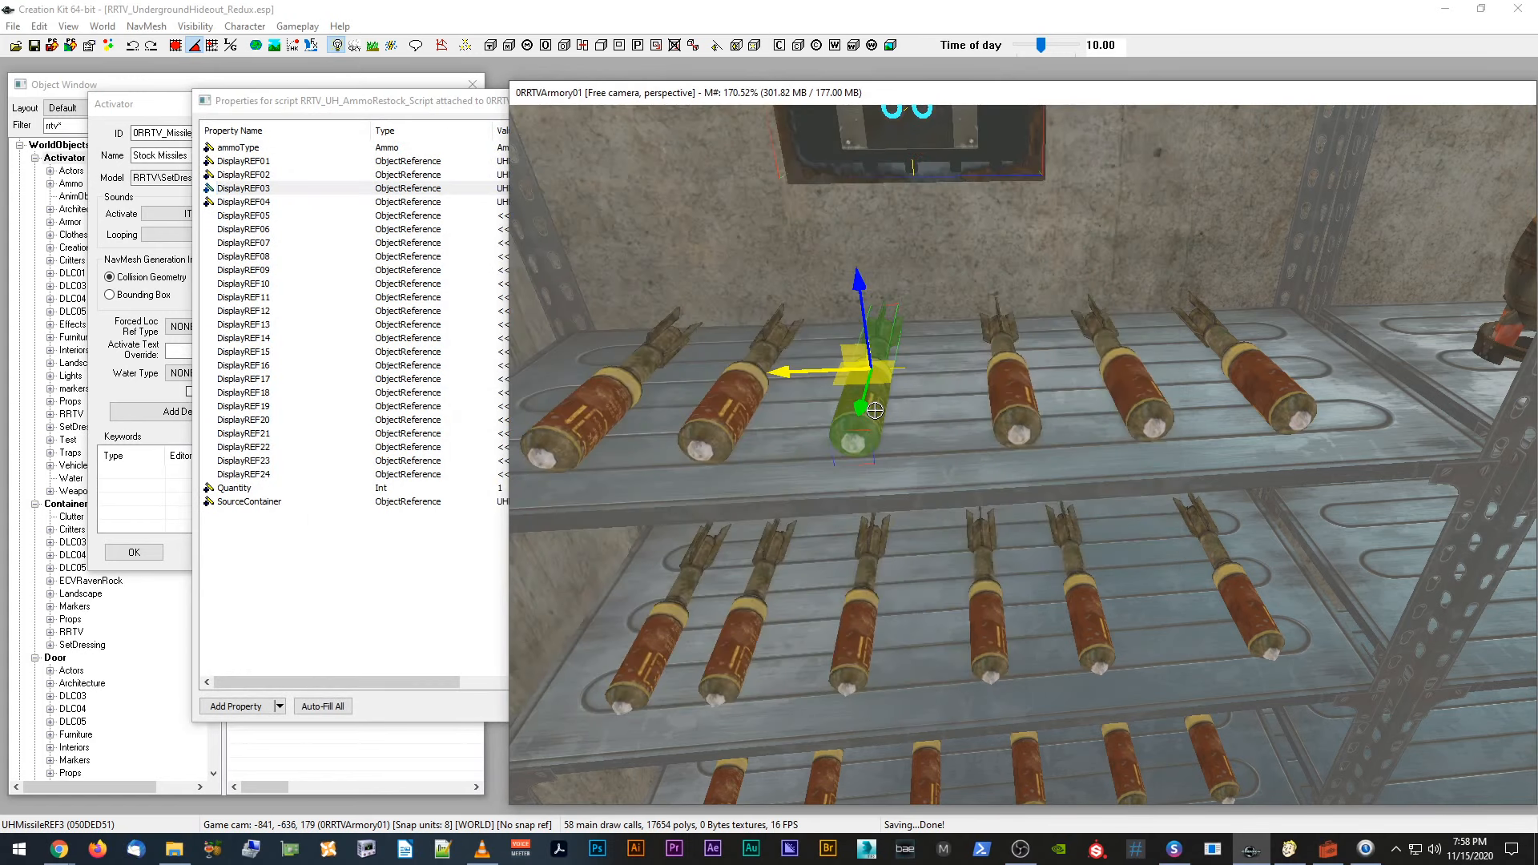
click(460, 577)
click(525, 202)
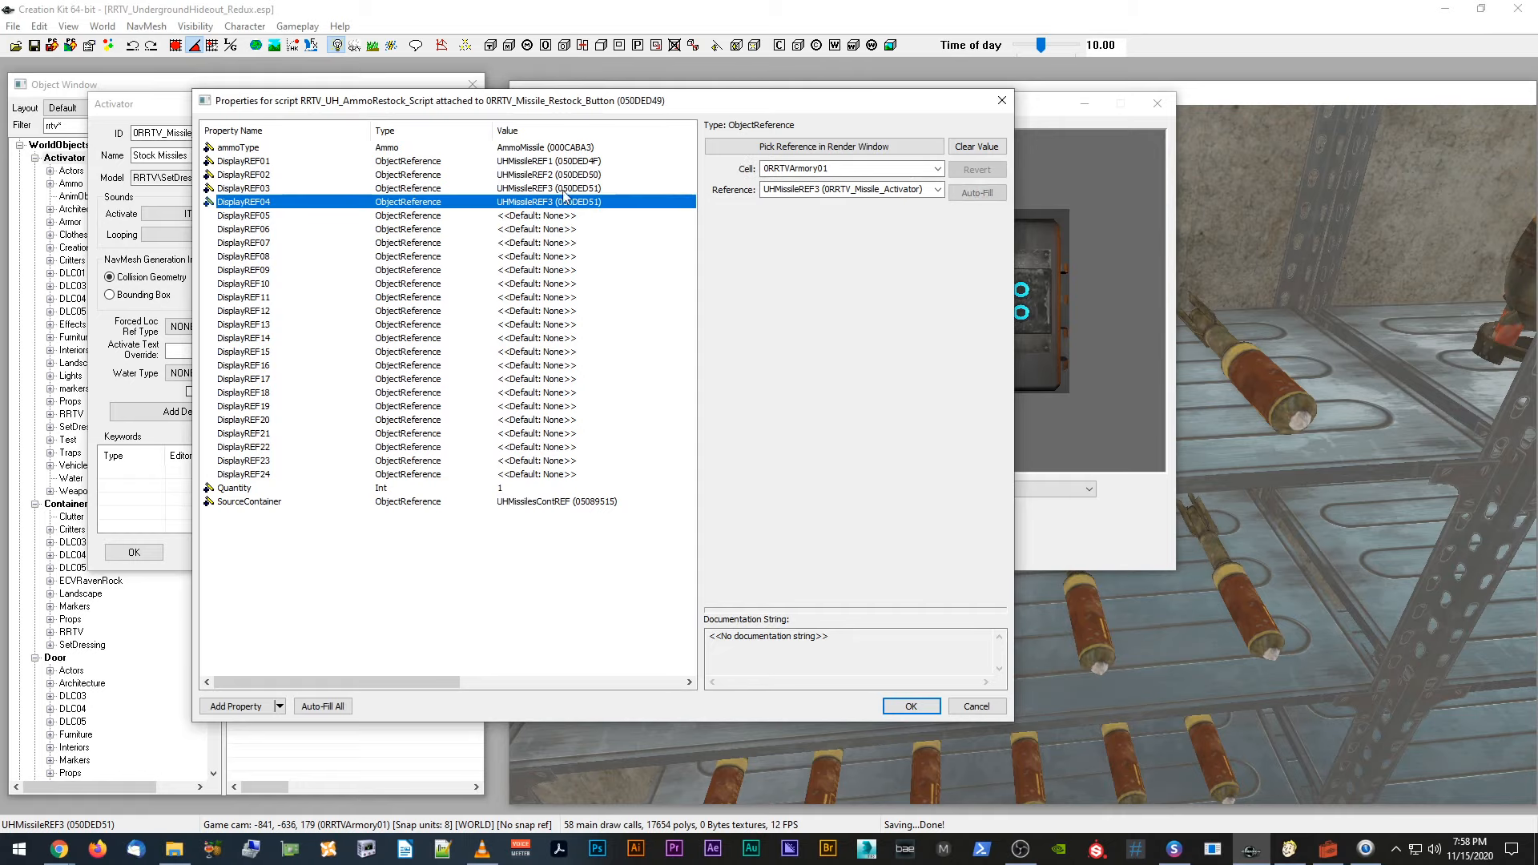
click(964, 148)
click(961, 149)
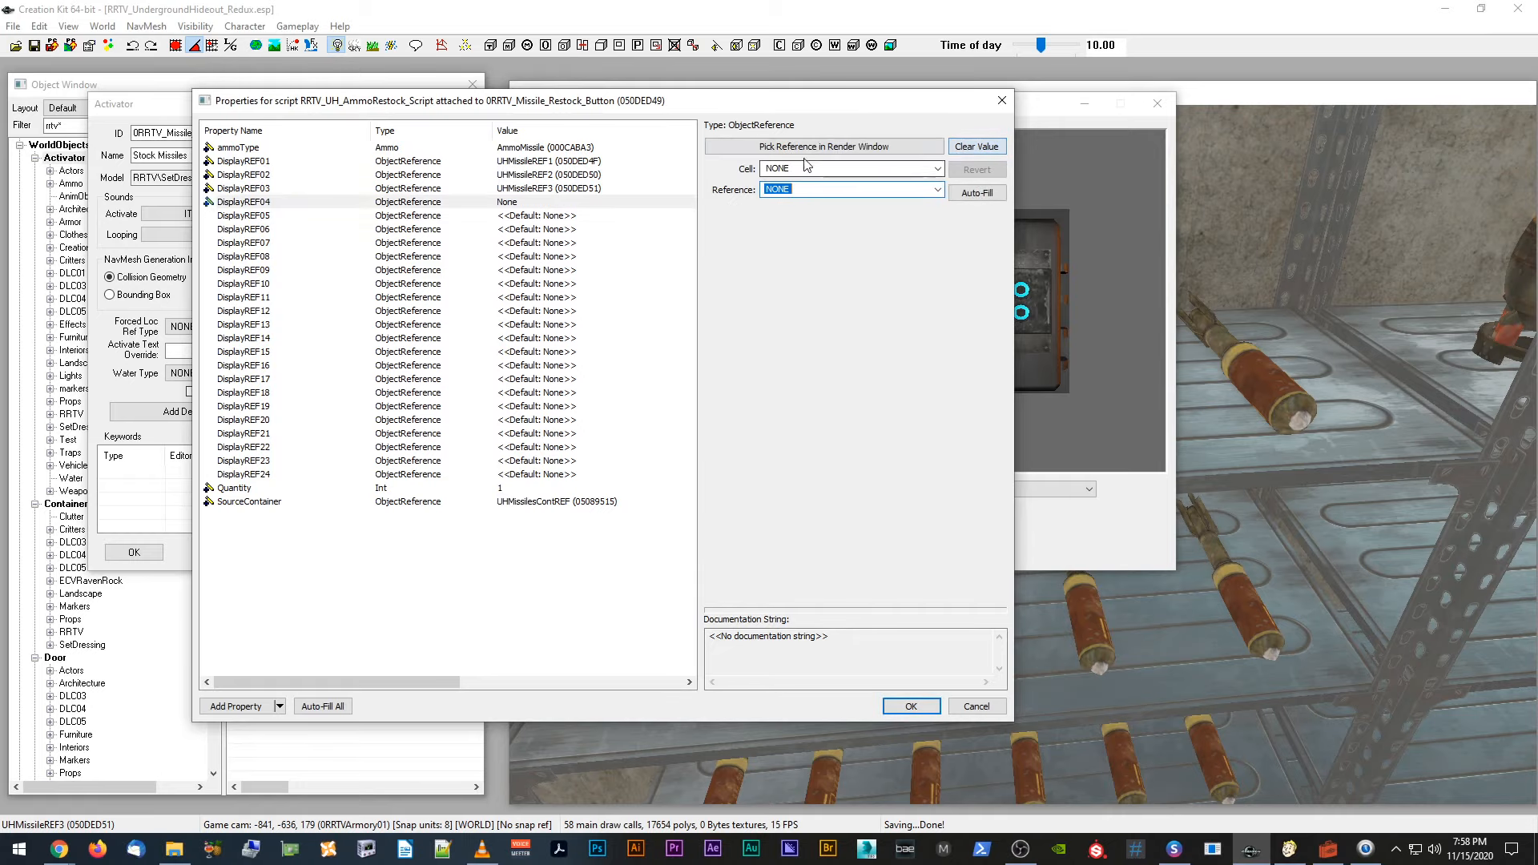
click(809, 150)
click(675, 533)
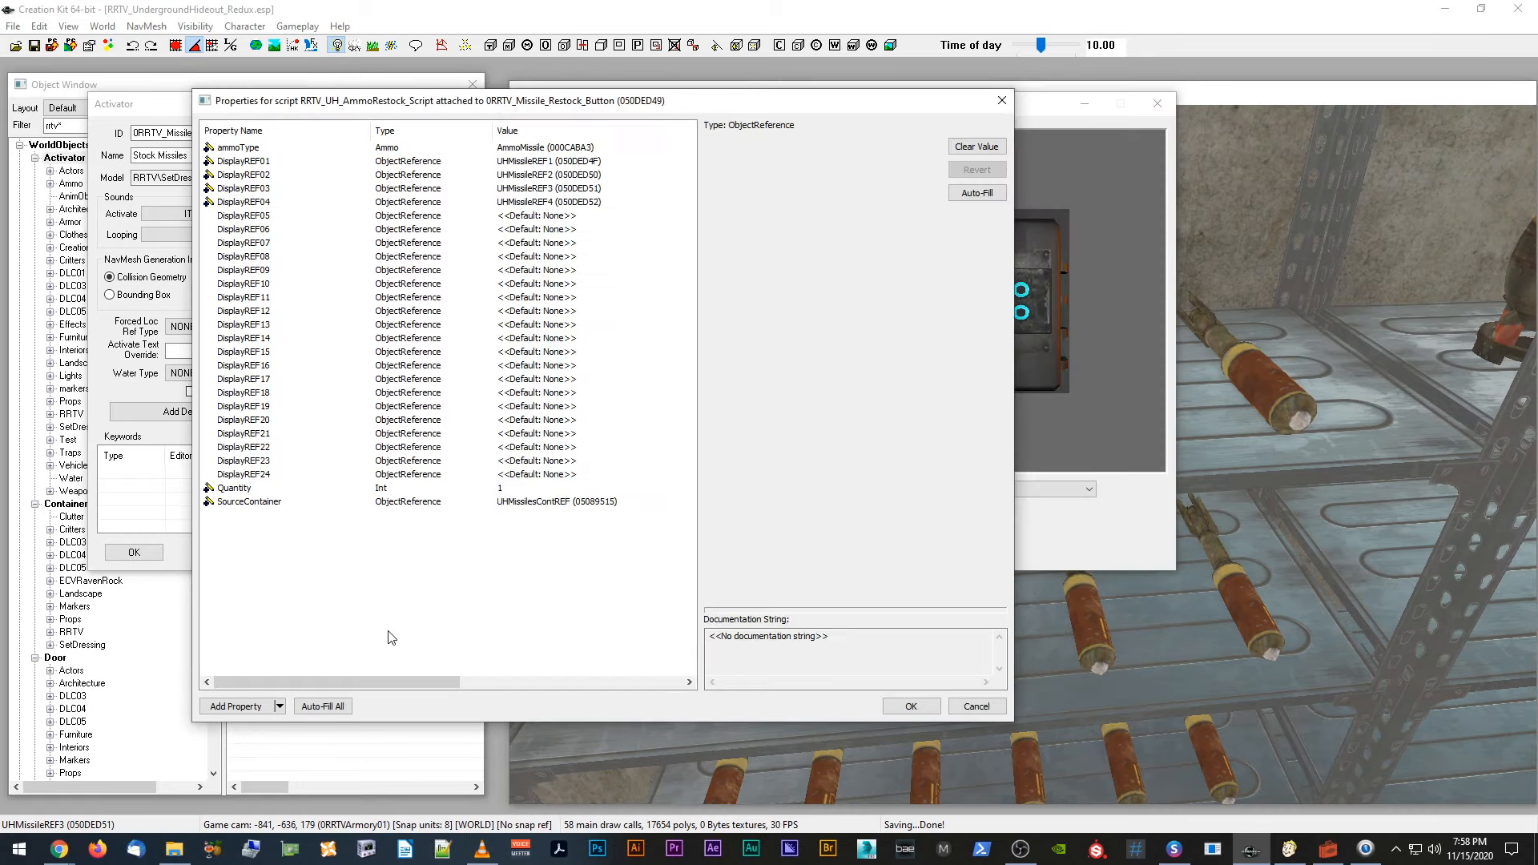
Step: Assign the top shelf's last two missiles, UHMissileREF5 and UHMissileREF6, to DisplayREF05 and DisplayREF06
click(591, 218)
click(985, 145)
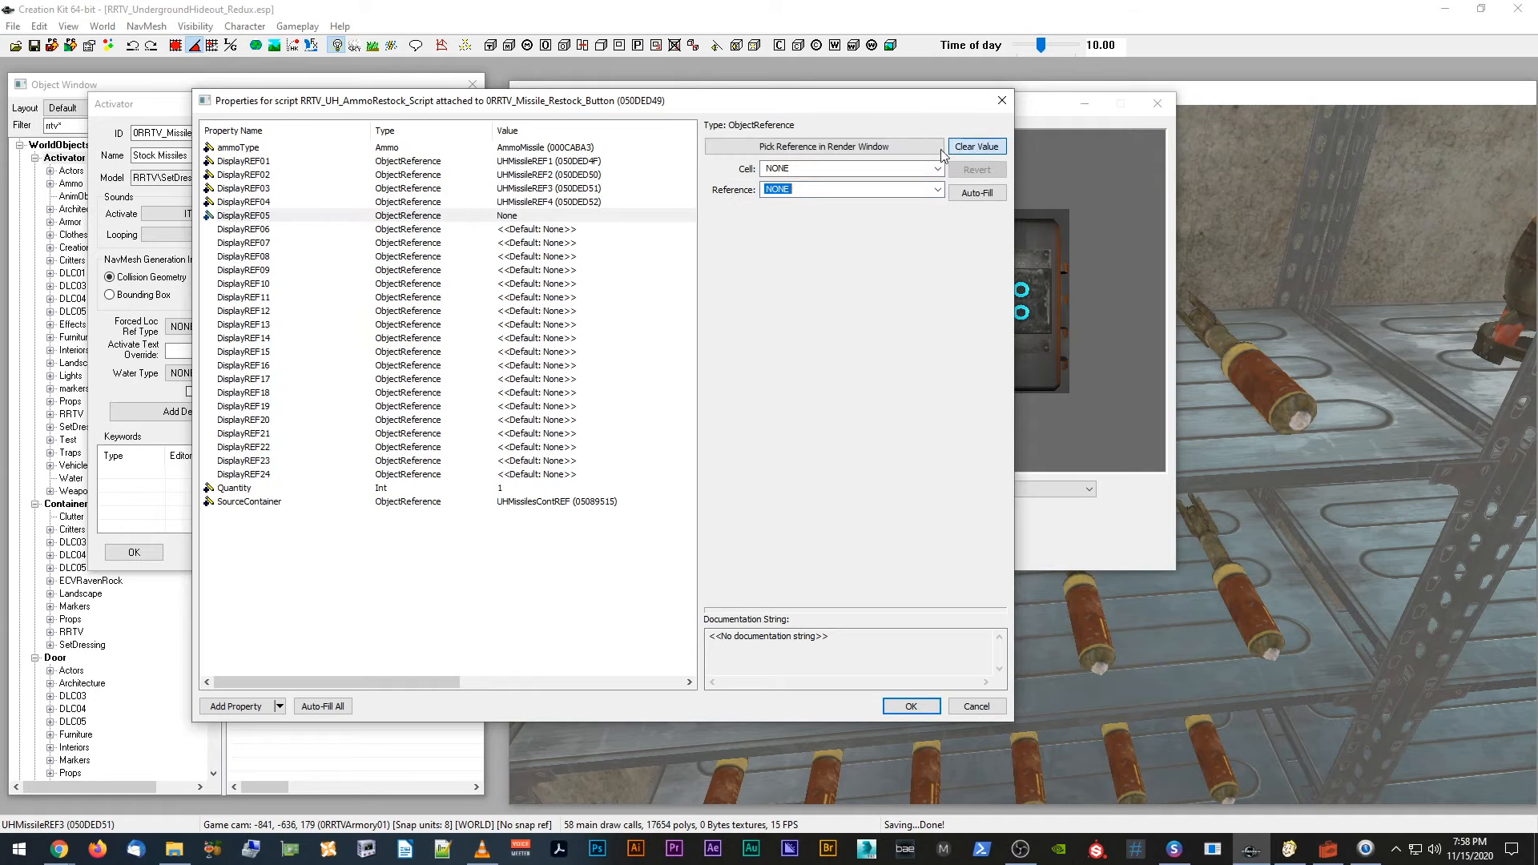
click(777, 188)
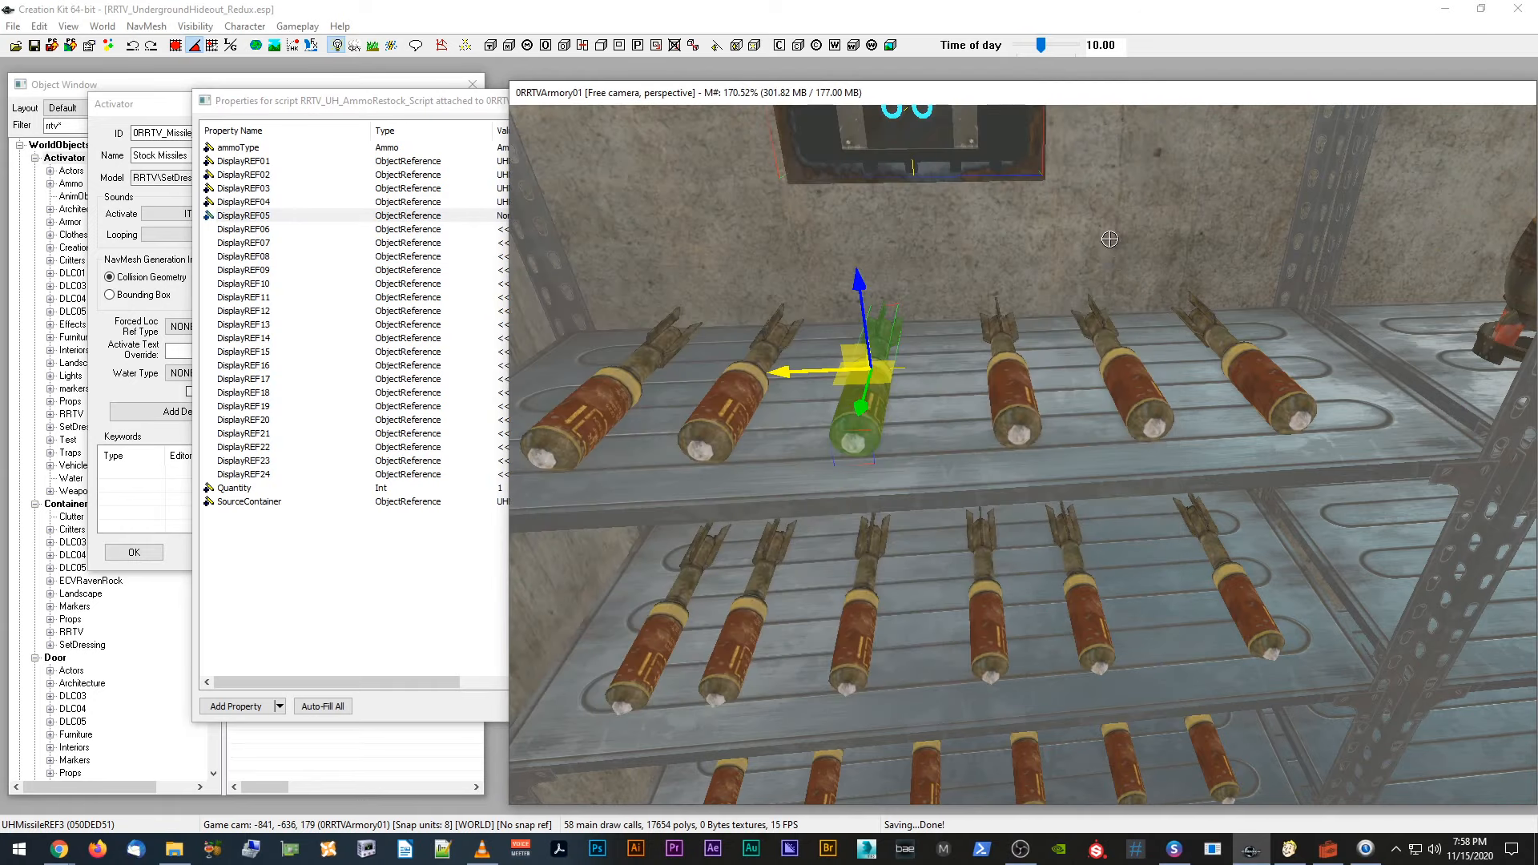
click(485, 570)
click(569, 215)
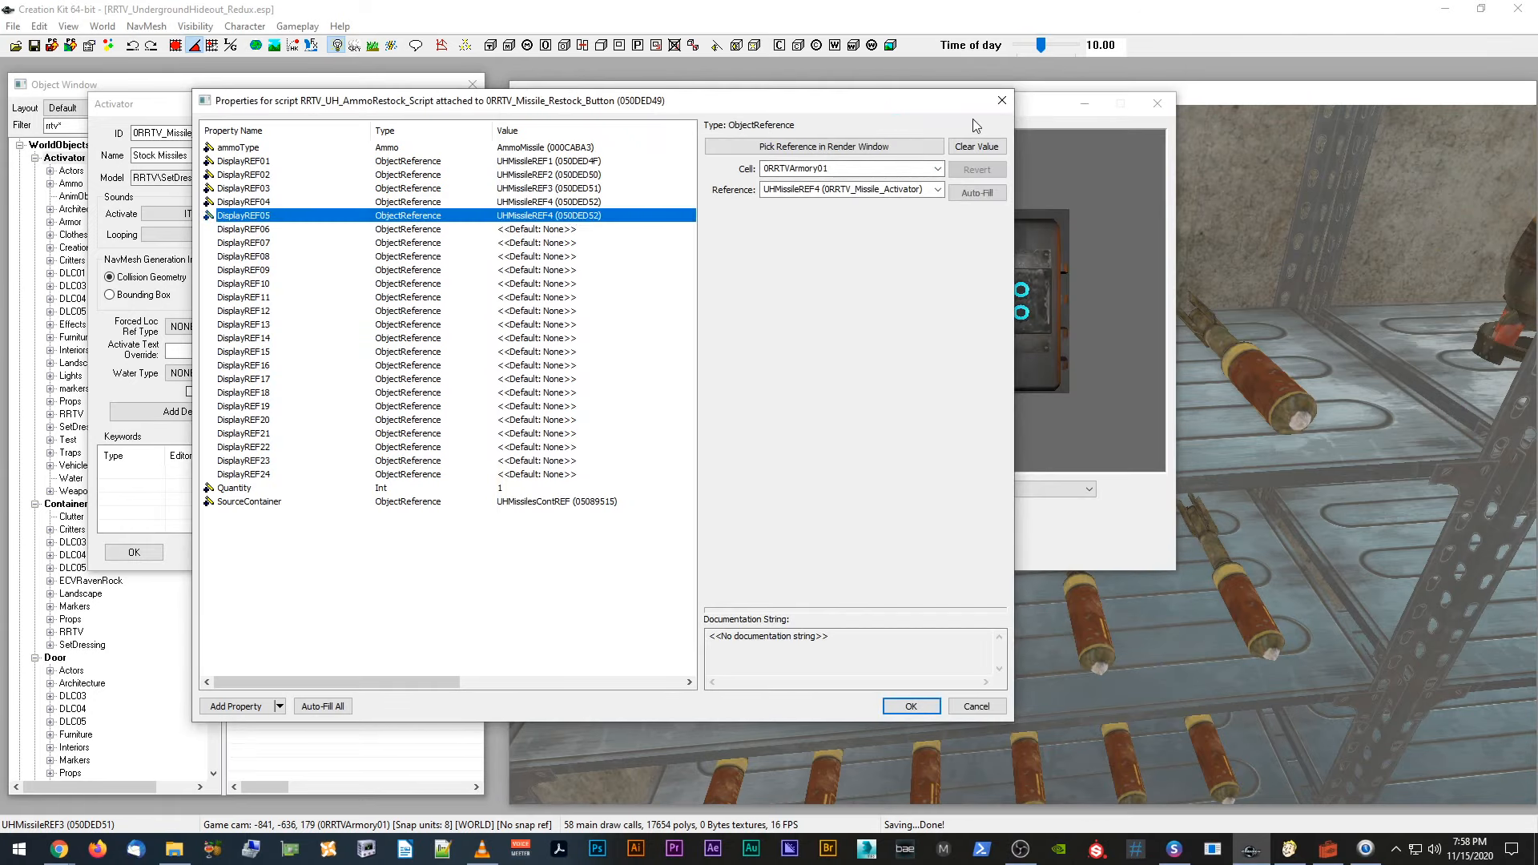
click(930, 146)
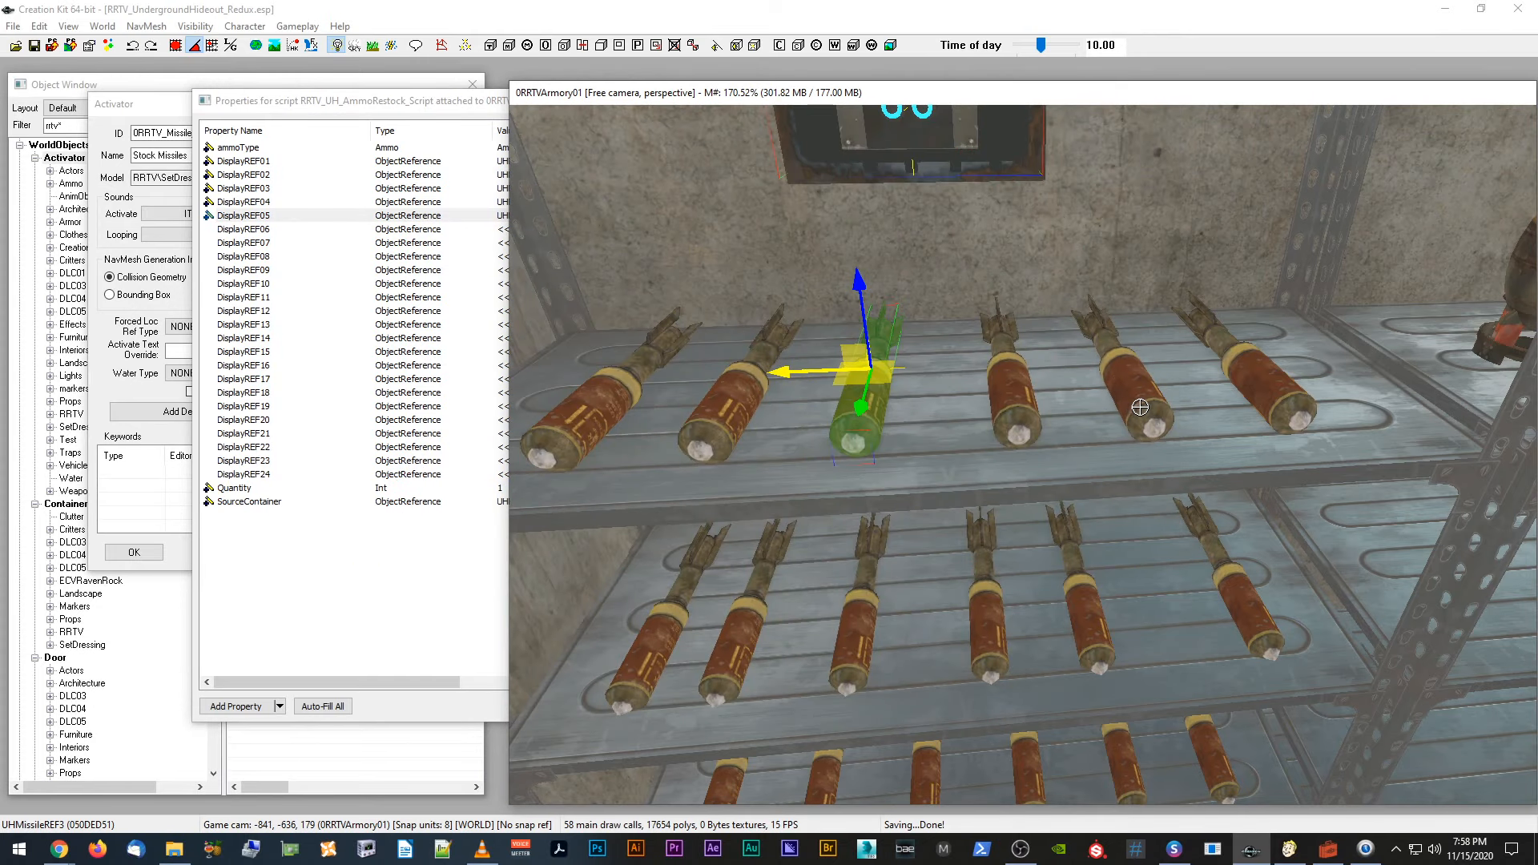
click(455, 607)
click(567, 232)
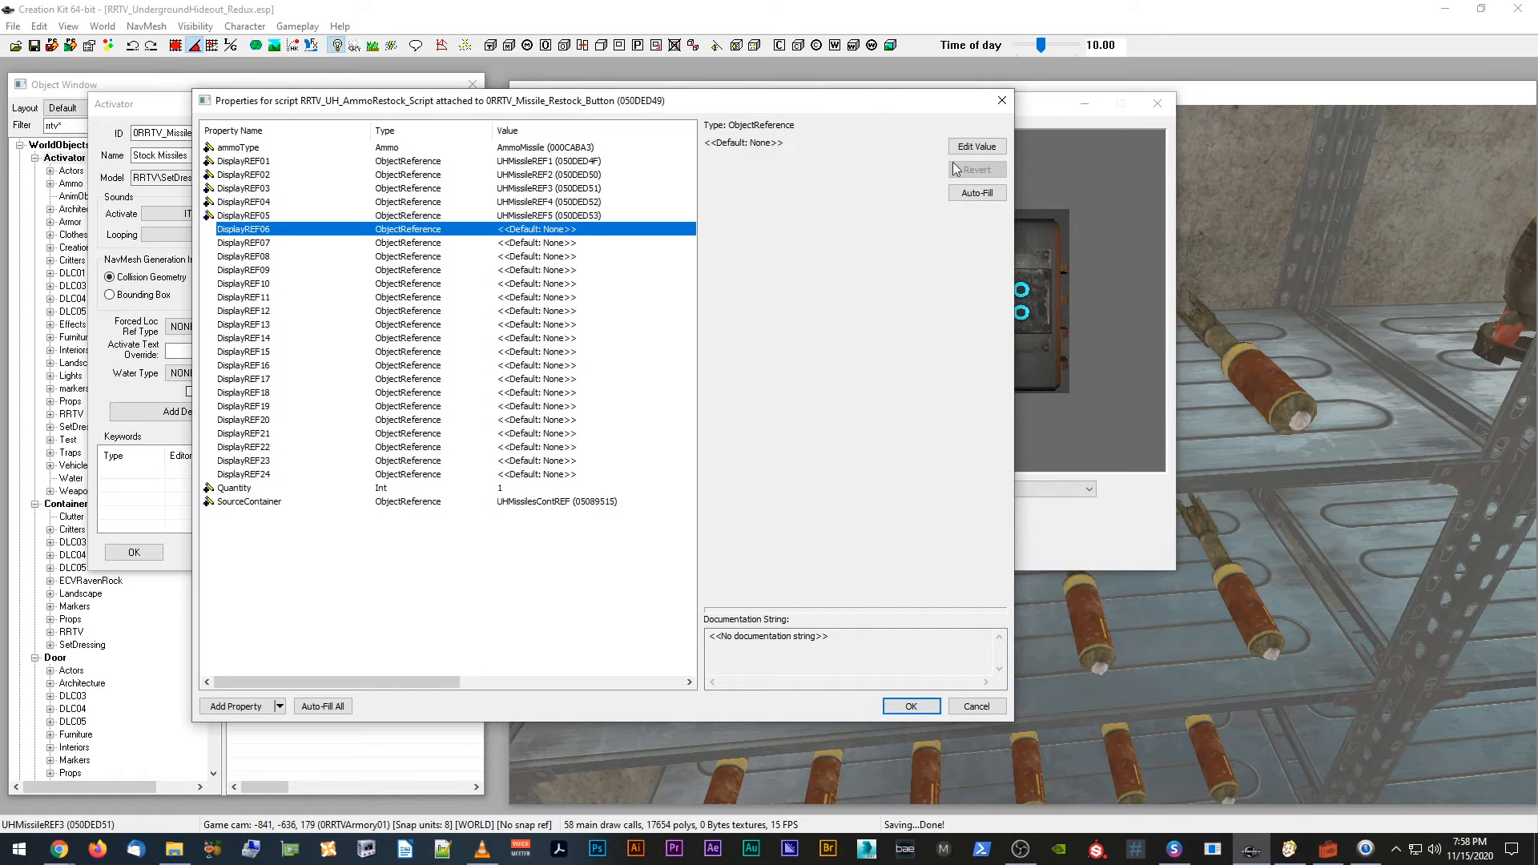
click(824, 147)
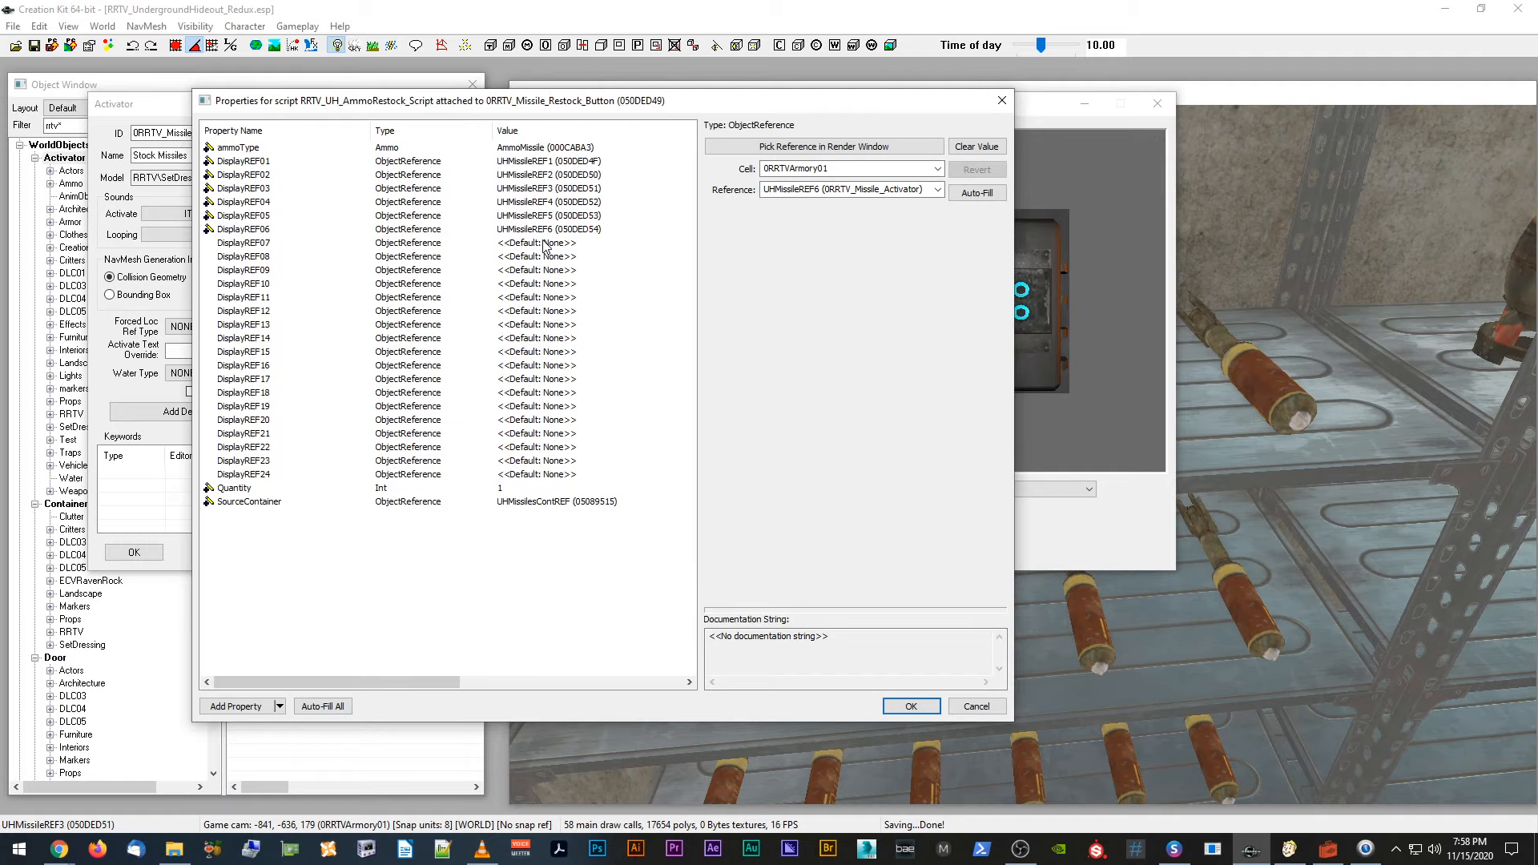
Step: Assign the second shelf's first missile, UHMissileREF7, to DisplayREF07
click(543, 245)
click(977, 149)
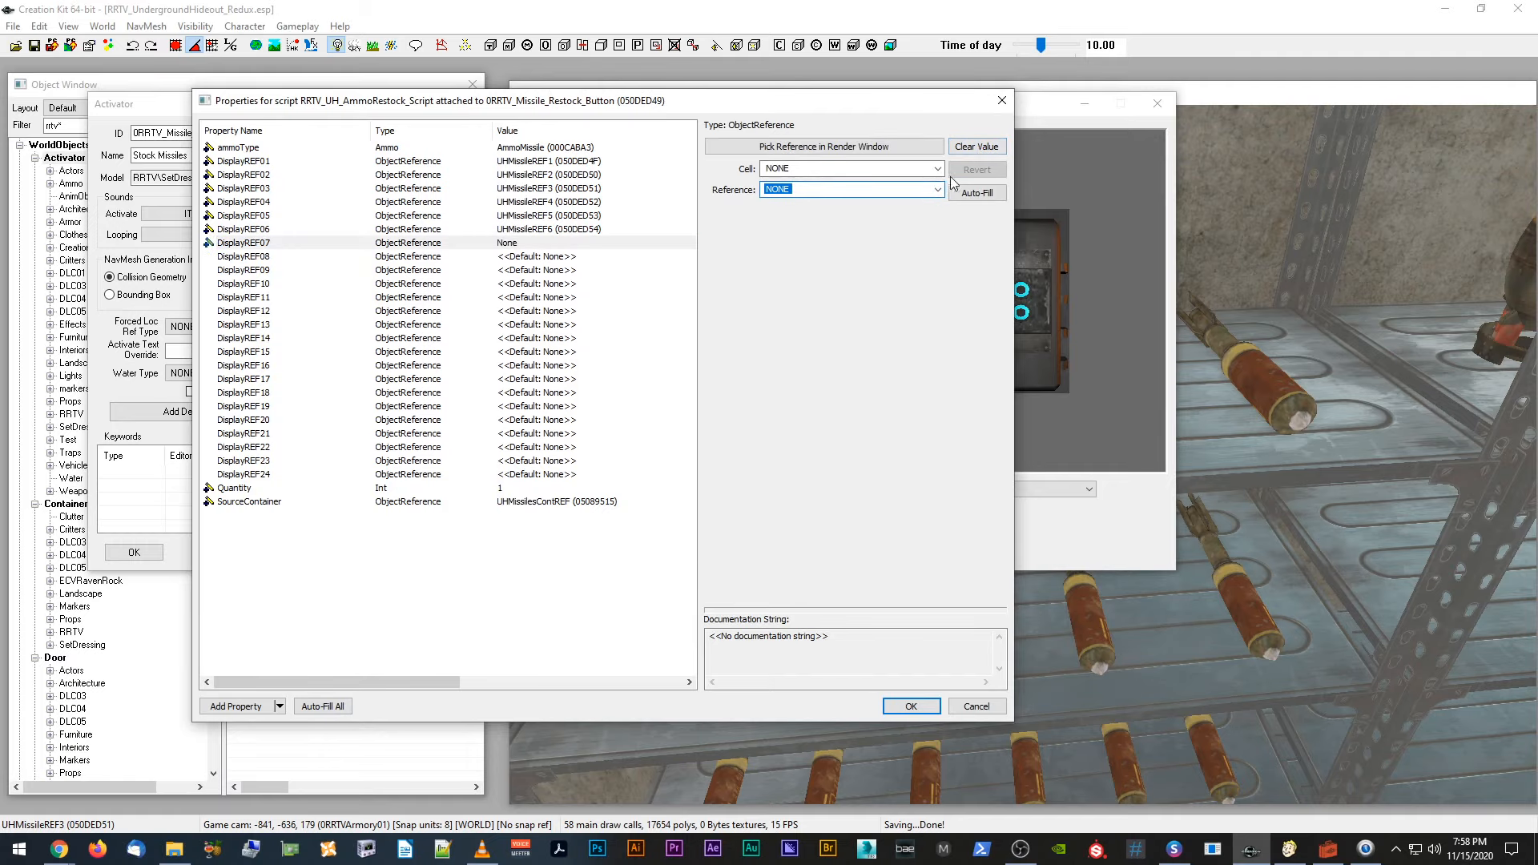
click(849, 147)
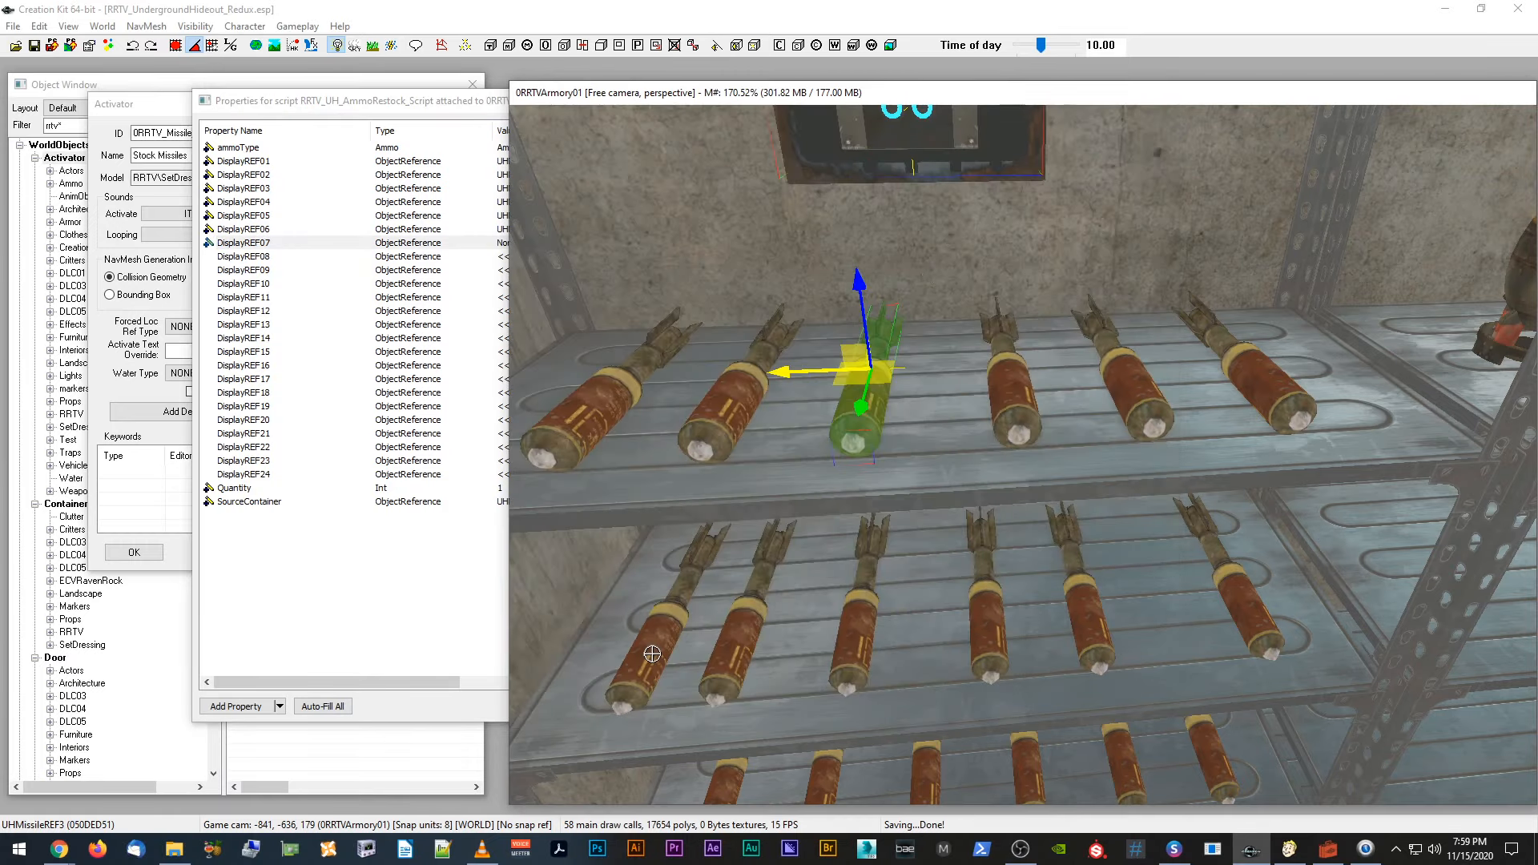
double_click(653, 653)
click(401, 627)
Step: Assign the second missile on the second shelf, UHMissileREF8, to DisplayREF08
click(1303, 618)
scroll(1305, 617, up, 2)
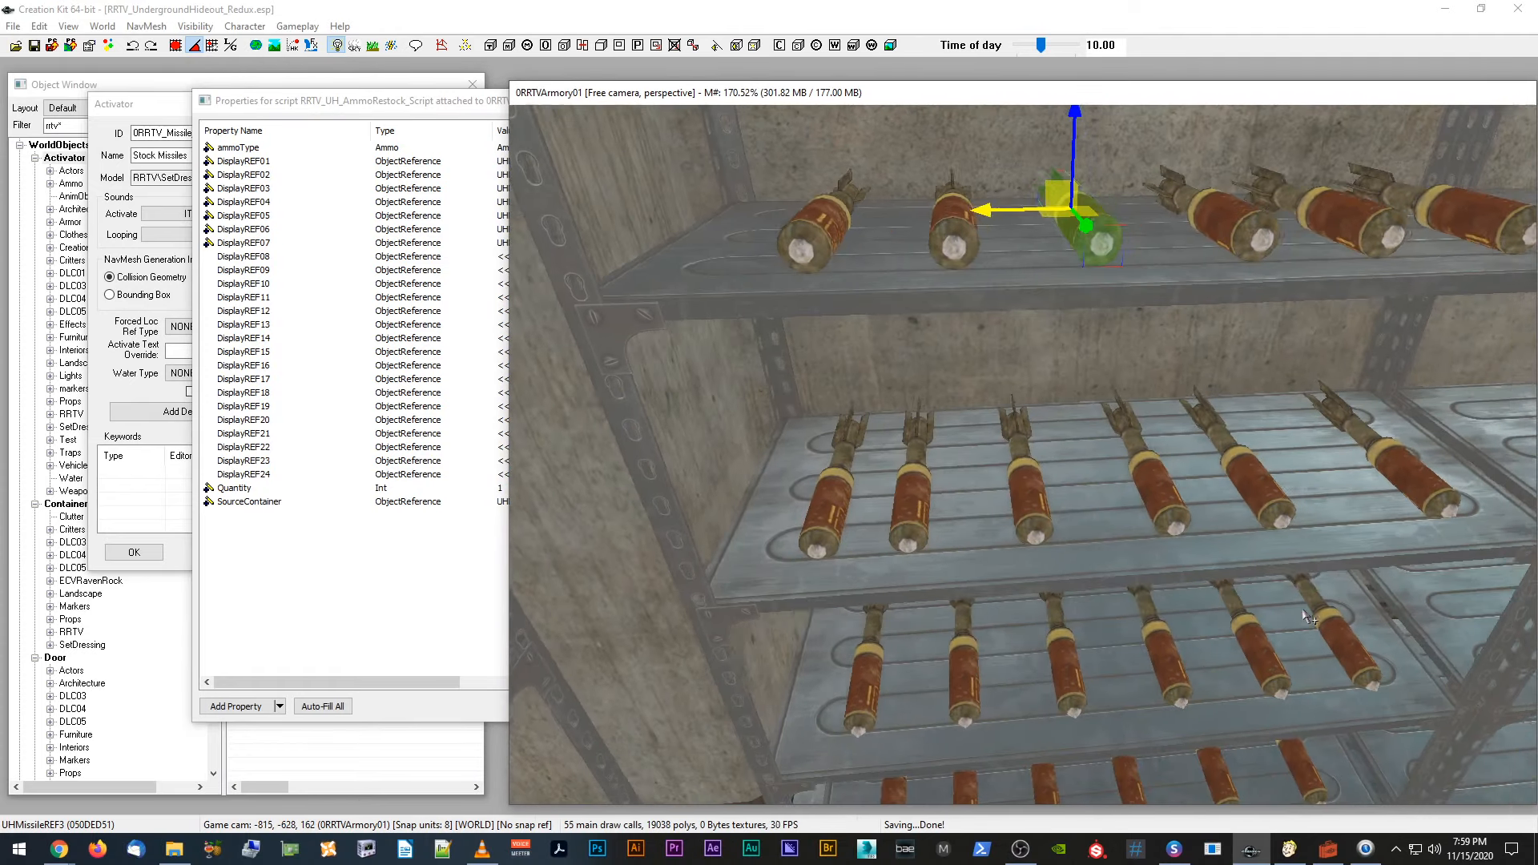
click(358, 630)
click(515, 261)
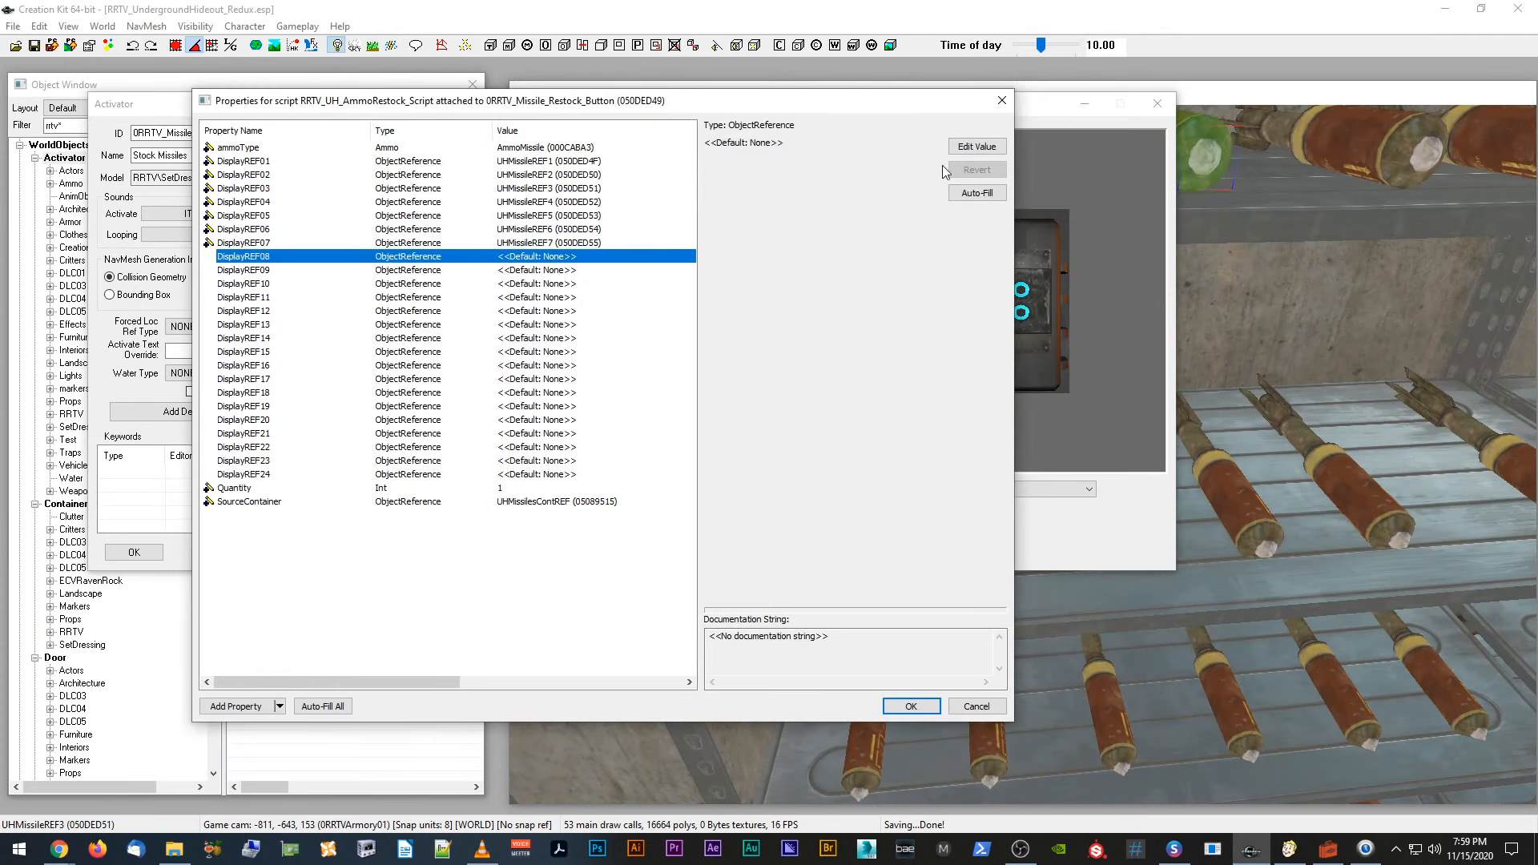
click(962, 149)
click(875, 149)
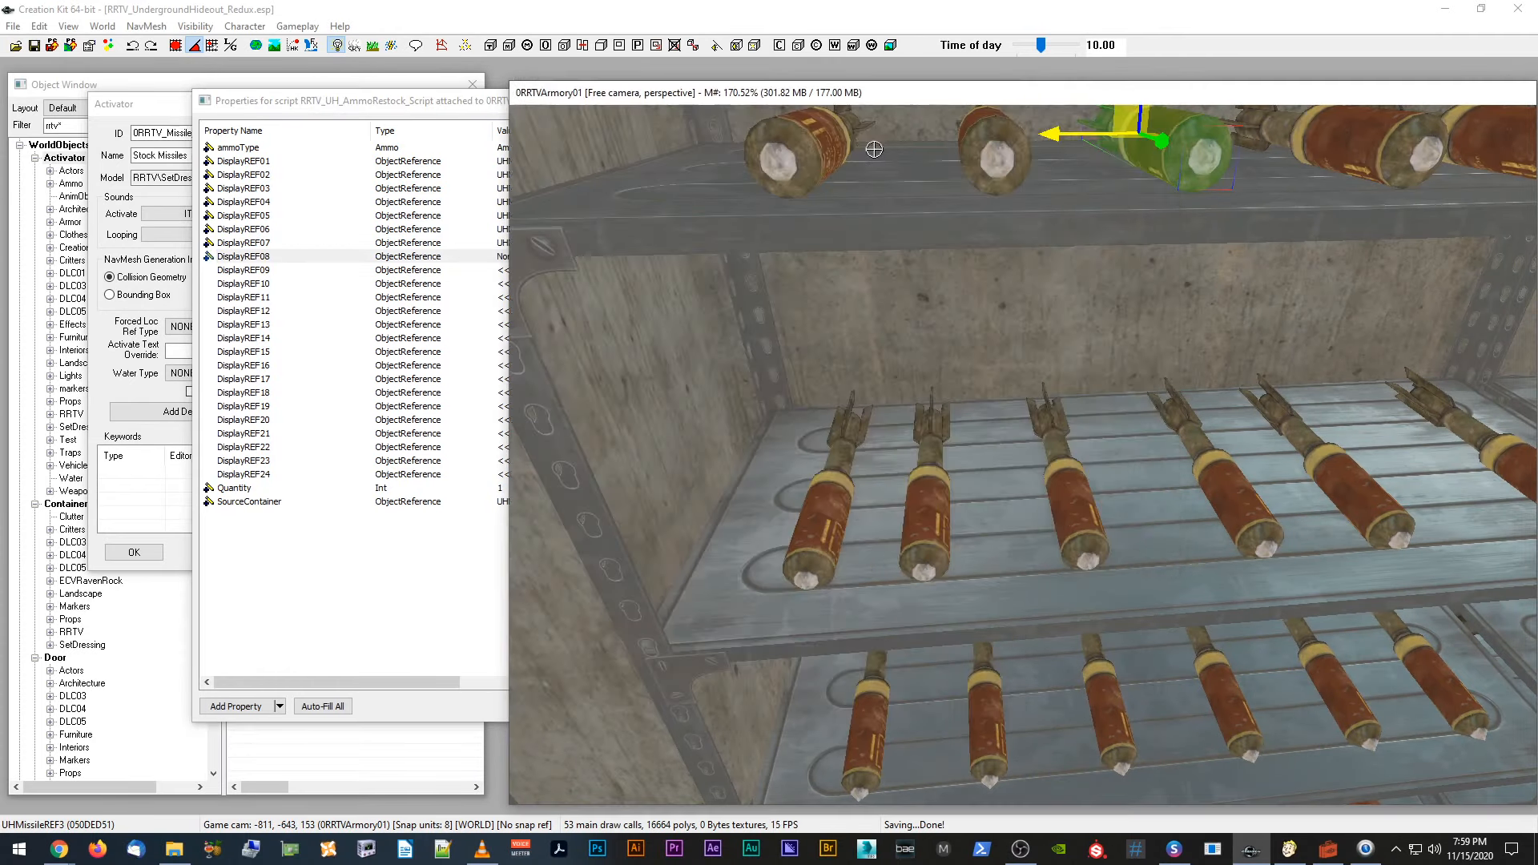
click(929, 551)
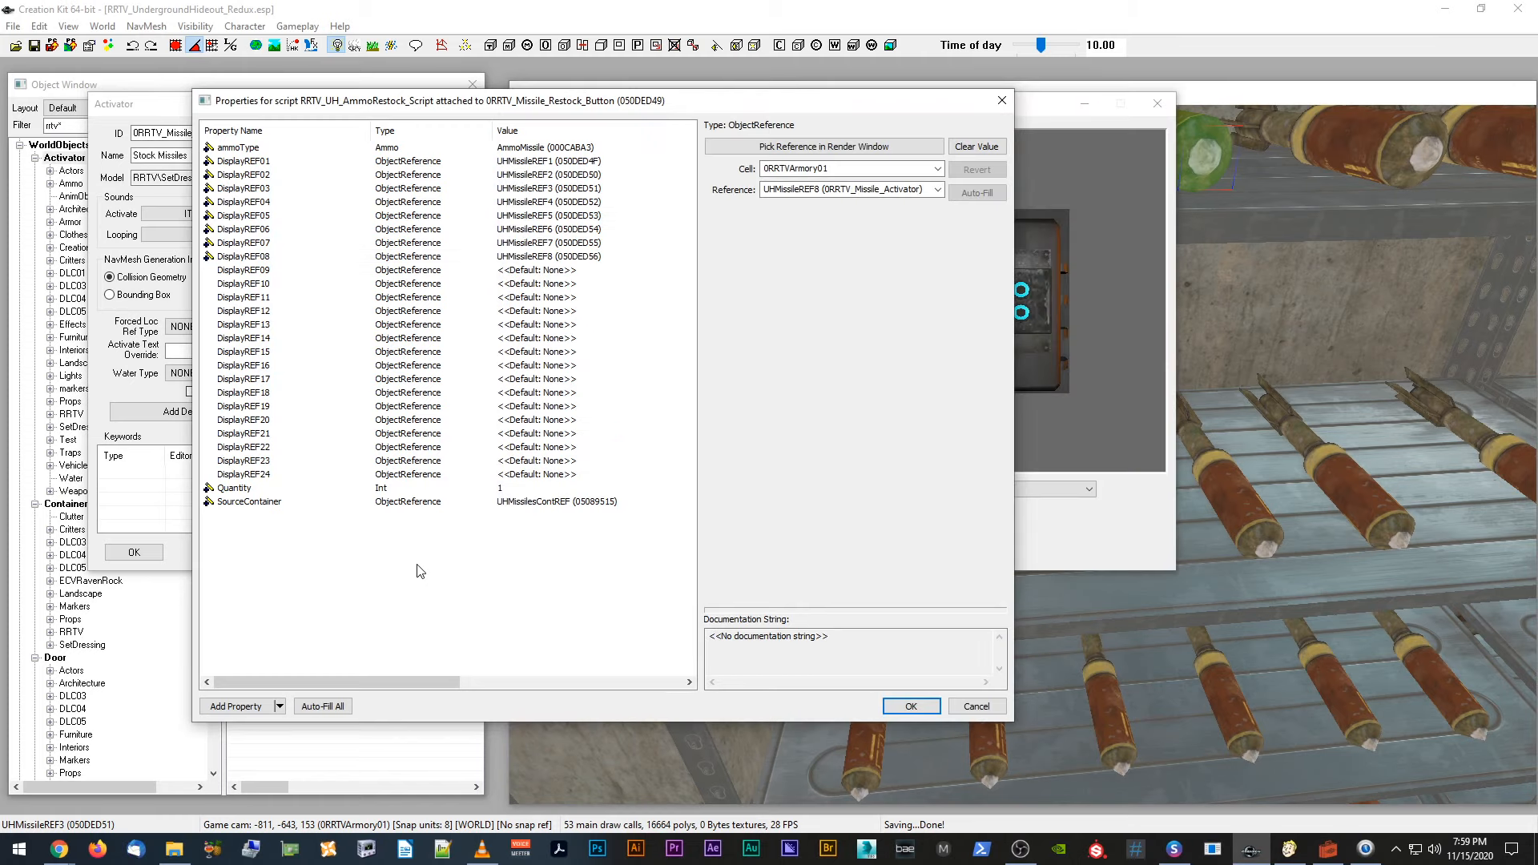
Step: Assign the second shelf's third and fourth missiles, UHMissileREF9 and UHMissileREF10, to DisplayREF09 and DisplayREF10
click(557, 270)
click(963, 149)
click(875, 147)
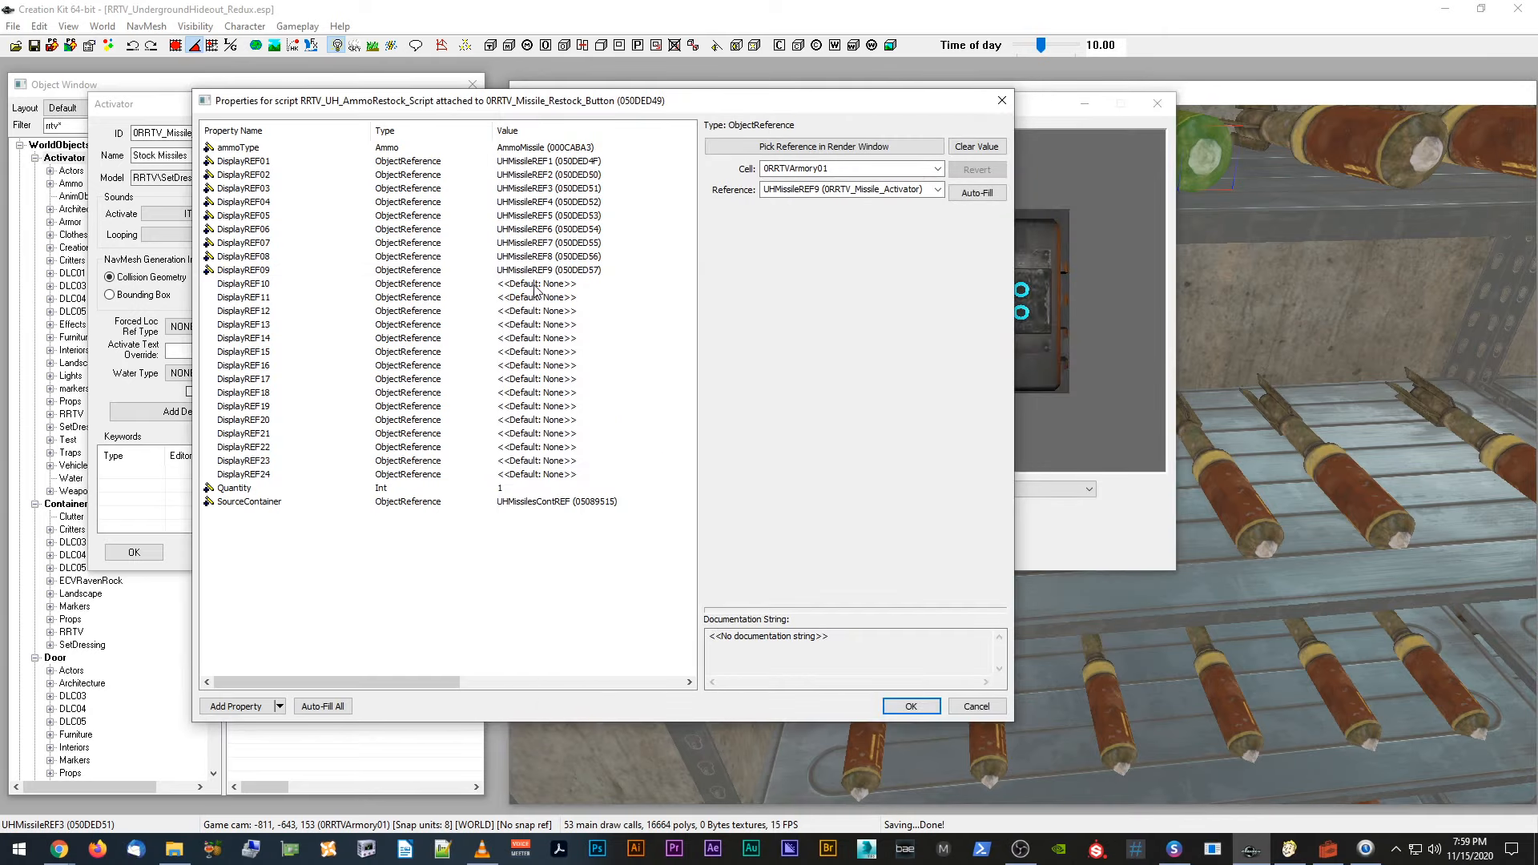
click(535, 285)
click(974, 149)
click(849, 146)
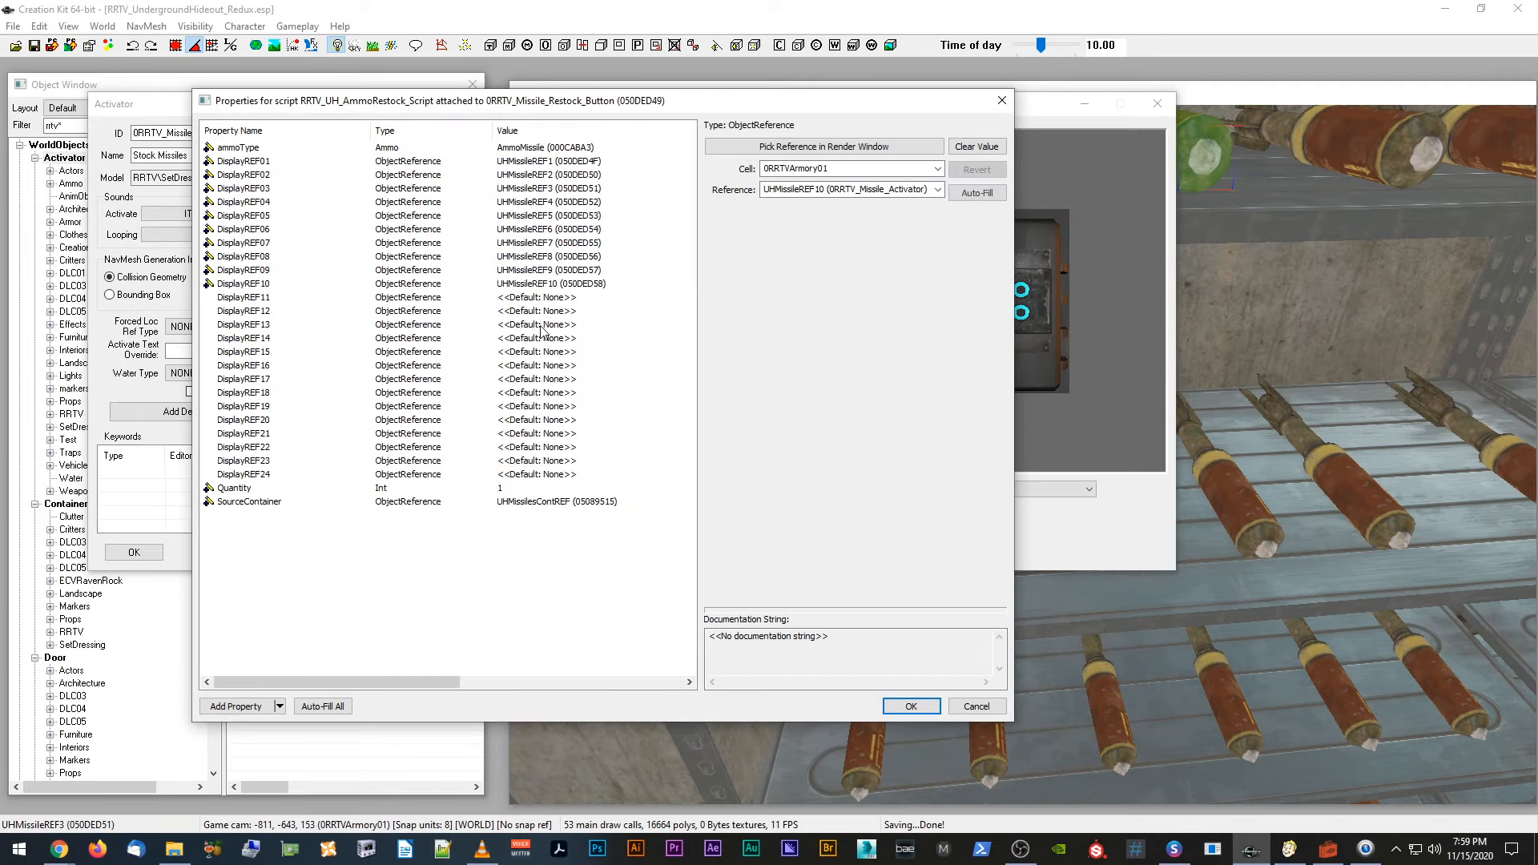
Step: Assign the fifth missile on the second shelf, UHMissileREF11, to DisplayREF11
click(551, 299)
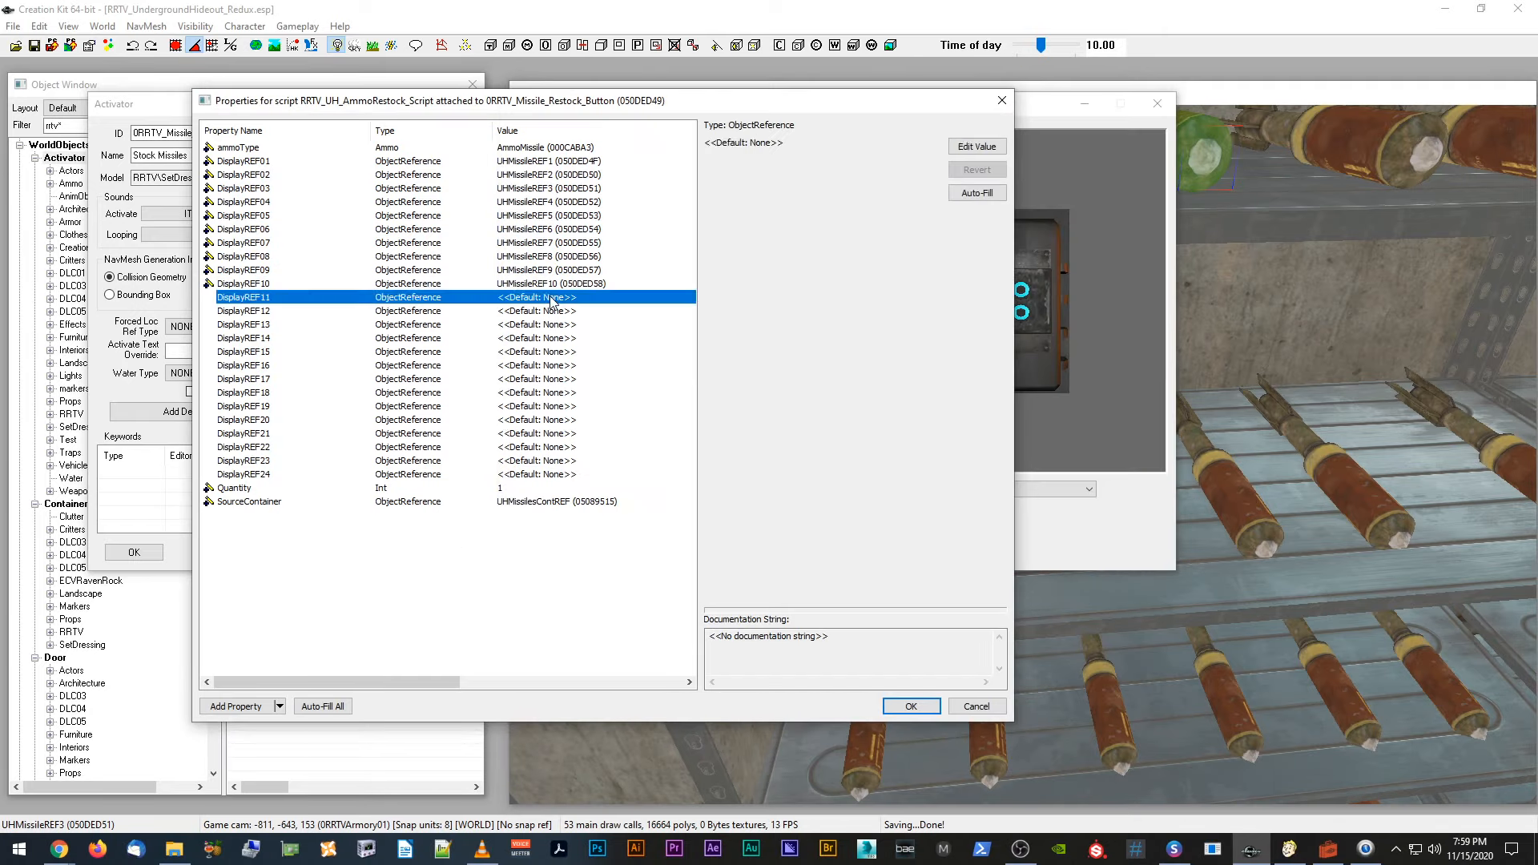
click(972, 148)
click(850, 146)
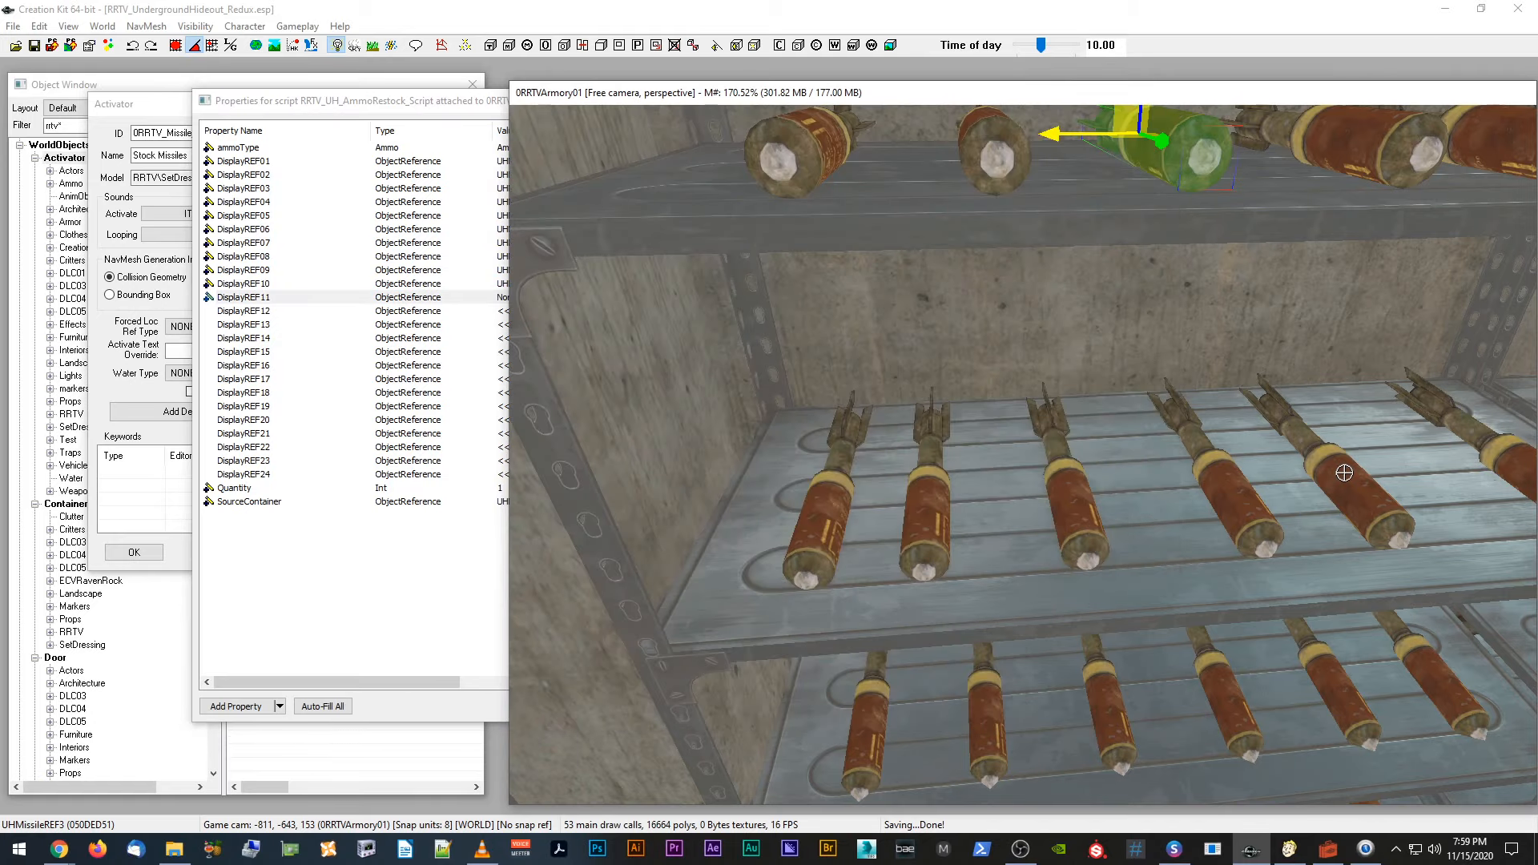
click(435, 595)
middle_drag(1103, 587, 1098, 587)
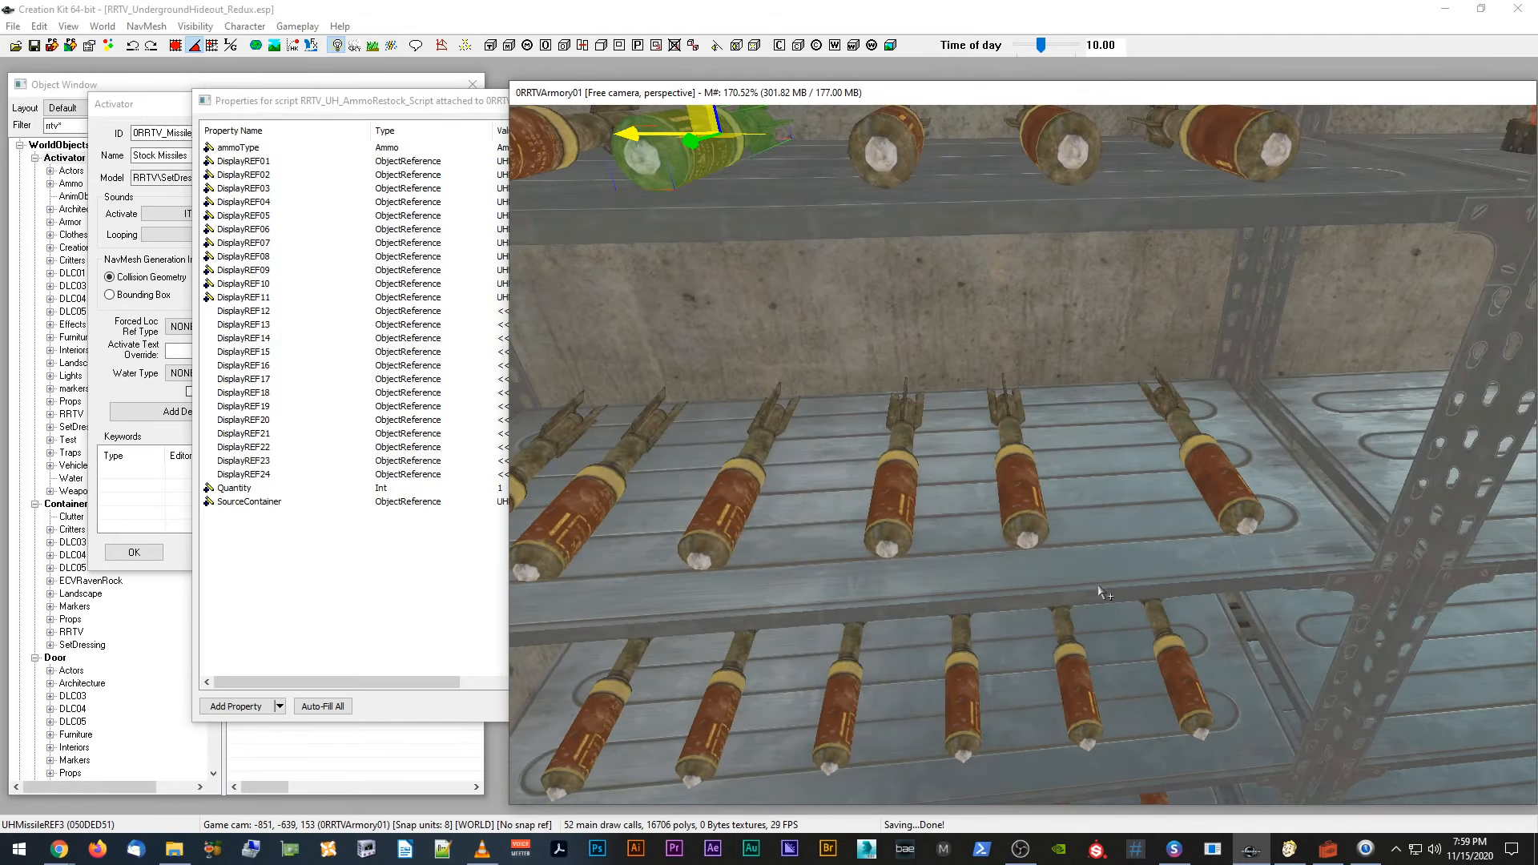
click(418, 632)
Step: Assign the second shelf's sixth missile, UHMissileREF12, to DisplayREF12
click(588, 310)
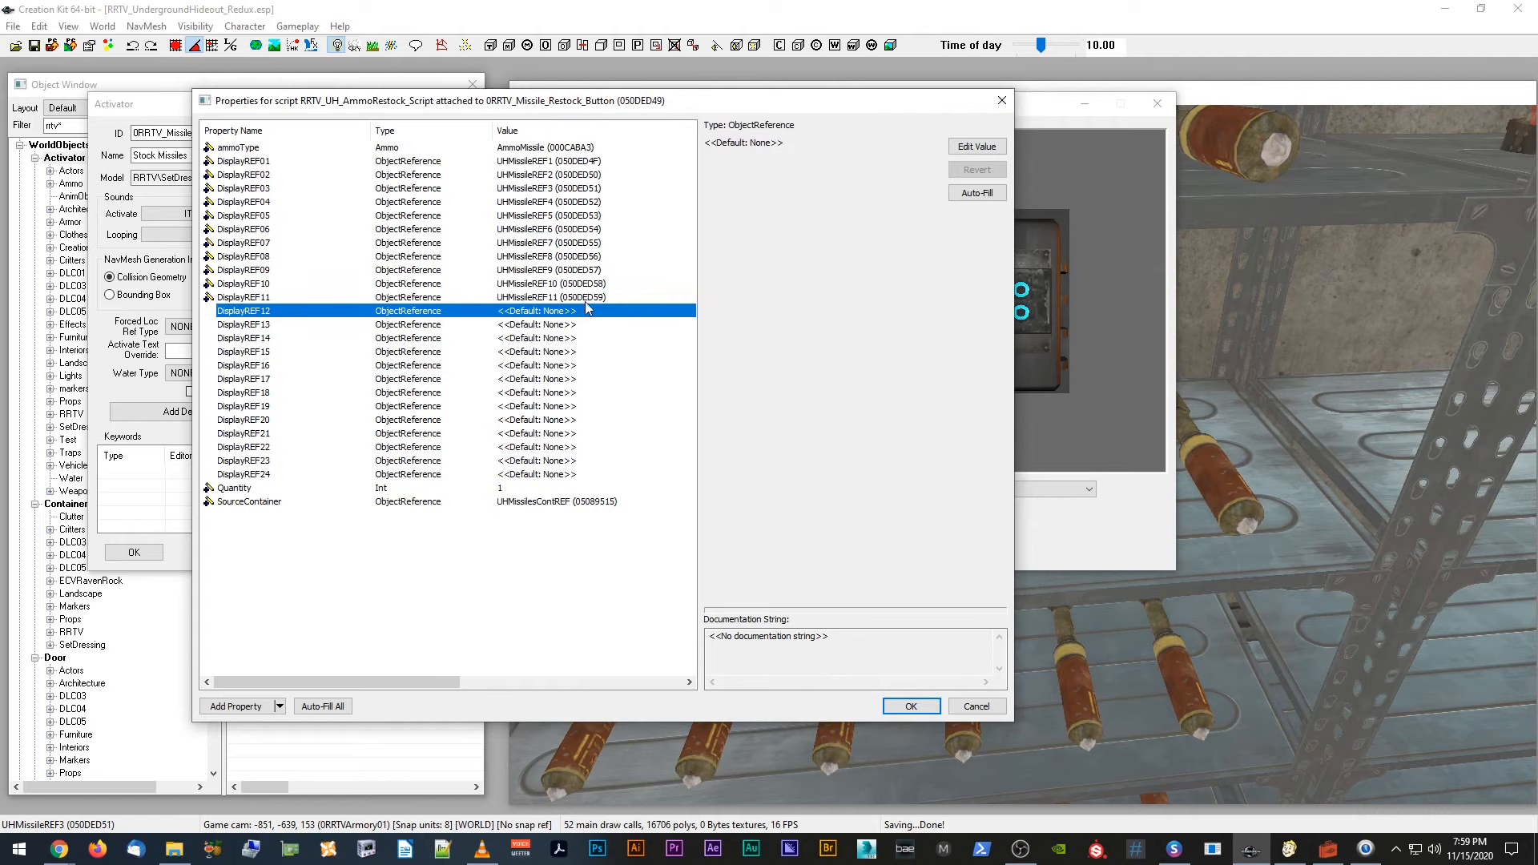
click(977, 146)
click(849, 147)
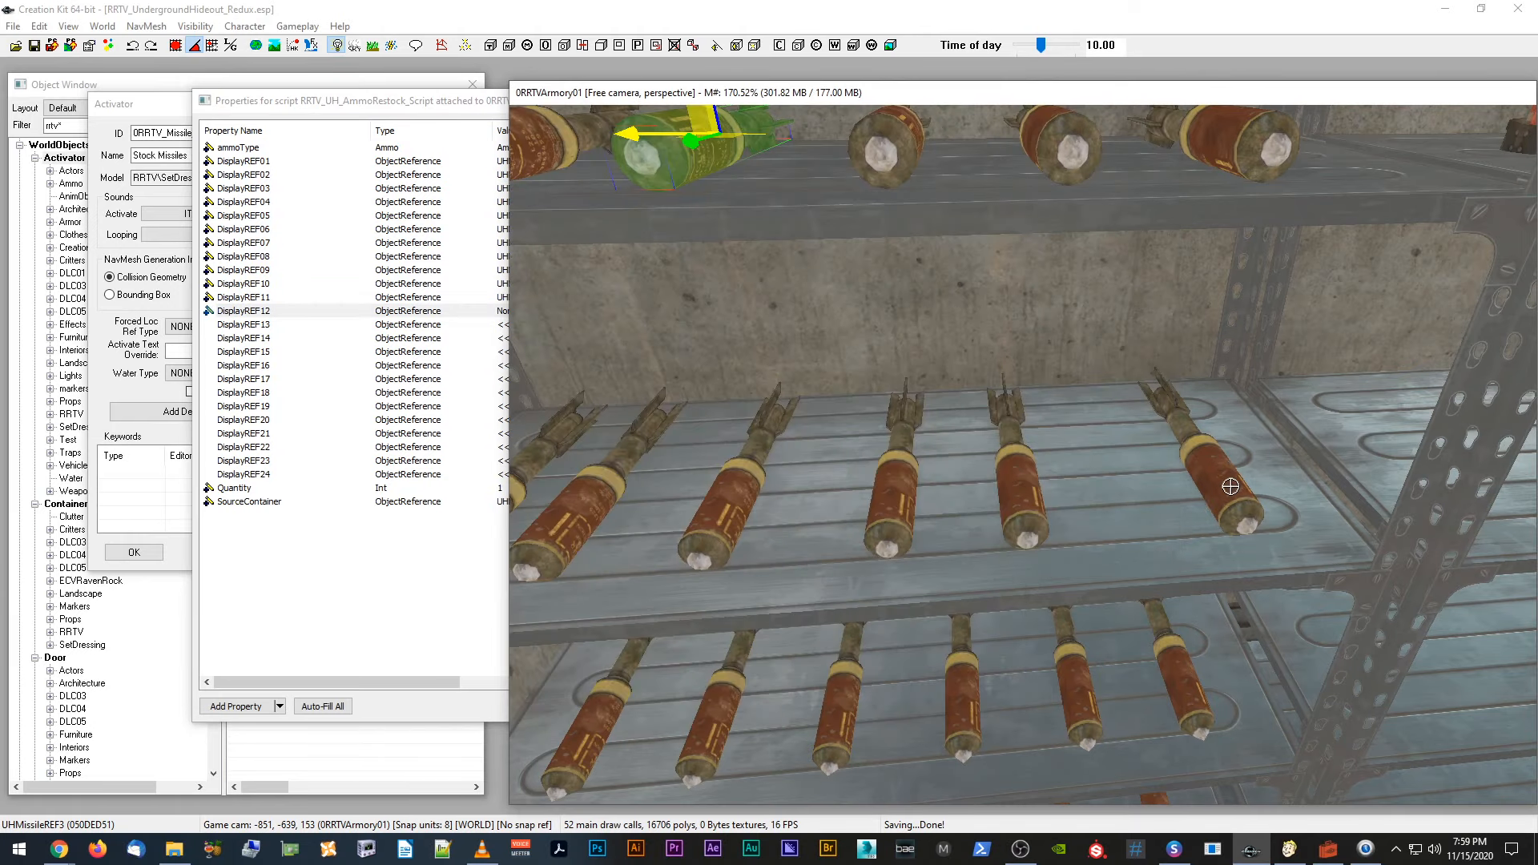
click(469, 609)
Step: Assign the first missile on the third shelf, UHMissileREF13, to DisplayREF13
click(417, 324)
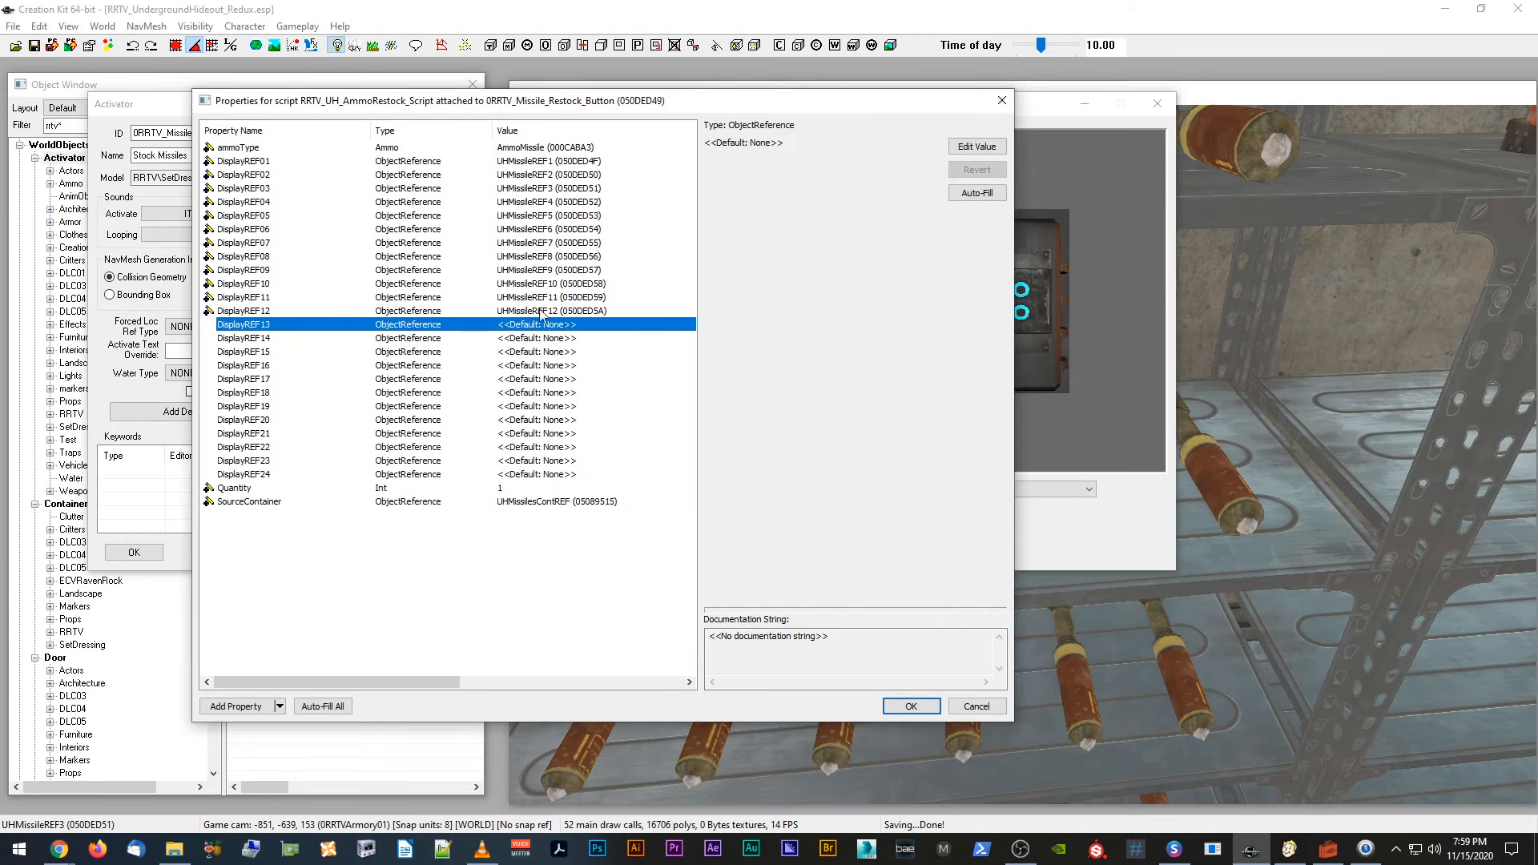
click(977, 147)
click(837, 145)
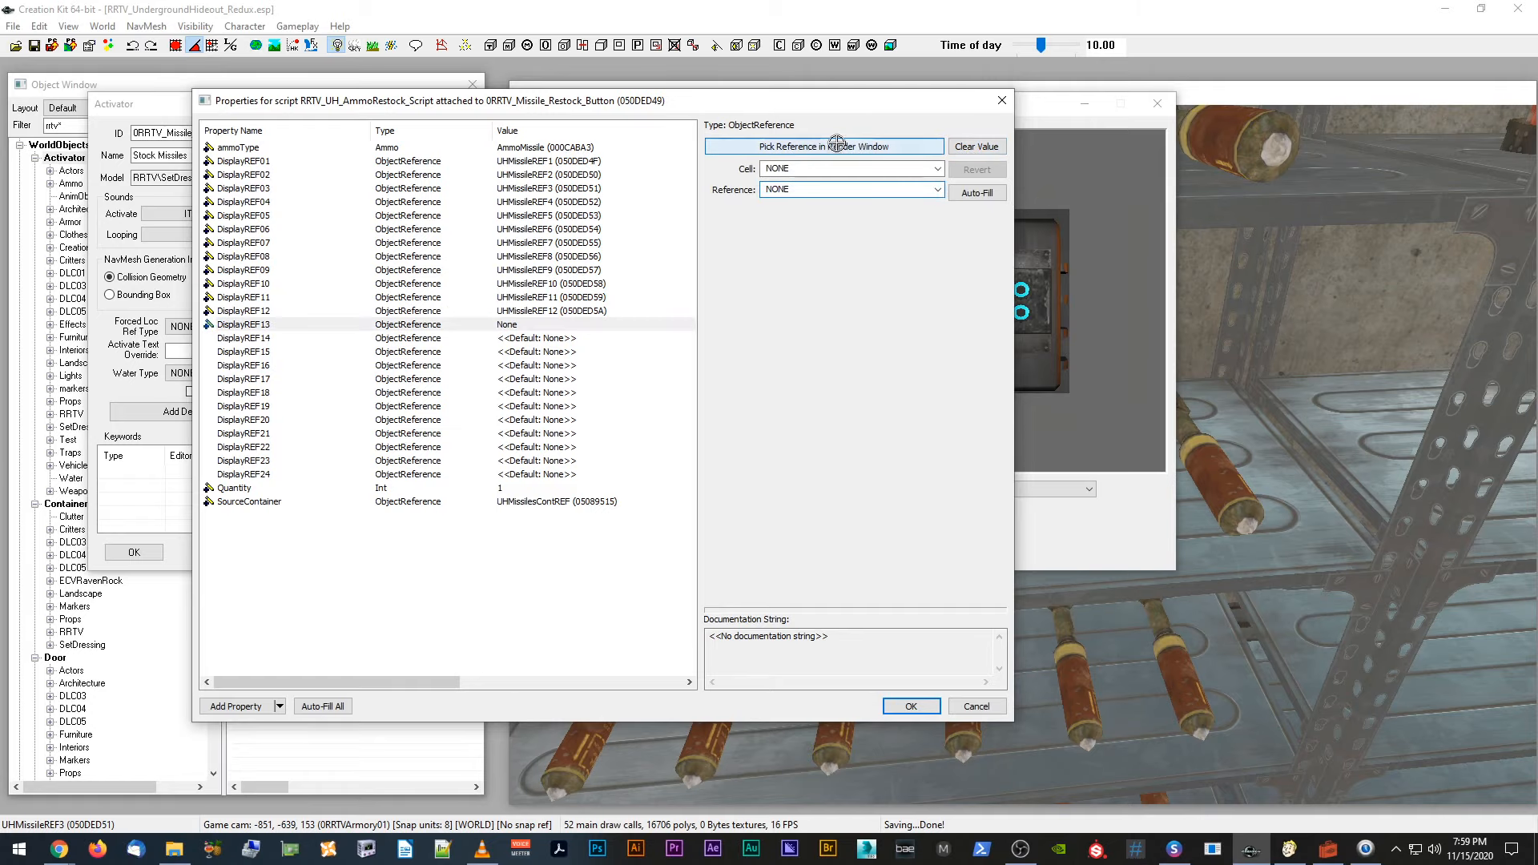
click(600, 716)
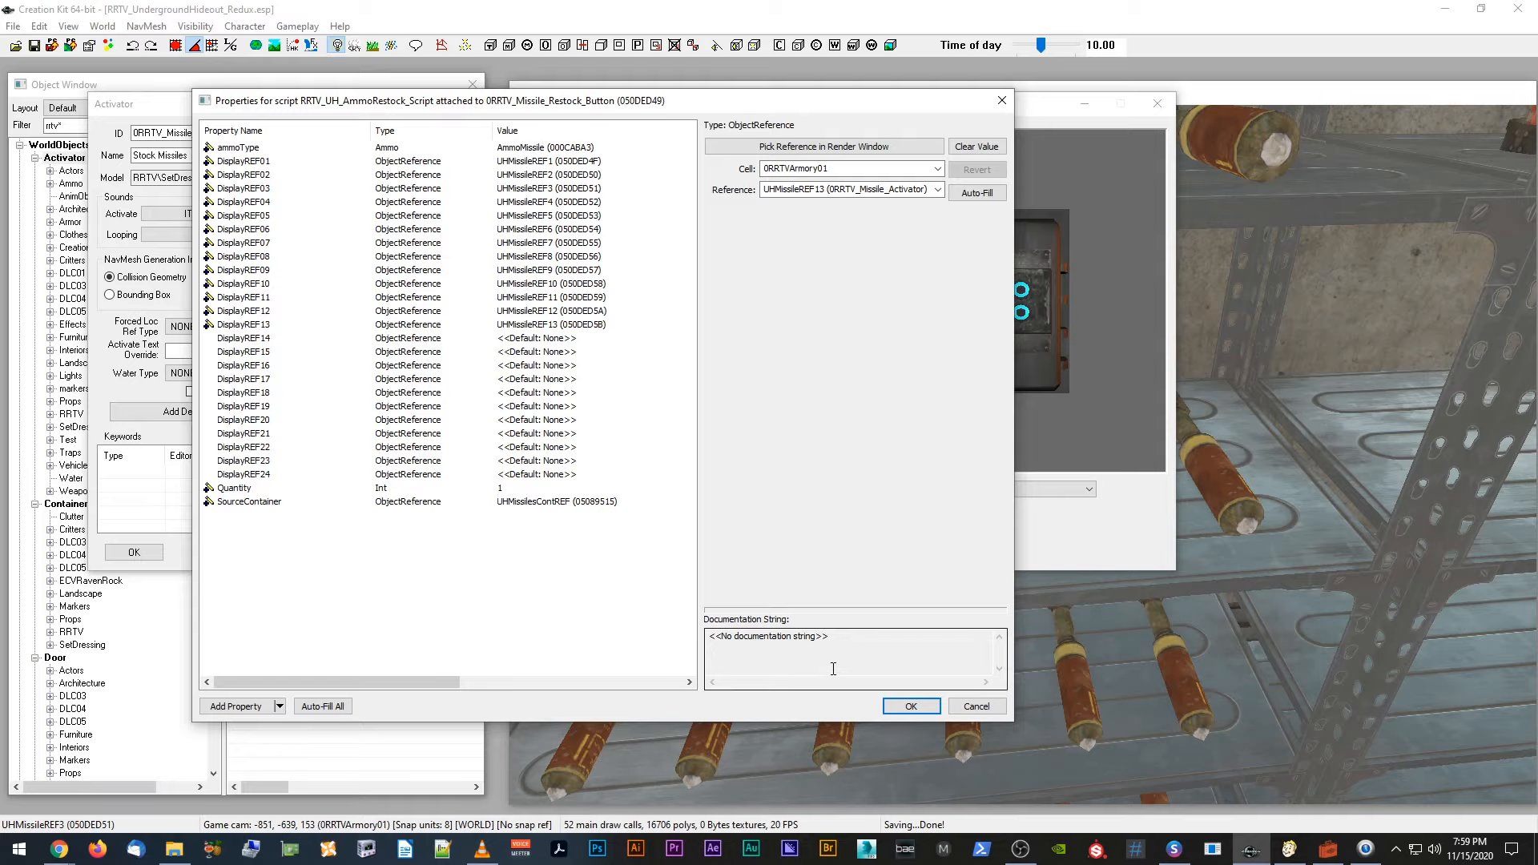
Step: Assign the third shelf's second missile, UHMissileREF14, to DisplayREF14
click(1159, 599)
scroll(1254, 617, down, 4)
scroll(1266, 613, up, 3)
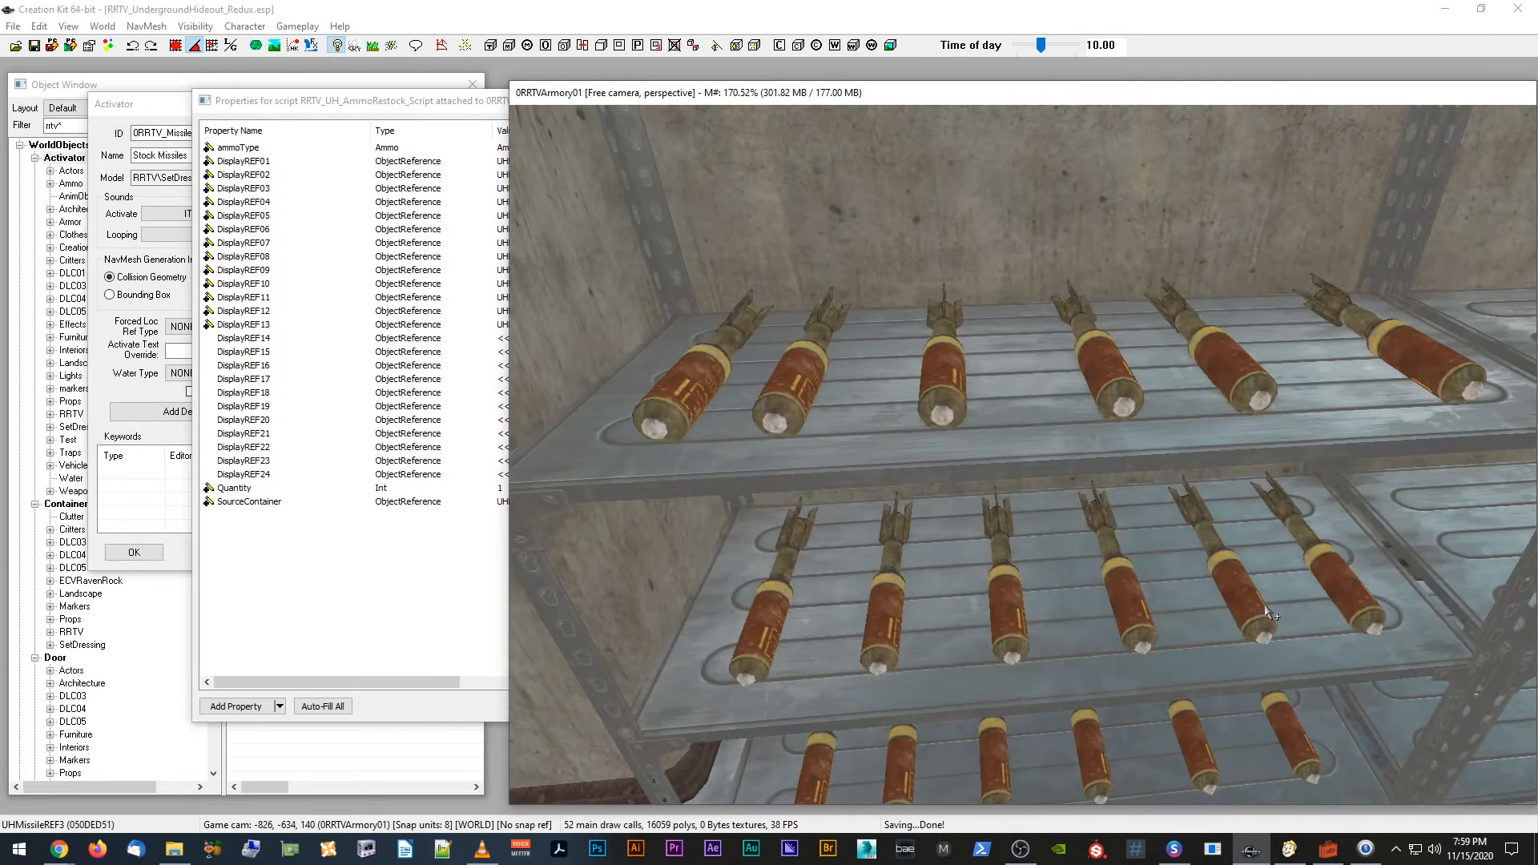
click(429, 584)
click(414, 340)
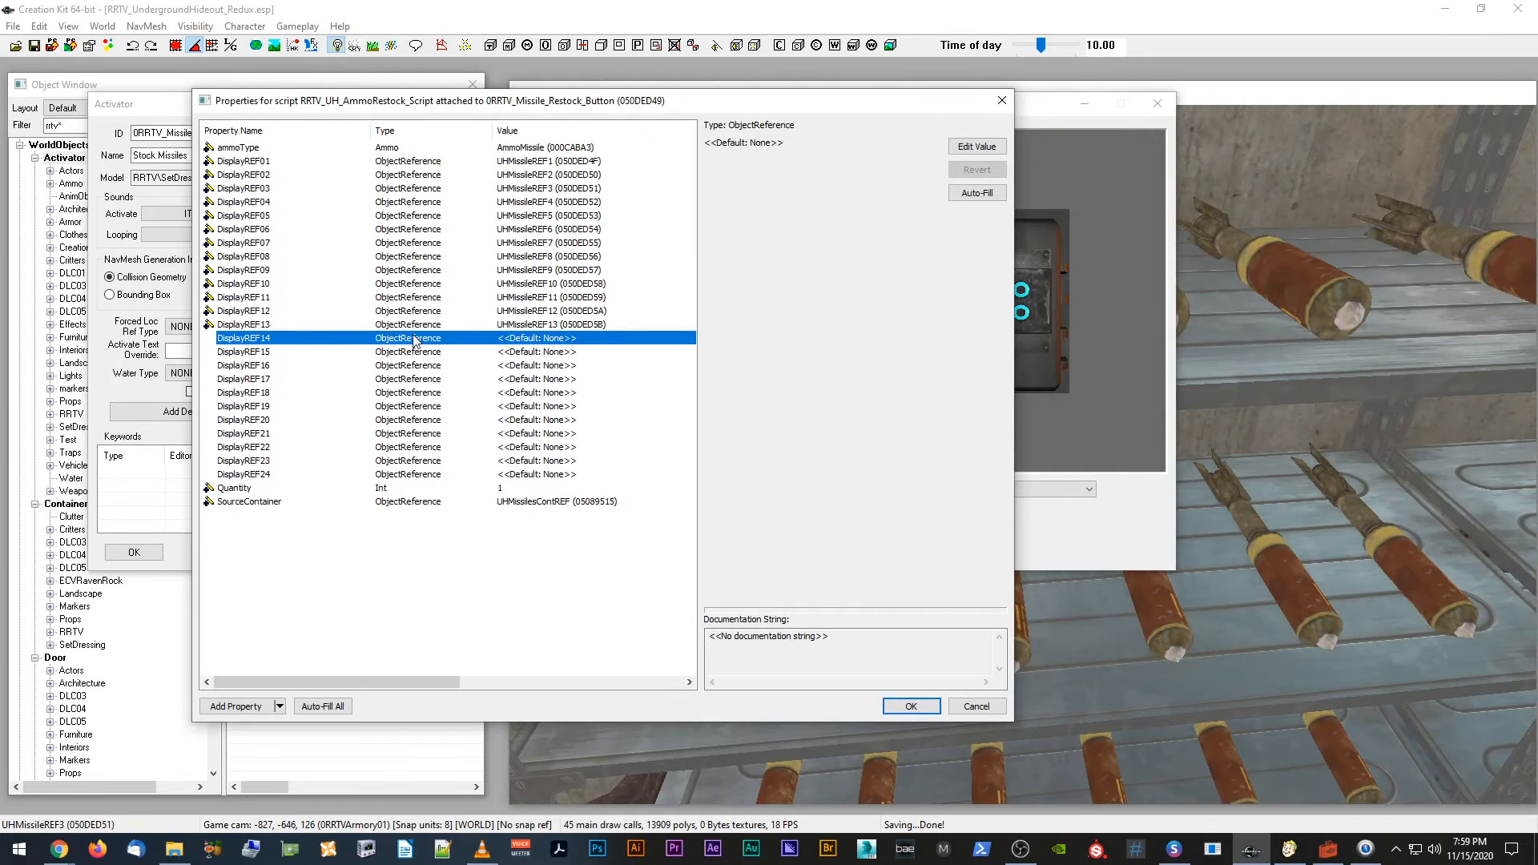
click(961, 149)
click(833, 146)
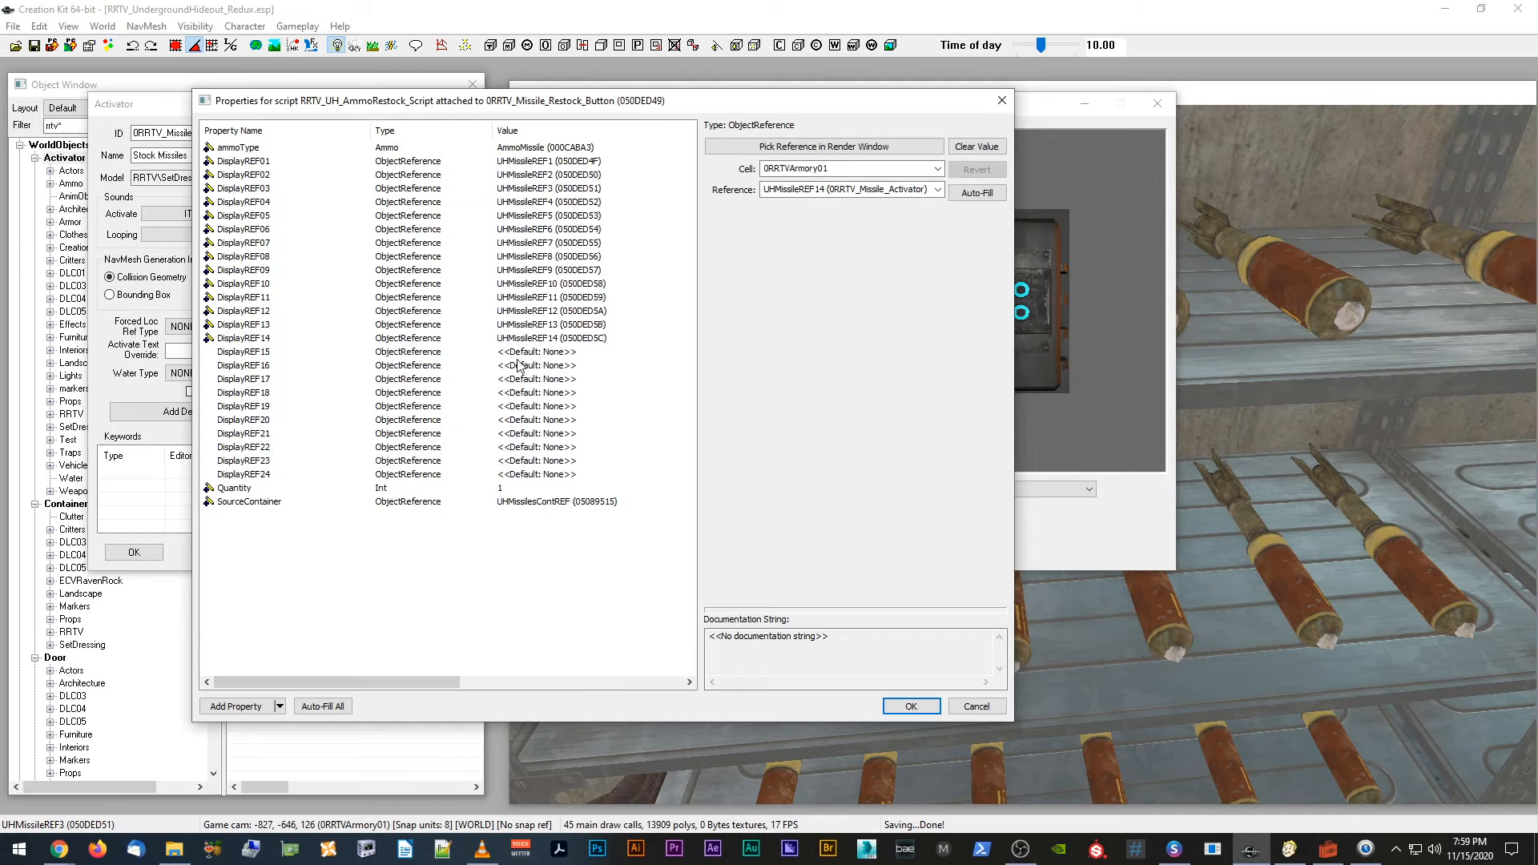
Step: Assign the third missile on the third shelf, UHMissileREF15, to DisplayREF15
click(520, 354)
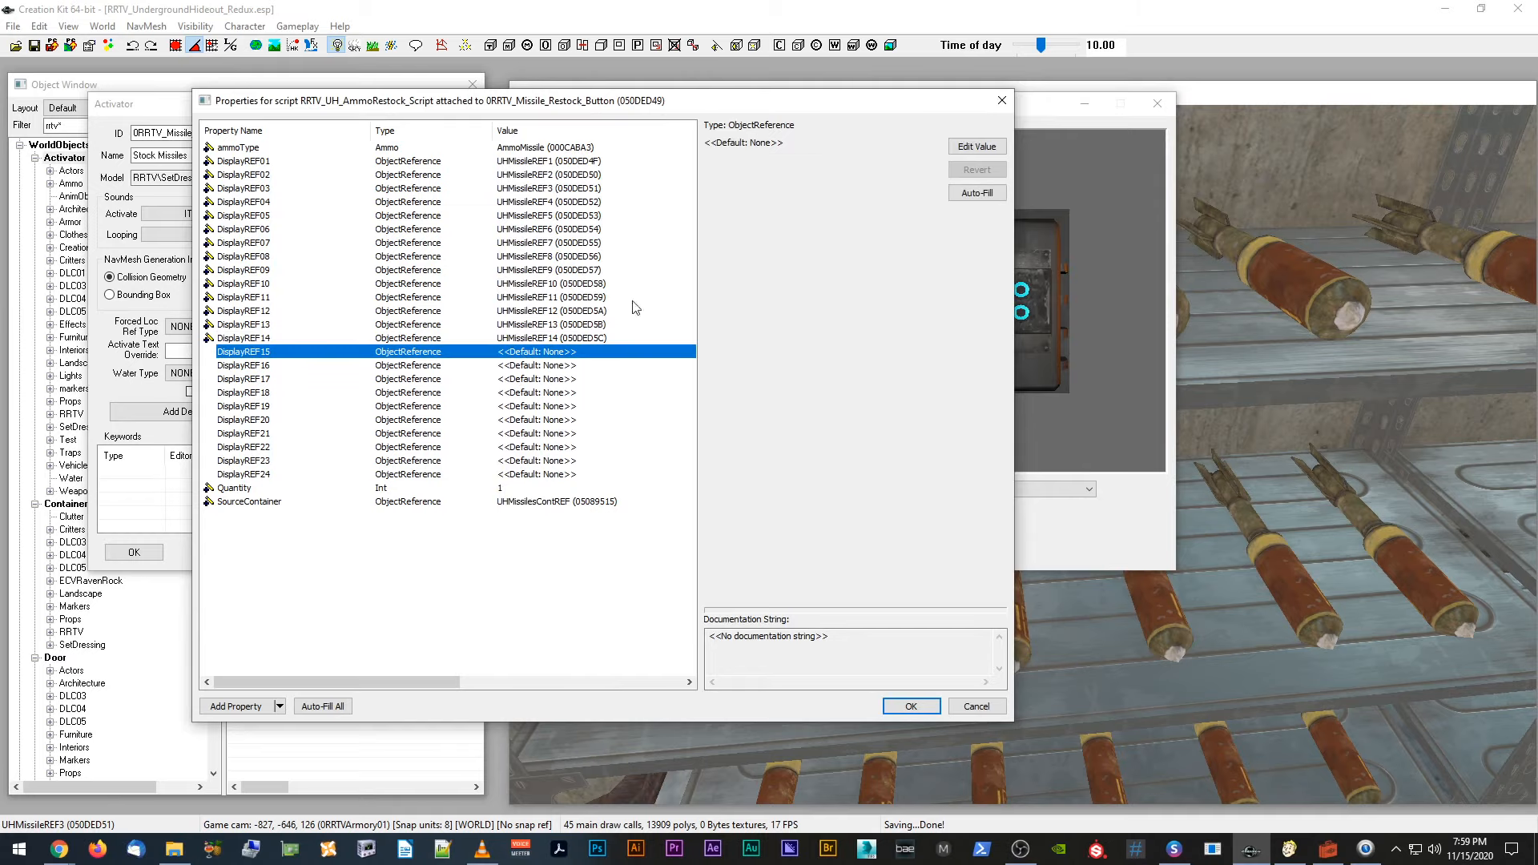
click(951, 149)
click(833, 146)
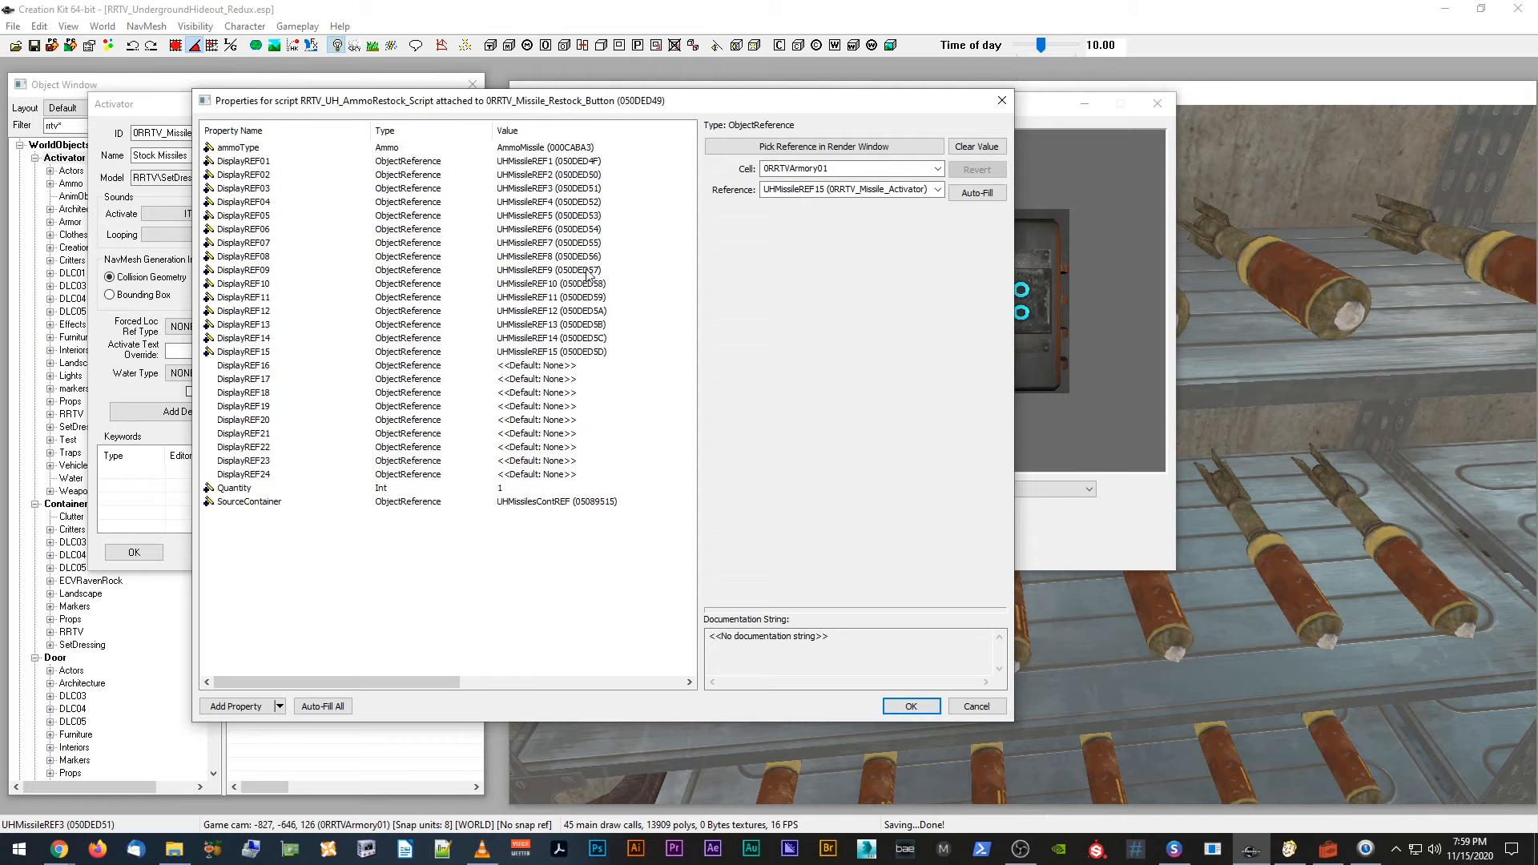
Step: Assign the third shelf's fourth missile, UHMissileREF16, to DisplayREF16, re-picking the reference if the neighbouring missile was chosen
click(534, 367)
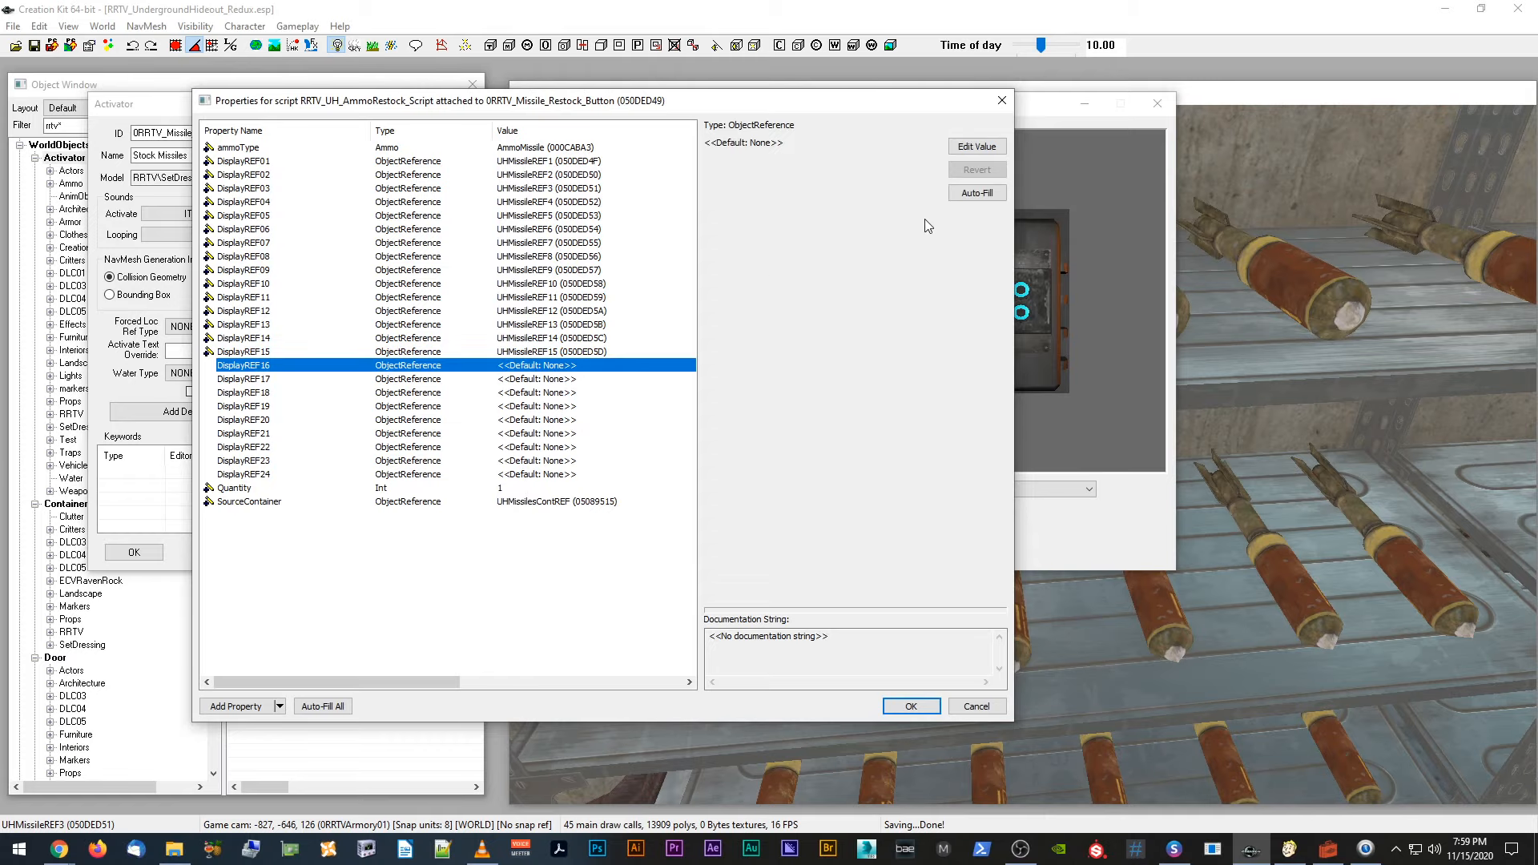
click(977, 148)
click(834, 146)
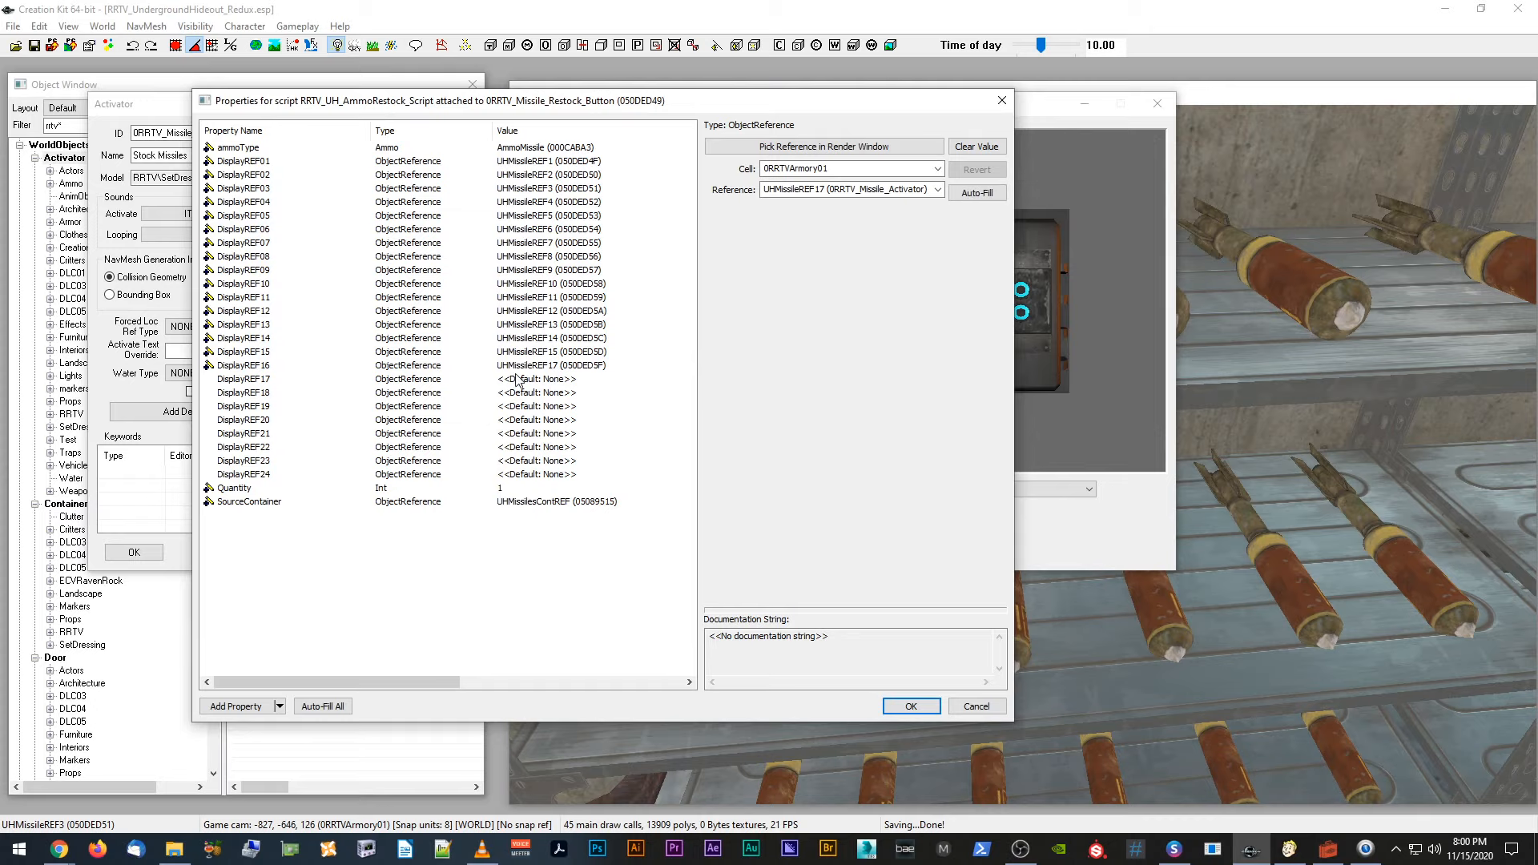
click(594, 367)
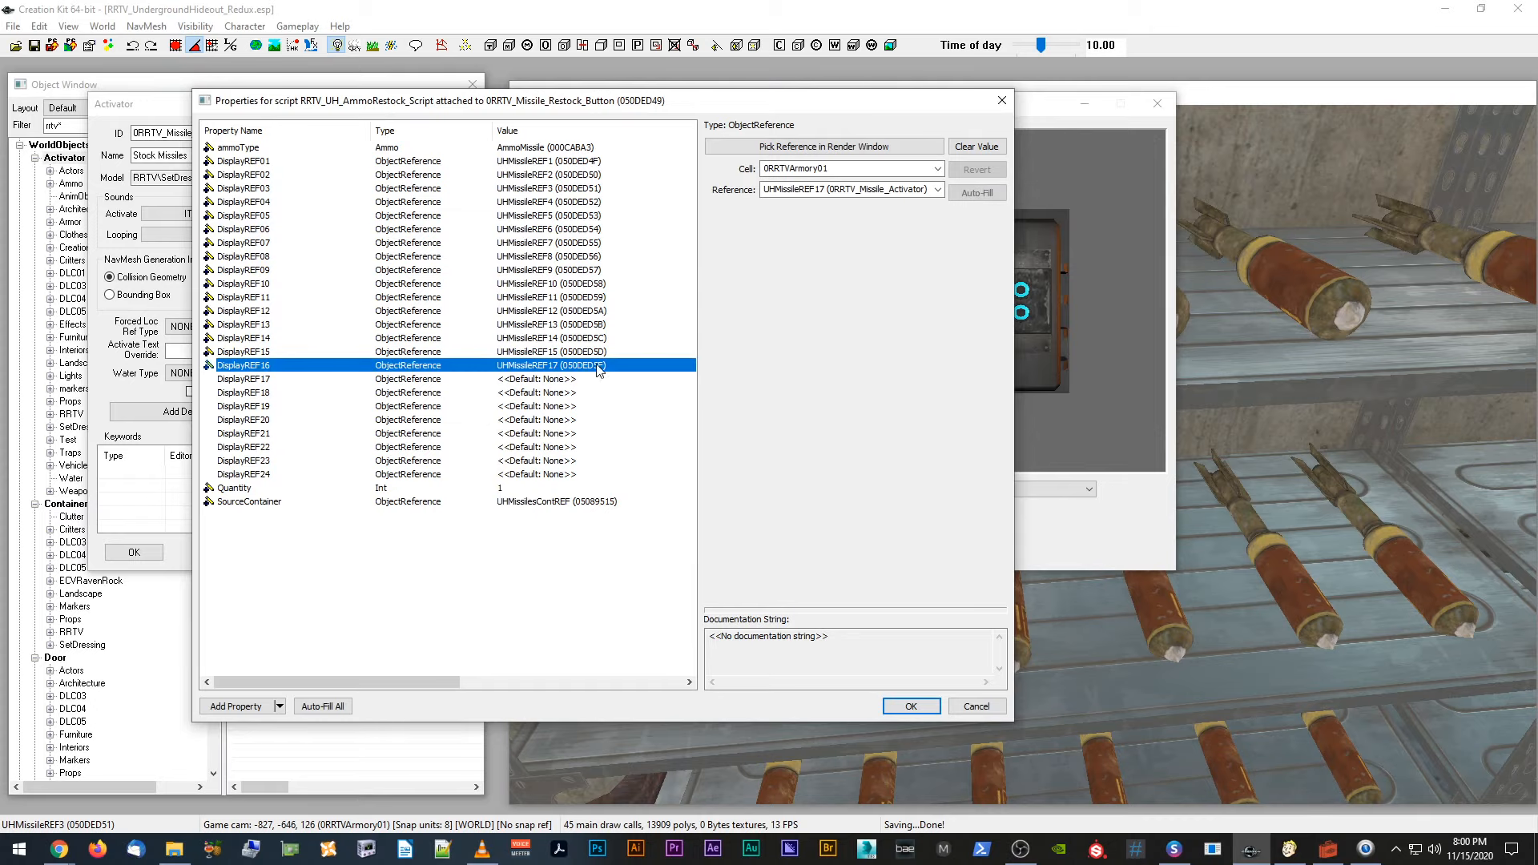
click(882, 149)
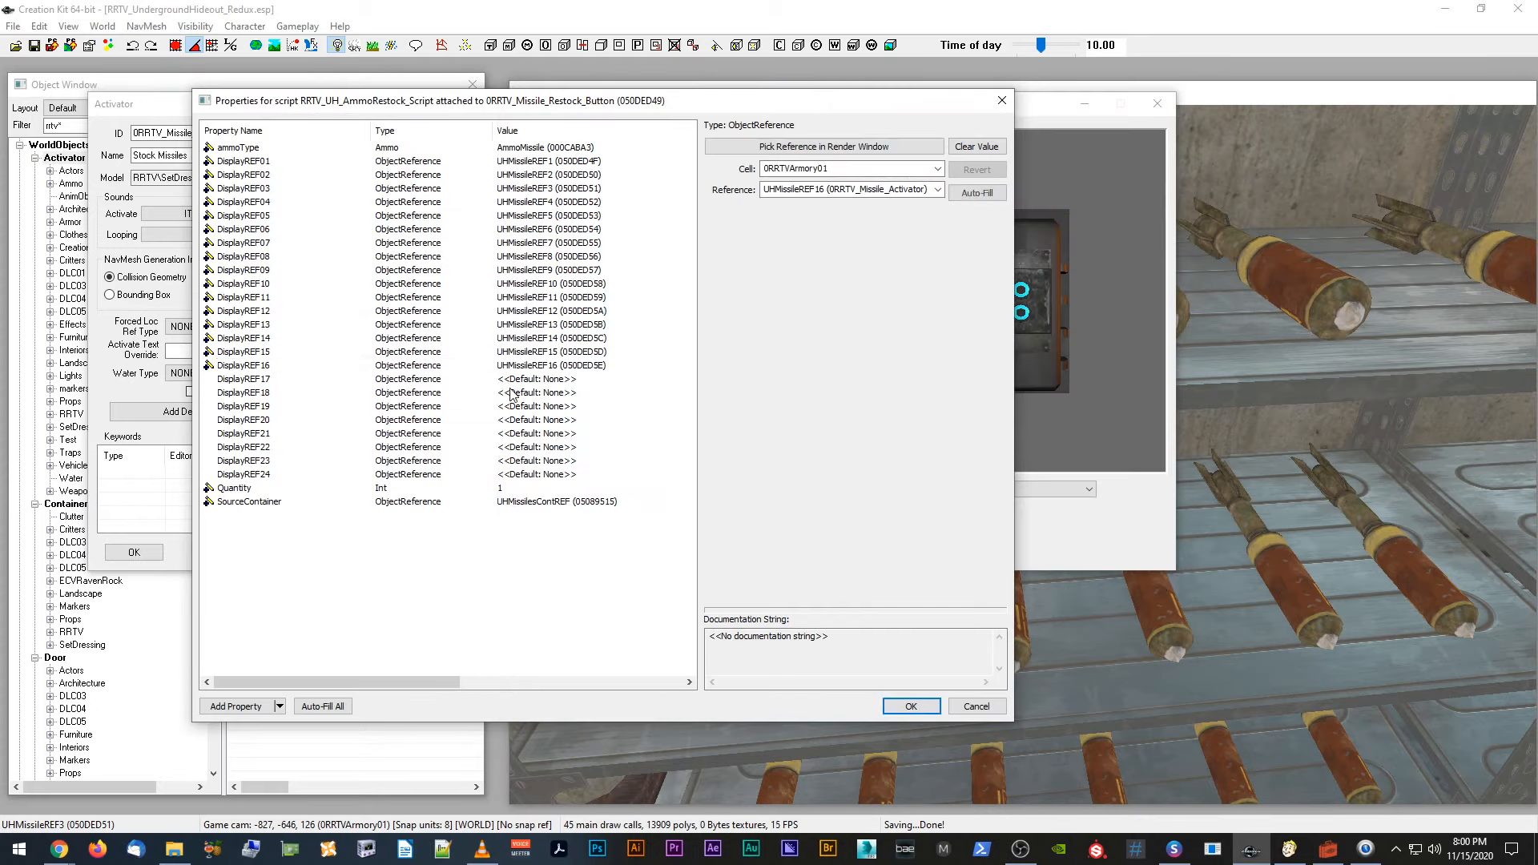
Step: Assign the fifth missile on the third shelf, UHMissileREF17, to DisplayREF17
click(533, 380)
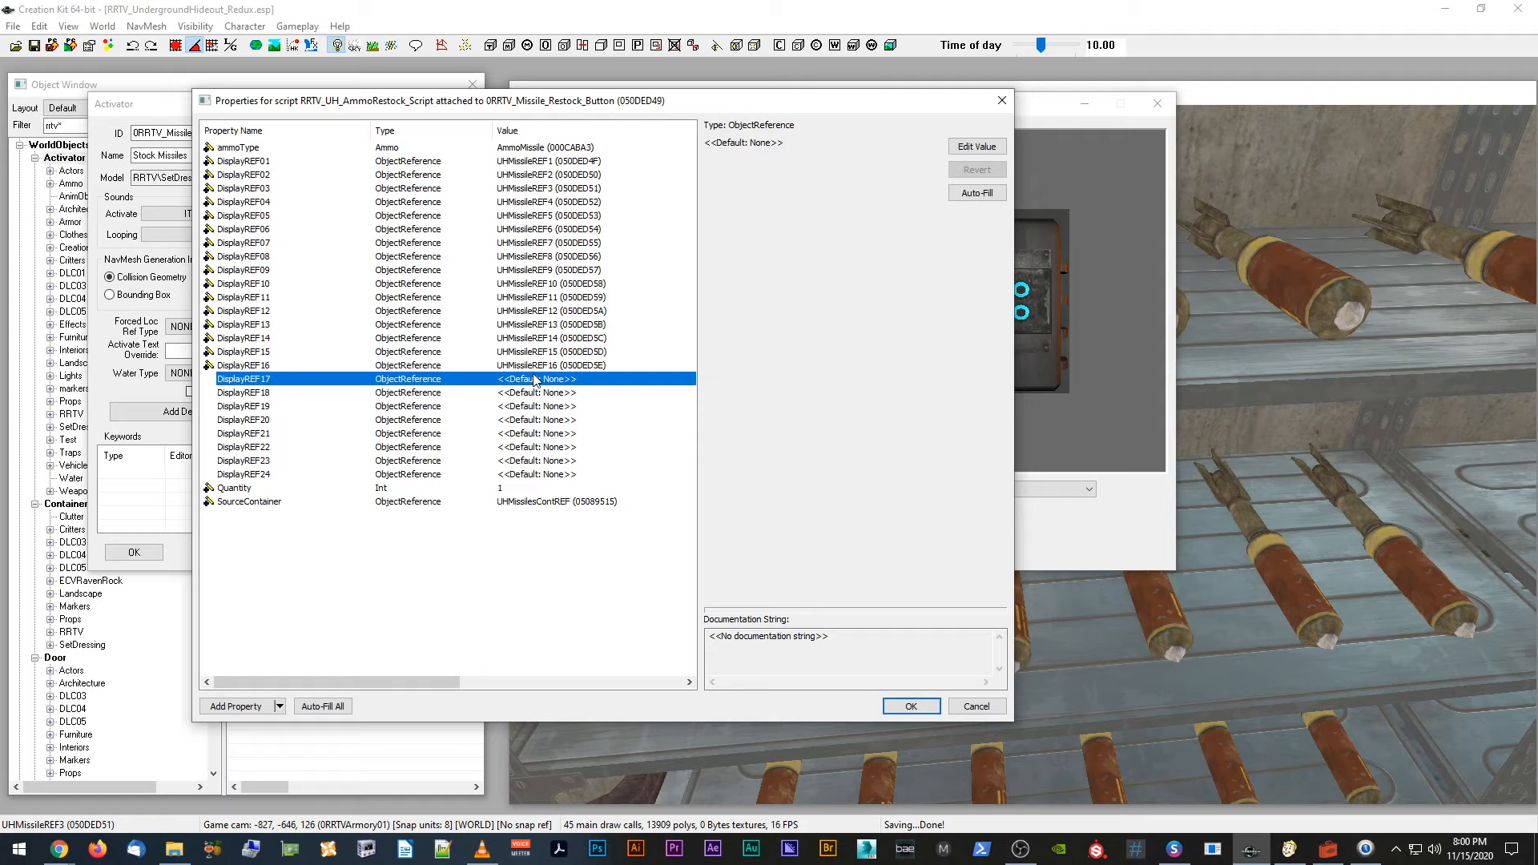
click(977, 146)
click(881, 148)
click(1295, 581)
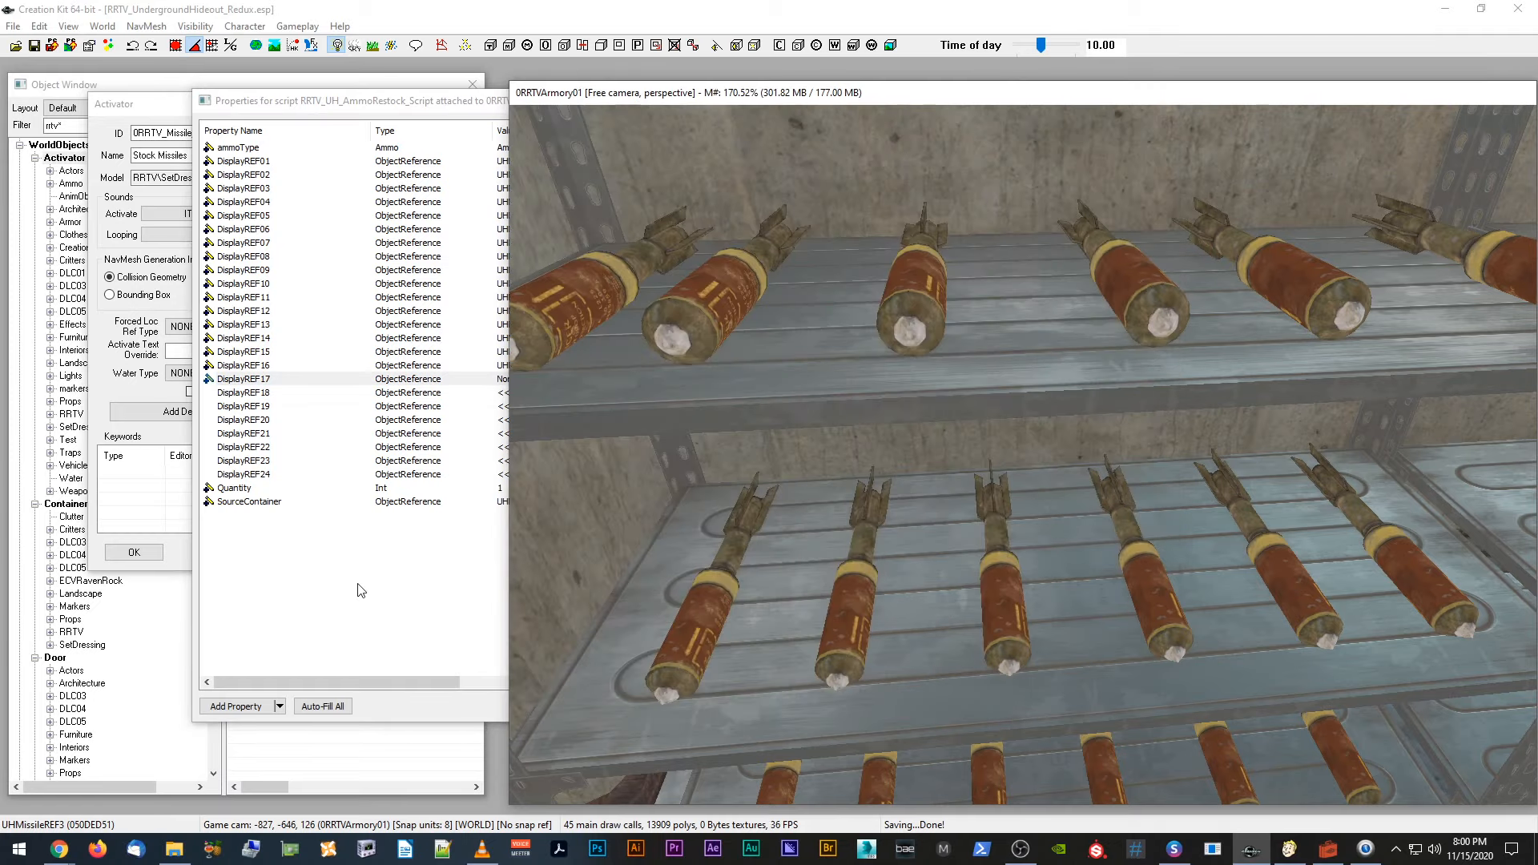
Step: Assign the third shelf's sixth missile, UHMissileREF18, to DisplayREF18
click(535, 392)
click(975, 147)
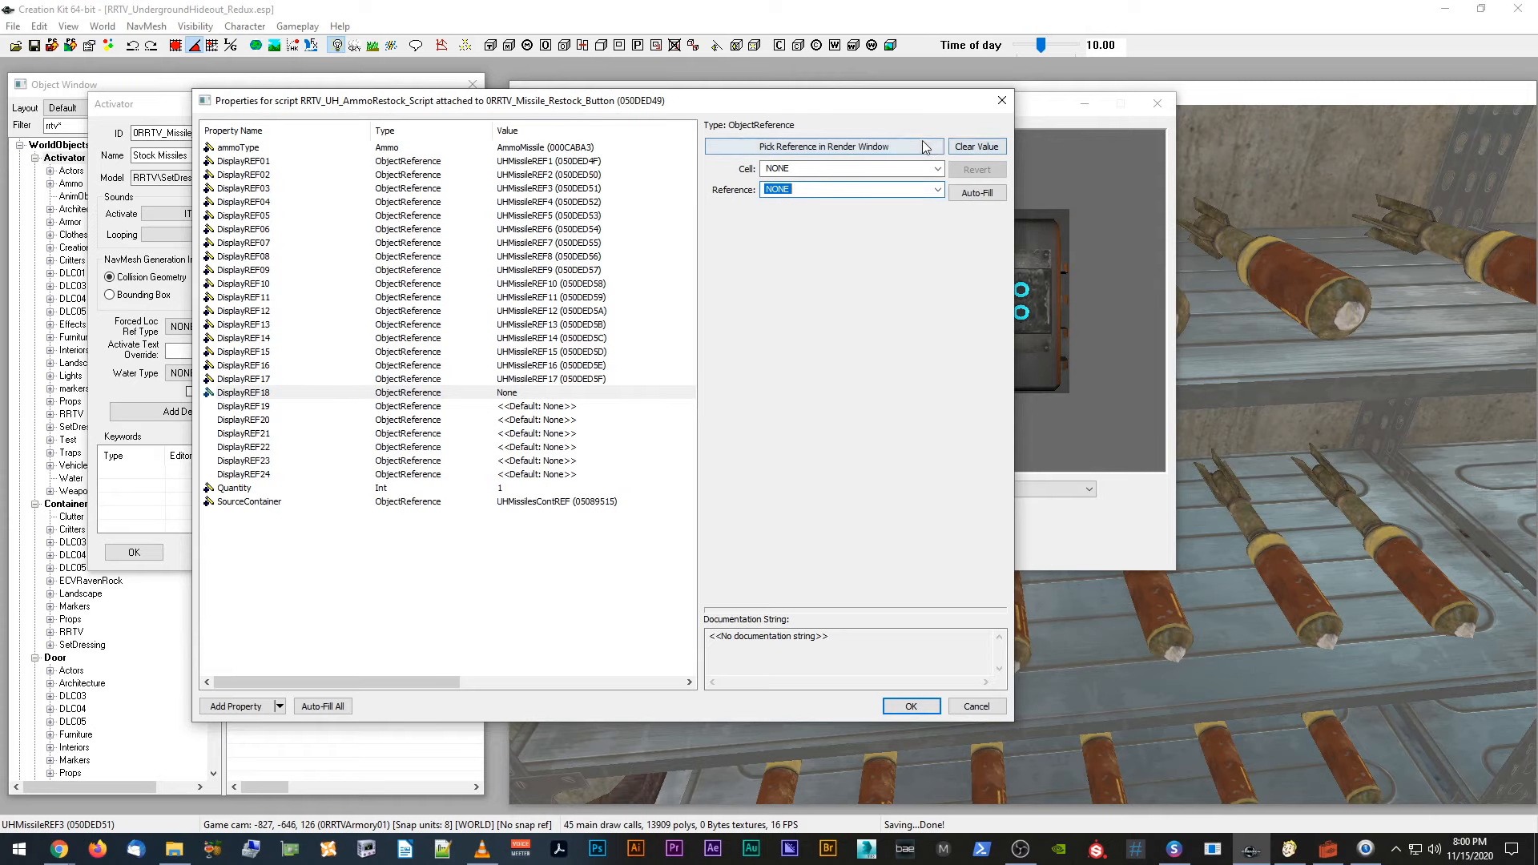
click(881, 148)
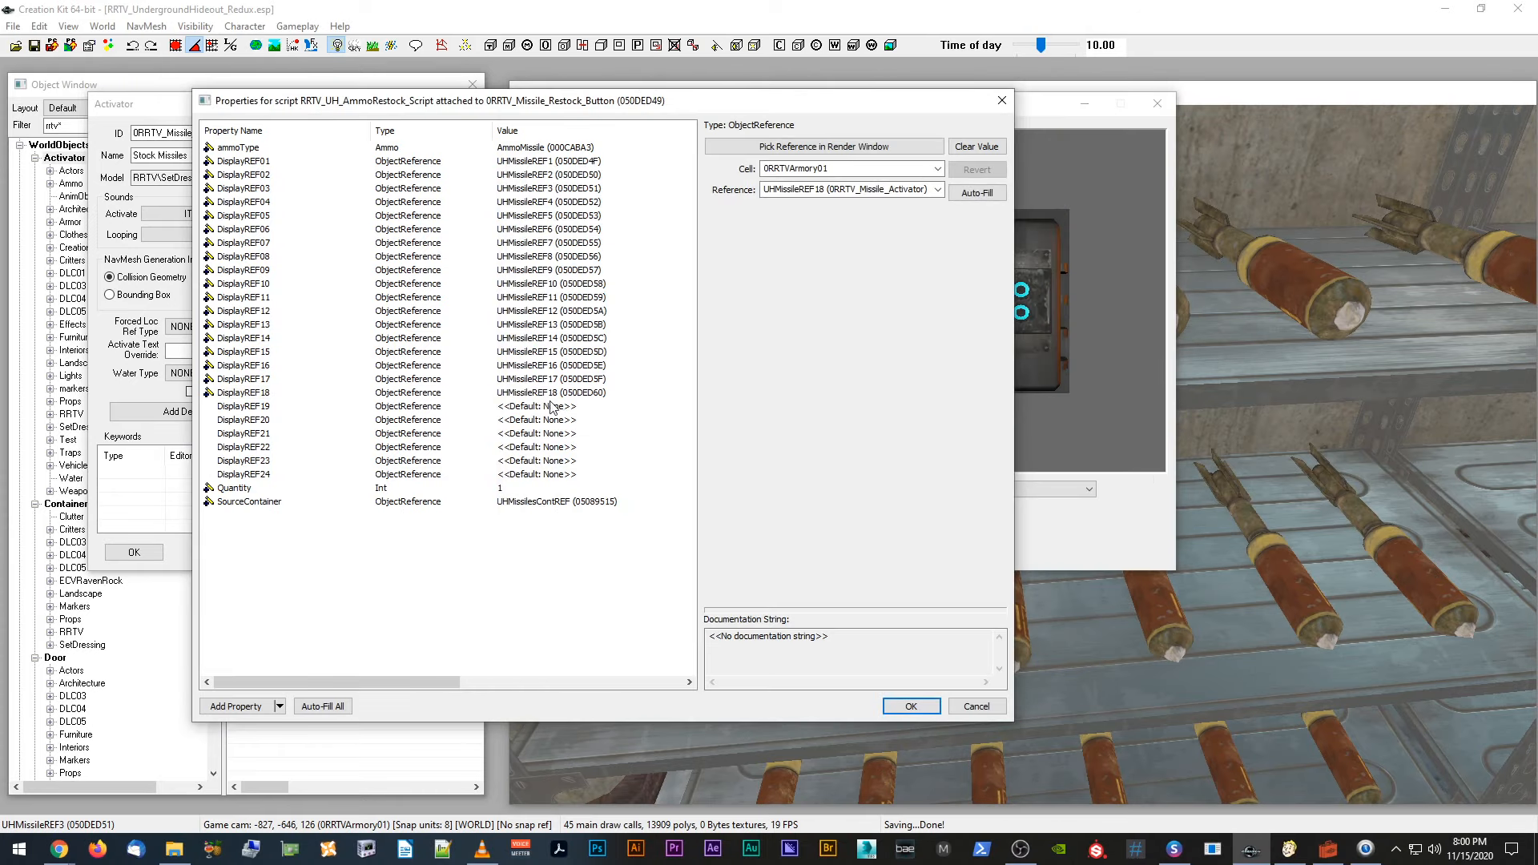
Step: Assign the first missile on the bottom shelf, UHMissileREF19, to the DisplayREF19 property by picking it in the render window
click(535, 408)
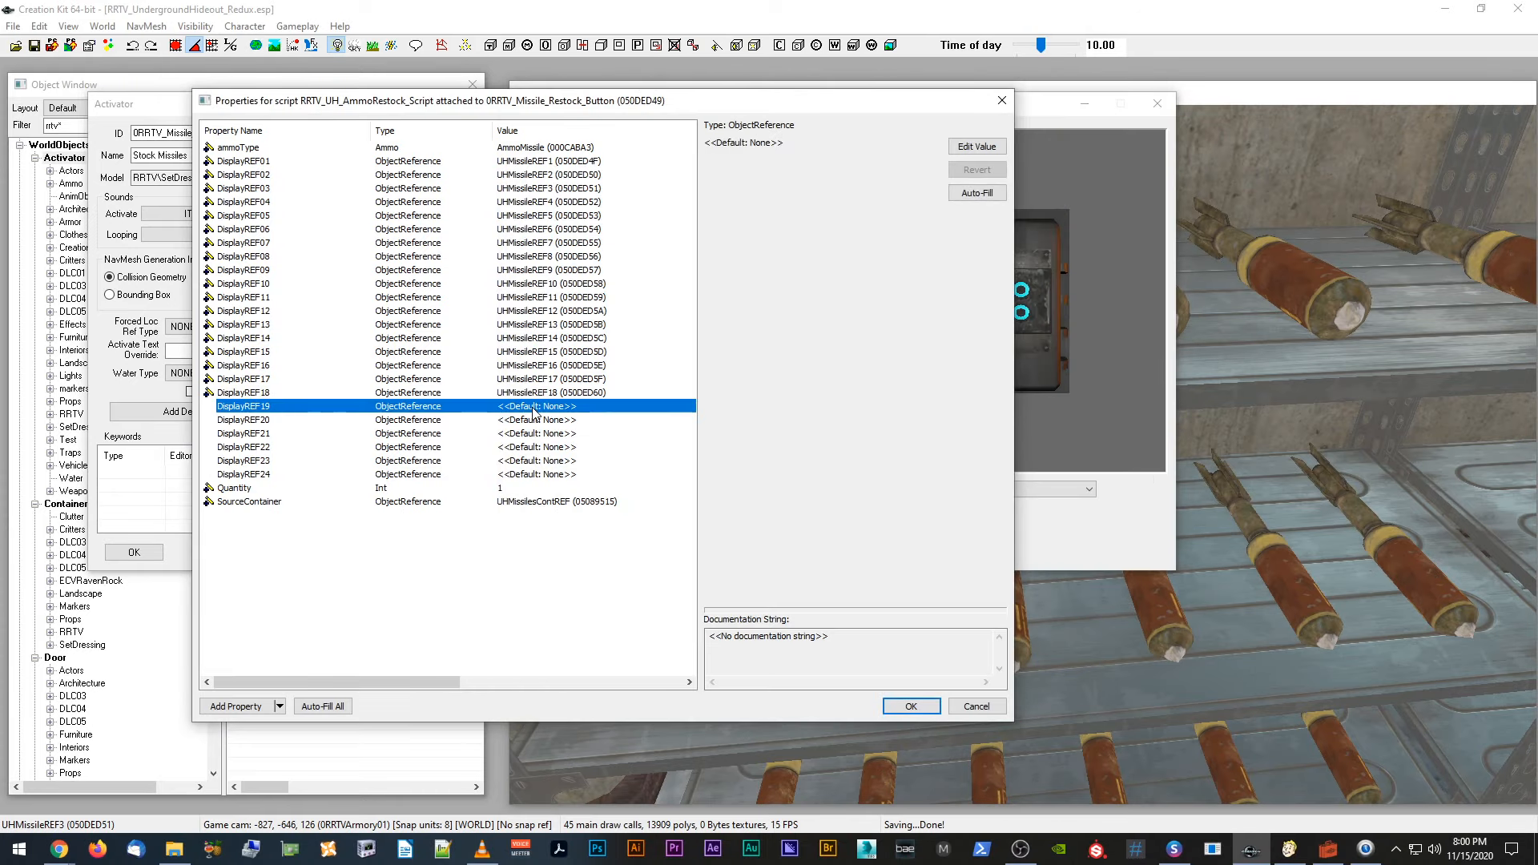
middle_drag(1290, 478, 1294, 470)
click(322, 589)
click(424, 406)
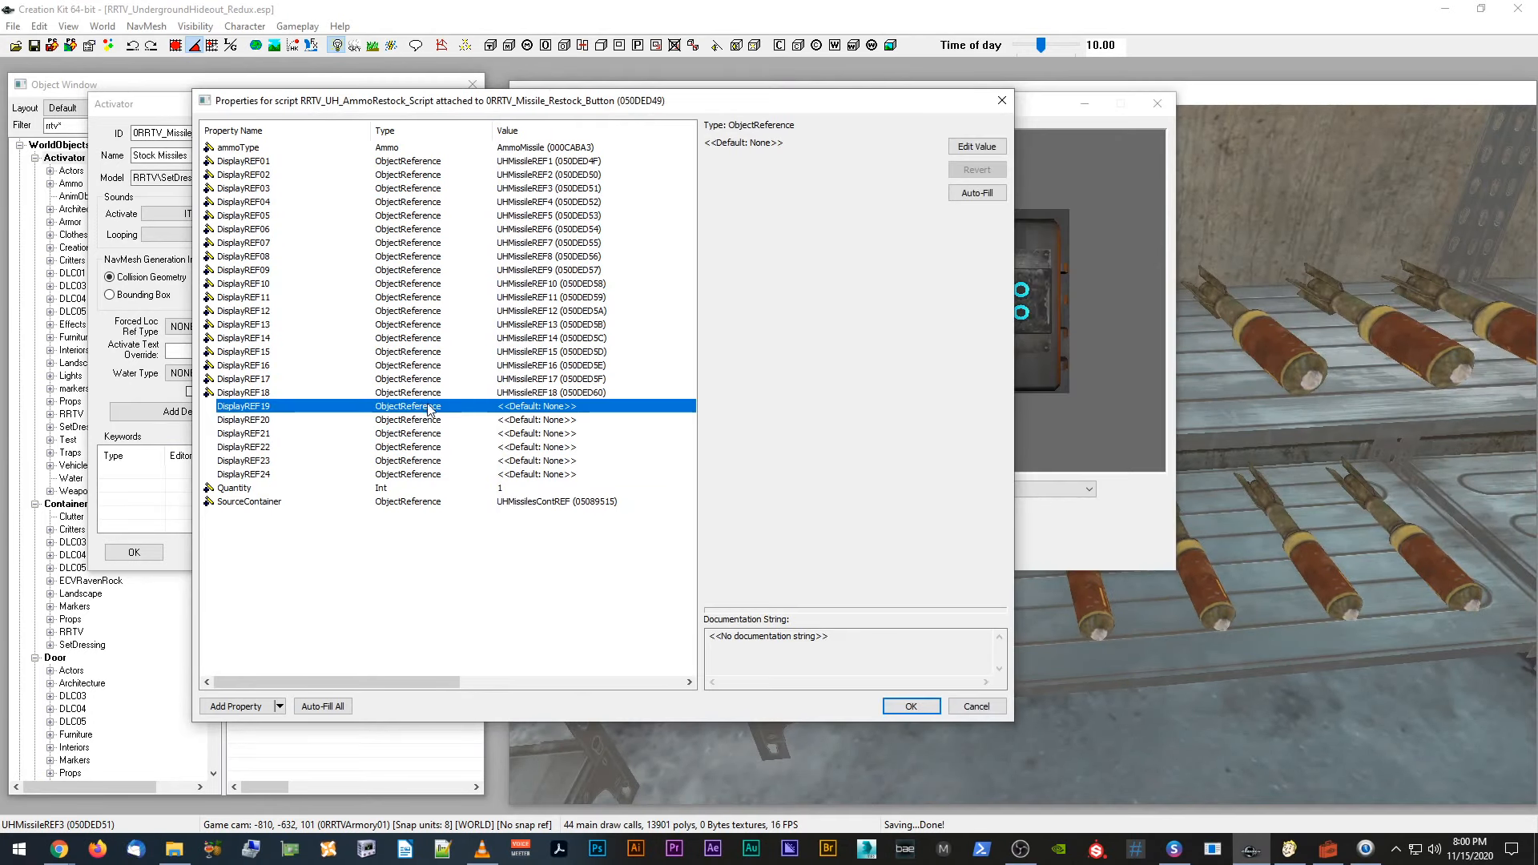
click(974, 148)
click(979, 190)
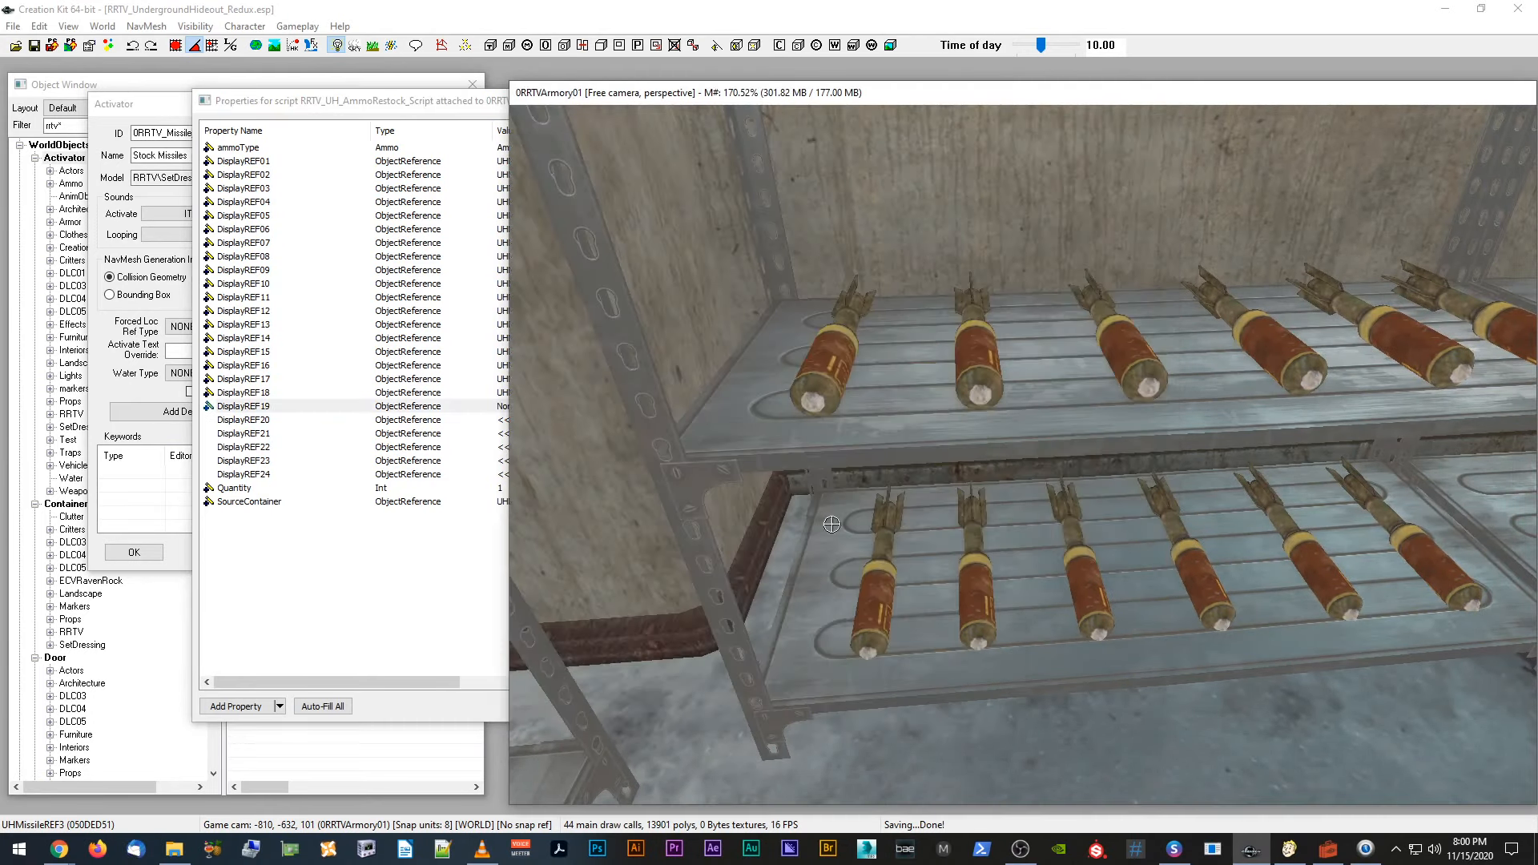
click(874, 621)
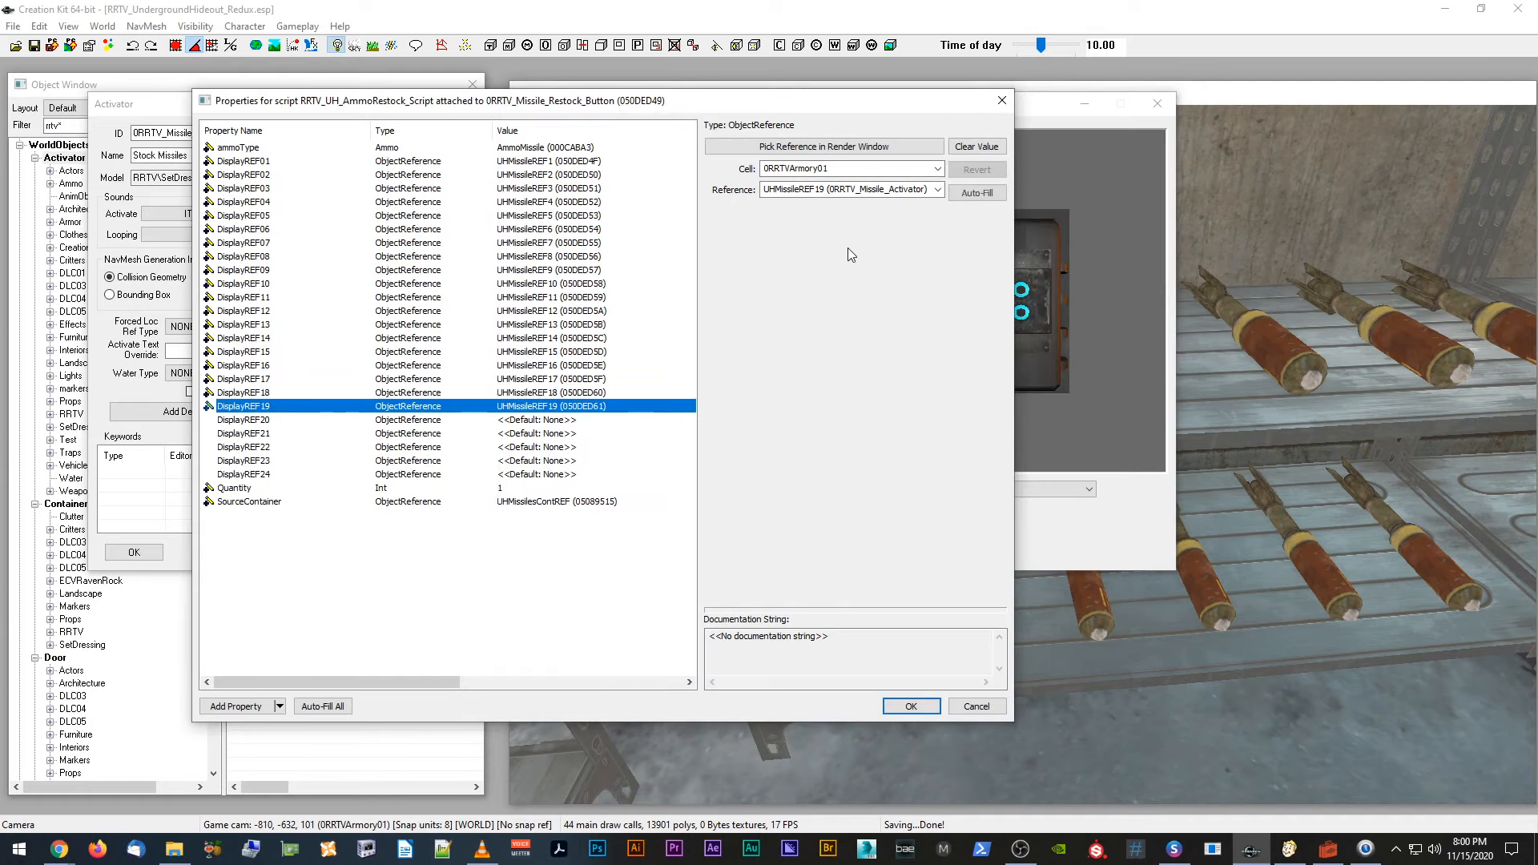
Step: Assign the second and third bottom-shelf missiles, UHMissileREF20 and UHMissileREF21, to the DisplayREF20 and DisplayREF21 properties
click(493, 422)
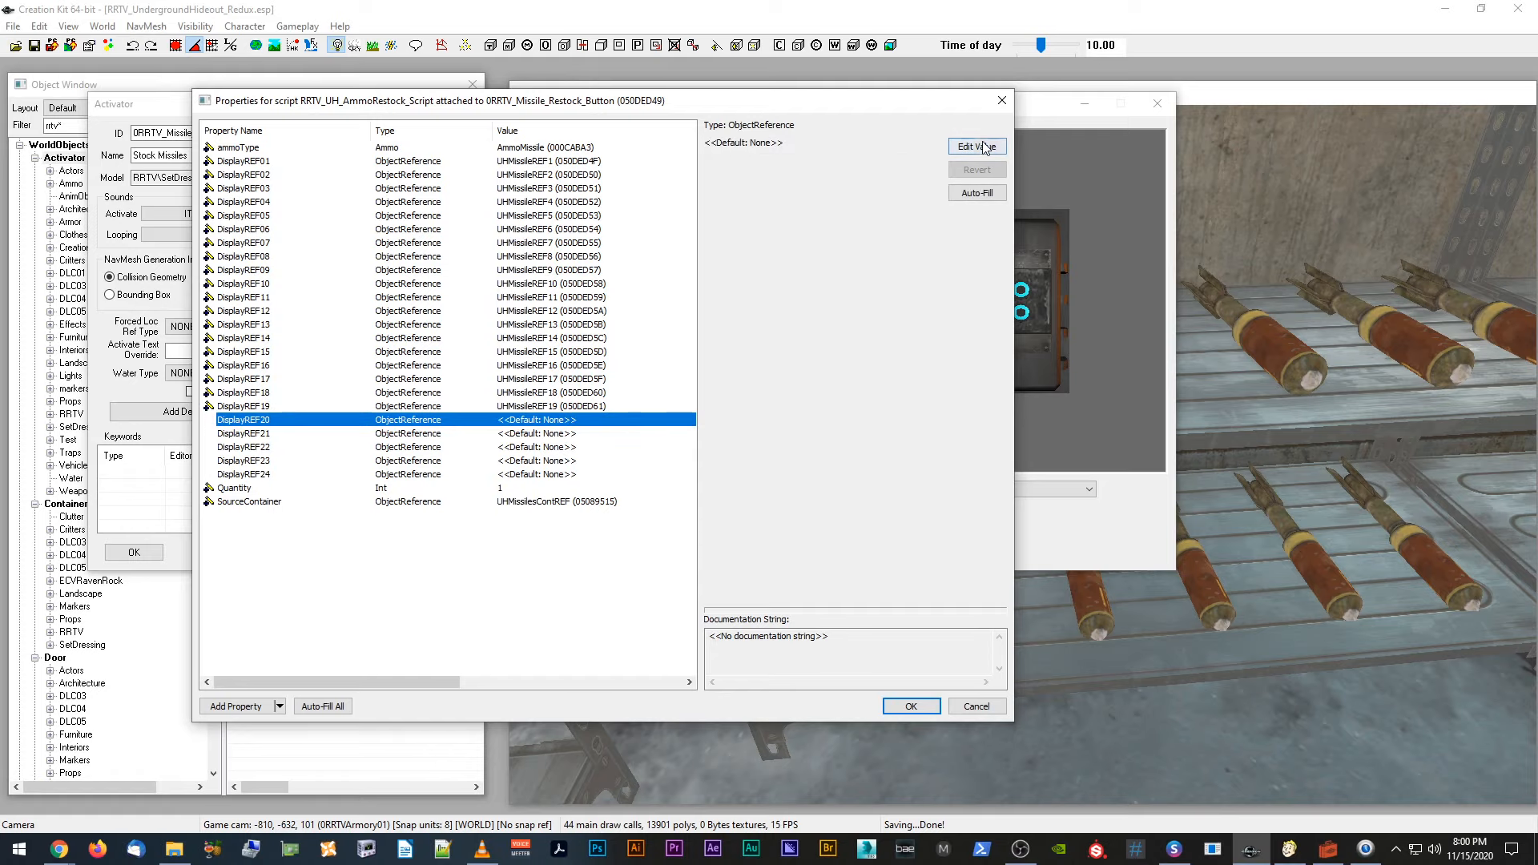
click(978, 146)
click(978, 163)
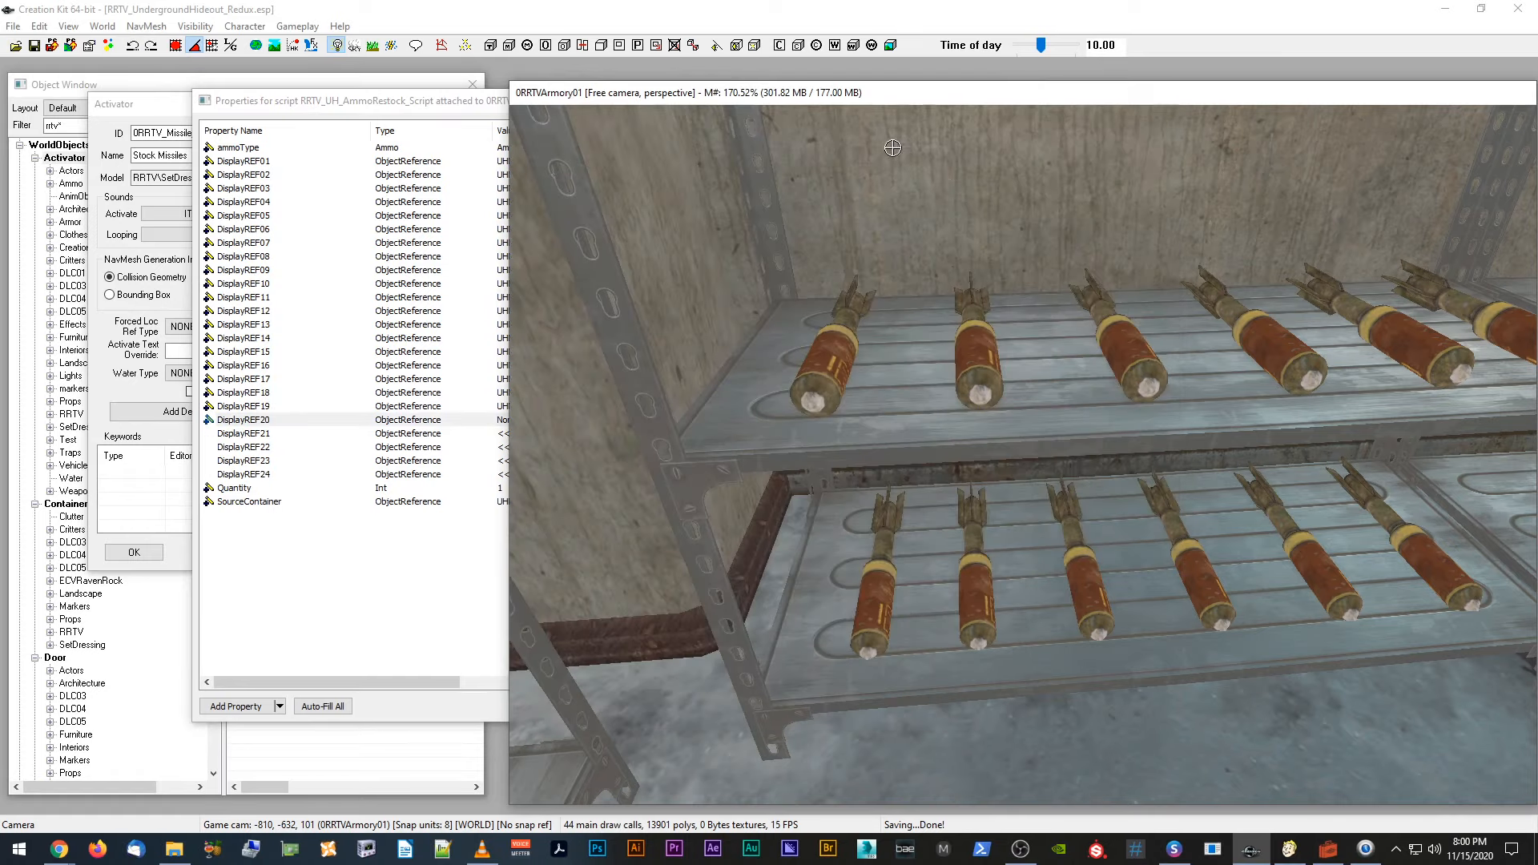
click(978, 603)
click(545, 433)
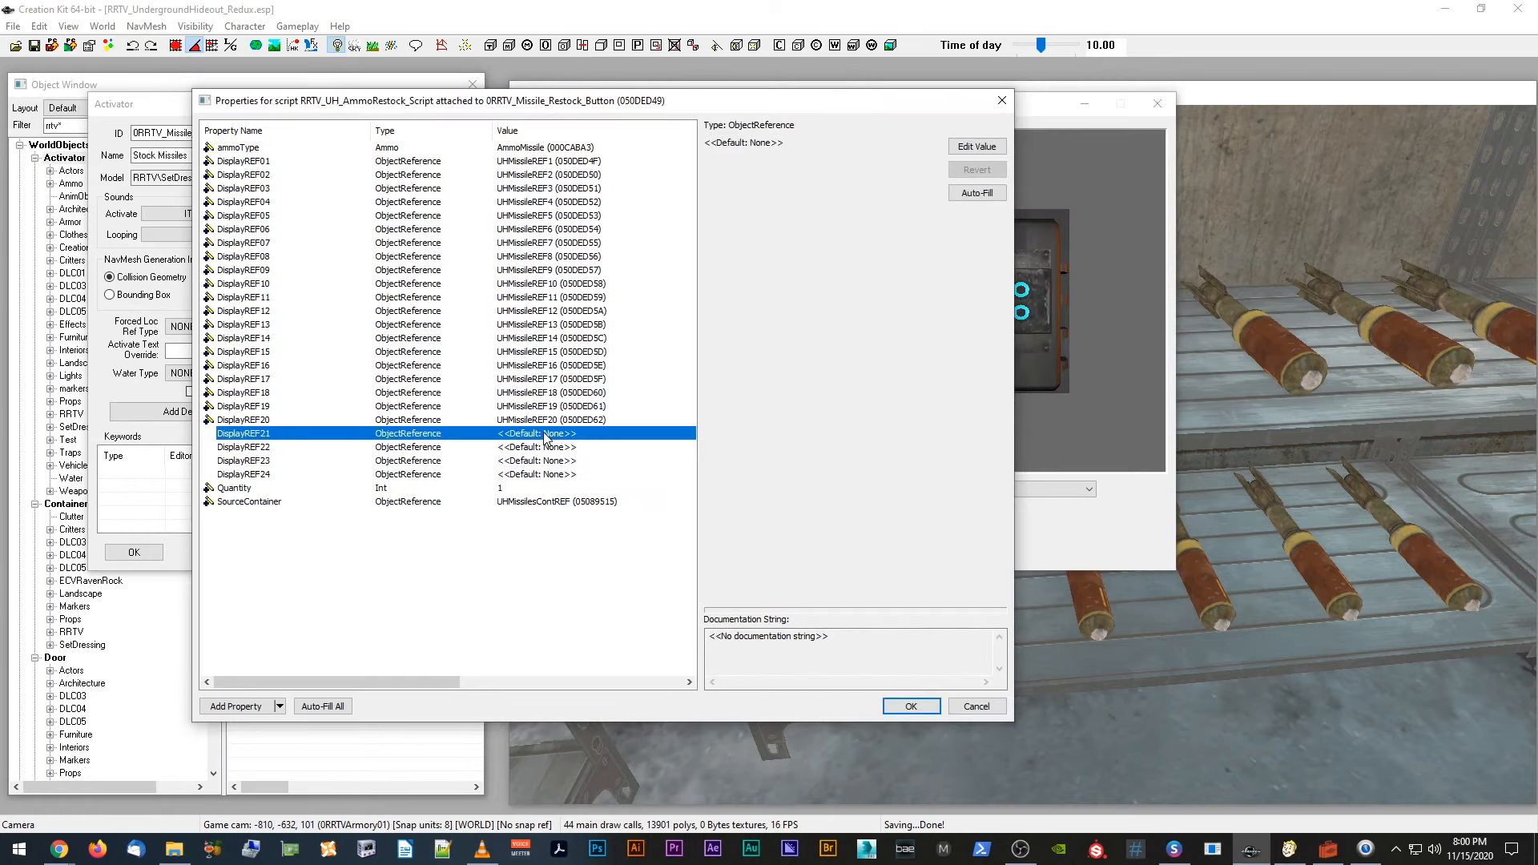
click(962, 153)
click(977, 162)
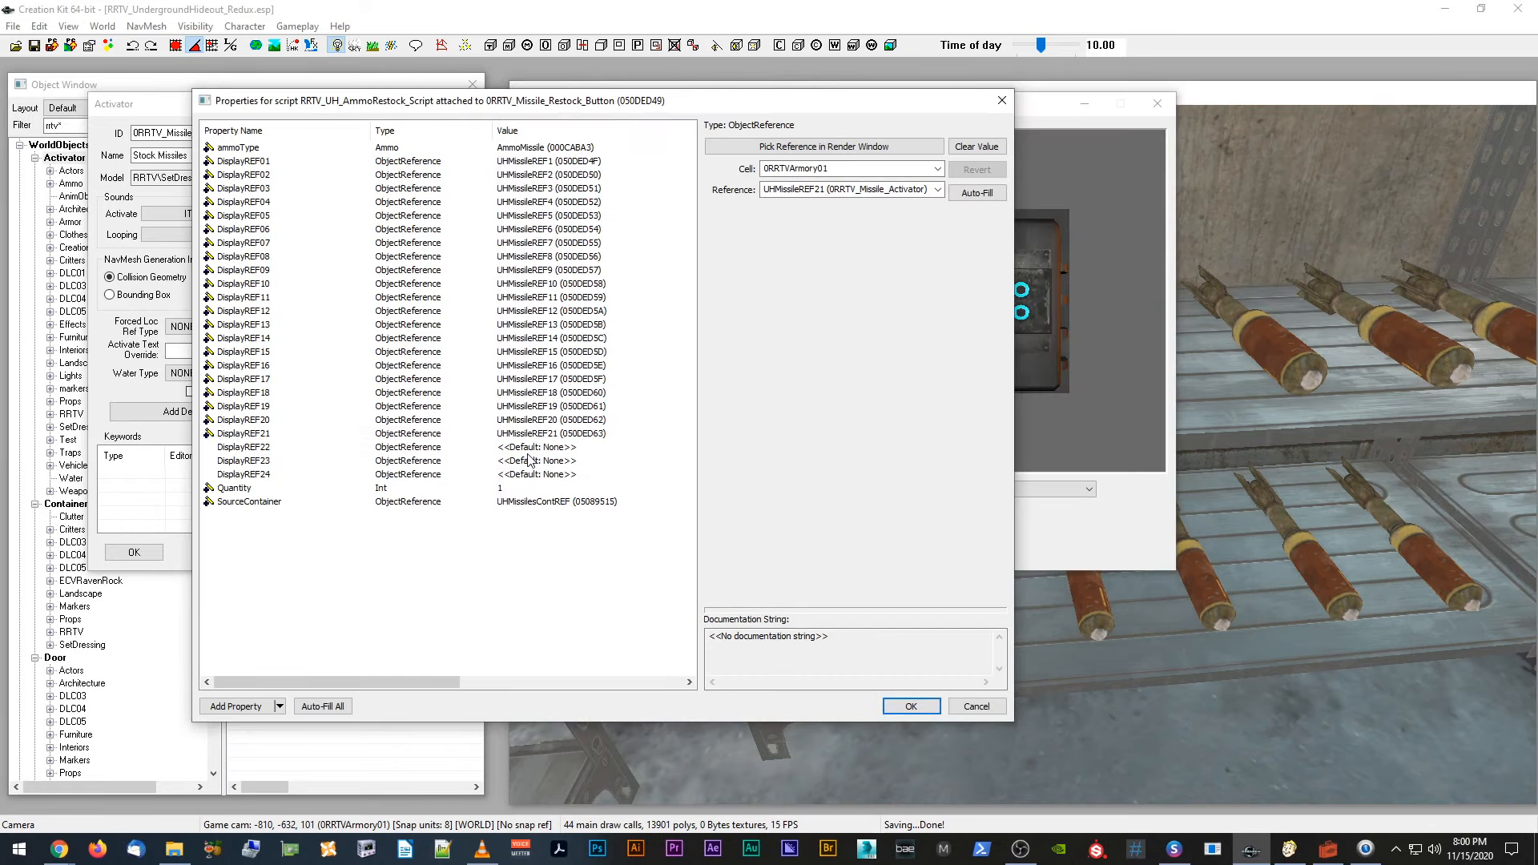
Step: Assign the fourth and fifth bottom-shelf missiles, UHMissileREF22 and UHMissileREF23, to the DisplayREF22 and DisplayREF23 properties
click(545, 447)
click(977, 147)
click(824, 147)
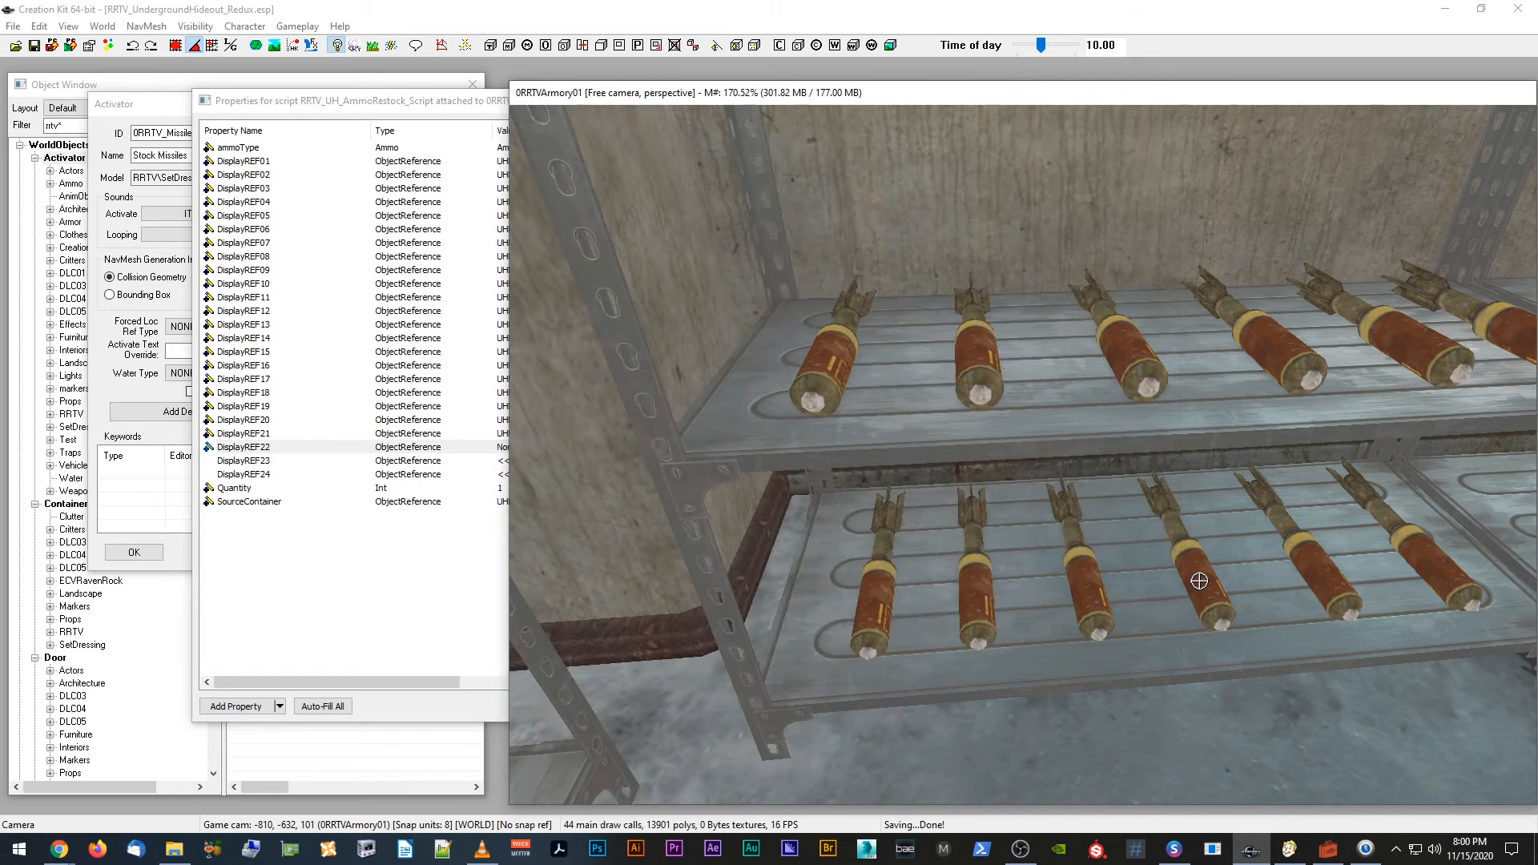
click(1202, 590)
click(545, 463)
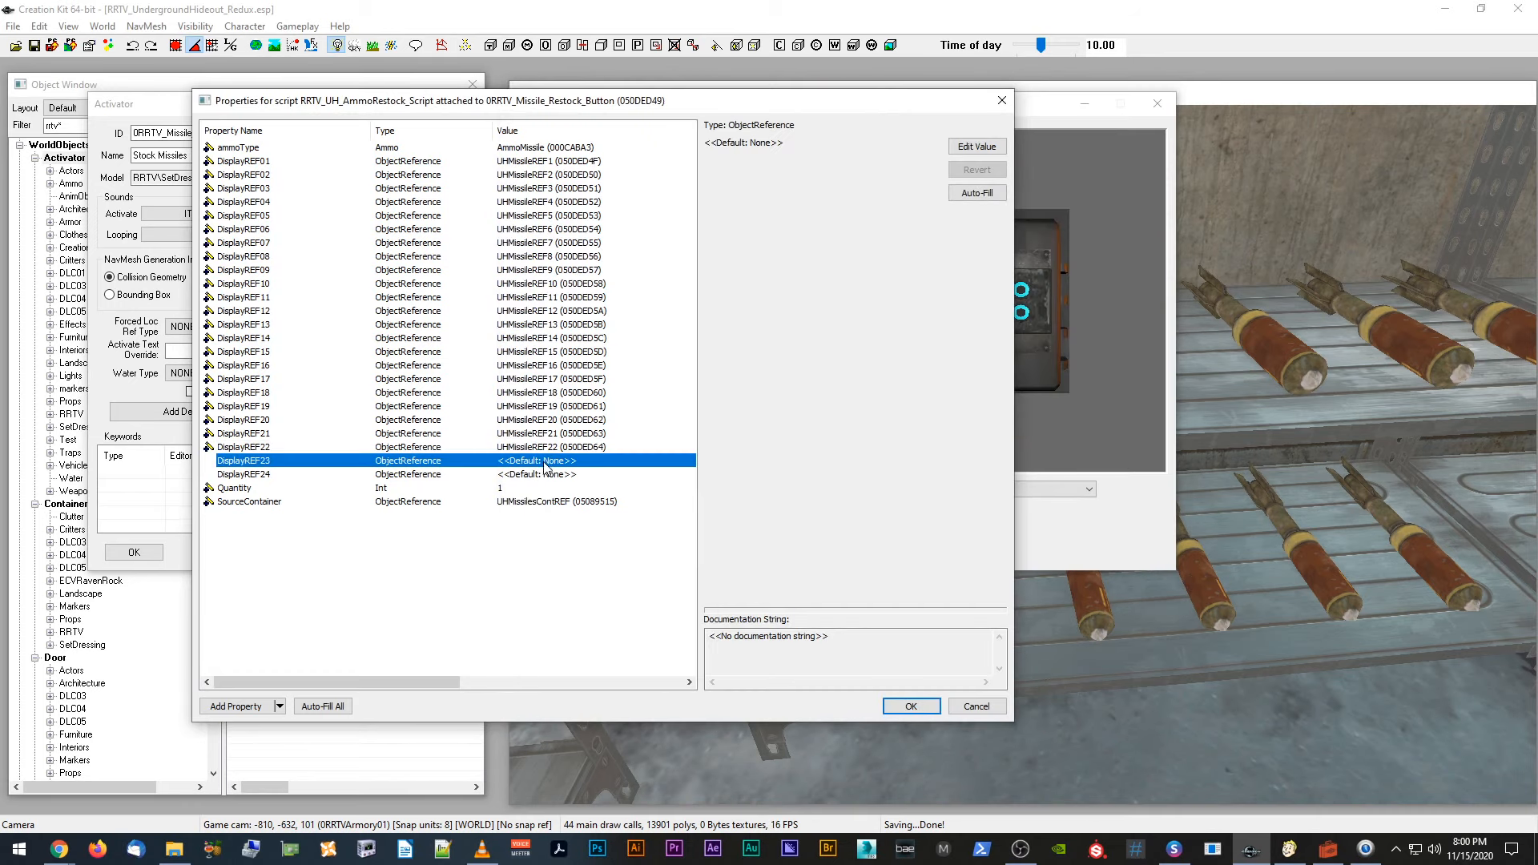
click(977, 147)
click(824, 147)
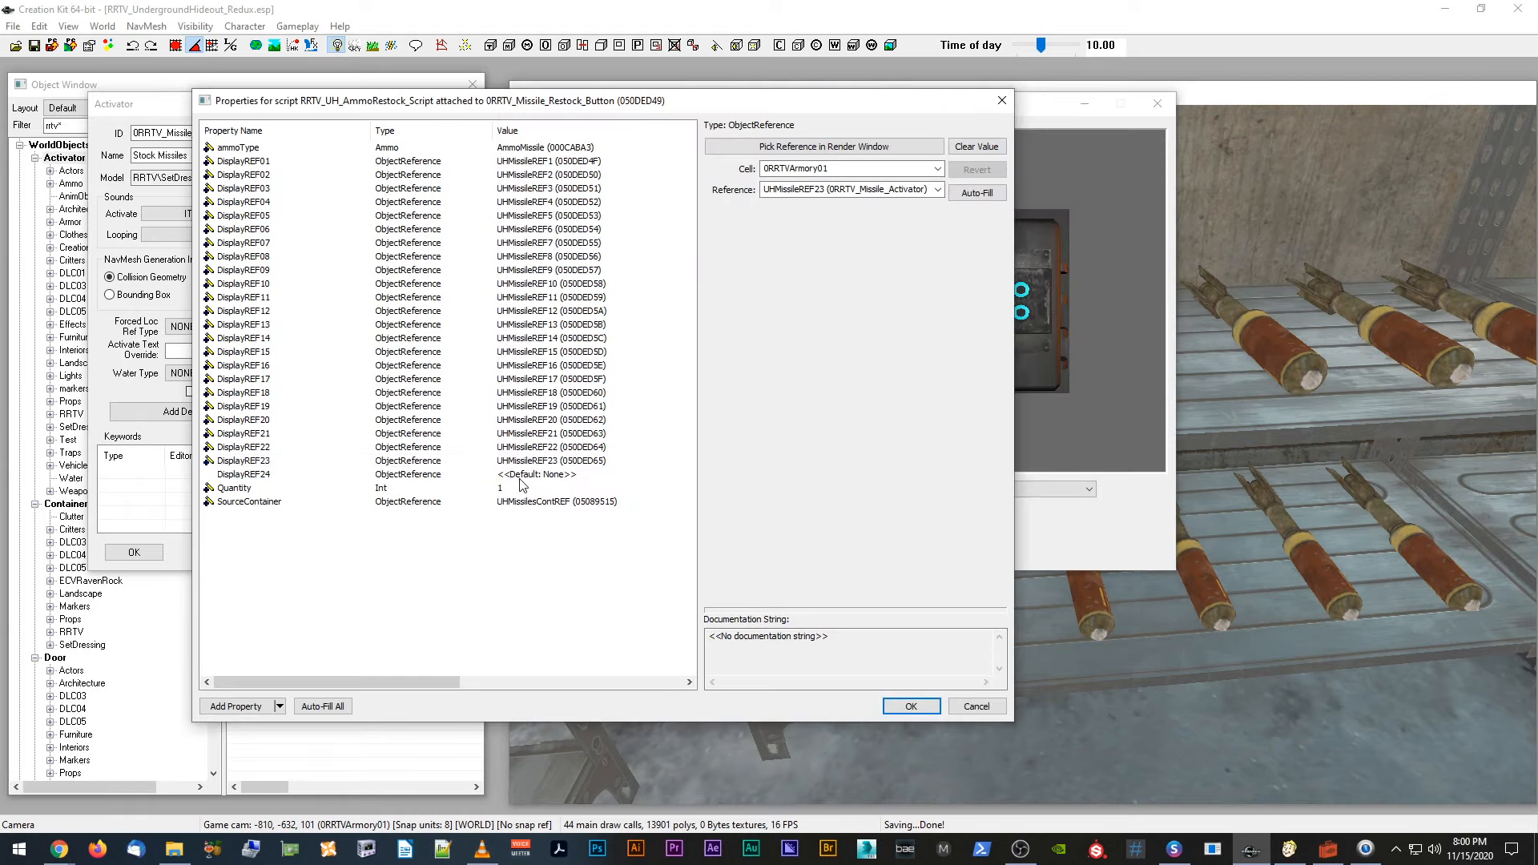
Step: Give DisplayREF24 an editable value and start picking its missile reference in the render window
click(527, 477)
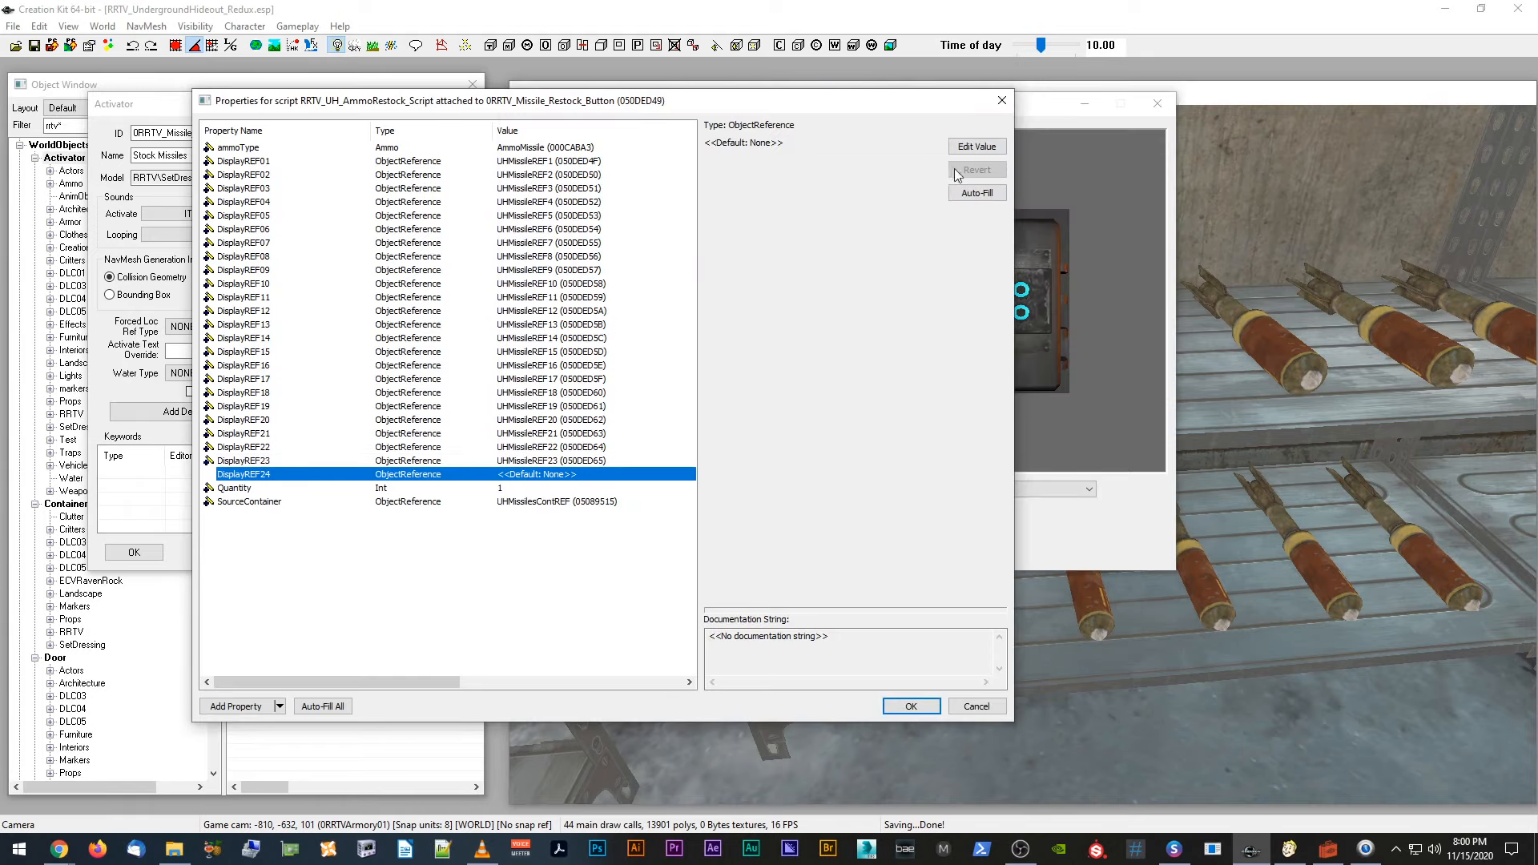
click(982, 147)
click(929, 149)
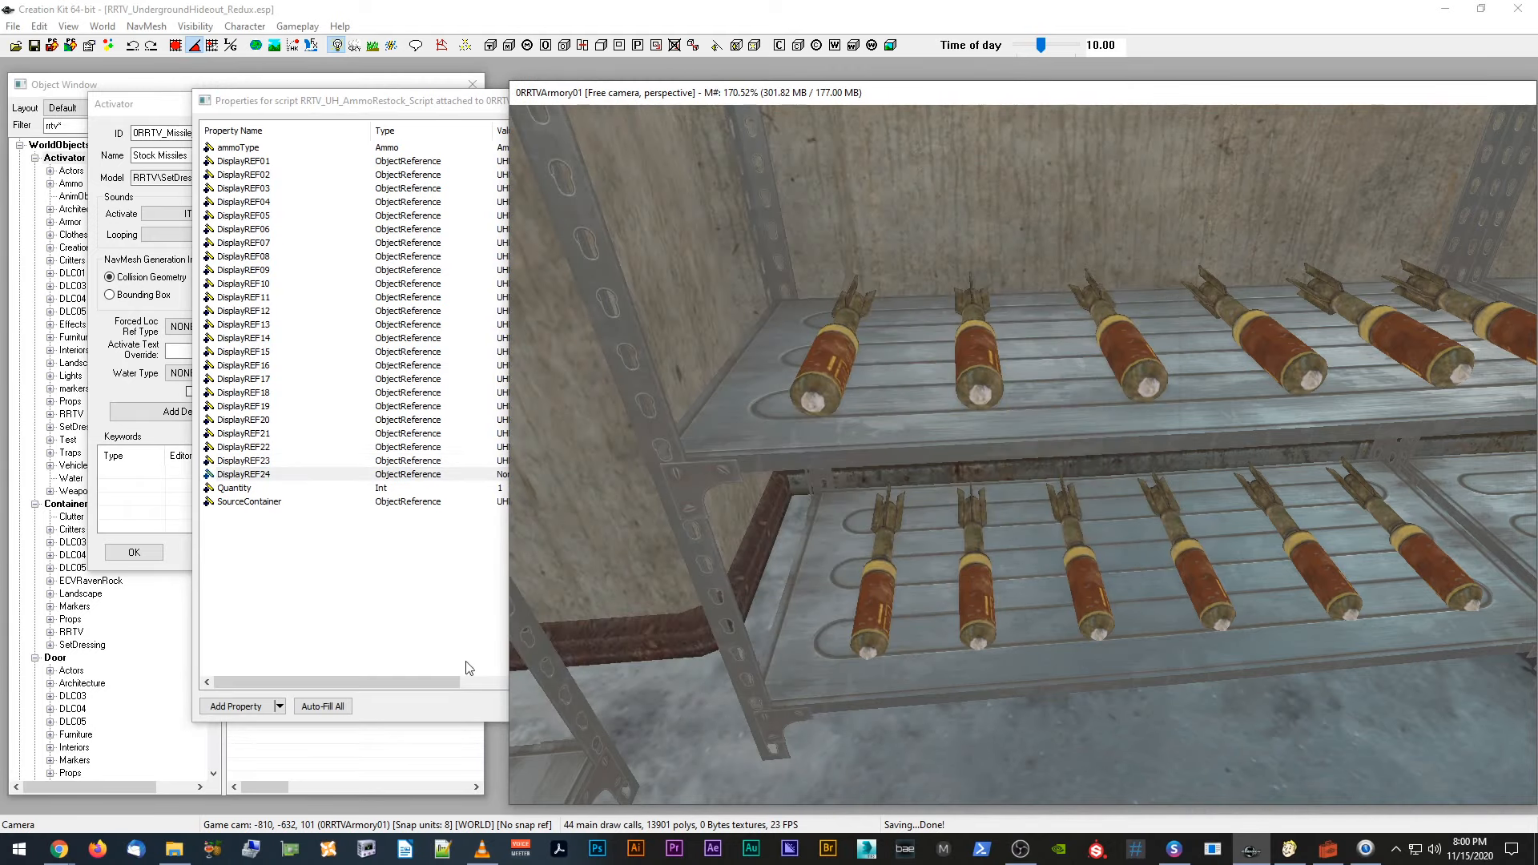
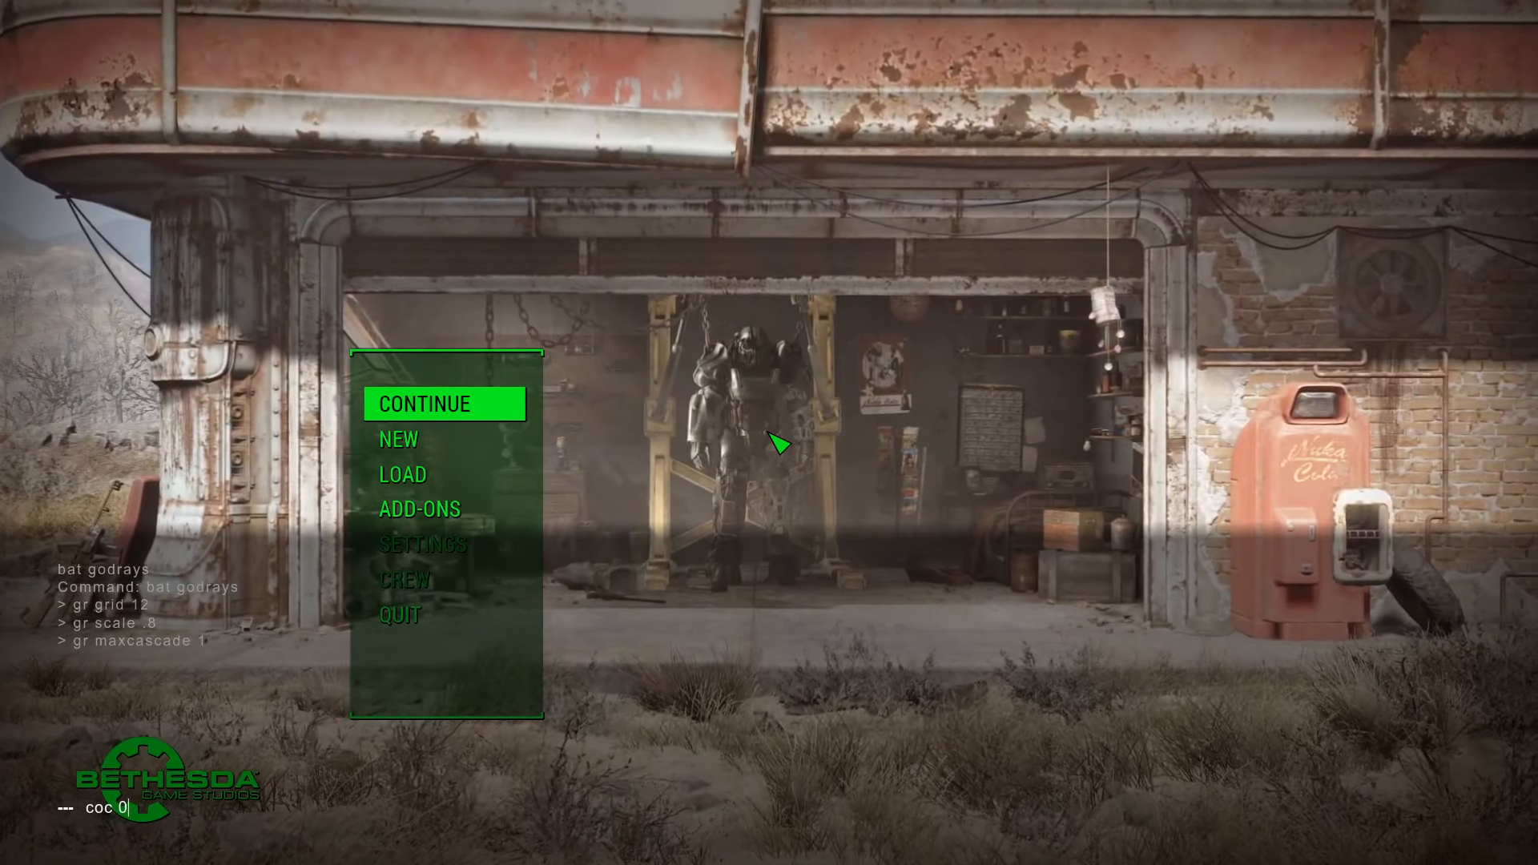
Step: Load the armory cell 0RRTVArmory01 in the game with the coc console command
text(rrtv)
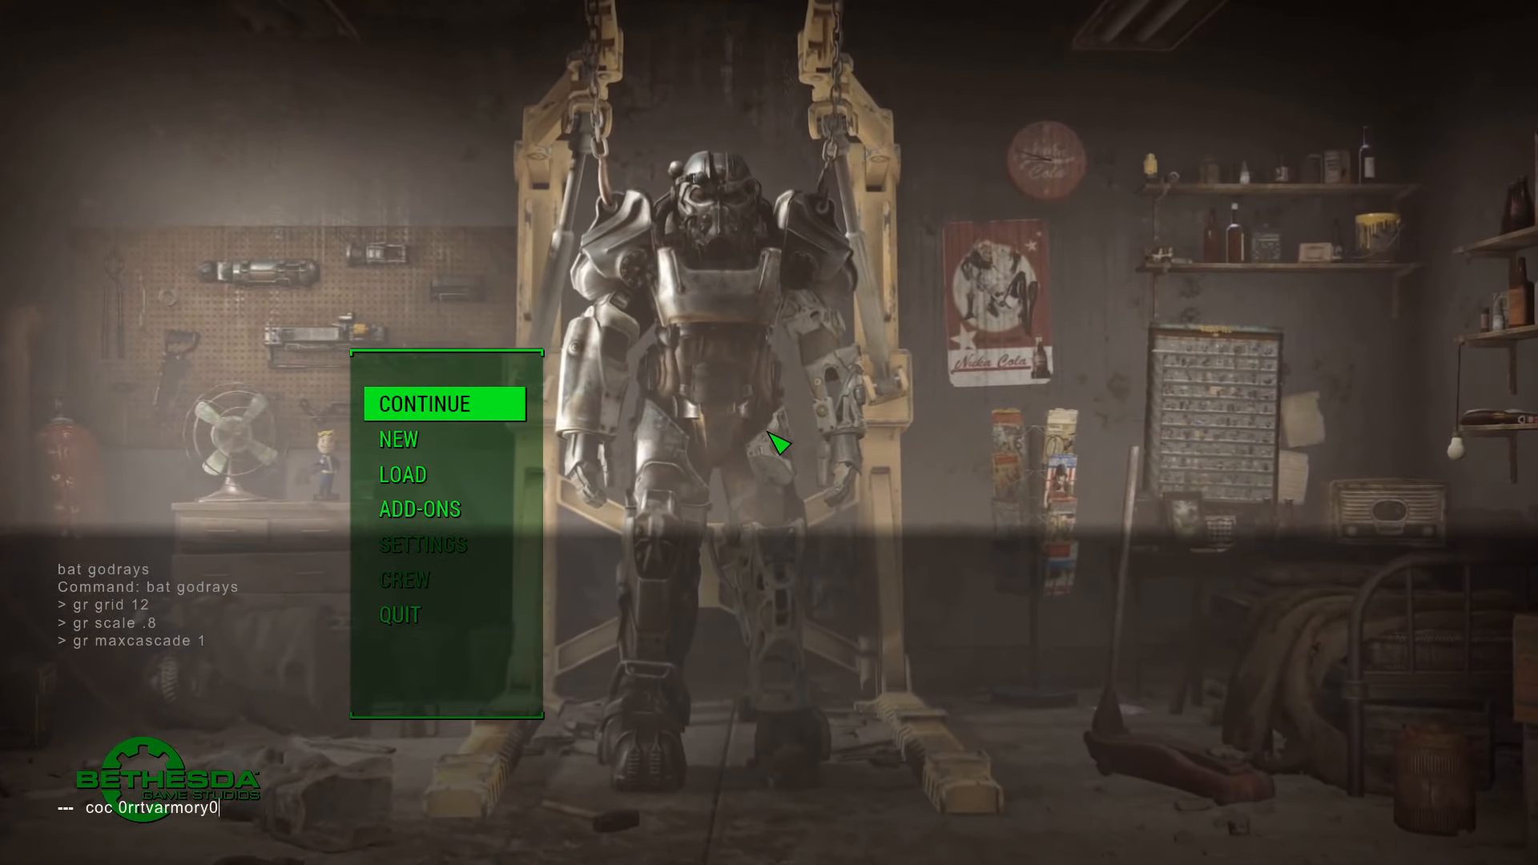
text(armory0)
key(Return)
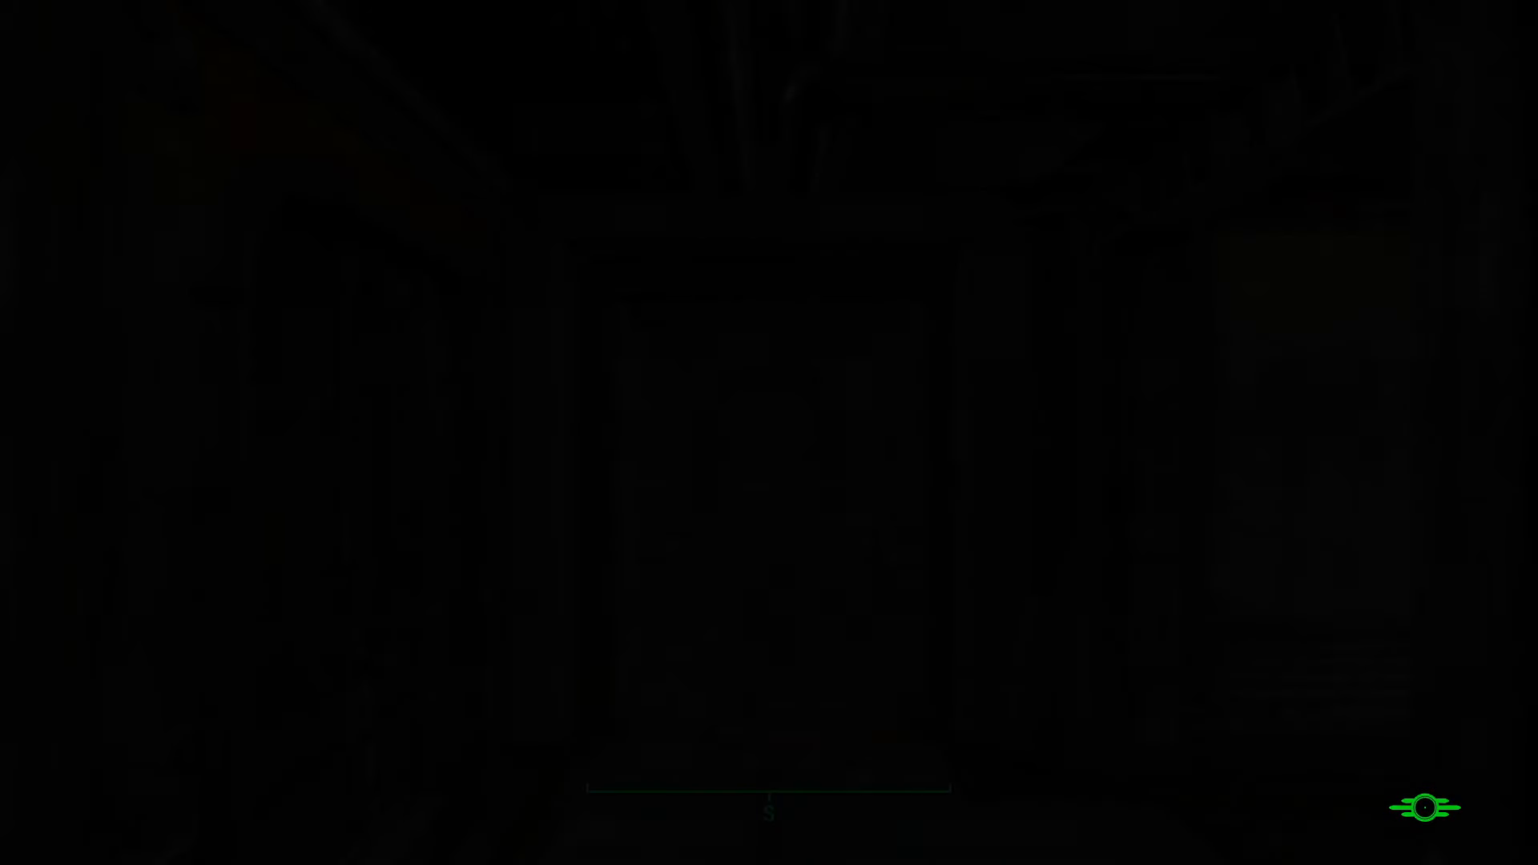
Step: Walk through the vault door into the armory and open the barred gate to inspect the room
key(w)
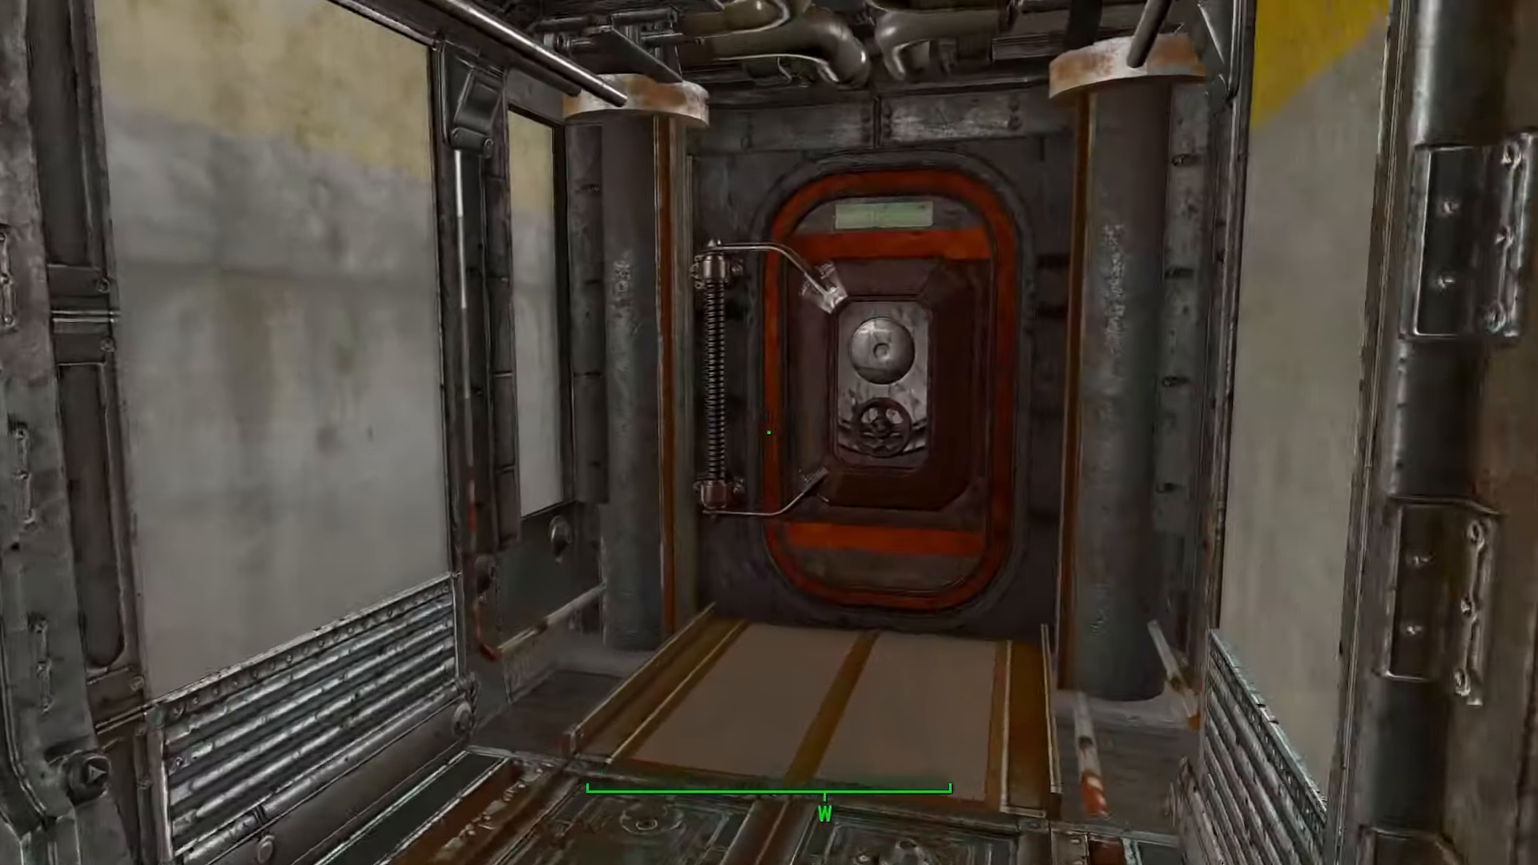
key(w)
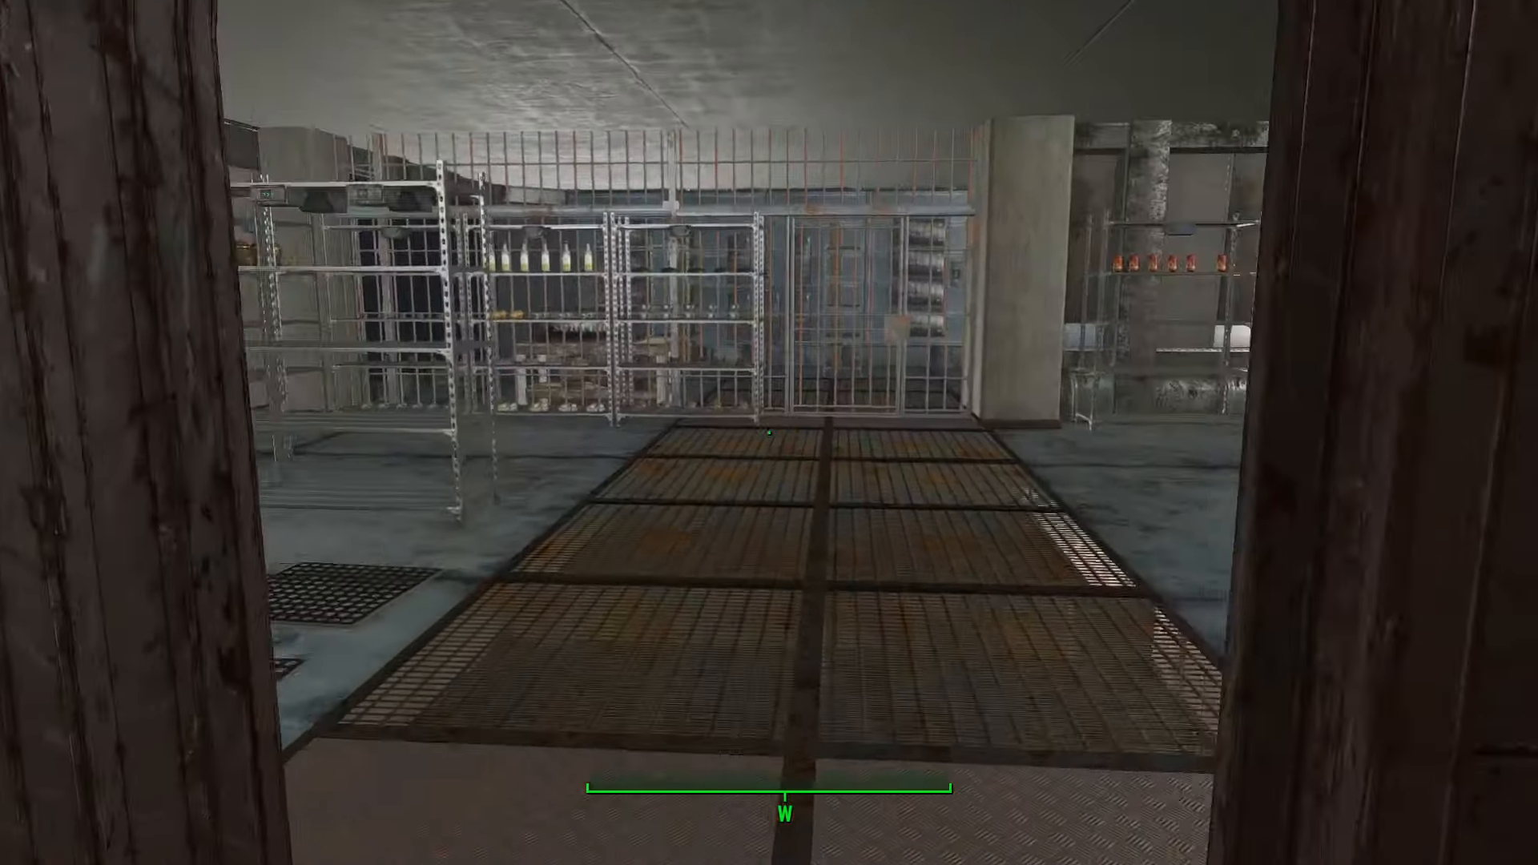
key(w)
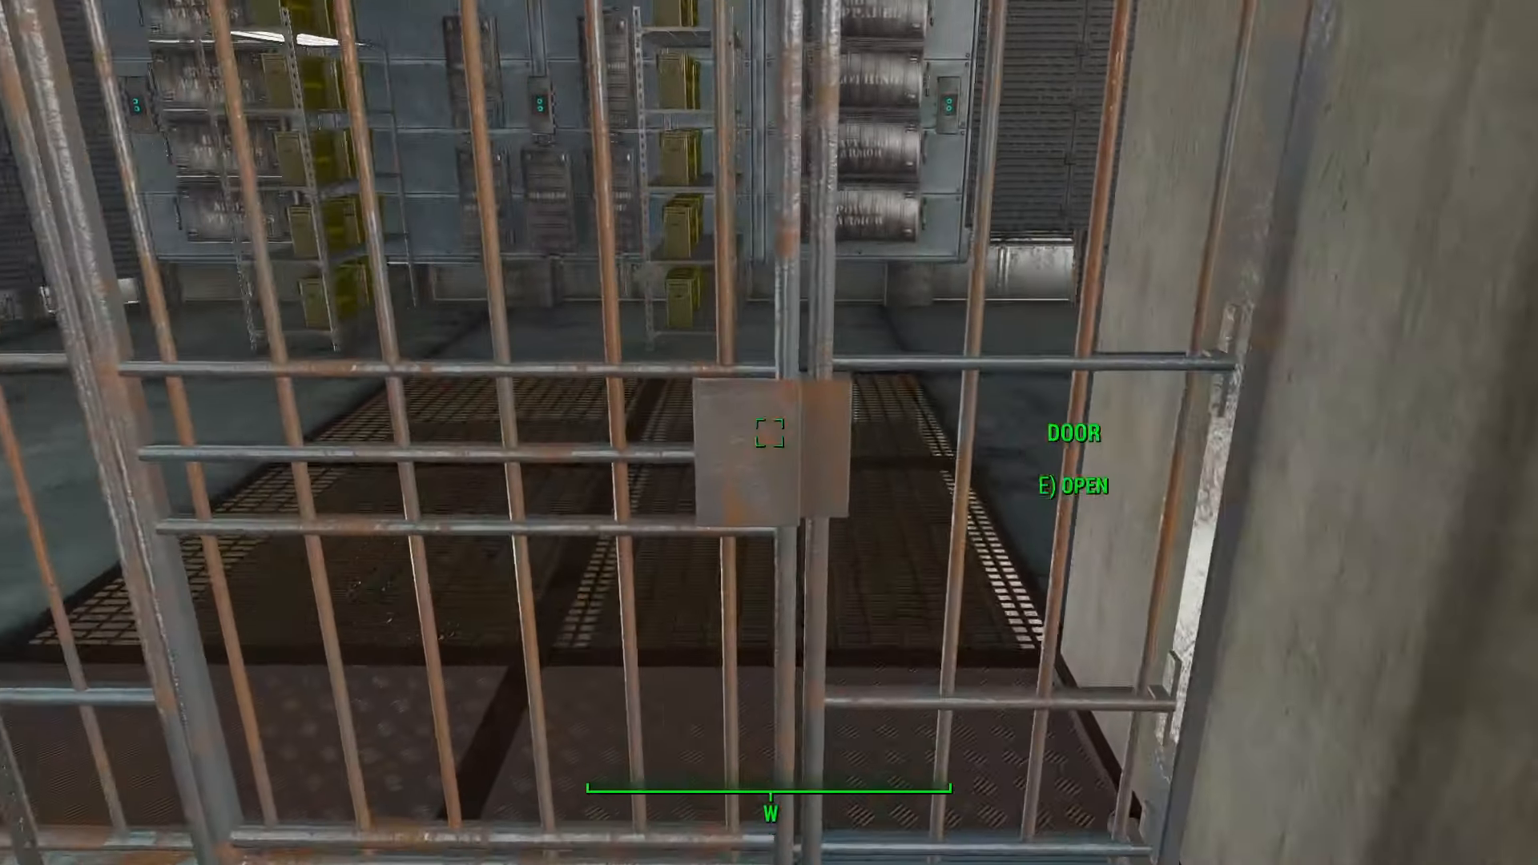
key(e)
key(w)
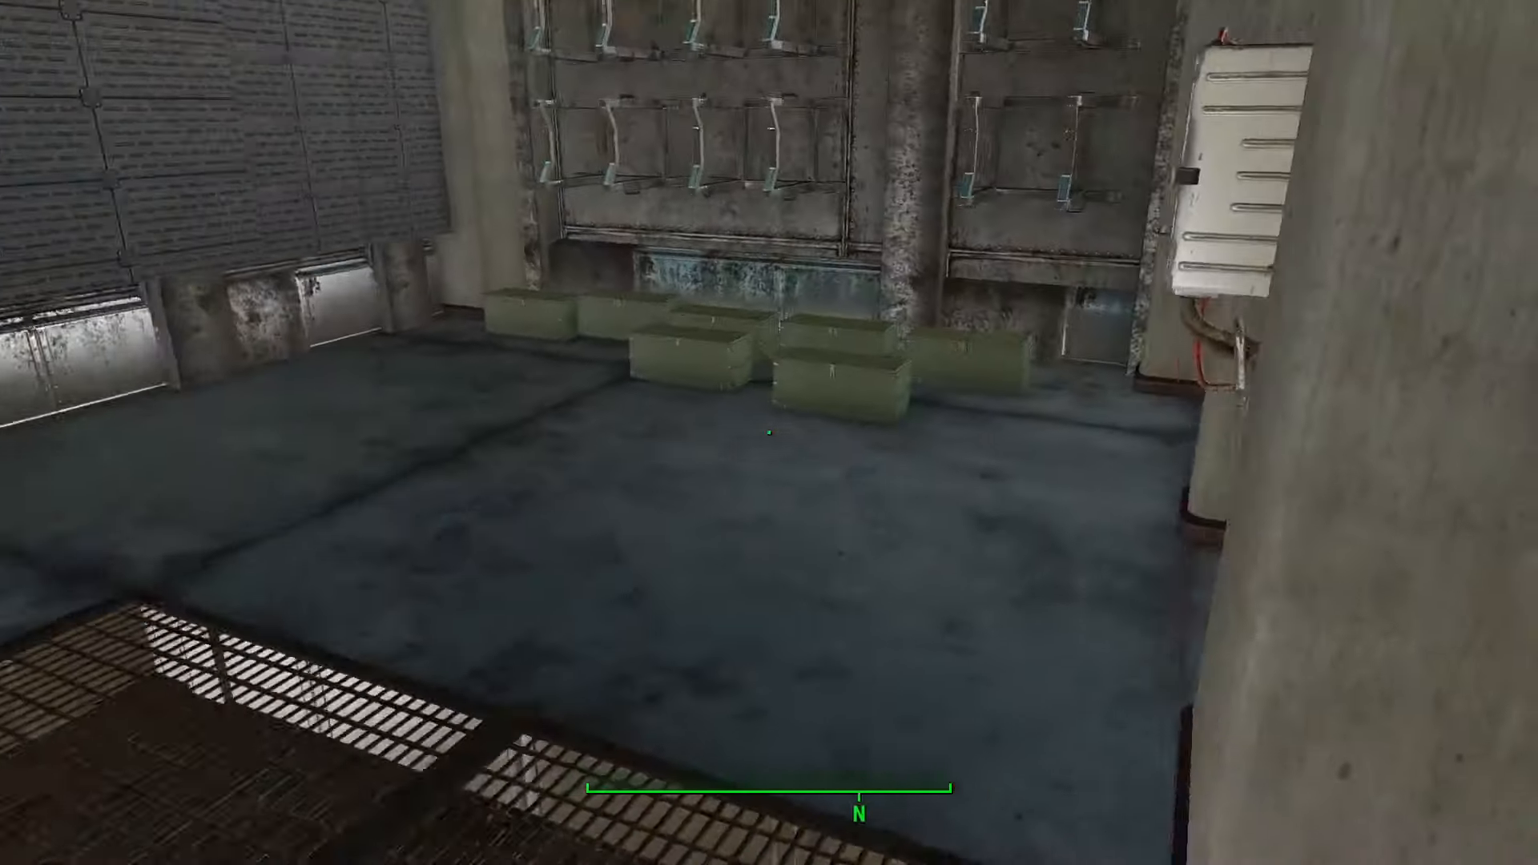
key(Mouse5)
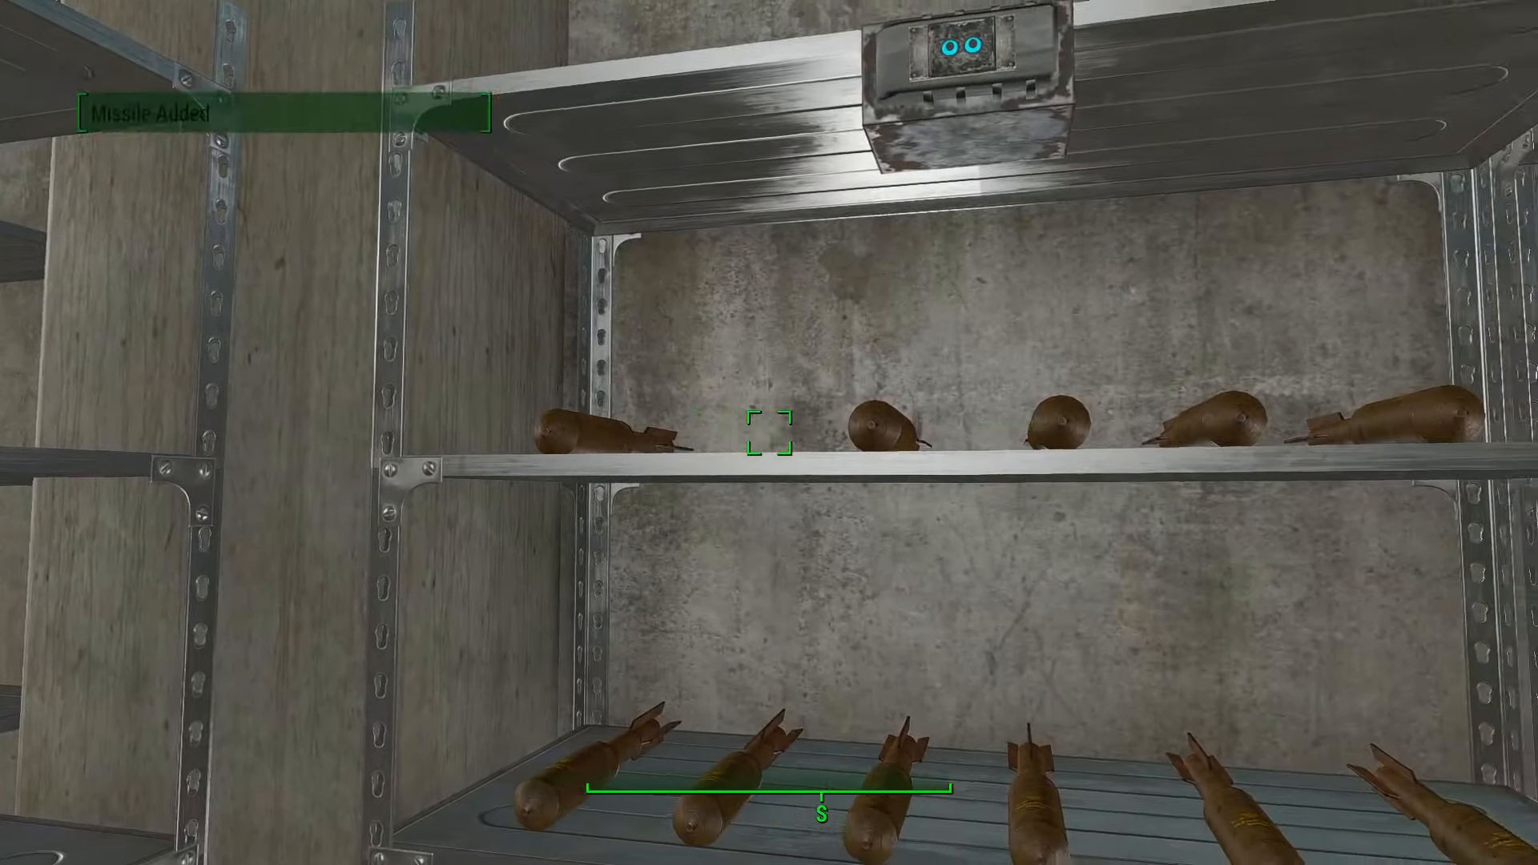
Step: Take several missiles from the shelves below the restock button to test the display activators, and leave the game view
key(e)
key(e)
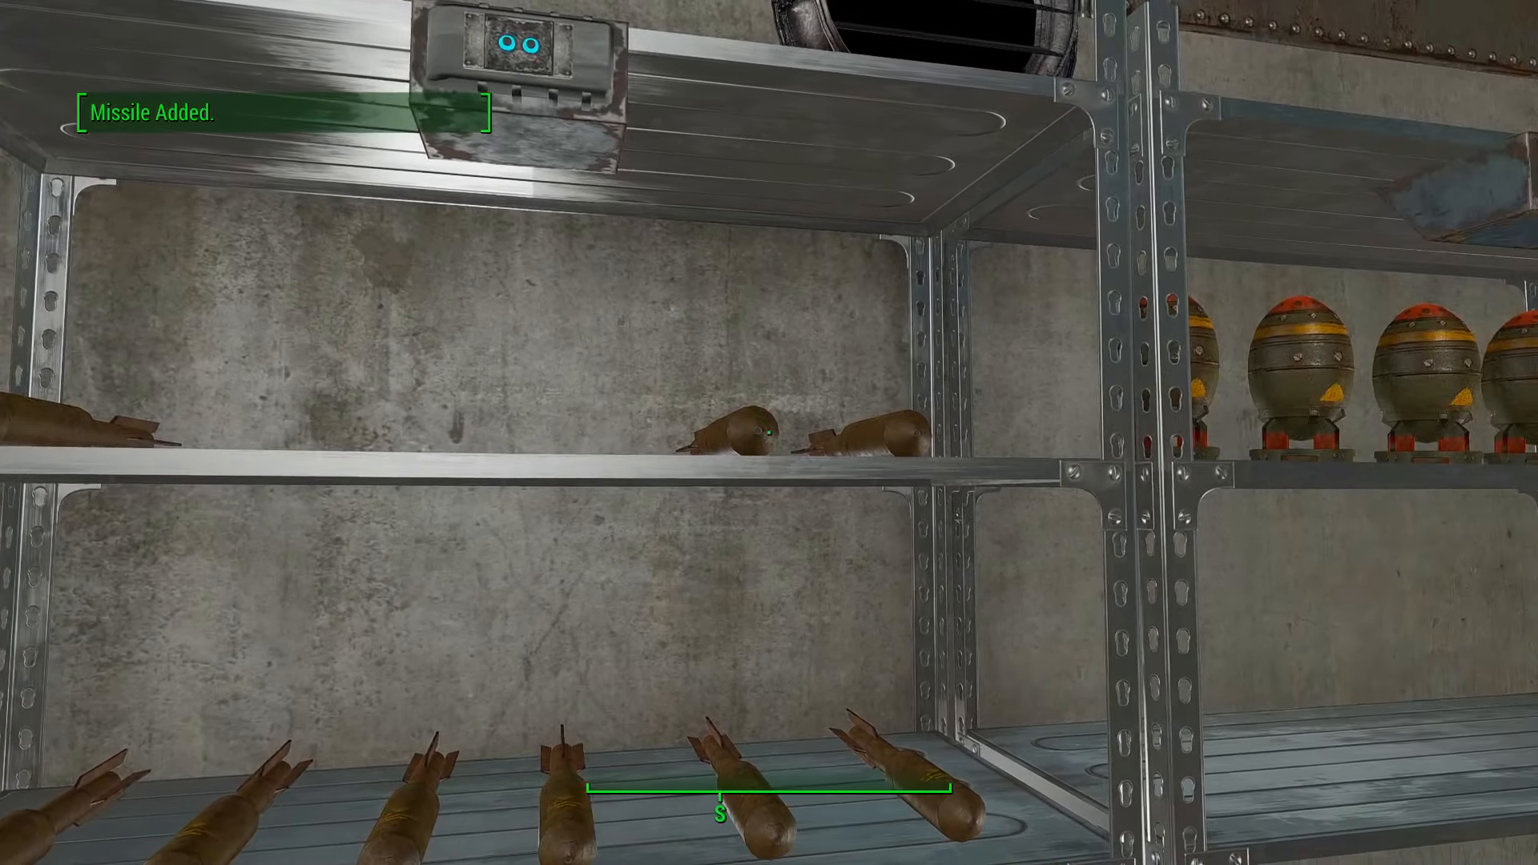
key(e)
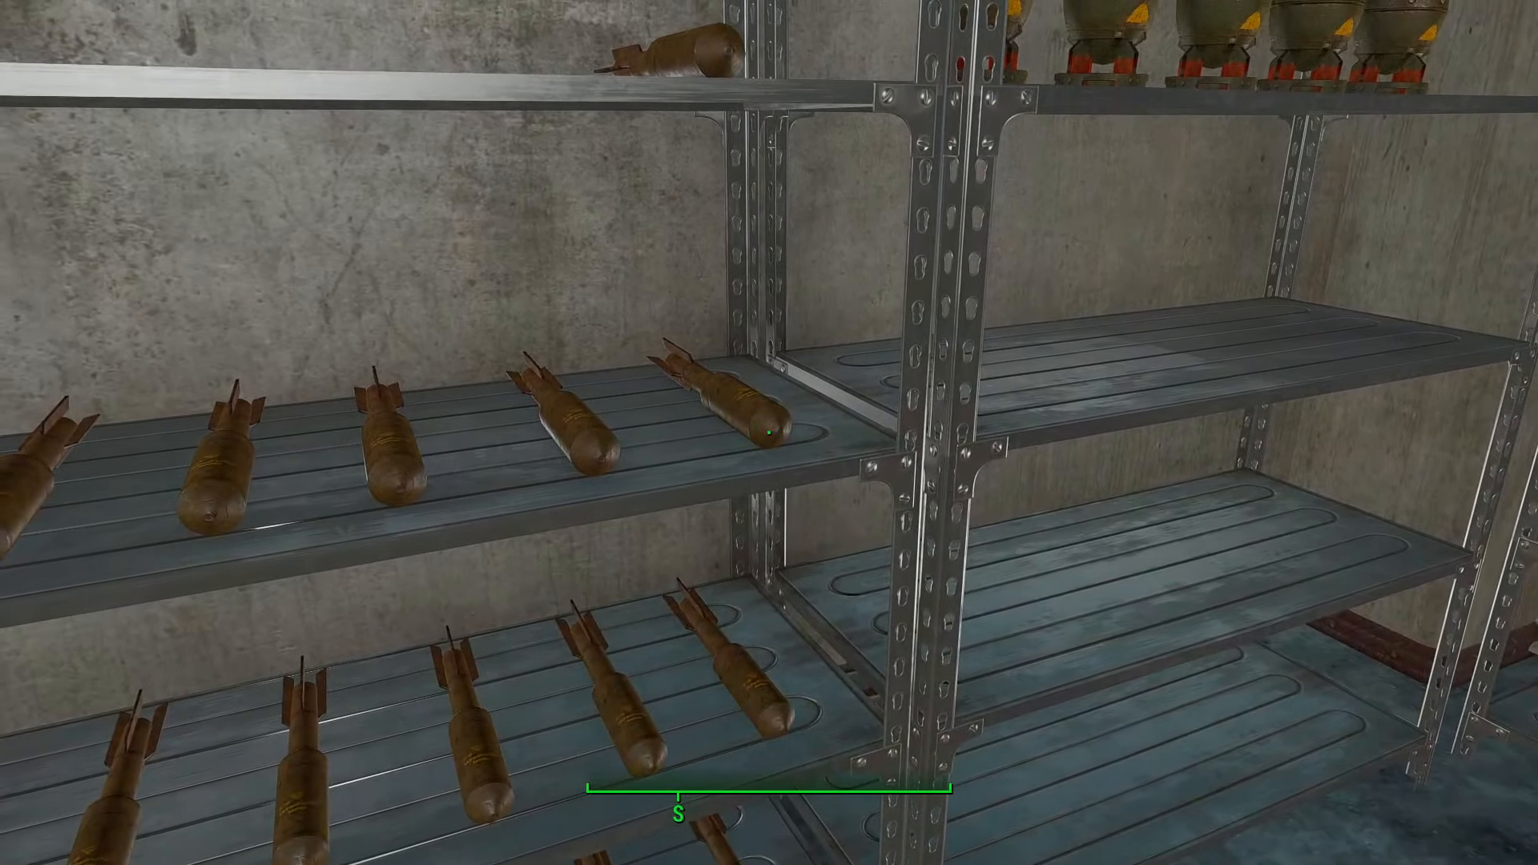
key(e)
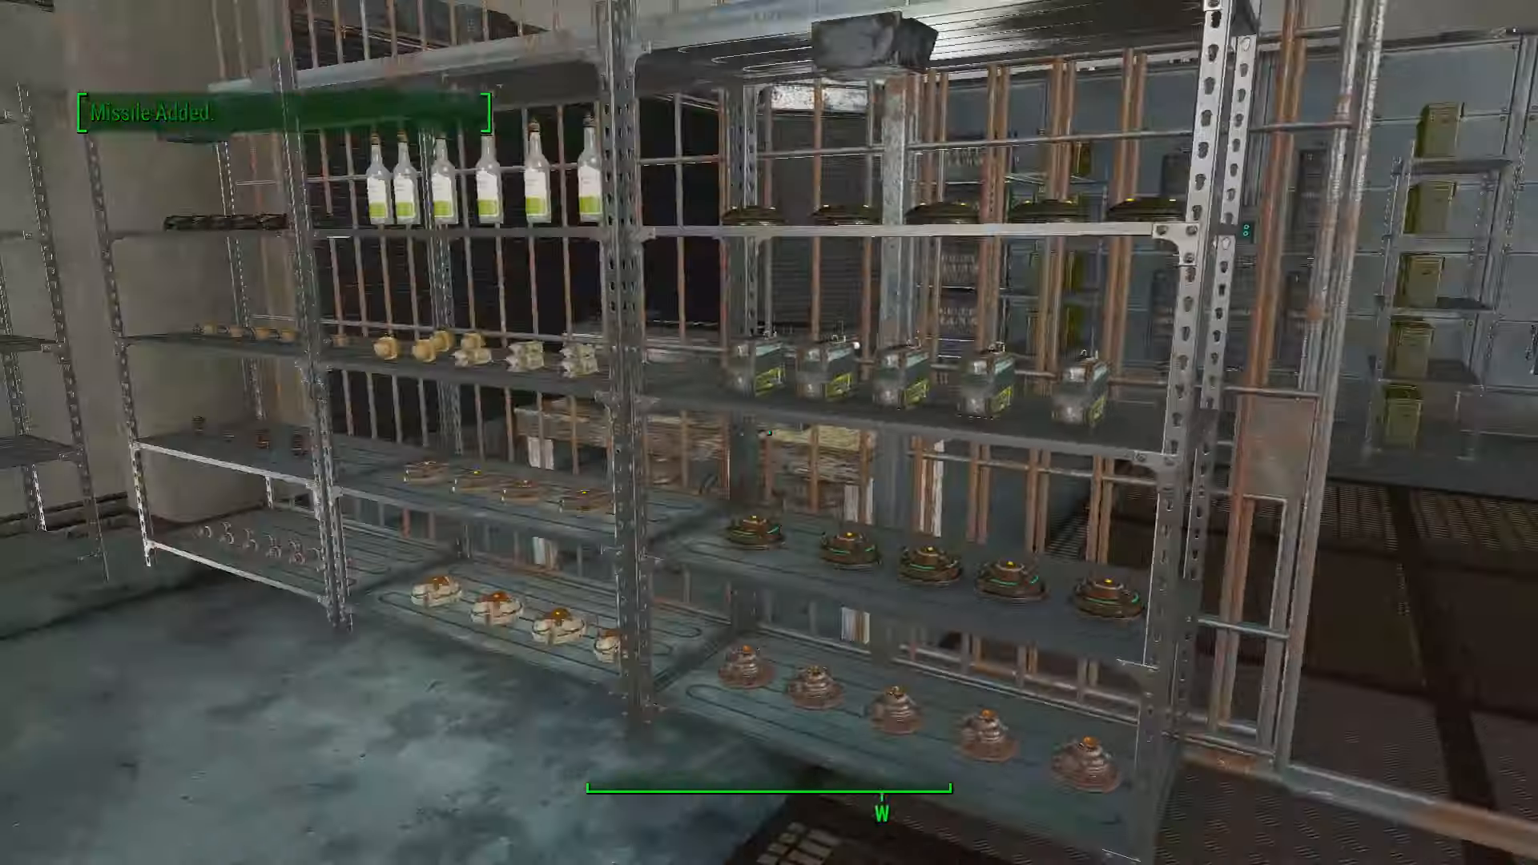
key(Escape)
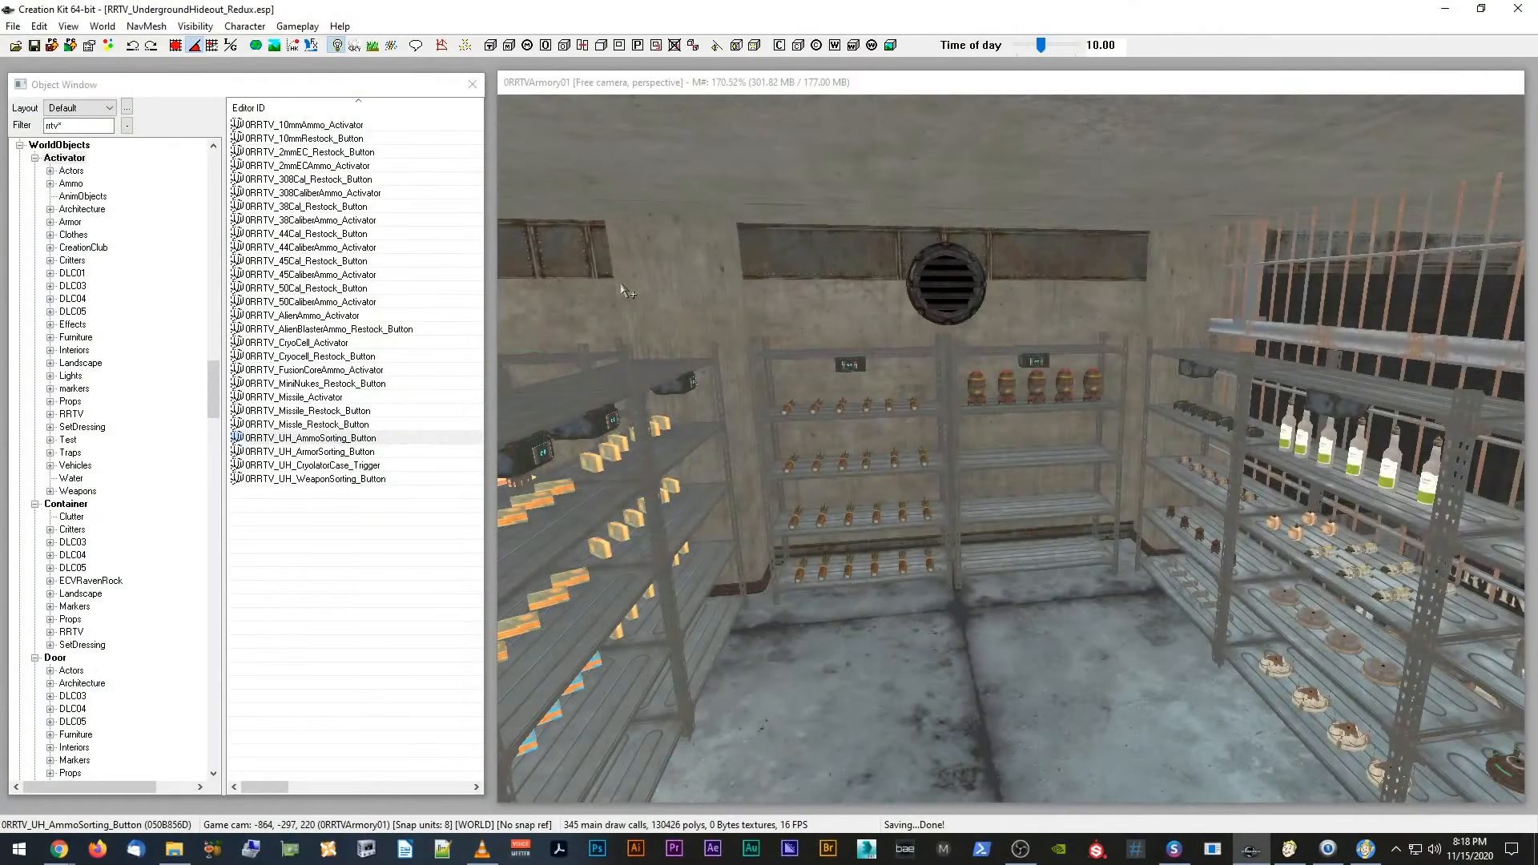
Step: In the Creation Kit, review the RRTV_UH_AmmoRestock_Script properties on the missile restock button's base object and close its dialogs without changes
scroll(786, 363, up, 10)
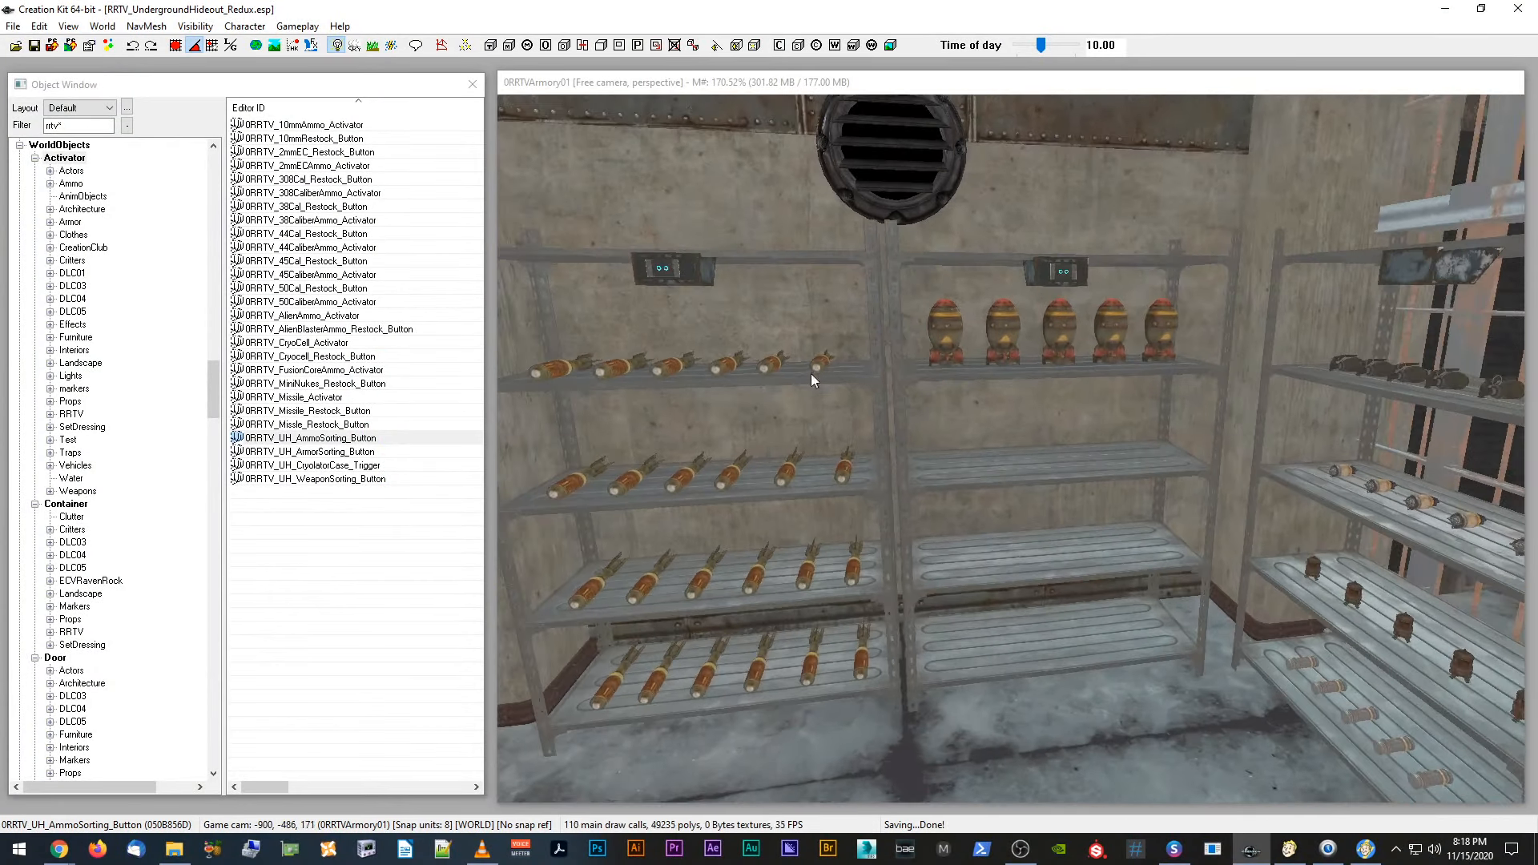
scroll(826, 384, up, 10)
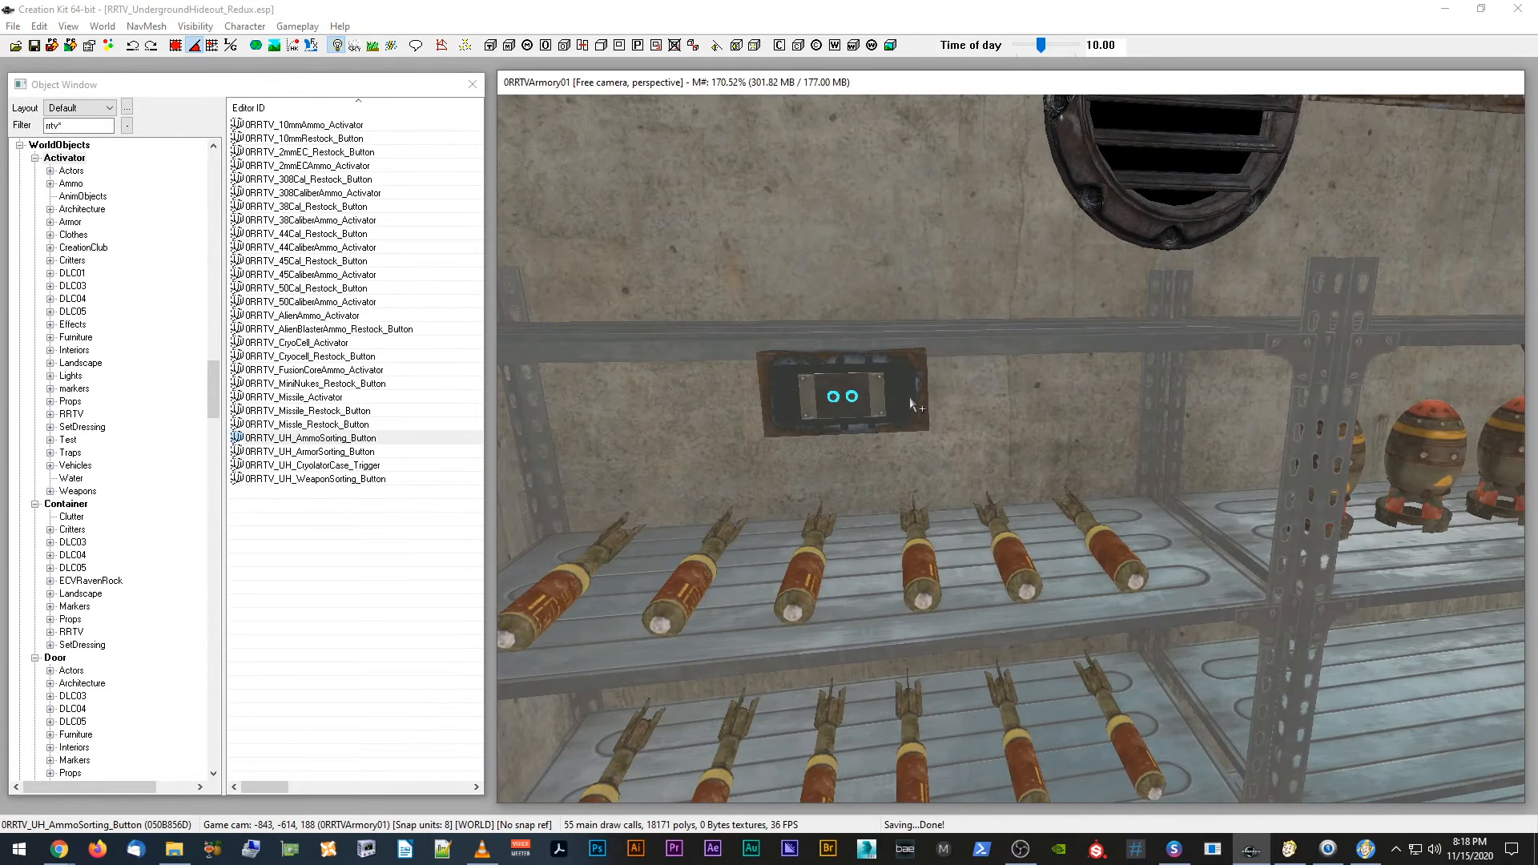
double_click(911, 405)
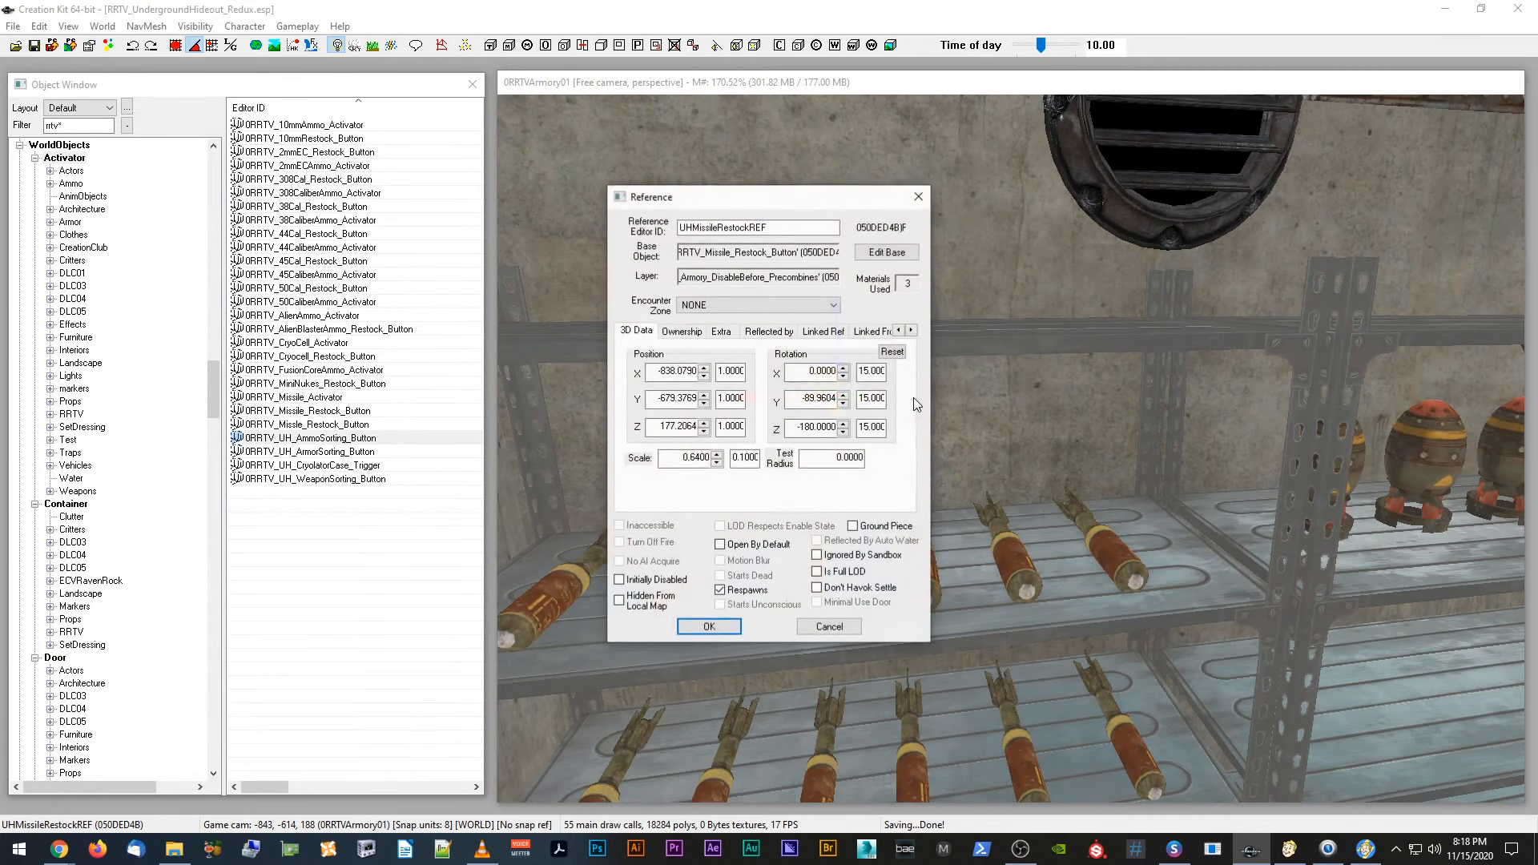
click(888, 252)
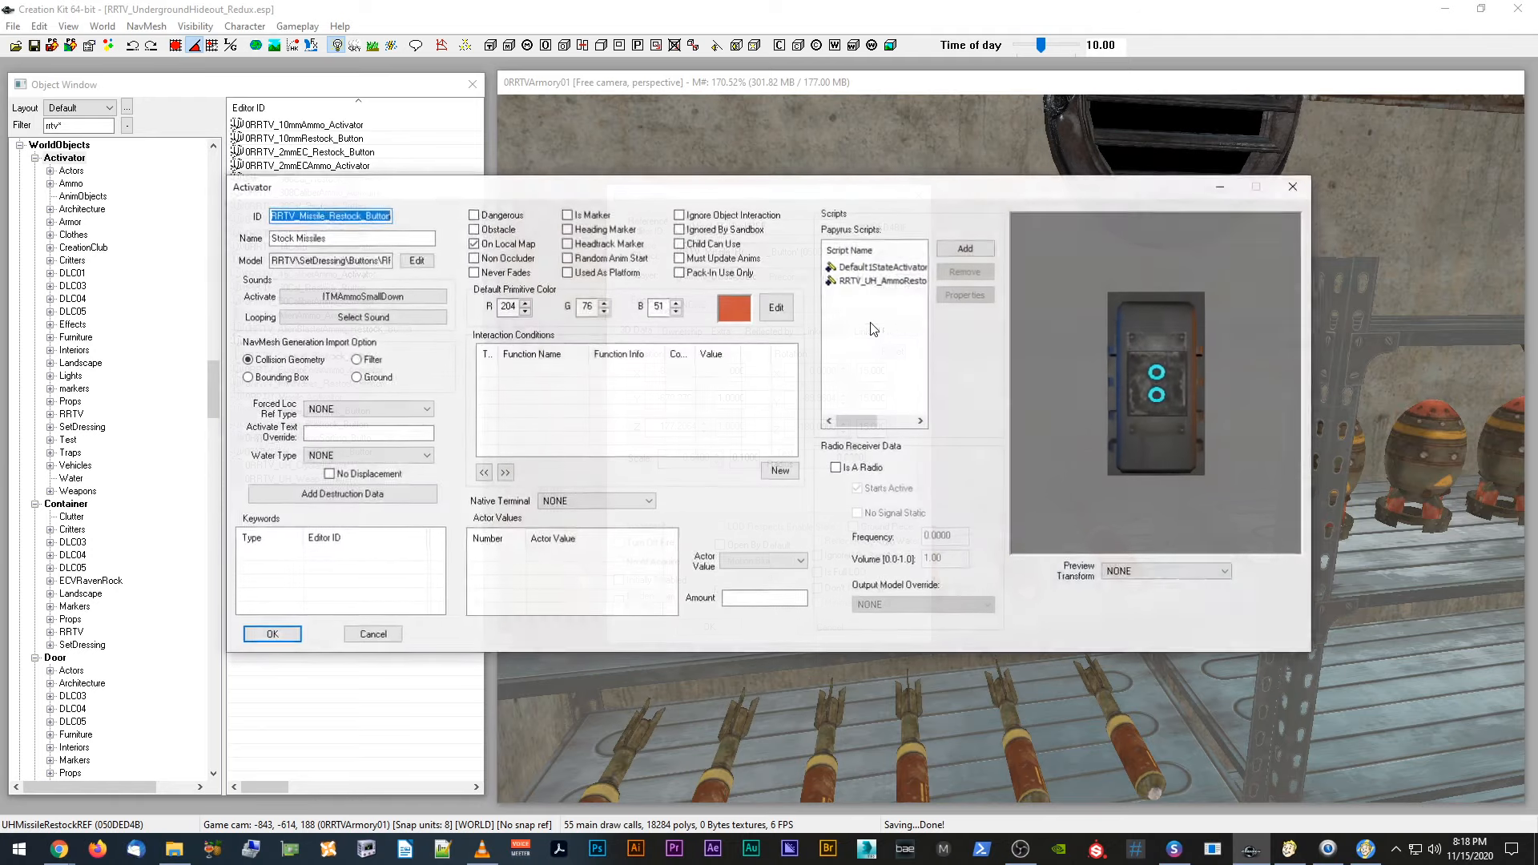
click(873, 280)
click(966, 294)
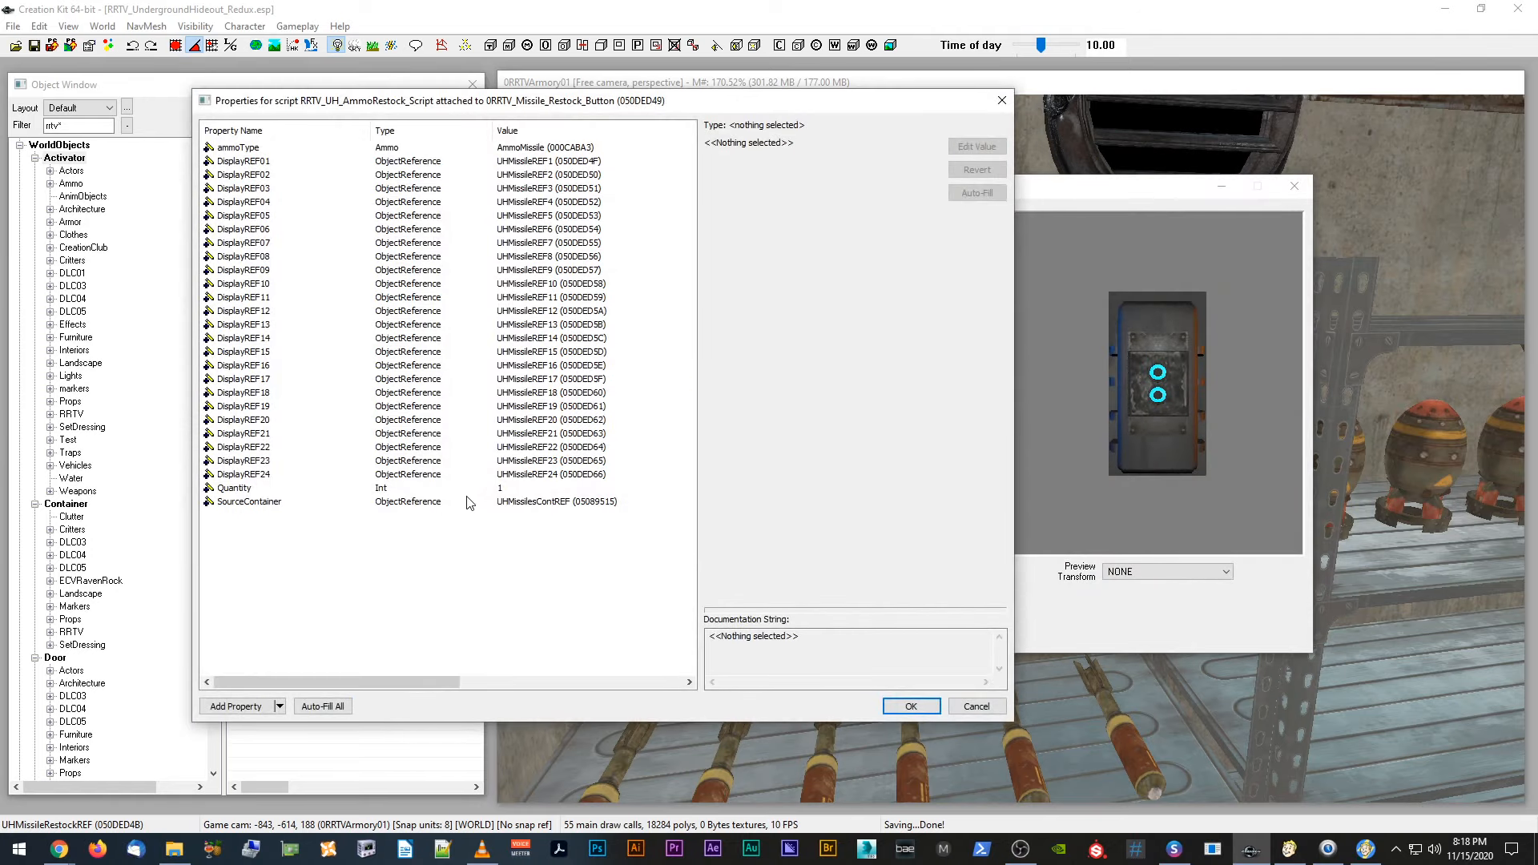
click(977, 705)
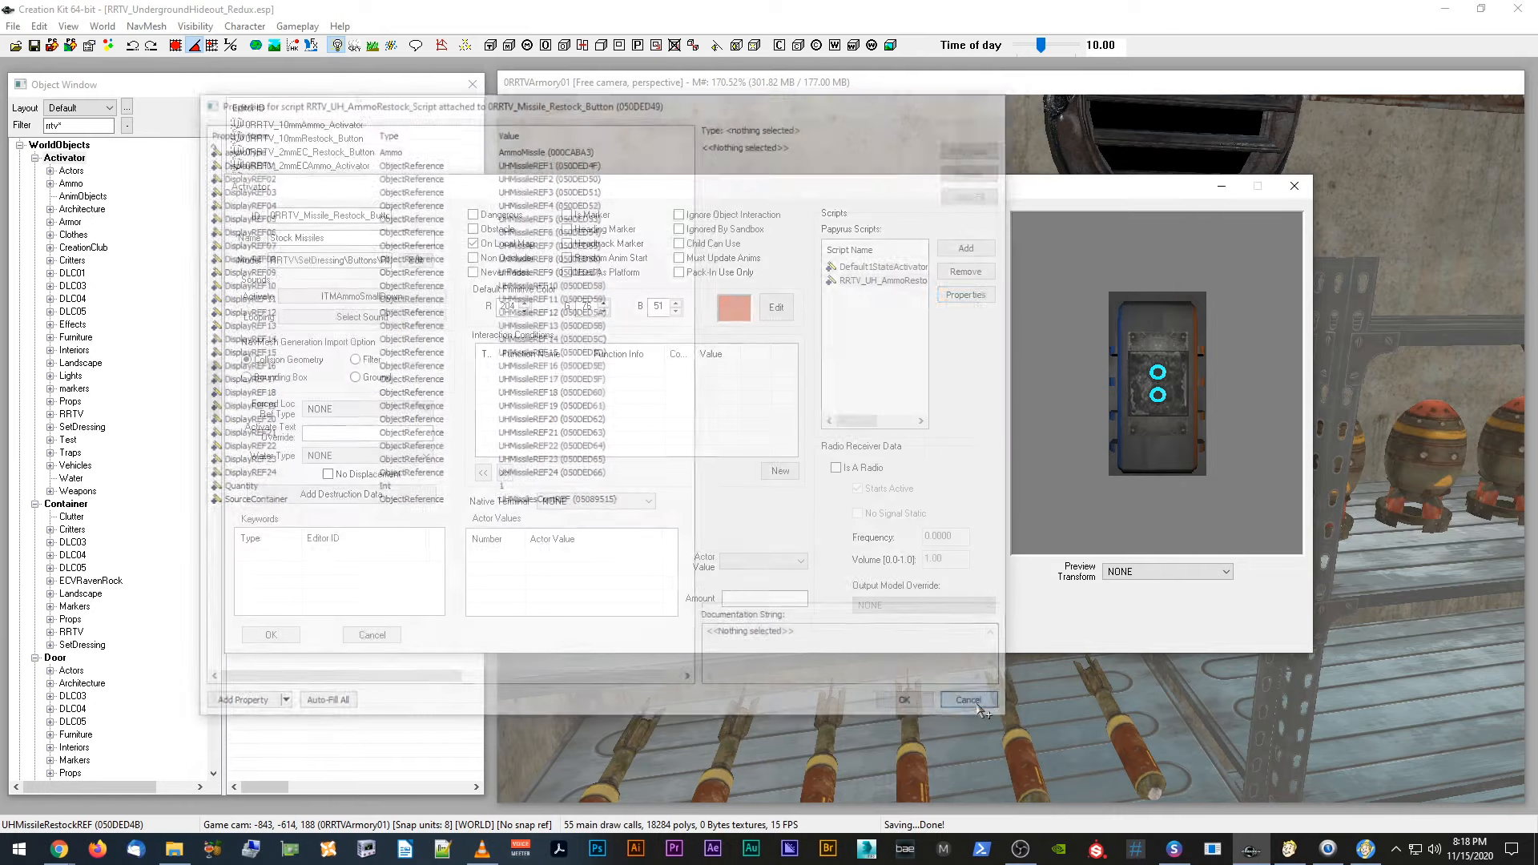
click(361, 638)
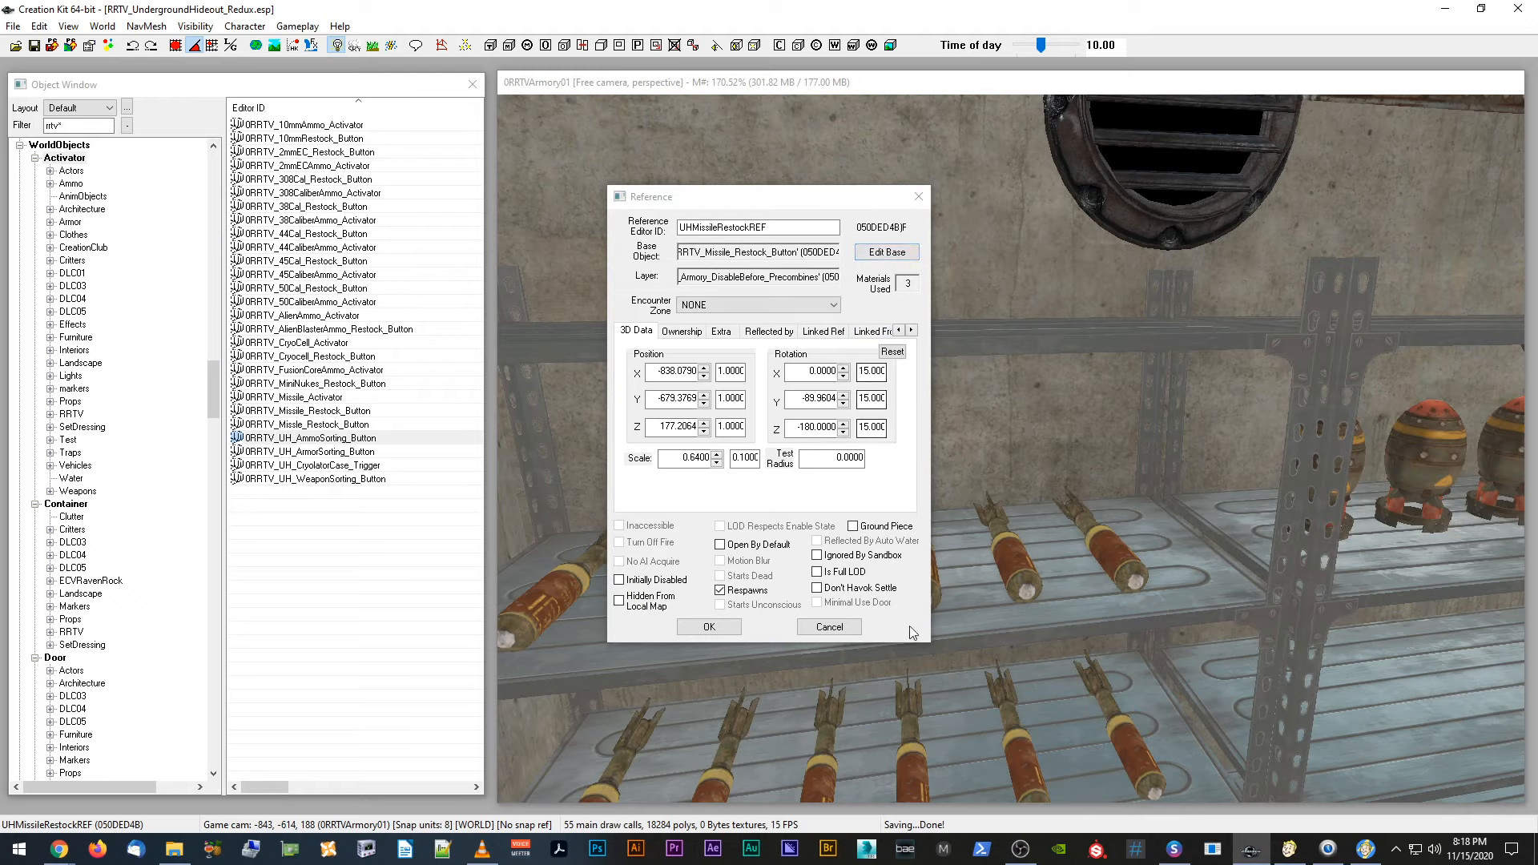
click(849, 631)
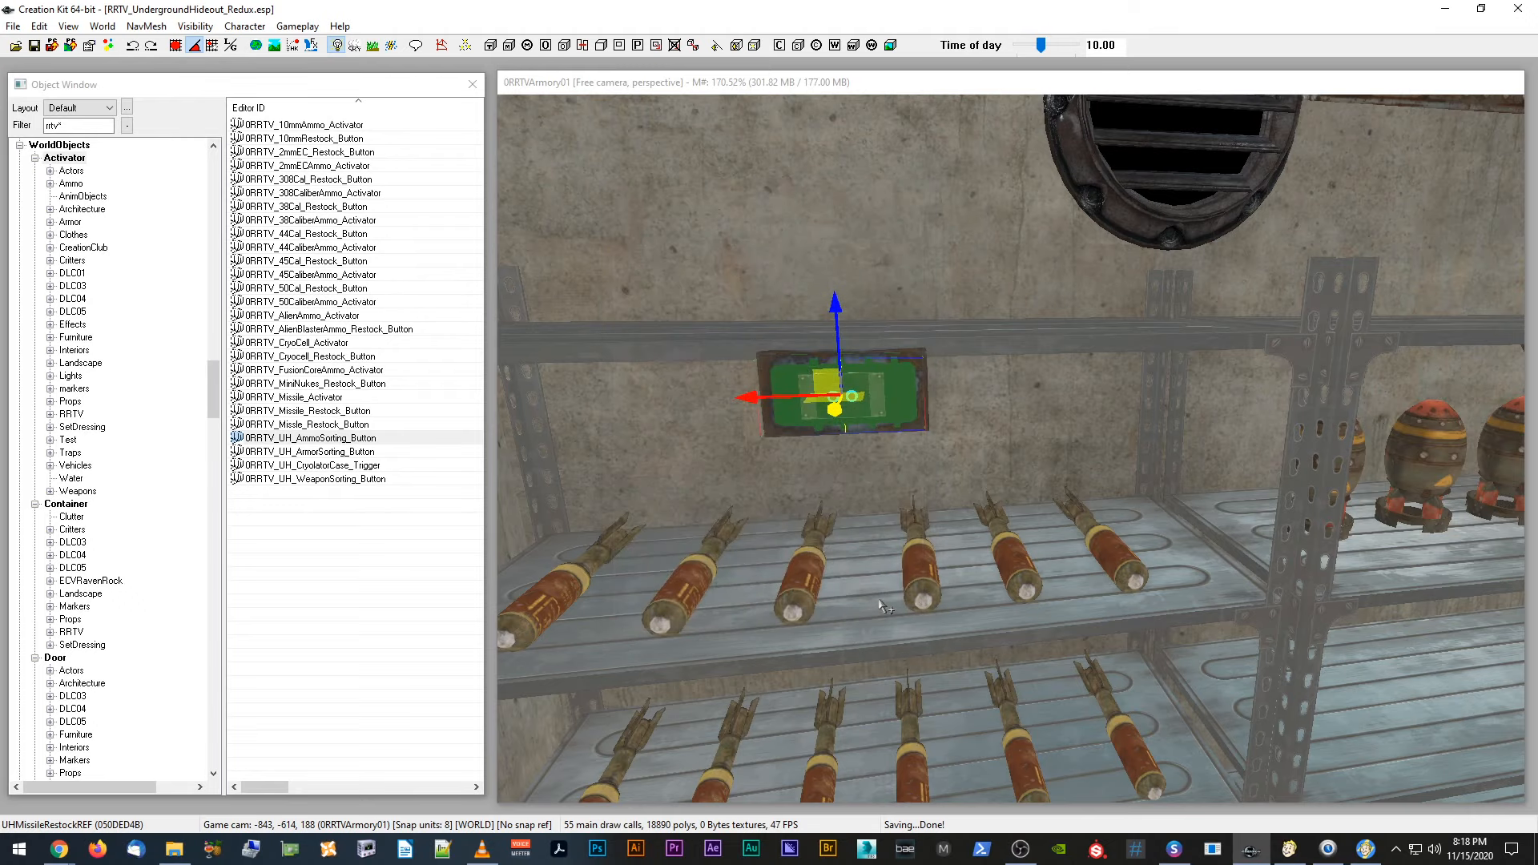
Step: Review the RRTV_AmmoActivator script properties on the base object of the fifth missile in the upper row, and close its dialogs without changes
click(926, 577)
click(1018, 579)
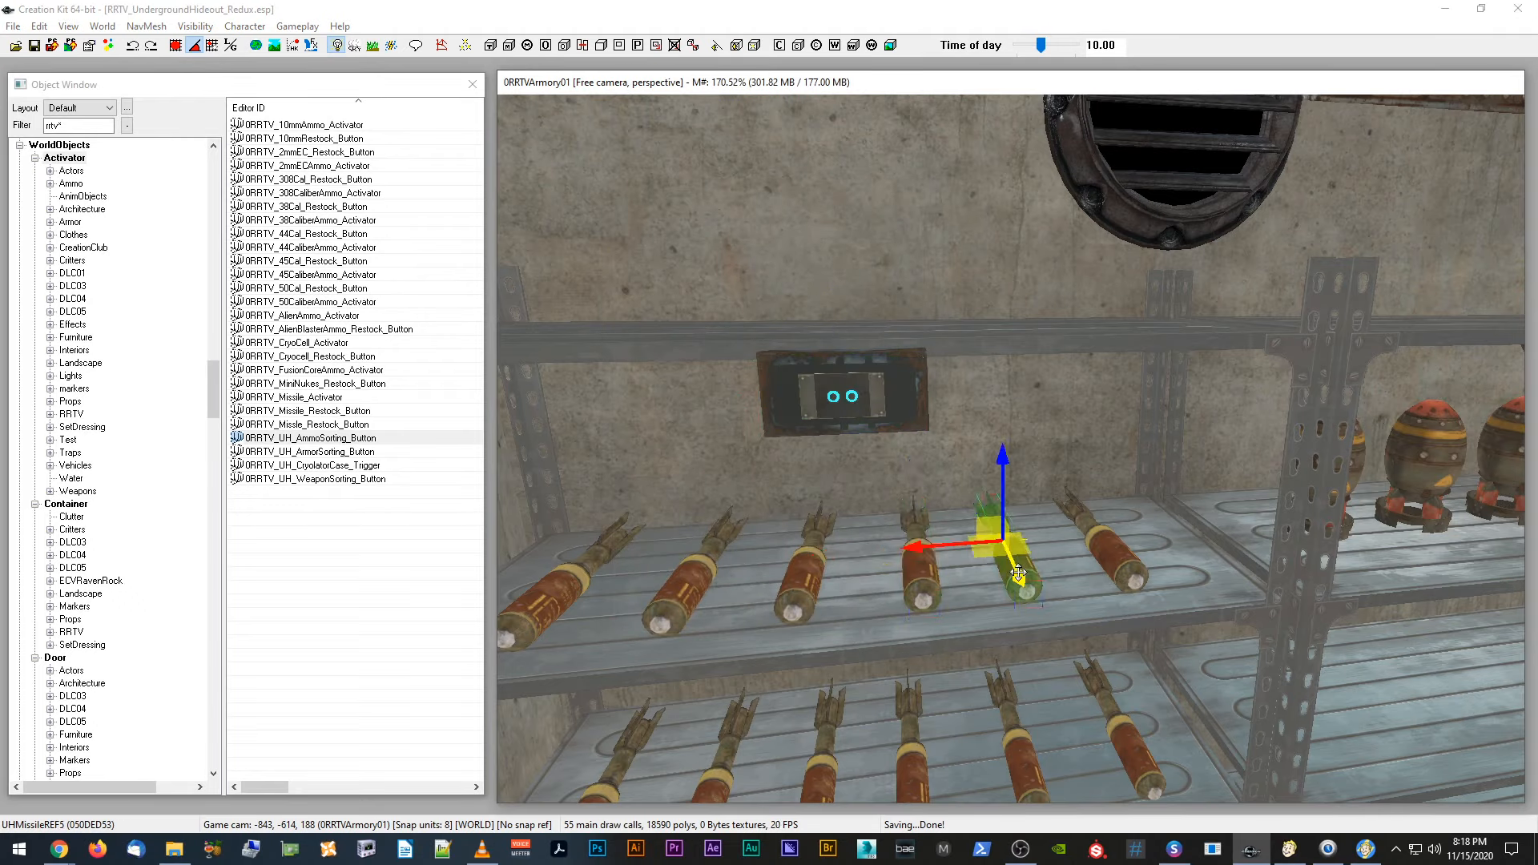
double_click(1037, 577)
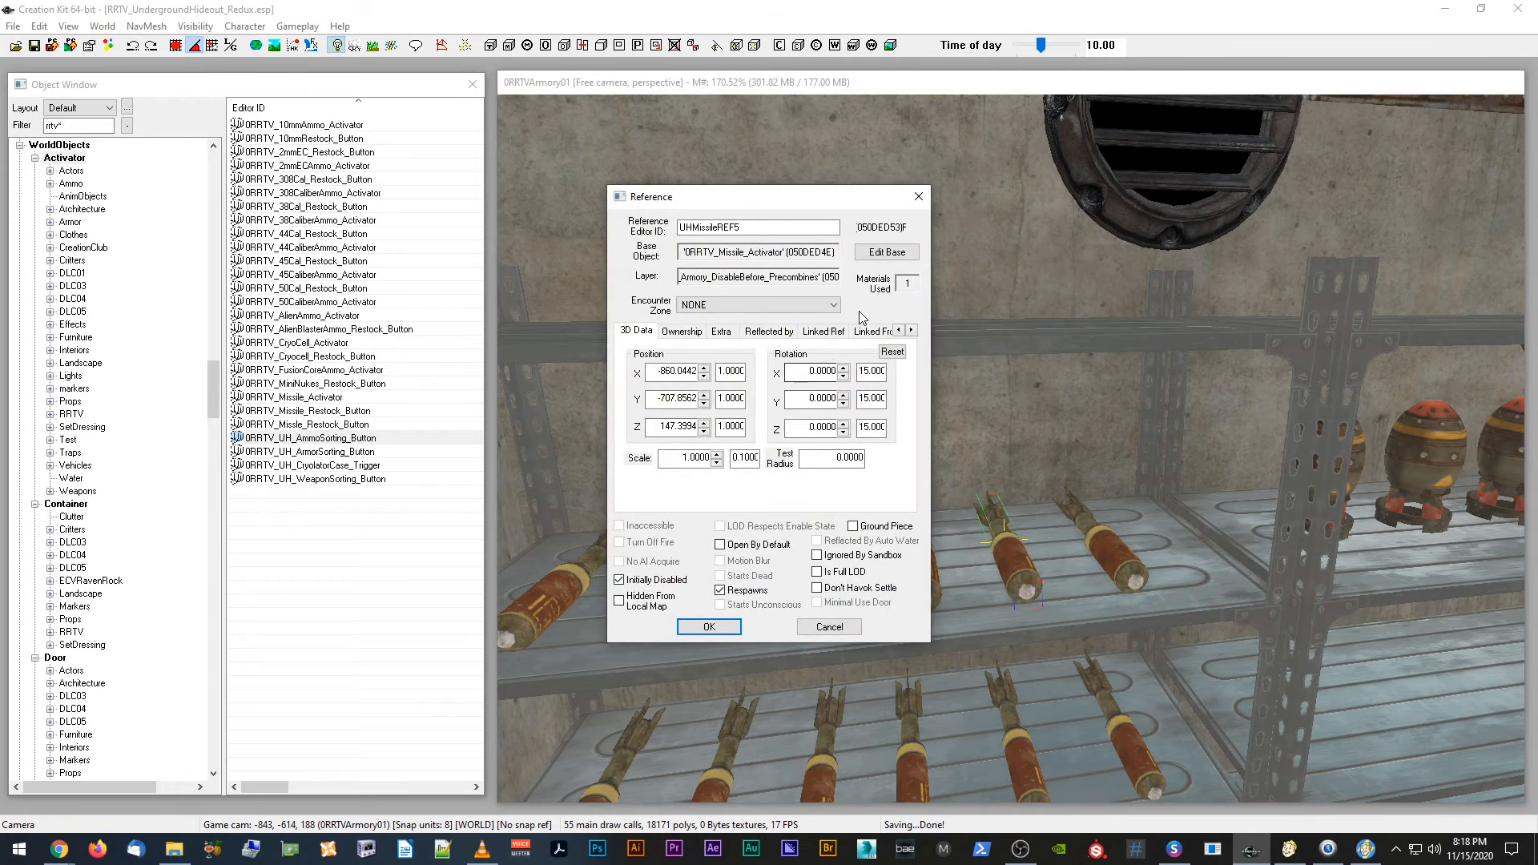
click(877, 257)
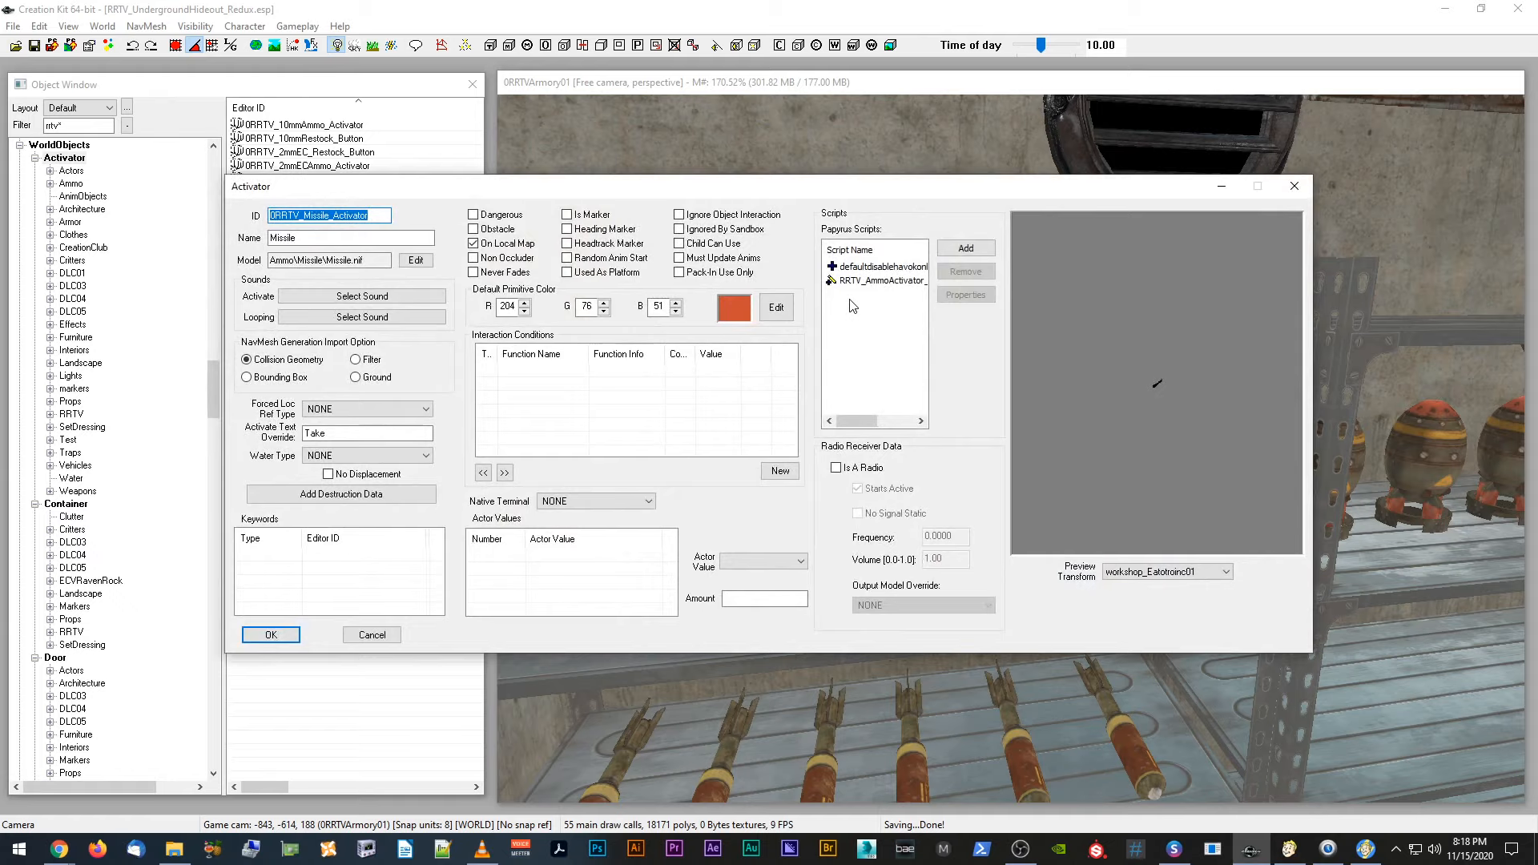
click(876, 282)
click(965, 294)
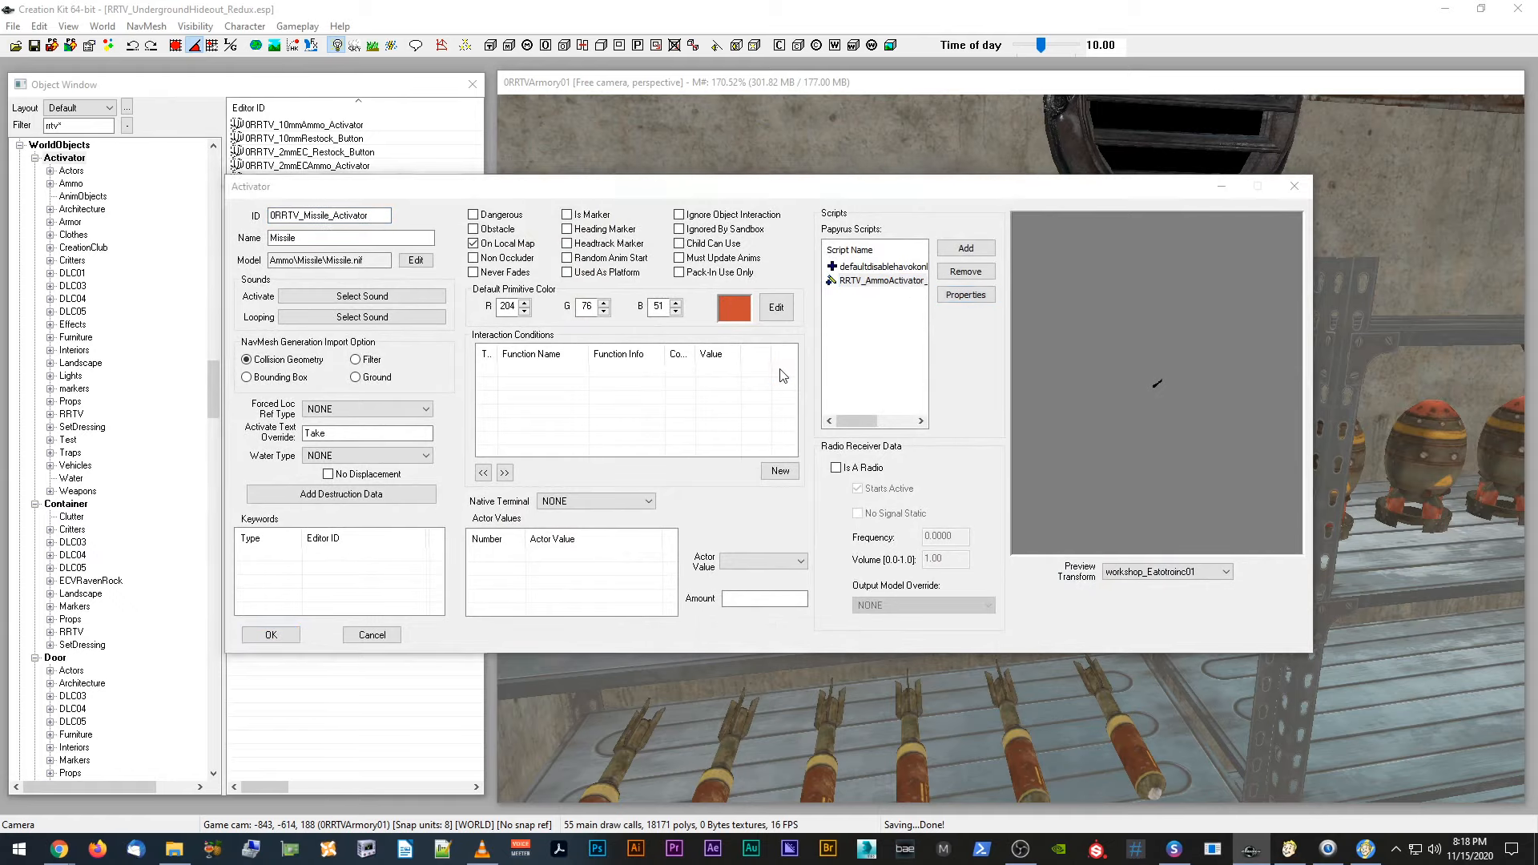
click(977, 706)
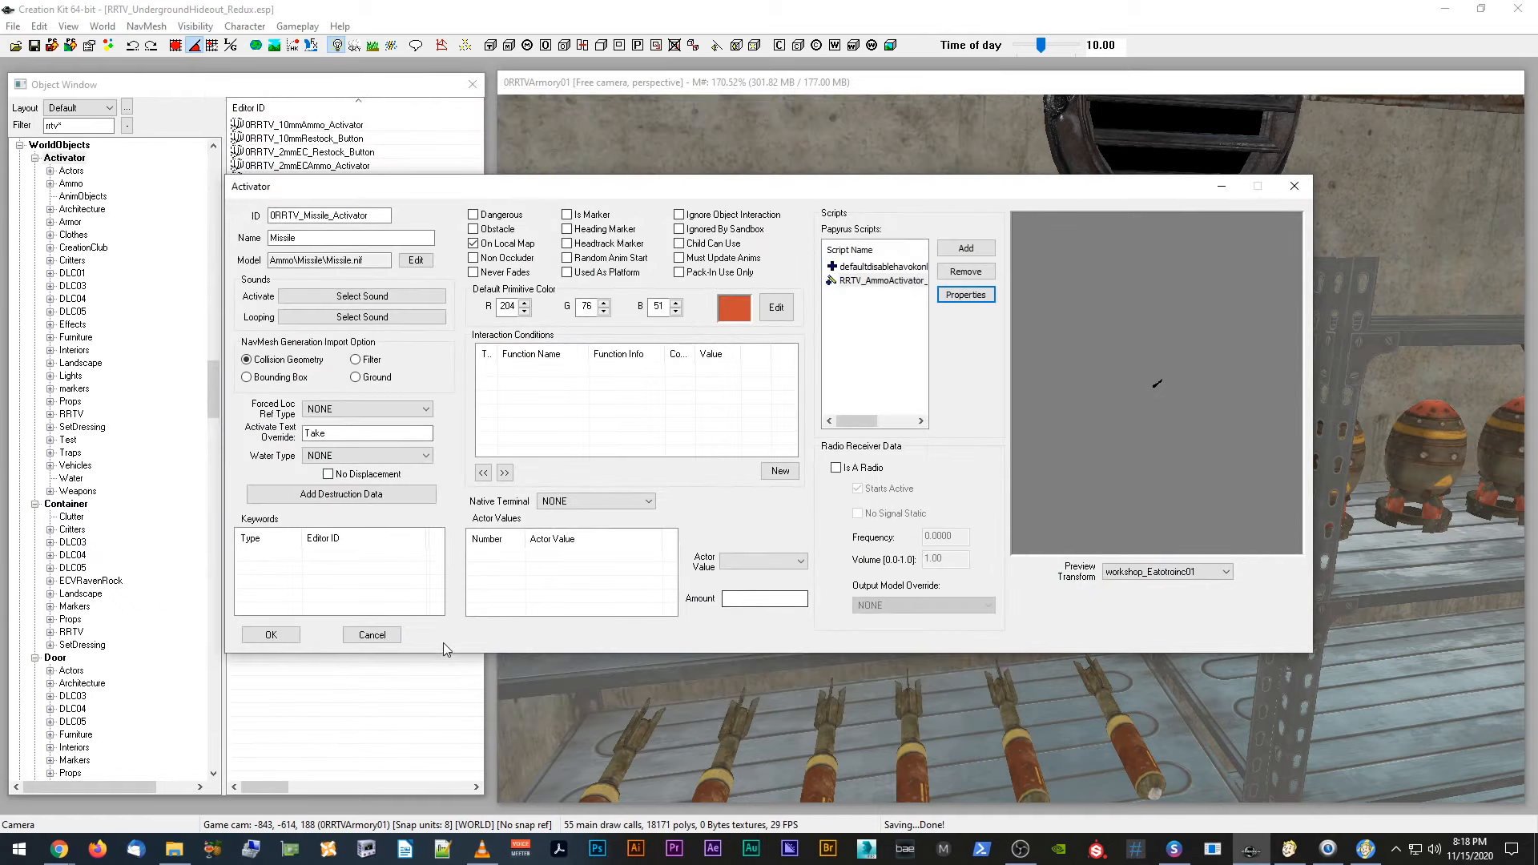
click(370, 637)
click(925, 192)
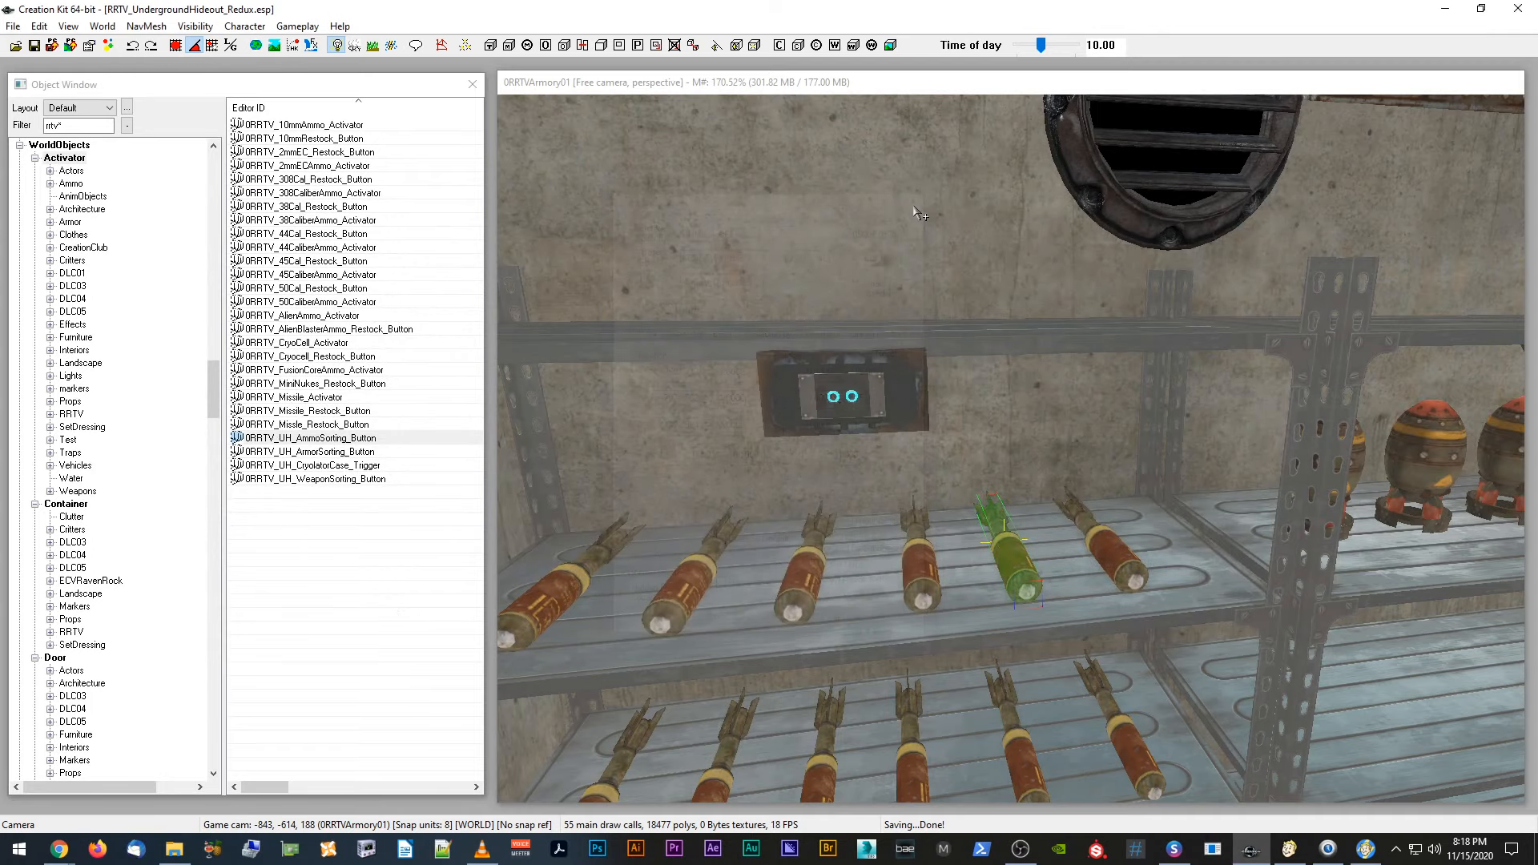
scroll(939, 362, down, 5)
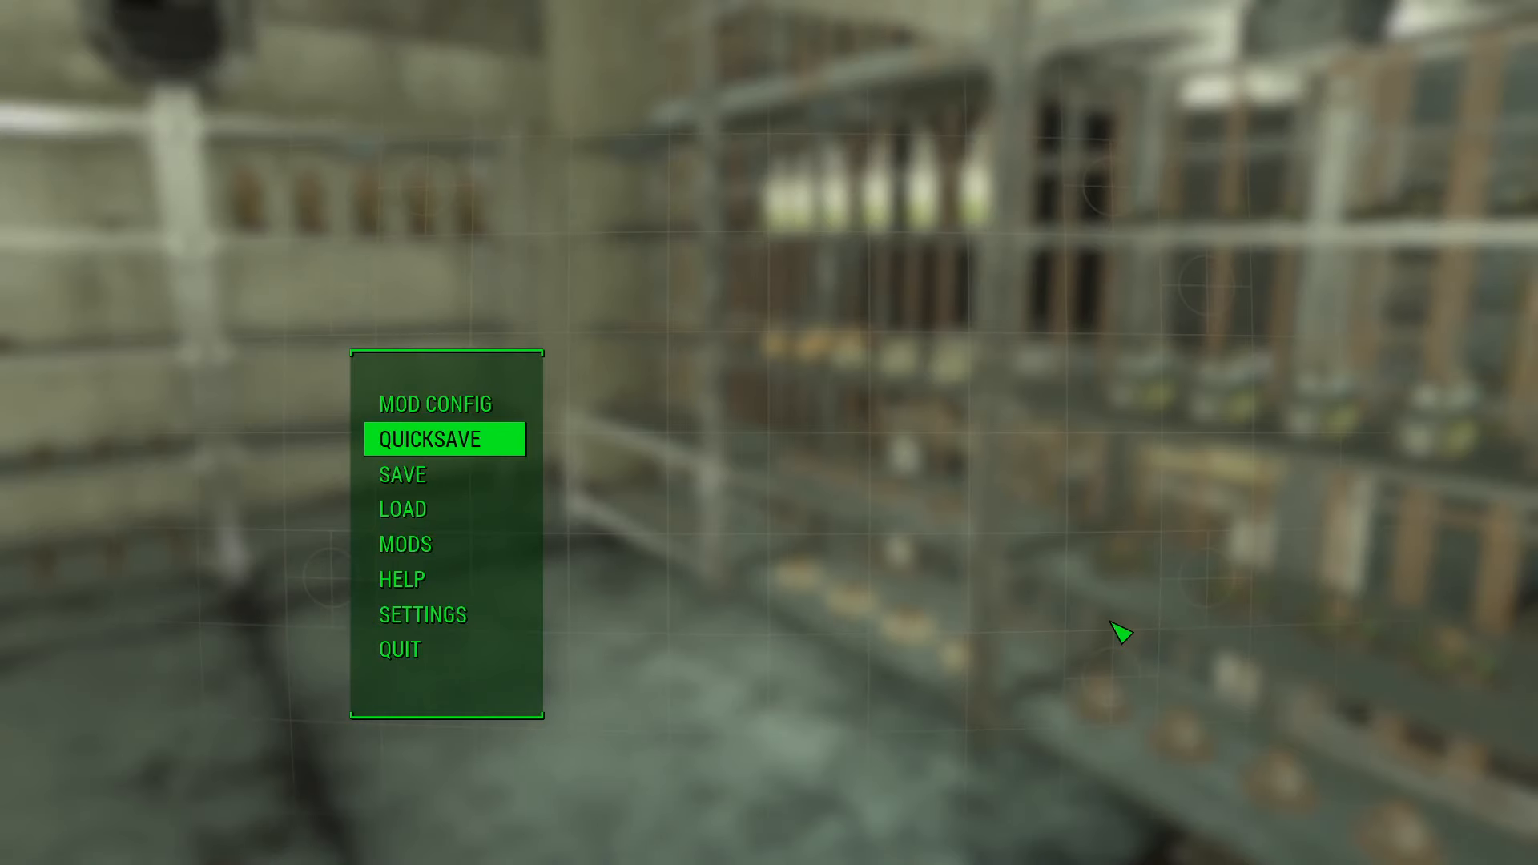
Step: Switch to the game, activate the Stock Missiles button, and take missiles from the shelf below it
key(Escape)
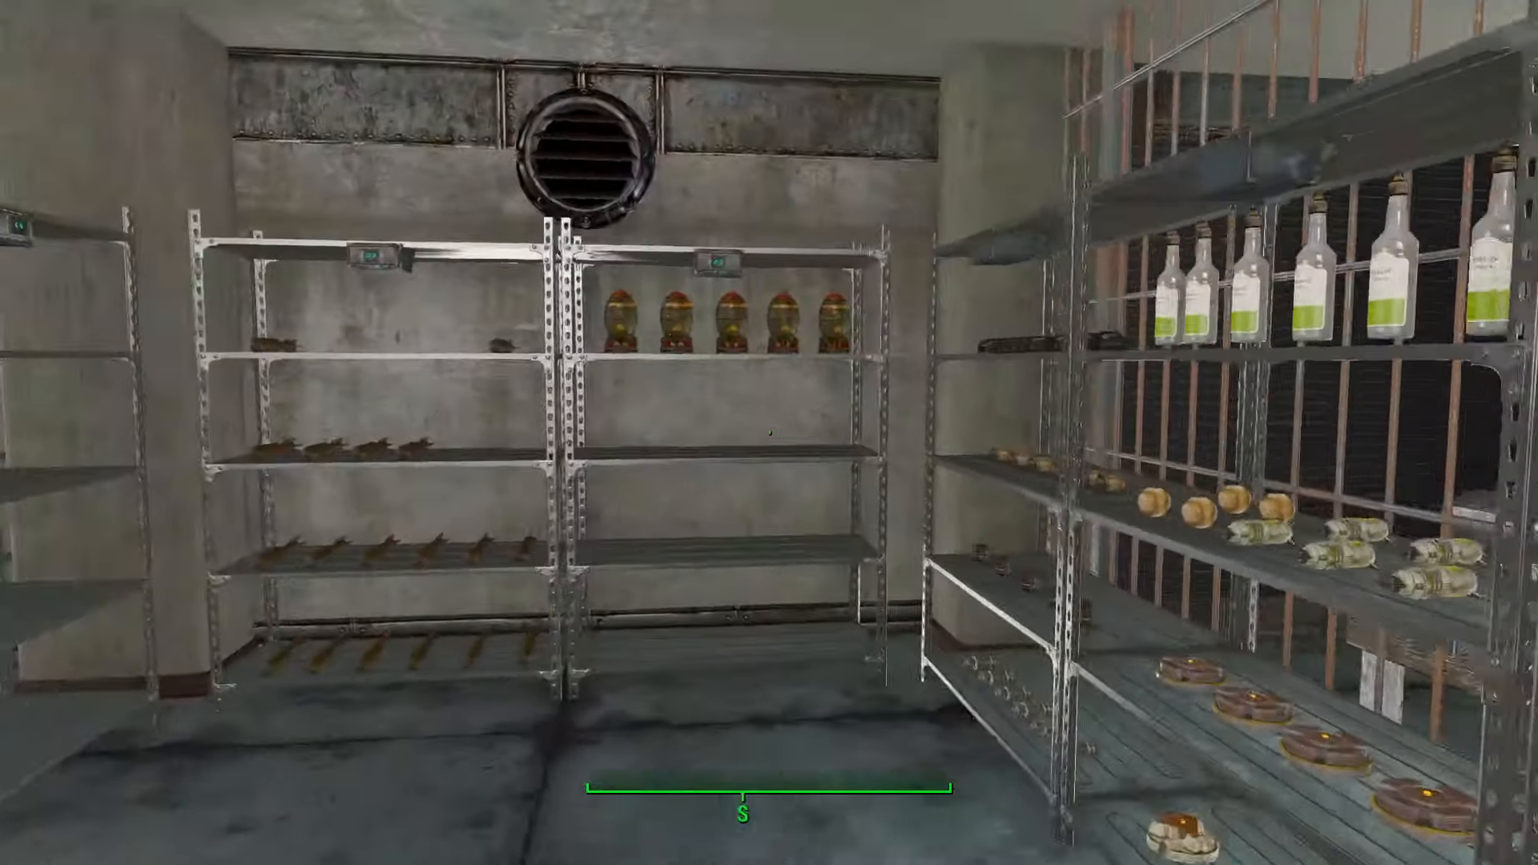
key(w)
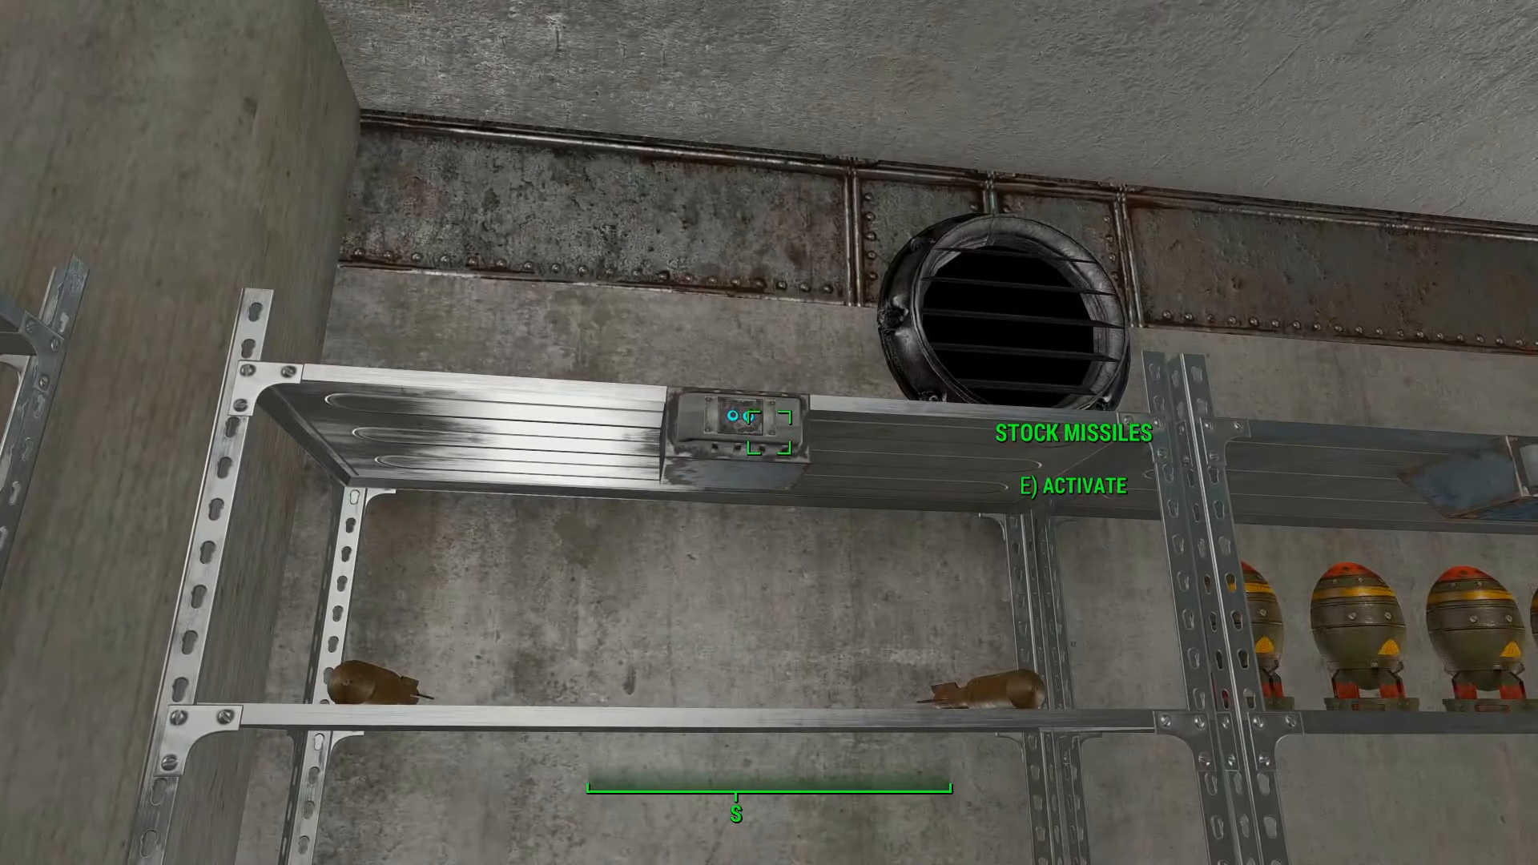
key(e)
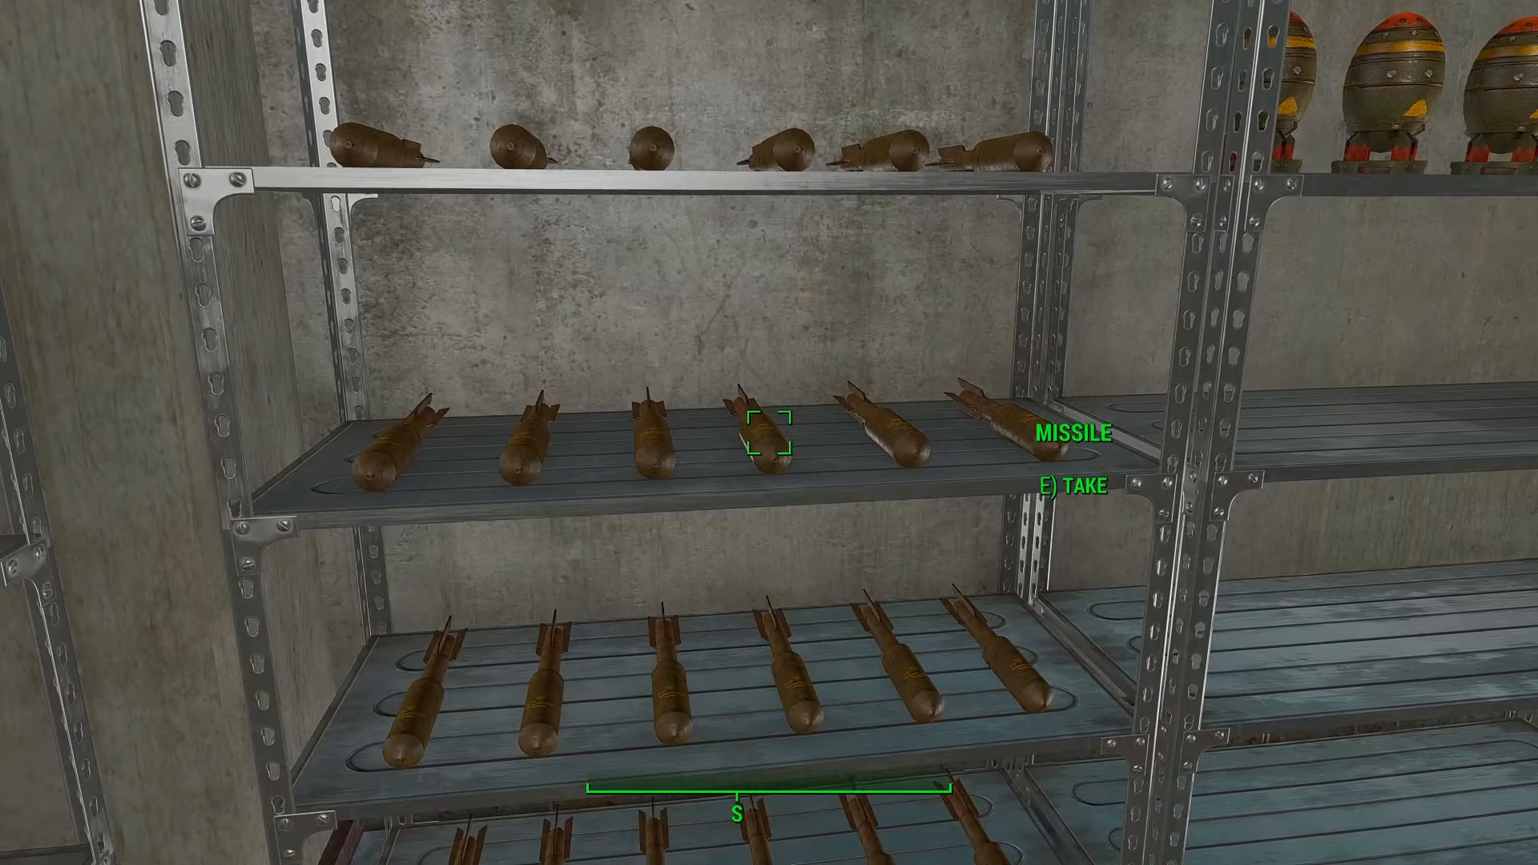
key(e)
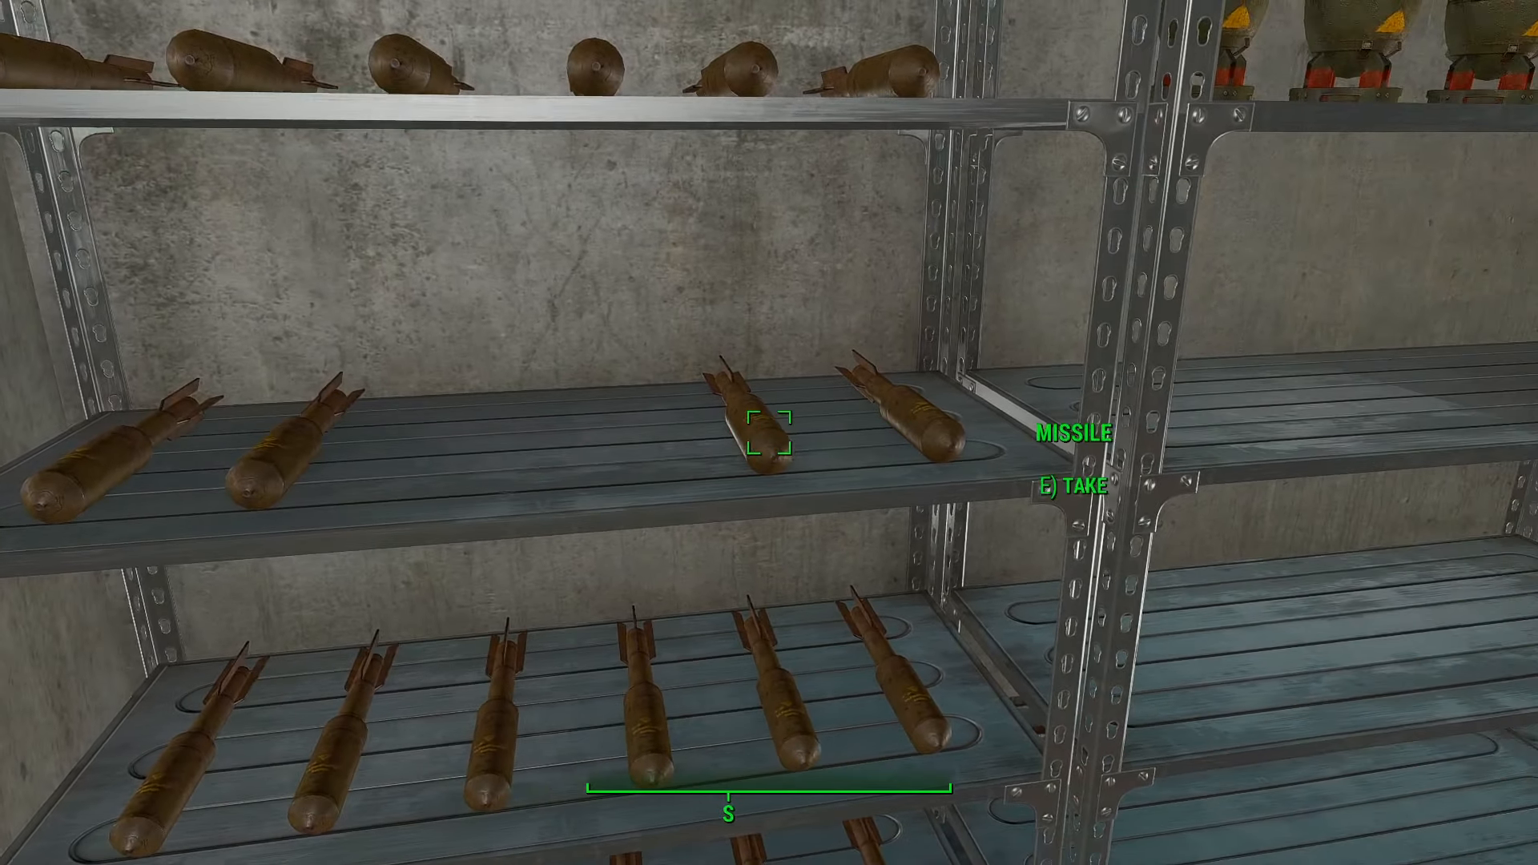
key(e)
Step: Walk to the ammo crate outside the shelving area and take all of its ammo
key(w)
key(w)
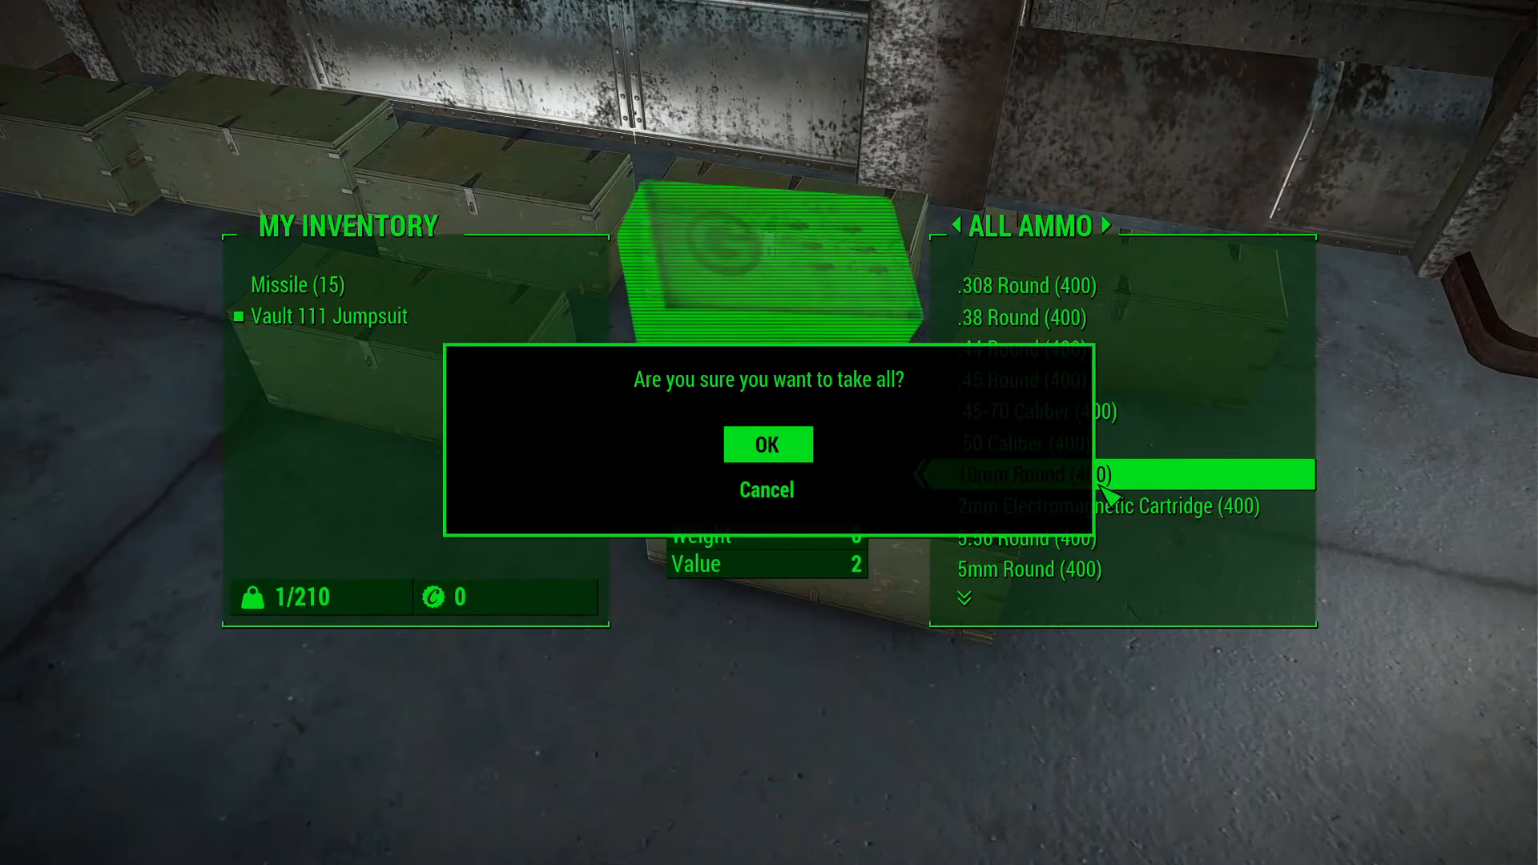
click(755, 433)
key(w)
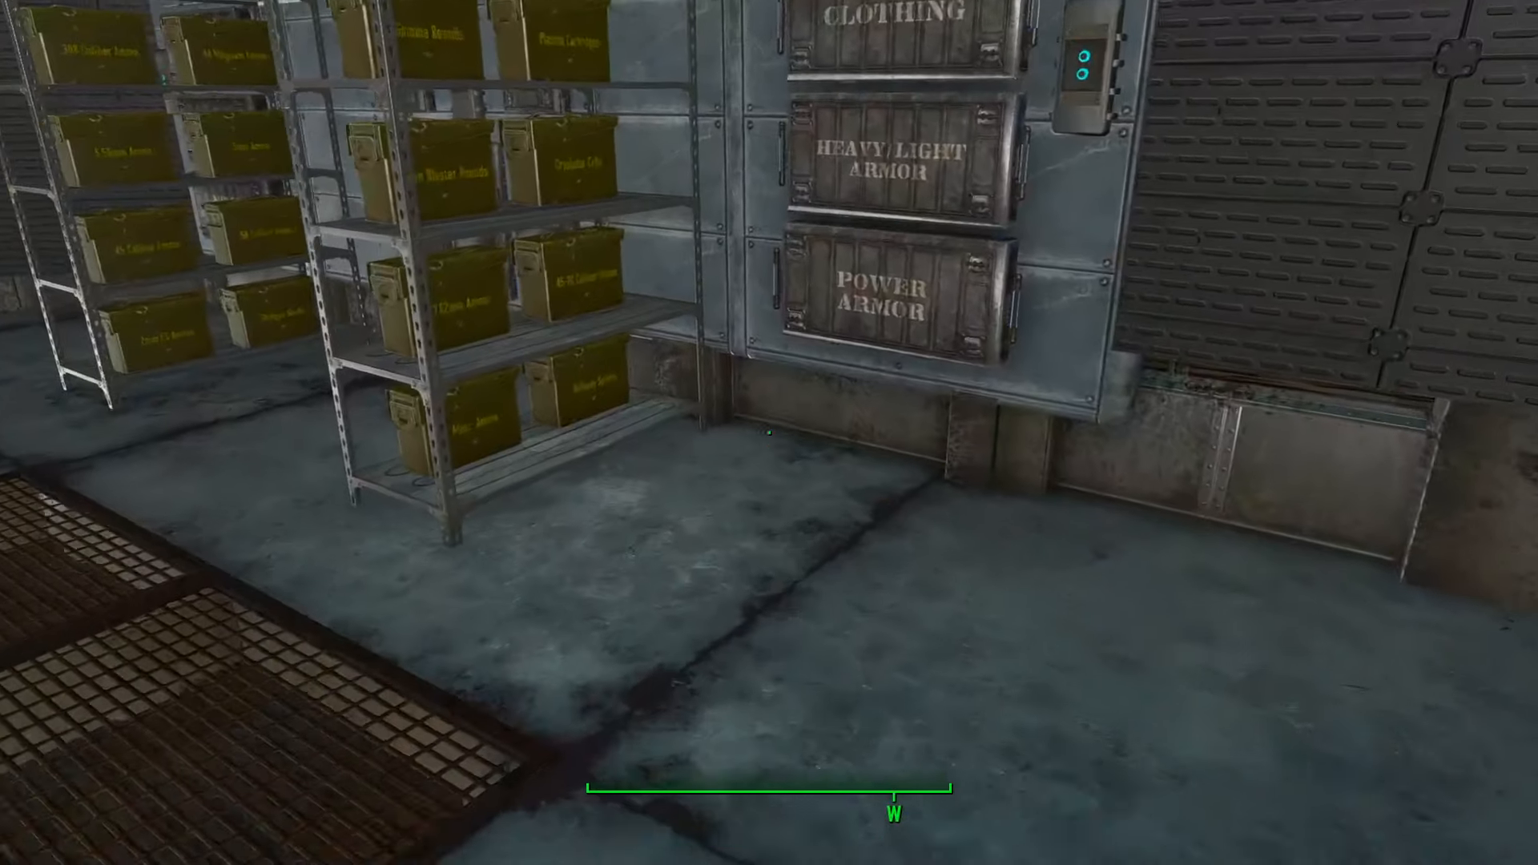
Step: Activate the Ammo and Explosives Sorter on the wall and return to the missile shelves through the barred gate
key(w)
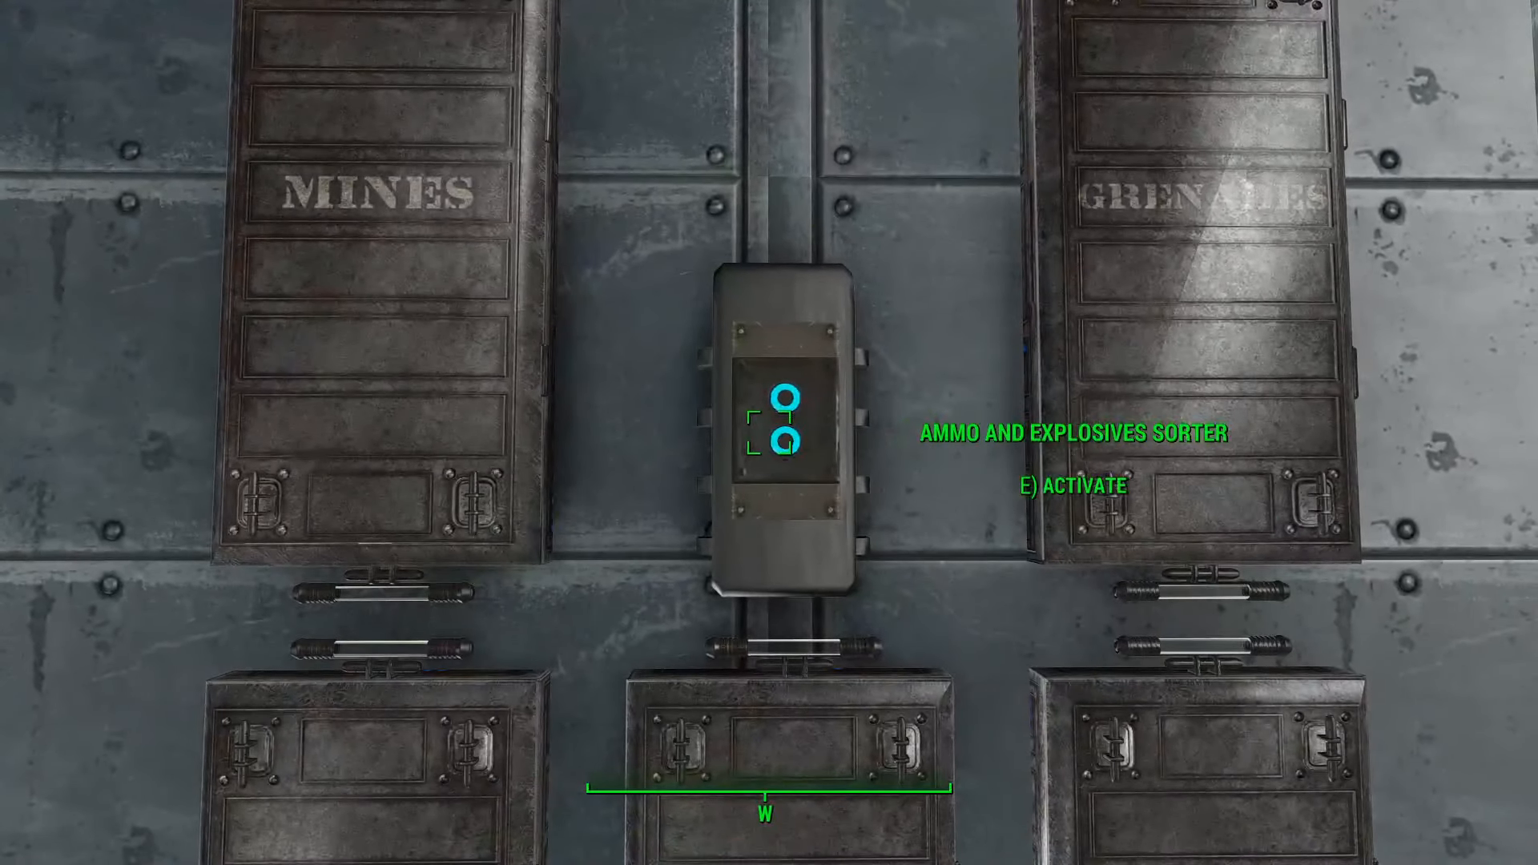
key(e)
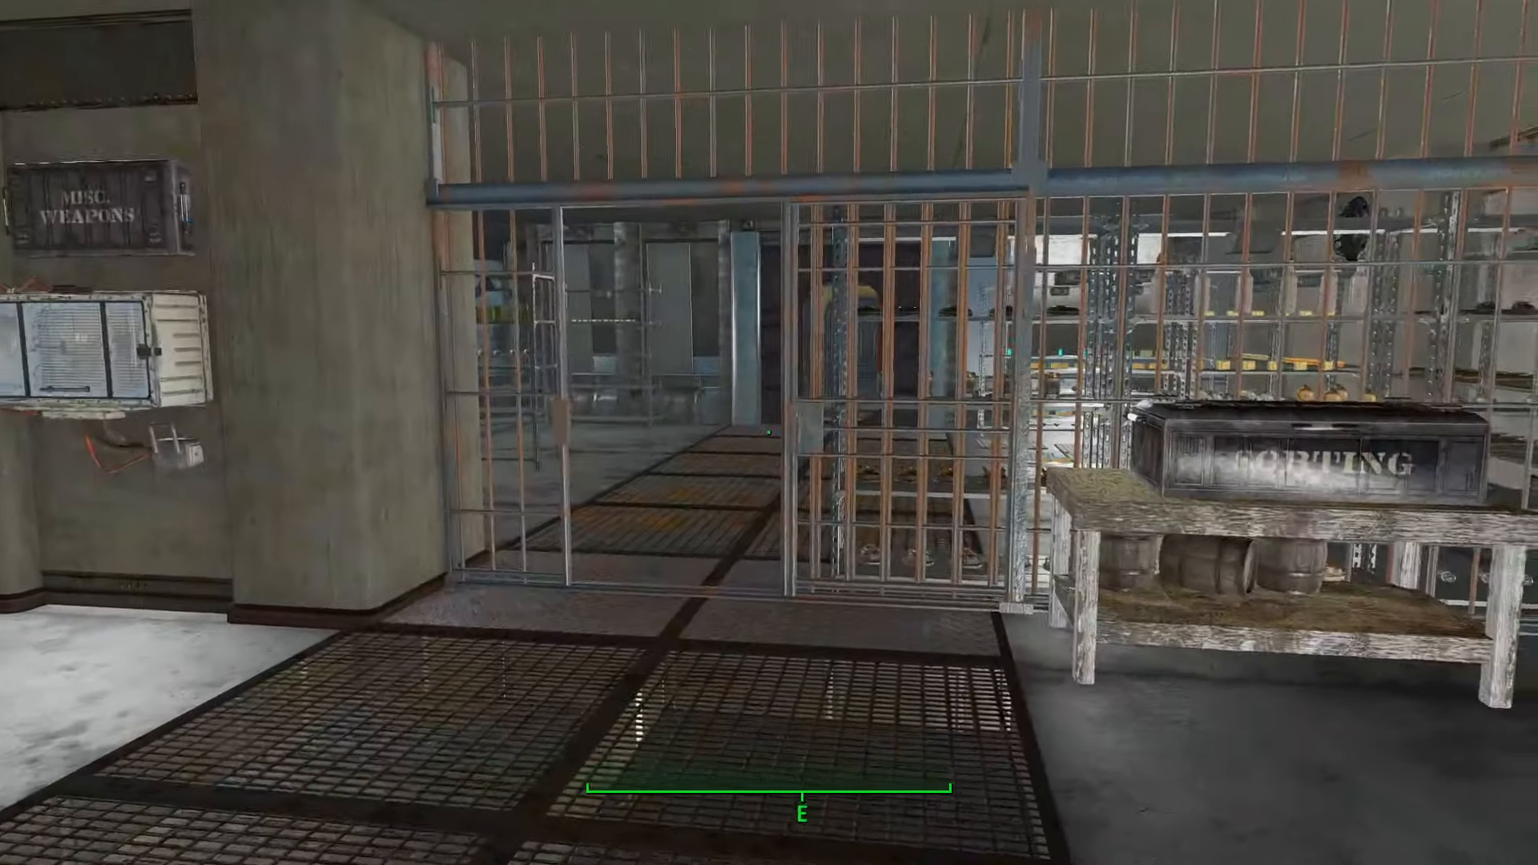
key(w)
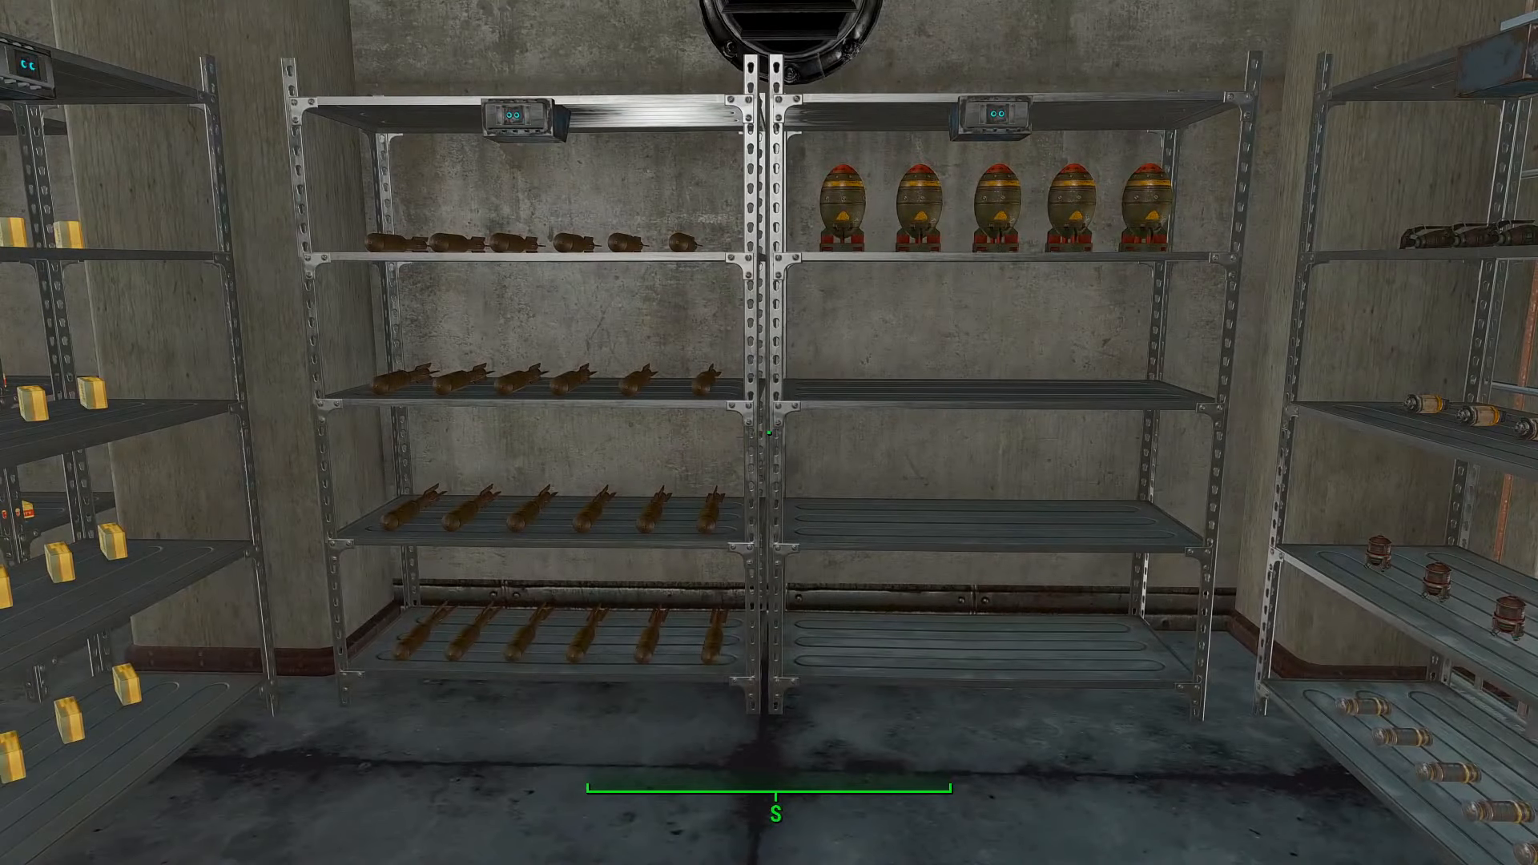
Step: Quit the game with the qq console command and return to the Creation Kit
key(grave)
text(q)
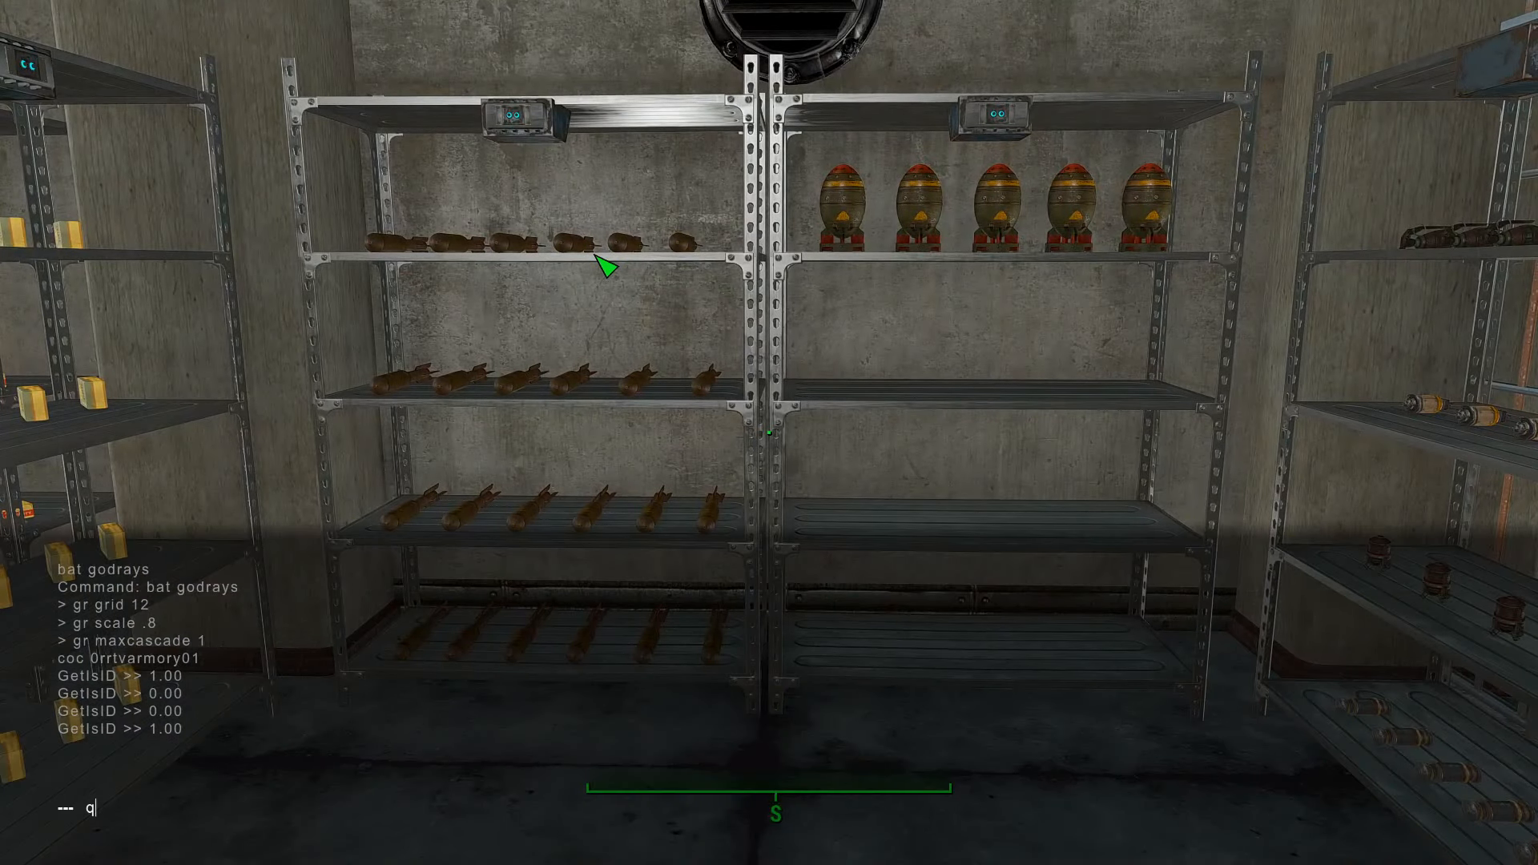
text(qq)
key(Return)
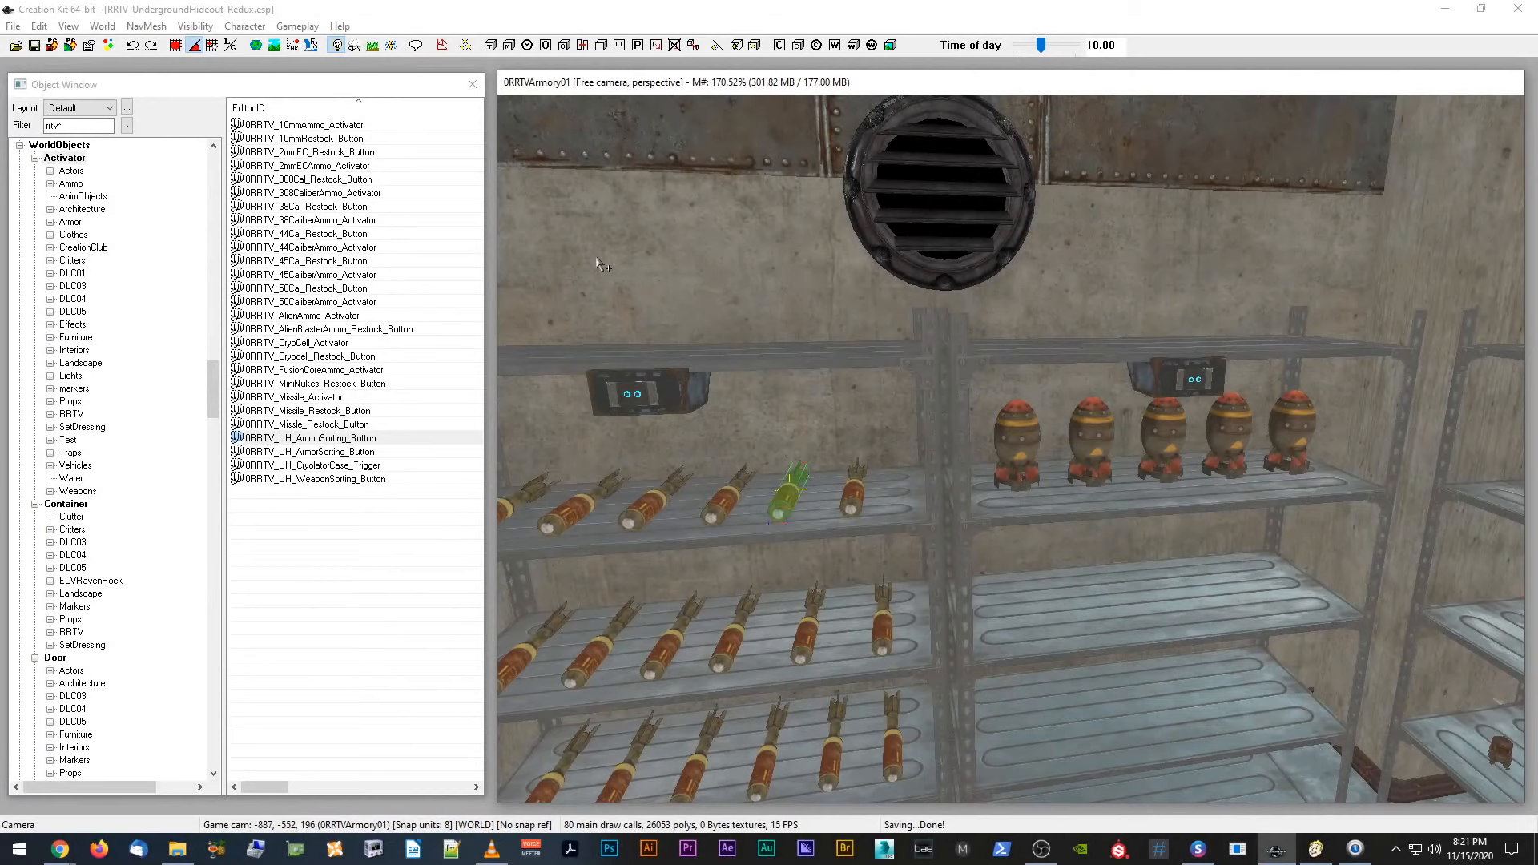
Step: Select the first mini nuke on the shelf beside the missiles and inspect the mini nuke display up close
scroll(831, 417, up, 4)
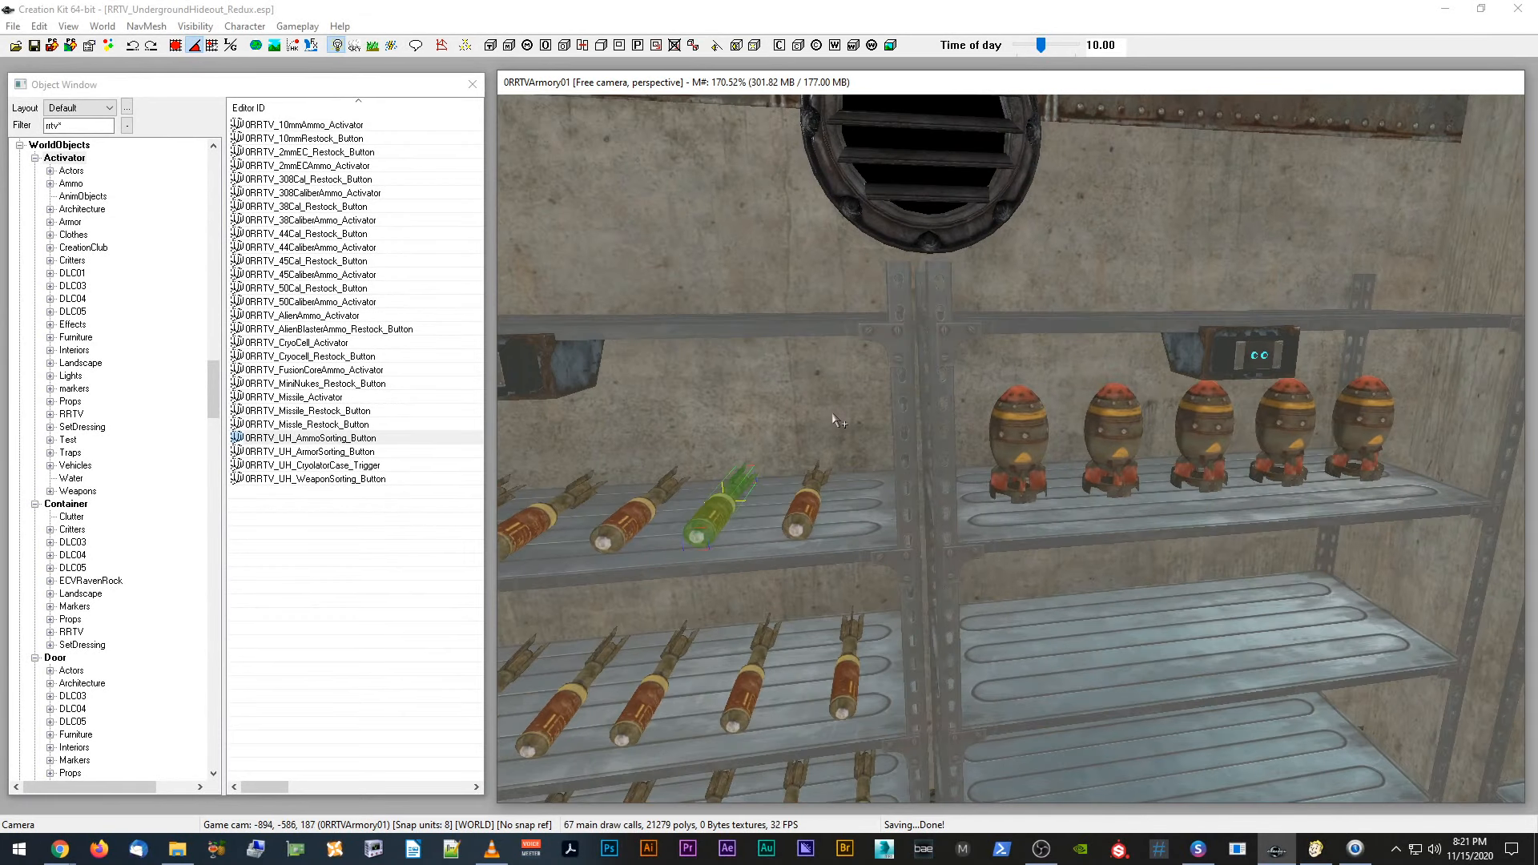
middle_drag(831, 417, 829, 415)
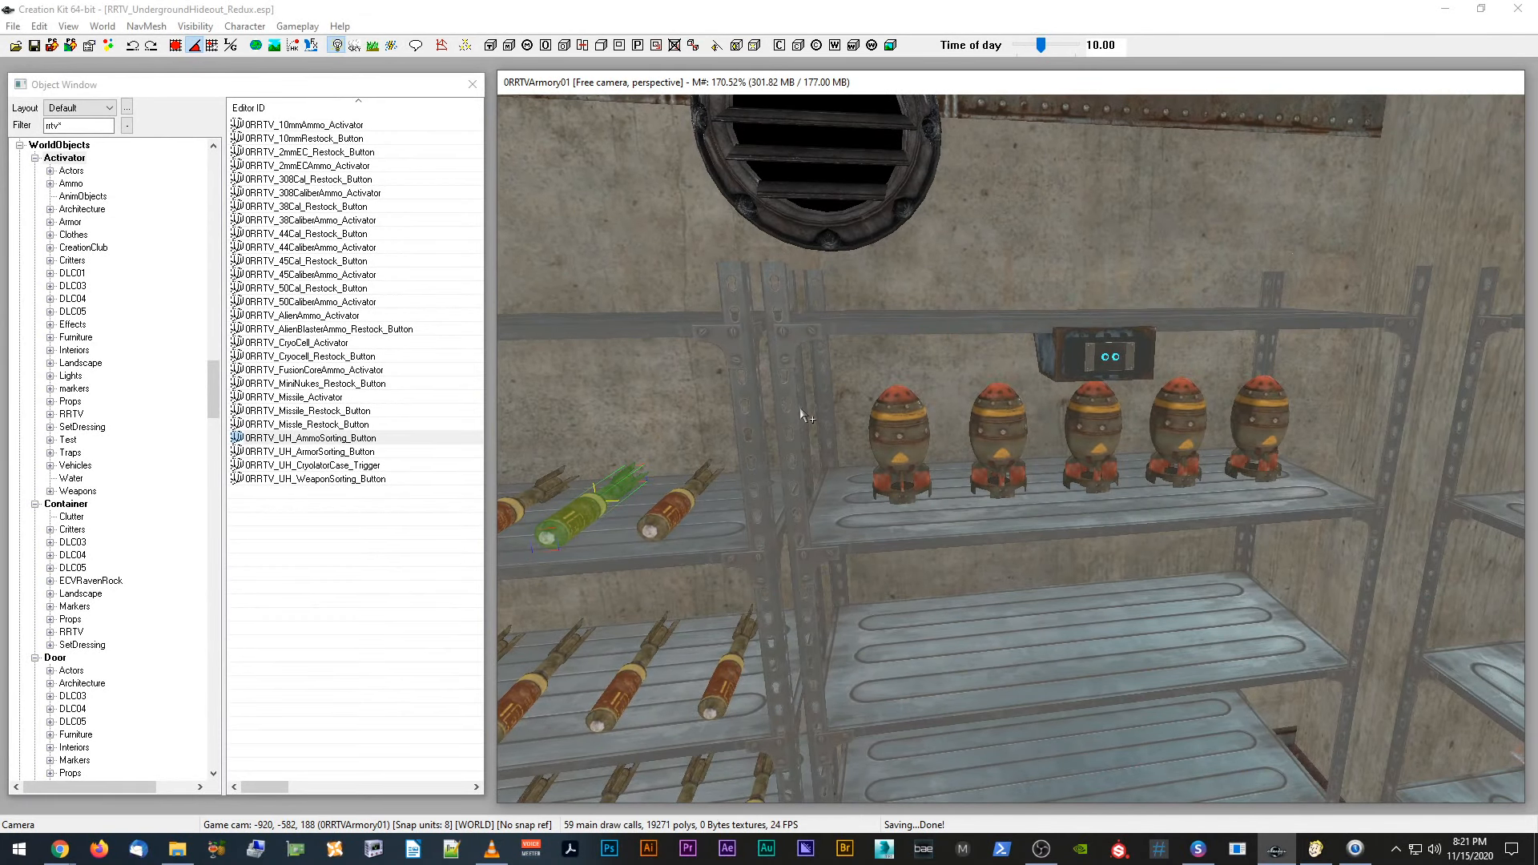
scroll(806, 410, up, 1)
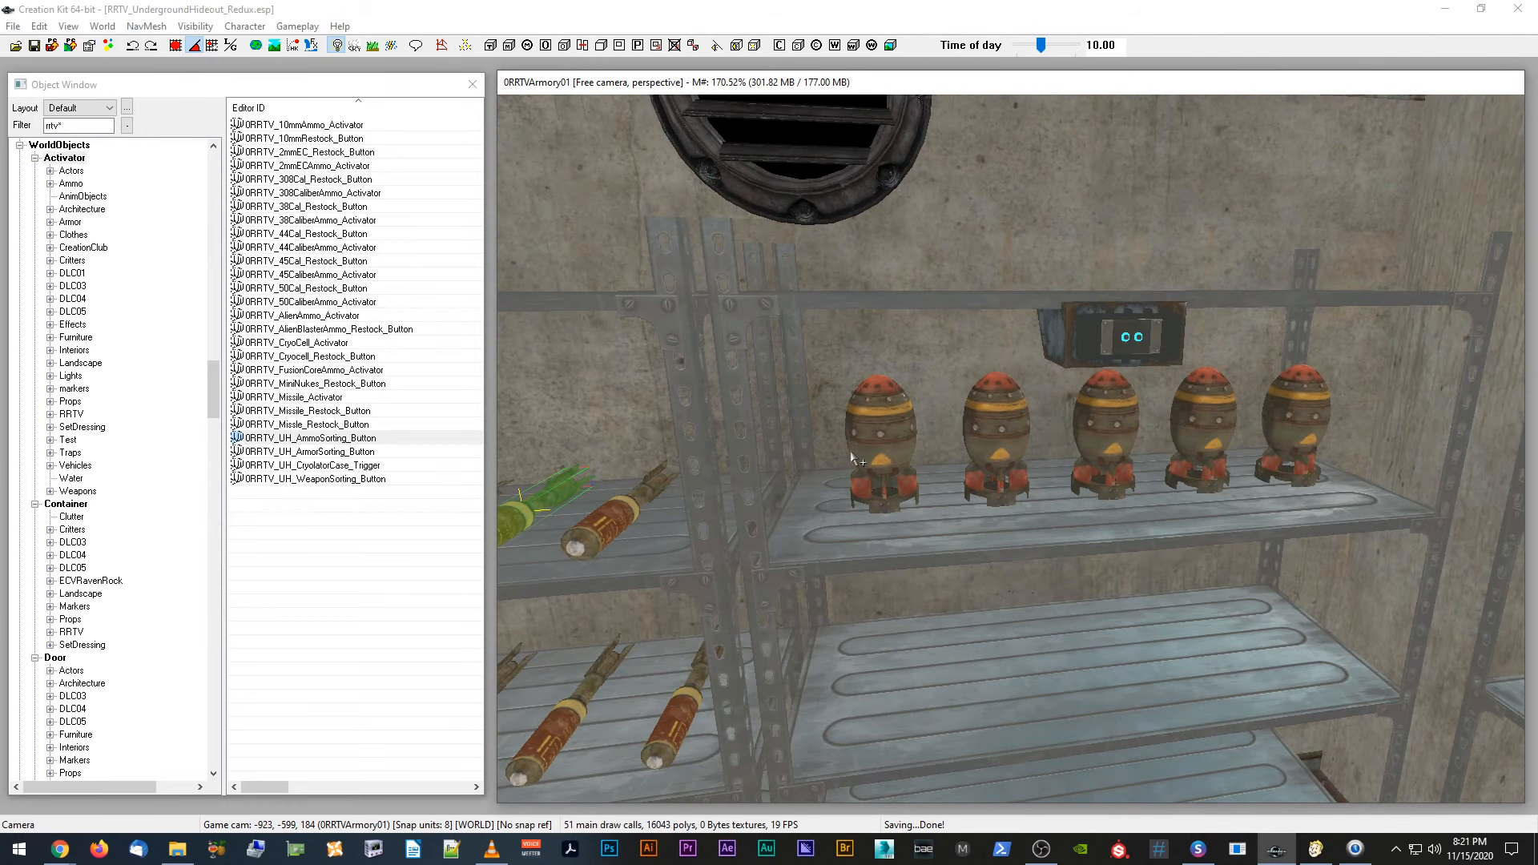
click(897, 457)
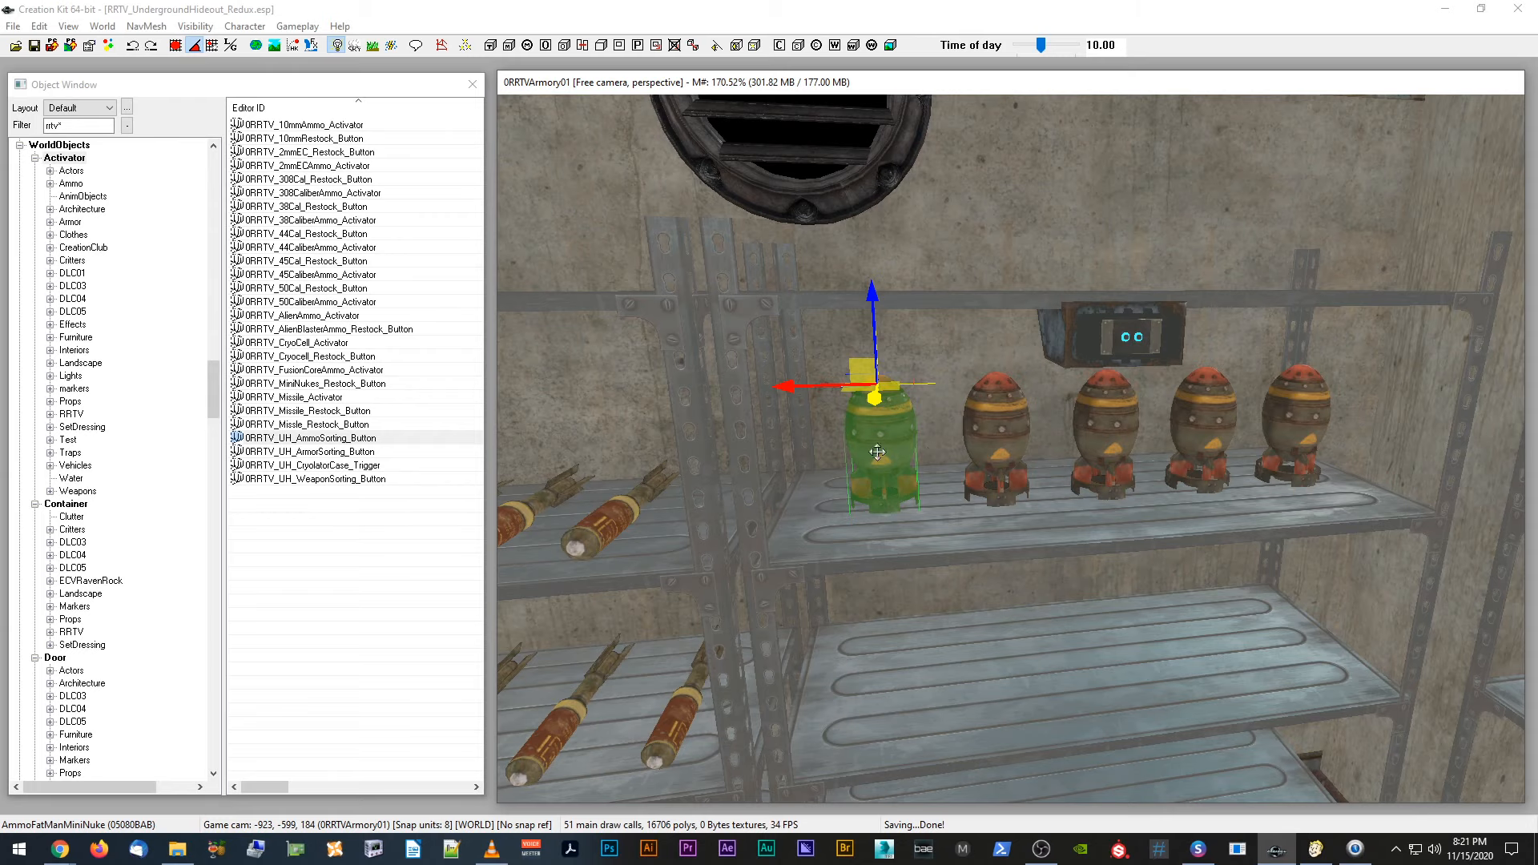
middle_drag(1086, 469, 1083, 468)
scroll(1085, 474, up, 5)
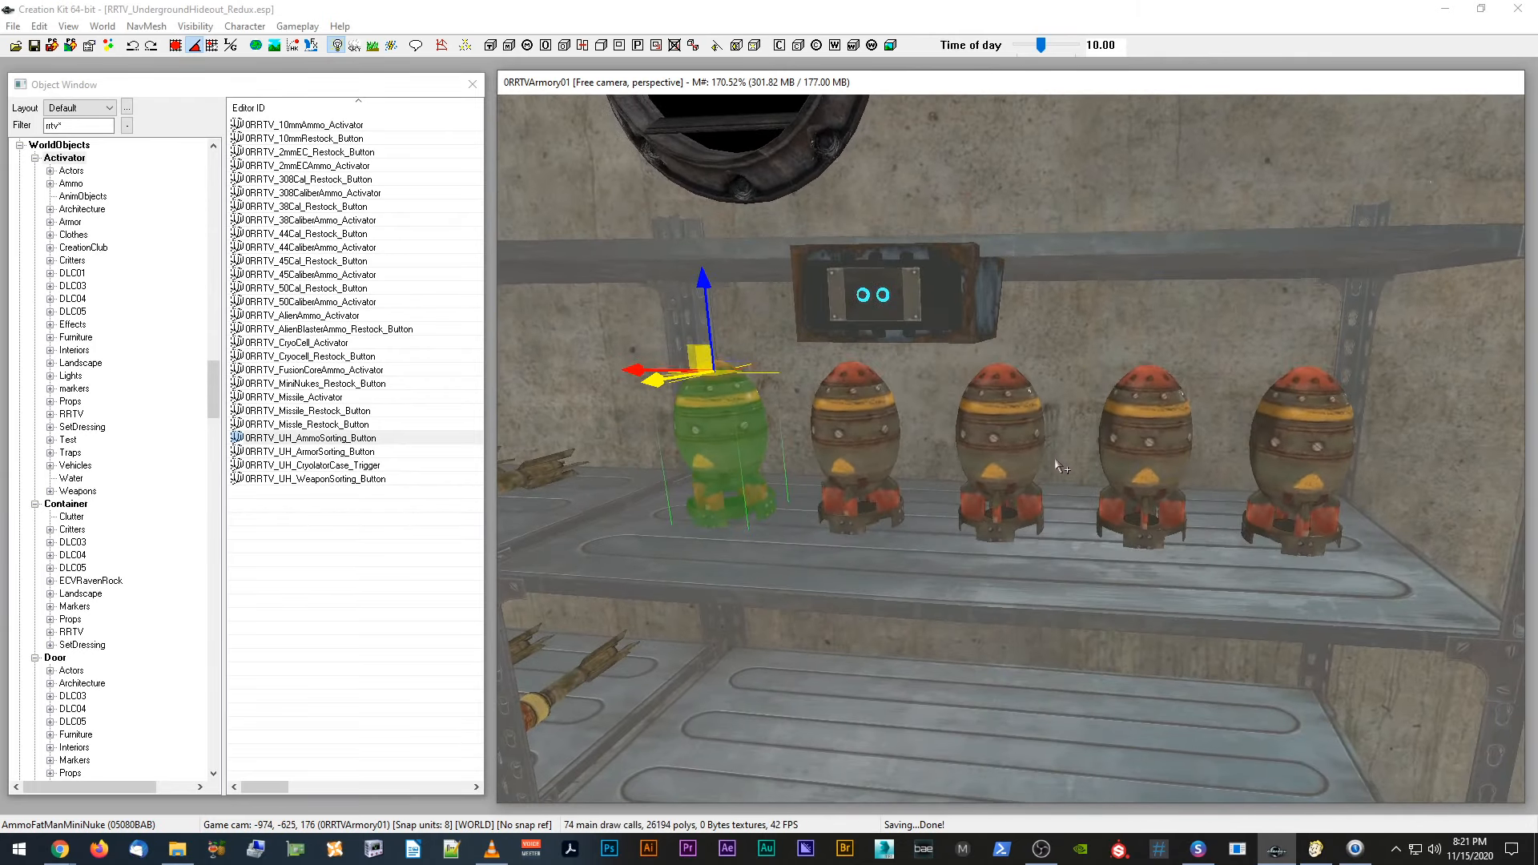
Step: Review the RRTV_UH_AmmoRestock_Script properties on the mini nukes restock button's base object and close its dialogs without changes
double_click(955, 293)
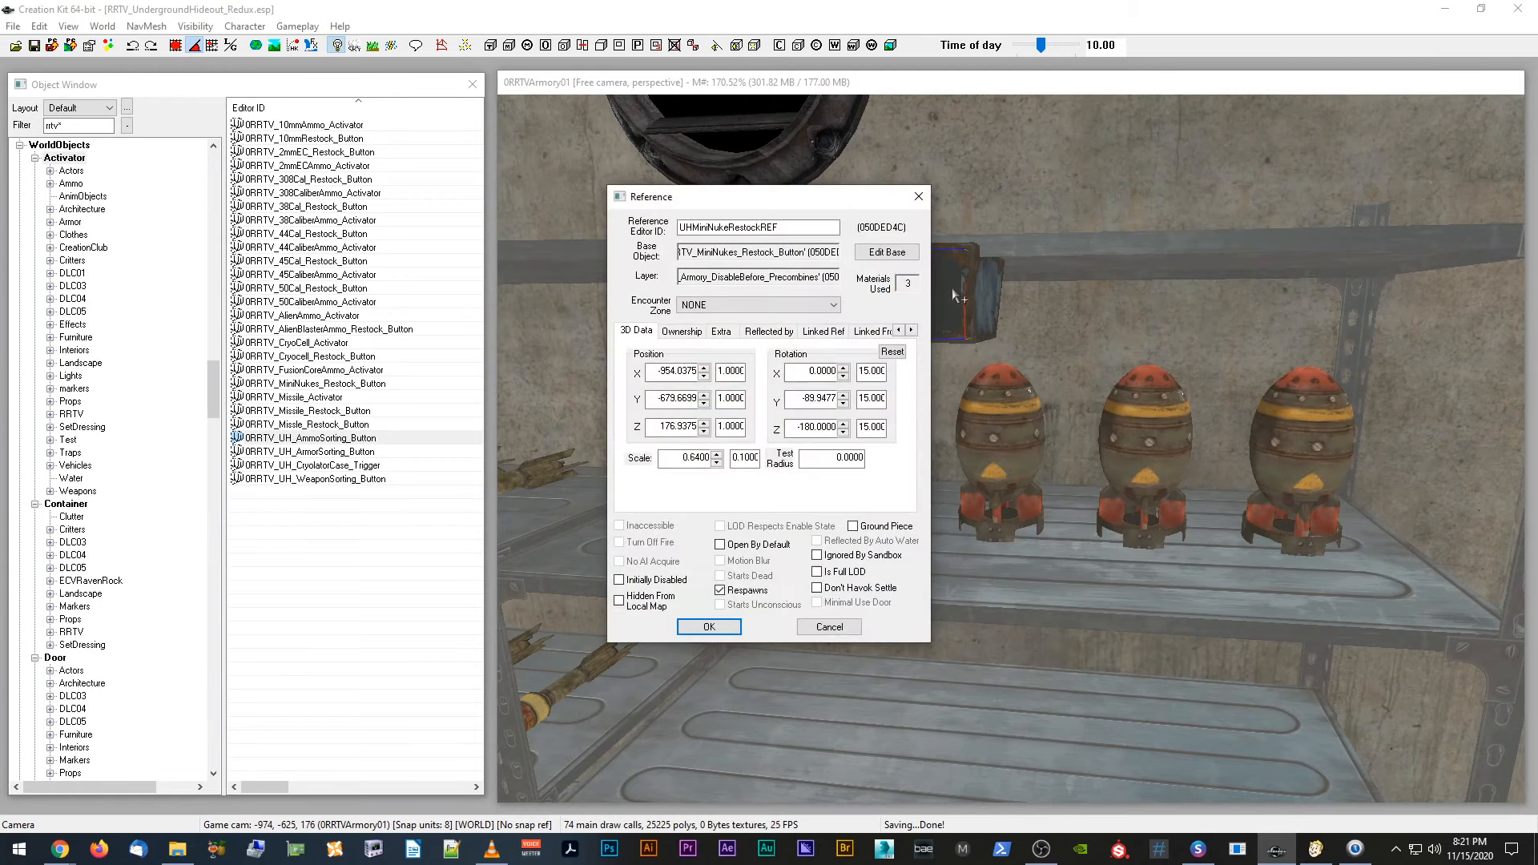
click(887, 252)
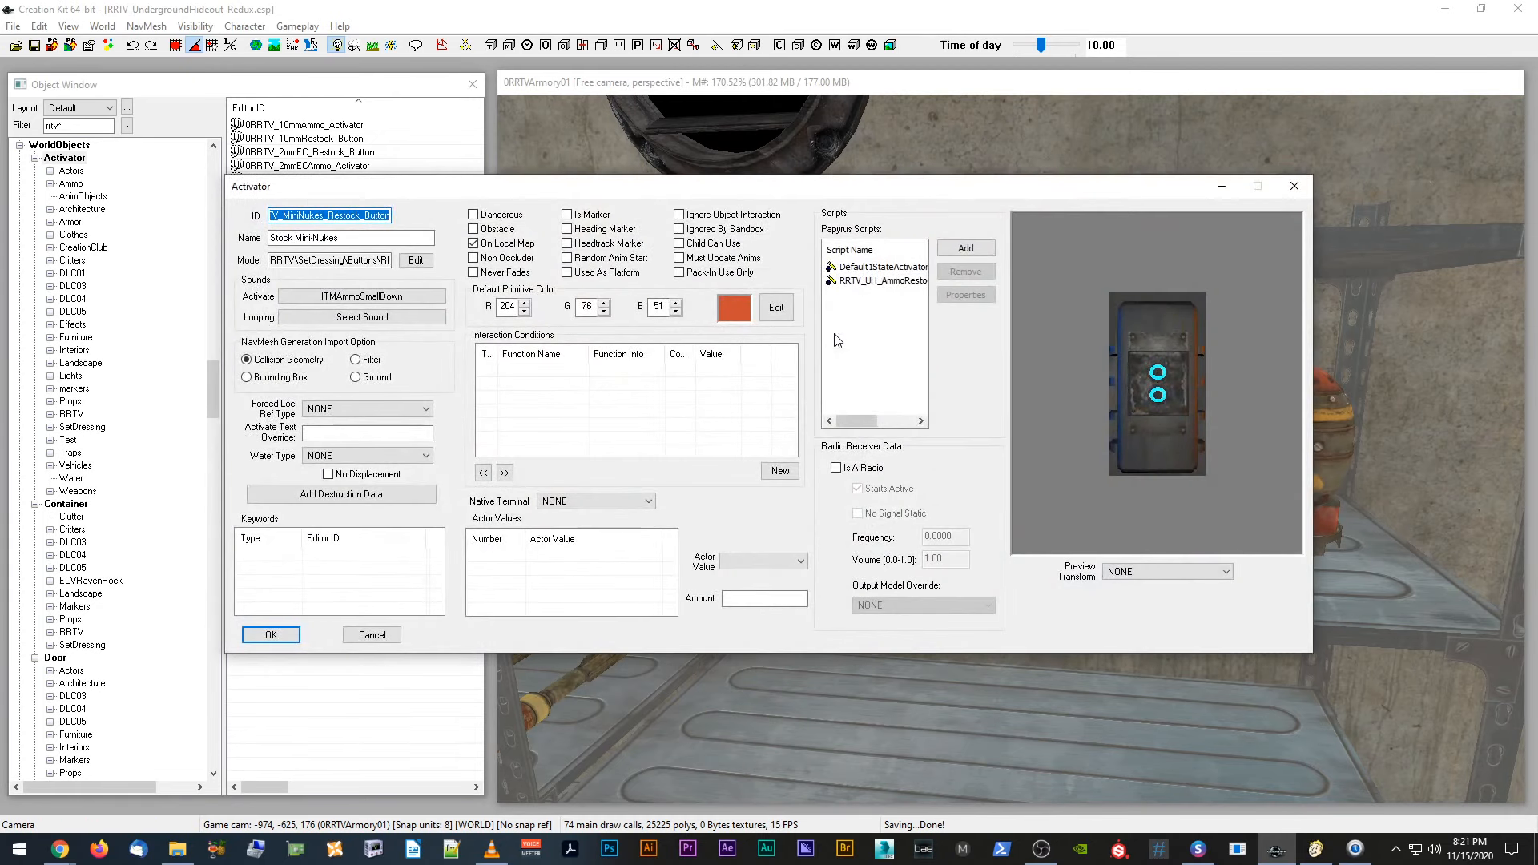
click(882, 280)
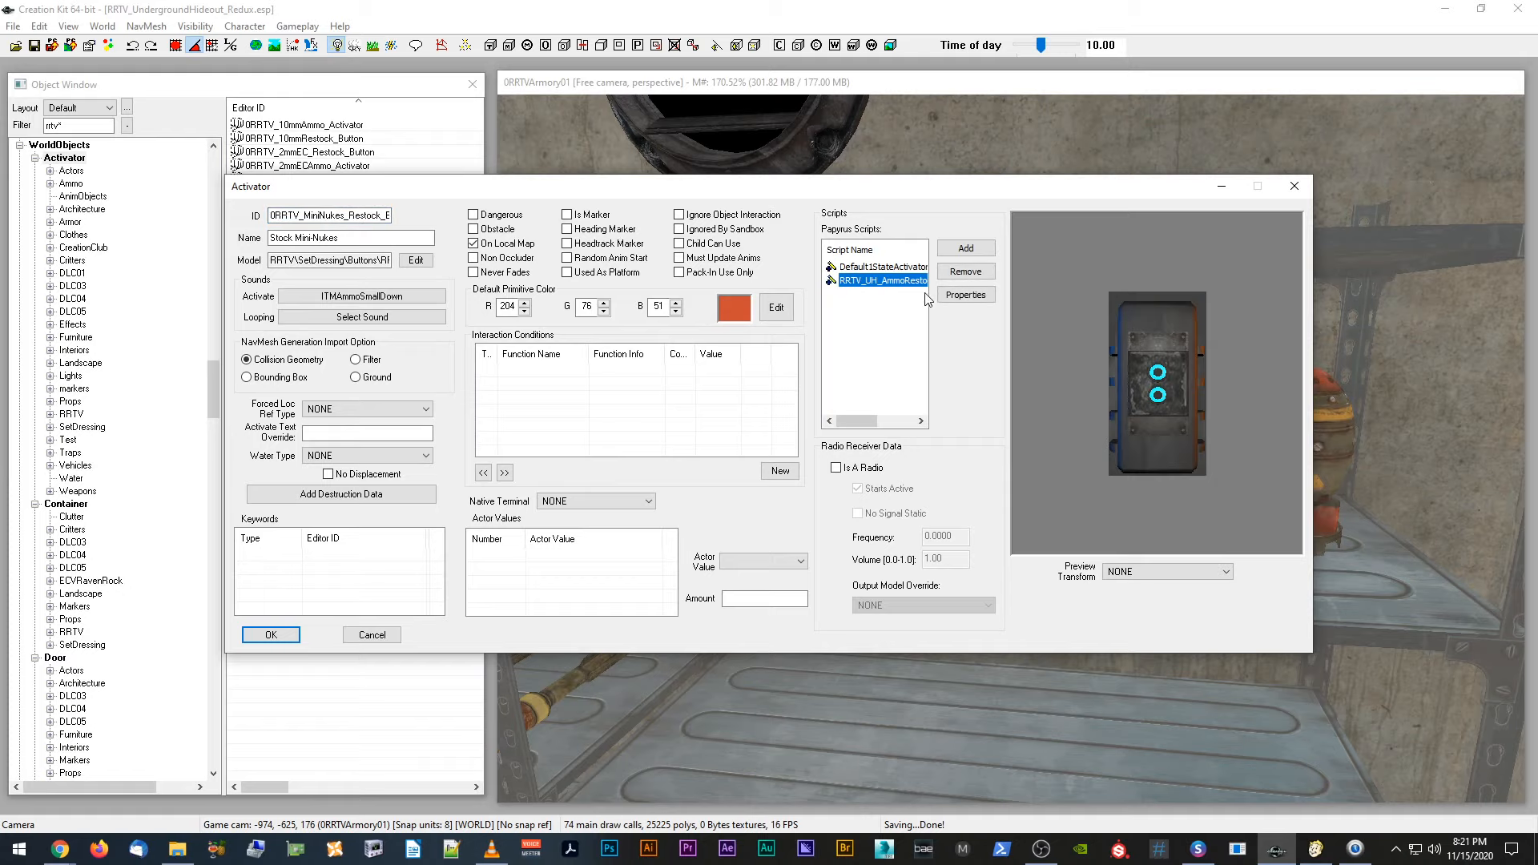
click(941, 294)
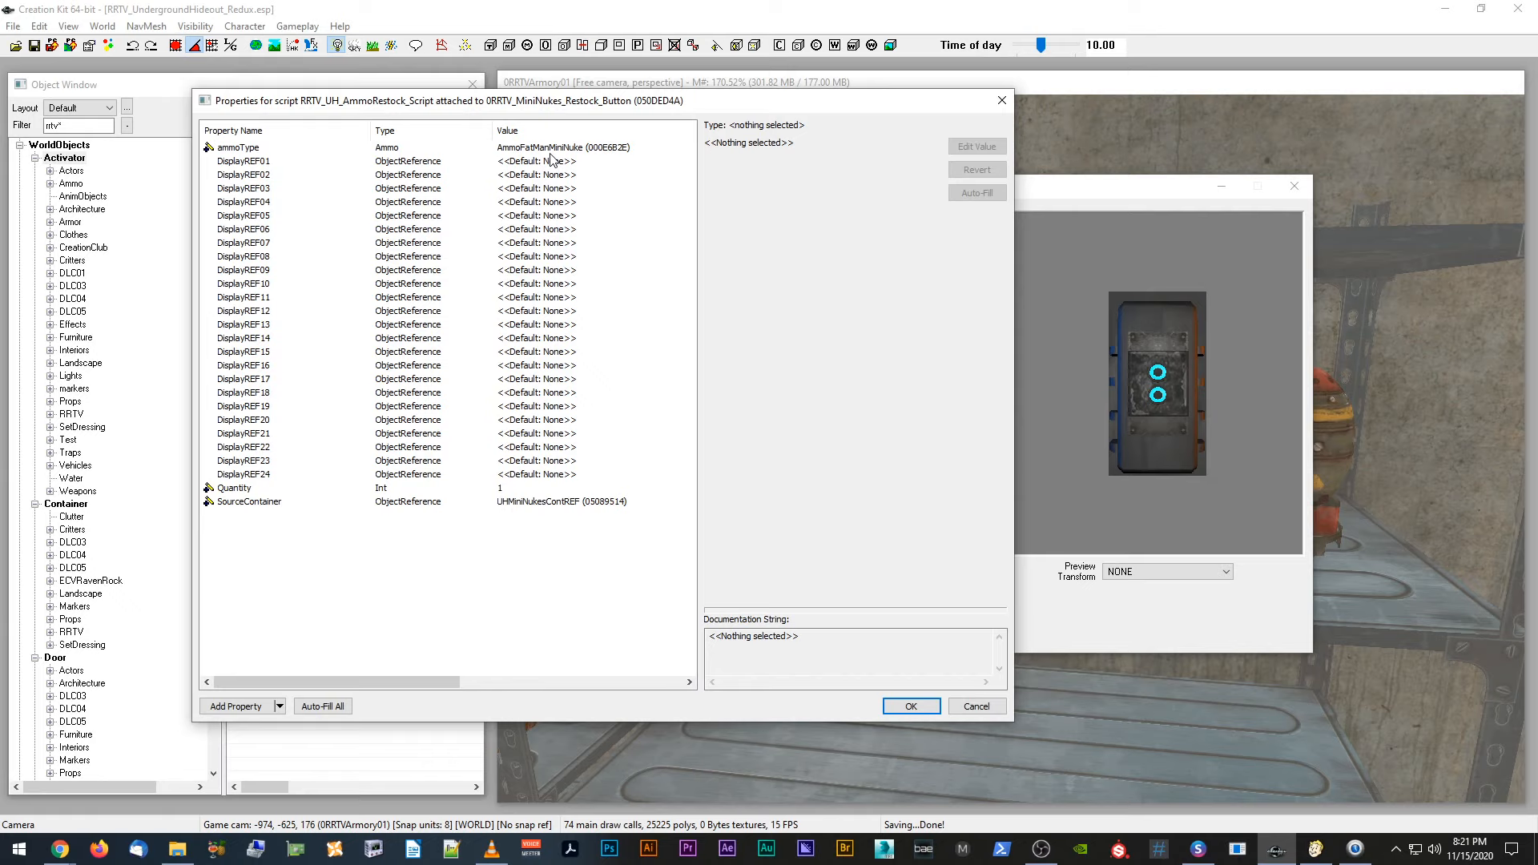
click(977, 706)
click(383, 638)
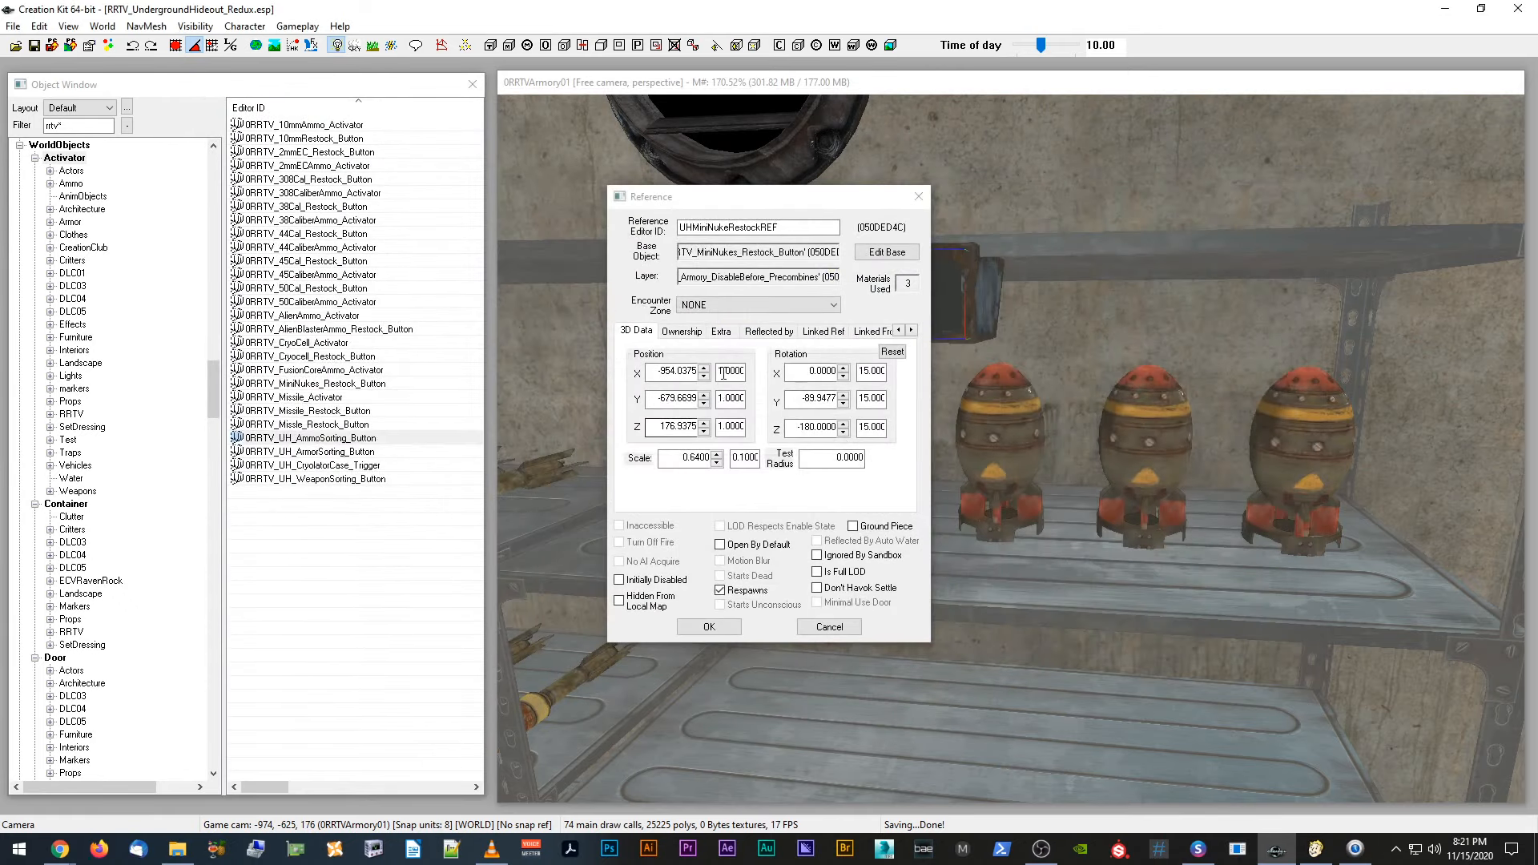
click(830, 627)
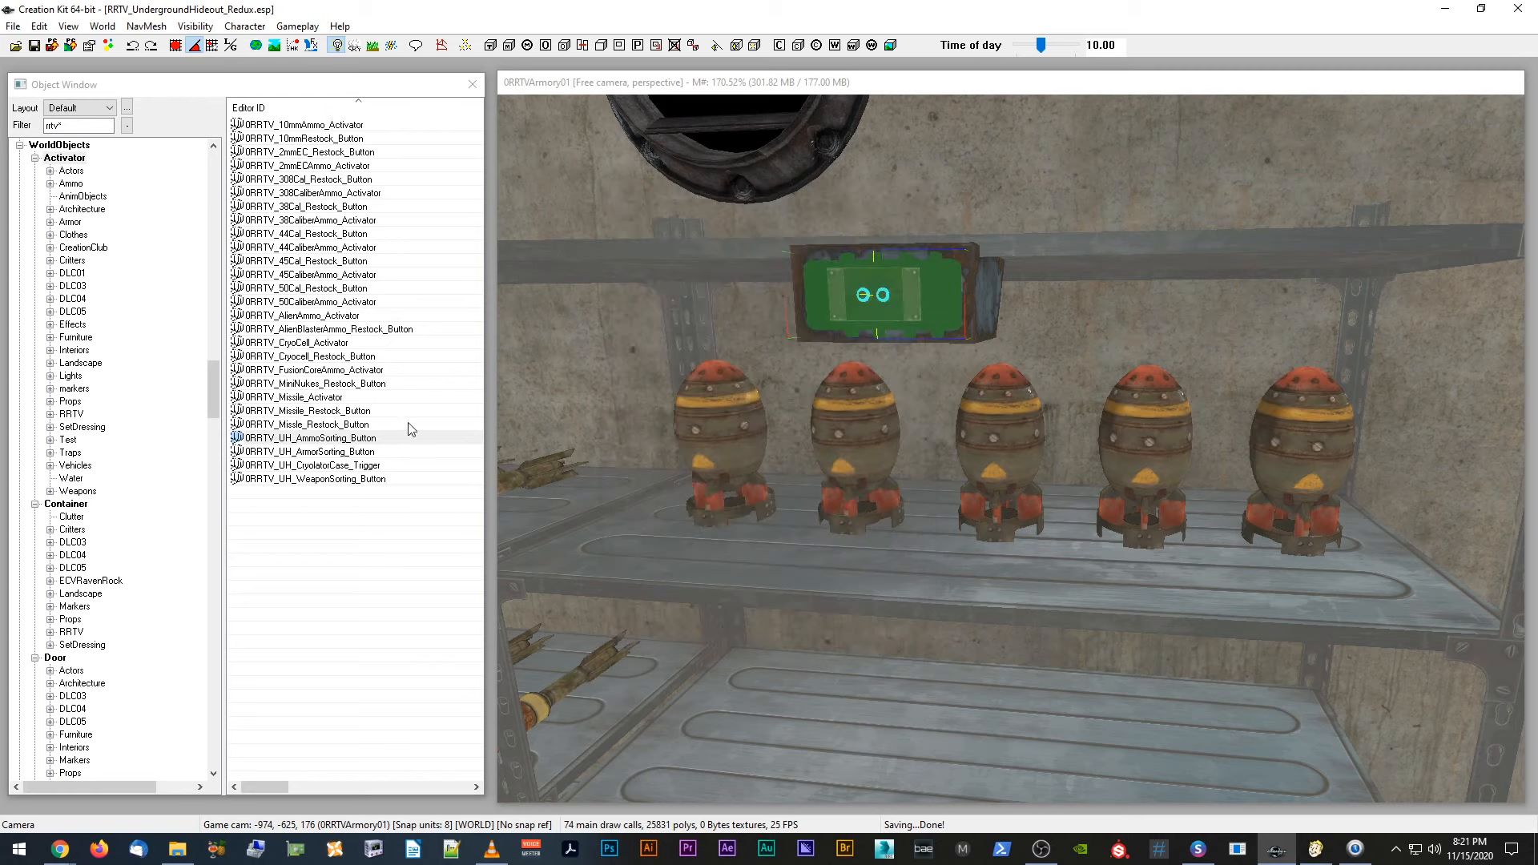
Step: Open the RRTV_UH_Ammo_Sorting_Button_Script source for editing from the 0RRTV_UH_AmmoSorting_Button activator
click(364, 440)
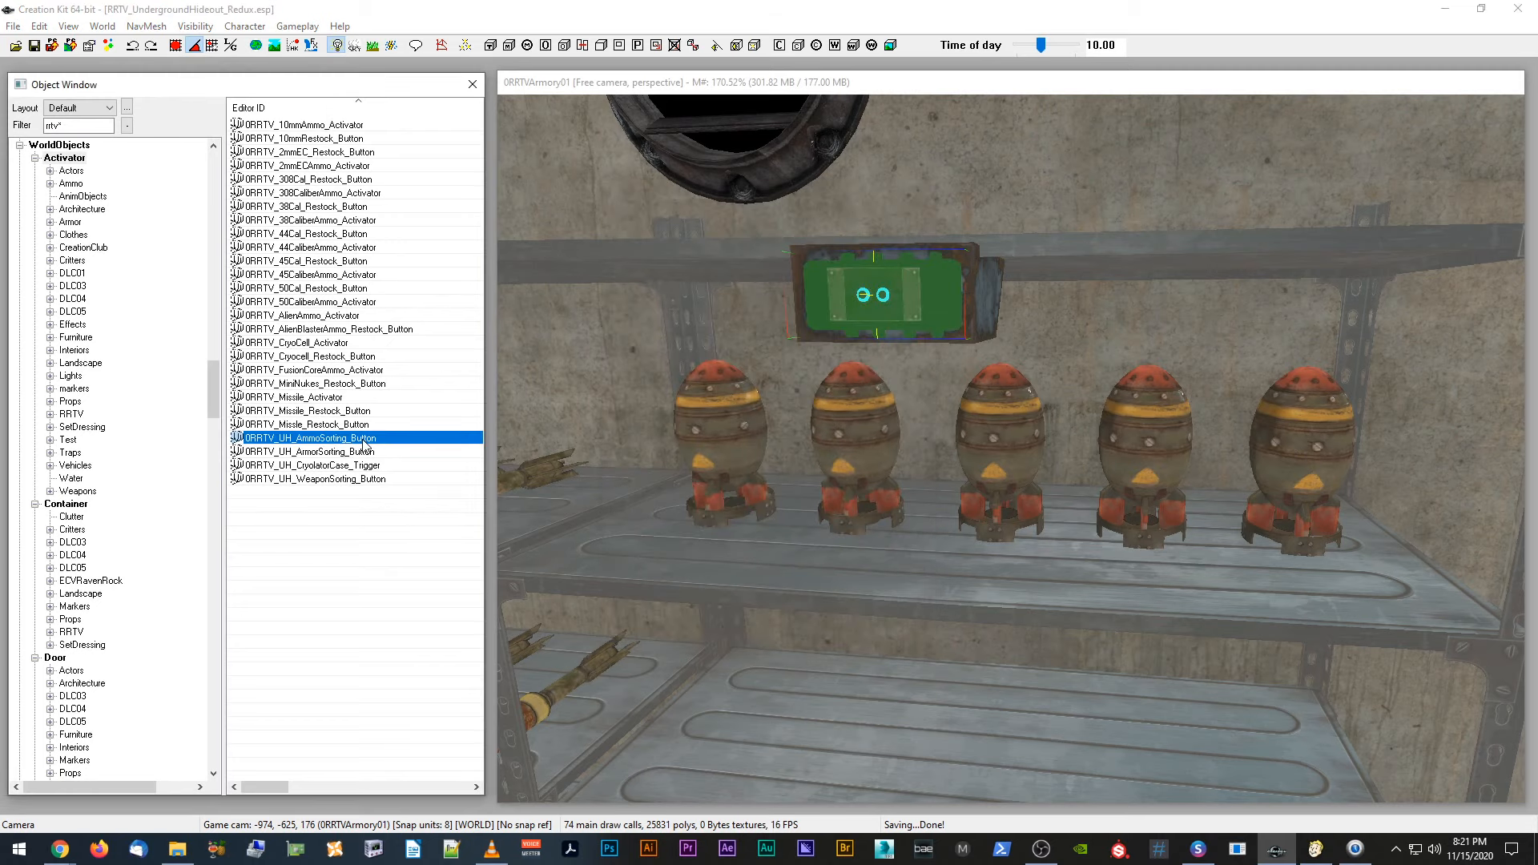
double_click(364, 440)
click(857, 269)
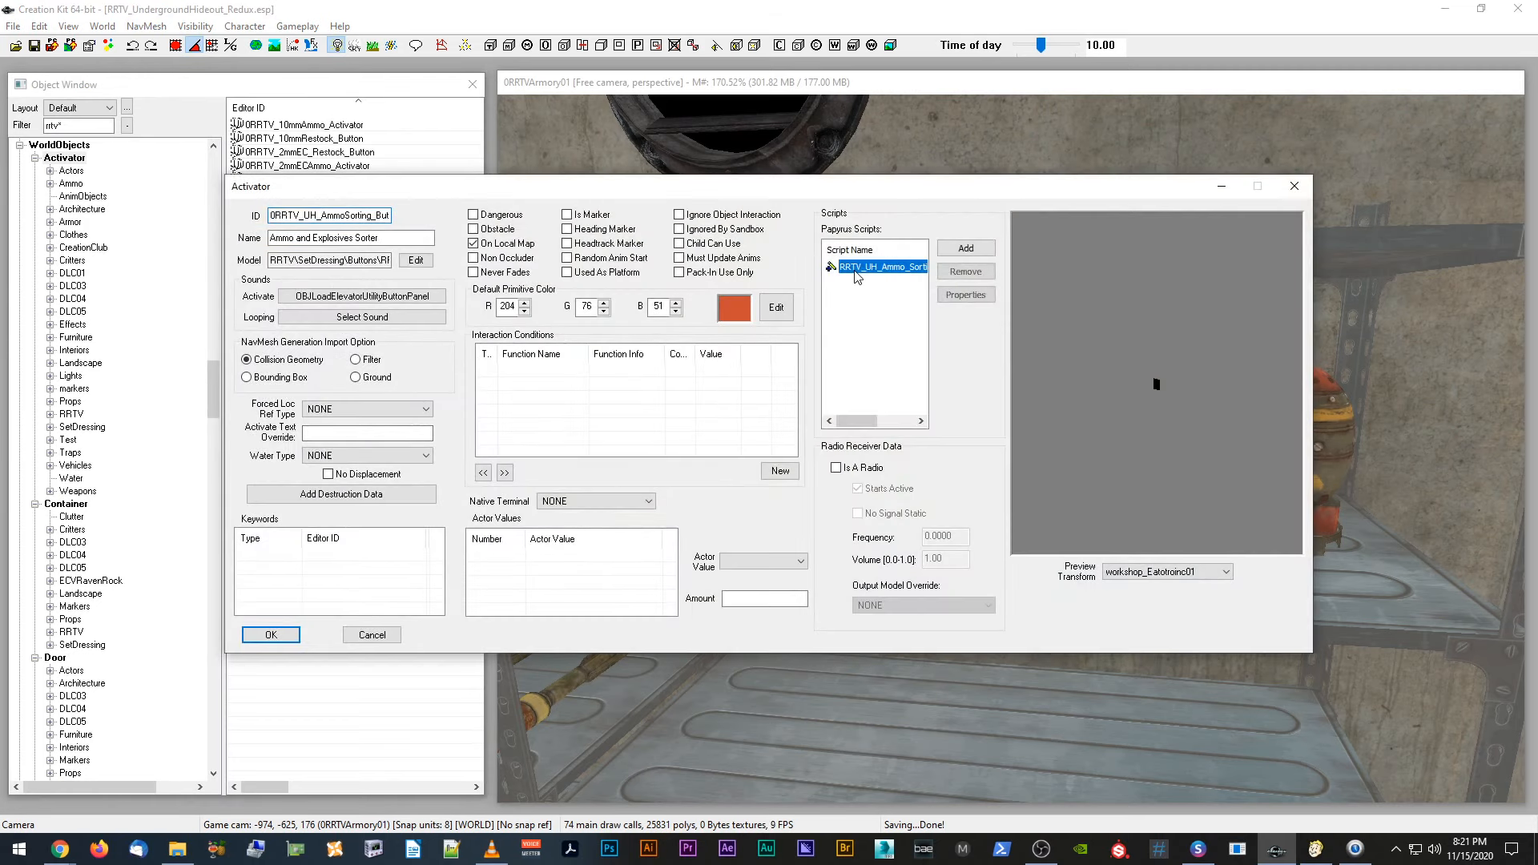
right_click(858, 270)
click(888, 362)
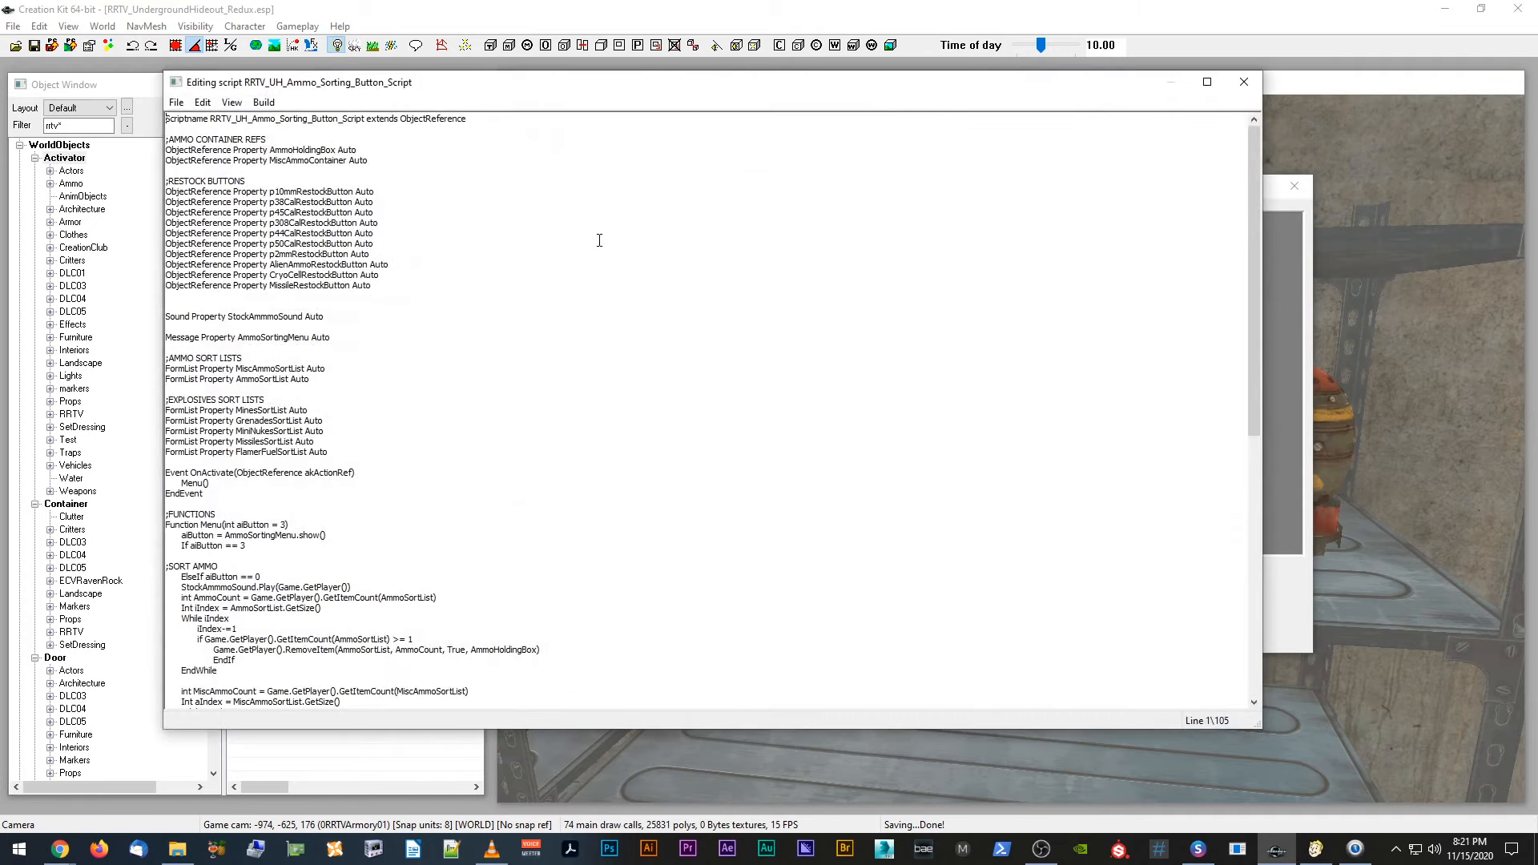
Step: Duplicate the line "ObjectReference Property MissileRestockButton Auto" directly below itself in the restock buttons section
drag(374, 286, 166, 286)
key(ctrl+c)
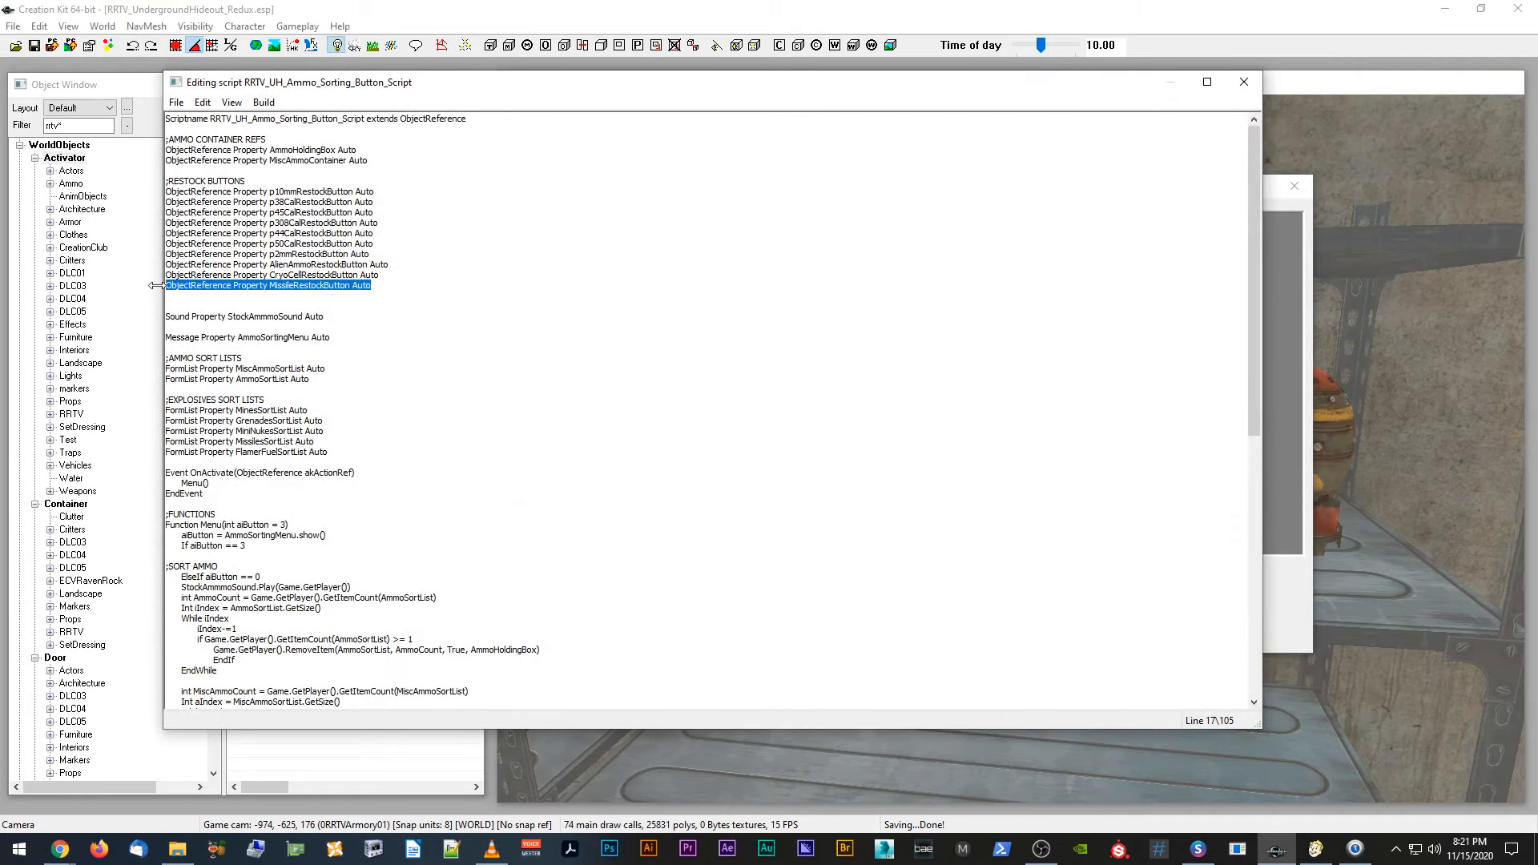
click(395, 284)
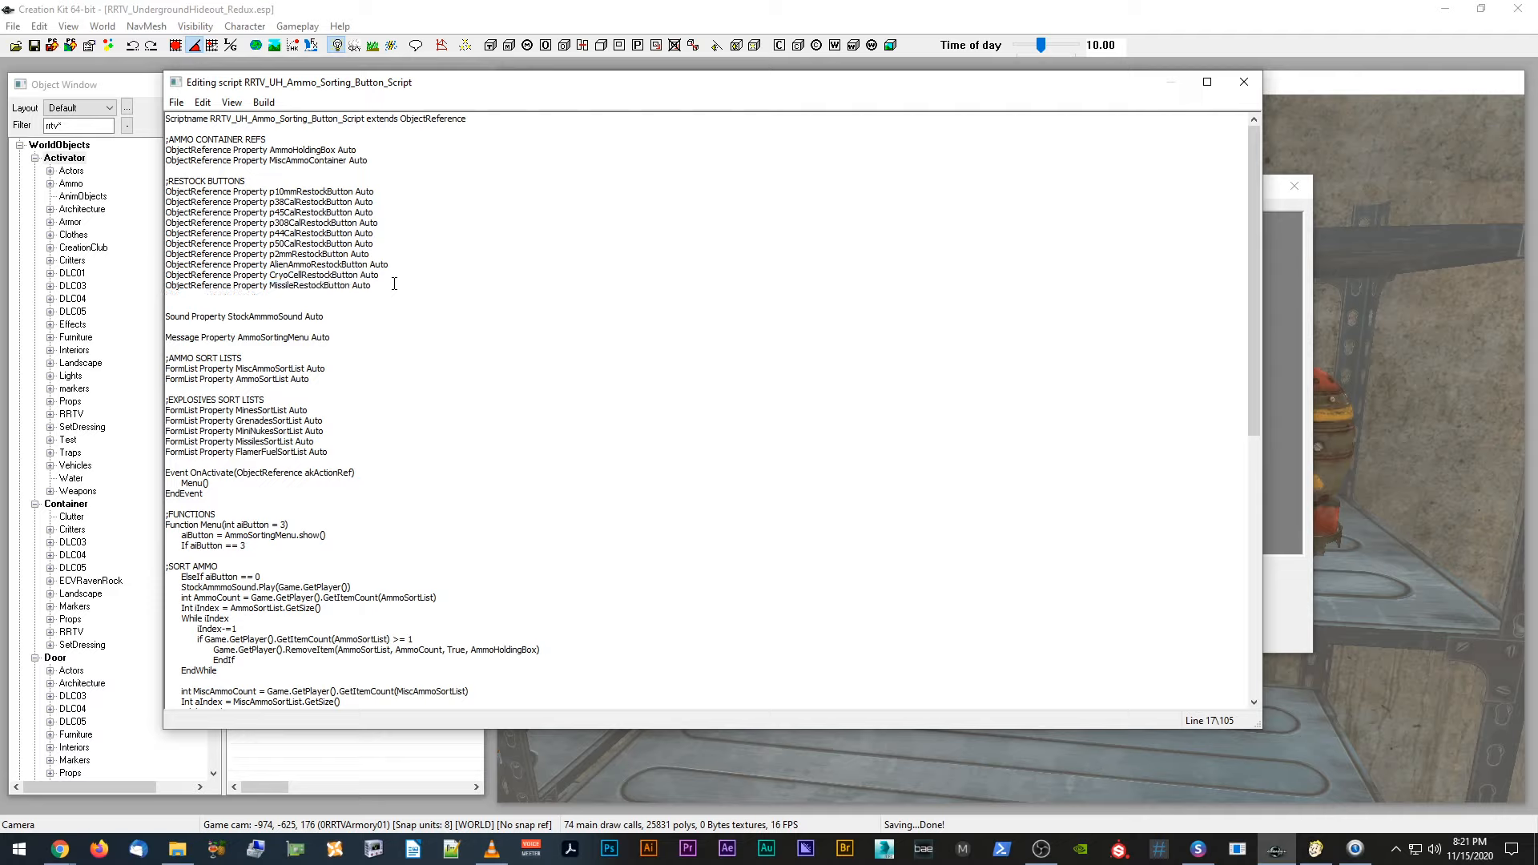
key(Return)
key(ctrl+v)
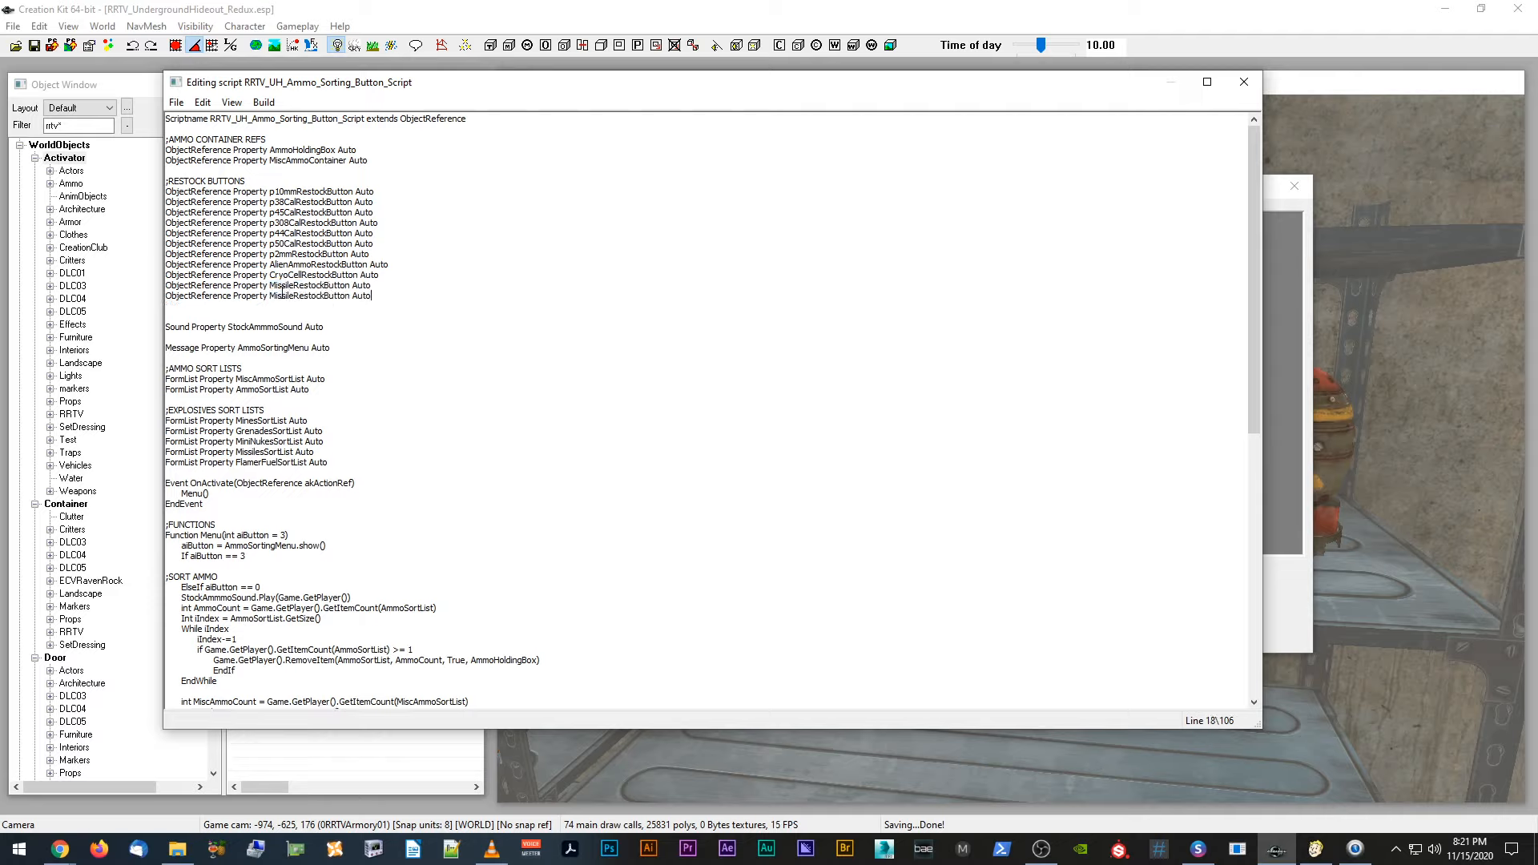
Step: Rename the duplicated property in the restock buttons section to MiniNukeRestockButton
drag(269, 296, 296, 299)
key(BackSpace)
text(MiniNuke)
Step: Add the line "MiniNukeRestockButton.Activate (Game.GetPlayer())" below the MissileRestockButton call in the aiButton == 2 block
scroll(346, 305, down, 16)
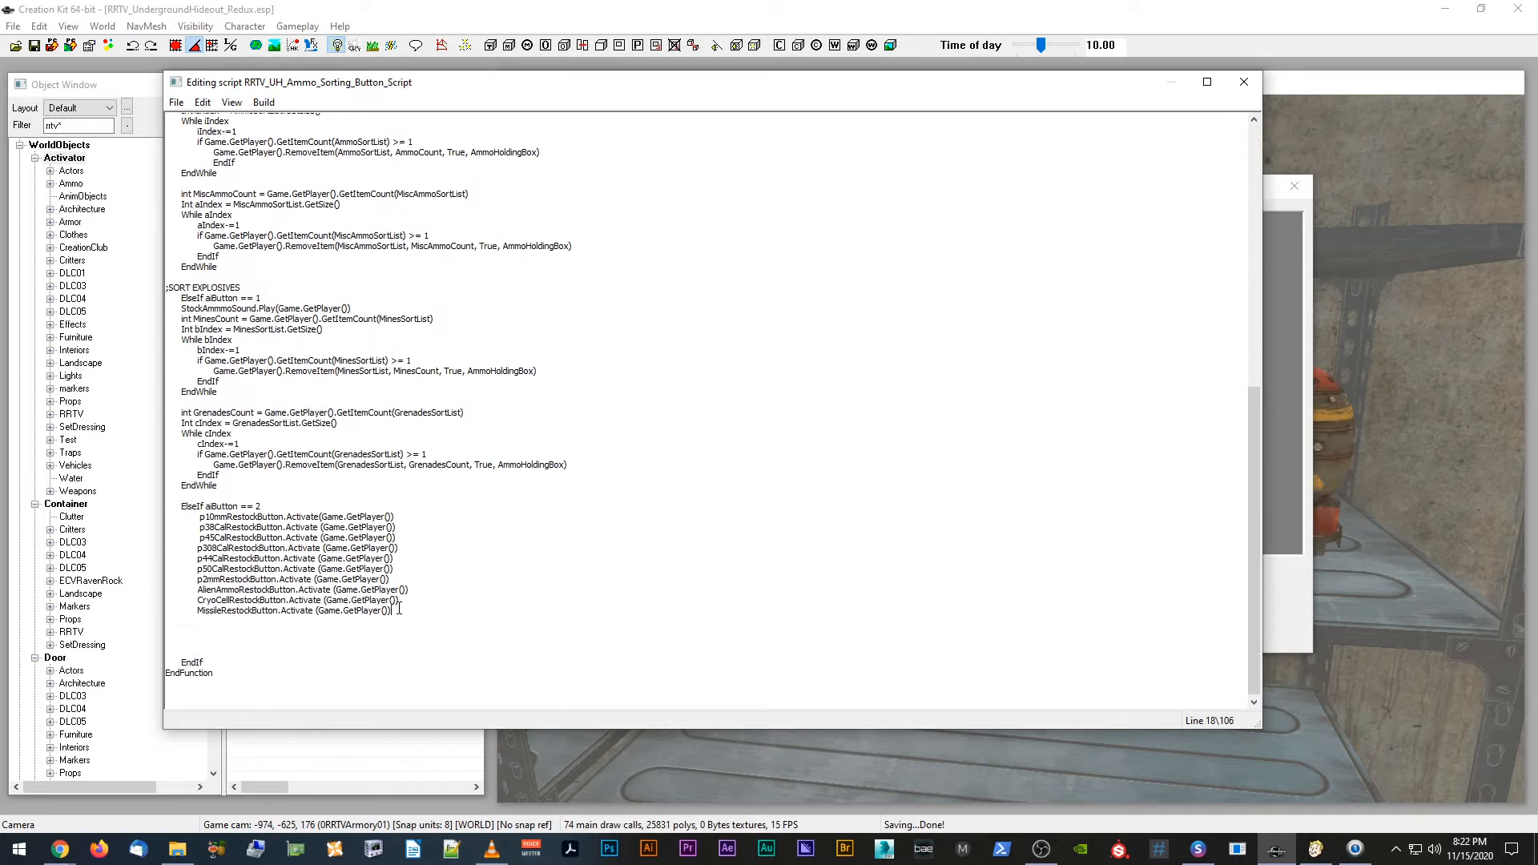
click(398, 611)
shift+click(201, 617)
key(ctrl+c)
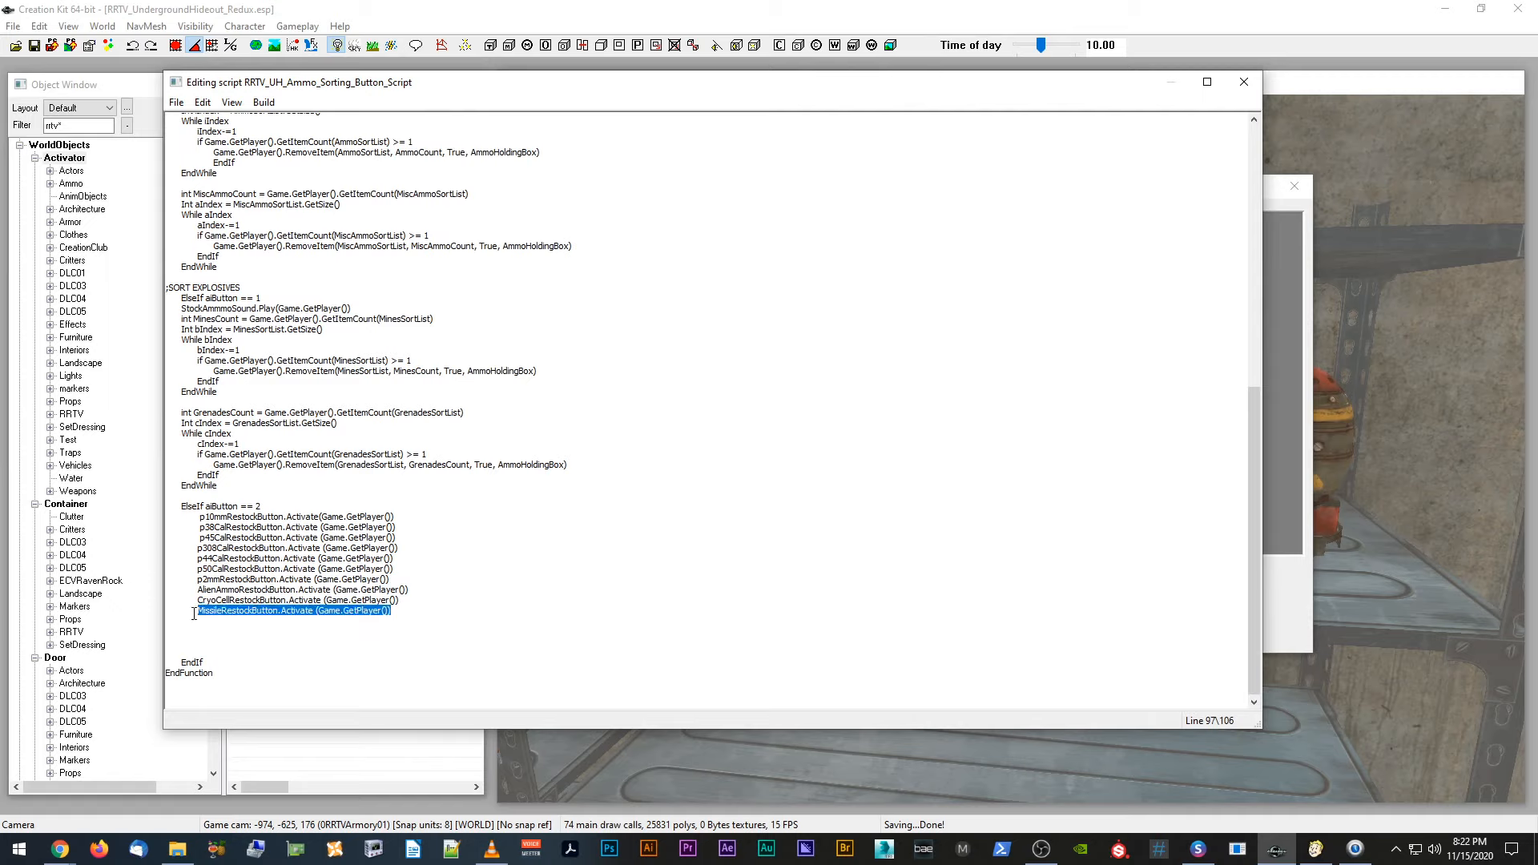
click(405, 612)
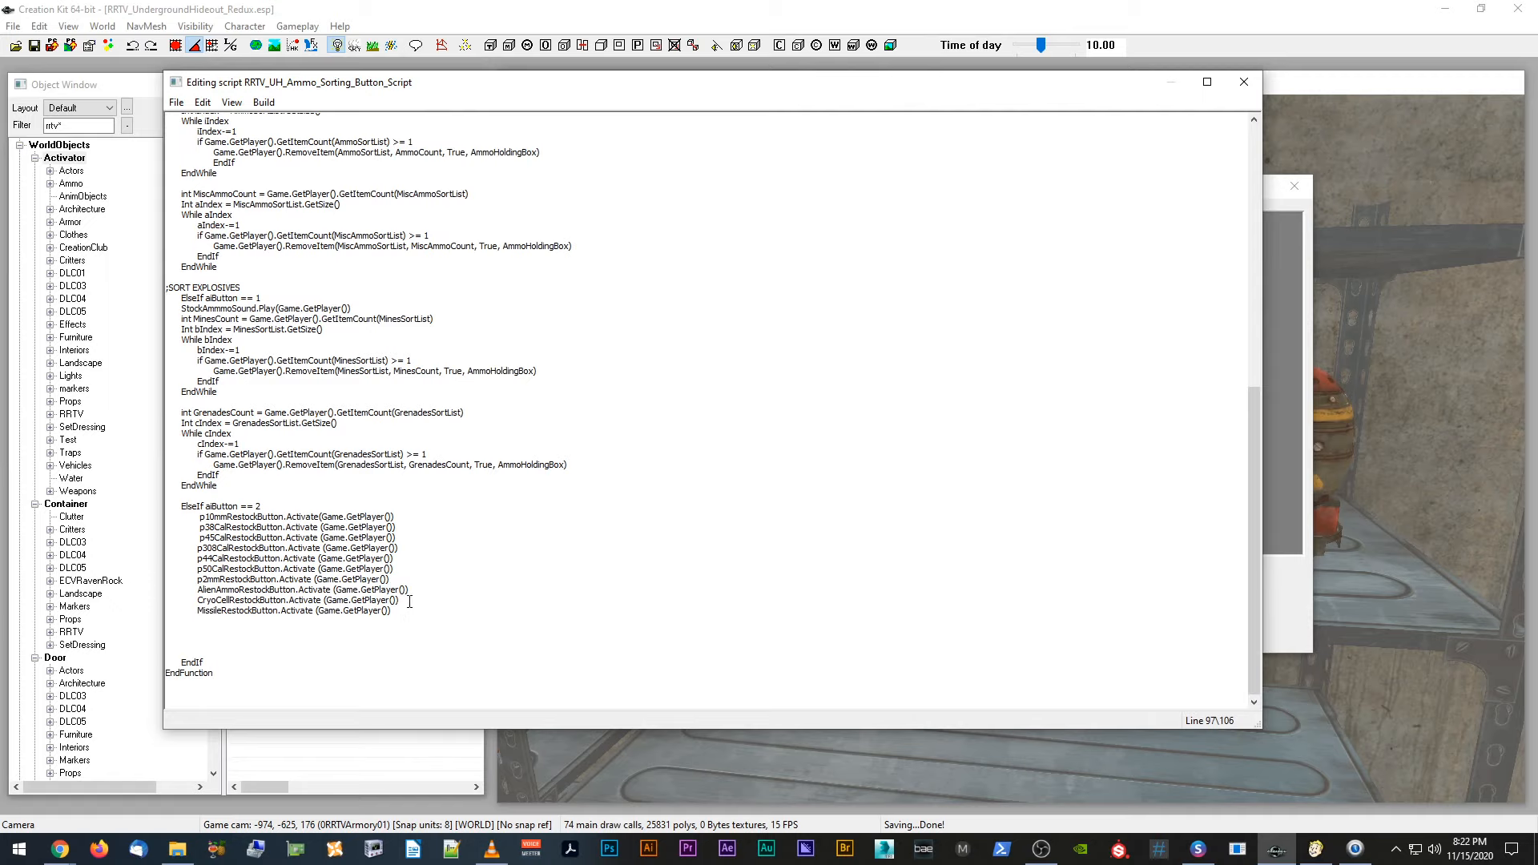
key(Return)
key(ctrl+v)
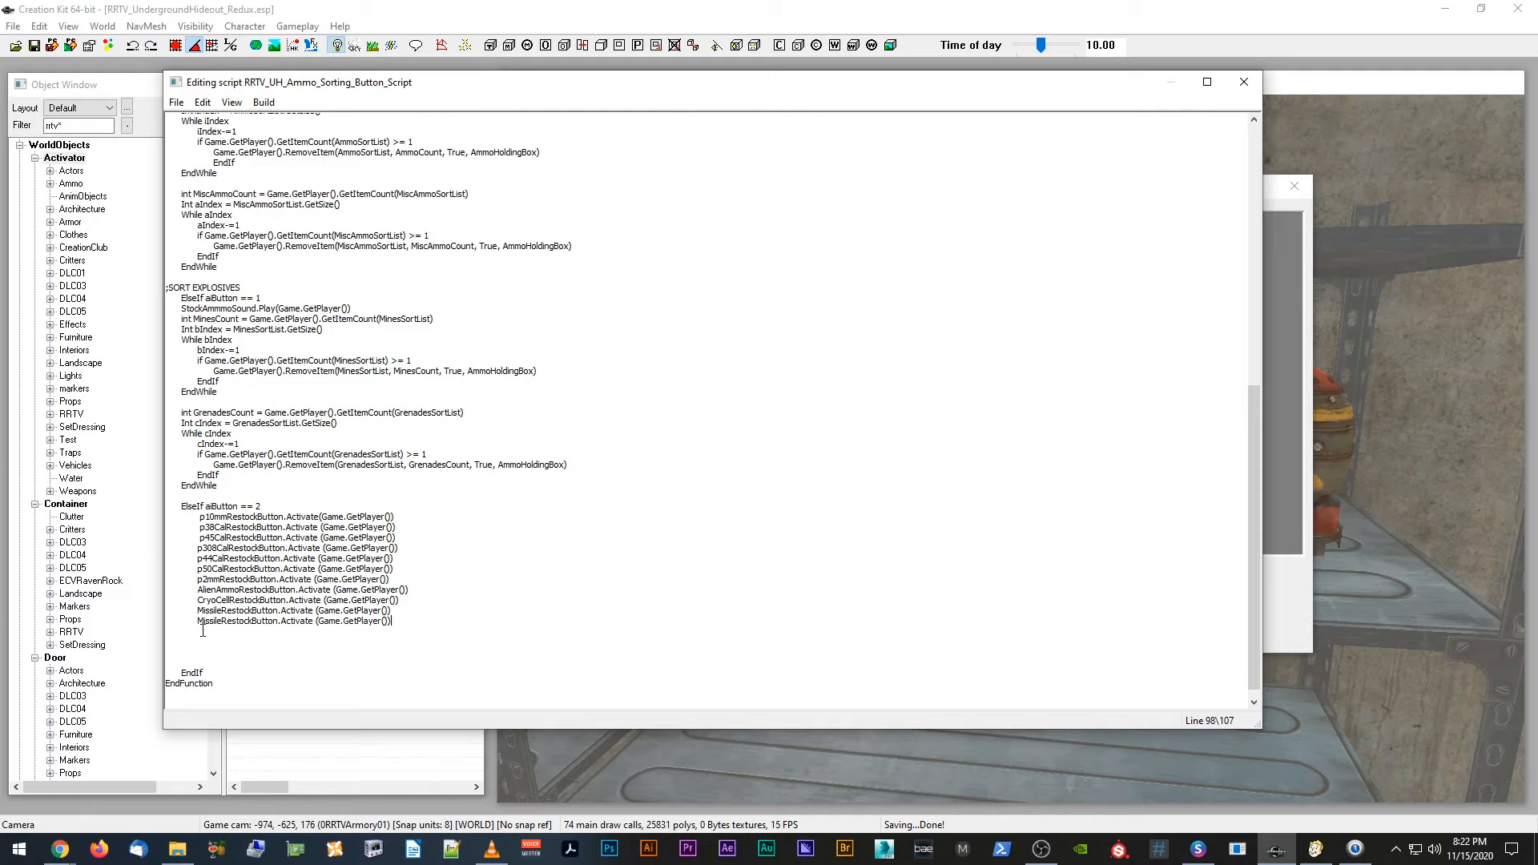
drag(198, 622, 221, 623)
text(MiniNuke)
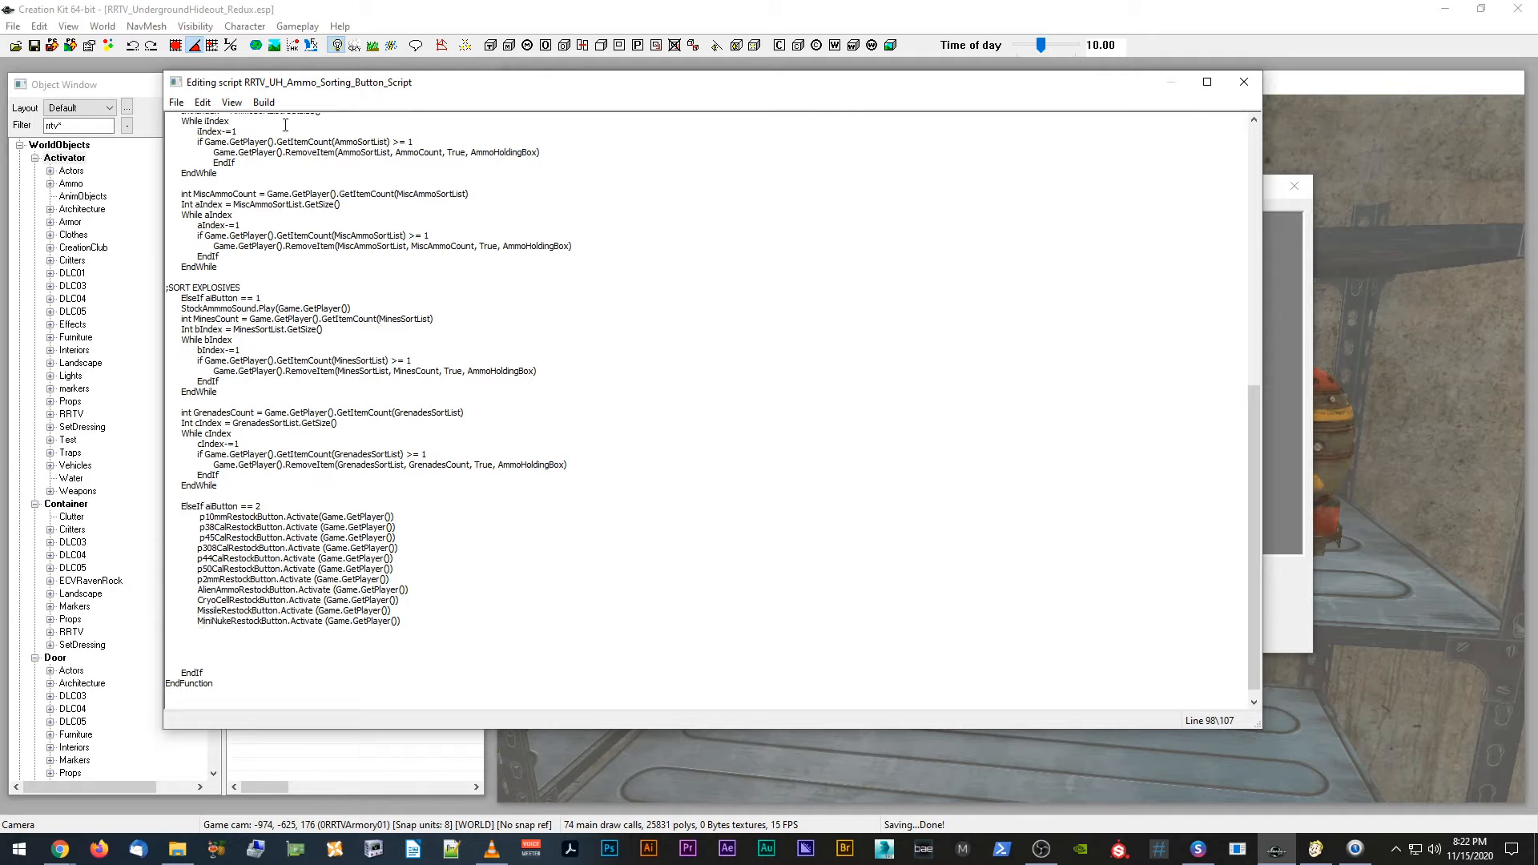
Step: Compile and save RRTV_UH_Ammo_Sorting_Button_Script and close the script editor
click(264, 102)
click(281, 119)
click(176, 102)
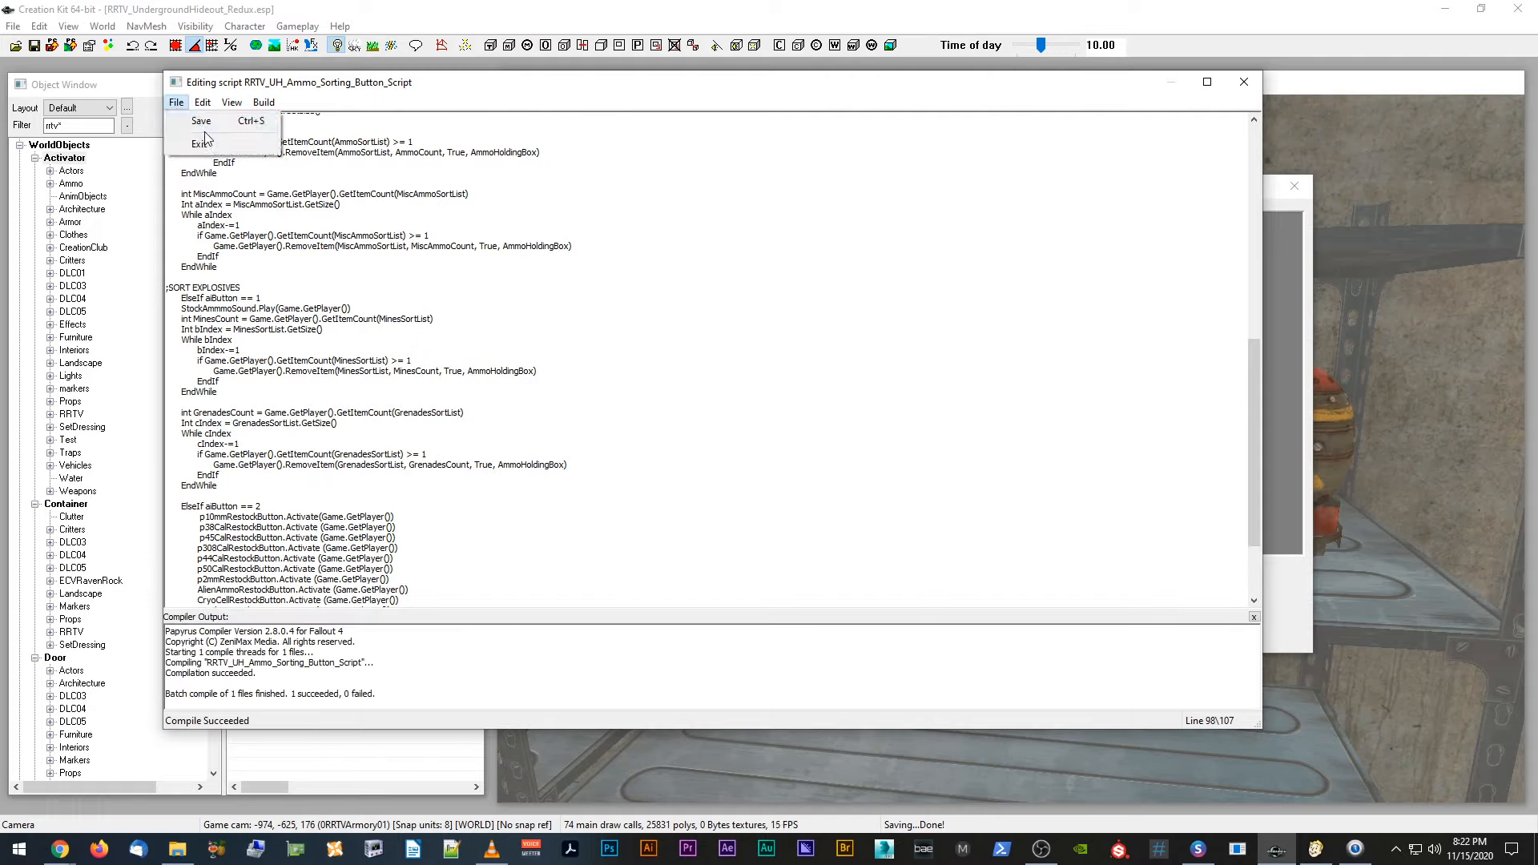
click(201, 121)
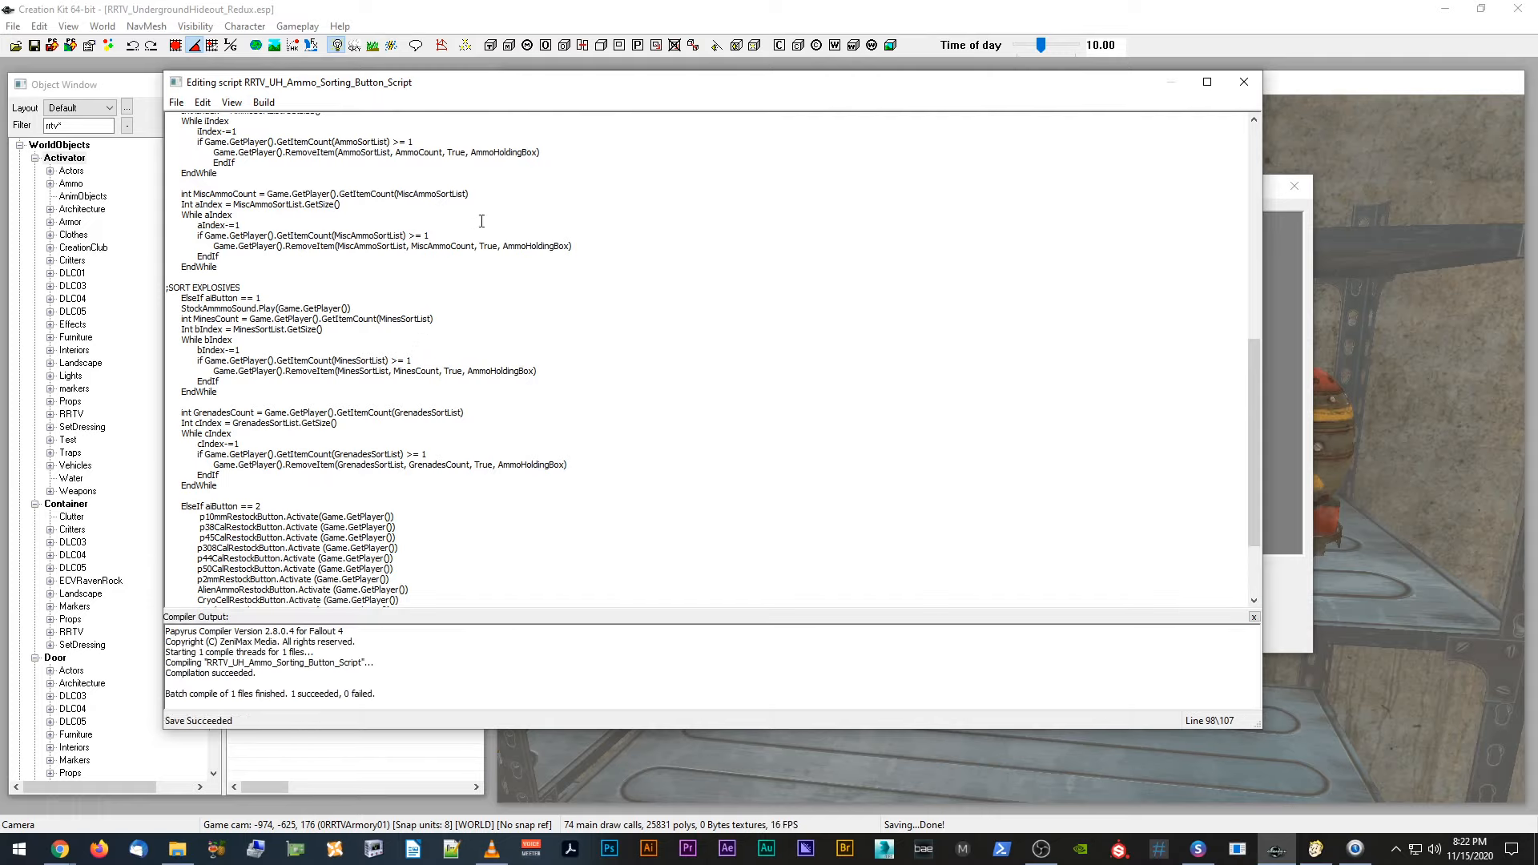
click(1244, 82)
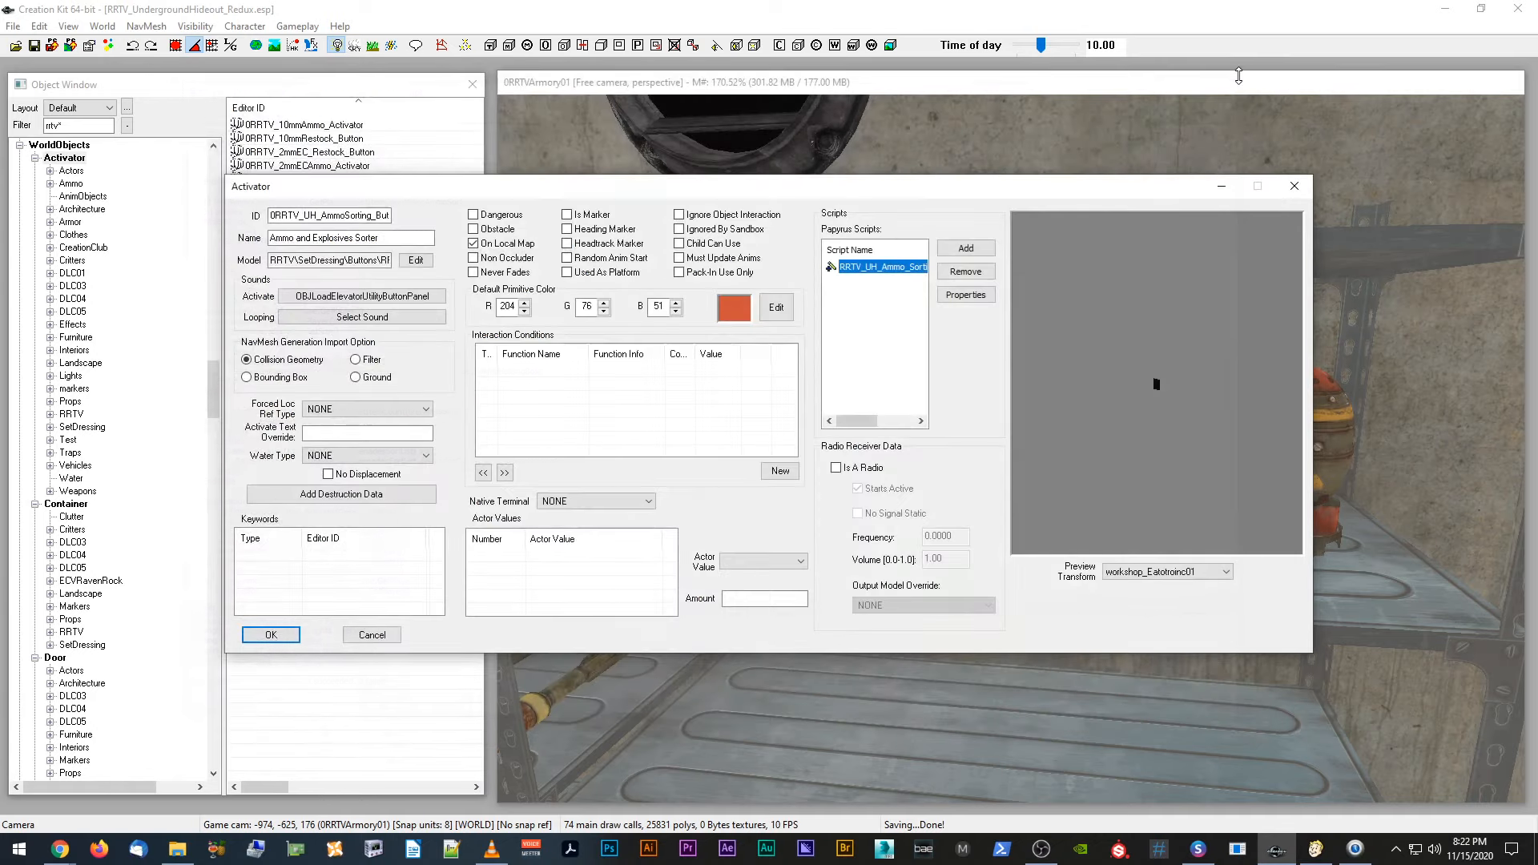
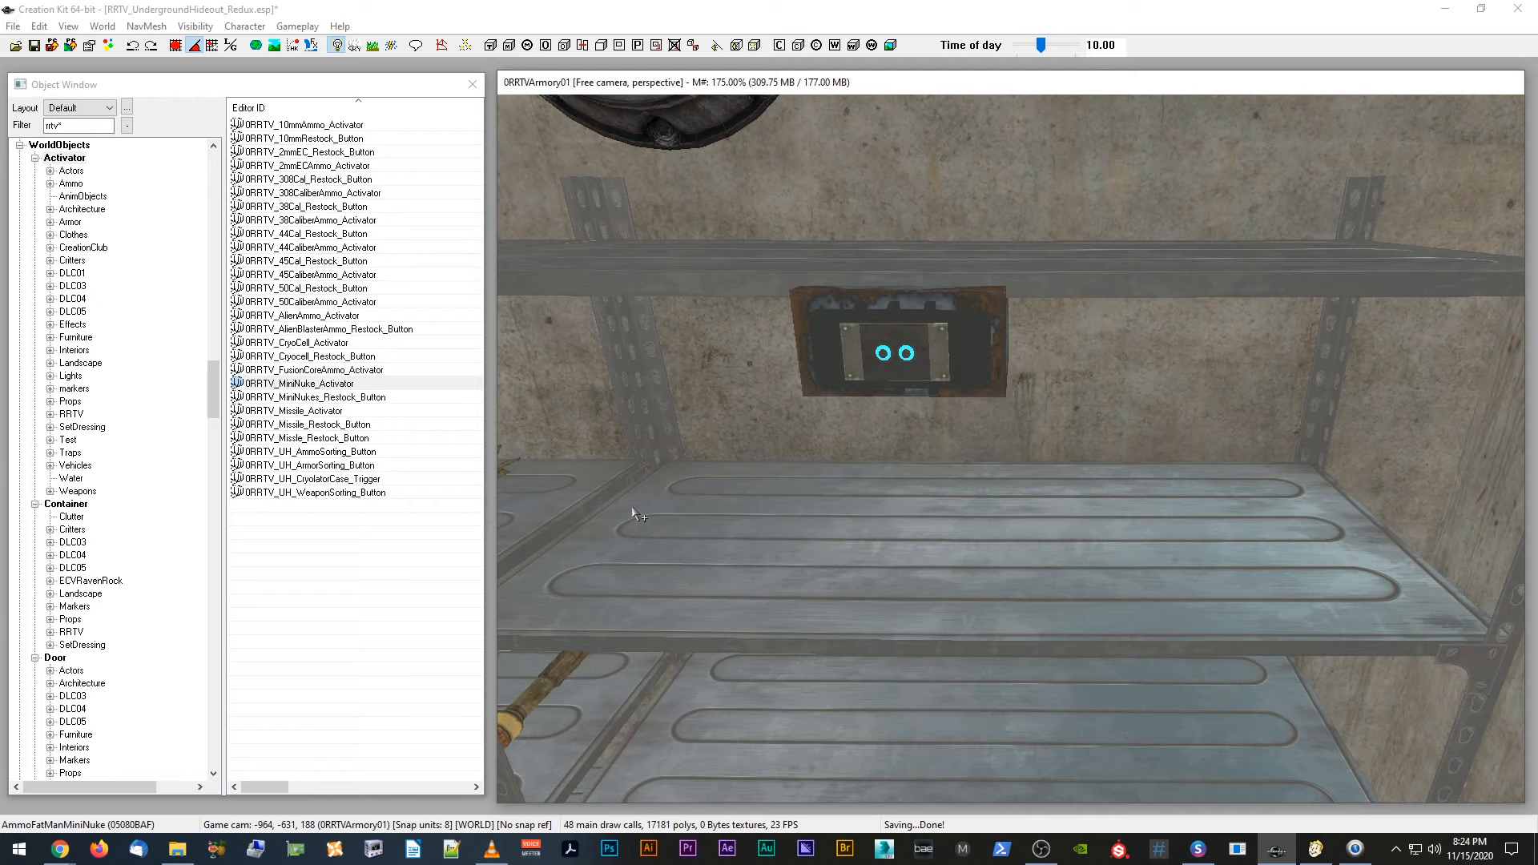
Step: Clear the ammoType and Quantity values of RRTV_AmmoActivator_Script on the 0RRTV_MiniNuke_Activator activator
click(346, 384)
double_click(347, 390)
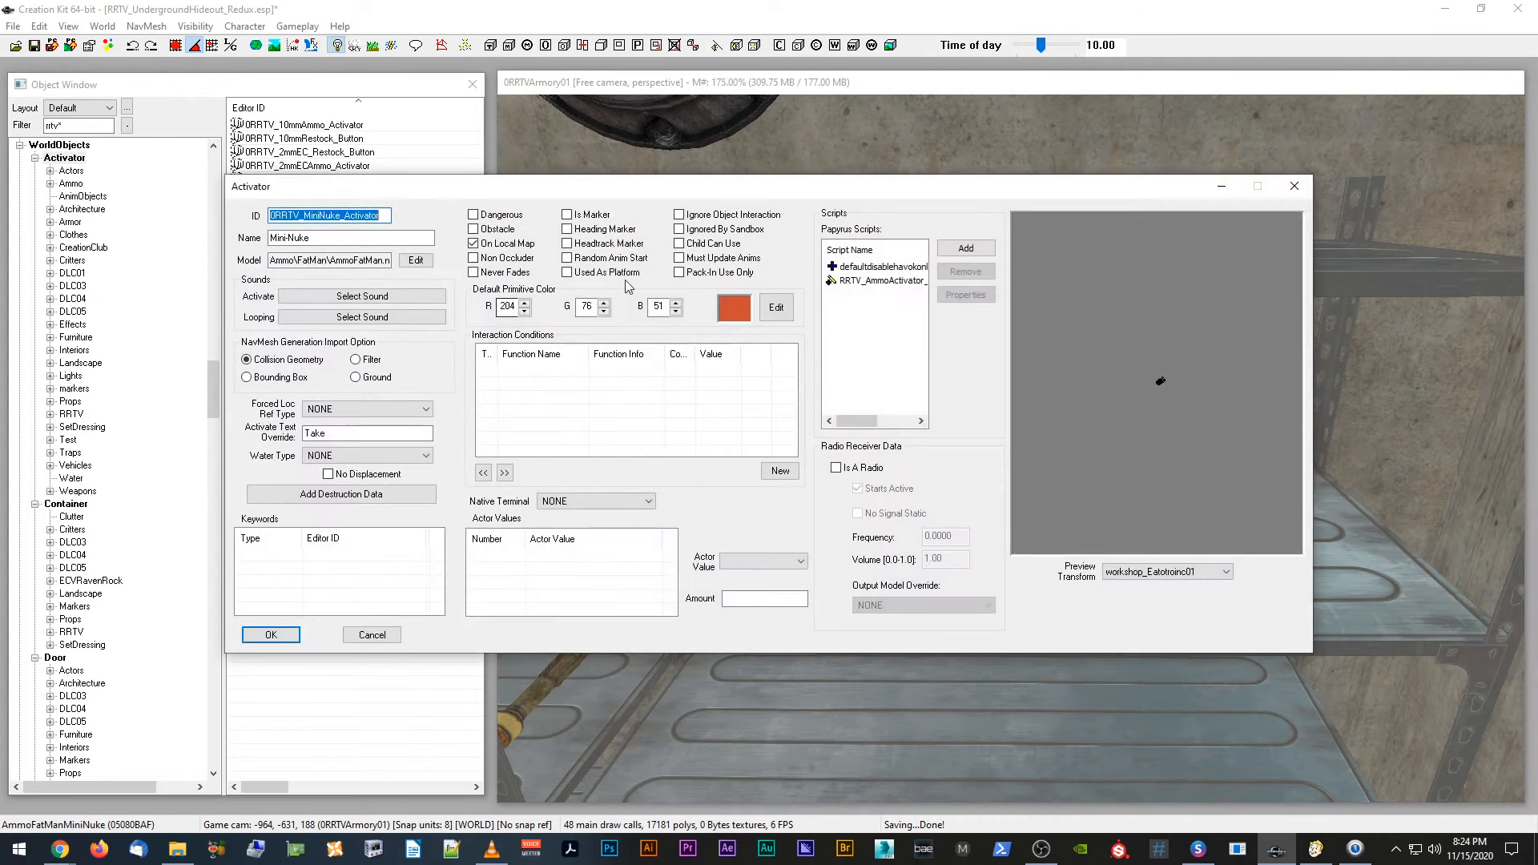
click(881, 280)
click(966, 294)
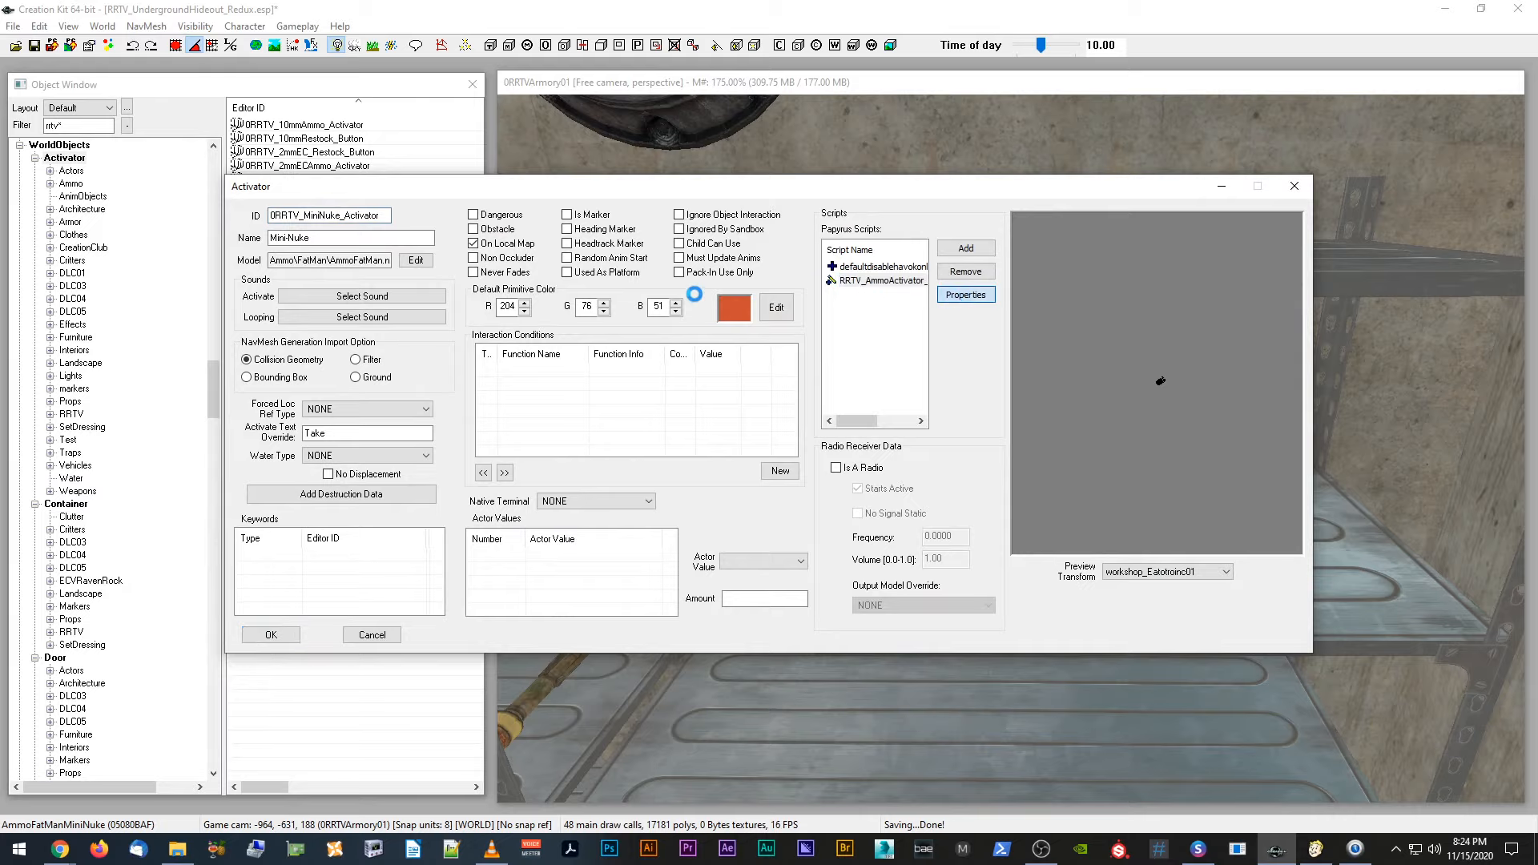
click(539, 149)
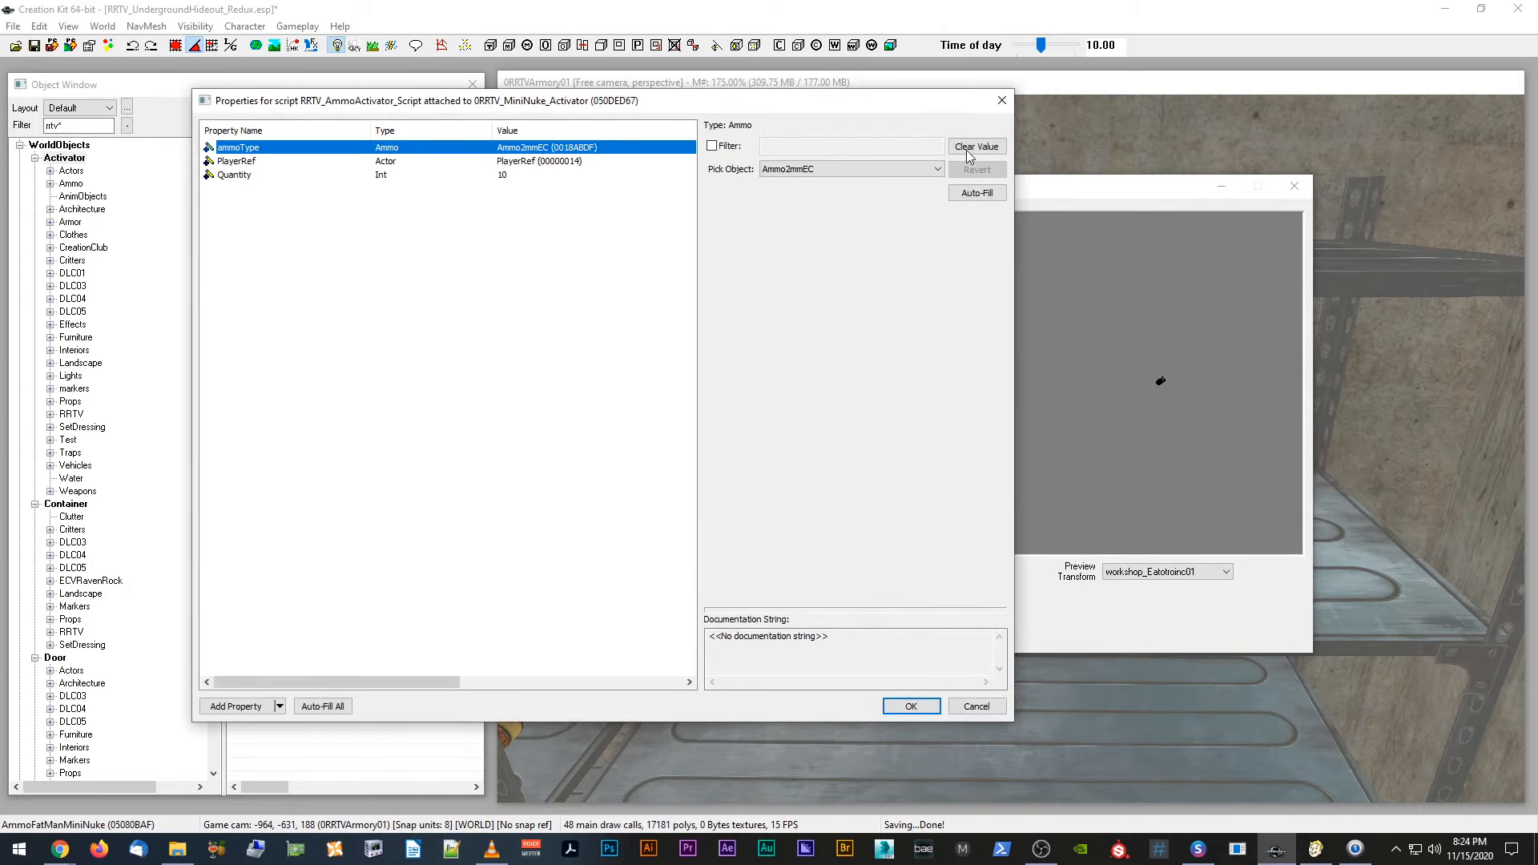
click(970, 152)
click(501, 176)
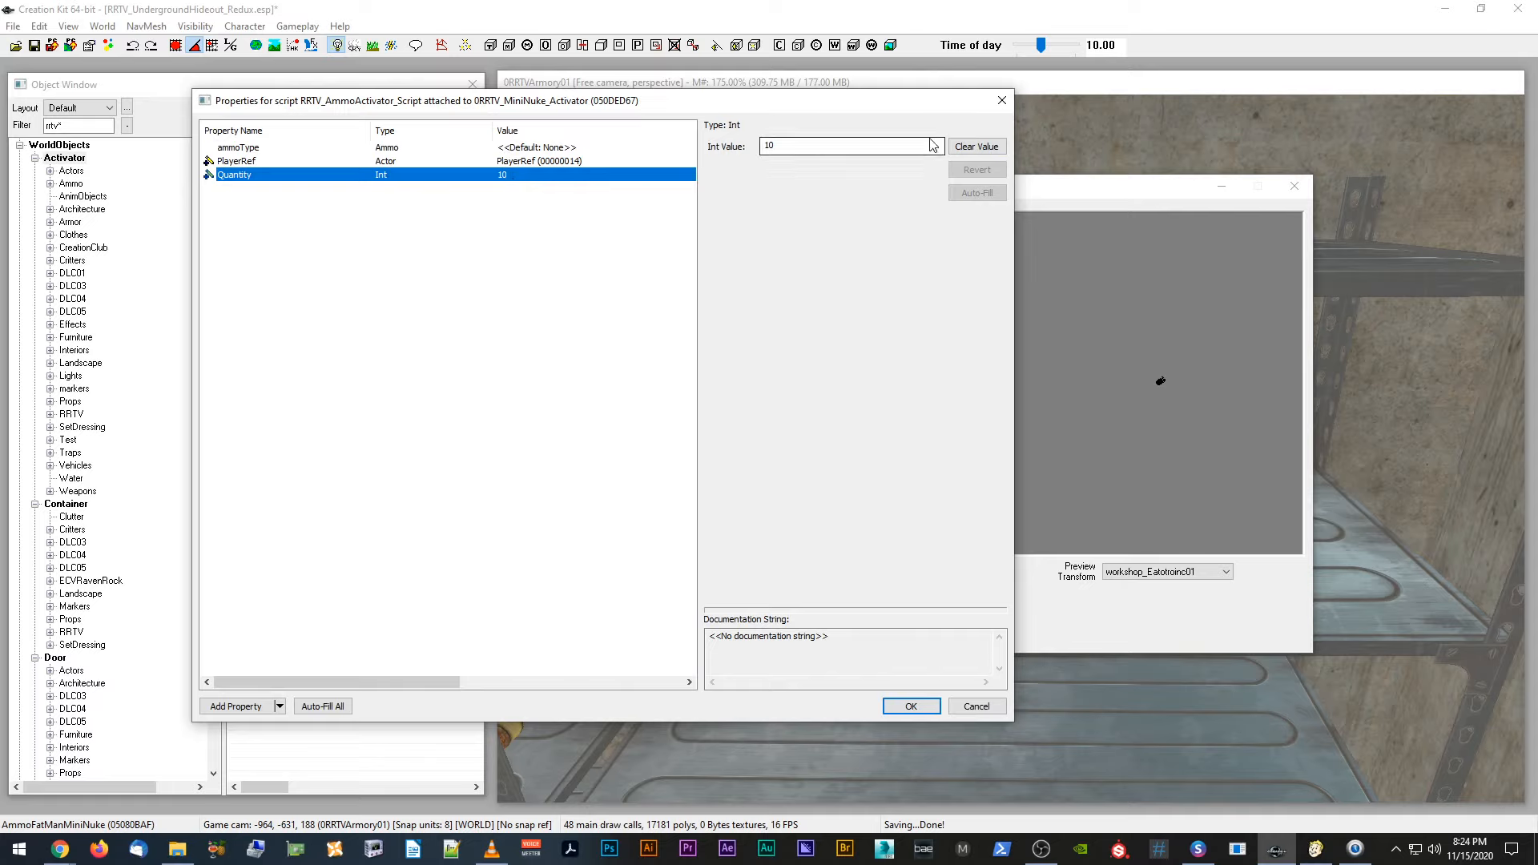
click(973, 148)
Step: Set the ammoType property to AmmoFatManMiniNuke, filtering the available objects by "nuke"
click(551, 150)
click(971, 149)
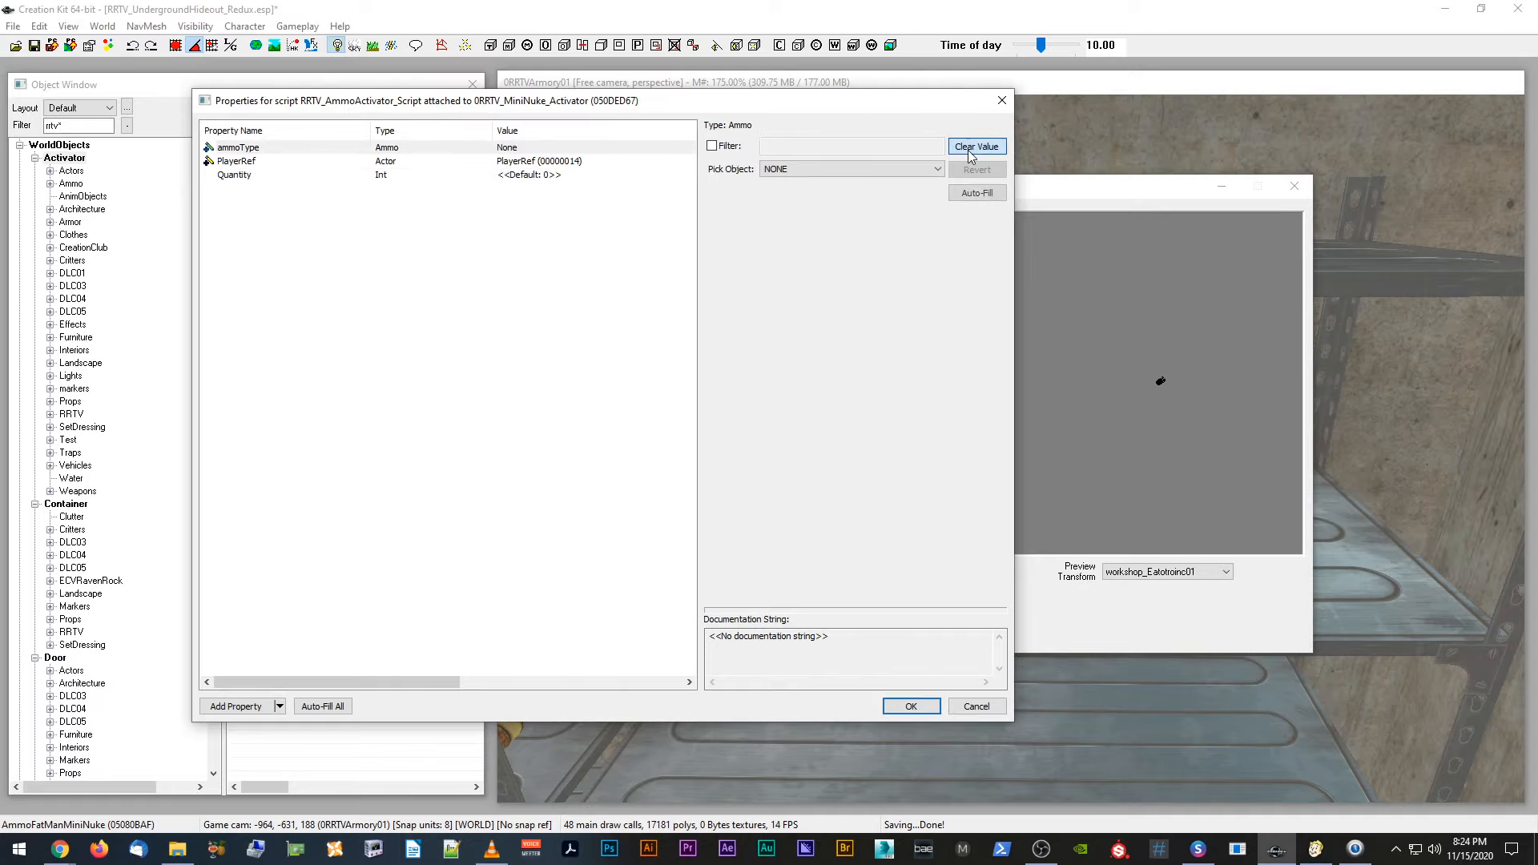
click(711, 146)
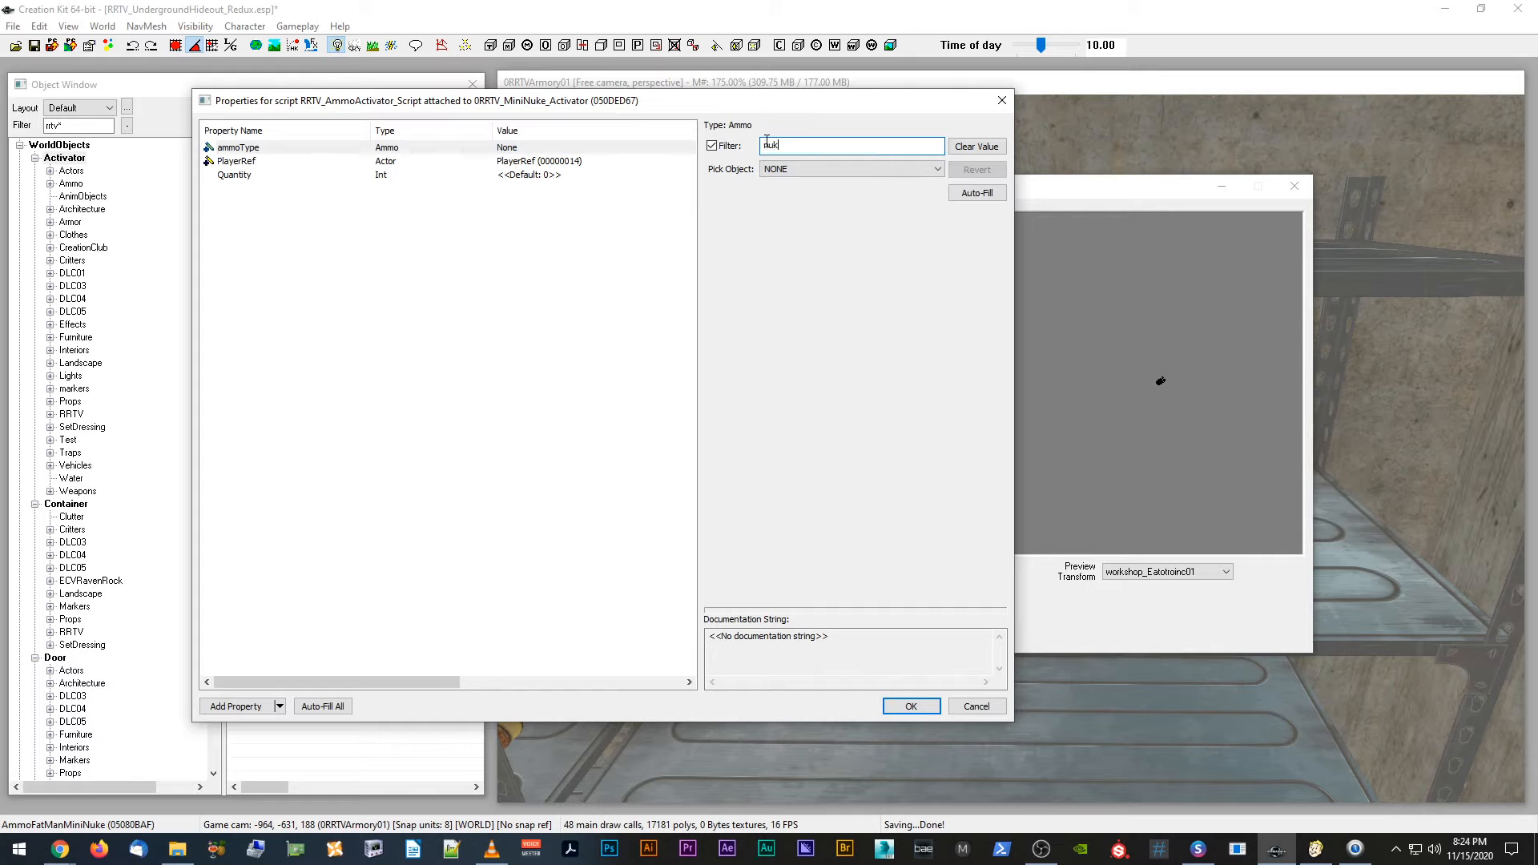
click(801, 169)
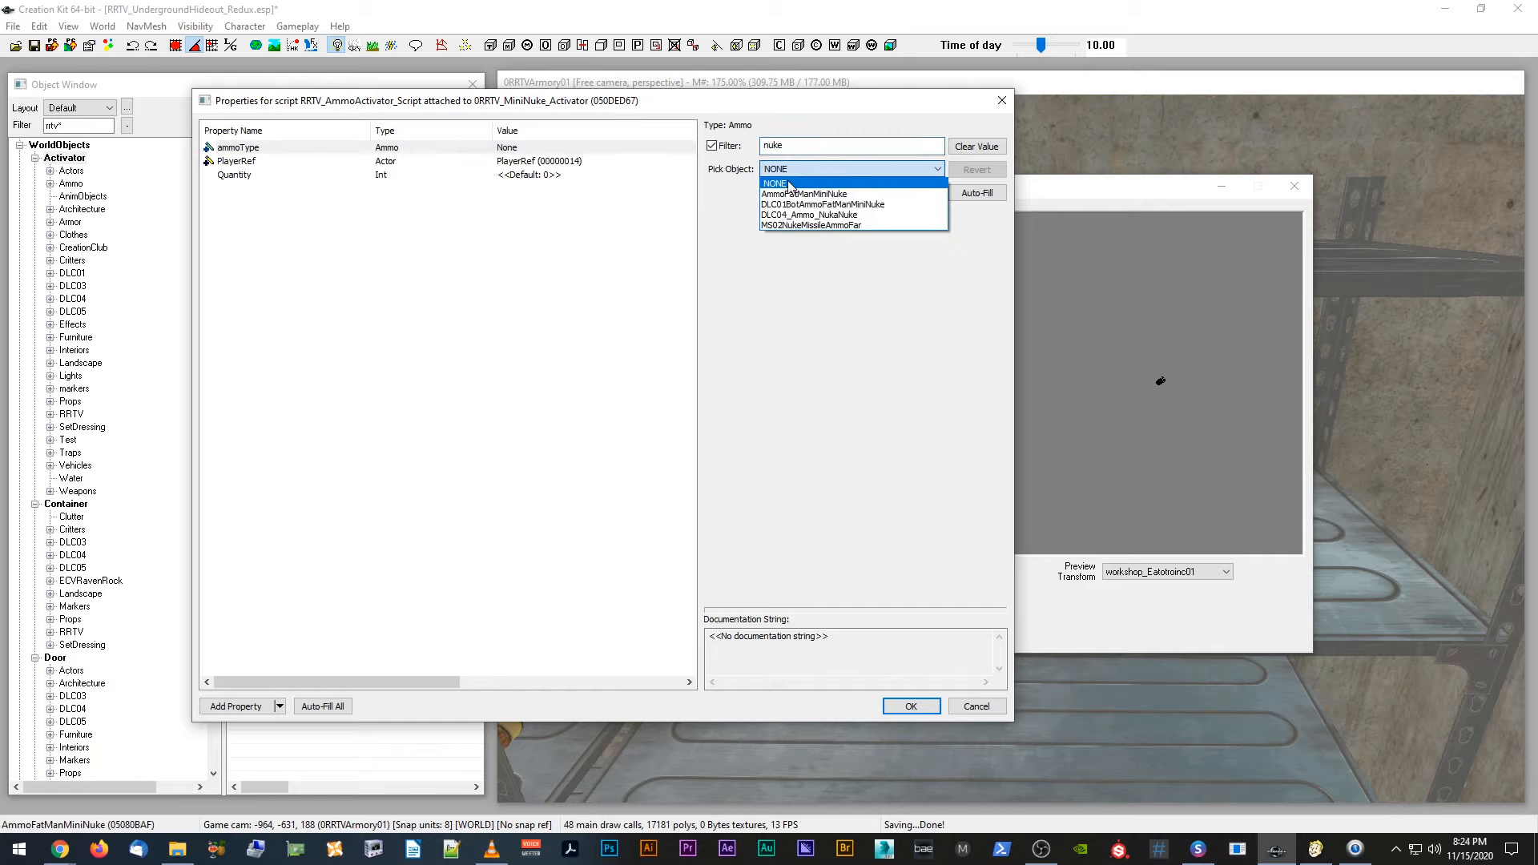
click(789, 186)
Step: Set the Quantity property to 1 and accept the changes to the script properties and the mini nuke activator
click(550, 176)
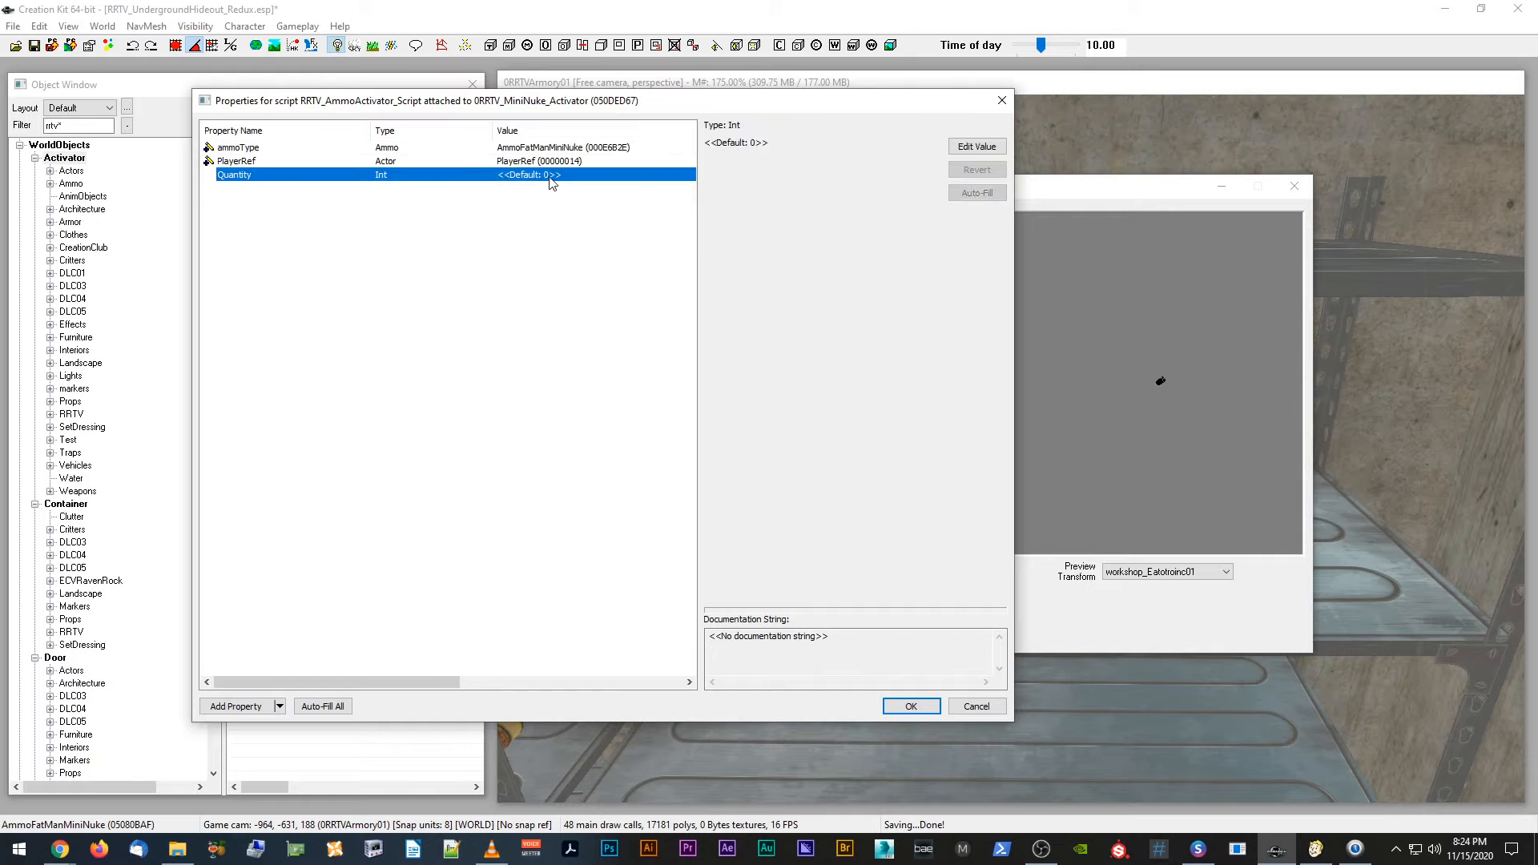
click(980, 146)
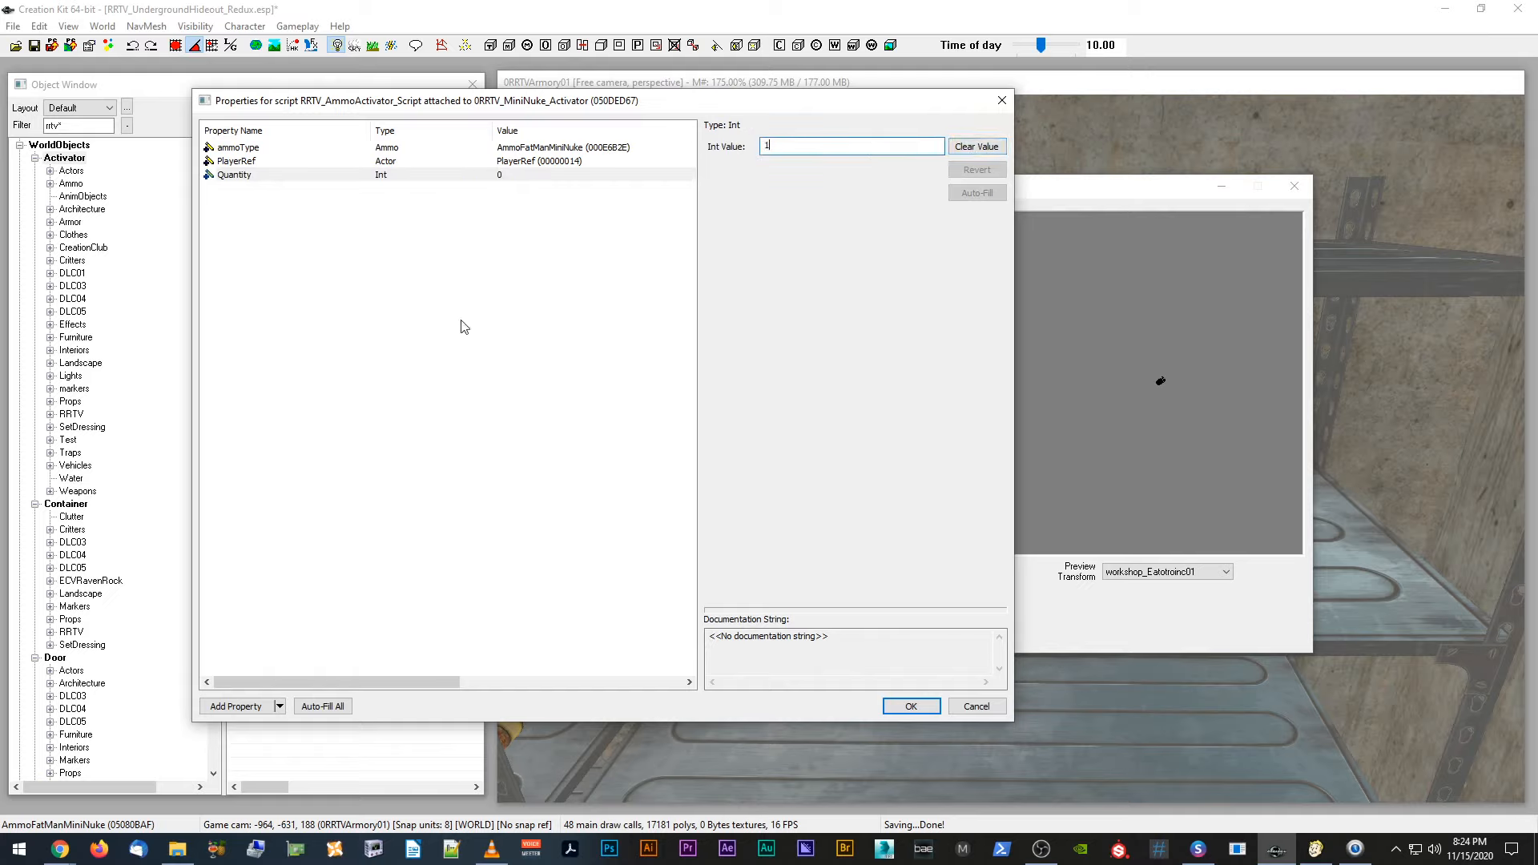
click(484, 287)
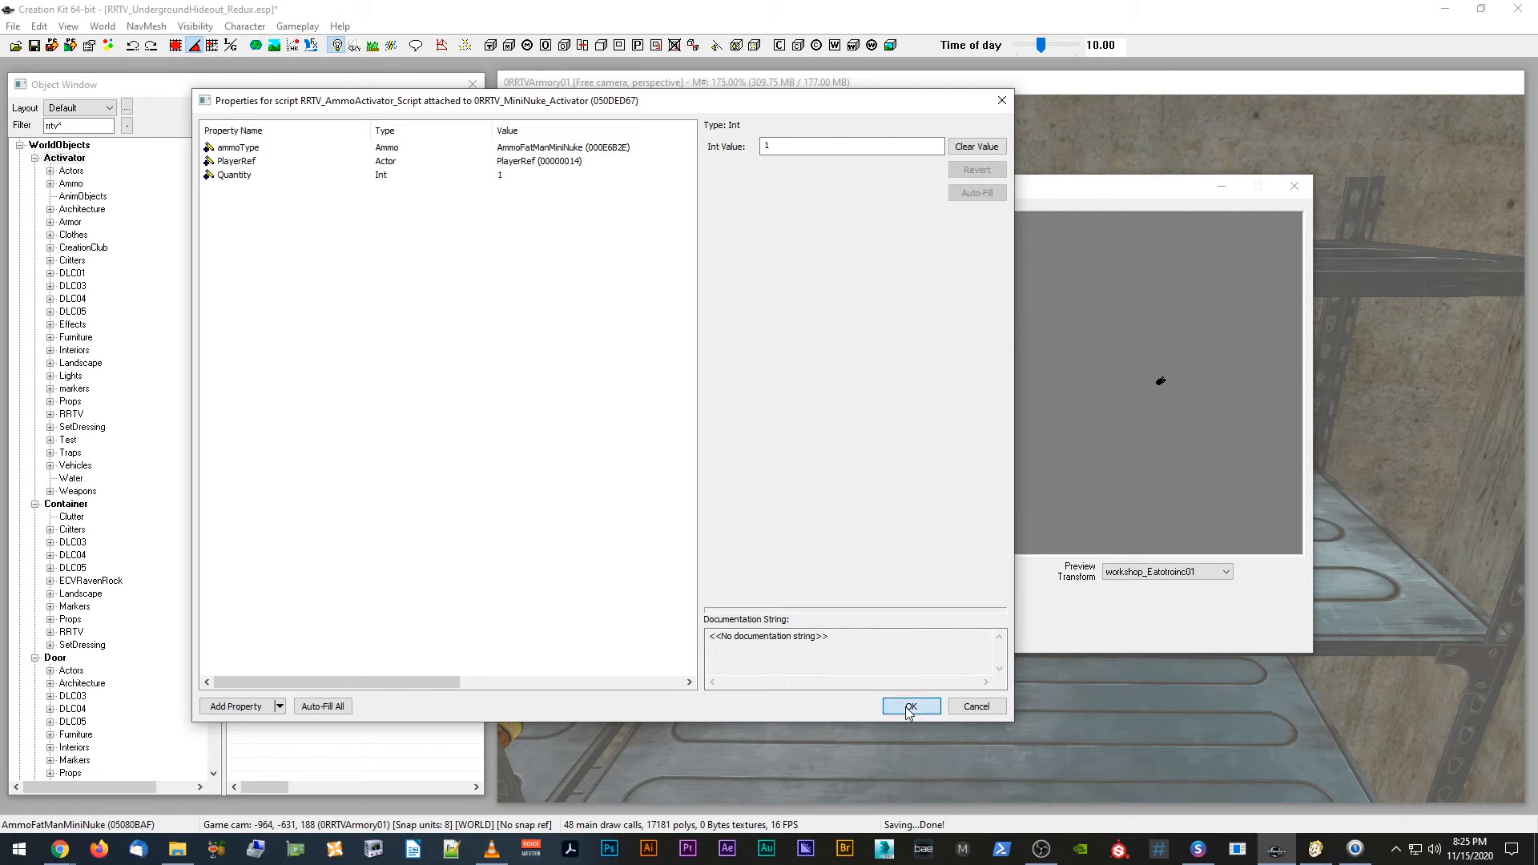
click(912, 704)
click(264, 636)
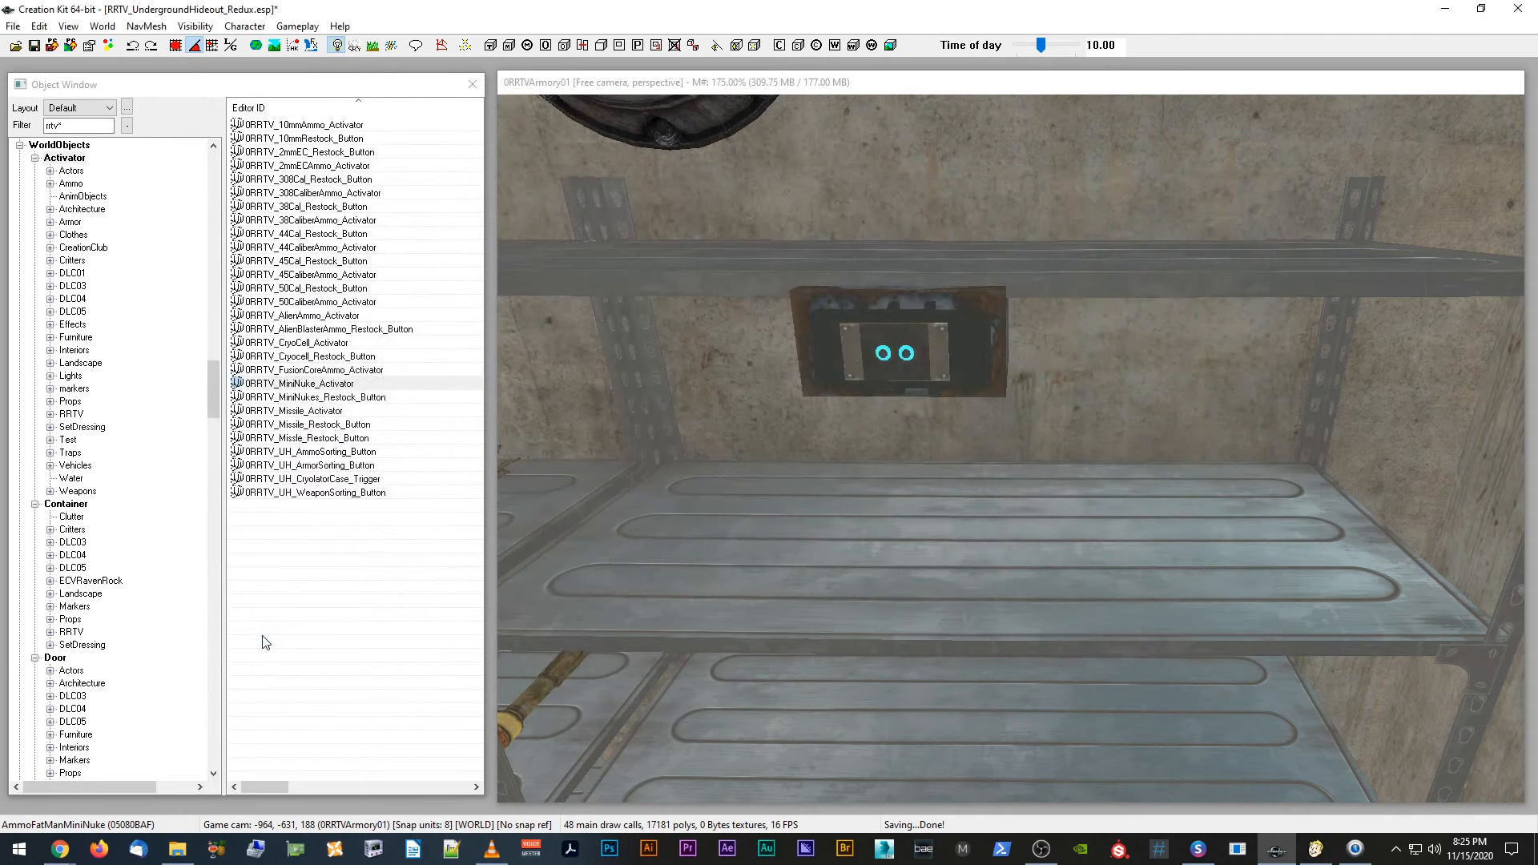
Step: Place 0RRTV_MiniNuke_Activator on the shelf below the restock button, rotated -90 degrees about X and raised so it stands upright
drag(343, 387, 685, 530)
key(e)
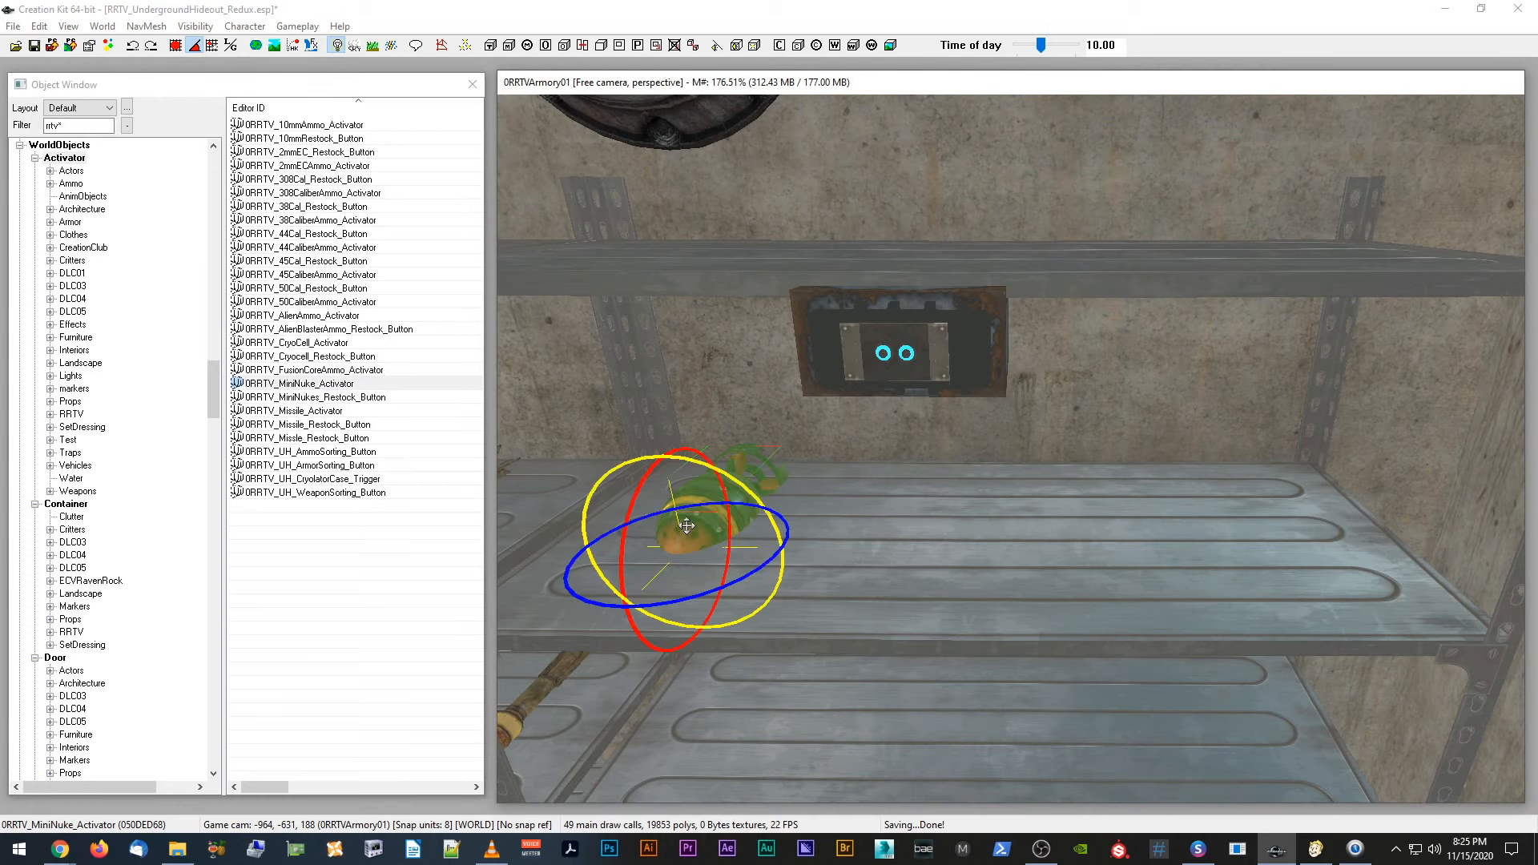
drag(730, 533, 717, 605)
key(w)
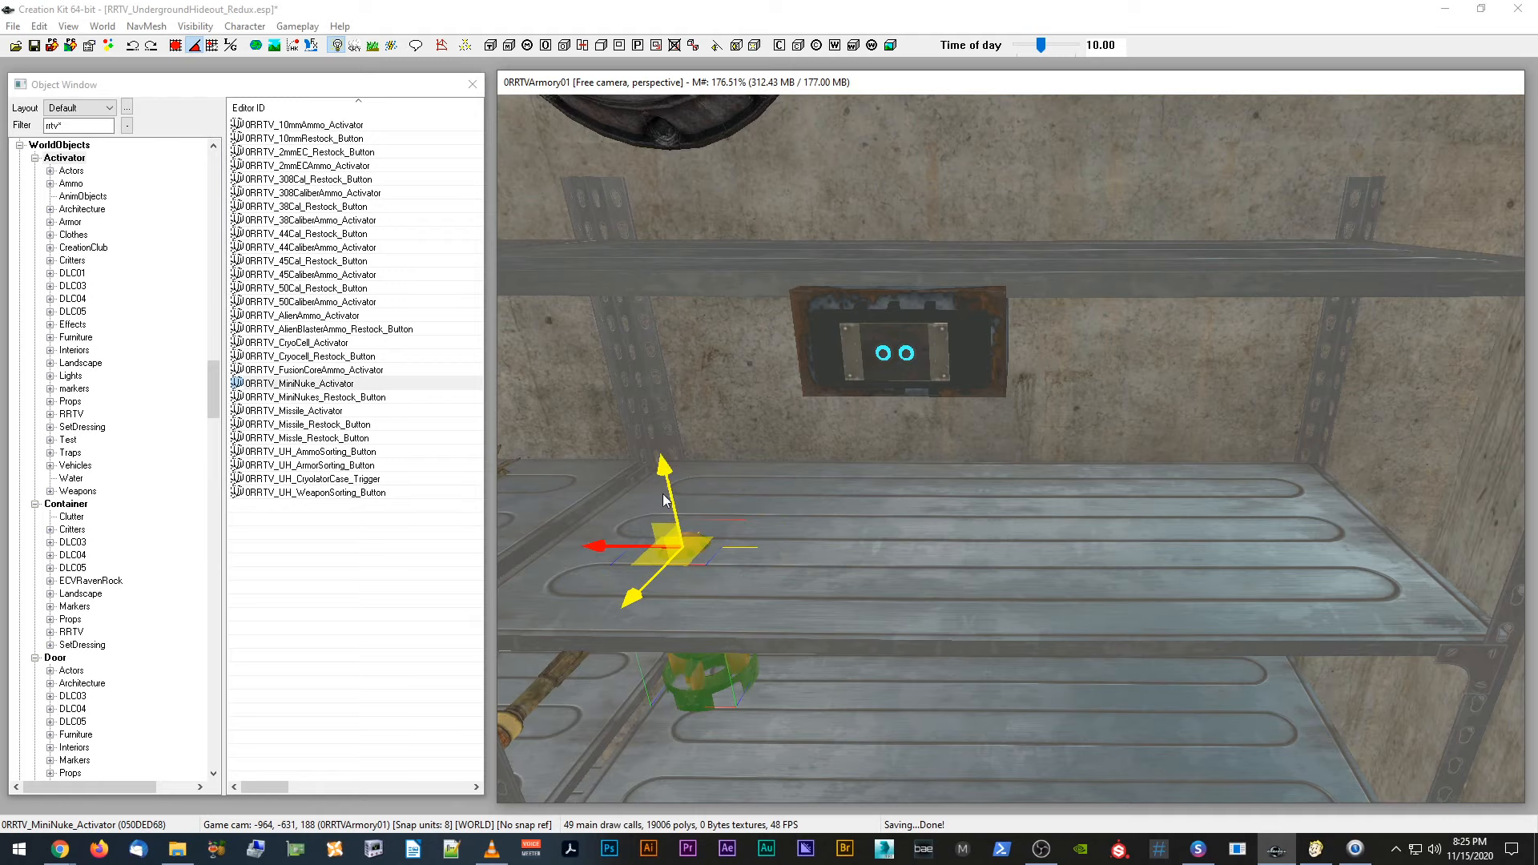
drag(663, 477, 608, 267)
key(f)
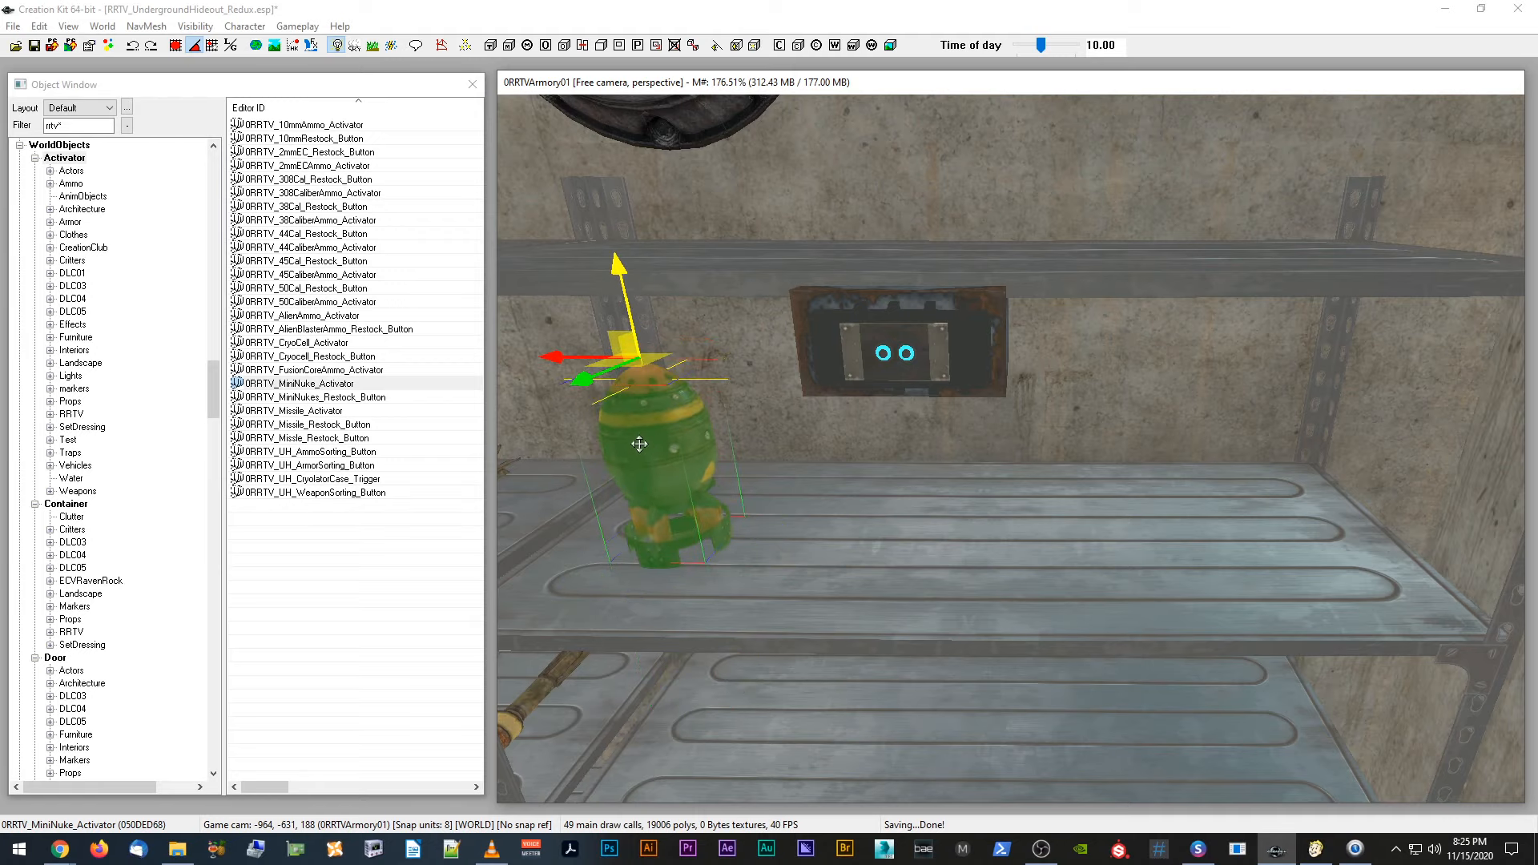
Step: Reposition the mini nuke toward the shelf's front edge at the end beside the missiles
middle_drag(659, 450, 653, 441)
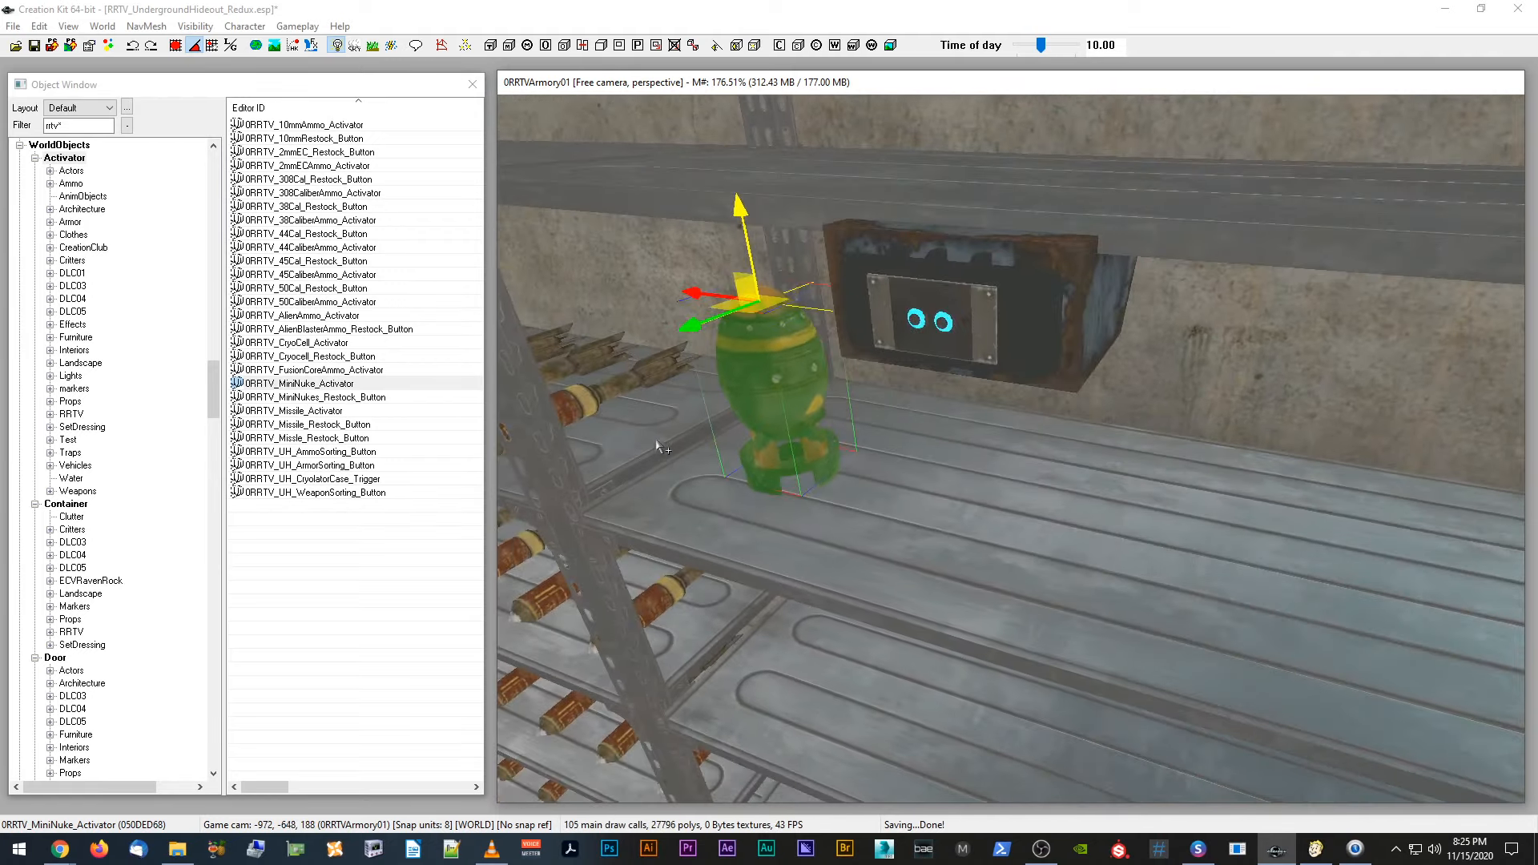
drag(691, 324, 649, 346)
middle_drag(649, 346, 687, 321)
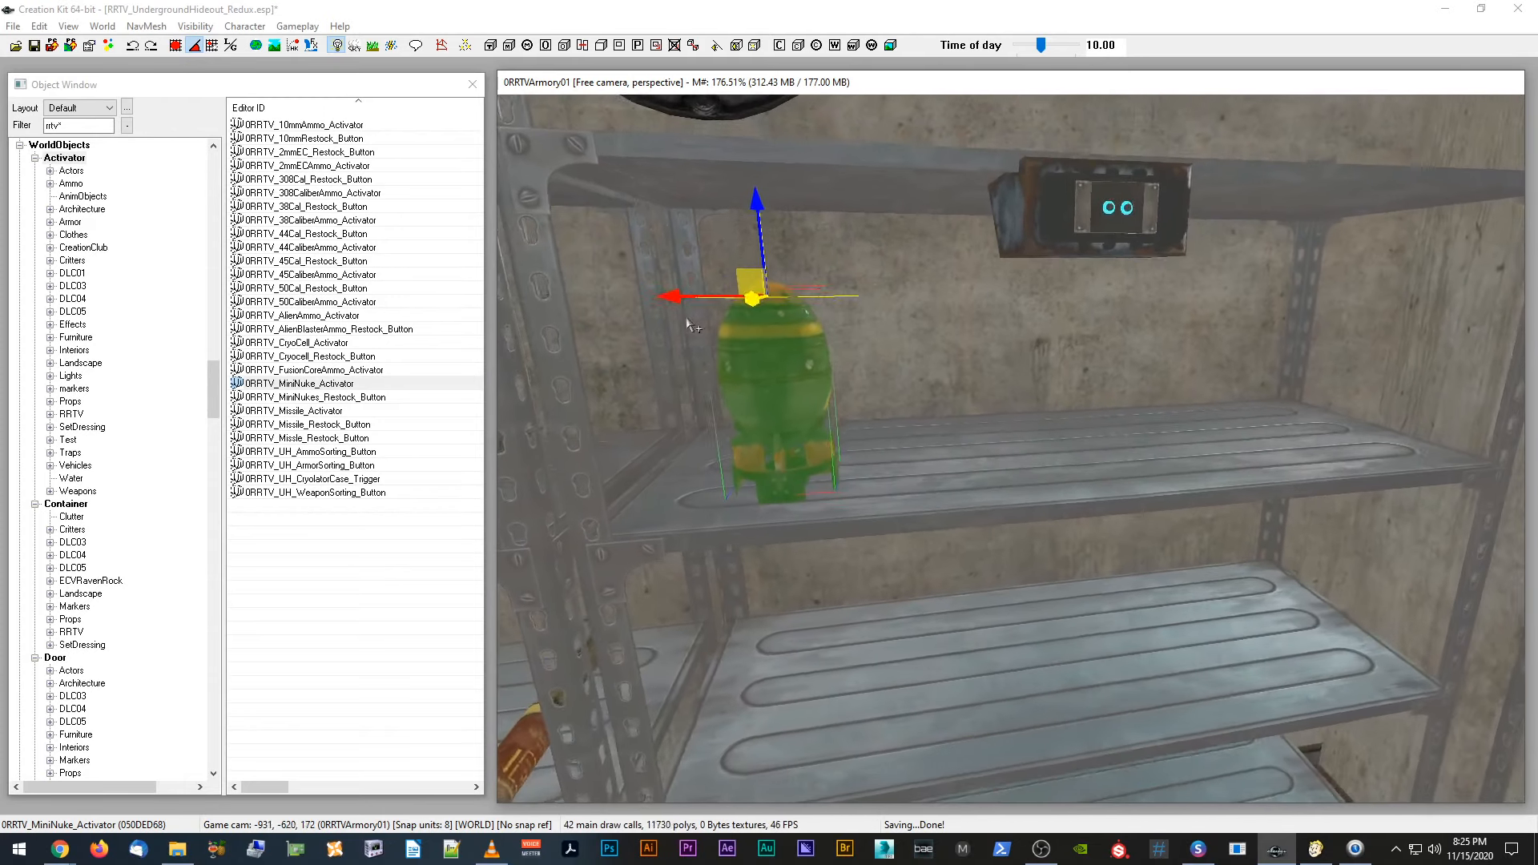
drag(657, 297, 618, 287)
middle_drag(616, 287, 617, 322)
Step: Copy the reference editor ID UHMissileREF1 from the first missile on the top shelf and leave its reference unchanged
middle_drag(676, 387, 733, 350)
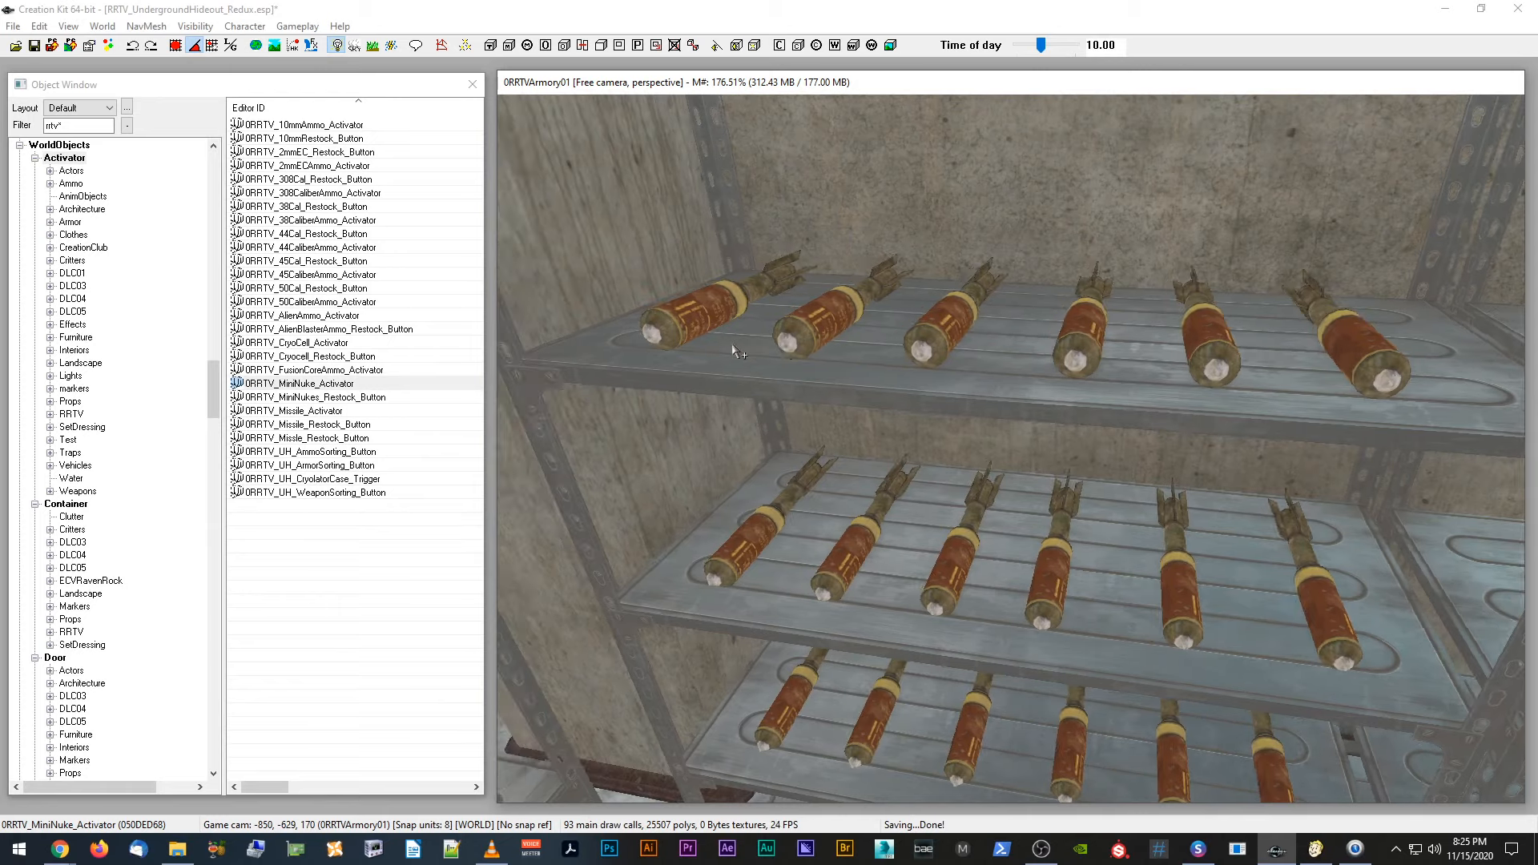
double_click(684, 336)
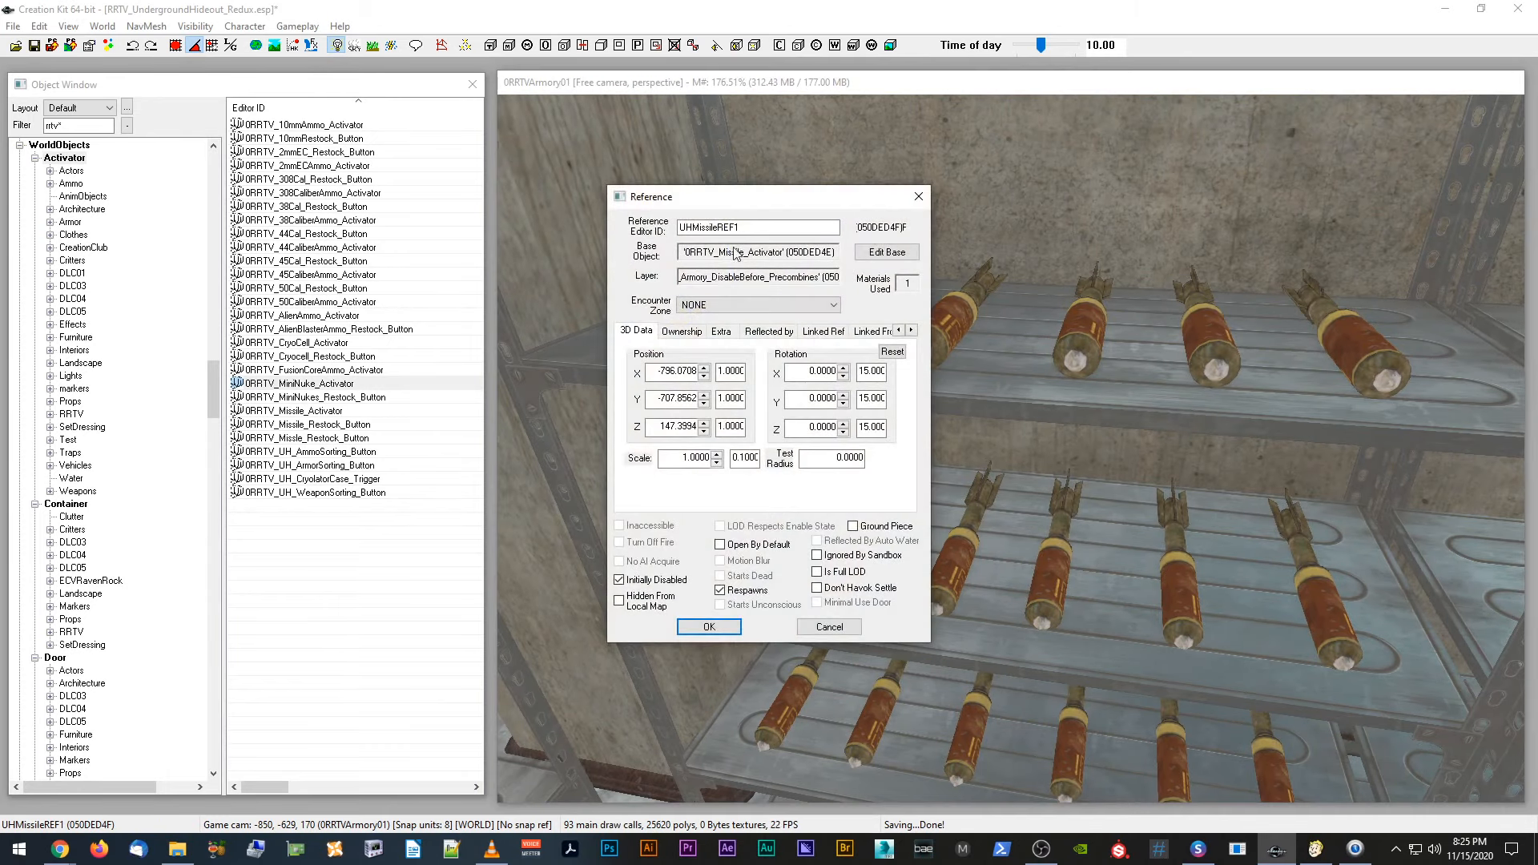
double_click(683, 227)
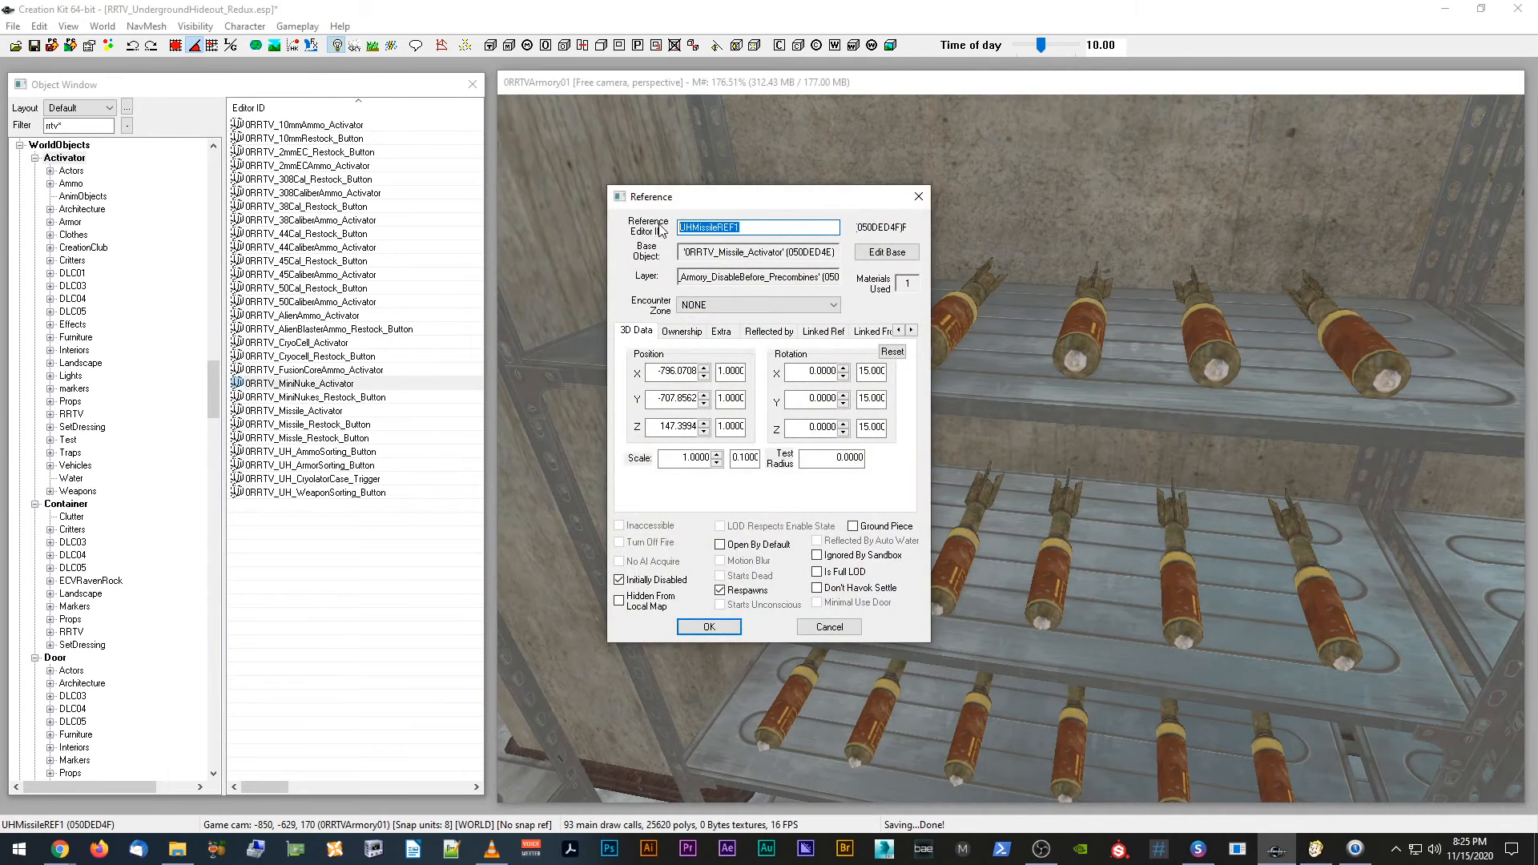
click(829, 626)
Step: Set the placed mini nuke's reference editor ID to UHMiniNukeREF1
middle_drag(826, 597, 761, 379)
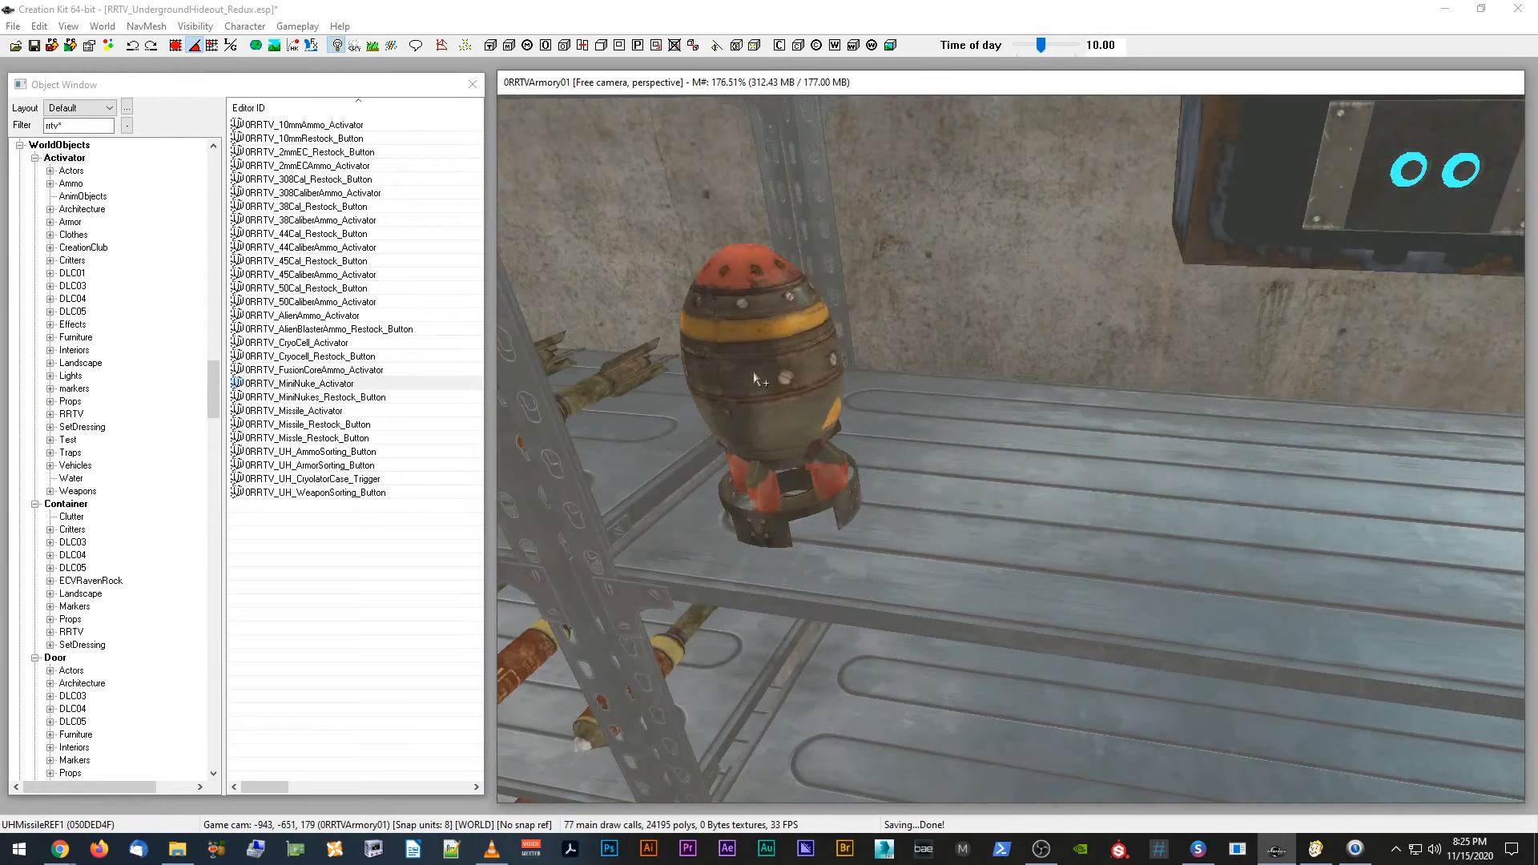
click(754, 346)
double_click(753, 345)
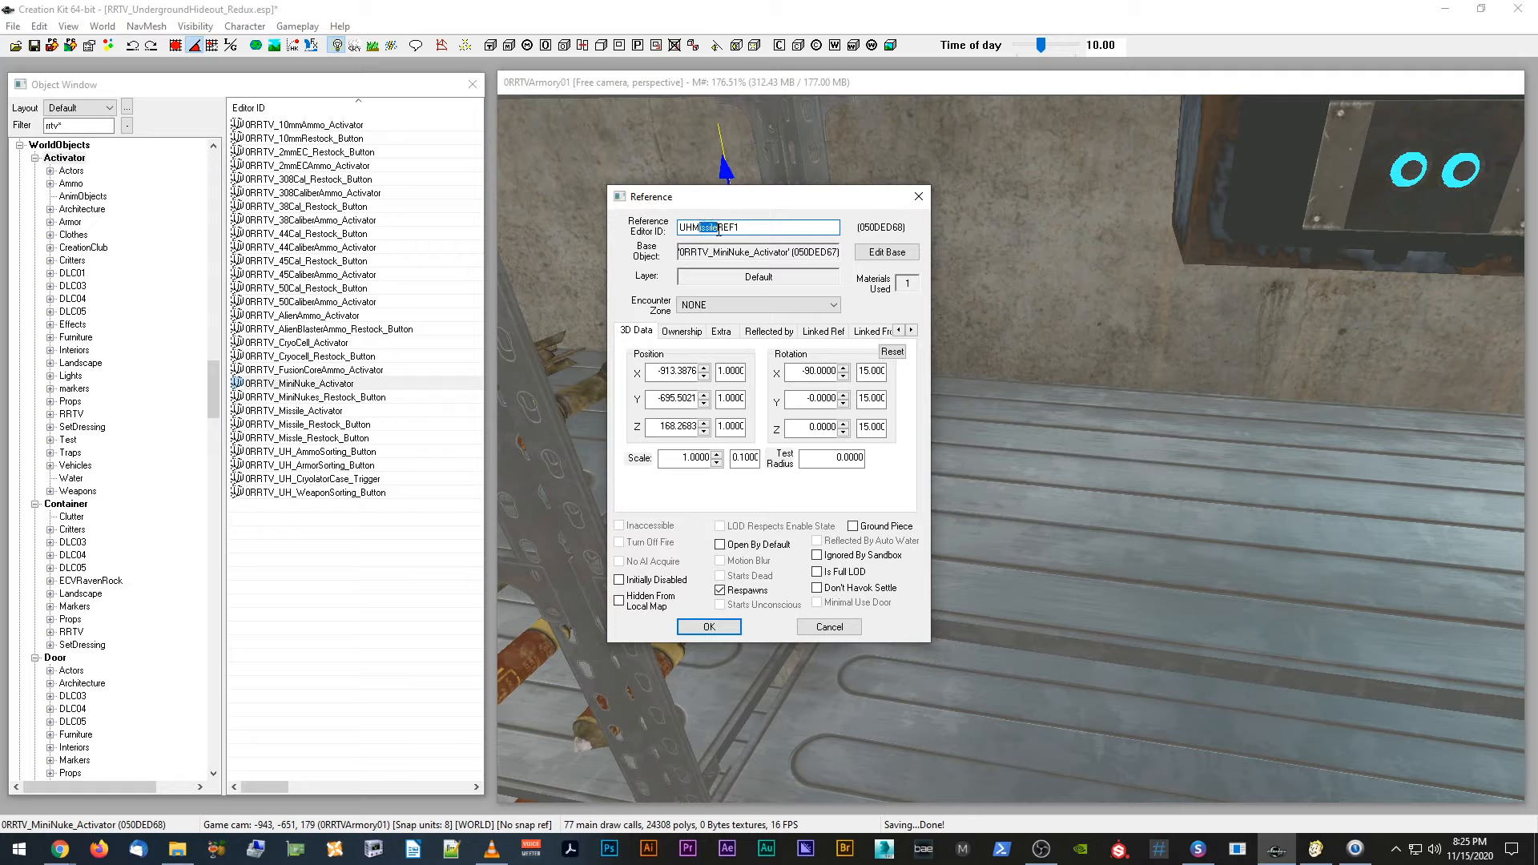
text(iniNuk)
click(708, 627)
Step: Duplicate the mini nuke along the shelf and space the copies into a row of five below the restock button
scroll(819, 358, up, 1)
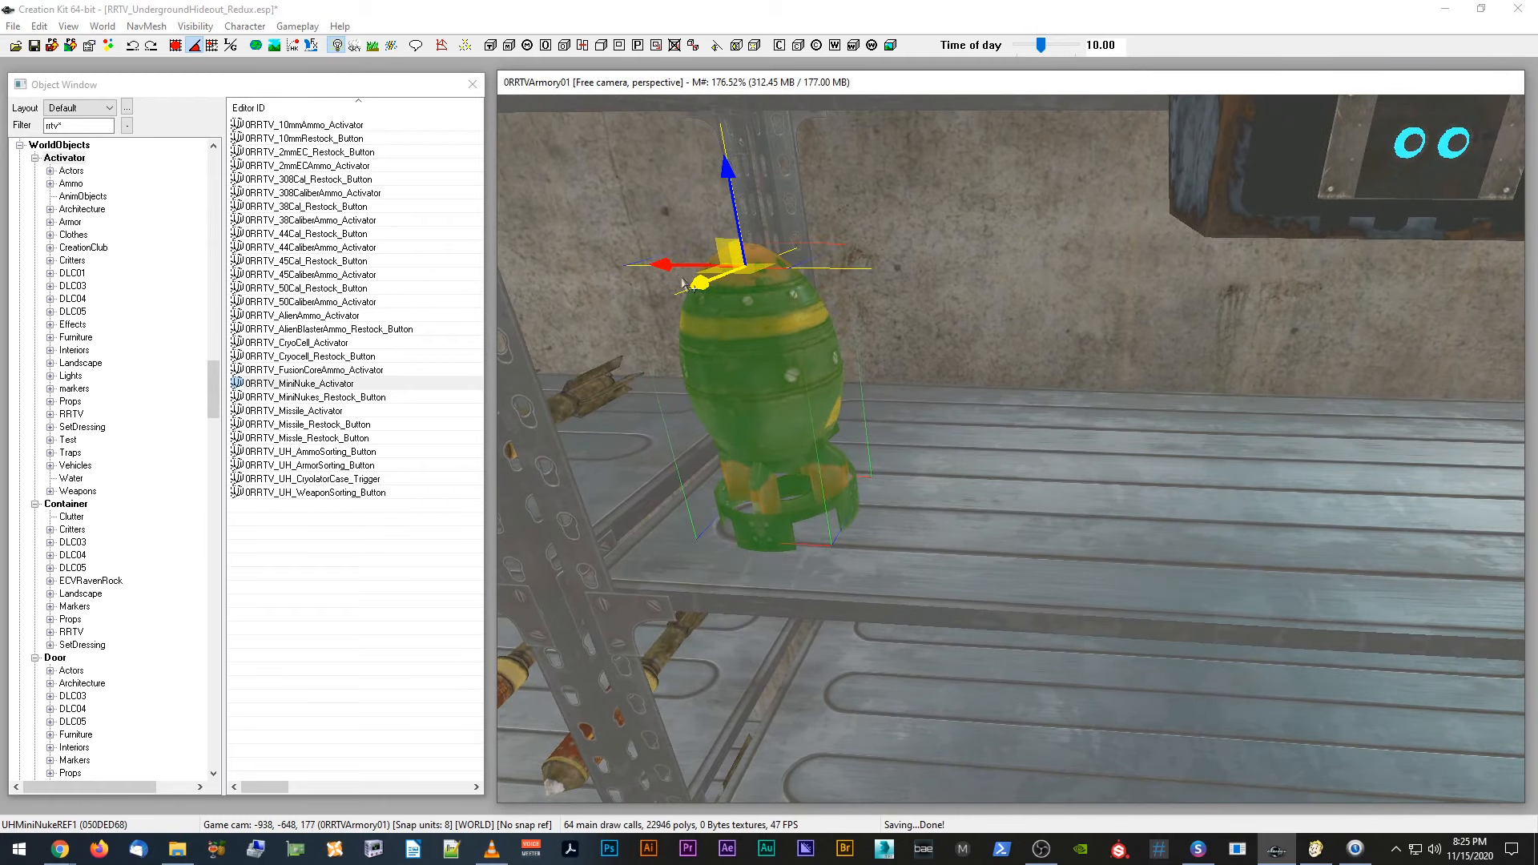
drag(687, 285, 1187, 306)
key(ctrl+d)
middle_drag(1187, 307, 1189, 309)
scroll(1187, 306, down, 2)
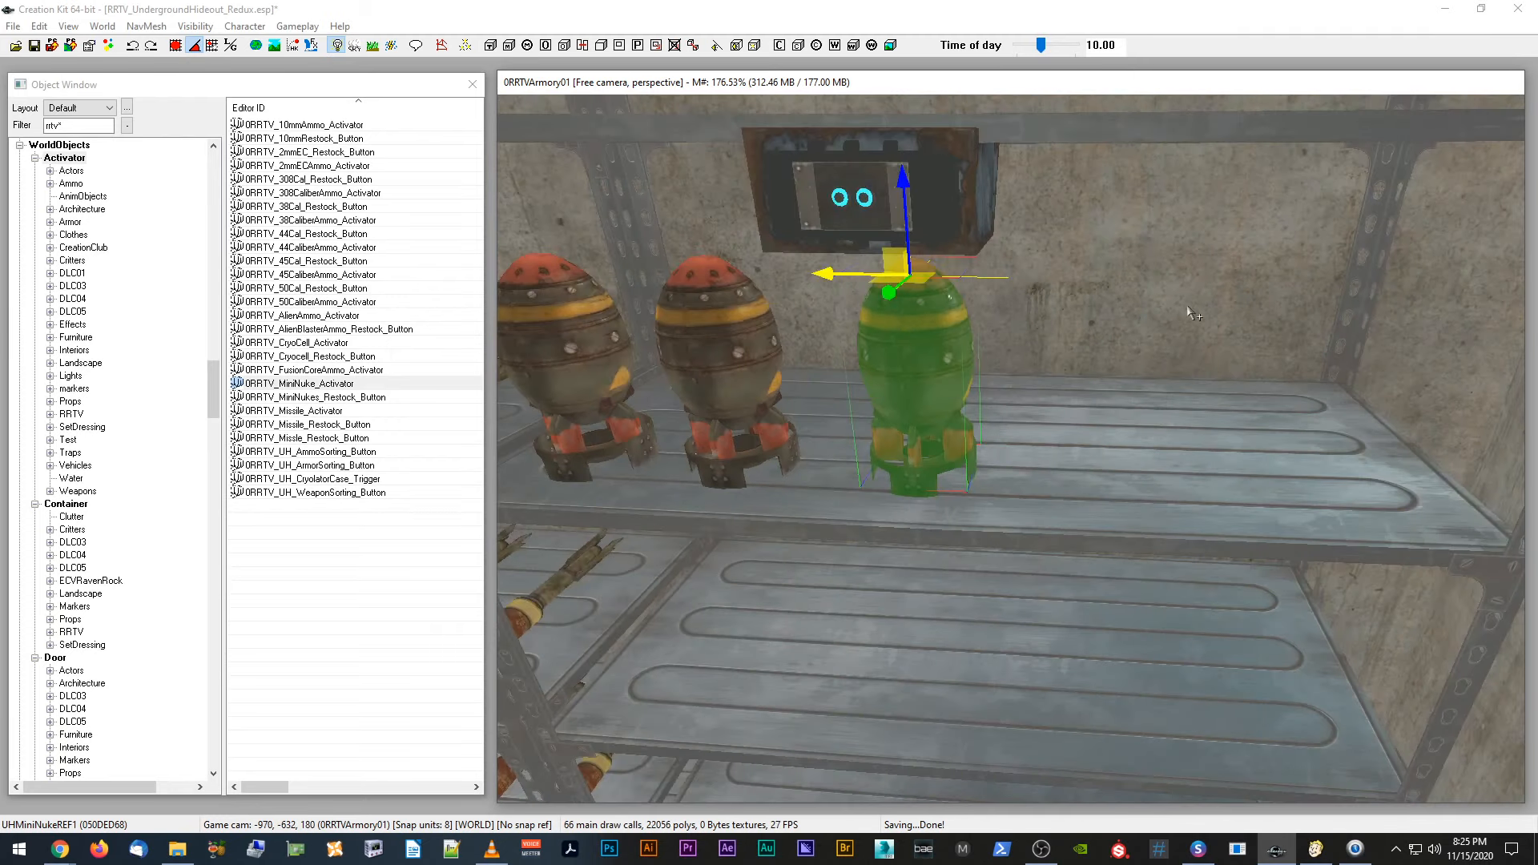
key(ctrl+d)
drag(861, 274, 1249, 279)
key(ctrl+d)
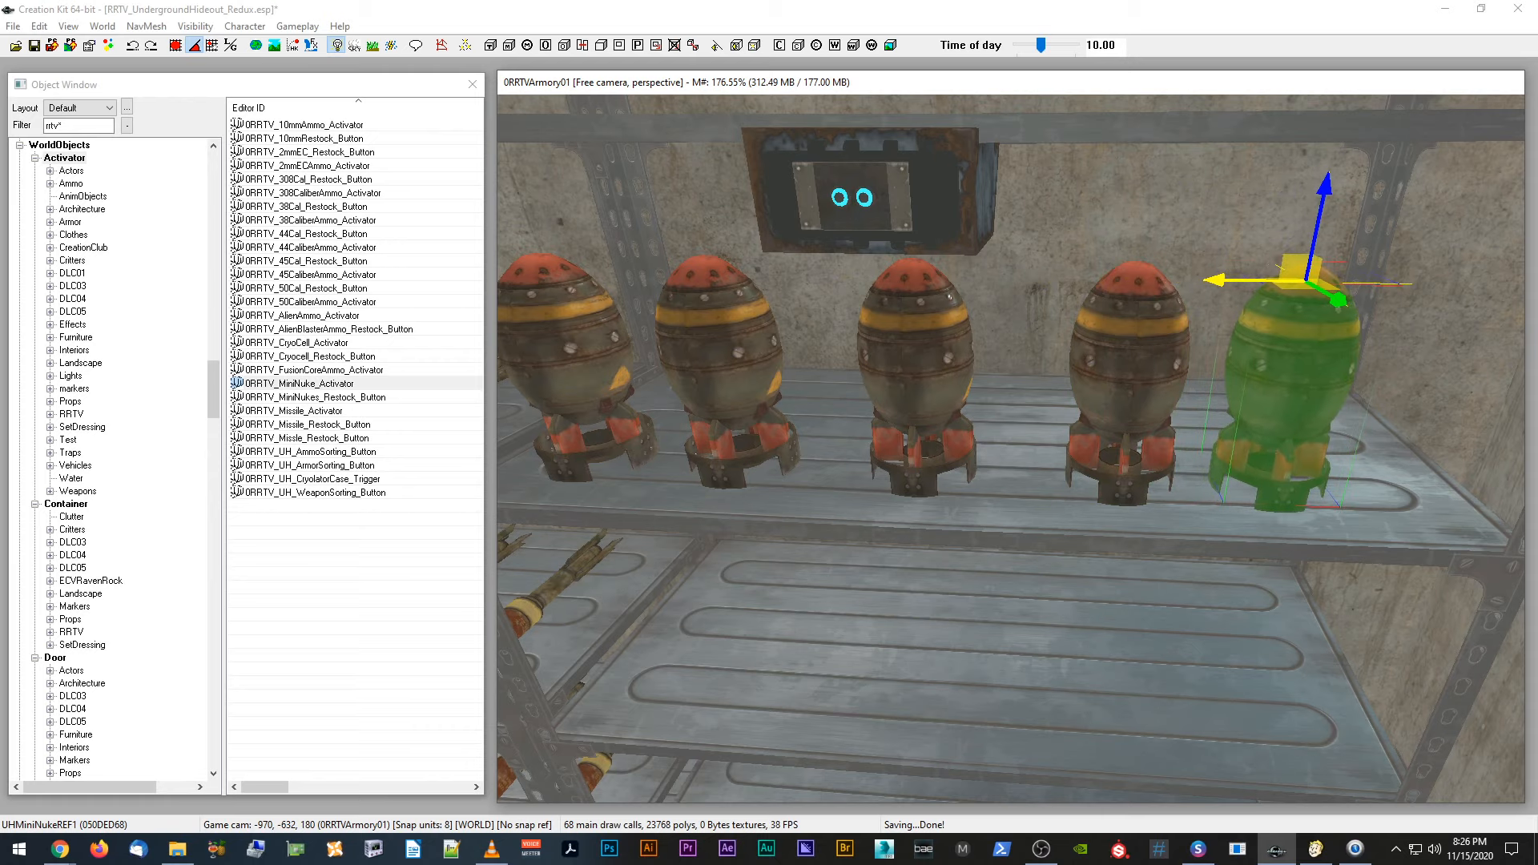
scroll(1202, 379, down, 3)
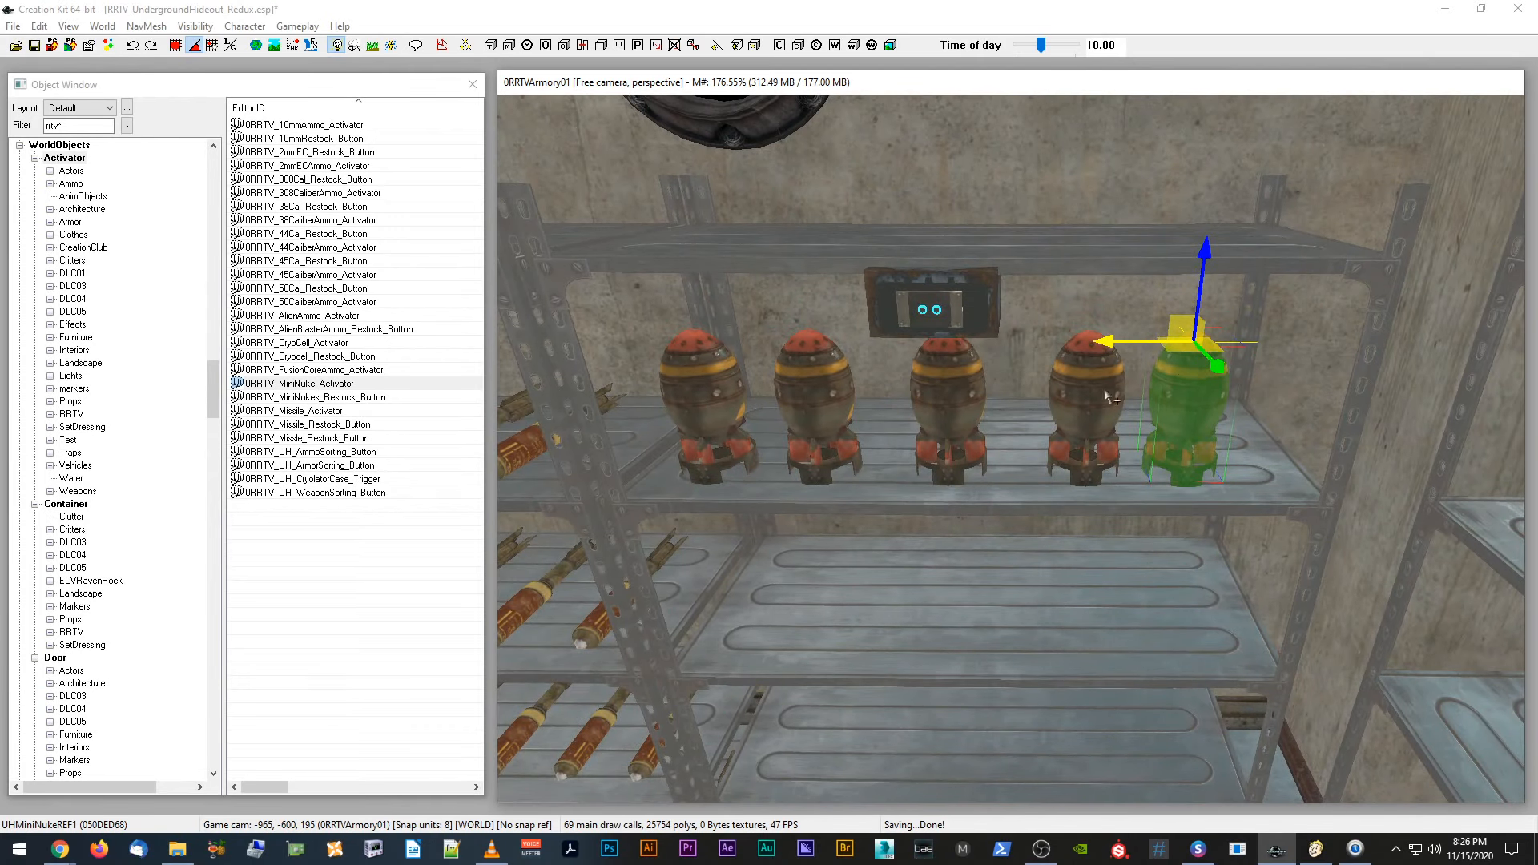
click(807, 382)
scroll(1194, 383, up, 5)
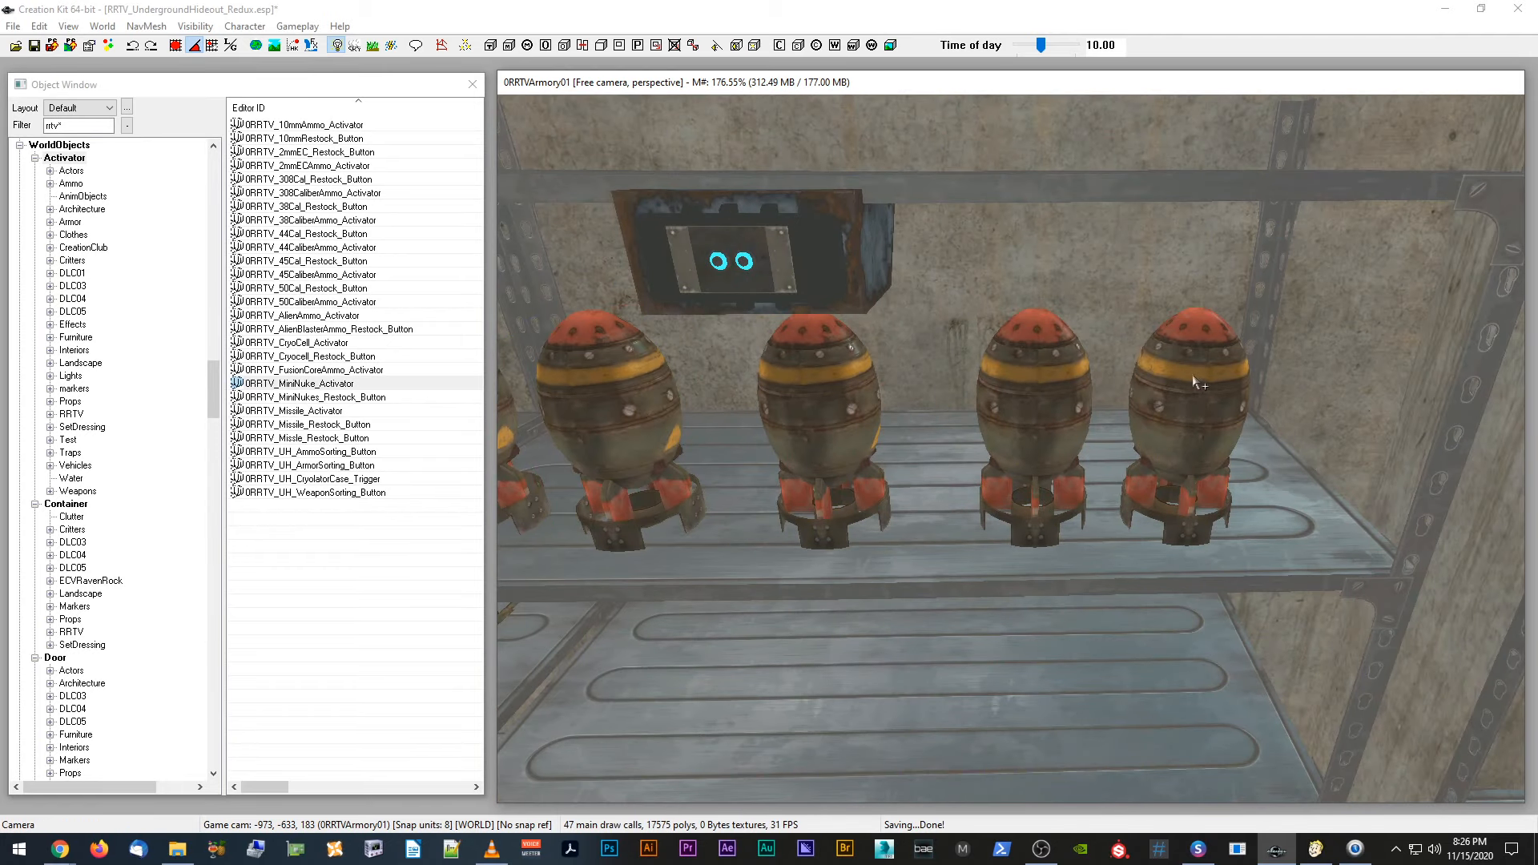
Step: Even out the spacing of the mini nukes below the restock button by shifting the fifth, fourth and second ones along the shelf
click(1194, 383)
drag(1115, 319, 1170, 320)
scroll(1091, 400, up, 3)
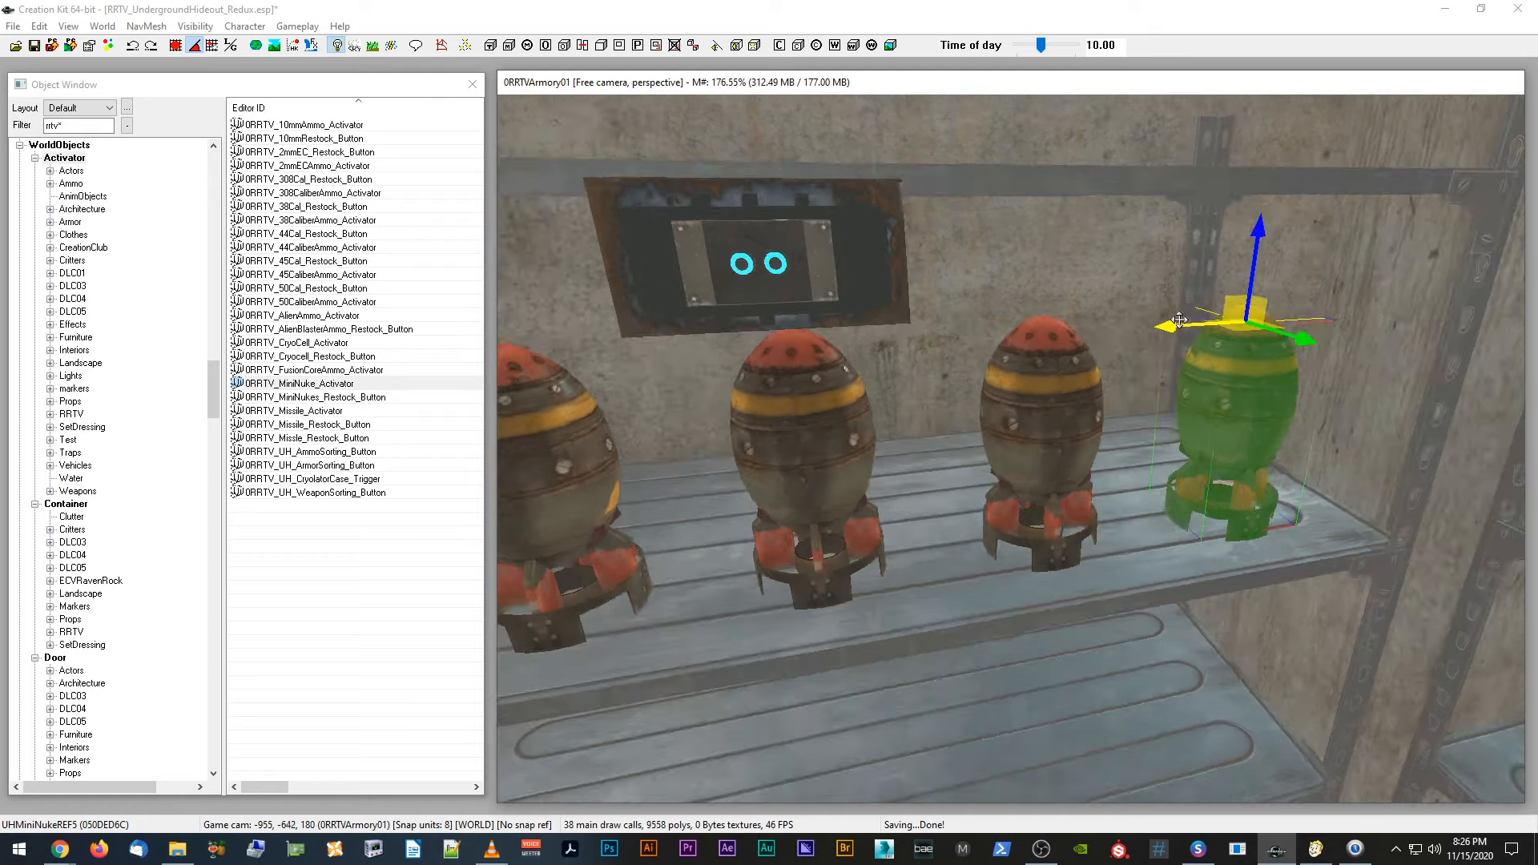
click(1091, 399)
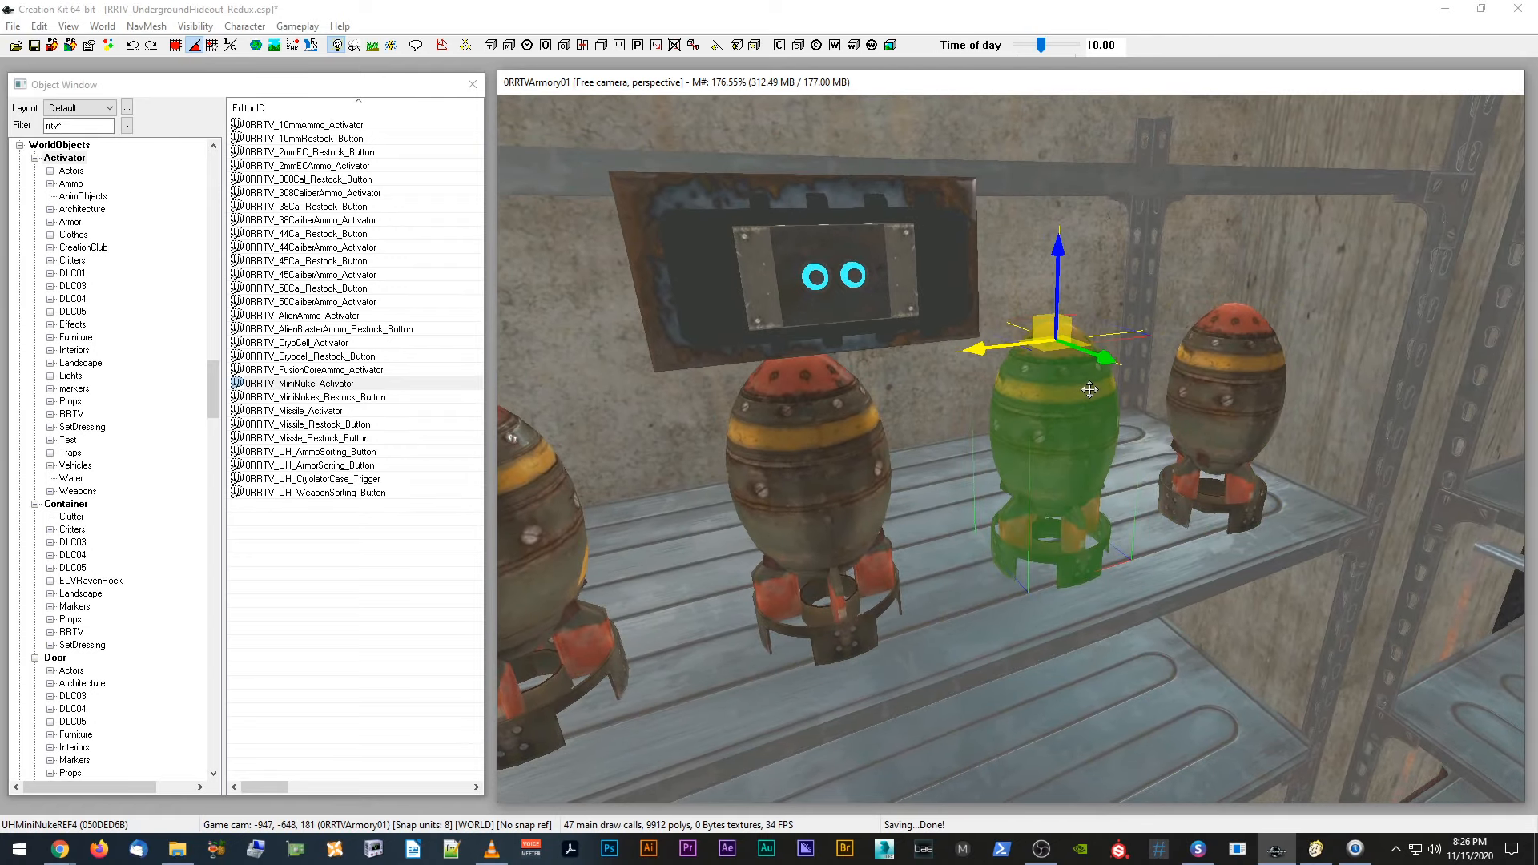
drag(1025, 355, 1032, 350)
scroll(992, 328, down, 5)
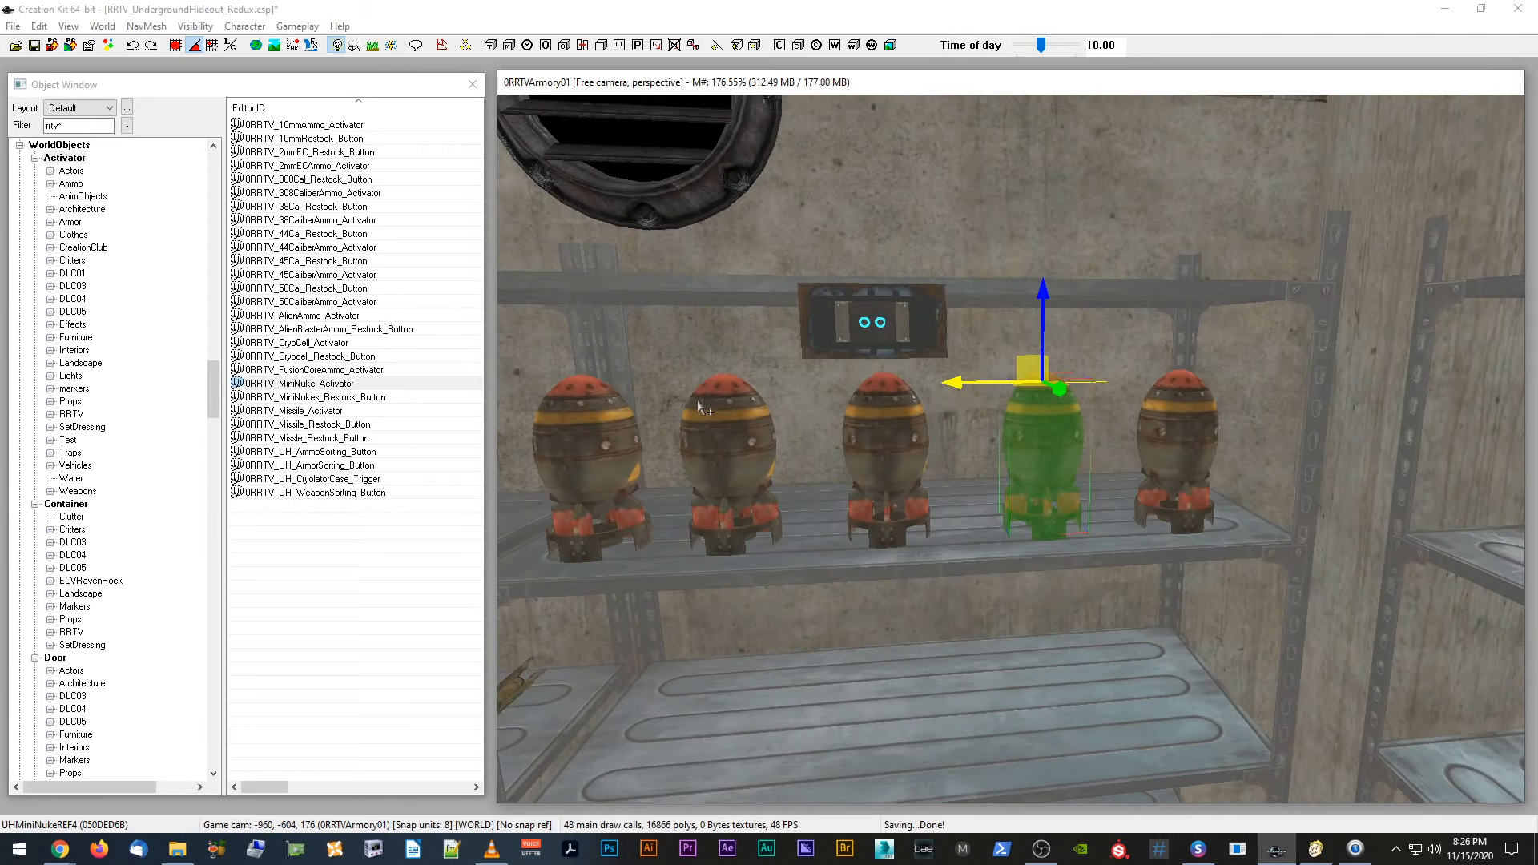
scroll(699, 408, up, 2)
click(919, 370)
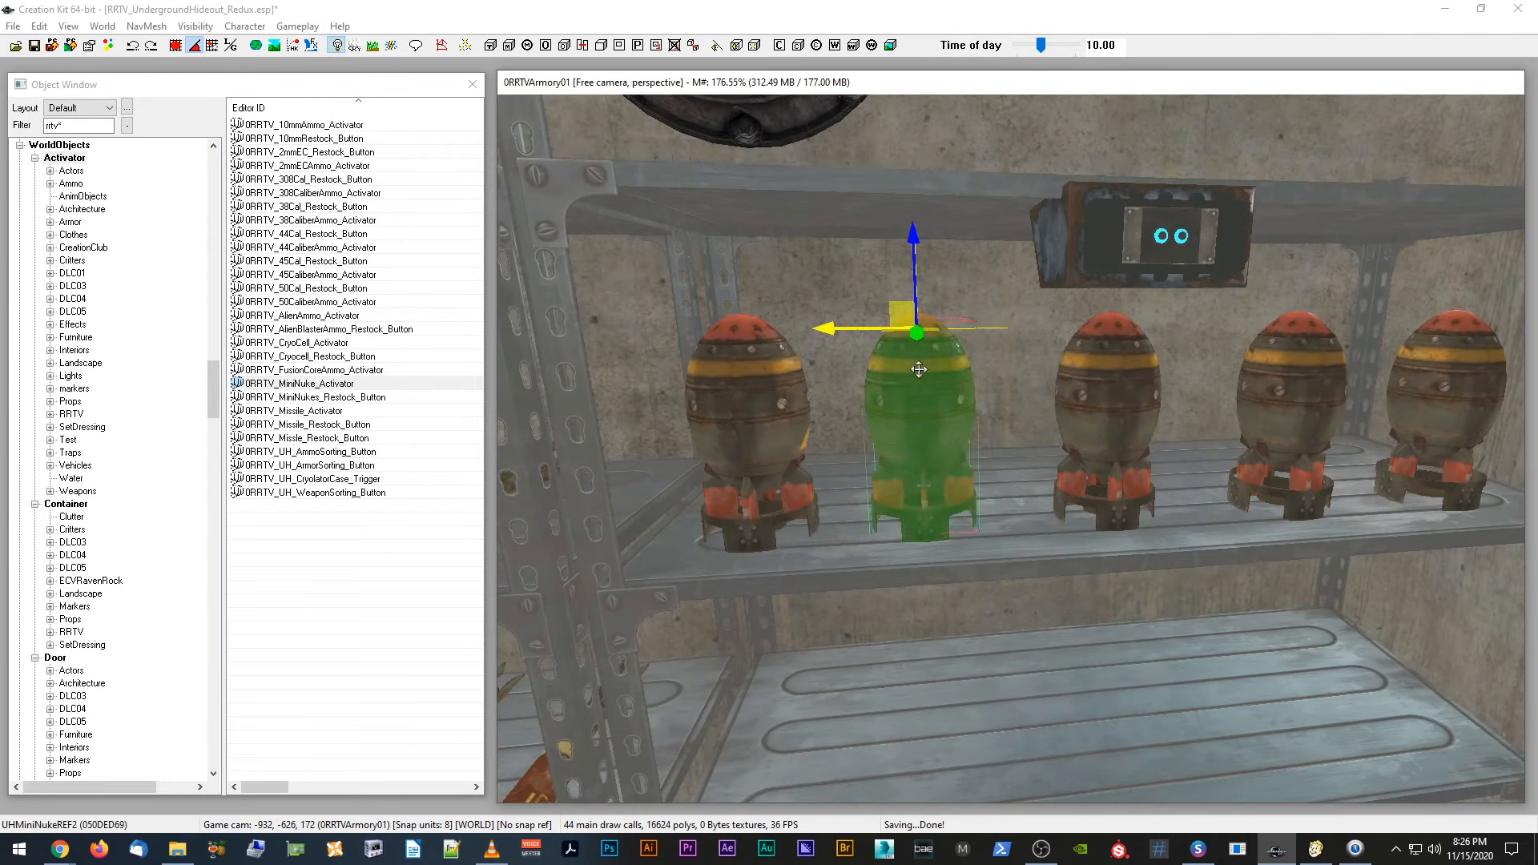
drag(858, 334, 867, 333)
scroll(860, 320, down, 4)
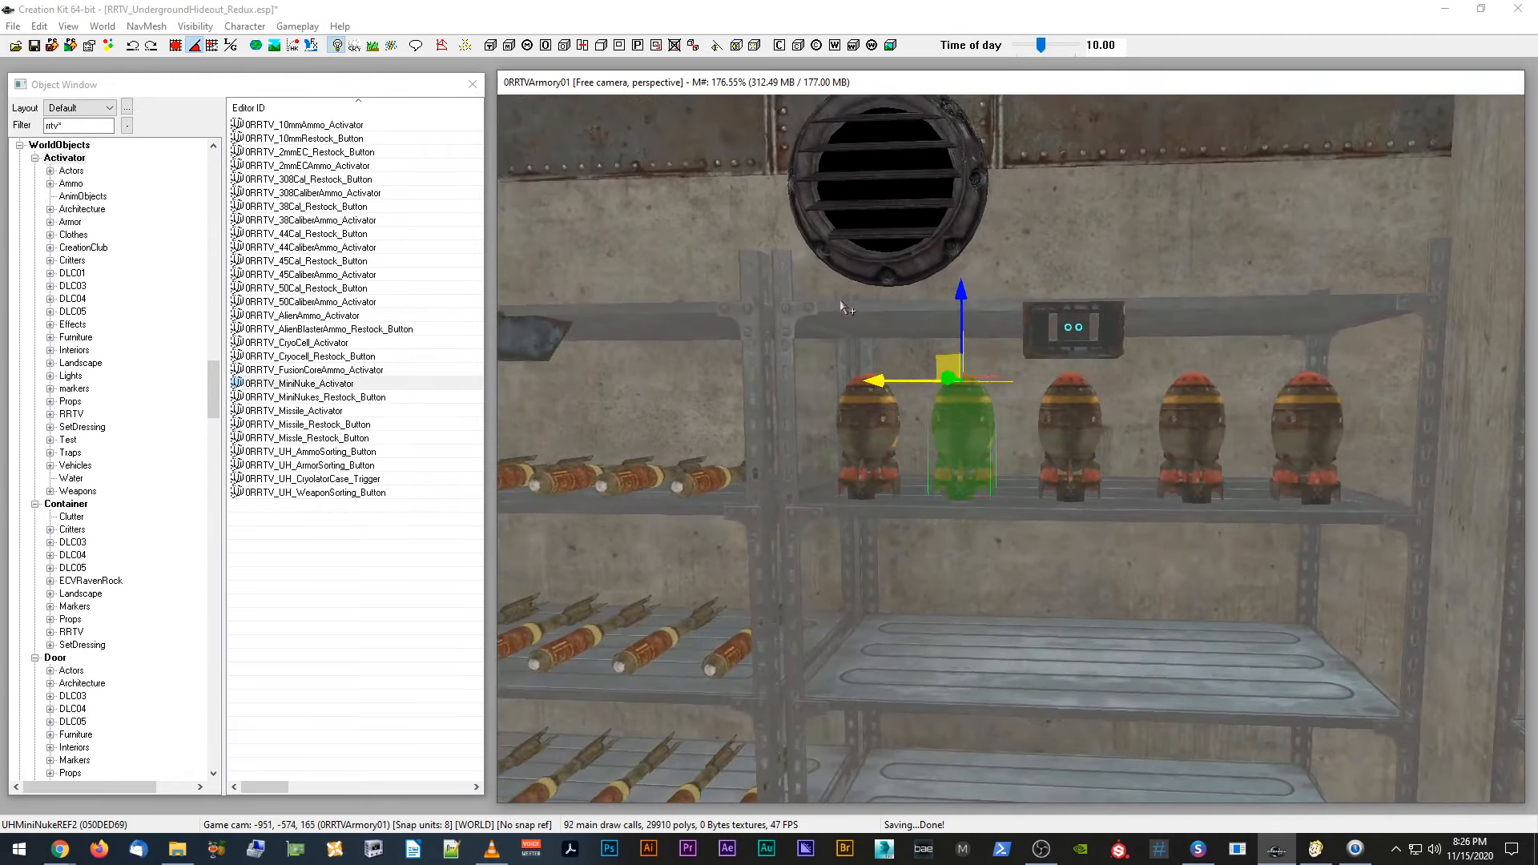
Step: Duplicate the fifth mini nuke and place the copy on the shelf below, at the end beside the missiles
scroll(1029, 278, up, 4)
click(1150, 298)
scroll(1154, 298, down, 3)
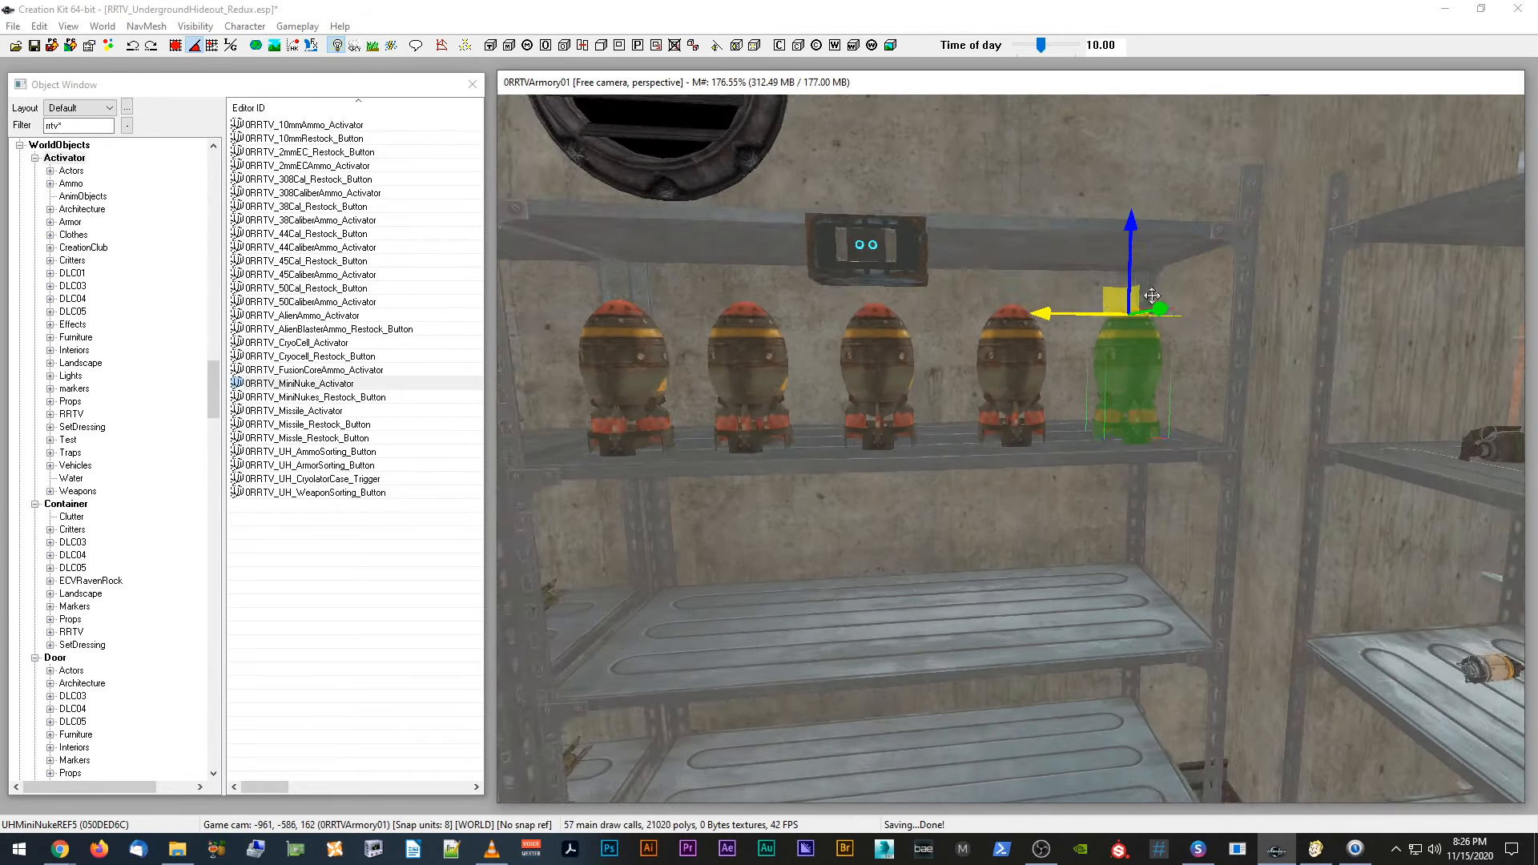
key(ctrl+d)
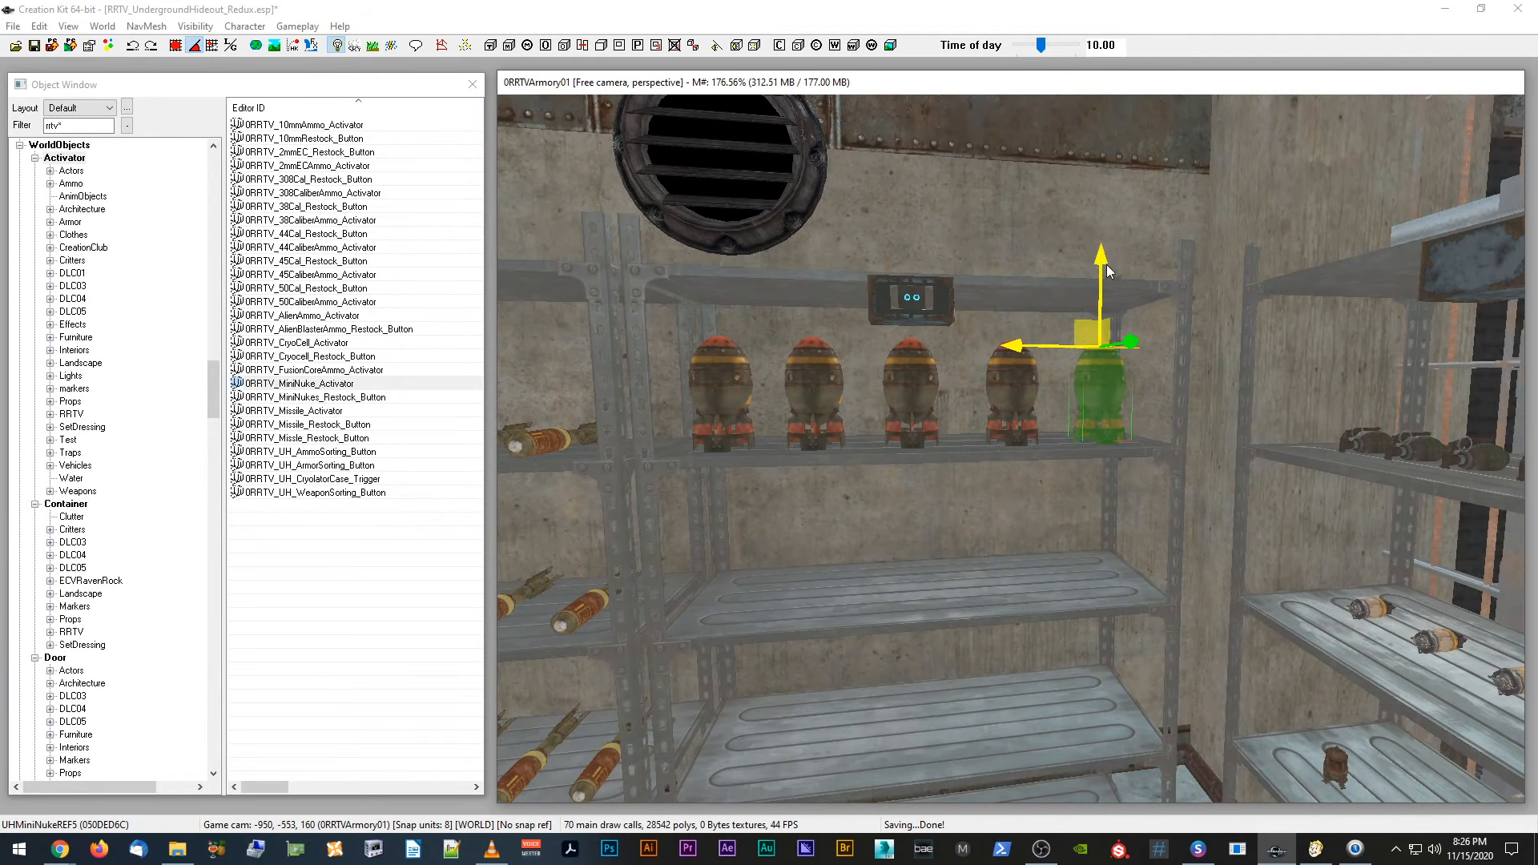
drag(1103, 266, 630, 517)
scroll(641, 516, up, 5)
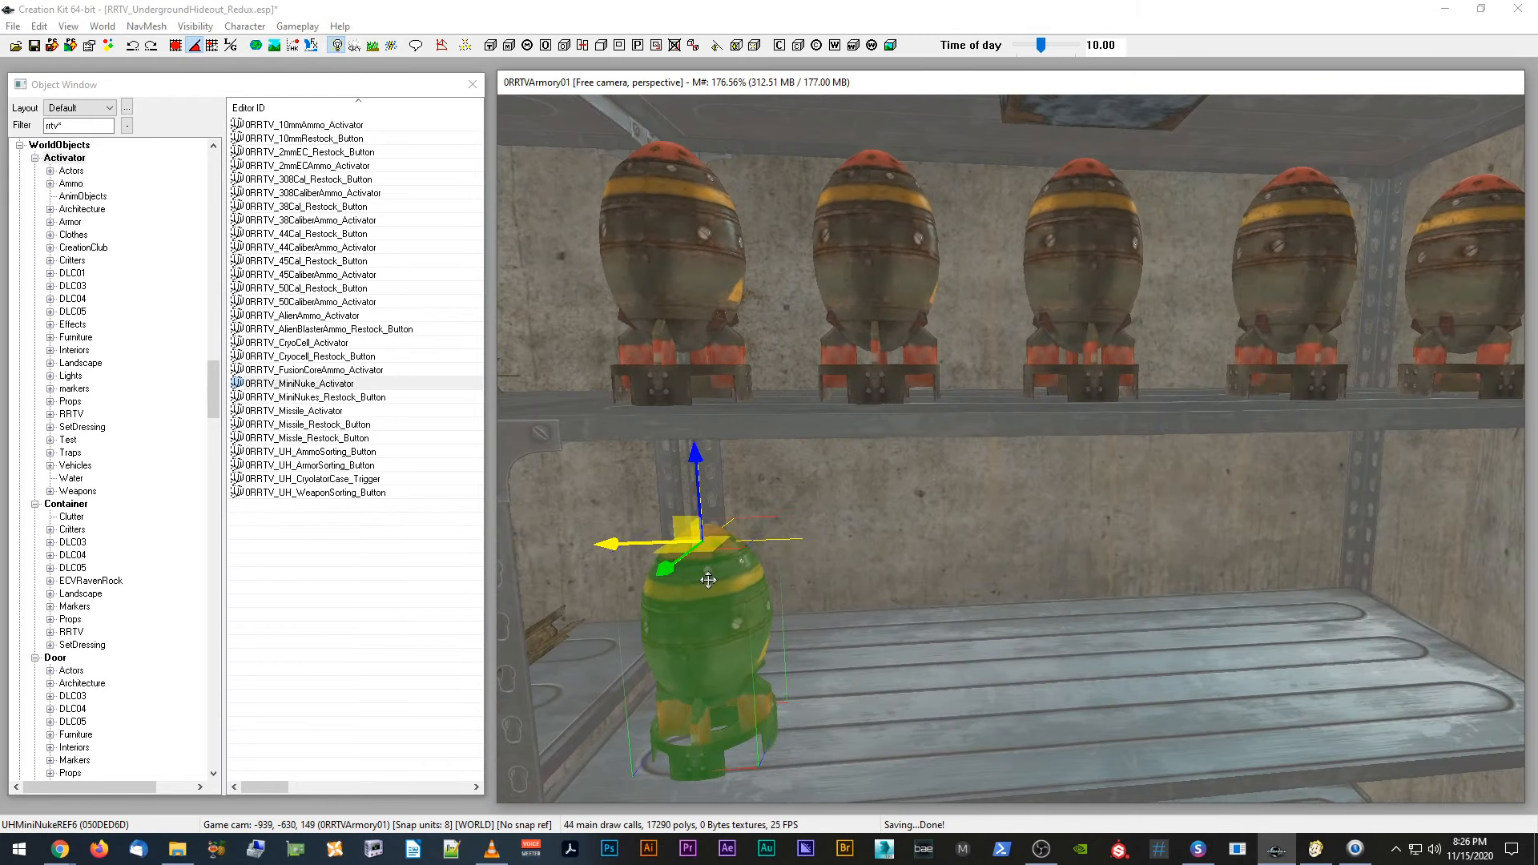
Step: Duplicate the second shelf's mini nuke twice along the shelf, lining the copies up with the row above
key(ctrl+d)
drag(708, 581, 904, 579)
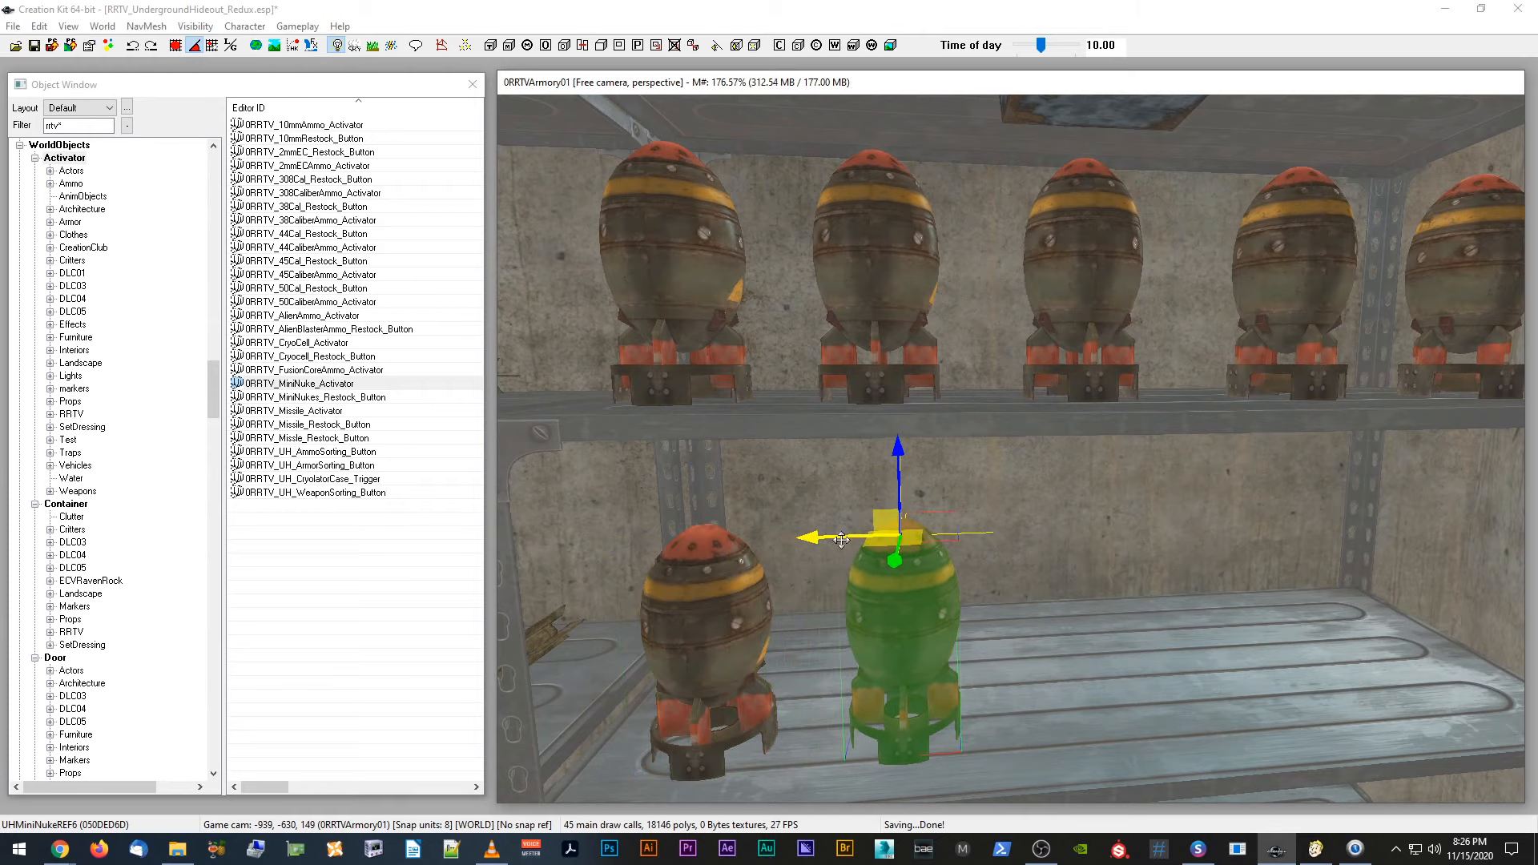
key(ctrl+d)
drag(841, 540, 1054, 529)
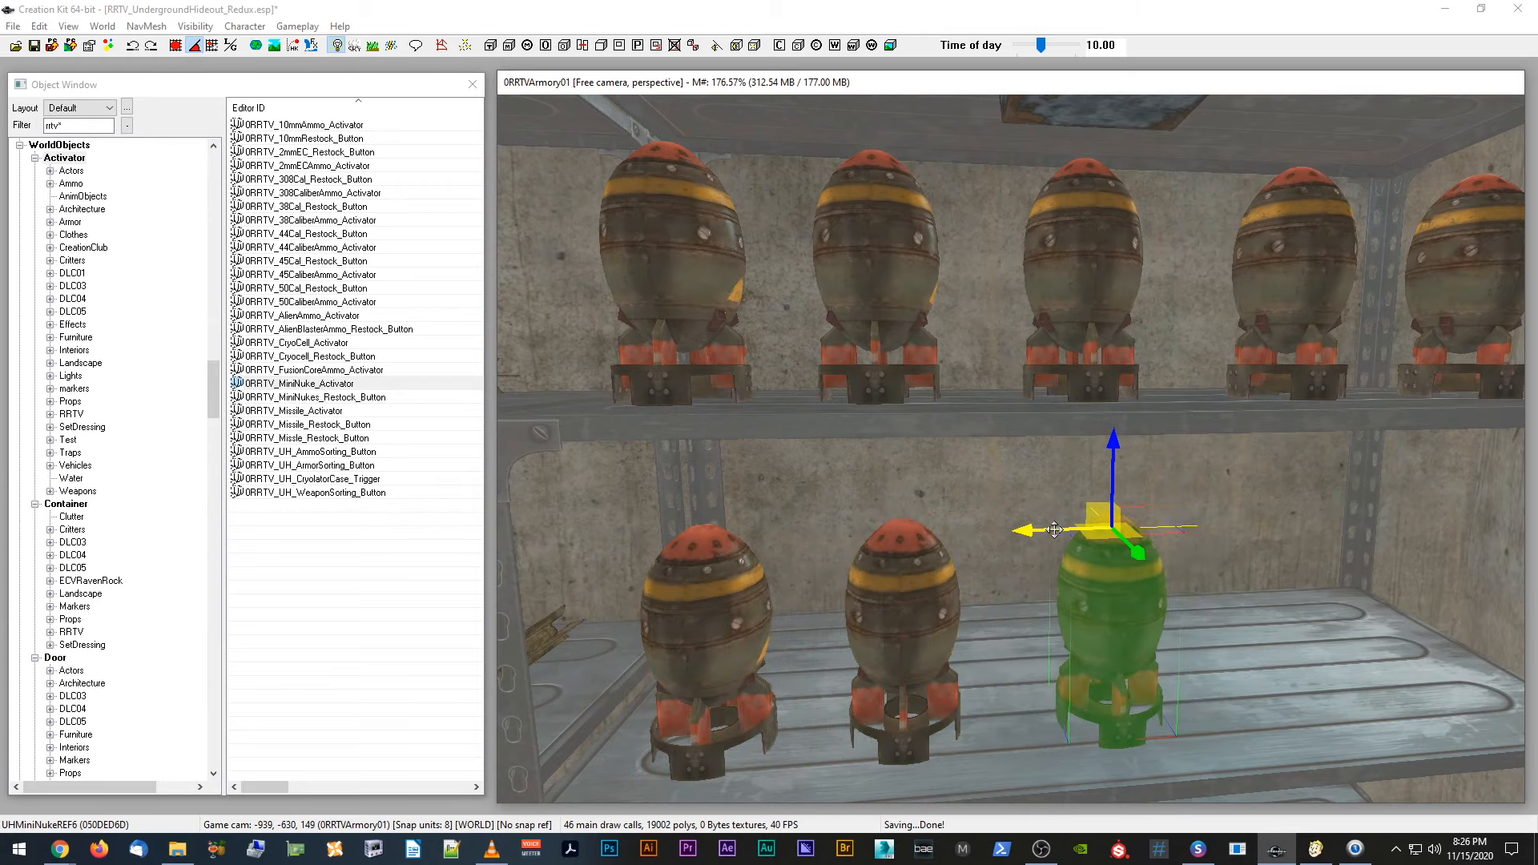
middle_drag(1054, 529, 1050, 528)
scroll(1049, 529, up, 2)
drag(789, 562, 800, 560)
shift+middle_drag(800, 560, 804, 560)
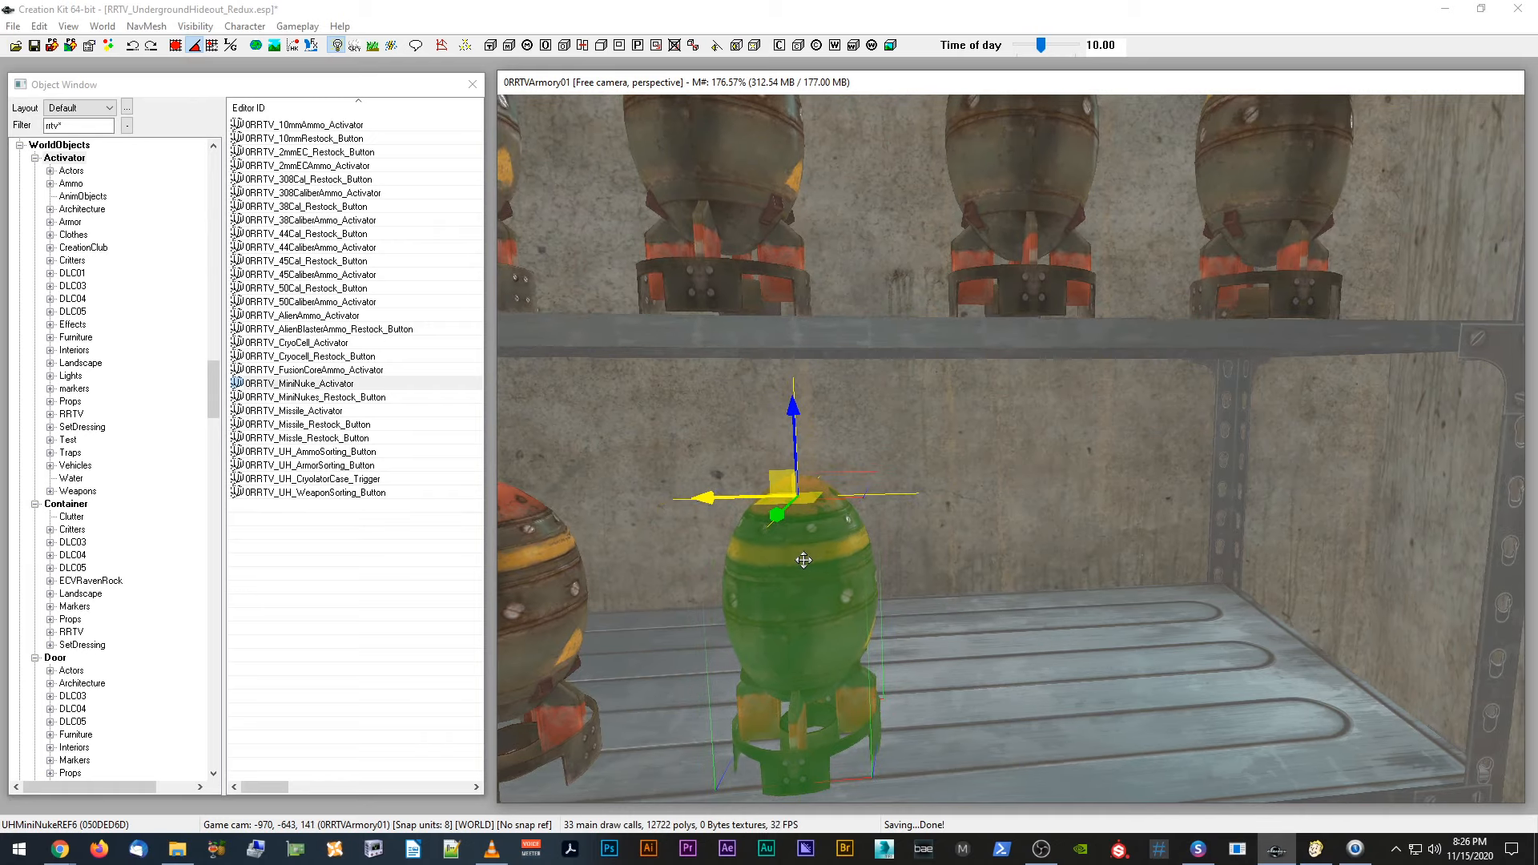
Step: Add a fourth and a fifth mini nuke copy to complete the second shelf's row out to its far end
drag(729, 498, 999, 485)
scroll(999, 485, down, 3)
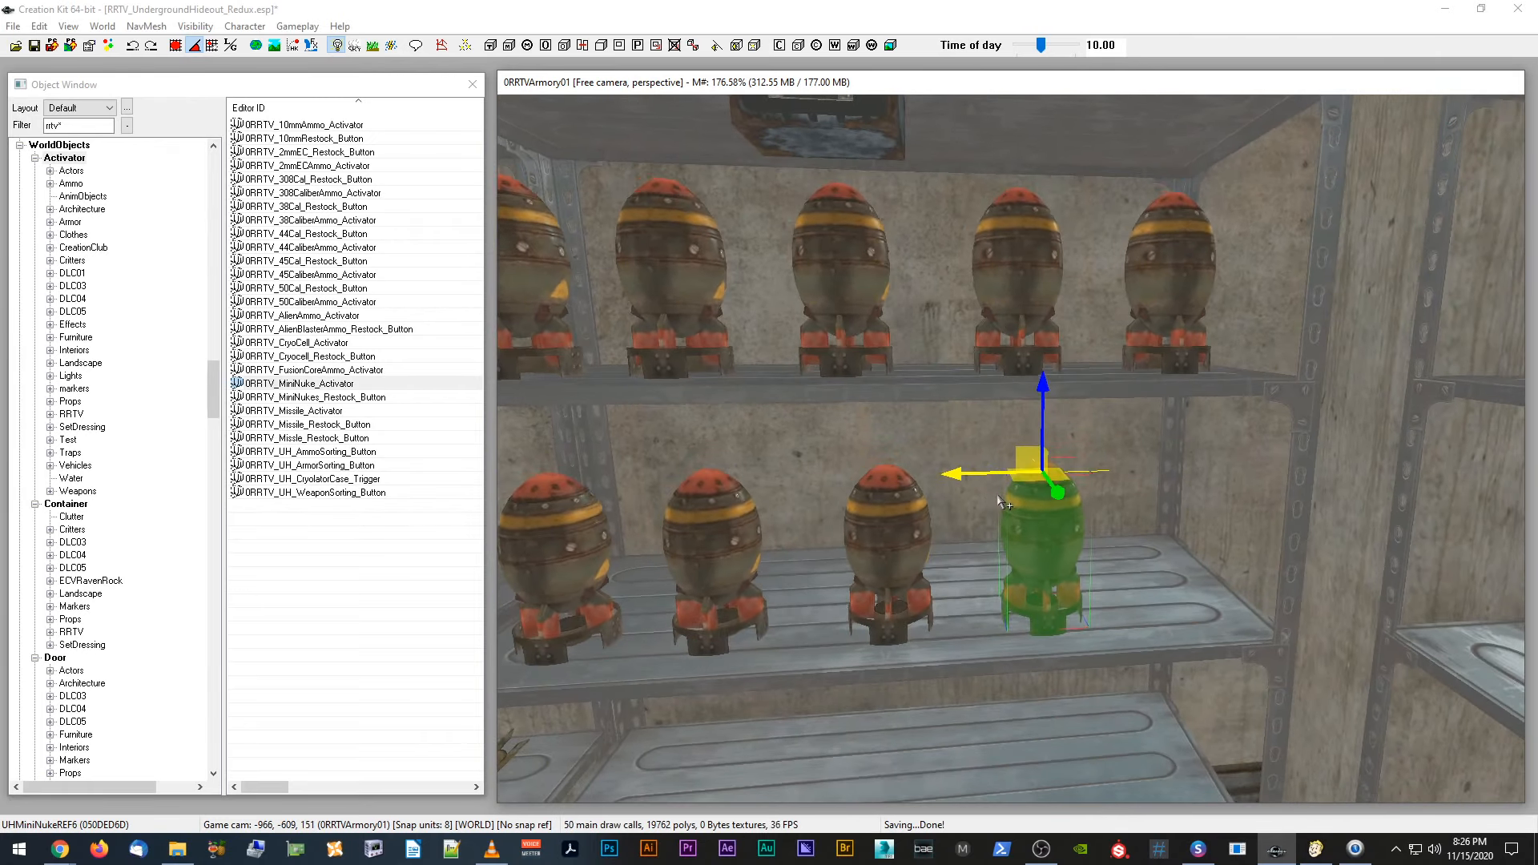
drag(986, 476, 1115, 472)
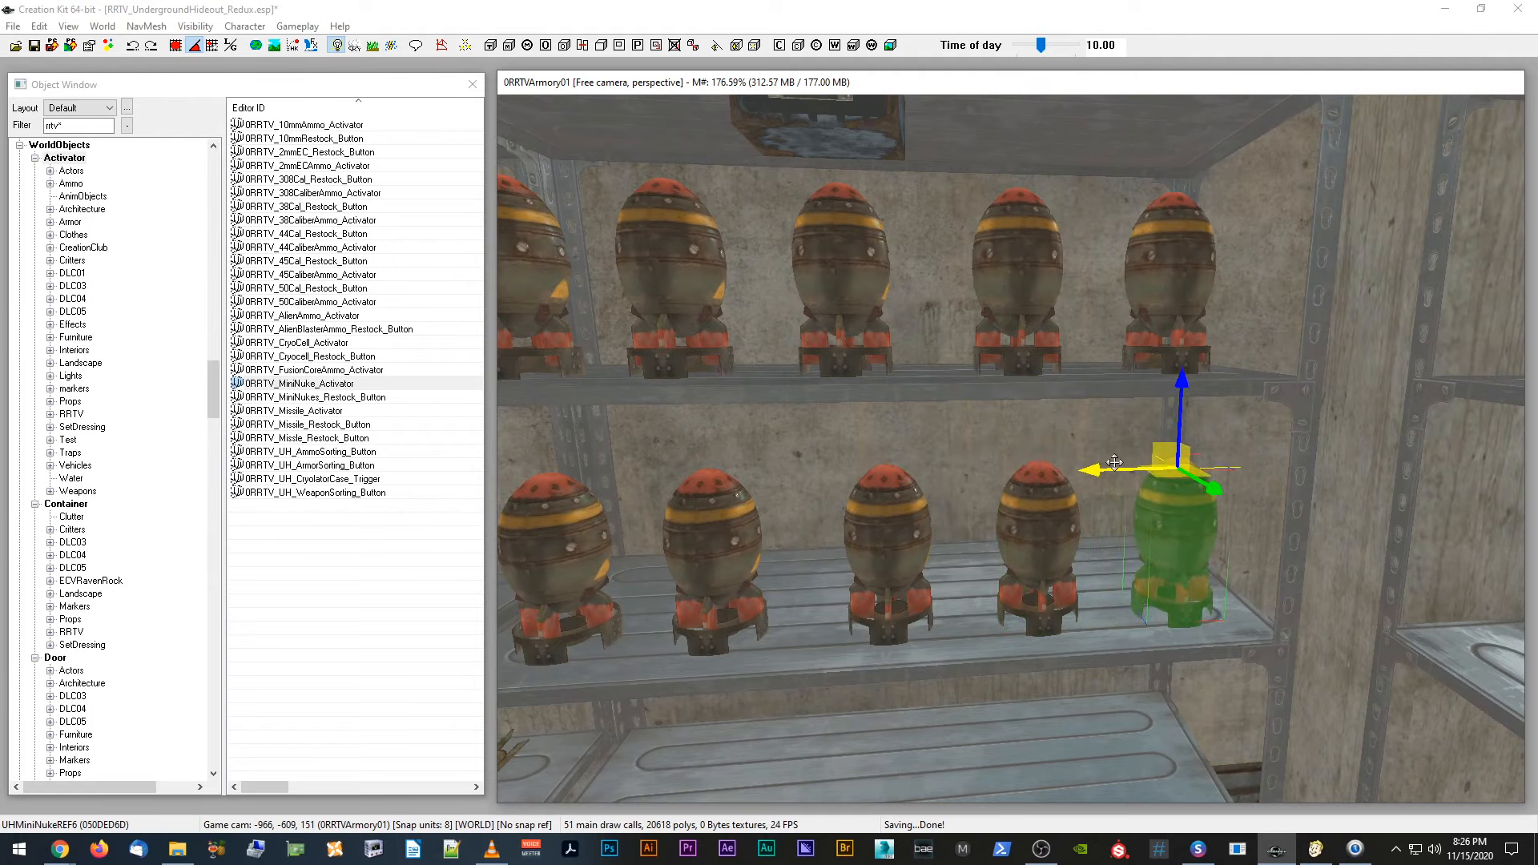
scroll(1138, 467, up, 3)
scroll(1137, 472, up, 5)
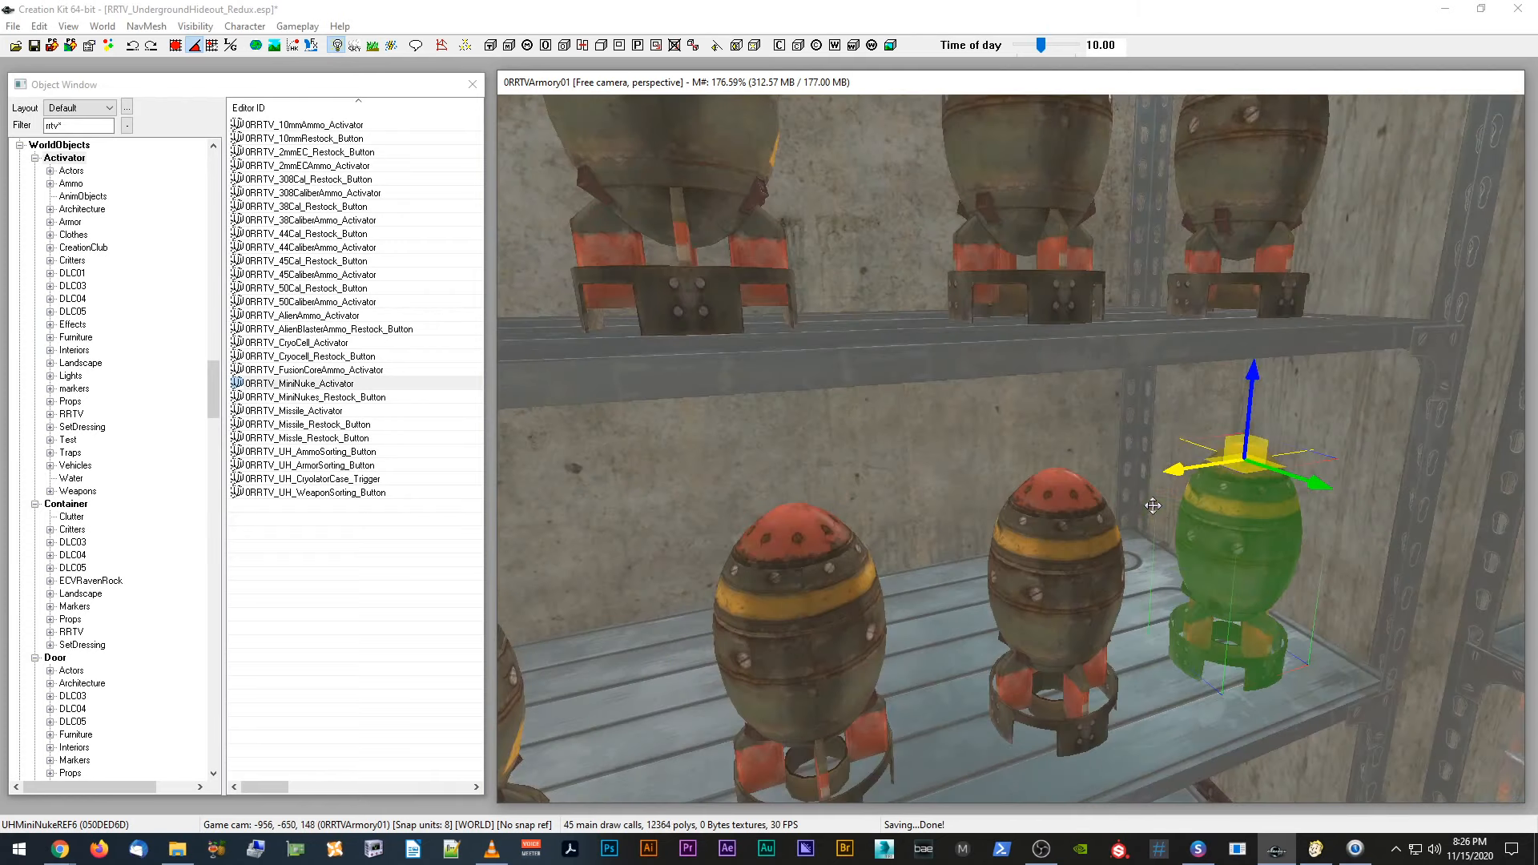
scroll(1137, 486, down, 6)
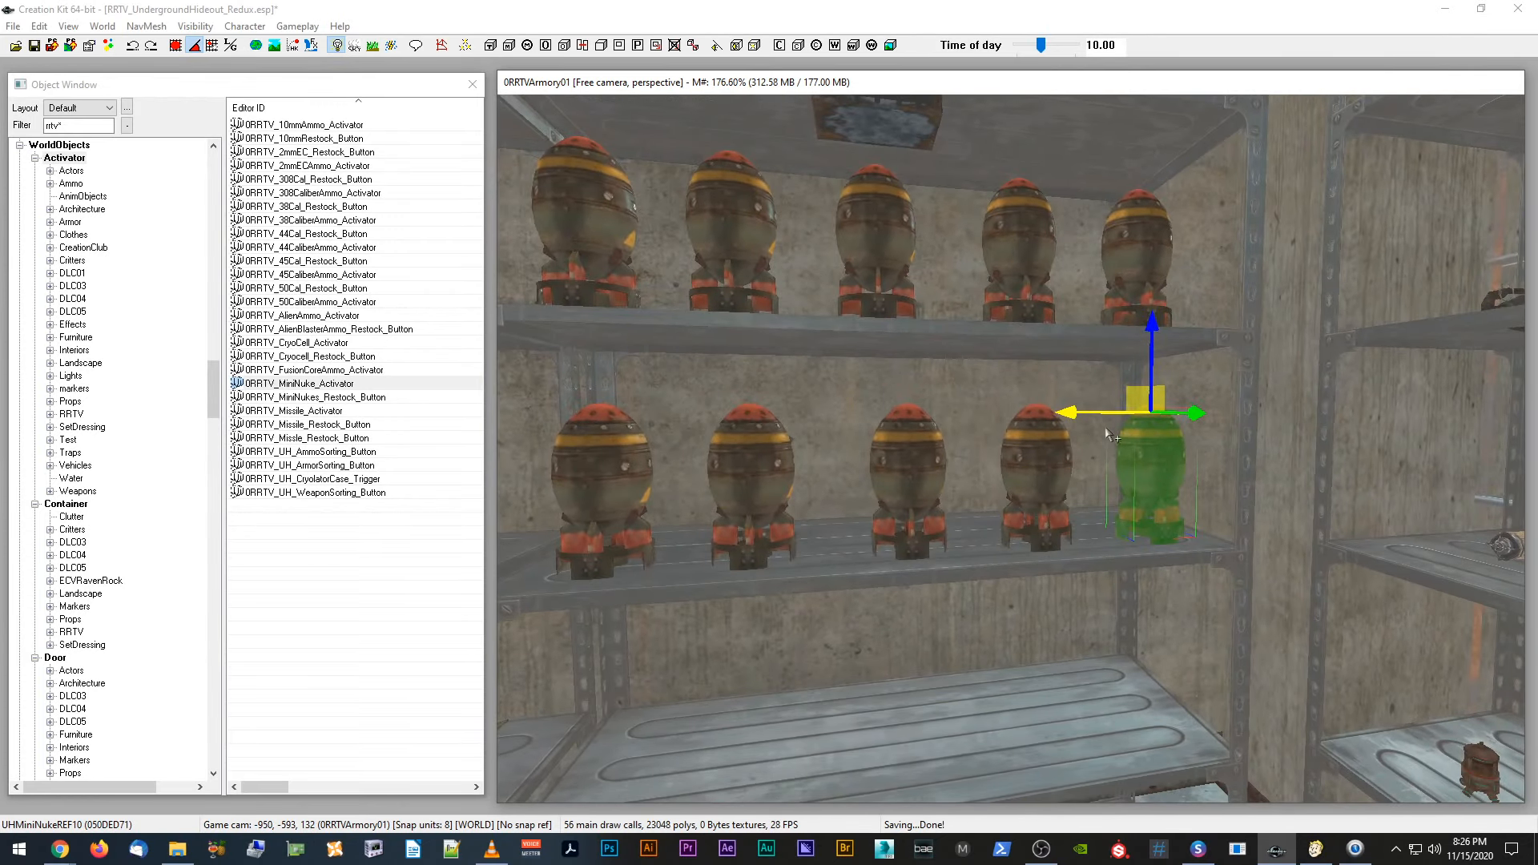
drag(1150, 361, 1144, 532)
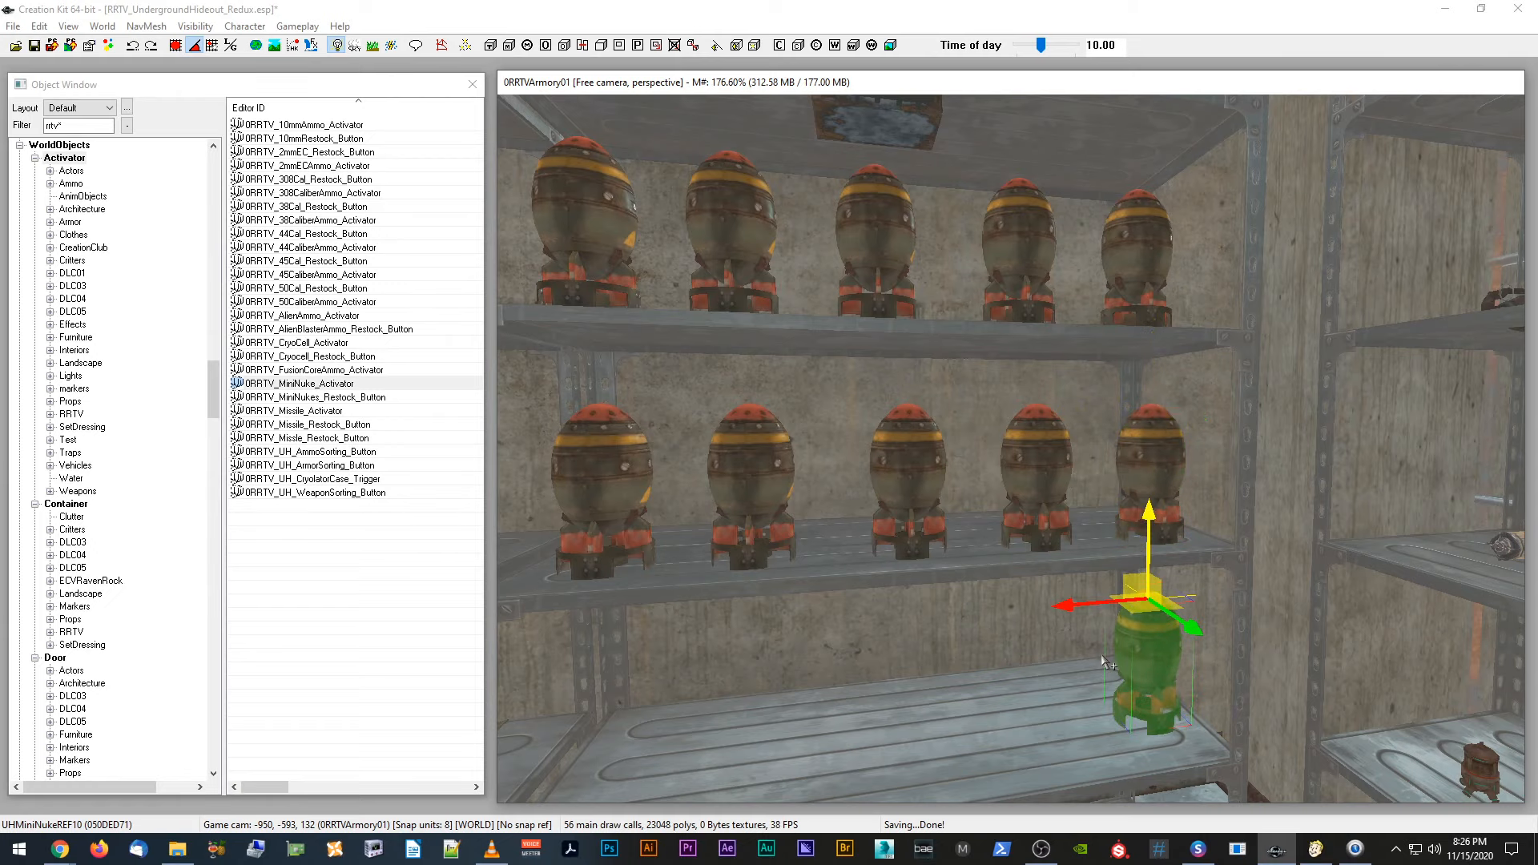
key(Delete)
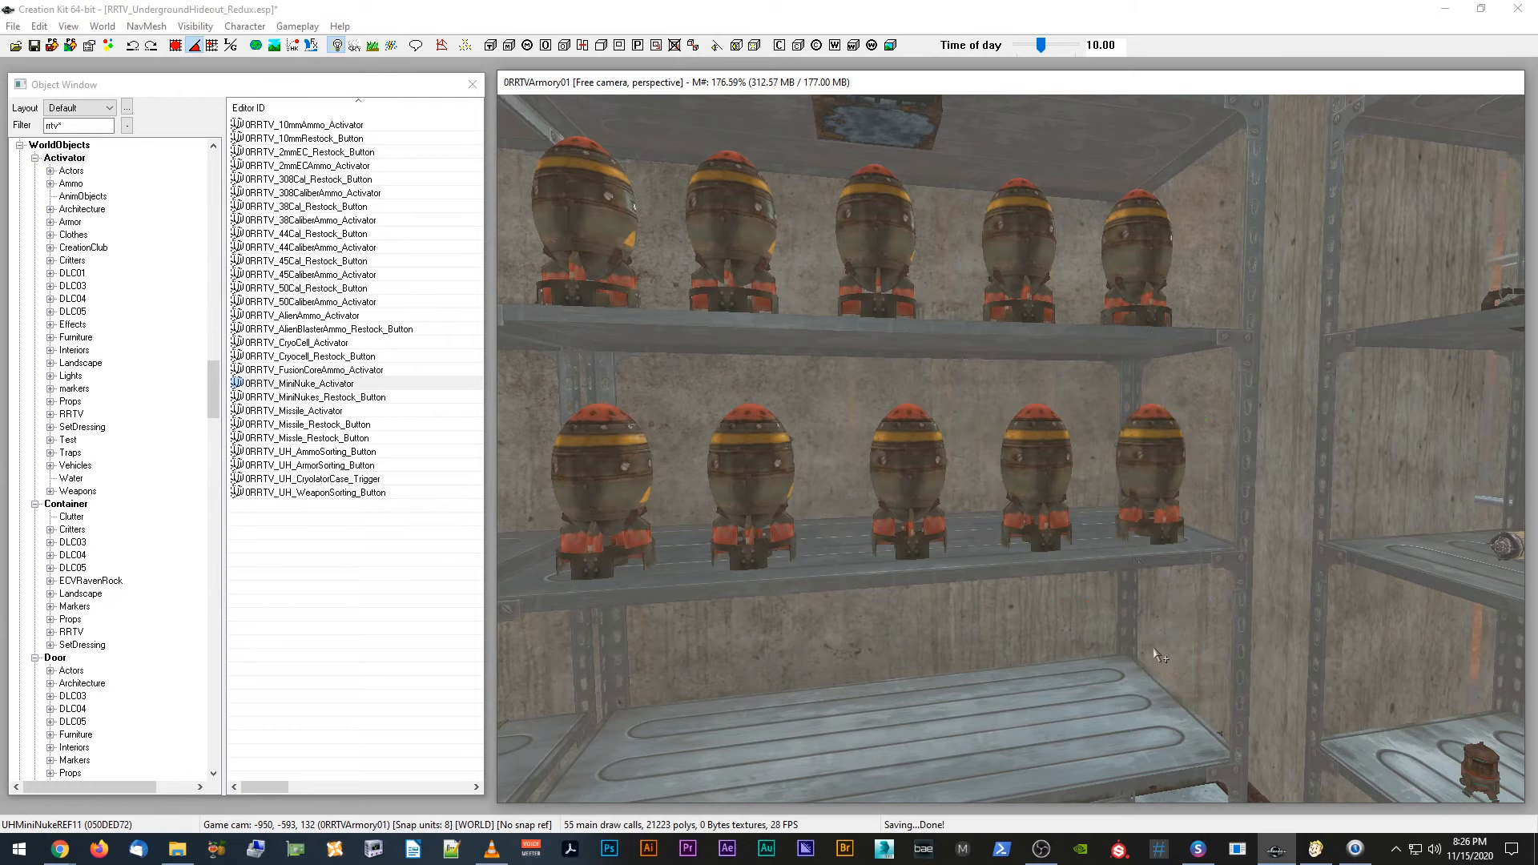
click(1180, 460)
scroll(1165, 470, up, 2)
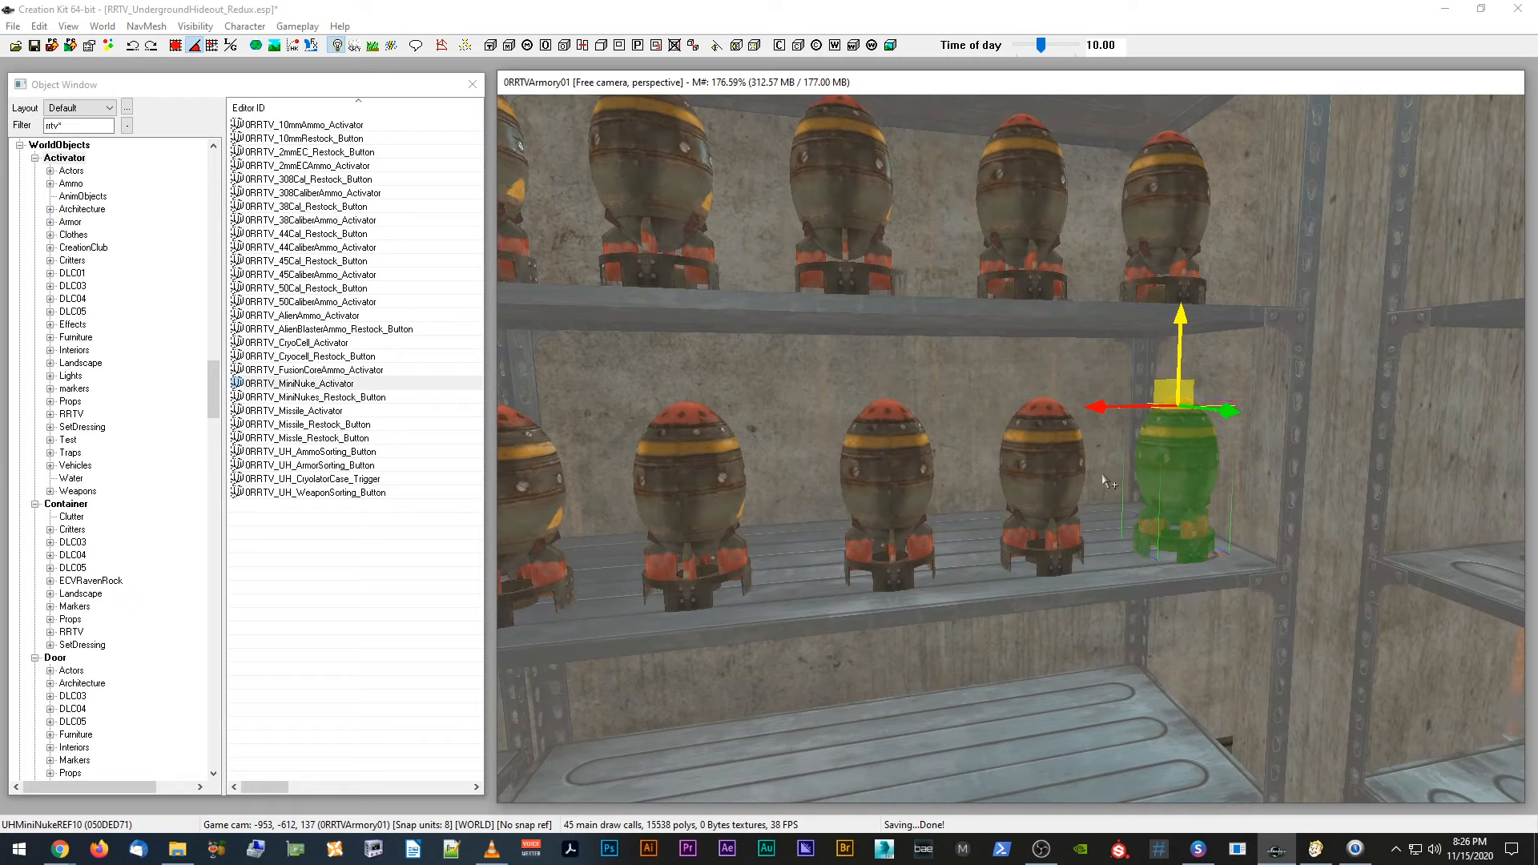
click(1068, 461)
Step: Duplicate the second shelf's last mini nuke down to the third shelf and move the copy to the end beside the missiles
click(1166, 469)
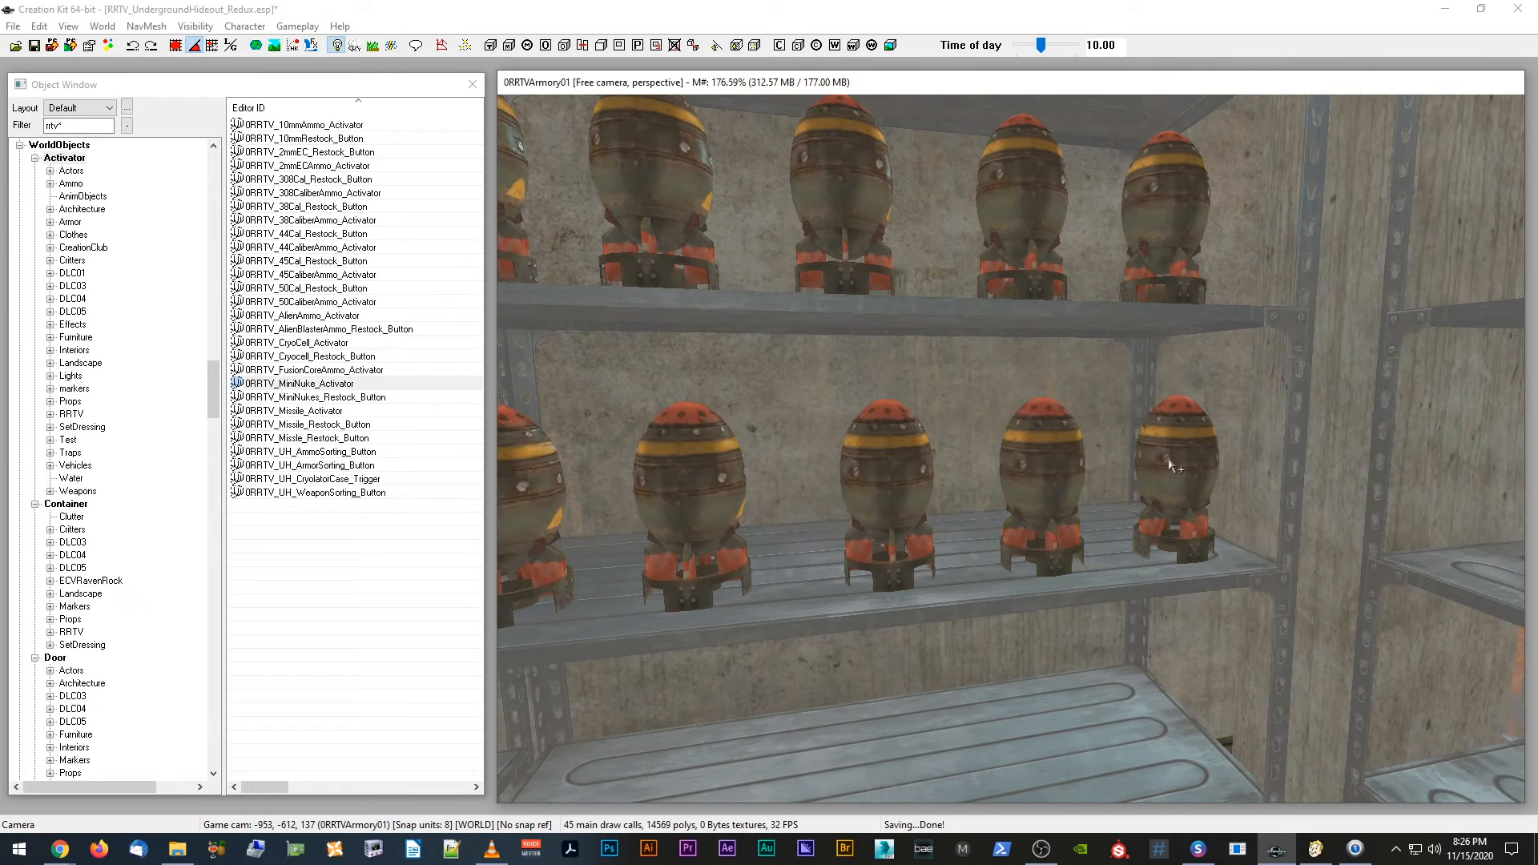
scroll(1174, 451, down, 2)
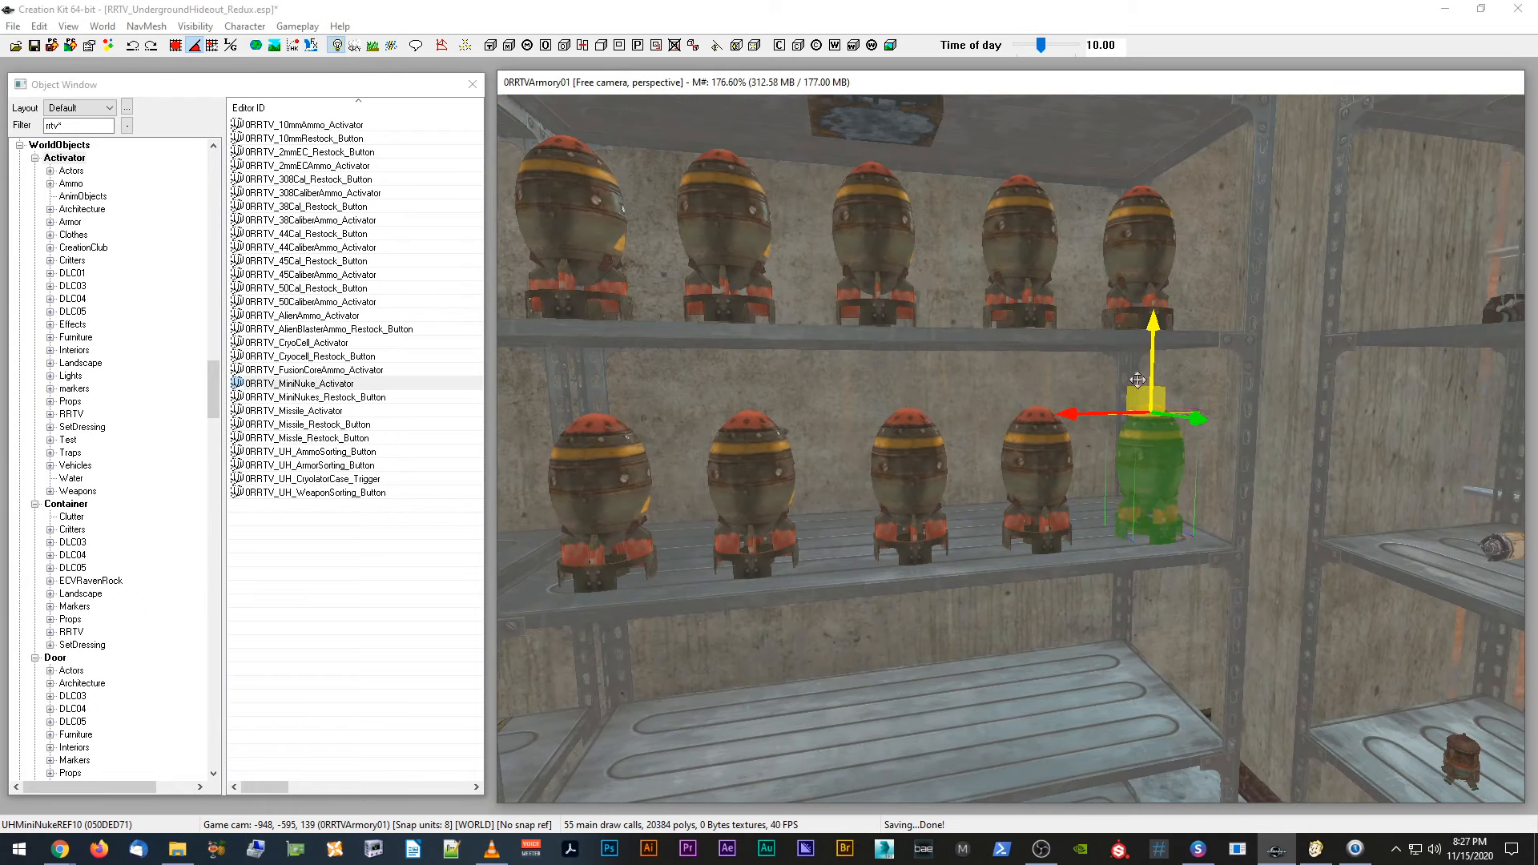
drag(1156, 341, 1150, 651)
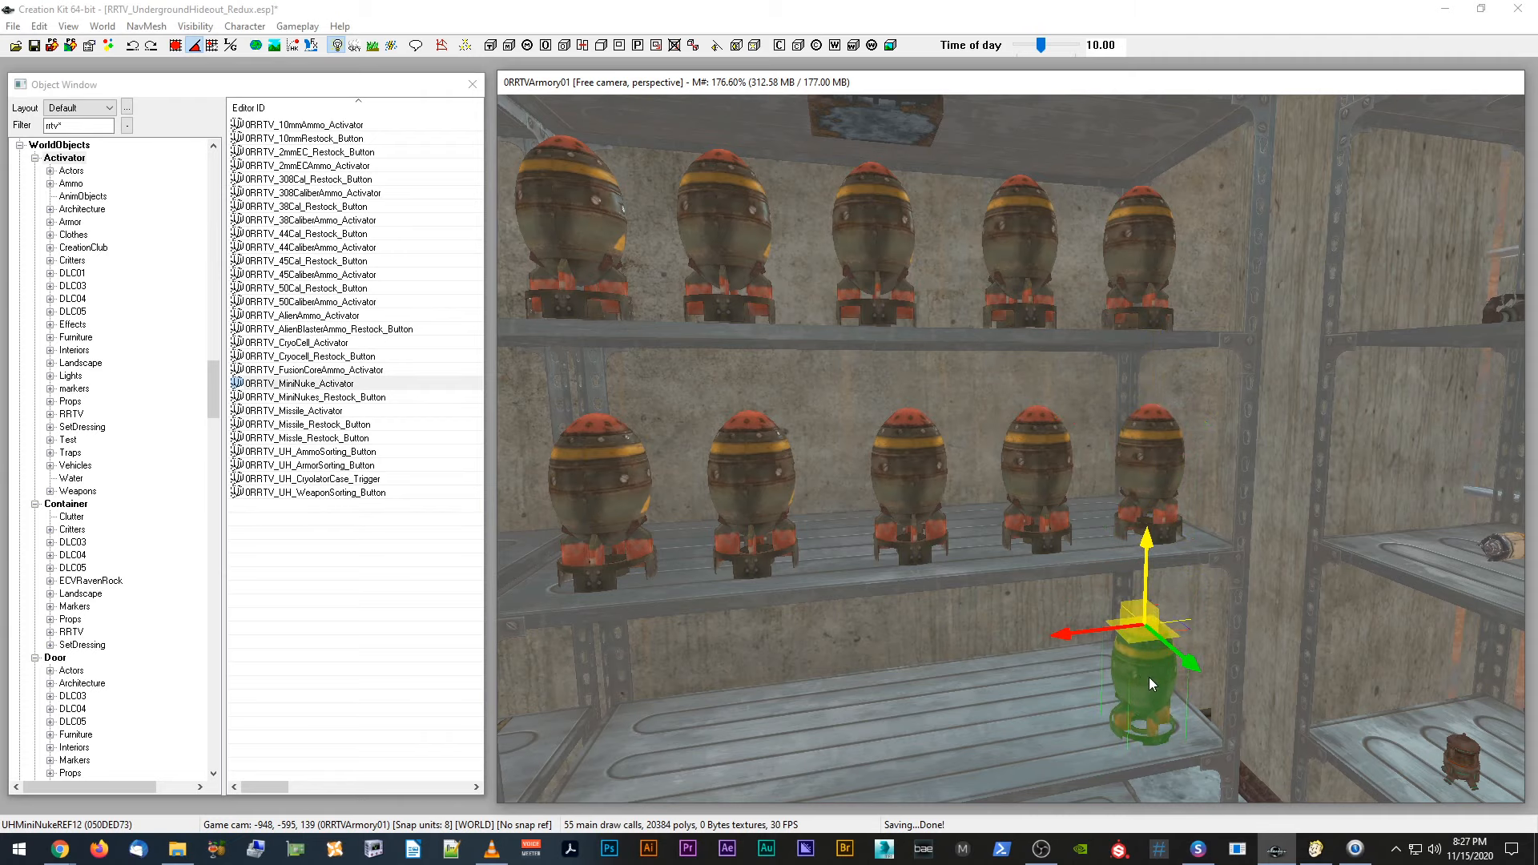
middle_drag(1152, 684, 1152, 665)
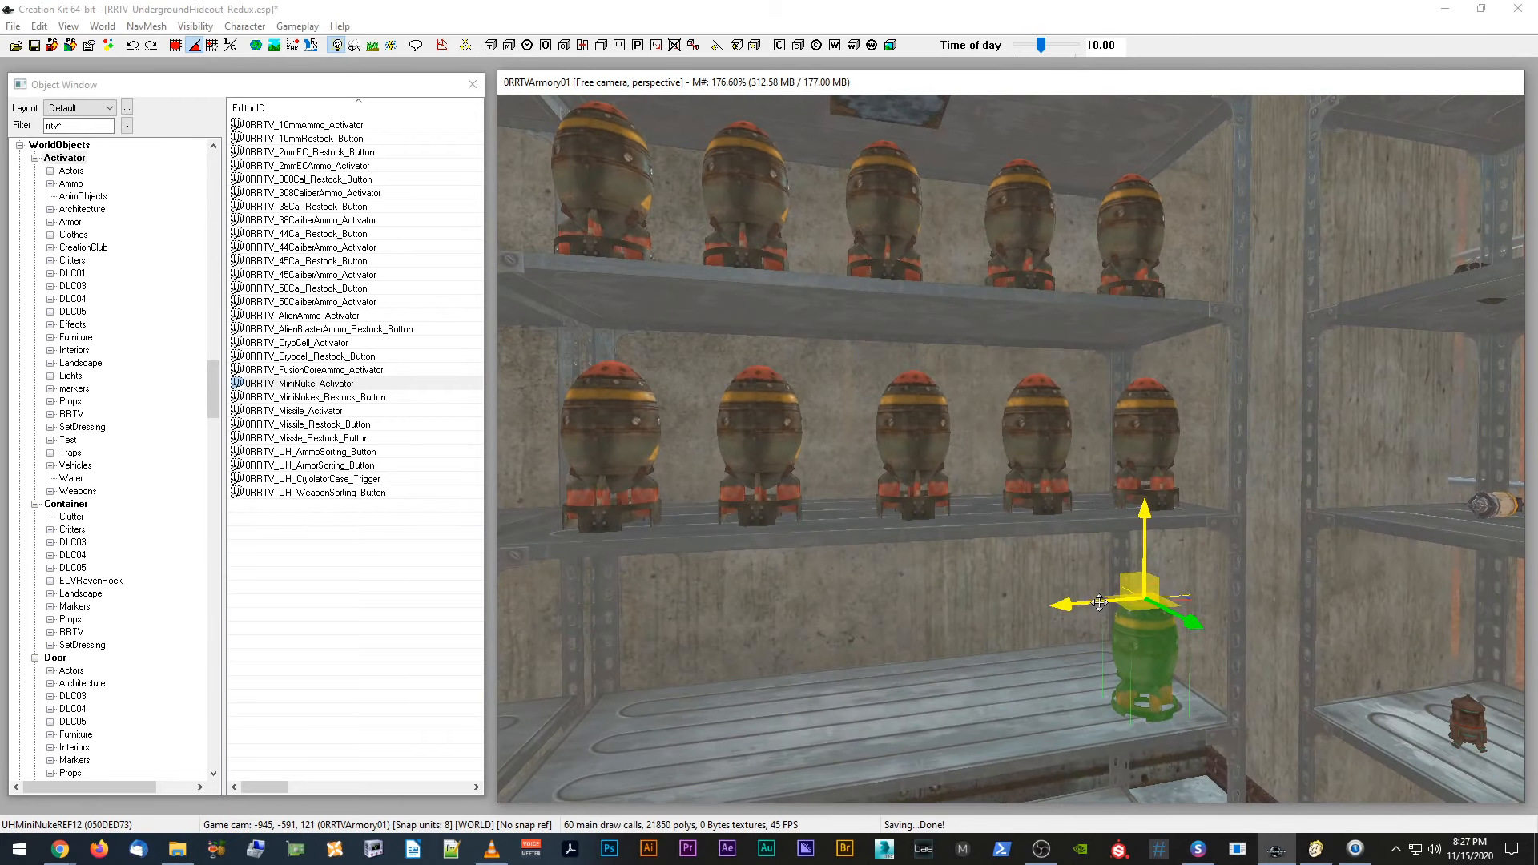
drag(1093, 600, 745, 620)
middle_drag(747, 622, 769, 635)
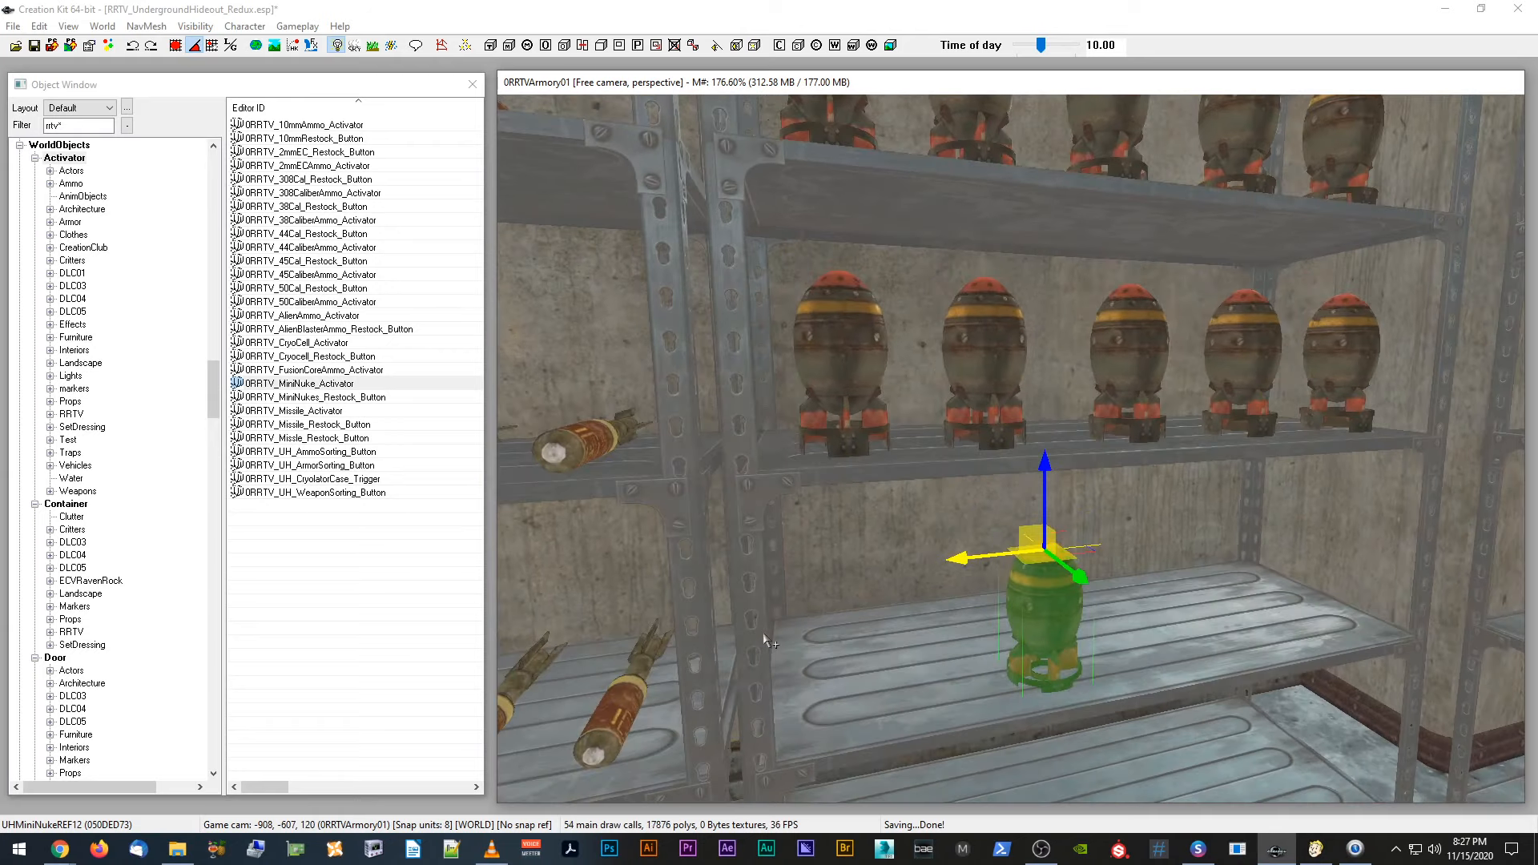
scroll(777, 640, up, 2)
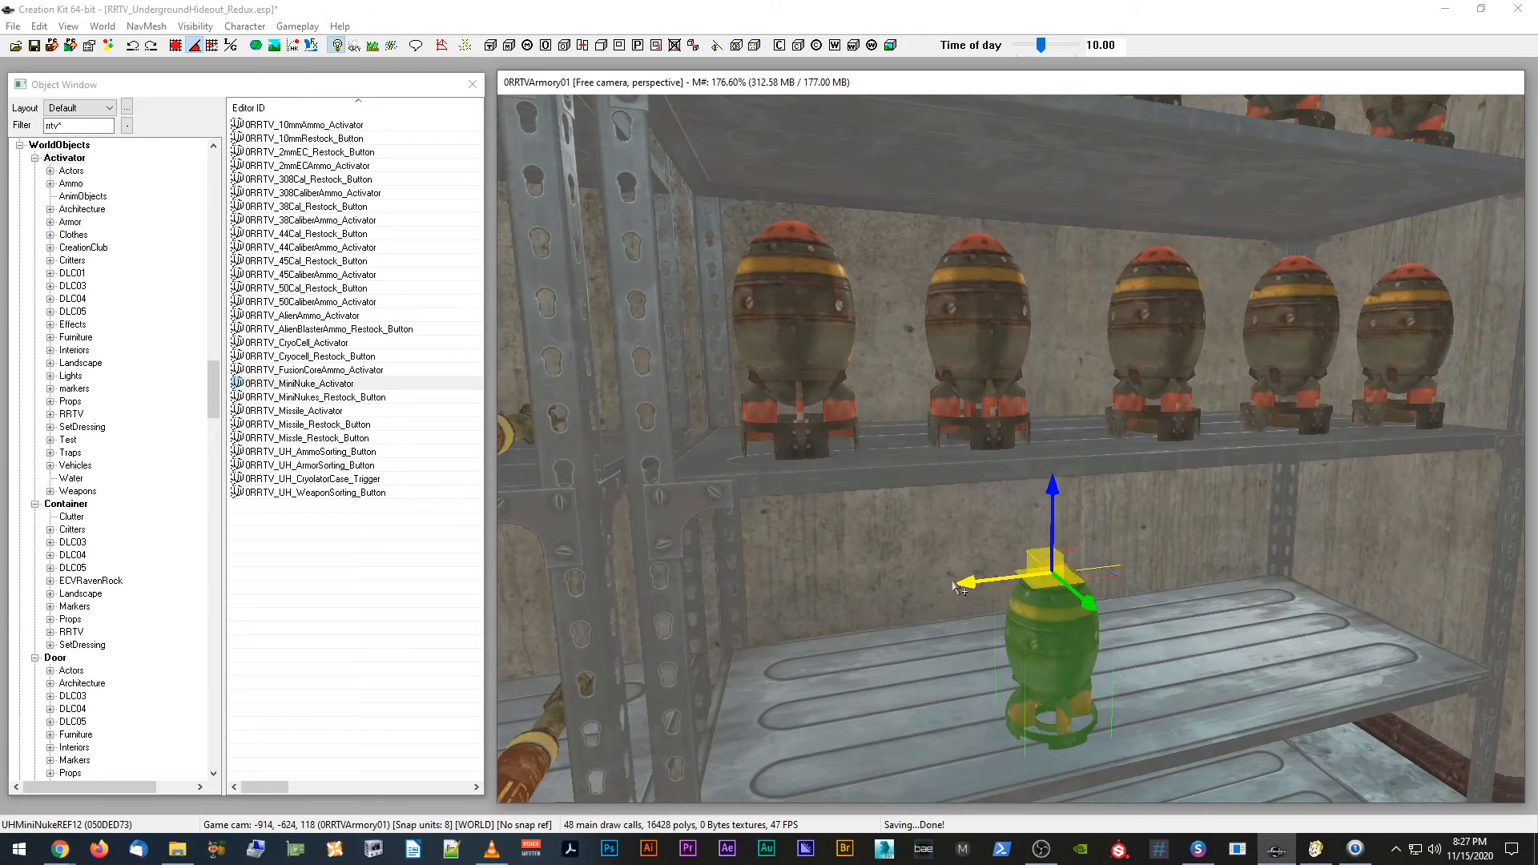
drag(956, 588, 721, 612)
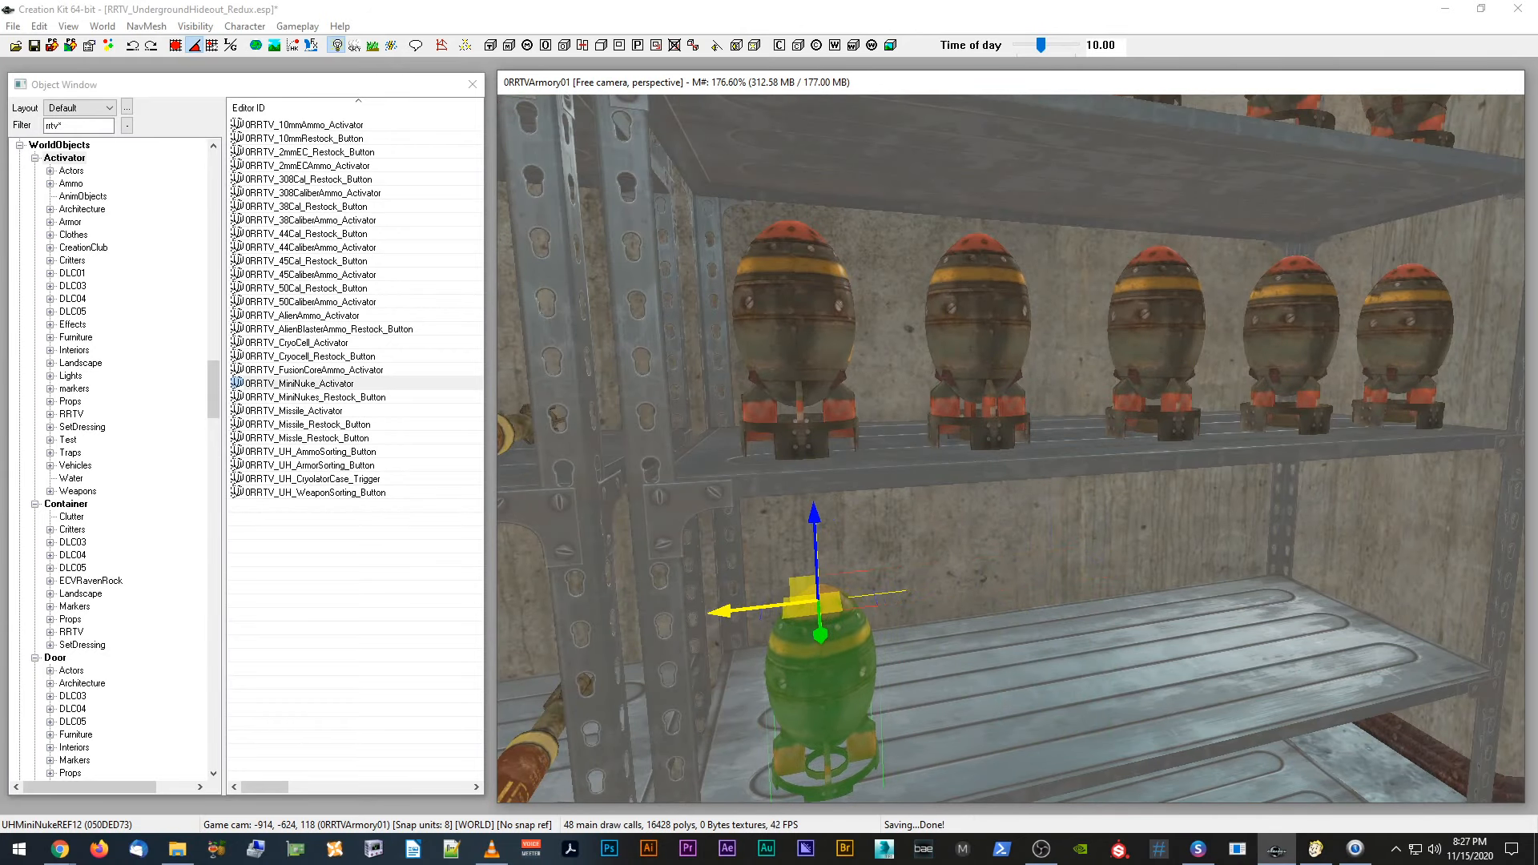
Step: Check the scripts on the base activator of the second shelf's first mini nuke, leaving the activator and its reference unchanged
click(799, 415)
double_click(809, 378)
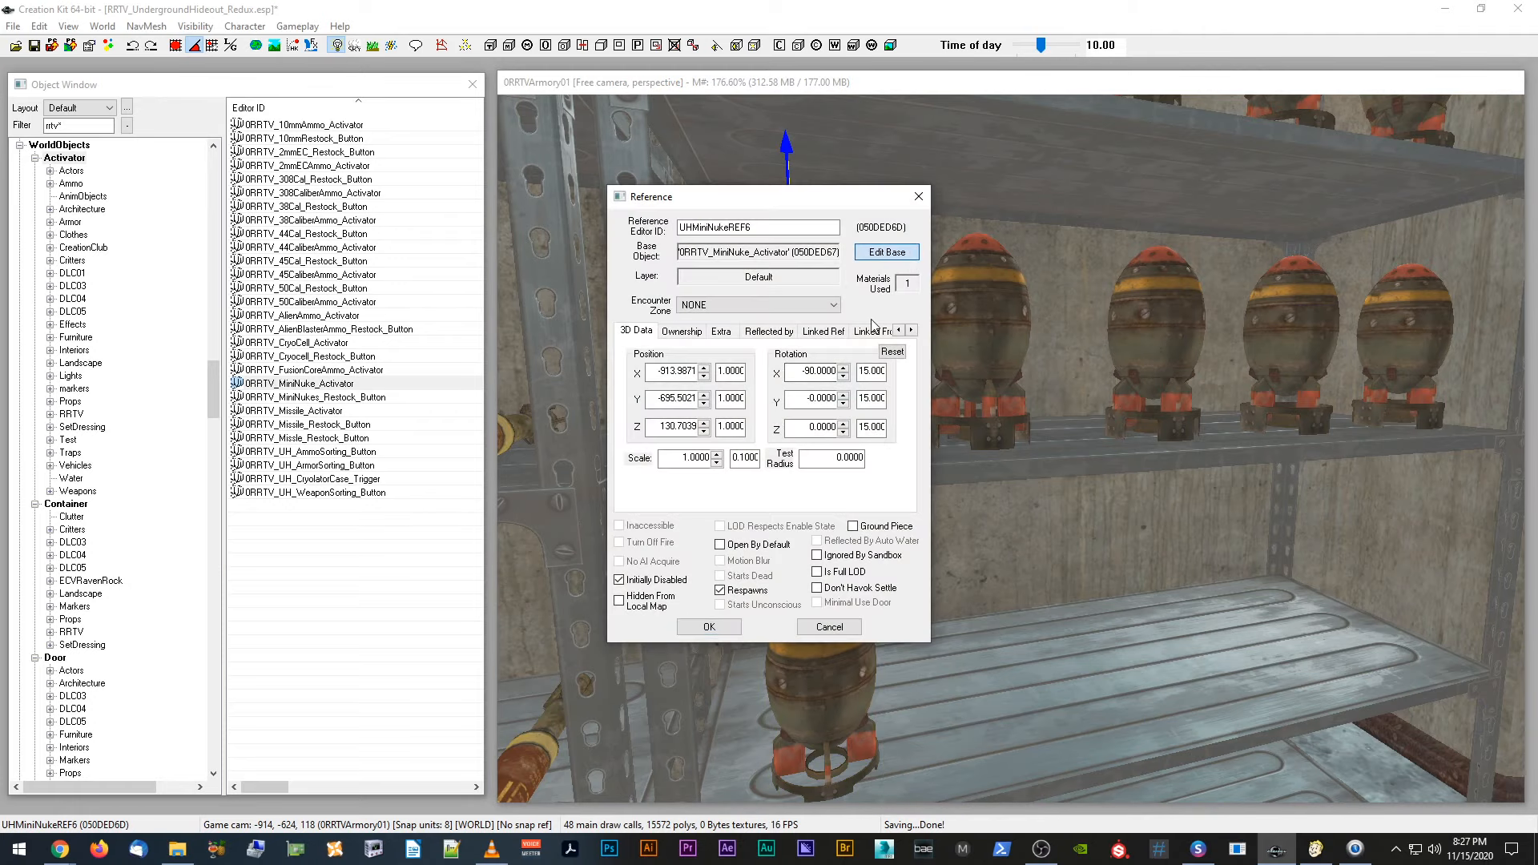
click(884, 253)
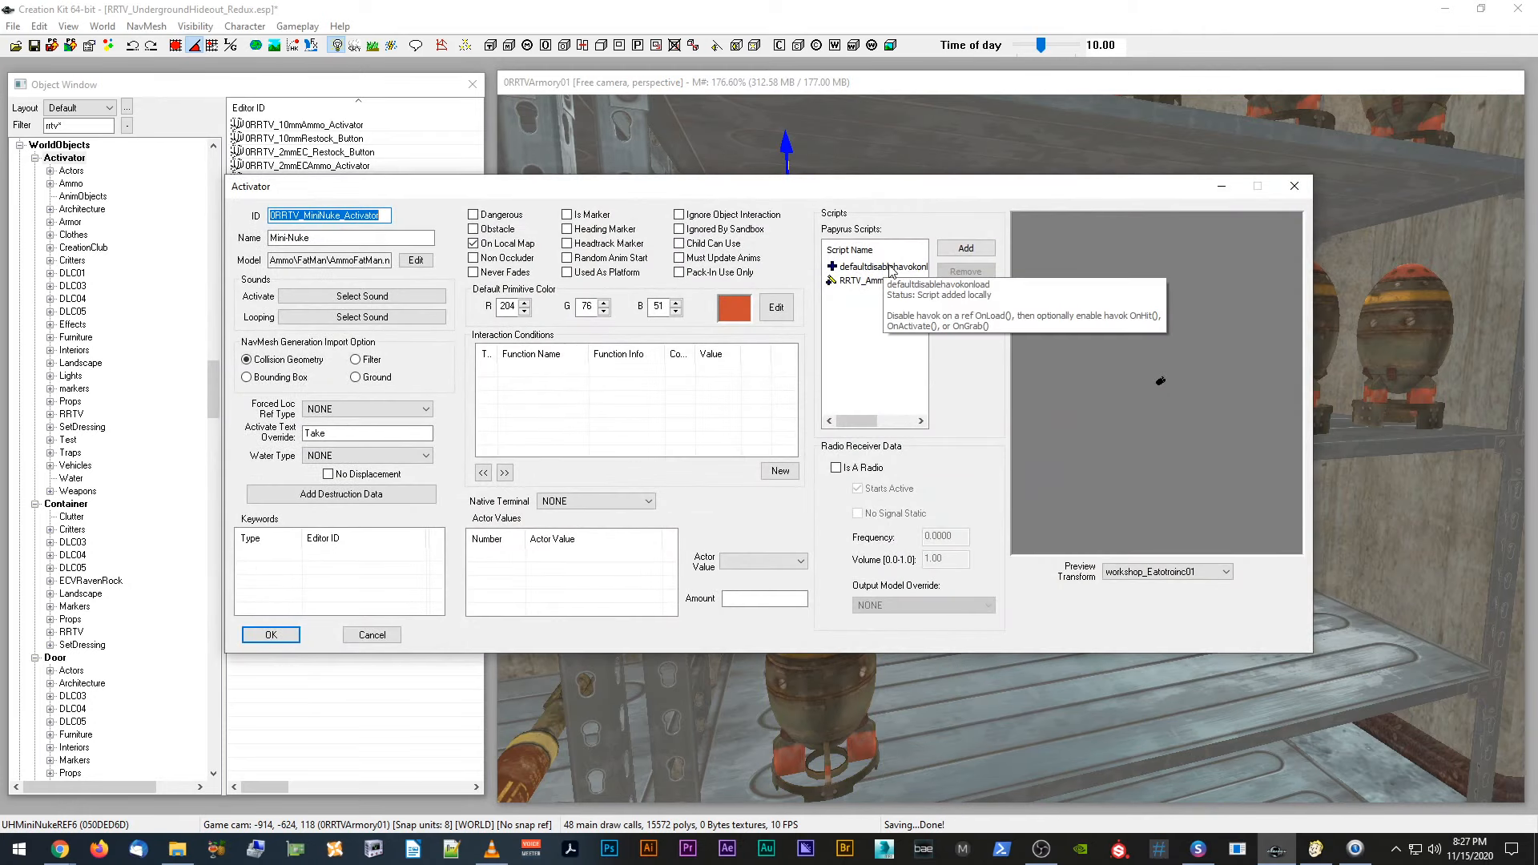
click(370, 634)
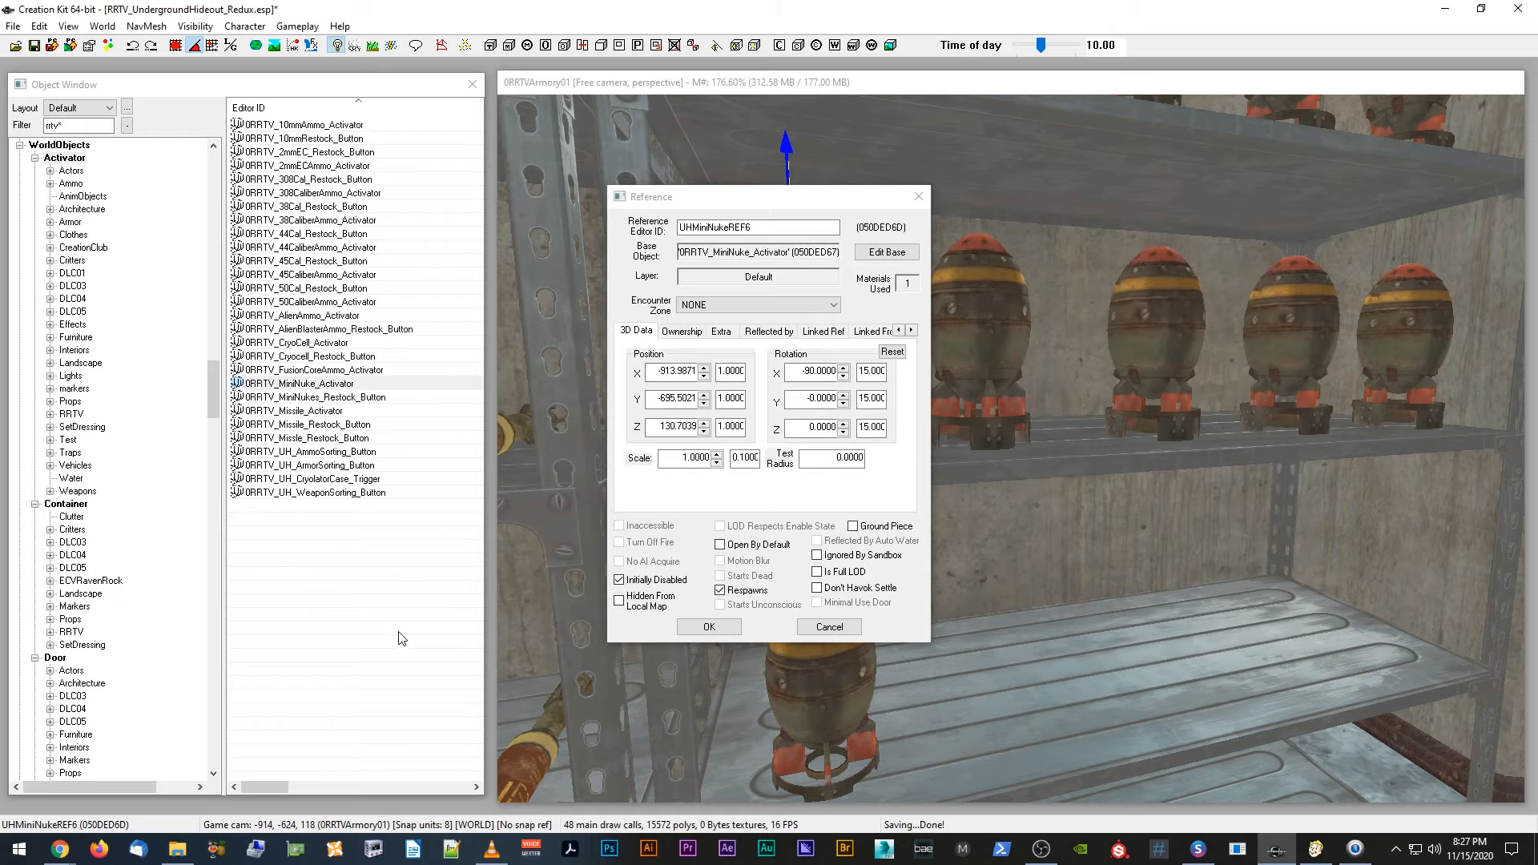
click(830, 635)
Step: Adjust the height of the third shelf's mini nuke so that its base rests on the shelf surface
scroll(830, 652, up, 3)
mouse_move(799, 670)
shift+middle_down()
mouse_move(801, 628)
mouse_move(804, 657)
shift+middle_up()
scroll(804, 657, up, 2)
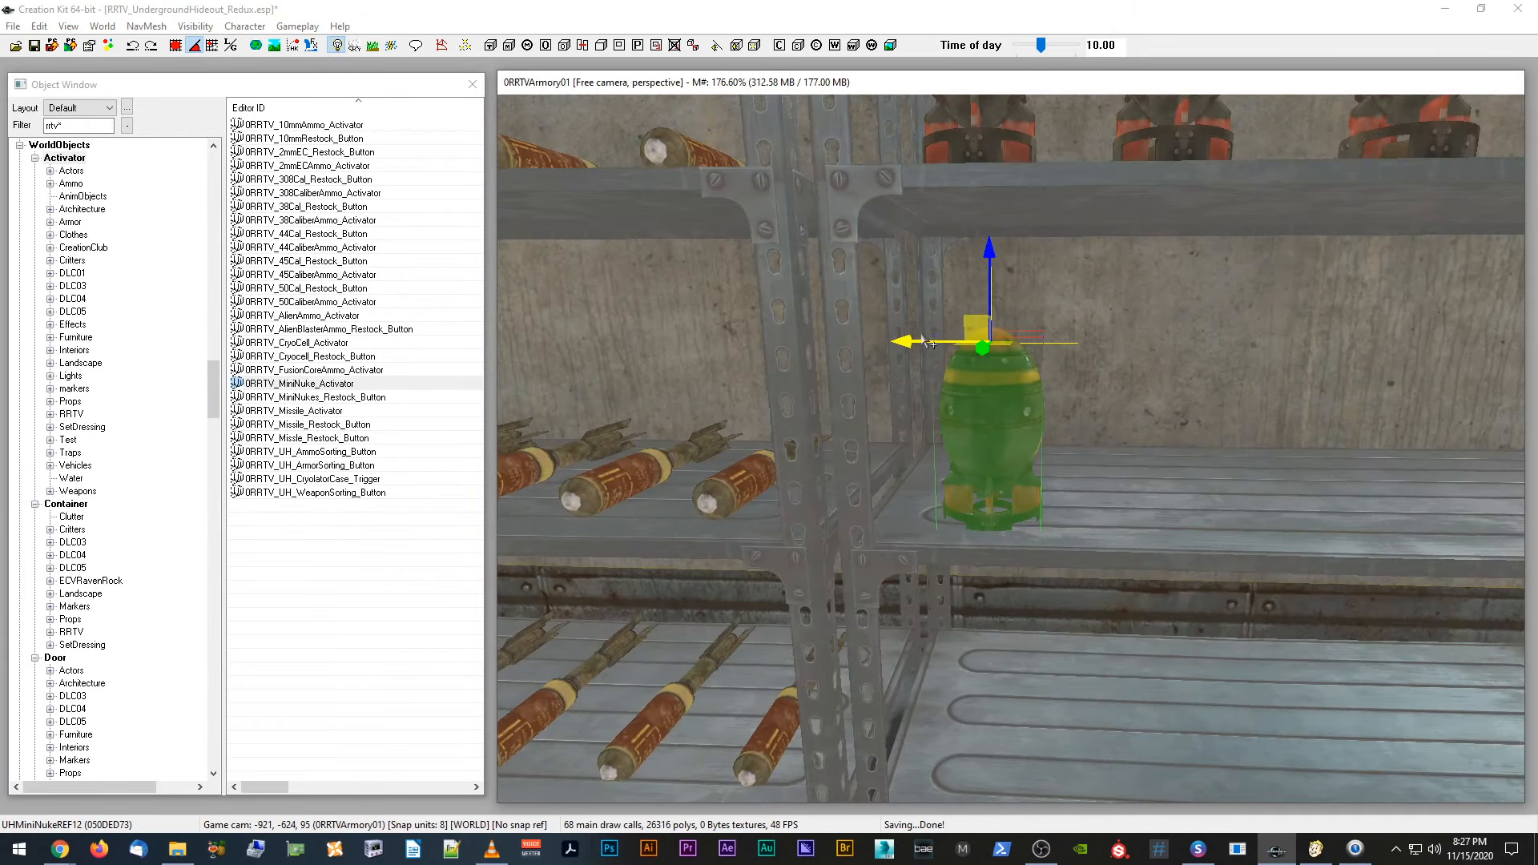
key(d)
scroll(962, 340, up, 2)
click(963, 338)
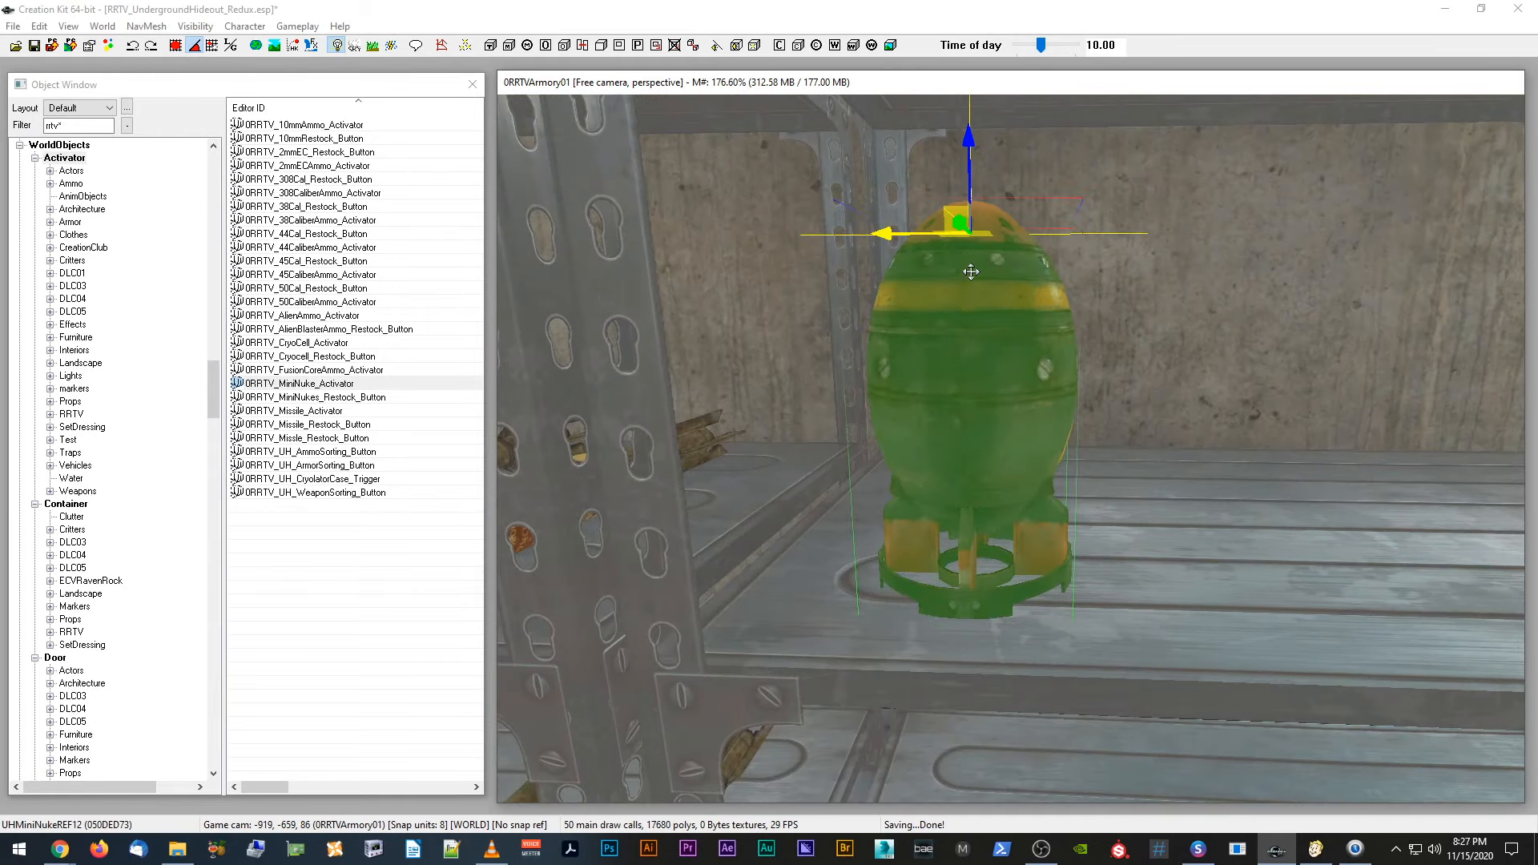
mouse_move(966, 150)
mouse_down()
mouse_move(966, 104)
mouse_move(968, 131)
mouse_up()
shift+middle_drag(968, 112, 964, 171)
scroll(963, 171, down, 2)
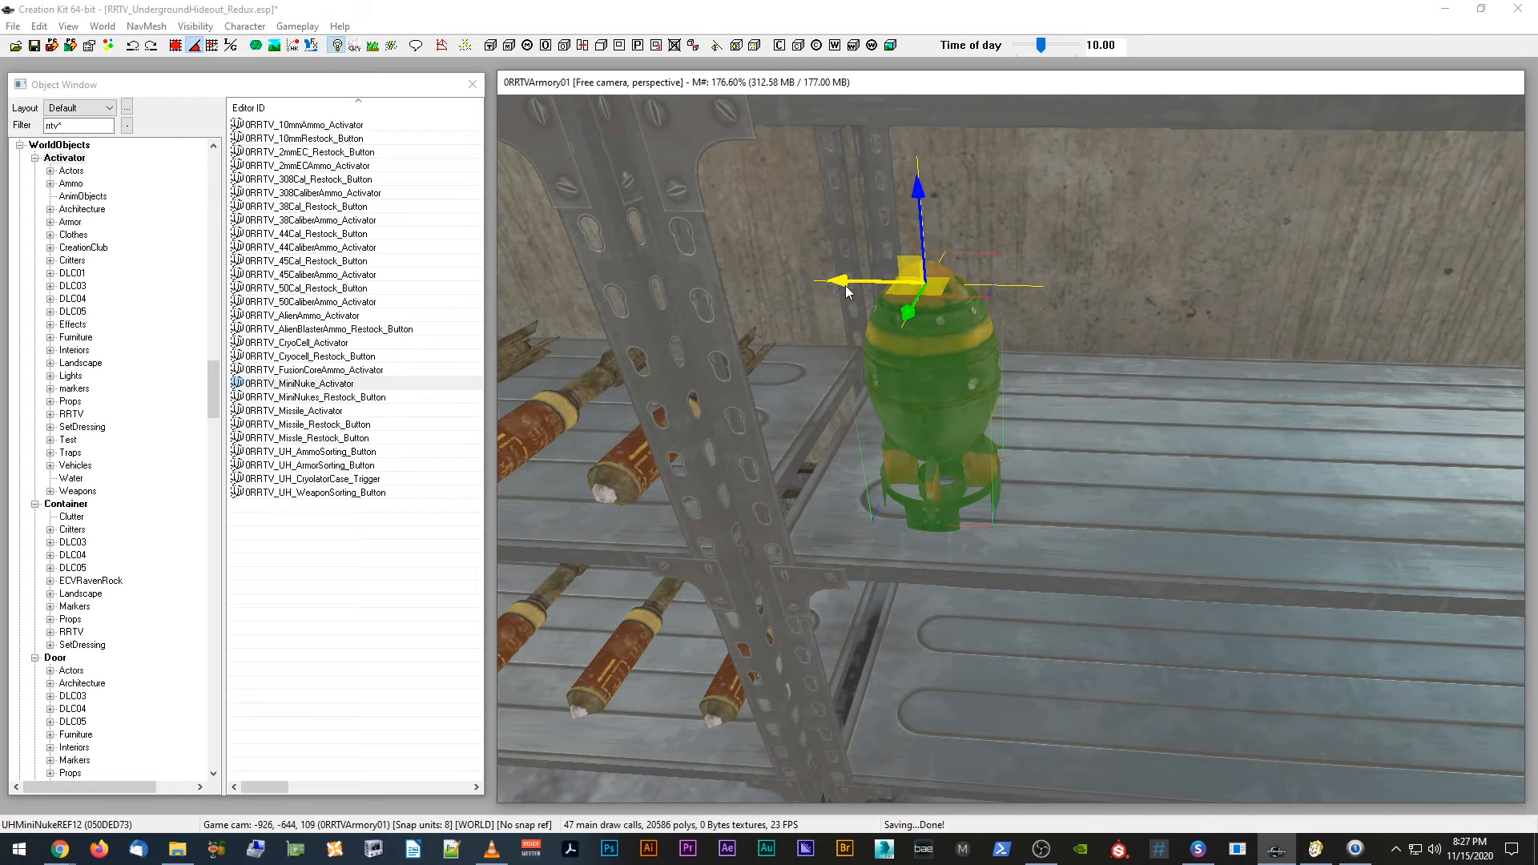
Step: Duplicate the third shelf's mini nuke three times along the shelf, spacing the copies out beneath the row above
middle_drag(848, 292, 839, 291)
scroll(841, 292, down, 3)
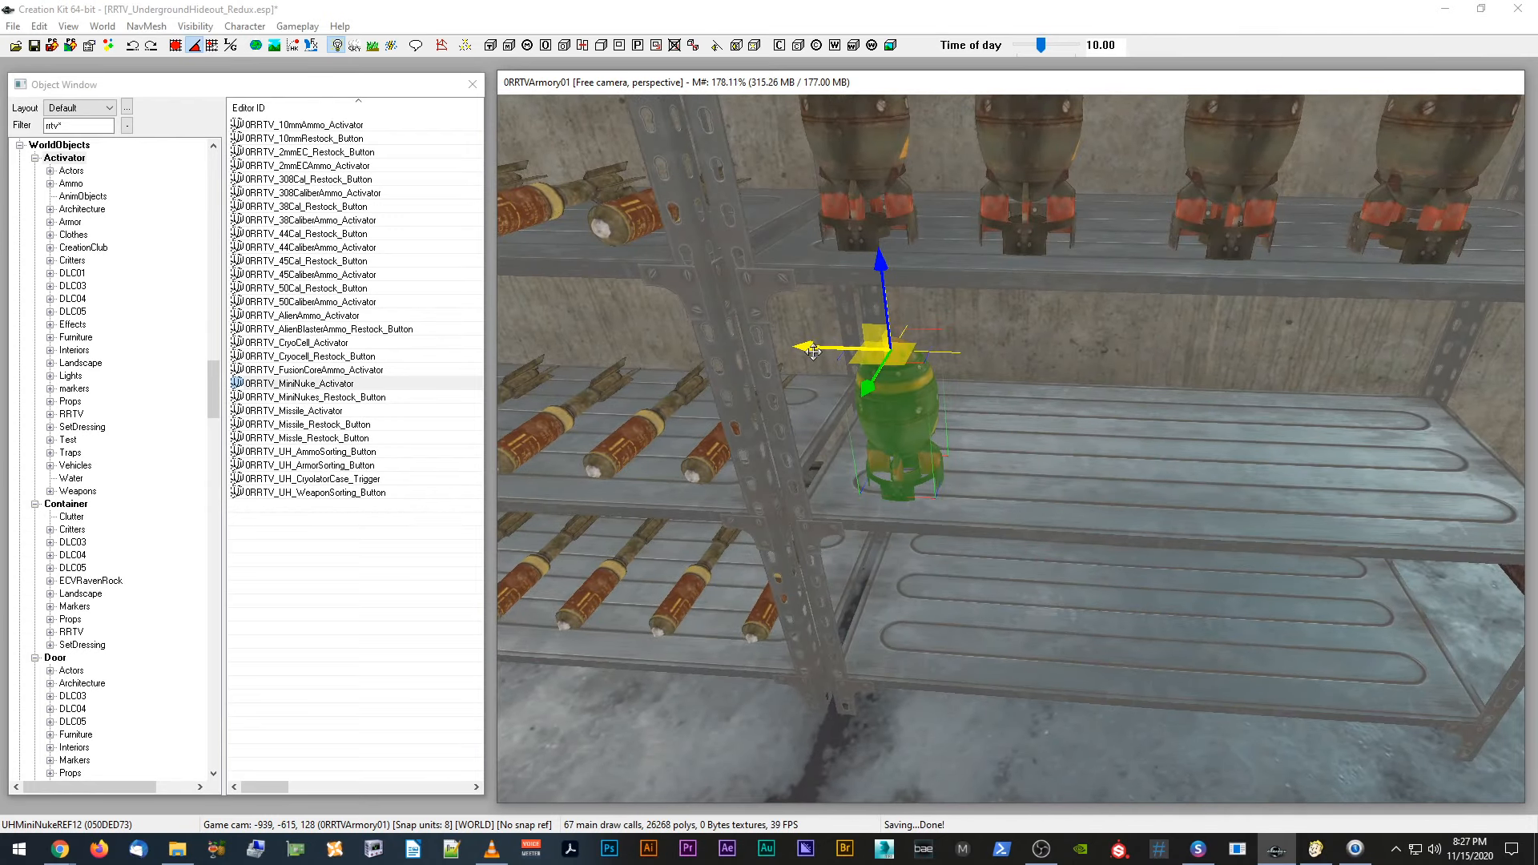
key(ctrl+d)
drag(813, 351, 955, 353)
middle_drag(954, 353, 946, 354)
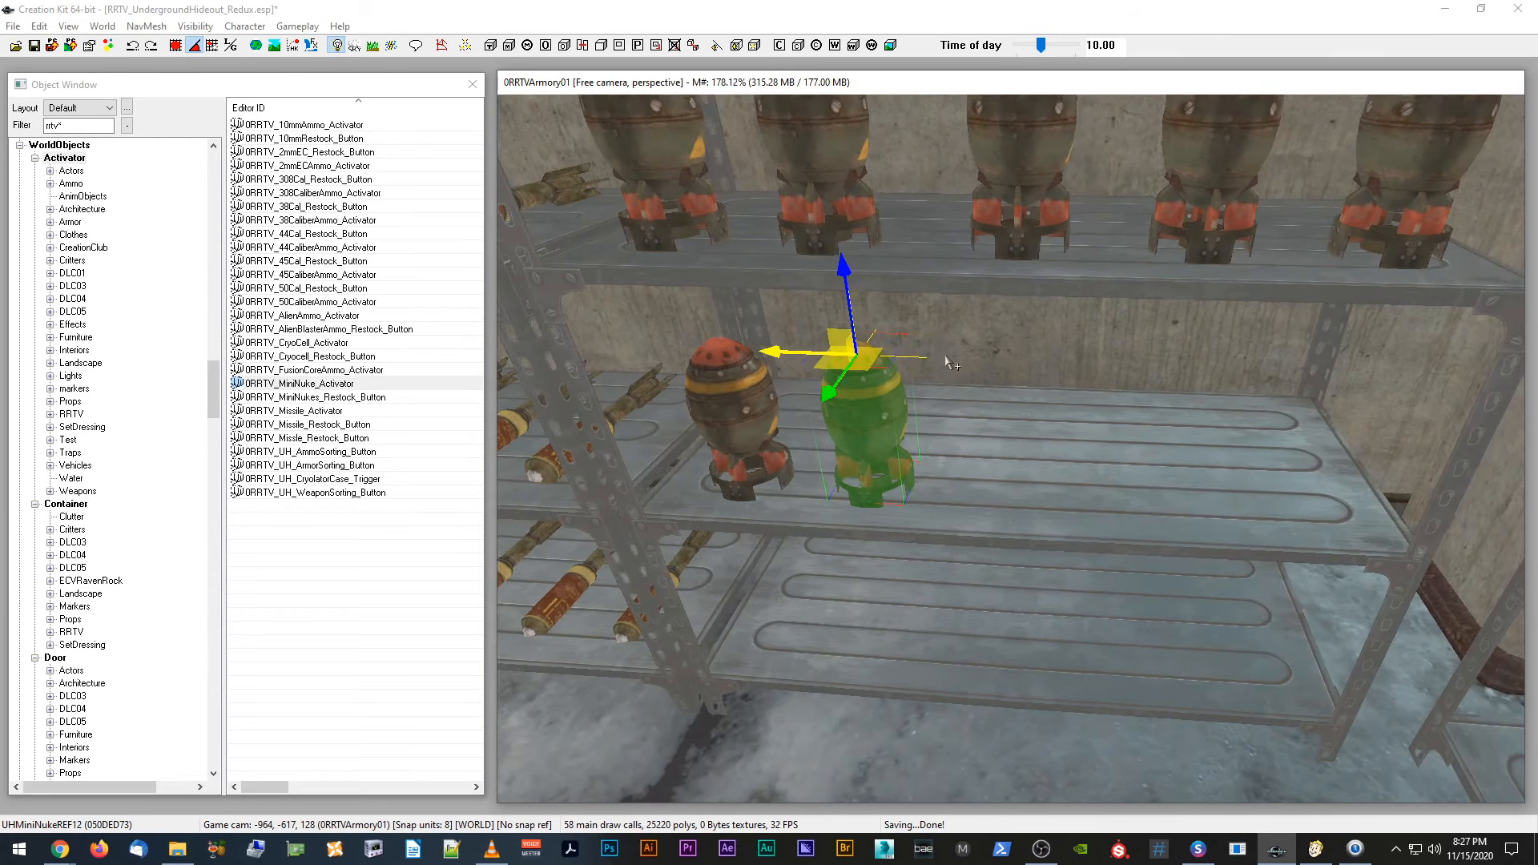
key(ctrl+d)
drag(801, 360, 1142, 362)
key(ctrl+d)
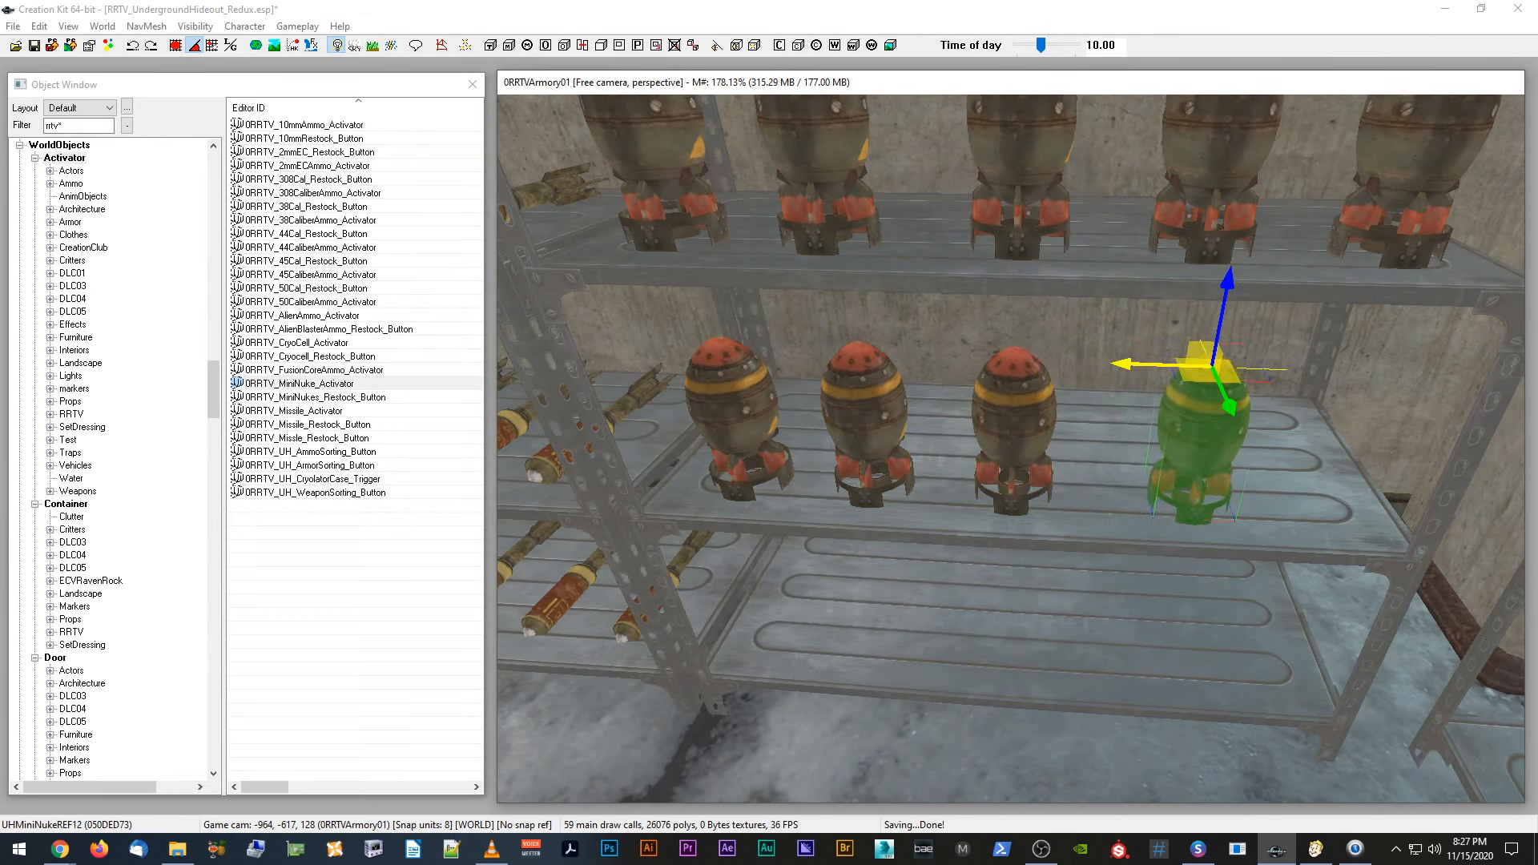
Step: Add a fifth mini nuke copy at the far end of the third shelf's row
middle_drag(1141, 363, 1132, 358)
key(ctrl+d)
drag(953, 401, 1095, 397)
mouse_move(1095, 398)
middle_down()
mouse_move(1103, 380)
mouse_move(1109, 391)
middle_up()
scroll(1034, 437, up, 1)
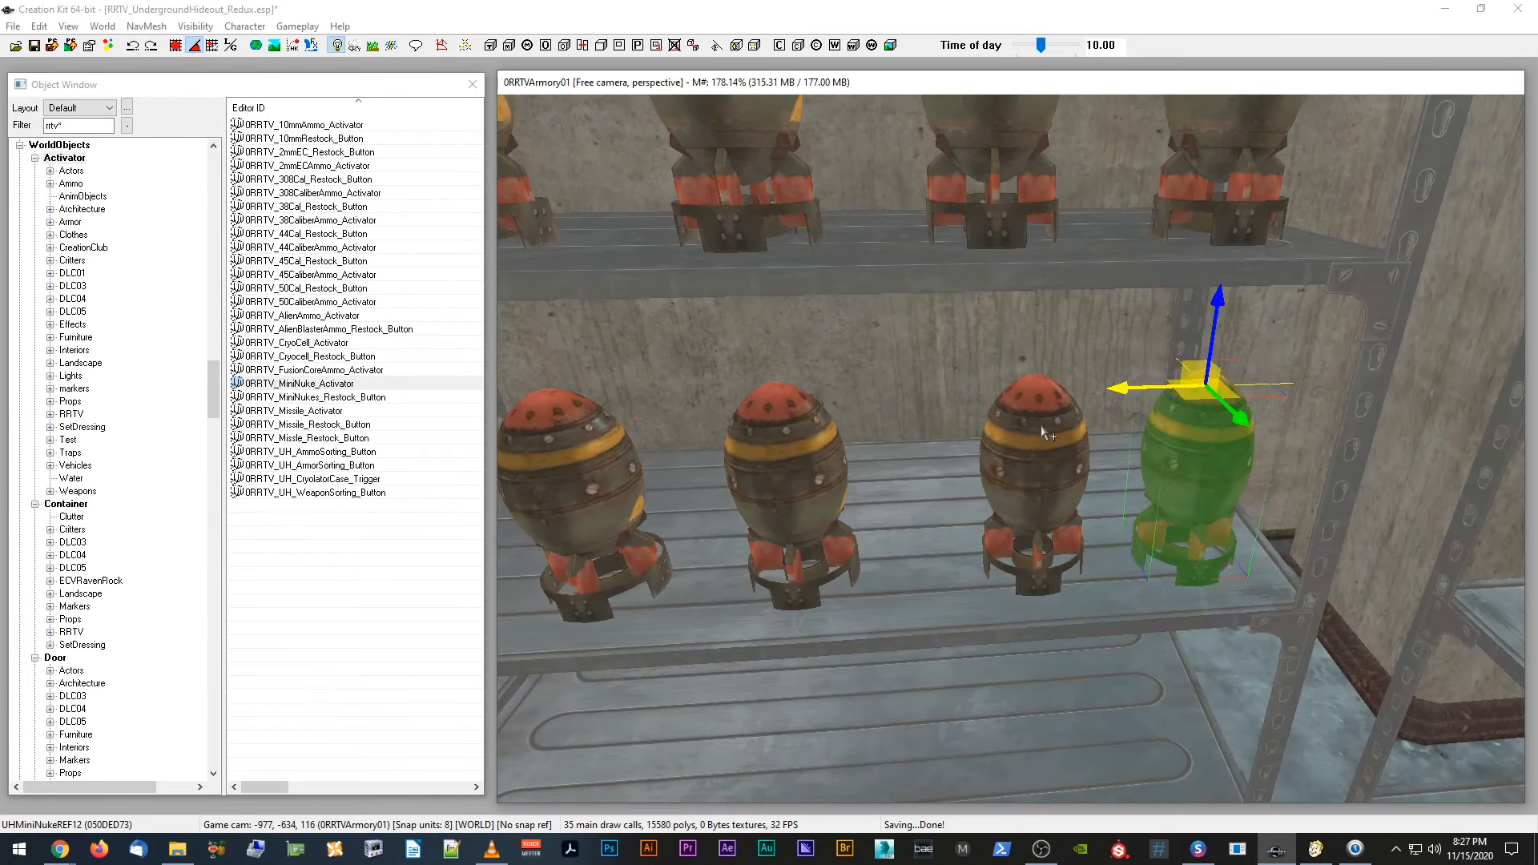
Step: Duplicate the fourth mini nuke on the third shelf, move the copy to the far end of the row and save the plugin
click(1032, 433)
middle_drag(1032, 434, 1019, 427)
key(ctrl+d)
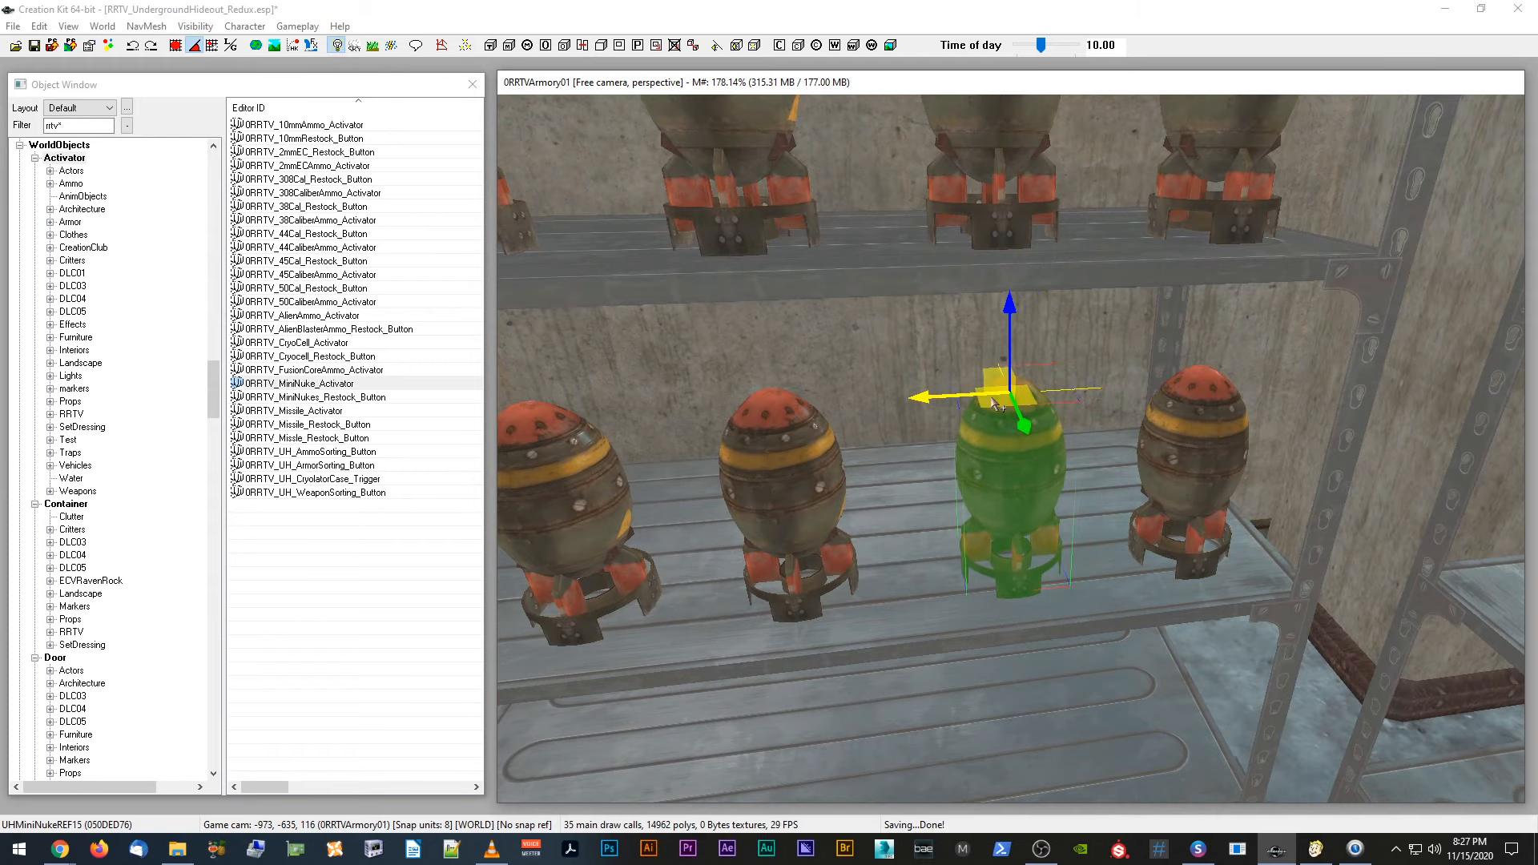
drag(993, 410, 1202, 413)
middle_drag(1201, 414, 1202, 413)
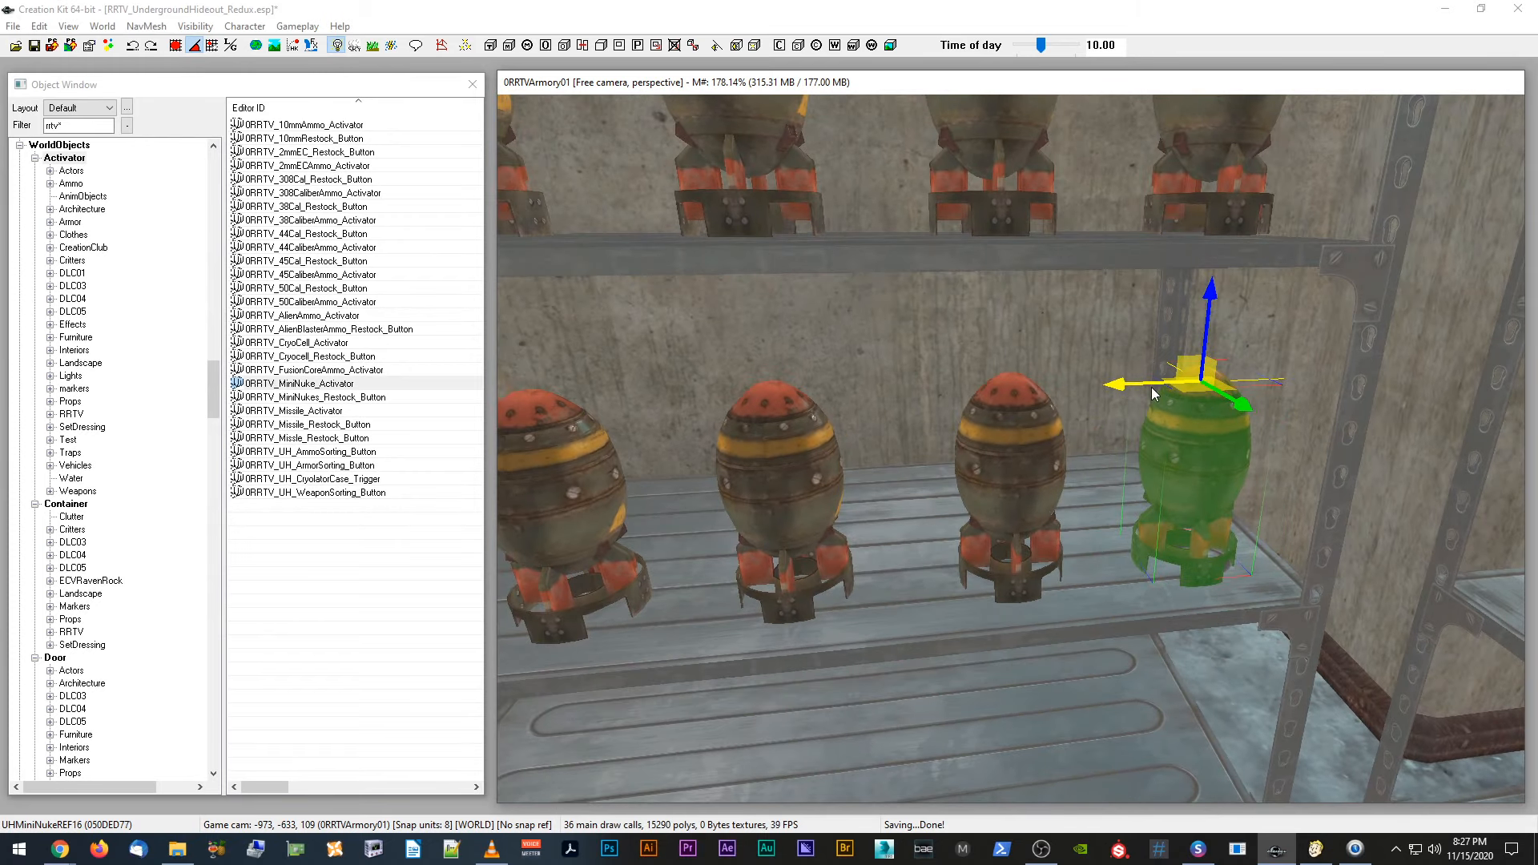
scroll(1156, 393, down, 5)
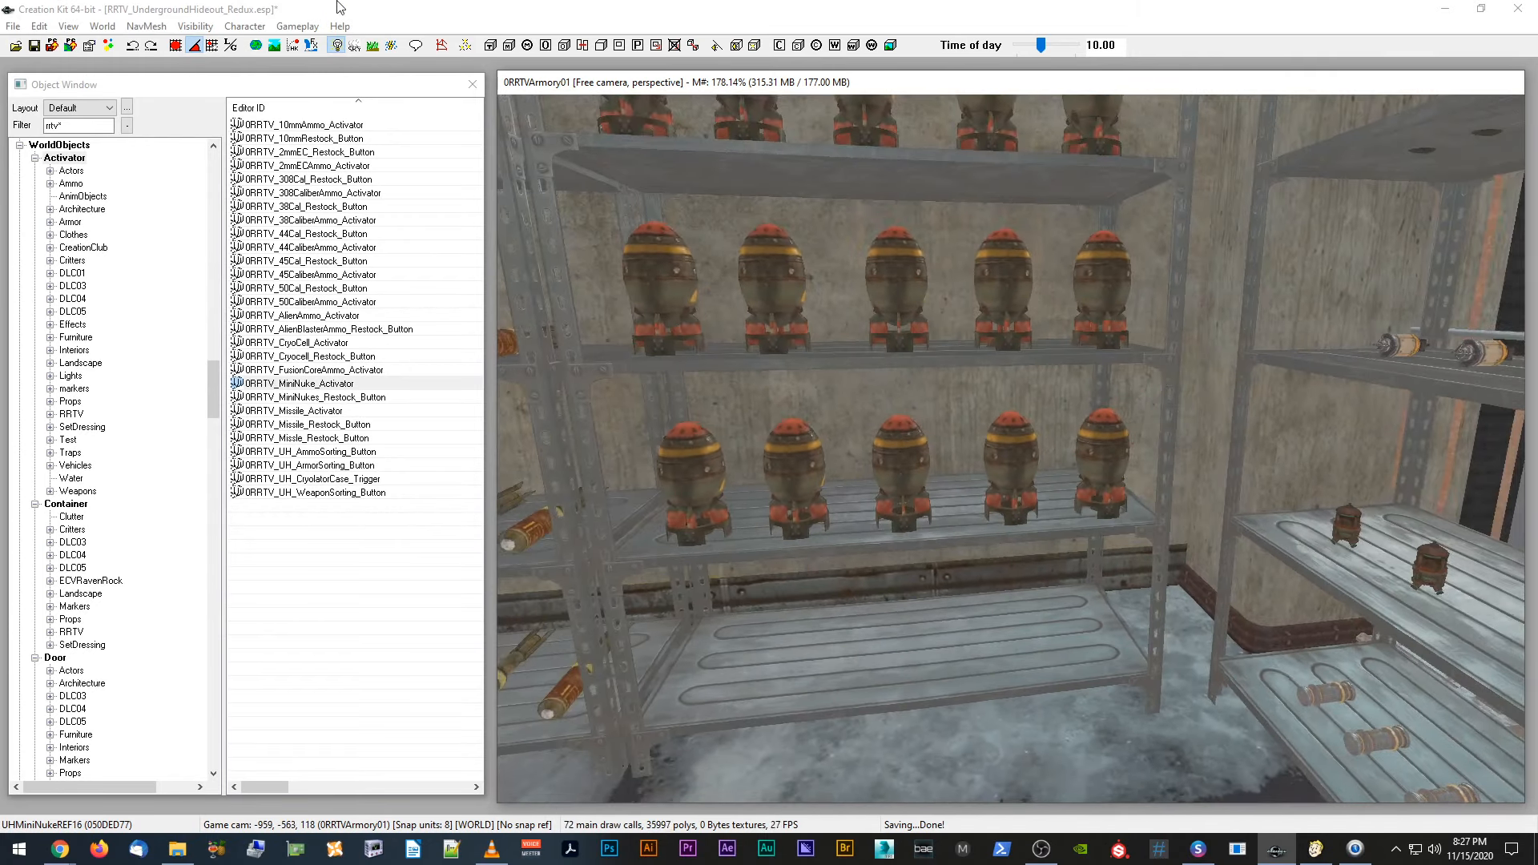
click(35, 49)
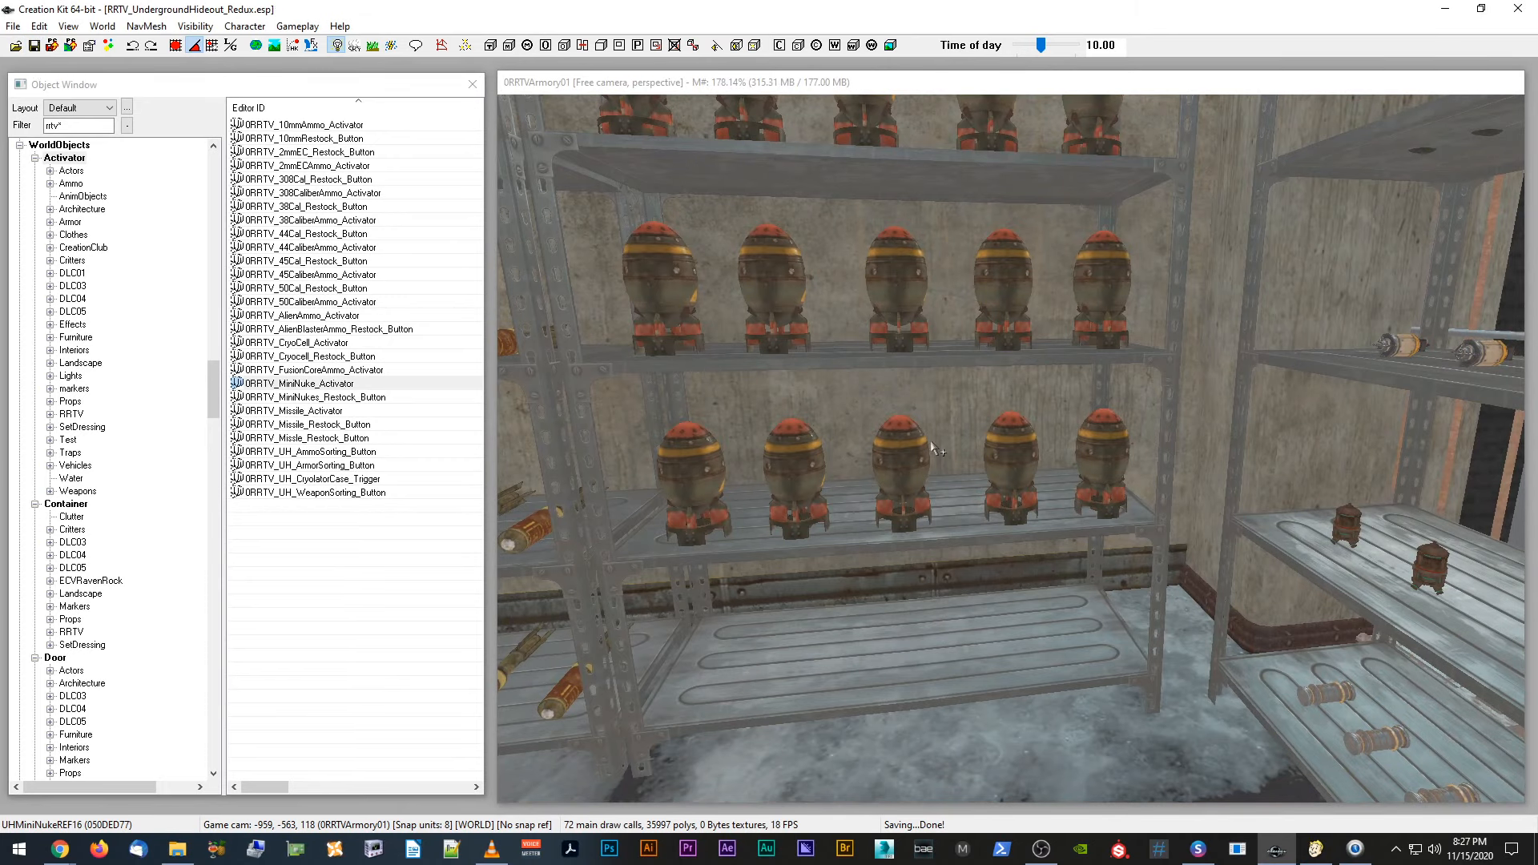
Step: Move the mini nuke UHMiniNukeREF16 from the third shelf's far end down to the near end of the empty bottom shelf
scroll(934, 447, up, 3)
click(1126, 451)
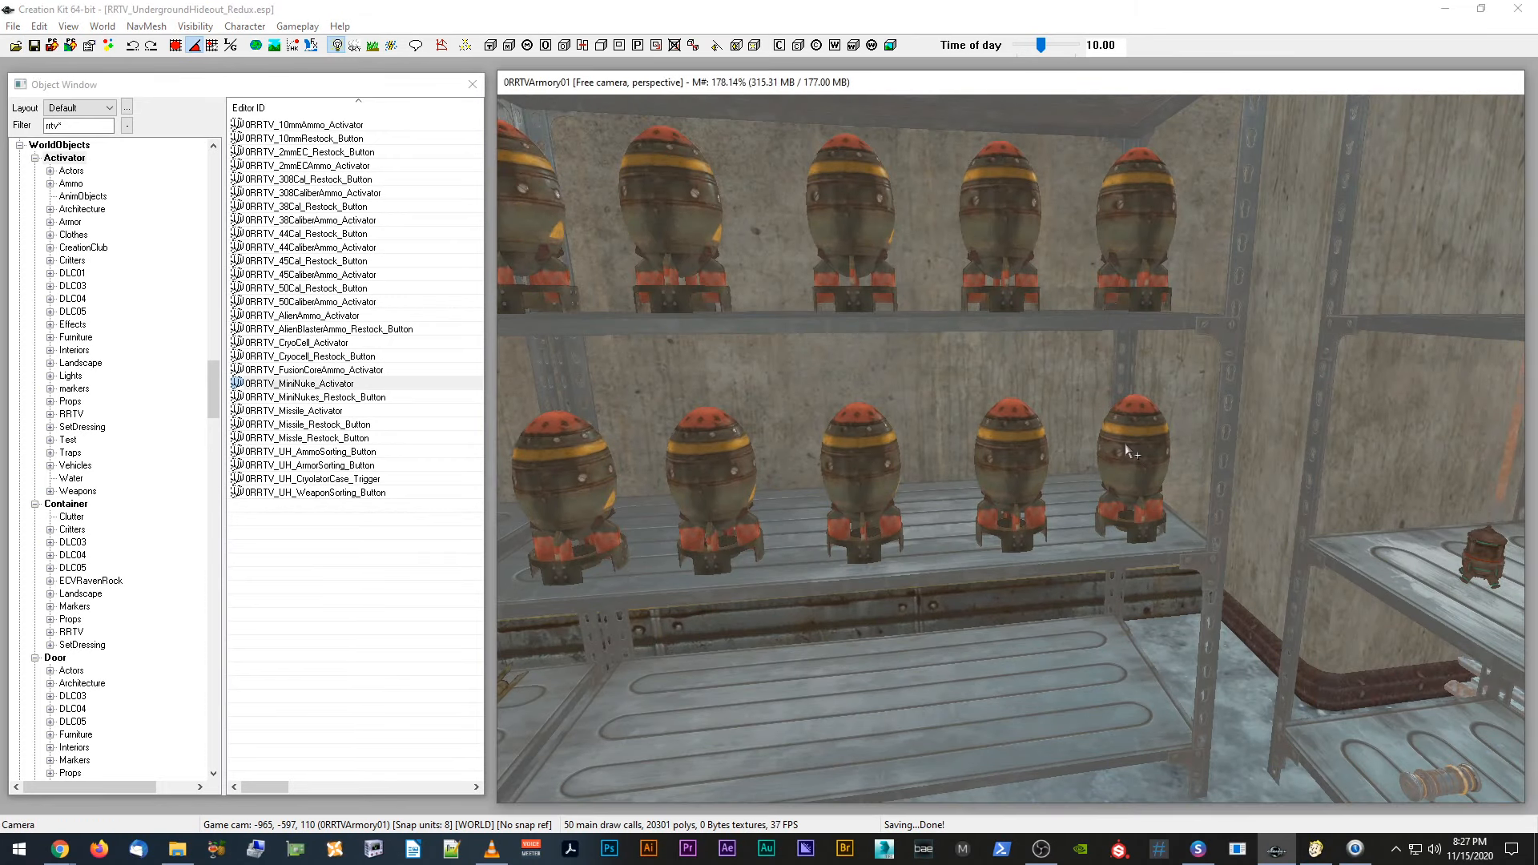
click(1143, 443)
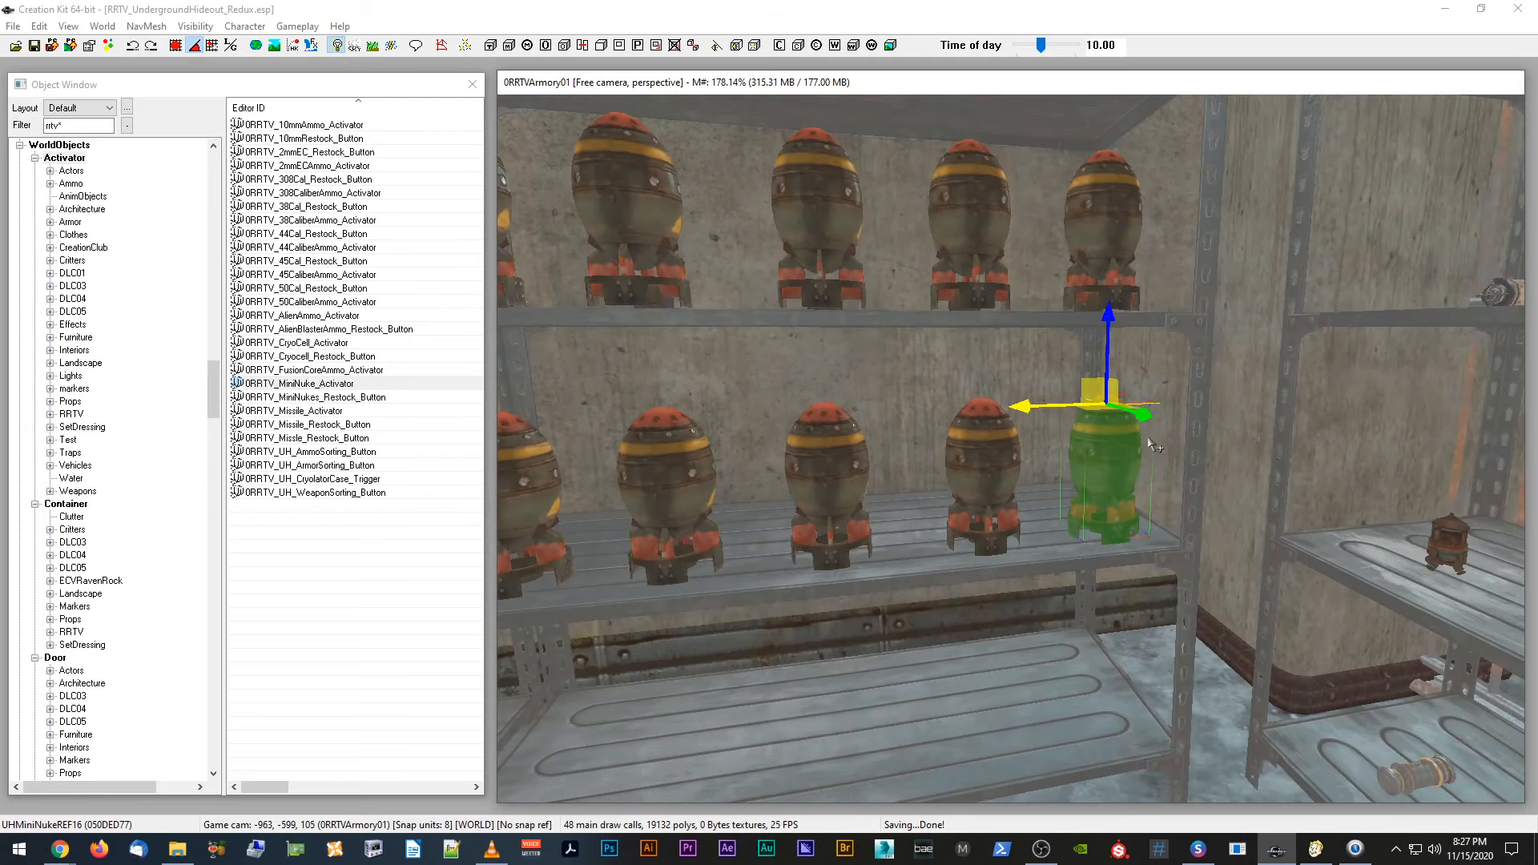
drag(1111, 366, 1104, 537)
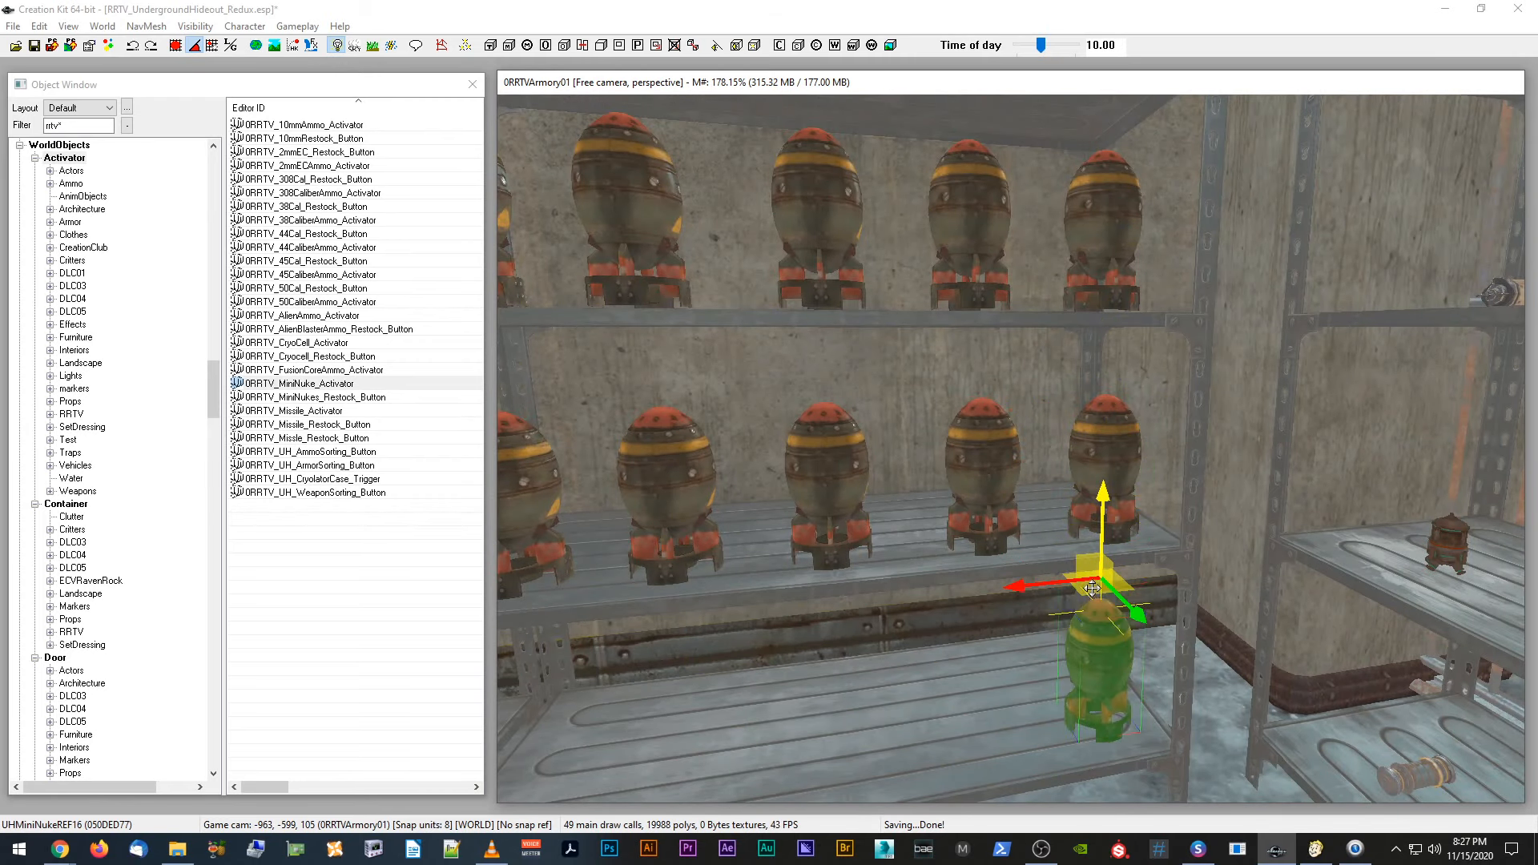
middle_drag(1092, 584, 1175, 409)
drag(1177, 415, 661, 464)
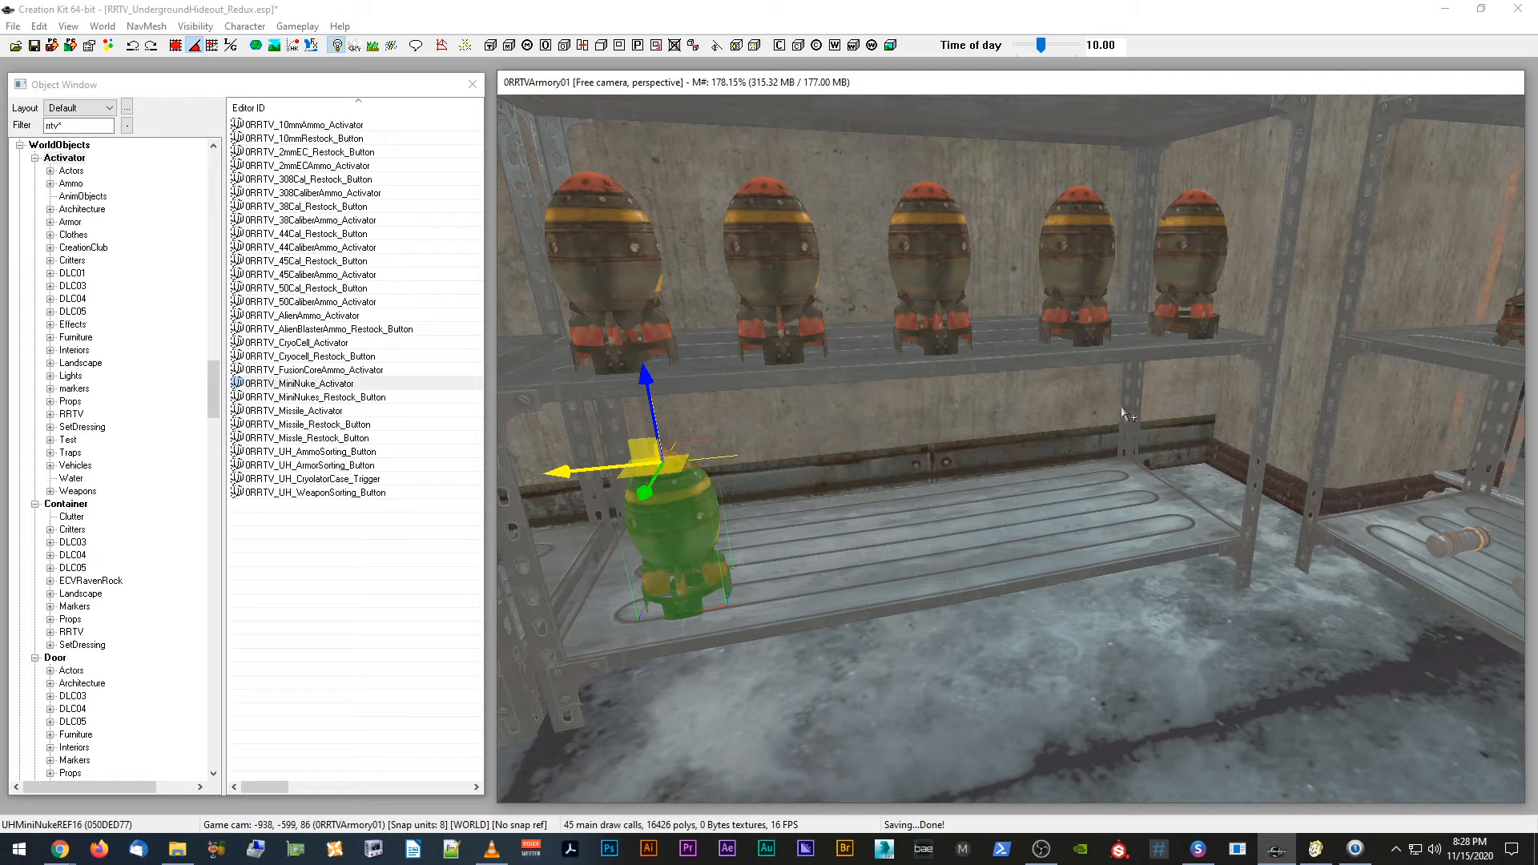
Step: Switch to VLC media player, toggle the music playback on and off, and return to the Creation Kit
click(492, 849)
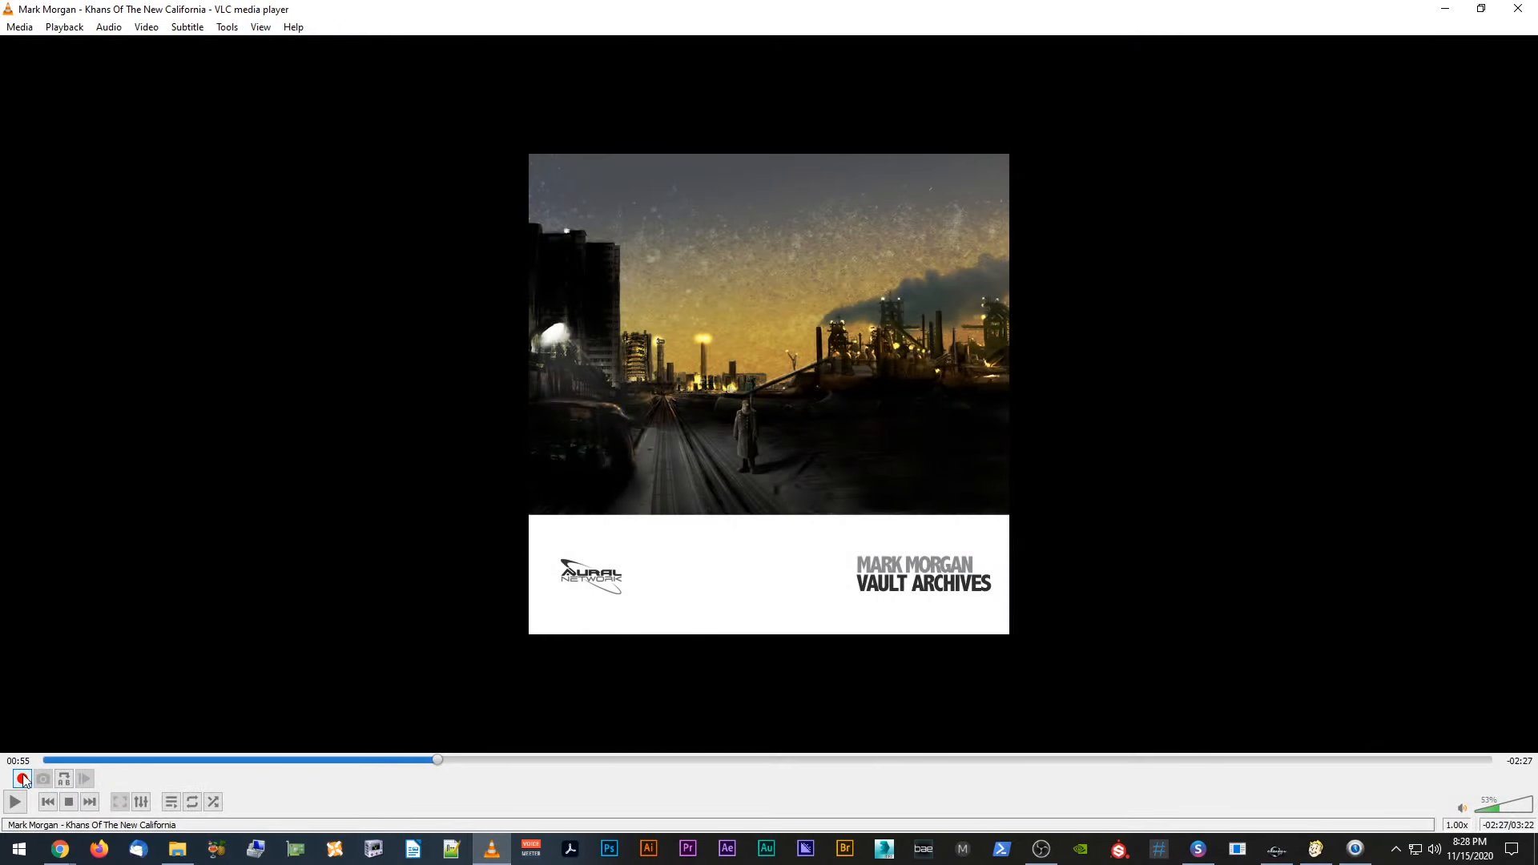
click(14, 802)
click(14, 802)
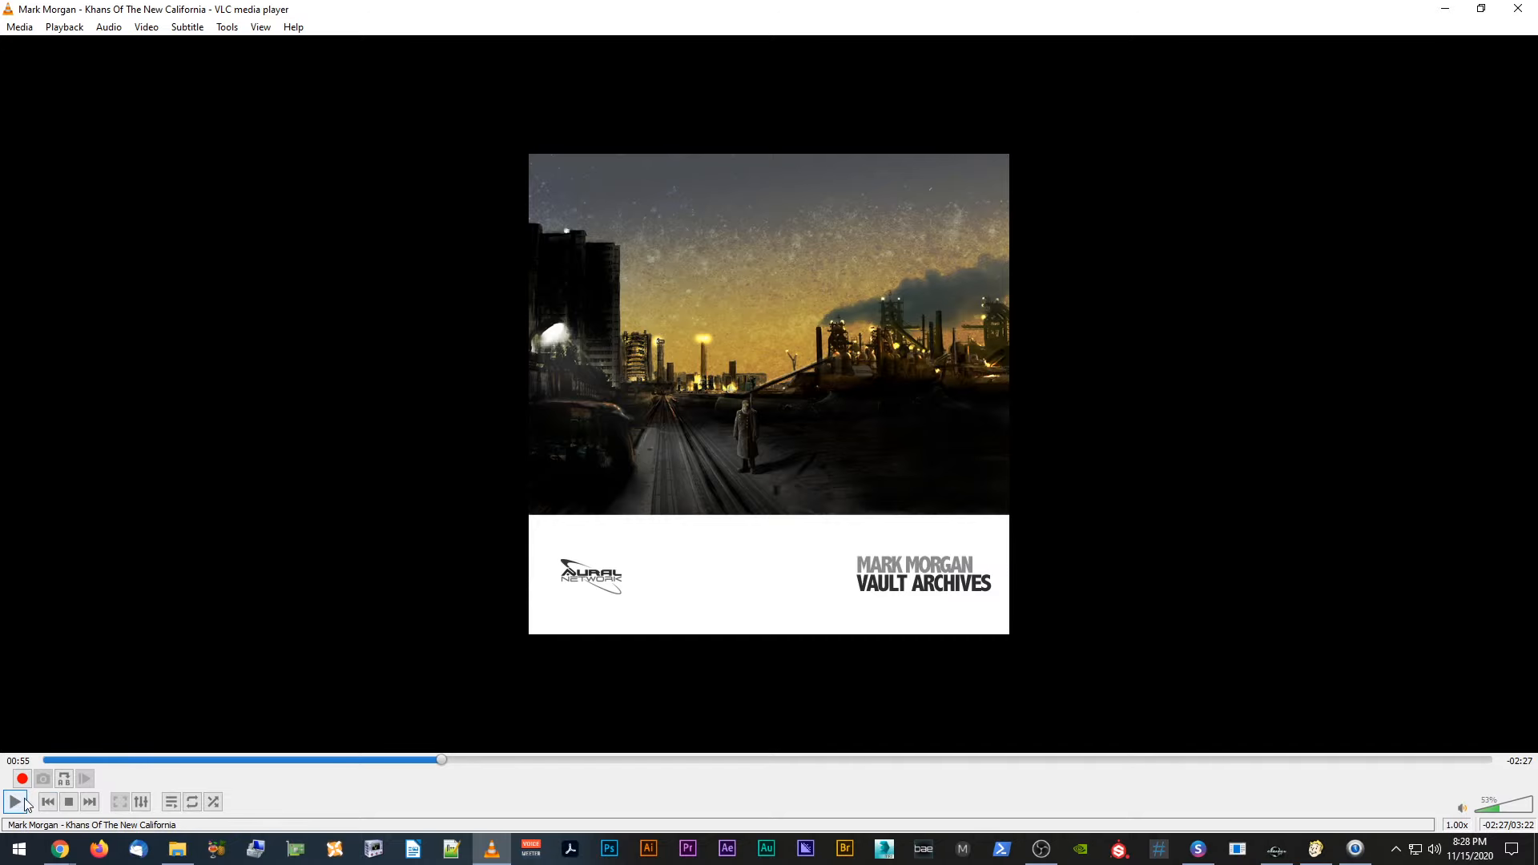
click(1445, 8)
Step: Duplicate the bottom shelf's first mini nuke along the shelf until the row holds five, with one copy at the far end
scroll(1080, 443, up, 2)
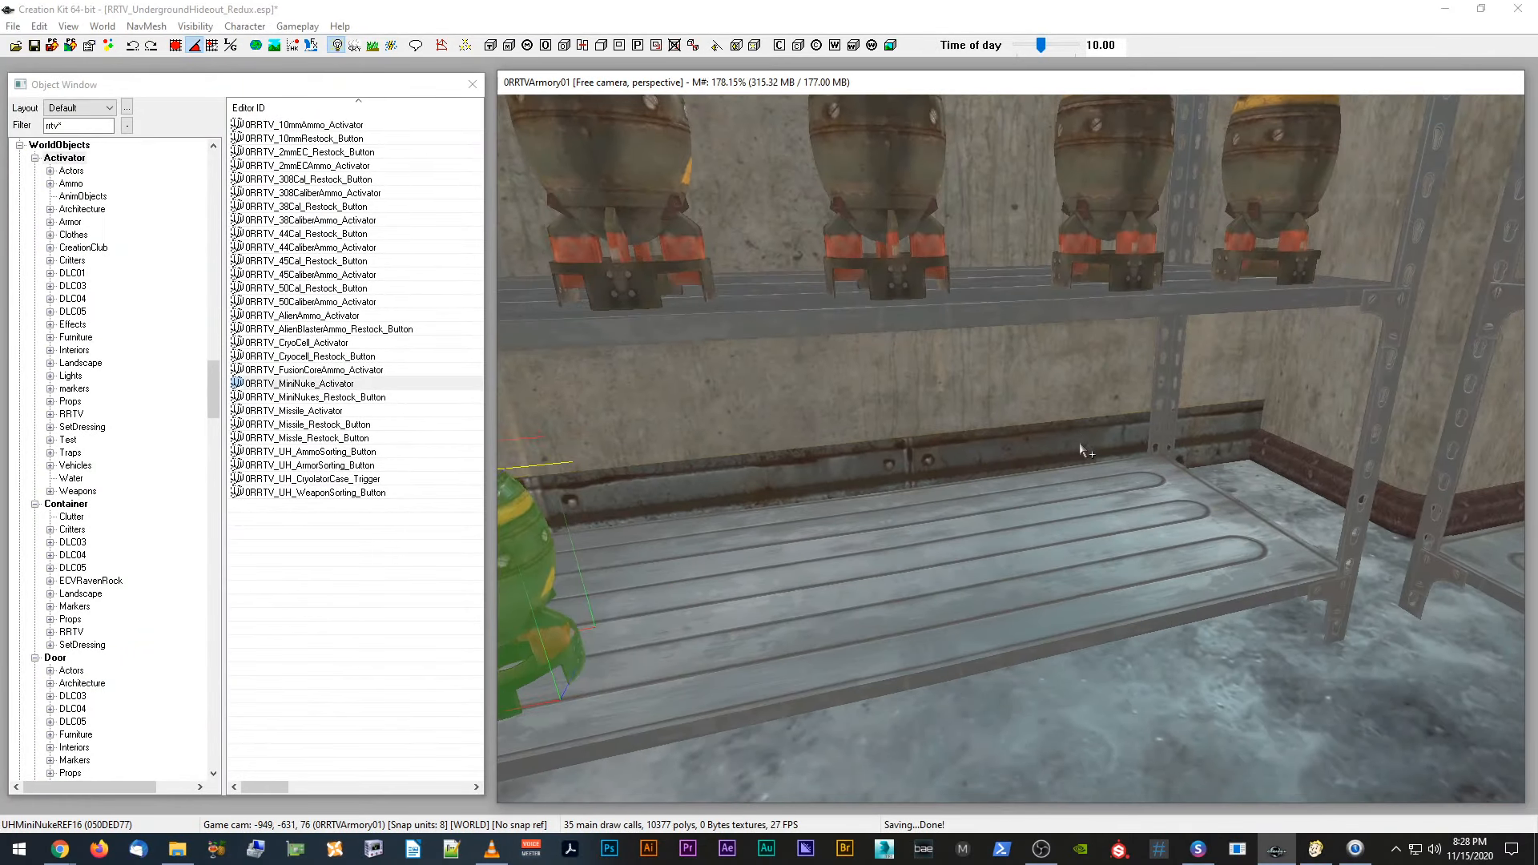
middle_drag(1082, 442, 1089, 441)
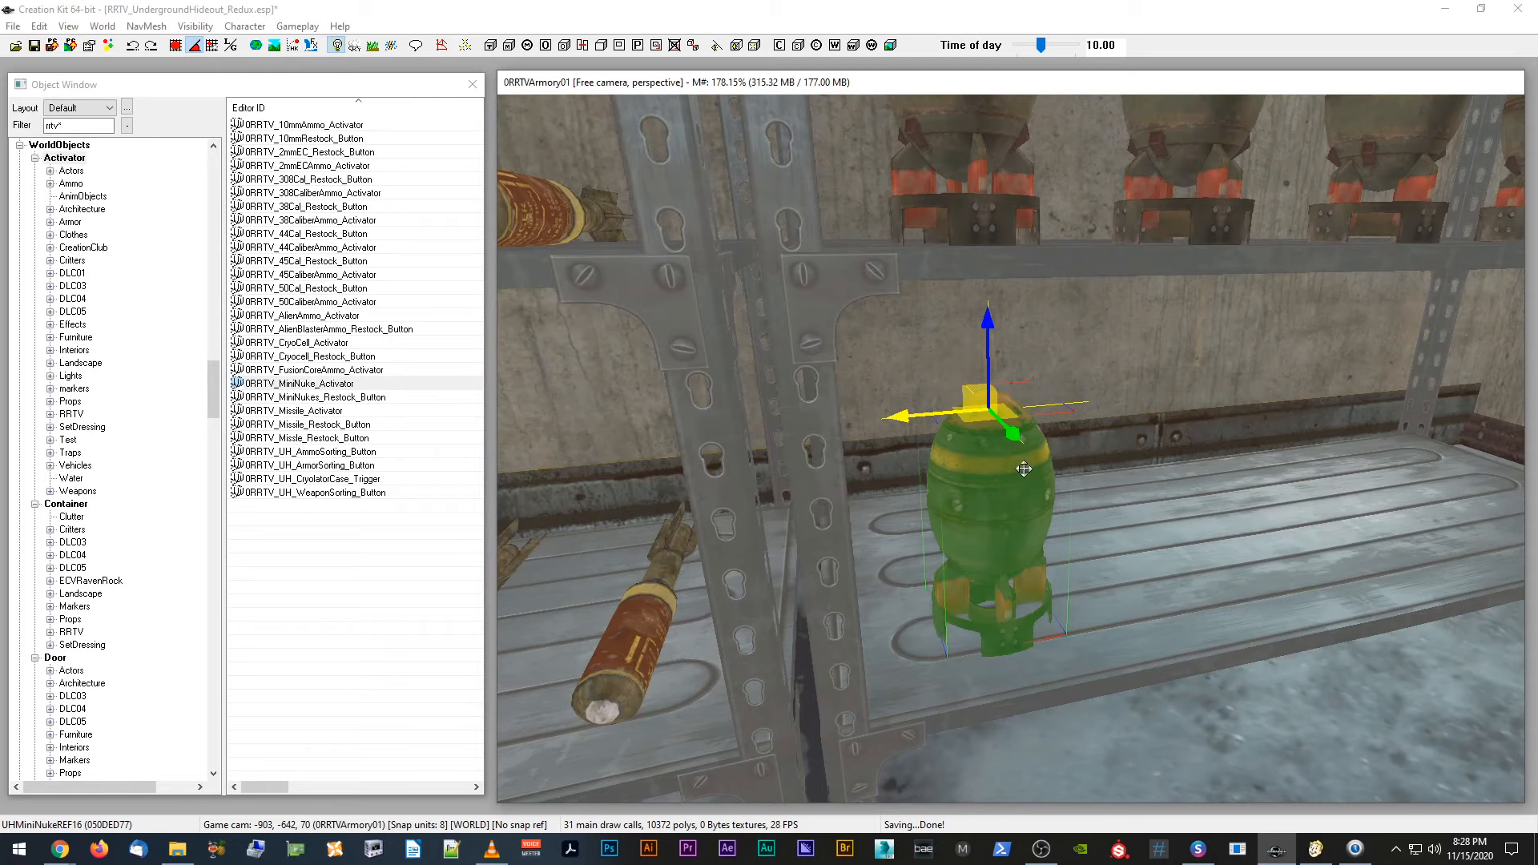
key(ctrl+d)
shift+middle_drag(999, 460, 923, 350)
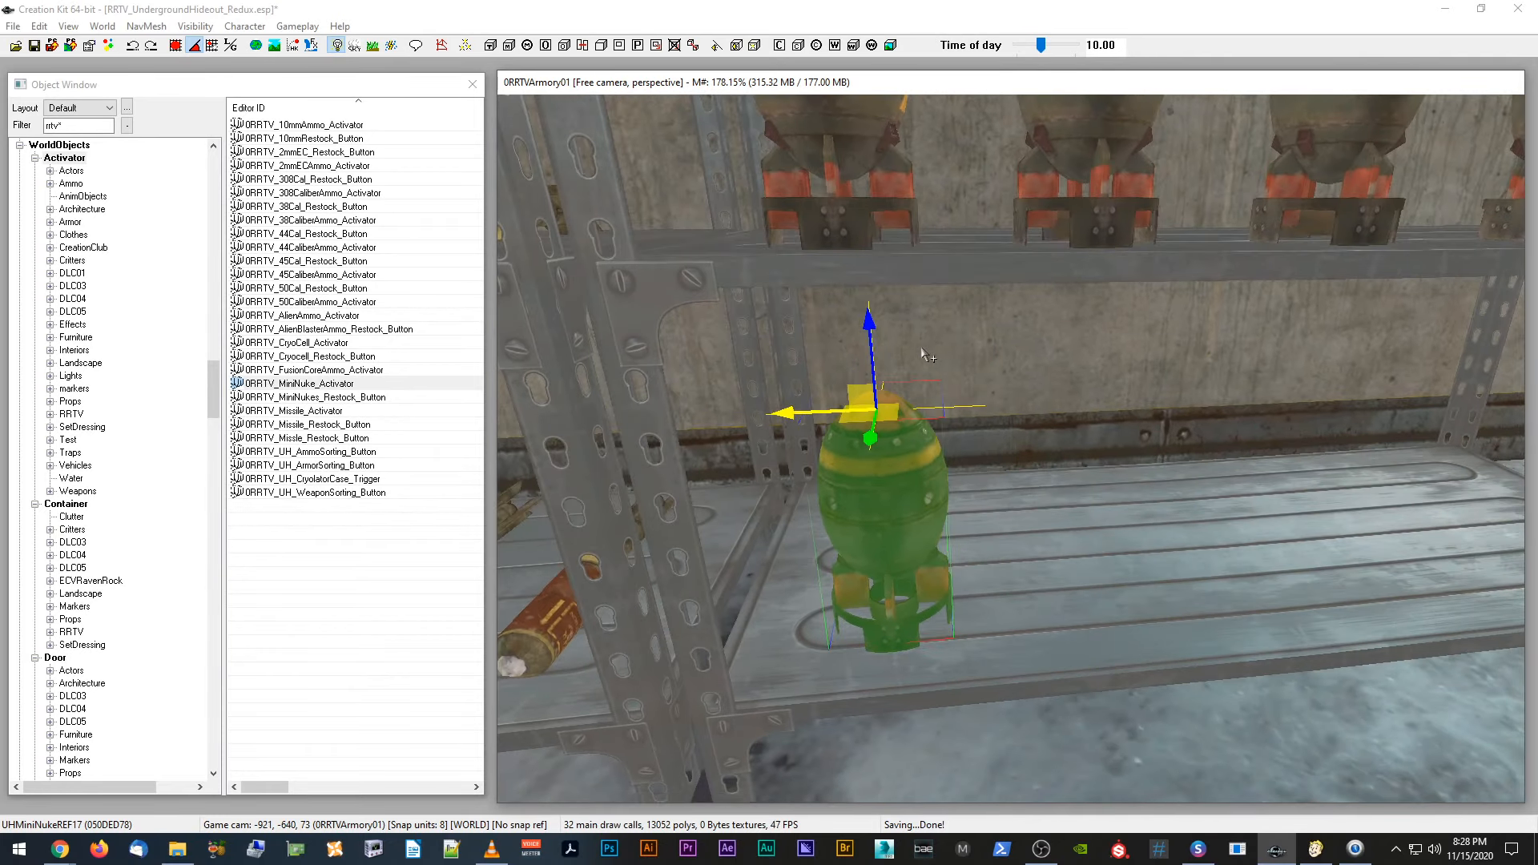
drag(791, 417, 1030, 405)
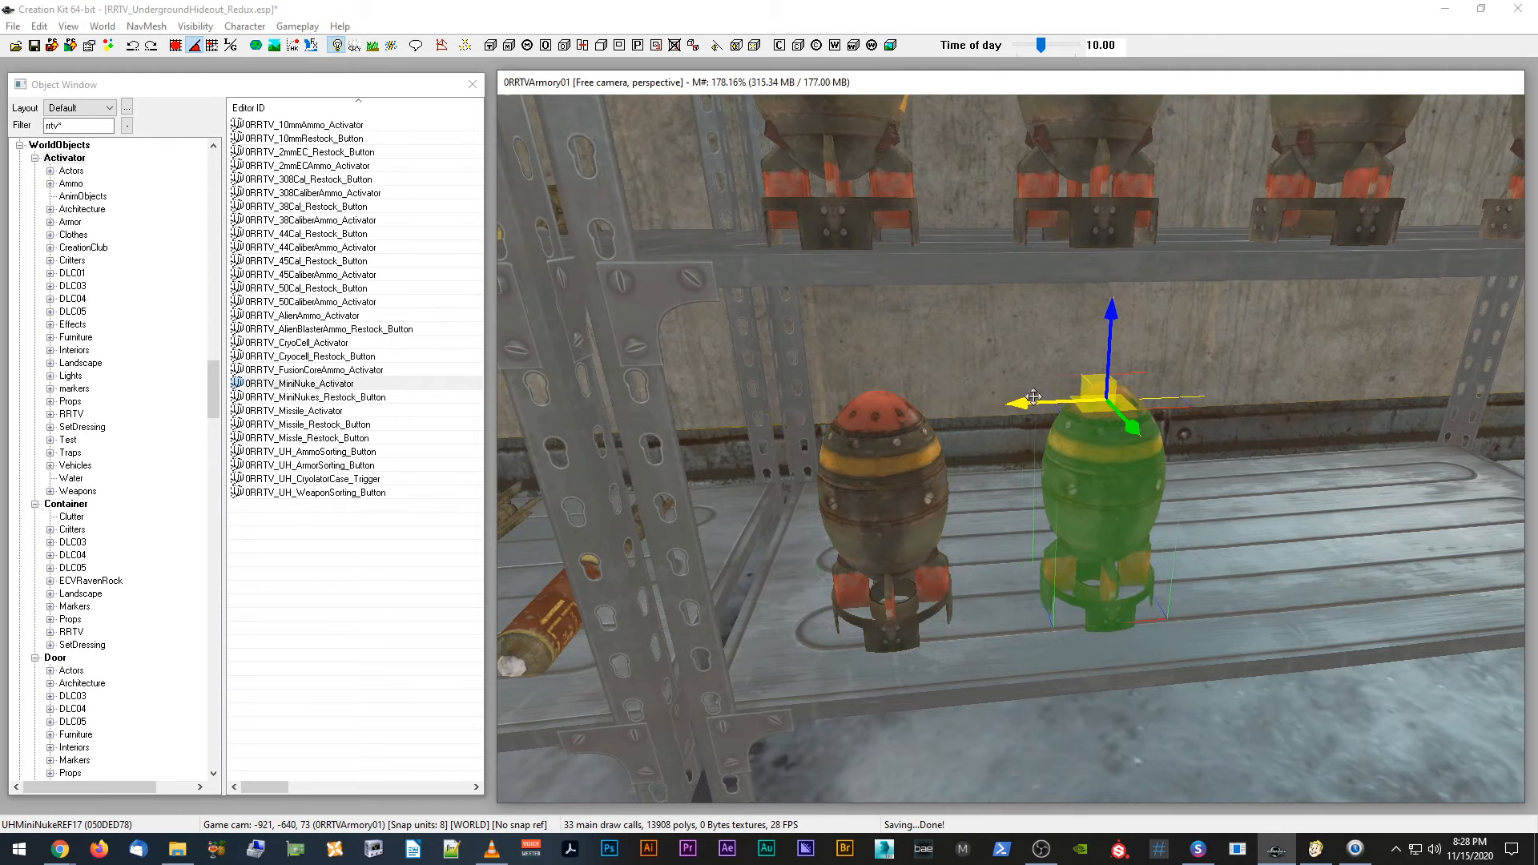
scroll(1026, 407, up, 3)
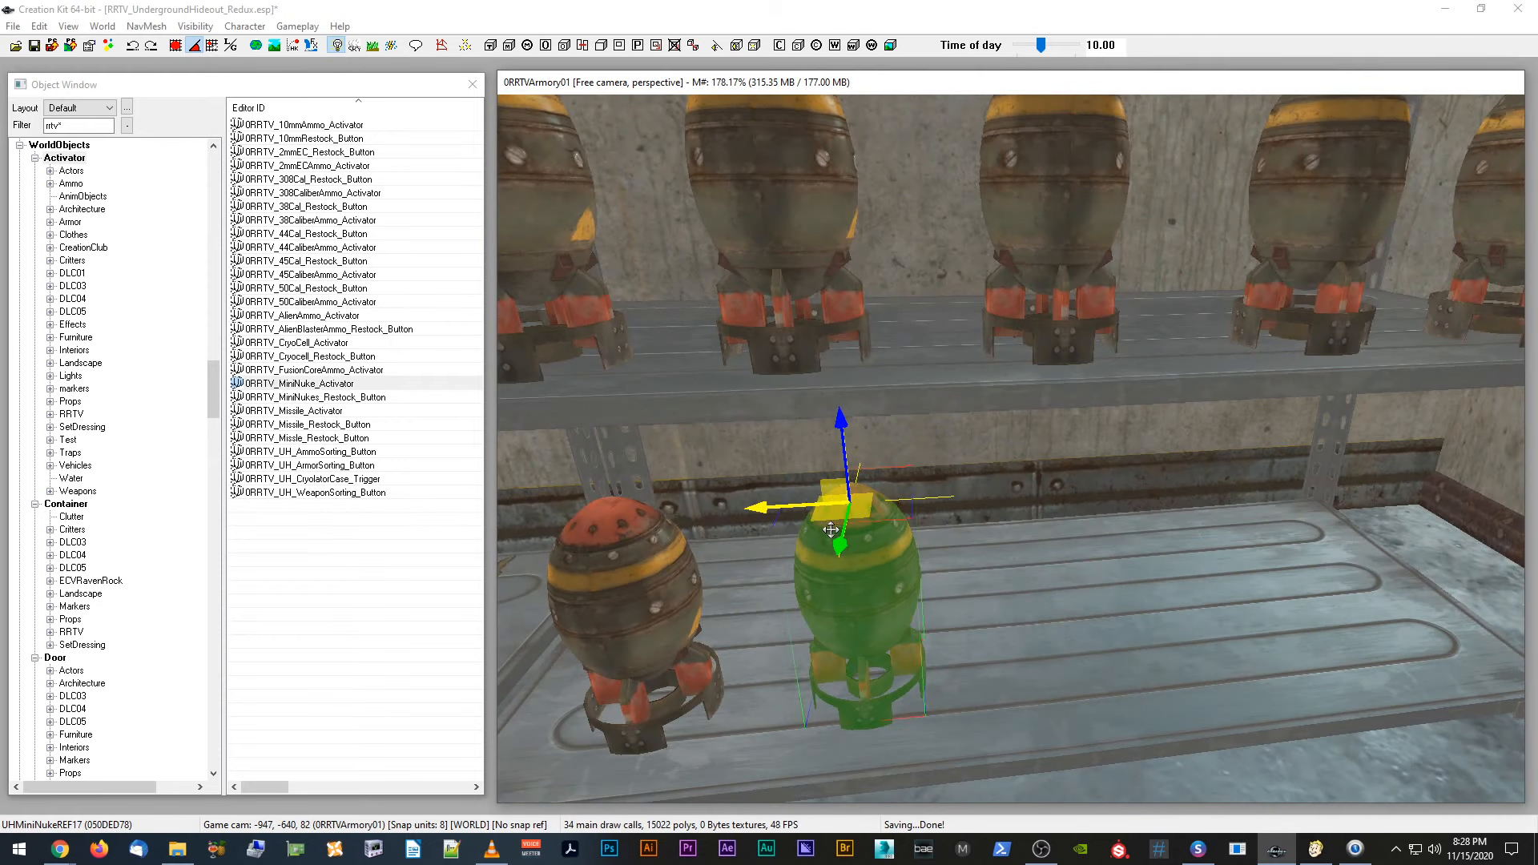
drag(788, 511, 1230, 455)
scroll(1009, 488, up, 2)
scroll(1155, 473, down, 3)
scroll(1160, 480, up, 3)
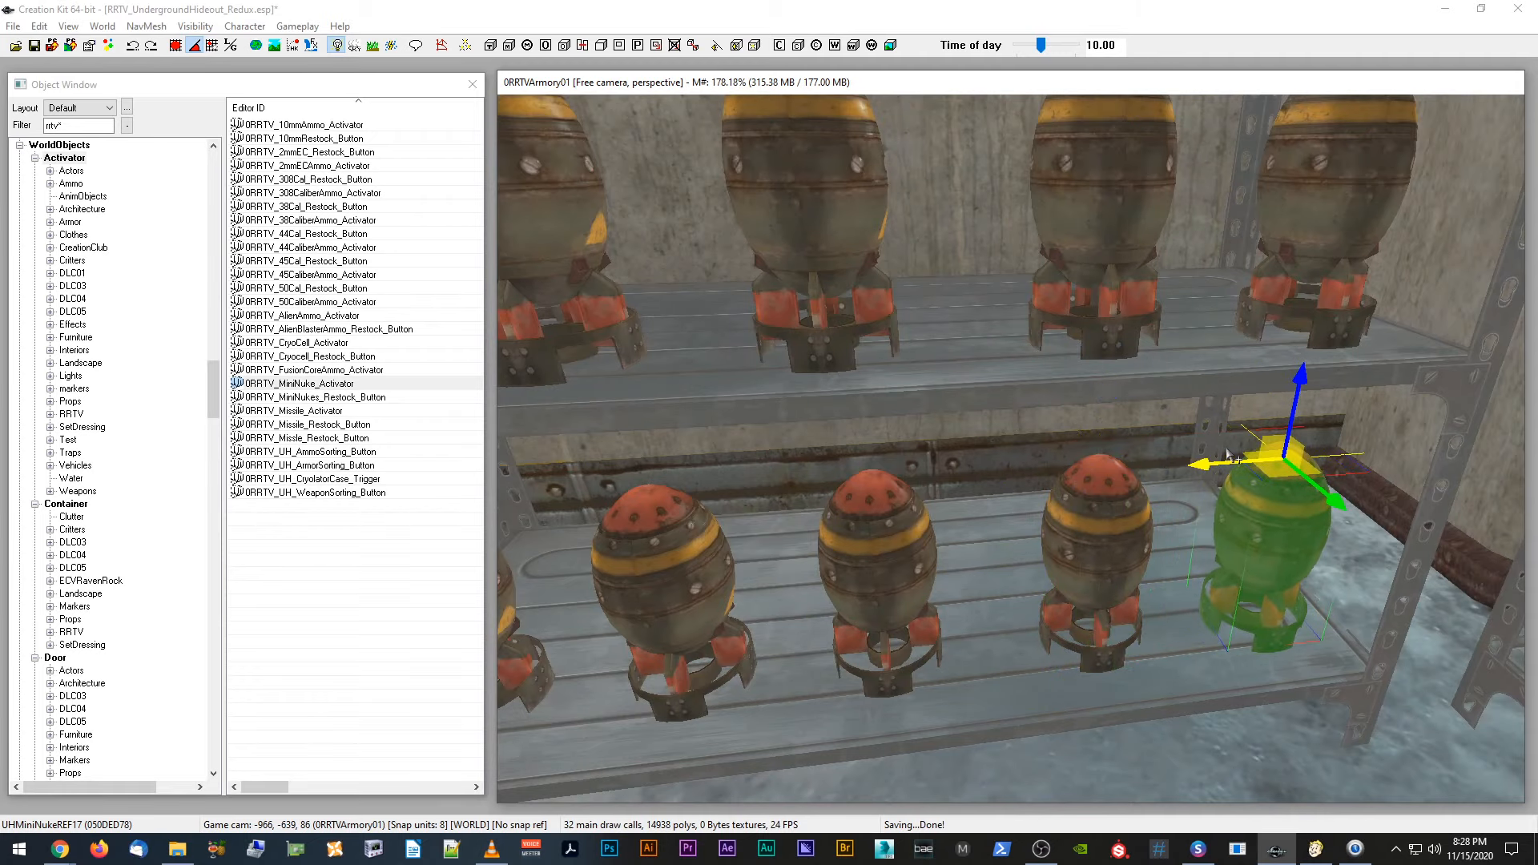
Step: Check the spacing of the bottom row and its fourth mini nuke against the shelves above, and save the plugin
scroll(1227, 440, up, 2)
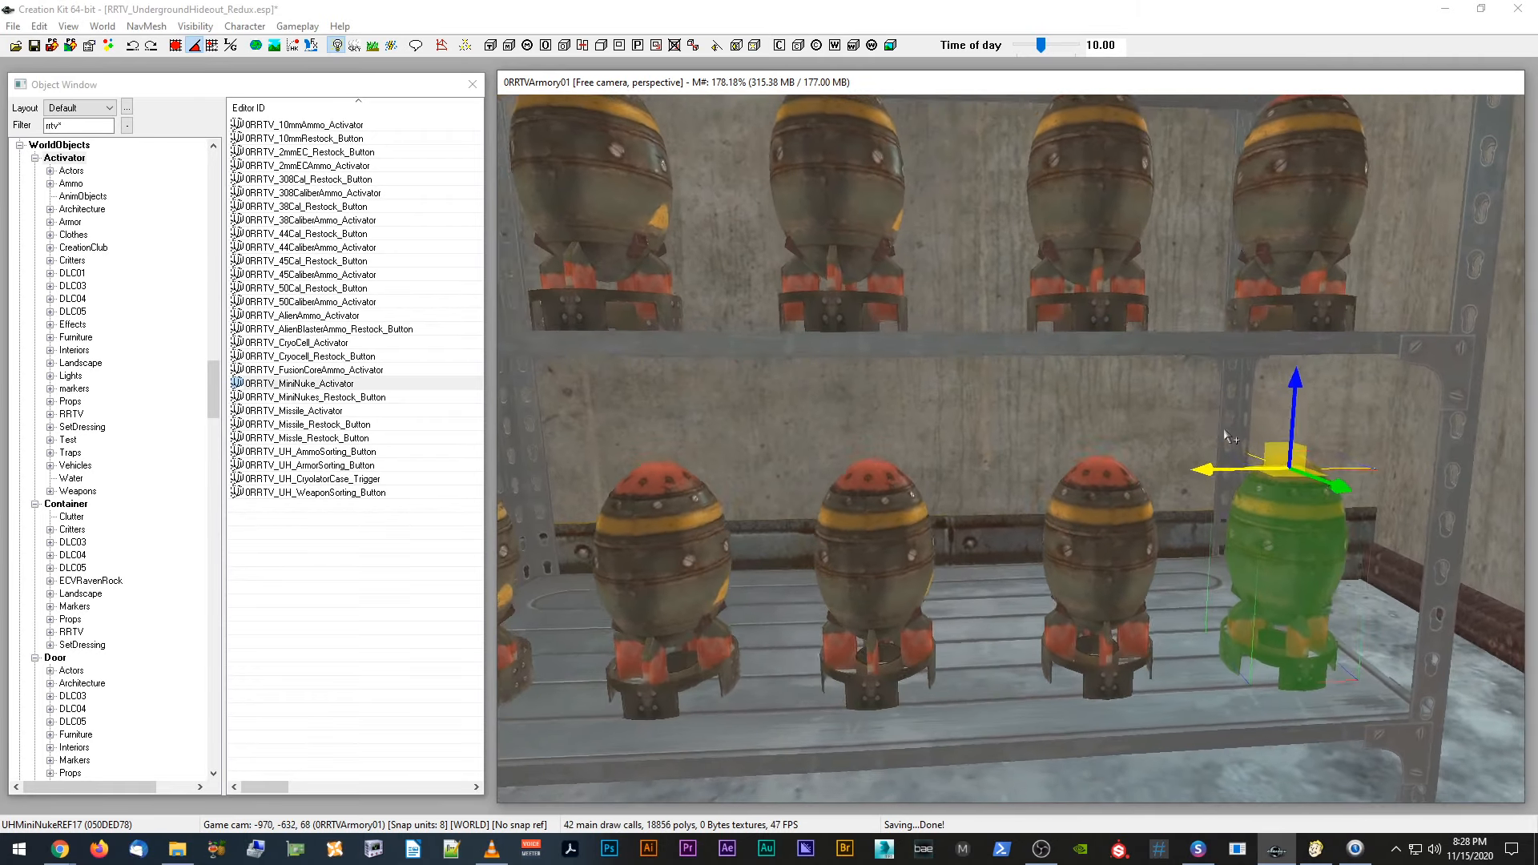
scroll(1142, 490, down, 1)
click(1121, 492)
scroll(1121, 492, up, 1)
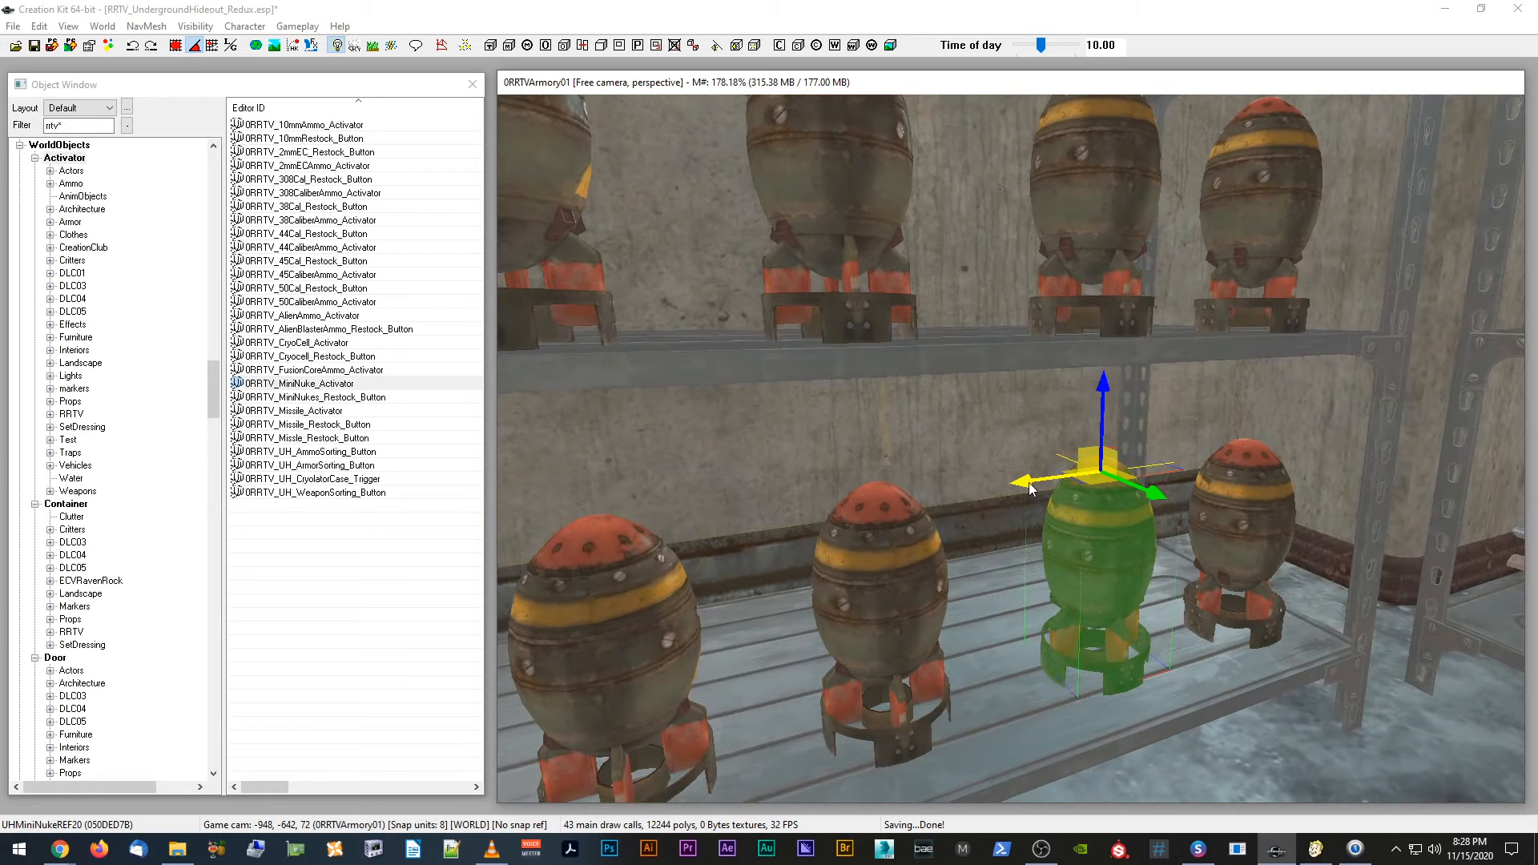
key(f)
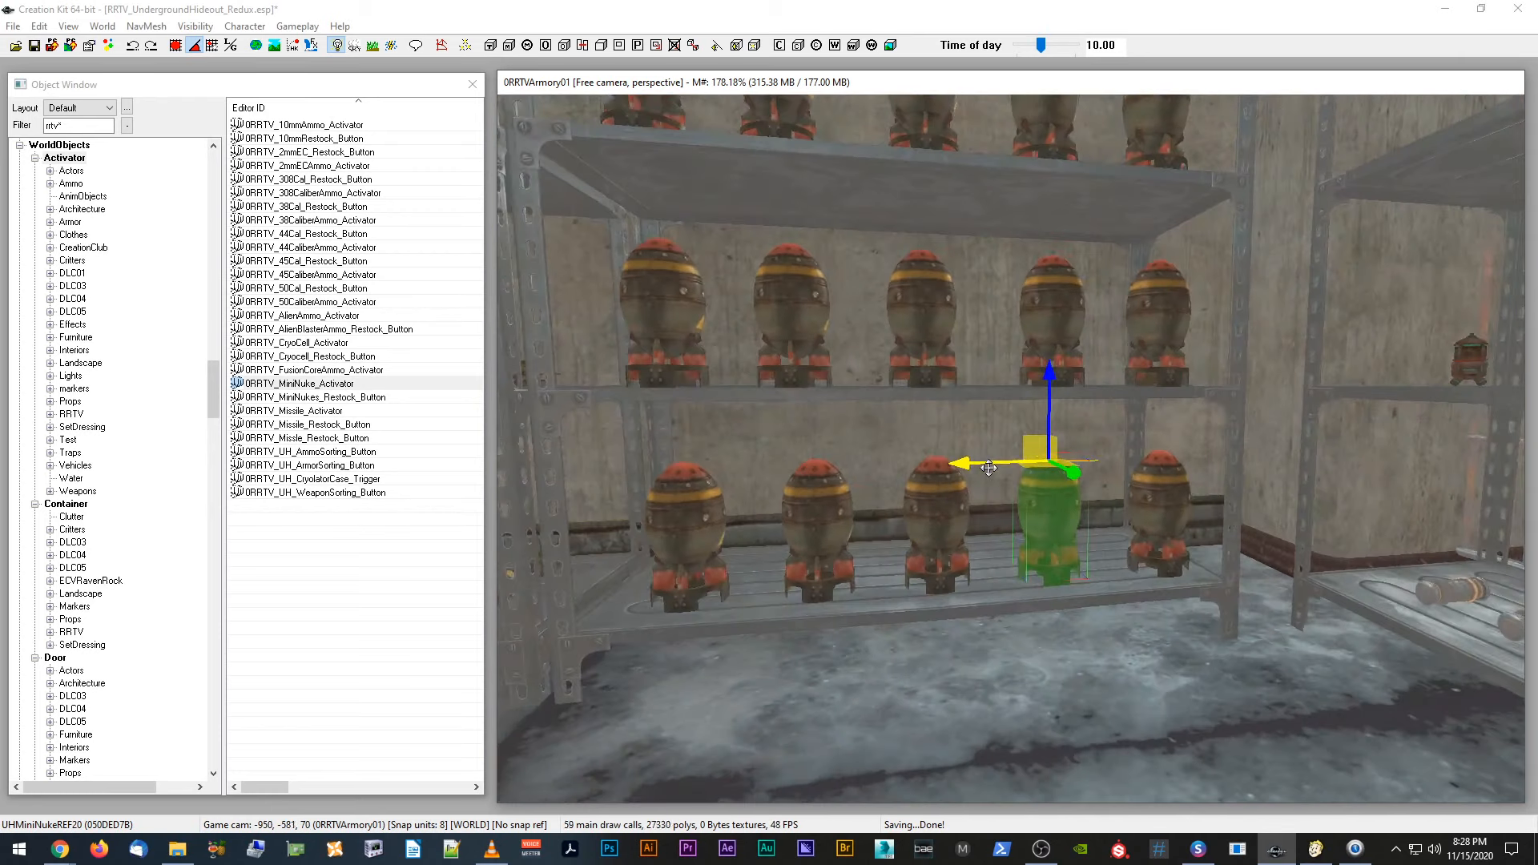
scroll(988, 461, up, 3)
shift+middle_drag(986, 459, 991, 496)
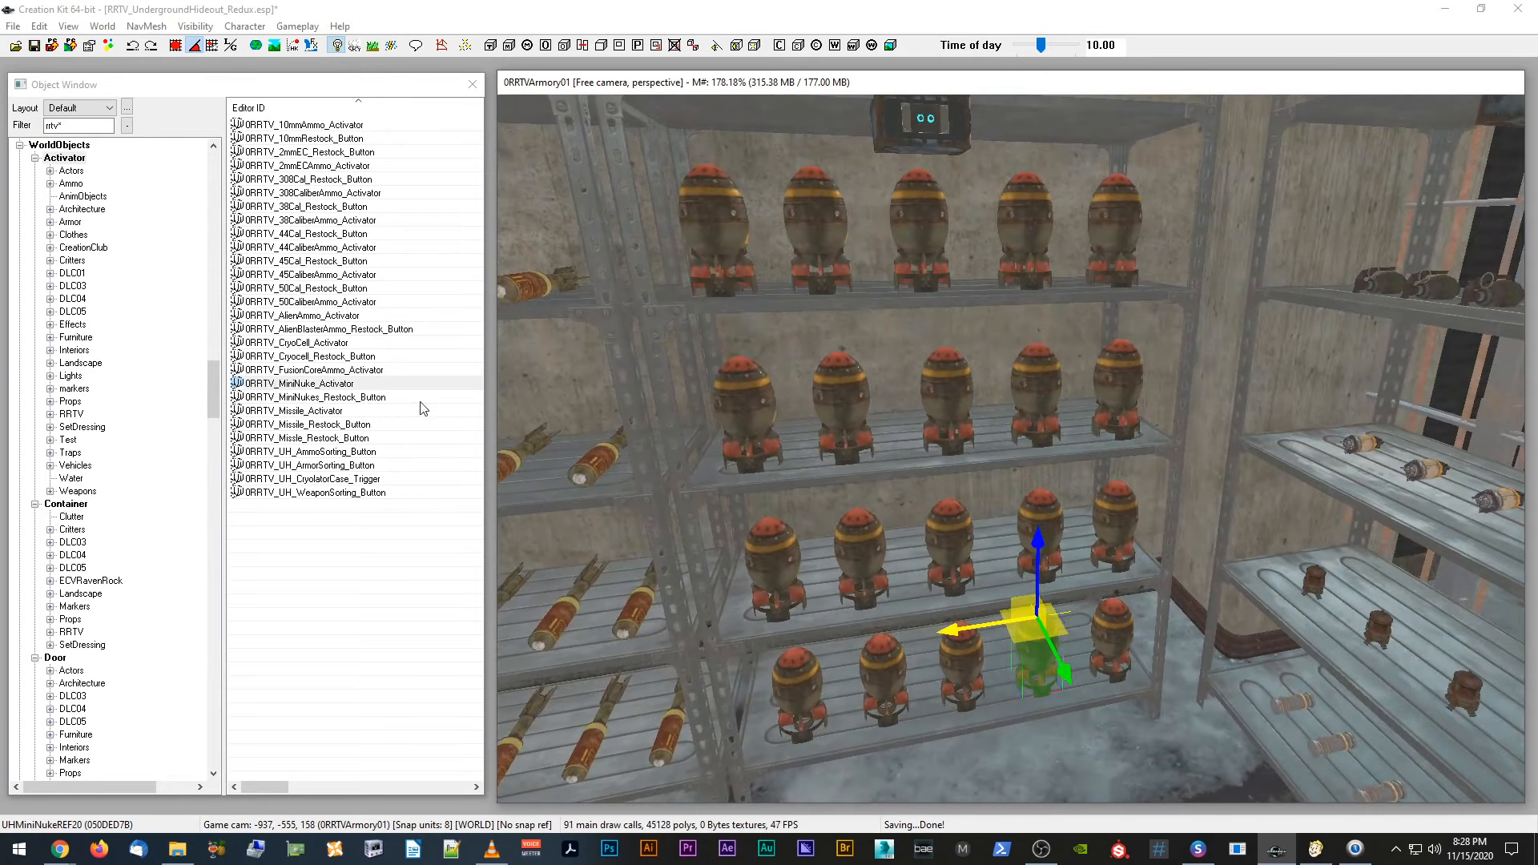
click(32, 47)
Step: Inspect the reference of the top shelf's middle mini nuke and its base activator's scripts, leaving both unchanged
middle_drag(1017, 391, 936, 443)
scroll(1016, 396, up, 2)
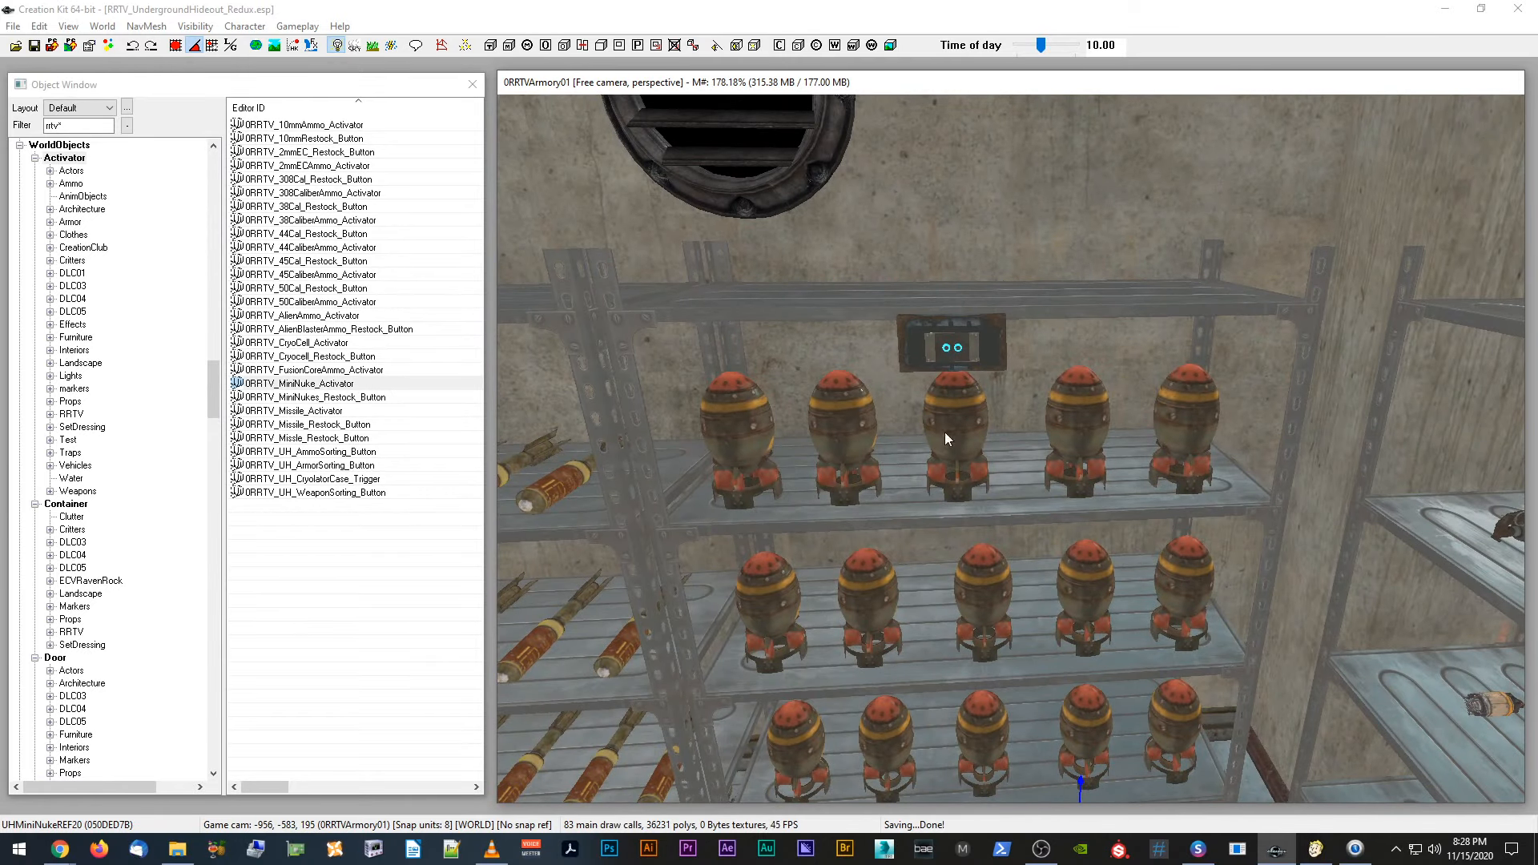
double_click(946, 437)
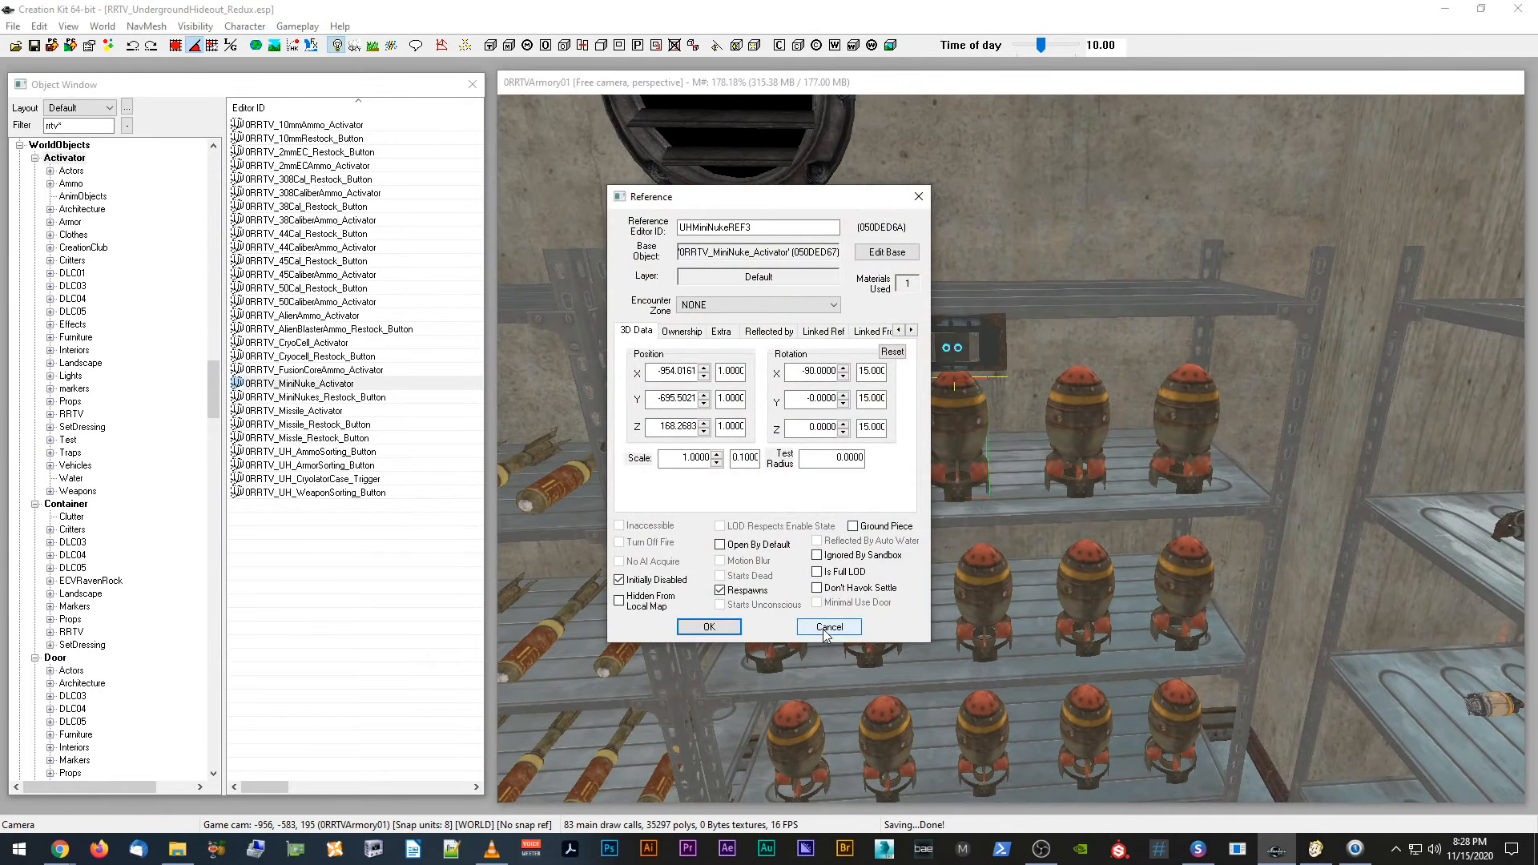
click(828, 629)
scroll(946, 439, up, 2)
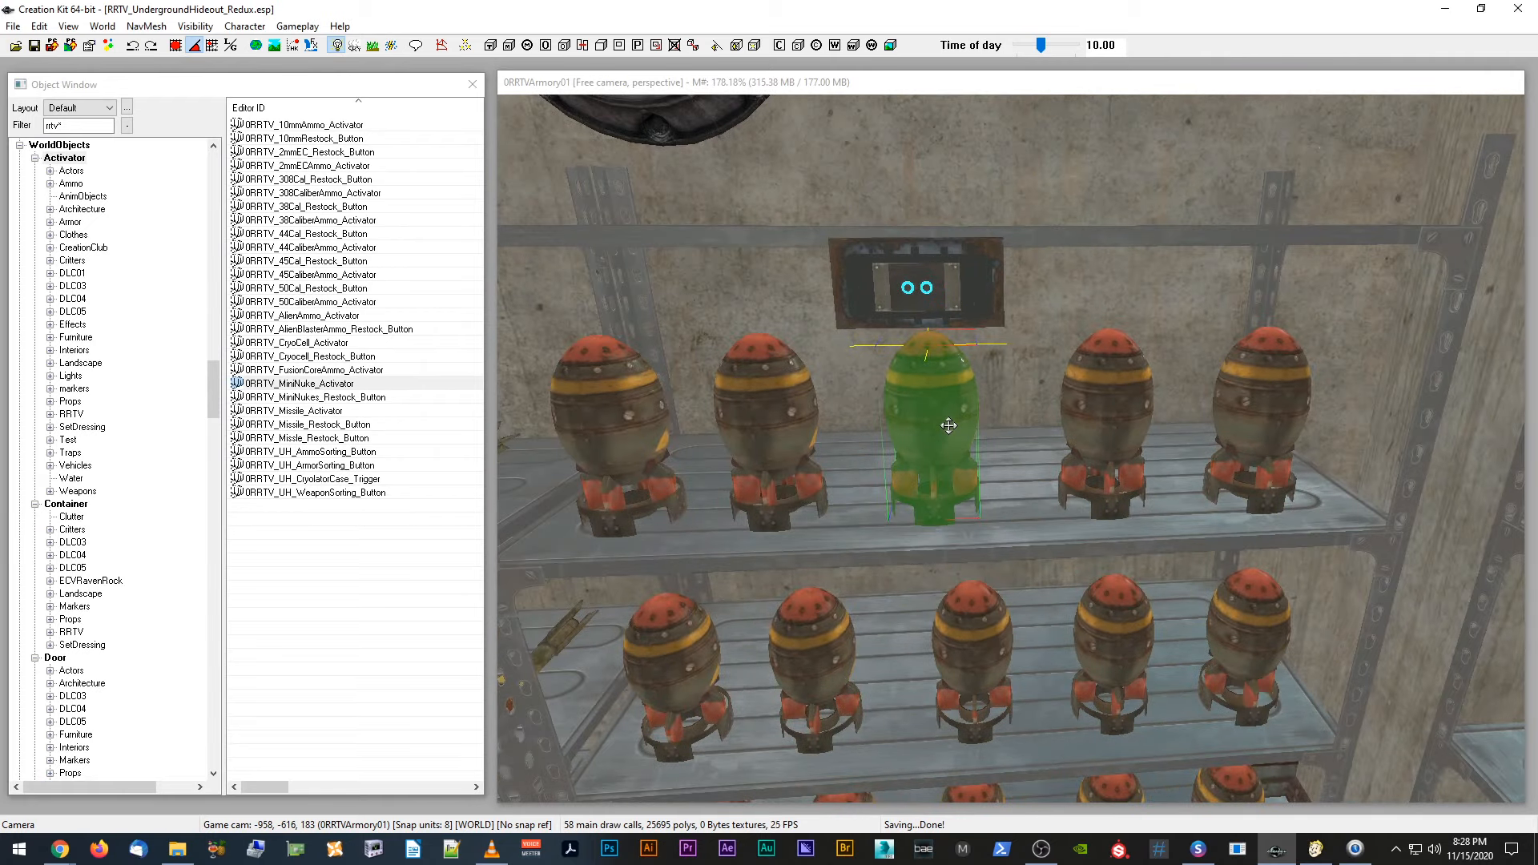
double_click(948, 425)
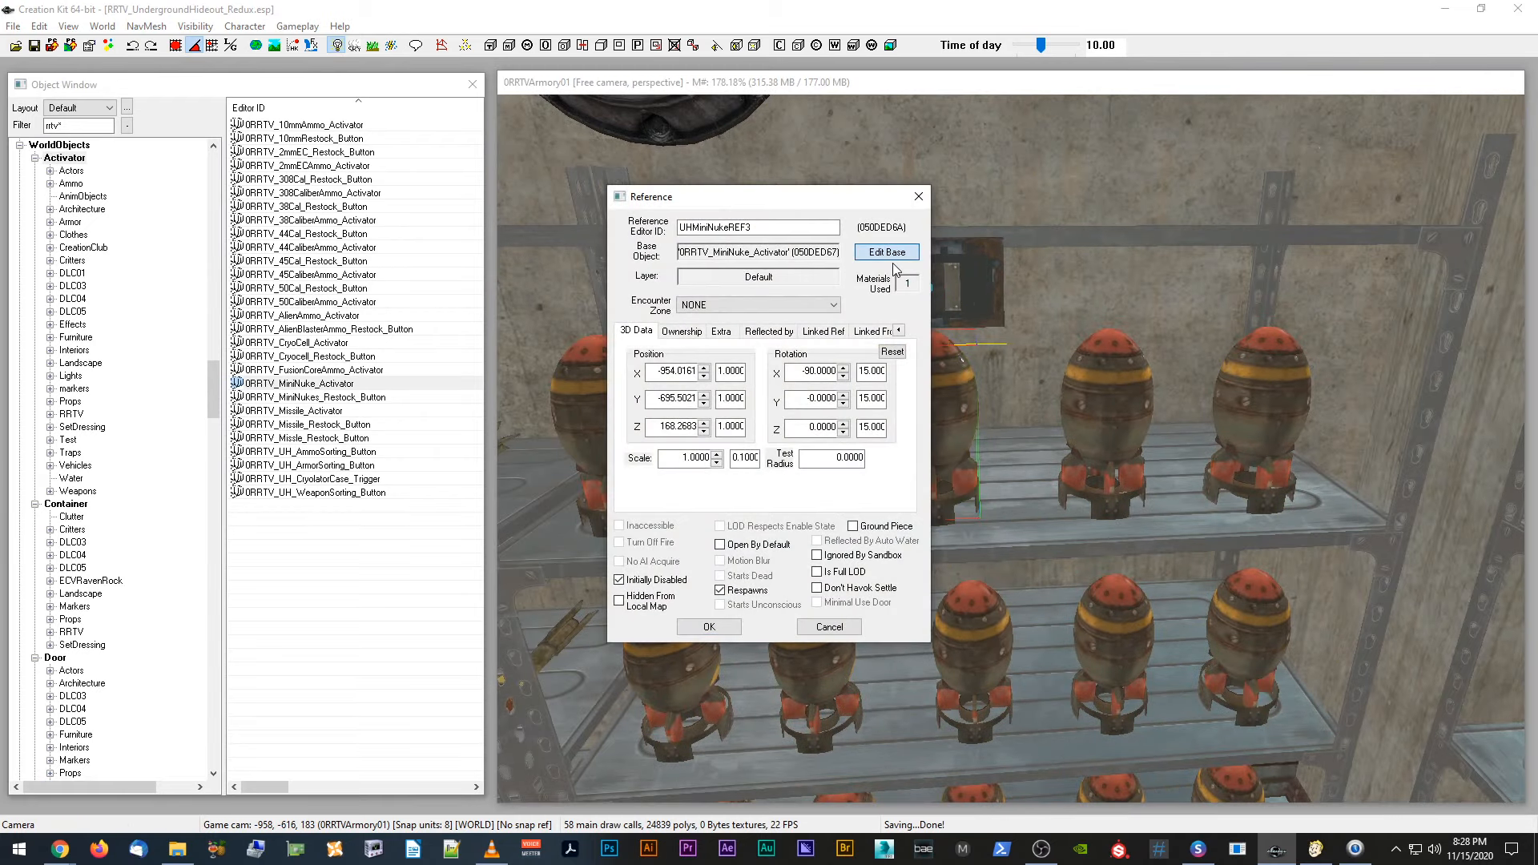
click(887, 252)
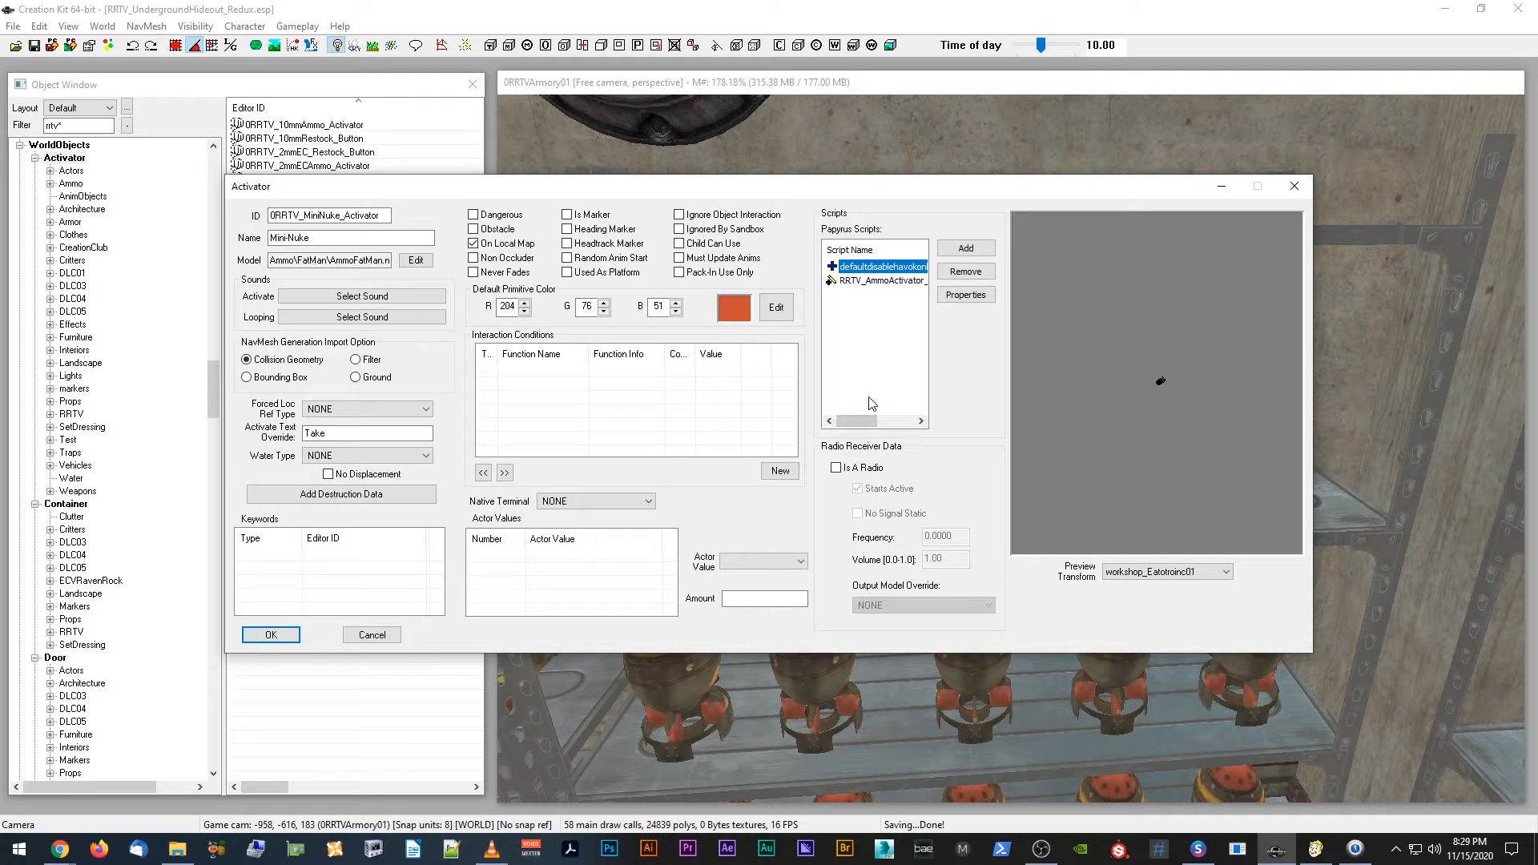
click(382, 636)
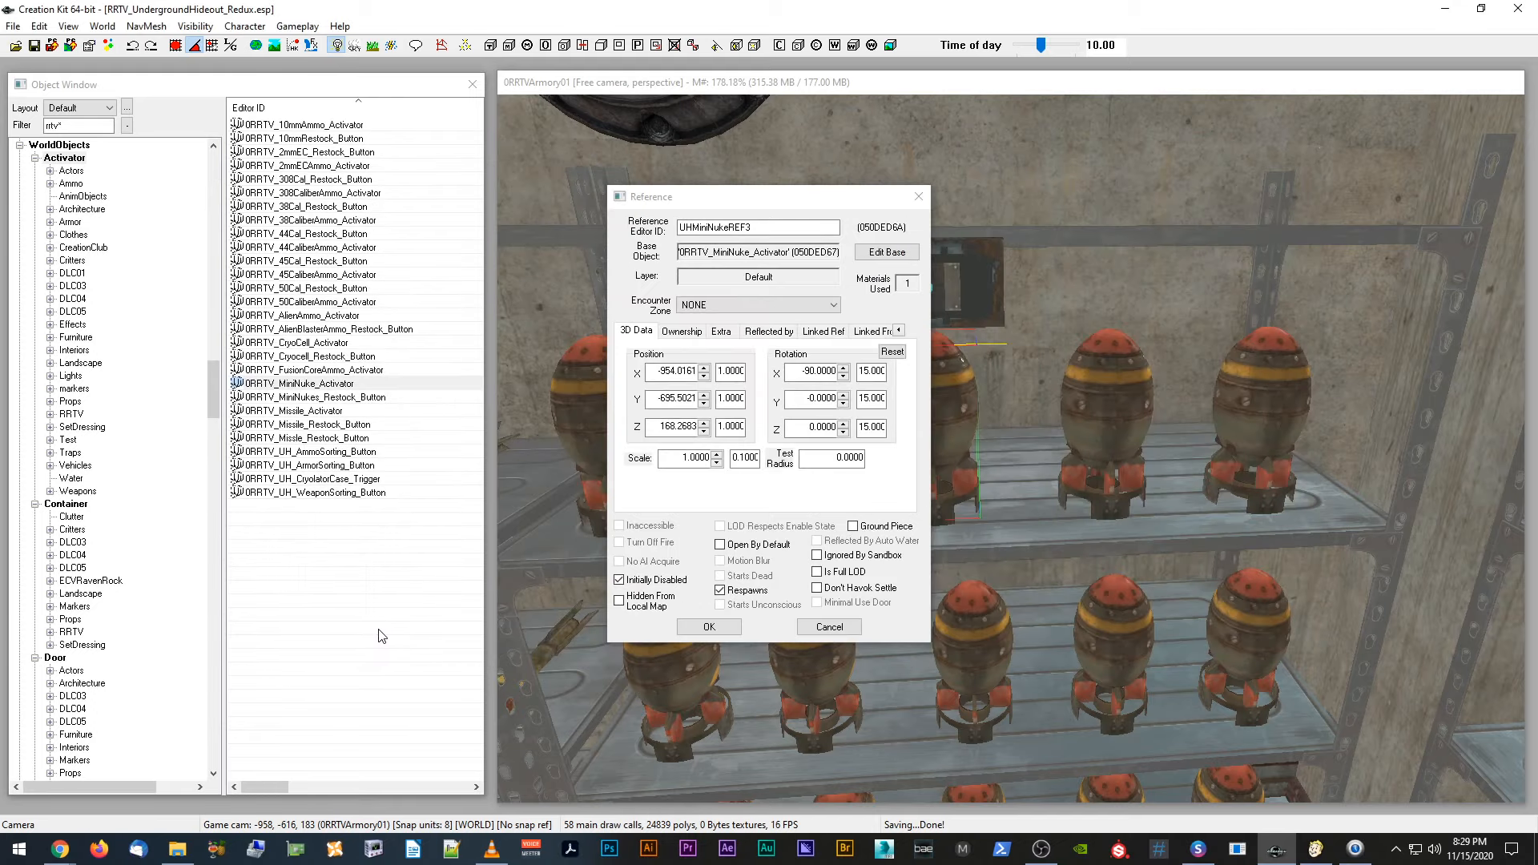
click(831, 628)
Step: Examine the mini nuke rows on the upper shelves, including the first mini nuke of the top row
scroll(836, 509, up, 2)
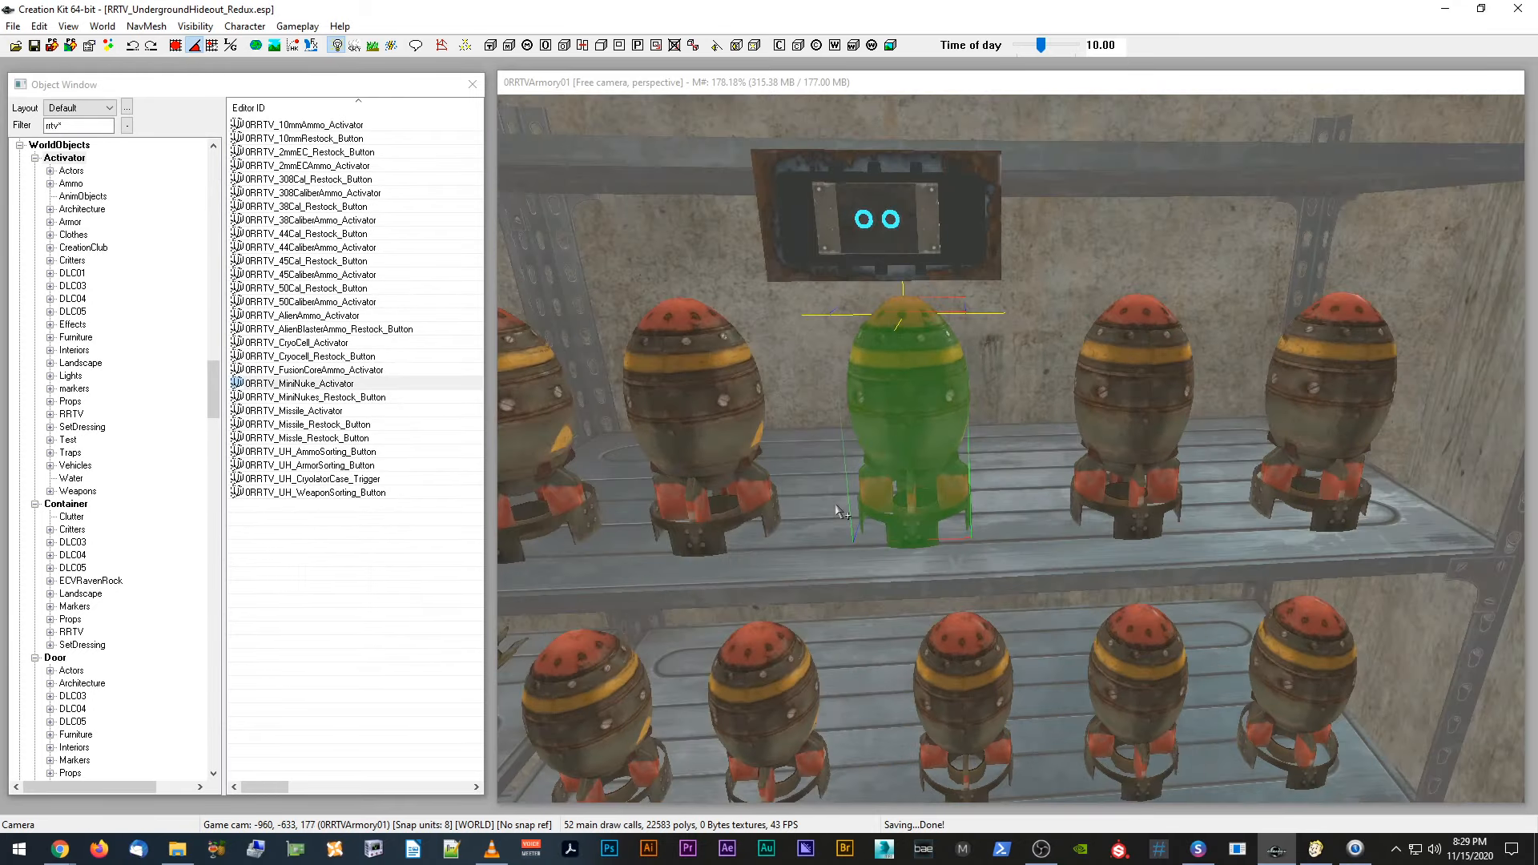
middle_drag(835, 510, 840, 509)
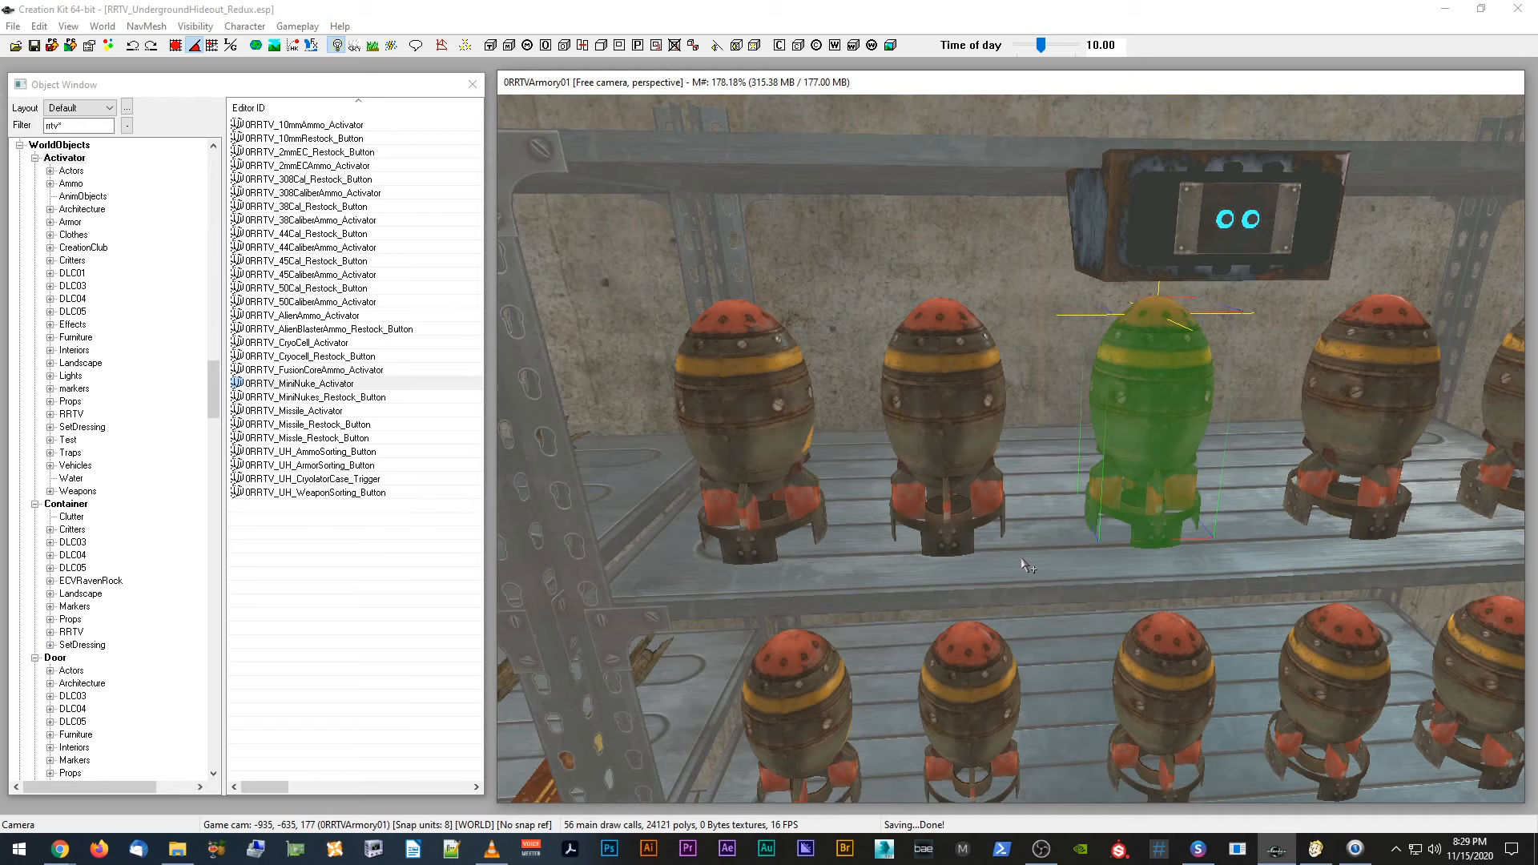
scroll(1035, 563, down, 2)
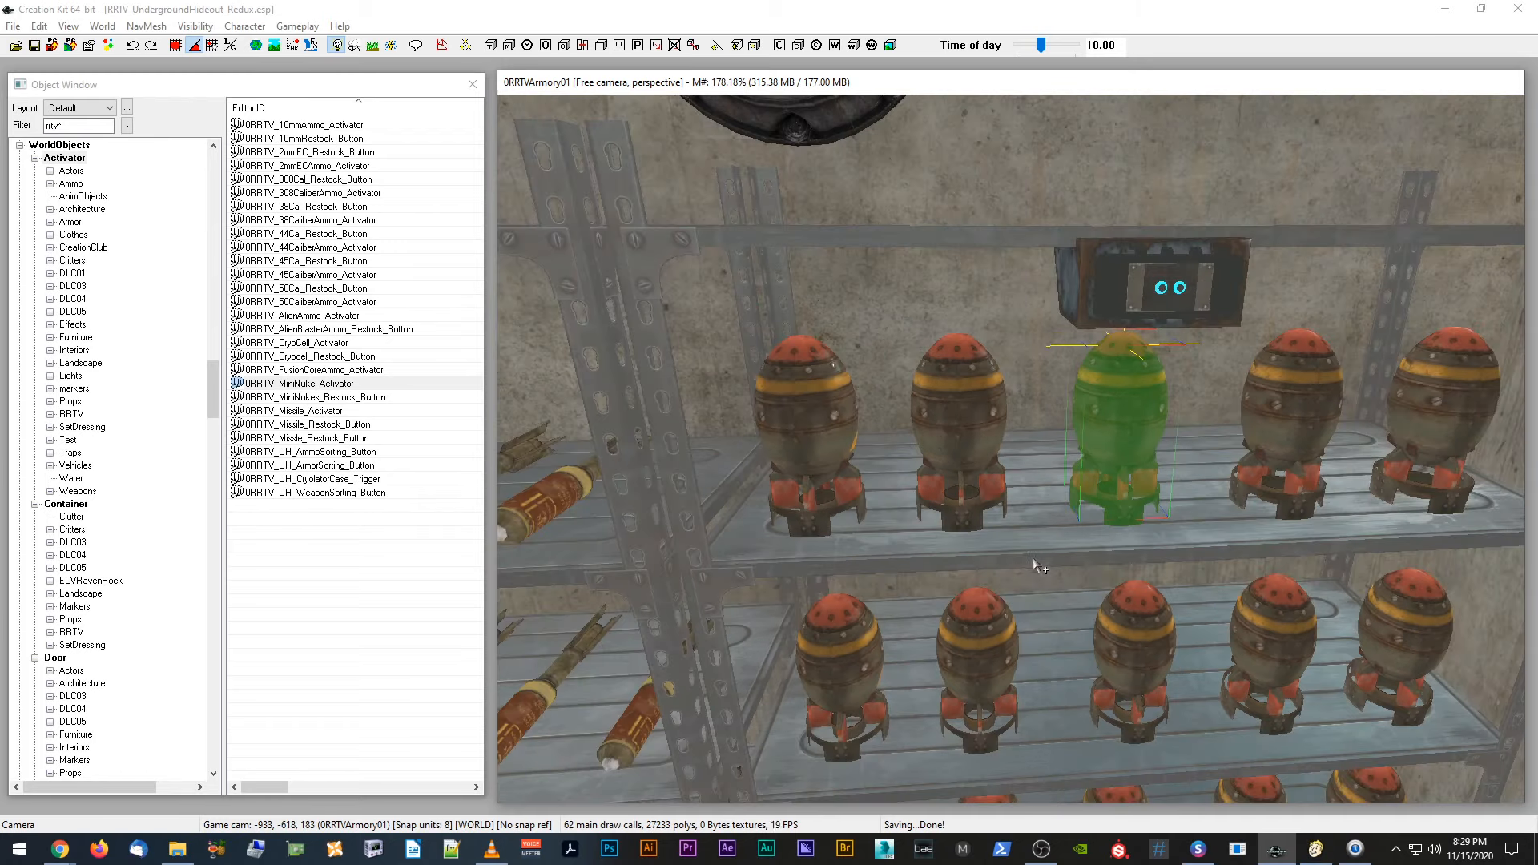
shift+middle_drag(1035, 563, 1072, 560)
key(d)
click(749, 366)
scroll(749, 366, down, 2)
shift+middle_drag(749, 366, 728, 368)
shift+middle_drag(853, 503, 677, 498)
scroll(677, 499, up, 4)
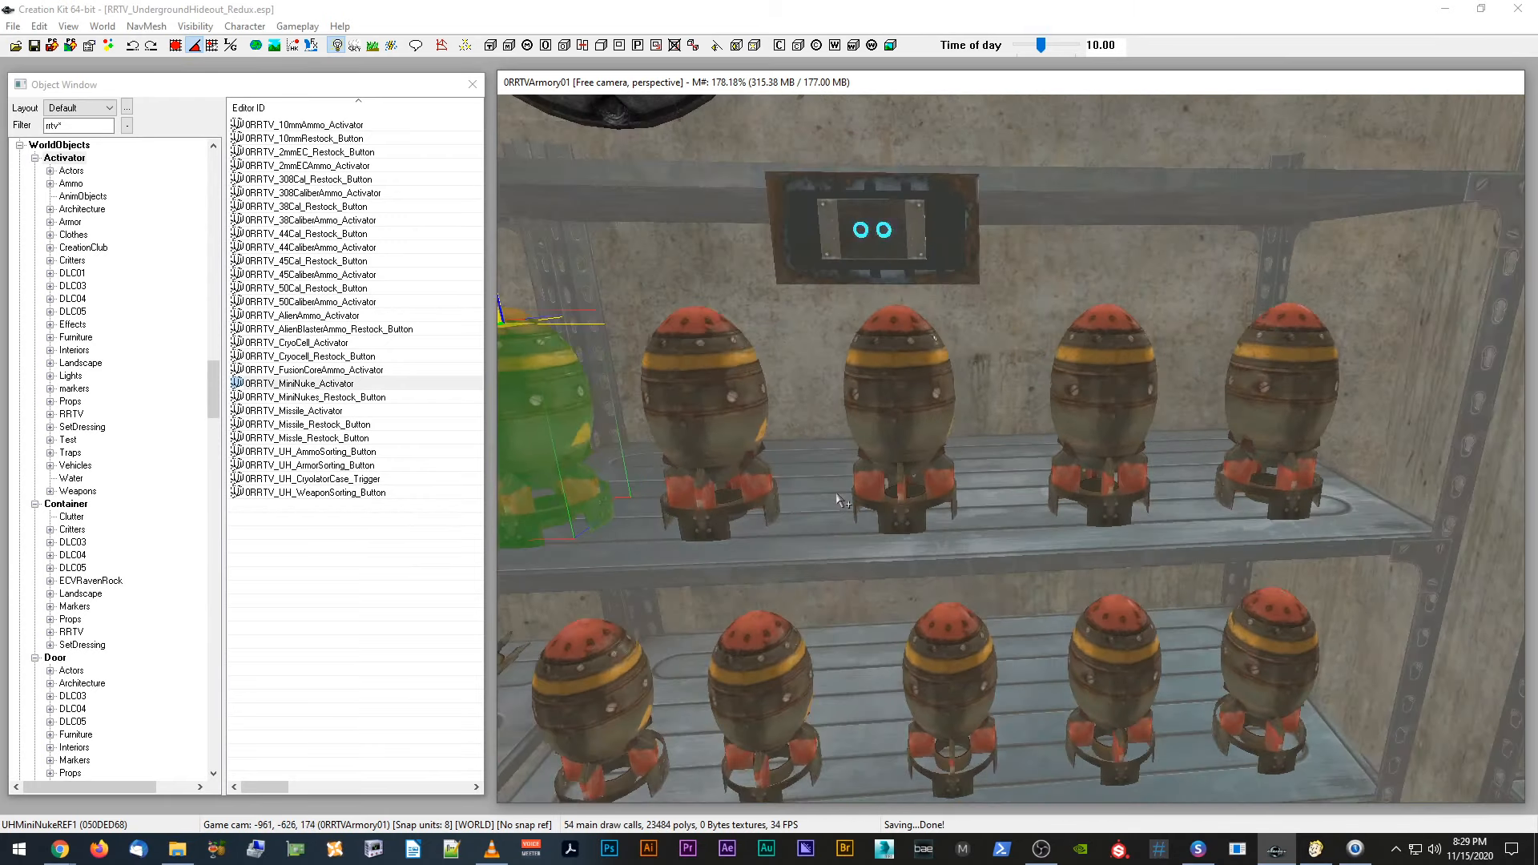
Step: Inspect the reference of the mini nuke restock button above the top shelf, and close it unchanged
click(900, 123)
scroll(900, 123, down, 3)
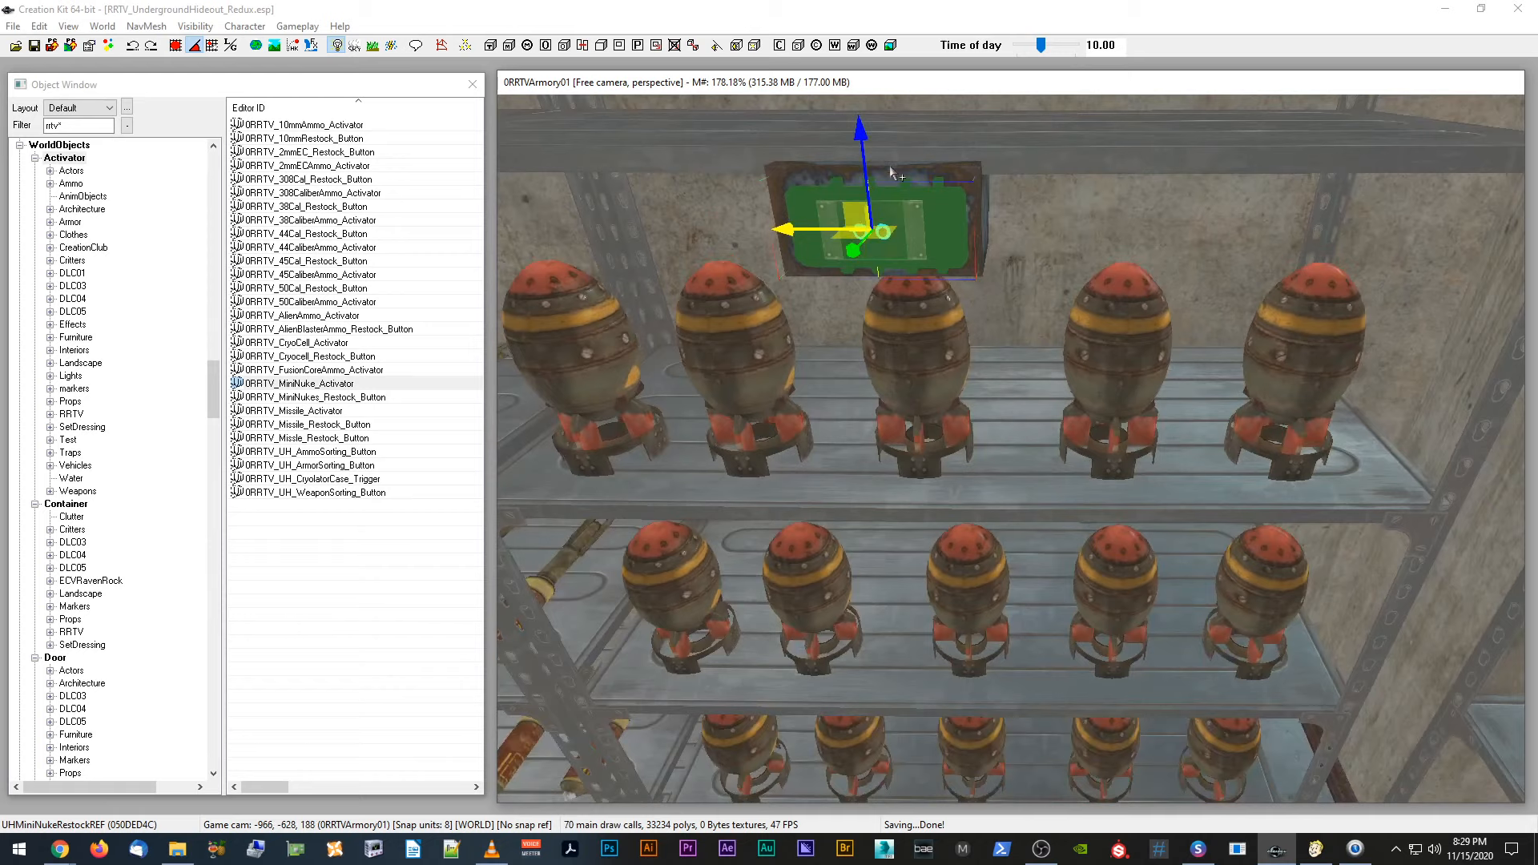
double_click(933, 195)
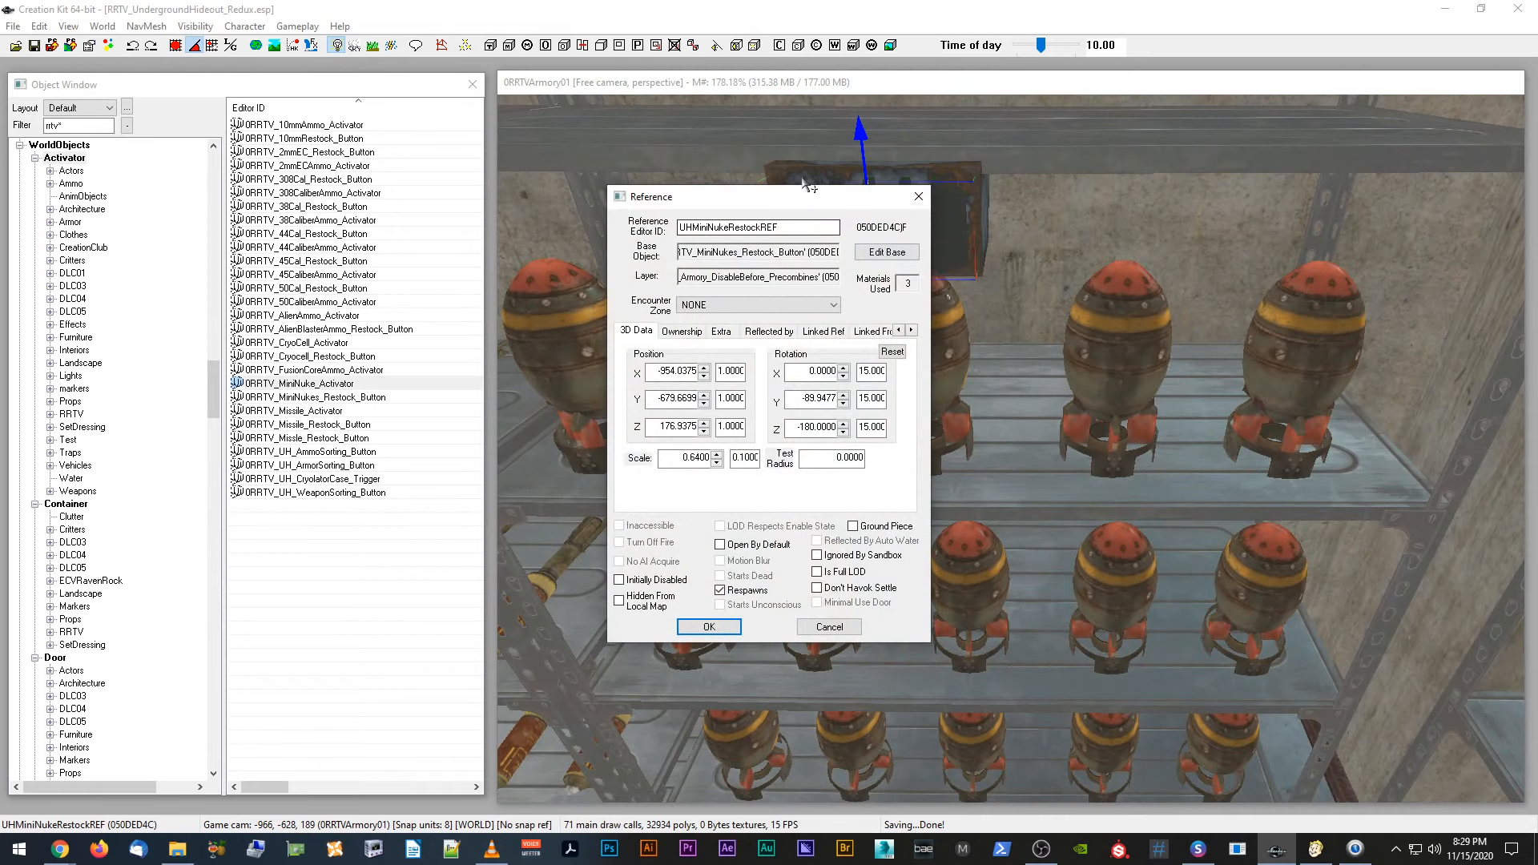
drag(762, 202, 433, 158)
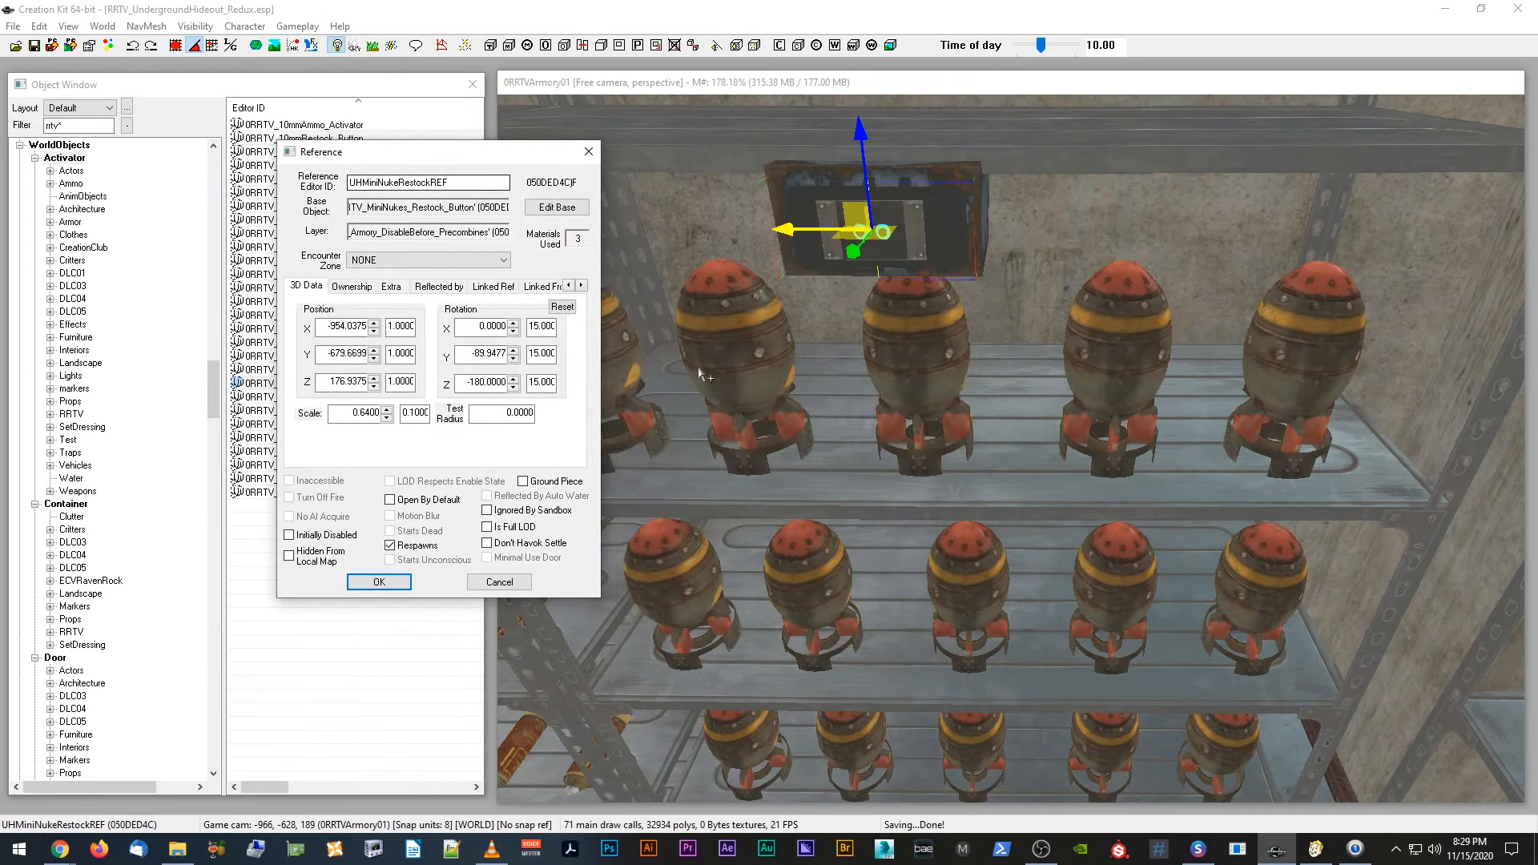
key(f)
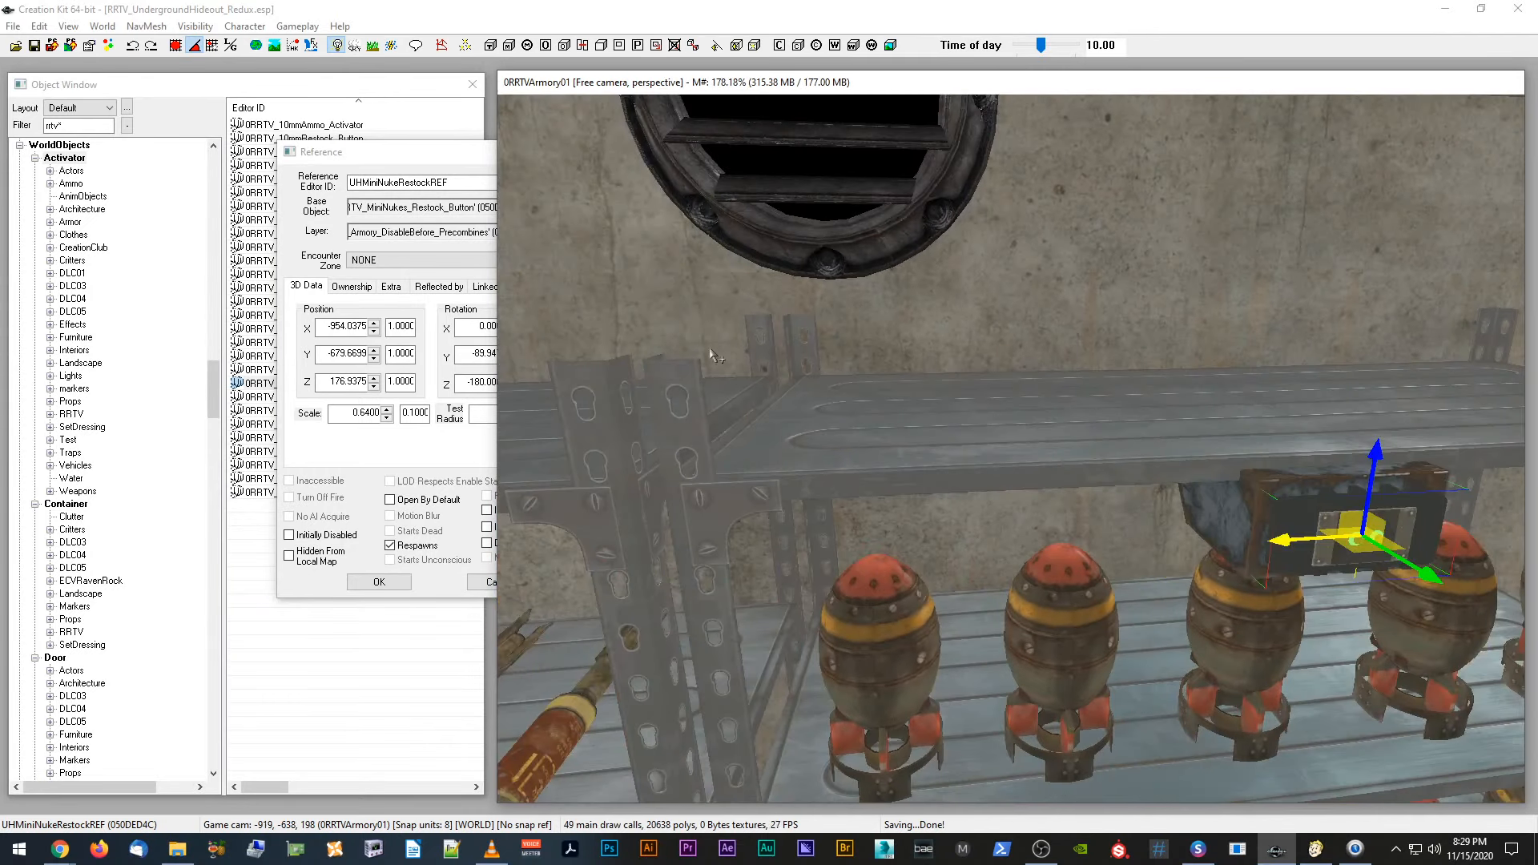
click(423, 166)
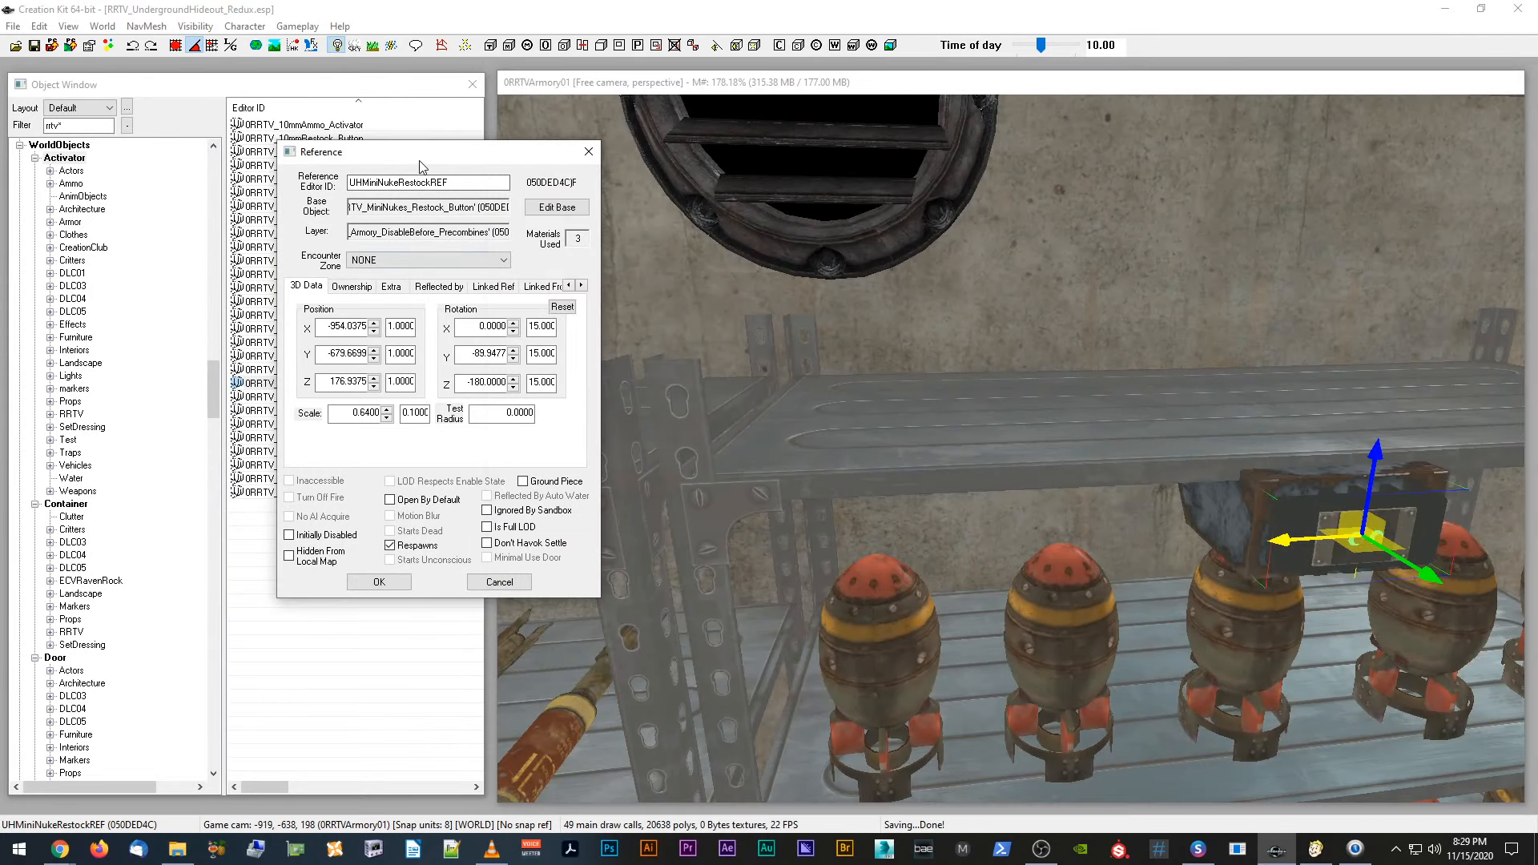
click(500, 583)
Step: View the mini nuke shelves and check the restock button's base activator and its attached scripts, leaving both the reference and base unchanged
middle_drag(1034, 571, 631, 533)
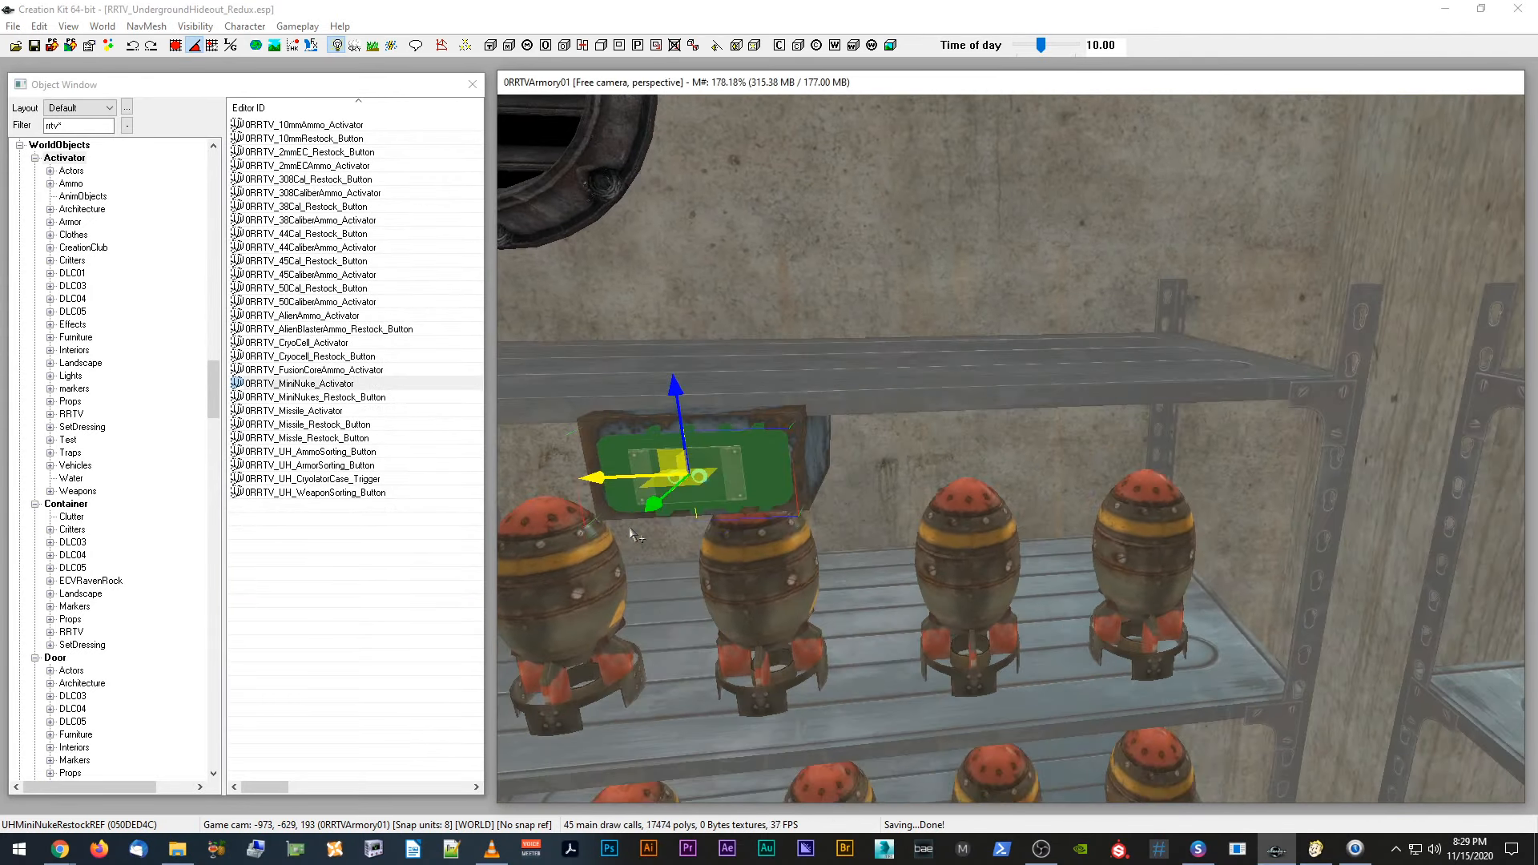
double_click(762, 445)
drag(796, 205, 354, 178)
scroll(641, 432, down, 4)
middle_drag(641, 432, 745, 283)
scroll(1186, 368, up, 4)
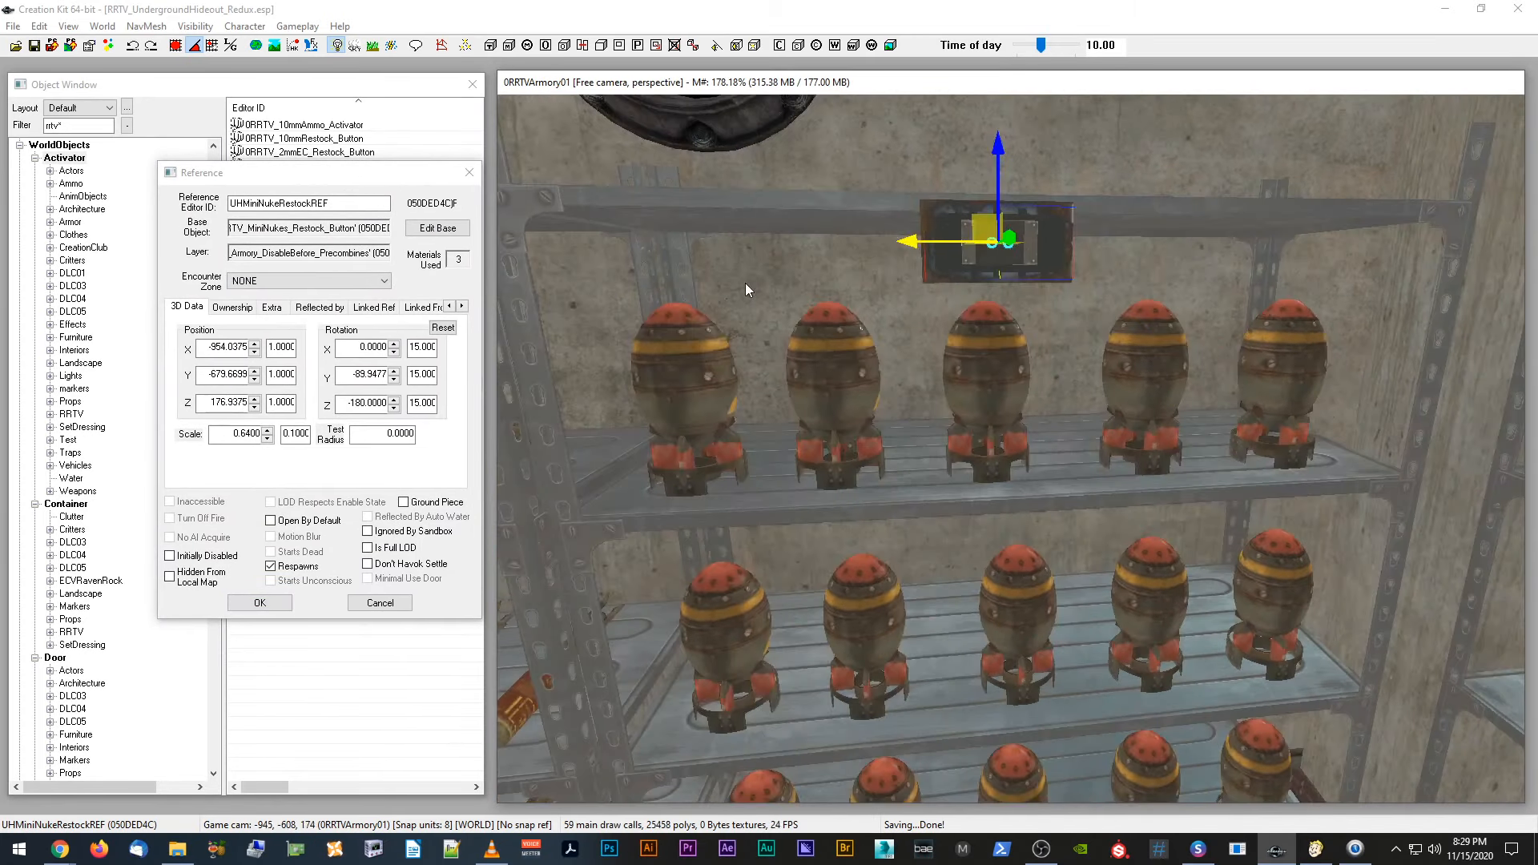
drag(361, 172, 308, 171)
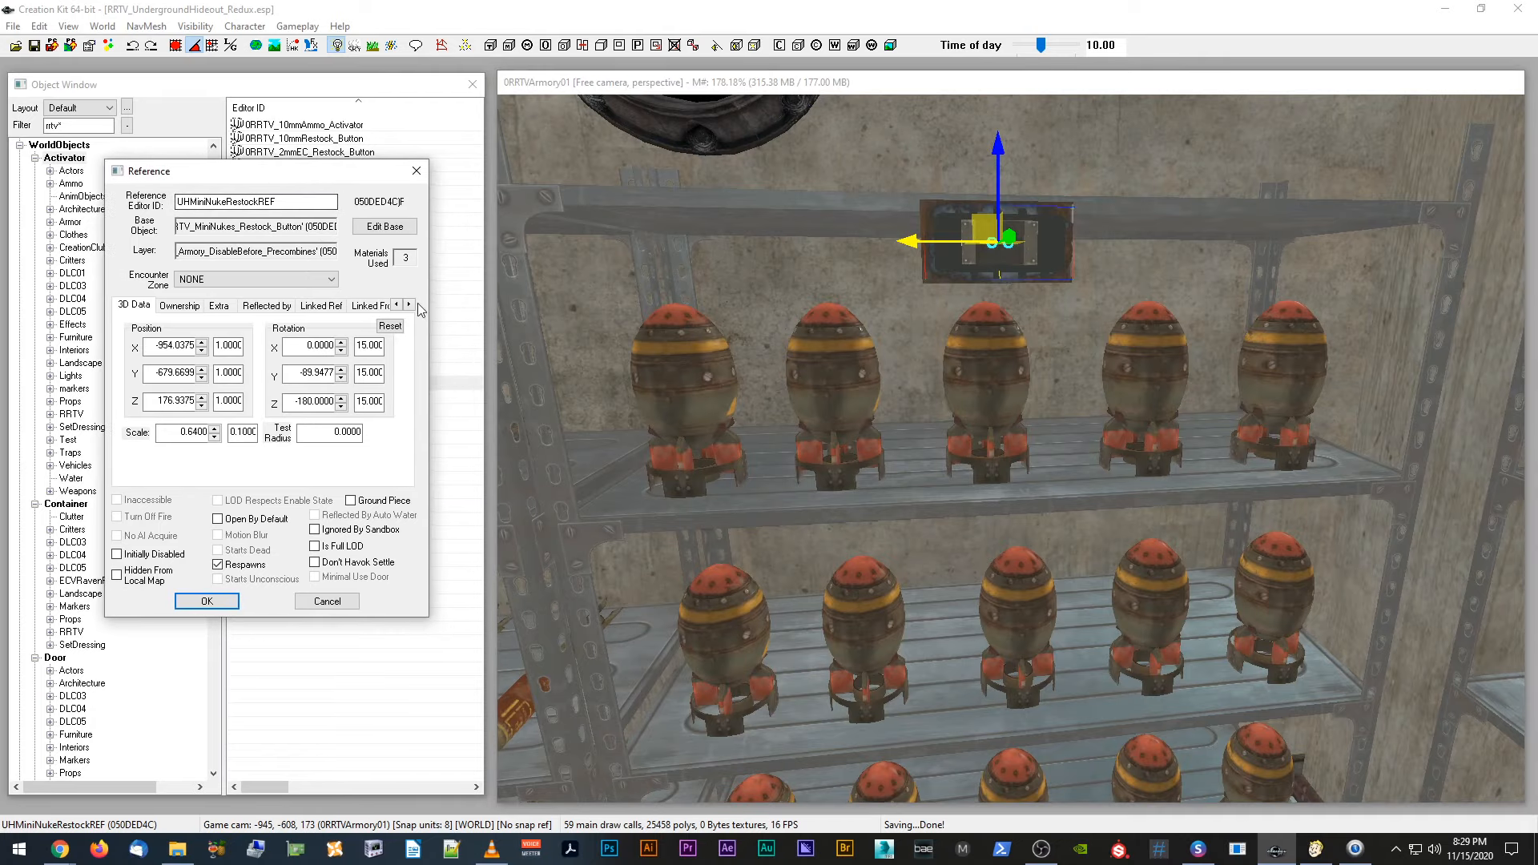
click(382, 223)
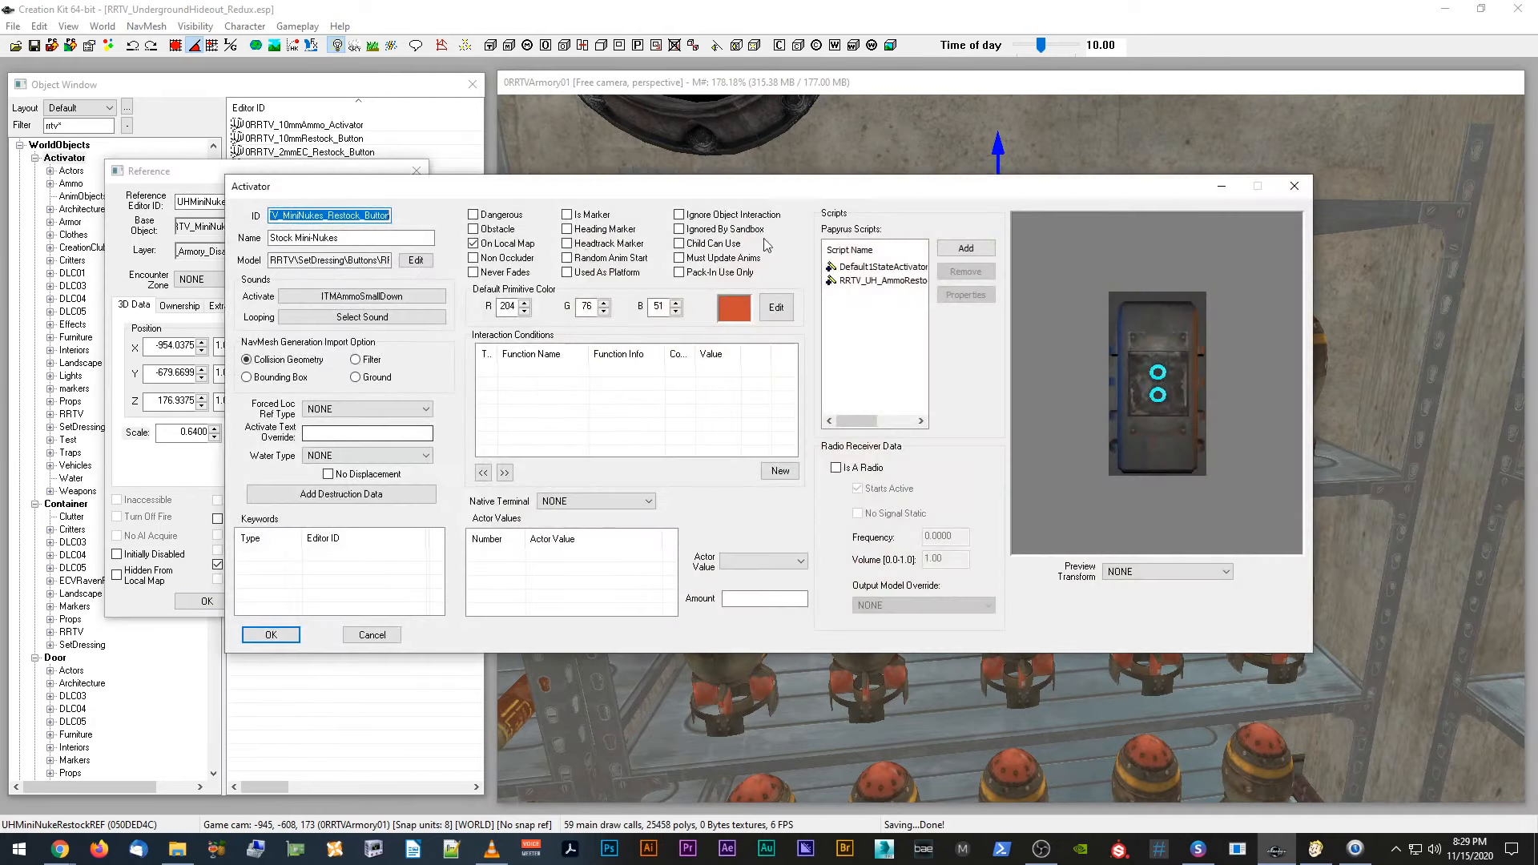
click(371, 637)
click(351, 601)
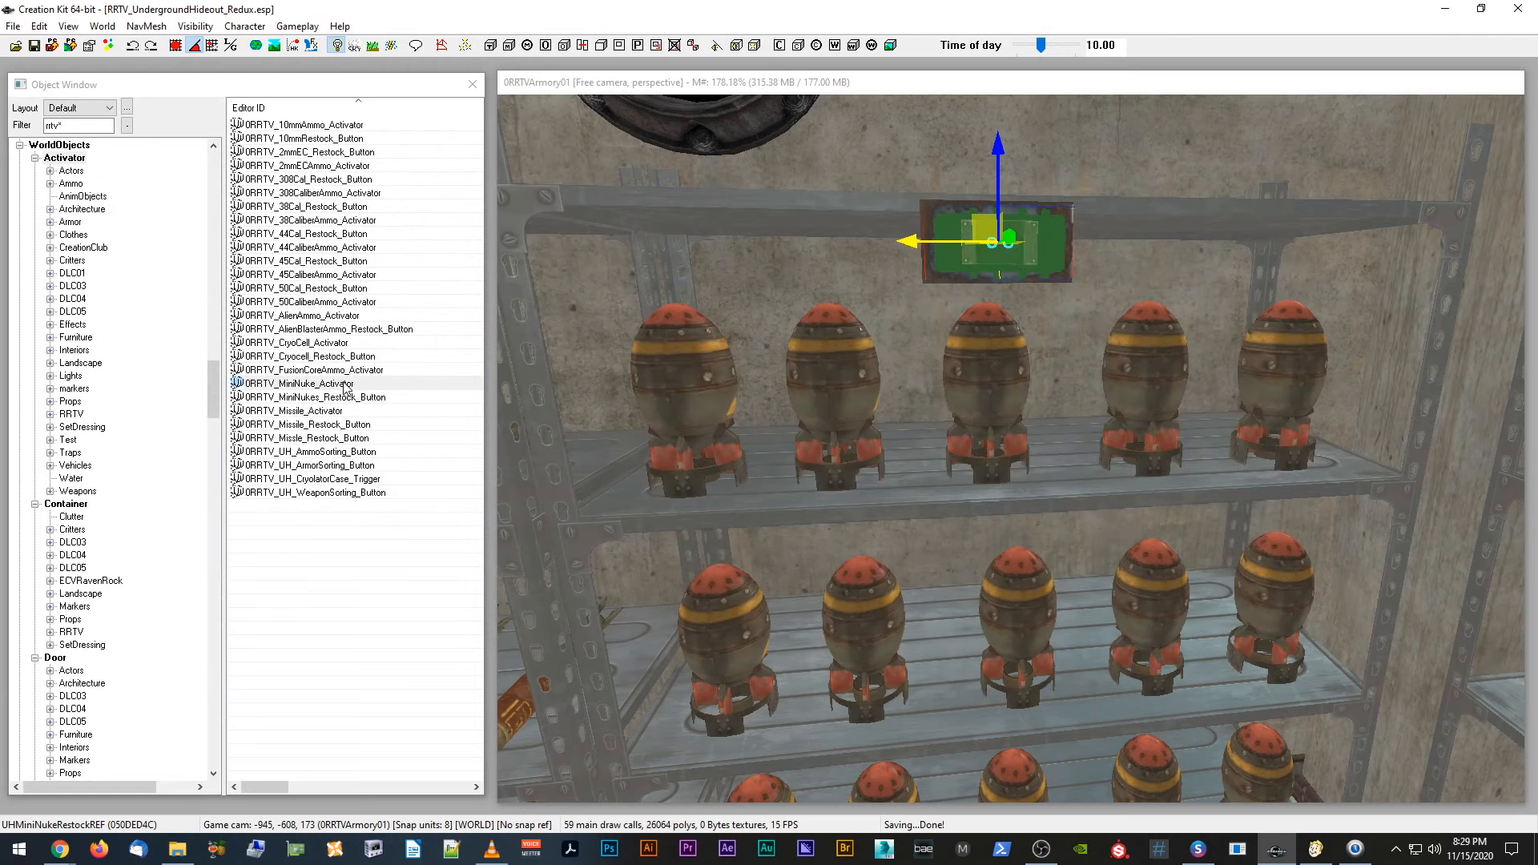
Step: Open the RRTV_UH_AmmoRestock_Script properties of 0RRTV_MiniNukes_Restock_Button and set DisplayREF01 to UHMiniNukeREF1, the top shelf's first mini nuke
click(391, 398)
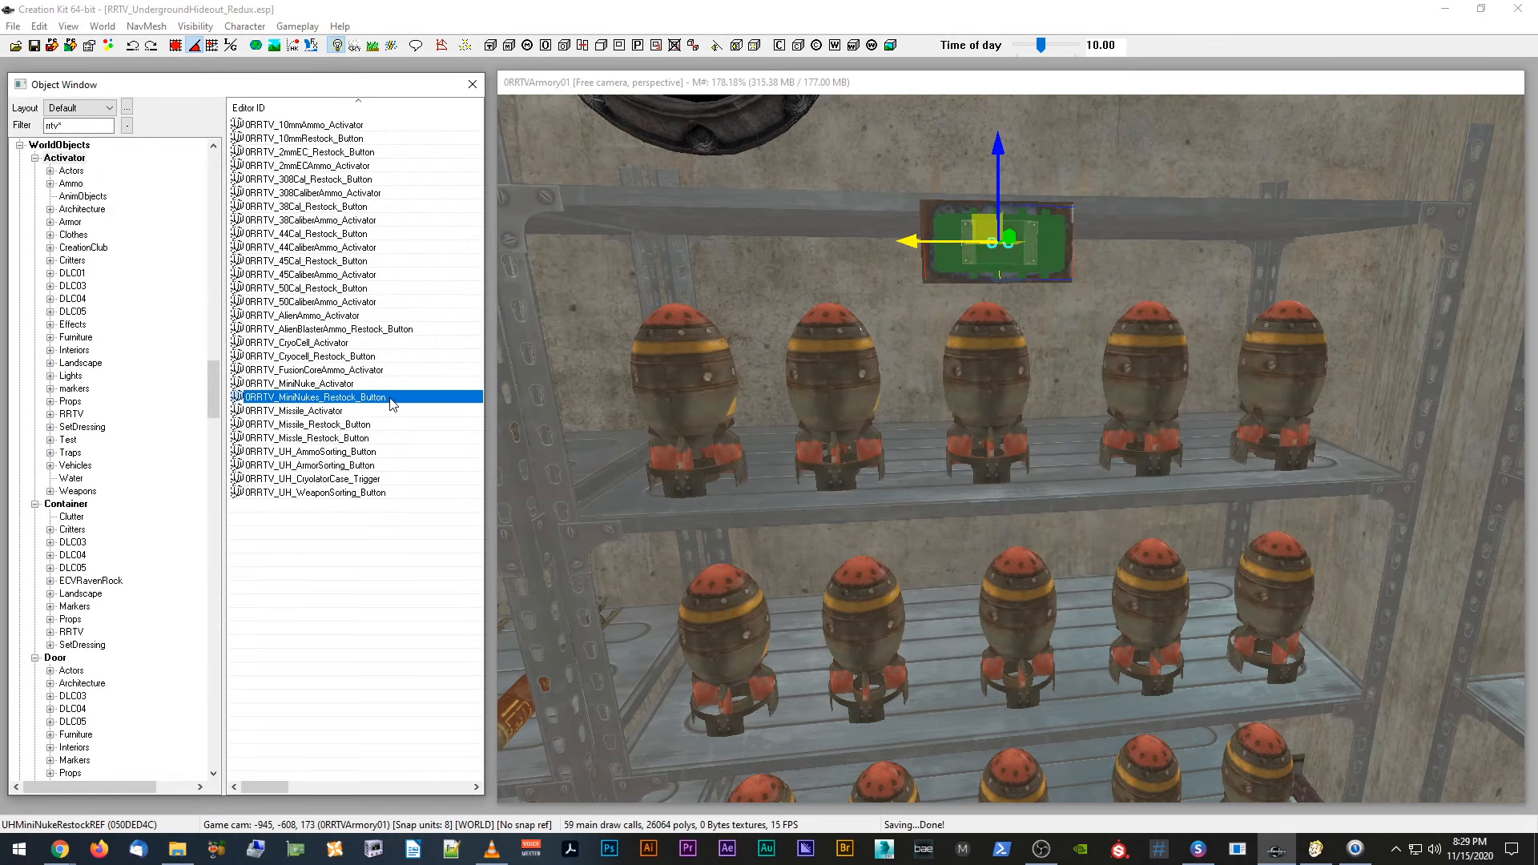
double_click(392, 398)
click(887, 280)
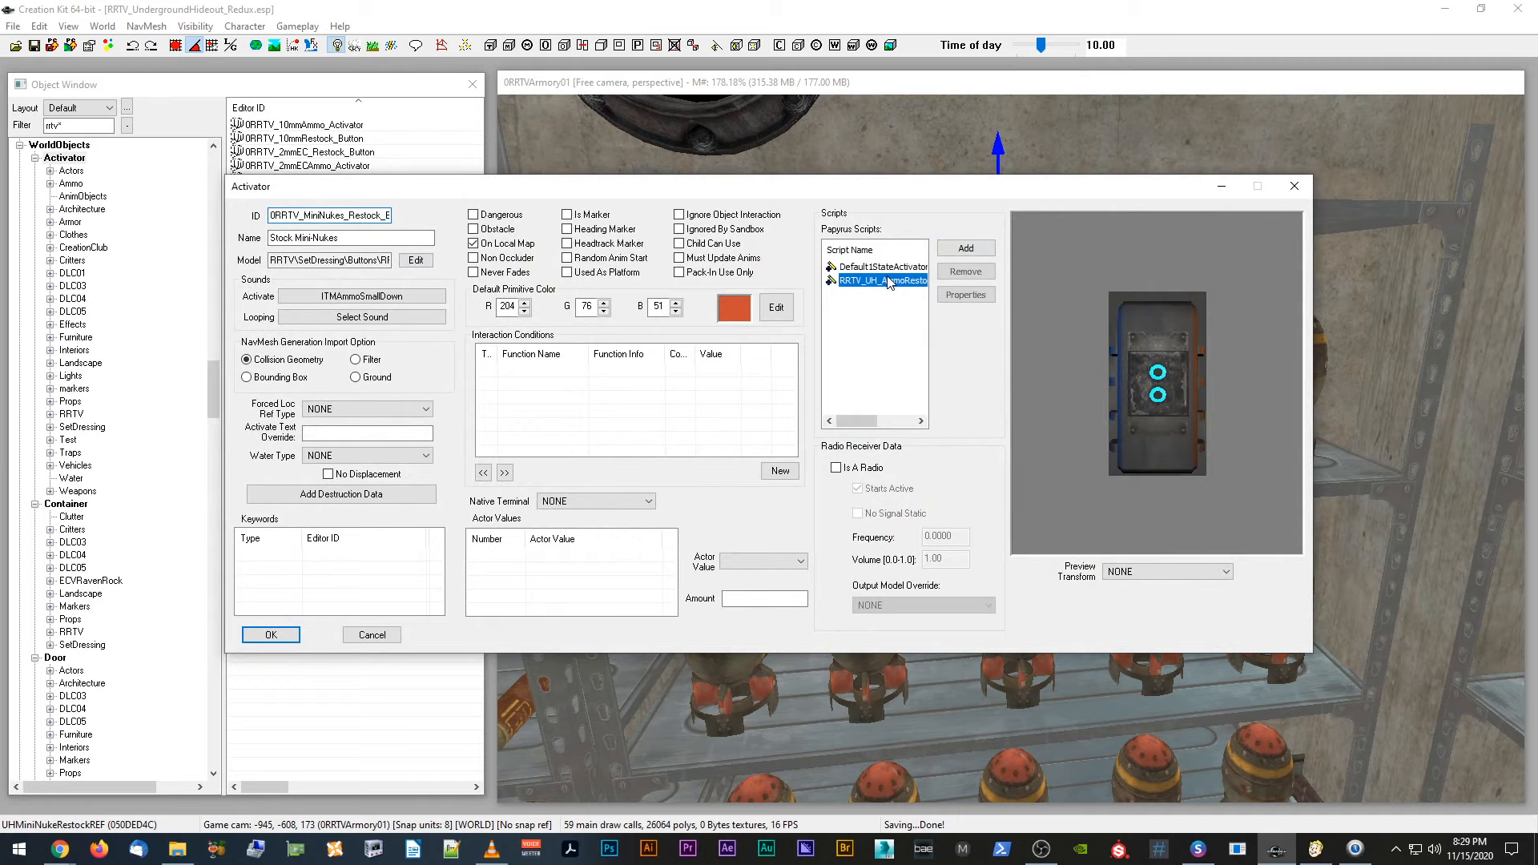
click(966, 295)
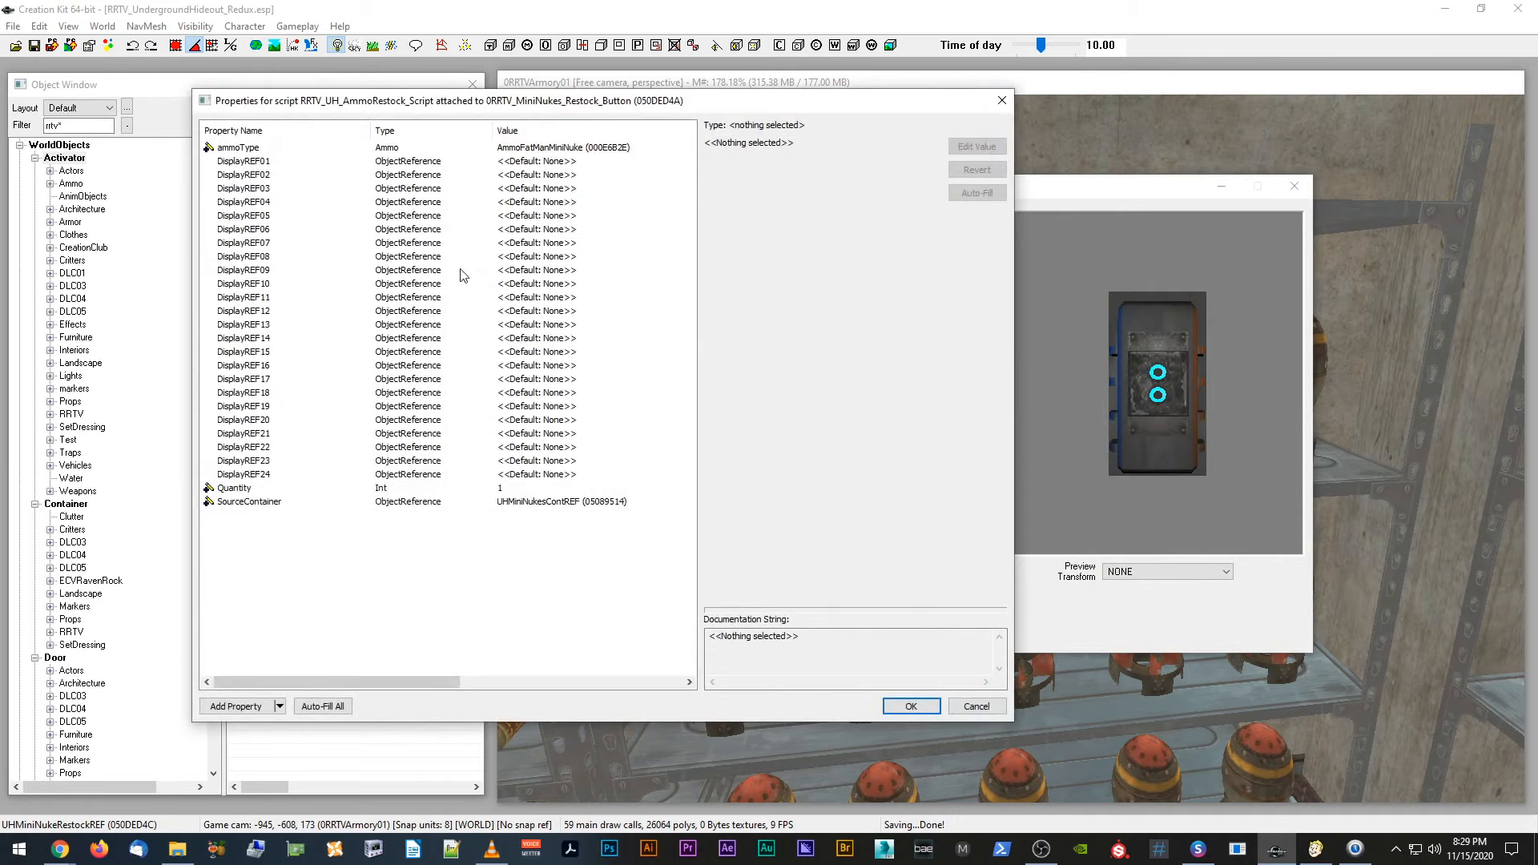
click(520, 164)
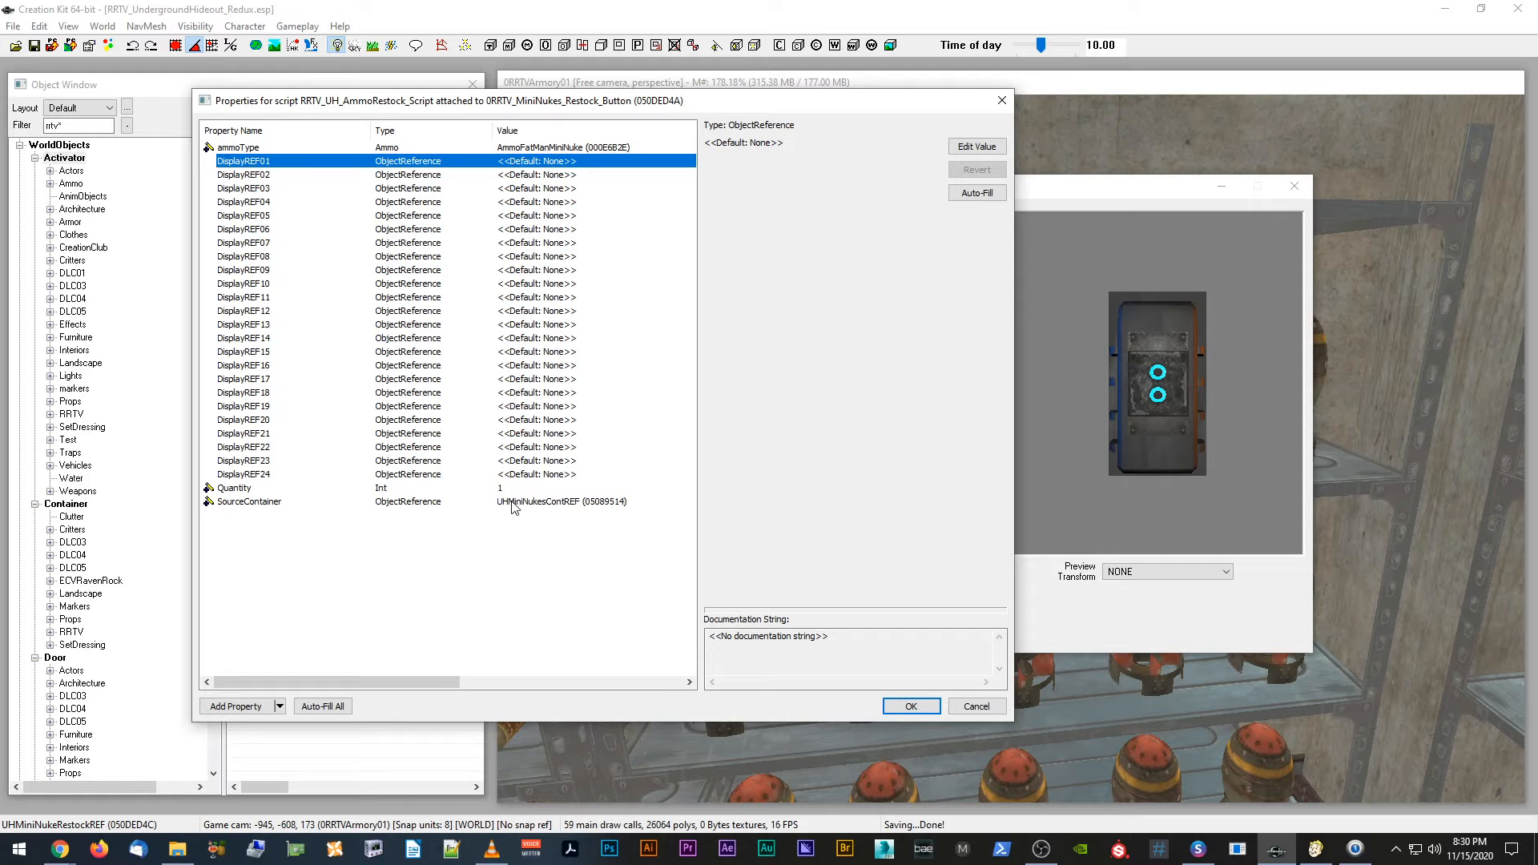
click(977, 147)
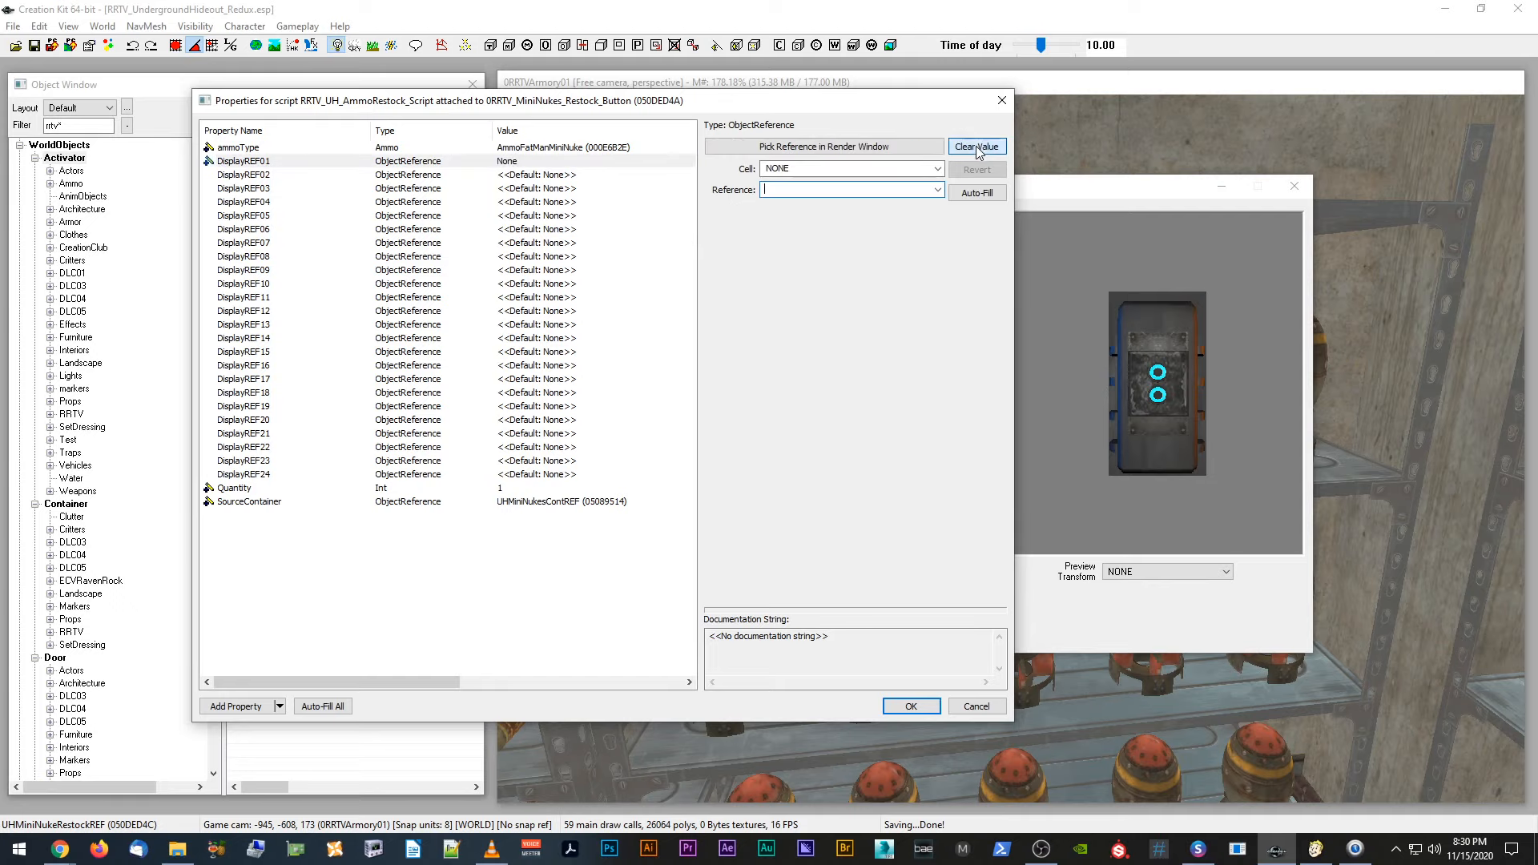
click(1009, 127)
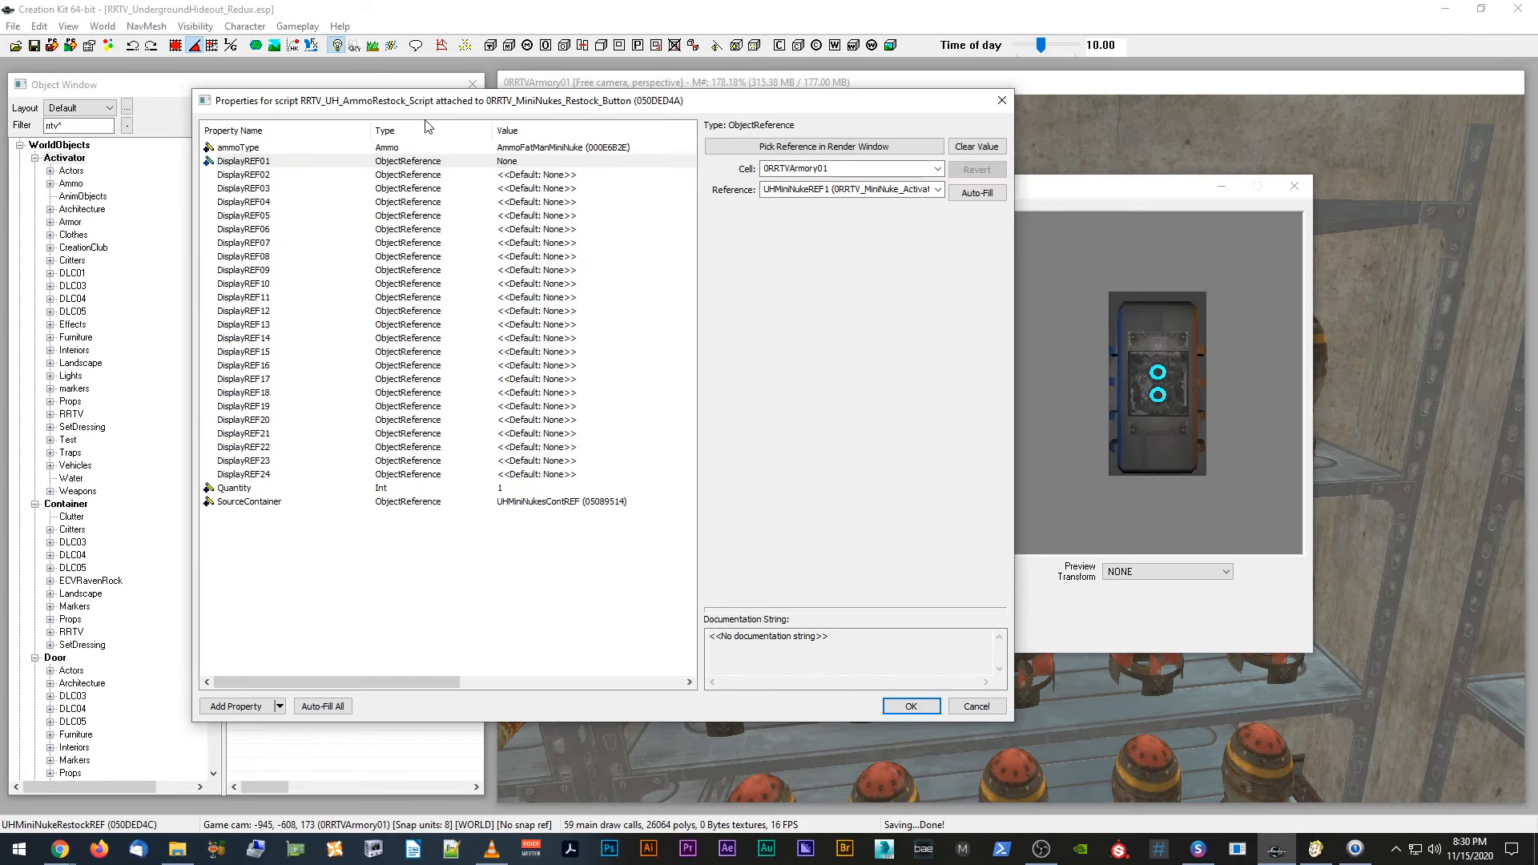
Step: Set DisplayREF02 to UHMiniNukeREF2 and DisplayREF03 to UHMiniNukeREF3, picking the top shelf's second and third mini nukes
click(518, 177)
click(978, 146)
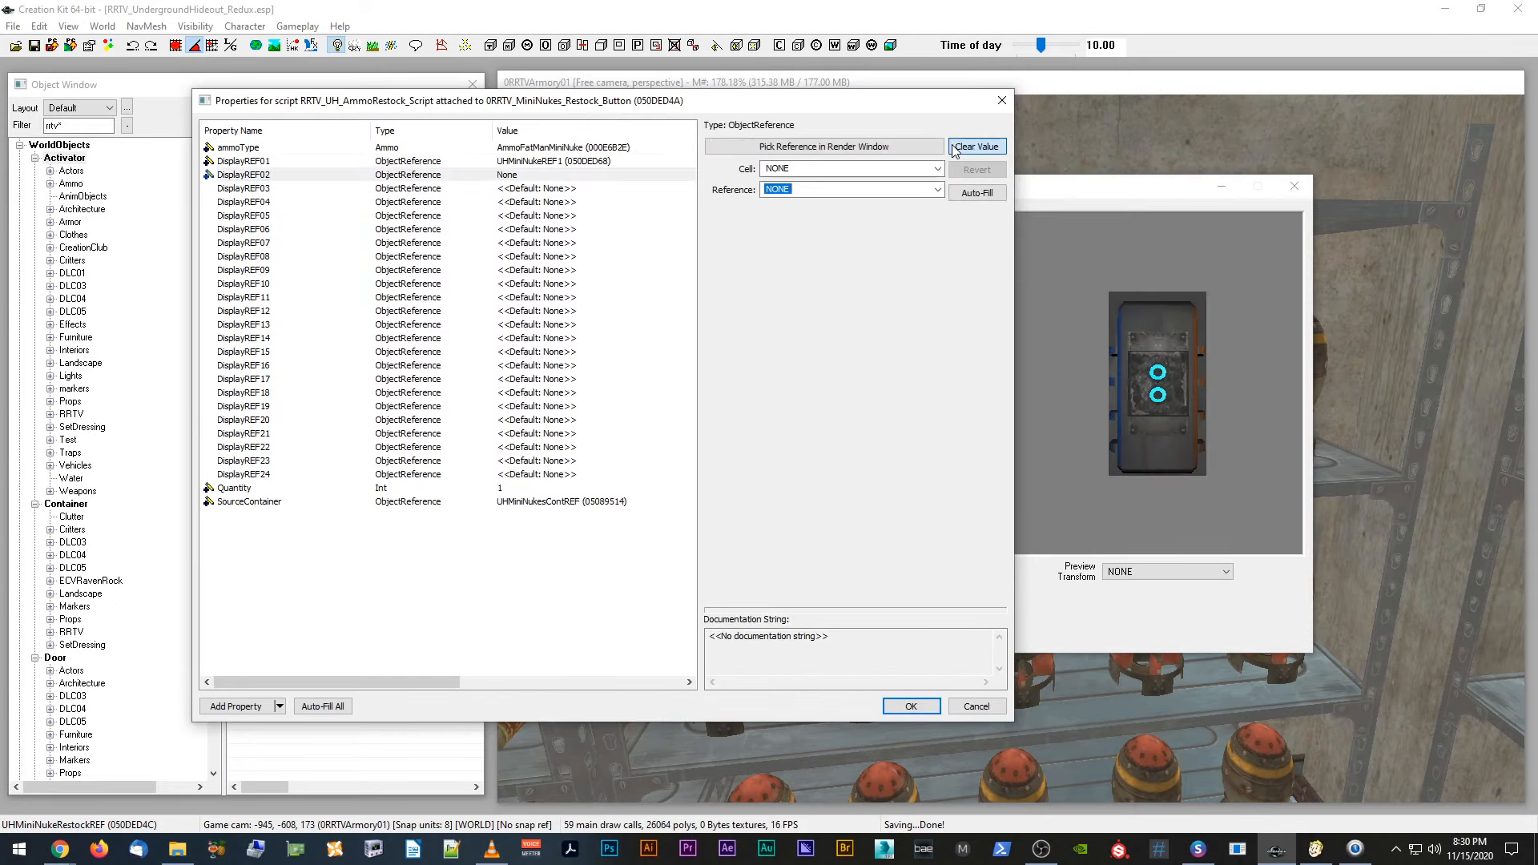
click(823, 147)
click(739, 339)
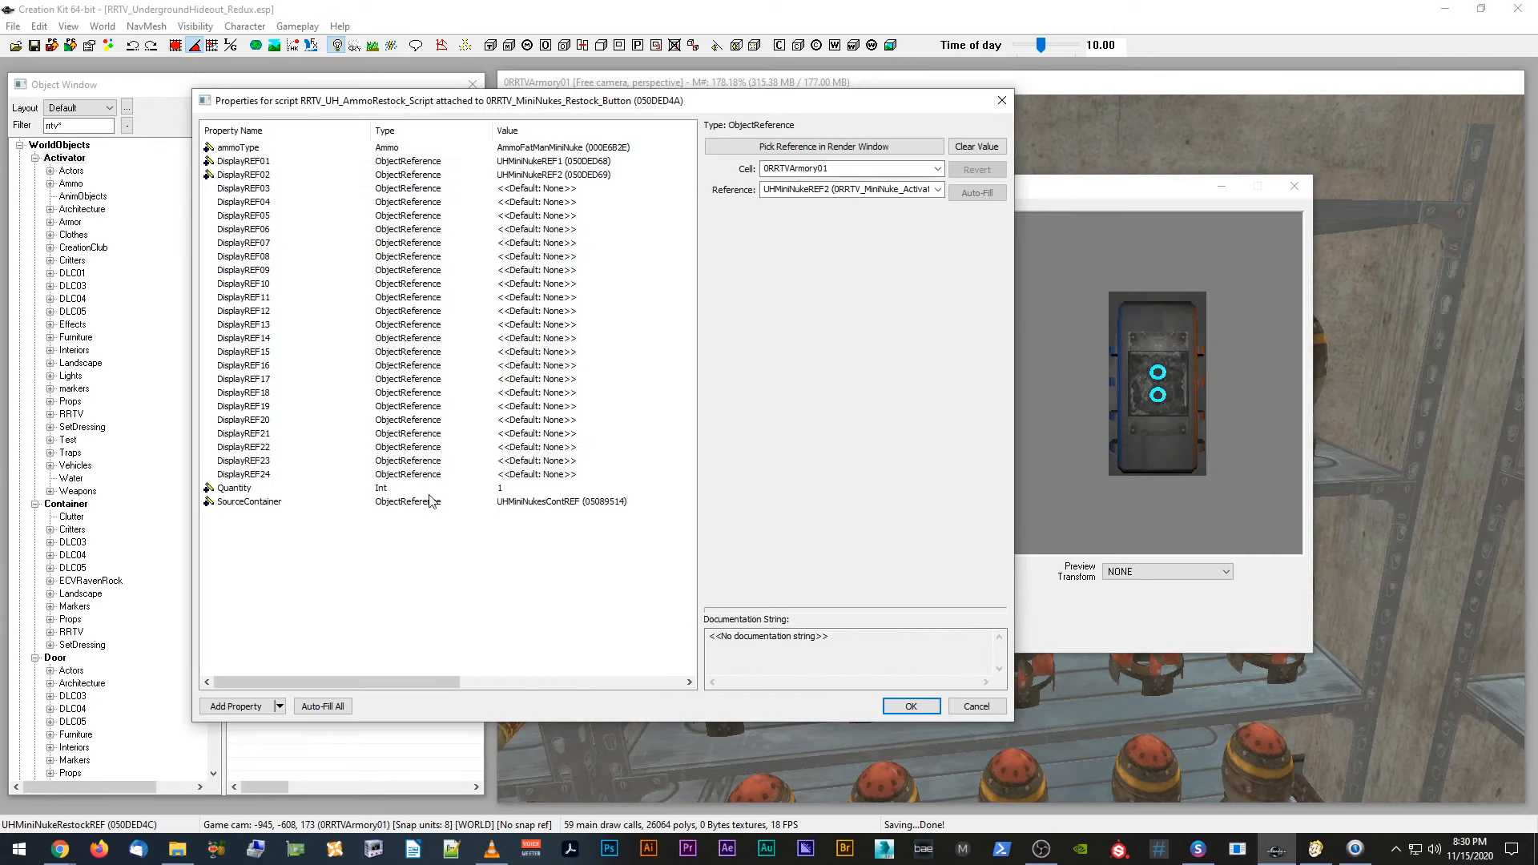
click(566, 191)
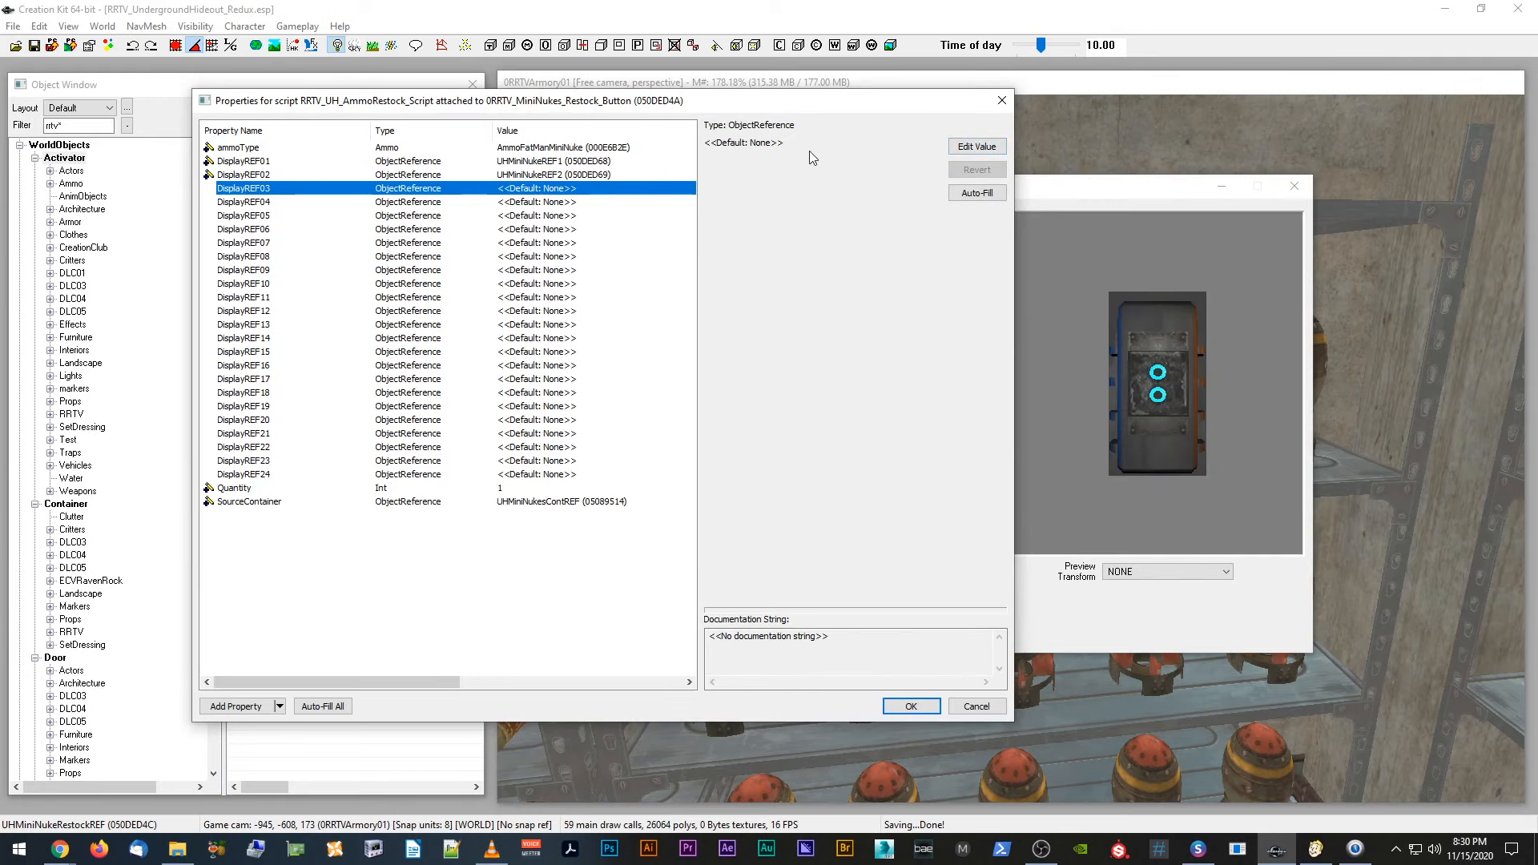
click(977, 146)
click(823, 146)
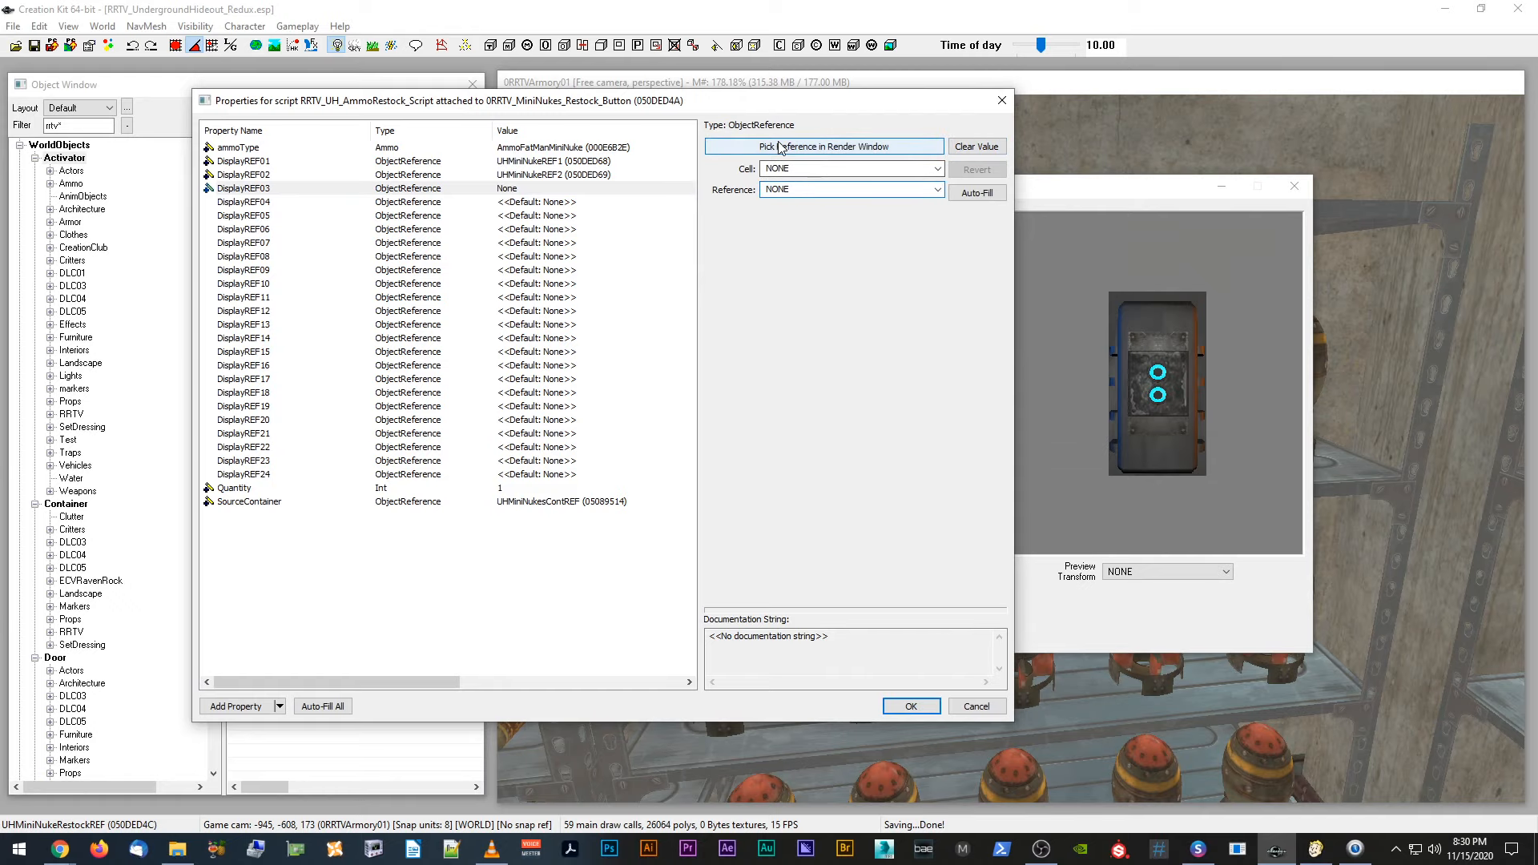
click(976, 346)
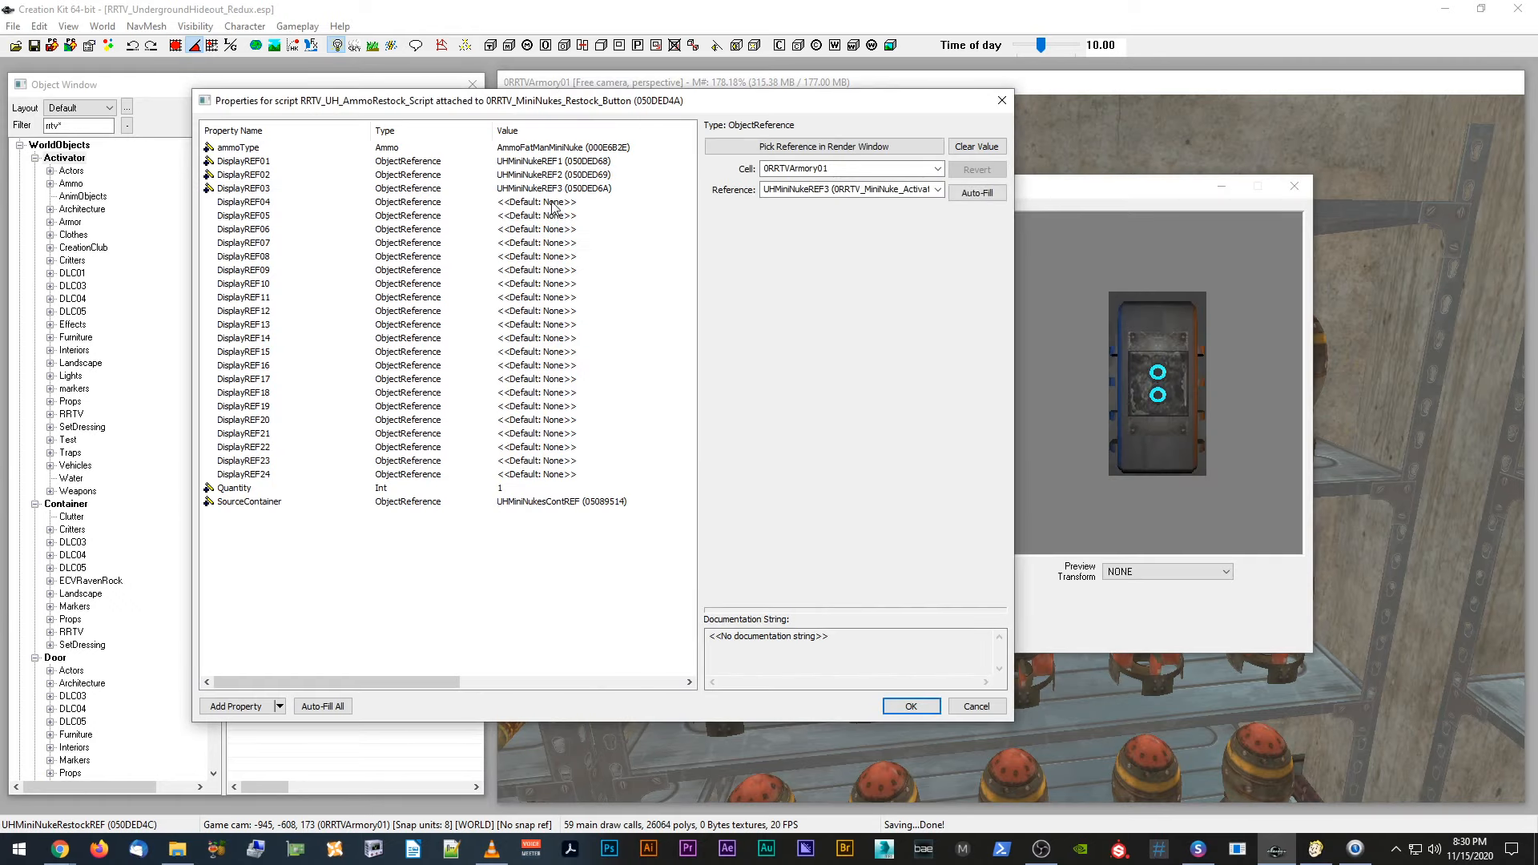
Step: Set DisplayREF04 to UHMiniNukeREF4 and DisplayREF05 to UHMiniNukeREF5, picking the top shelf's fourth and fifth mini nukes
click(637, 201)
click(977, 146)
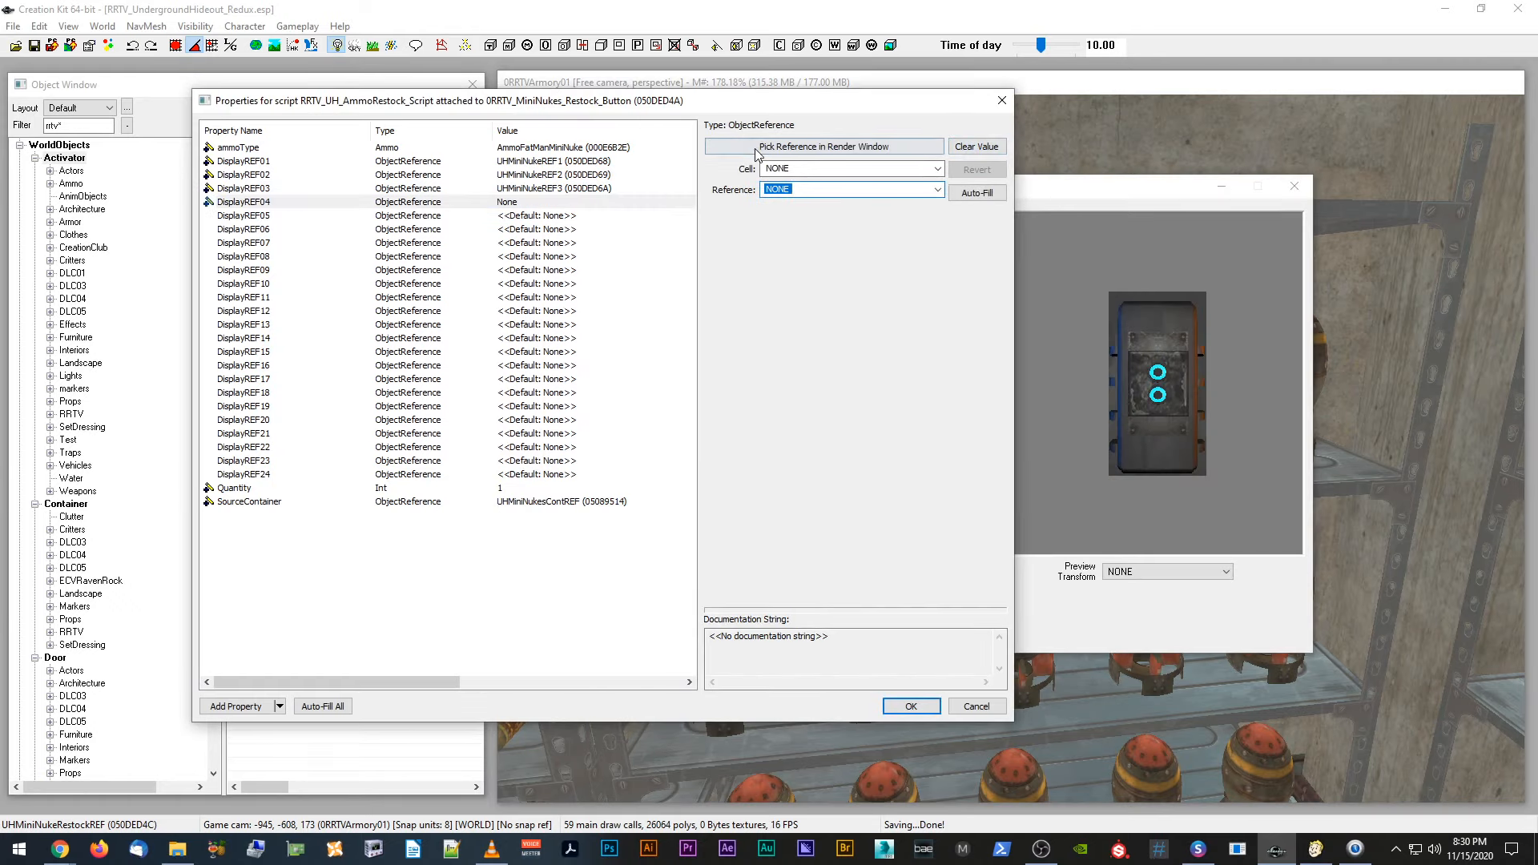
click(824, 147)
click(1139, 353)
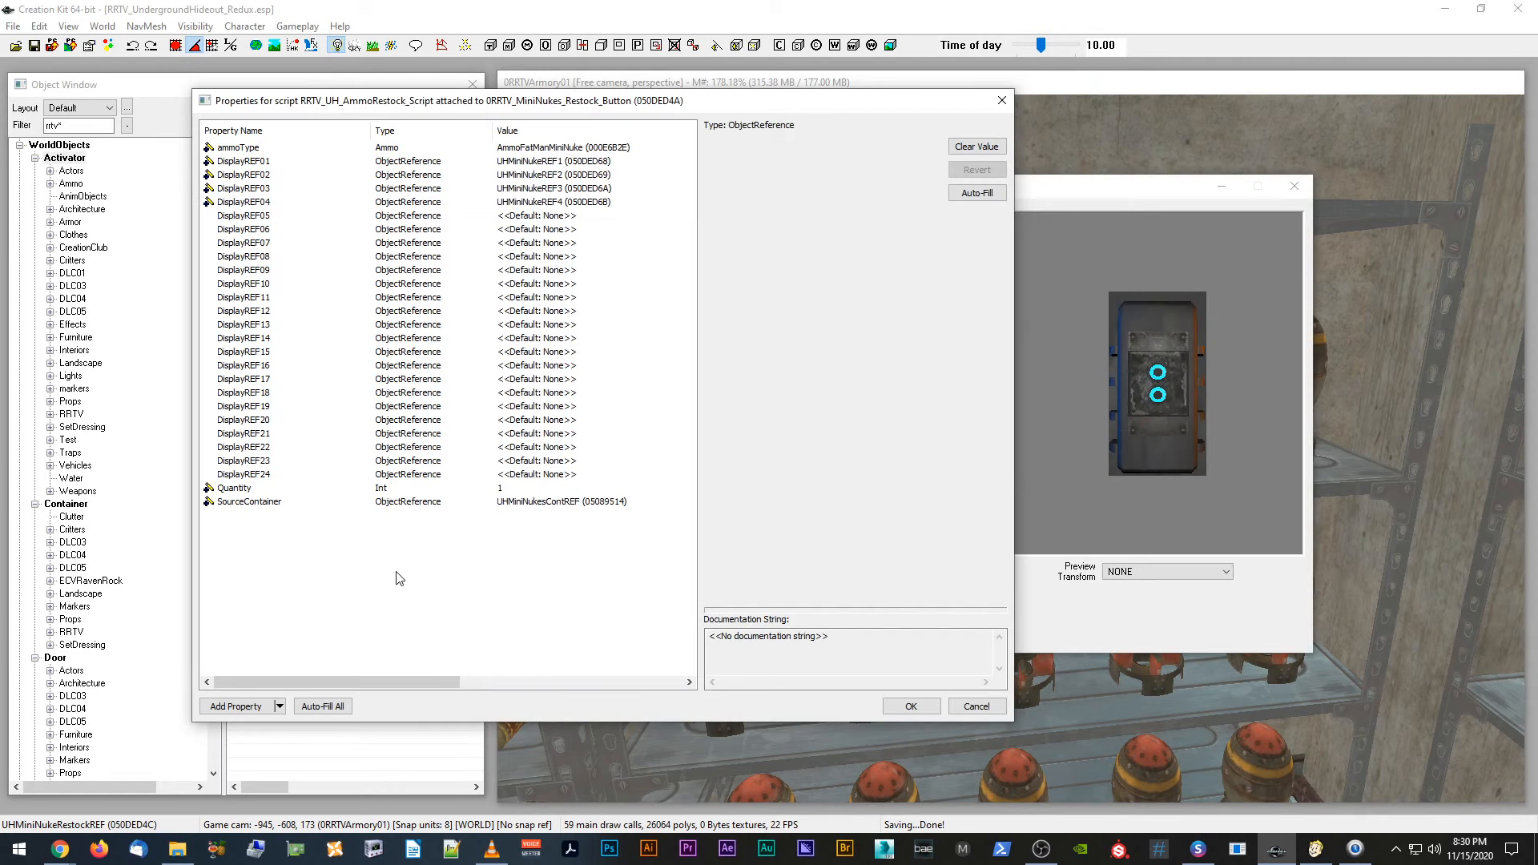
click(558, 216)
click(977, 147)
click(823, 147)
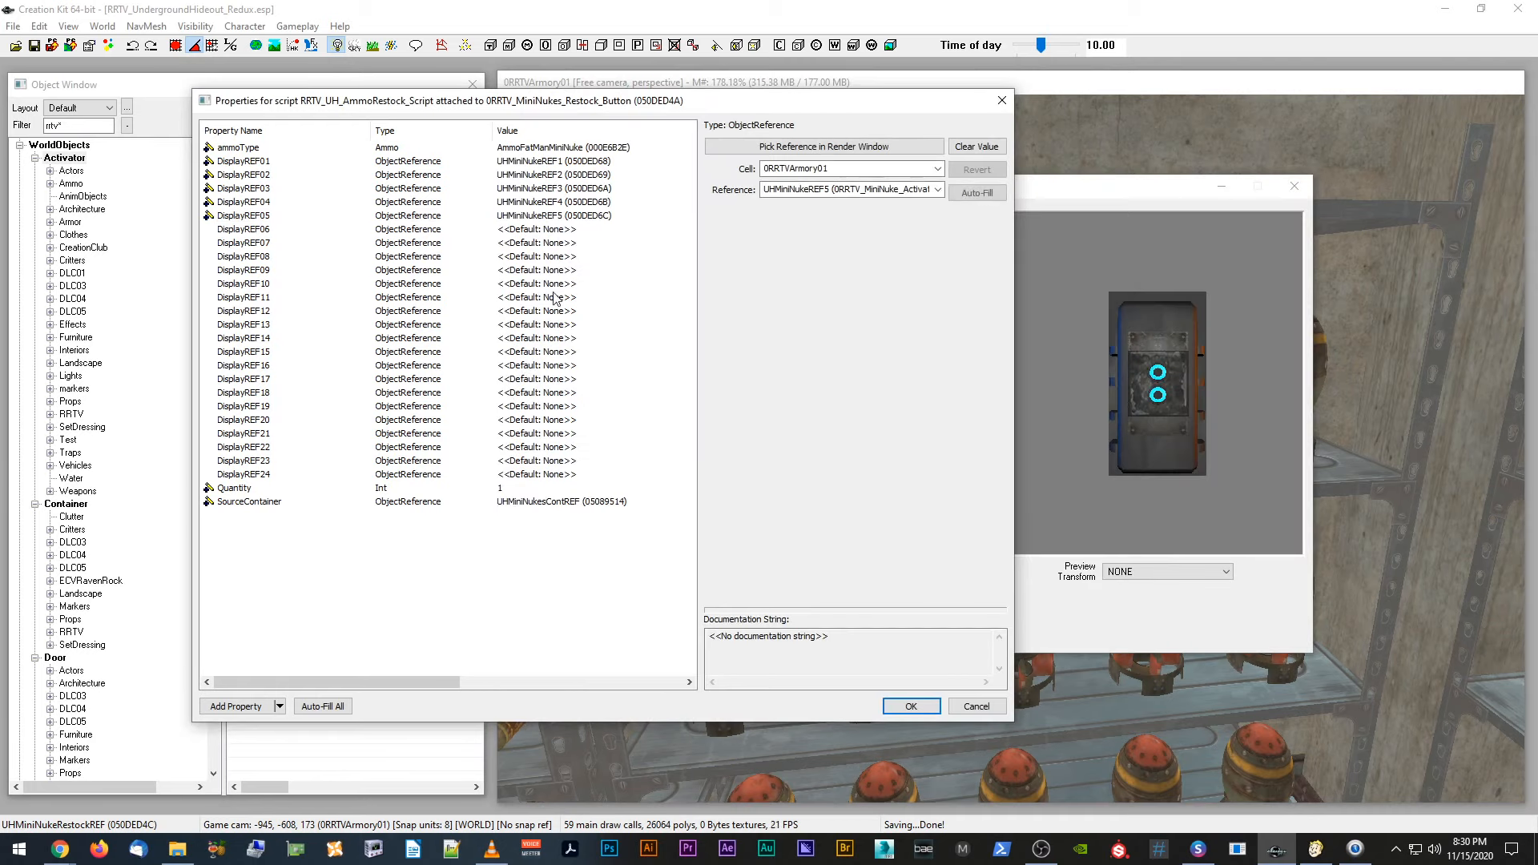
Step: Set DisplayREF06 to UHMiniNukeREF6 and DisplayREF07 to UHMiniNukeREF7, picking the first two mini nukes on the second shelf
click(563, 232)
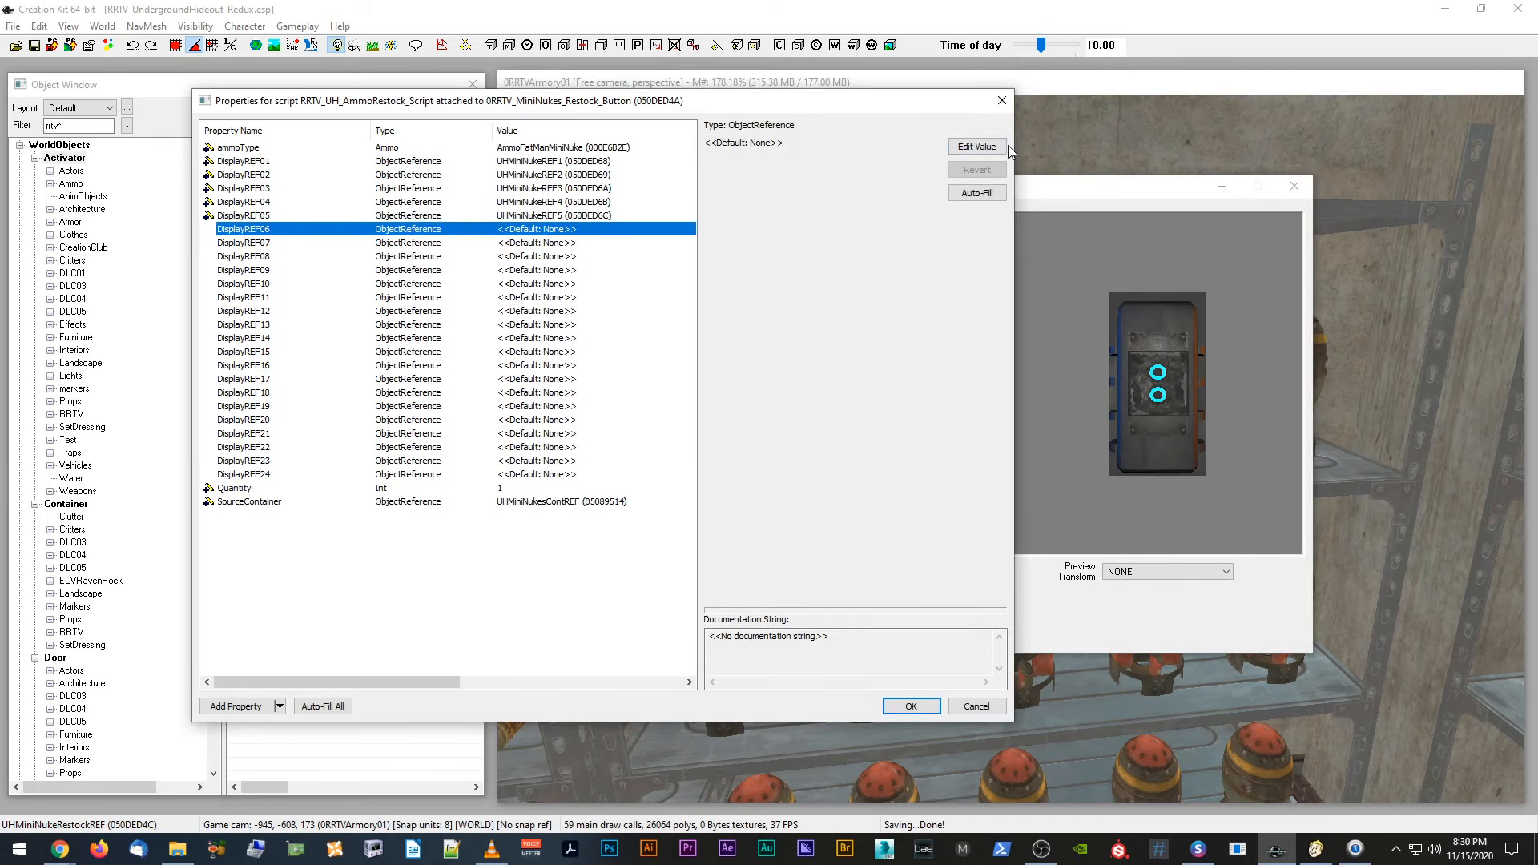
click(978, 146)
click(824, 147)
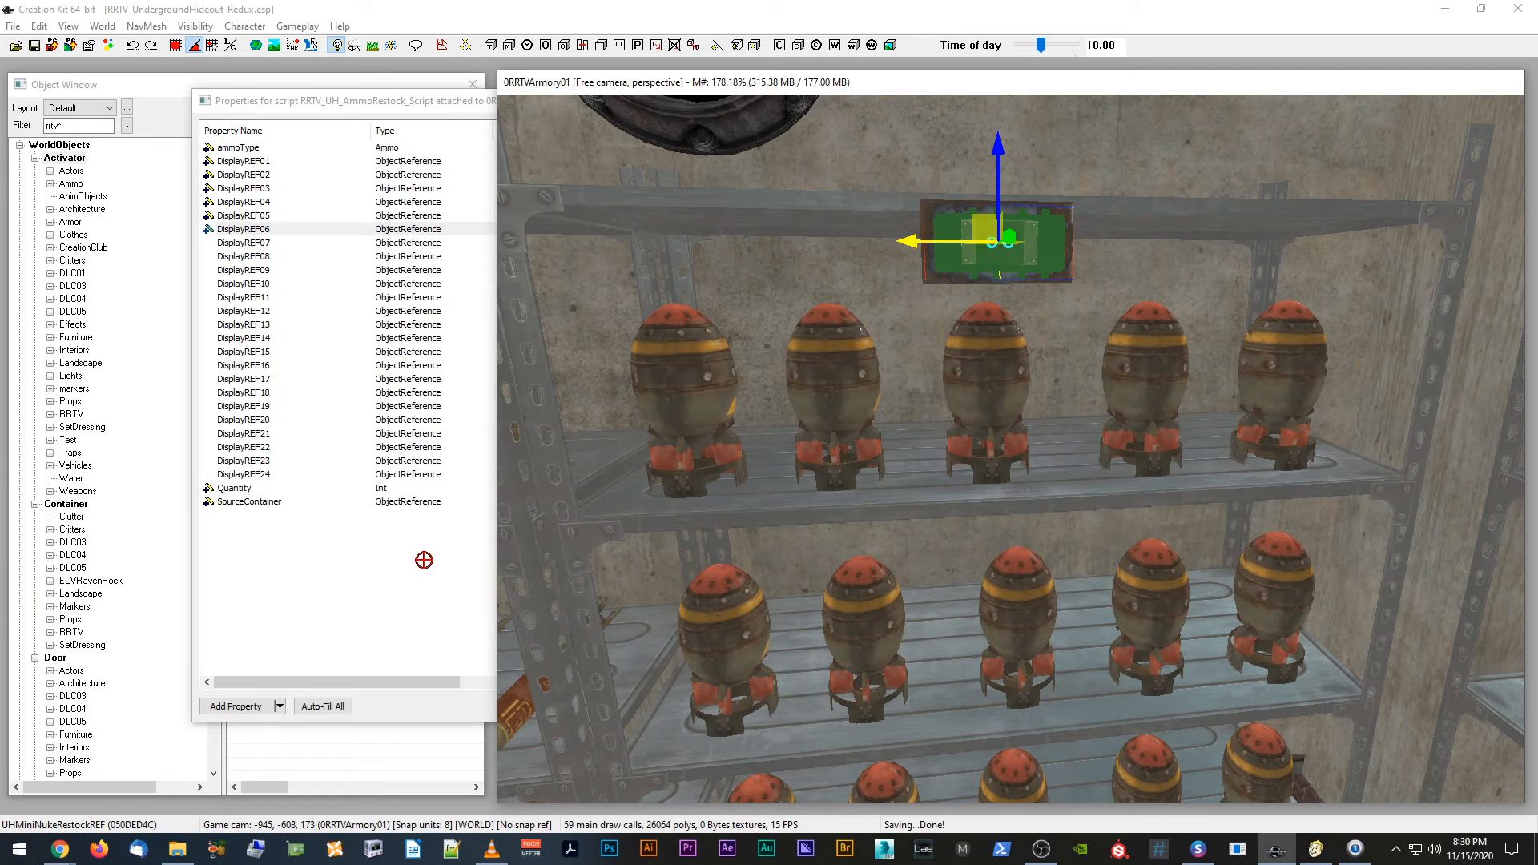
double_click(721, 589)
click(569, 244)
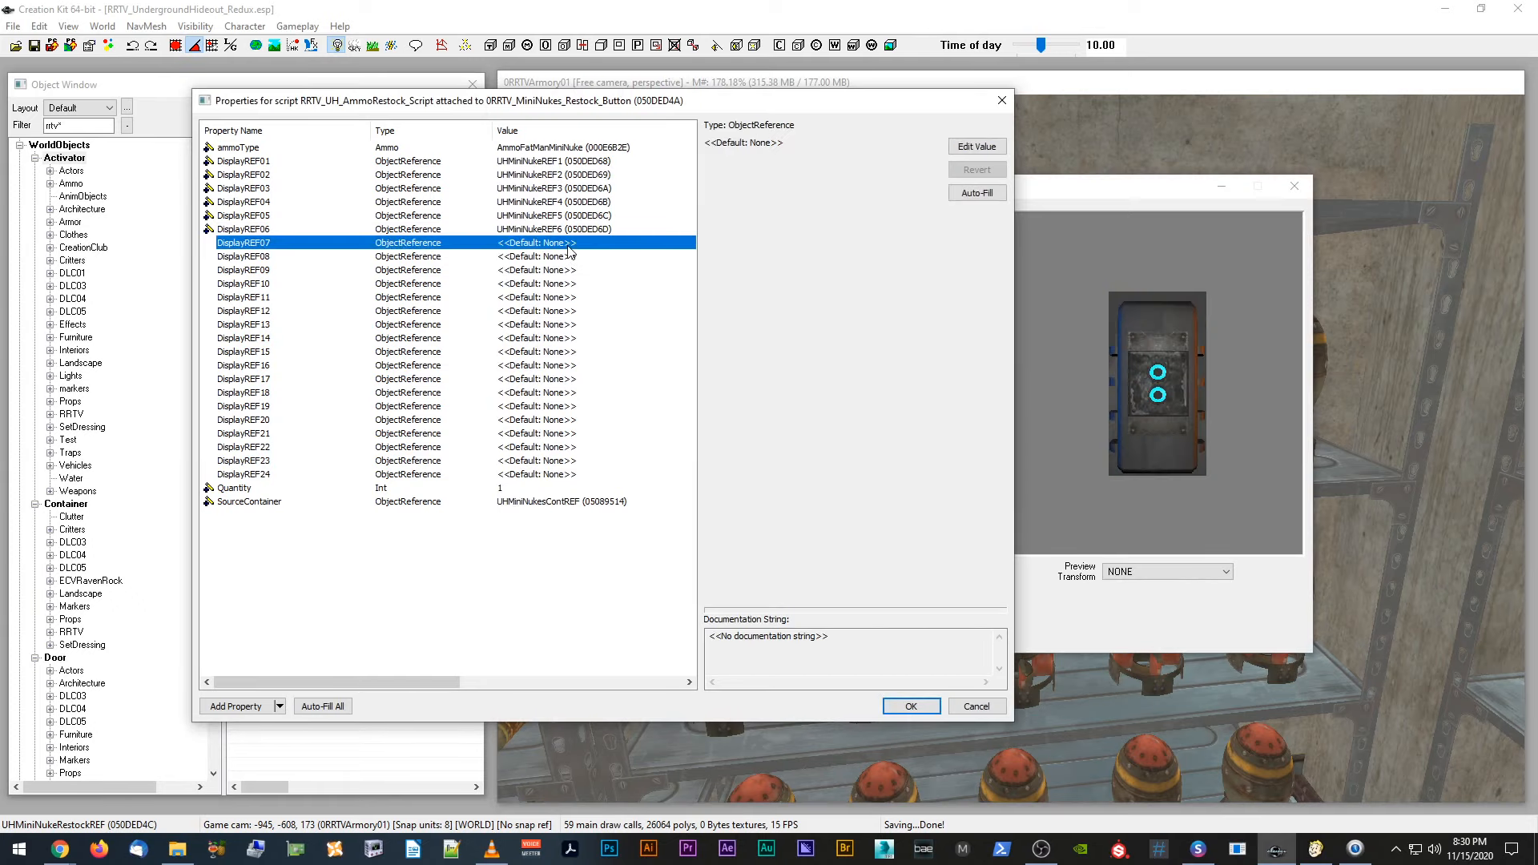
click(977, 146)
click(797, 147)
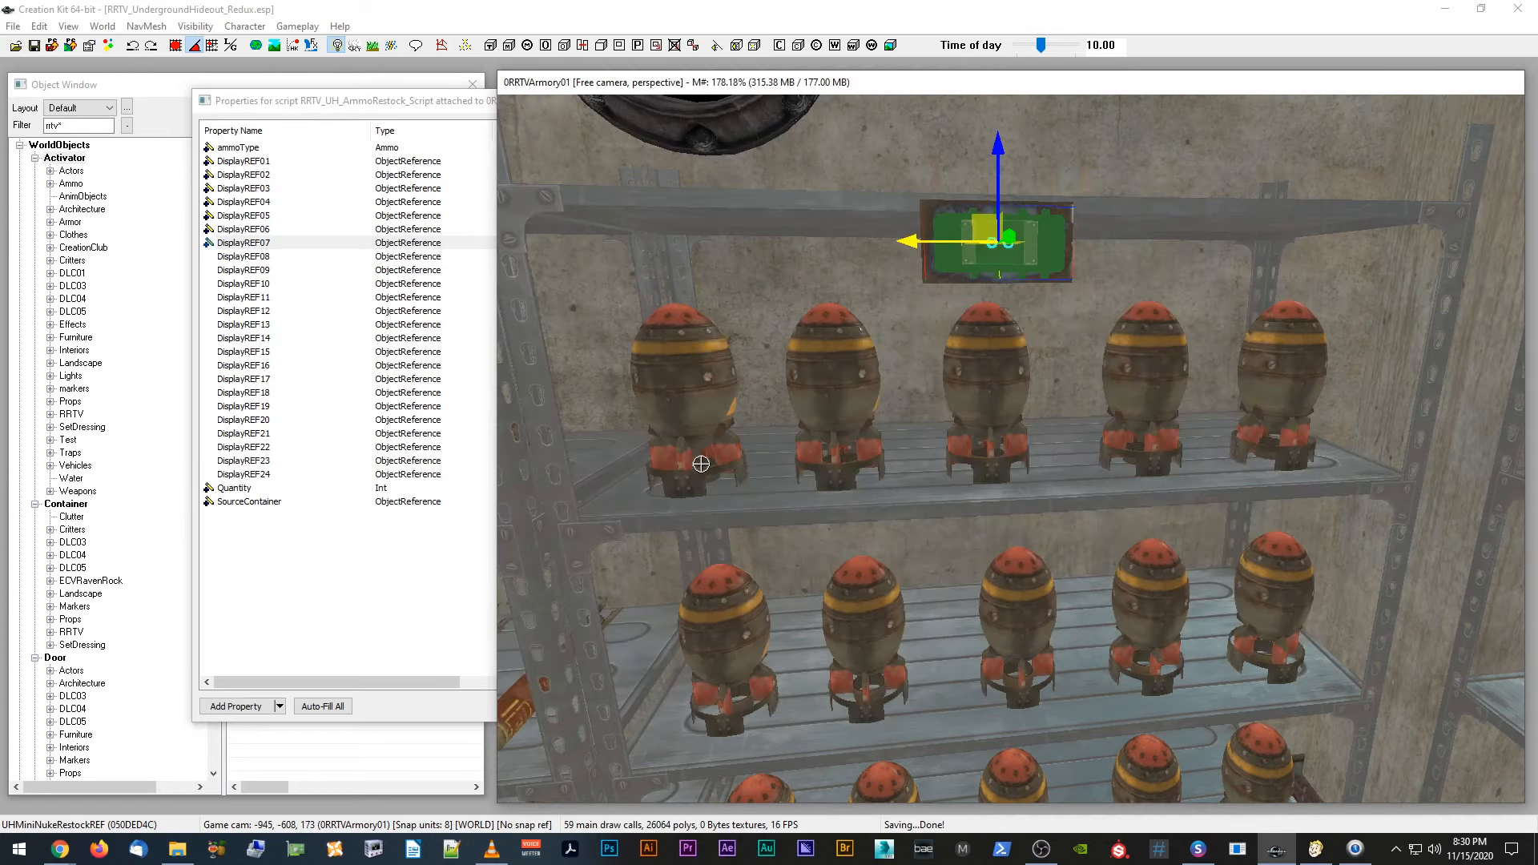
click(859, 598)
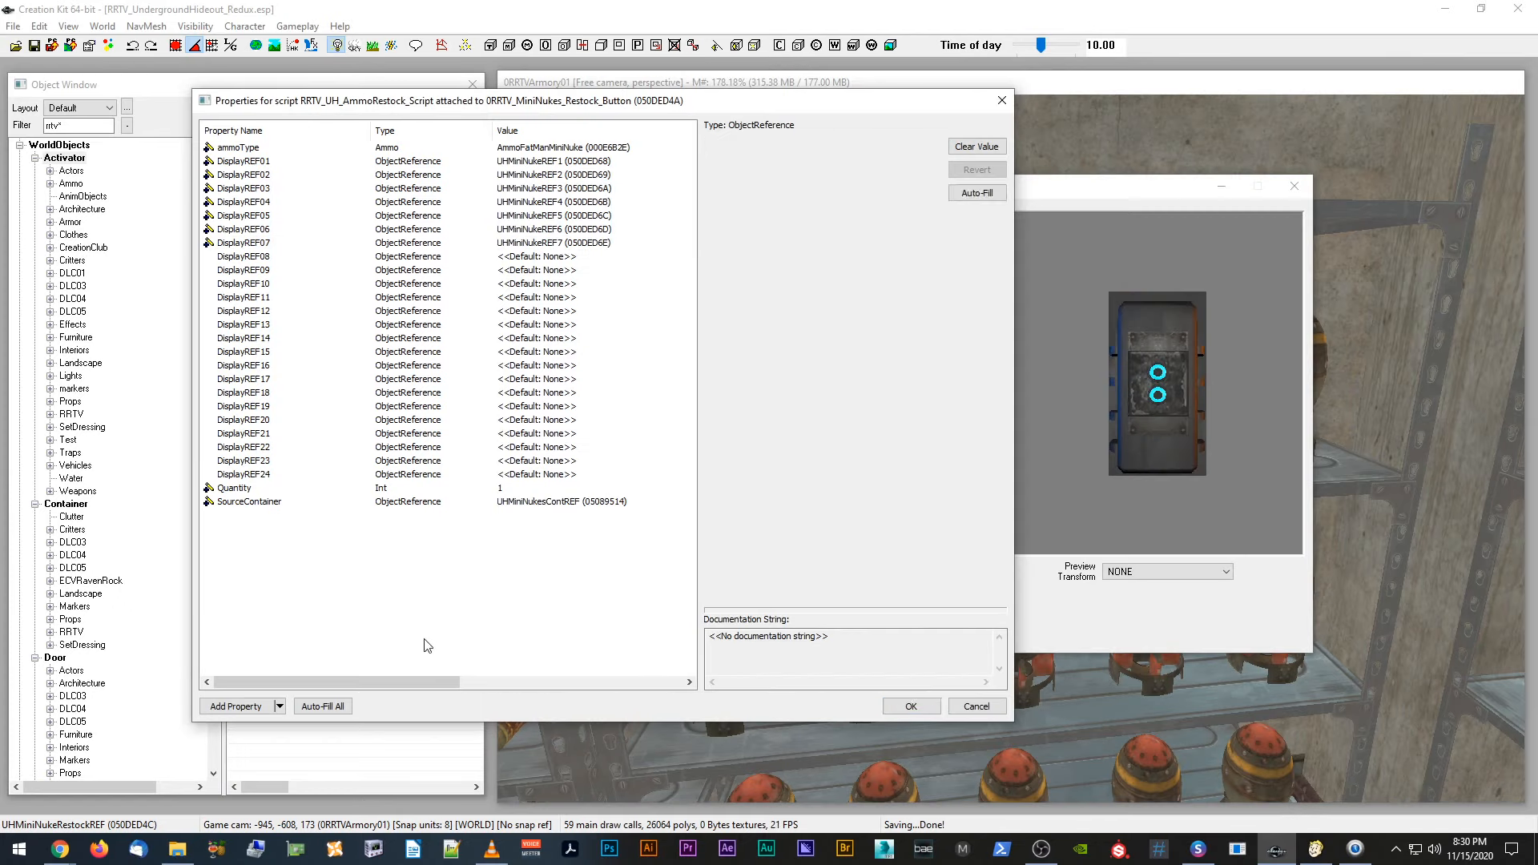
Step: Set DisplayREF08 to UHMiniNukeREF8, picking the middle mini nuke on the second shelf
click(541, 257)
click(977, 147)
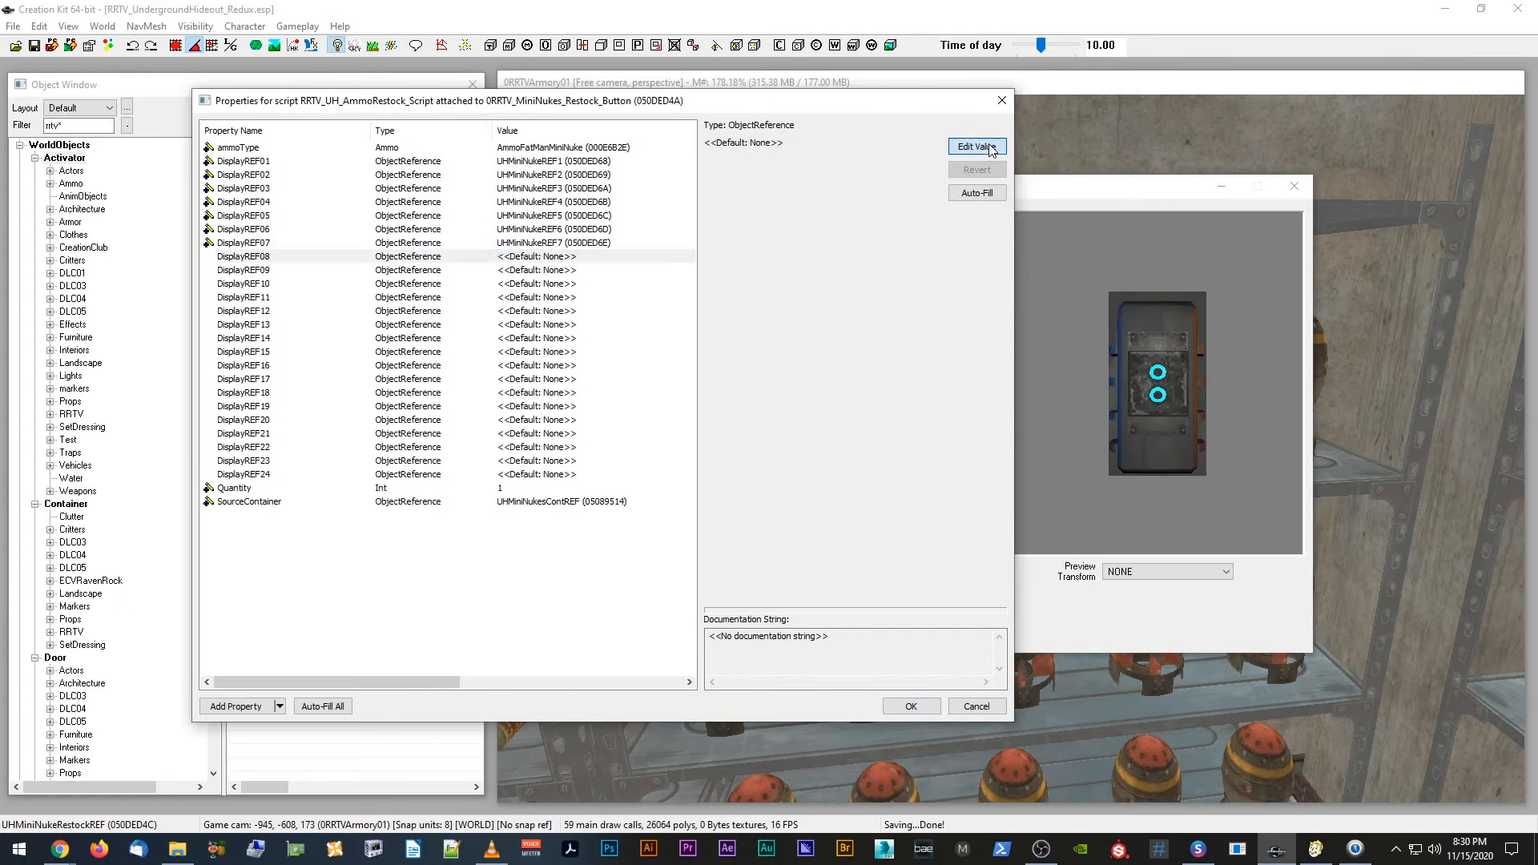
click(793, 147)
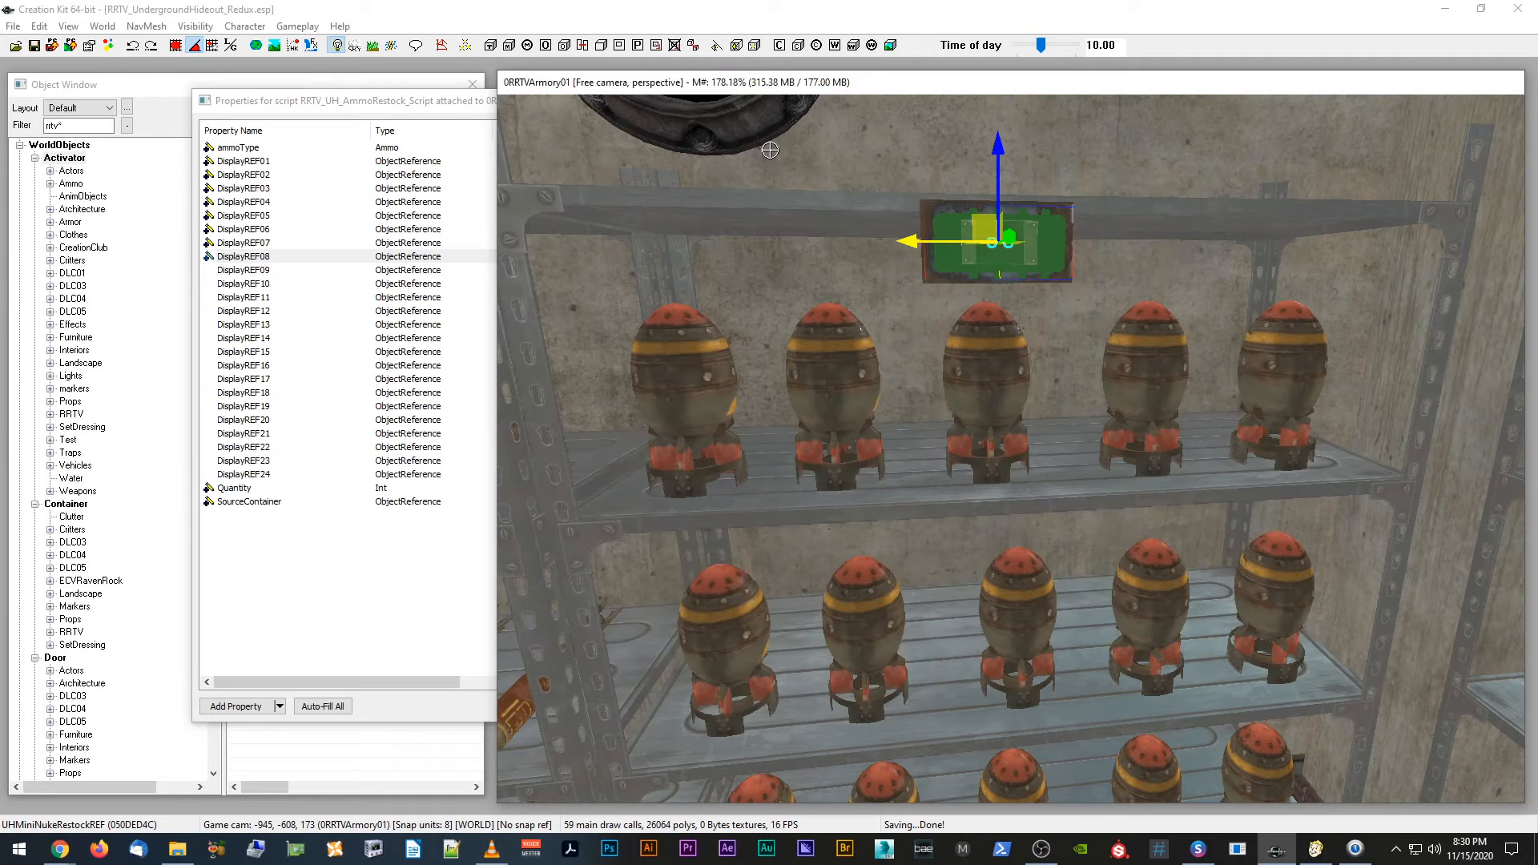
click(1005, 587)
Step: Set DisplayREF09 to UHMiniNukeREF9 and DisplayREF10 to UHMiniNukeREF10, picking the last two mini nukes on the second shelf
click(526, 272)
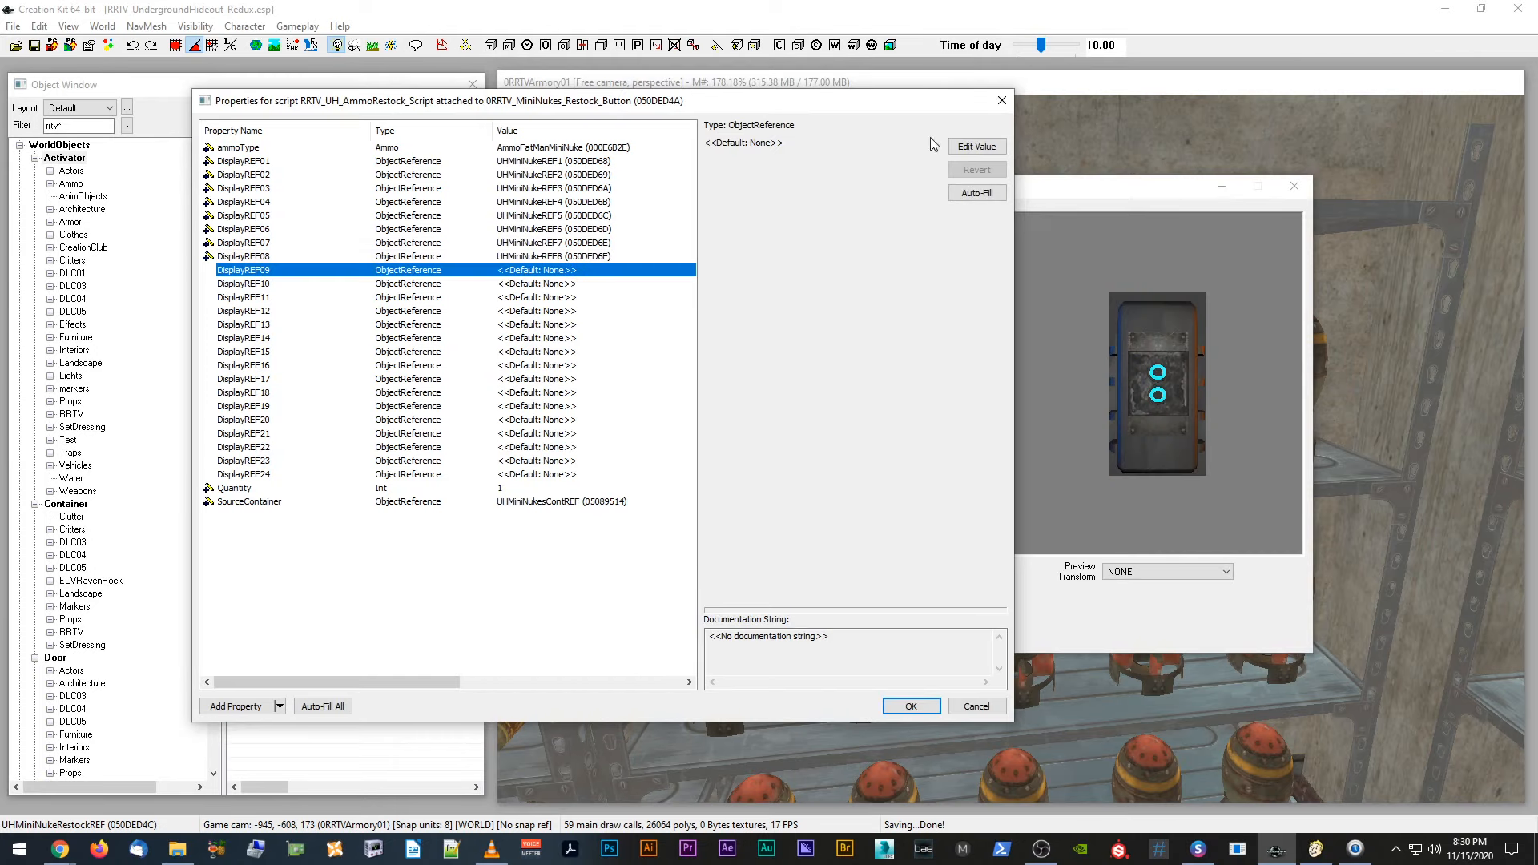
click(977, 147)
click(824, 147)
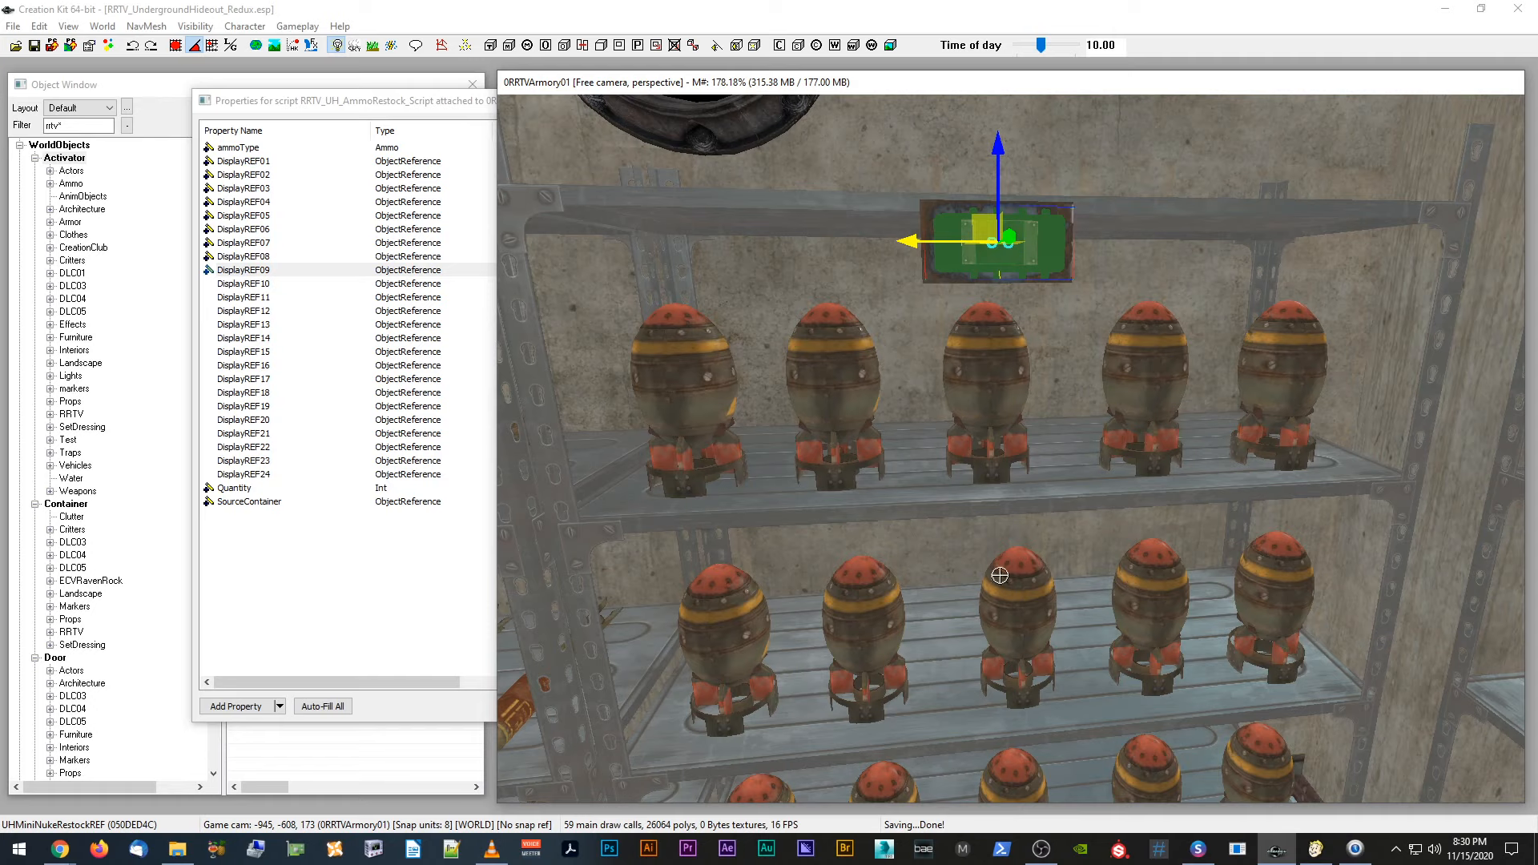
click(649, 579)
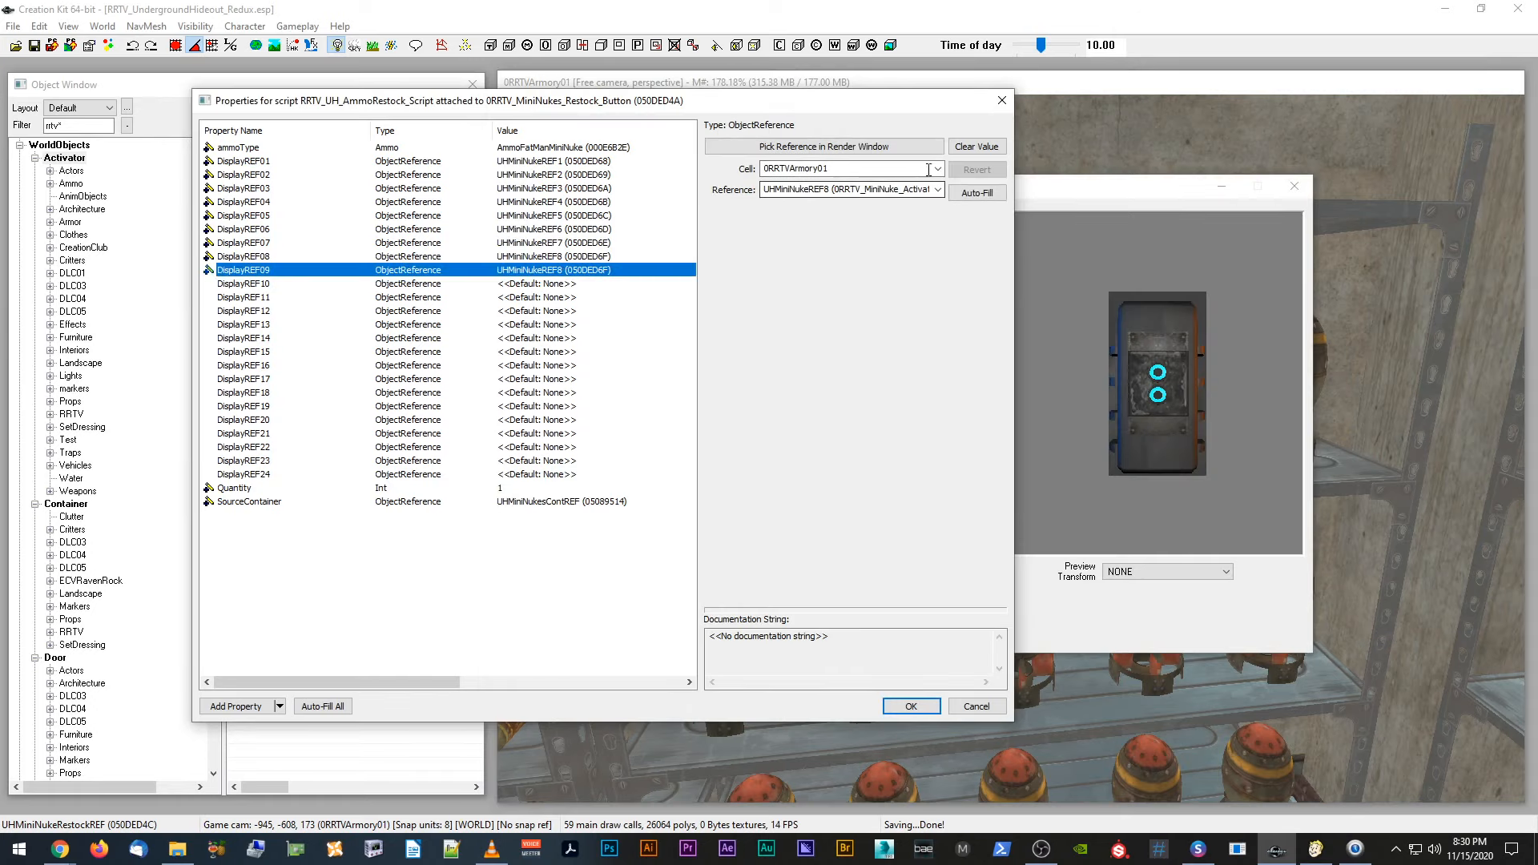
click(903, 147)
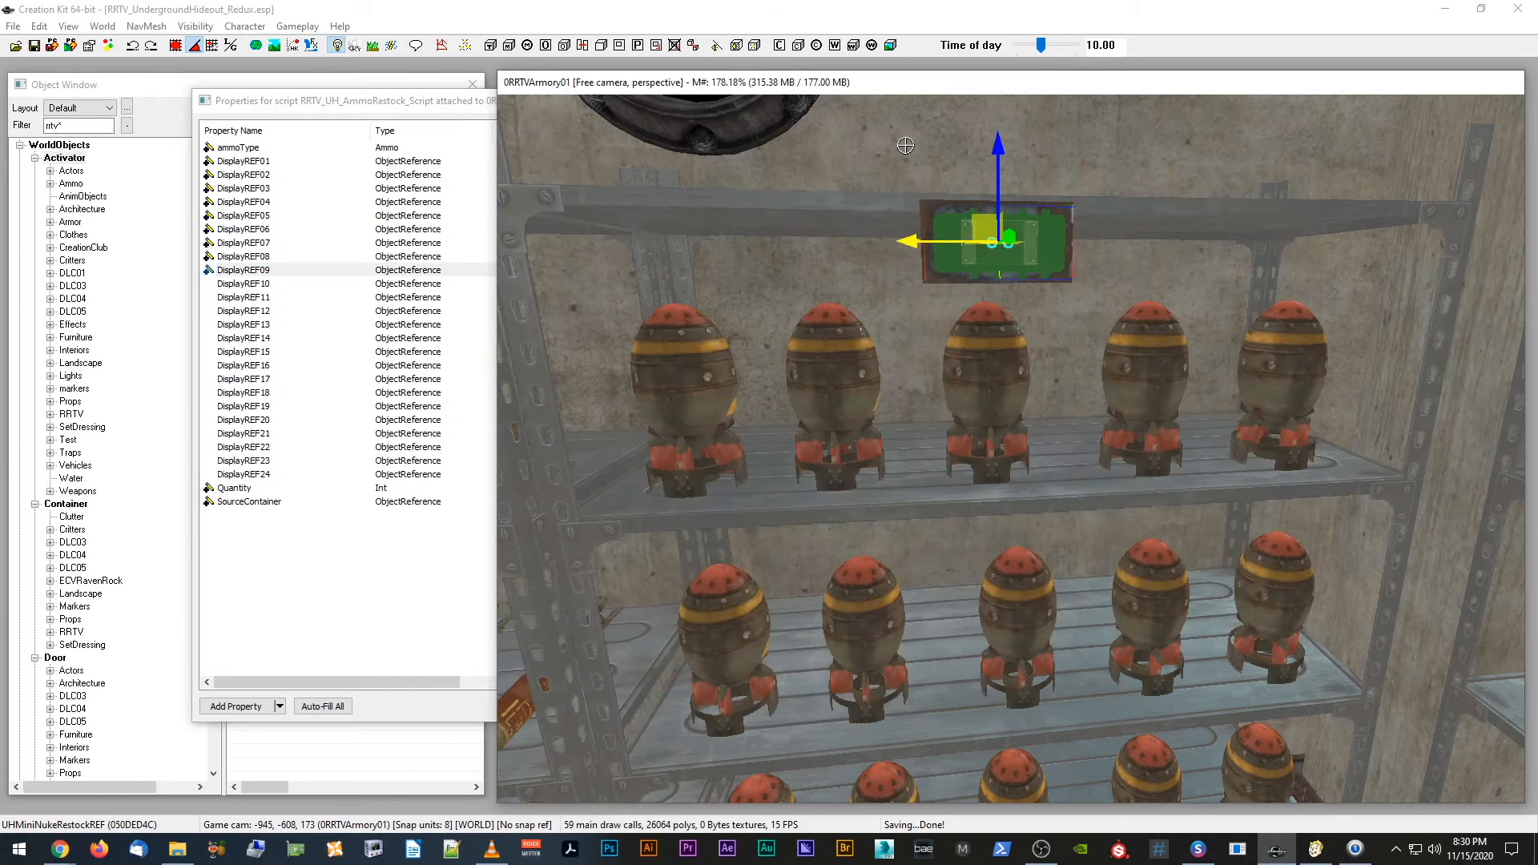
click(1079, 590)
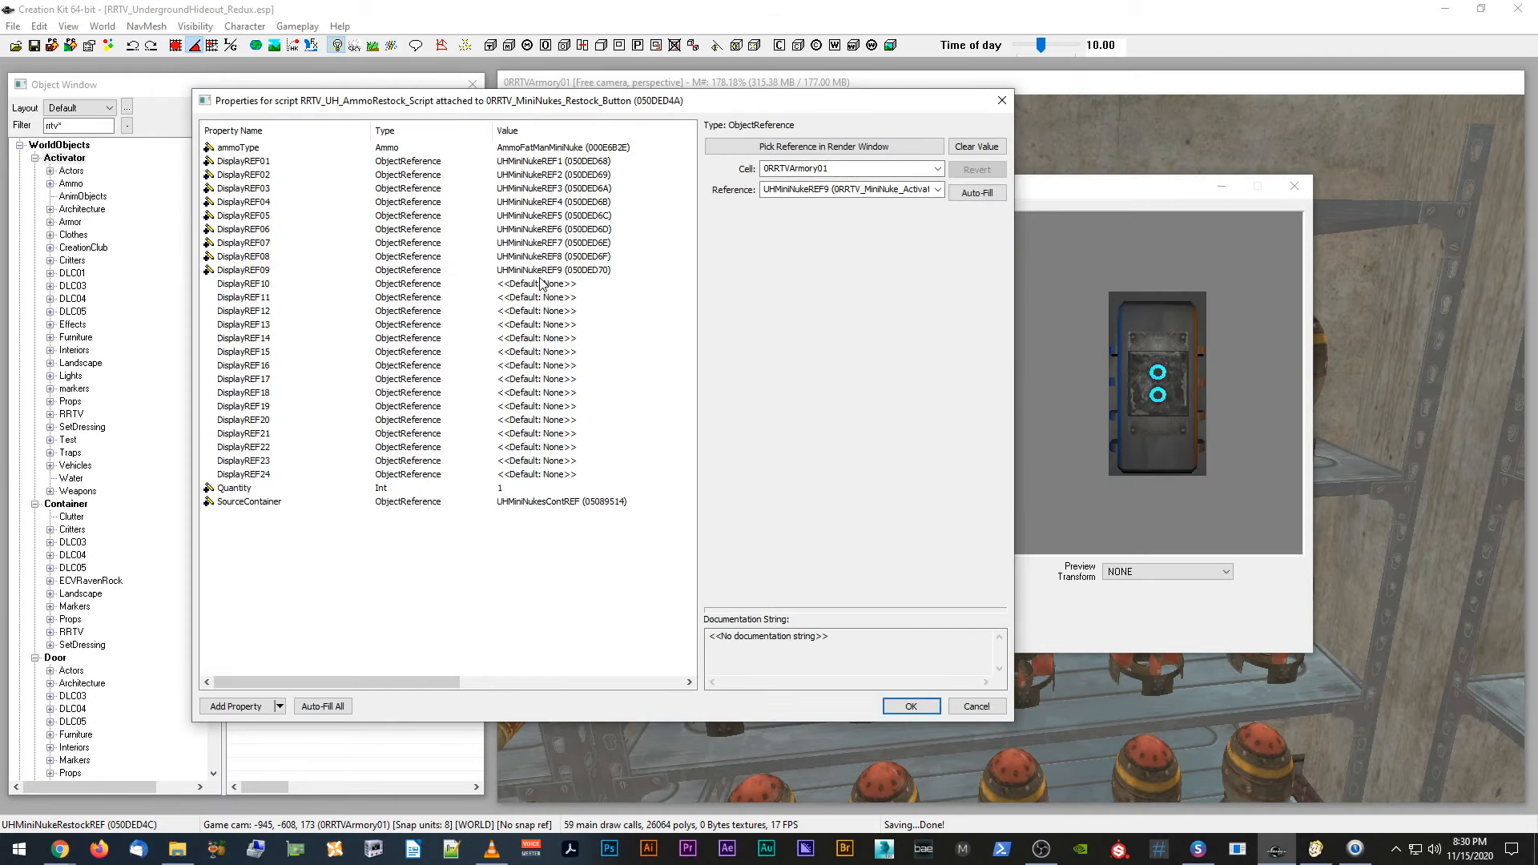
click(539, 286)
click(977, 147)
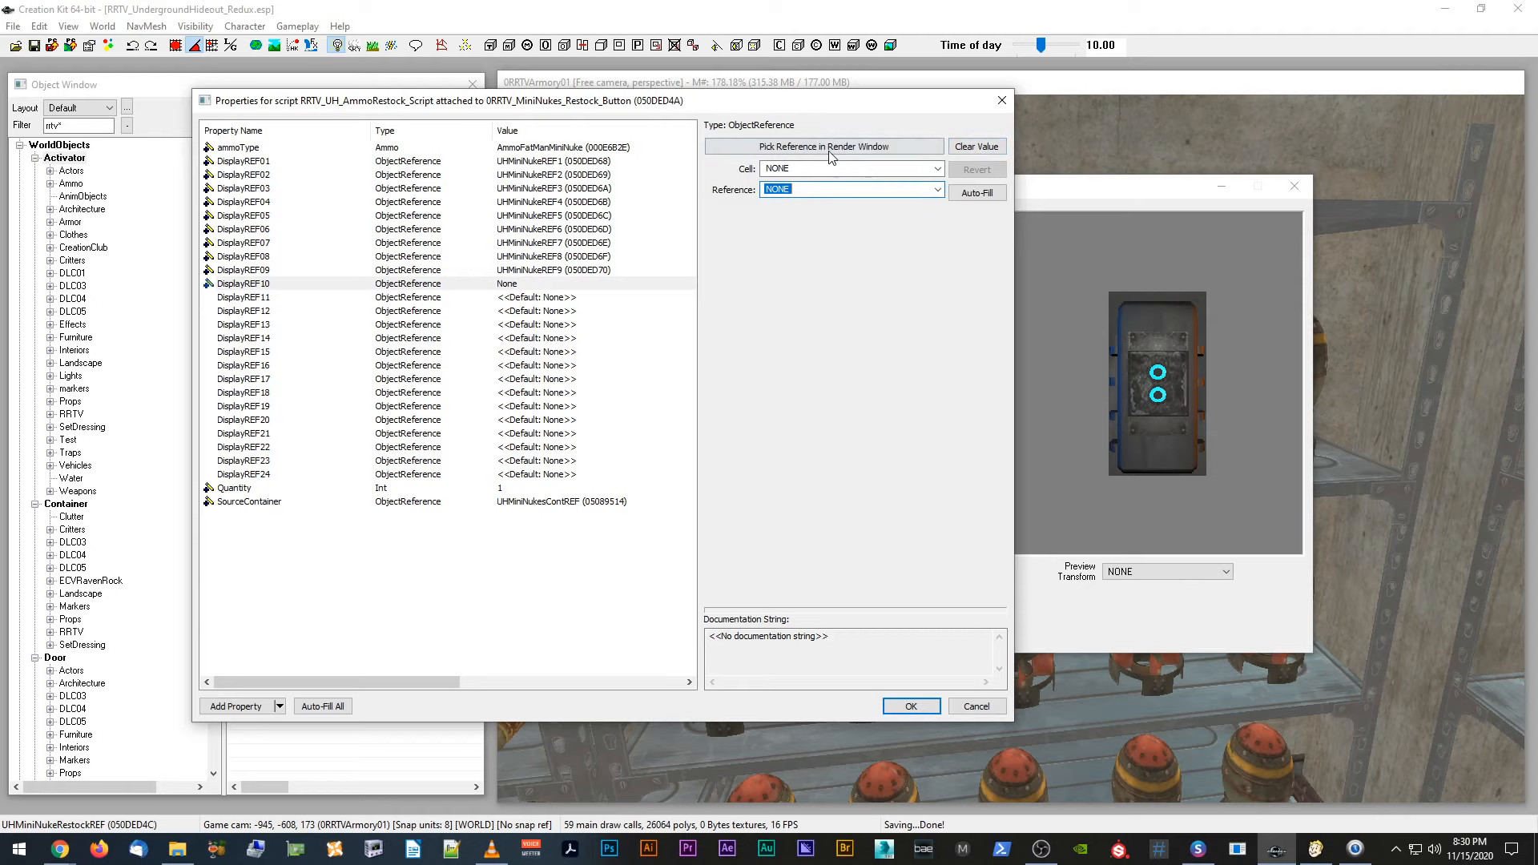
click(833, 151)
click(1269, 567)
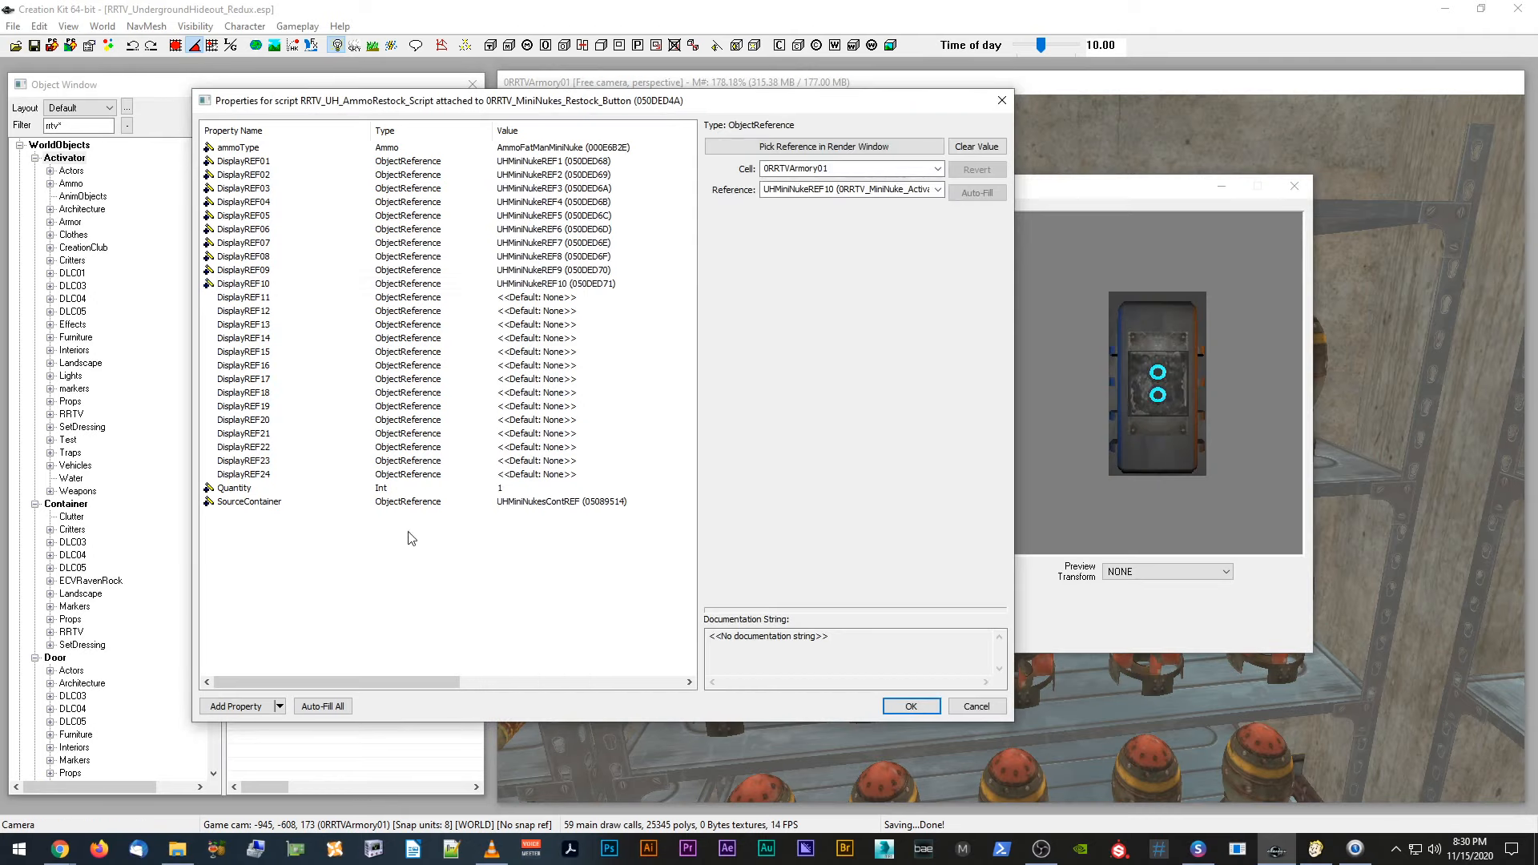
Step: Set DisplayREF11 to UHMiniNukeREF12, picking the first mini nuke on the third shelf
click(563, 298)
click(977, 147)
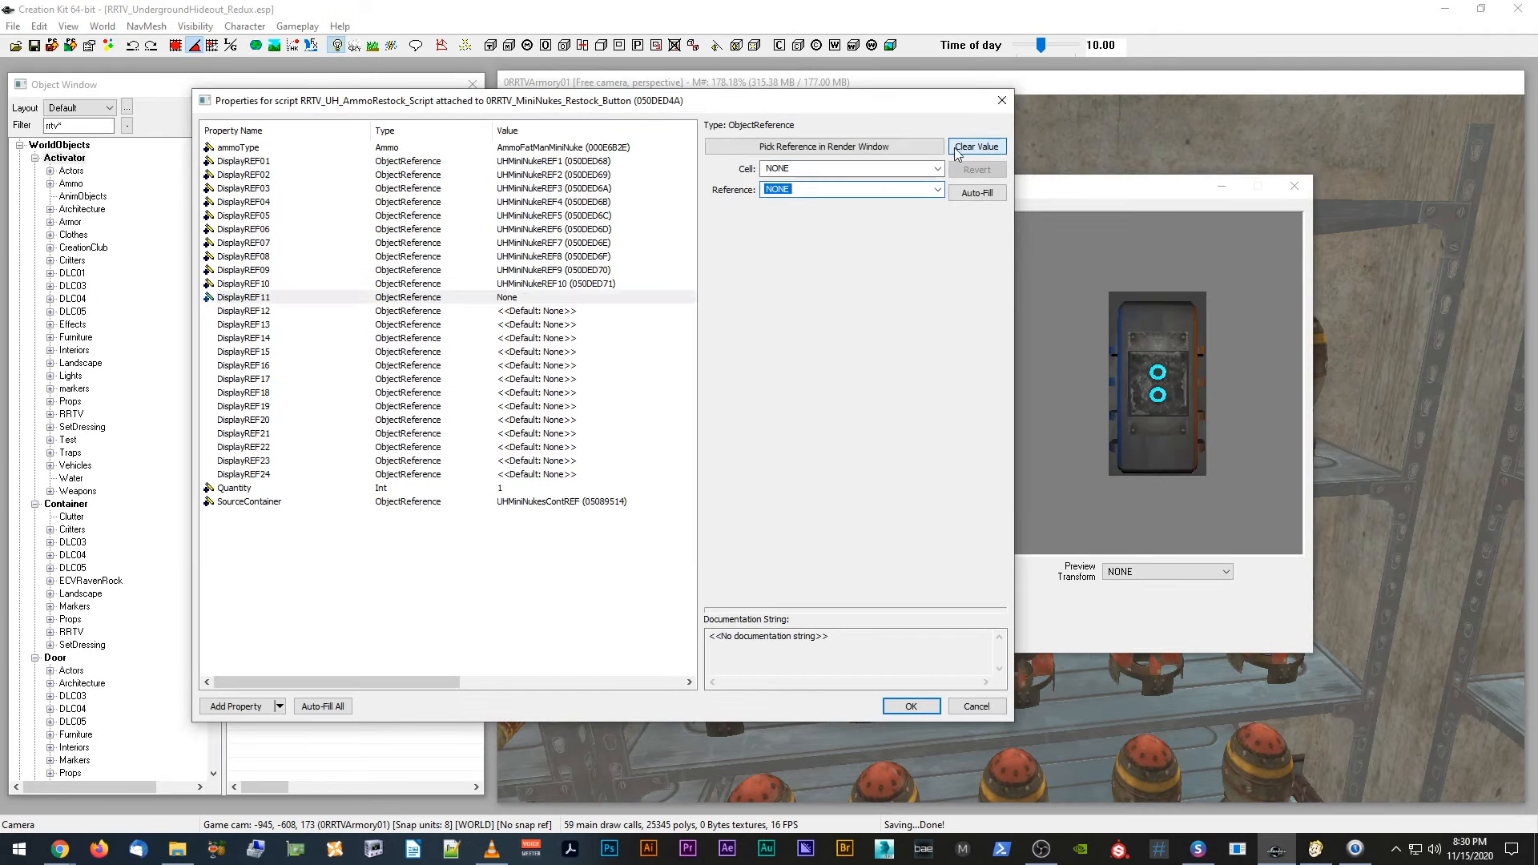
click(833, 151)
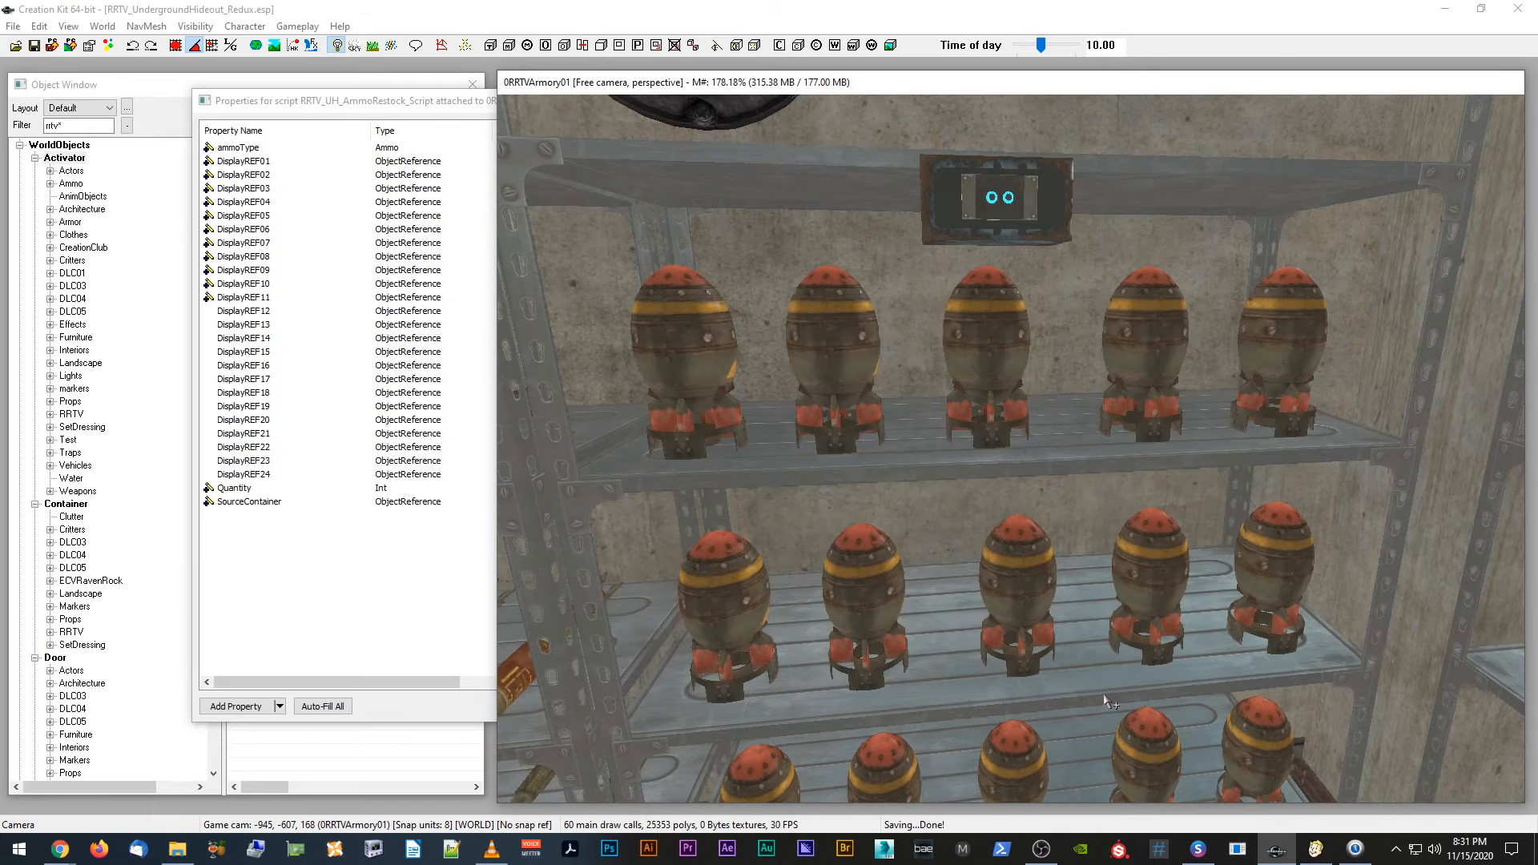
Step: Check the reference IDs of the mini nukes where the second shelf ends and the third shelf begins
scroll(1106, 702, down, 3)
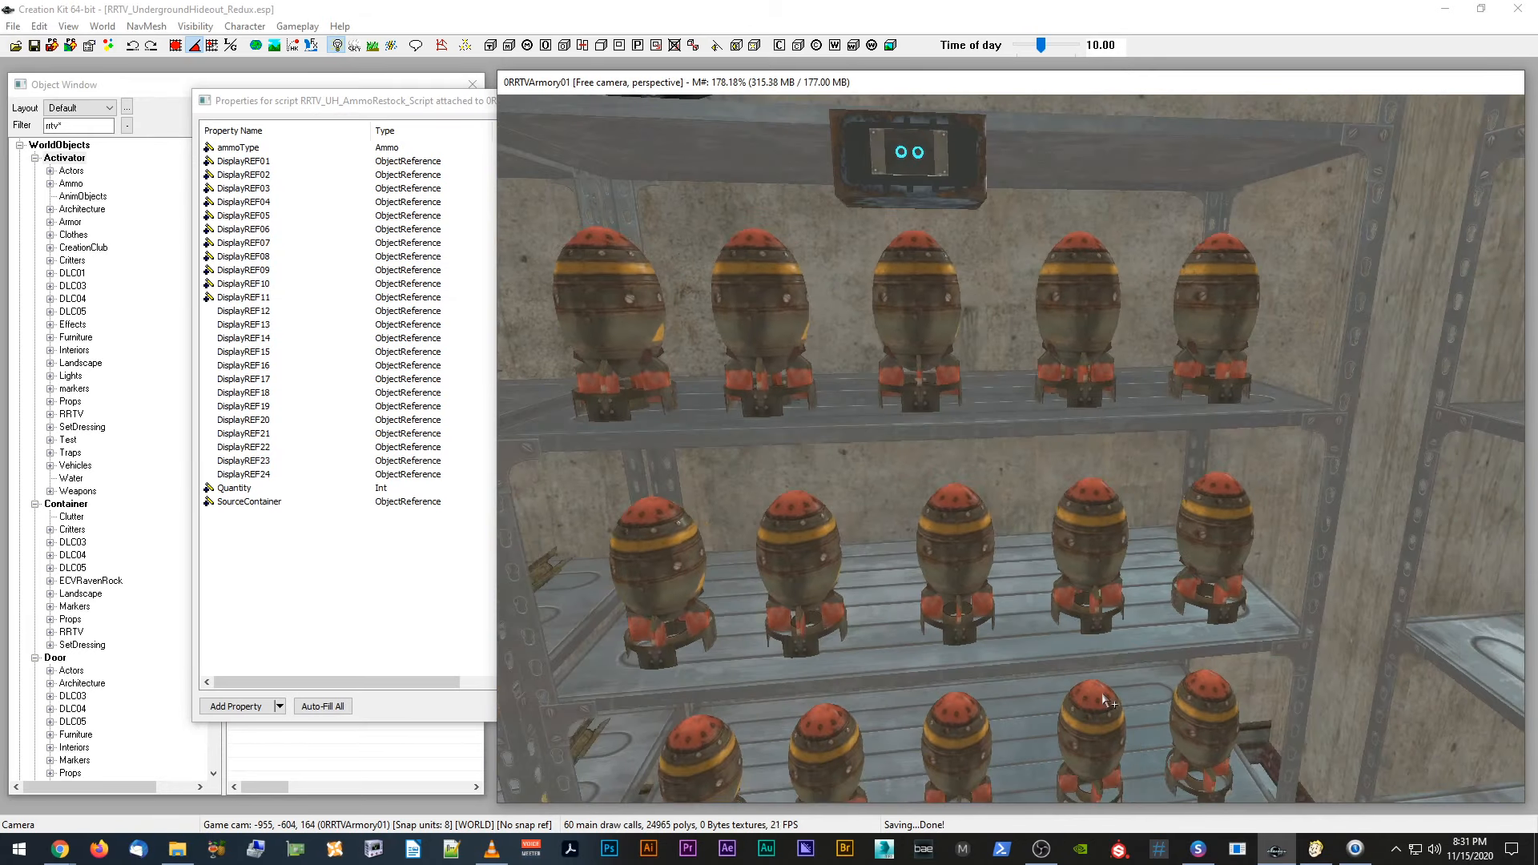
click(1102, 479)
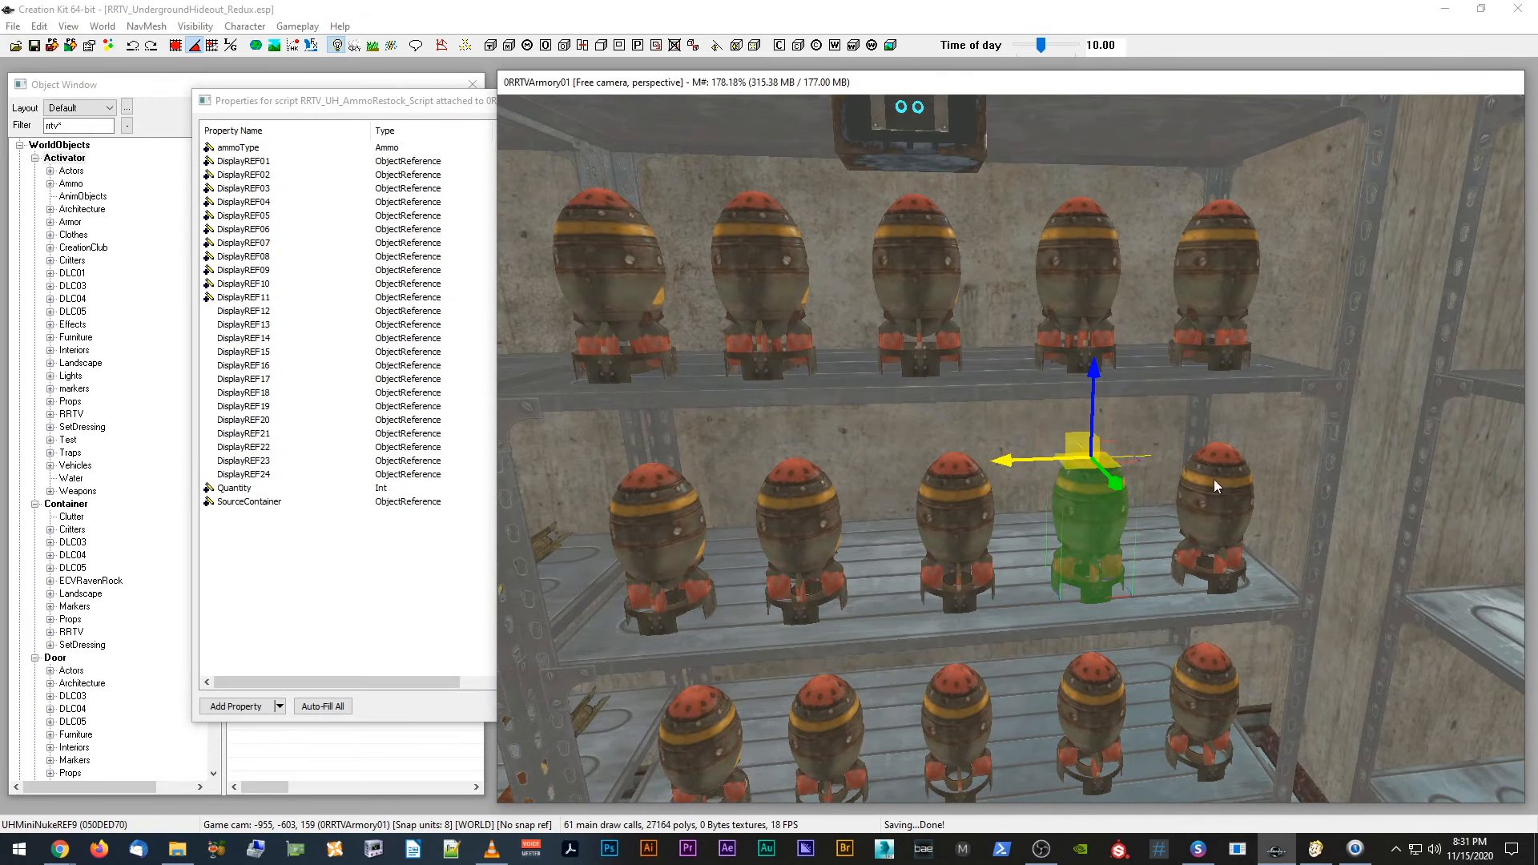
click(1213, 480)
scroll(863, 533, up, 3)
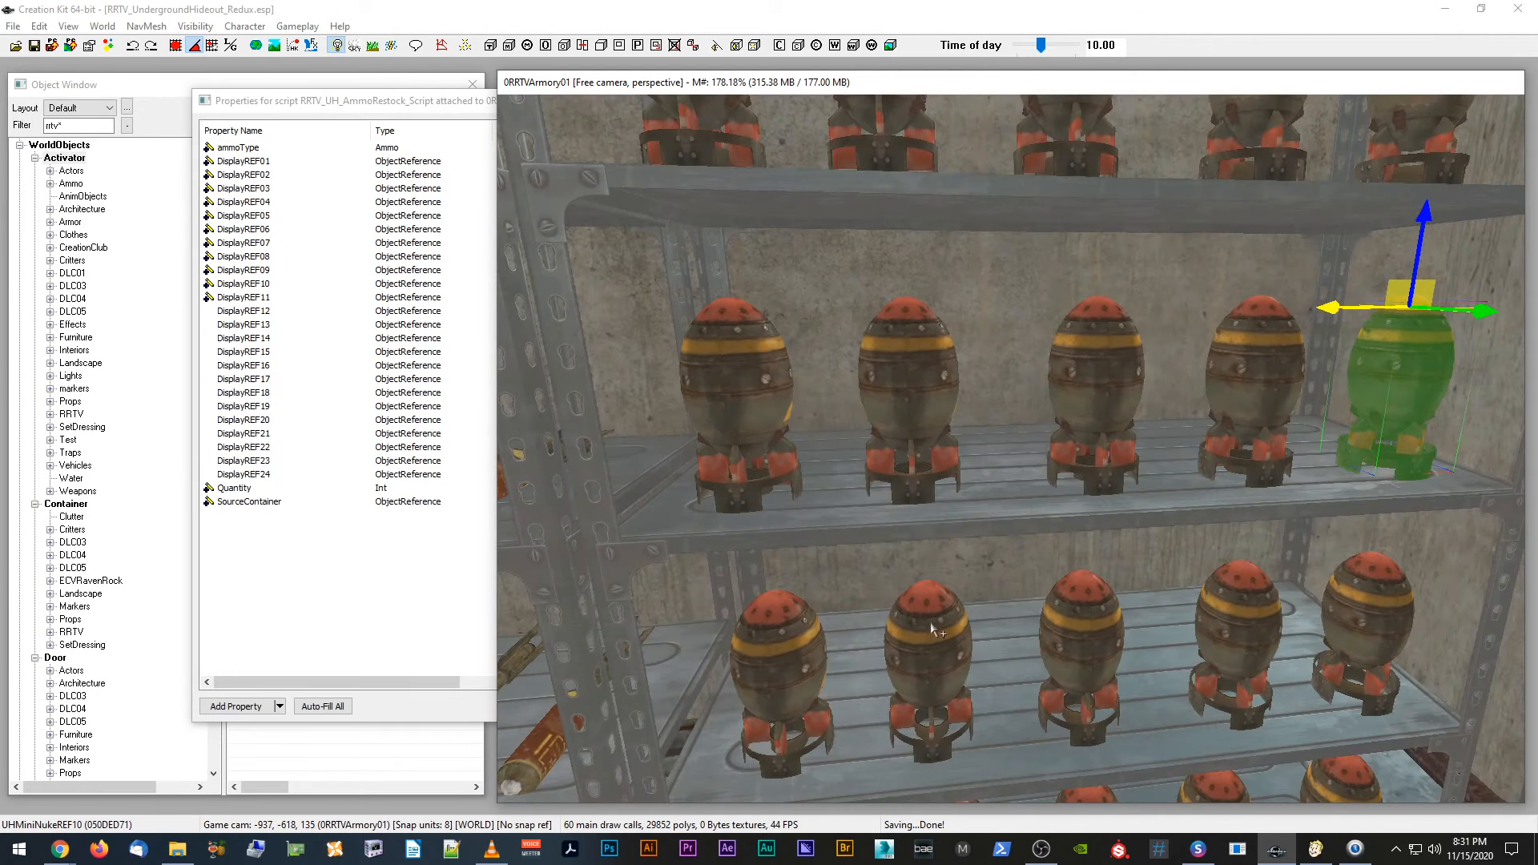
click(933, 629)
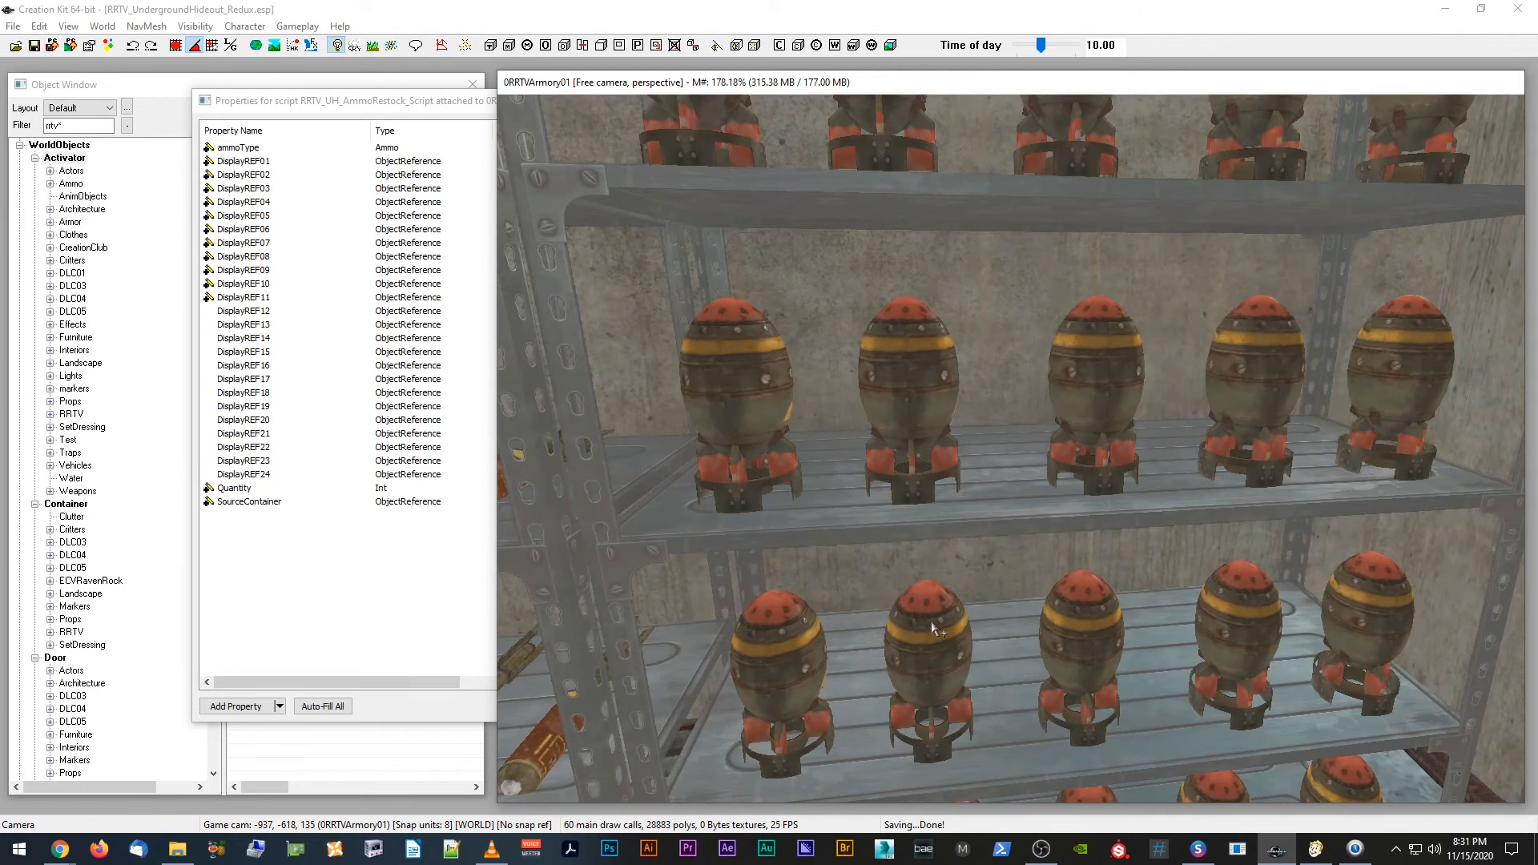
key(d)
click(781, 649)
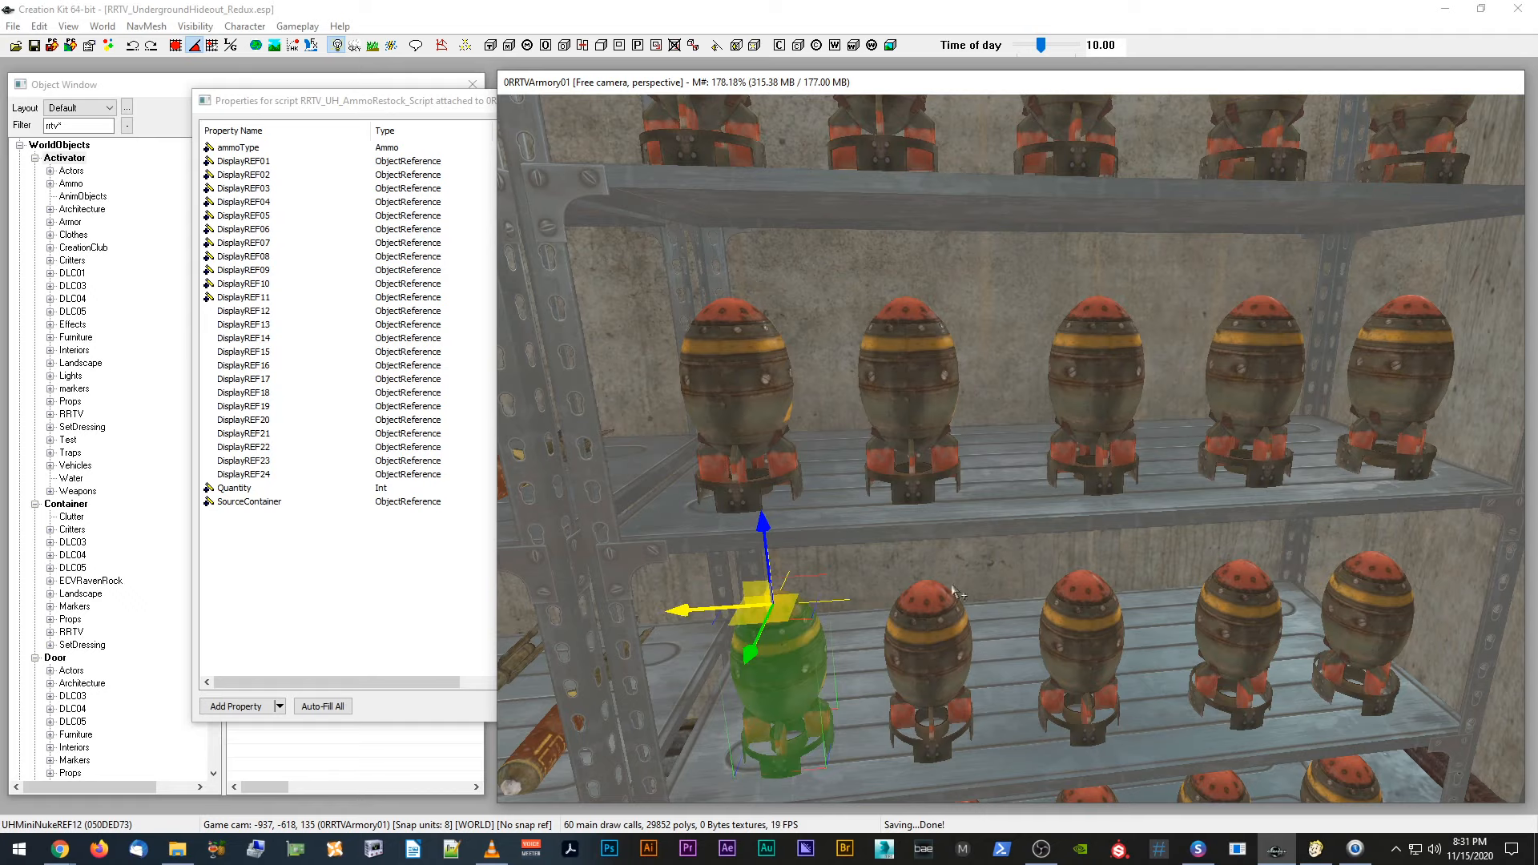
click(1420, 385)
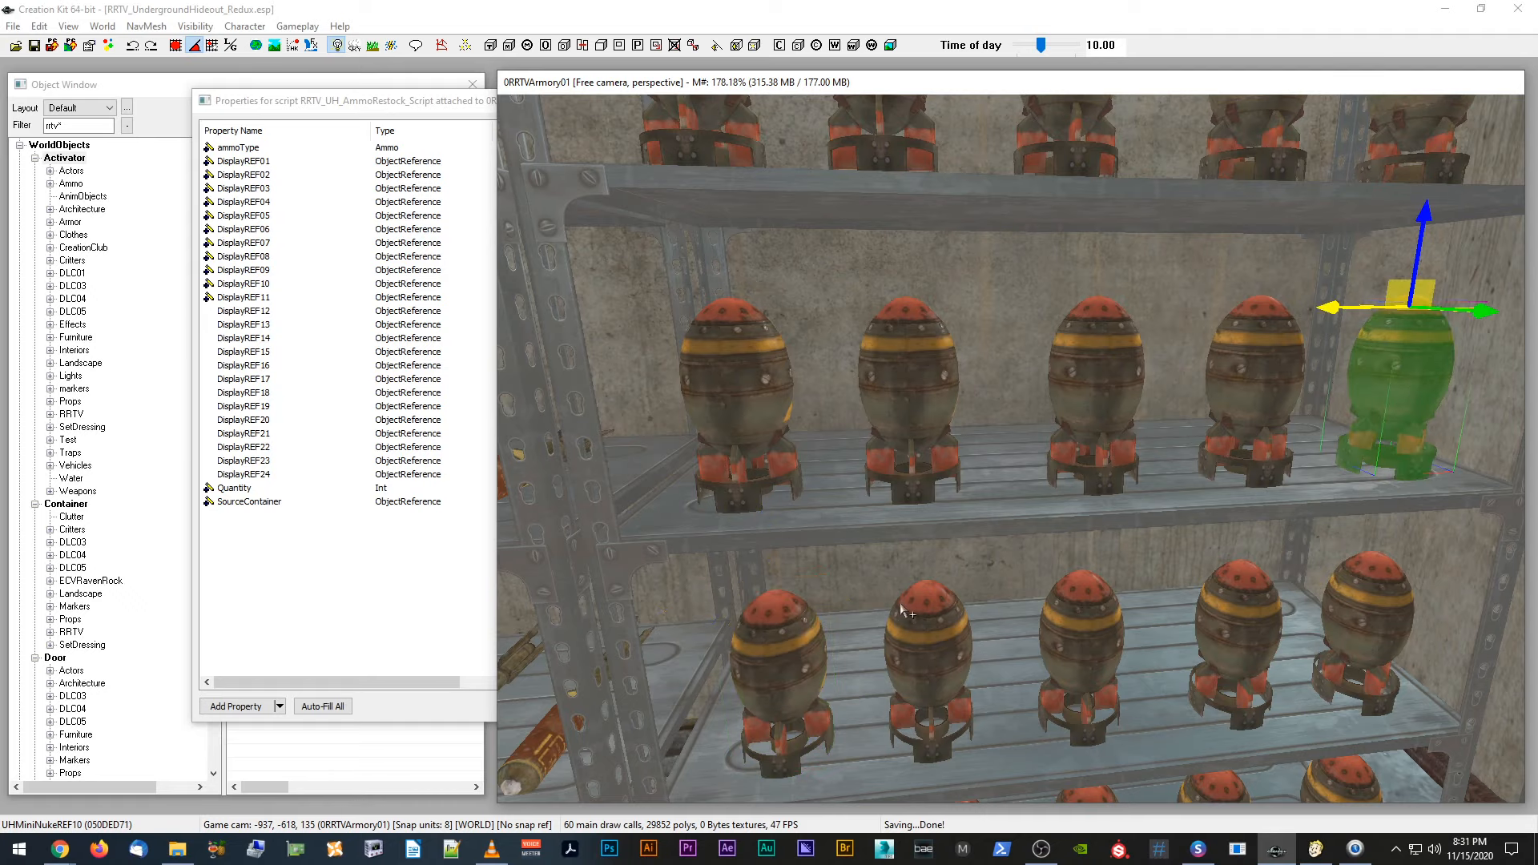
scroll(904, 612, down, 3)
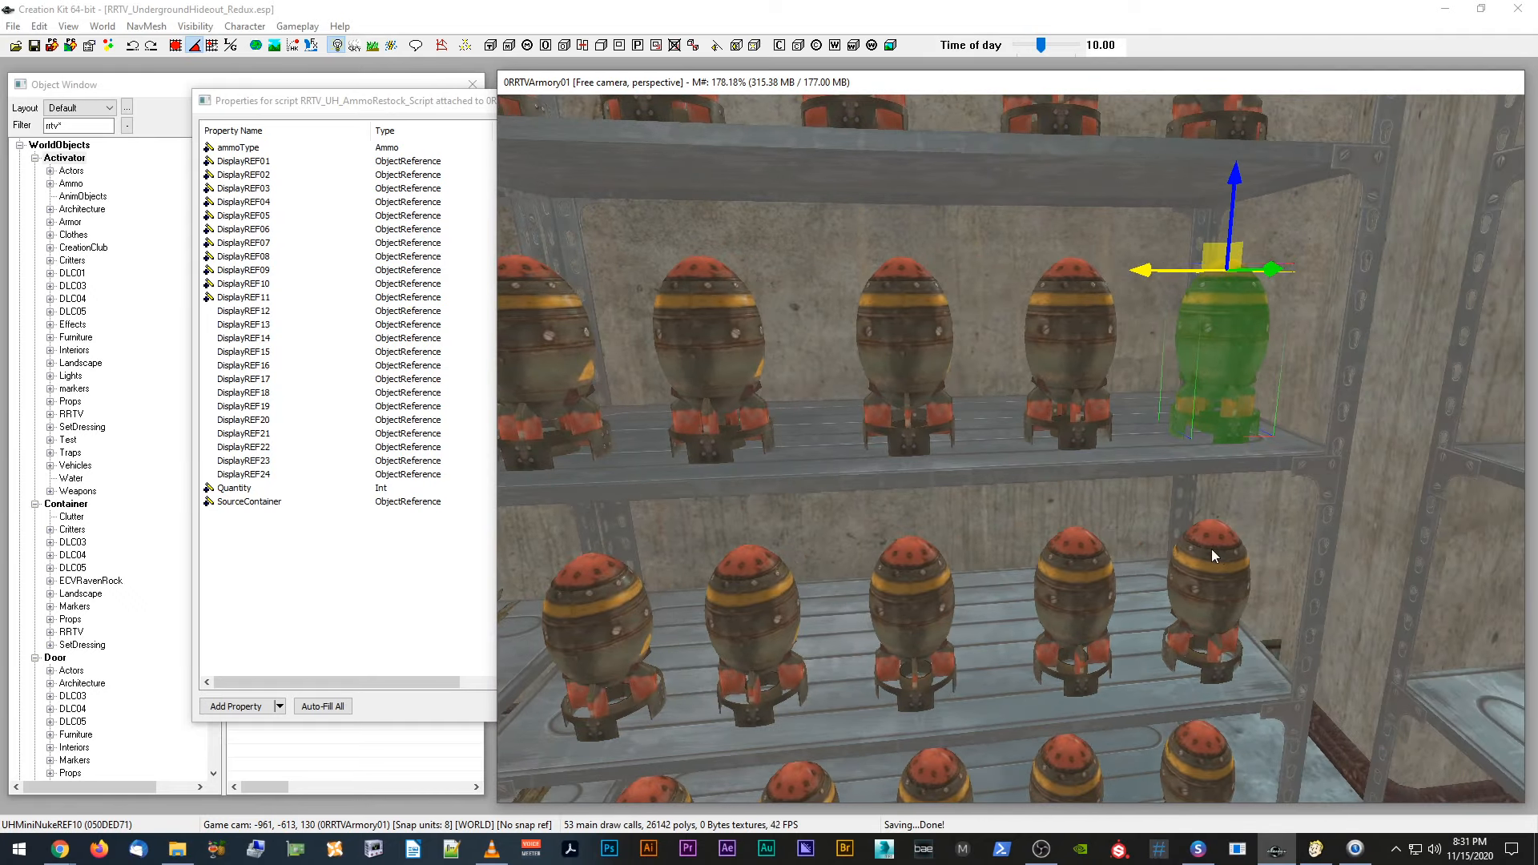
click(1212, 552)
click(1085, 579)
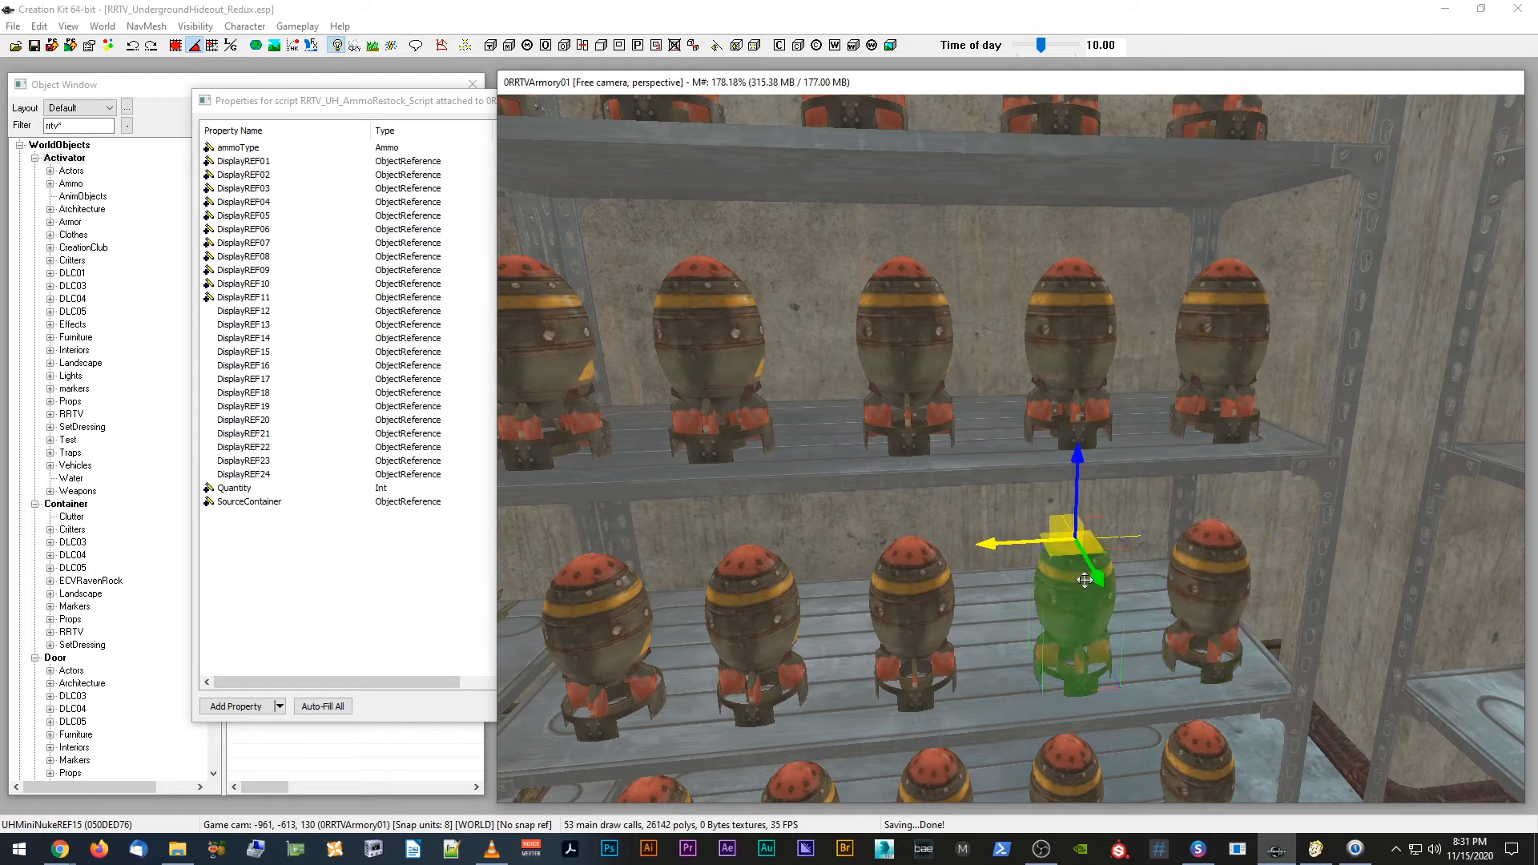
click(935, 376)
click(1048, 316)
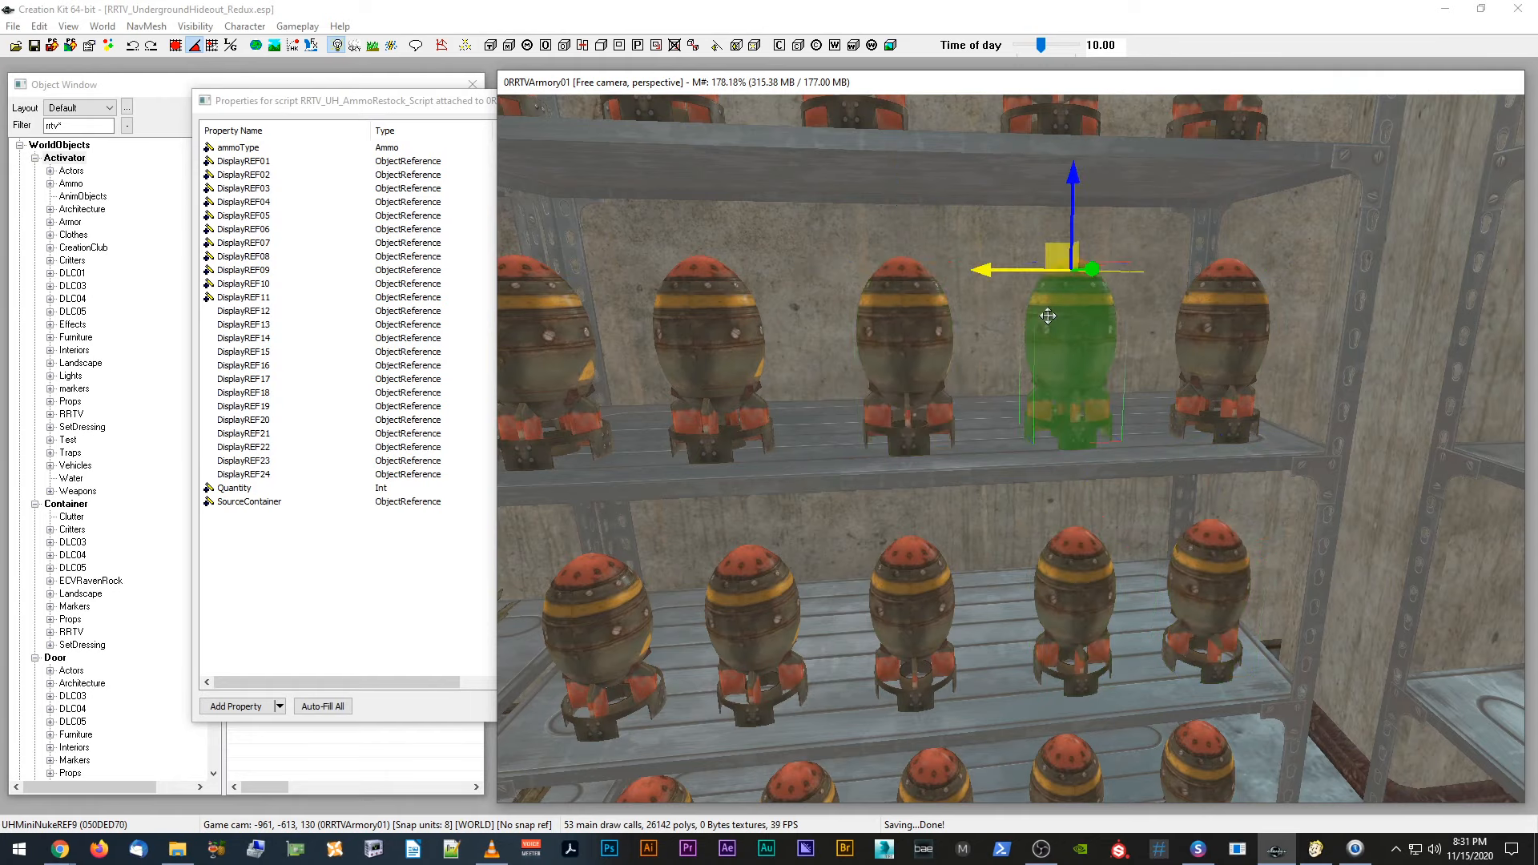
click(1239, 306)
shift+middle_drag(1229, 298, 1189, 351)
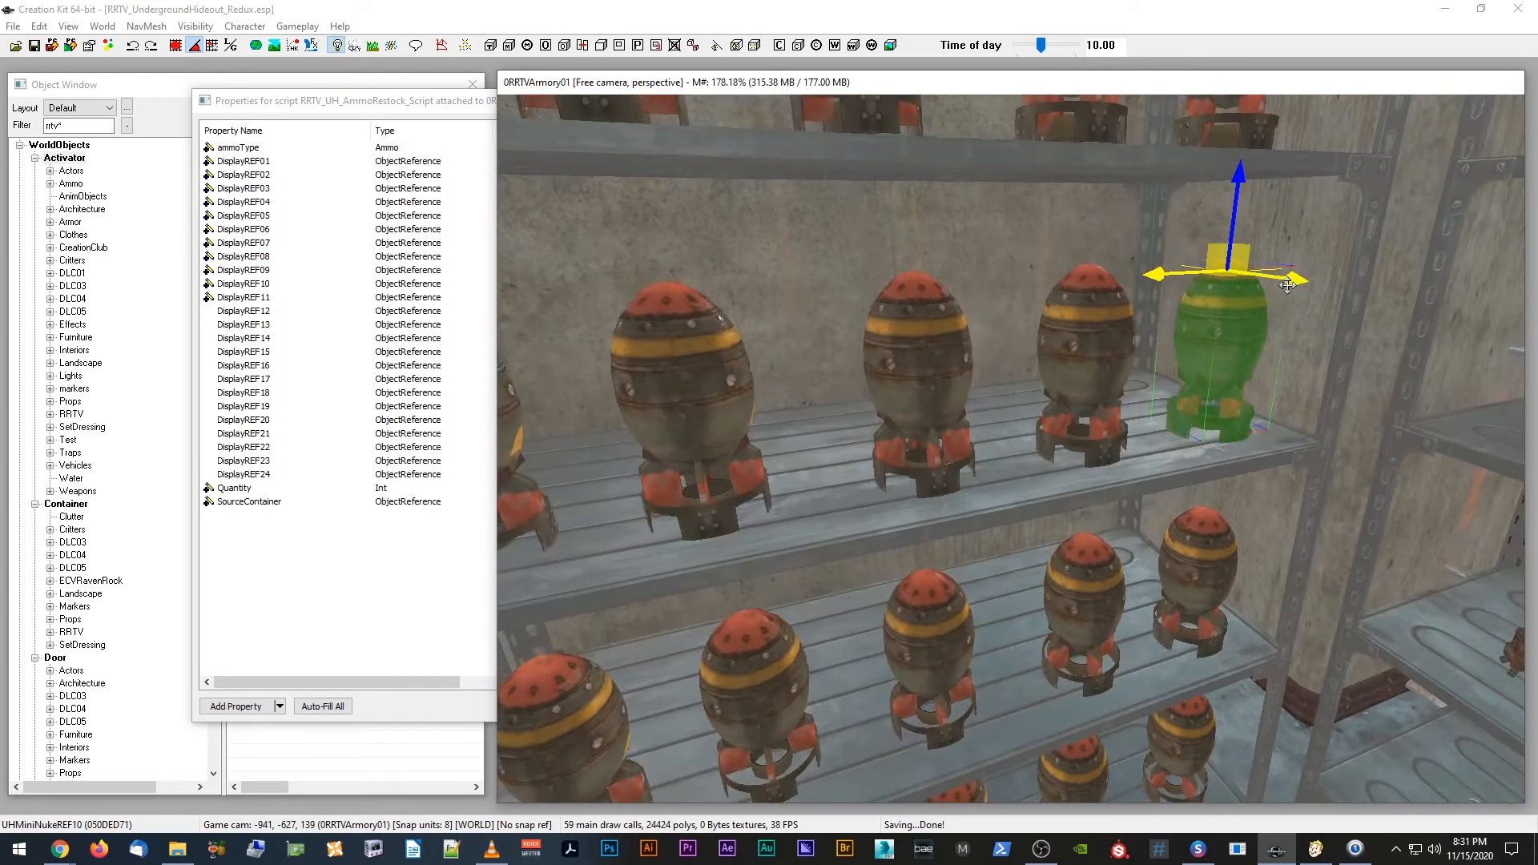
mouse_move(1189, 351)
mouse_down()
mouse_move(1148, 344)
mouse_move(1182, 349)
mouse_up()
shift+middle_drag(905, 346, 769, 380)
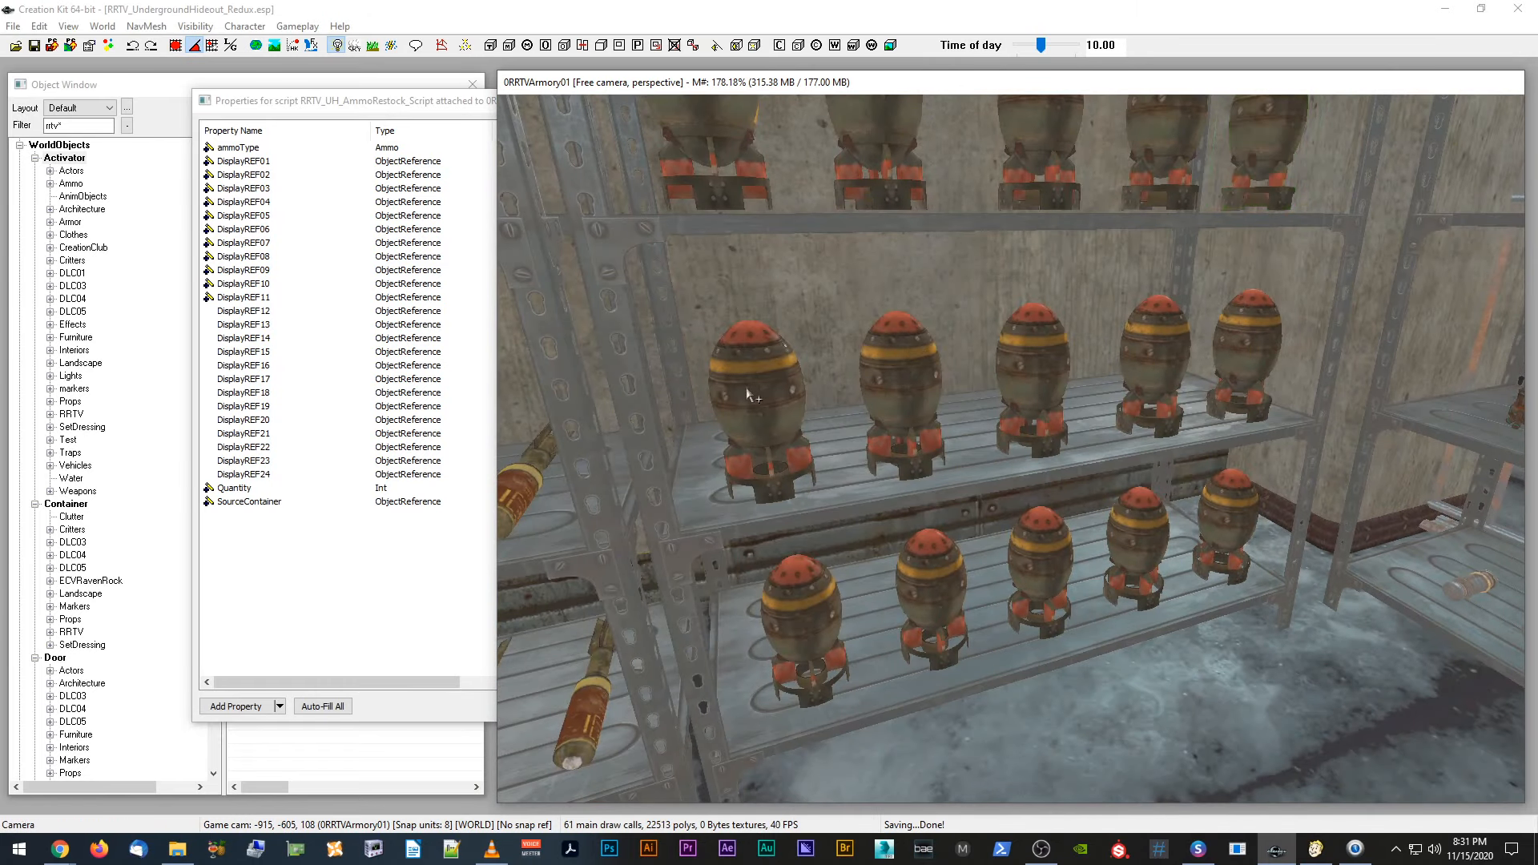
Step: Check the reference IDs of the mini nukes across the third and fourth shelves, one after another
click(765, 392)
click(885, 381)
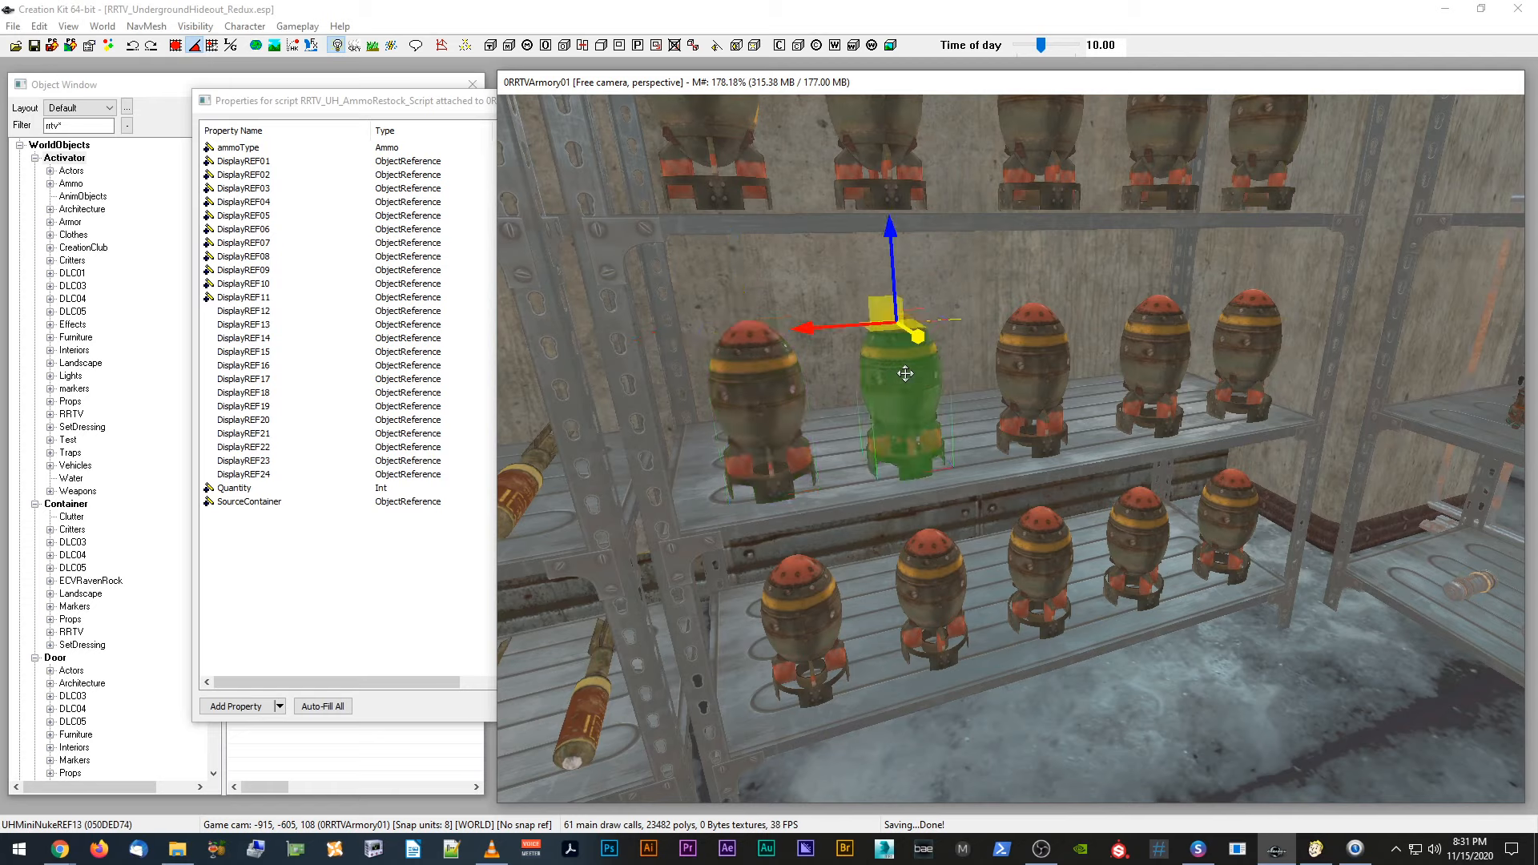
click(1083, 369)
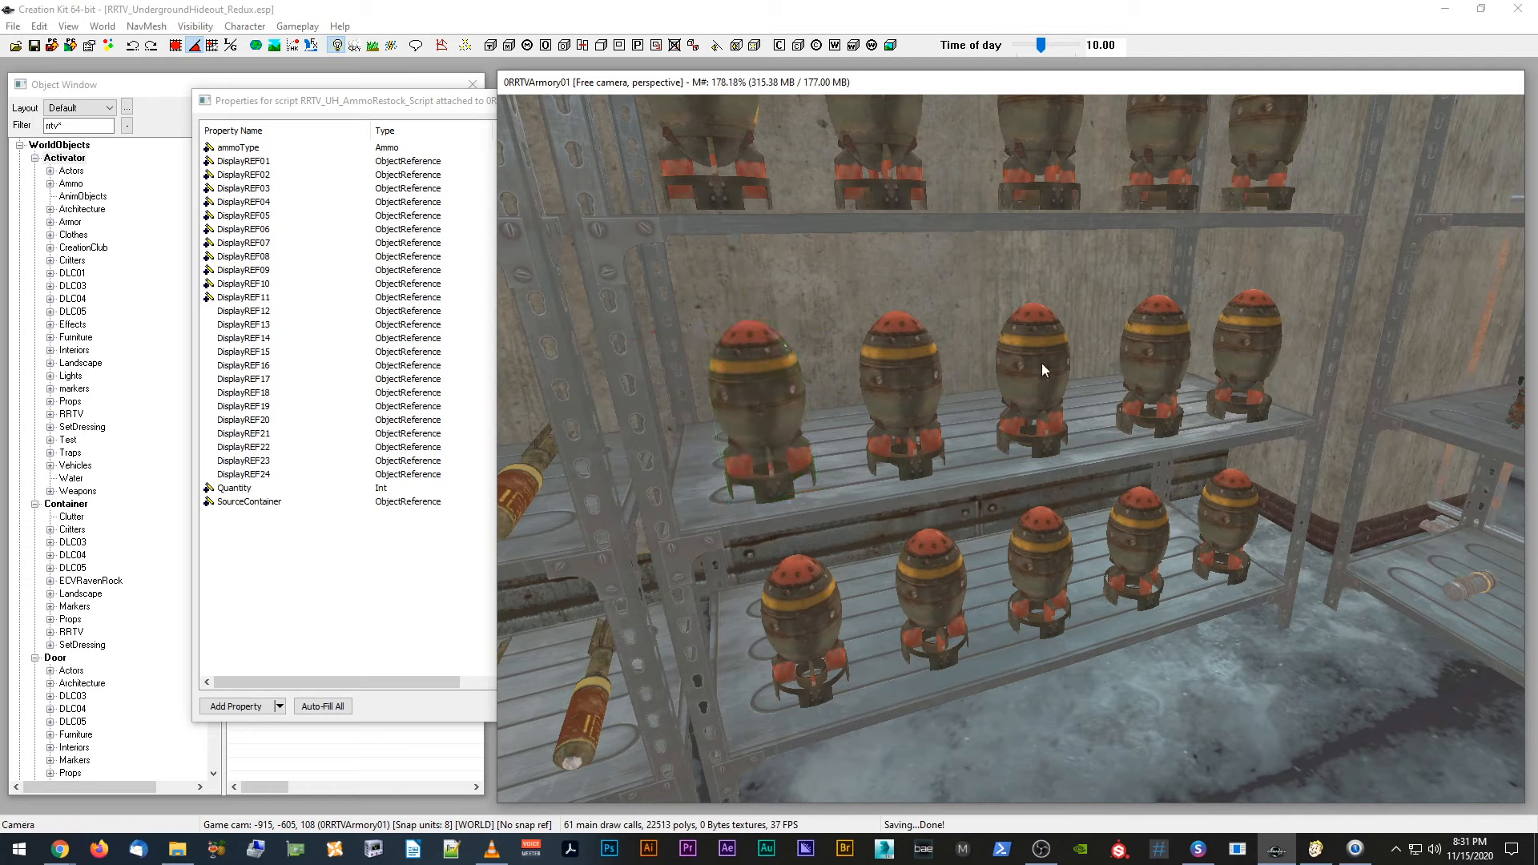
click(1041, 363)
click(1170, 345)
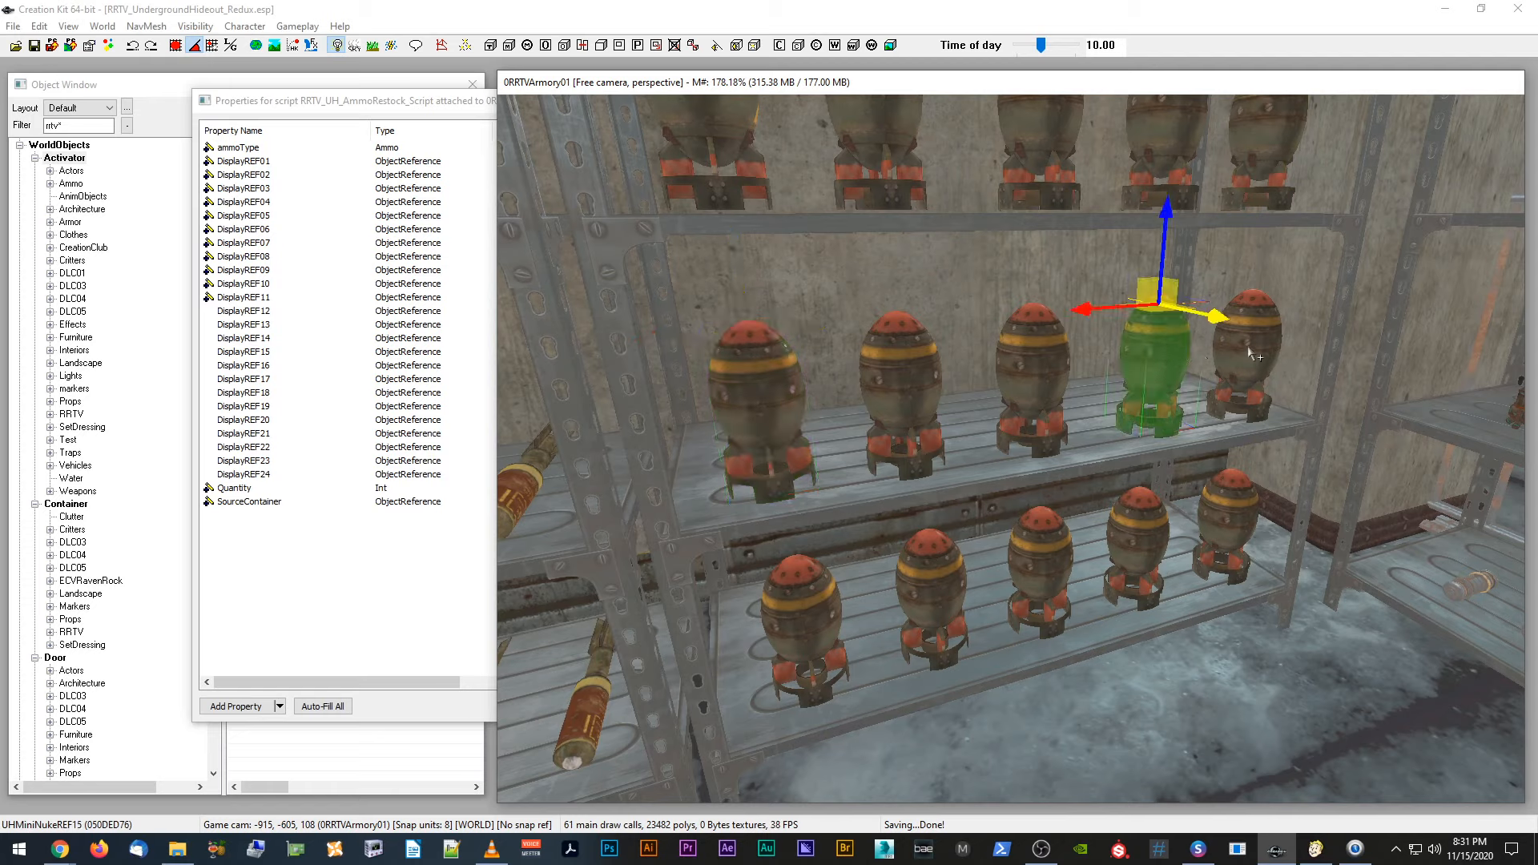
click(1244, 359)
click(827, 596)
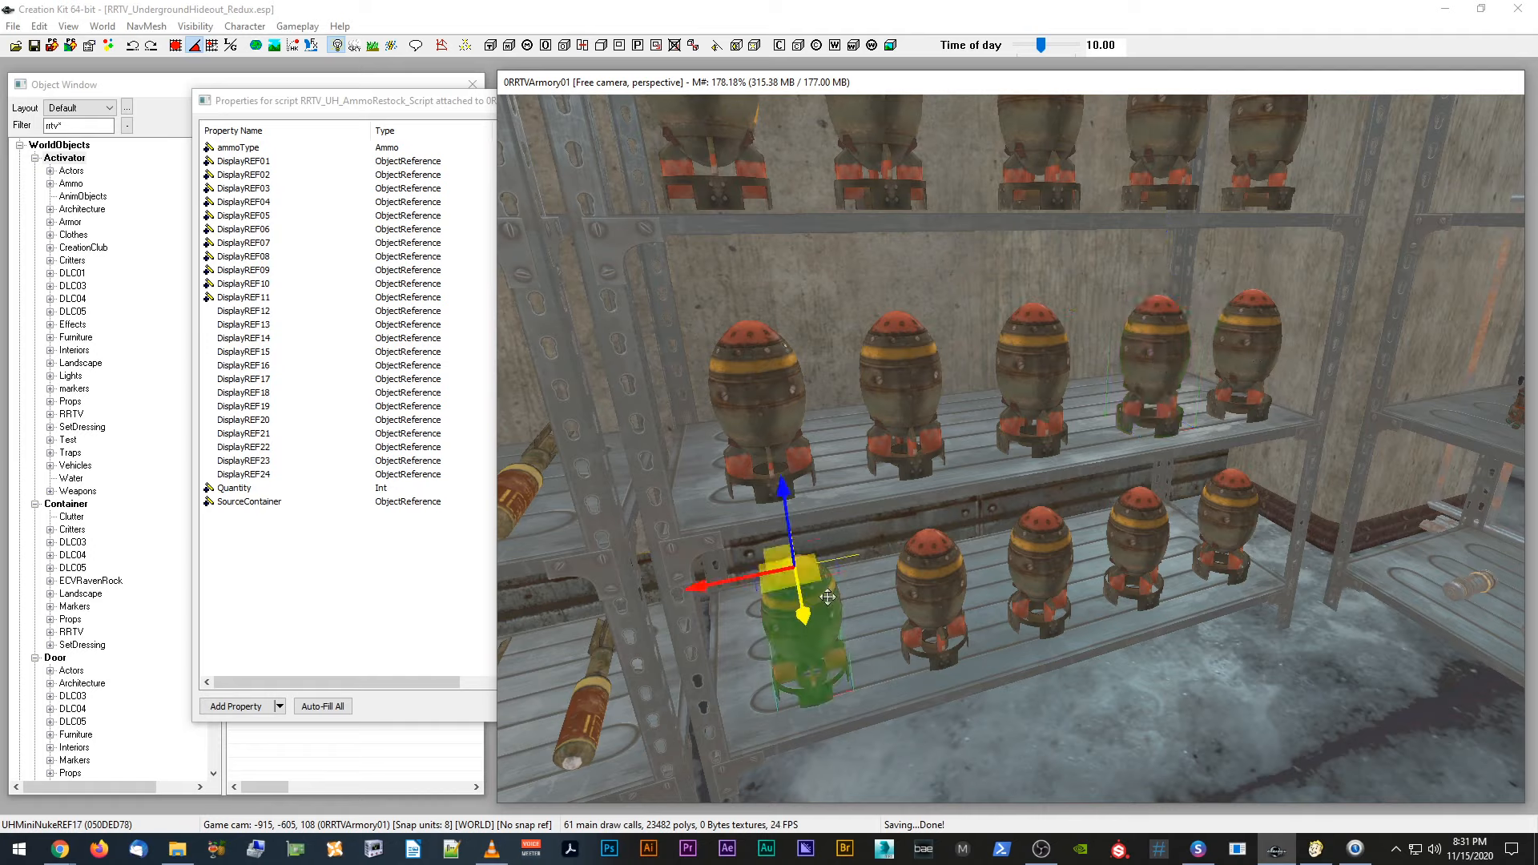
click(929, 570)
click(1043, 542)
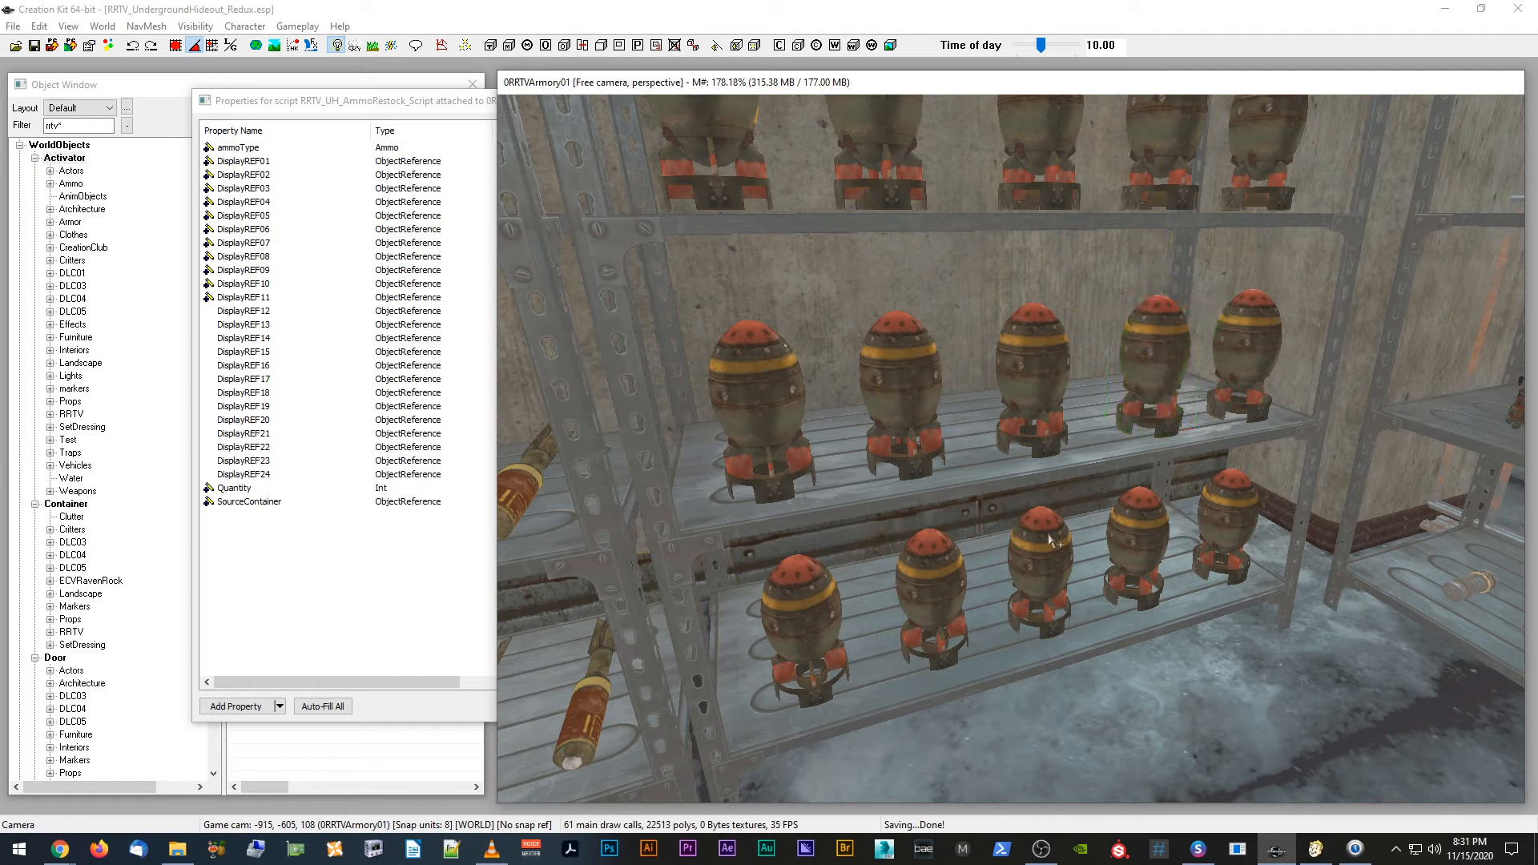
click(1148, 517)
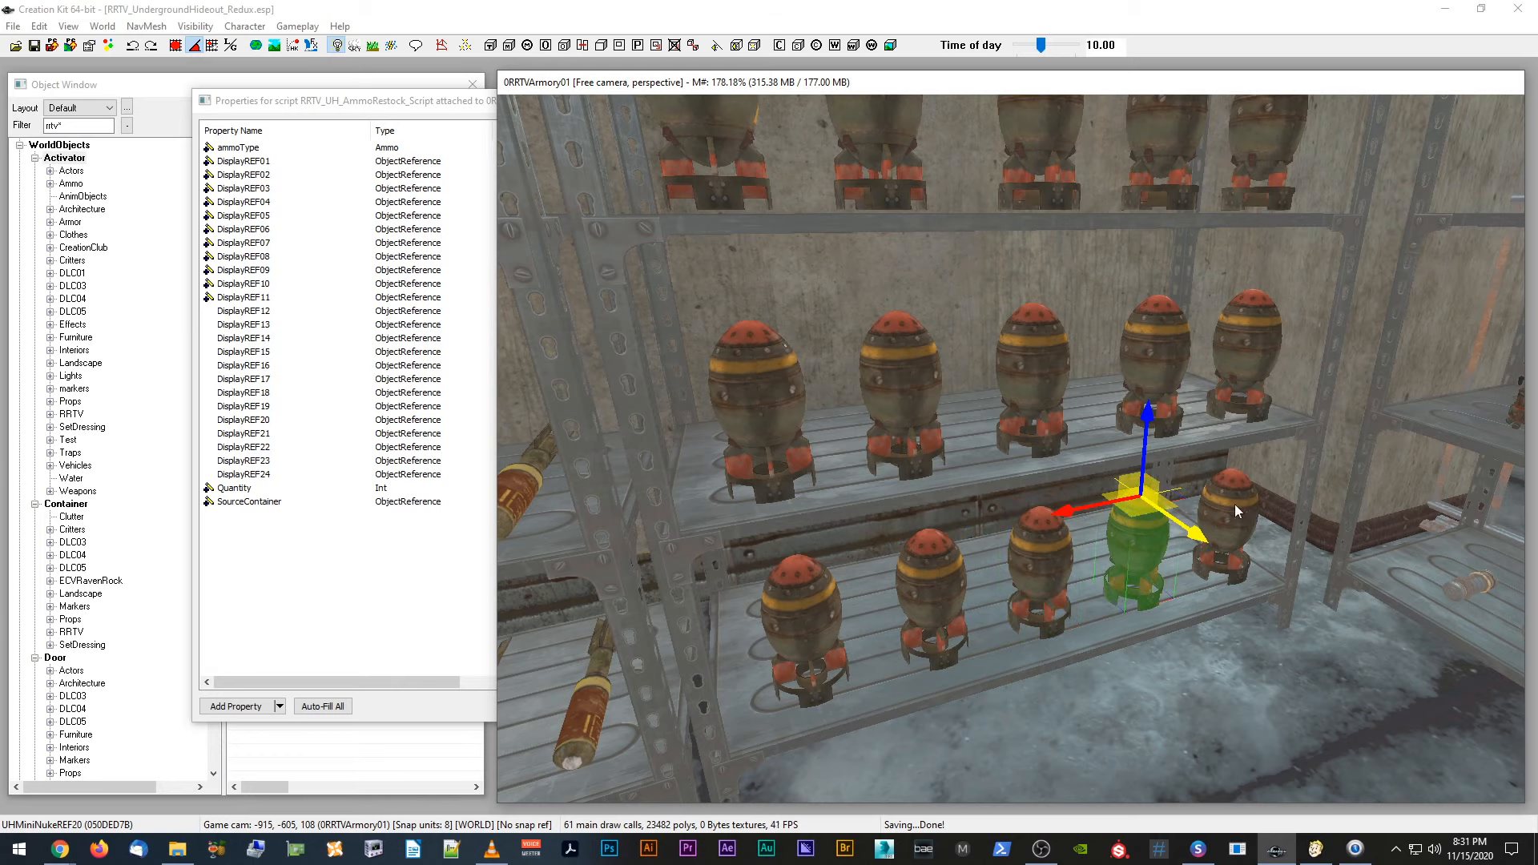
click(1234, 503)
Step: Try removing the fourth and middle mini nukes from the second shelf
middle_drag(950, 369, 1098, 392)
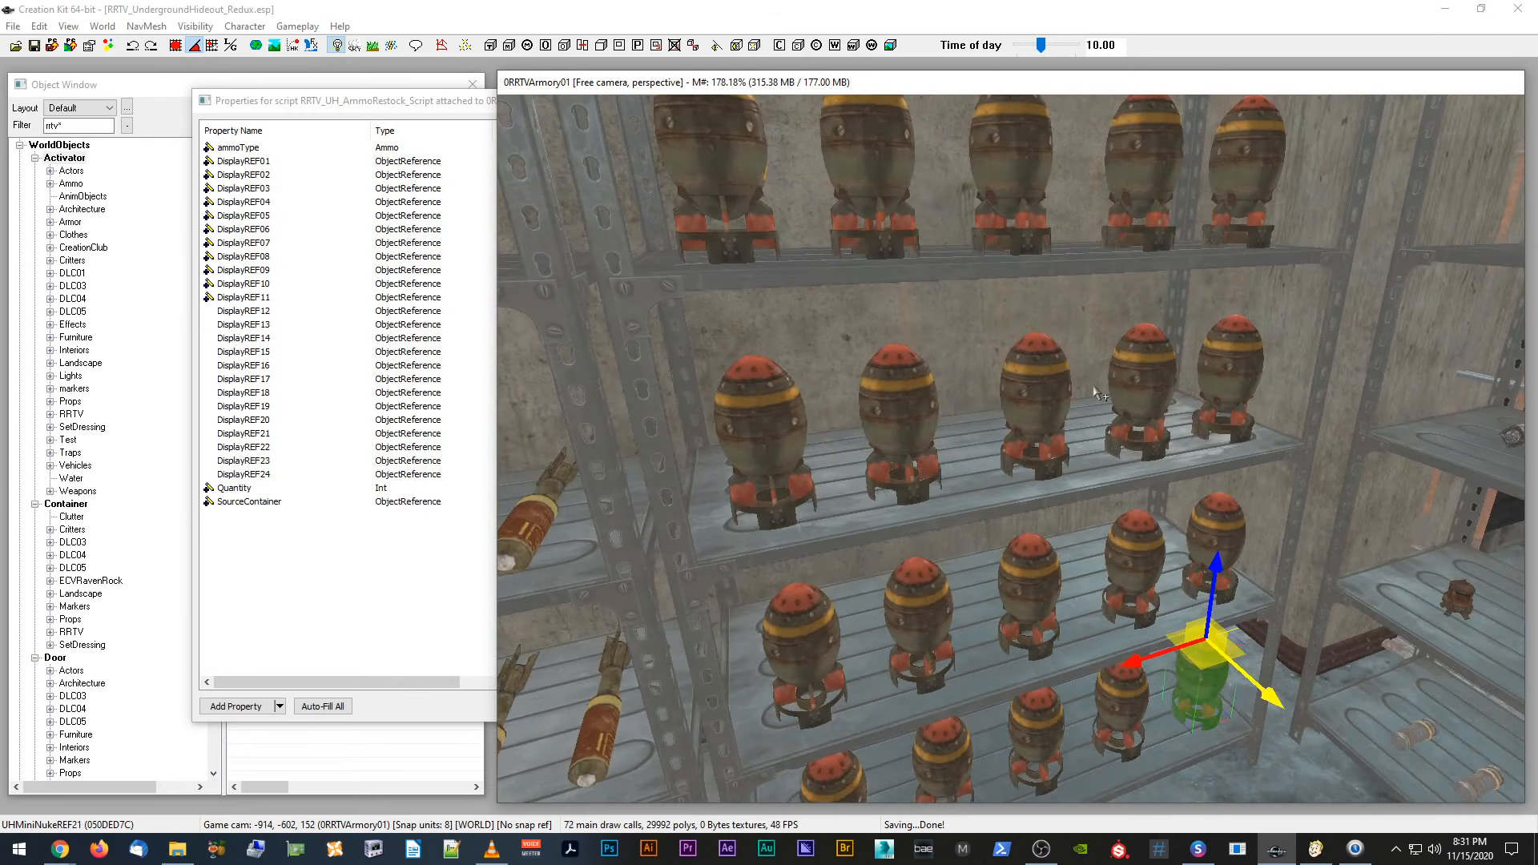
click(1151, 383)
key(Delete)
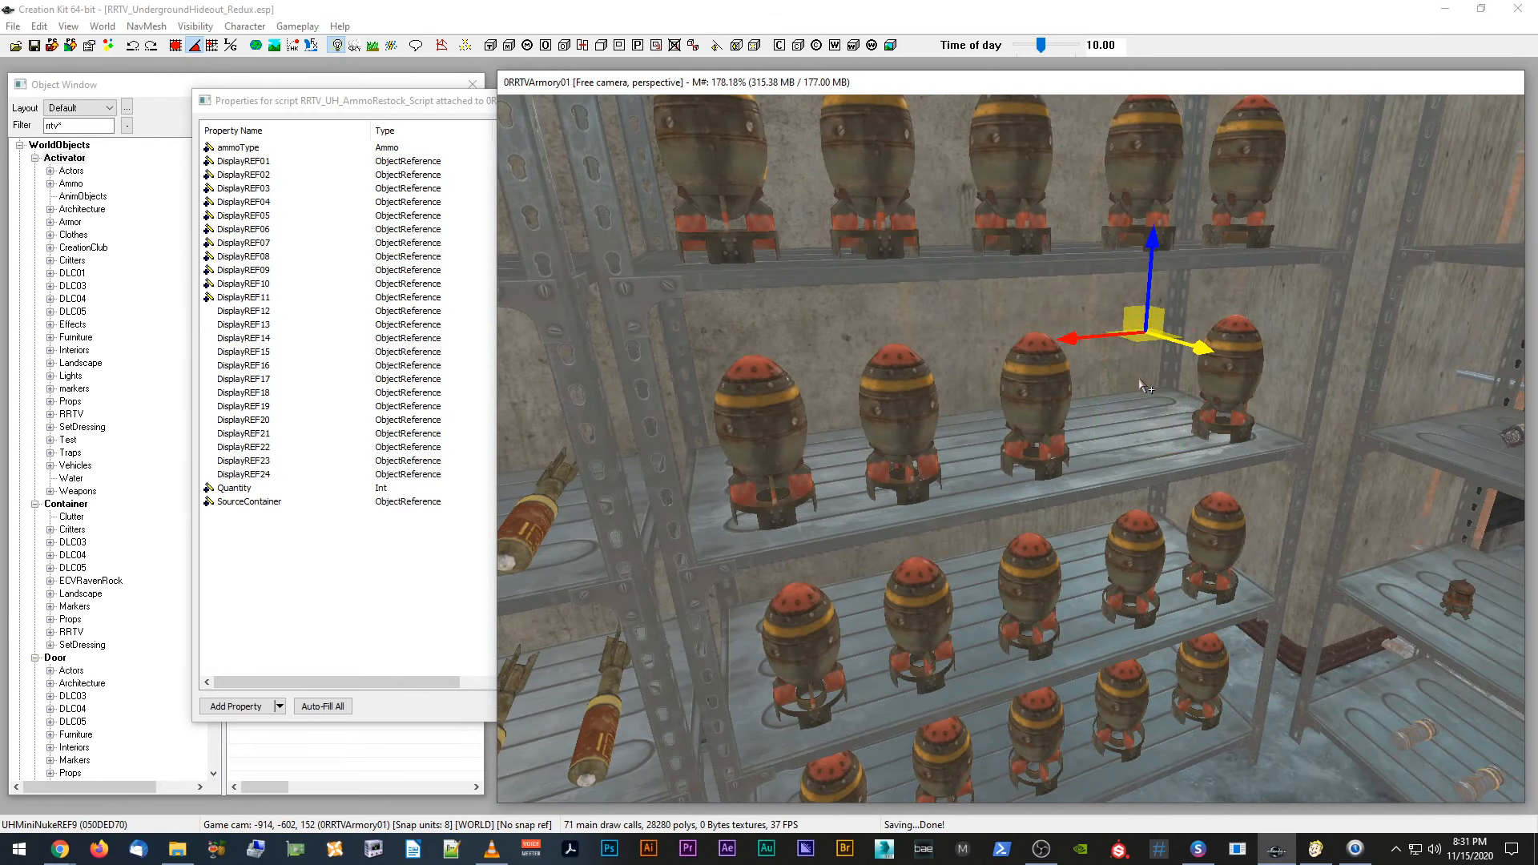
click(1042, 383)
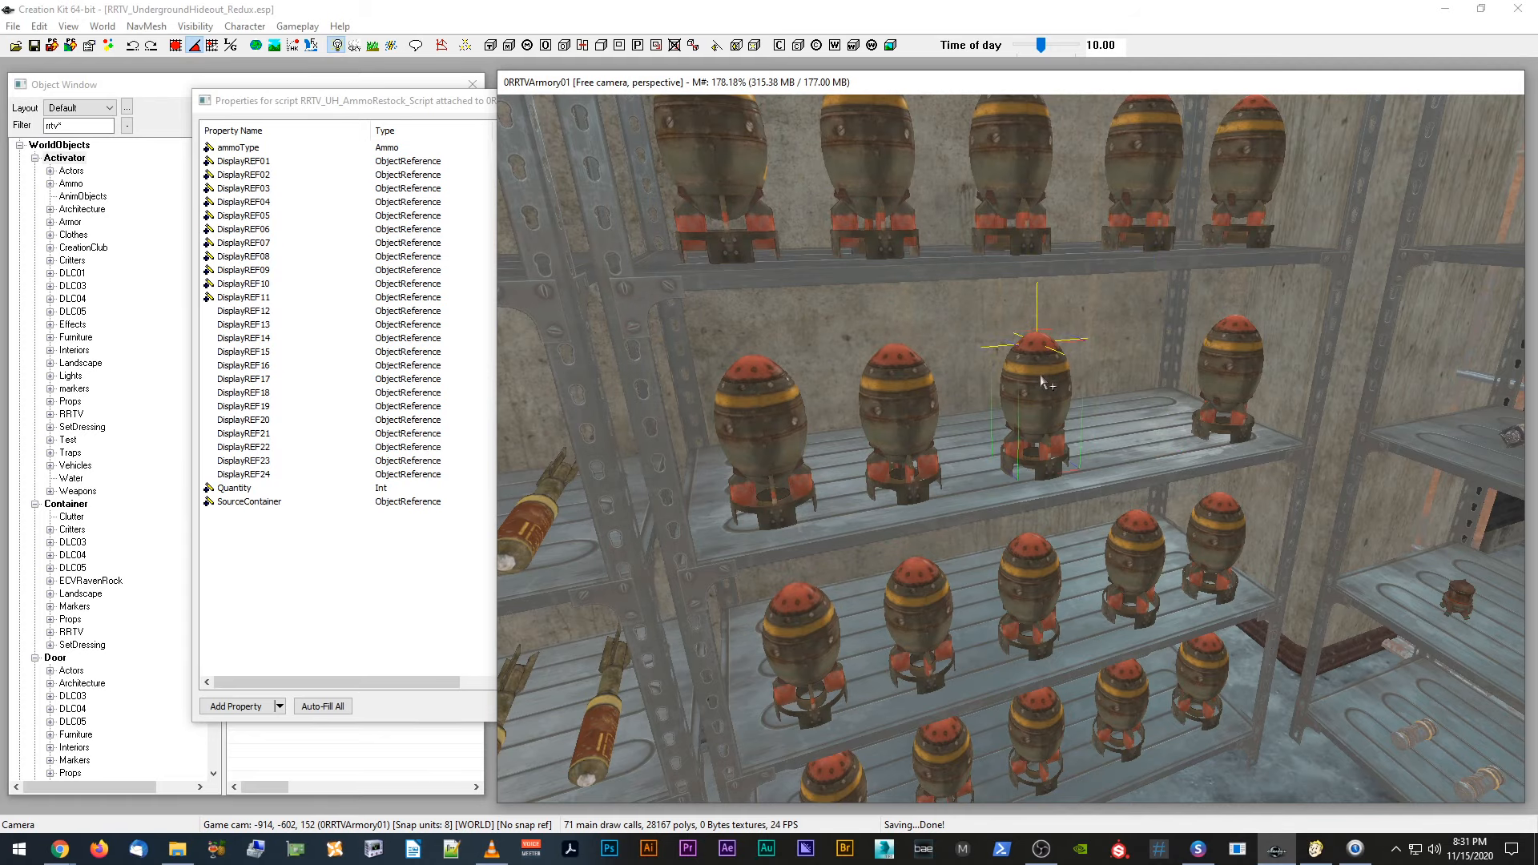
drag(760, 87, 812, 84)
click(658, 217)
click(829, 628)
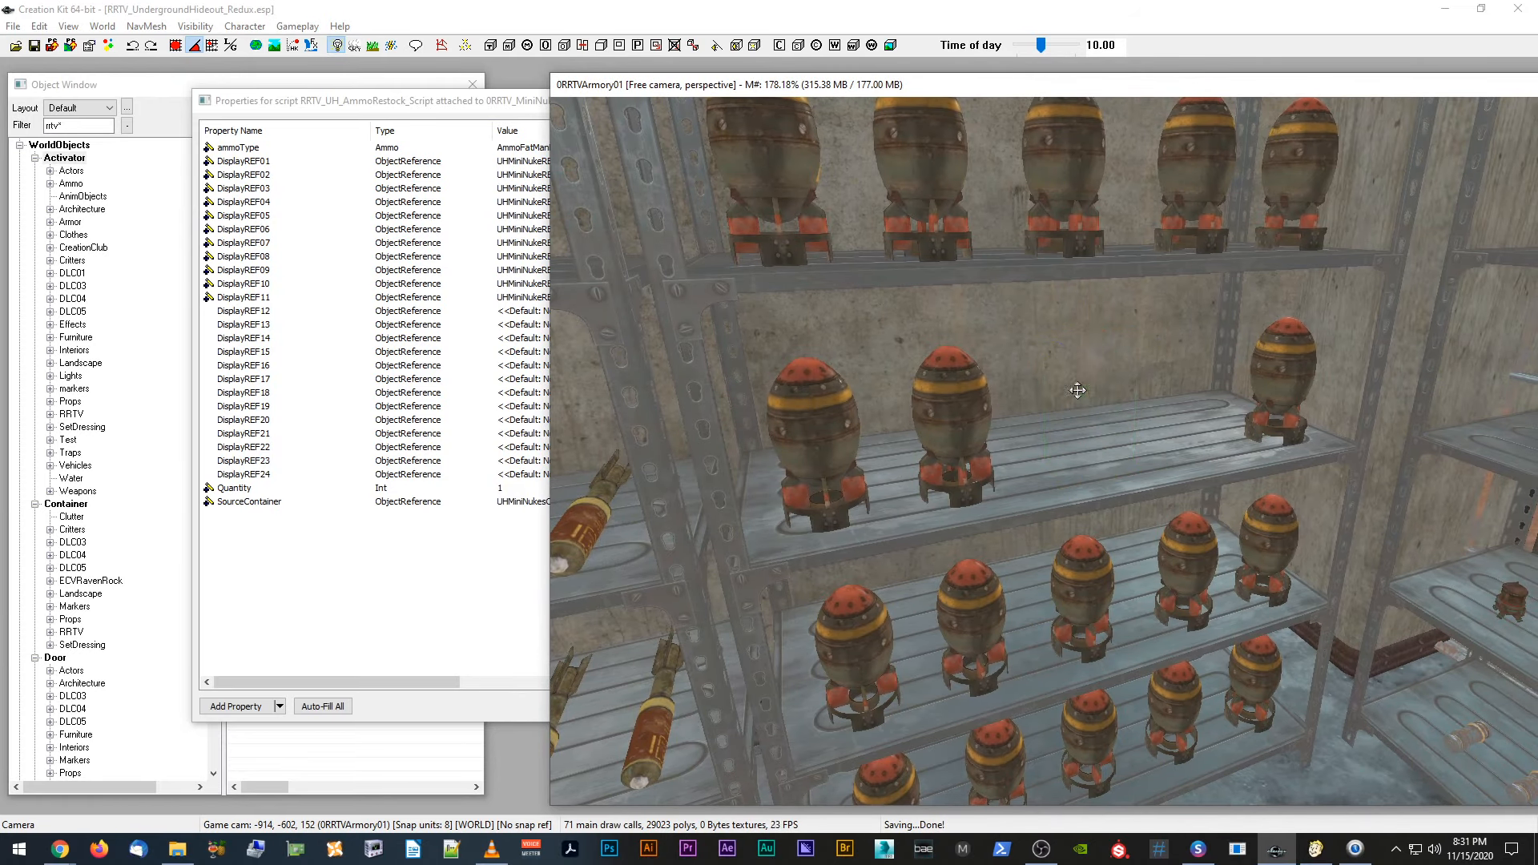
click(981, 419)
scroll(982, 420, up, 4)
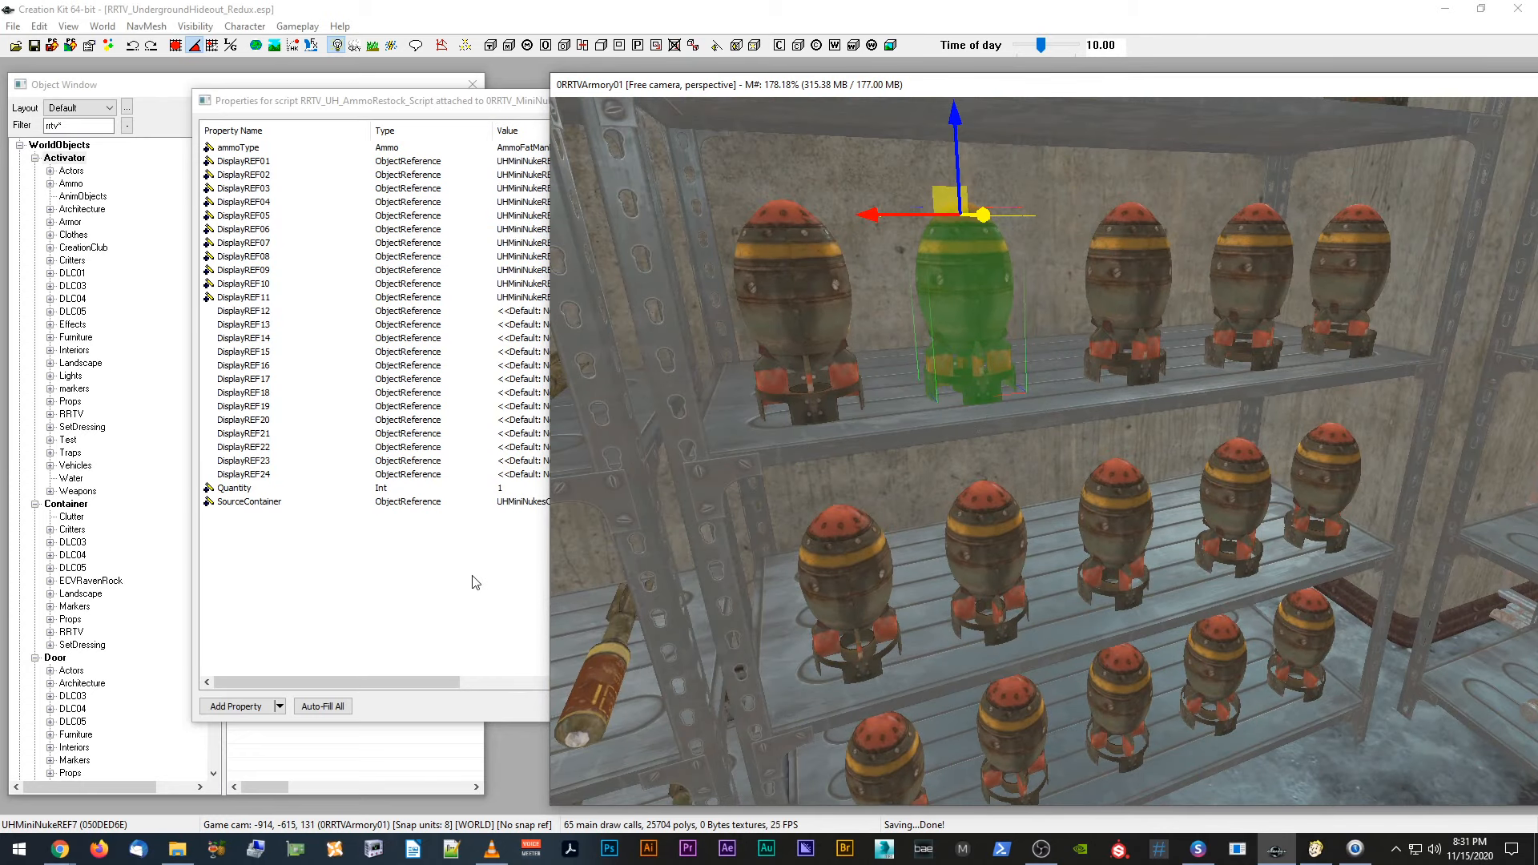
Step: Review the restock script's DisplayREF11 value, discard the script property edits and confirm the mini nuke restock button's activator
click(476, 582)
click(544, 299)
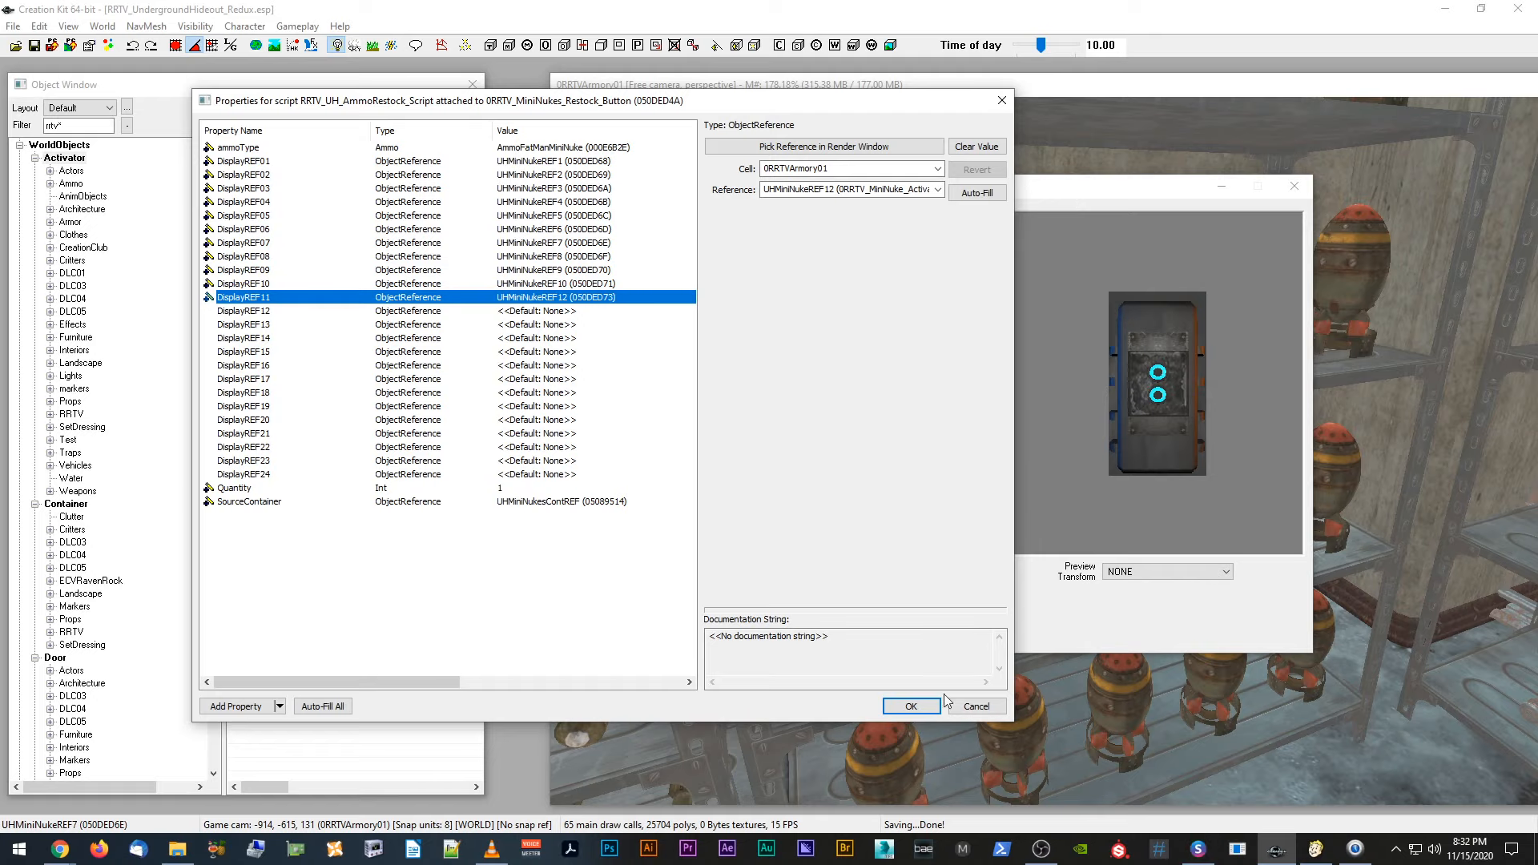
click(975, 710)
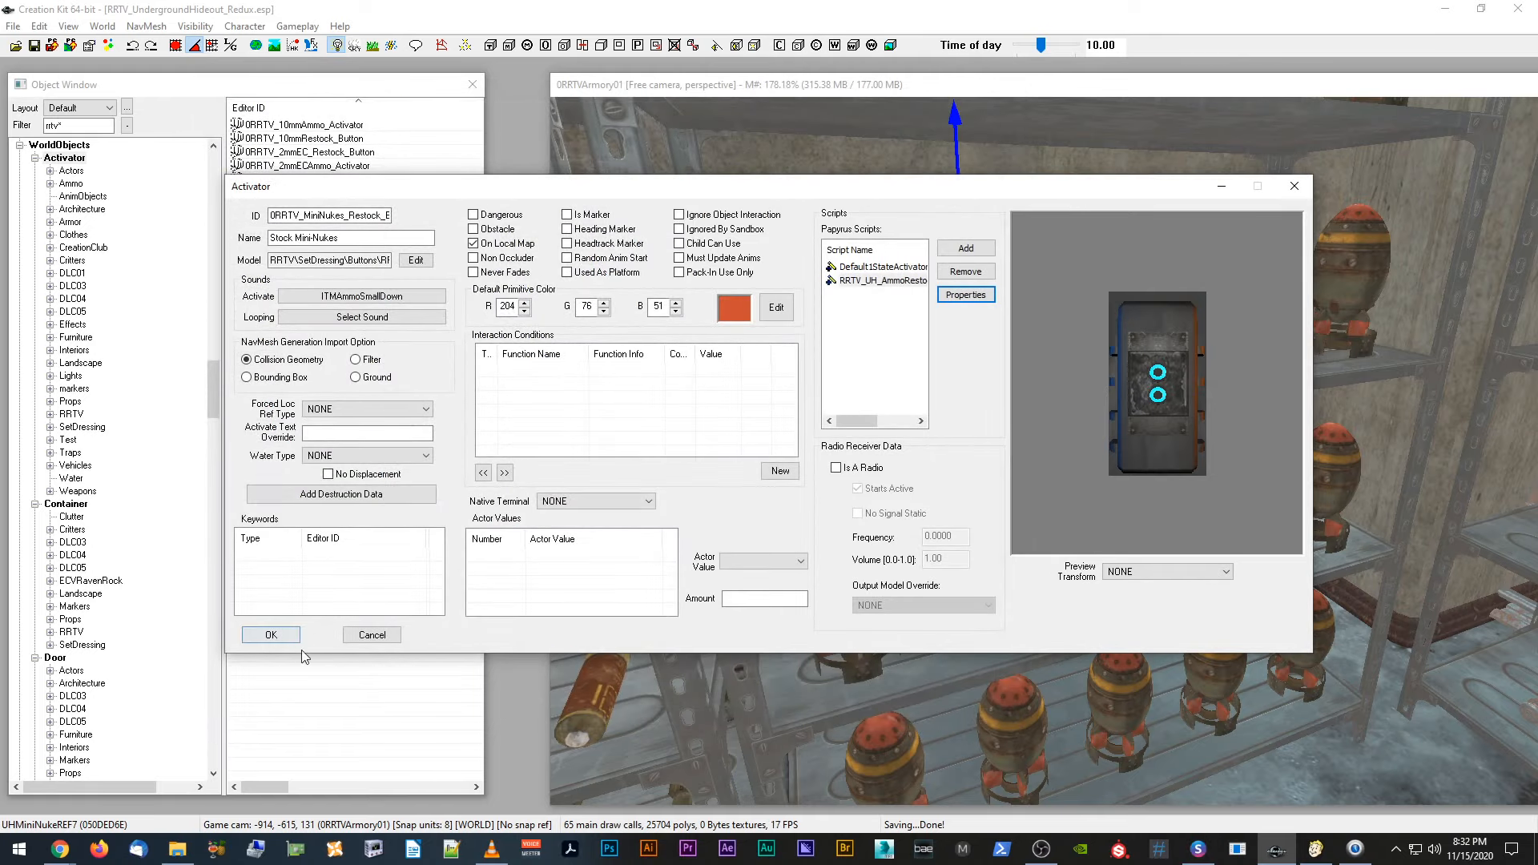
click(264, 636)
Step: Inspect the reference data of the first mini nuke on the second shelf and leave it without changes
double_click(806, 311)
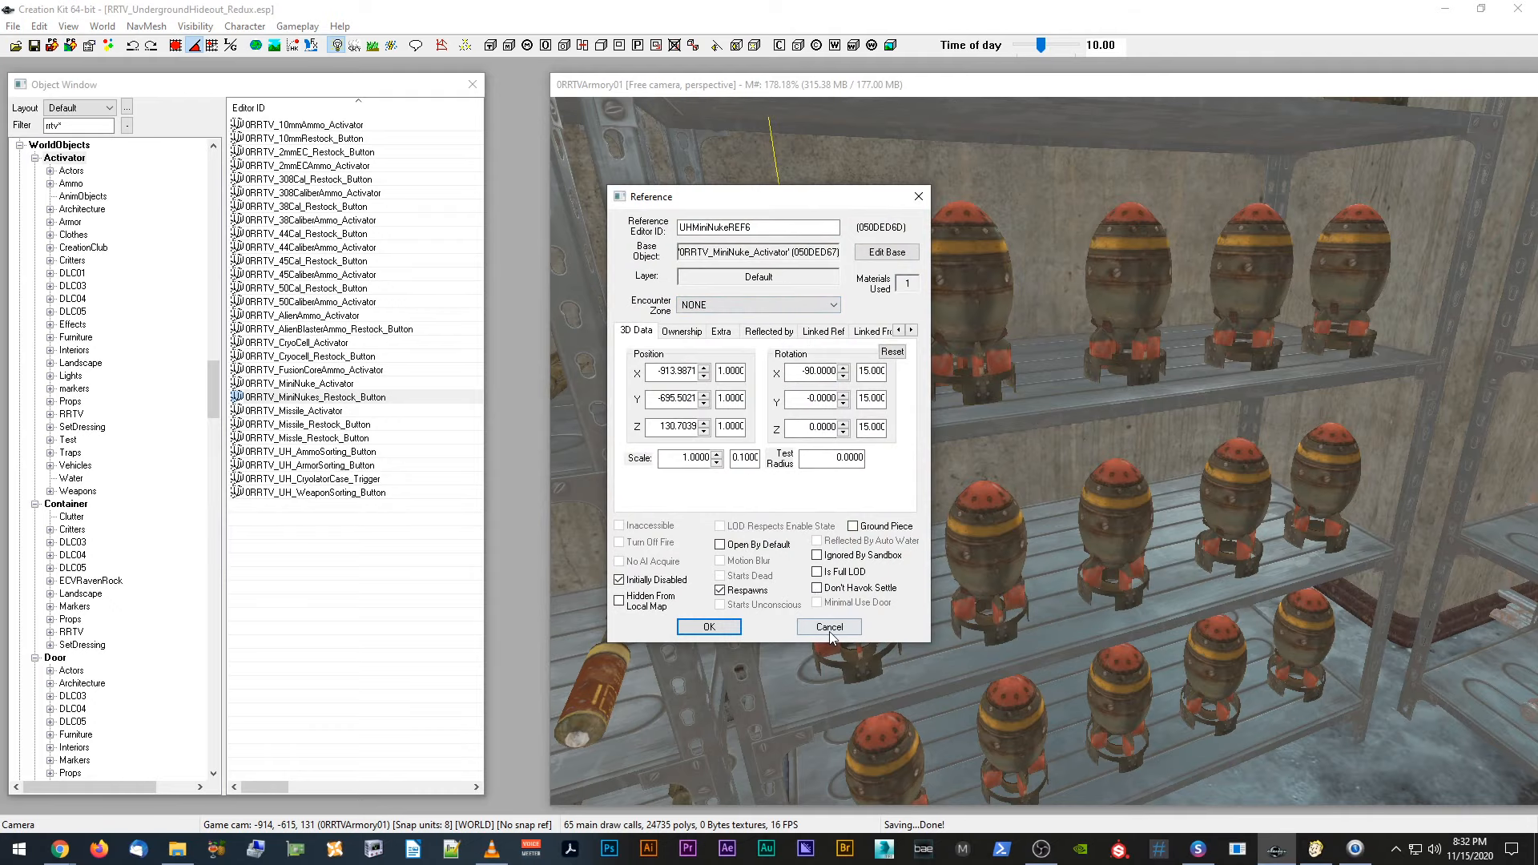
click(828, 630)
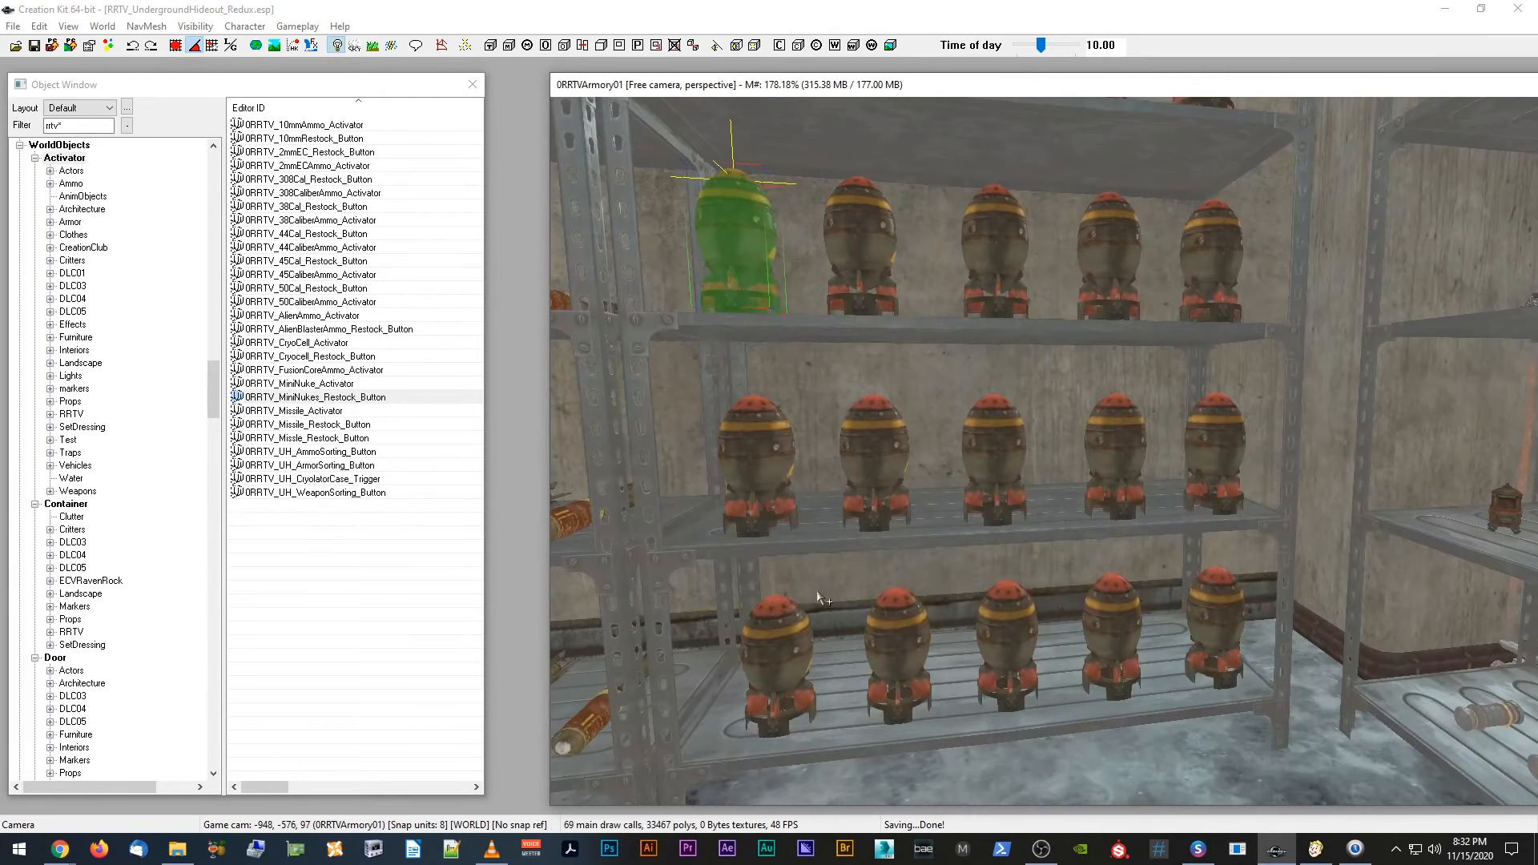
Step: List all objects of the 0RRTVArmory01 cell with Filtered Only turned off and jump to UHMissileREF11
middle_drag(817, 598, 1068, 335)
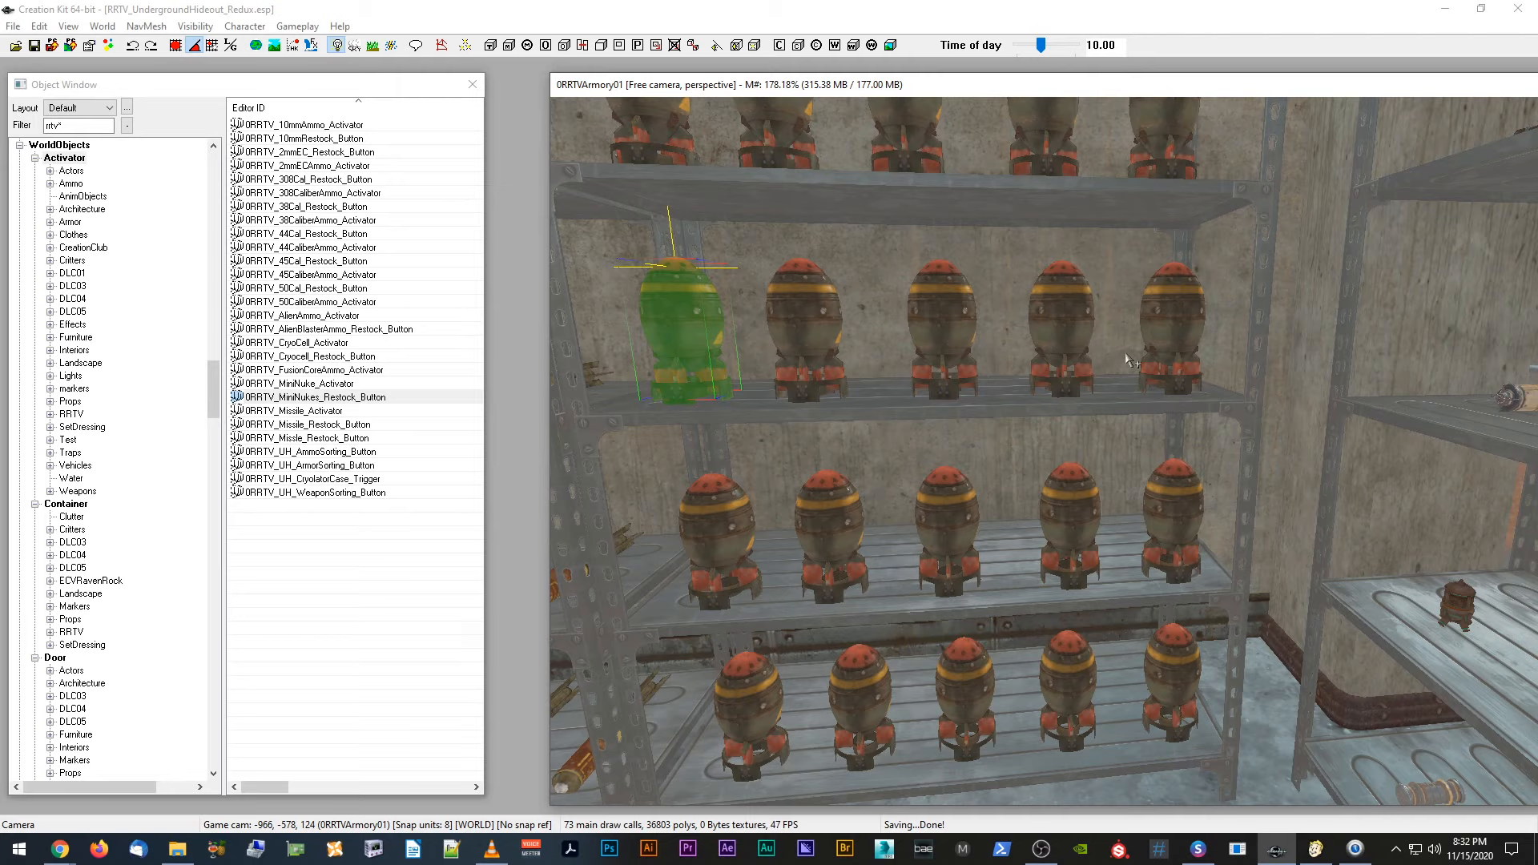
drag(1199, 92, 1122, 79)
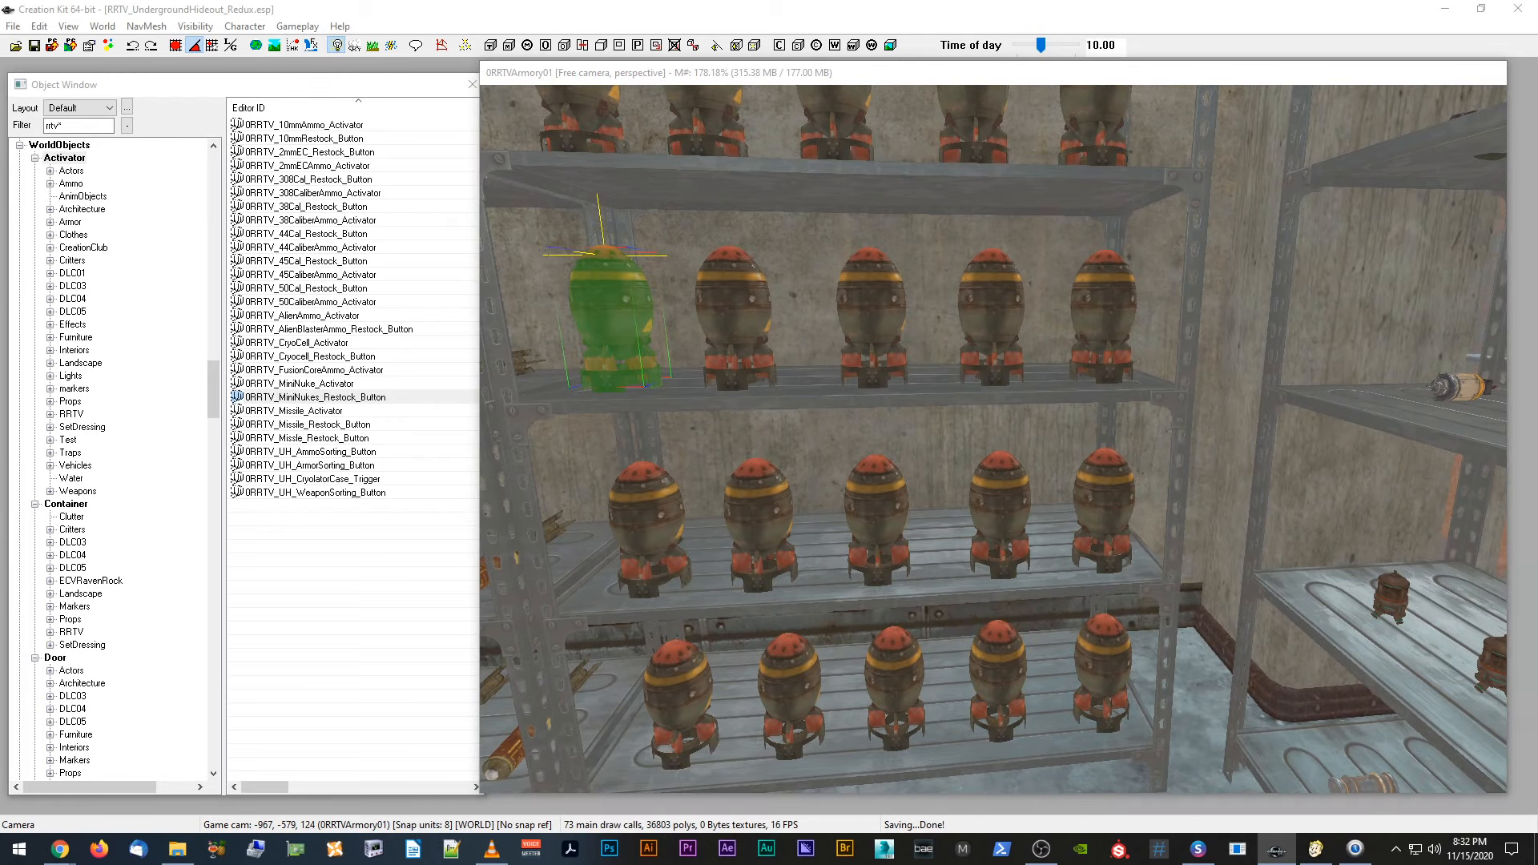
drag(1537, 371, 690, 382)
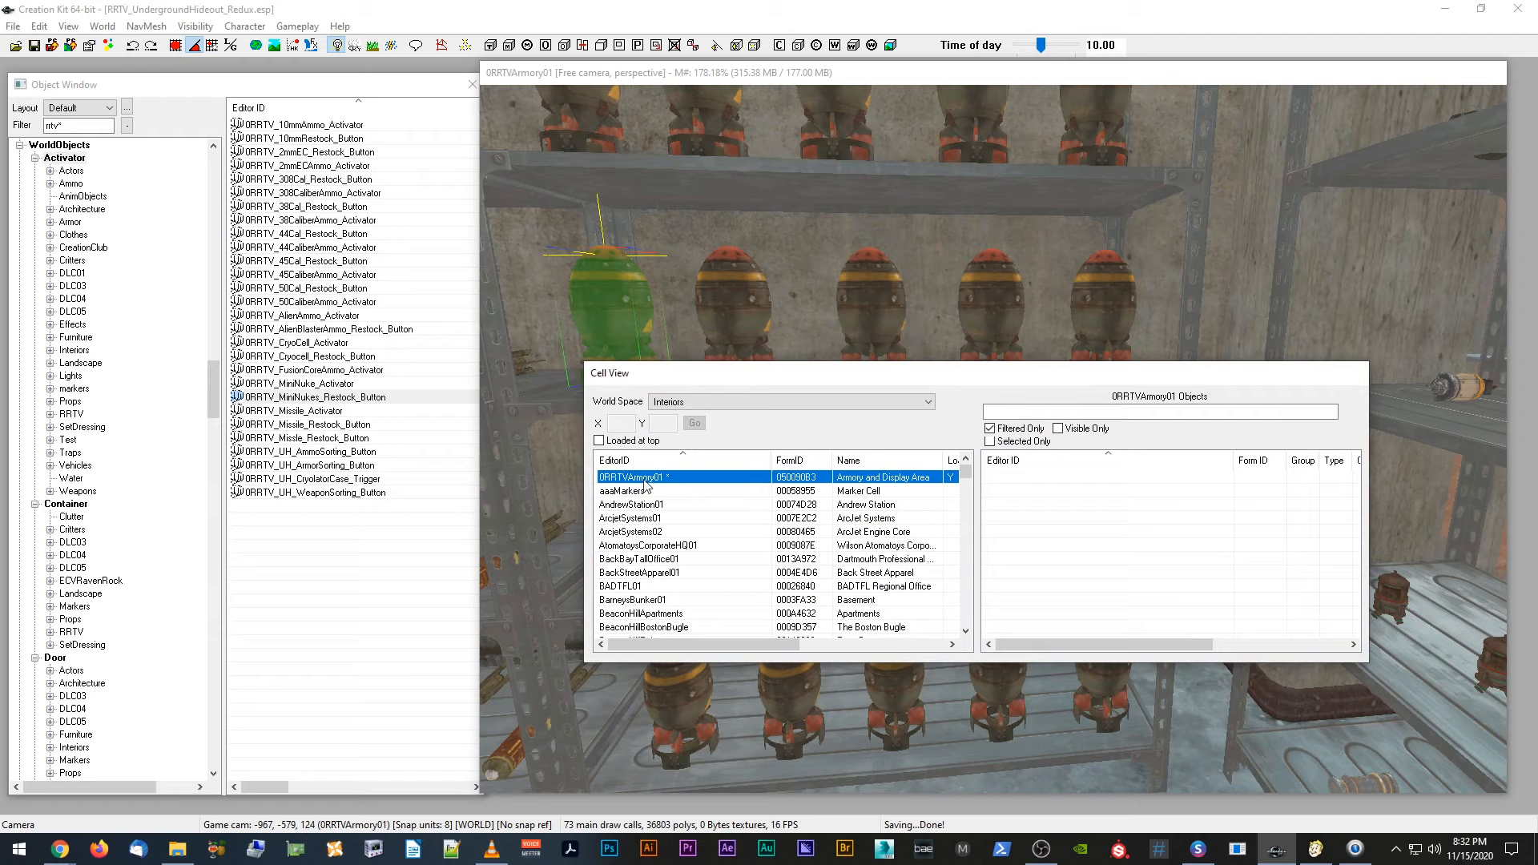
click(641, 460)
click(989, 430)
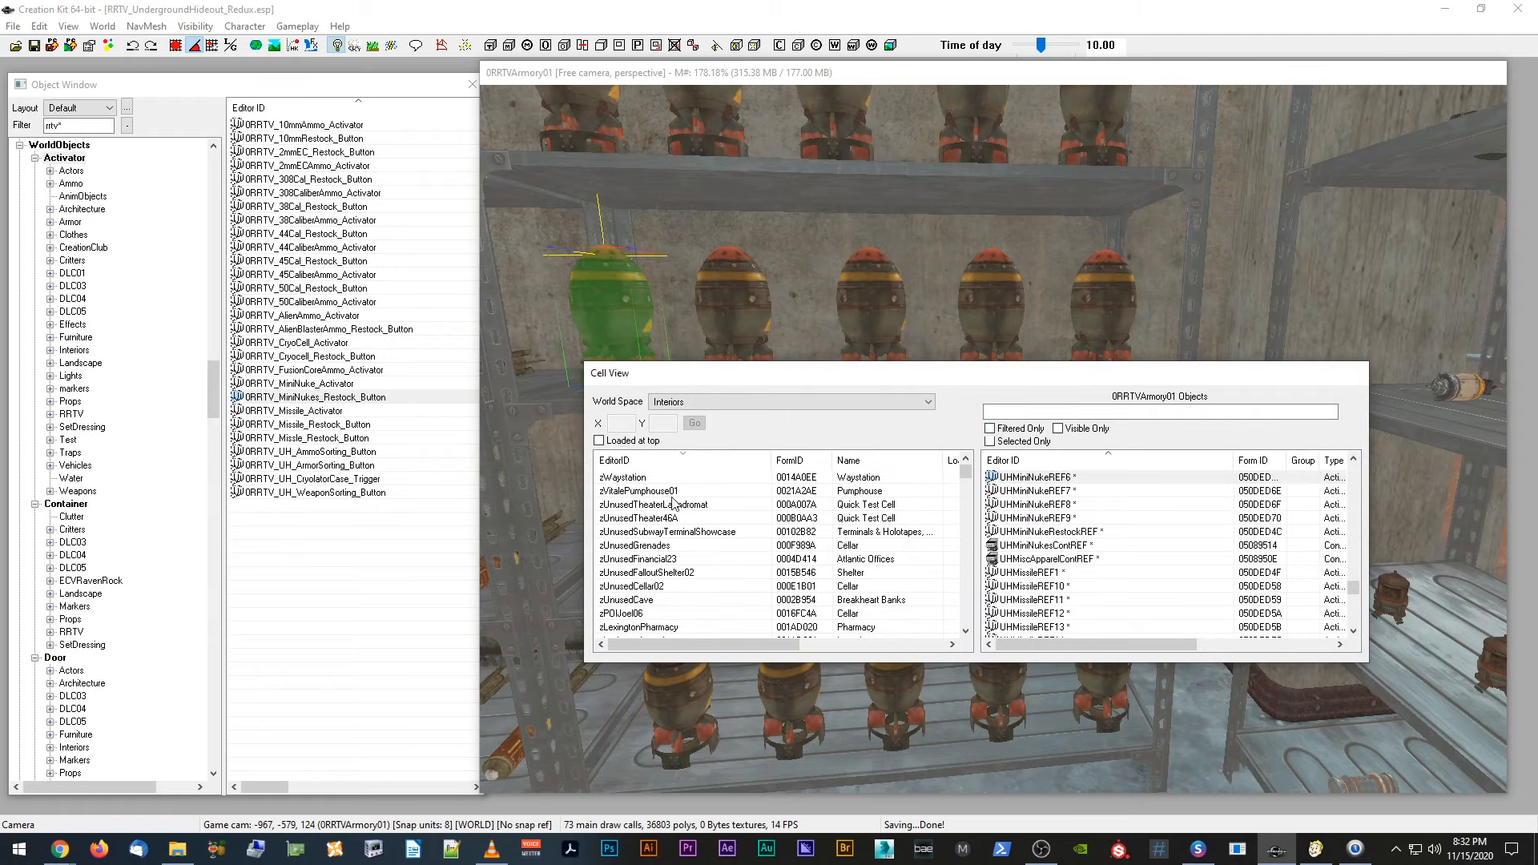
click(686, 460)
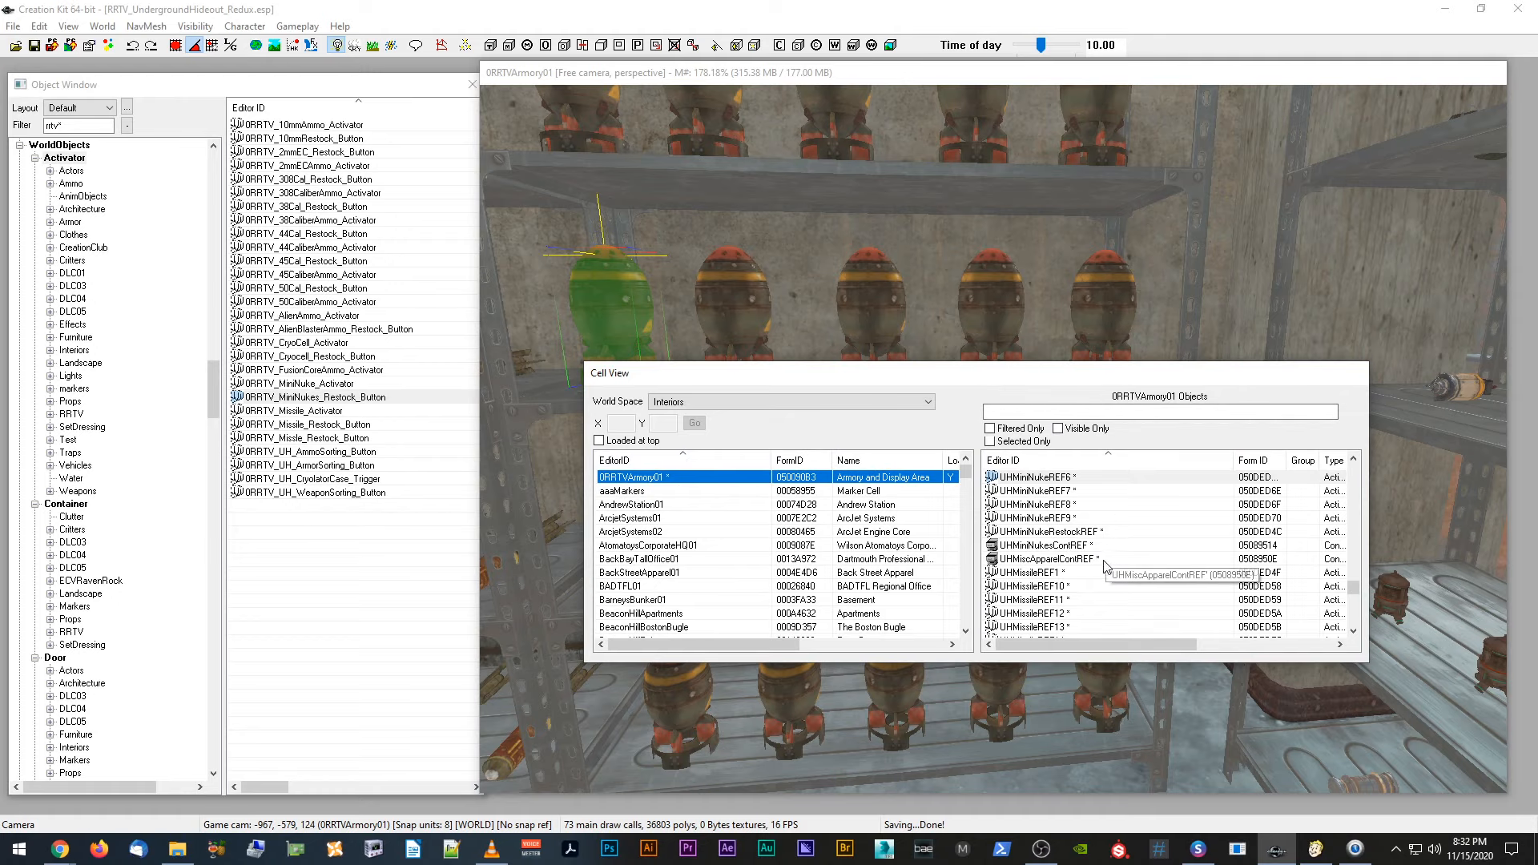
scroll(1098, 545, down, 1)
double_click(1044, 559)
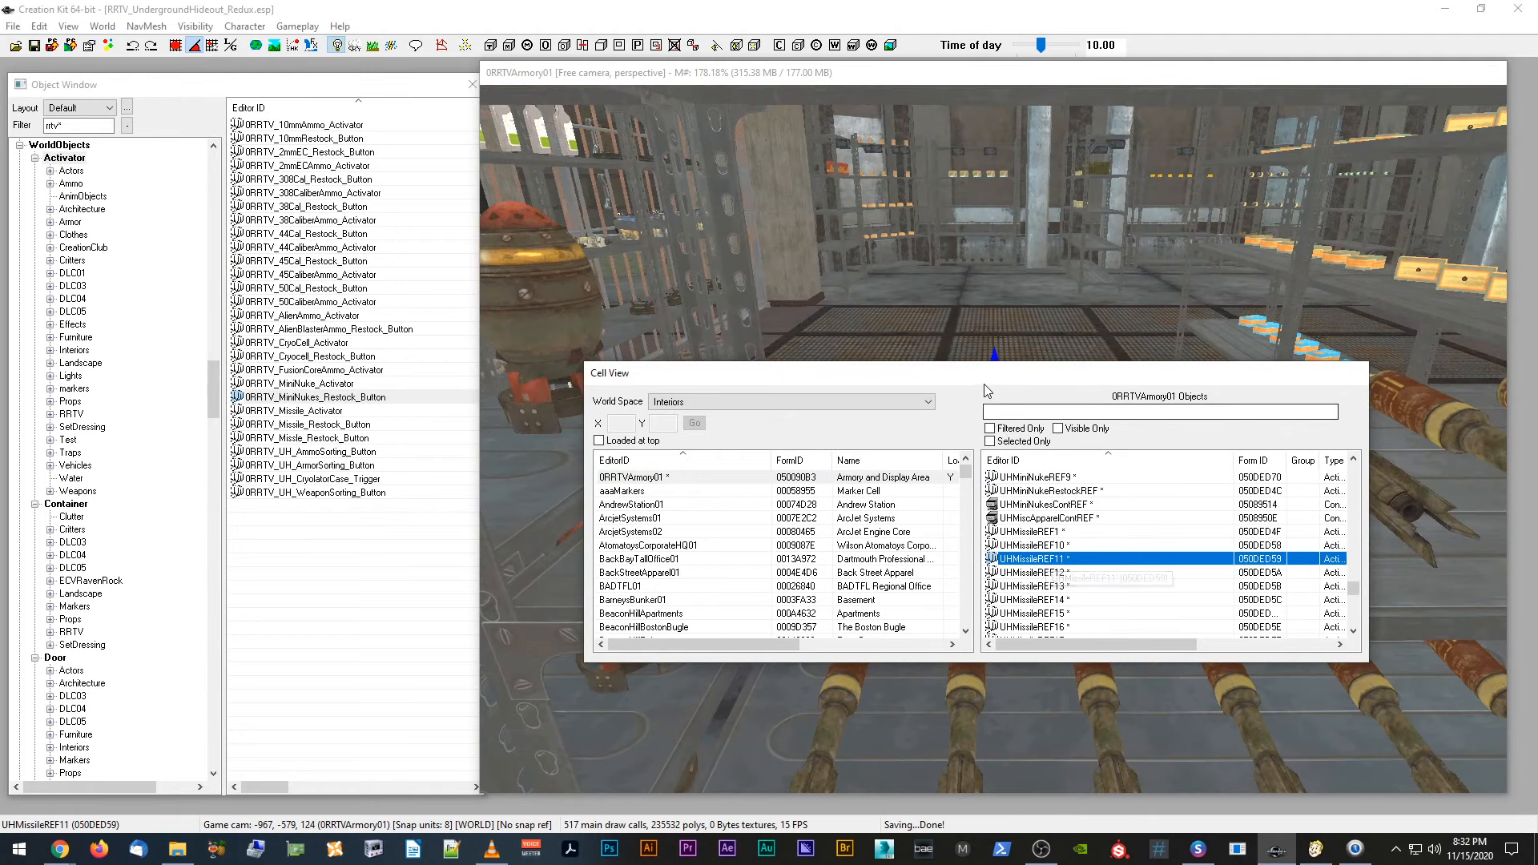
Step: Filter the armory cell's objects by "nuke" and review the numbering of the mini nuke references
scroll(1065, 565, up, 3)
scroll(1089, 564, up, 4)
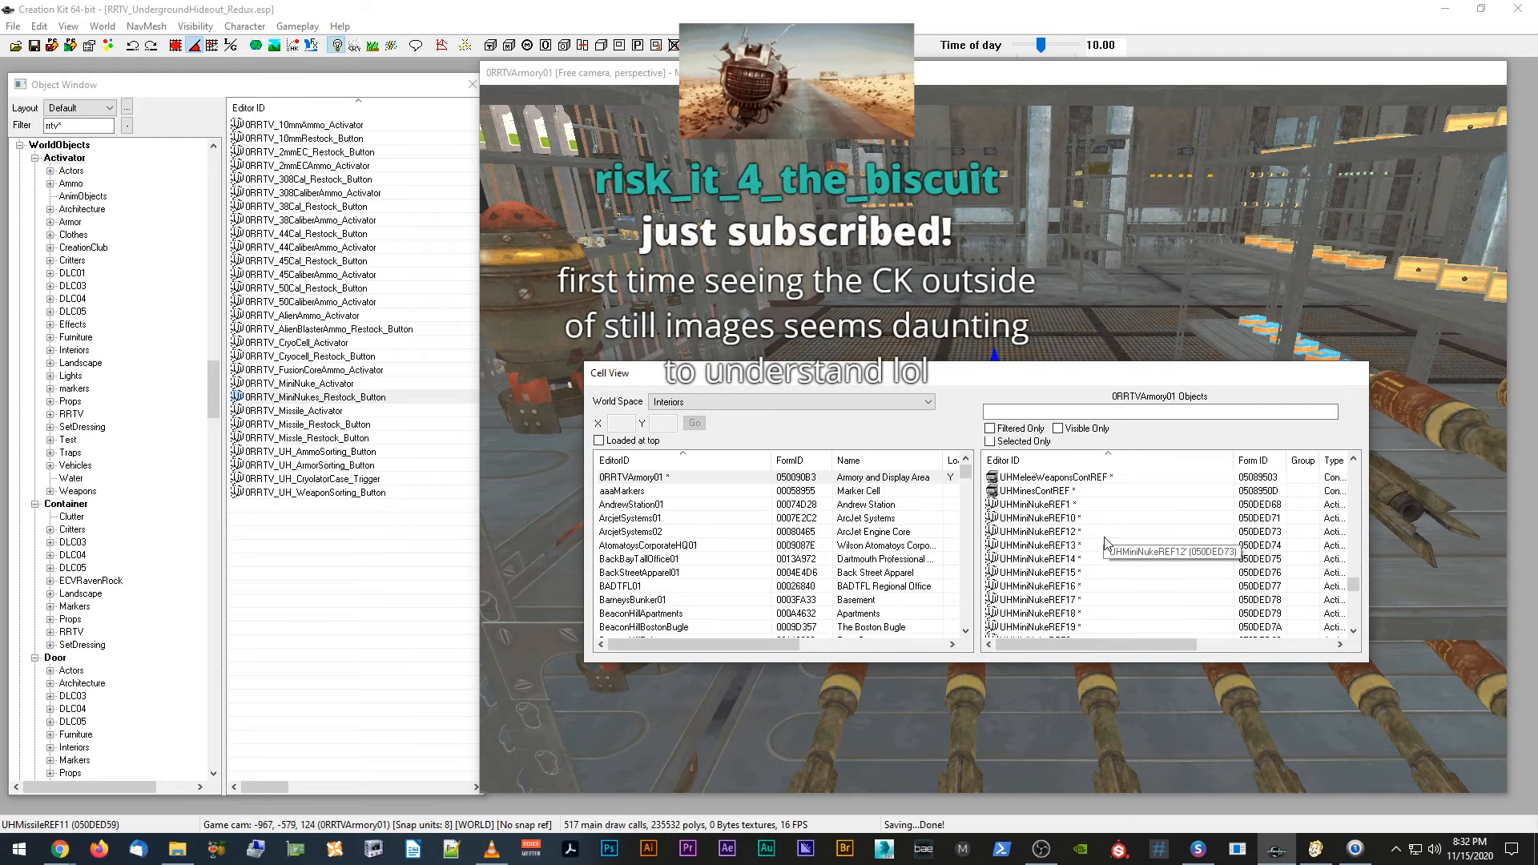
scroll(1099, 537, down, 2)
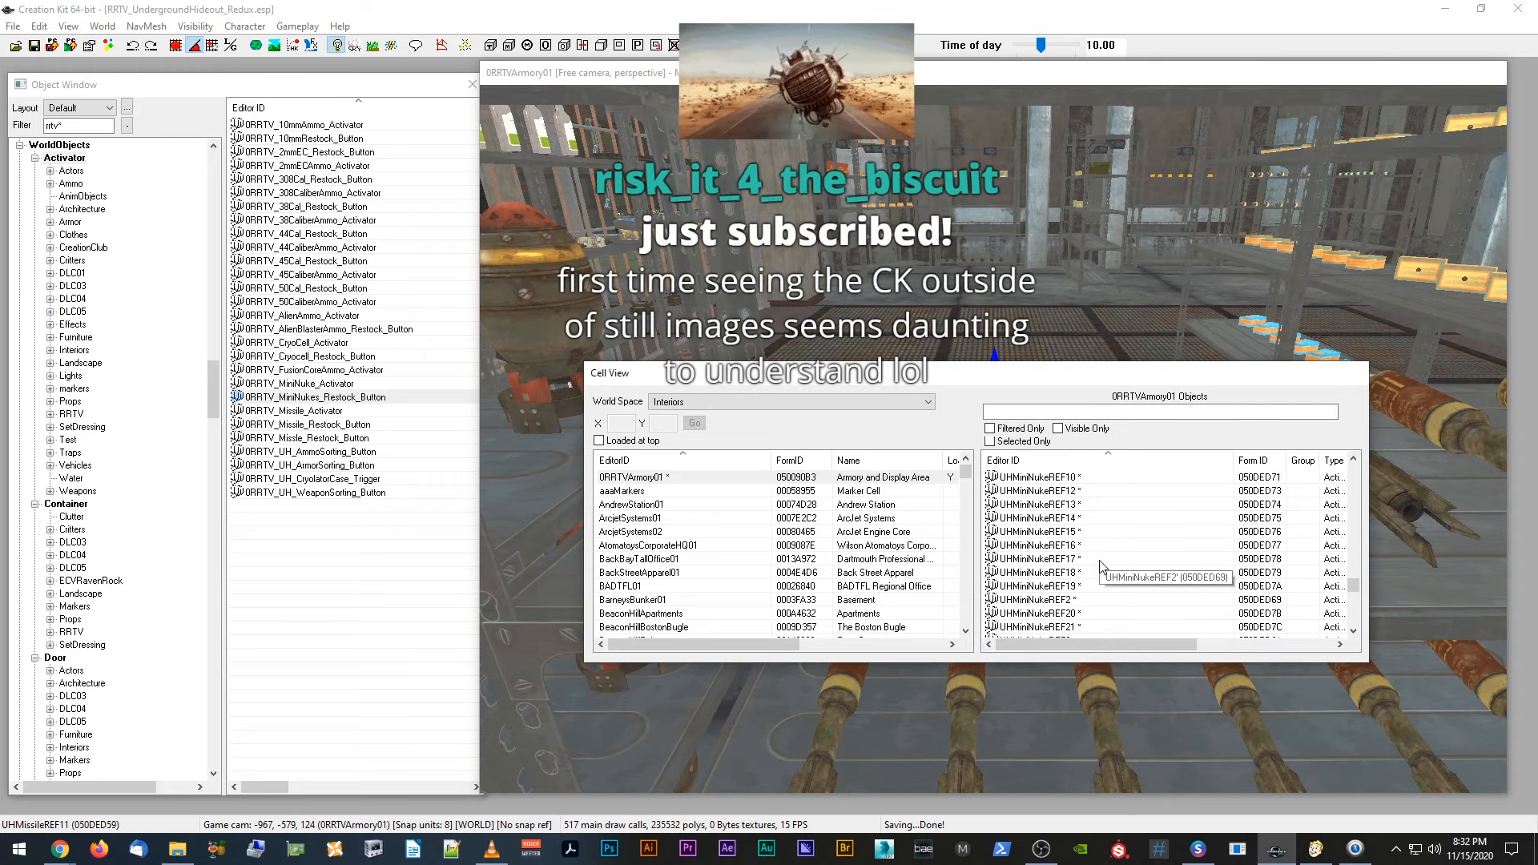
scroll(1082, 549, up, 3)
click(1015, 410)
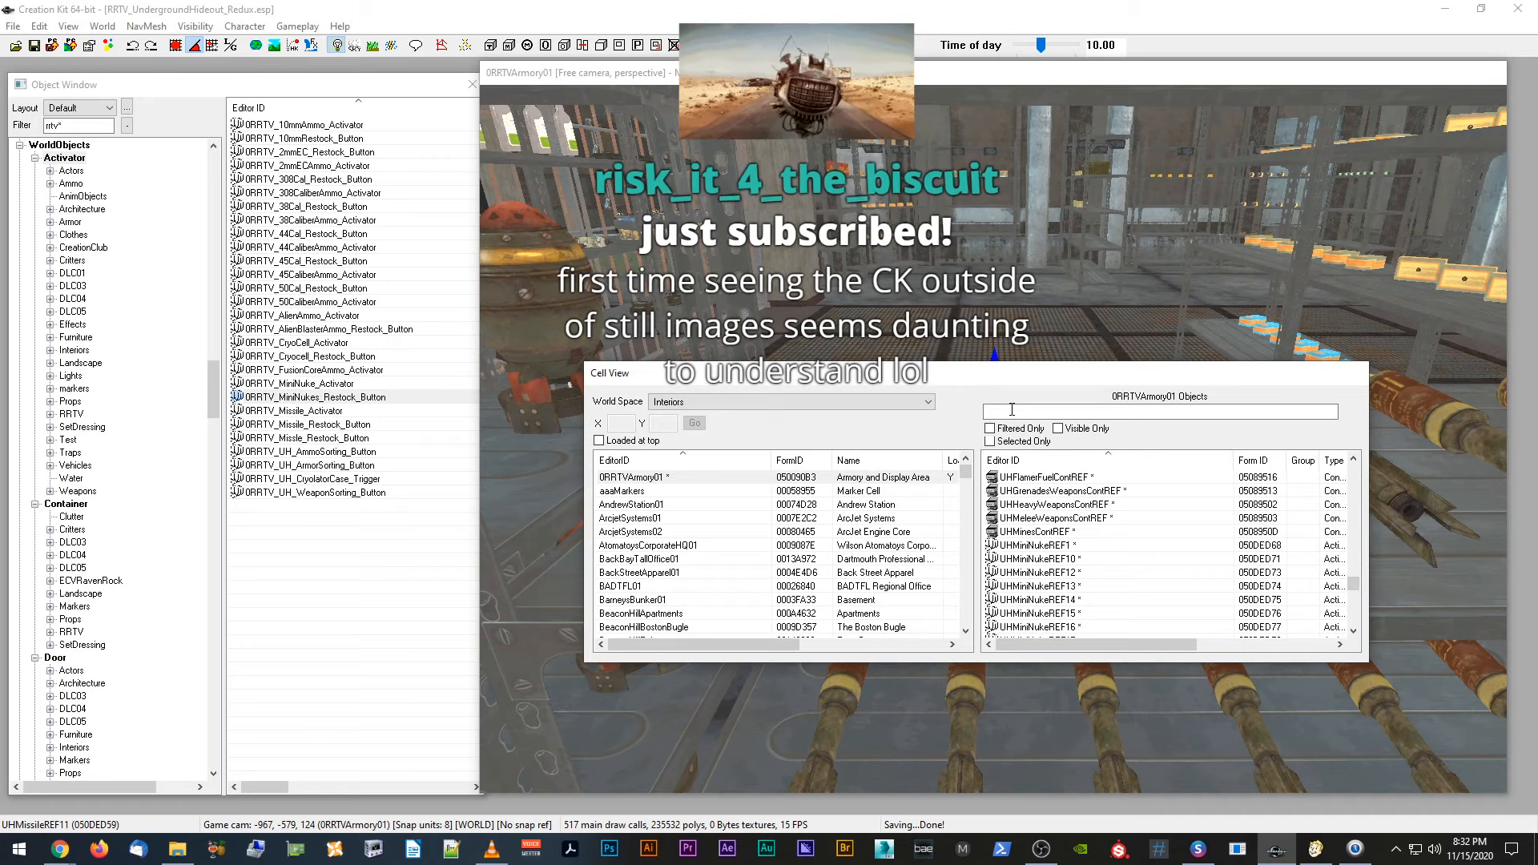
text(nuke)
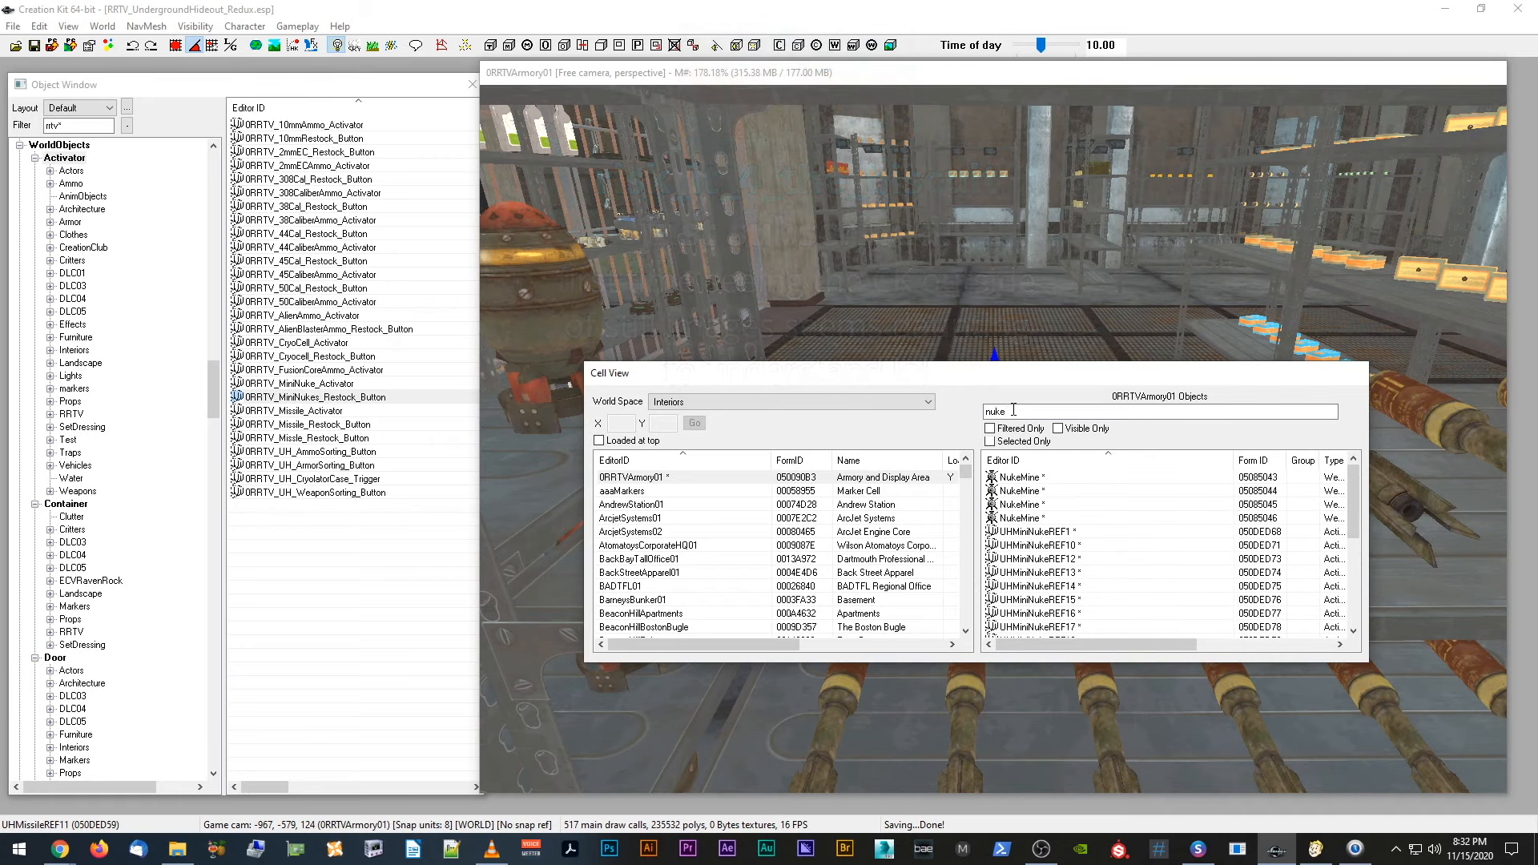
scroll(1109, 548, down, 3)
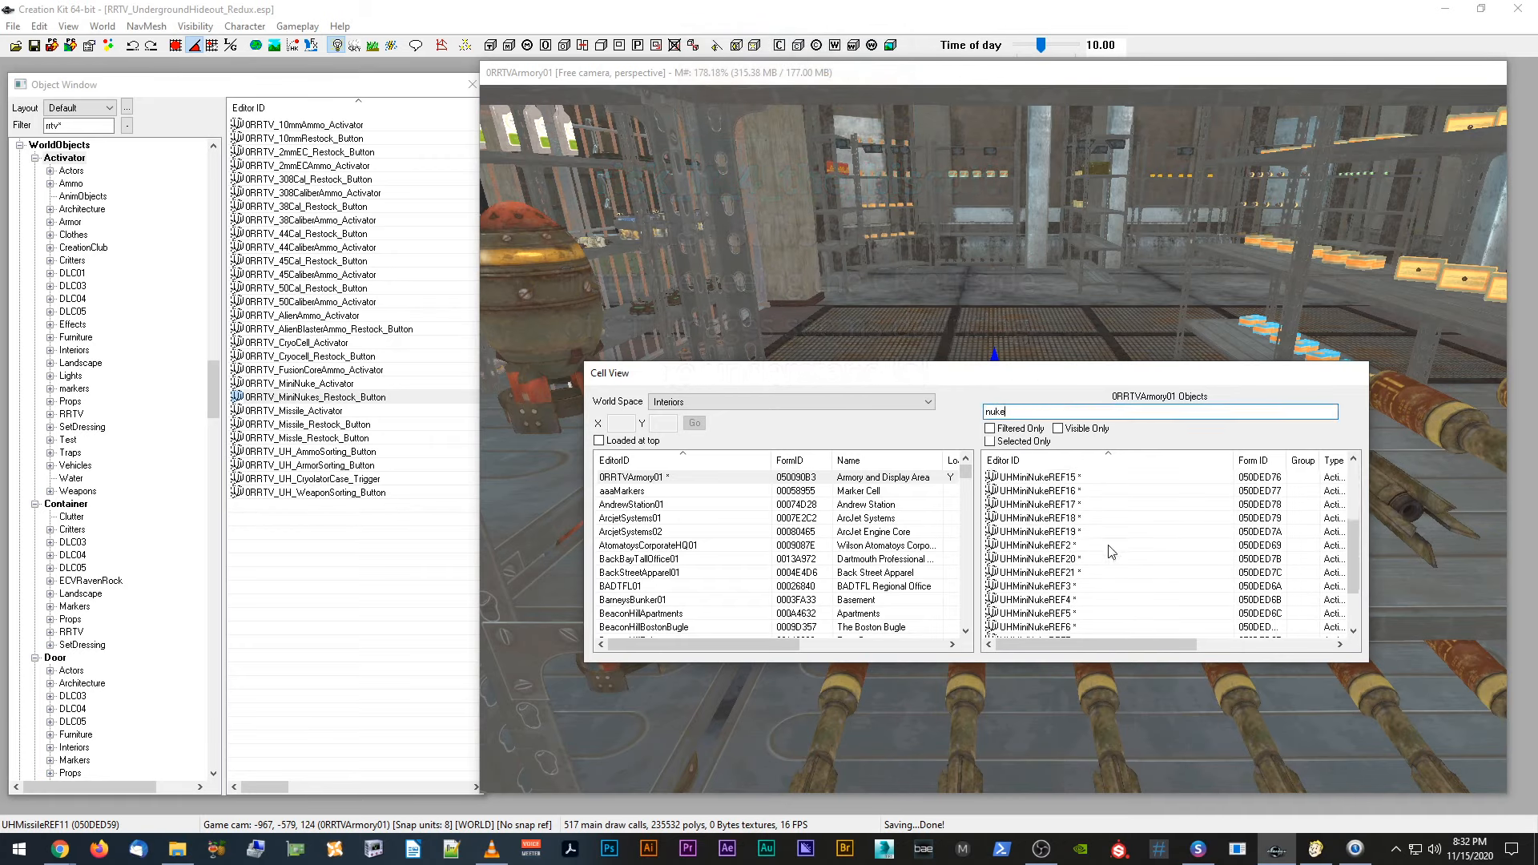
scroll(1112, 570, up, 3)
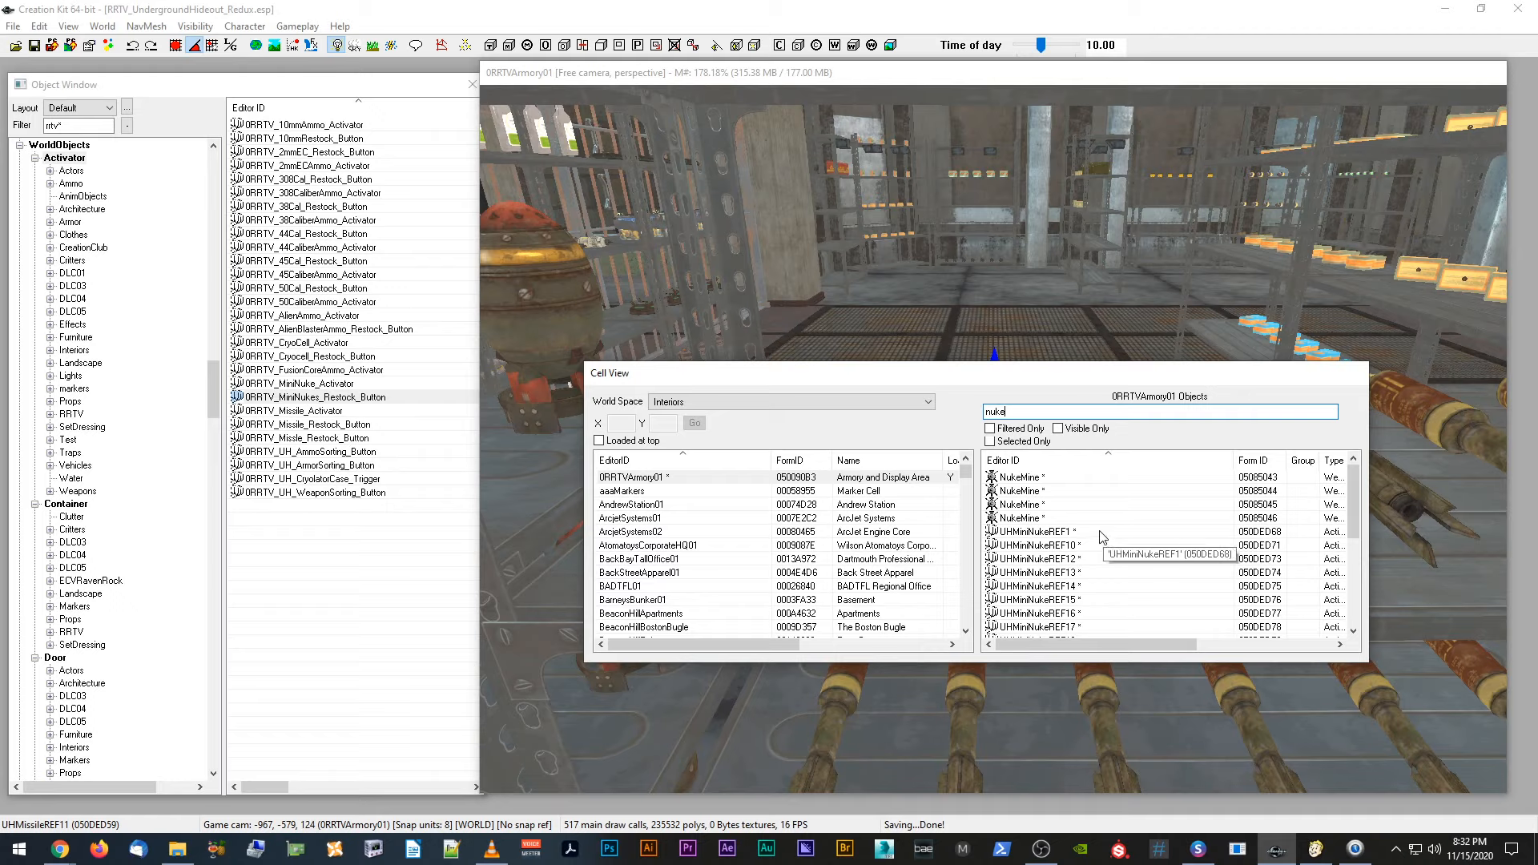
scroll(1091, 559, down, 2)
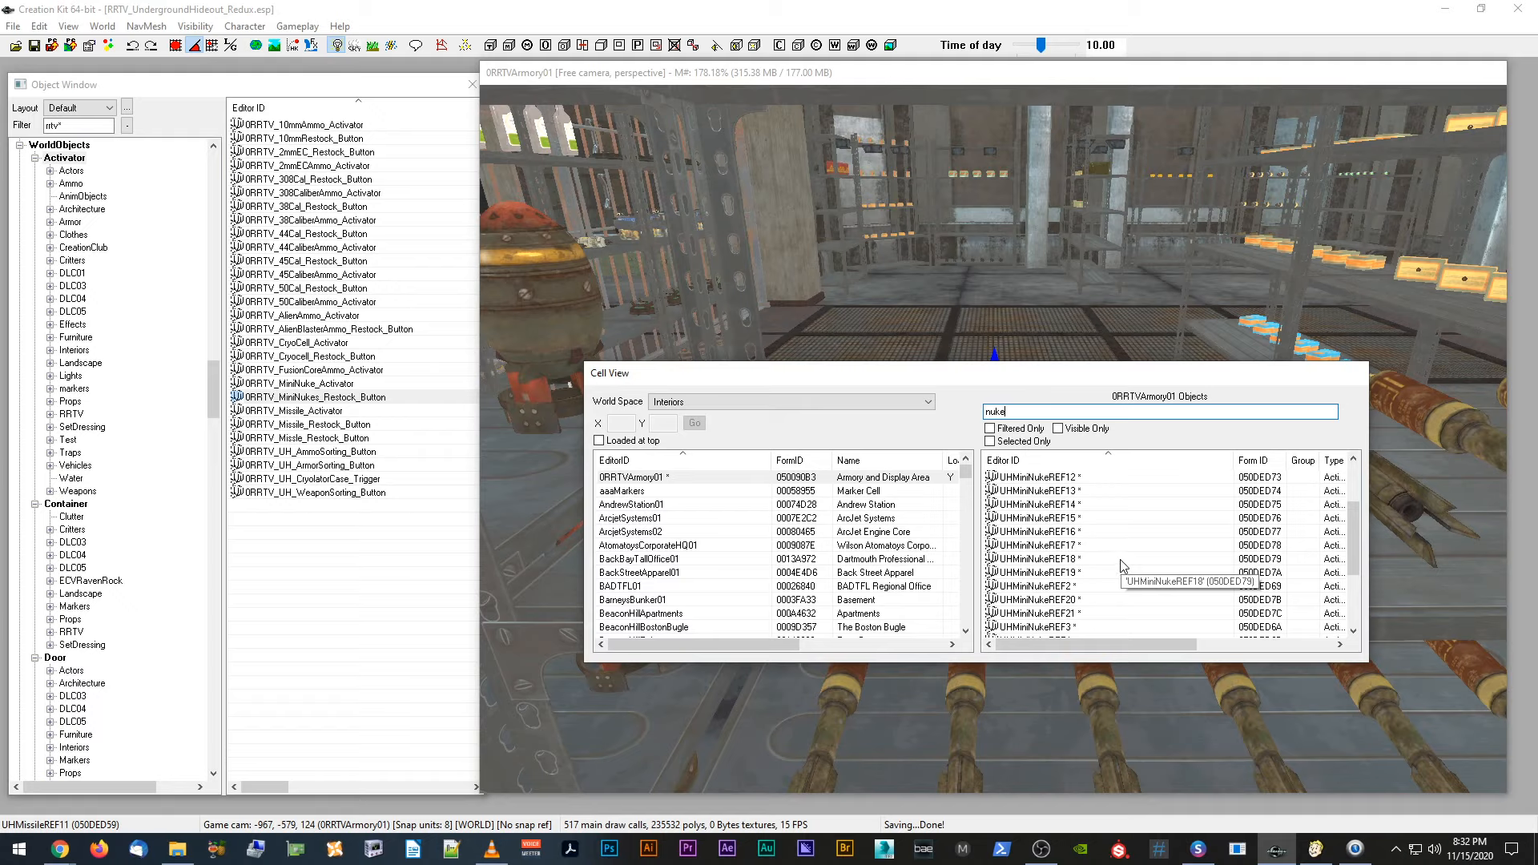
scroll(1097, 565, up, 1)
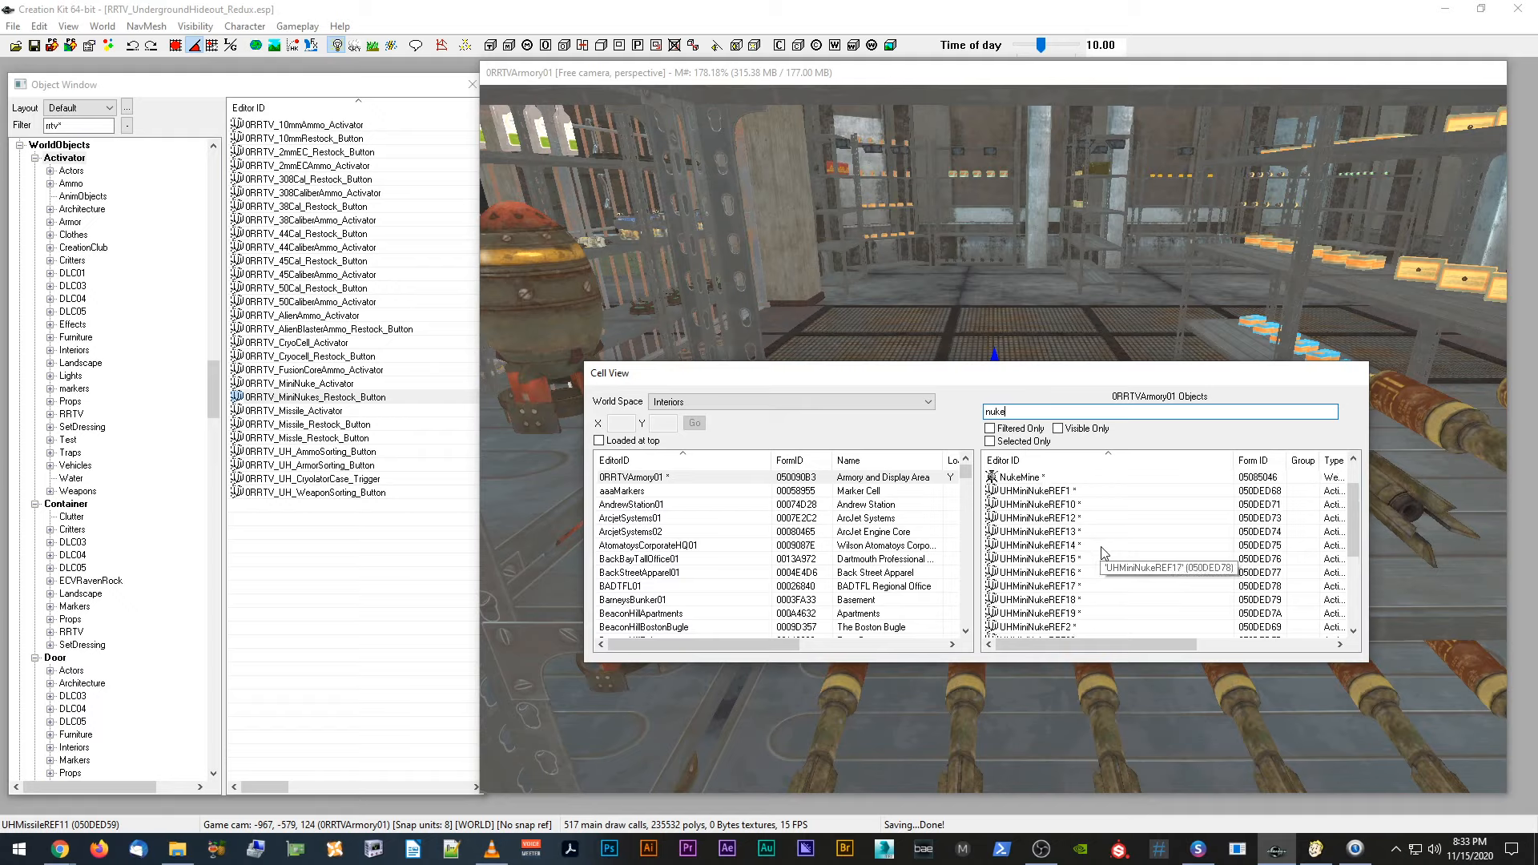
scroll(1098, 565, down, 3)
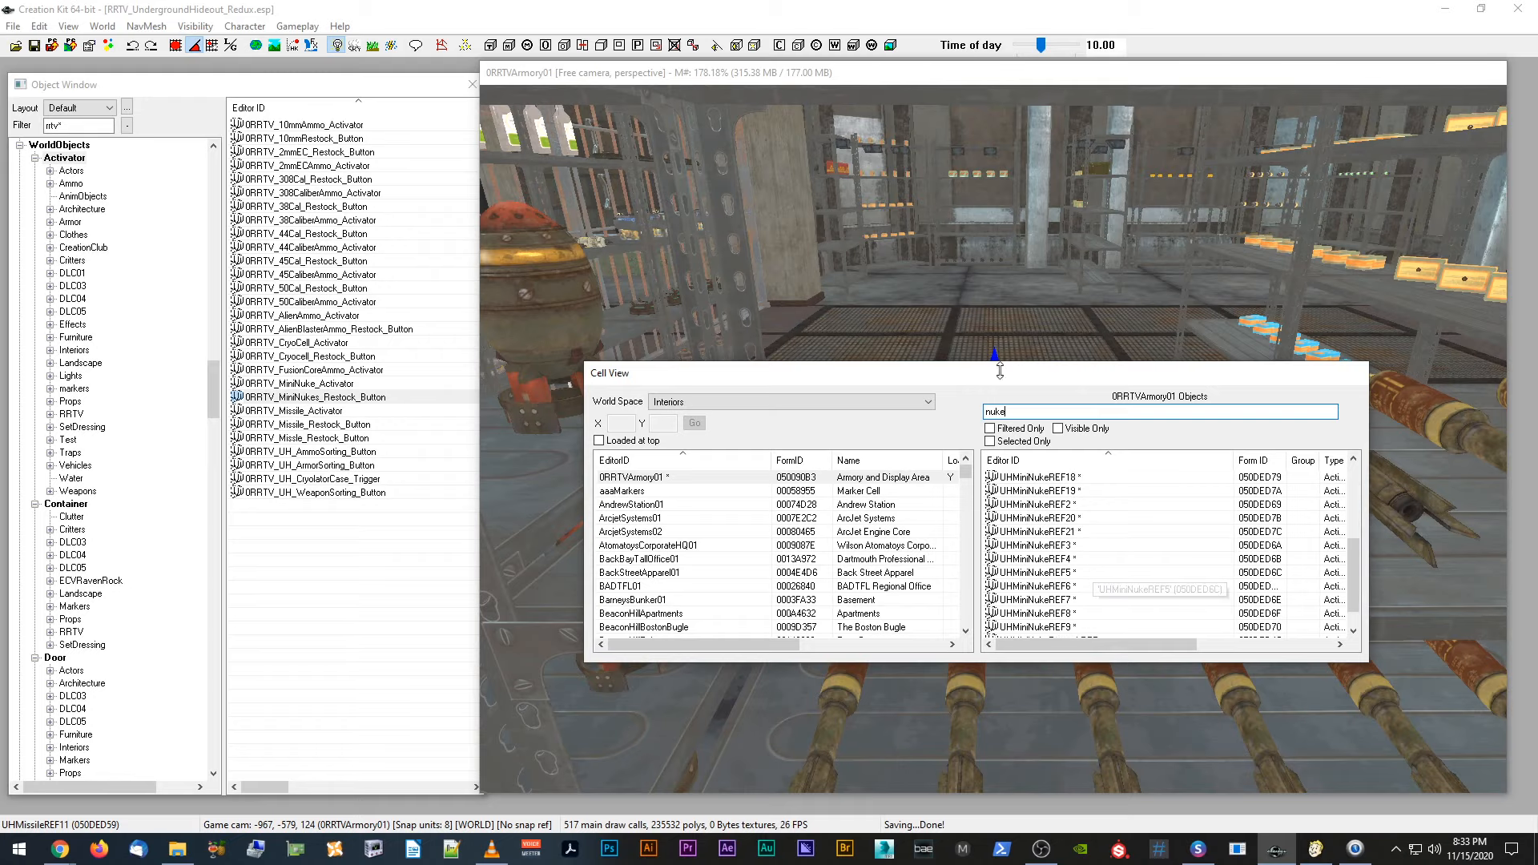
Step: Return to the mini nuke shelves and check the references of the first two mini nukes on the second shelf
drag(1000, 379, 1537, 361)
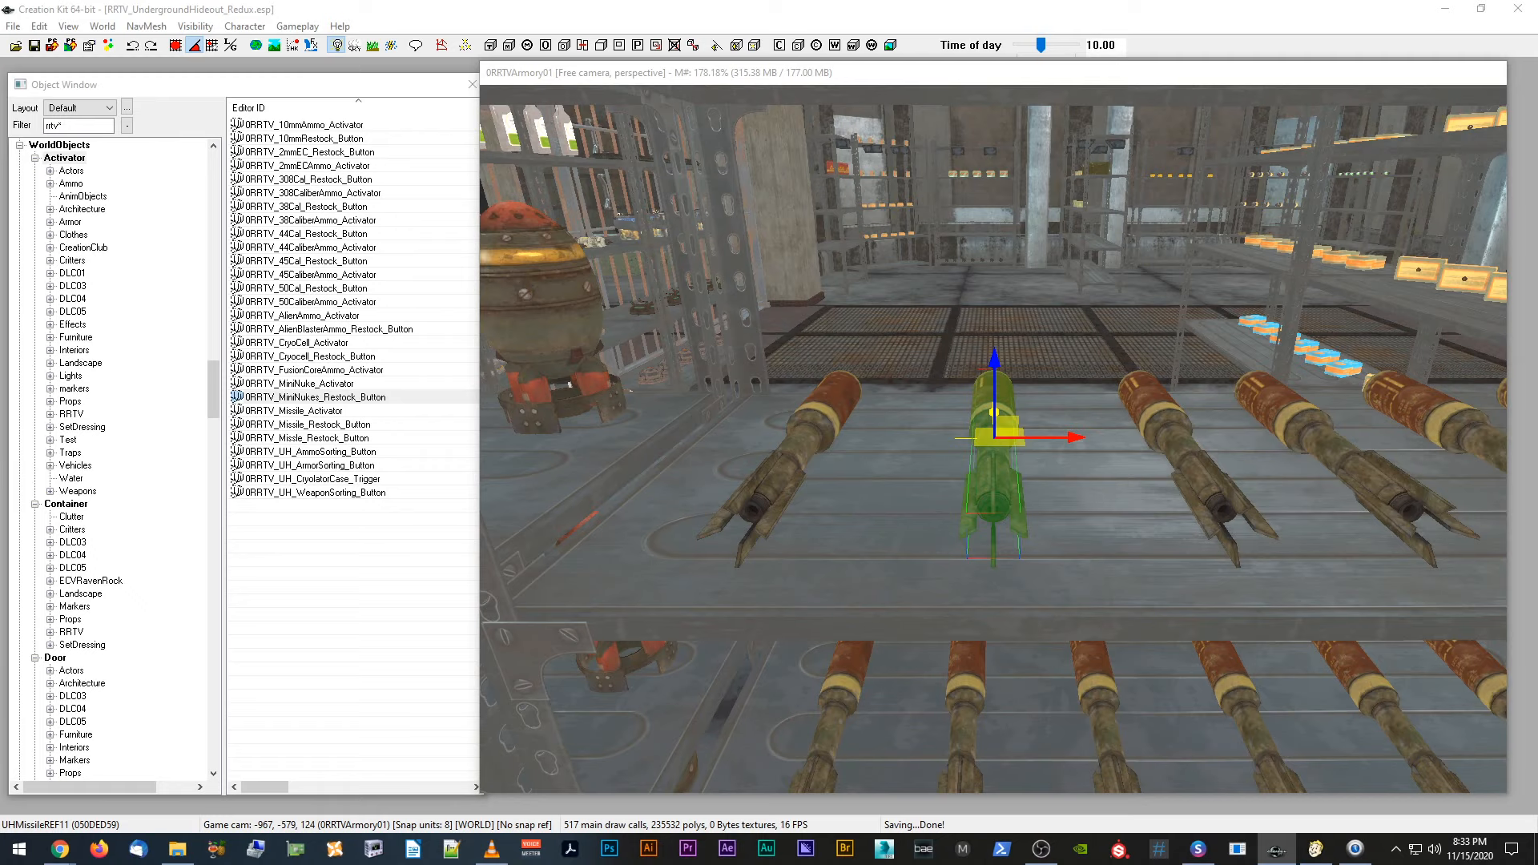
click(1007, 493)
shift+middle_drag(1004, 490, 745, 495)
scroll(744, 495, down, 4)
scroll(750, 495, up, 4)
scroll(745, 495, up, 1)
scroll(745, 501, down, 3)
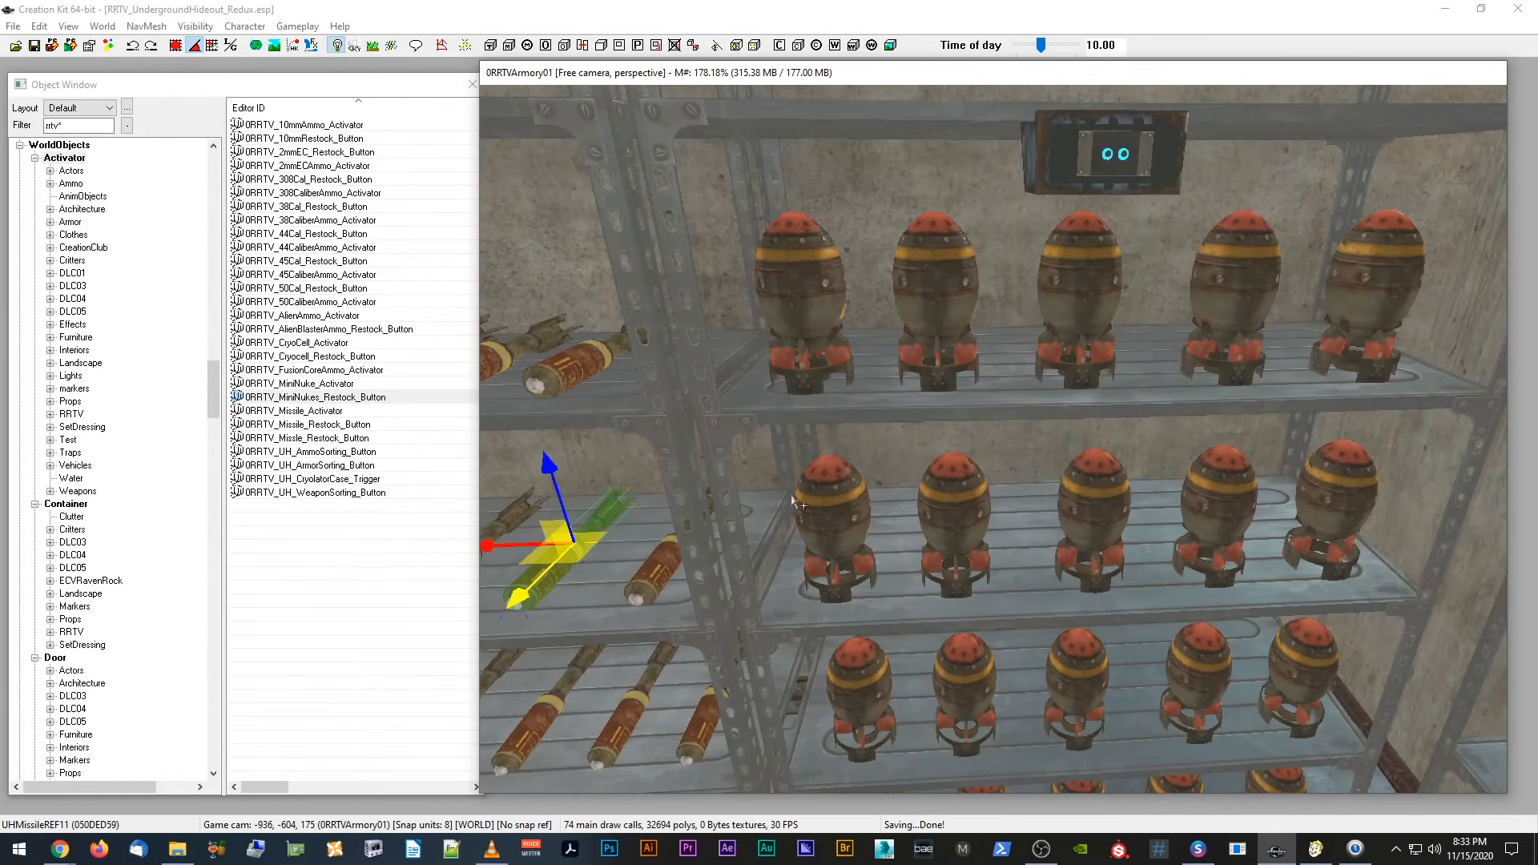
double_click(846, 488)
click(829, 627)
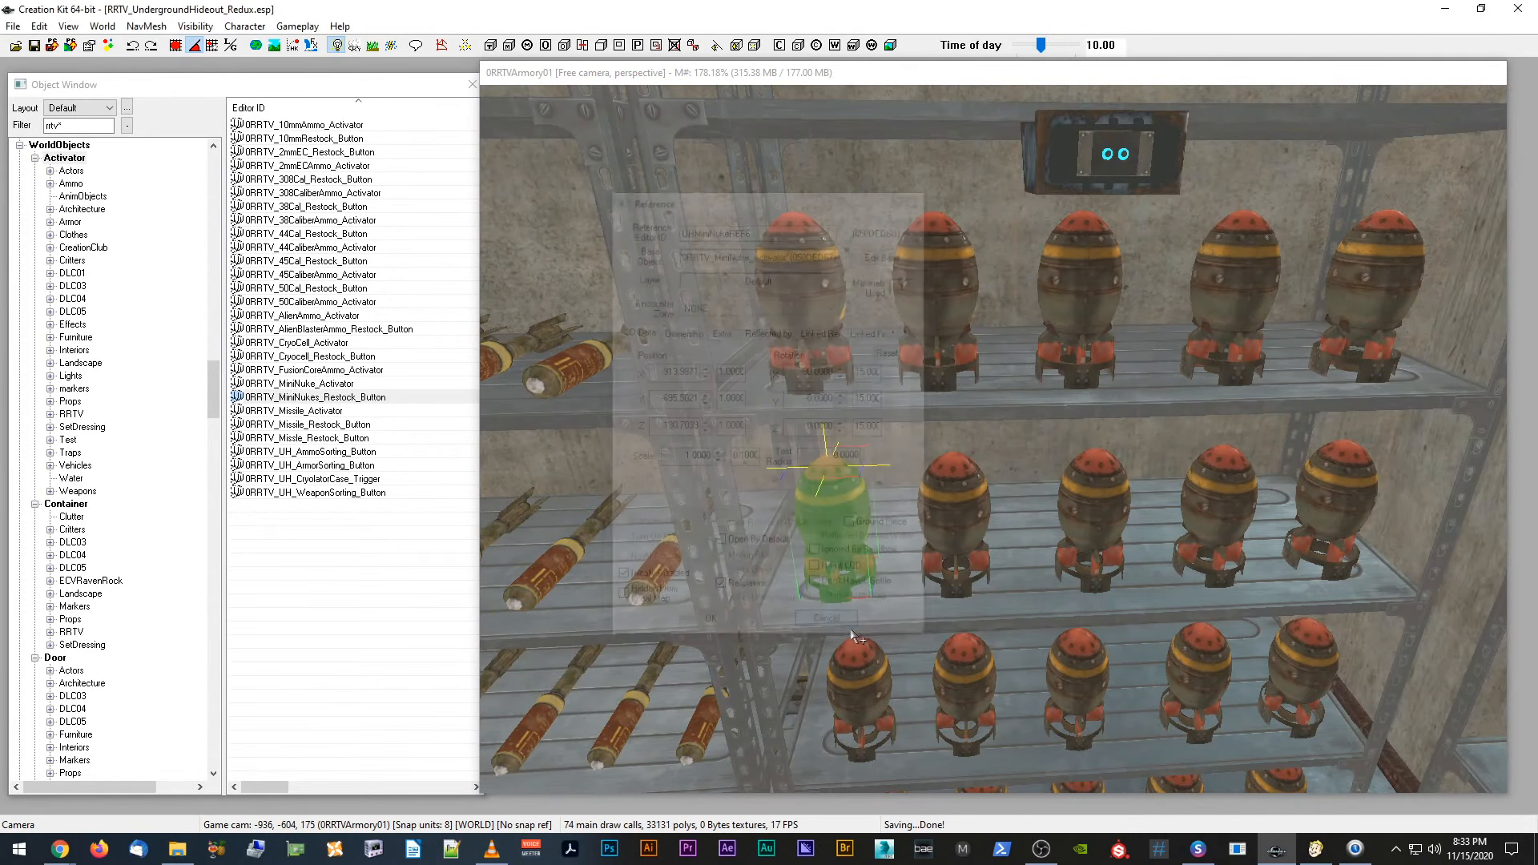
click(947, 506)
middle_drag(947, 506, 1018, 492)
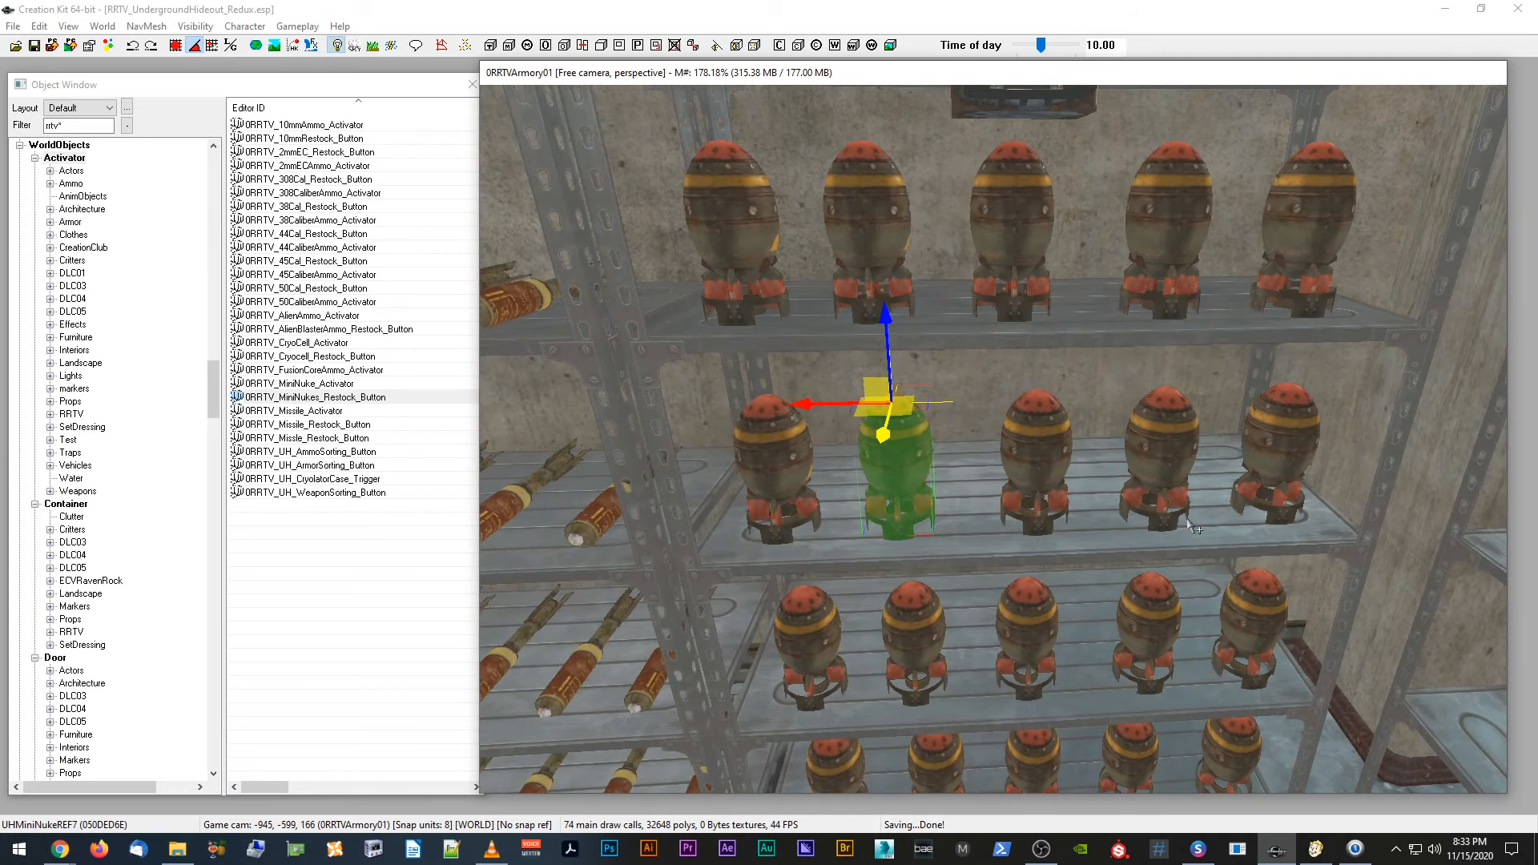
Step: Duplicate the last mini nuke on the second shelf and move the copy above the left end of the third shelf
click(1279, 435)
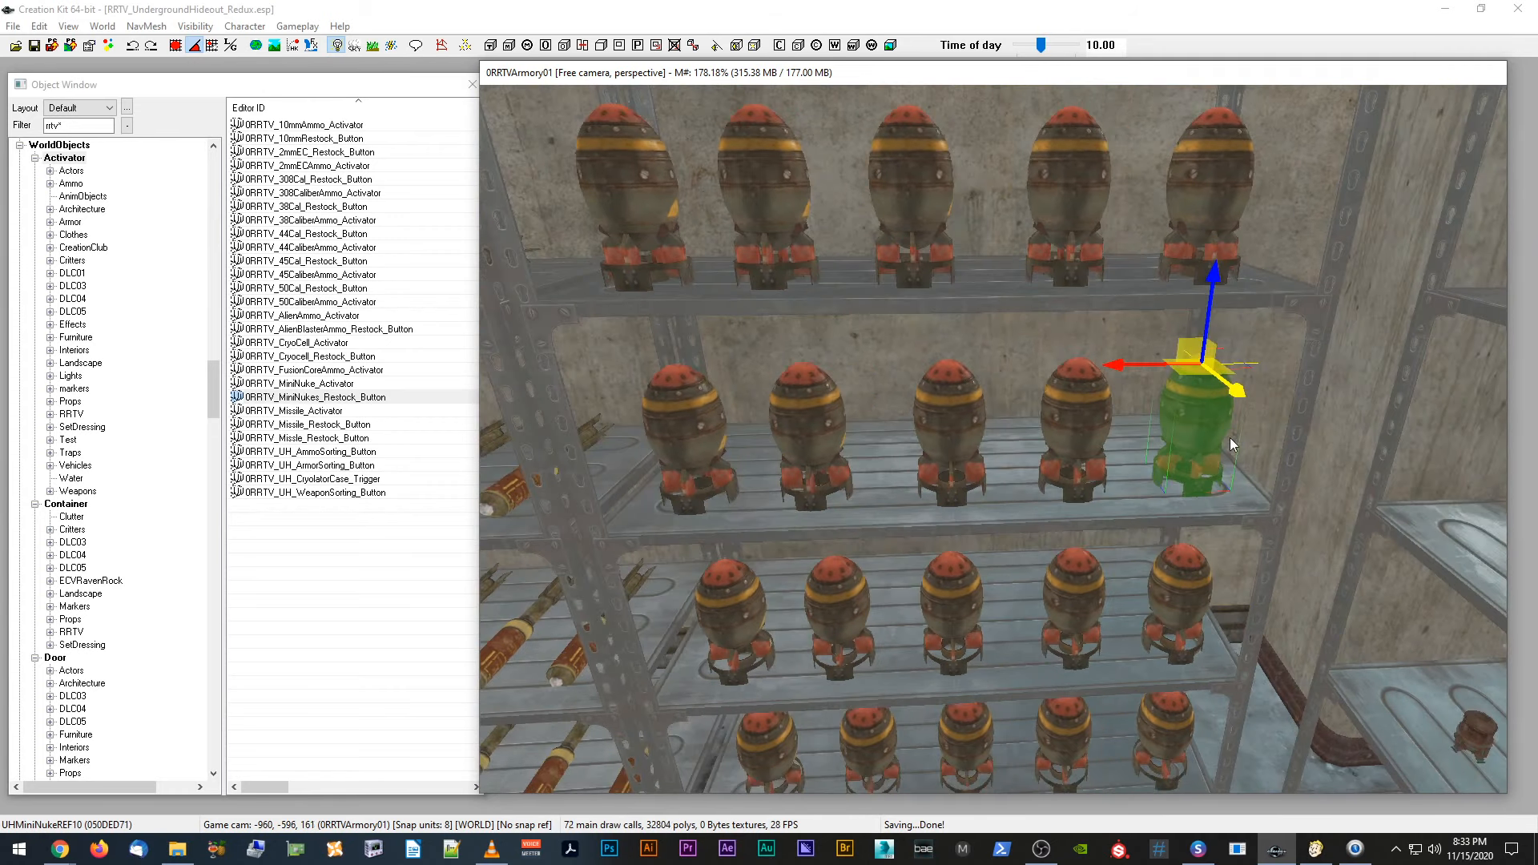
drag(1212, 302, 1203, 377)
shift+middle_drag(1203, 376, 1201, 382)
middle_drag(1154, 565, 1154, 547)
drag(1092, 305, 569, 336)
Step: Delete the last mini nuke, UHMiniNukeREF21, from the right end of the fourth shelf
click(655, 519)
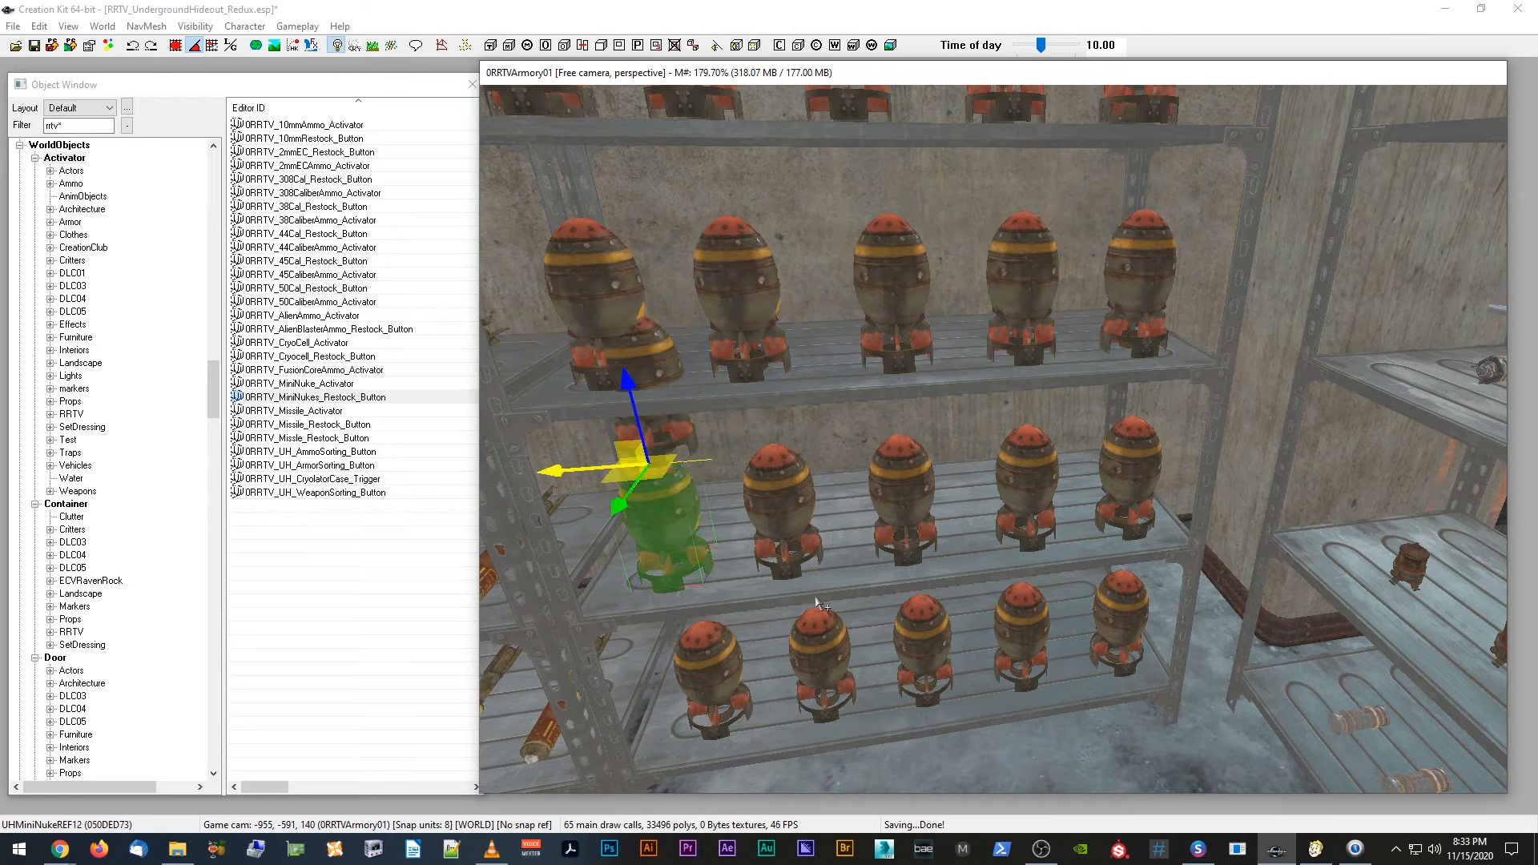
click(1137, 593)
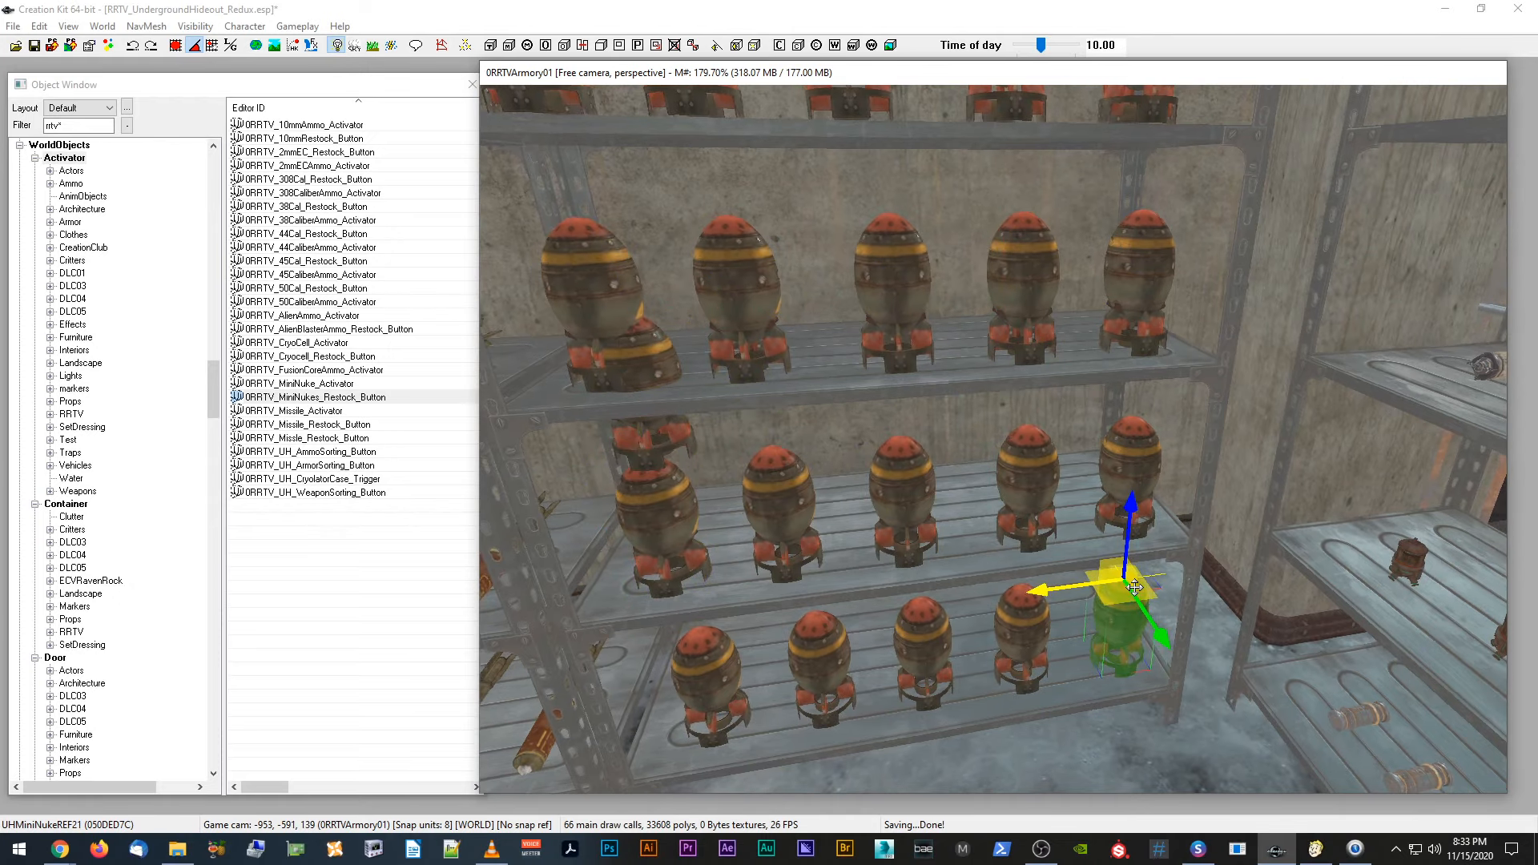
key(Delete)
Step: Shift the four remaining mini nukes on the fourth shelf together one position to the right
click(1034, 614)
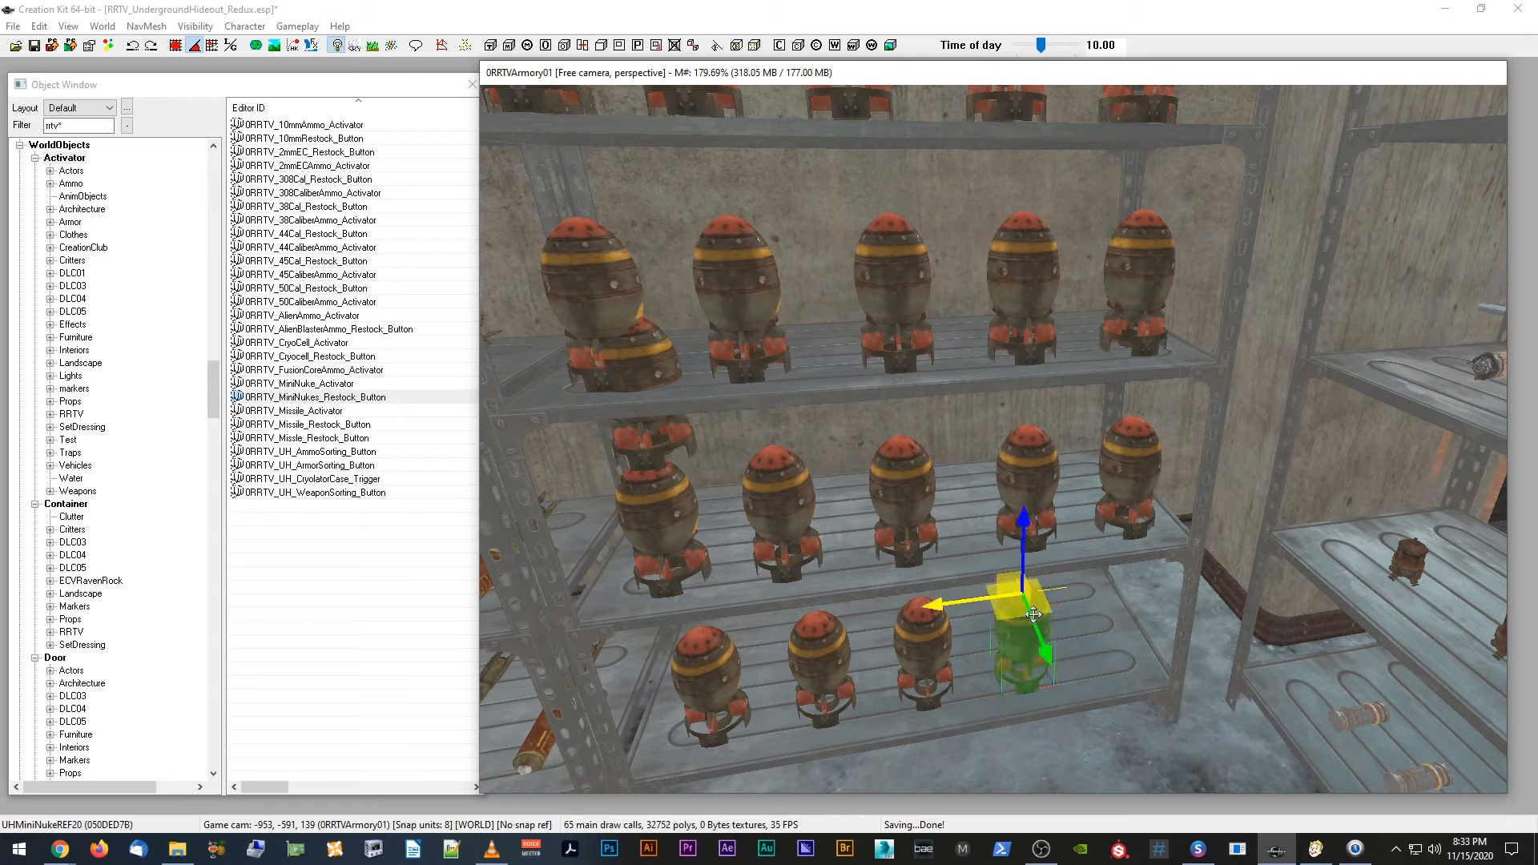
ctrl+click(914, 637)
ctrl+click(823, 657)
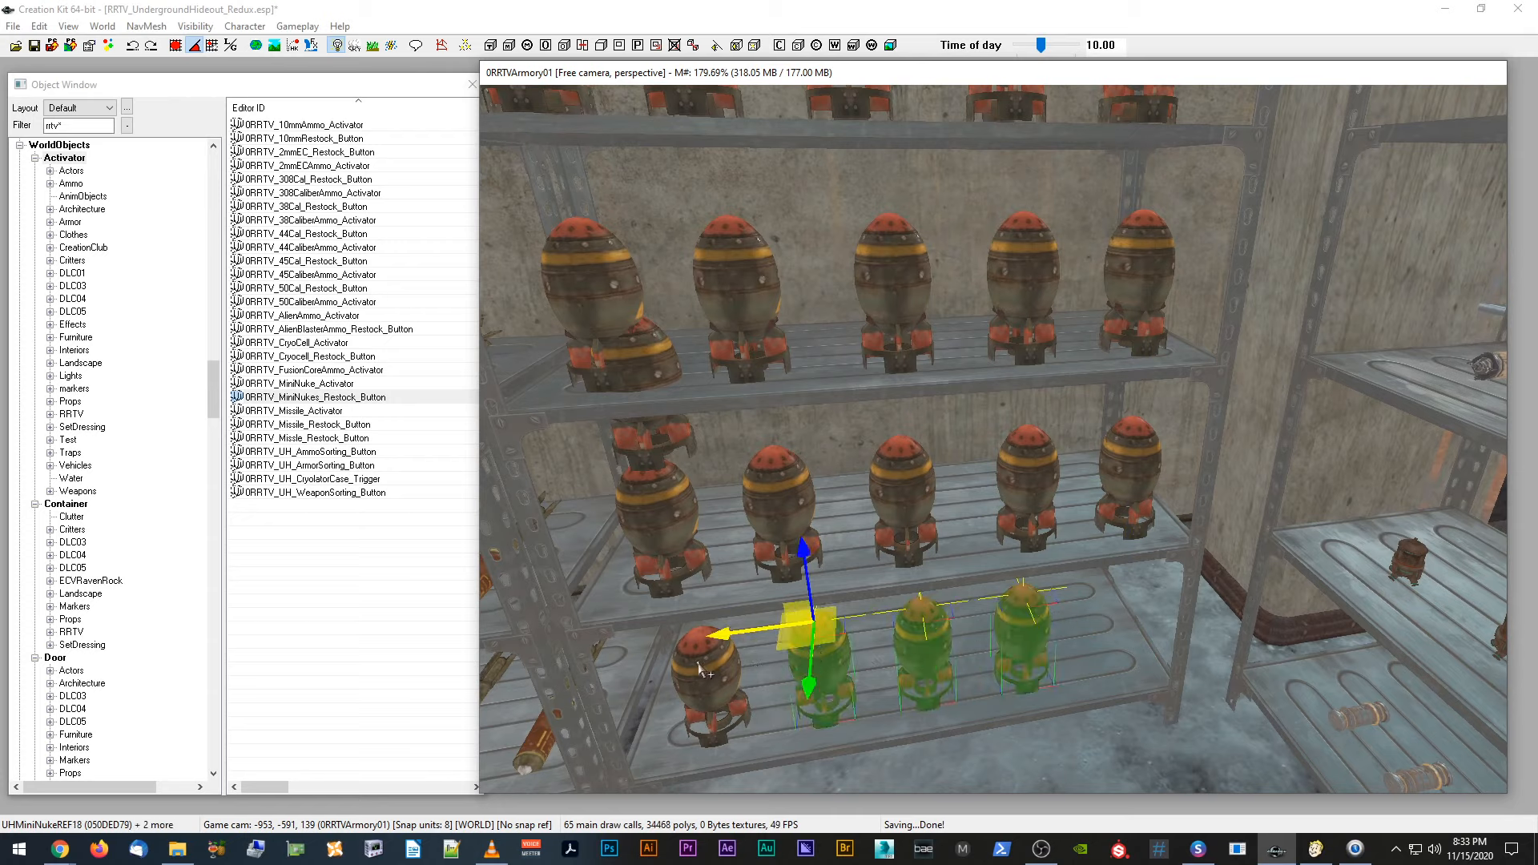
ctrl+click(719, 657)
drag(718, 656, 819, 653)
Step: Move the last mini nuke of the third shelf, UHMiniNukeREF16, down to the empty first position on the fourth shelf
click(1141, 440)
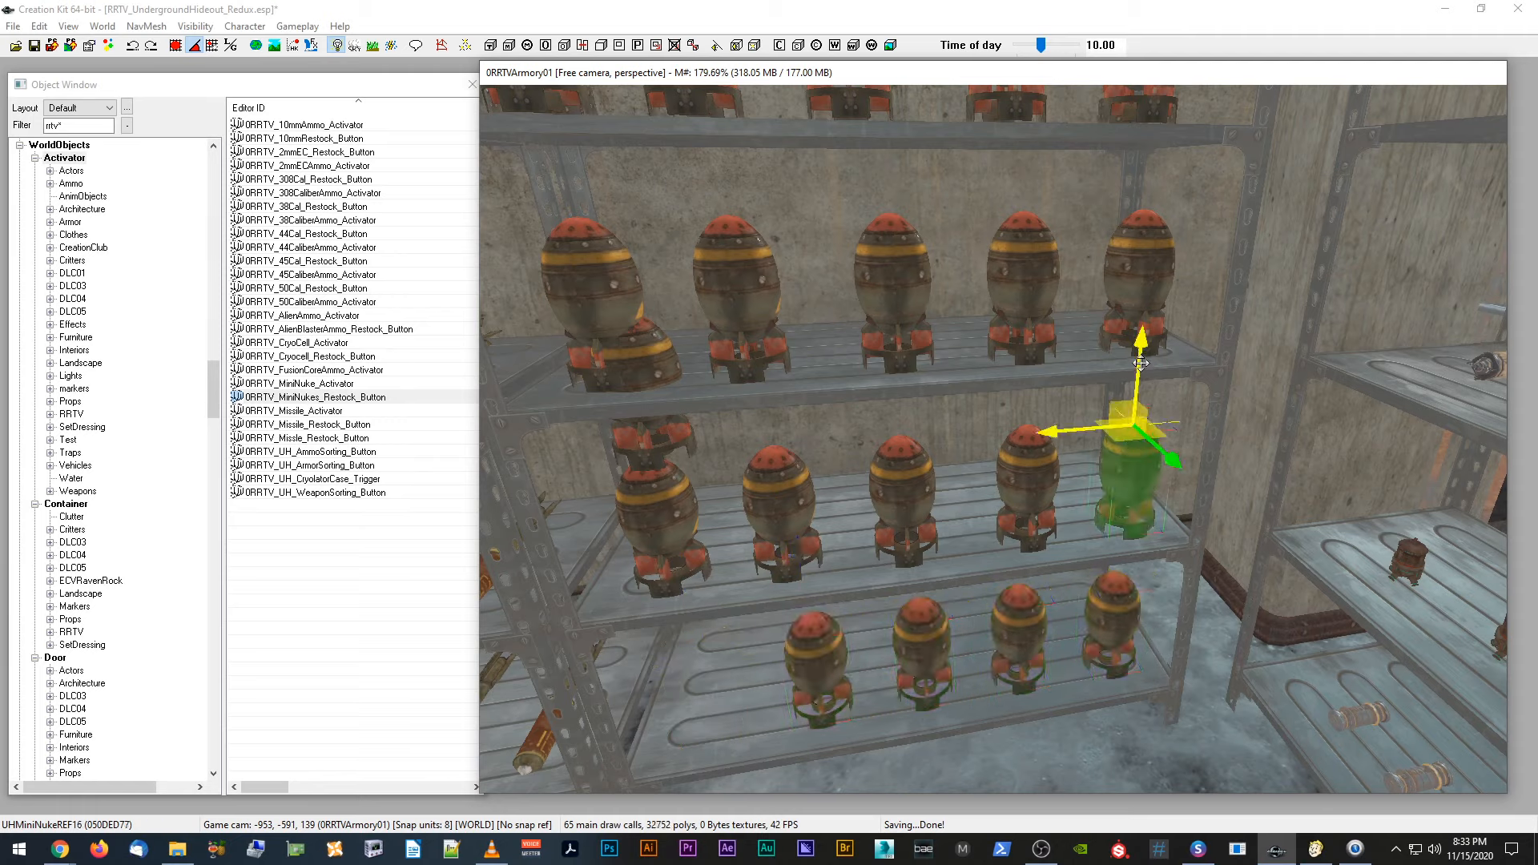
drag(1138, 365, 1131, 465)
drag(1065, 527, 633, 578)
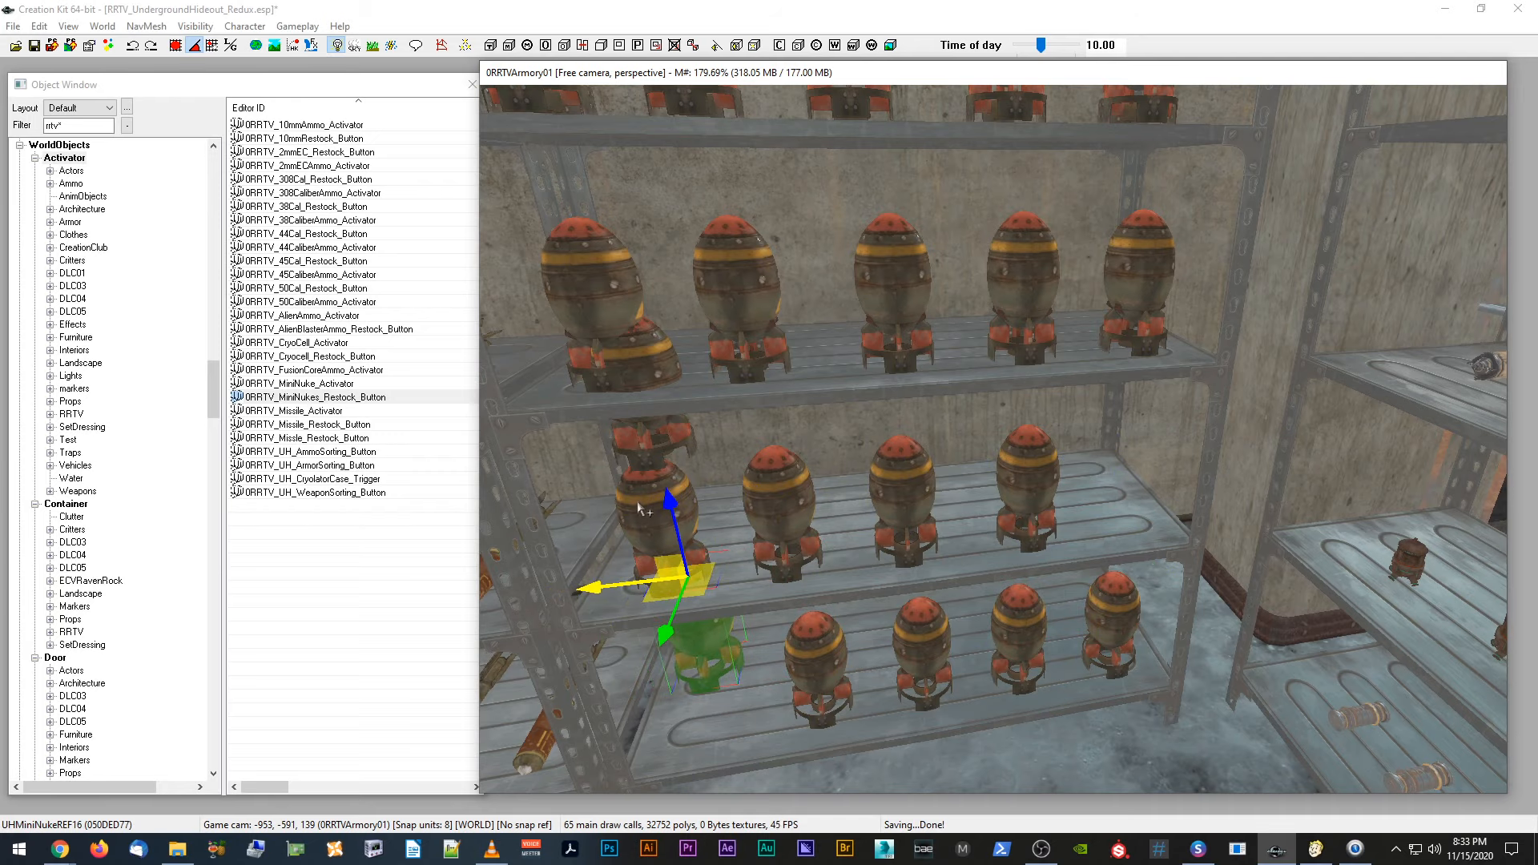
drag(659, 510, 686, 600)
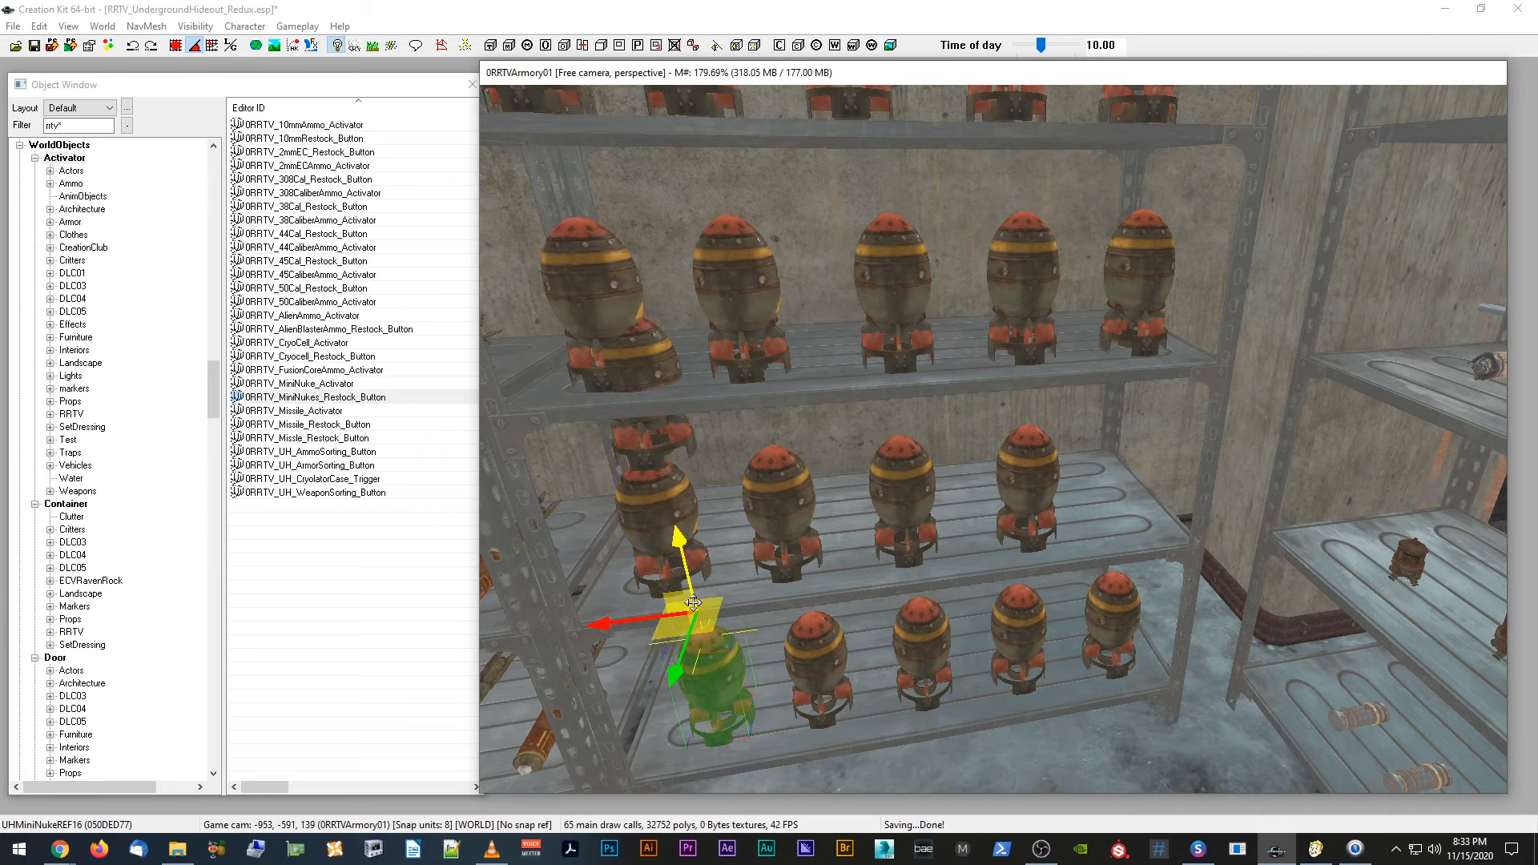
Step: Shift the four remaining mini nukes on the third shelf, UHMiniNukeREF12 to UHMiniNukeREF15, together one position to the right
shift+middle_drag(693, 602, 757, 545)
click(685, 486)
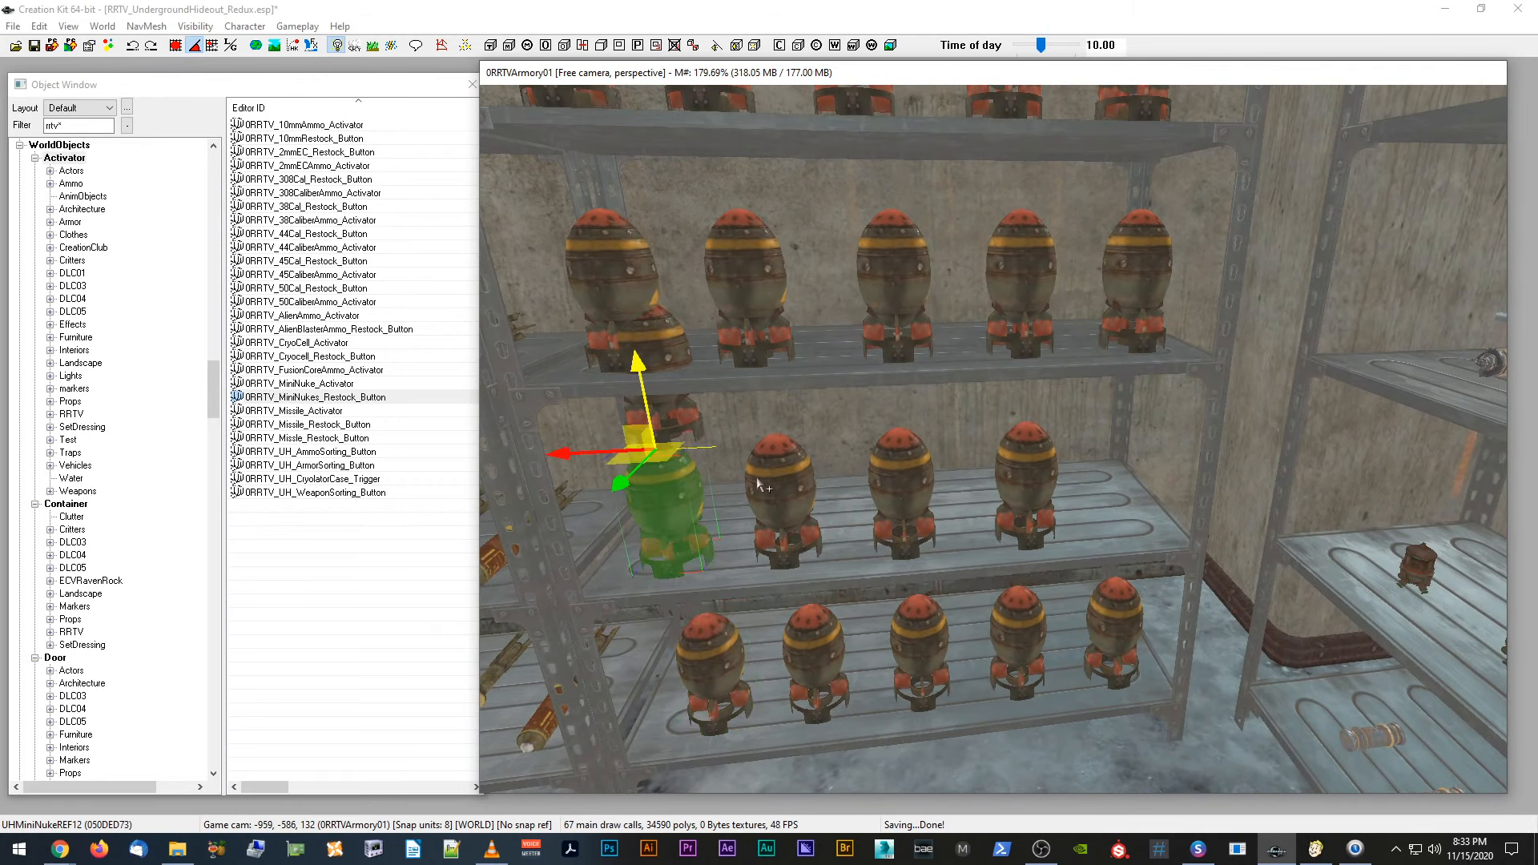
ctrl+click(757, 478)
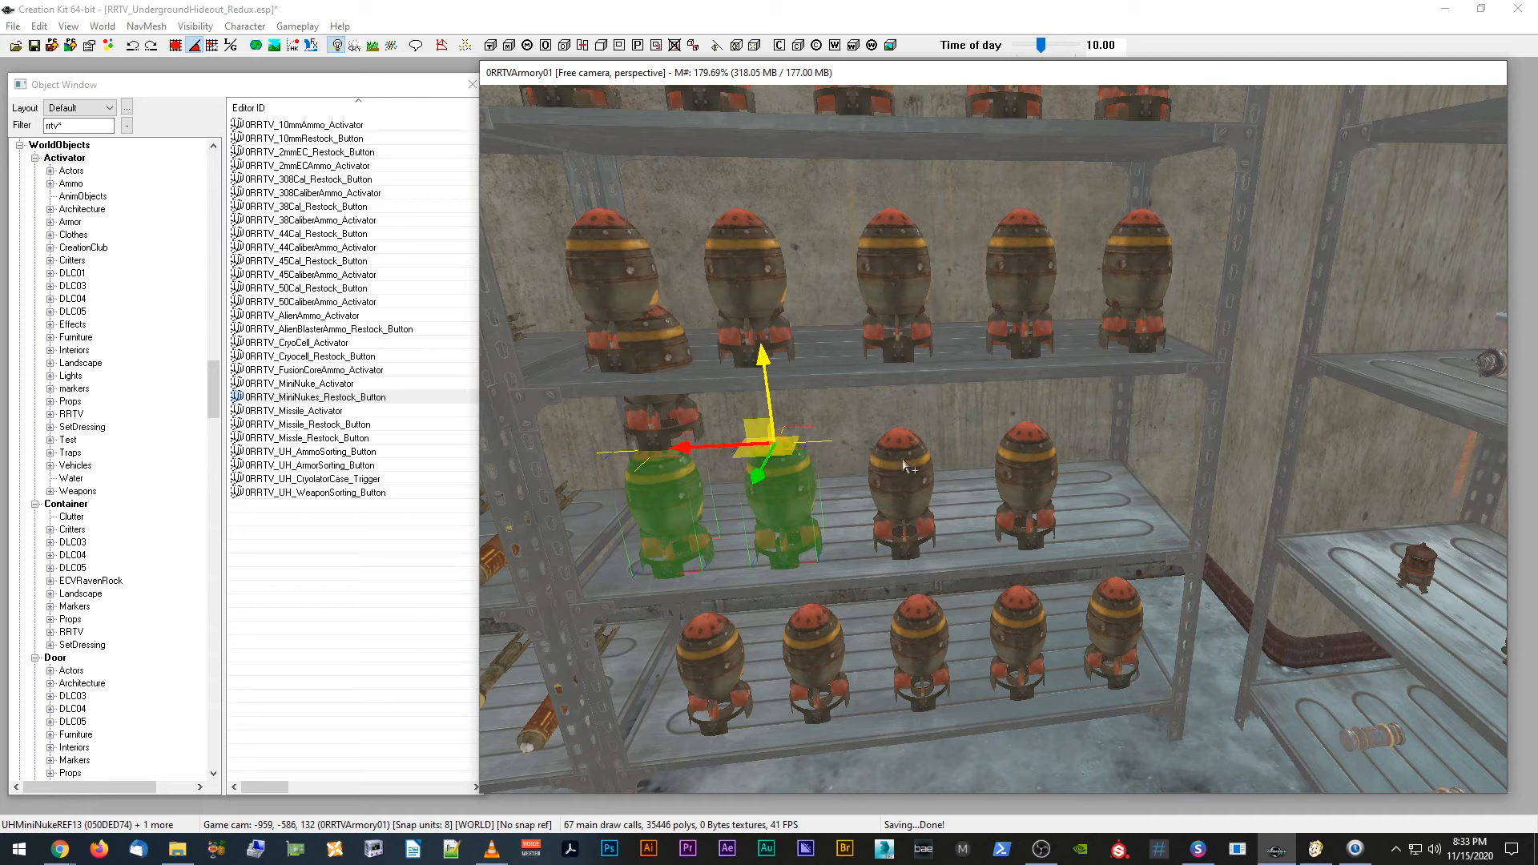
ctrl+click(906, 465)
ctrl+click(1035, 457)
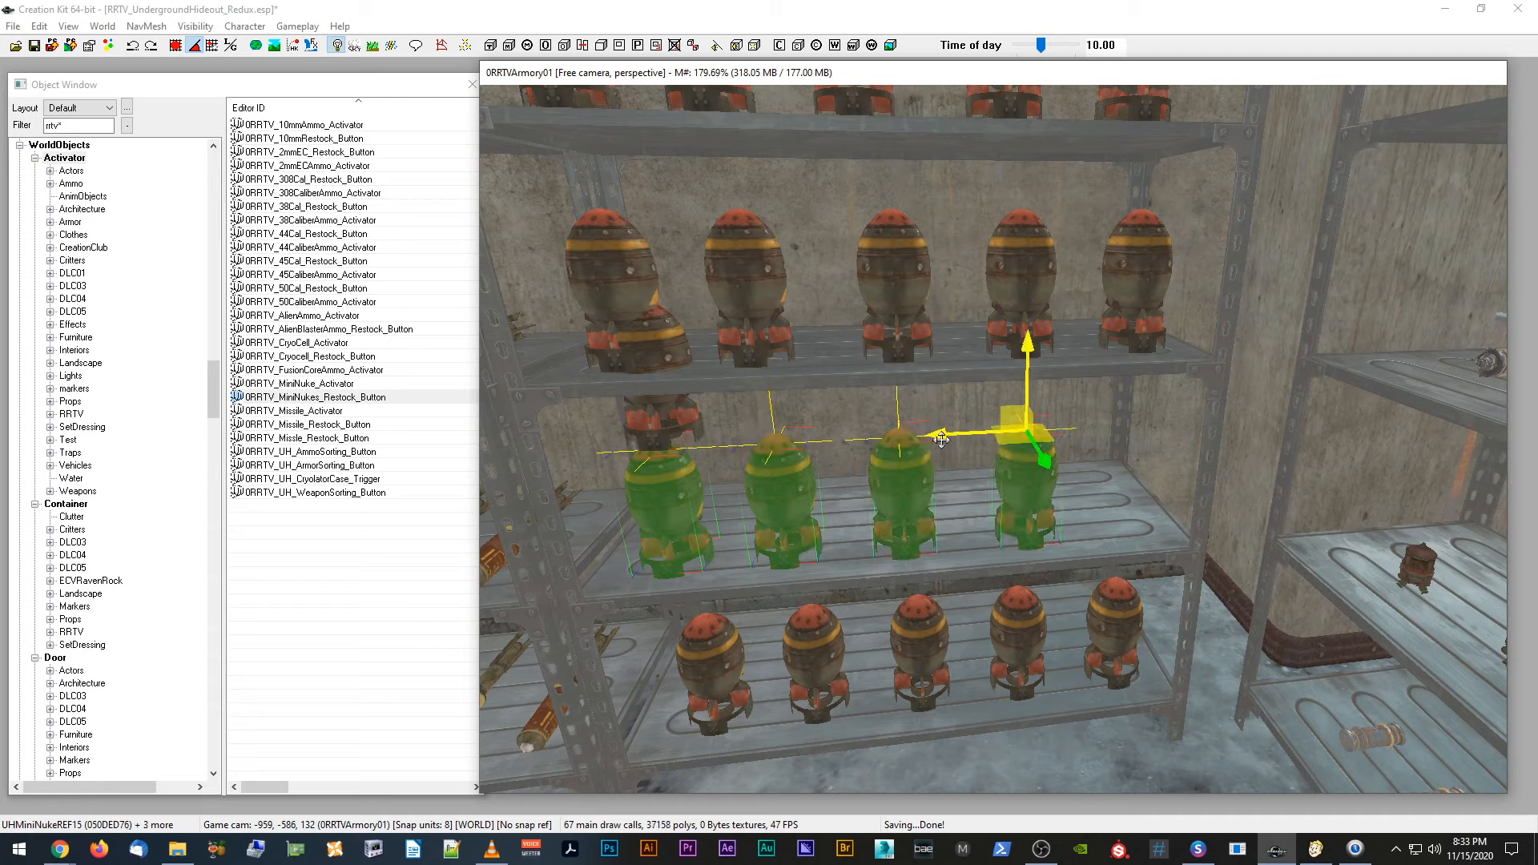
drag(942, 439, 1050, 435)
Step: Lower the duplicated mini nuke into the empty first position on the third shelf and drop it onto the surface
click(666, 425)
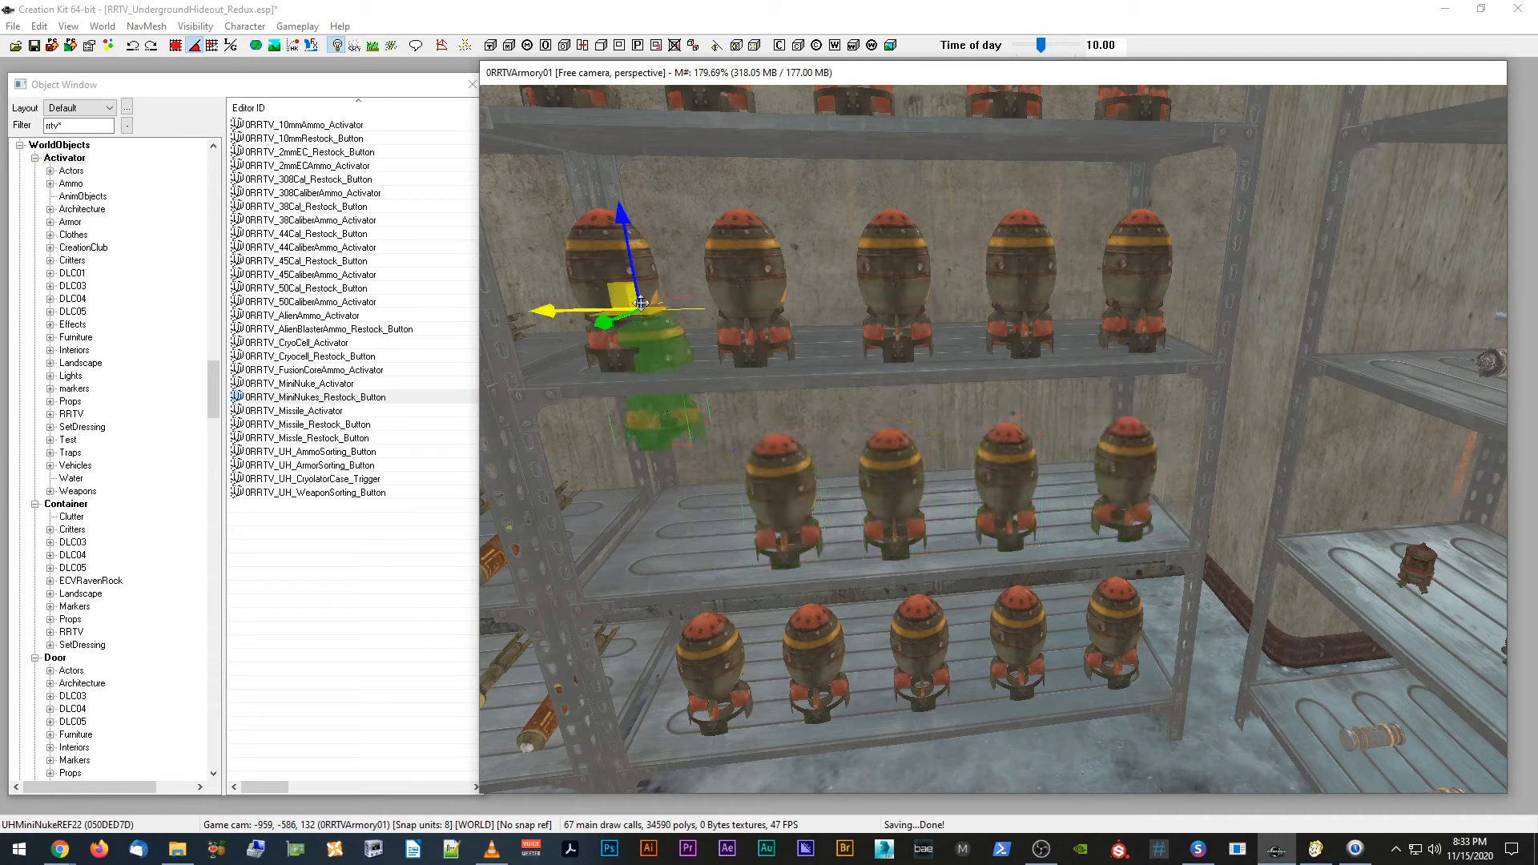
drag(627, 231, 652, 341)
key(f)
shift+middle_drag(682, 514, 683, 505)
key(d)
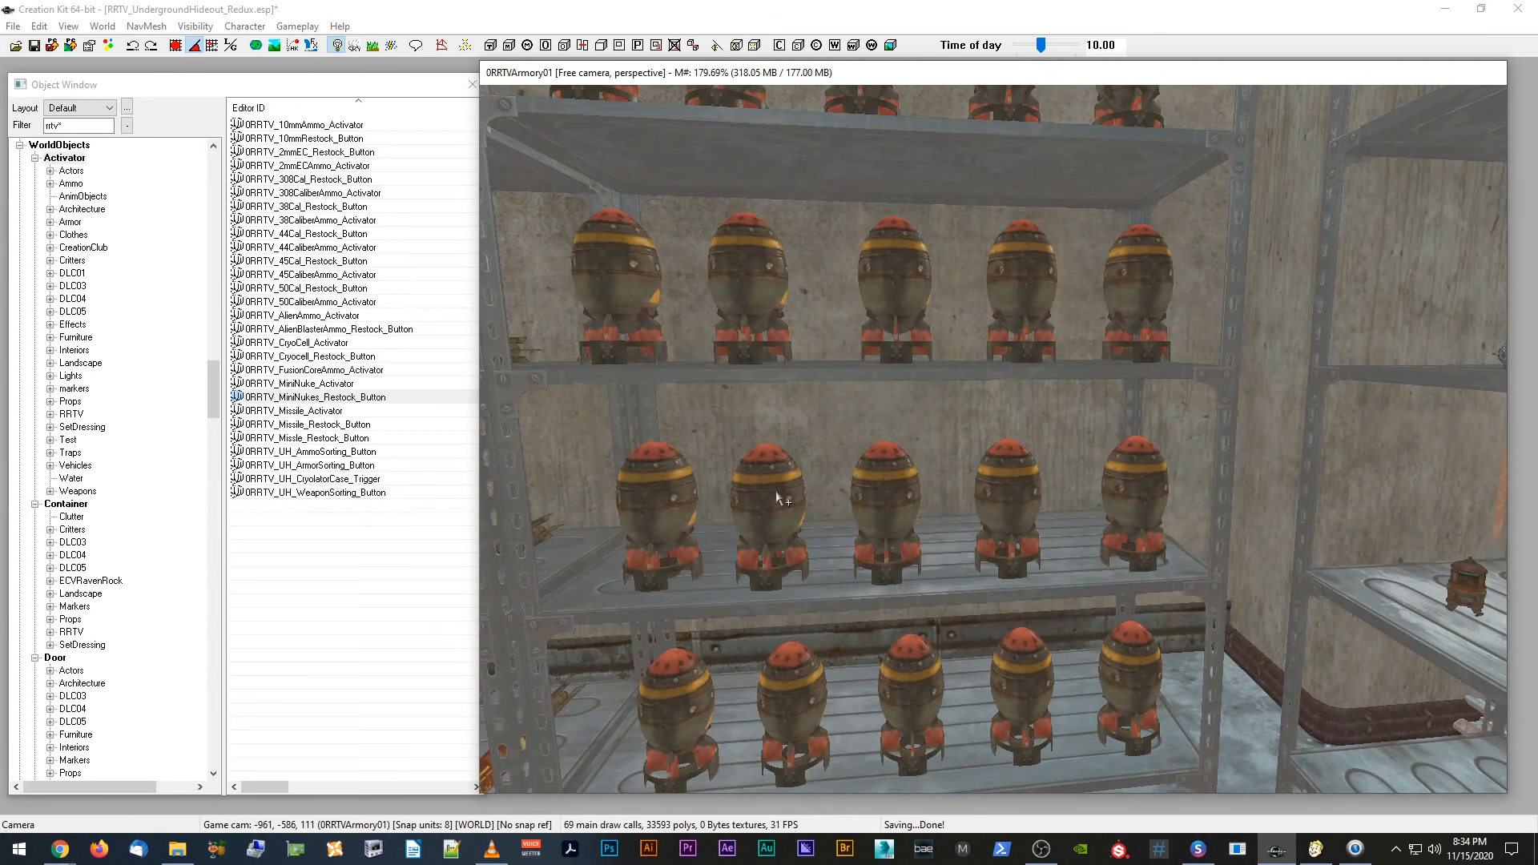
Step: Try to rename the first mini nuke on the third shelf, UHMiniNukeREF22, as UHMiniNukeREF11
click(703, 479)
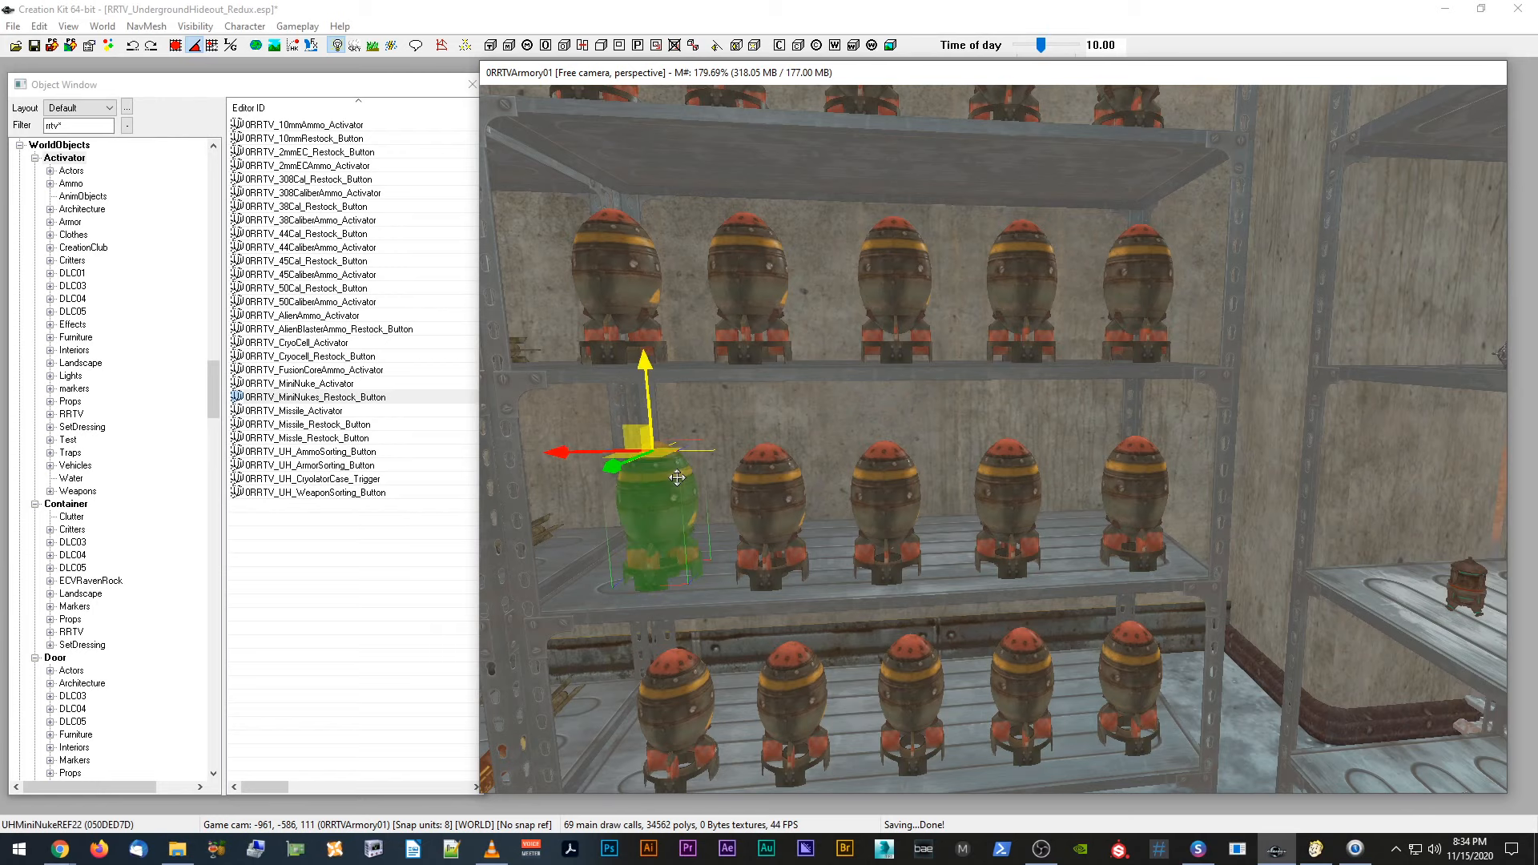
shift+middle_drag(722, 493, 721, 498)
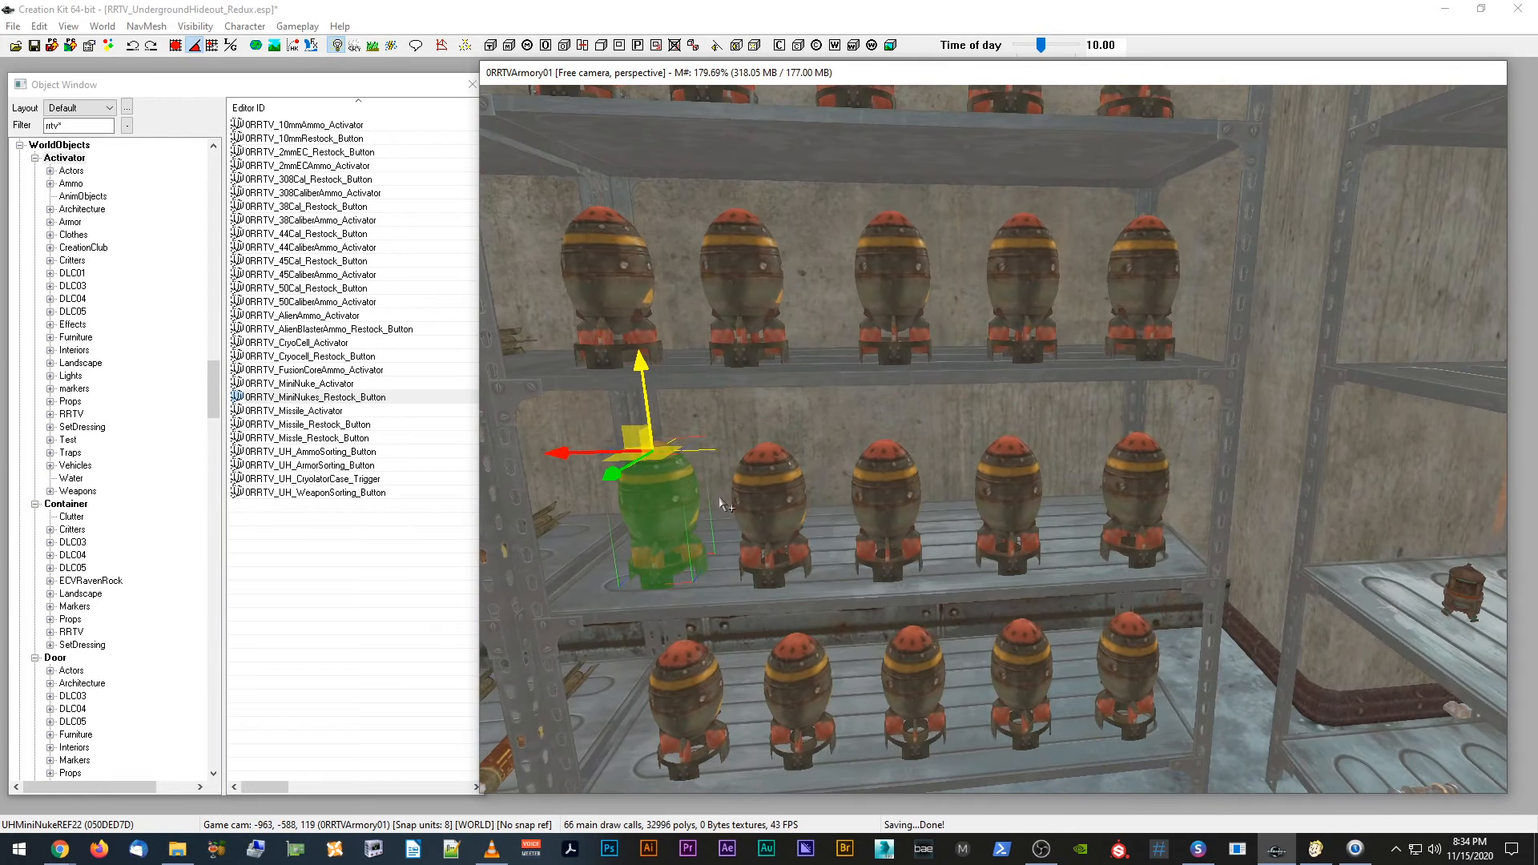
key(d)
click(1160, 275)
shift+middle_drag(1160, 274, 1167, 291)
scroll(1166, 292, down, 2)
double_click(951, 543)
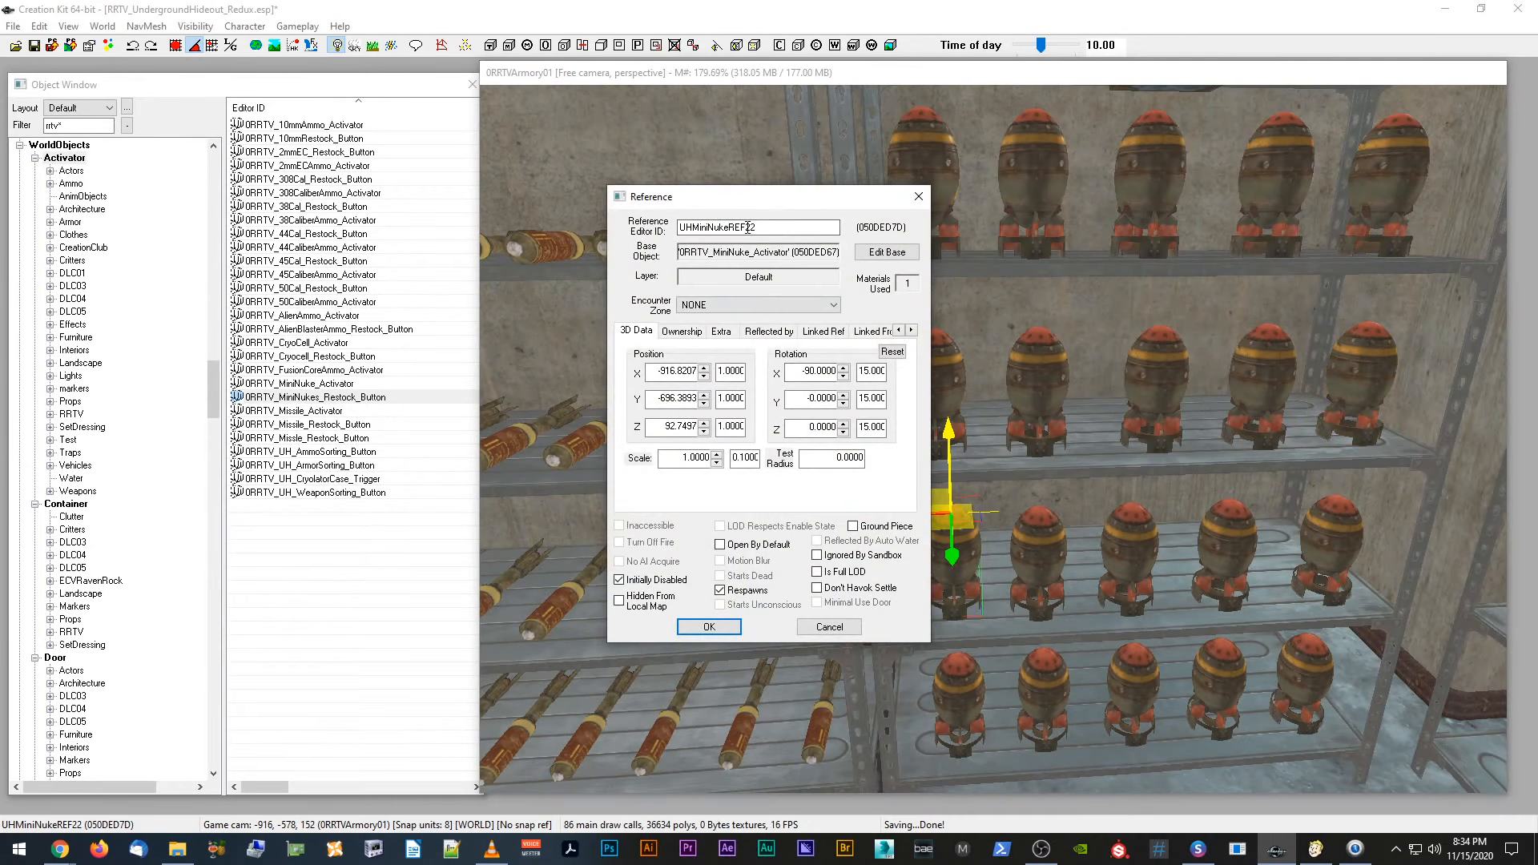
drag(746, 228, 807, 232)
click(708, 628)
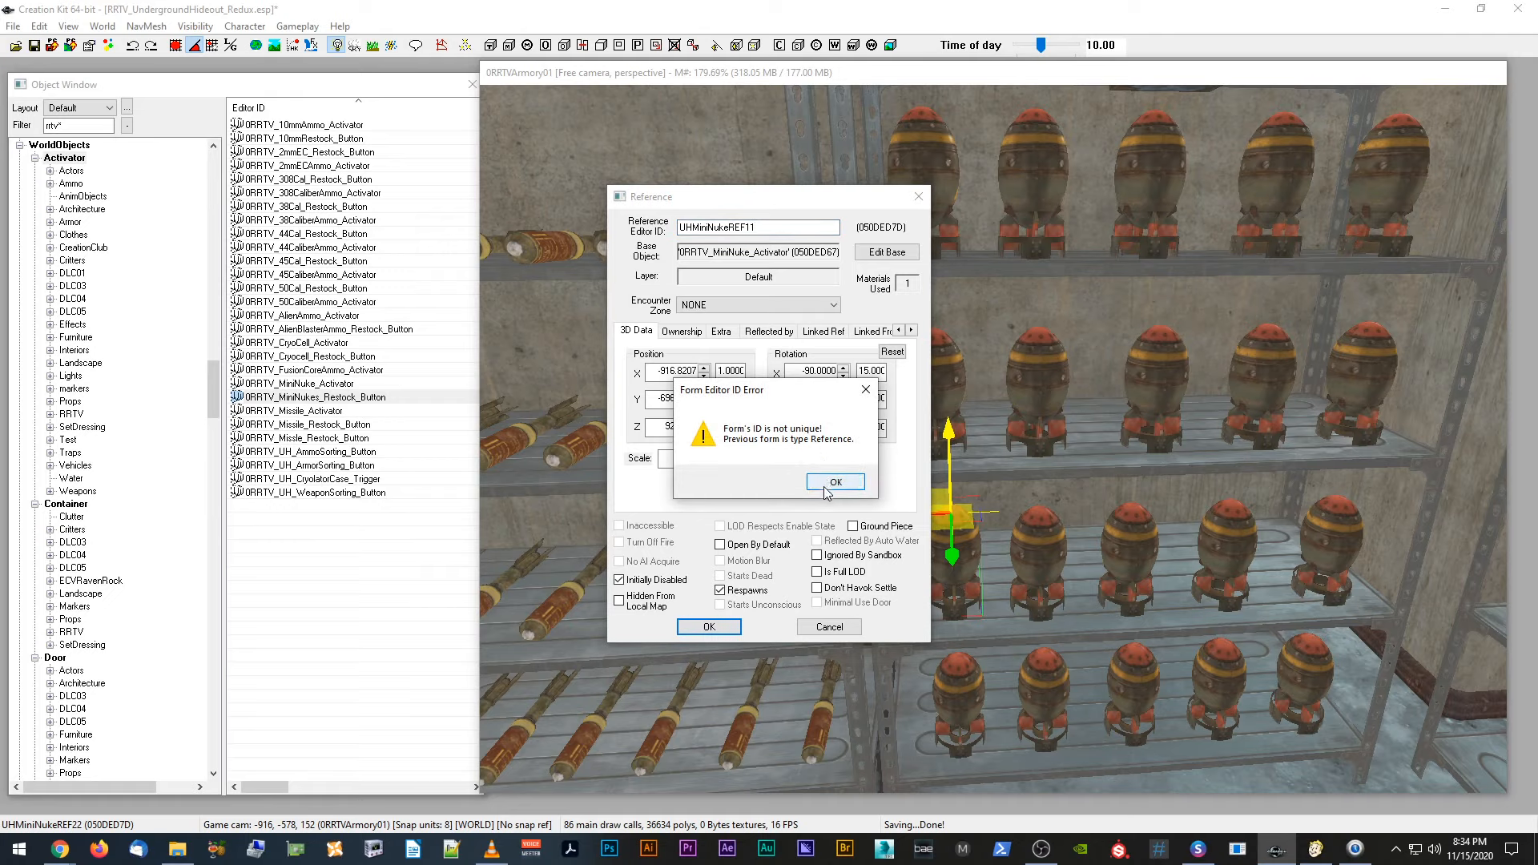
click(827, 483)
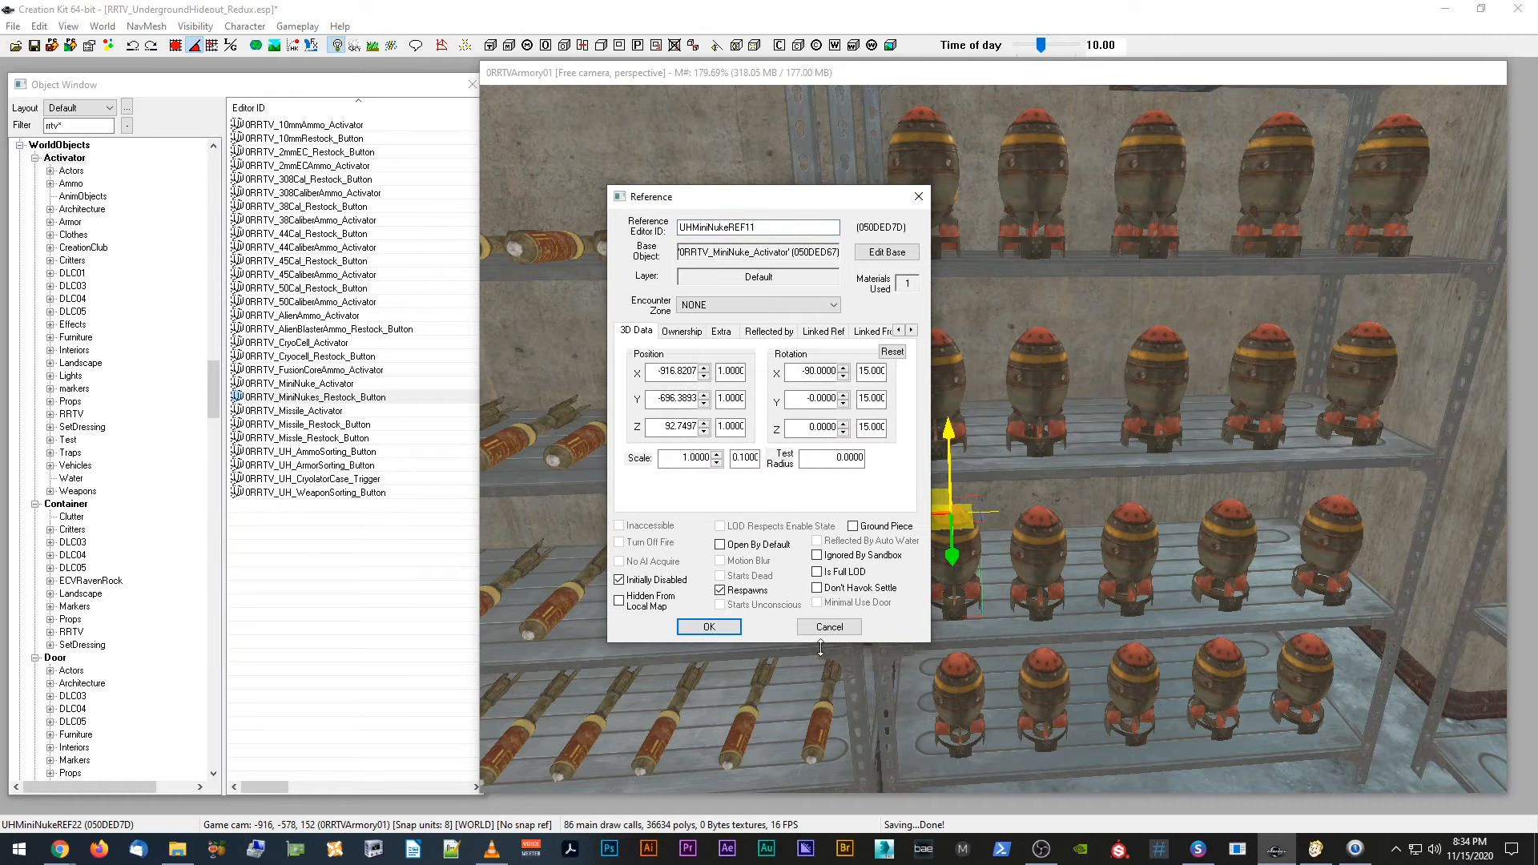
click(710, 627)
click(827, 483)
drag(805, 225, 617, 218)
click(830, 626)
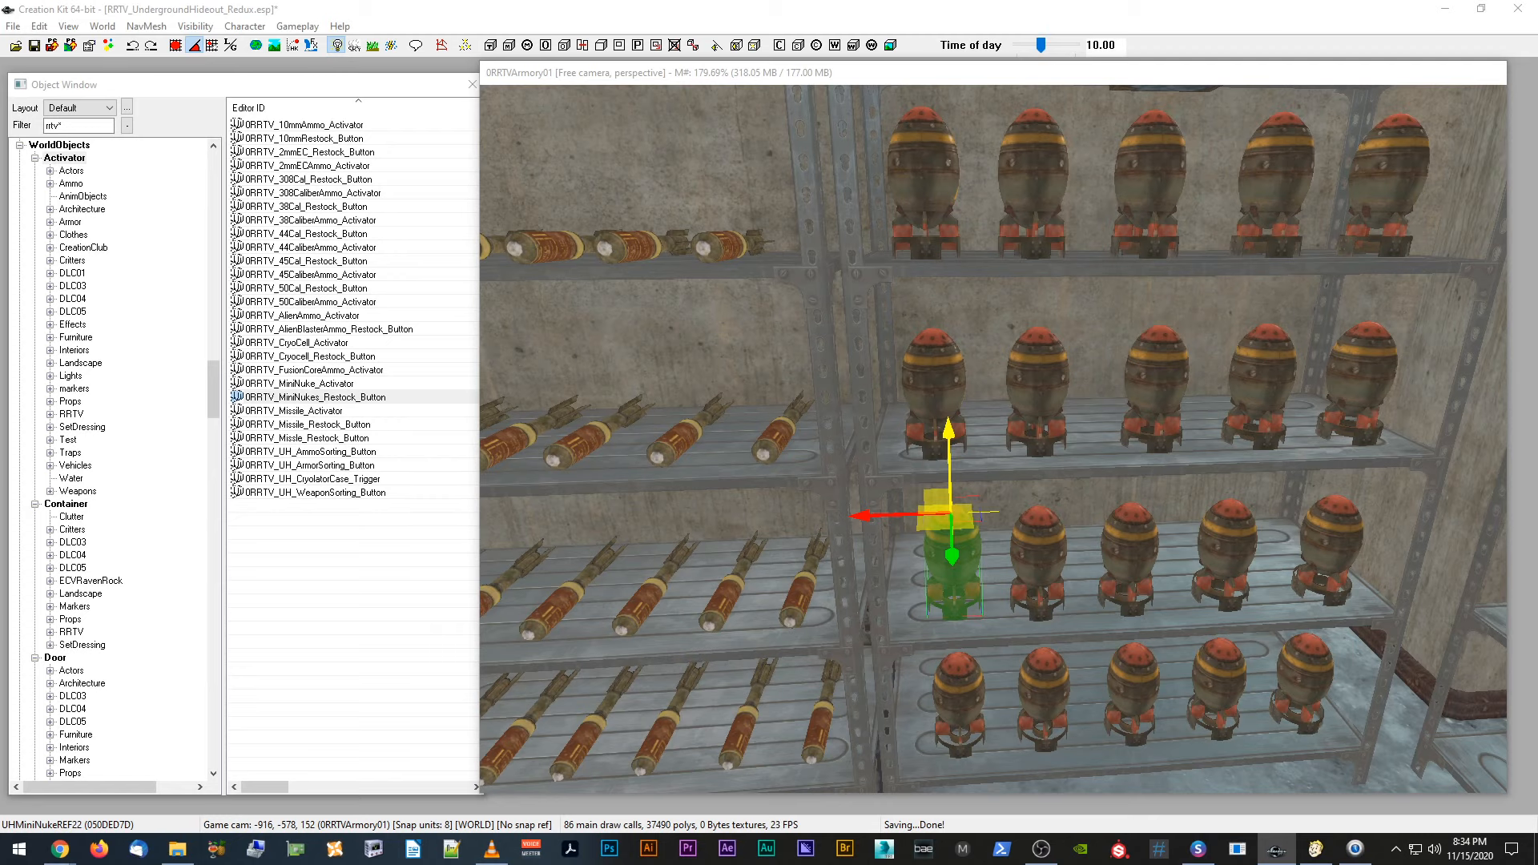
Step: Open the RRTV_UH_AmmoRestock_Script properties of the 0RRTV_MiniNukes_Restock_Button base object
middle_drag(1092, 445, 1085, 445)
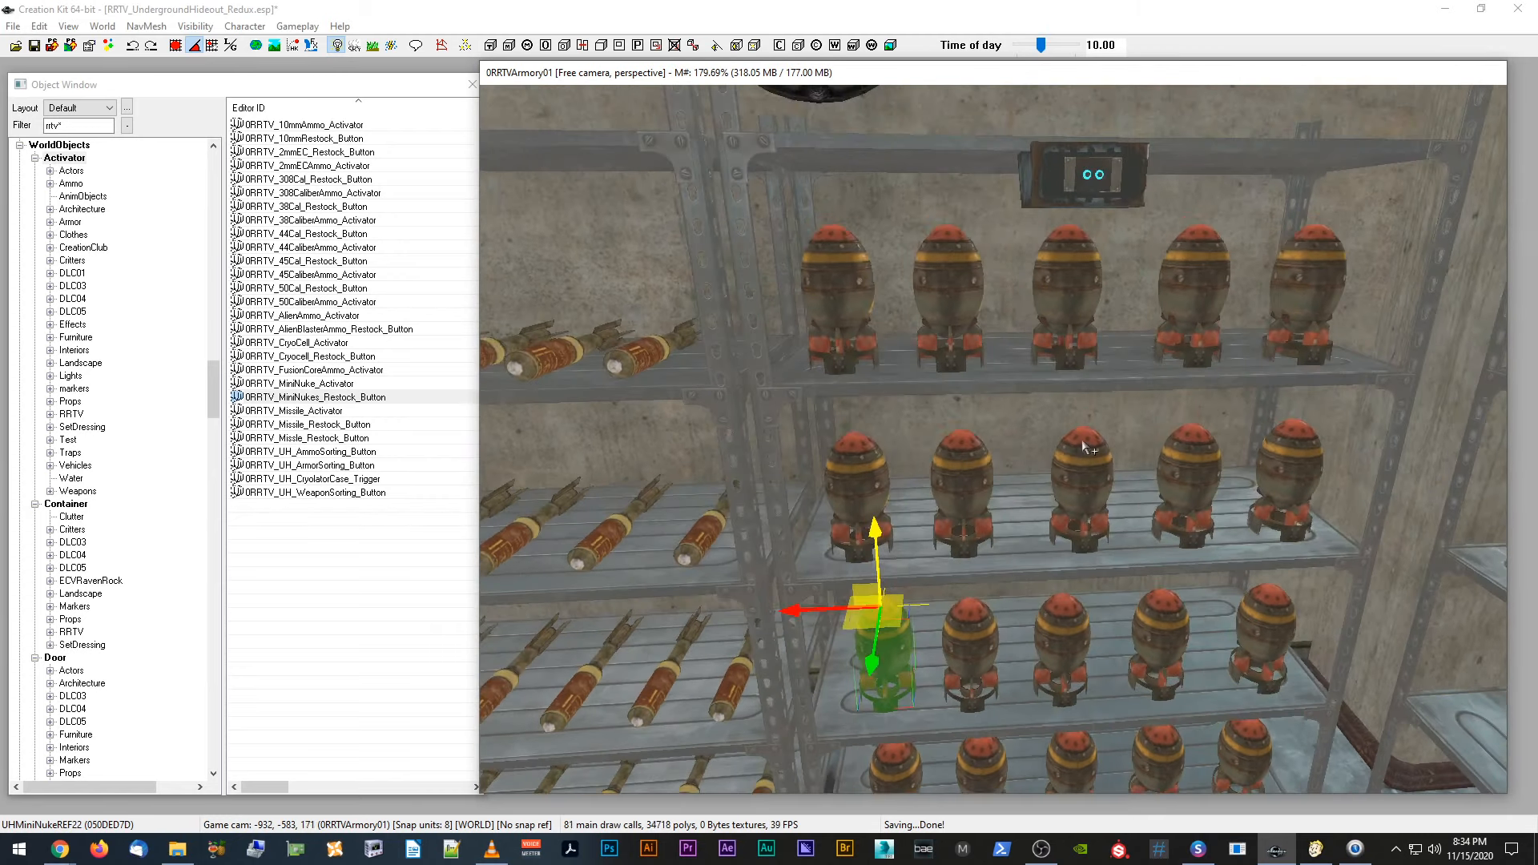
double_click(1135, 169)
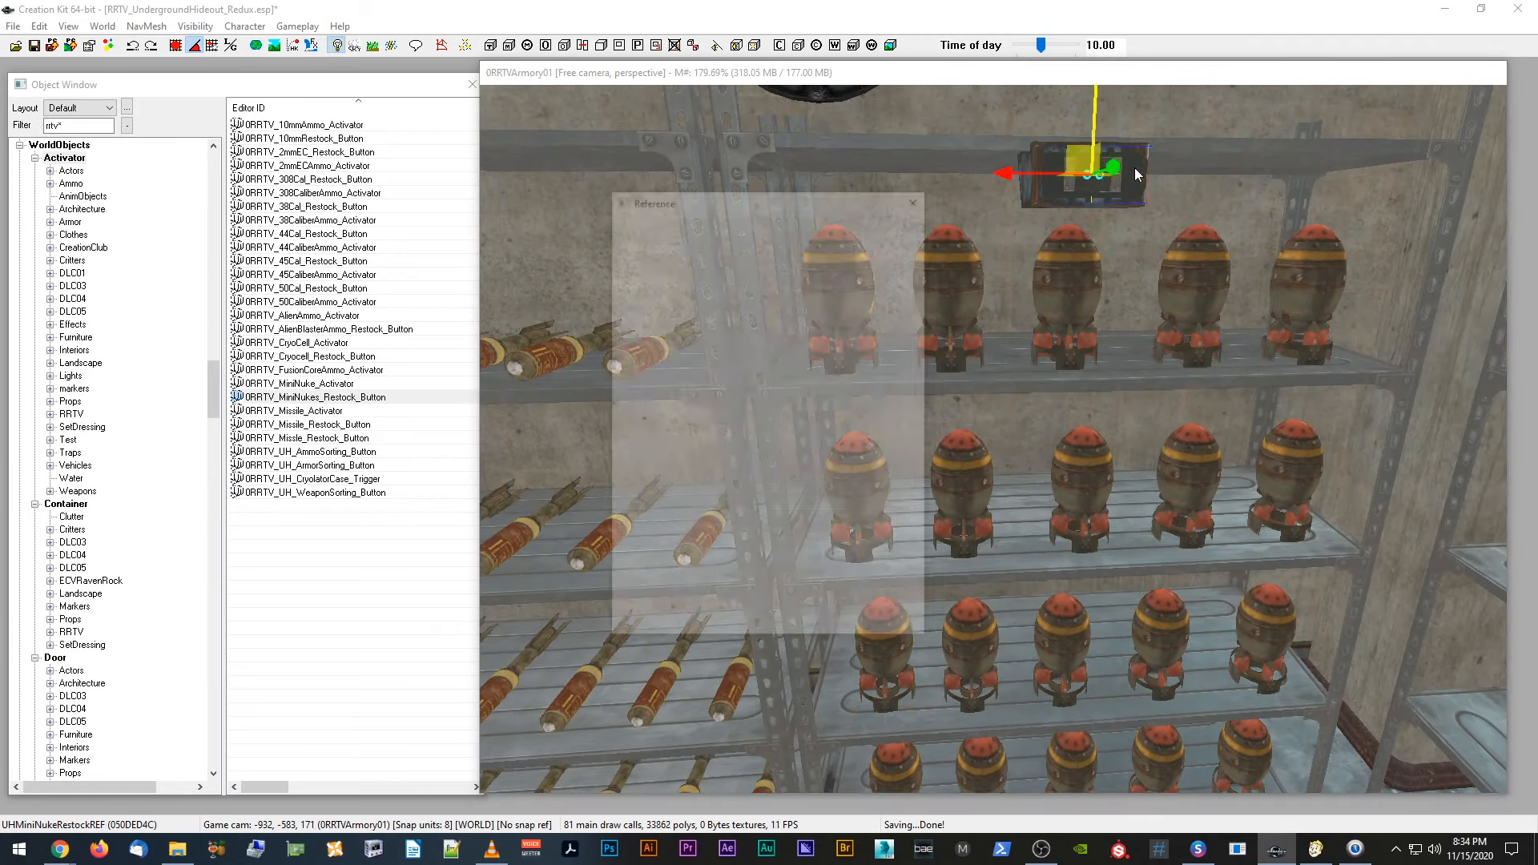
click(919, 197)
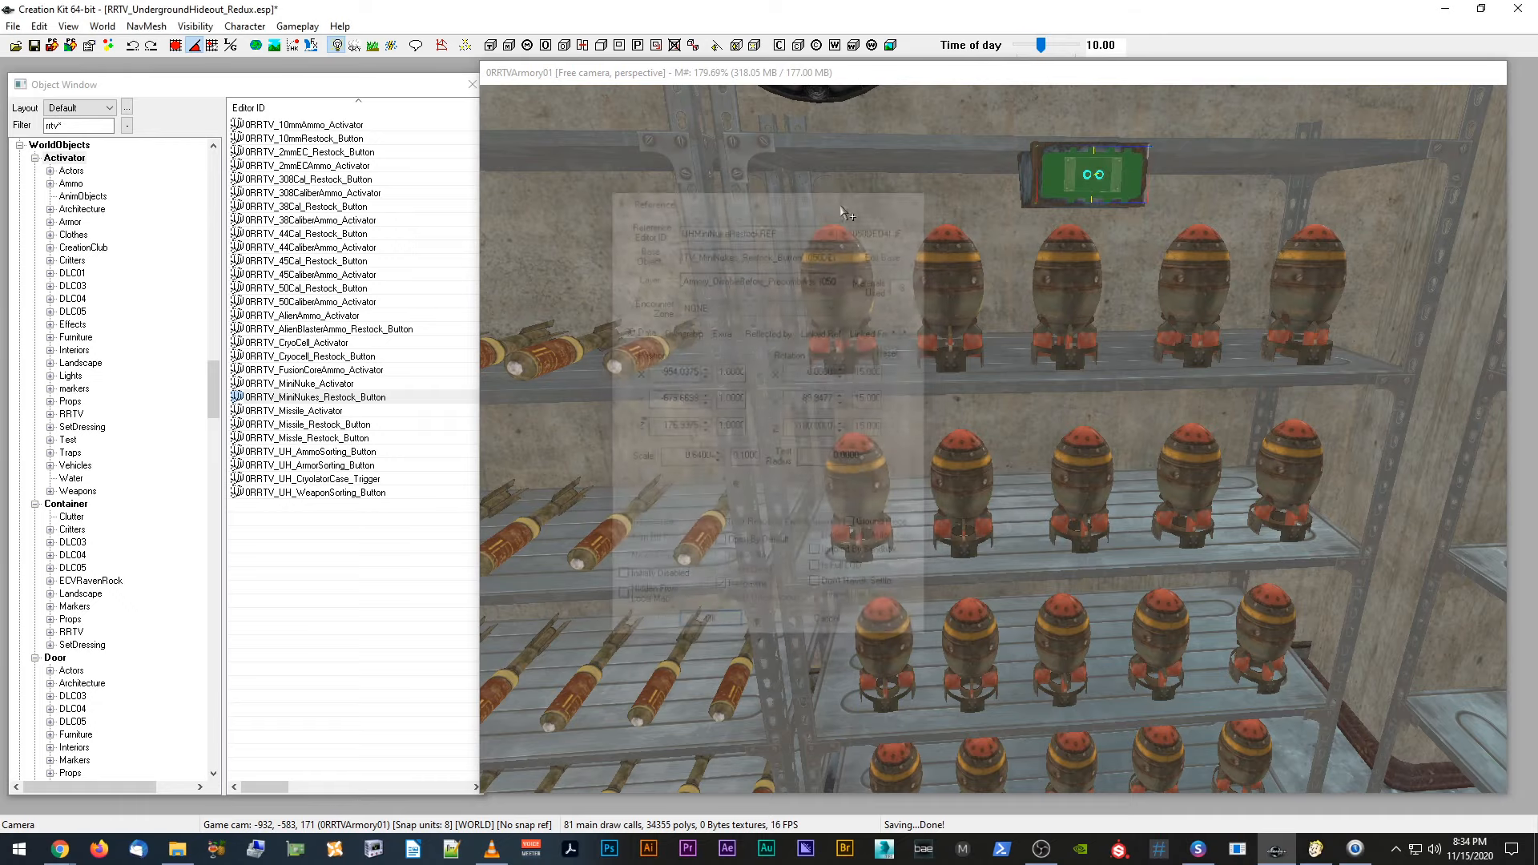
click(349, 398)
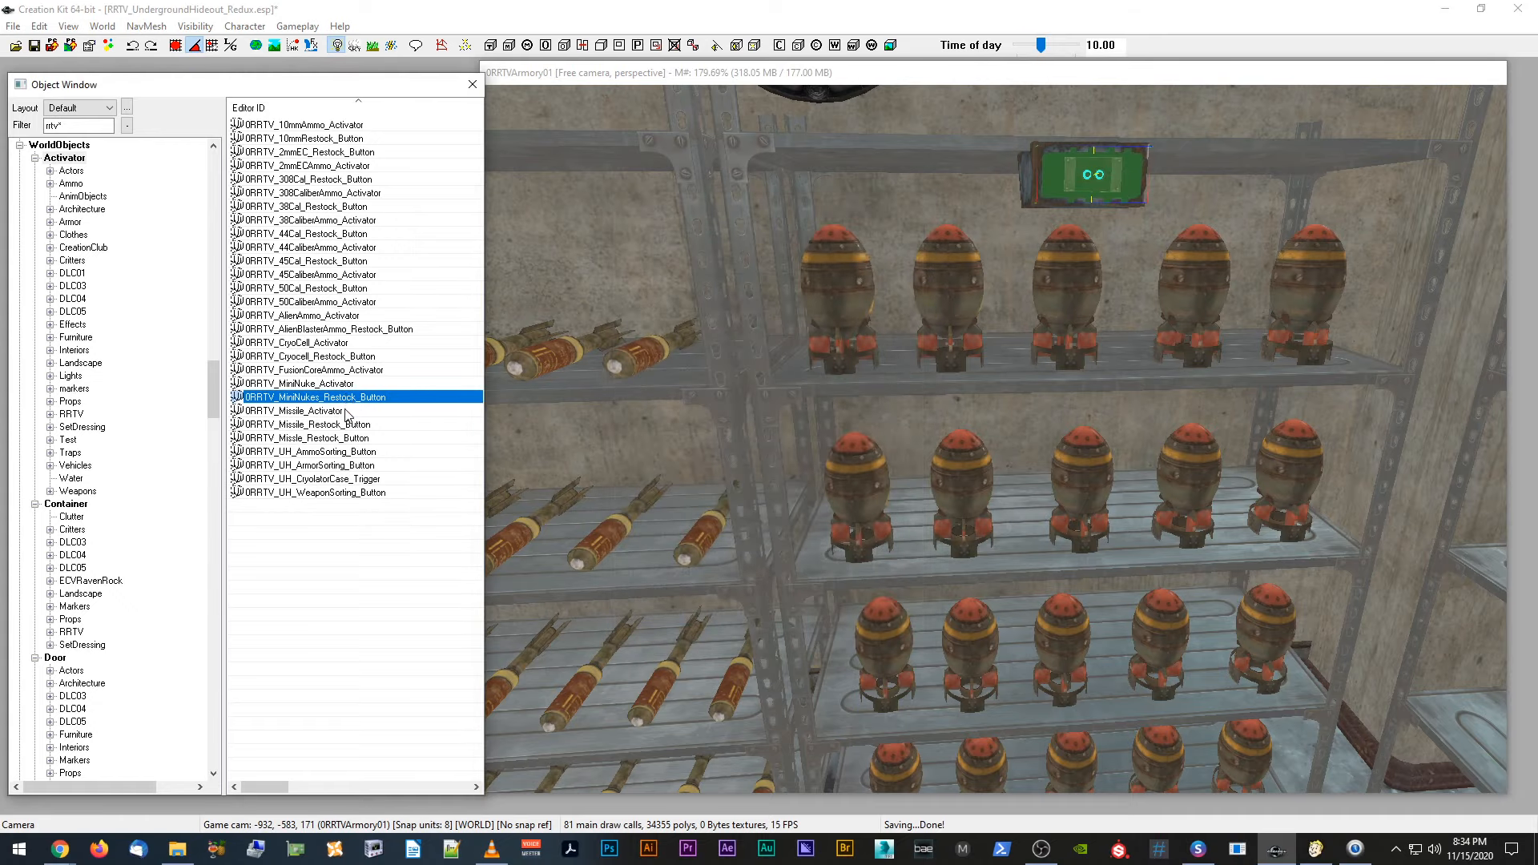
double_click(348, 398)
click(881, 279)
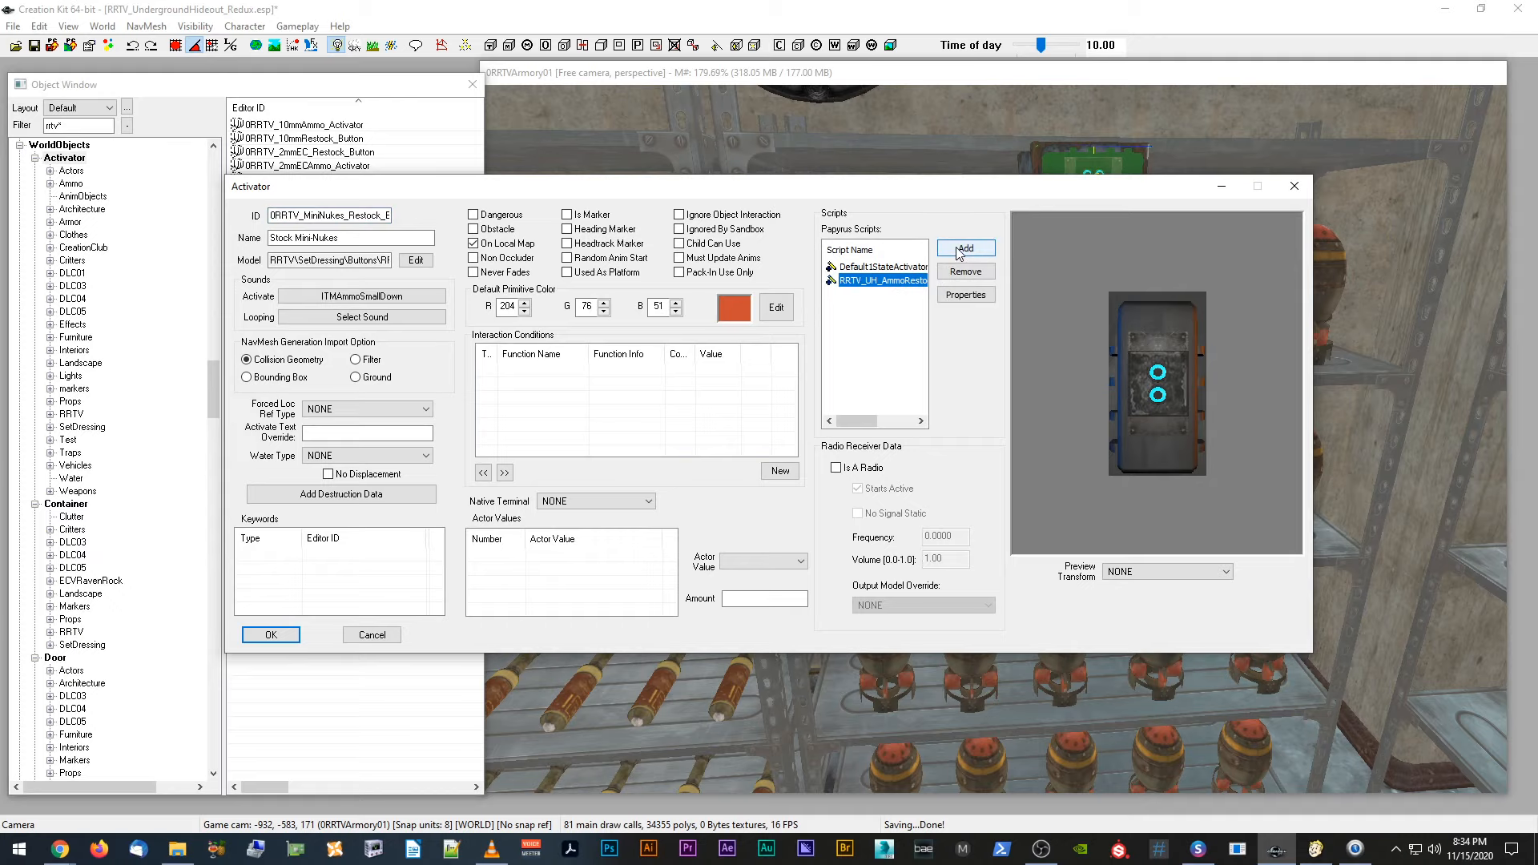
click(966, 295)
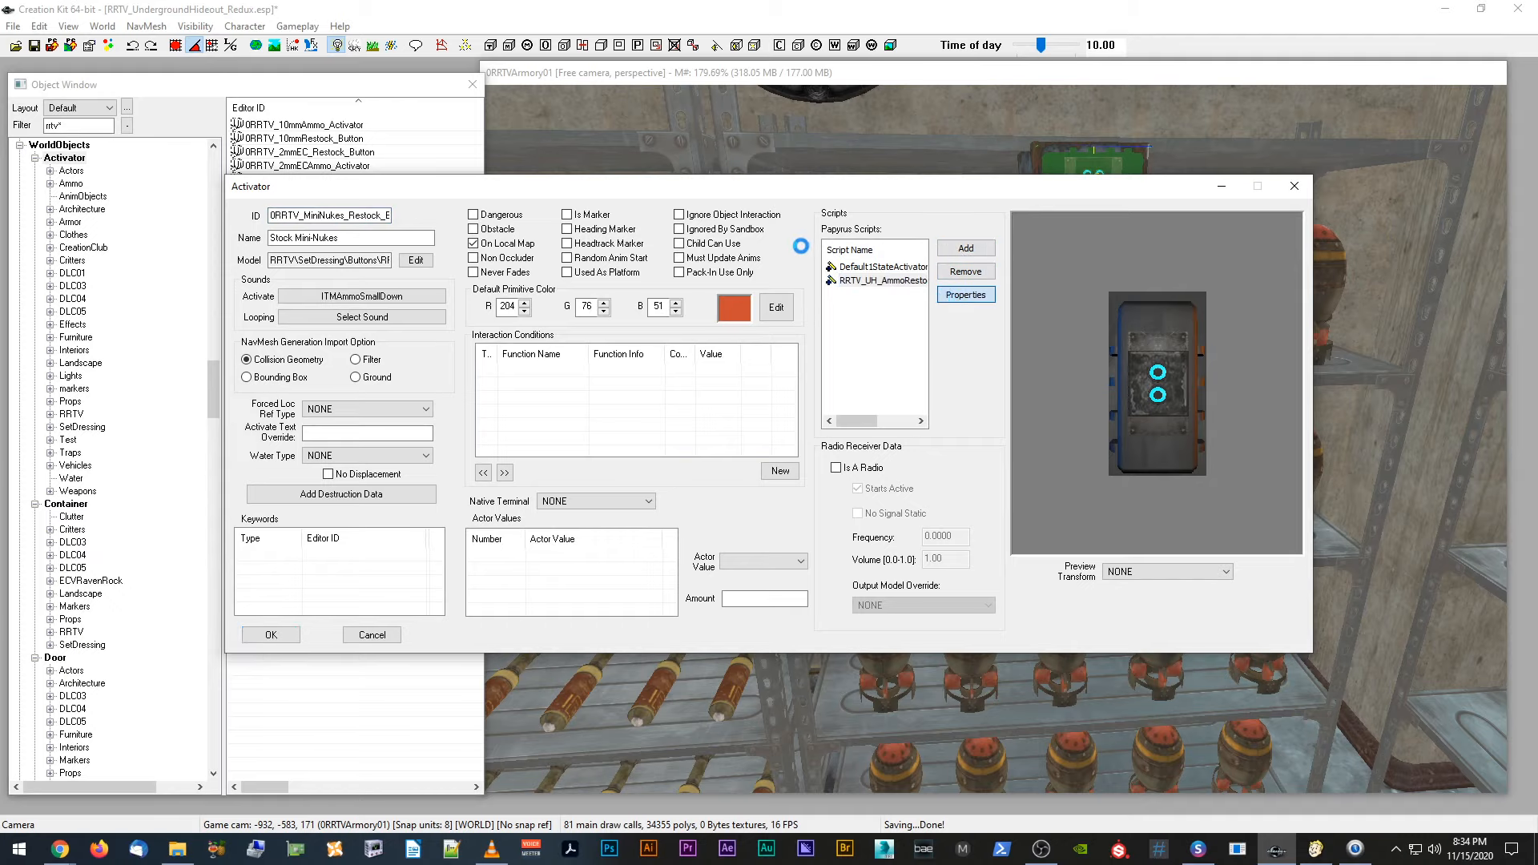
Step: Assign the top shelf's first two mini nukes, UHMiniNukeREF1 and UHMiniNukeREF2, to the DisplayREF01 and DisplayREF02 properties
click(552, 162)
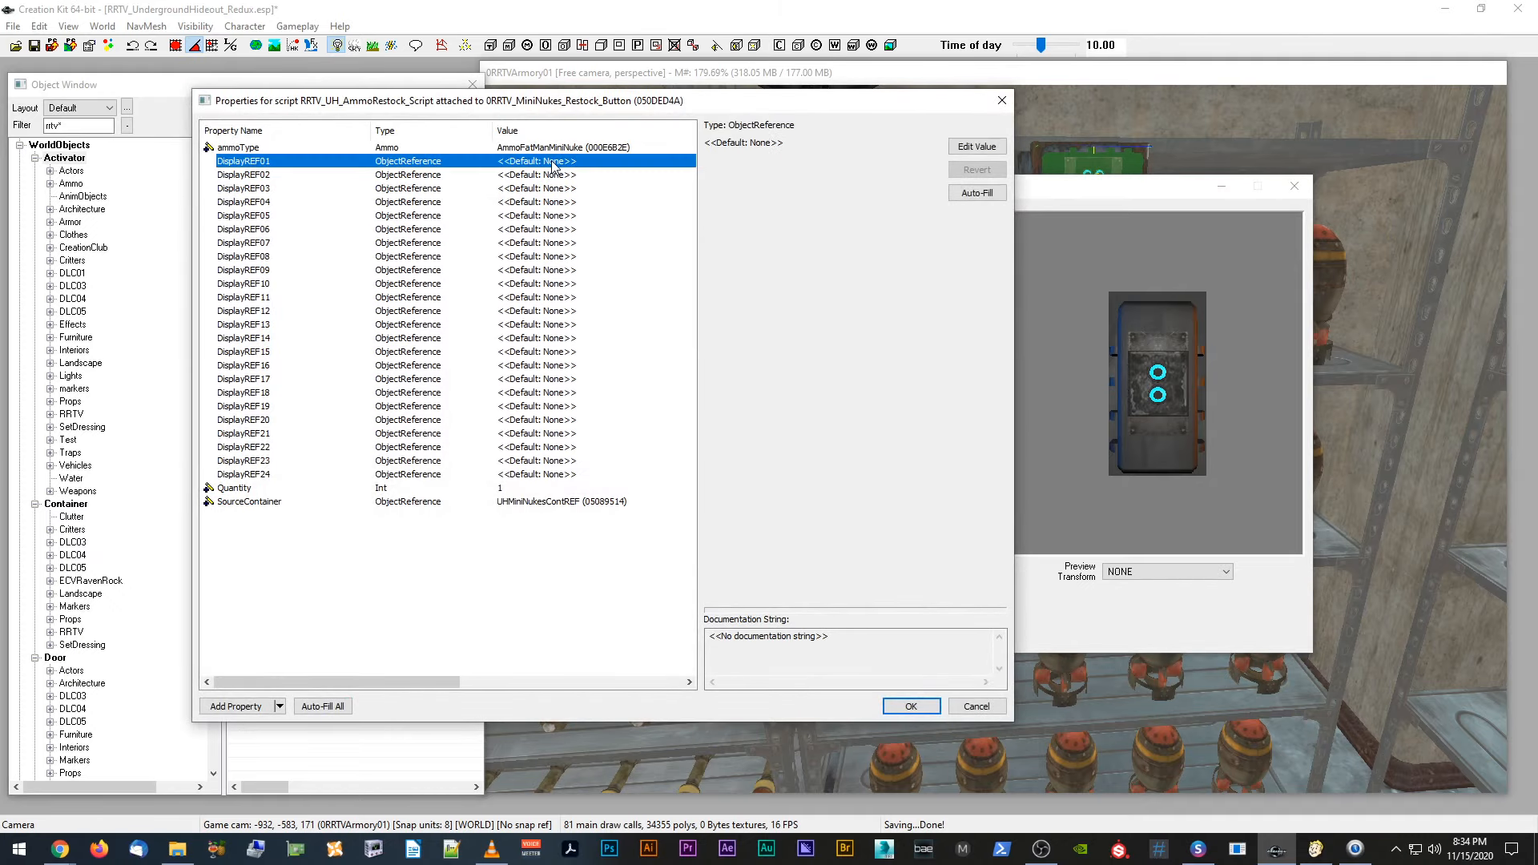
click(977, 147)
click(865, 149)
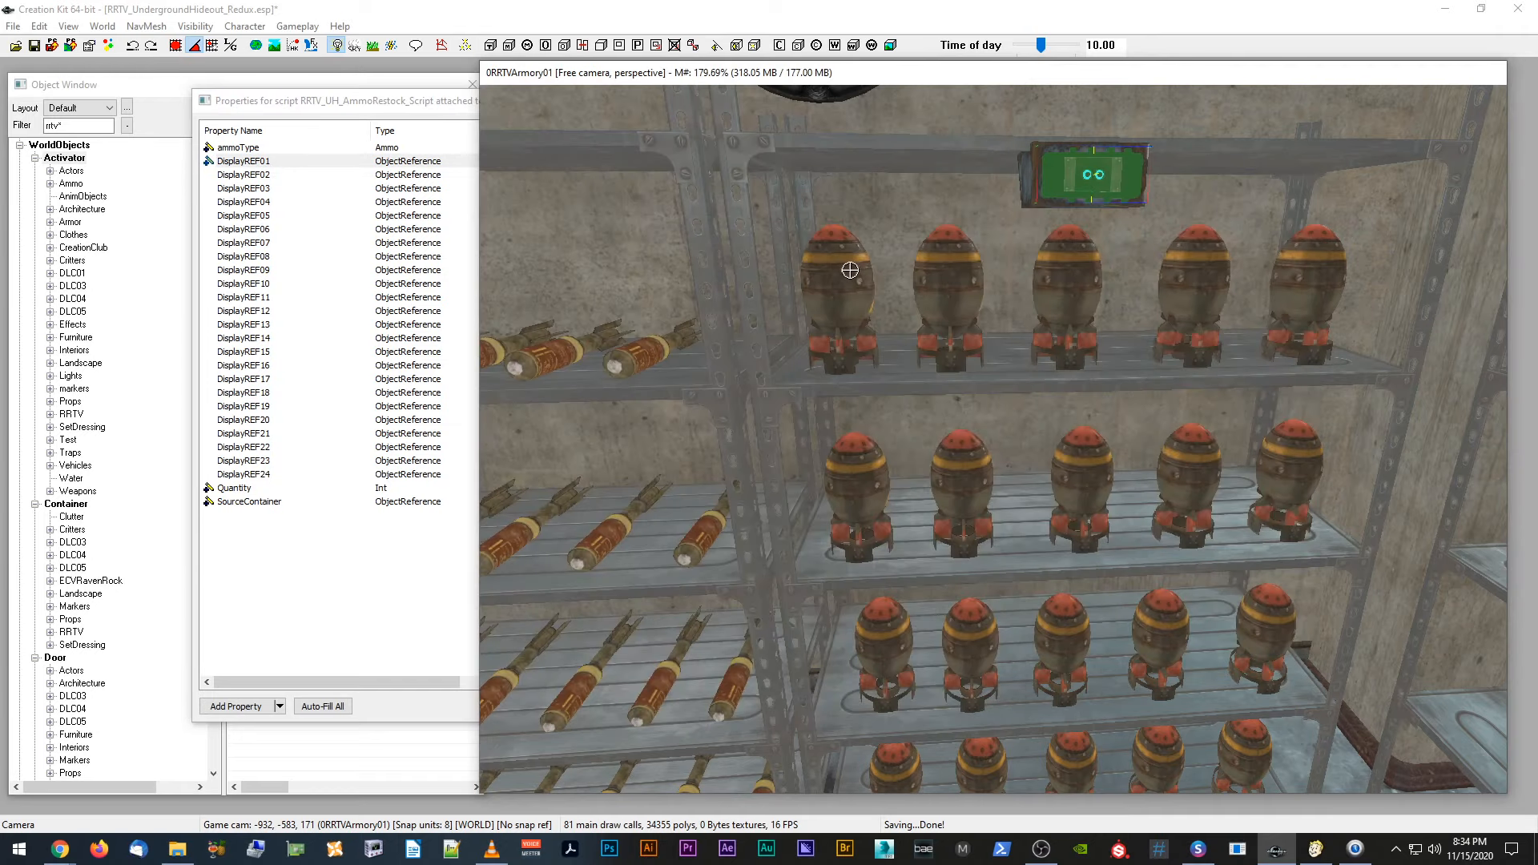
click(430, 103)
click(508, 173)
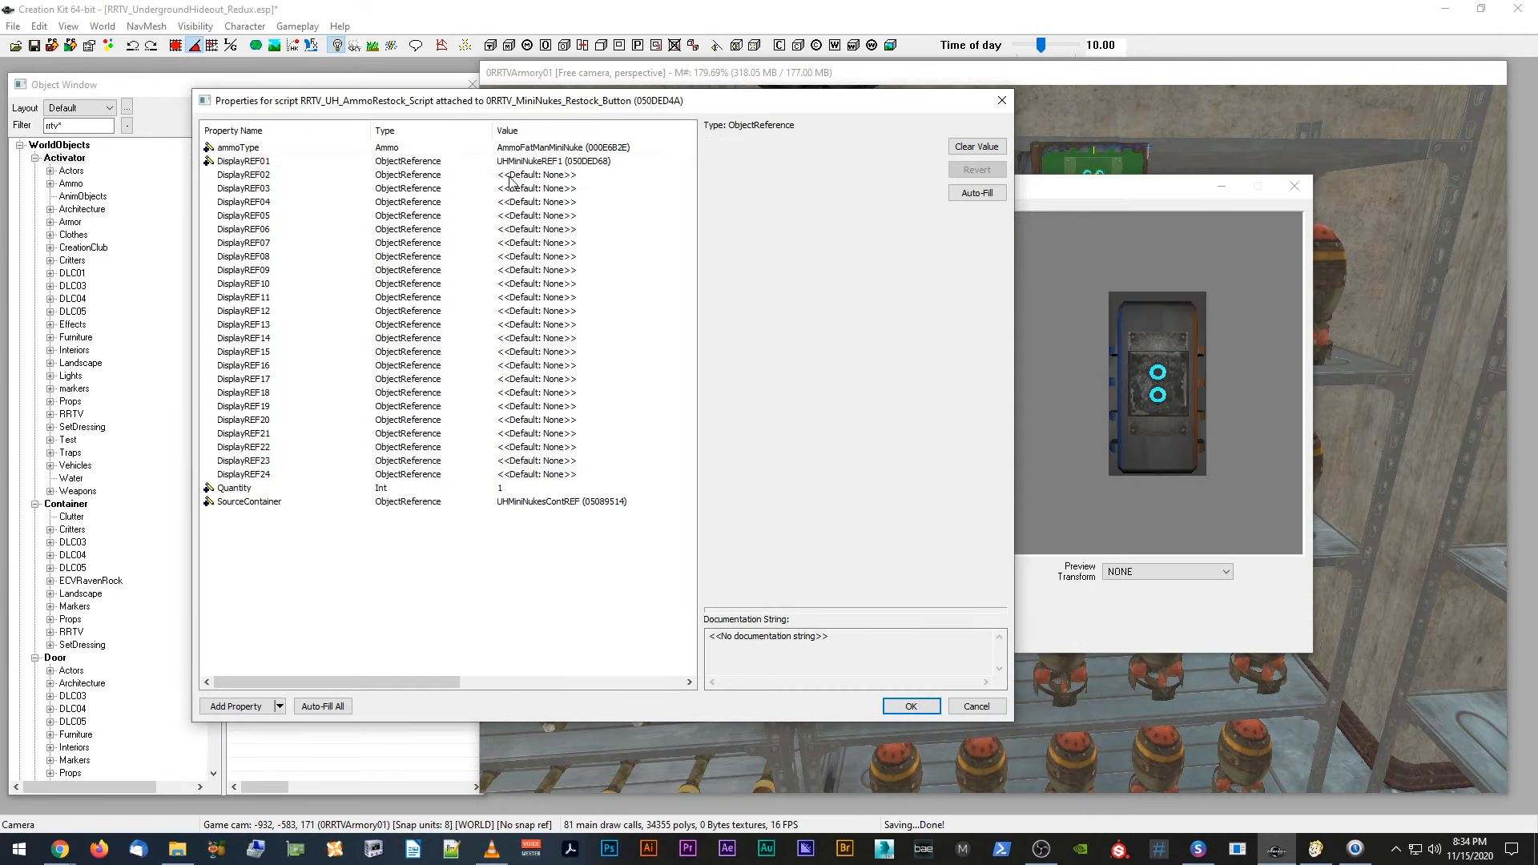
click(966, 149)
click(926, 152)
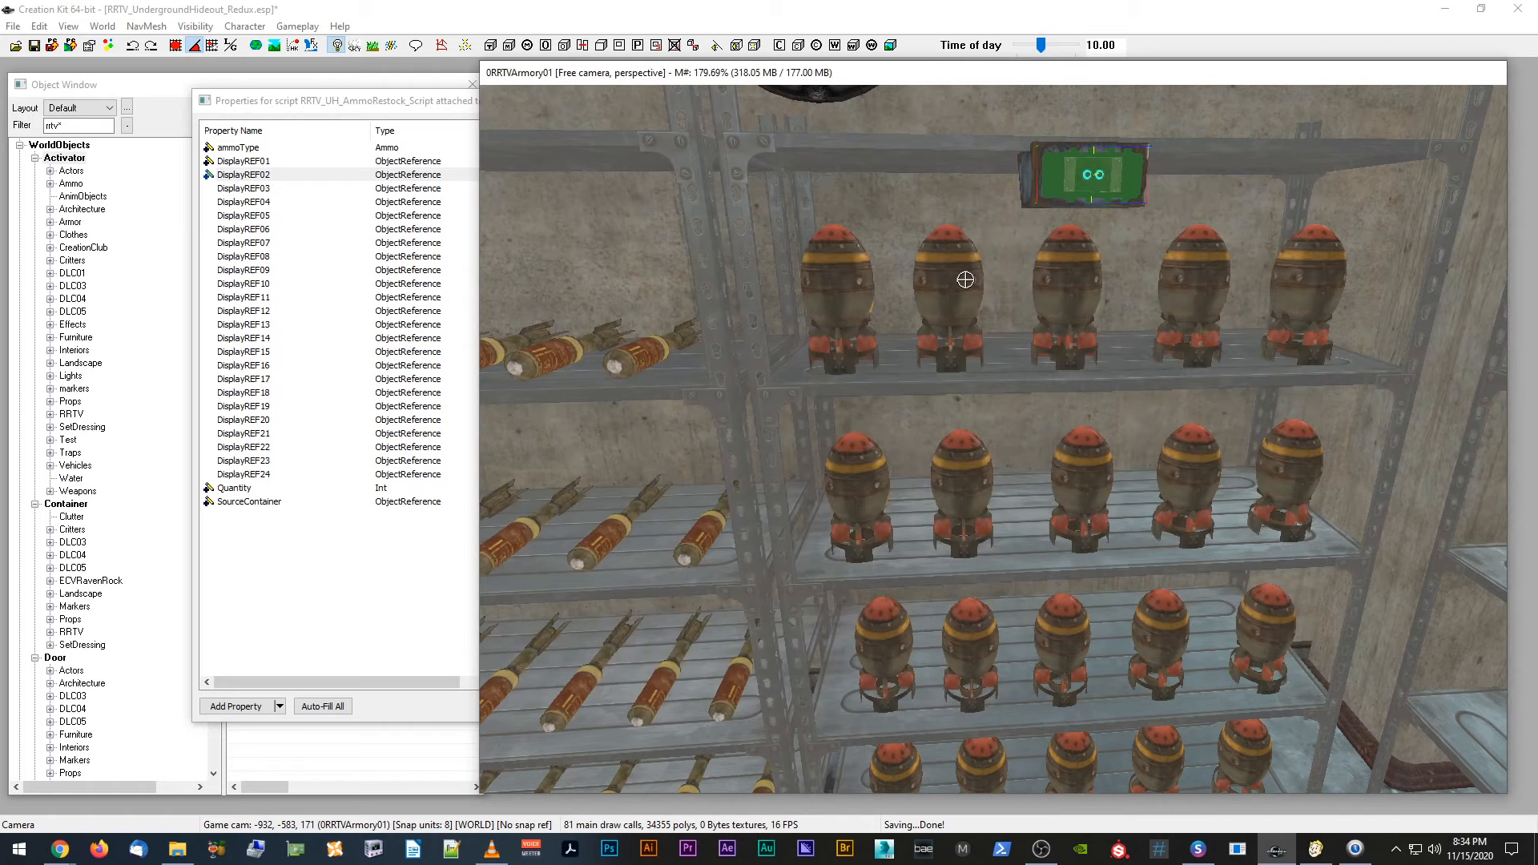
click(391, 100)
Step: Assign the top shelf's third and fourth mini nukes, UHMiniNukeREF3 and UHMiniNukeREF4, to DisplayREF03 and DisplayREF04
click(528, 189)
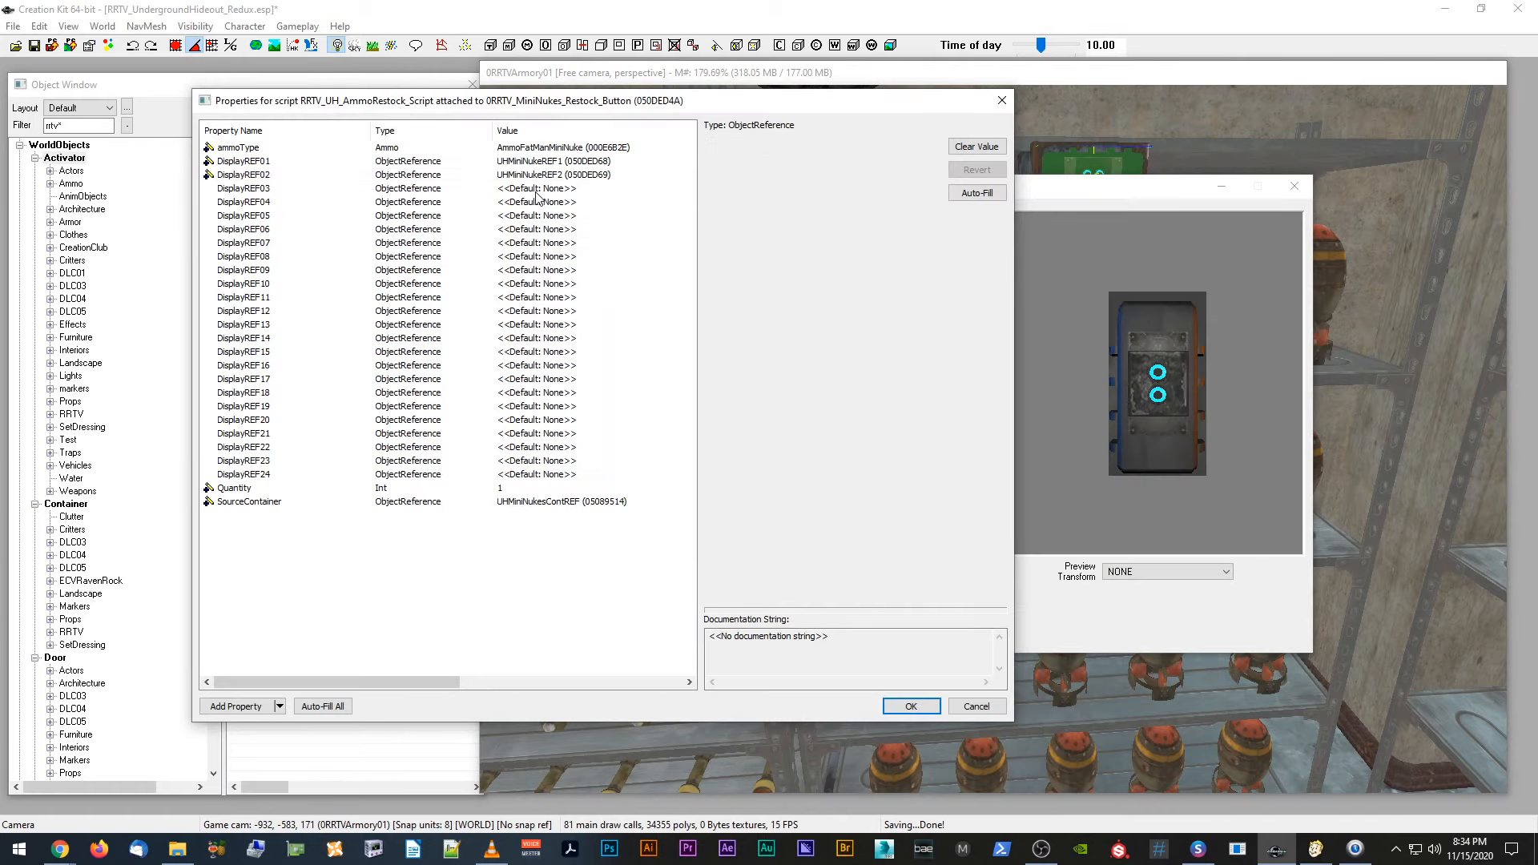
click(977, 147)
click(850, 149)
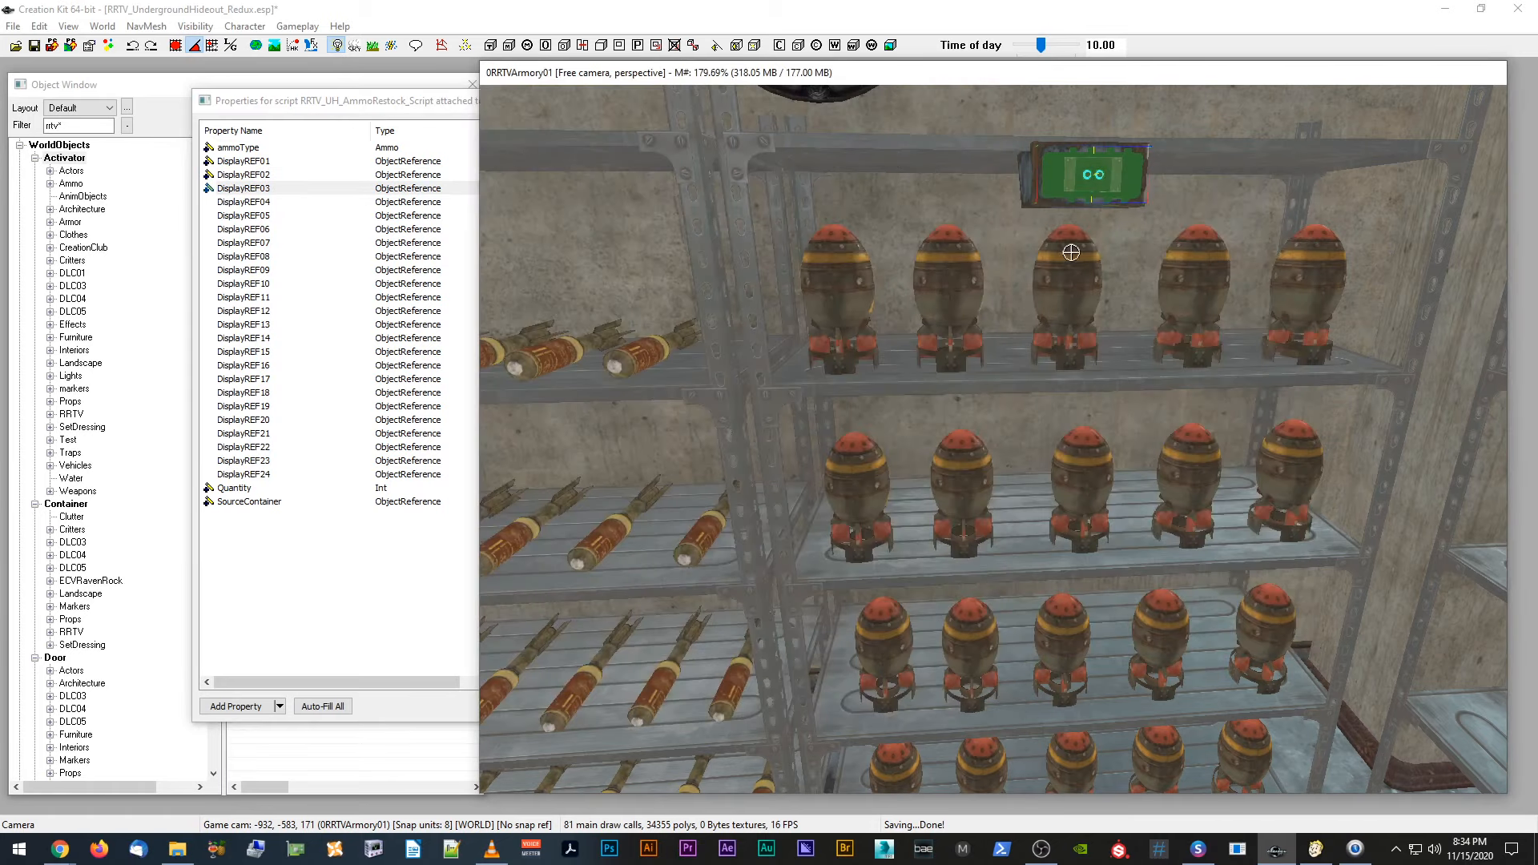
double_click(1072, 290)
click(390, 609)
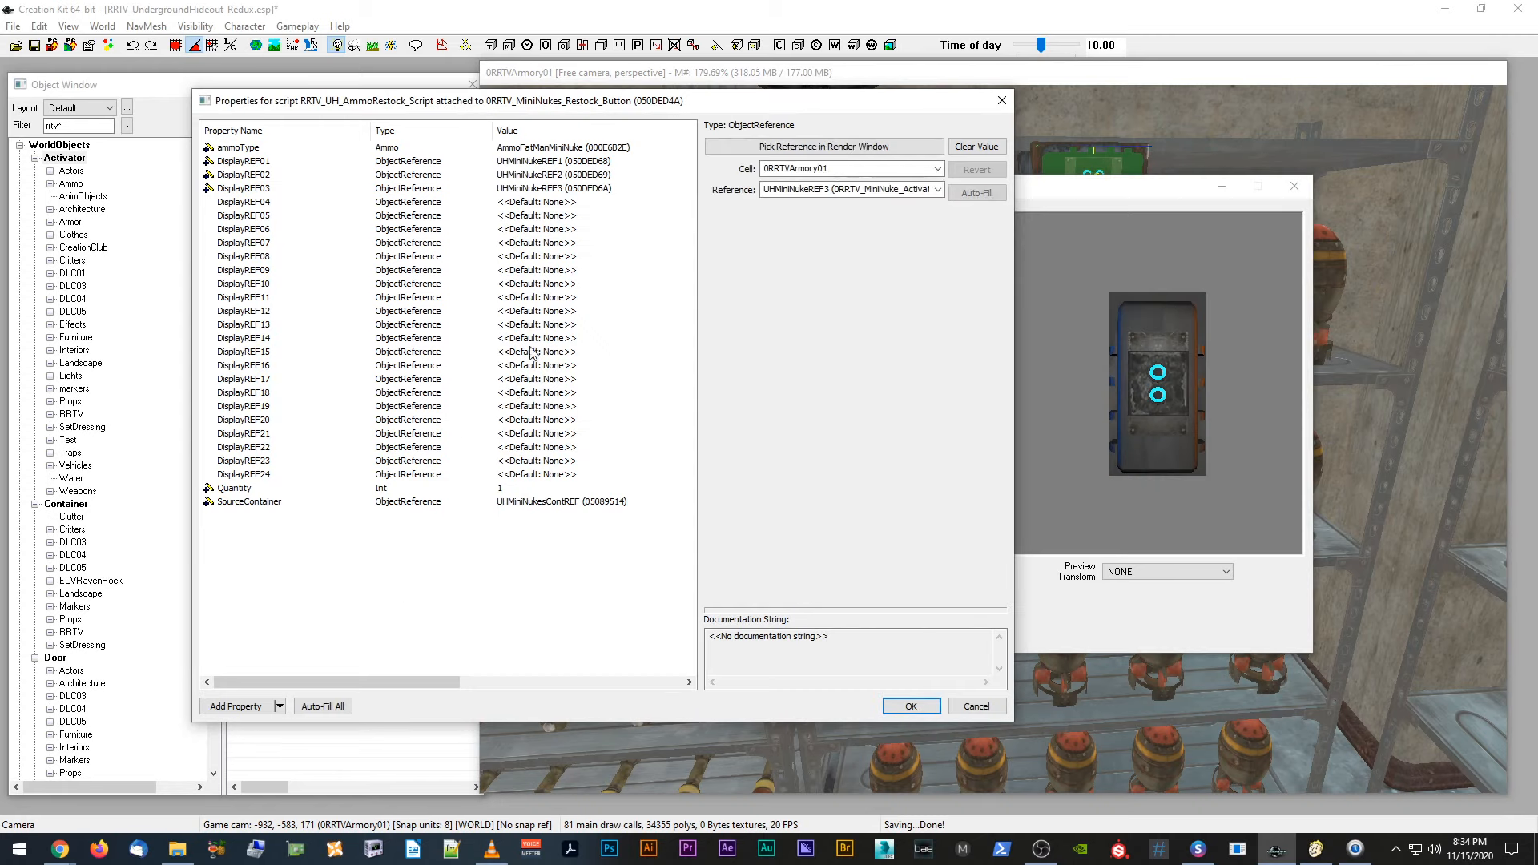
click(573, 202)
click(977, 146)
click(850, 149)
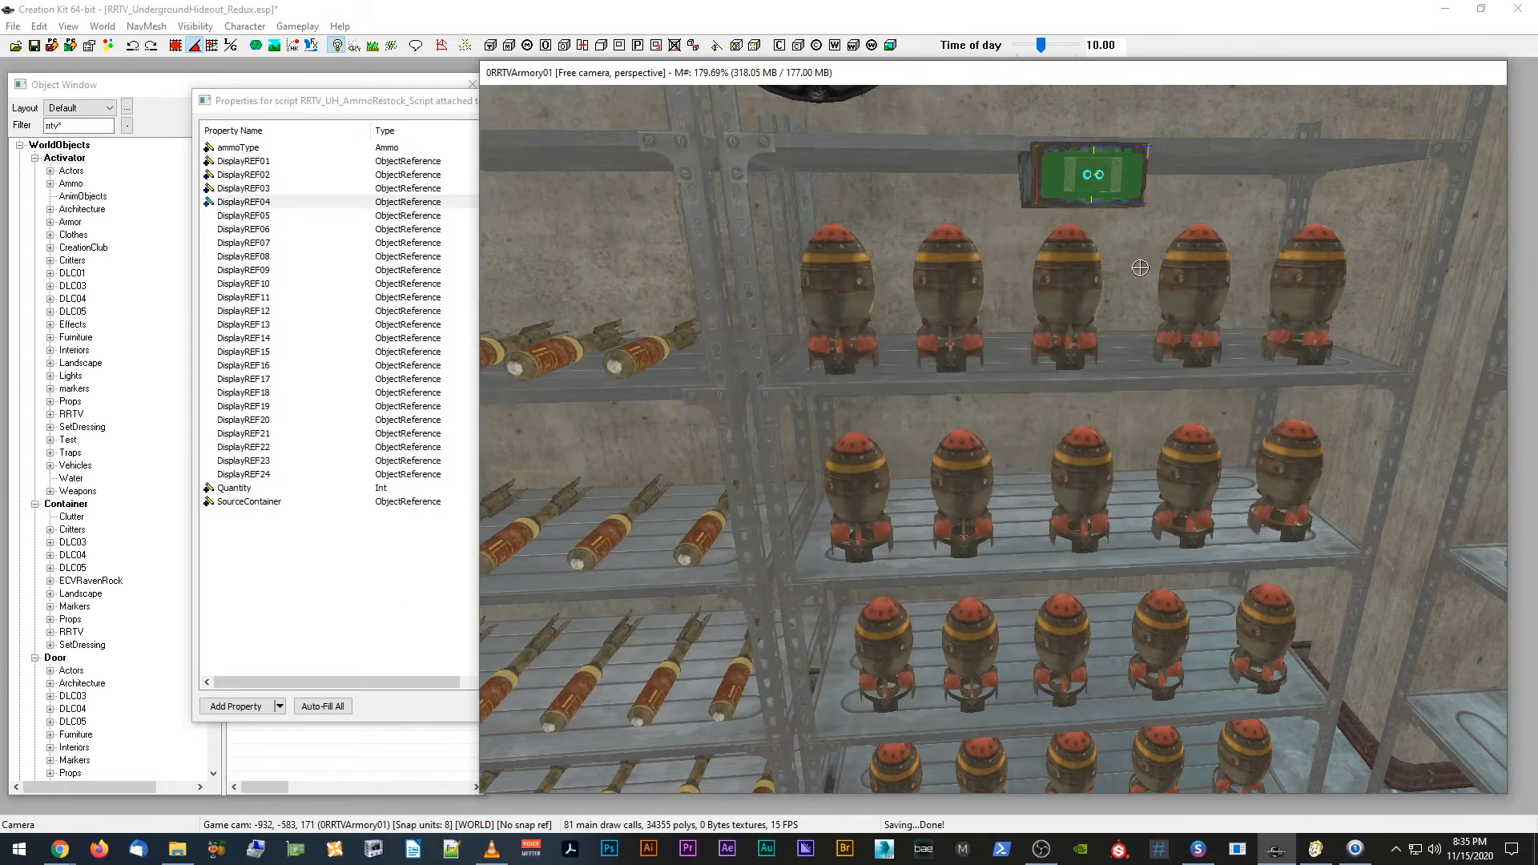
double_click(1196, 281)
click(441, 565)
Step: Assign the top shelf's last mini nuke, UHMiniNukeREF5, to DisplayREF05 and the second shelf's first, UHMiniNukeREF6, to DisplayREF06
click(555, 216)
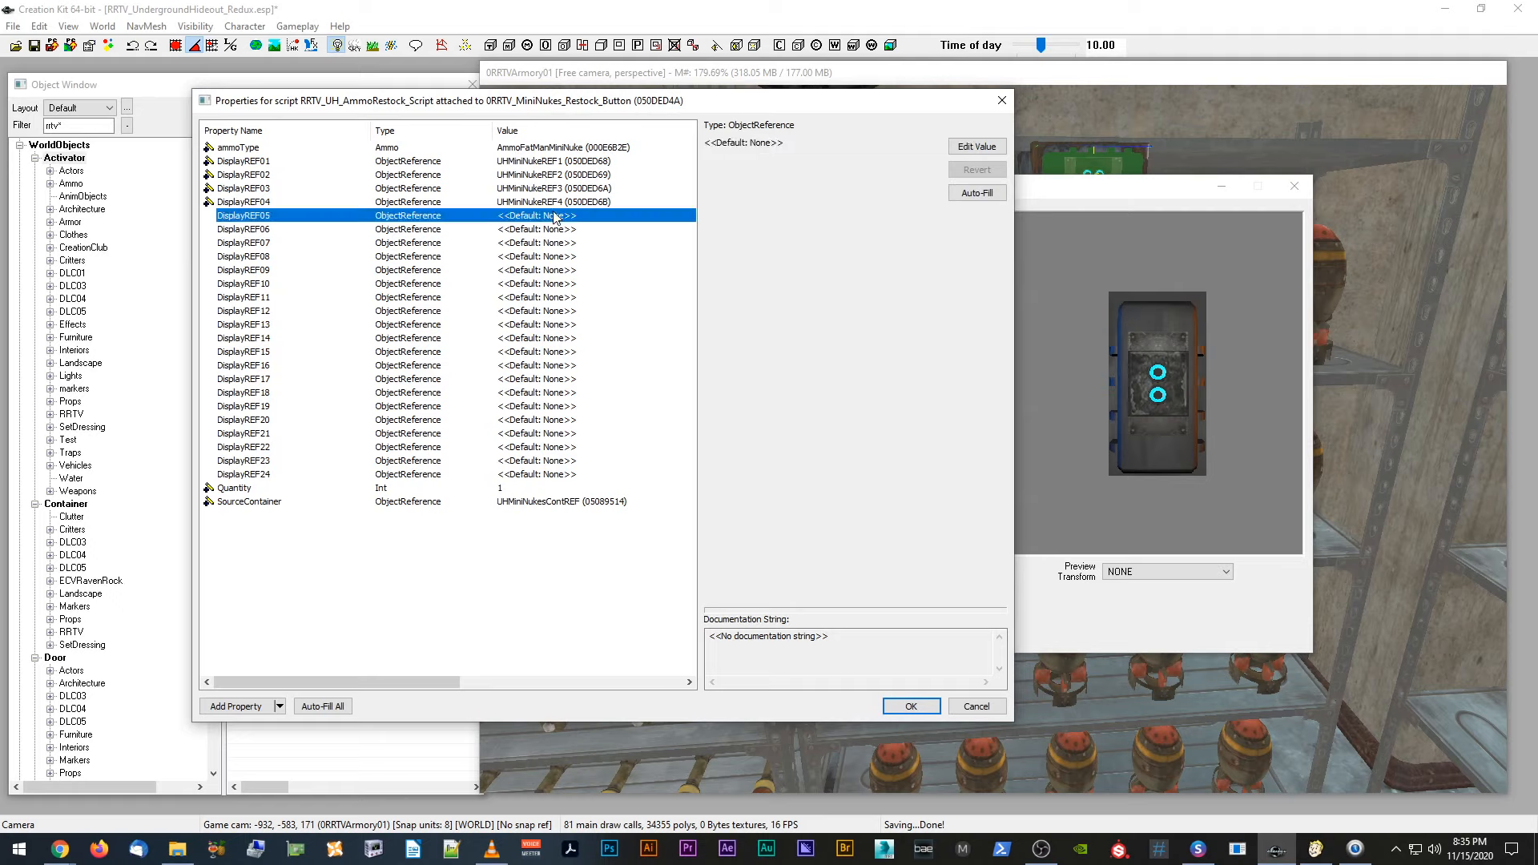
click(977, 147)
click(849, 149)
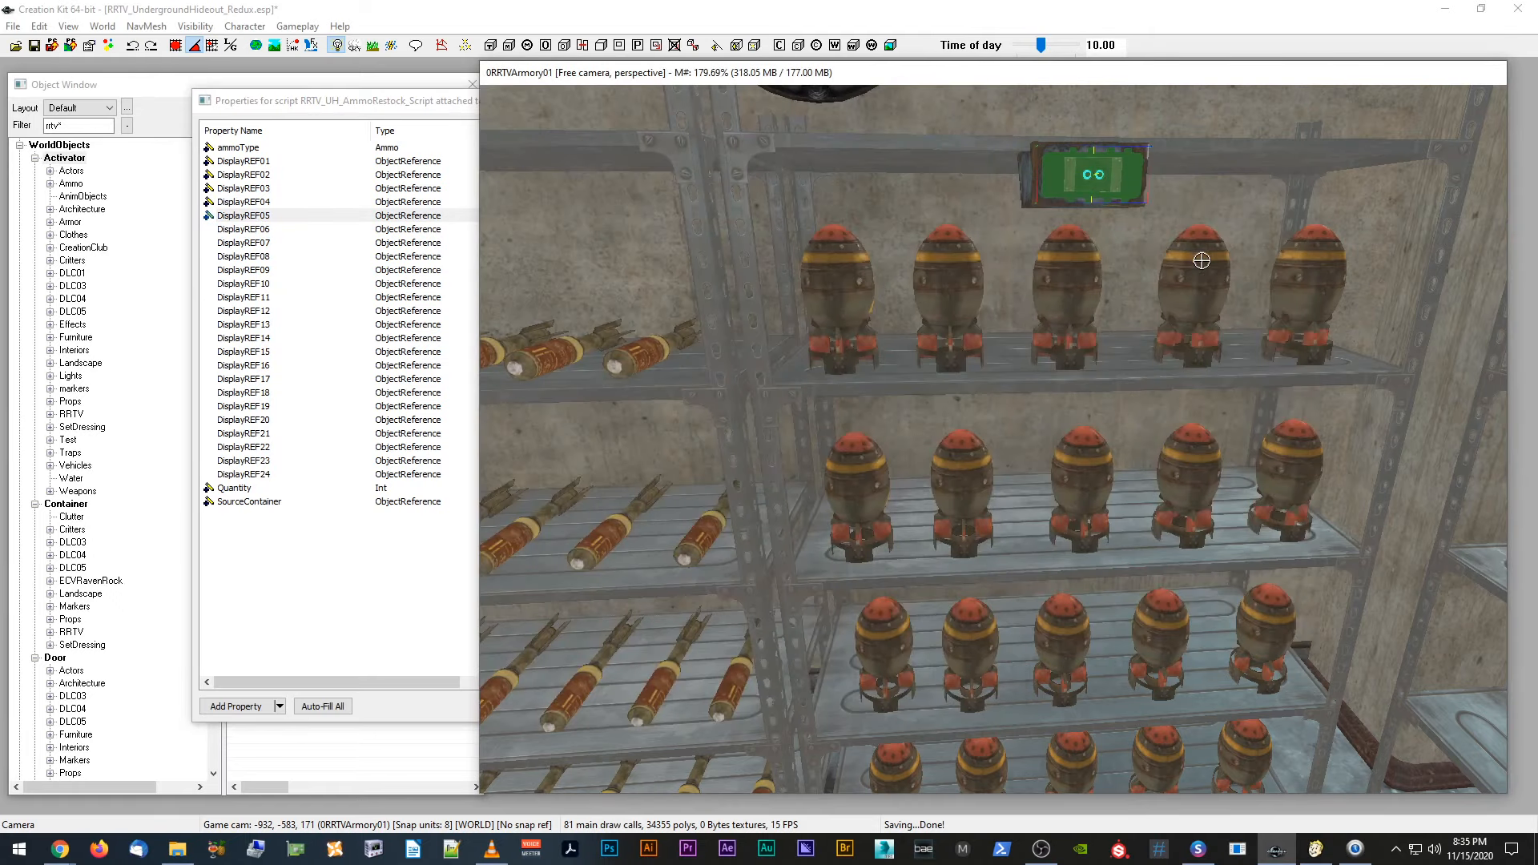
double_click(1306, 290)
click(447, 571)
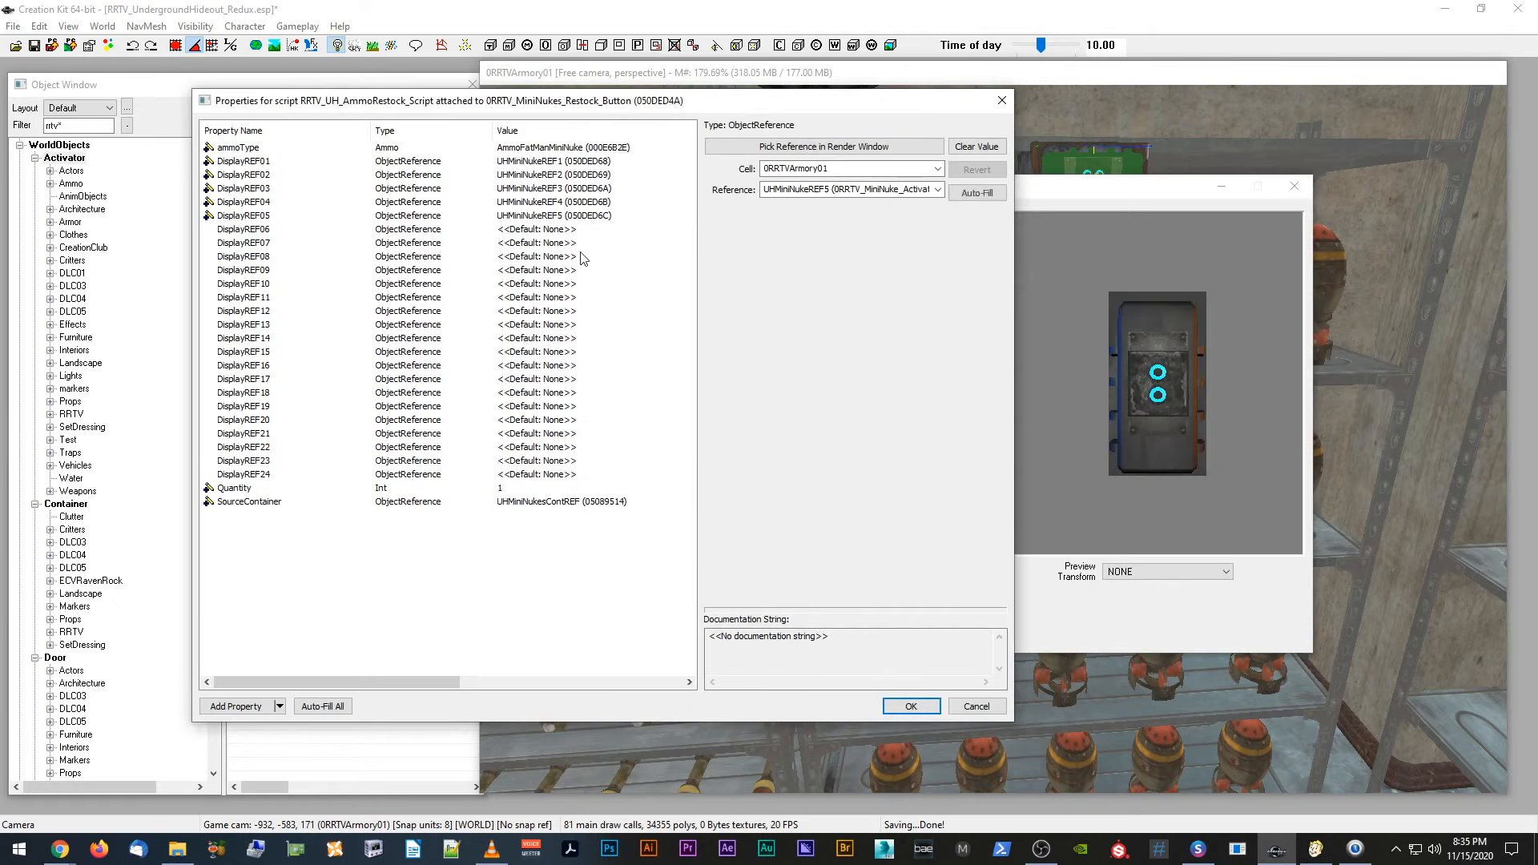
click(560, 230)
click(977, 147)
click(841, 148)
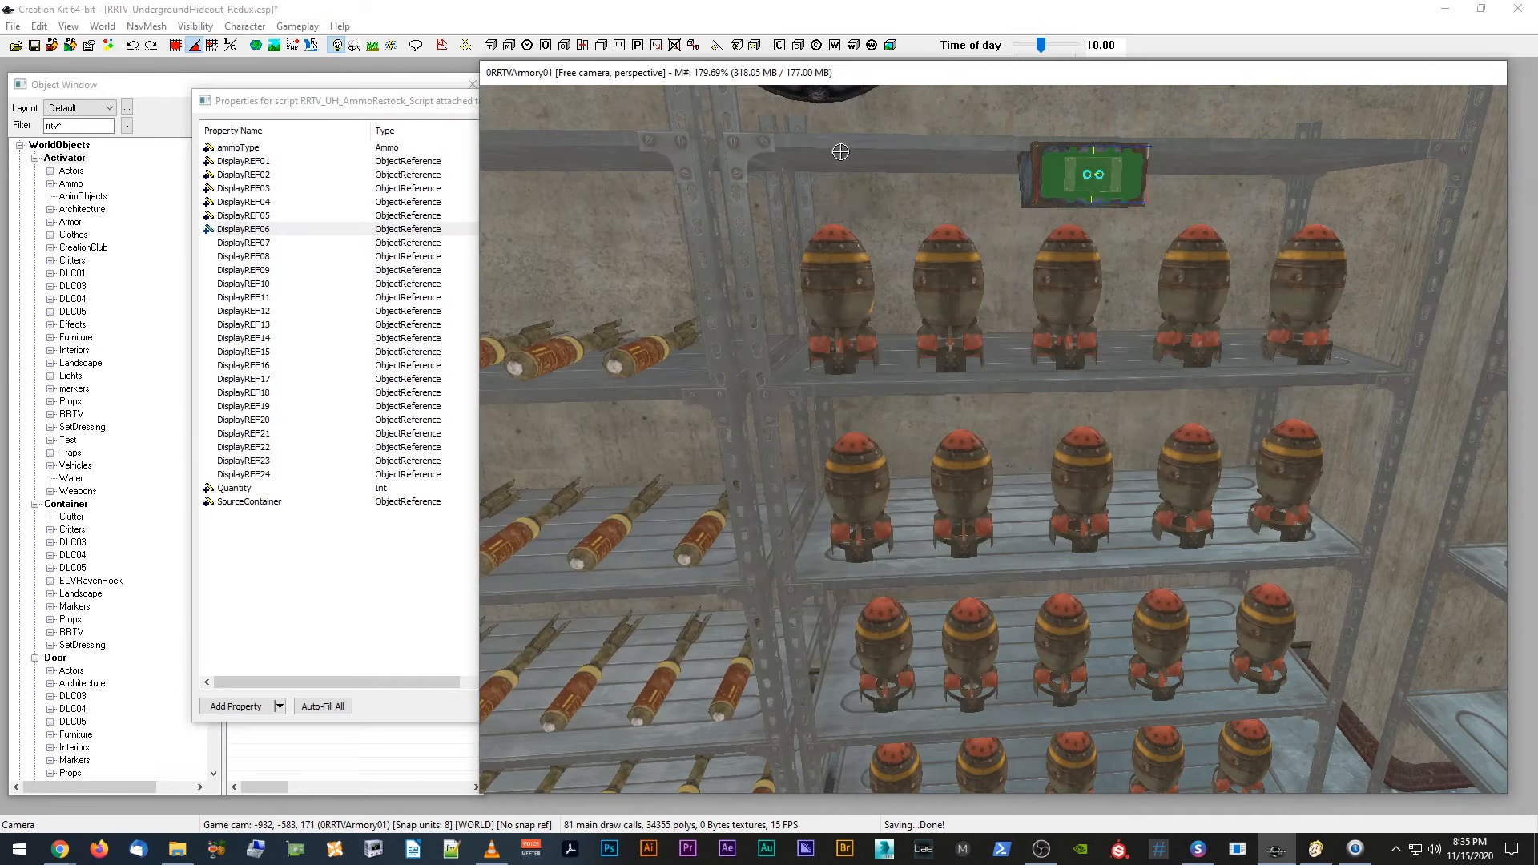
double_click(872, 489)
click(408, 522)
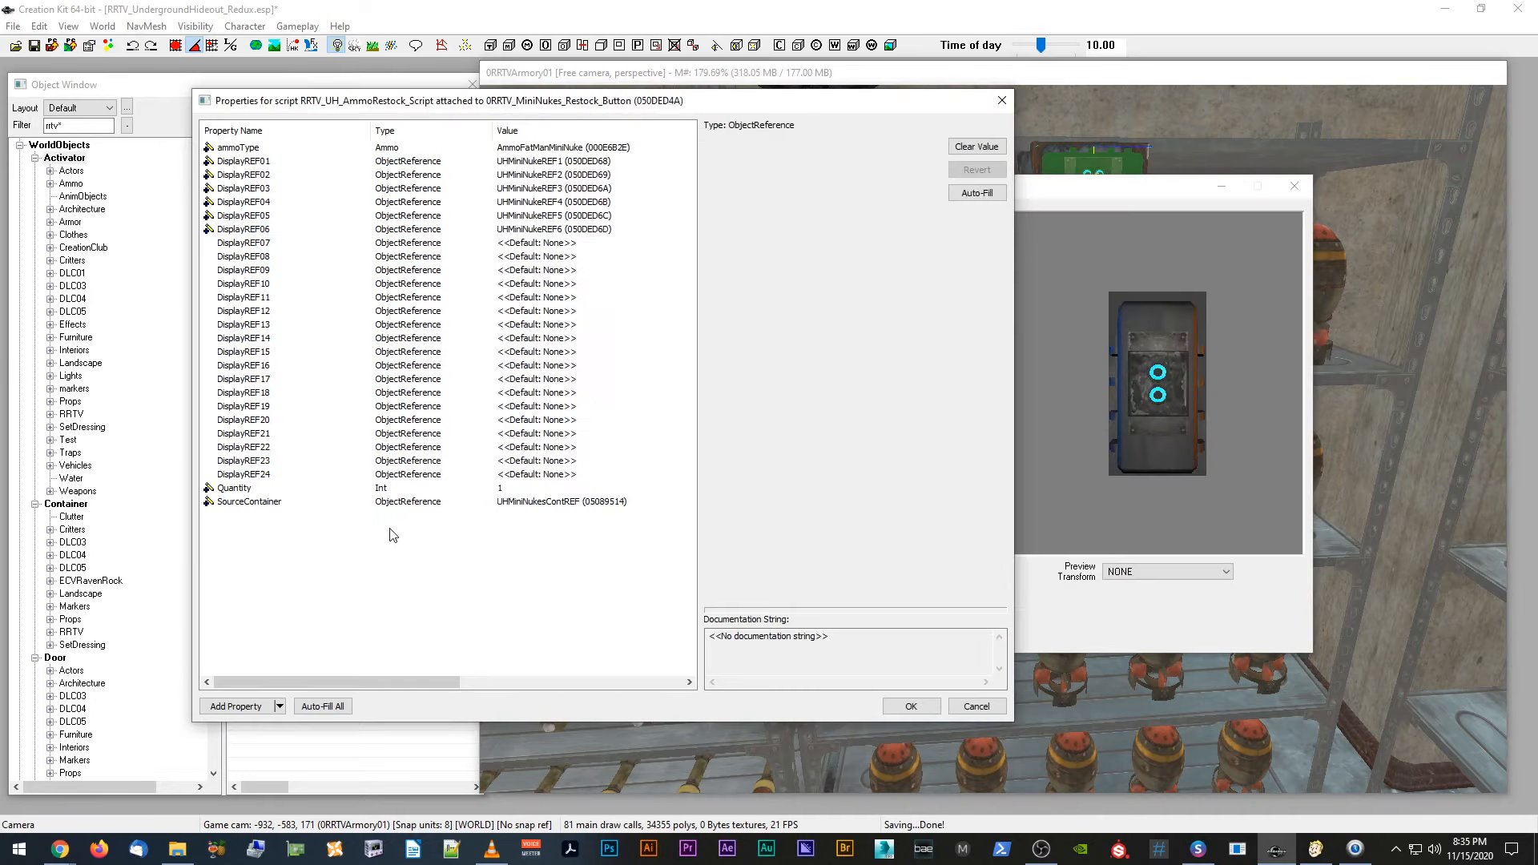
Step: Assign the second shelf's second and third mini nukes, UHMiniNukeREF7 and UHMiniNukeREF8, to DisplayREF07 and DisplayREF08
click(539, 244)
click(977, 146)
click(841, 146)
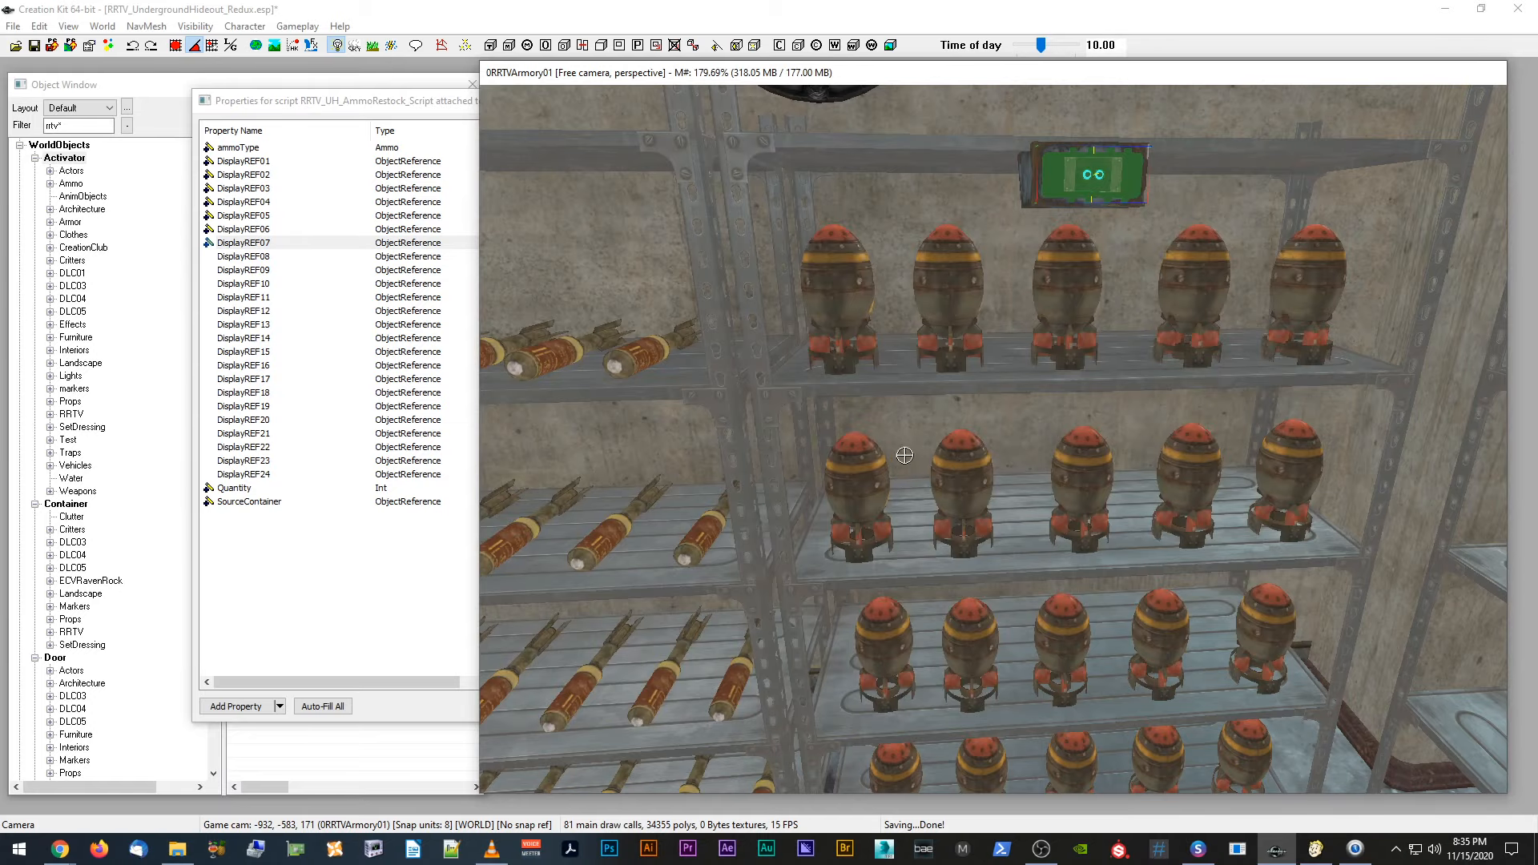
double_click(958, 474)
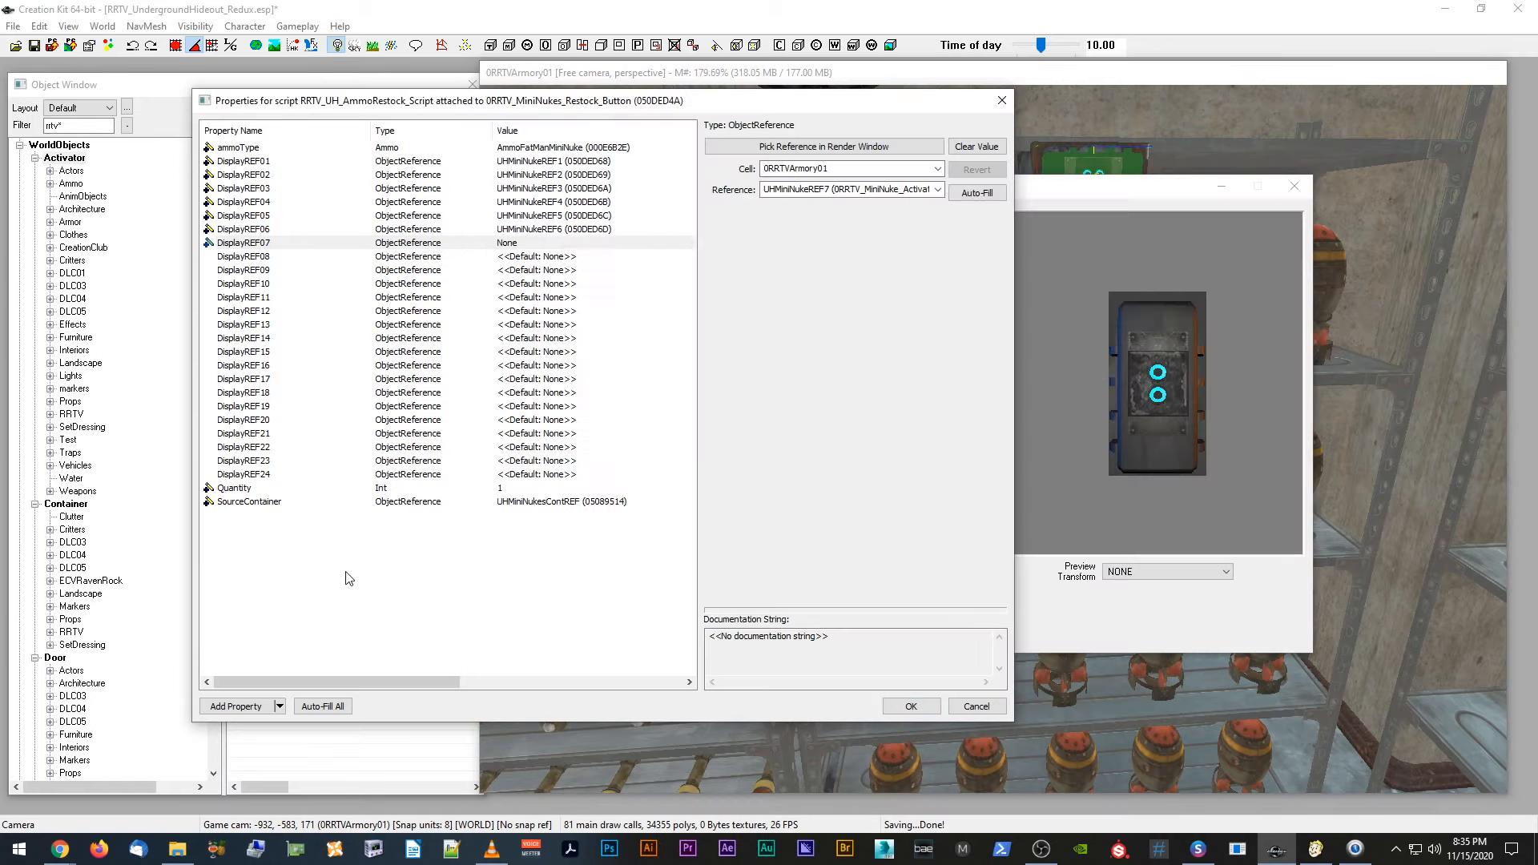
click(561, 256)
click(976, 146)
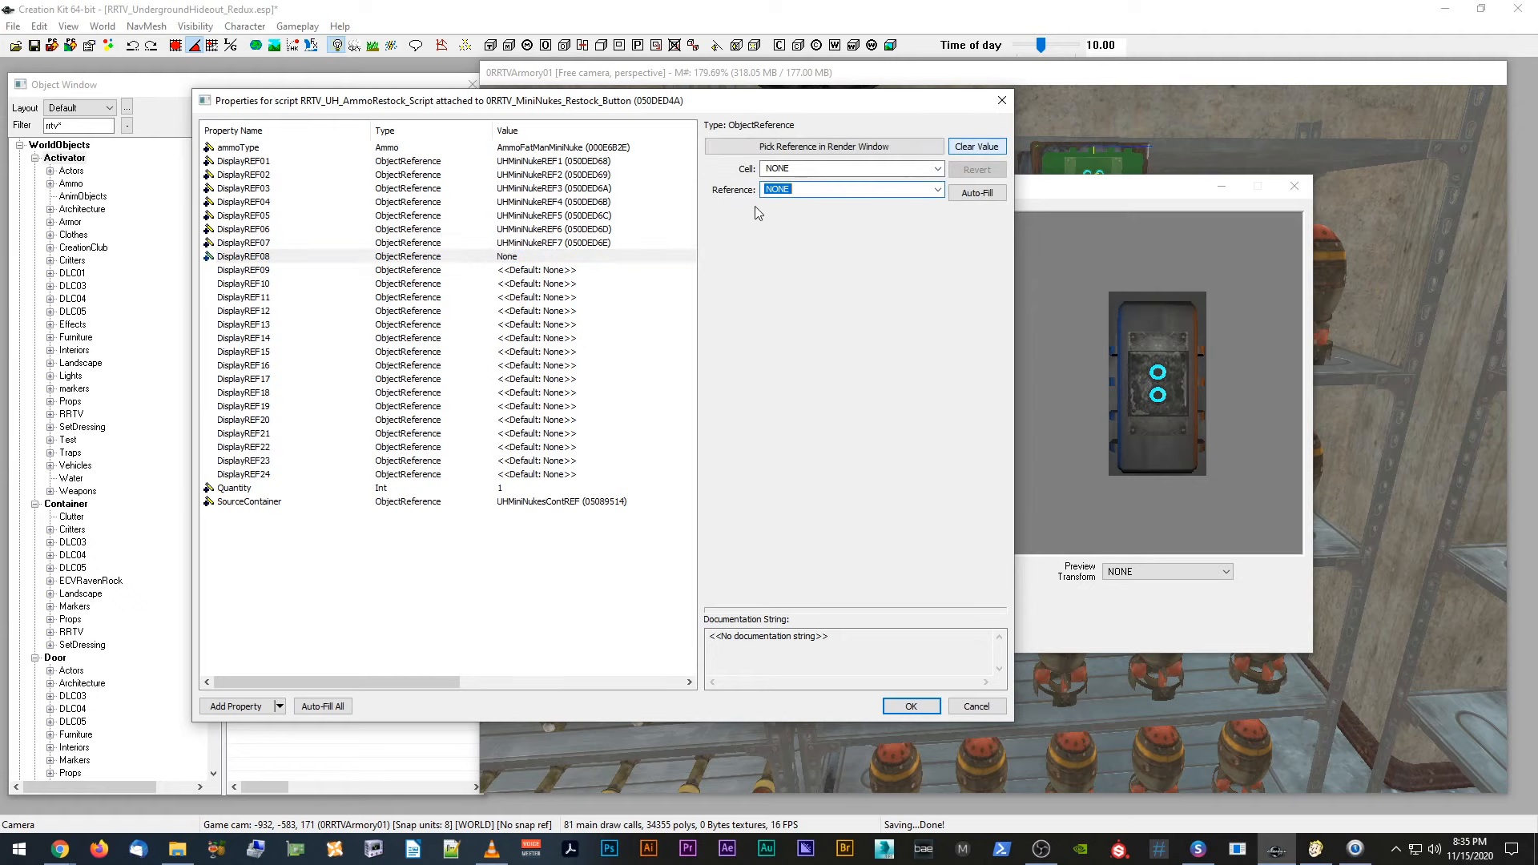
click(754, 147)
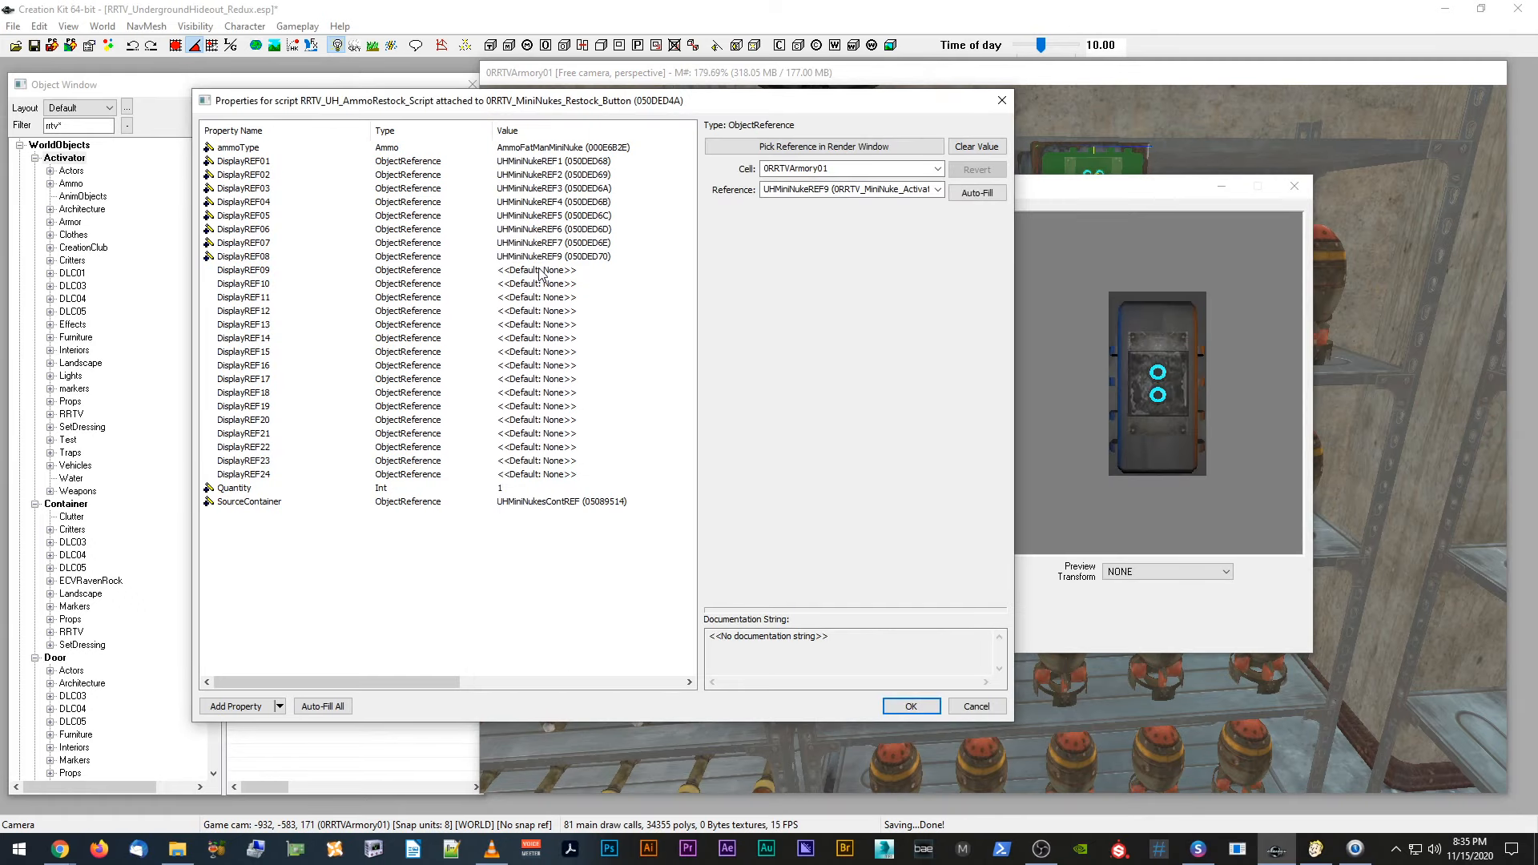
click(934, 147)
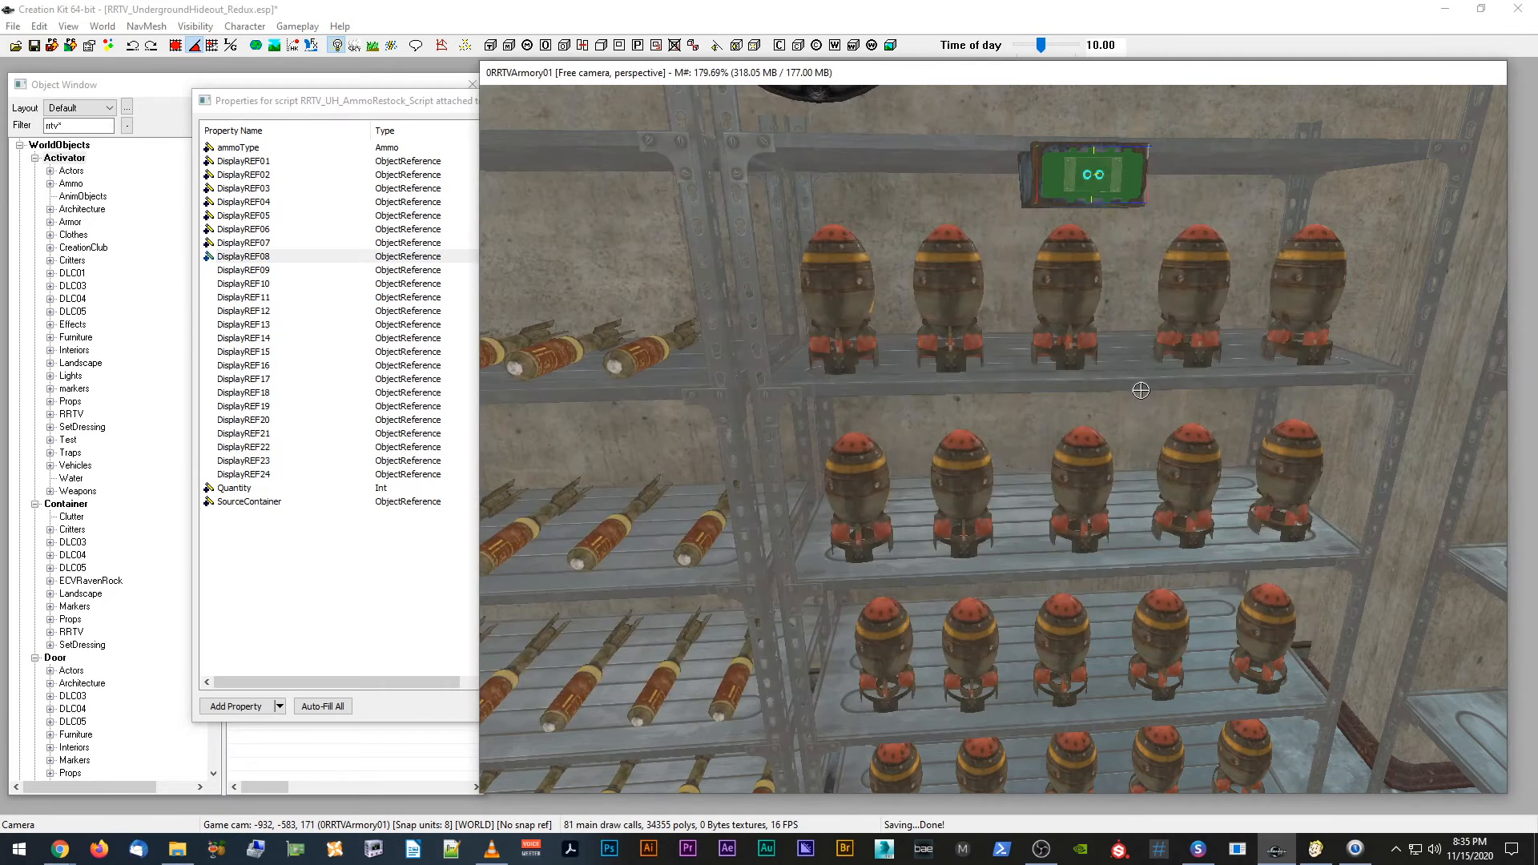
click(281, 613)
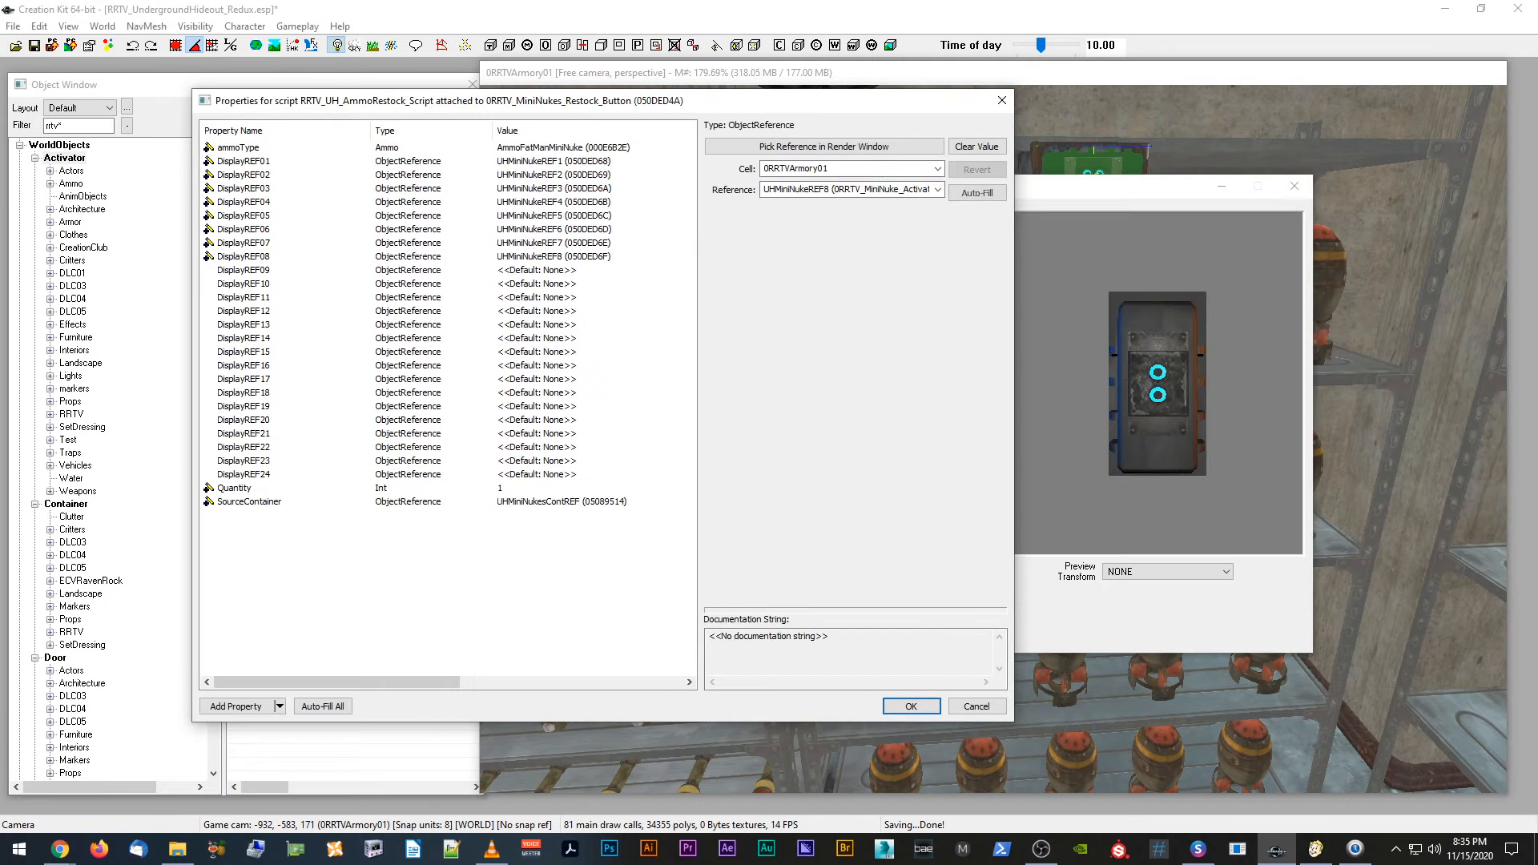
Step: Assign the second shelf's fourth mini nuke, UHMiniNukeREF9, to the DisplayREF09 property
click(528, 272)
click(977, 147)
click(913, 147)
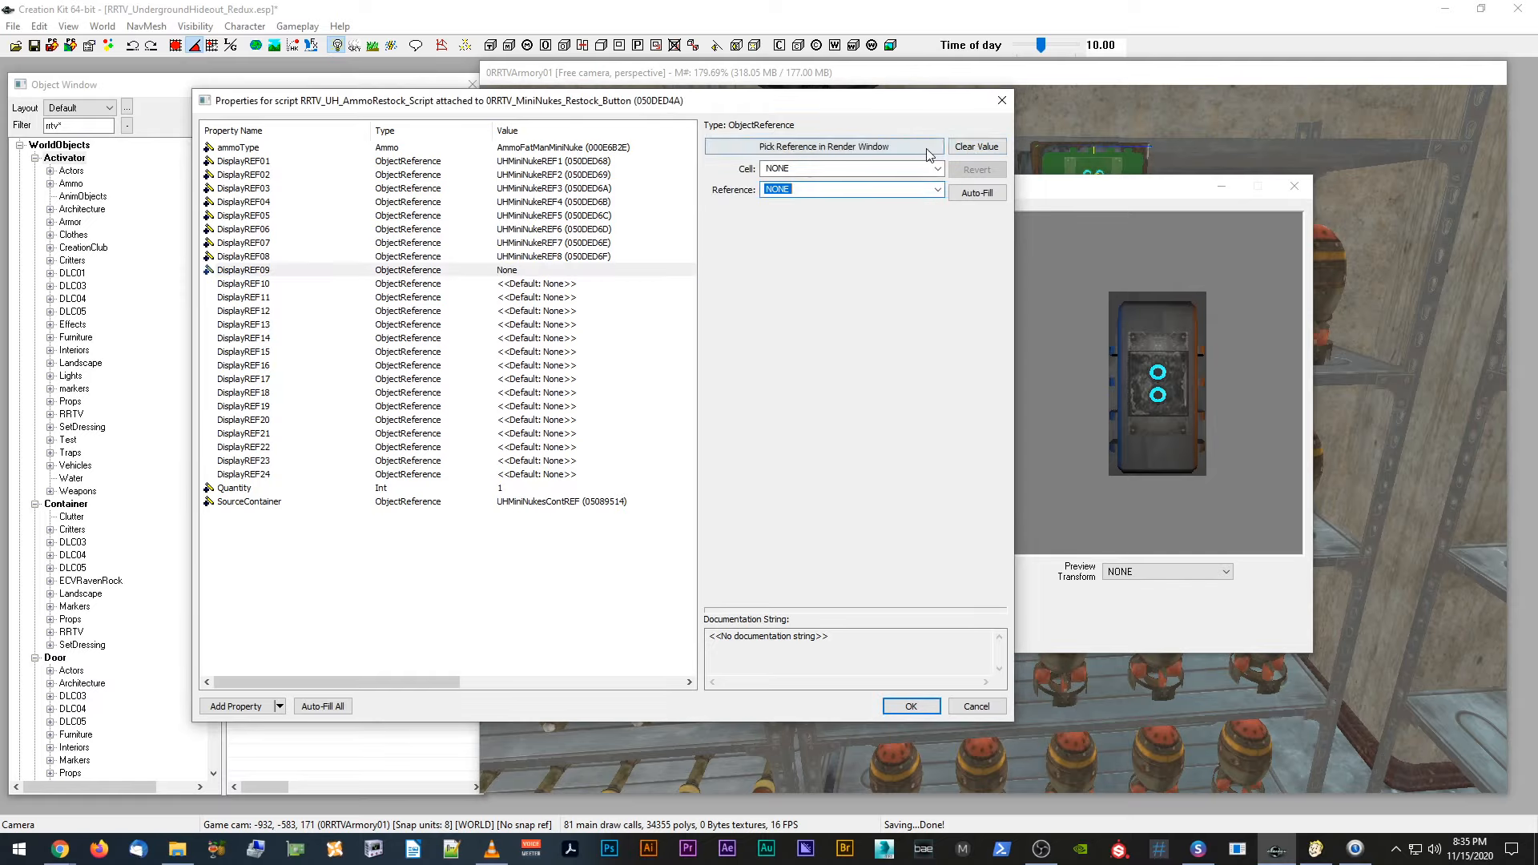
click(1209, 472)
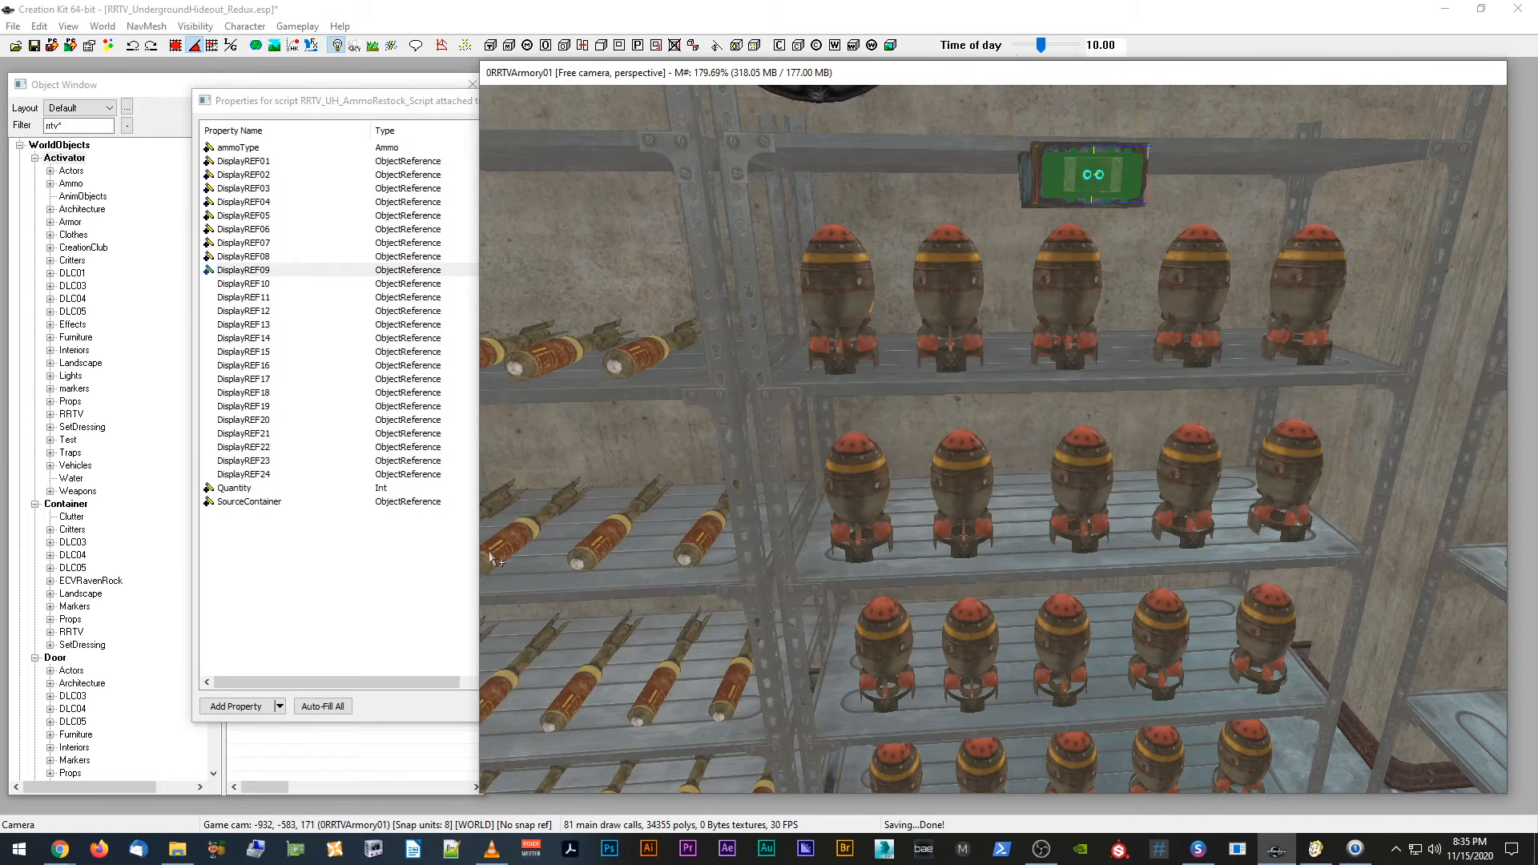
click(435, 570)
Step: Assign the second shelf's last mini nuke, UHMiniNukeREF10, to DisplayREF10 and the third shelf's first, UHMiniNukeREF22, to DisplayREF11
click(538, 284)
click(977, 147)
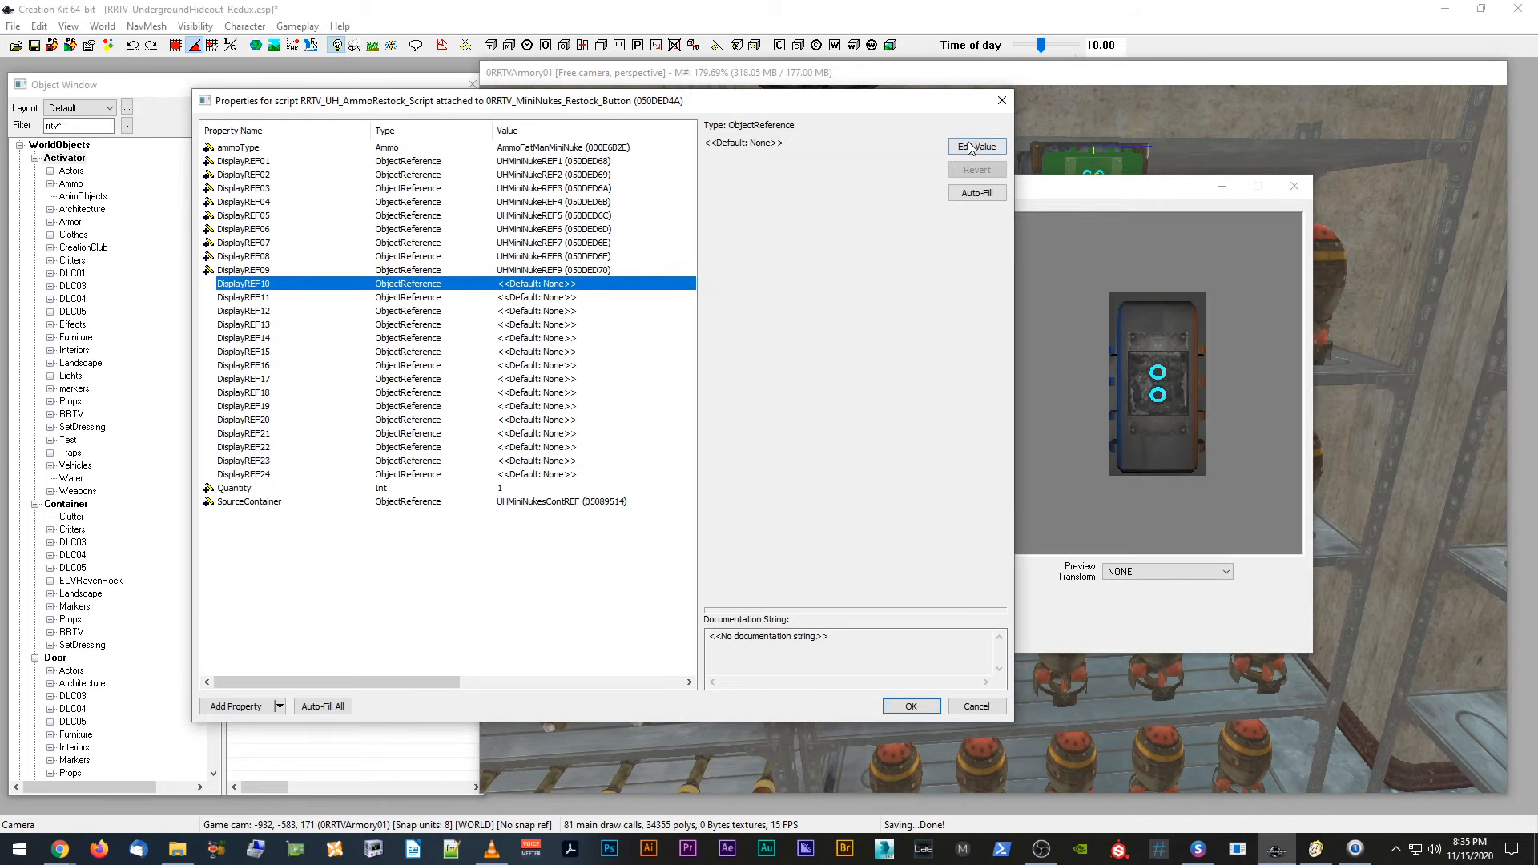
click(870, 147)
click(1128, 489)
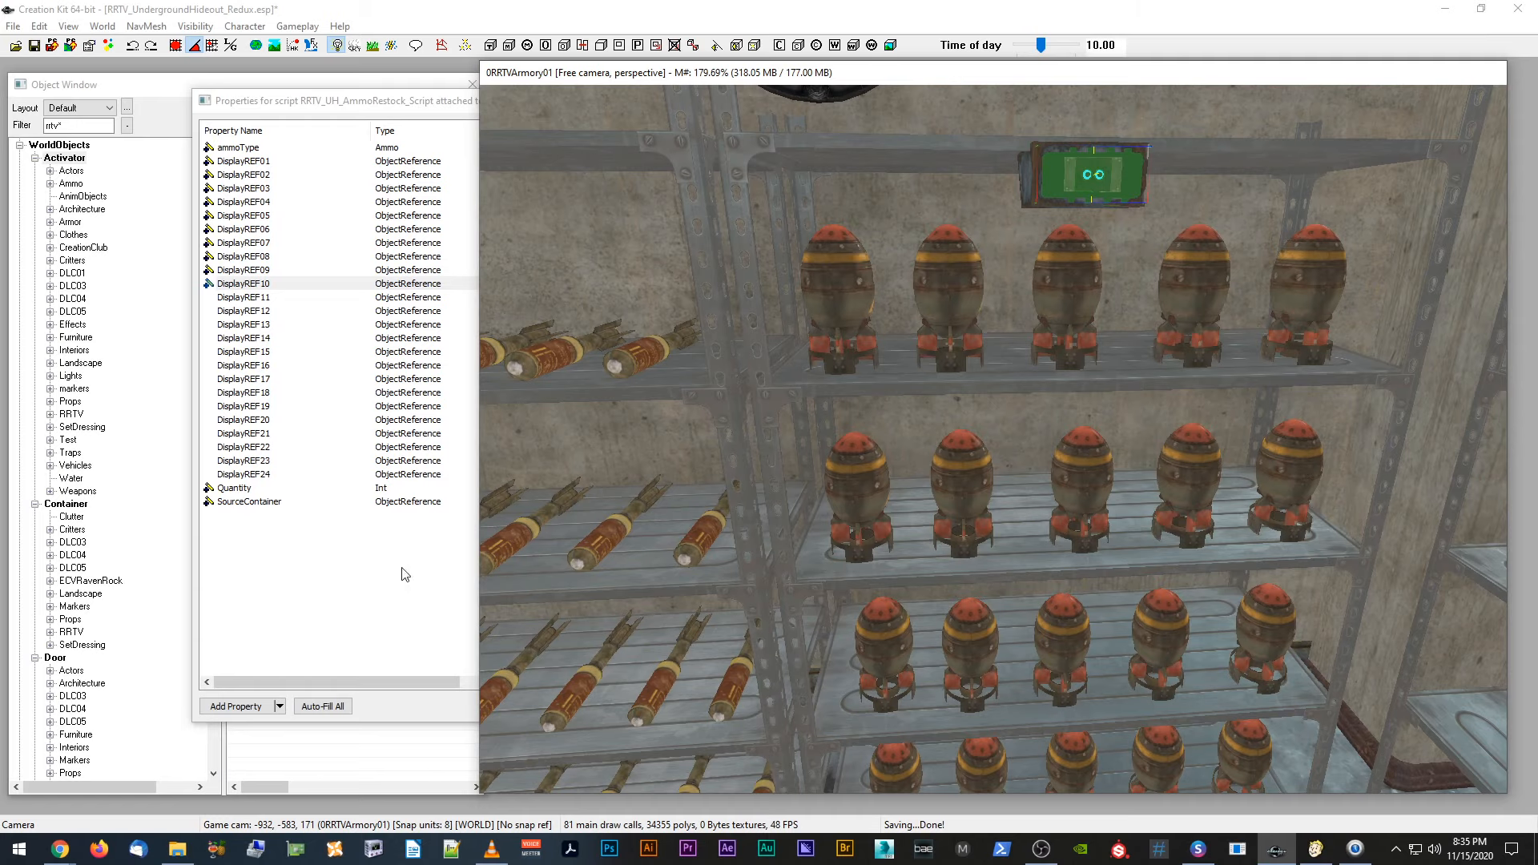
click(406, 575)
click(535, 299)
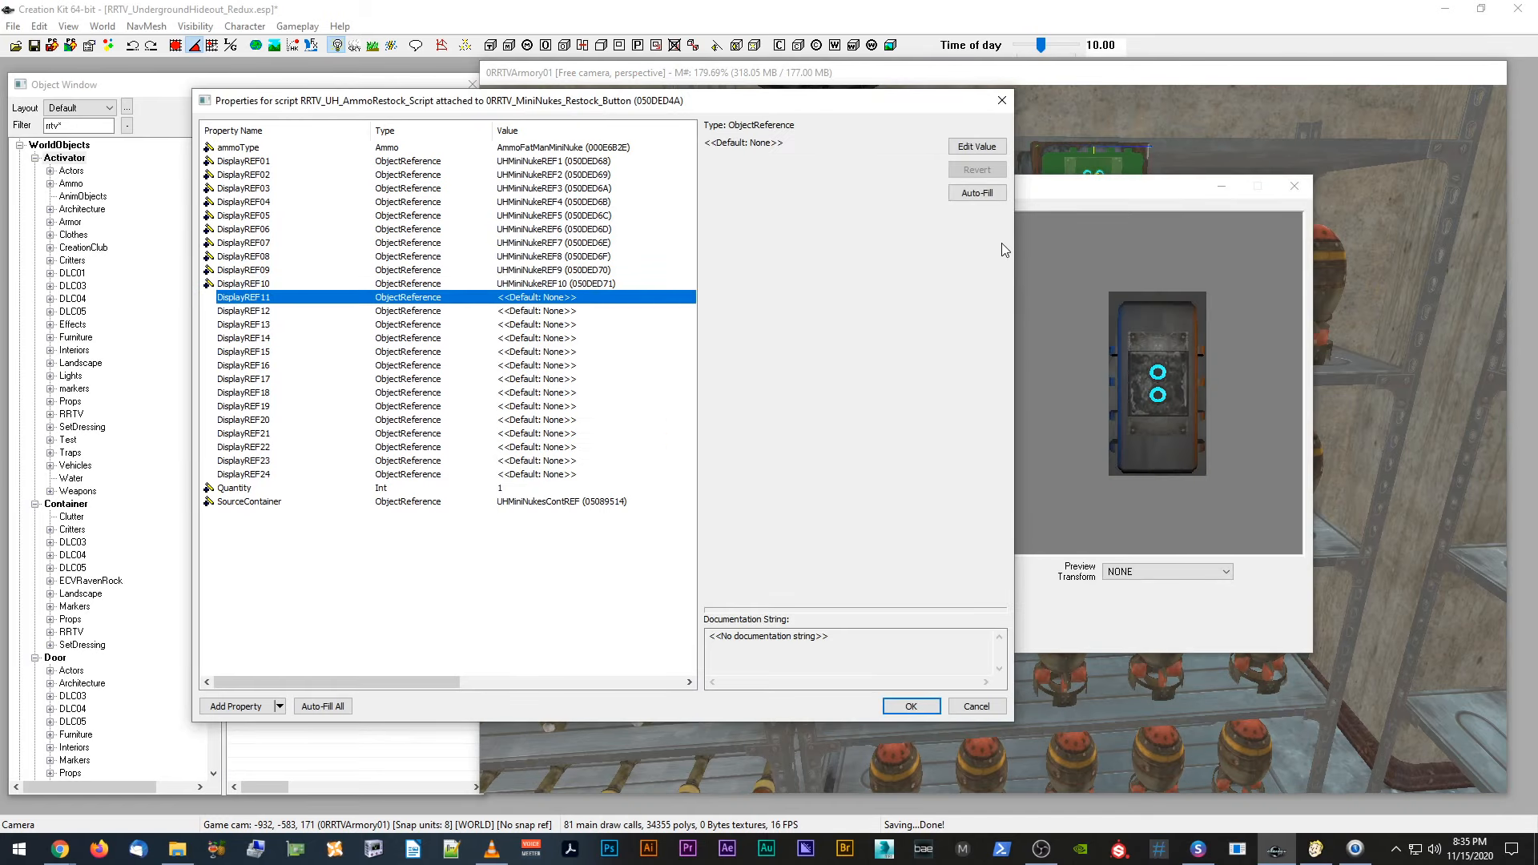
click(976, 147)
click(871, 147)
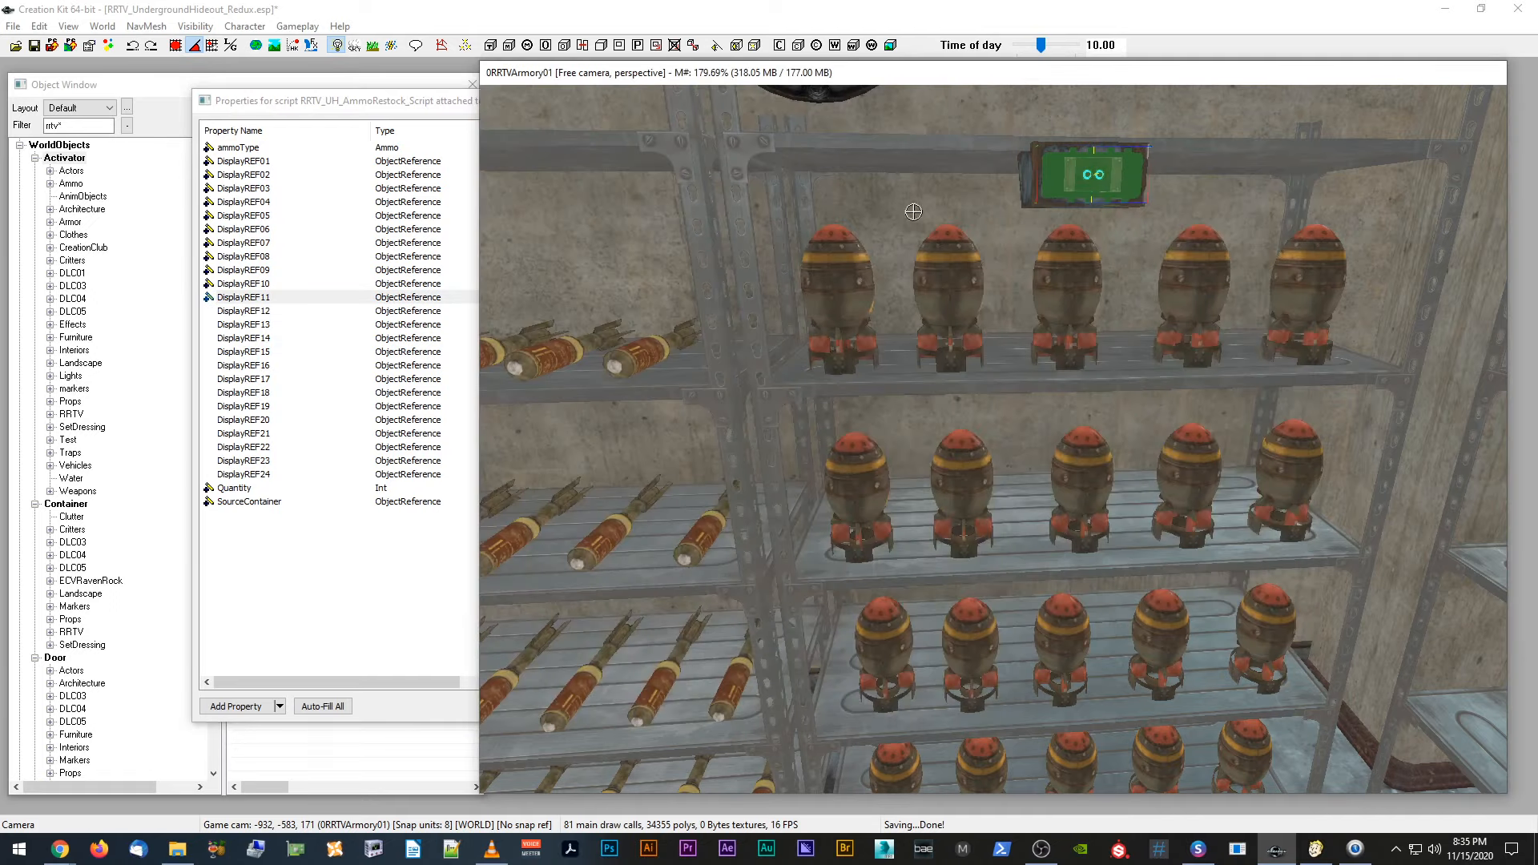
click(893, 642)
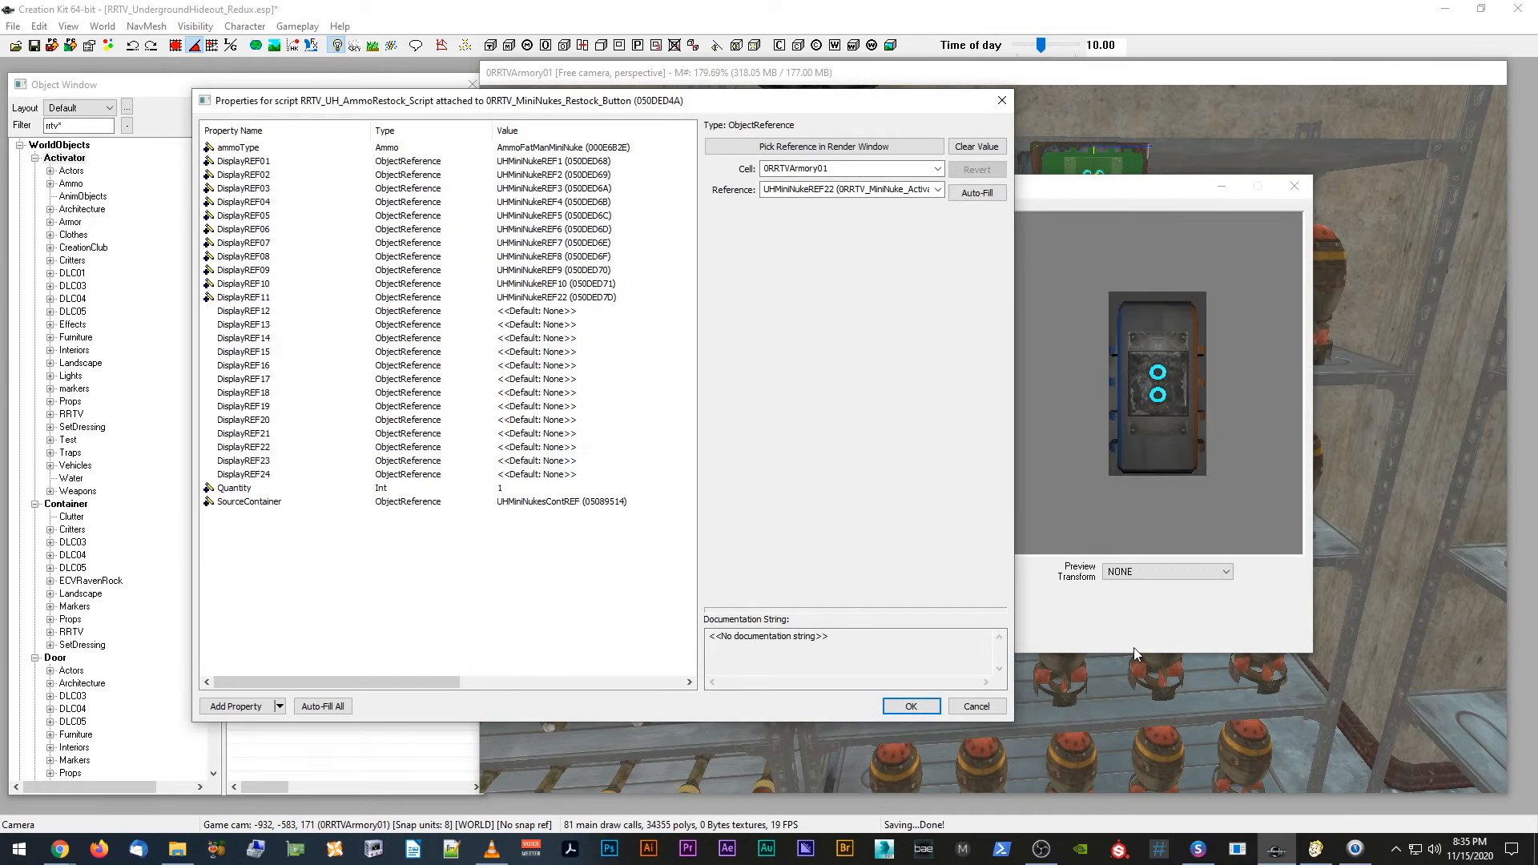
Step: Assign the third shelf's second and third mini nukes, UHMiniNukeREF12 and UHMiniNukeREF13, to DisplayREF12 and DisplayREF13
click(549, 313)
click(977, 147)
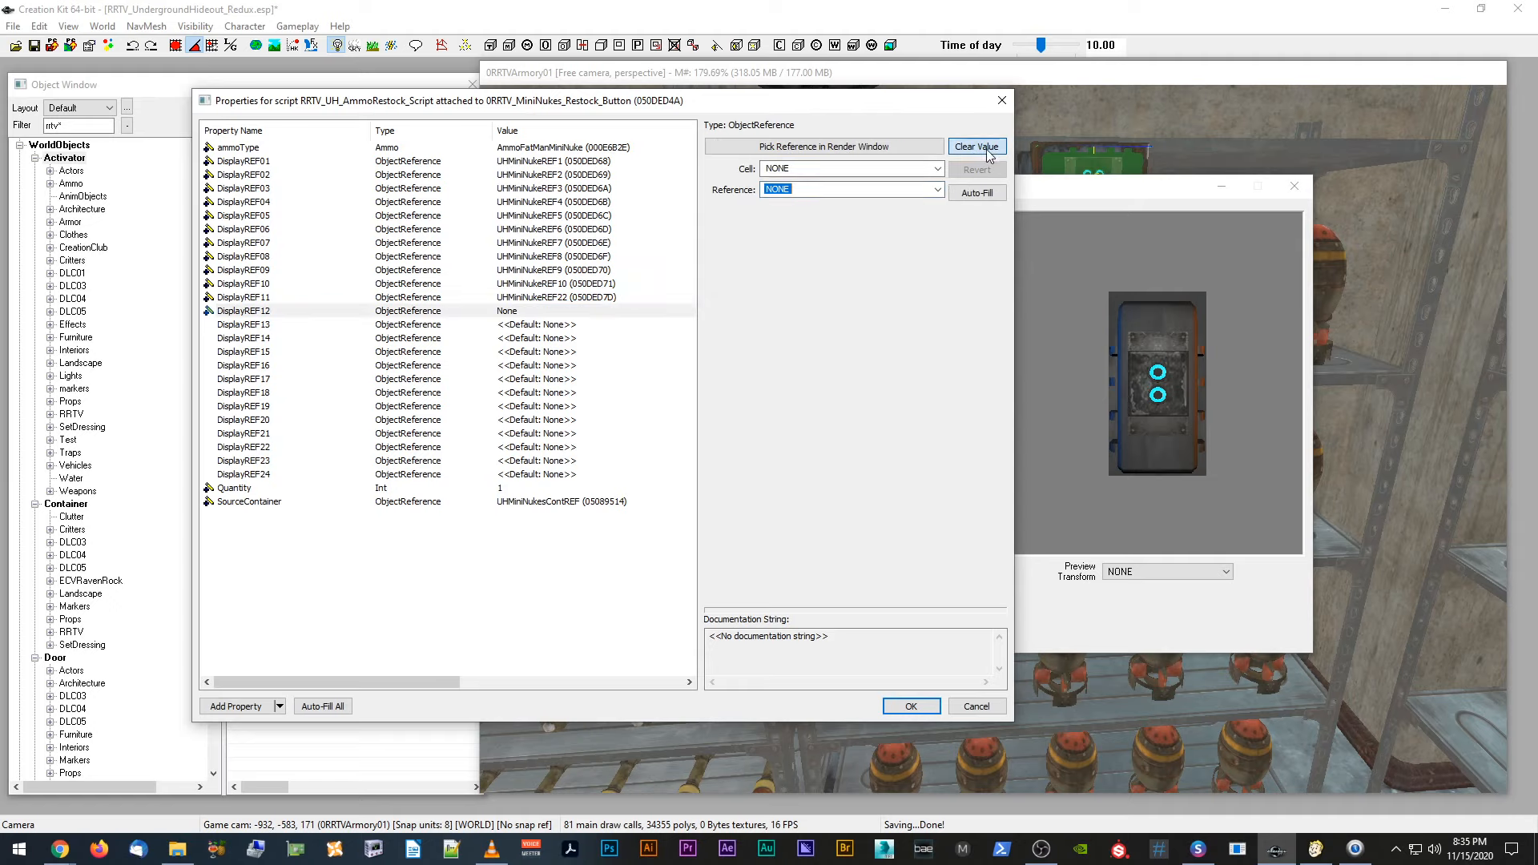
click(826, 147)
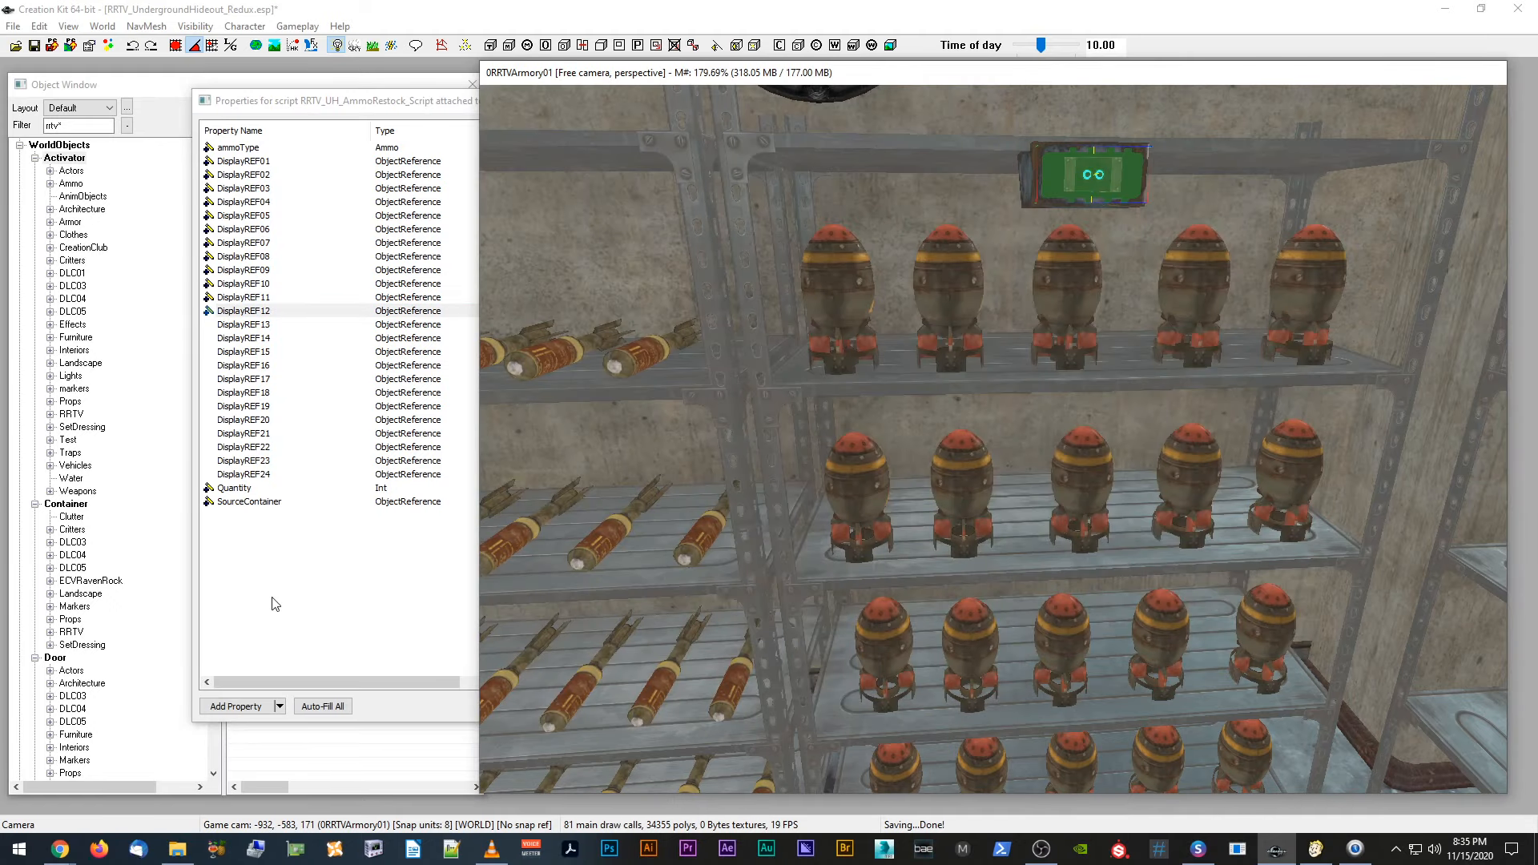
click(982, 624)
click(564, 328)
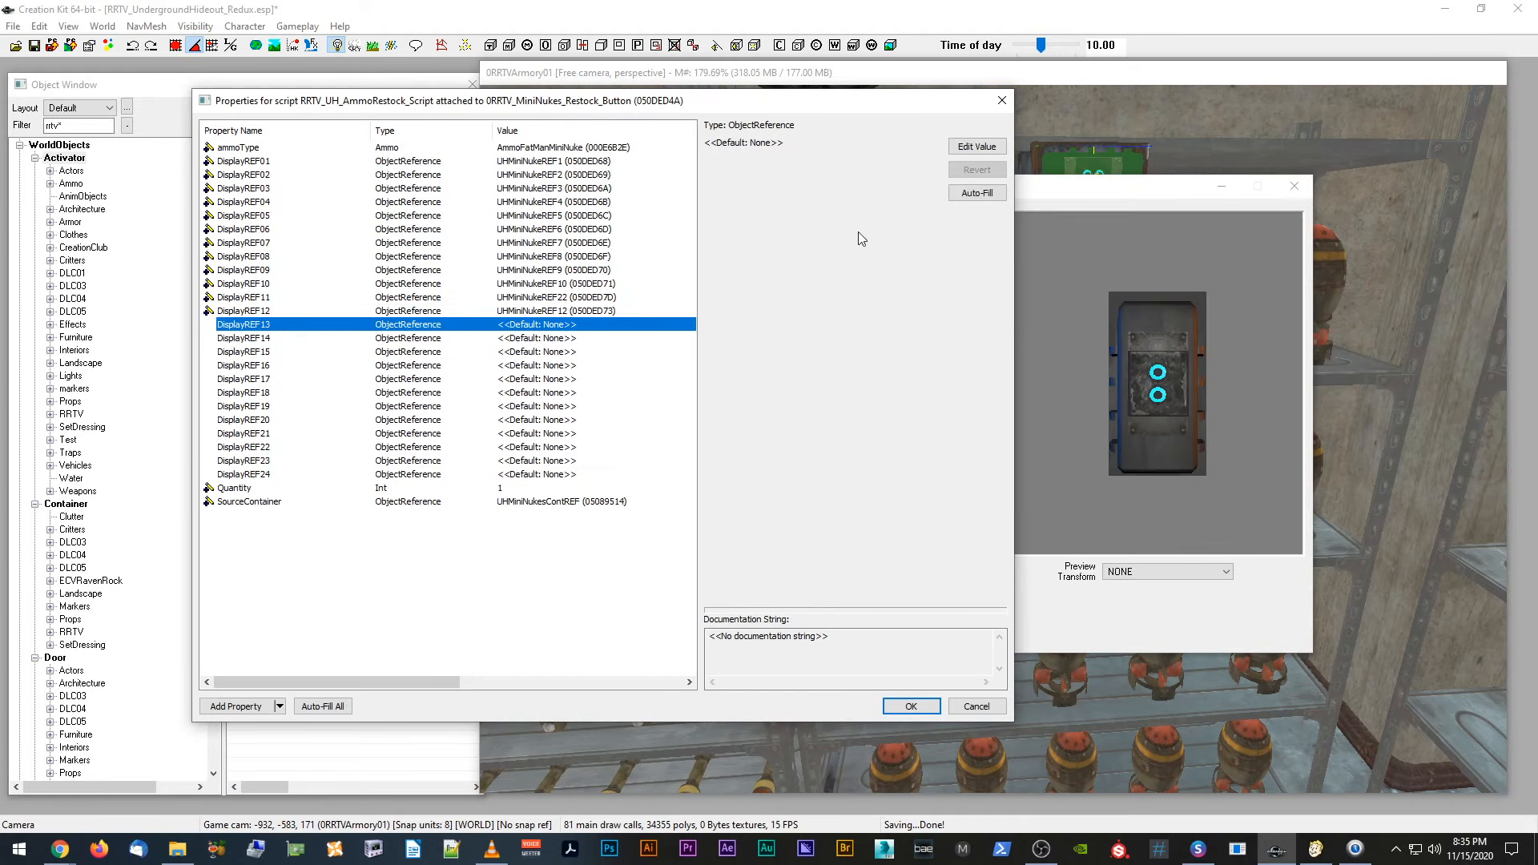
click(977, 147)
click(868, 147)
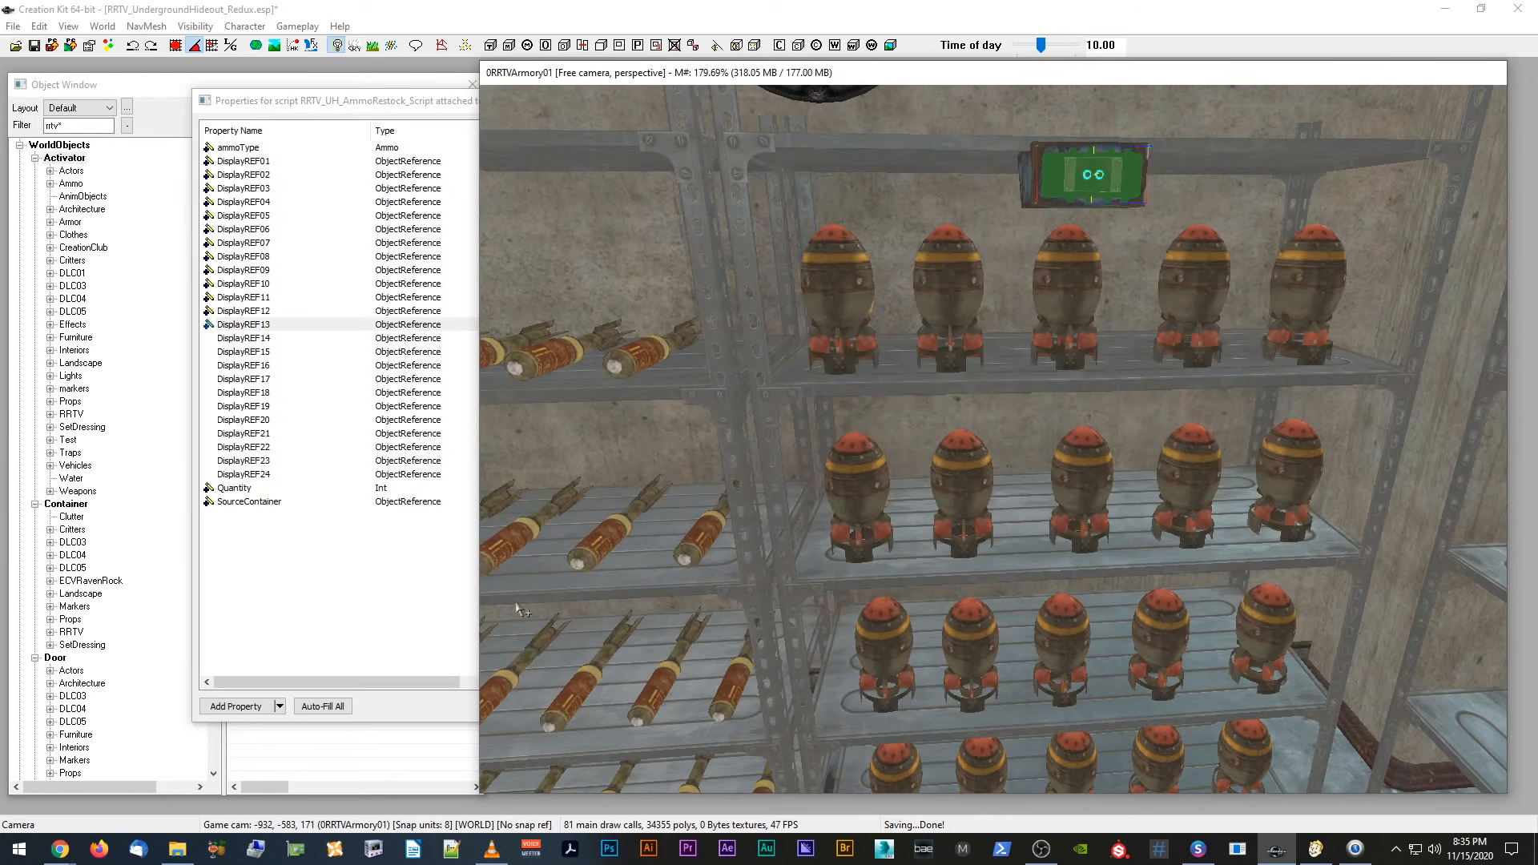
click(1067, 629)
Step: Assign the third shelf's fourth and last mini nukes, UHMiniNukeREF14 and UHMiniNukeREF15, to DisplayREF14 and DisplayREF15
click(564, 338)
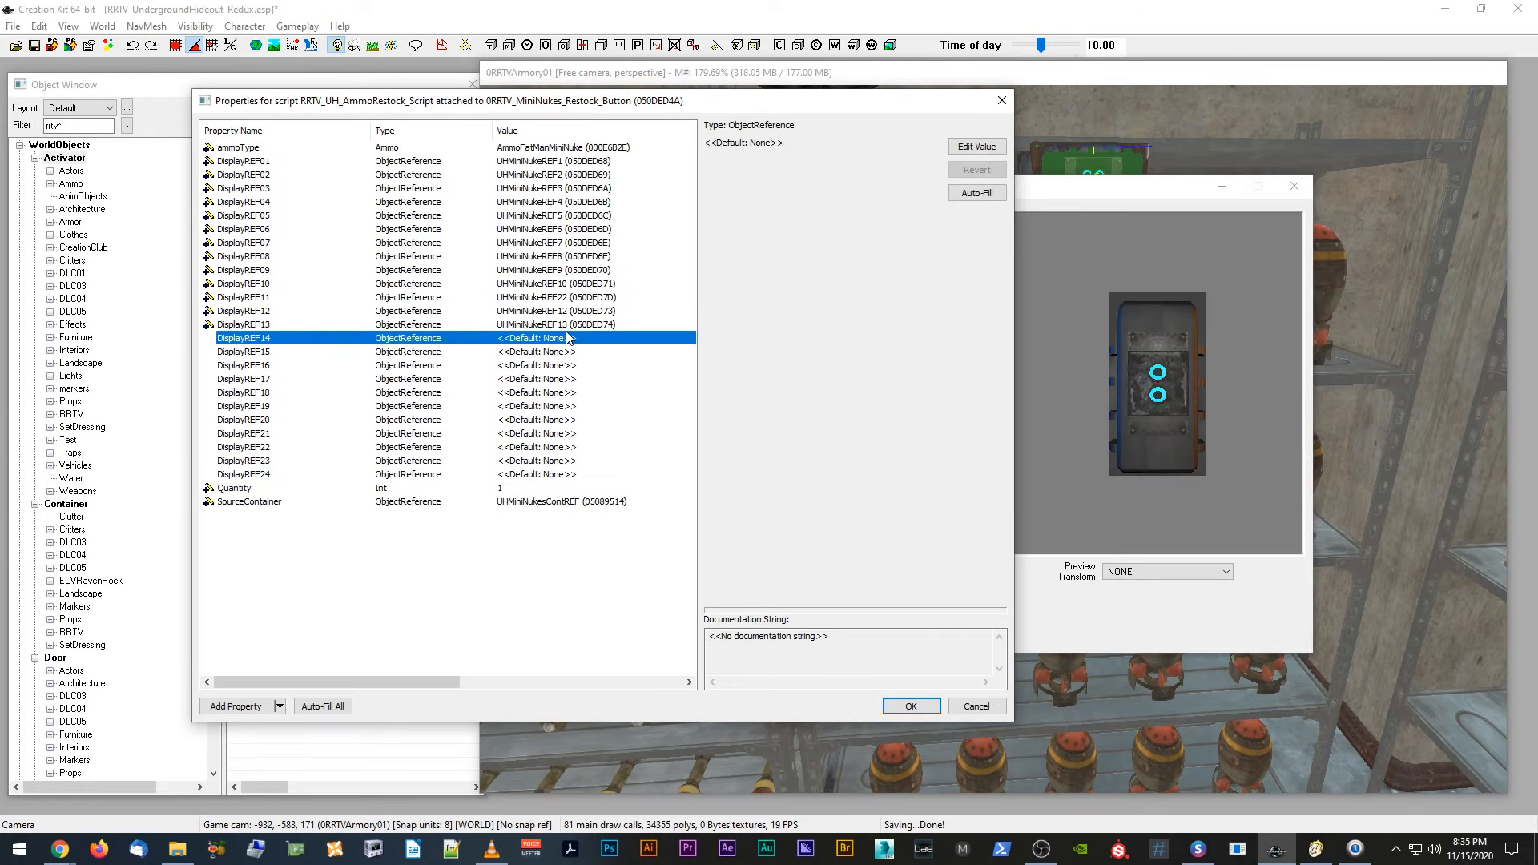
click(977, 147)
click(881, 147)
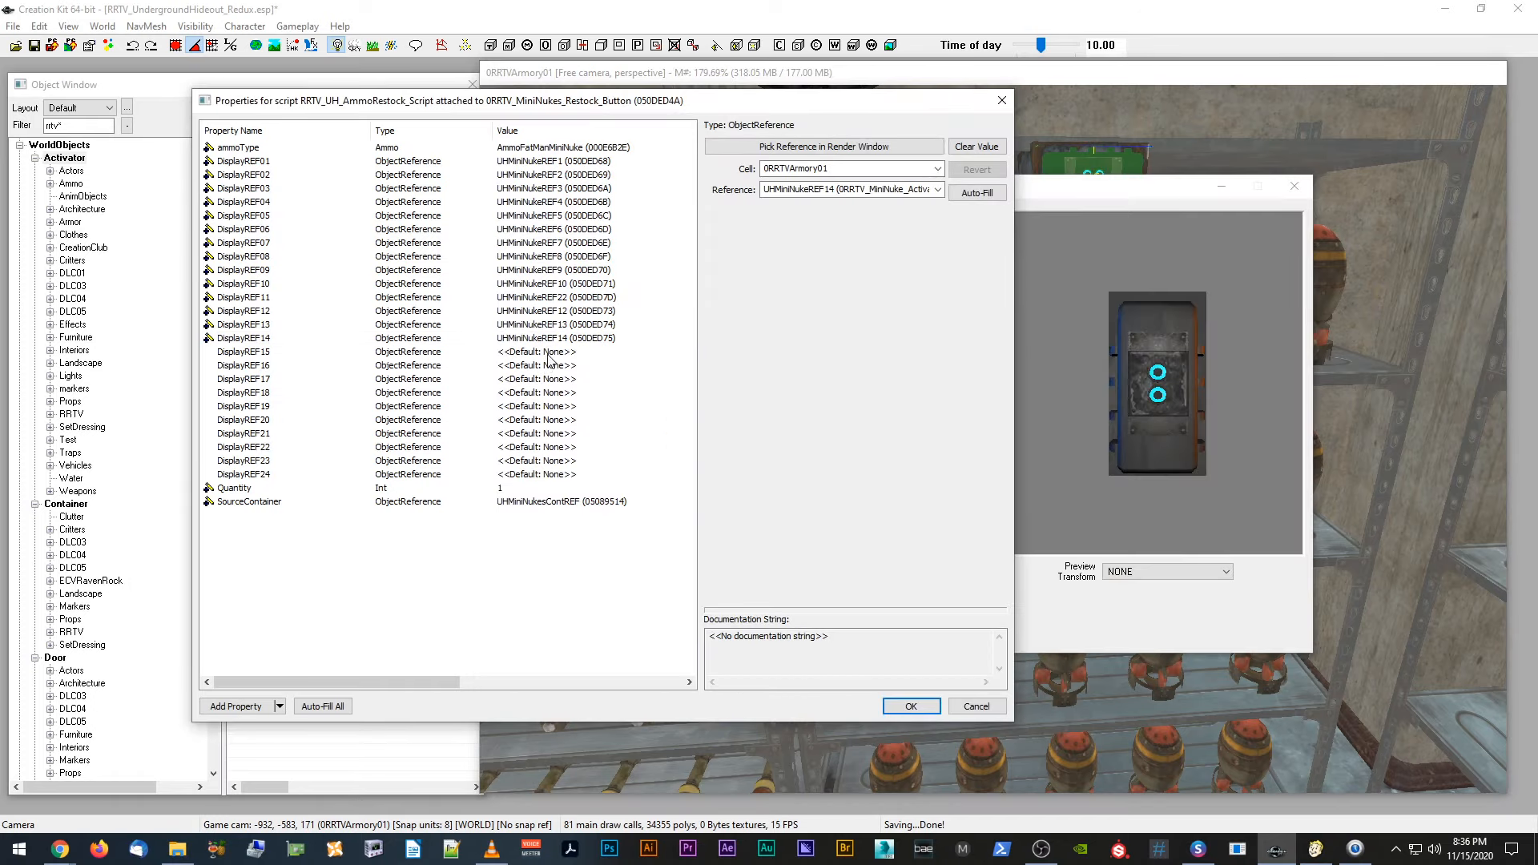
click(568, 351)
click(970, 147)
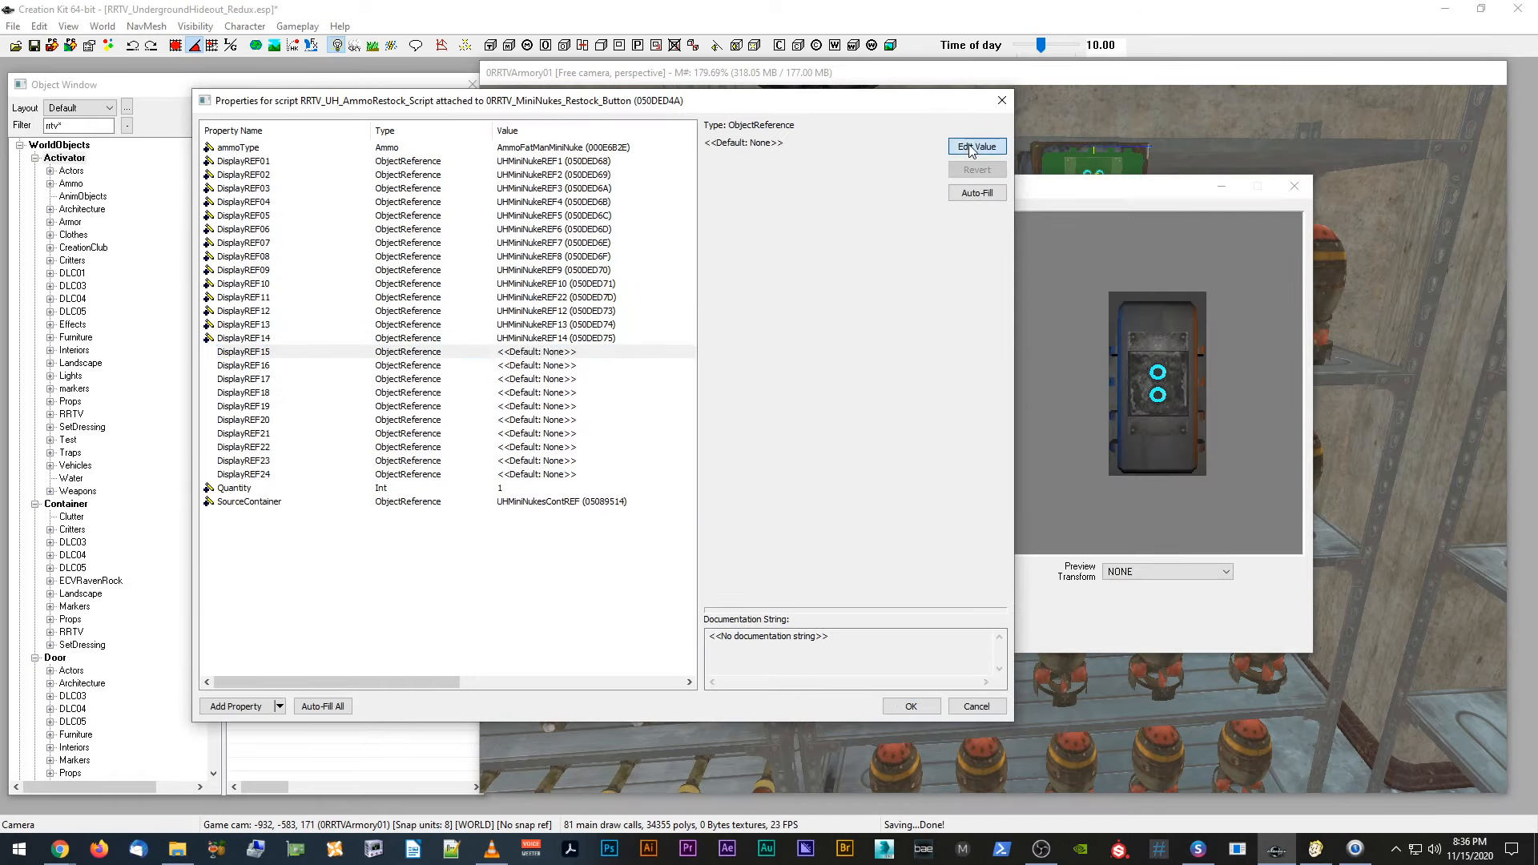
click(882, 147)
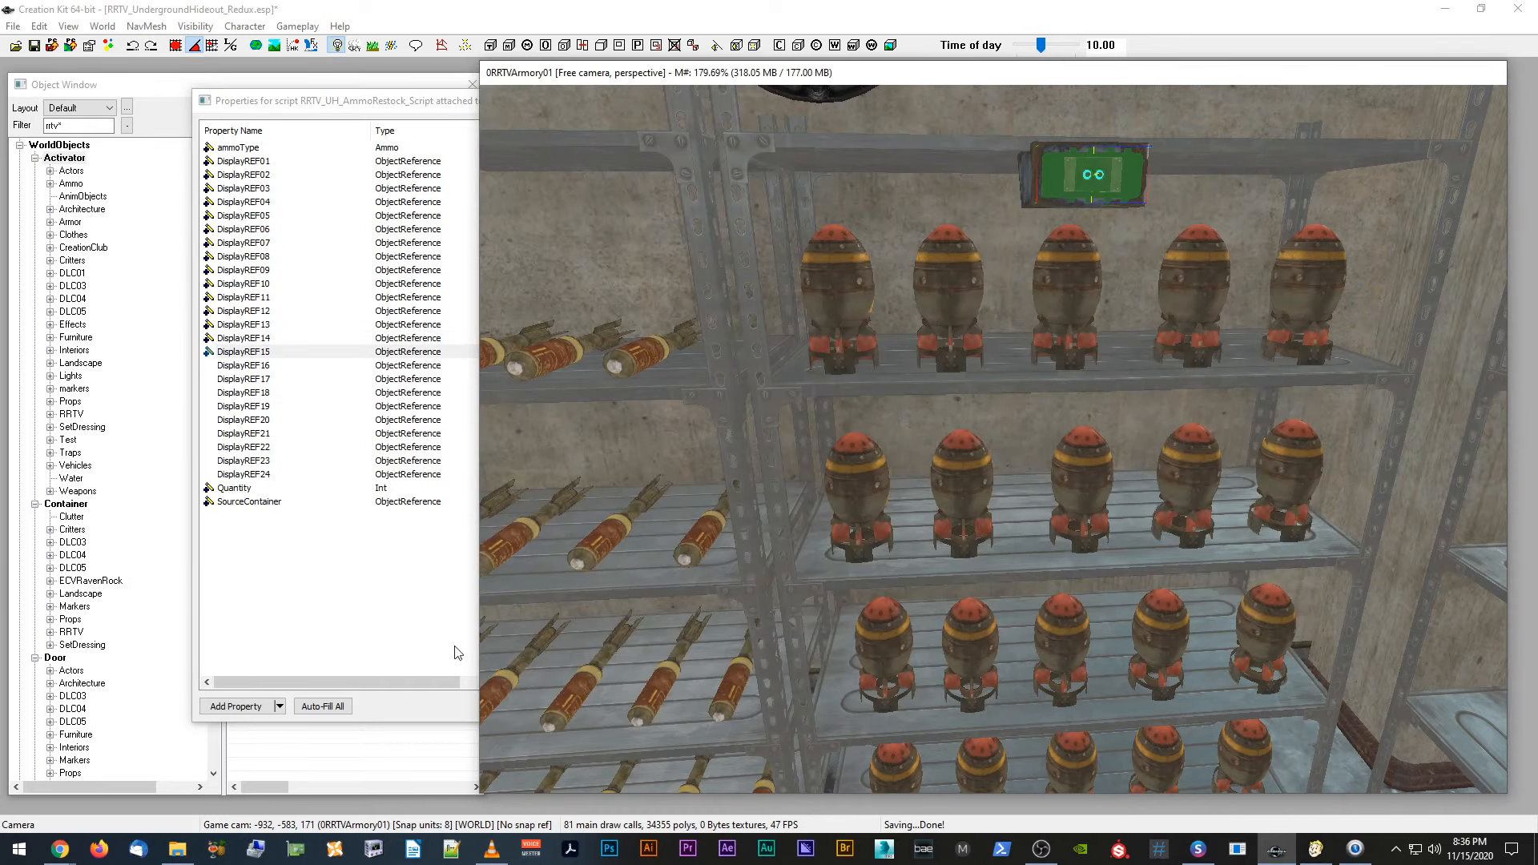
click(373, 653)
Step: Assign the lowest shelf's first and second mini nukes, UHMiniNukeREF16 and UHMiniNukeREF17, to DisplayREF16 and DisplayREF17
click(513, 366)
click(985, 148)
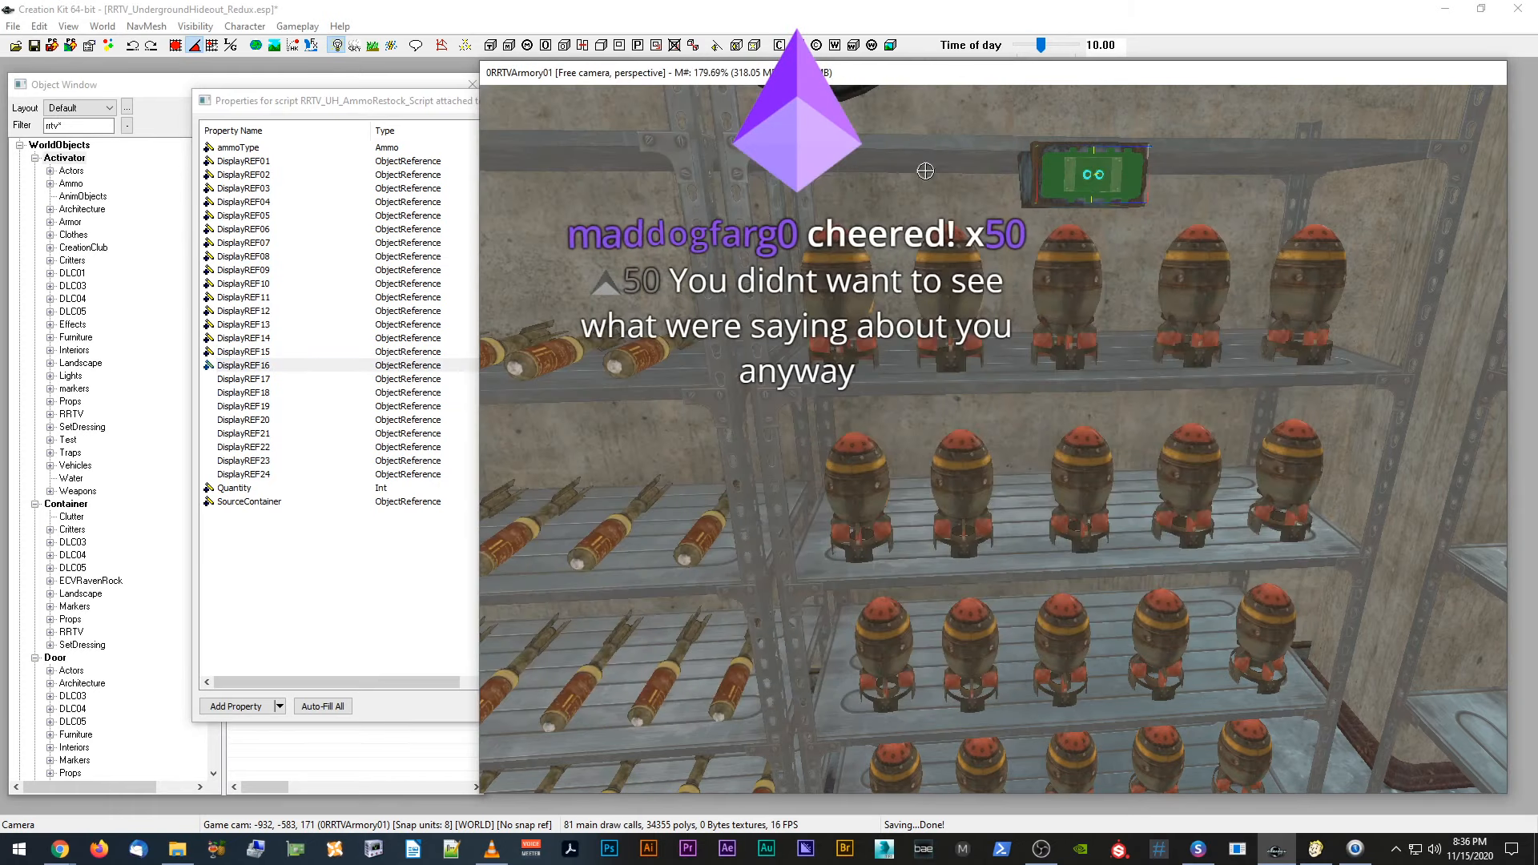
click(881, 147)
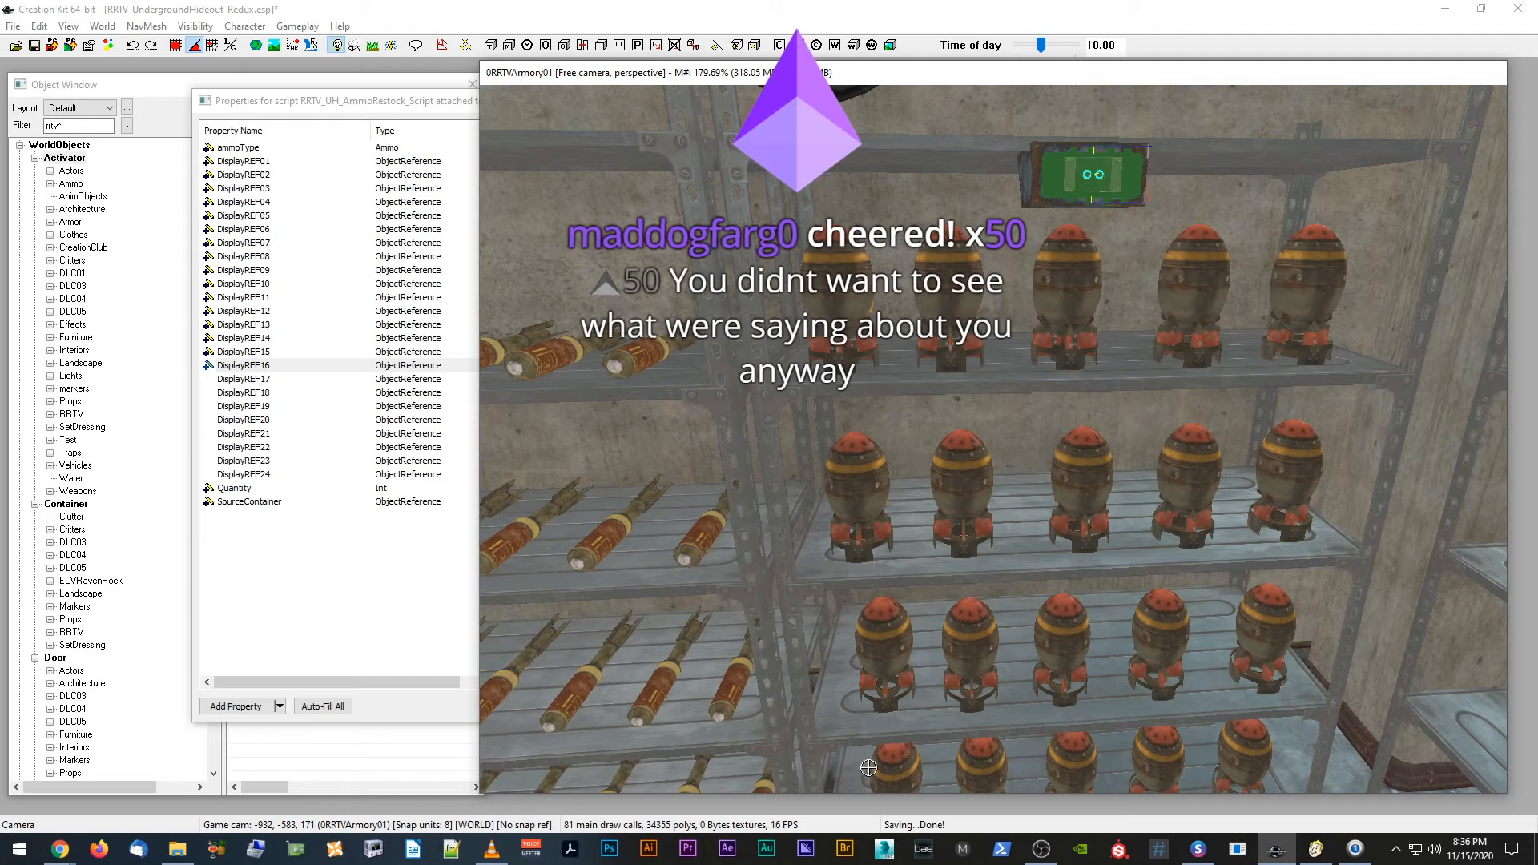
double_click(896, 774)
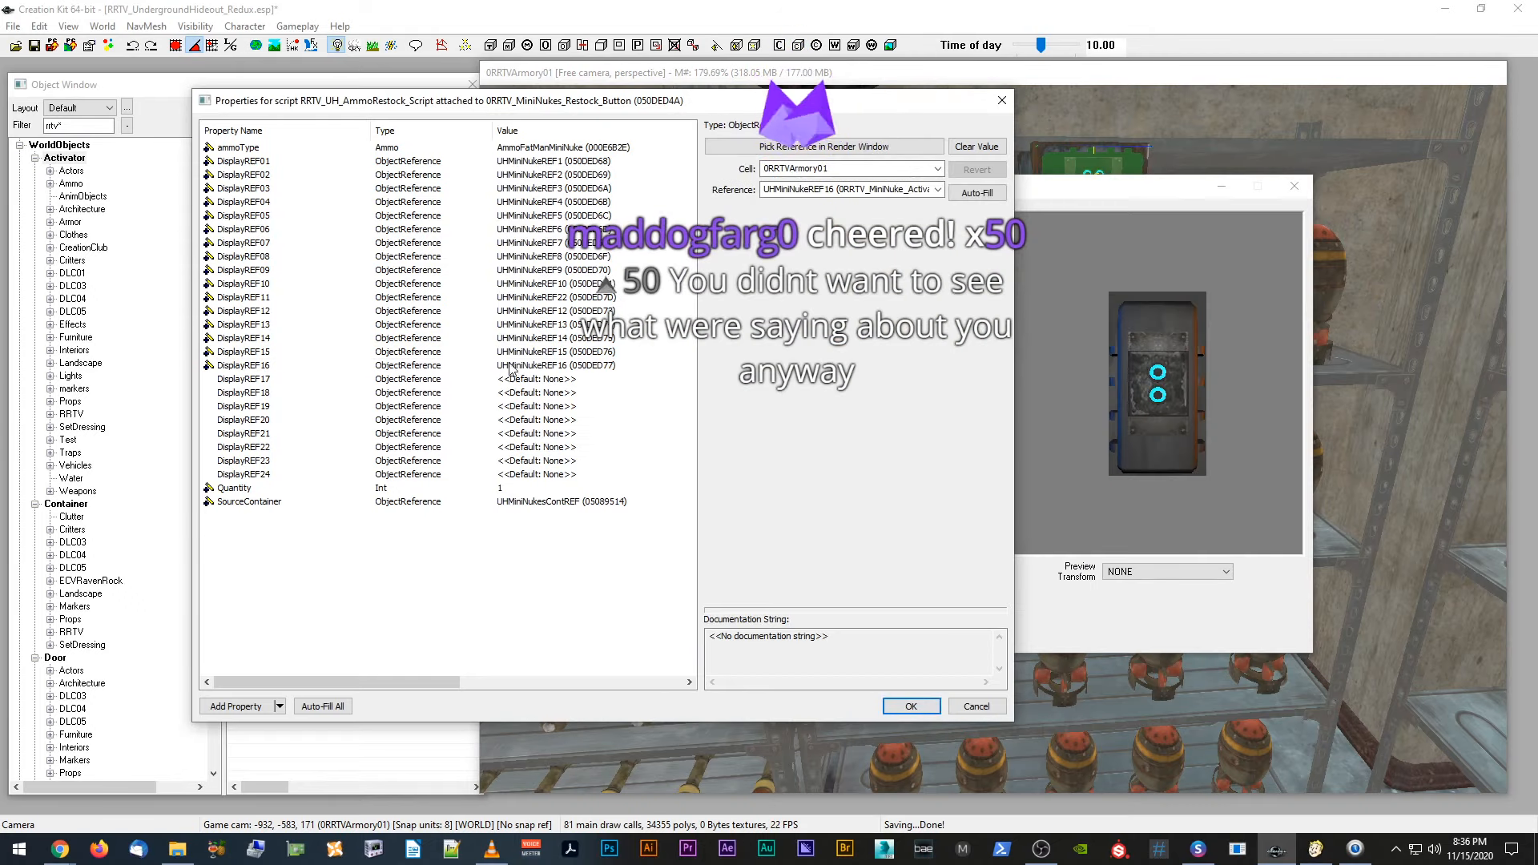
click(1133, 715)
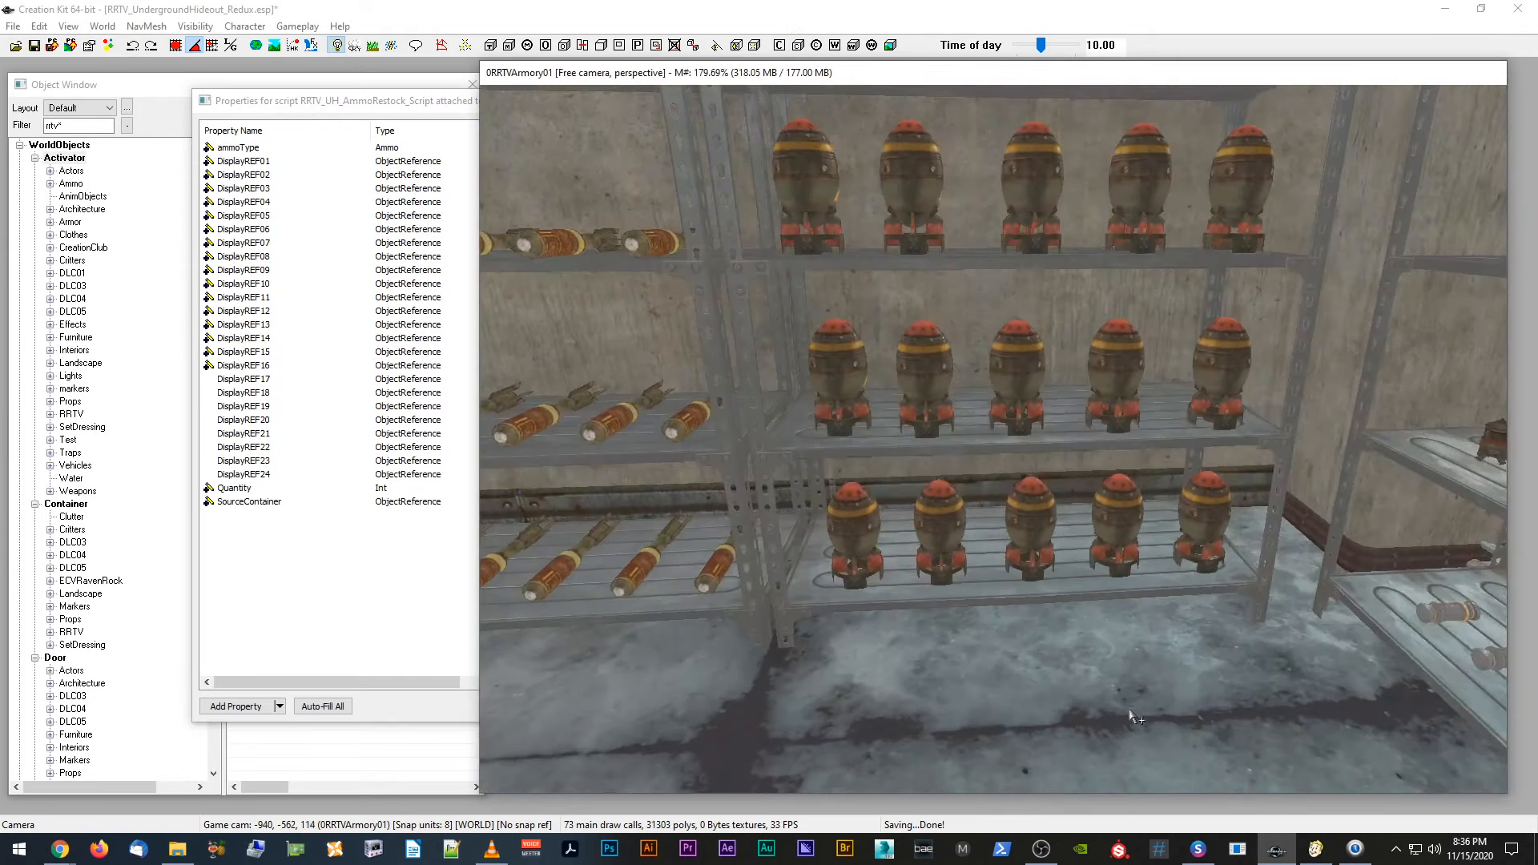
middle_drag(1132, 715, 1111, 676)
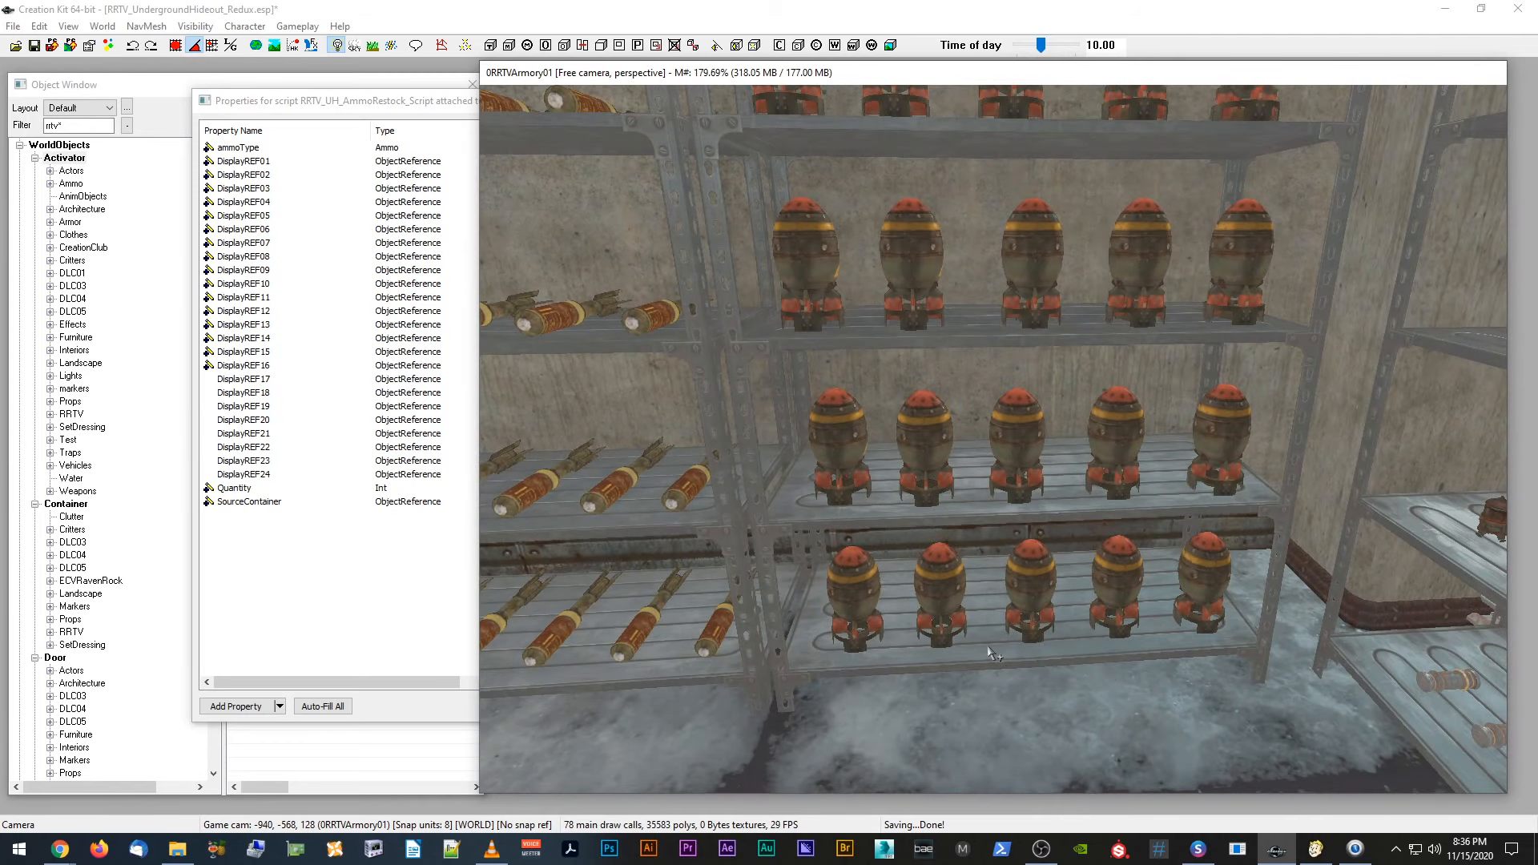
click(273, 384)
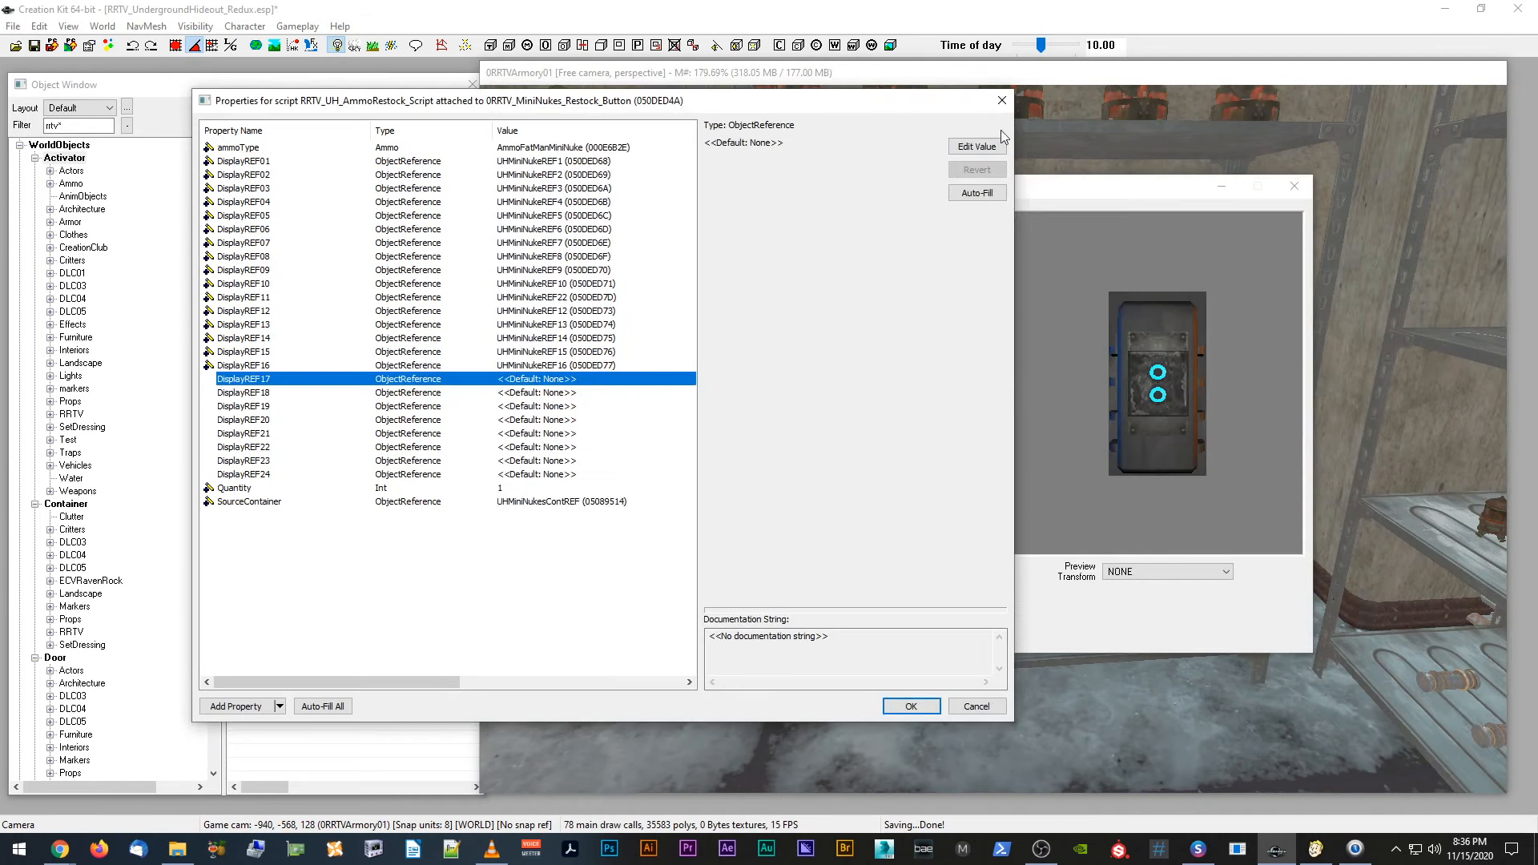
click(983, 148)
click(856, 148)
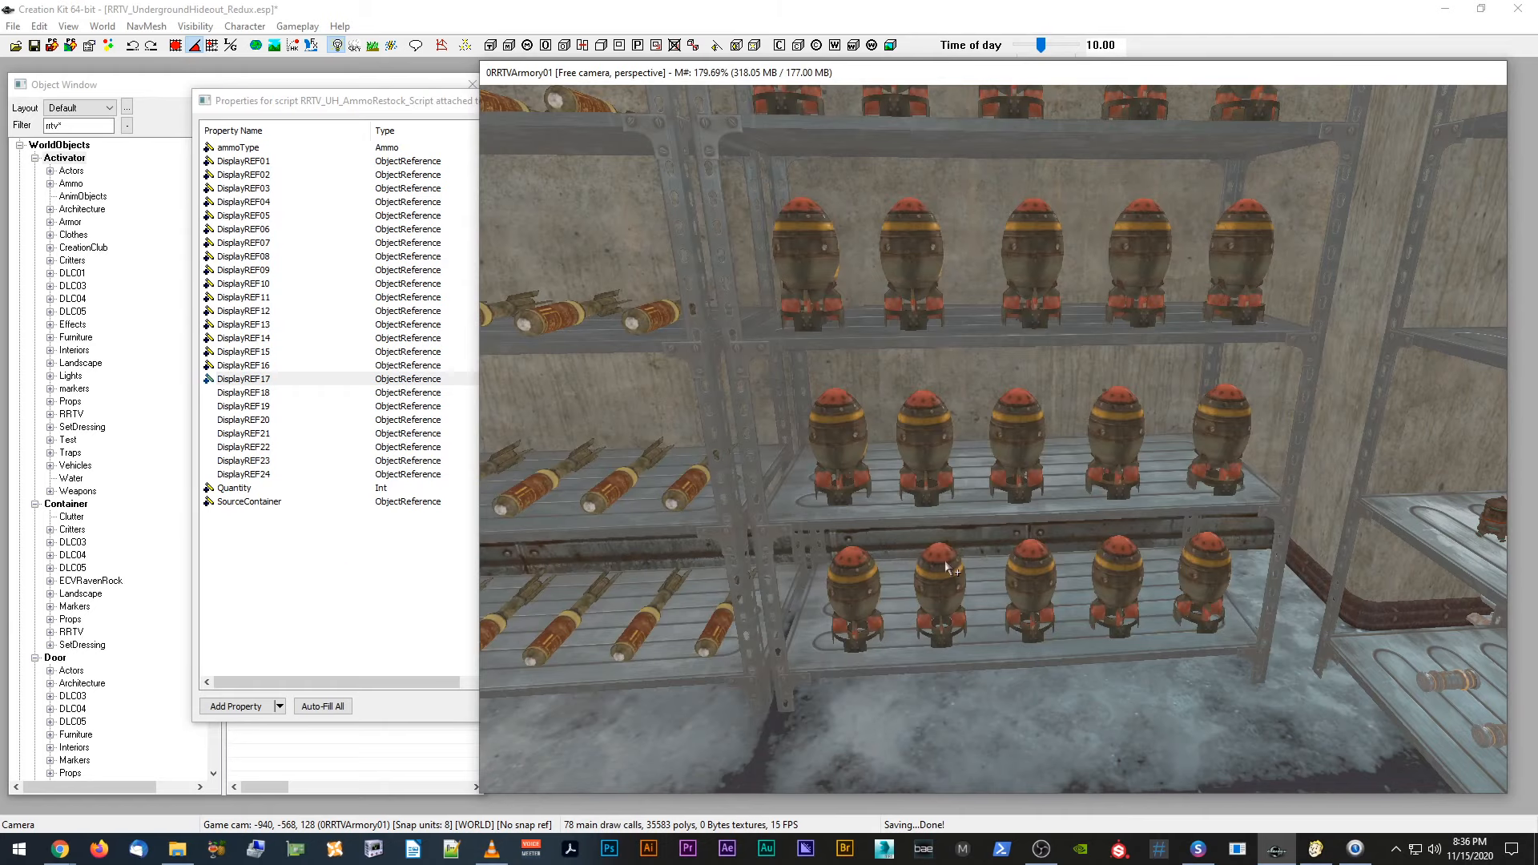
Step: Assign the lowest shelf's third and fourth mini nukes, UHMiniNukeREF18 and UHMiniNukeREF19, to DisplayREF18 and DisplayREF19
click(416, 395)
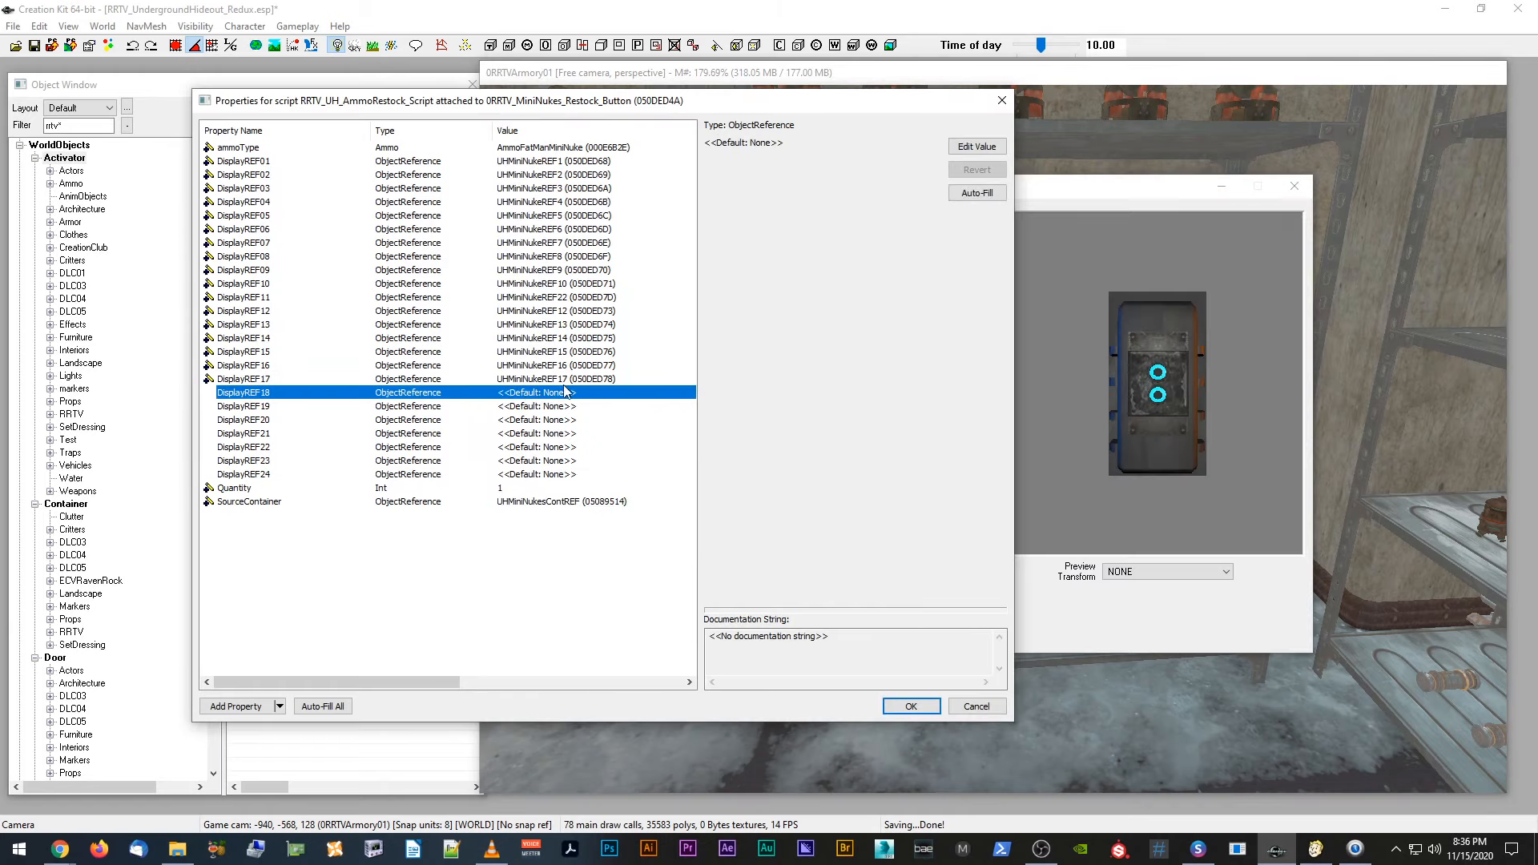
click(976, 147)
click(855, 148)
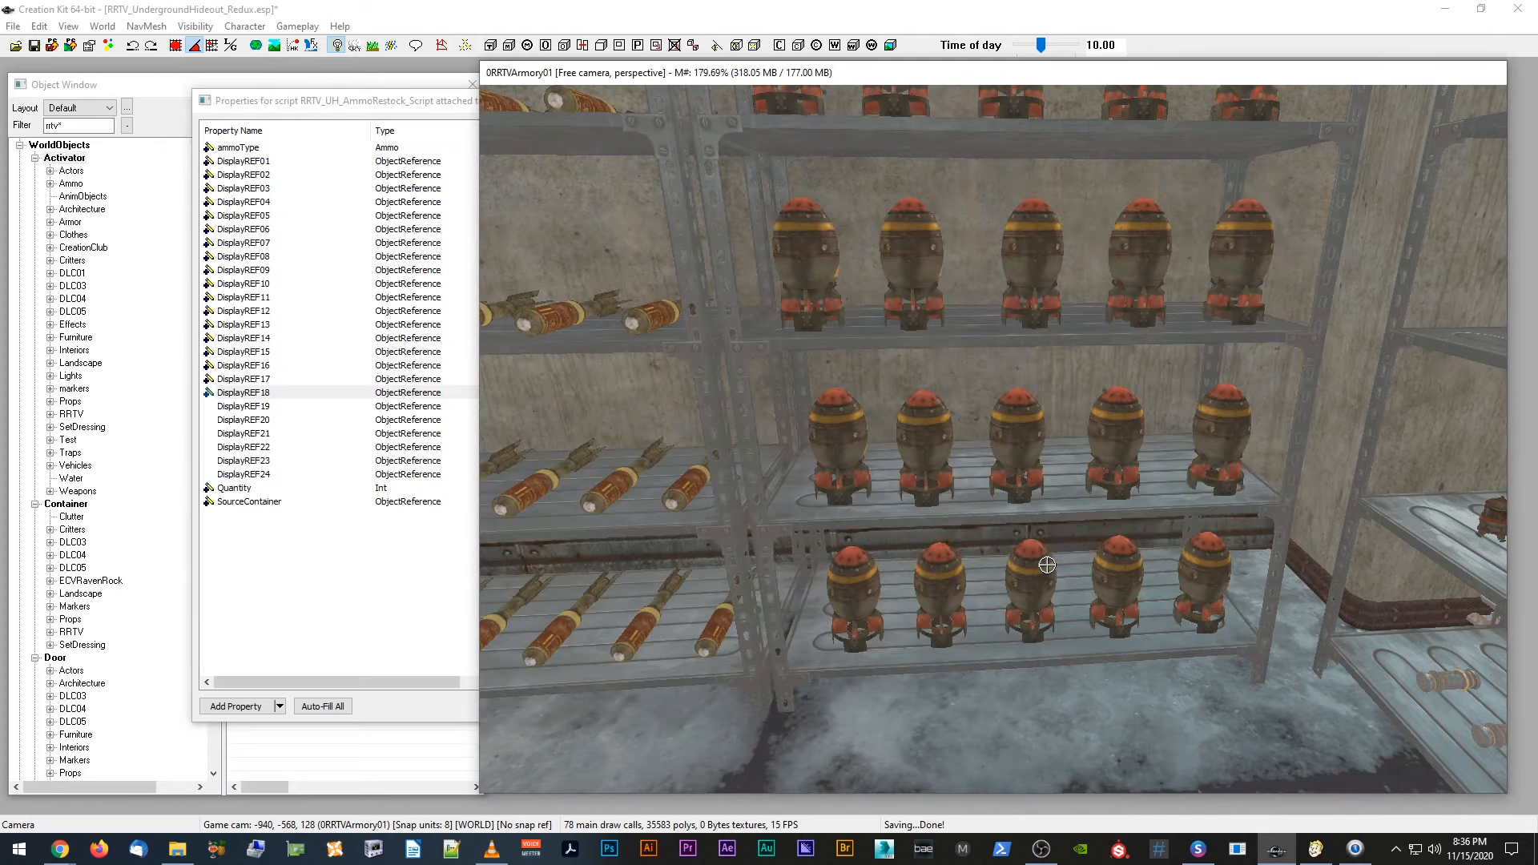
click(431, 569)
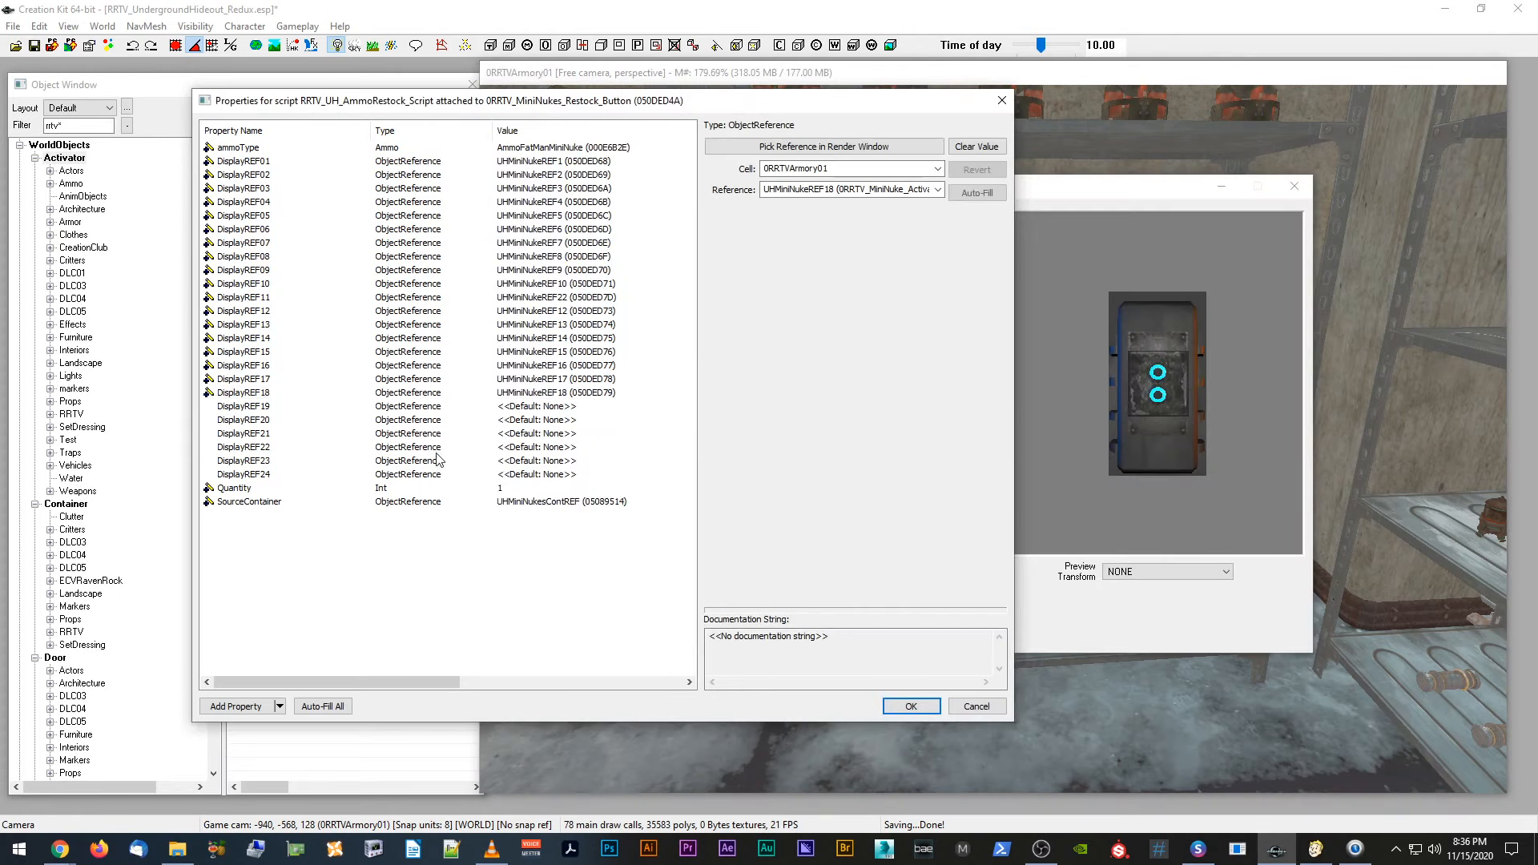
click(516, 408)
click(990, 148)
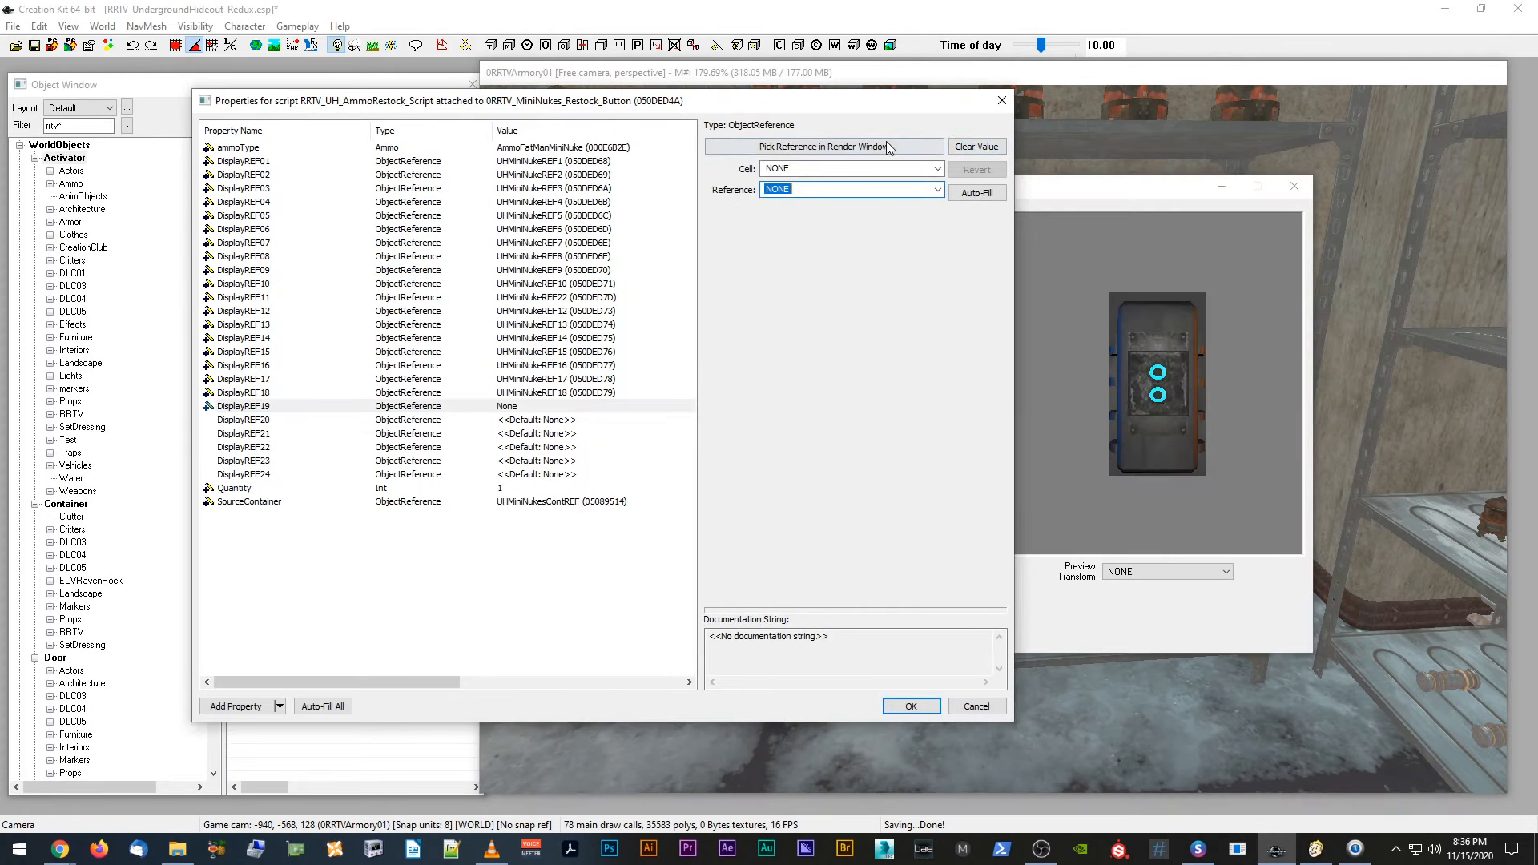
click(886, 142)
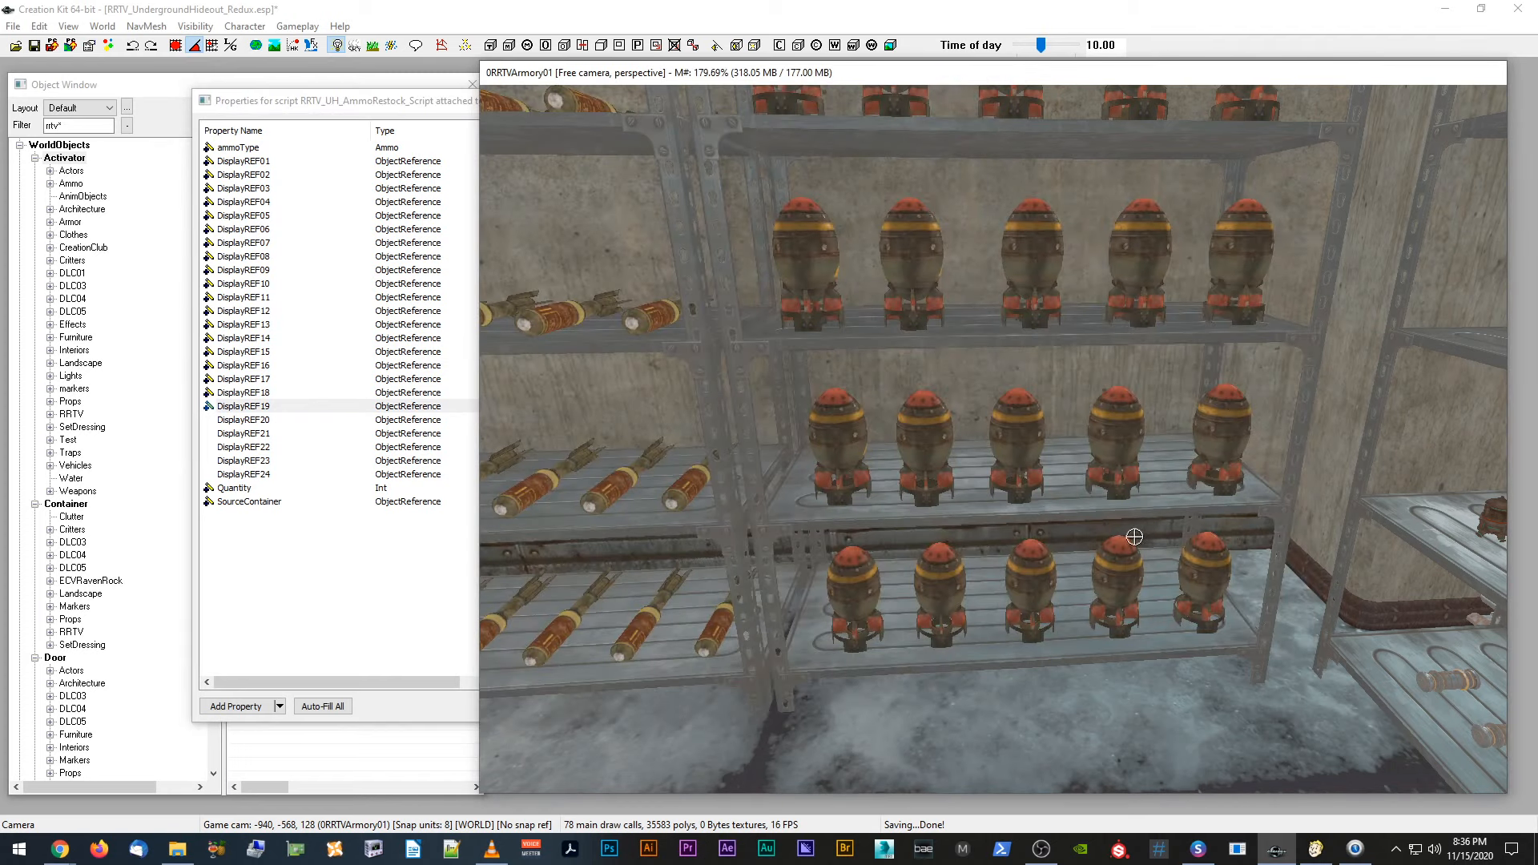
click(435, 590)
Step: Assign the lowest shelf's last mini nuke, UHMiniNukeREF20, to the DisplayREF20 property
click(517, 420)
click(978, 148)
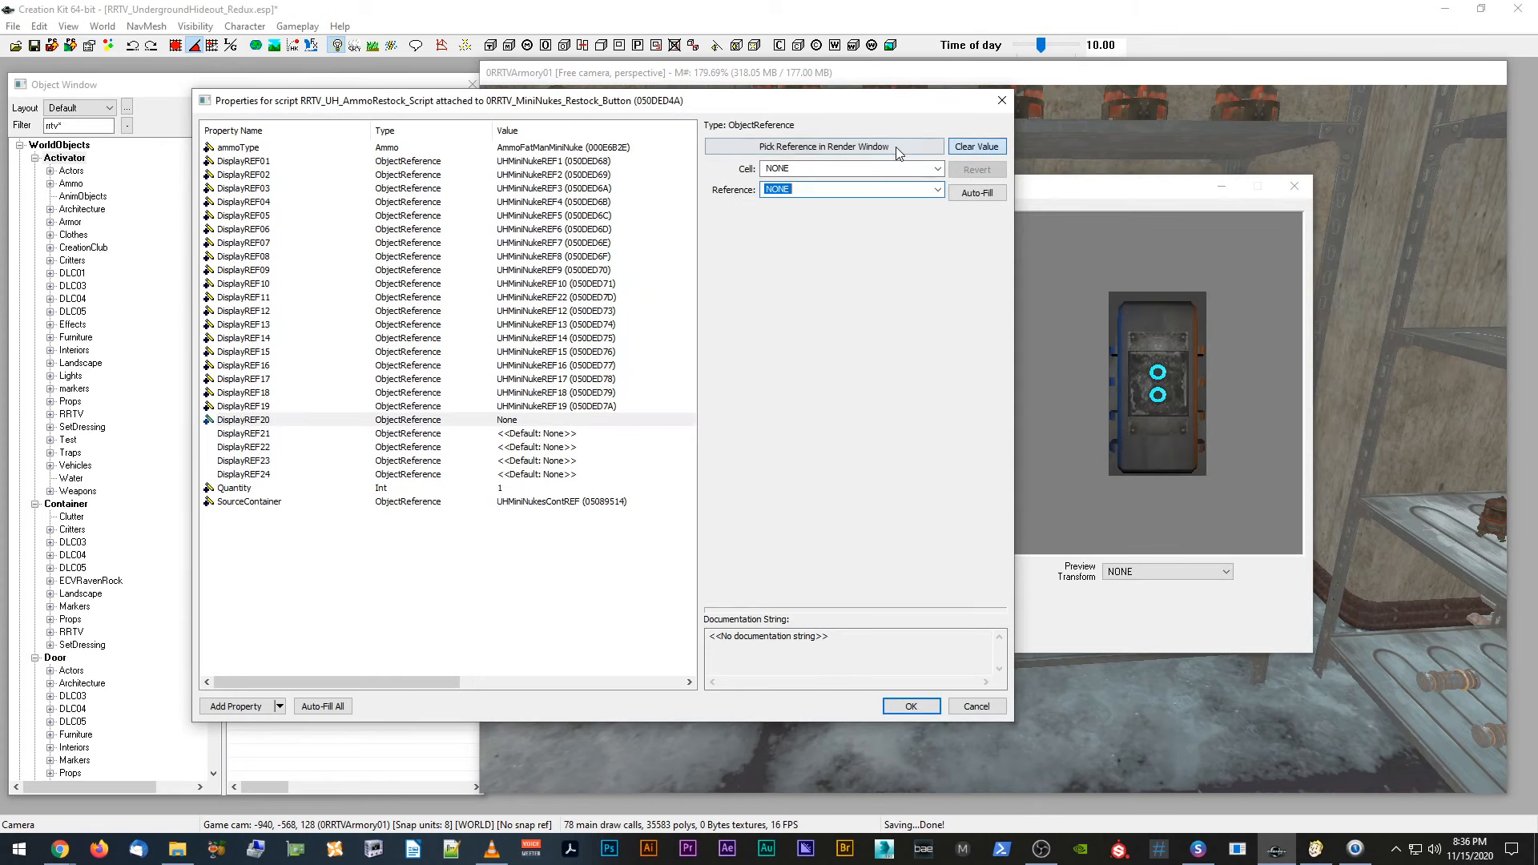
click(886, 142)
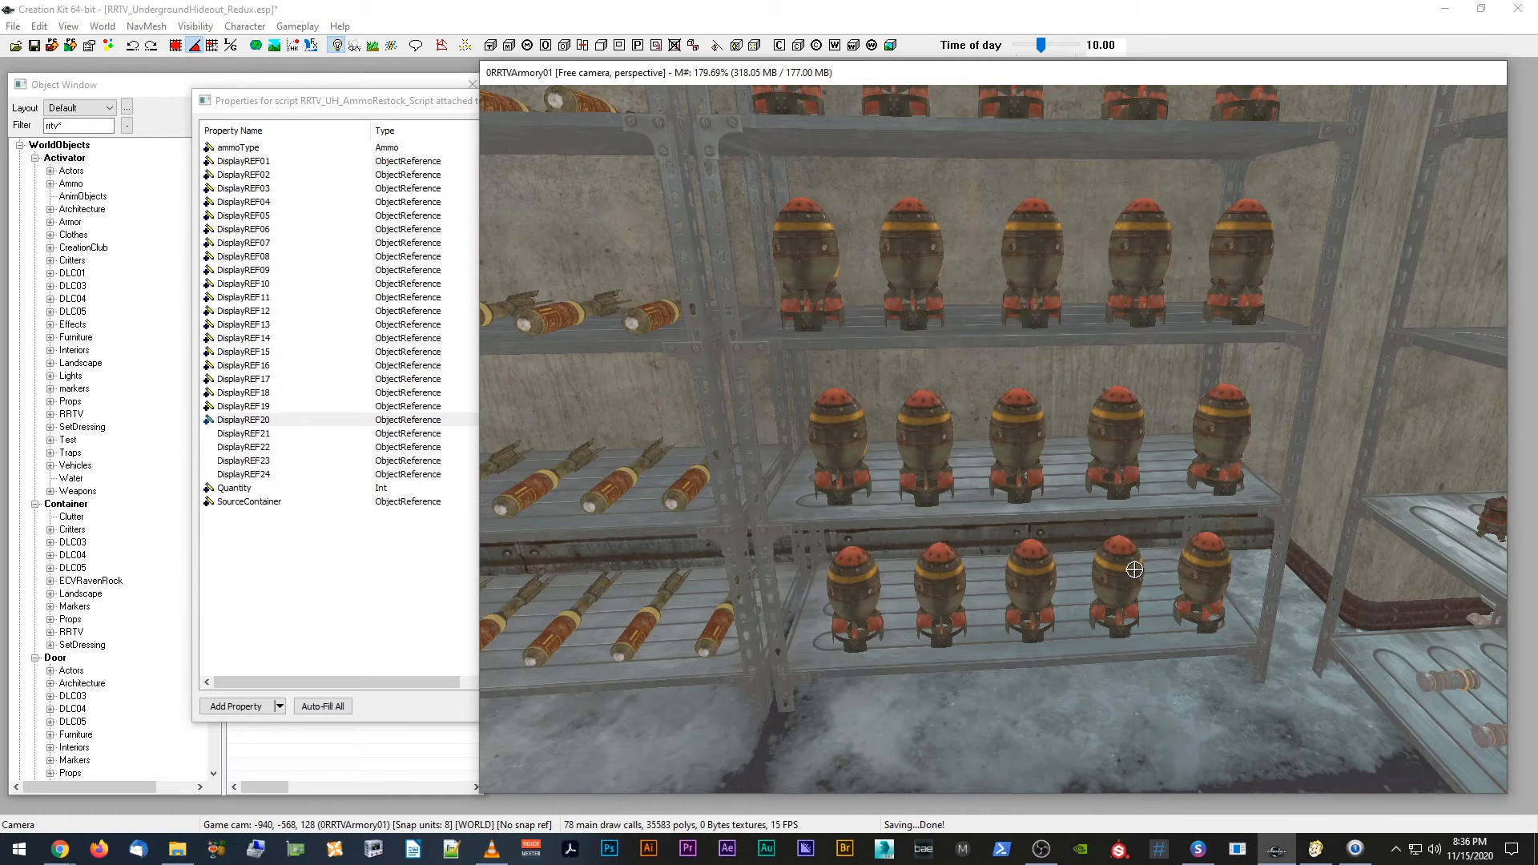
click(1211, 553)
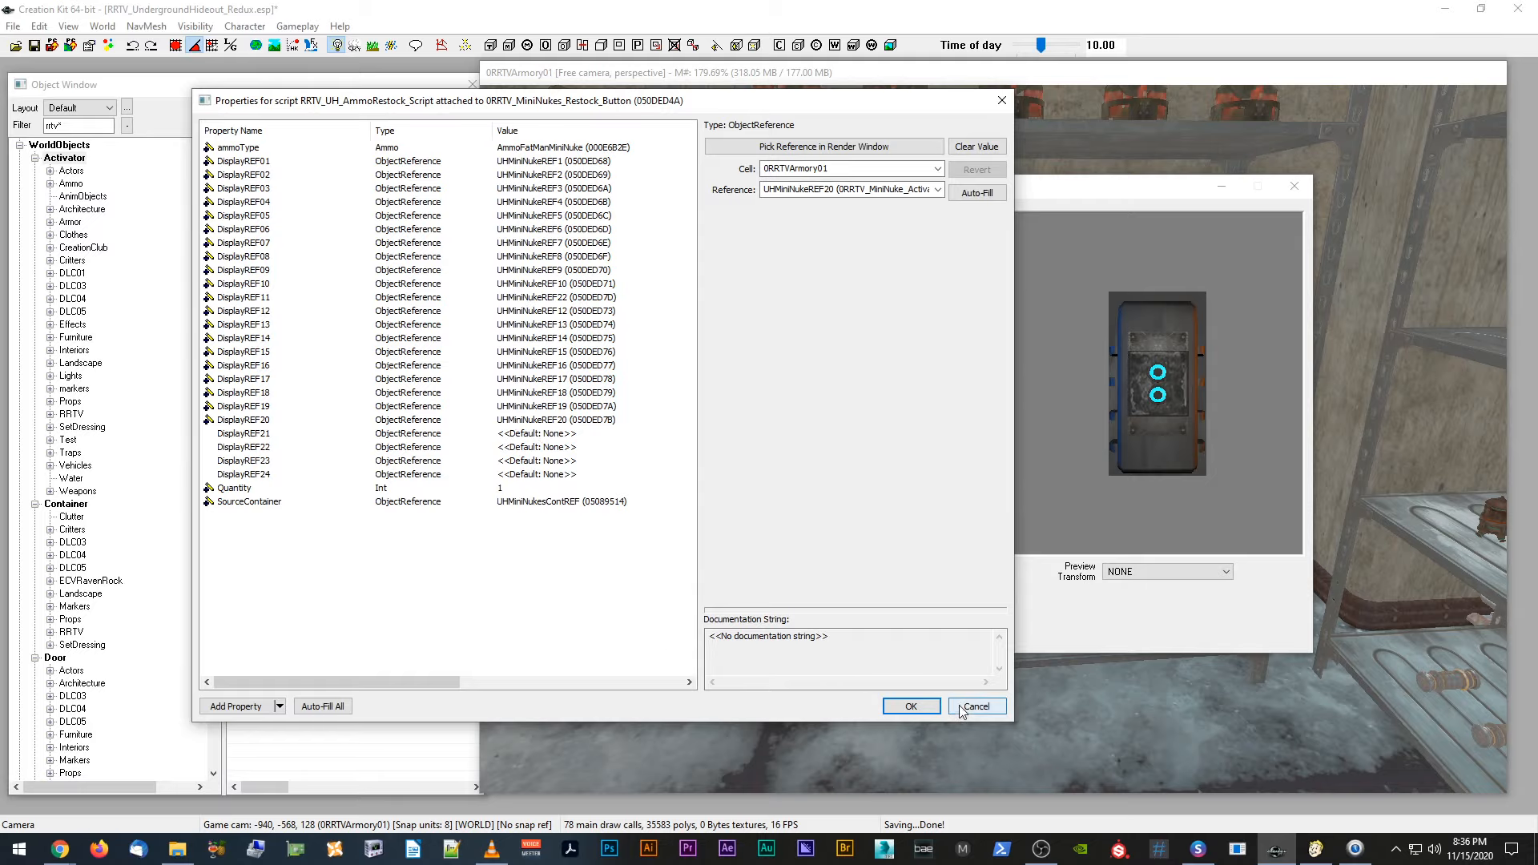
Step: Accept the script properties and the mini nukes restock button's activator settings, and save the plugin
click(909, 707)
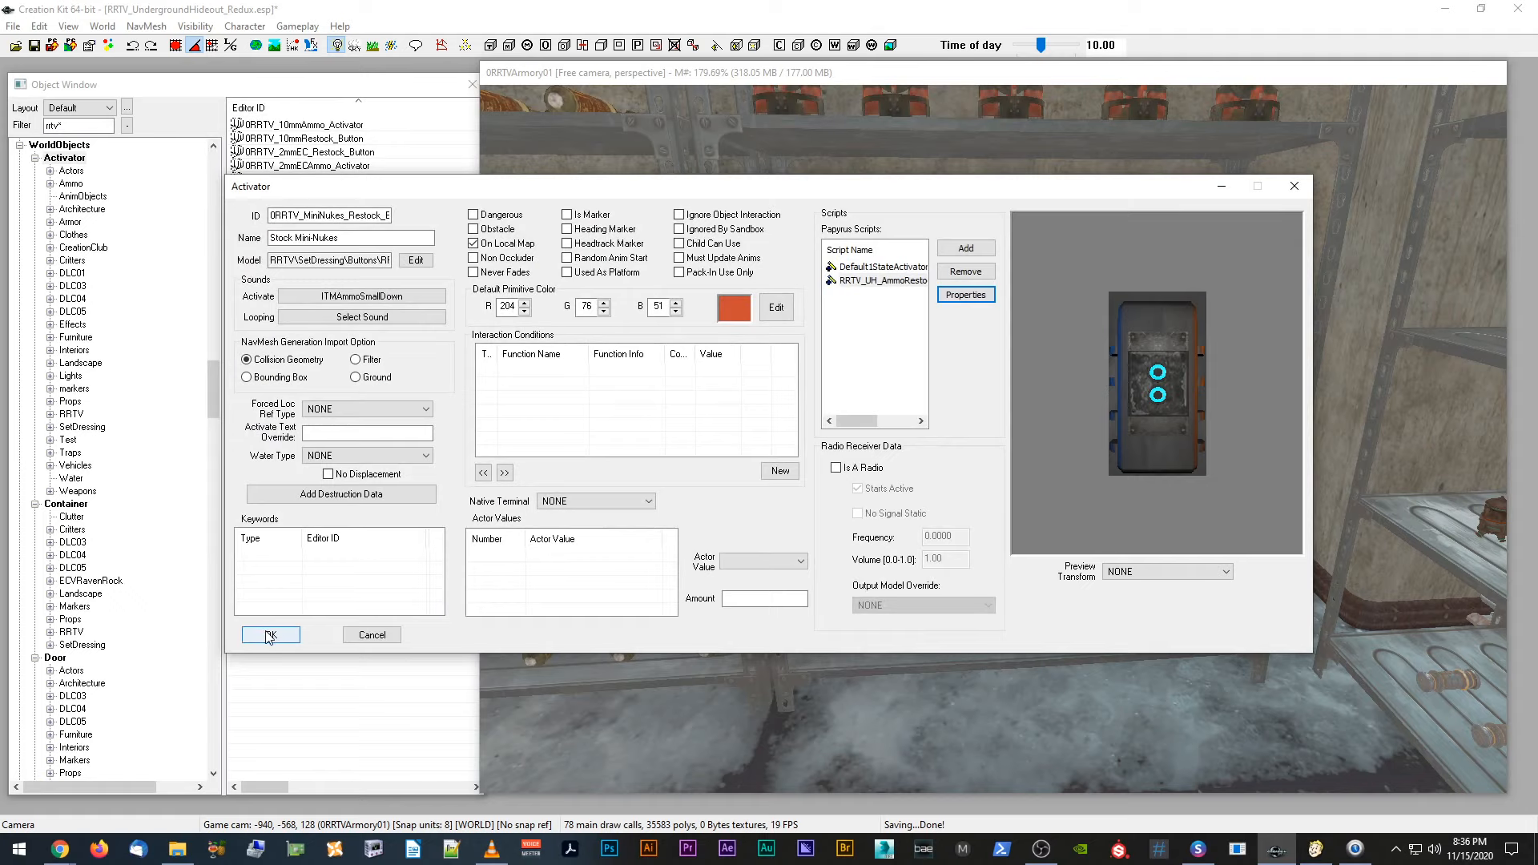
click(264, 637)
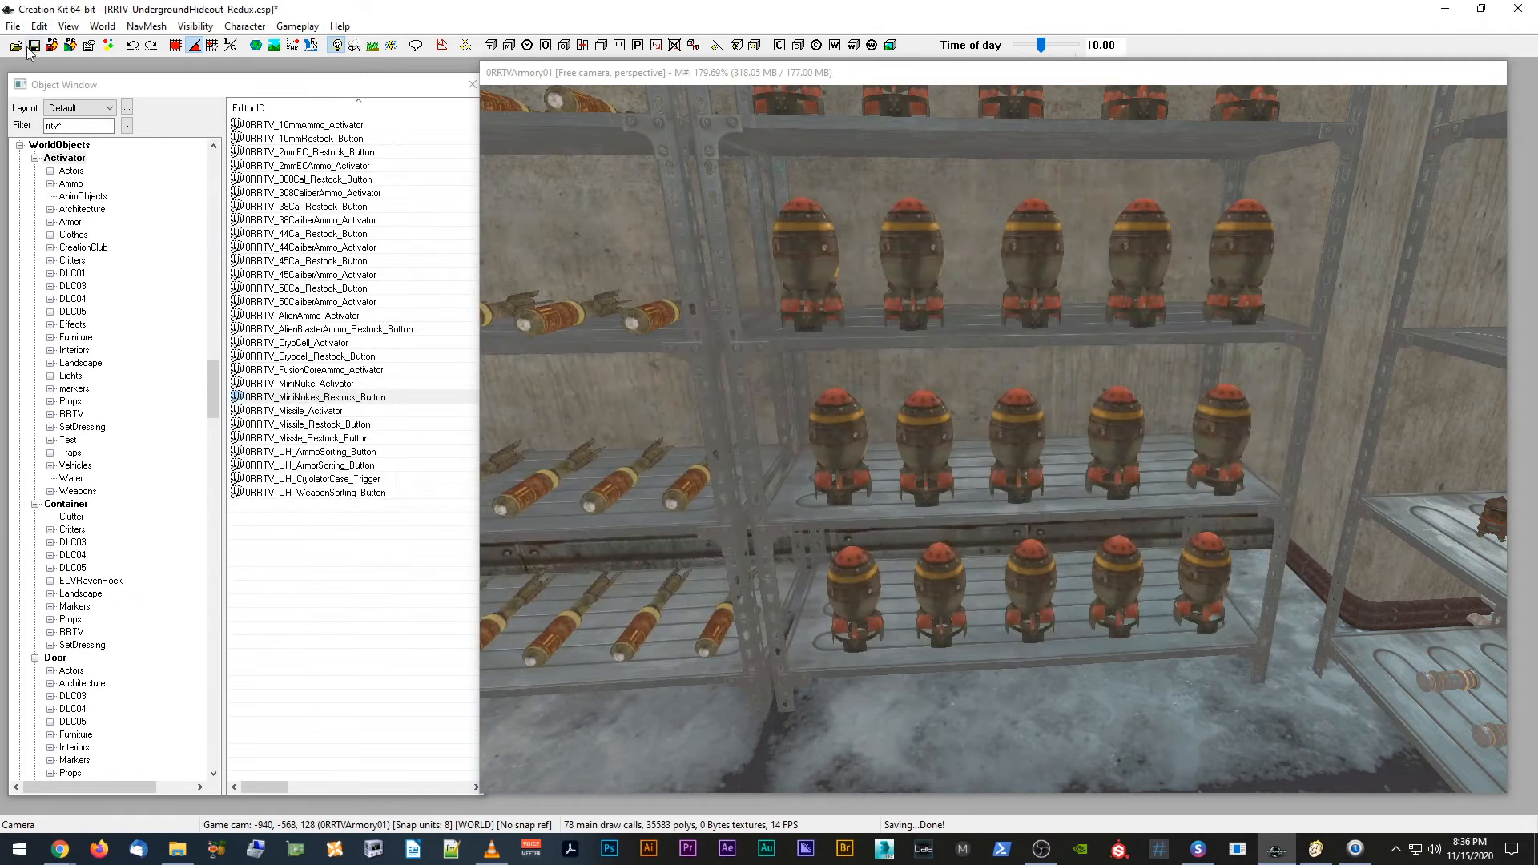
click(35, 46)
Step: Examine the mini nuke shelves and the restock button mounted above them in the armory cell
drag(635, 91, 663, 99)
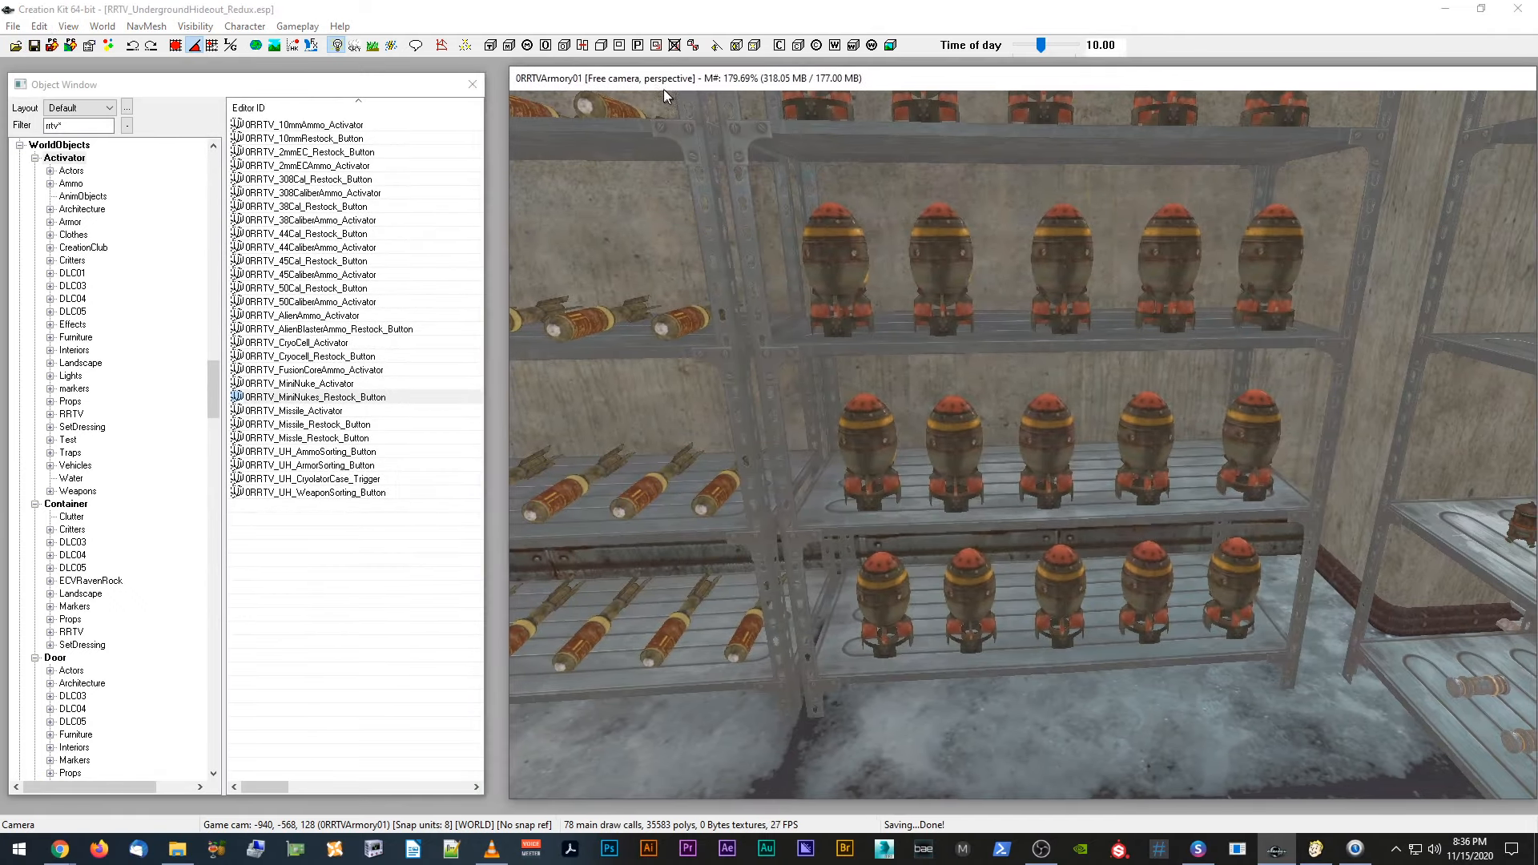
scroll(947, 269, down, 4)
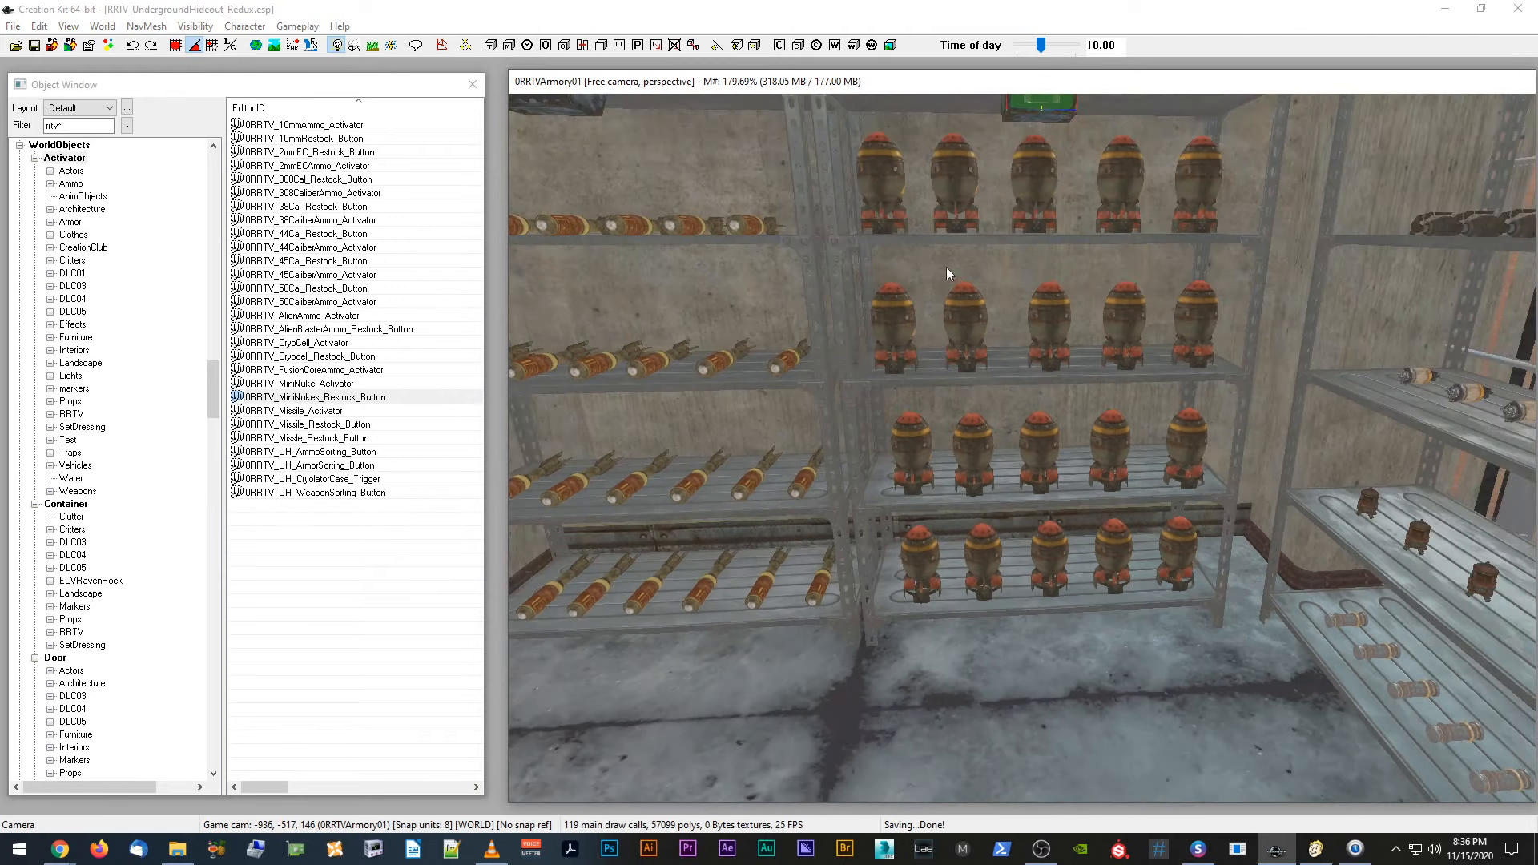
scroll(1010, 334, down, 1)
scroll(1010, 333, up, 3)
scroll(1009, 332, down, 2)
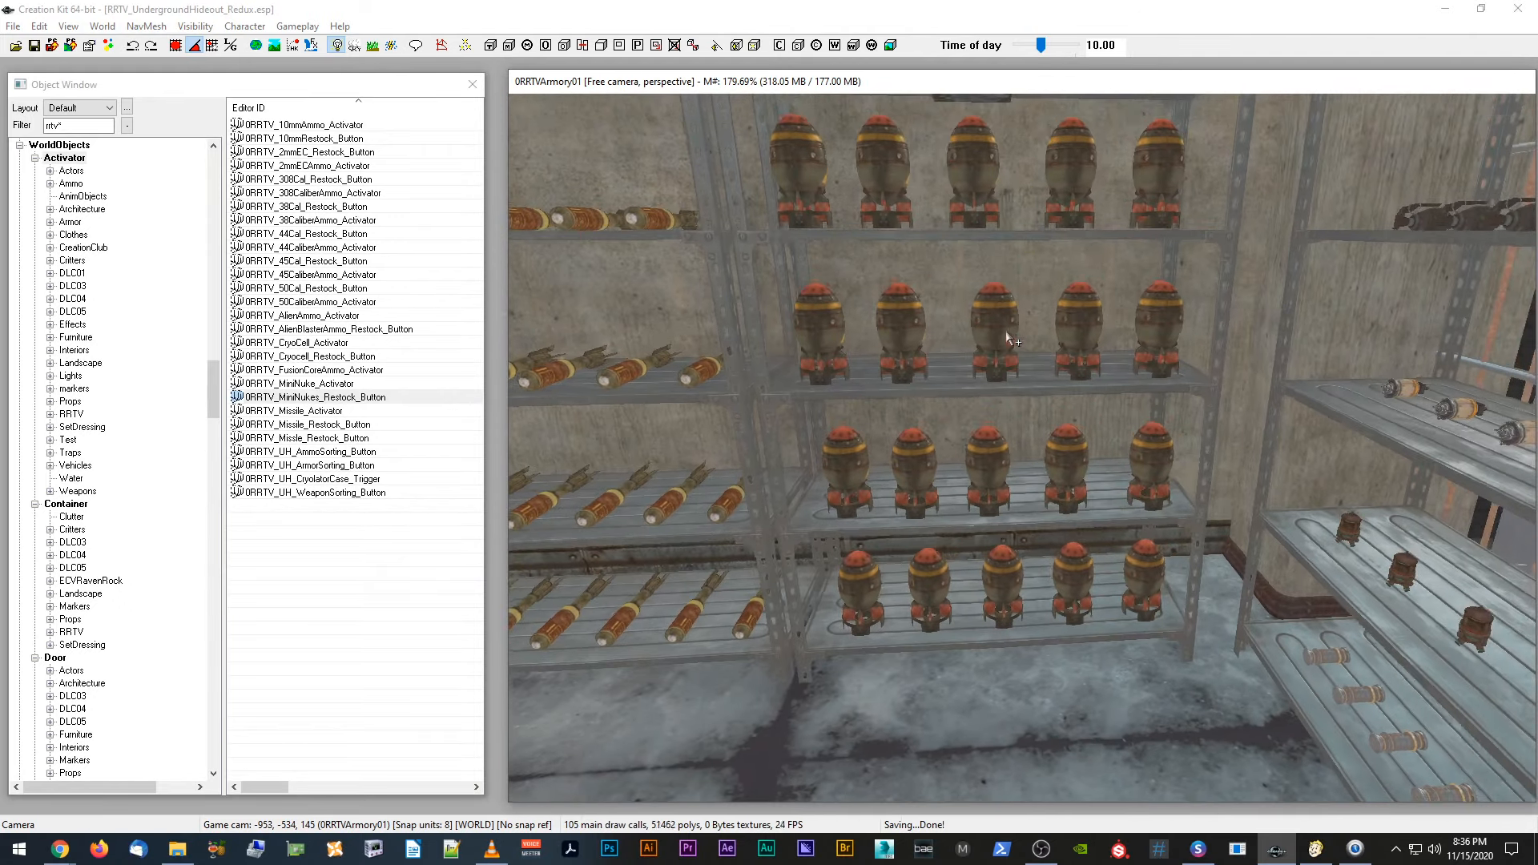
middle_drag(1008, 333, 1008, 343)
scroll(1008, 342, up, 2)
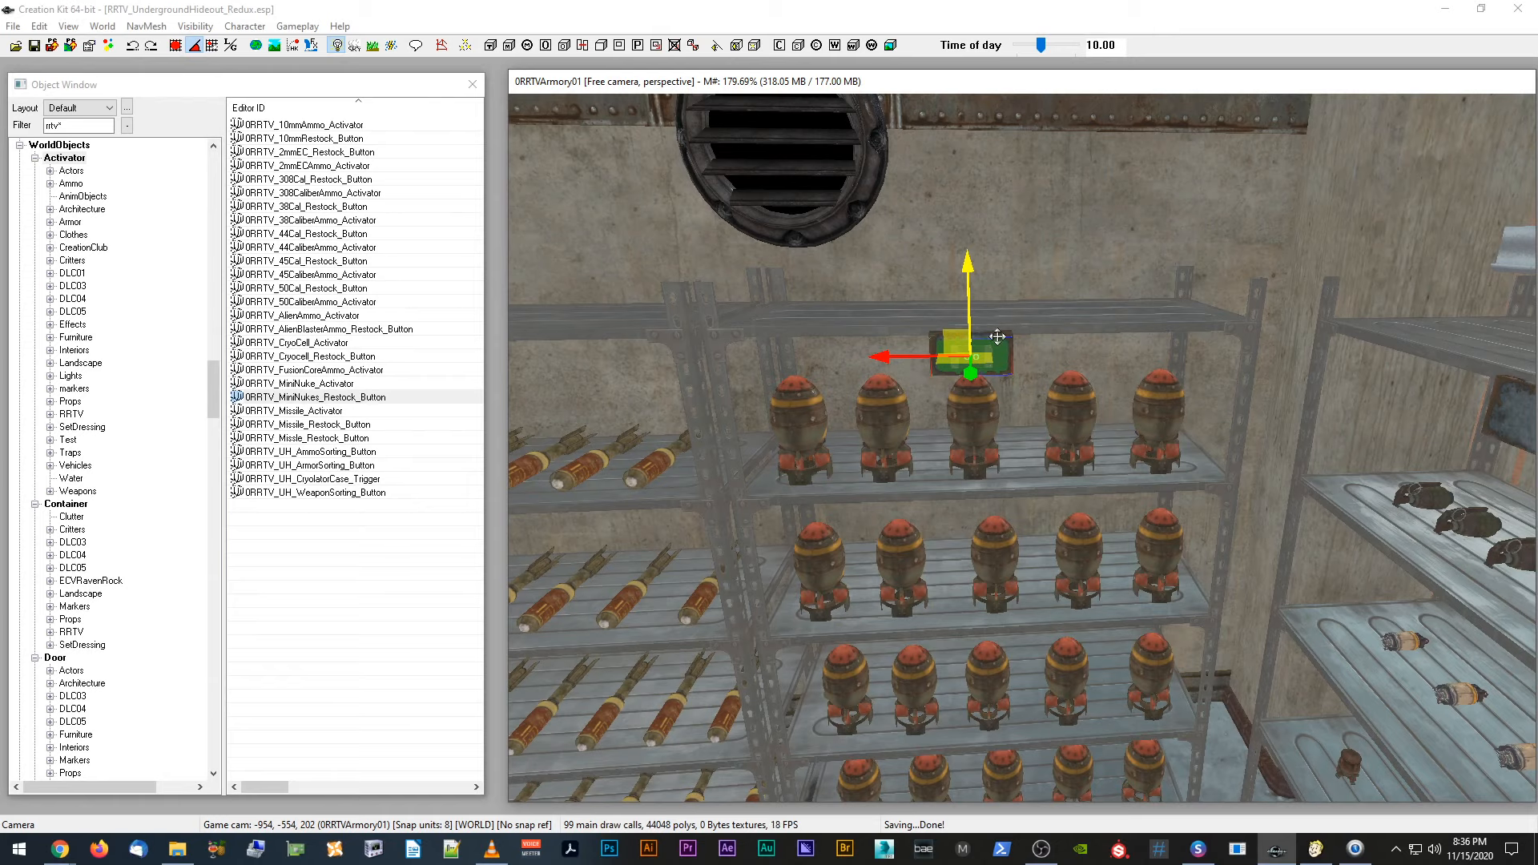
scroll(995, 345, up, 3)
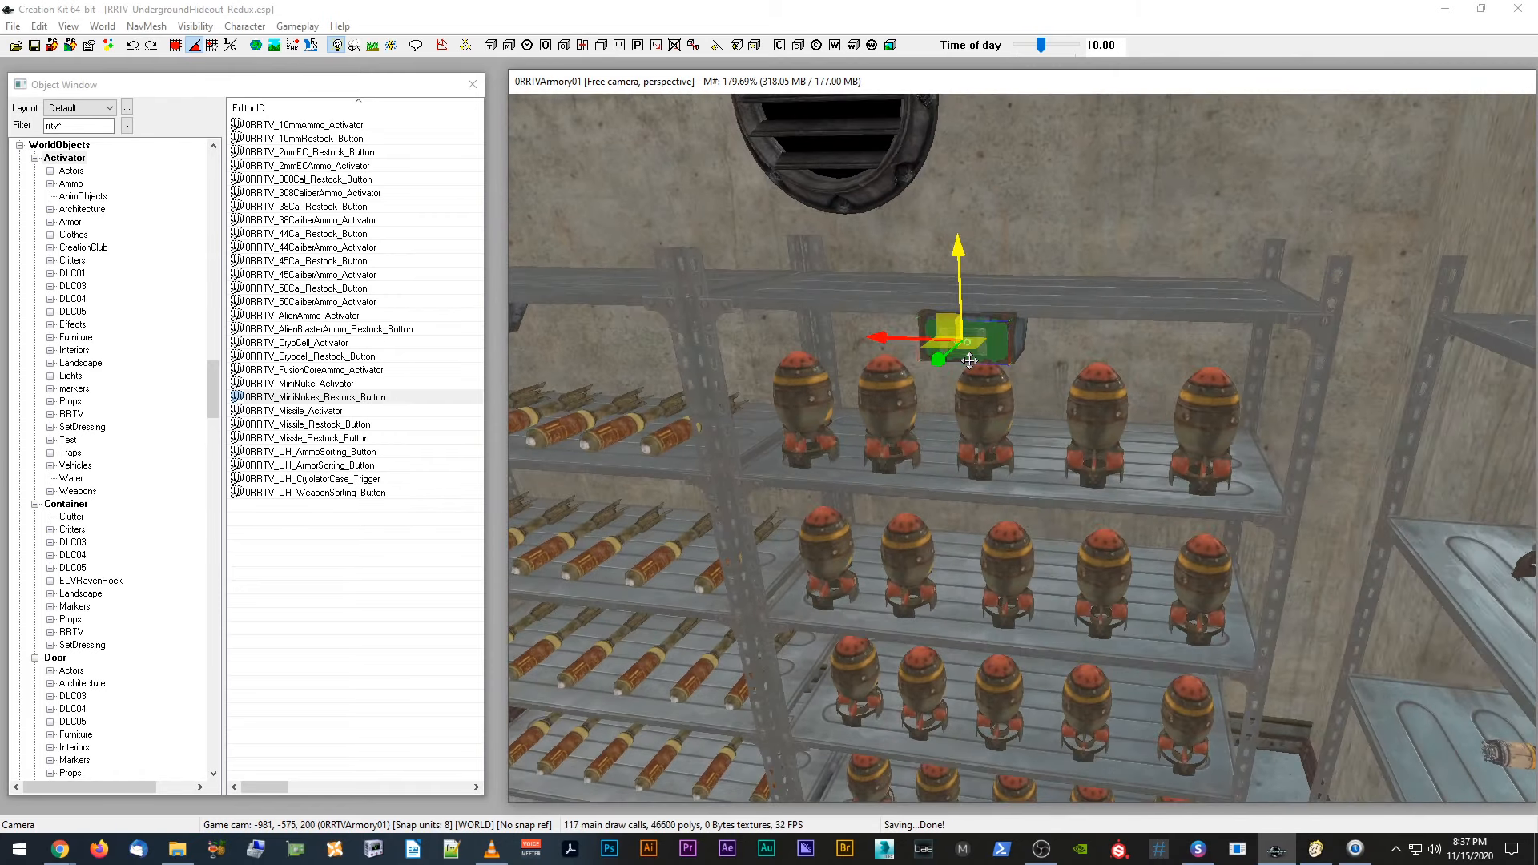
Step: Inspect the AmmoActivator script properties on the base object of the top shelf's middle mini nuke, then close everything without changes
key(d)
scroll(997, 352, up, 3)
shift+middle_drag(997, 353, 1036, 333)
scroll(1023, 347, down, 5)
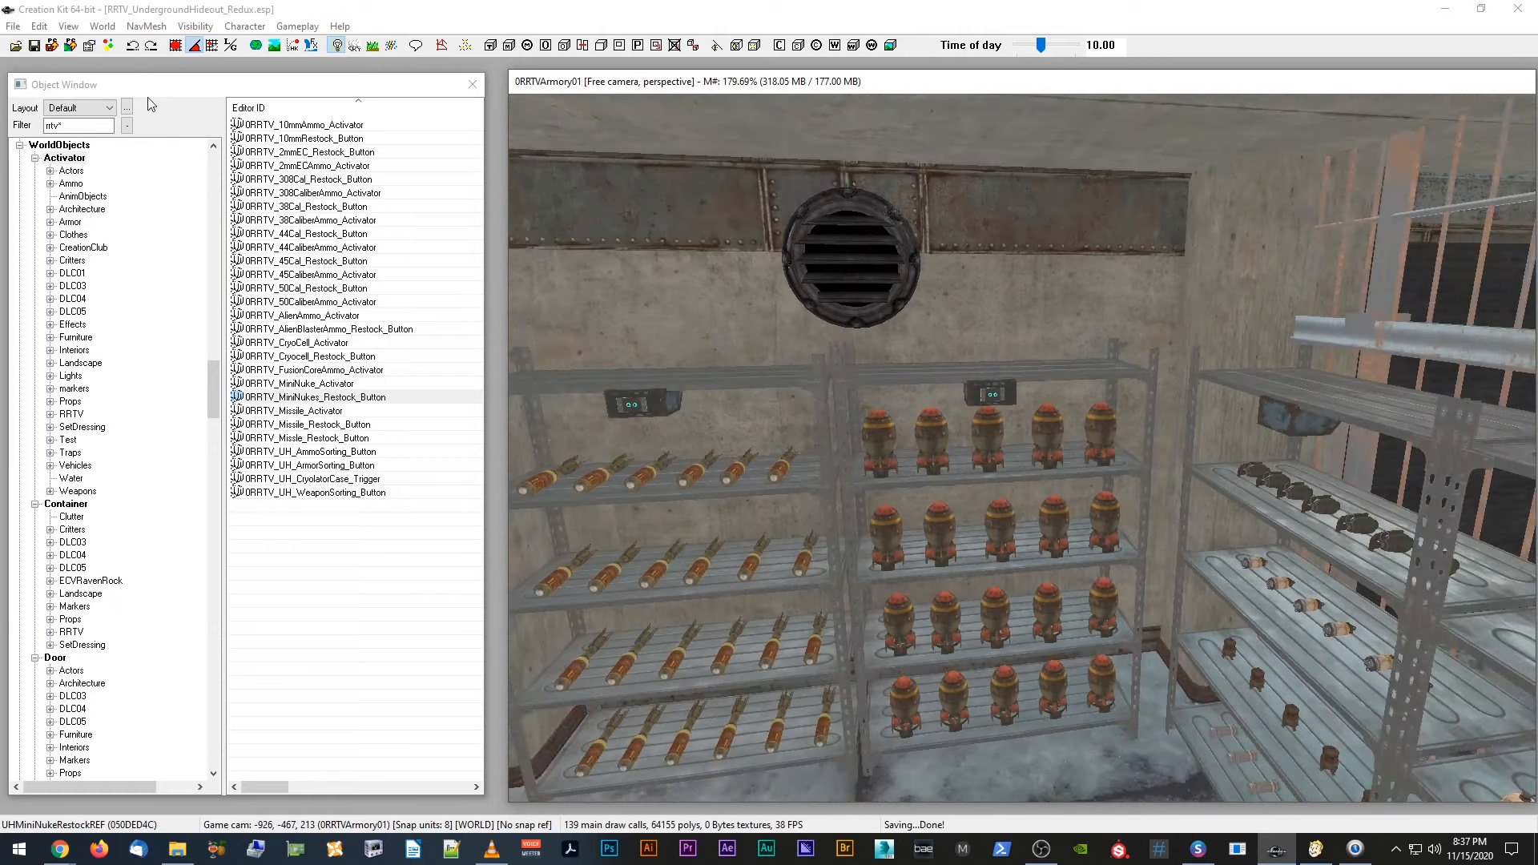
scroll(919, 297, up, 3)
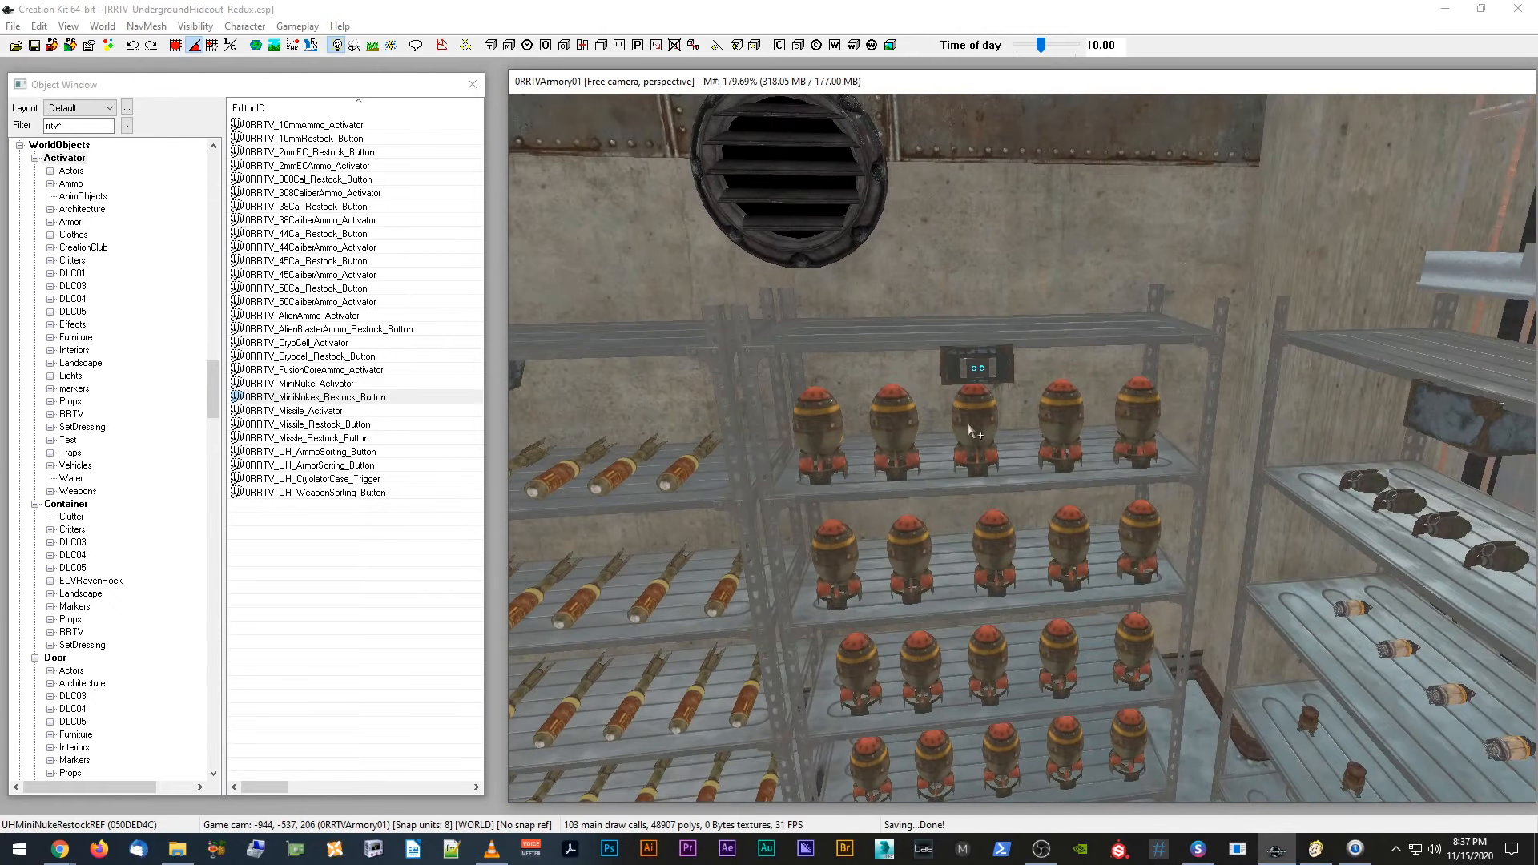
scroll(970, 425, up, 3)
click(964, 412)
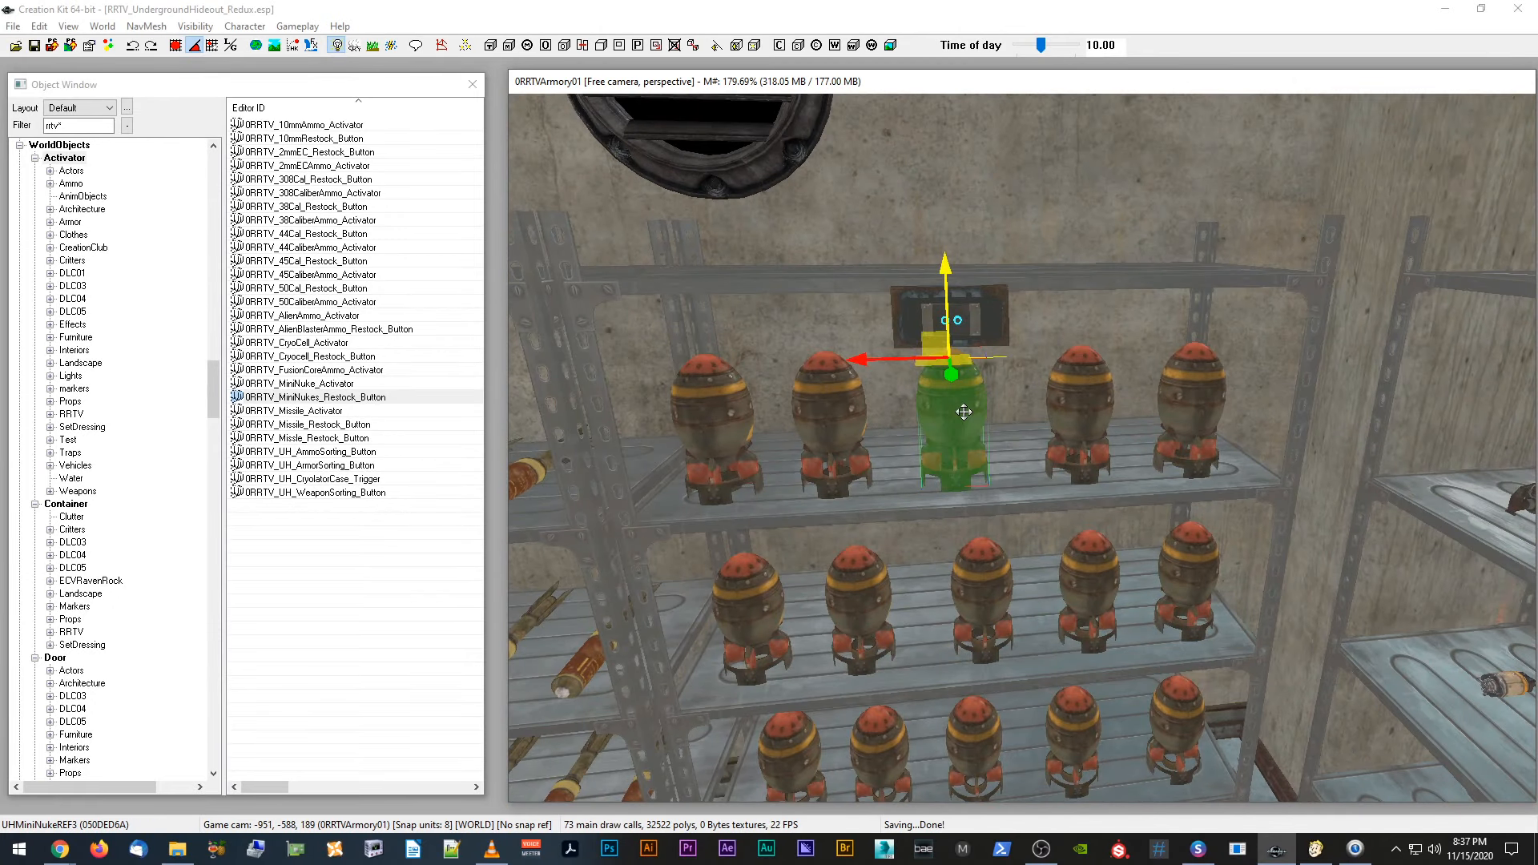
double_click(964, 412)
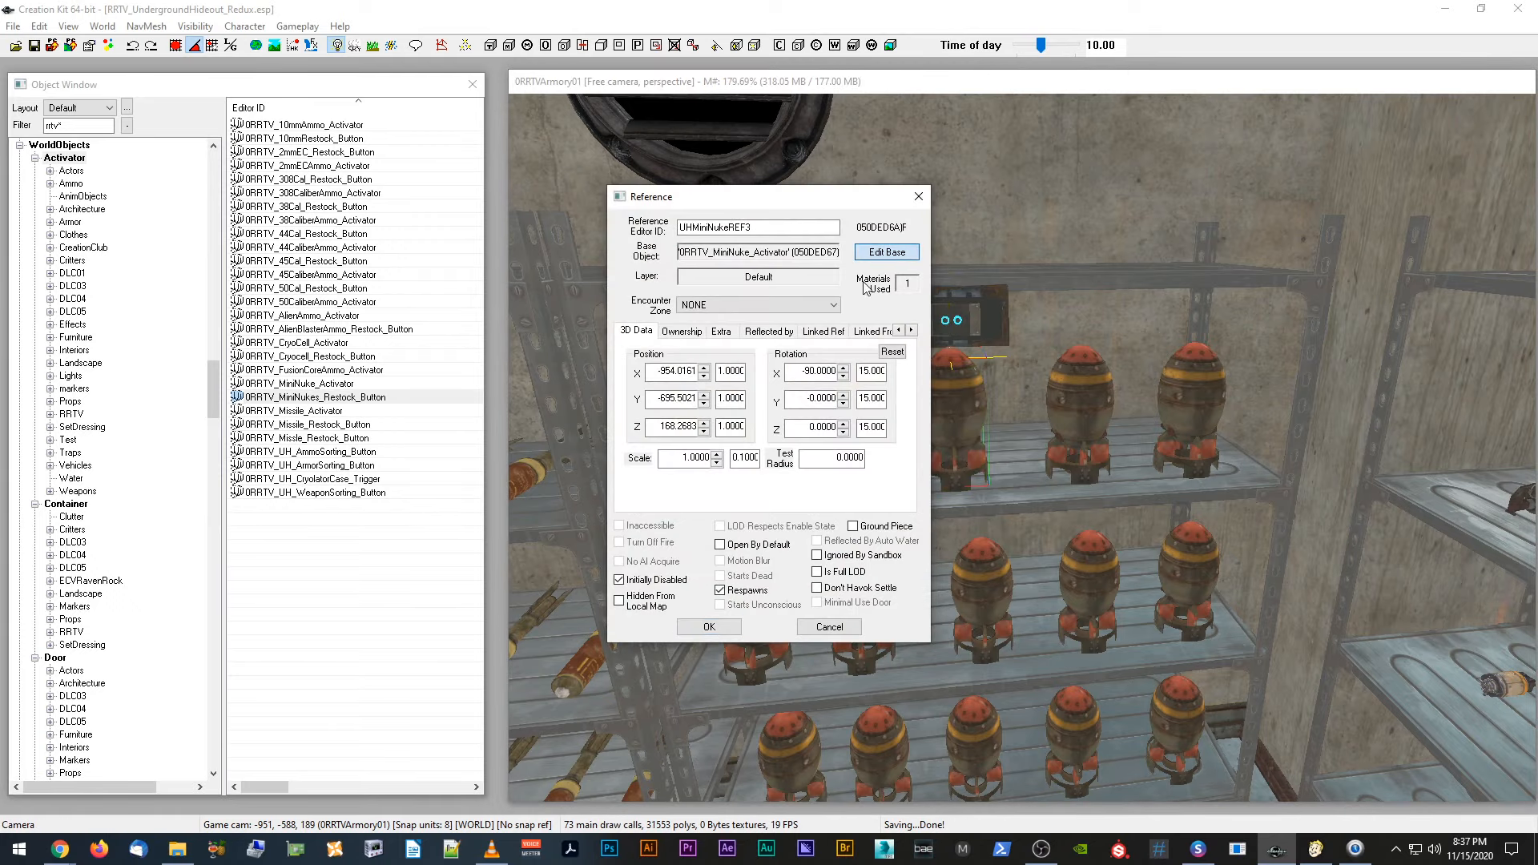
click(887, 252)
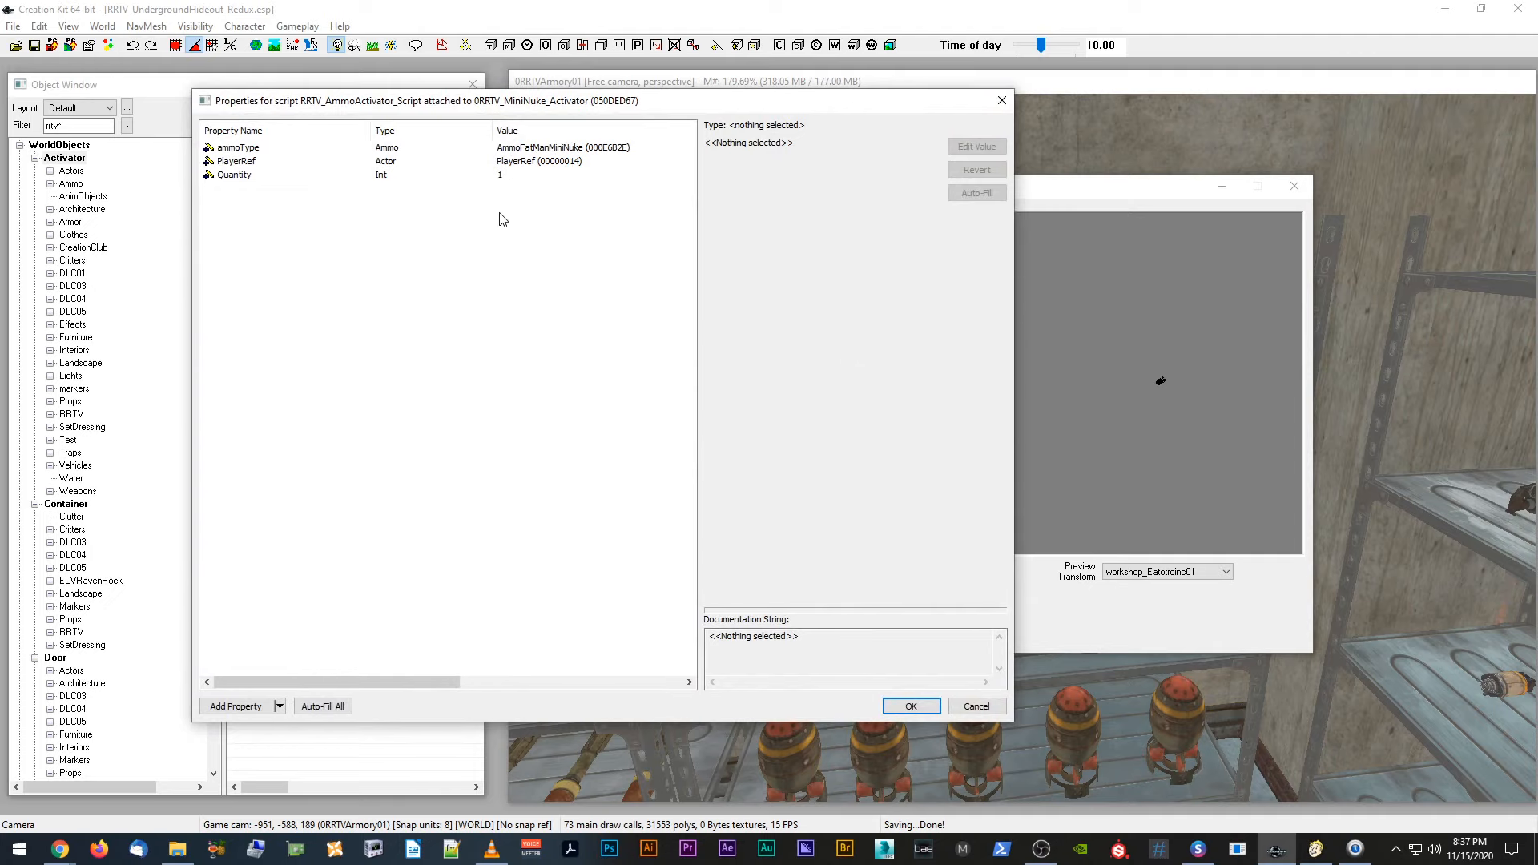
click(973, 705)
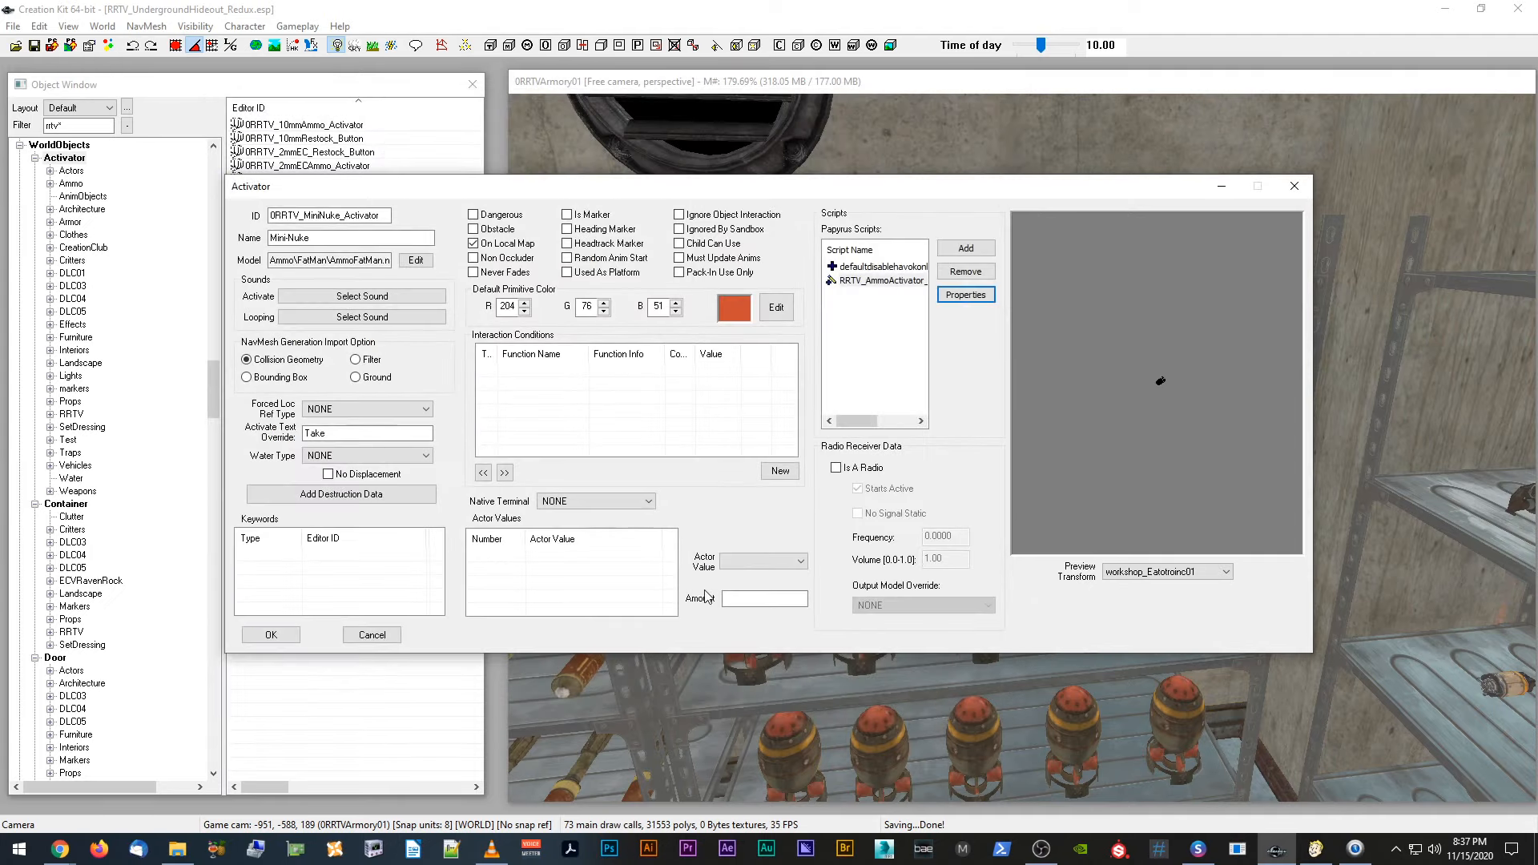
click(372, 635)
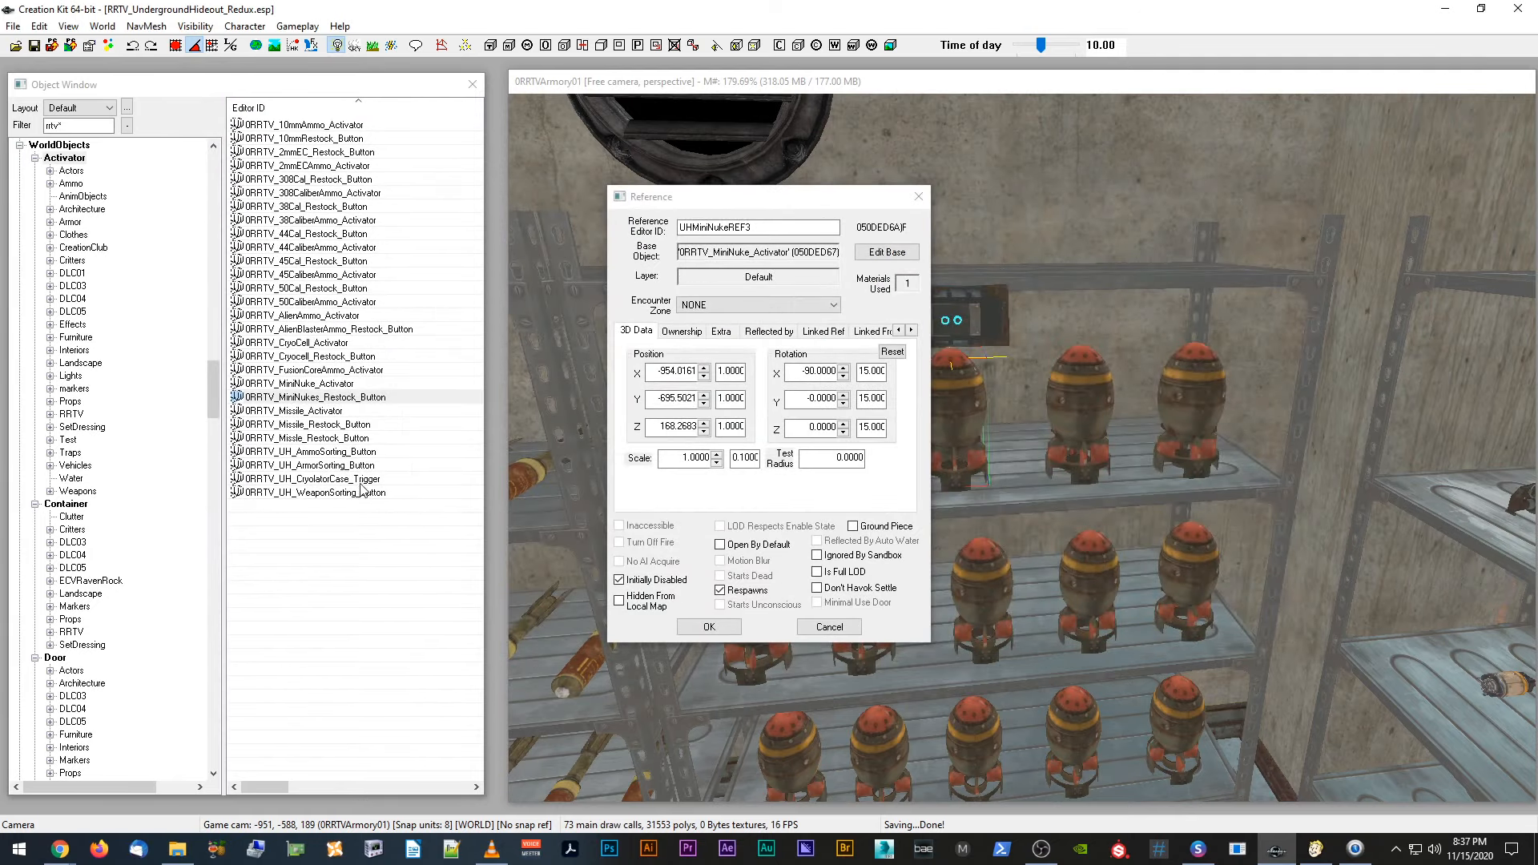
click(813, 629)
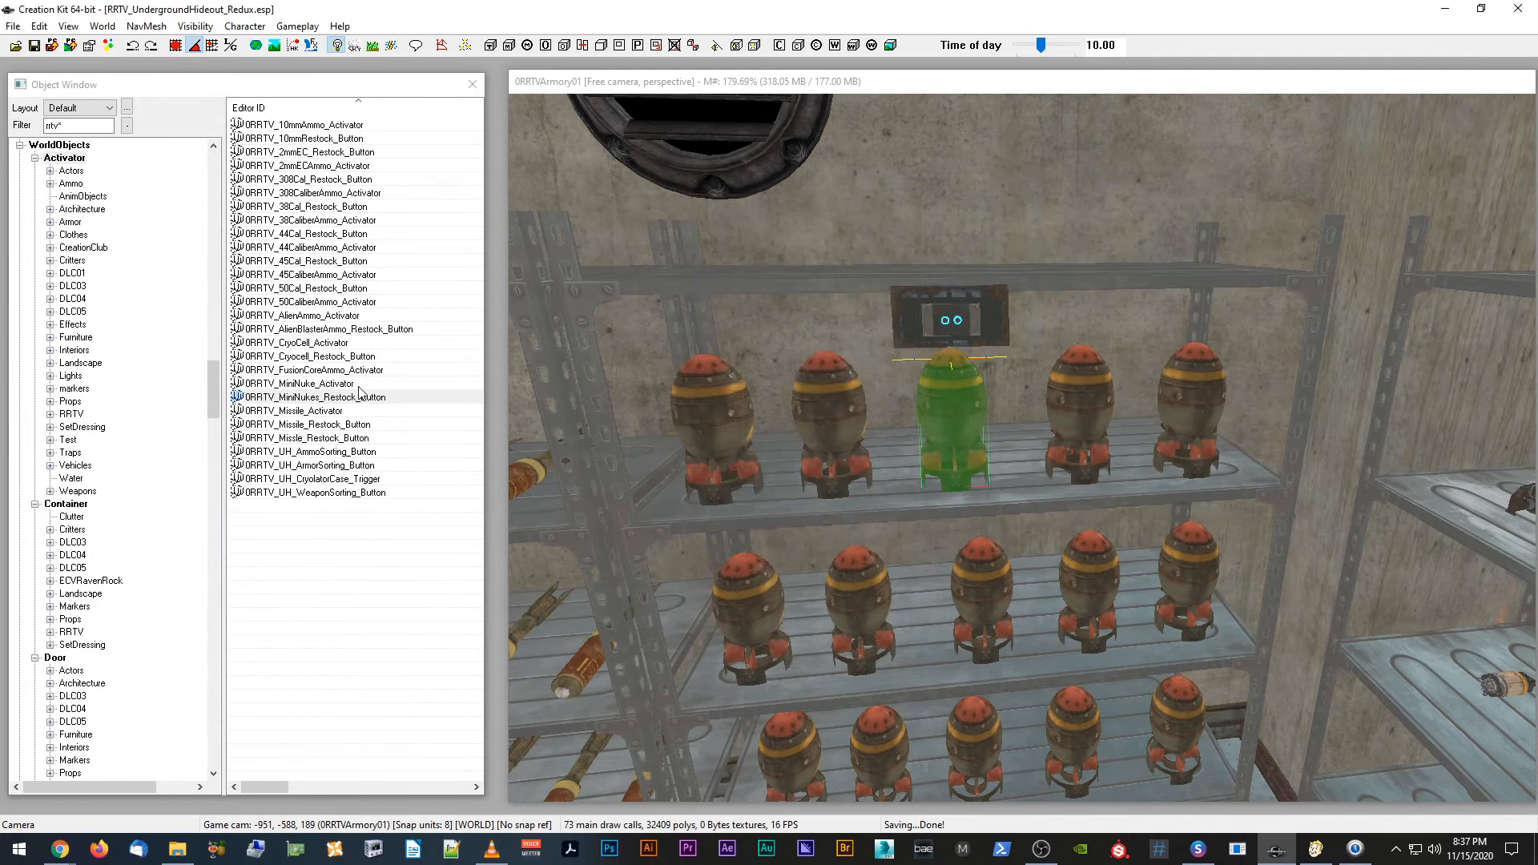
Step: Open the script properties of the 0RRTV_UH_AmmoSorting_Button activator to review its restock button references
click(365, 453)
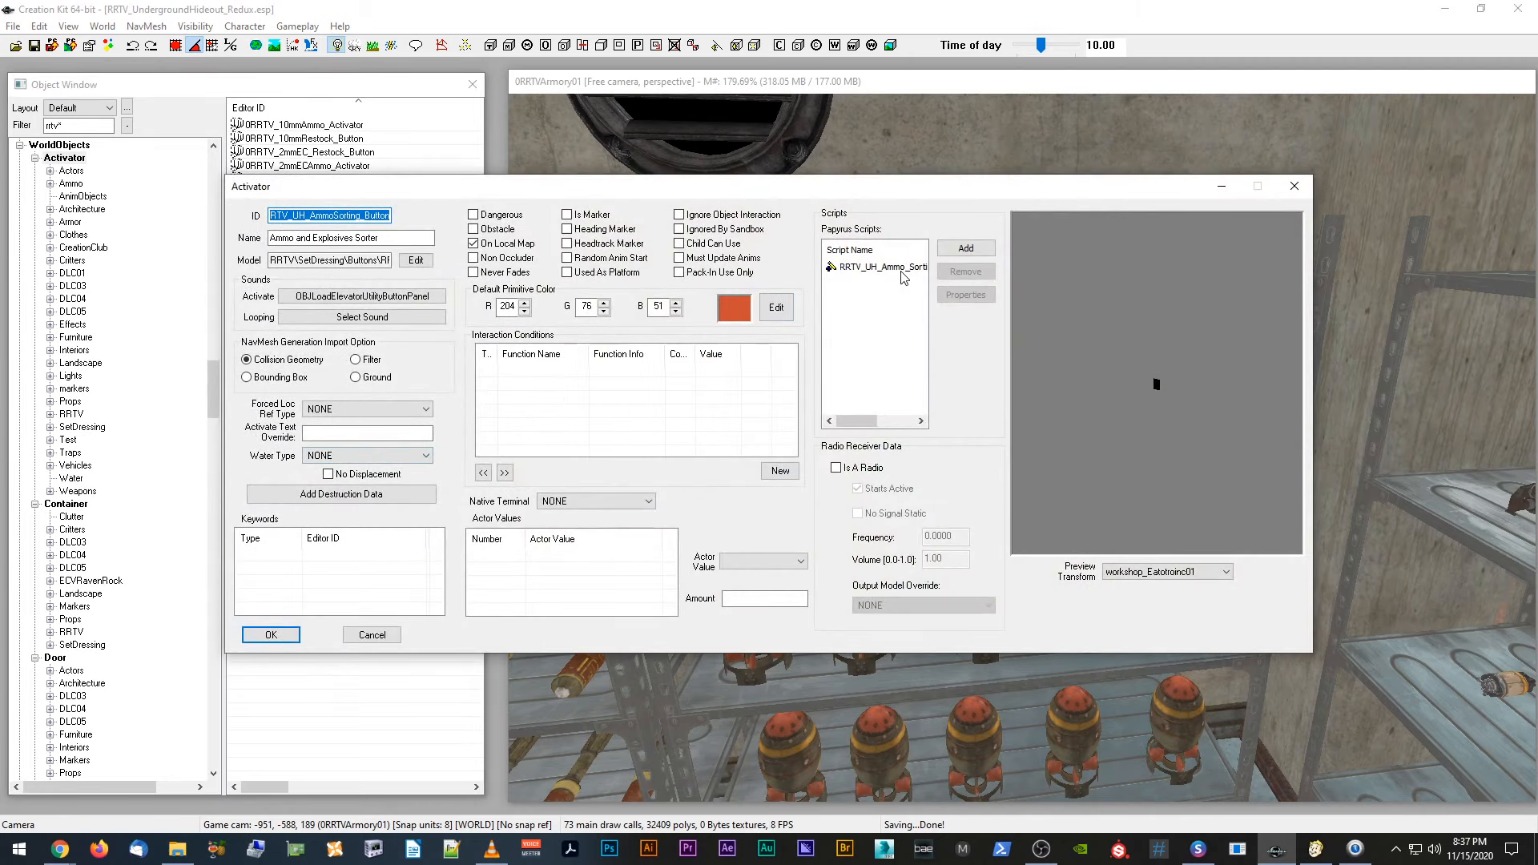
click(901, 269)
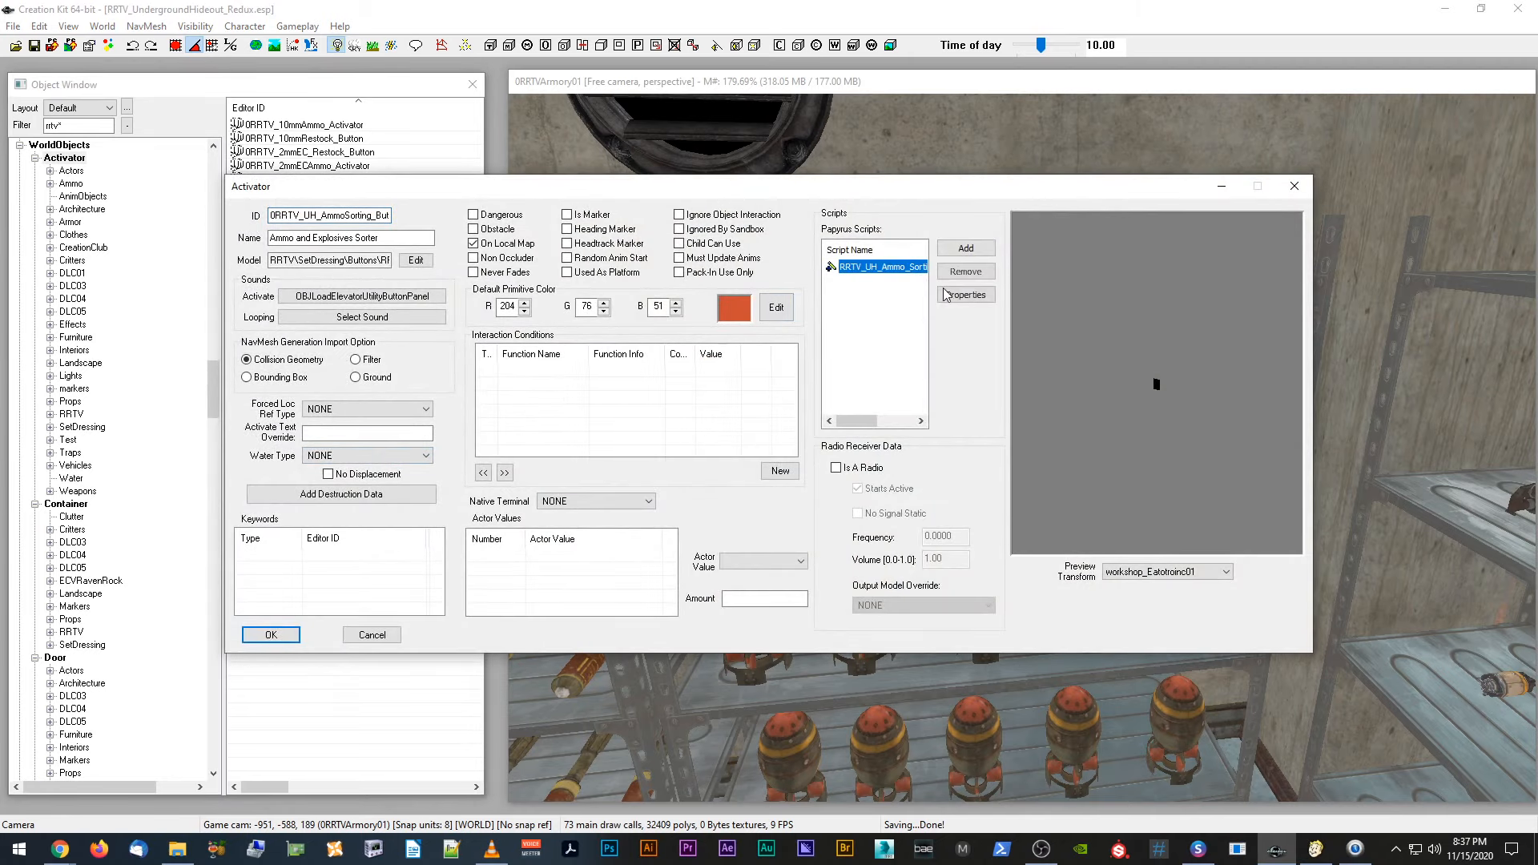
click(948, 299)
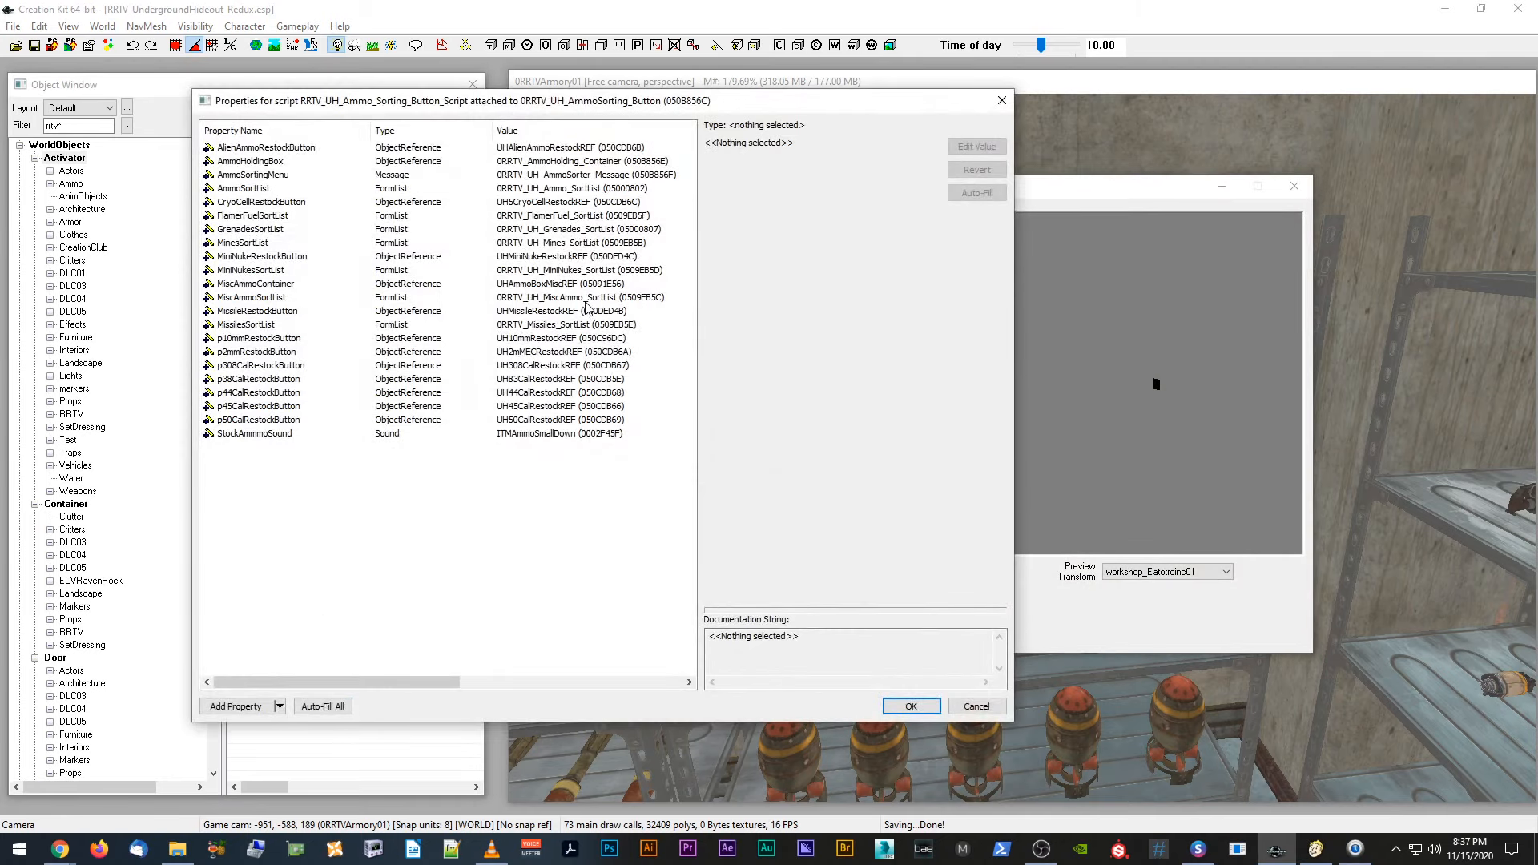
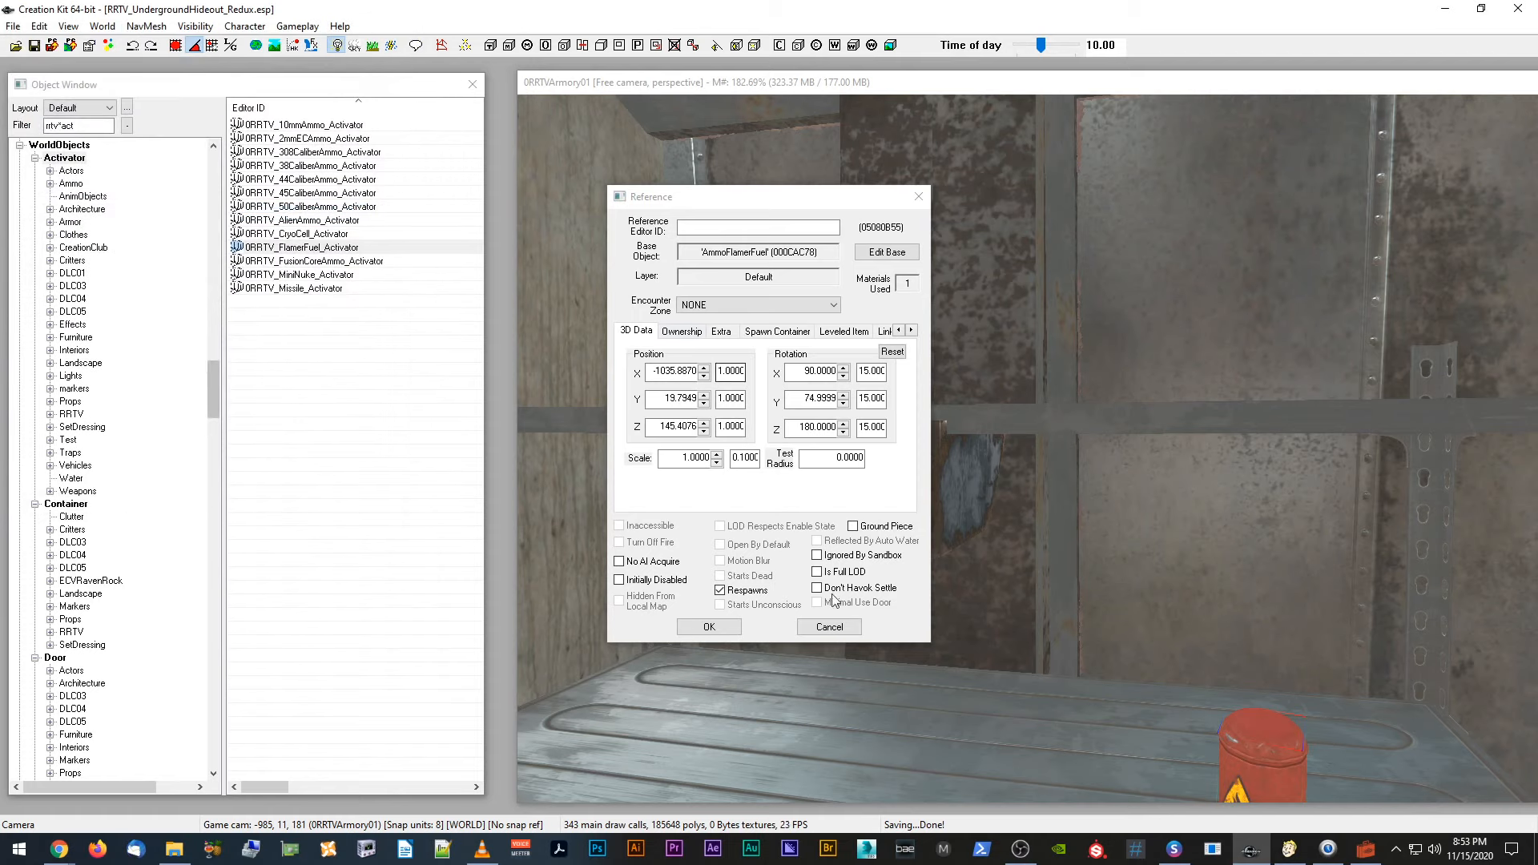
Step: Set the model of 0RRTV_FlamerFuel_Activator to Ammo\Flamer\FlamerFuel.nif and accept the activator settings
click(829, 627)
double_click(336, 248)
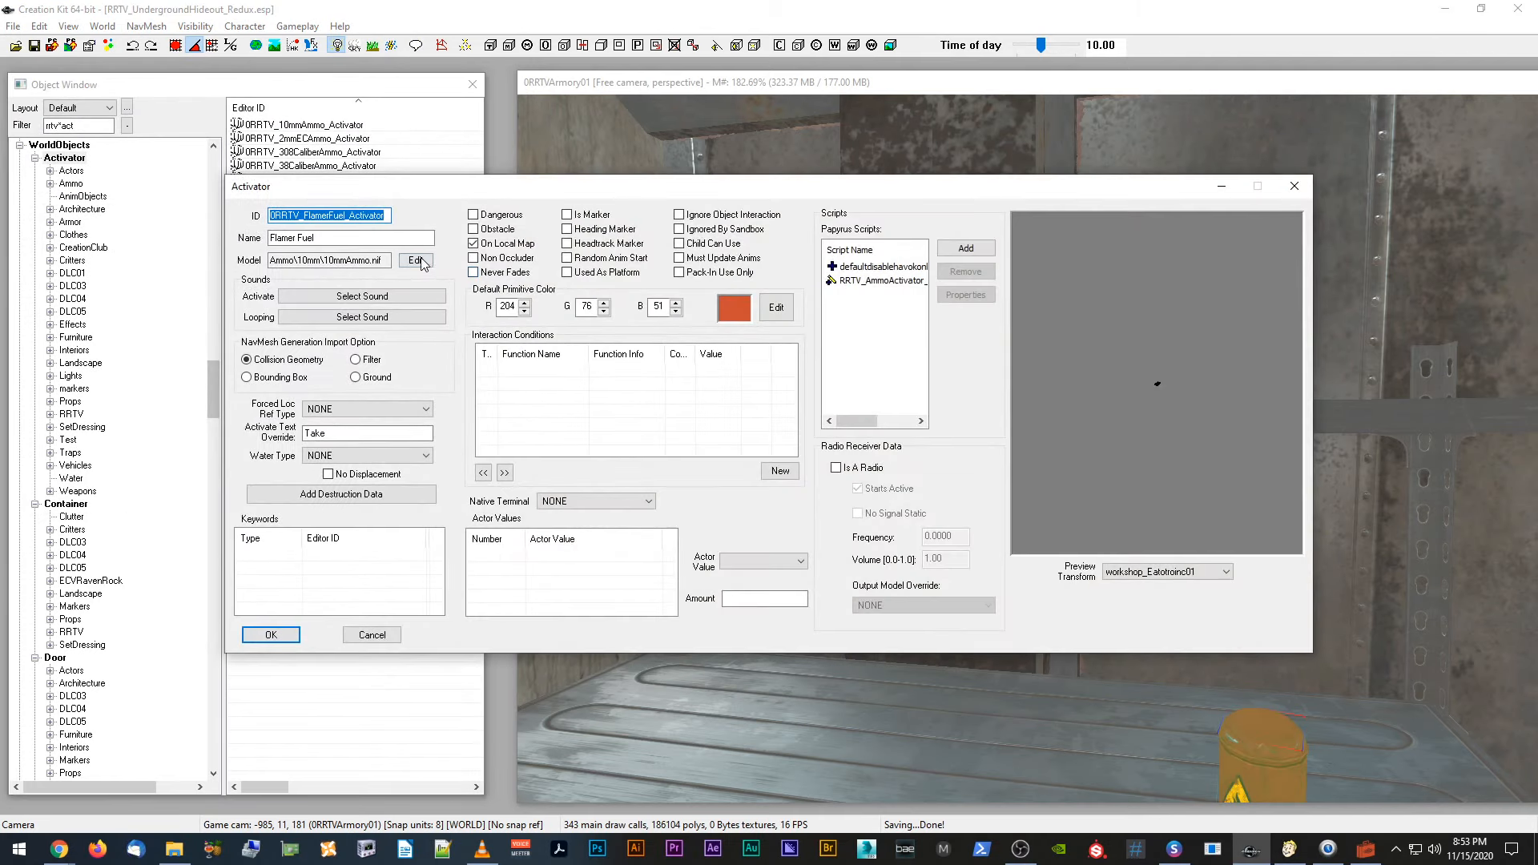
click(416, 260)
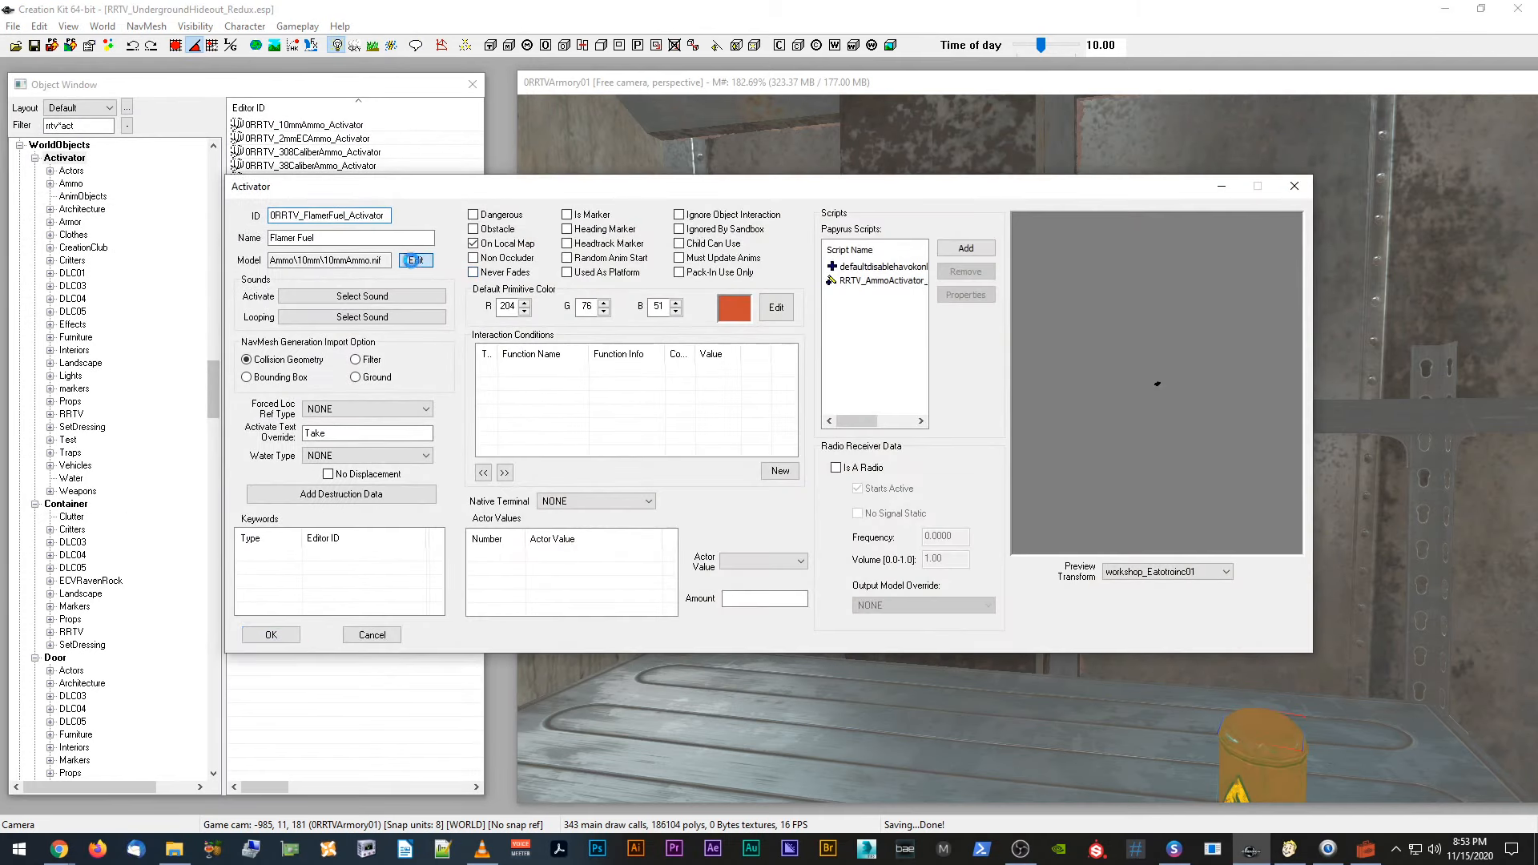
text(Ammo\Flamer\FlamerFuel.nif)
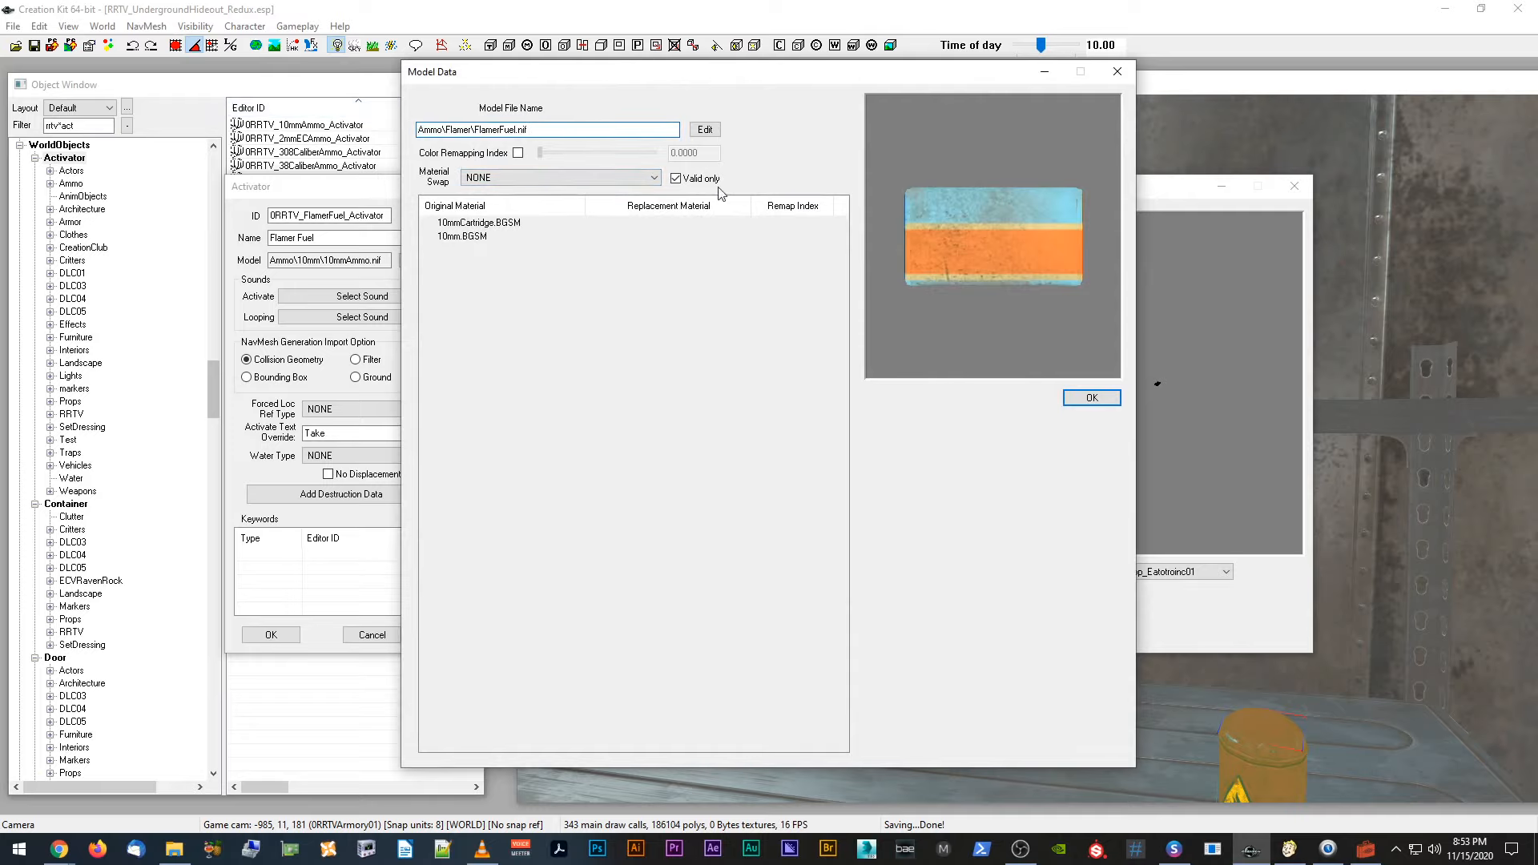
drag(984, 257, 1112, 354)
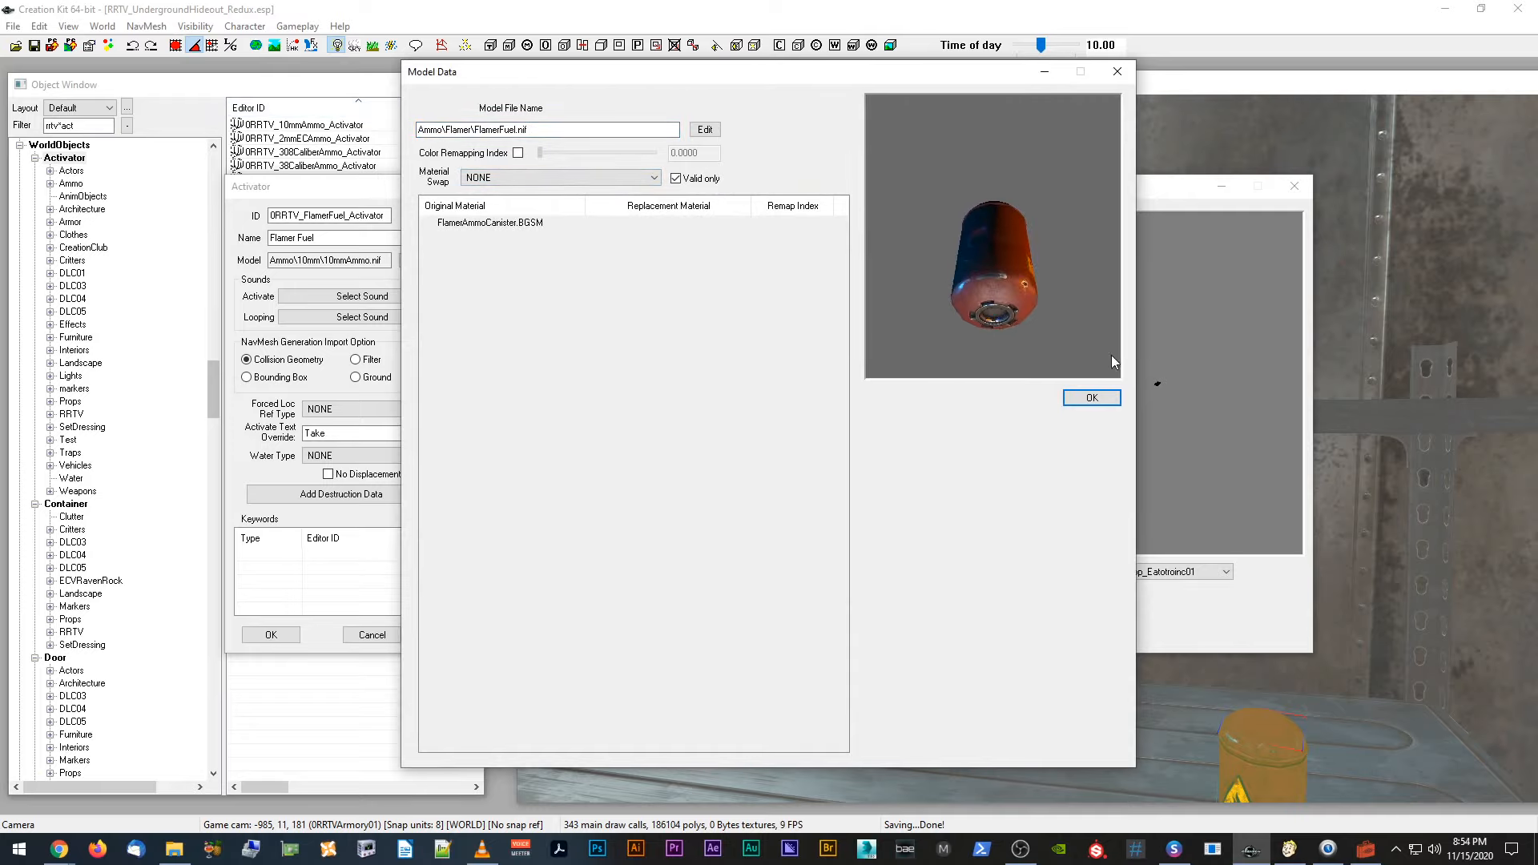
click(1092, 398)
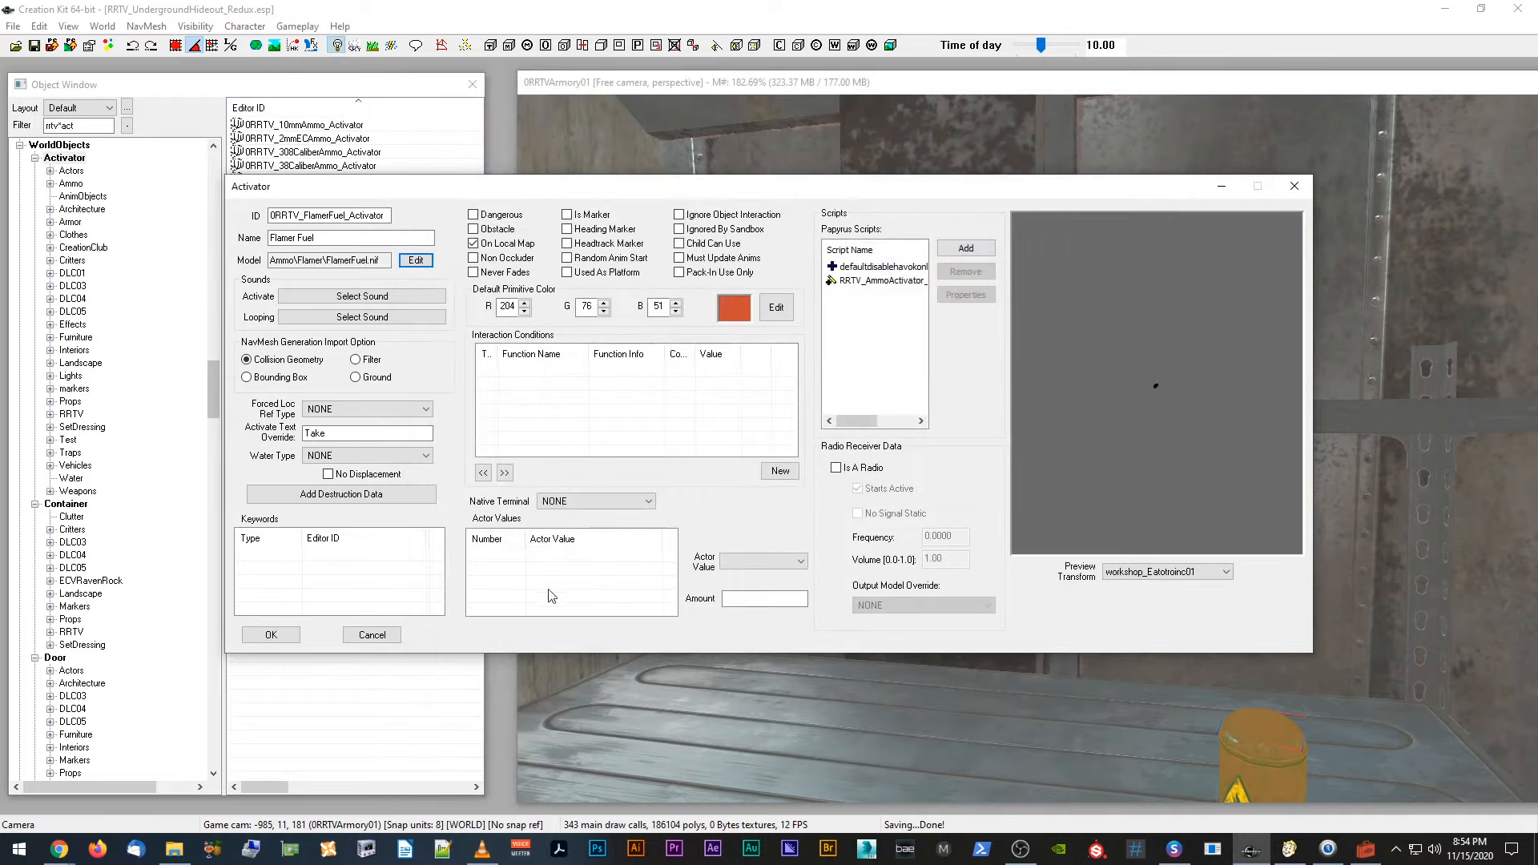
click(271, 636)
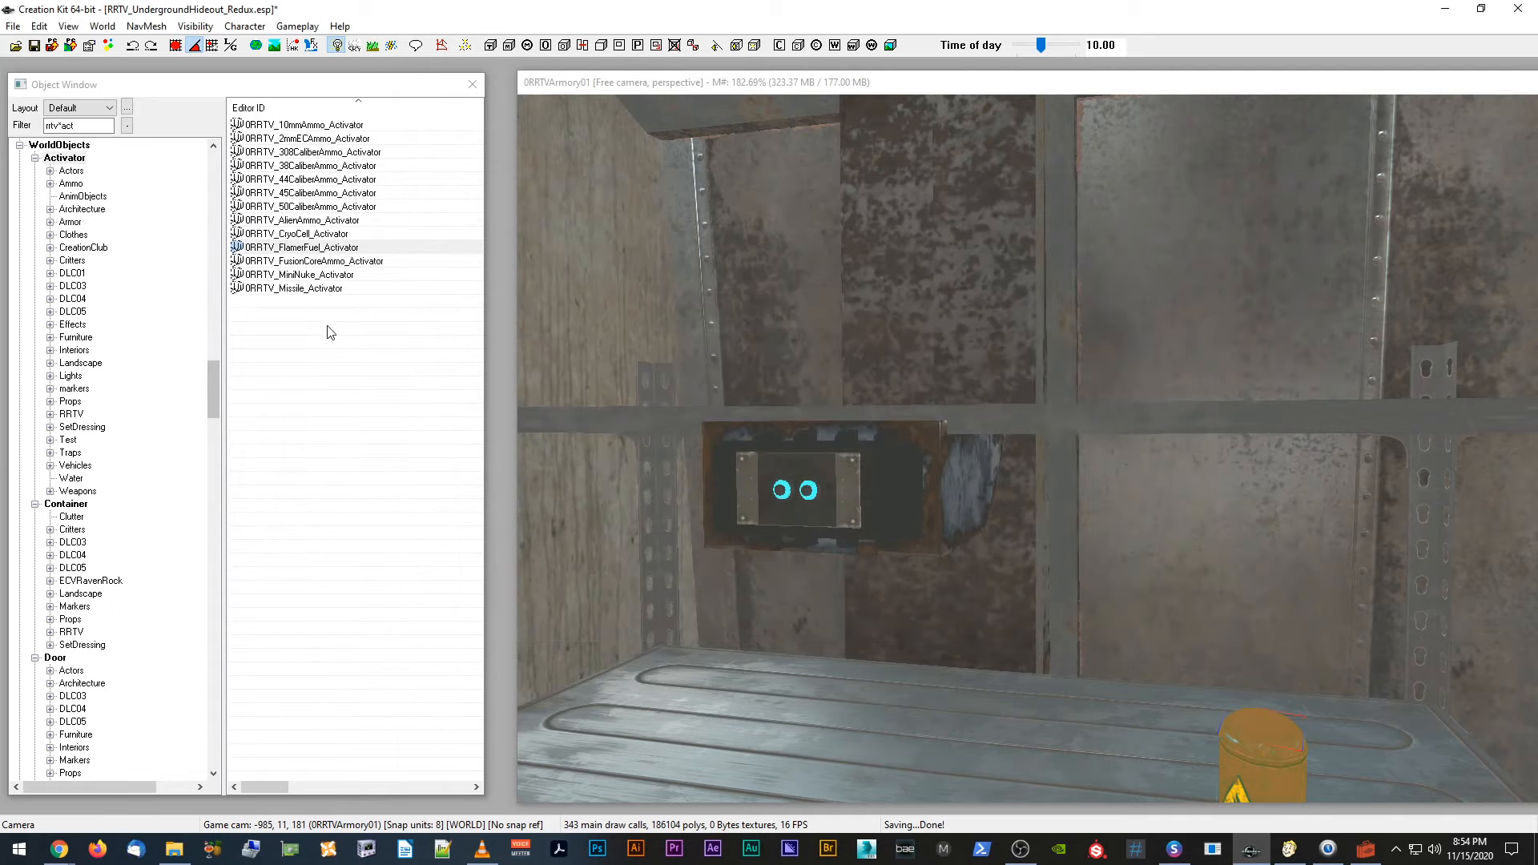
Step: Delete the existing AmmoFlamerFuel canister from the shelf below the restock button
middle_drag(812, 391, 814, 388)
click(1315, 616)
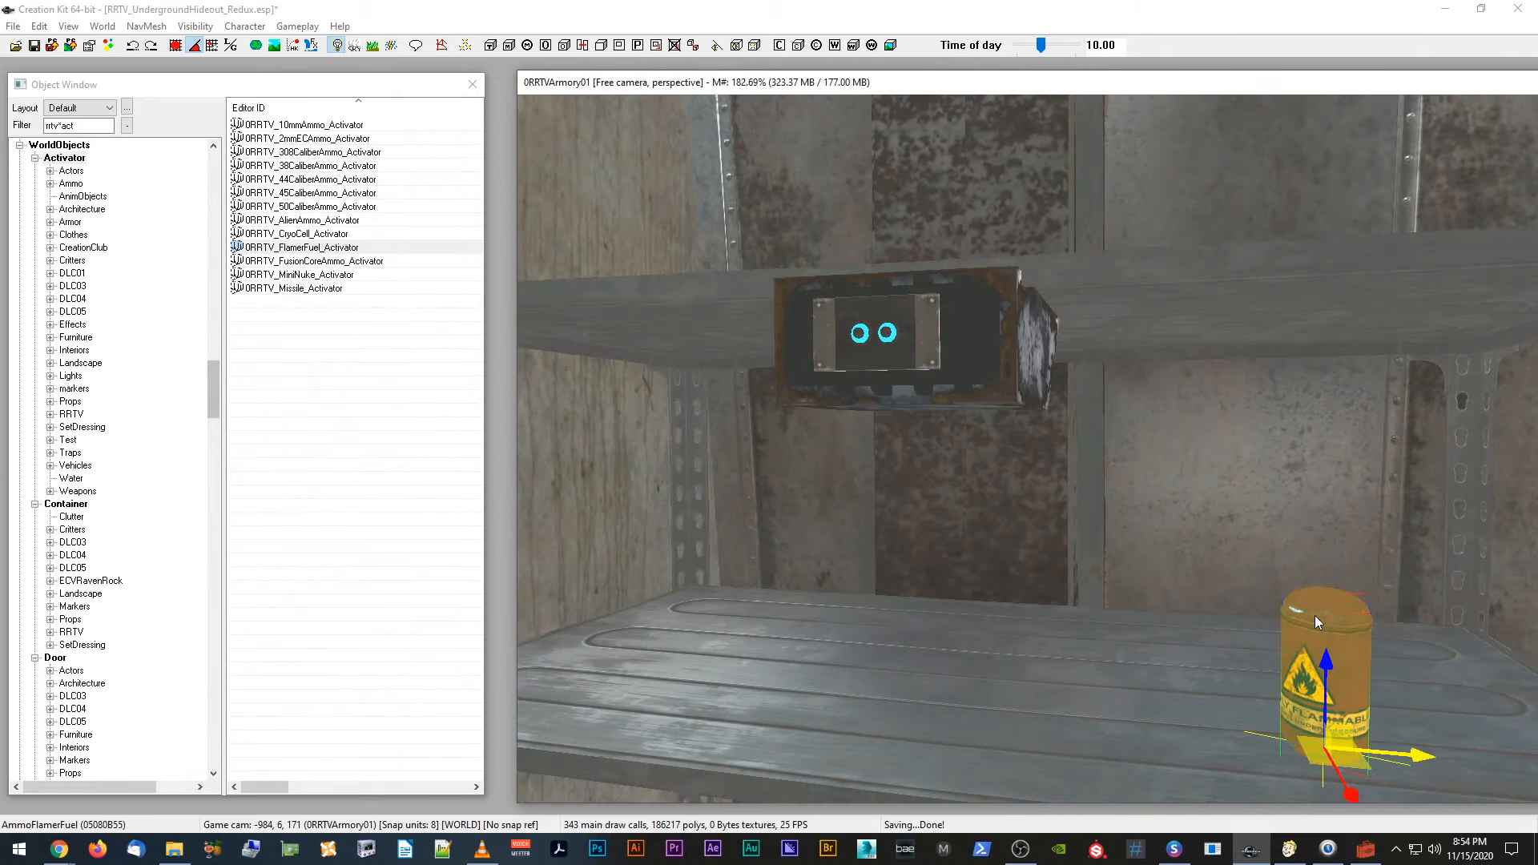
key(Delete)
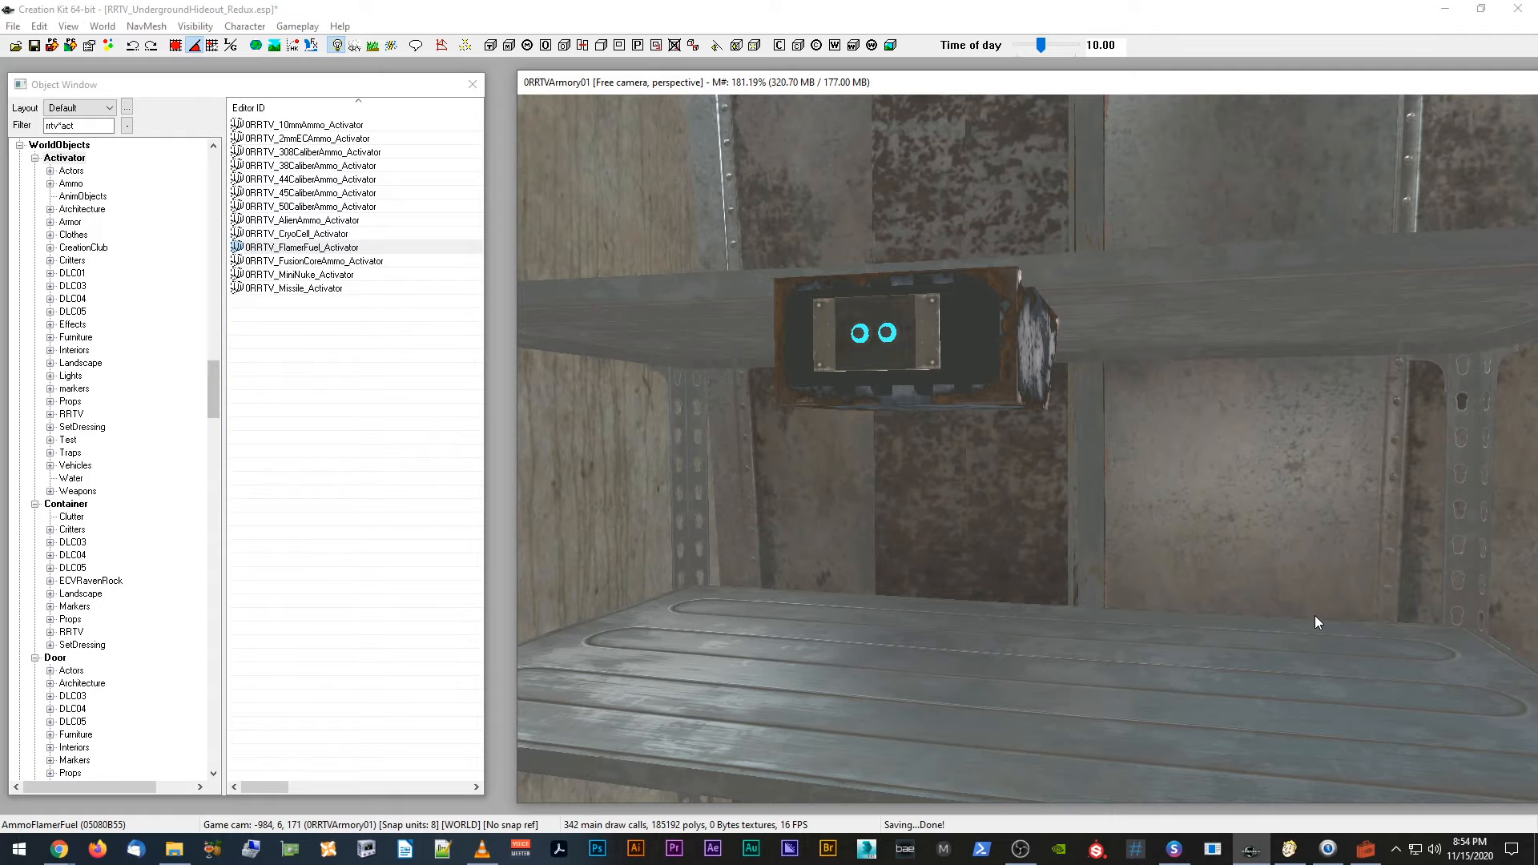
Step: Place a 0RRTV_FlamerFuel_Activator canister at the left end of the shelf and stand it upright
middle_drag(1096, 683, 1111, 675)
drag(359, 251, 790, 551)
scroll(825, 543, up, 1)
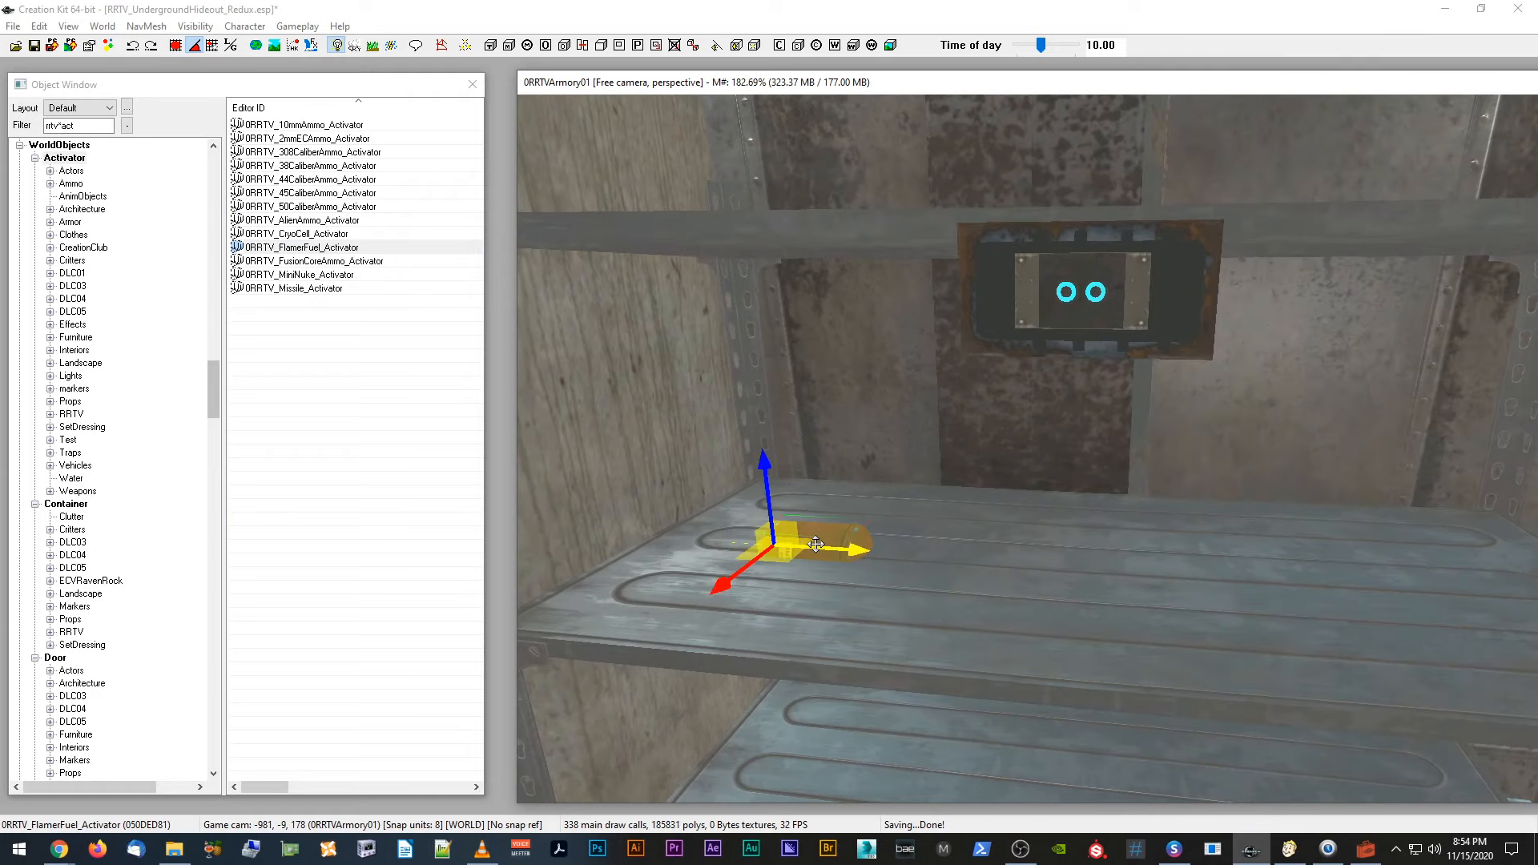
drag(797, 522, 811, 575)
key(e)
key(w)
shift+middle_drag(811, 575, 731, 567)
drag(727, 567, 639, 646)
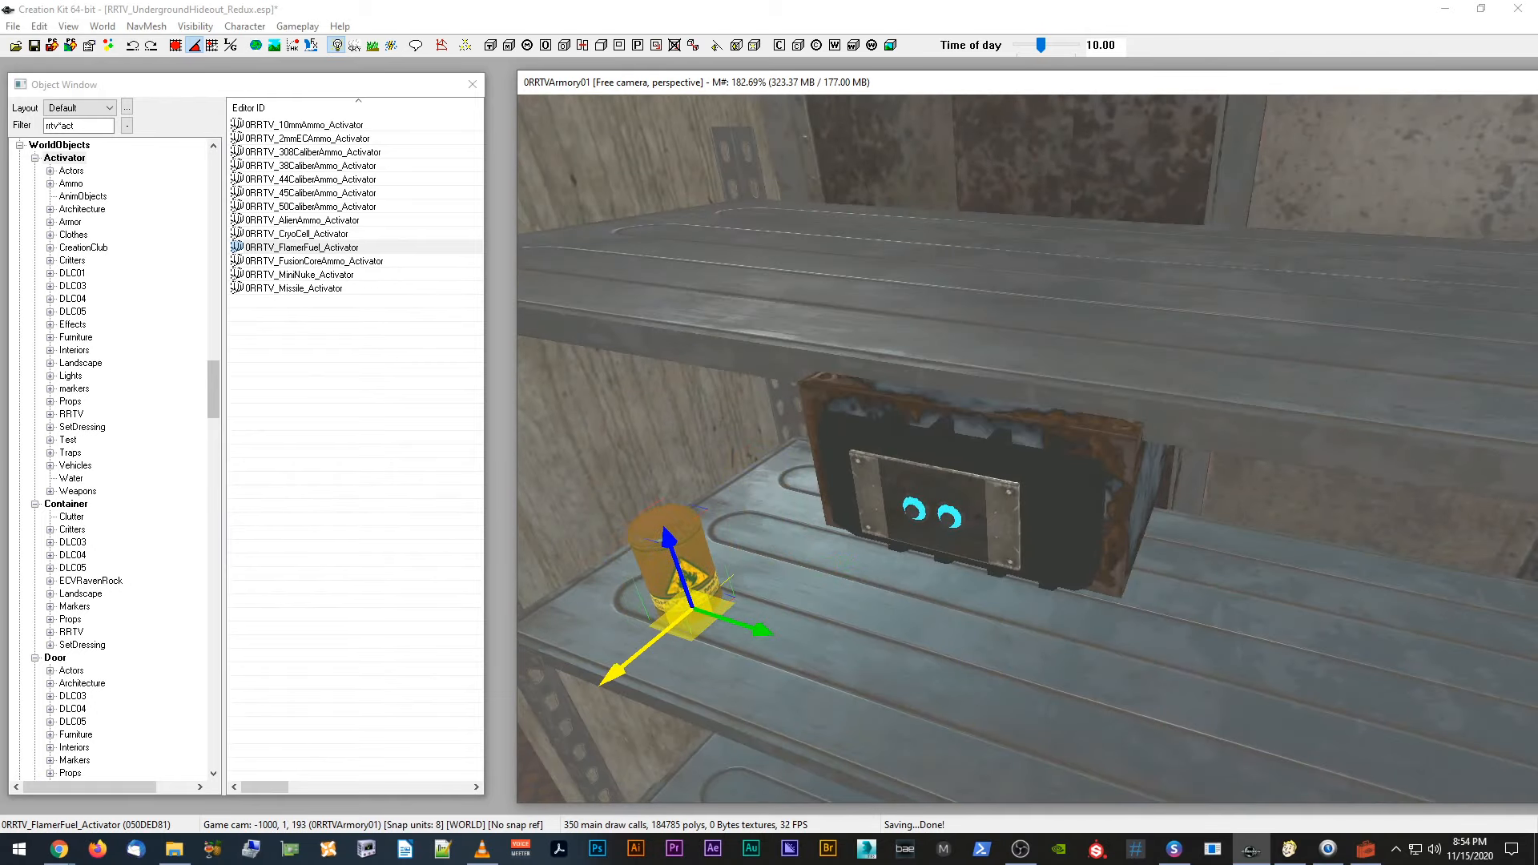
Step: Turn the flamer fuel canister so its warning label faces the shelf's front and adjust its position in the front-left corner
shift+middle_drag(641, 657, 697, 633)
key(e)
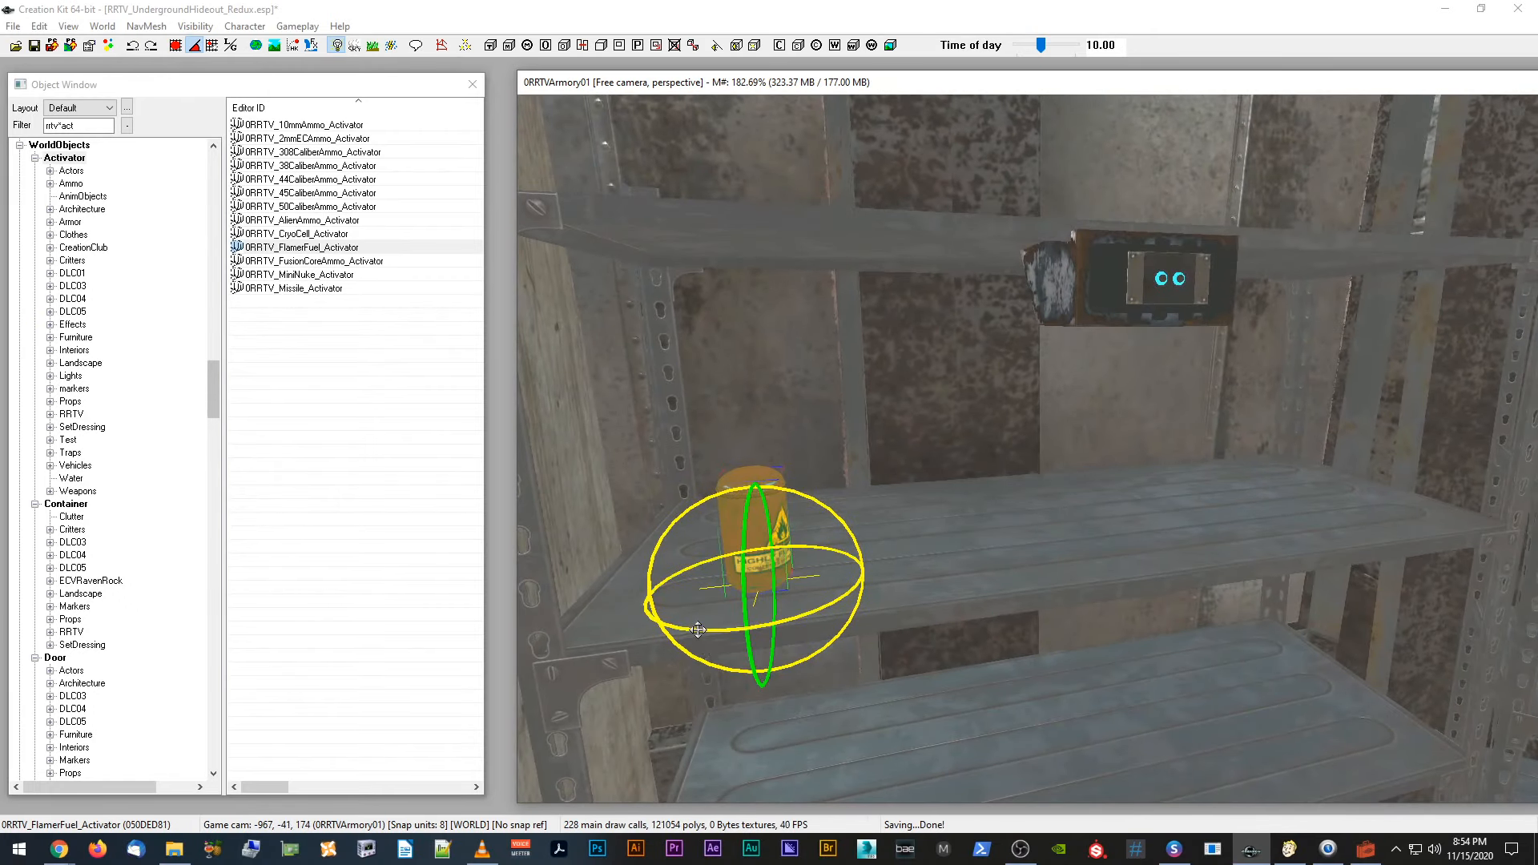
drag(699, 630, 745, 633)
key(e)
key(w)
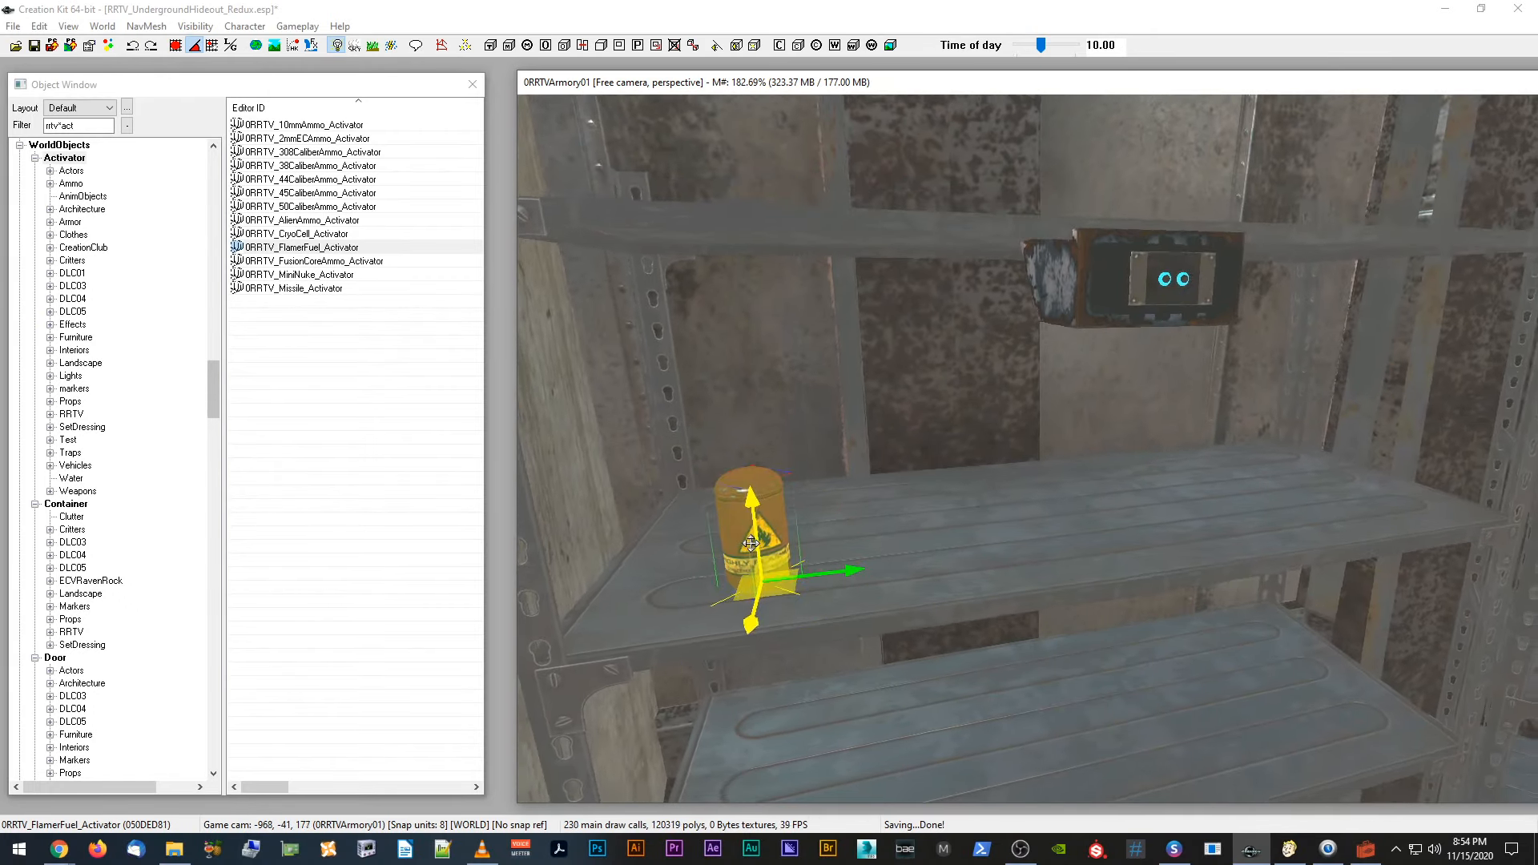
shift+middle_drag(697, 625, 853, 573)
drag(852, 573, 819, 574)
key(e)
mouse_move(727, 622)
shift+middle_down()
mouse_move(786, 556)
mouse_move(739, 574)
mouse_move(708, 618)
shift+middle_up()
key(e)
shift+middle_drag(725, 553, 728, 551)
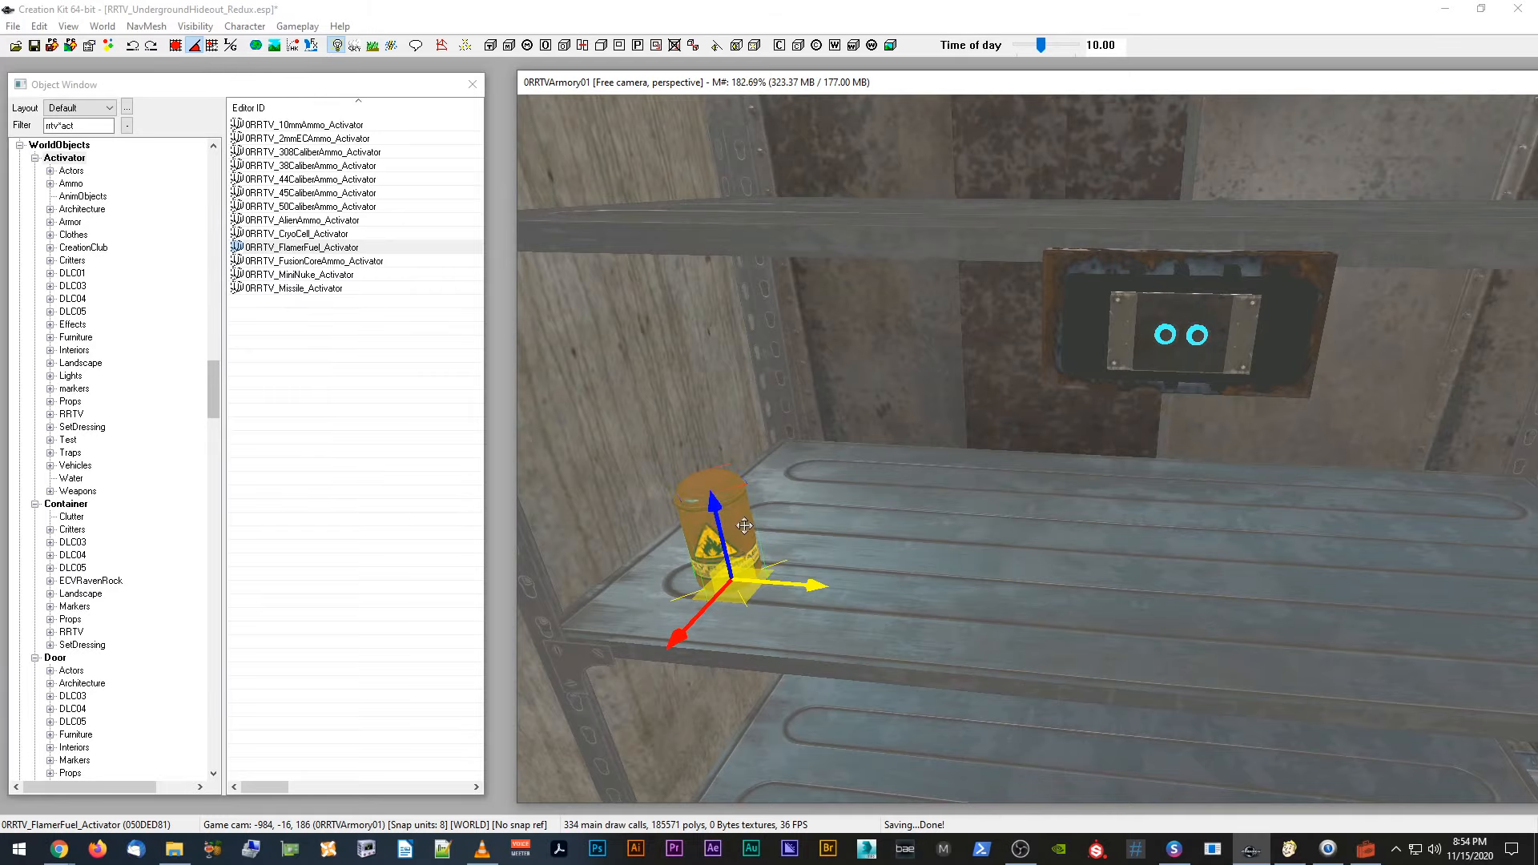
Step: Check the reference editor ID of the first mini nuke on the top shelf as a naming pattern, and leave it unchanged
scroll(734, 508, down, 3)
scroll(733, 507, down, 10)
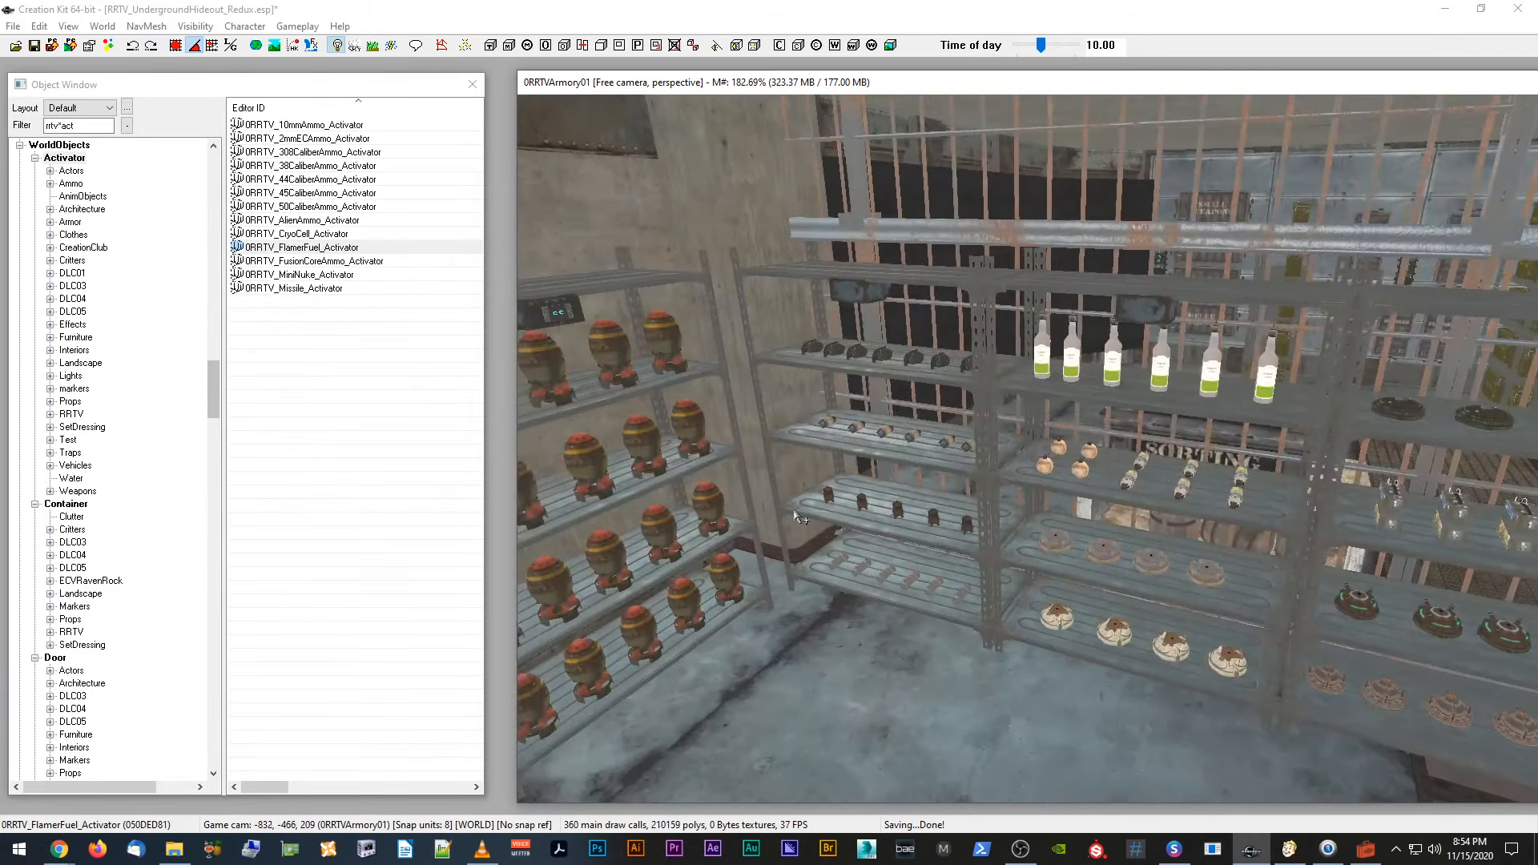
middle_drag(797, 517, 974, 525)
scroll(645, 386, up, 3)
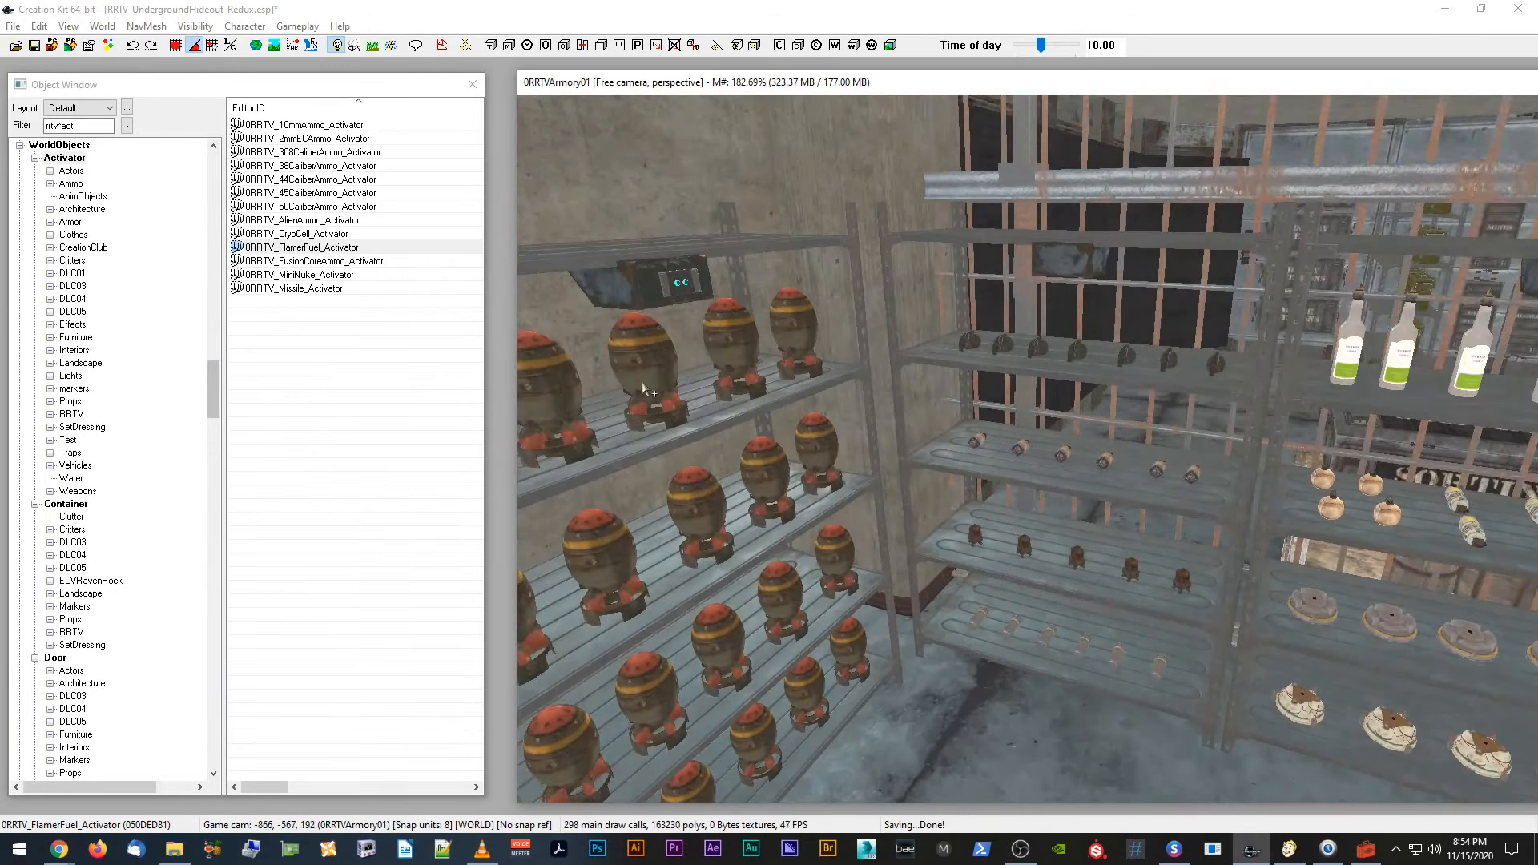
middle_drag(622, 365, 873, 402)
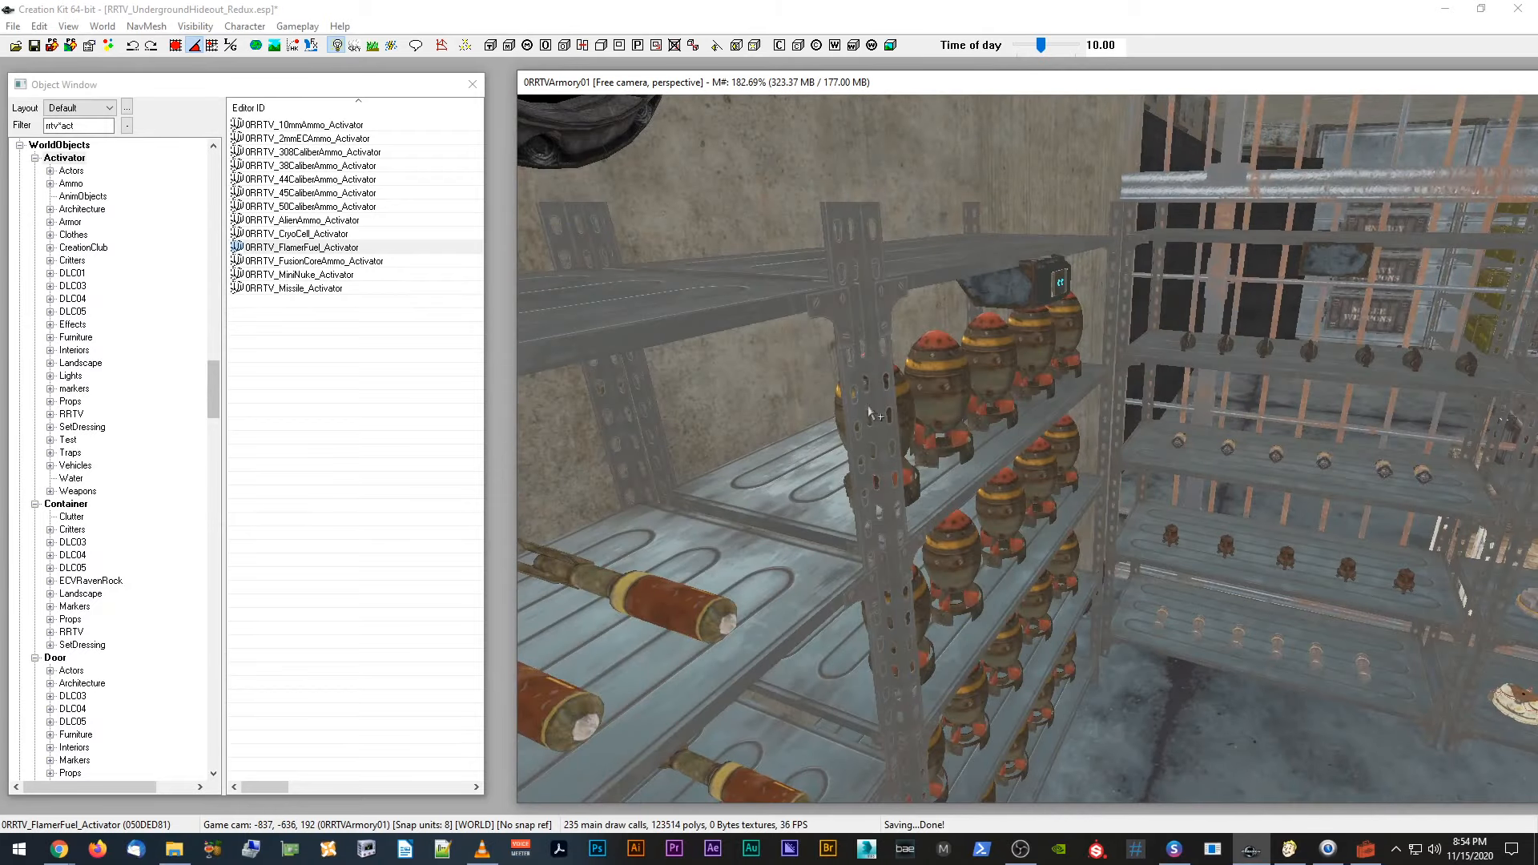
click(902, 397)
double_click(874, 404)
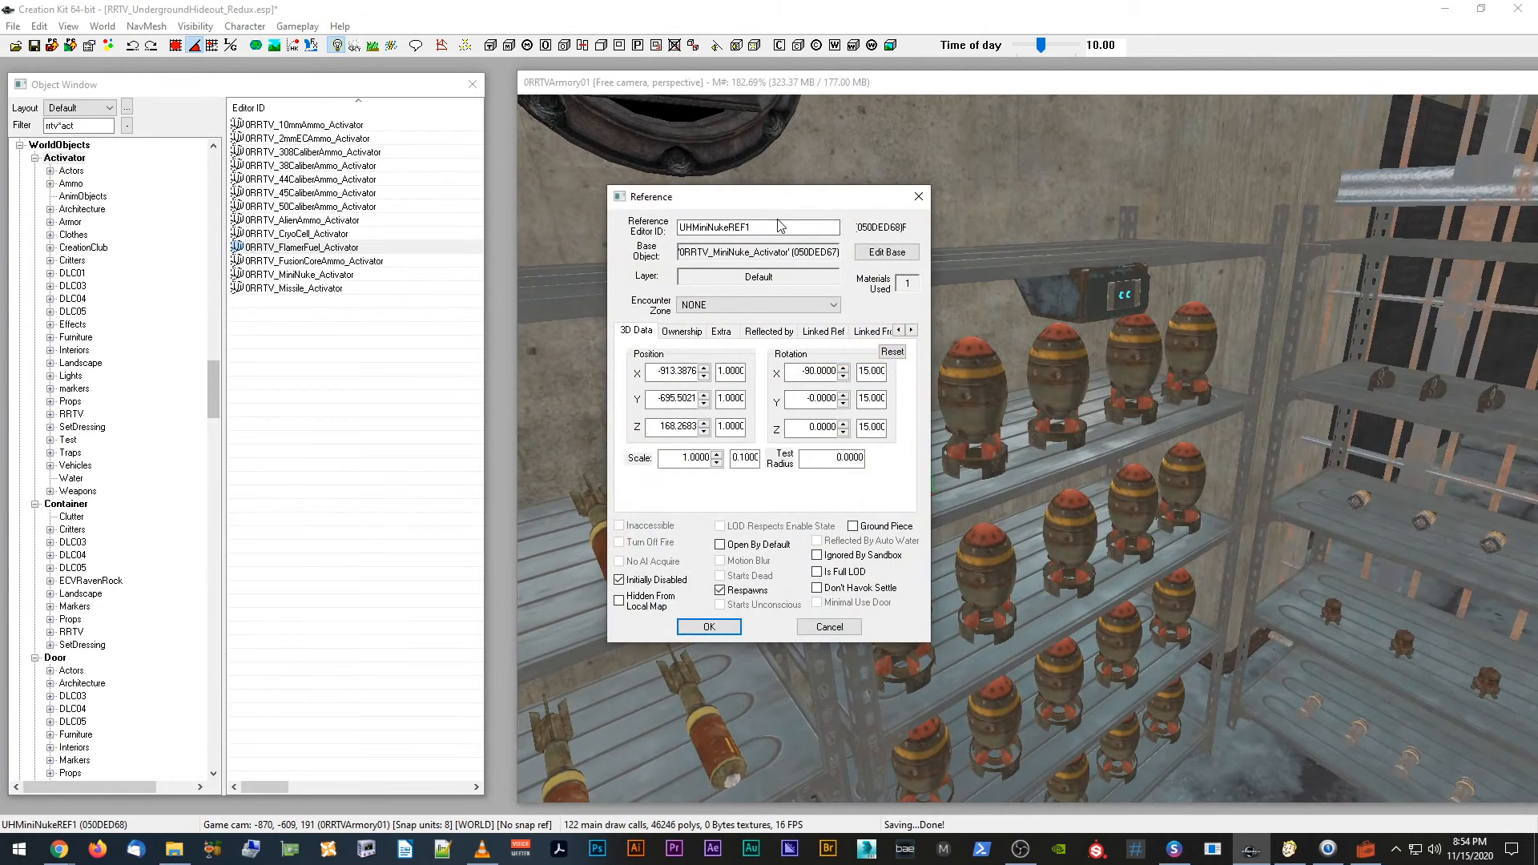
drag(766, 227, 675, 224)
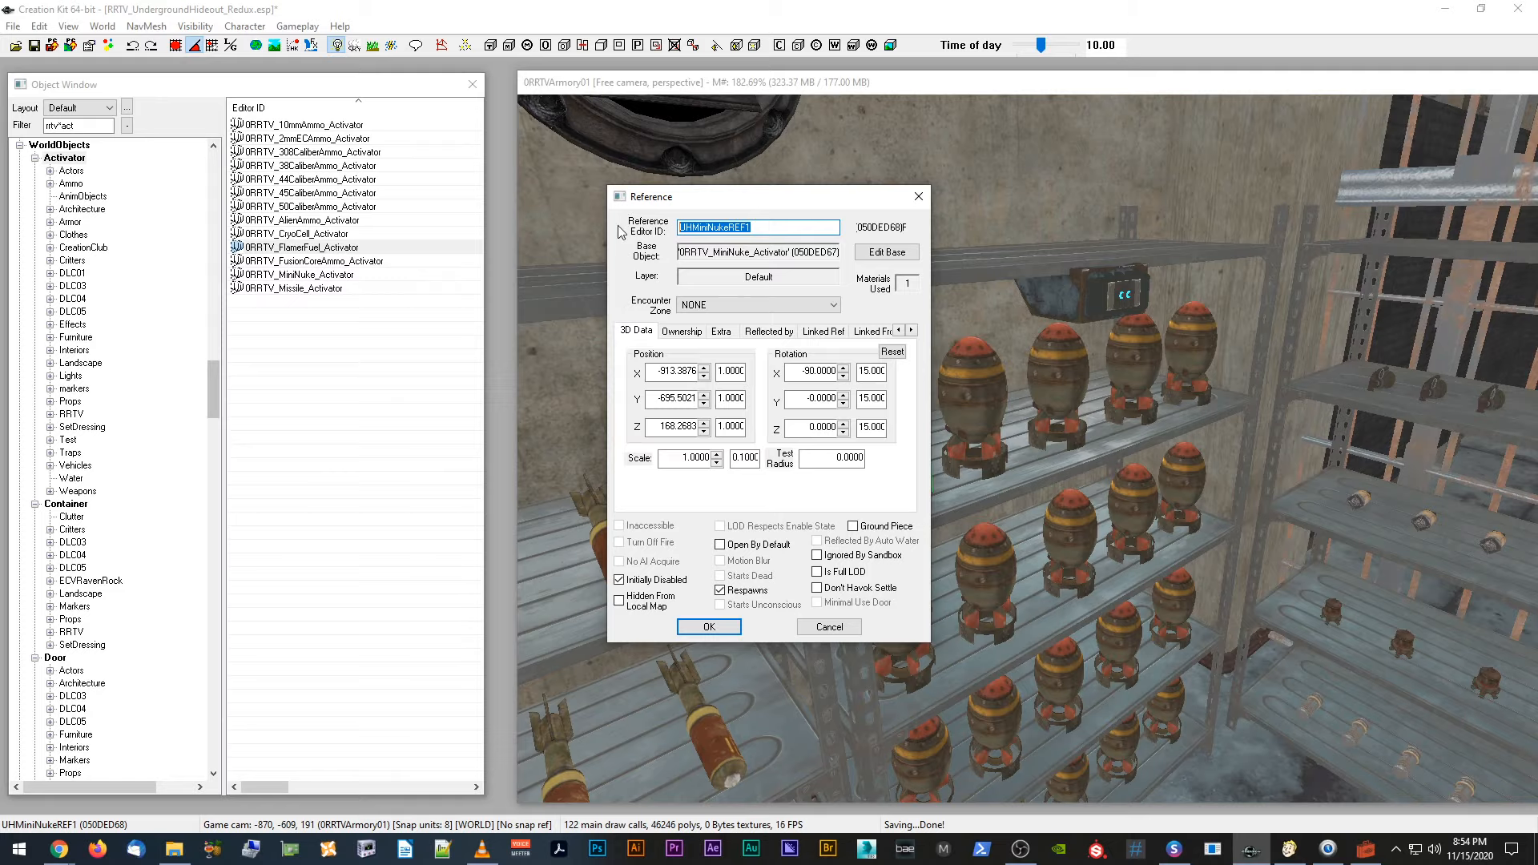
click(829, 627)
Step: Give the placed flamer fuel canister the reference editor ID UHFlamerFuelREF1 and make it initially disabled
shift+middle_drag(851, 628, 814, 619)
scroll(817, 609, up, 5)
click(836, 502)
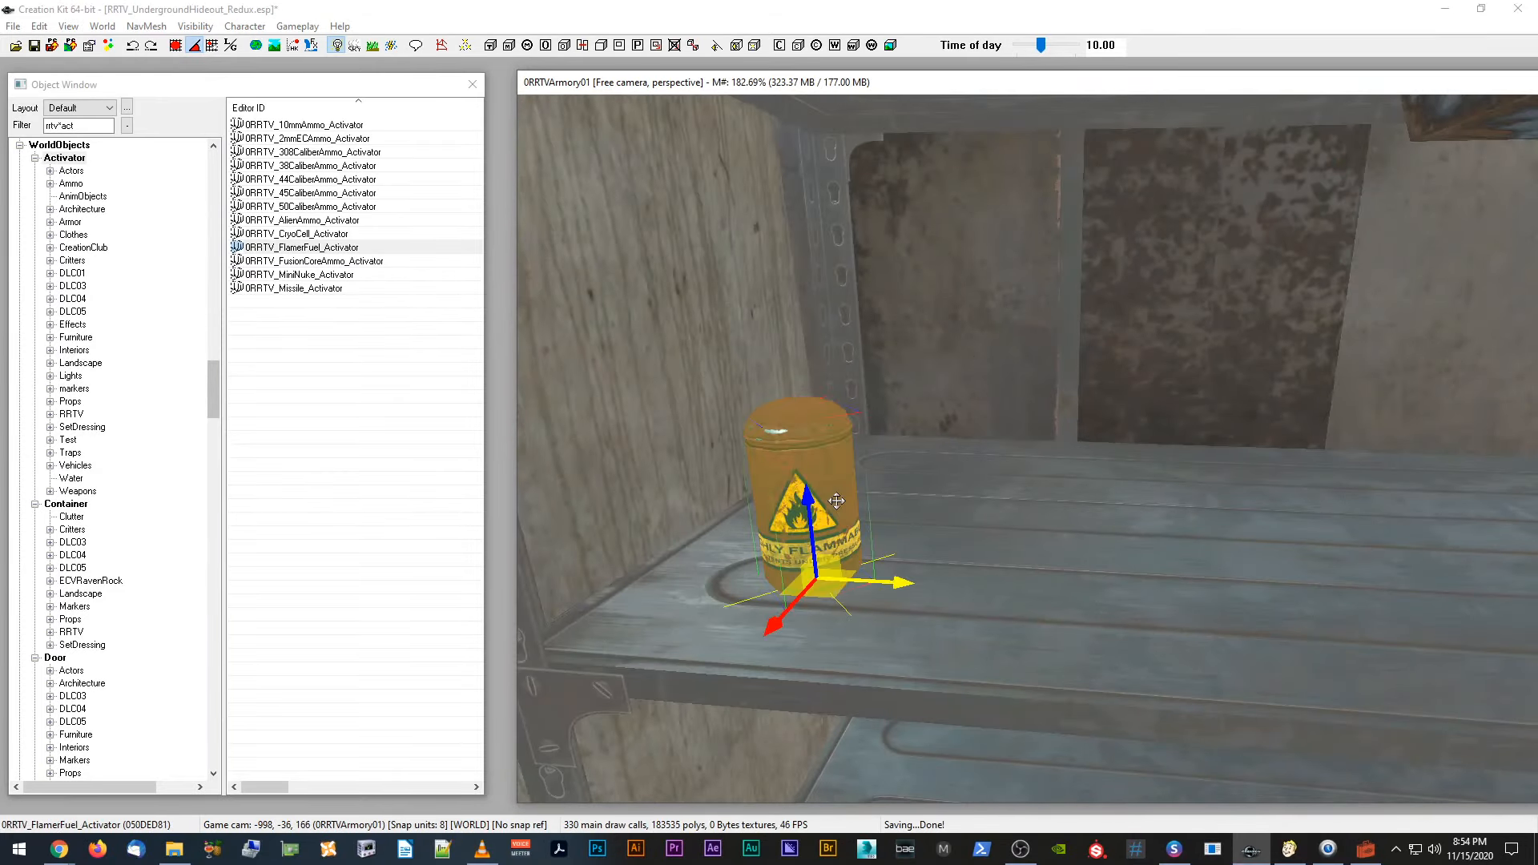
double_click(825, 463)
click(706, 224)
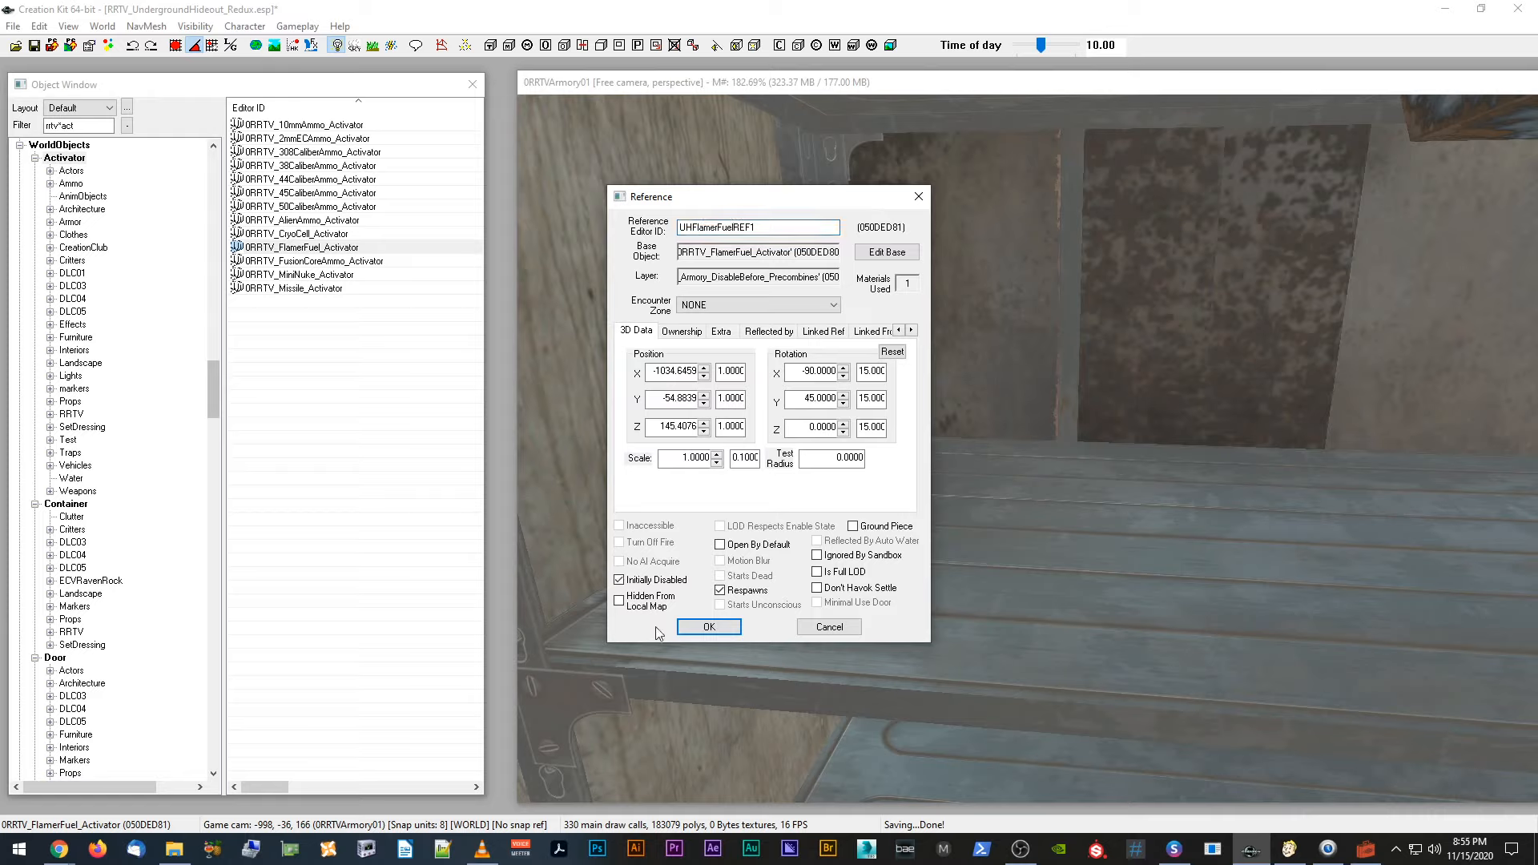
click(709, 628)
Step: Save the plugin and return to the flamer fuel canister on the shelf
scroll(793, 463, down, 4)
middle_drag(794, 463, 787, 470)
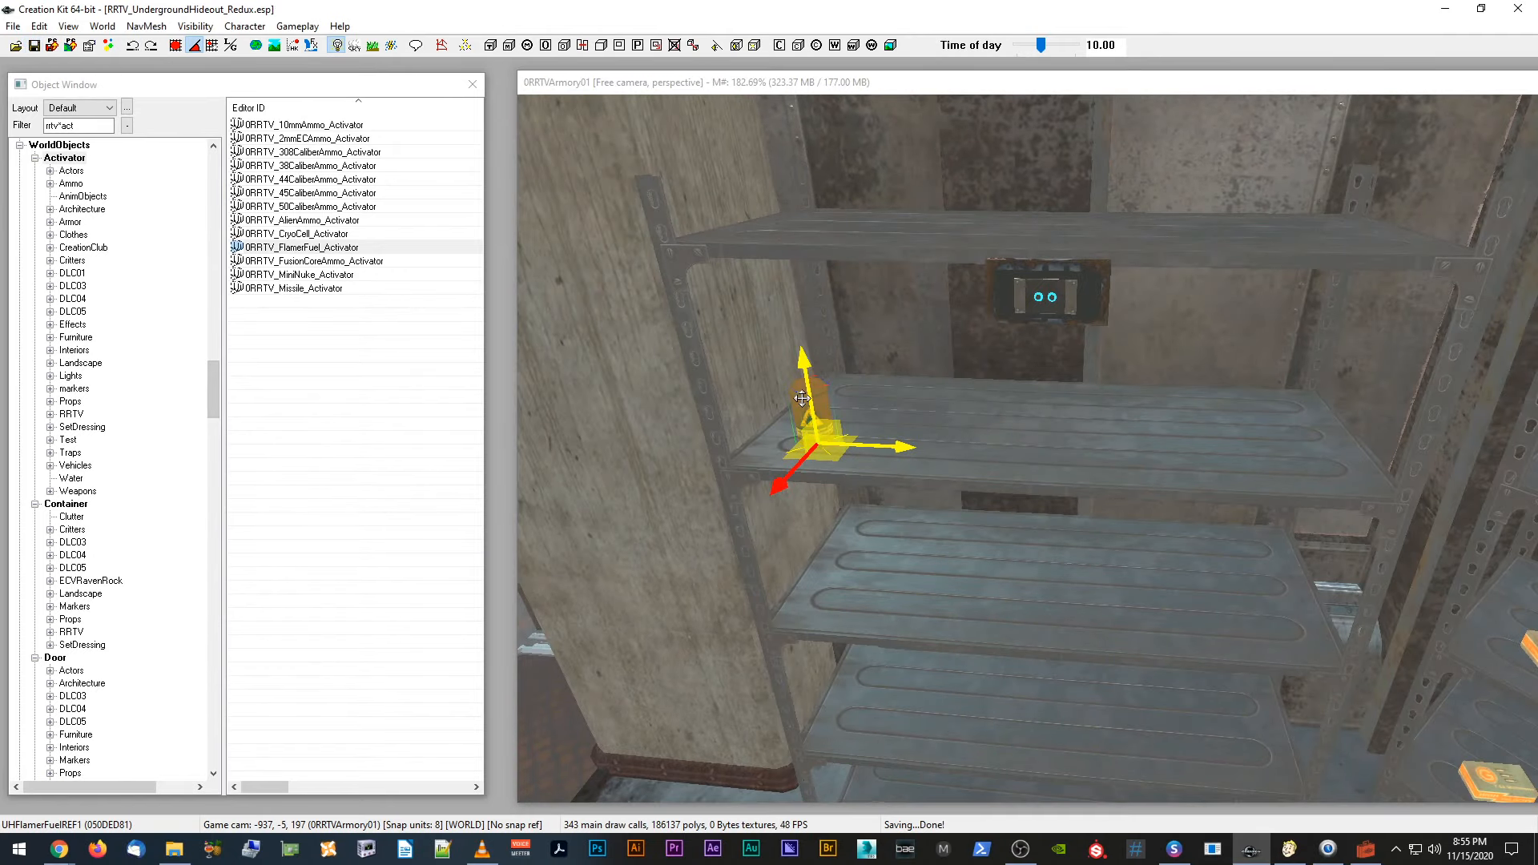
scroll(803, 404, up, 3)
shift+middle_drag(782, 399, 777, 406)
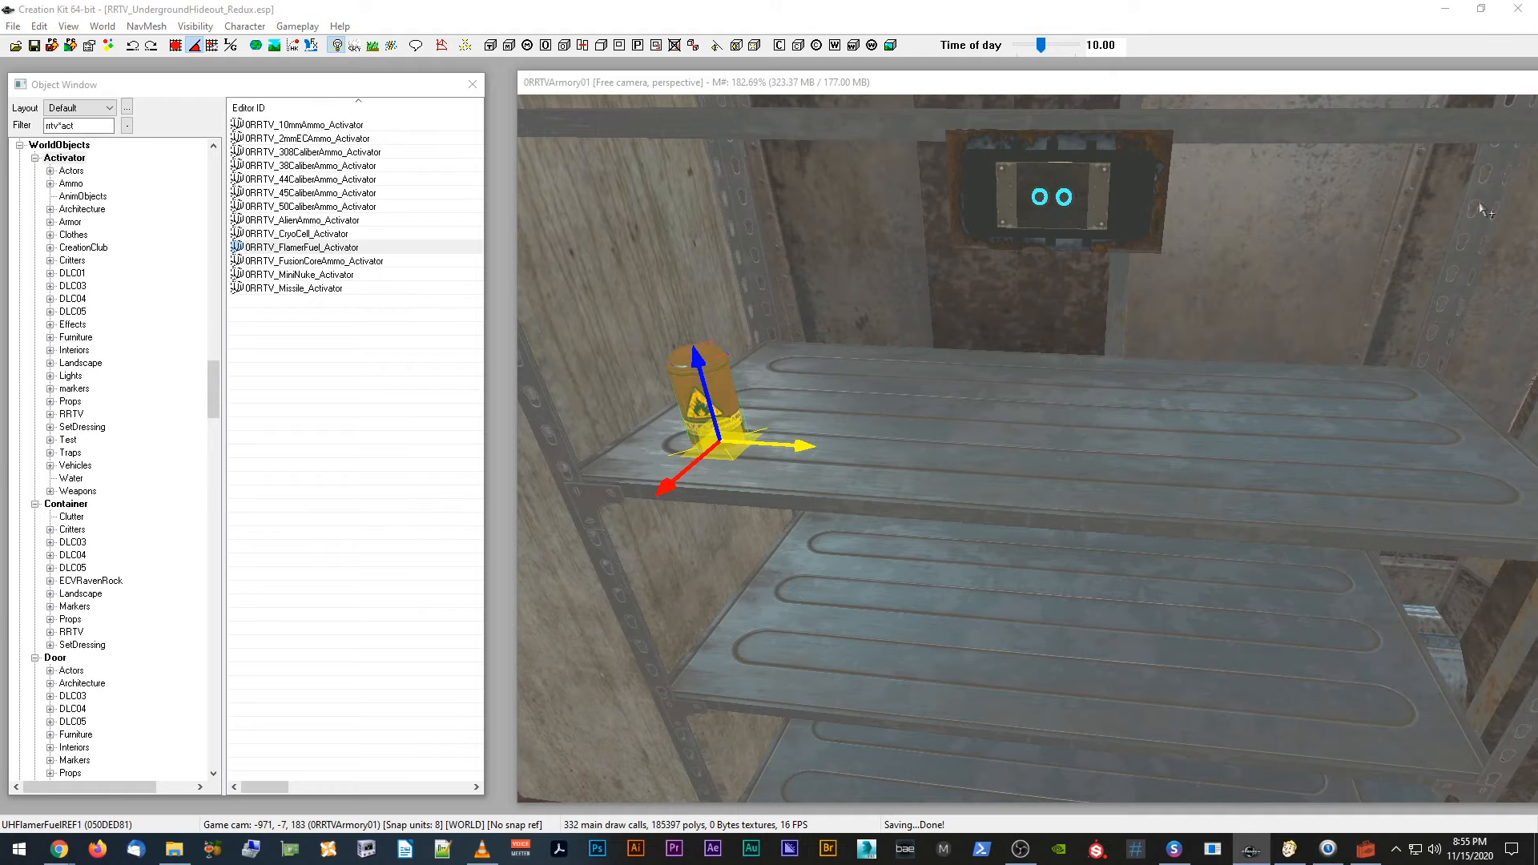
scroll(1156, 253, up, 2)
click(579, 322)
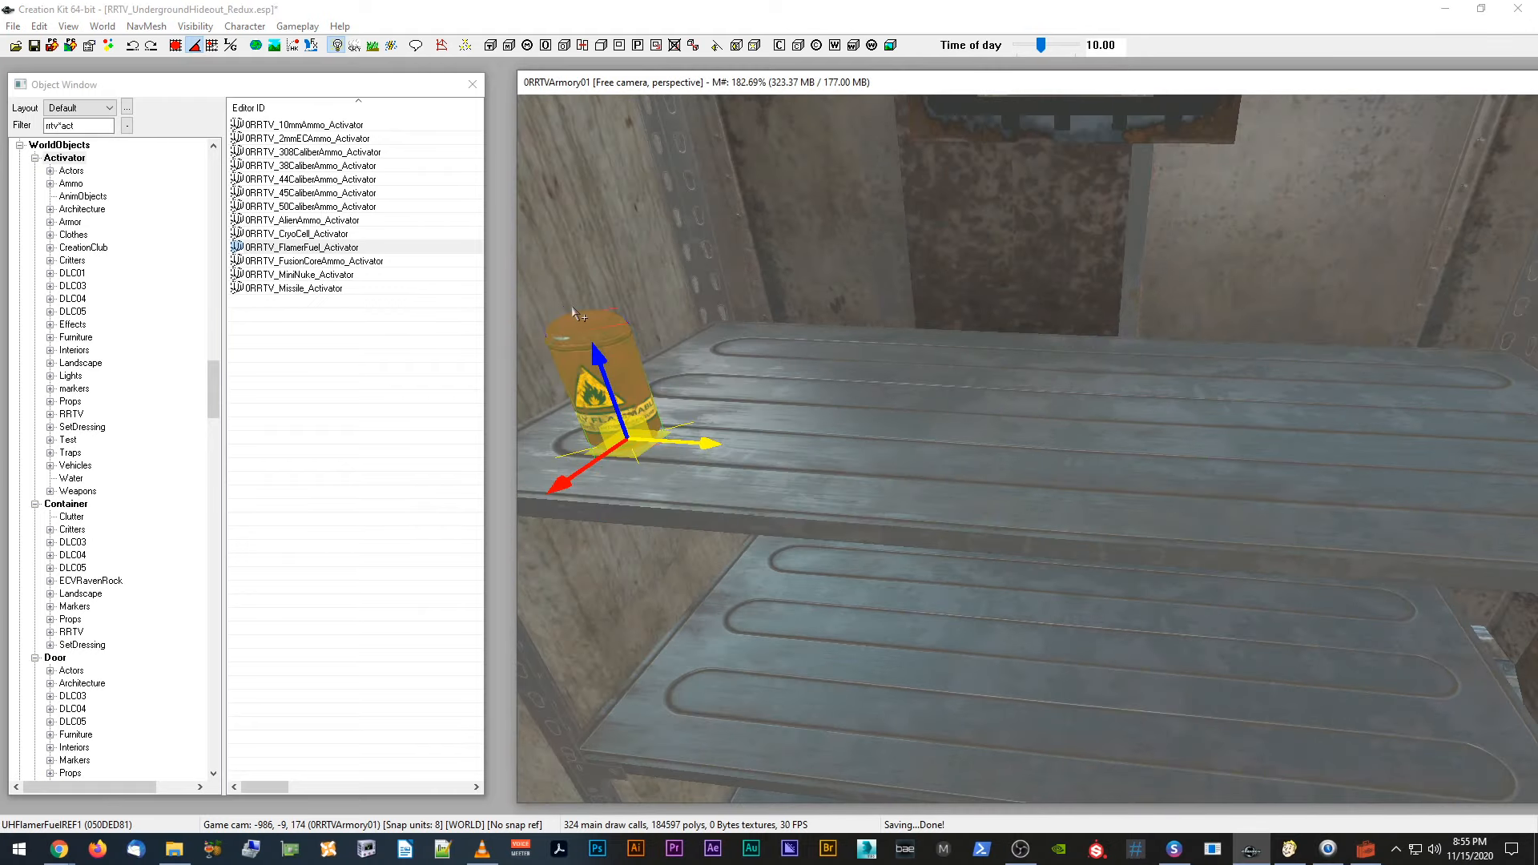
Step: Move the flamer fuel canister from the RRTV_Armory_DisableBefore_Precombines layer to the active layer
shift+middle_drag(579, 322, 757, 312)
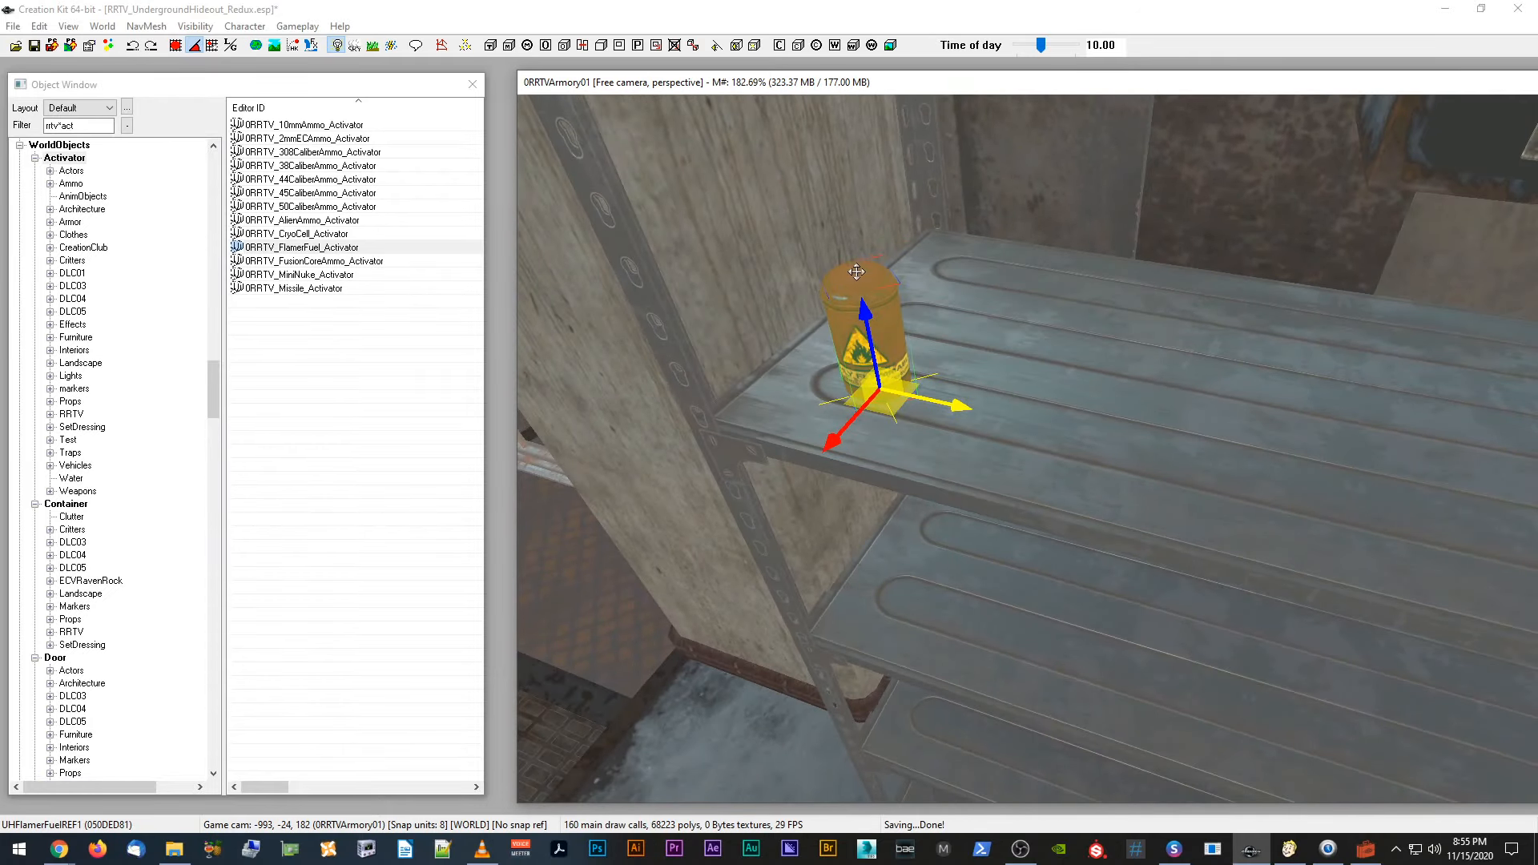
scroll(866, 273, up, 2)
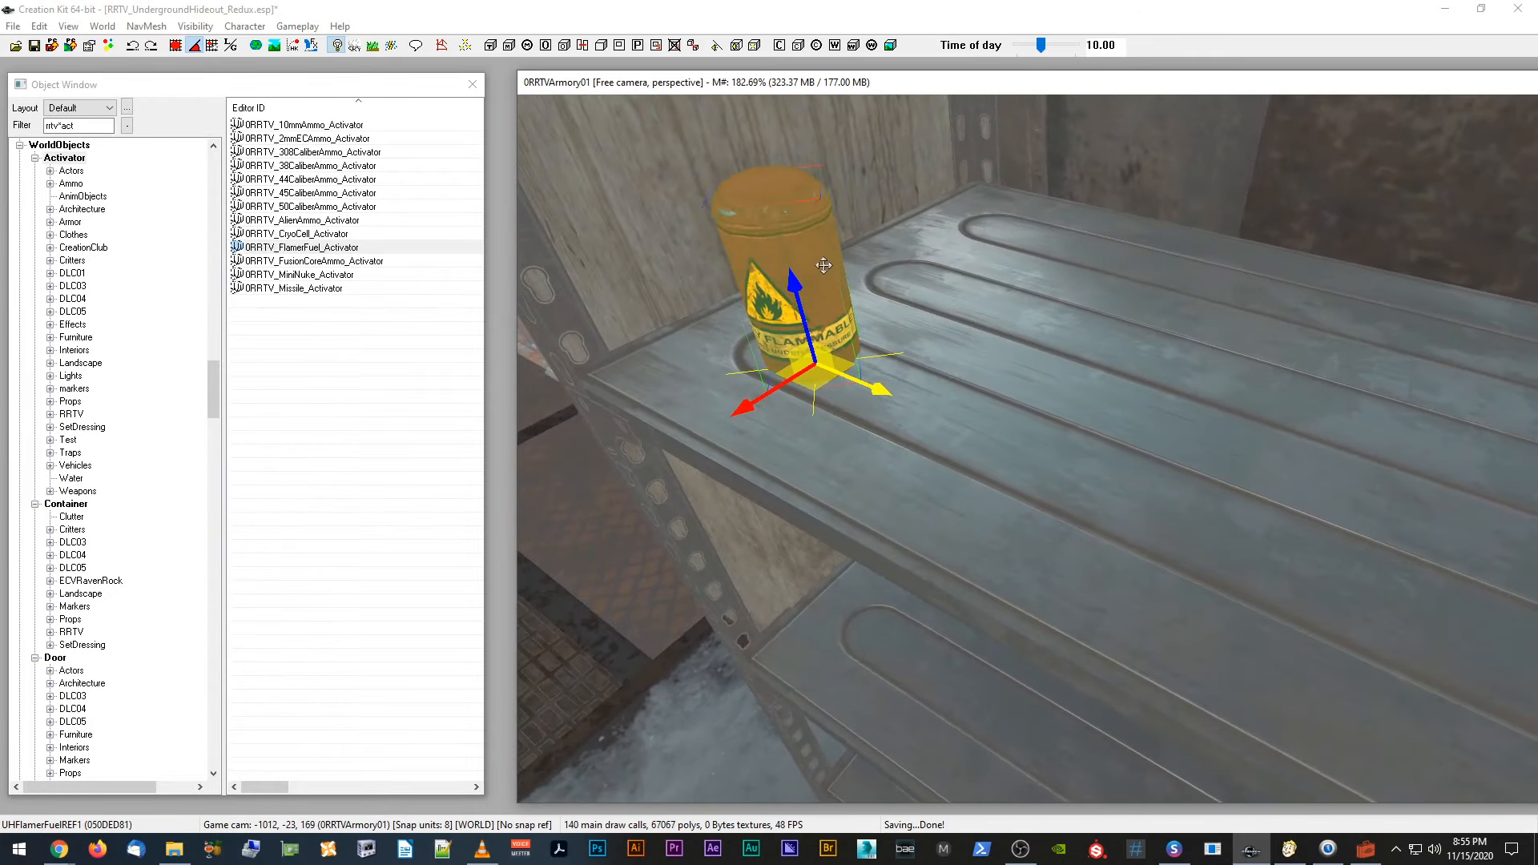
double_click(817, 257)
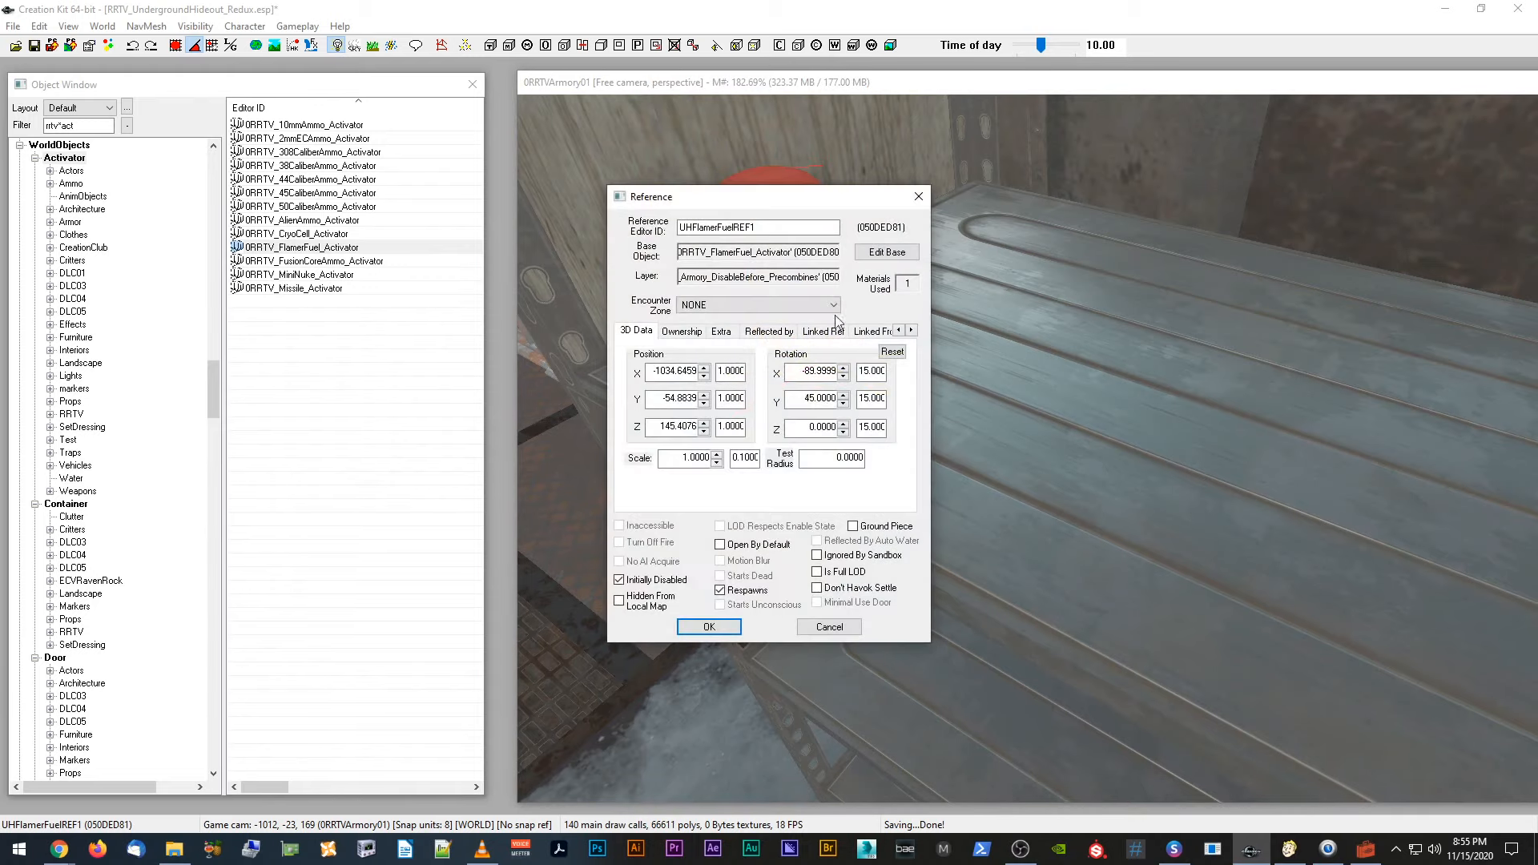
click(836, 631)
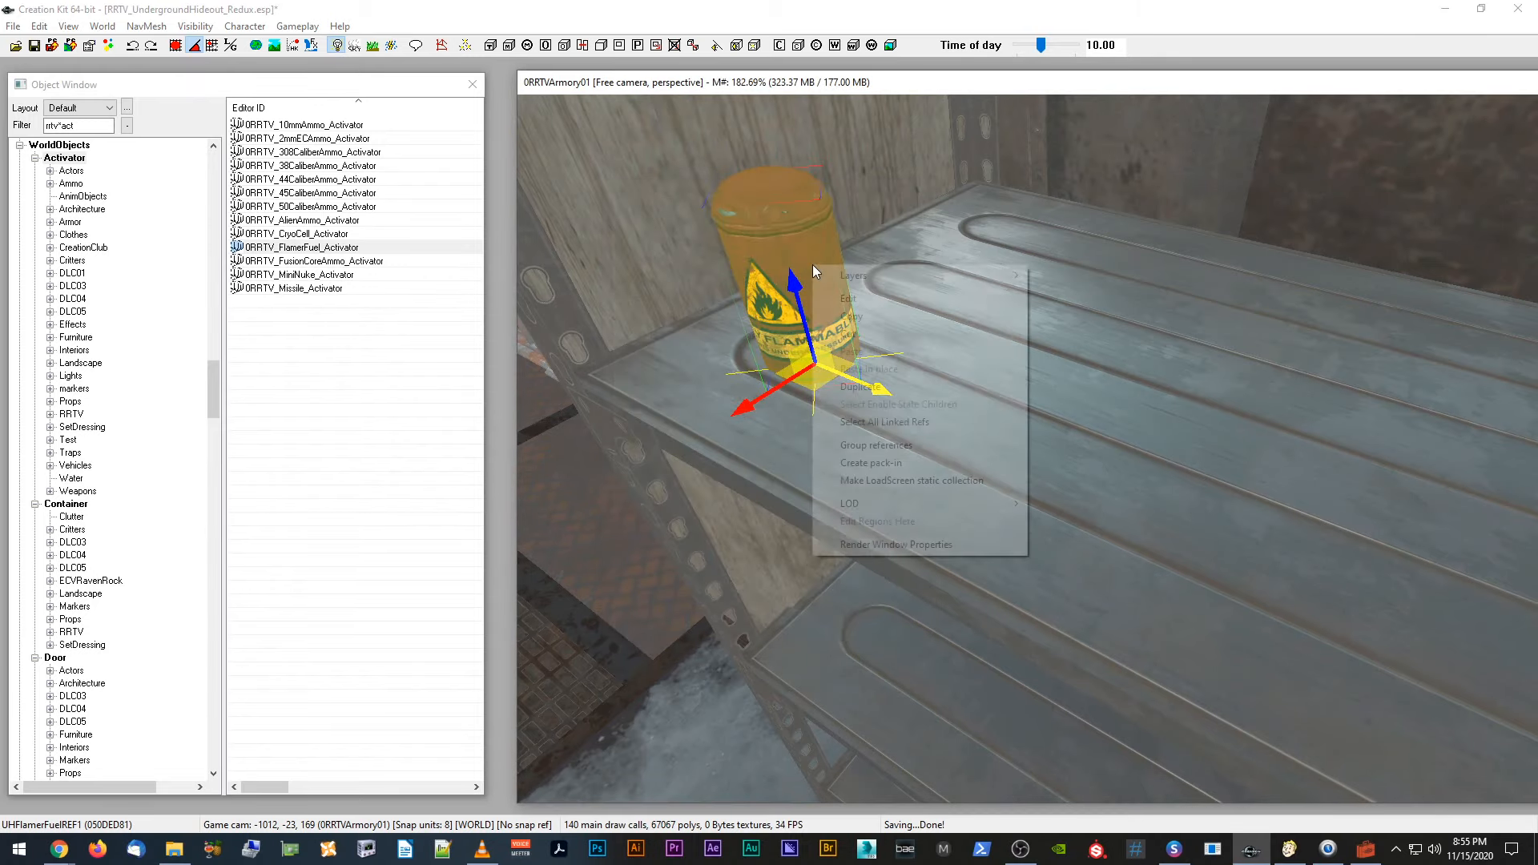
right_click(814, 266)
mouse_move(844, 277)
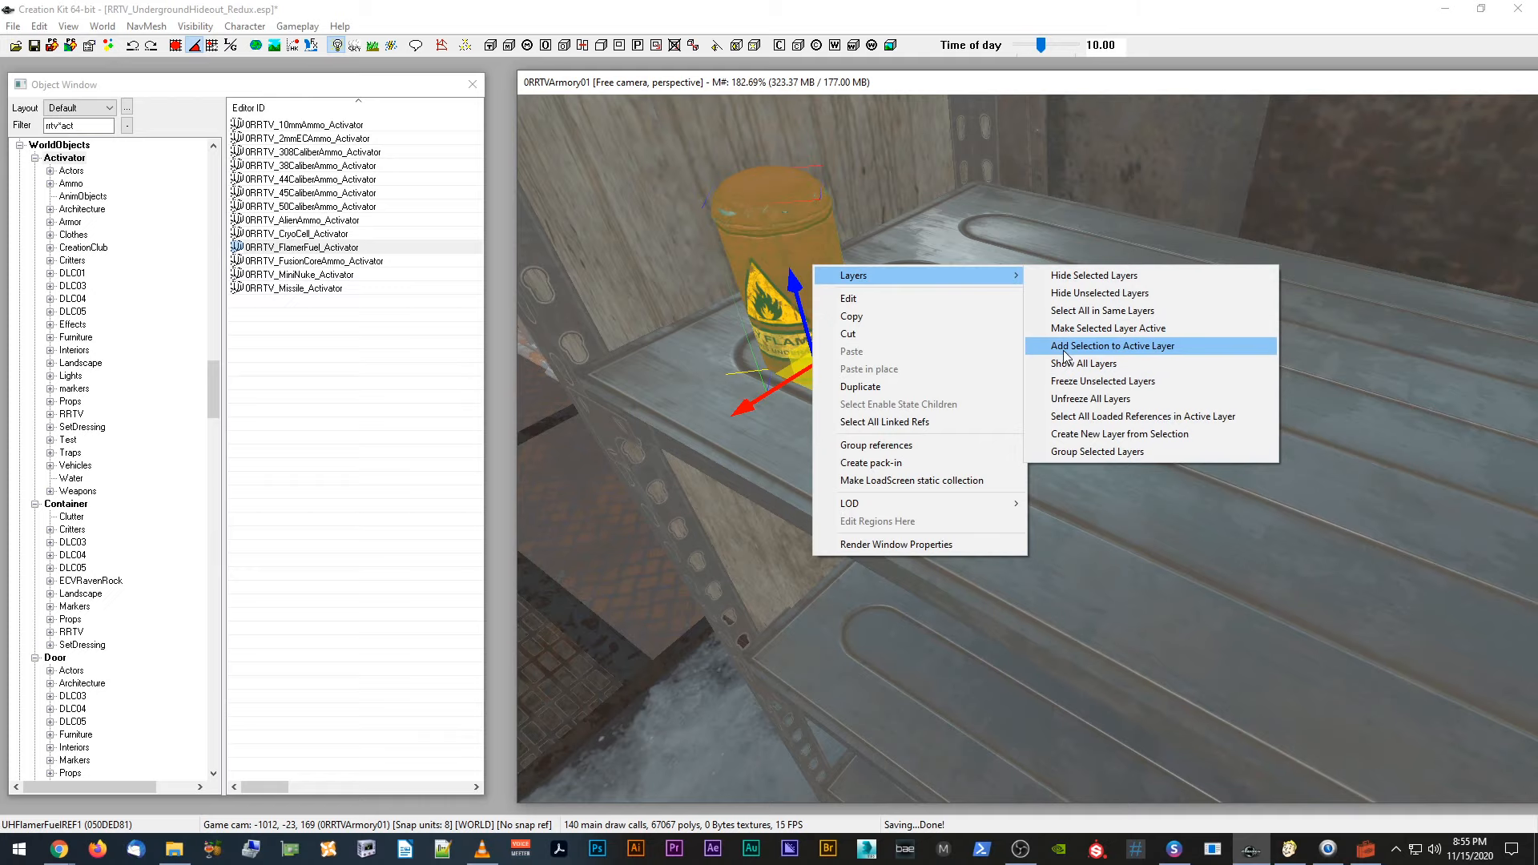
click(1065, 355)
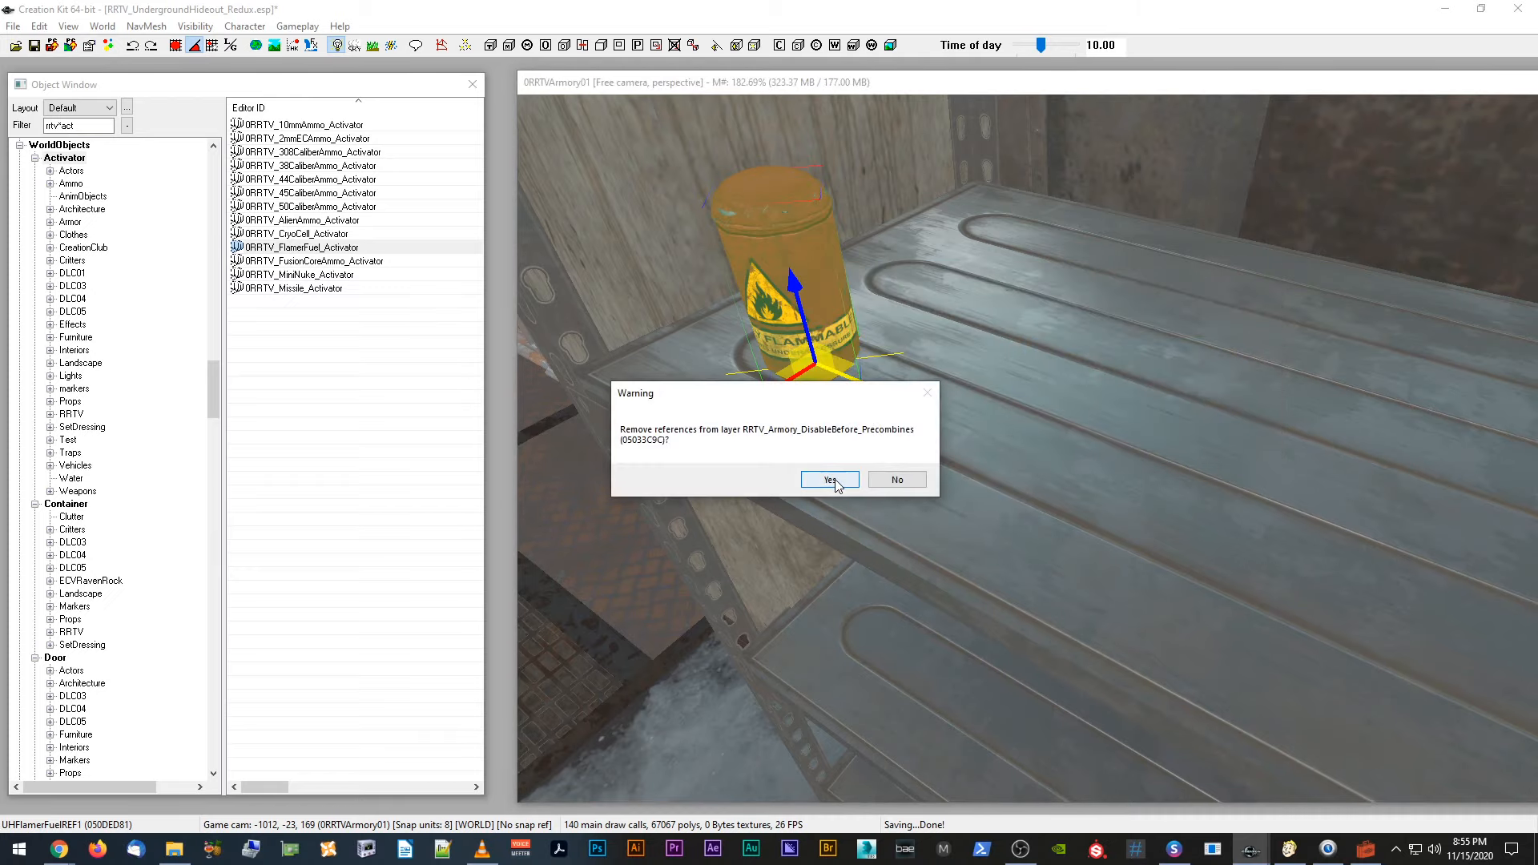
click(839, 481)
Step: Duplicate the flamer fuel canister and place the copy beside the first one along the shelf's front
shift+middle_drag(839, 480, 882, 457)
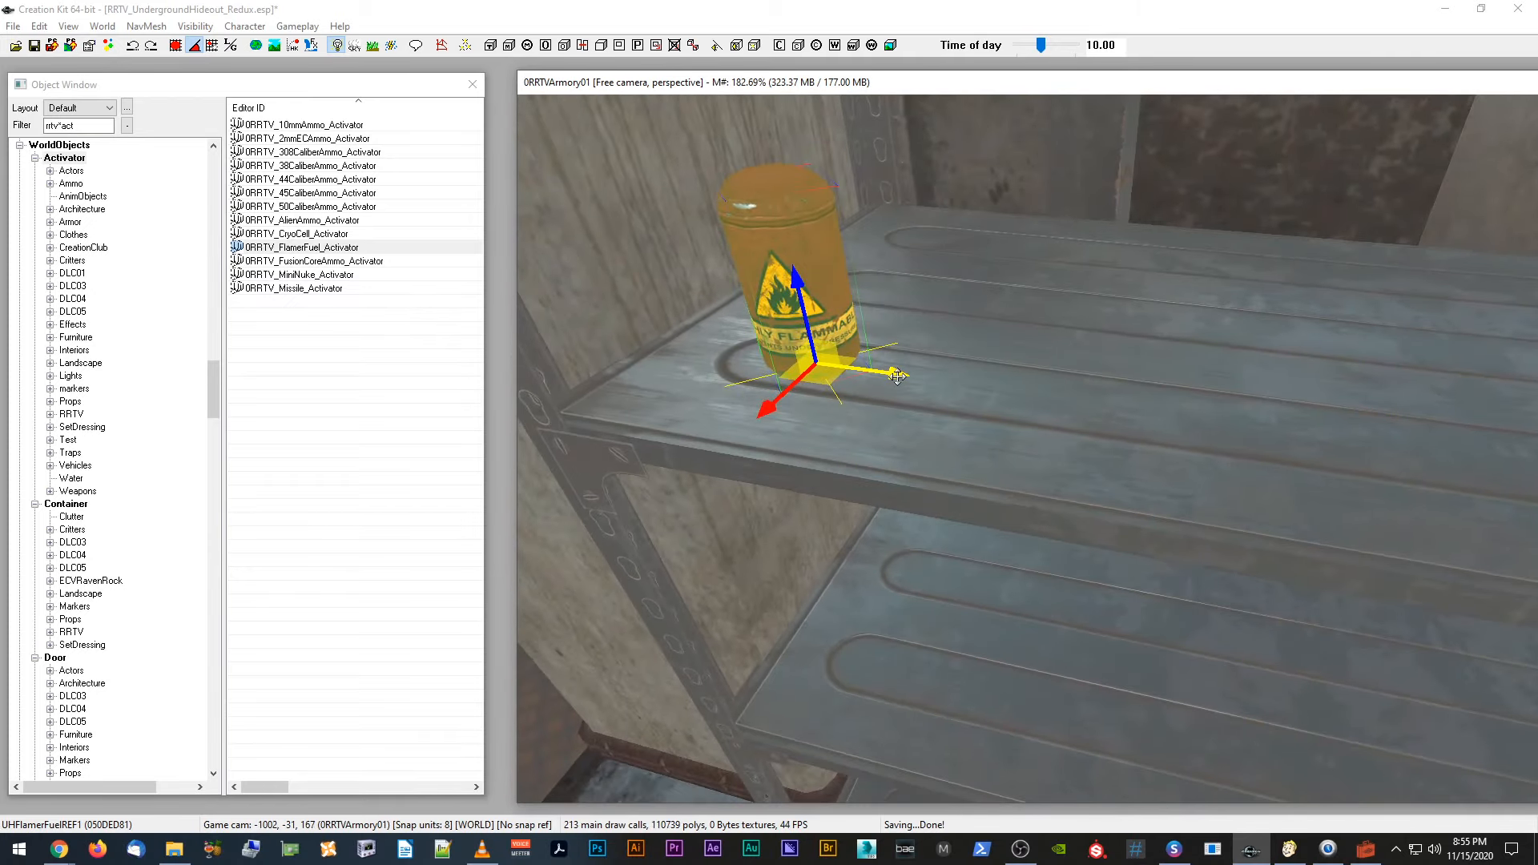
drag(898, 371, 1096, 400)
mouse_move(1109, 390)
shift+middle_down()
mouse_move(1137, 360)
mouse_move(1106, 378)
shift+middle_up()
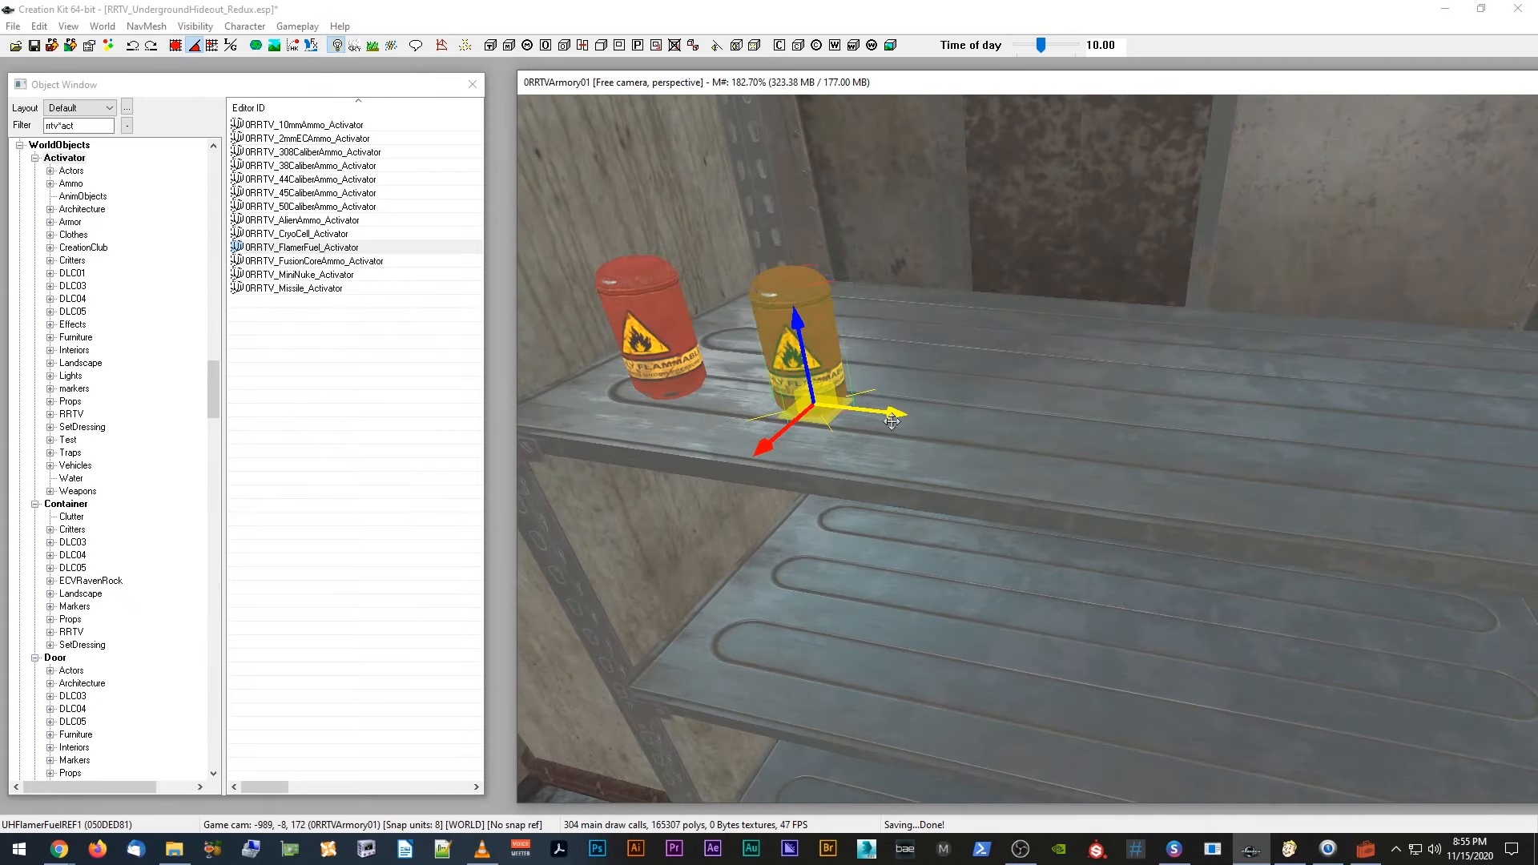
right_drag(797, 282, 792, 270)
right_click(807, 327)
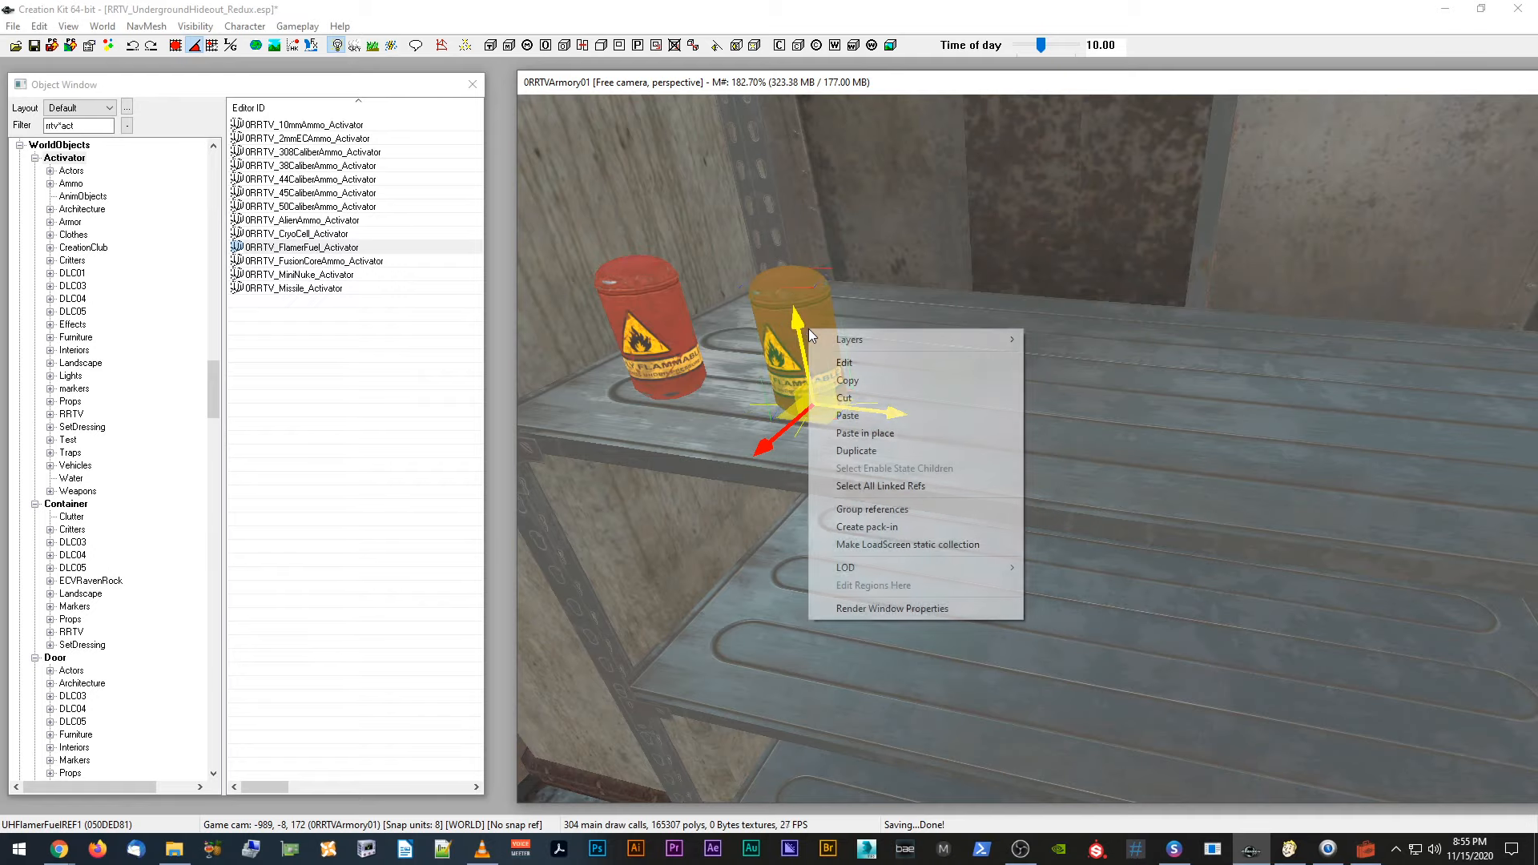
click(790, 281)
shift+middle_drag(790, 281, 825, 308)
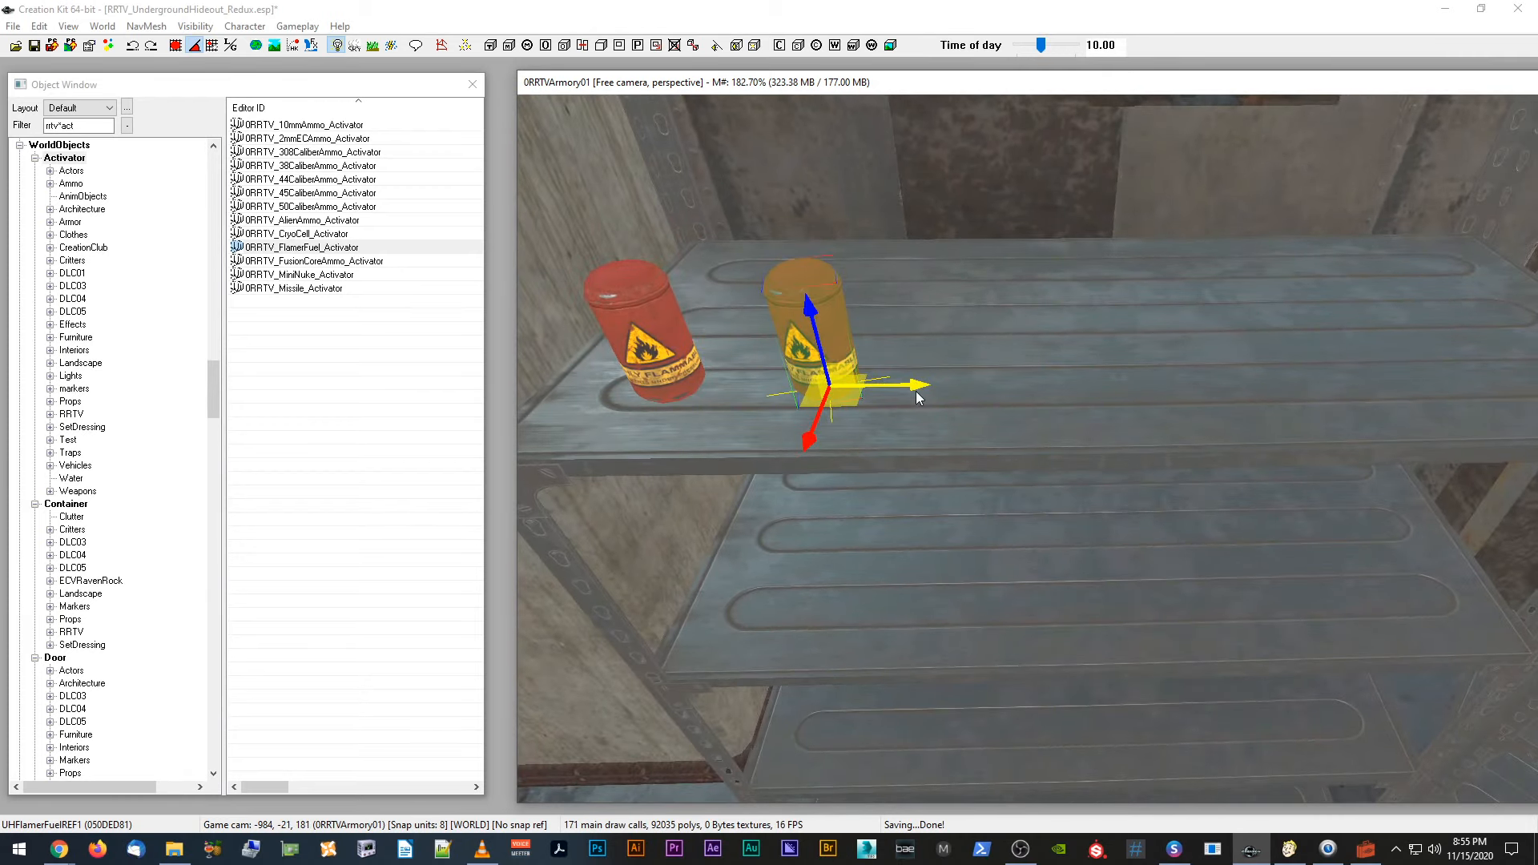
Step: Continue the row with four more duplicated flamer fuel canisters, placing the sixth near the shelf's right end
key(ctrl+d)
drag(915, 391, 1105, 380)
scroll(1105, 372, down, 3)
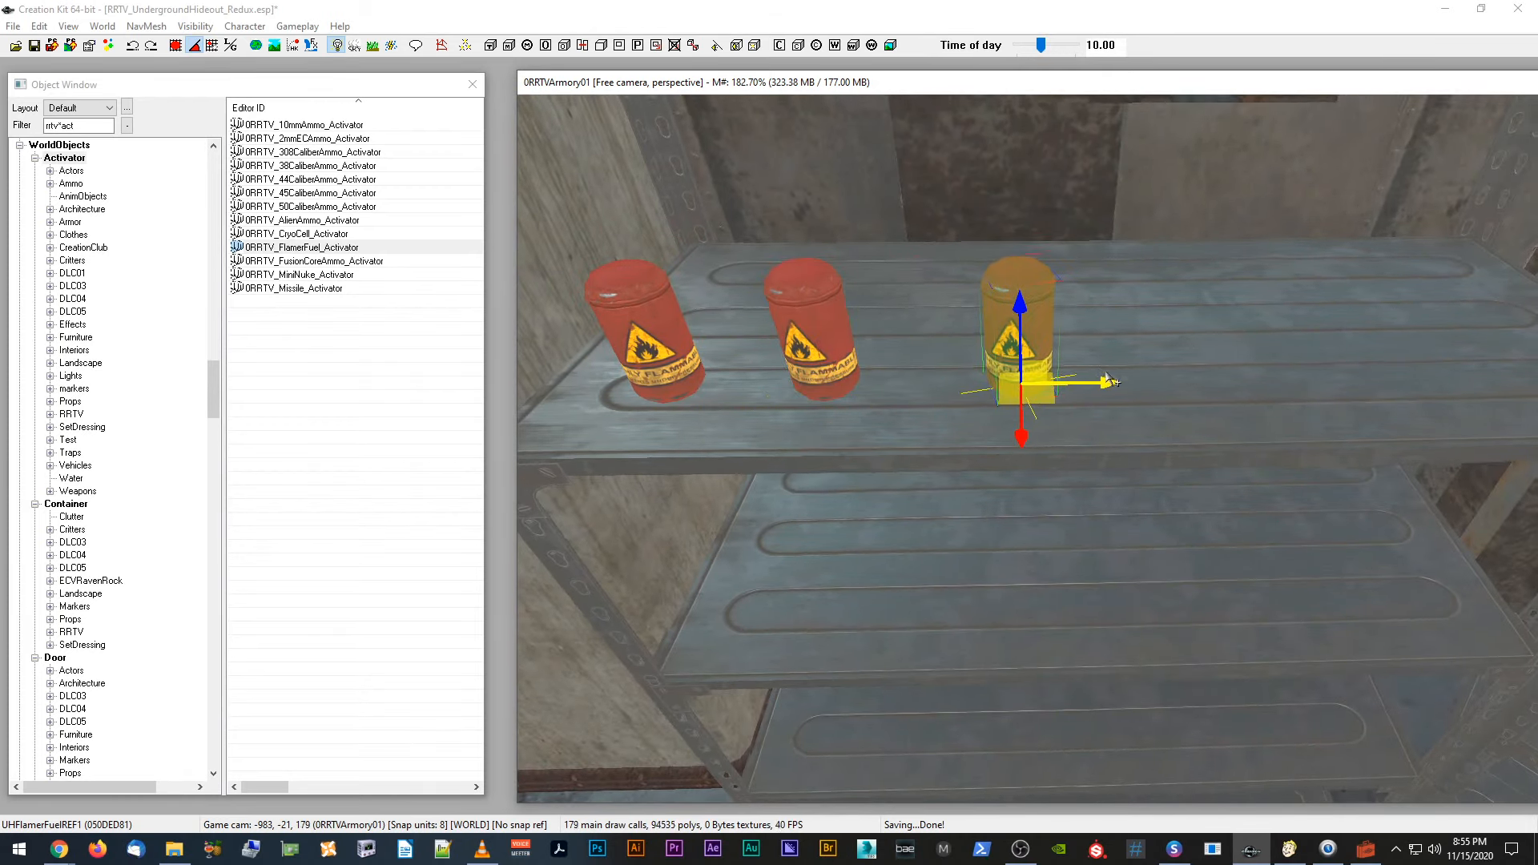
middle_drag(1104, 364, 1101, 364)
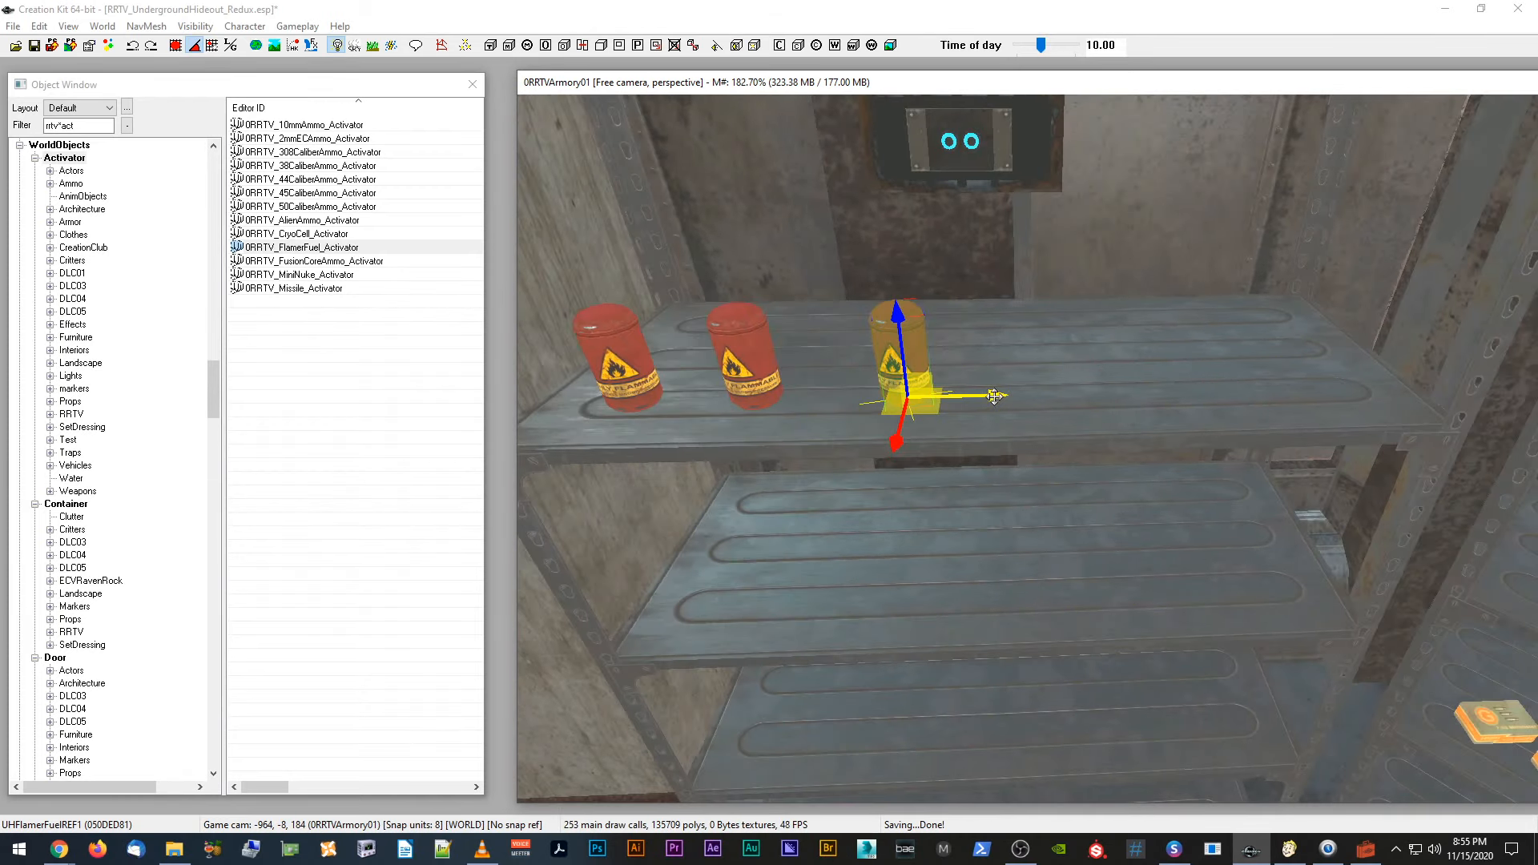
drag(997, 403, 1200, 391)
key(ctrl+d)
key(ctrl+d)
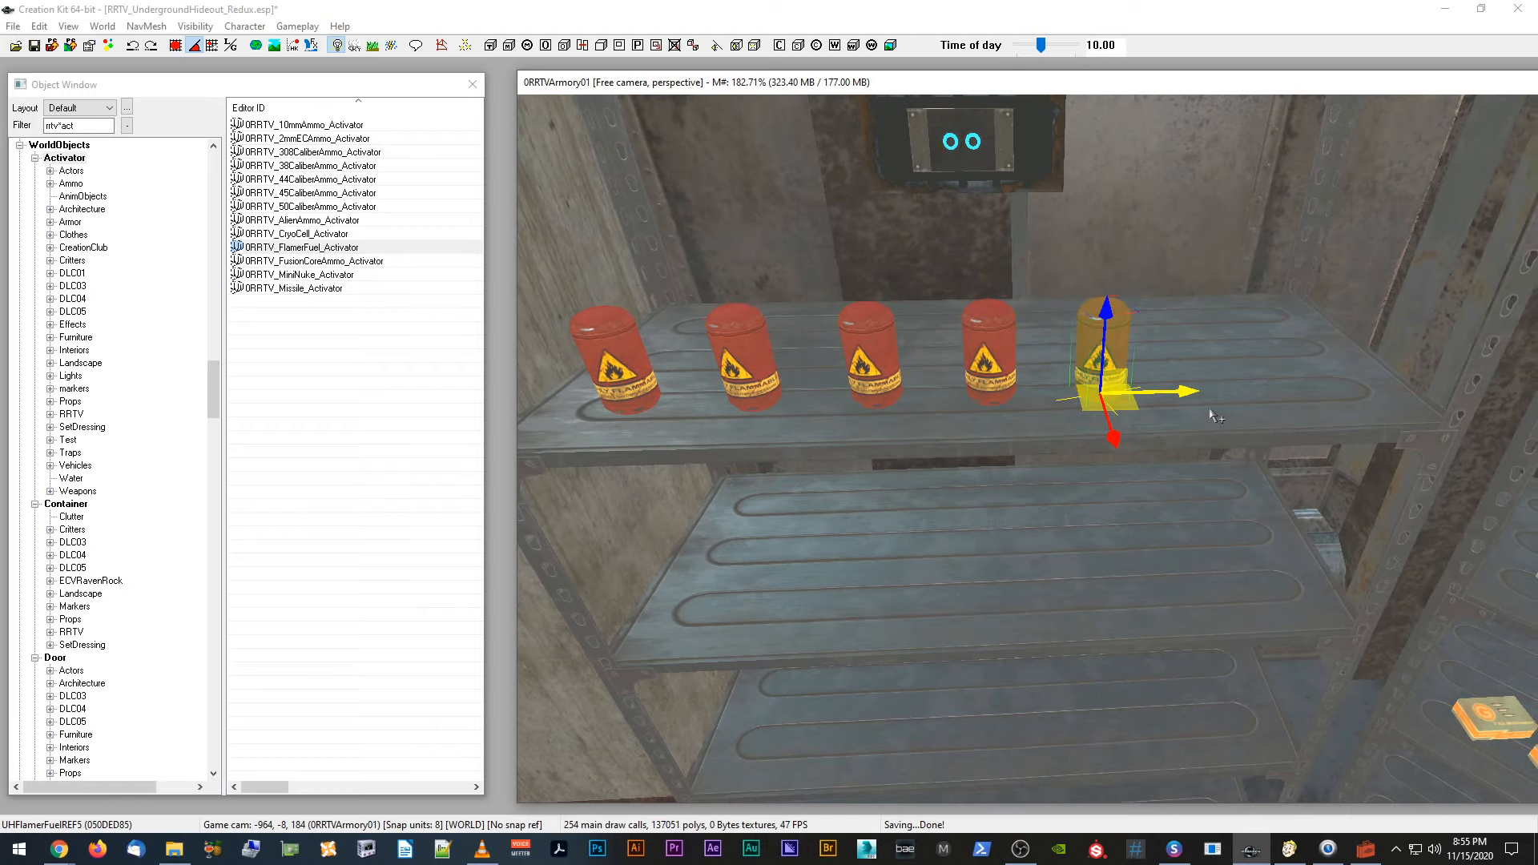
key(ctrl+d)
drag(1176, 390, 1321, 380)
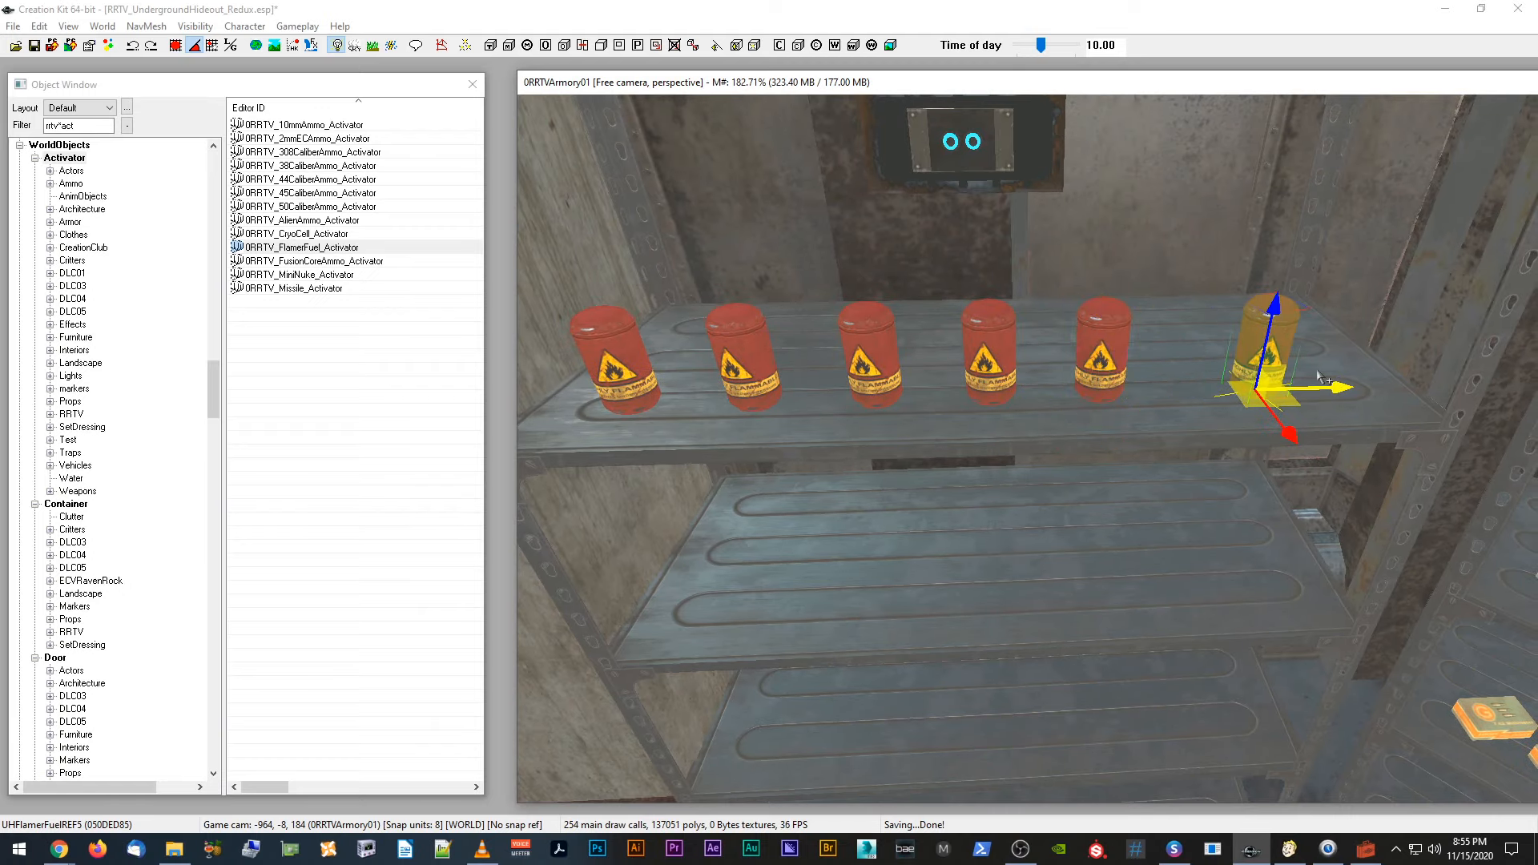
Step: Shift the fifth and fourth flamer fuel canisters slightly right to even out the spacing of the row
click(1116, 329)
drag(1158, 395, 1175, 381)
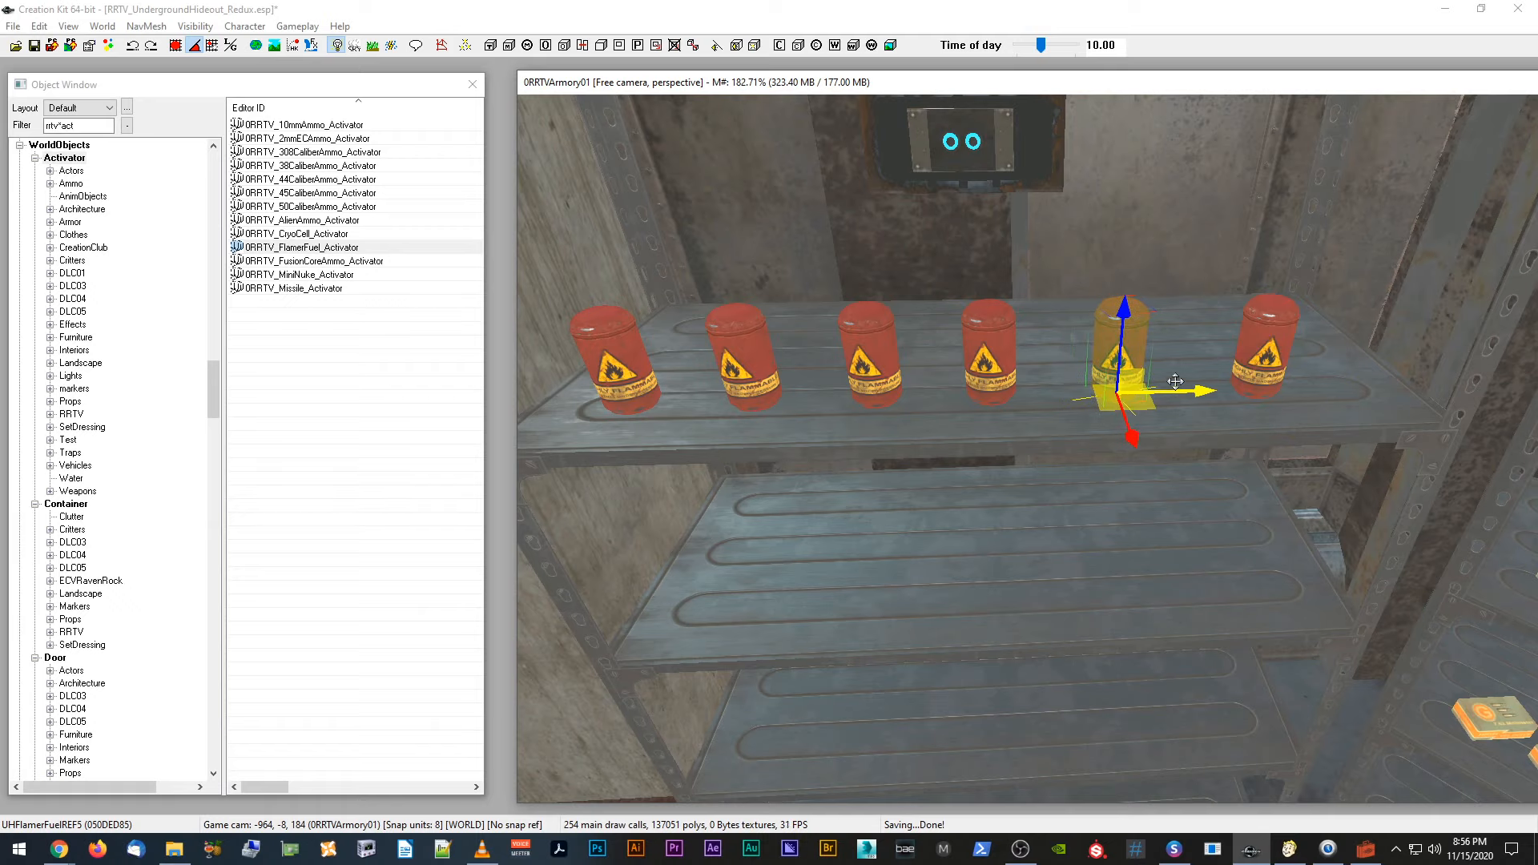
key(d)
click(1008, 325)
shift+middle_drag(1009, 324, 1042, 368)
drag(1059, 391, 1088, 388)
key(d)
Step: Duplicate a flamer fuel canister down to the shelf below and slide the copy to its front-left corner
scroll(1090, 386, down, 3)
shift+middle_drag(1090, 387, 1090, 336)
scroll(1099, 357, up, 3)
click(1089, 349)
key(ctrl+d)
drag(1088, 321, 1088, 403)
drag(1088, 469, 1093, 571)
shift+middle_drag(1093, 571, 1092, 553)
scroll(1091, 562, down, 2)
drag(1158, 564, 1046, 573)
mouse_move(1046, 573)
middle_down()
mouse_move(1063, 569)
mouse_move(1040, 557)
middle_up()
scroll(1056, 573, up, 3)
scroll(1056, 572, down, 3)
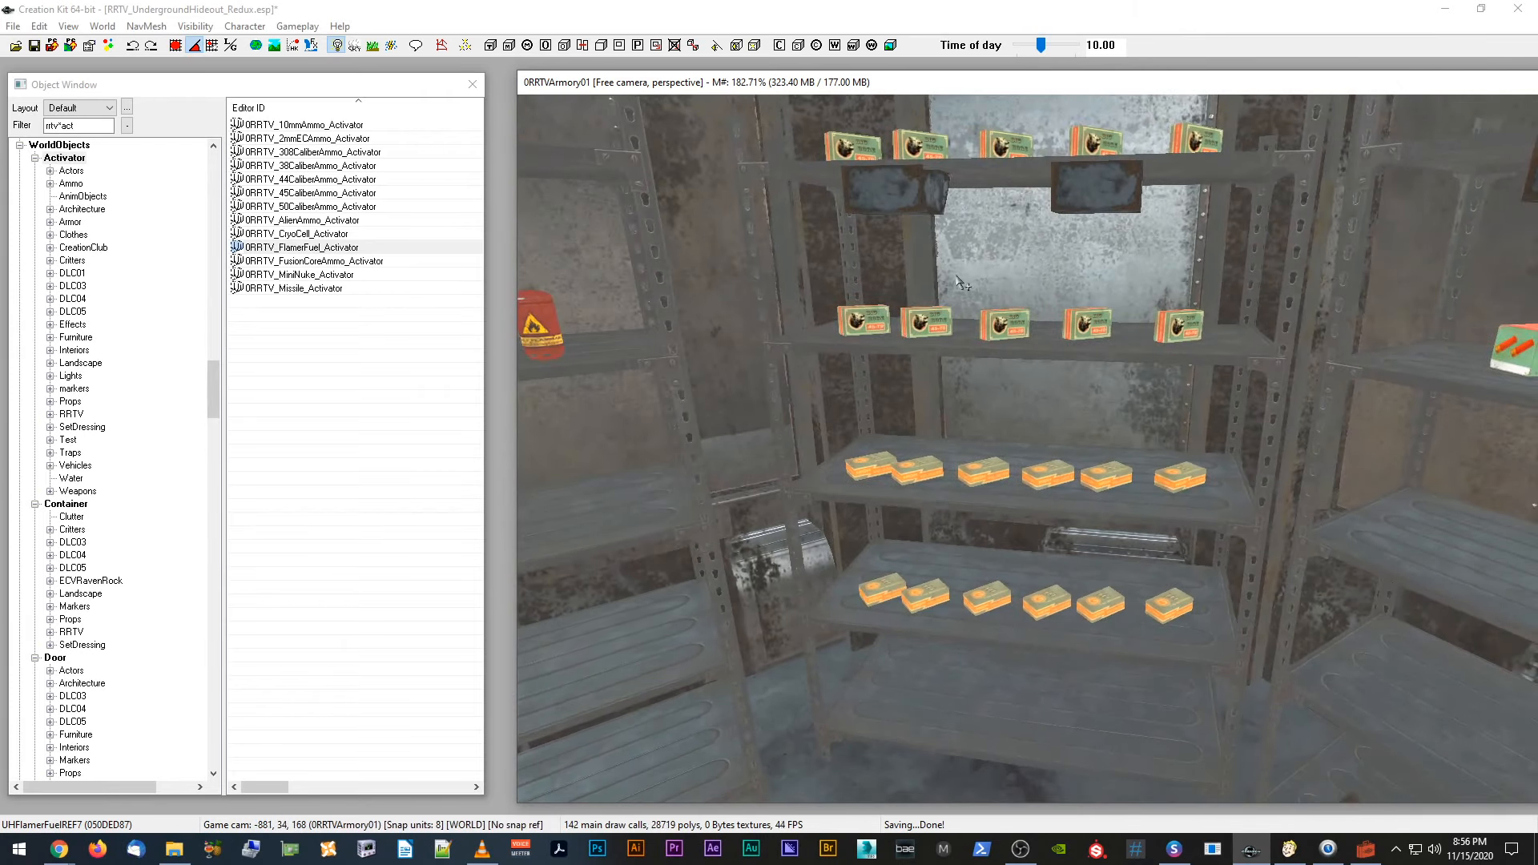
Step: Examine the neighbouring ammo box shelves, and switch to the GECK to compare how the original display area's ammo shelves are filled
middle_drag(949, 285, 889, 341)
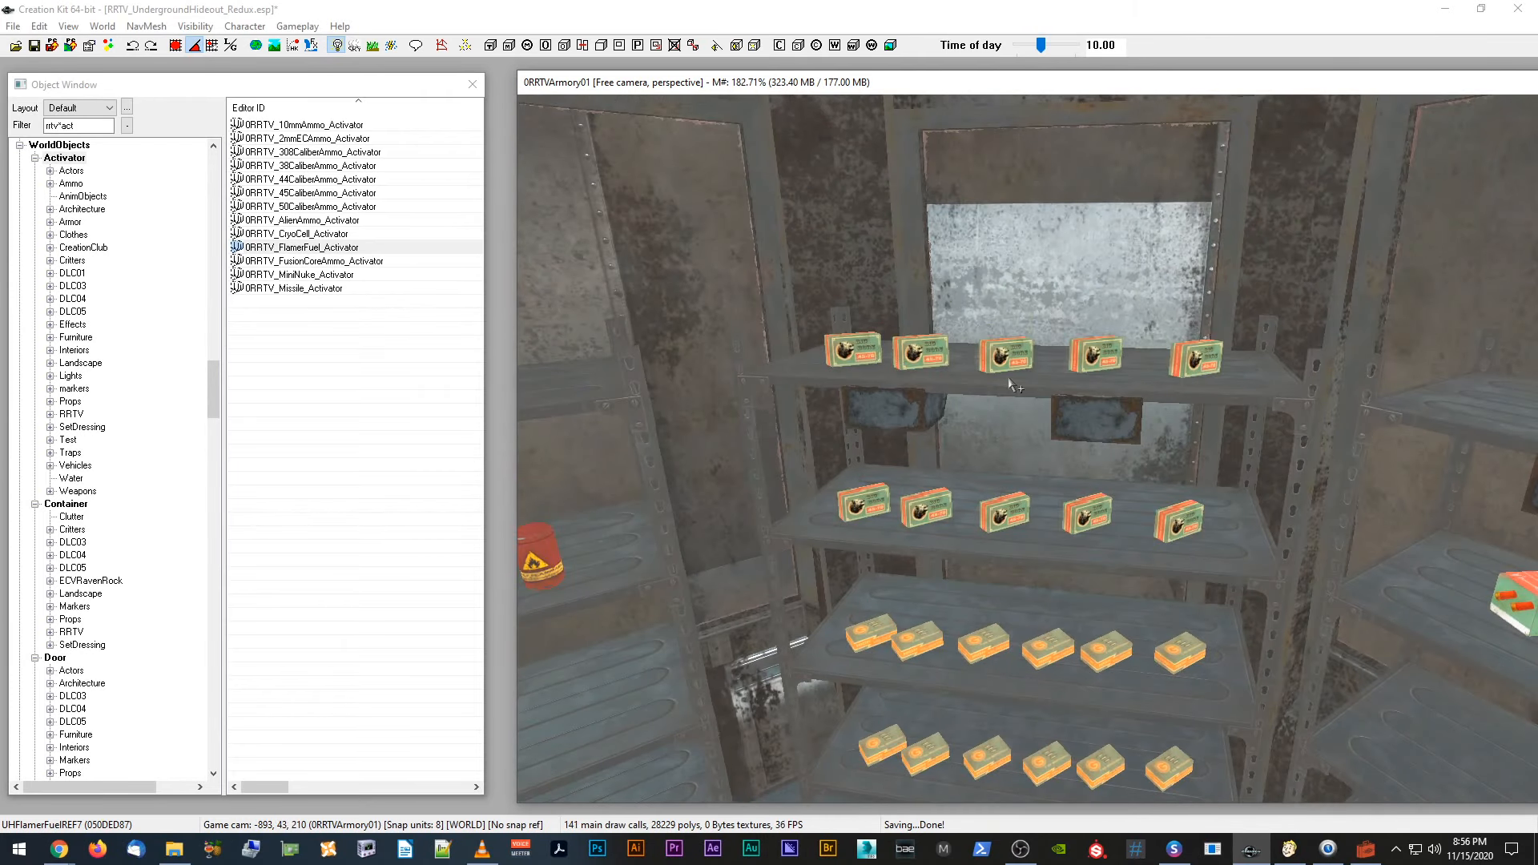
middle_drag(1016, 387, 1033, 373)
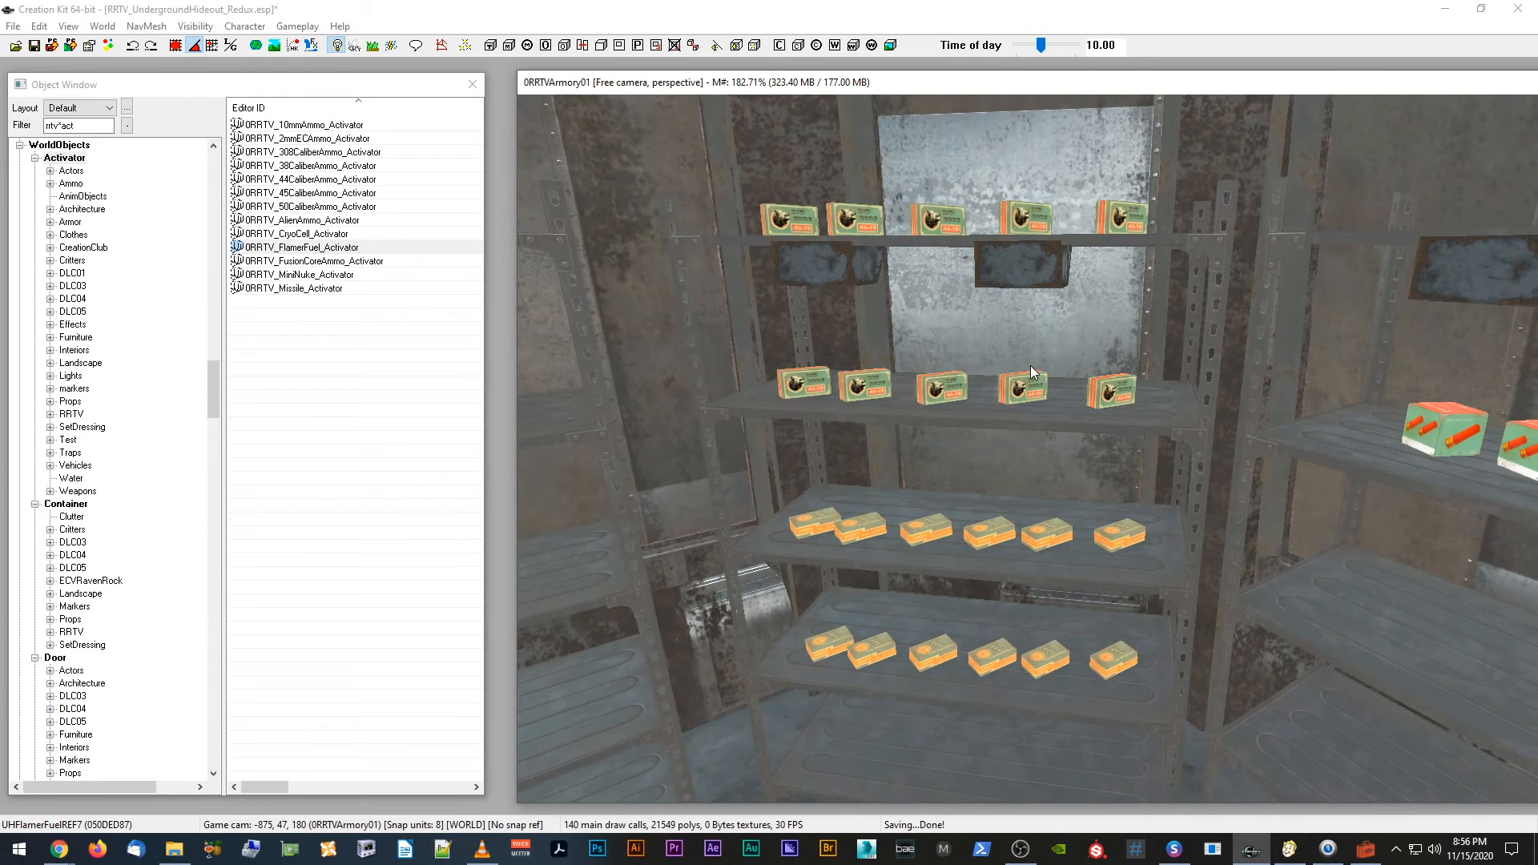
click(1374, 854)
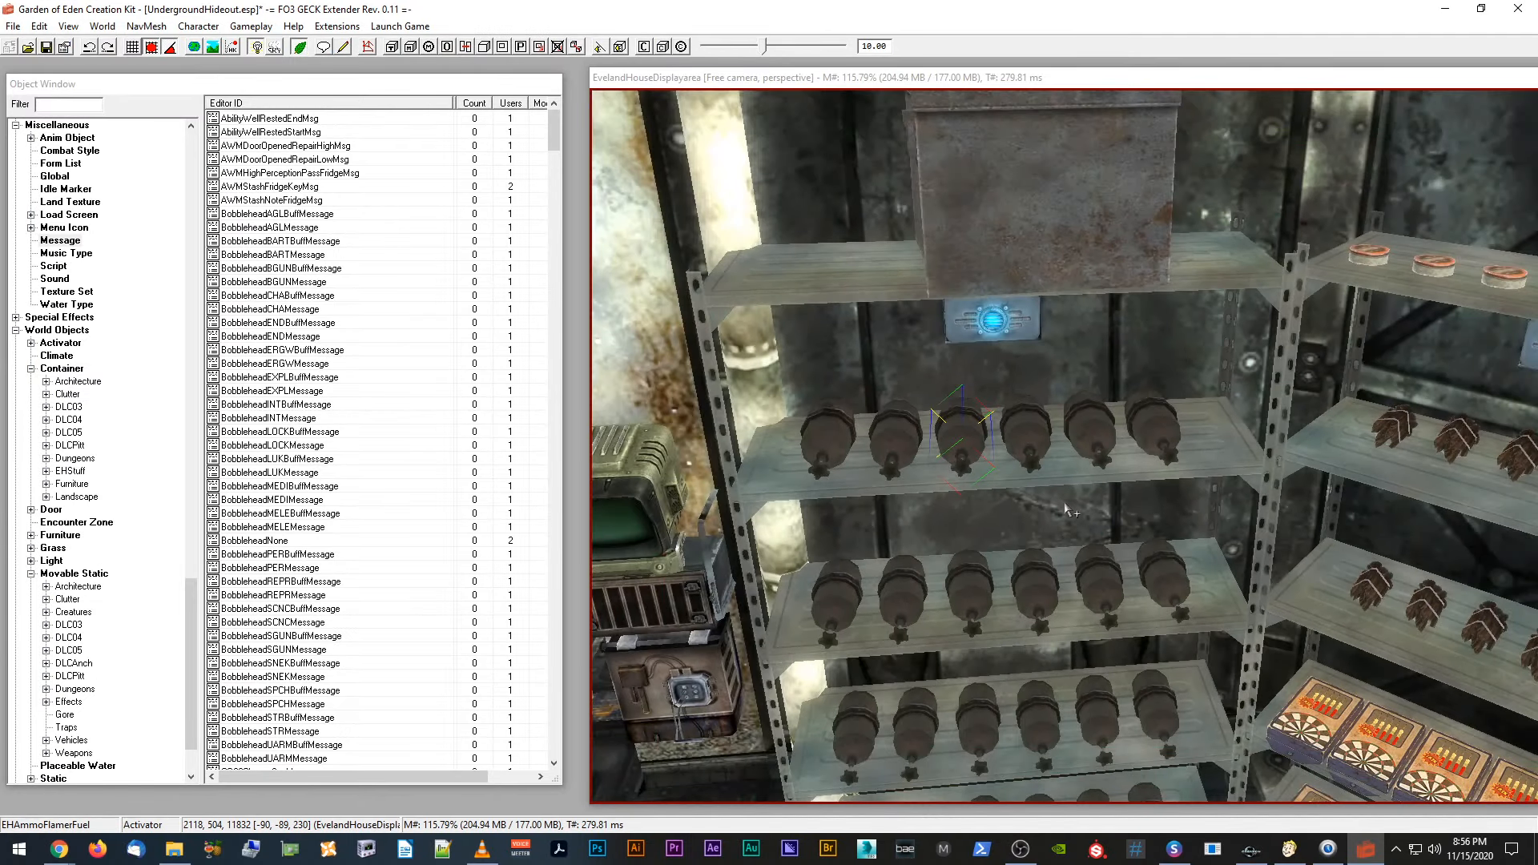
middle_drag(1062, 505, 1053, 494)
click(1032, 423)
scroll(1032, 429, down, 4)
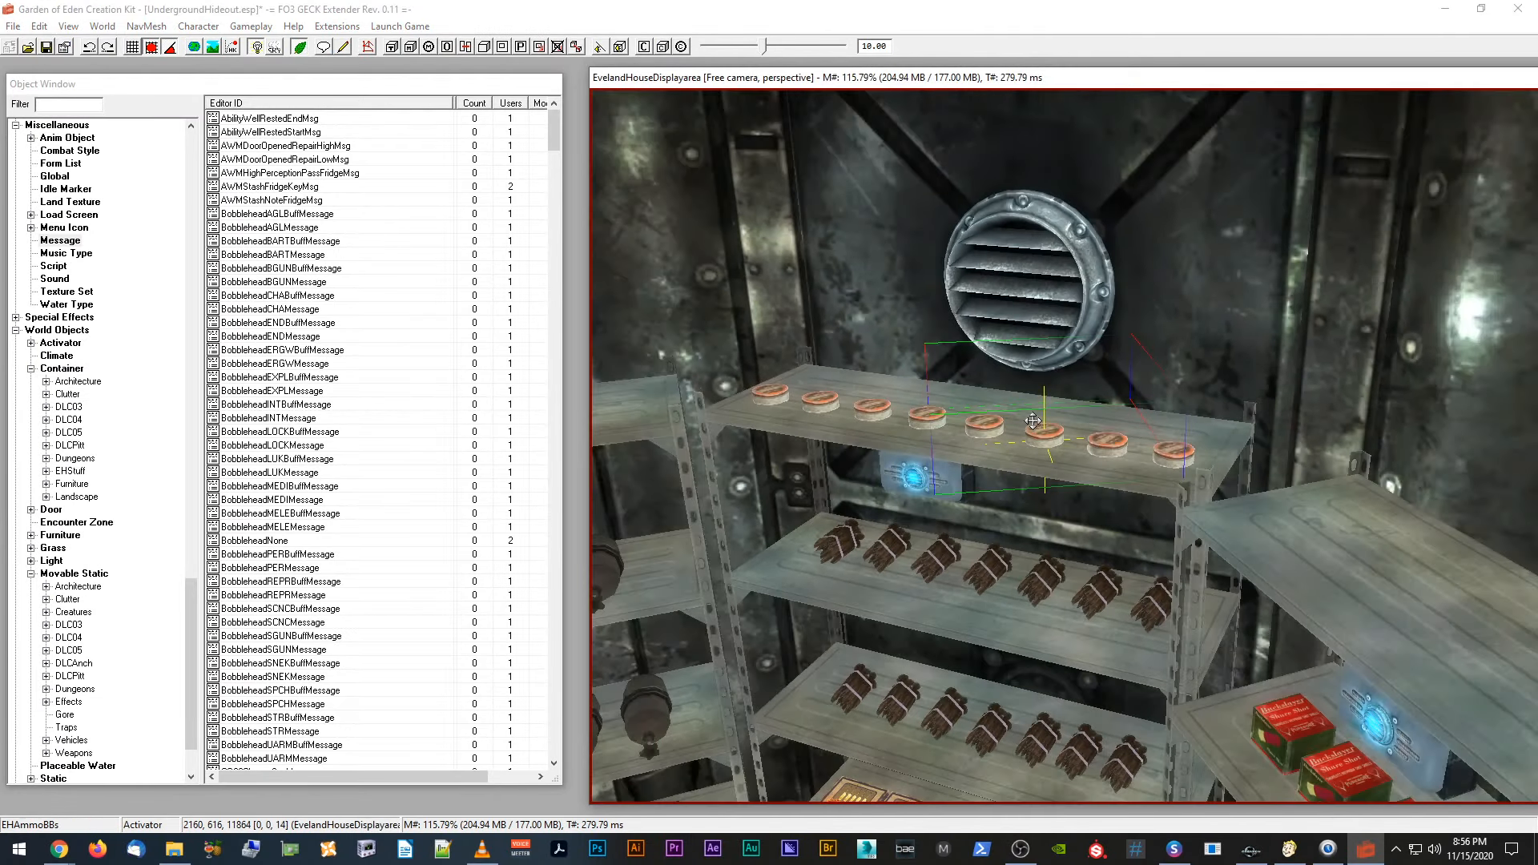
shift+middle_drag(1033, 429, 1037, 425)
scroll(1036, 420, down, 2)
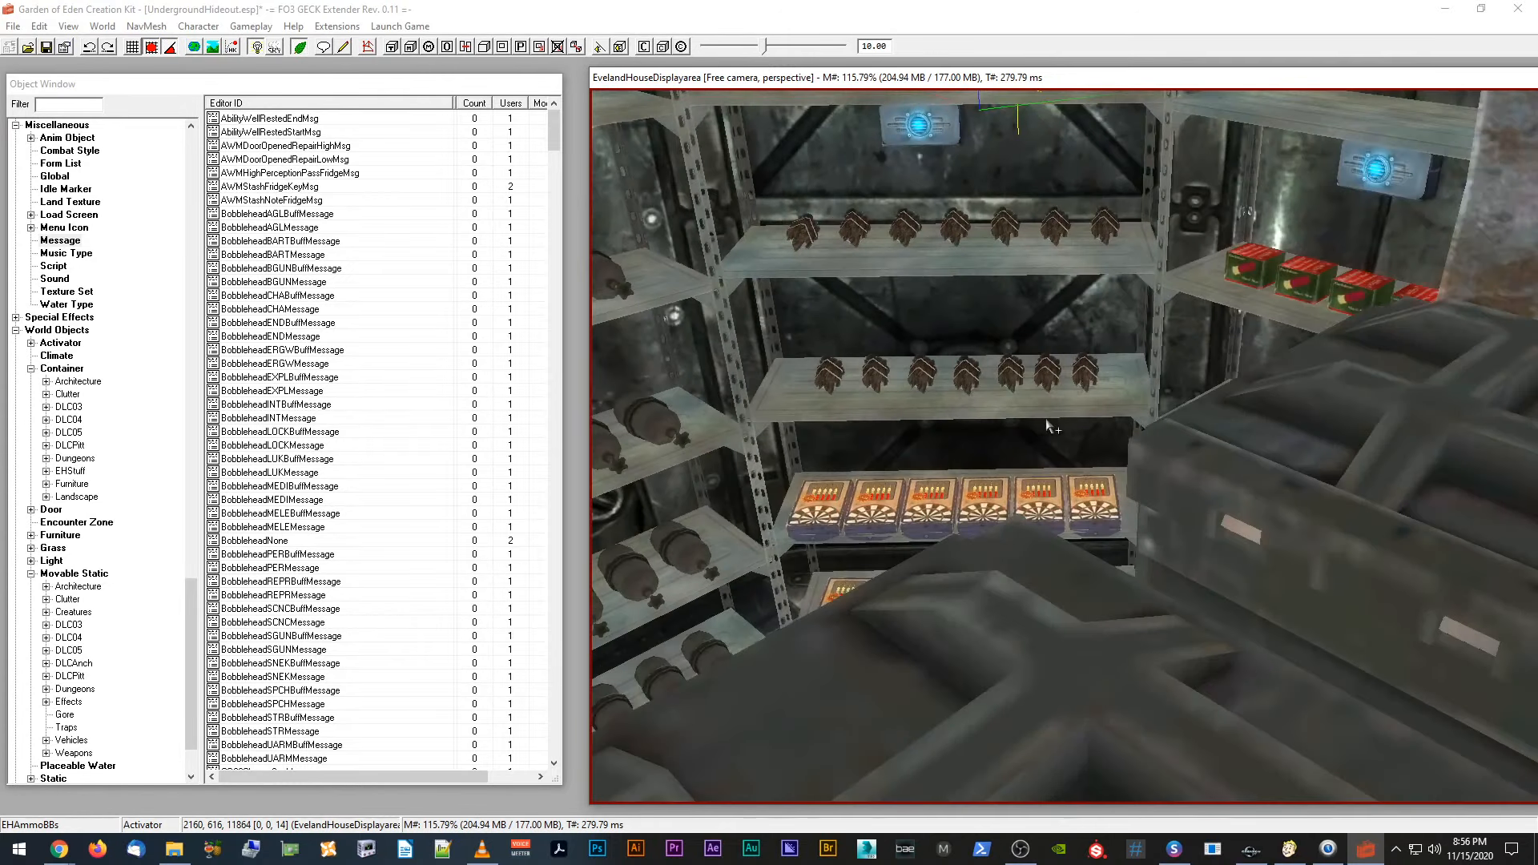
scroll(1050, 421, down, 3)
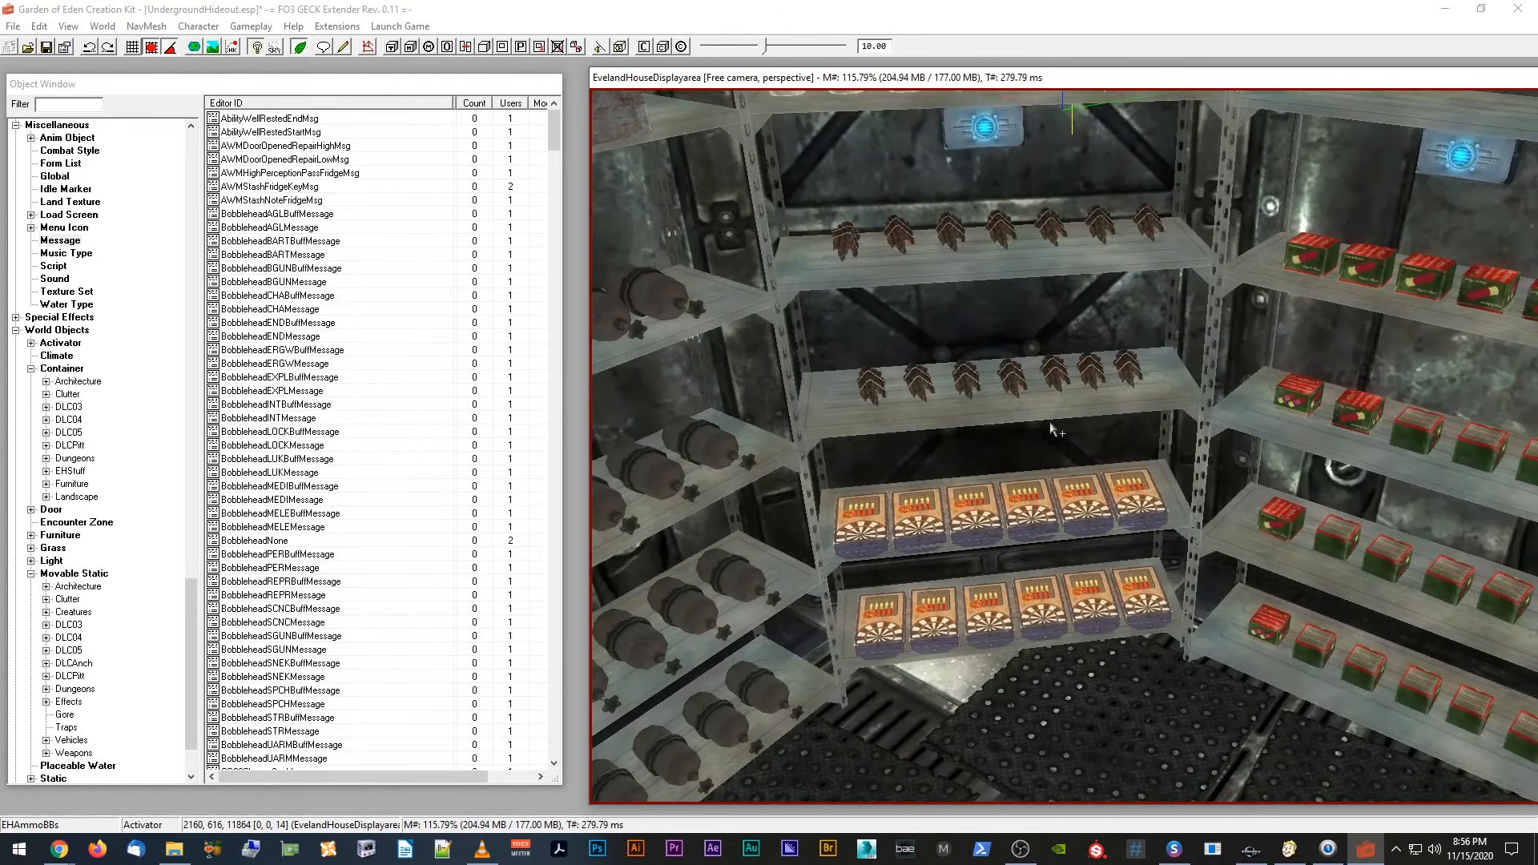
Step: Switch back to the Creation Kit and bring the flamer fuel shelves into view
click(1248, 857)
shift+middle_drag(929, 583, 775, 181)
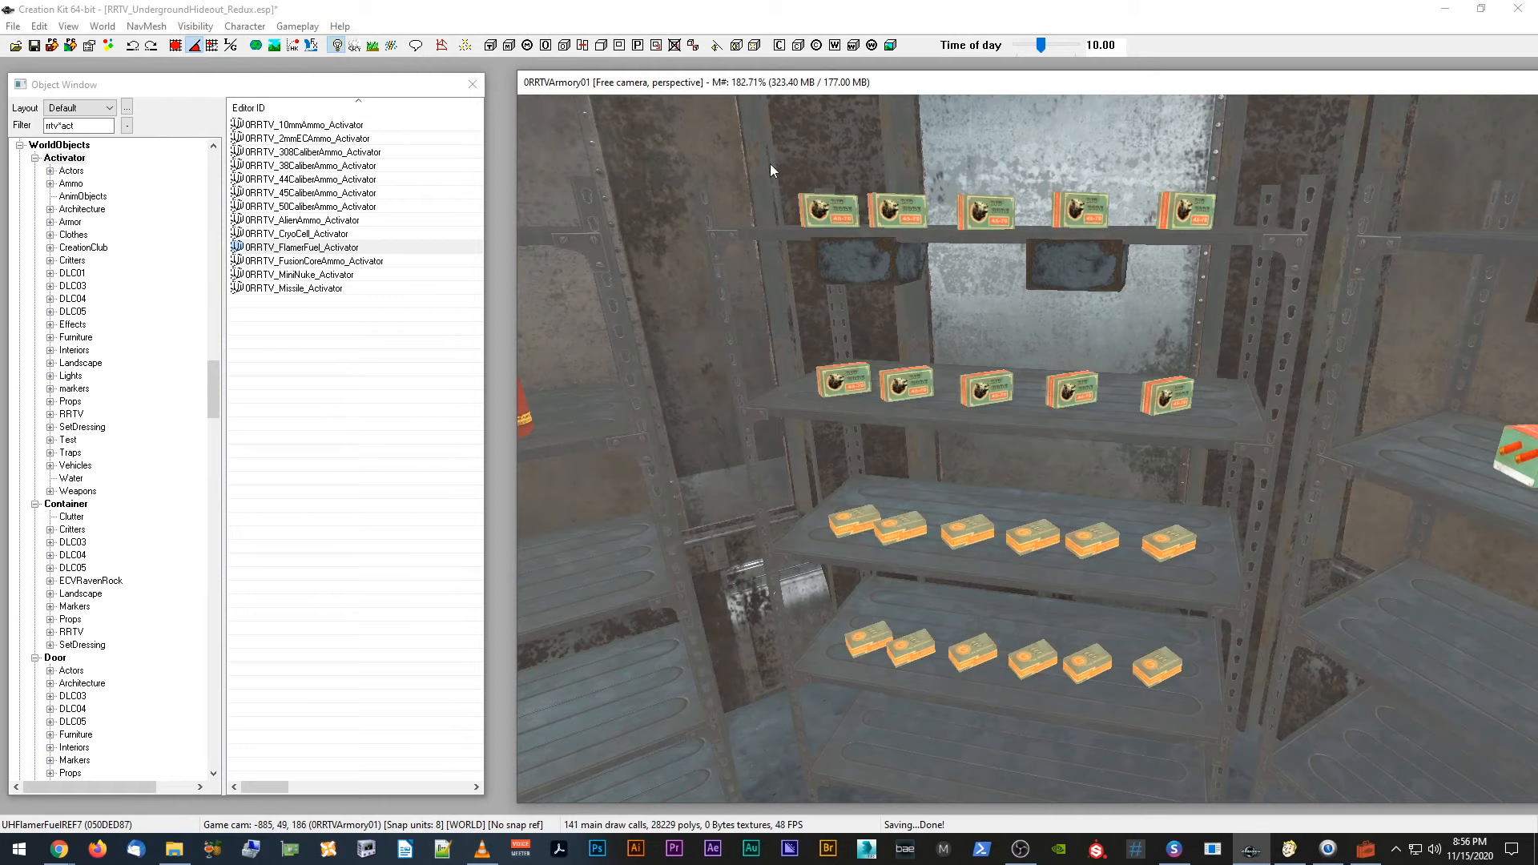
shift+middle_drag(933, 216, 983, 222)
click(976, 216)
scroll(981, 220, up, 2)
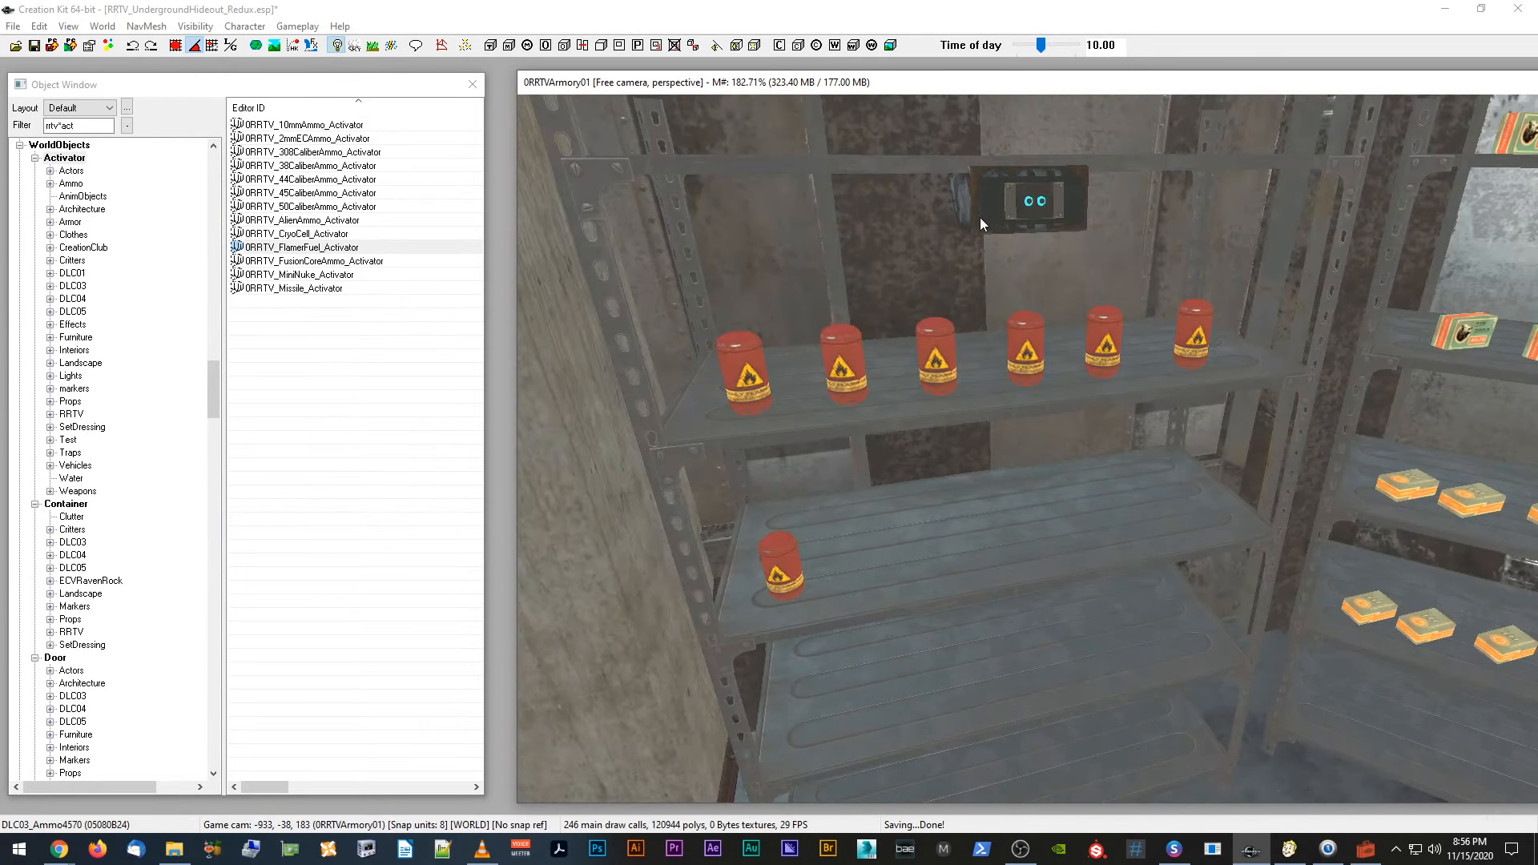
Step: Duplicate the single flamer fuel canister on the middle shelf and place the copy beside it along the shelf
click(771, 565)
shift+middle_drag(771, 566, 745, 550)
key(ctrl+d)
drag(873, 597, 941, 593)
scroll(942, 597, up, 3)
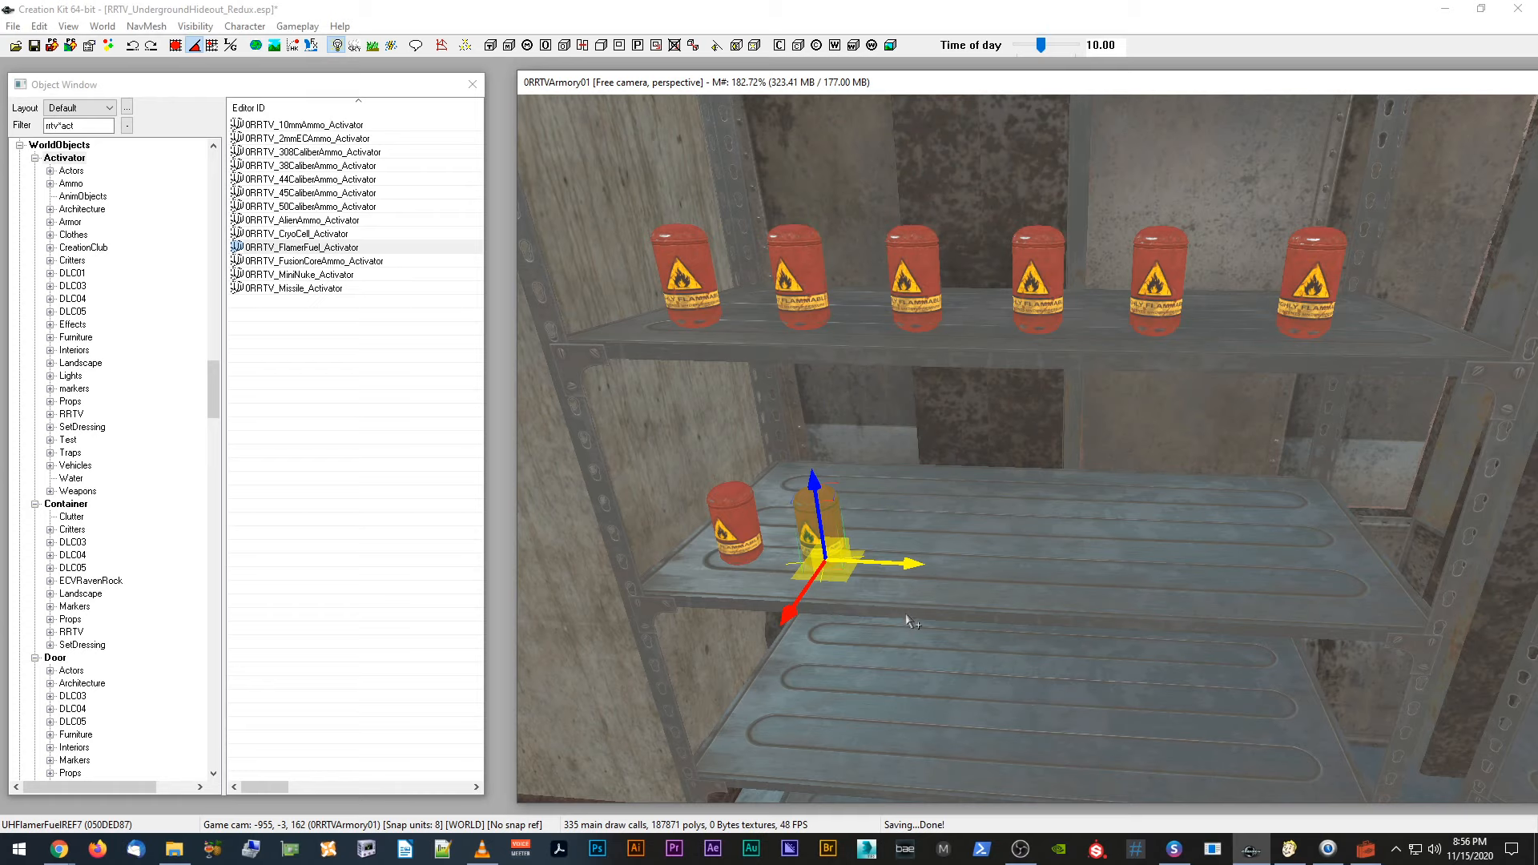
Step: Duplicate the second canister twice, placing a third and a fourth canister farther along the middle shelf
shift+middle_drag(906, 615, 929, 640)
scroll(929, 640, up, 2)
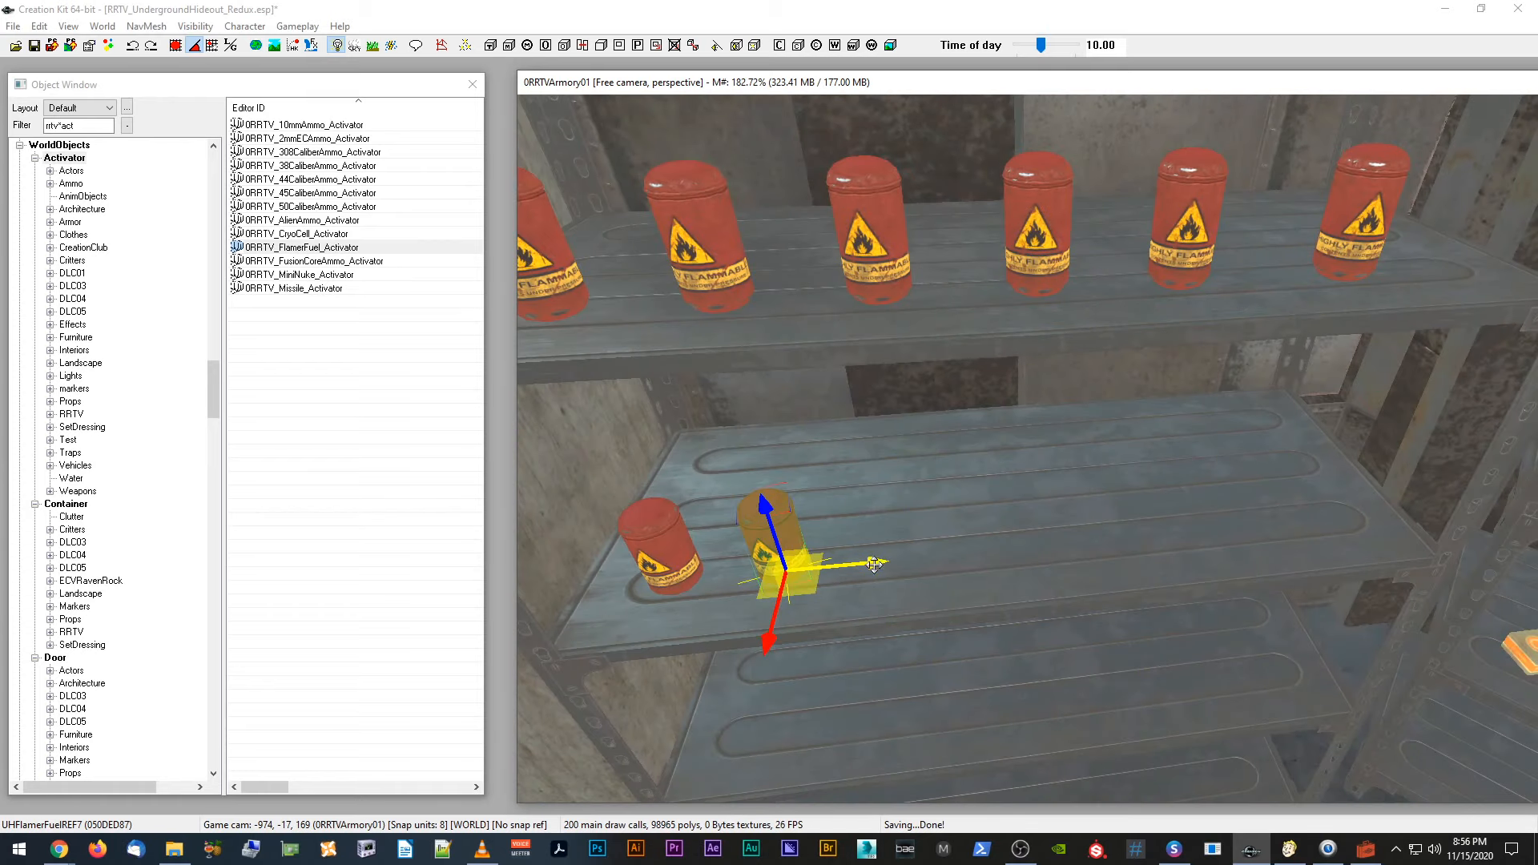
key(ctrl+d)
drag(874, 564, 1113, 544)
key(ctrl+d)
shift+middle_drag(1112, 545, 1106, 518)
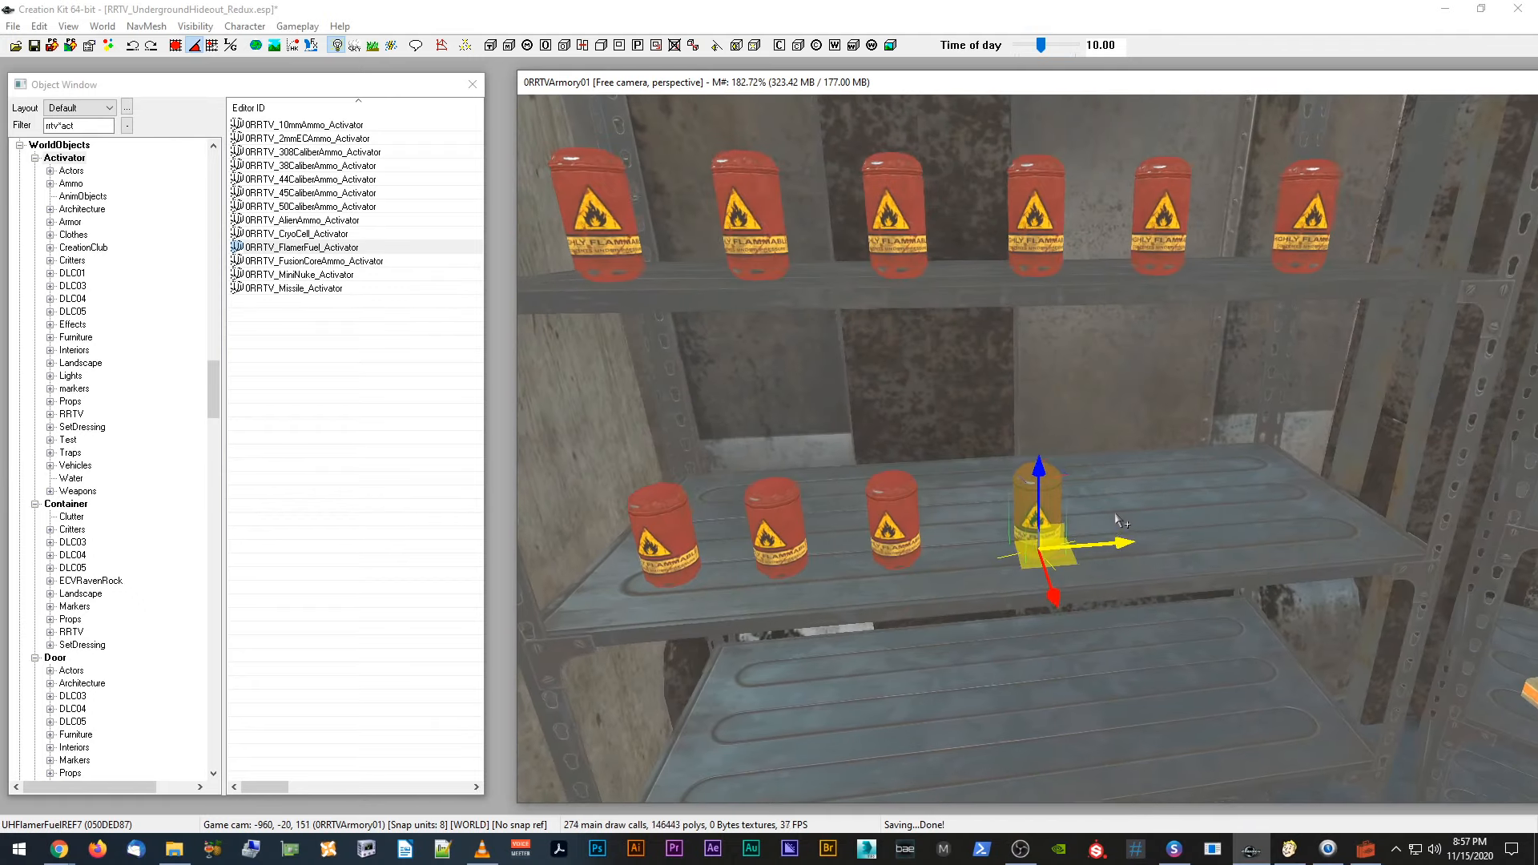
Step: Shift the third canister on the middle shelf slightly toward the fourth one
key(d)
shift+middle_drag(903, 501, 909, 543)
click(899, 515)
drag(965, 554, 979, 552)
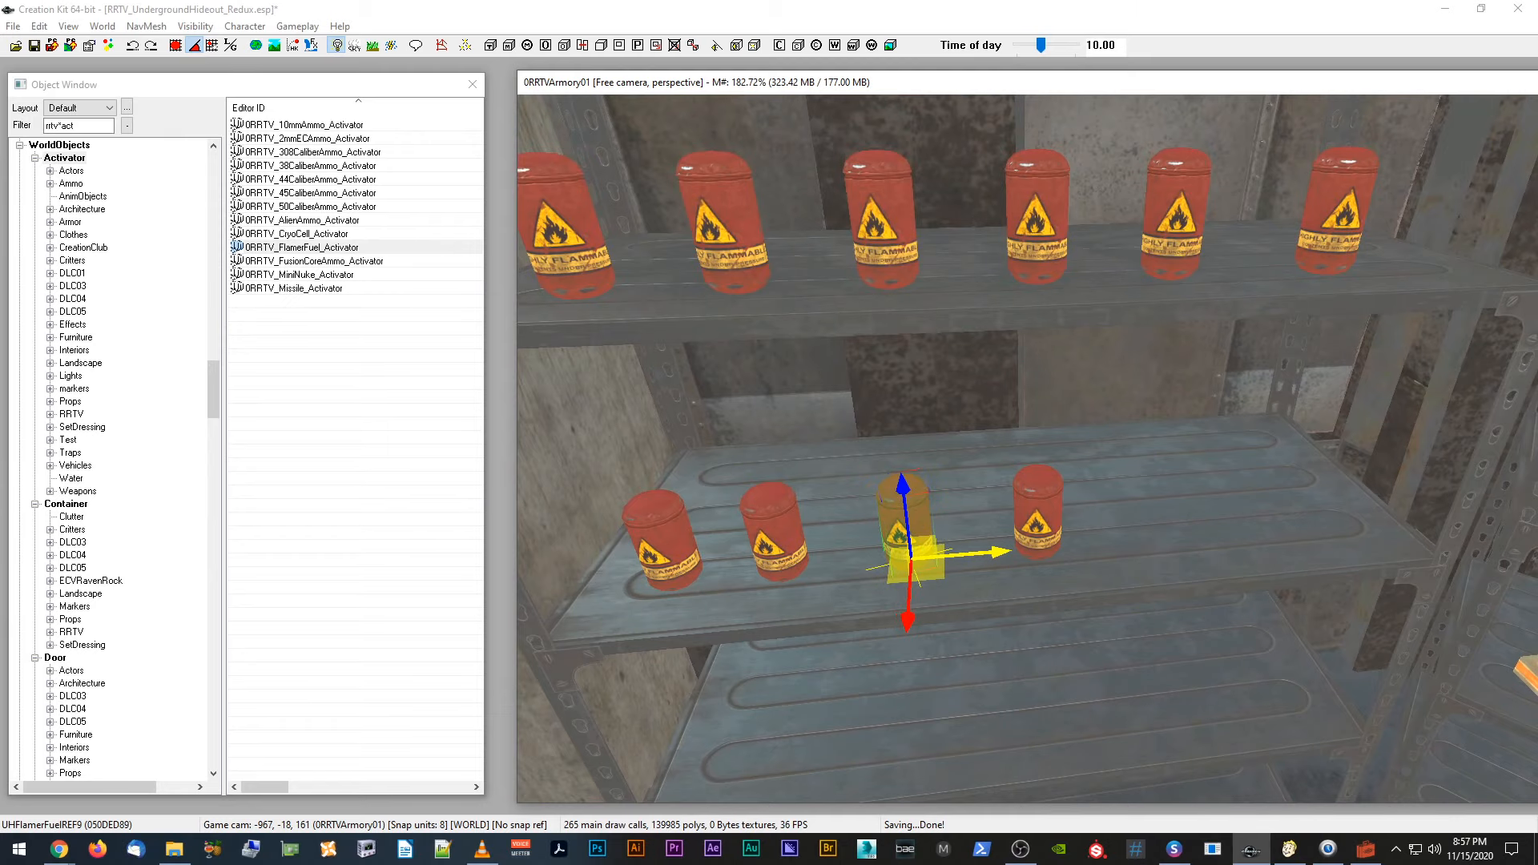
Step: Nudge the fourth canister on the middle shelf slightly back toward the third one
click(1064, 498)
shift+middle_drag(1064, 499, 1059, 505)
scroll(1059, 496, up, 3)
key(d)
click(1046, 532)
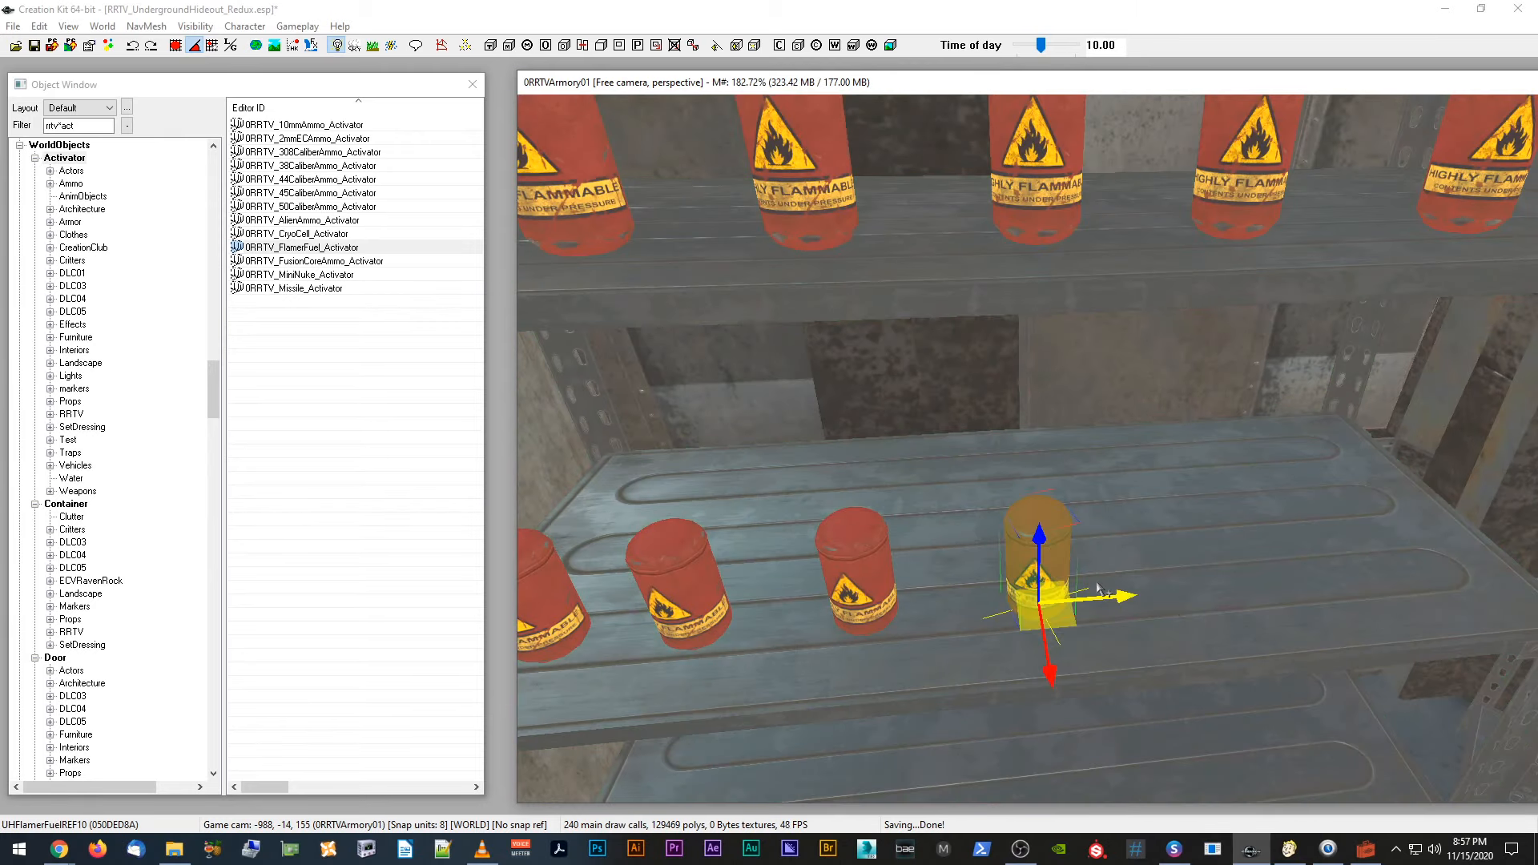
key(d)
click(1055, 545)
drag(1111, 597, 1090, 594)
Step: Duplicate the fourth canister onward to add a fifth and a sixth canister along the middle shelf
key(ctrl+d)
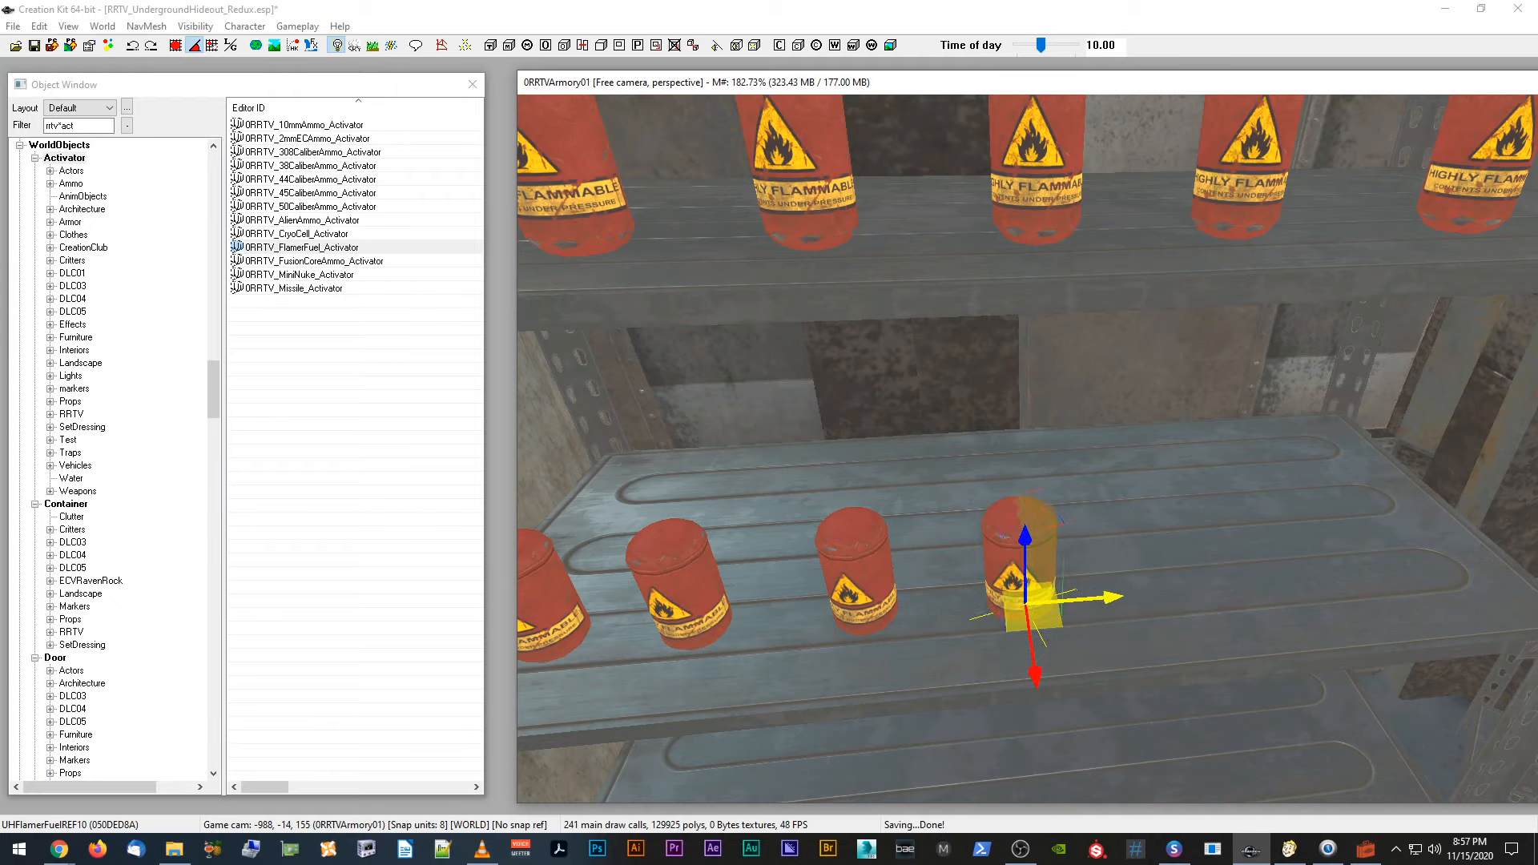
drag(1088, 621, 1277, 609)
scroll(1282, 583, down, 3)
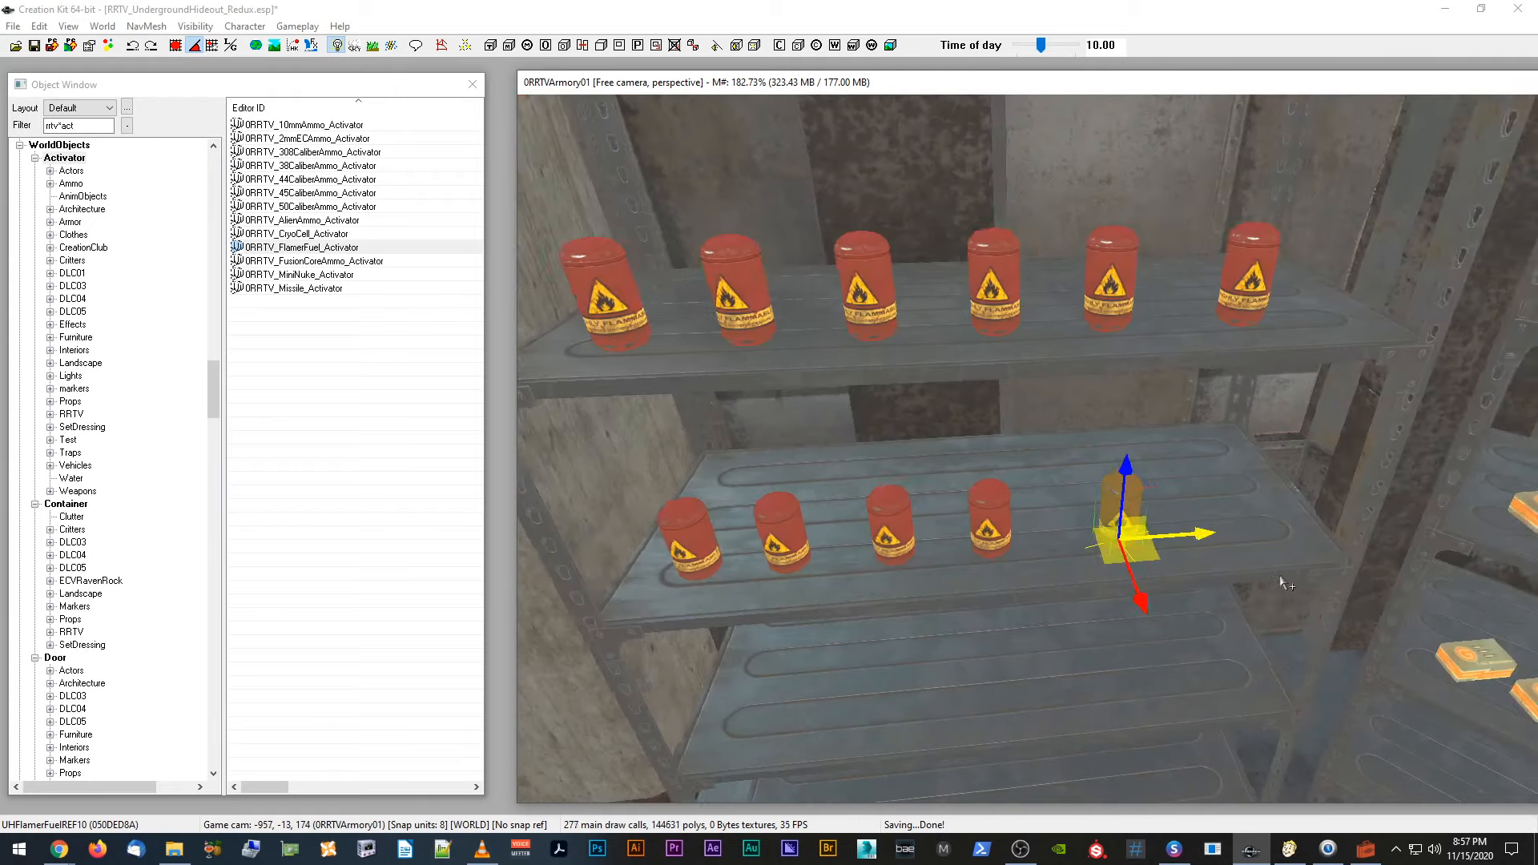
middle_drag(1282, 583, 1279, 585)
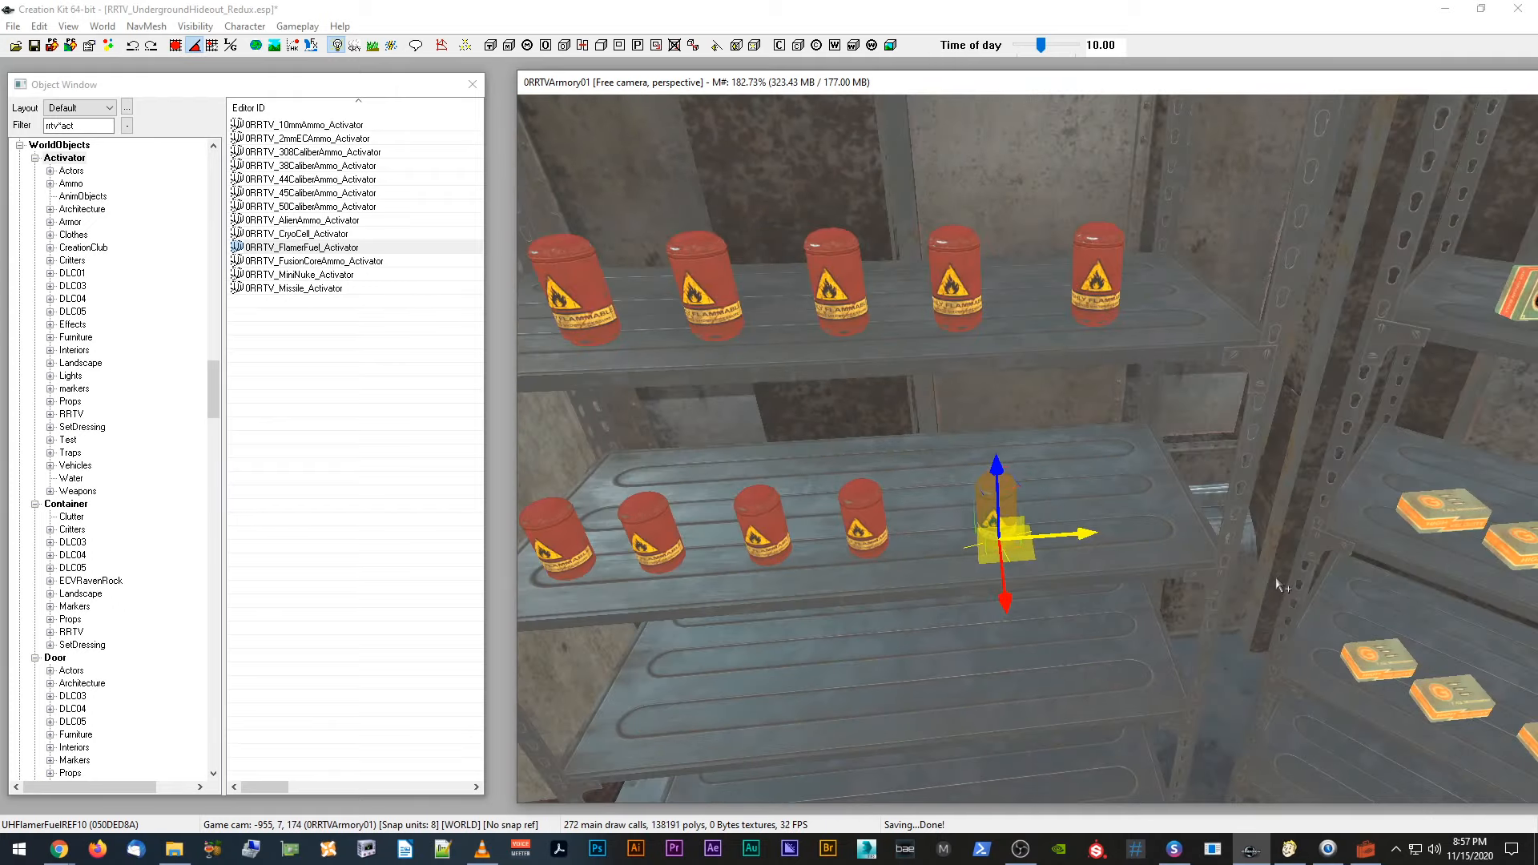
key(ctrl+d)
drag(1084, 536, 1199, 532)
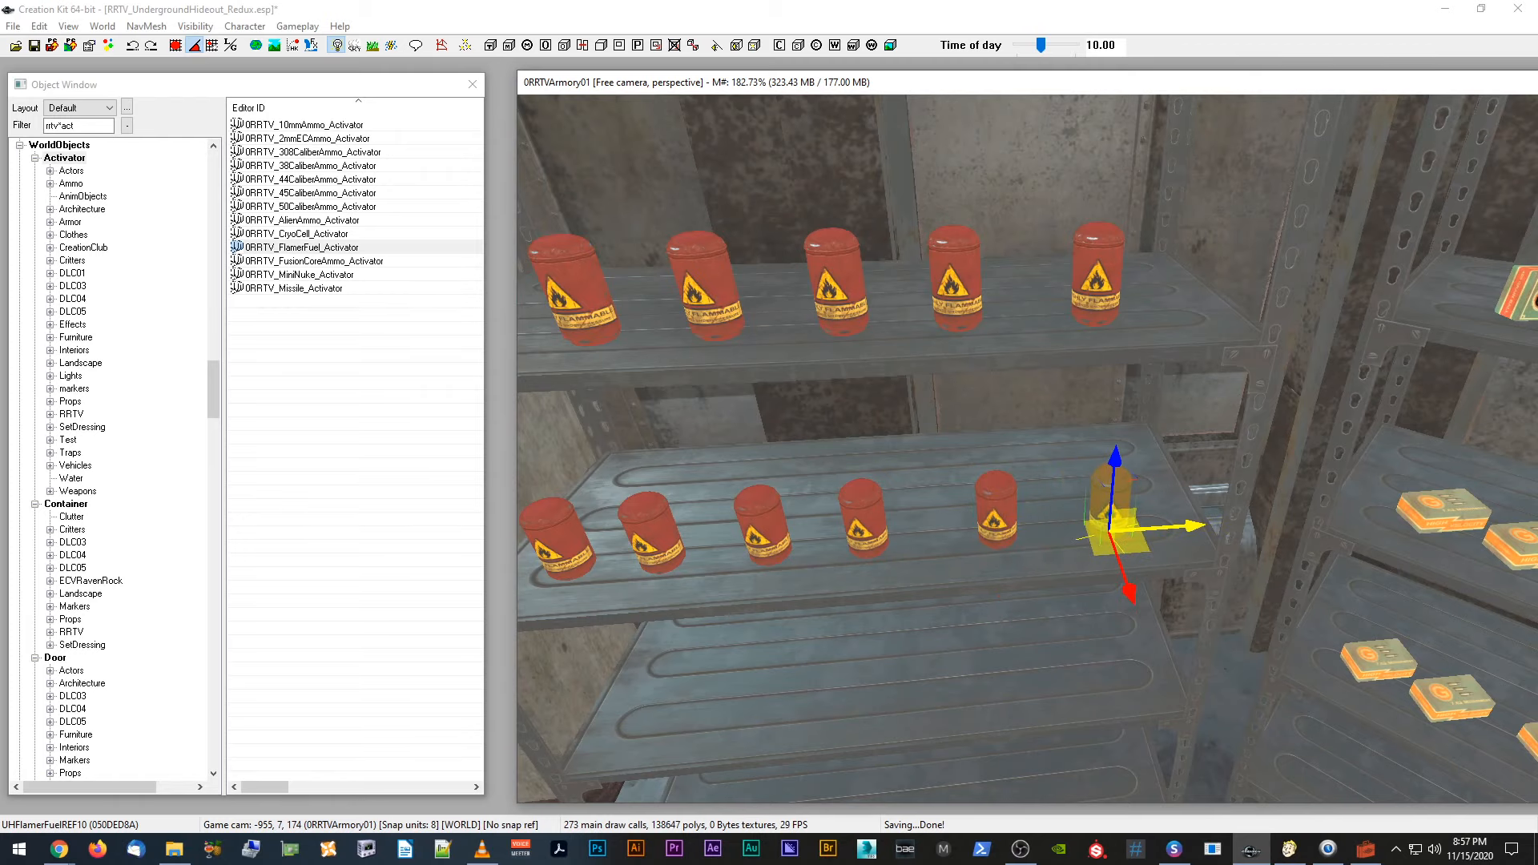
Step: Move the fourth canister on the middle shelf slightly toward the fifth to even out the gaps
scroll(904, 526, up, 2)
key(d)
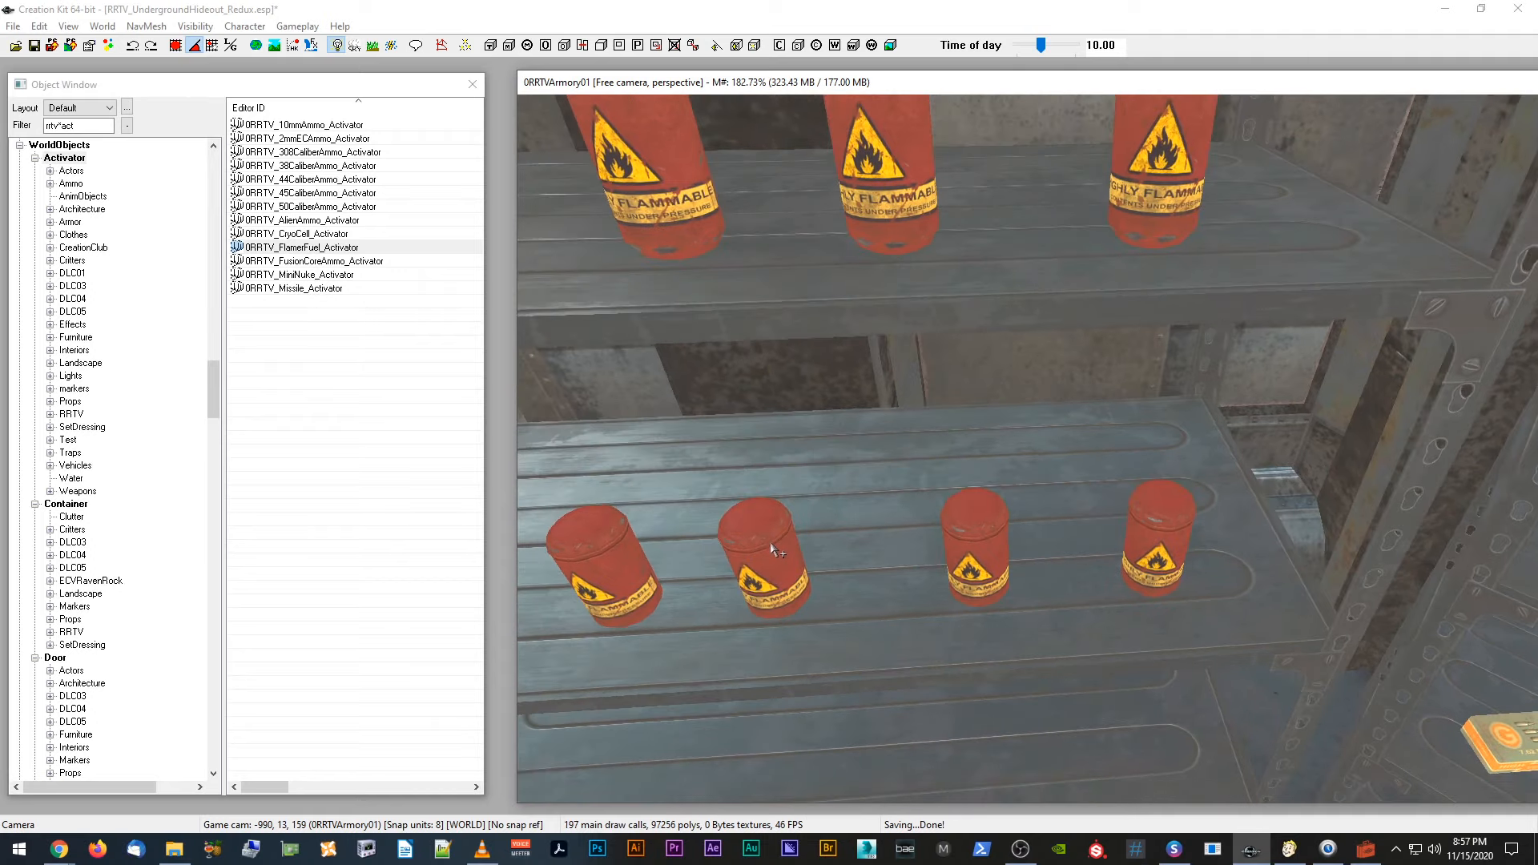
scroll(748, 556, up, 2)
click(694, 577)
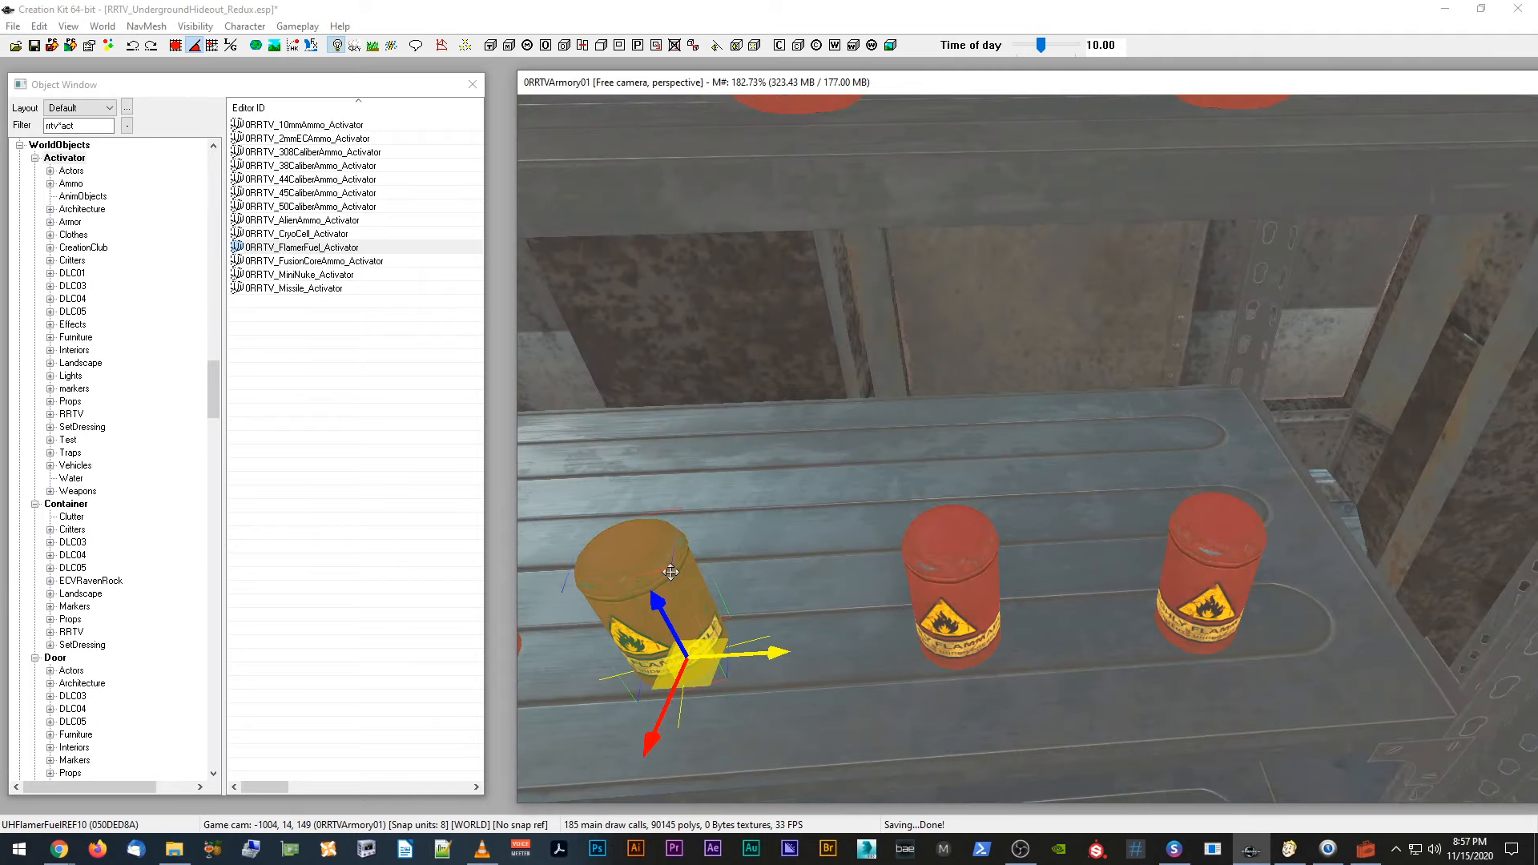
drag(748, 653, 764, 653)
scroll(764, 654, down, 3)
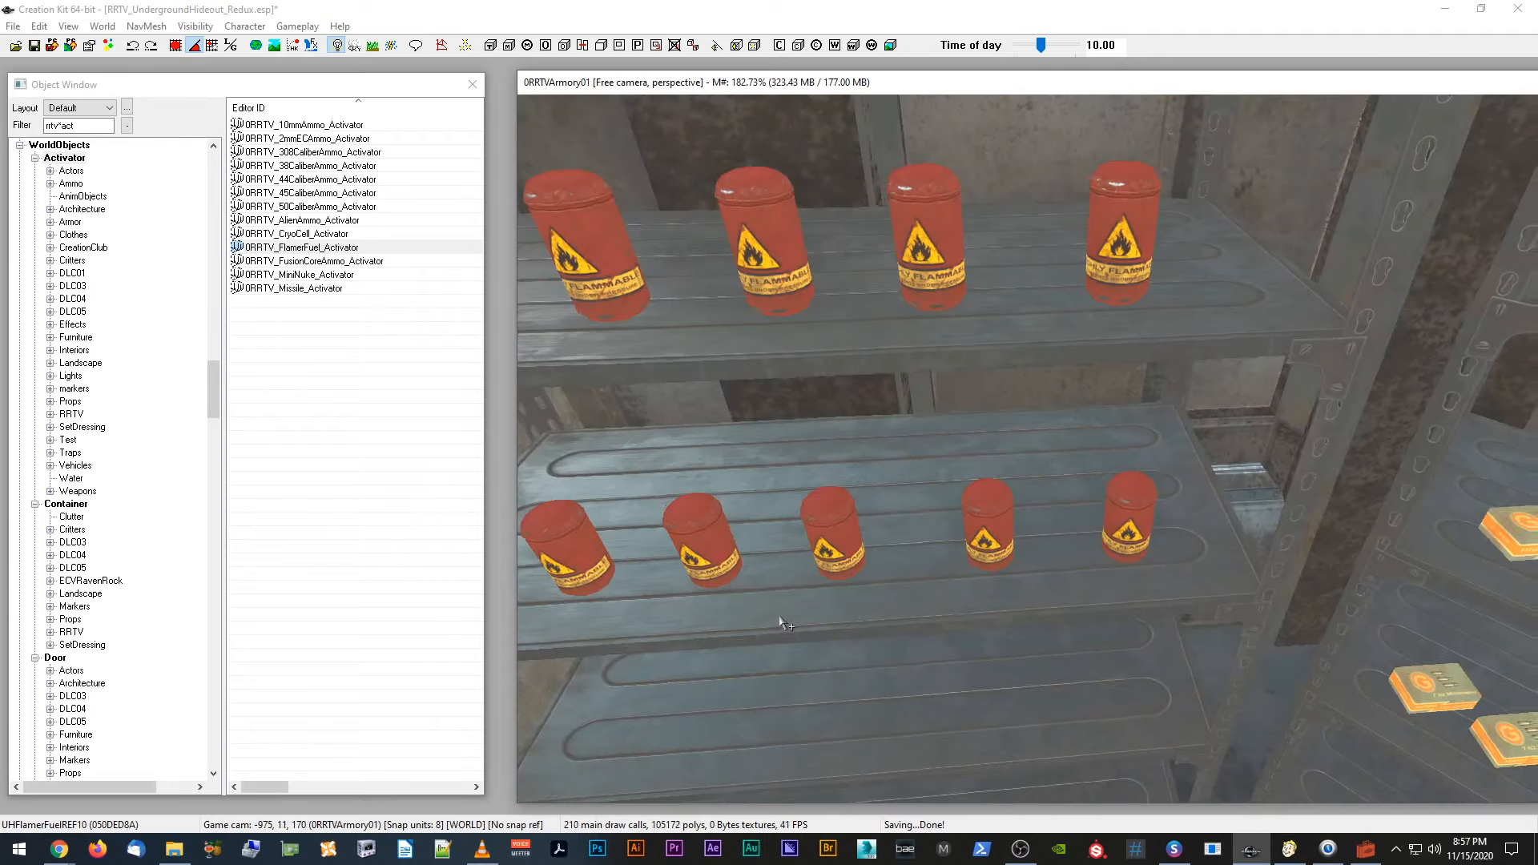
Step: Duplicate the sixth canister, lower the copy onto the shelf below and slide it to that shelf's left end
click(1122, 513)
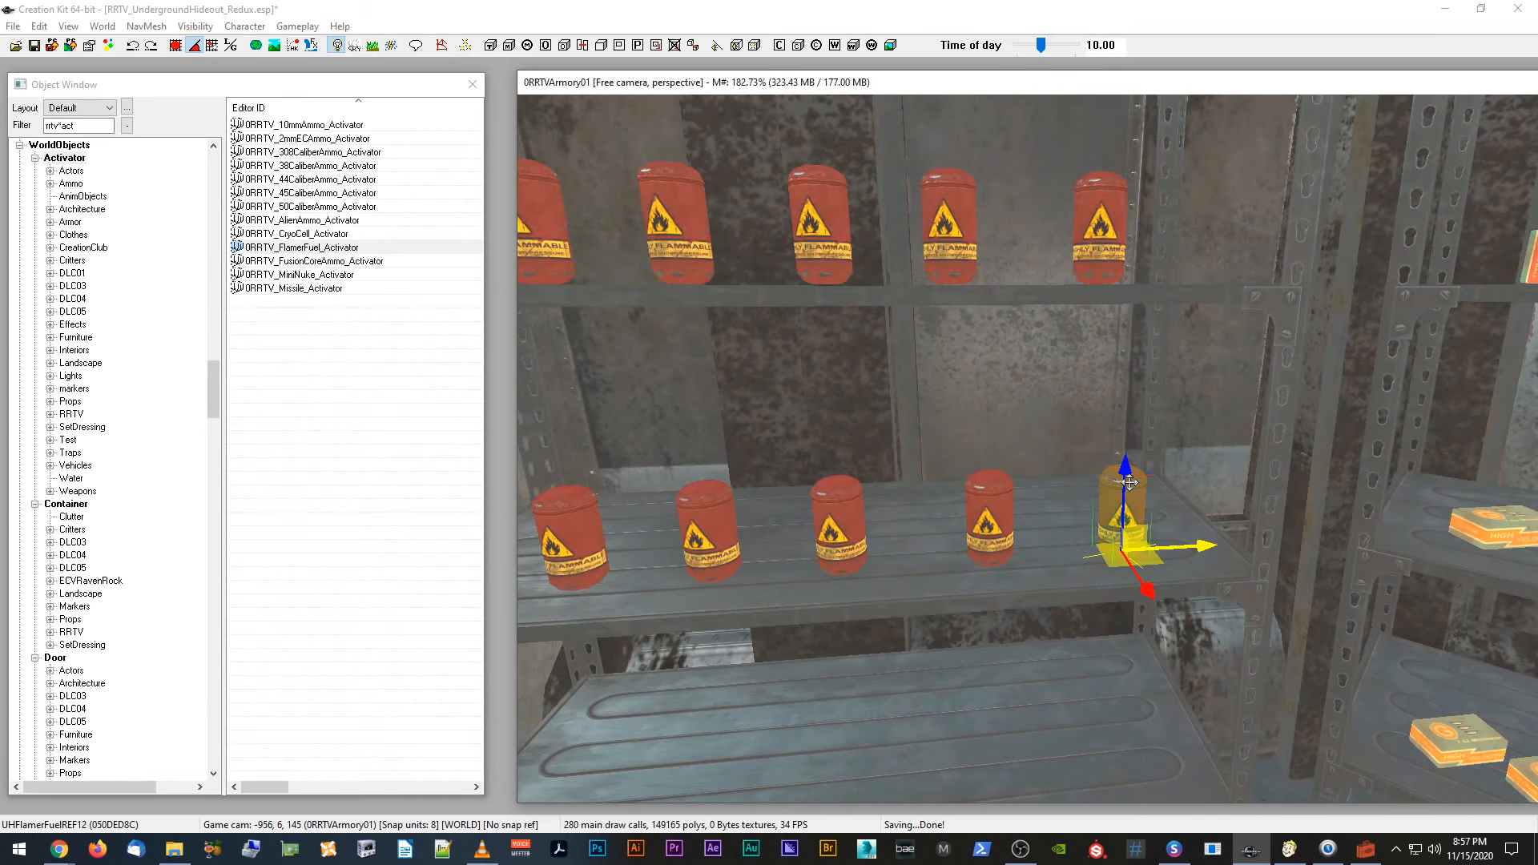
scroll(1143, 484, up, 2)
scroll(1141, 477, down, 3)
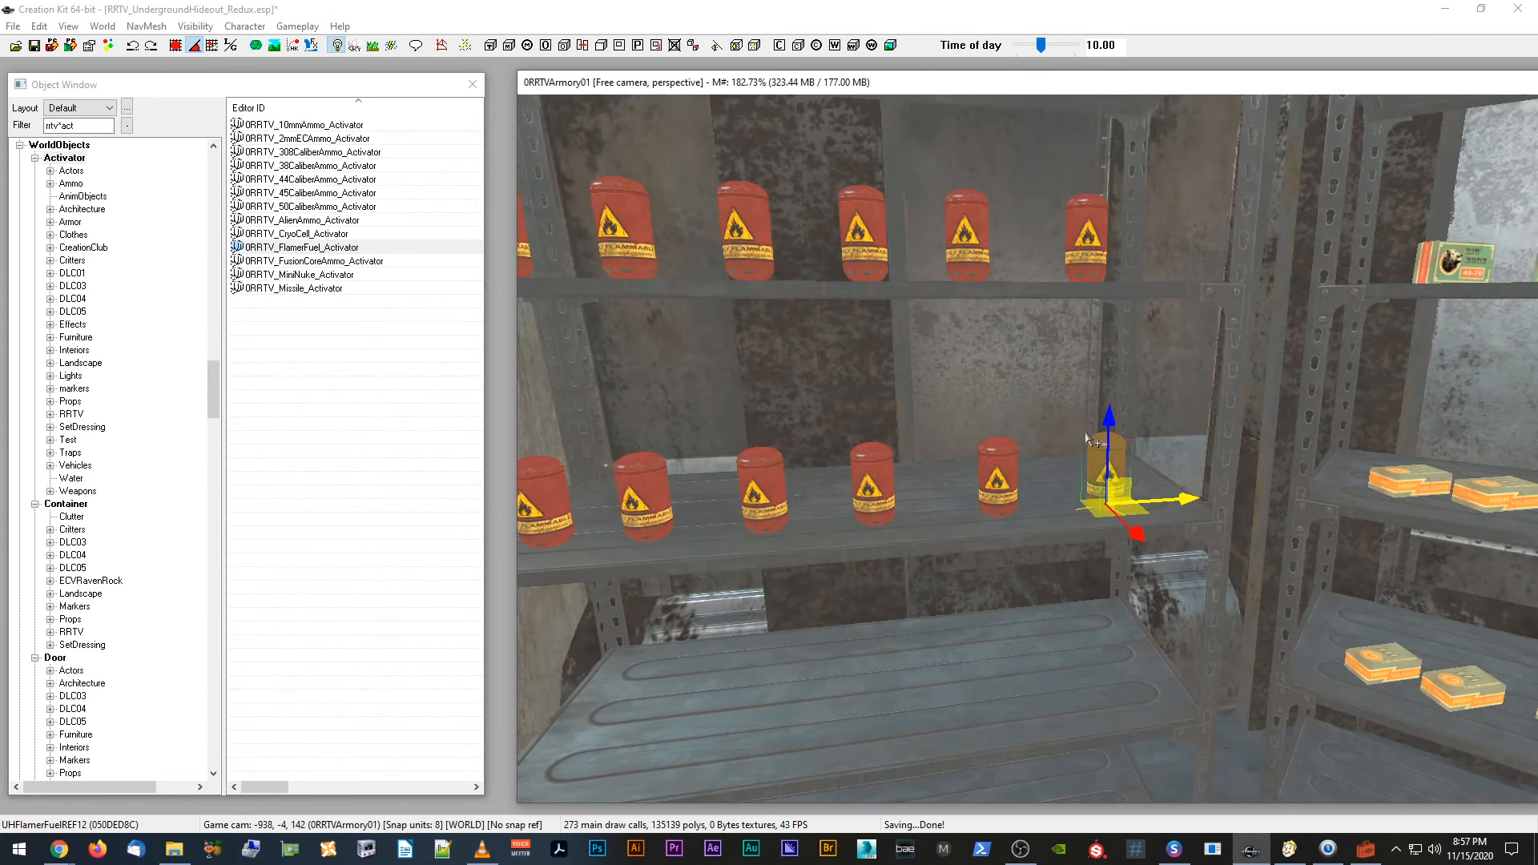
key(ctrl+d)
drag(1141, 485, 1136, 673)
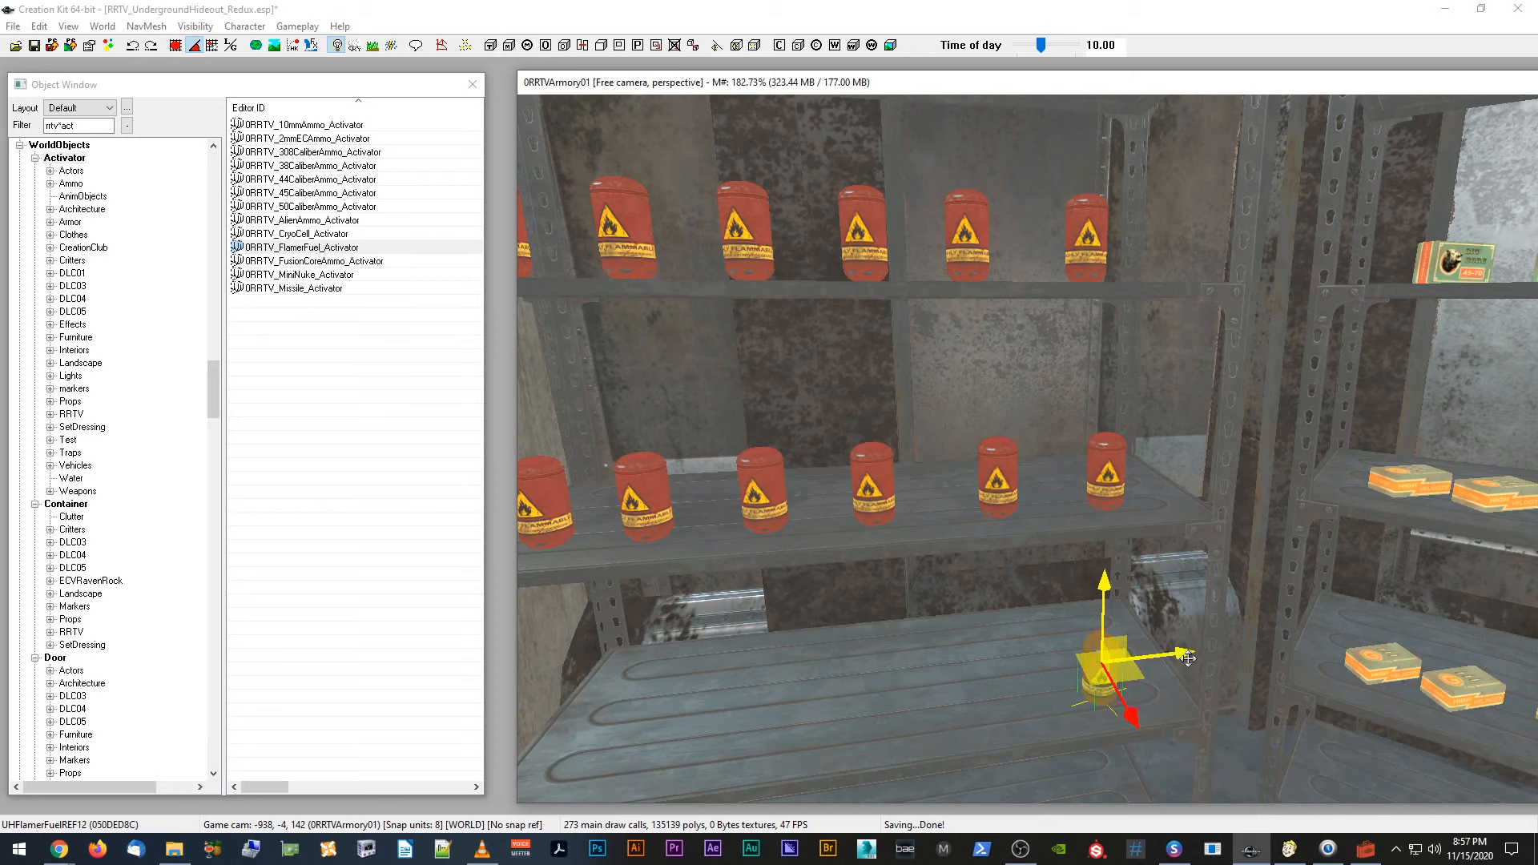
scroll(1117, 665, up, 2)
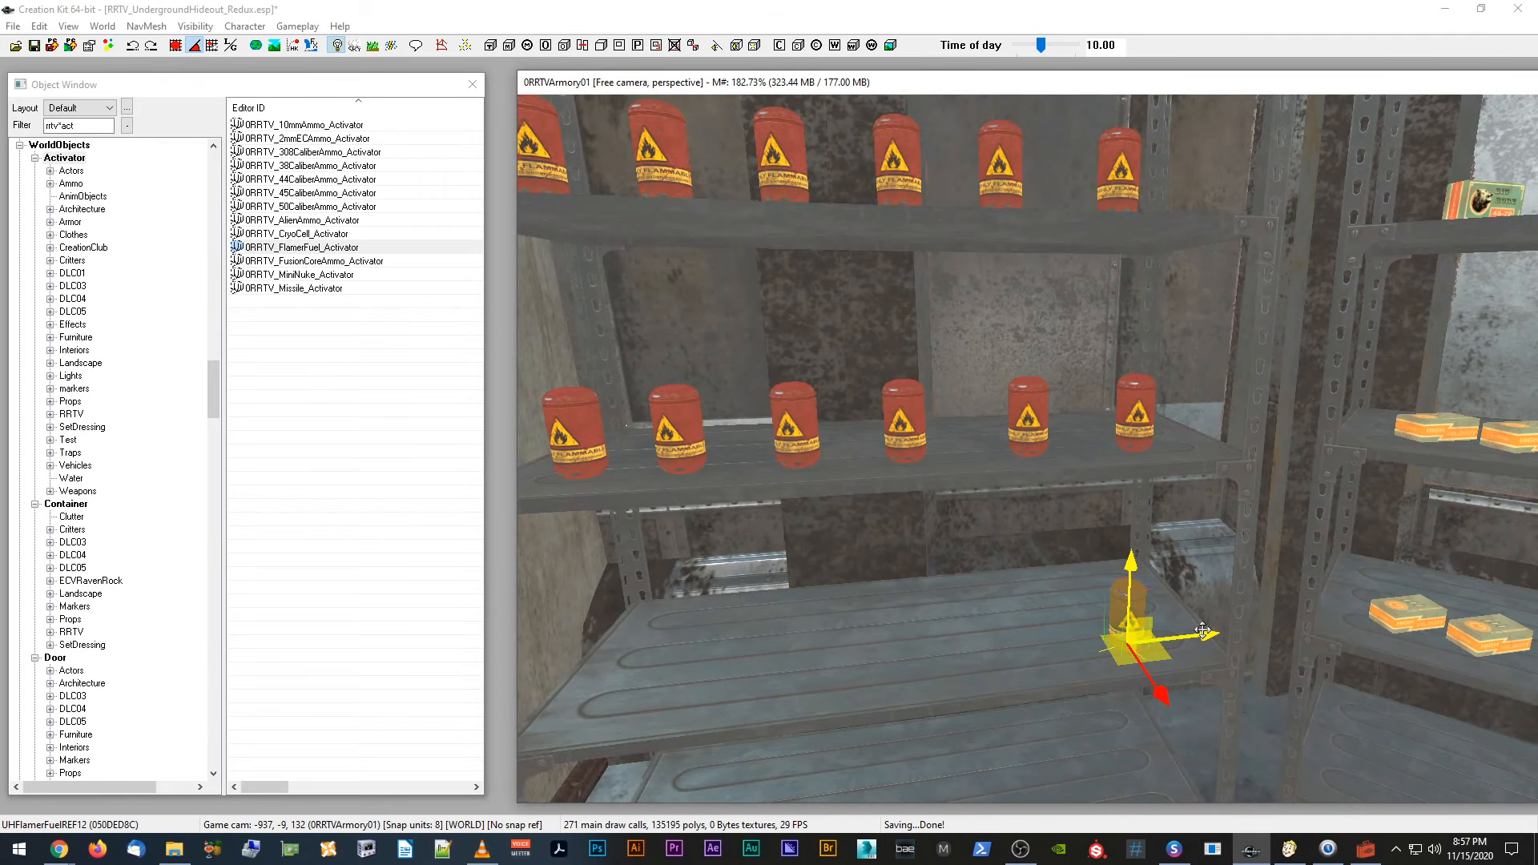
drag(1202, 630, 683, 645)
scroll(1228, 636, down, 3)
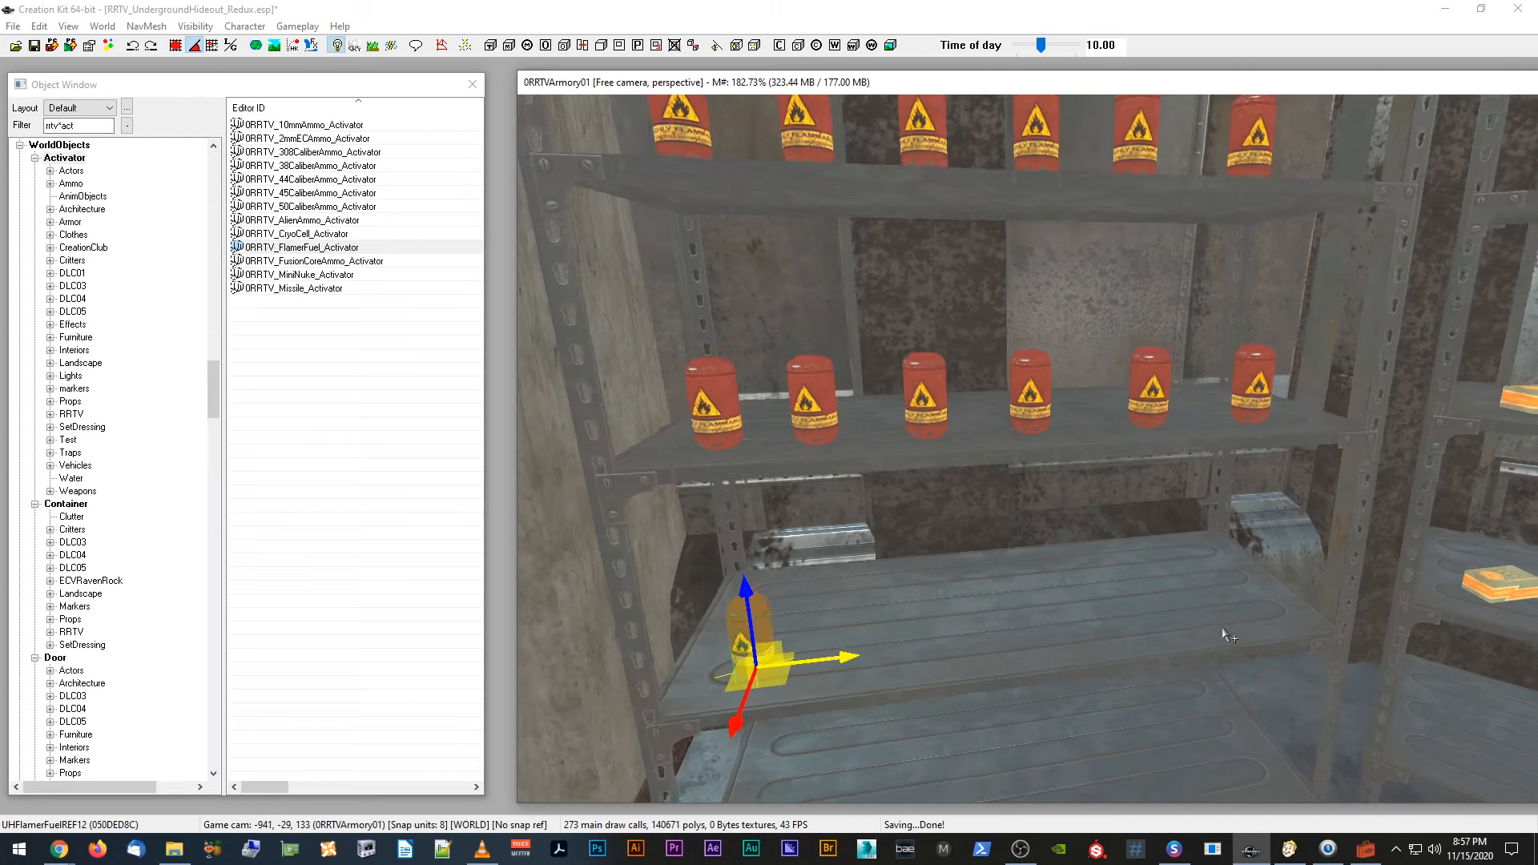
Step: Duplicate the lower shelf's first canister and space the copy beside it as the second in the row
scroll(1228, 633, up, 4)
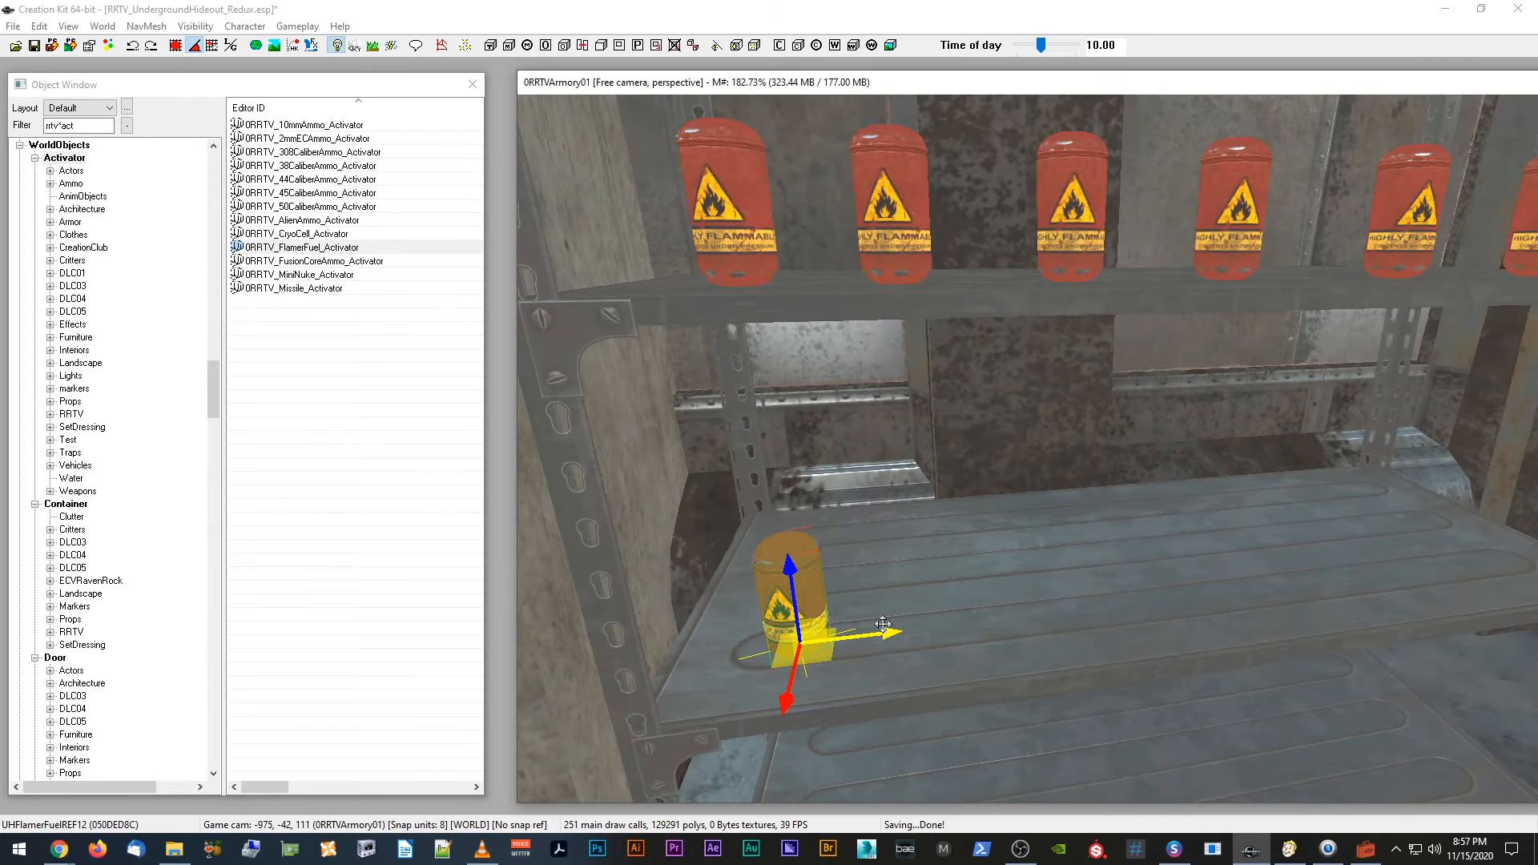
key(ctrl+d)
drag(862, 641, 946, 632)
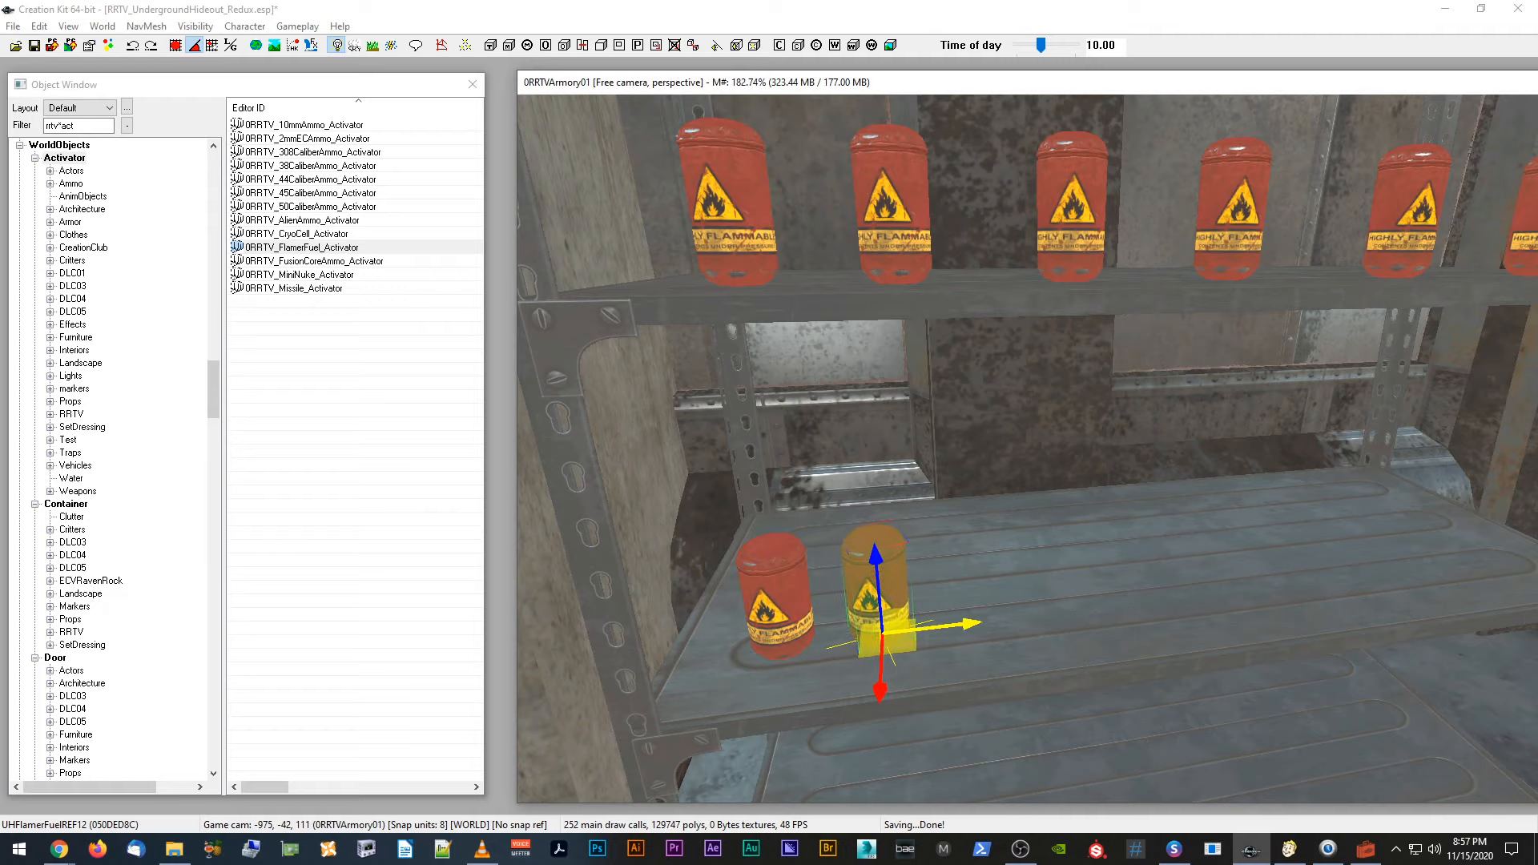
drag(870, 556, 920, 553)
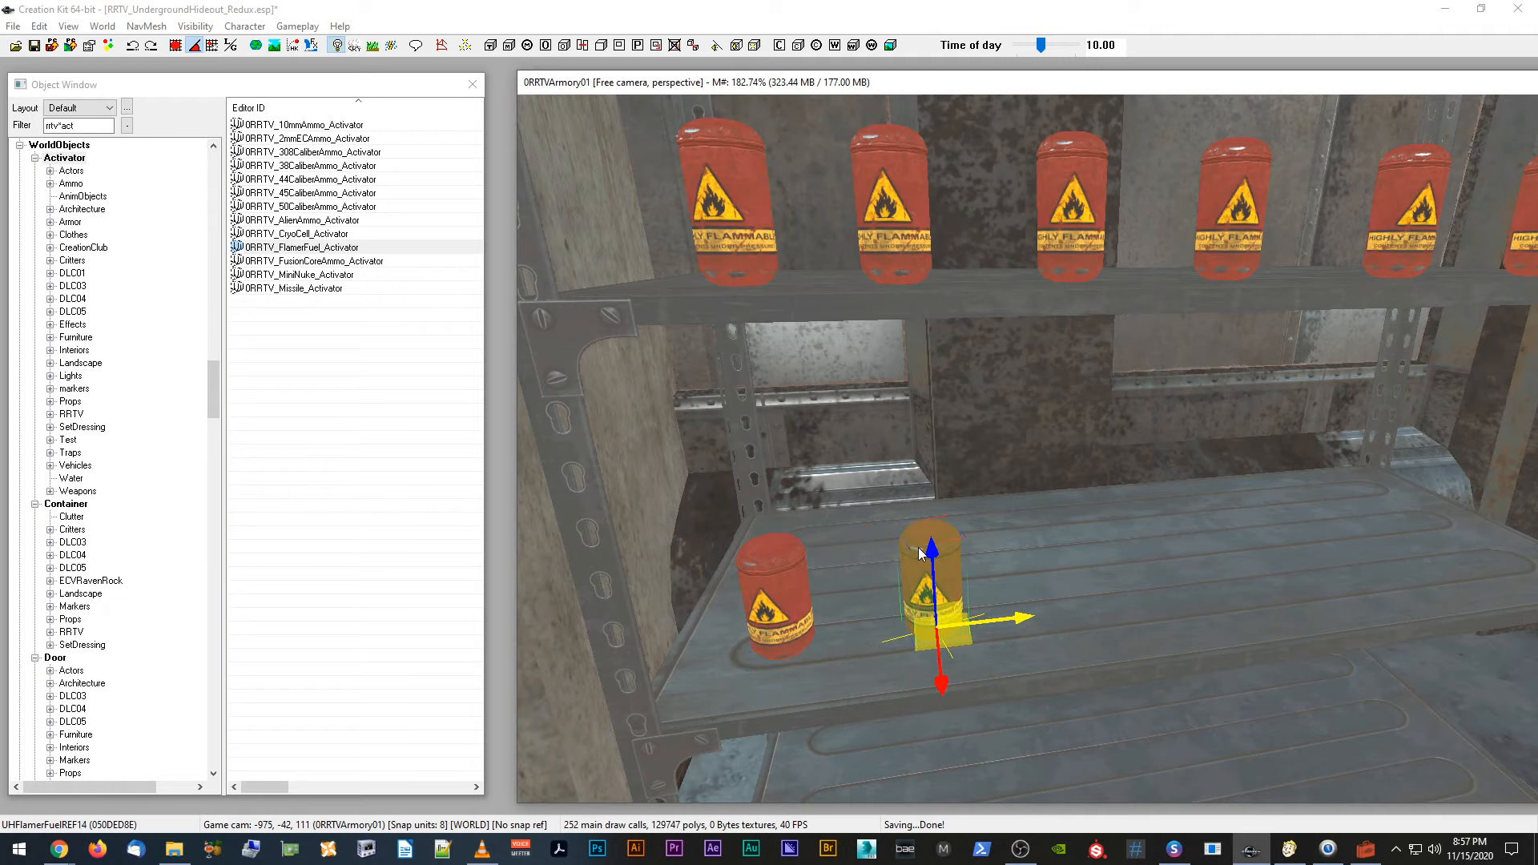
Step: Duplicate the second canister onward to add a third and a fourth canister along the lower shelf
middle_drag(1034, 644, 1023, 628)
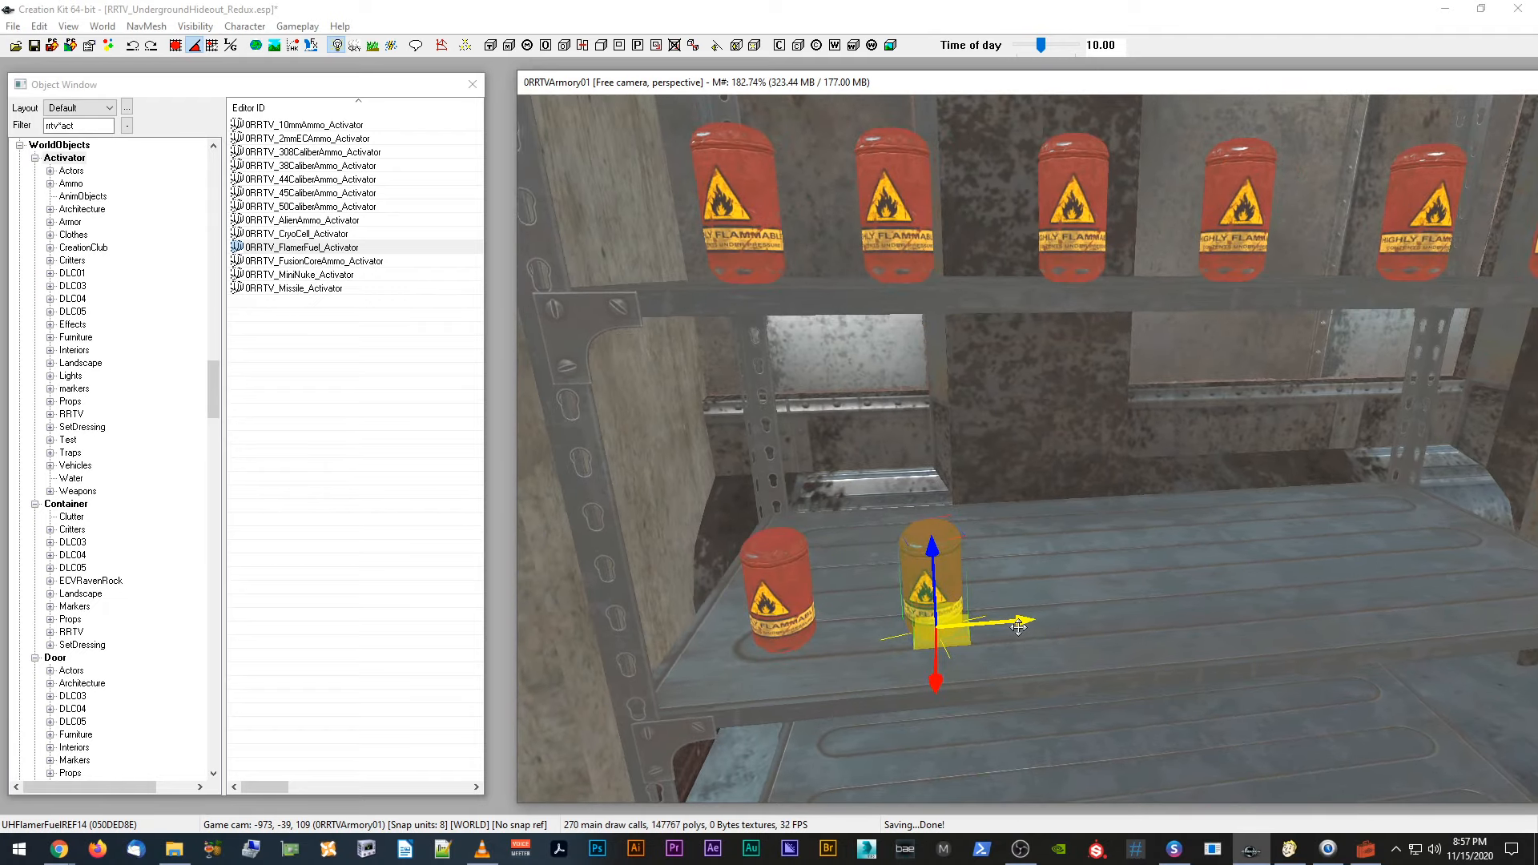
drag(1016, 616, 1180, 607)
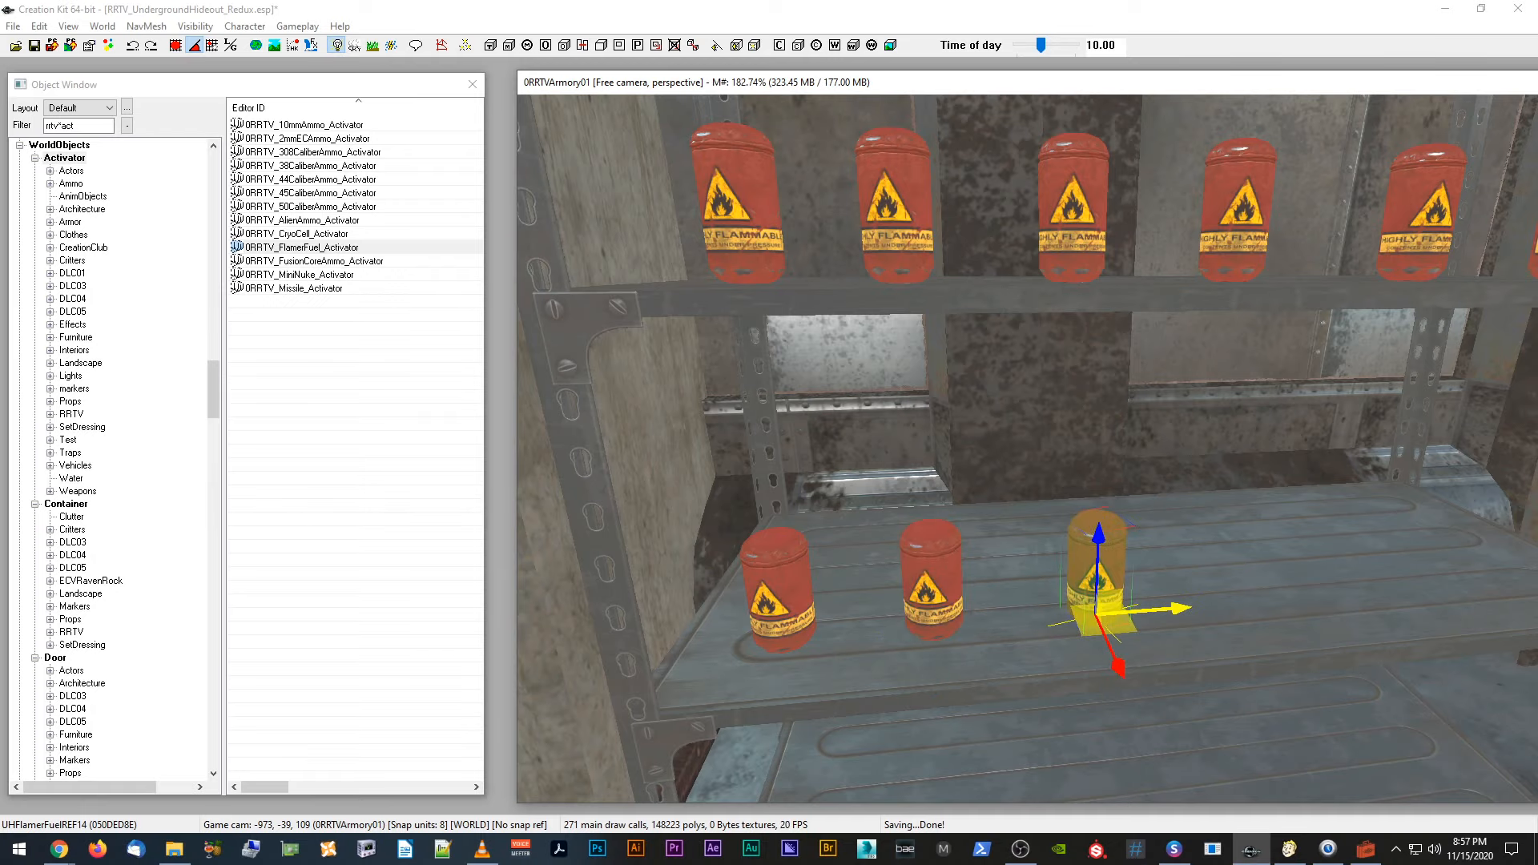
key(ctrl+d)
middle_drag(1080, 524, 1090, 528)
drag(1007, 609, 1136, 586)
scroll(1136, 587, up, 3)
scroll(1092, 571, down, 2)
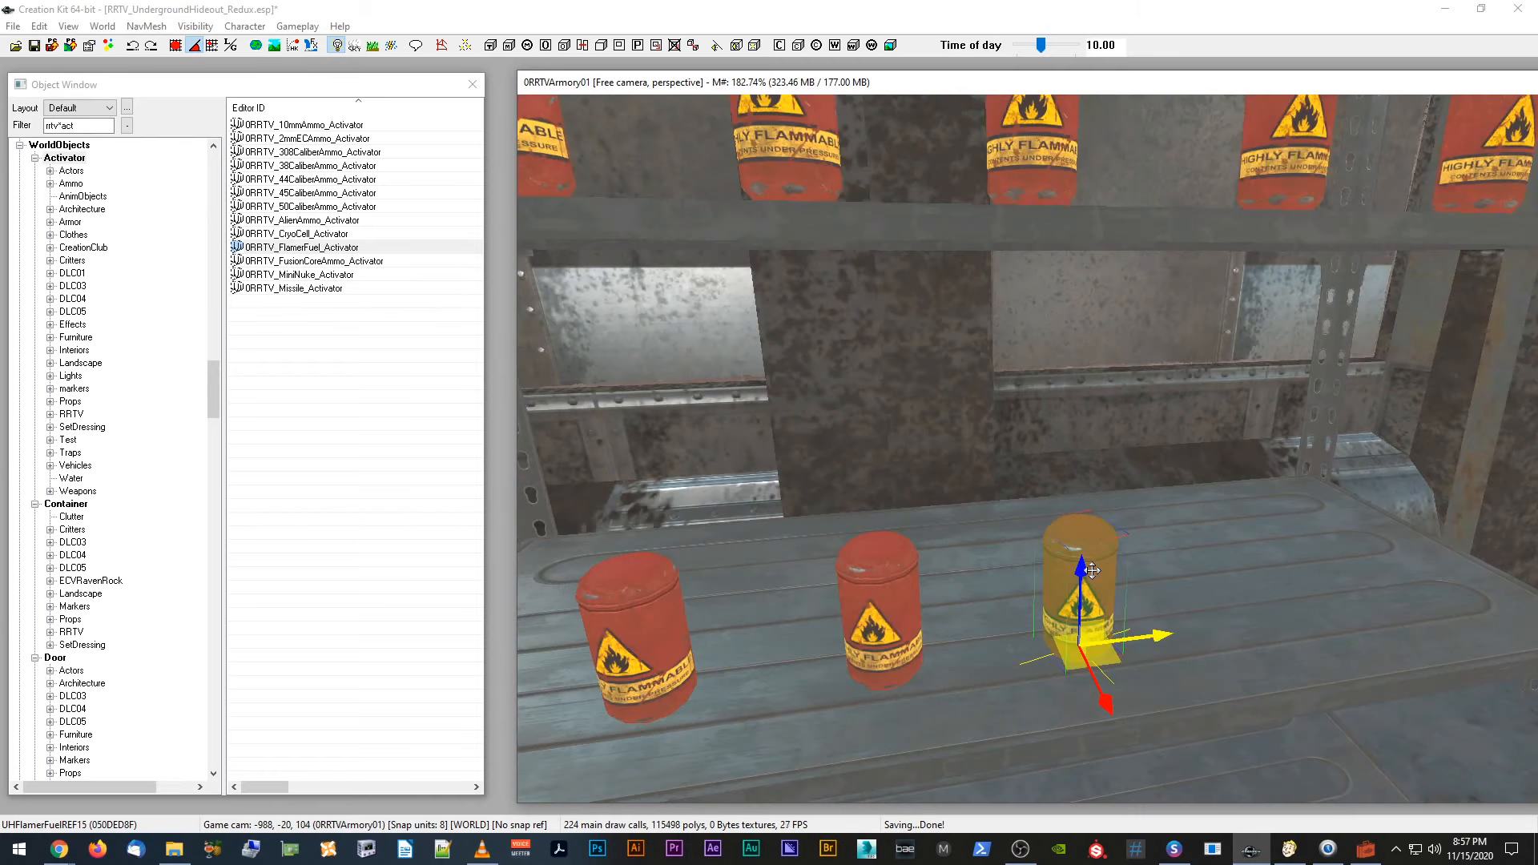
Step: Duplicate the fourth canister and place the copy as the fifth in the lower shelf's row
scroll(1092, 564, down, 2)
key(ctrl+d)
drag(1090, 593, 1249, 578)
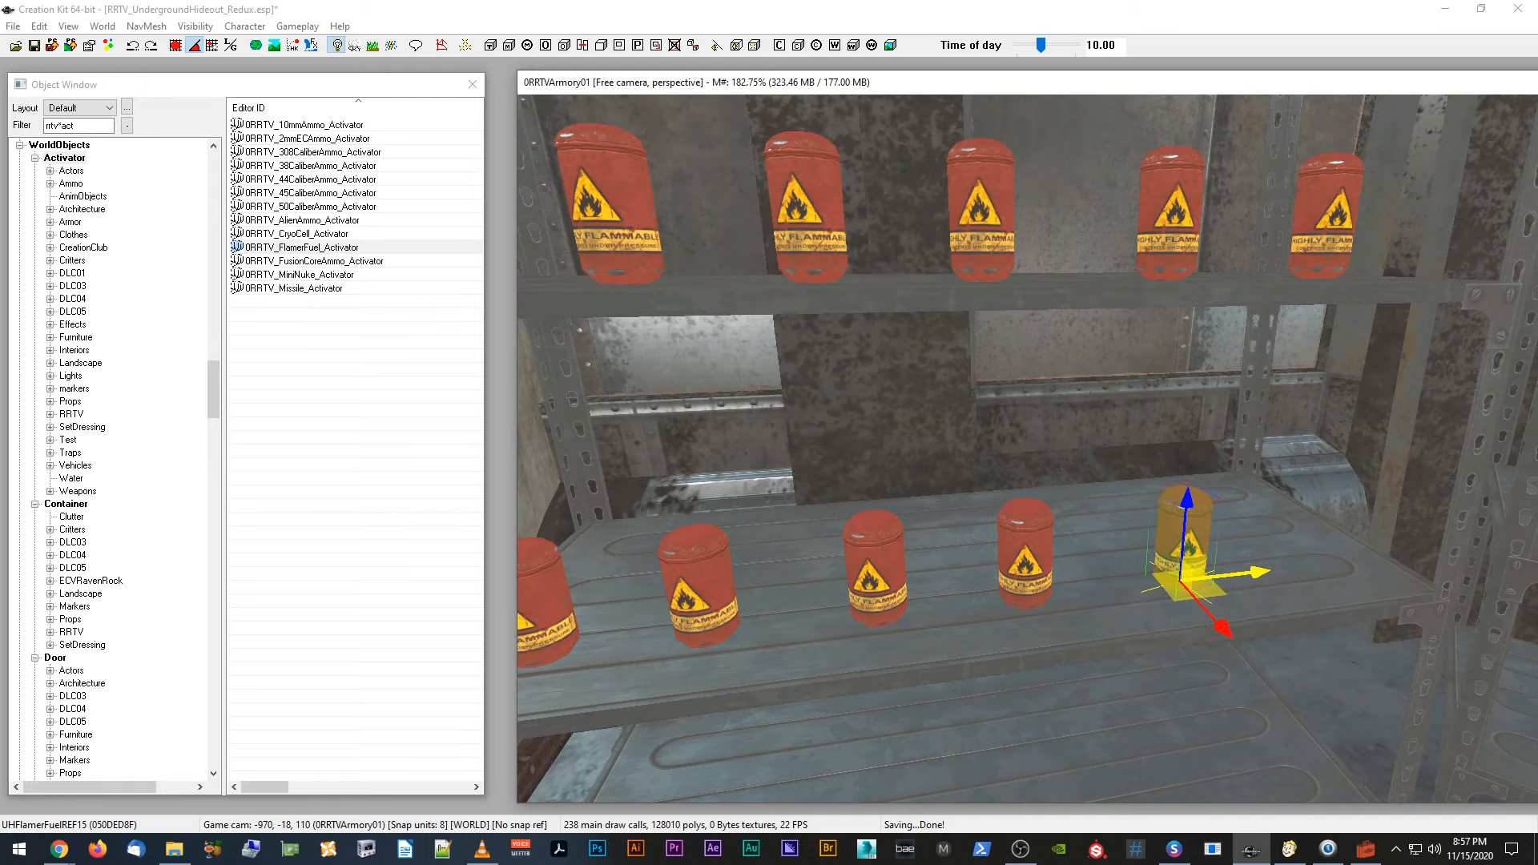
shift+middle_drag(1192, 502, 1185, 498)
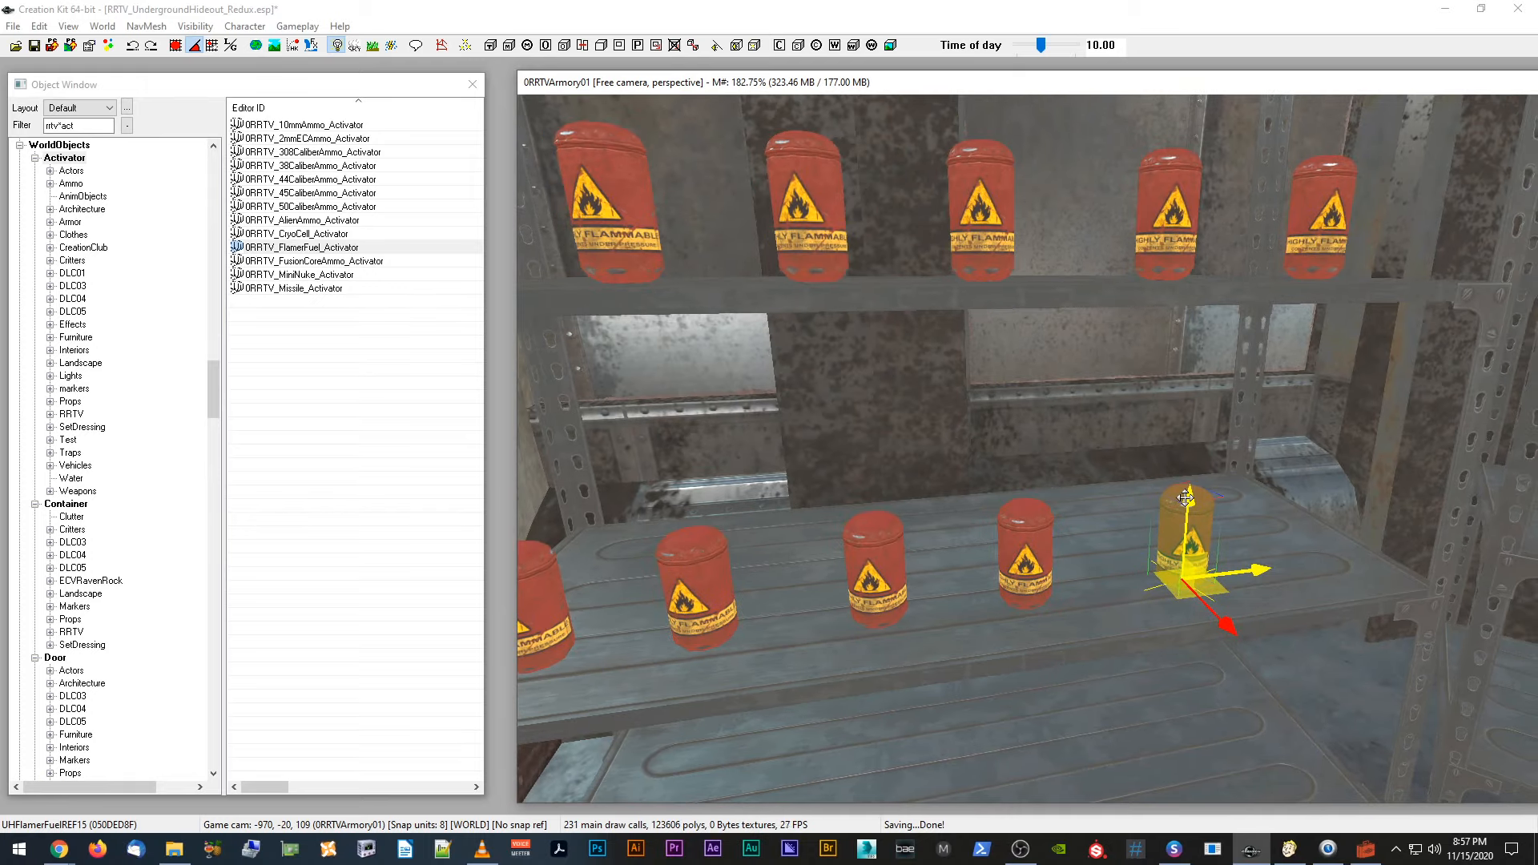
Step: Swap the positions of the last two canisters on the lower shelf and space them apart along the row
click(1031, 531)
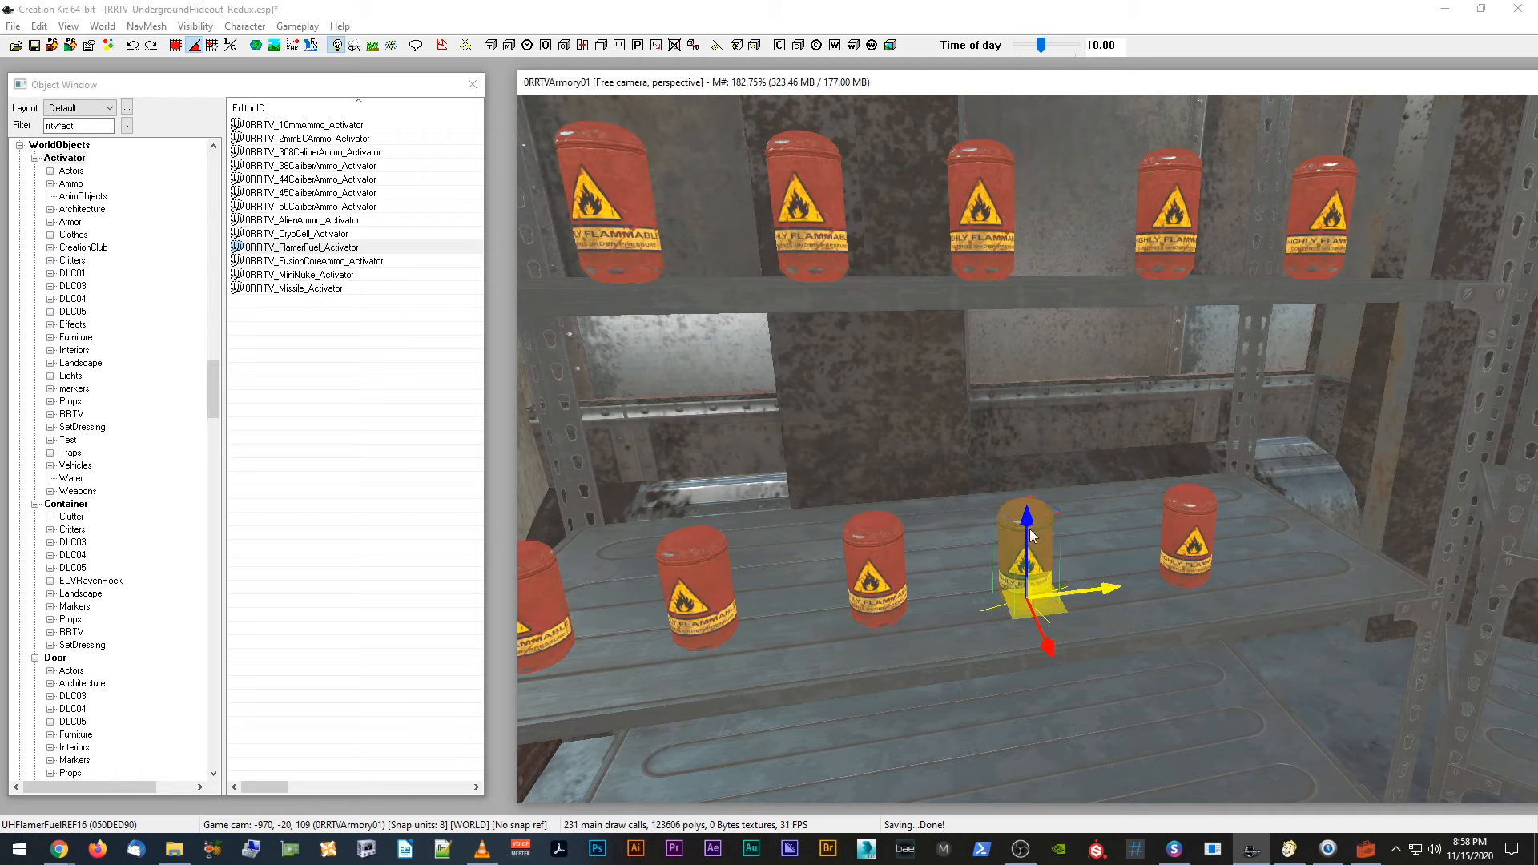
middle_drag(1030, 530, 1028, 529)
click(1154, 524)
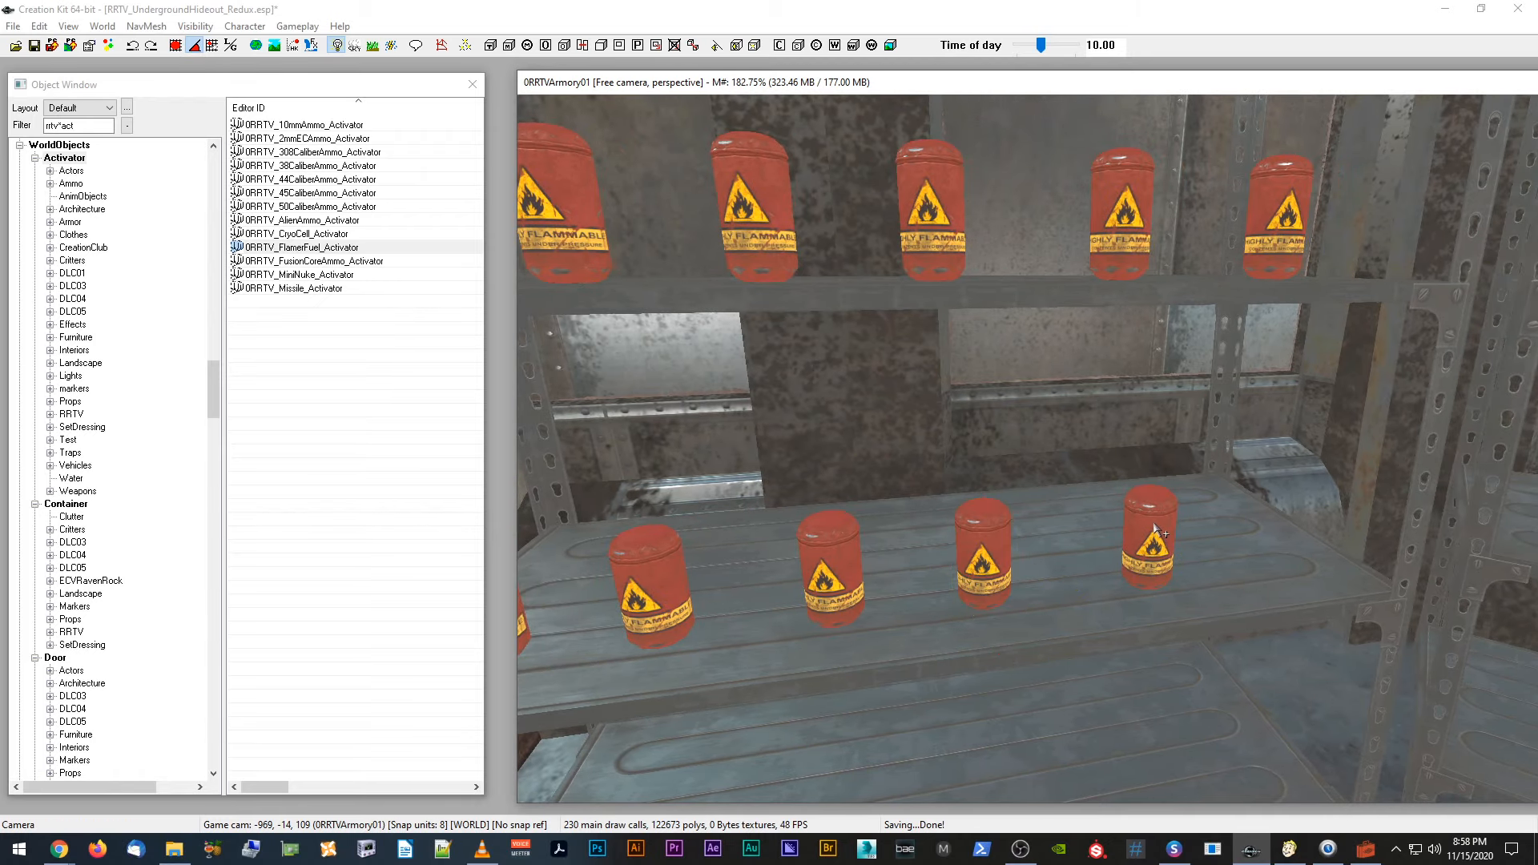
click(1171, 515)
drag(1172, 514, 1001, 539)
click(1001, 530)
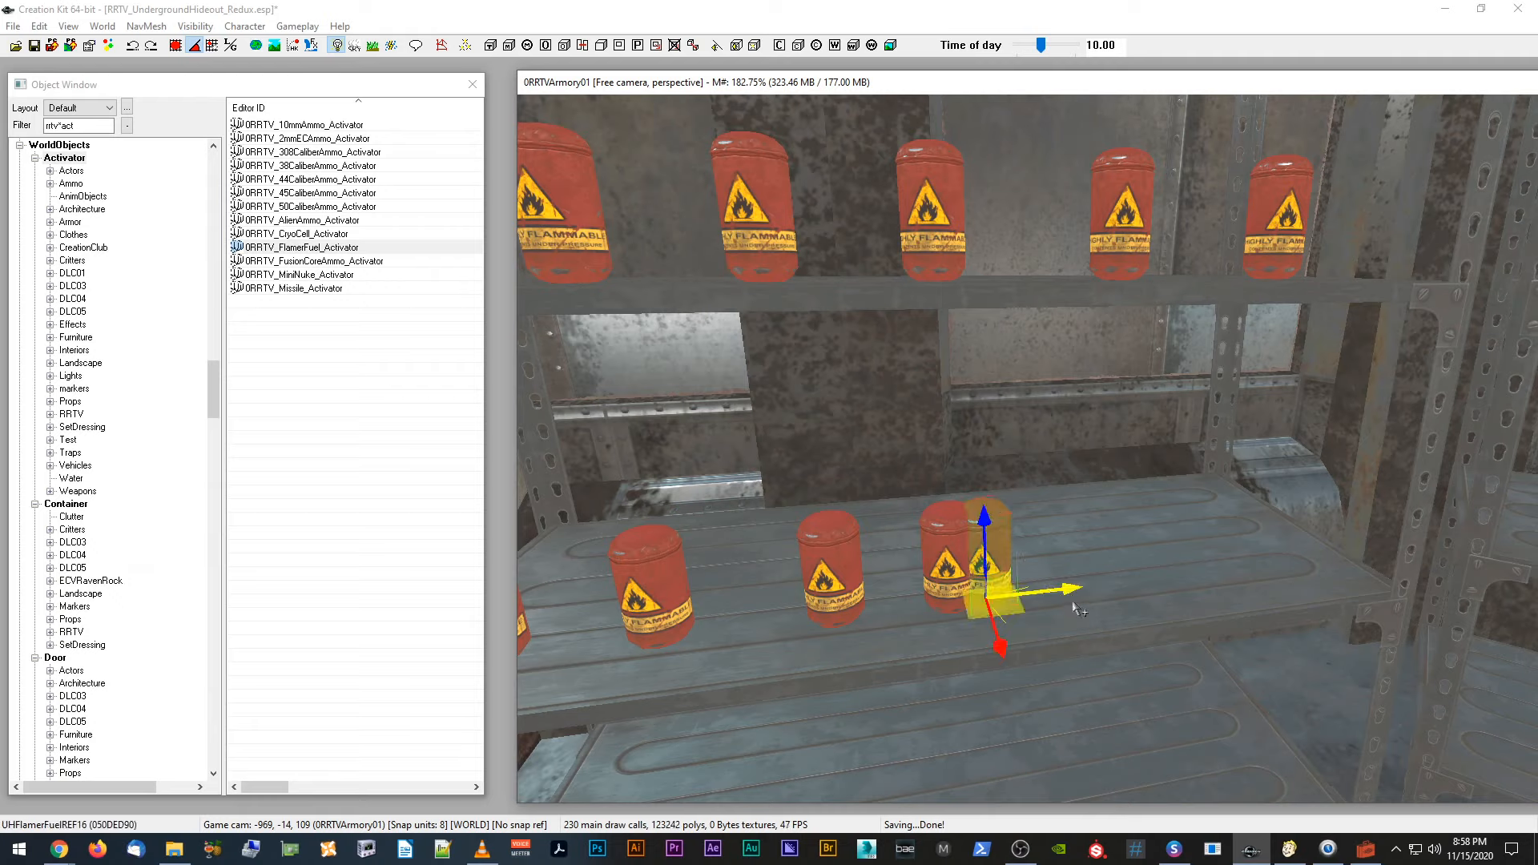
drag(1062, 585, 1195, 574)
click(966, 530)
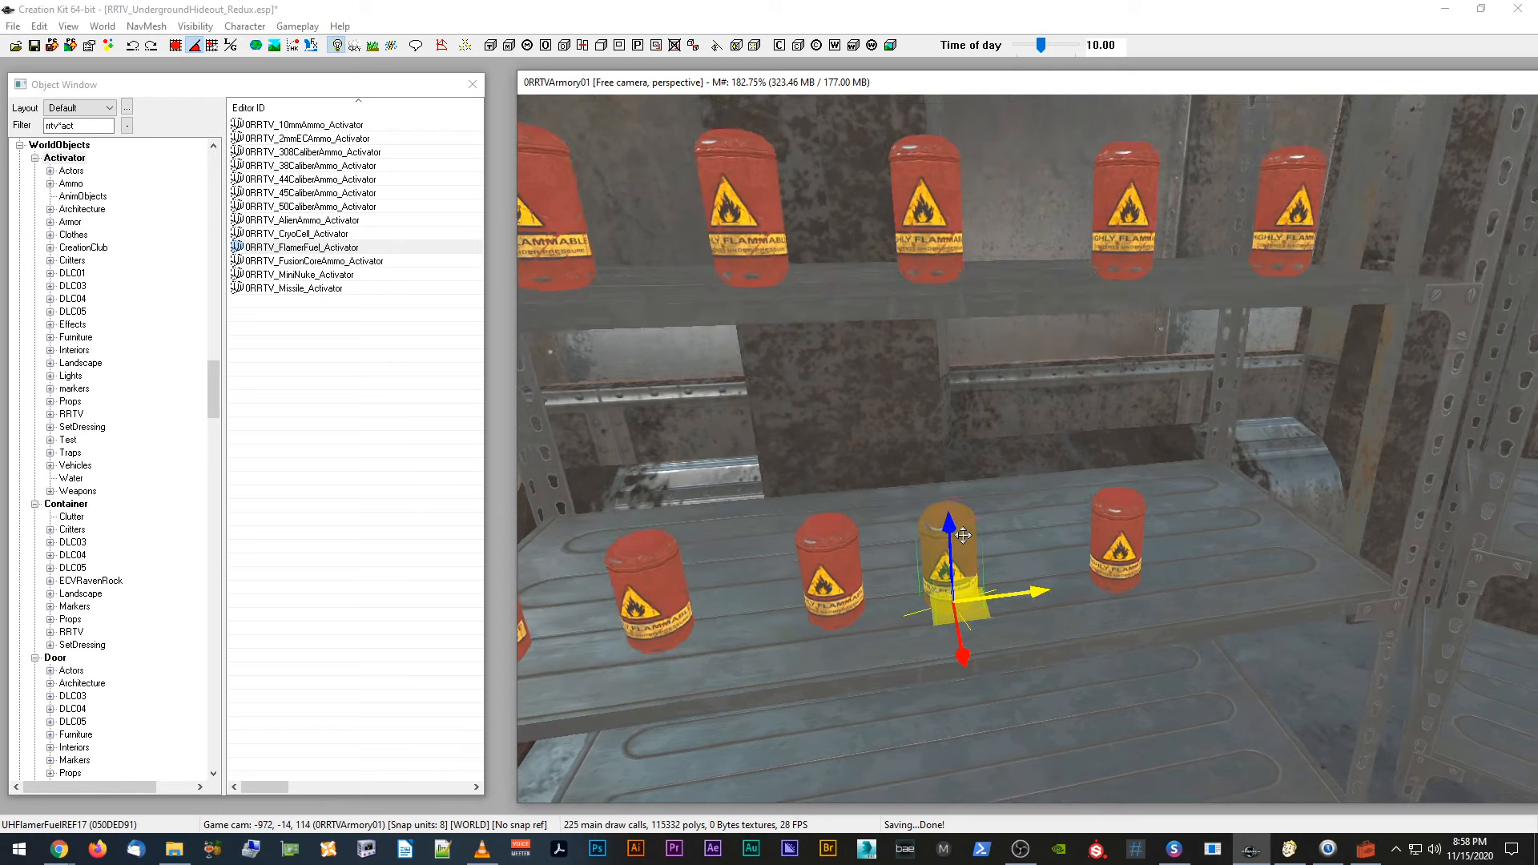
drag(1032, 598, 1064, 595)
Step: Fine-tune the lower row's spacing by nudging the end canister outward and moving the fourth closer to the third
click(827, 547)
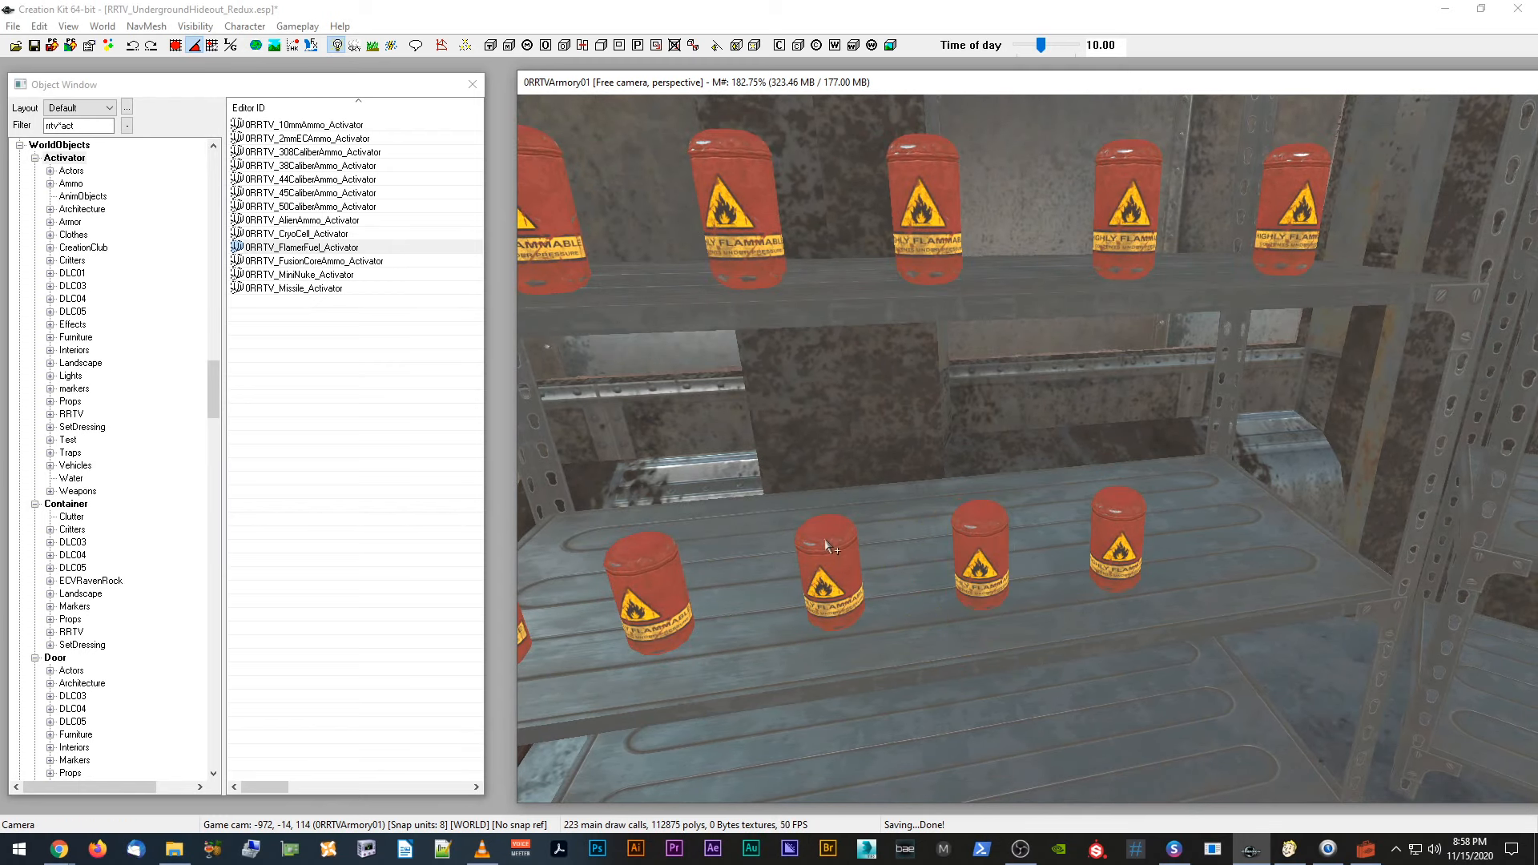
click(845, 542)
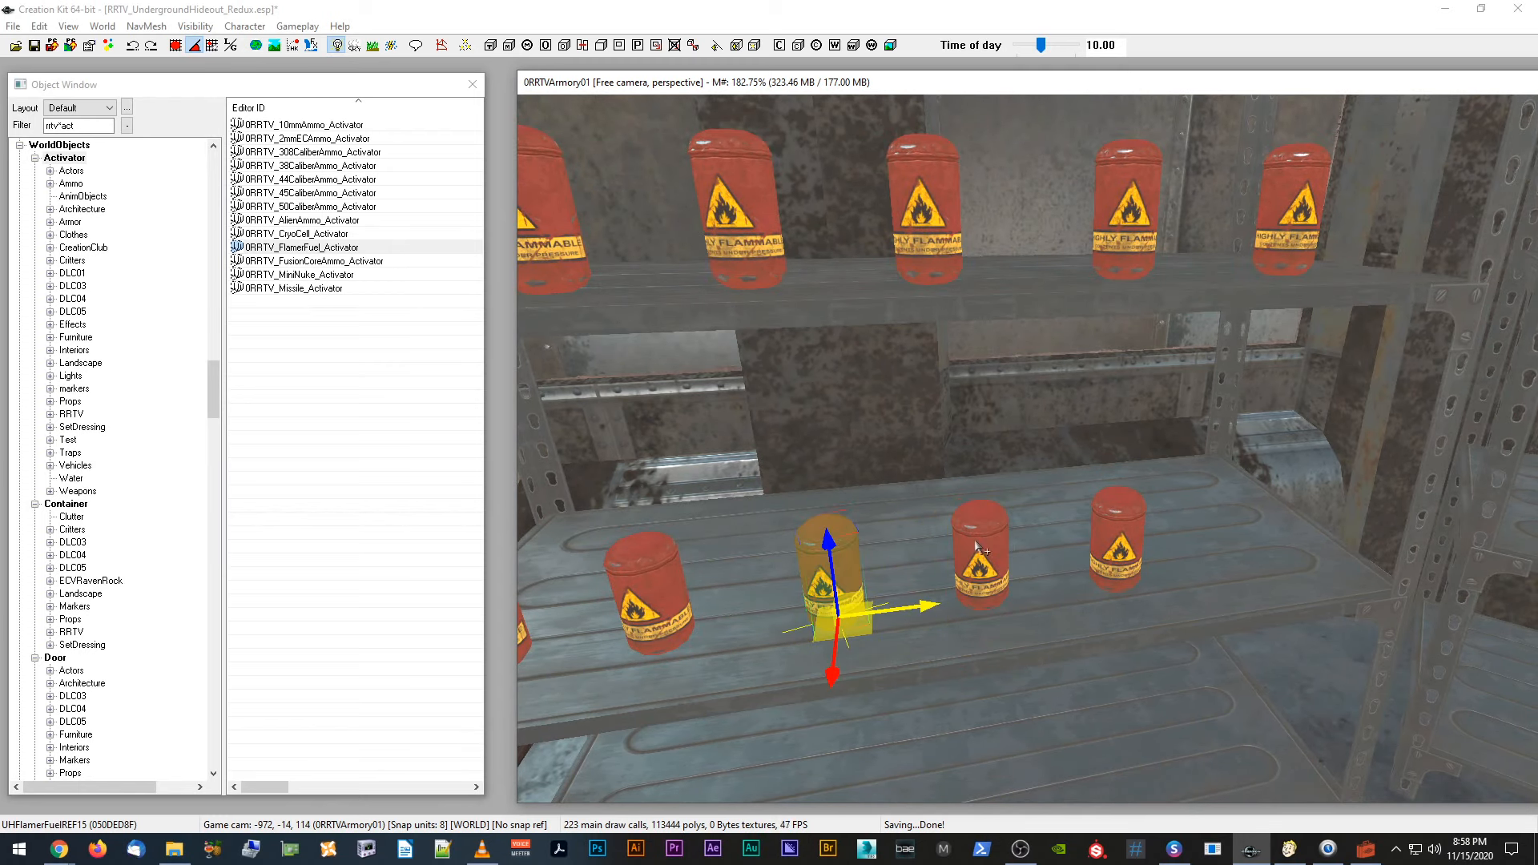
click(1114, 519)
click(1146, 537)
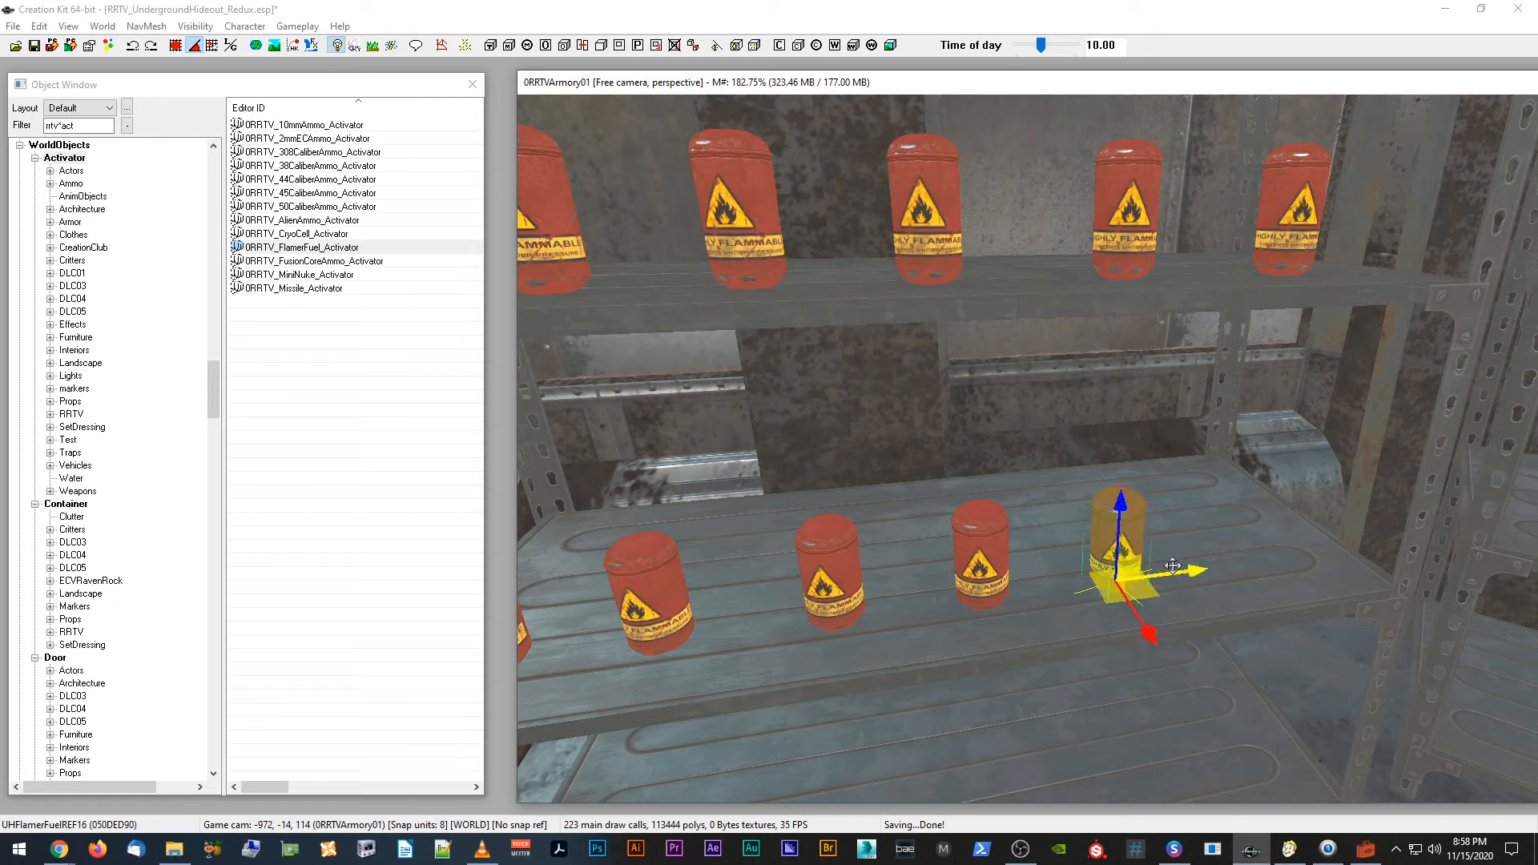
mouse_move(1173, 565)
mouse_down()
mouse_move(1029, 586)
mouse_move(1182, 565)
mouse_up()
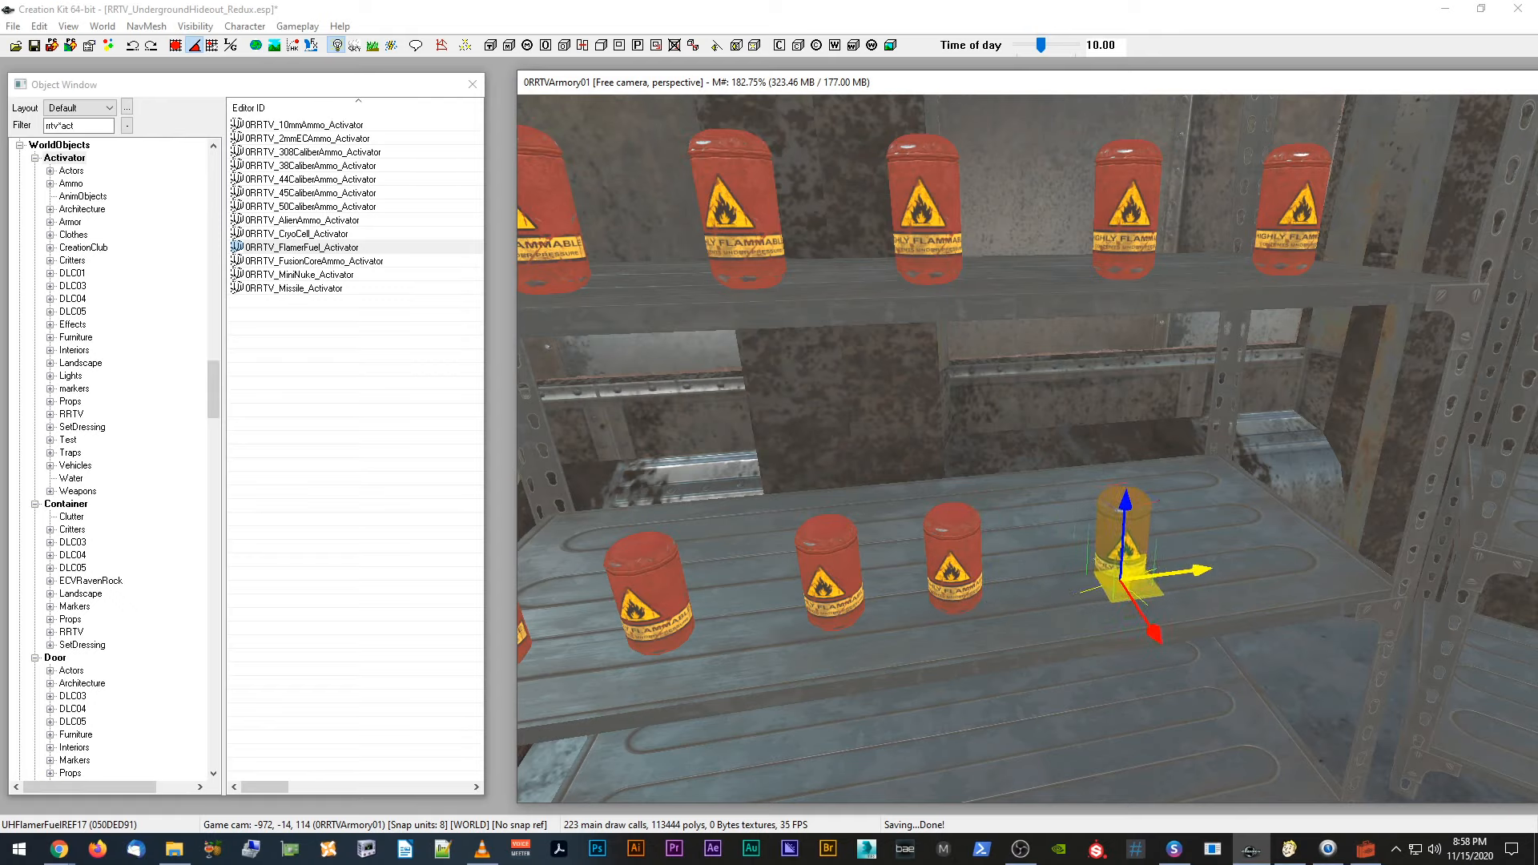
click(961, 521)
key(d)
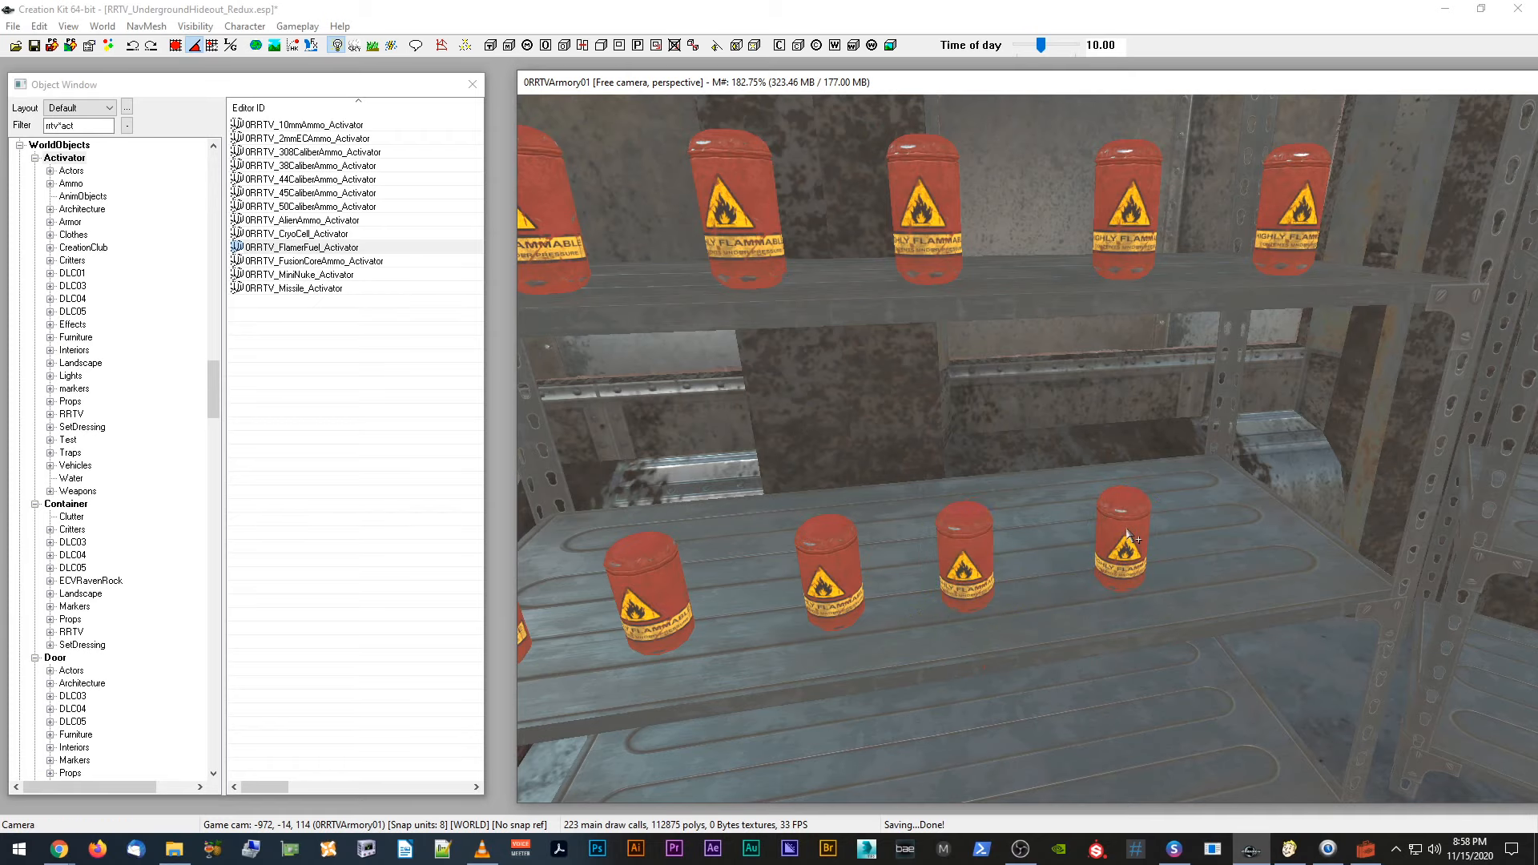
middle_drag(1127, 534, 1123, 529)
scroll(1122, 528, up, 2)
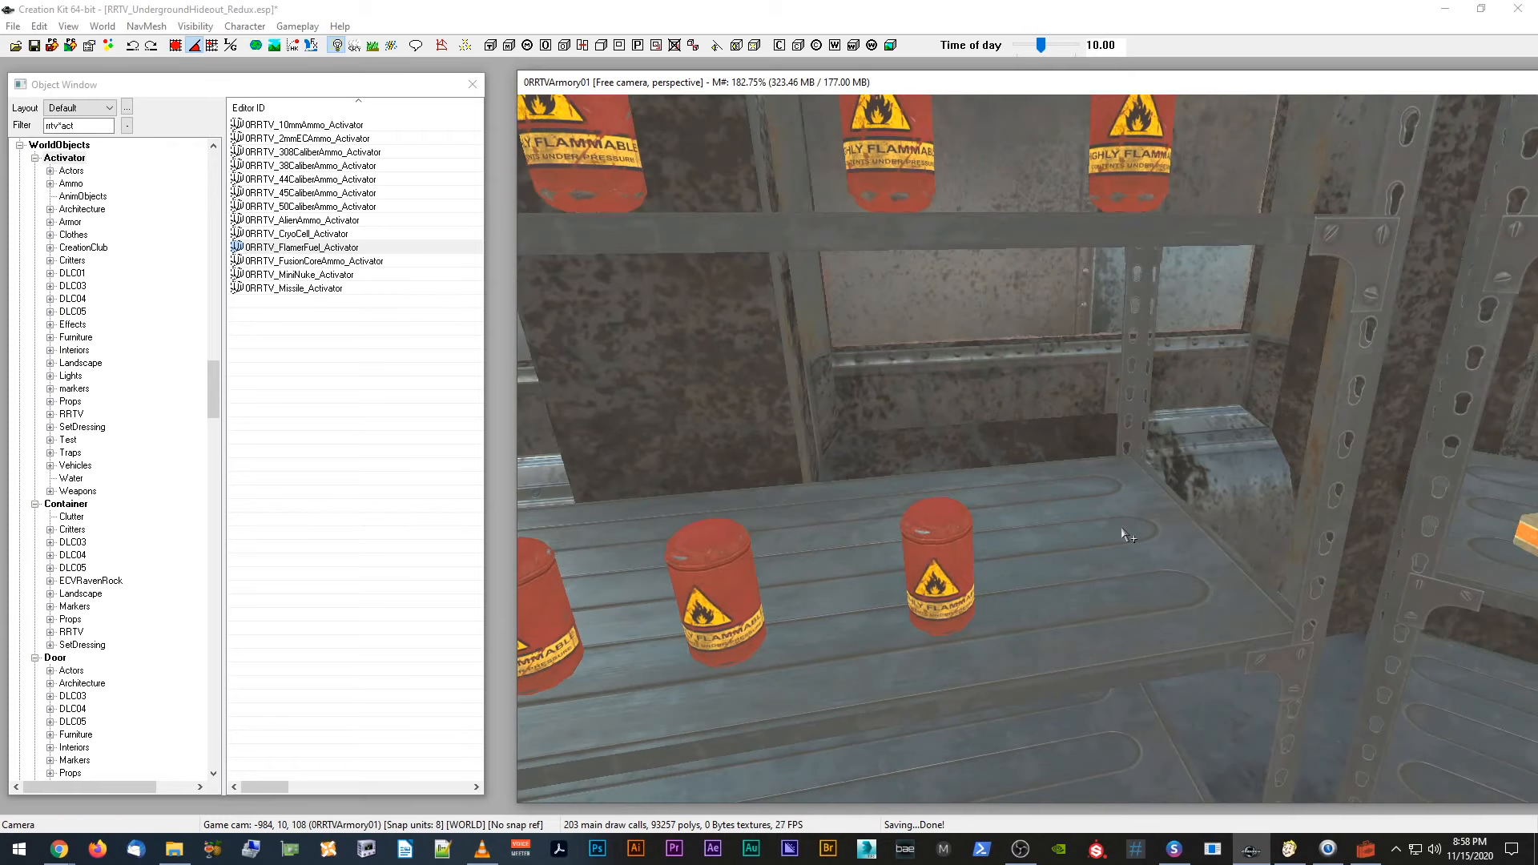
Step: Duplicate the fifth canister, place the copy at the far end of the shelf as the sixth, and save the plugin
double_click(959, 522)
click(812, 636)
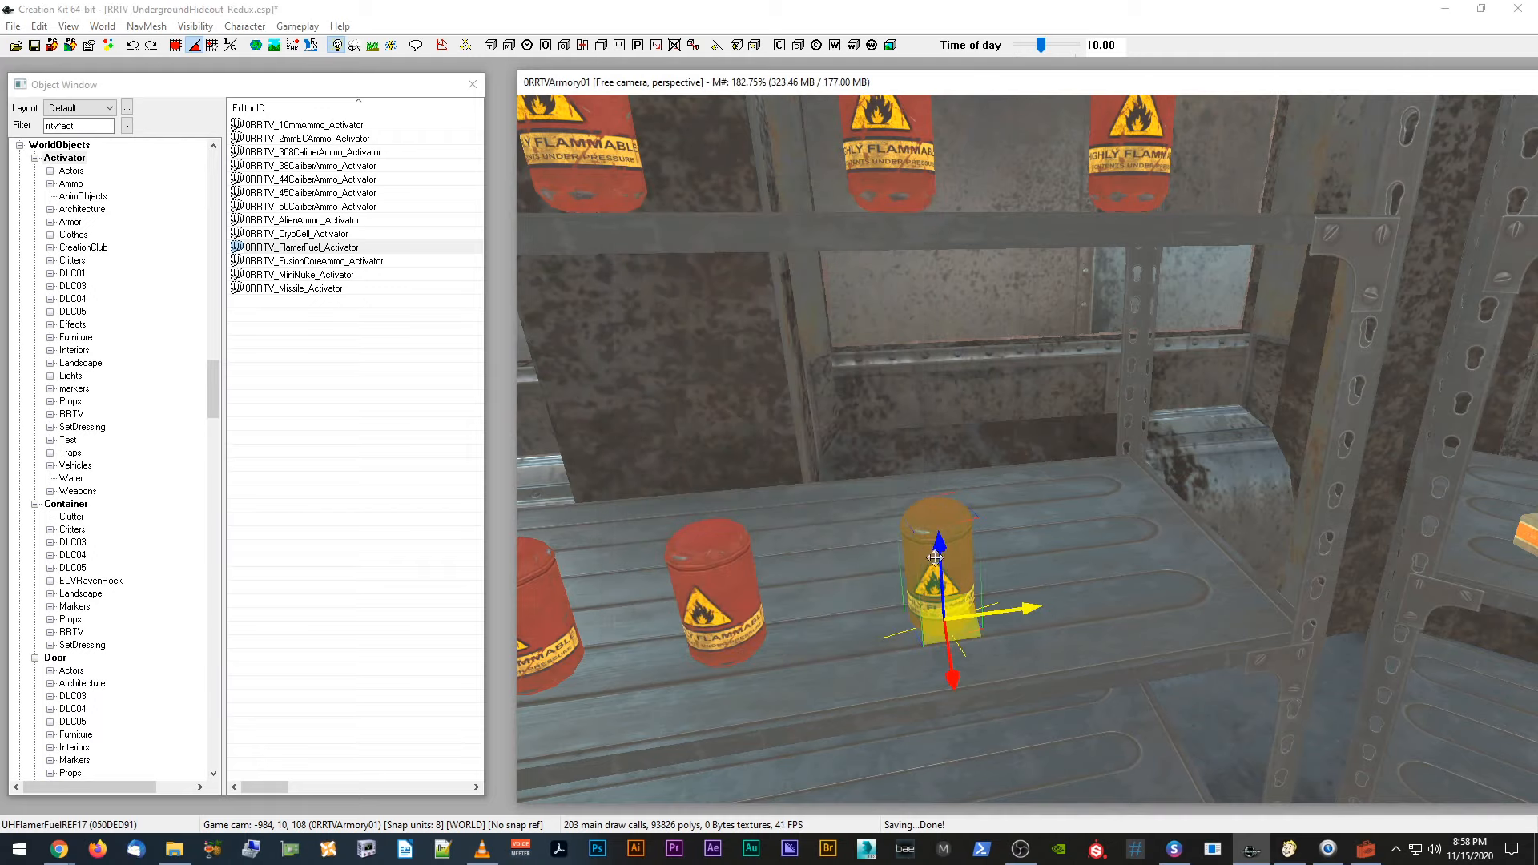
drag(1029, 609, 1198, 580)
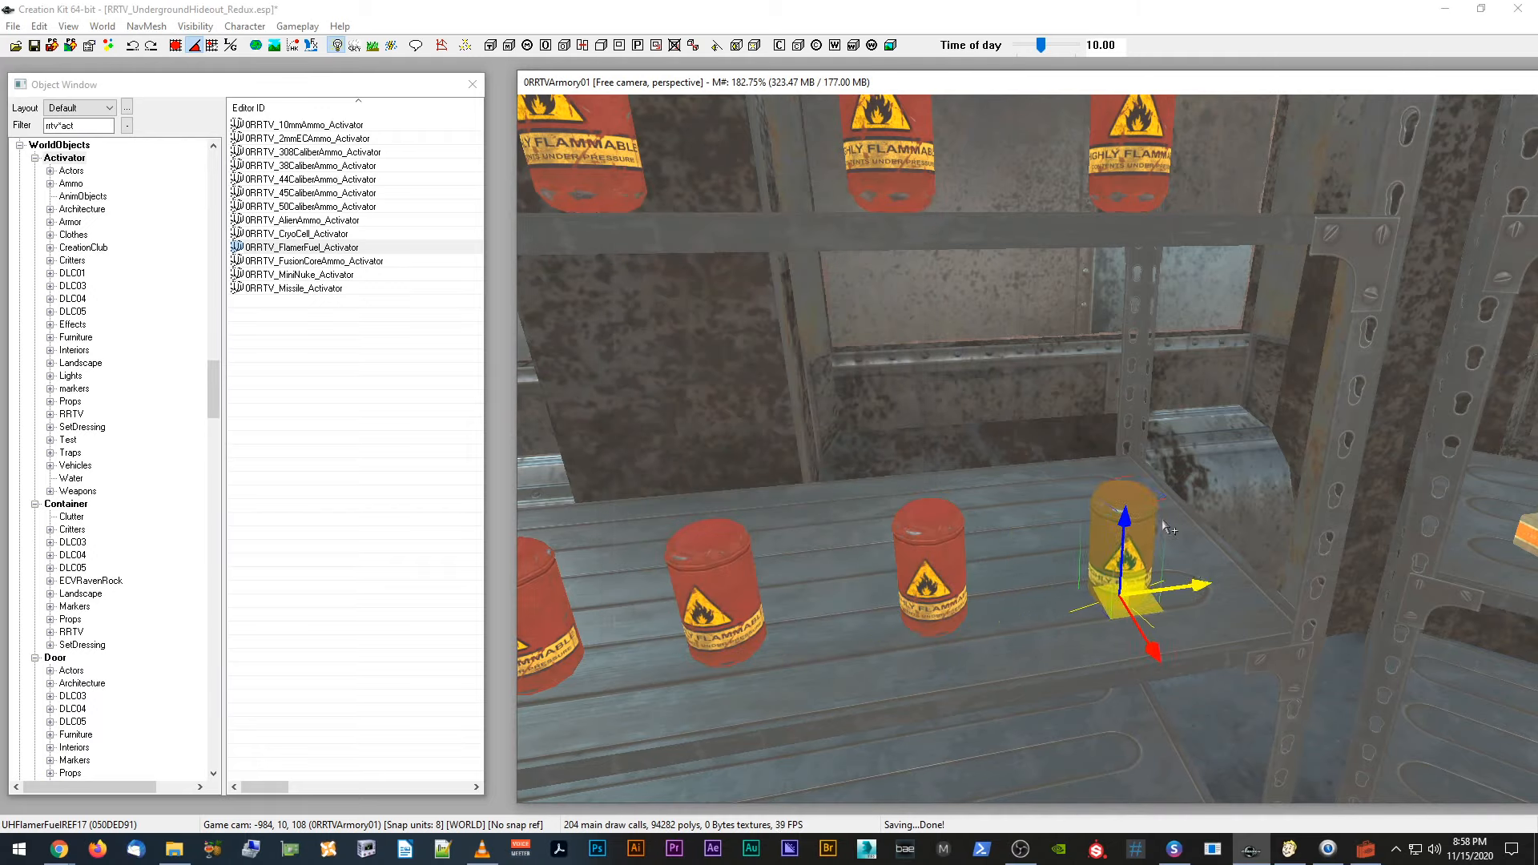
scroll(1139, 507, down, 3)
shift+middle_drag(1139, 507, 1138, 486)
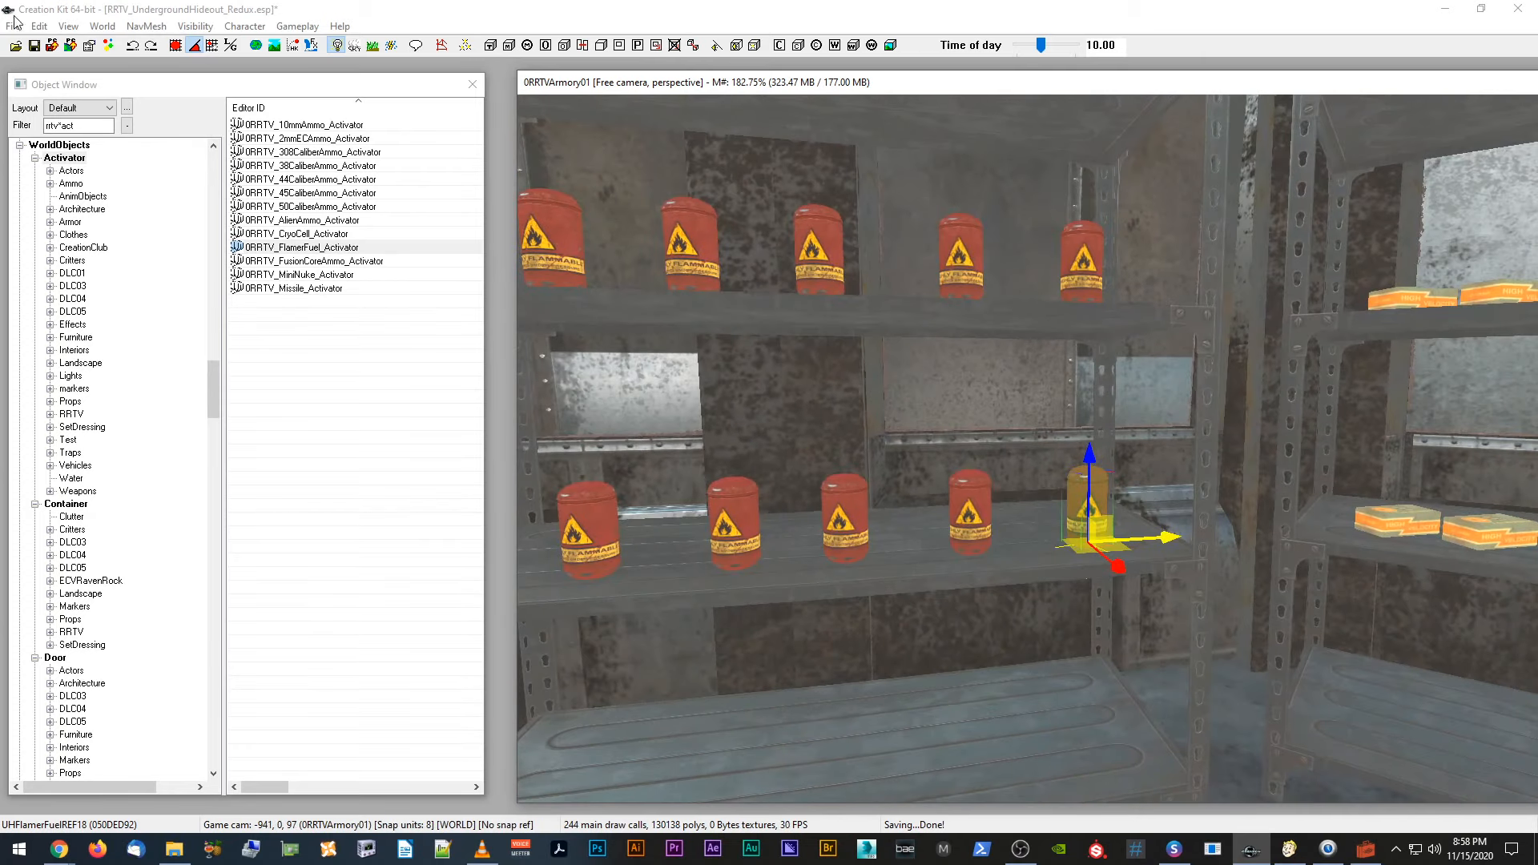
click(32, 52)
Step: Duplicate the row's last canister down onto the bottom shelf and slide the copy to the wall end of that shelf
shift+middle_drag(734, 358, 742, 396)
shift+middle_drag(1104, 287, 1094, 294)
drag(1096, 300, 1113, 596)
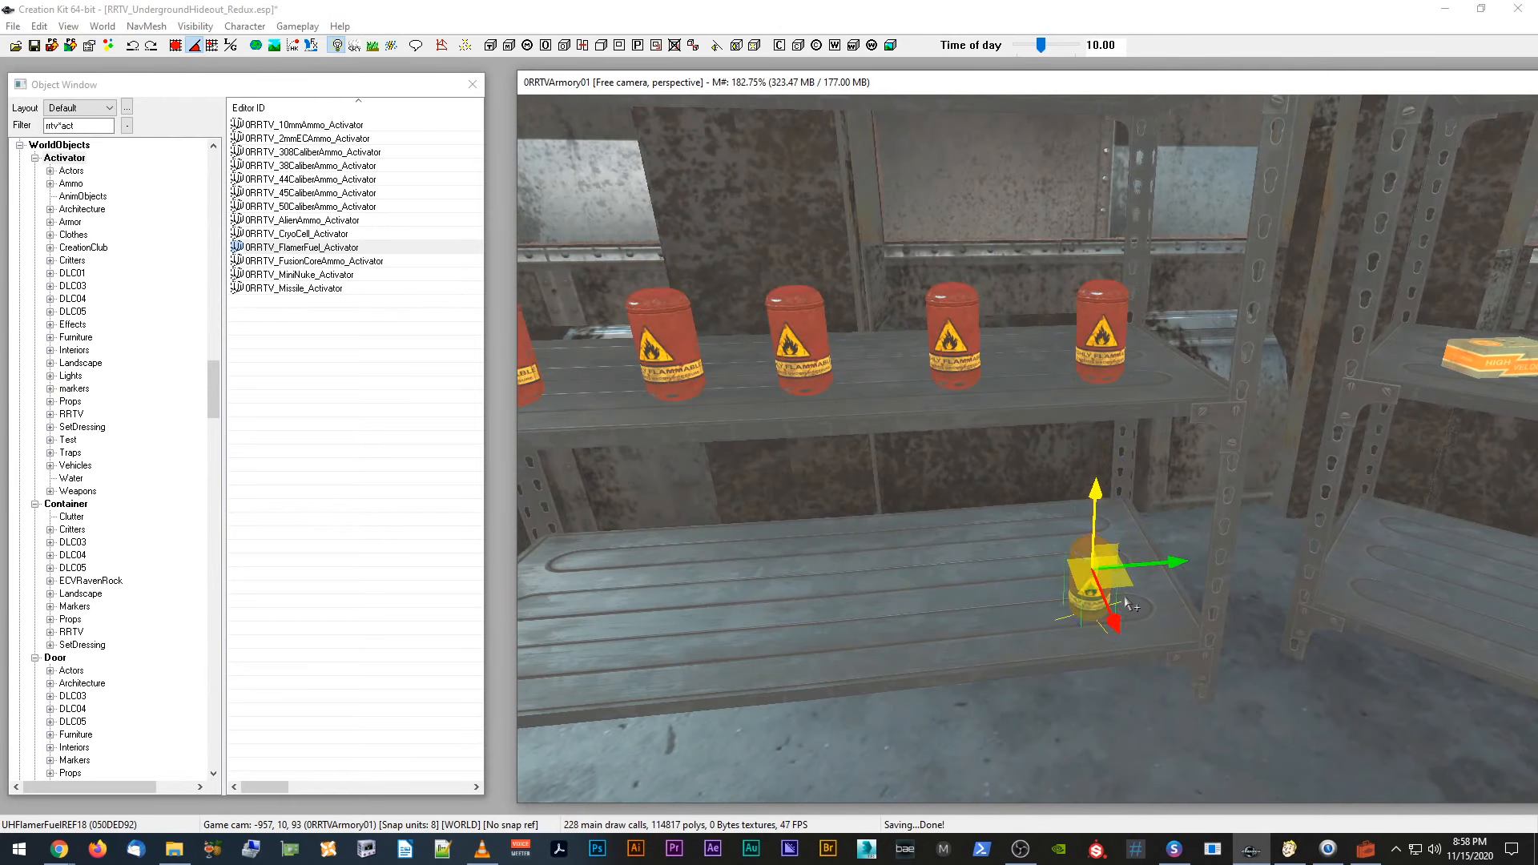
scroll(1124, 600, up, 2)
drag(1178, 638, 750, 681)
middle_drag(750, 681, 762, 683)
scroll(765, 681, up, 1)
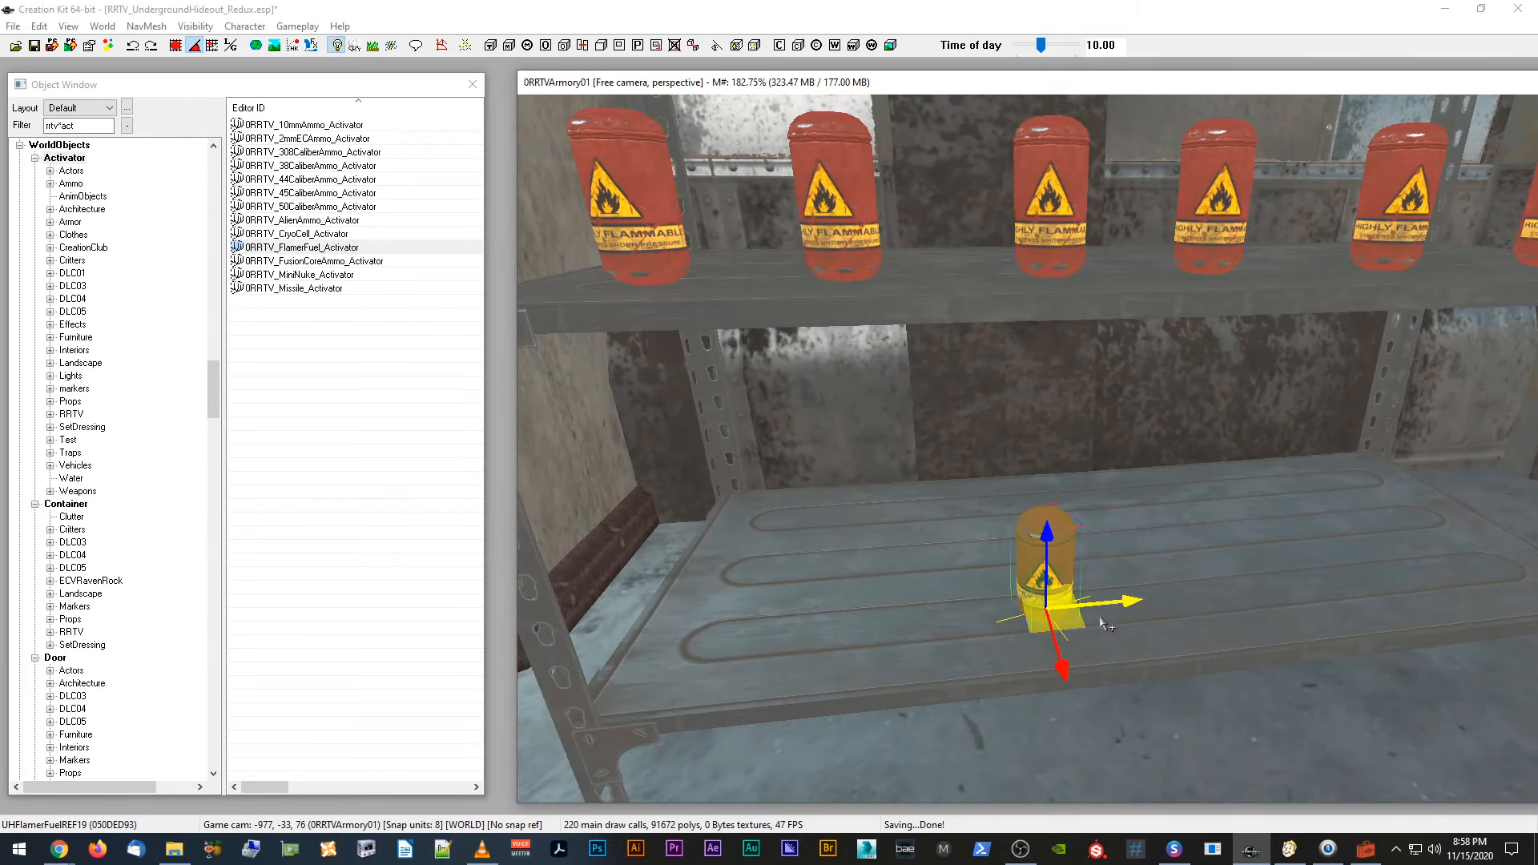
drag(1119, 608, 805, 629)
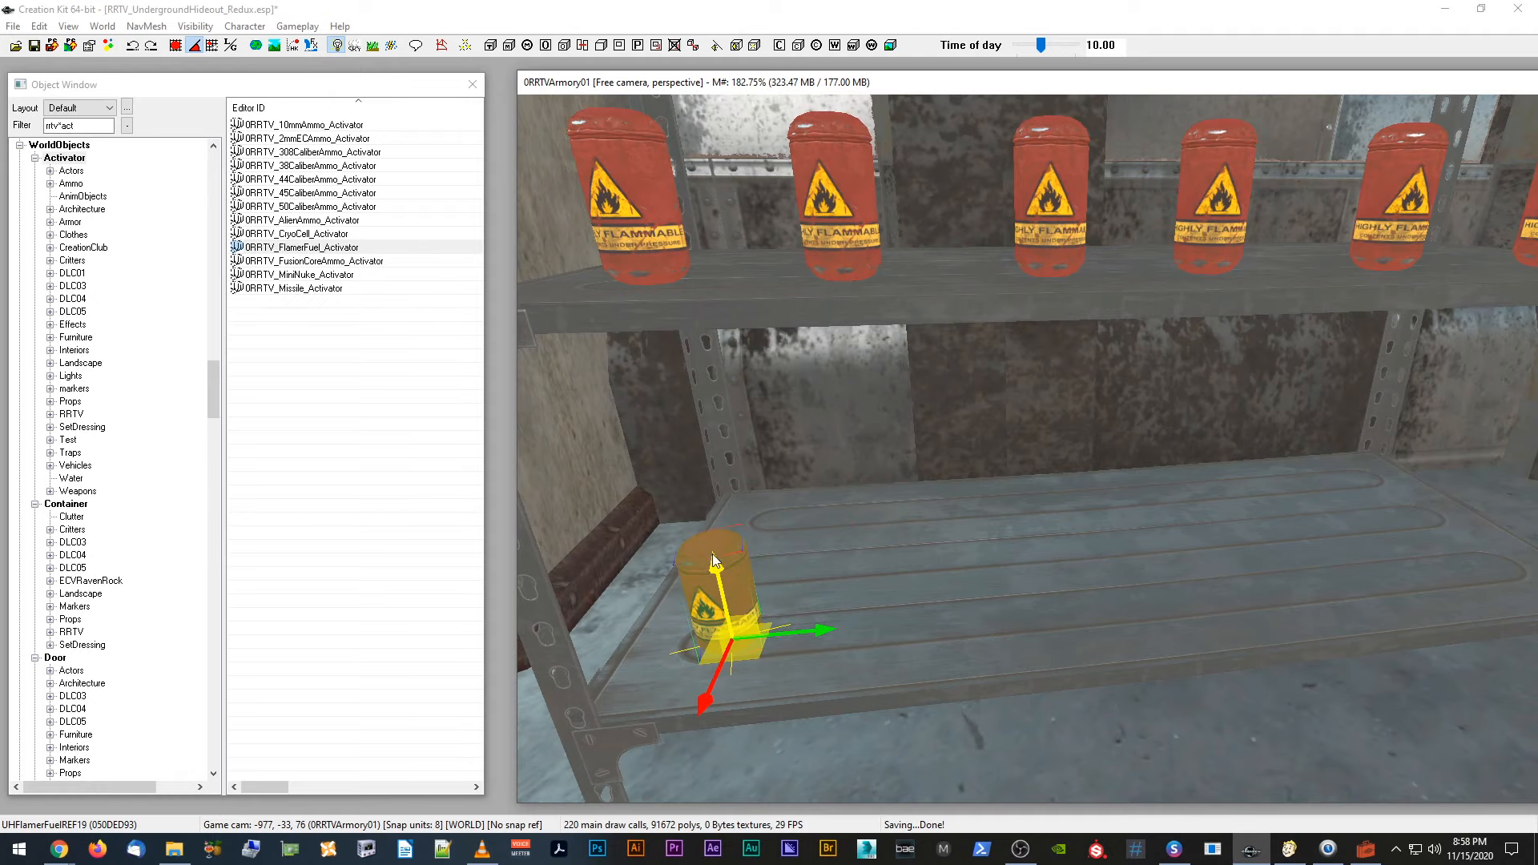
Step: Duplicate the bottom shelf's first canister and space the copy along the shelf as the second in the row
shift+middle_drag(712, 554, 713, 558)
key(ctrl+d)
drag(810, 645, 913, 637)
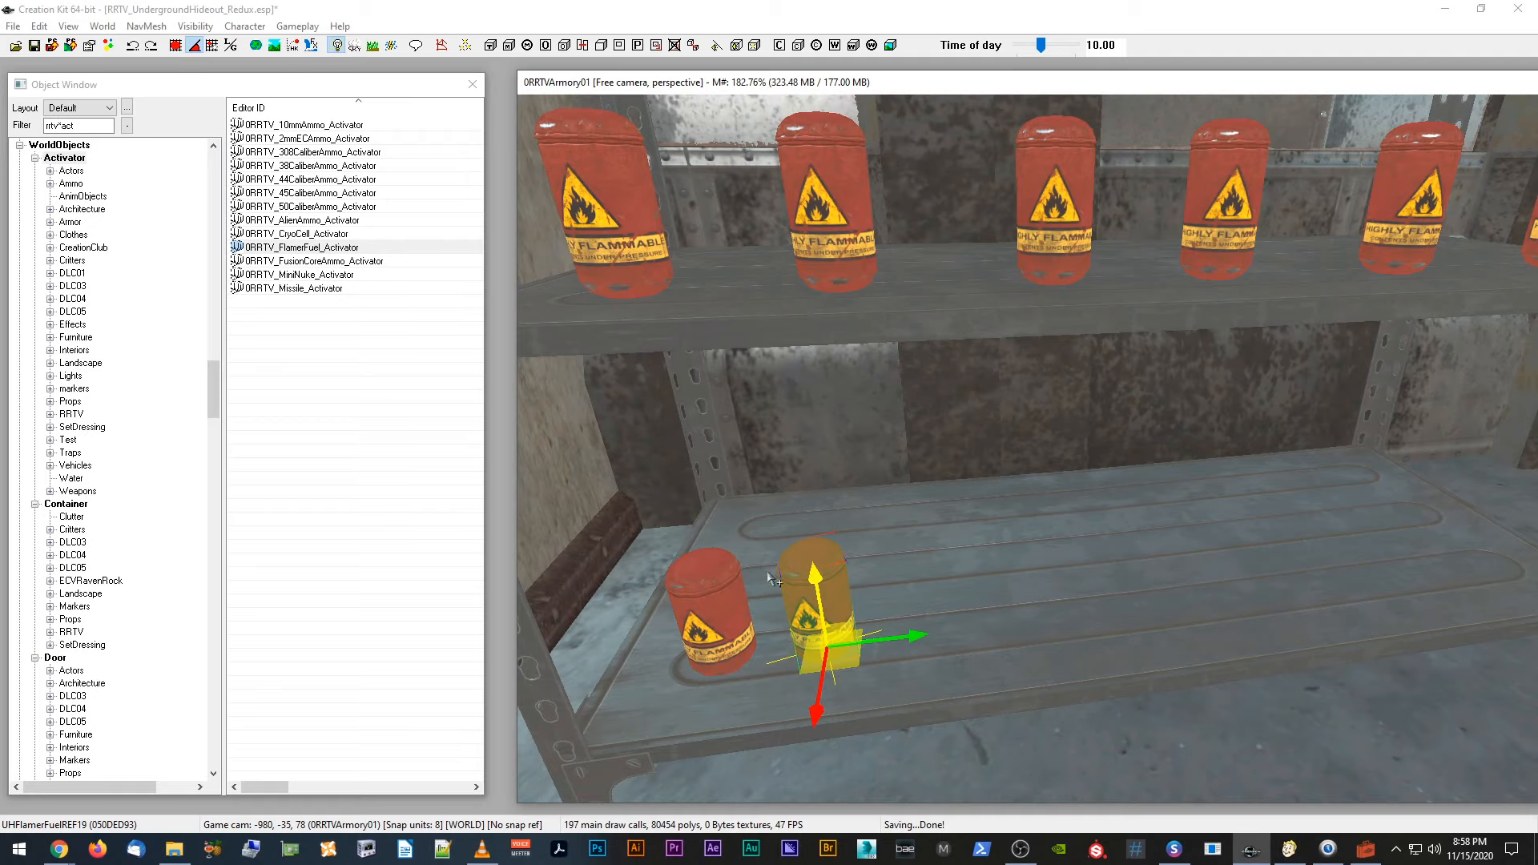
key(d)
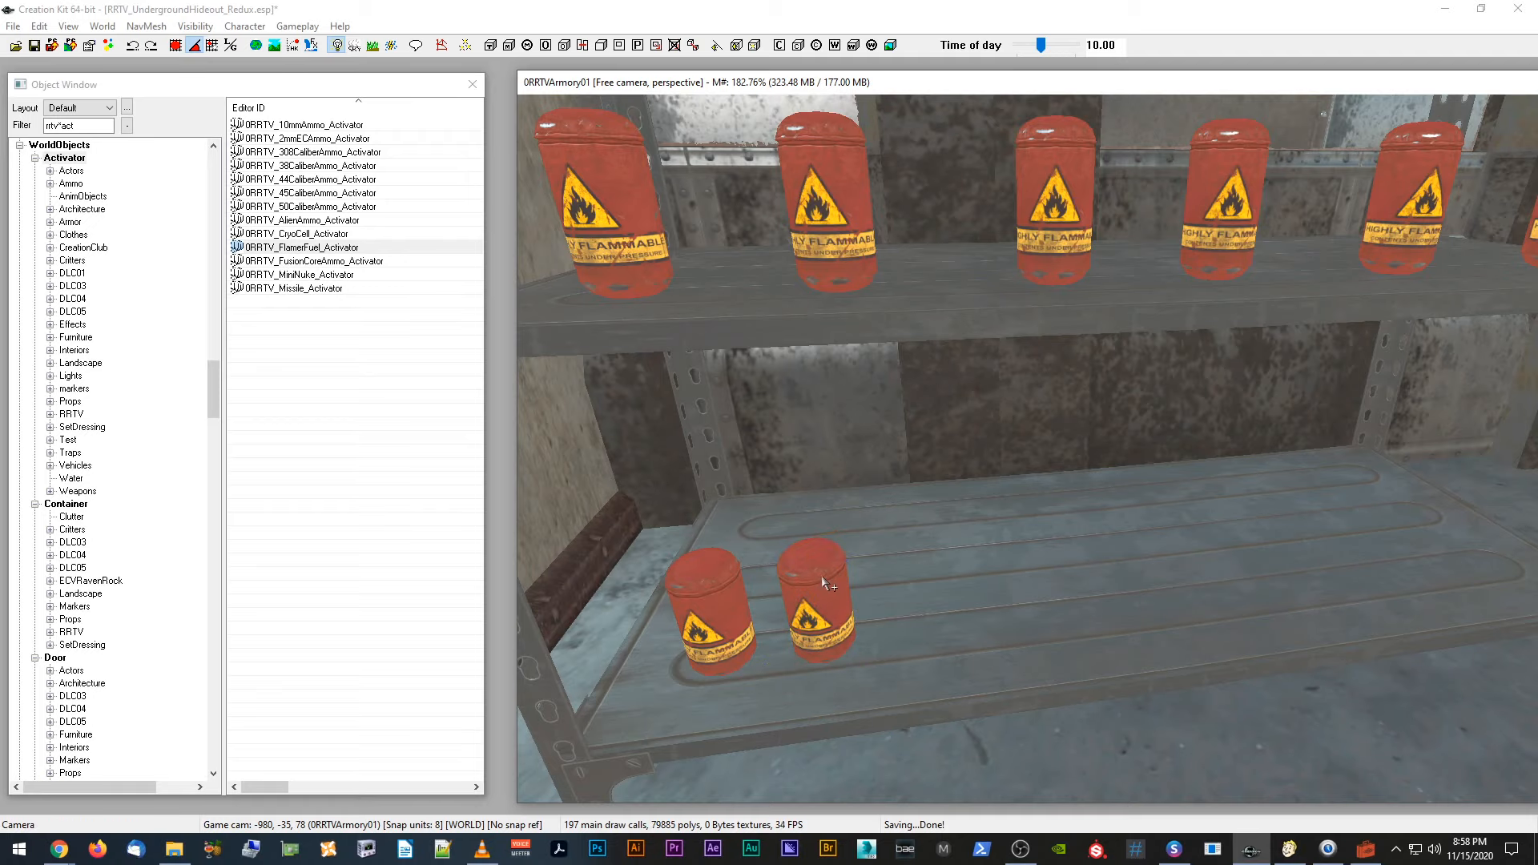
scroll(822, 578, up, 2)
click(685, 606)
drag(828, 711, 887, 705)
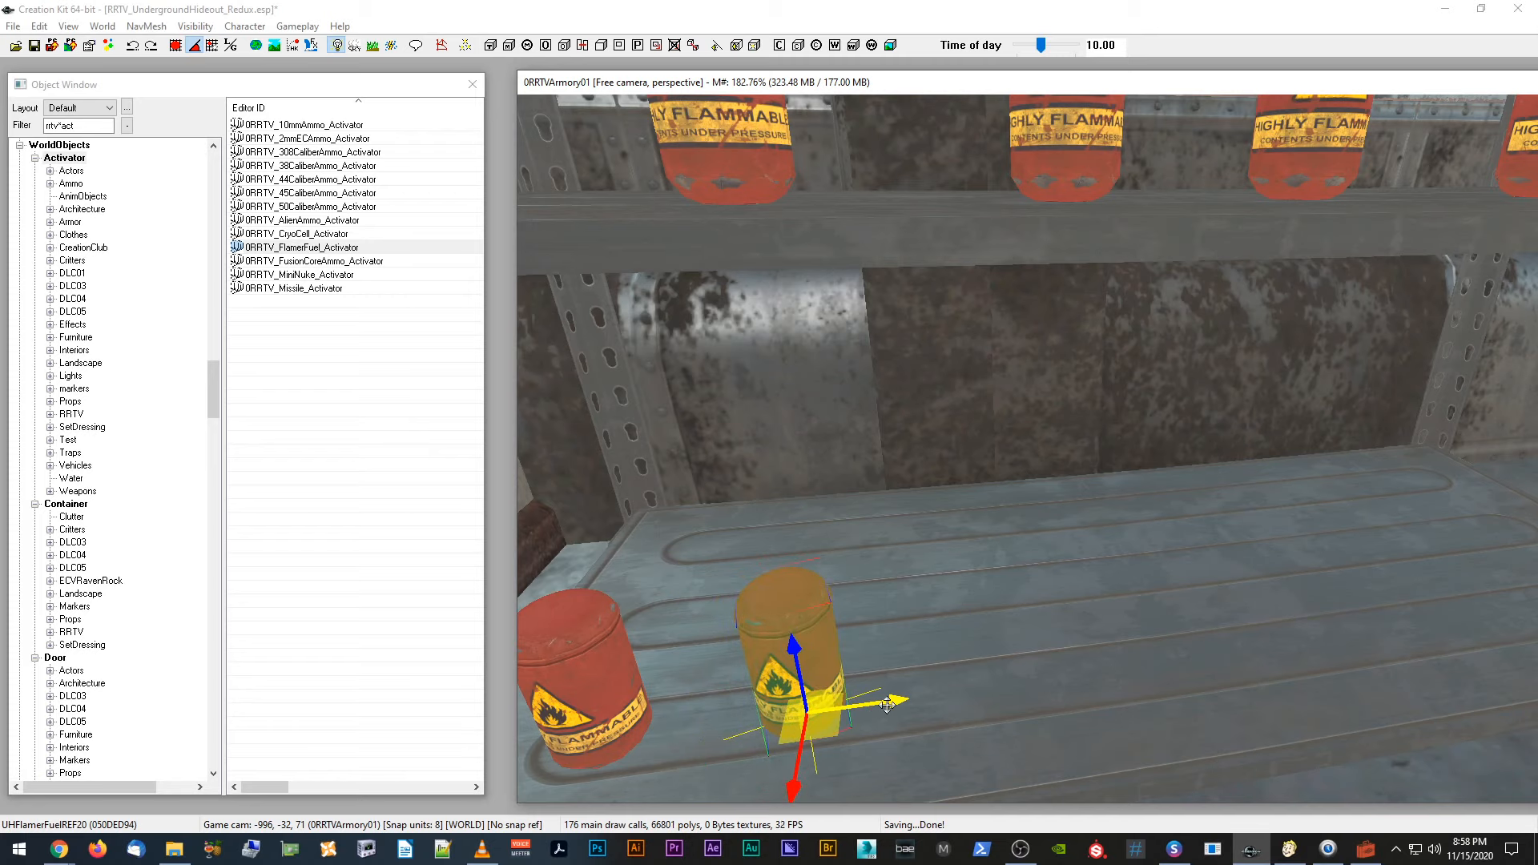
scroll(887, 708, down, 2)
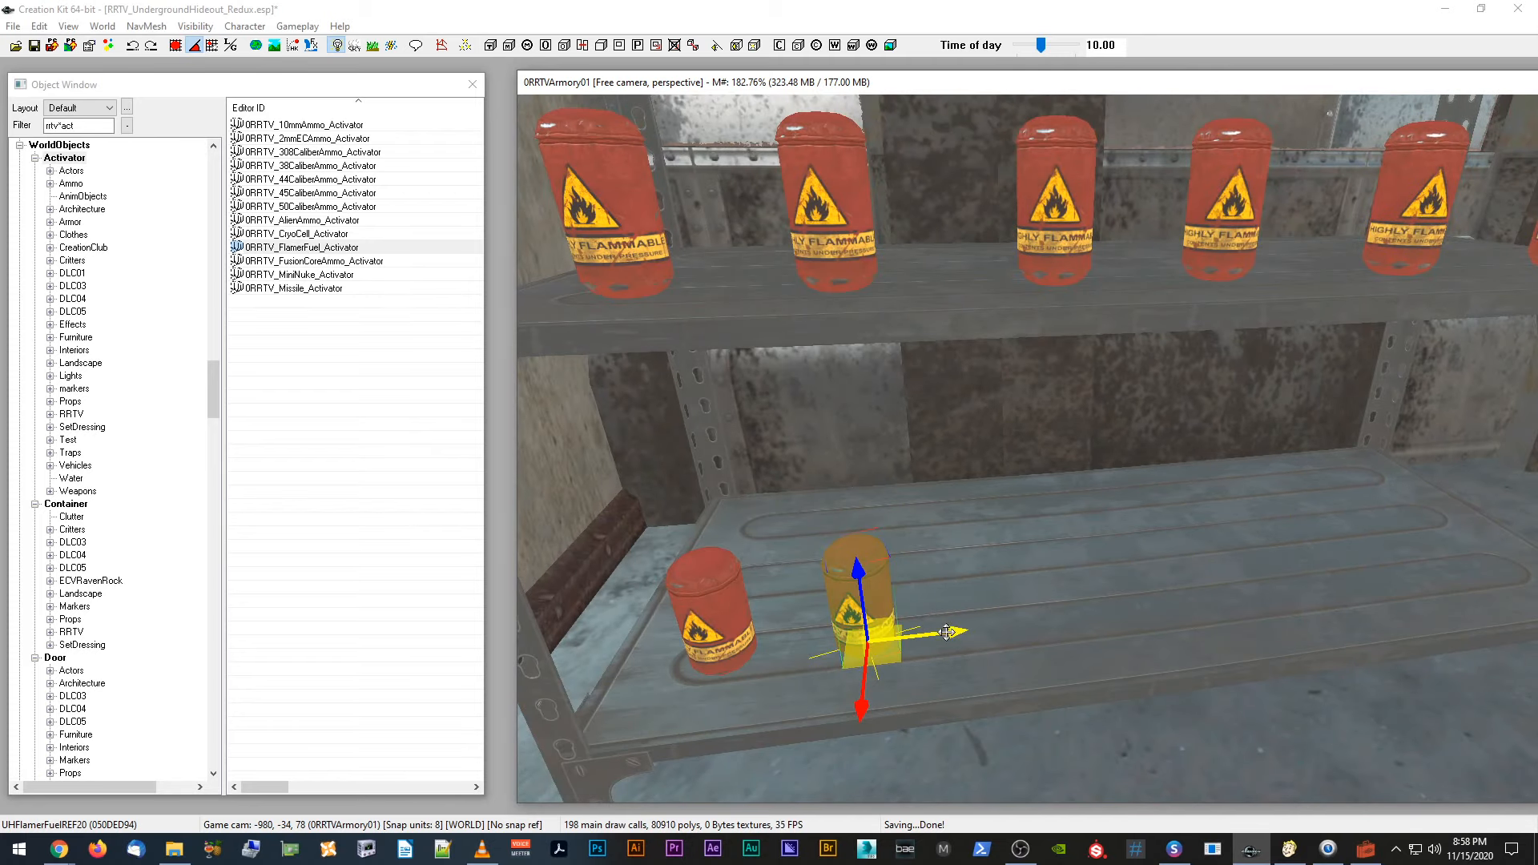
Step: Duplicate the second canister onward to add a third and a fourth canister along the bottom shelf
drag(946, 632, 1096, 612)
middle_drag(1096, 612, 981, 604)
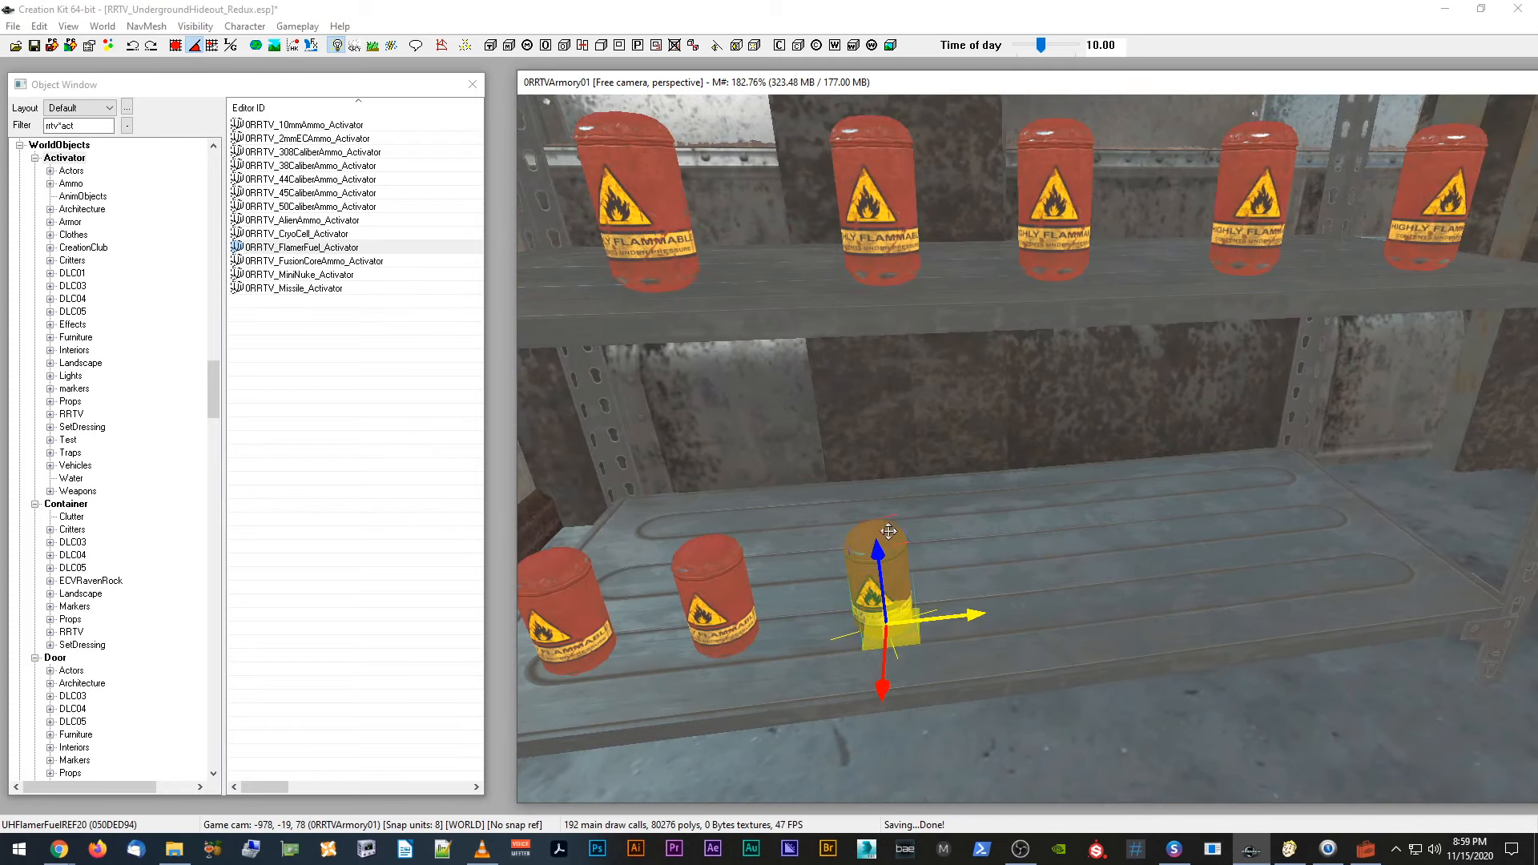
shift+middle_drag(888, 531, 887, 535)
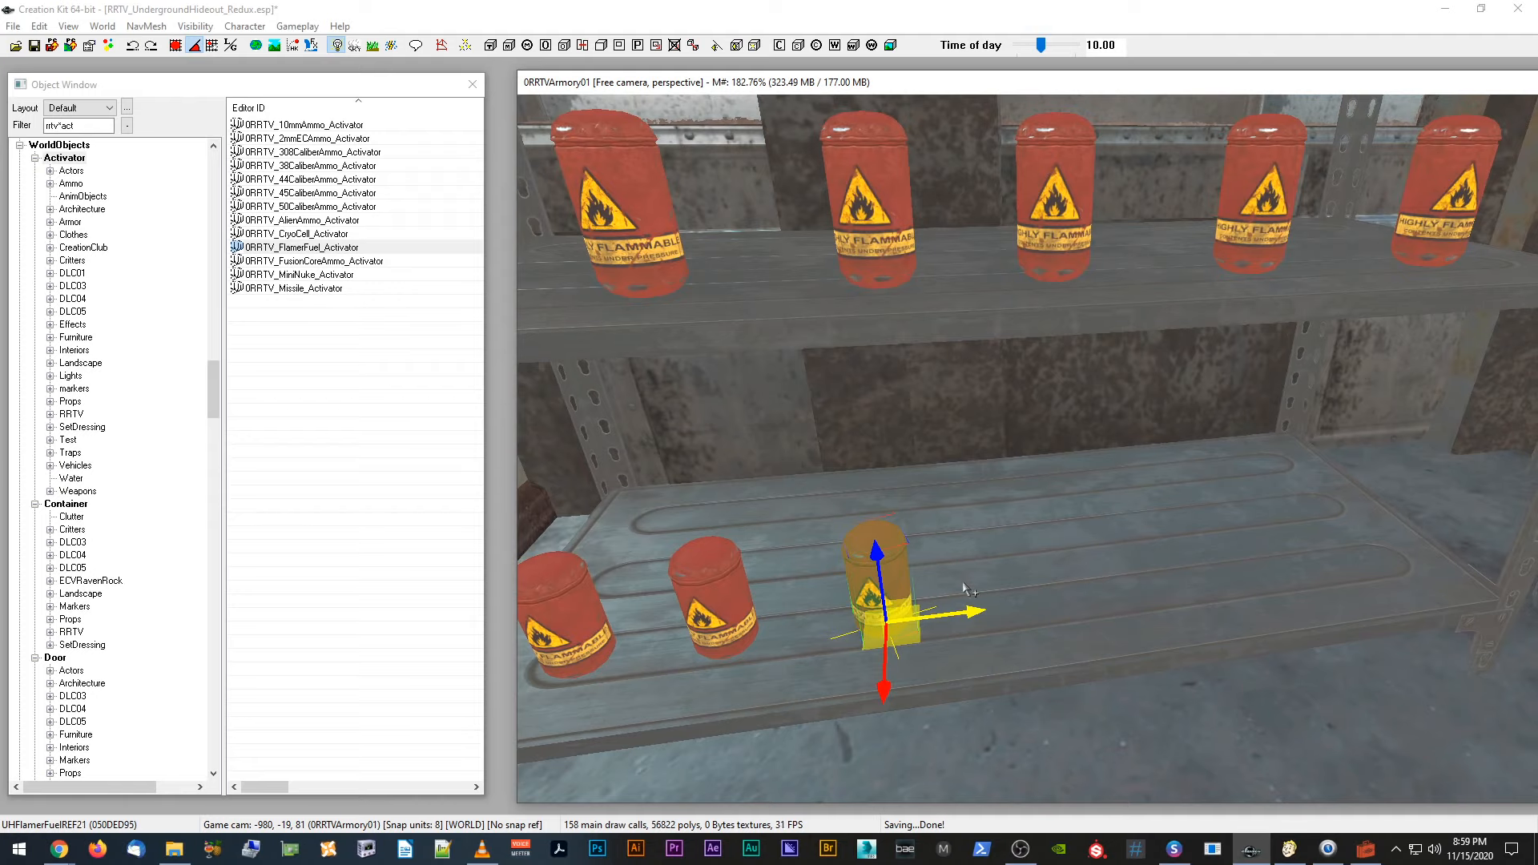
key(ctrl+d)
drag(892, 555, 1031, 540)
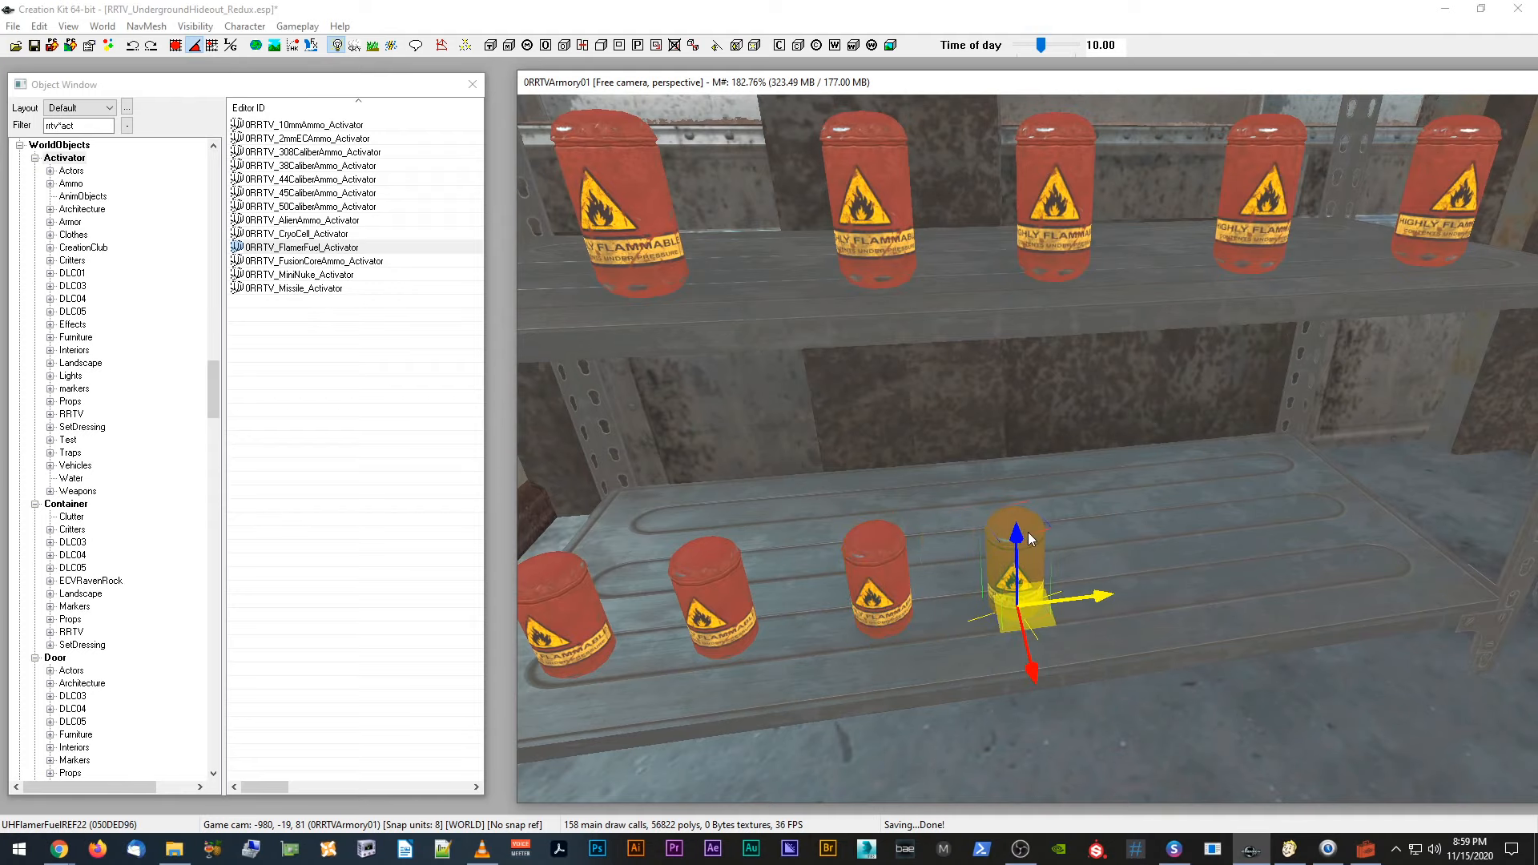
Step: Duplicate the fourth canister as the fifth in the bottom row and check the new copy's reference properties
scroll(1031, 534, up, 2)
key(ctrl+d)
drag(1026, 649, 1179, 627)
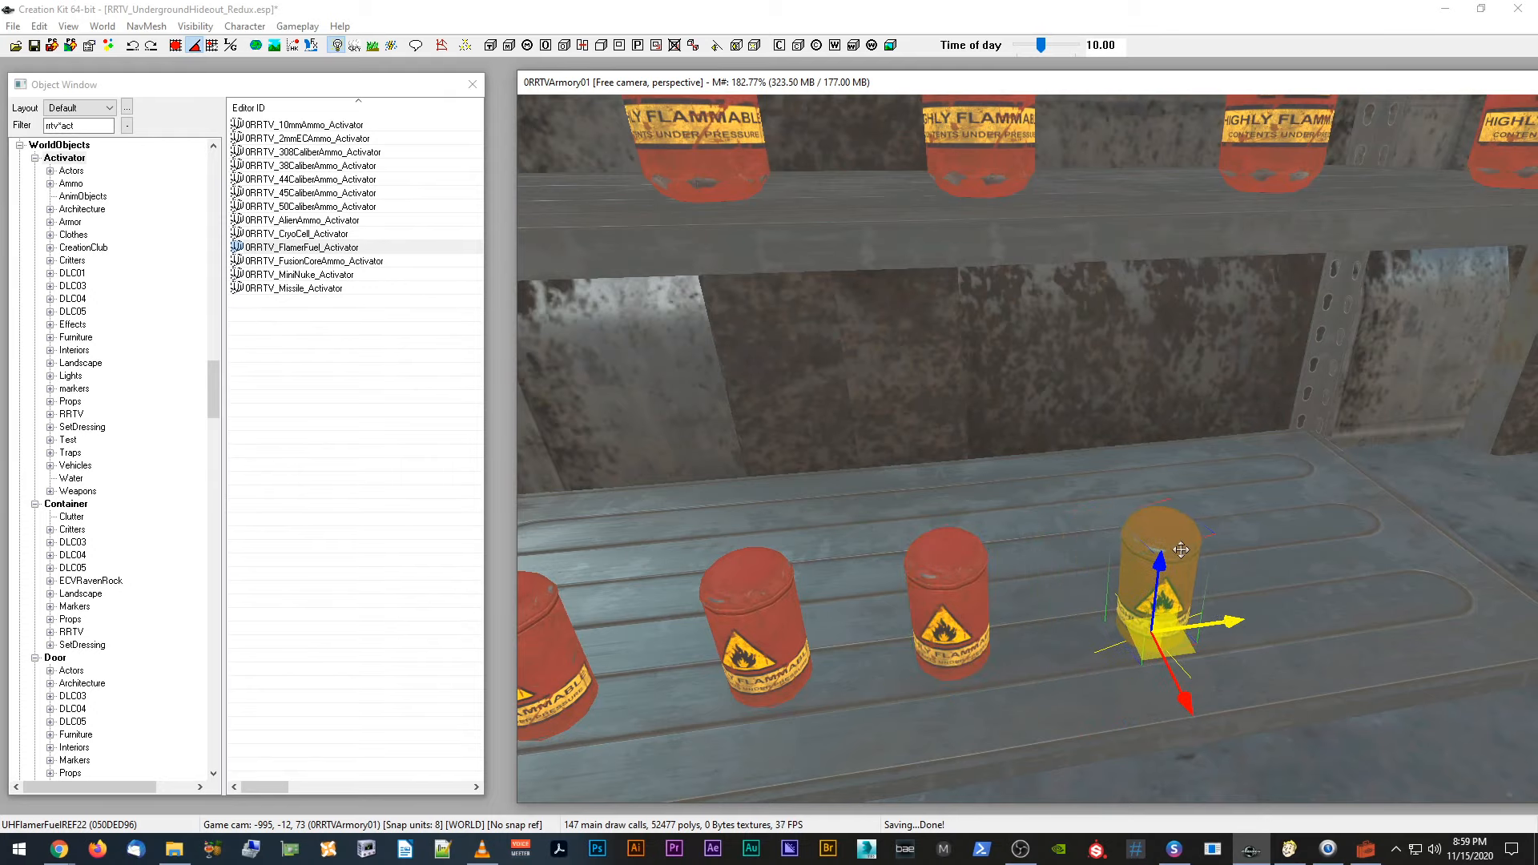
double_click(1162, 521)
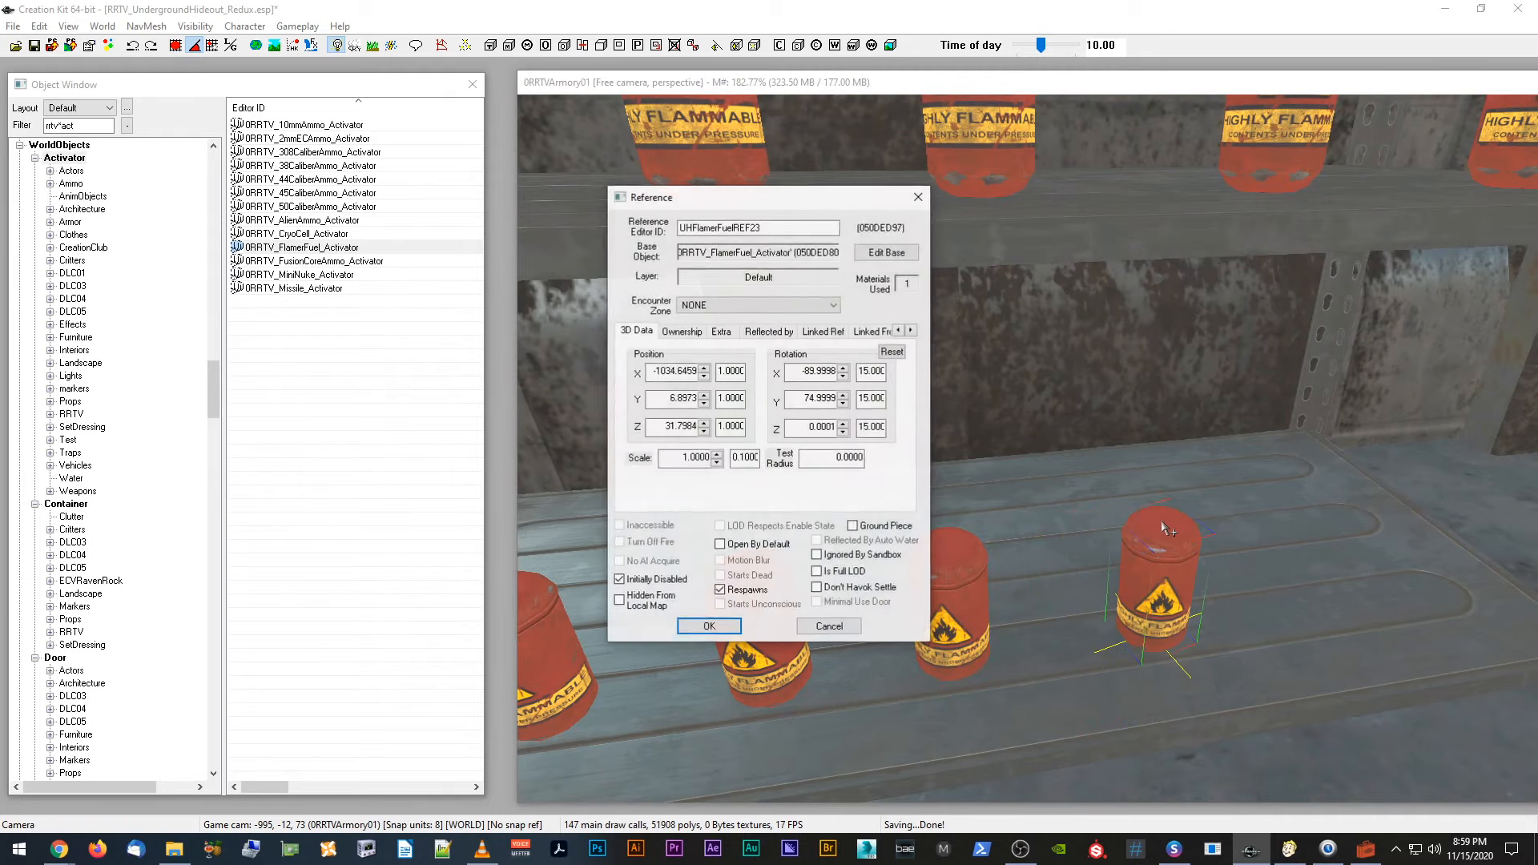
click(840, 628)
Step: Duplicate the fifth canister and place the copy near the far end of the bottom shelf as the sixth
middle_drag(889, 604, 654, 604)
click(932, 548)
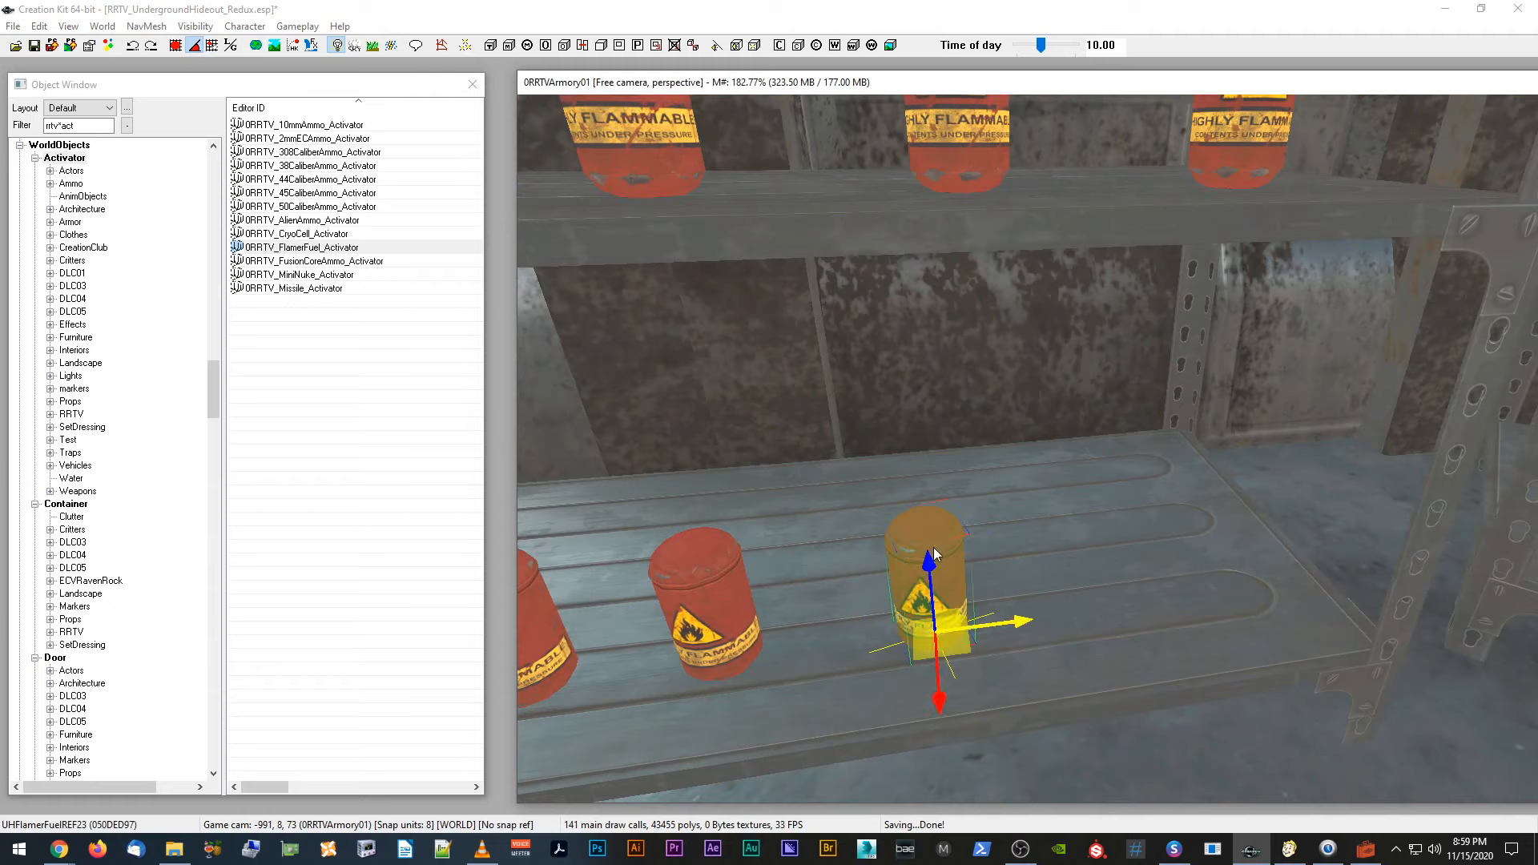
drag(935, 552, 1146, 578)
click(934, 550)
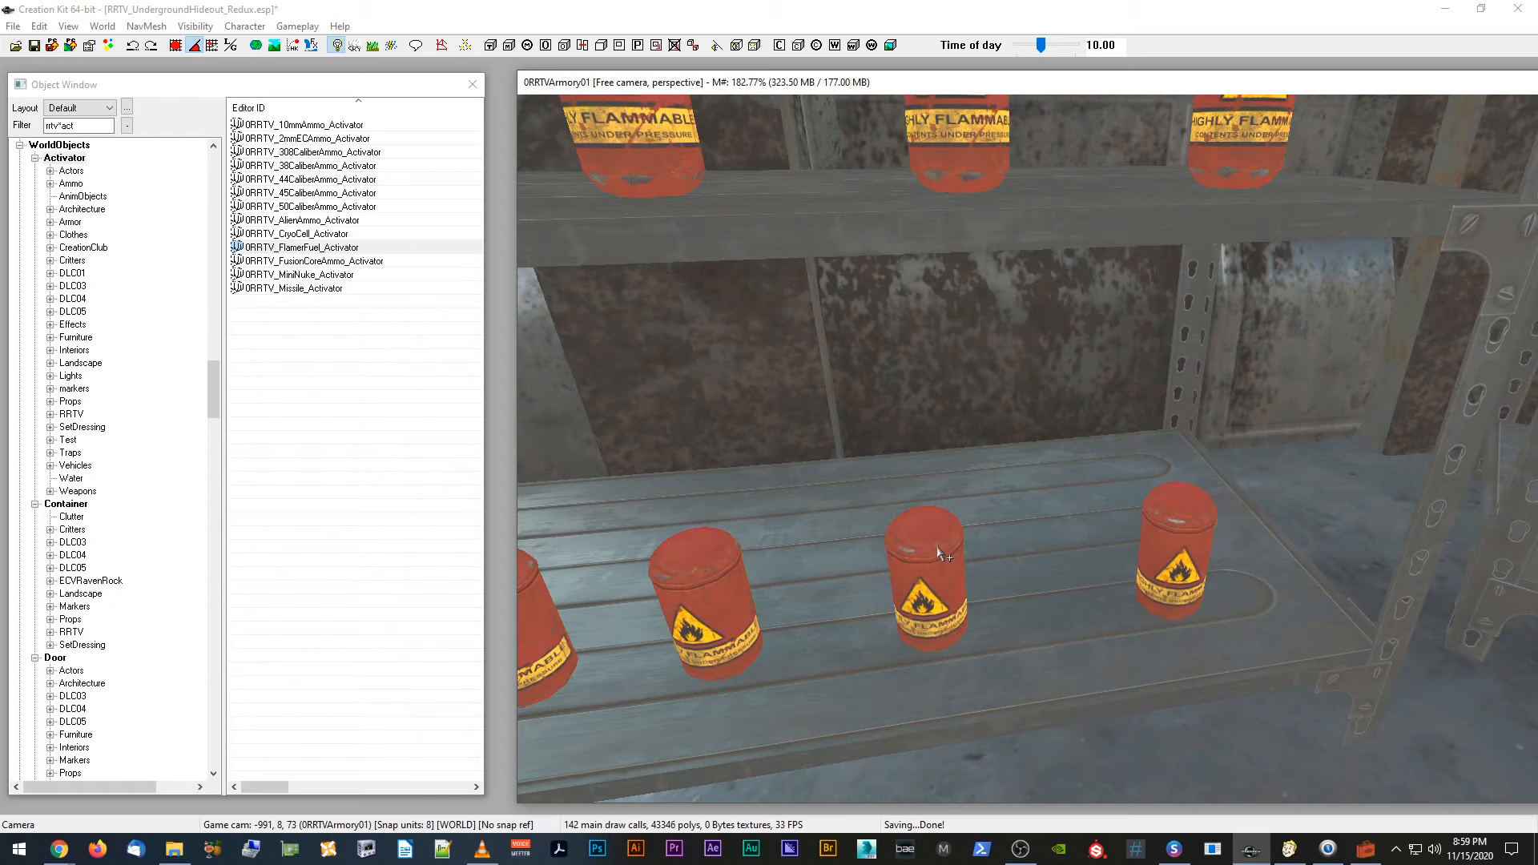
Step: Nudge the fifth canister on the bottom shelf slightly toward the sixth to even out the row's spacing
scroll(937, 552, up, 2)
click(910, 609)
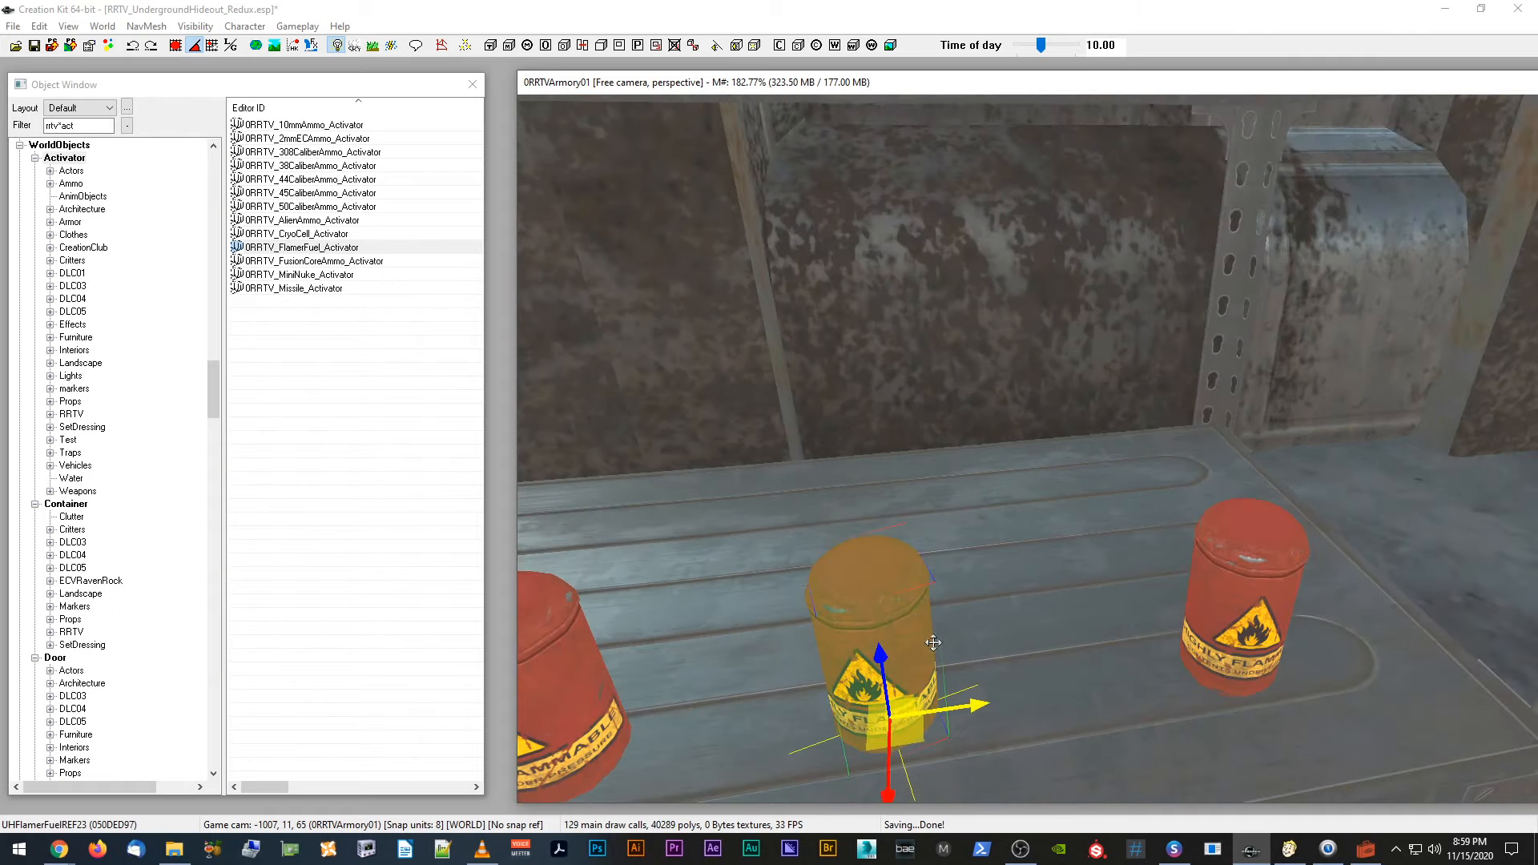
drag(974, 713, 1015, 705)
key(d)
scroll(1002, 690, down, 8)
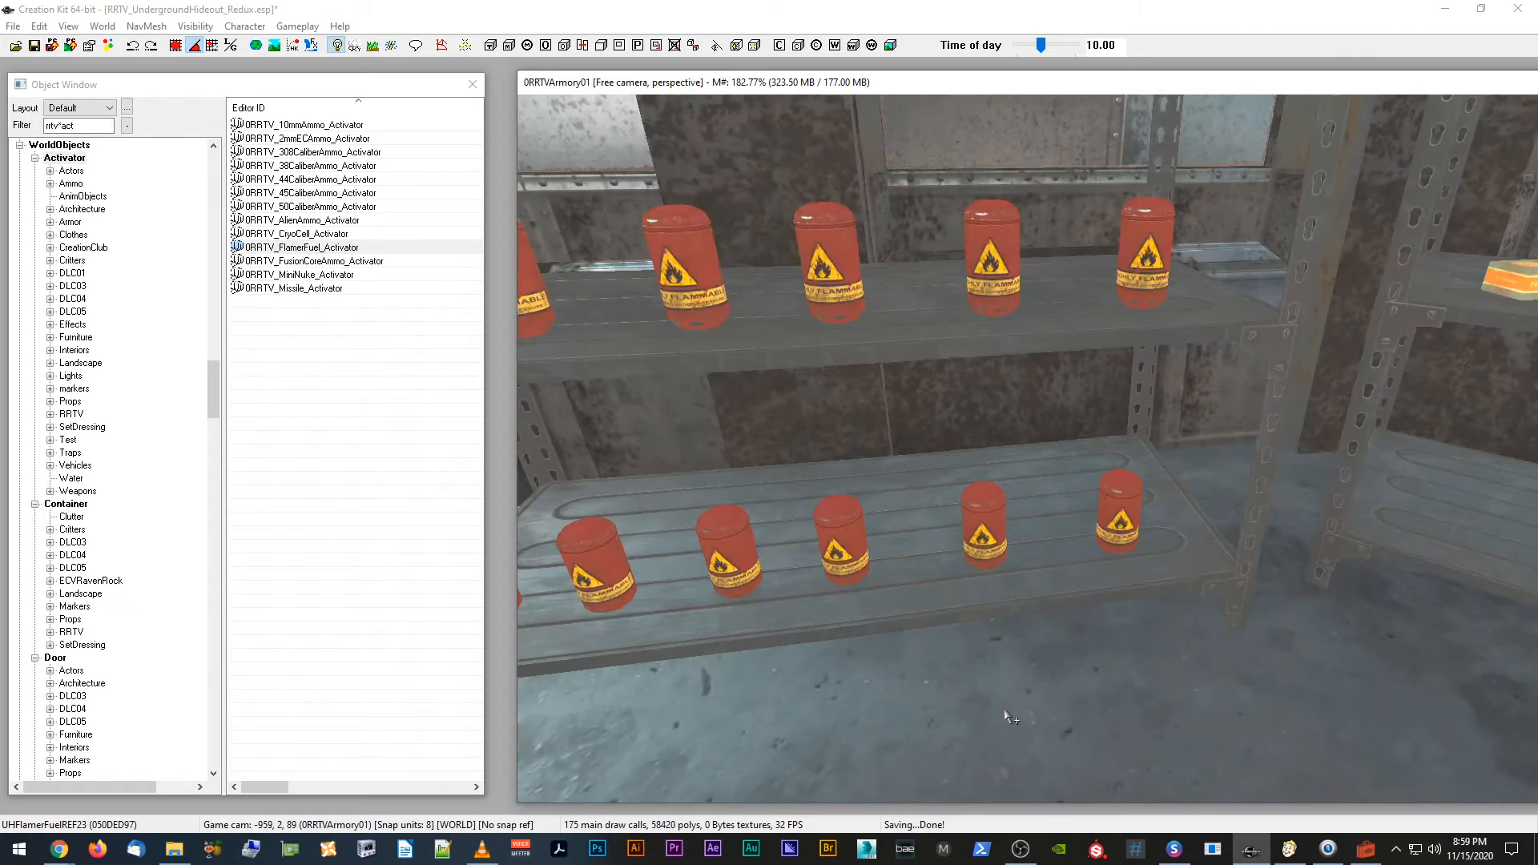
Step: Review the four shelves of flamer fuel canisters and save the plugin
scroll(1001, 689, up, 2)
middle_drag(1002, 689, 1006, 700)
scroll(1006, 701, down, 3)
scroll(1005, 675, down, 2)
scroll(1004, 672, down, 2)
middle_drag(1004, 572, 1002, 580)
scroll(1002, 580, up, 2)
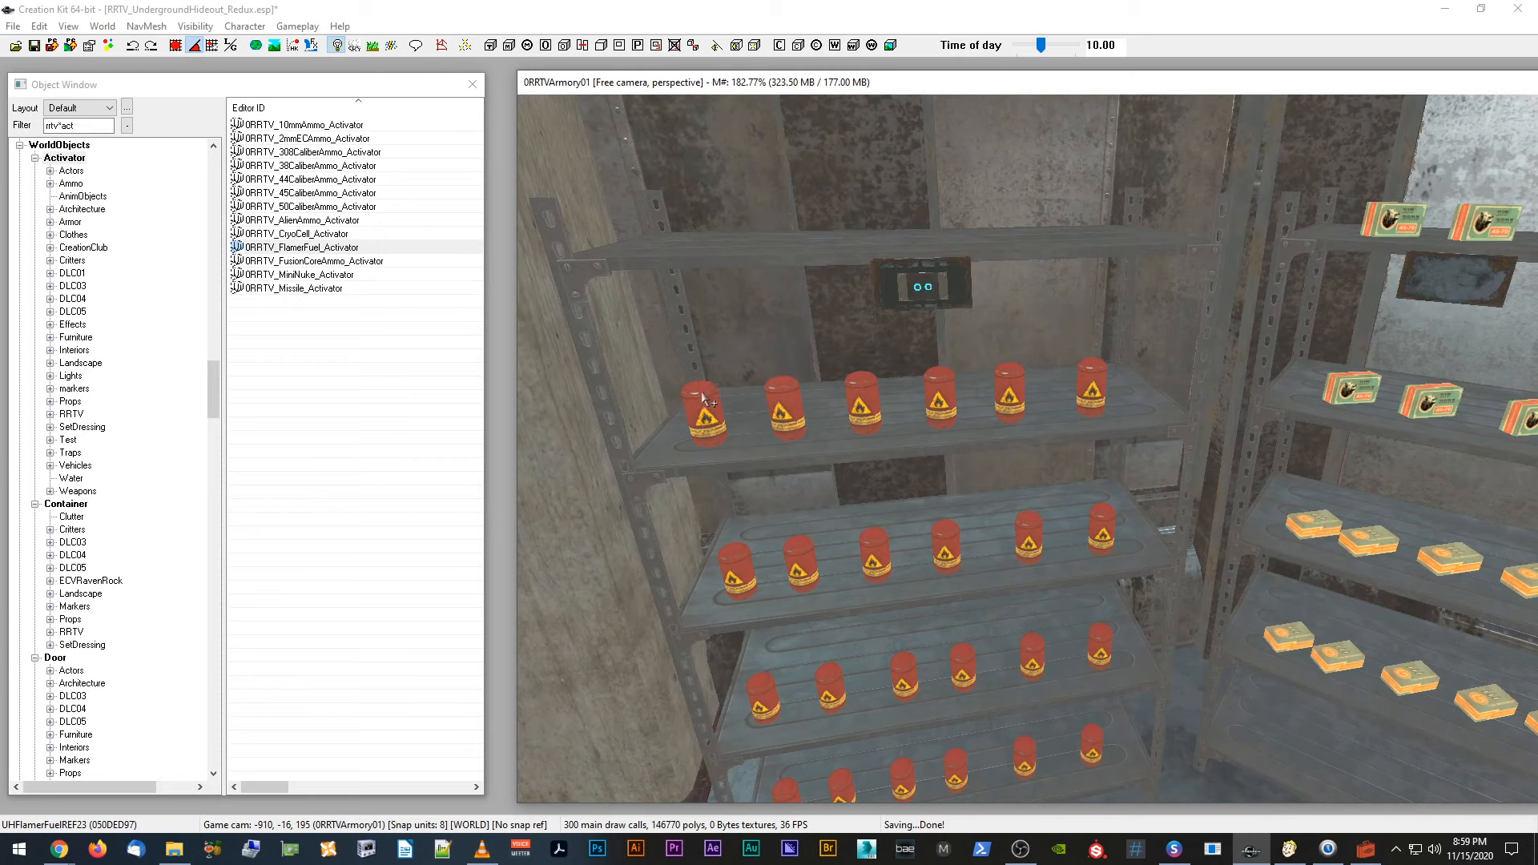
middle_drag(1021, 572, 1021, 569)
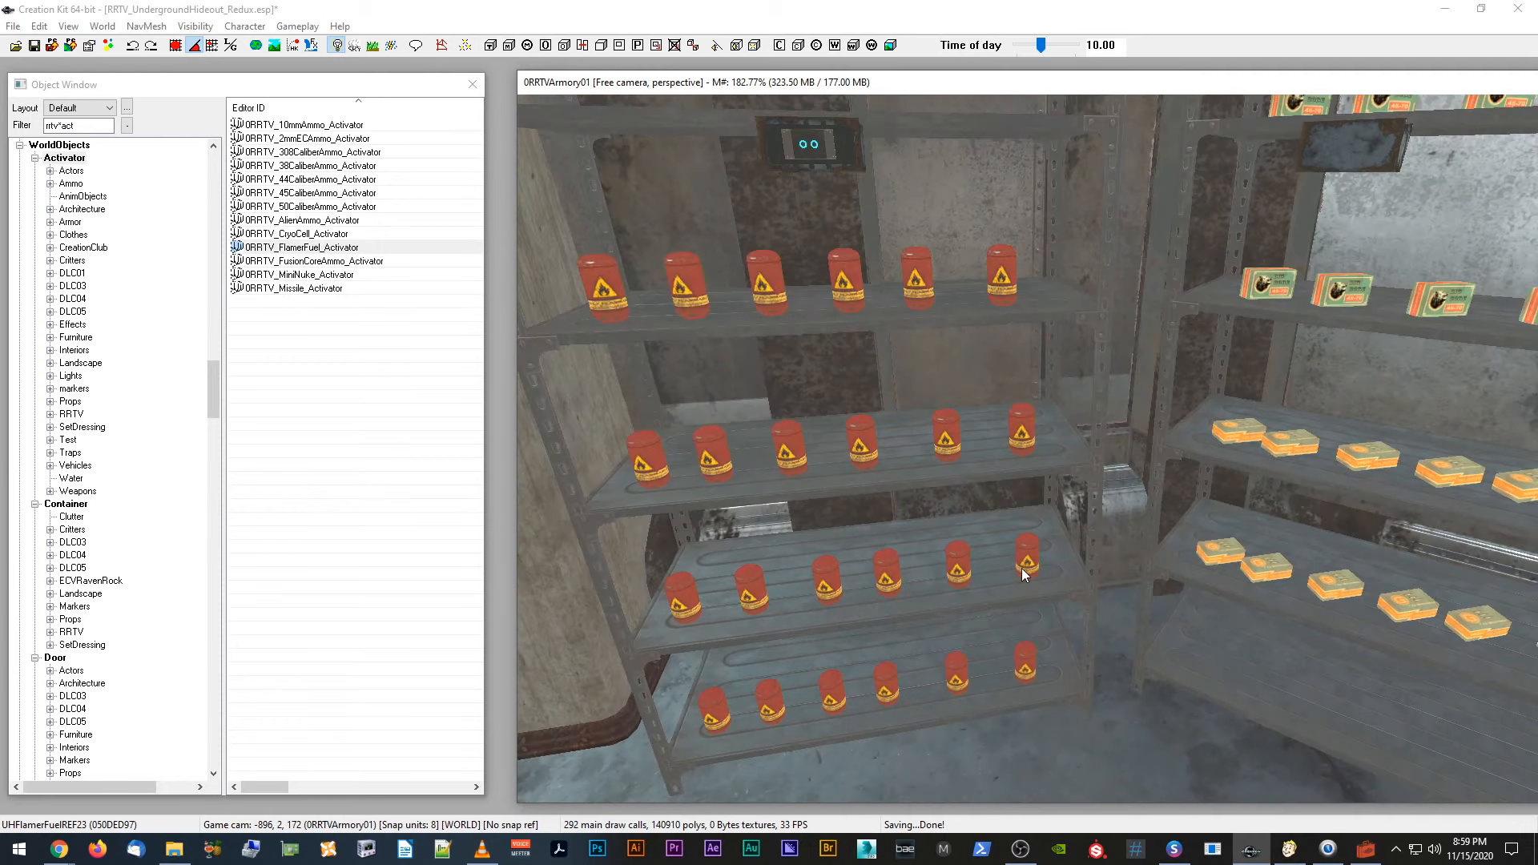
click(34, 45)
Step: Open the RRTV_UH_AmmoRestock_Script properties on the base object of the flamer fuel restock button below the top shelf
shift+middle_drag(773, 298, 774, 306)
scroll(774, 305, up, 3)
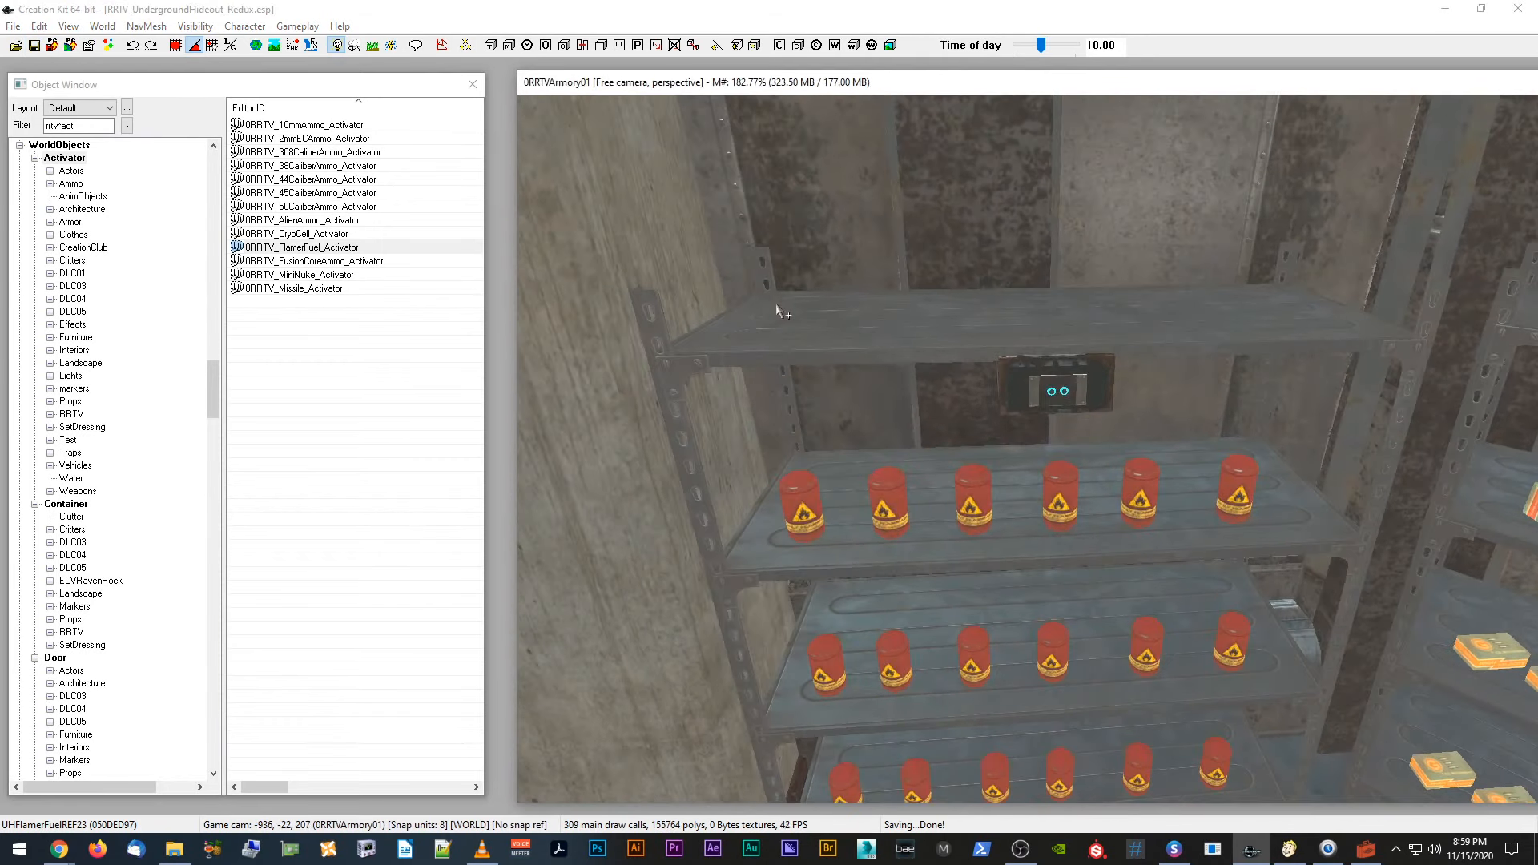
click(1123, 373)
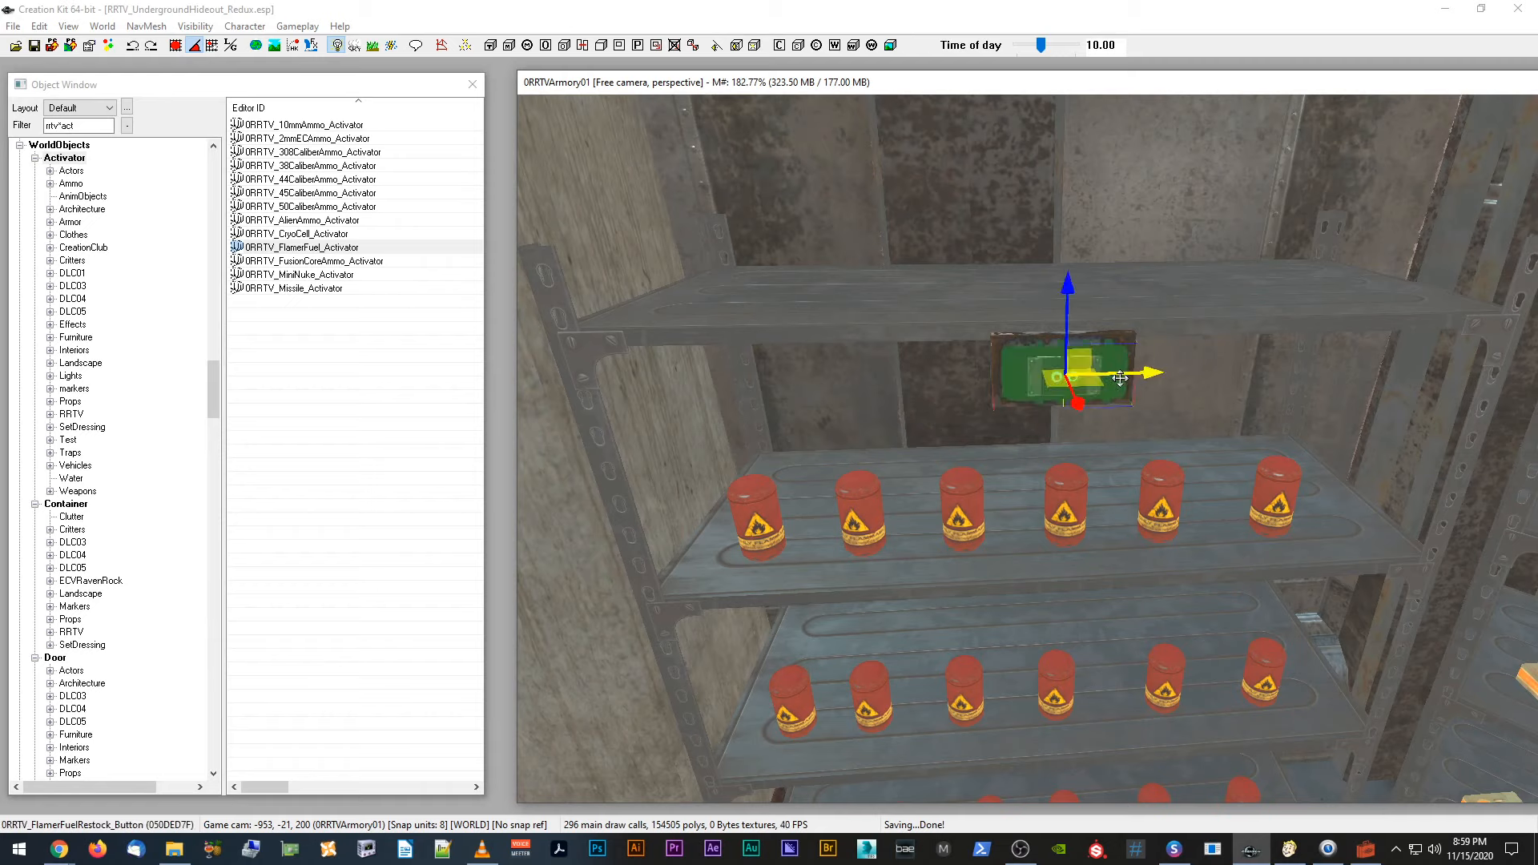
double_click(1118, 391)
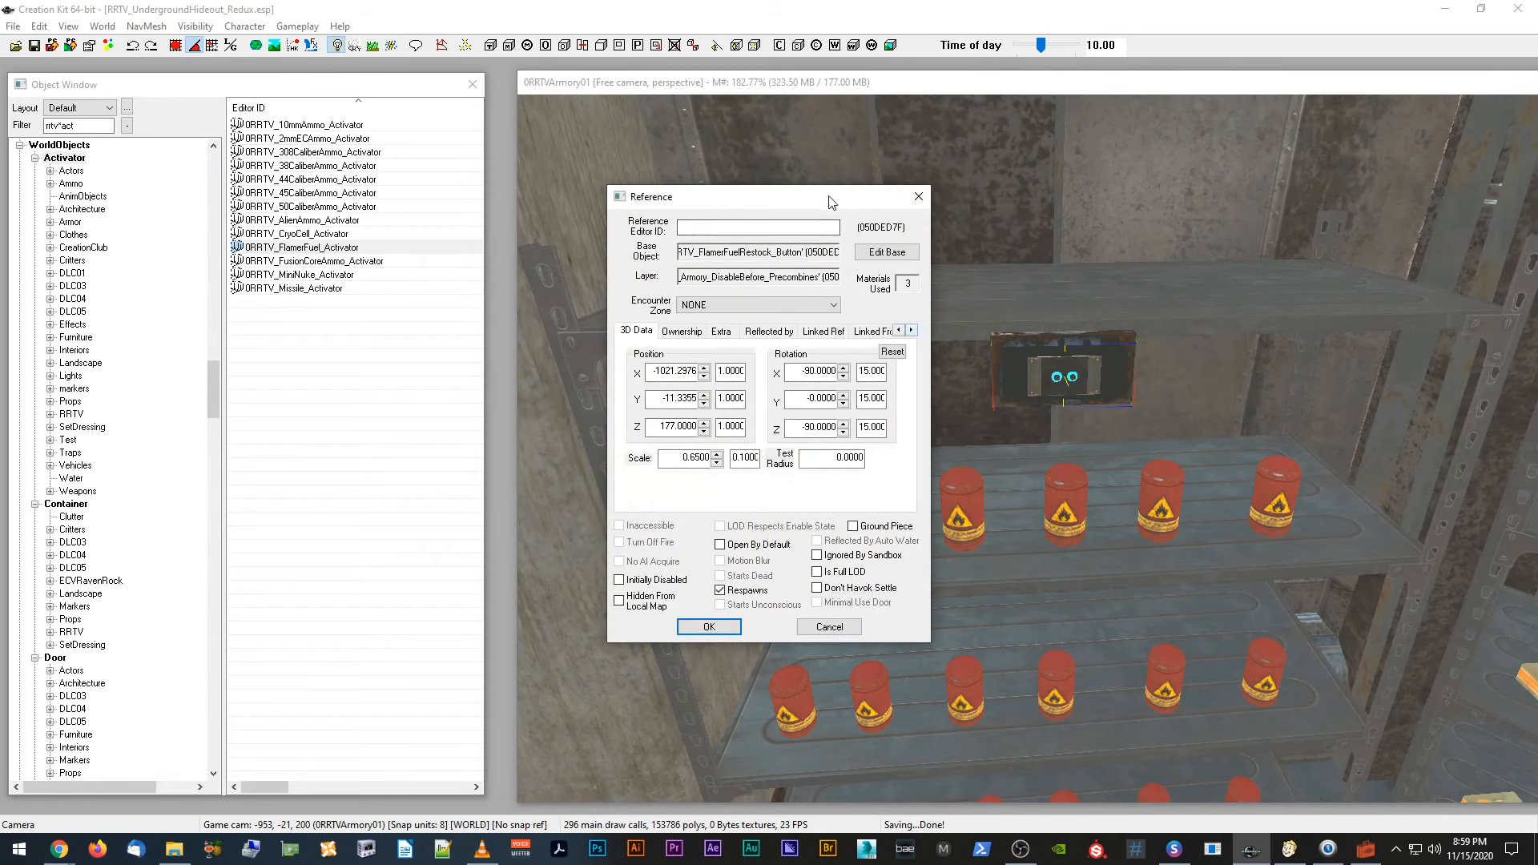
drag(830, 194, 548, 157)
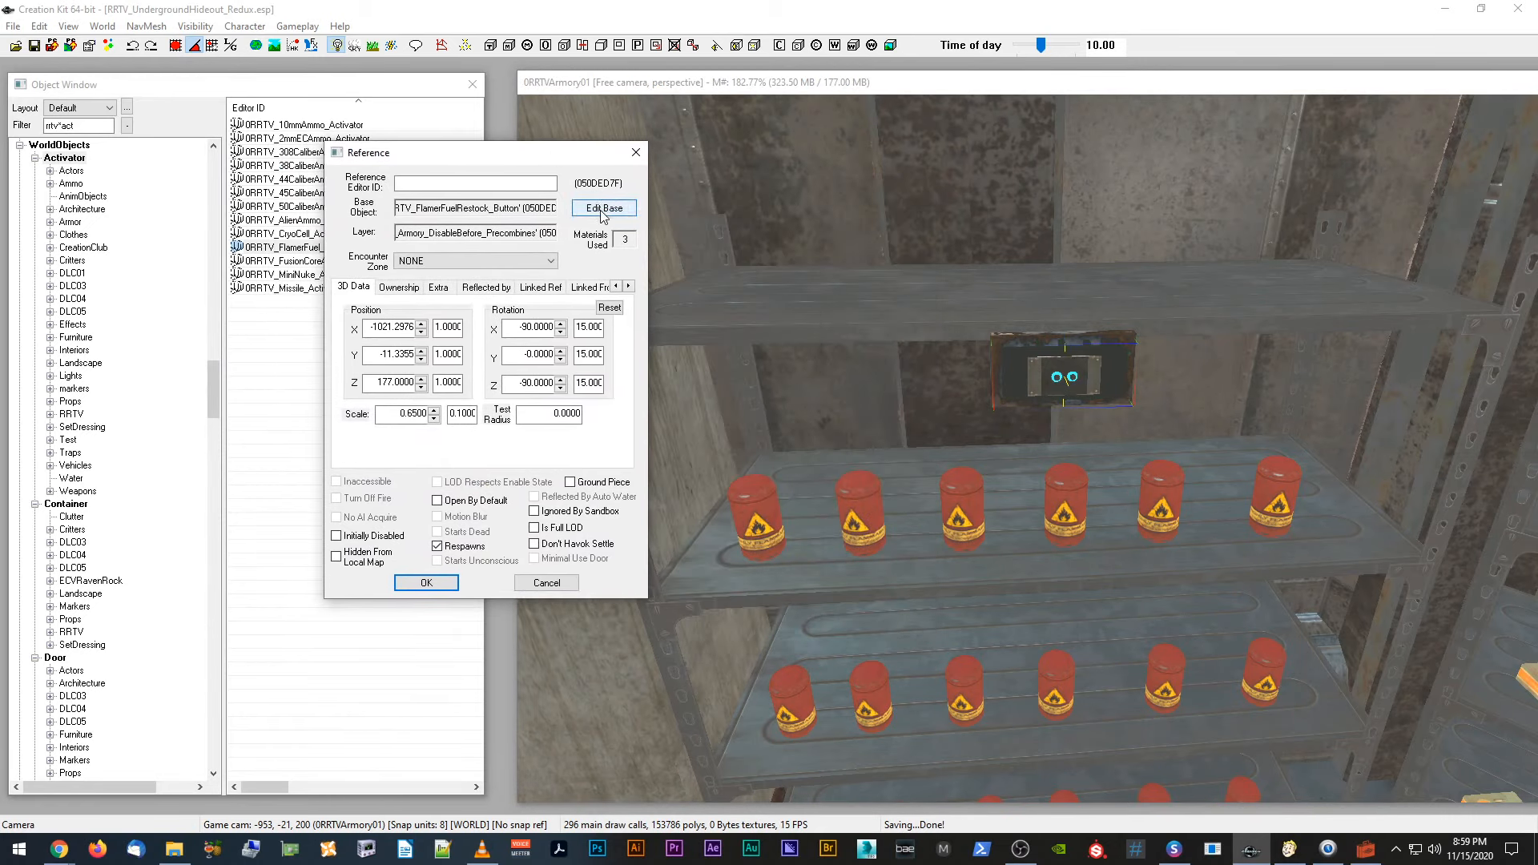
click(603, 212)
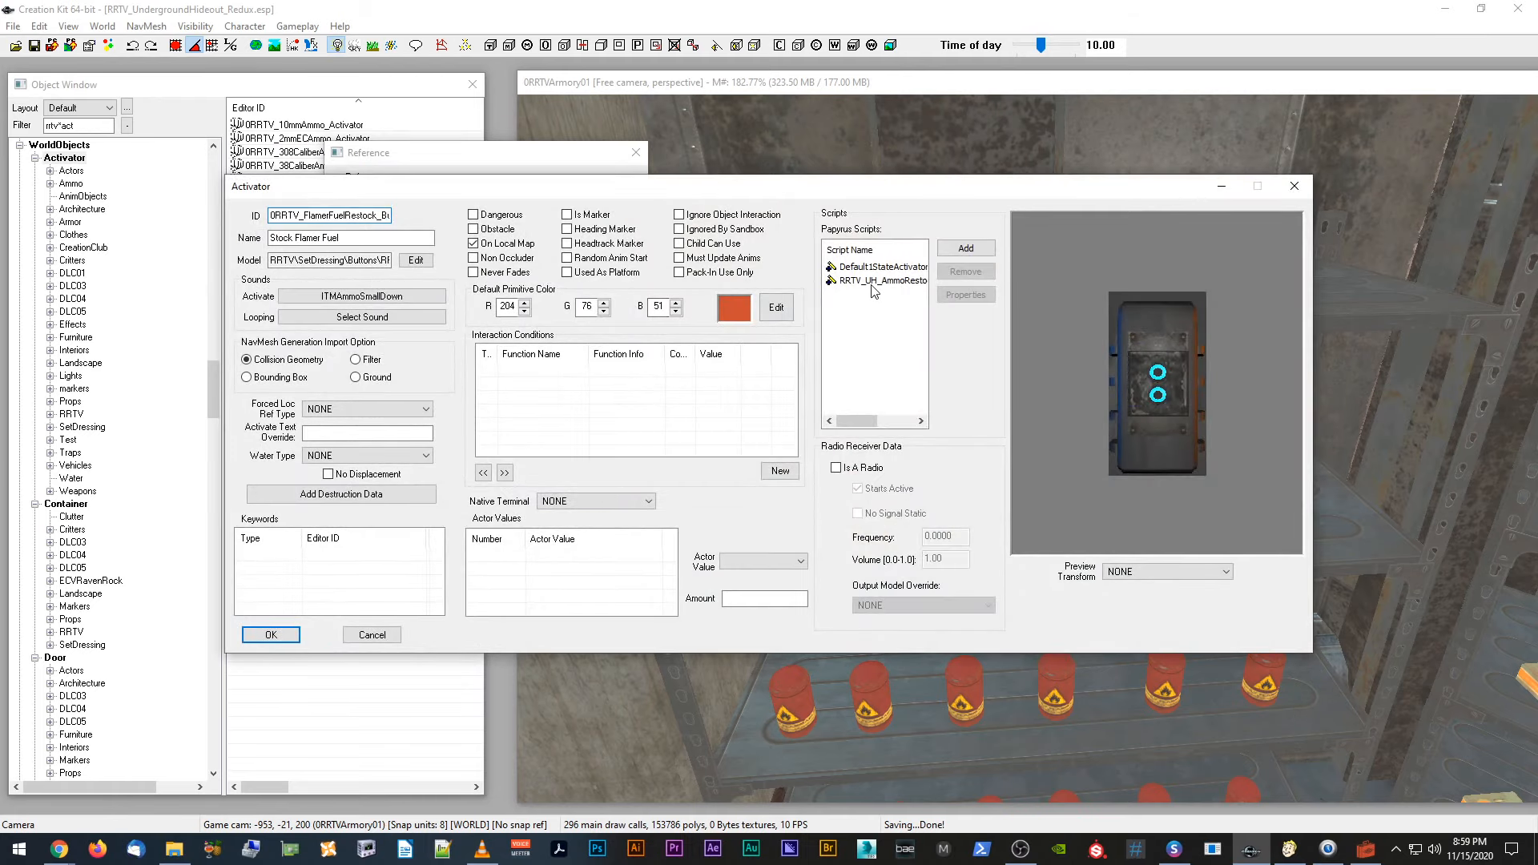
click(880, 282)
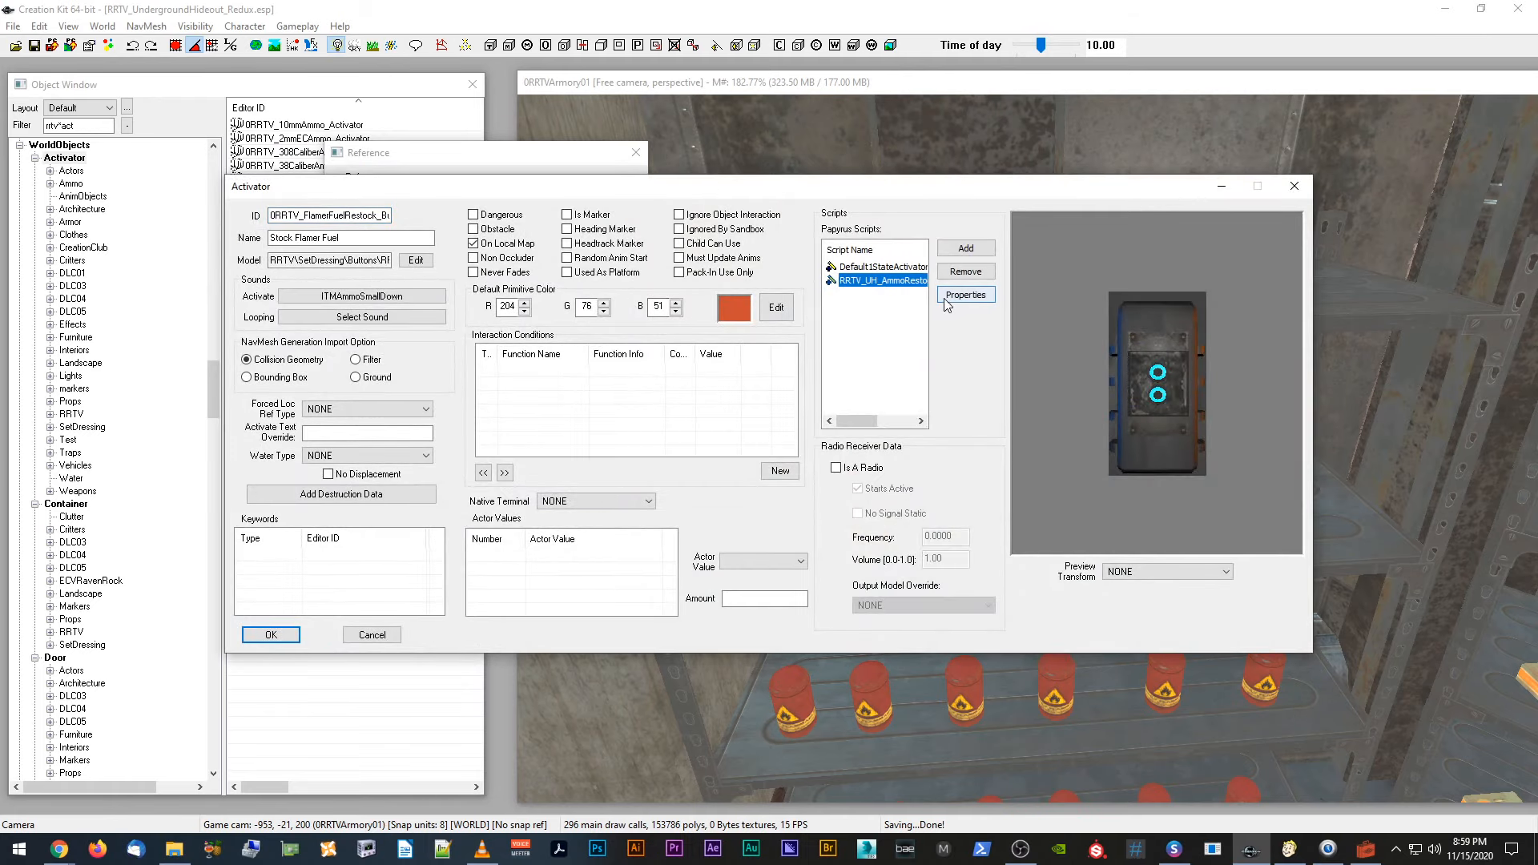
click(965, 295)
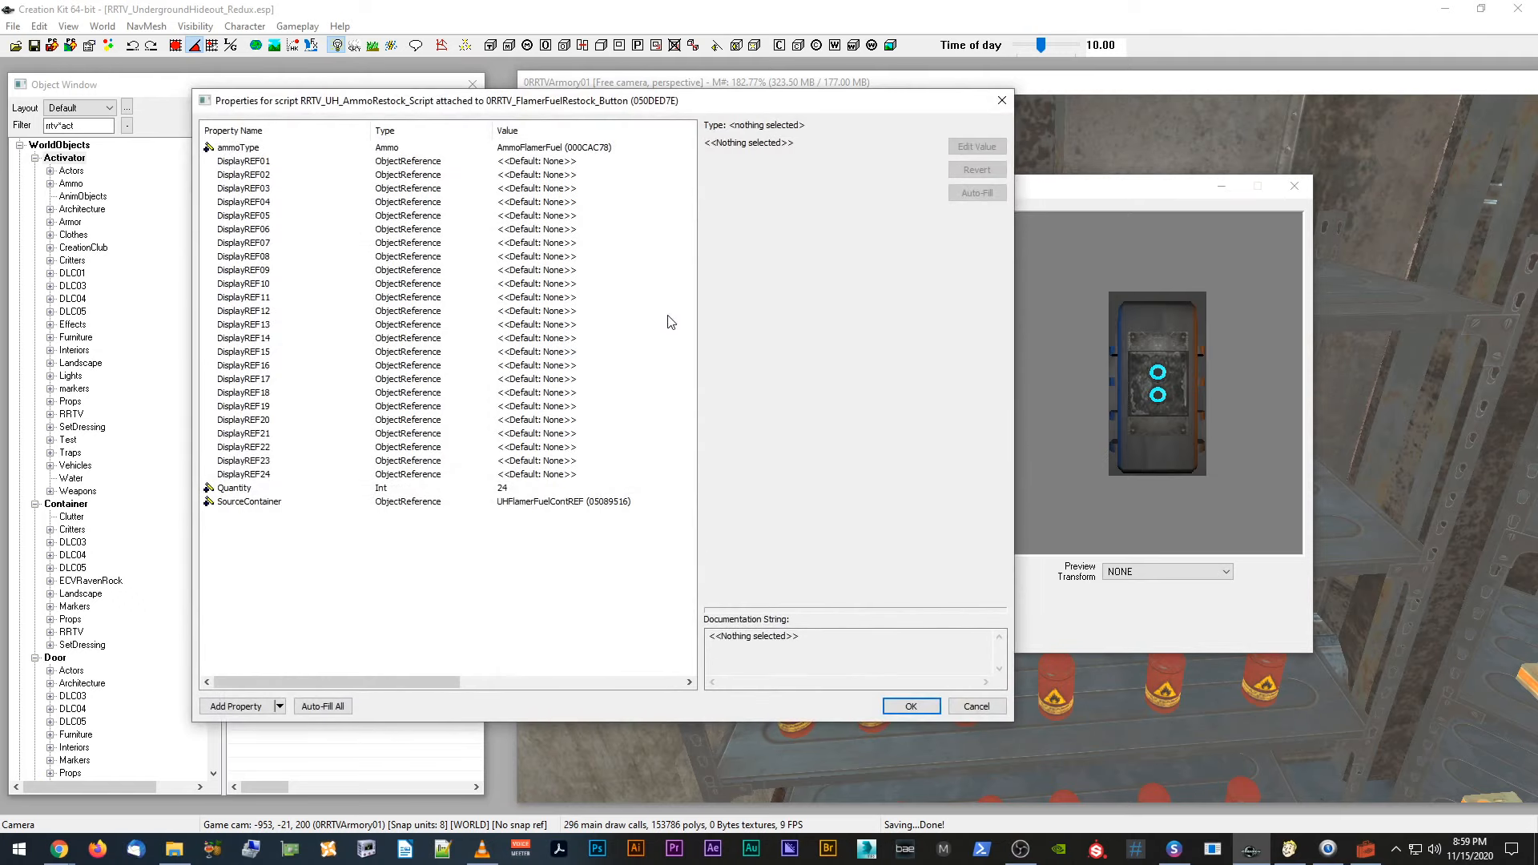
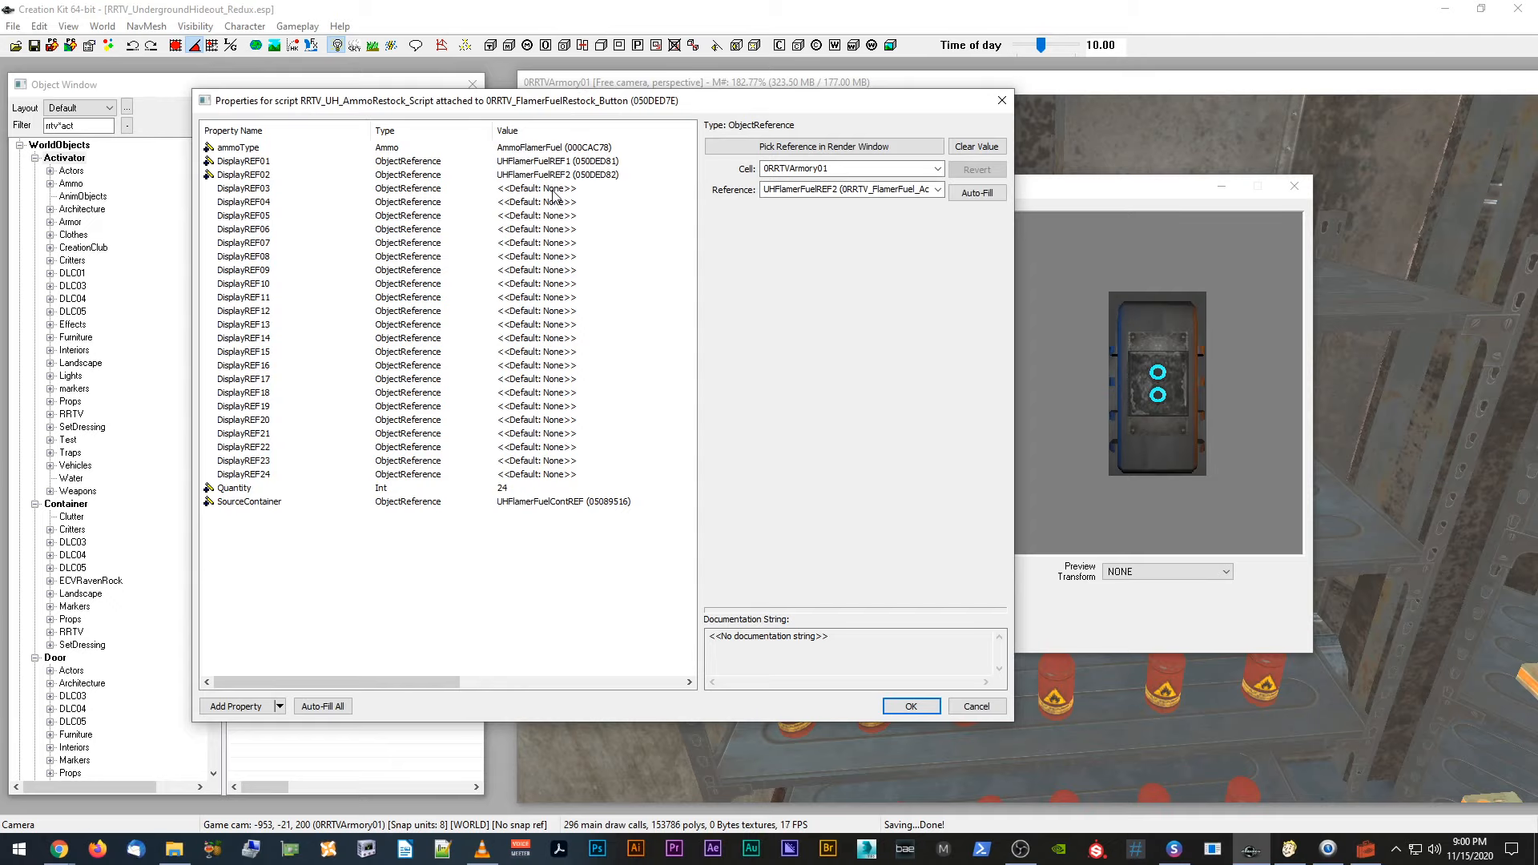
Step: Assign the third canister on the uppermost filled shelf, UHFlamerFuelREF3, to the DisplayREF03 property
click(552, 190)
click(982, 149)
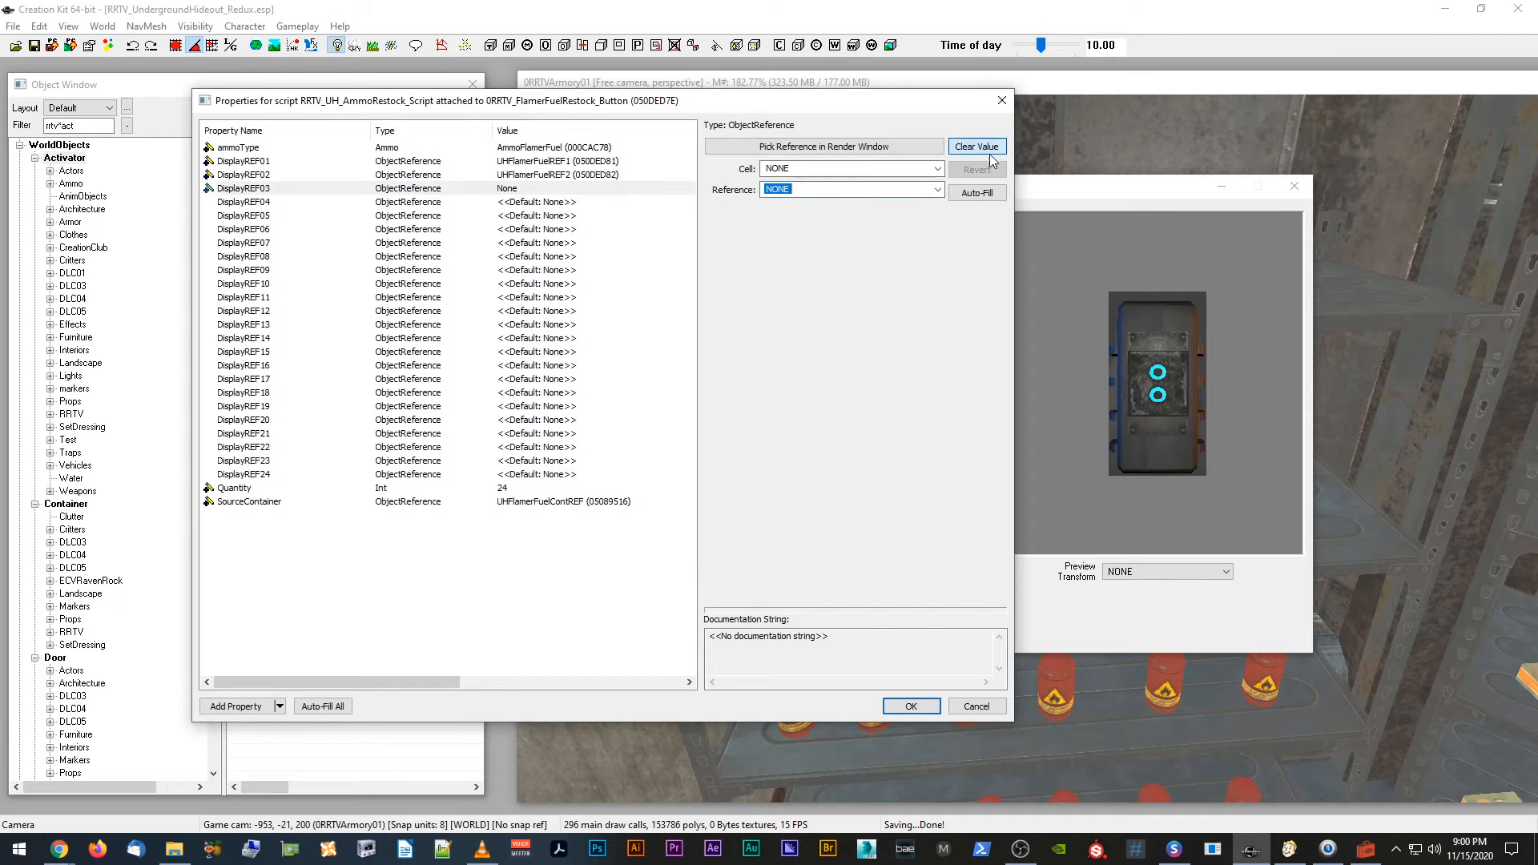
click(879, 148)
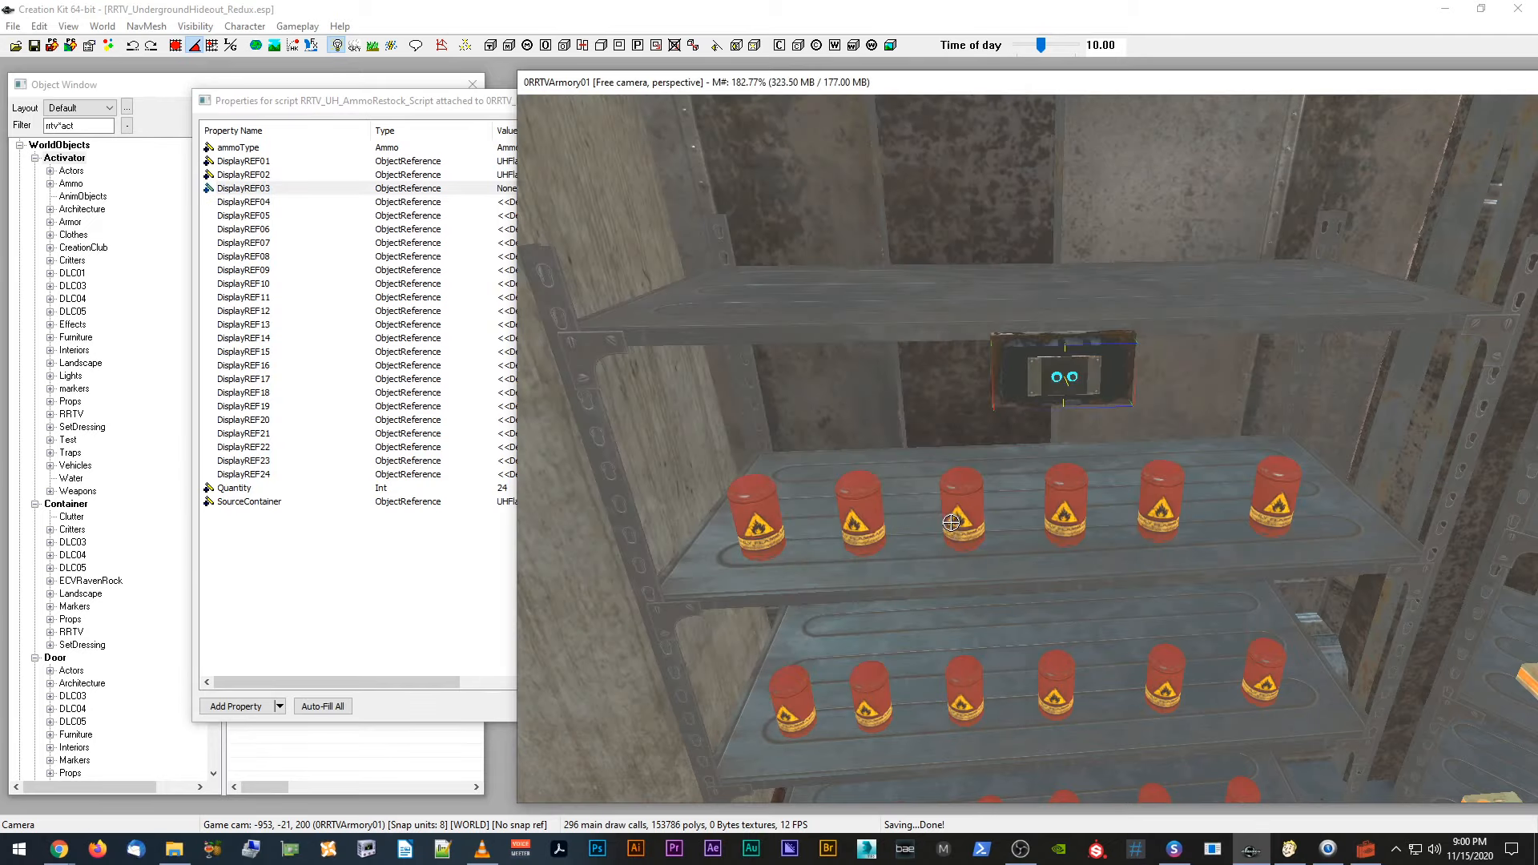
click(401, 595)
click(543, 204)
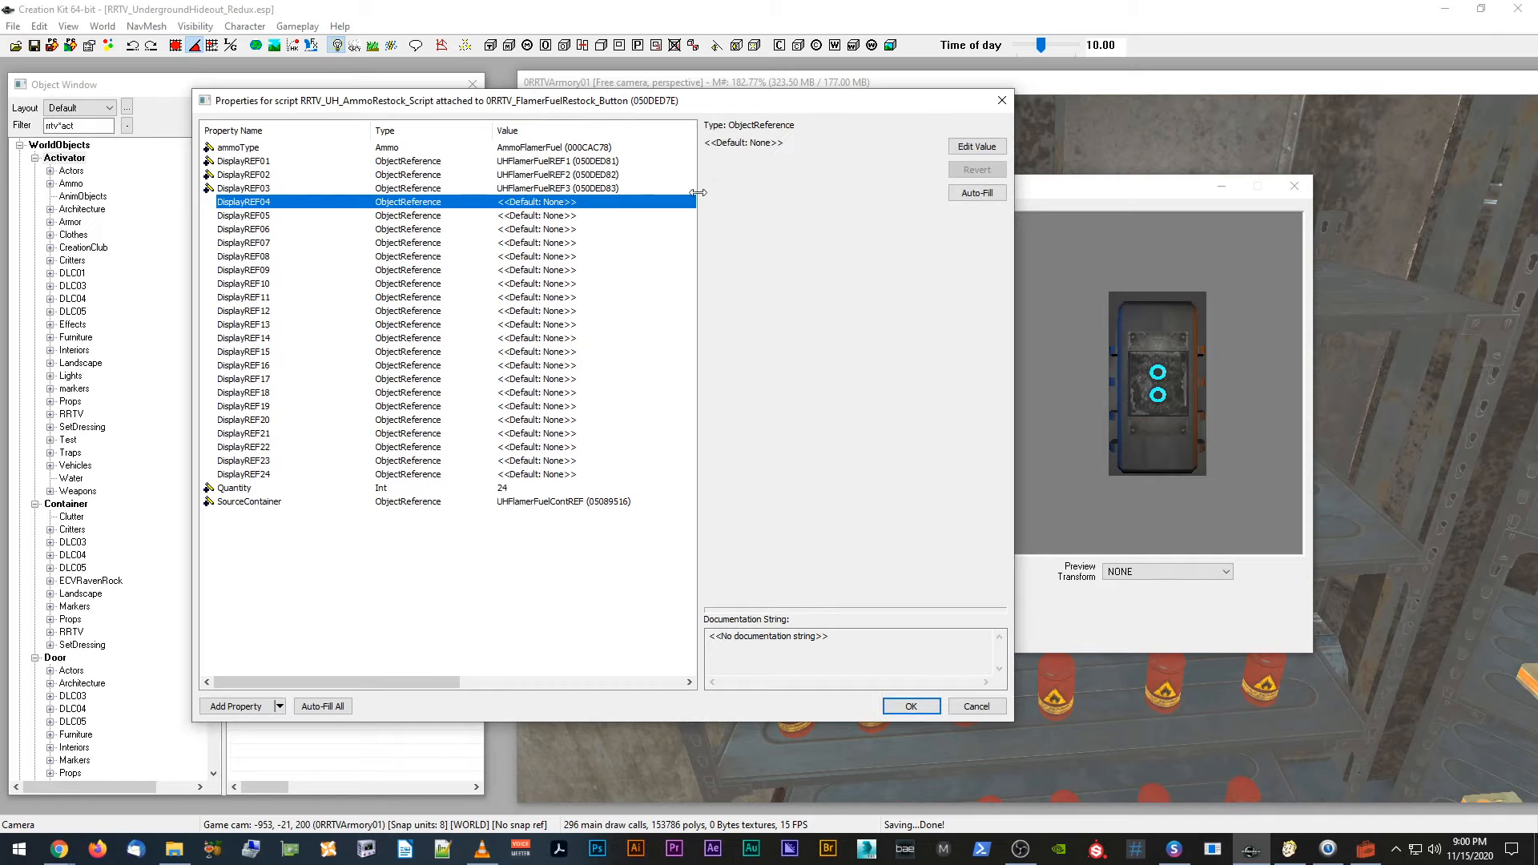
click(976, 147)
click(879, 147)
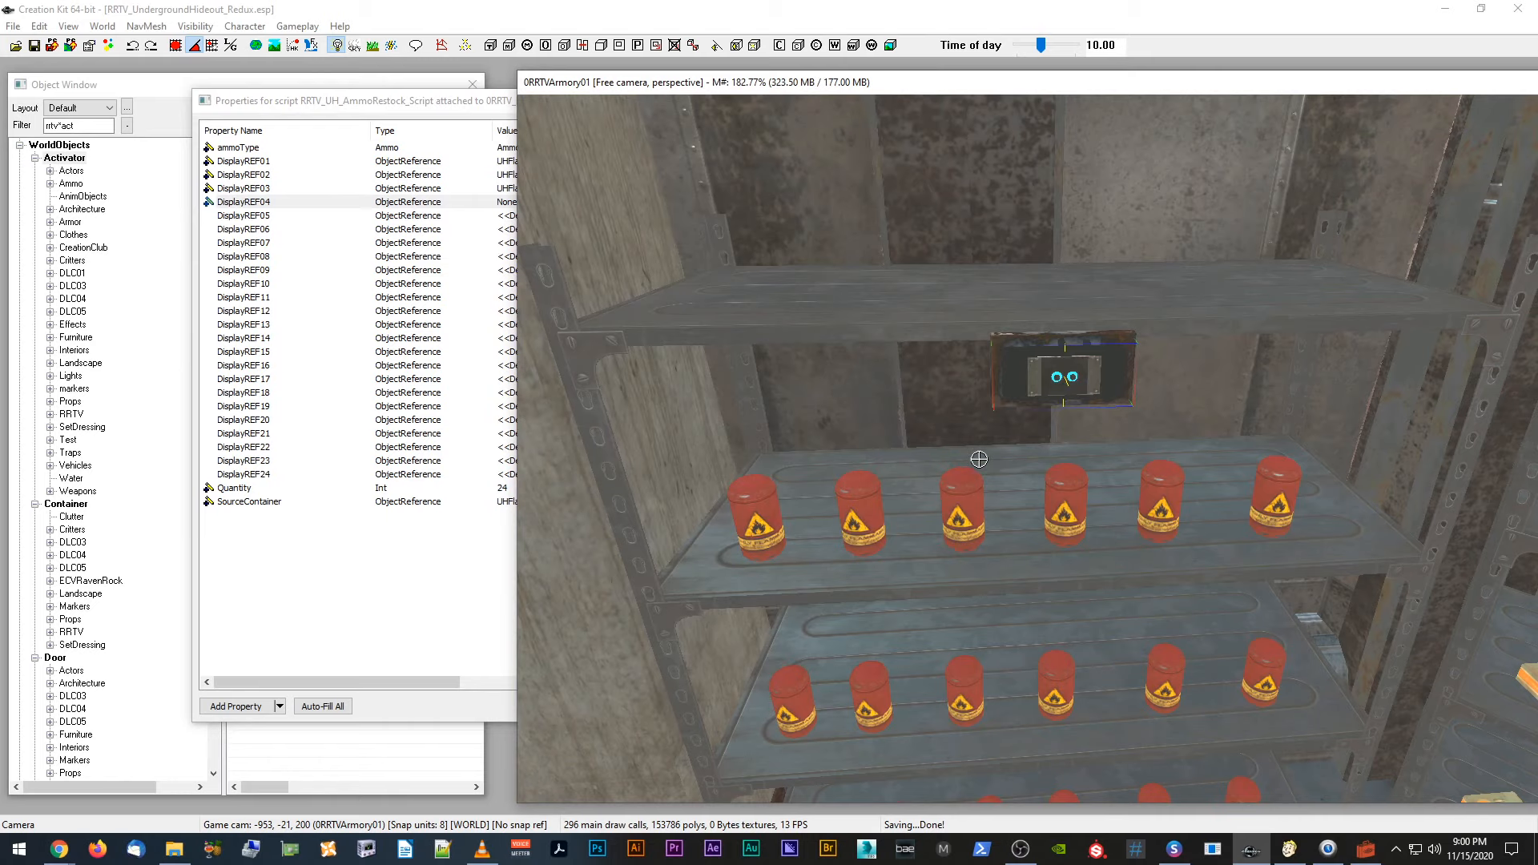
click(477, 566)
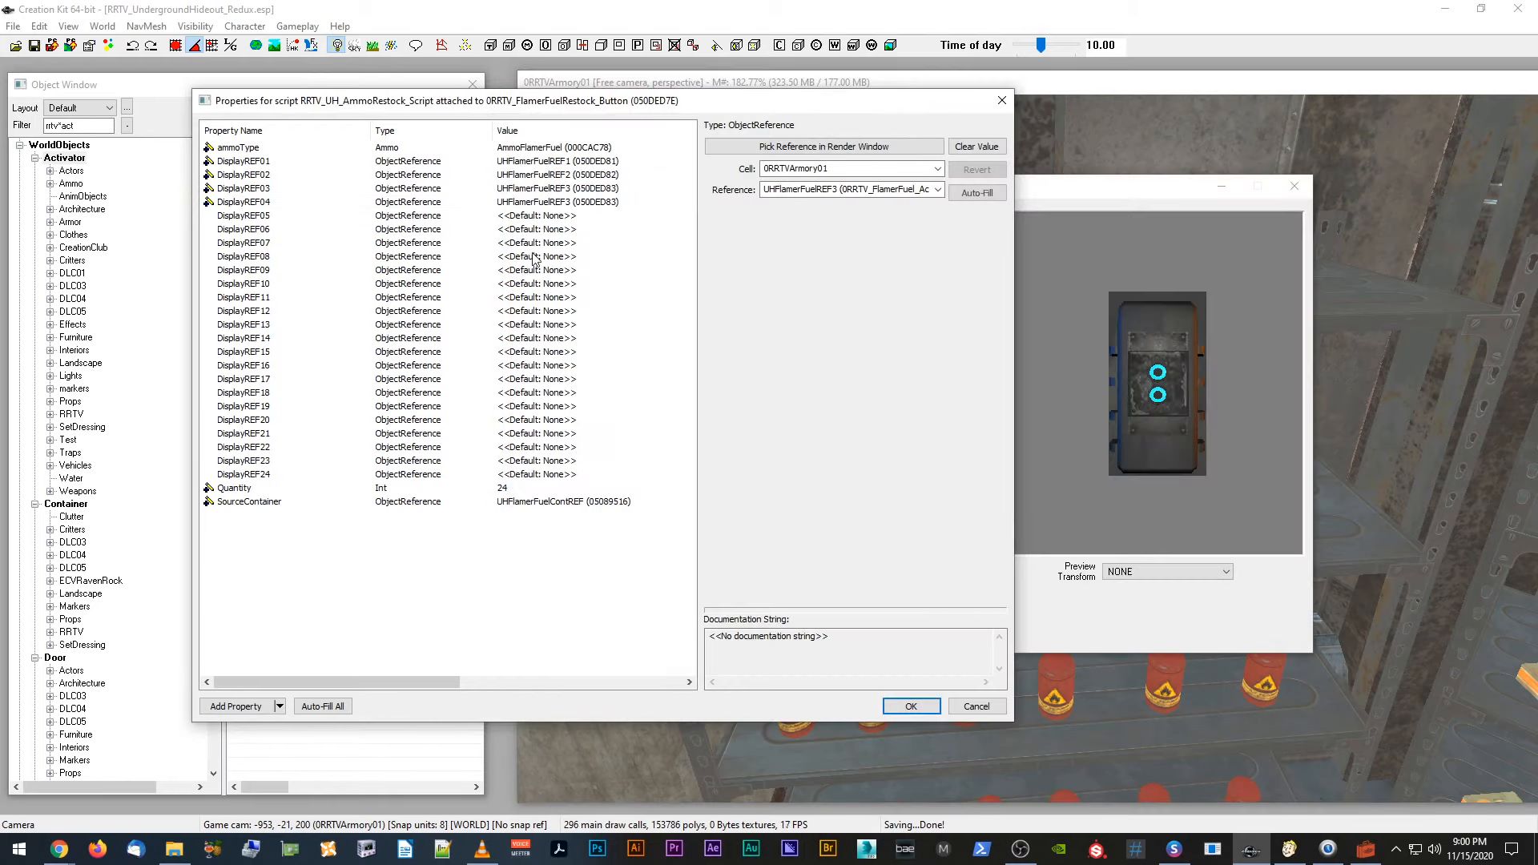
click(545, 202)
click(977, 147)
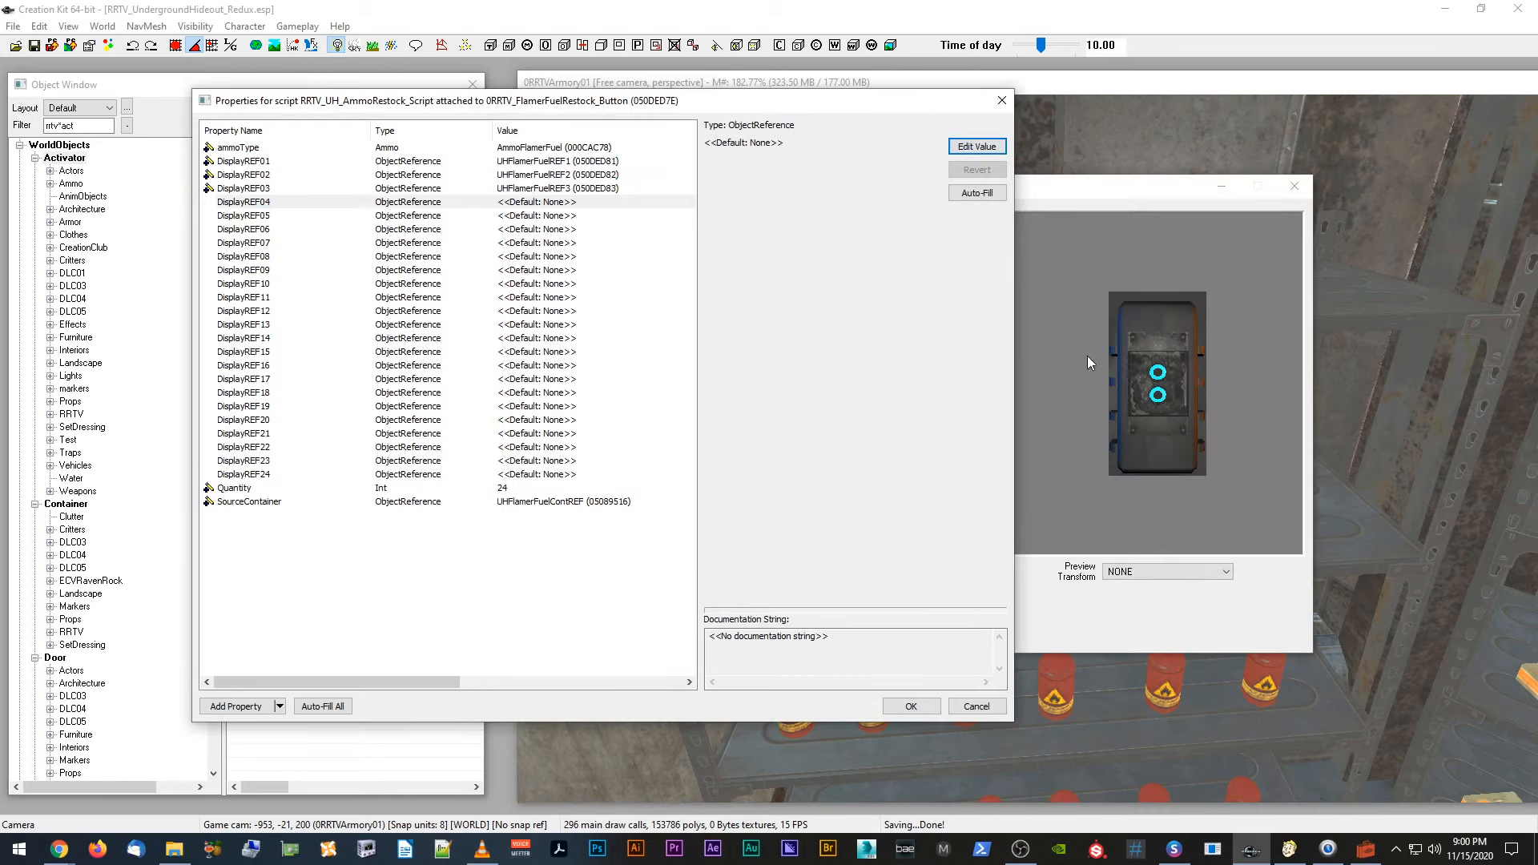
Step: Assign the fourth and fifth canisters on the uppermost filled shelf, UHFlamerFuelREF4 and UHFlamerFuelREF5, to DisplayREF04 and DisplayREF05
click(977, 147)
click(881, 146)
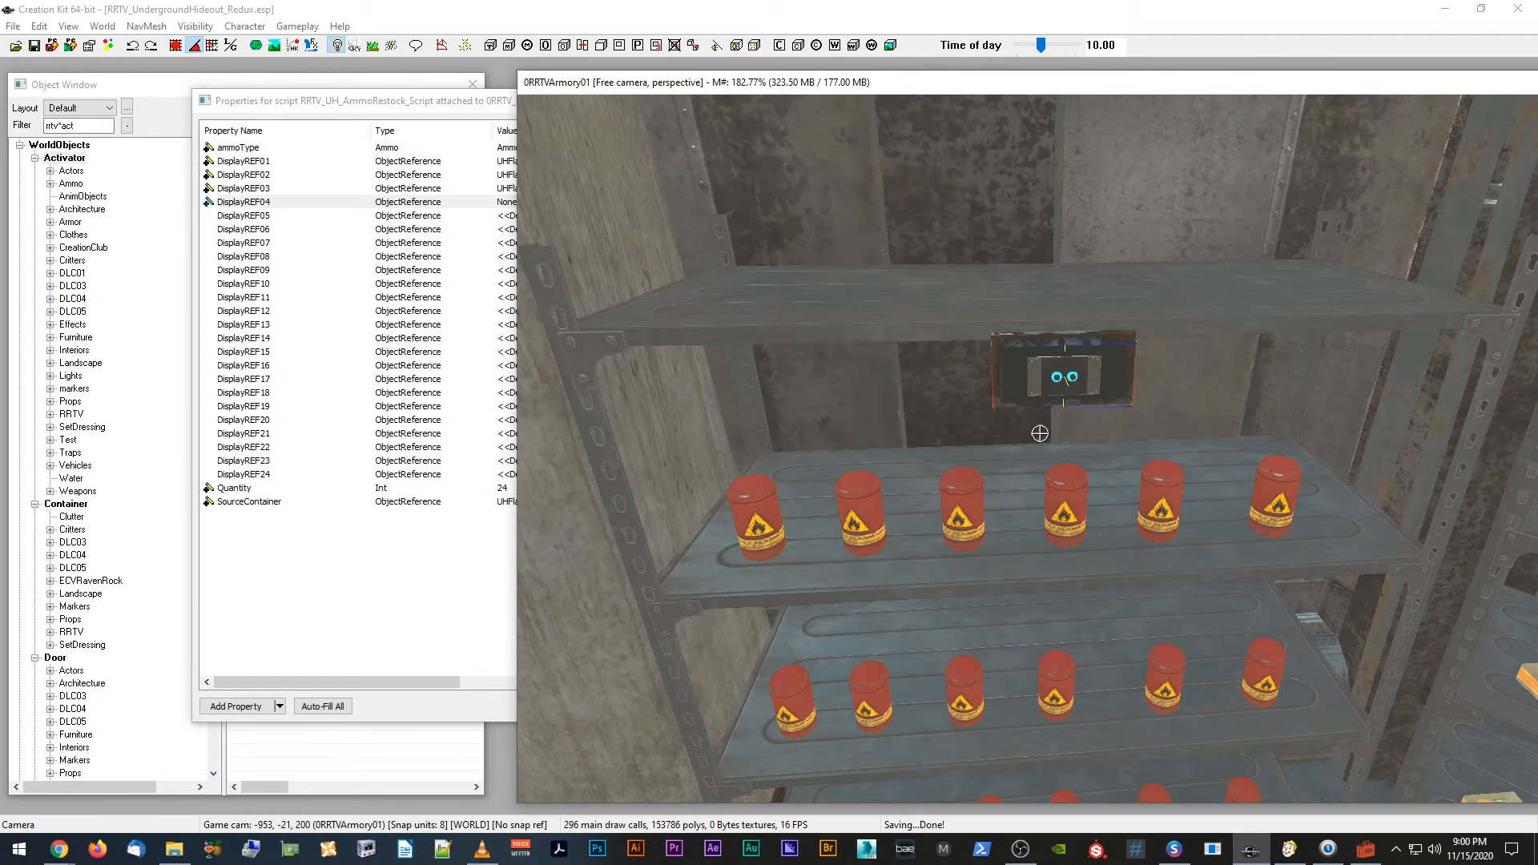
double_click(1055, 491)
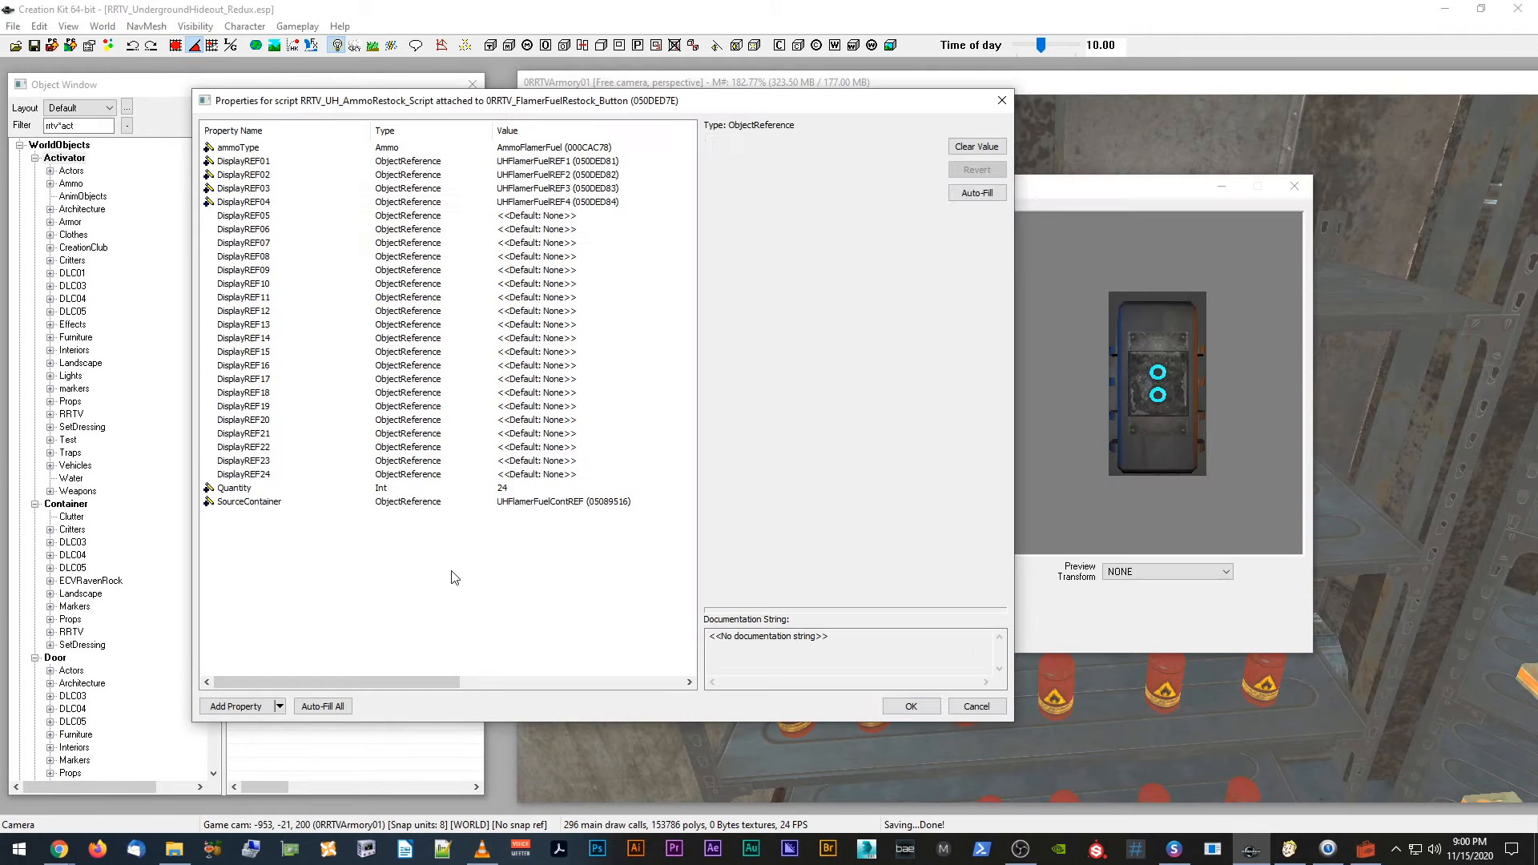
click(539, 214)
click(977, 146)
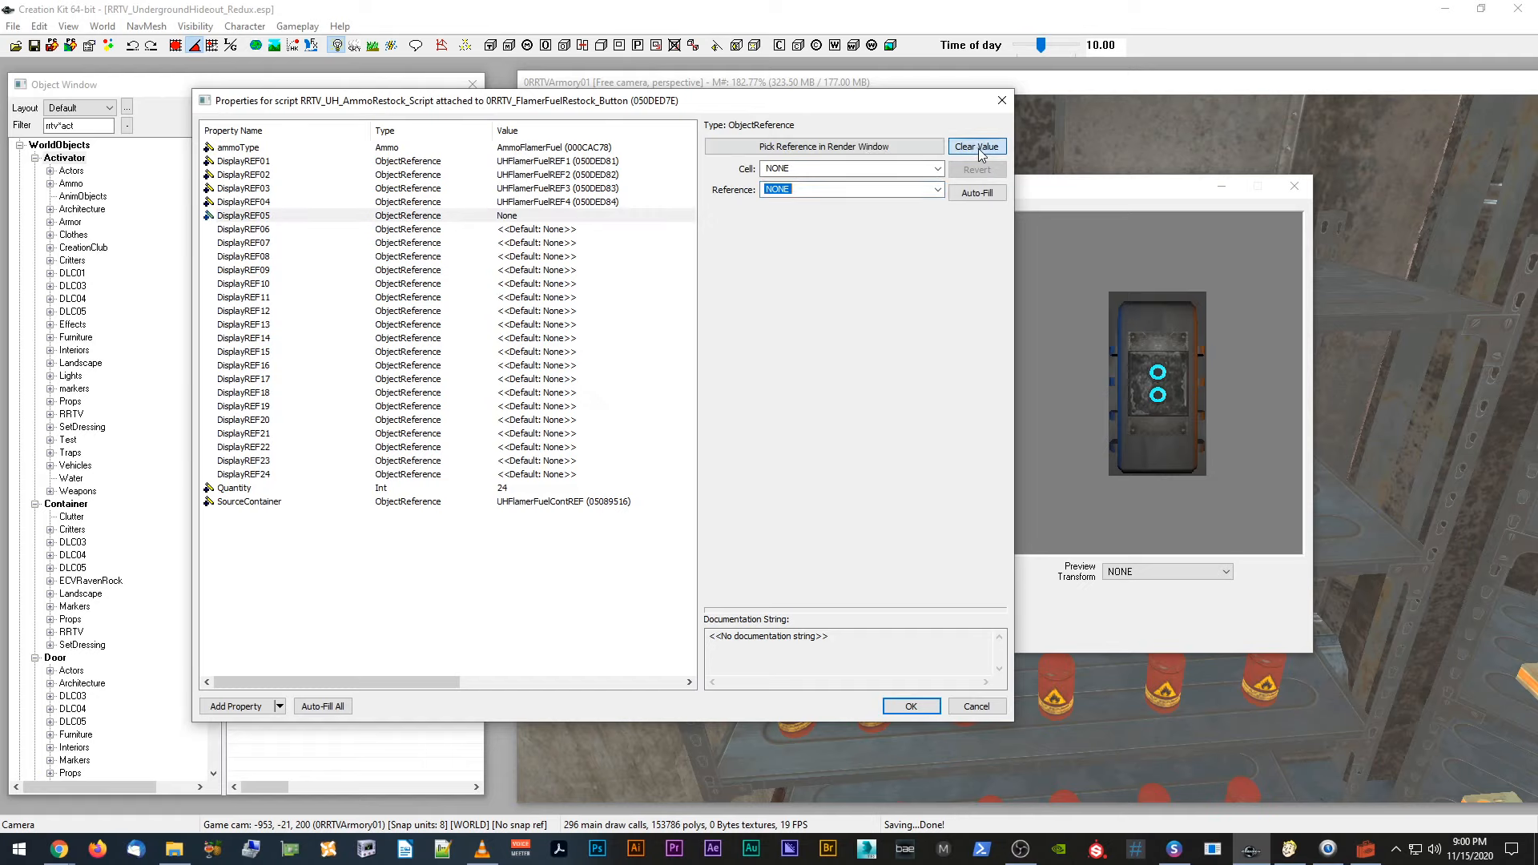
click(881, 147)
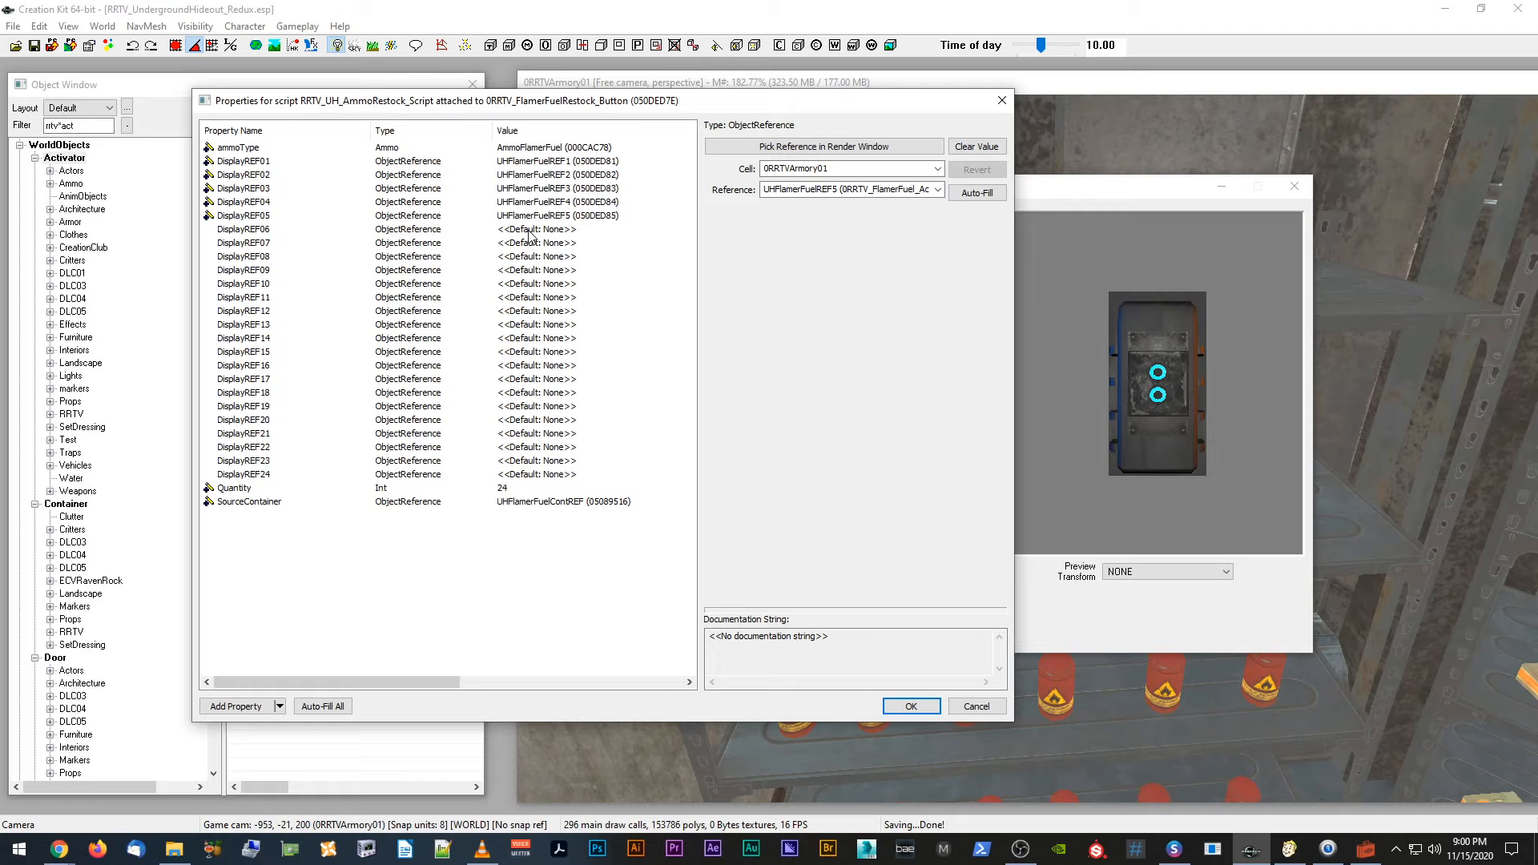
Step: Assign the sixth canister on the uppermost filled shelf, UHFlamerFuelREF6, to the DisplayREF06 property
click(529, 232)
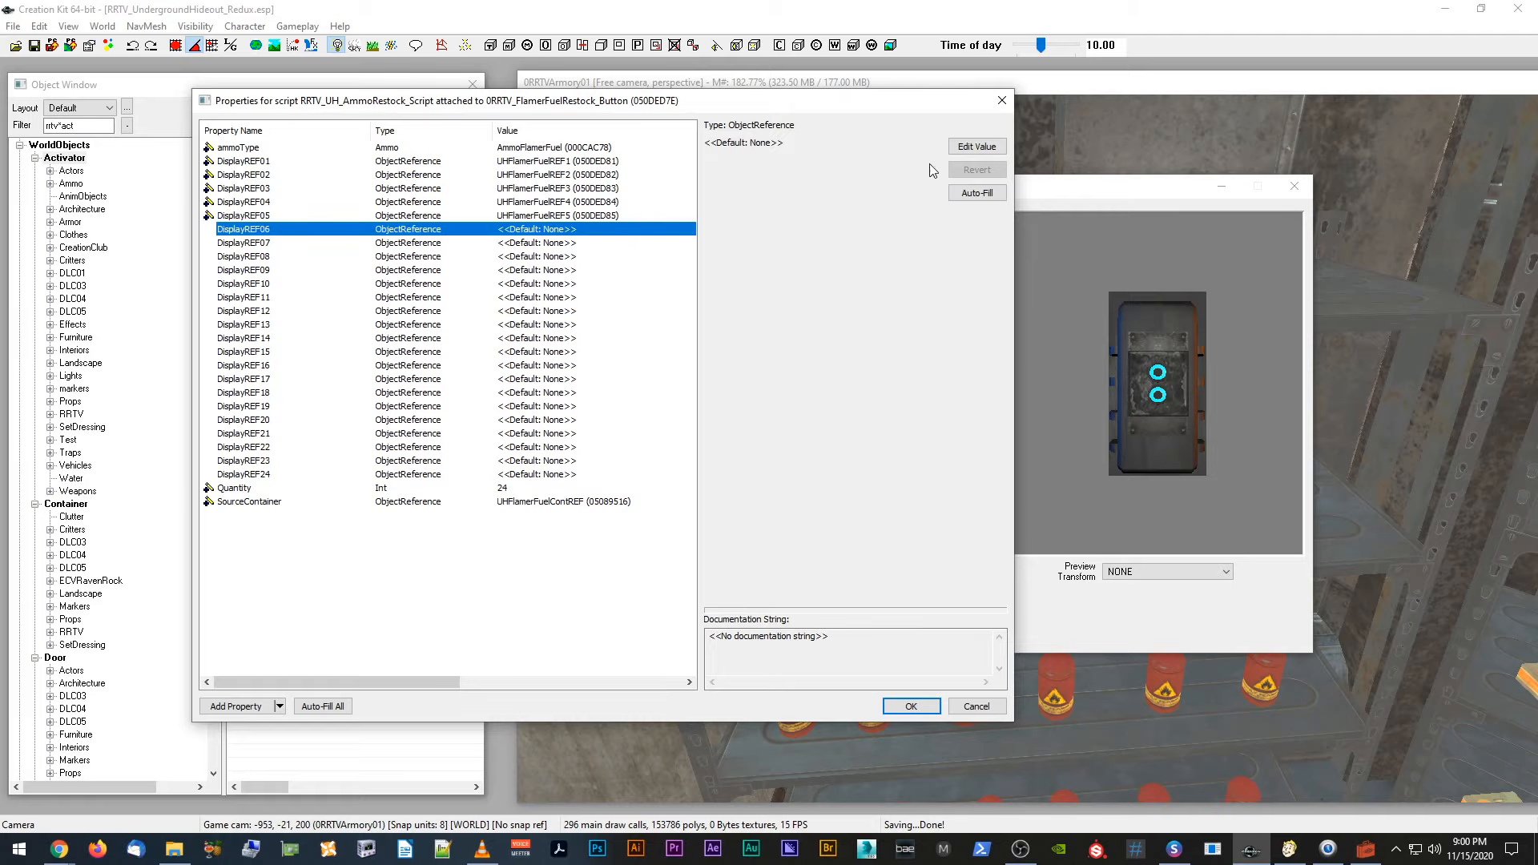
click(976, 146)
click(826, 146)
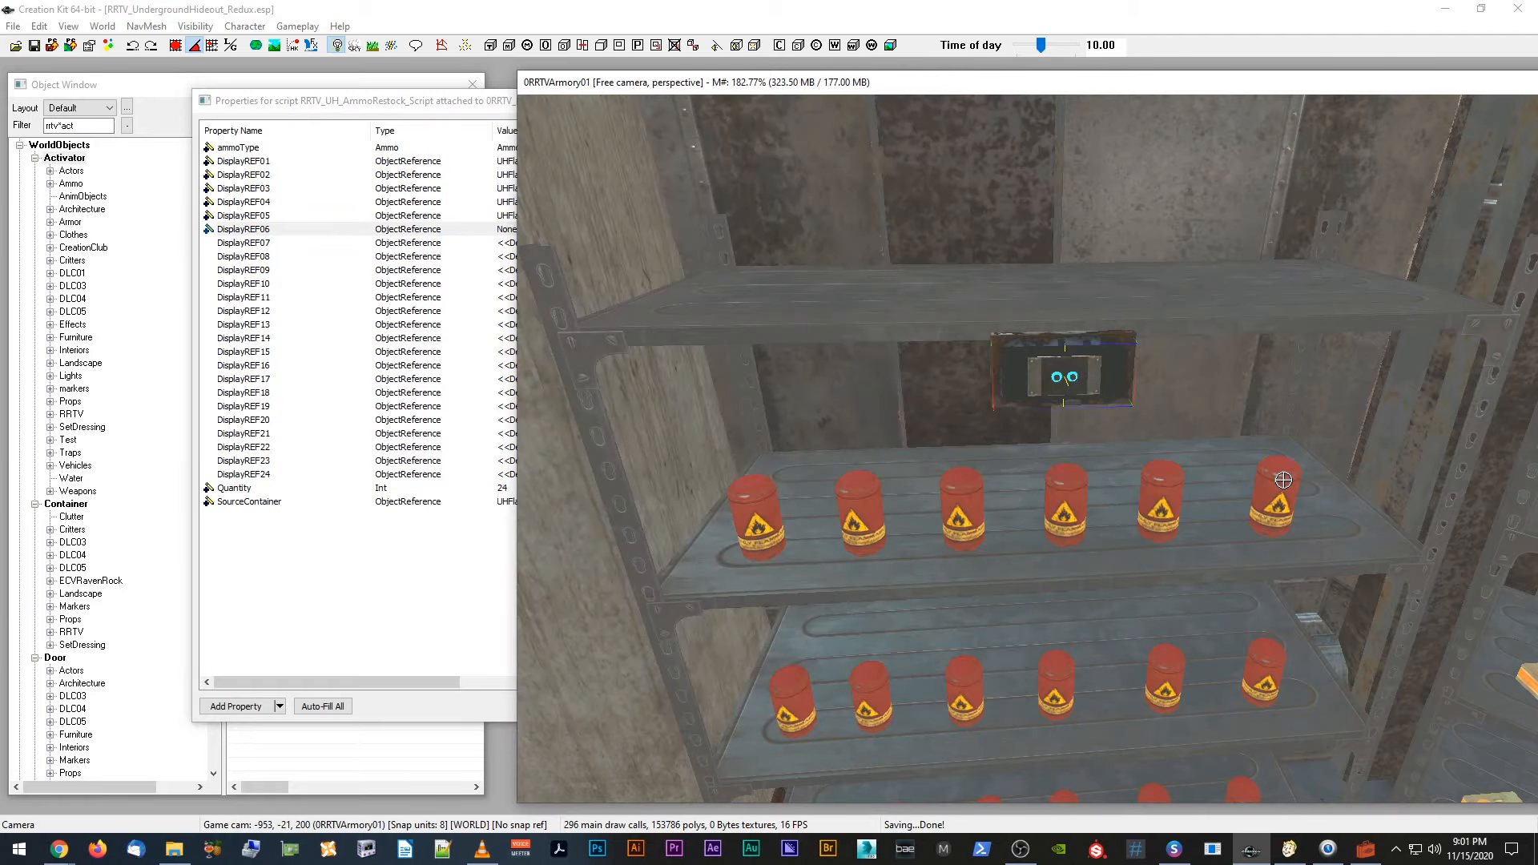
click(913, 545)
Step: Assign the first canister on the second filled shelf, UHFlamerFuelREF7, to the DisplayREF07 property
click(517, 242)
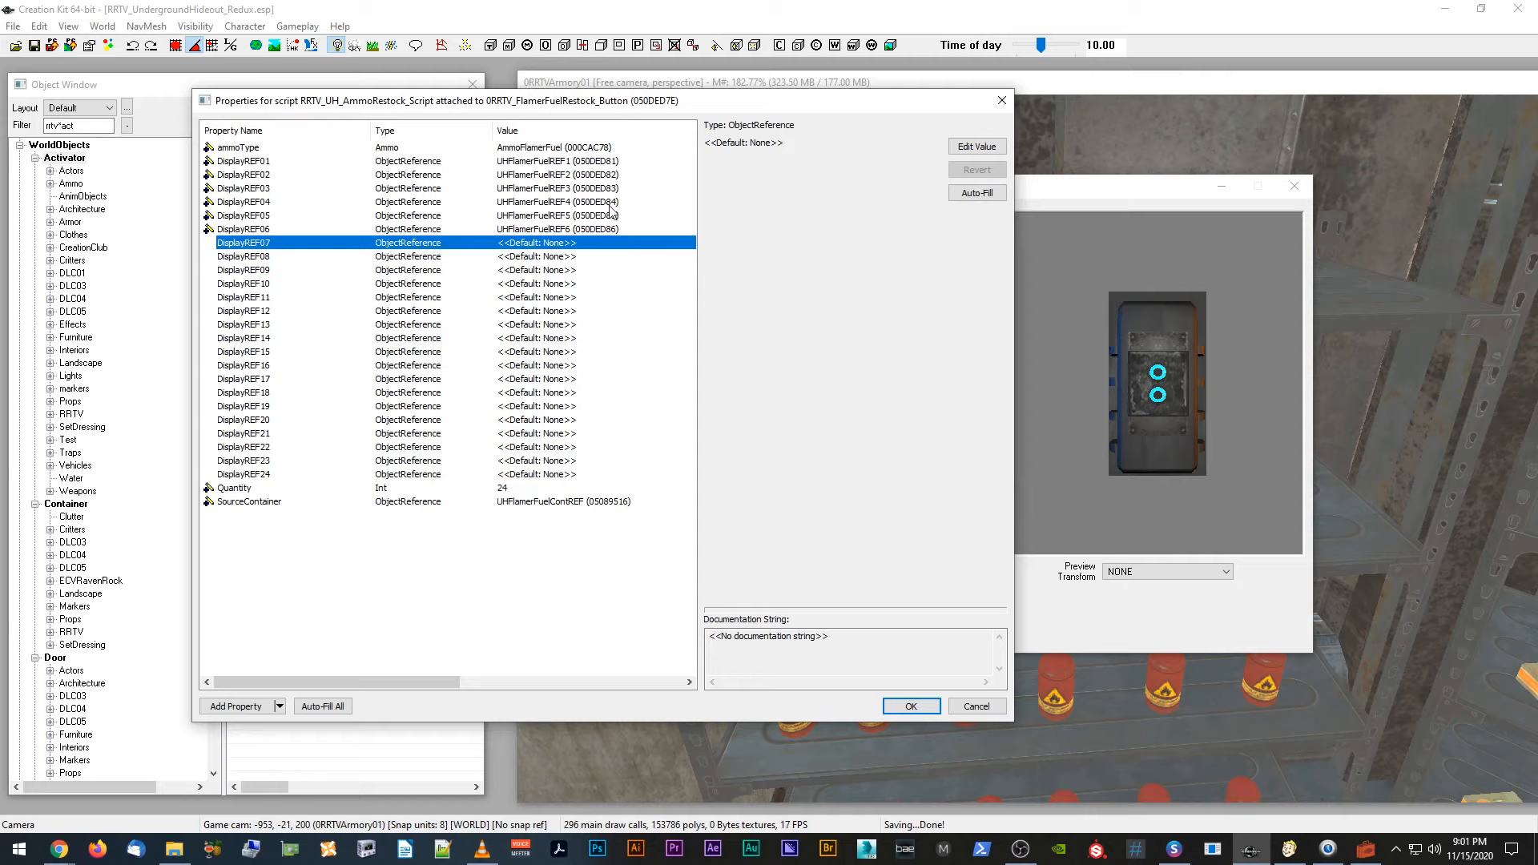
click(977, 145)
click(826, 146)
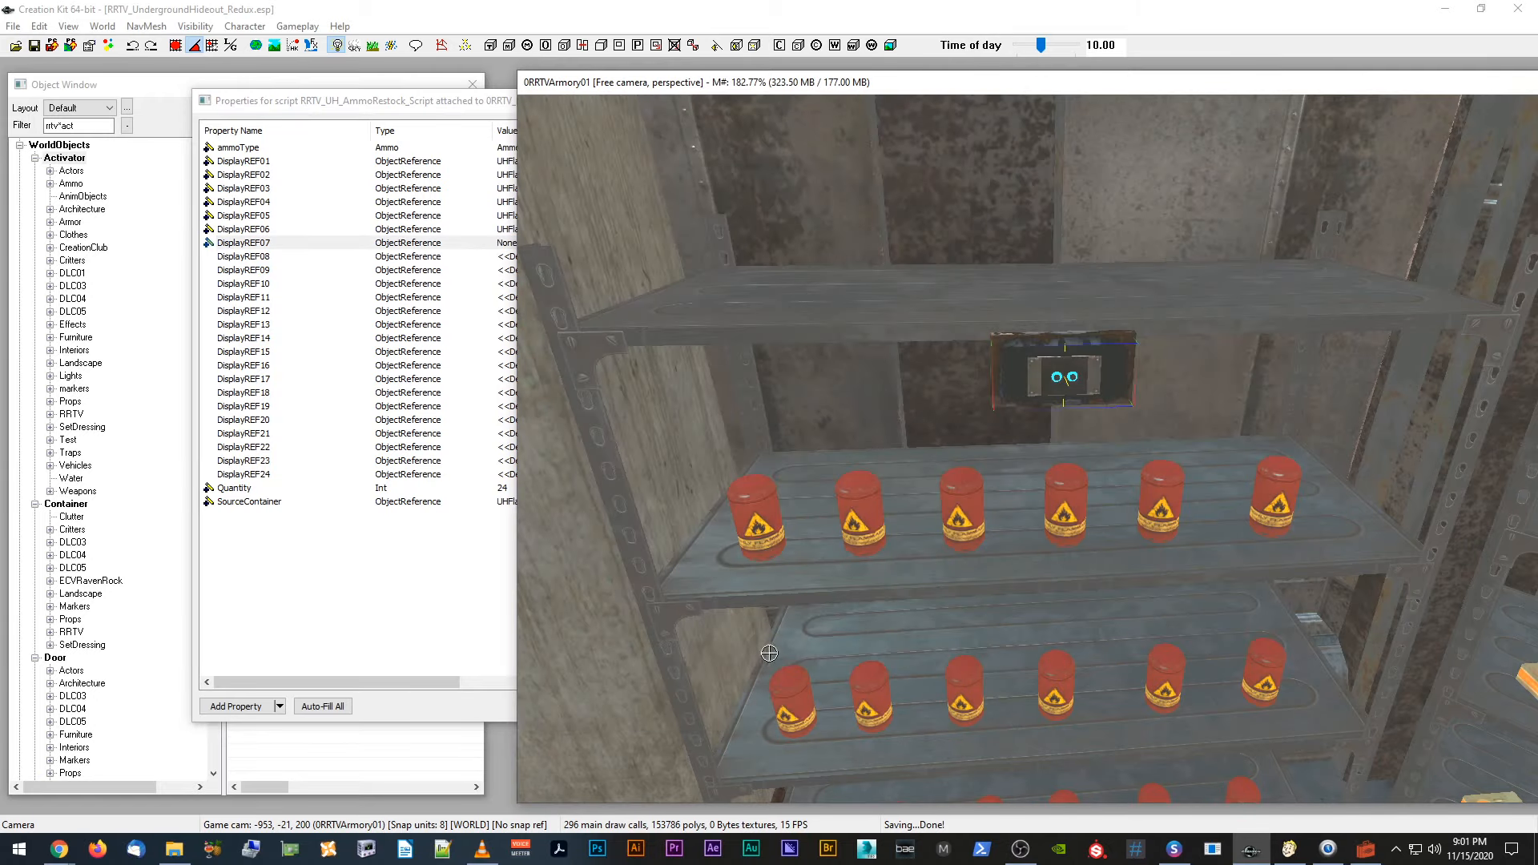
click(422, 640)
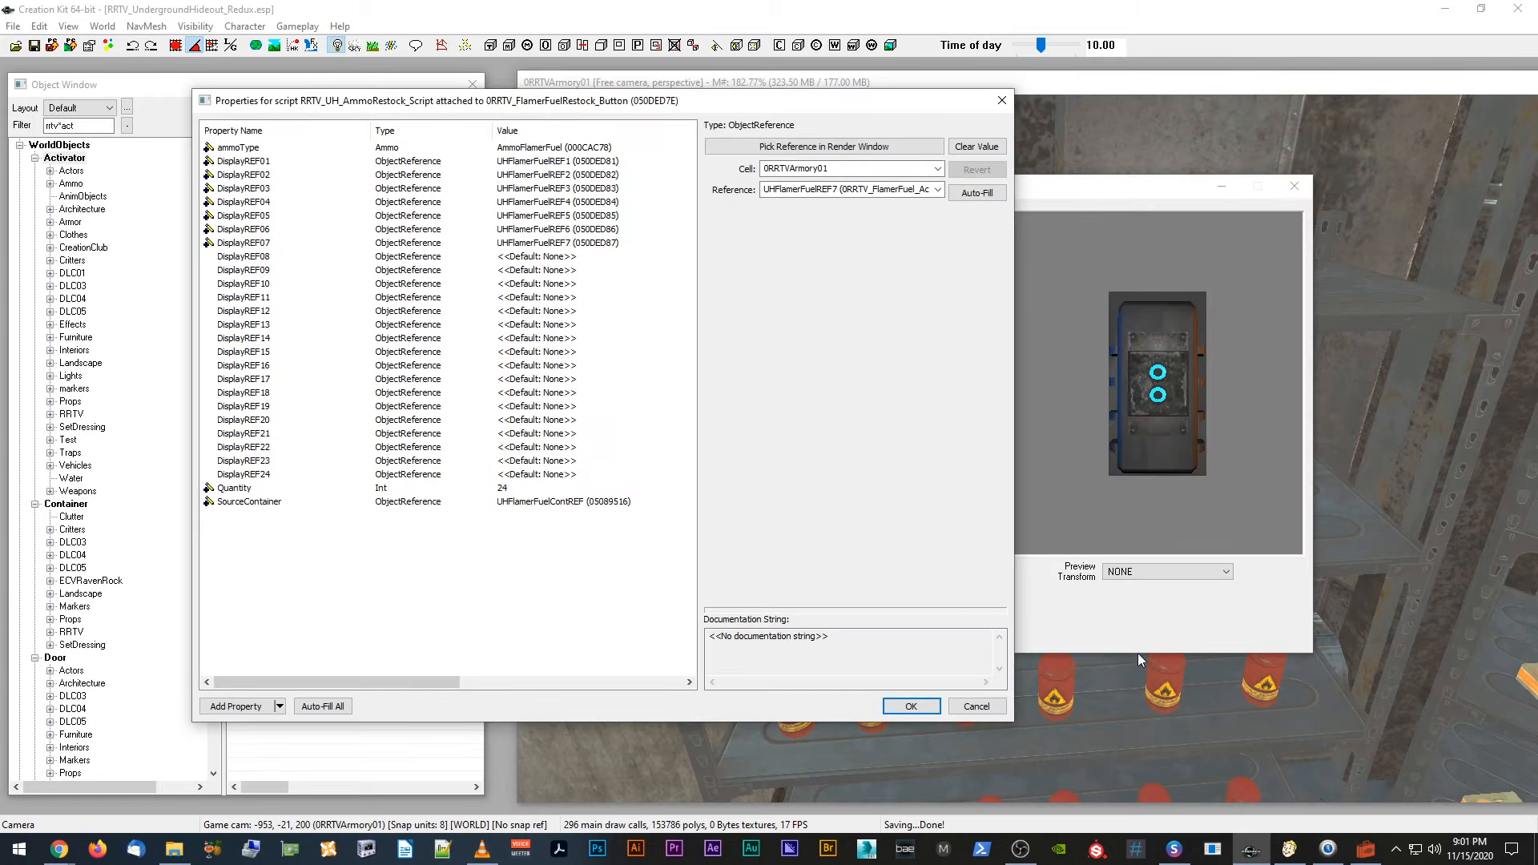
Step: Assign the second canister on the second filled shelf, UHFlamerFuelREF8, to the DisplayREF08 property
middle_drag(1128, 678, 1124, 689)
scroll(1130, 689, up, 4)
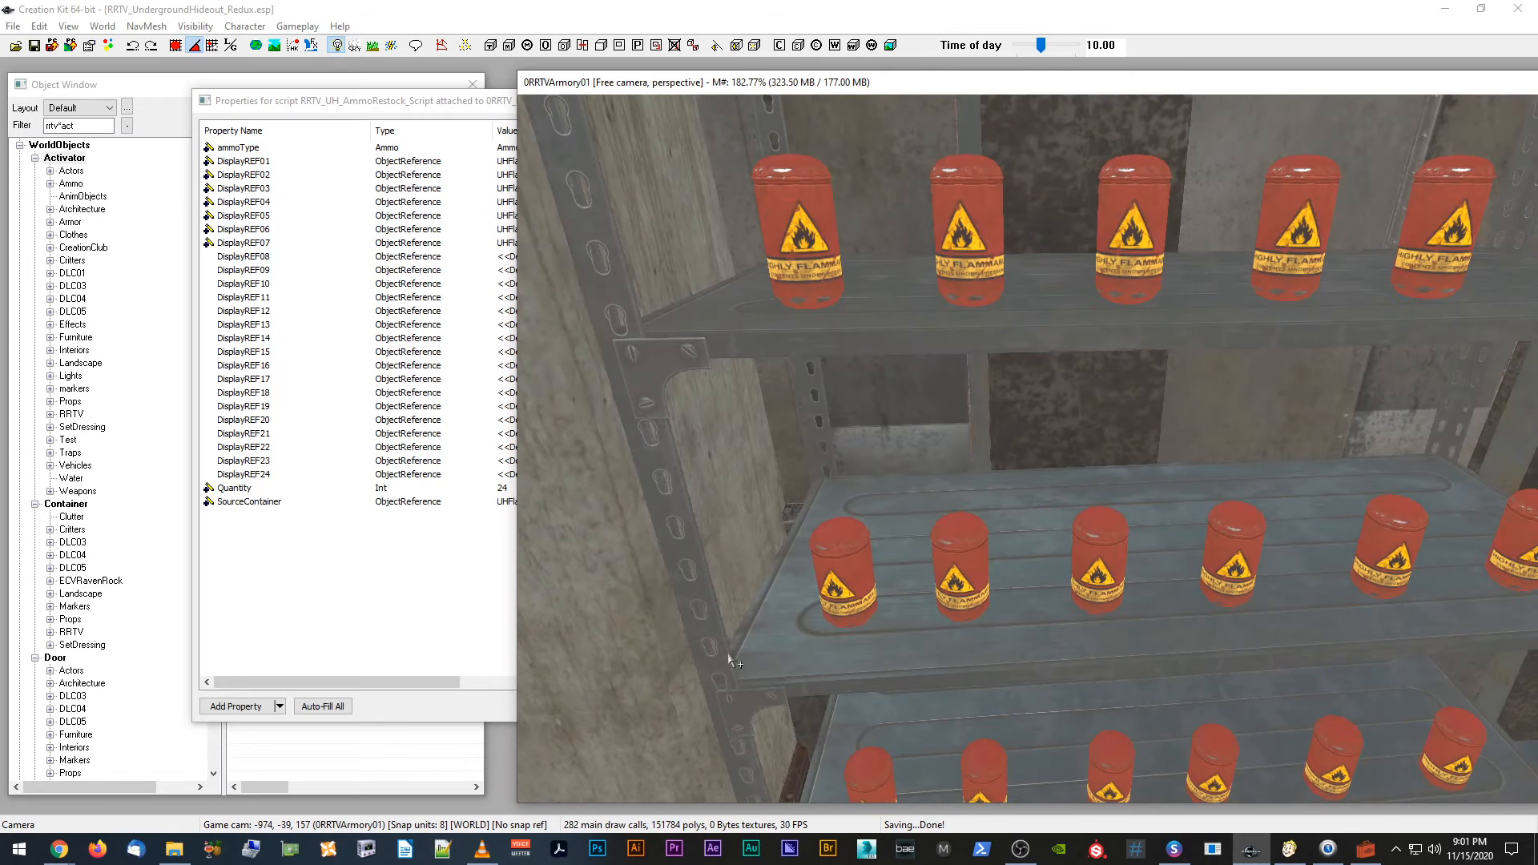
scroll(1014, 652, down, 2)
middle_drag(1015, 651, 1103, 650)
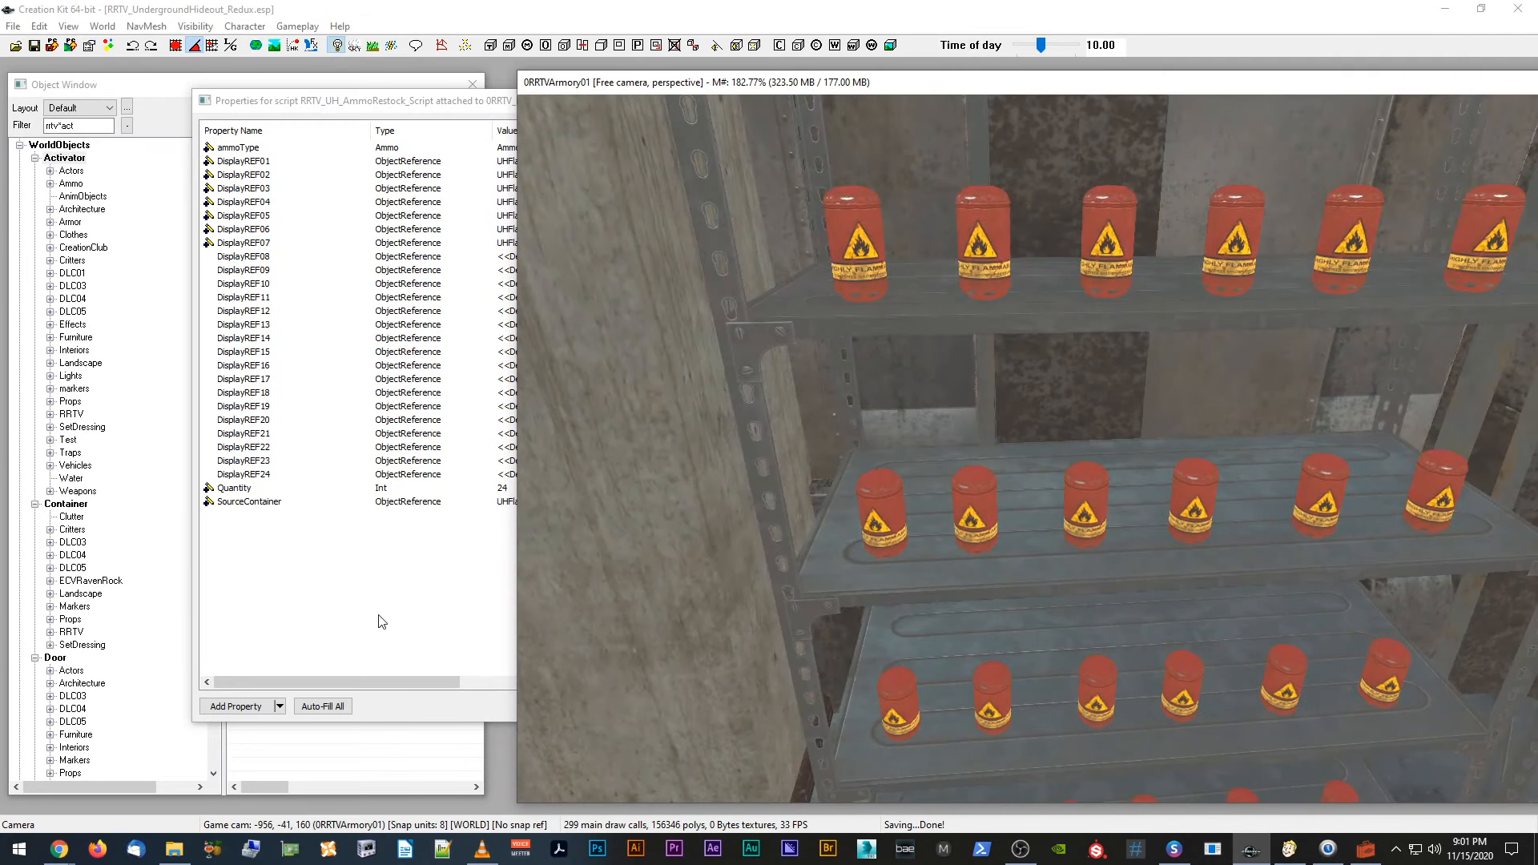
click(381, 621)
click(510, 258)
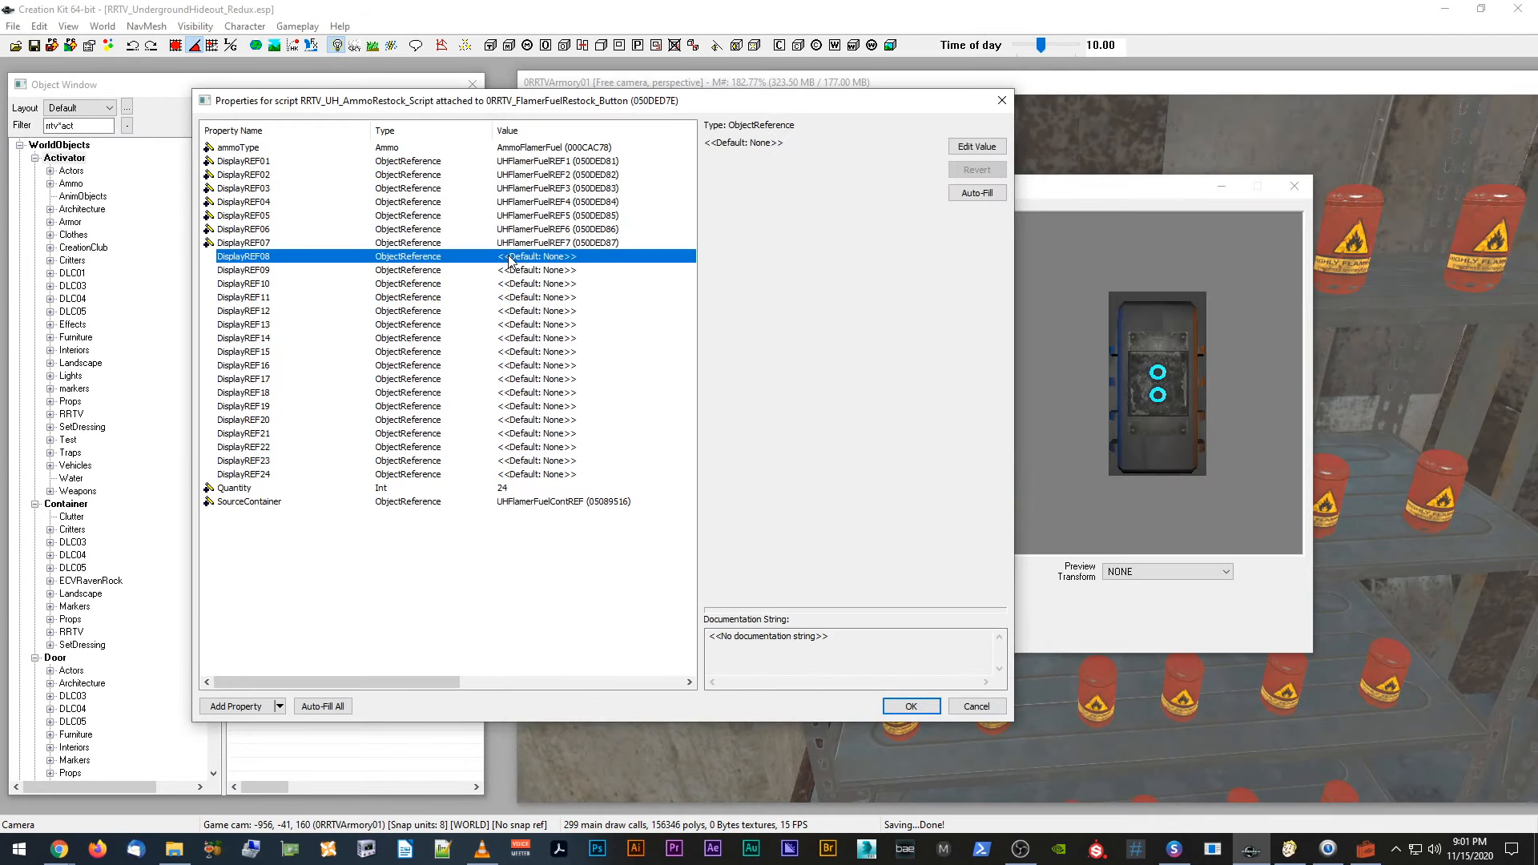
click(976, 147)
click(784, 146)
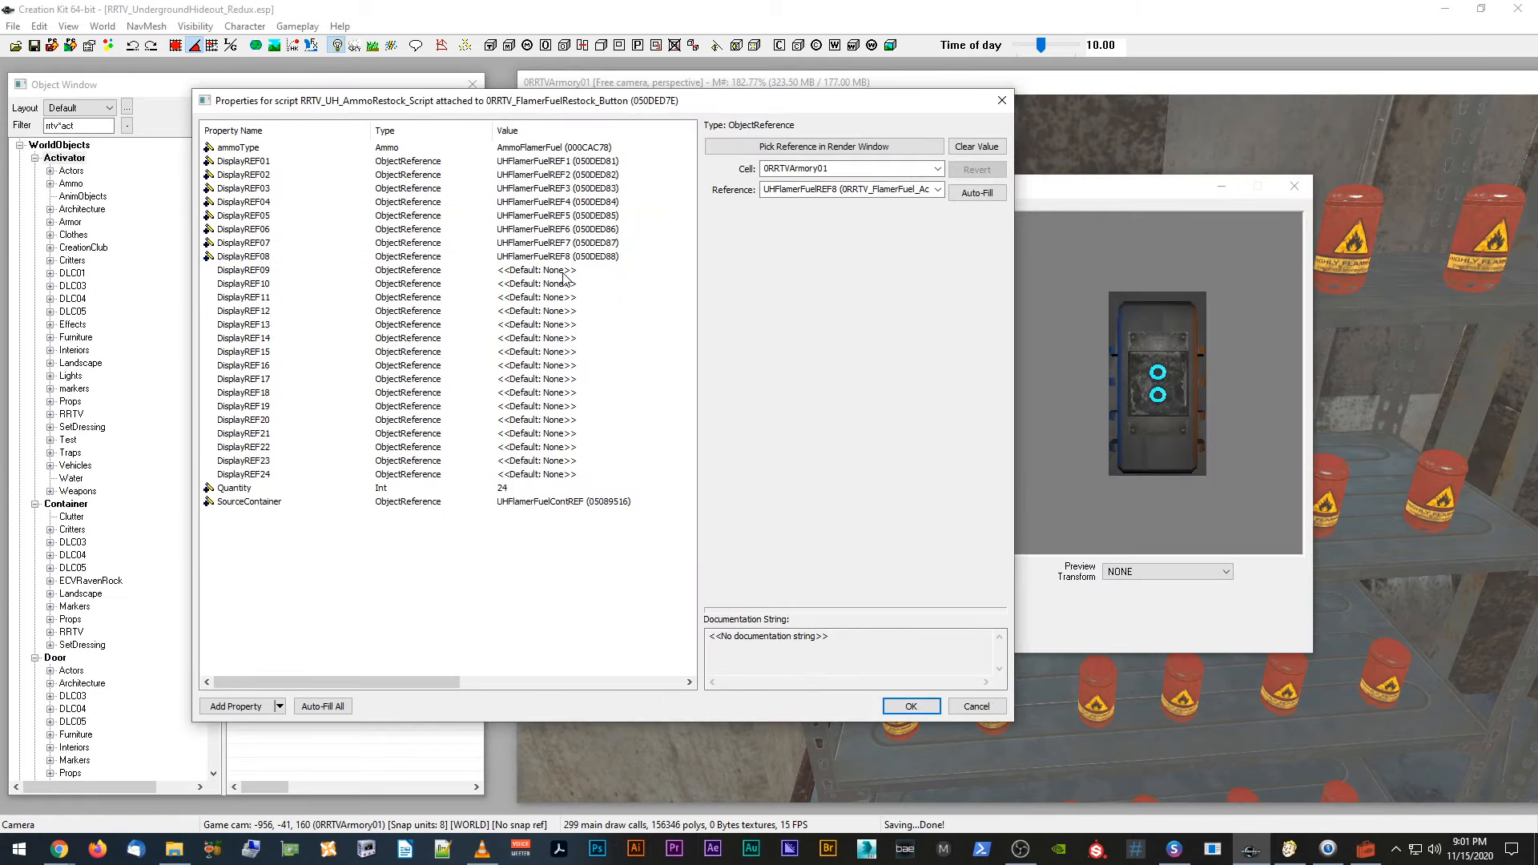
Step: Assign the third and fourth canisters on the second filled shelf, UHFlamerFuelREF9 and UHFlamerFuelREF10, to DisplayREF09 and DisplayREF10
click(510, 270)
click(976, 146)
click(837, 146)
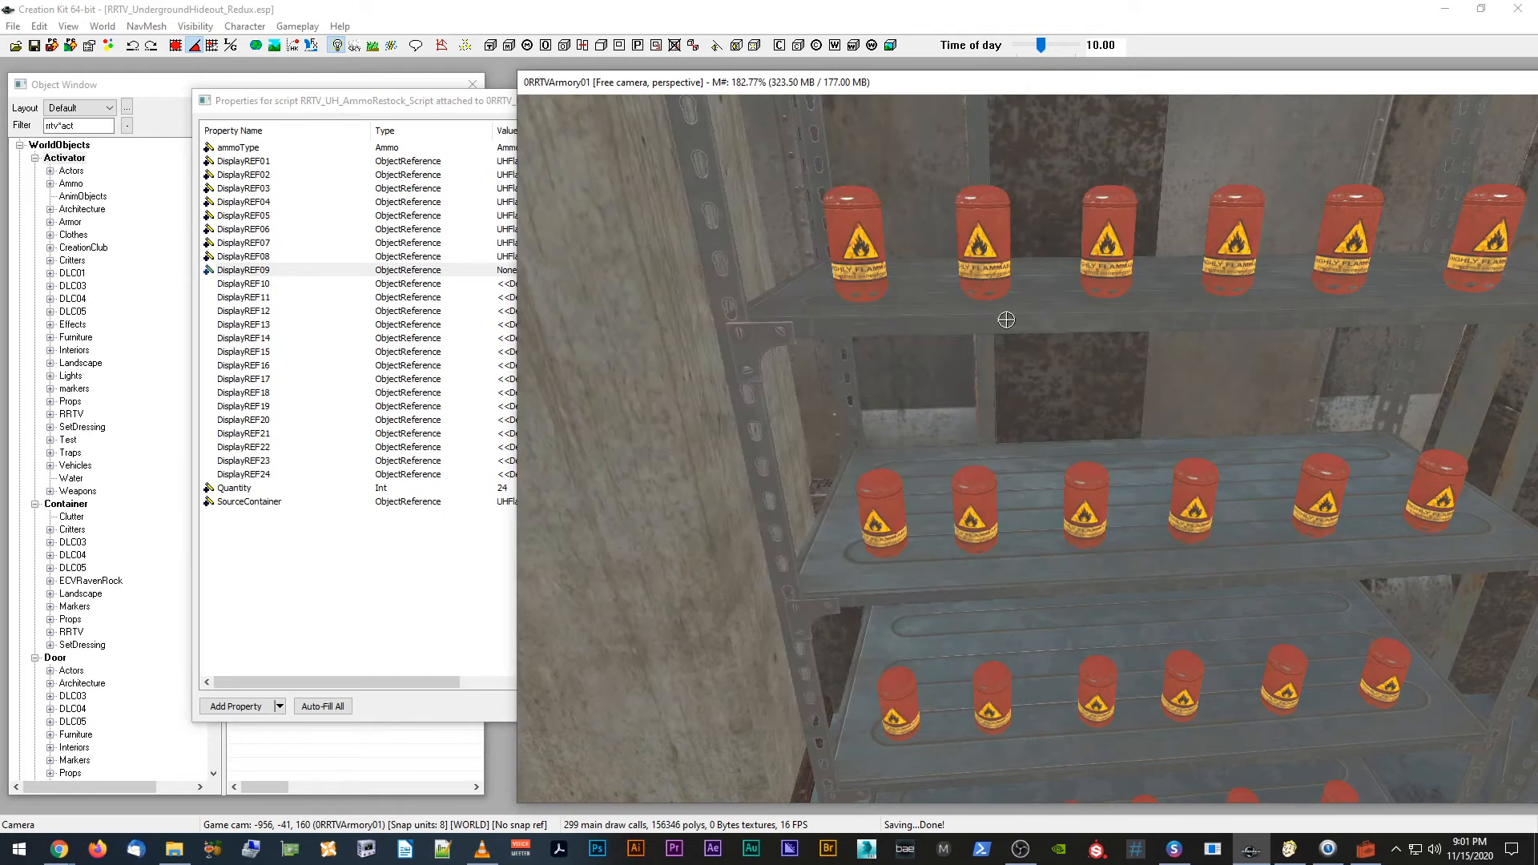
click(1087, 485)
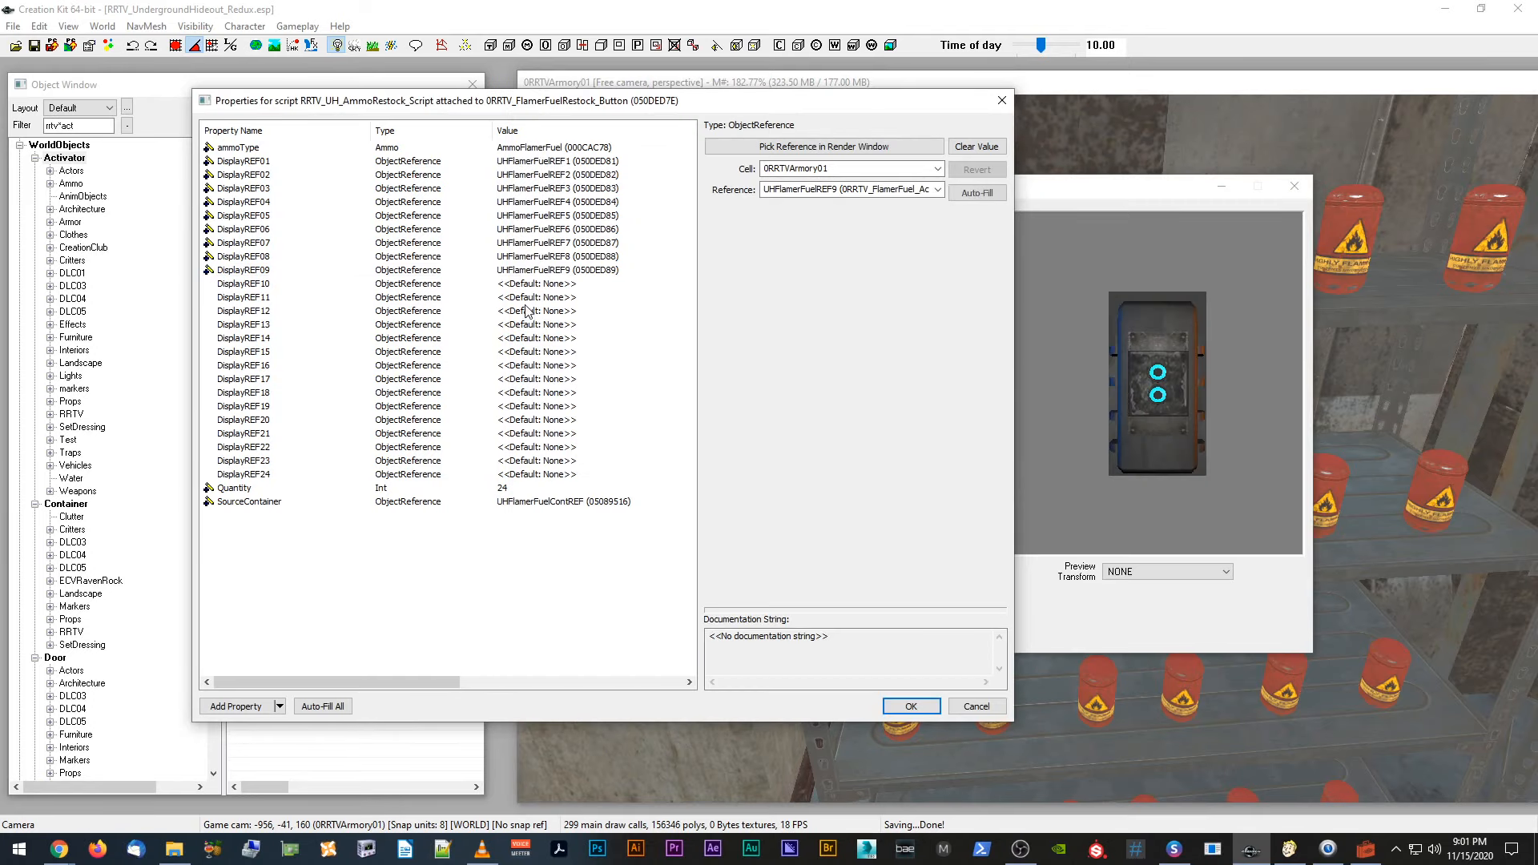
click(538, 286)
click(975, 147)
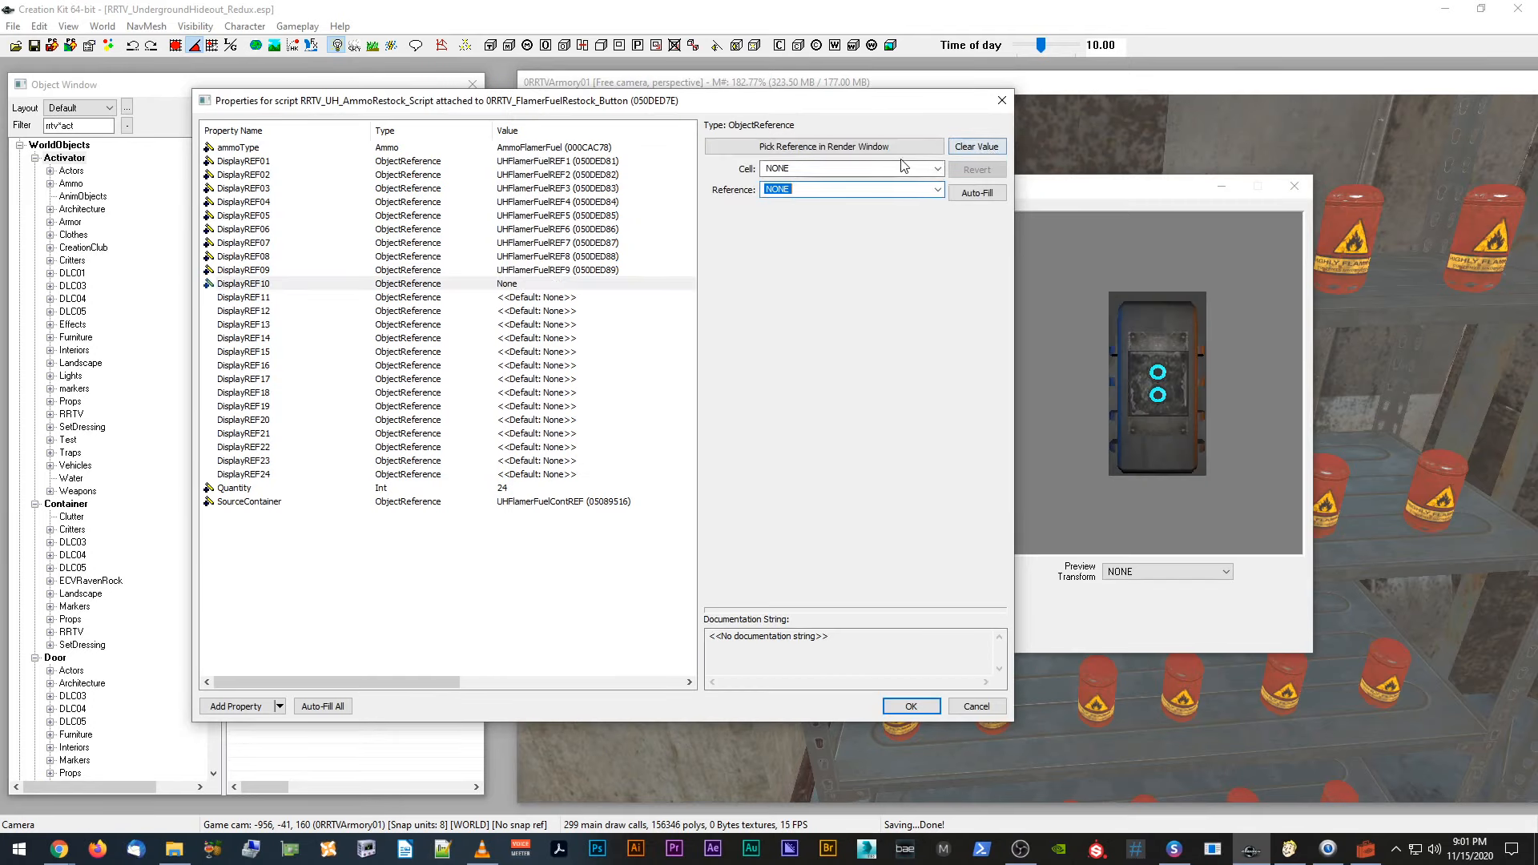
click(890, 149)
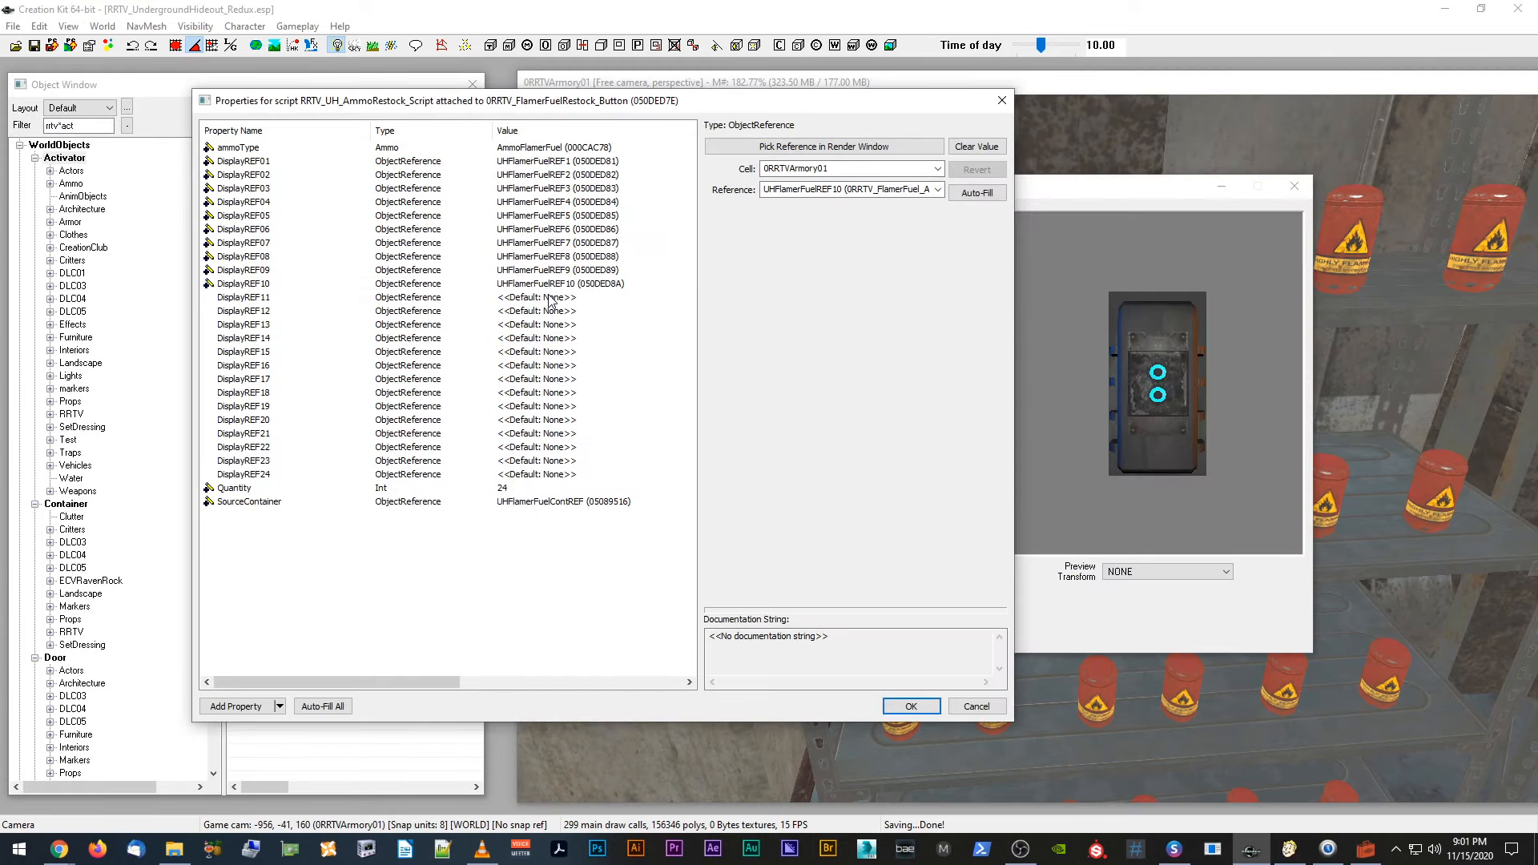
Step: Assign the fifth and sixth canisters on the second filled shelf, UHFlamerFuelREF11 and UHFlamerFuelREF12, to DisplayREF11 and DisplayREF12
click(549, 299)
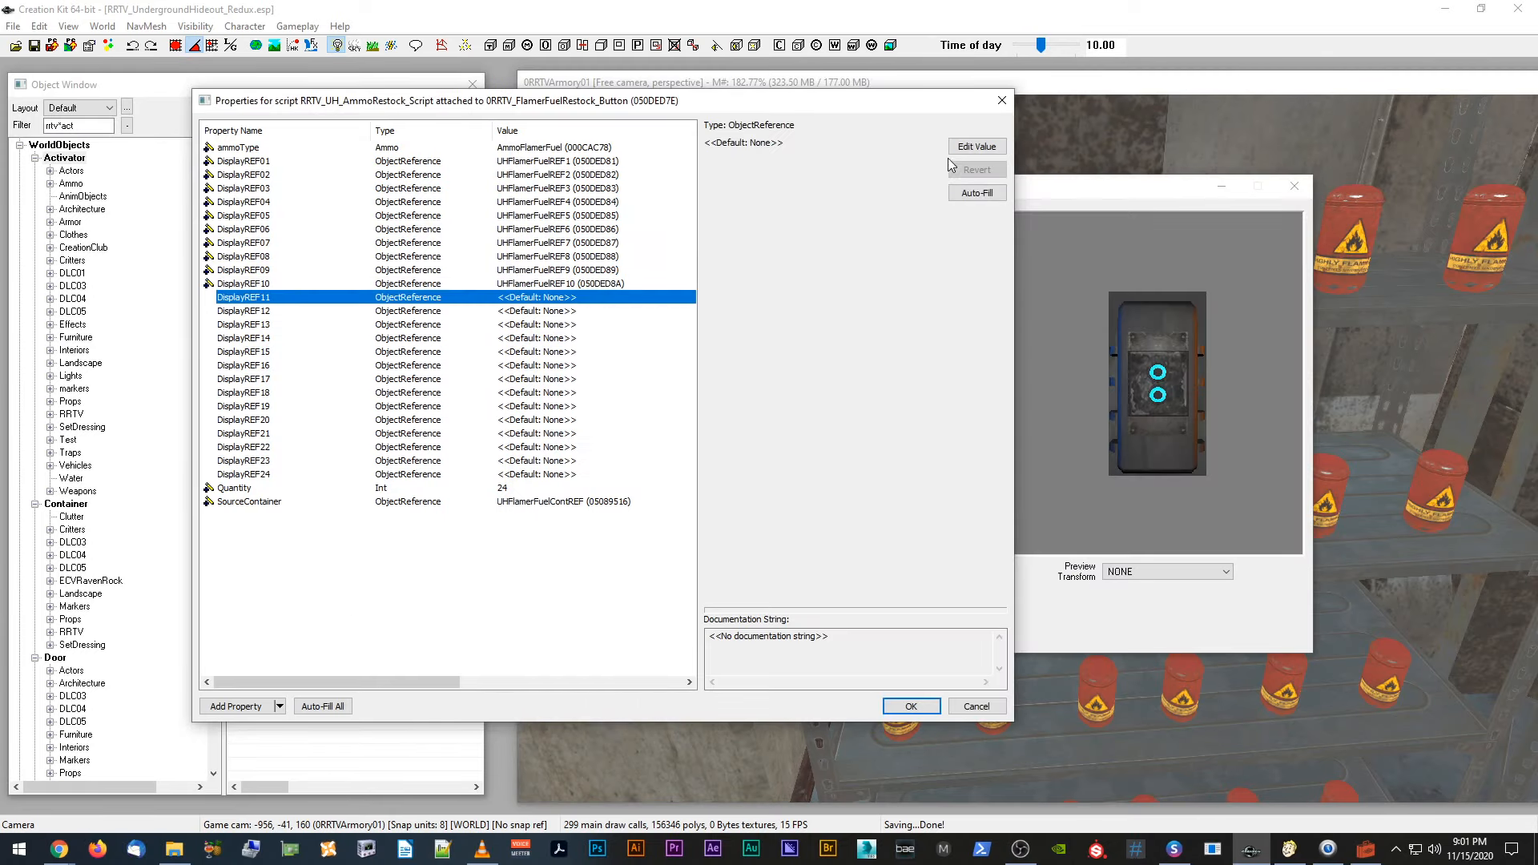
click(976, 146)
click(890, 147)
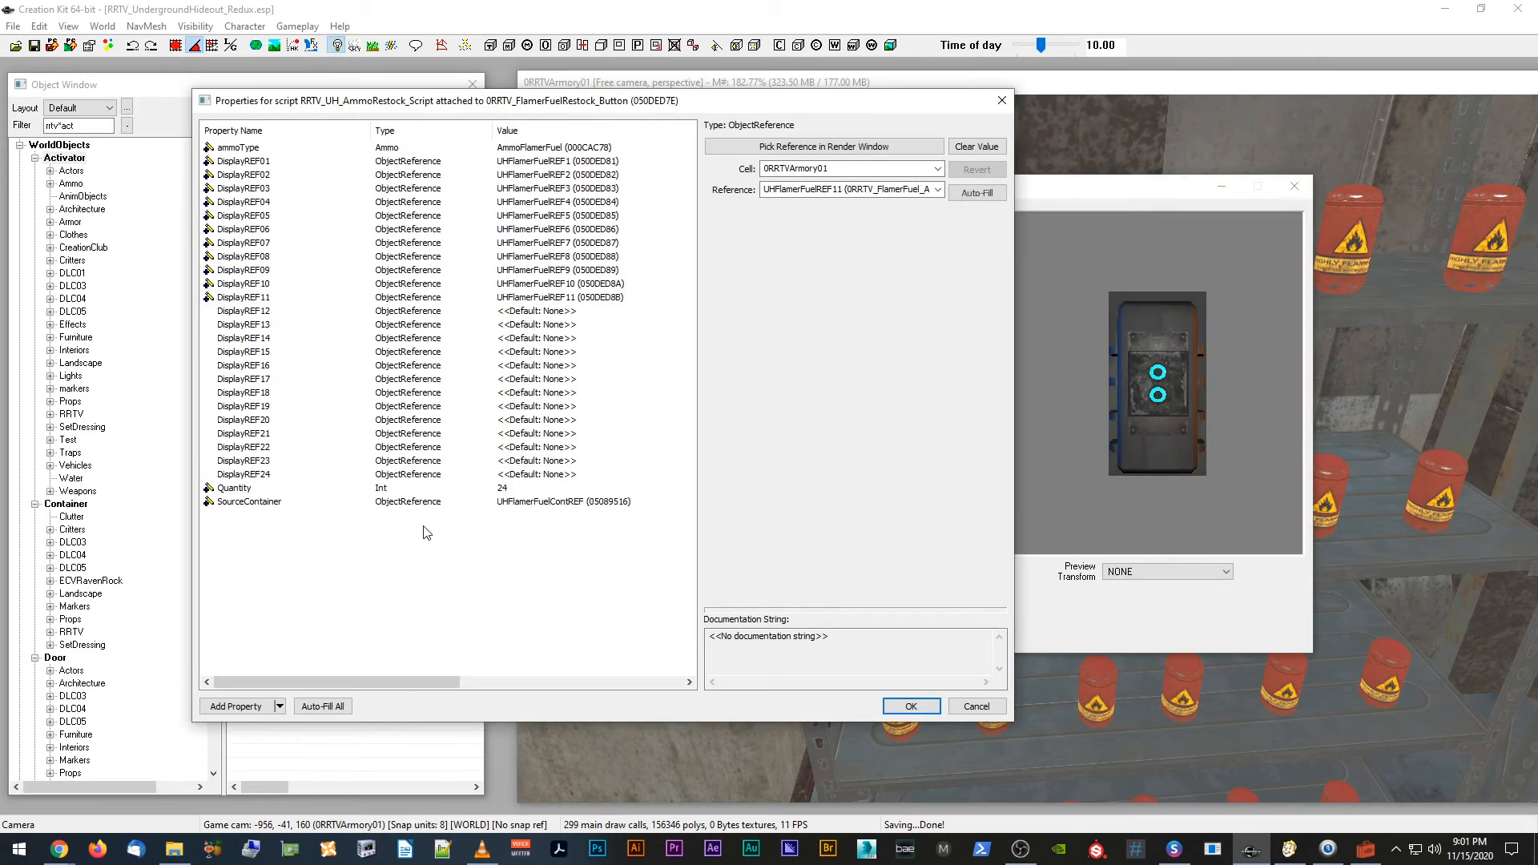
click(568, 315)
click(977, 147)
click(890, 146)
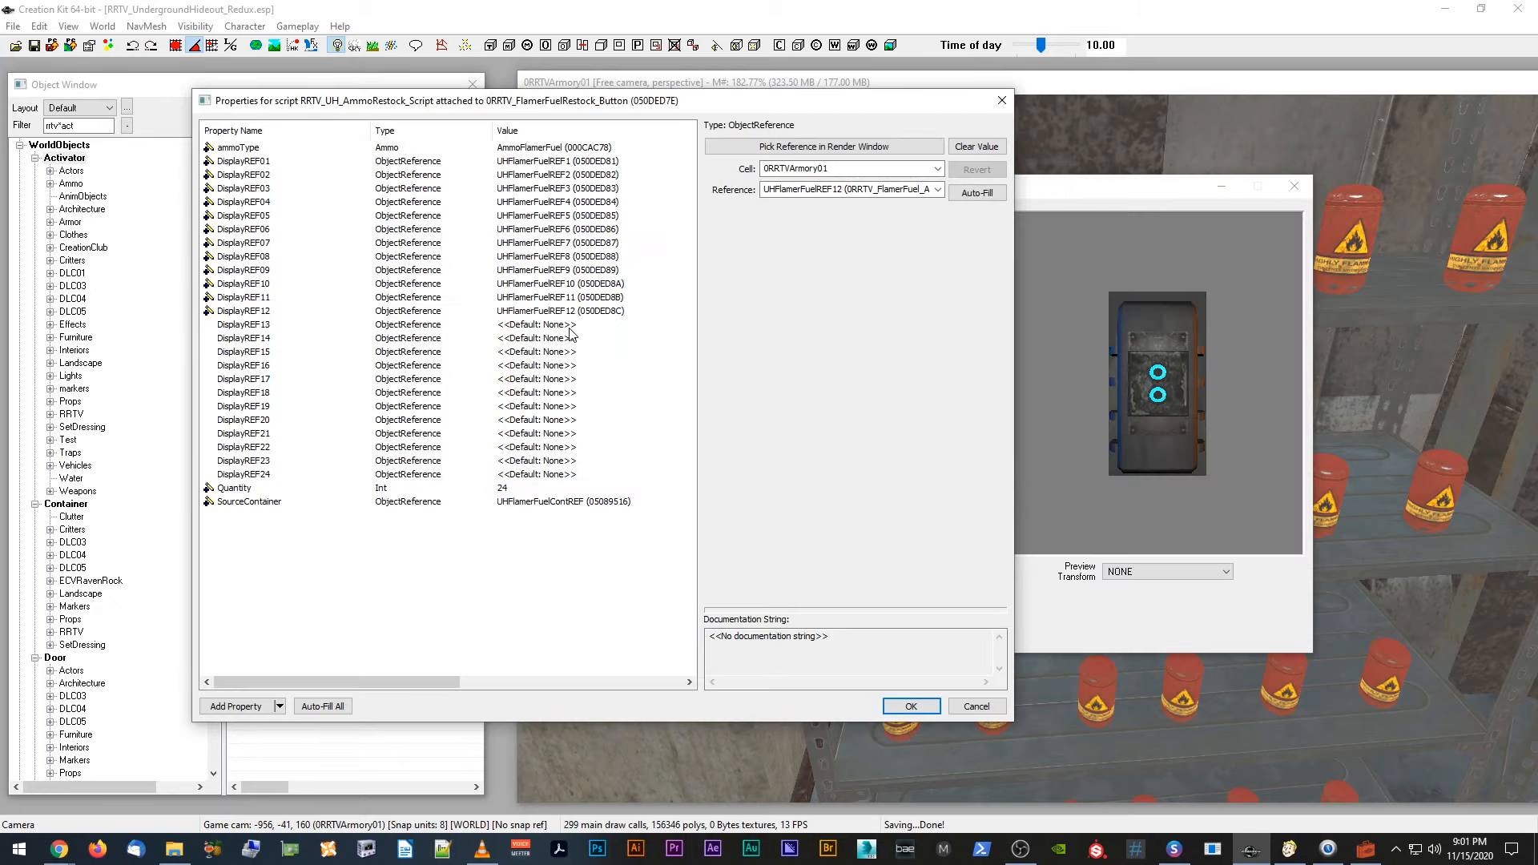
Step: Assign the first canister on the third filled shelf, UHFlamerFuelREF13, to the DisplayREF13 property
click(570, 325)
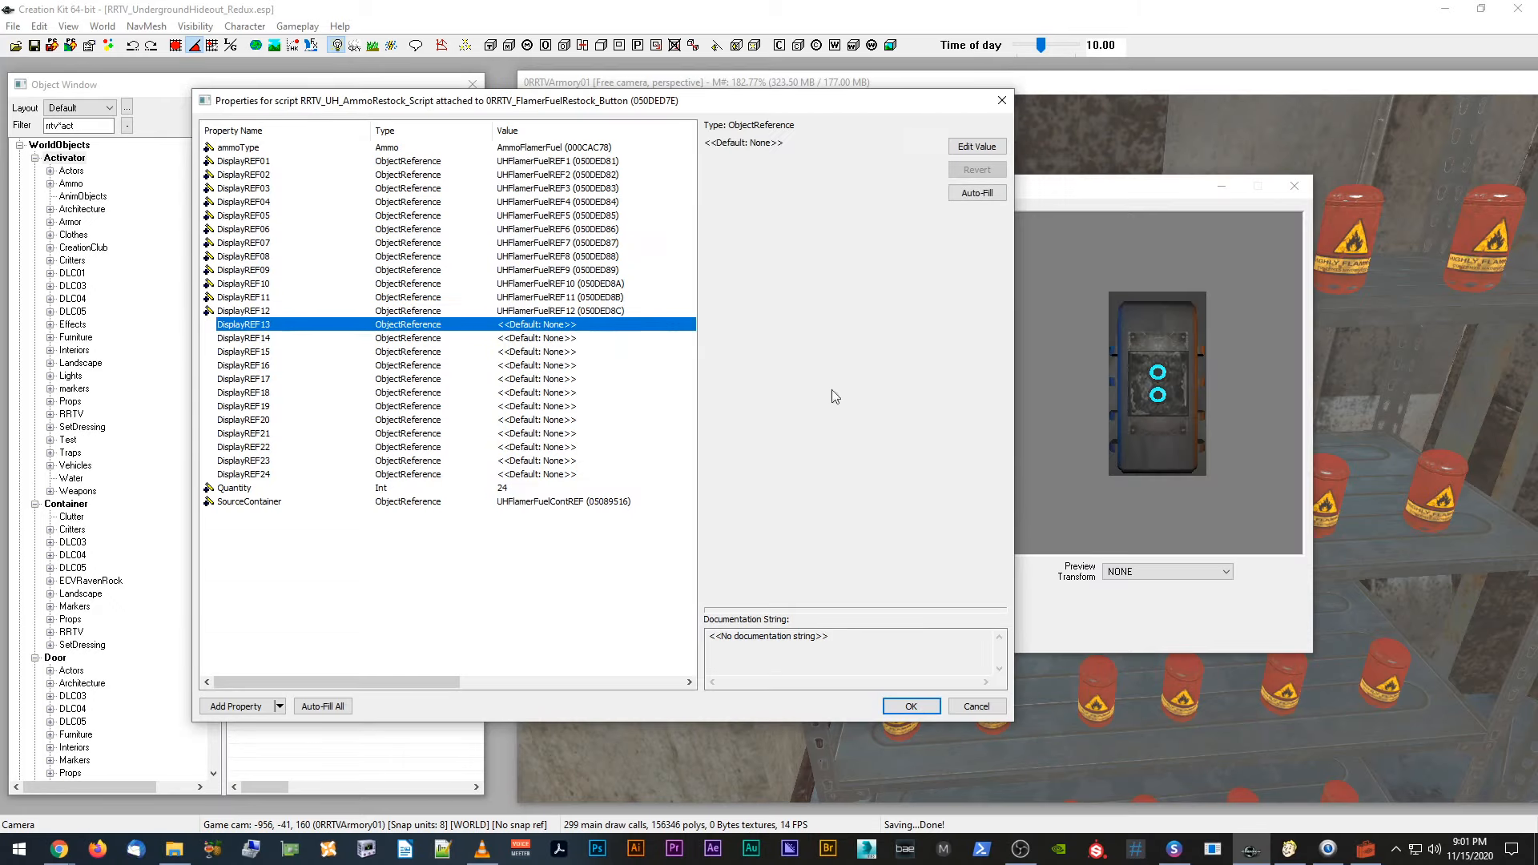
middle_drag(1416, 615, 1421, 595)
scroll(1421, 596, up, 1)
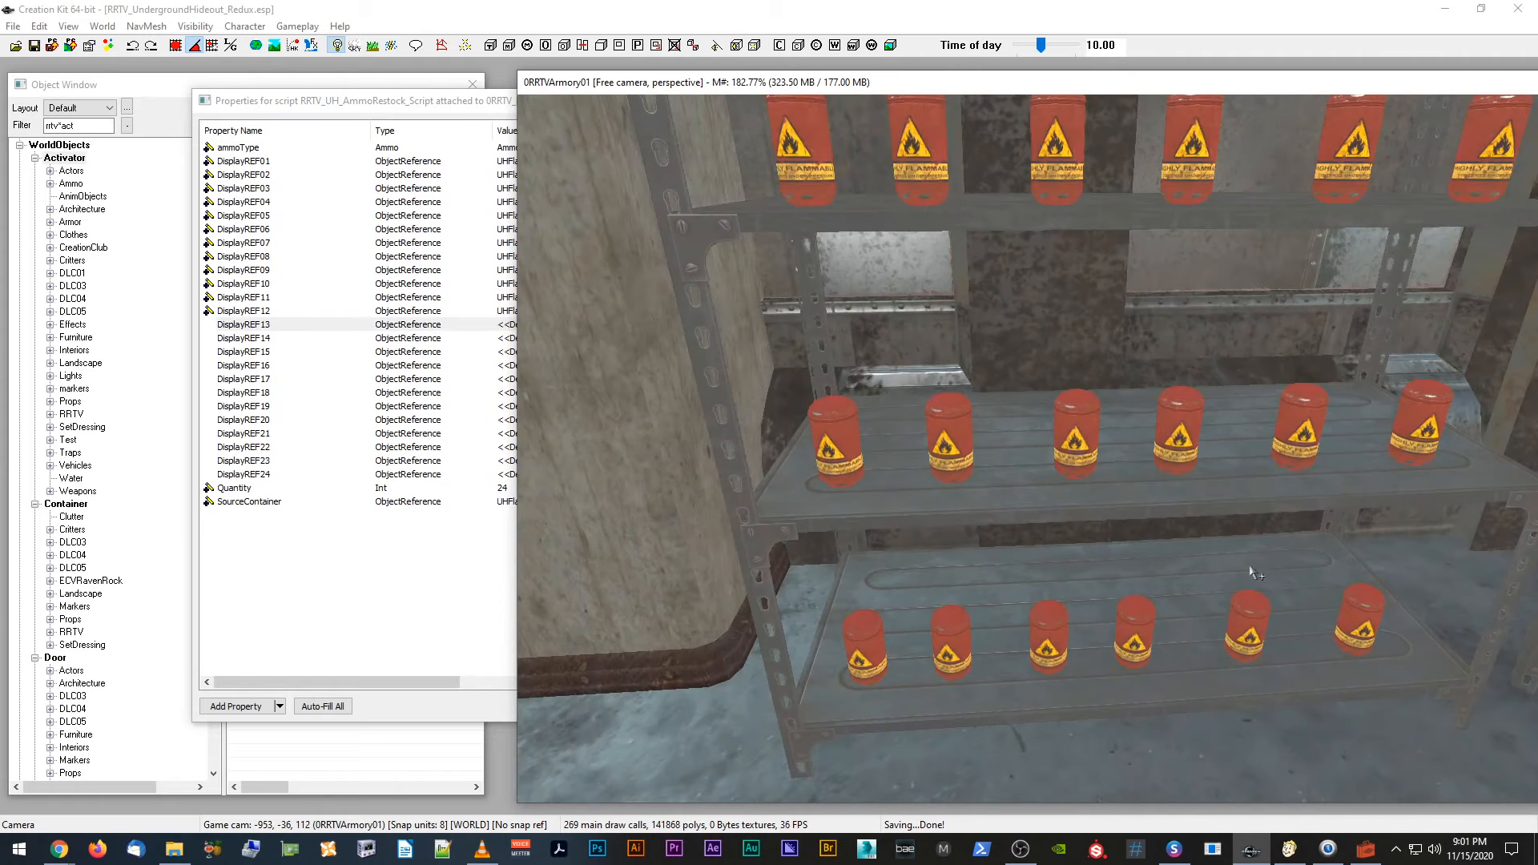
middle_drag(1251, 565, 1167, 568)
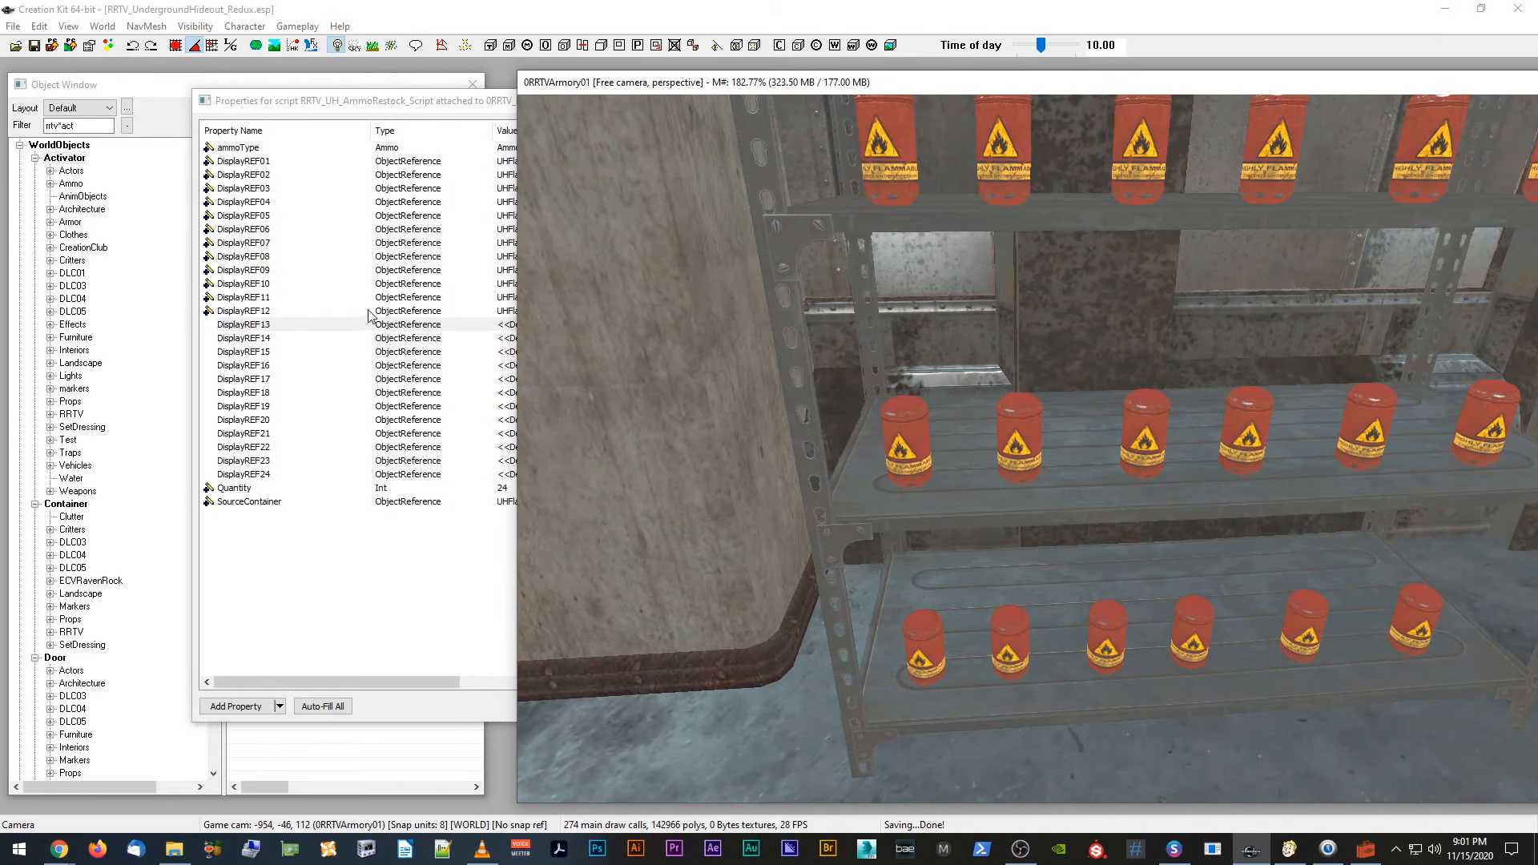
double_click(388, 328)
click(984, 148)
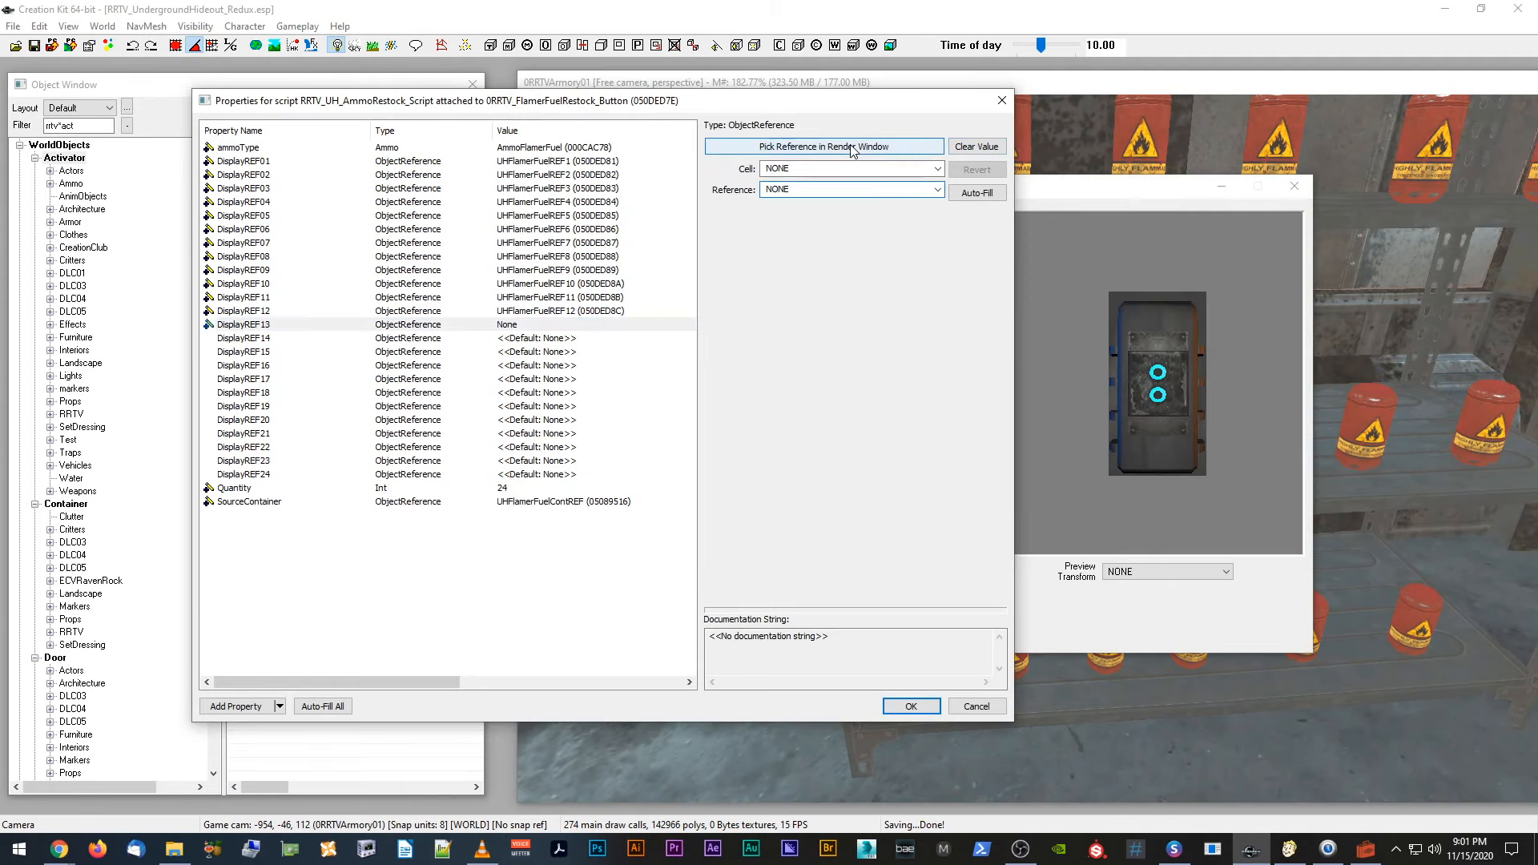
click(825, 148)
click(901, 438)
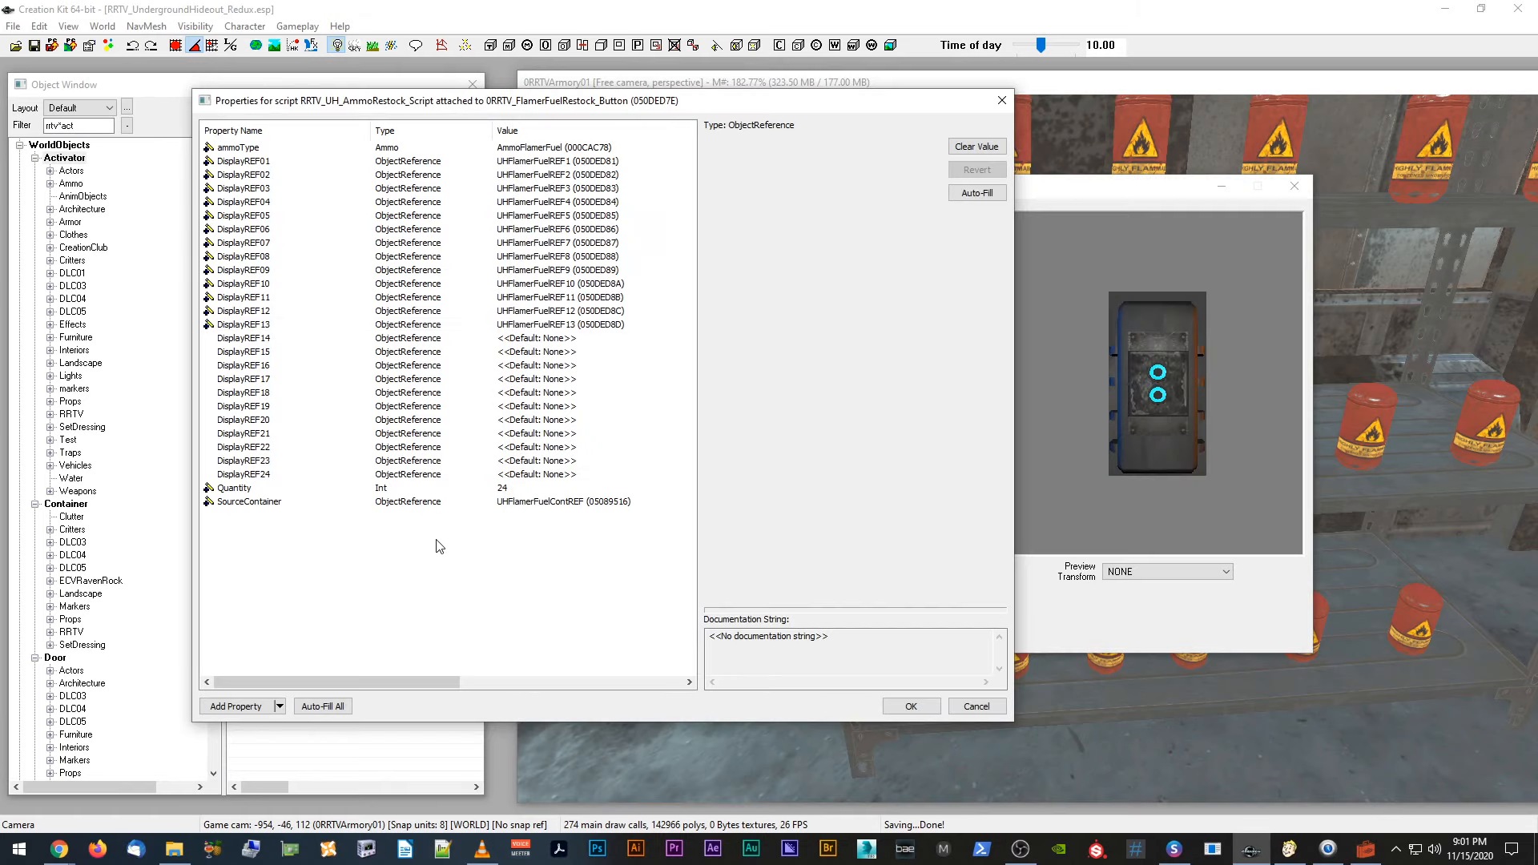
Step: Assign the second and third canisters on the third filled shelf, UHFlamerFuelREF14 and UHFlamerFuelREF15, to DisplayREF14 and DisplayREF15
click(530, 338)
click(977, 147)
click(825, 149)
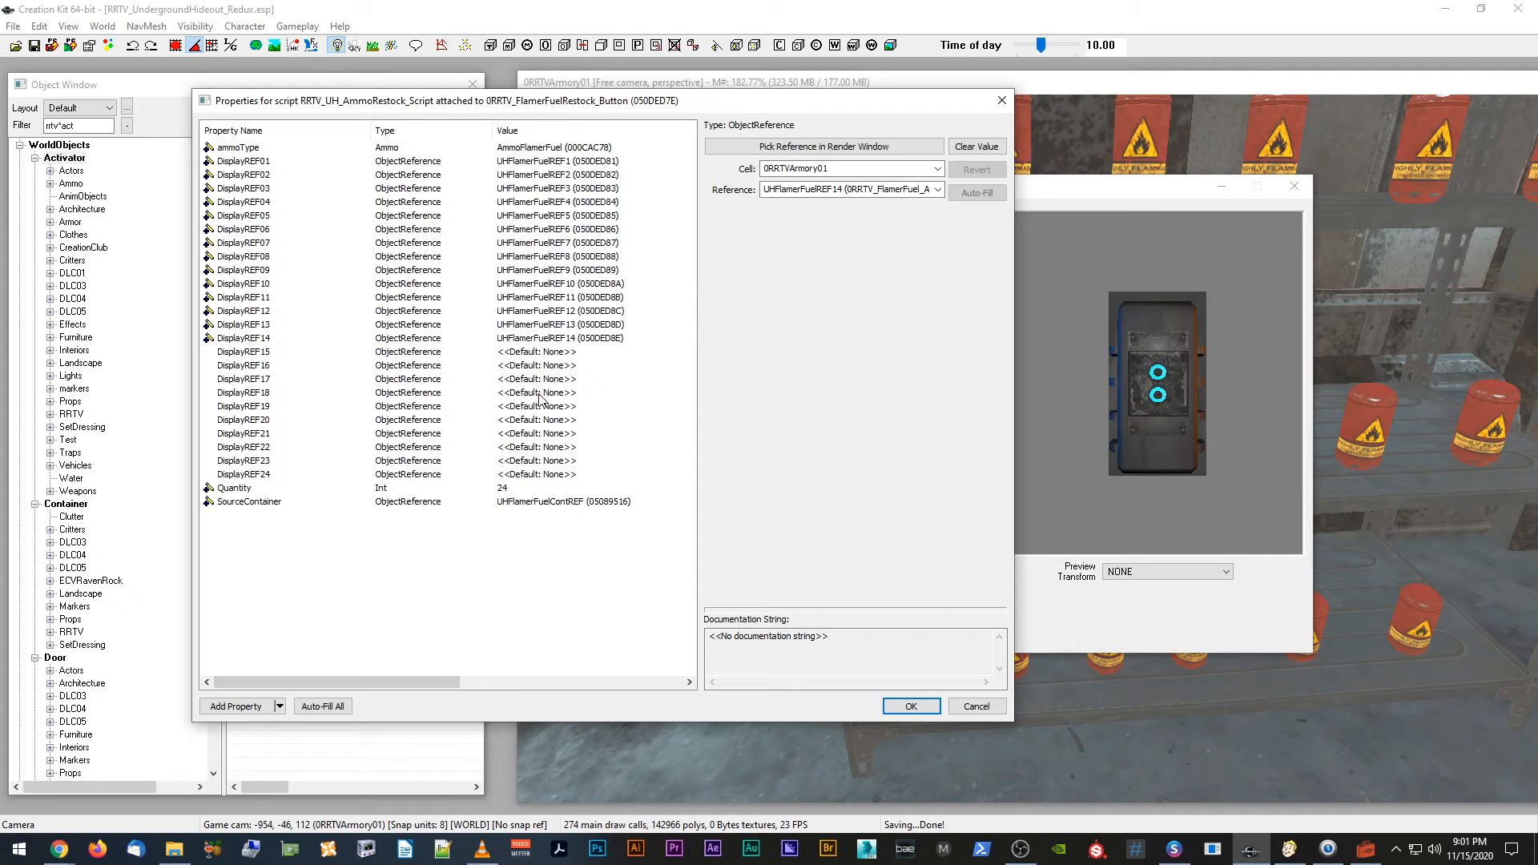
click(564, 355)
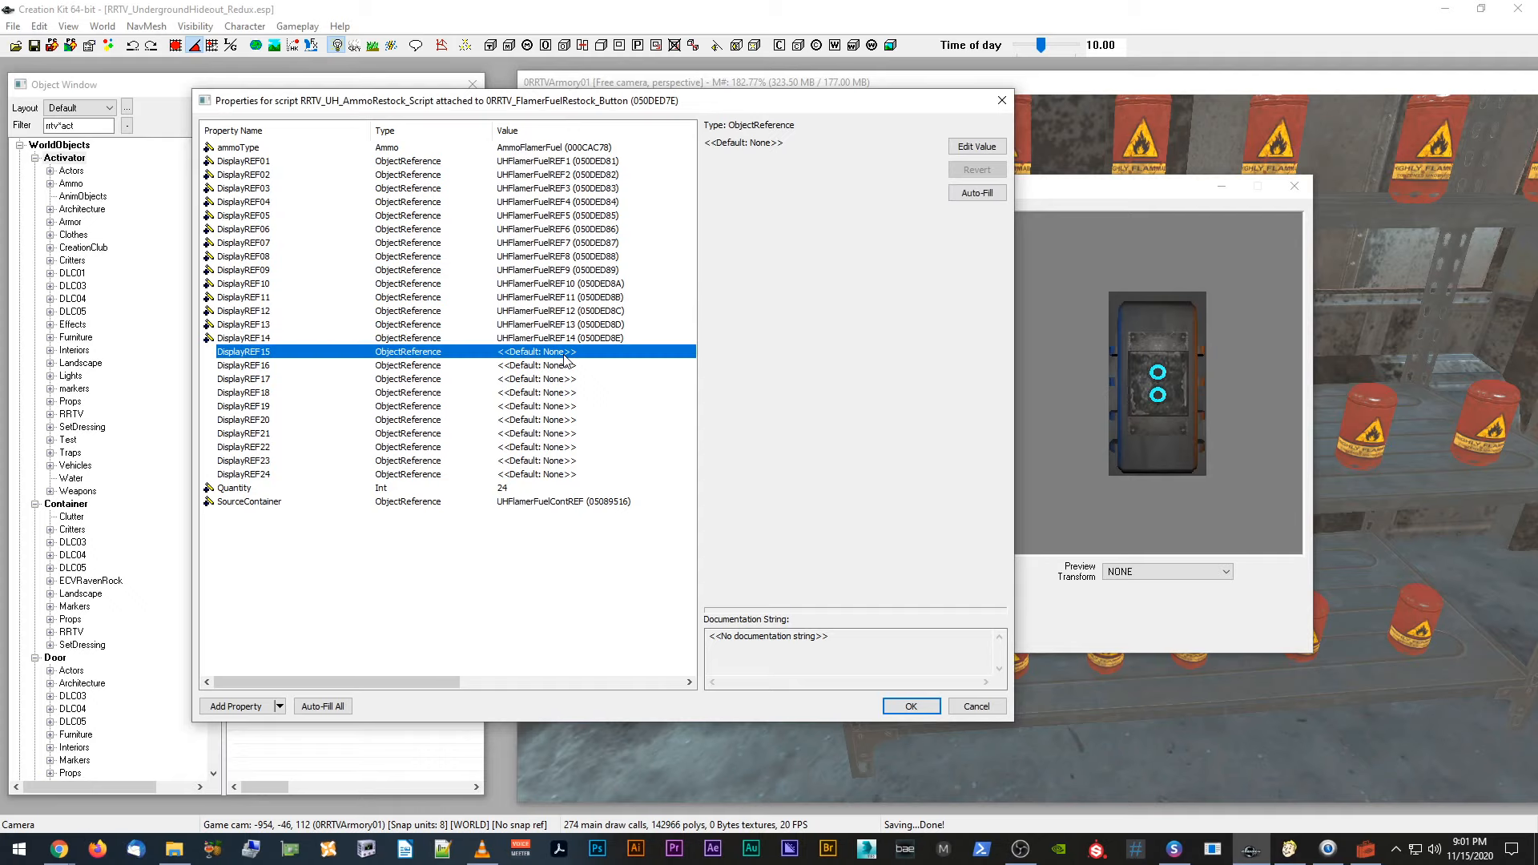
click(977, 146)
click(826, 148)
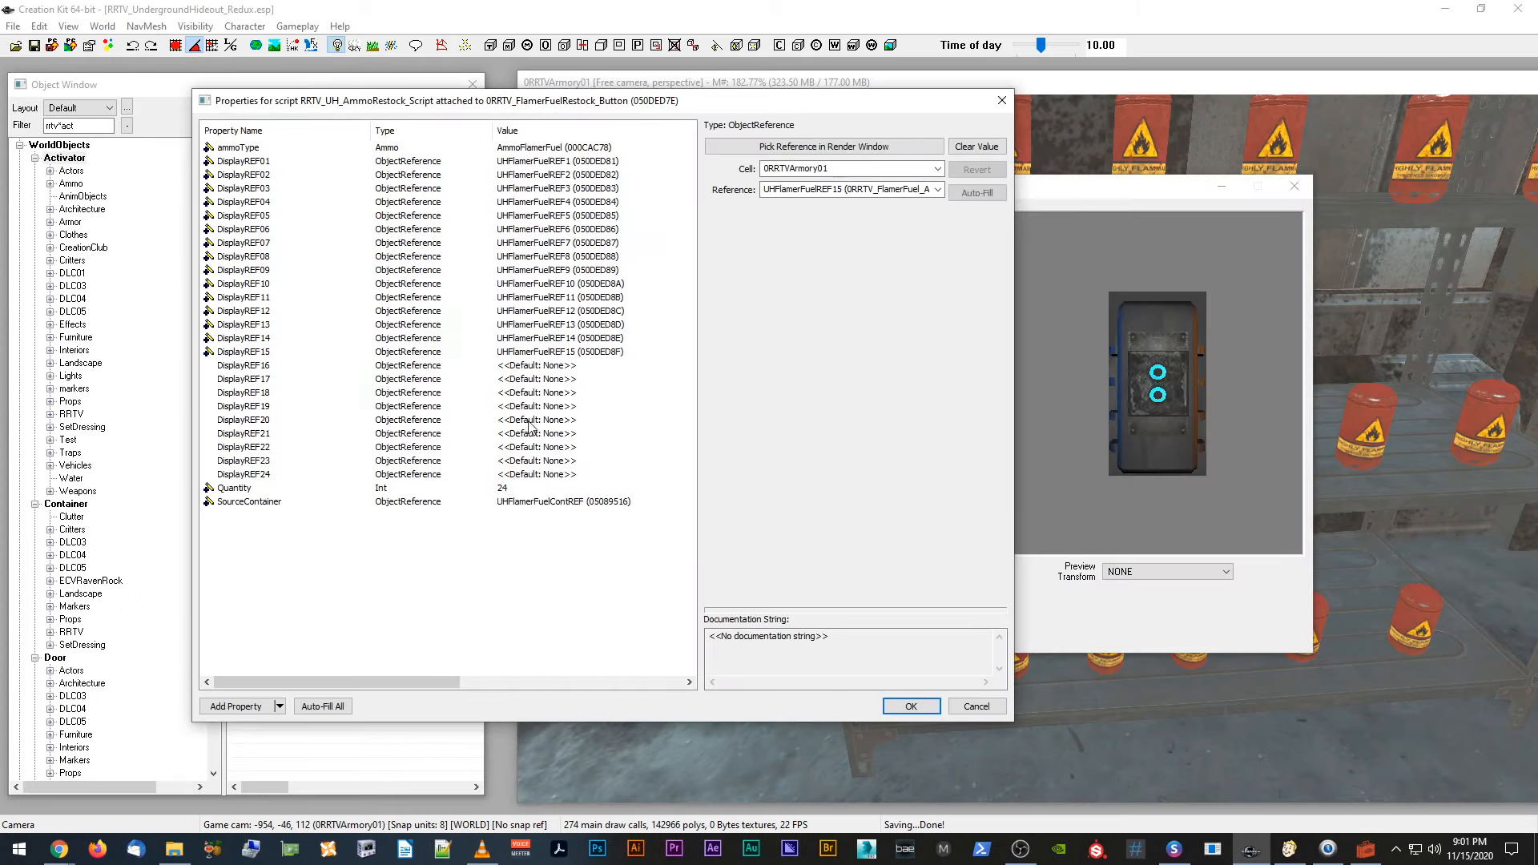
Step: Assign the fourth and fifth canisters on the third filled shelf, UHFlamerFuelREF16 and UHFlamerFuelREF17, to DisplayREF16 and DisplayREF17
click(559, 367)
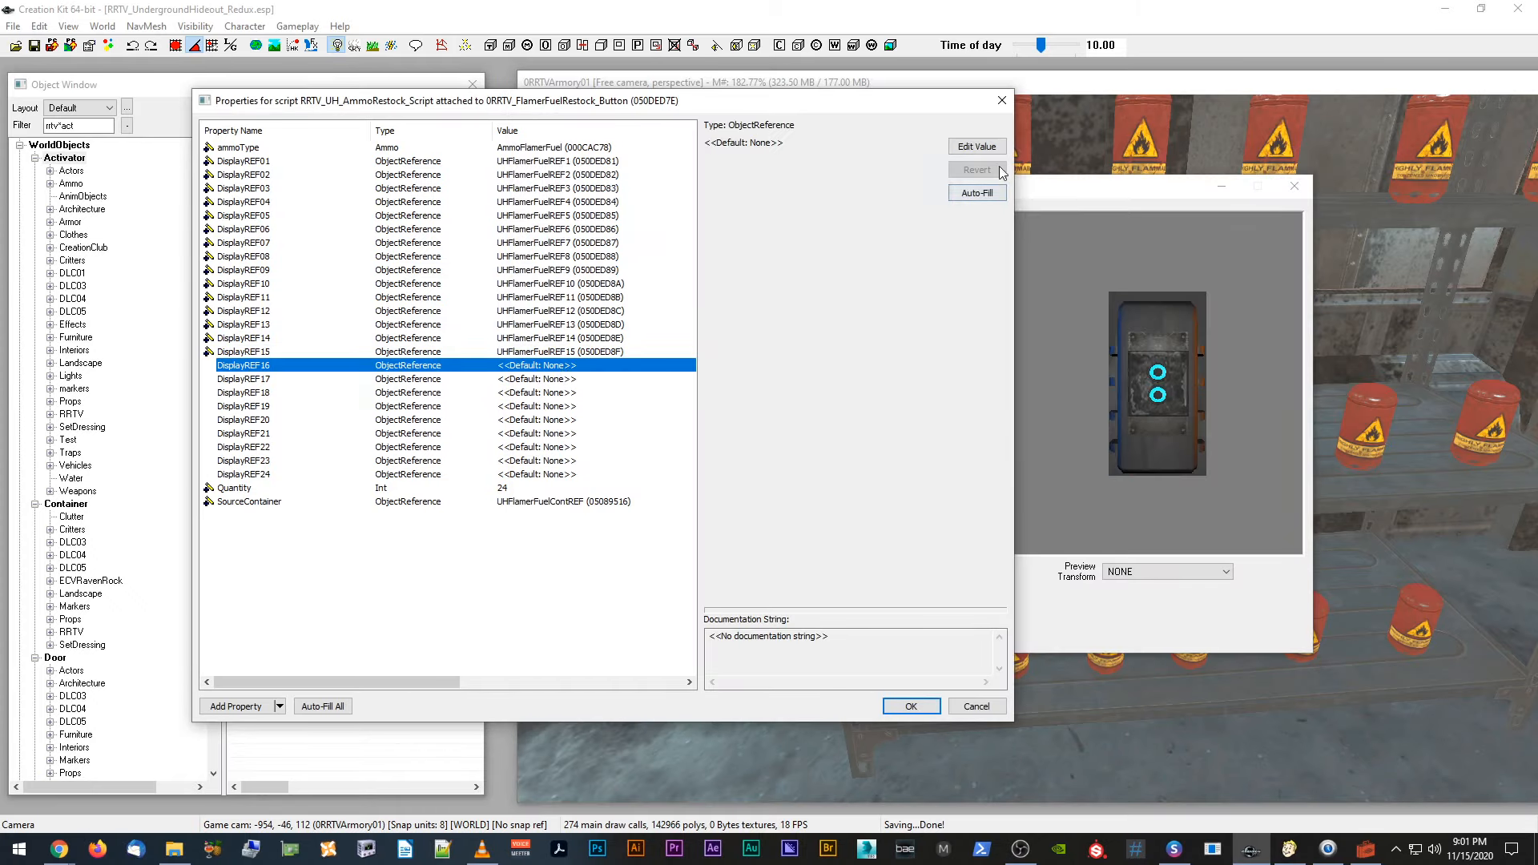
click(984, 148)
click(825, 148)
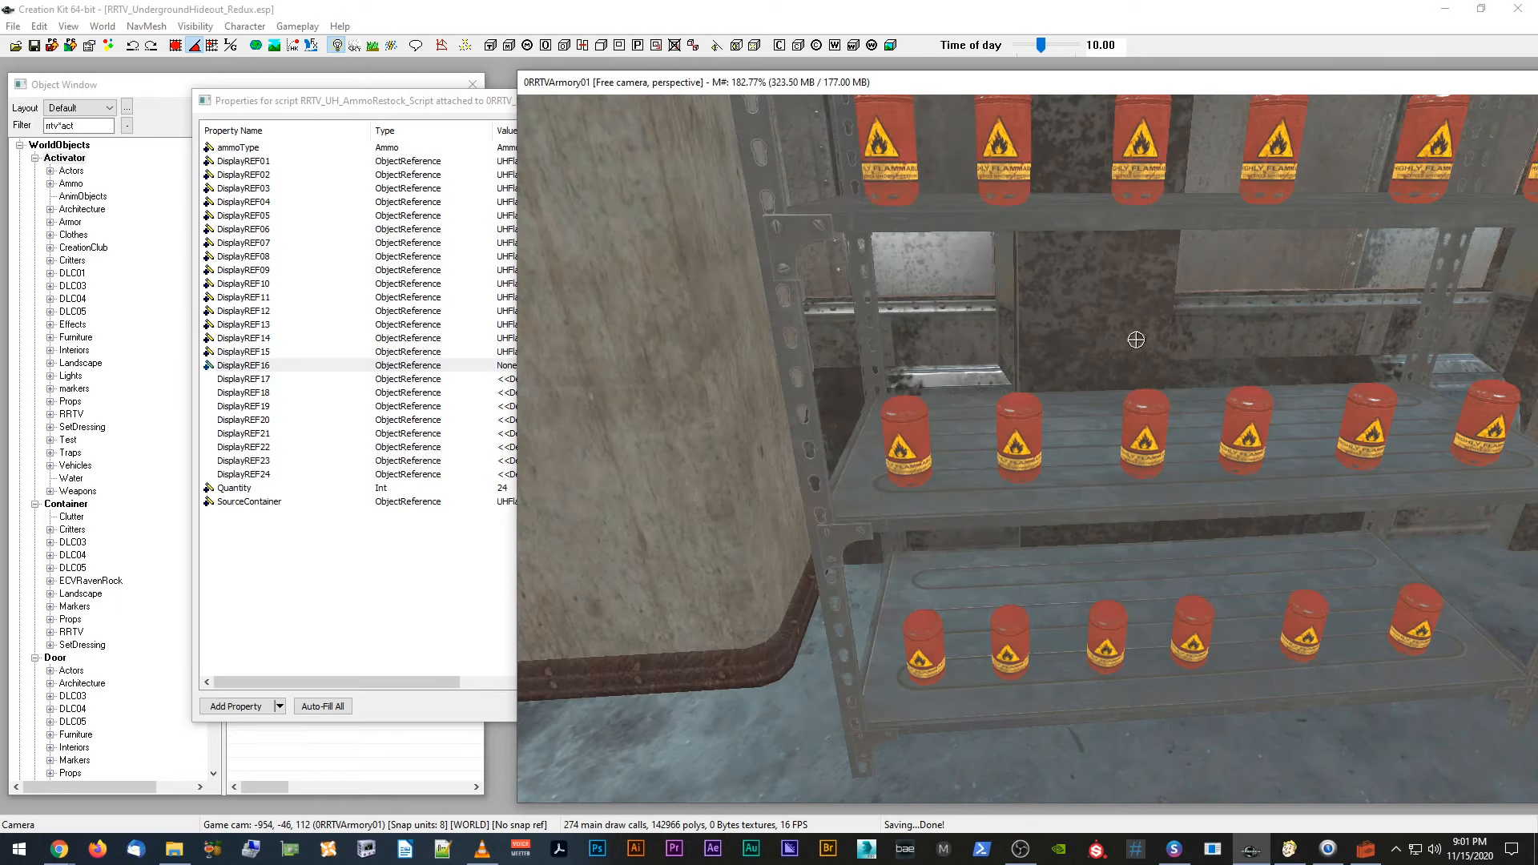
click(1242, 411)
click(555, 380)
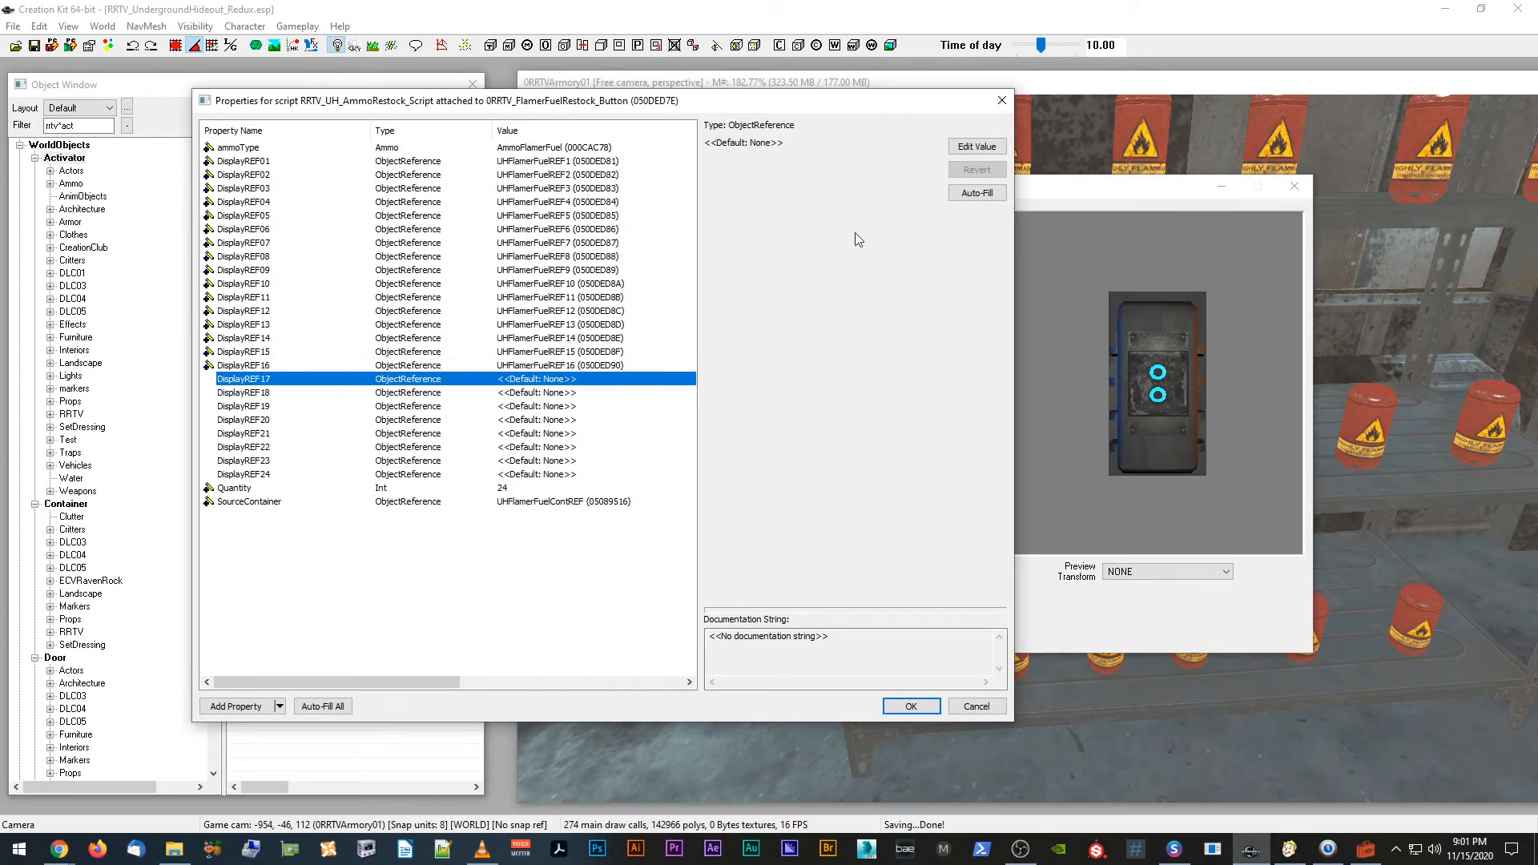
click(978, 147)
click(825, 148)
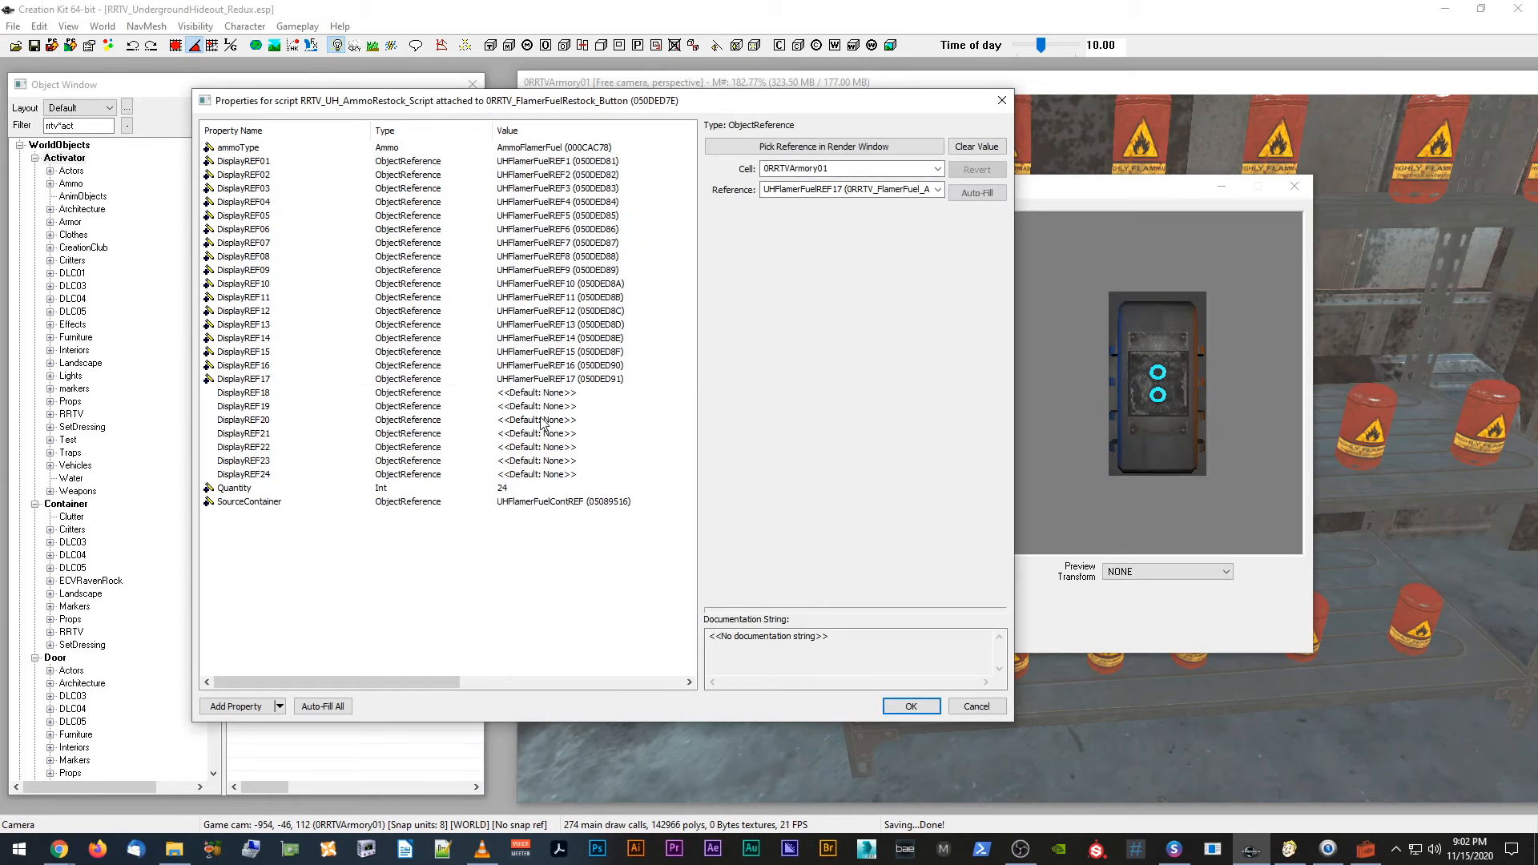
Step: Assign the sixth canister on the third filled shelf, UHFlamerFuelREF18, to the DisplayREF18 property
click(549, 394)
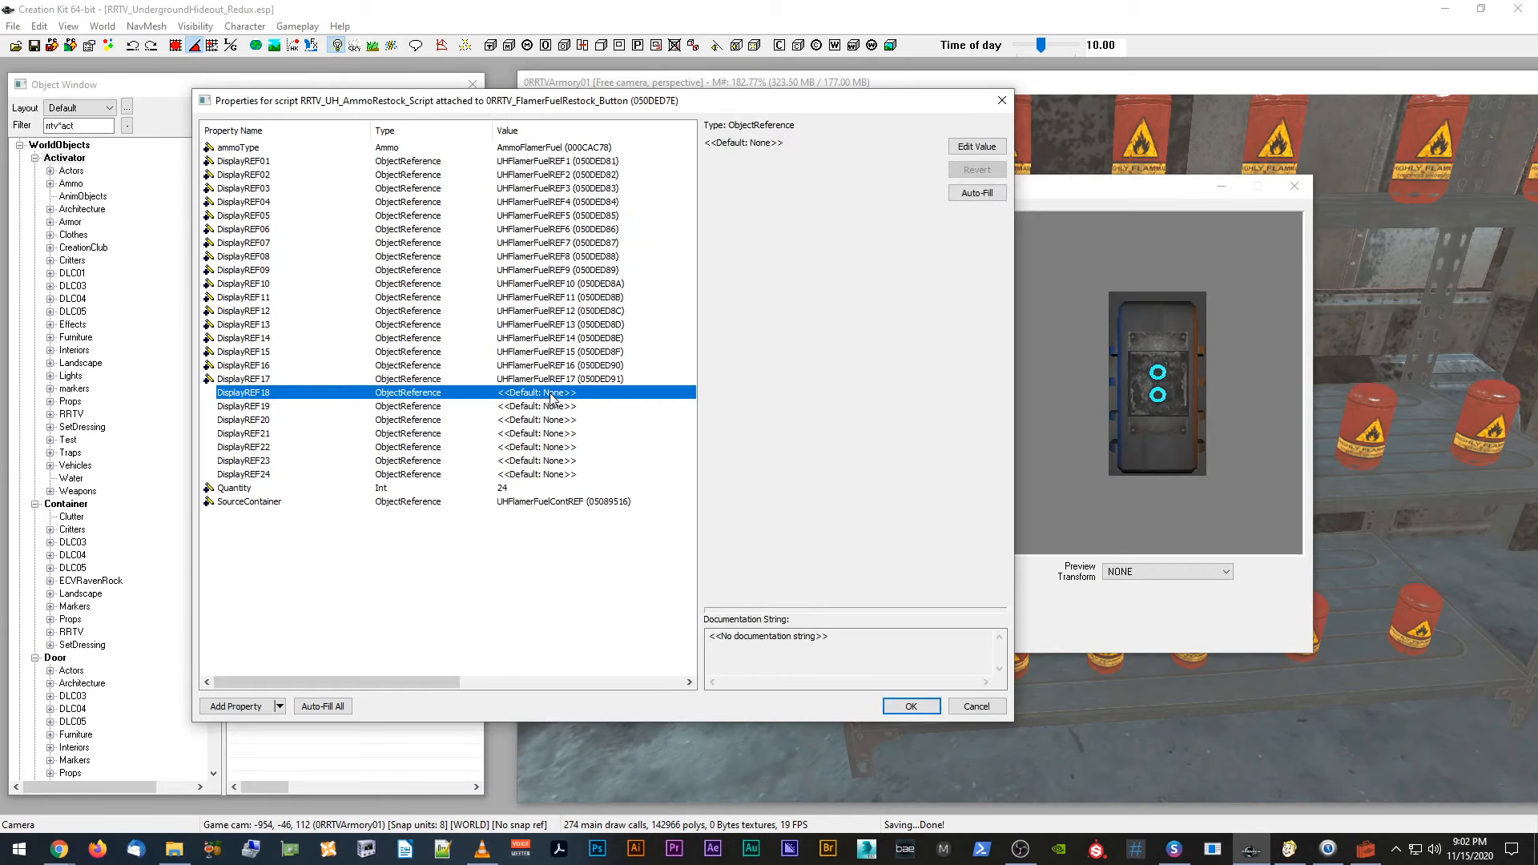
click(977, 146)
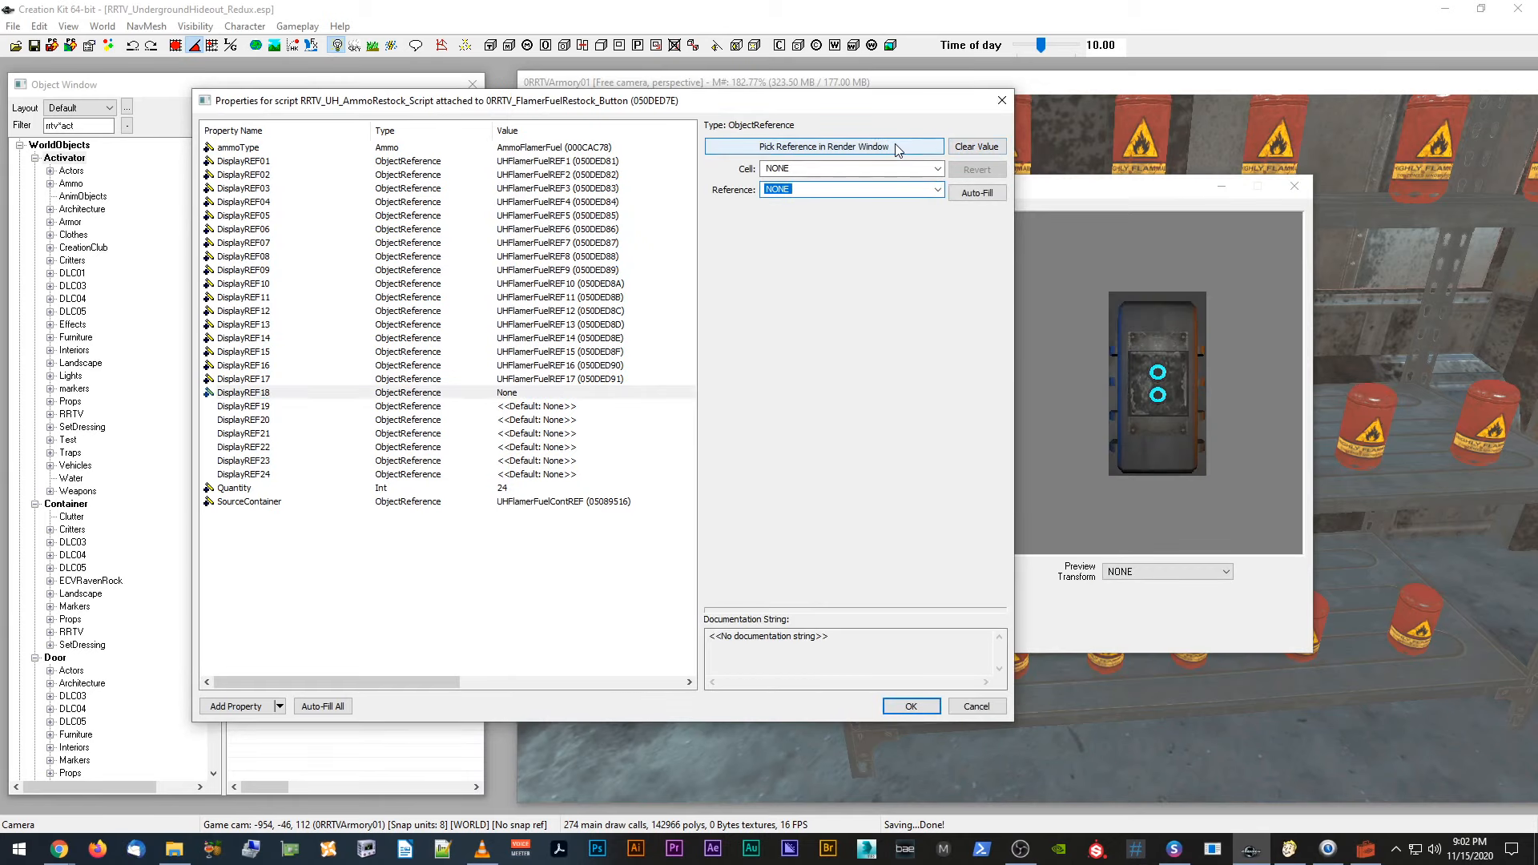
click(899, 149)
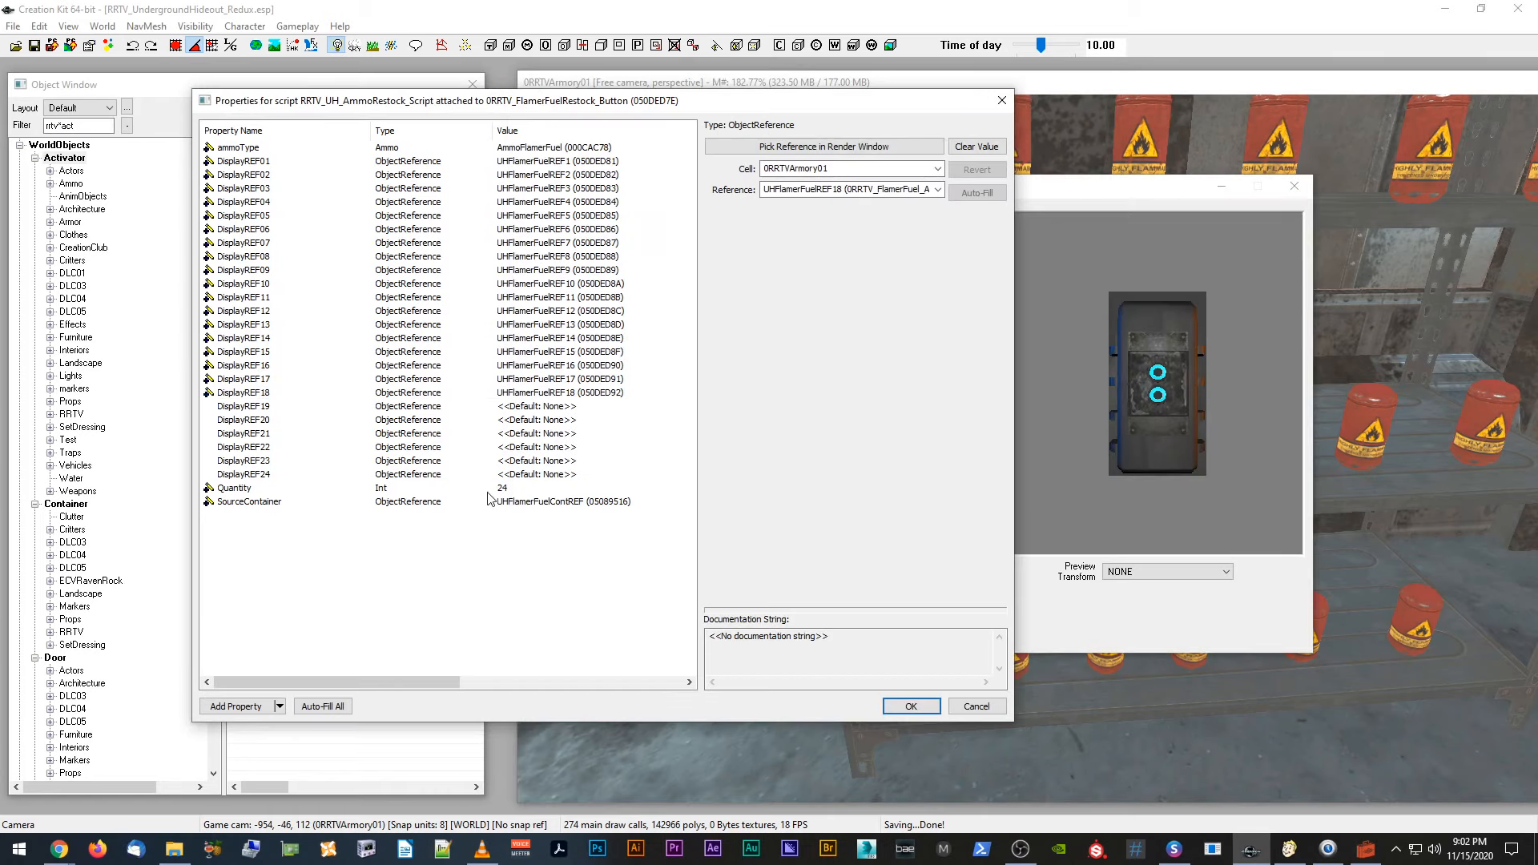
Step: Try to assign the first canister on the lowest filled shelf to the DisplayREF19 property and apply the button's changes
click(536, 407)
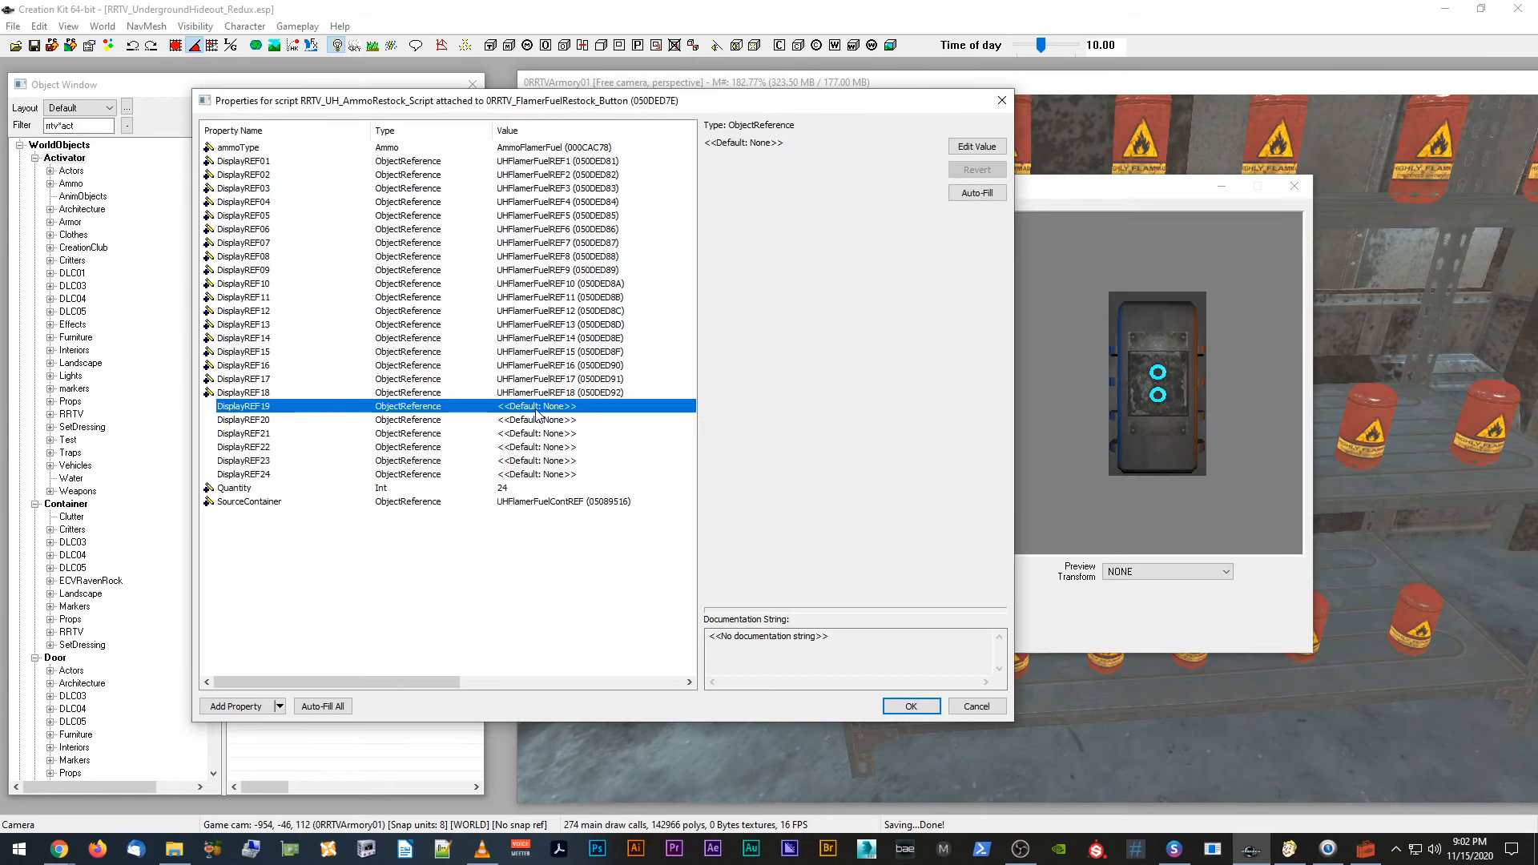
click(976, 147)
click(978, 184)
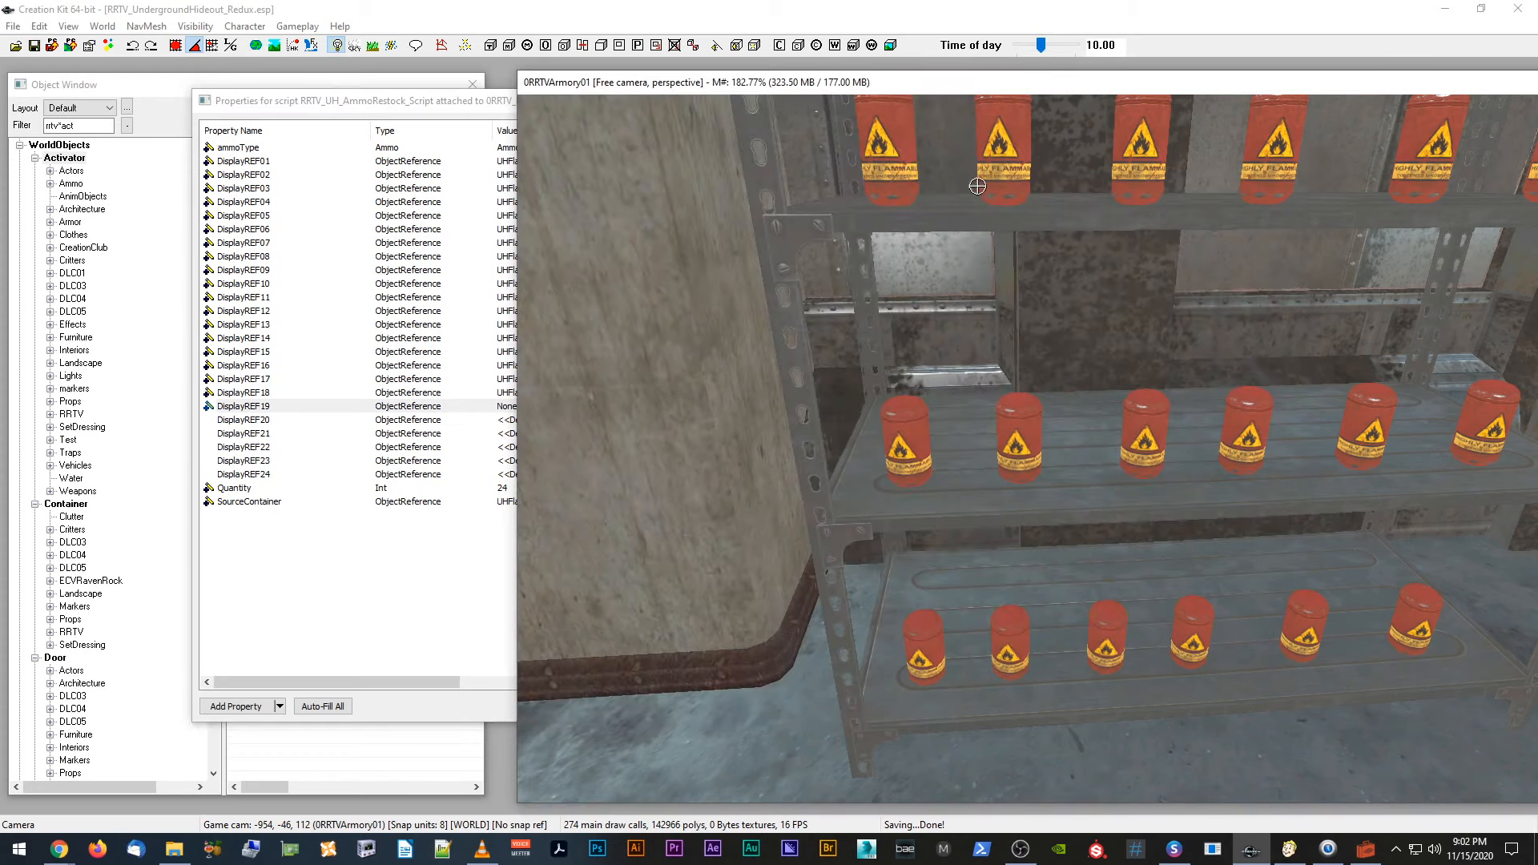
click(1108, 523)
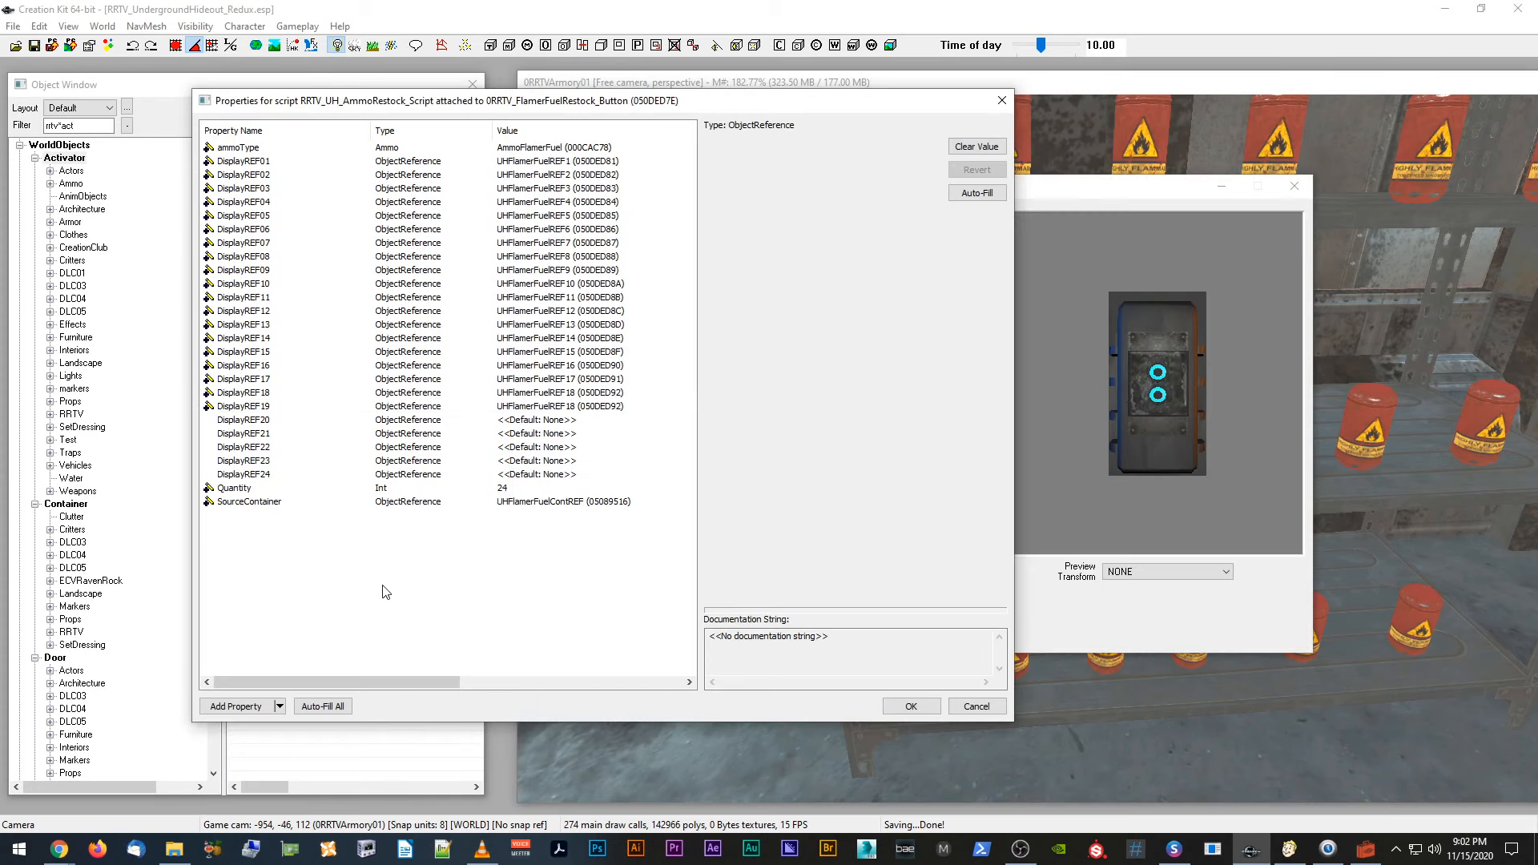
click(572, 411)
click(1295, 534)
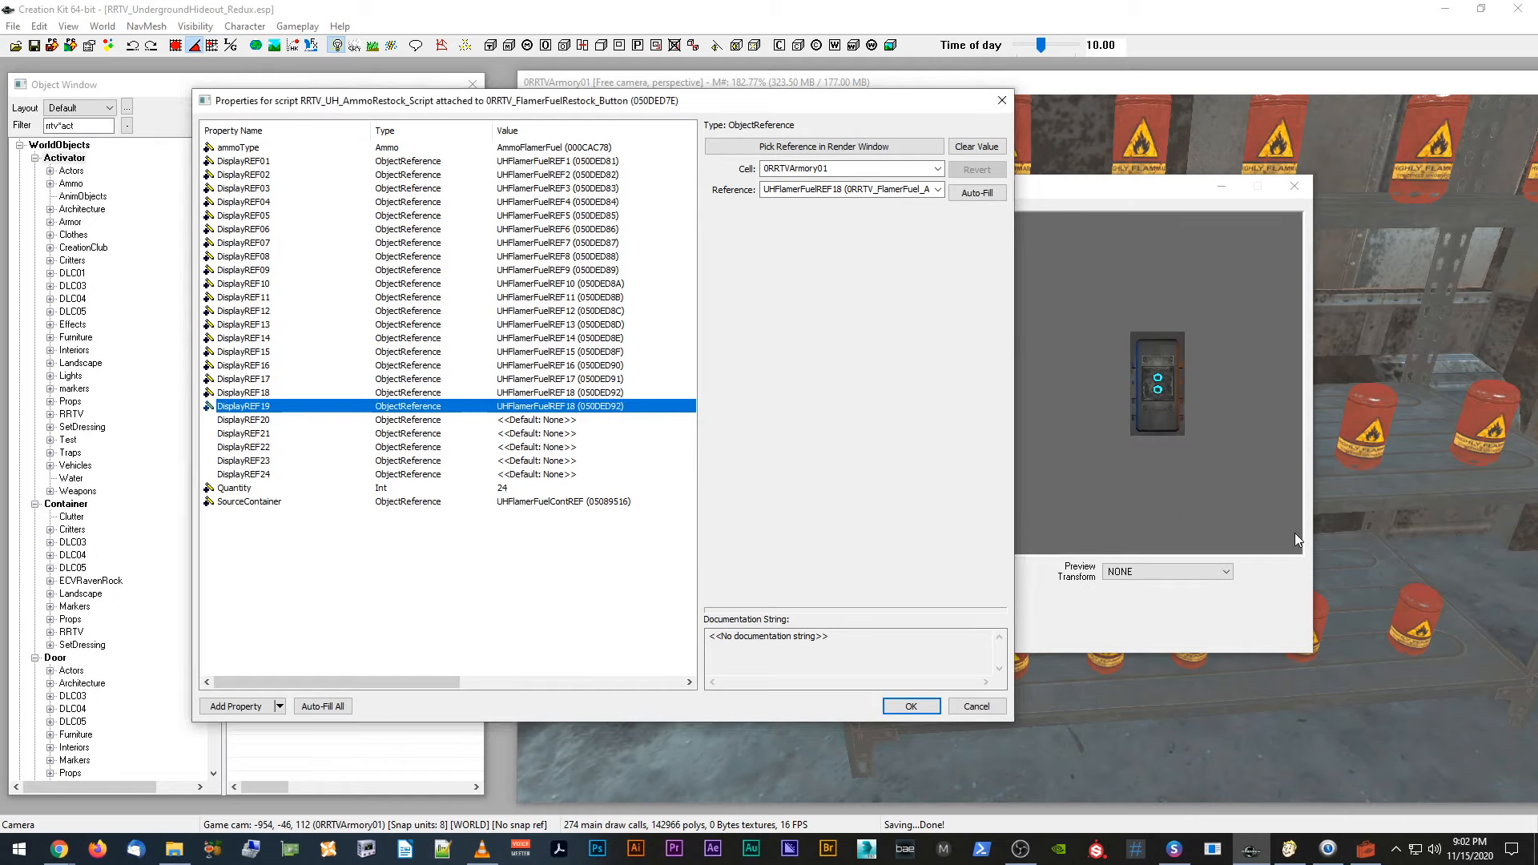
click(910, 706)
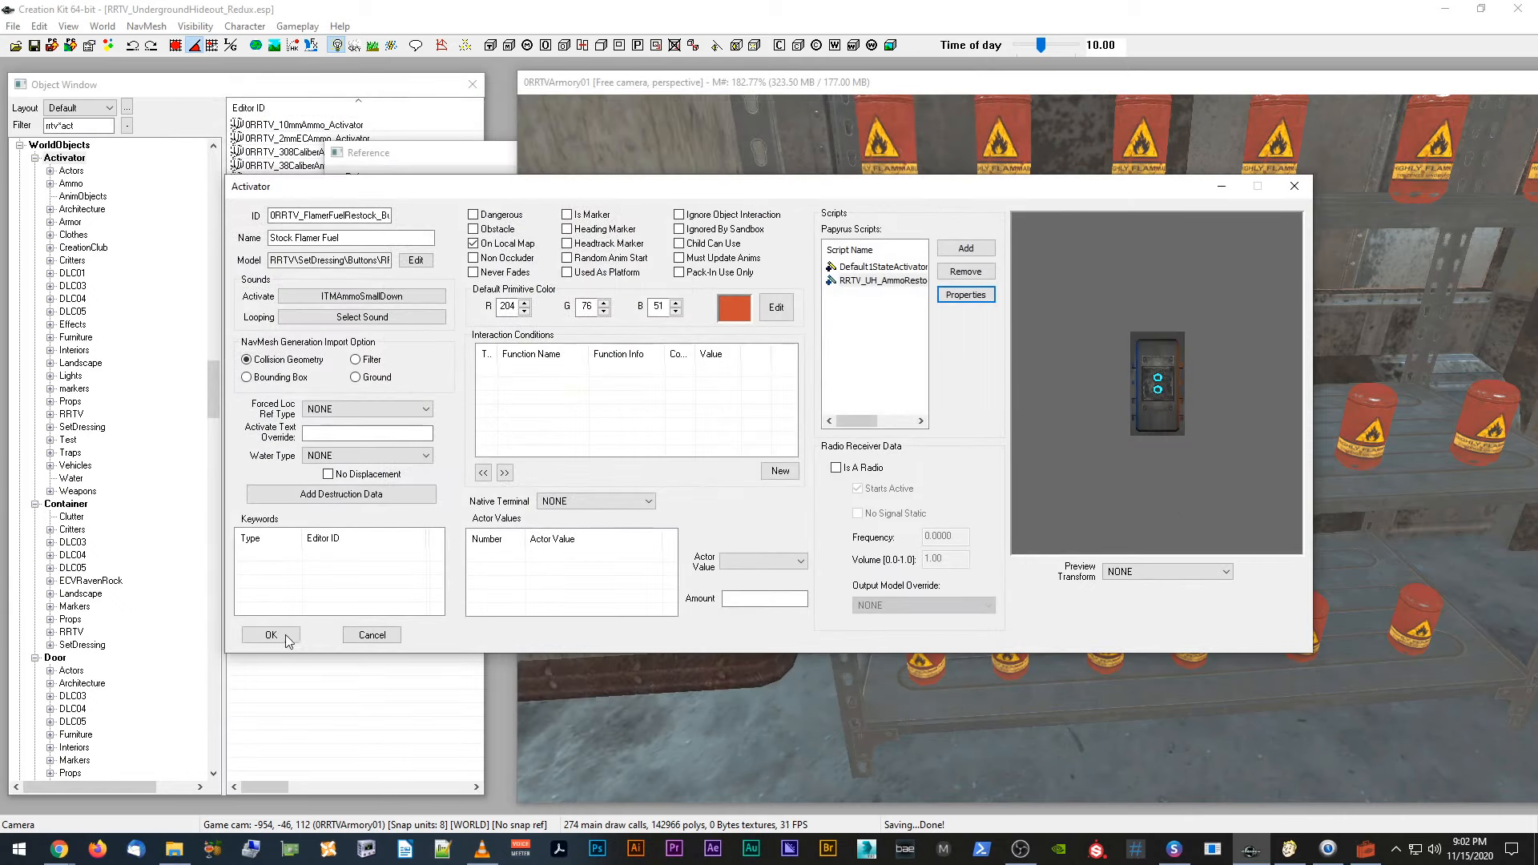
click(271, 635)
Step: Reassign the restock button script's DisplayREF19 property to the first canister on the lowest shelf, UHFlamerFuelREF19
middle_drag(933, 518, 923, 519)
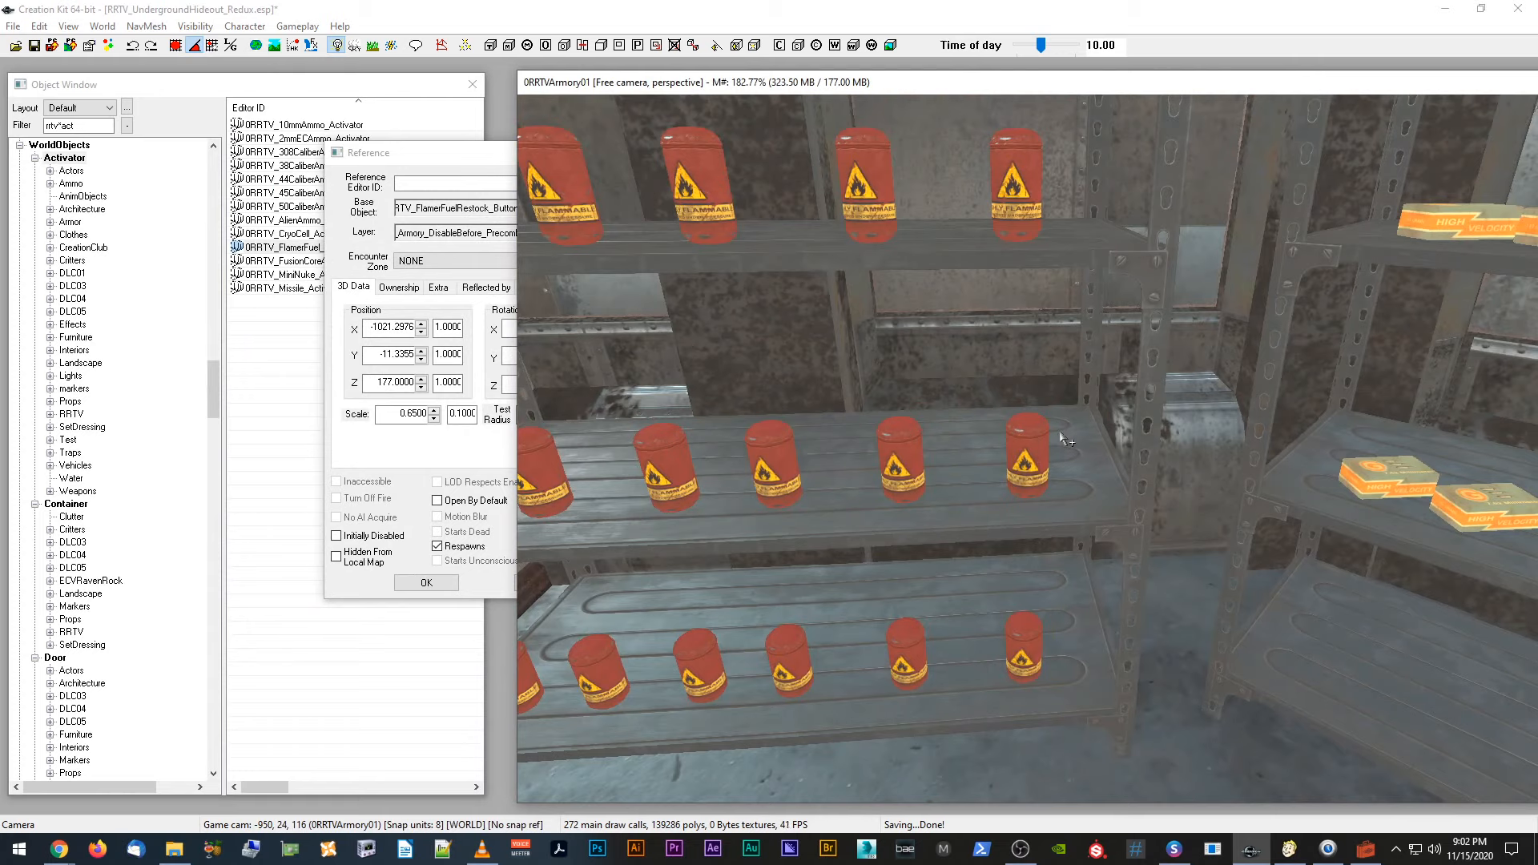
click(1014, 437)
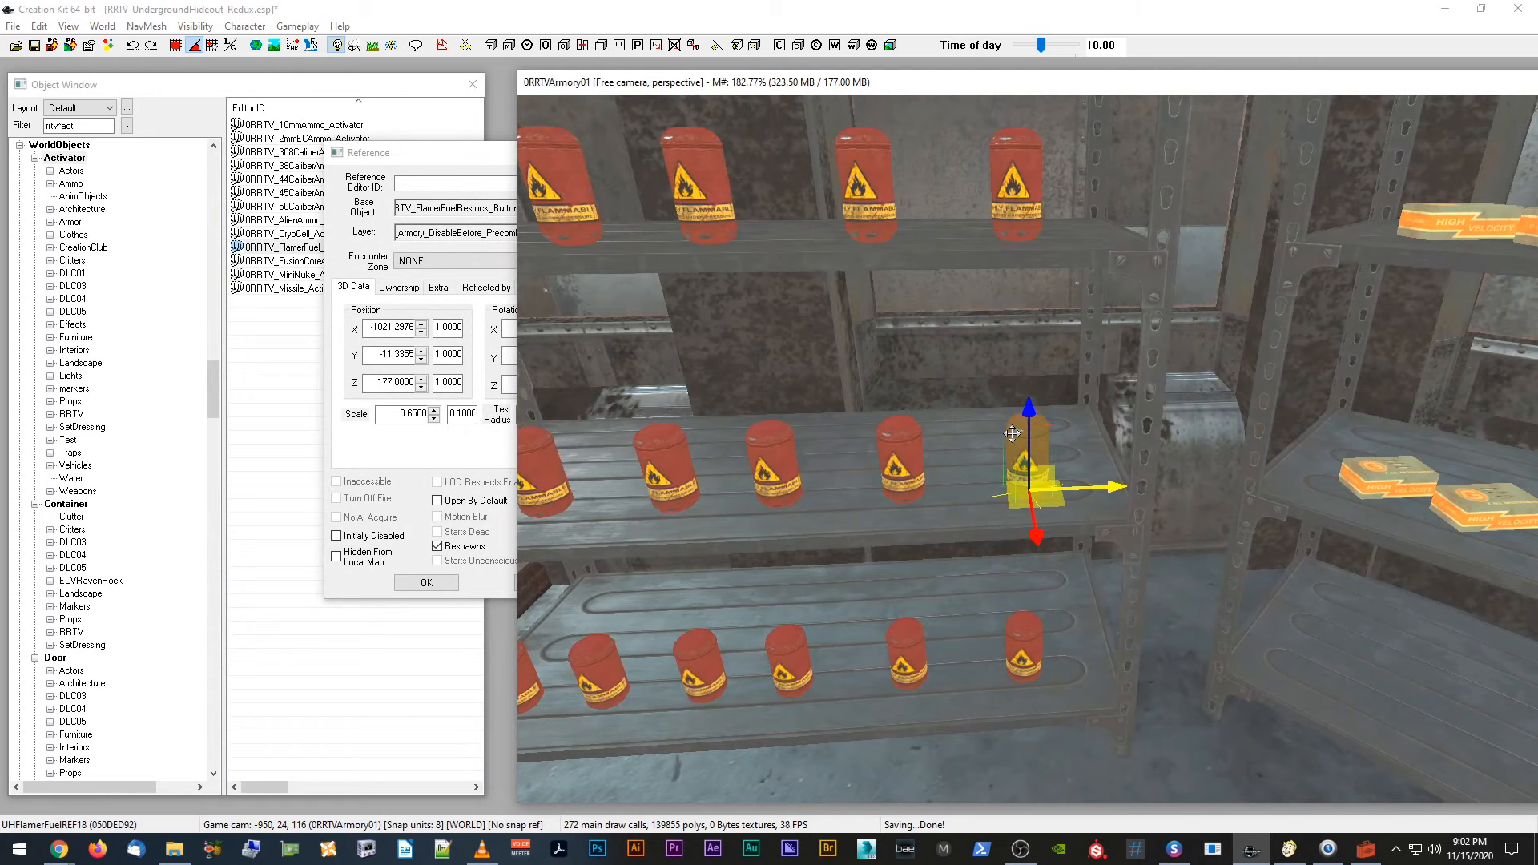
click(905, 458)
middle_drag(906, 458, 922, 443)
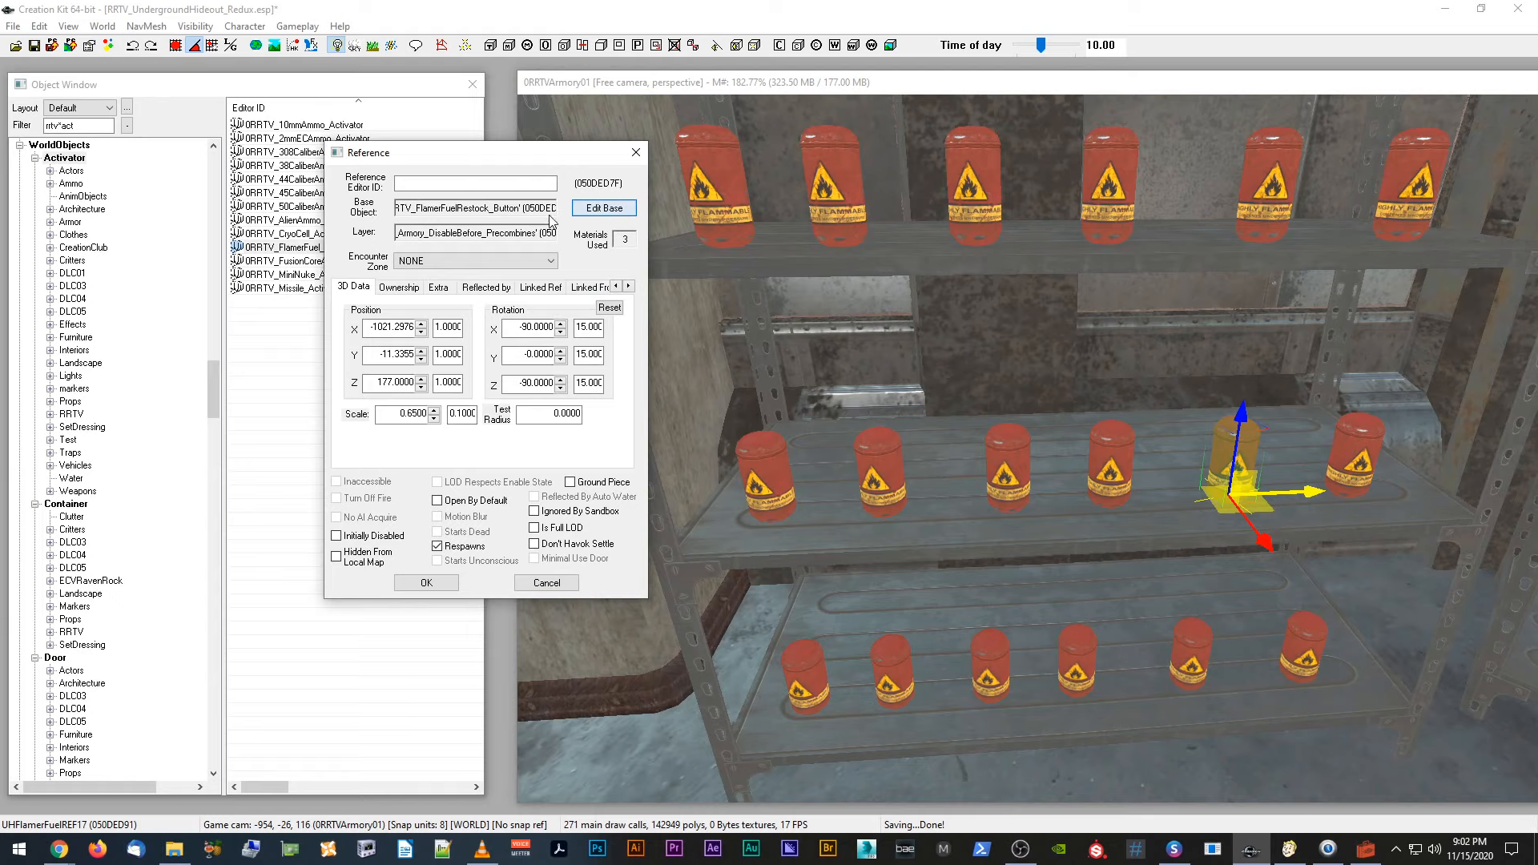
click(583, 209)
click(882, 281)
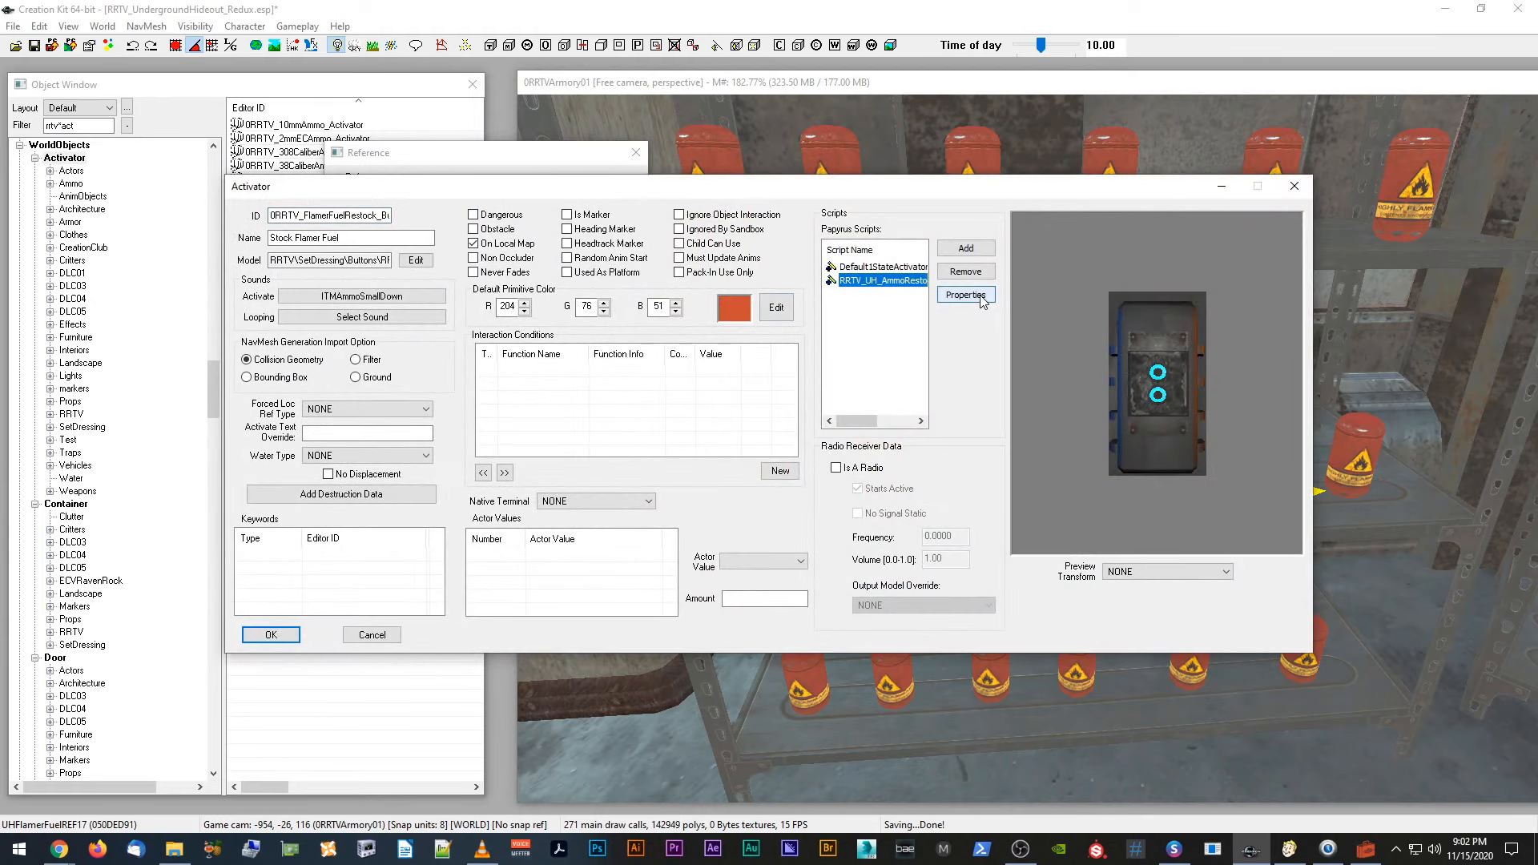
click(981, 300)
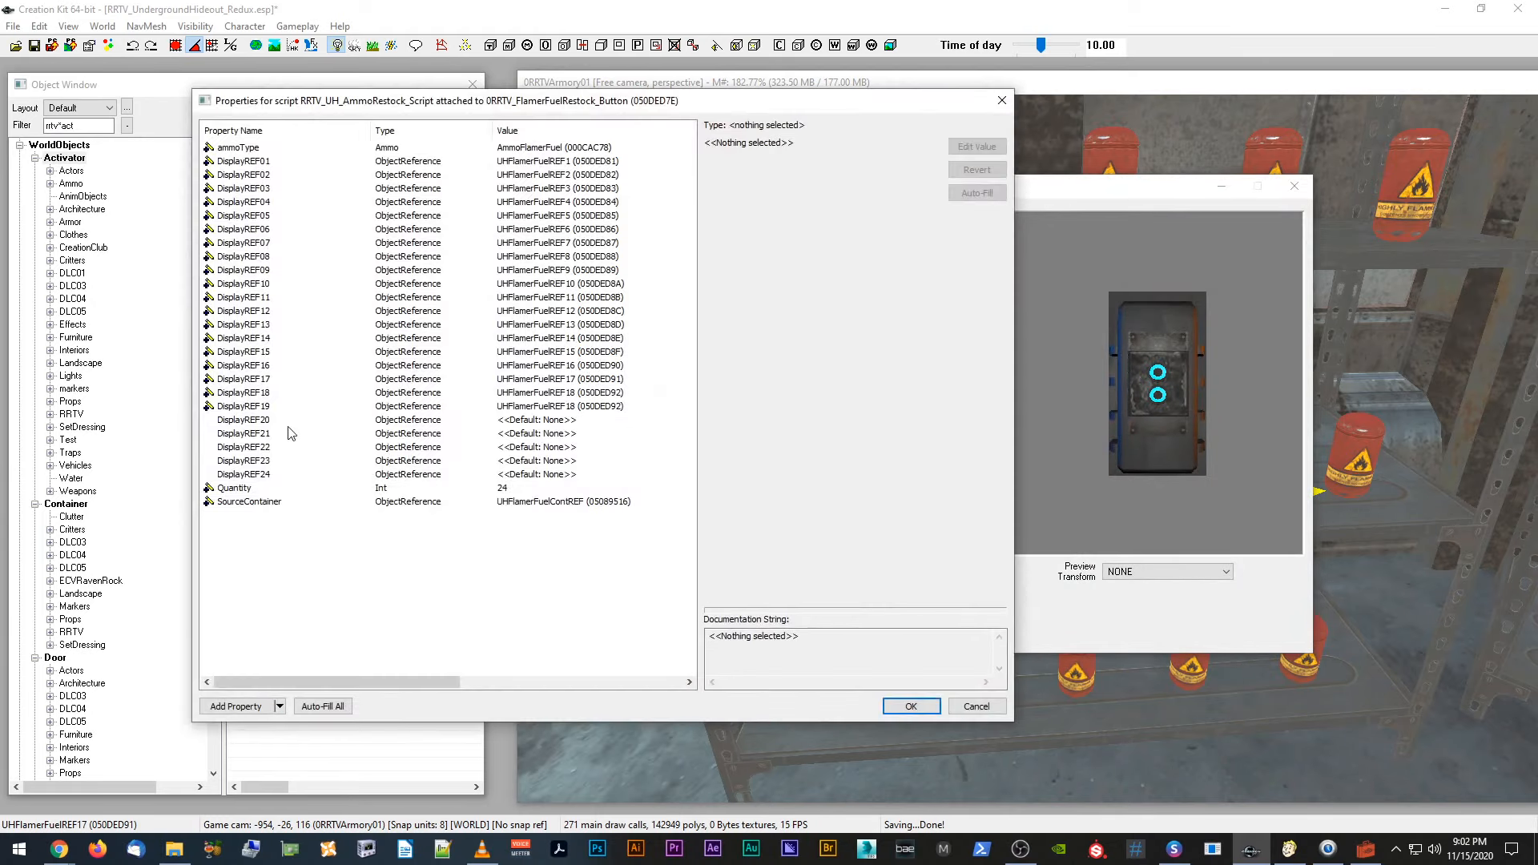
click(505, 409)
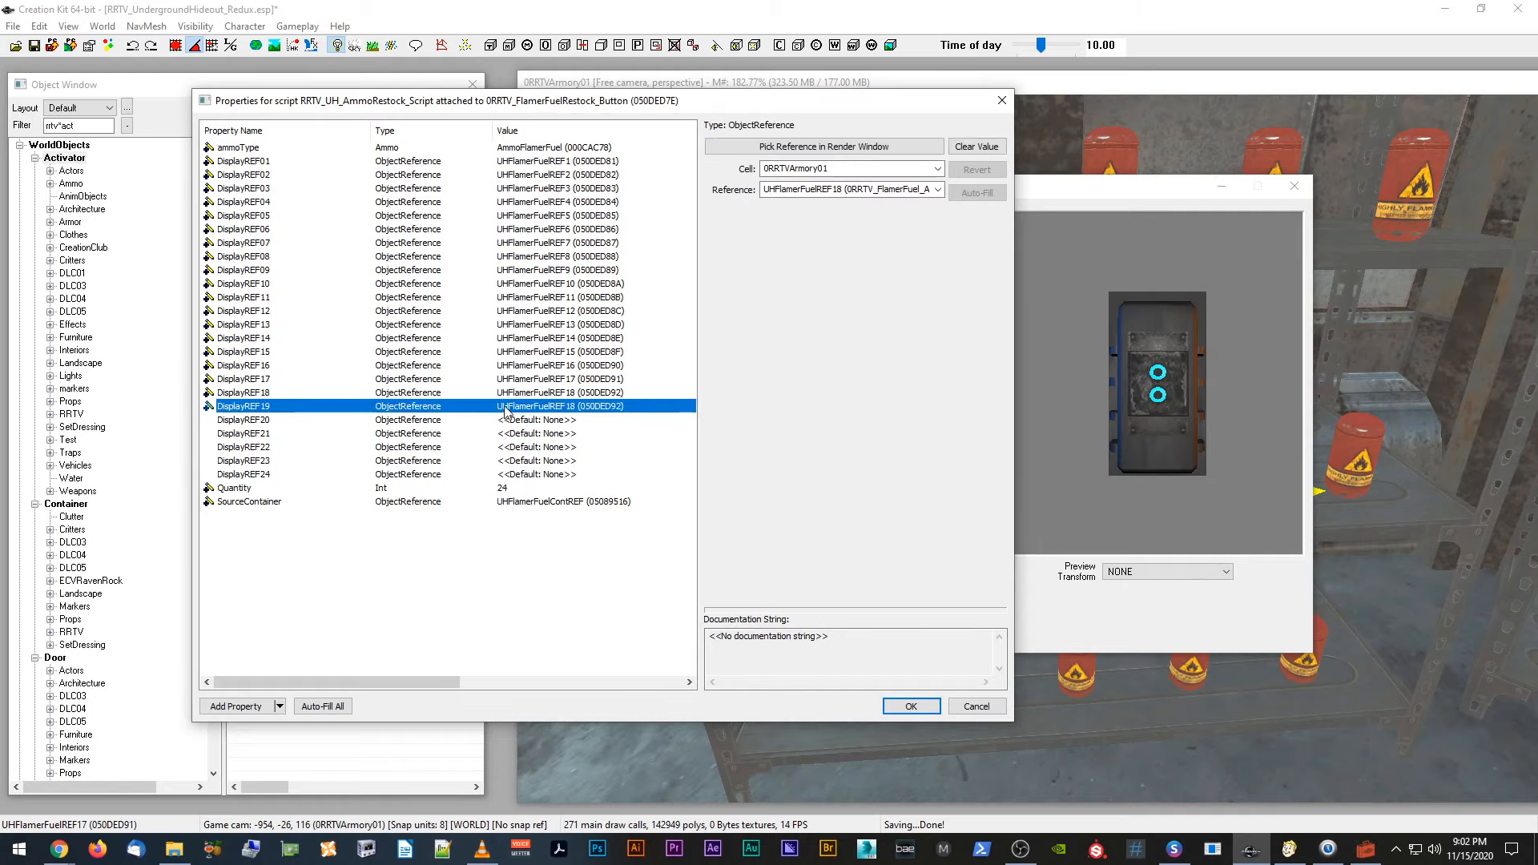
click(908, 148)
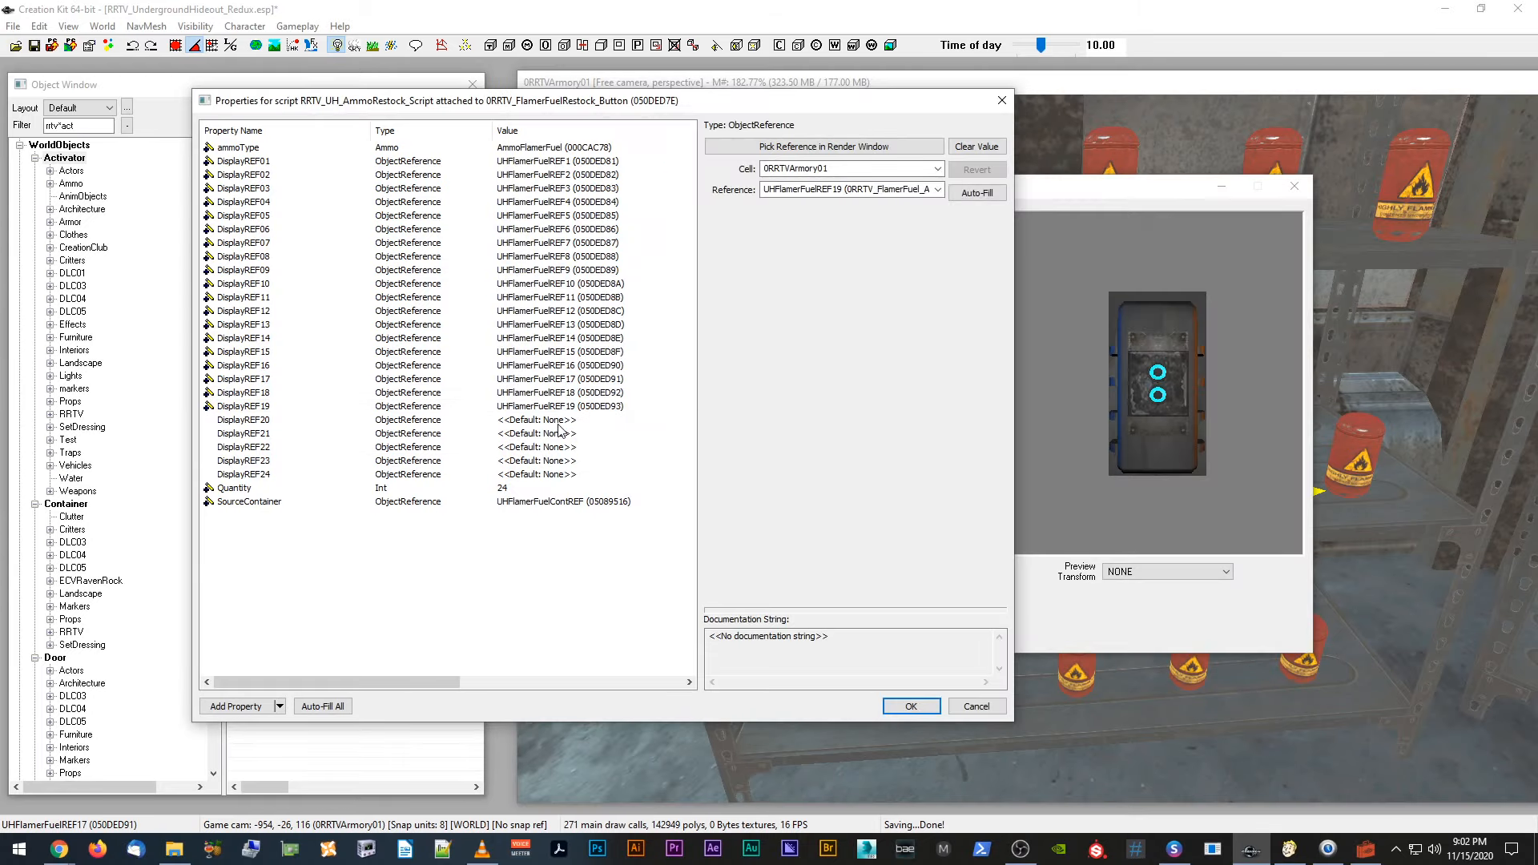
Step: Assign the second and third canisters on the lowest shelf, UHFlamerFuelREF20 and UHFlamerFuelREF21, to DisplayREF20 and DisplayREF21
click(558, 424)
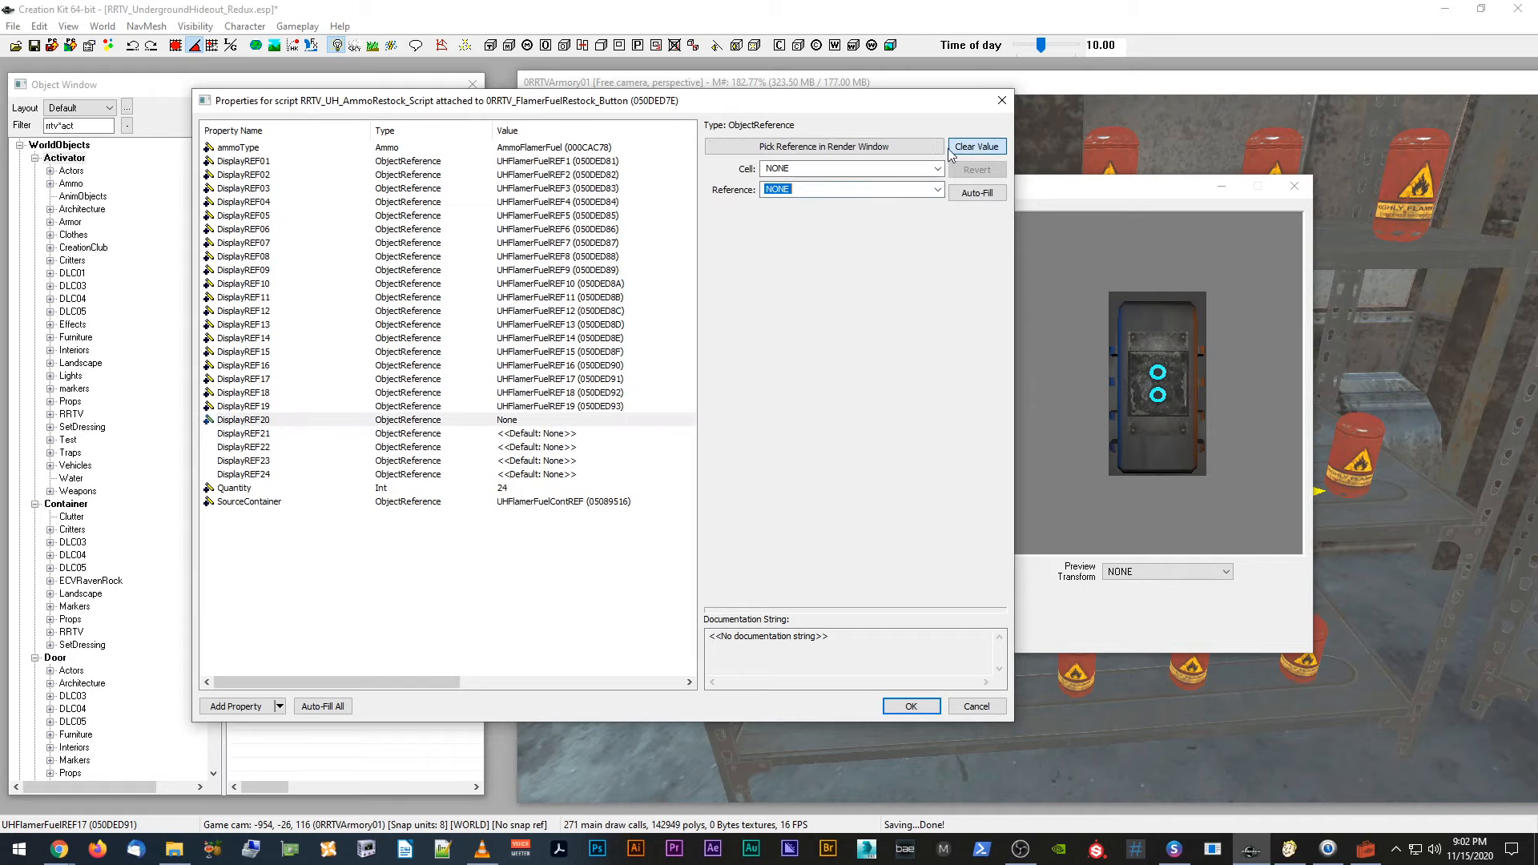
click(909, 147)
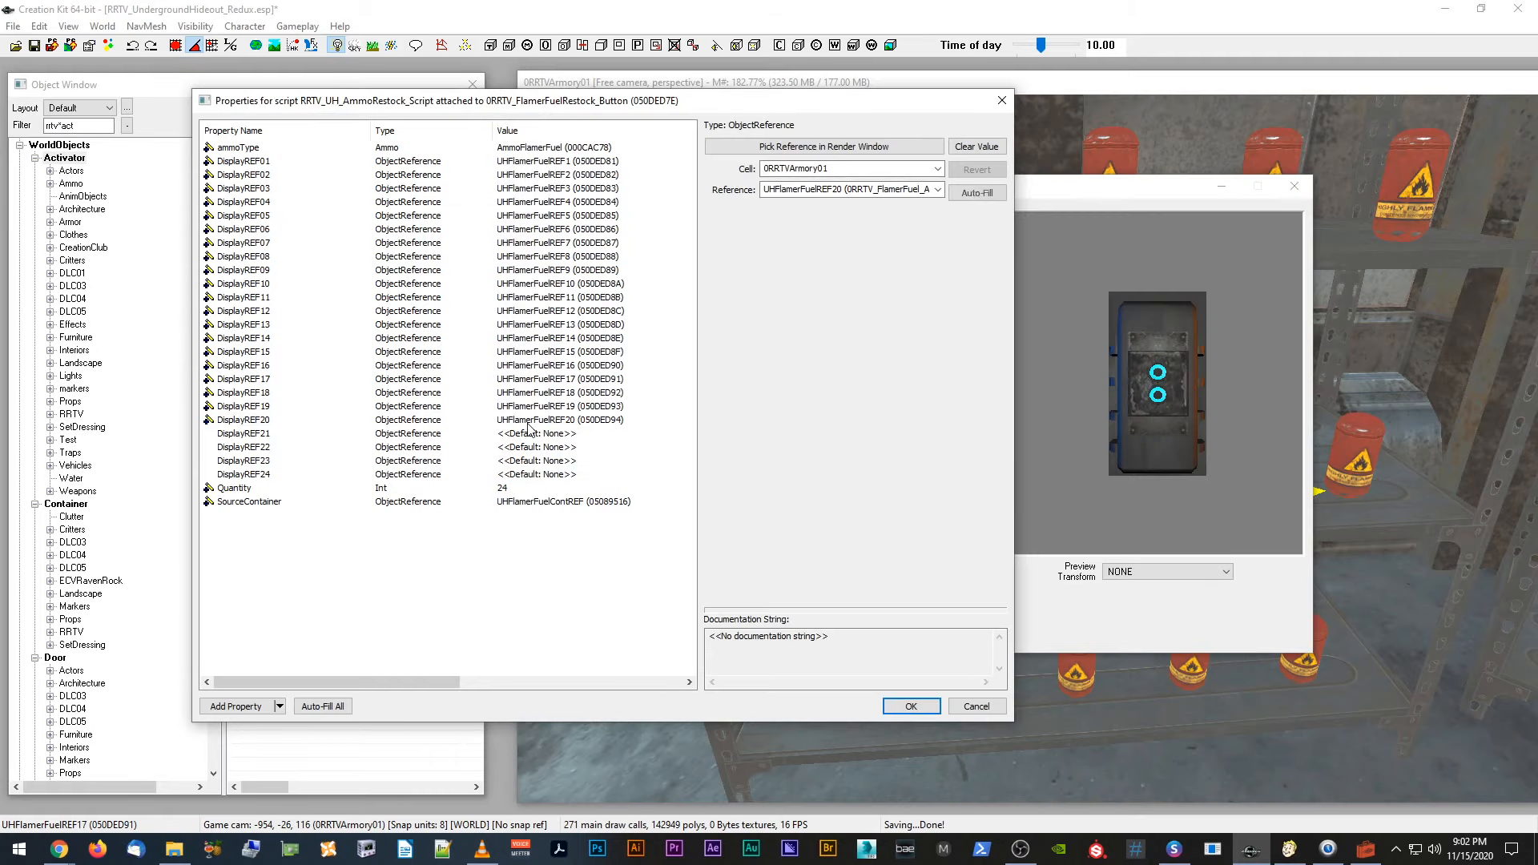
click(528, 437)
click(977, 147)
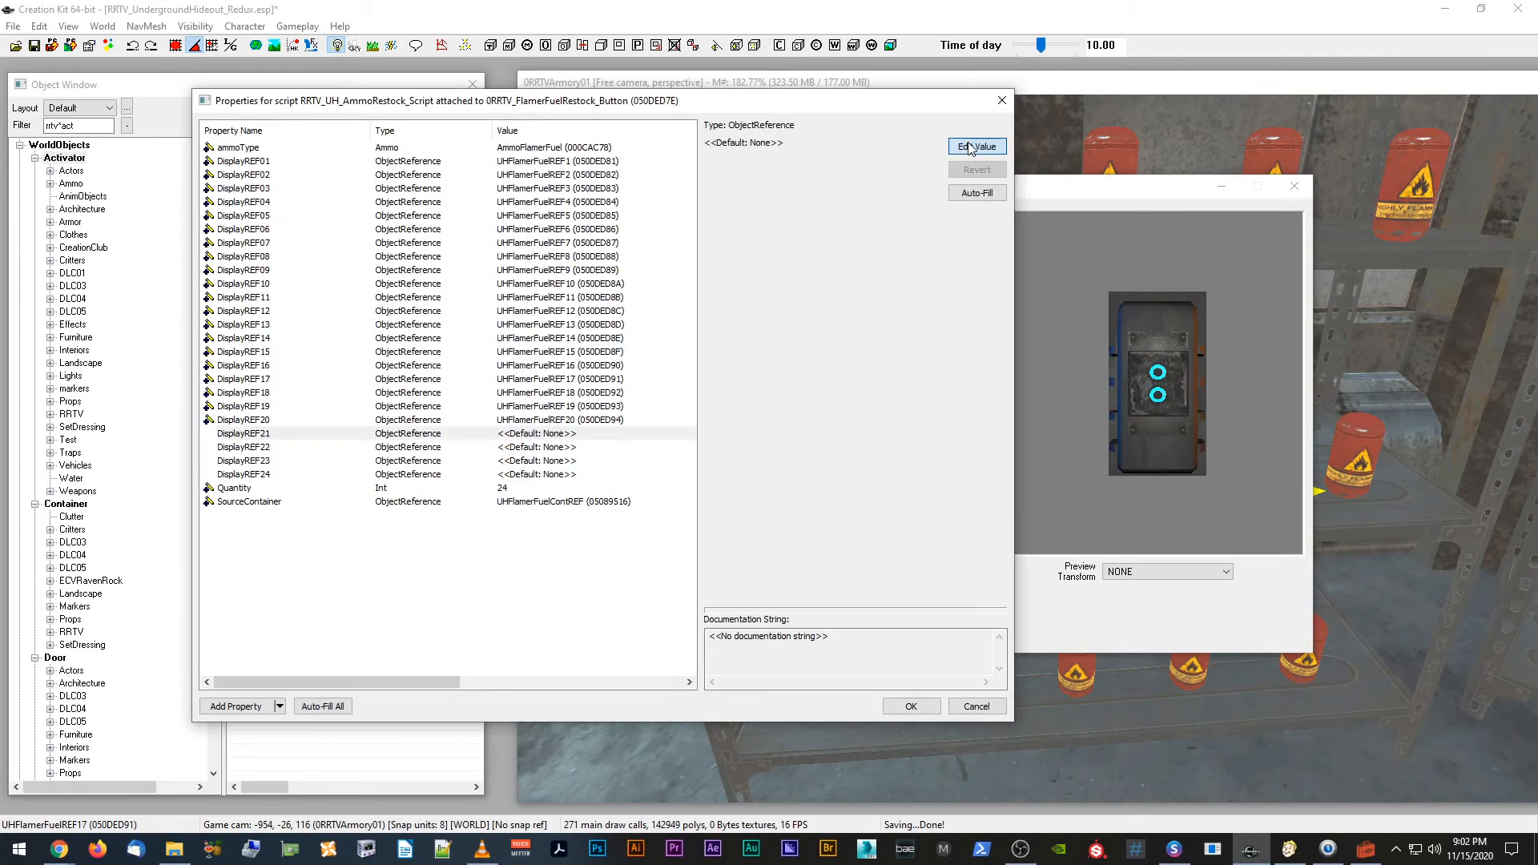
click(909, 148)
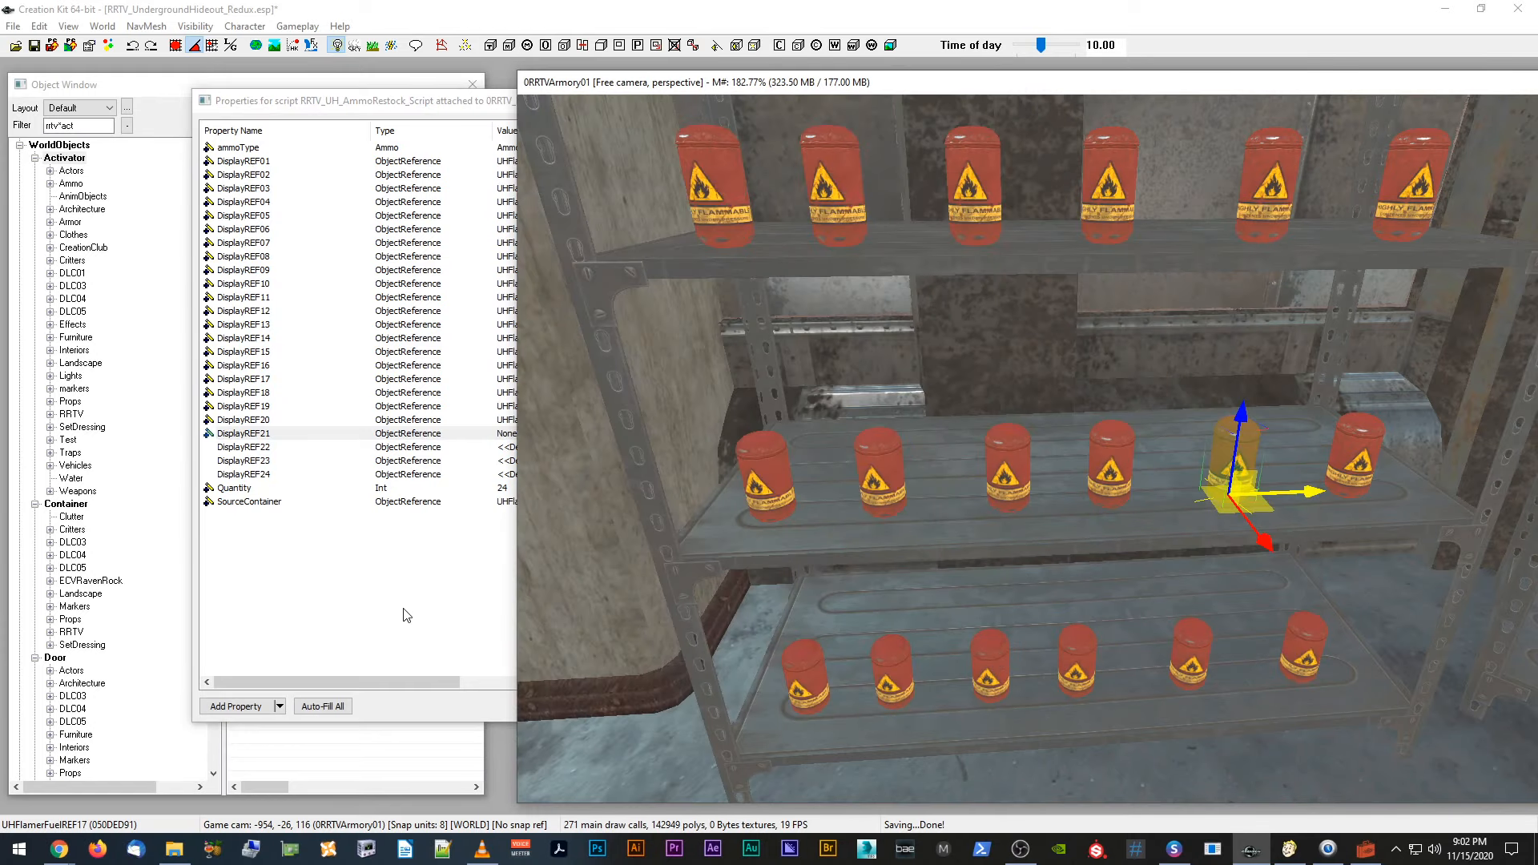
click(997, 658)
Step: Assign the fourth and fifth canisters on the lowest shelf, UHFlamerFuelREF22 and UHFlamerFuelREF23, to DisplayREF22 and DisplayREF23
click(549, 447)
click(970, 147)
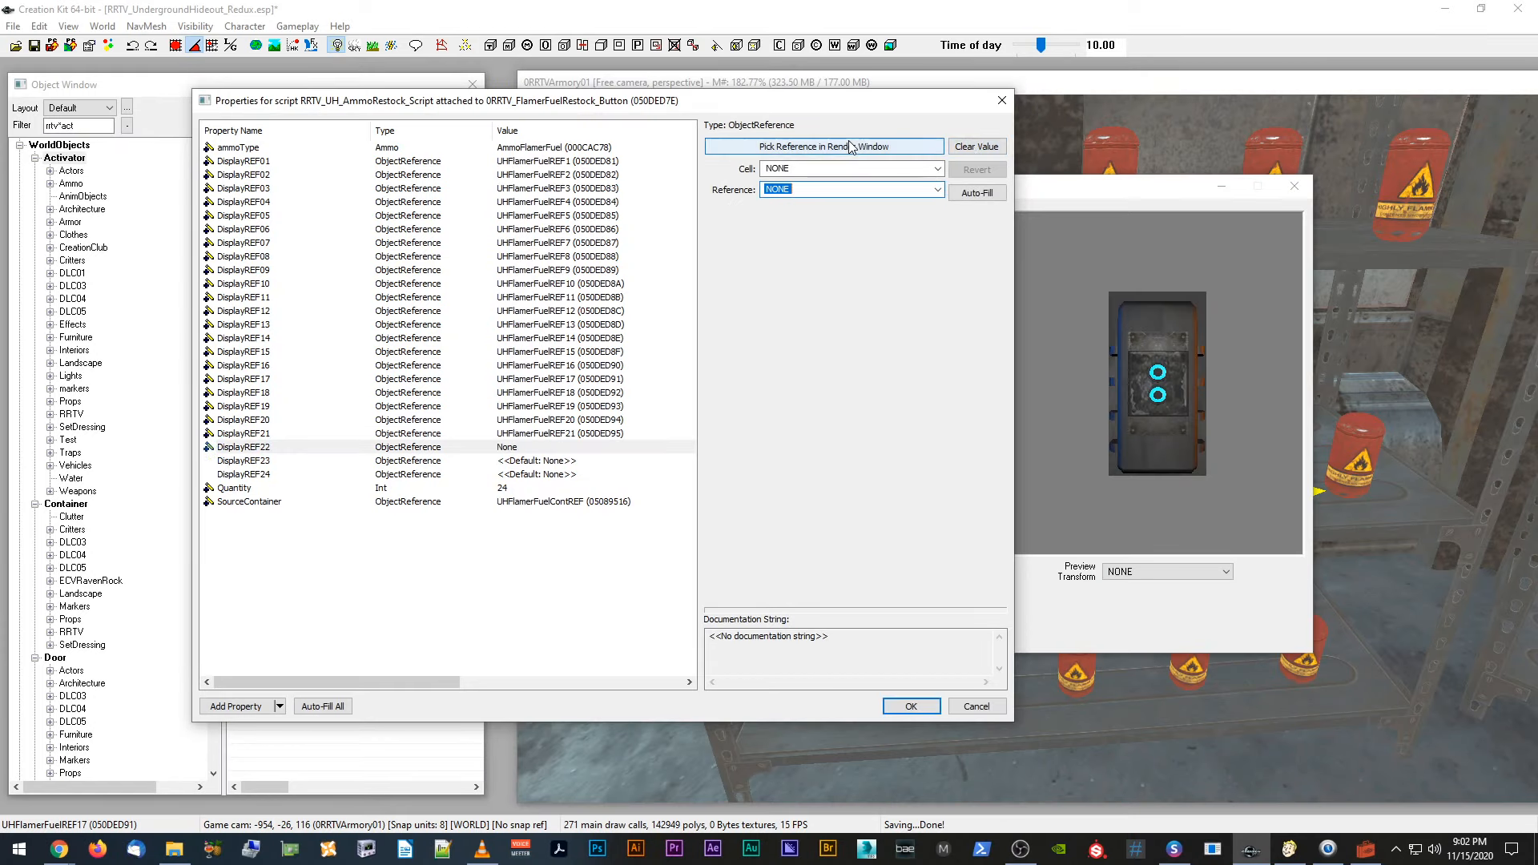
click(909, 147)
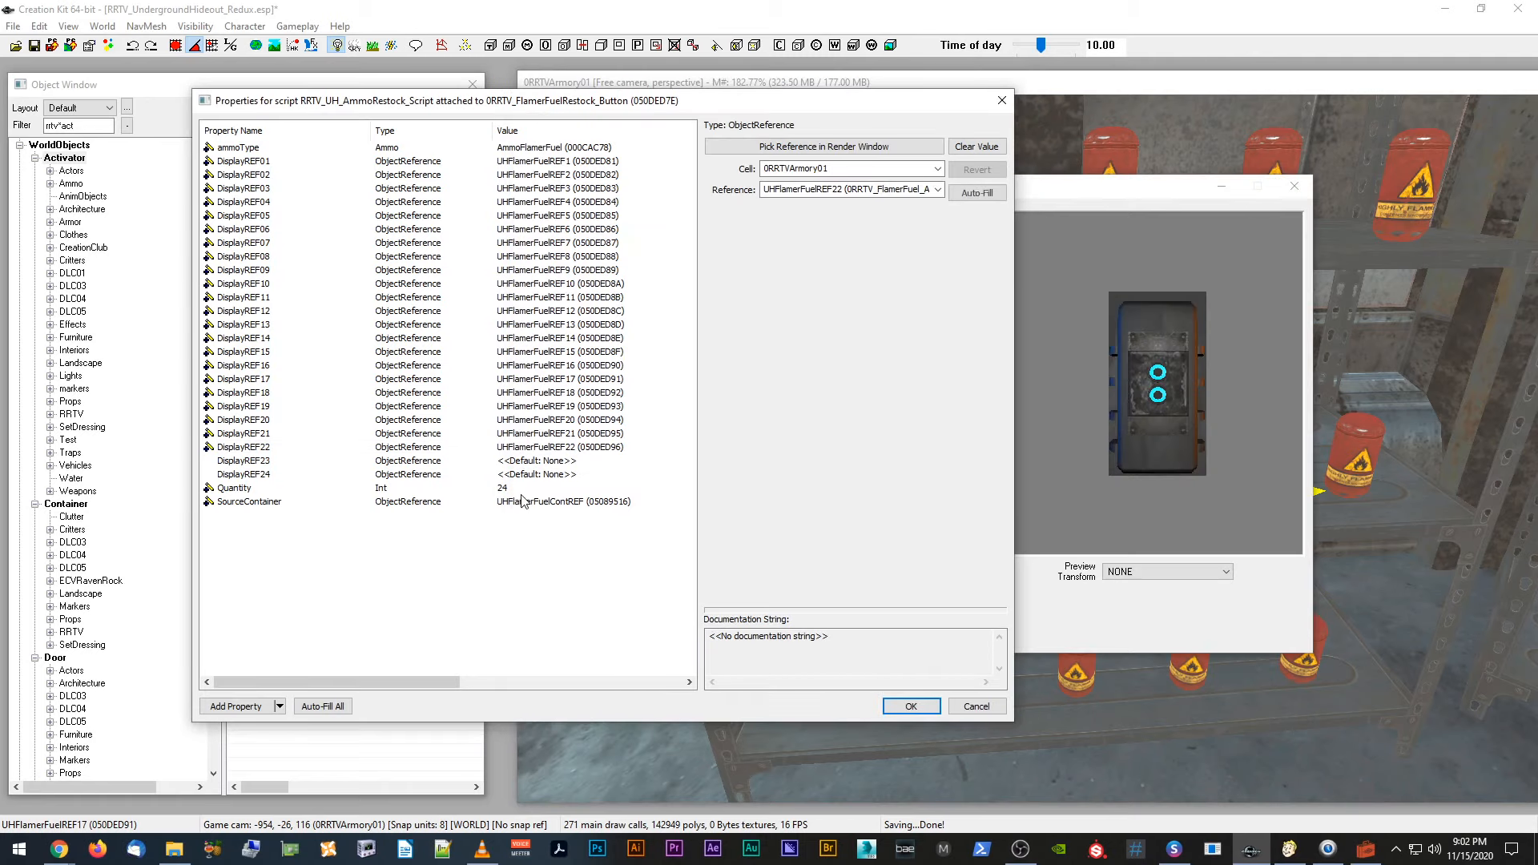
click(529, 469)
click(970, 148)
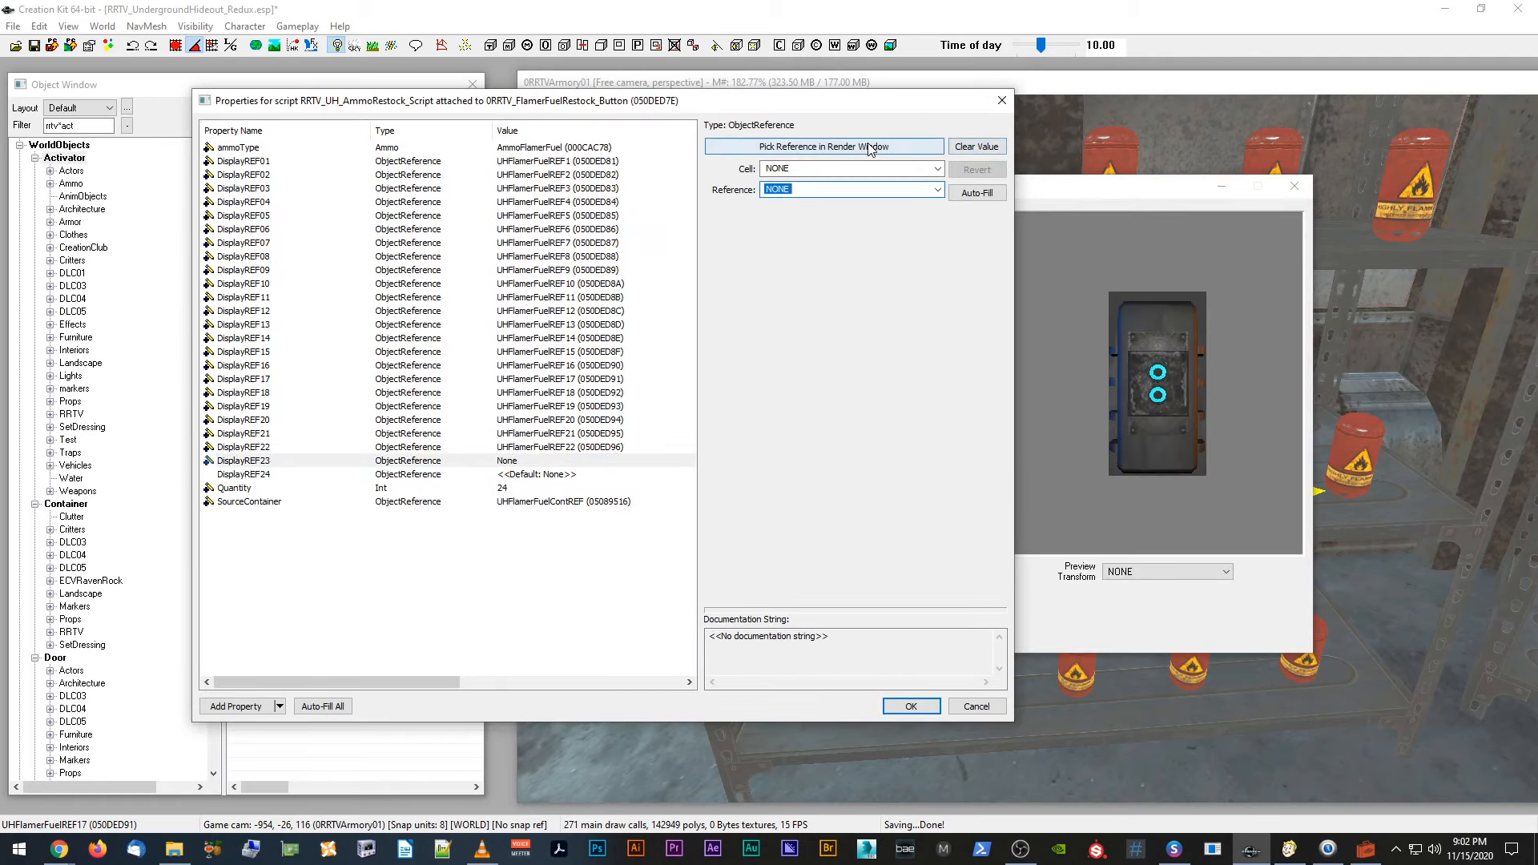
click(874, 146)
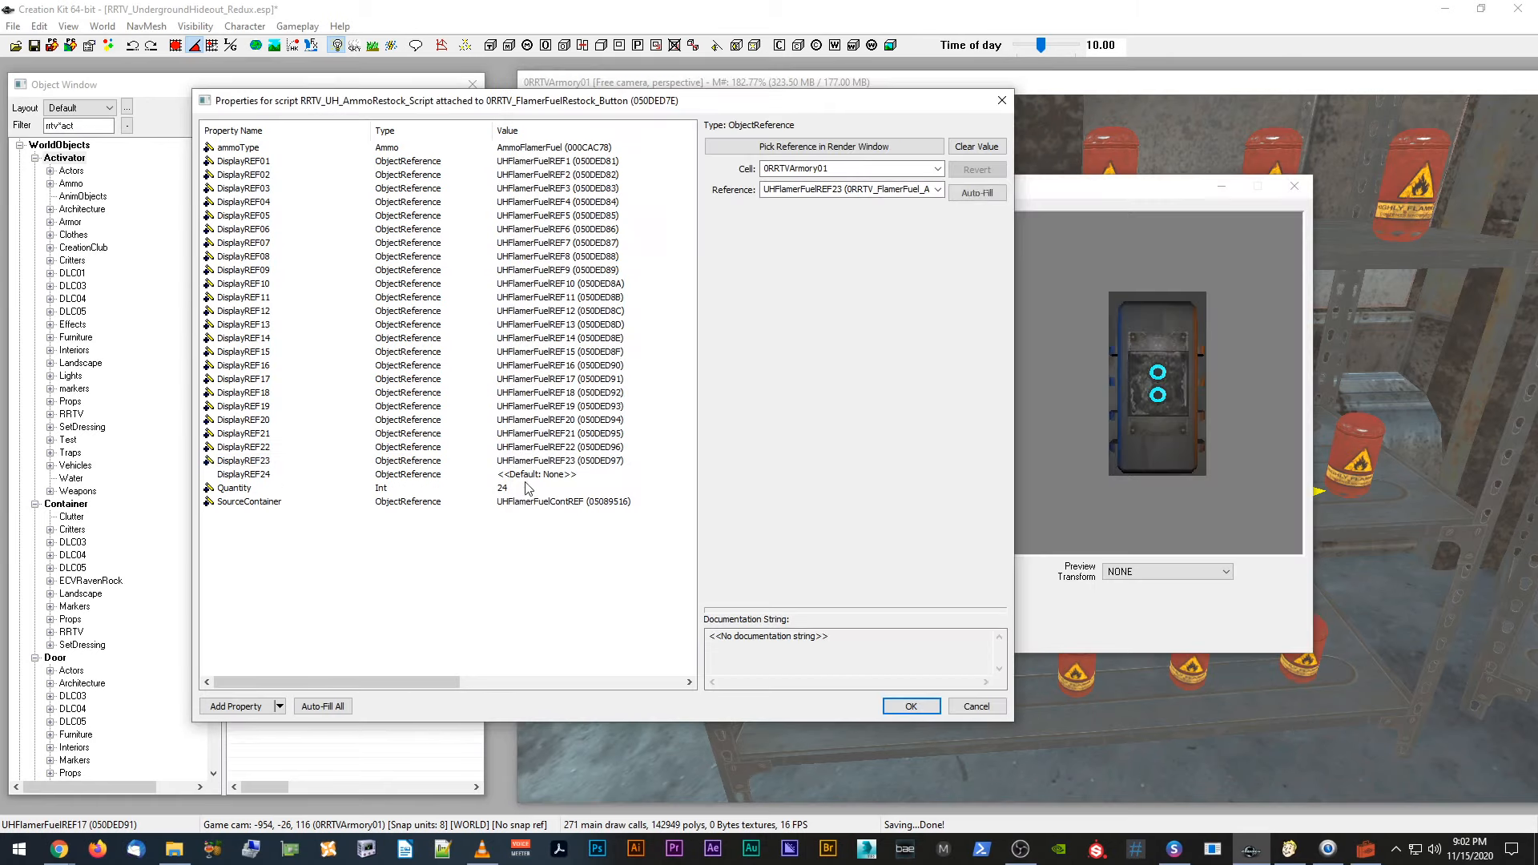
Step: Assign the sixth canister on the lowest shelf, UHFlamerFuelREF24, to DisplayREF24 and accept the button's script, base and reference changes
click(544, 476)
click(976, 147)
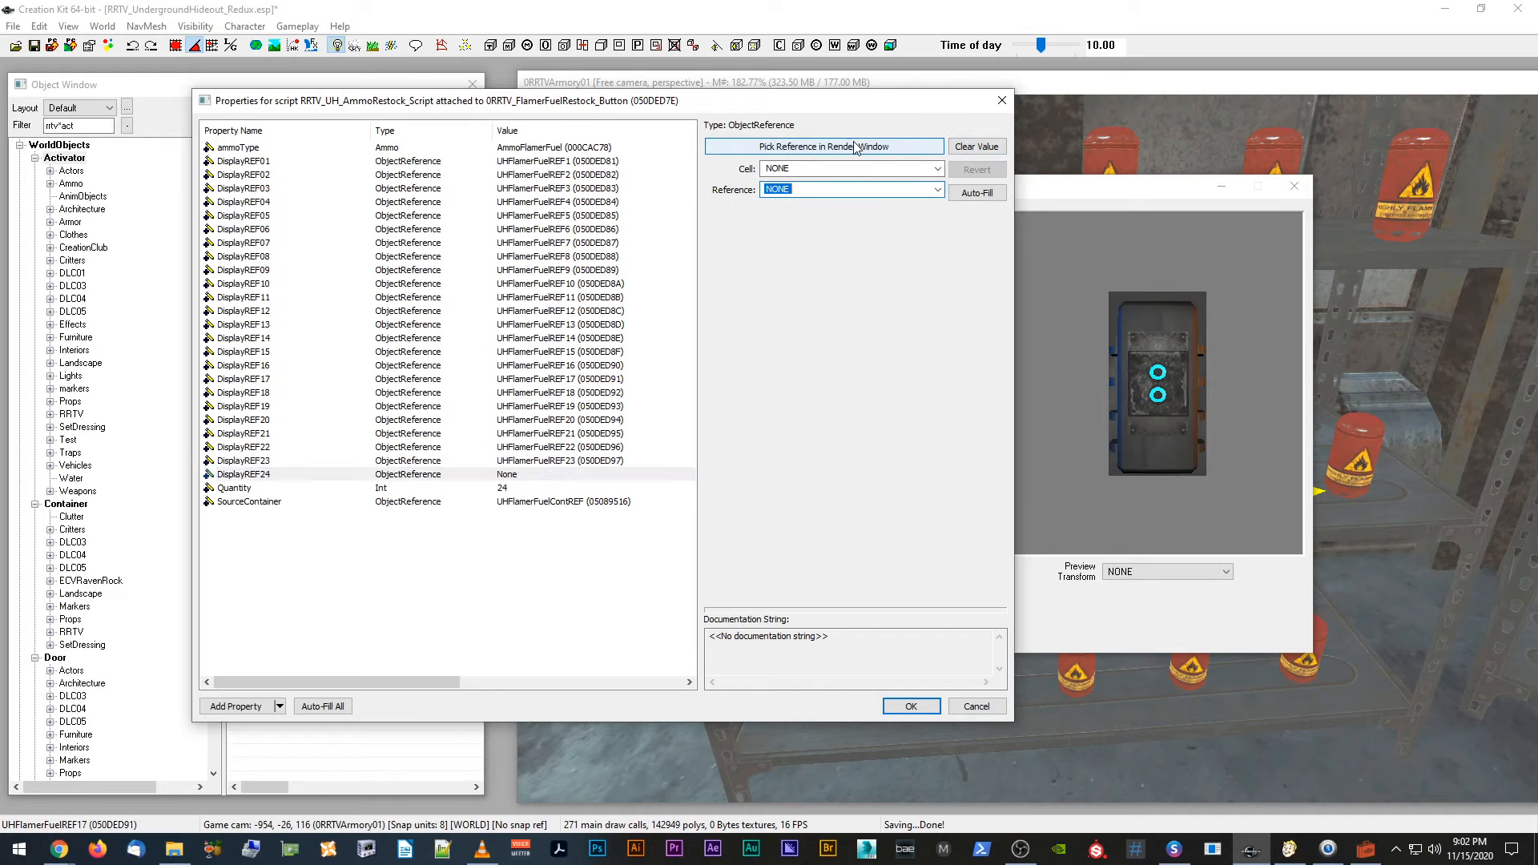
click(873, 146)
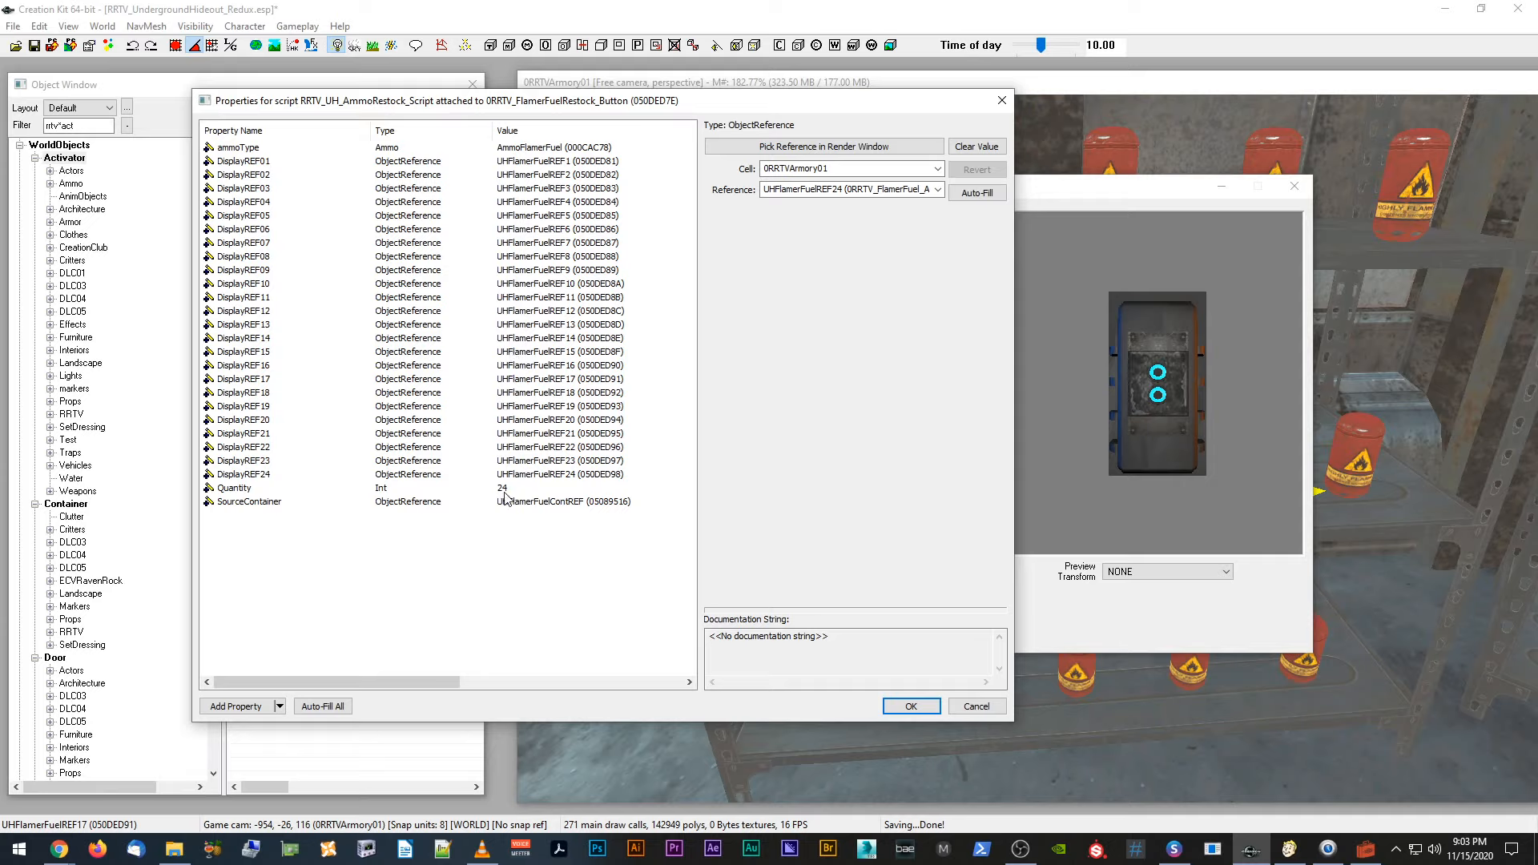
click(911, 706)
click(280, 631)
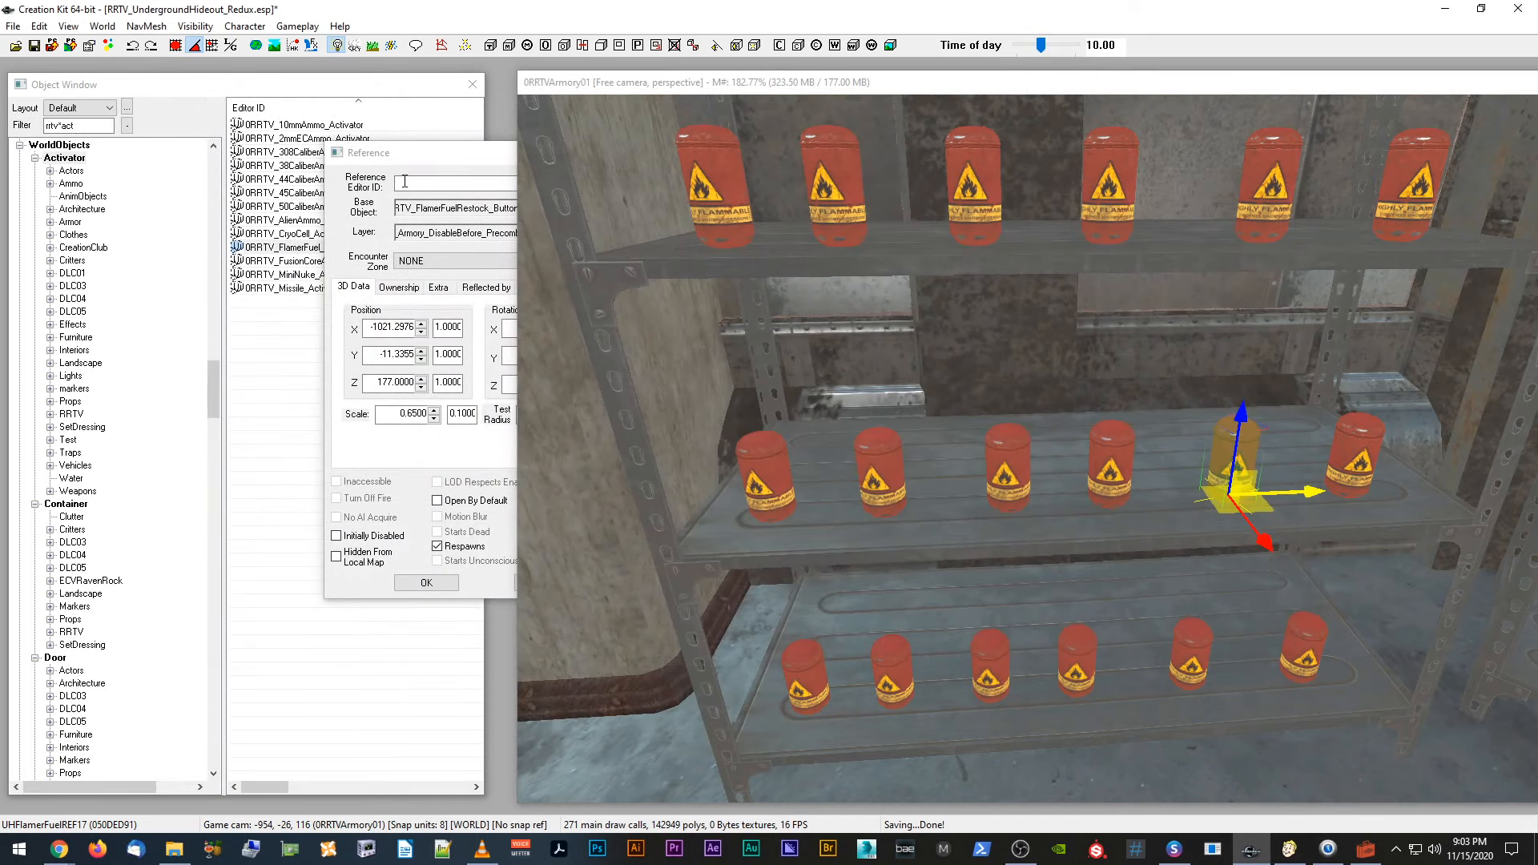
click(418, 578)
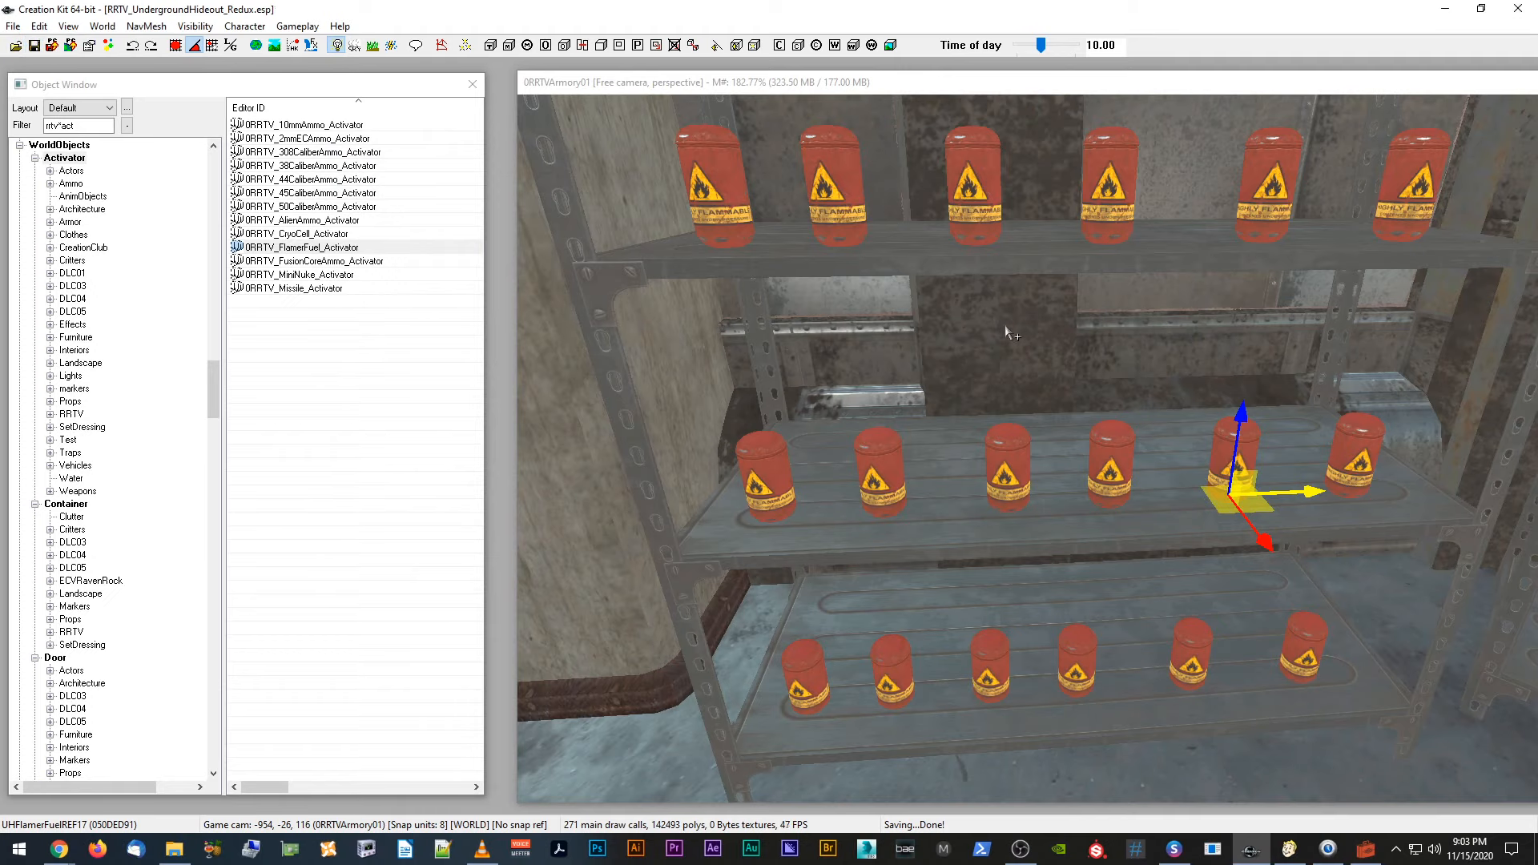
Step: Broaden the object list filter to rtv* with the flamer fuel restock button in view
middle_drag(1006, 325, 1023, 265)
click(1049, 227)
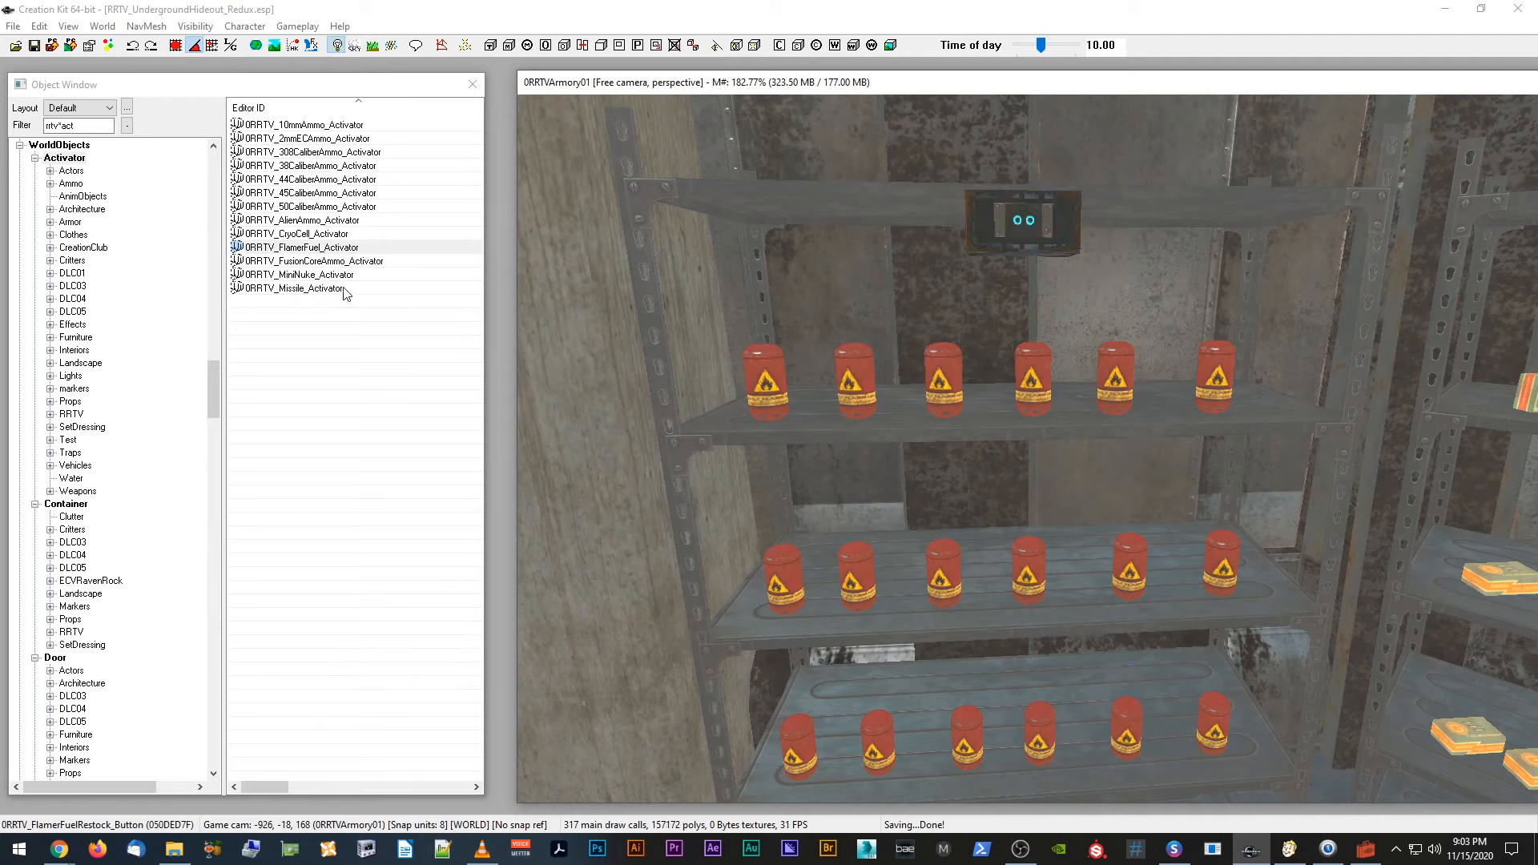
drag(74, 126, 62, 126)
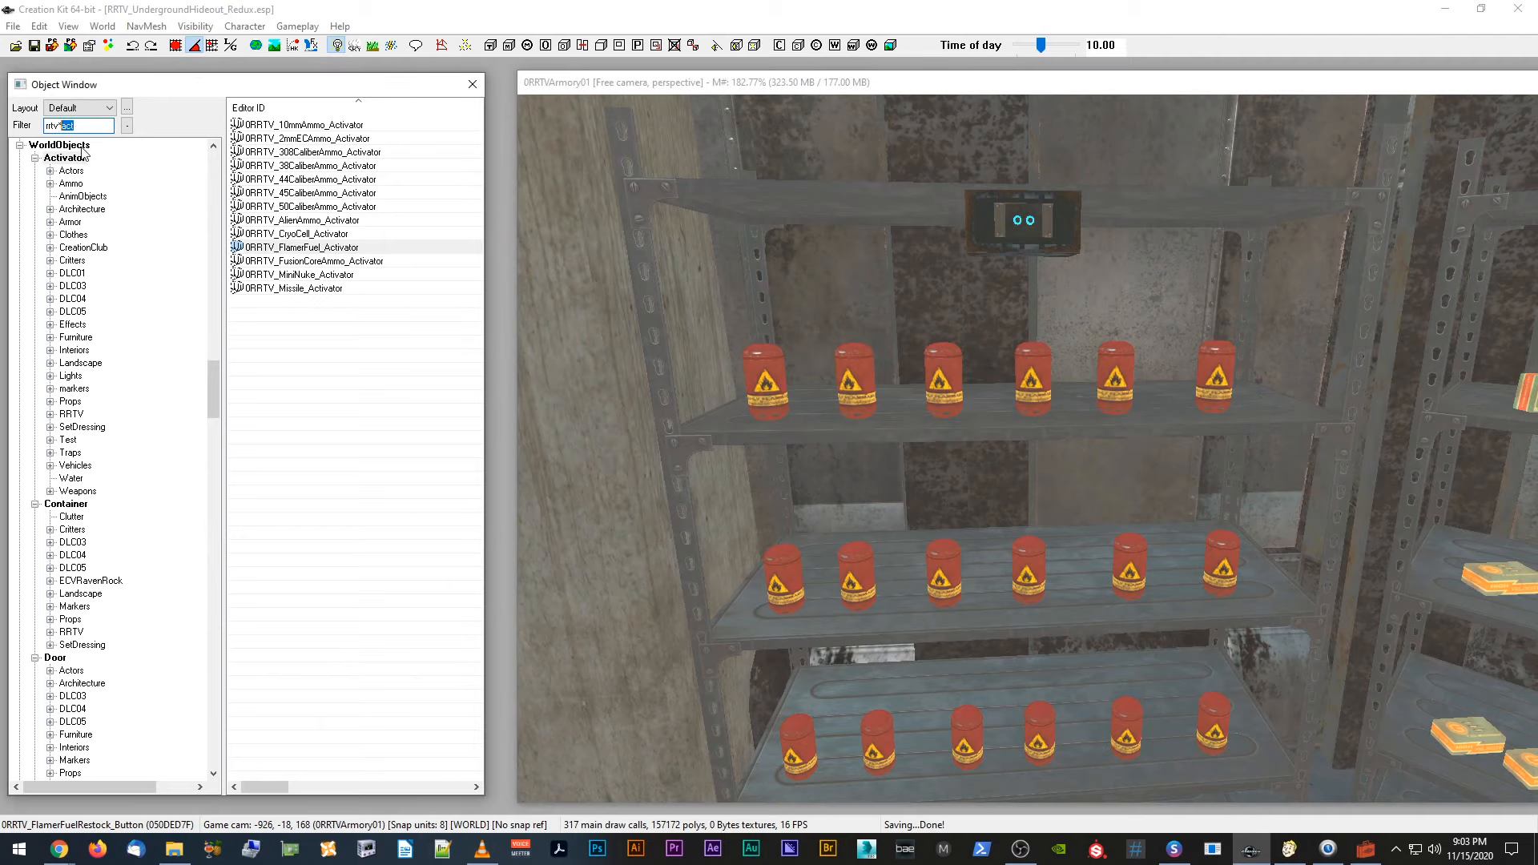
key(BackSpace)
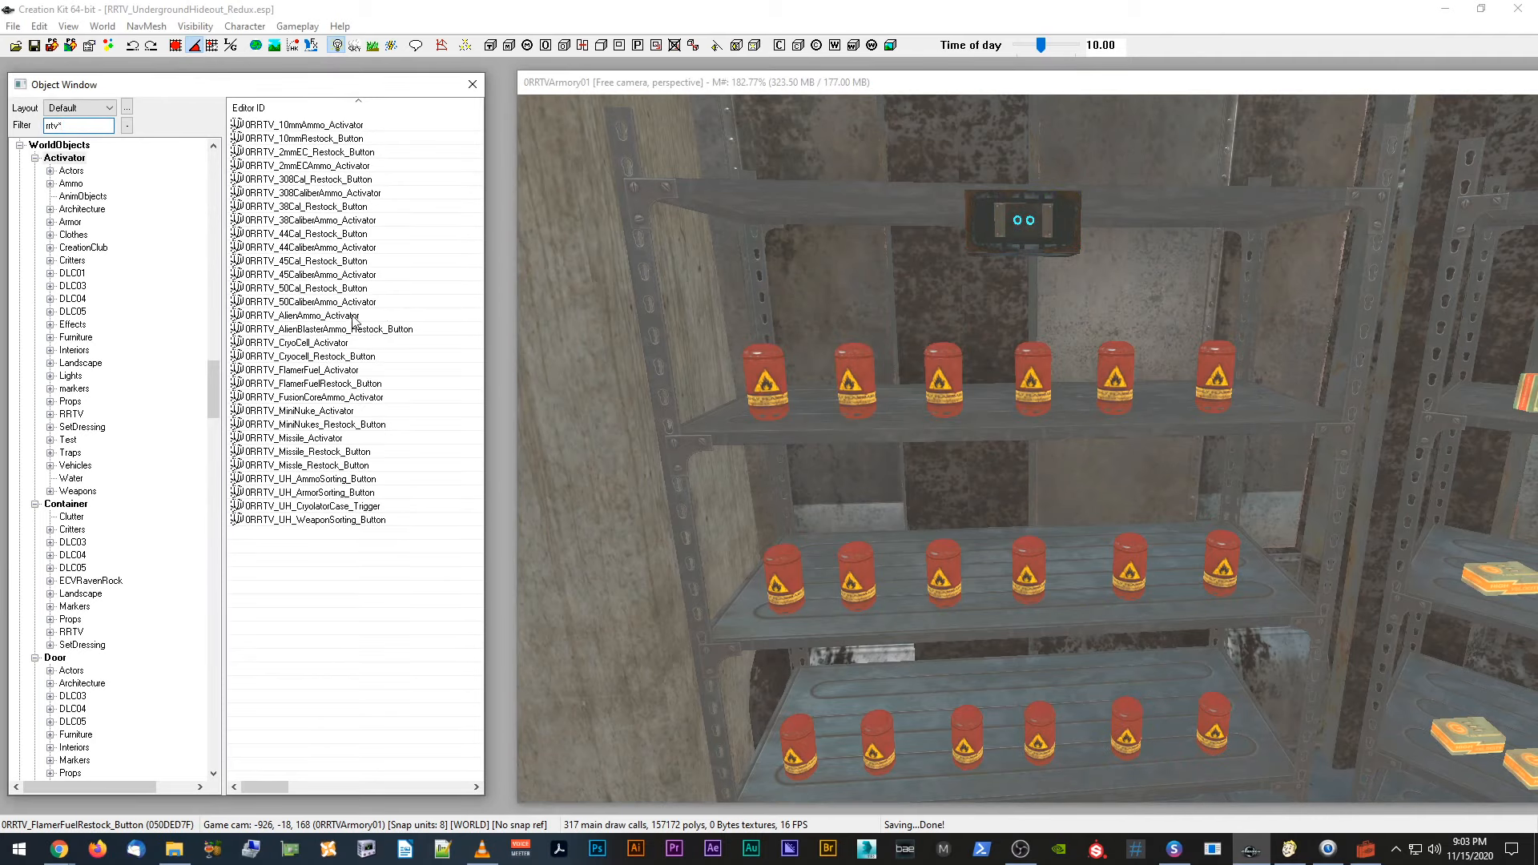
Step: Check the Reference Editor ID of the flamer fuel restock button above the canister shelves without changing it
click(998, 210)
double_click(991, 210)
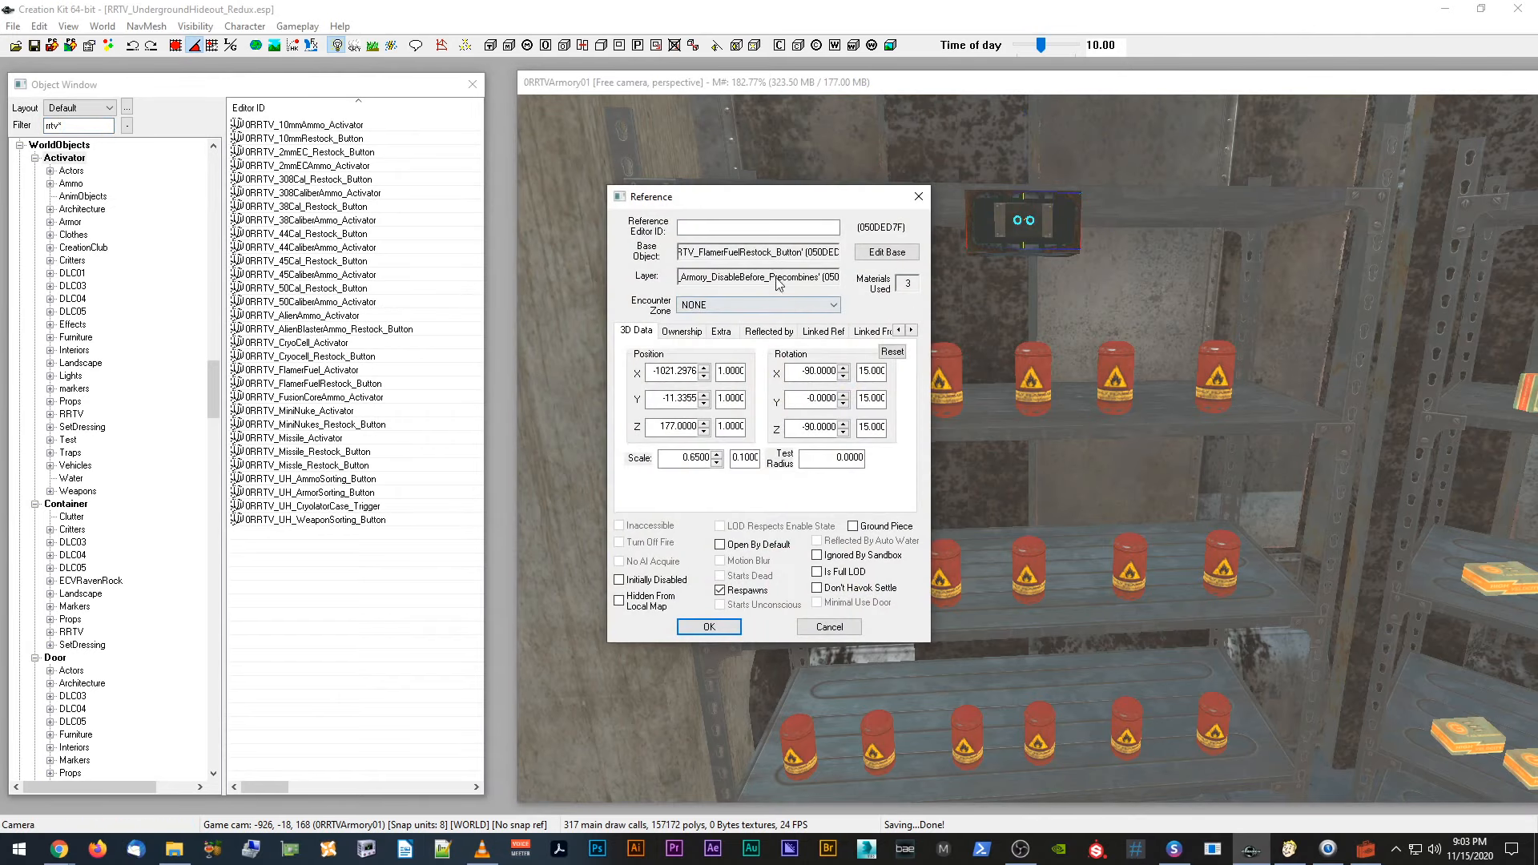
click(830, 628)
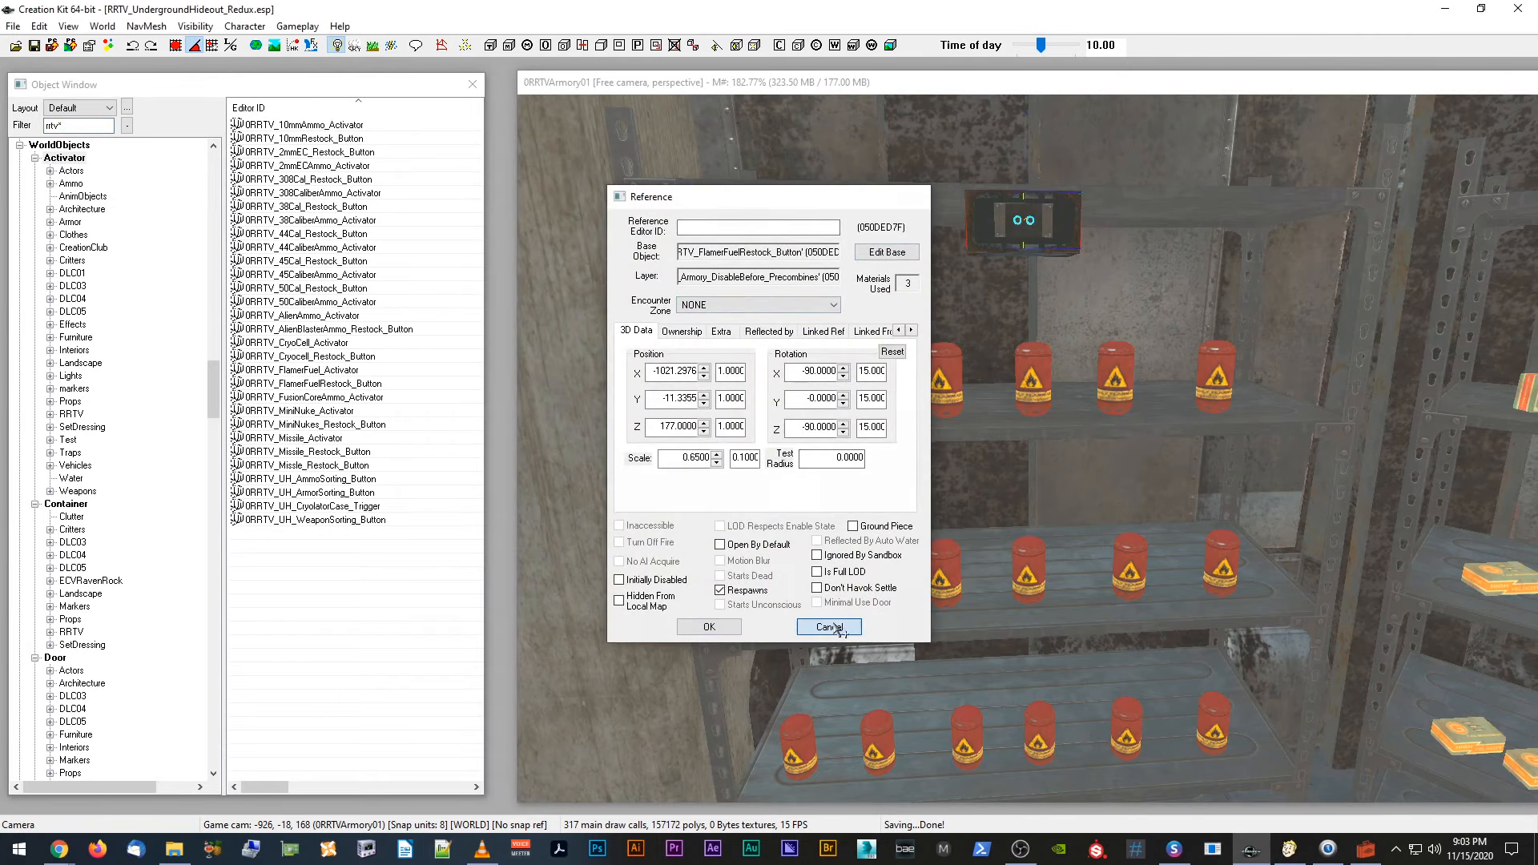
Step: Check the Reference Editor ID of the restock button above the missile shelves as a naming example
key(shift)
key(shift)
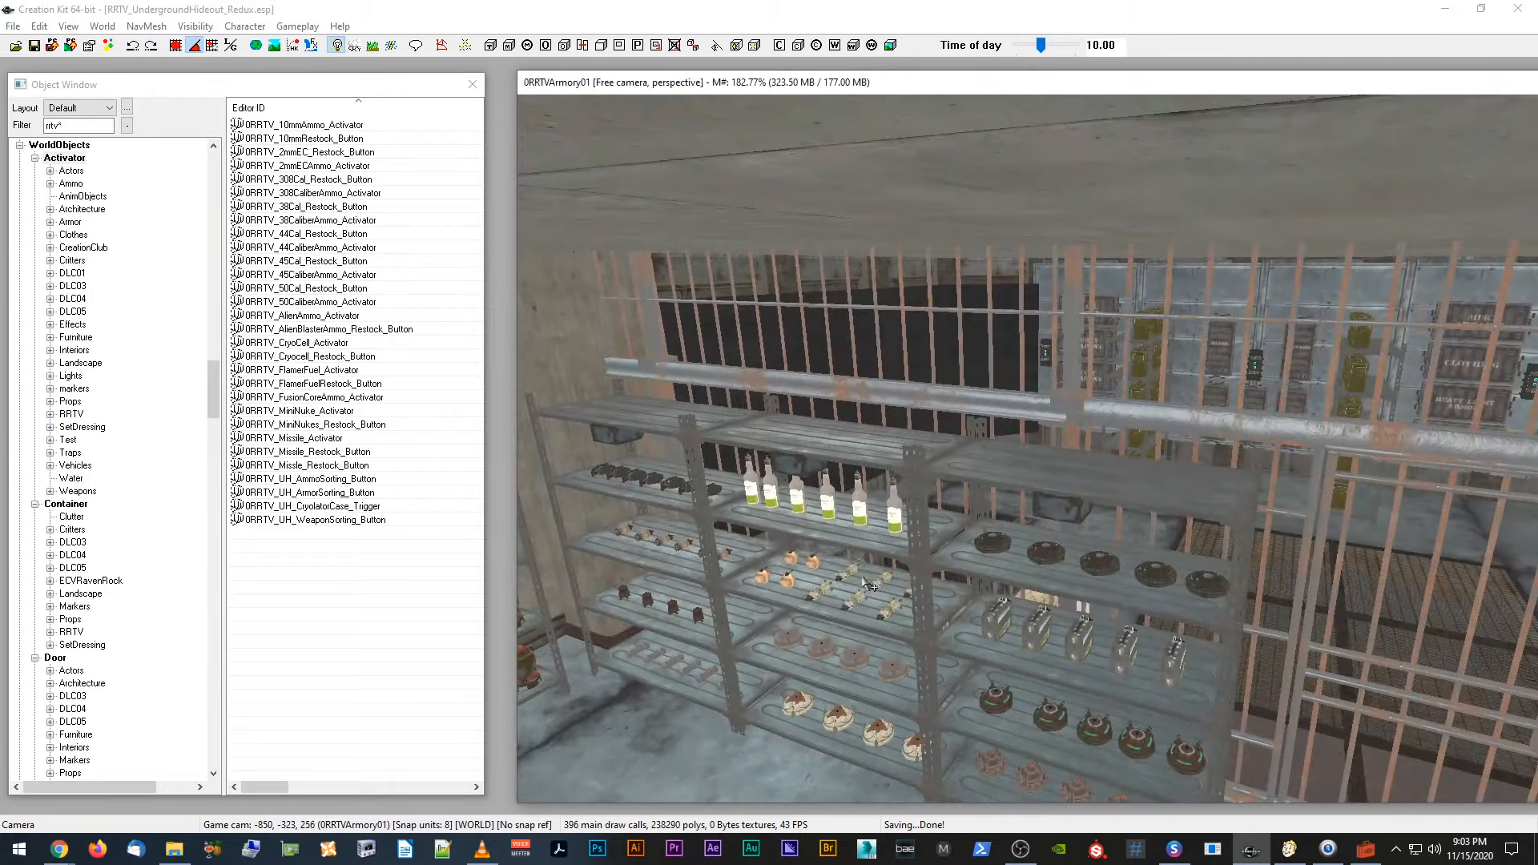
key(shift)
key(shift)
scroll(966, 472, up, 5)
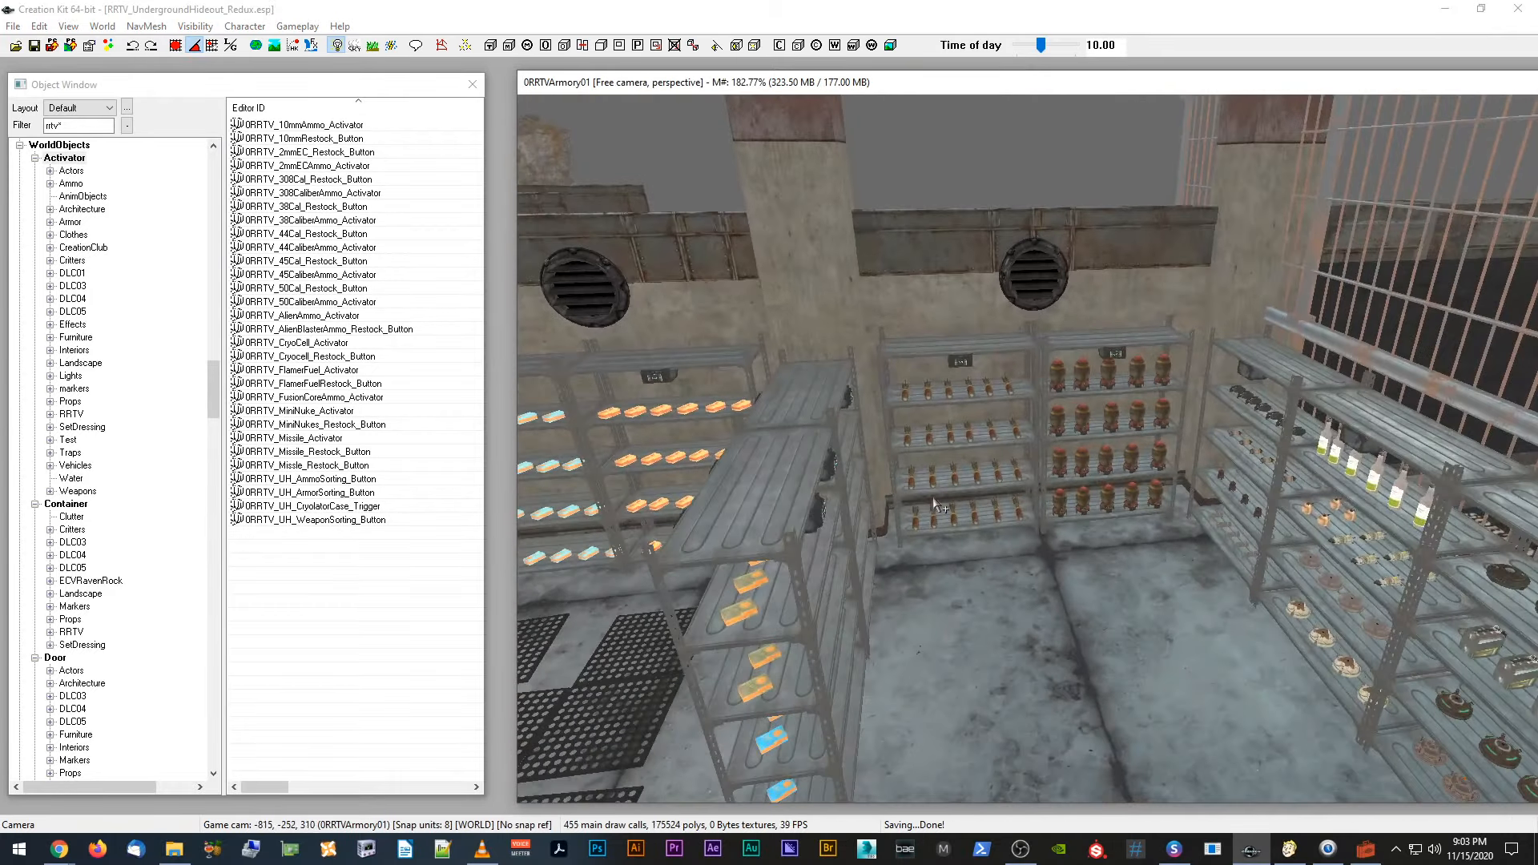
scroll(965, 472, up, 3)
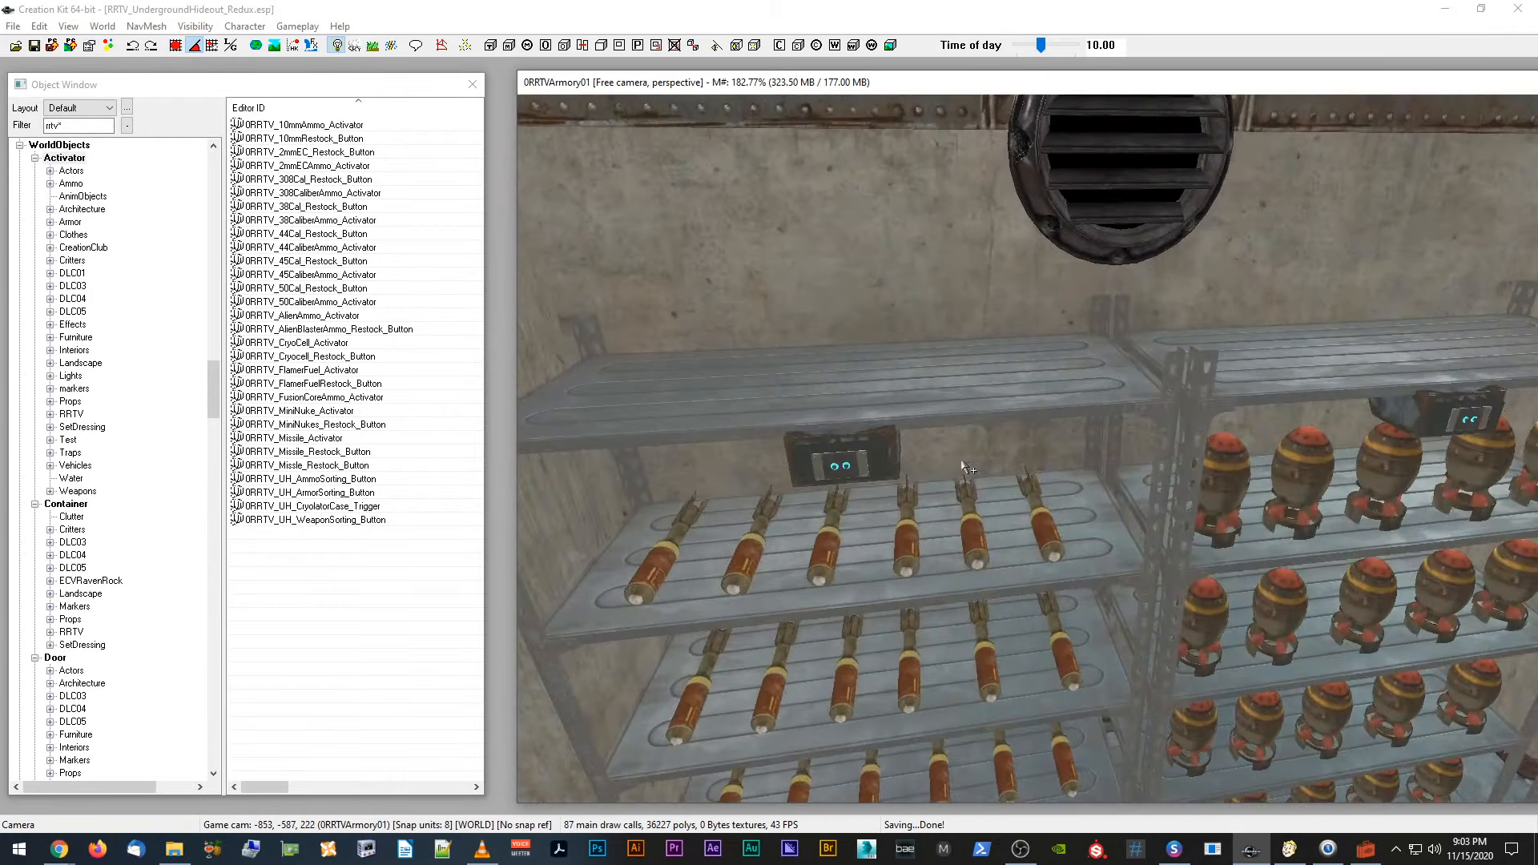
double_click(854, 447)
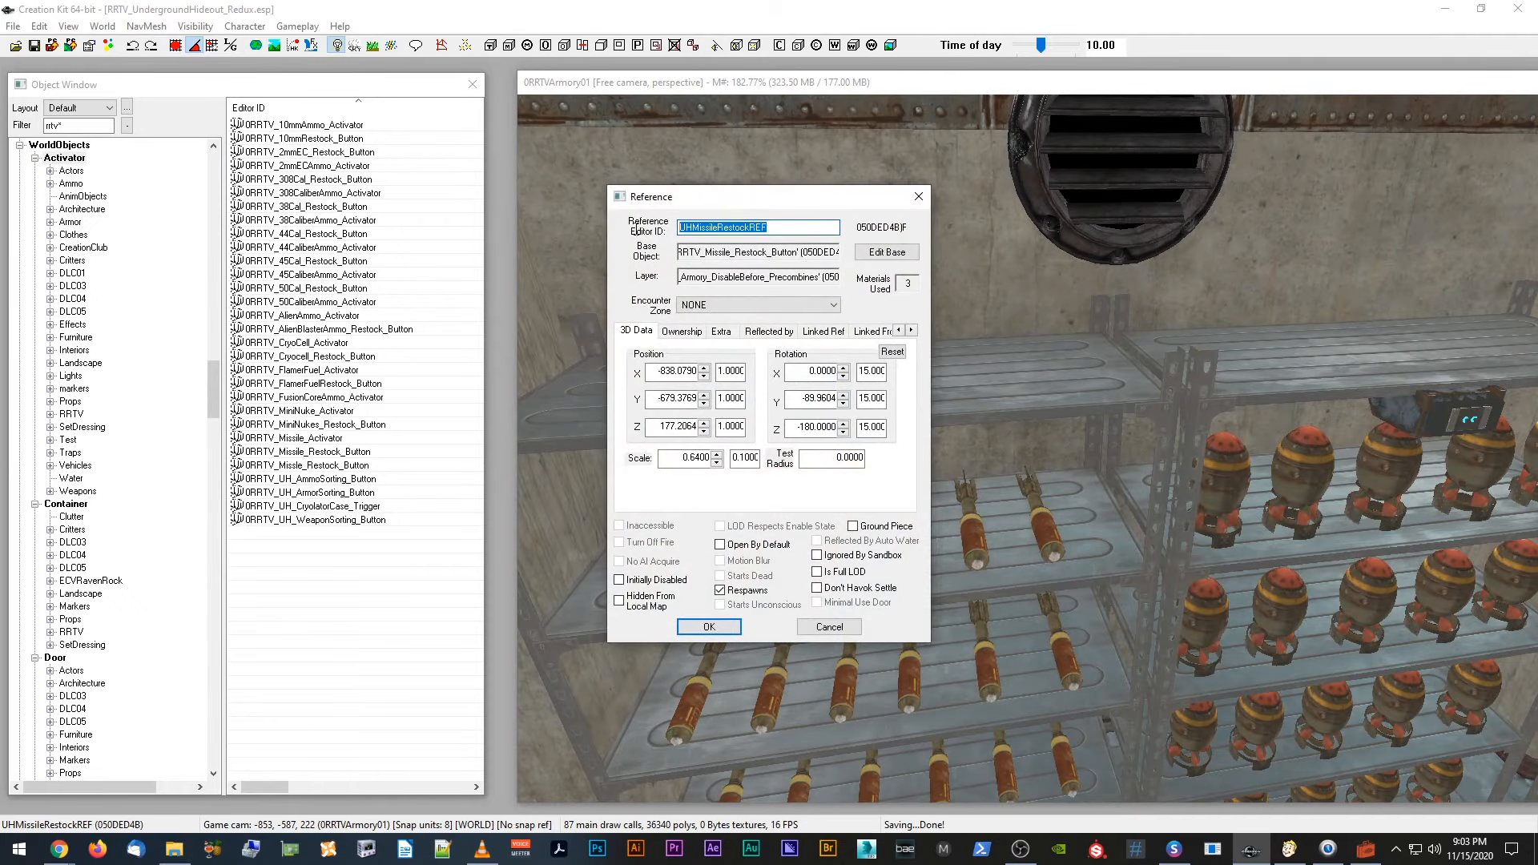
click(837, 631)
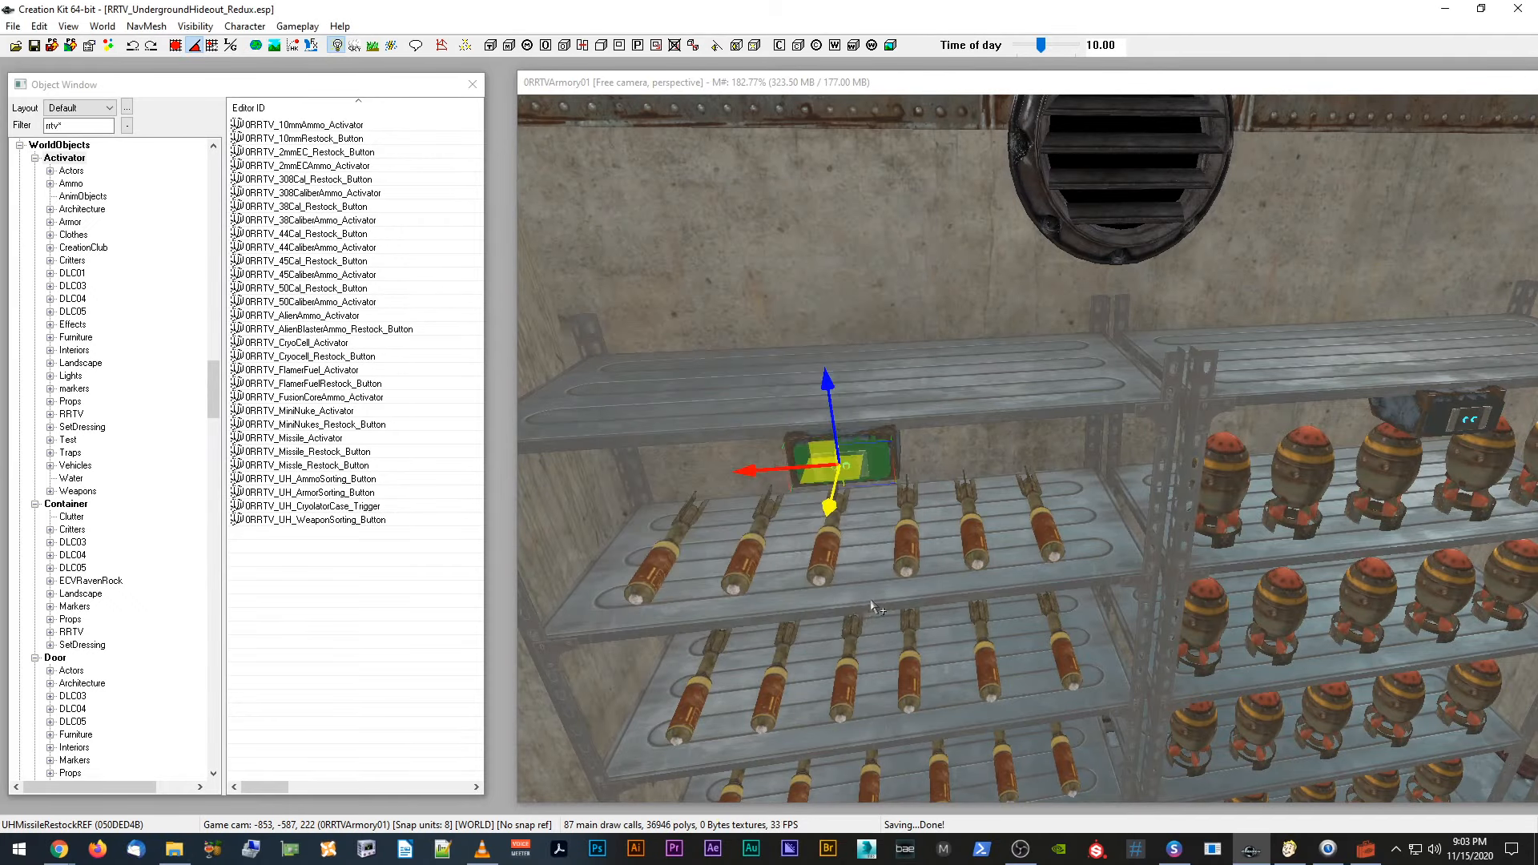
Step: Set the Reference Editor ID of the restock button above the flamer fuel canisters to UHFlamerFuelRestockREF and accept it
key(shift)
middle_drag(997, 587, 929, 573)
key(shift)
scroll(905, 557, up, 5)
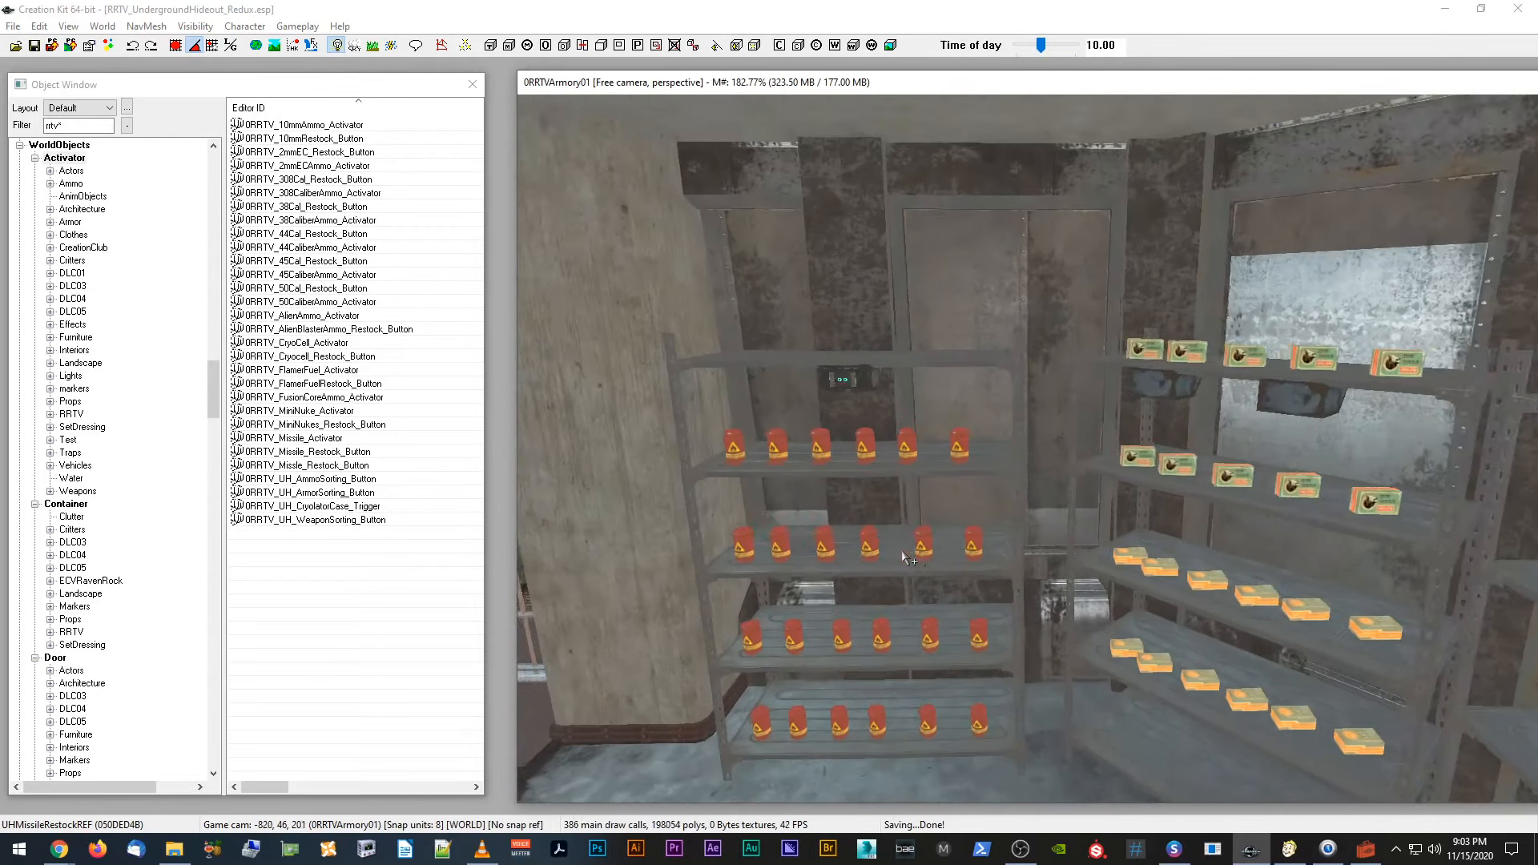
scroll(904, 555, up, 8)
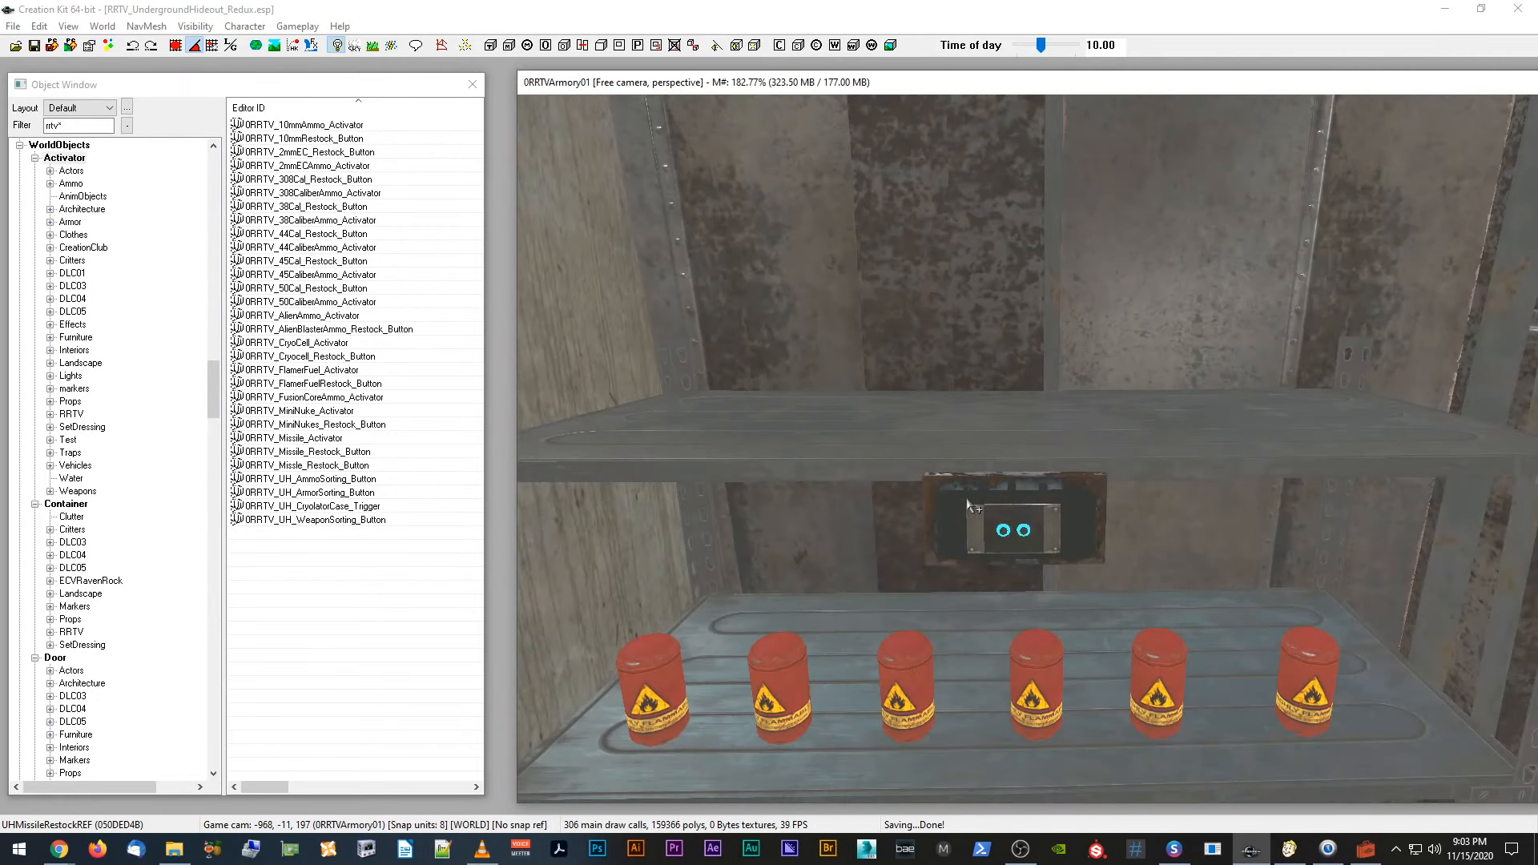
click(968, 503)
double_click(968, 500)
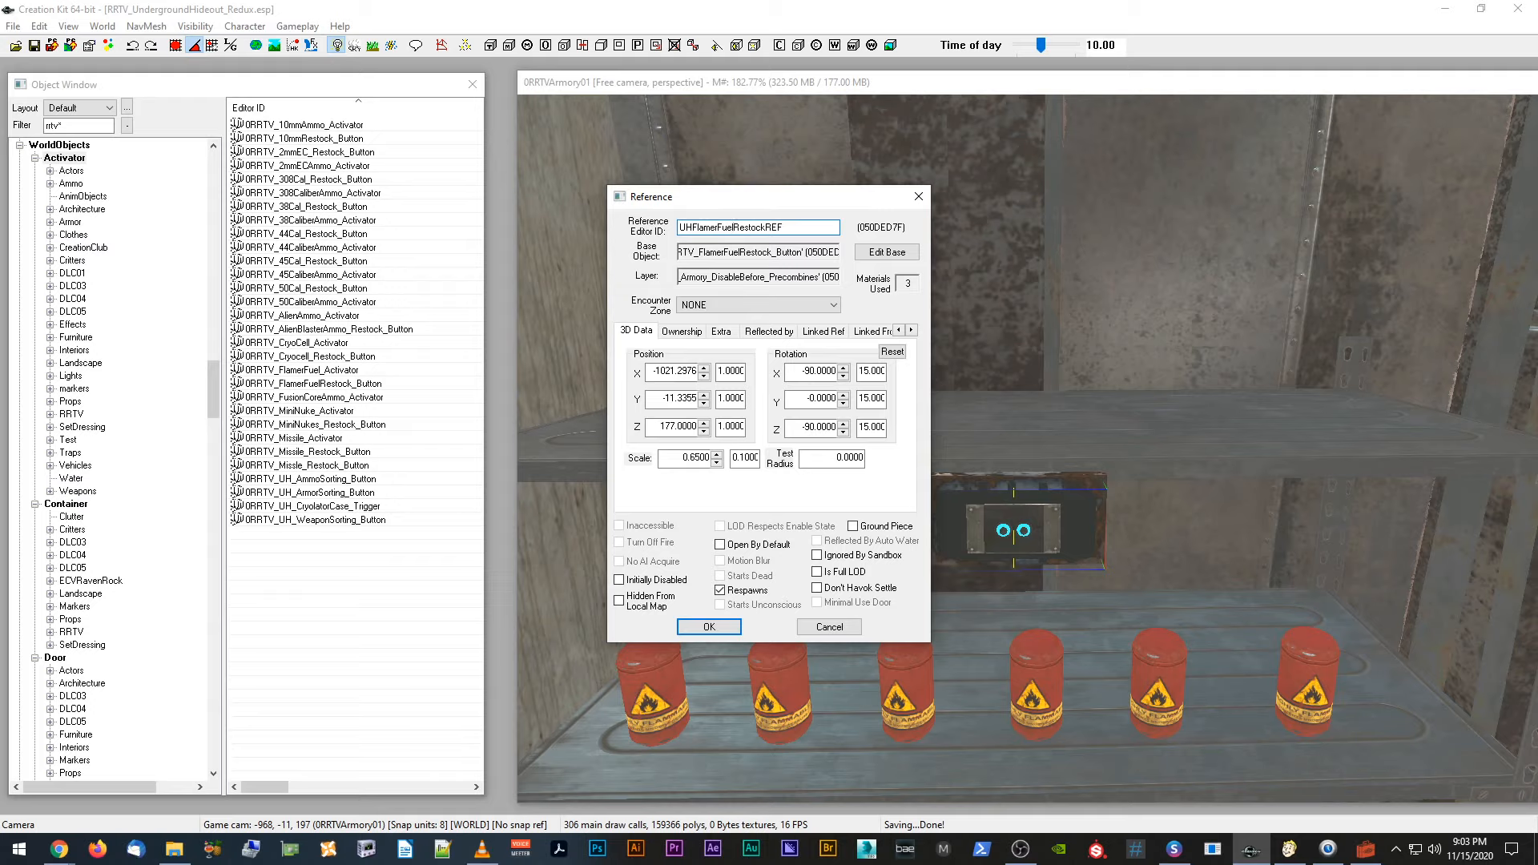
click(709, 627)
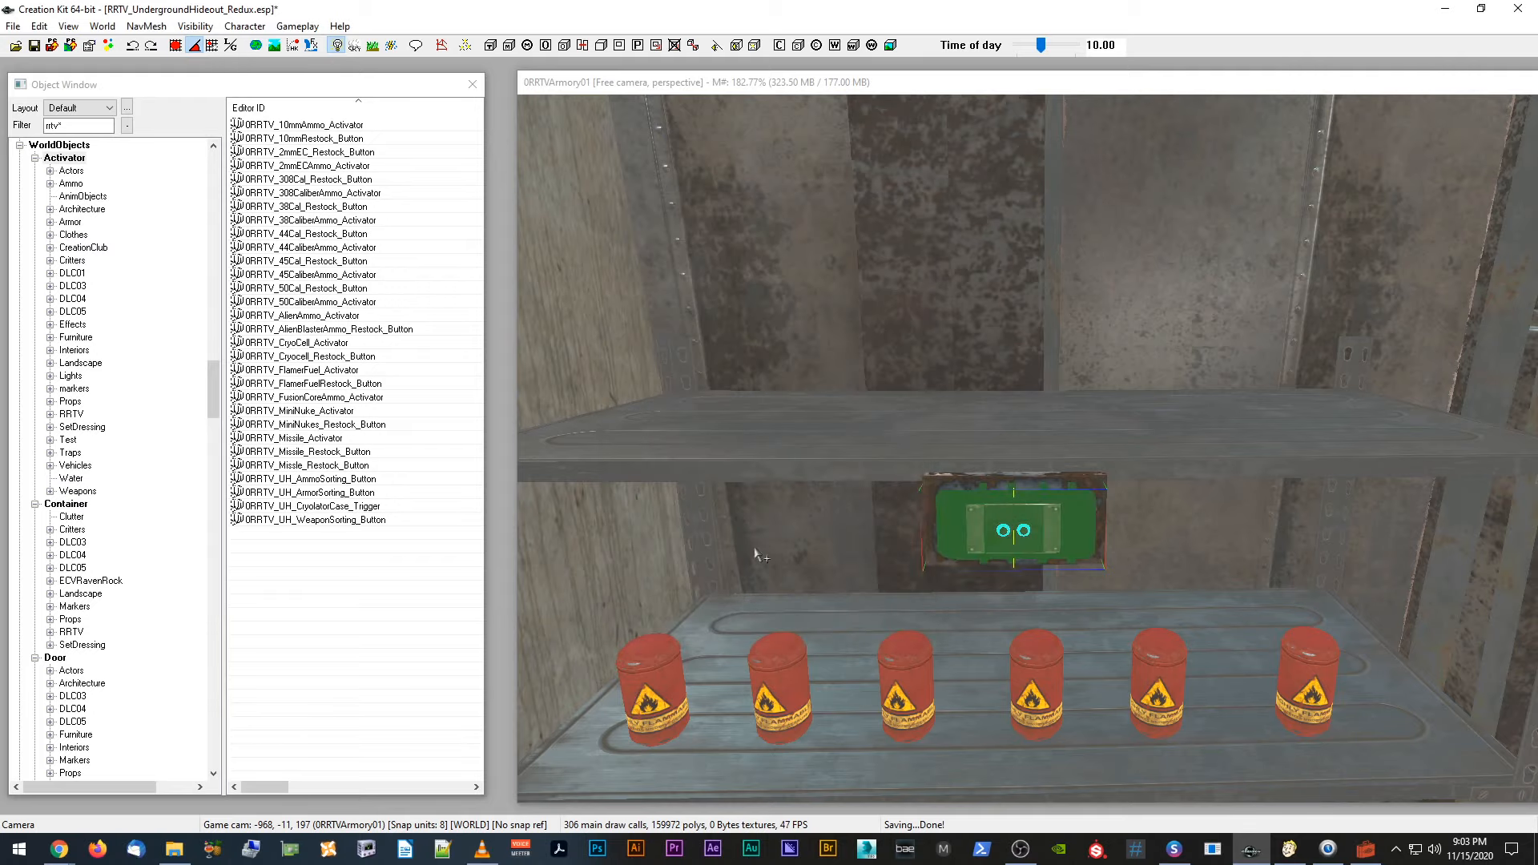
Step: Check the armor sorting button's activator record and the flamer fuel restock button's Reference Editor ID without changing either
click(368, 494)
double_click(376, 494)
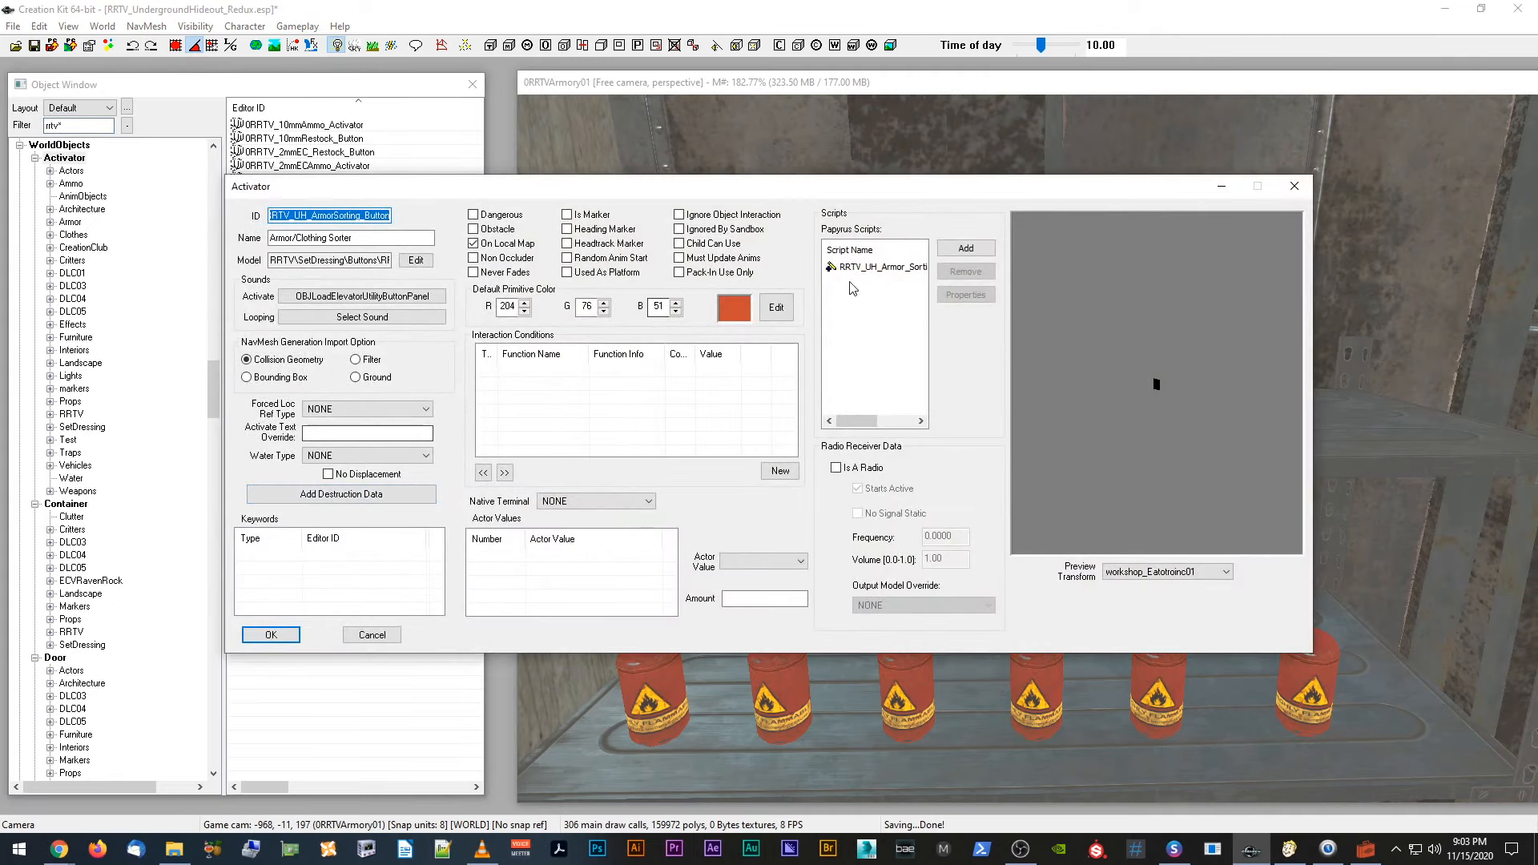
click(391, 637)
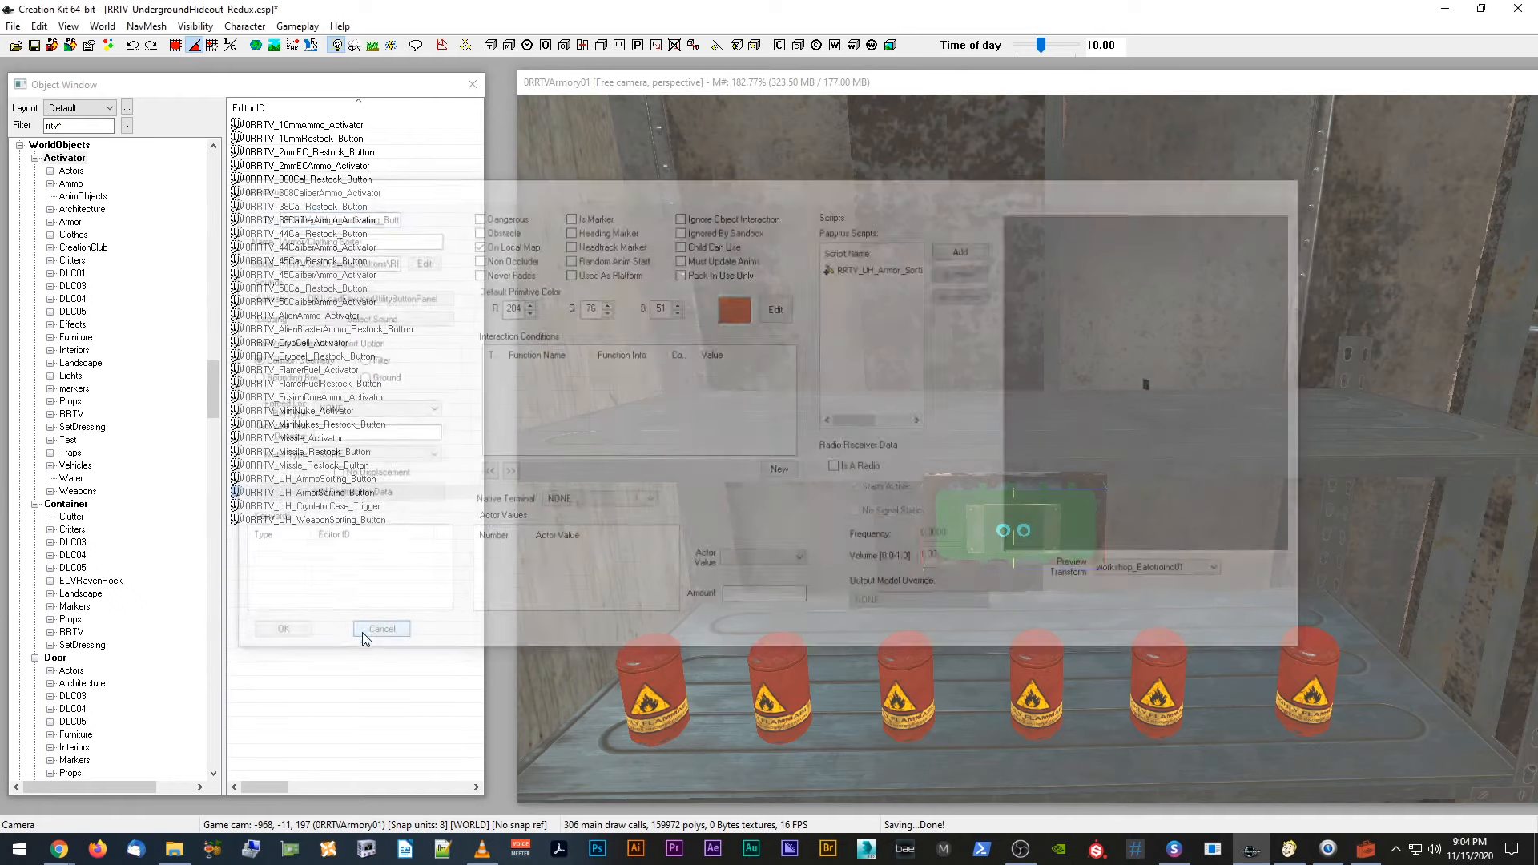
double_click(950, 501)
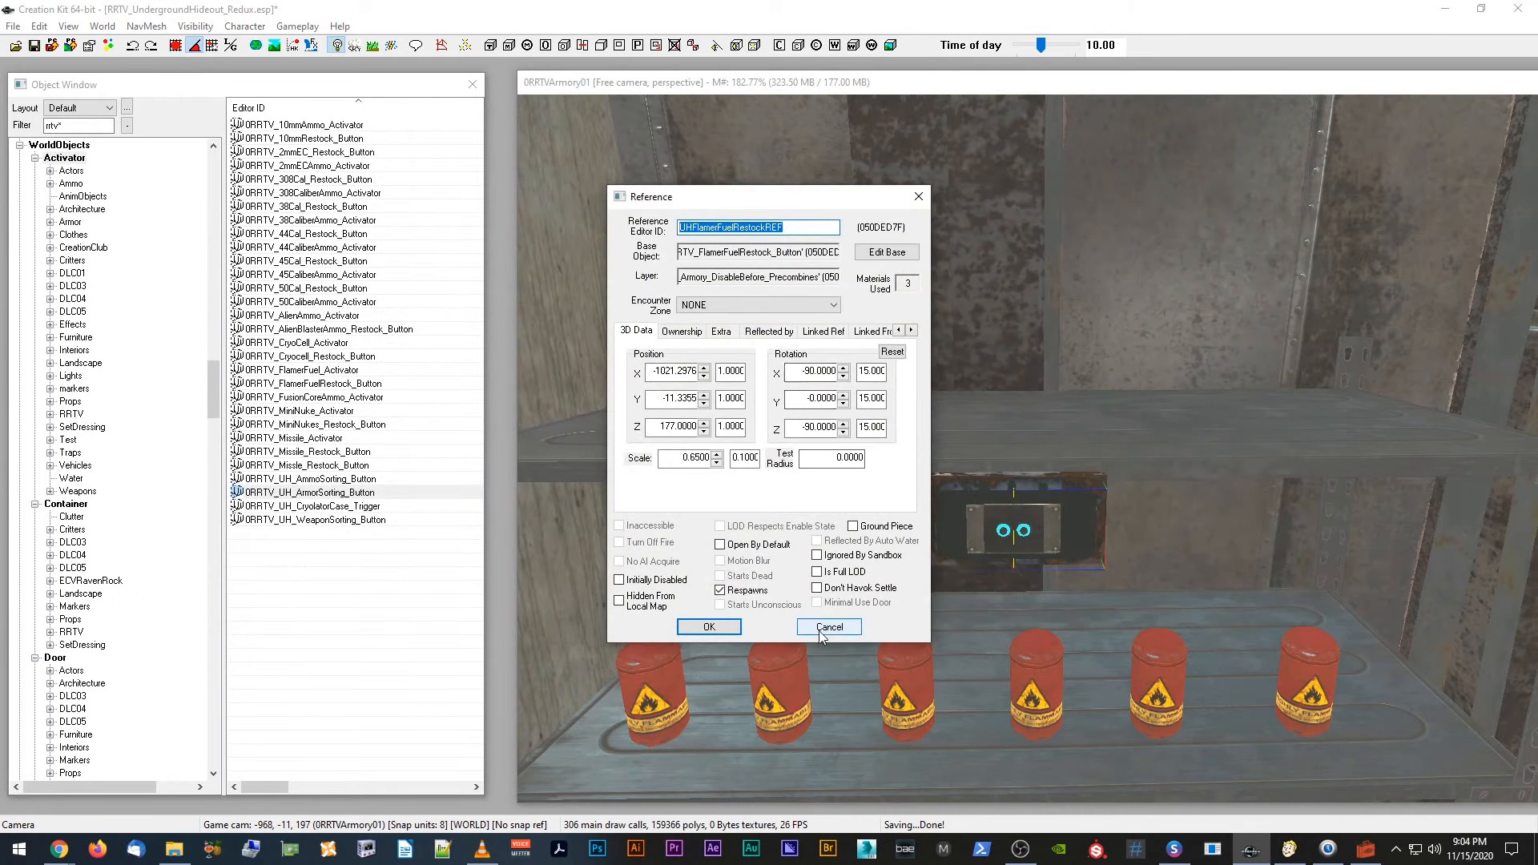
key(Escape)
Step: Review the script properties of the 0RRTV_UH_ArmorSorting_Button activator
click(318, 494)
double_click(318, 496)
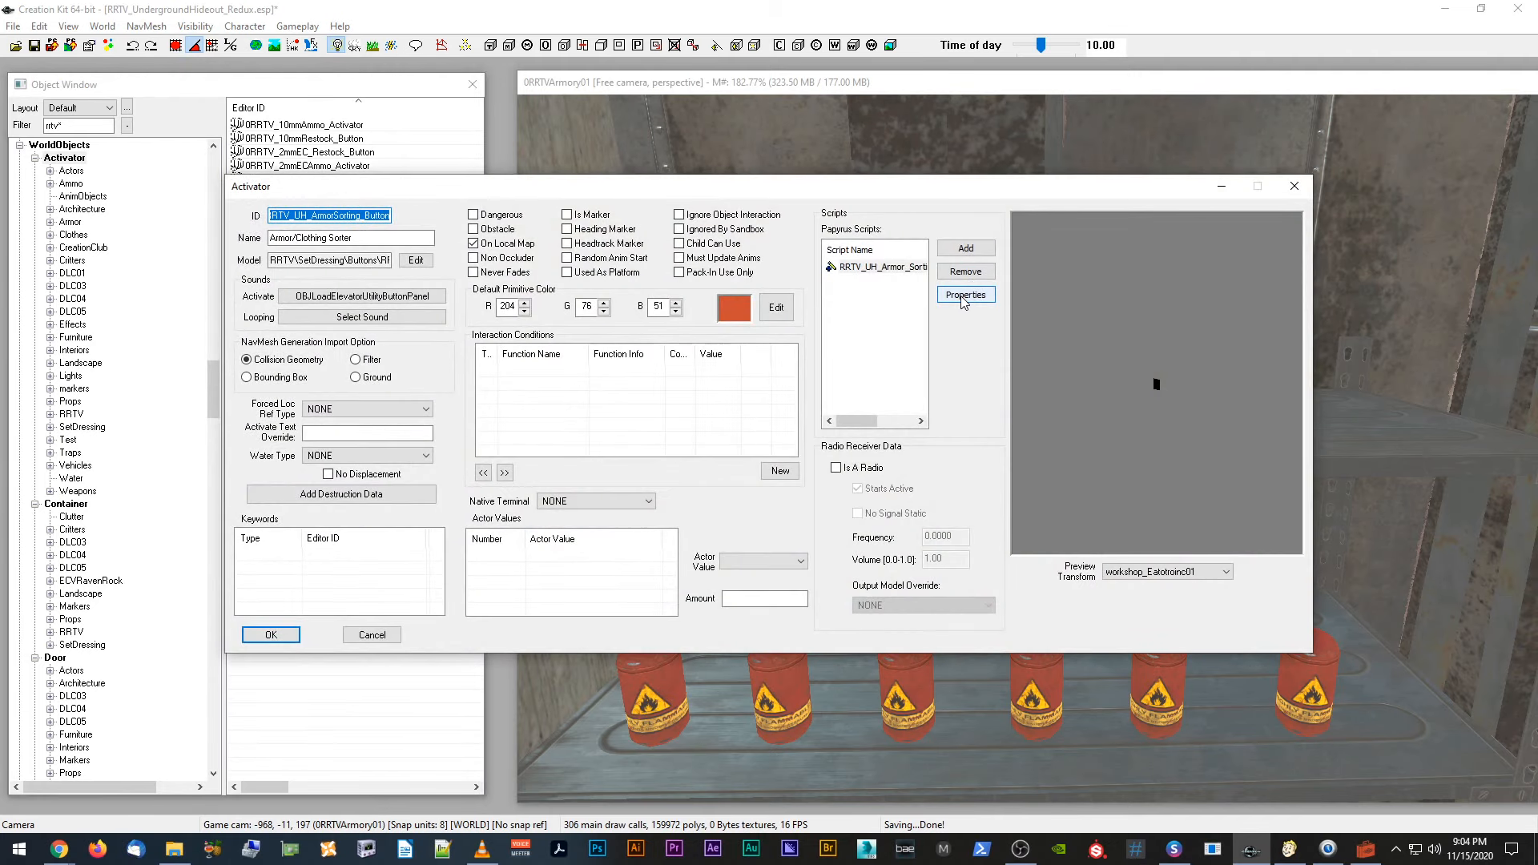
click(964, 295)
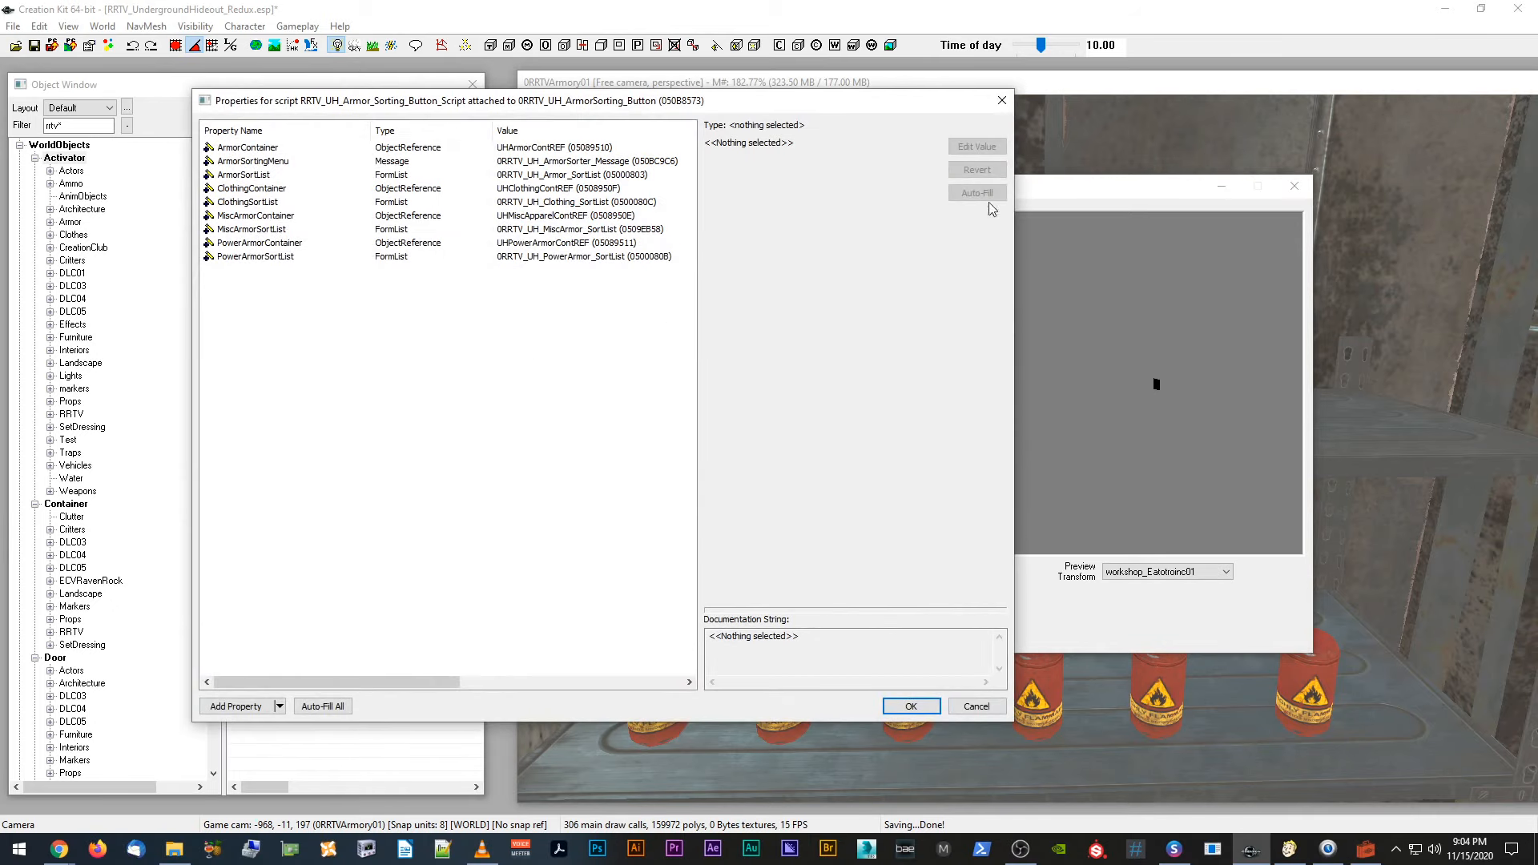
click(936, 708)
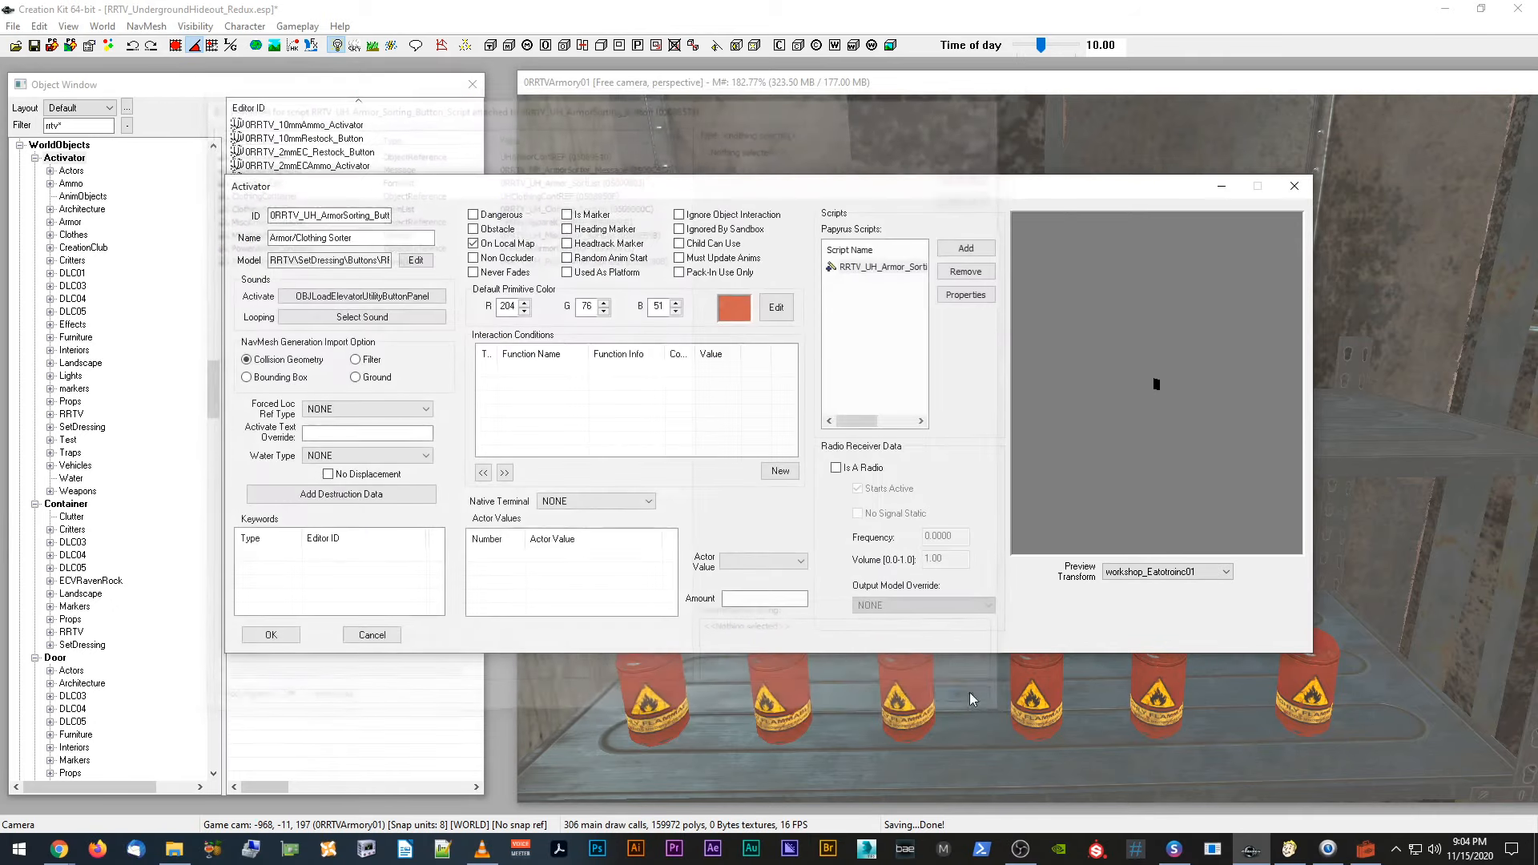
Step: Read through the source of RRTV_UH_Armor_Sorting_Button_Script and close the armor sorting activator without changes
right_click(864, 272)
click(906, 359)
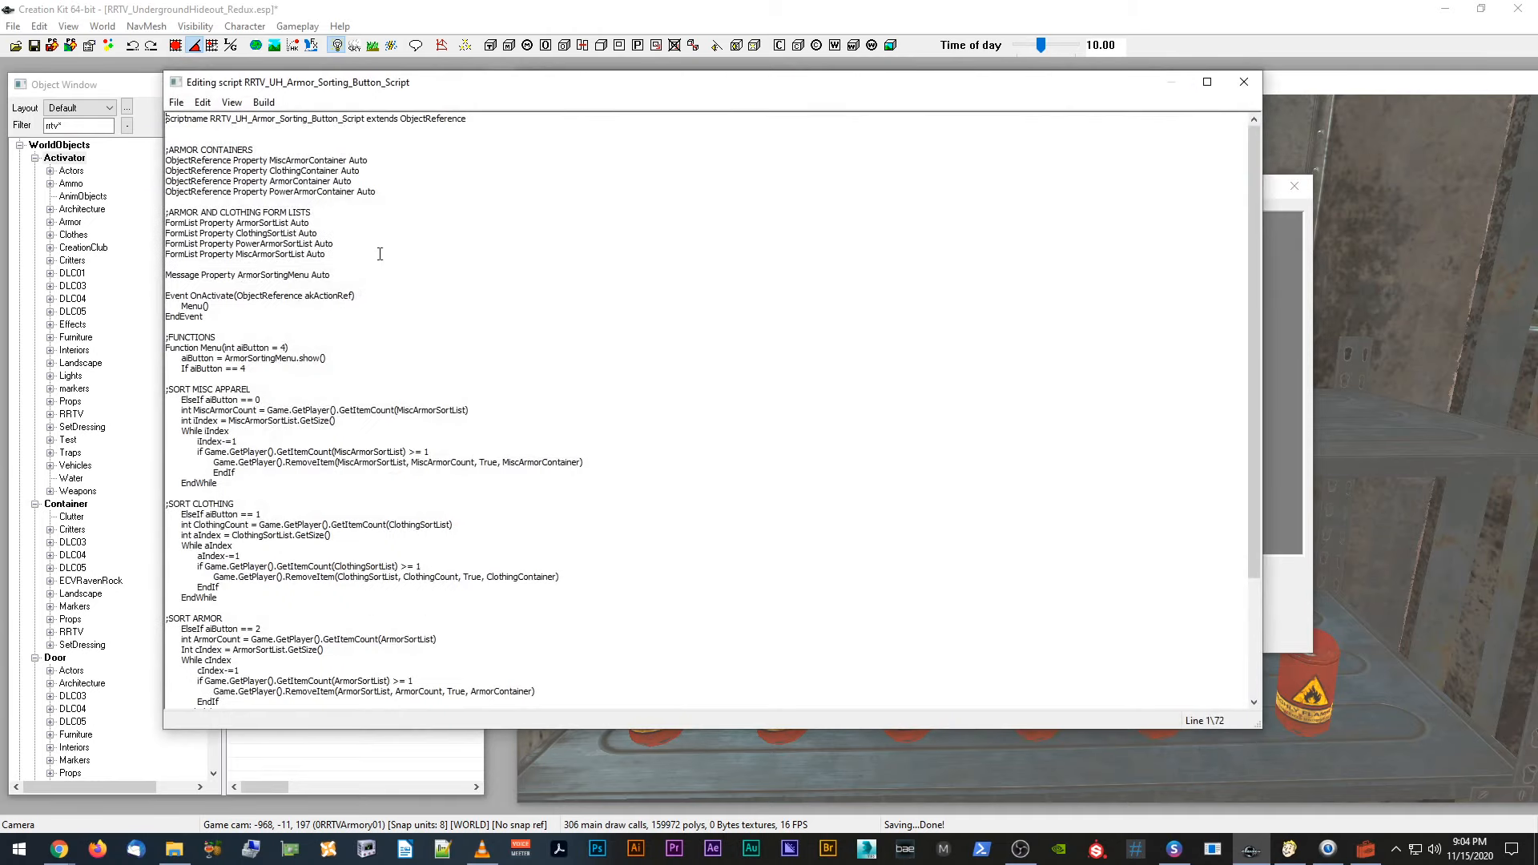
scroll(473, 425, down, 1)
scroll(472, 424, up, 1)
scroll(342, 350, down, 5)
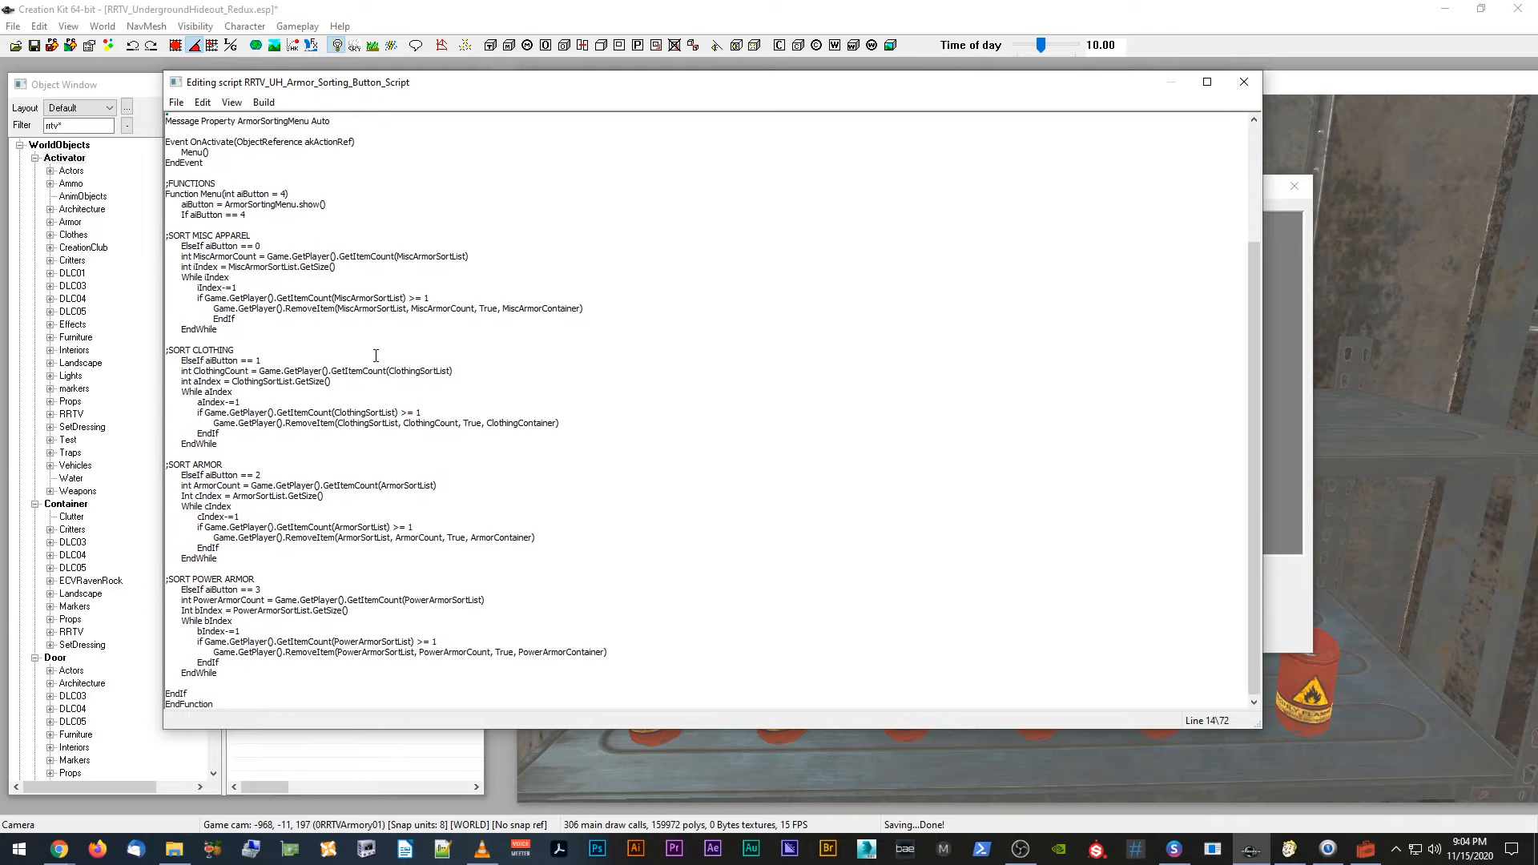
scroll(375, 355, up, 5)
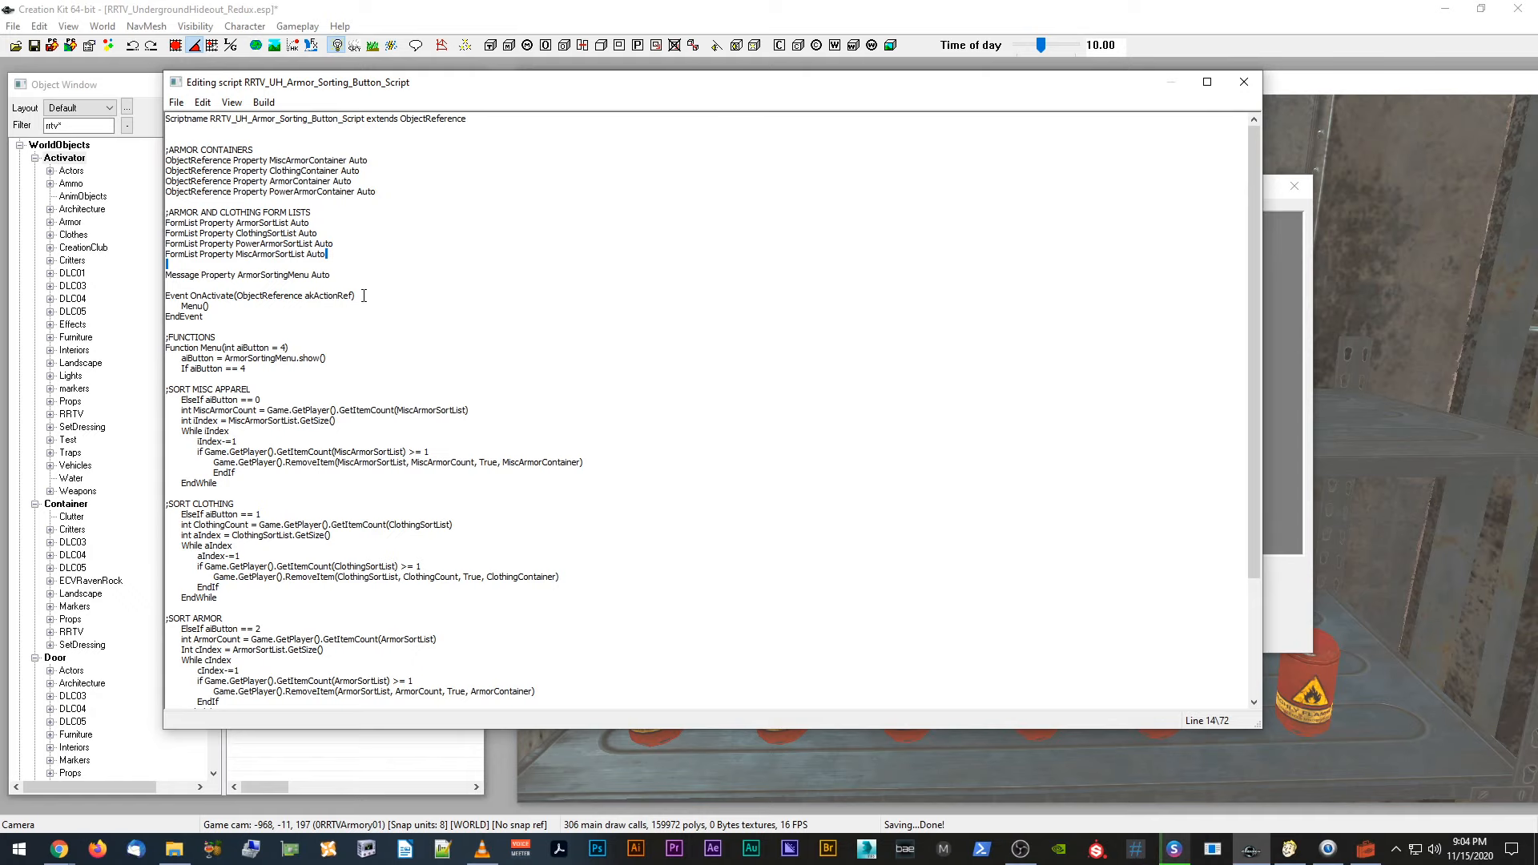
click(1244, 82)
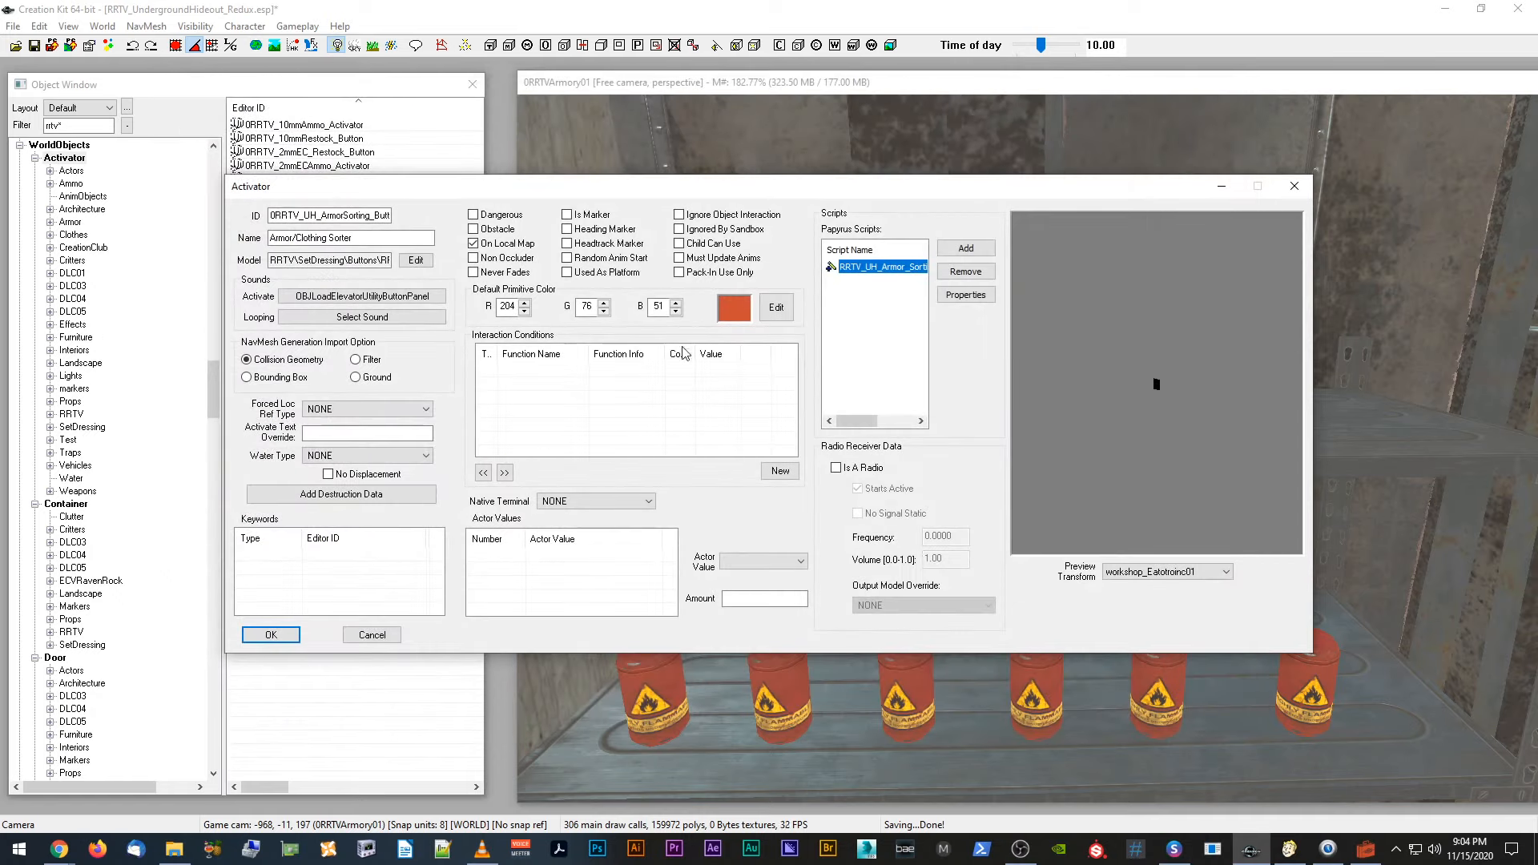
click(368, 634)
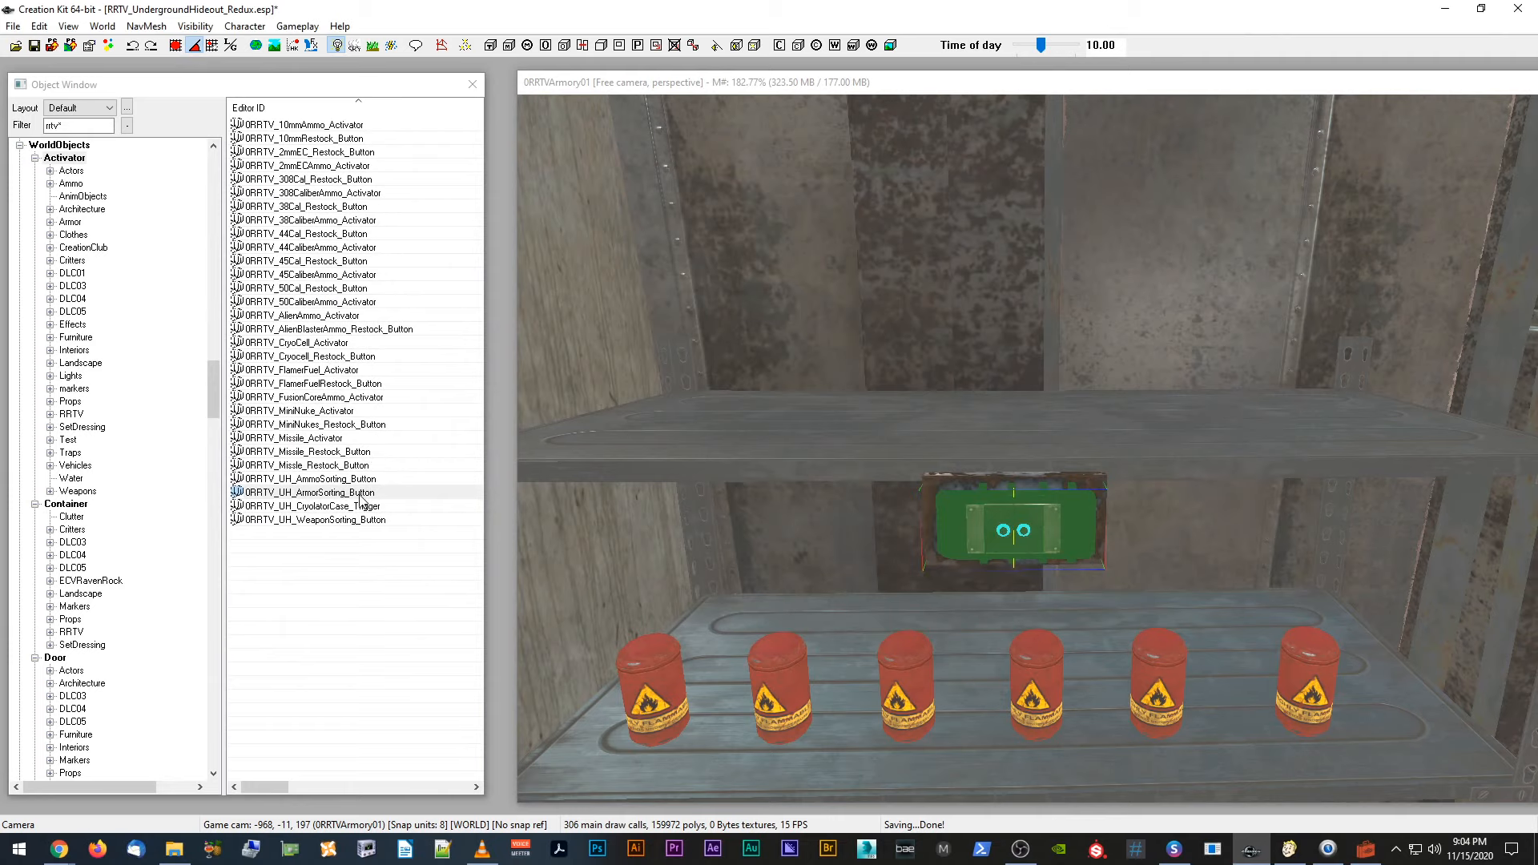
Step: Open the 0RRTV_UH_AmmoSorting_Button activator and review the properties of its attached script
click(357, 480)
double_click(360, 481)
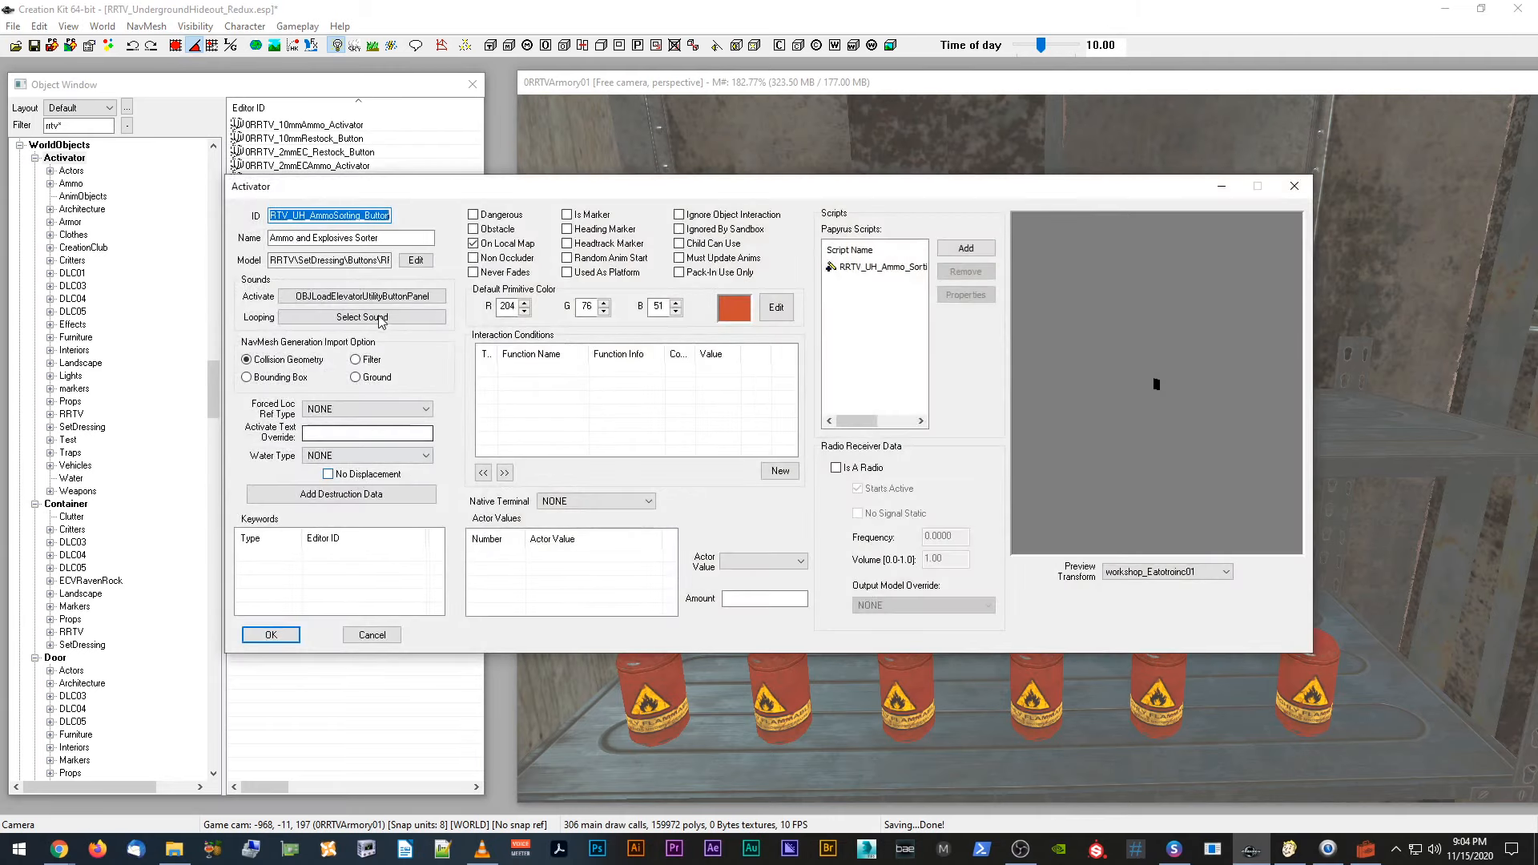
click(876, 267)
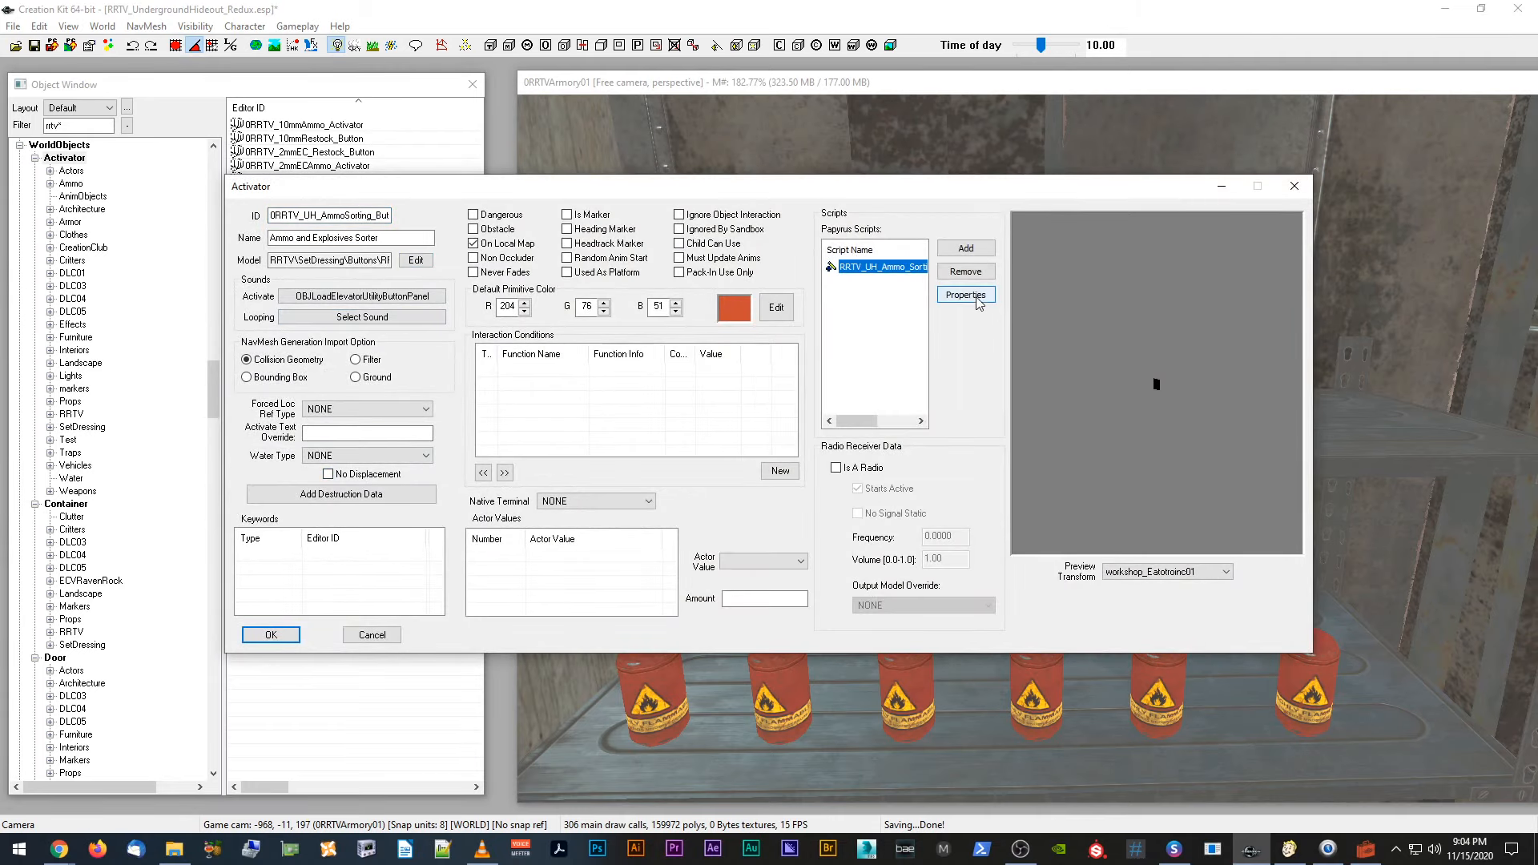
click(965, 295)
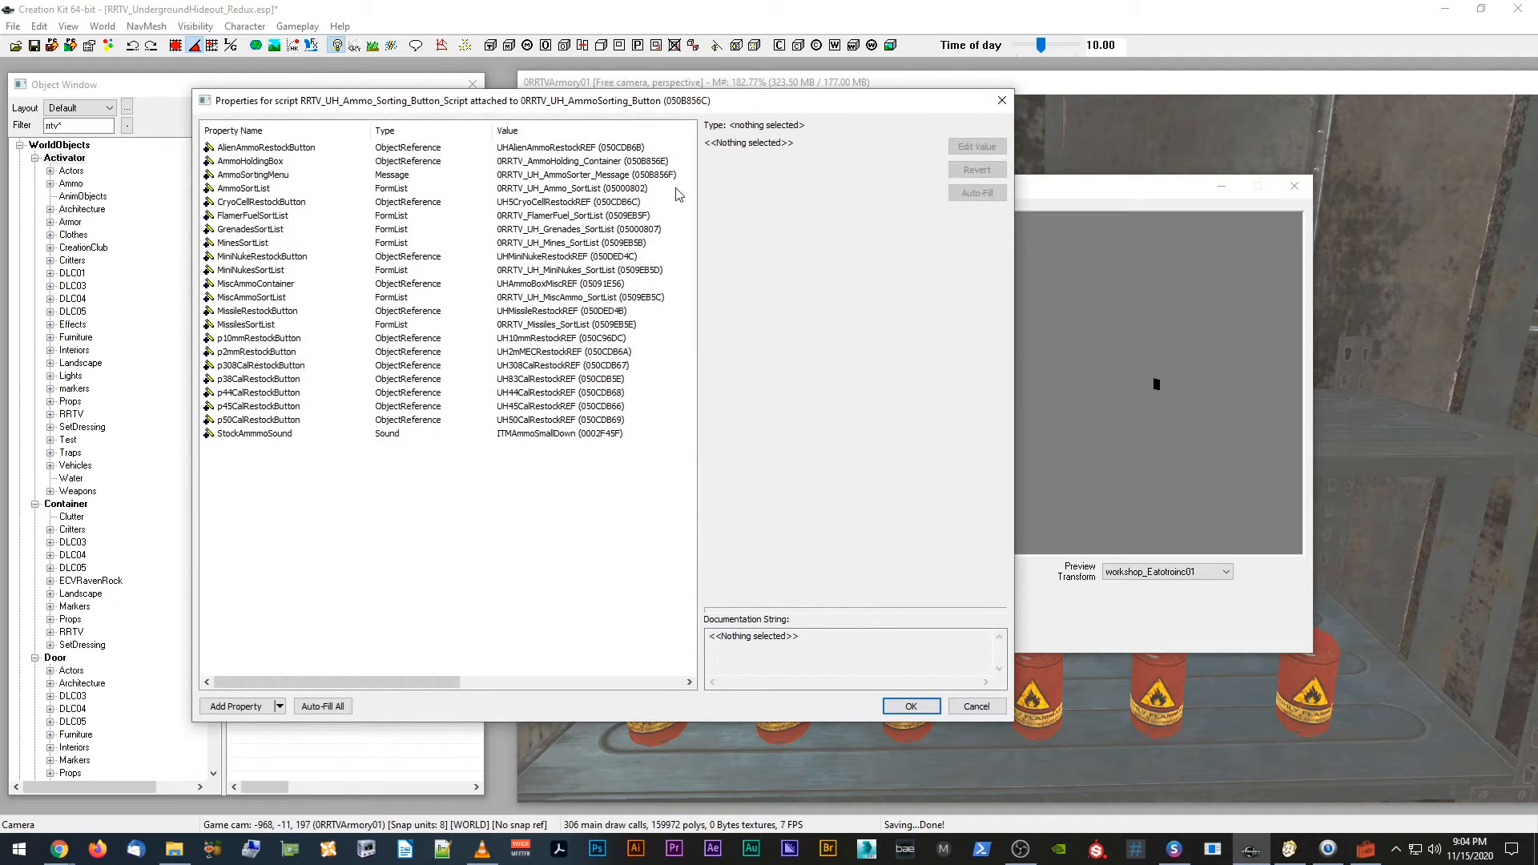
click(1002, 100)
Step: In the ammo sorting script's source, duplicate the MiniNukeRestockButton property line and rename the copy's property to FlamerFuelRestockButton
right_click(866, 268)
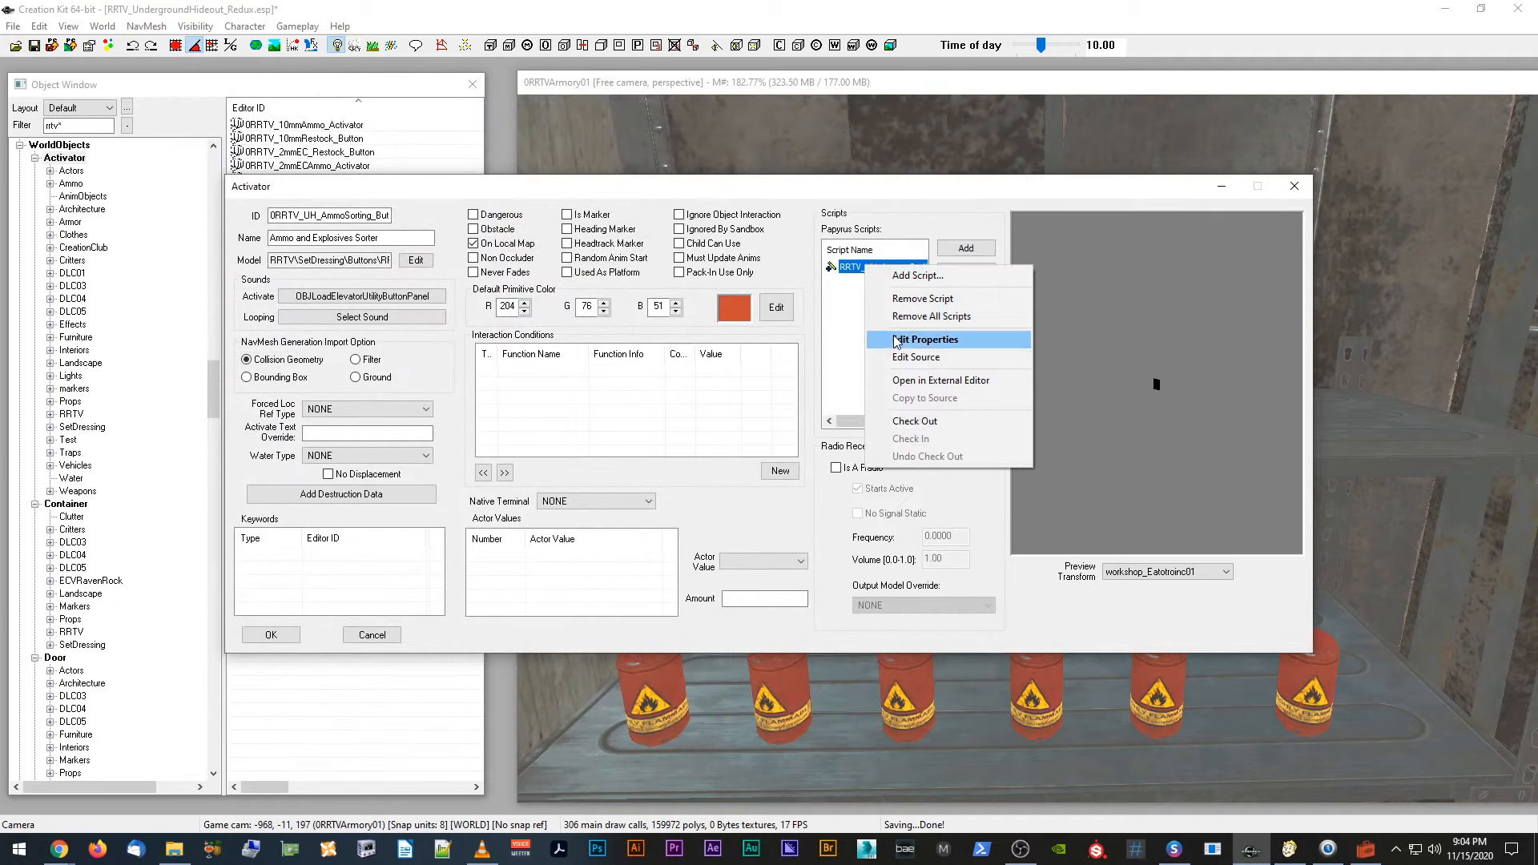
click(897, 358)
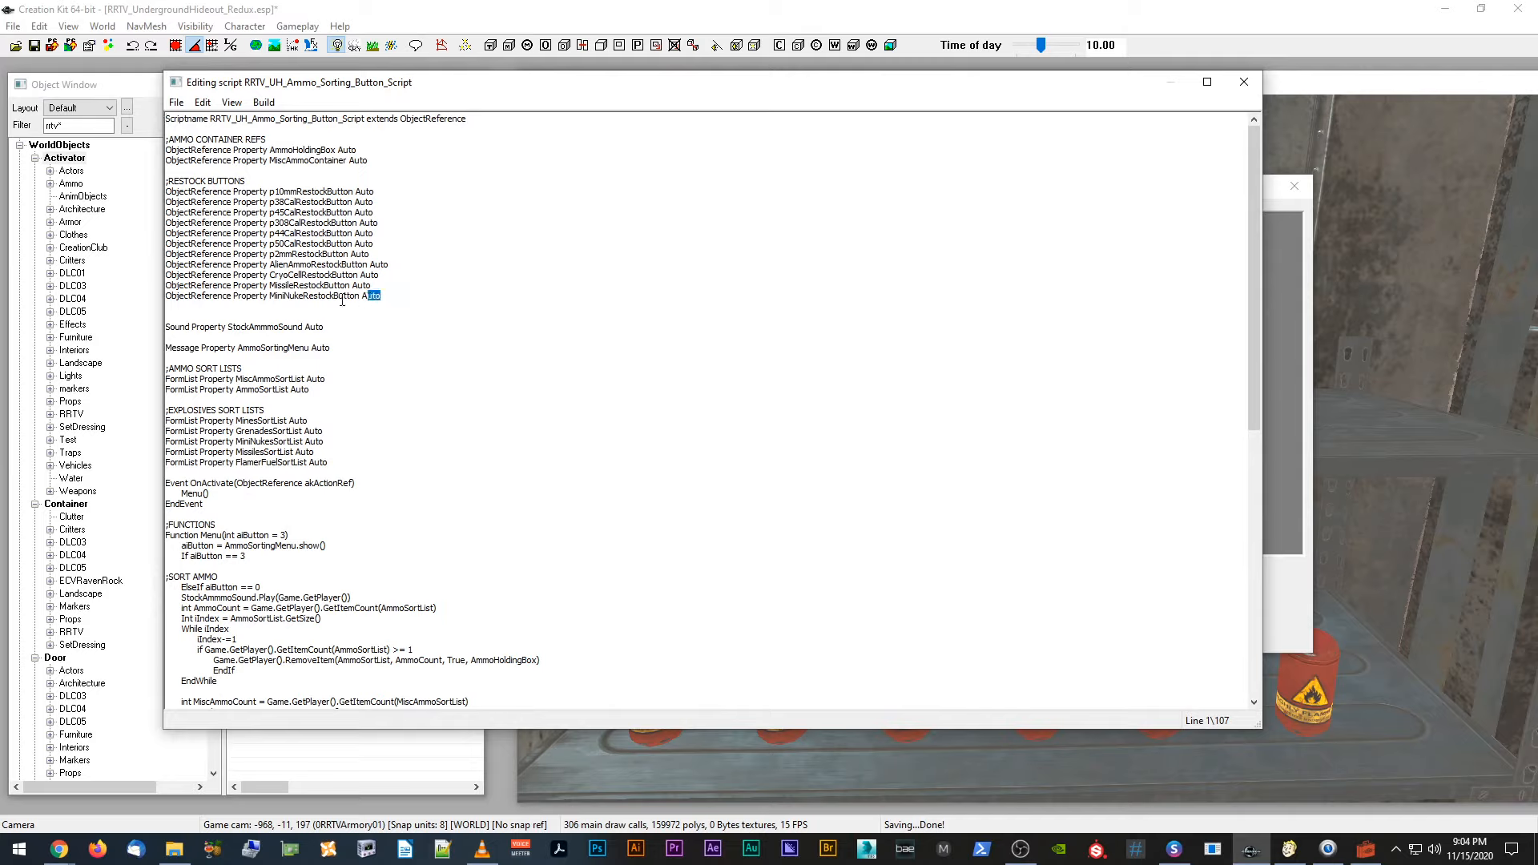
drag(342, 302, 172, 307)
drag(408, 301, 166, 300)
key(ctrl+c)
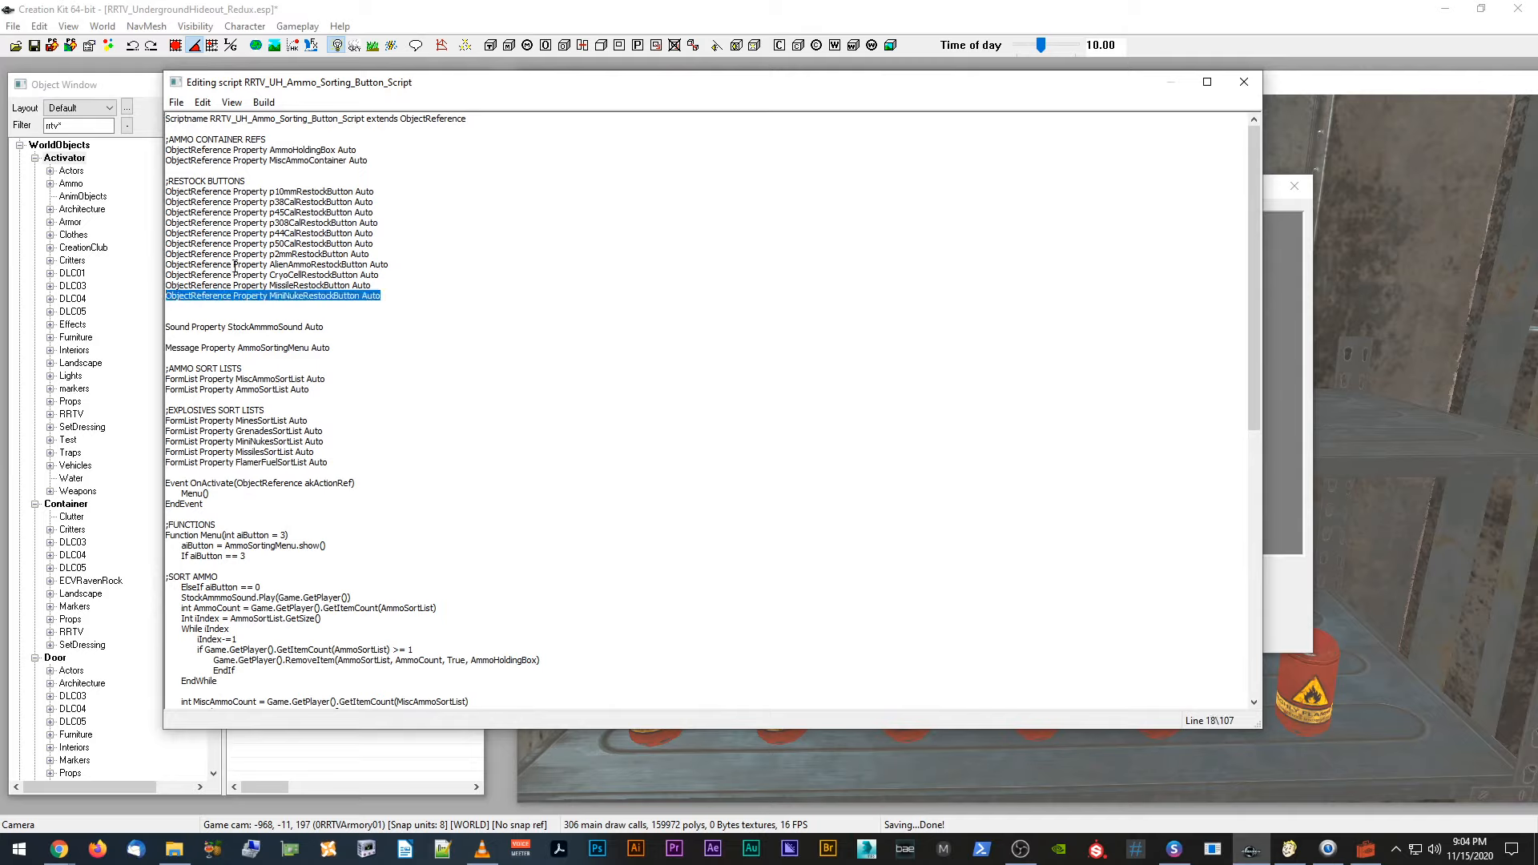
click(402, 298)
key(Return)
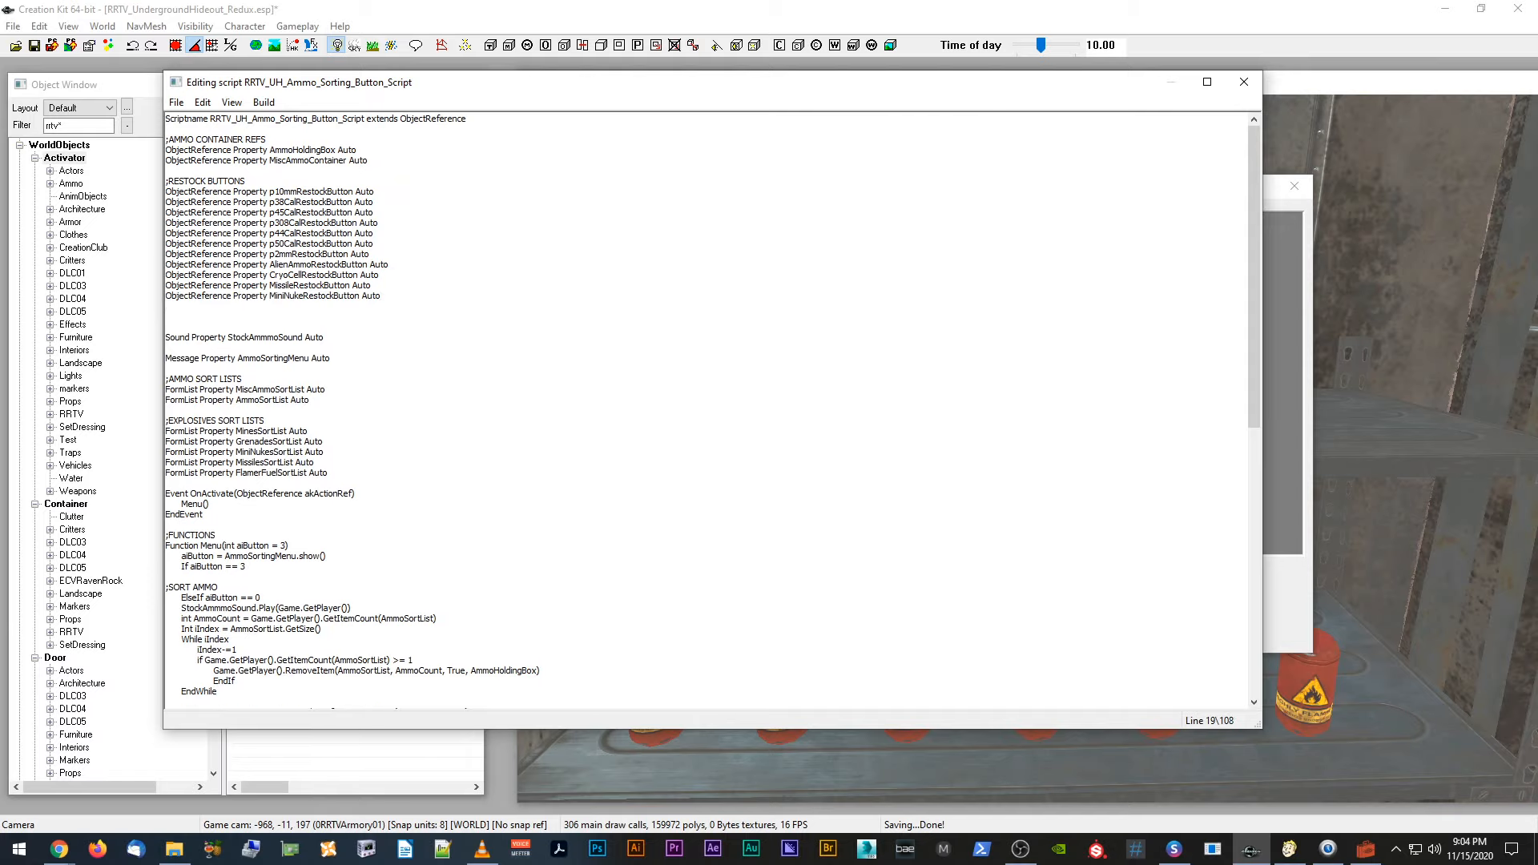
key(ctrl+v)
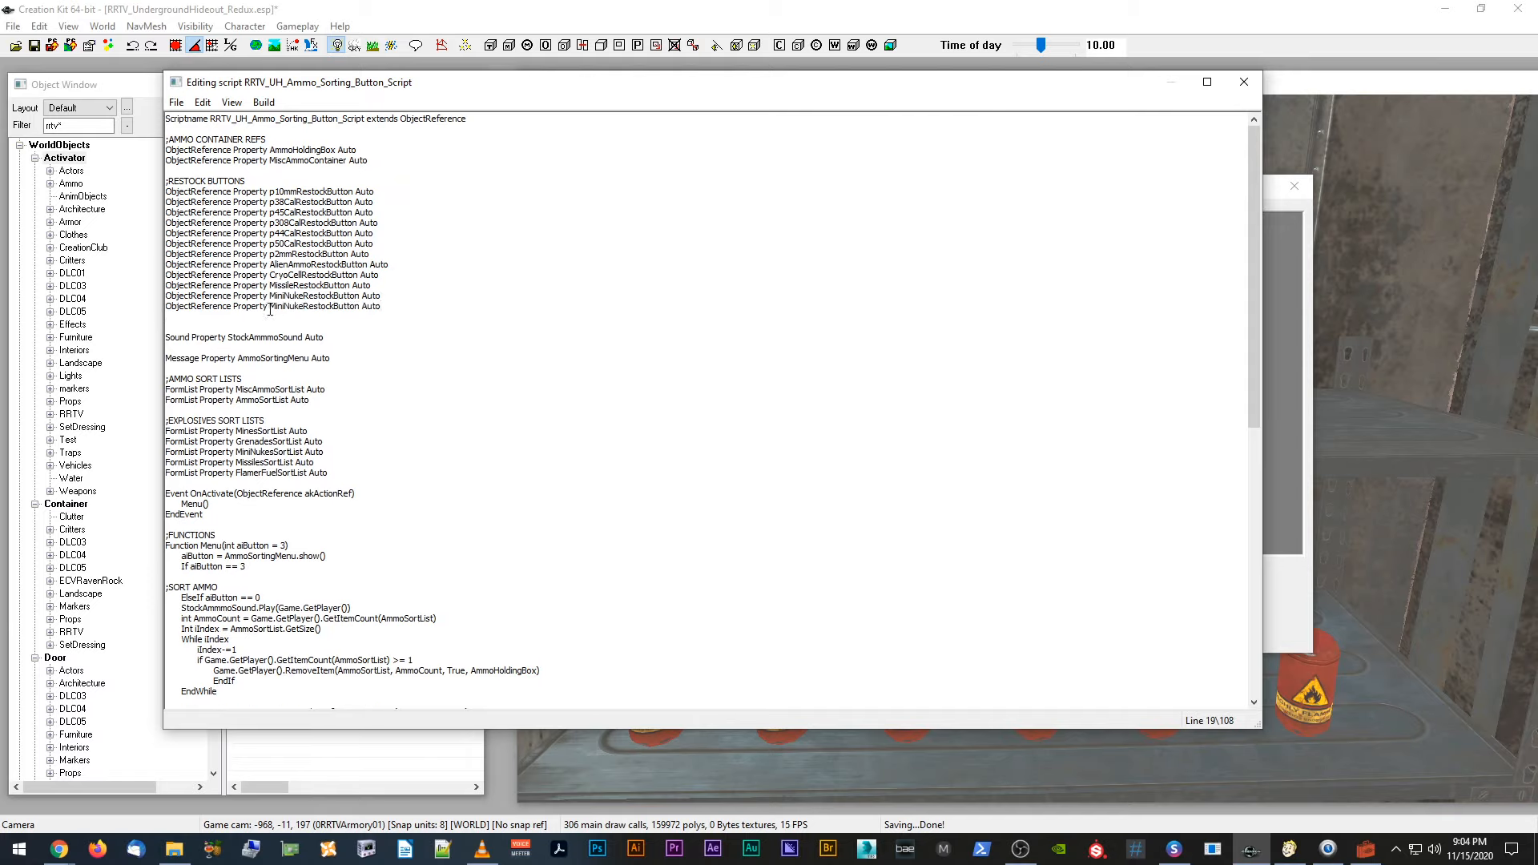
drag(270, 308, 297, 306)
key(BackSpace)
text(FlamerFuel)
Step: Duplicate the MiniNukeRestockButton.Activate line under aiButton == 2 and change the copy to FlamerFuelRestockButton.Activate (Game.GetPlayer())
scroll(508, 357, down, 15)
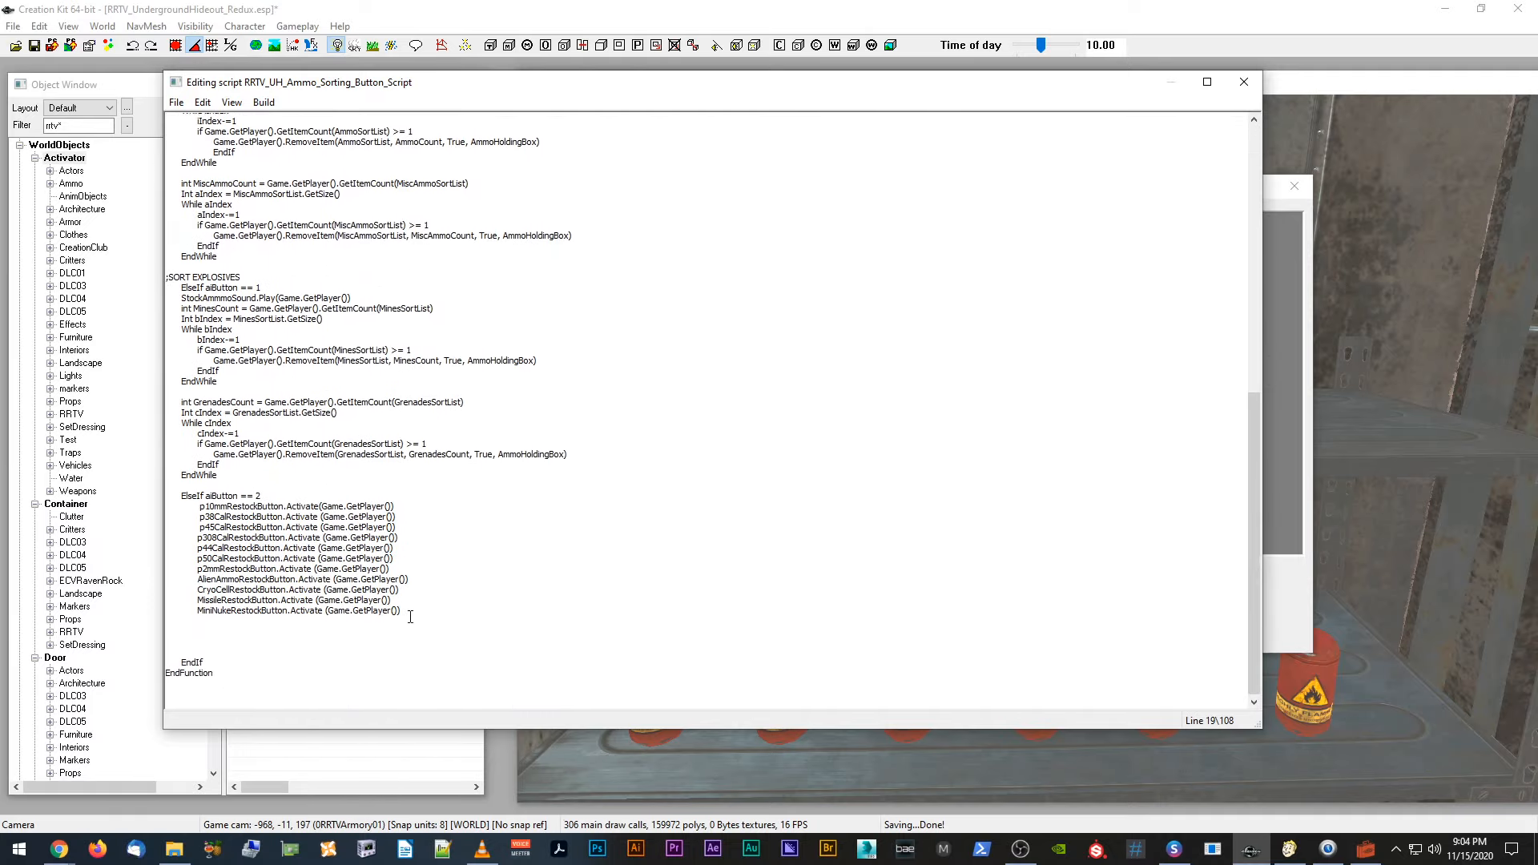
shift+drag(327, 616, 197, 617)
key(ctrl+c)
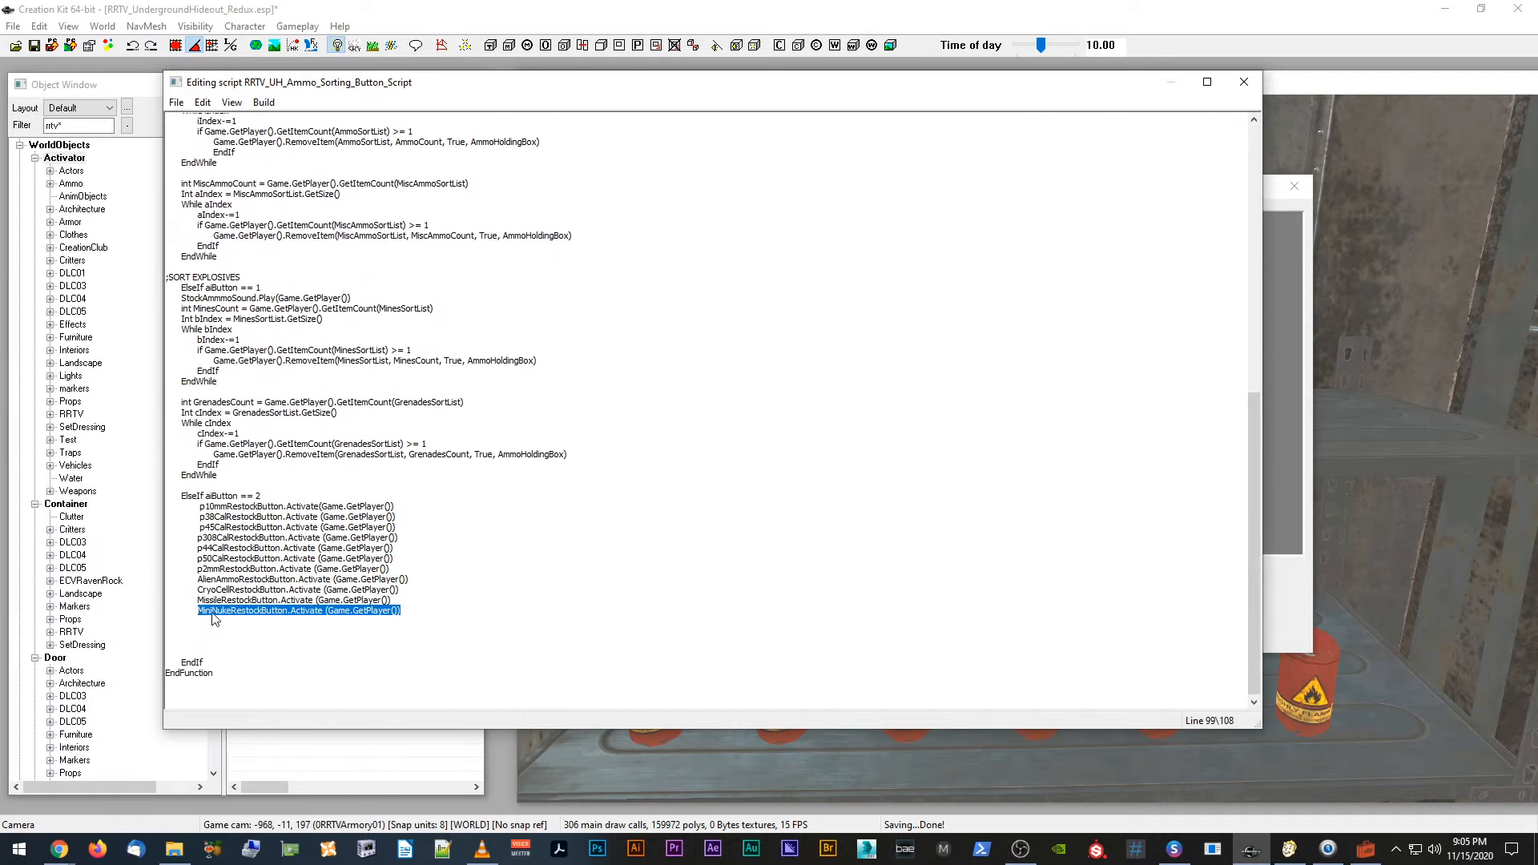
click(409, 612)
key(Return)
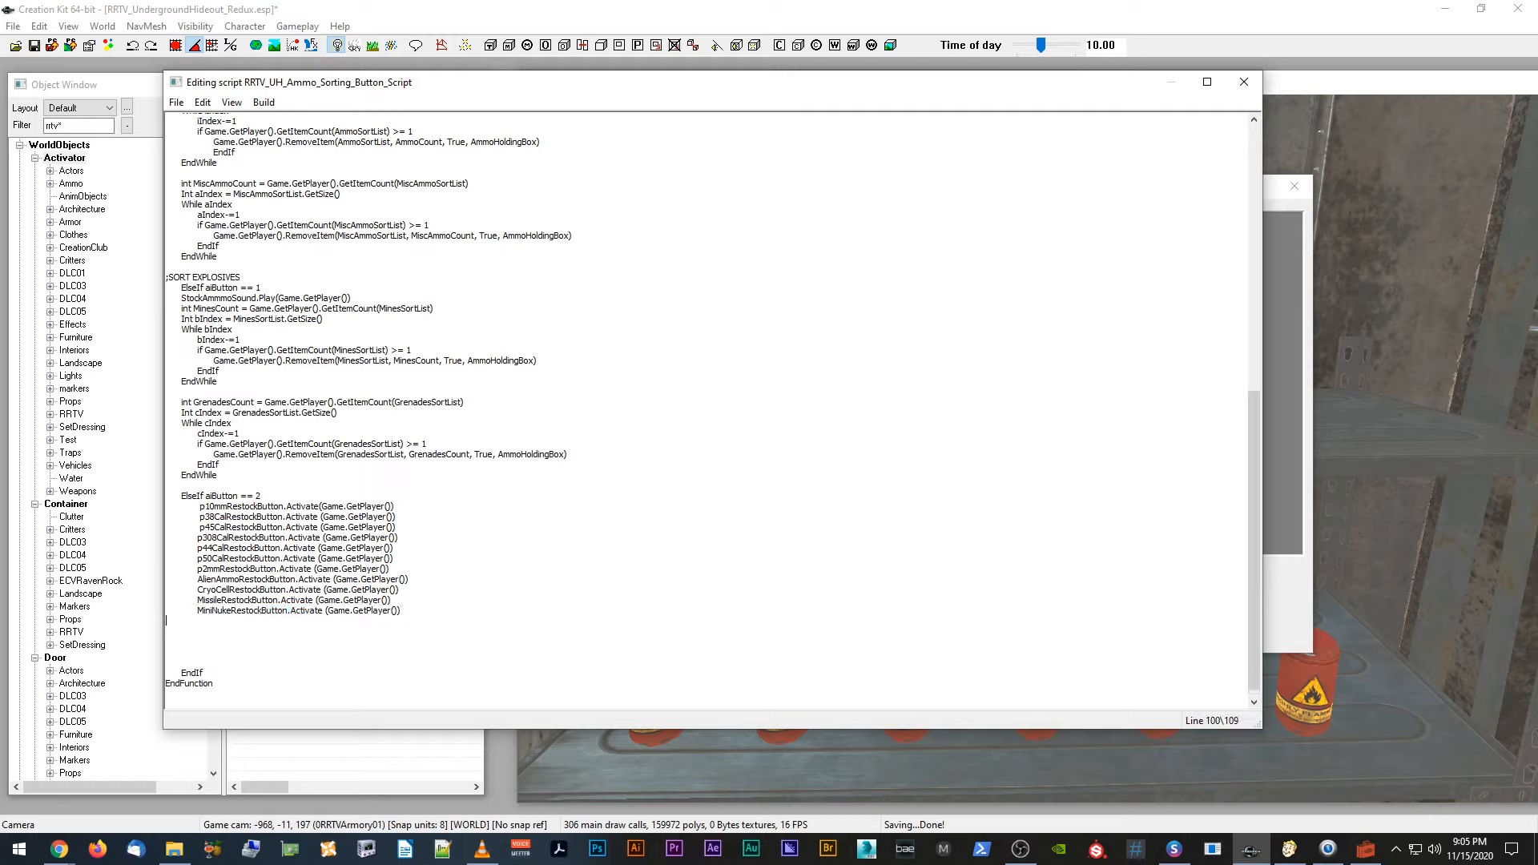
key(ctrl+v)
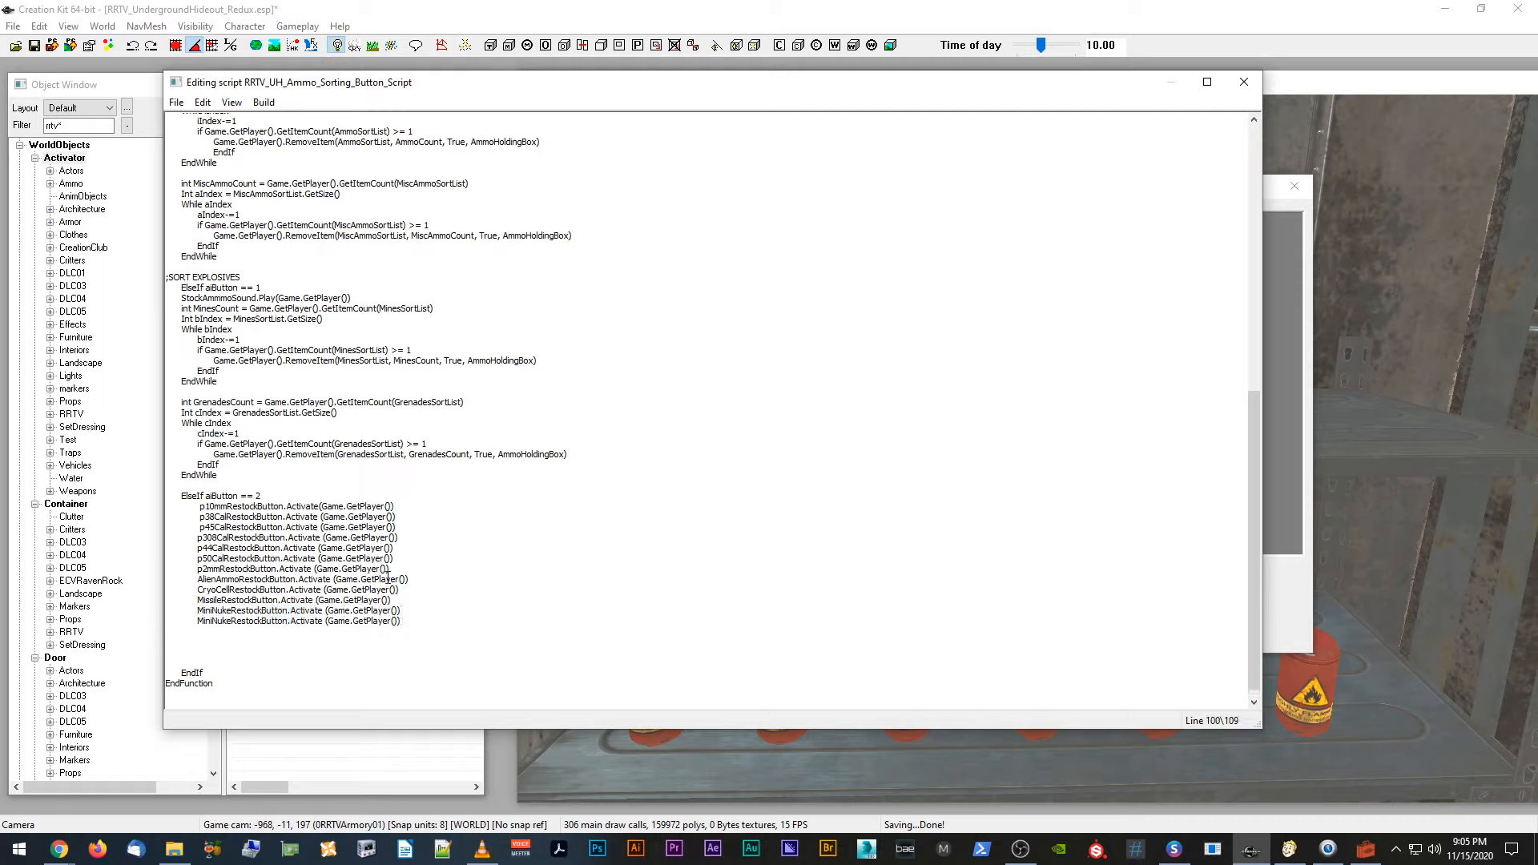
drag(198, 621, 221, 623)
text(FlamerFuel)
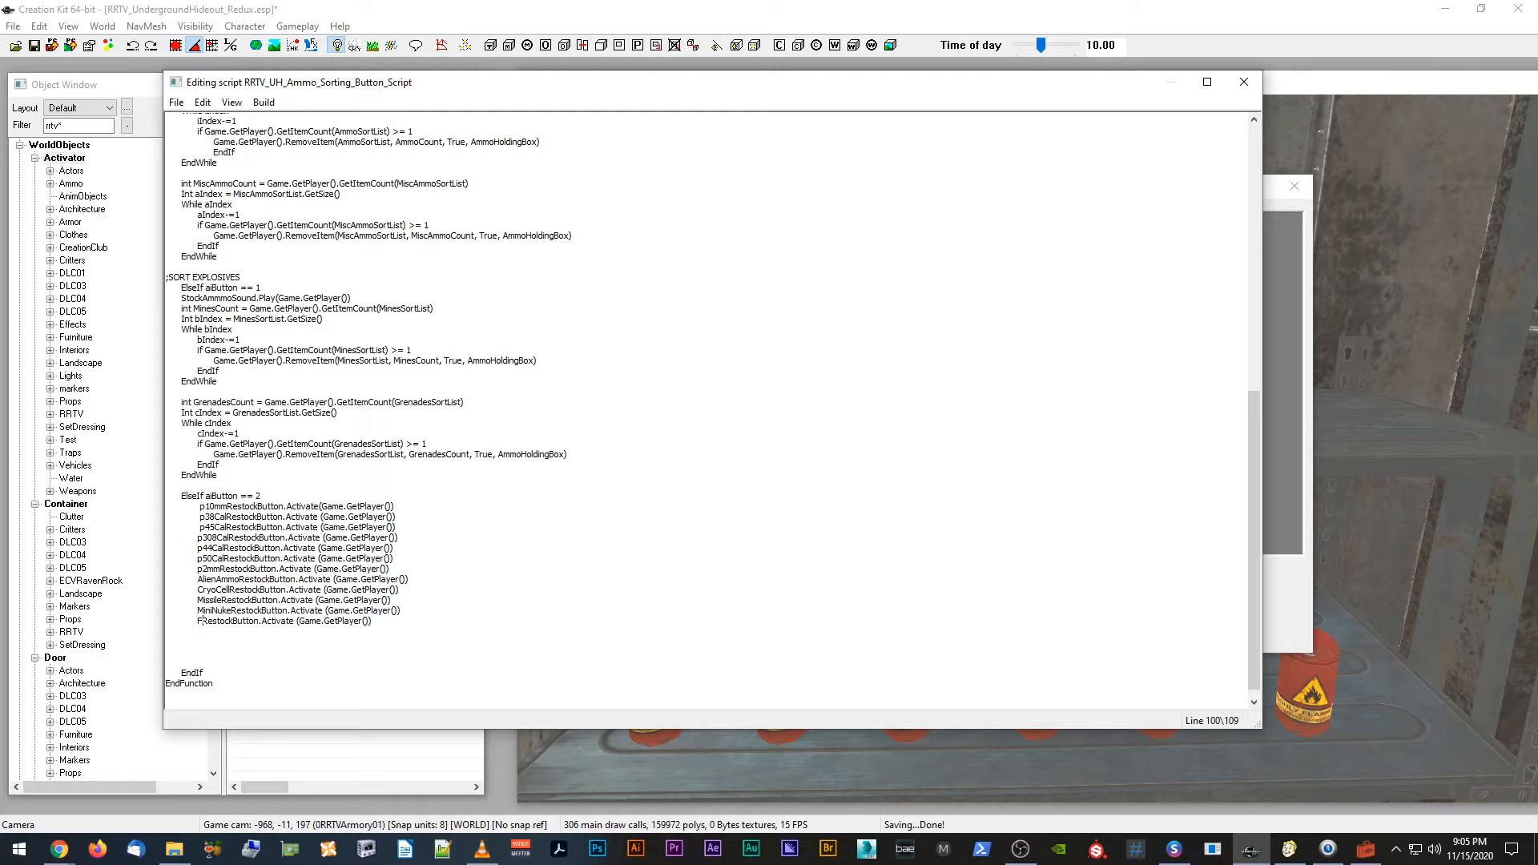
text(l)
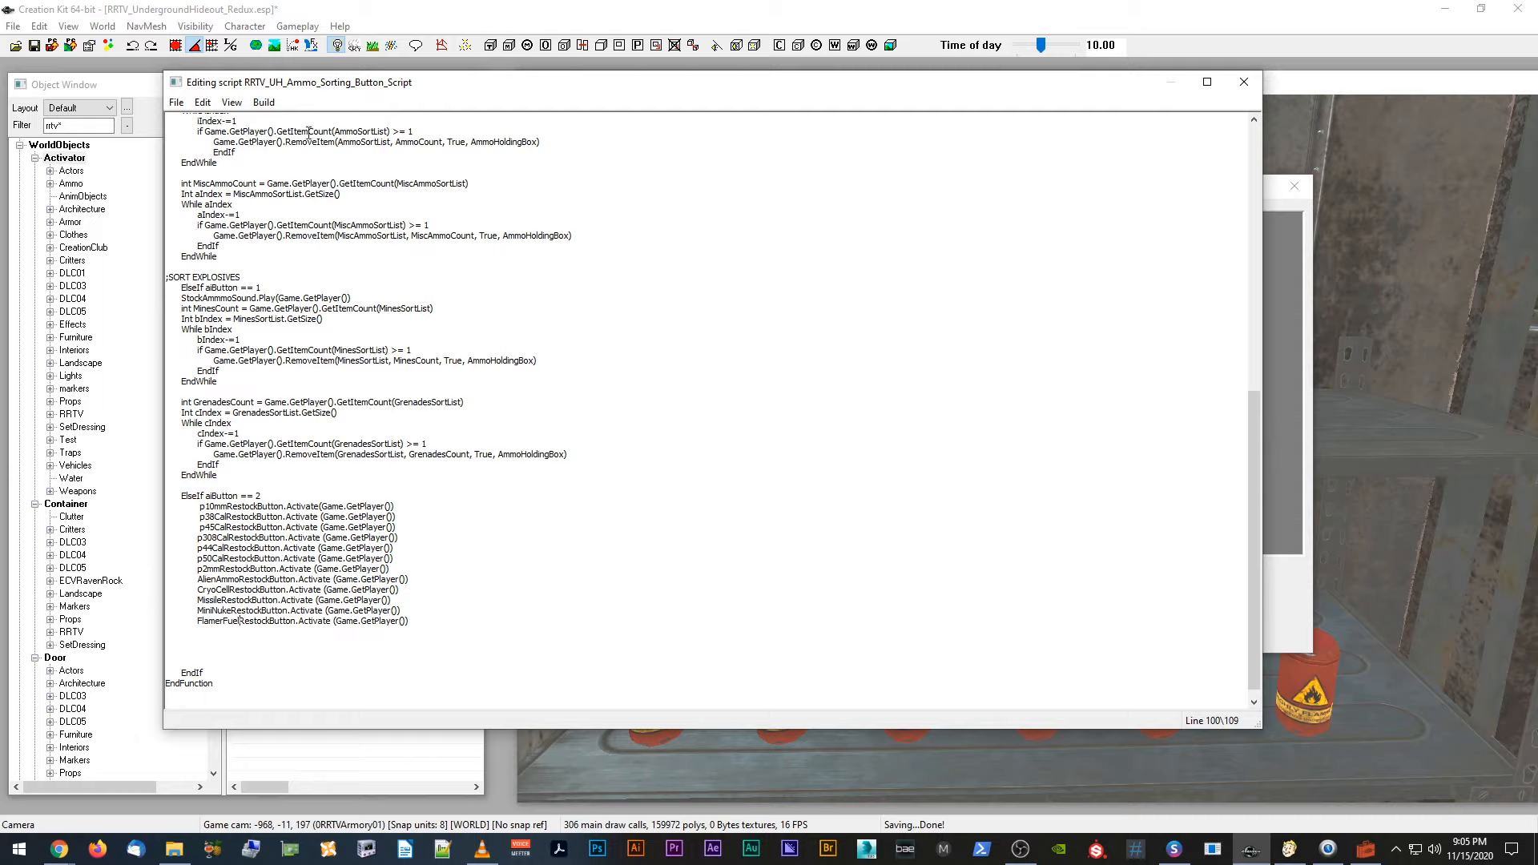
Step: Compile and save RRTV_UH_Ammo_Sorting_Button_Script, and close the script editor
click(264, 101)
click(280, 126)
click(176, 102)
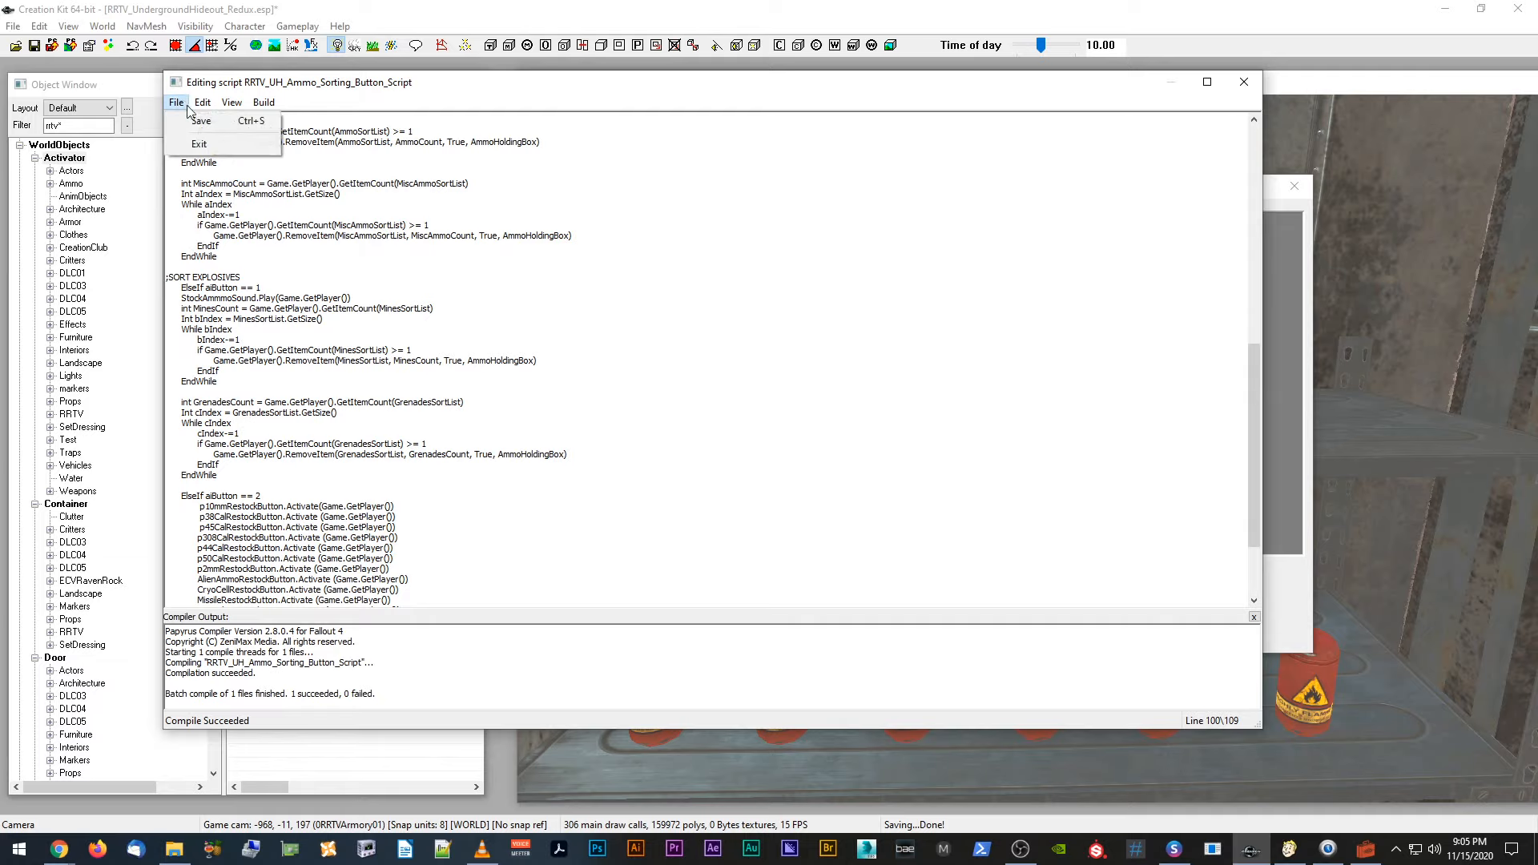
click(194, 121)
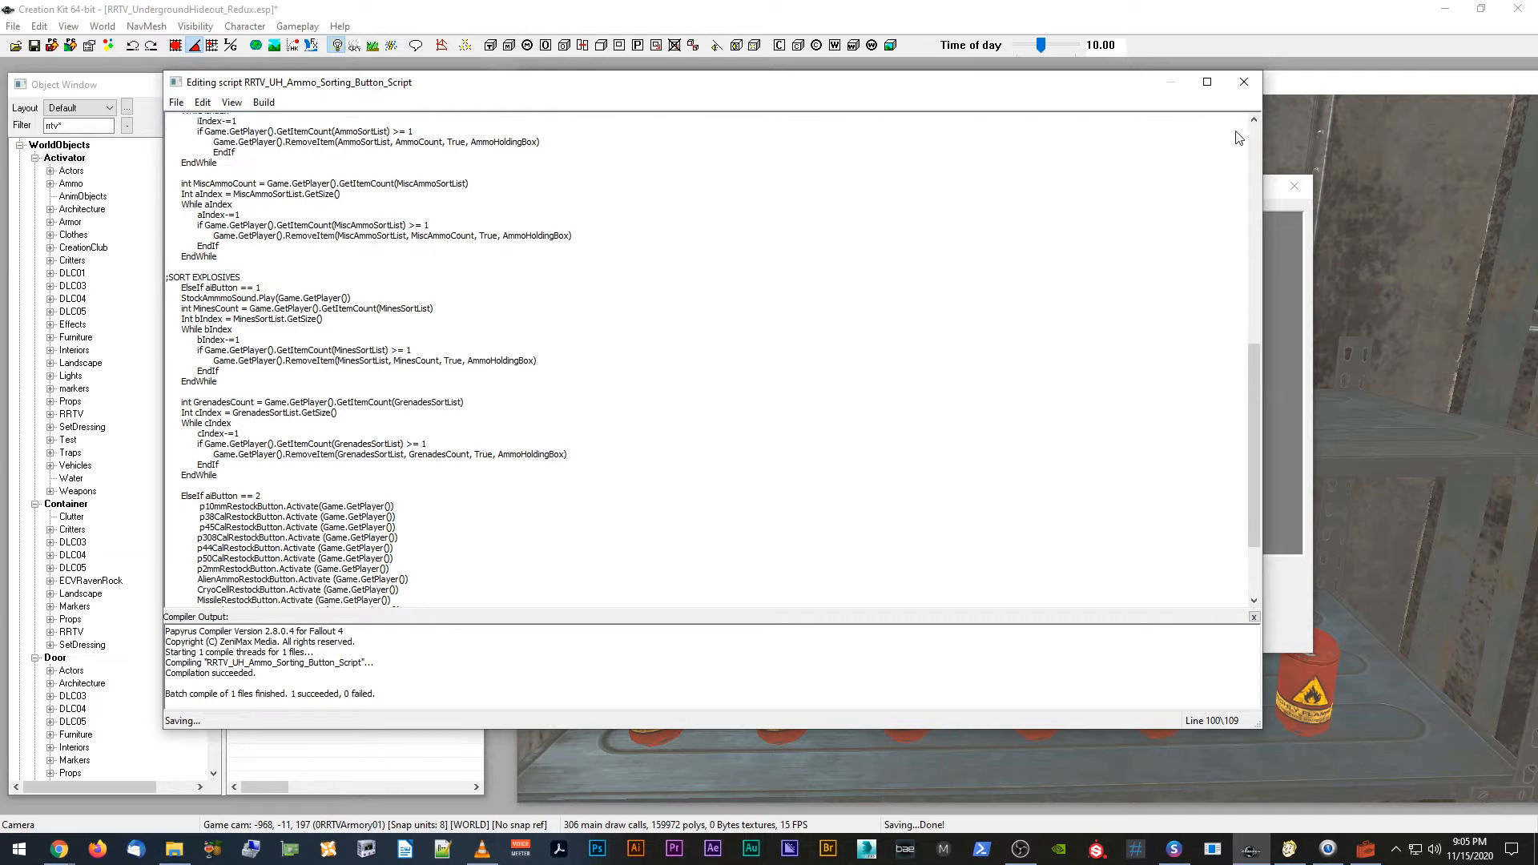
click(1244, 83)
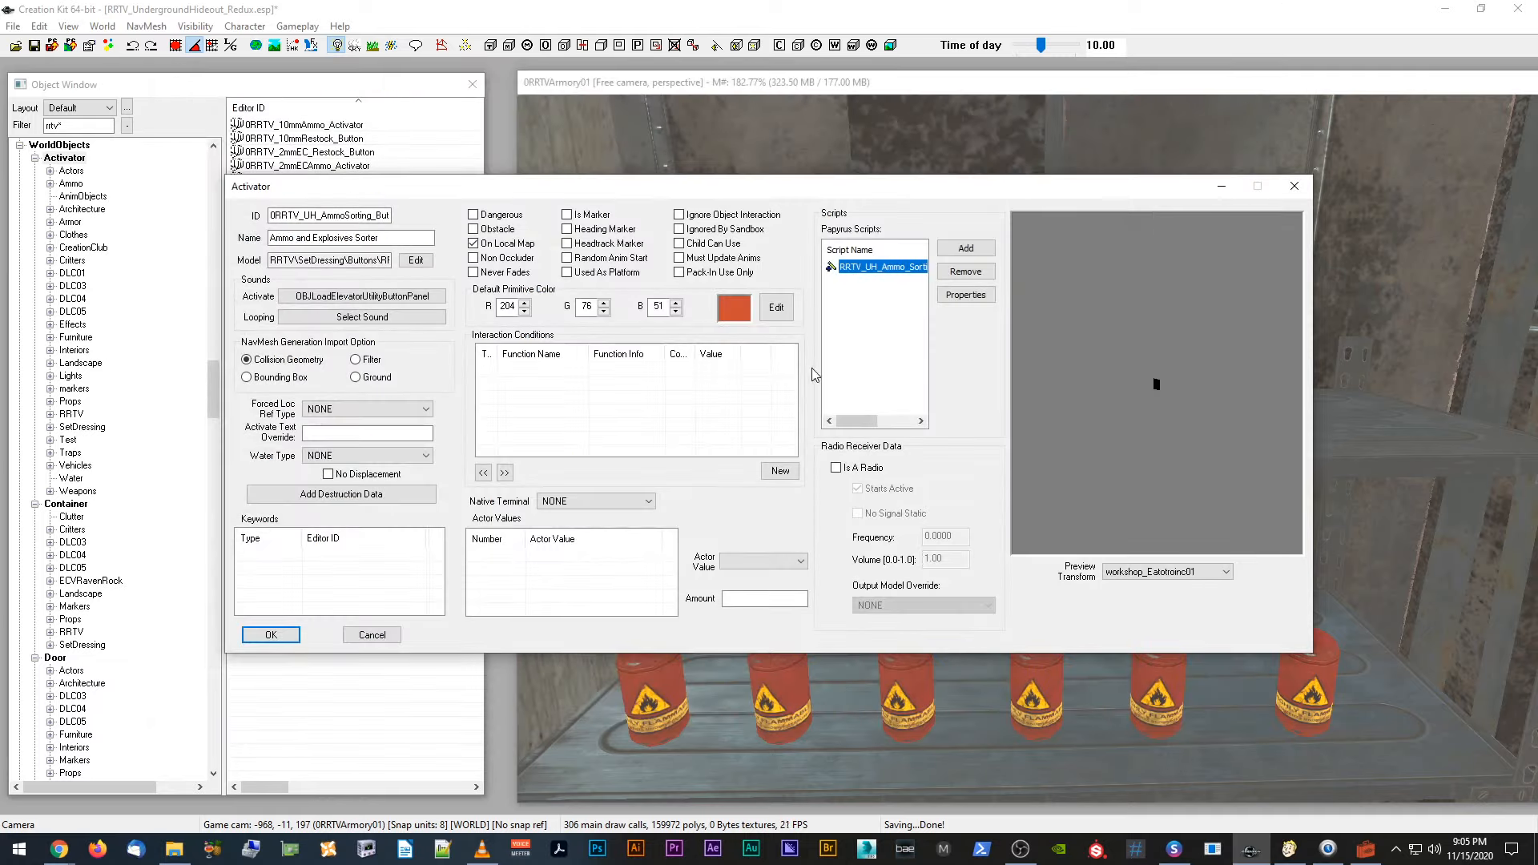
Step: In the ammo sorting script's properties, assign the flamer fuel restock button reference UHFlamerFuelRestockREF from 0RRTVArmory01 to FlamerFuelRestockButton
click(965, 295)
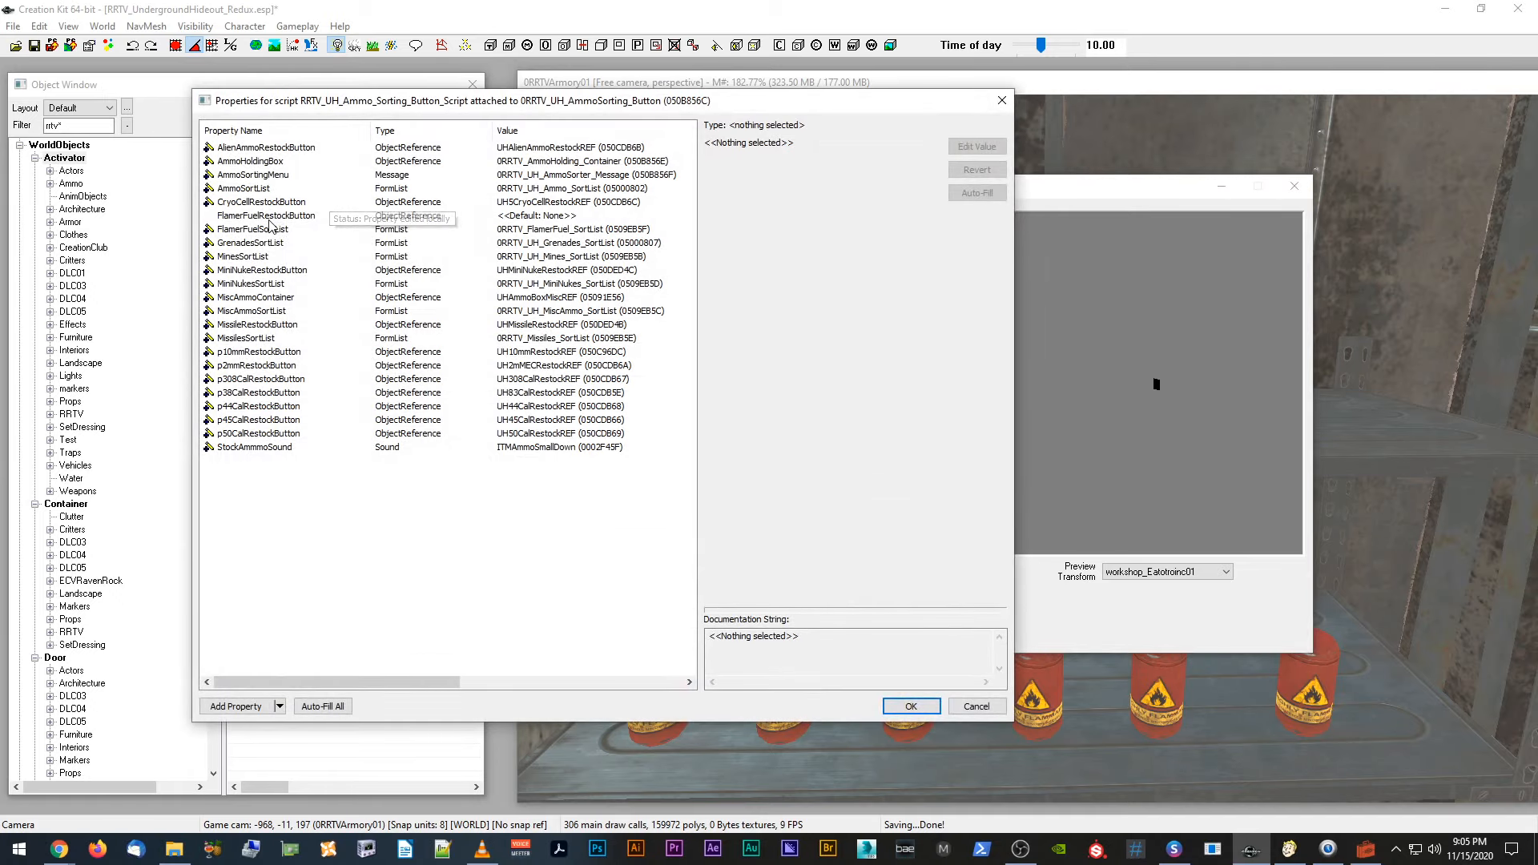
click(385, 215)
click(970, 146)
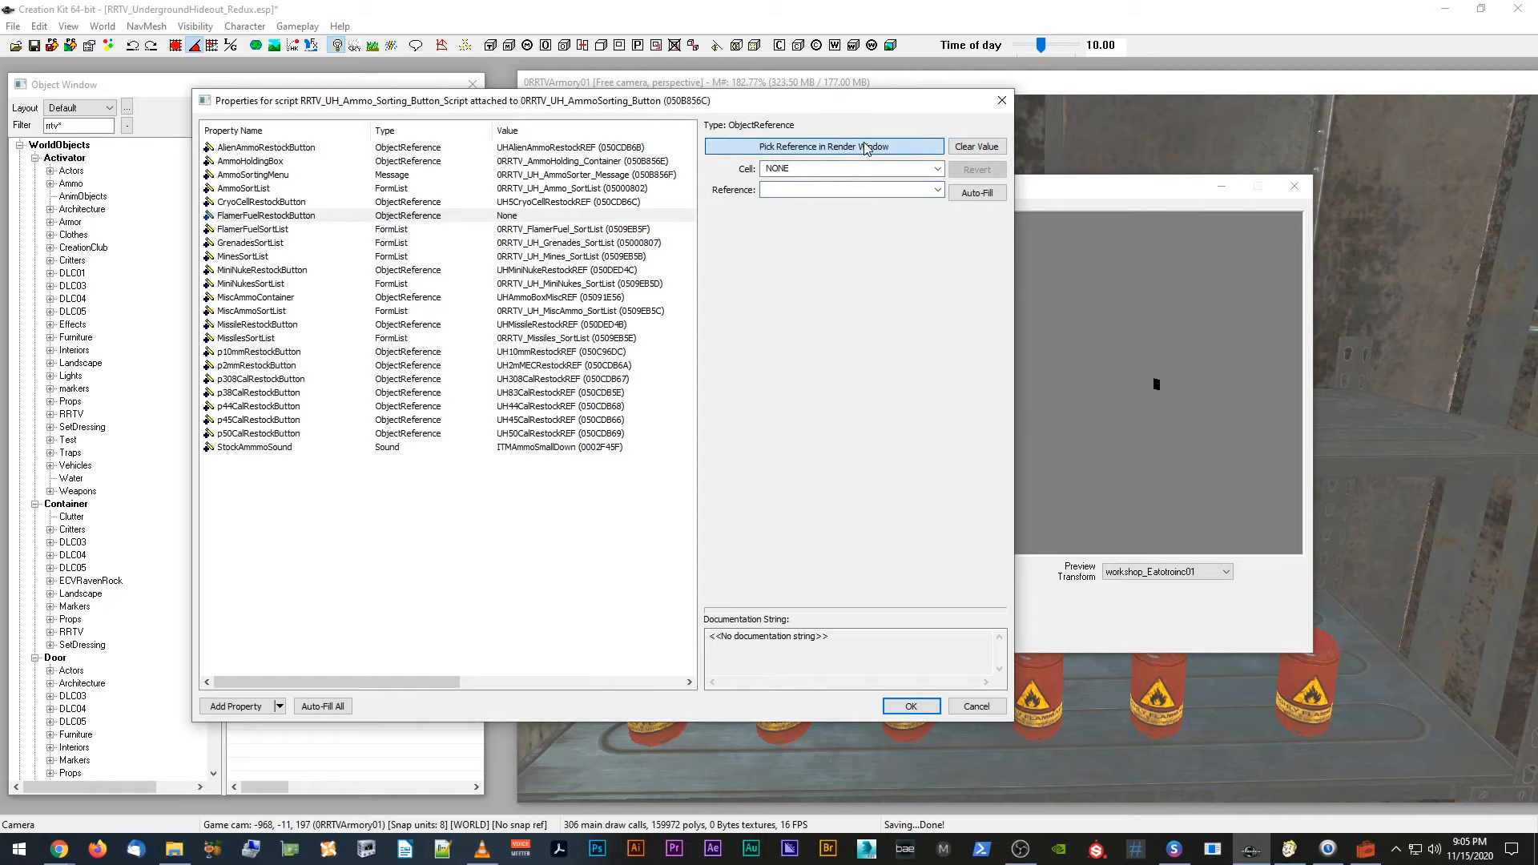
click(864, 147)
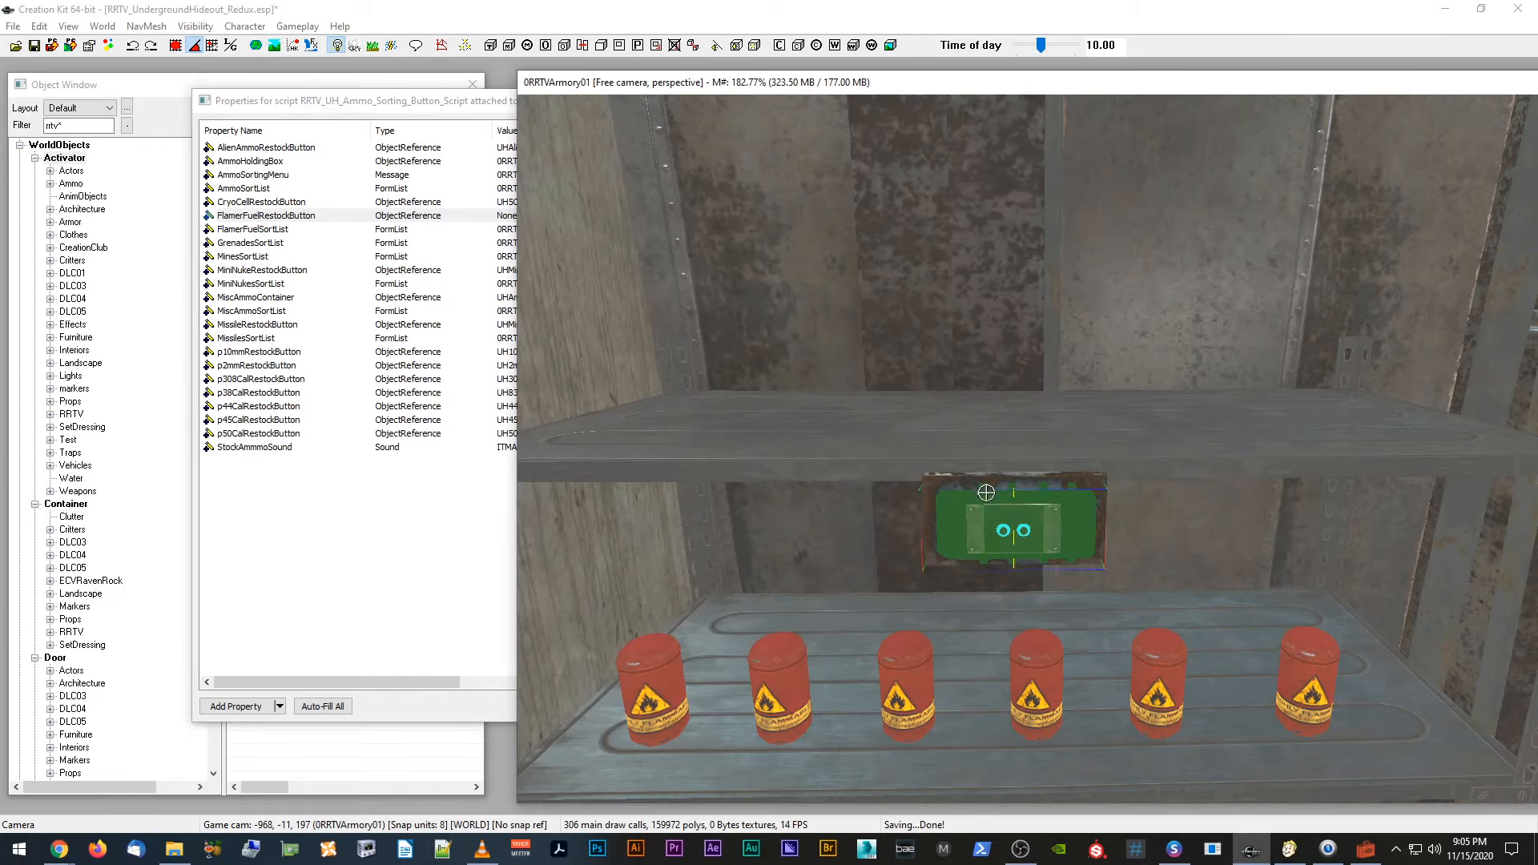
click(974, 514)
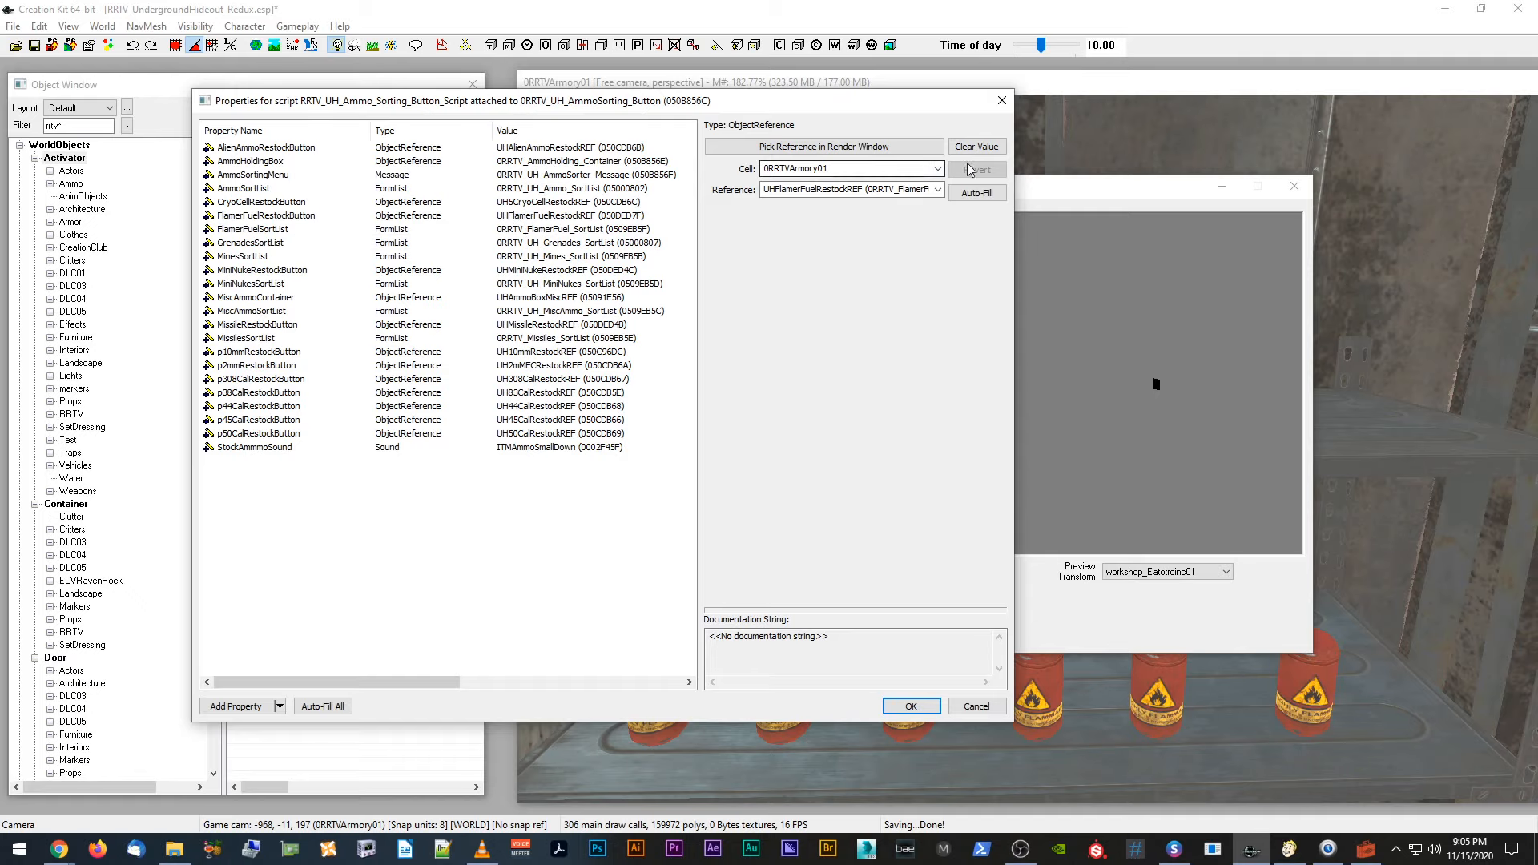
click(912, 707)
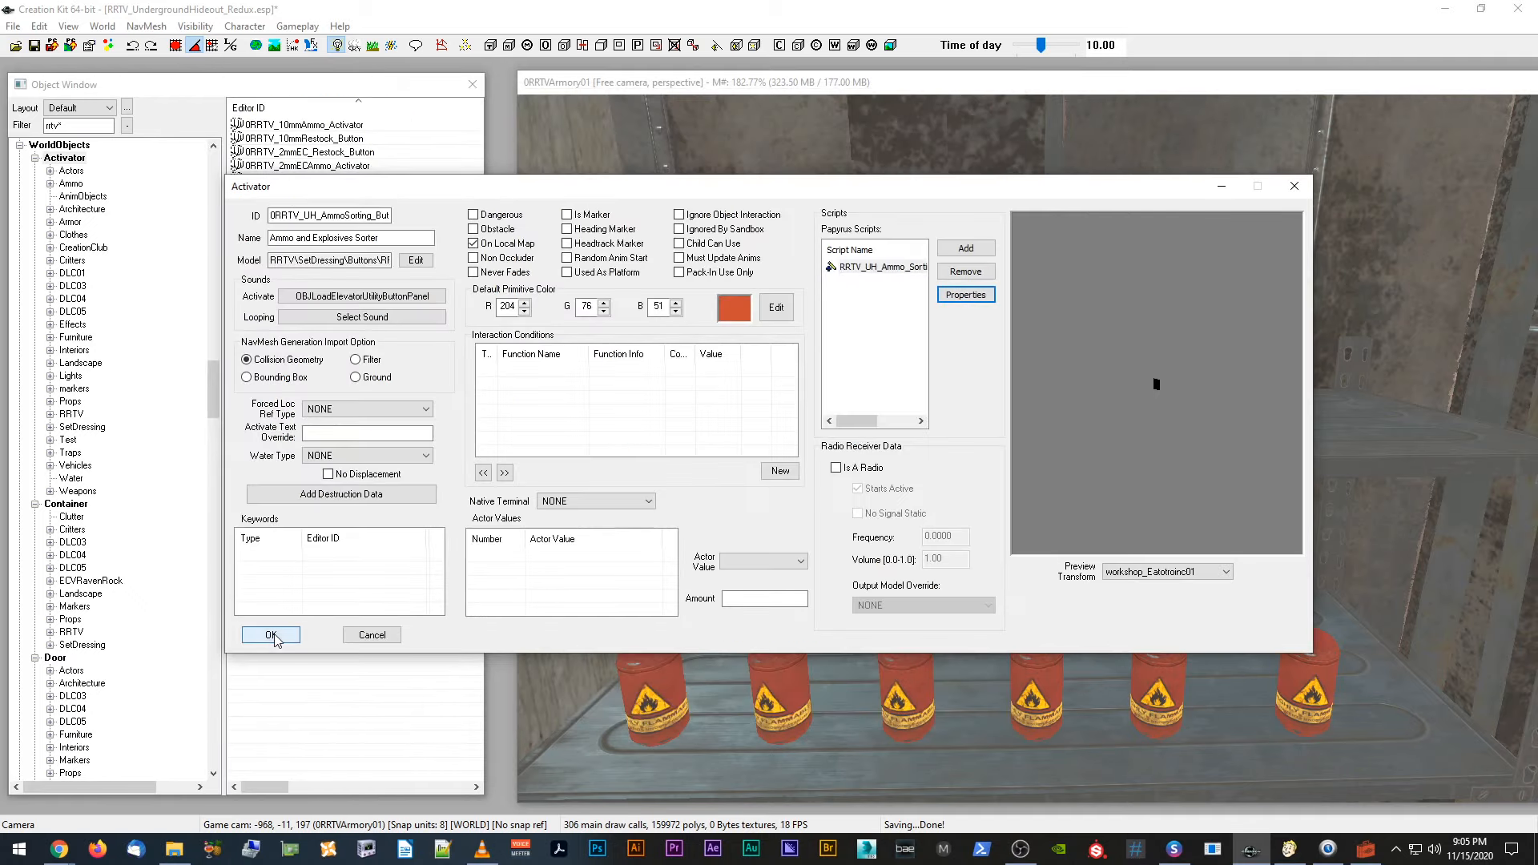
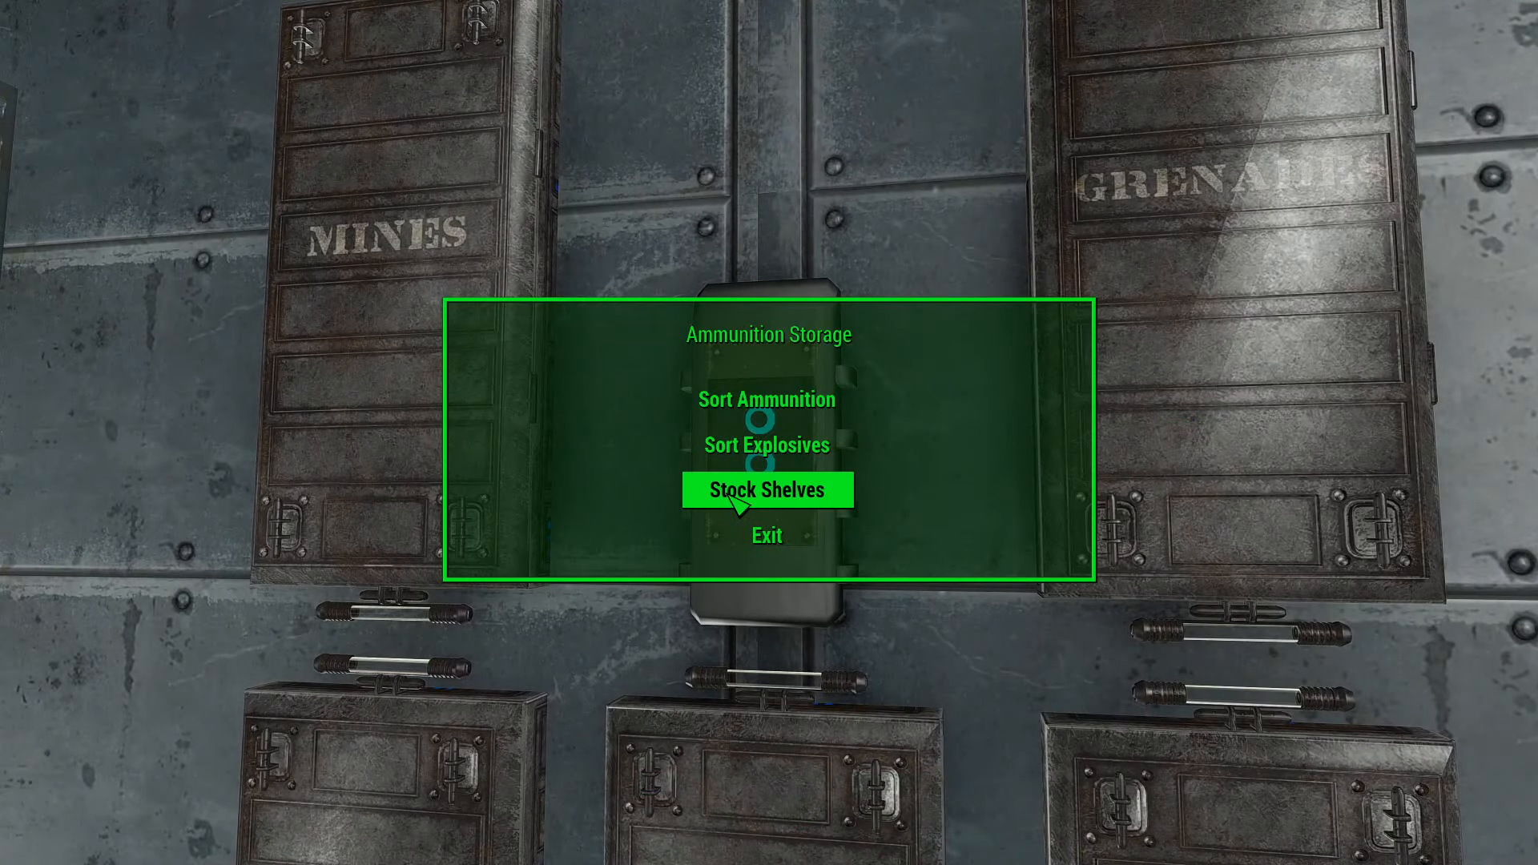
Step: In Fallout 4, test Stock Shelves from the Ammunition Storage prompt, inspect the armory shelves, and quit the game with the console command qqq
click(736, 503)
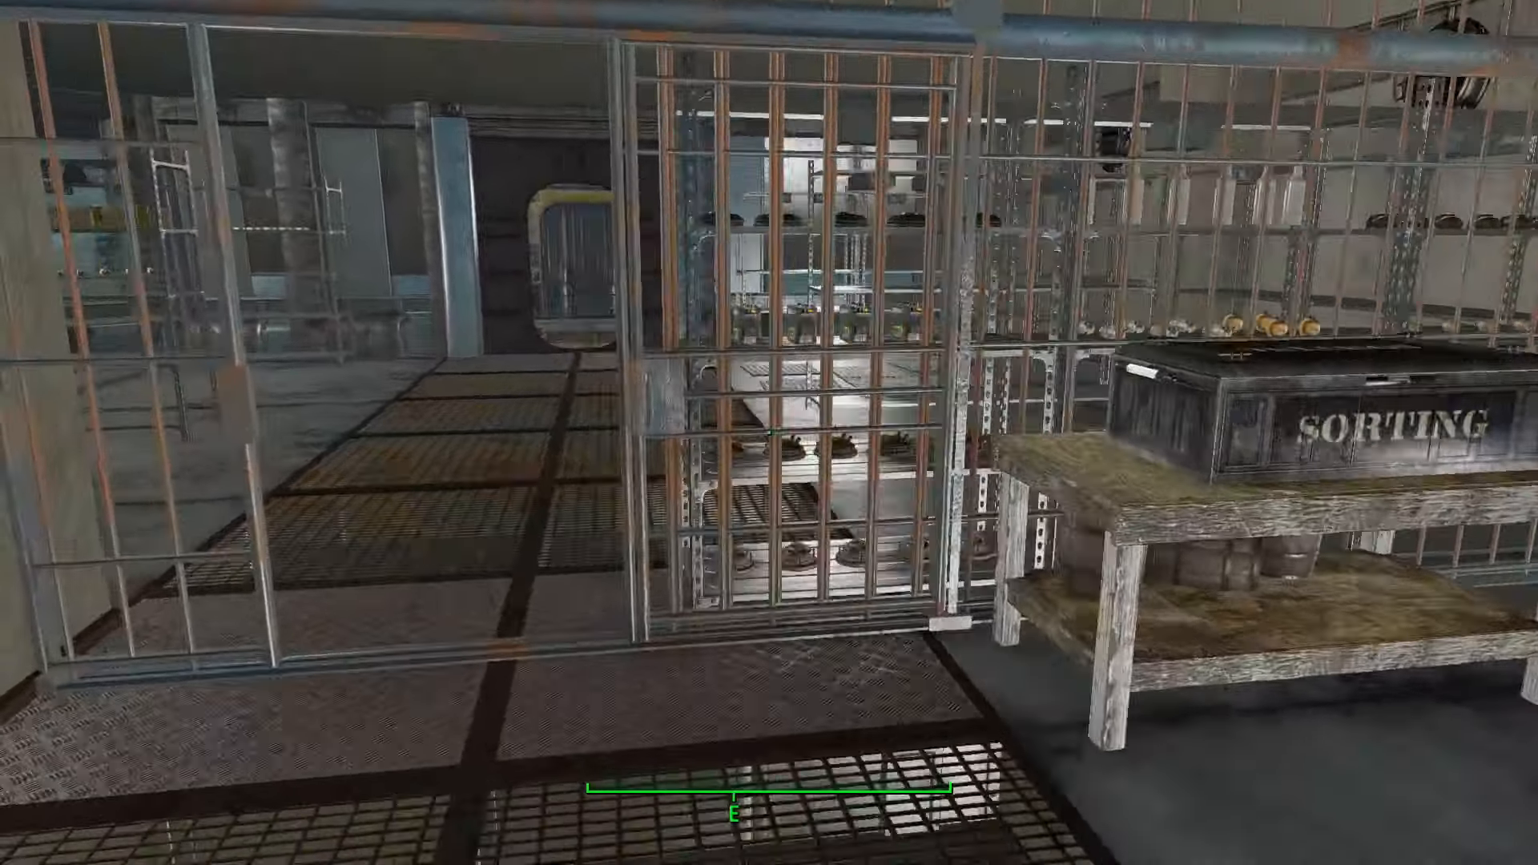
key(w)
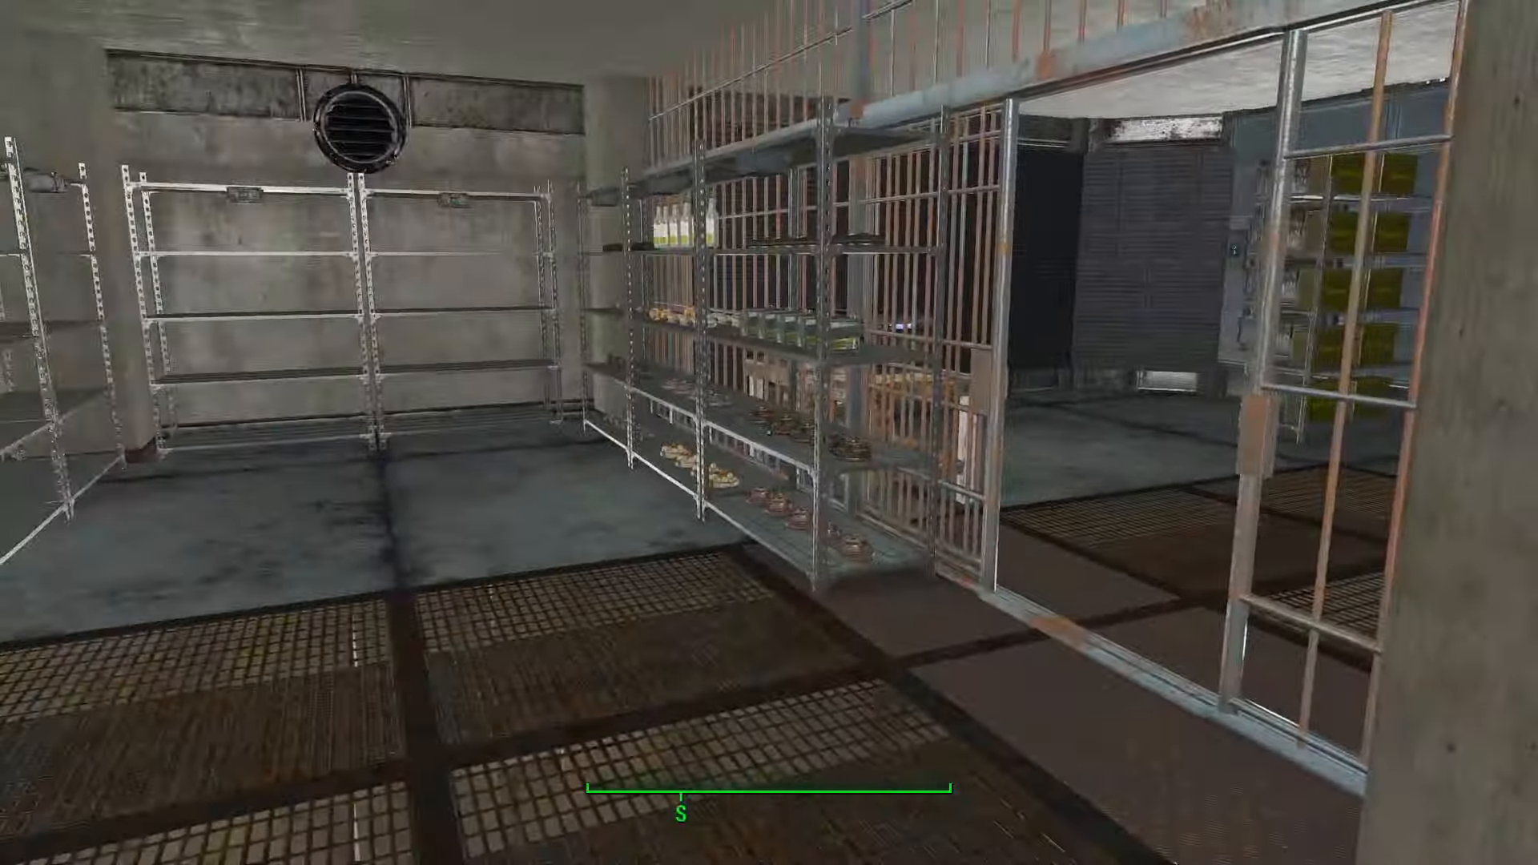
key(grave)
text(qqq)
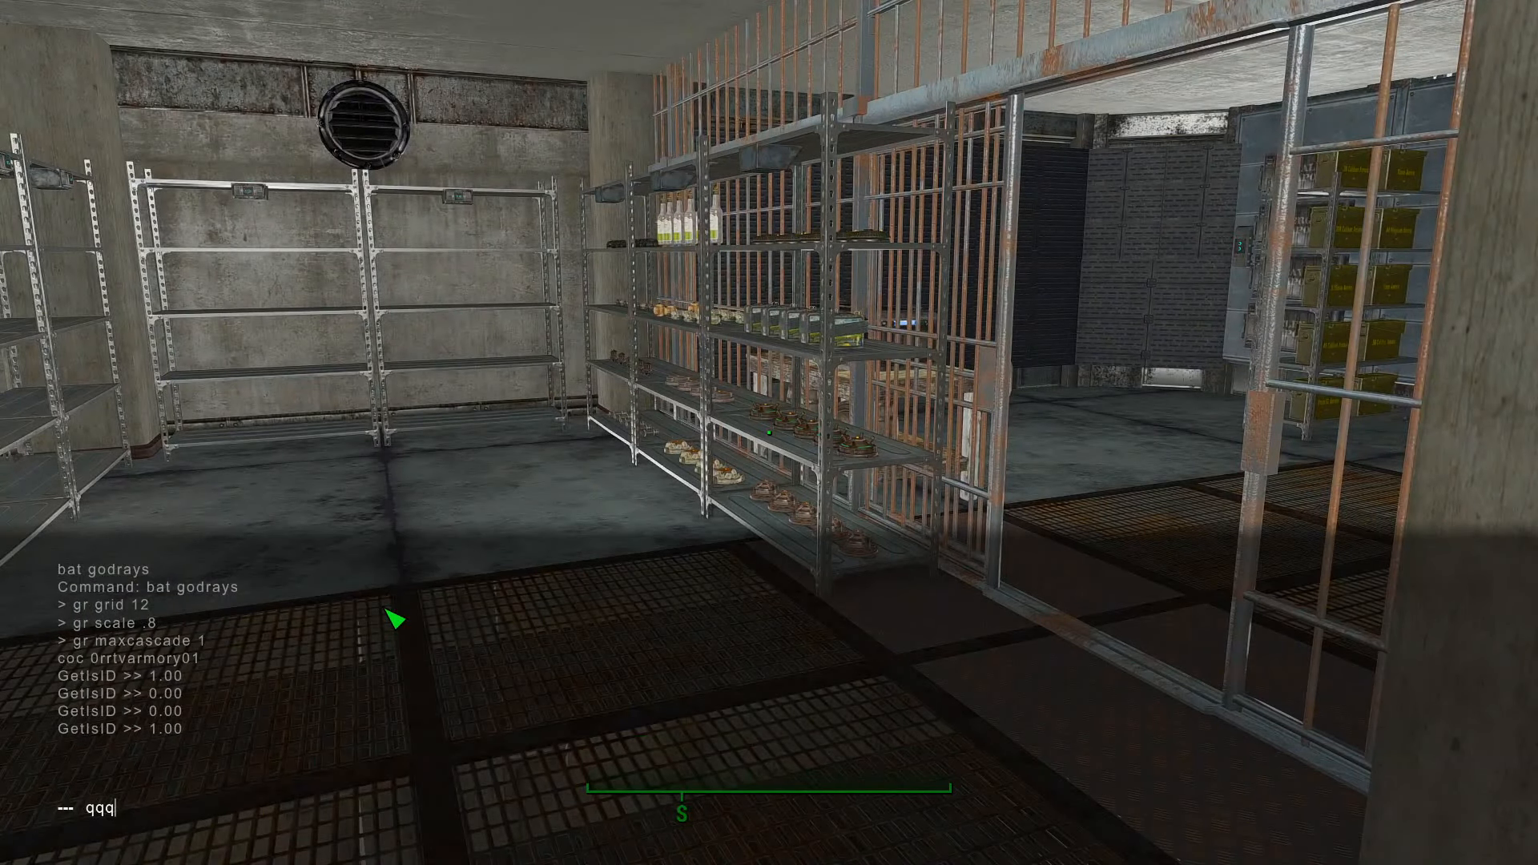
key(Return)
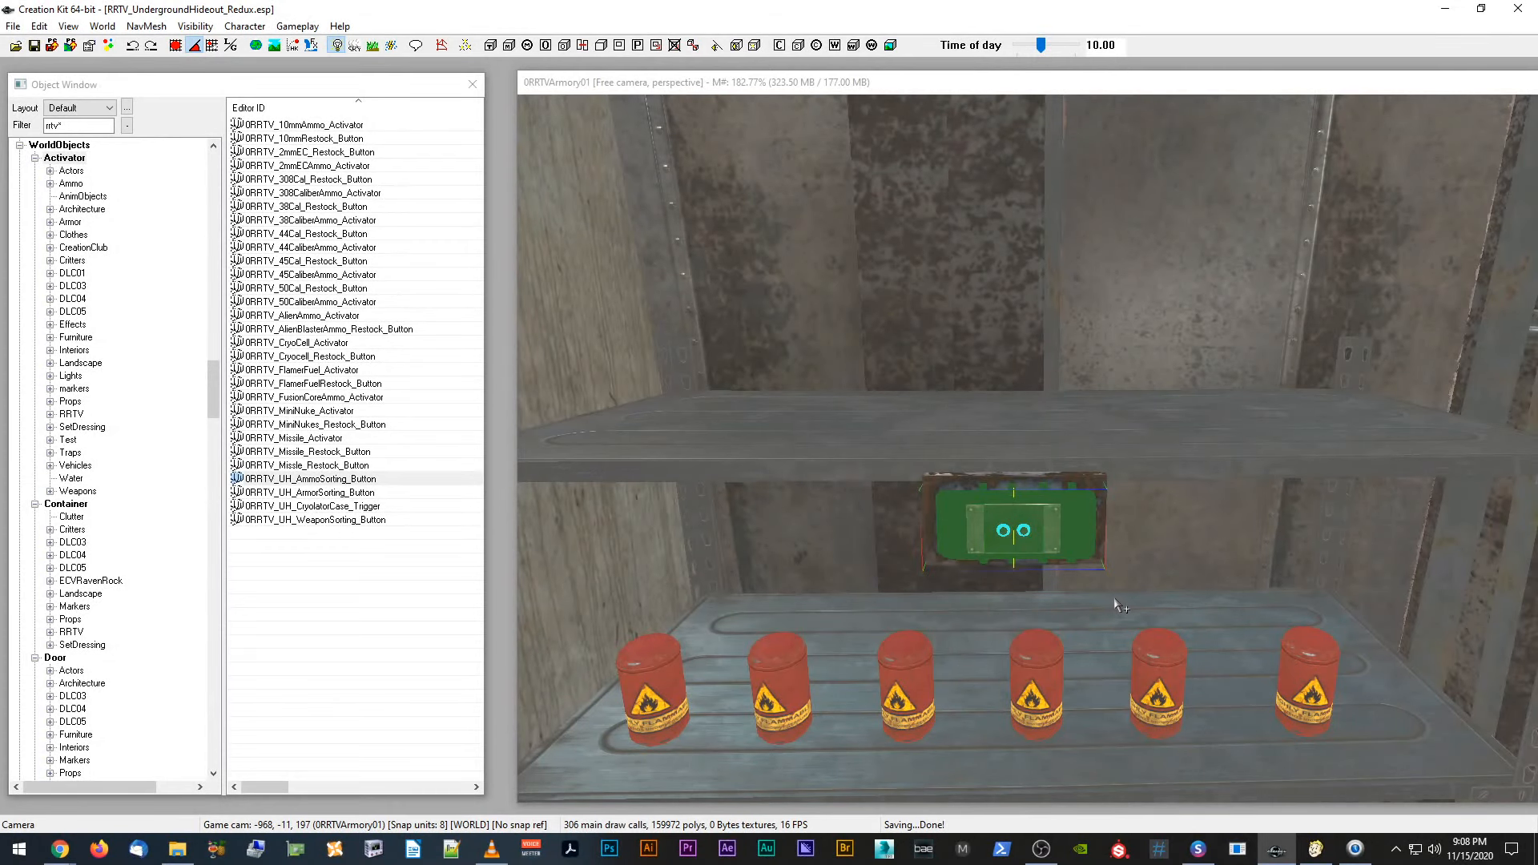
Step: In the Creation Kit, review the RRTV_UH_AmmoRestock_Script properties on the flamer fuel restock button's base object, and close its windows without changes
scroll(1113, 572, down, 5)
scroll(1113, 568, up, 3)
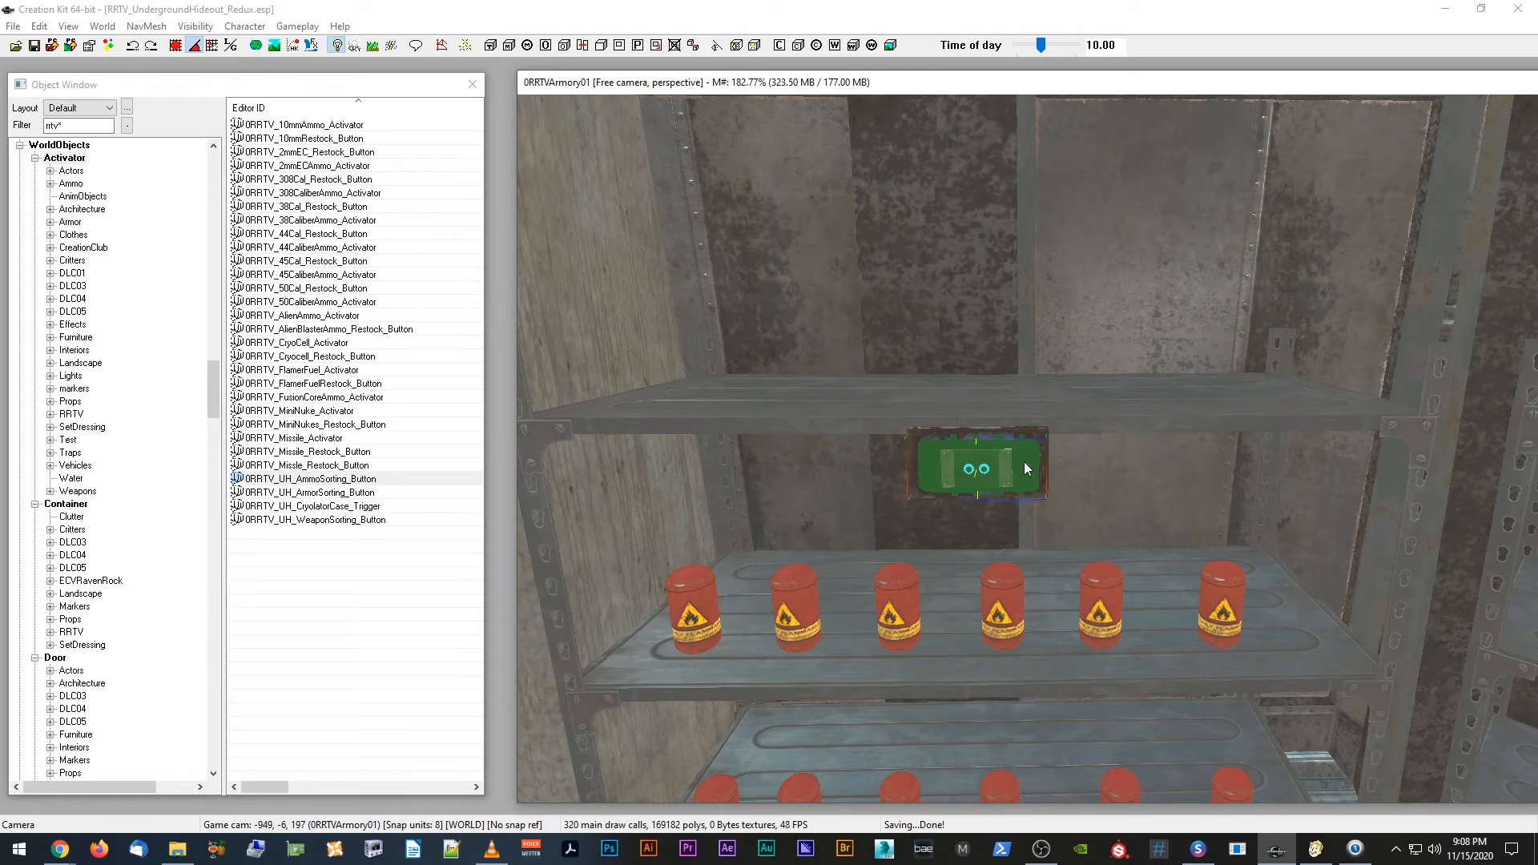
double_click(1028, 469)
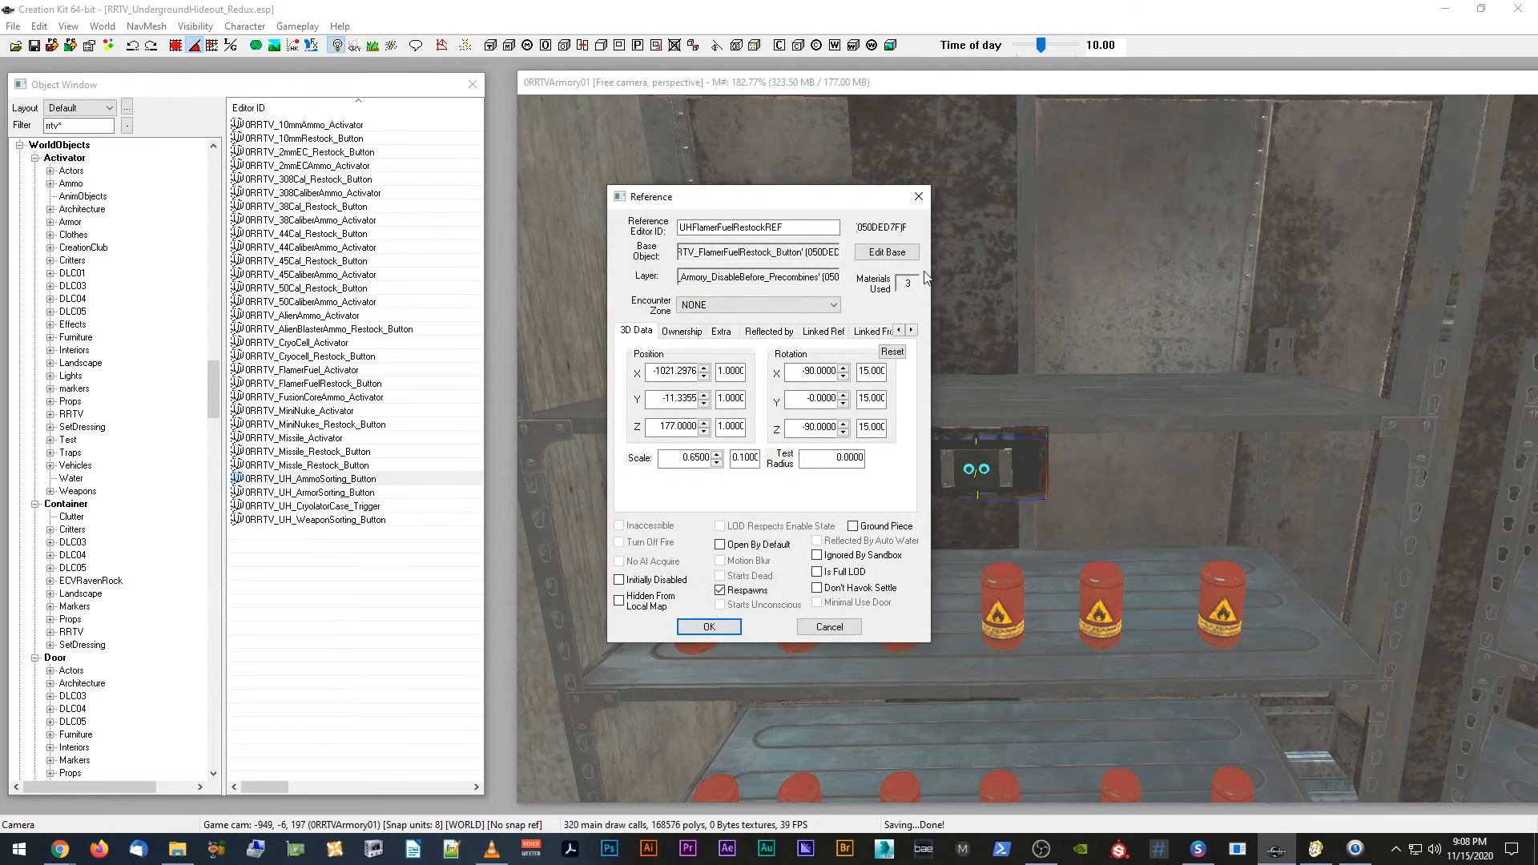
click(890, 253)
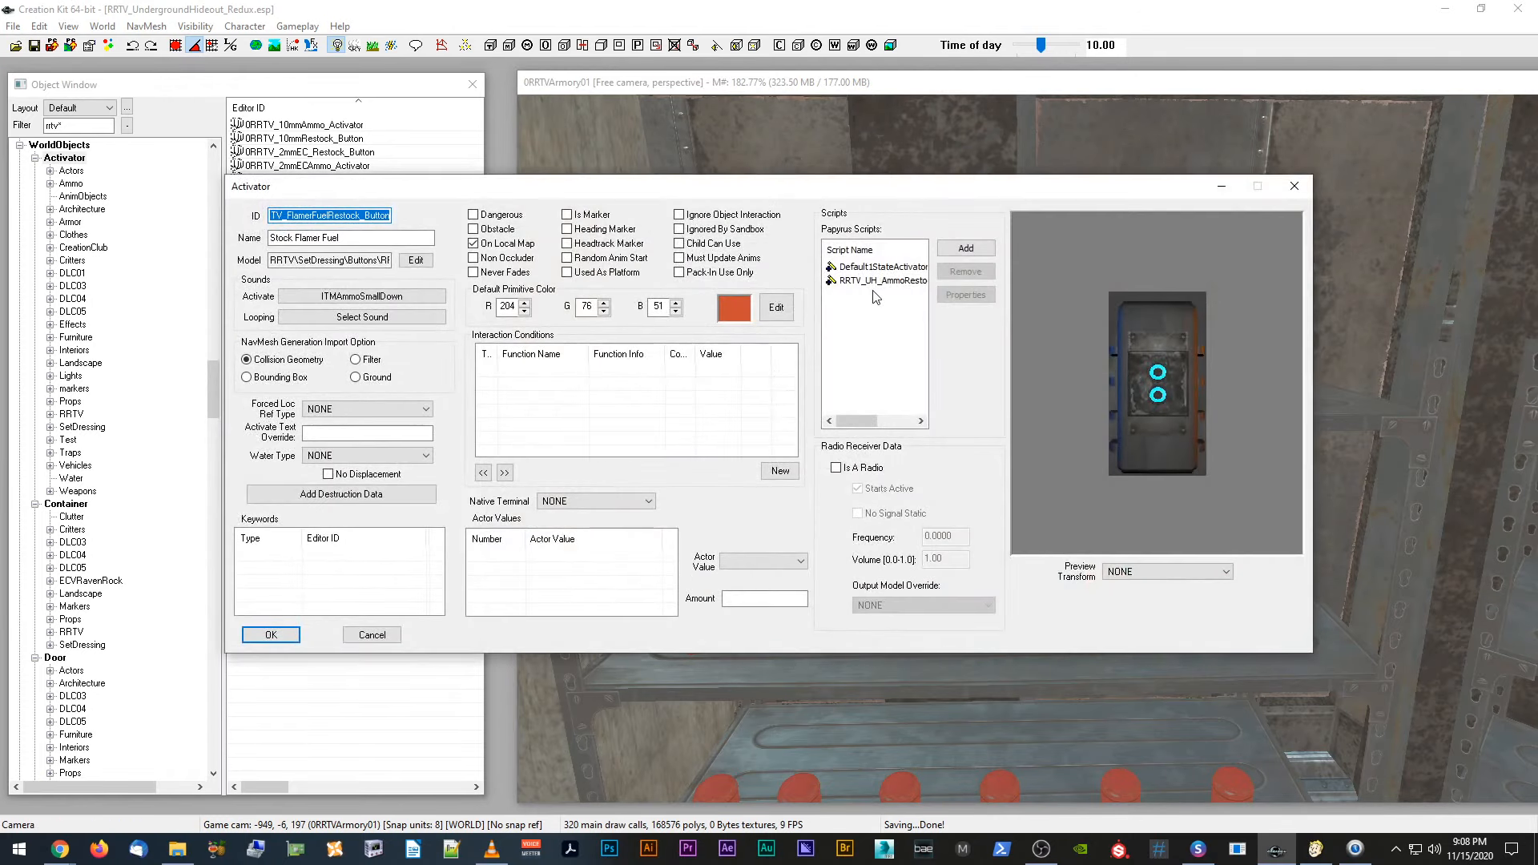
click(879, 280)
click(965, 294)
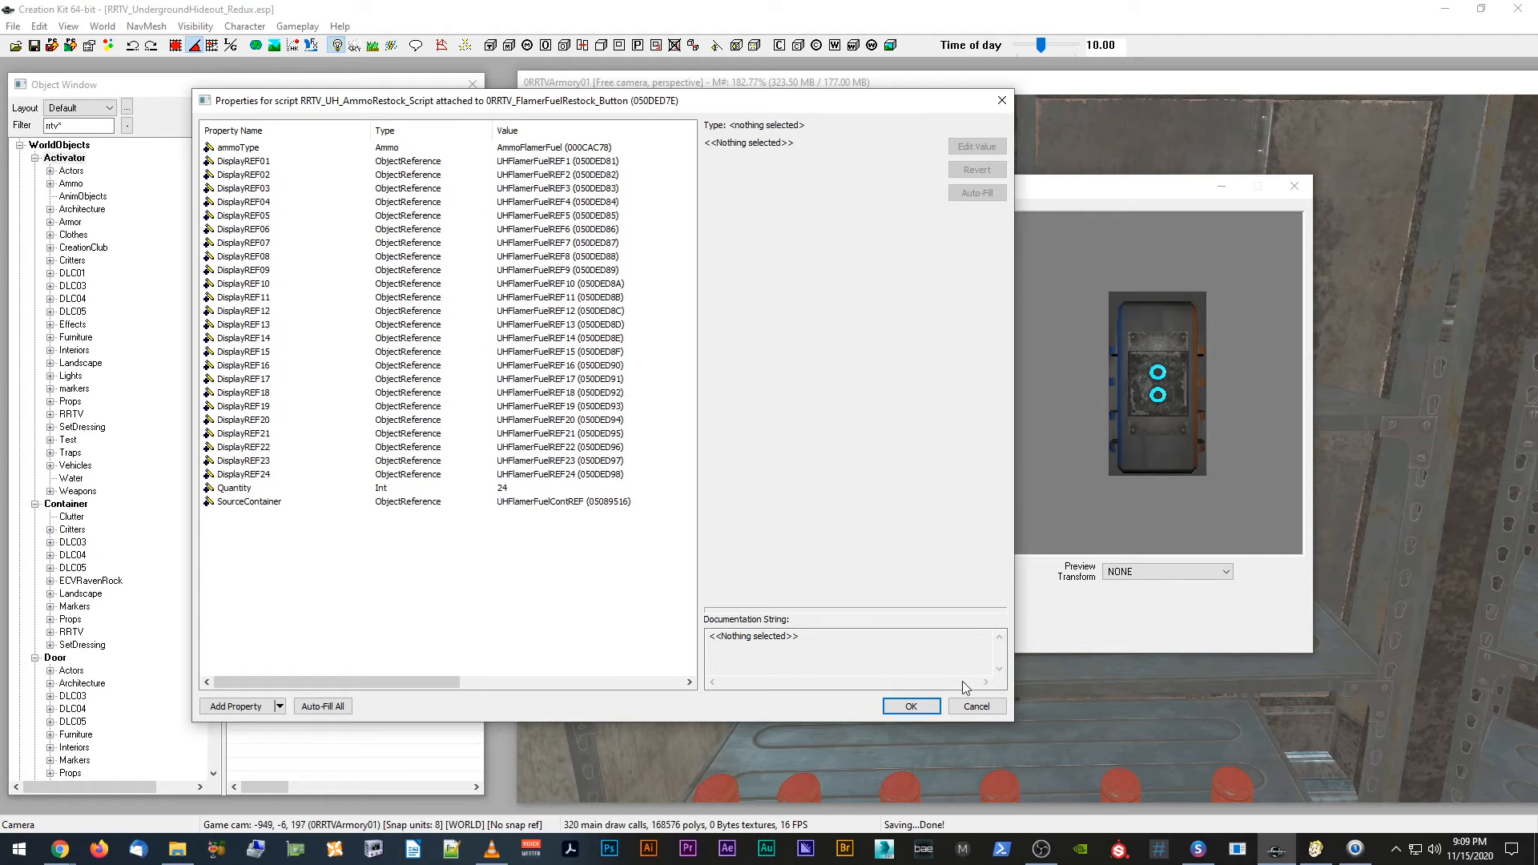
click(965, 706)
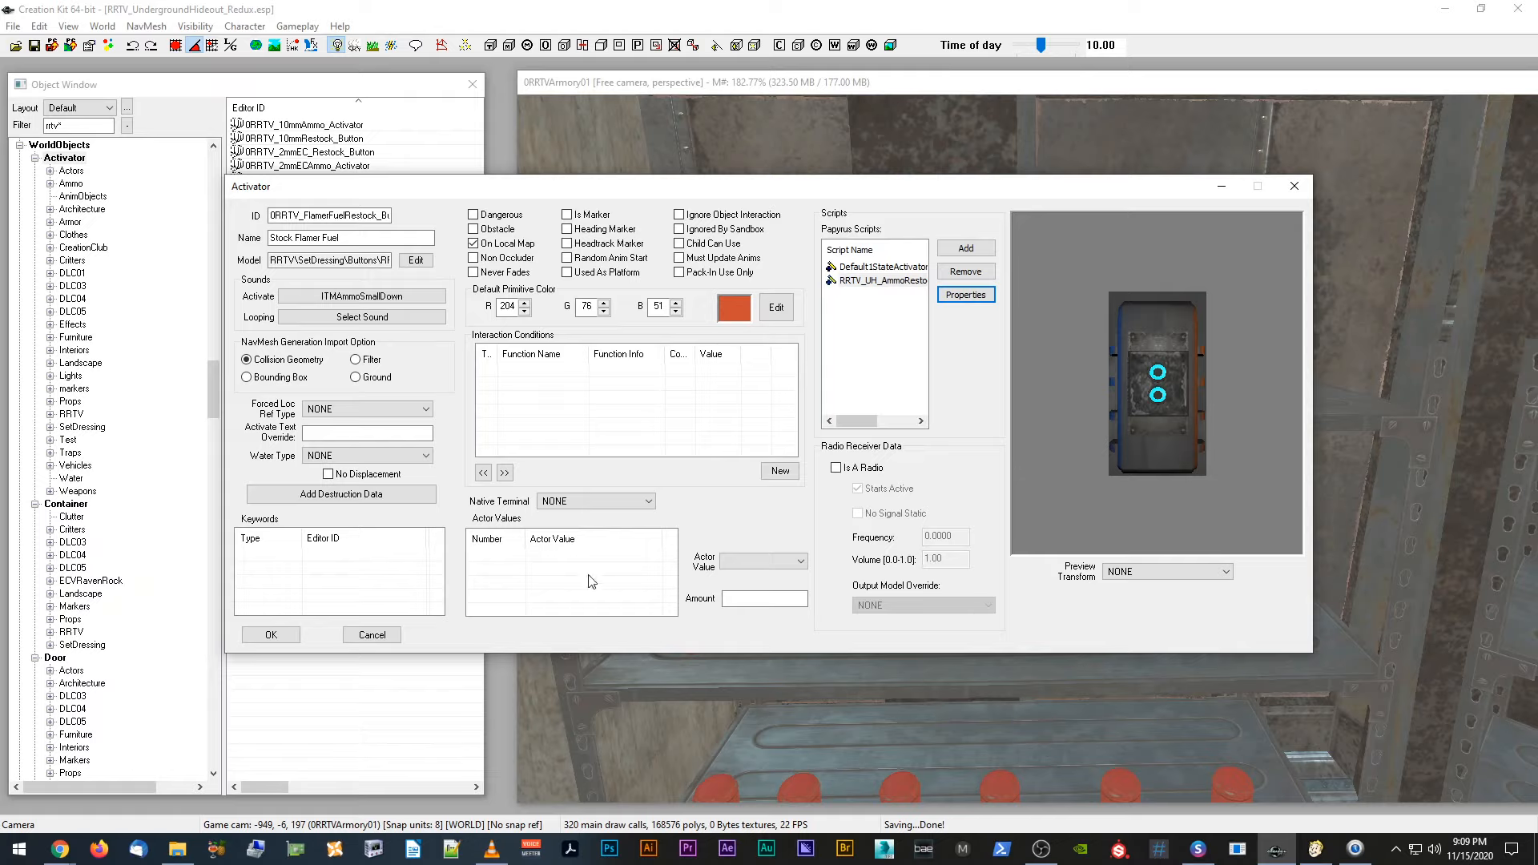
click(372, 634)
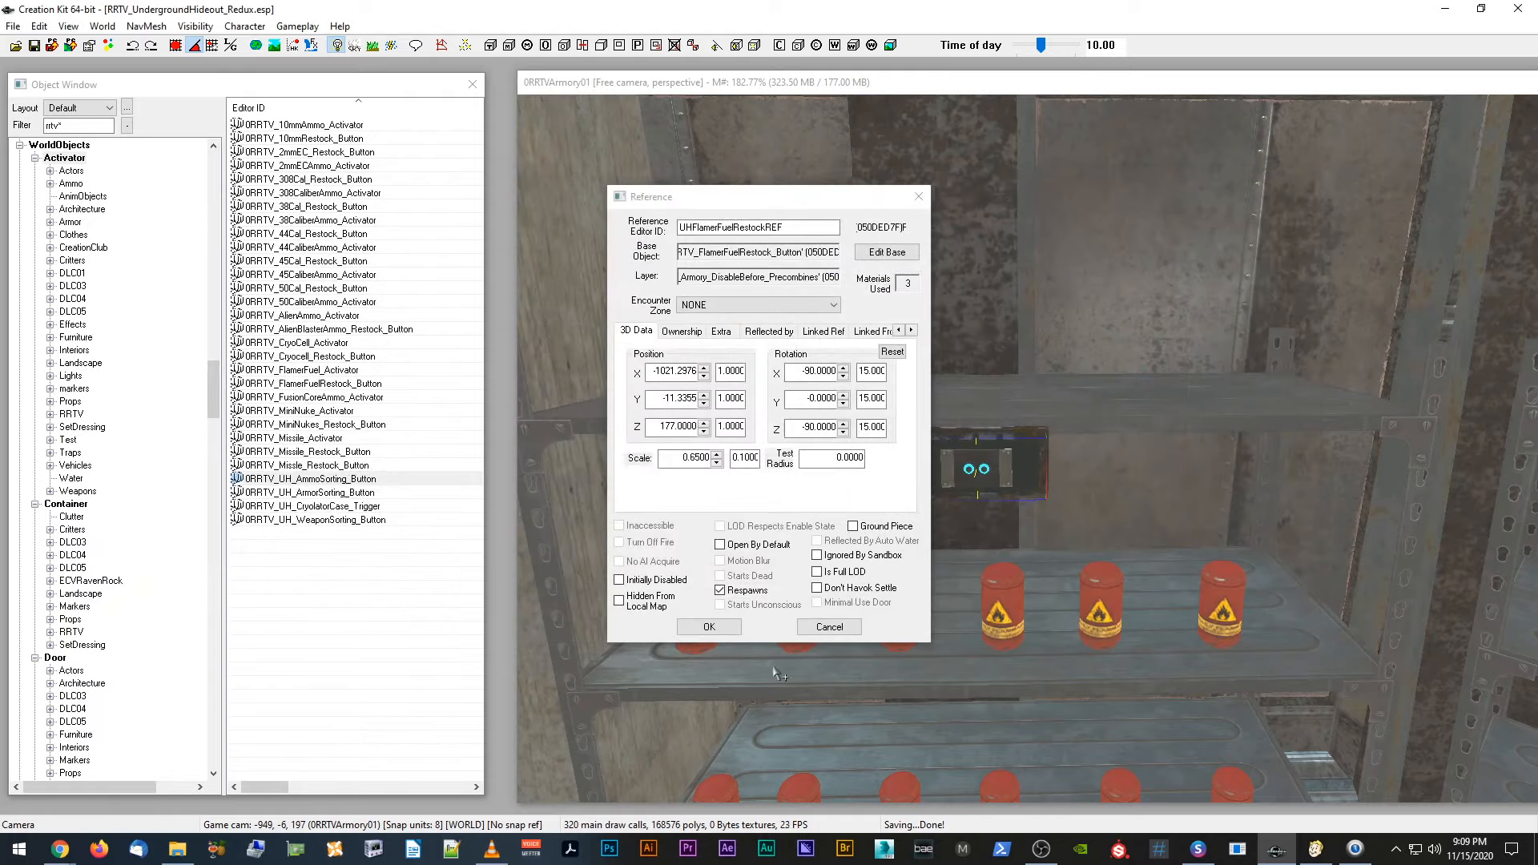
click(847, 634)
Step: Examine how the flamer fuel canisters are arranged on their shelving unit
mouse_move(841, 627)
middle_down()
mouse_move(846, 584)
mouse_move(832, 620)
middle_up()
click(935, 690)
scroll(949, 687, down, 4)
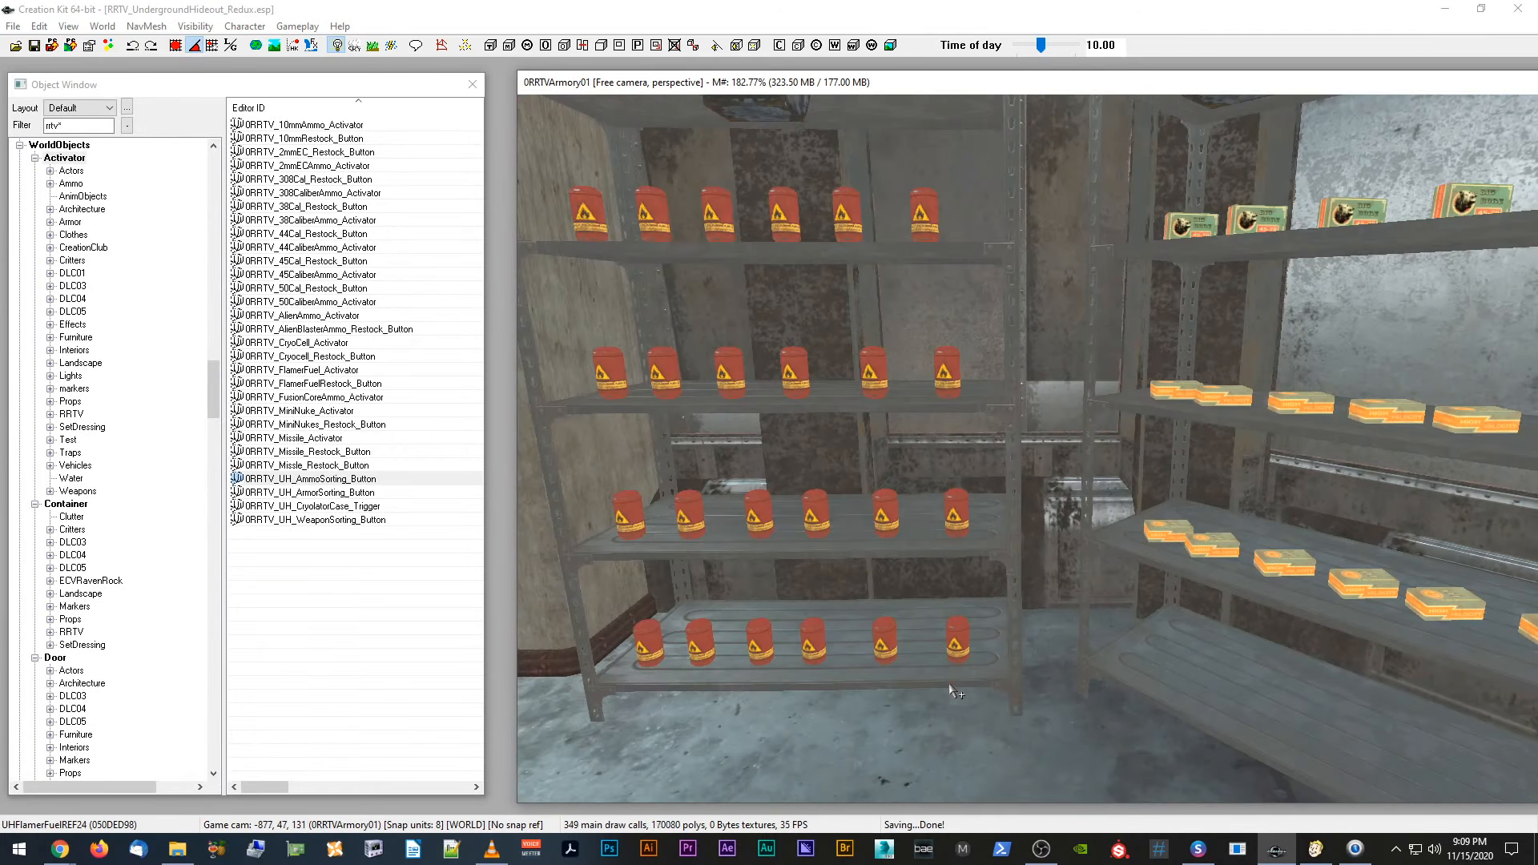
shift+middle_drag(949, 687, 958, 688)
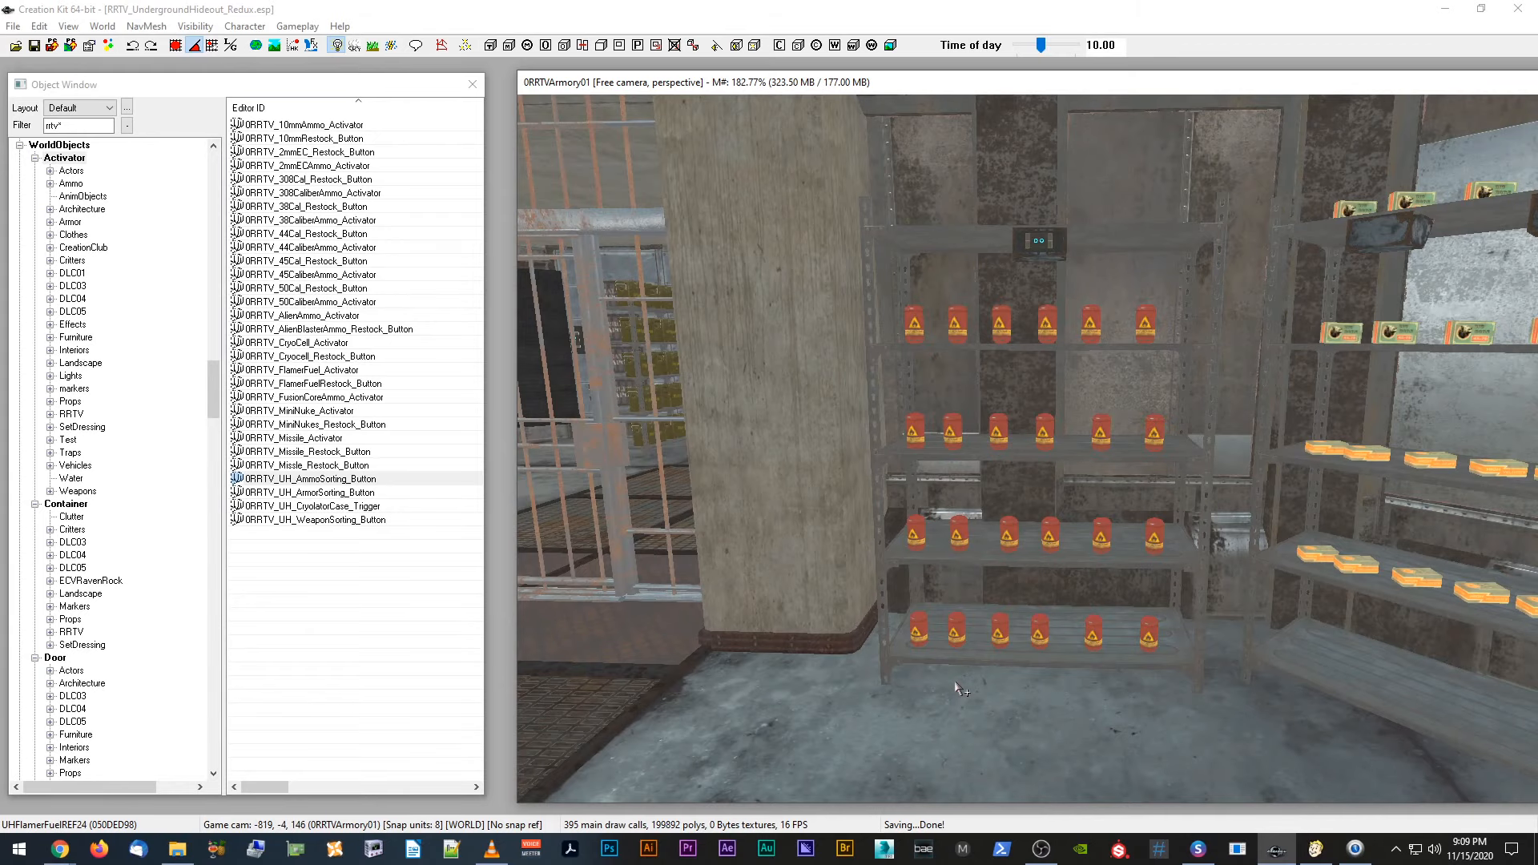
scroll(979, 625, up, 5)
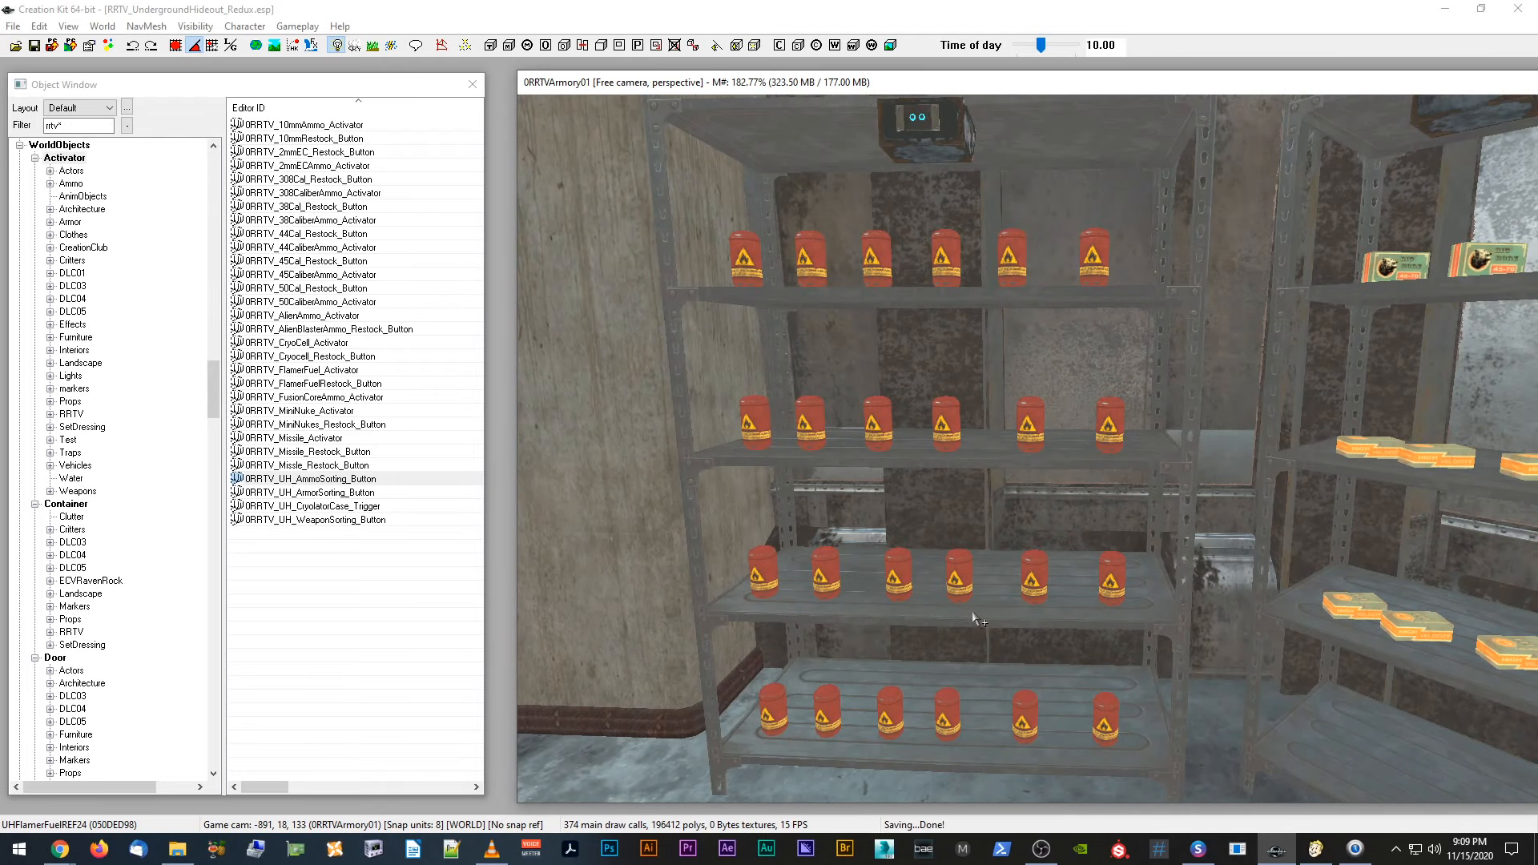
scroll(972, 619, down, 3)
Step: Examine the stocked ammo box shelves along the armory's vented wall for comparison
shift+middle_drag(882, 617, 1039, 587)
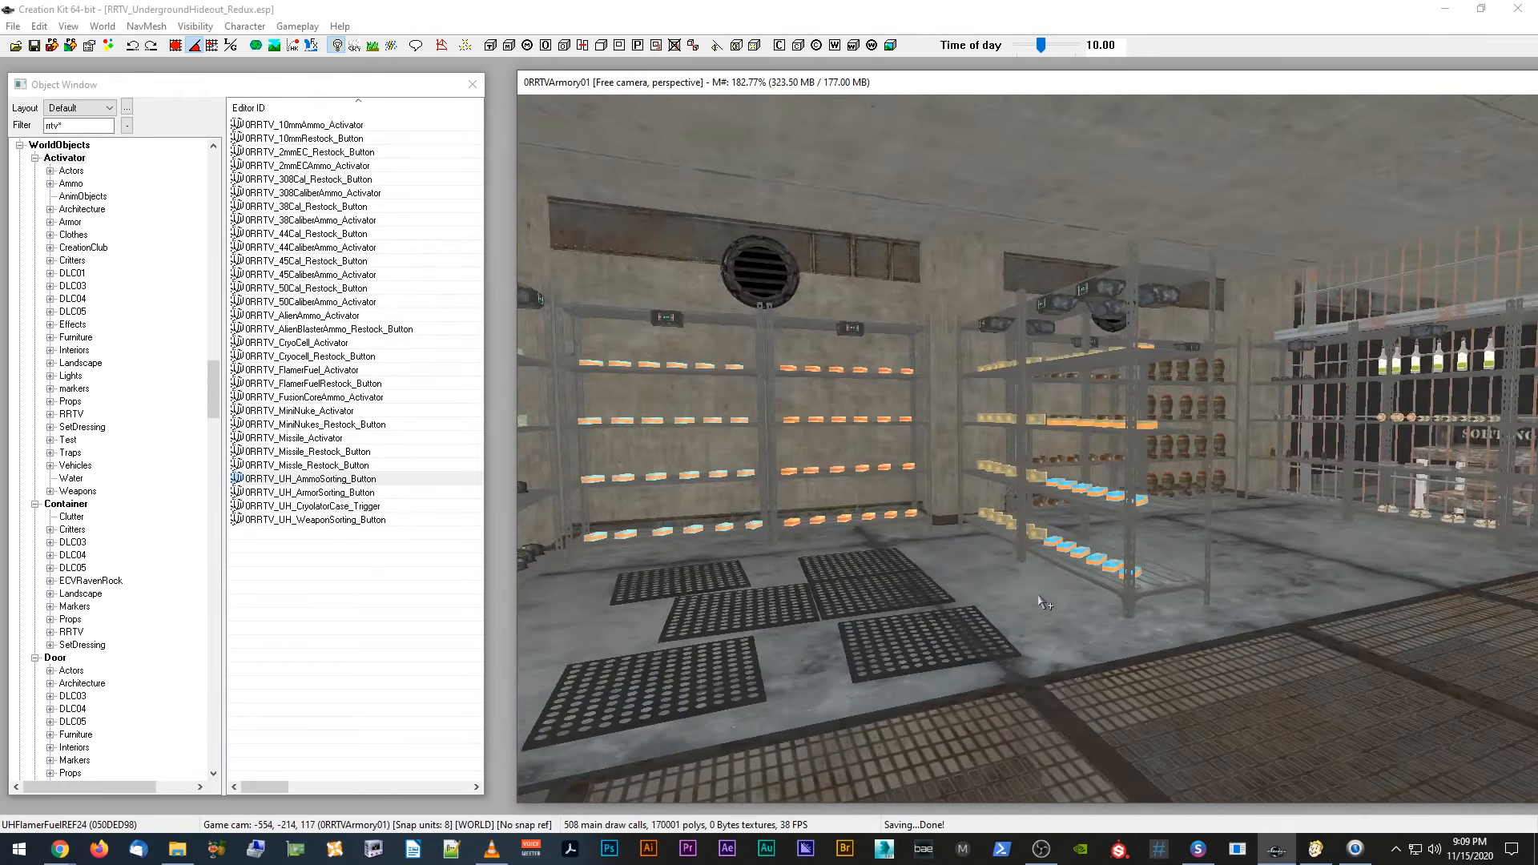
click(1068, 567)
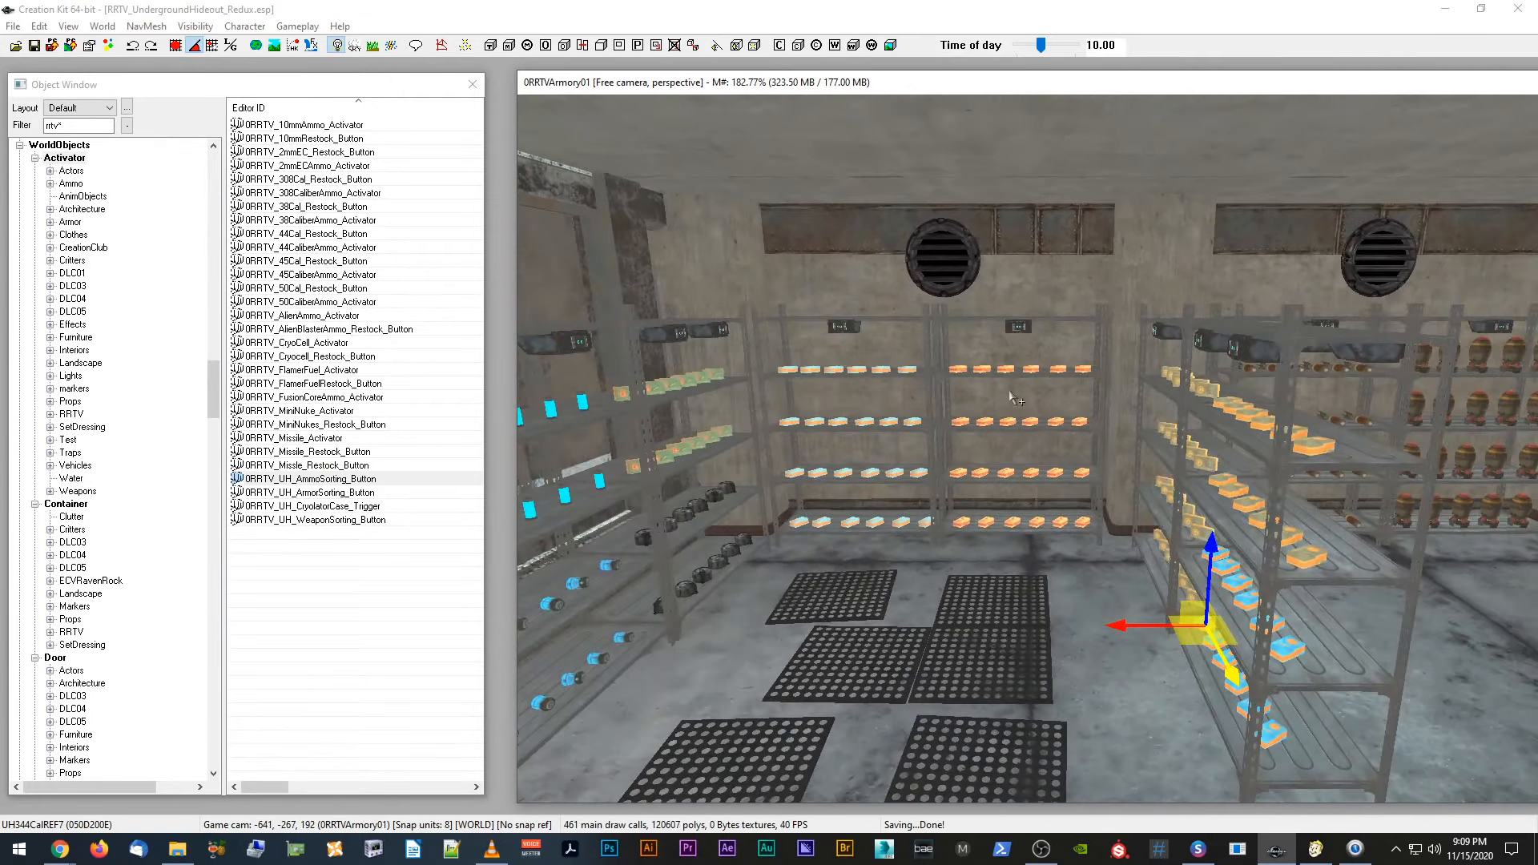
scroll(931, 505, up, 3)
scroll(937, 499, up, 3)
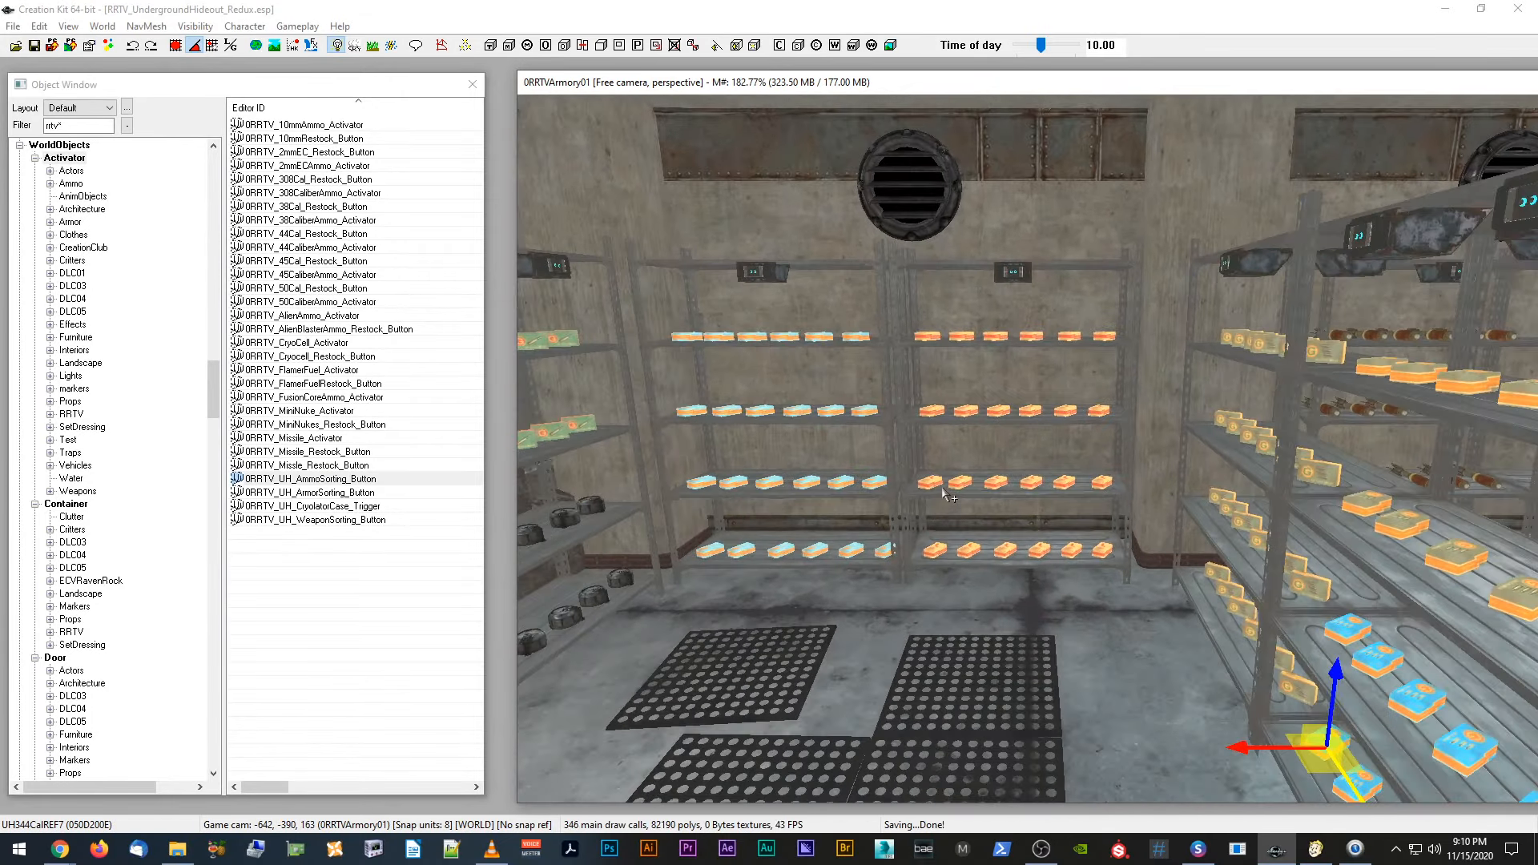
scroll(971, 396, up, 3)
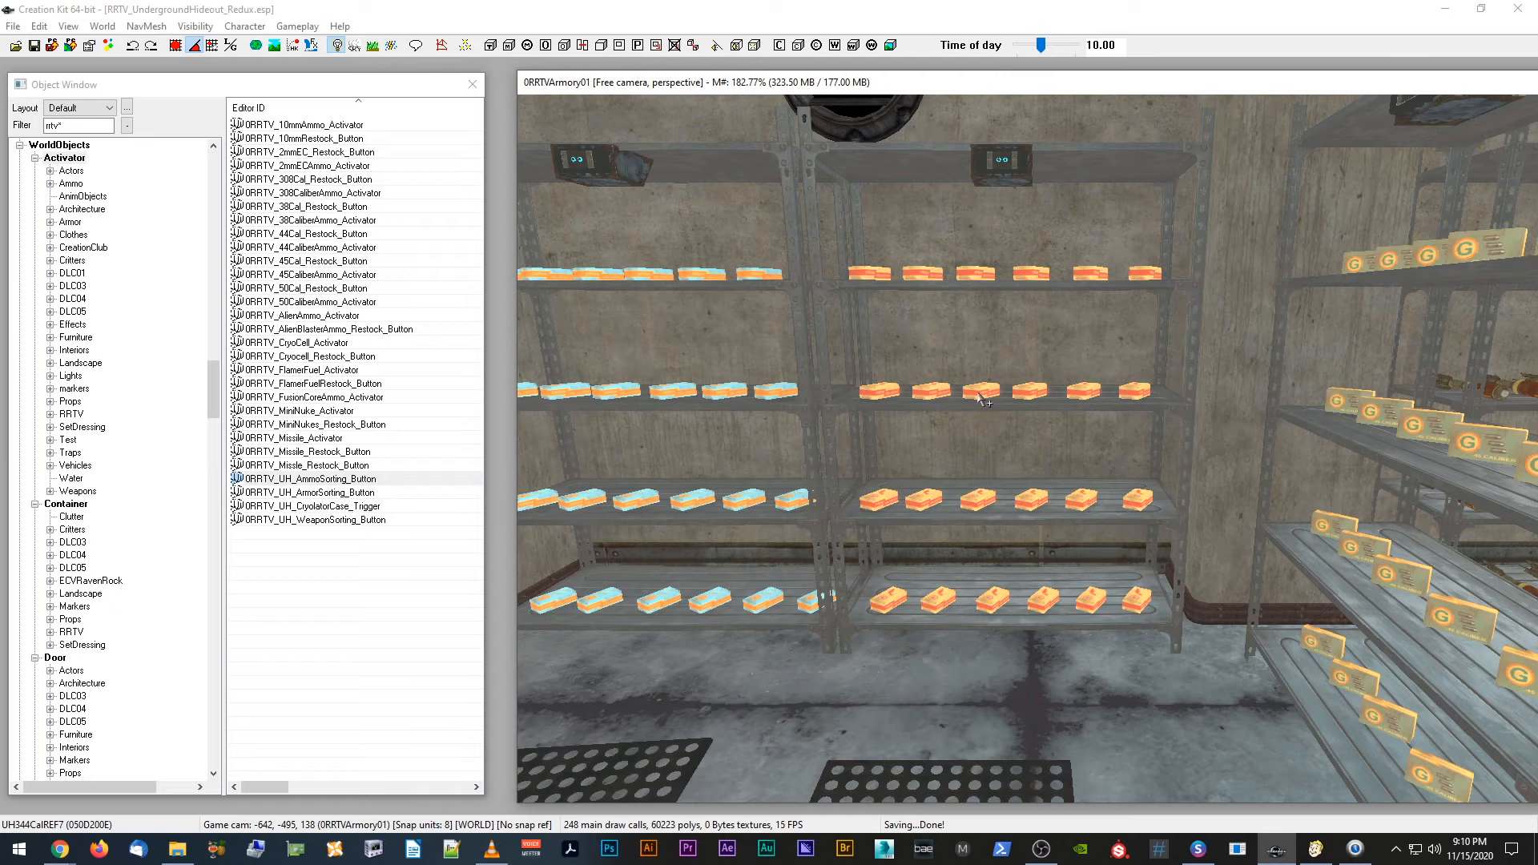
Step: Return to the flamer fuel shelves and inspect them, selecting the fourth canister on the second-lowest shelf
shift+middle_drag(1176, 439, 1236, 485)
scroll(1239, 484, down, 5)
scroll(1248, 482, up, 3)
scroll(1231, 487, up, 4)
shift+middle_drag(912, 492, 925, 270)
scroll(1065, 484, down, 4)
shift+middle_drag(1060, 498, 1064, 471)
scroll(1065, 484, up, 4)
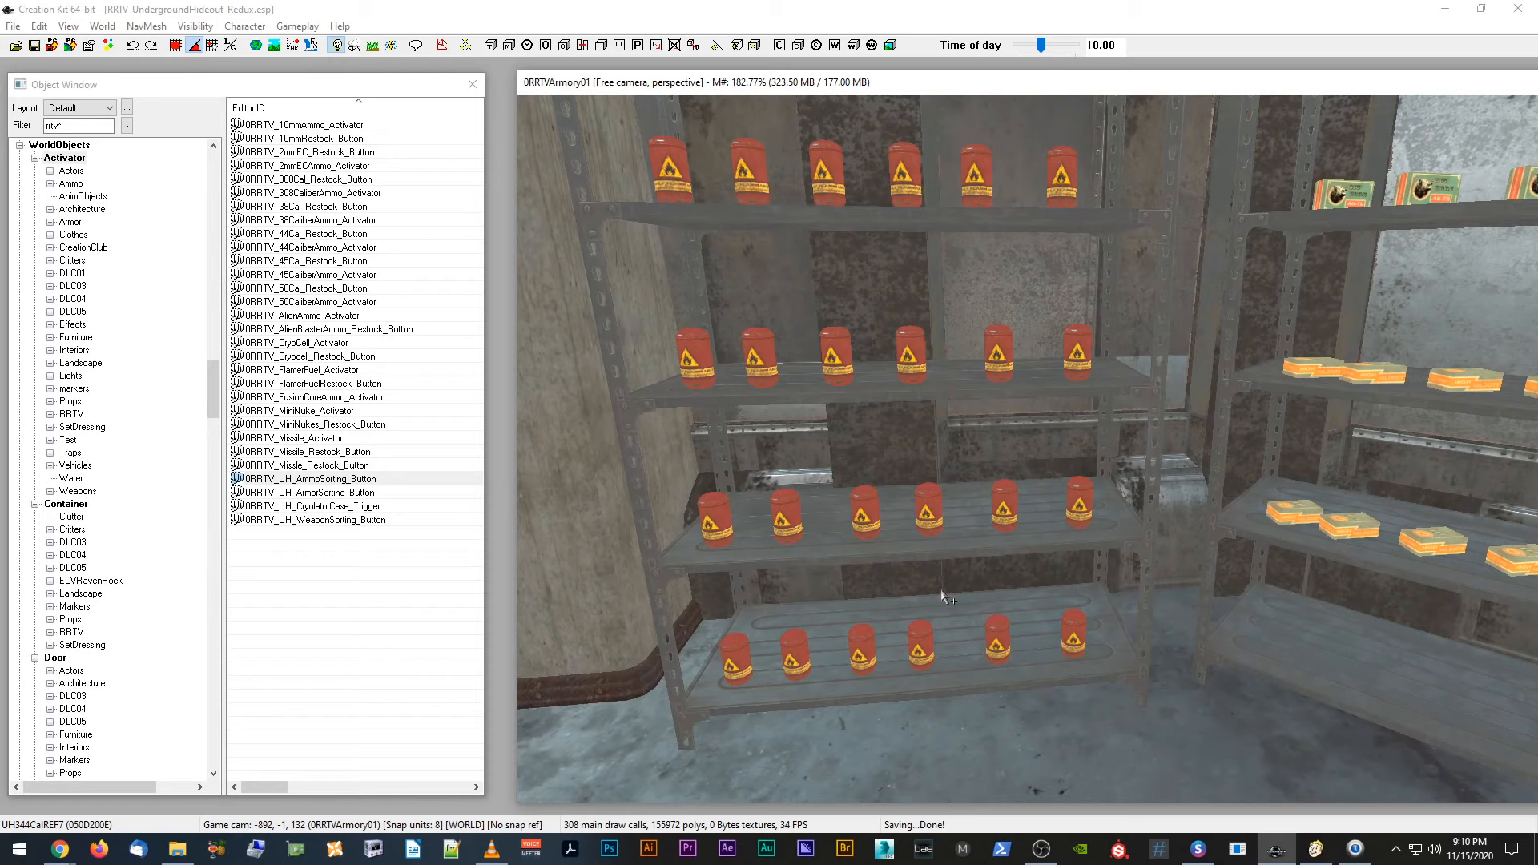
click(933, 516)
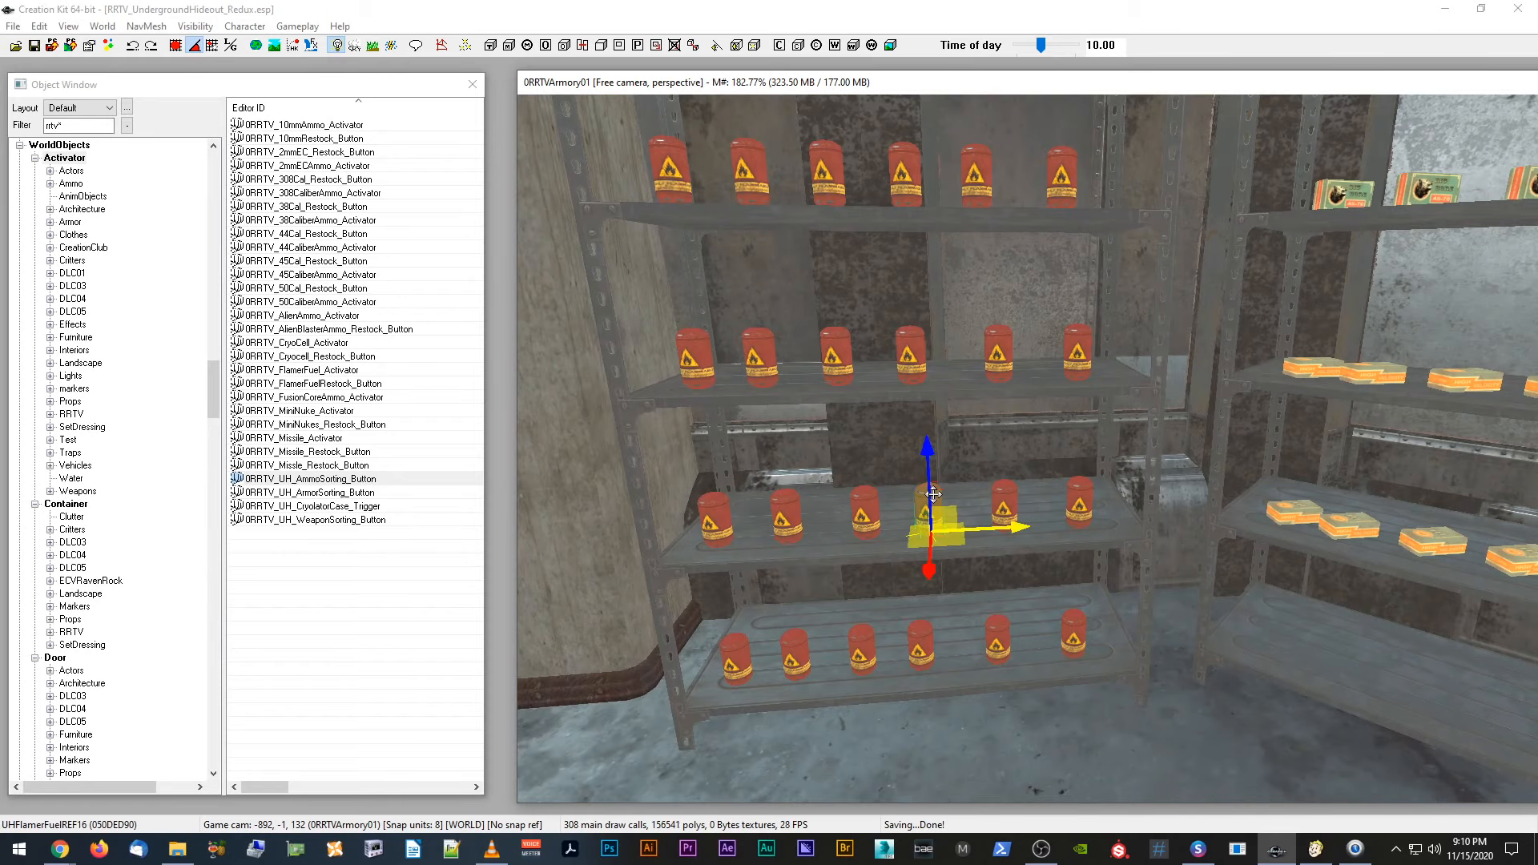
shift+middle_drag(934, 515, 930, 502)
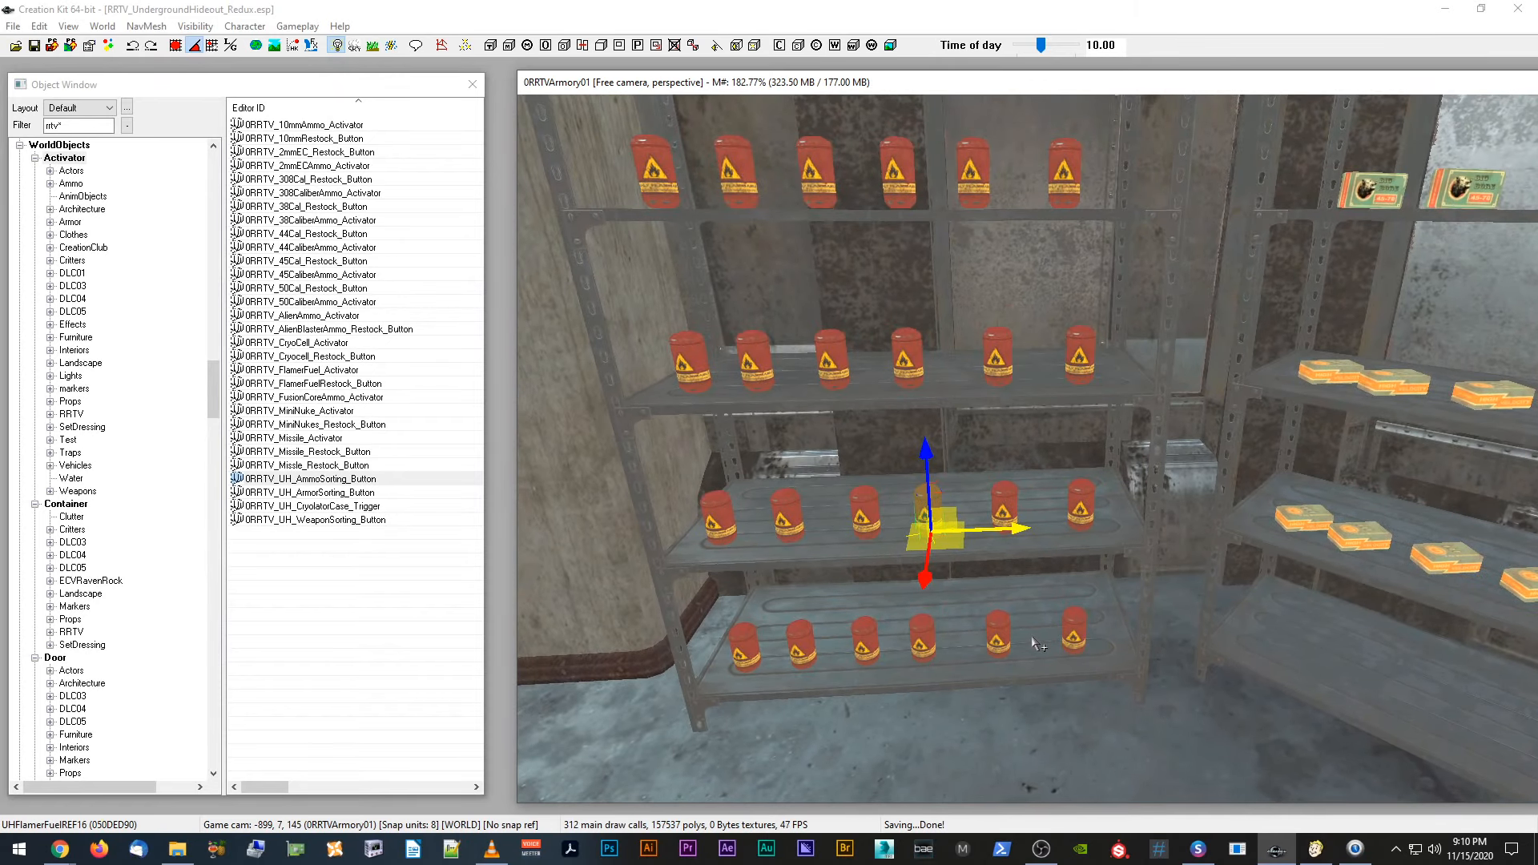
shift+middle_drag(1032, 642, 1029, 641)
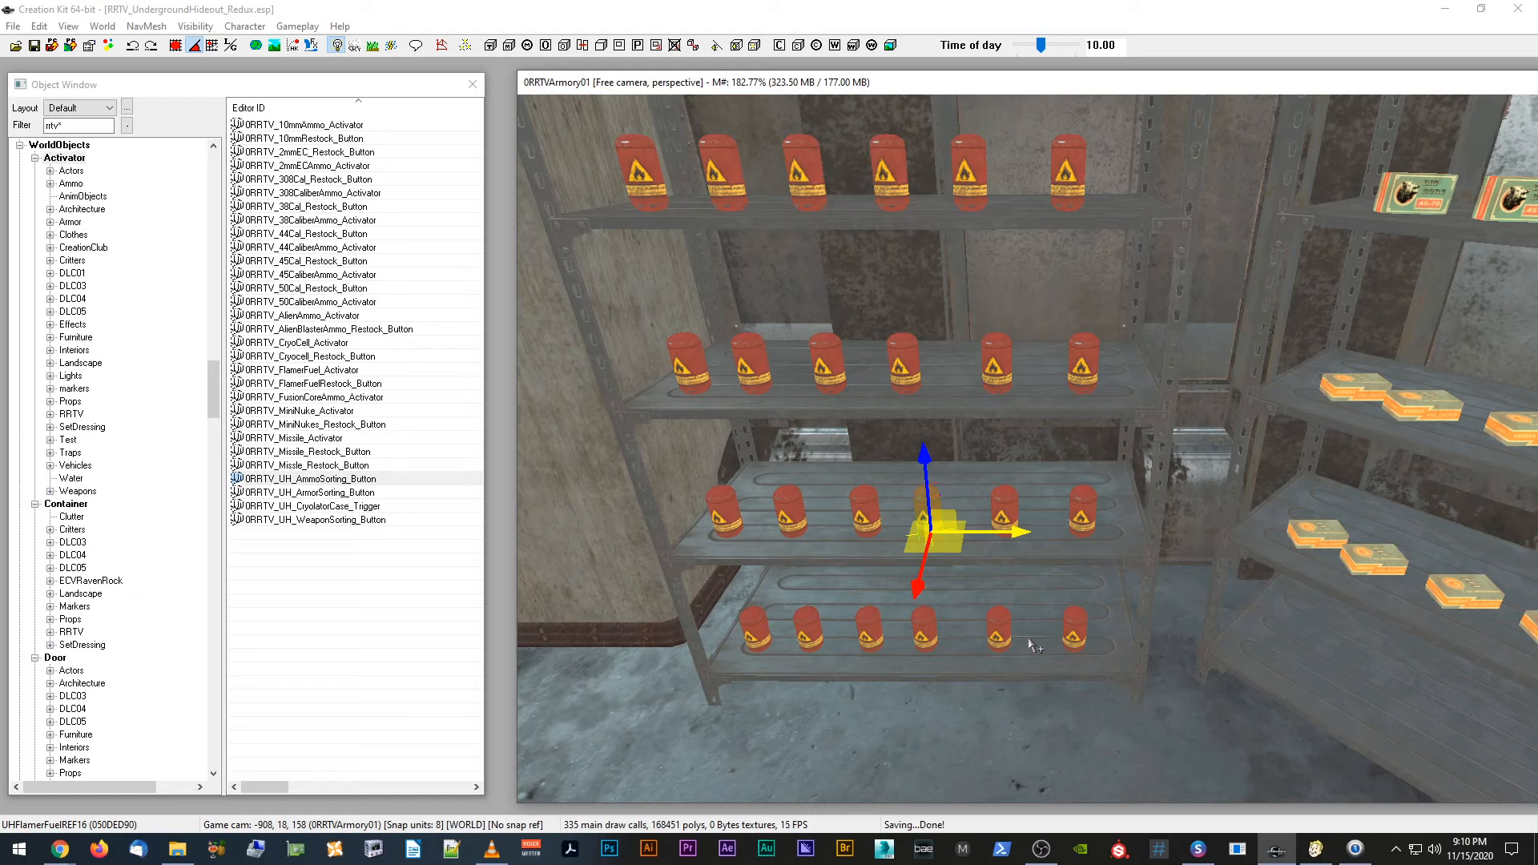
Step: In the 0RRTV_UH_QA_Ammo container, set the AmmoFlamerFuel count to 1000, widen the item list's Count column to check it, and accept the changes
click(89, 126)
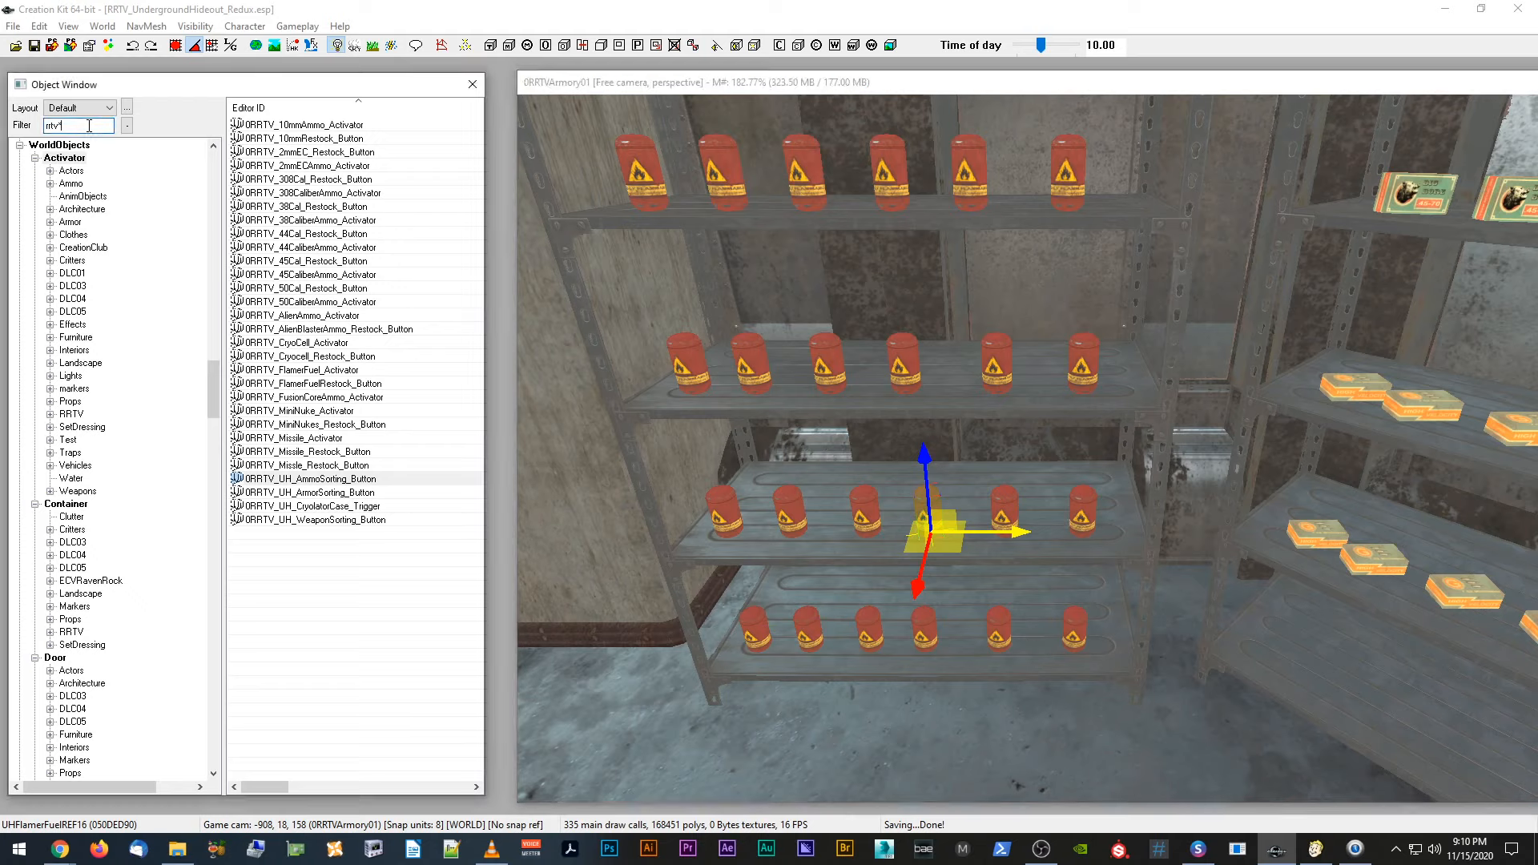
click(67, 504)
click(328, 439)
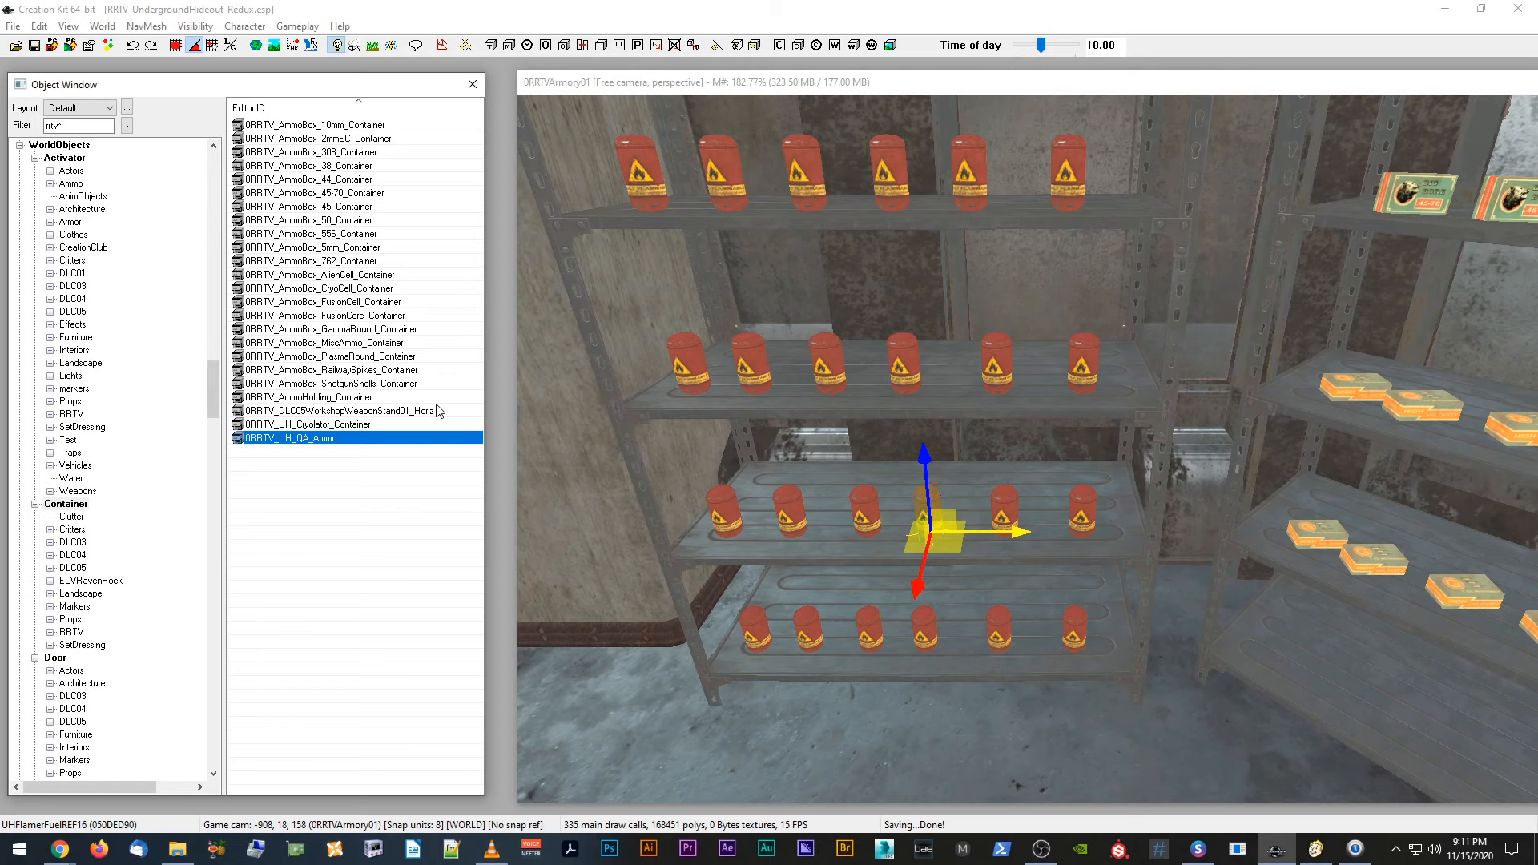
key(Return)
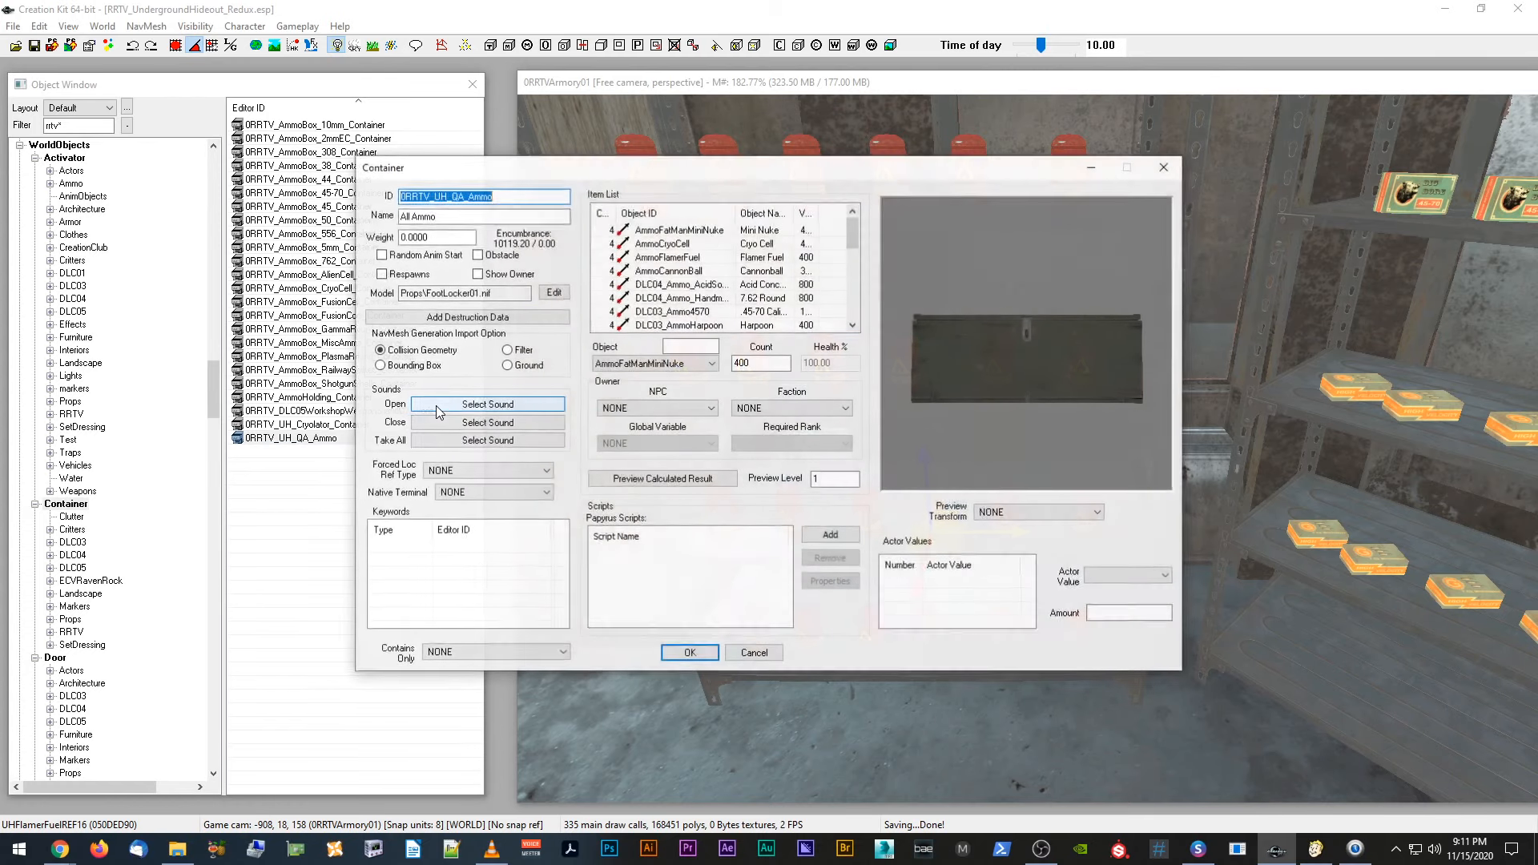
click(767, 257)
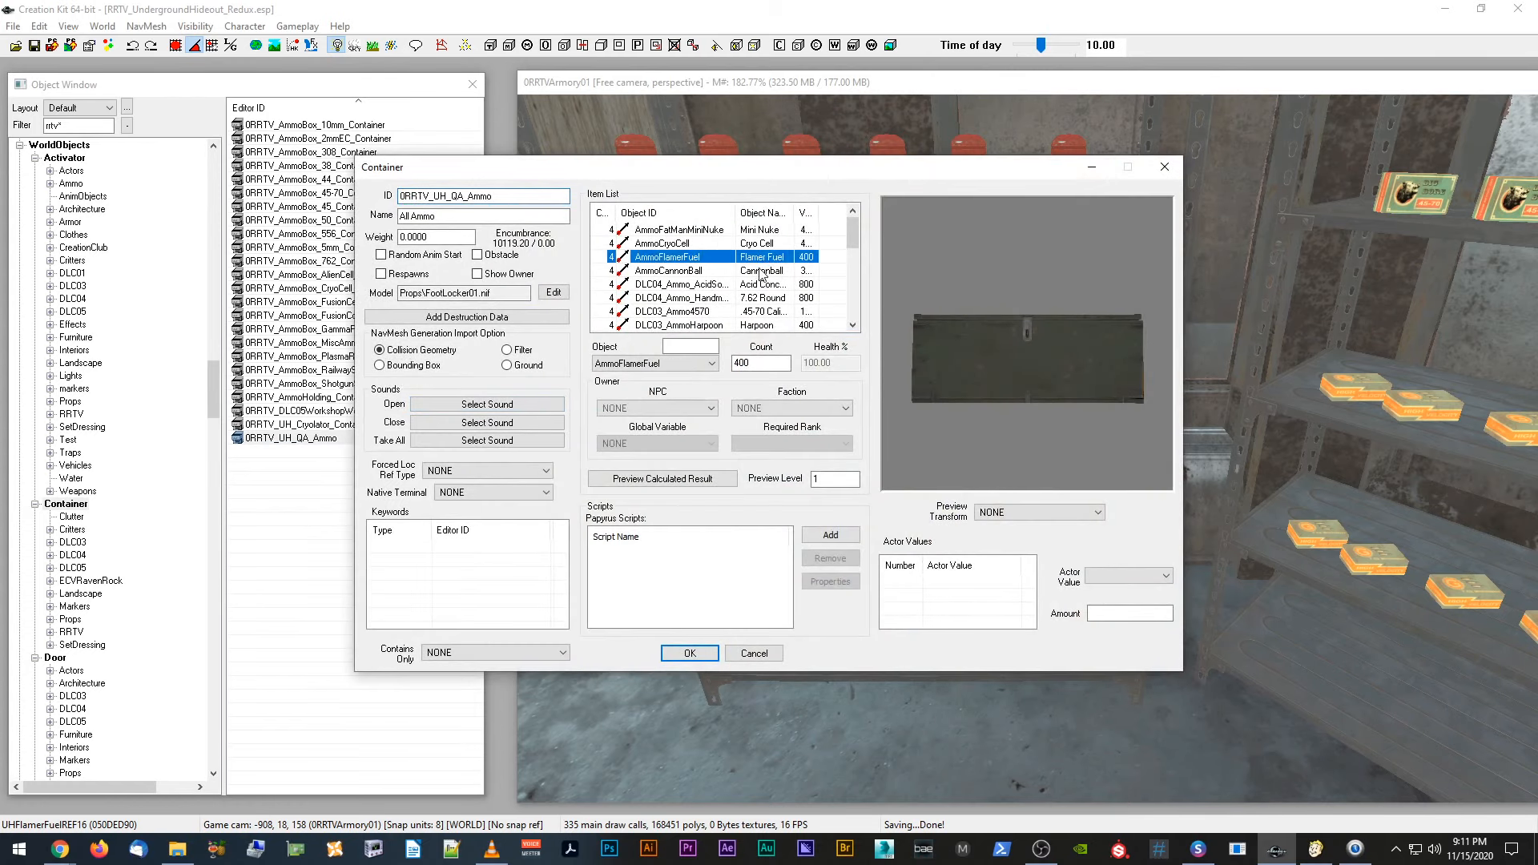
double_click(759, 363)
text(10)
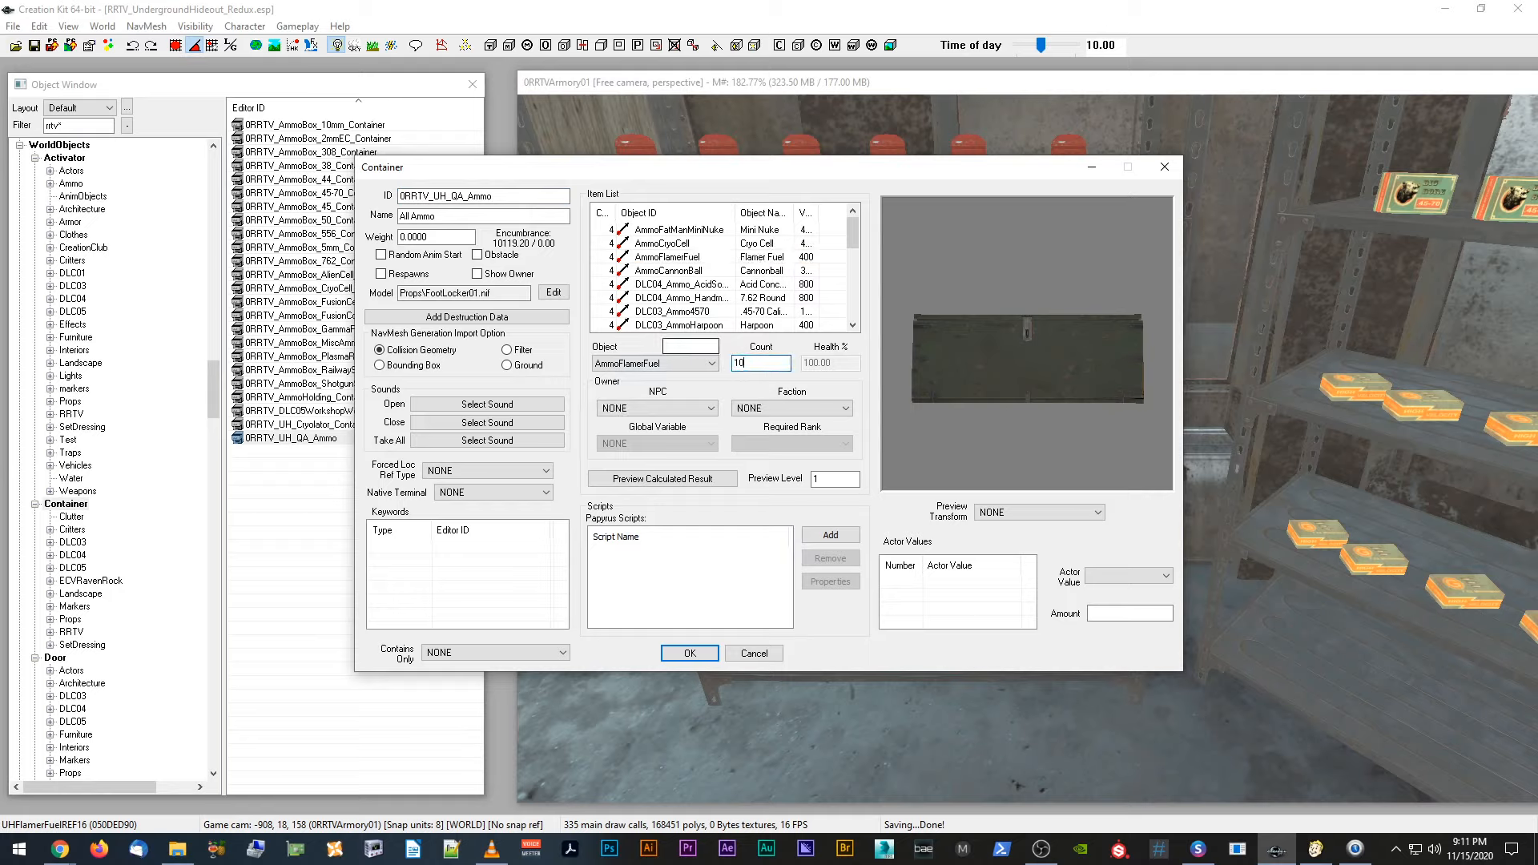
click(764, 245)
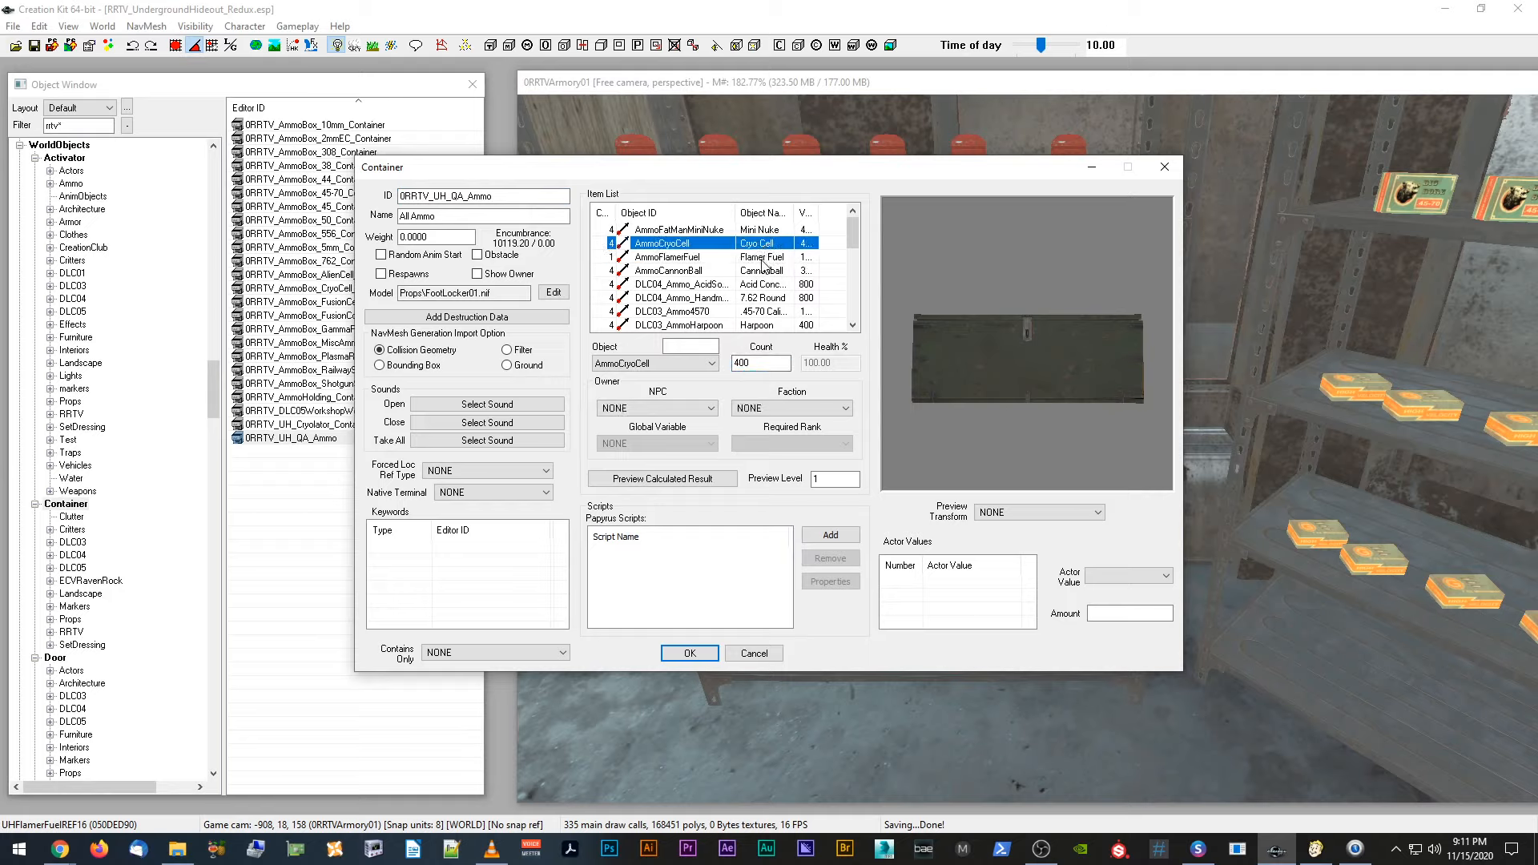
drag(616, 213, 644, 213)
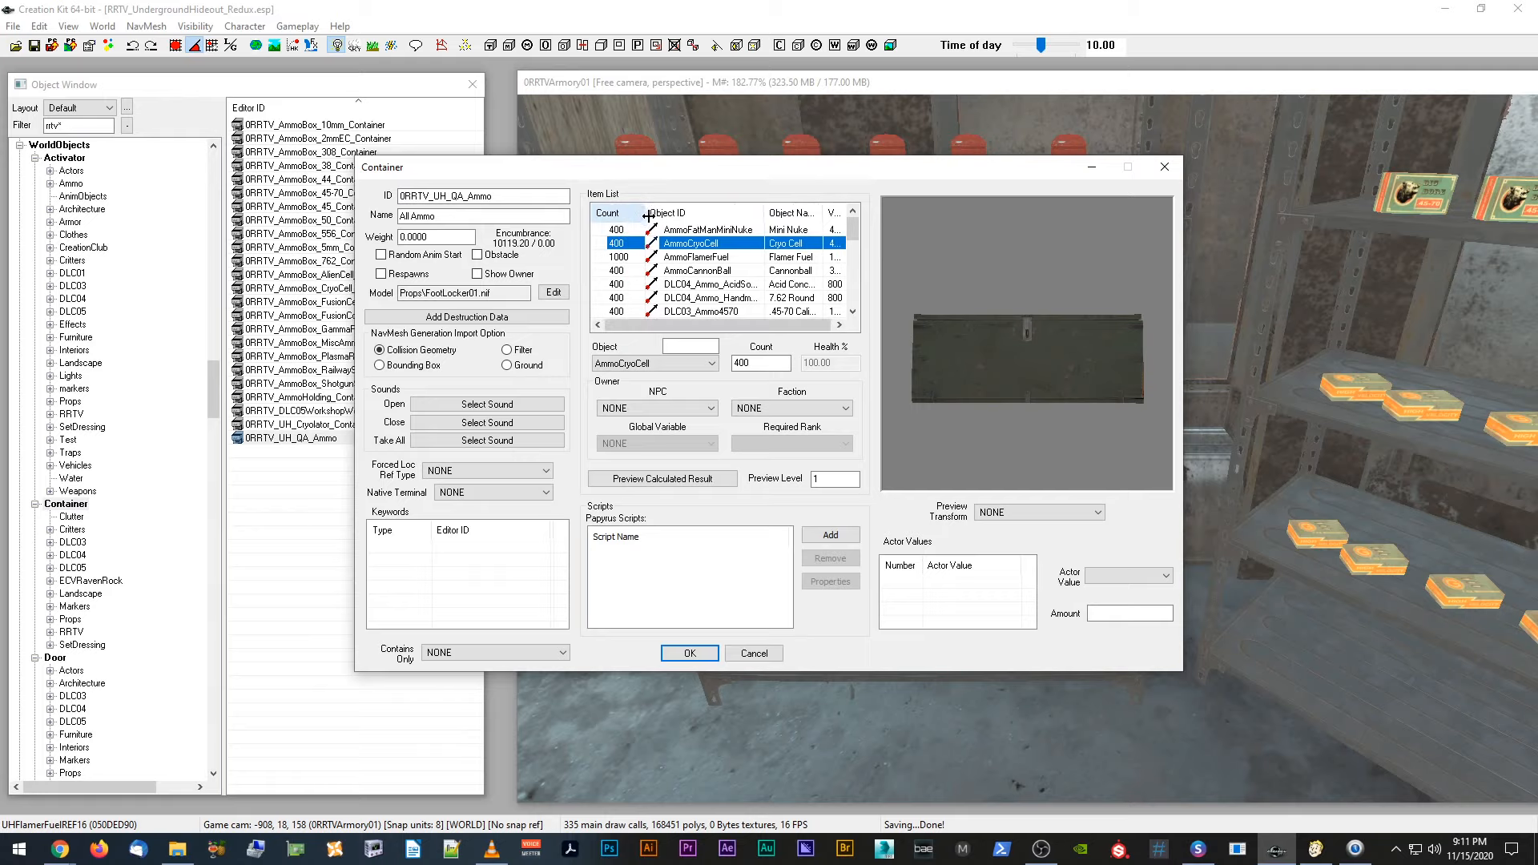
click(689, 654)
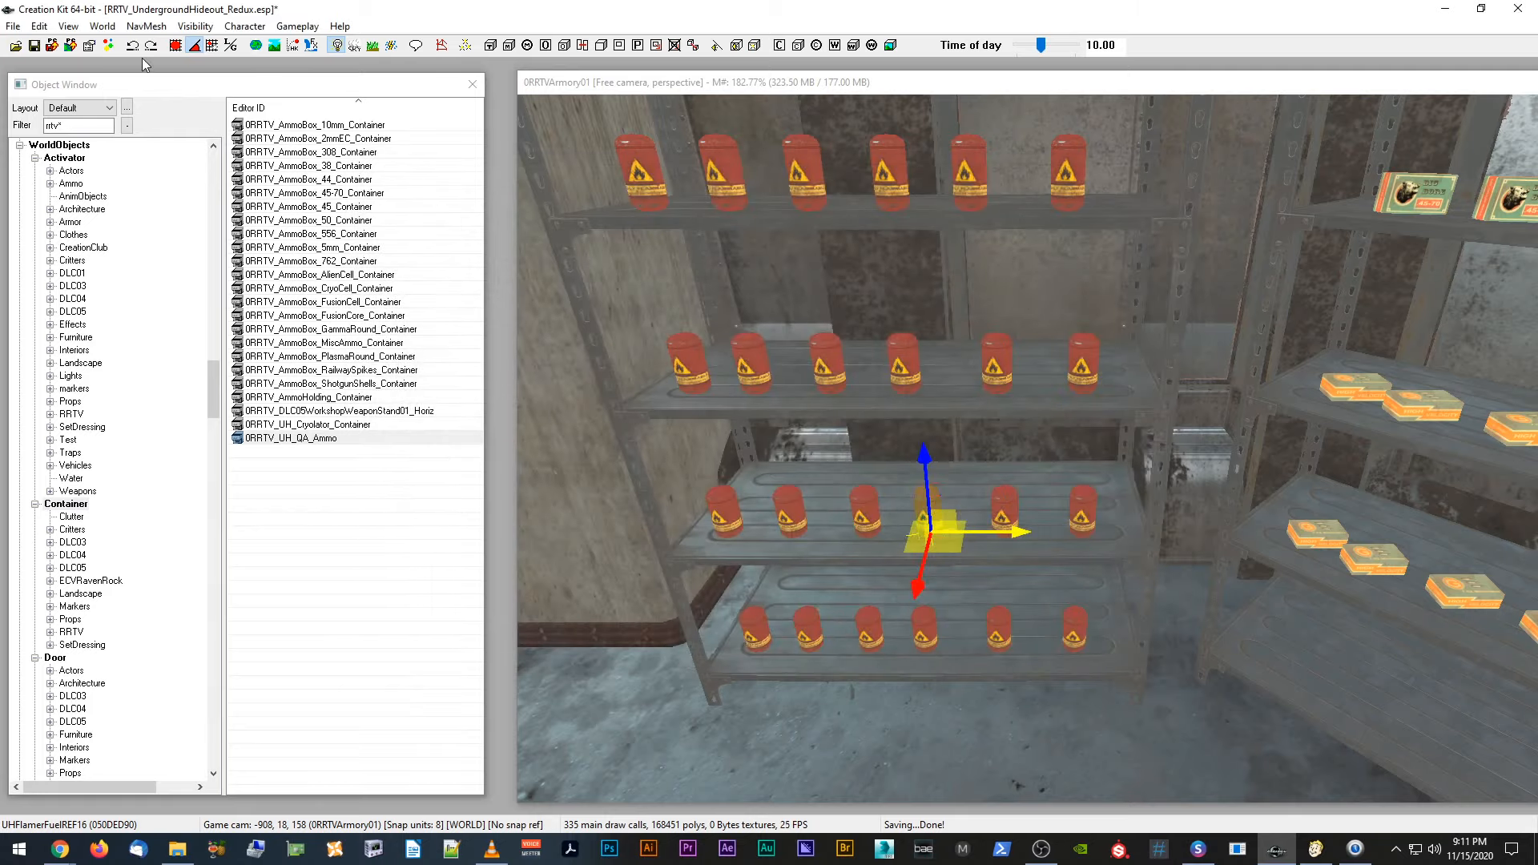
Step: Save the RRTV_UndergroundHideout_Redux.esp plugin
click(35, 44)
scroll(800, 346, down, 3)
middle_drag(800, 346, 818, 346)
scroll(823, 353, up, 5)
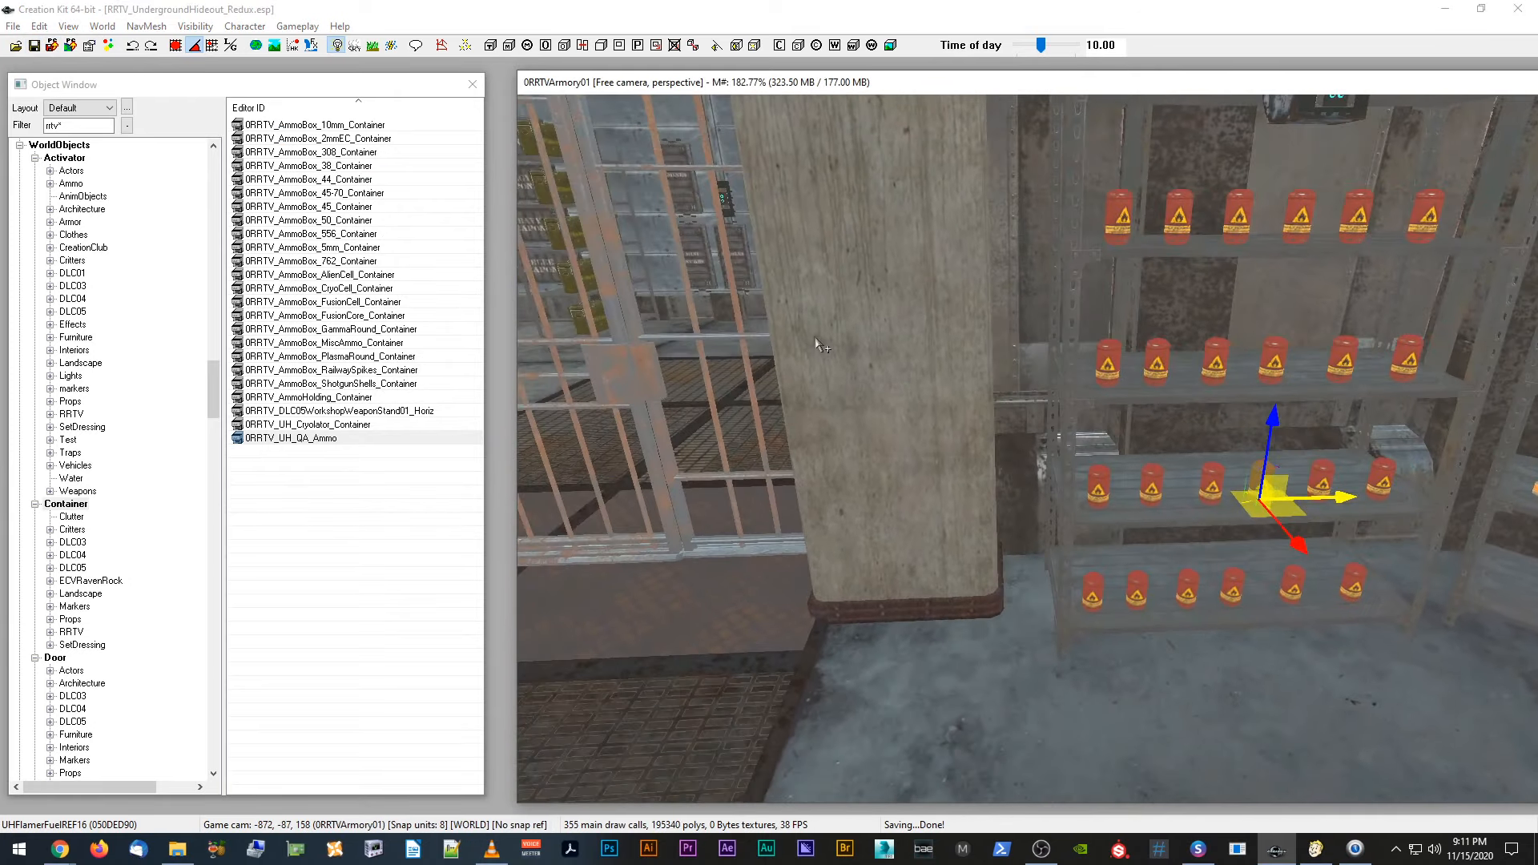
Step: Check the reference of the 0RRTV_UH_QA_Ammo crate on the armory floor, close it and deselect the crate
scroll(823, 356, up, 10)
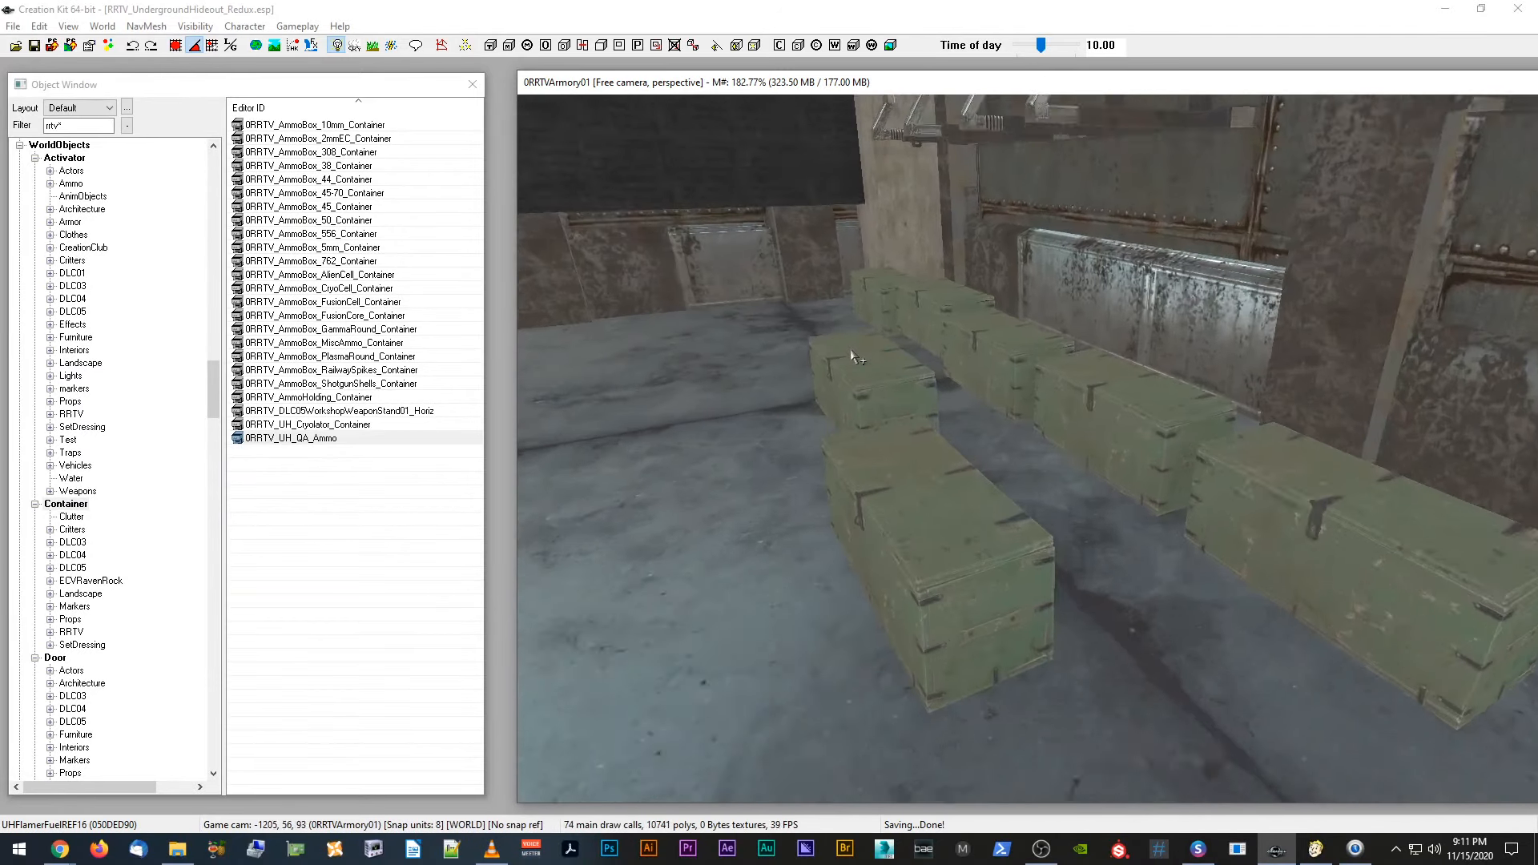
scroll(853, 355, up, 3)
double_click(913, 517)
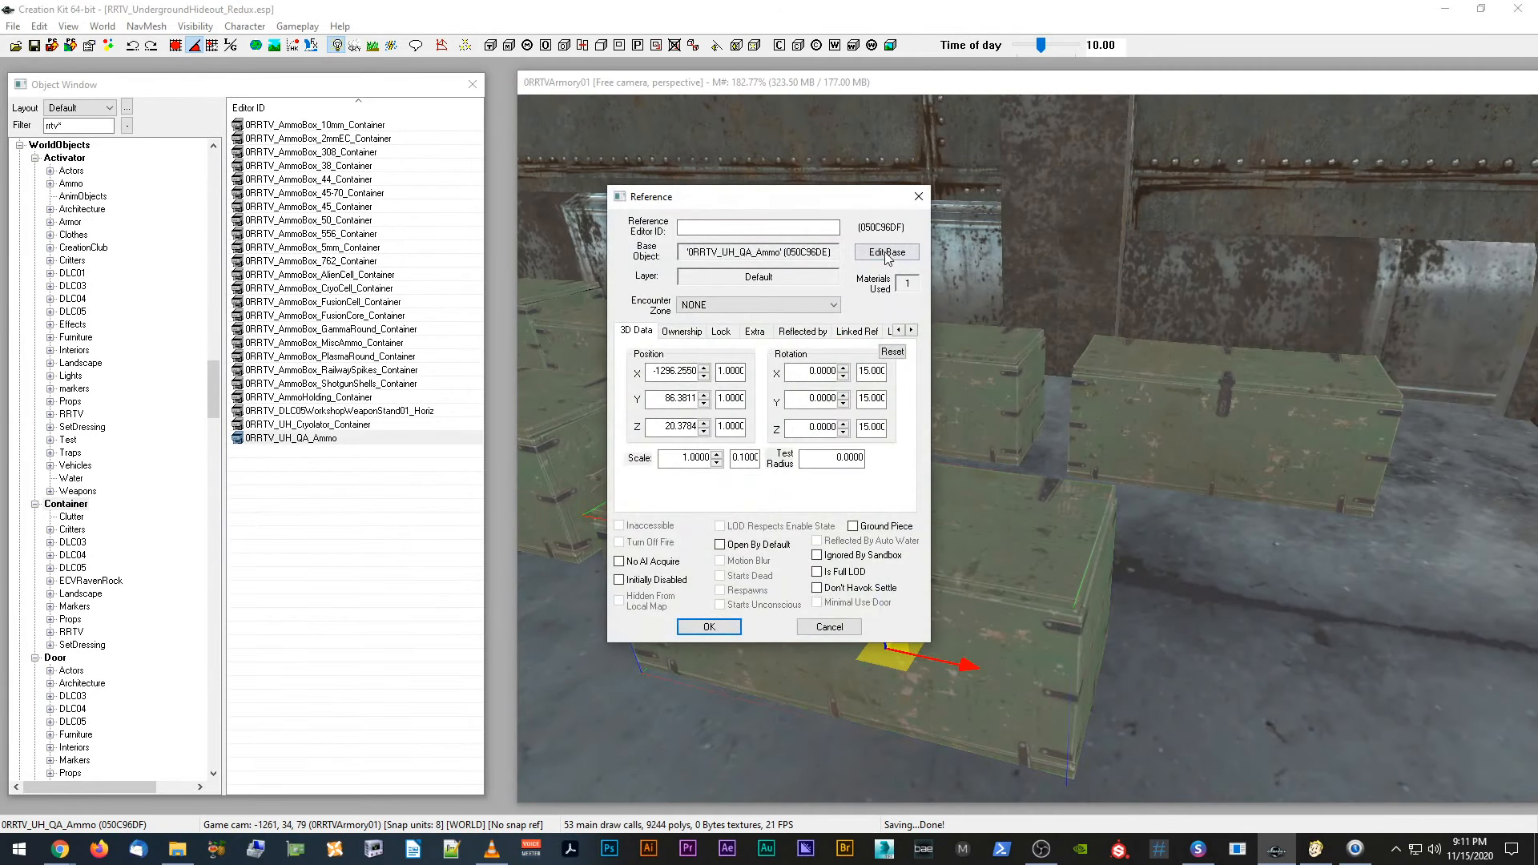
click(917, 198)
scroll(1002, 533, down, 3)
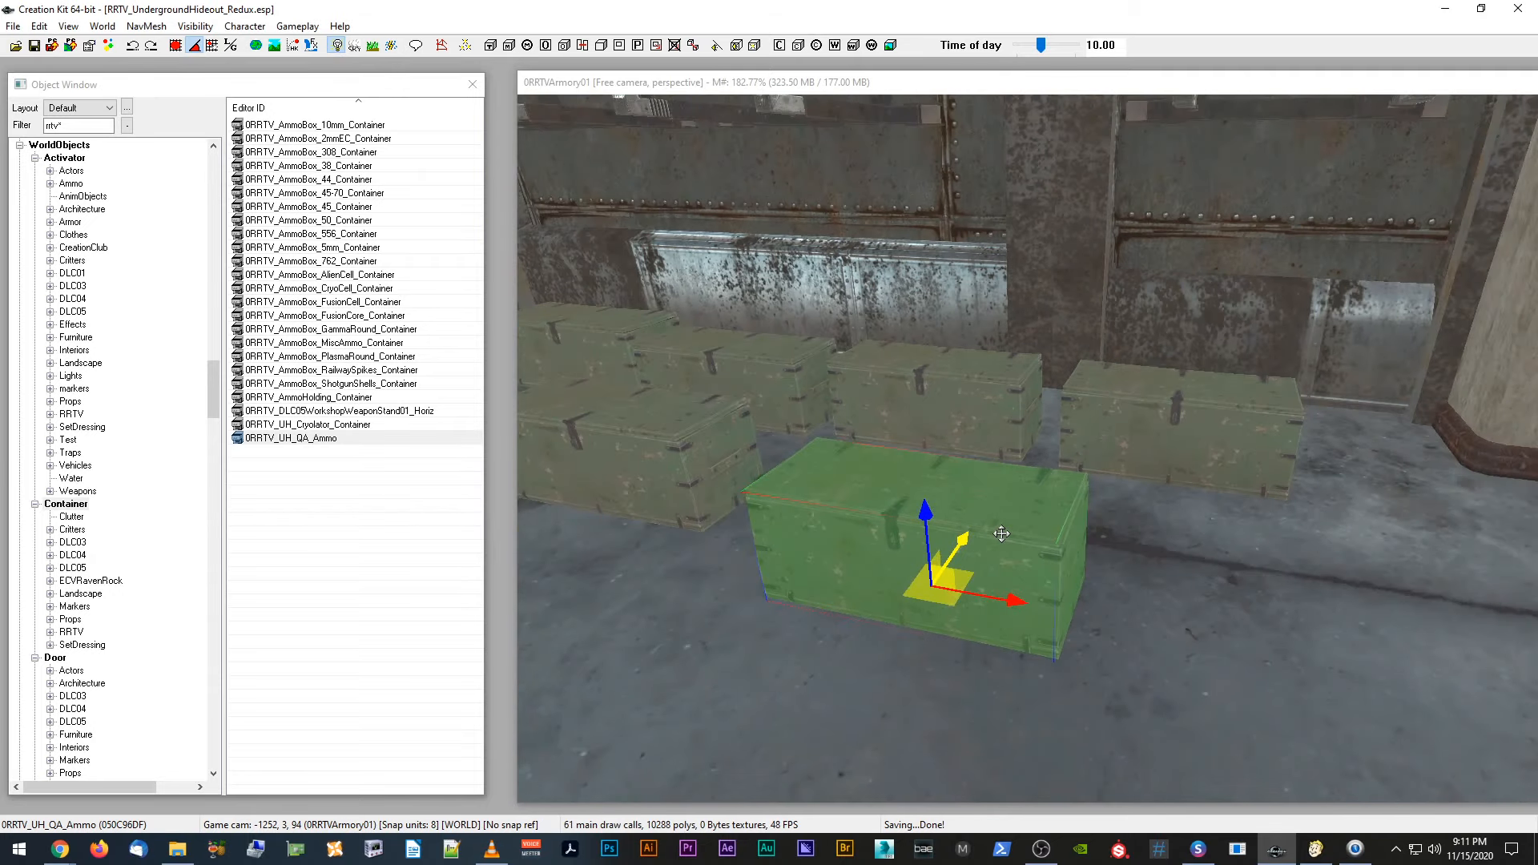
key(d)
scroll(1016, 542, down, 3)
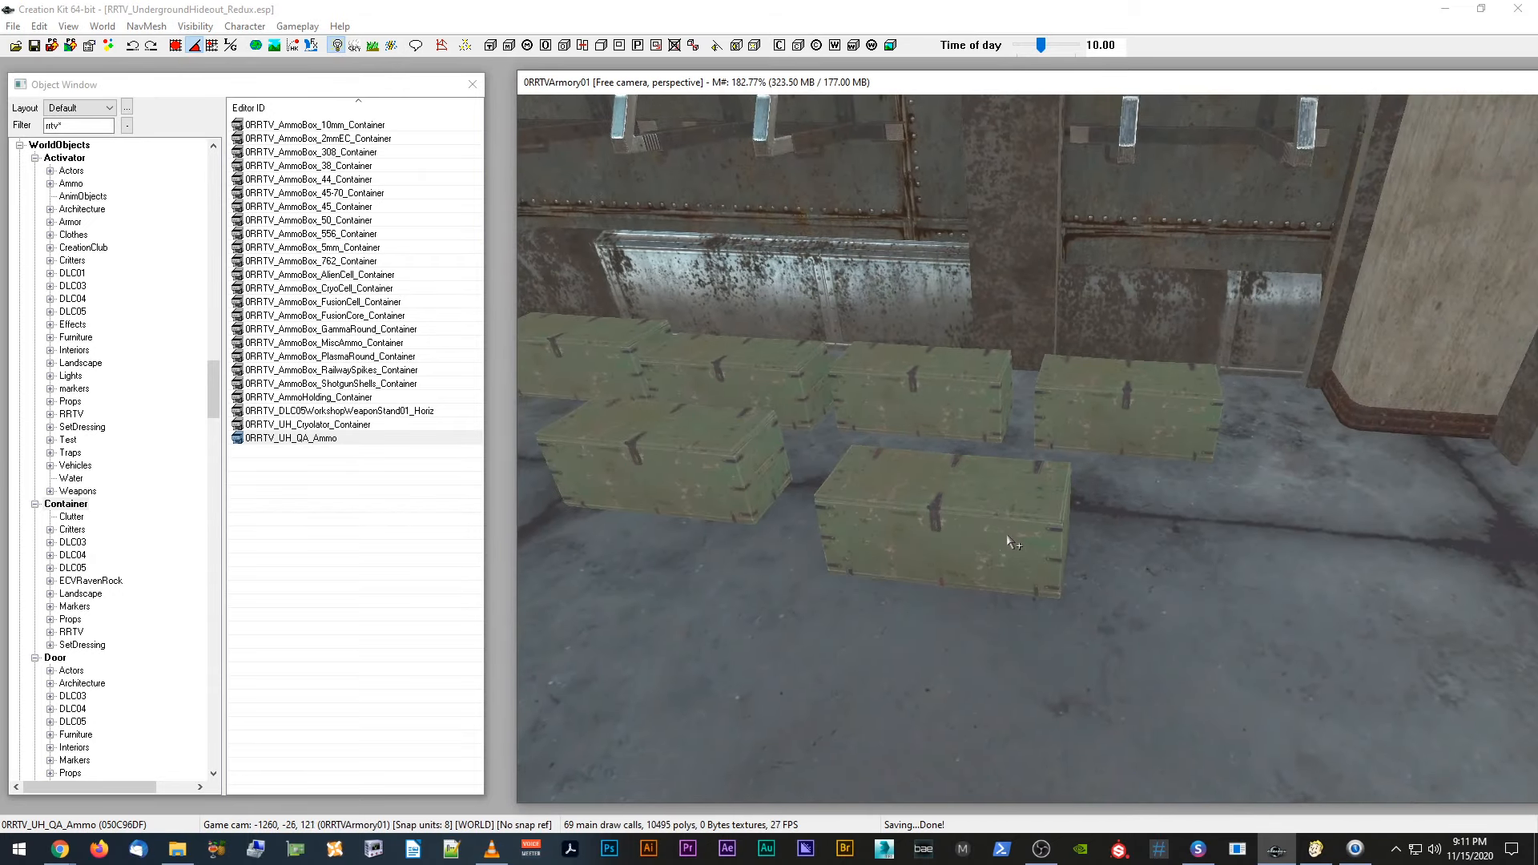
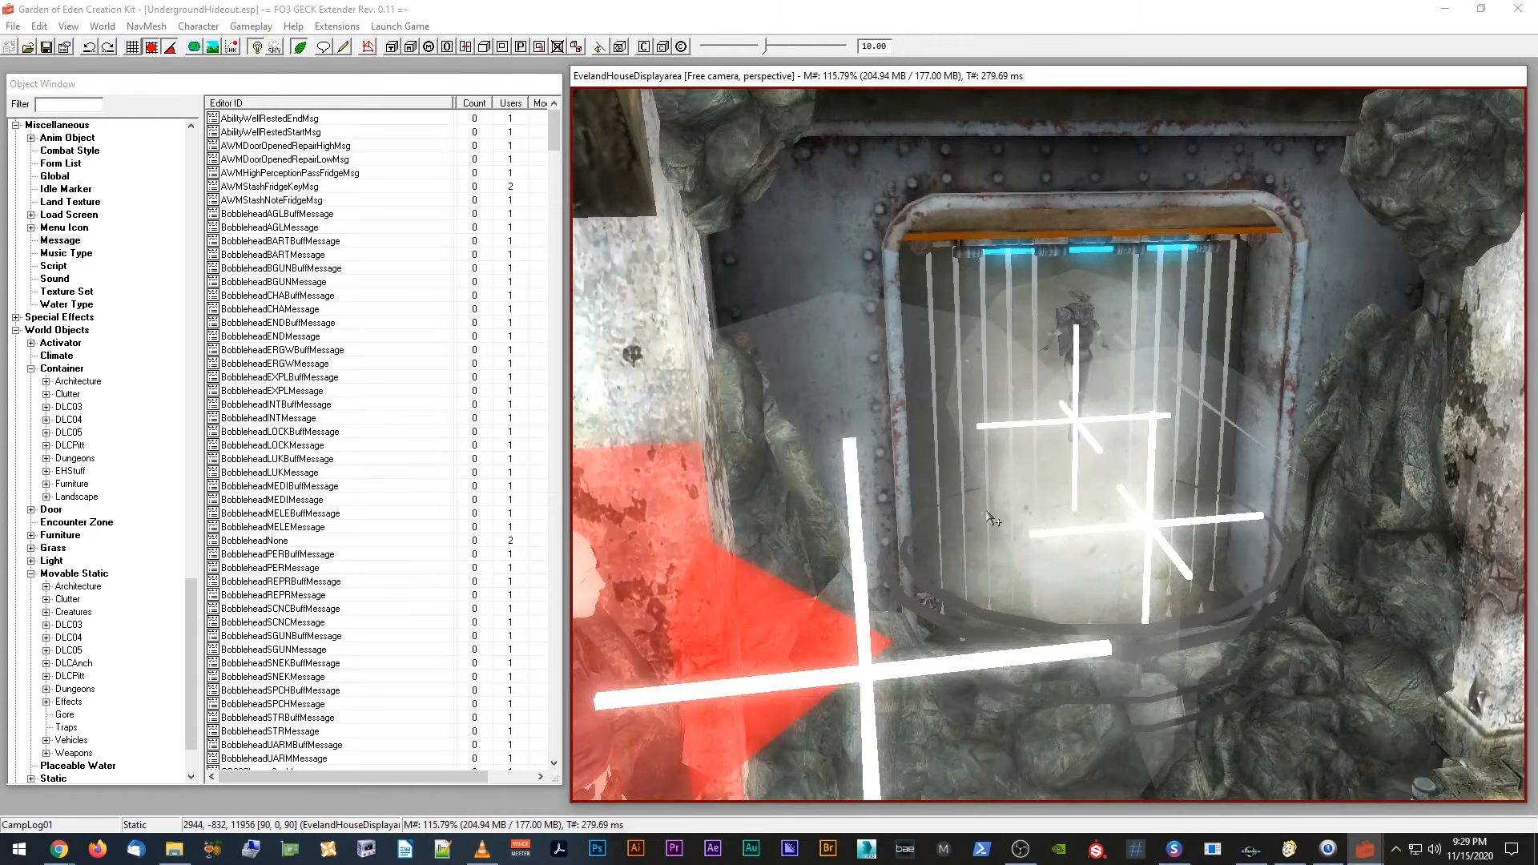
Step: In the GECK, hide the VaultWhite and EnclaveLightAmbCool light markers around the fountain alcove in EvelandHouseDisplayarea
shift+middle_drag(1113, 482, 1082, 470)
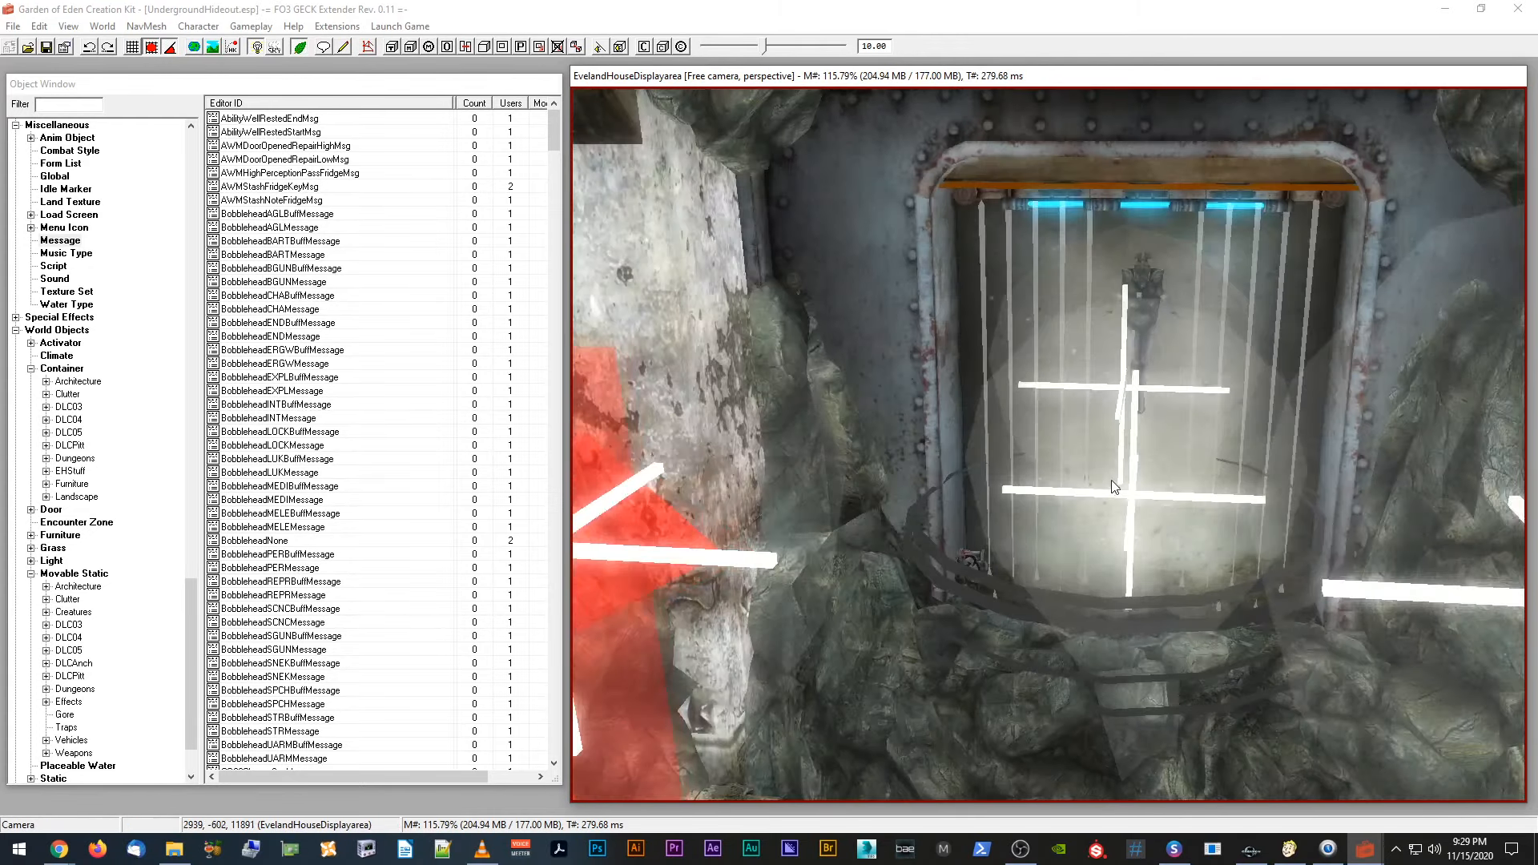
click(1080, 450)
scroll(1080, 469, up, 1)
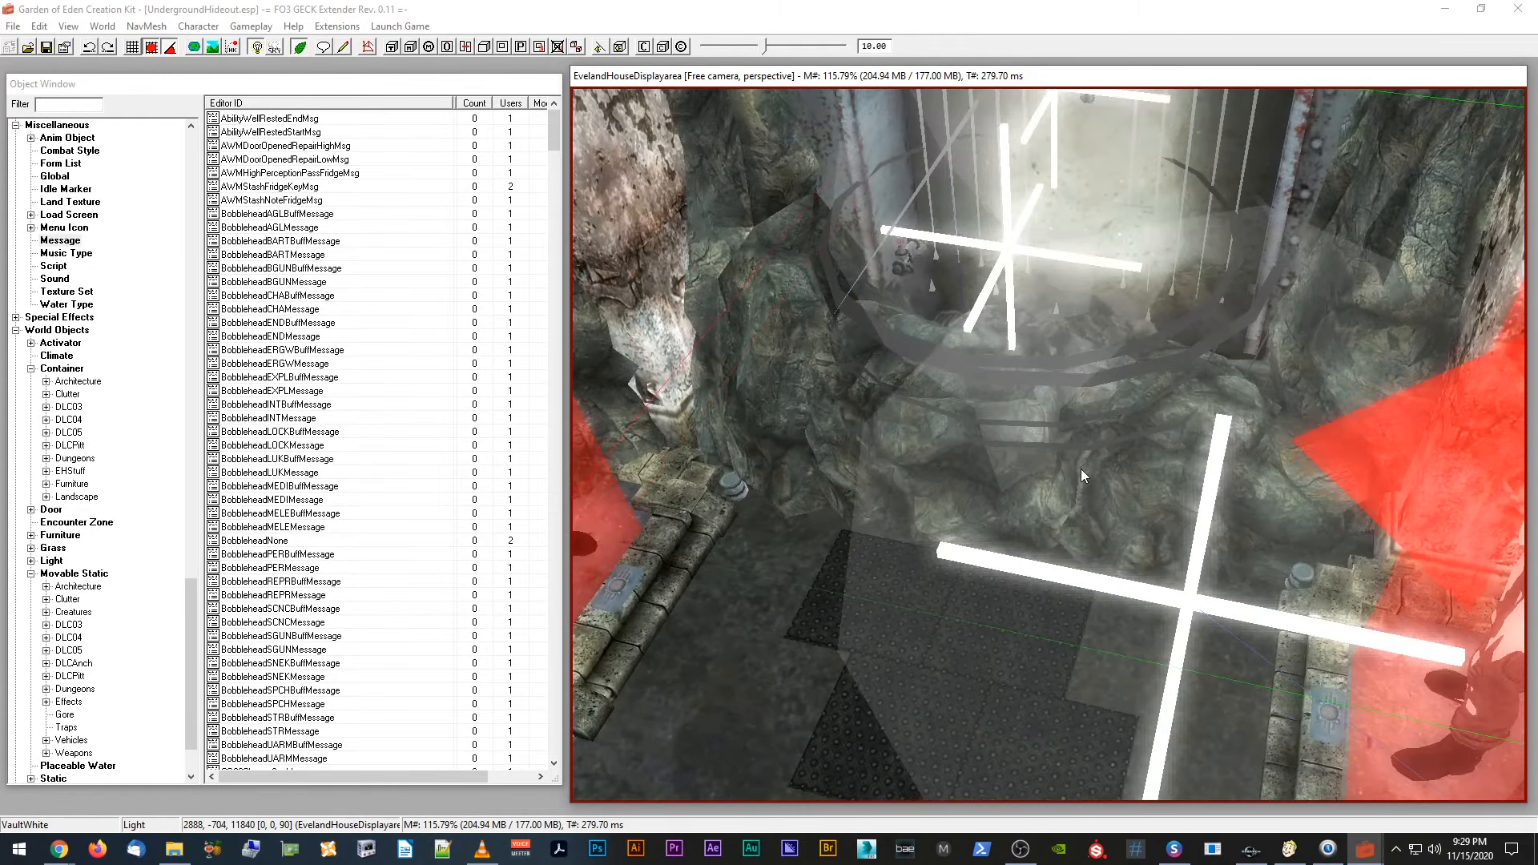
scroll(1080, 470, up, 1)
key(1)
key(1)
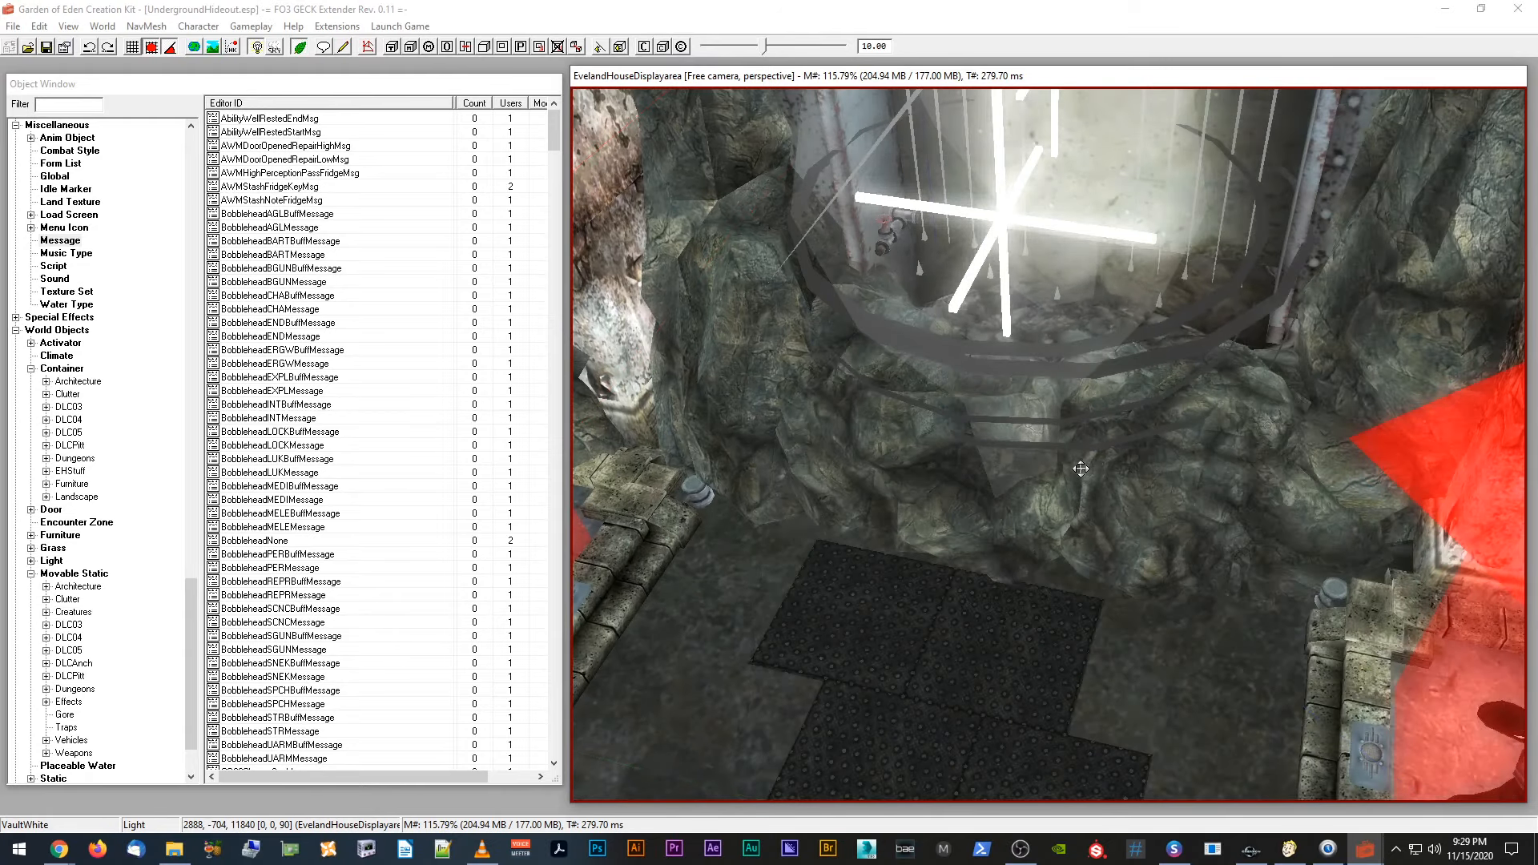
middle_drag(1081, 469, 1080, 471)
click(1080, 471)
key(1)
key(1)
click(1084, 367)
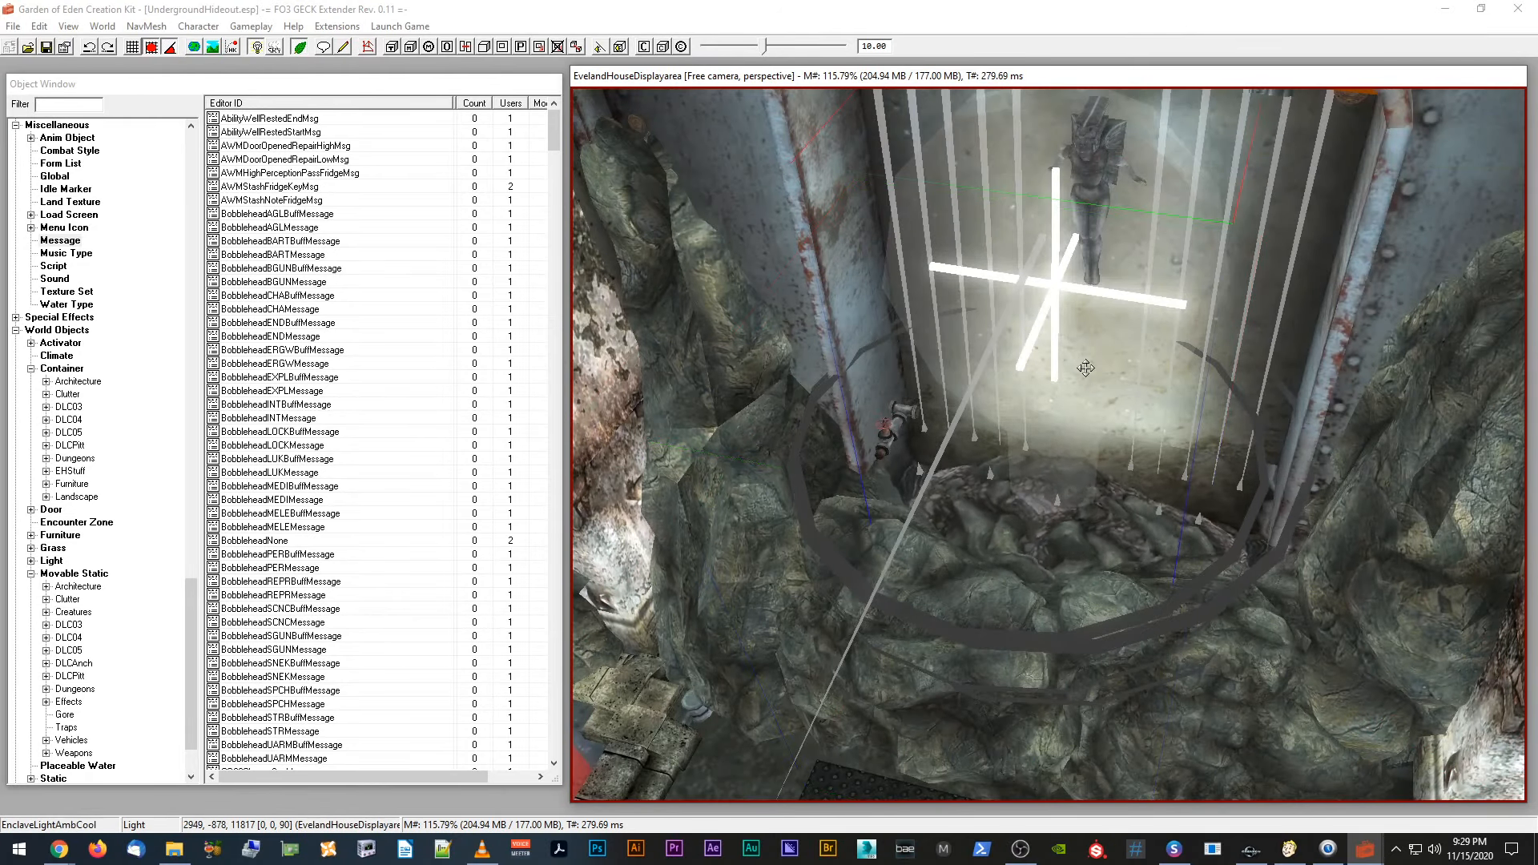
key(1)
key(1)
middle_drag(1061, 445, 1067, 447)
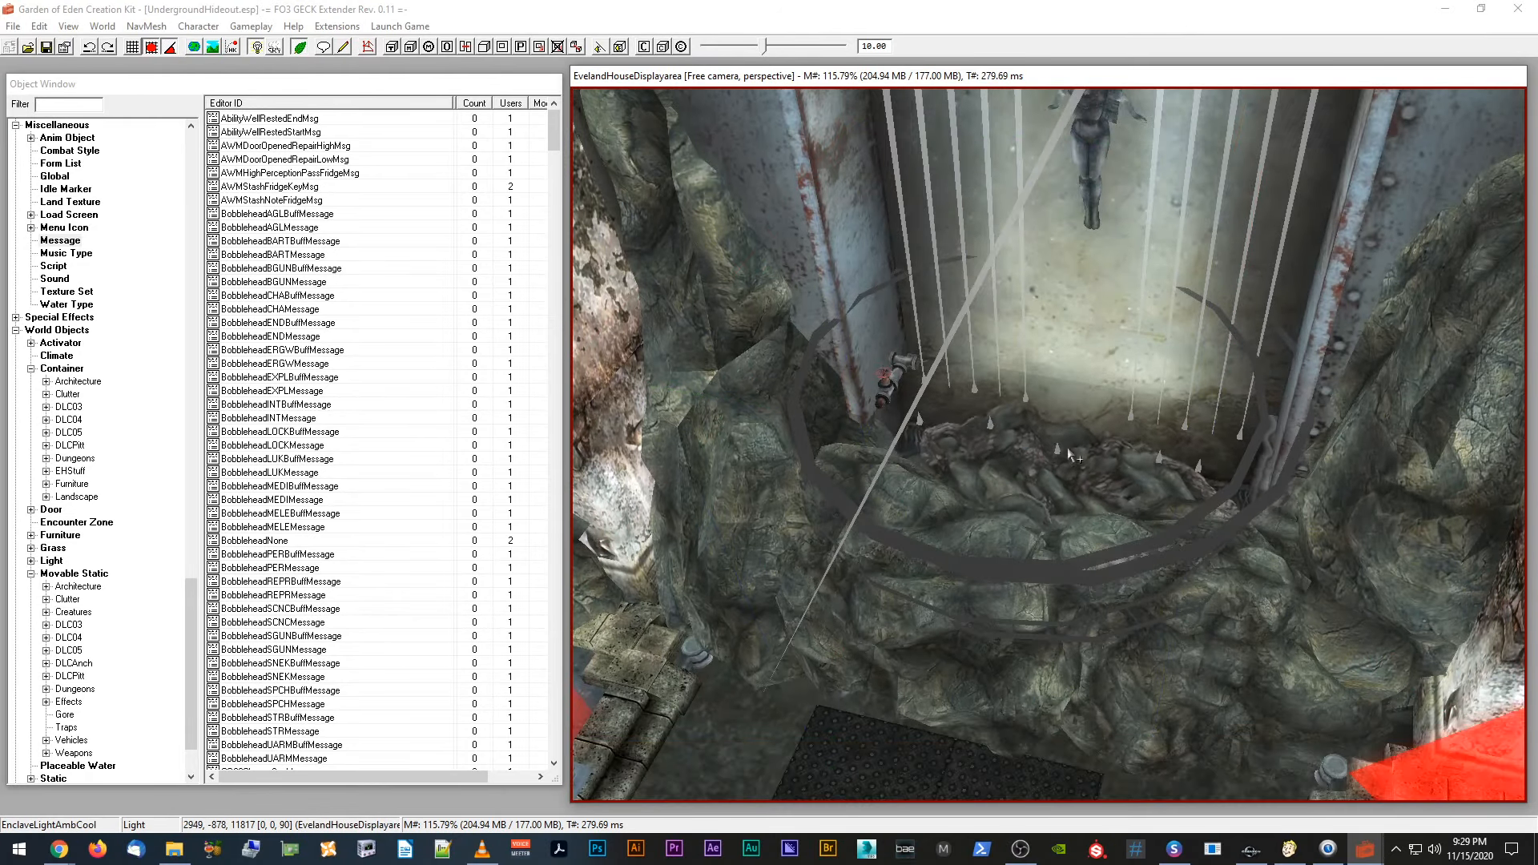
Step: Inspect the fountain alcove from the side and select the lower FXMistLow01 mist effect
click(1085, 558)
scroll(1085, 559, down, 2)
scroll(1086, 556, down, 10)
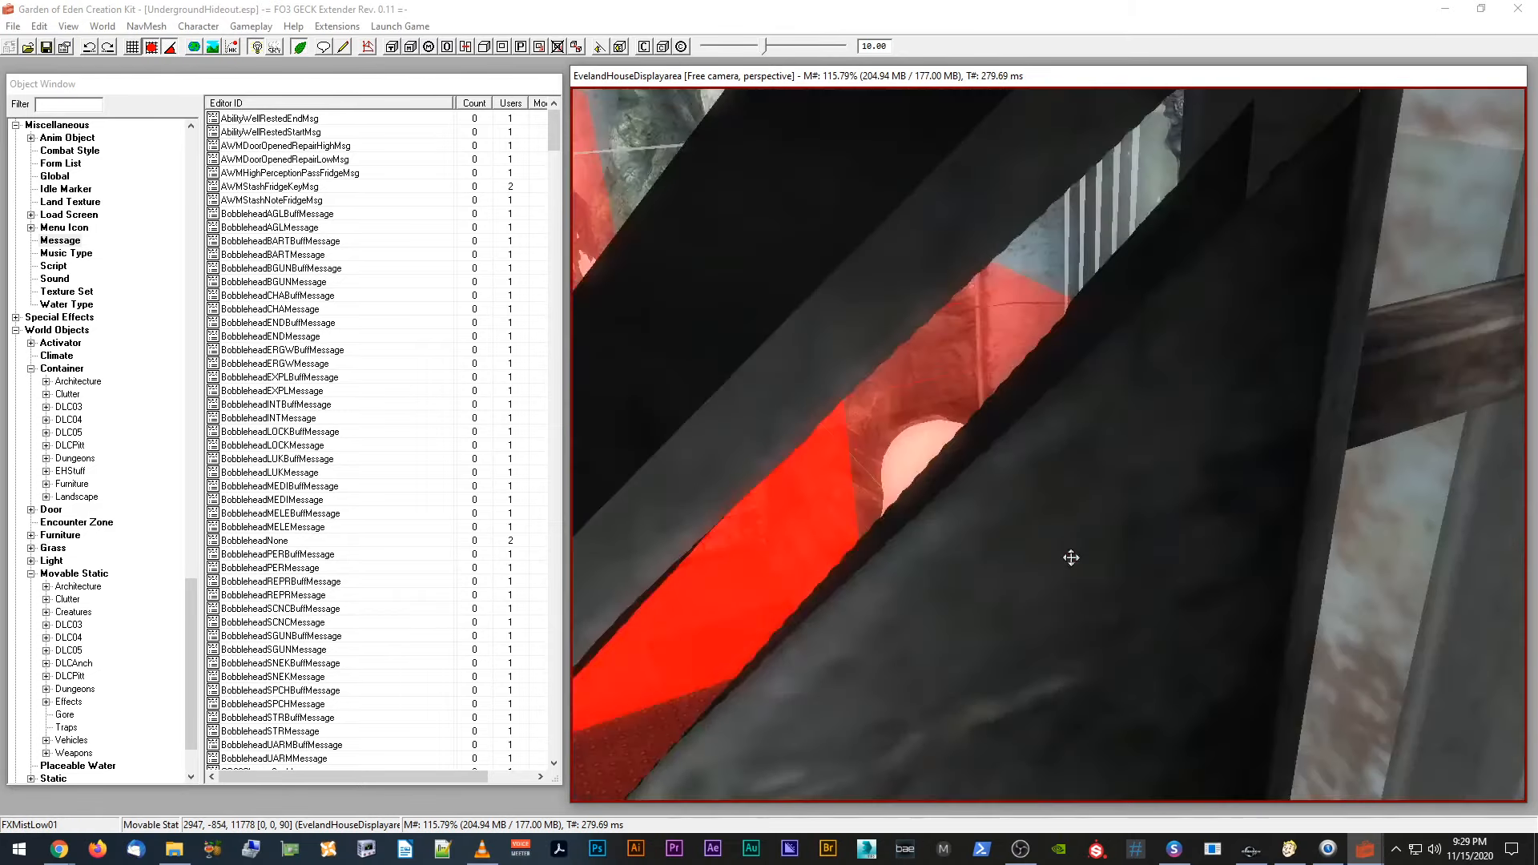
scroll(1006, 541, up, 5)
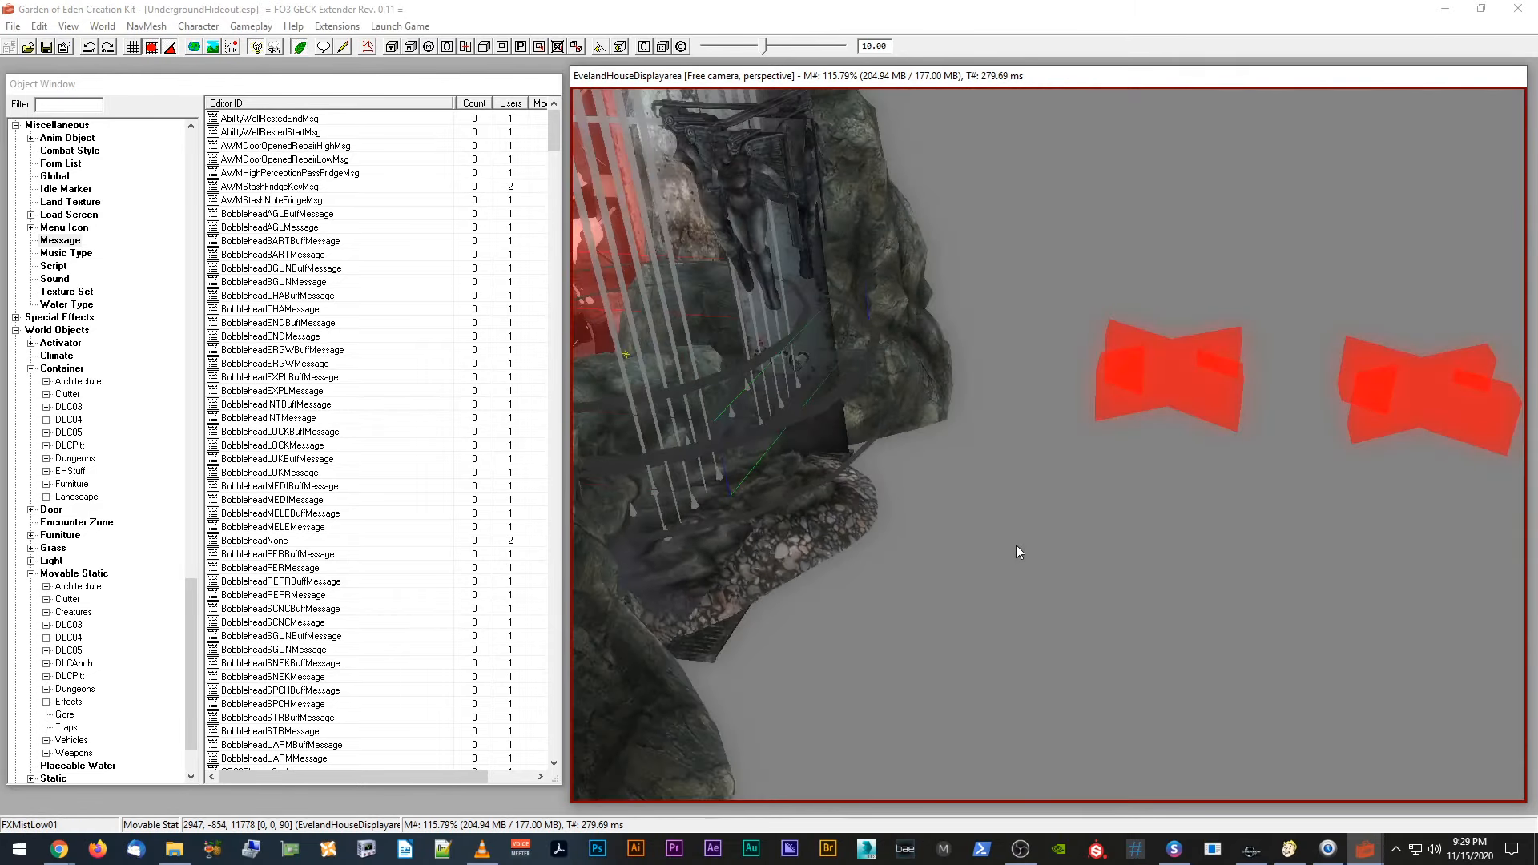
click(1147, 482)
shift+middle_drag(1146, 474, 1149, 478)
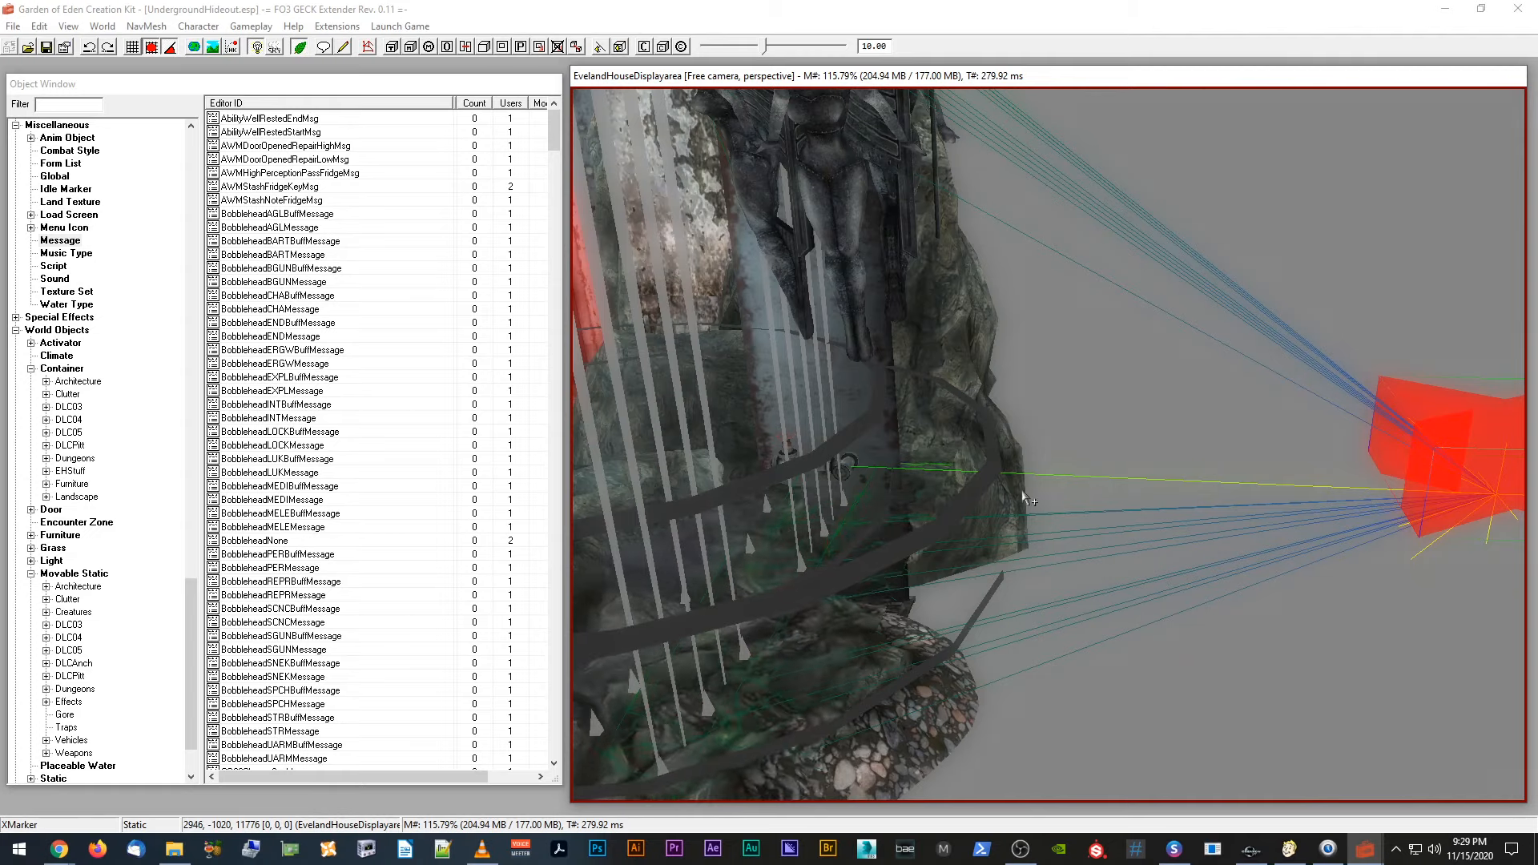
click(992, 472)
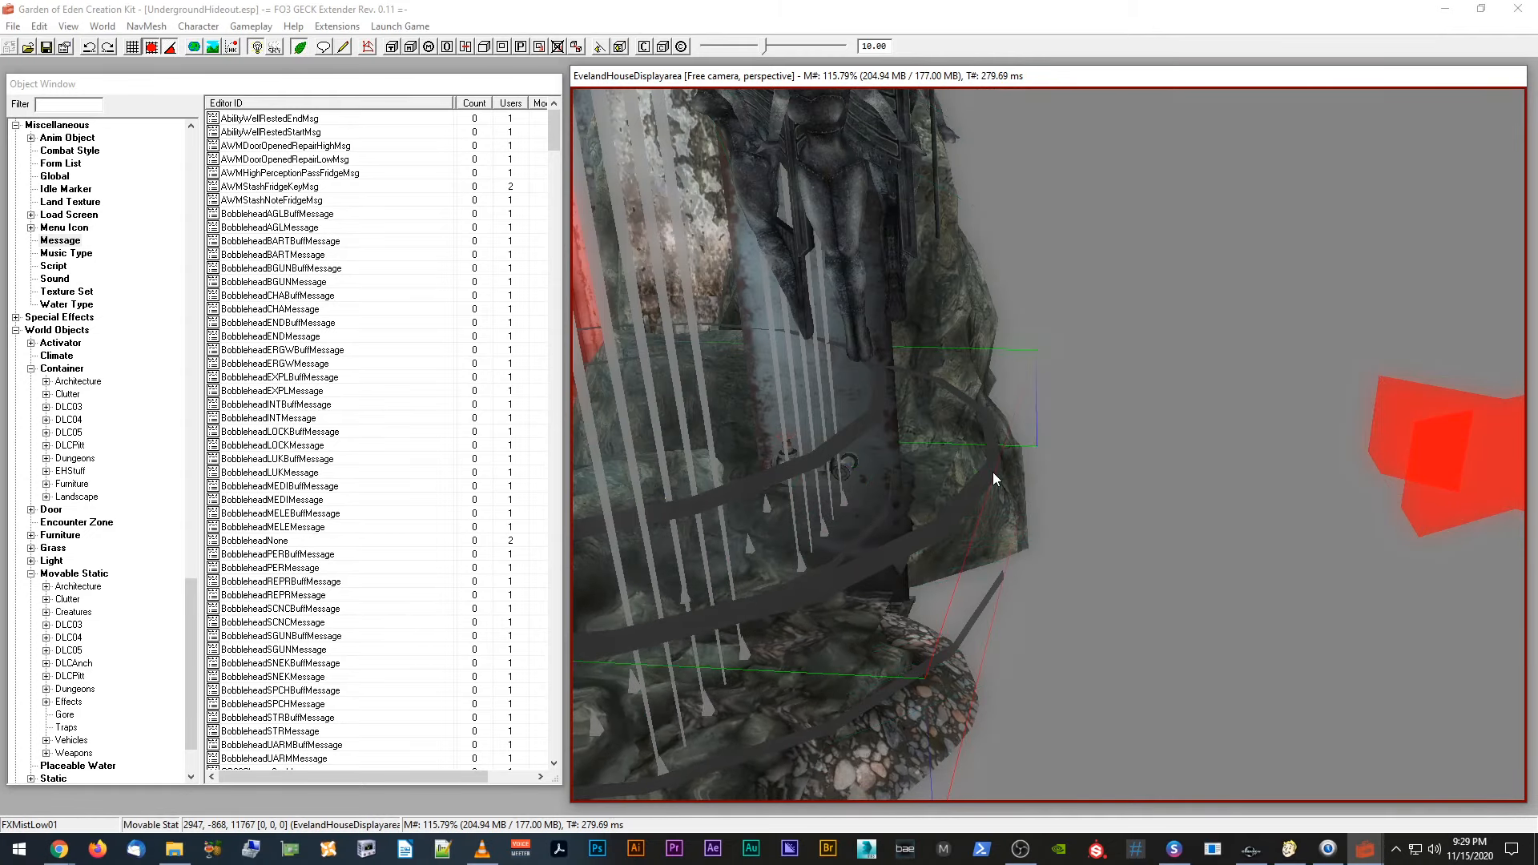
Step: Open the FXMistLow01 reference, review its Linked Ref and Enable Parent settings, and cancel
double_click(993, 473)
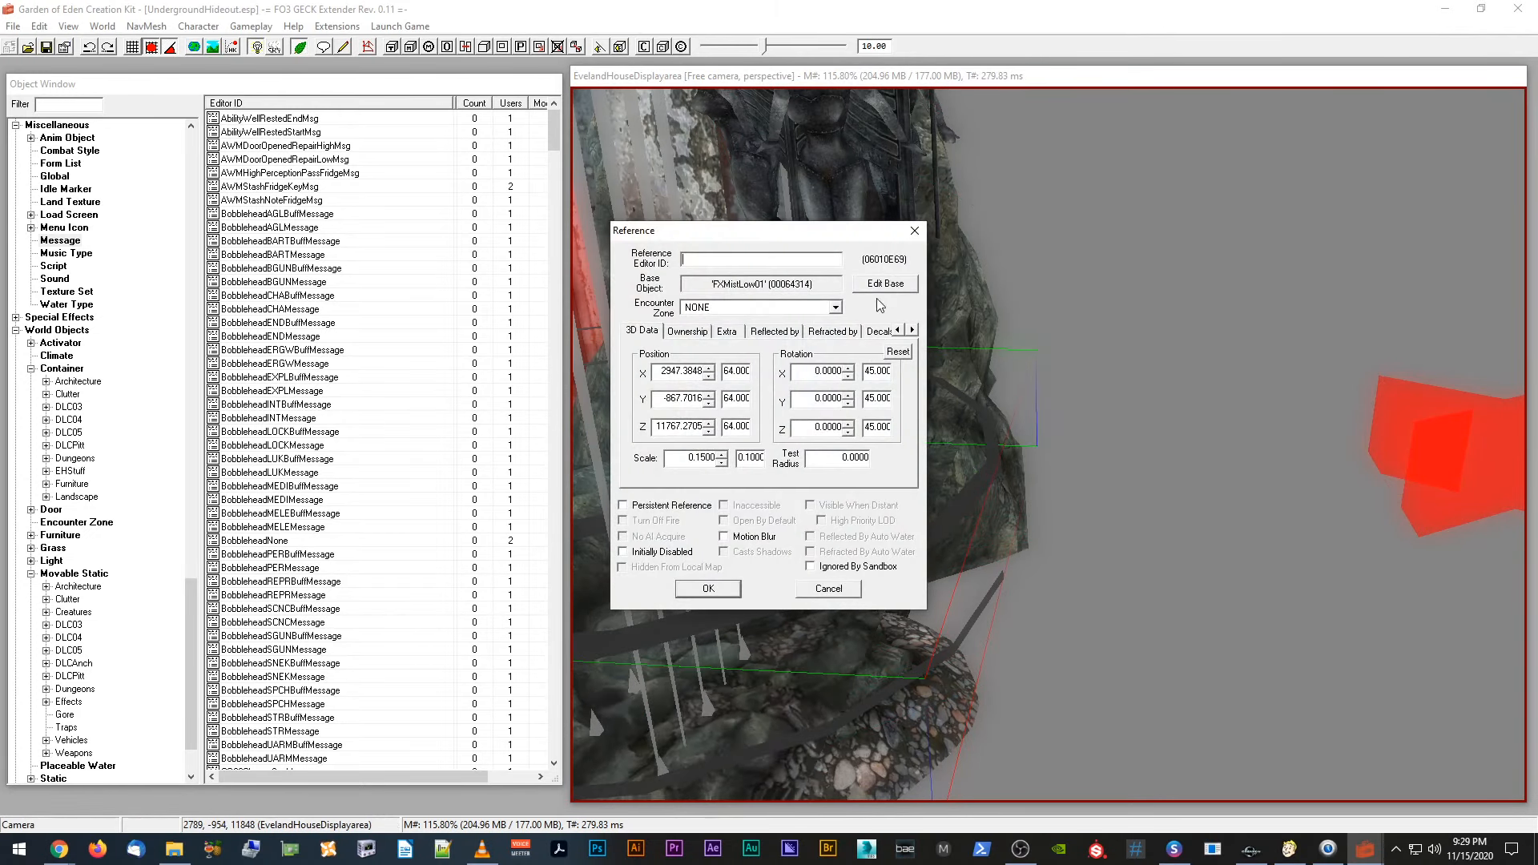
click(912, 330)
click(912, 330)
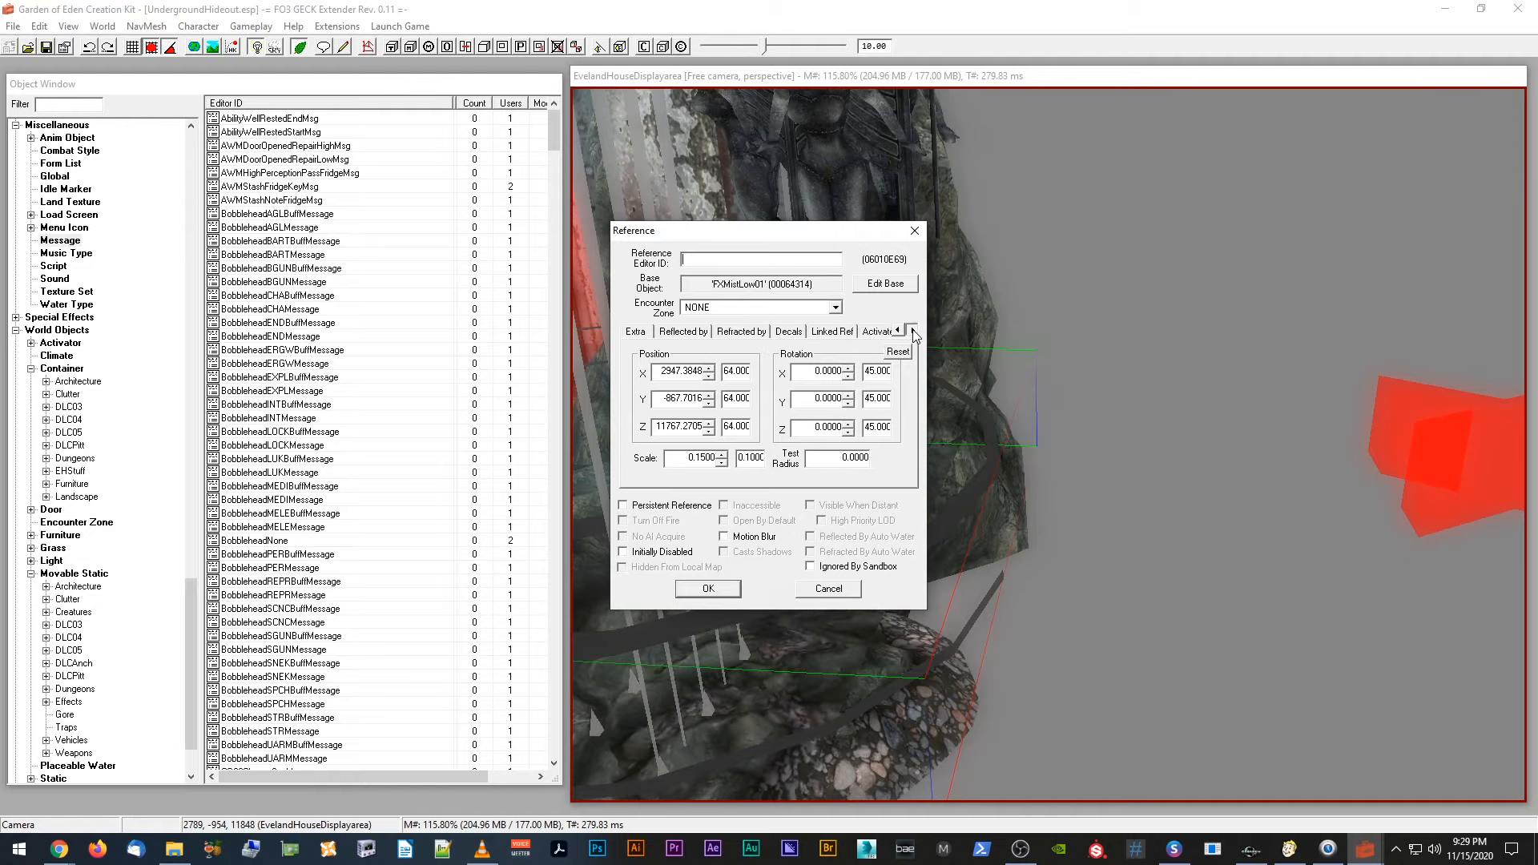
click(912, 330)
click(799, 330)
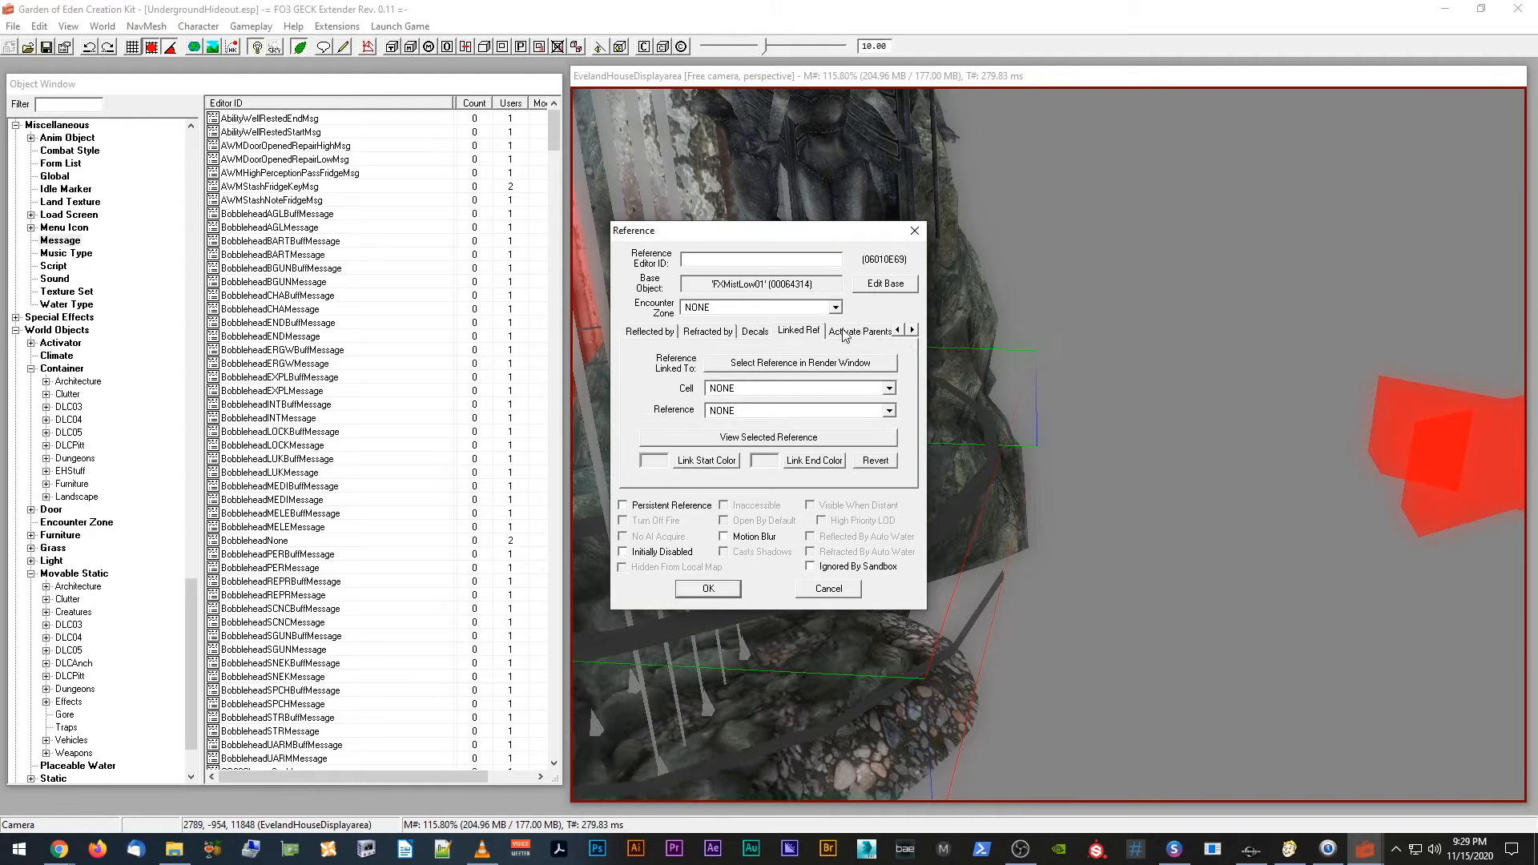
click(911, 330)
click(911, 330)
click(809, 331)
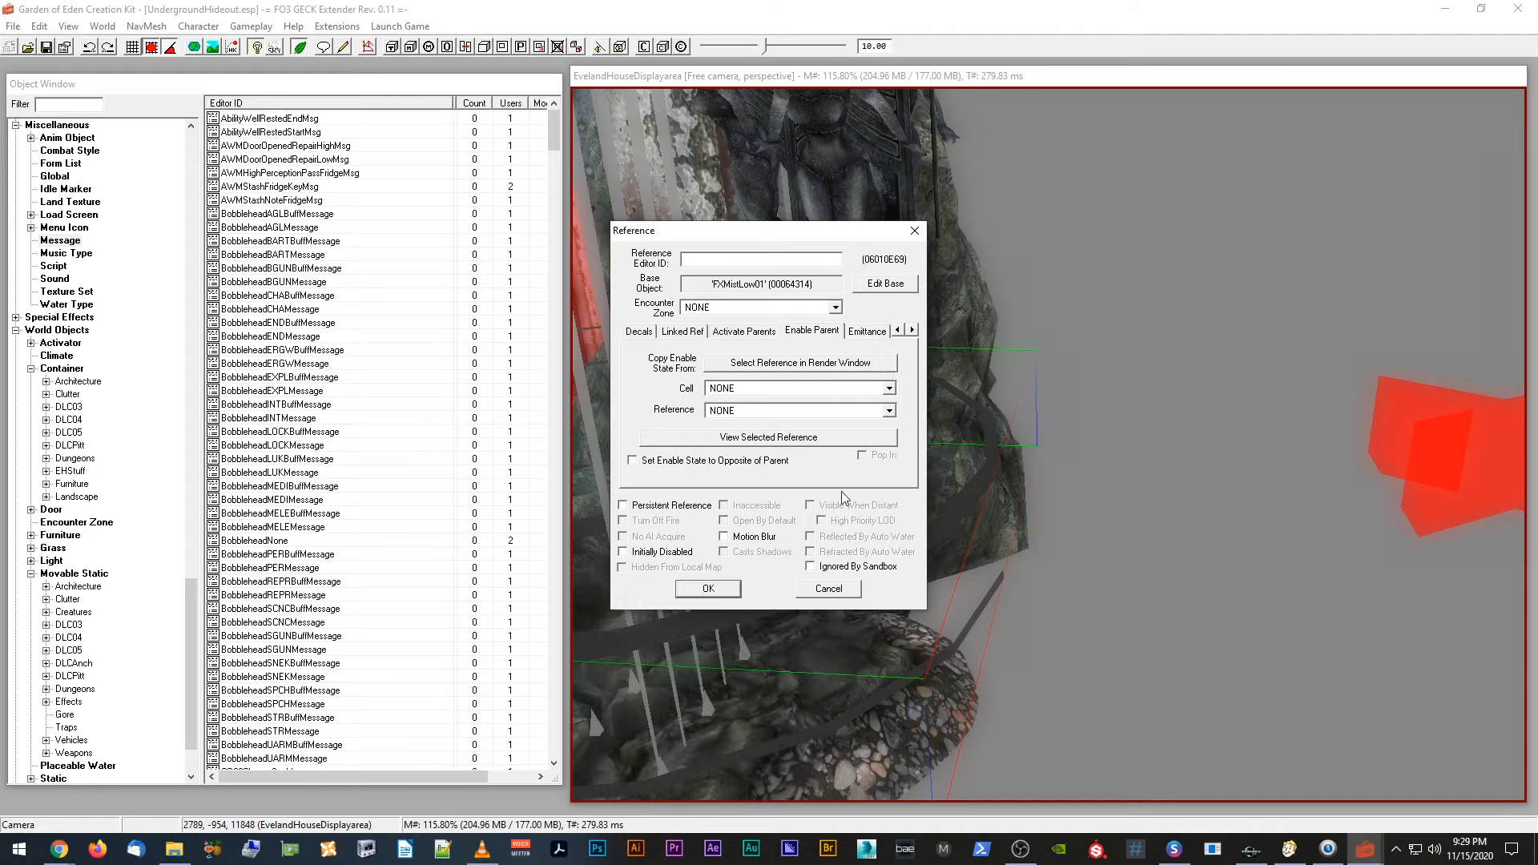
click(829, 588)
Step: Move the FXMistLow01 mist effect to about 2944, -896, 11776 in the fountain alcove
scroll(872, 581, down, 2)
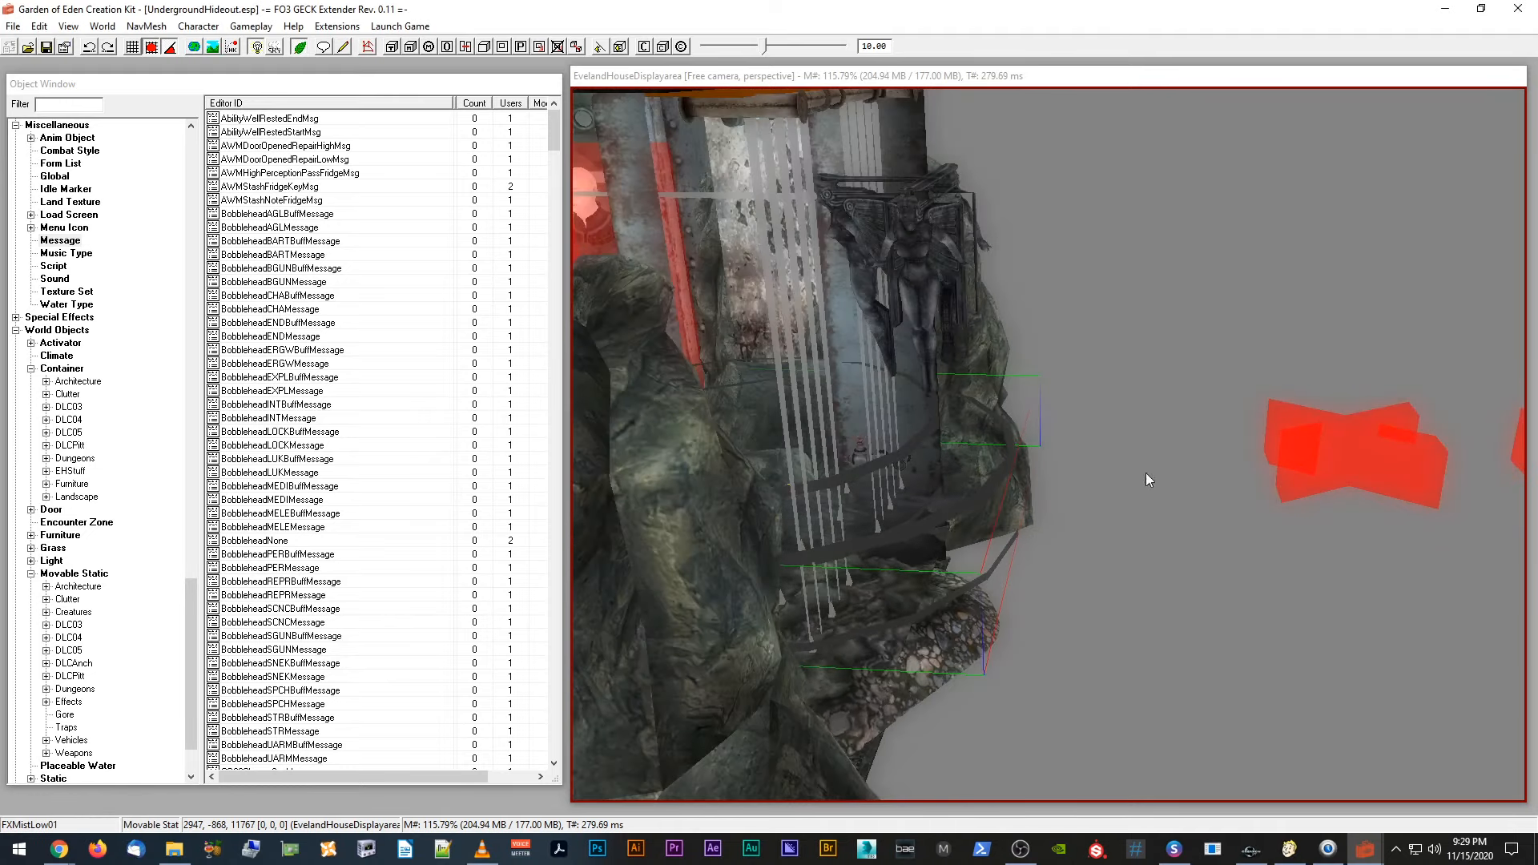
drag(942, 520, 945, 521)
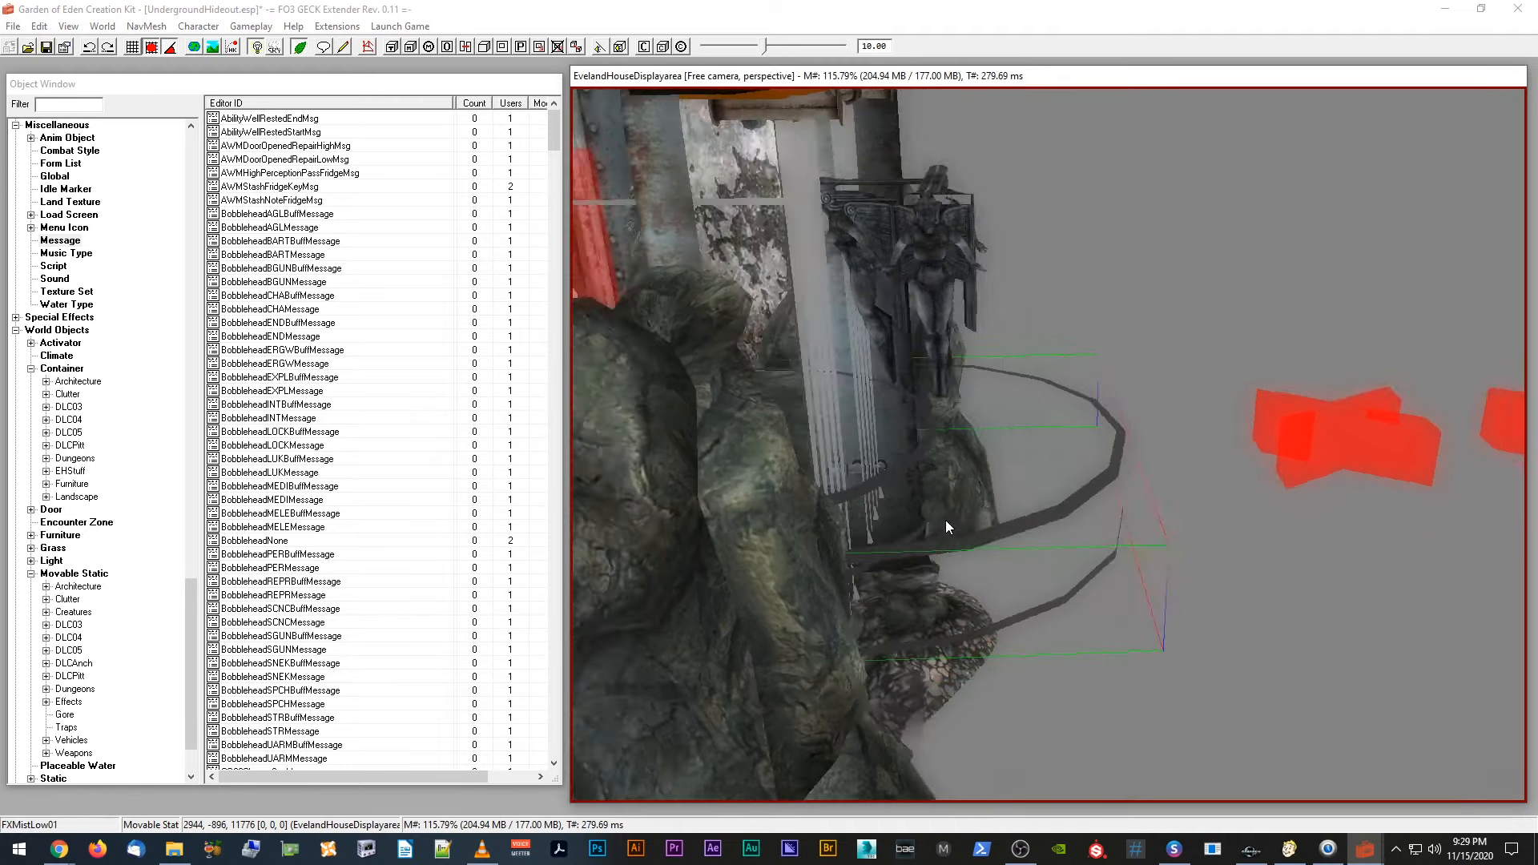
shift+middle_drag(945, 521, 978, 522)
scroll(974, 522, down, 3)
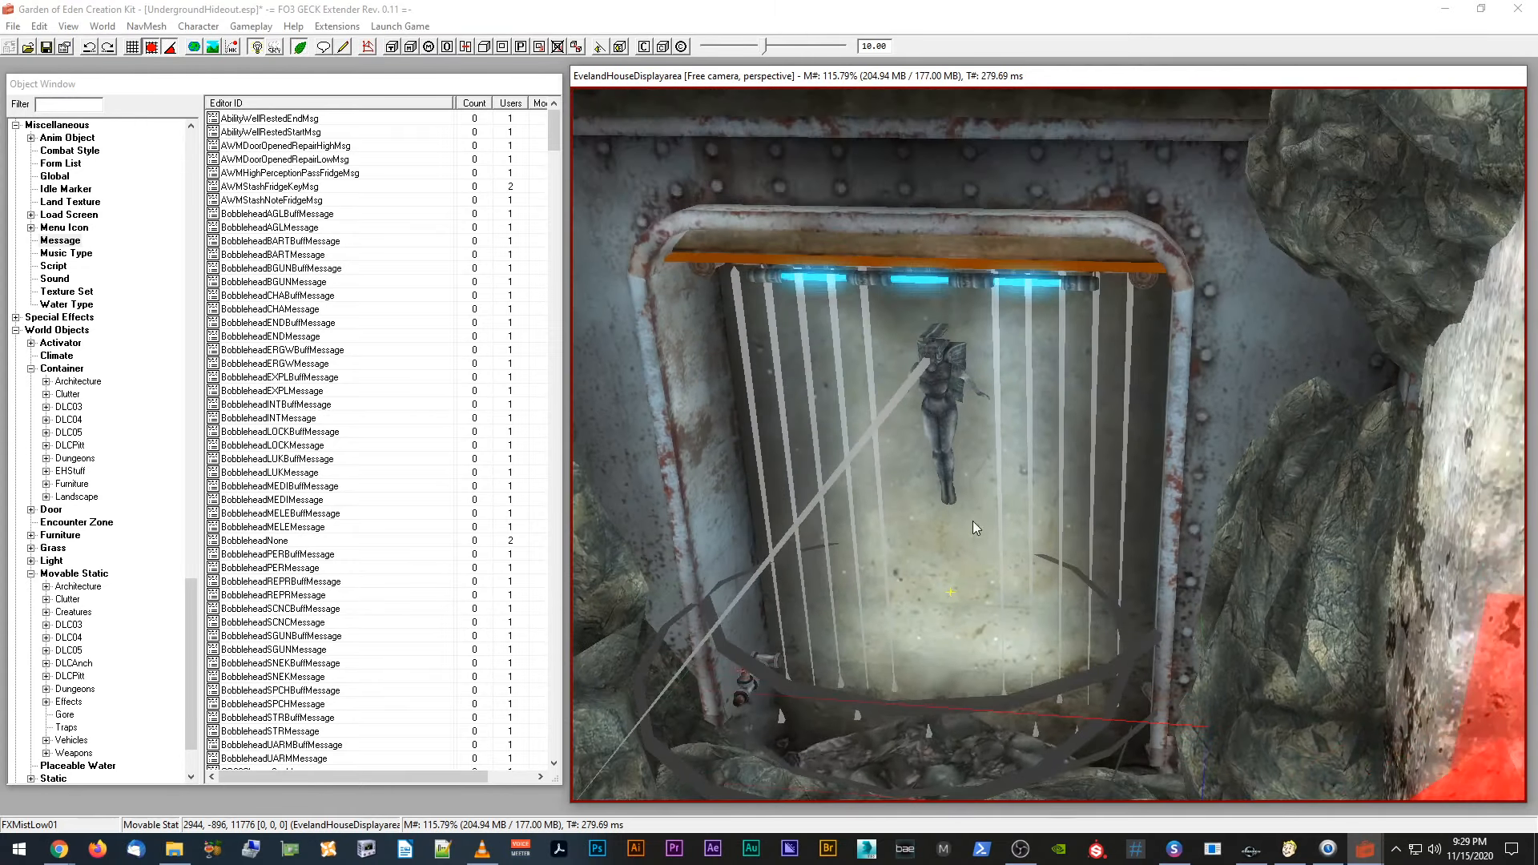
Step: Open the IndFXLightRaysStrtWide02 light ray reference, review its Activate Parents and Enable Parent settings, and cancel
click(865, 332)
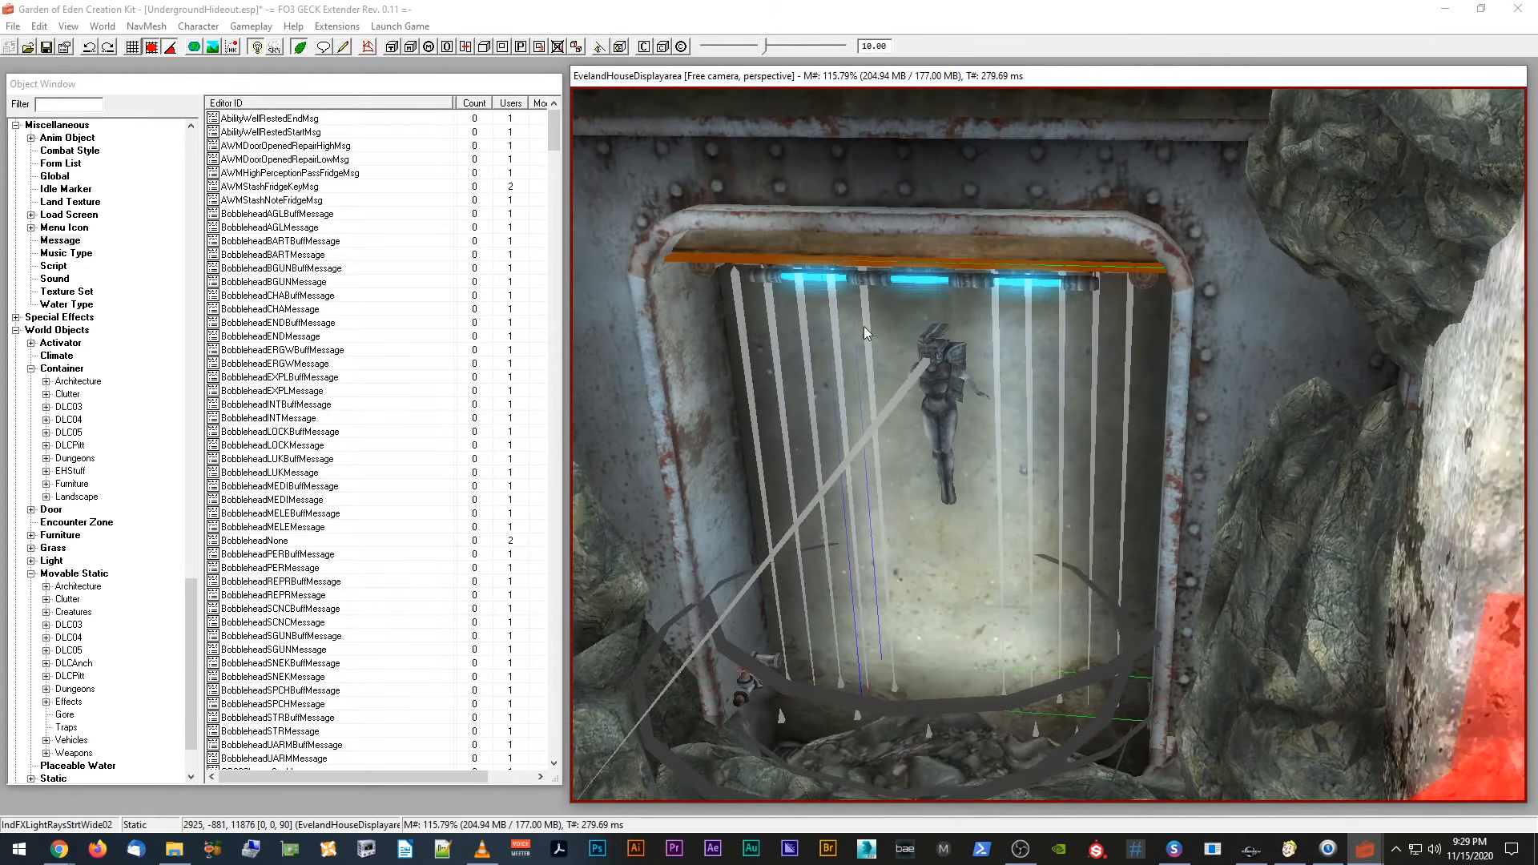
shift+middle_drag(864, 326, 927, 394)
double_click(907, 387)
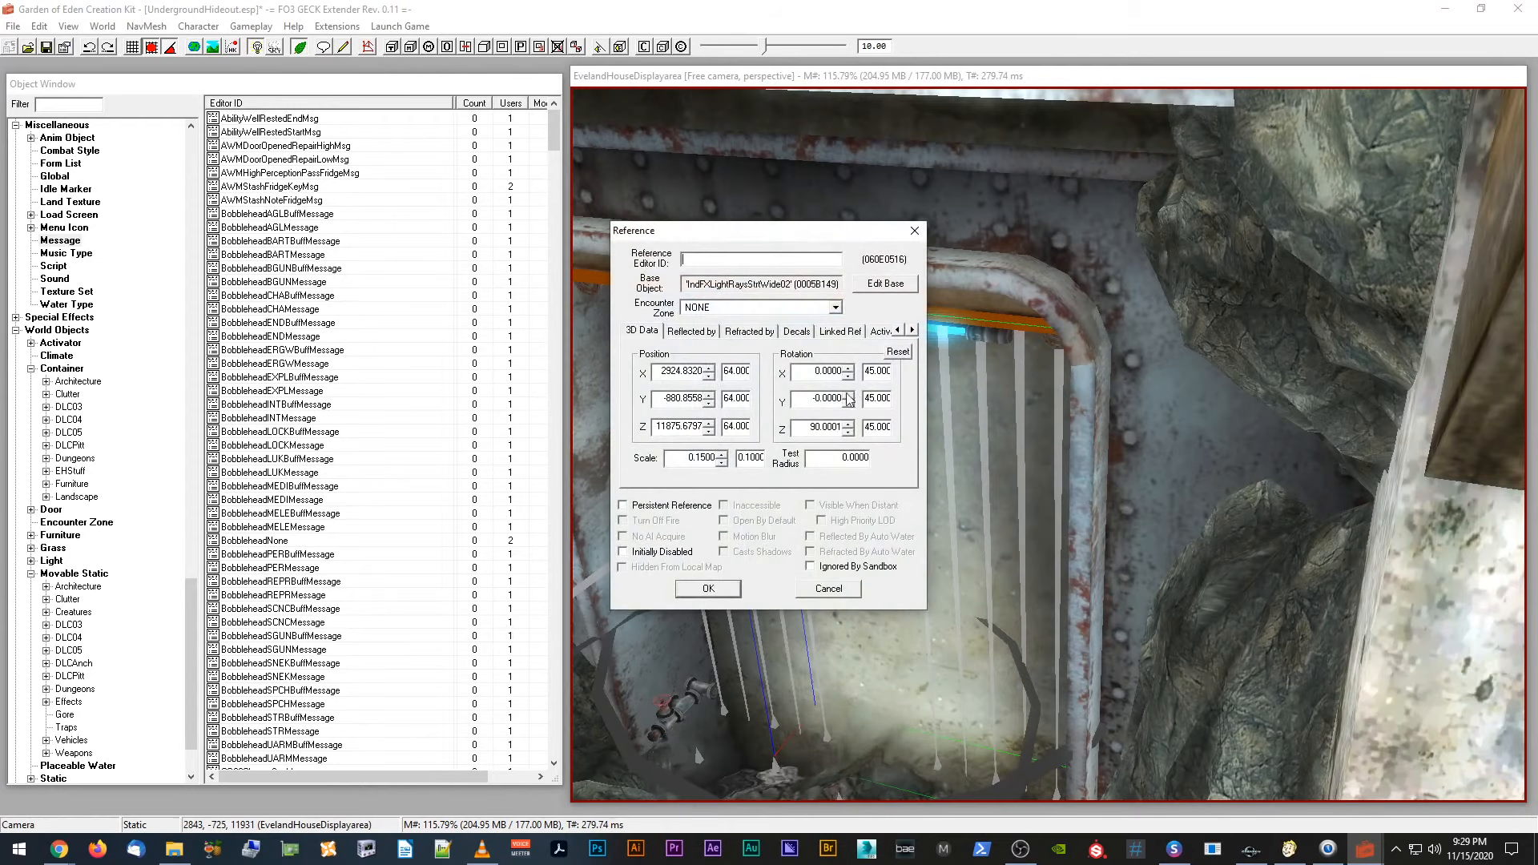
click(841, 331)
click(876, 338)
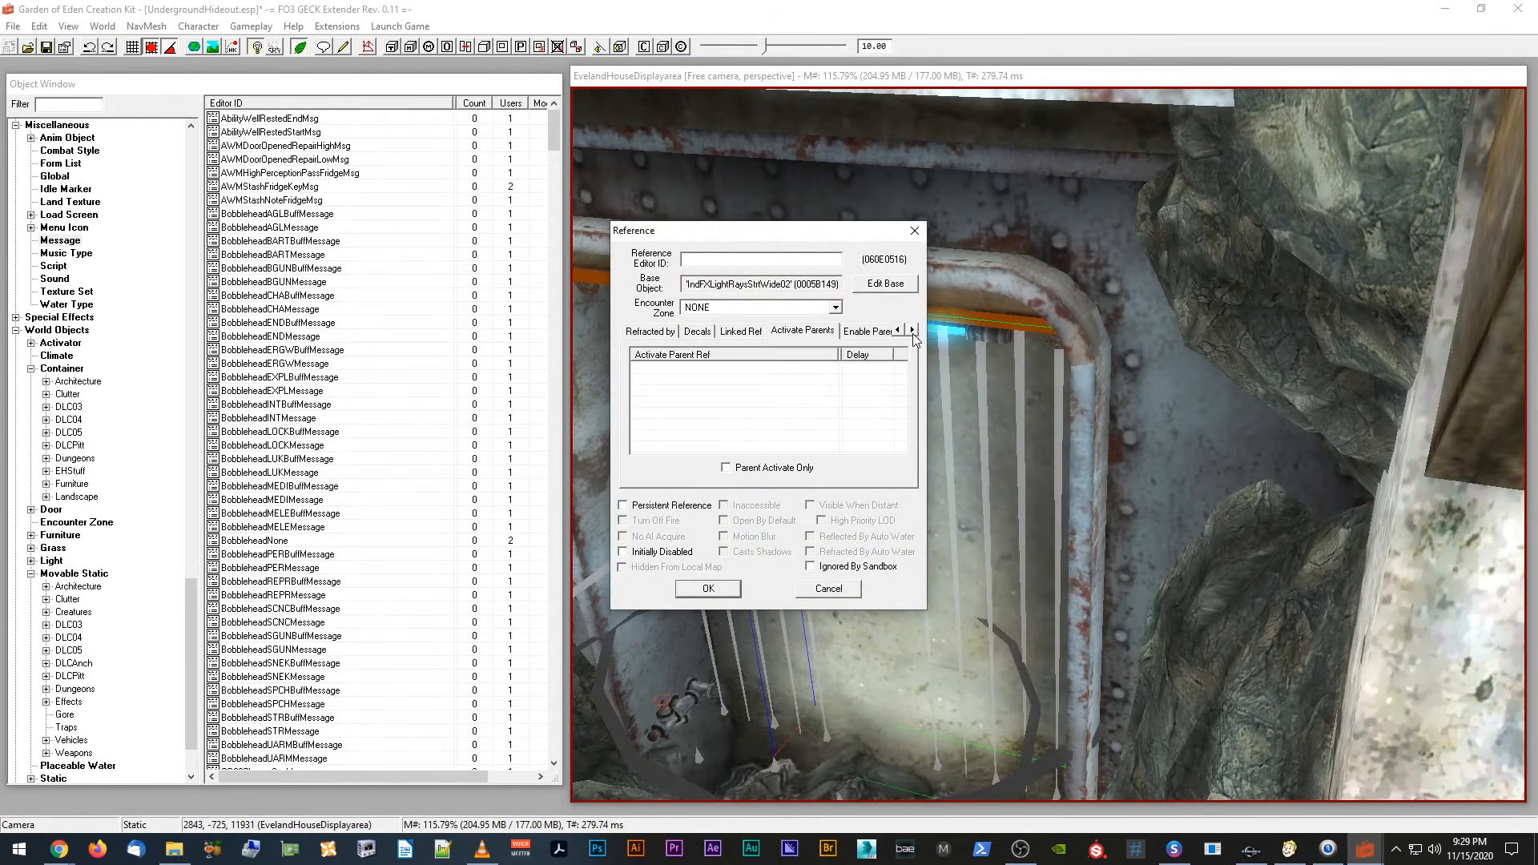
click(823, 333)
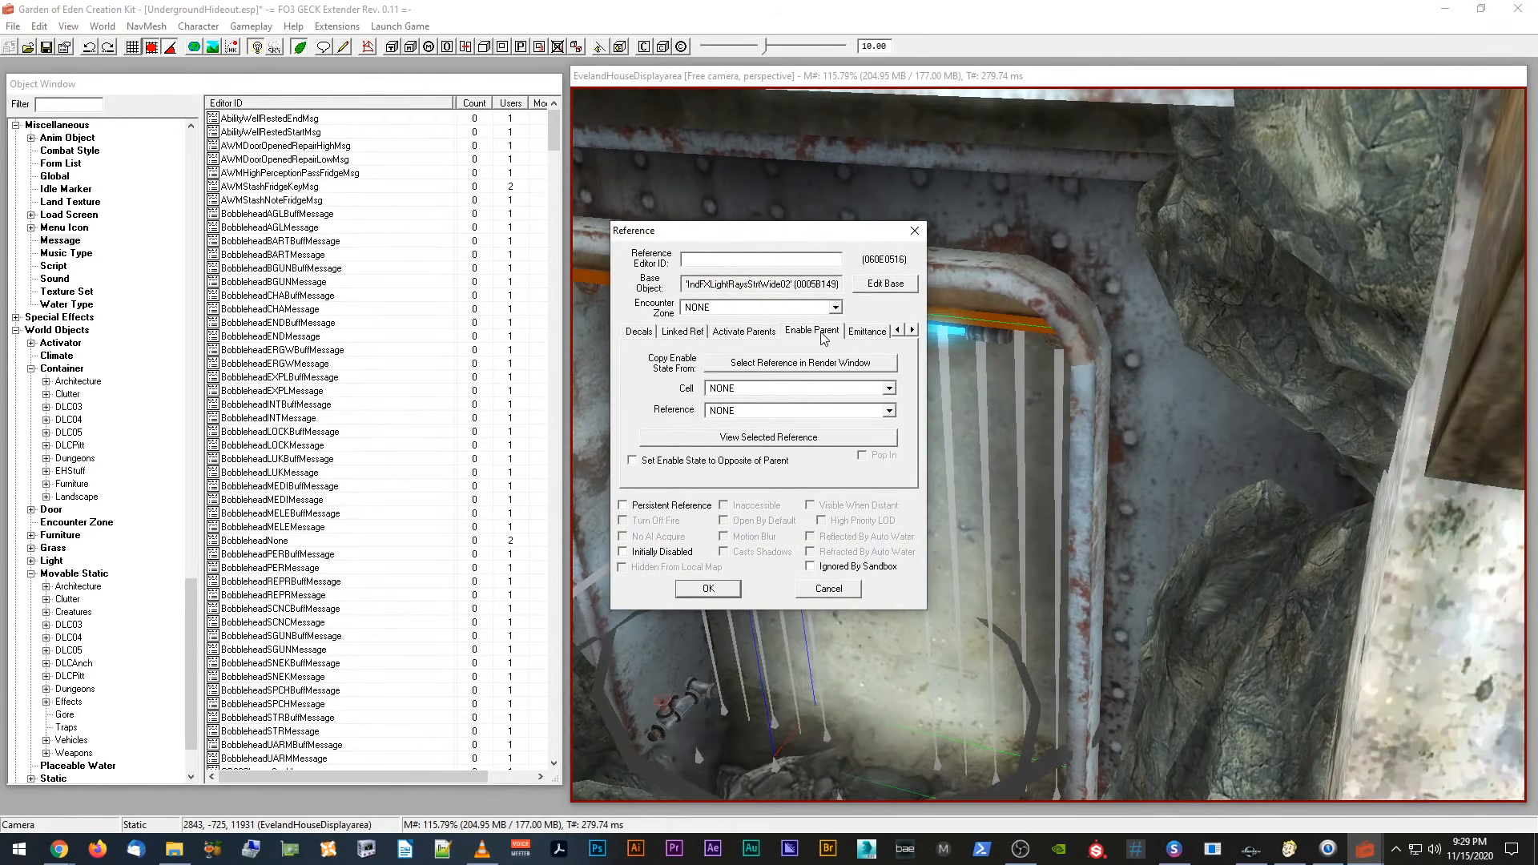
click(828, 589)
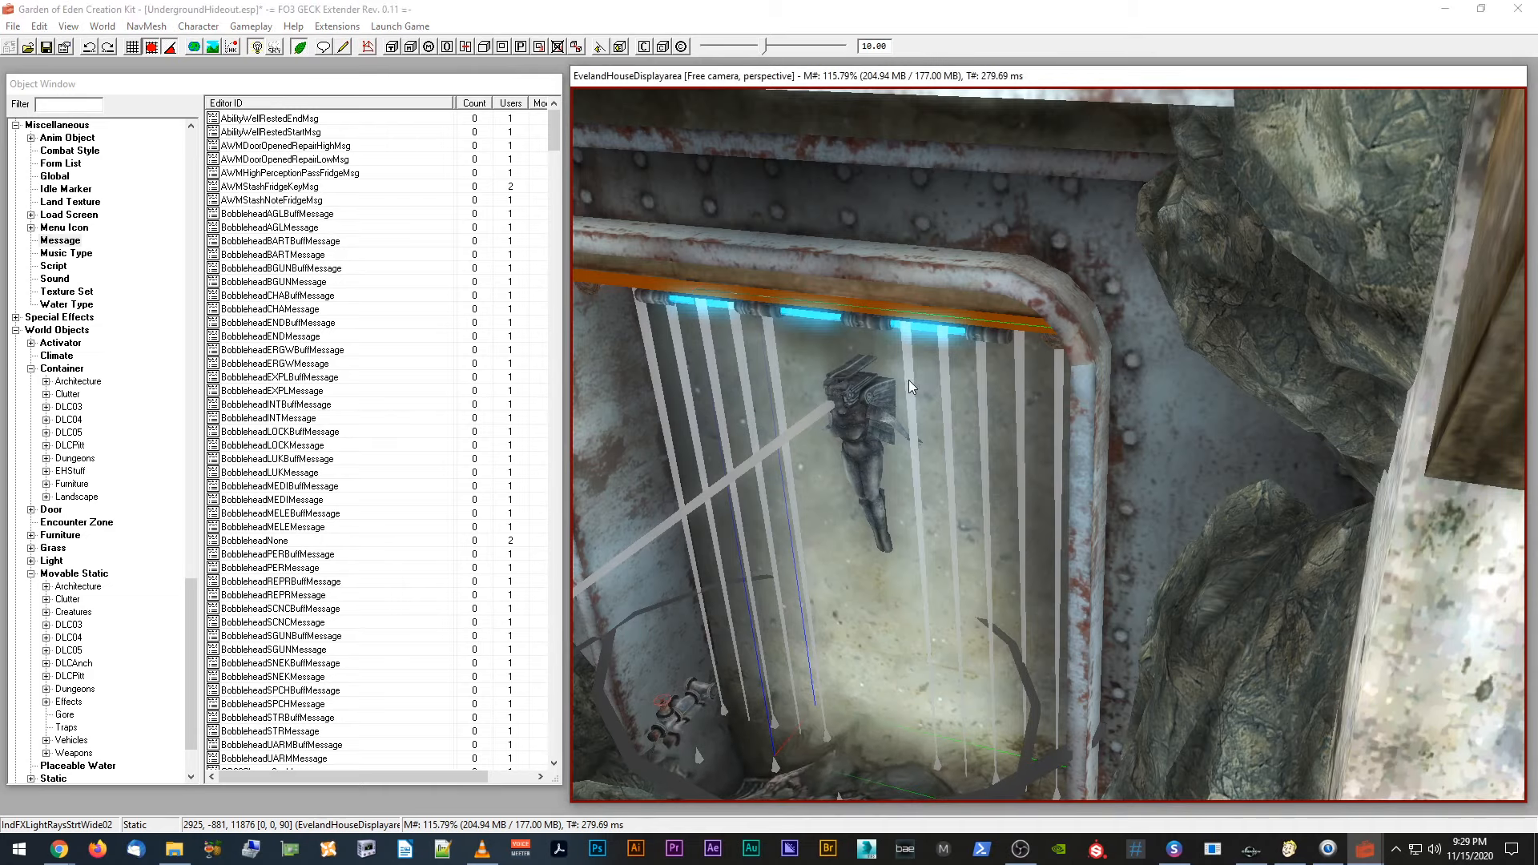
Step: Open the reference of an EHwaterspout stream in the fountain, check its Enable Parent settings, and cancel
click(909, 381)
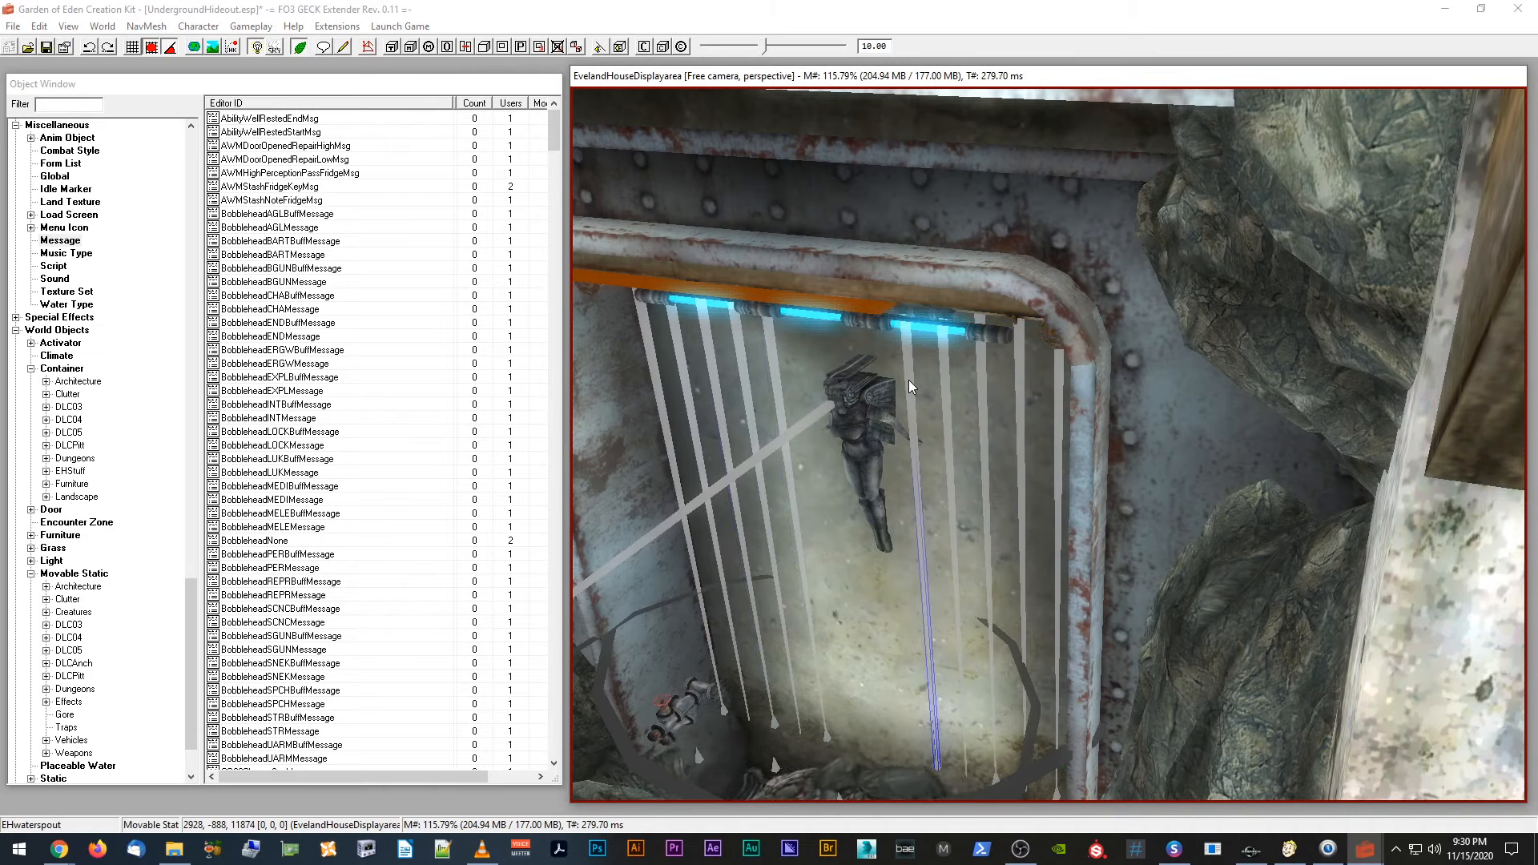
double_click(909, 380)
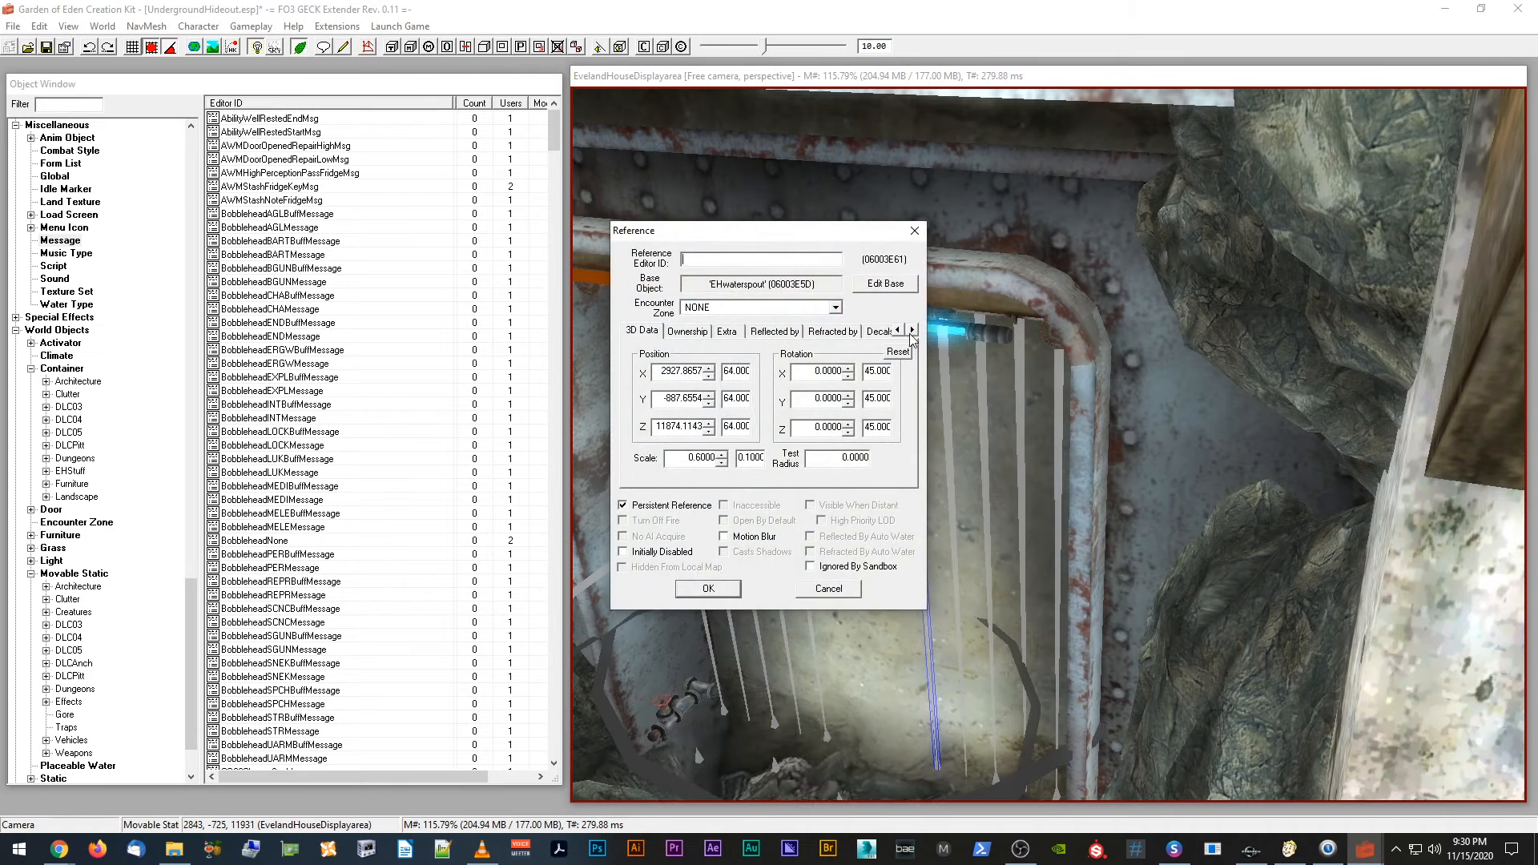
click(912, 330)
click(912, 330)
click(911, 330)
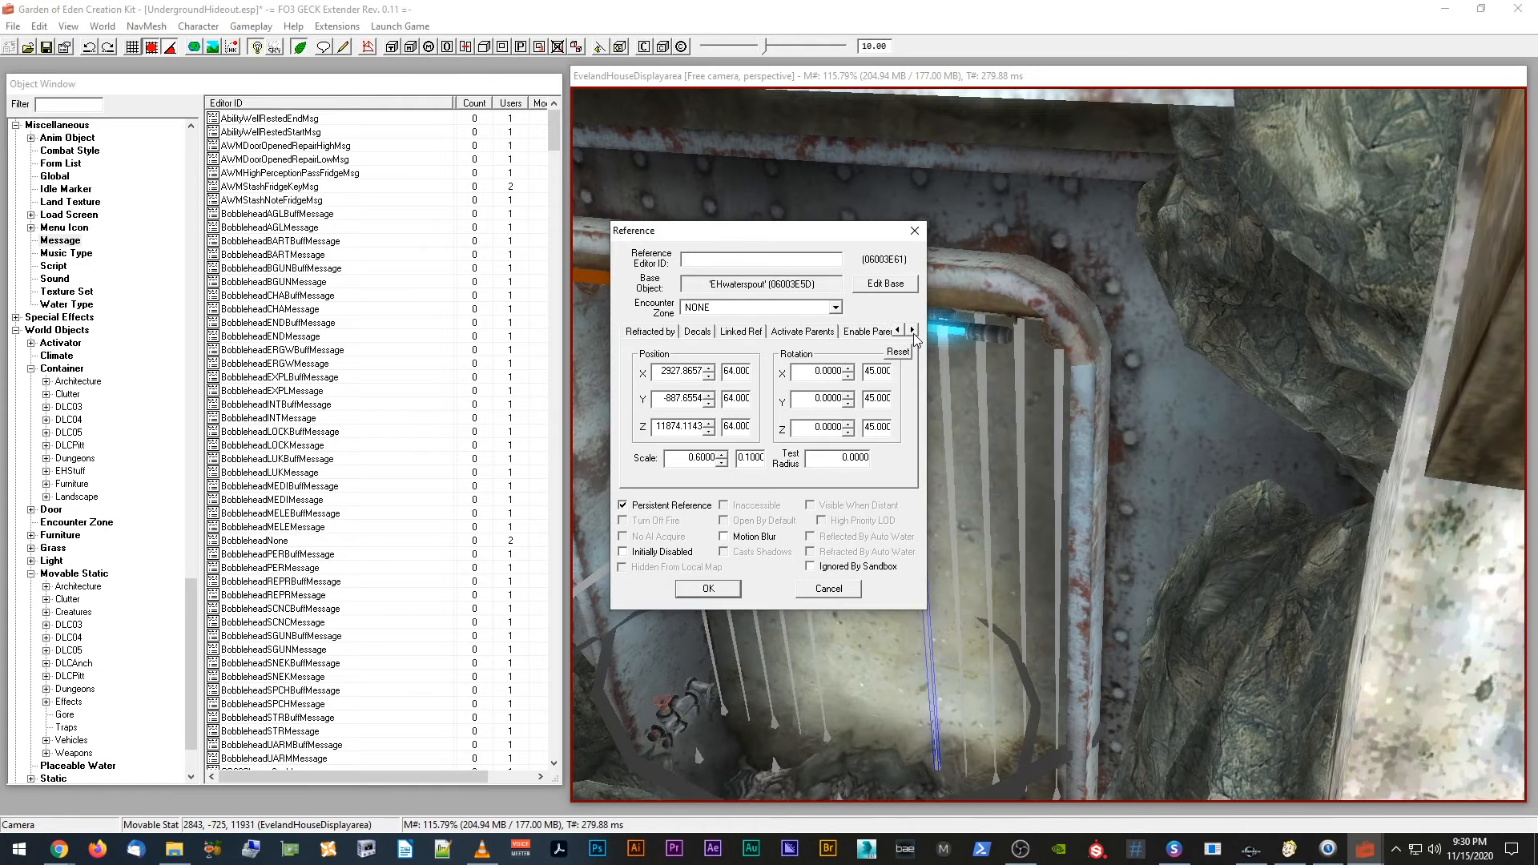
click(911, 330)
click(812, 331)
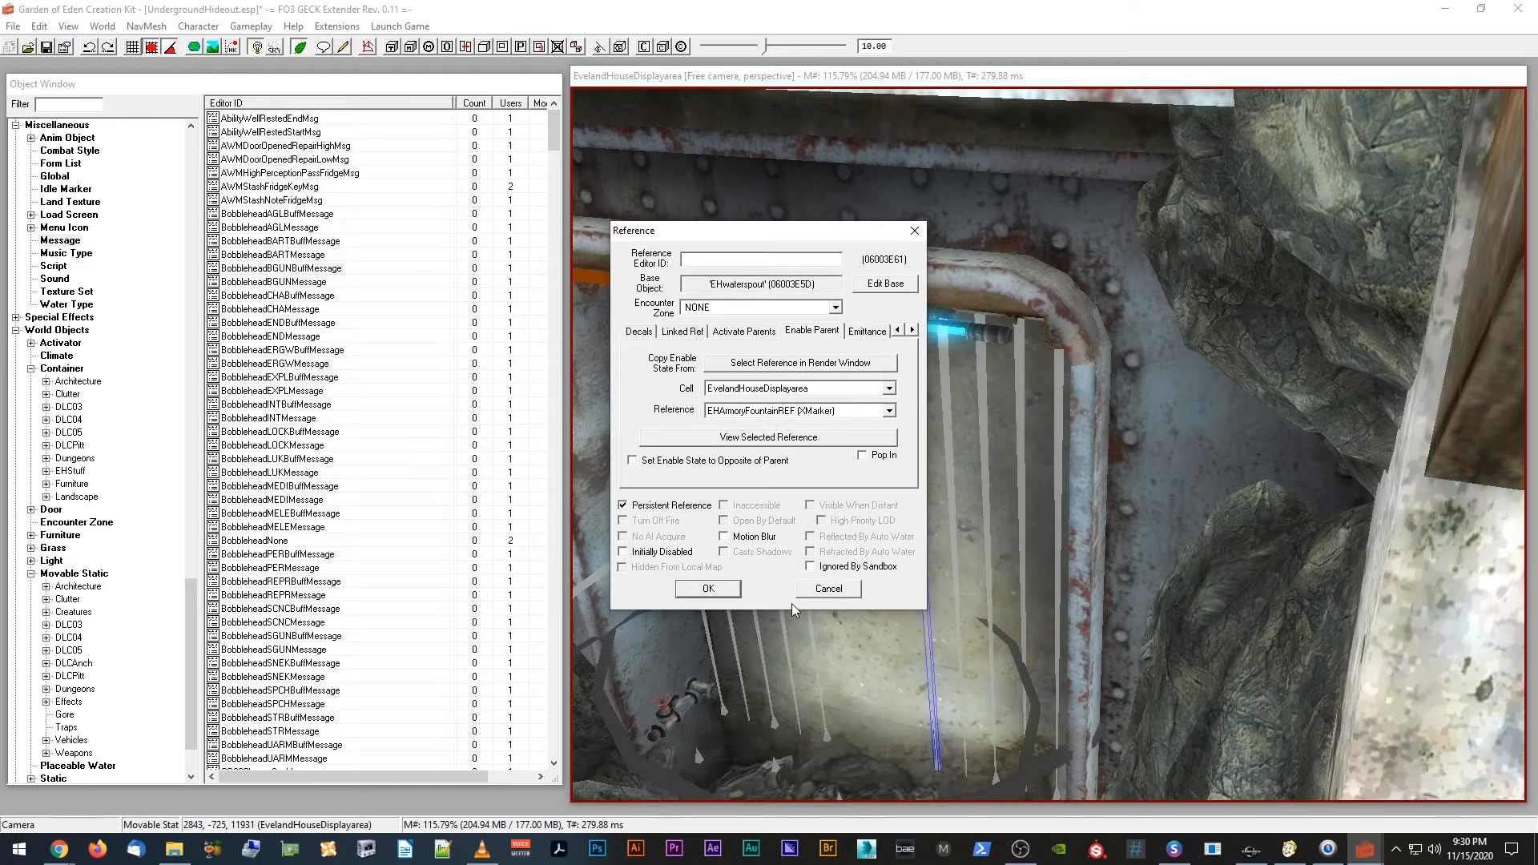
click(830, 589)
Step: Hide the markers in the EvelandHouseDisplayarea view
scroll(835, 560, down, 2)
middle_drag(835, 560, 871, 482)
key(m)
Step: Switch to the Creation Kit, select the StoneWallOld01 wall in the armory's rock alcove and examine the recess behind it
click(1252, 850)
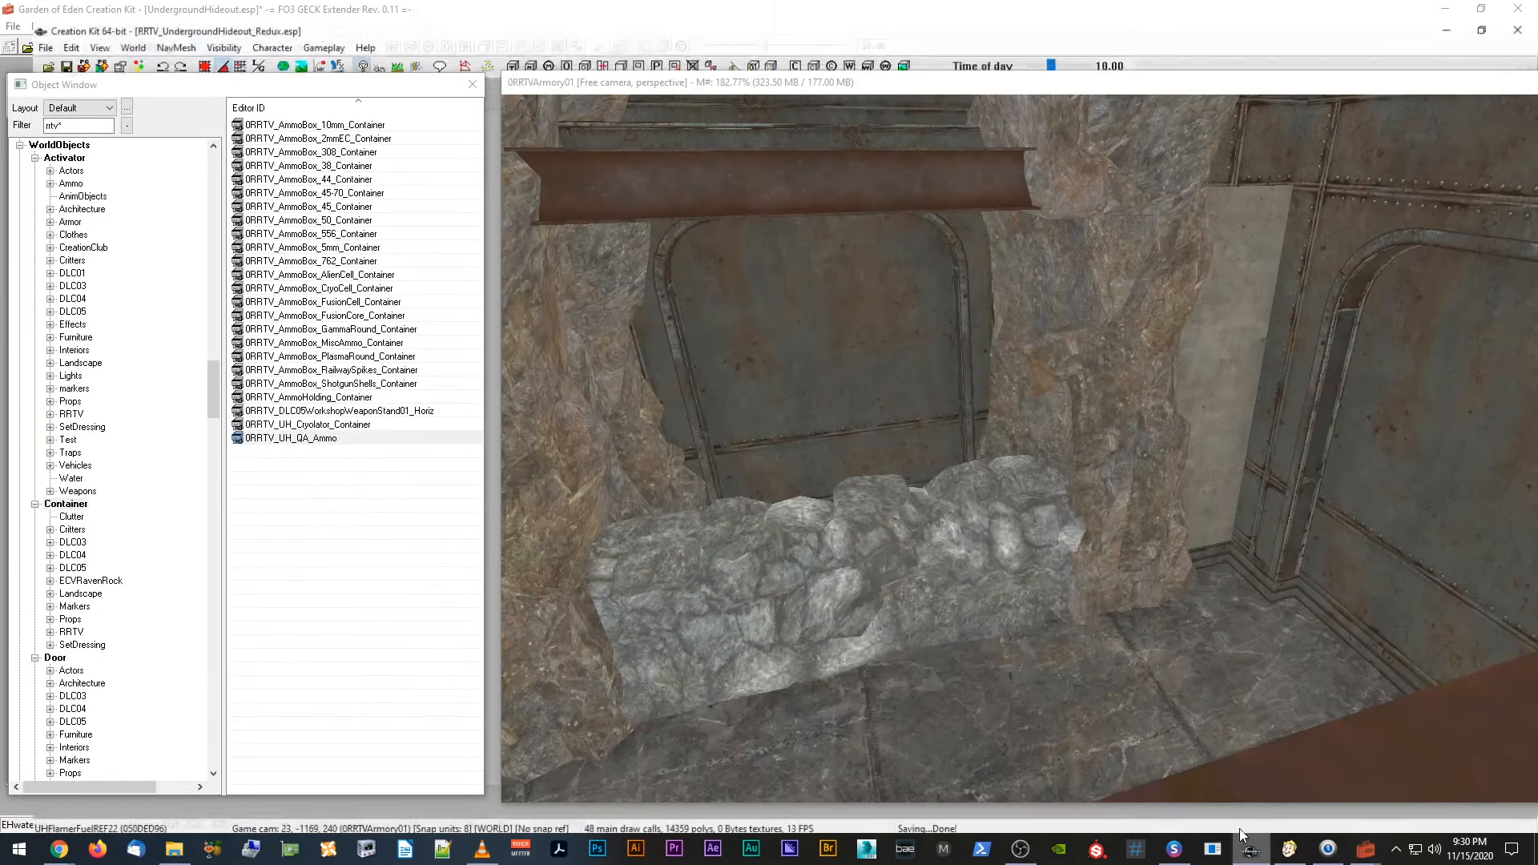
click(970, 543)
mouse_move(971, 543)
shift+middle_down()
mouse_move(955, 510)
mouse_move(954, 535)
shift+middle_up()
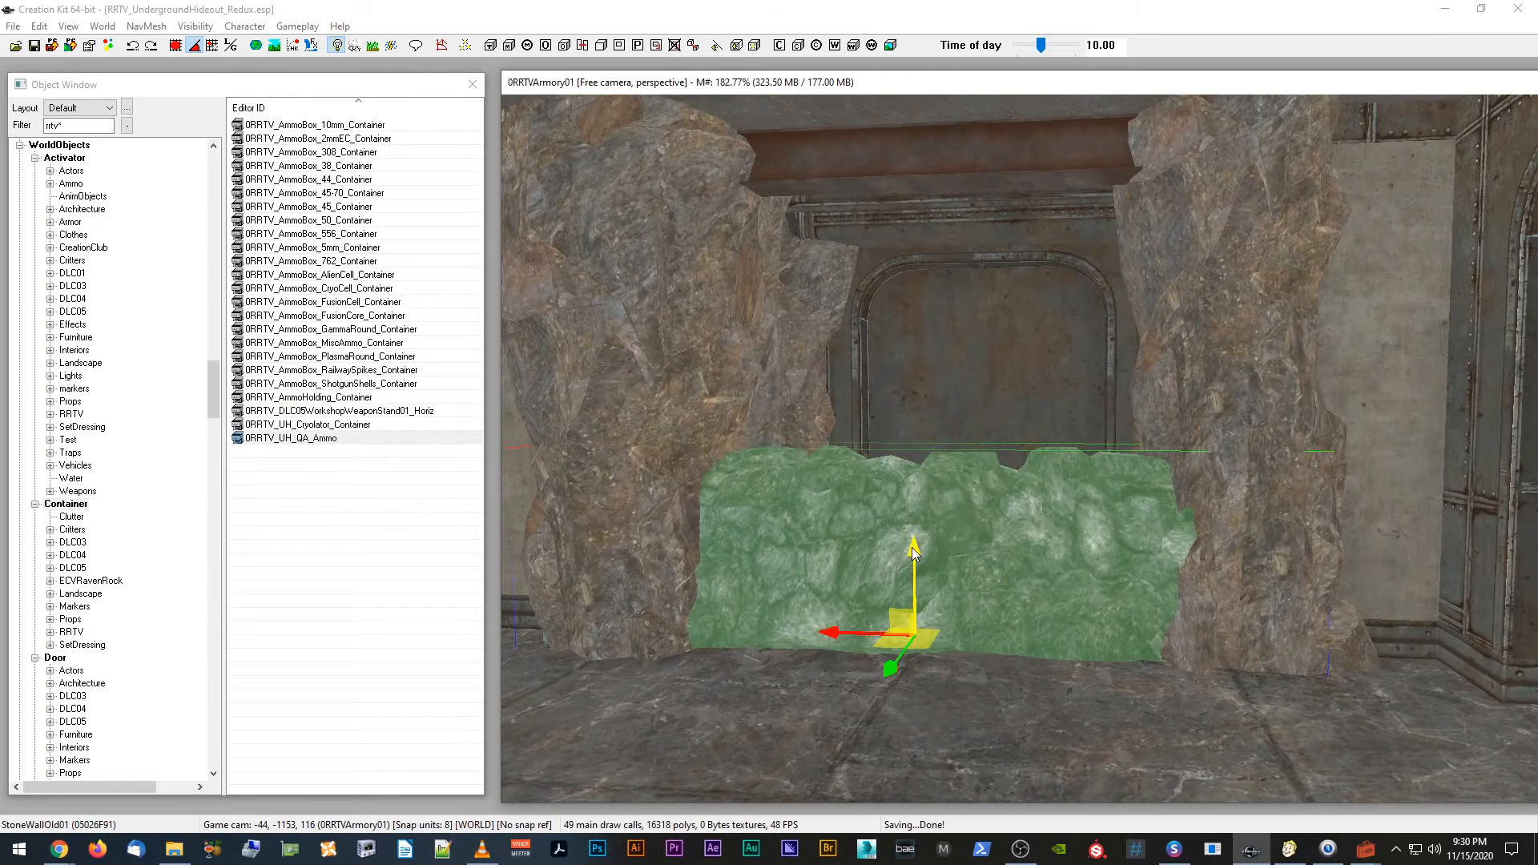
drag(913, 553, 912, 595)
shift+middle_drag(913, 595, 906, 764)
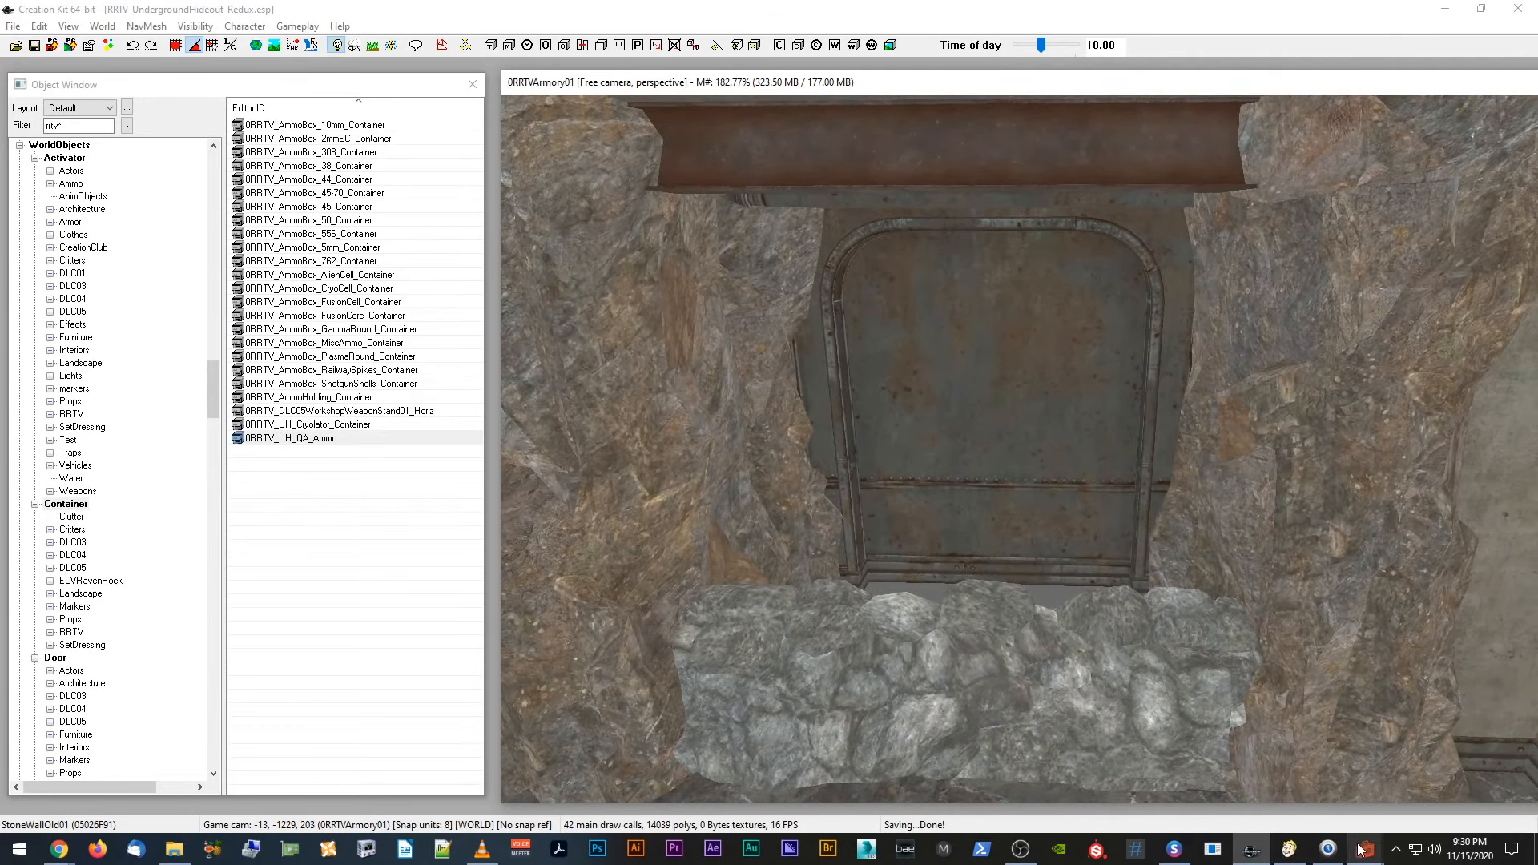
Step: Switch to the GECK and inspect the FXMistLow01 mist and EHcureingwater water in the fountain's gravel basin
mouse_move(1362, 849)
click(1425, 735)
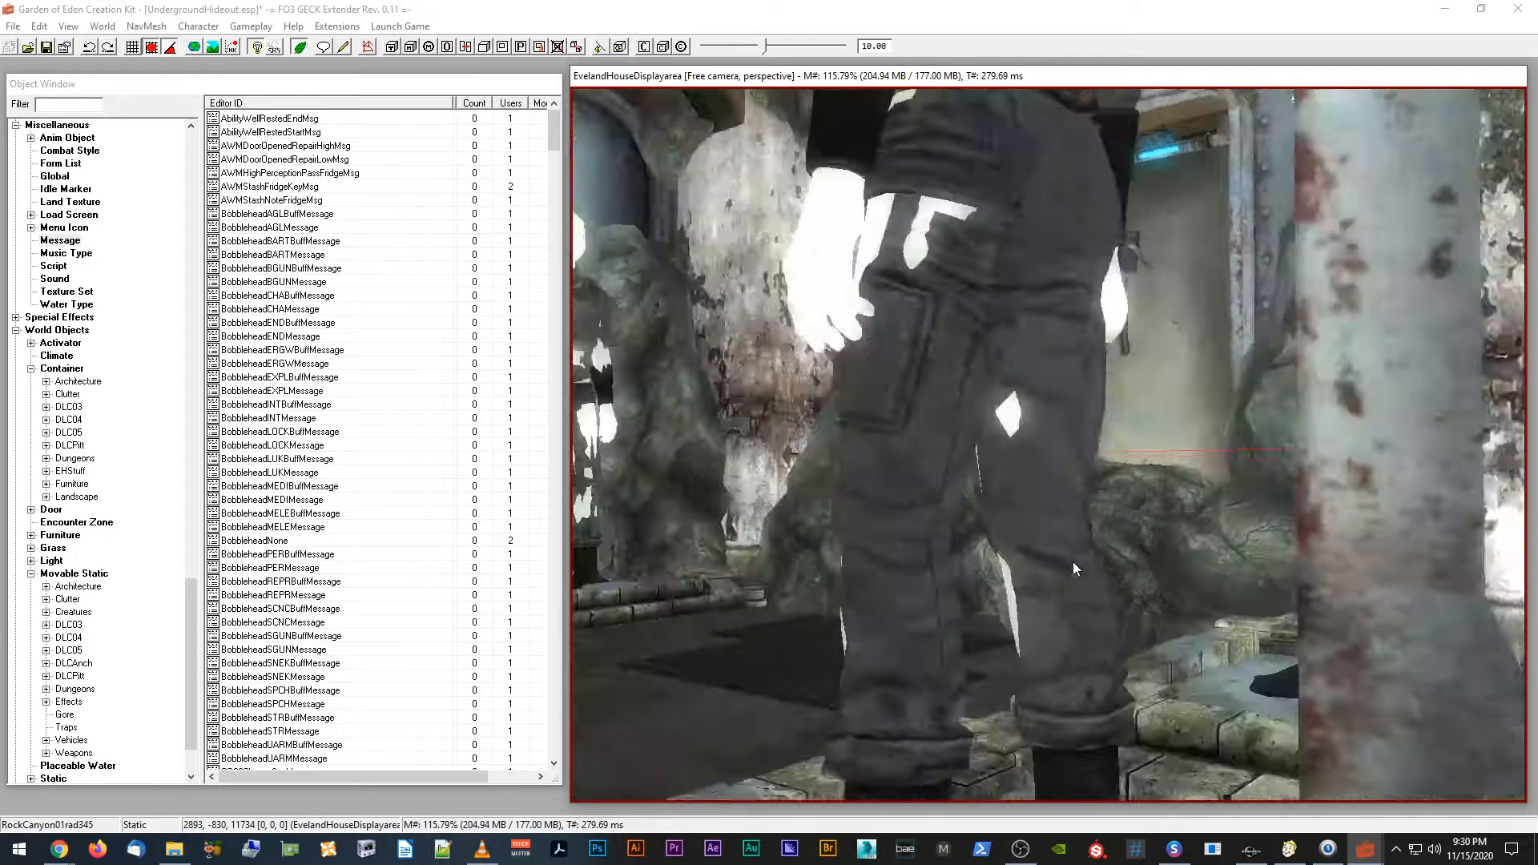
shift+middle_drag(1074, 569, 1062, 618)
scroll(1065, 615, up, 5)
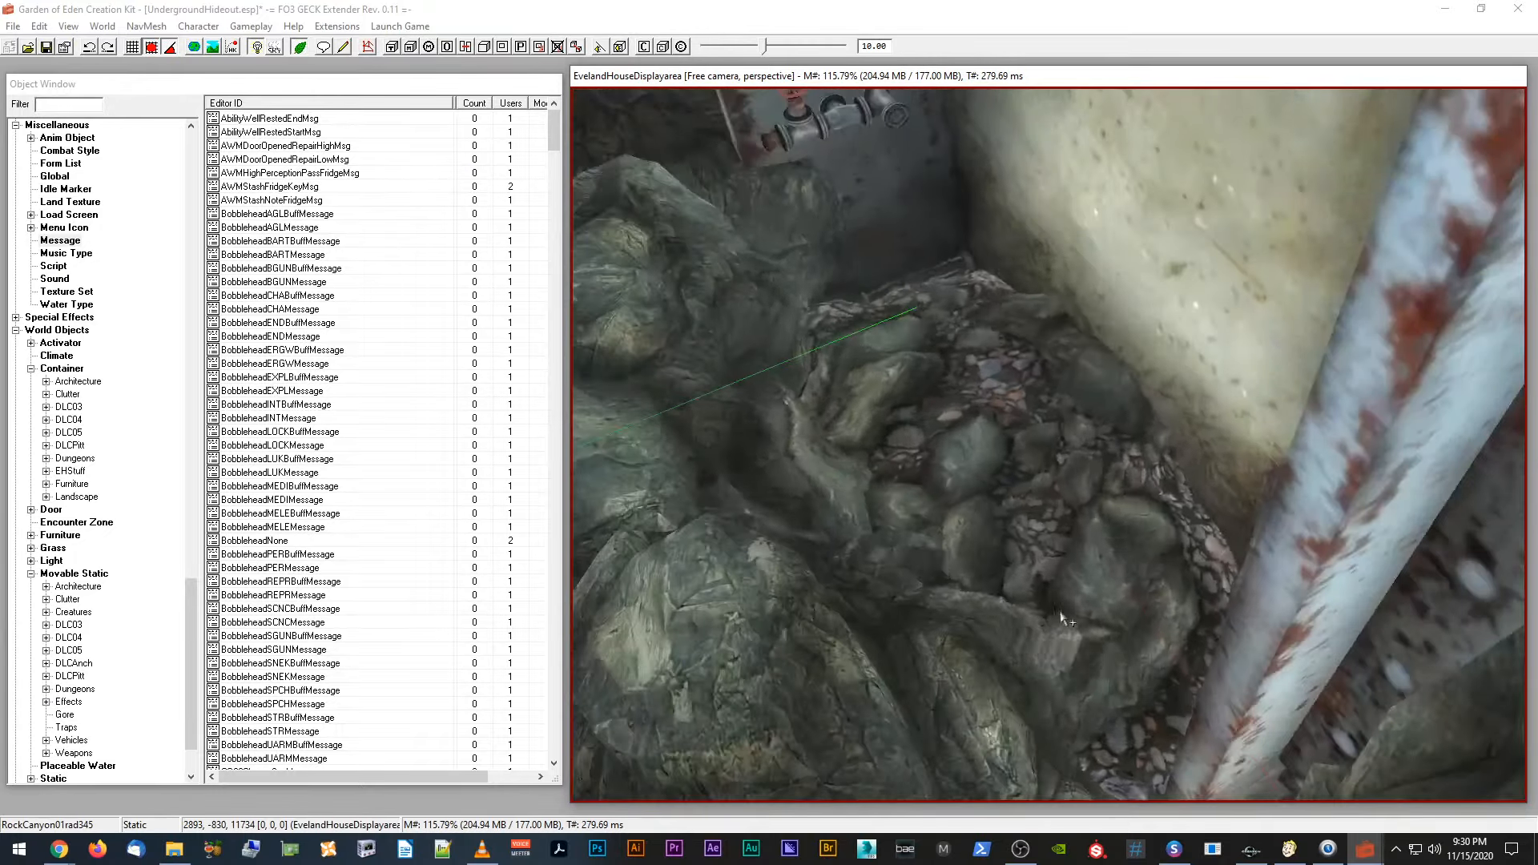
scroll(1064, 613, up, 3)
click(1078, 574)
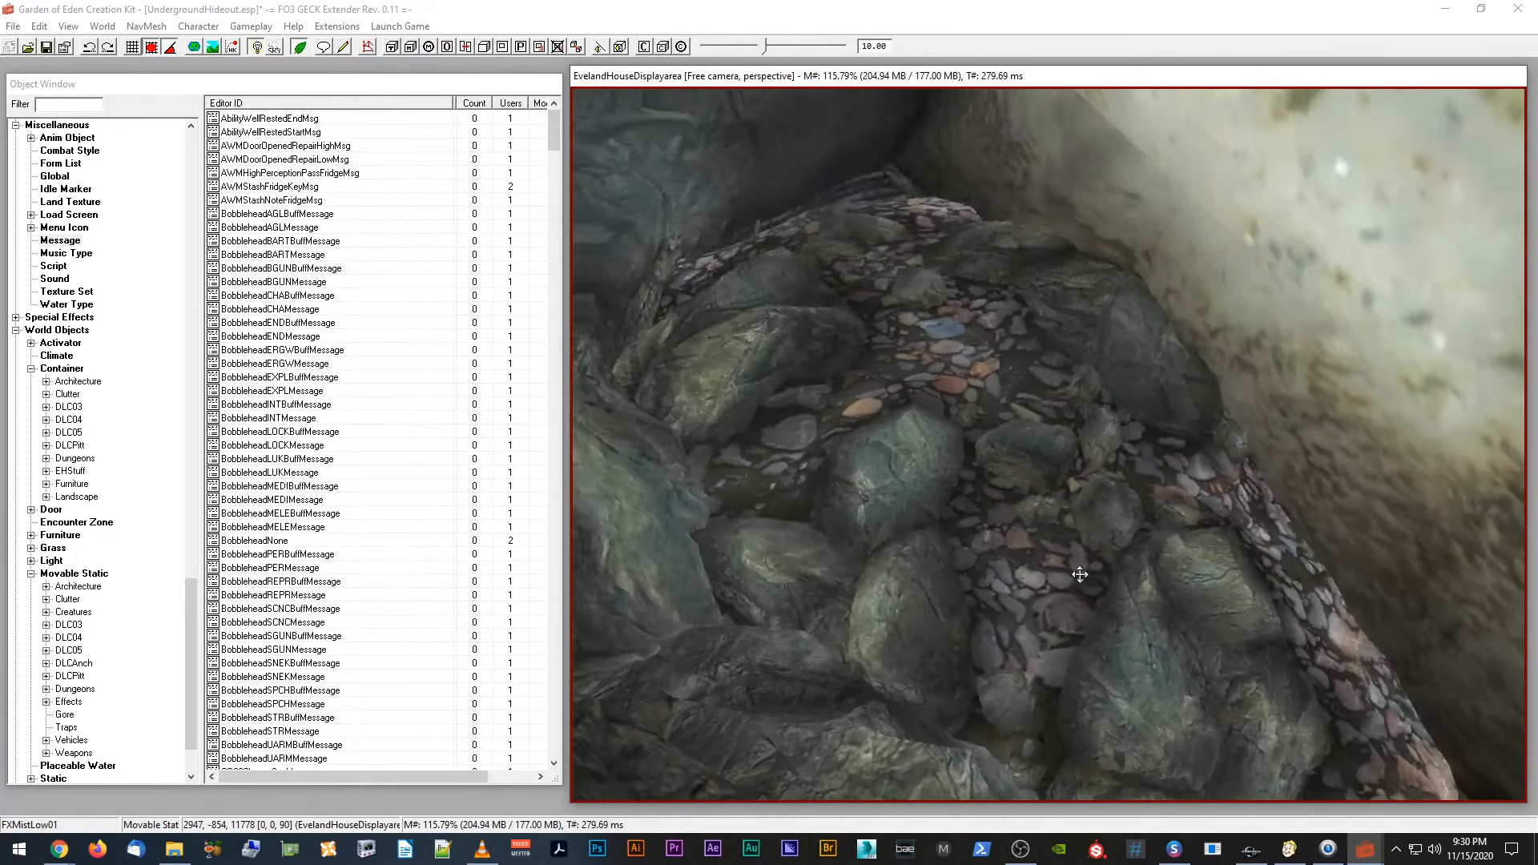
scroll(1080, 574, up, 3)
click(1050, 530)
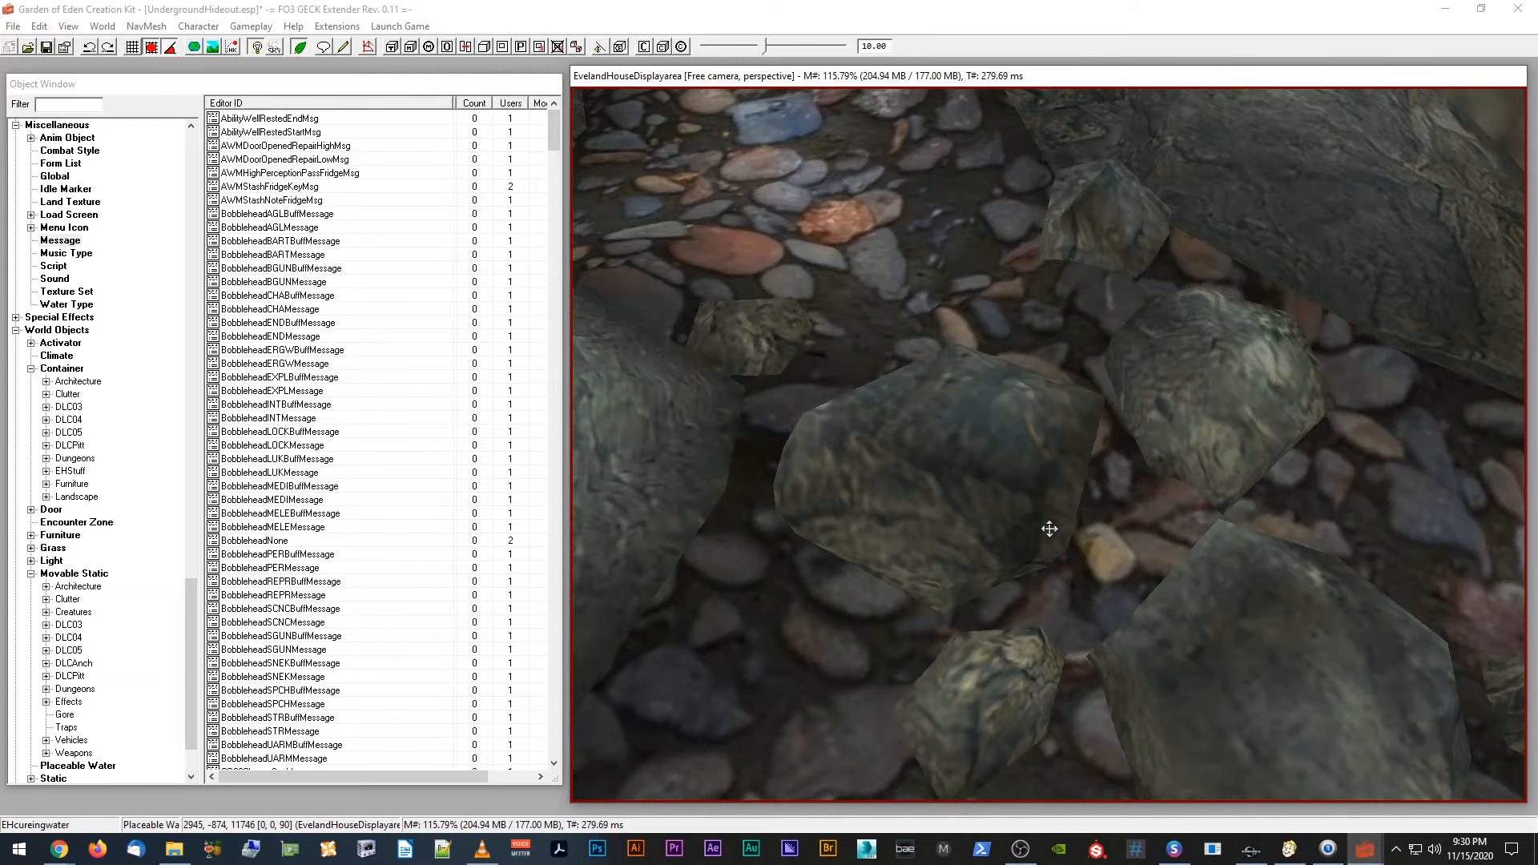
scroll(1050, 529, down, 4)
click(1050, 529)
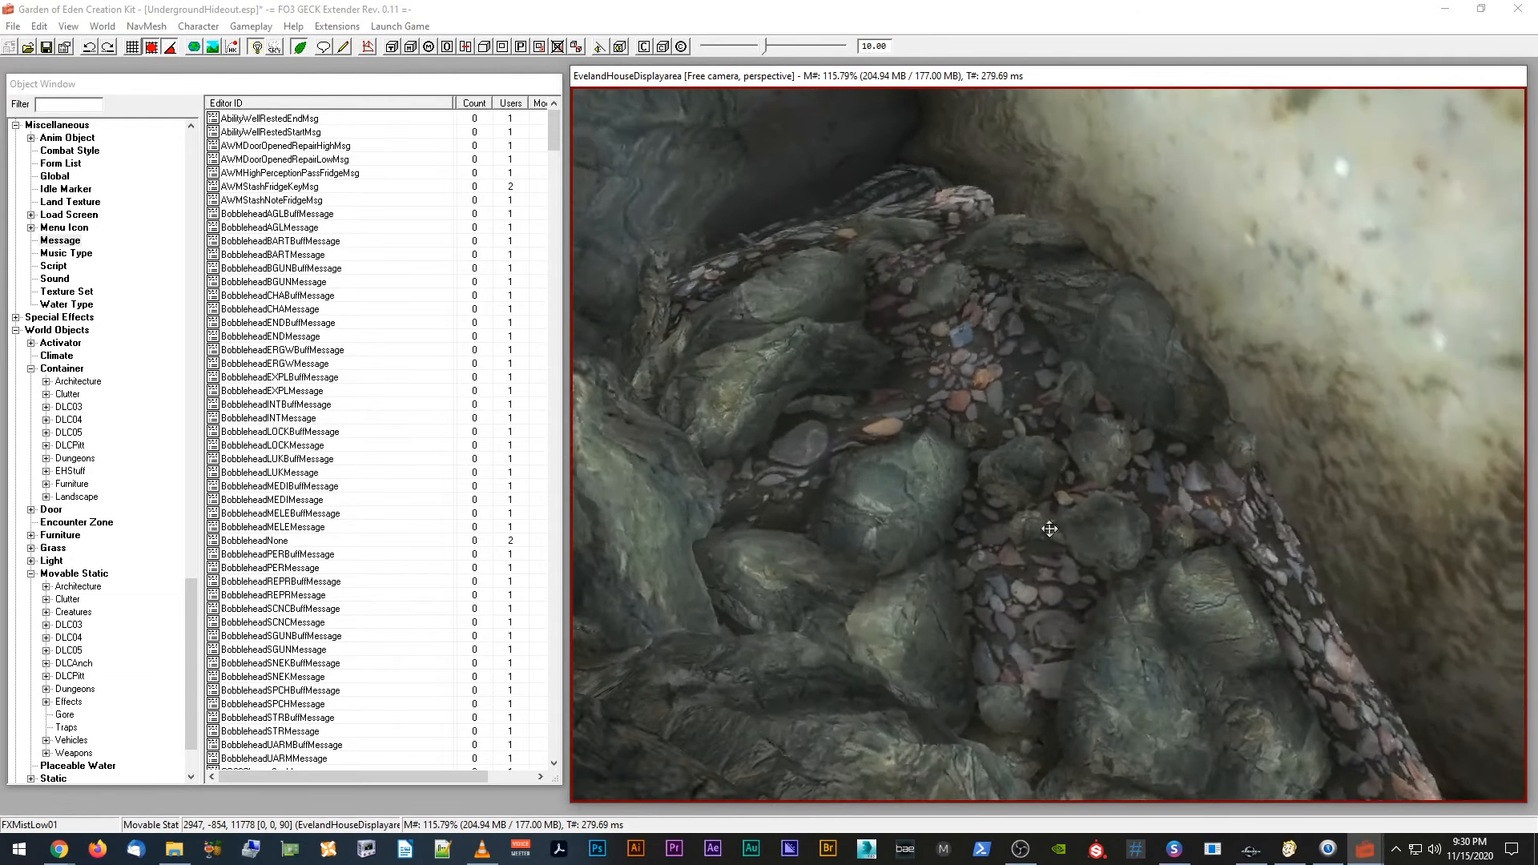
Step: Hide the markers and examine the fountain basin from behind, including the DrainPipeGrate01 beneath its gravel
scroll(1049, 529, down, 4)
key(shift)
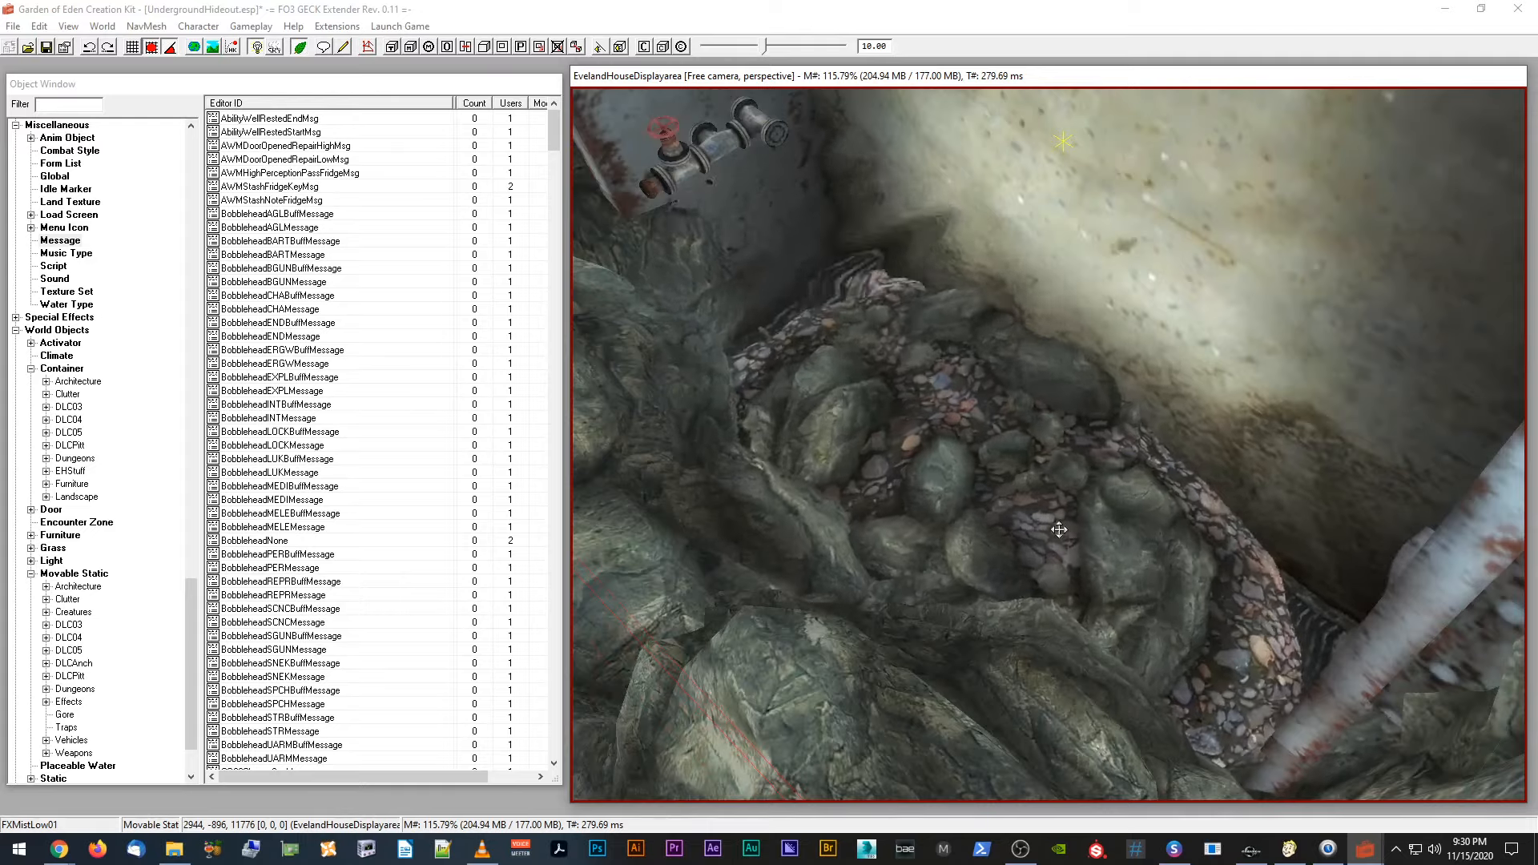
click(1062, 529)
key(shift)
scroll(1059, 525, down, 3)
scroll(1066, 535, up, 4)
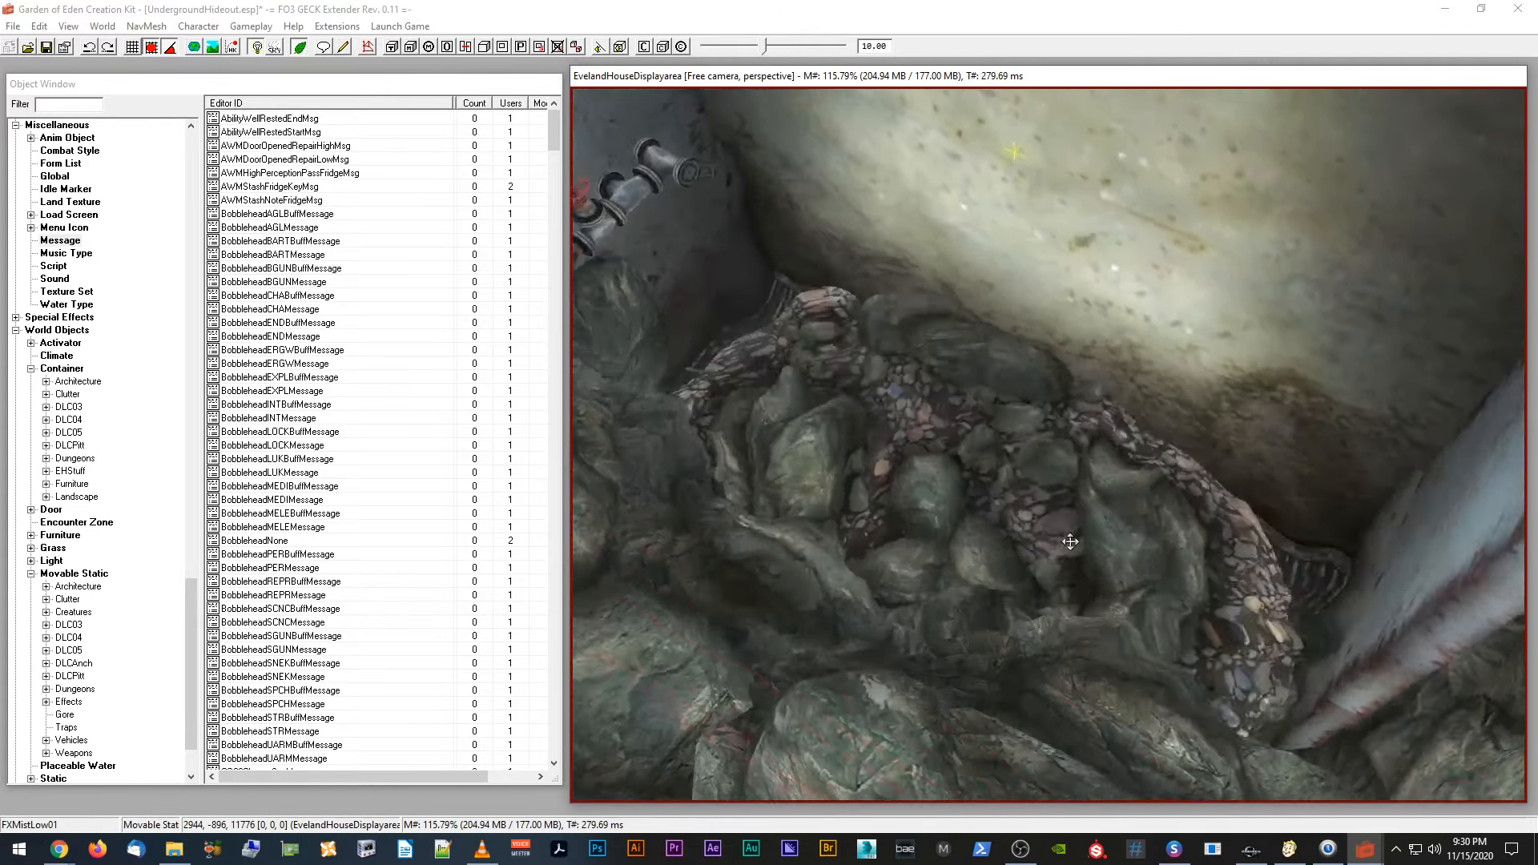
scroll(1062, 539, down, 3)
key(shift)
scroll(1005, 498, down, 2)
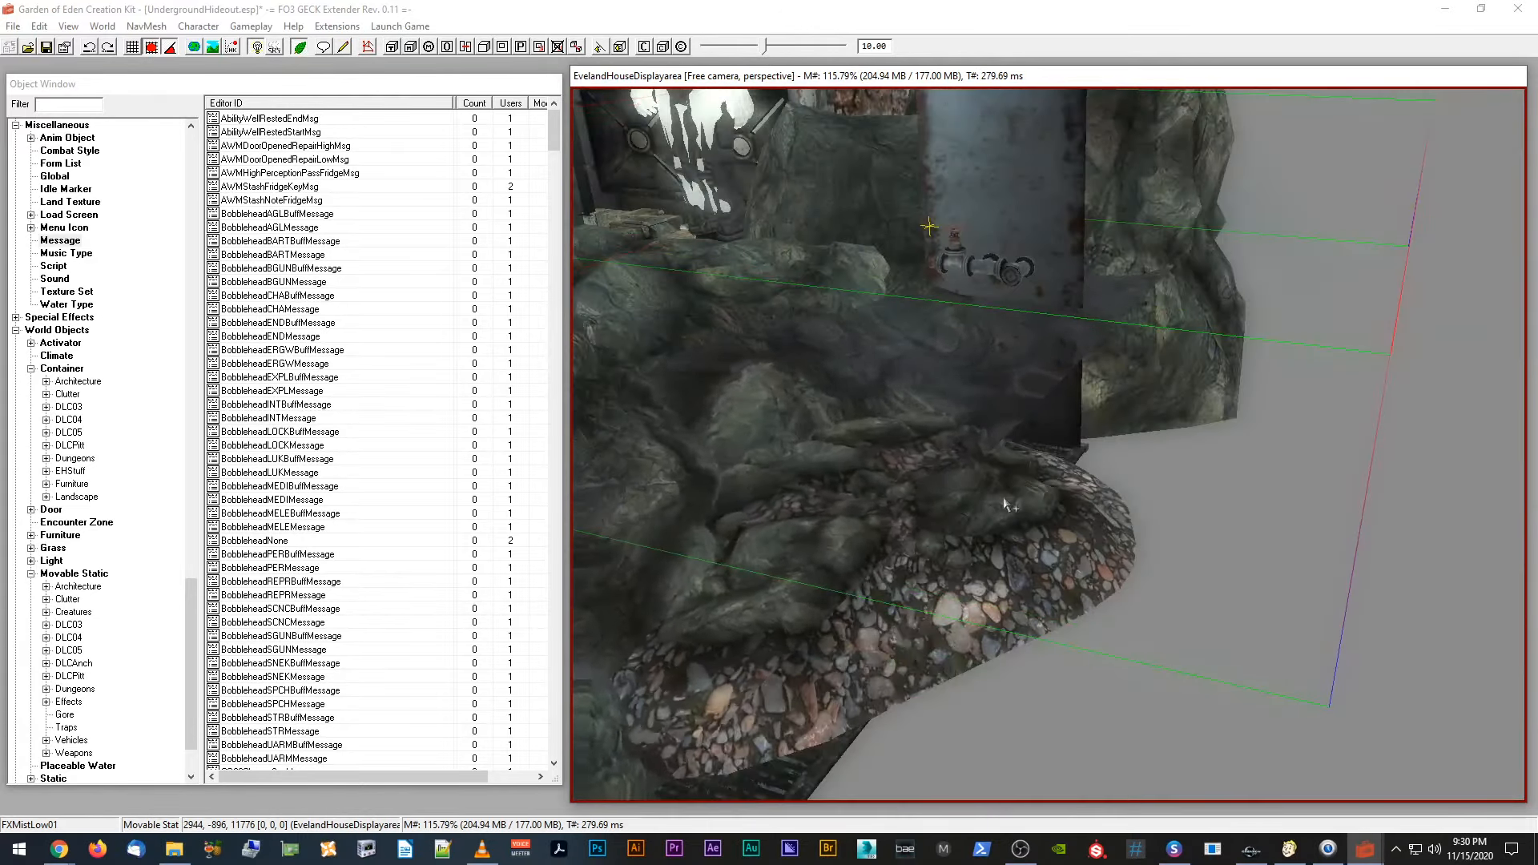
key(m)
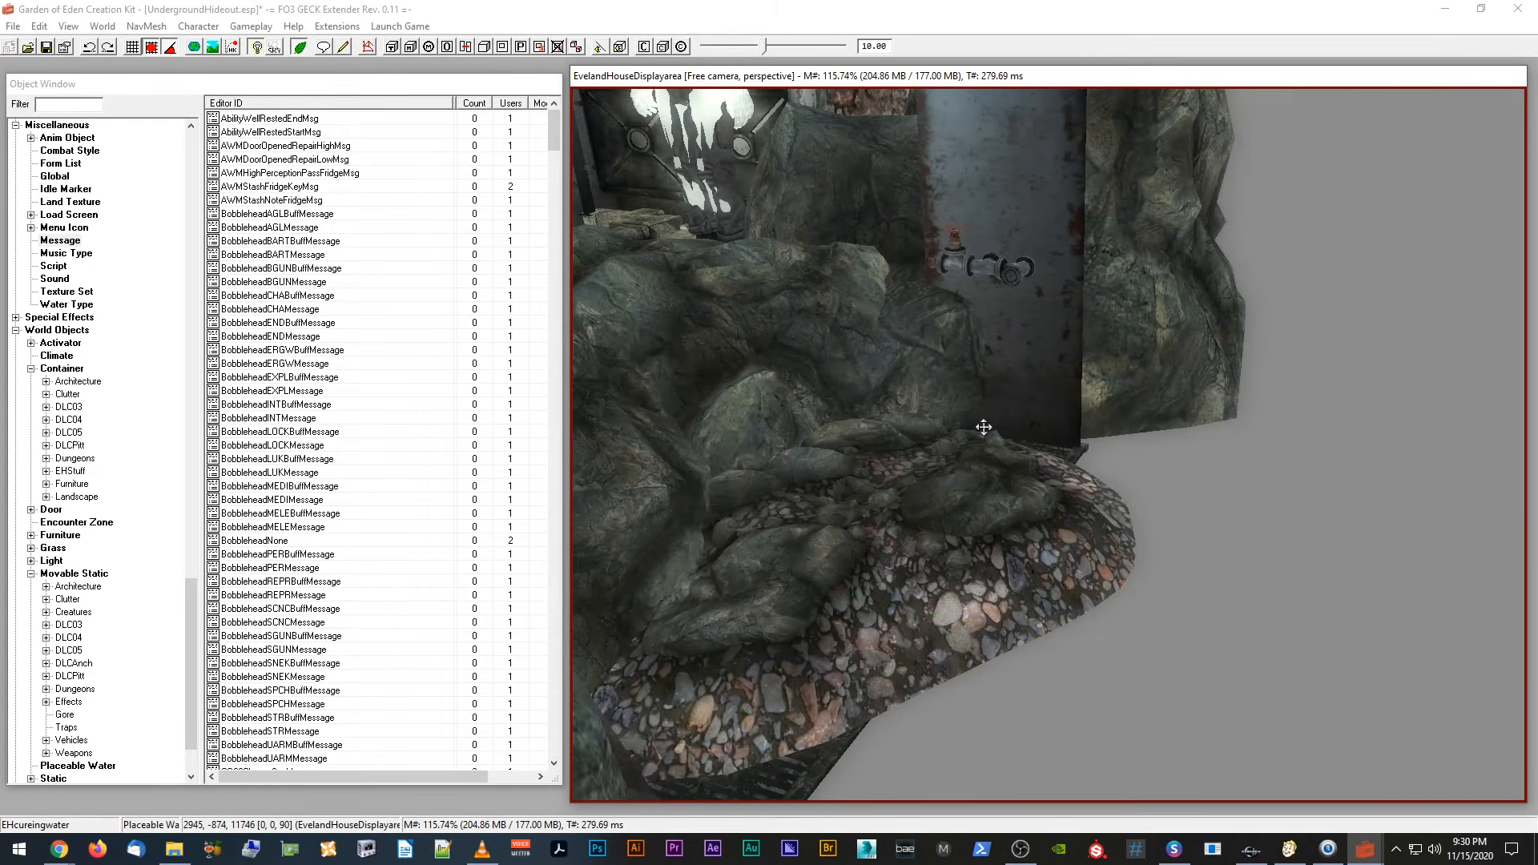
middle_drag(1026, 539, 1256, 617)
click(984, 650)
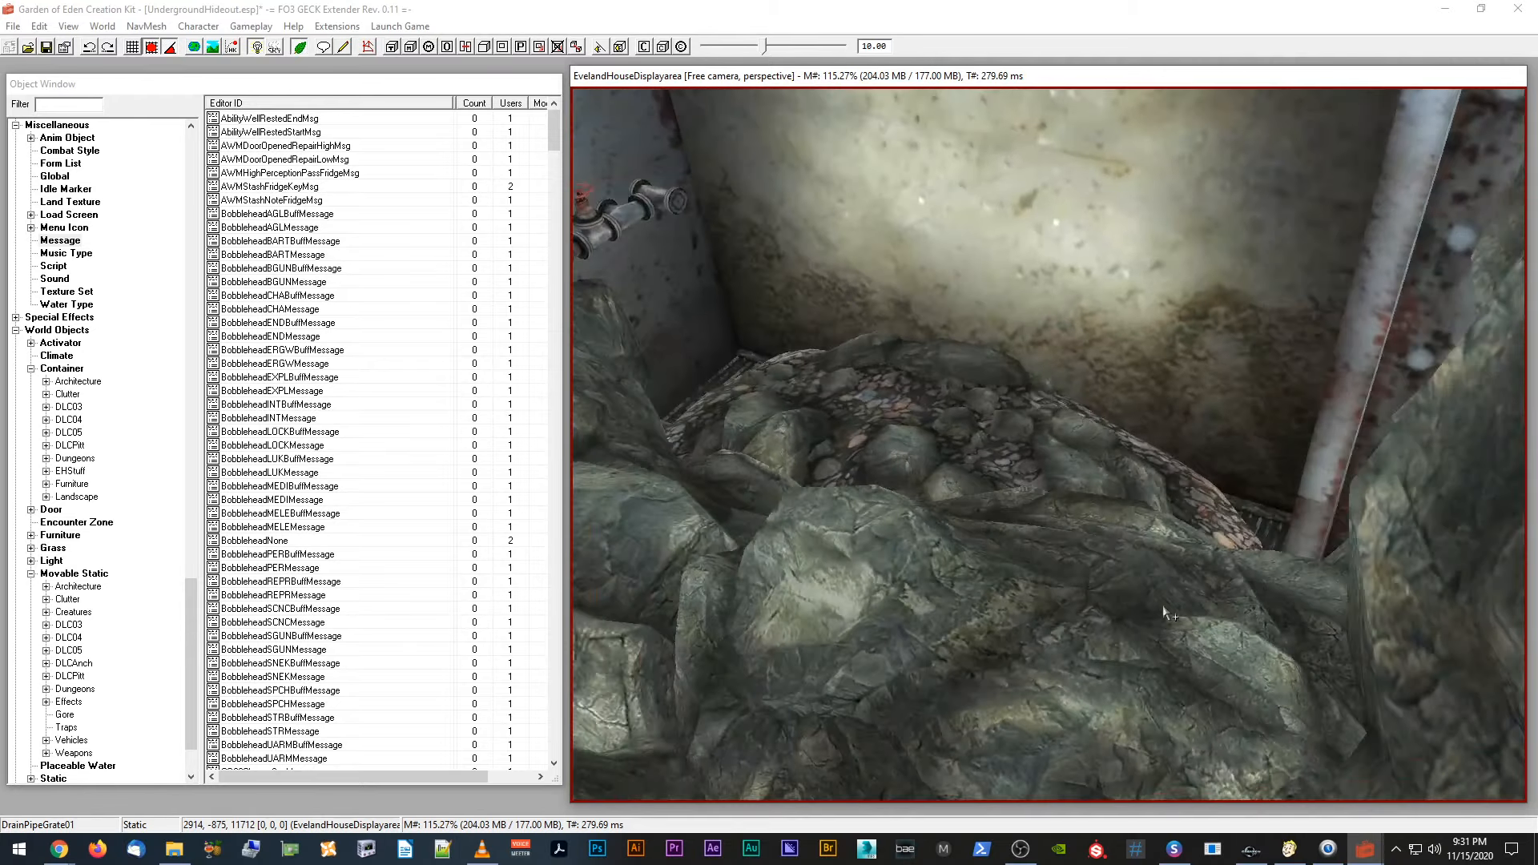
scroll(1256, 617, down, 5)
Step: Switch to the Creation Kit, select the armory alcove's StoneWallOld01 wall and examine the floor gap behind it
click(1246, 851)
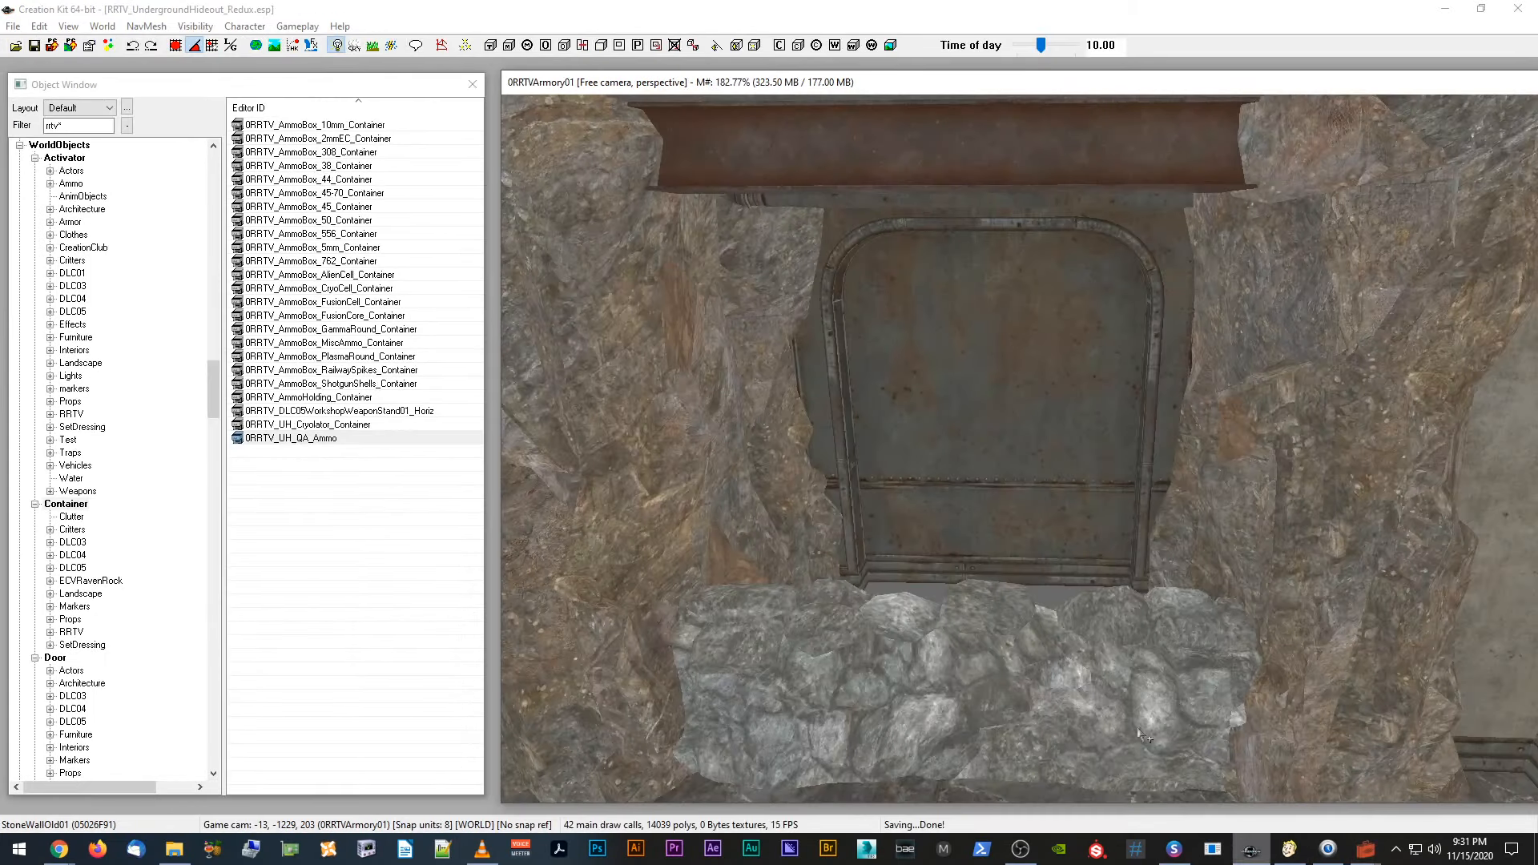
click(965, 664)
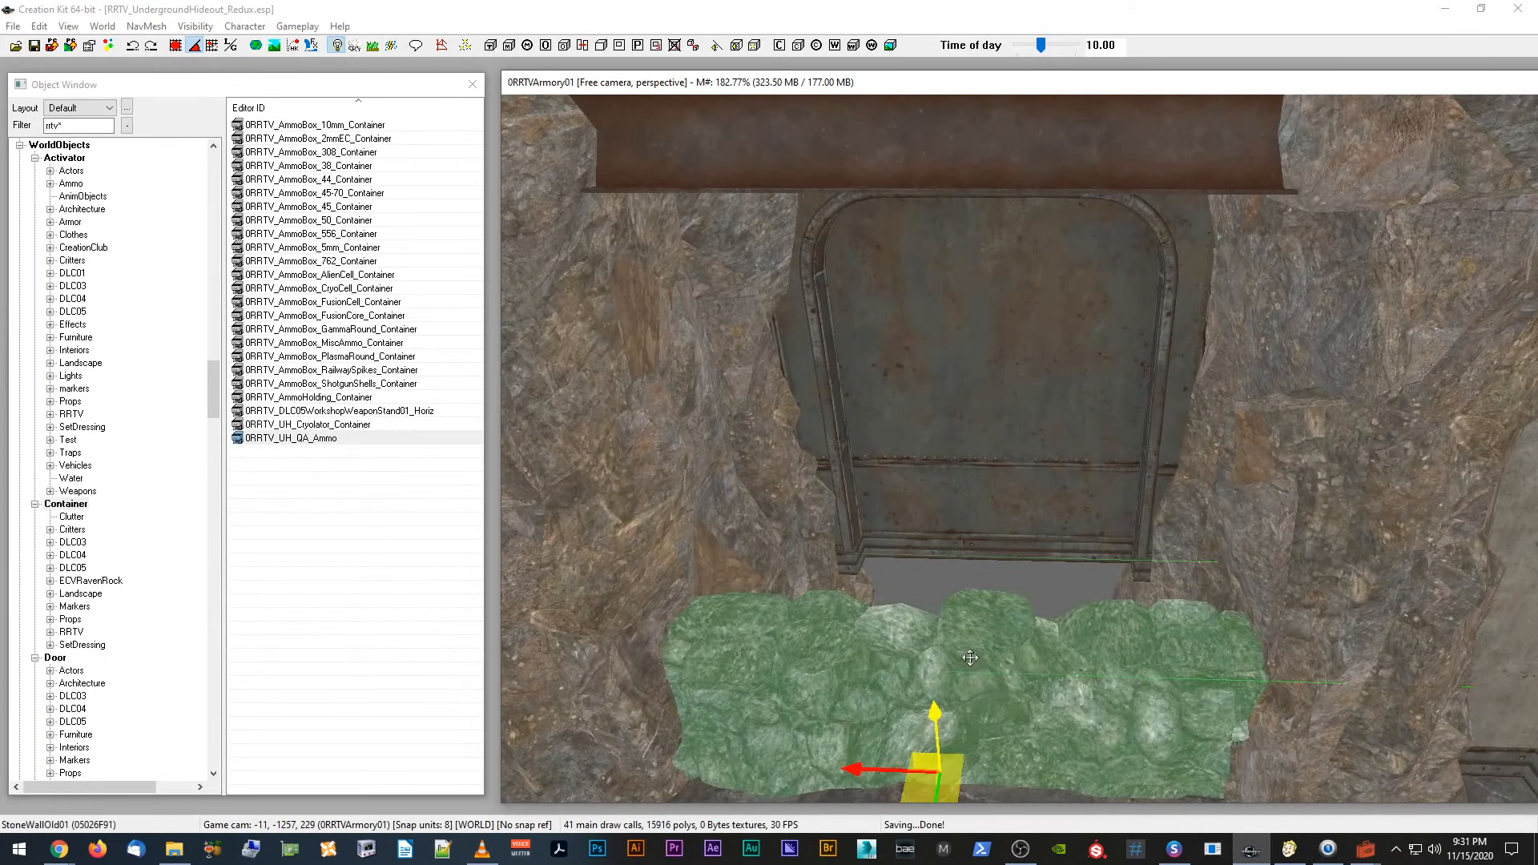
scroll(967, 668, up, 3)
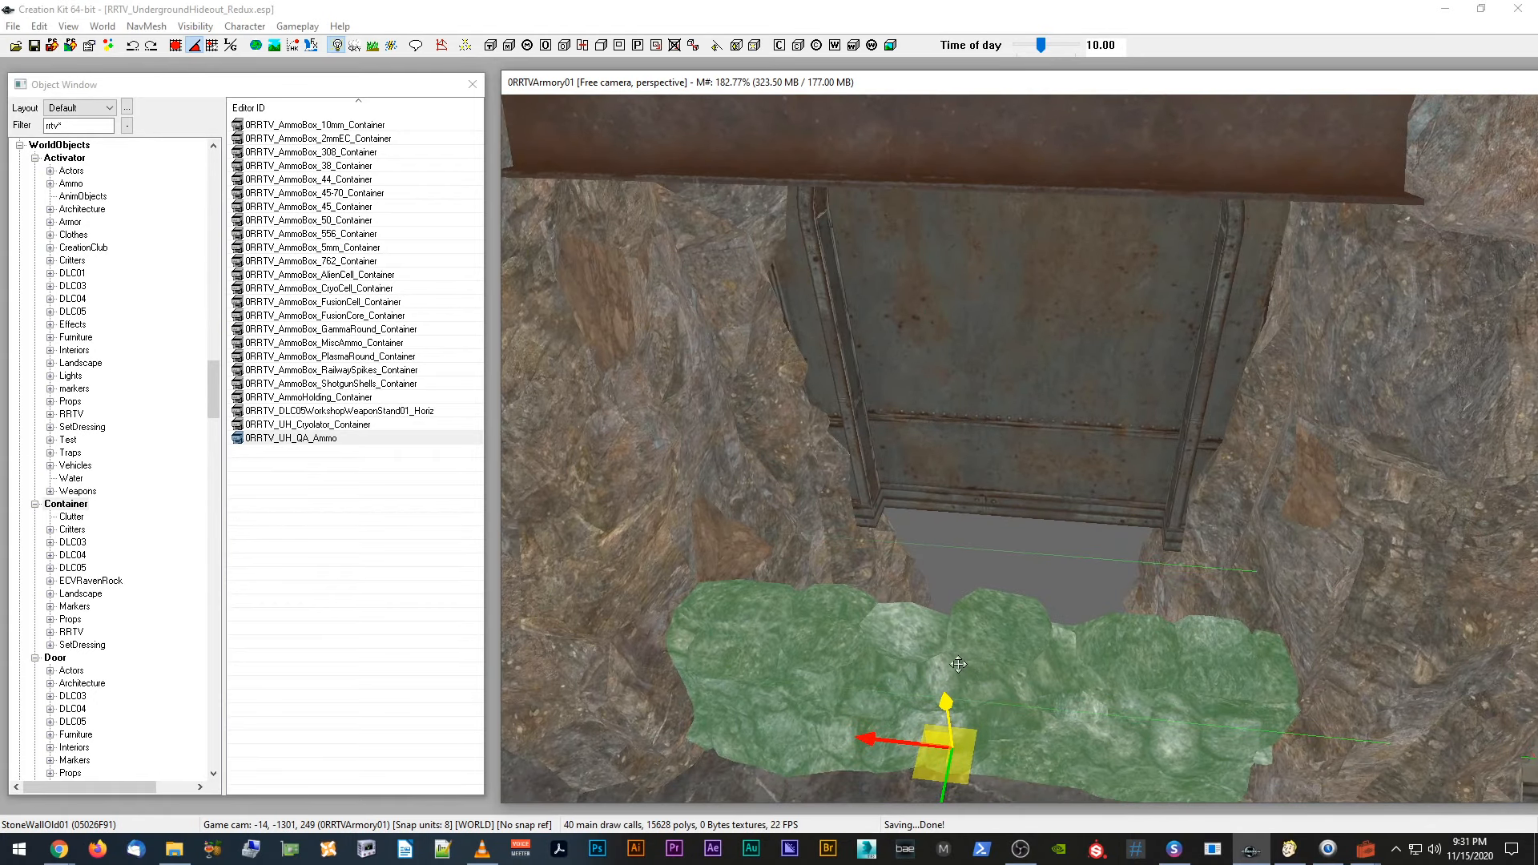
Step: Search the static objects for "sidew" and select OLDSidewalkStraight01
click(83, 126)
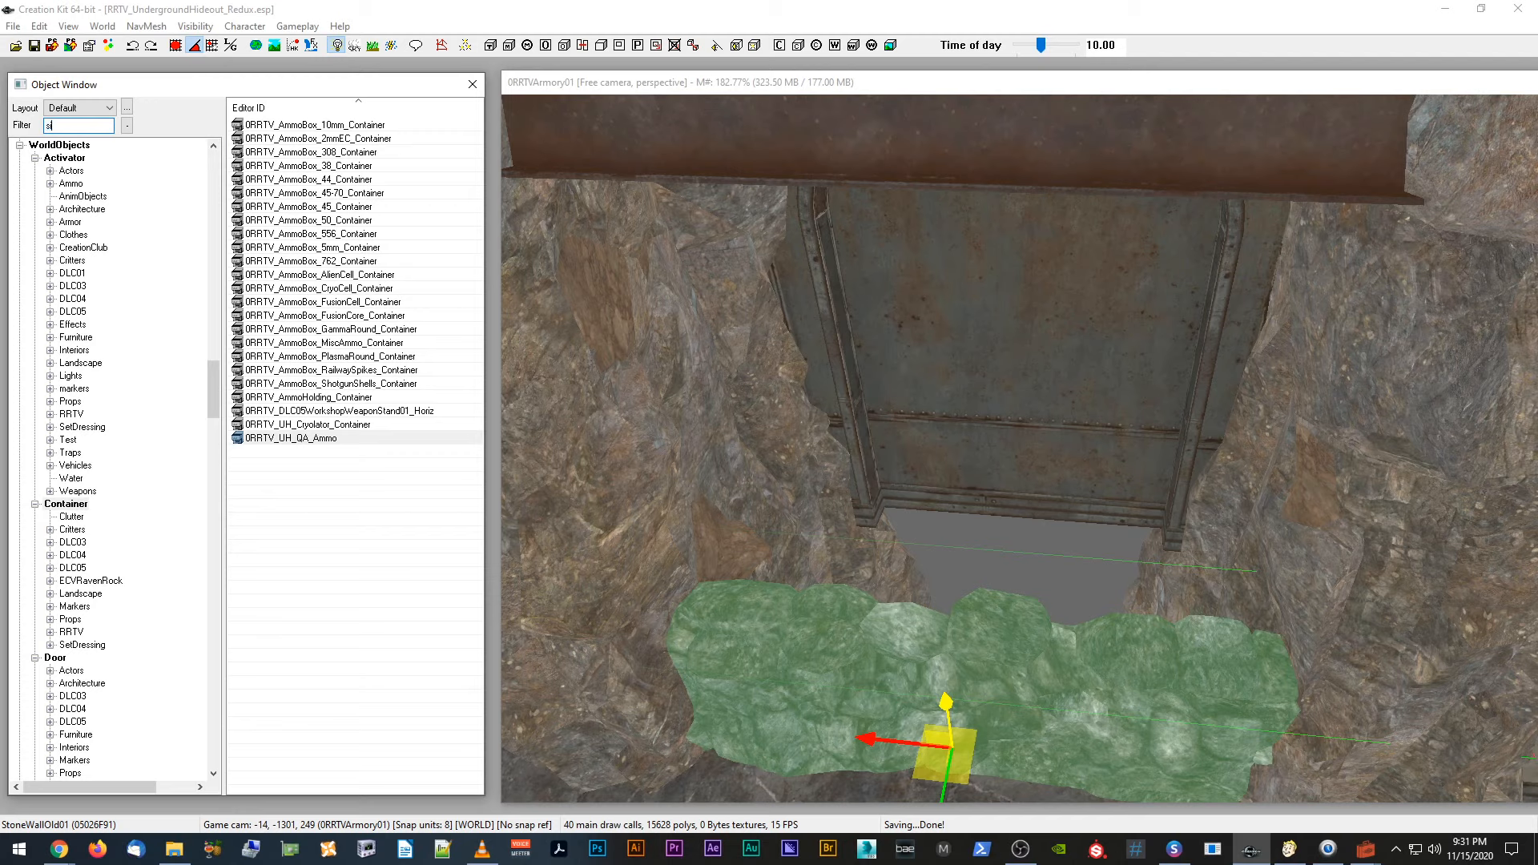
scroll(14, 573, down, 20)
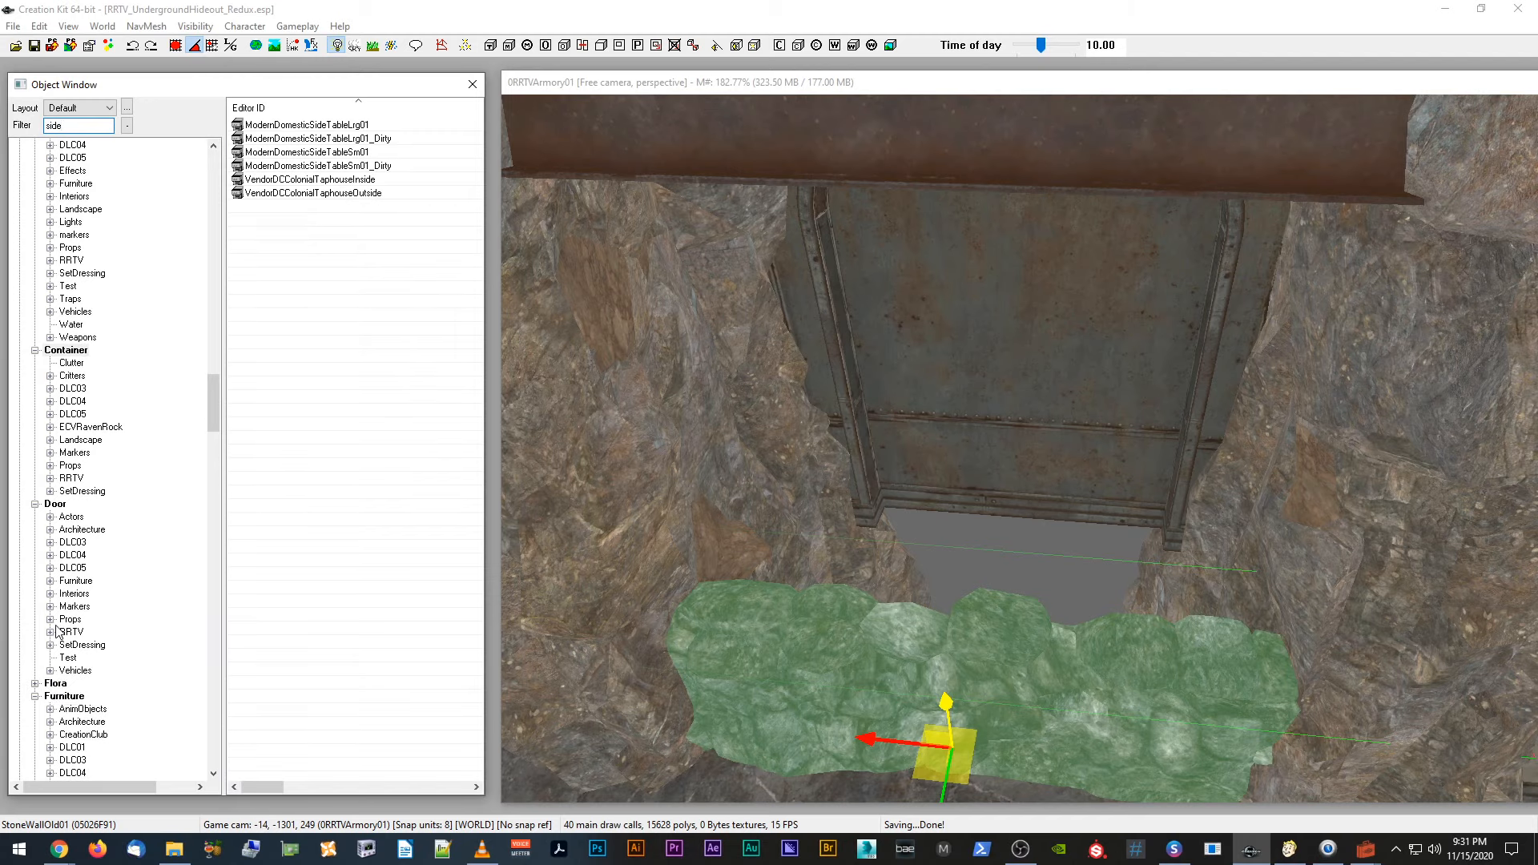
click(56, 364)
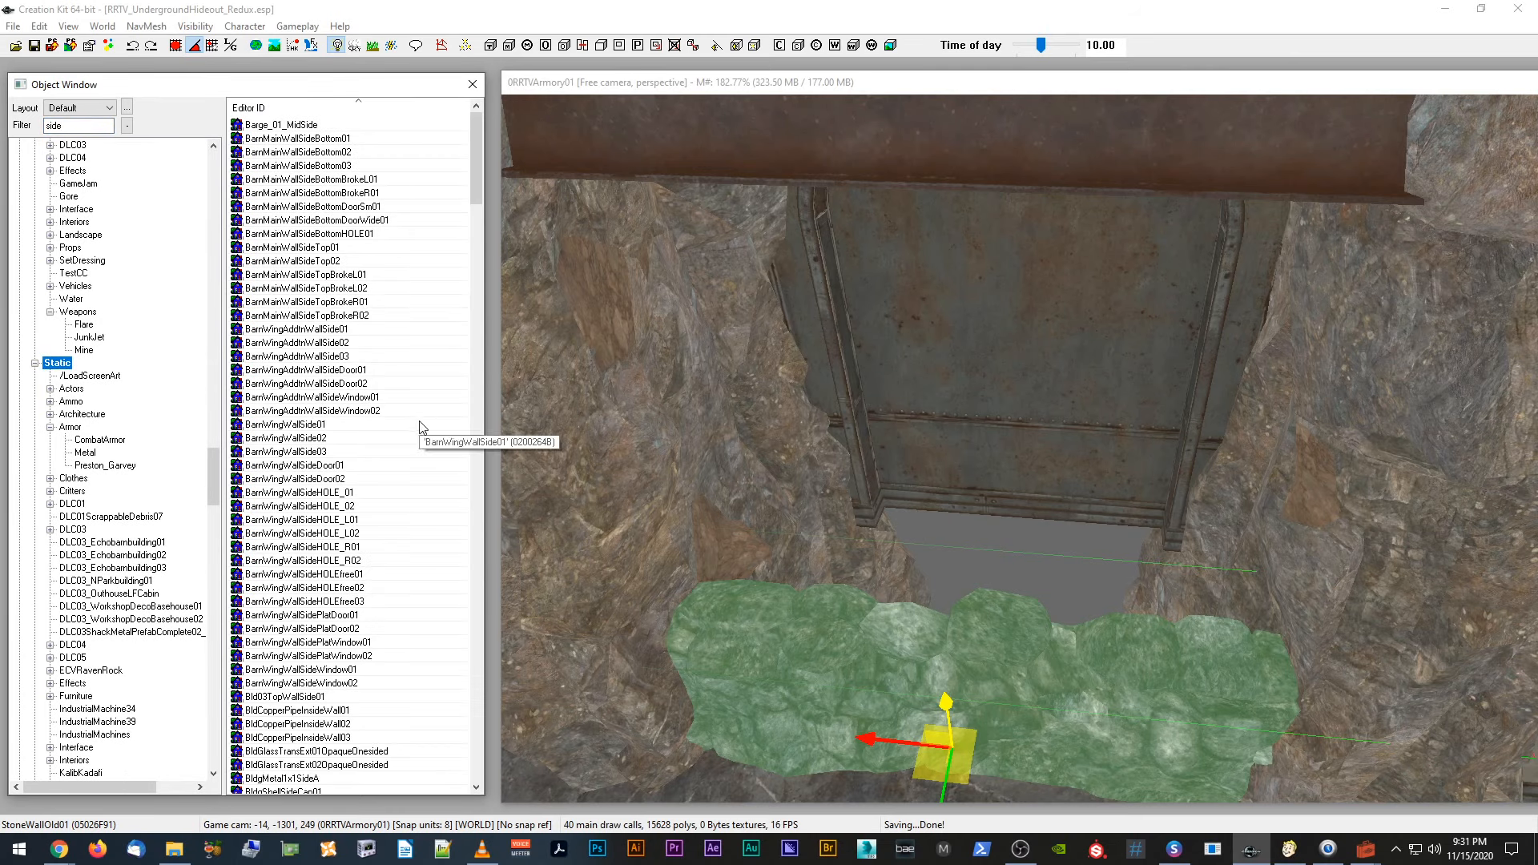
scroll(352, 455, down, 1)
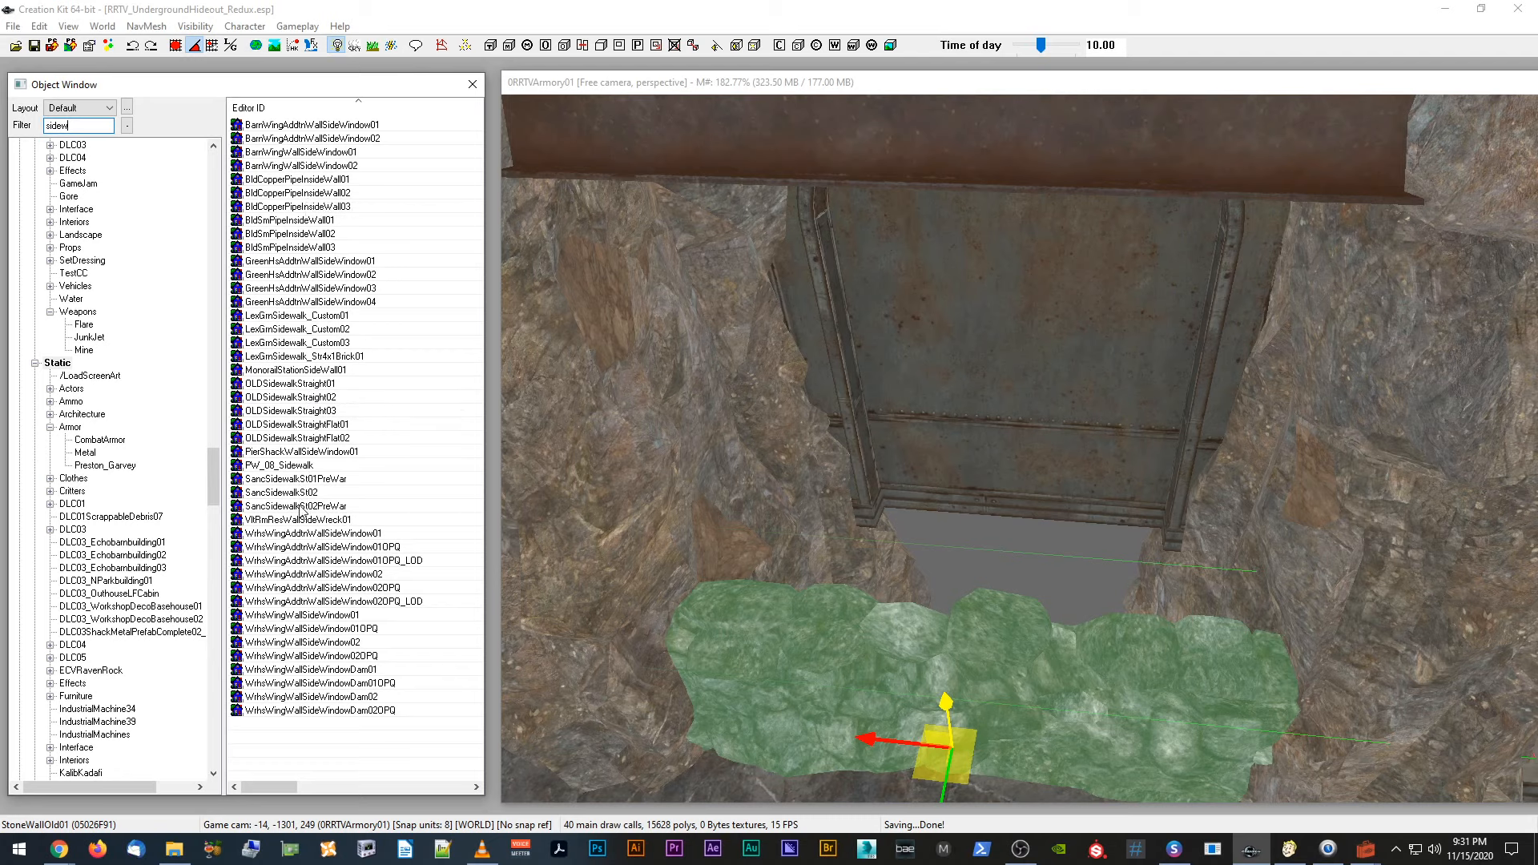
click(290, 385)
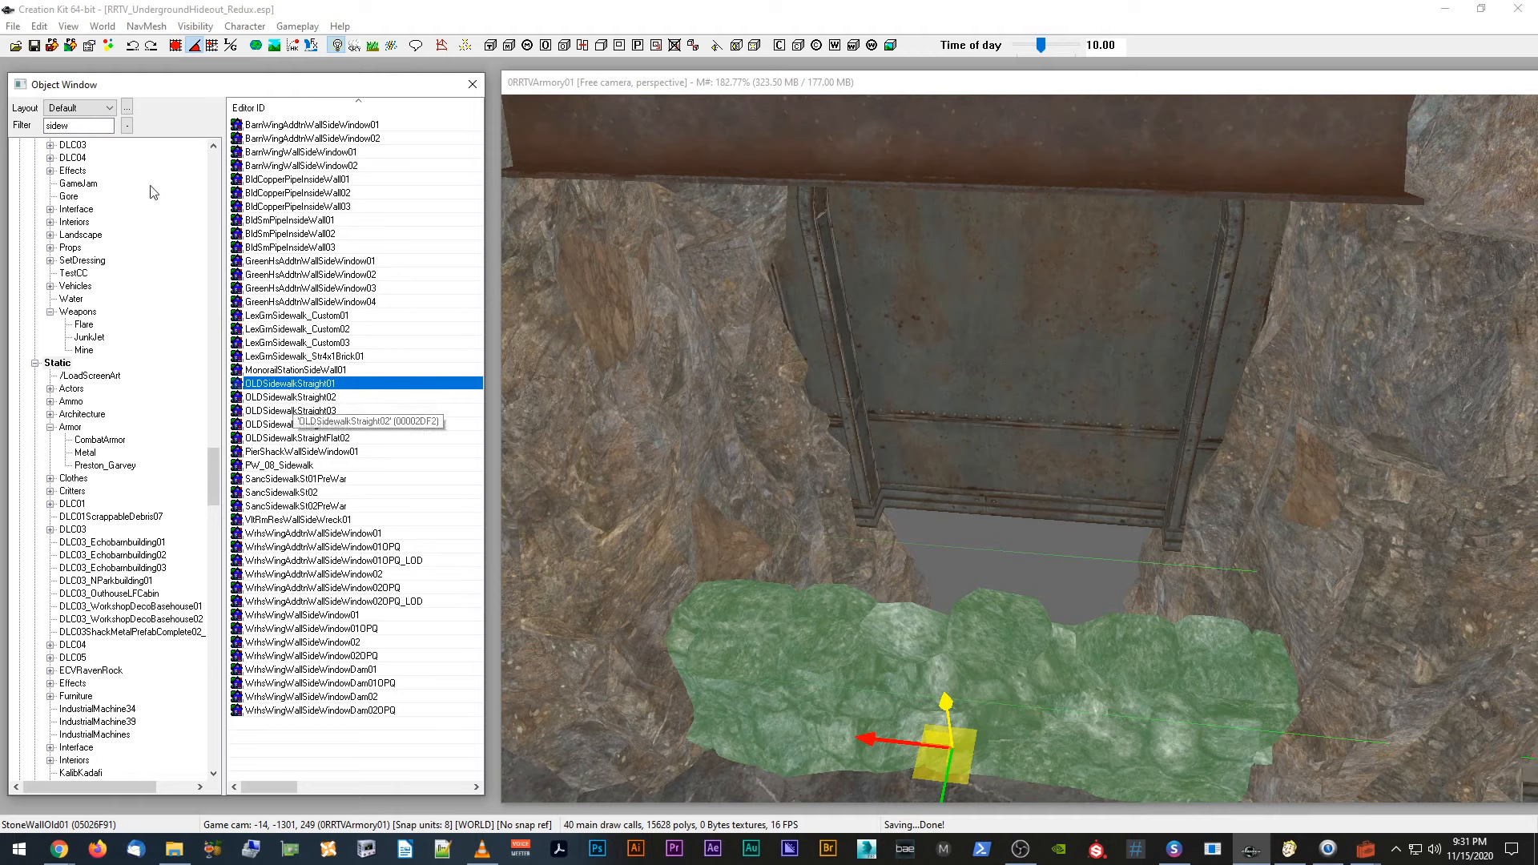
Step: Filter the static objects by "grate" and preview the SWflat2x2Grate_1 model from a rotated angle
double_click(60, 126)
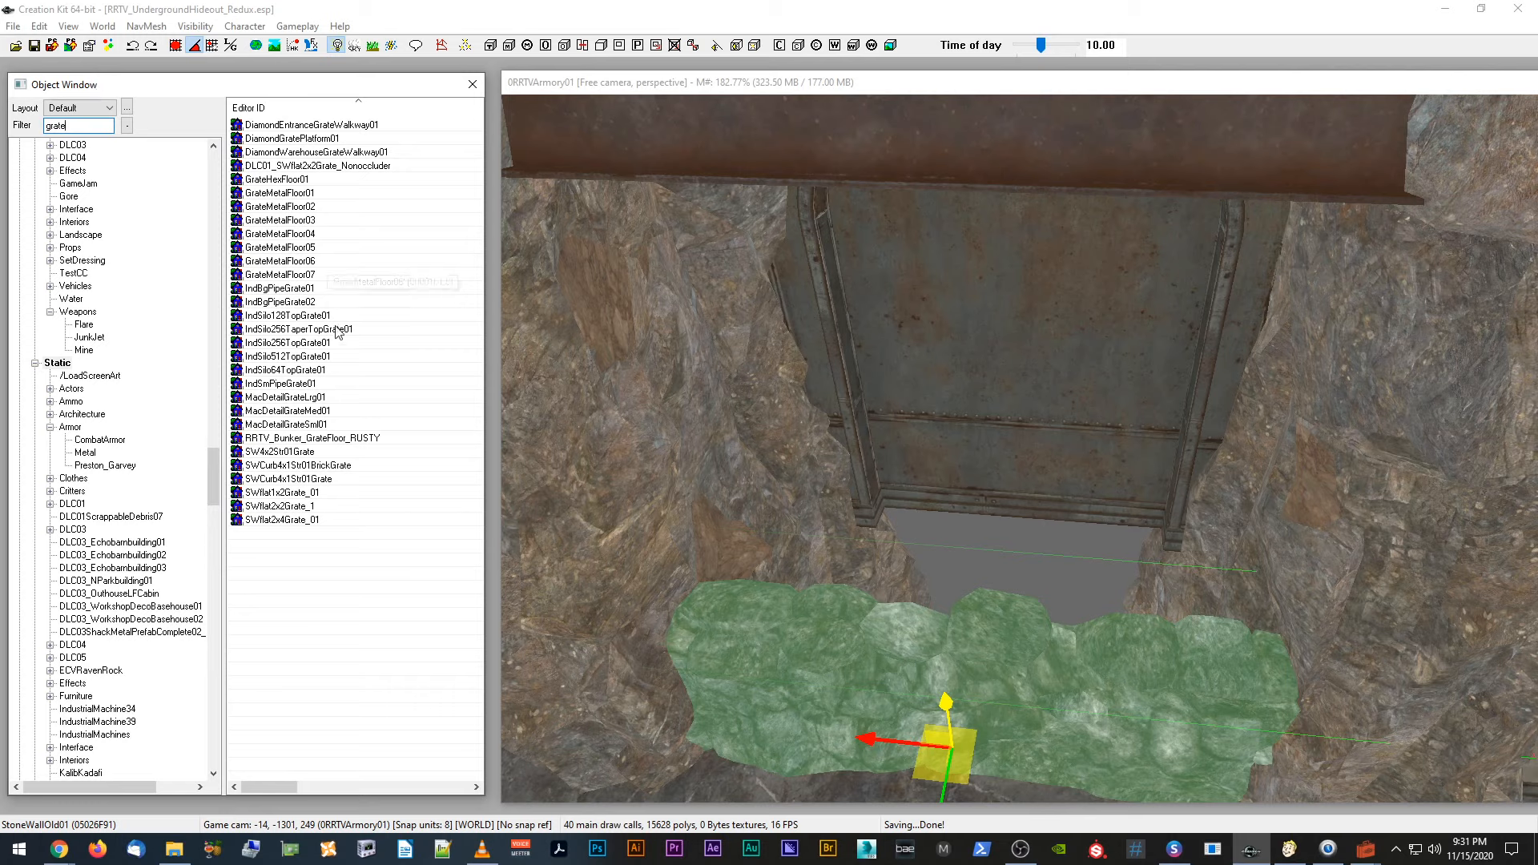
click(313, 455)
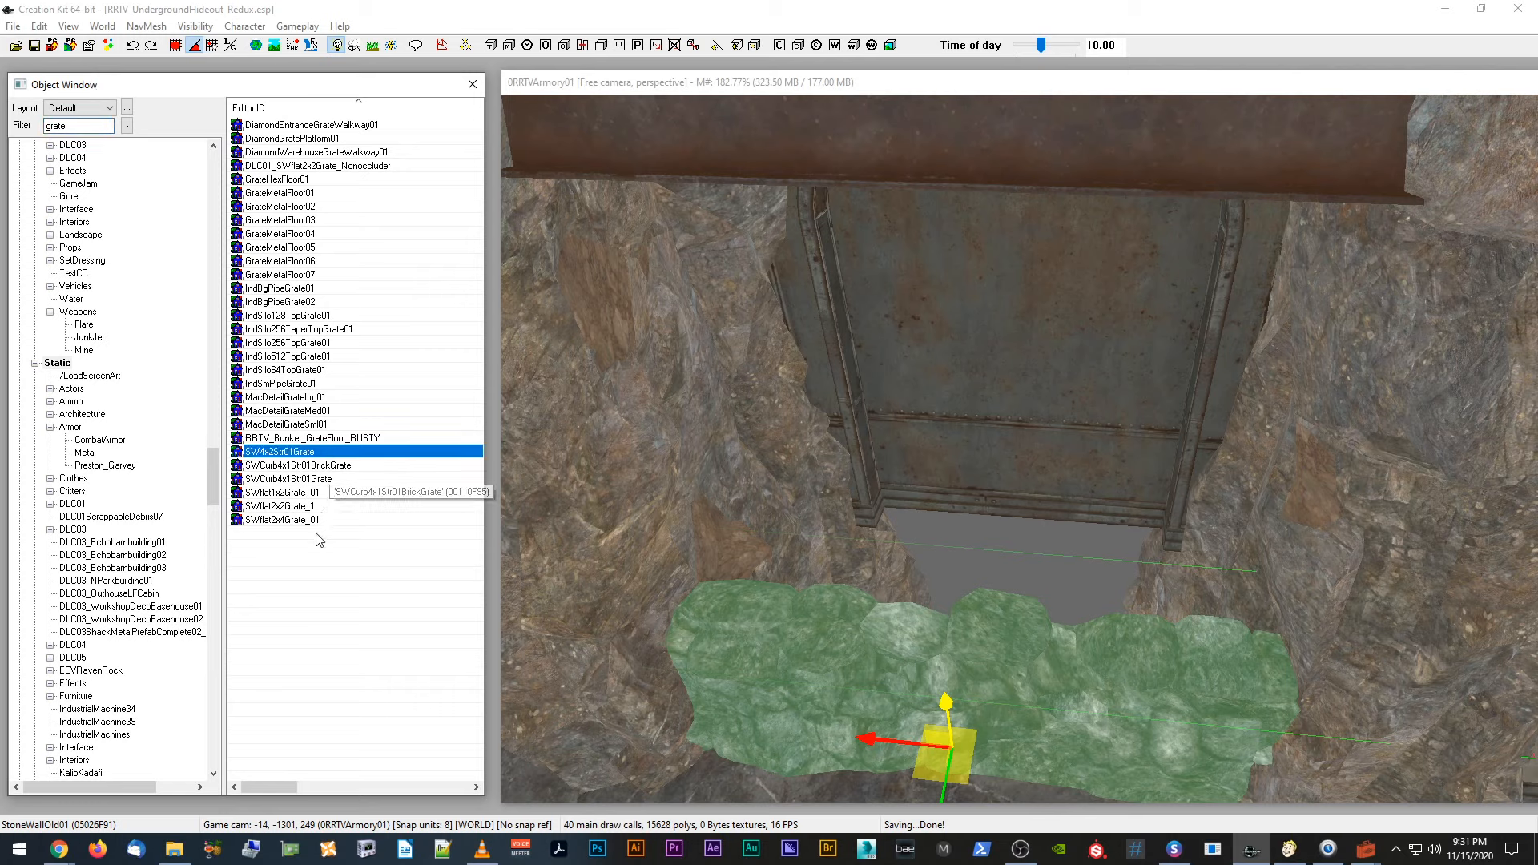
click(314, 506)
right_click(314, 507)
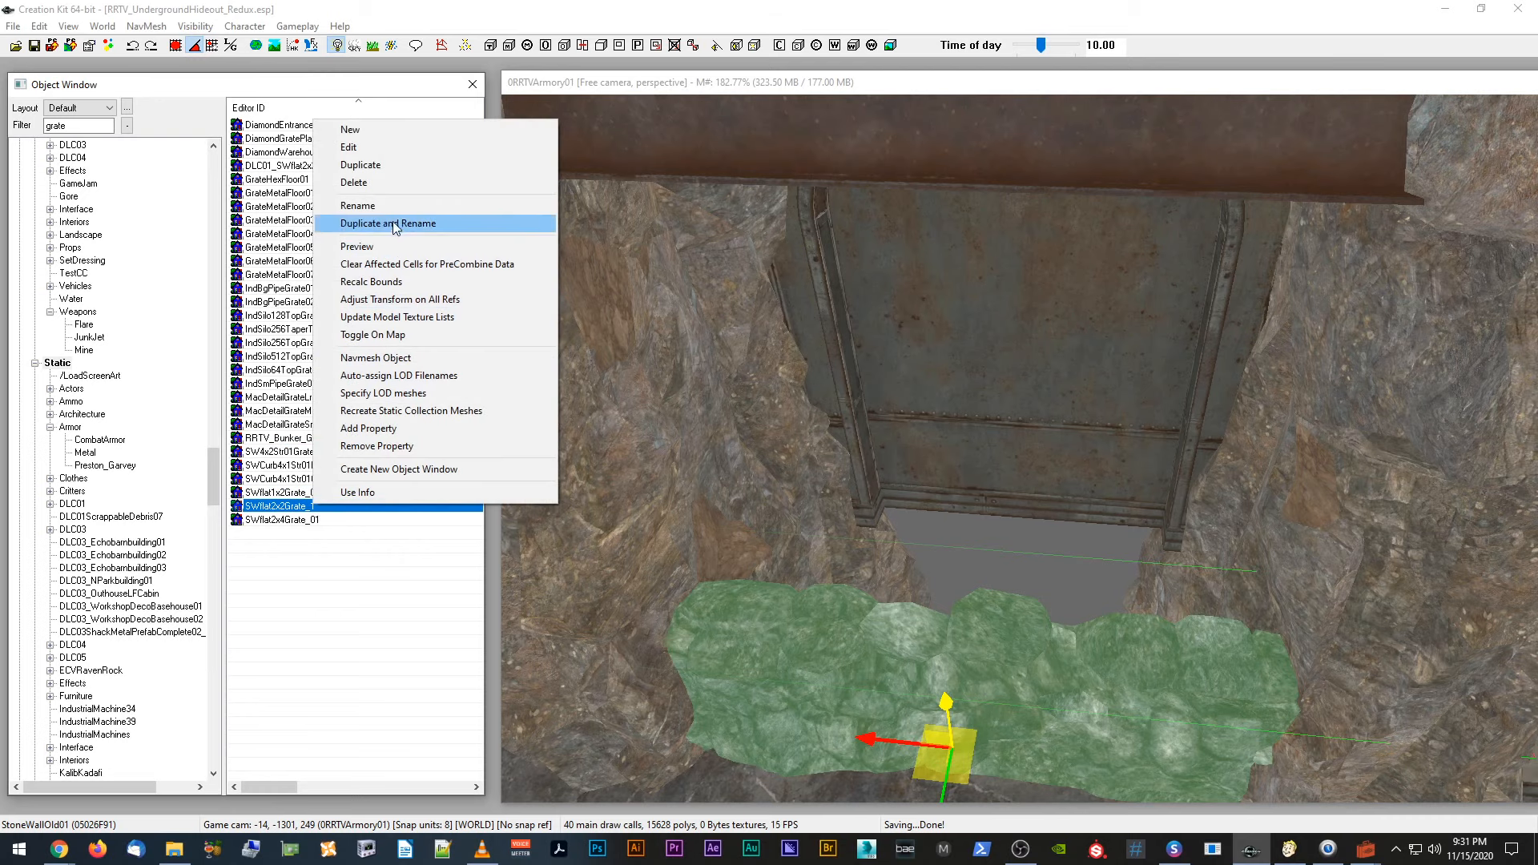
click(391, 248)
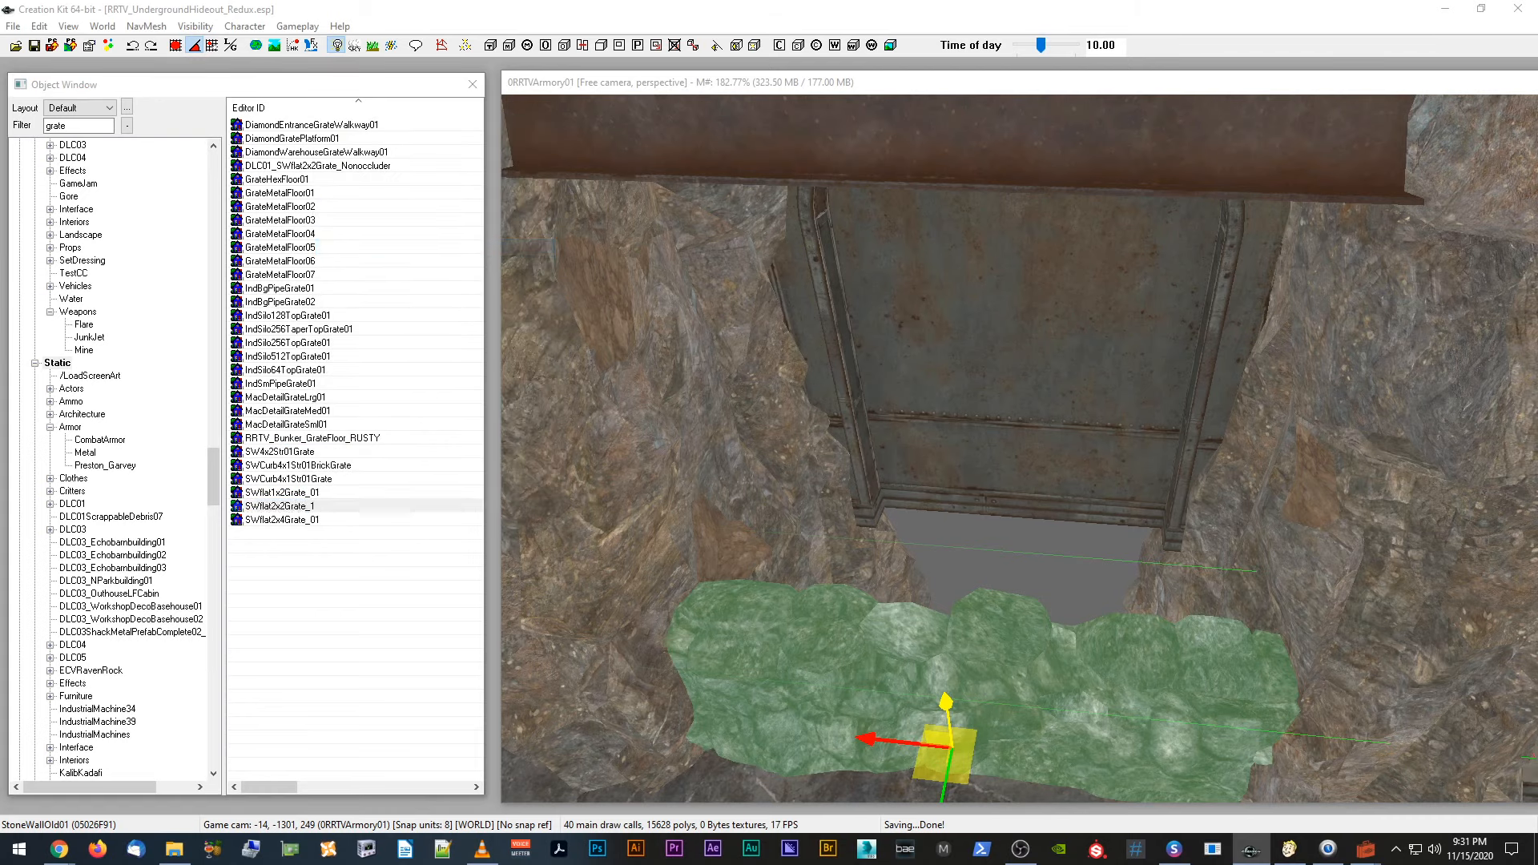
drag(1537, 30, 1121, 21)
drag(1094, 305, 1012, 384)
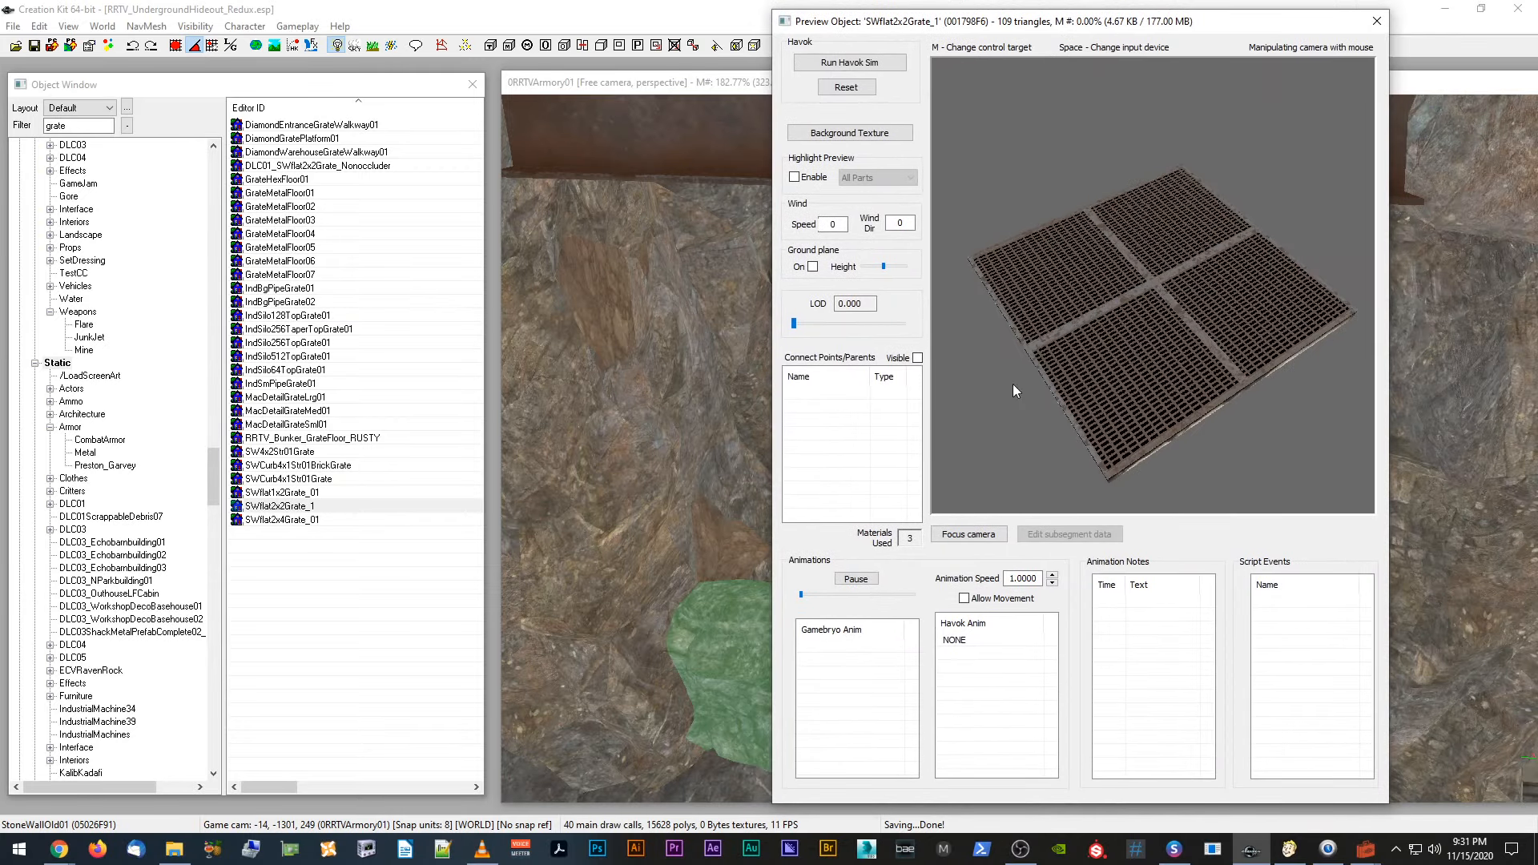
Step: Preview the SWflat2x4Grate_01 and SWflat1x2Grate_01 models, rotate the latter and close the preview
click(308, 520)
click(327, 492)
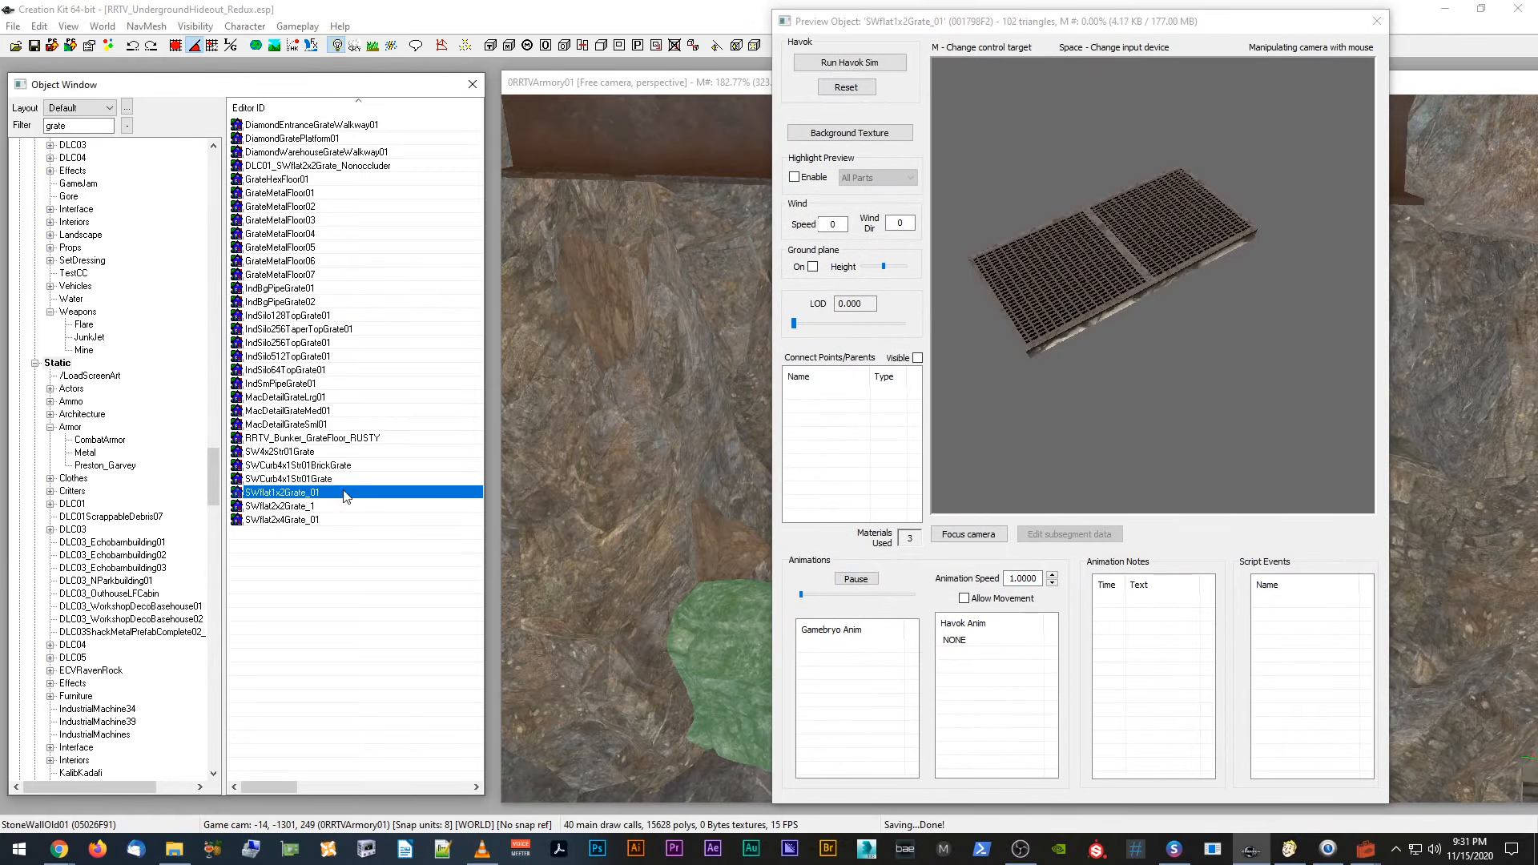
drag(1098, 289, 1107, 302)
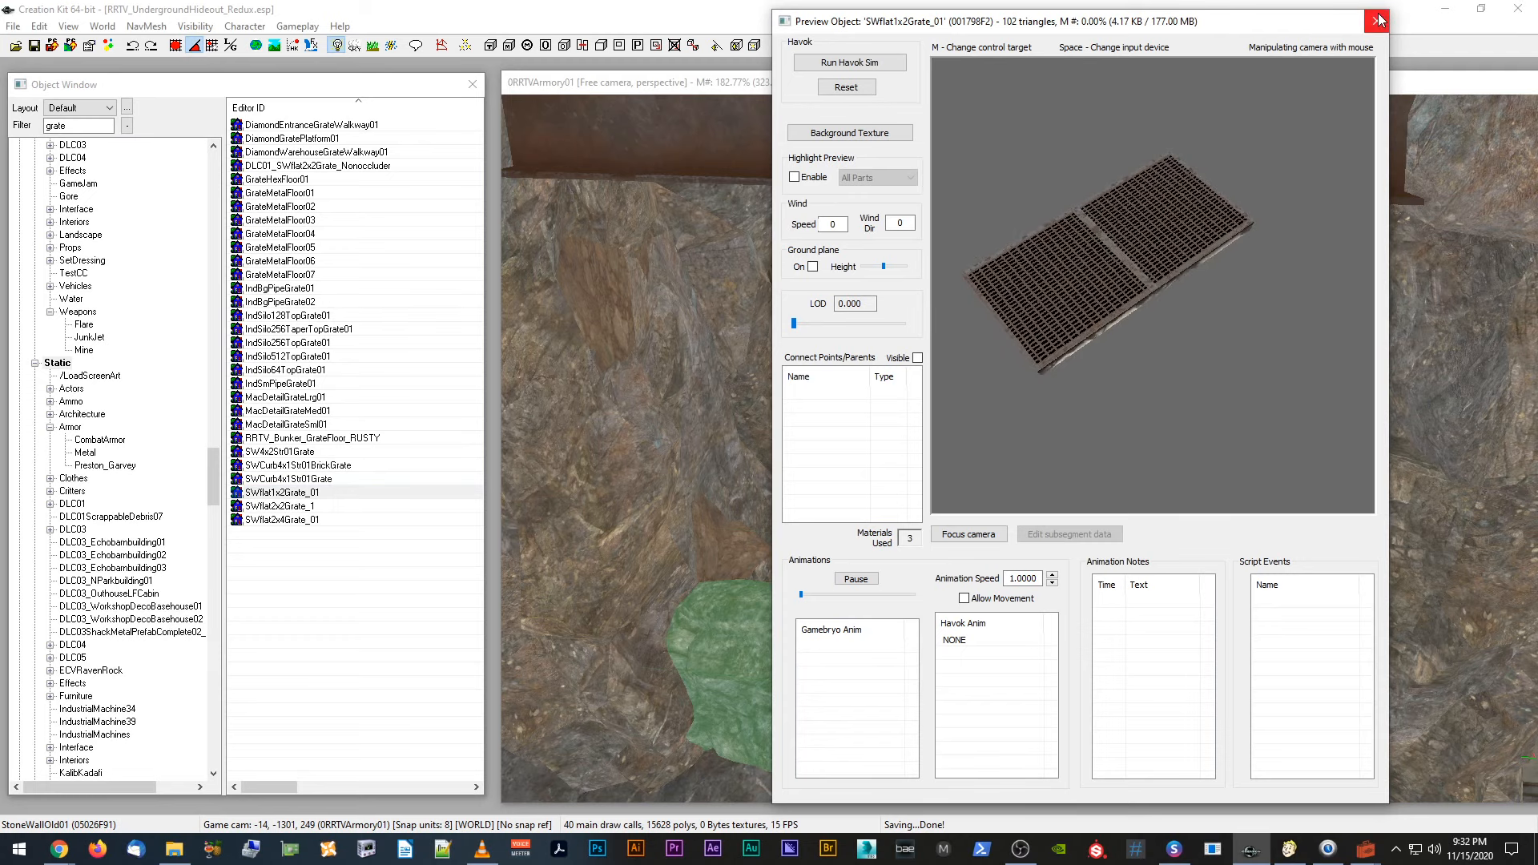
click(1100, 8)
drag(1078, 29, 1537, 29)
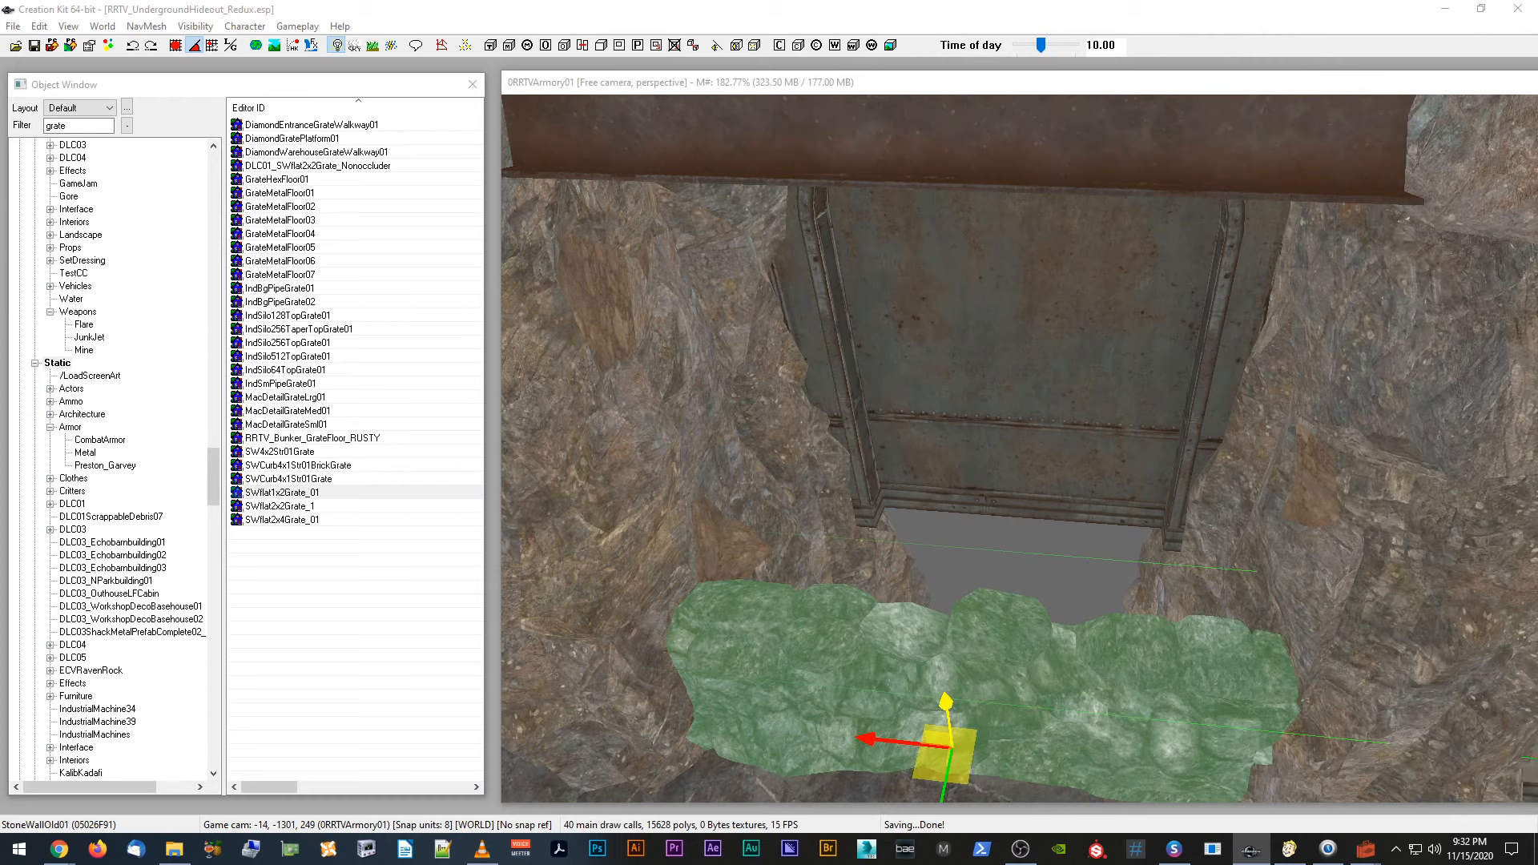
Step: Place an SWflat1x2Grate_01 grate at the stone wall in the armory's rock alcove
click(304, 493)
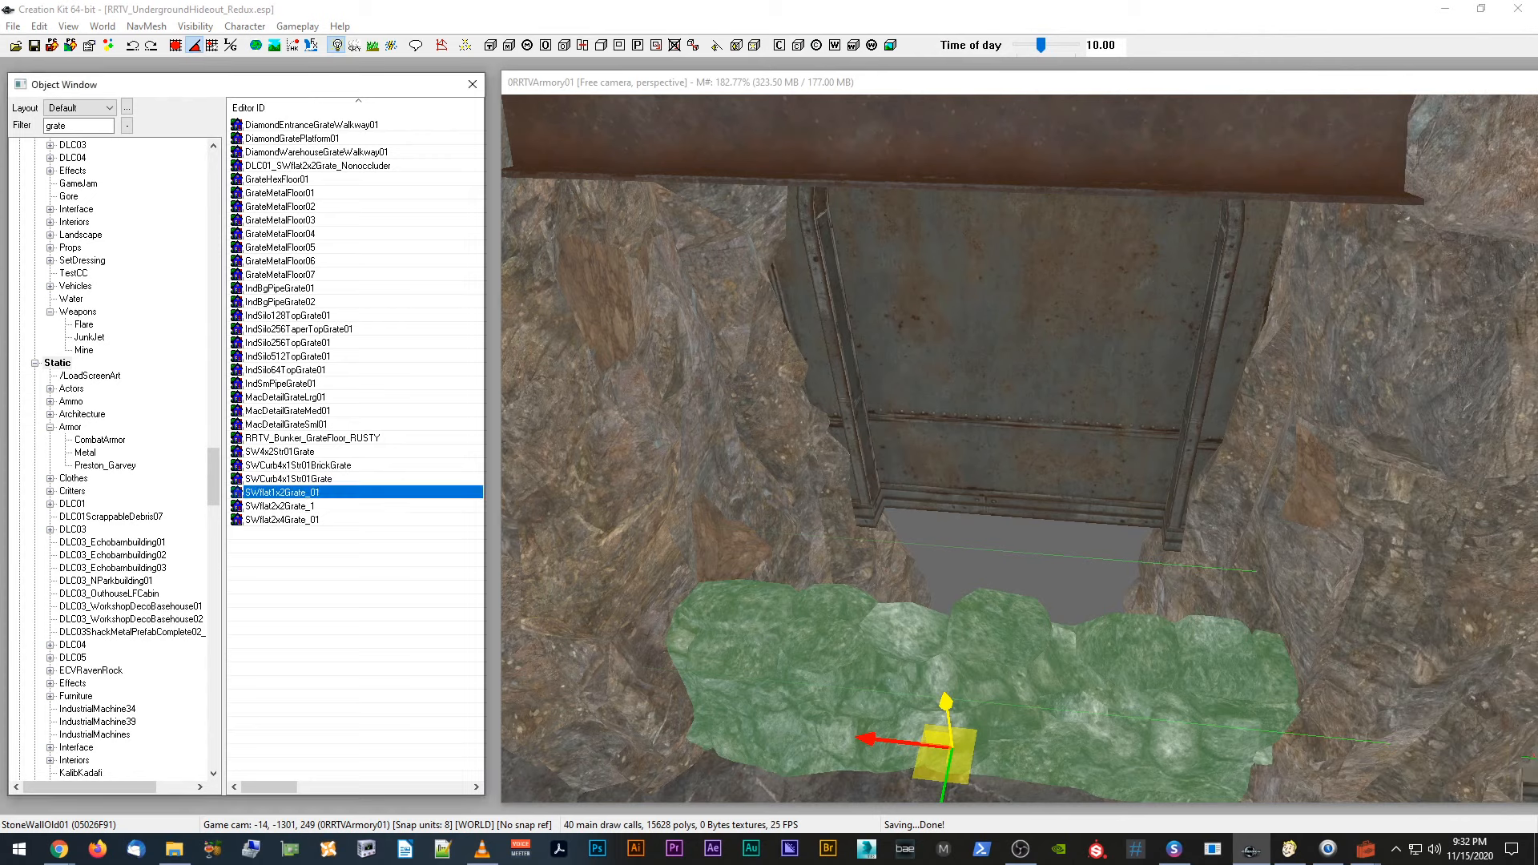
key(alt+Tab)
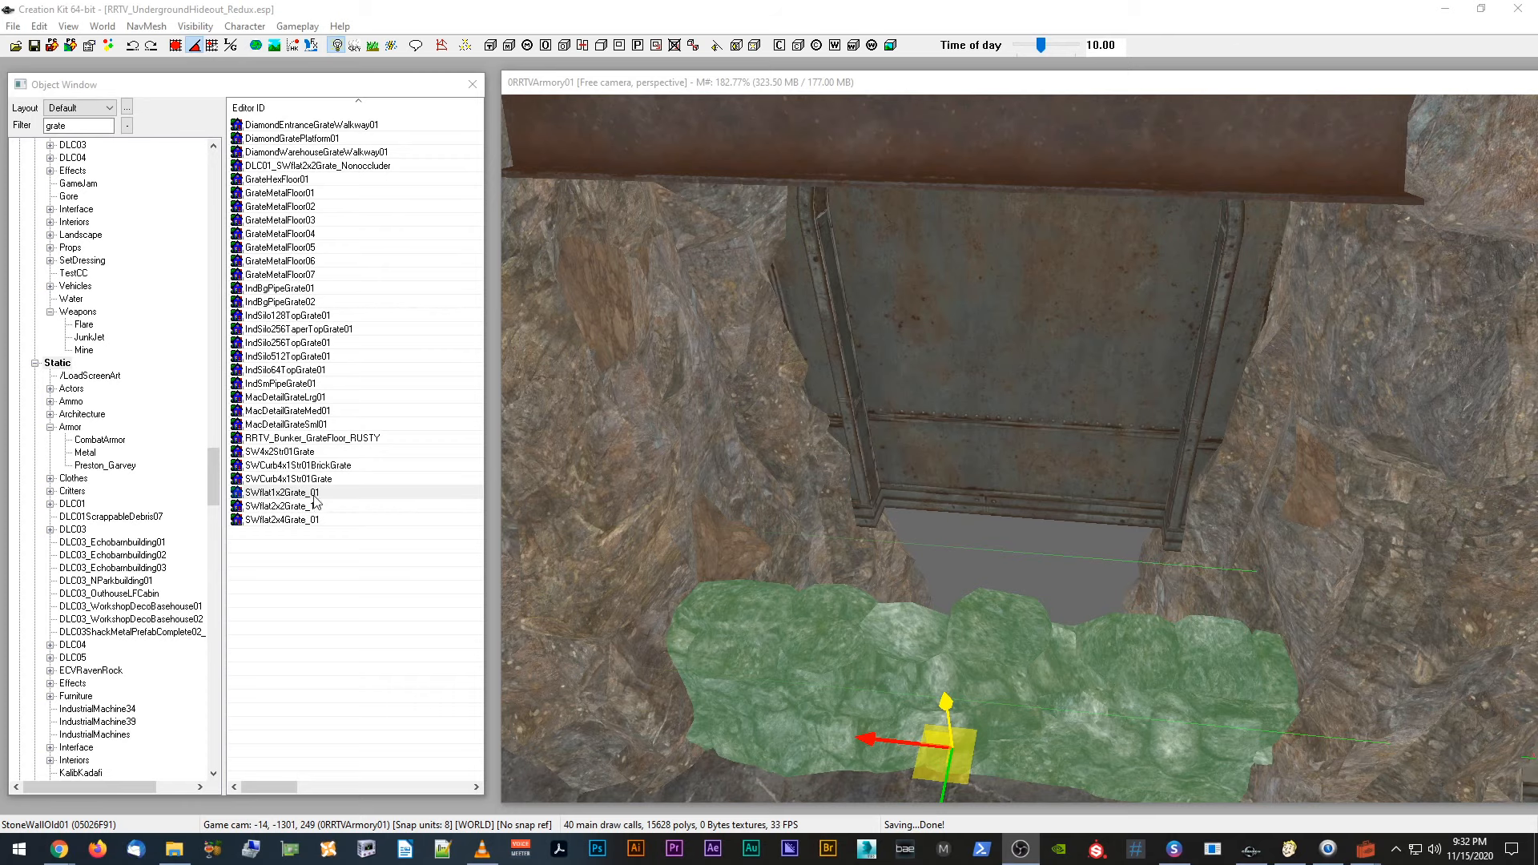
scroll(883, 678, up, 2)
scroll(1047, 726, up, 2)
shift+middle_drag(1048, 726, 965, 732)
scroll(965, 732, up, 2)
scroll(968, 722, up, 2)
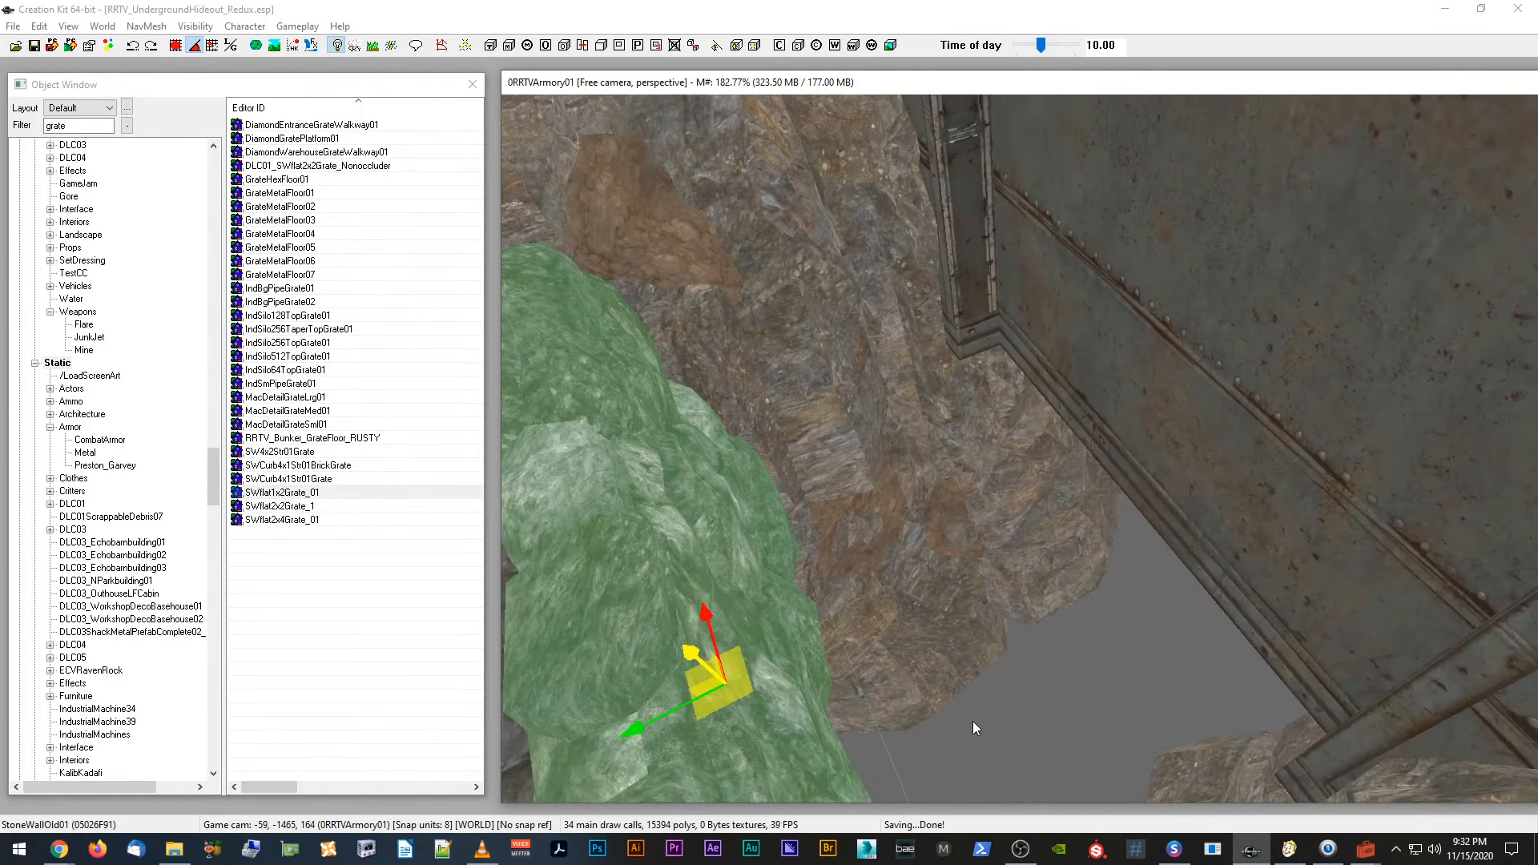
drag(309, 493, 737, 515)
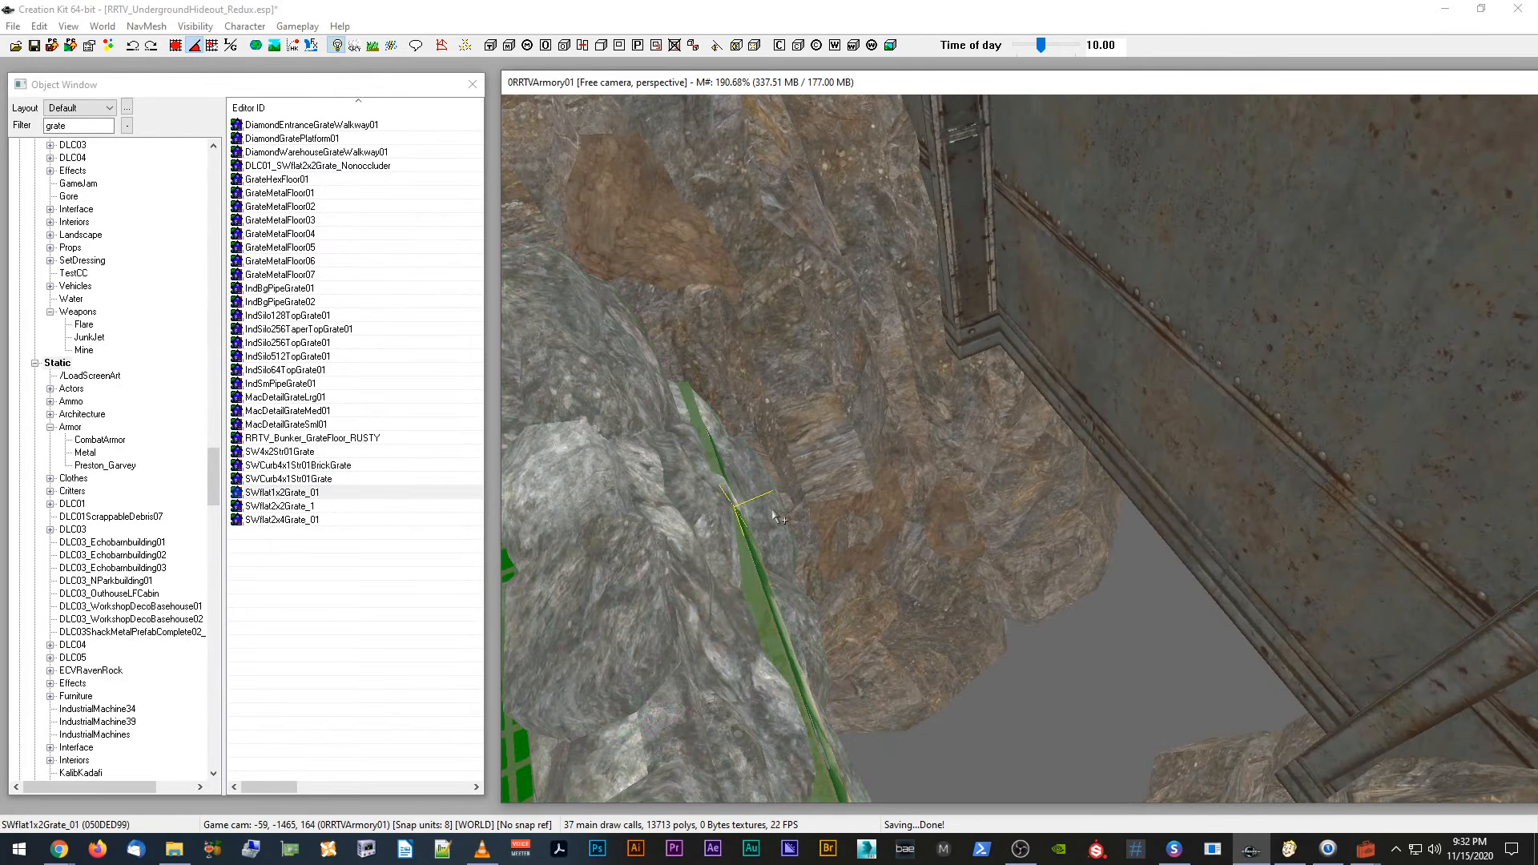
Step: Move the grate behind the stone wall to the alcove's metal back wall and lower it slightly
scroll(714, 598, down, 3)
scroll(714, 598, down, 1)
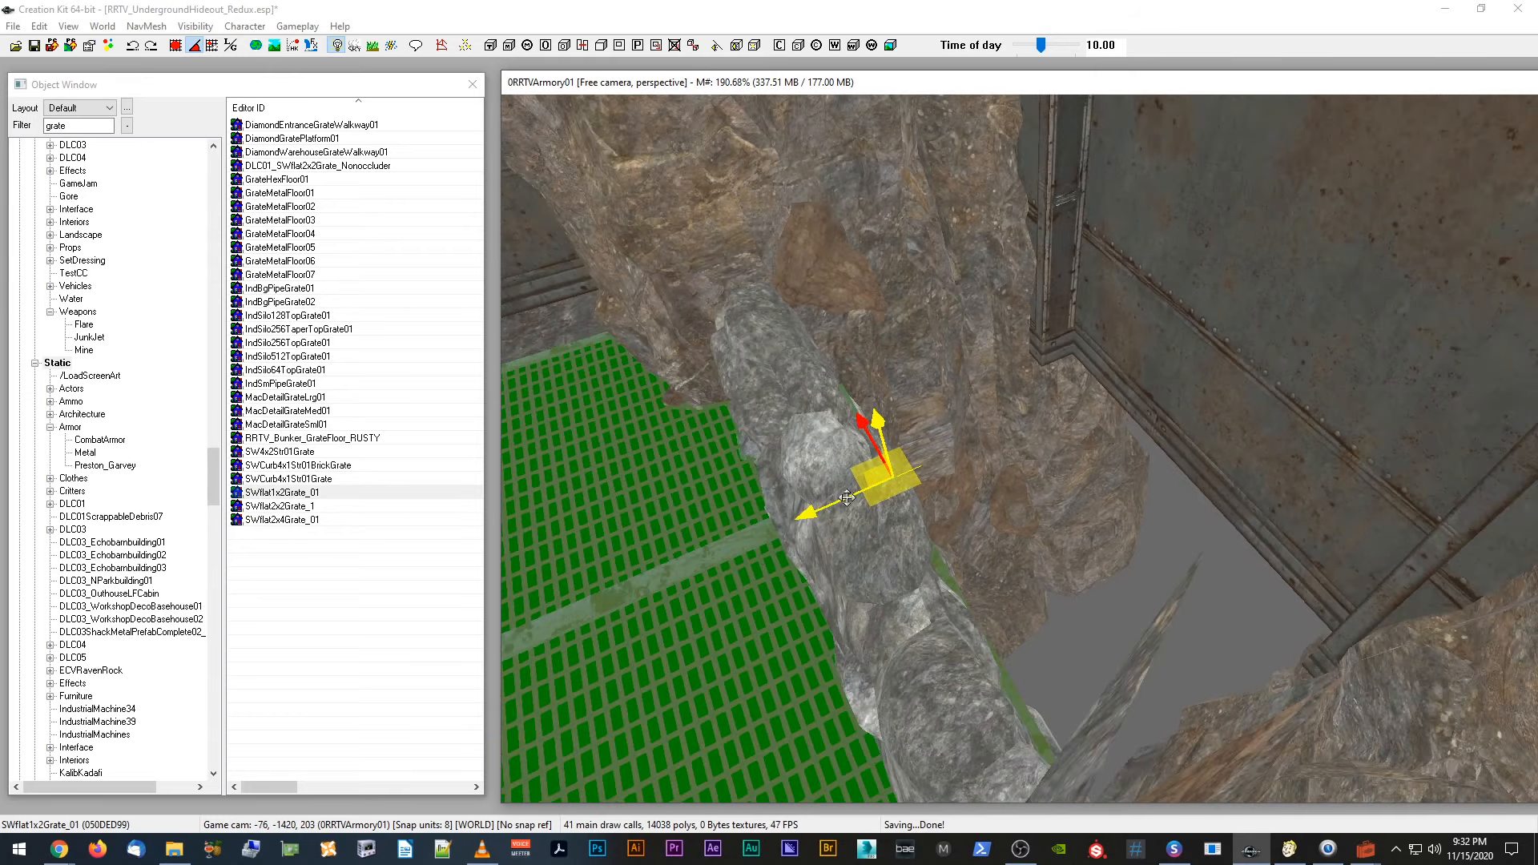
drag(815, 507, 1160, 419)
scroll(1154, 336, up, 3)
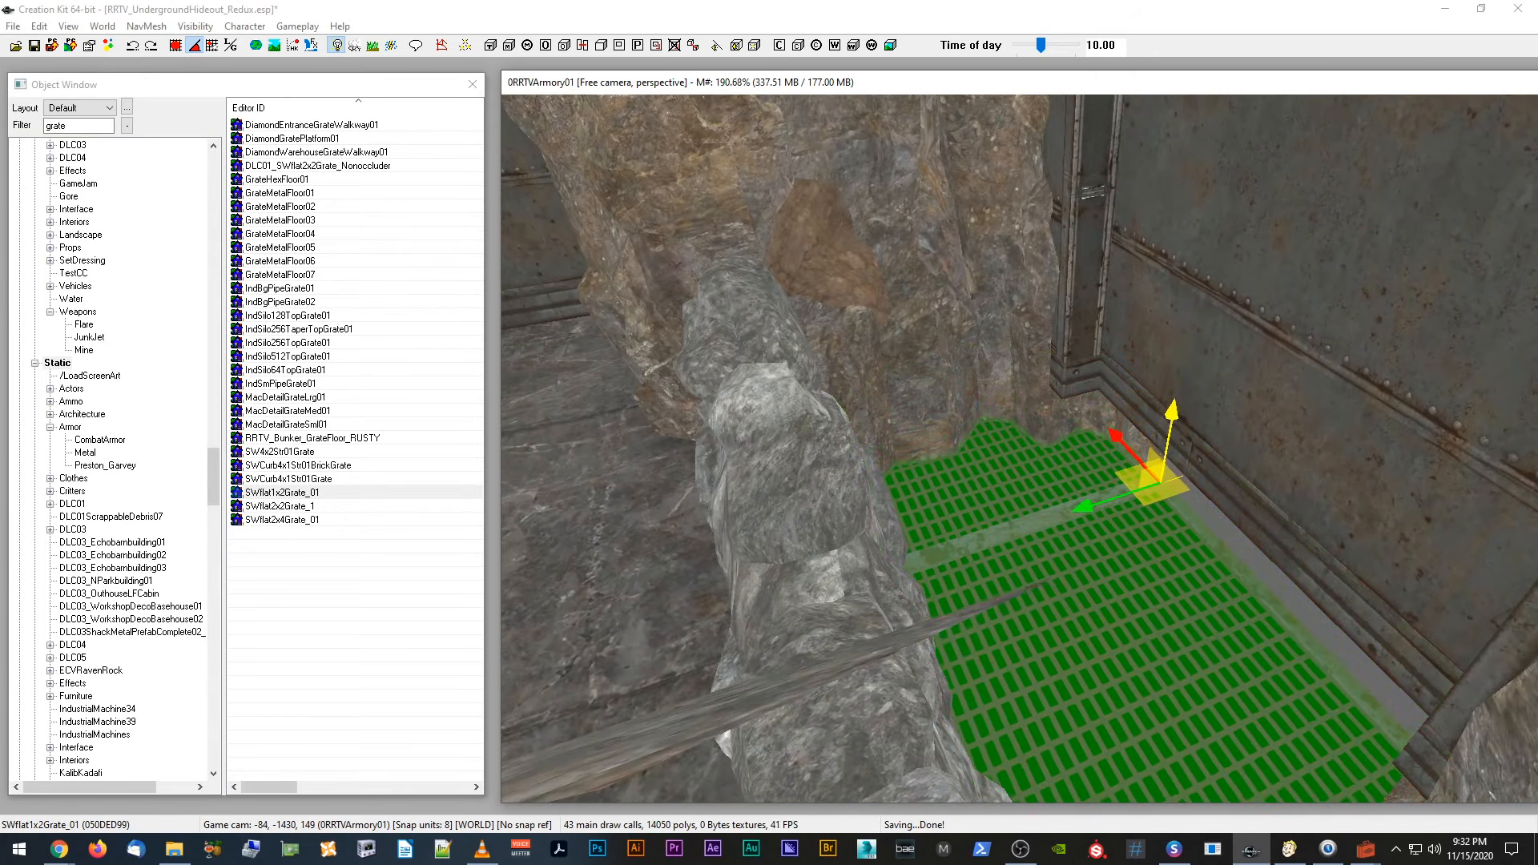
key(shift)
scroll(1161, 422, up, 3)
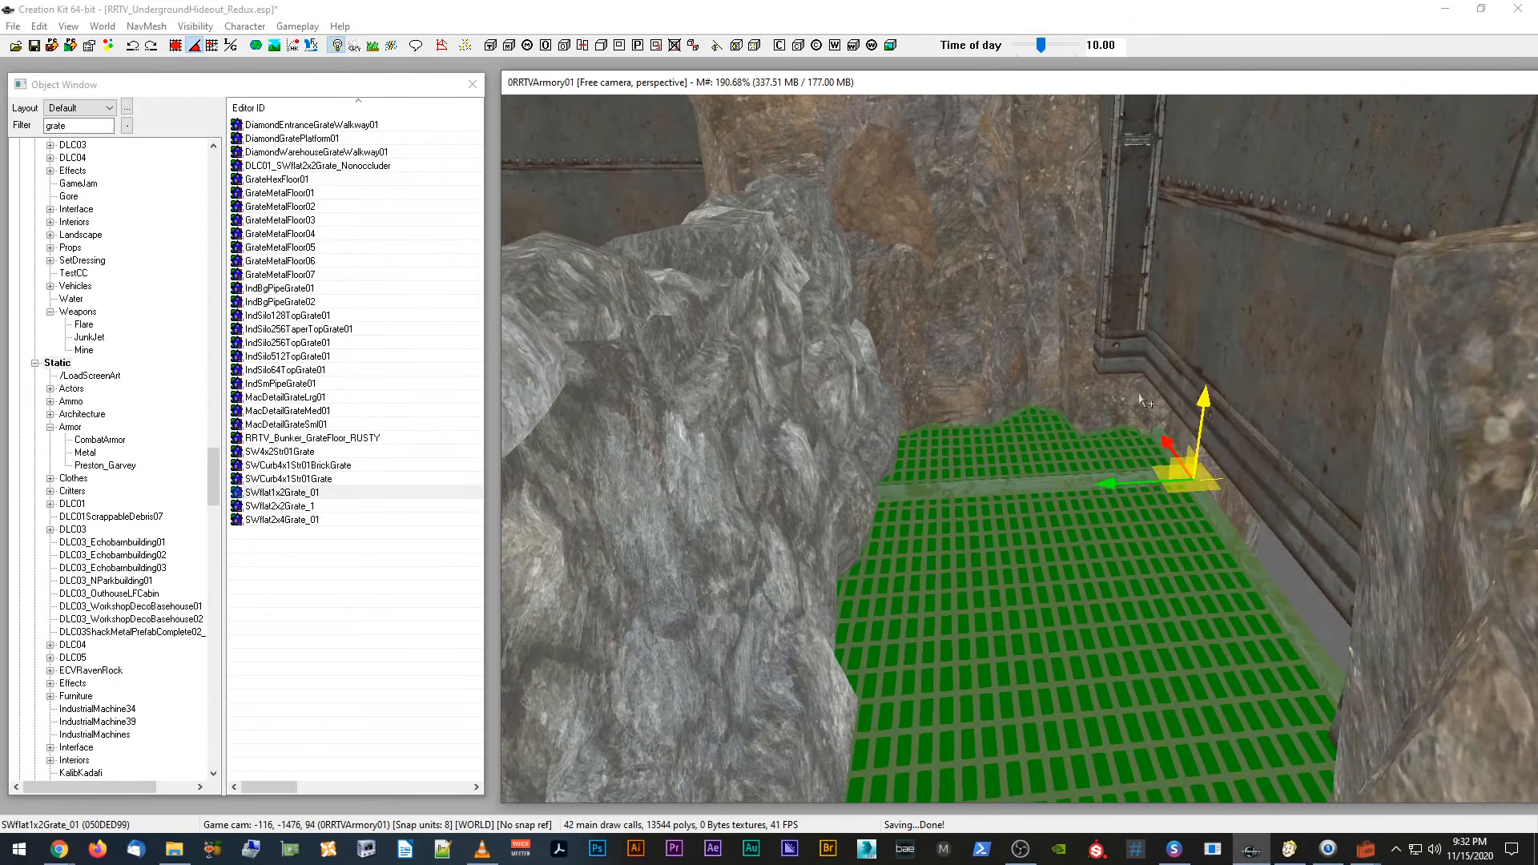
drag(1201, 411, 1157, 459)
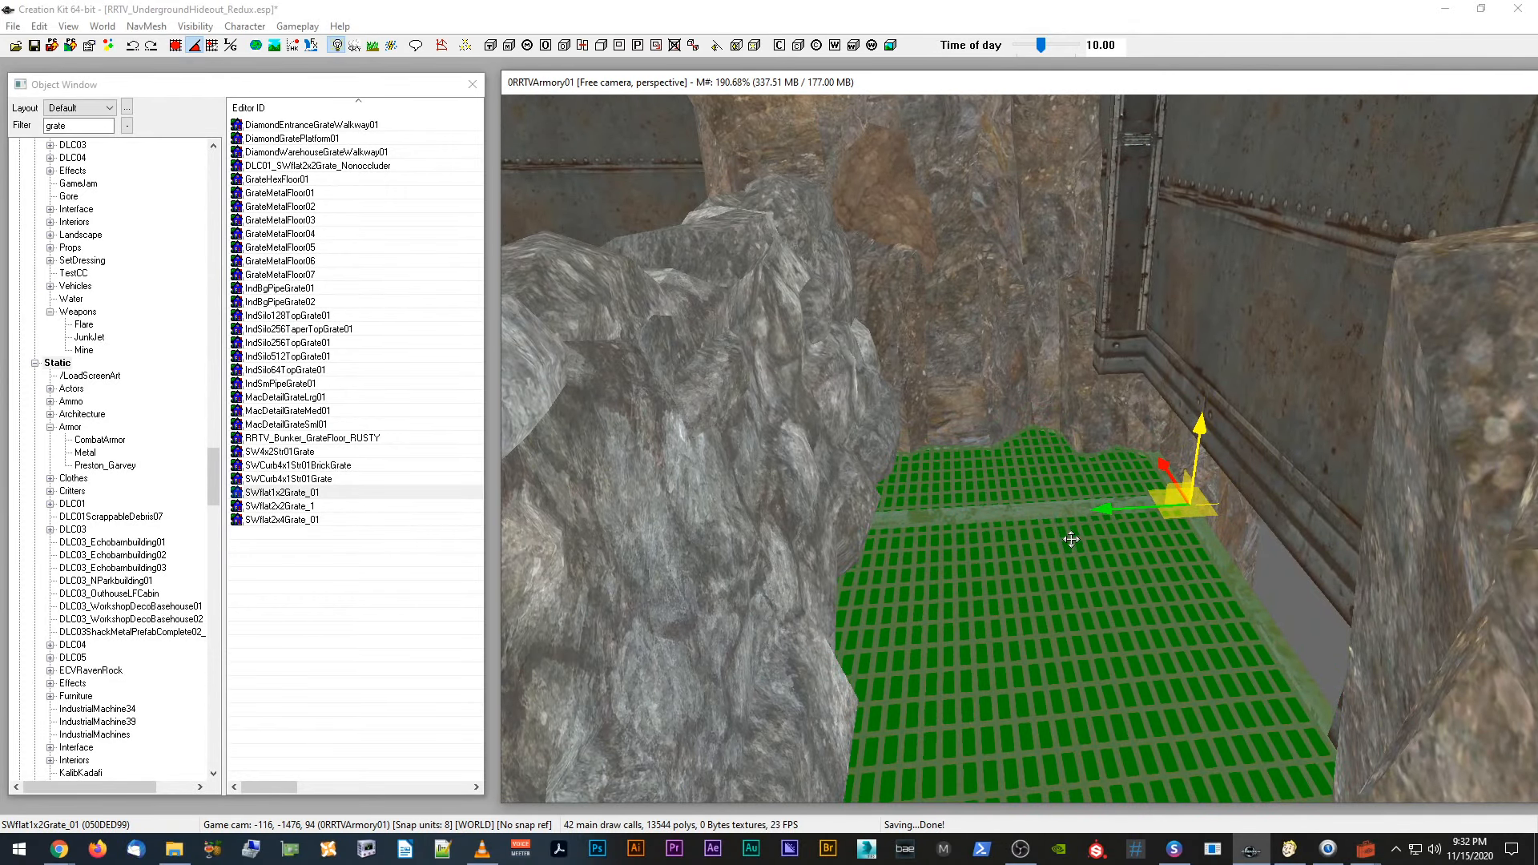
Step: Swap the placed grate for the SWflat2x1_01 sidewalk piece
key(shift)
key(KP_Add)
key(KP_Add)
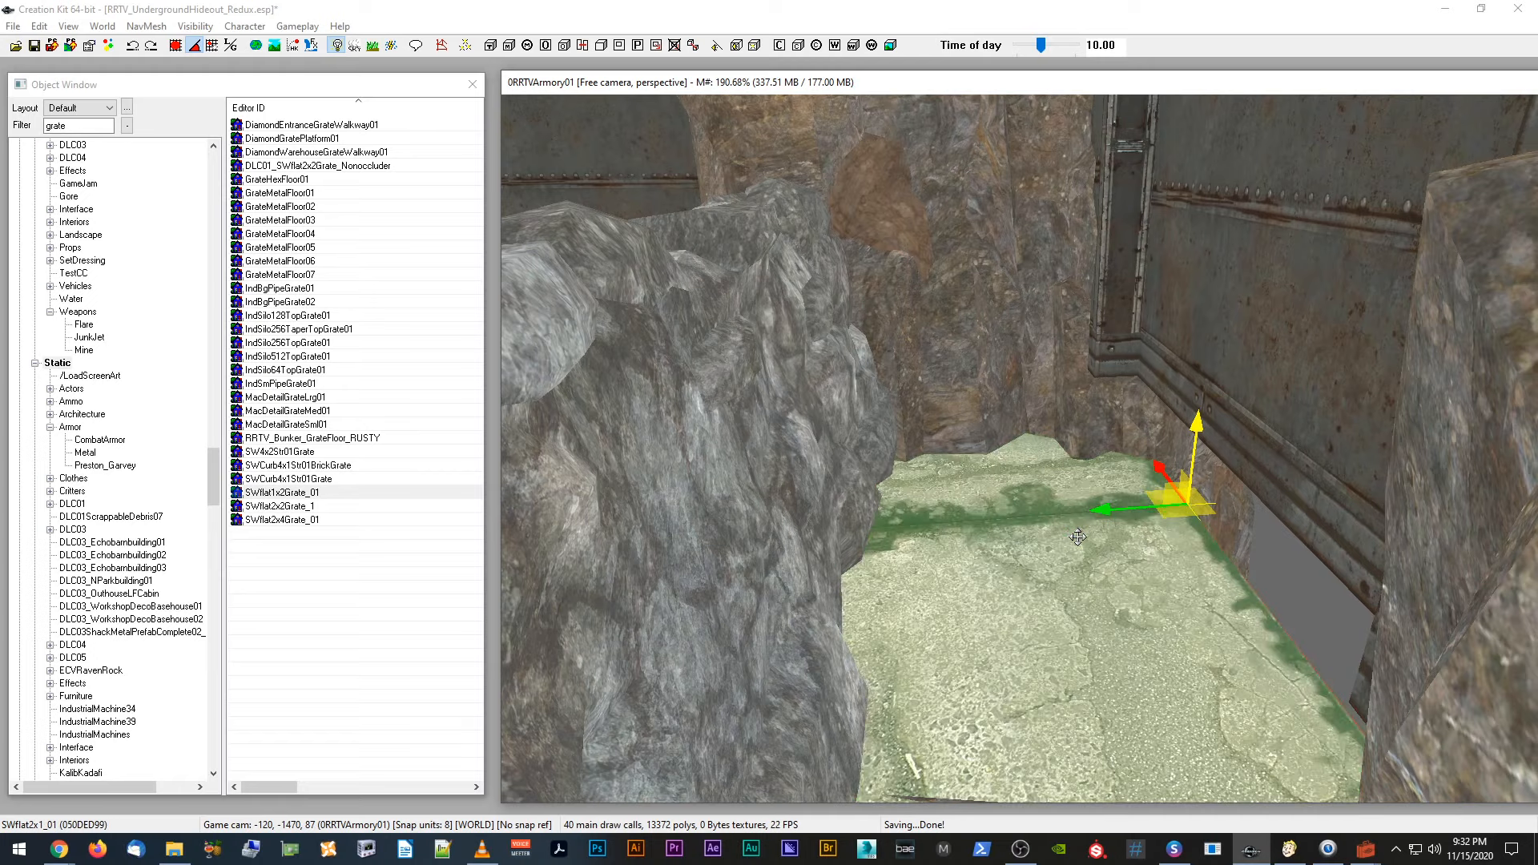
Step: Swap the sidewalk piece back to the SWflat1x2Grate_01 grate and shift it further into the alcove along the metal back wall
key(KP_Add)
drag(1129, 509, 1173, 505)
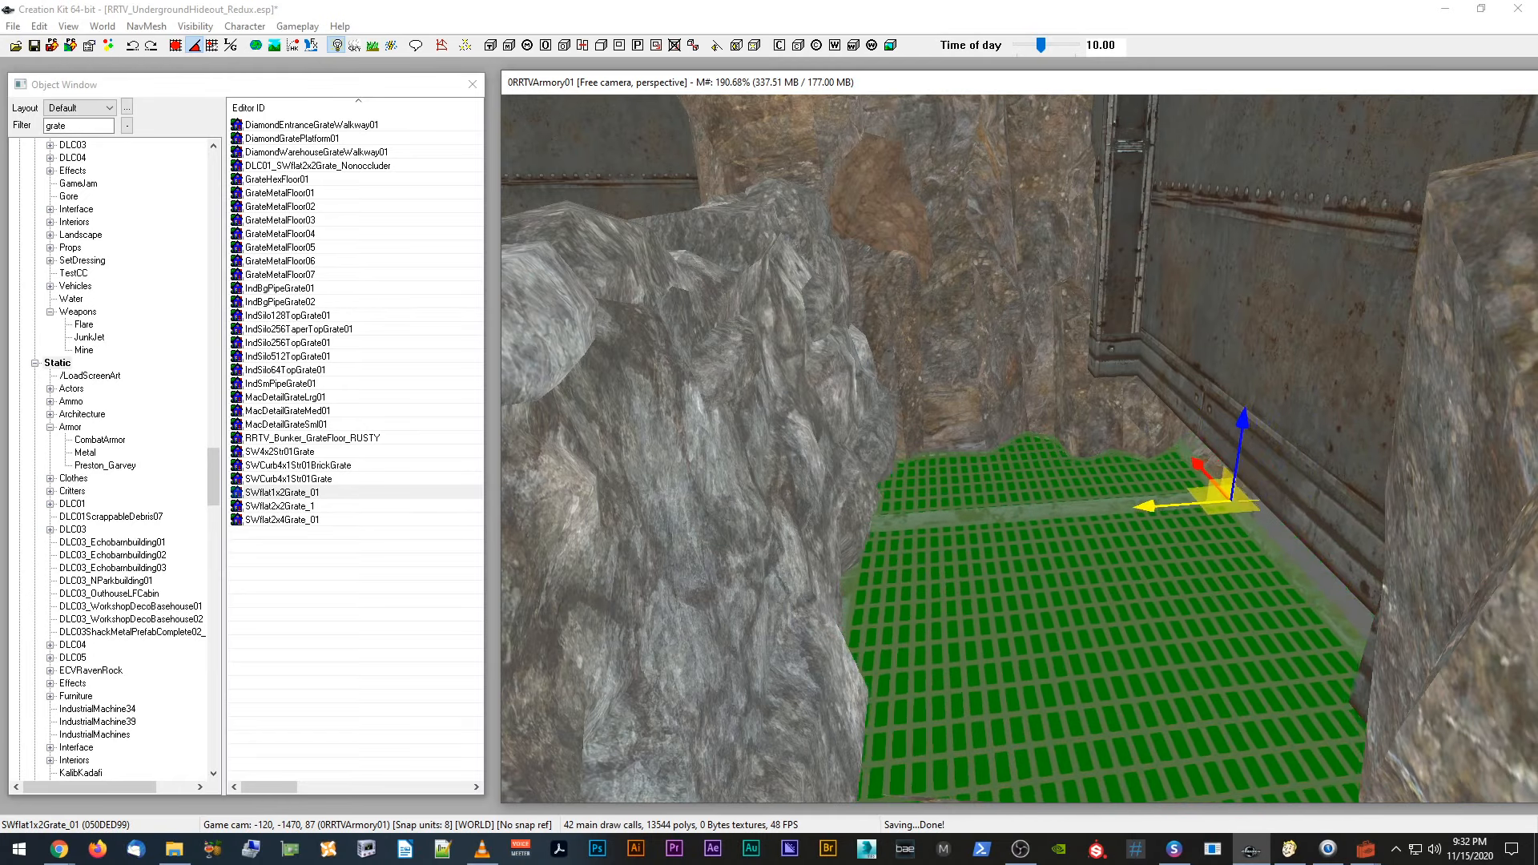
key(KP_Add)
key(KP_Add)
key(KP_Add)
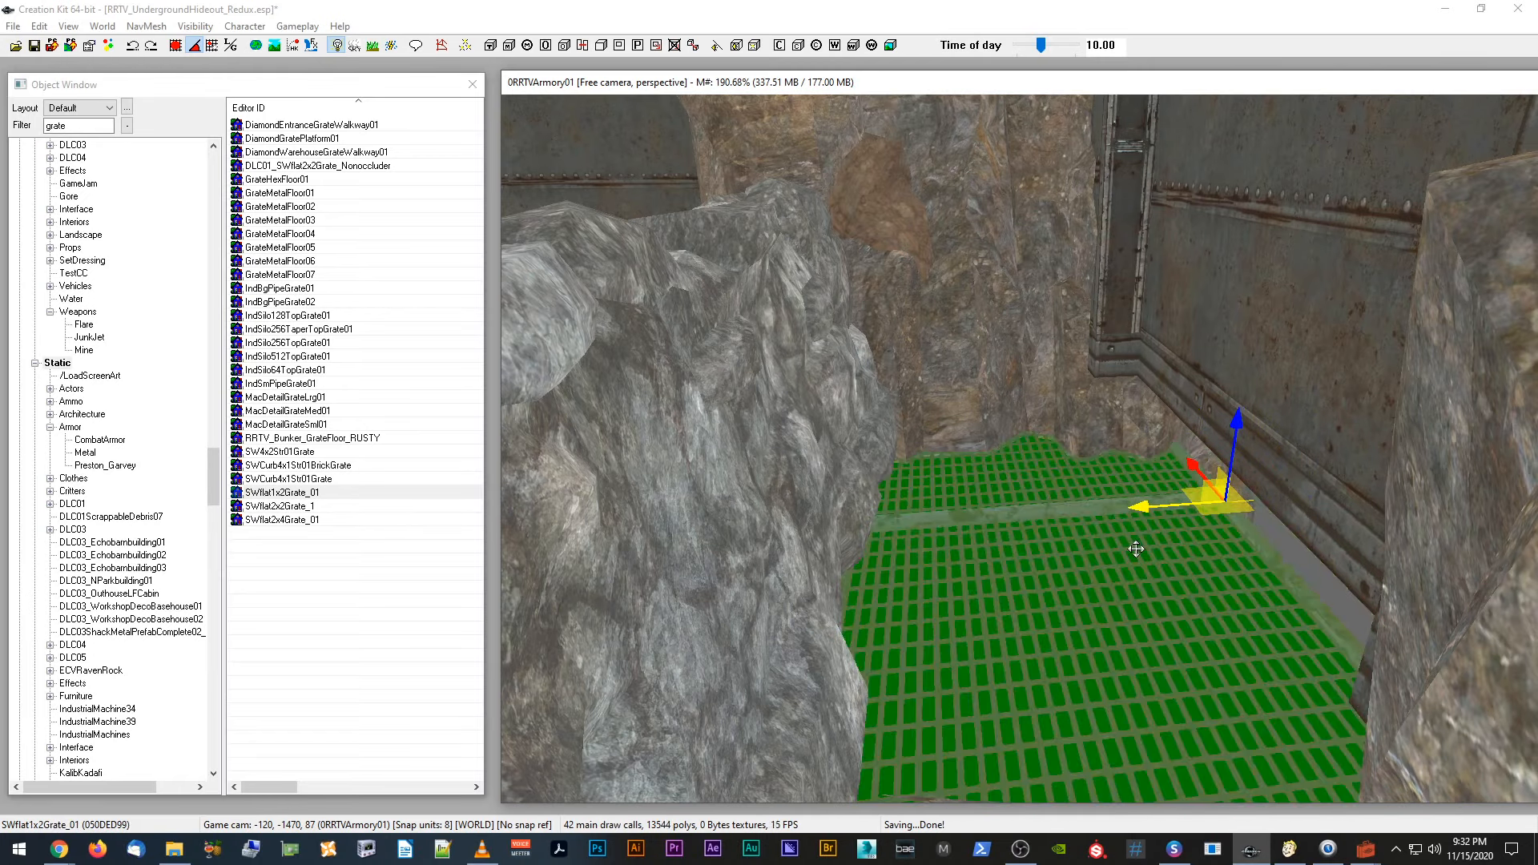
key(KP_Add)
key(KP_Add)
key(KP_Add)
key(KP_Add)
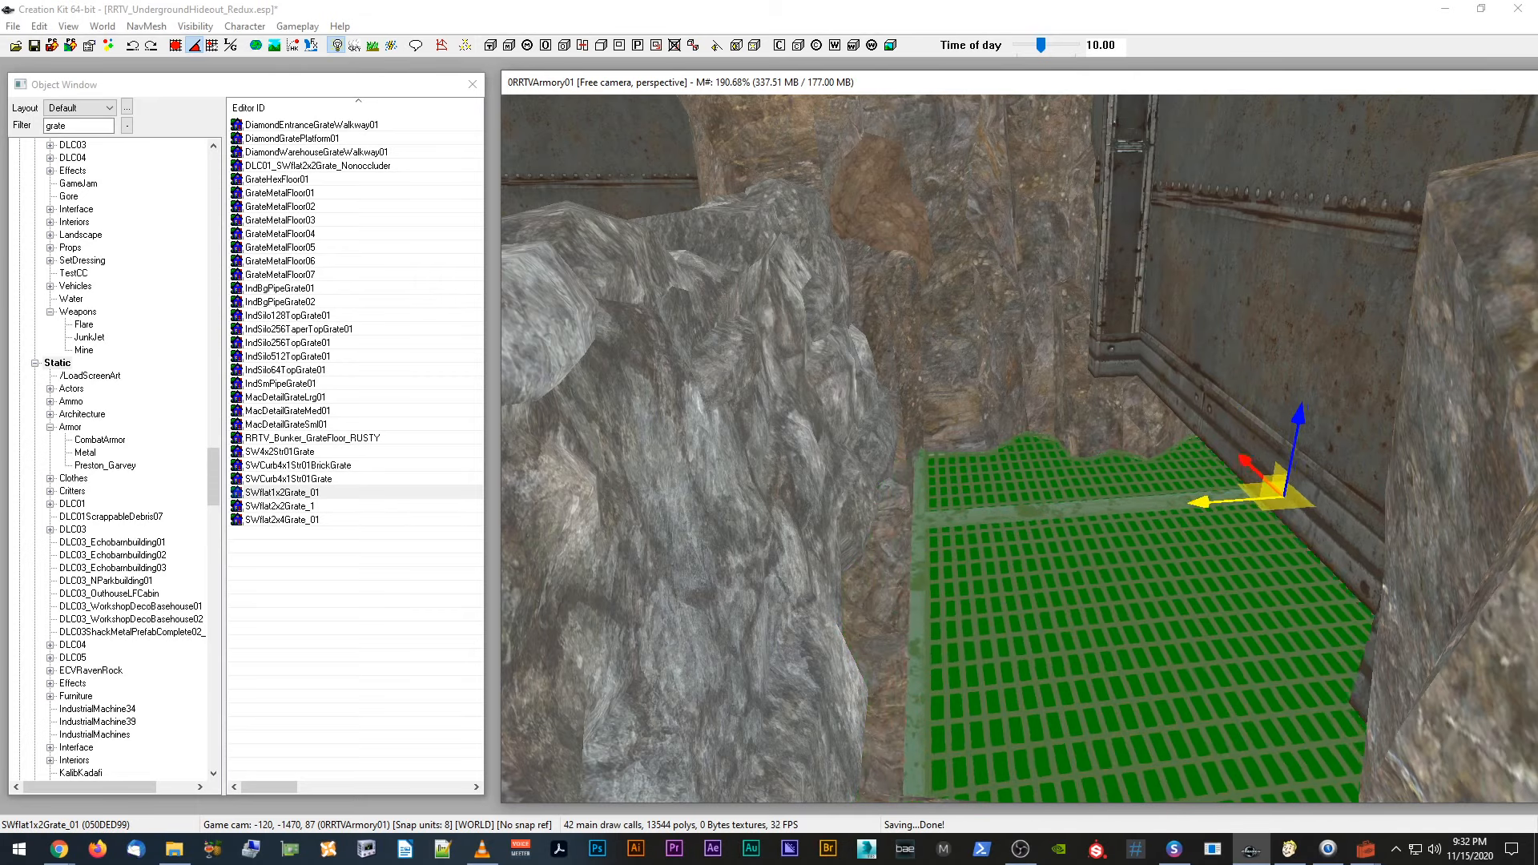
Step: Delete the grate behind the stone wall and place an SWflat2x2Grate_1 grate there as its replacement
key(Delete)
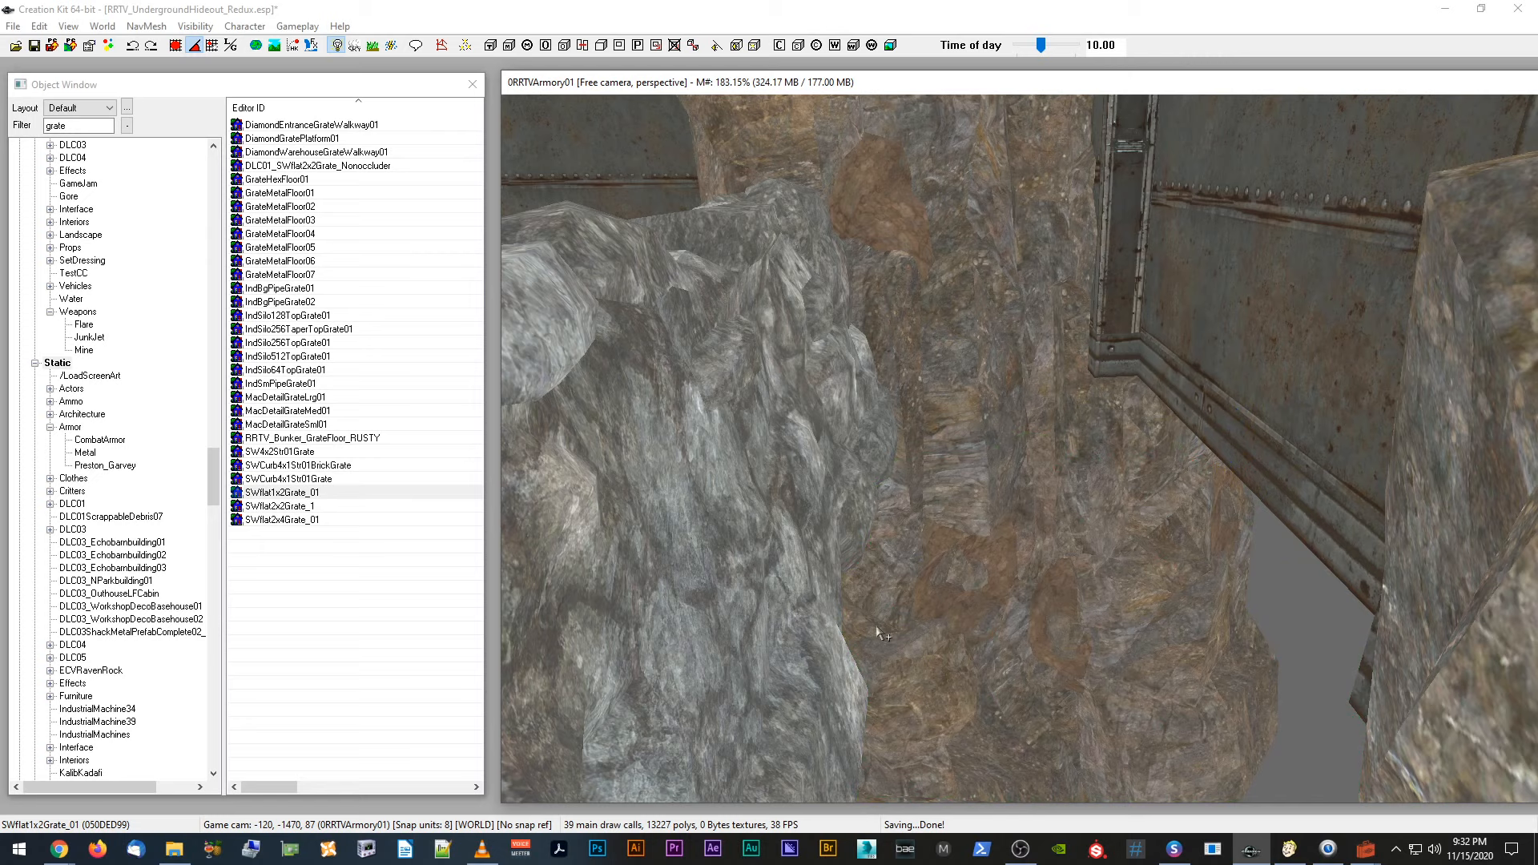
click(318, 512)
right_click(318, 512)
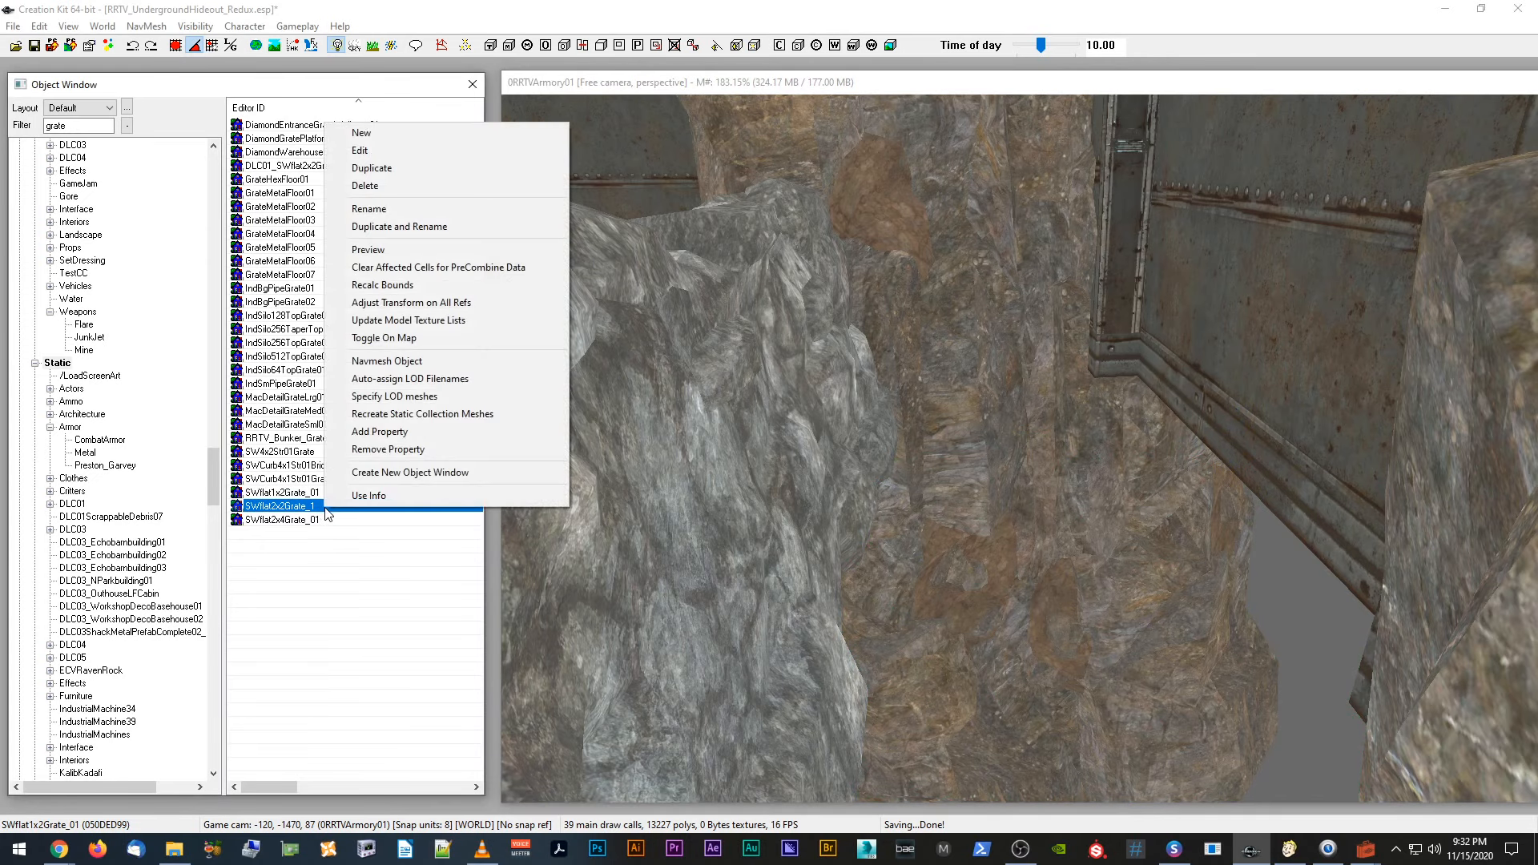
click(429, 255)
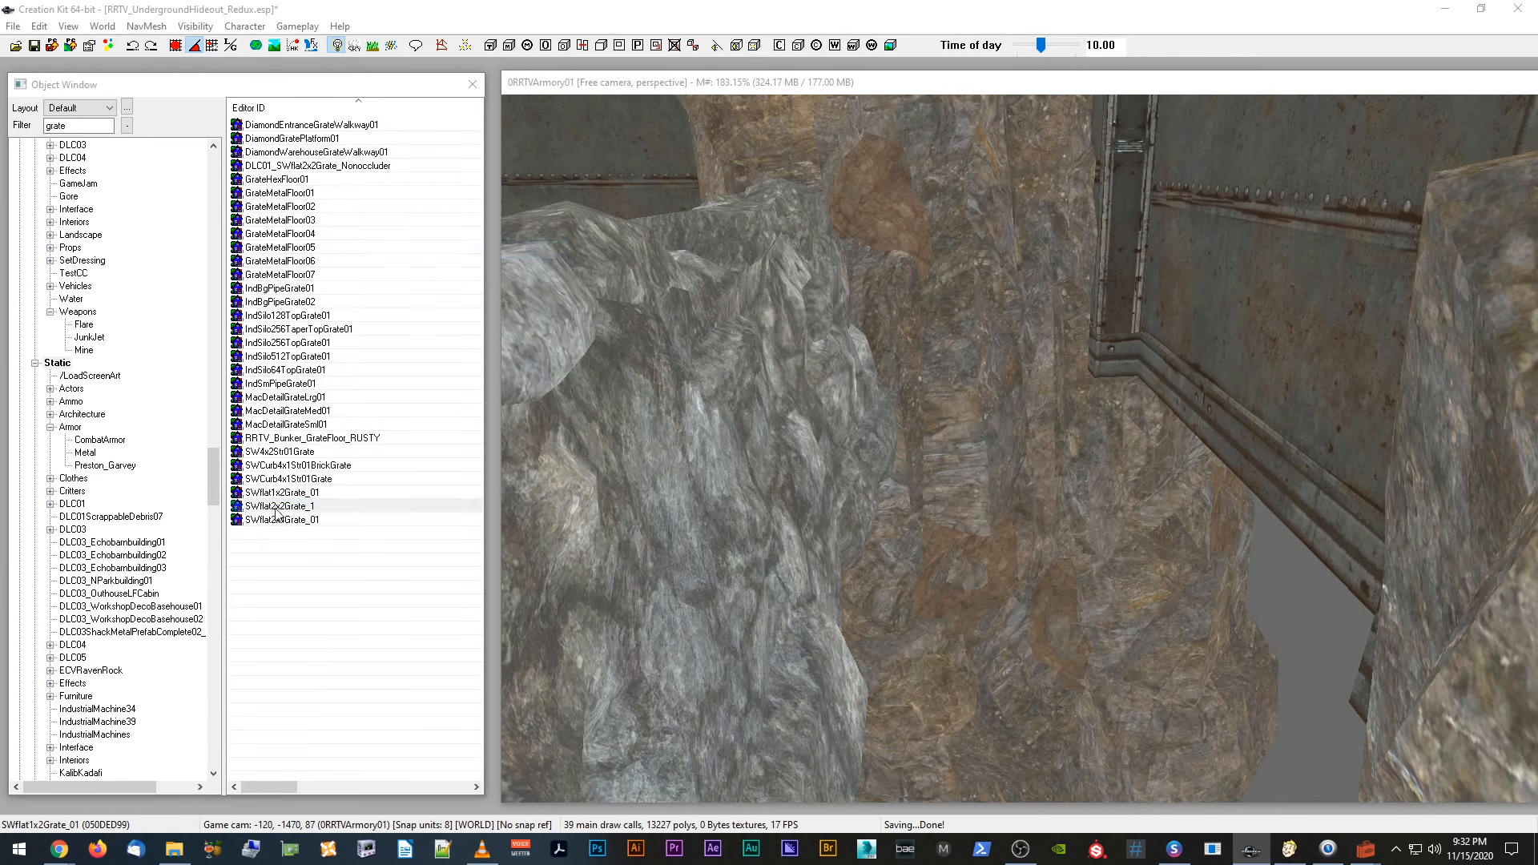
drag(274, 514, 988, 490)
shift+middle_drag(988, 490, 1035, 540)
drag(918, 541, 1064, 624)
middle_drag(1064, 624, 1042, 599)
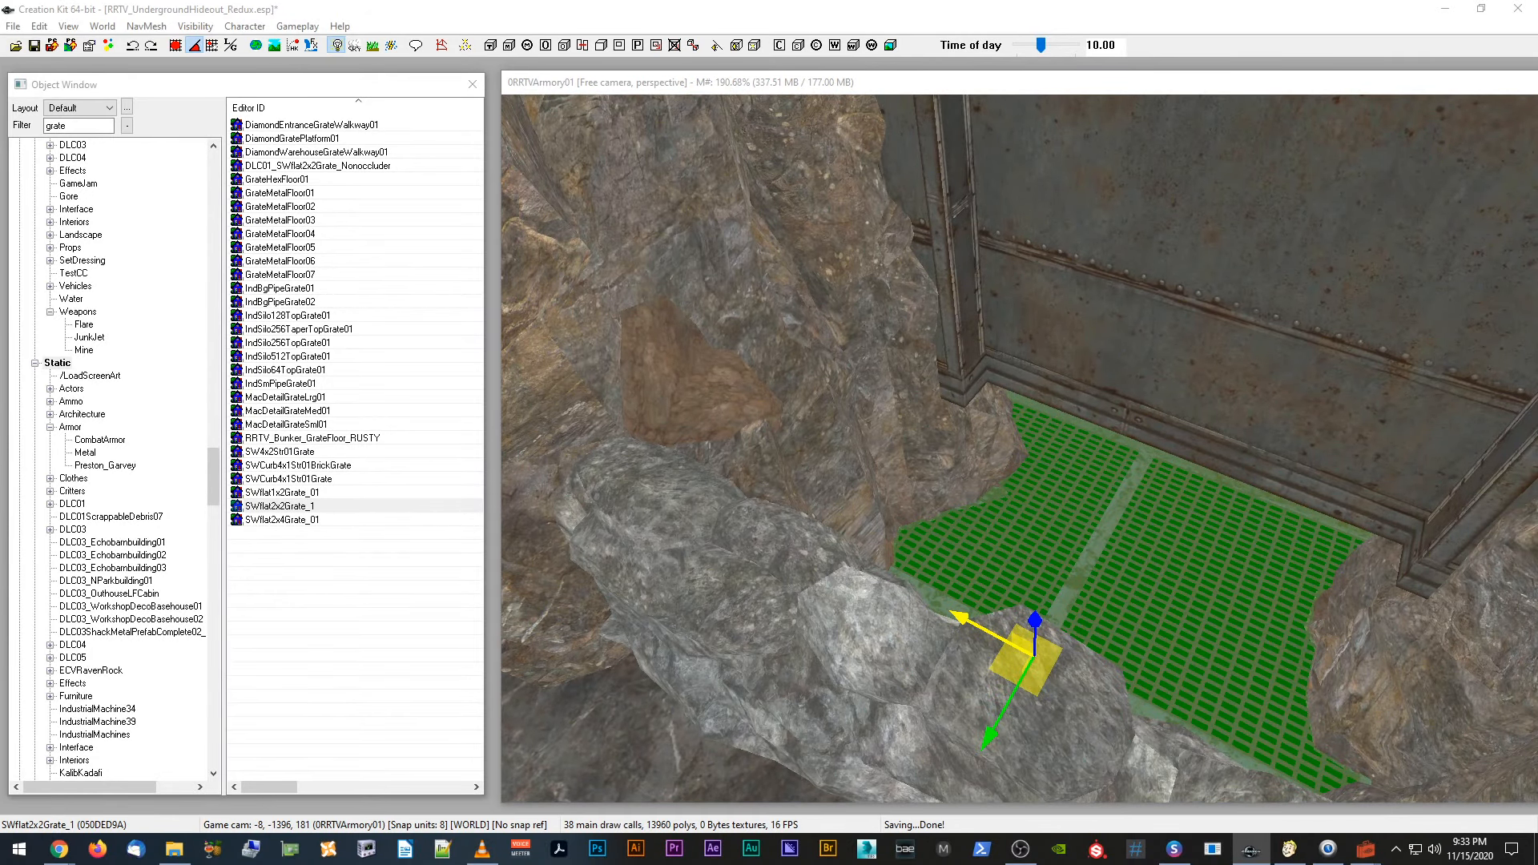
Step: Adjust the 2x2 grate's position so it covers the floor between the stone wall and the metal back wall
shift+middle_drag(1138, 582, 1032, 593)
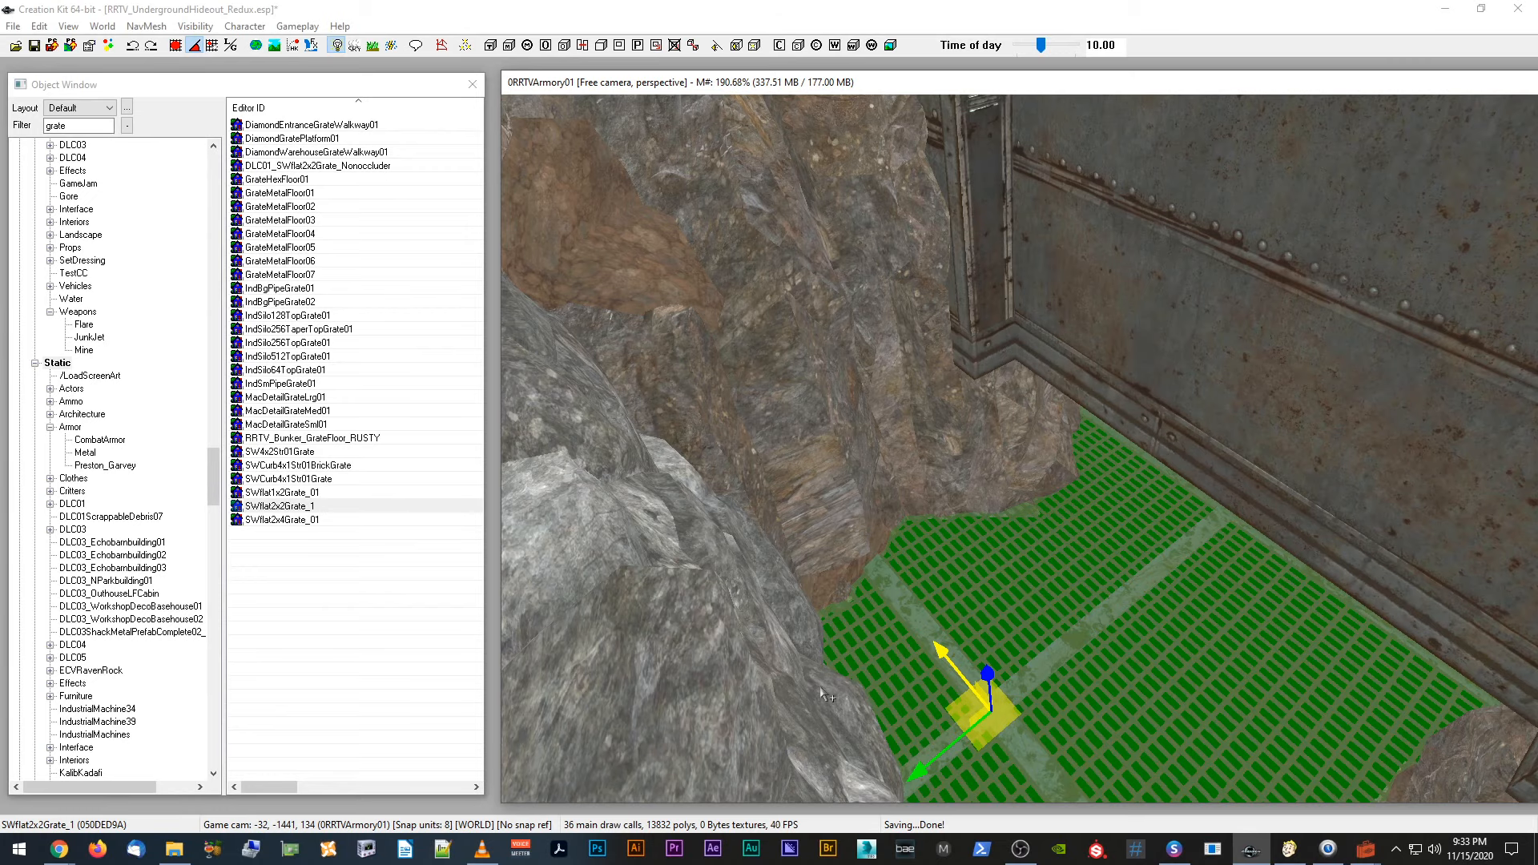
shift+middle_drag(941, 601, 904, 587)
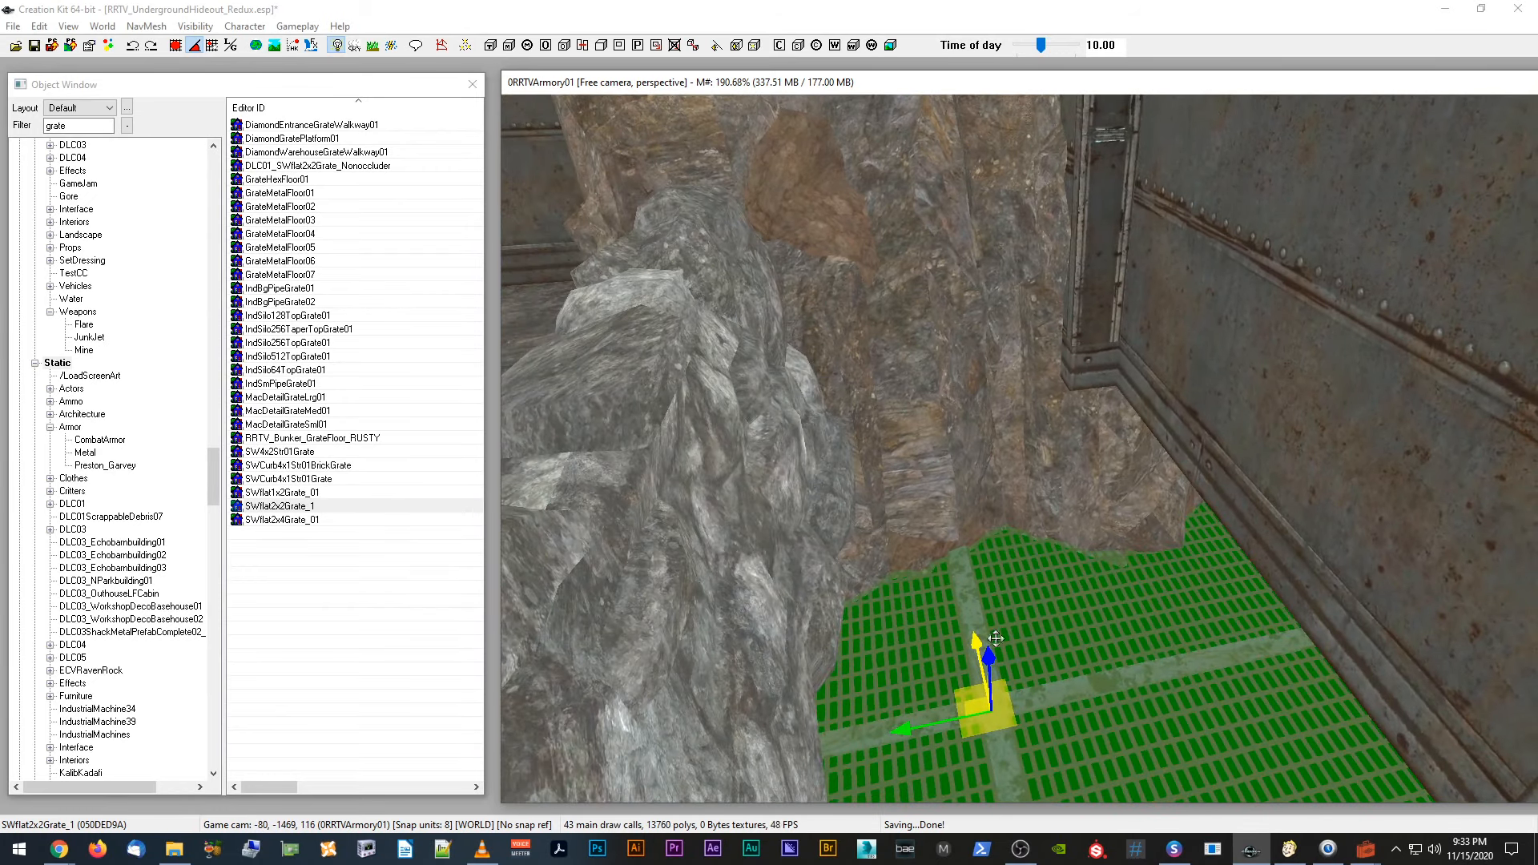
drag(993, 681, 981, 617)
shift+middle_drag(980, 617, 927, 578)
mouse_move(990, 580)
mouse_down()
mouse_move(991, 545)
mouse_move(991, 571)
mouse_up()
Step: Duplicate the metal back wall panel and lower the copy beneath the original
click(1079, 377)
click(442, 46)
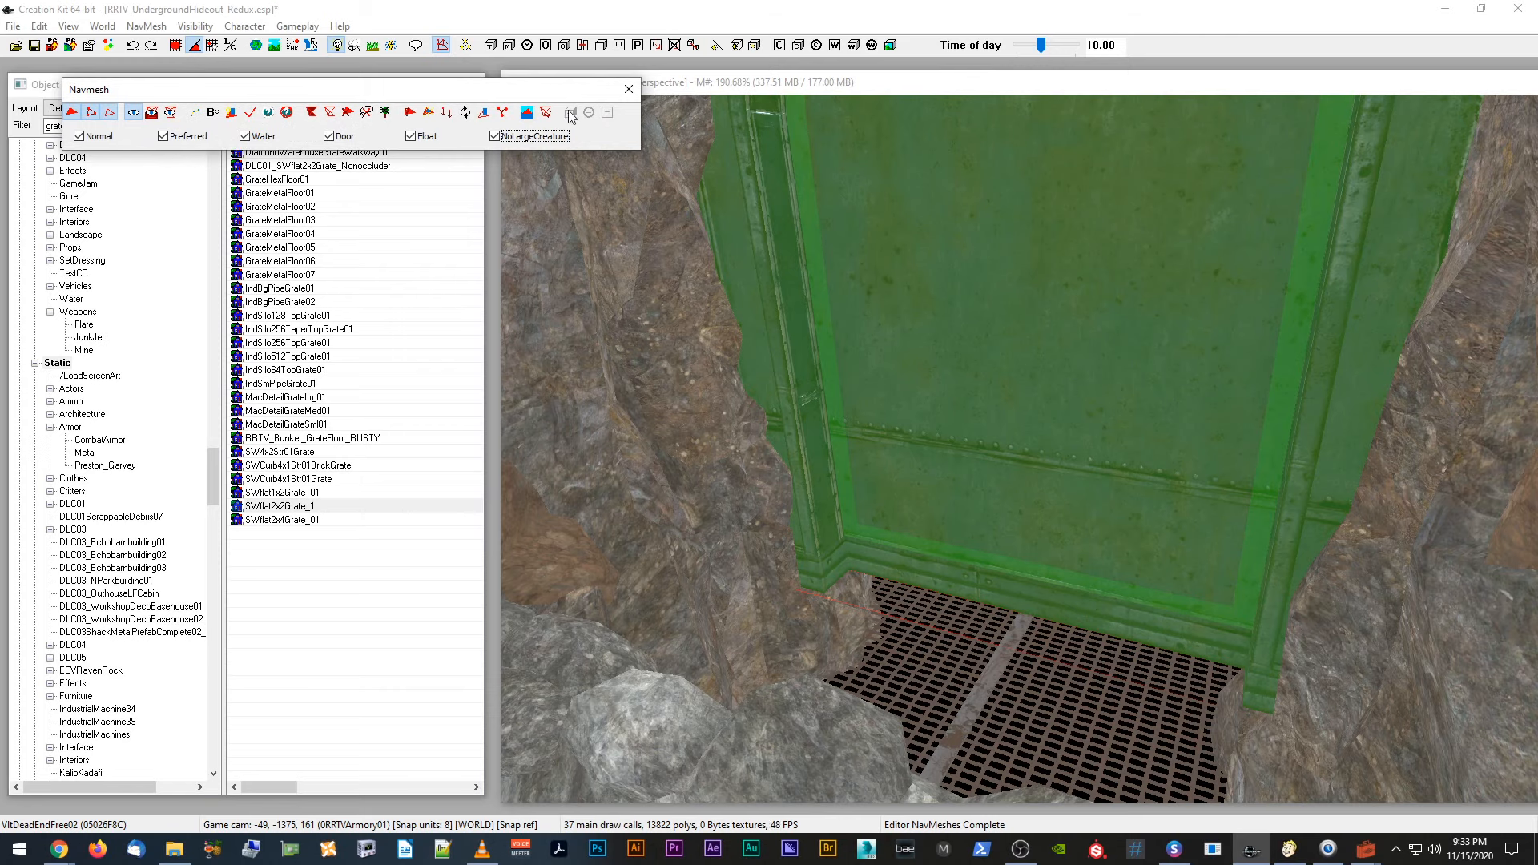
click(629, 89)
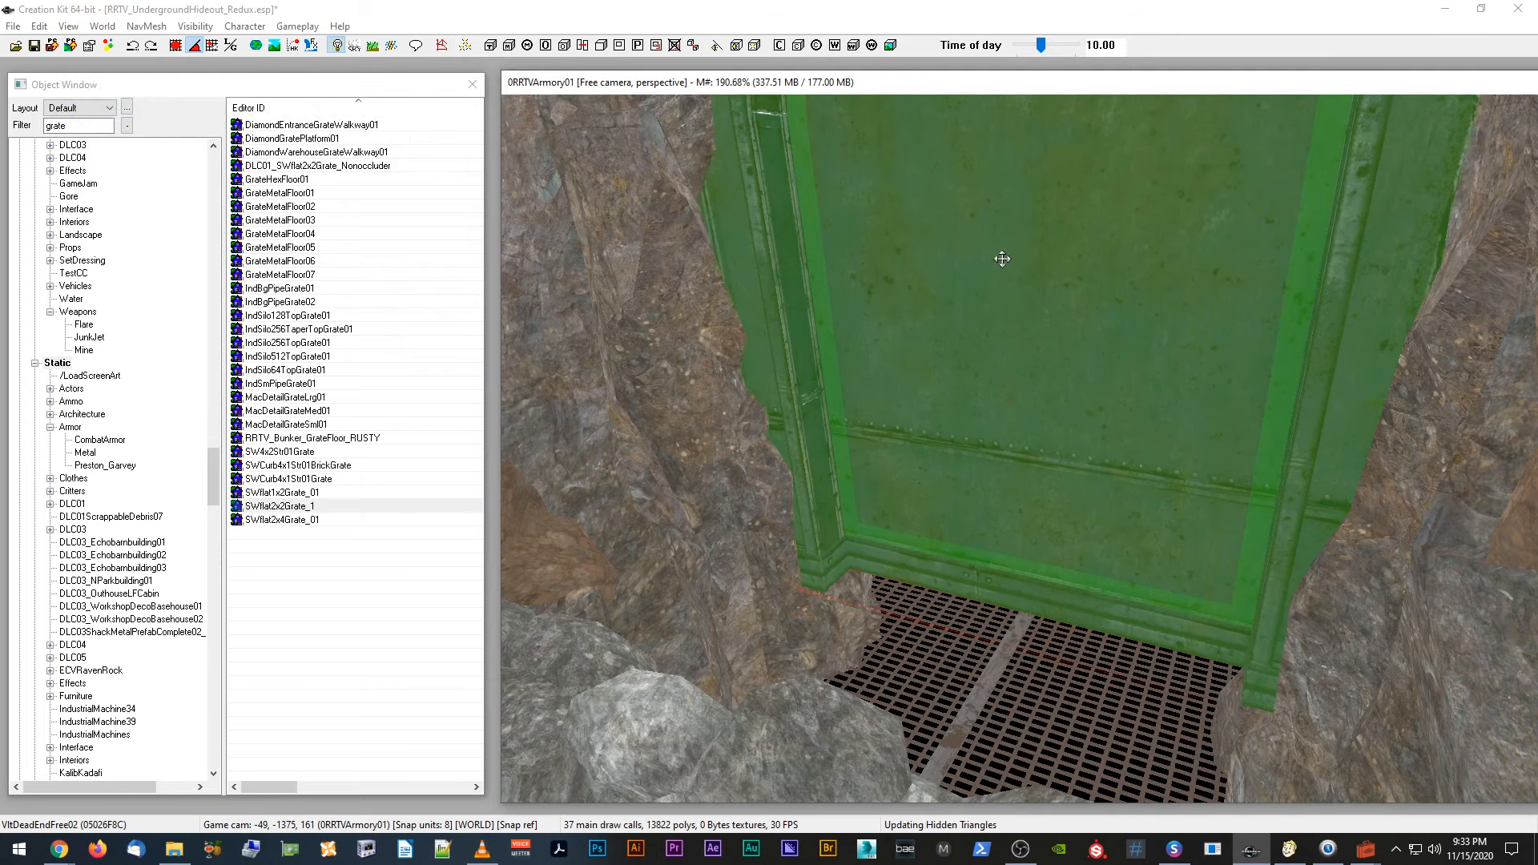
scroll(1002, 258, down, 5)
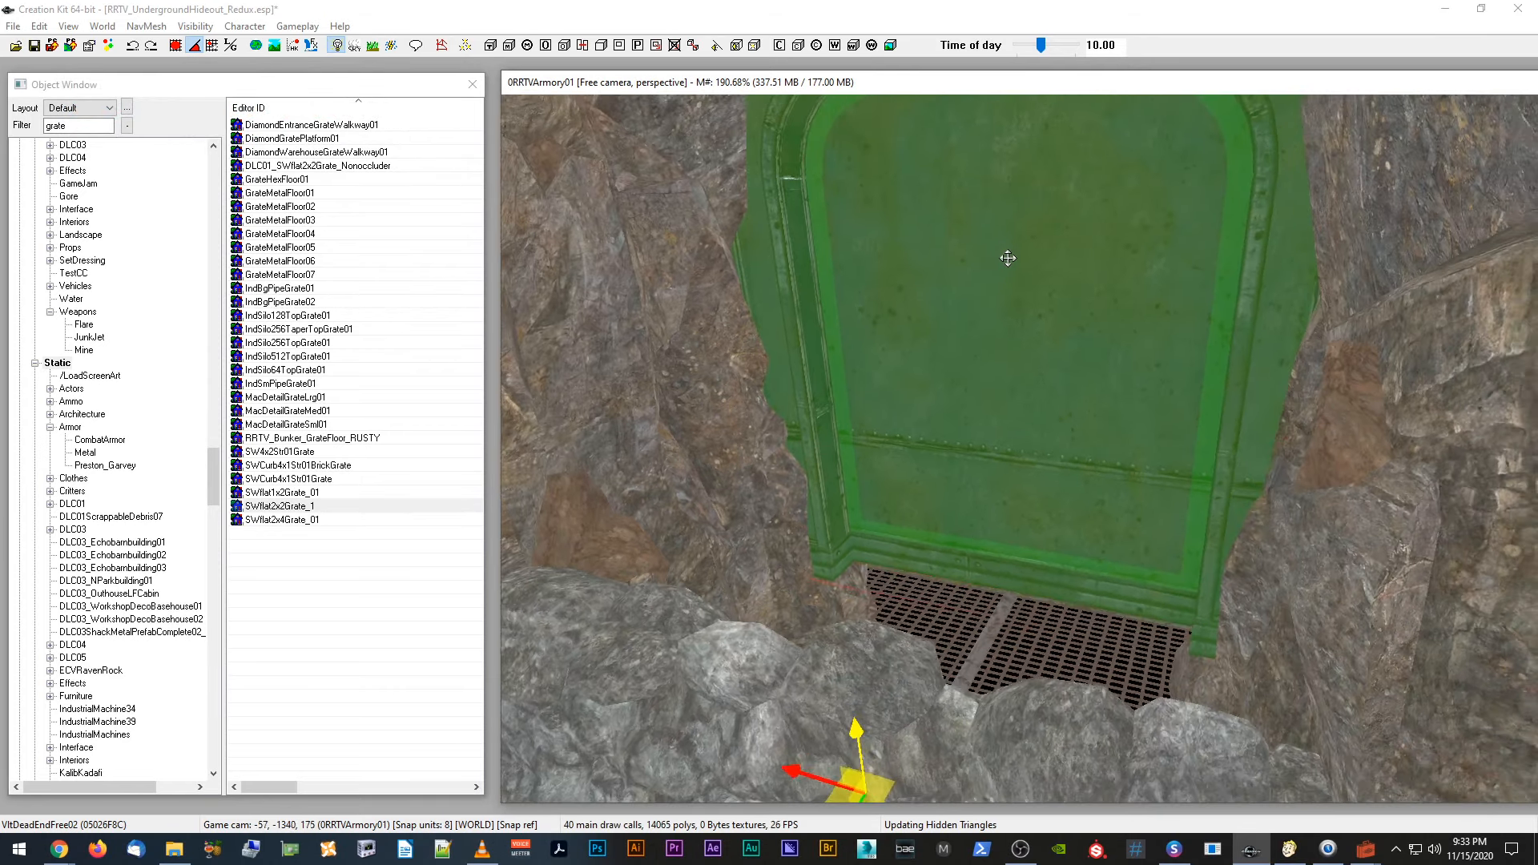
key(ctrl+d)
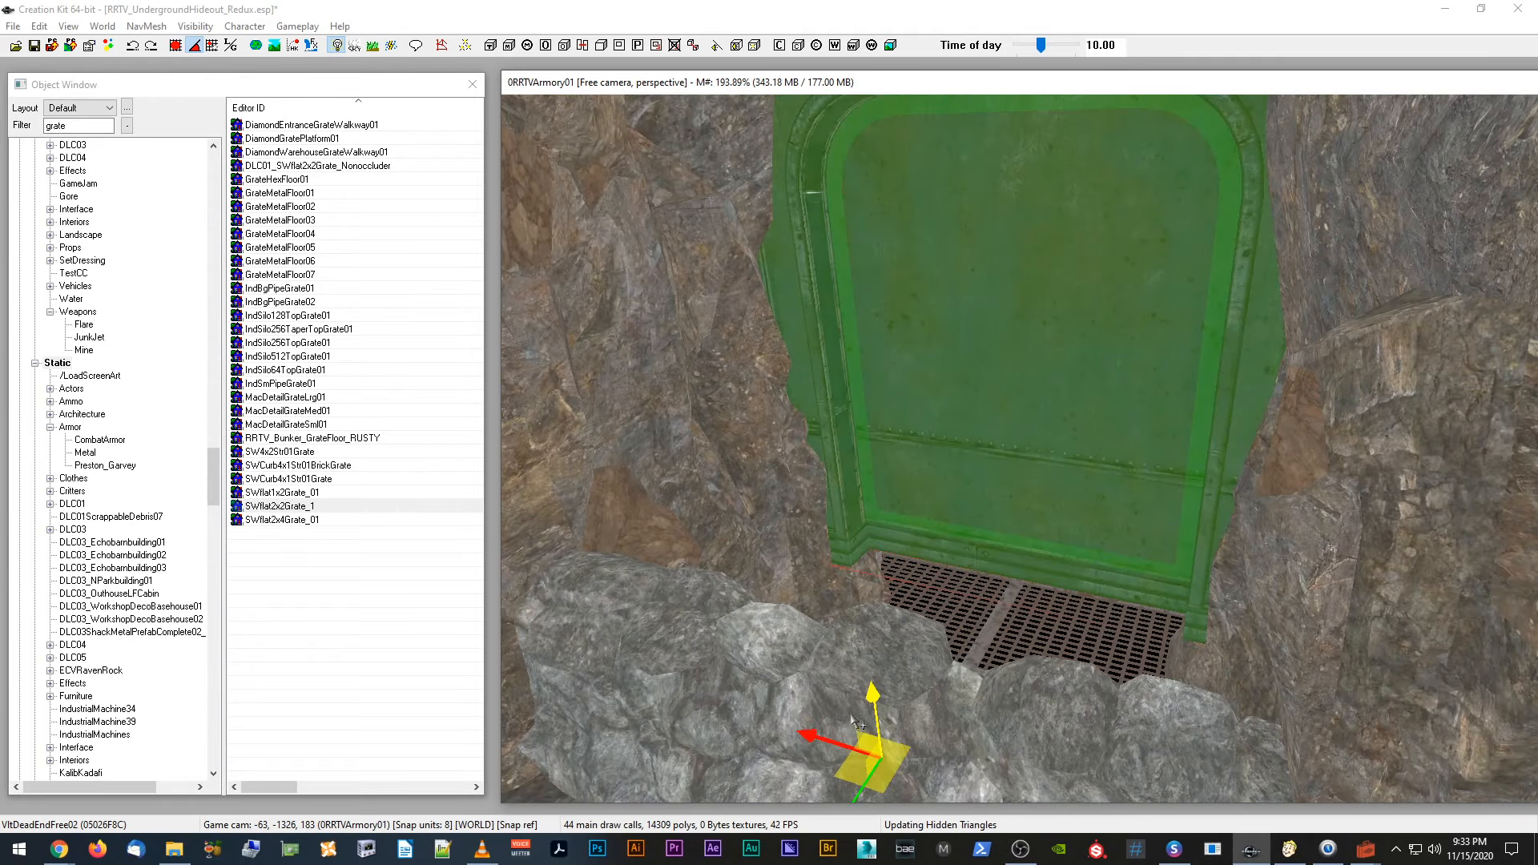
drag(873, 695, 879, 861)
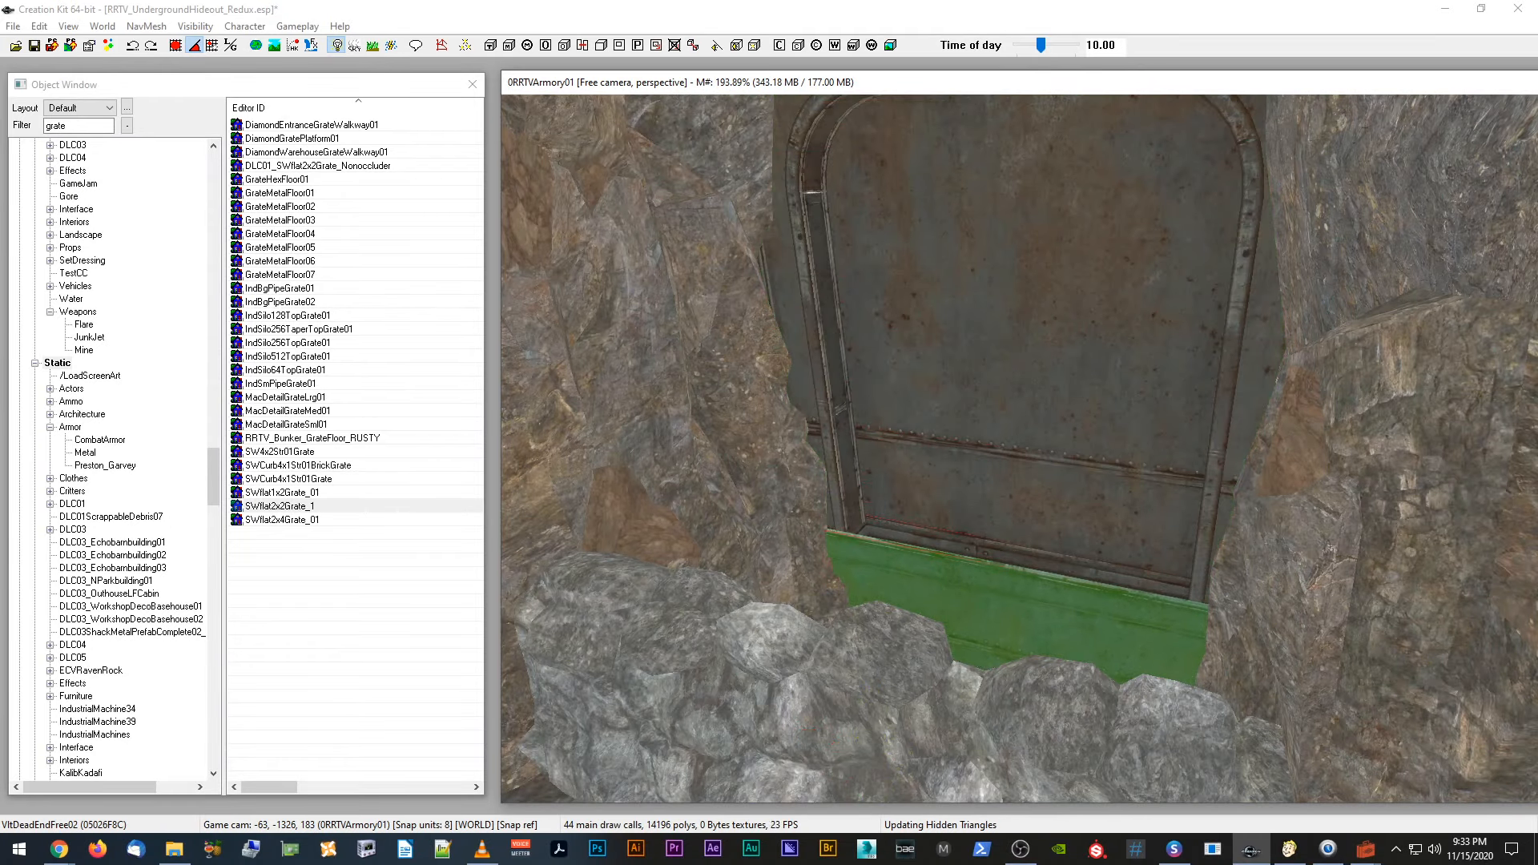
Step: Rotate the lowered copy of the wall panel so that it hangs upside down
shift+middle_drag(1022, 432, 988, 439)
scroll(1029, 475, down, 2)
click(1070, 321)
click(994, 446)
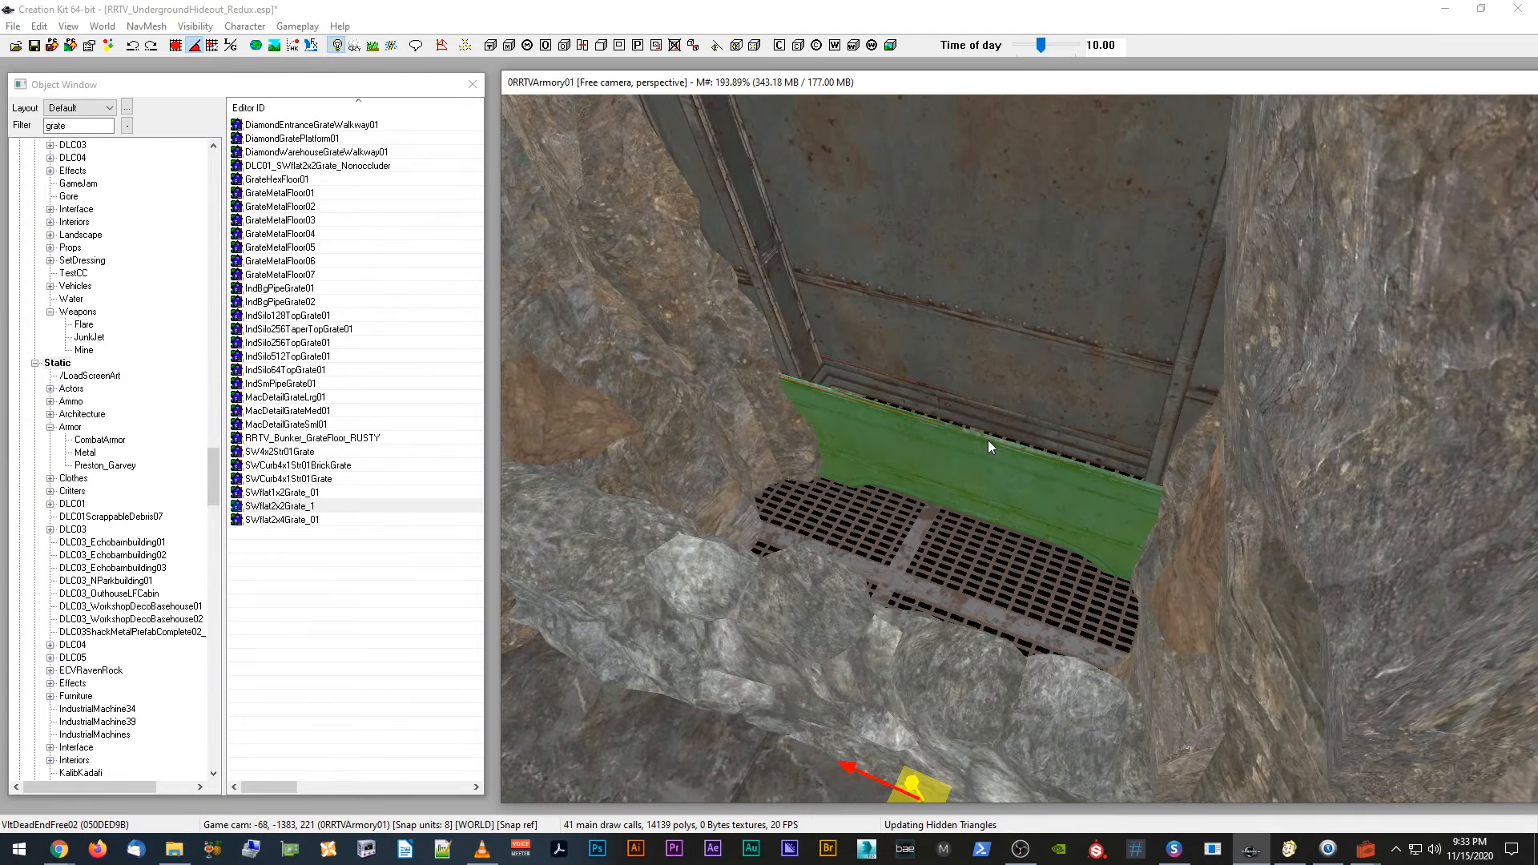
key(shift+q)
double_click(999, 322)
scroll(999, 321, down, 2)
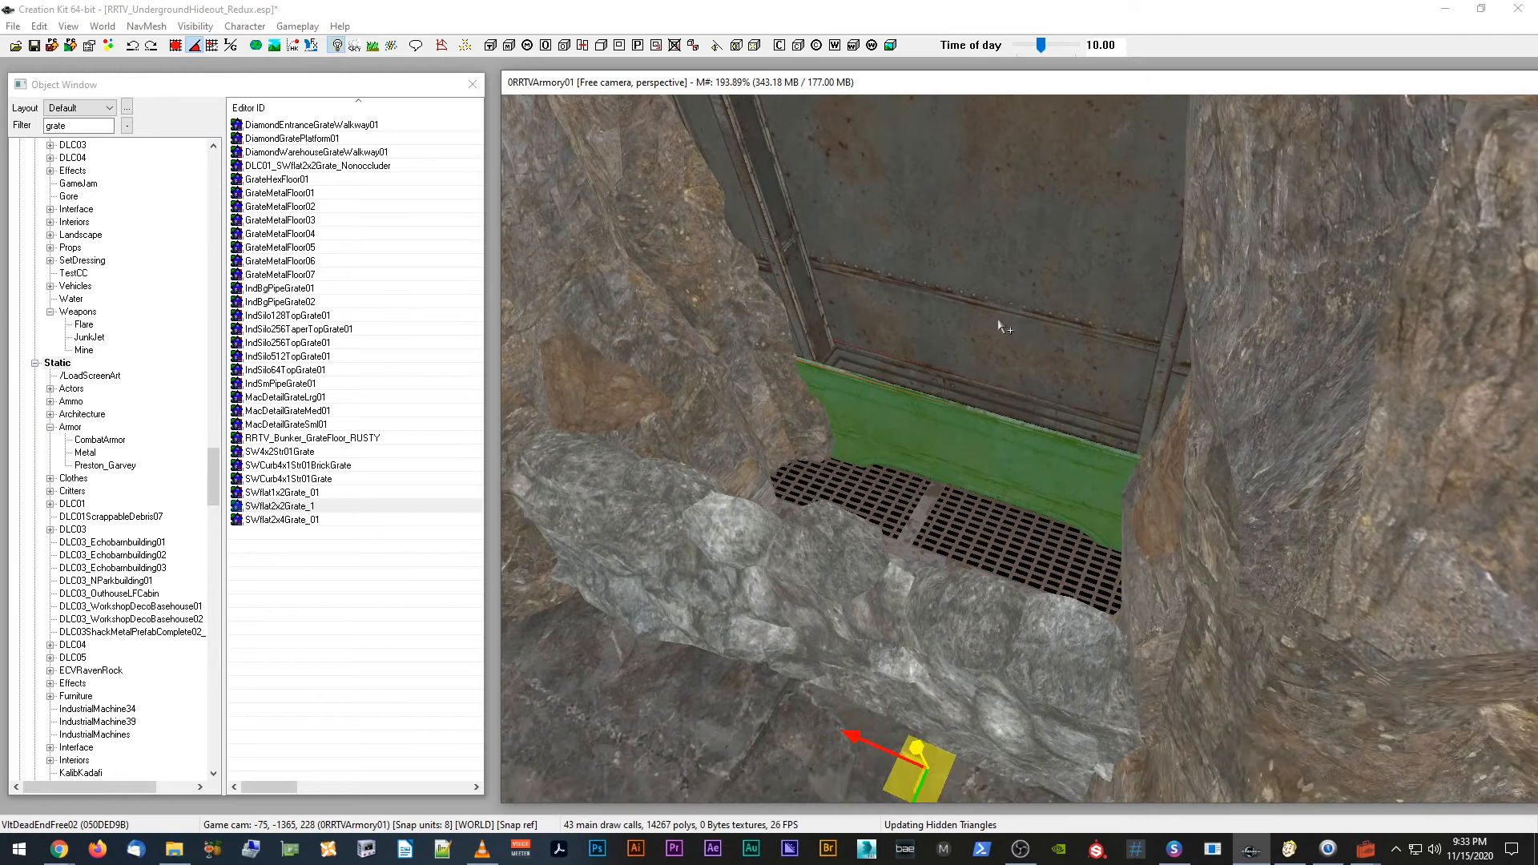
shift+middle_drag(998, 320, 1003, 310)
key(w)
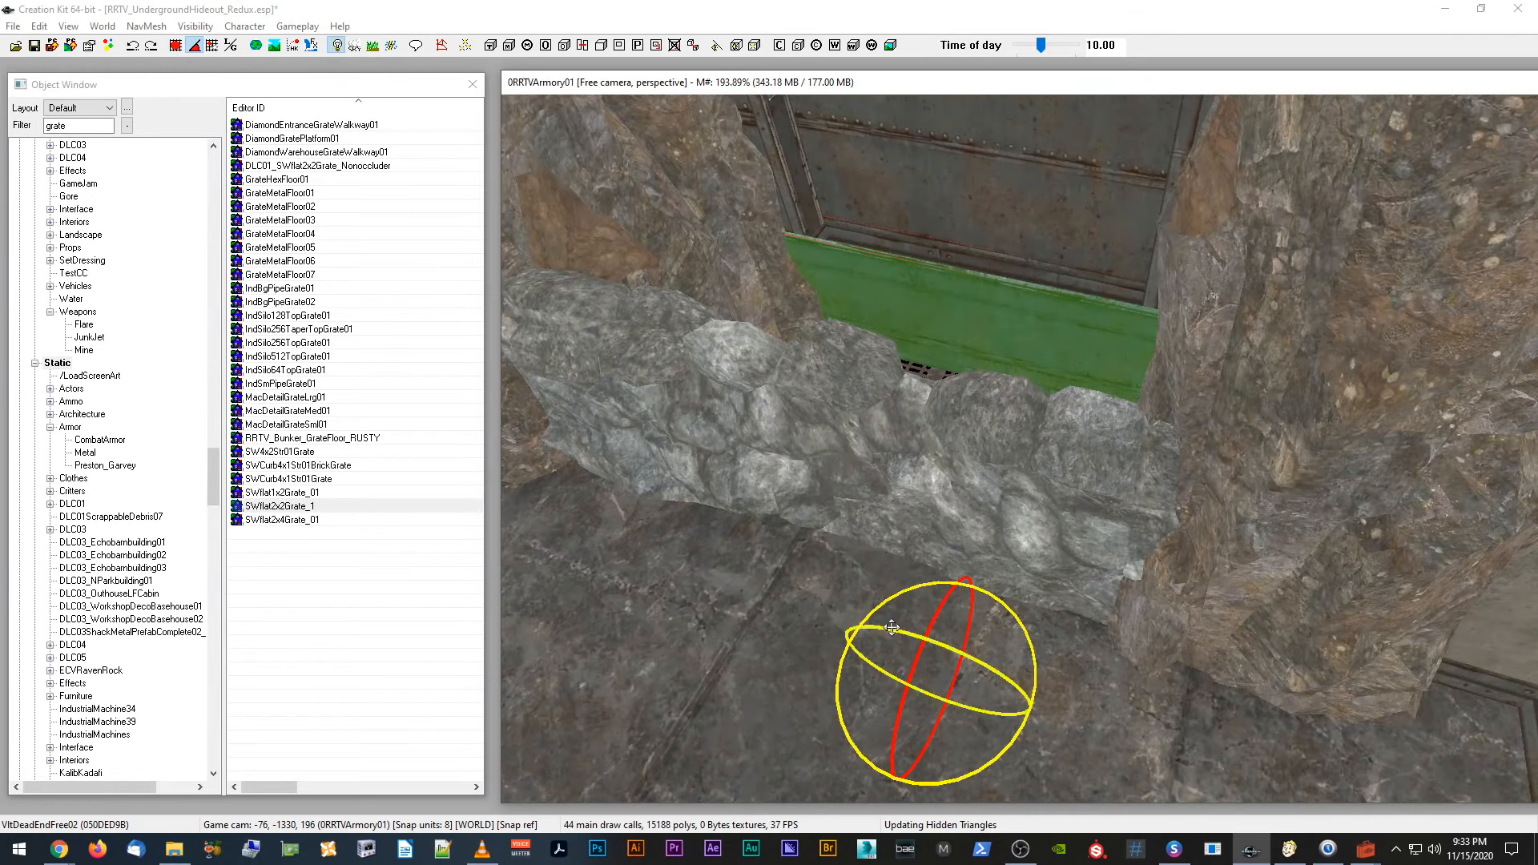
drag(892, 628, 884, 611)
shift+middle_drag(885, 608, 977, 407)
drag(1007, 405, 992, 466)
shift+middle_drag(992, 467, 1019, 509)
Step: Select the upside-down panel copy below the floor and raise it until its edge rises just above the grates
click(1011, 447)
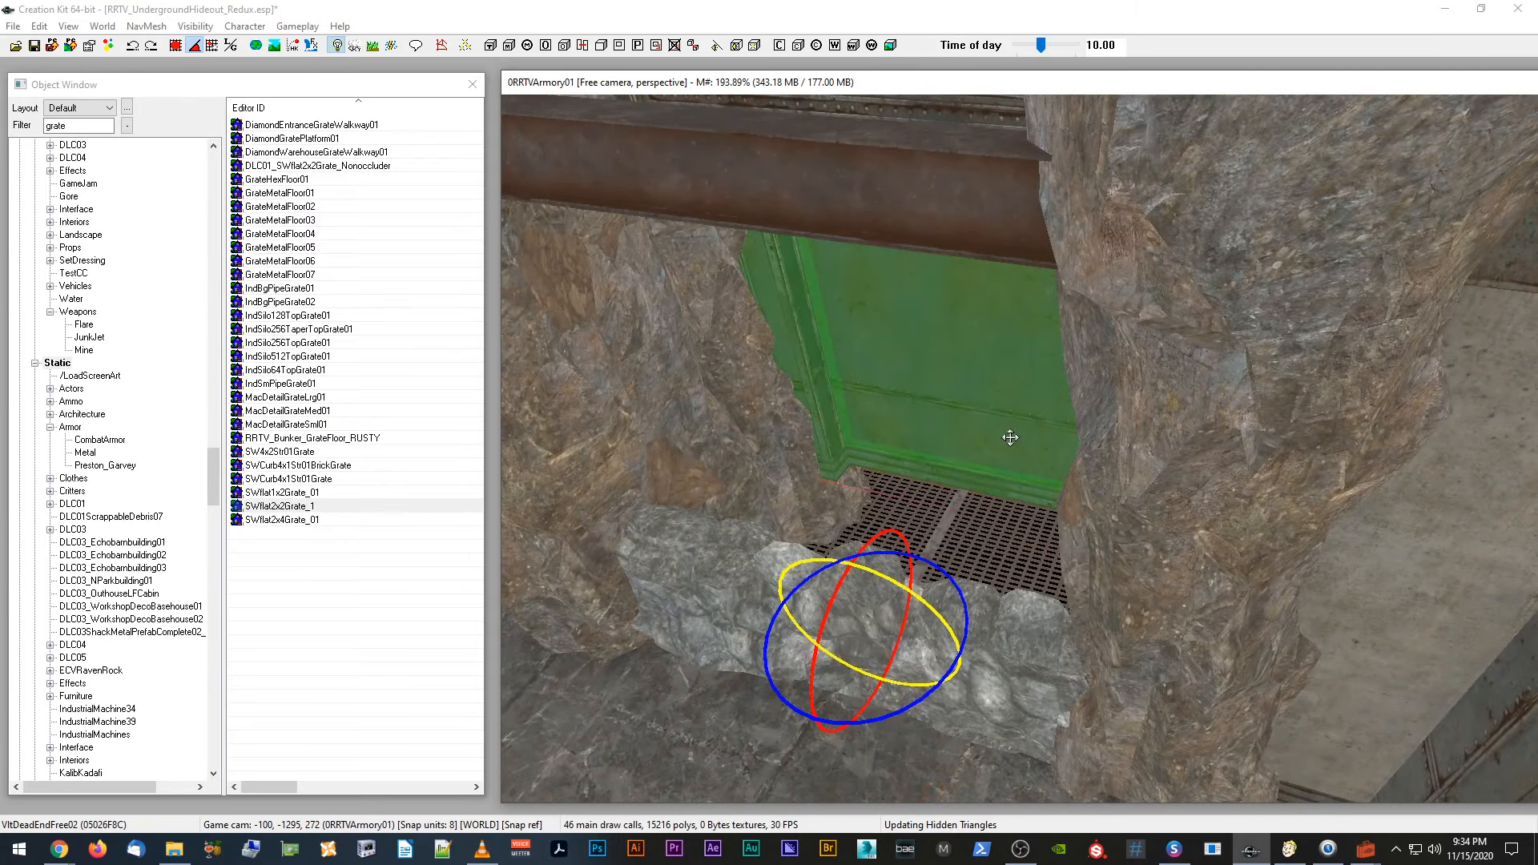
shift+middle_drag(1010, 437, 1011, 426)
key(shift+q)
double_click(1007, 429)
key(e)
drag(1011, 430, 1012, 390)
scroll(931, 566, up, 5)
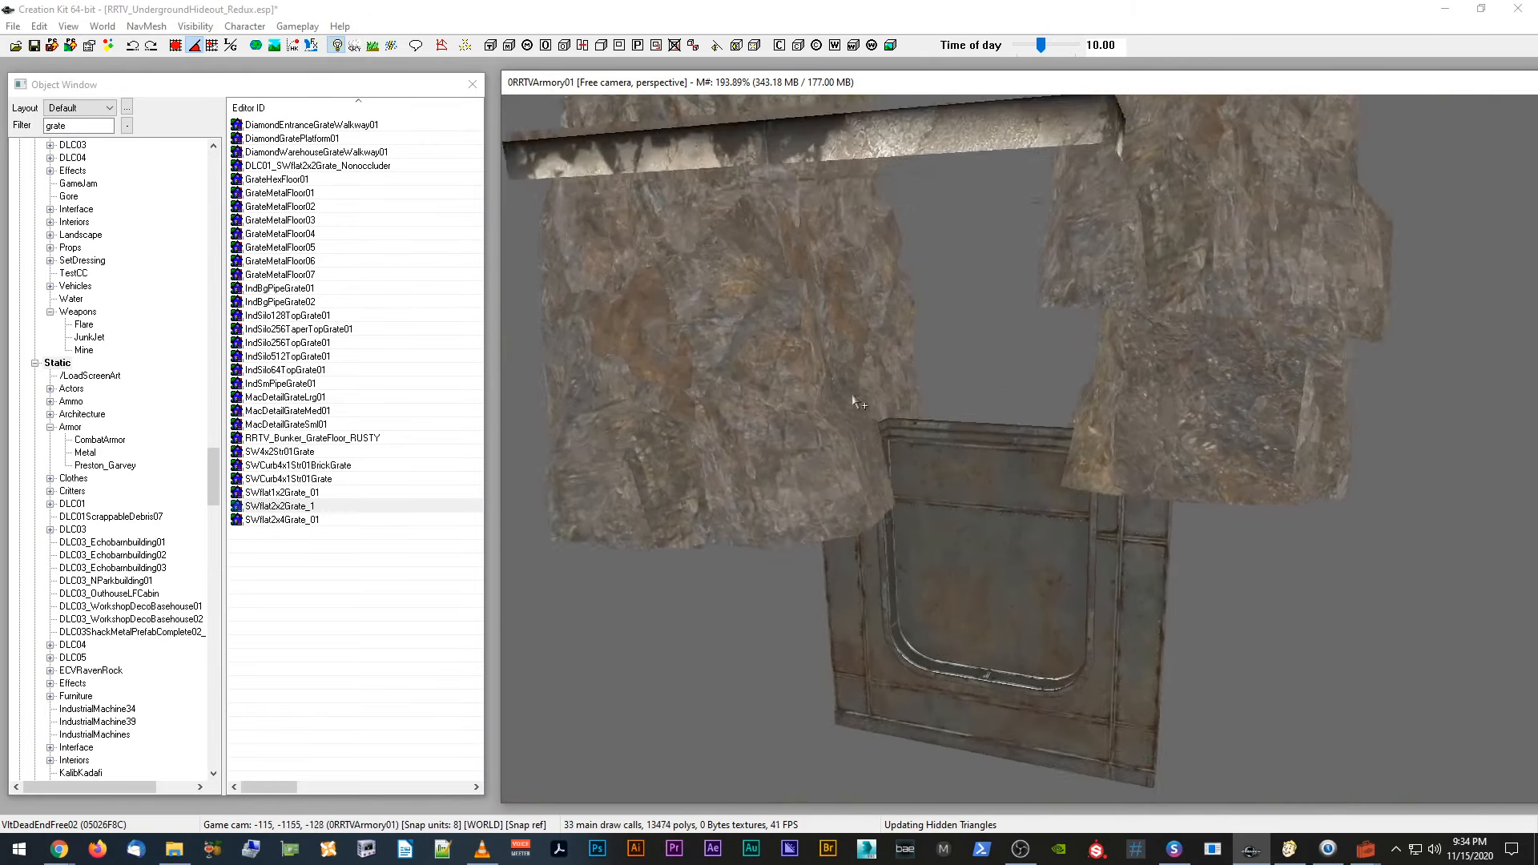
click(931, 565)
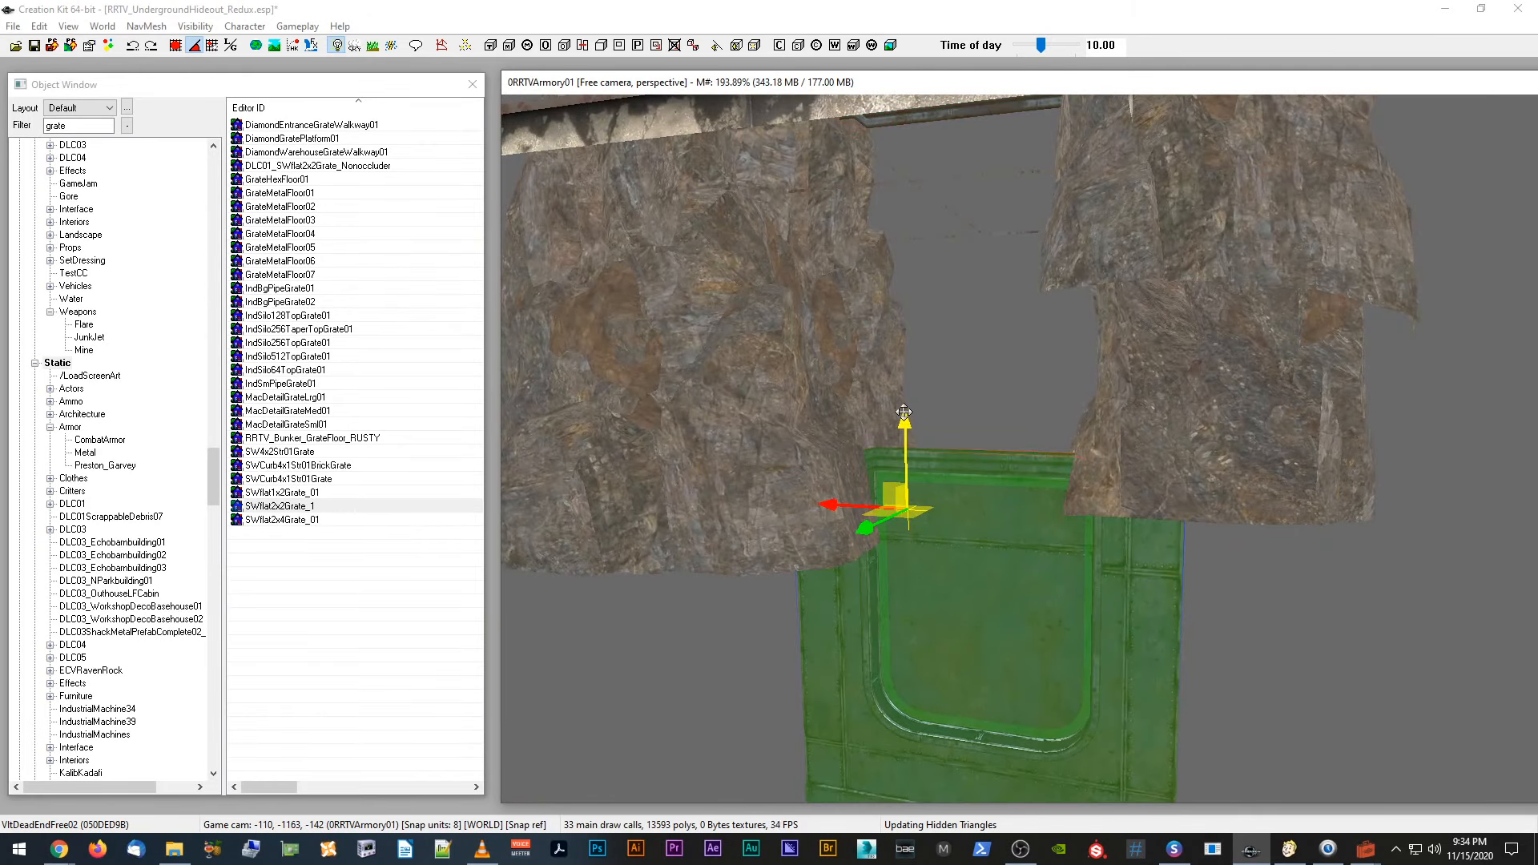
drag(904, 418, 897, 104)
key(q)
shift+middle_drag(897, 104, 1029, 493)
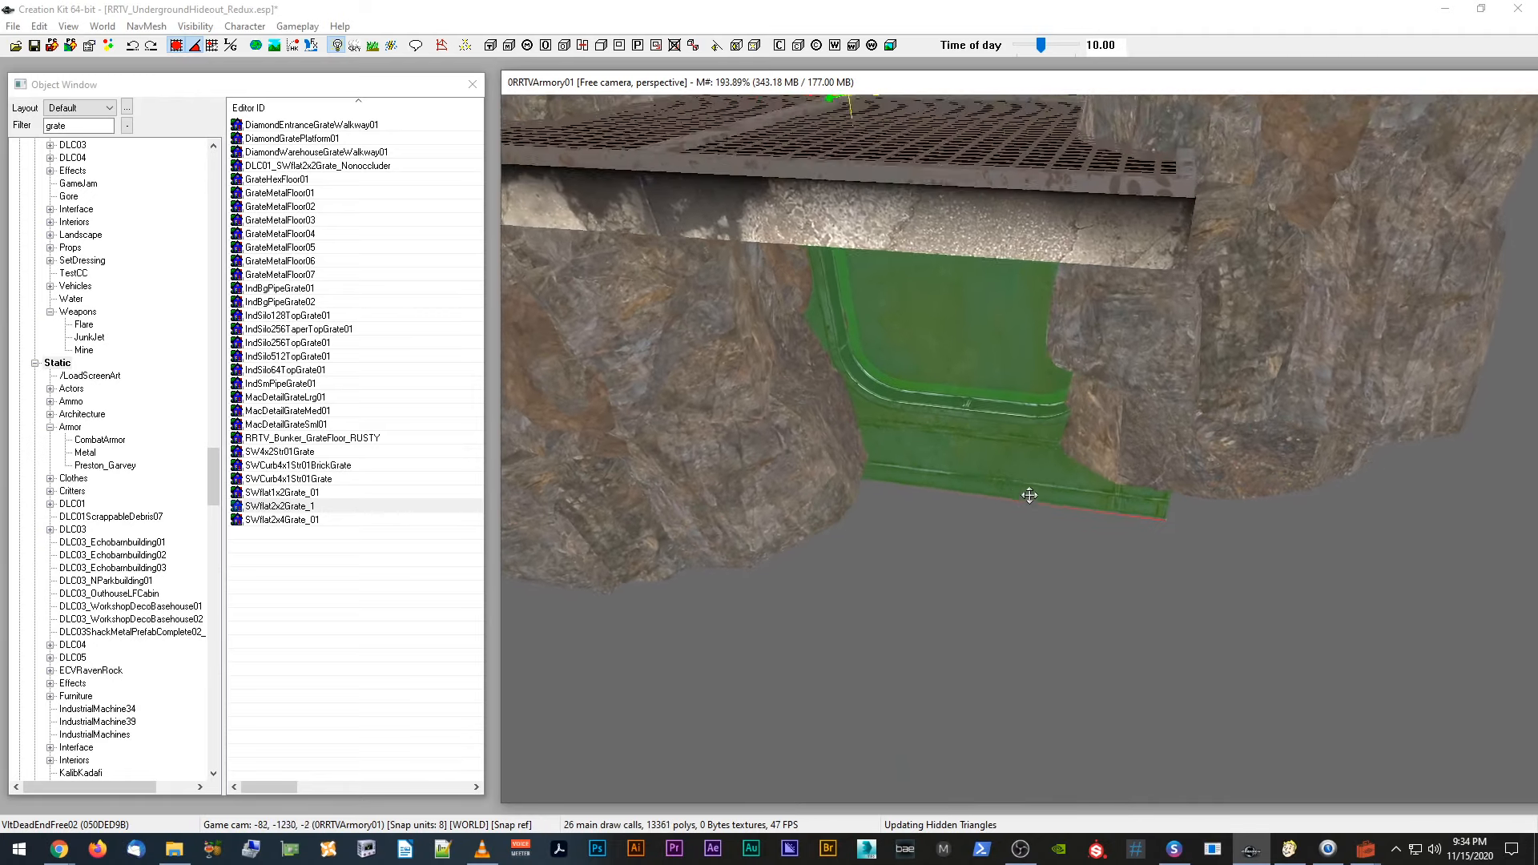
scroll(1032, 515, down, 3)
scroll(1031, 515, up, 5)
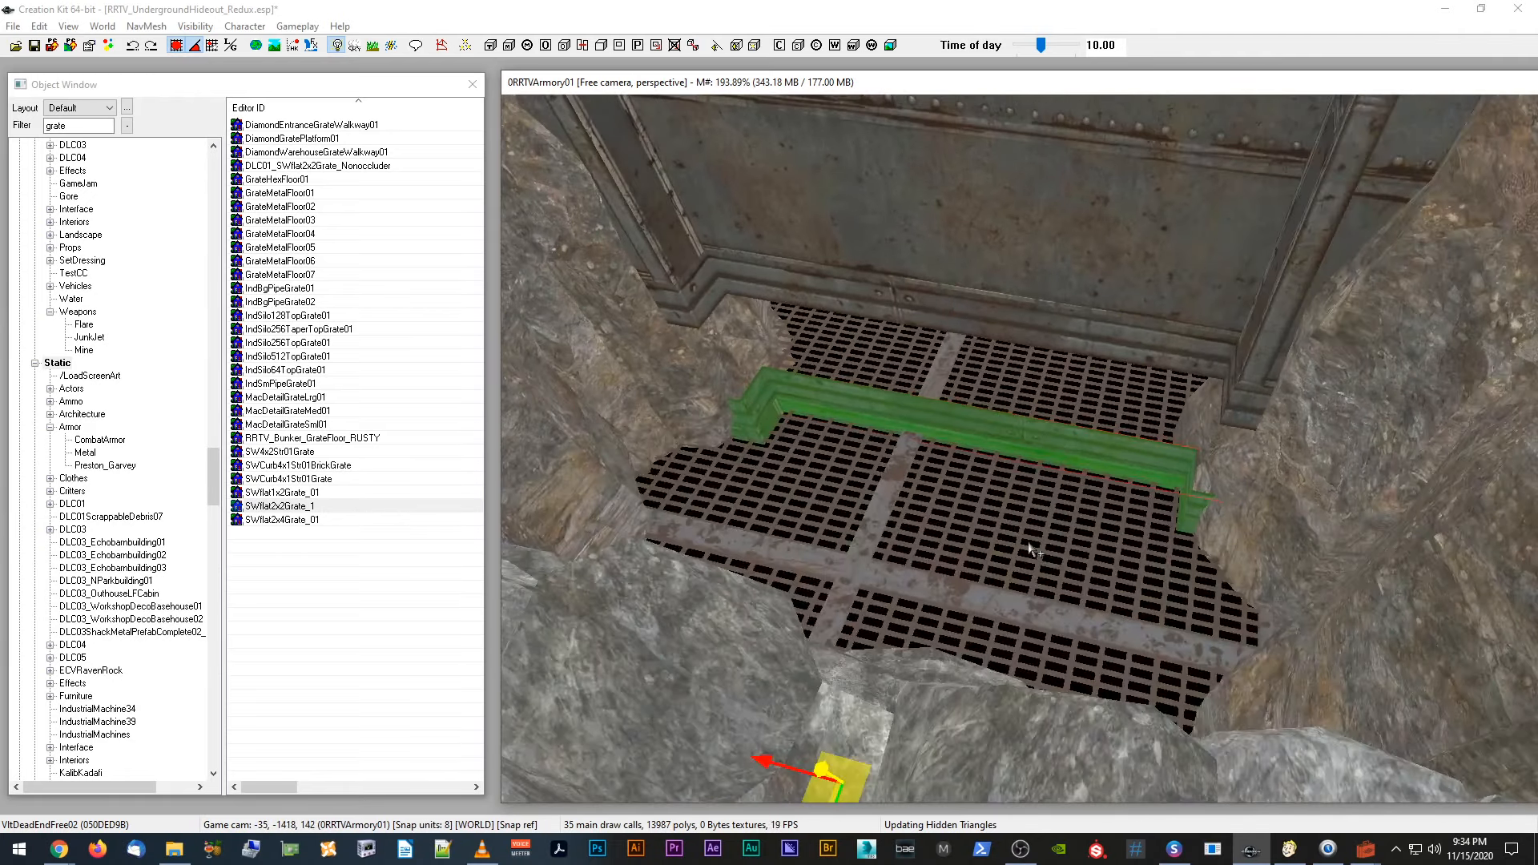
Step: Push the upside-down panel back in line with the metal wall to extend the wall below its base trim
shift+middle_drag(877, 755, 870, 715)
drag(831, 713, 793, 670)
key(d)
mouse_move(791, 668)
shift+middle_down()
mouse_move(809, 613)
mouse_move(761, 669)
mouse_move(775, 642)
mouse_move(812, 651)
shift+middle_up()
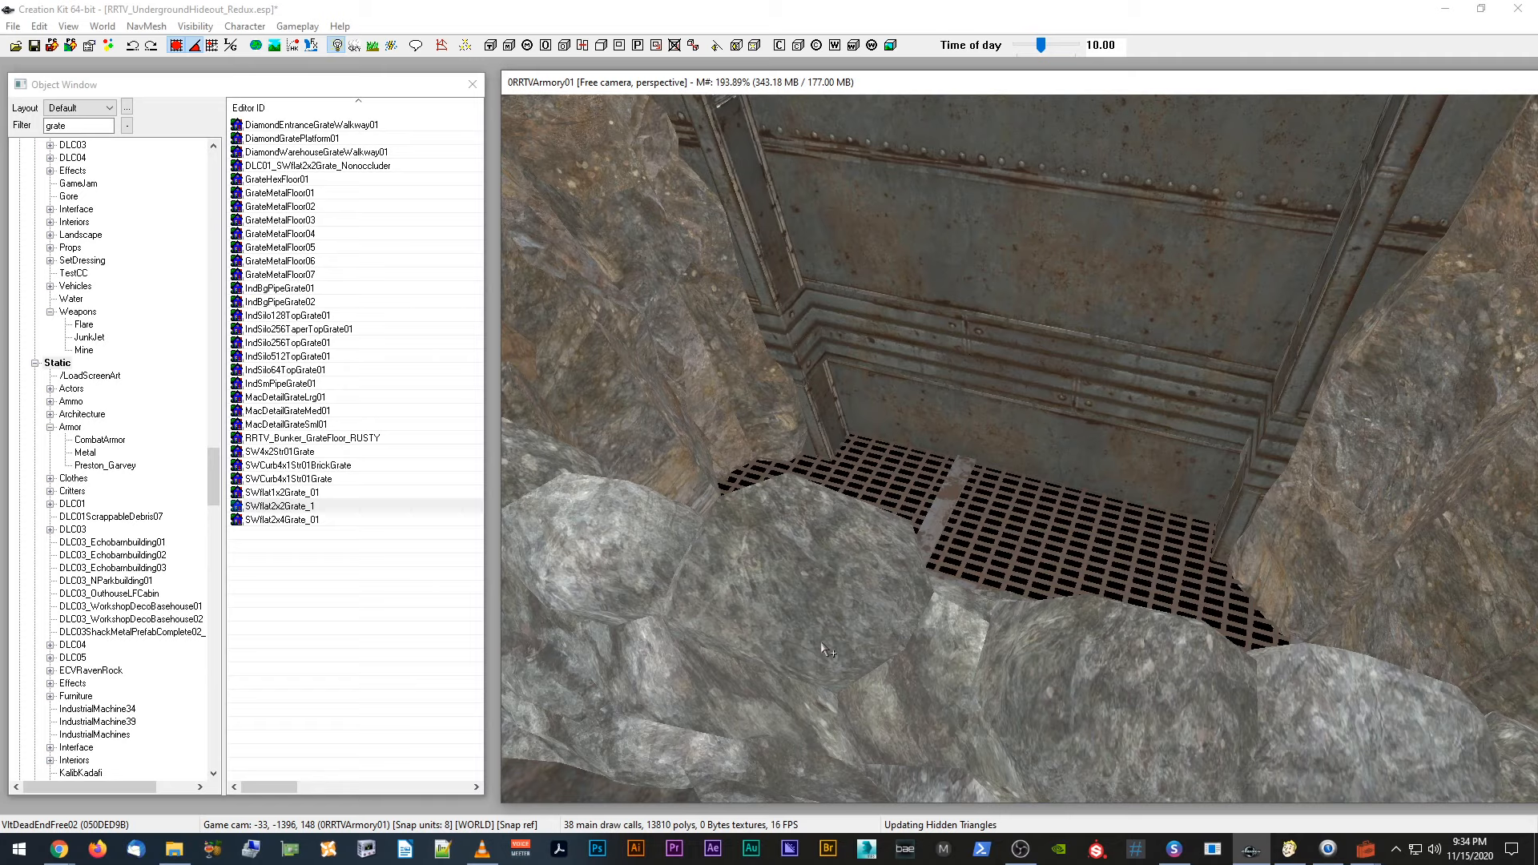
Step: Position the panel on the opposite side of the grate floor, beneath the stone wall
middle_drag(821, 643, 873, 457)
key(e)
drag(891, 407, 978, 528)
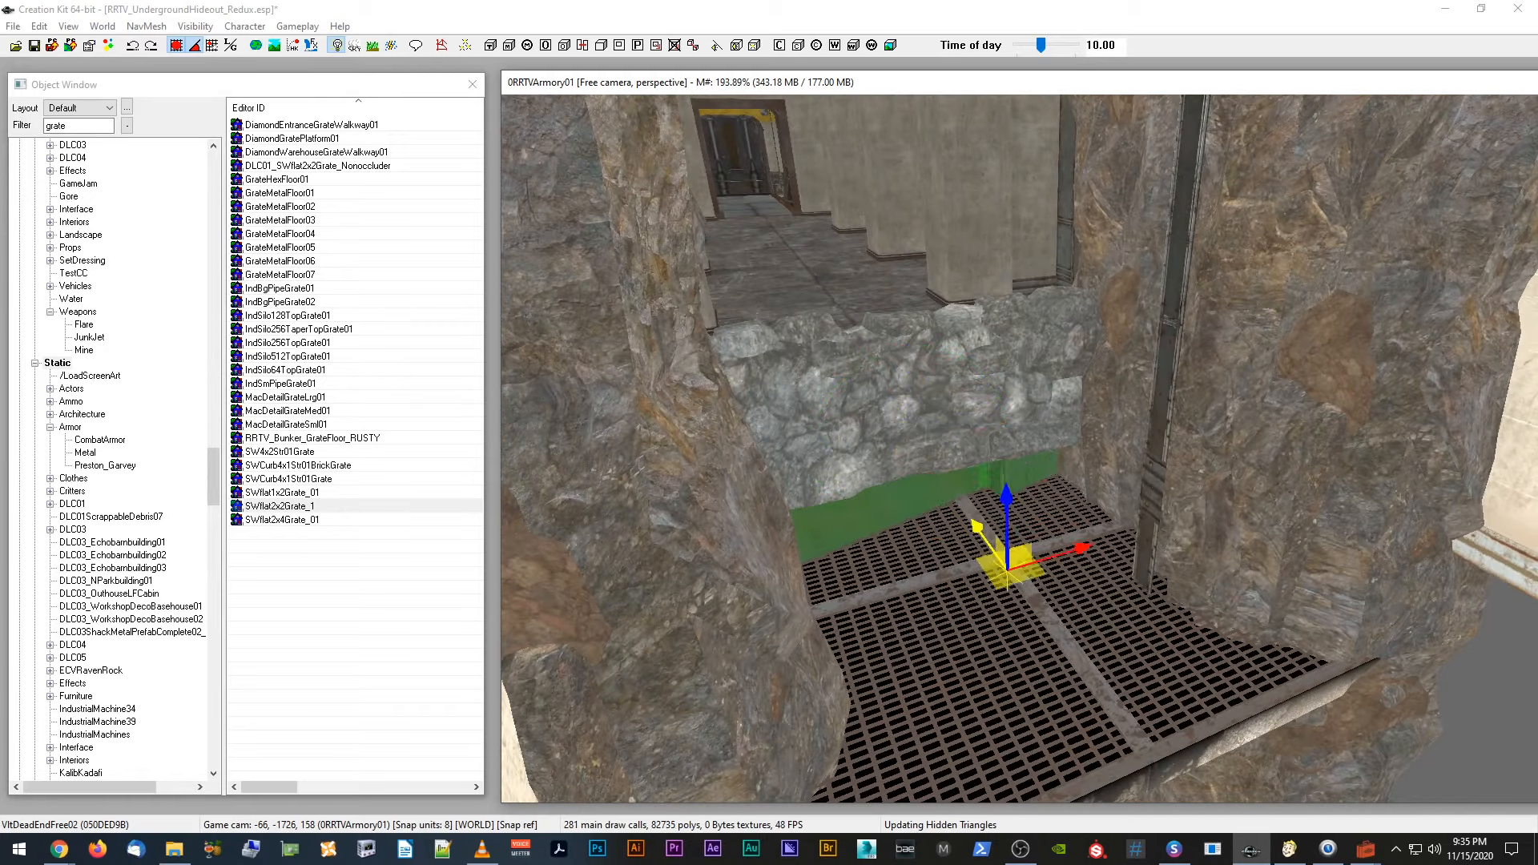
middle_drag(978, 528, 949, 491)
key(w)
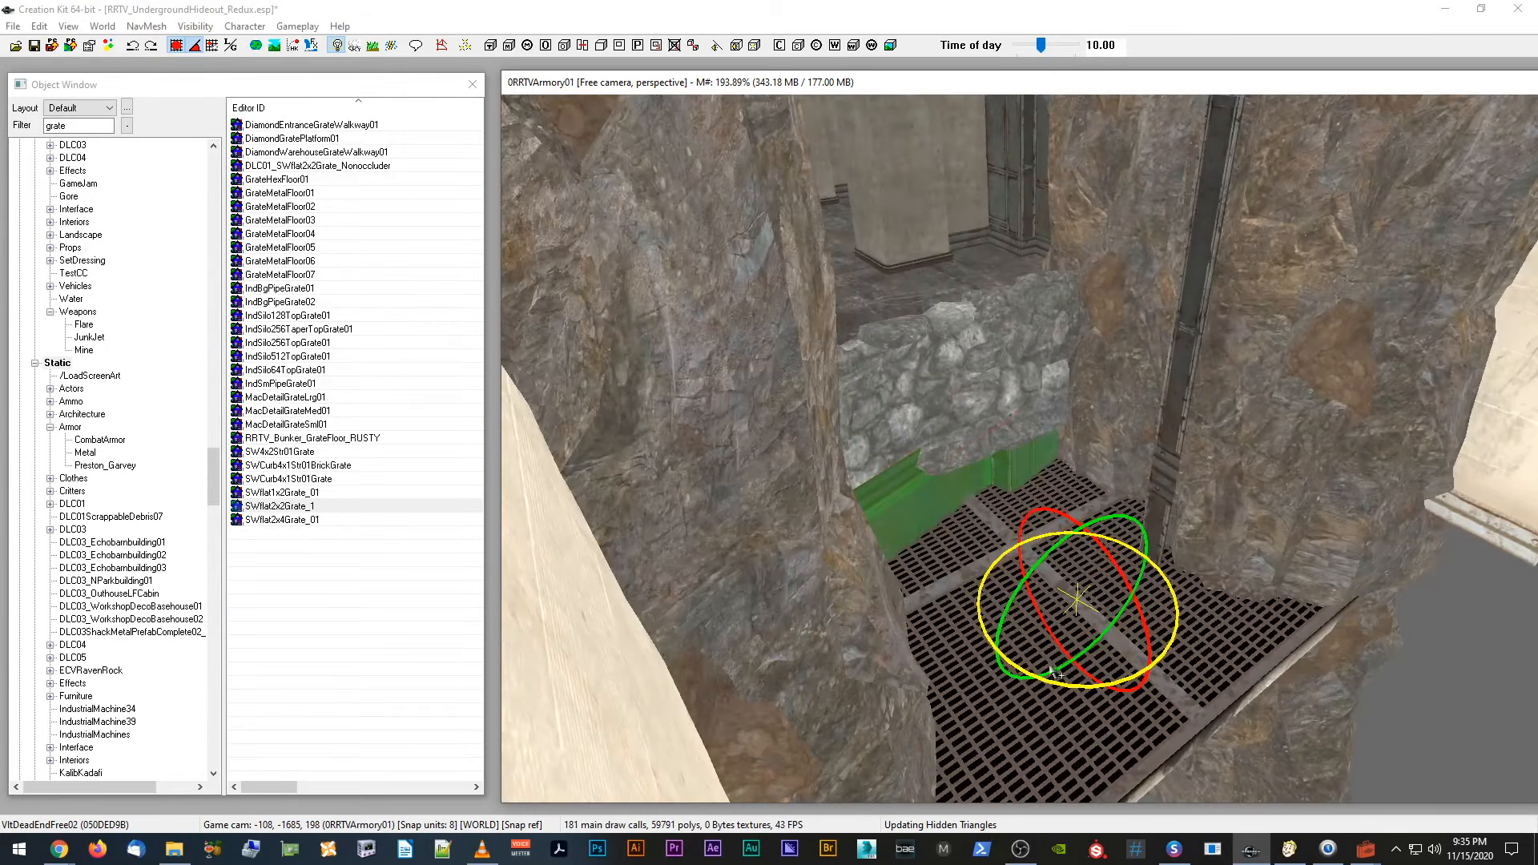
middle_drag(1052, 672, 1029, 681)
key(e)
drag(999, 592, 975, 547)
middle_drag(974, 547, 937, 490)
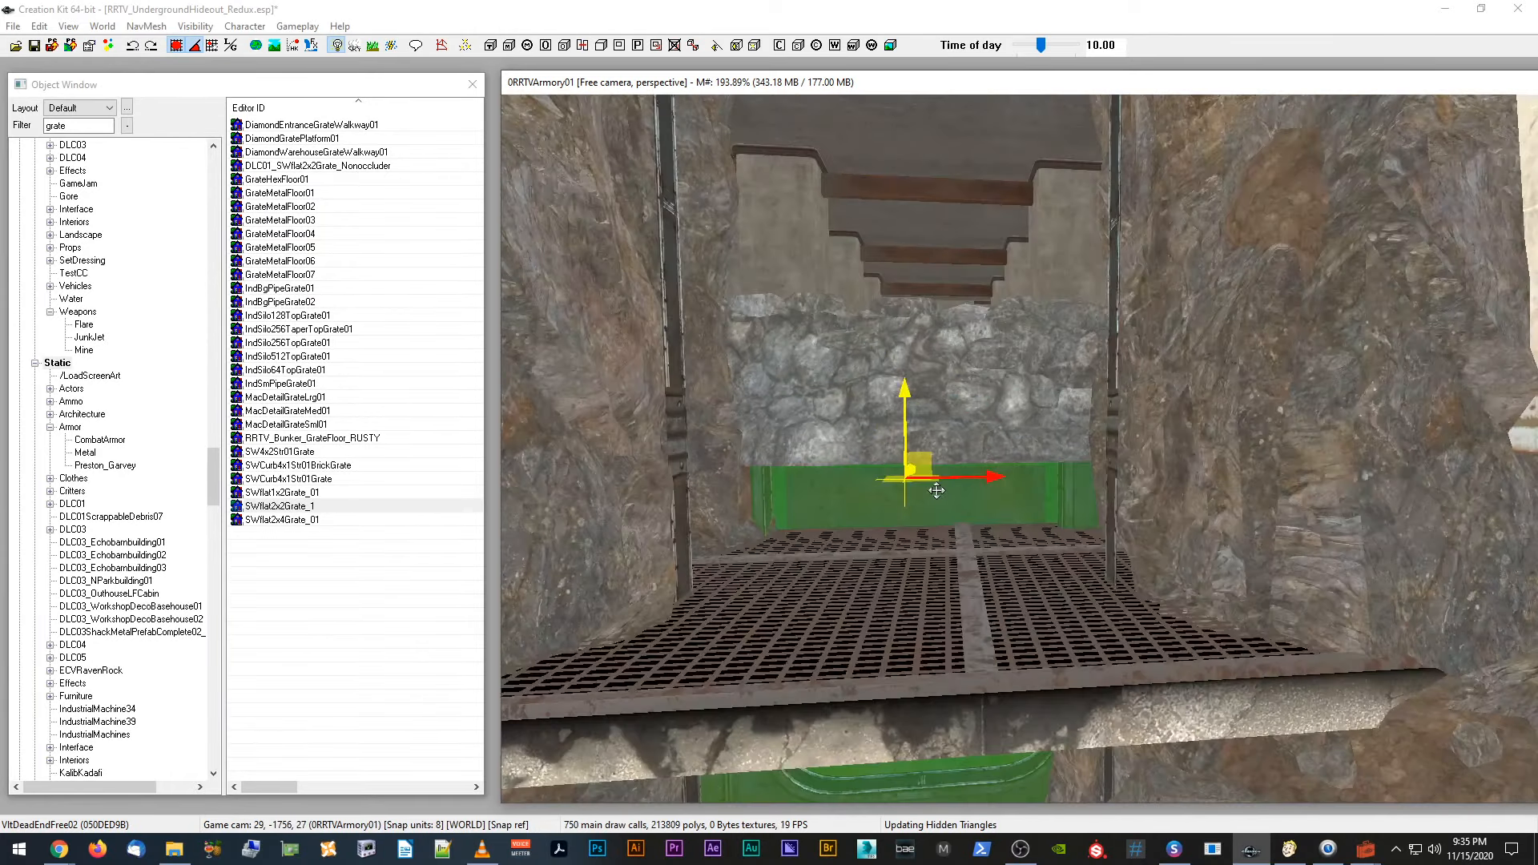
Step: Duplicate the panel beneath the stone wall, raise the copy slightly and nudge it toward the stone wall
key(e)
middle_drag(916, 413, 925, 433)
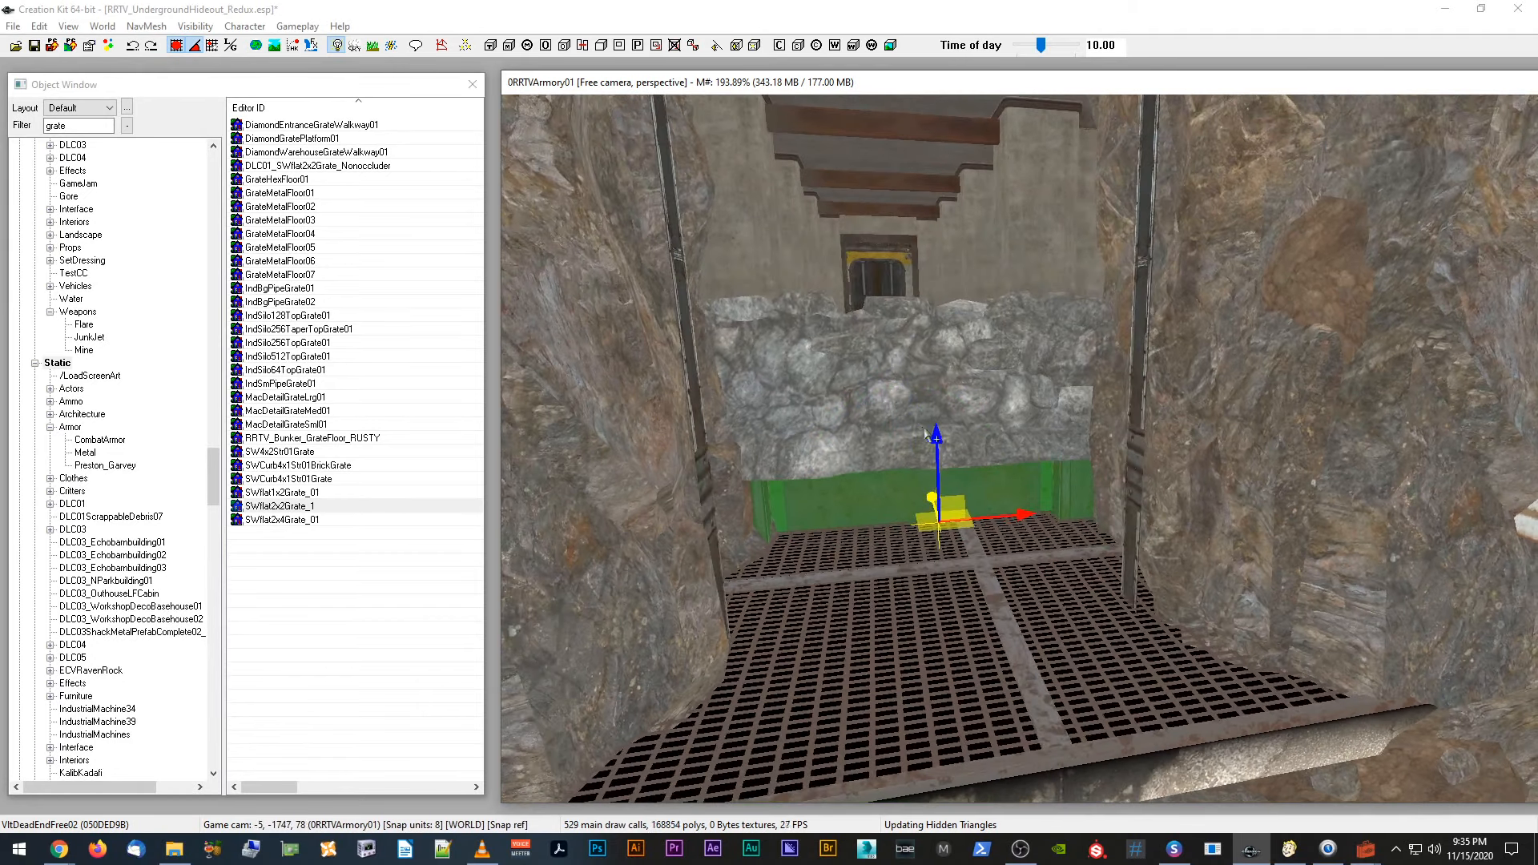
key(ctrl+d)
middle_drag(958, 484, 963, 486)
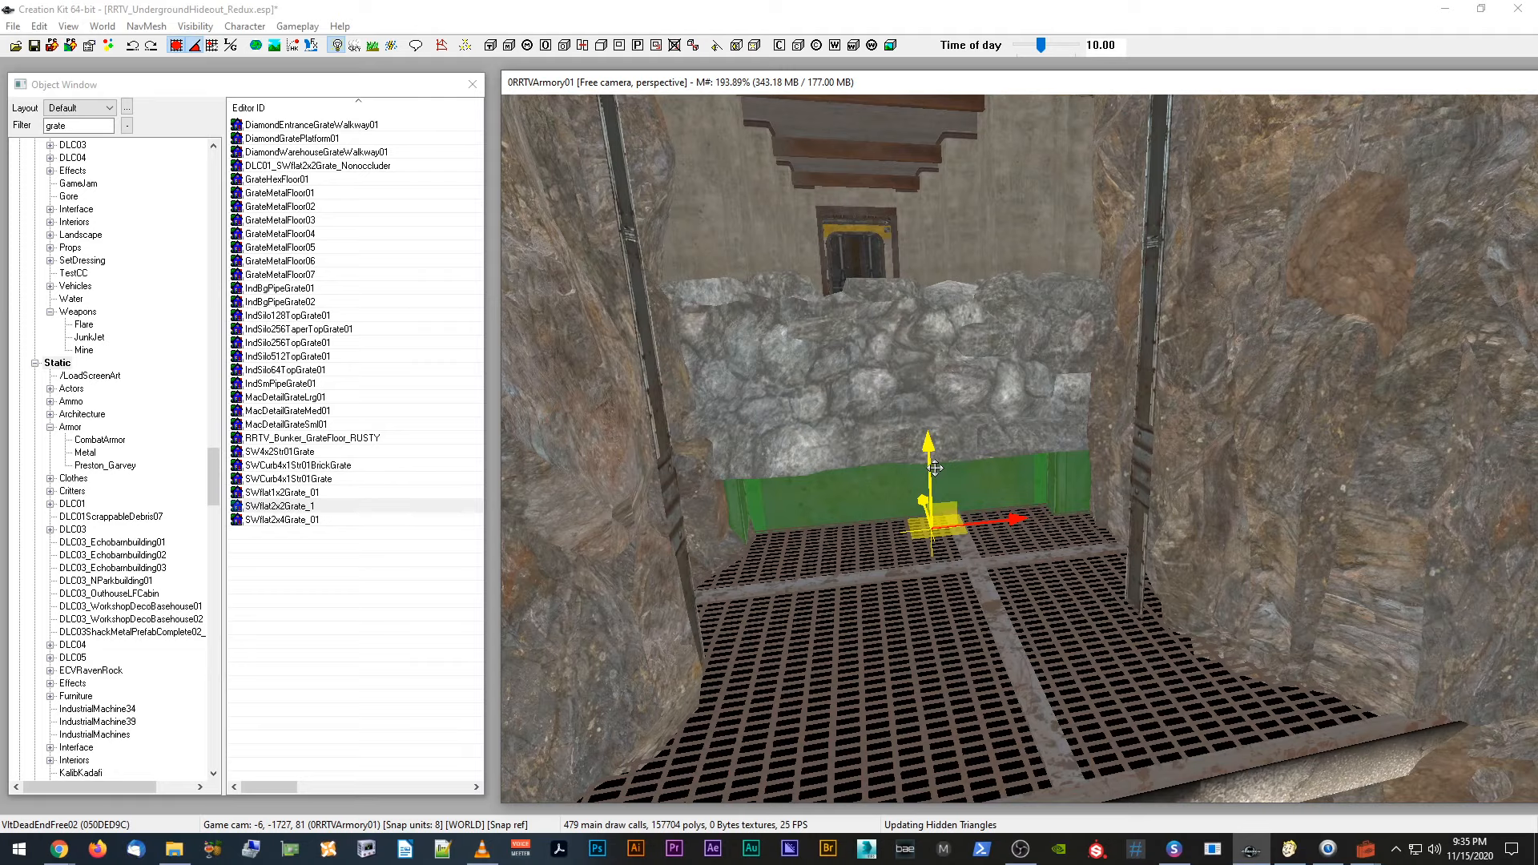
drag(930, 463, 928, 418)
key(q)
middle_drag(928, 418, 948, 461)
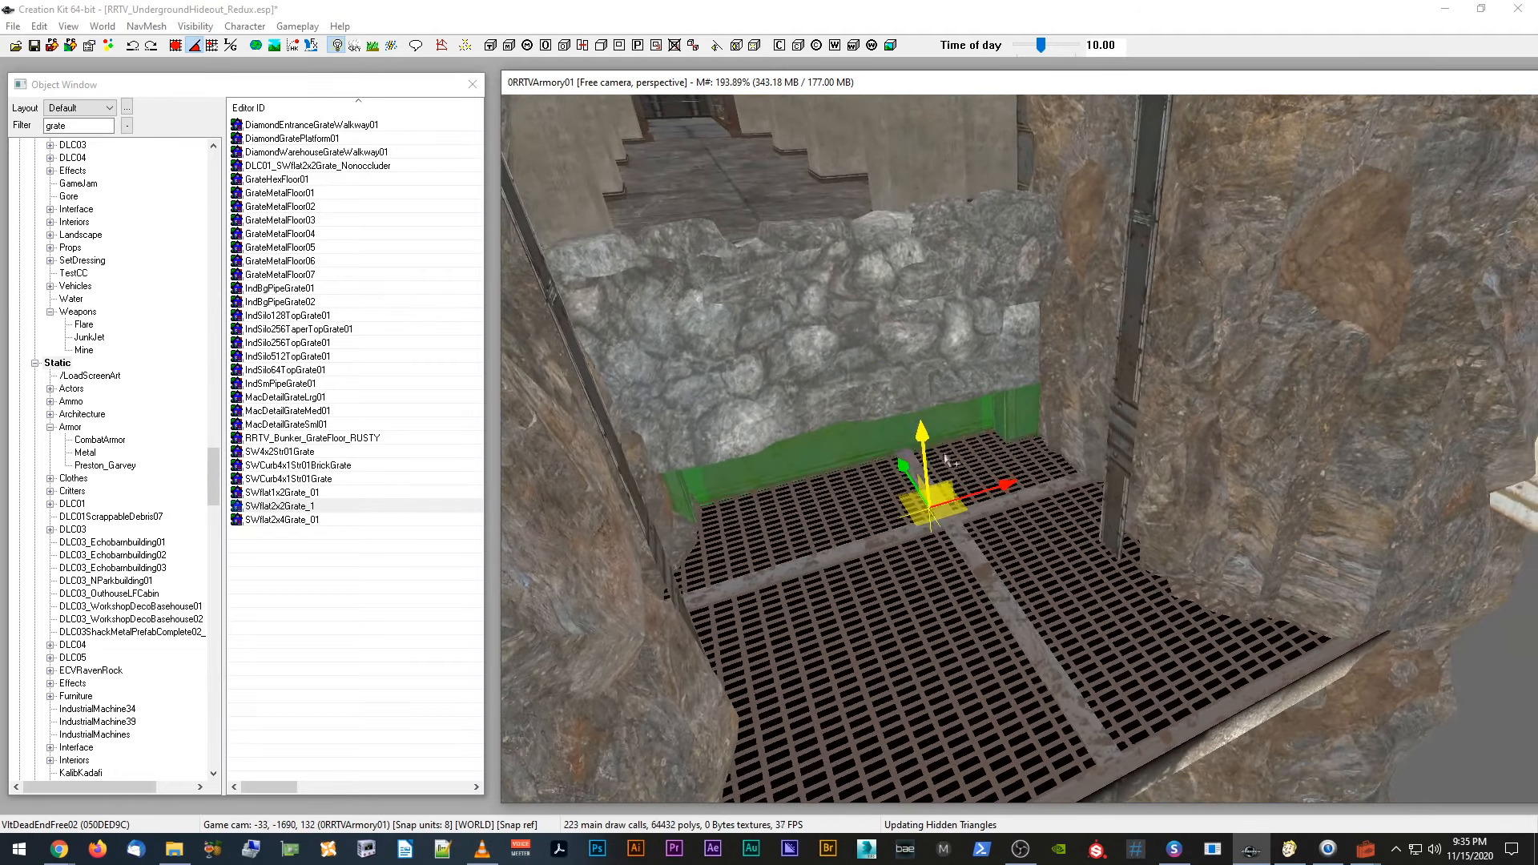
mouse_move(904, 467)
mouse_down()
mouse_move(928, 504)
mouse_move(906, 463)
mouse_up()
Step: Save the RRTV_UndergroundHideout_Redux.esp plugin
middle_drag(906, 462, 953, 485)
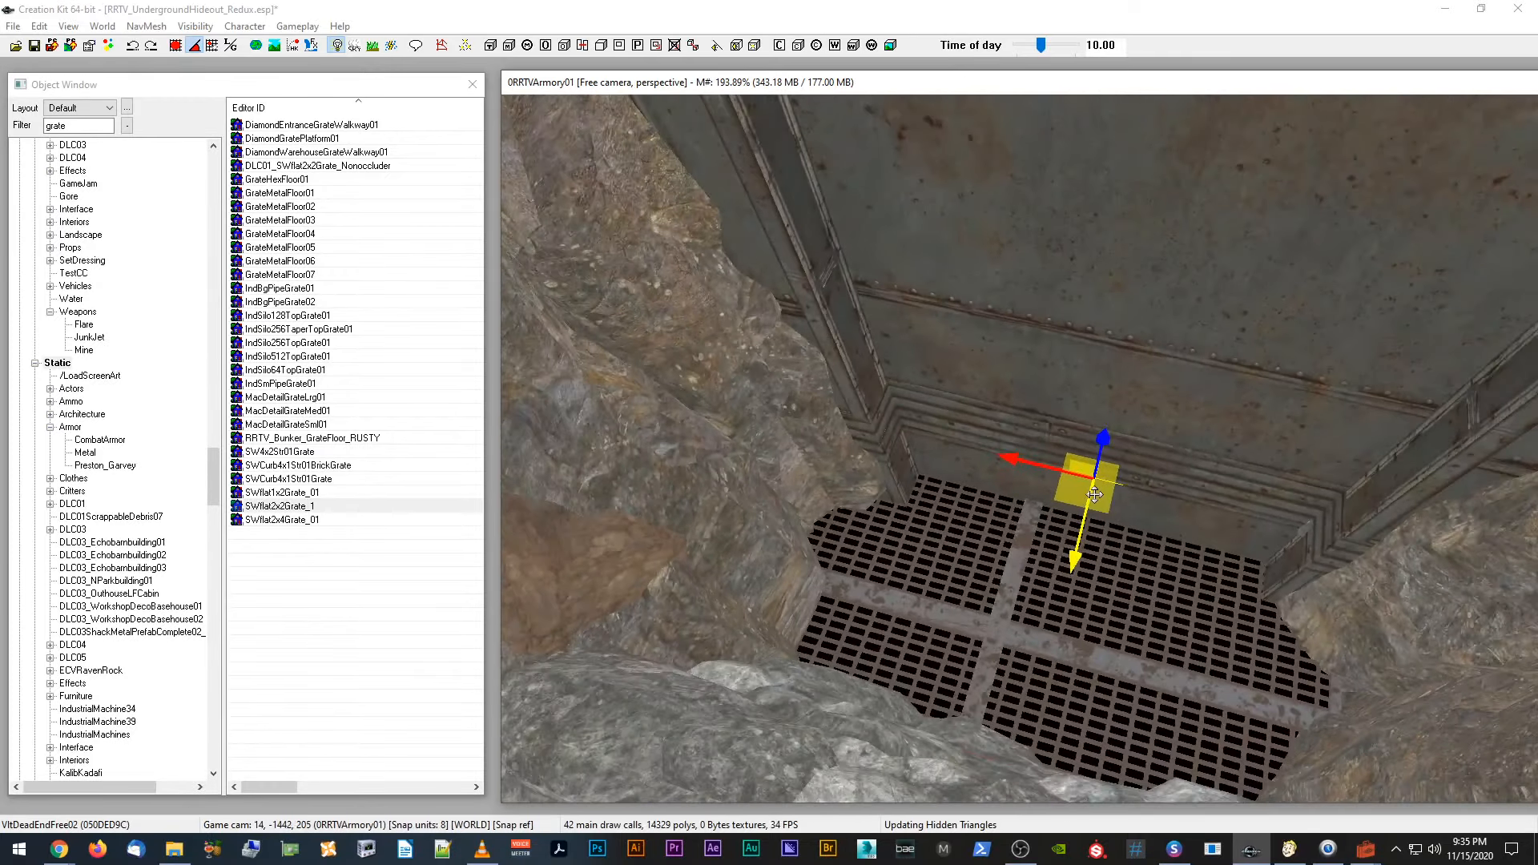
double_click(48, 126)
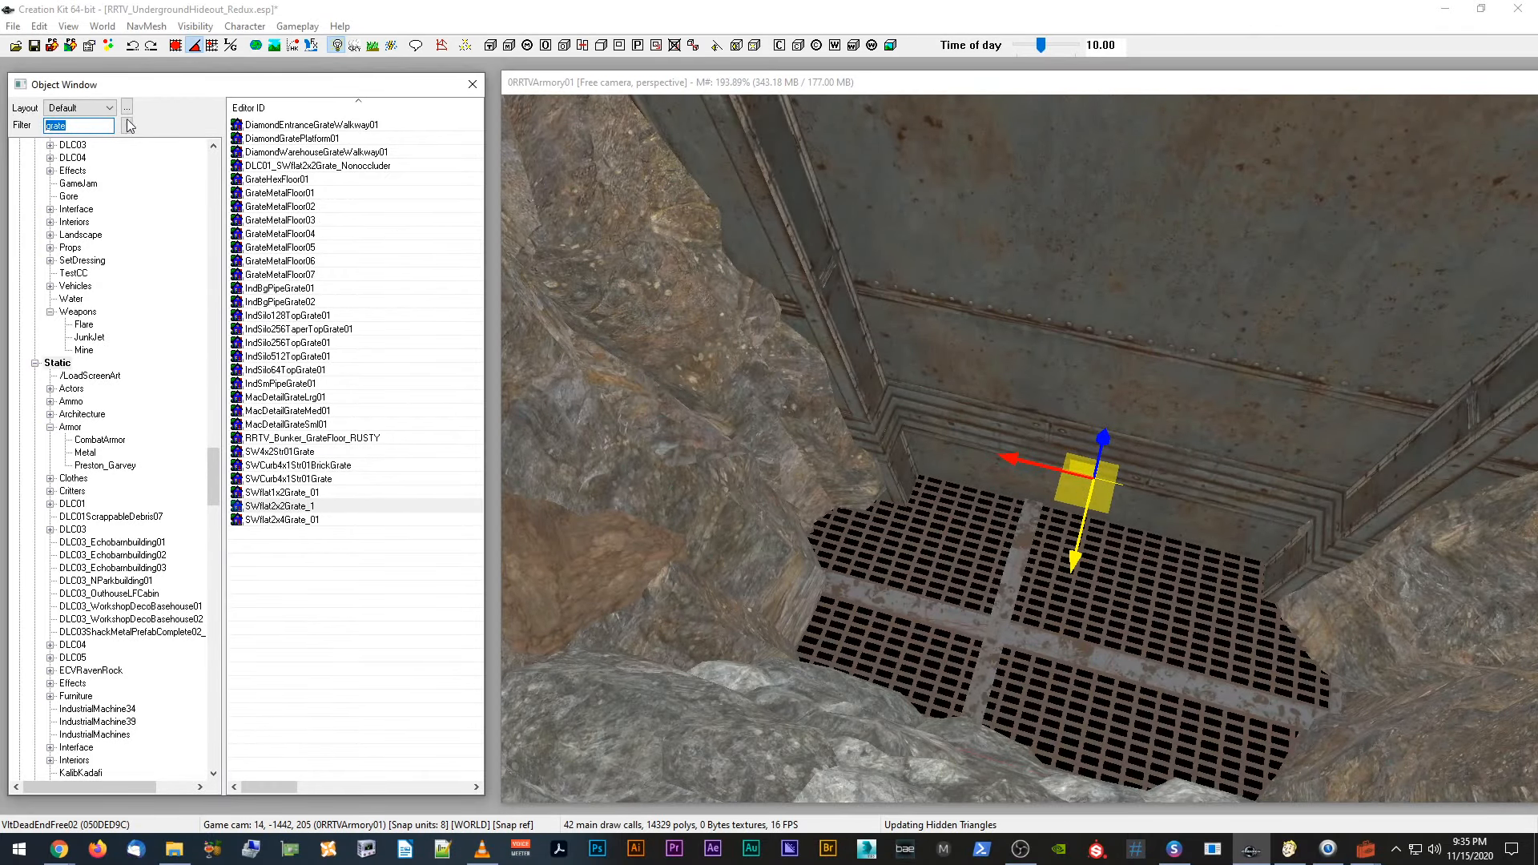
click(33, 45)
Step: Switch to the Garden of Eden Creation Kit to examine the original fountain's rock pile and back wall, and return to the Creation Kit
mouse_move(1370, 856)
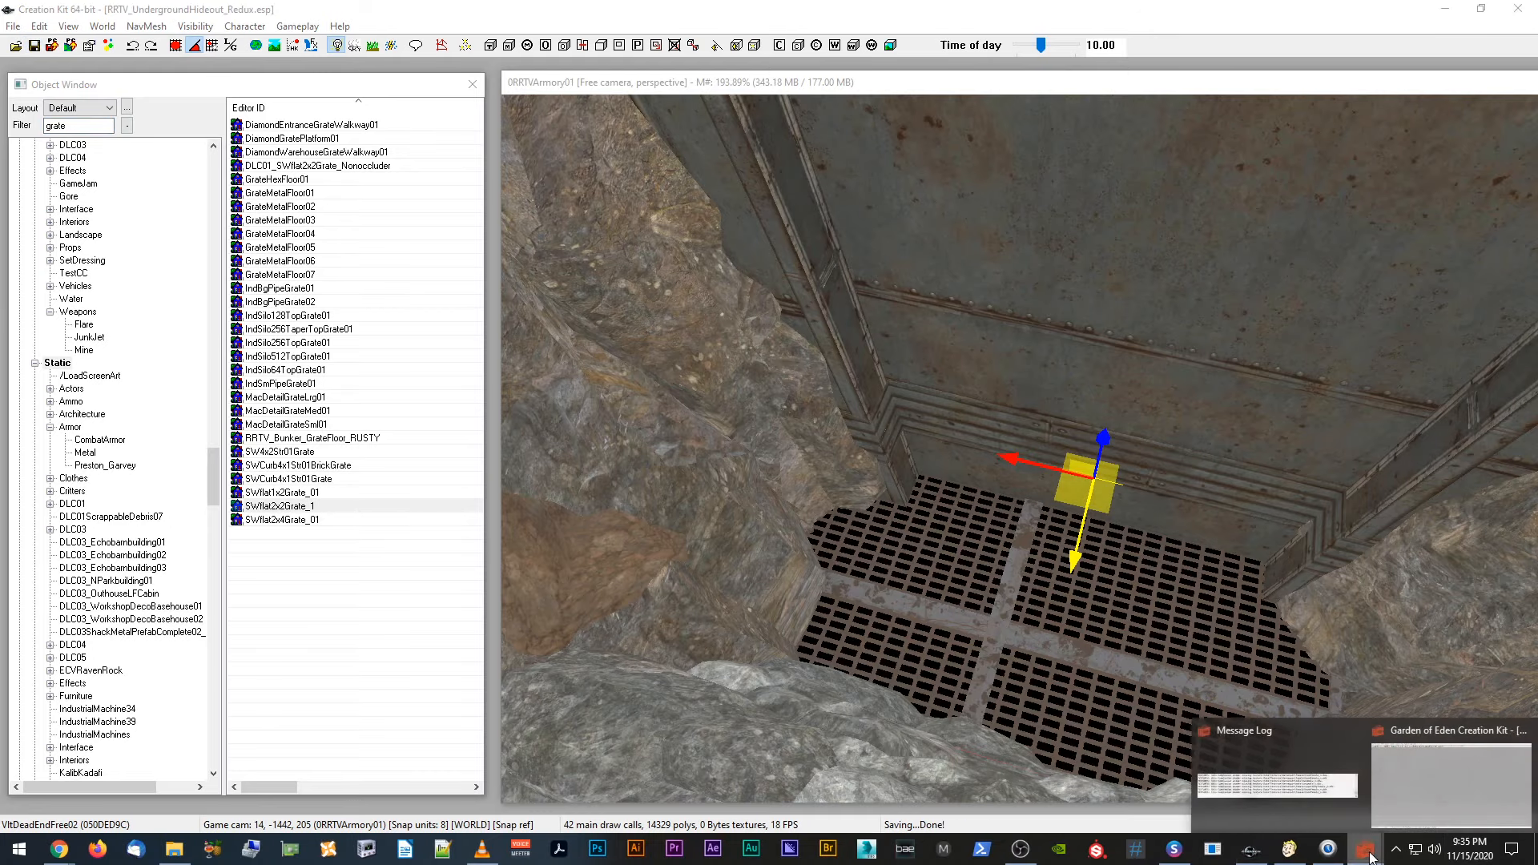
click(1410, 782)
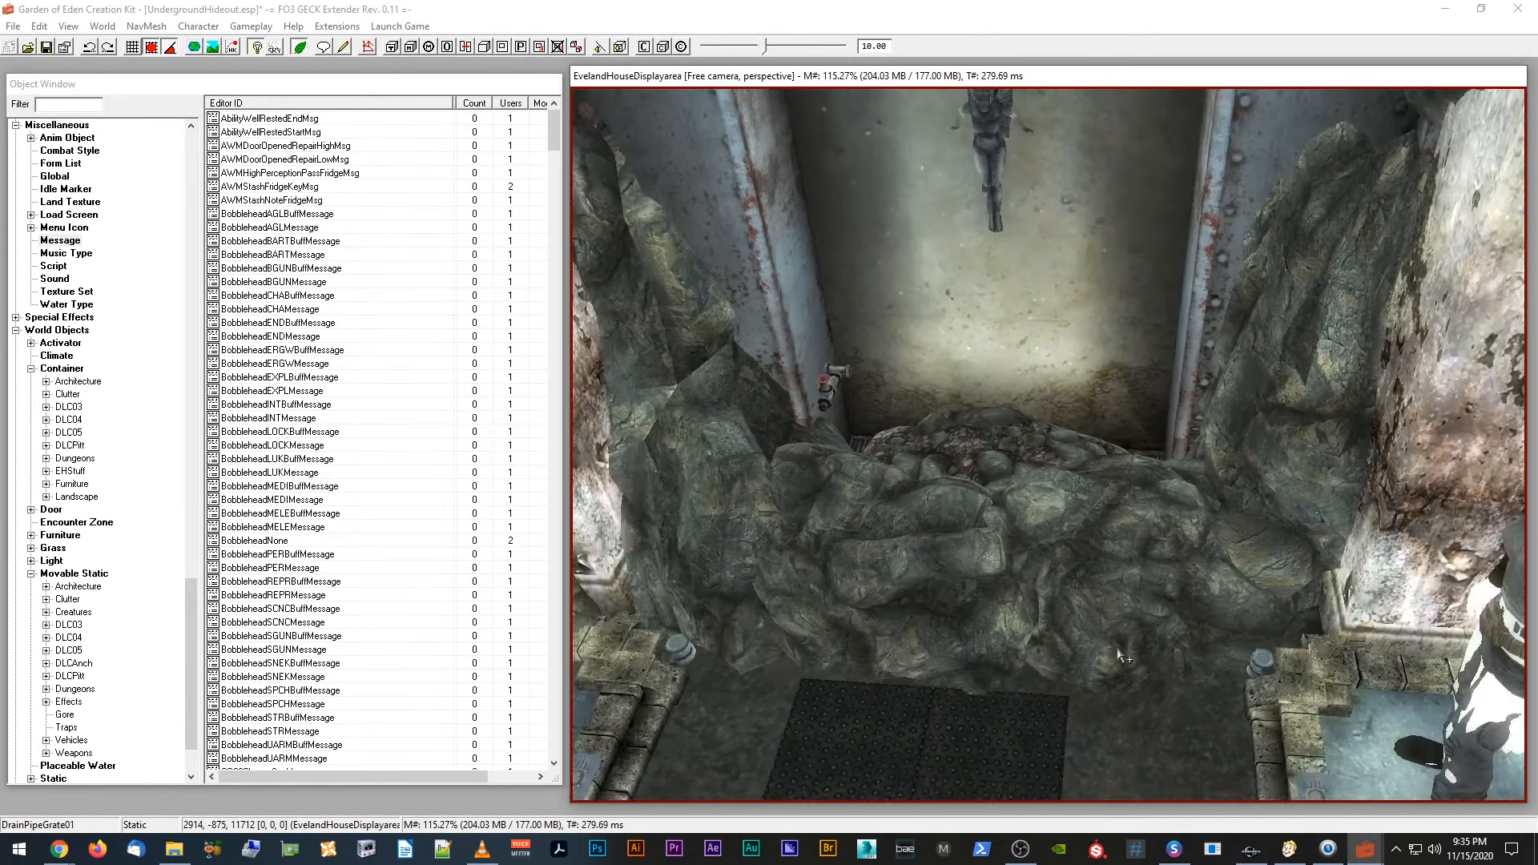
shift+middle_drag(1118, 648, 1121, 654)
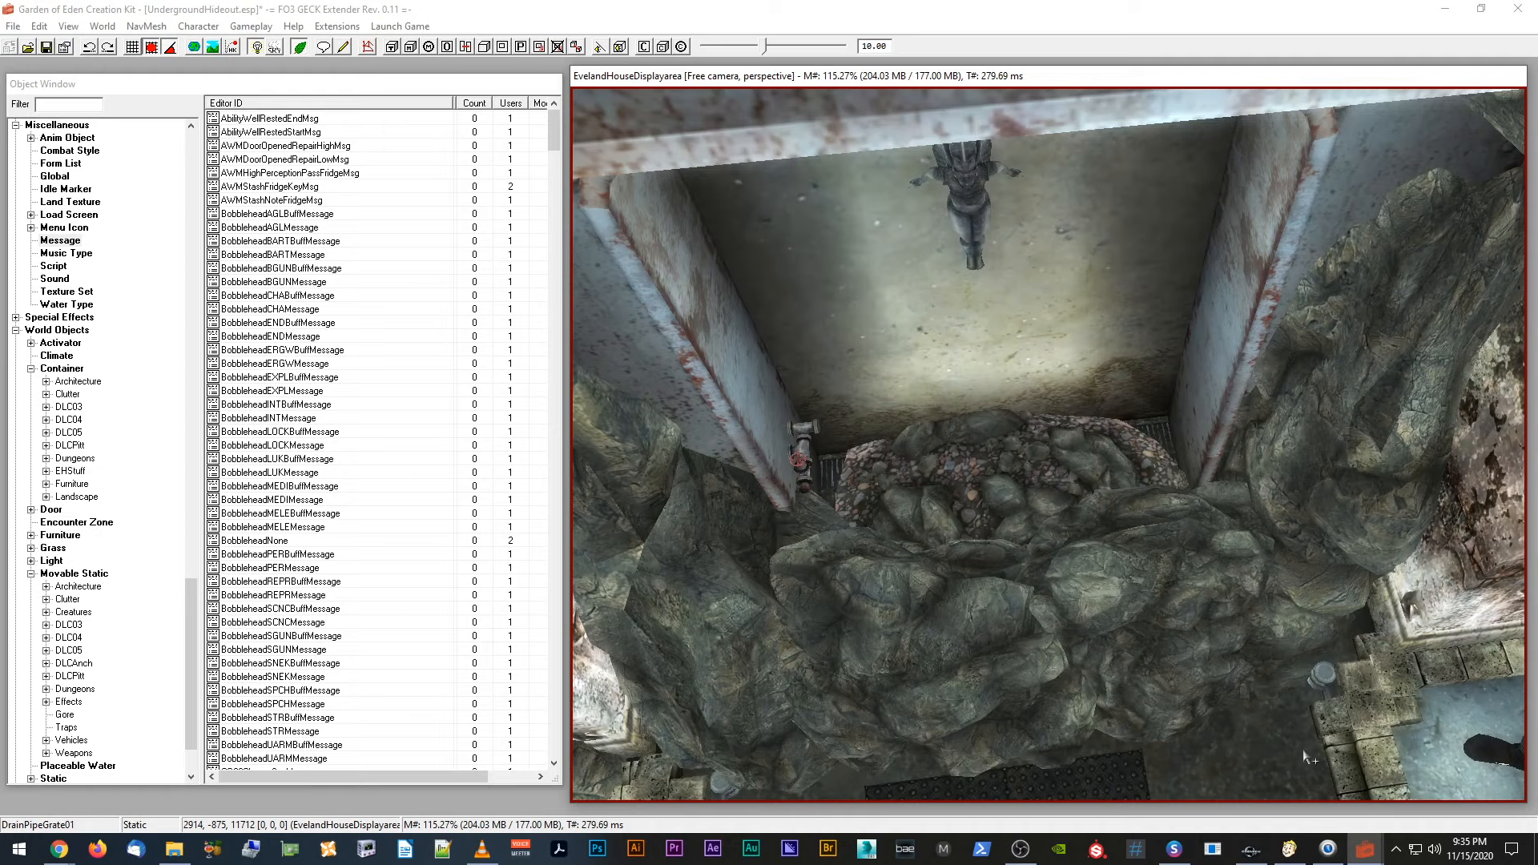
click(1253, 851)
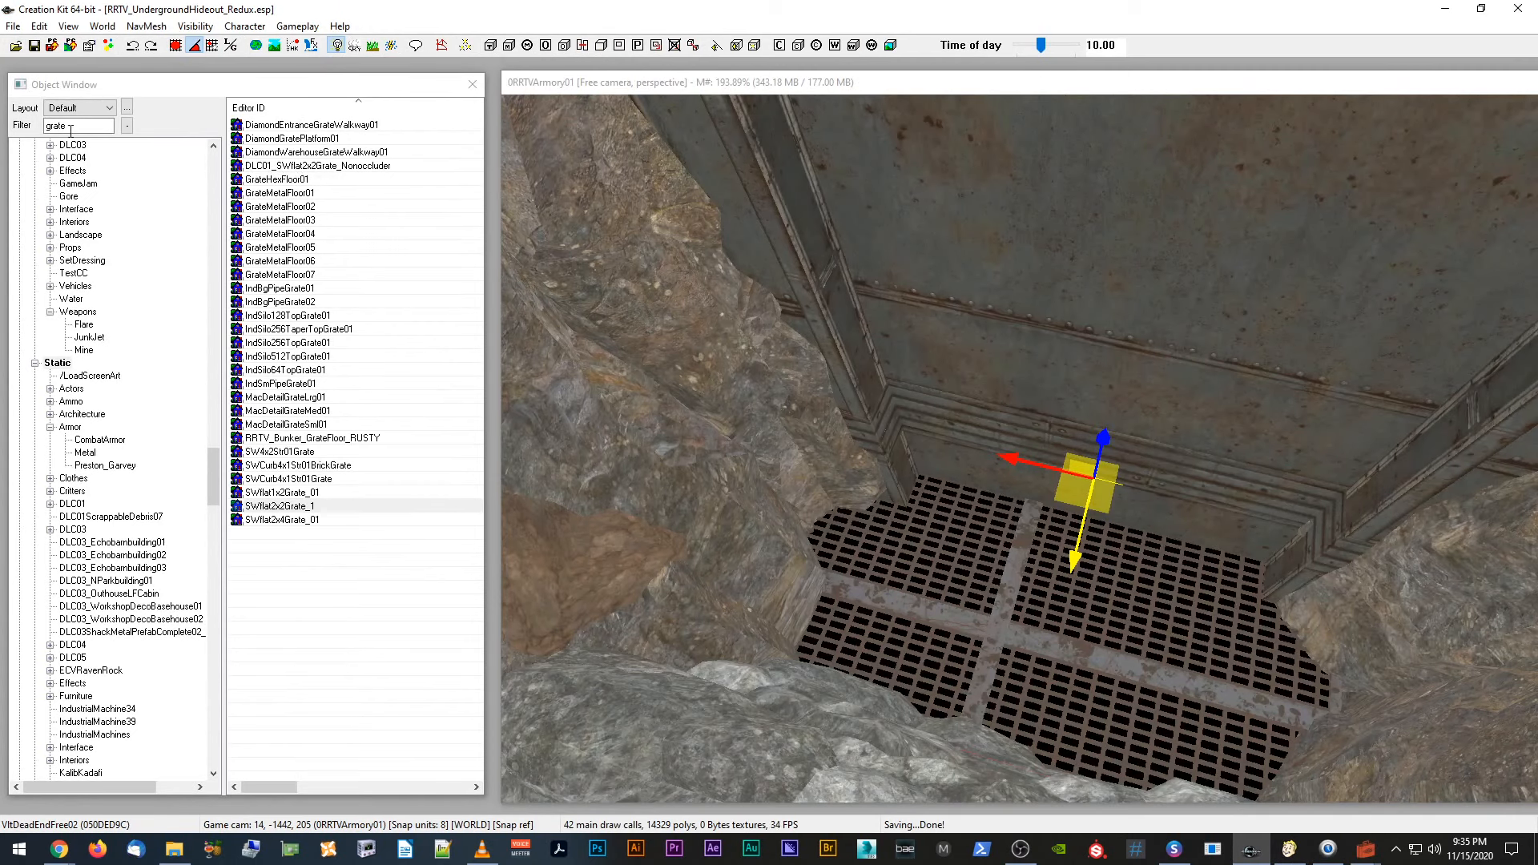
Step: Filter the object list for "rubble" and look through the static pieces for a suitable rock pile
text(rubble)
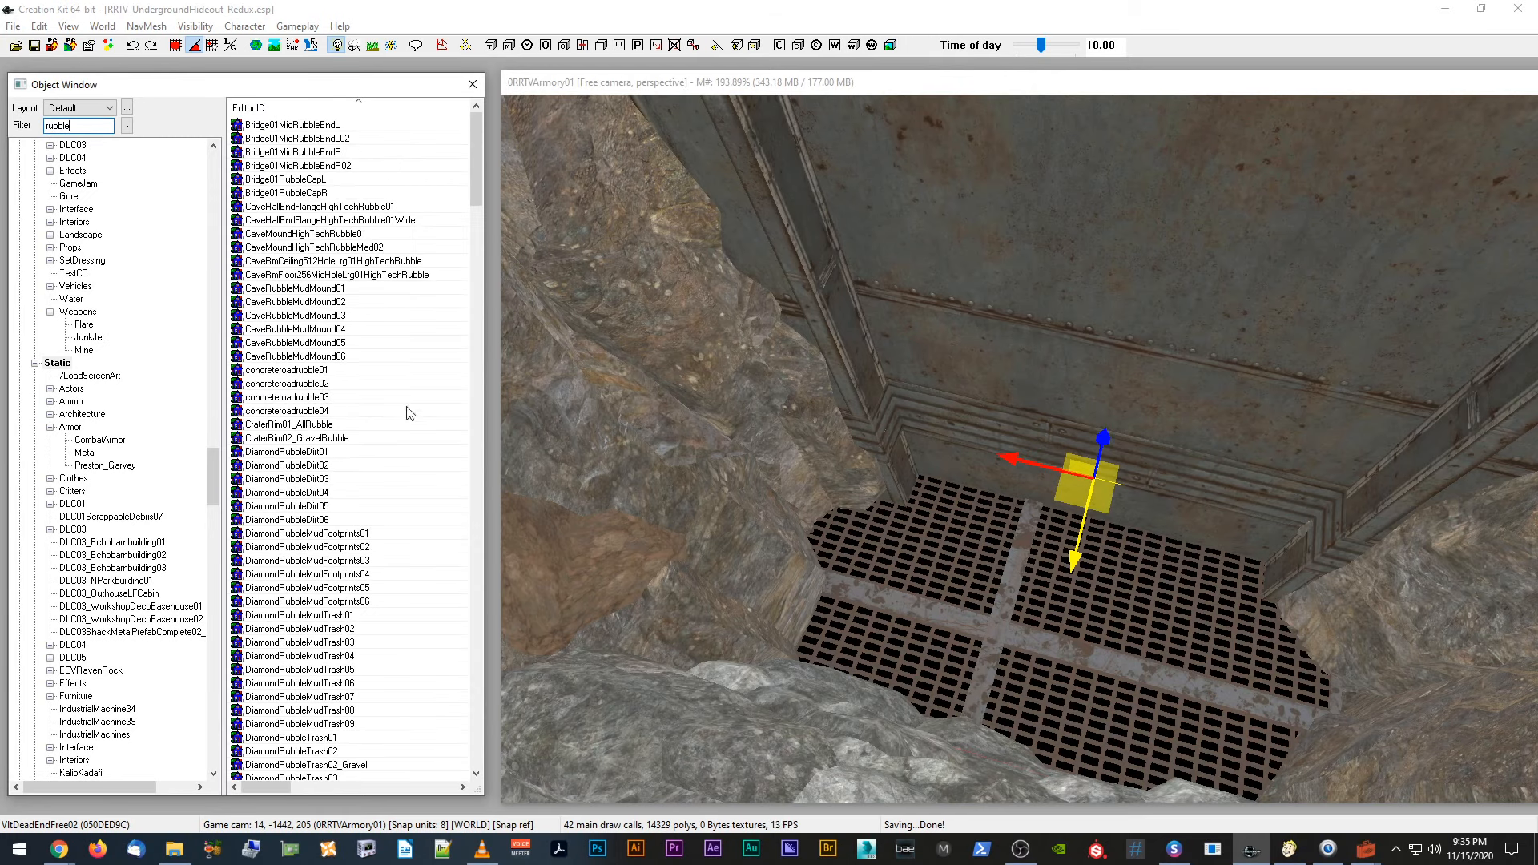
scroll(432, 525, down, 12)
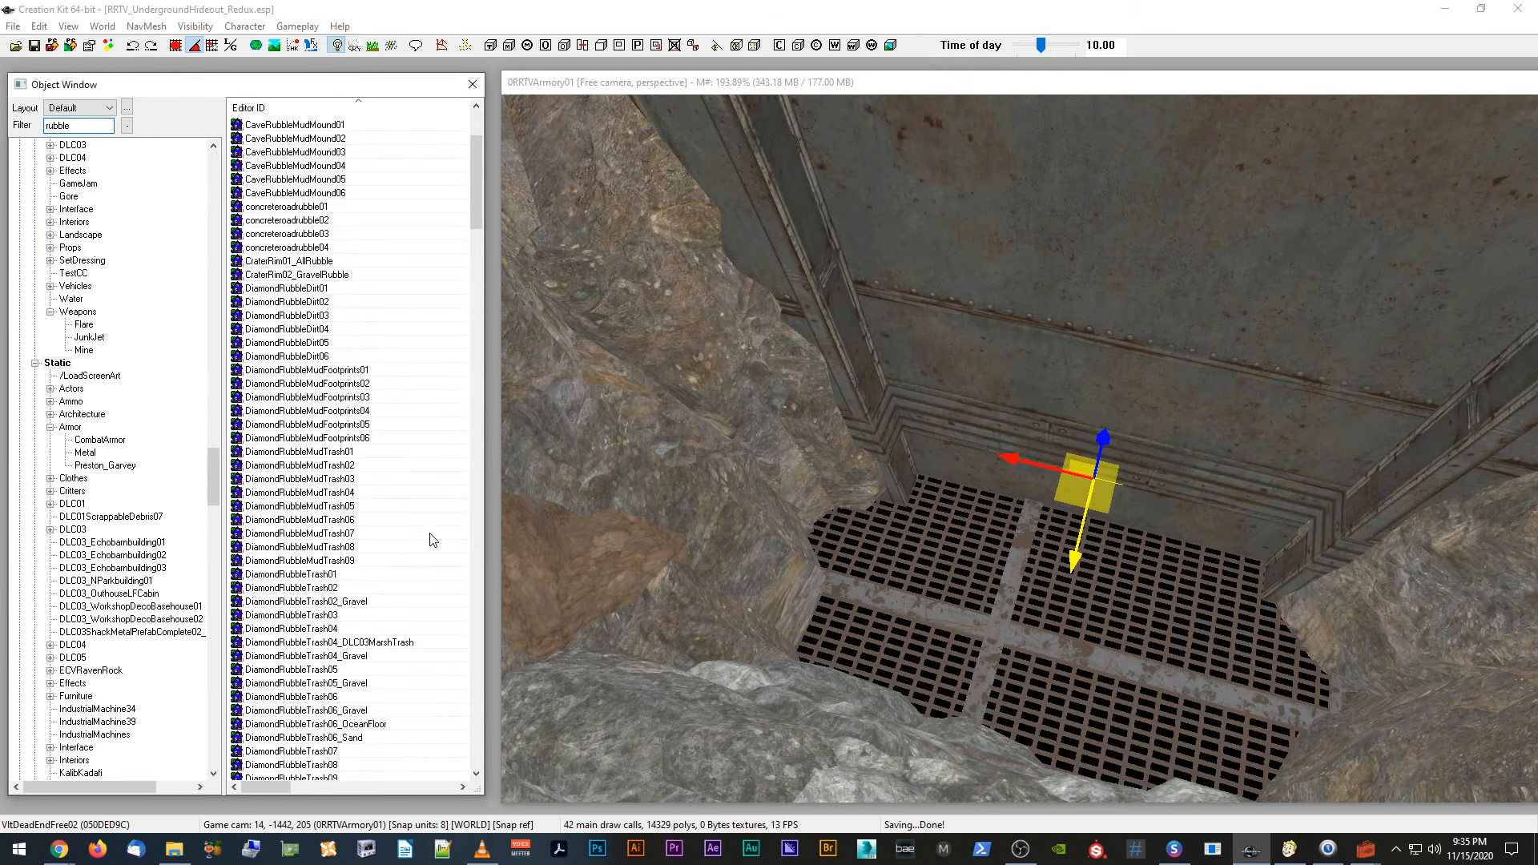
scroll(431, 531, down, 16)
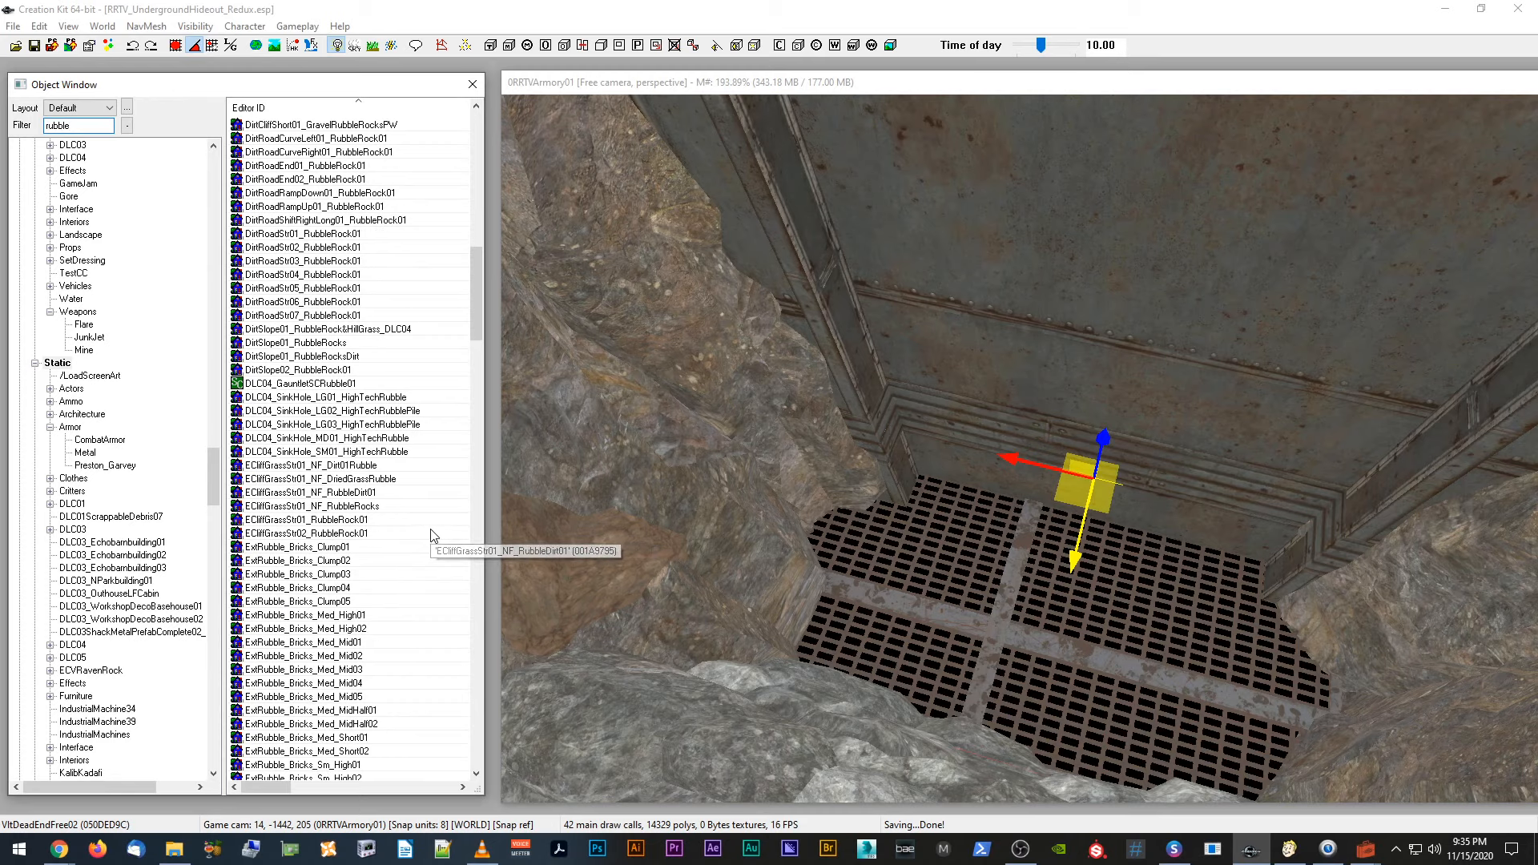
scroll(432, 532, down, 20)
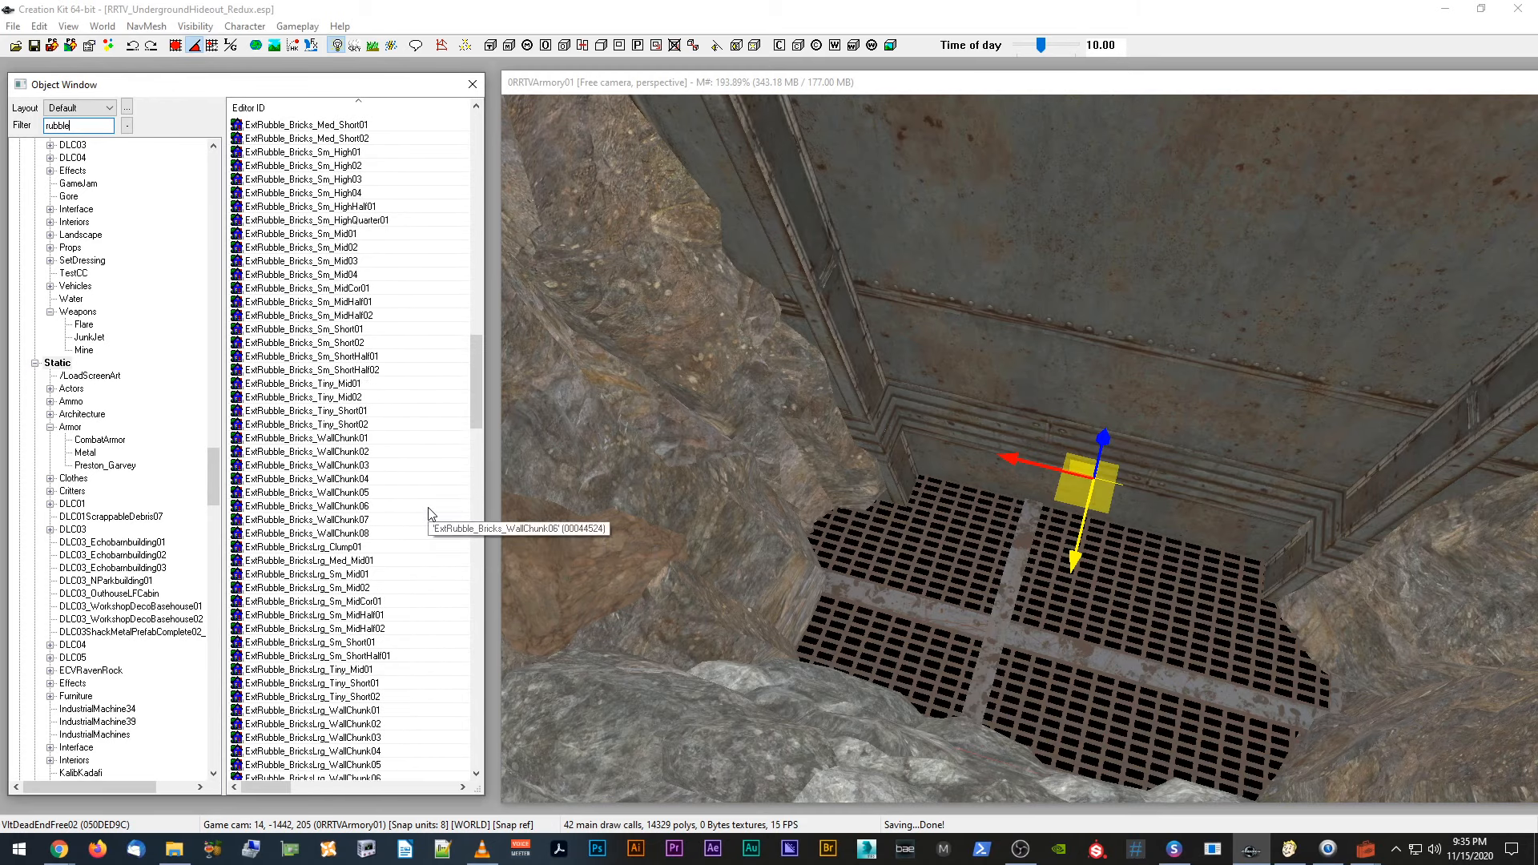
scroll(432, 517, up, 20)
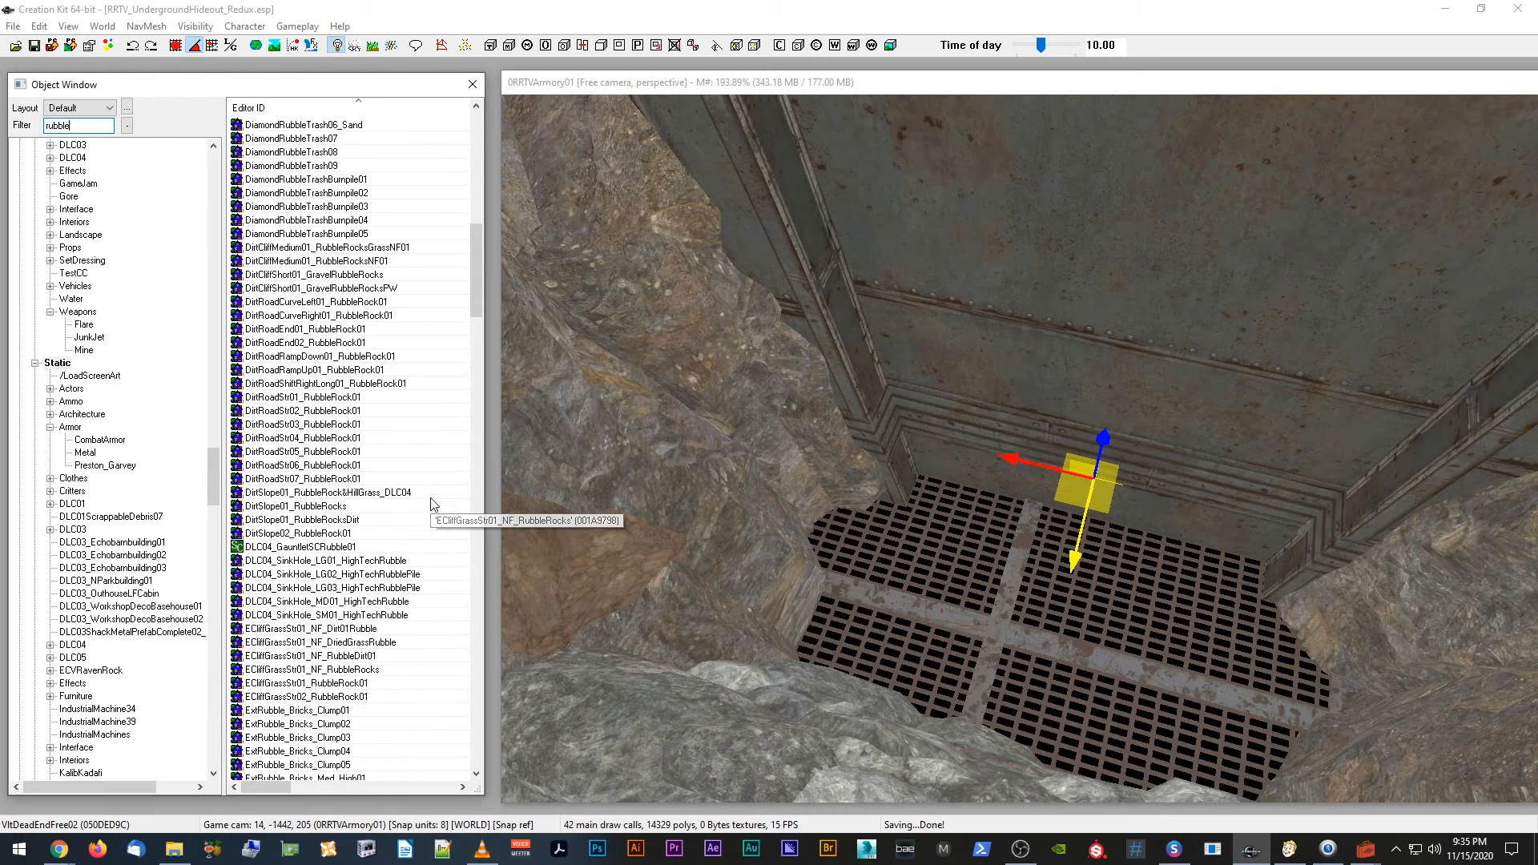
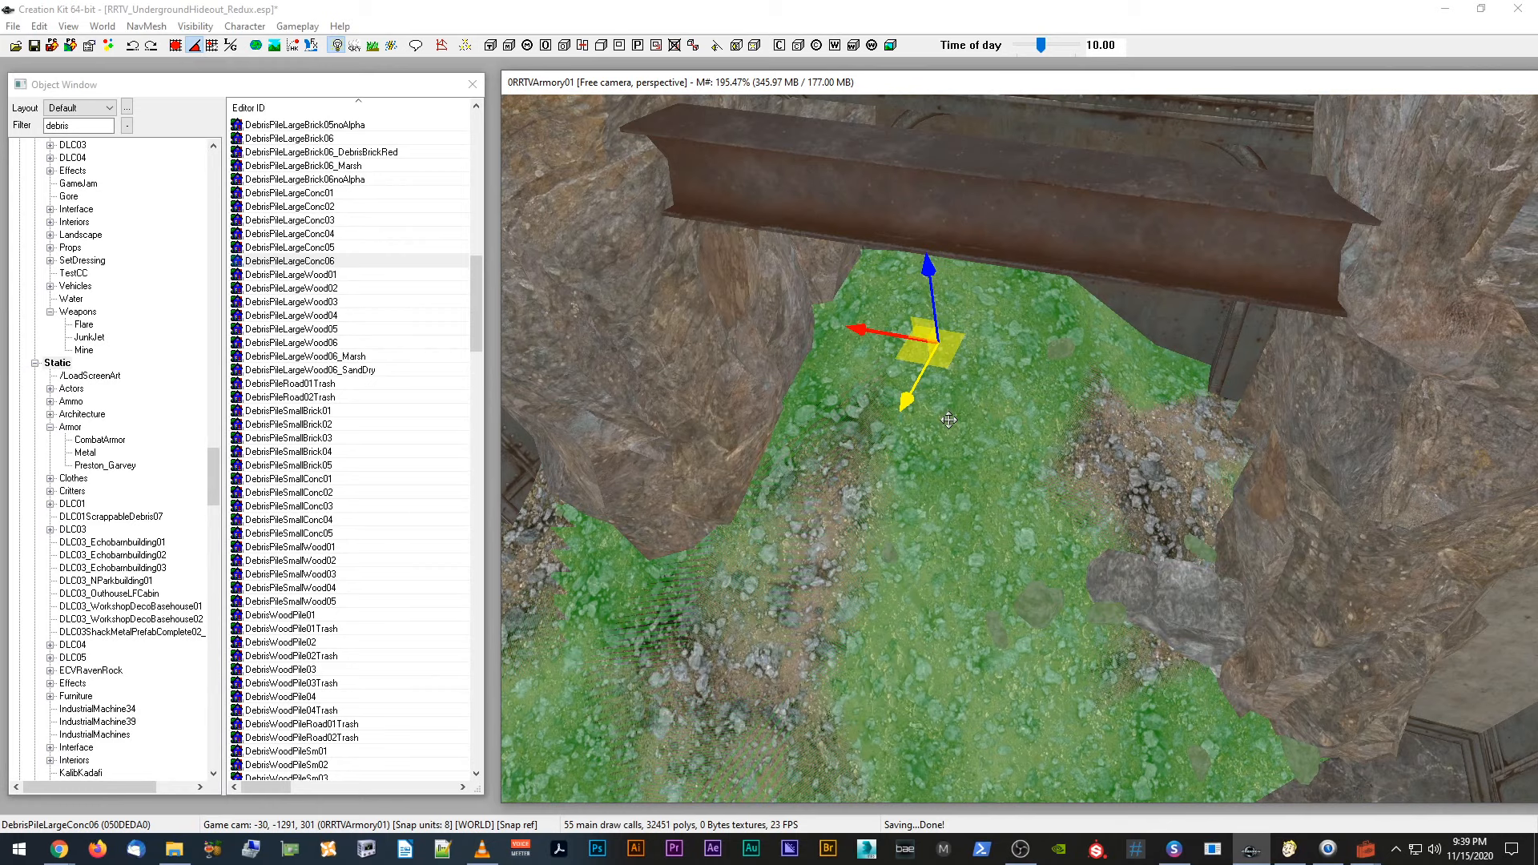
Step: Swap the debris pile in the alcove to the DebrisPileLargeConc05 variant and lower it slightly
click(955, 464)
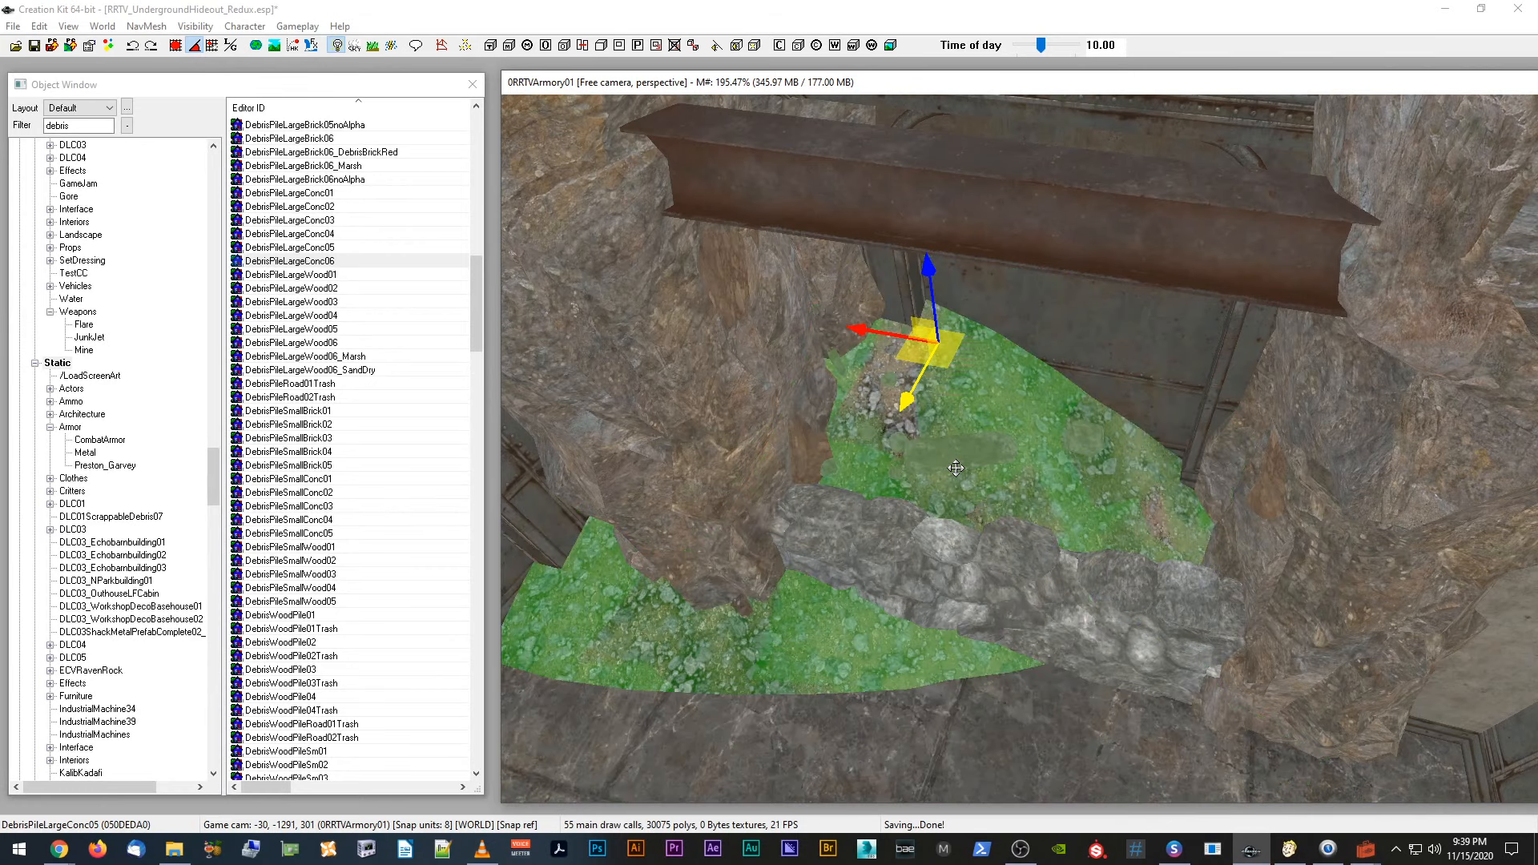
mouse_move(922, 306)
shift+middle_down()
mouse_move(979, 404)
mouse_move(915, 328)
shift+middle_up()
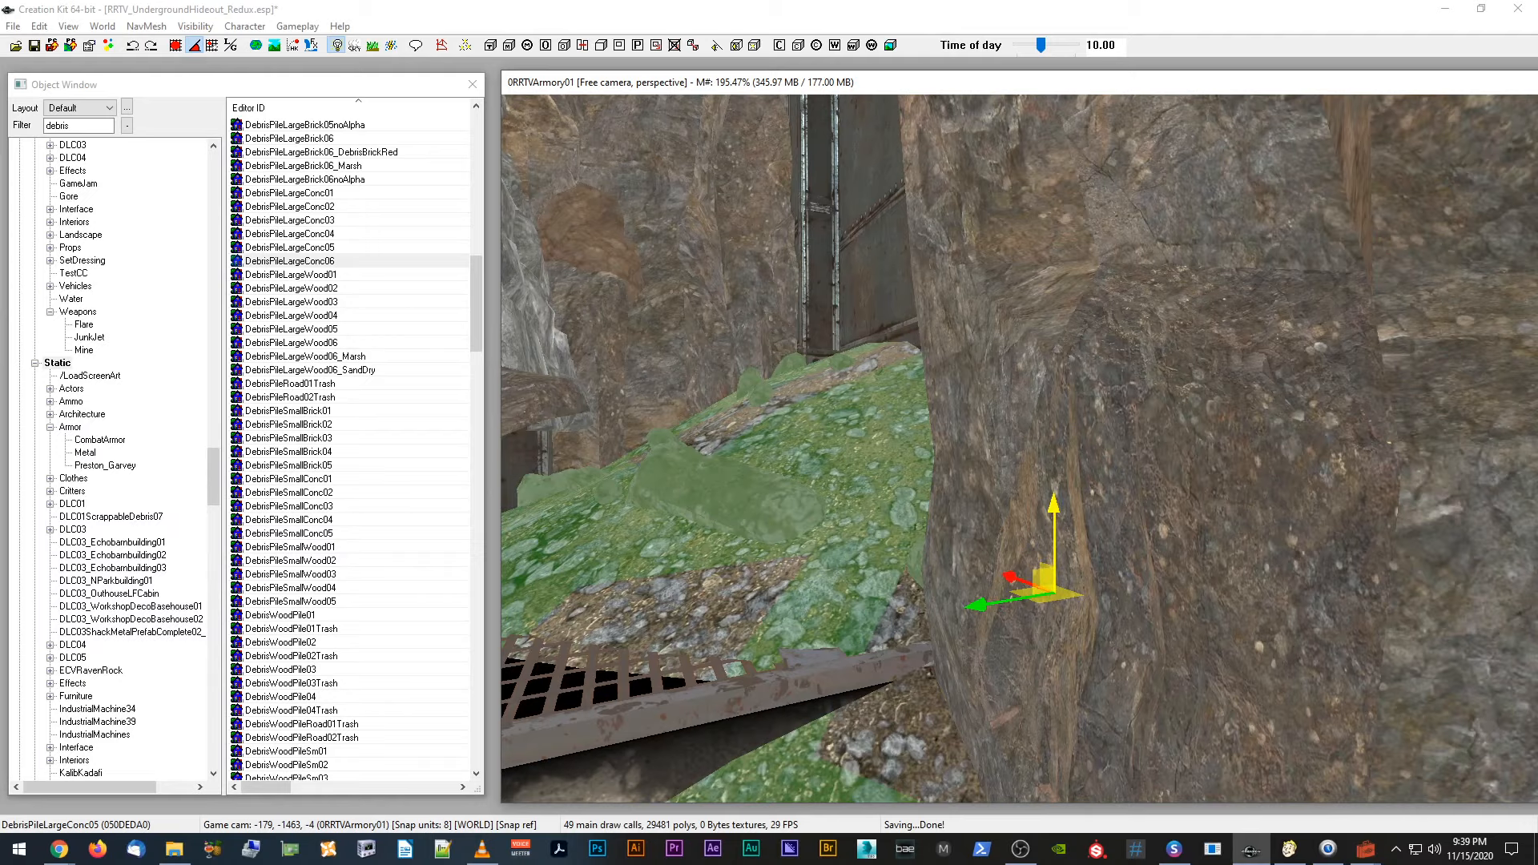
drag(1055, 513, 1054, 524)
shift+middle_drag(981, 616, 915, 476)
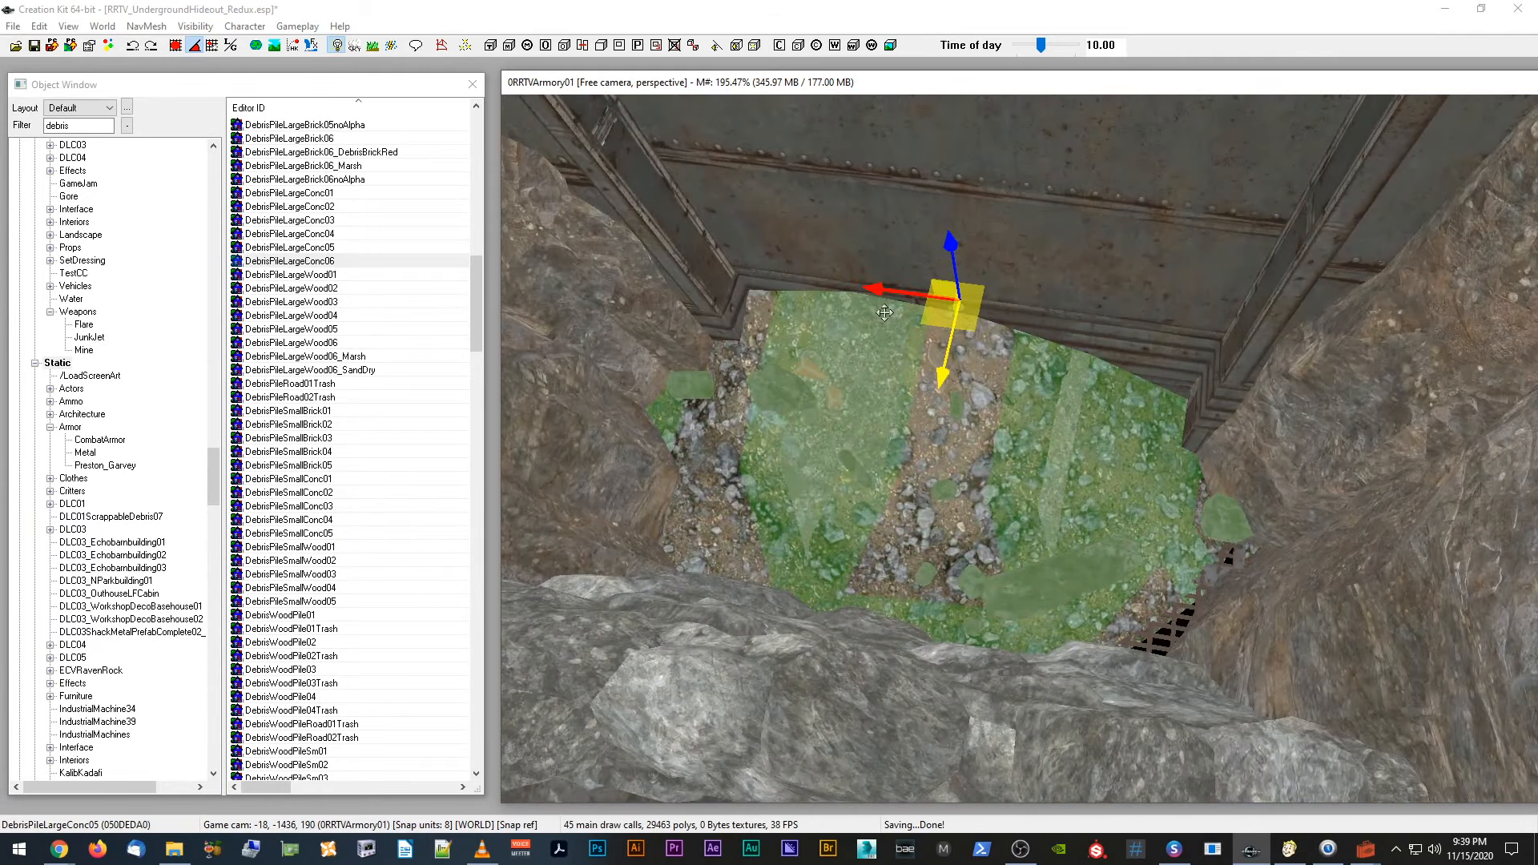
Step: Shift the debris pile against the alcove's back wall and rescale it to cover more of the grate floor
drag(887, 291, 910, 295)
drag(966, 383, 973, 348)
drag(898, 259, 931, 263)
drag(997, 351, 998, 359)
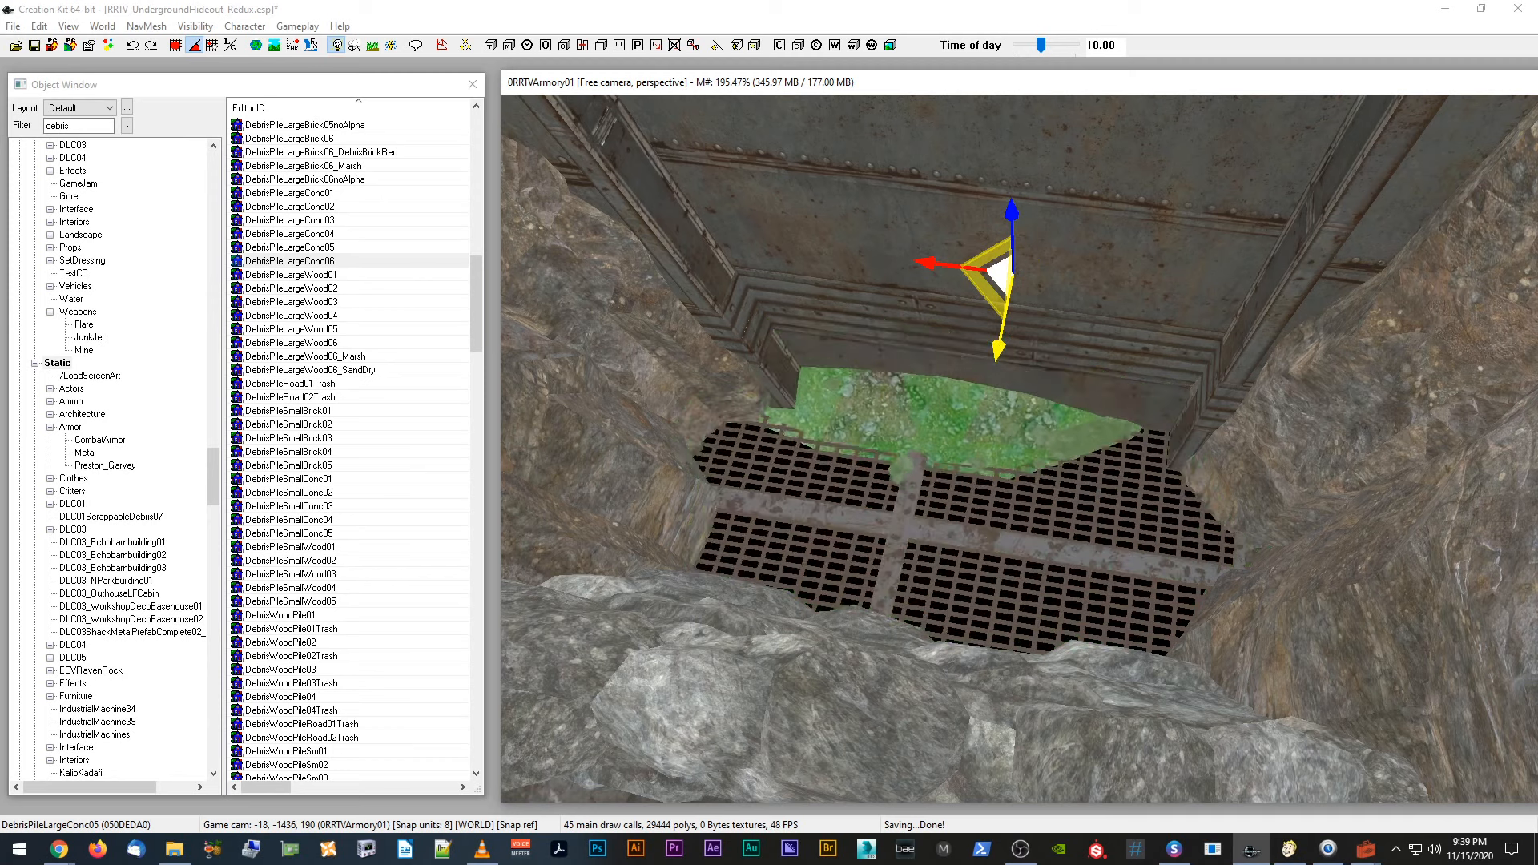
drag(998, 295, 998, 269)
key(e)
drag(1000, 346, 992, 384)
key(2)
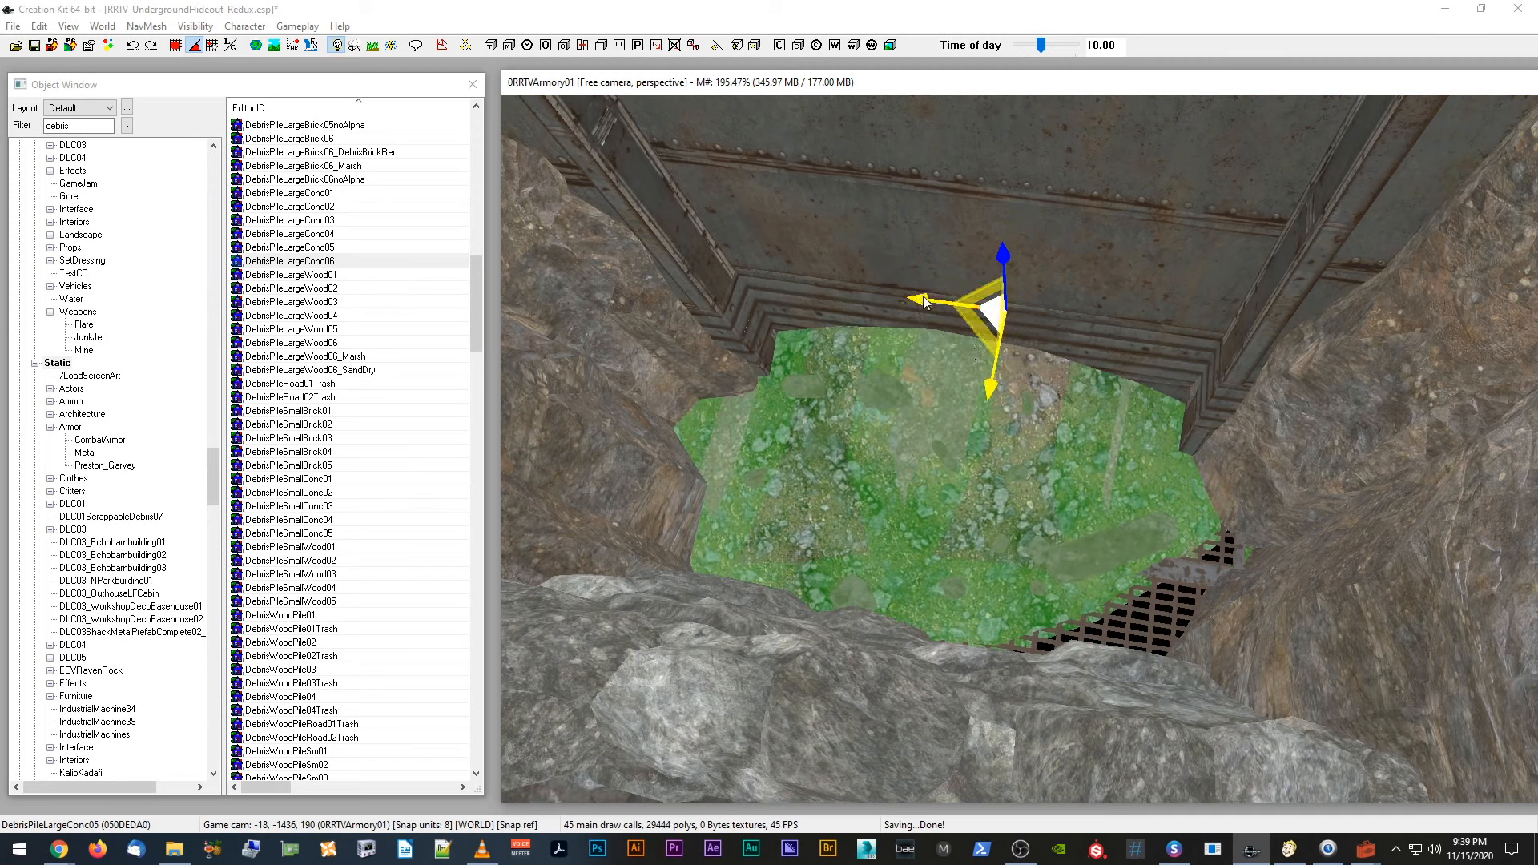
drag(930, 302, 931, 313)
shift+middle_drag(930, 418, 776, 383)
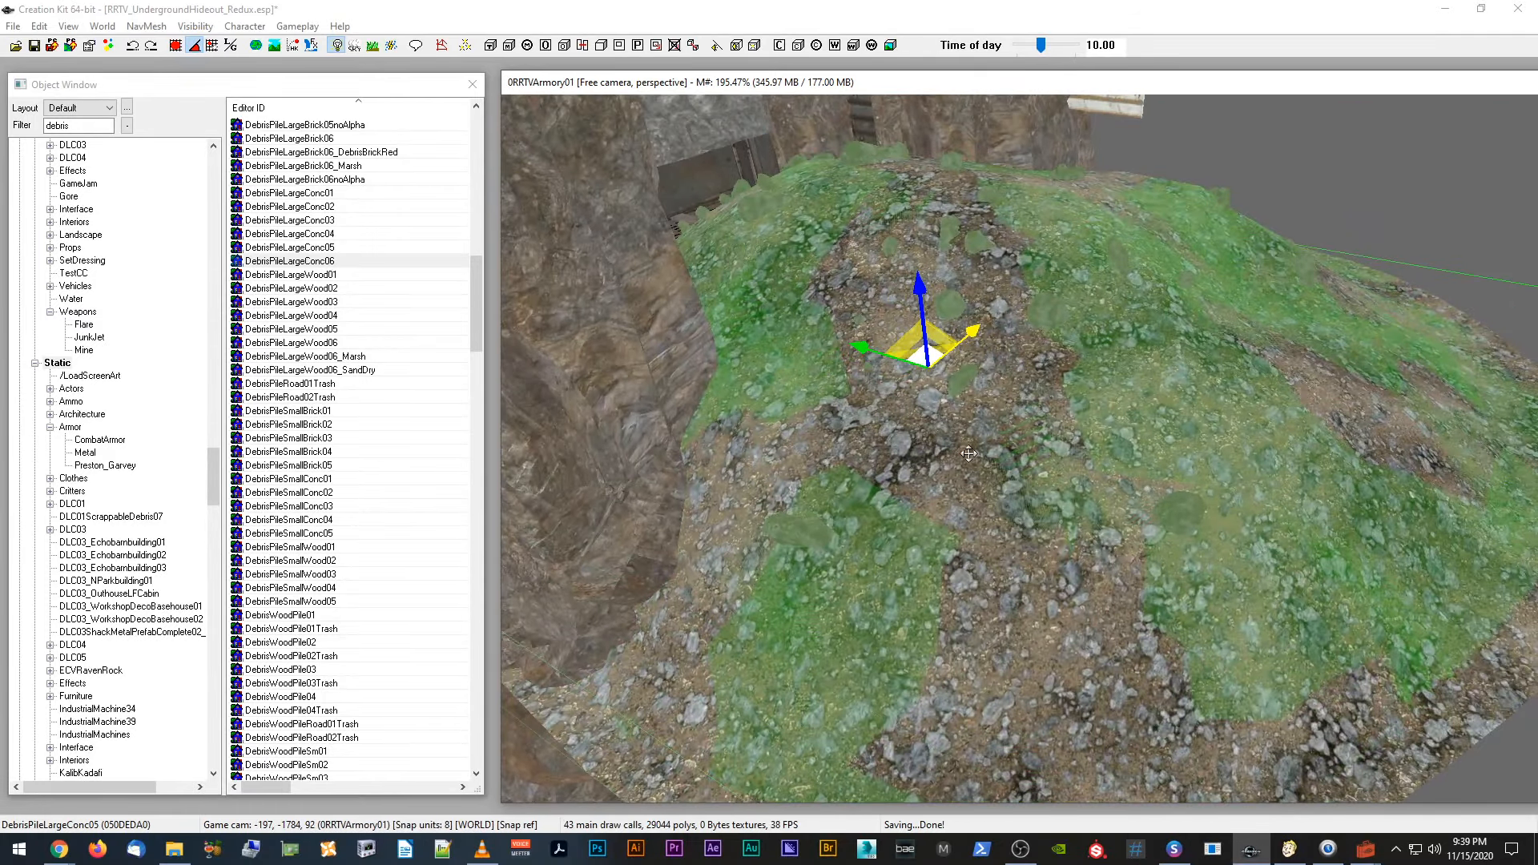
Step: Swap the debris pile to the DebrisPileLargeConc02 variant and raise it above the grate floor
alt+scroll(969, 454, down, 4)
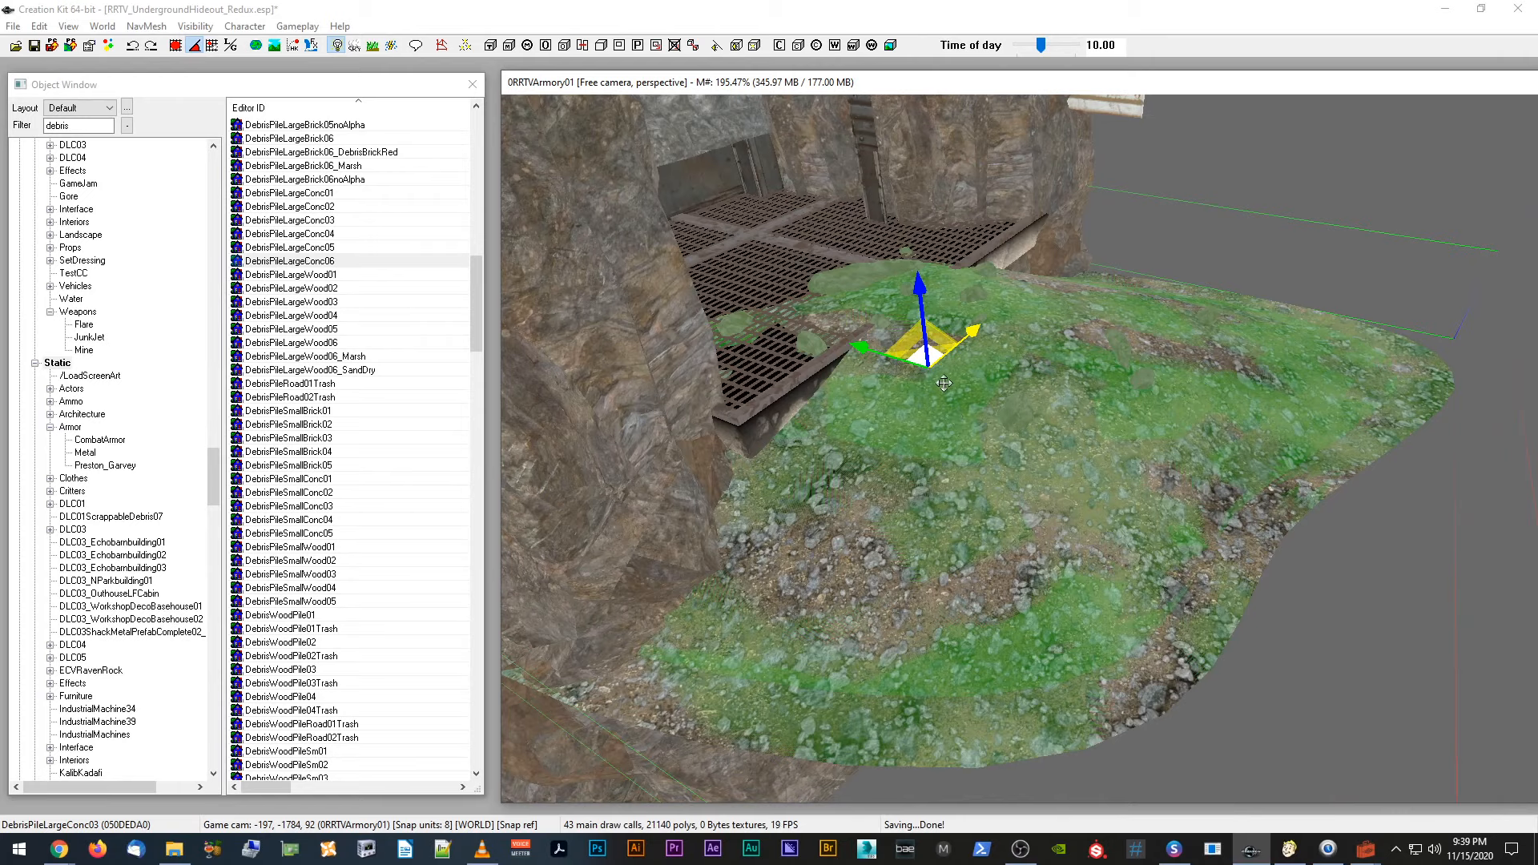
alt+scroll(982, 419, down, 1)
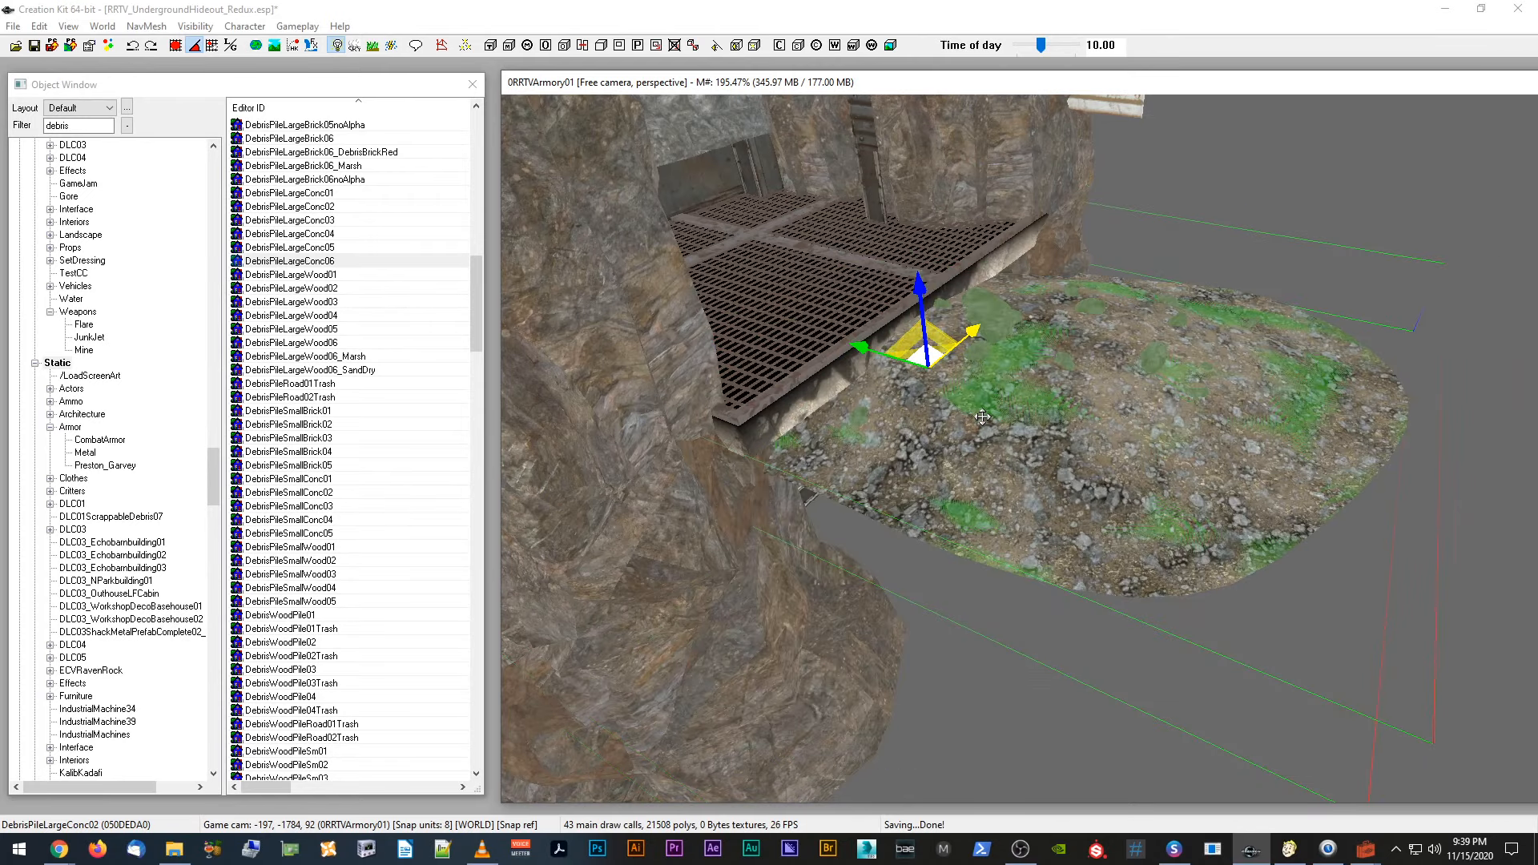
drag(921, 290, 918, 239)
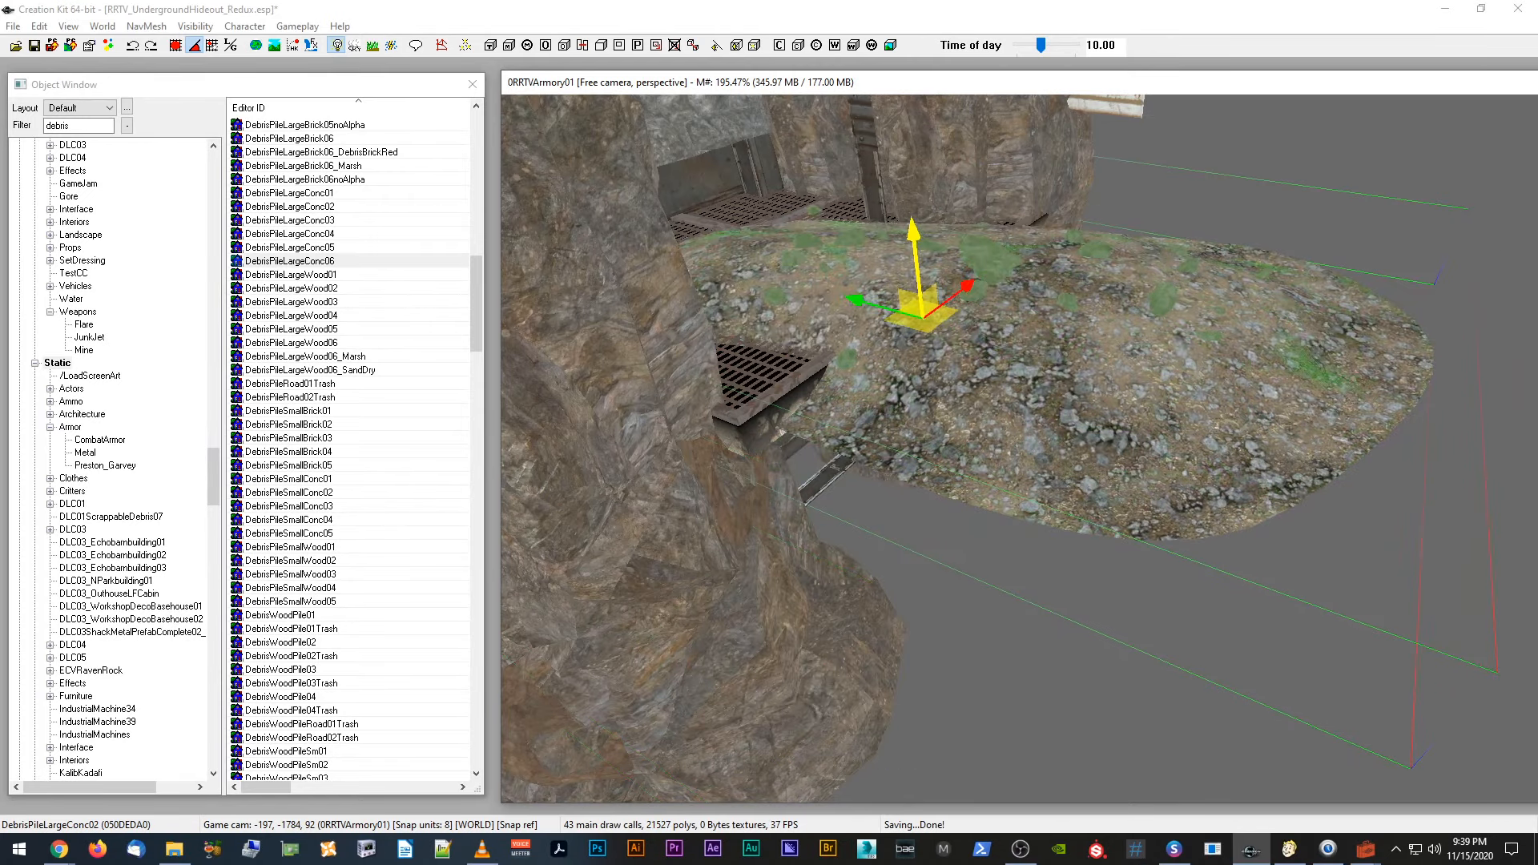
Step: Rotate the debris pile and adjust its position over the middle of the grate floor behind the stone wall
shift+middle_drag(917, 234, 1024, 333)
key(w)
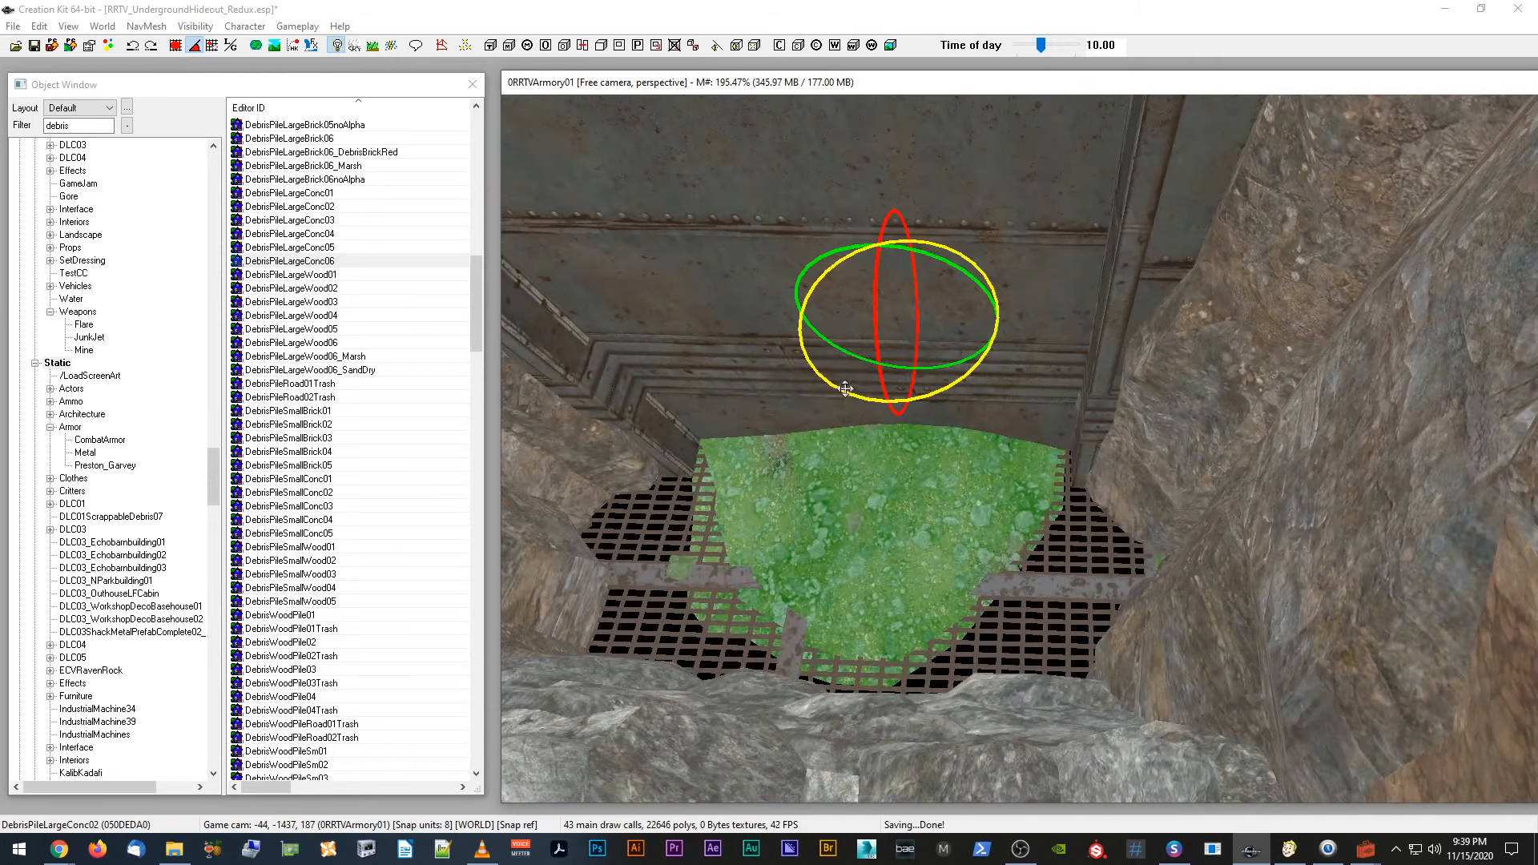
drag(848, 389, 880, 451)
key(e)
key(w)
key(w)
key(d)
shift+middle_drag(880, 451, 935, 570)
click(930, 588)
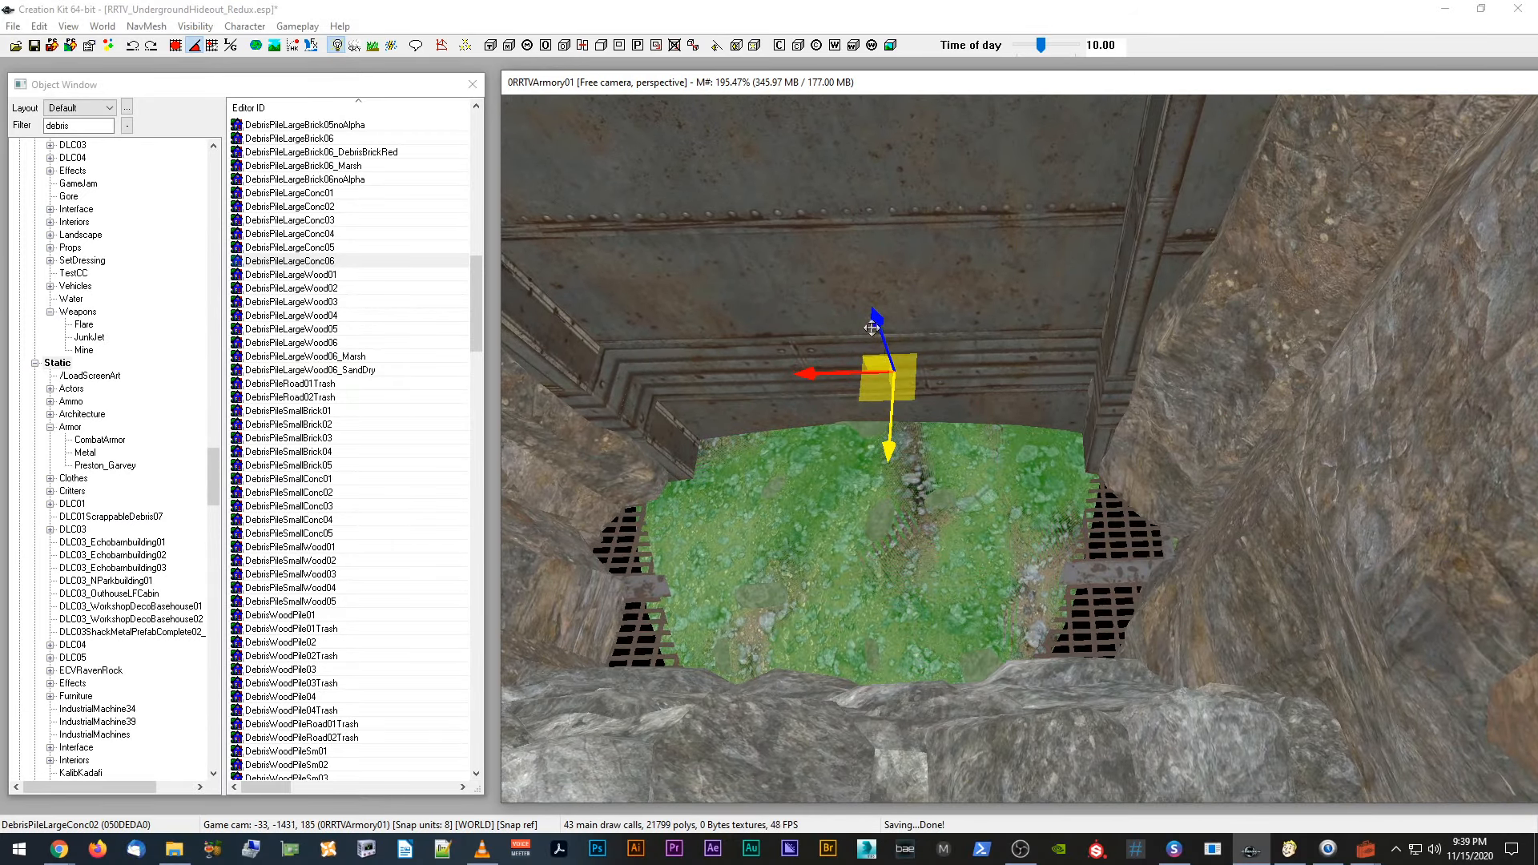
key(d)
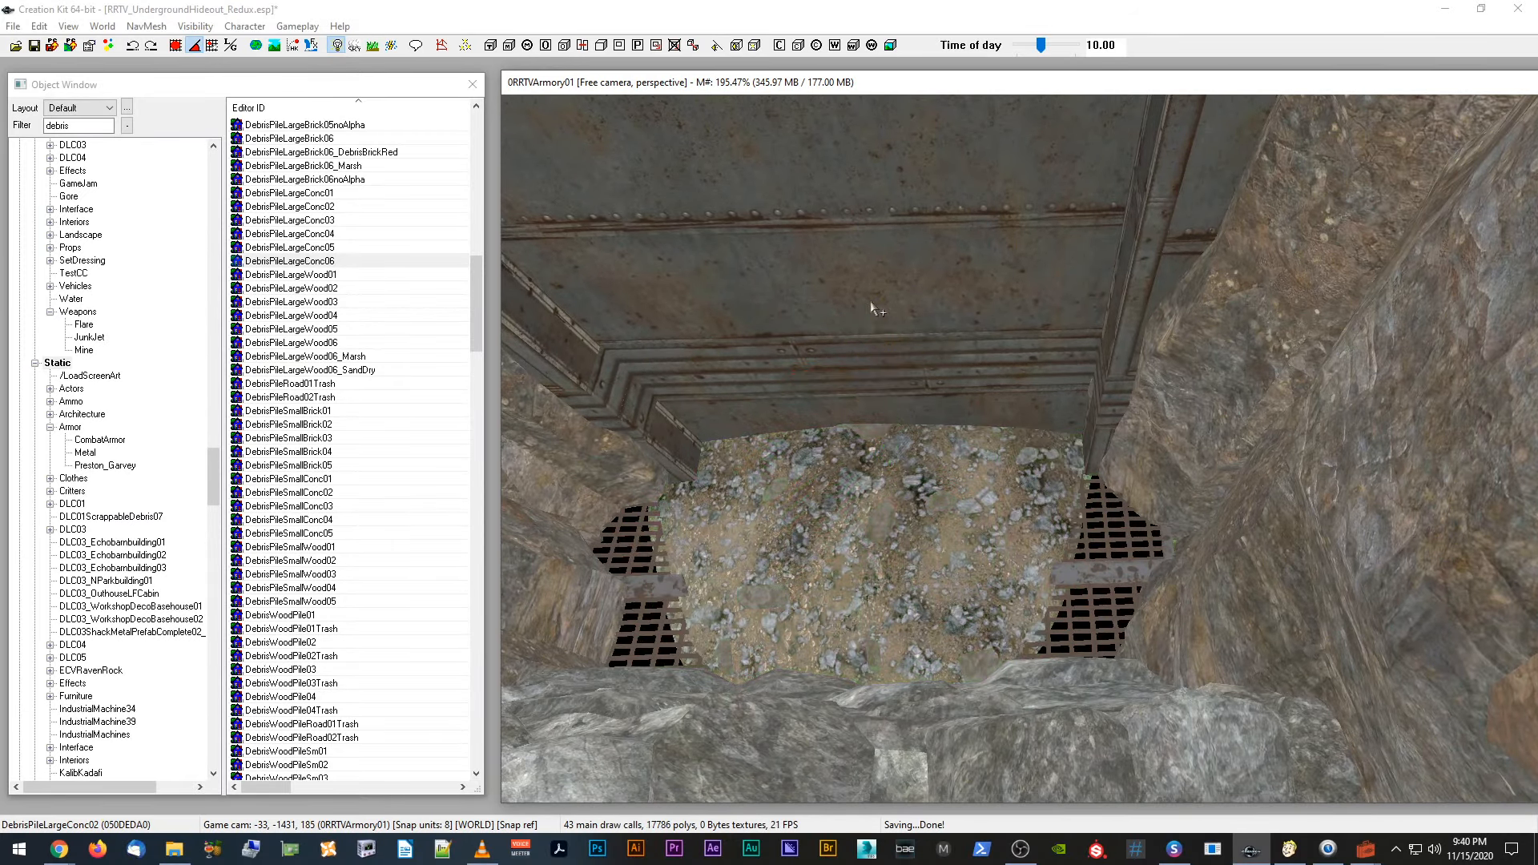
Step: Set the debris pile's reference to be hidden from the local map and save the plugin
scroll(874, 292, down, 4)
shift+middle_drag(876, 278, 1109, 564)
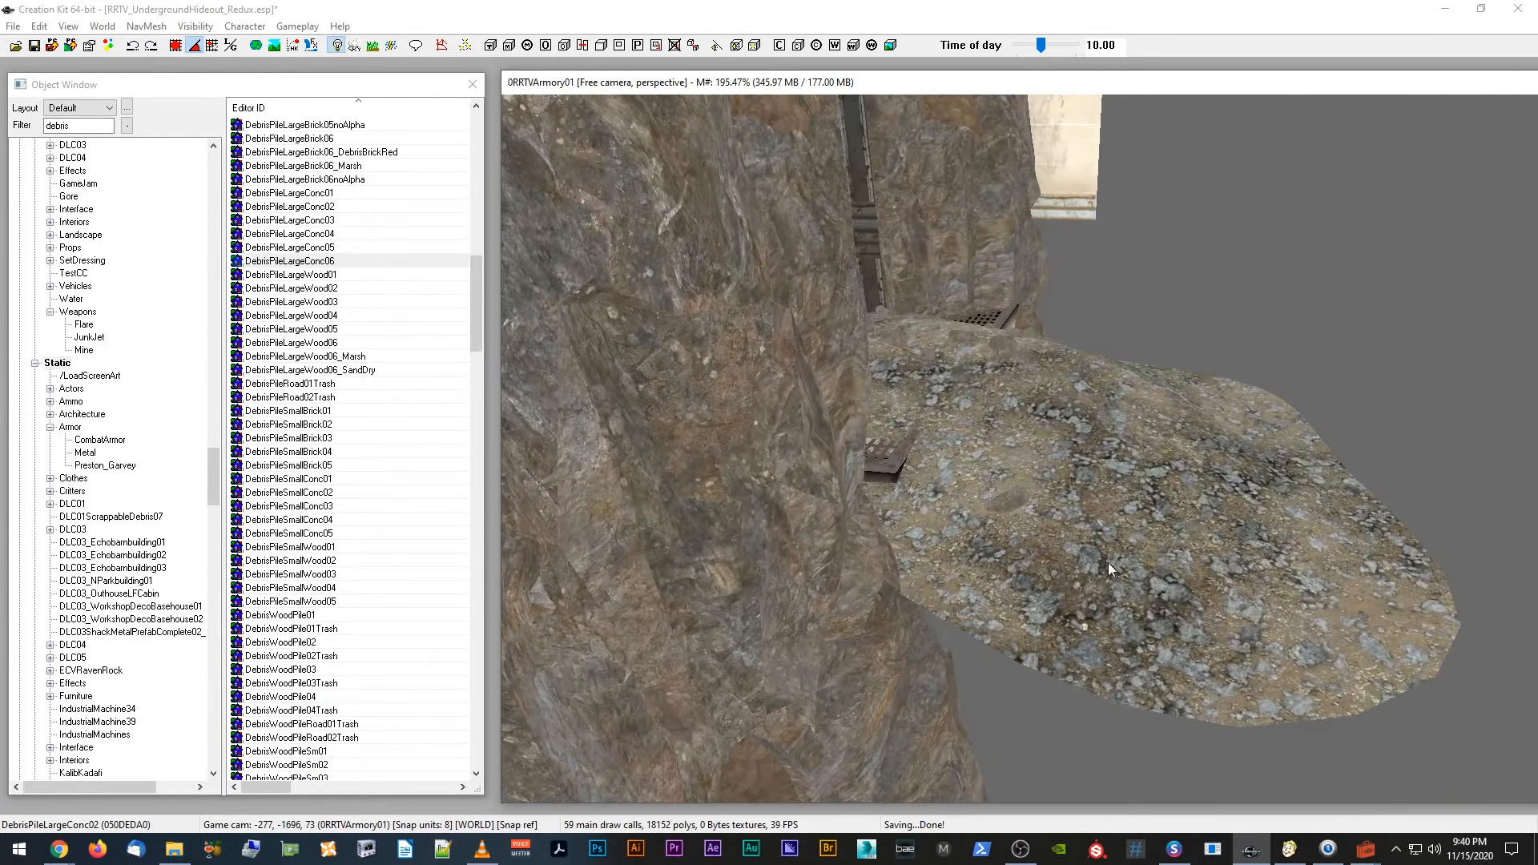
click(1109, 567)
double_click(1095, 604)
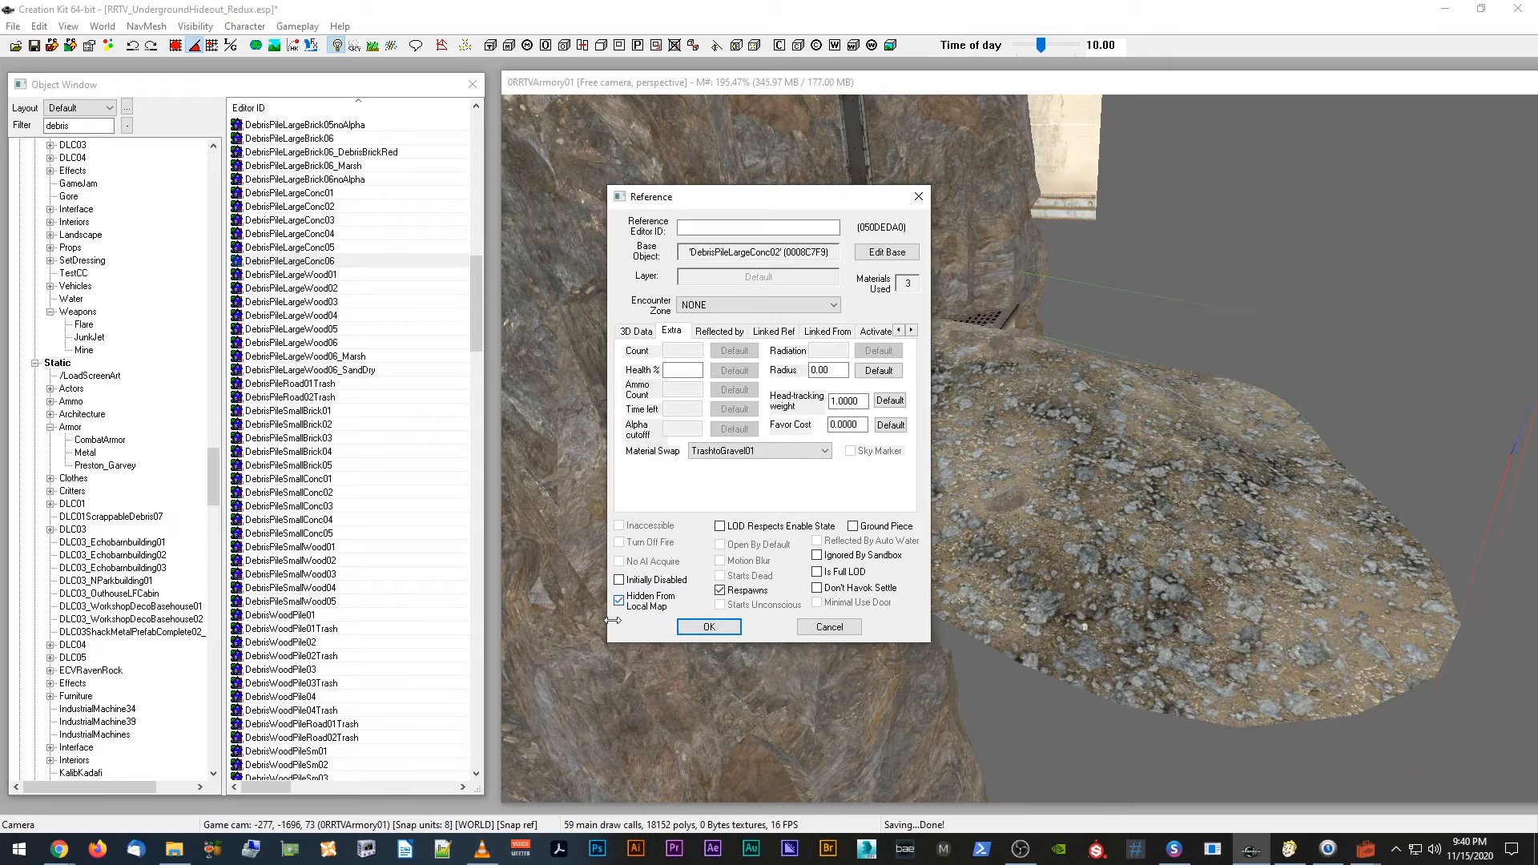
click(714, 632)
shift+middle_drag(721, 625, 1145, 513)
scroll(1147, 518, up, 1)
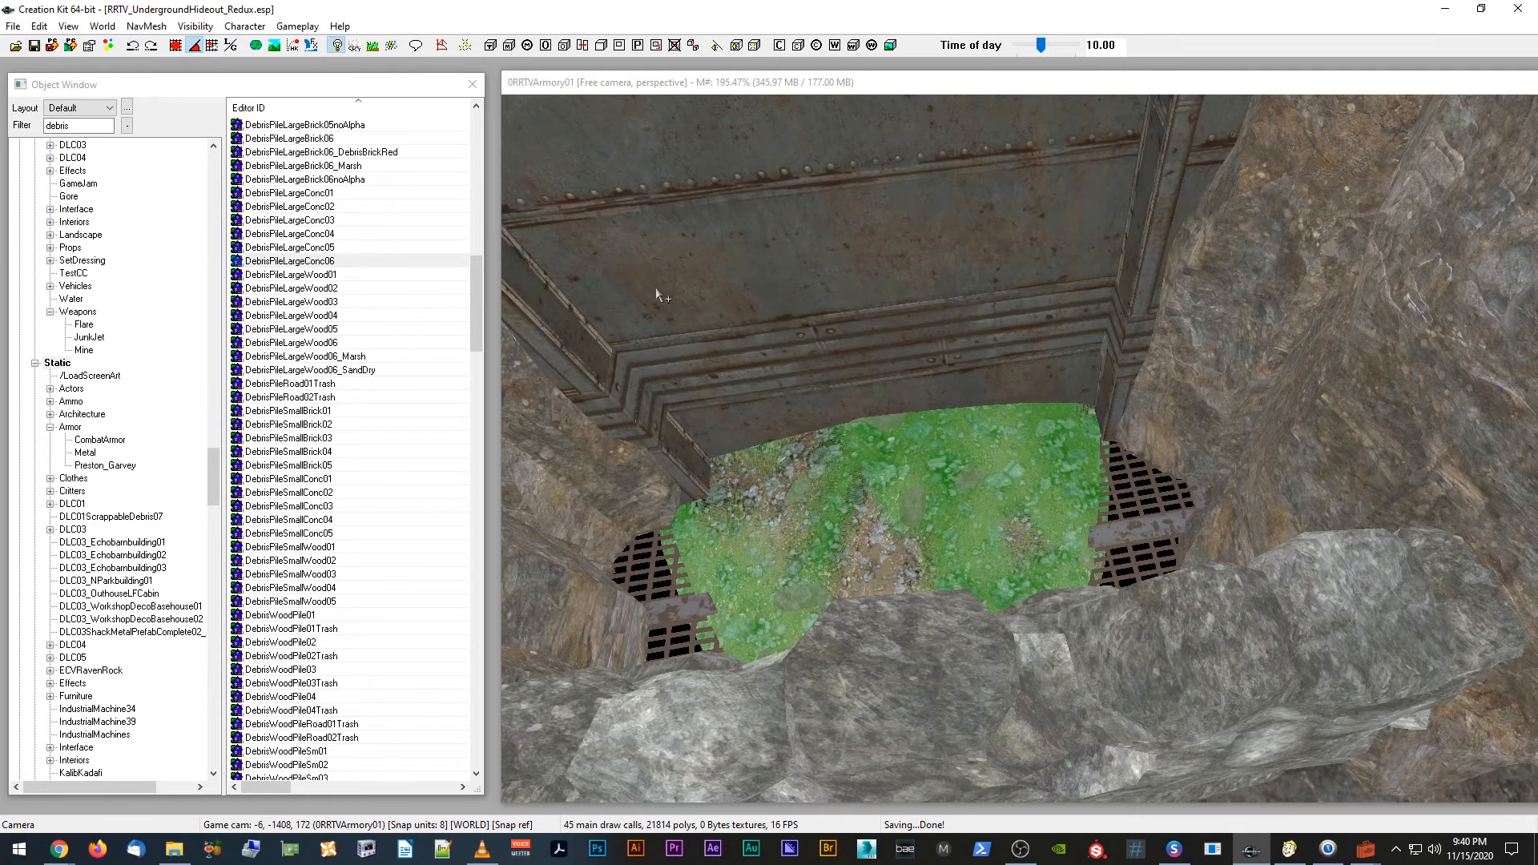
Step: Filter the object list for "black" and place a BlackPlane above the armory near the rock columns
scroll(655, 287, down, 10)
scroll(722, 260, down, 2)
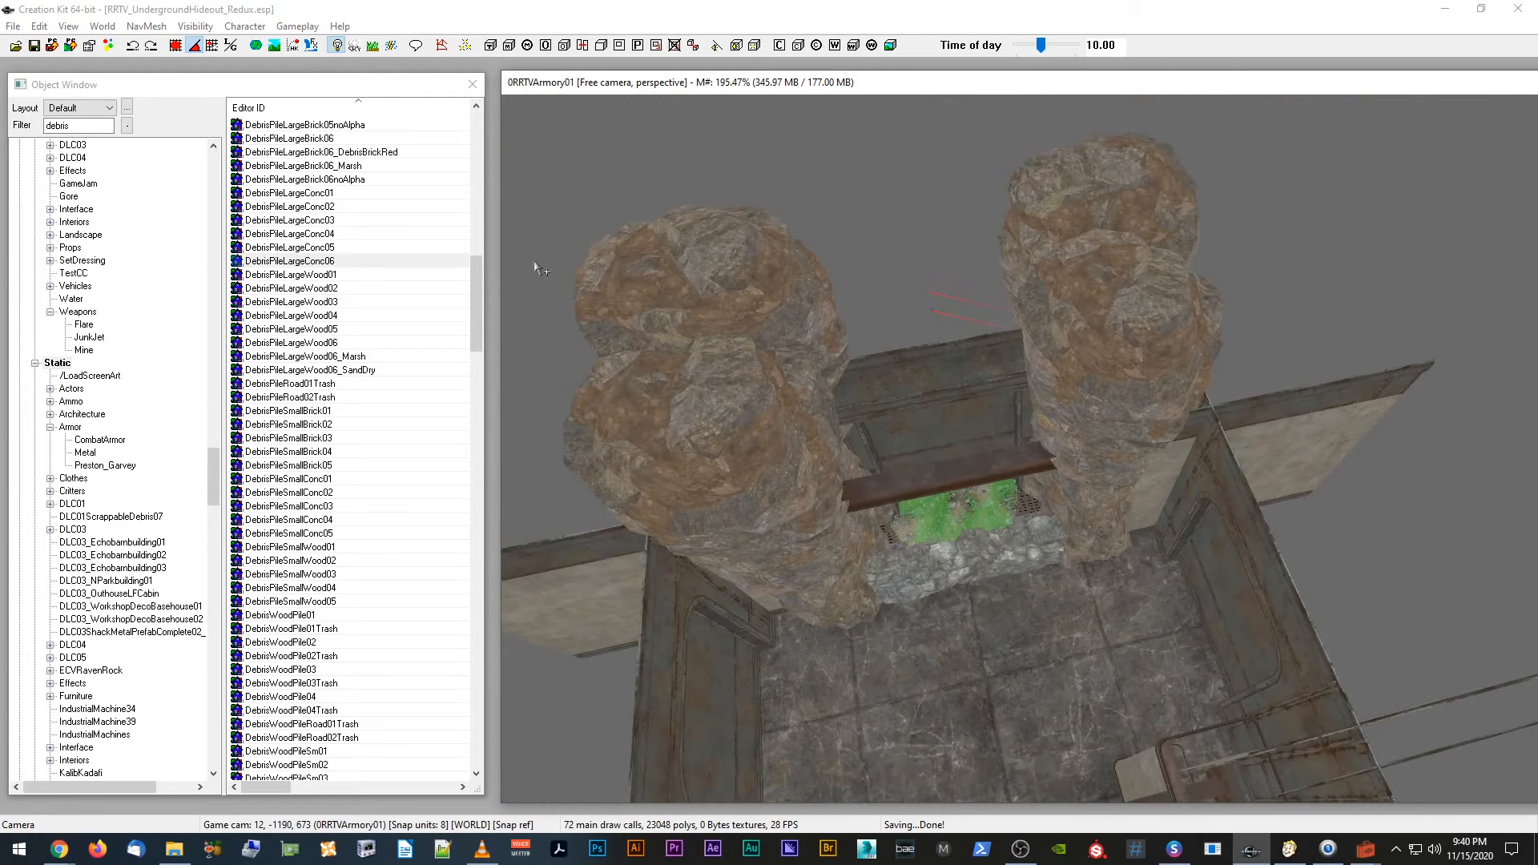
click(127, 125)
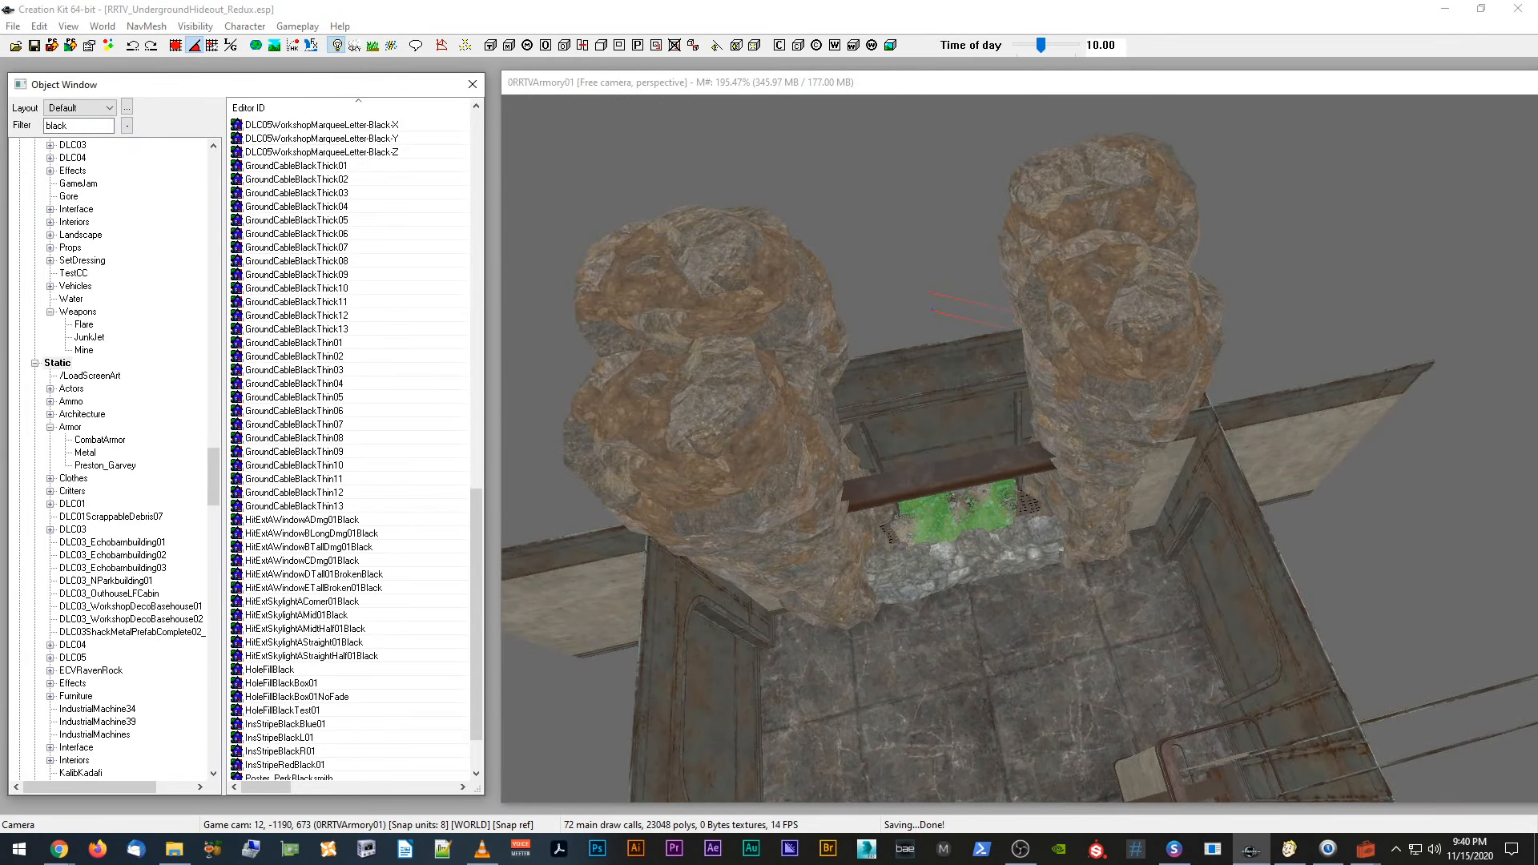
drag(475, 551, 478, 141)
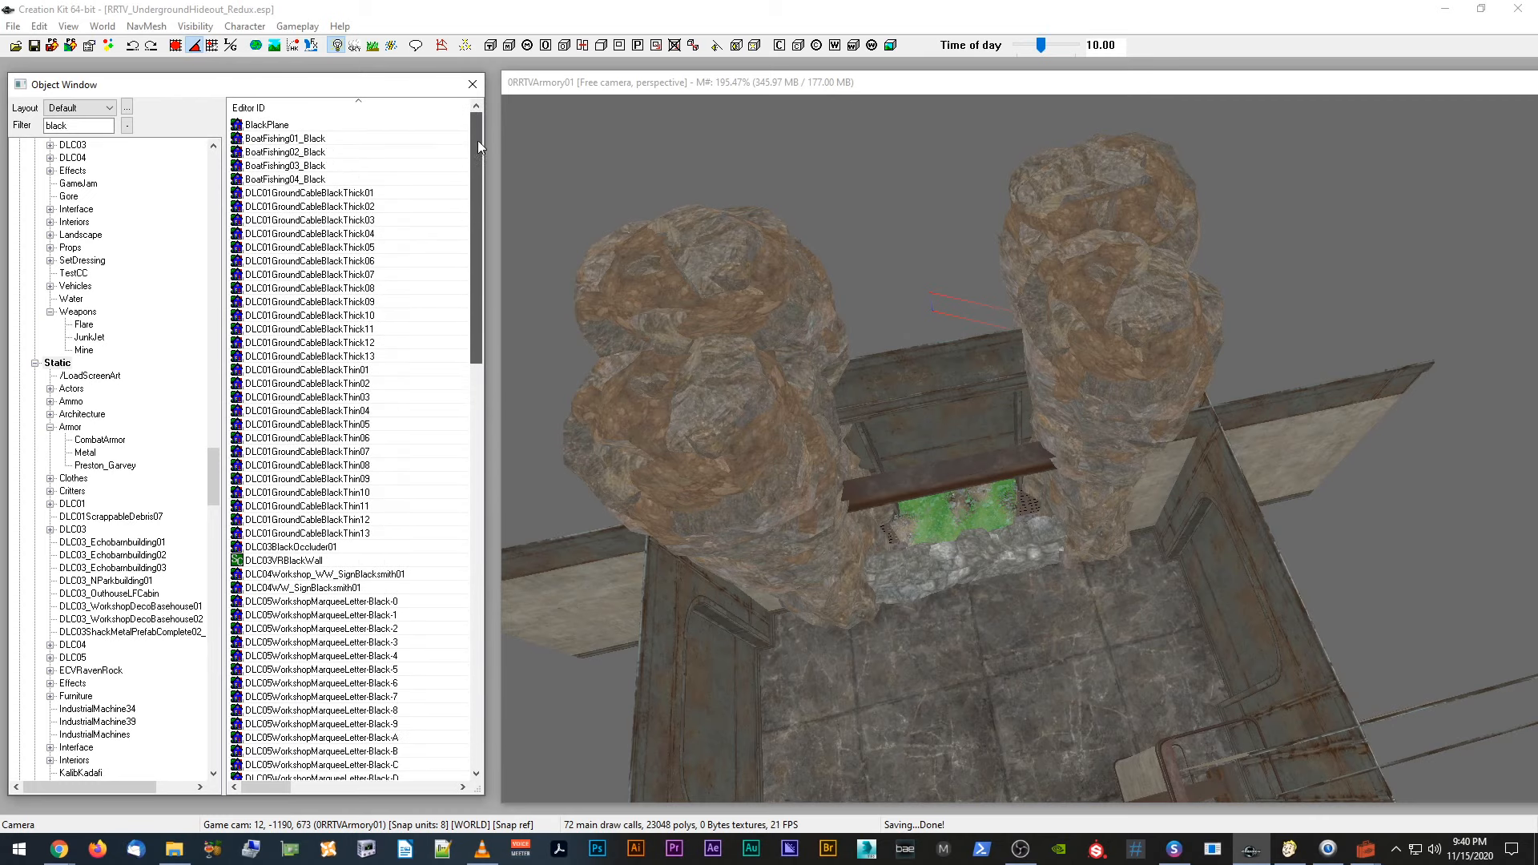
scroll(776, 323, down, 4)
middle_drag(776, 323, 730, 309)
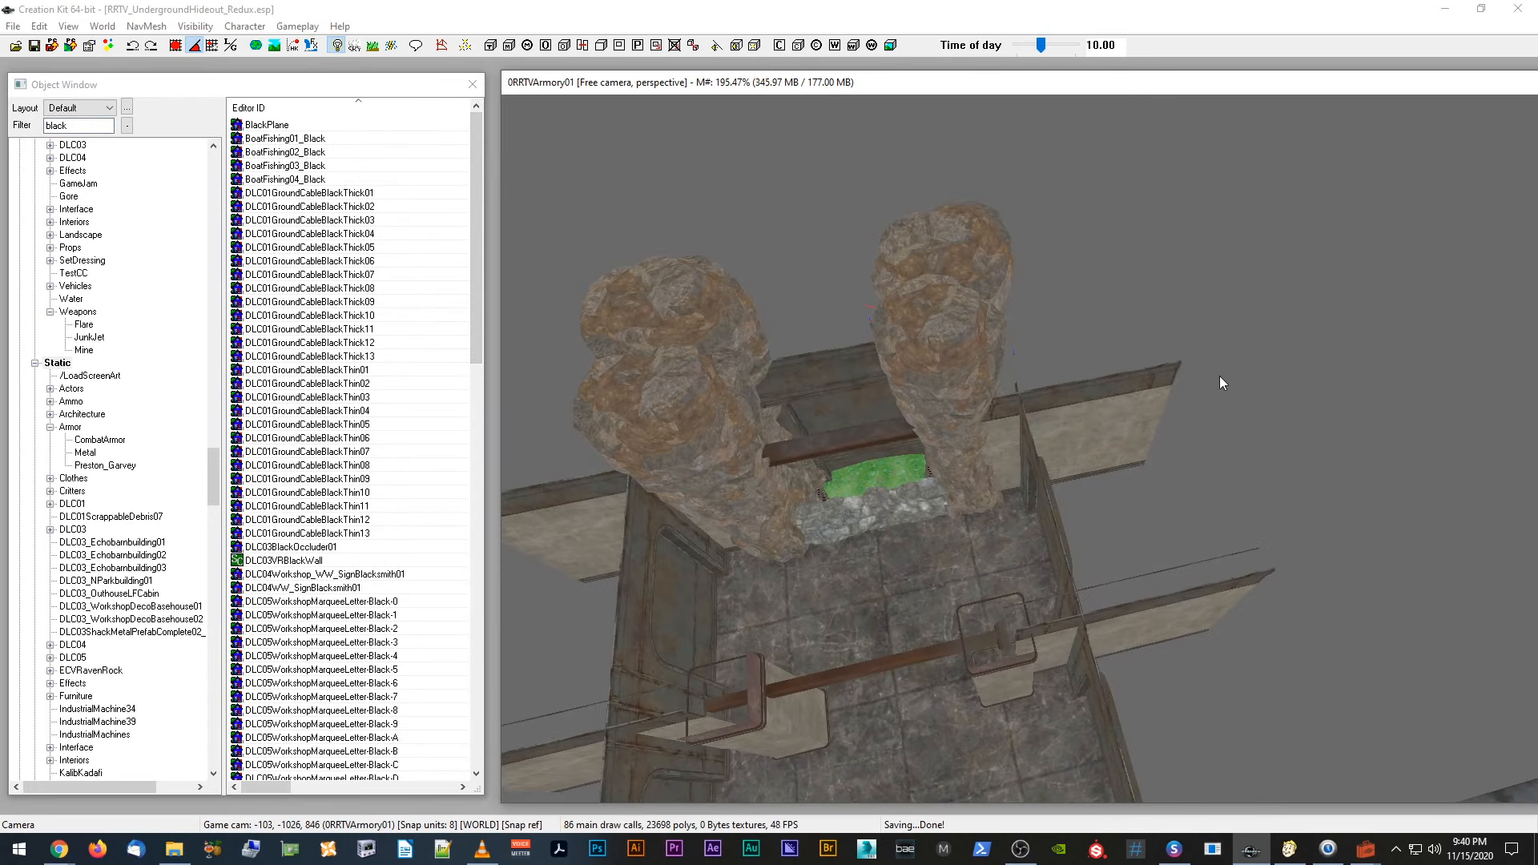
middle_drag(1220, 377, 894, 508)
click(927, 432)
mouse_move(927, 434)
shift+middle_down()
mouse_move(962, 453)
mouse_move(950, 449)
shift+middle_up()
drag(262, 125, 974, 355)
key(z)
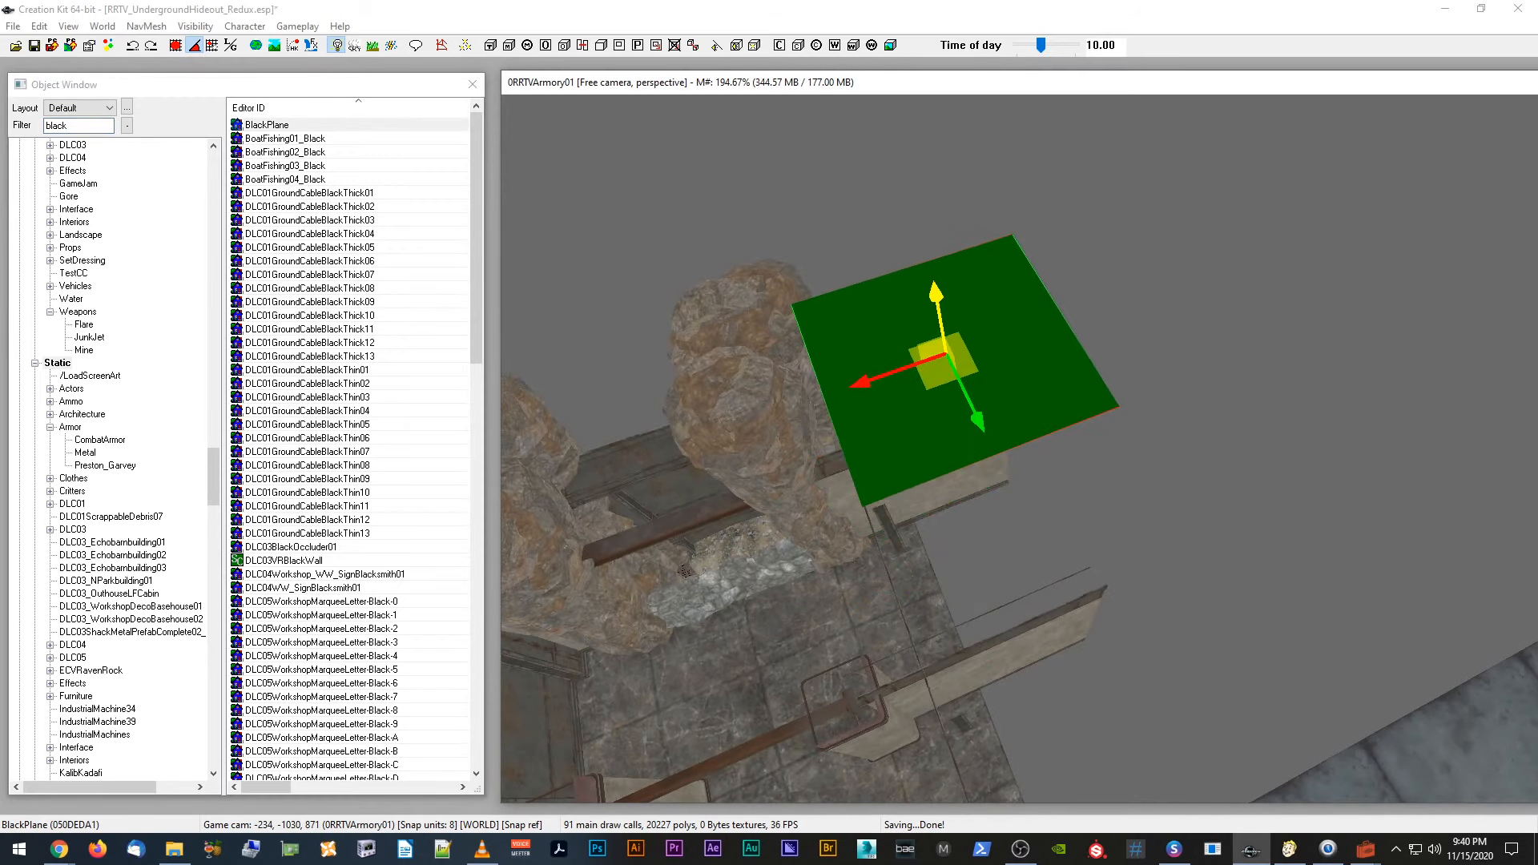
Step: Try positioning the black plane beyond the armory wall beside the rock columns, and delete it
shift+middle_drag(953, 365, 1001, 438)
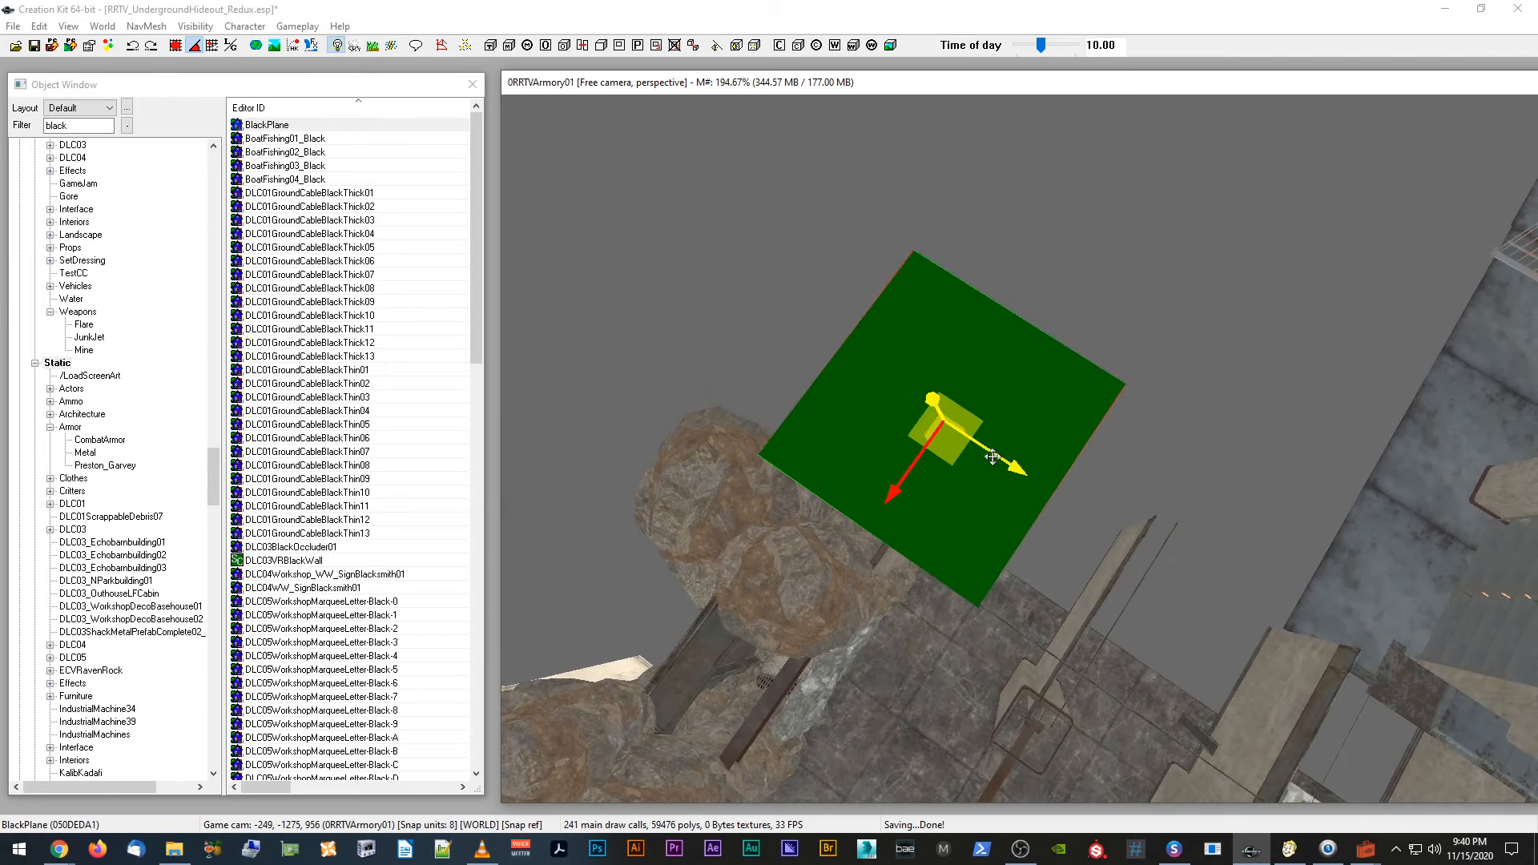
drag(1011, 465, 971, 441)
mouse_move(845, 471)
mouse_down()
mouse_move(867, 438)
mouse_move(853, 459)
mouse_up()
shift+middle_drag(853, 459, 903, 406)
drag(872, 399, 866, 388)
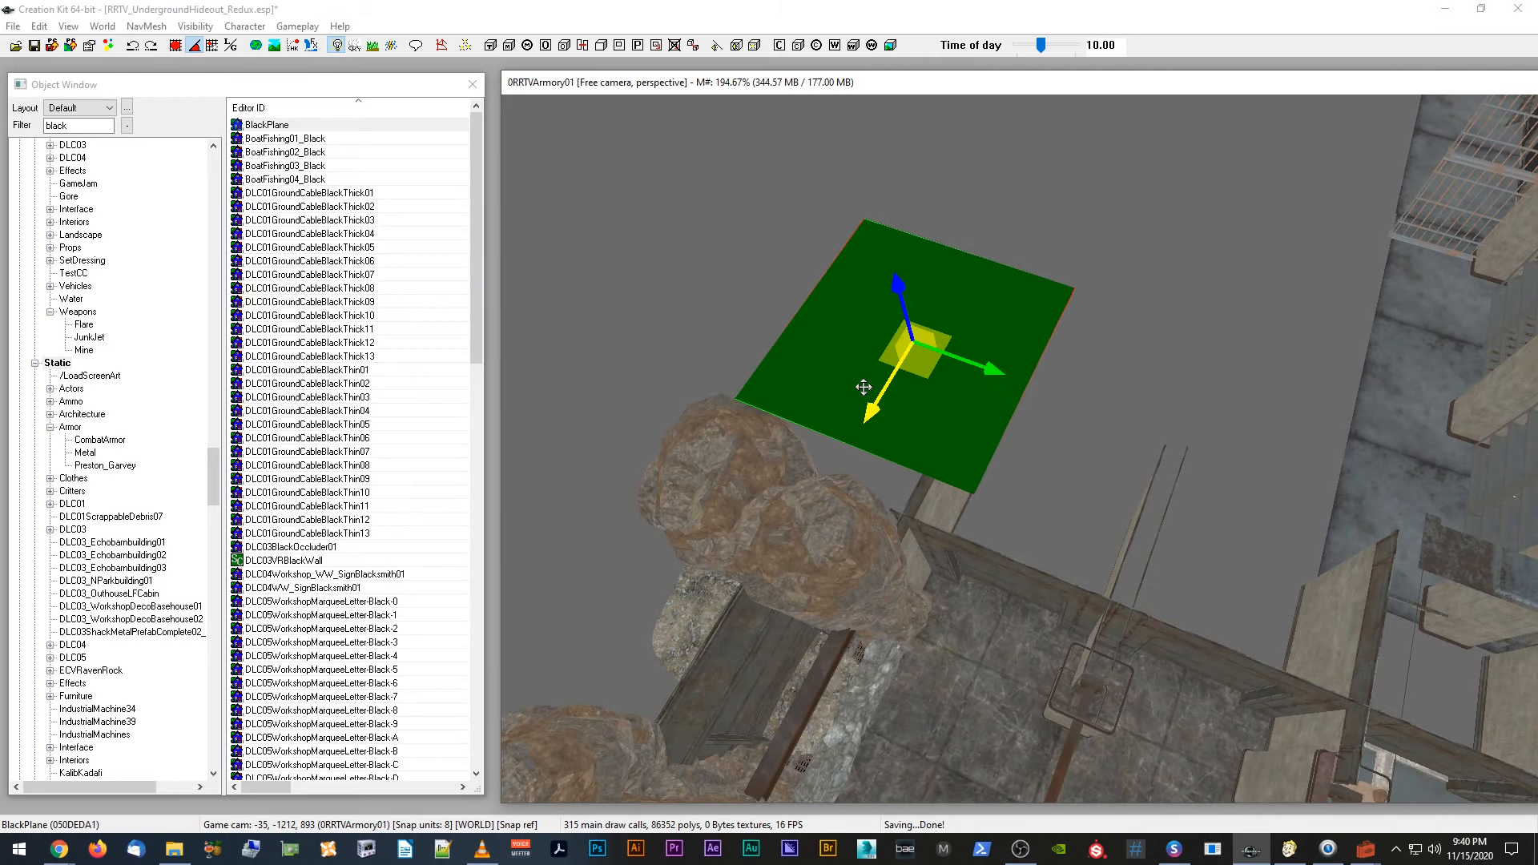
shift+middle_drag(865, 386, 884, 419)
drag(871, 426, 865, 435)
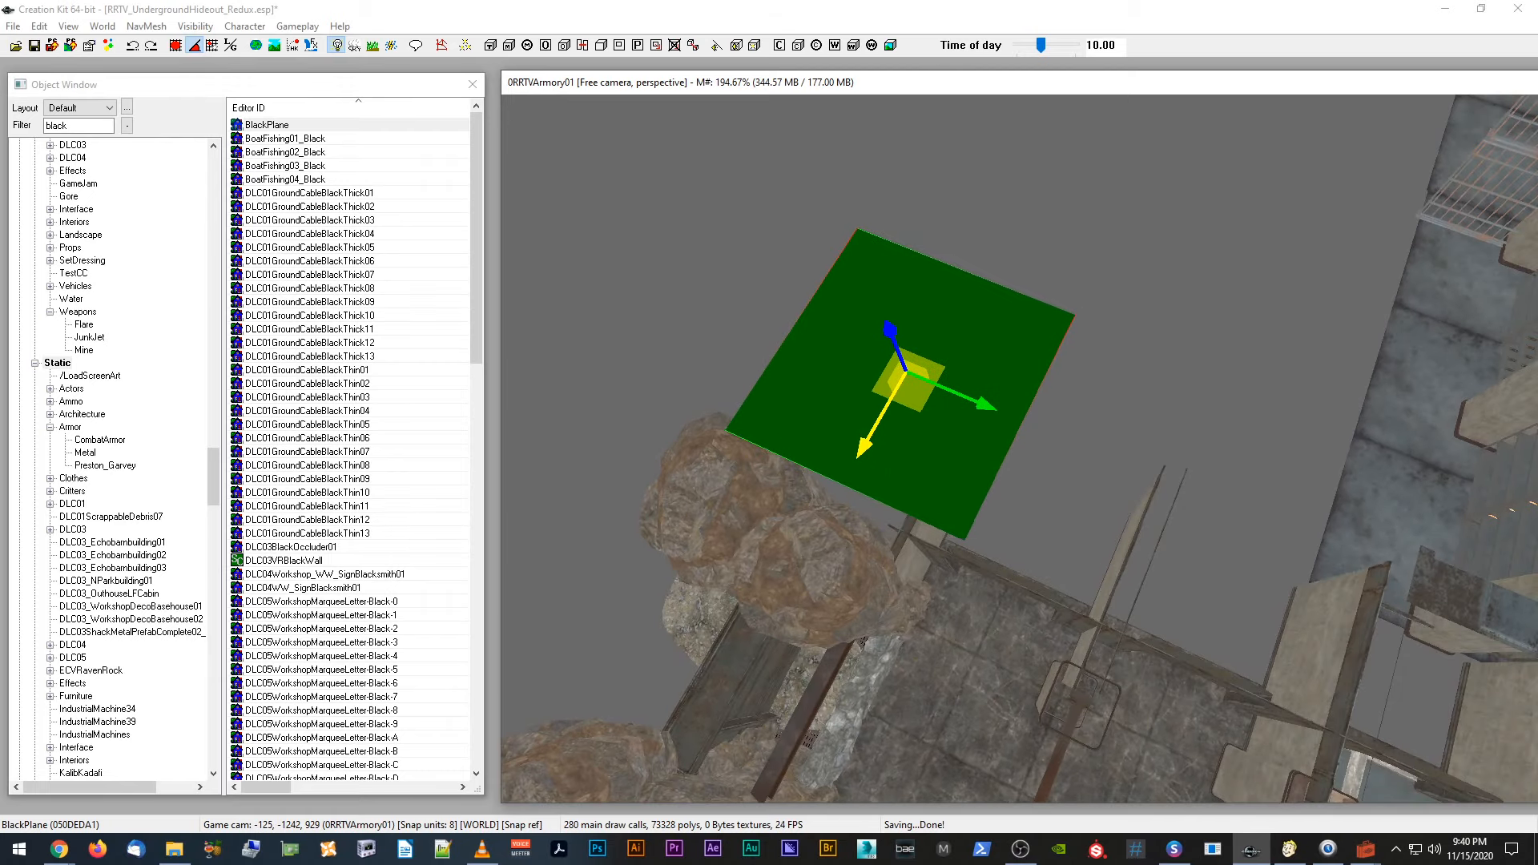
shift+middle_drag(864, 435, 860, 423)
drag(899, 313, 898, 307)
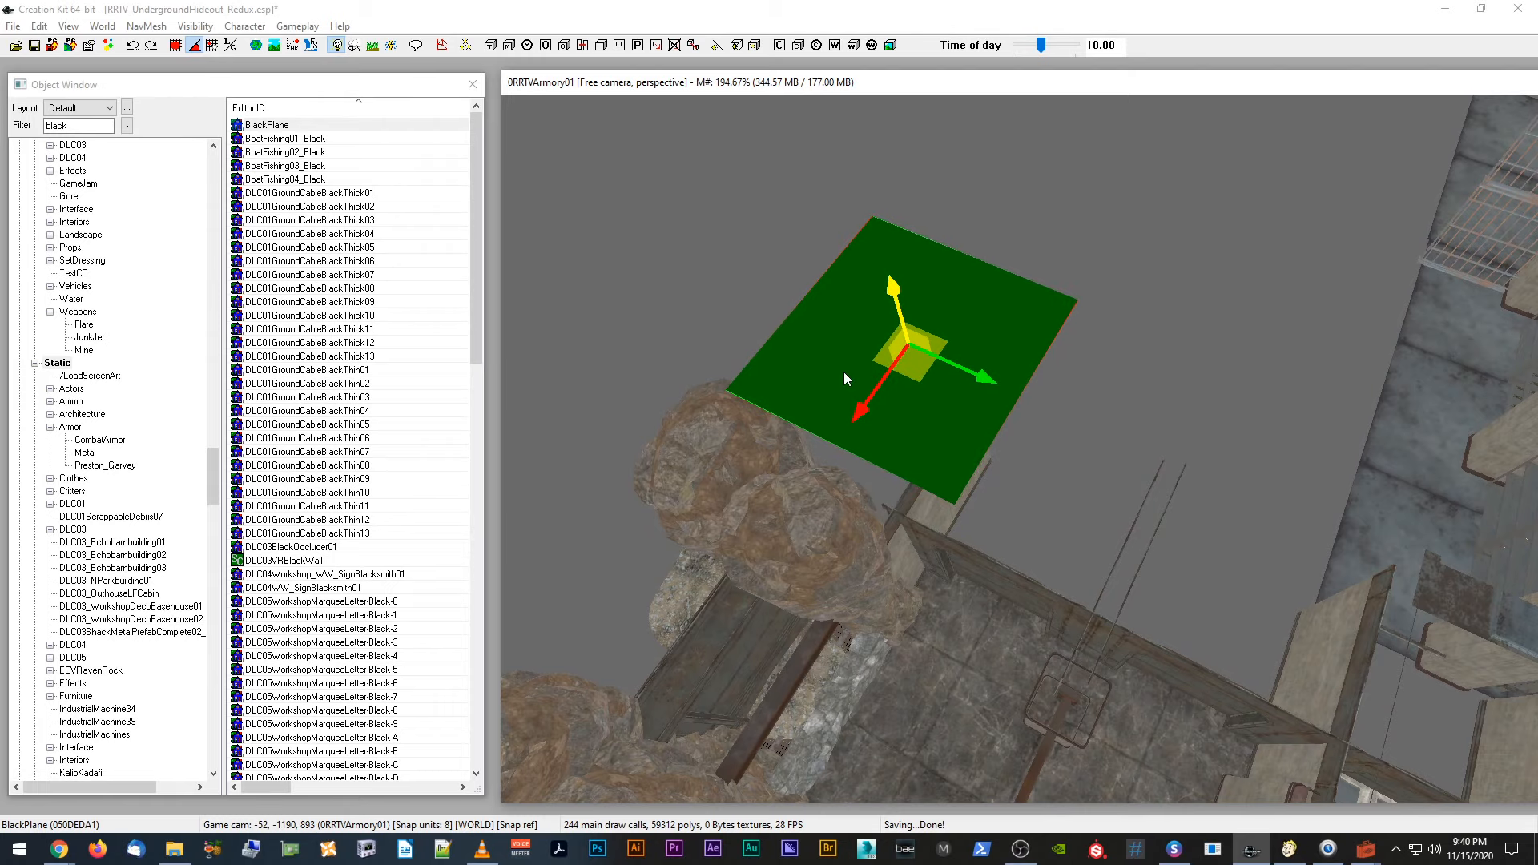
key(Delete)
Step: Check the tall rock column's reference settings without changing them, and review the fountain alcove from the armory floor
middle_drag(867, 385, 906, 367)
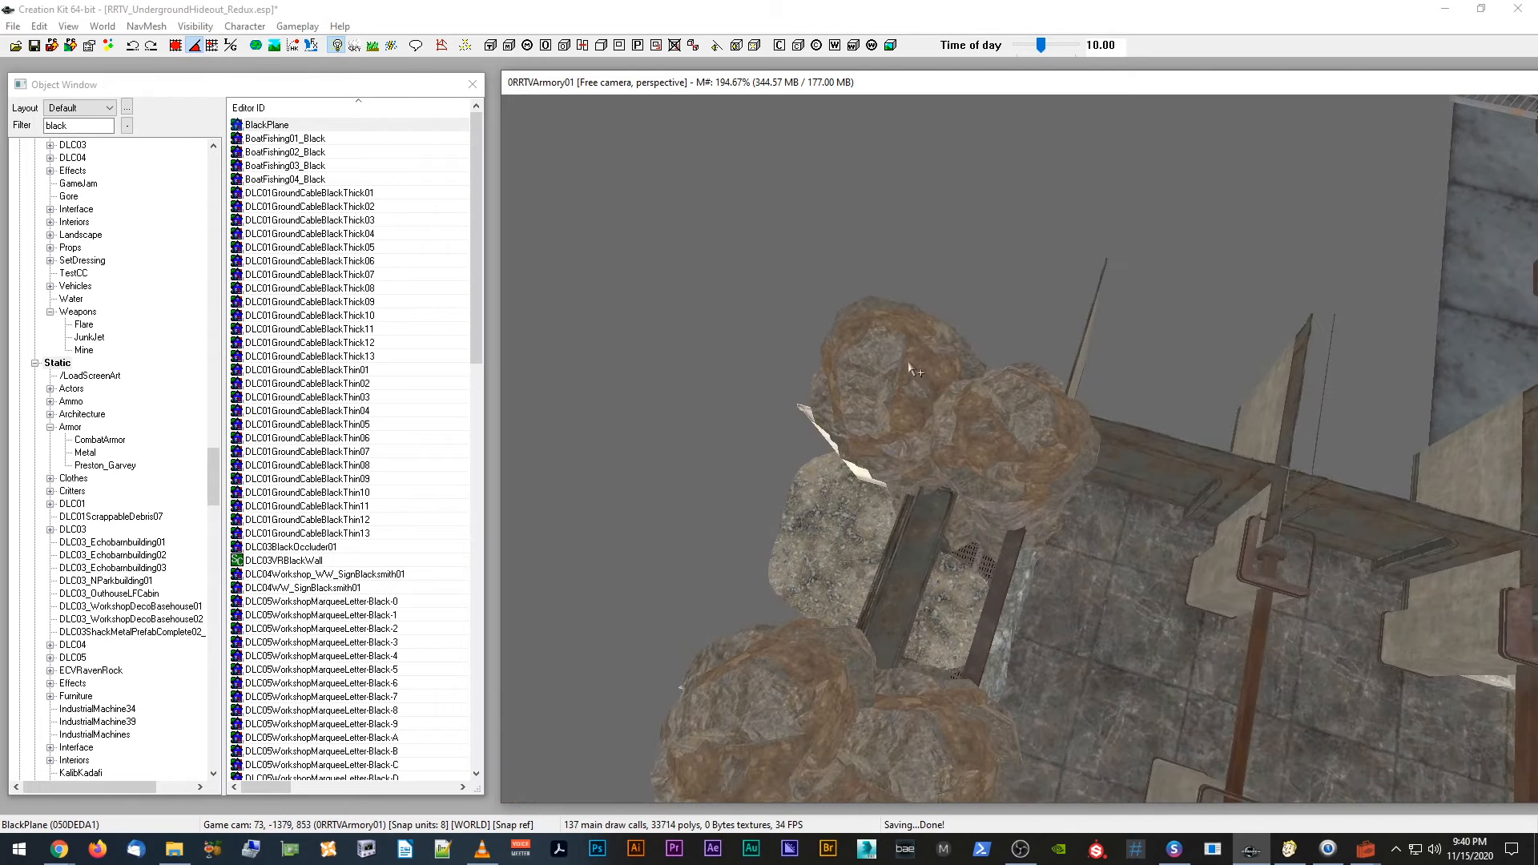
click(906, 364)
double_click(906, 371)
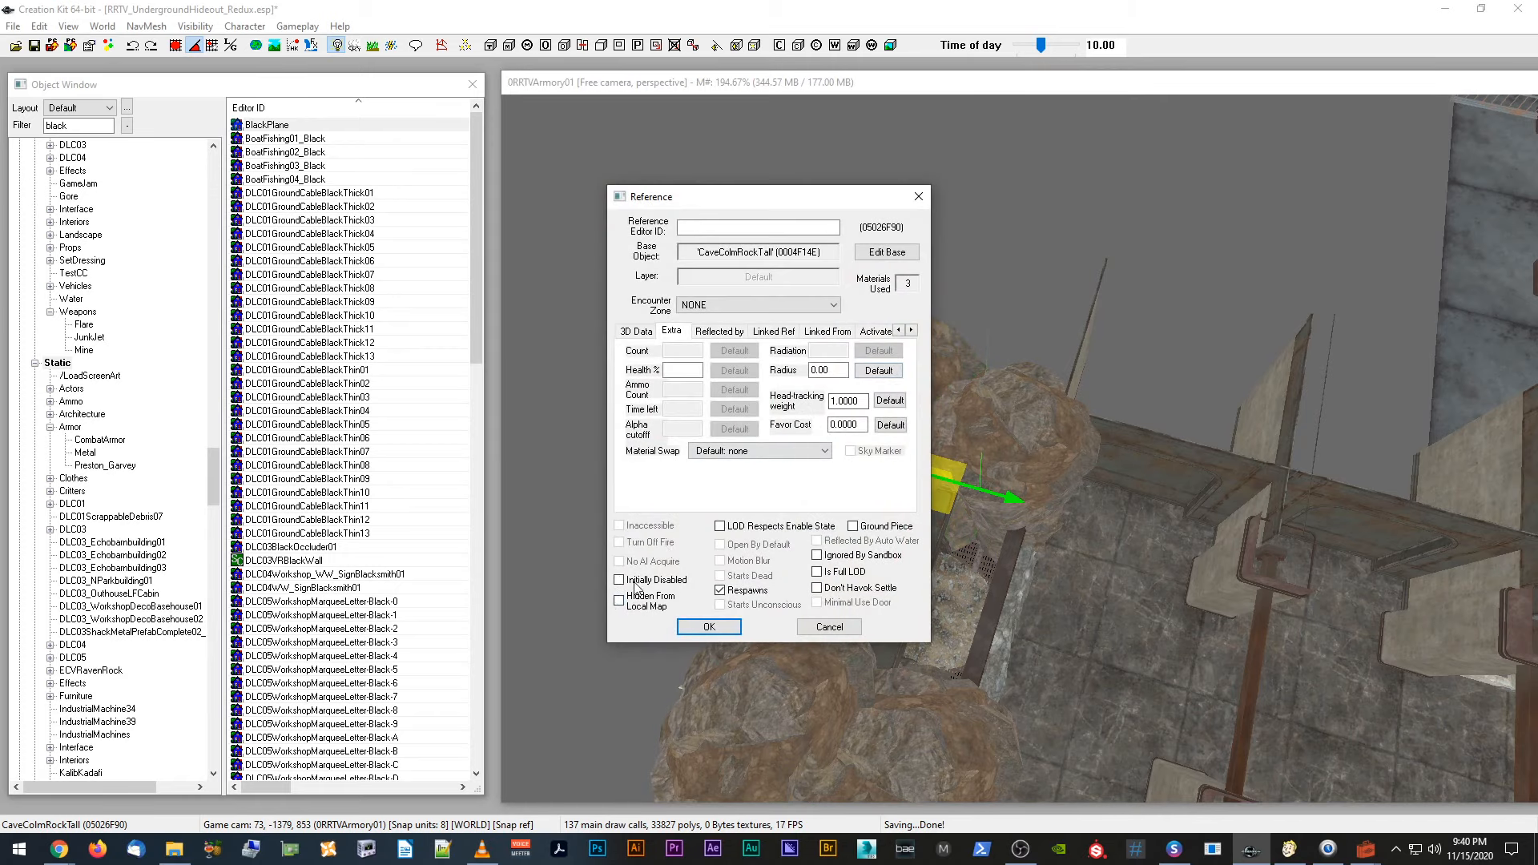
click(846, 630)
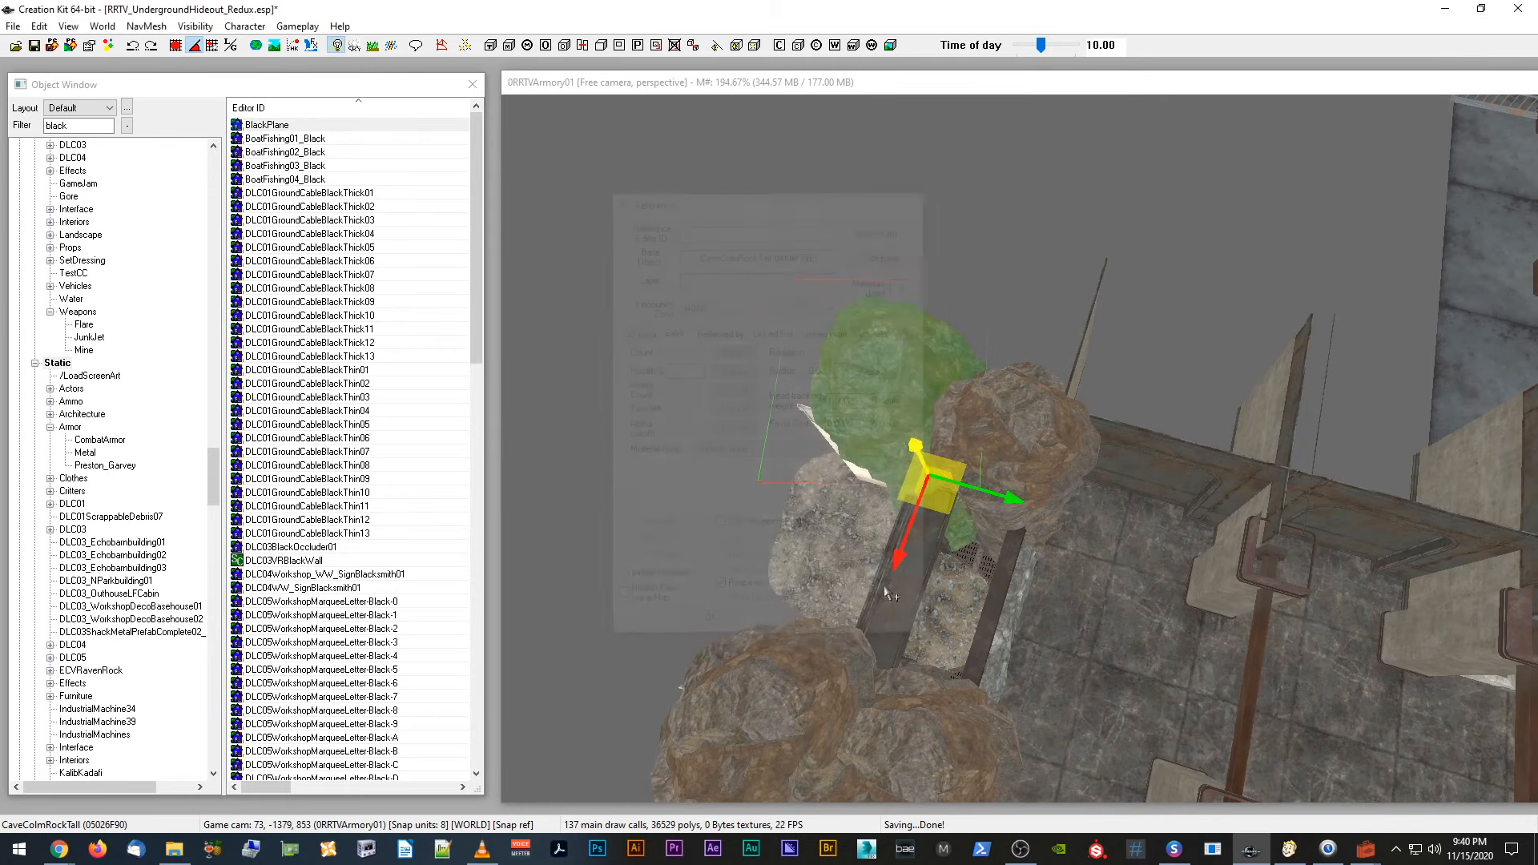
shift+middle_drag(1023, 463, 959, 414)
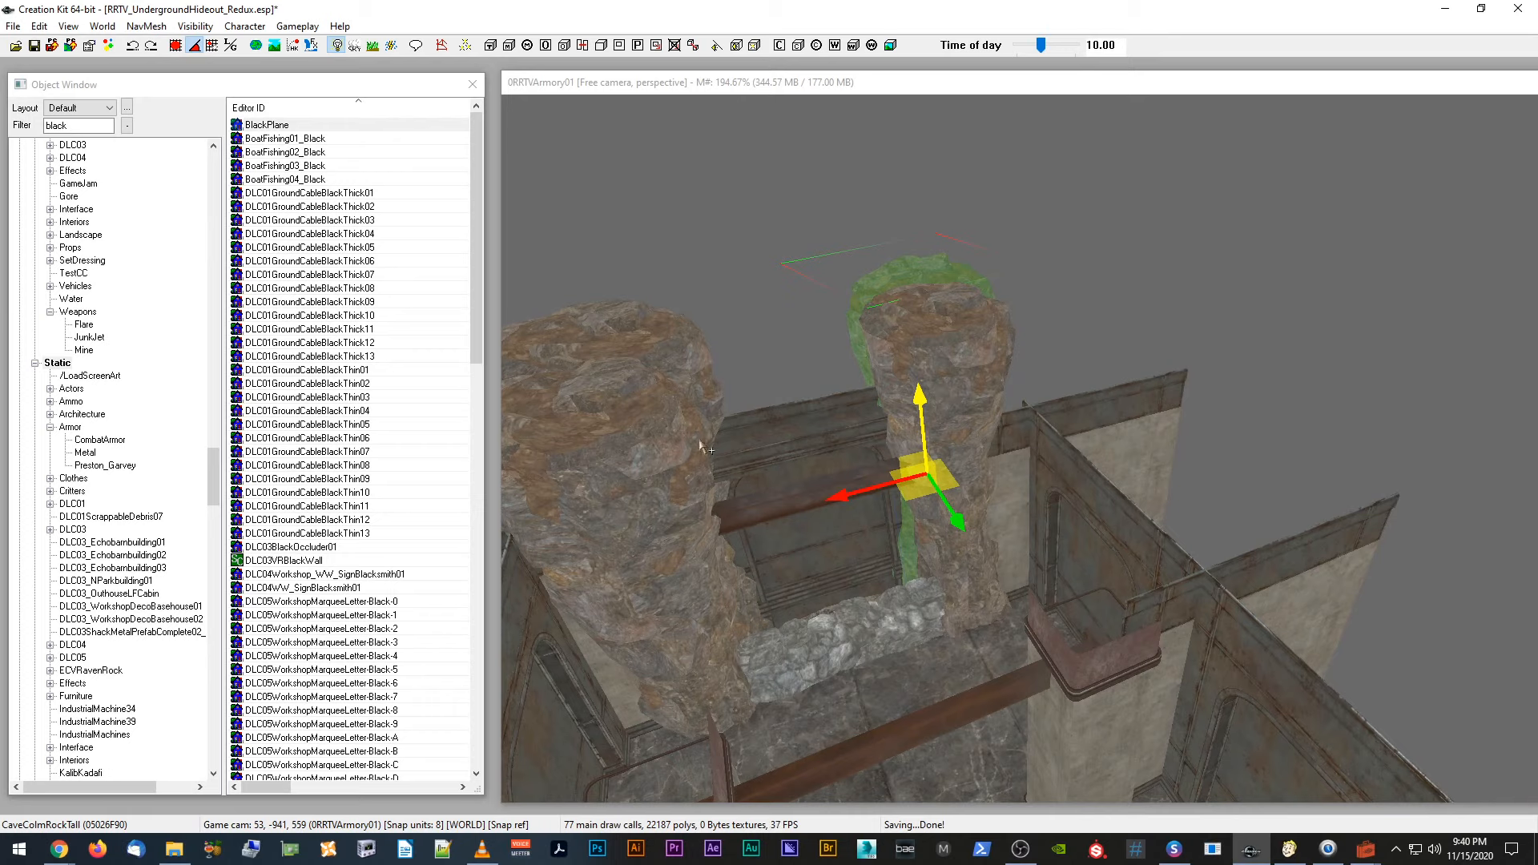
shift+middle_drag(920, 356, 549, 230)
click(953, 670)
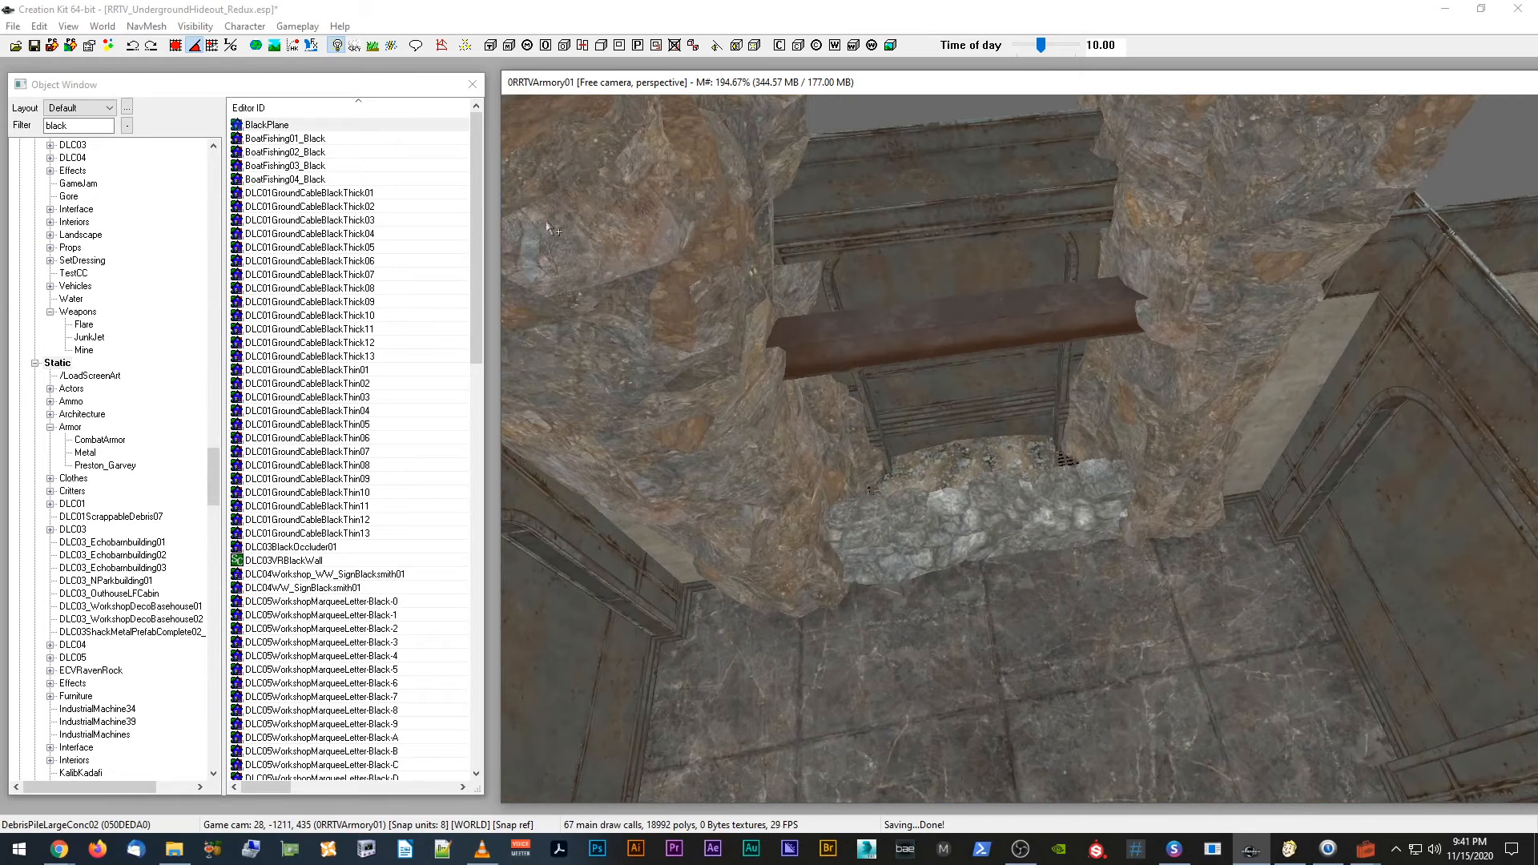
Step: Save the plugin and filter the complete object list for "water"
click(33, 46)
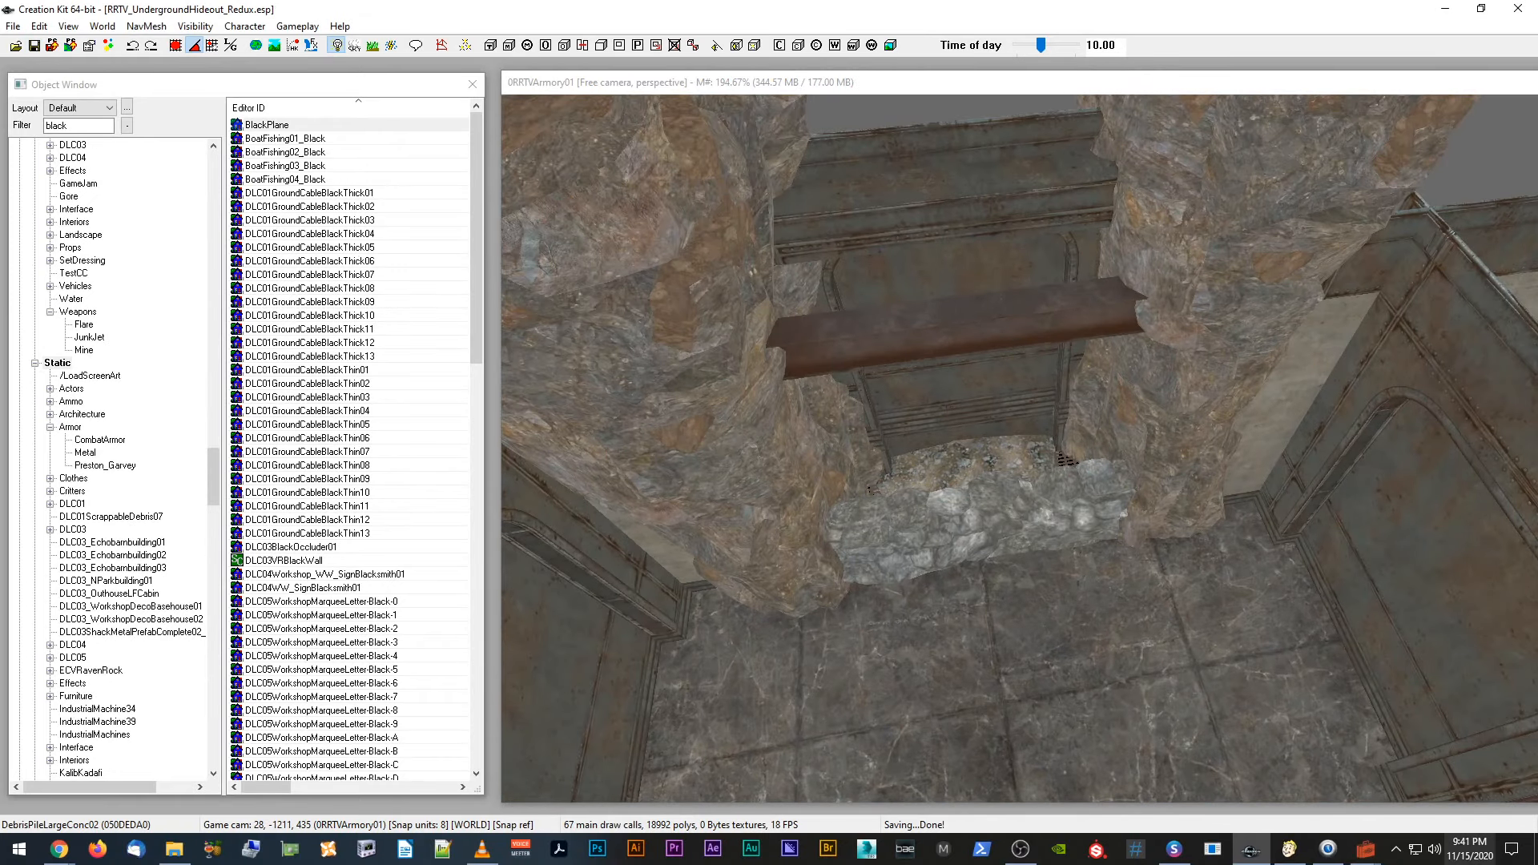
double_click(69, 126)
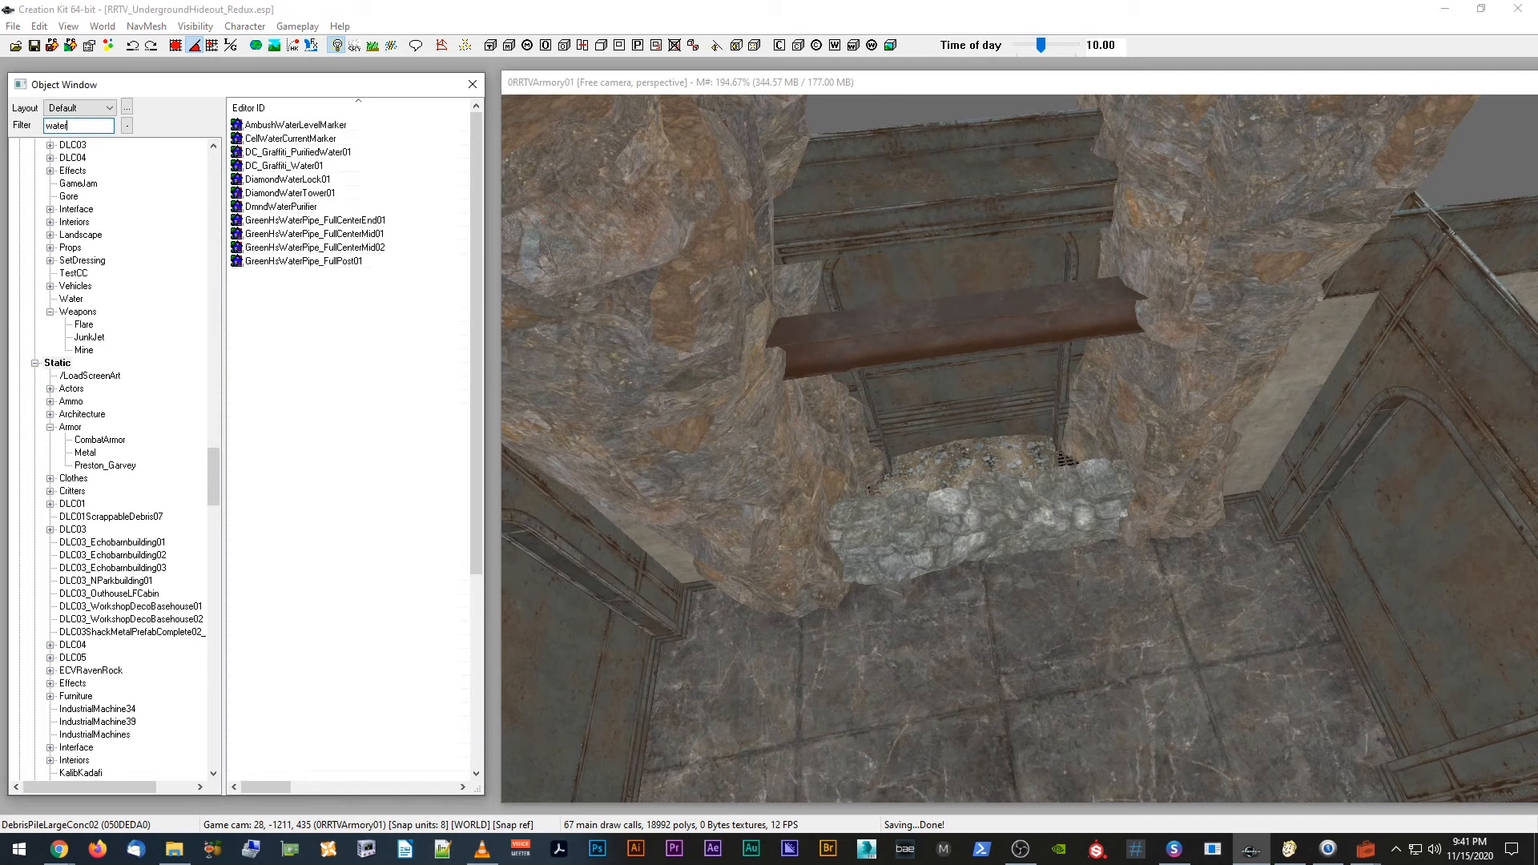
scroll(120, 578, down, 9)
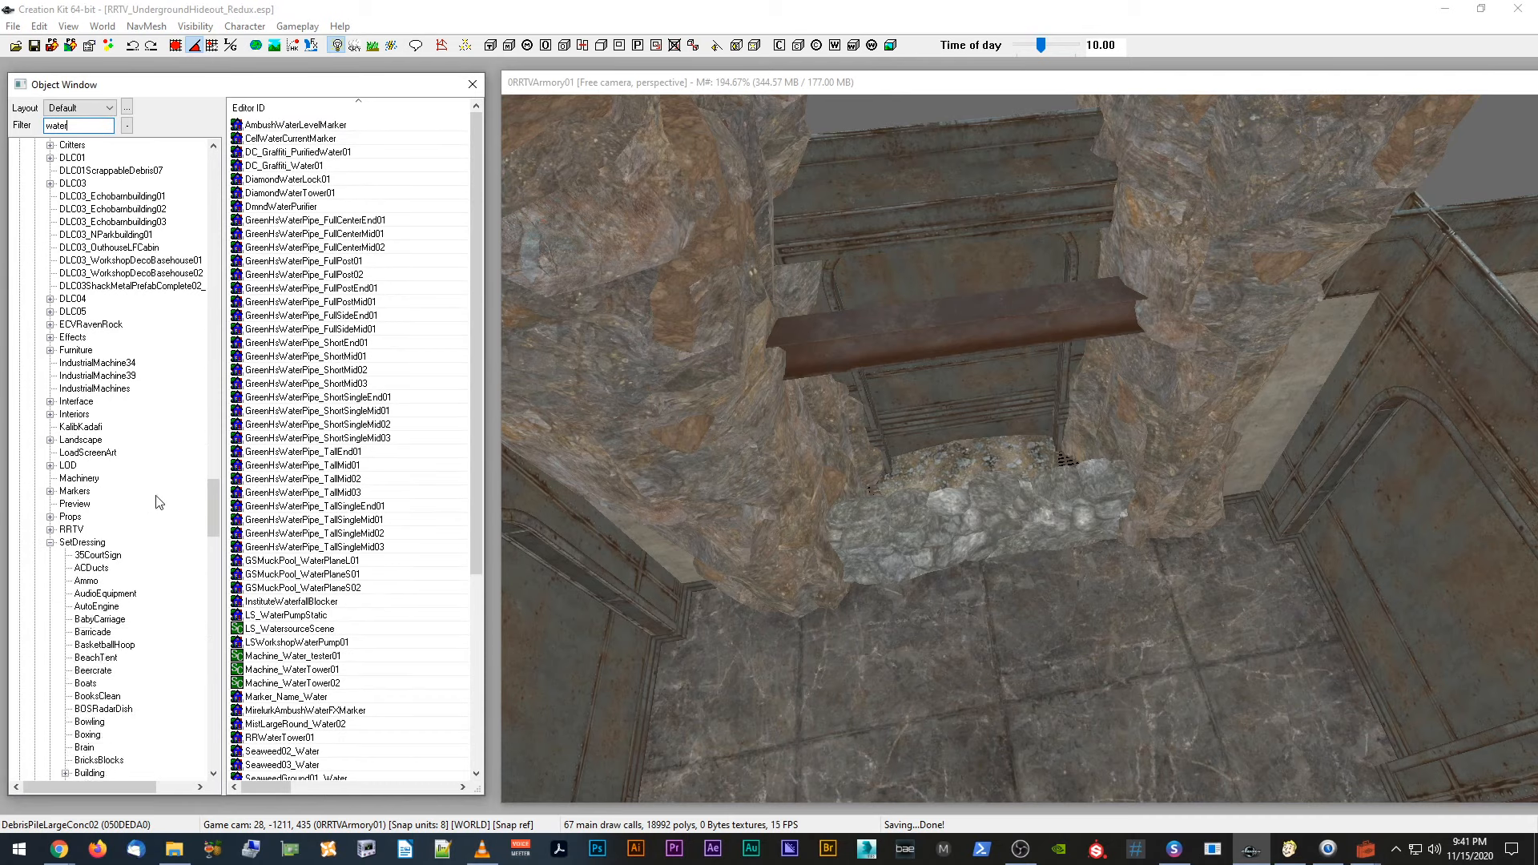
drag(214, 493, 221, 774)
click(36, 773)
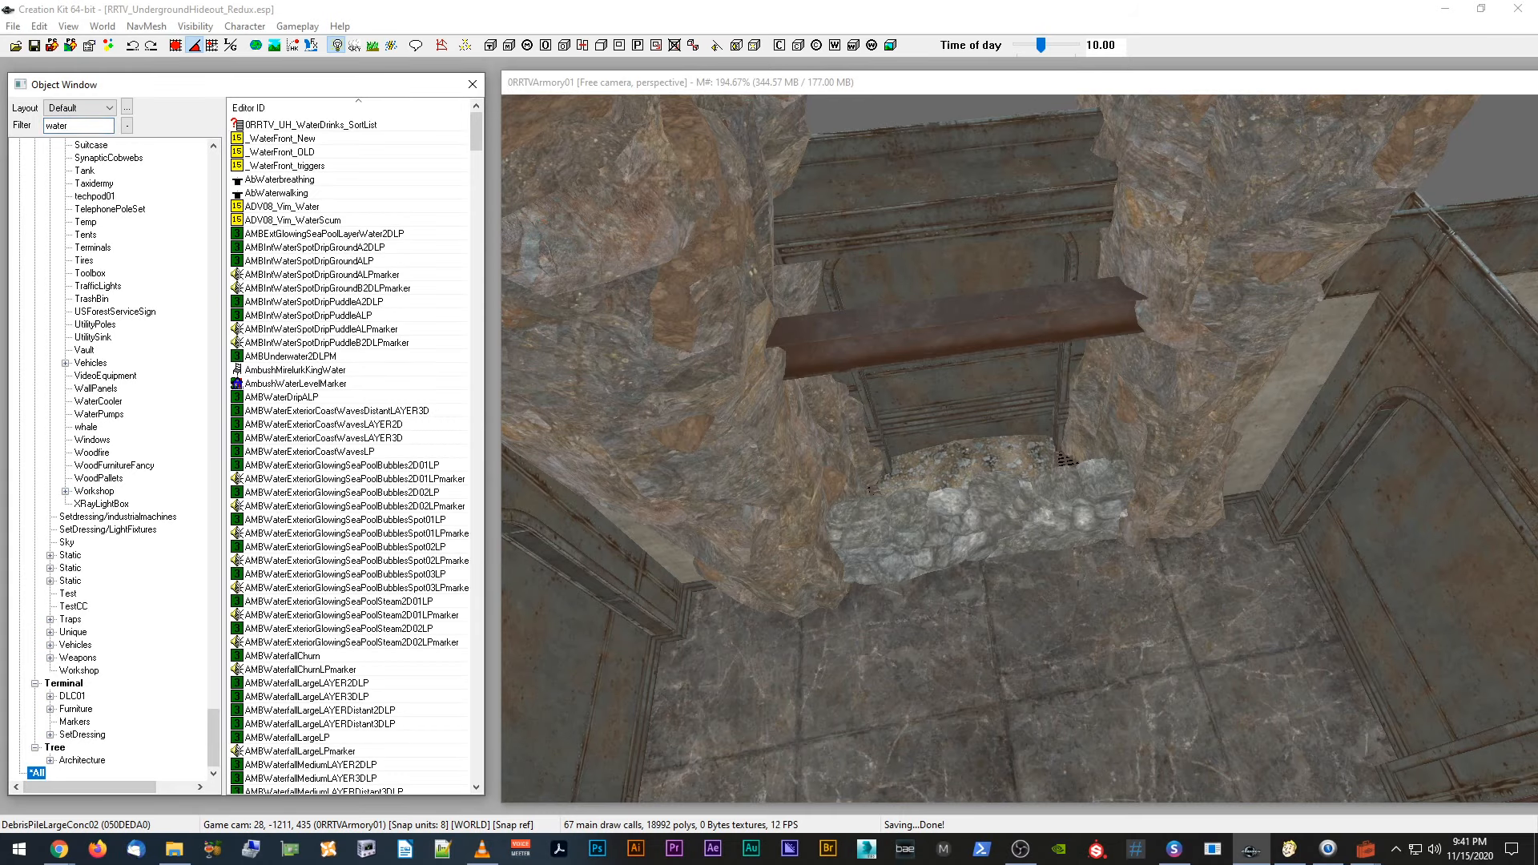
drag(1537, 72, 1030, 89)
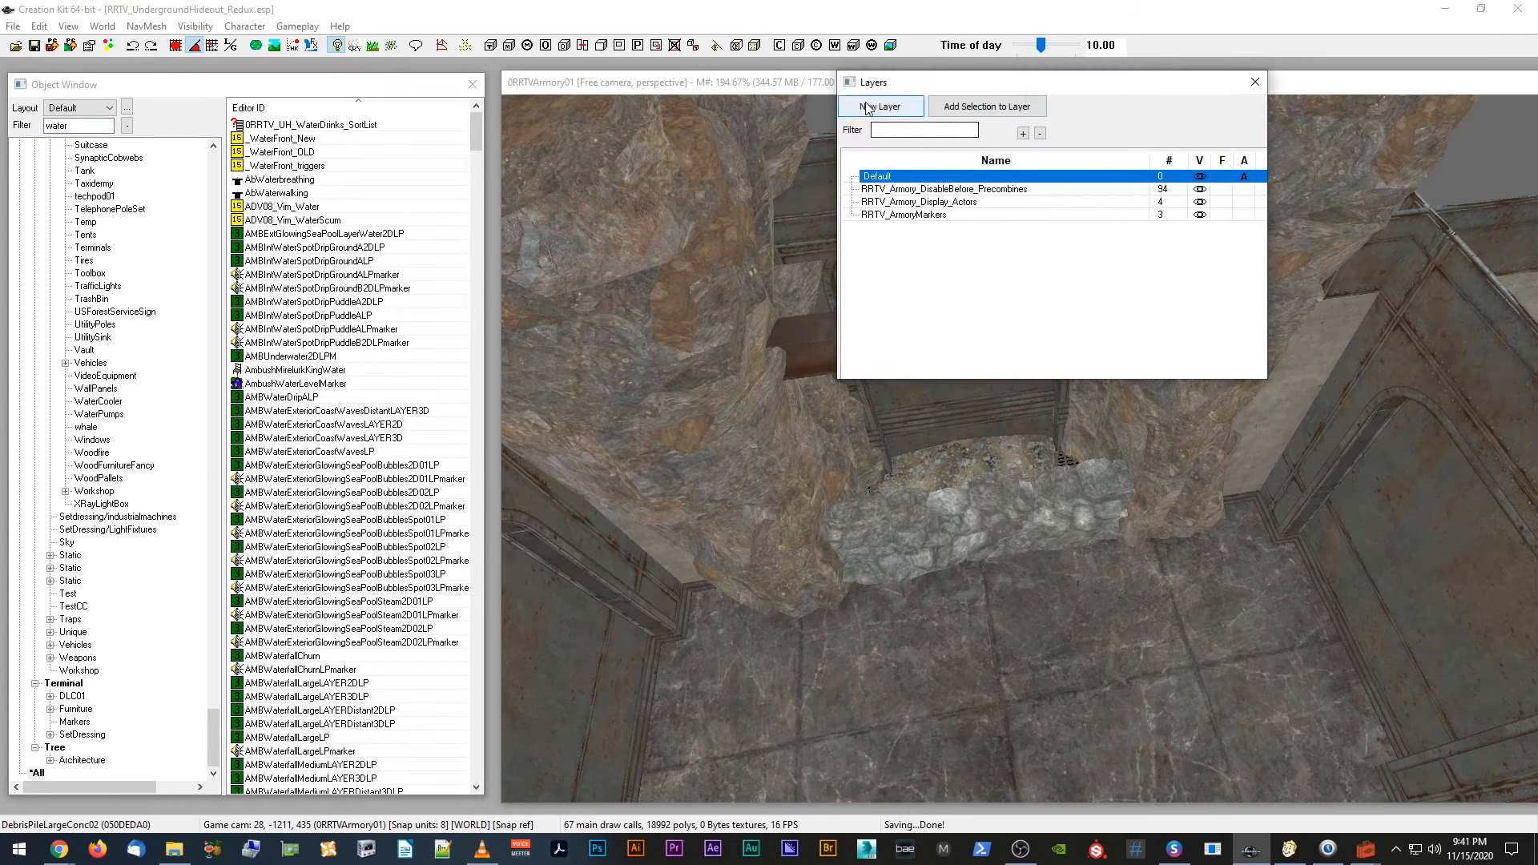
click(869, 104)
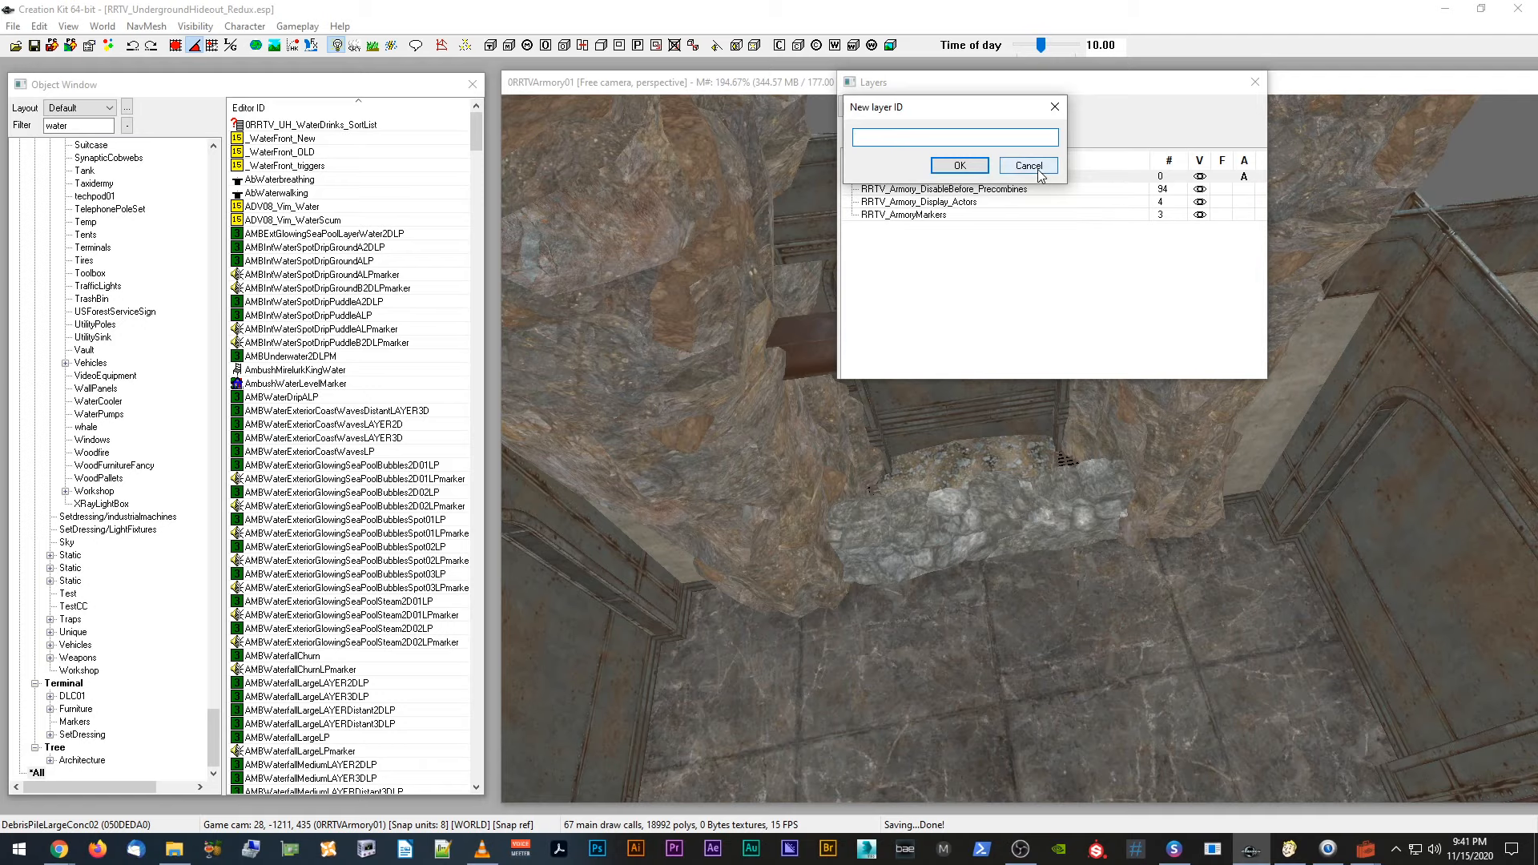
click(1029, 165)
drag(1012, 86, 1537, 80)
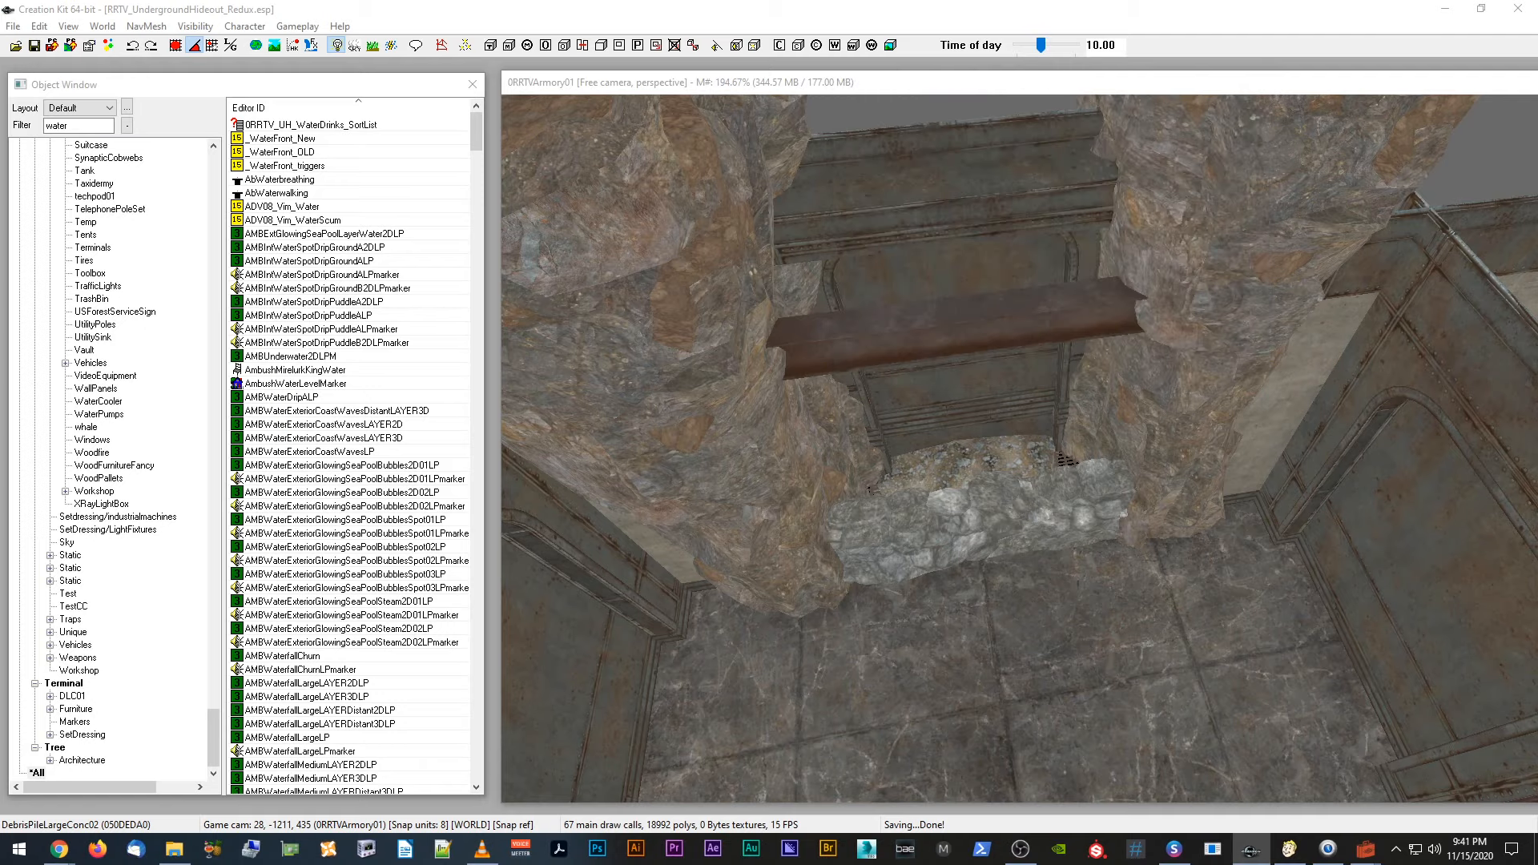
Step: Narrow the object filter to "int*water" and try to place the IntPondDarkWaterCalm water type in the armory
drag(478, 127, 463, 497)
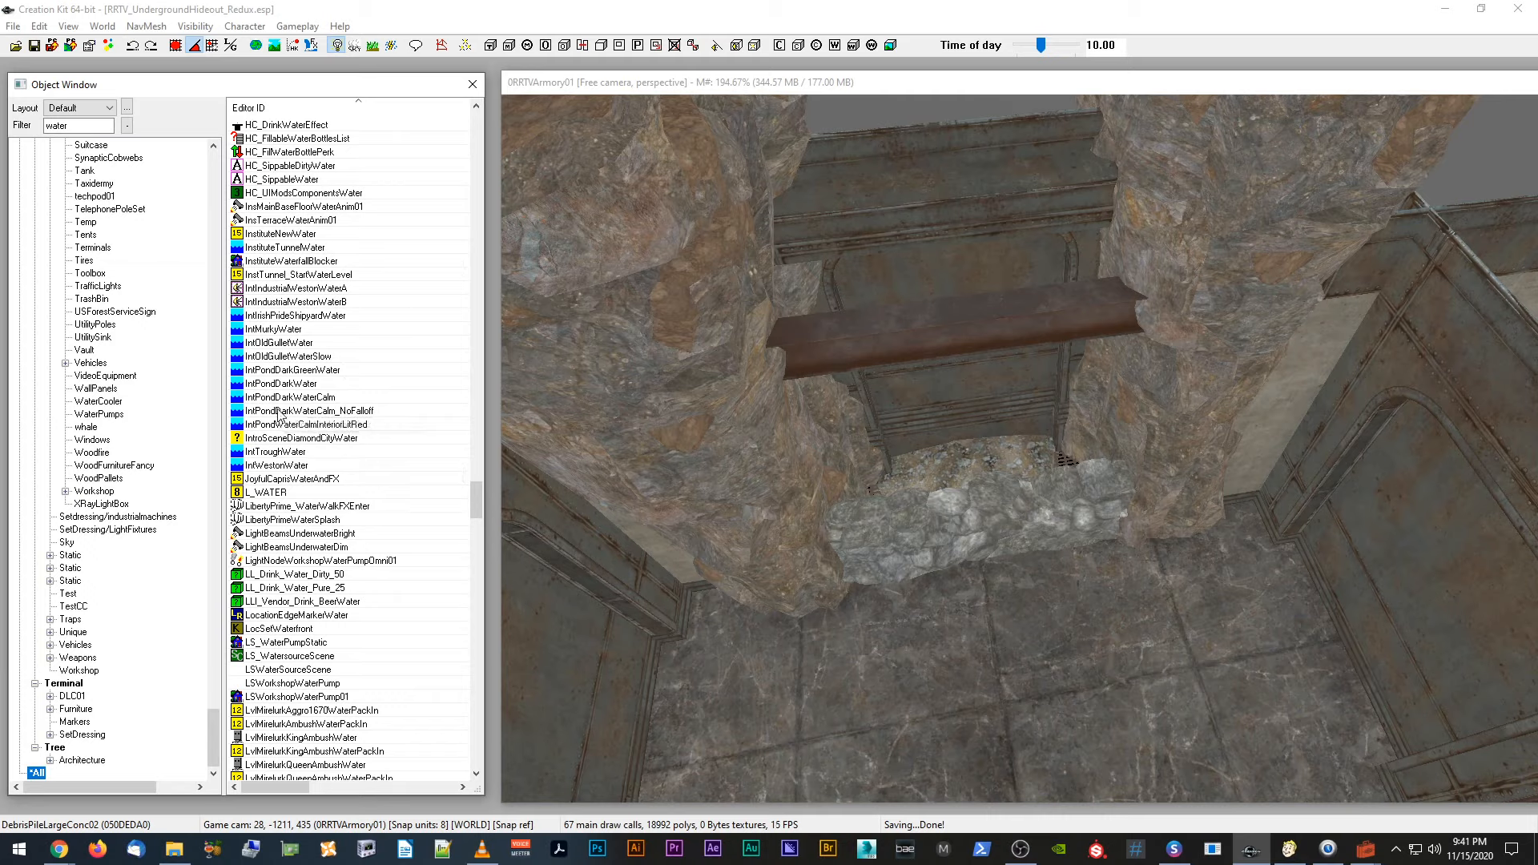
scroll(395, 423, down, 6)
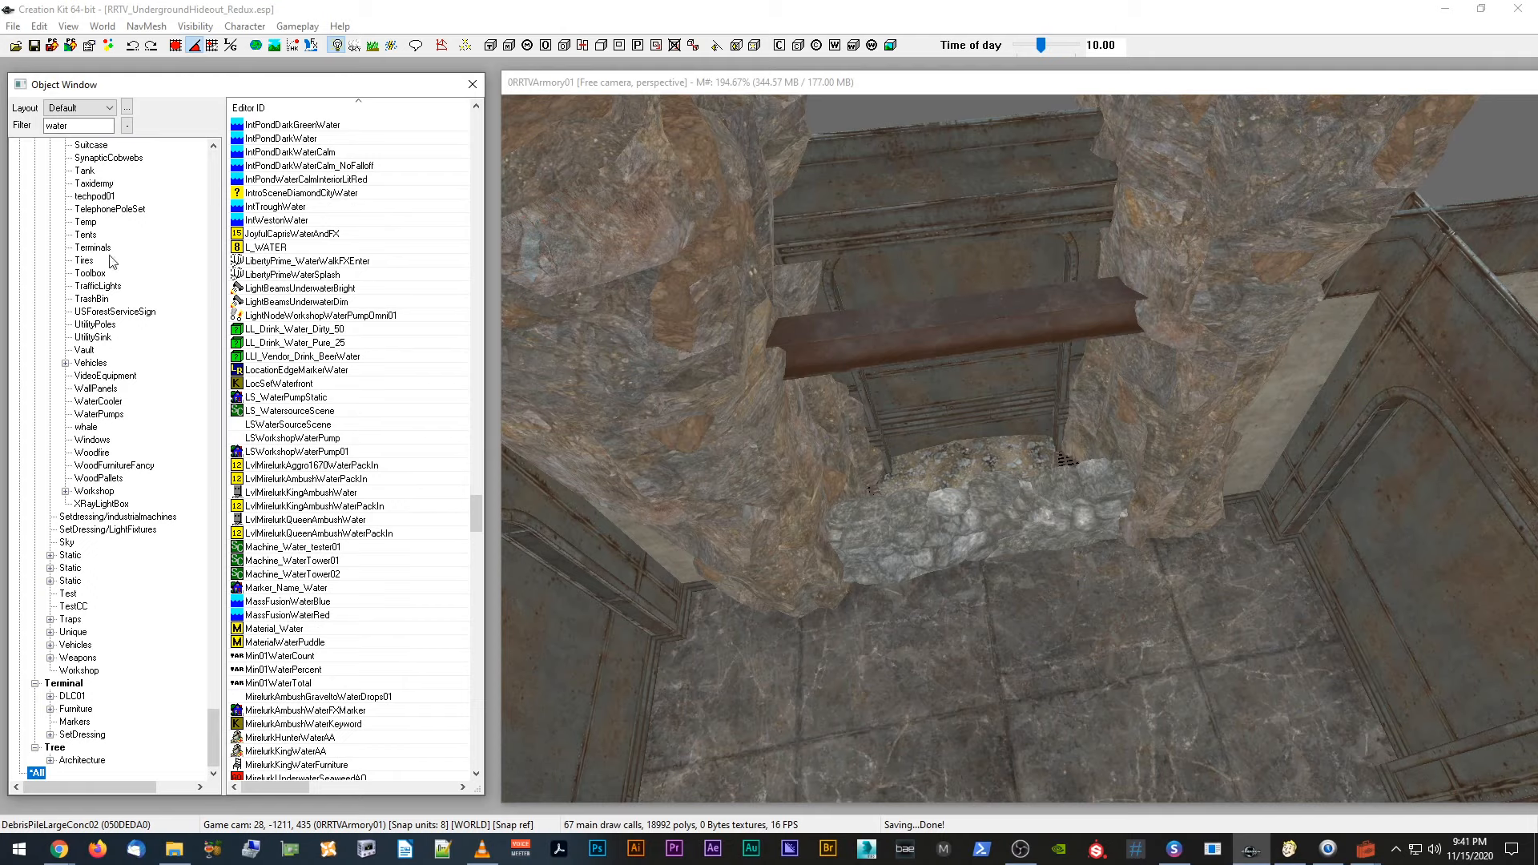
scroll(465, 516, down, 11)
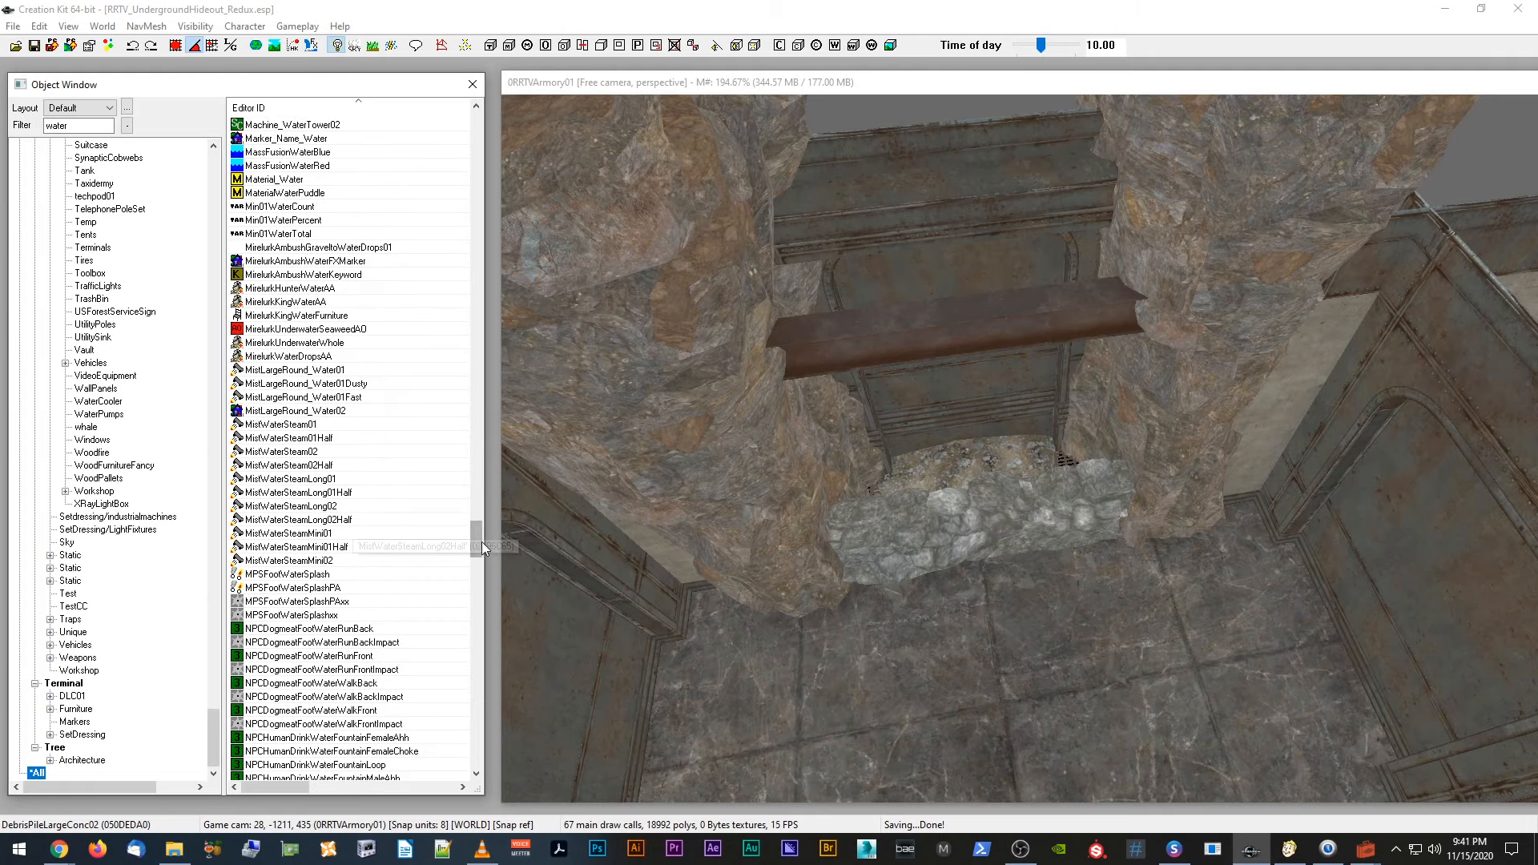
drag(477, 542, 441, 492)
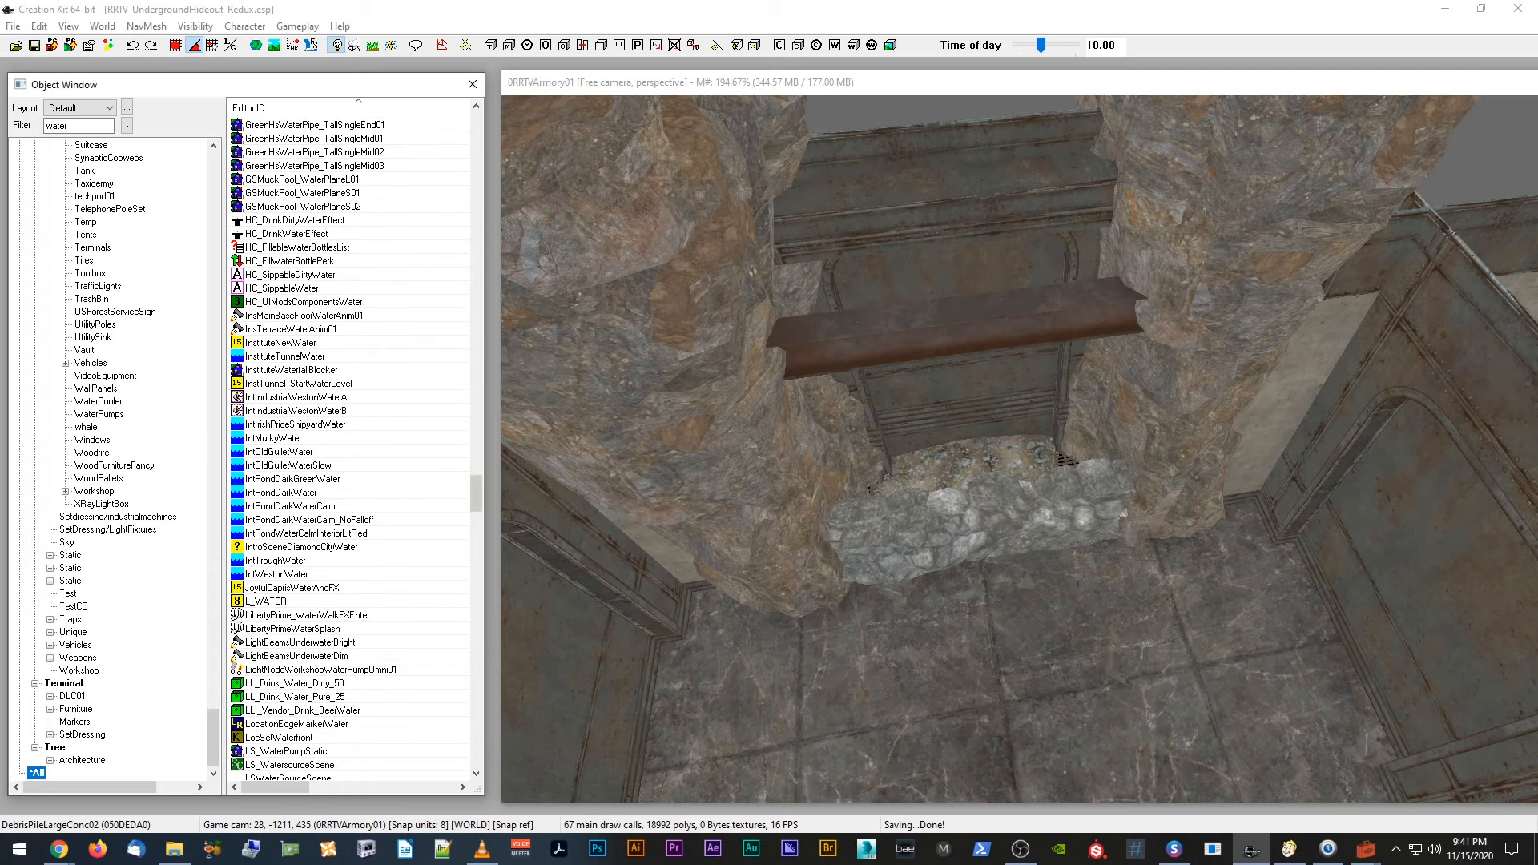
click(86, 125)
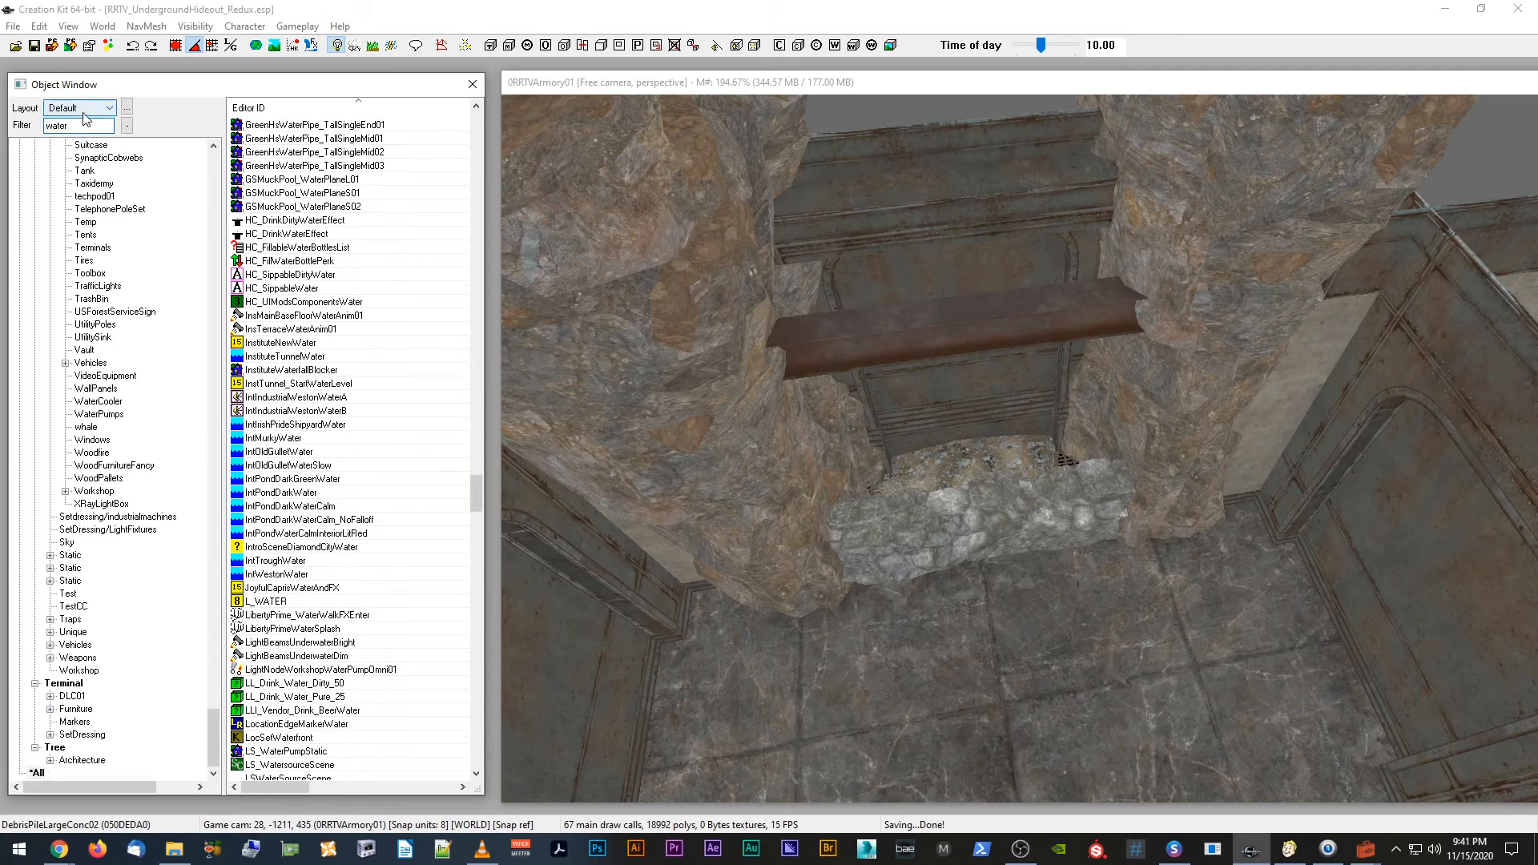
text(*)
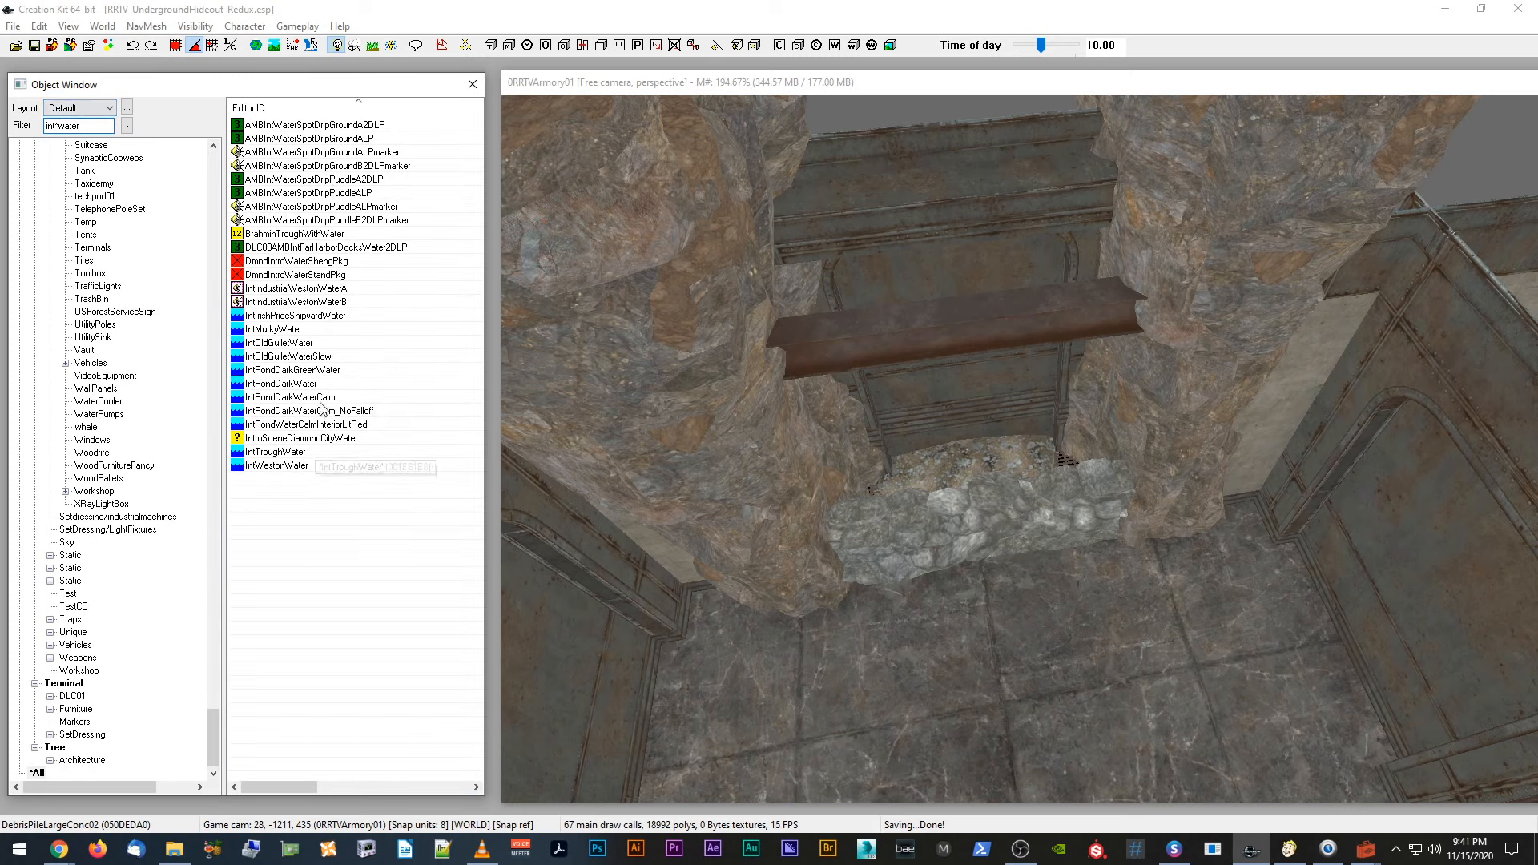
click(348, 399)
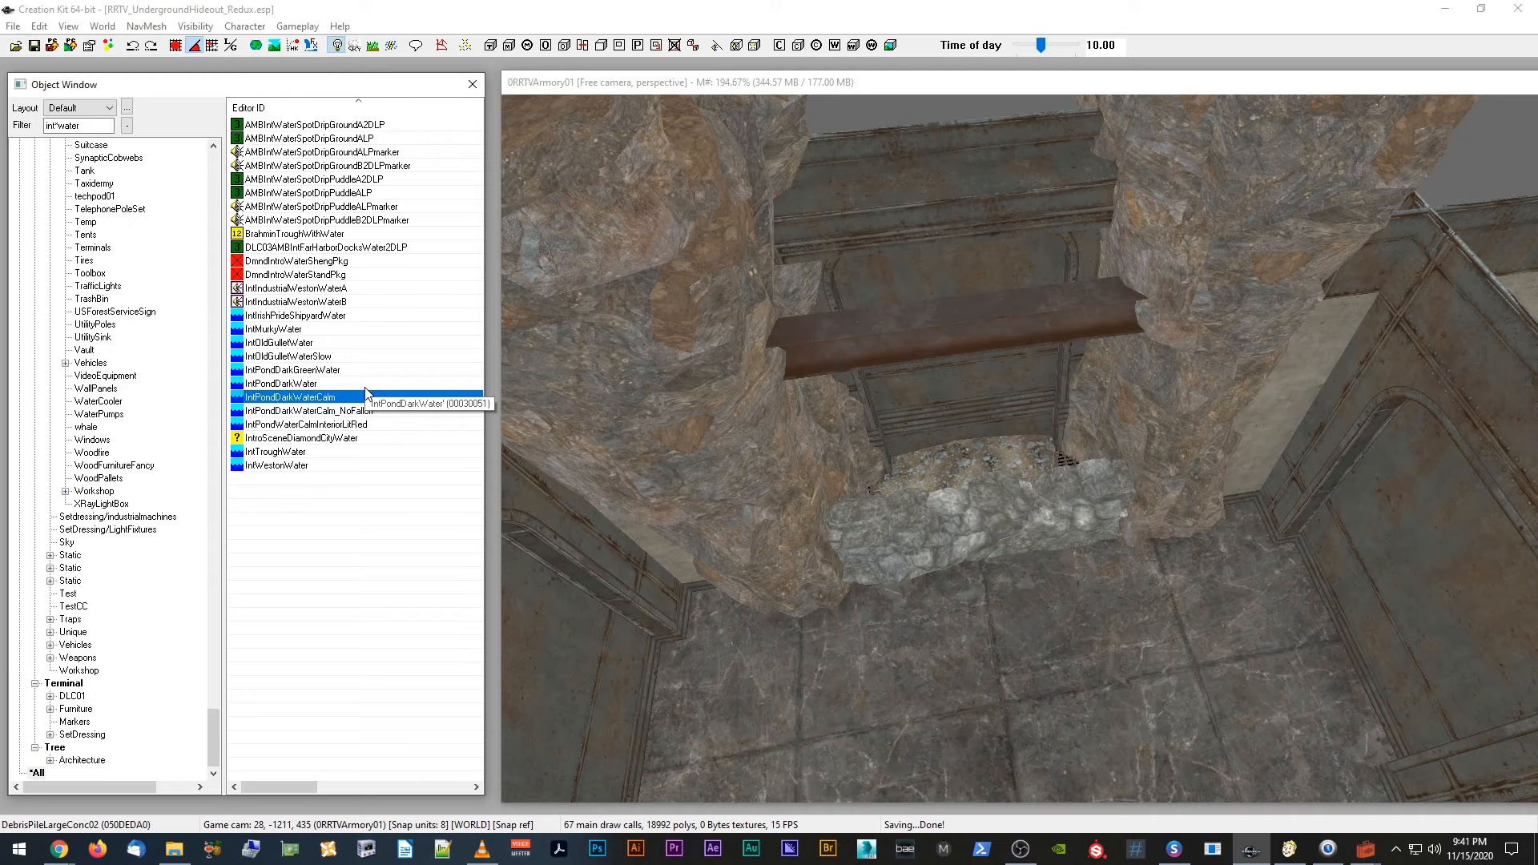
drag(366, 393, 590, 395)
mouse_move(307, 392)
mouse_down()
mouse_move(405, 471)
mouse_move(838, 597)
mouse_move(379, 368)
mouse_move(331, 409)
mouse_up()
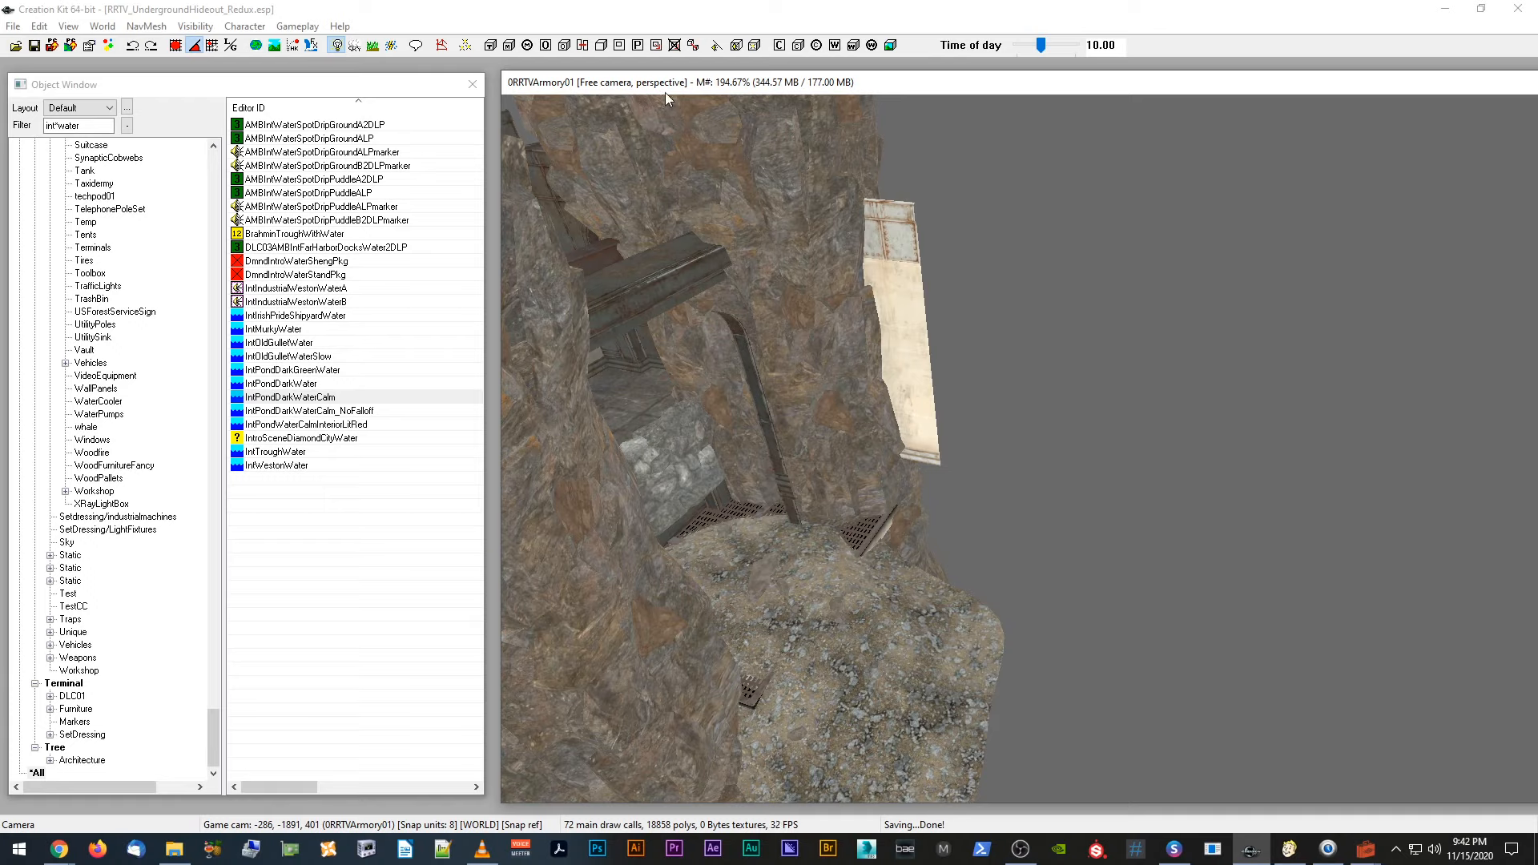
Step: Filter the Activator category under WorldObjects for "water"
click(818, 553)
shift+middle_drag(818, 553, 959, 545)
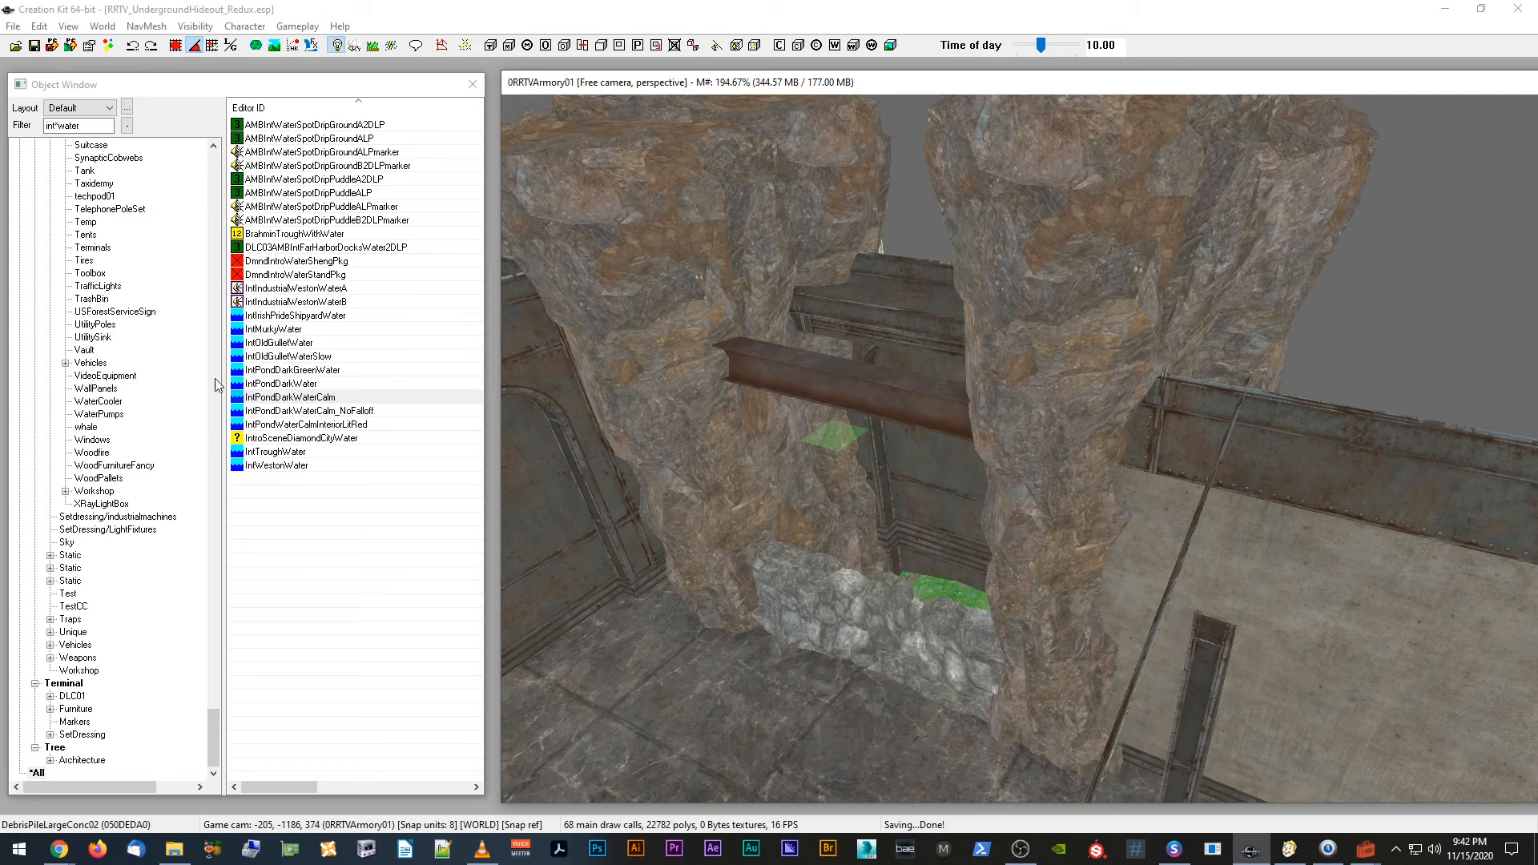
scroll(212, 619, up, 9)
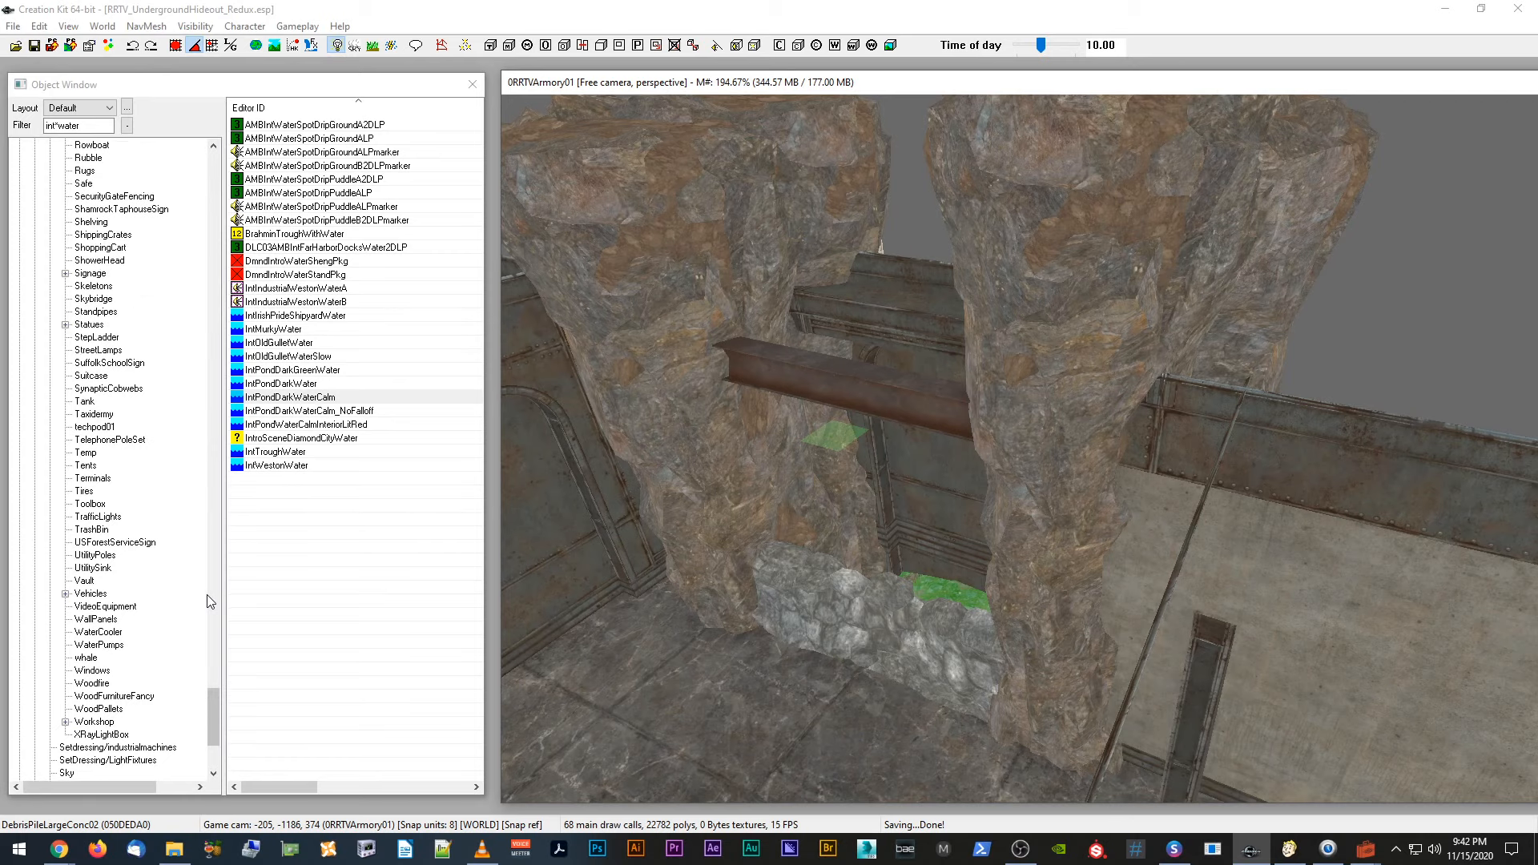
click(79, 126)
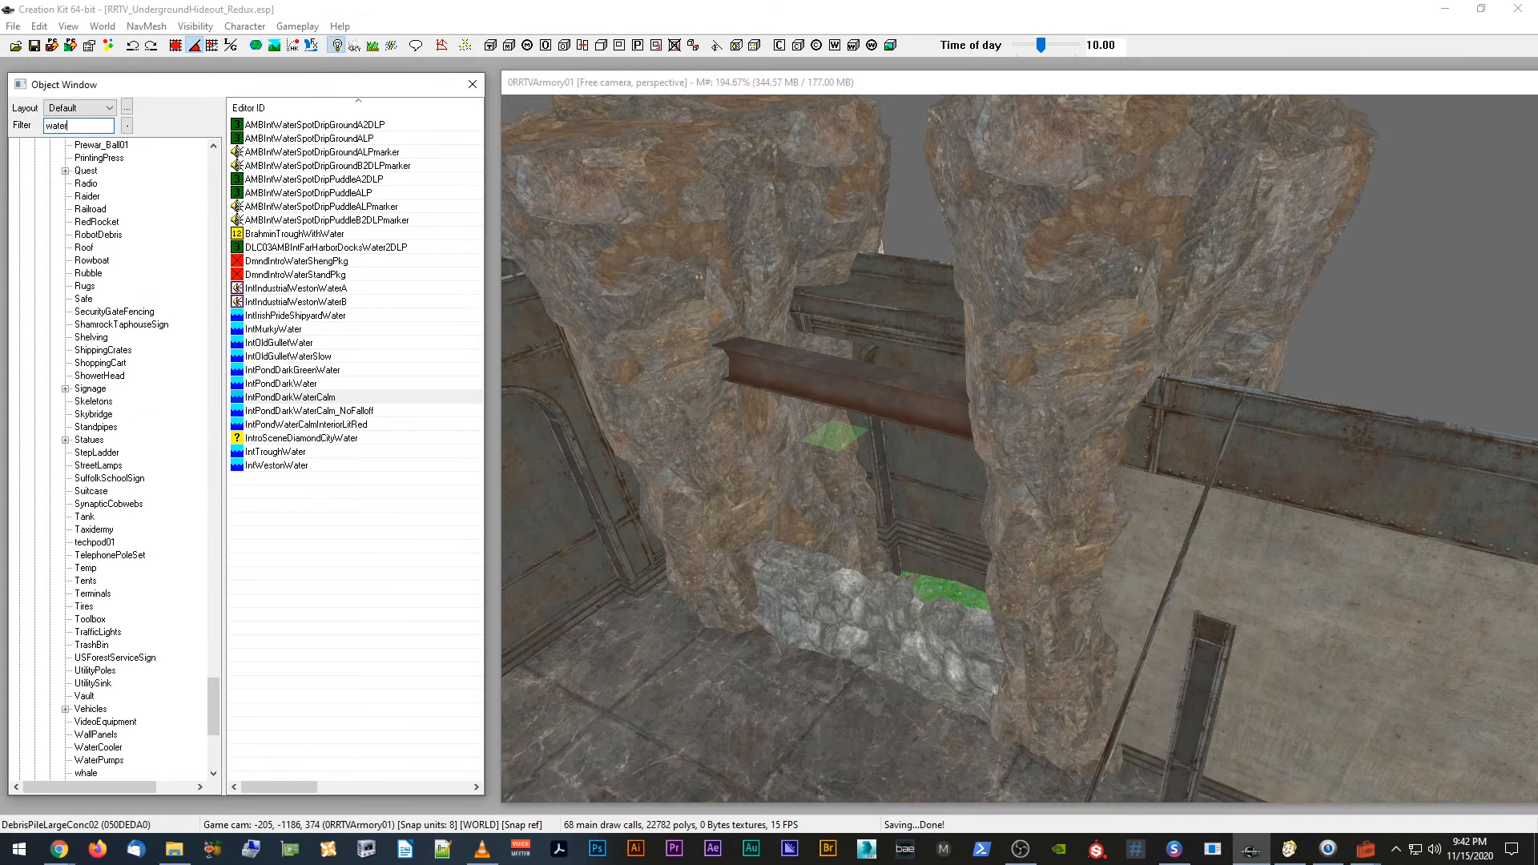
drag(213, 705, 227, 428)
scroll(73, 418, up, 10)
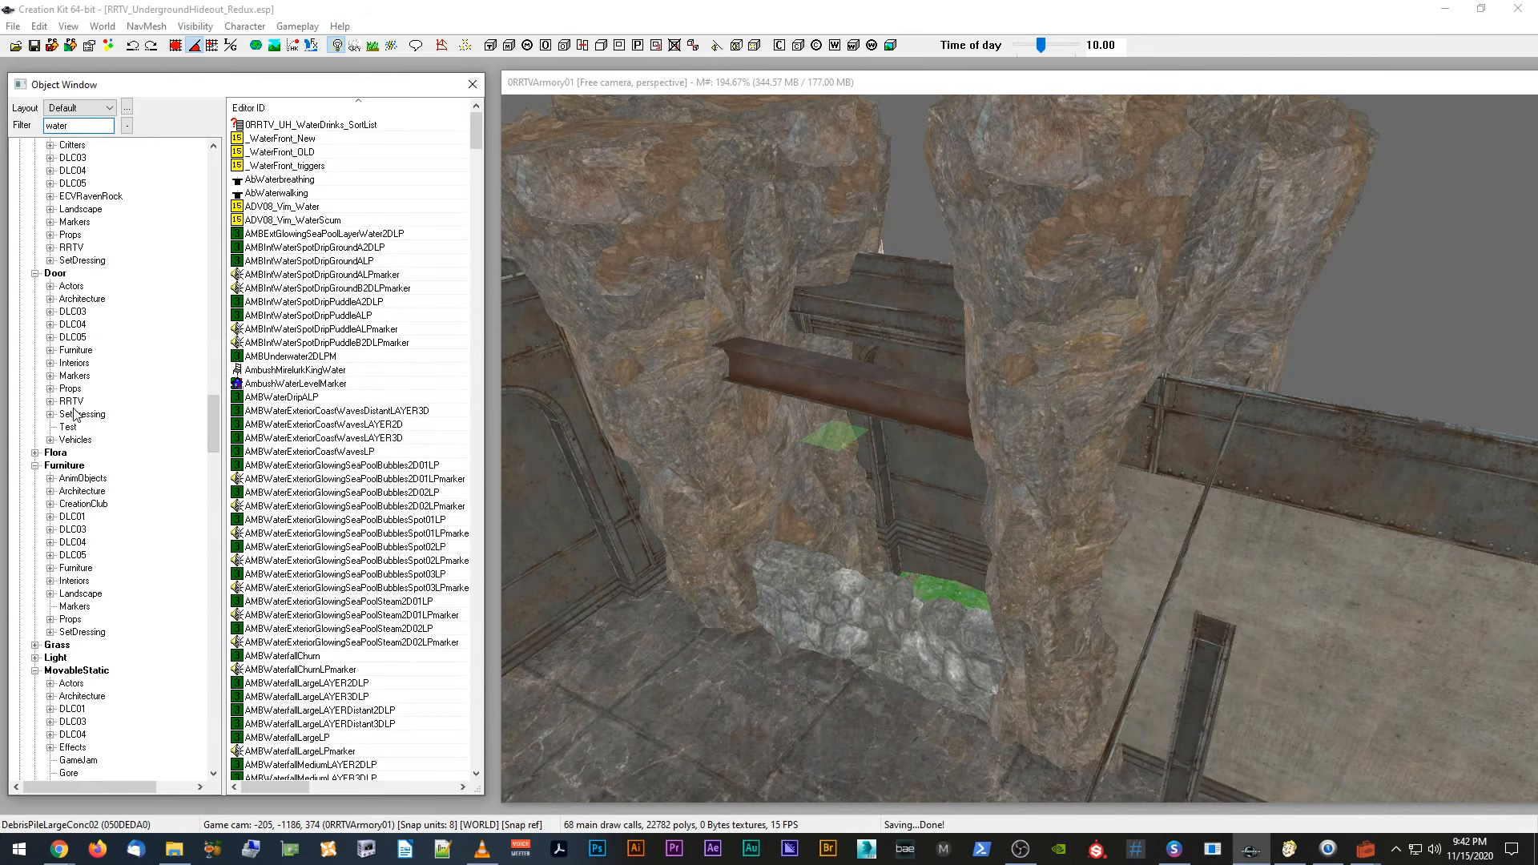
scroll(62, 481, up, 8)
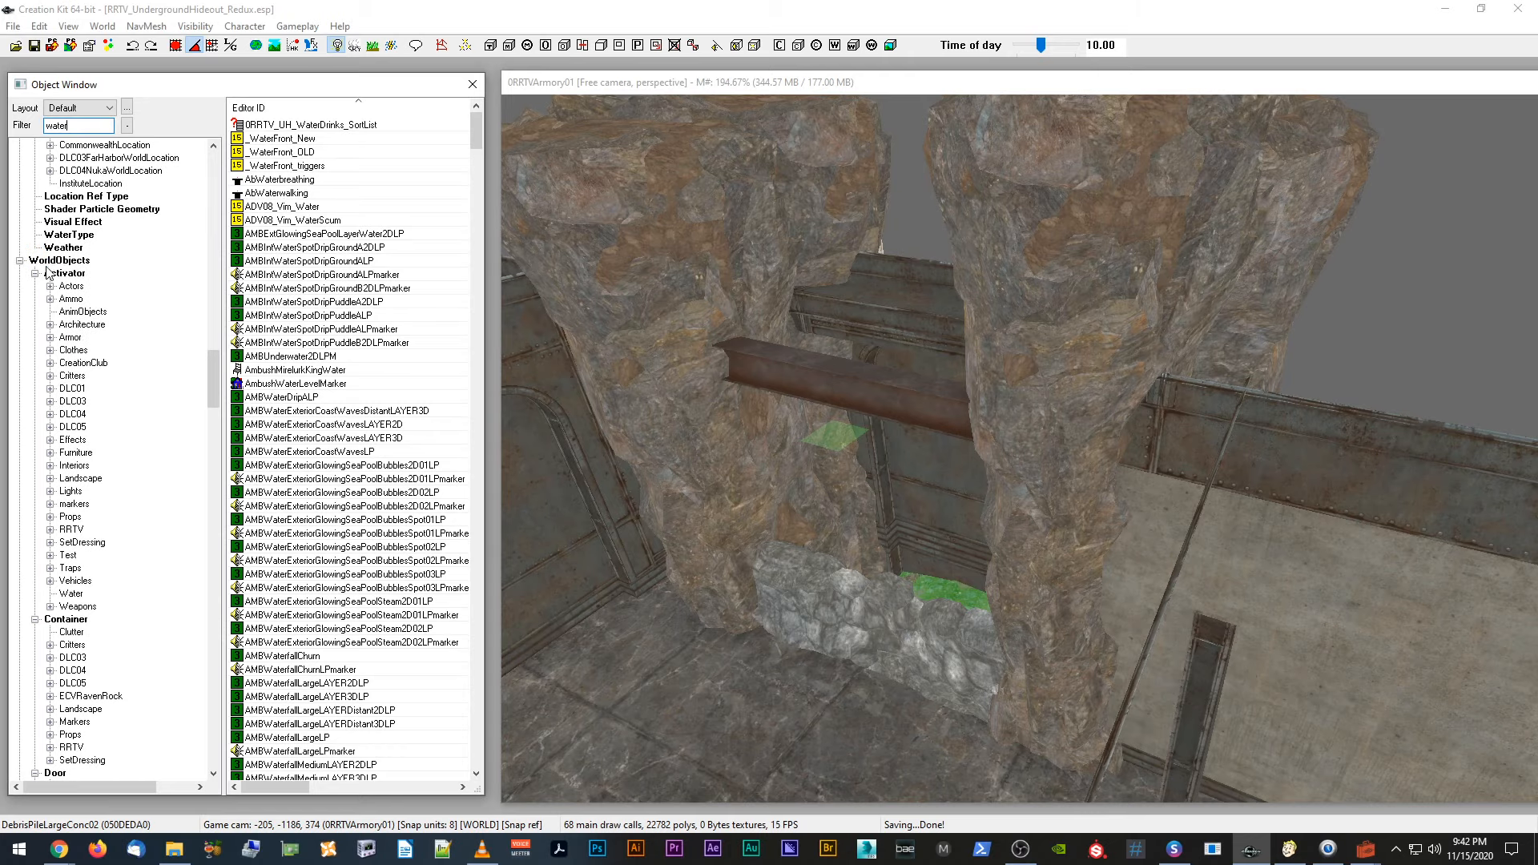
click(55, 274)
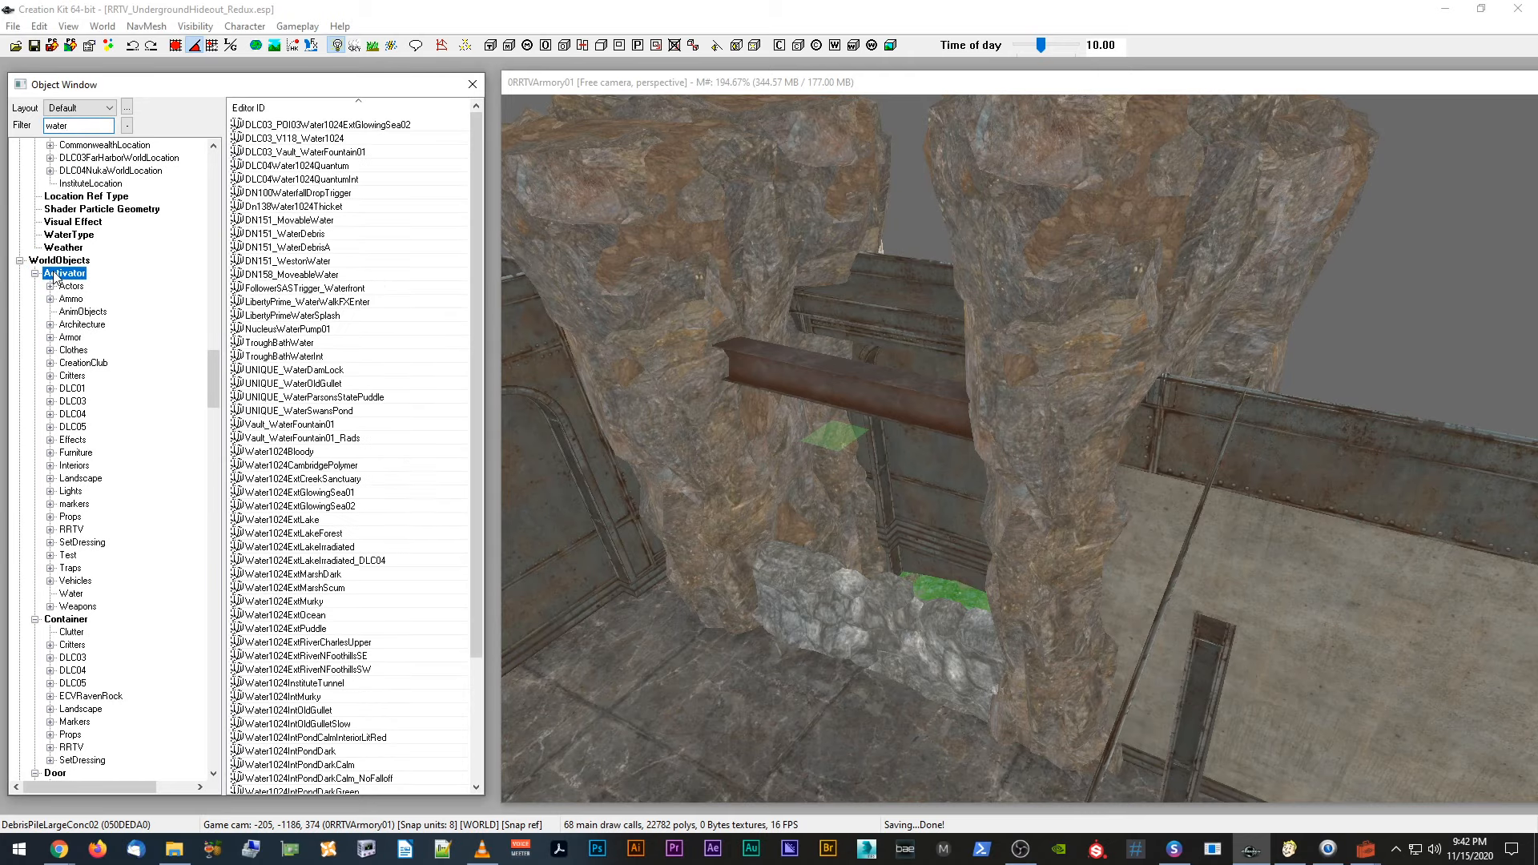
Step: Narrow the activator filter to "water*int" and look through the interior pond and murky water entries
click(46, 125)
text(int)
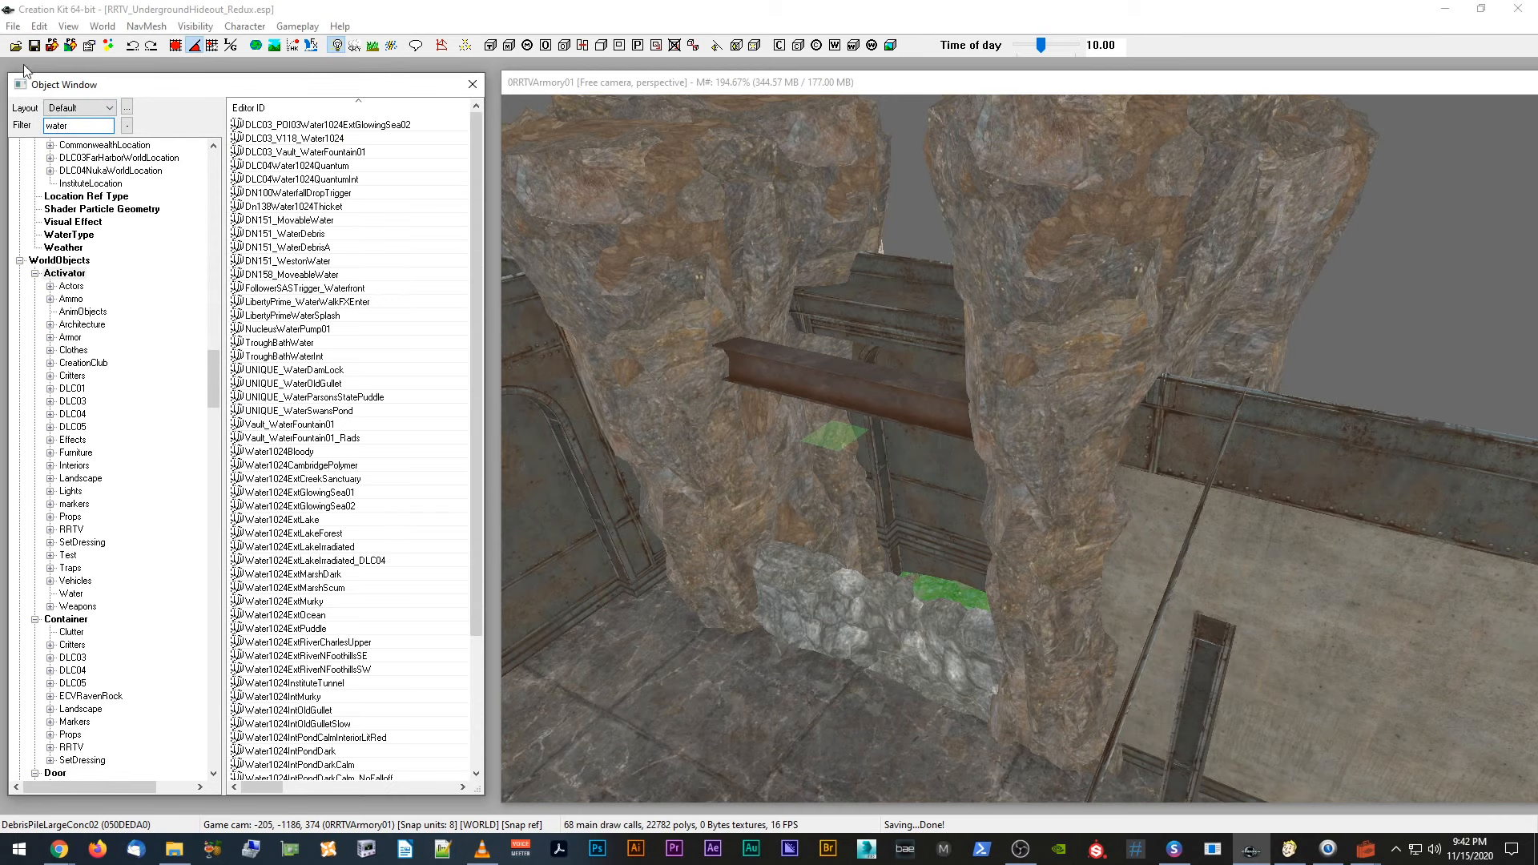
scroll(343, 601, down, 3)
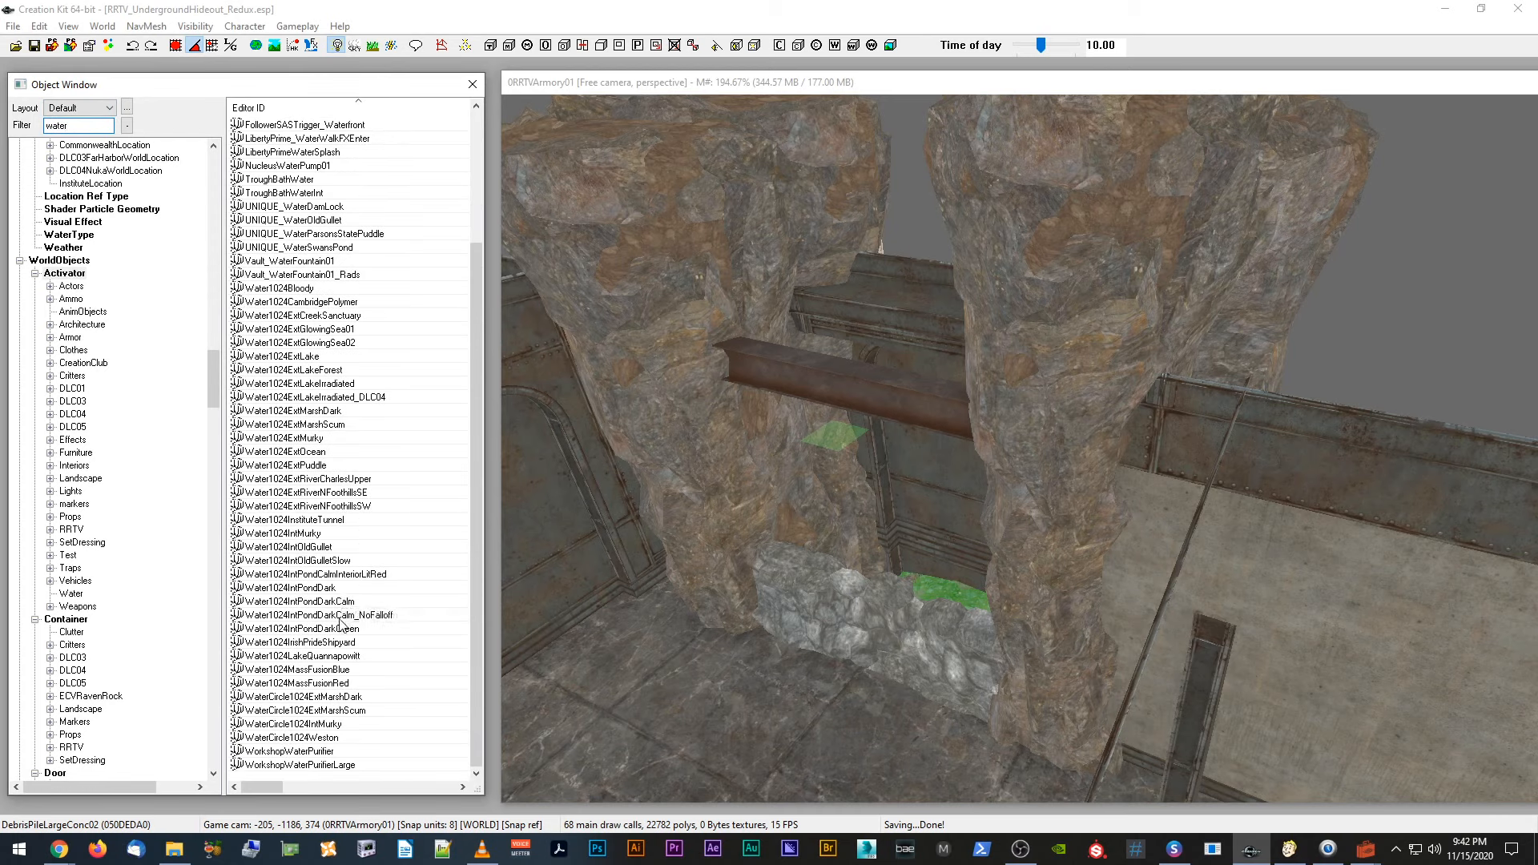
click(316, 591)
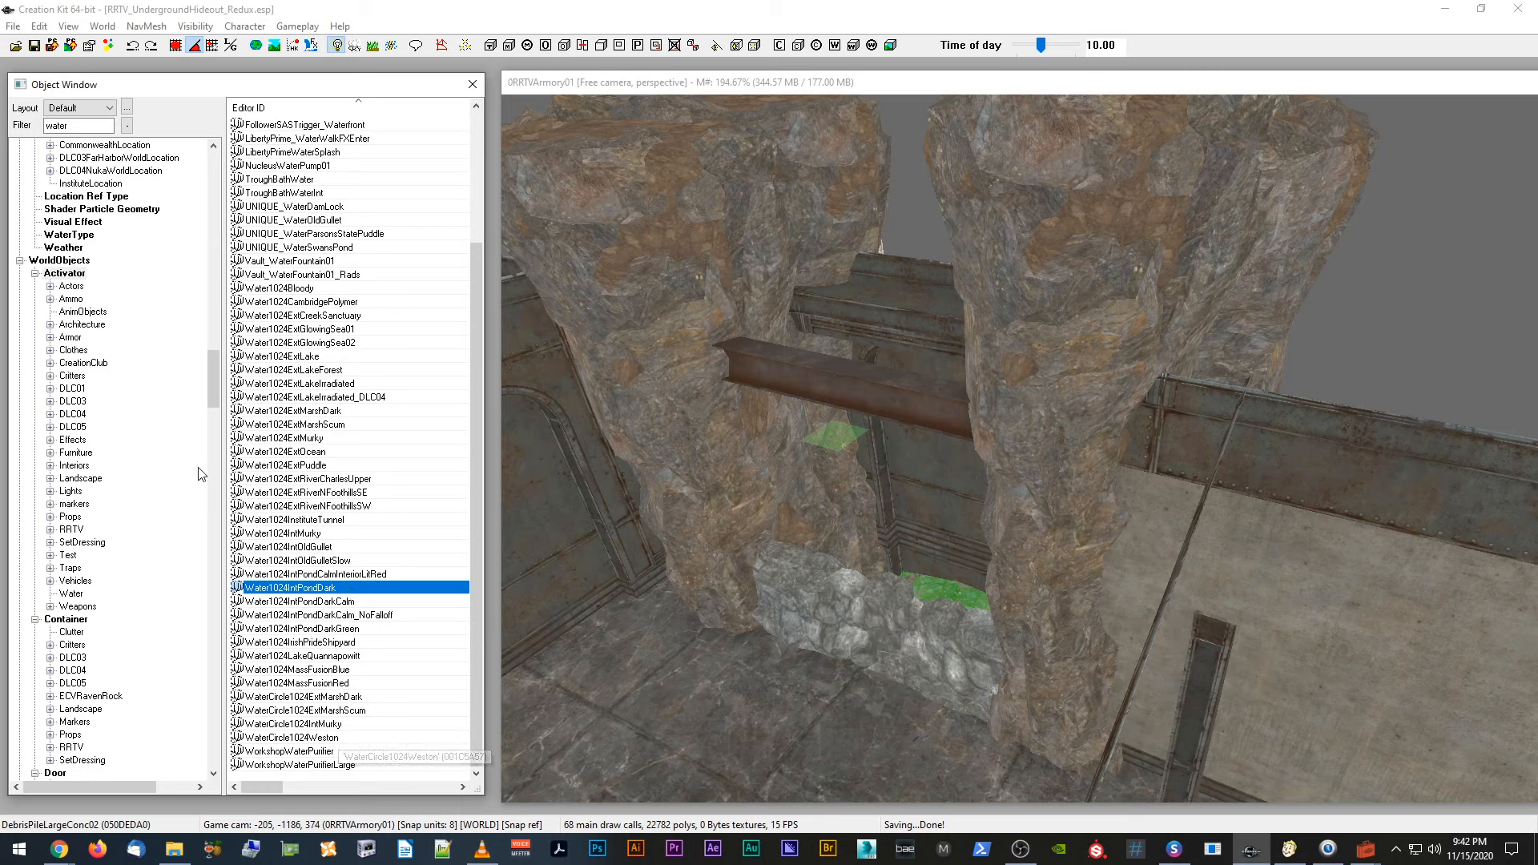
click(77, 125)
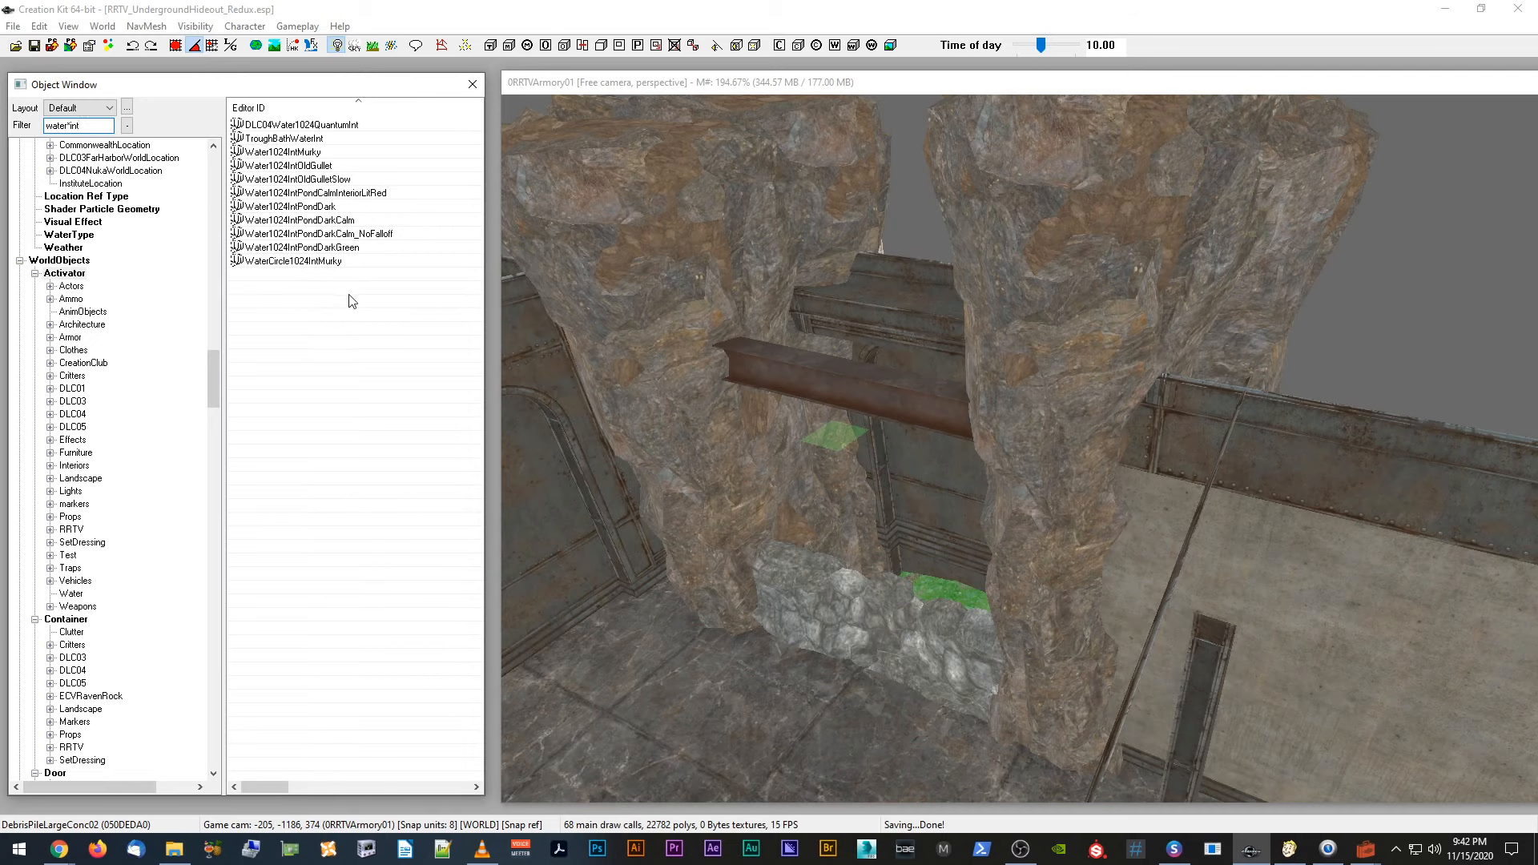
click(354, 220)
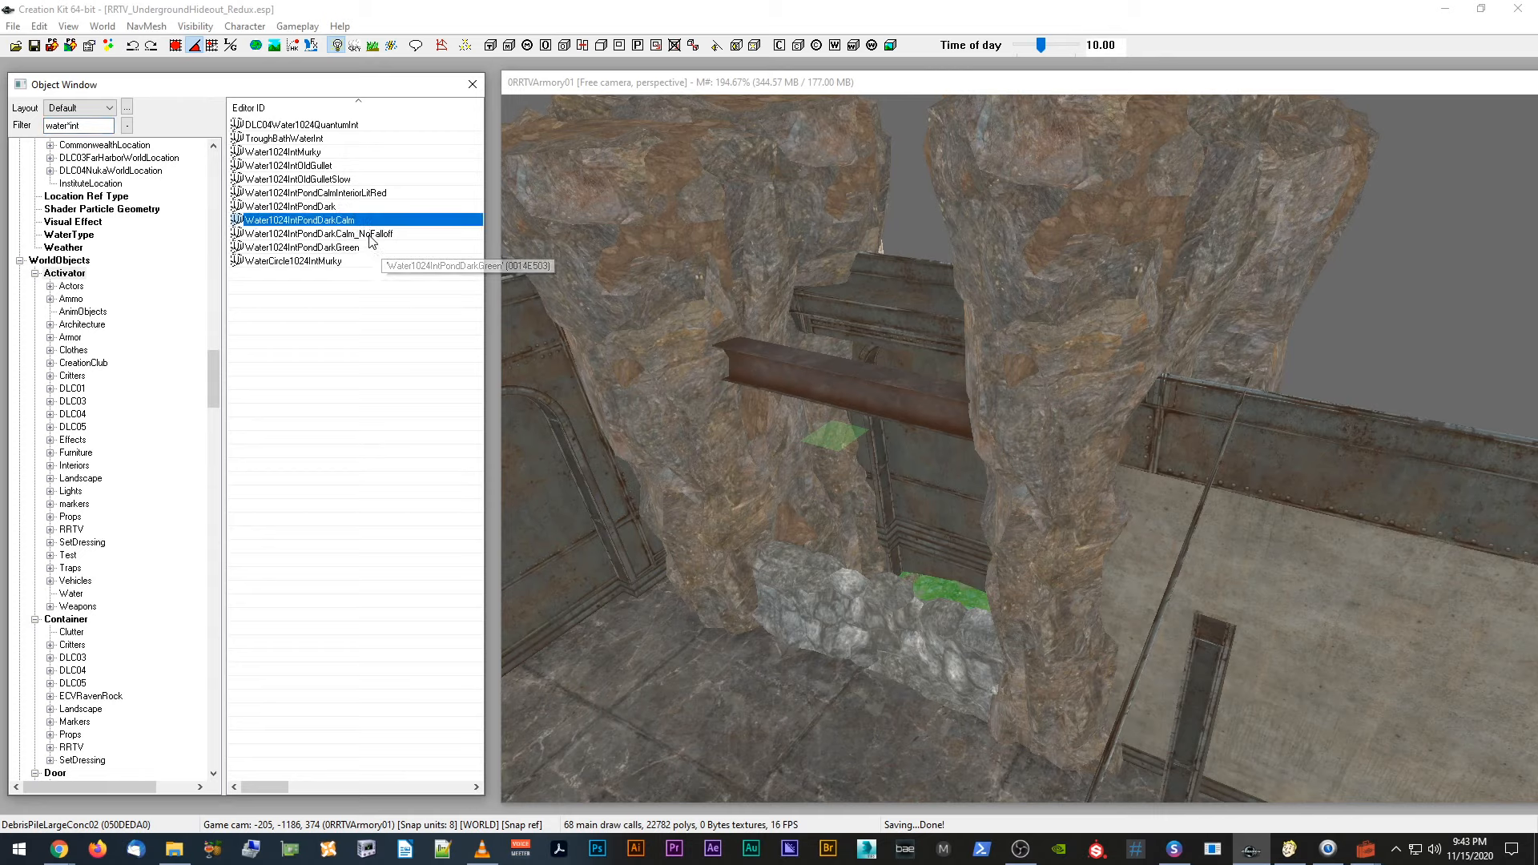
click(373, 234)
click(357, 261)
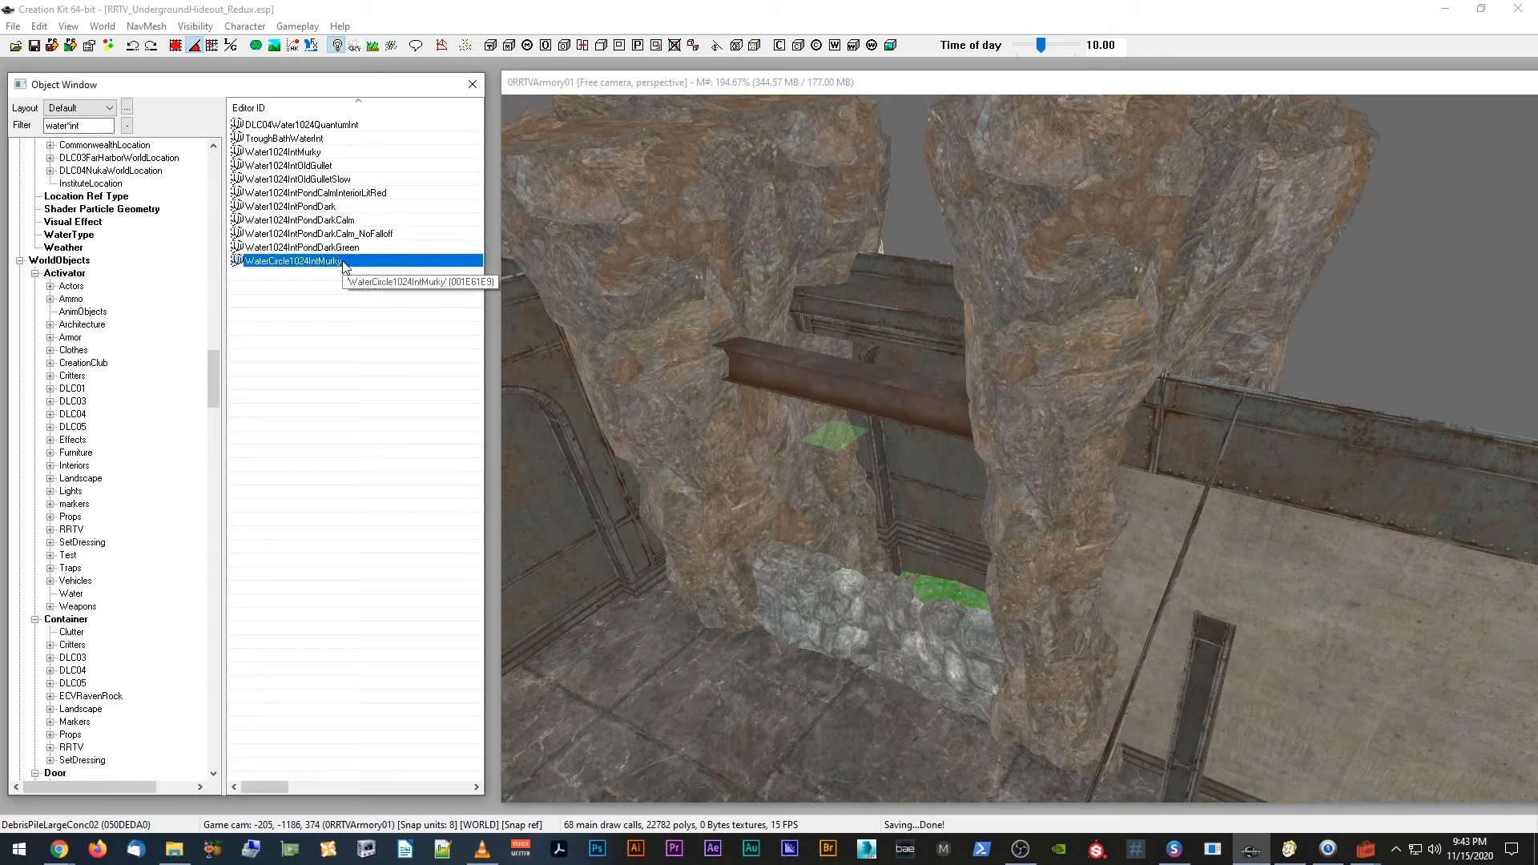
Step: Place a Water1024IntPondDarkCalm plane at the debris pile behind the stone wall and raise it within the alcove
drag(354, 273, 683, 353)
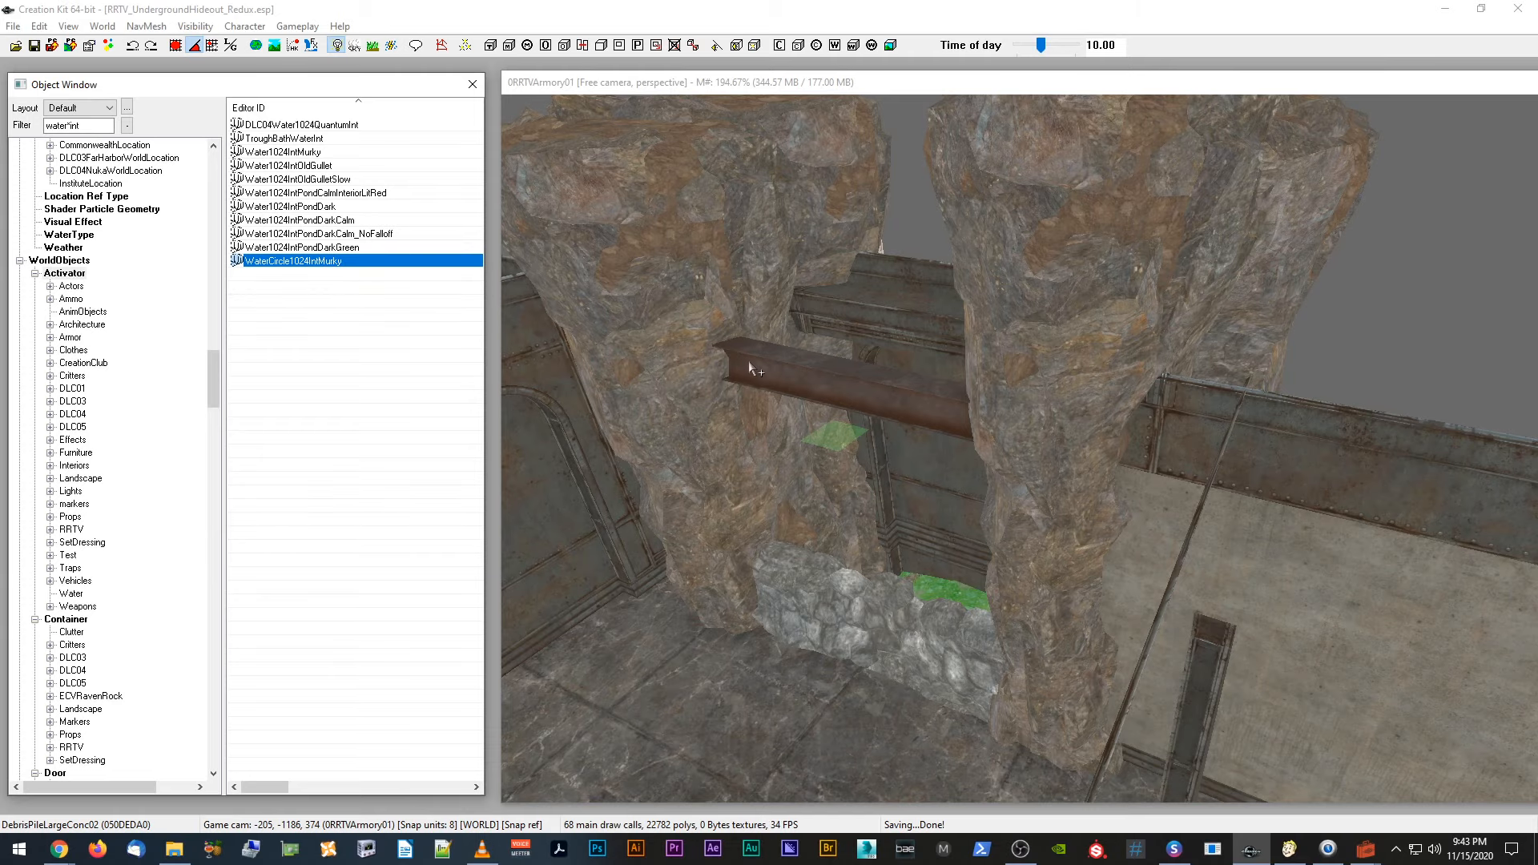
shift+middle_drag(749, 360, 608, 360)
drag(353, 222, 921, 553)
shift+middle_drag(1228, 551, 1186, 550)
key(e)
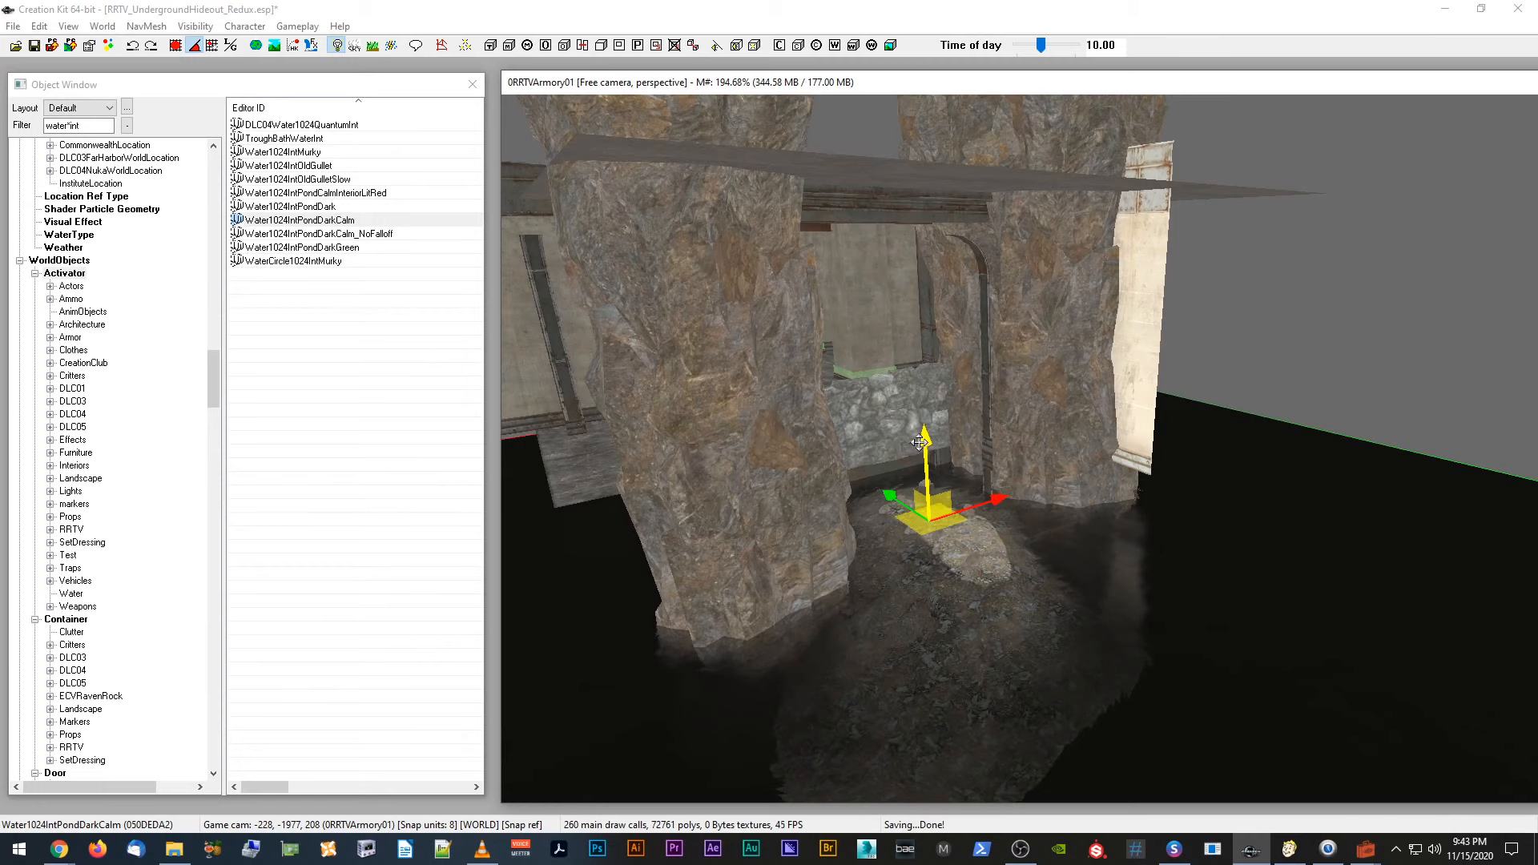
drag(922, 437, 917, 376)
shift+middle_drag(918, 375, 933, 383)
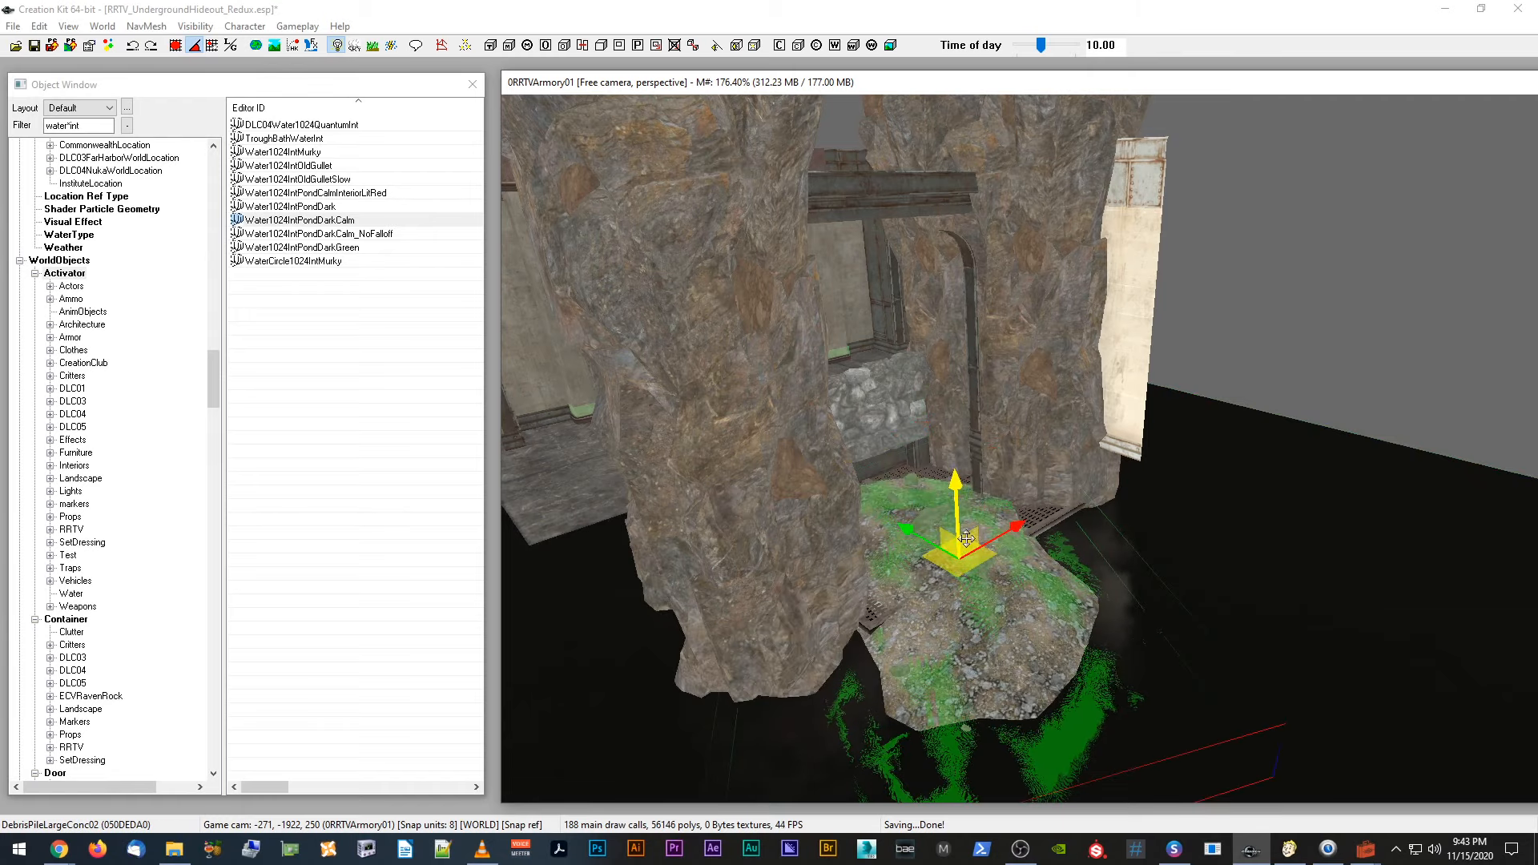
Step: Undo the debris pile's upward move and raise the water plane until it covers the pile
drag(954, 490, 952, 448)
key(ctrl+z)
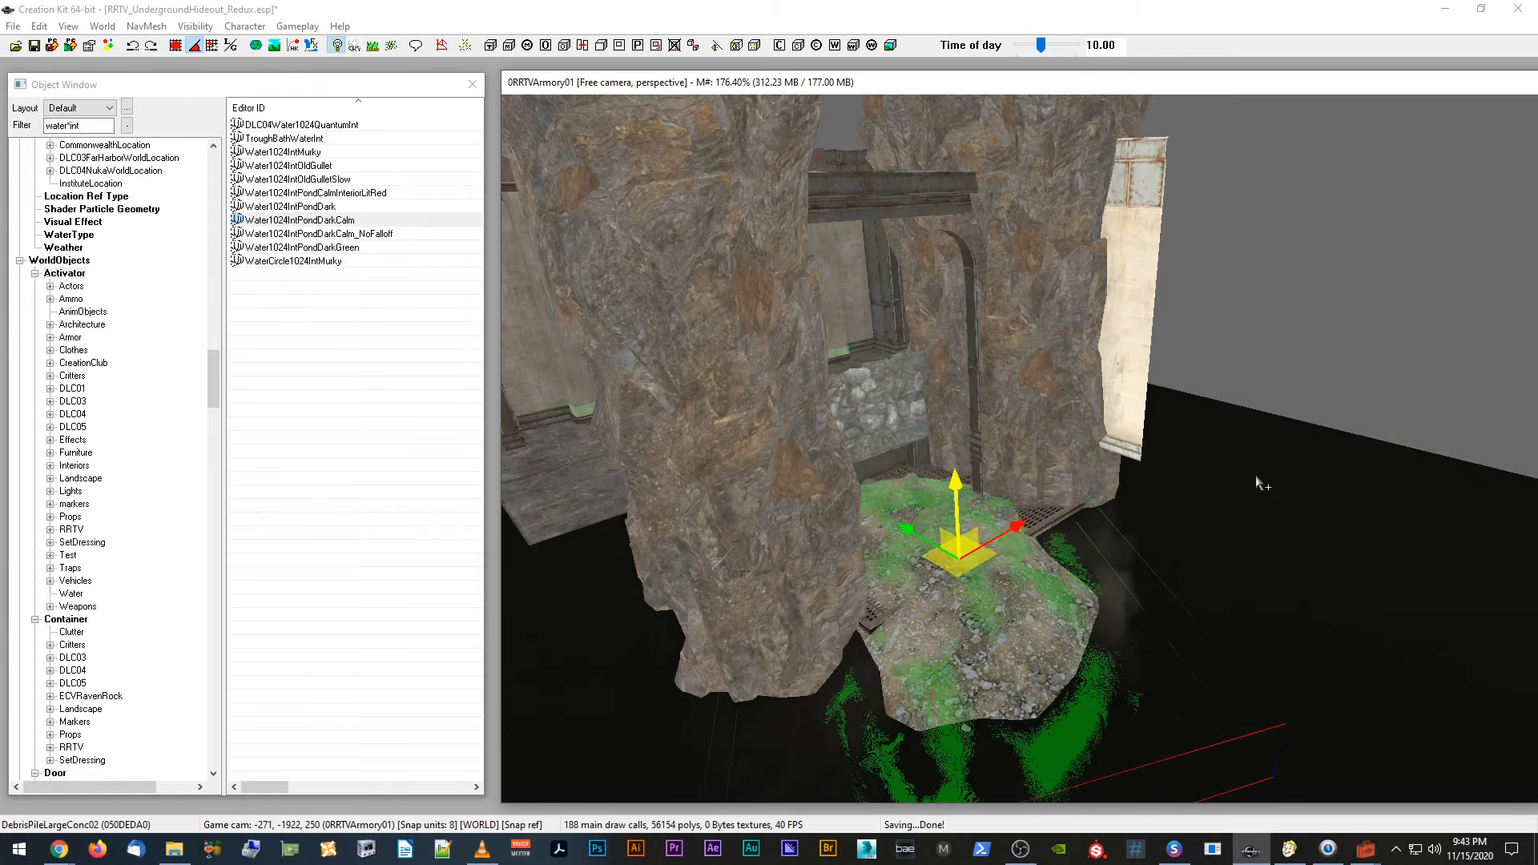
key(d)
scroll(1209, 524, down, 3)
click(1195, 507)
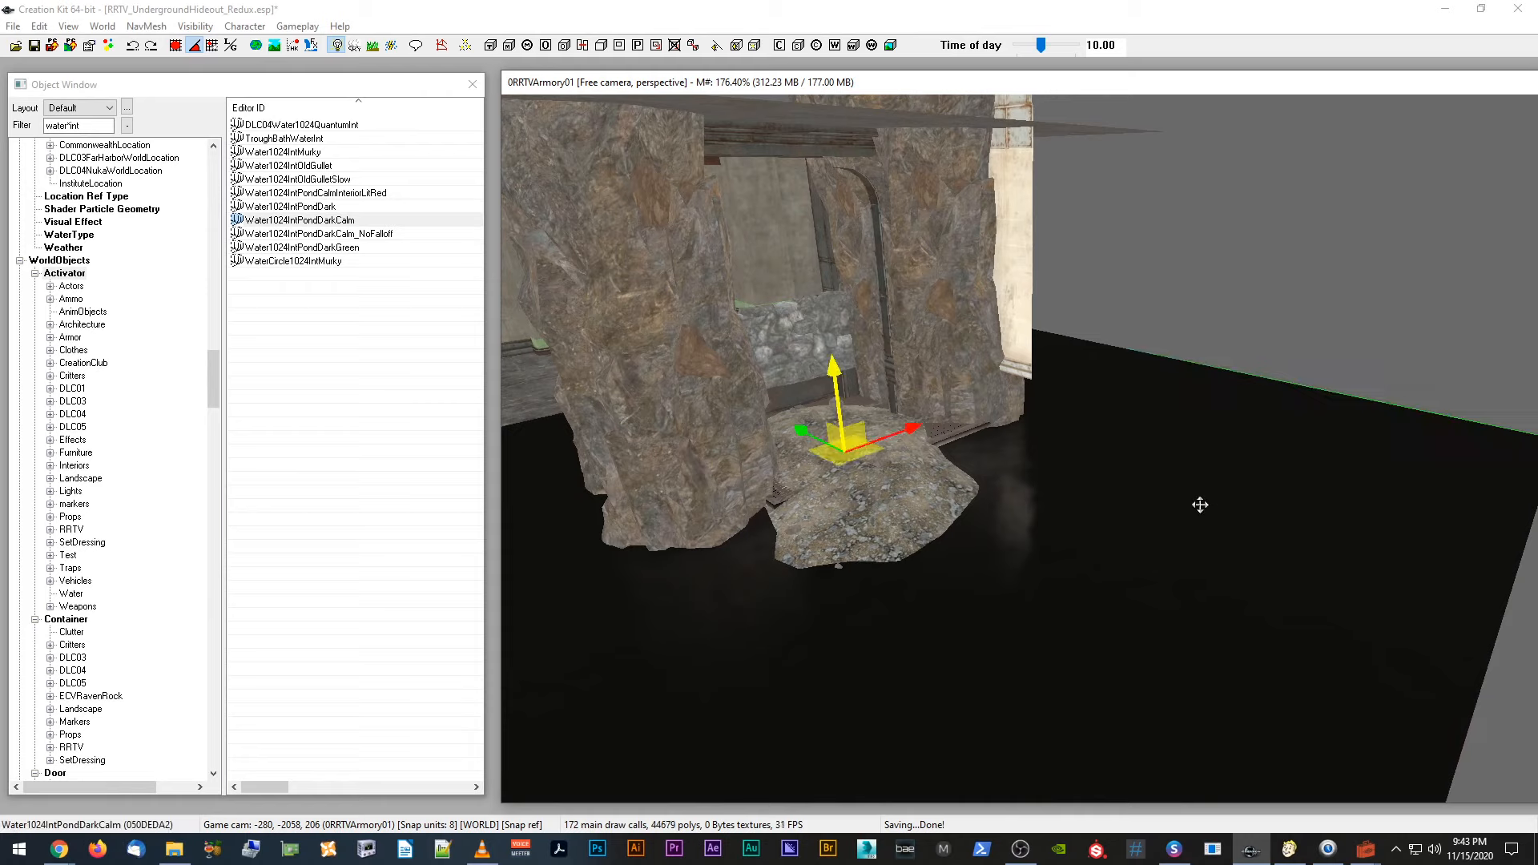
drag(837, 370, 828, 324)
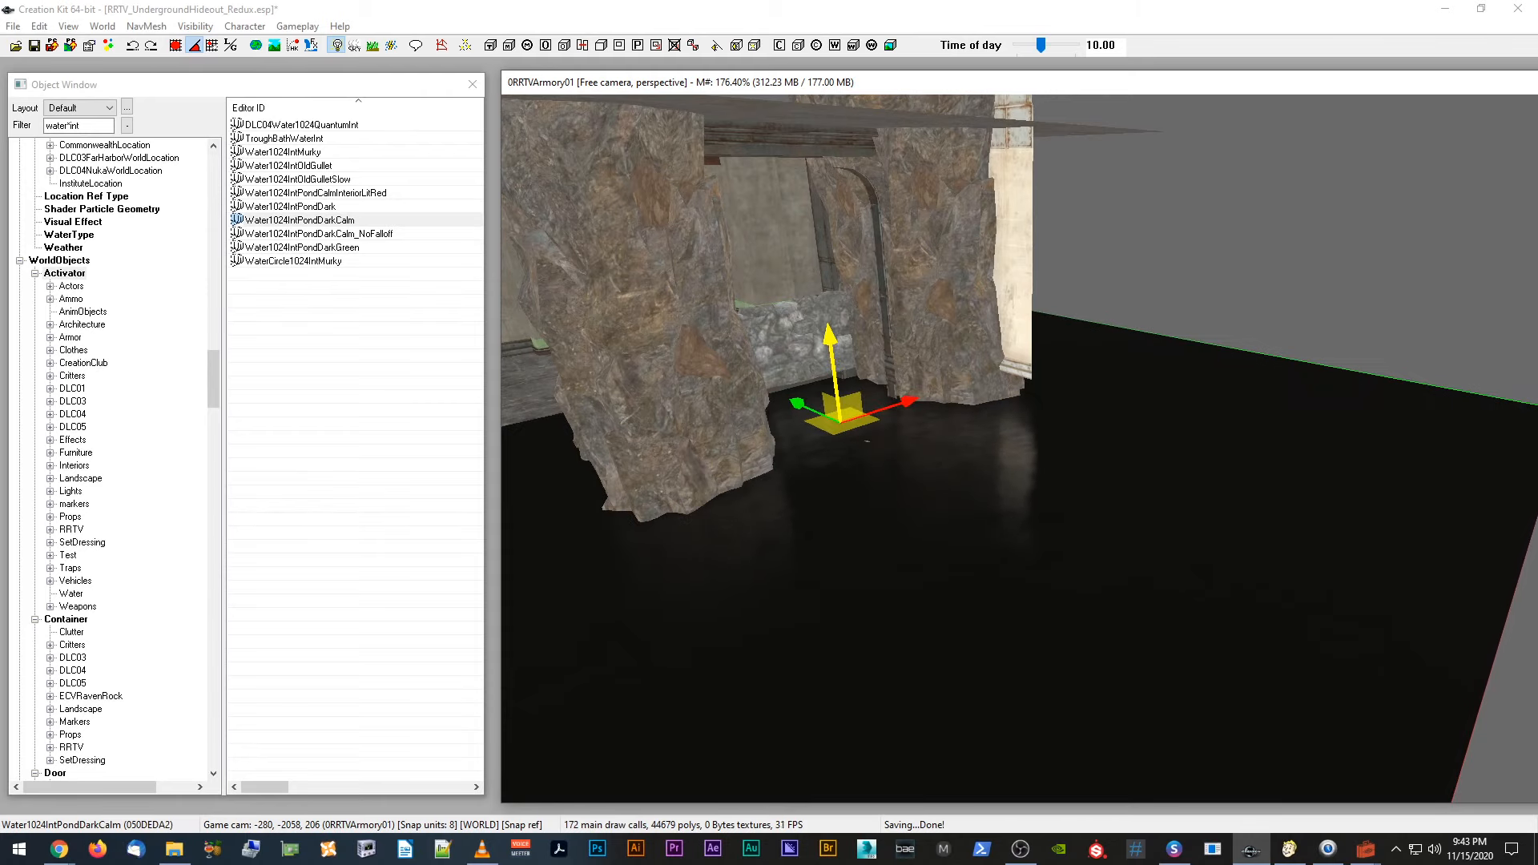
Step: Slide the water plane along its Y axis, away from the stone wall and out behind the rock columns
middle_drag(828, 324, 1025, 437)
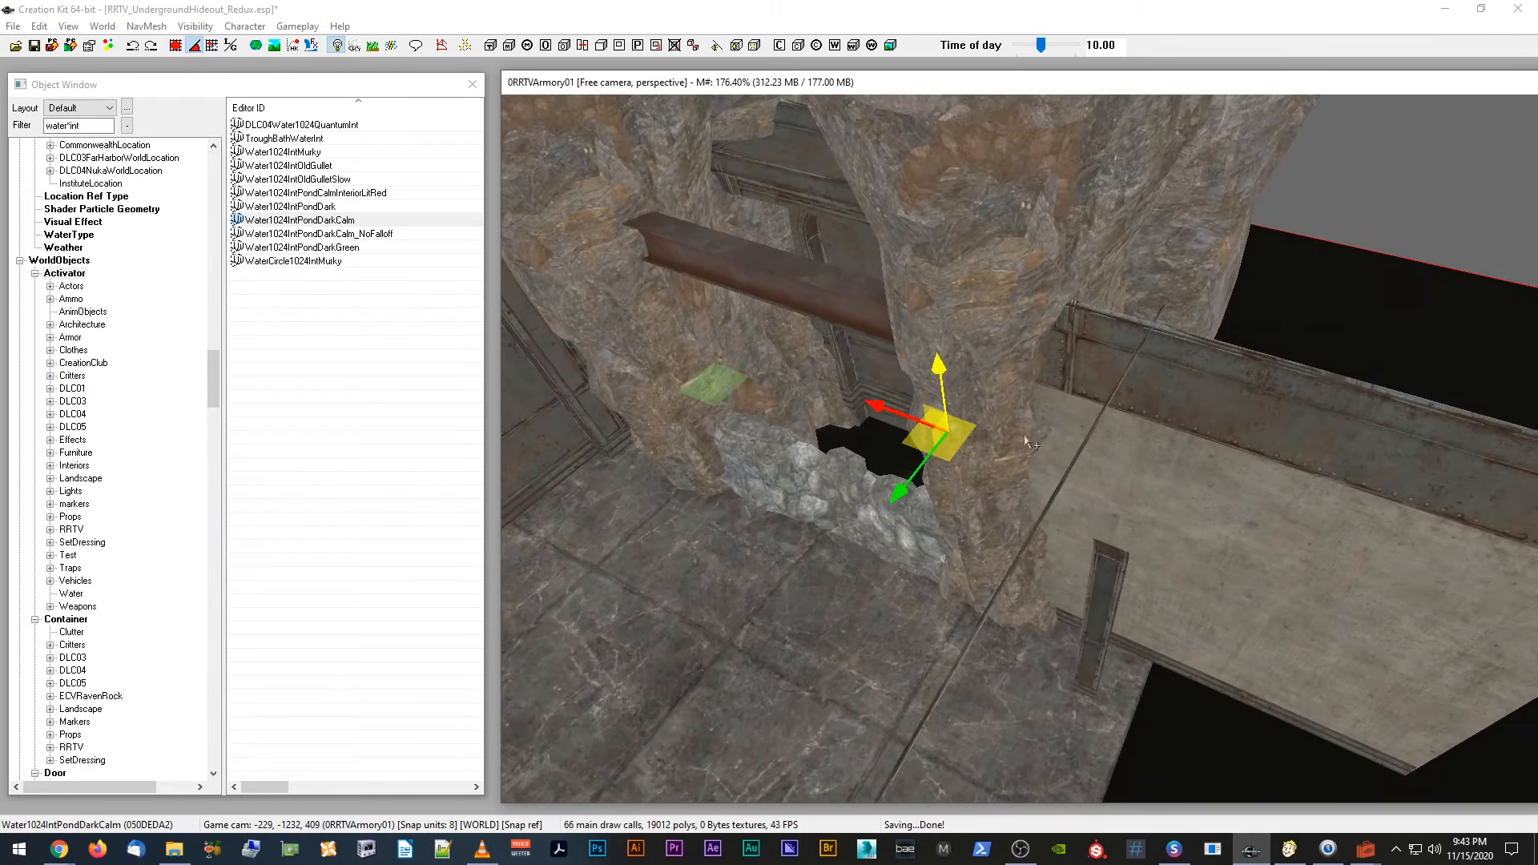
drag(903, 490, 937, 445)
middle_drag(936, 445, 865, 457)
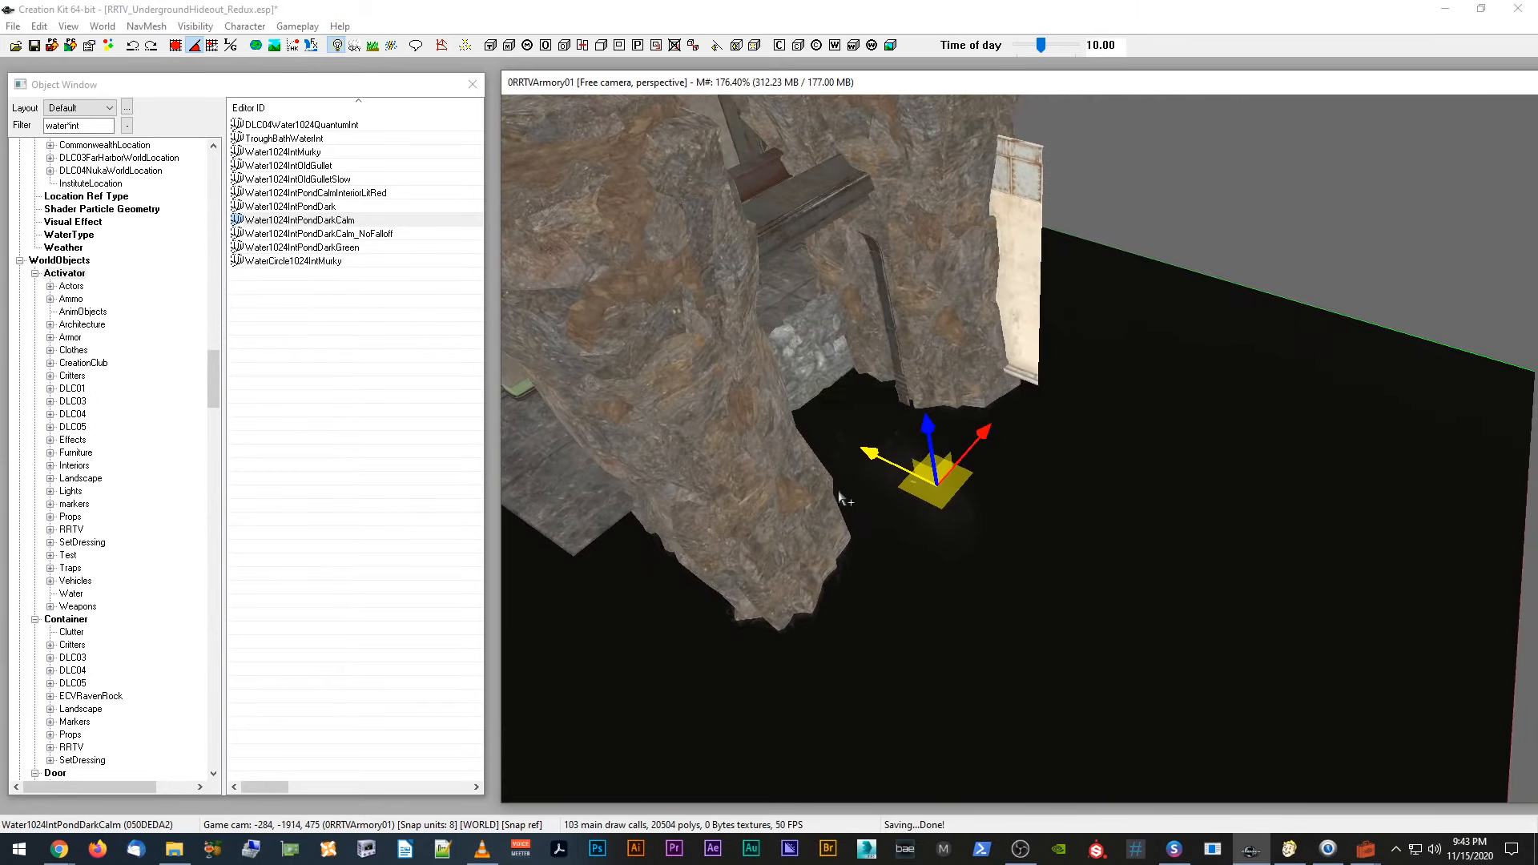
Step: Adjust the water plane along its Y axis, fine-tune its height behind the stone wall, and save the plugin
drag(891, 462, 904, 469)
middle_drag(903, 469, 930, 440)
drag(967, 431, 967, 427)
middle_drag(966, 427, 987, 277)
drag(1010, 296, 1009, 278)
scroll(1007, 258, up, 5)
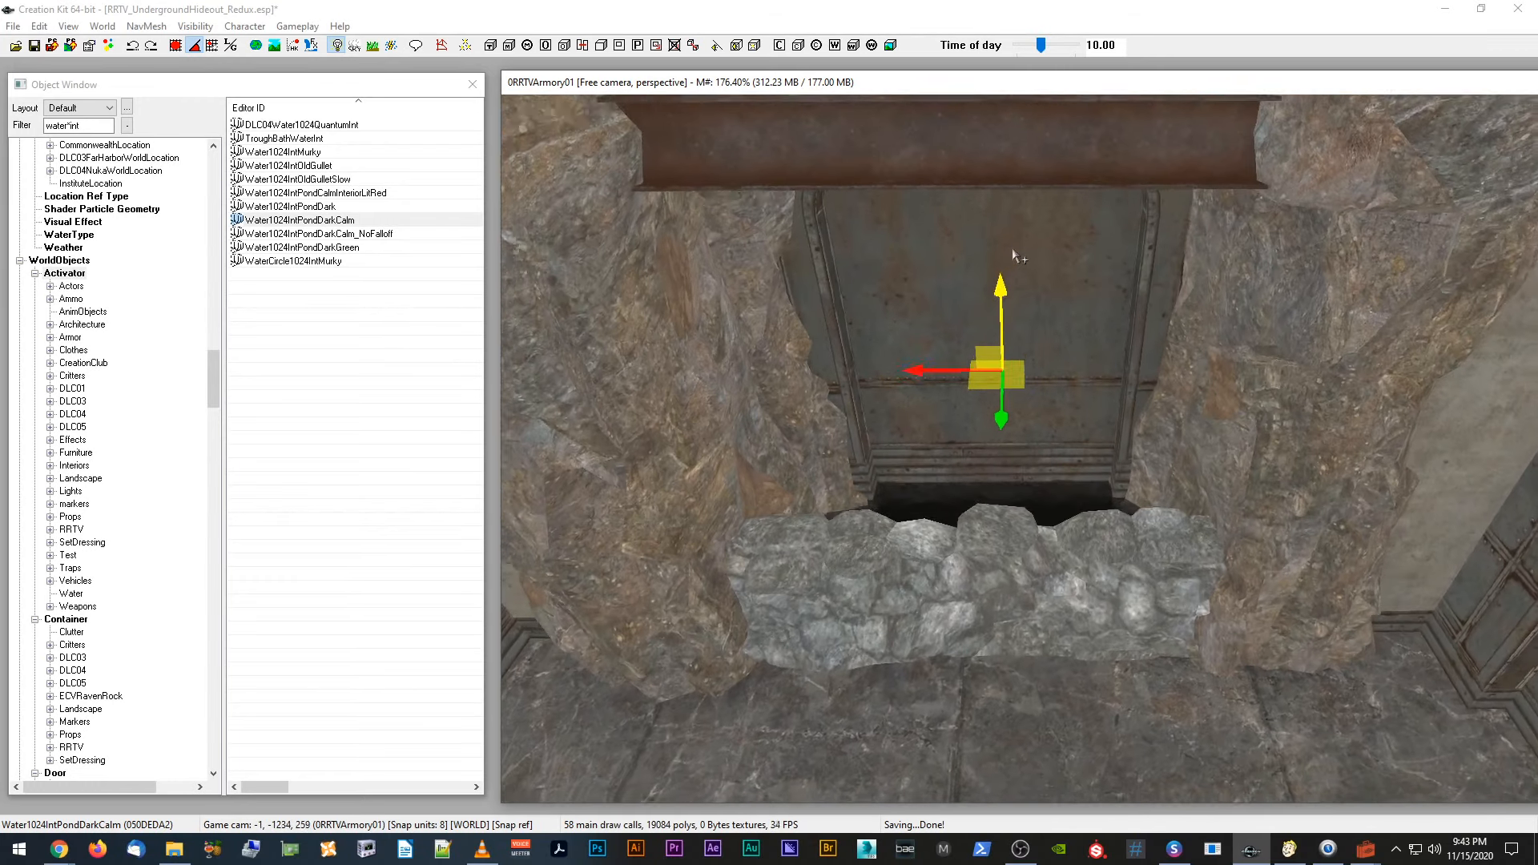
drag(1014, 274, 1014, 265)
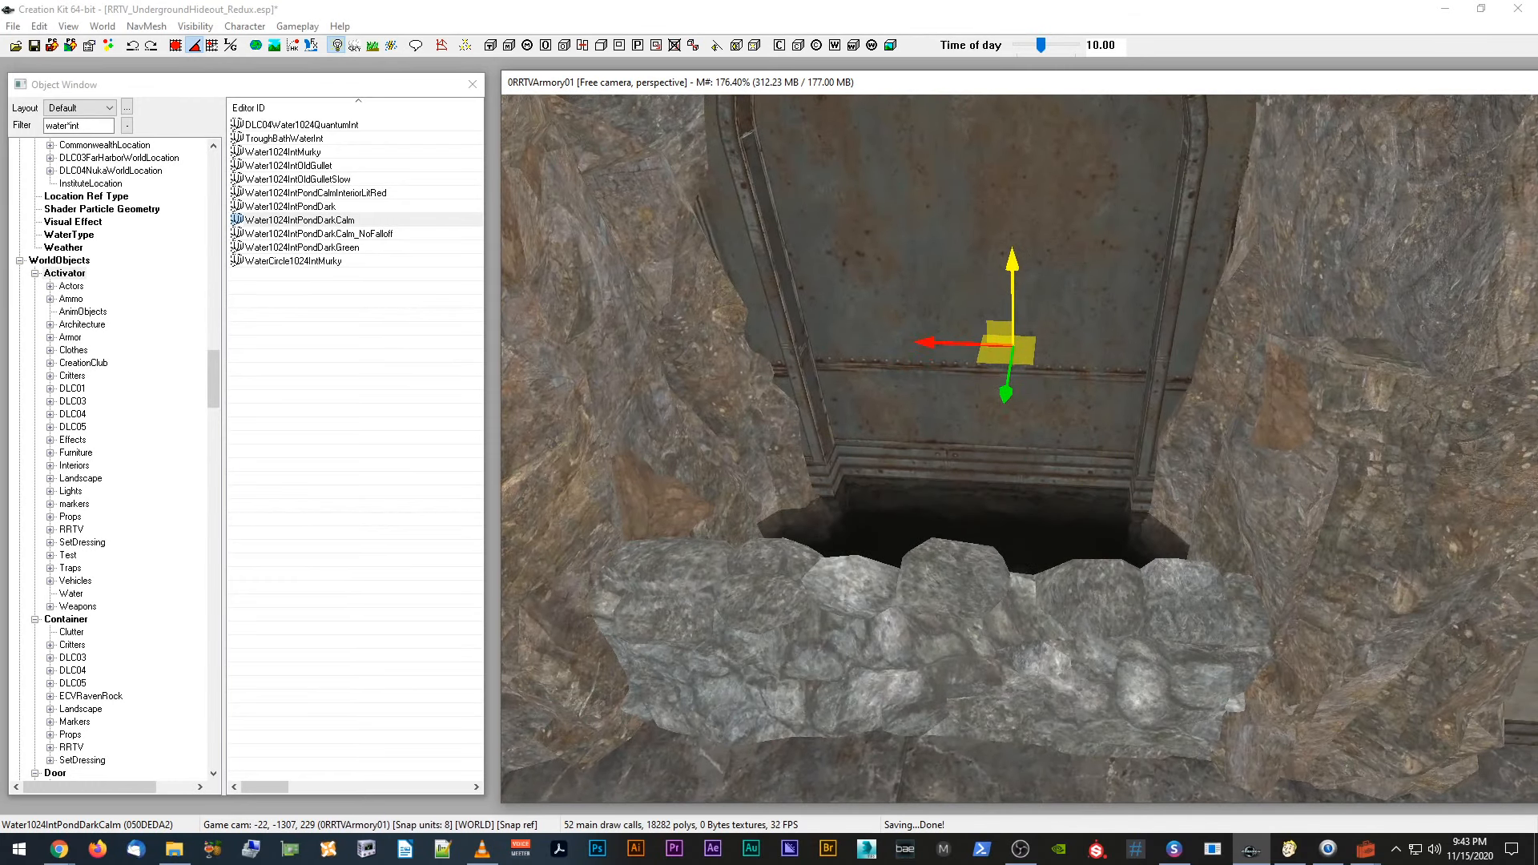
click(34, 46)
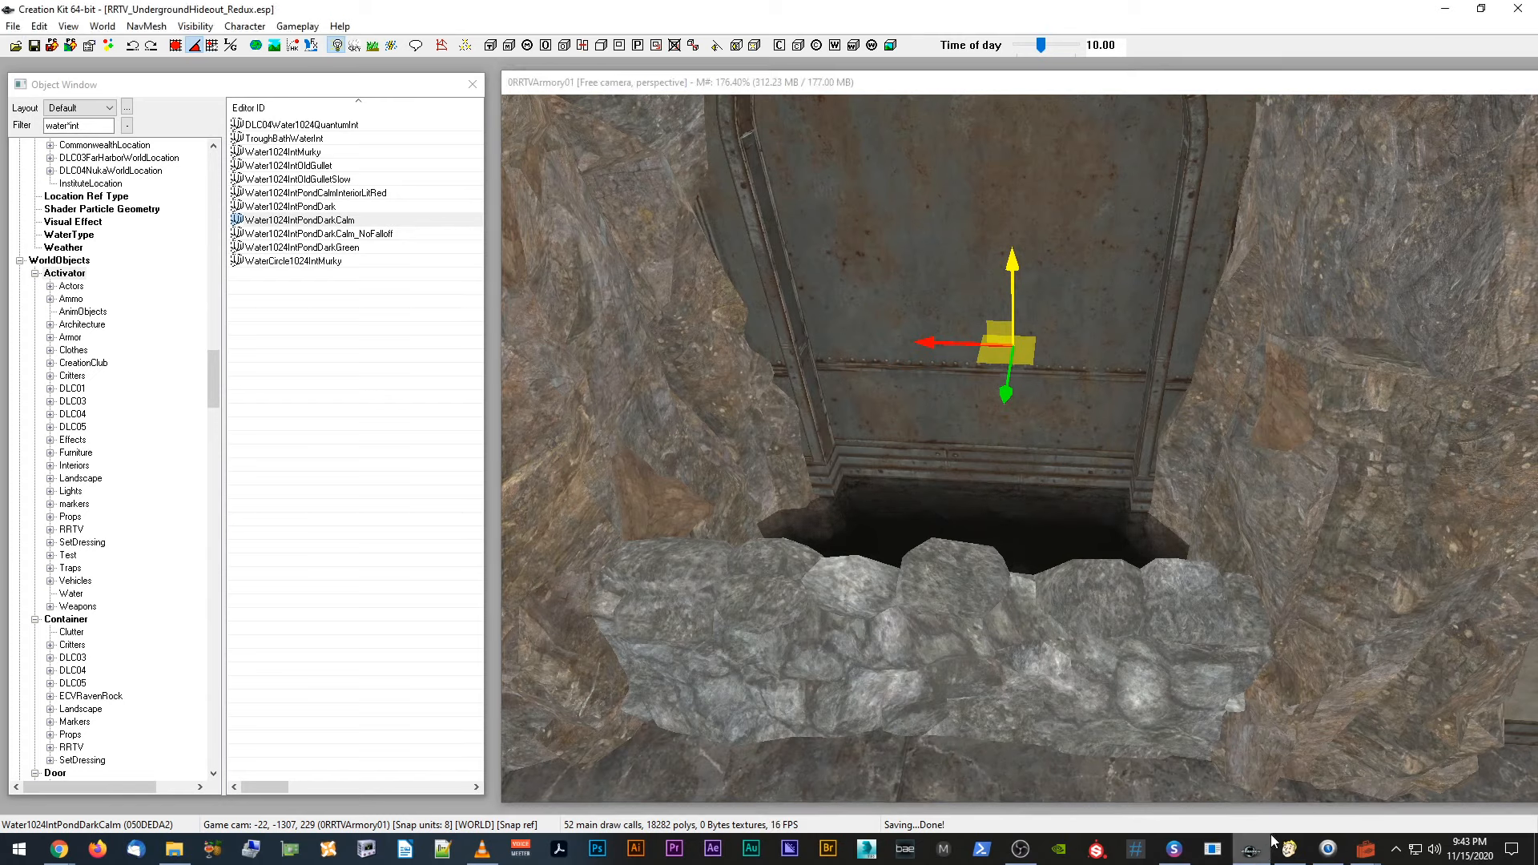
Step: Switch to the Garden of Eden Creation Kit and examine the original alcove's statue, overhead lamps and light ray effects
click(1364, 854)
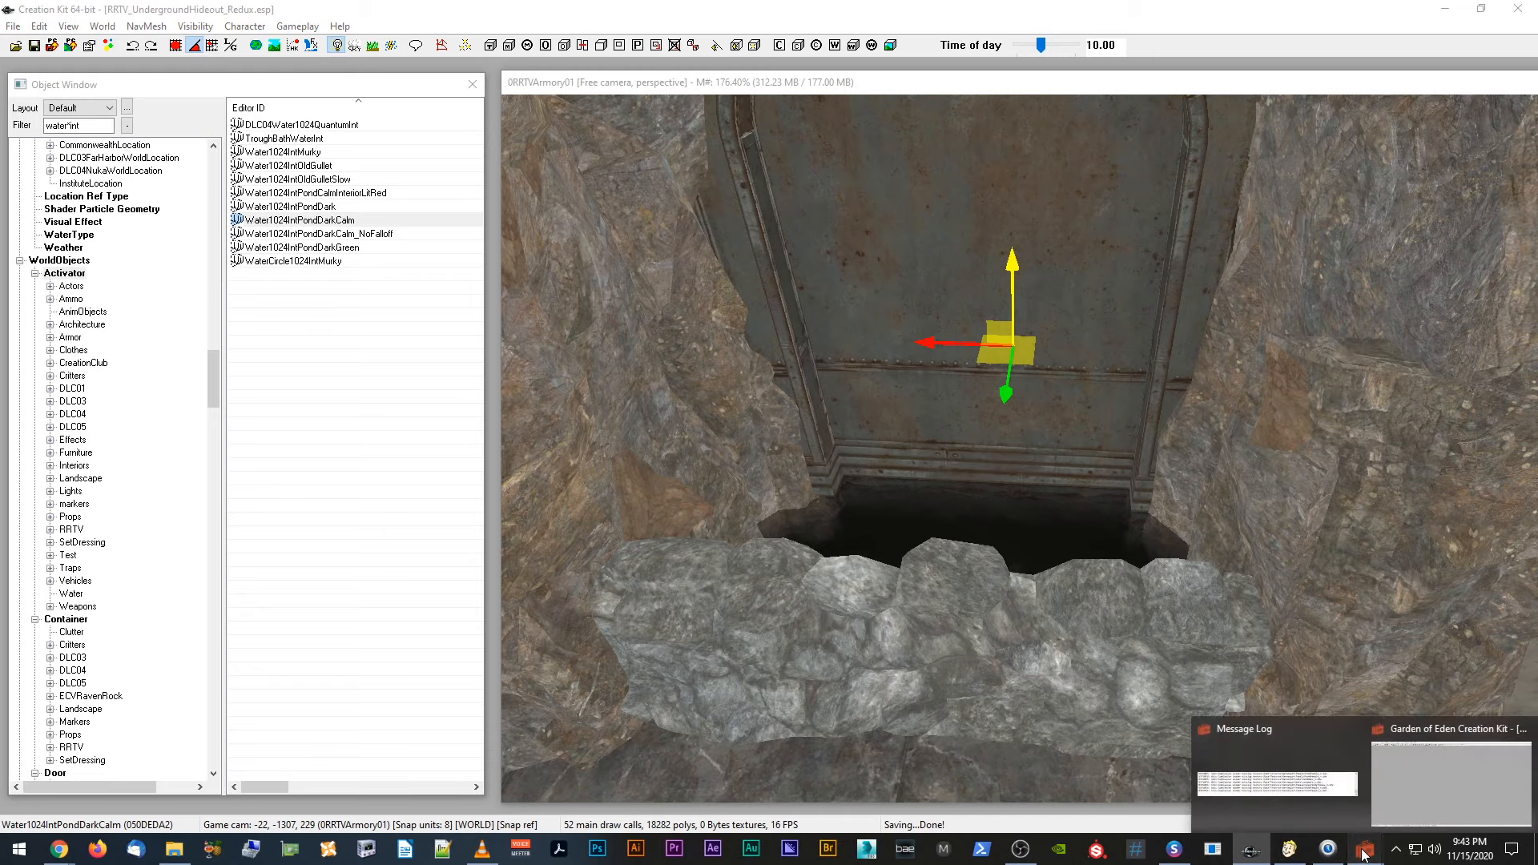
click(1450, 782)
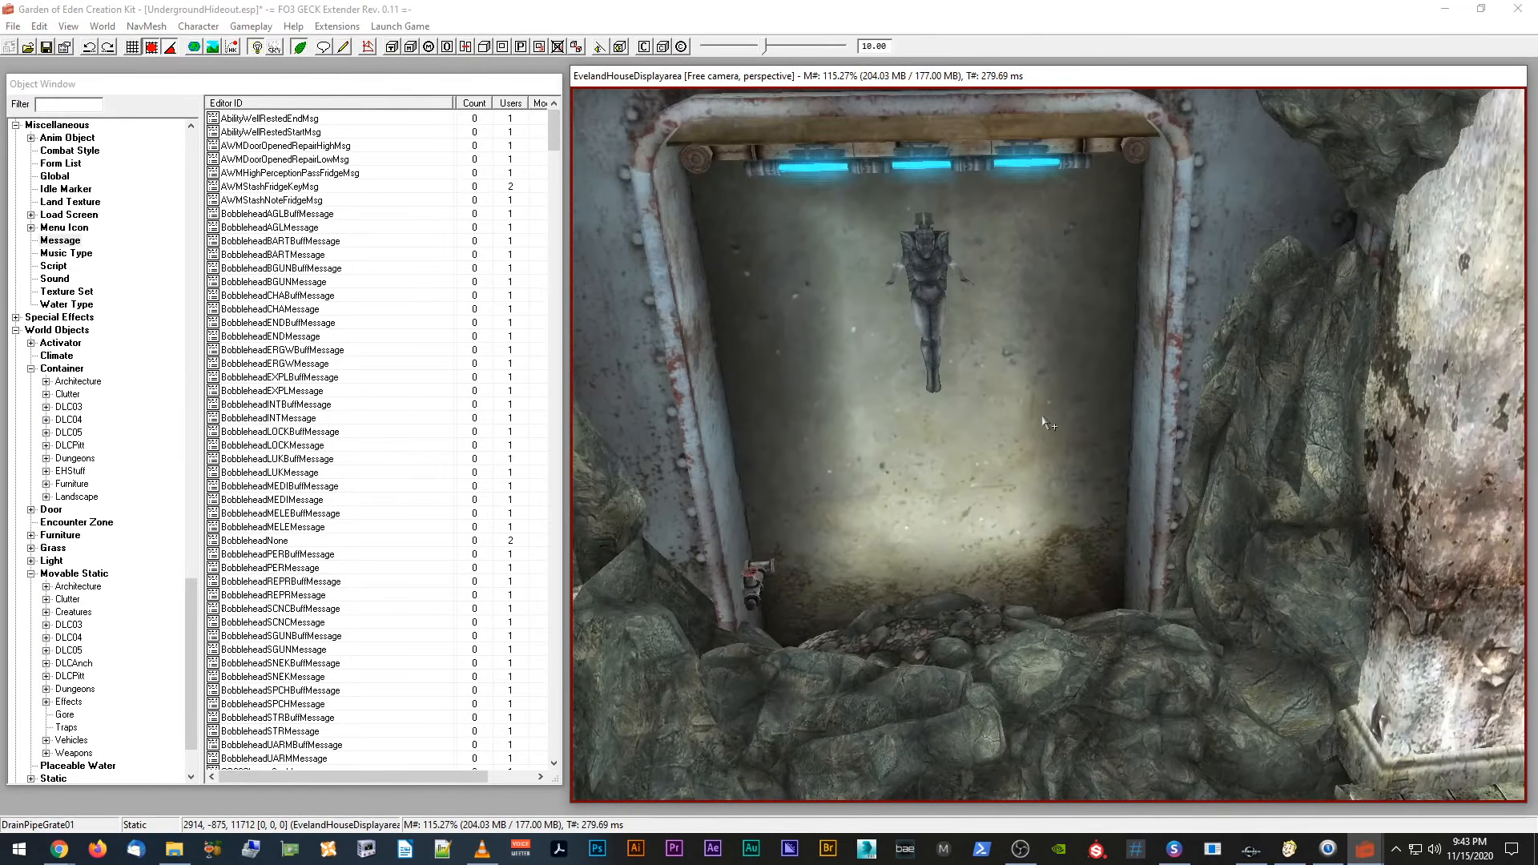
middle_drag(1043, 419, 1042, 414)
scroll(1041, 414, up, 2)
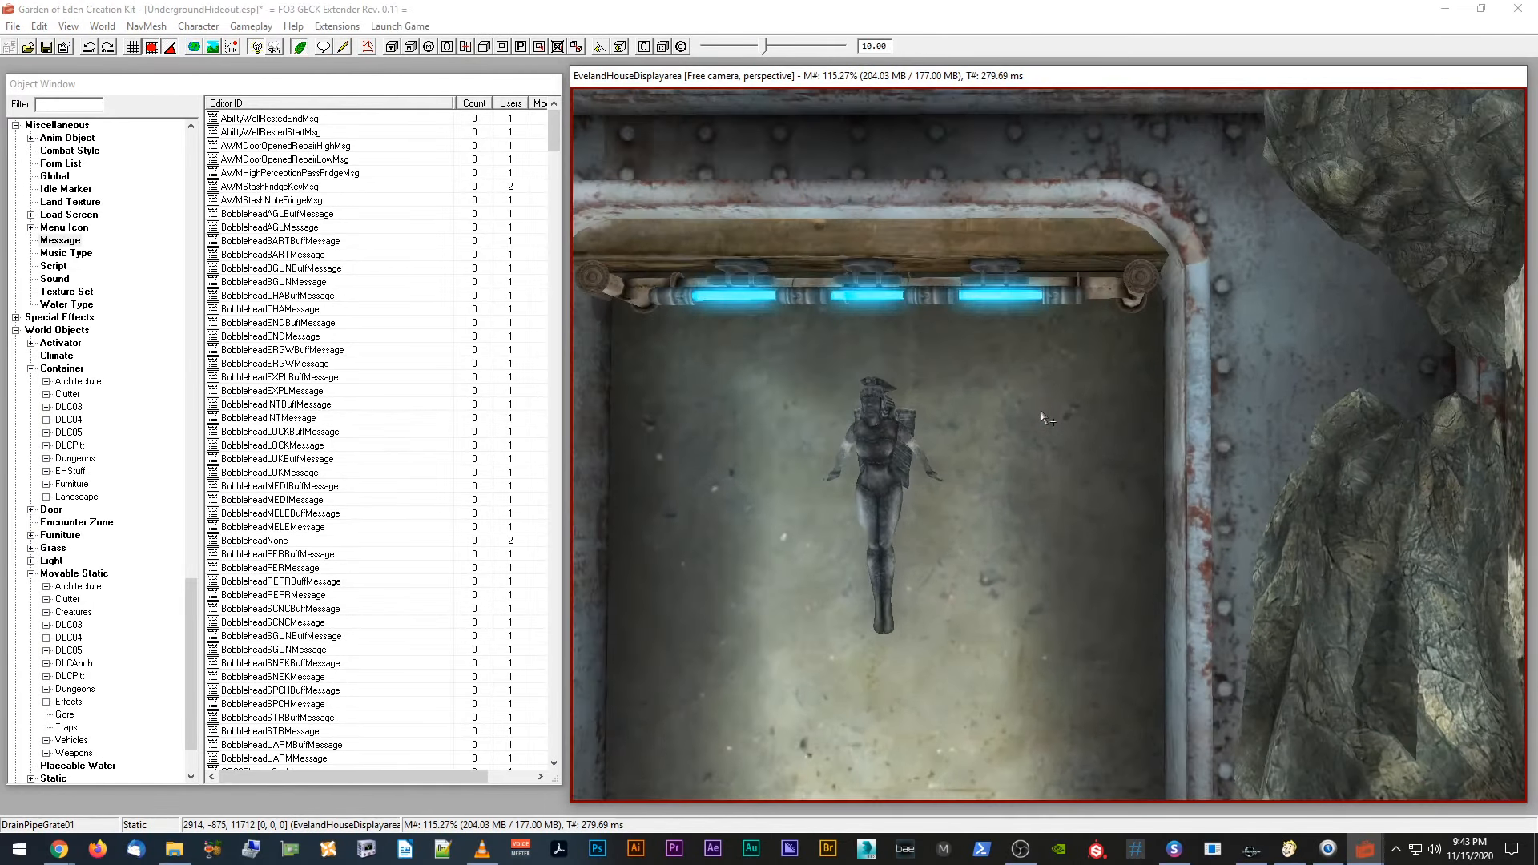
click(950, 274)
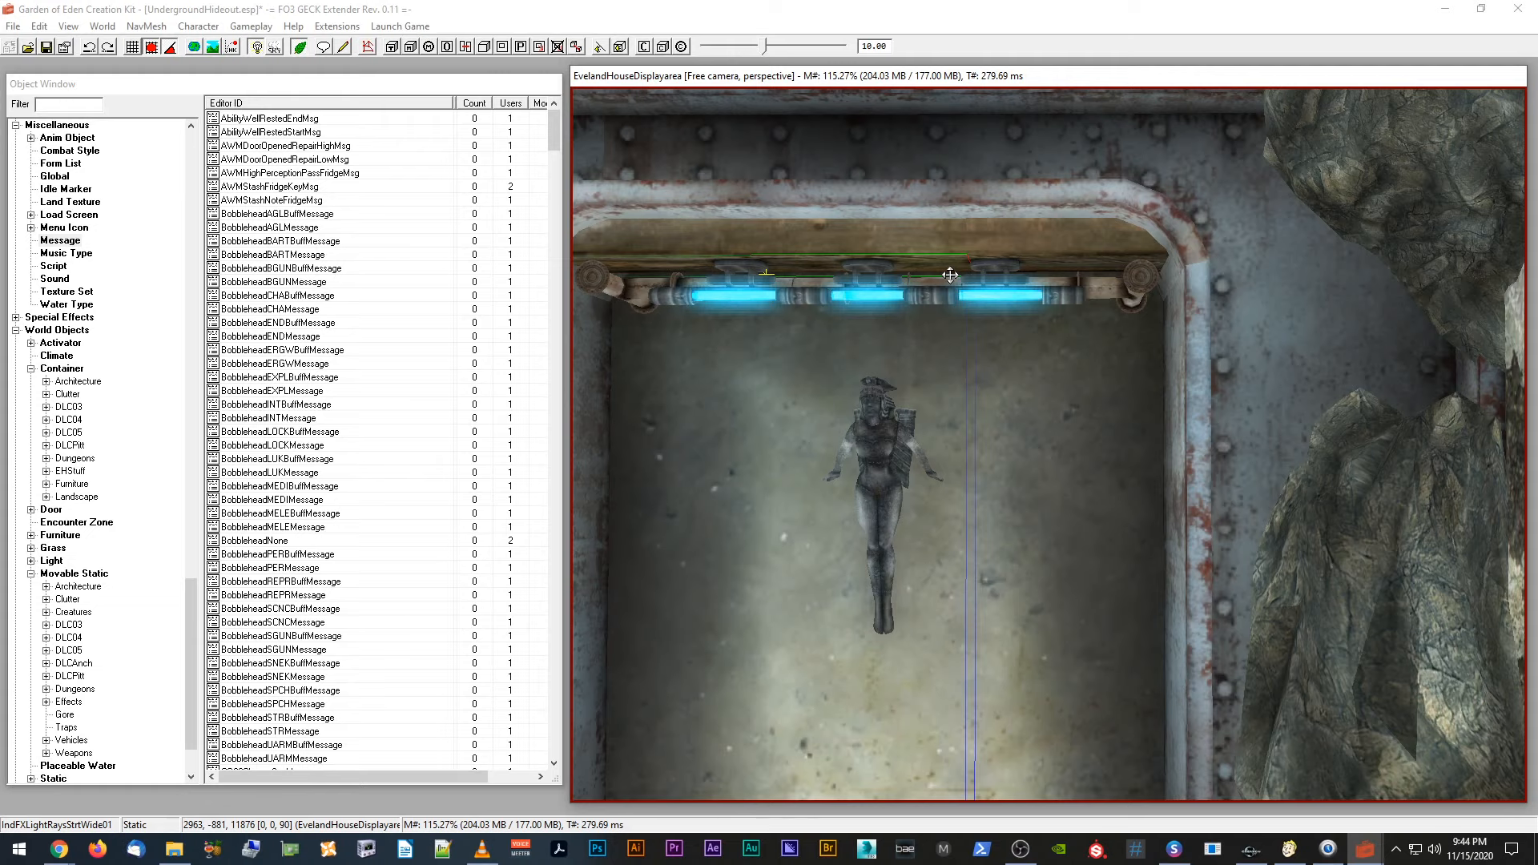
mouse_move(893, 433)
middle_down()
mouse_move(875, 431)
mouse_move(889, 433)
middle_up()
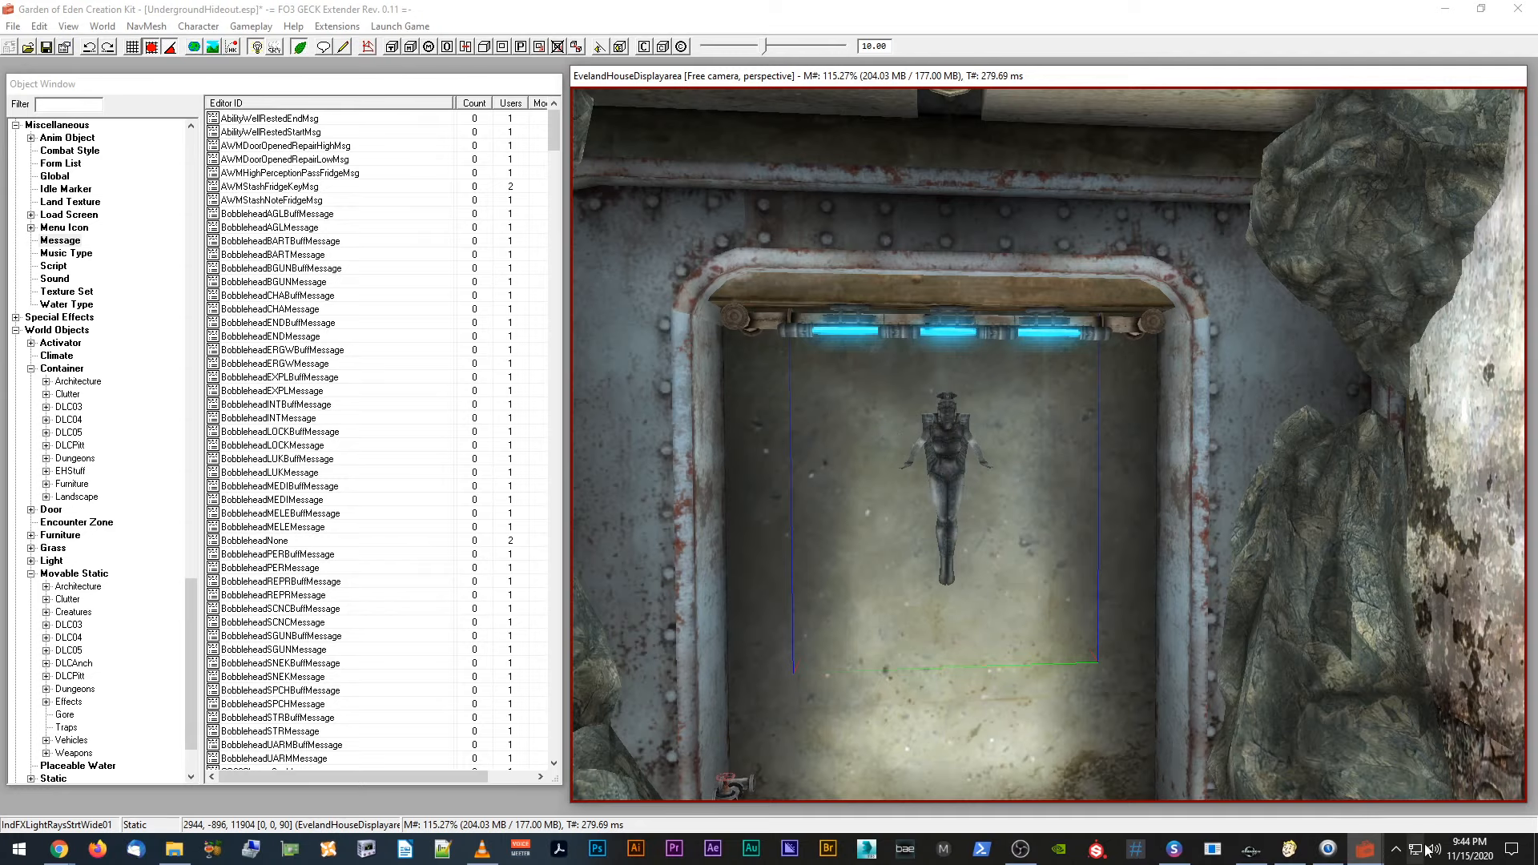
Step: Switch back to the Creation Kit and inspect the water plane in the alcove behind the stone wall
click(1250, 854)
key(shift)
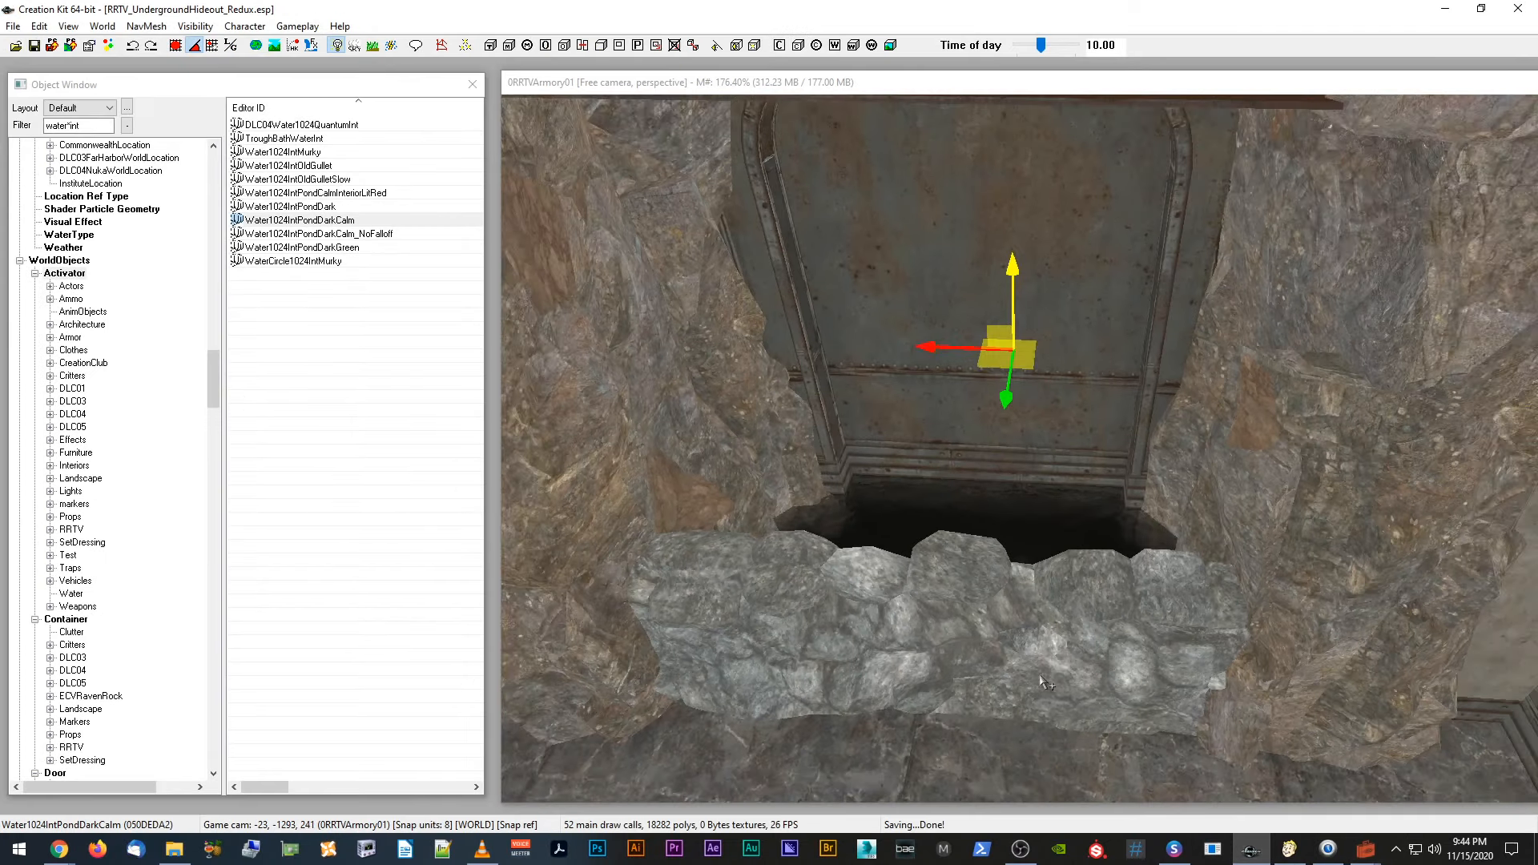
scroll(1036, 681, up, 2)
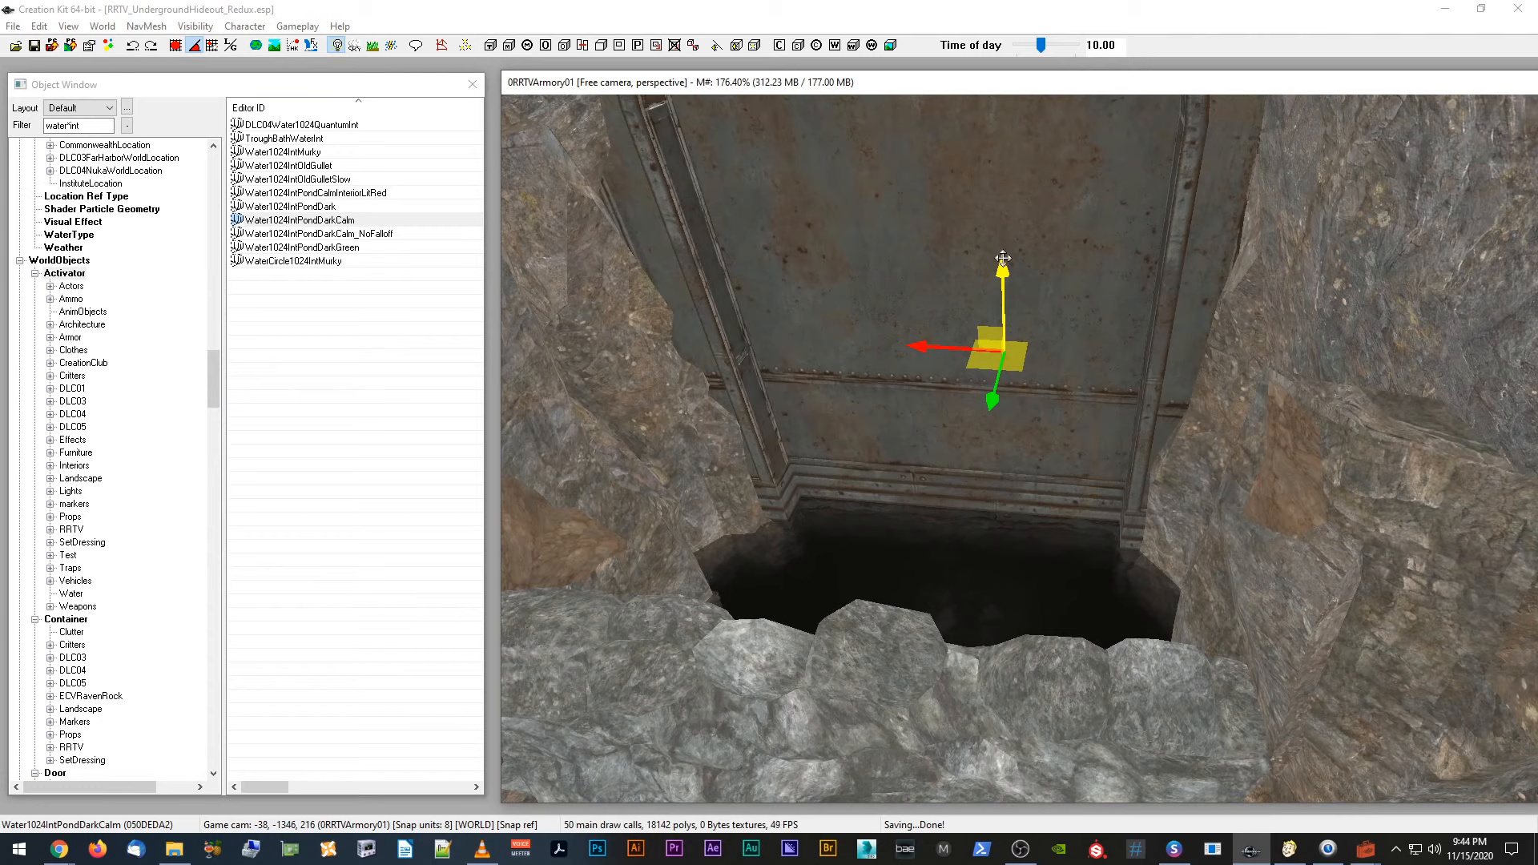
drag(1003, 258, 1015, 261)
key(shift)
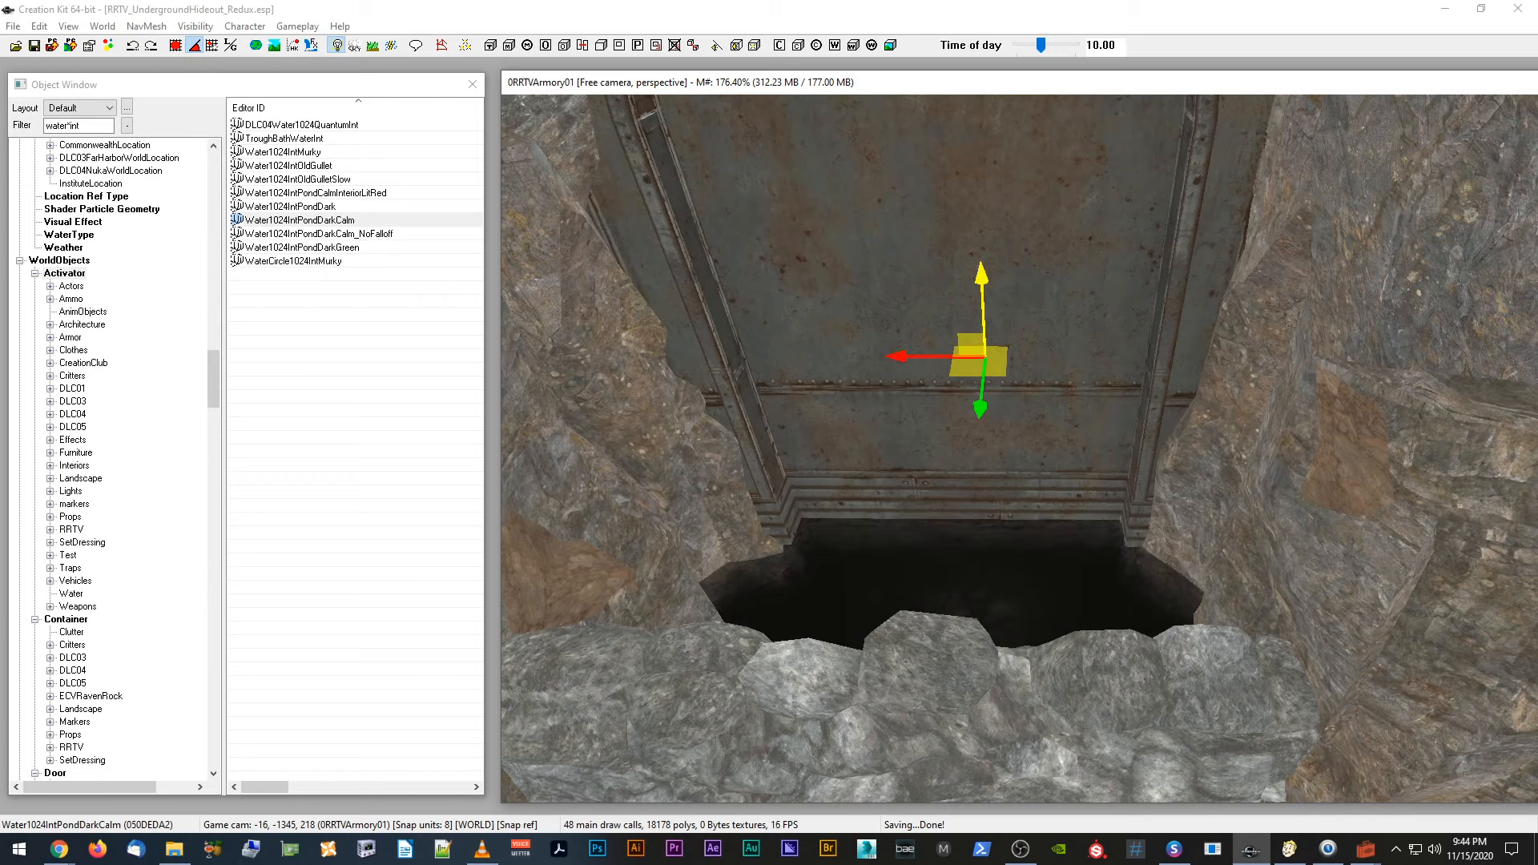
Step: Filter the objects by "statue" and go down the category tree to the Static objects
double_click(94, 126)
key(shift)
middle_drag(862, 388, 845, 386)
double_click(92, 126)
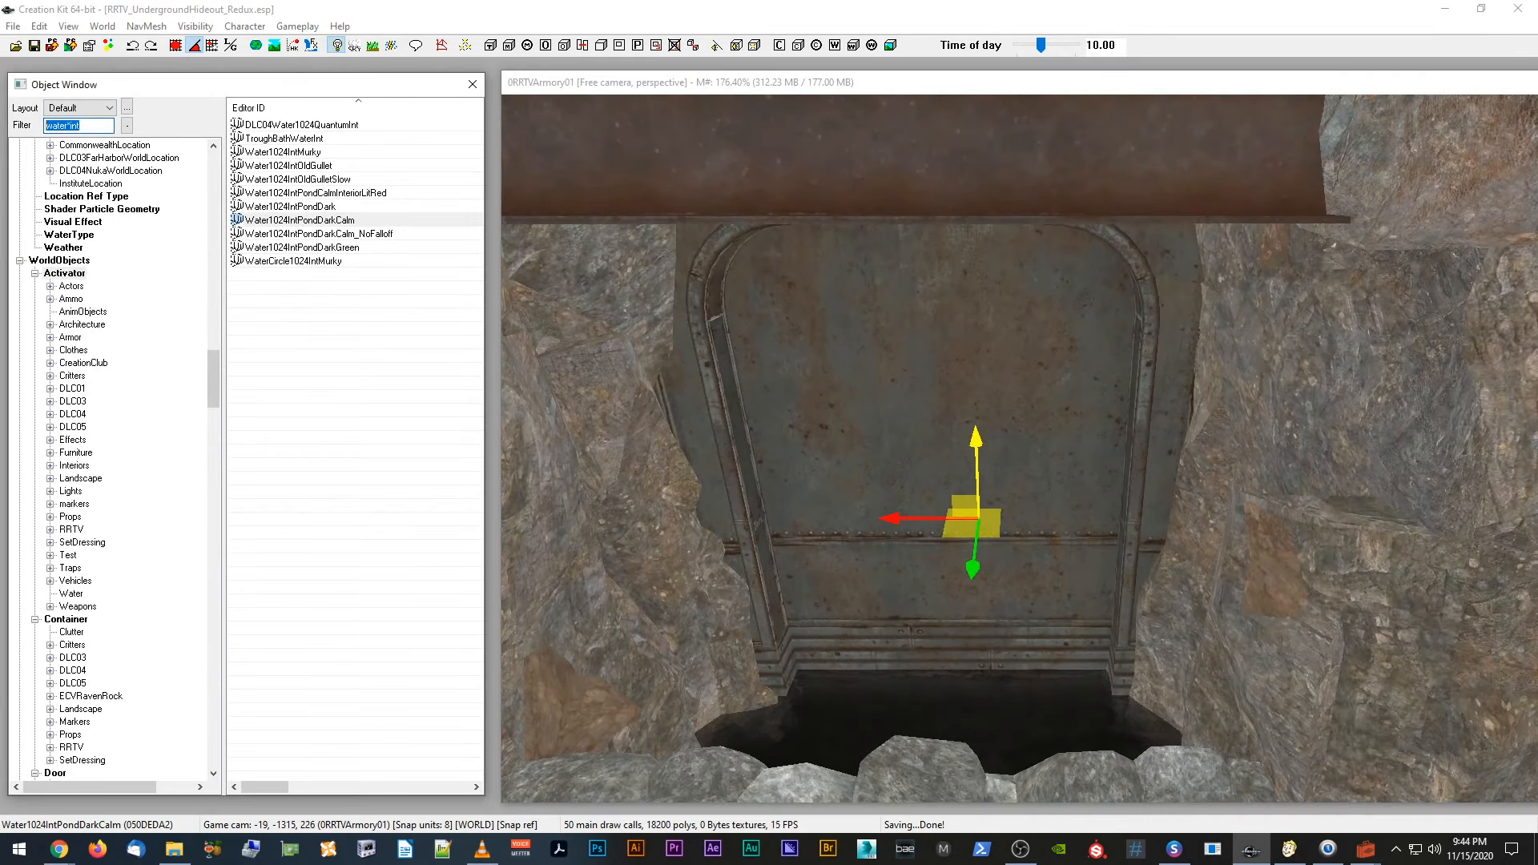
text(statue)
scroll(61, 366, down, 20)
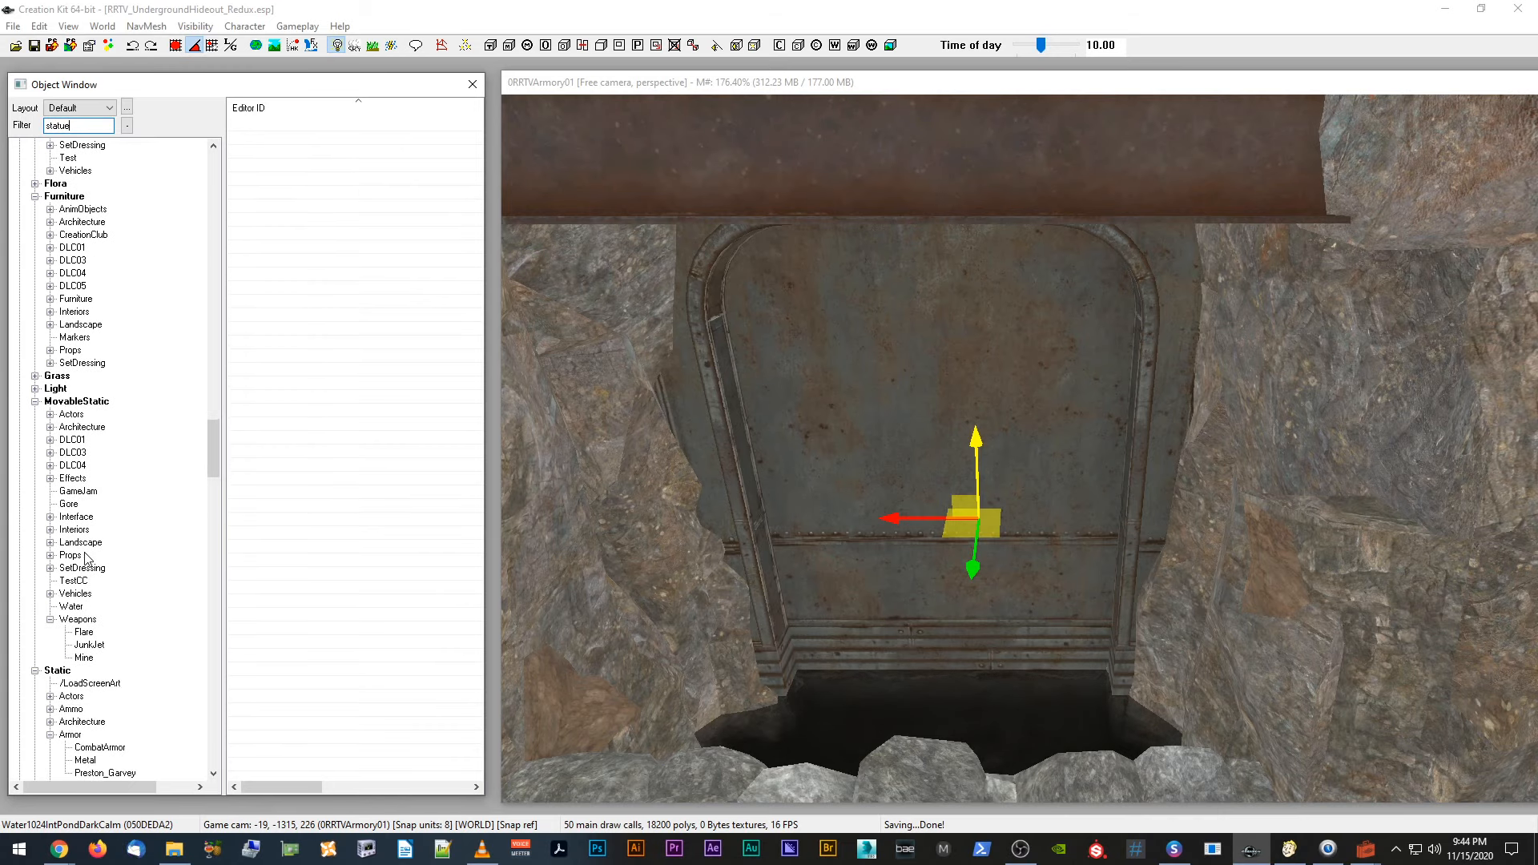
Step: List the static objects that match the "statue" filter and open a preview of BrokenStatueBits01_Arm01_Static
scroll(88, 558, down, 4)
click(58, 517)
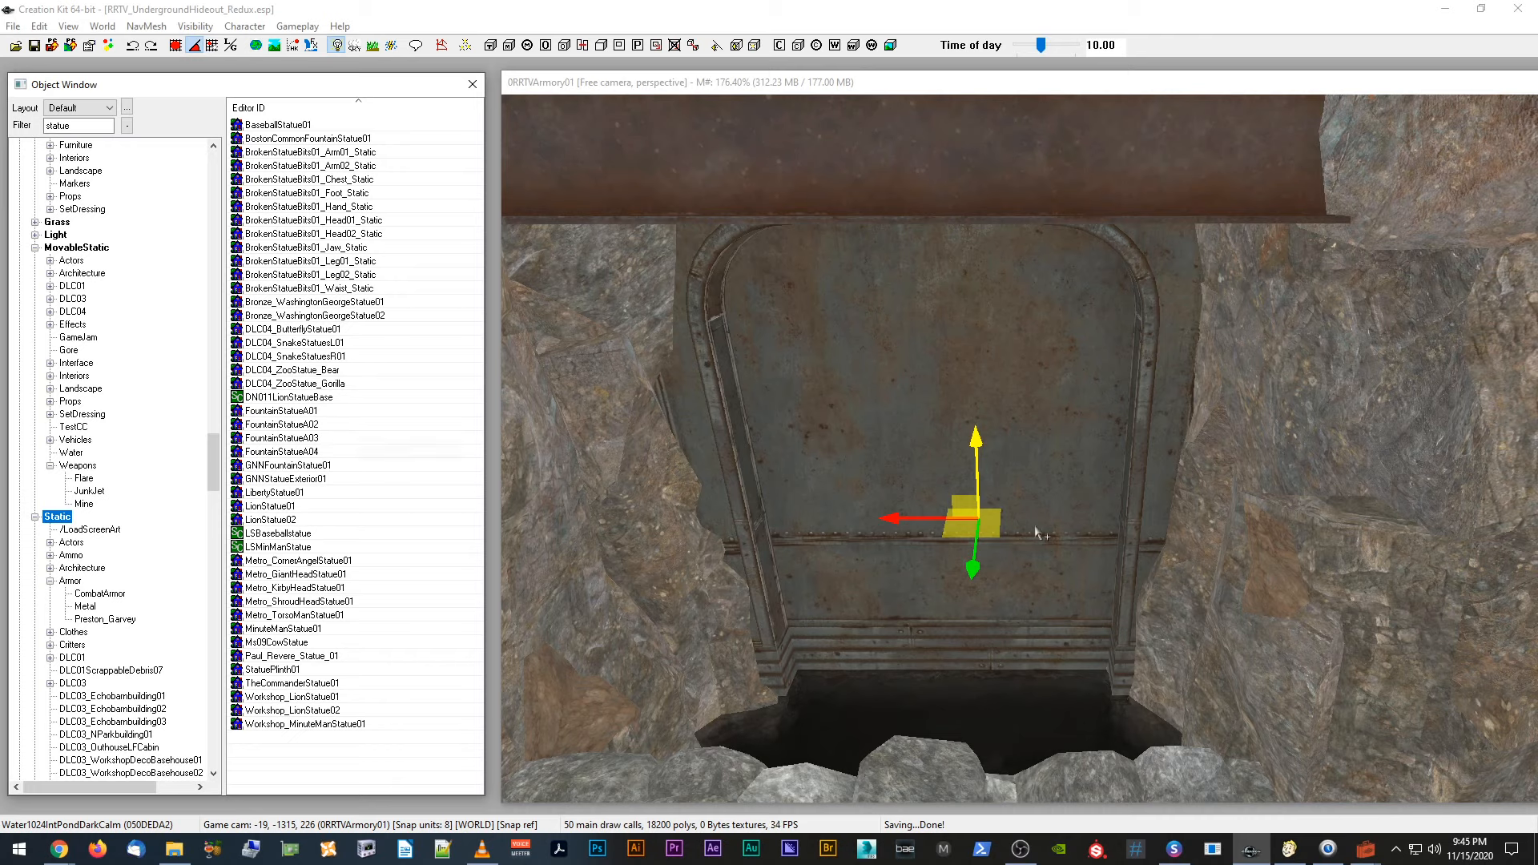
click(324, 454)
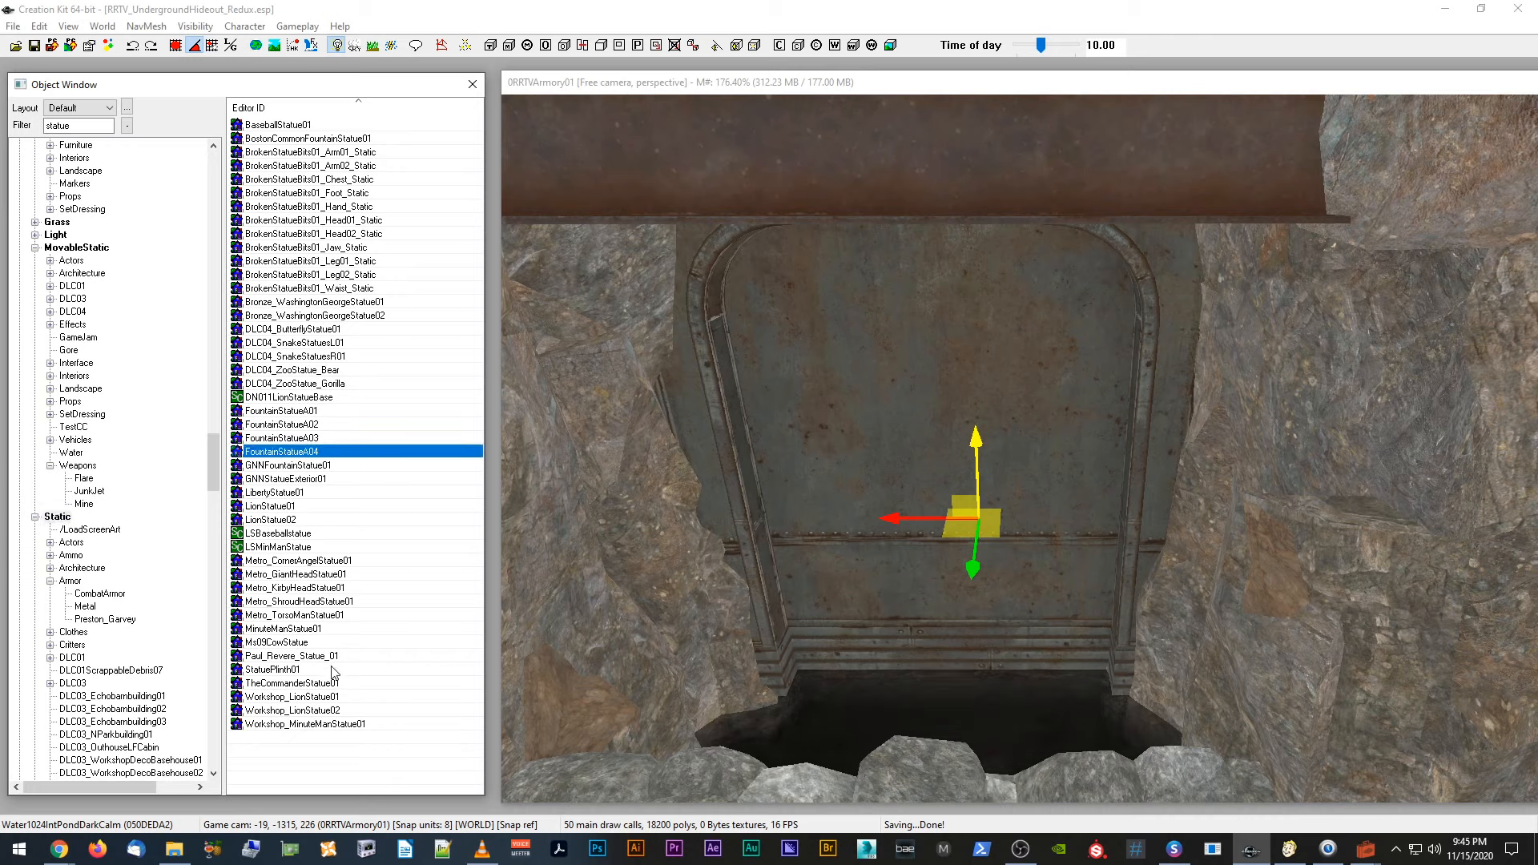
right_click(332, 157)
click(370, 285)
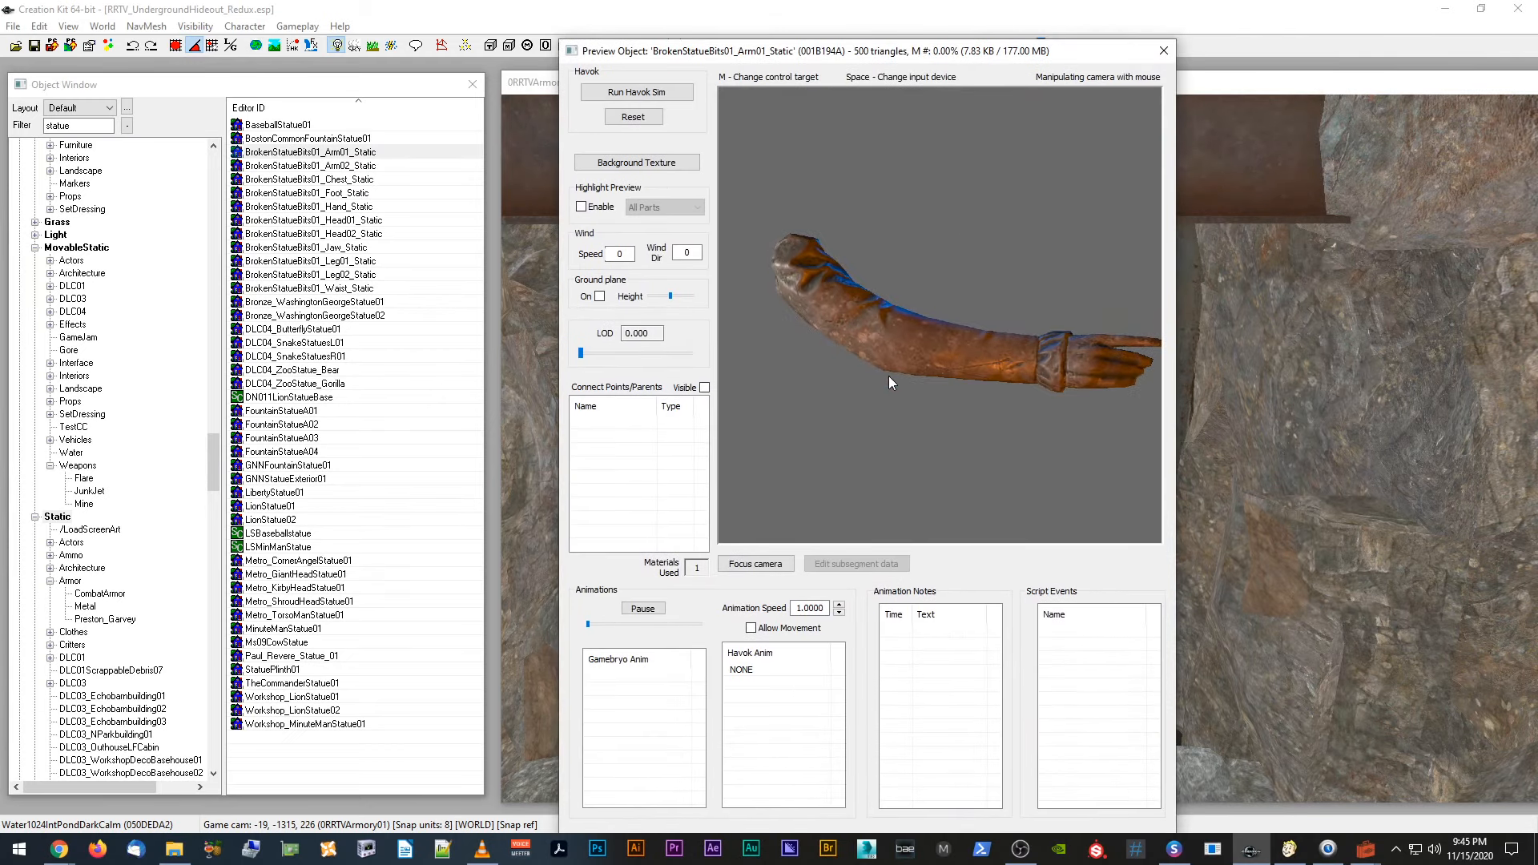
Step: Browse the previews from the broken statue bits through the Washington, snake, lion base and fountain statues
click(287, 192)
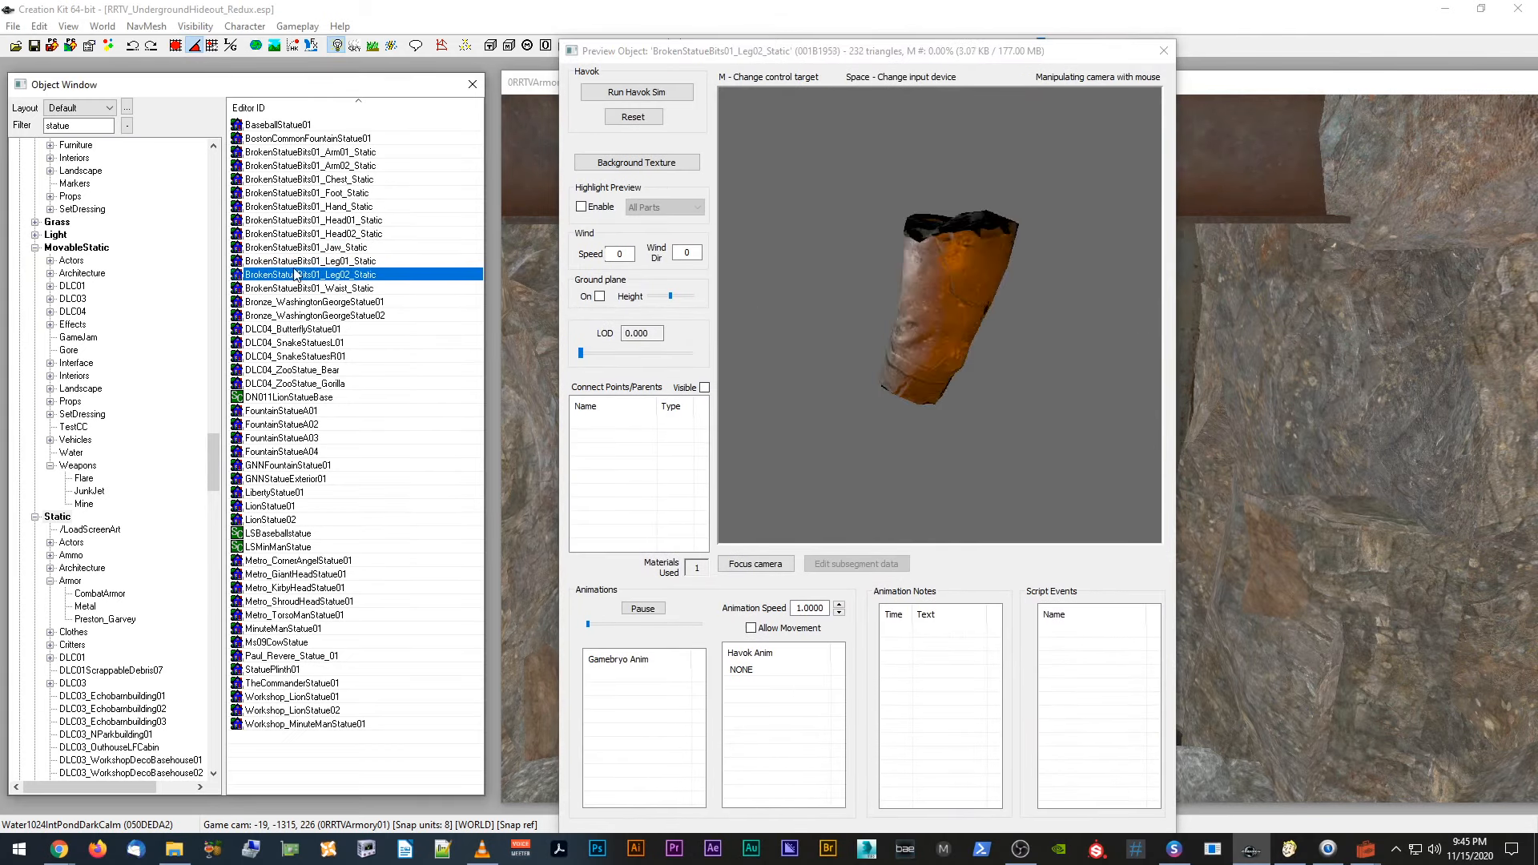
click(295, 302)
click(294, 342)
click(273, 397)
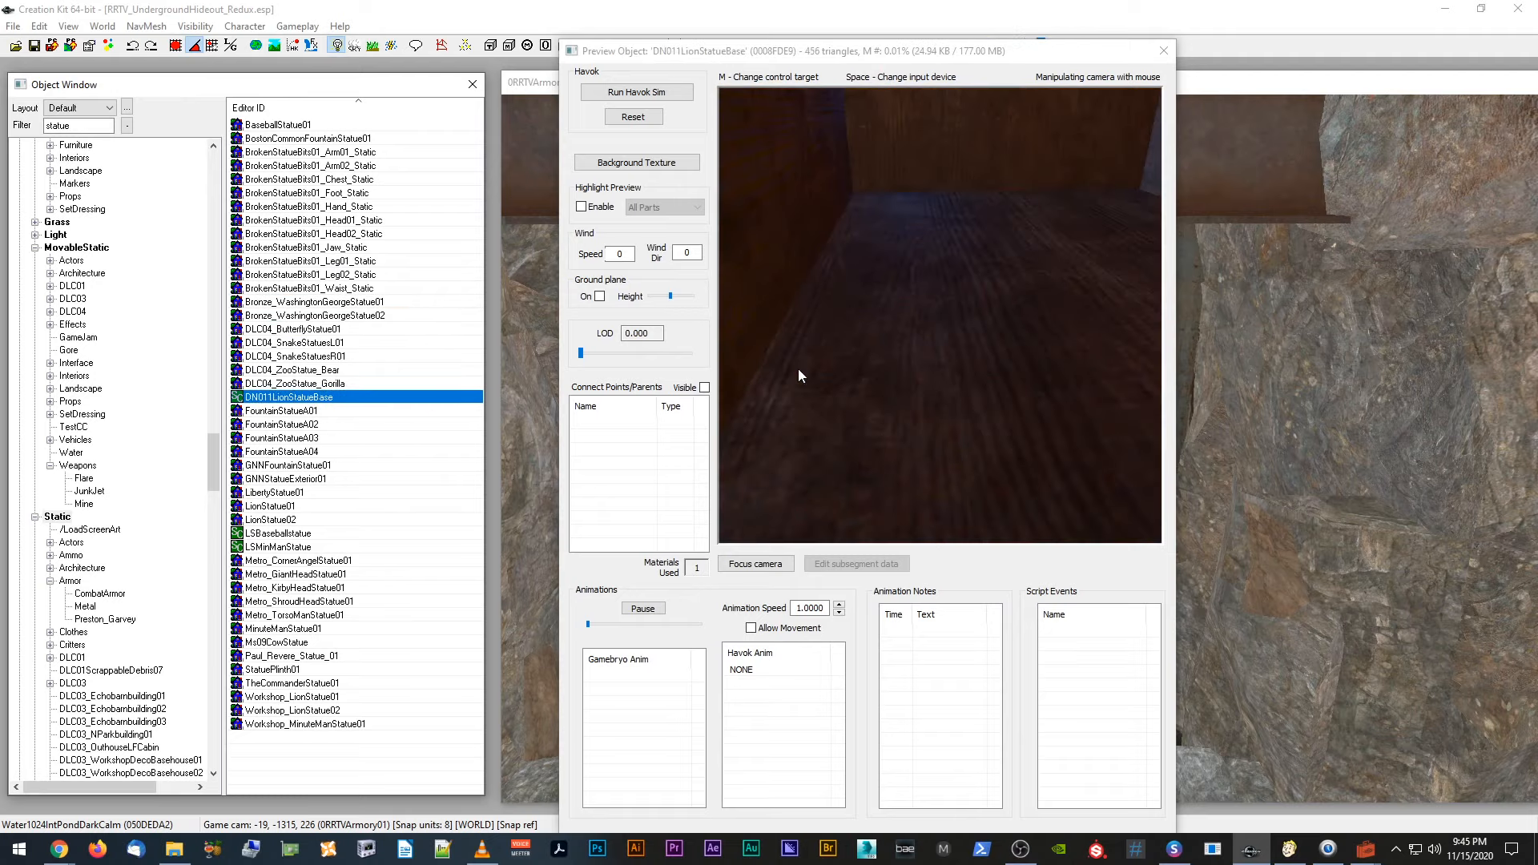
key(Down)
key(Down)
key(Down)
key(Down)
key(Down)
key(Down)
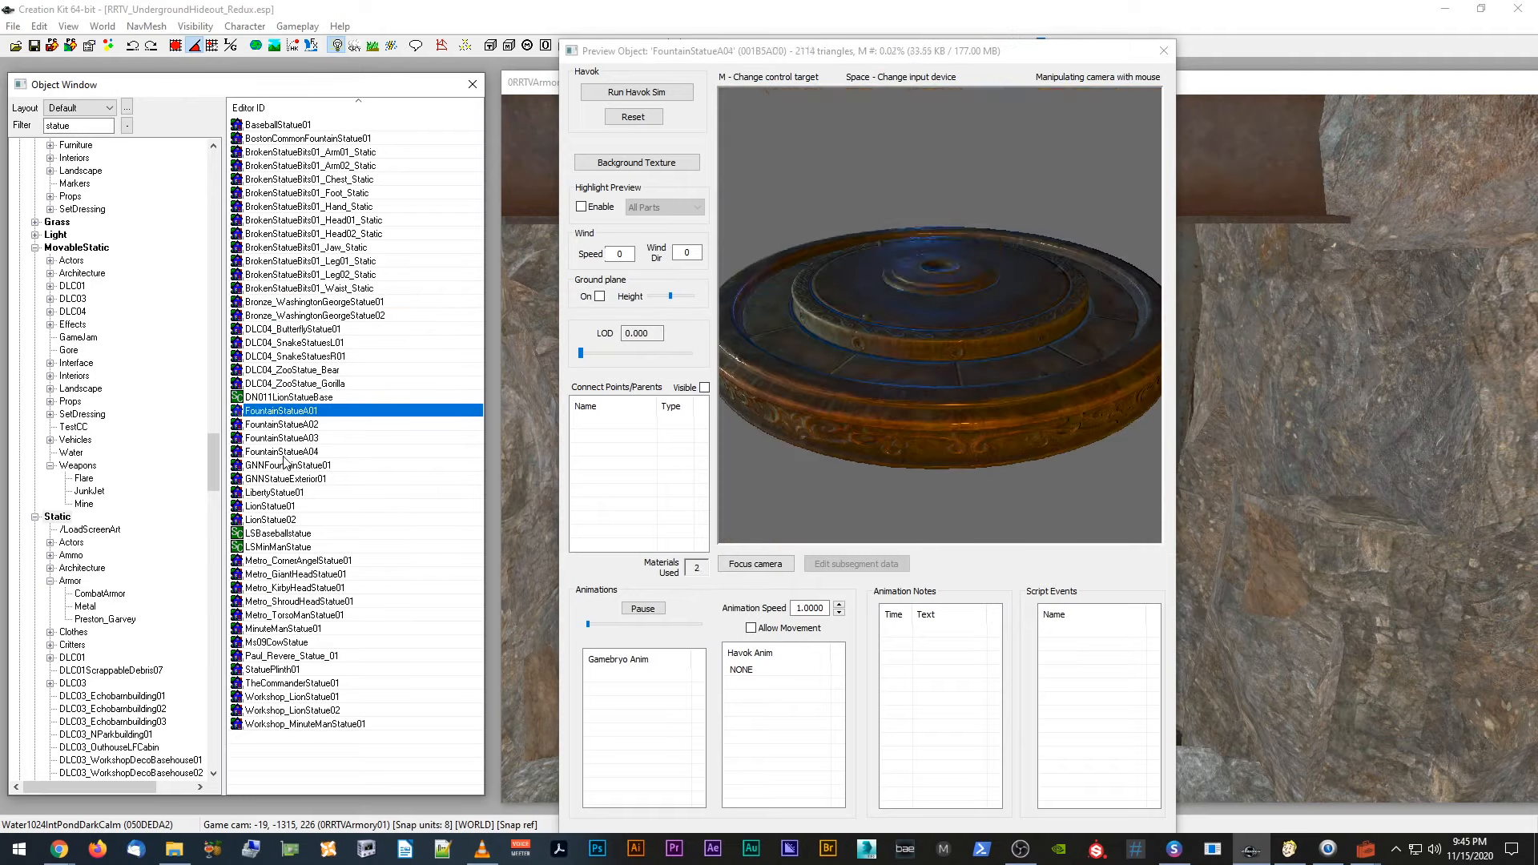
Step: Compare the previews of GNNStatueExterior01, the lion statues, LSBaseballstatue and the Metro statues, ending on Metro_CornerAngelStatue01
middle_drag(933, 402, 927, 426)
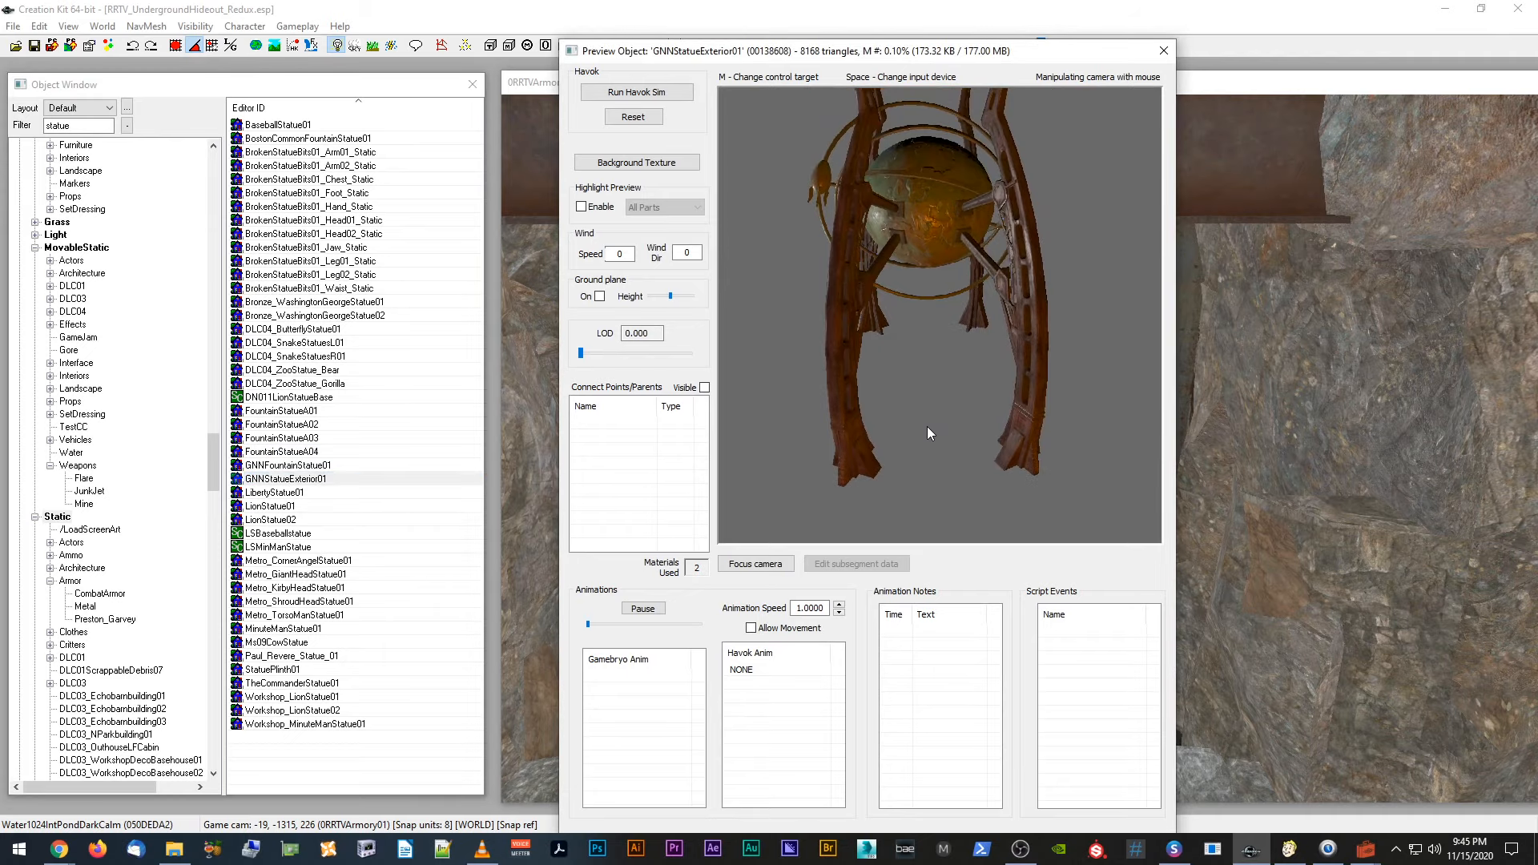
scroll(928, 426, down, 3)
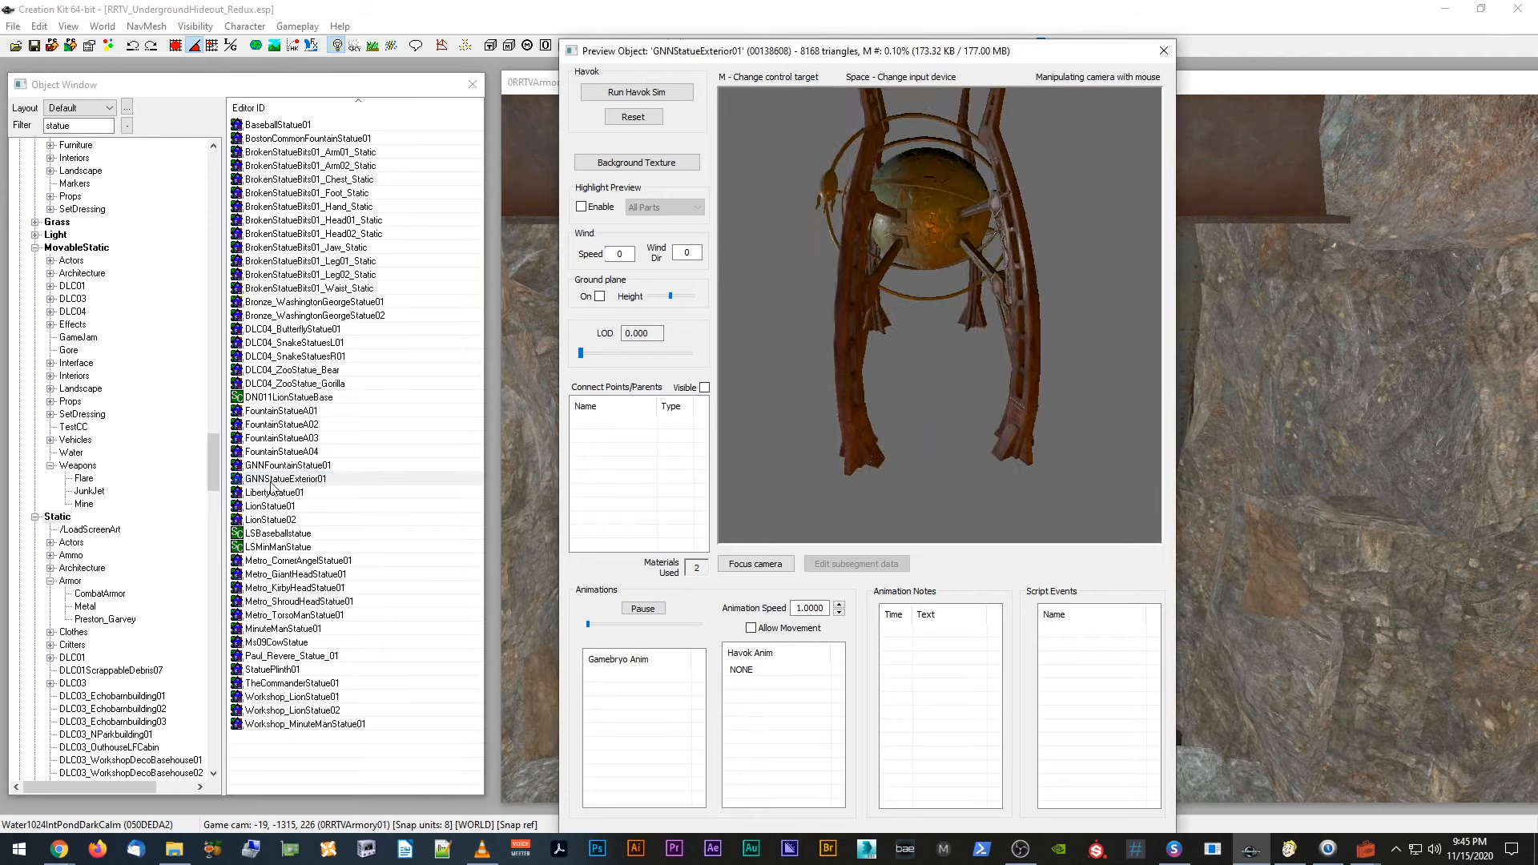
click(293, 506)
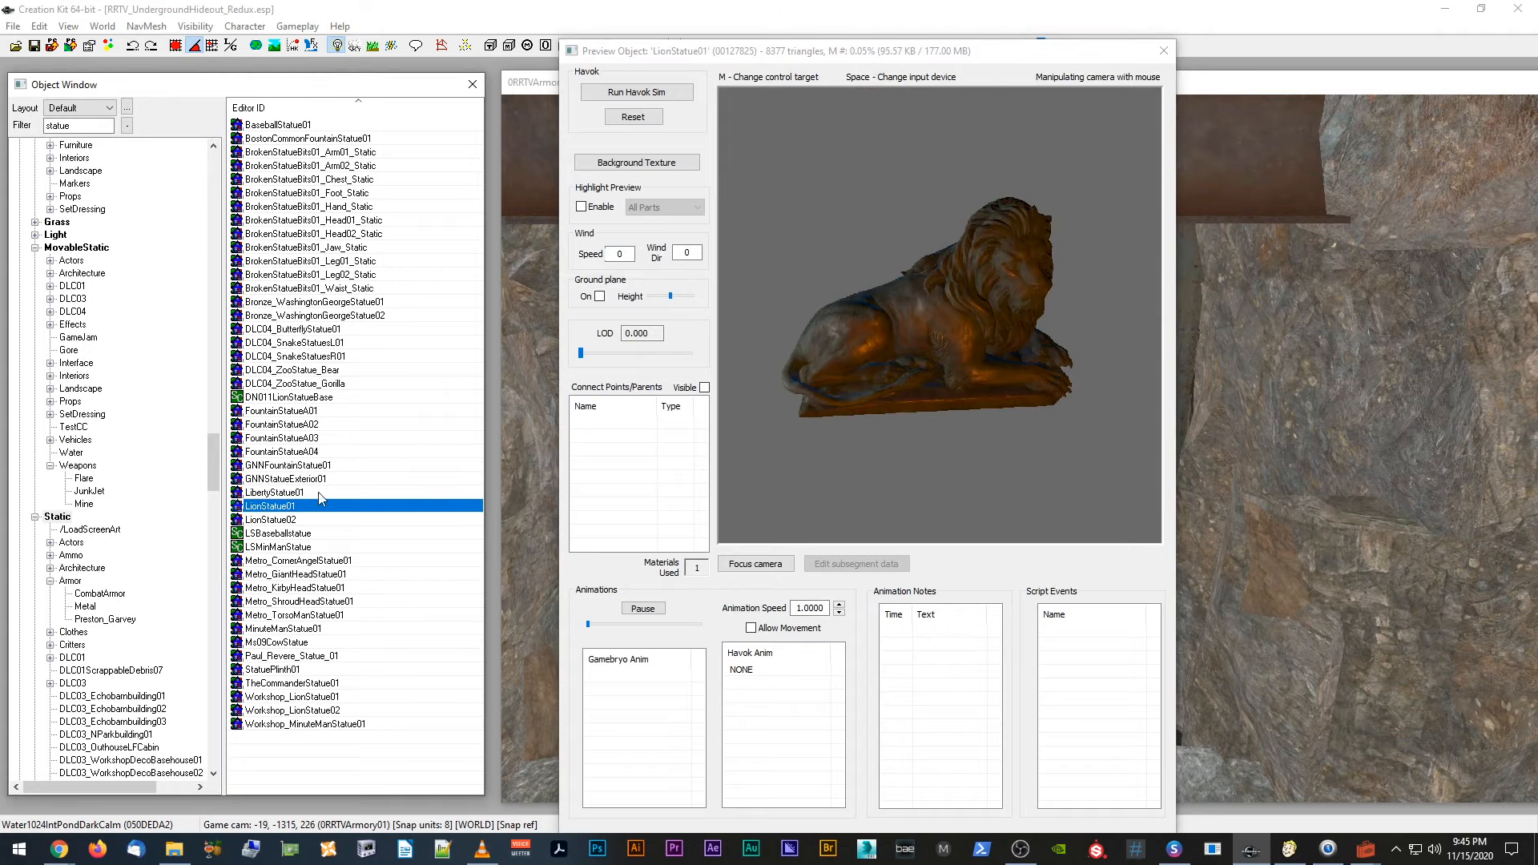
click(298, 521)
click(296, 534)
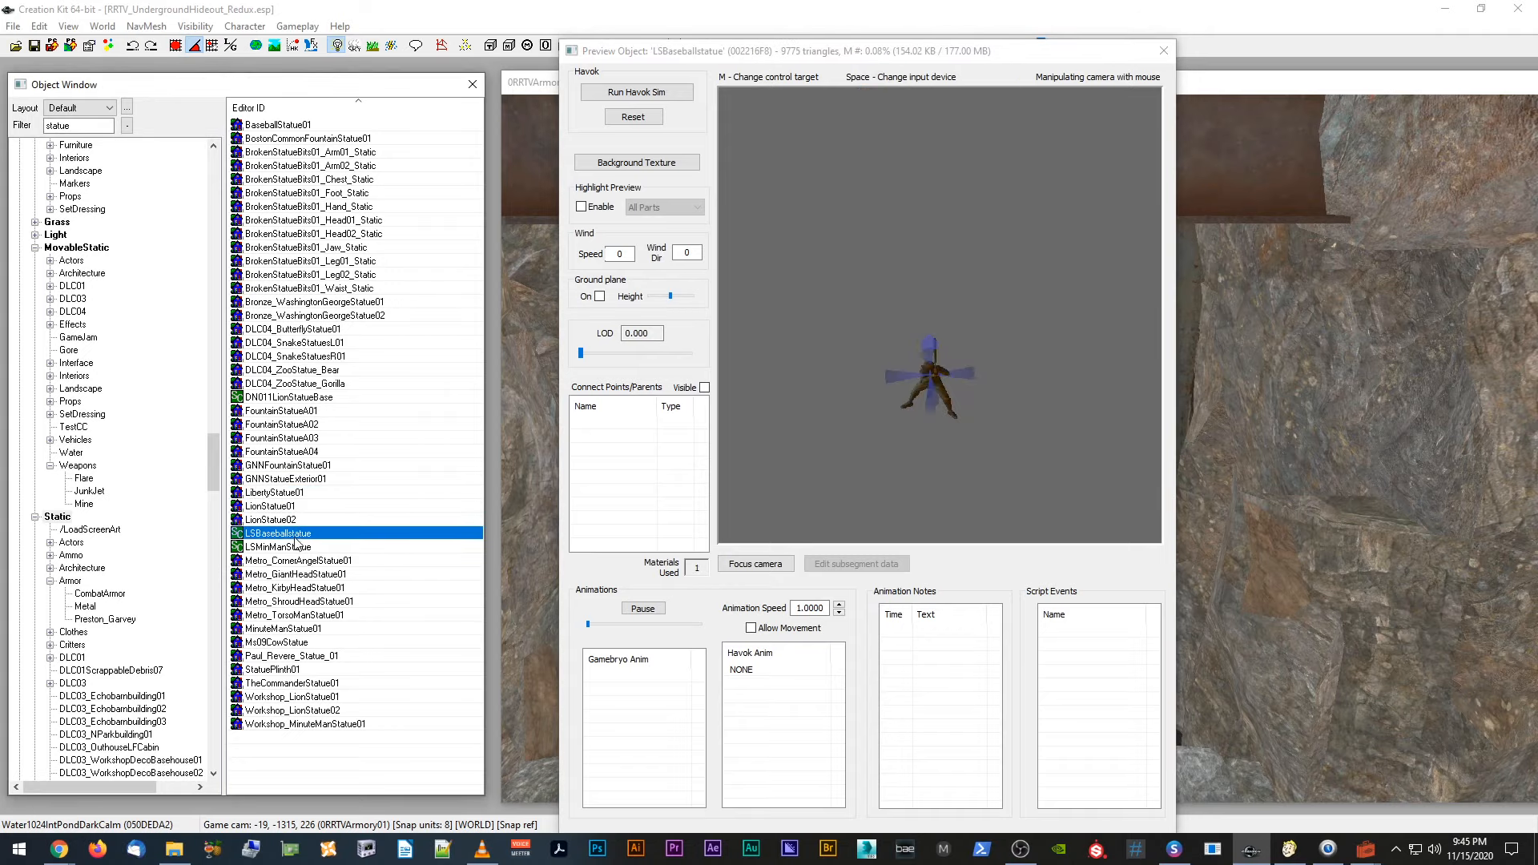
click(294, 560)
click(294, 587)
click(292, 564)
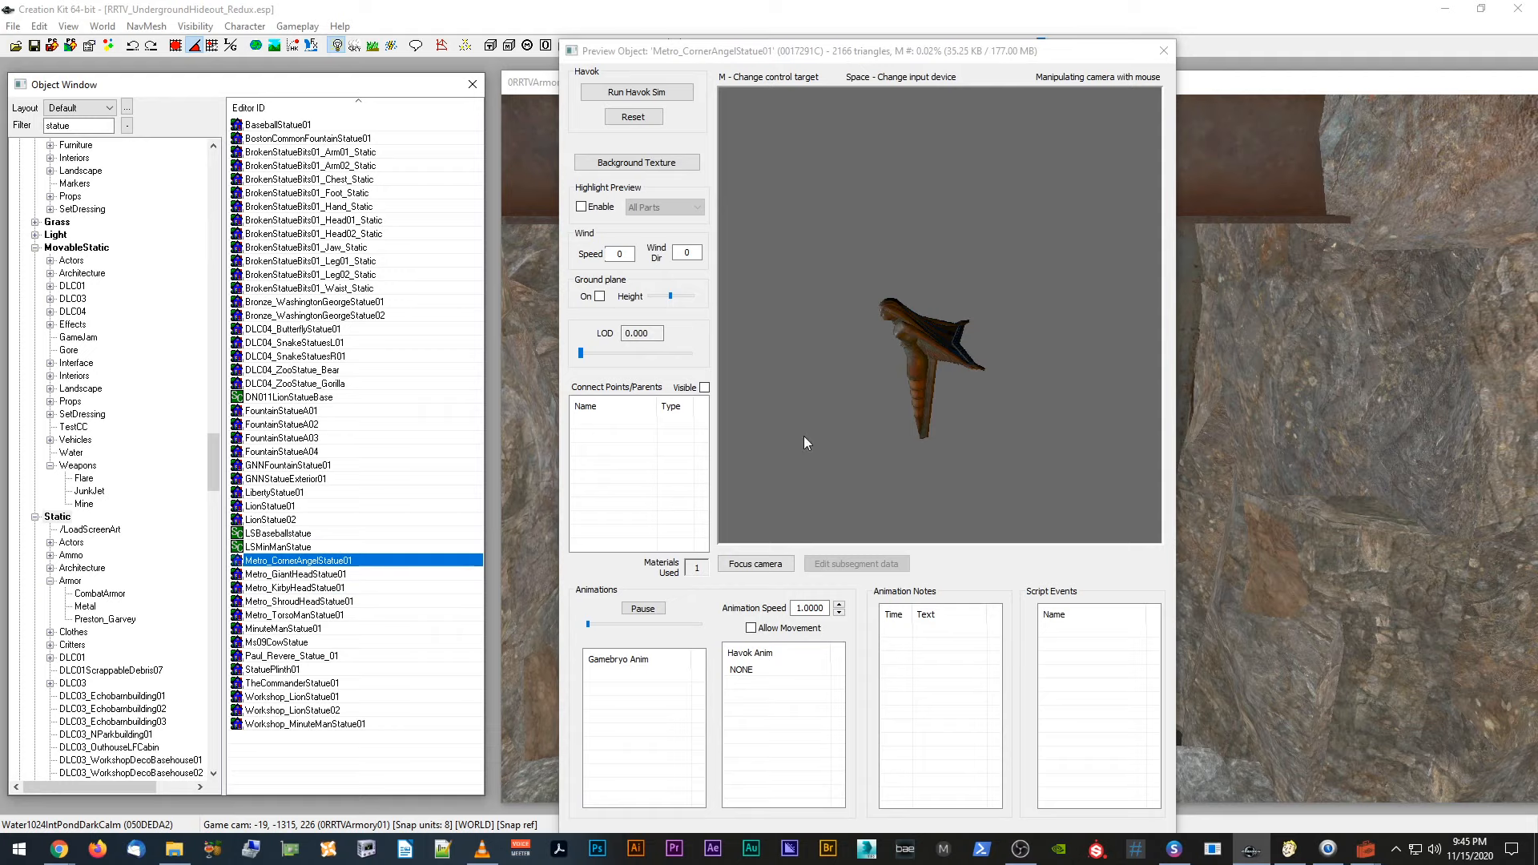
Step: Examine Metro_CornerAngelStatue01 in the preview from the side and from the front
mouse_move(849, 415)
mouse_down()
mouse_move(939, 391)
mouse_move(865, 415)
mouse_move(812, 388)
mouse_move(849, 399)
mouse_up()
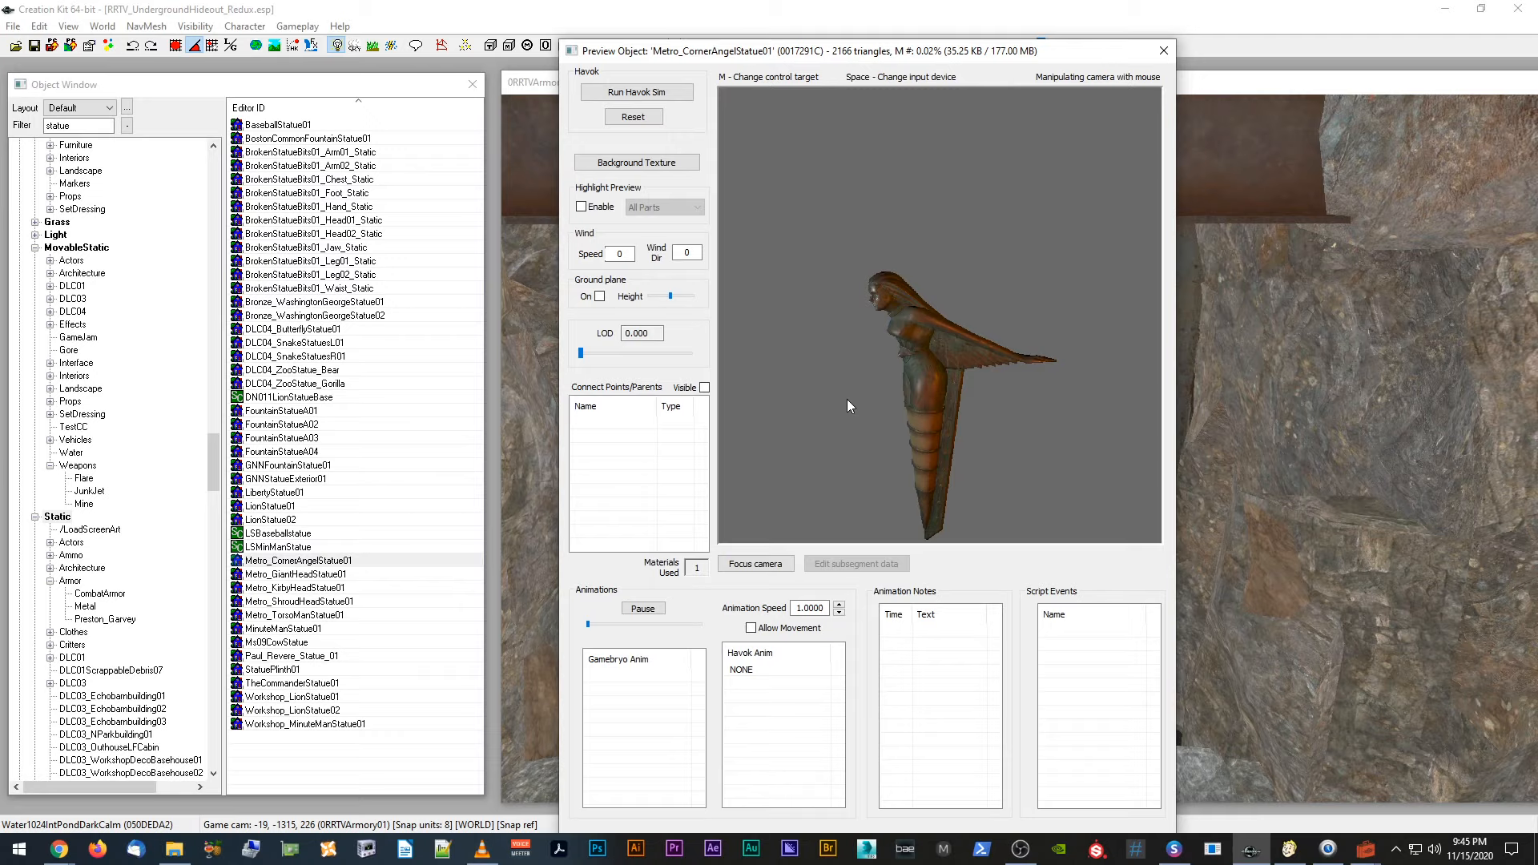
middle_drag(842, 393, 838, 368)
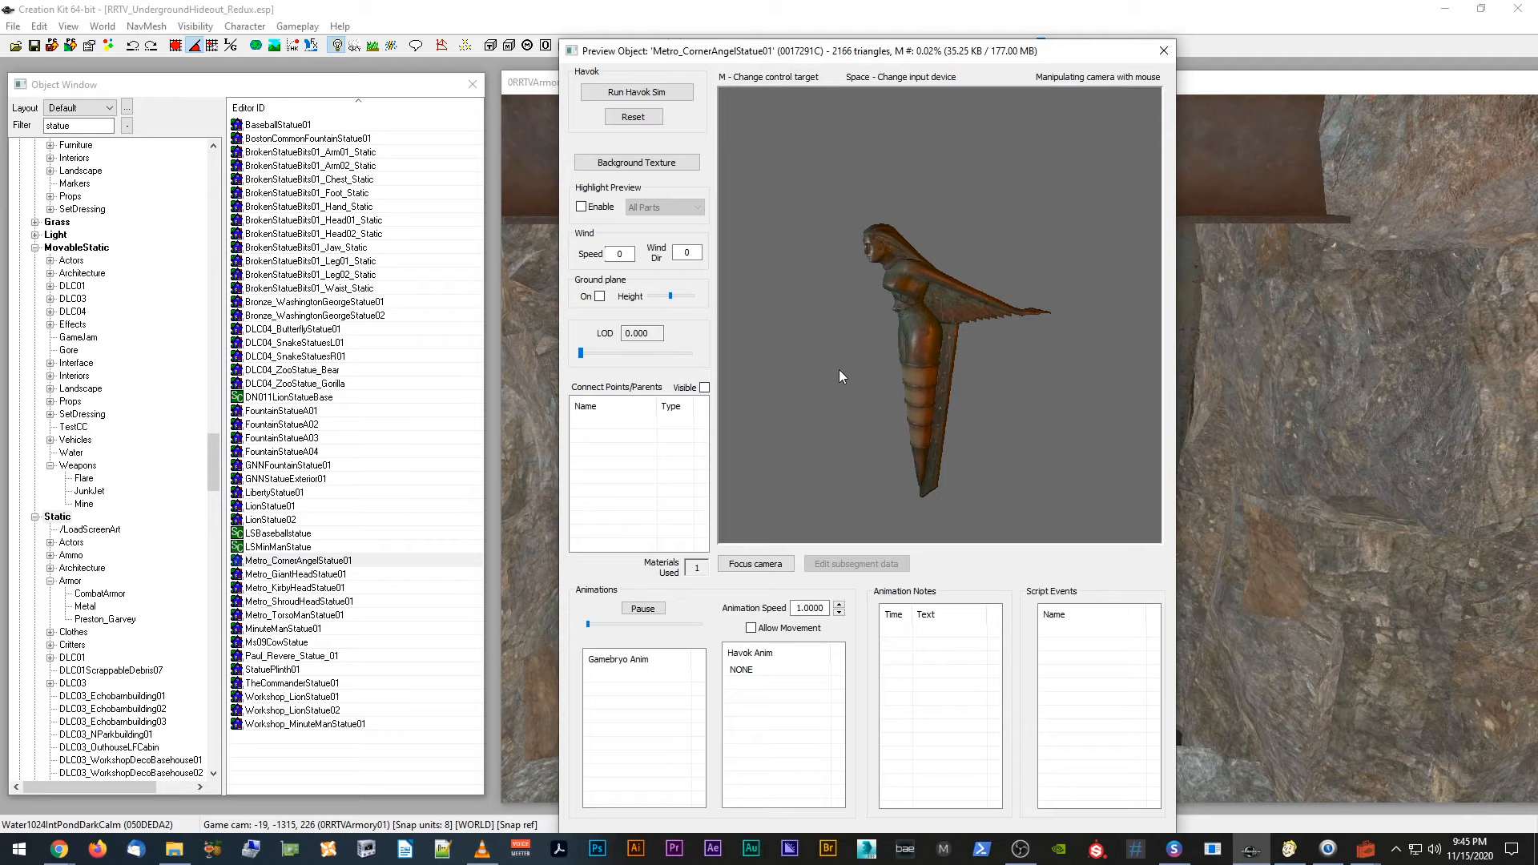
drag(840, 376, 860, 392)
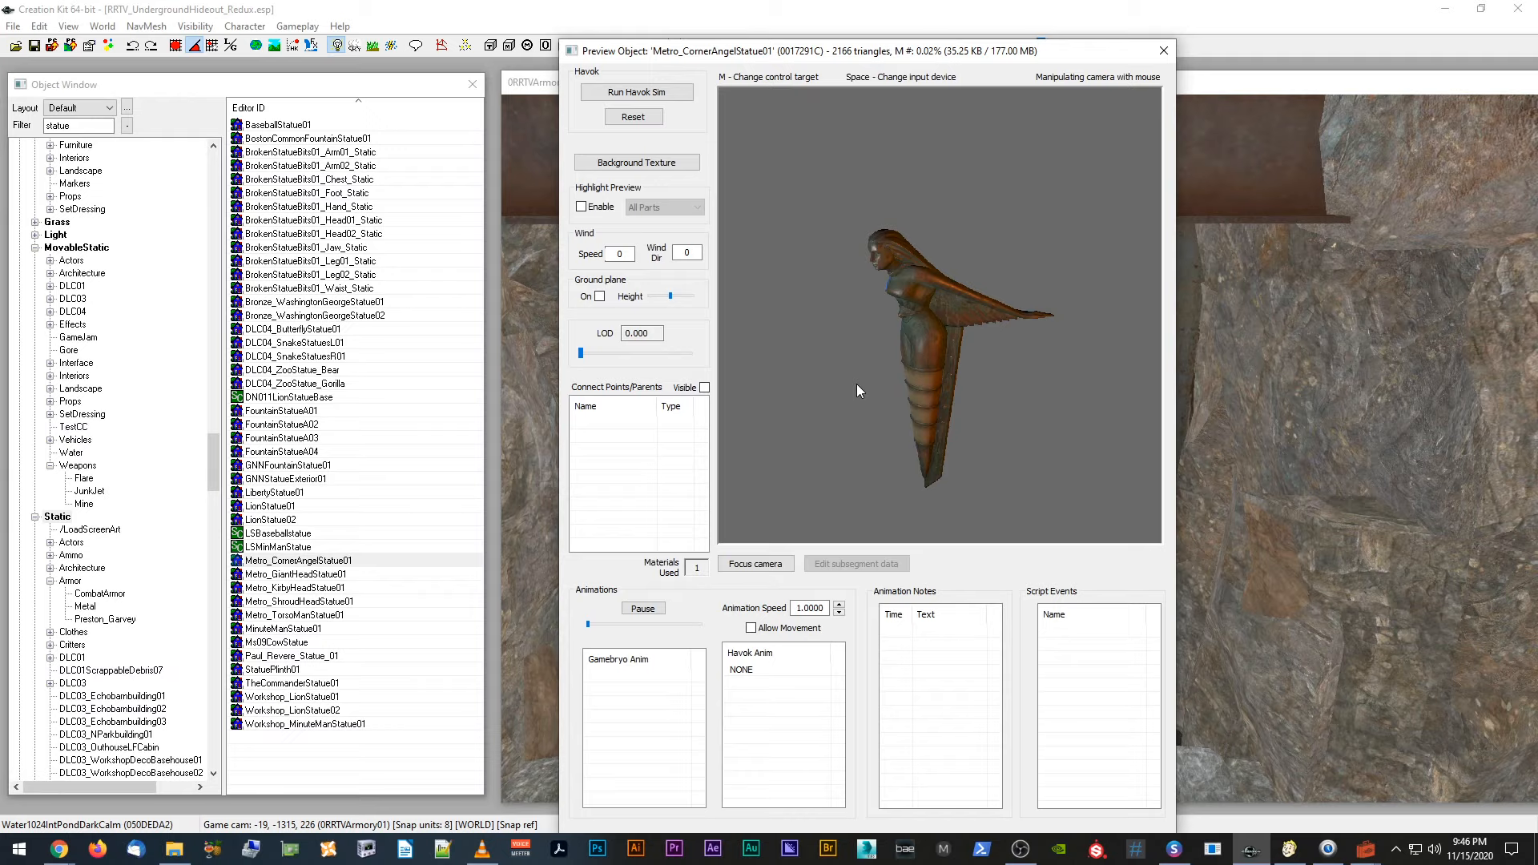
drag(875, 382, 953, 398)
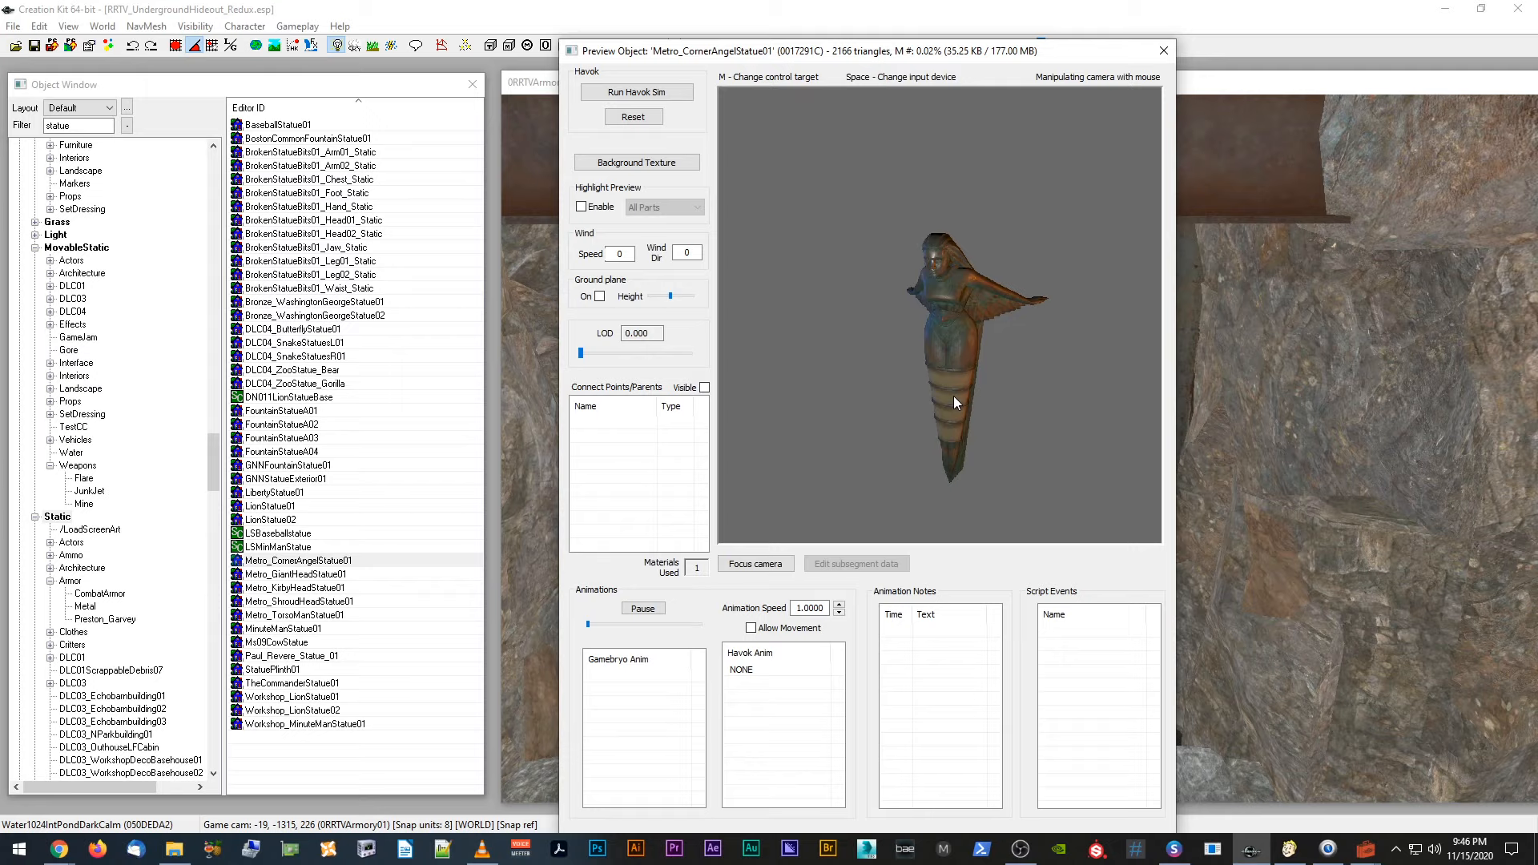
mouse_move(965, 446)
mouse_down()
mouse_move(935, 453)
mouse_move(955, 432)
mouse_up()
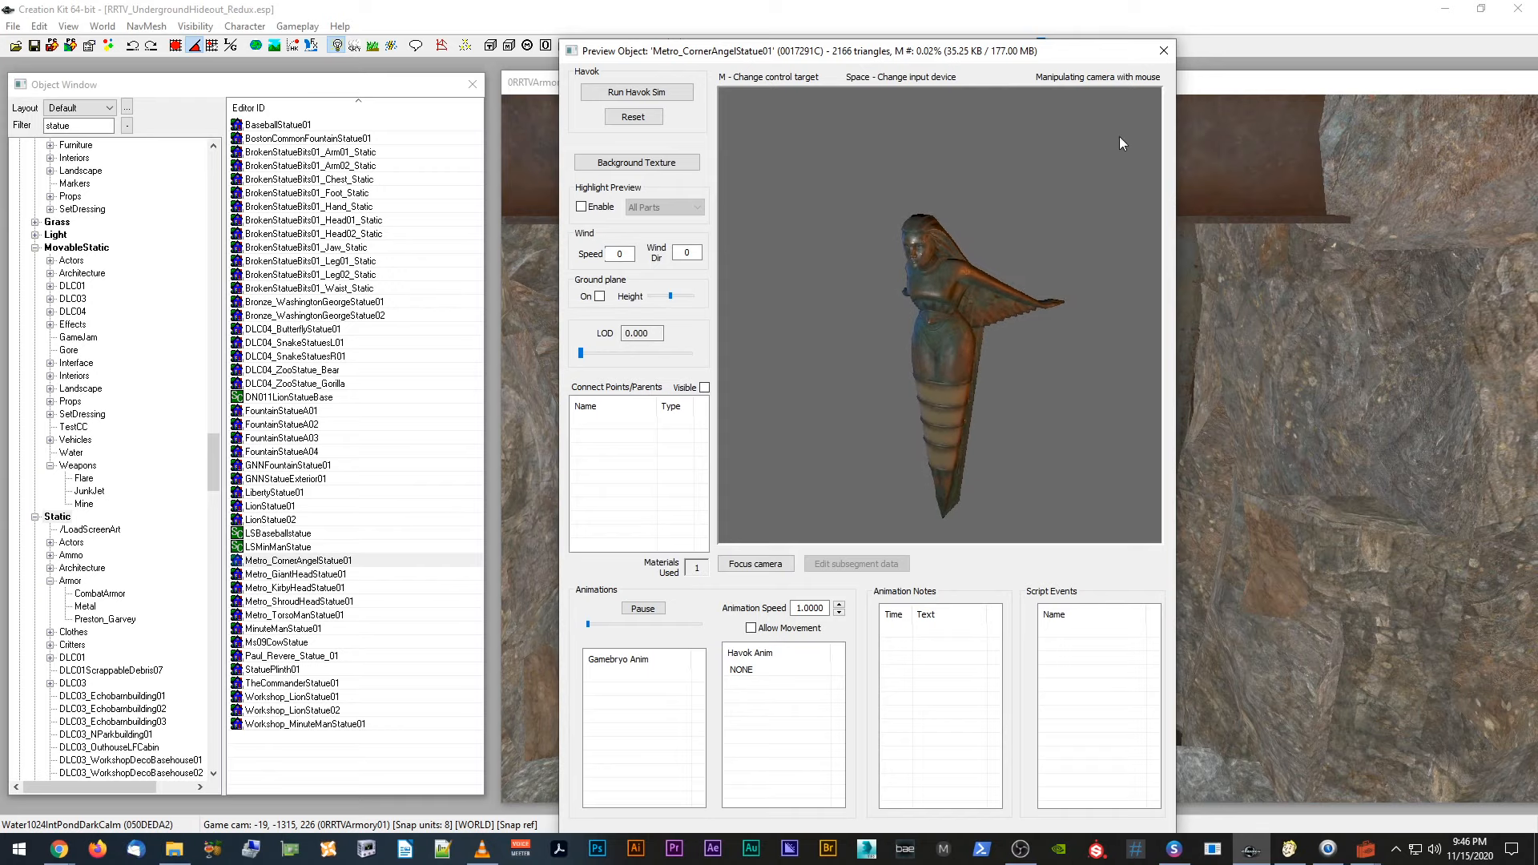
Step: Move the preview window out of the way and place Metro_CornerAngelStatue01 in the cell at the metal door
drag(1022, 59, 1537, 91)
mouse_move(896, 369)
shift+middle_down()
mouse_move(906, 377)
mouse_move(893, 377)
shift+middle_up()
click(339, 575)
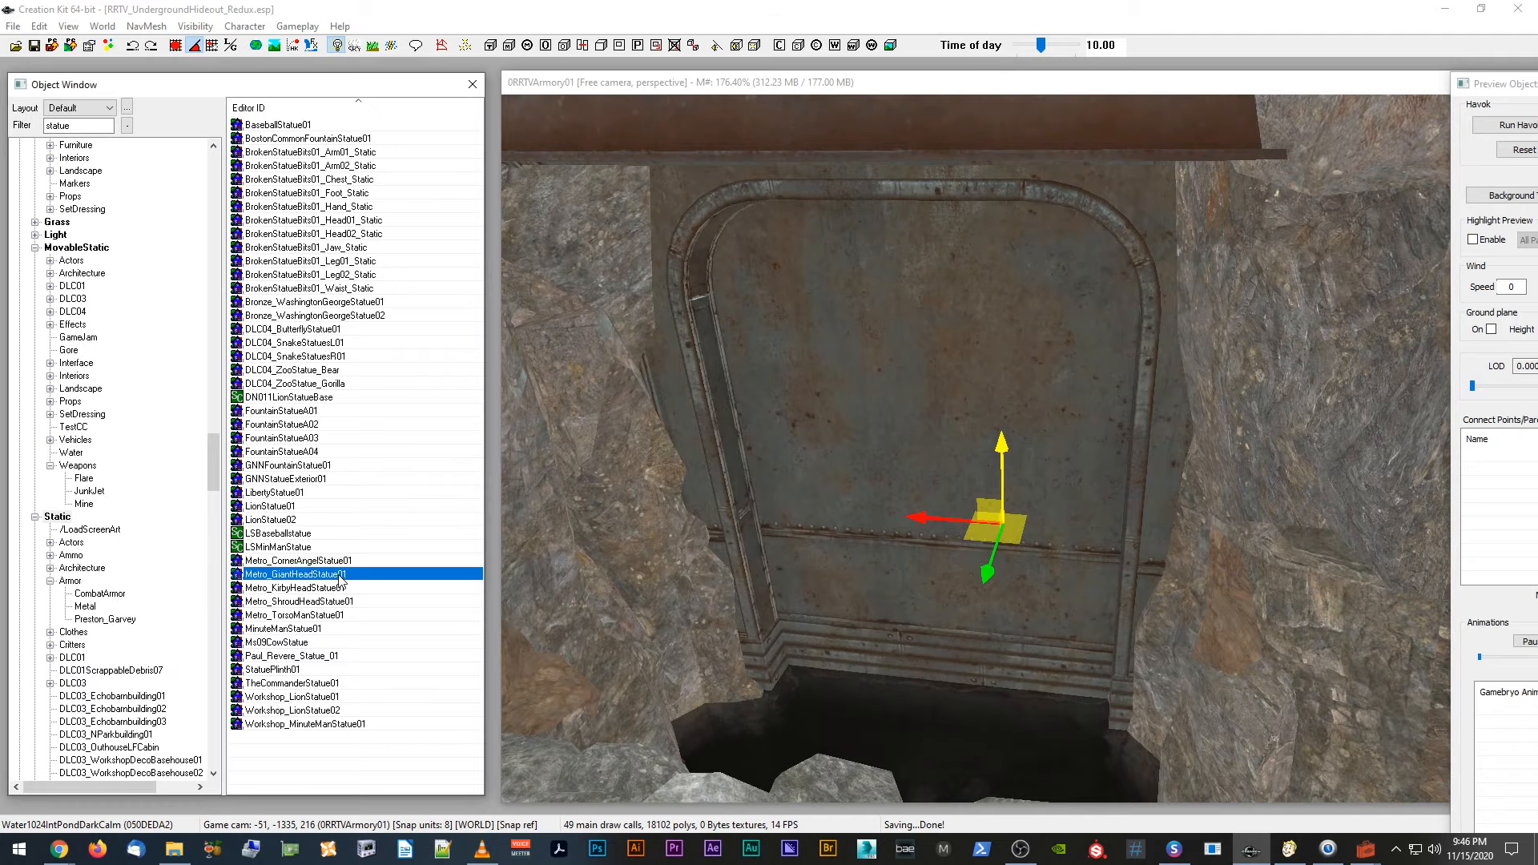
drag(360, 561, 866, 432)
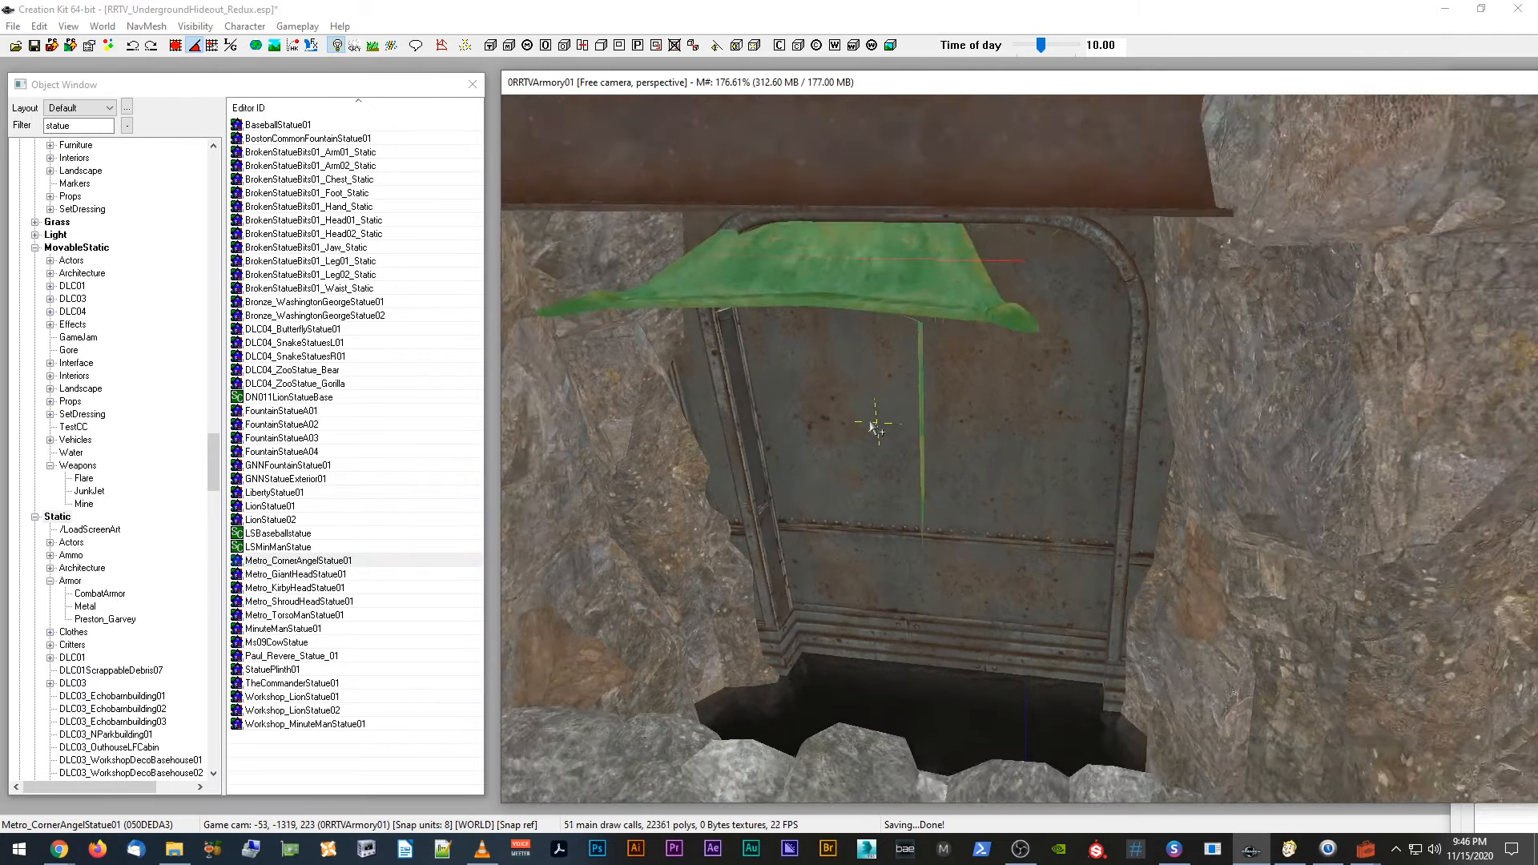
Step: Scale the angel statue down until it is small enough to fit on the door
scroll(866, 432, down, 10)
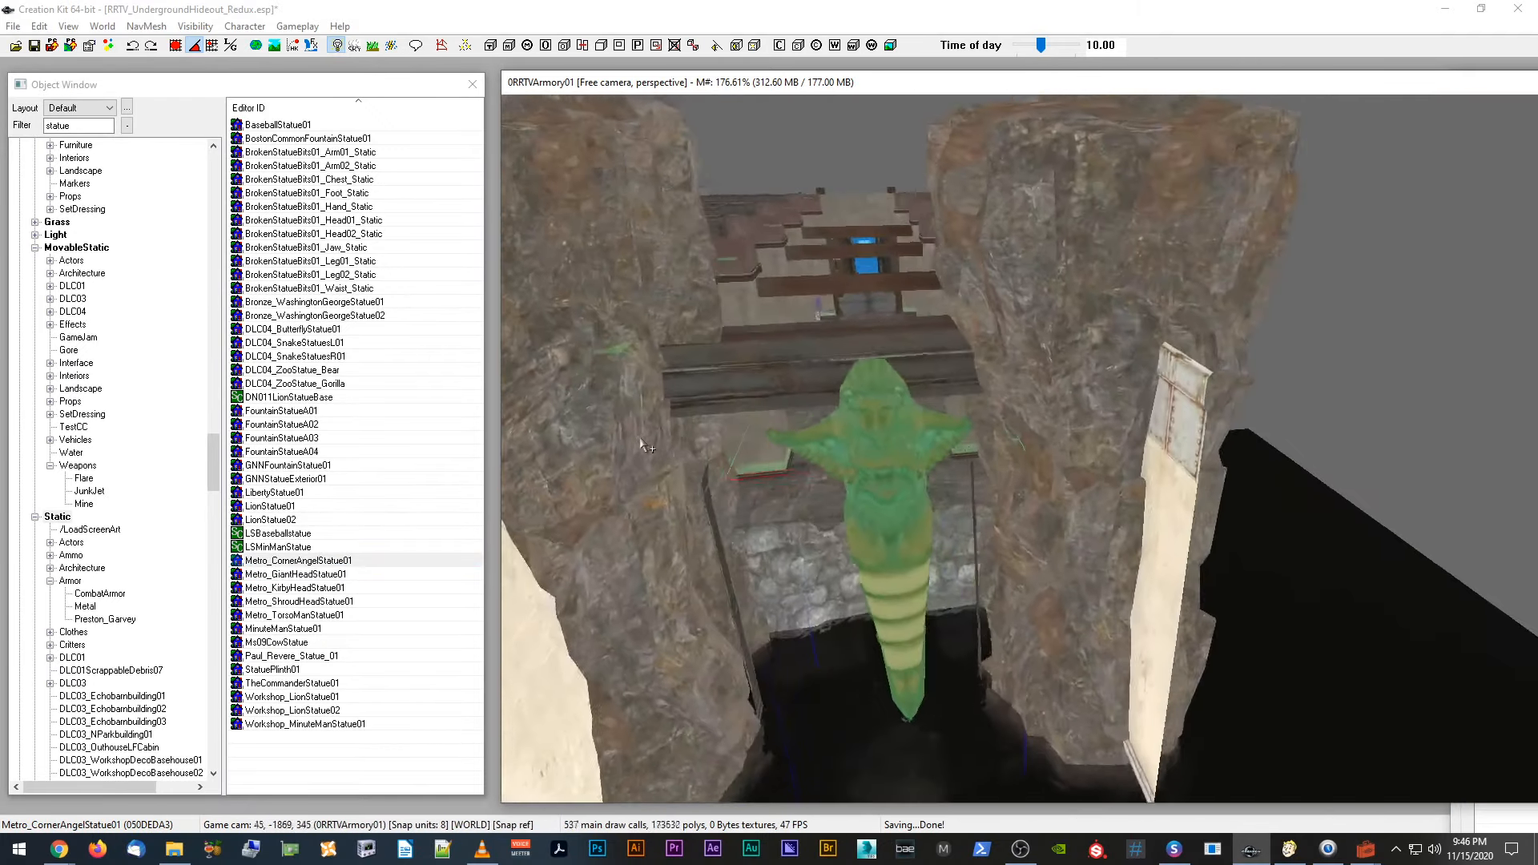
shift+middle_drag(858, 453, 683, 451)
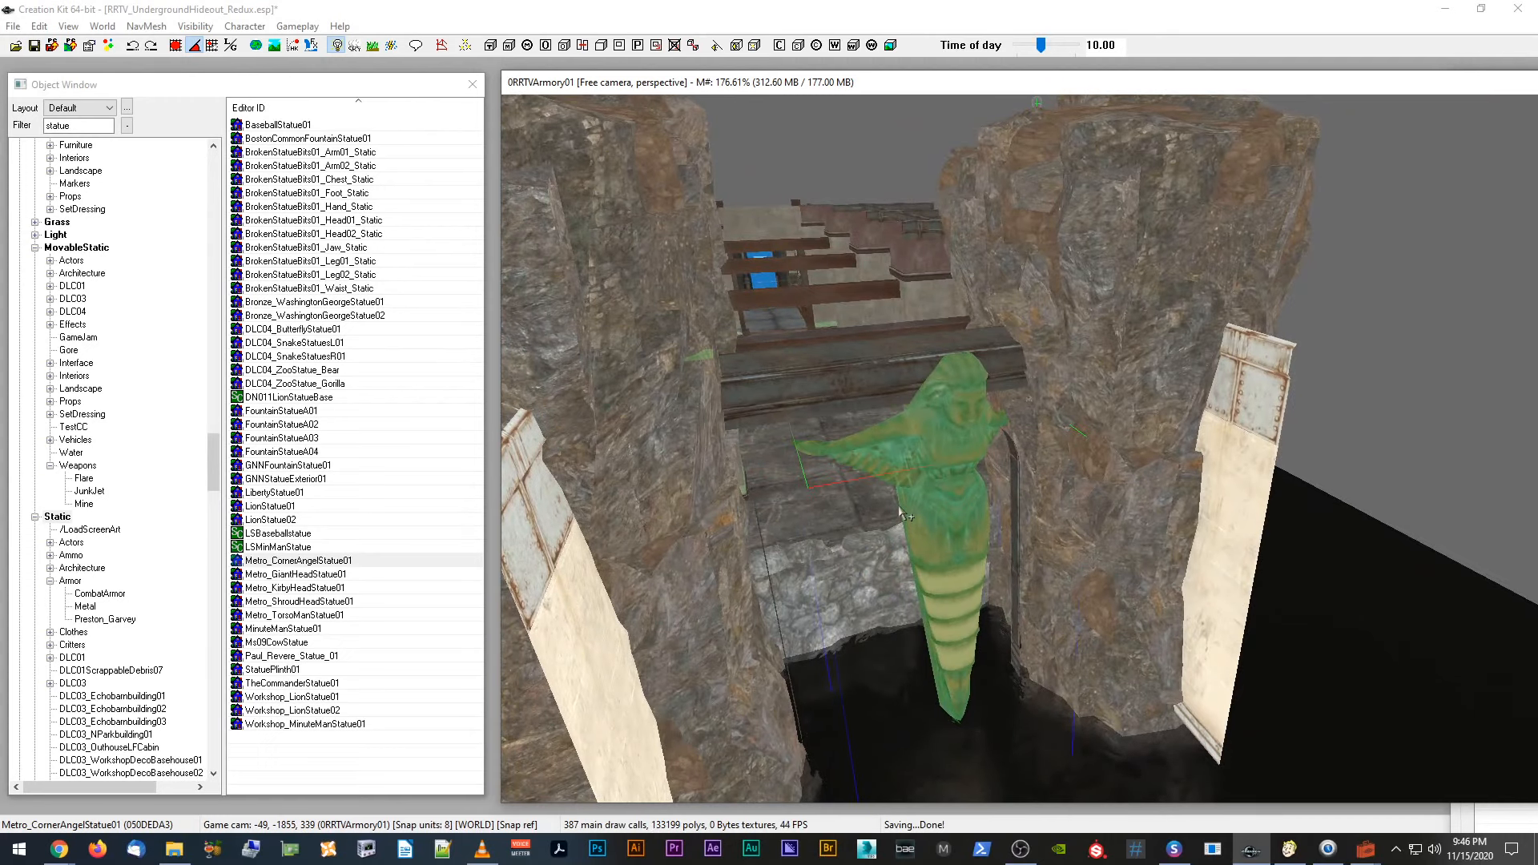
drag(901, 513, 910, 564)
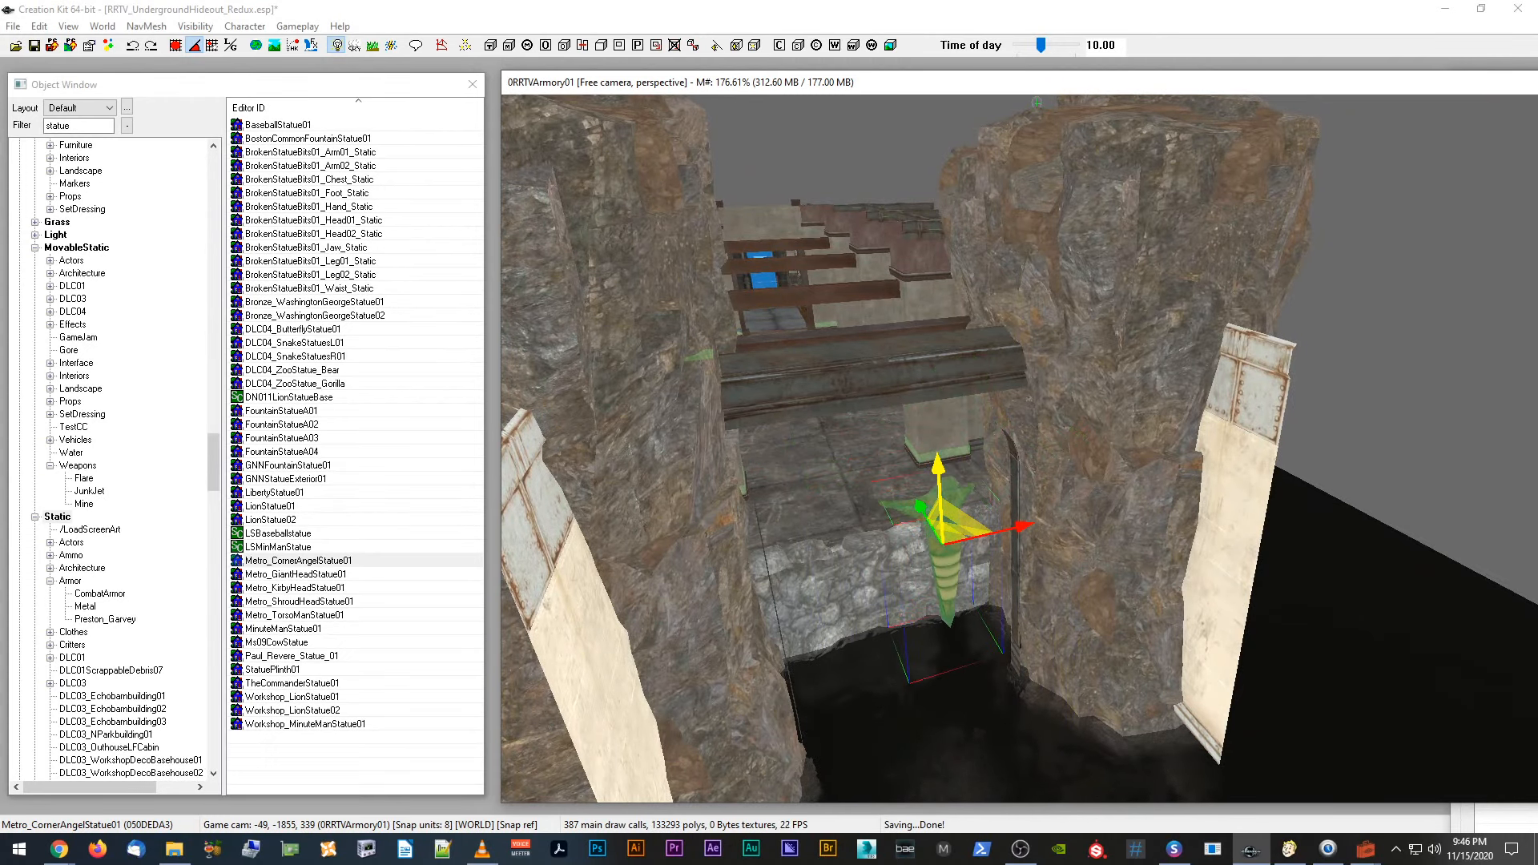
Step: Rotate the angel statue about its vertical axis so that it faces outward from the metal door
key(e)
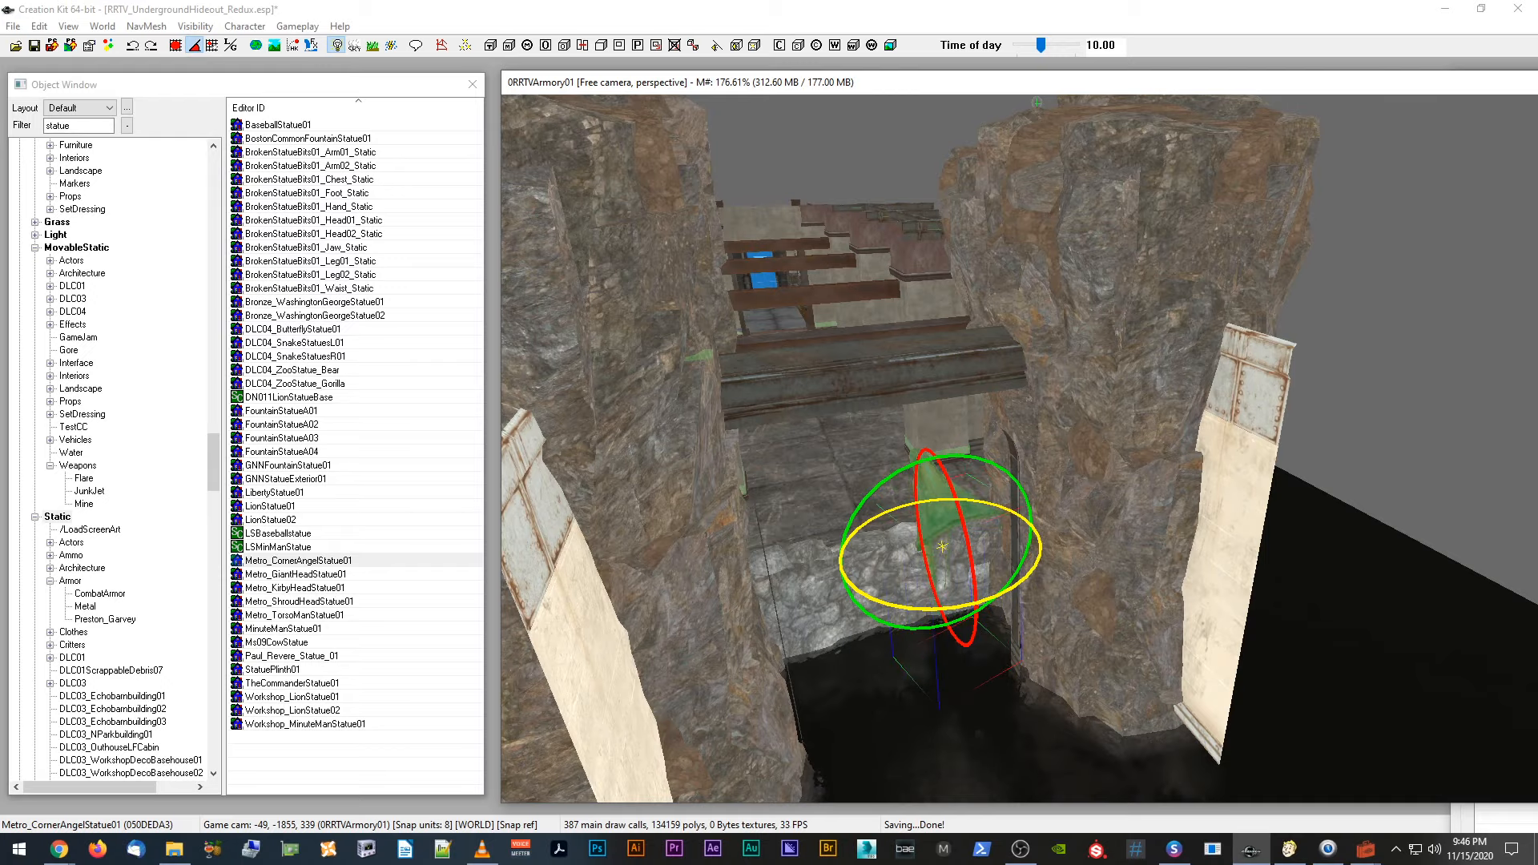
shift+middle_drag(892, 617, 1064, 587)
scroll(1095, 579, up, 4)
scroll(1093, 577, up, 1)
key(e)
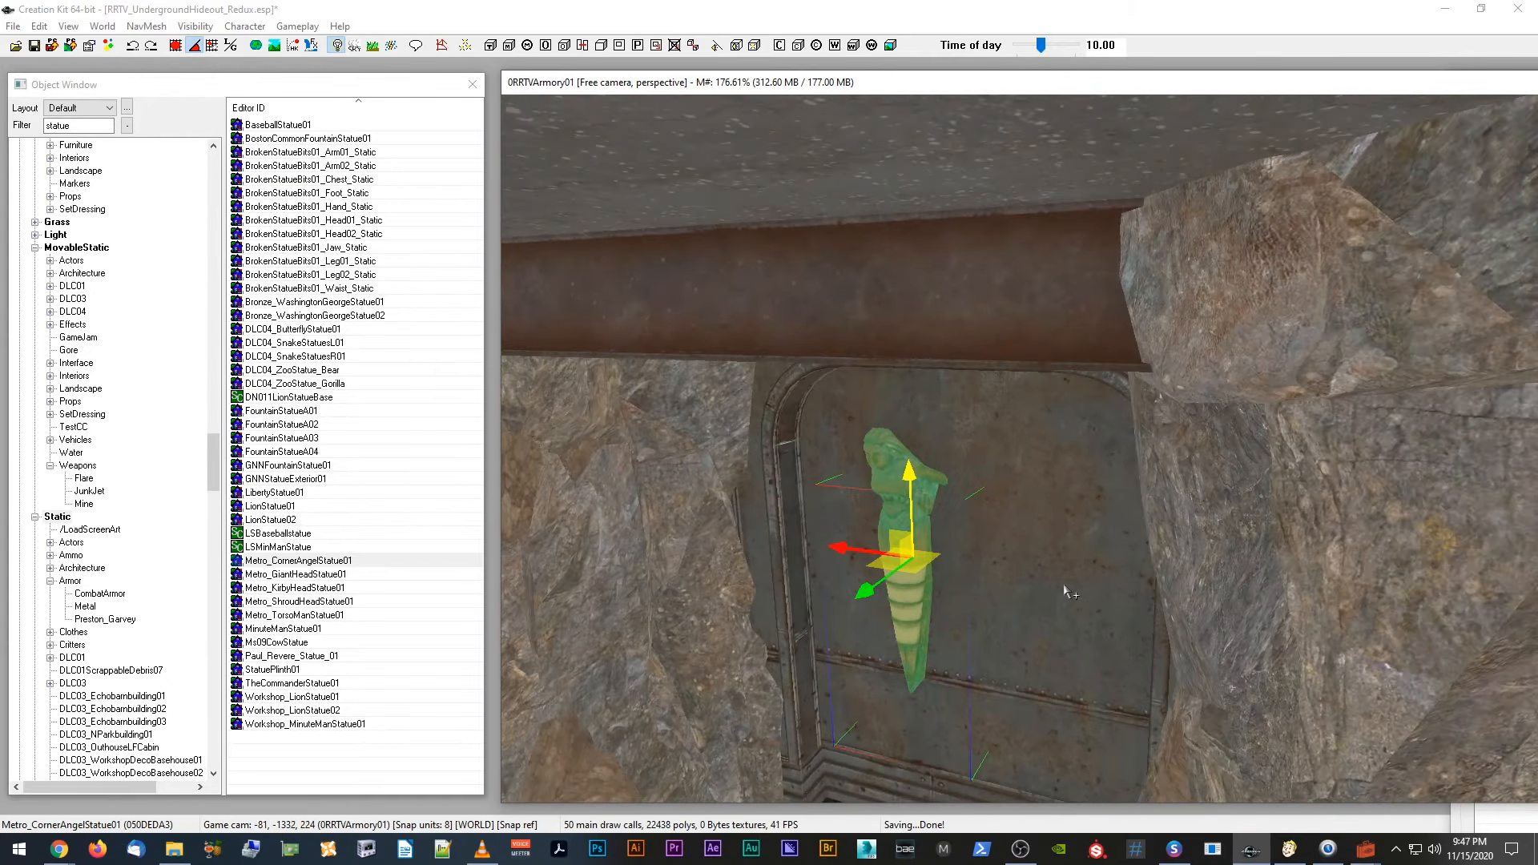
Step: Pull the angel statue outward from the door and tilt it forward
drag(868, 589, 844, 605)
shift+middle_drag(834, 607, 840, 489)
key(w)
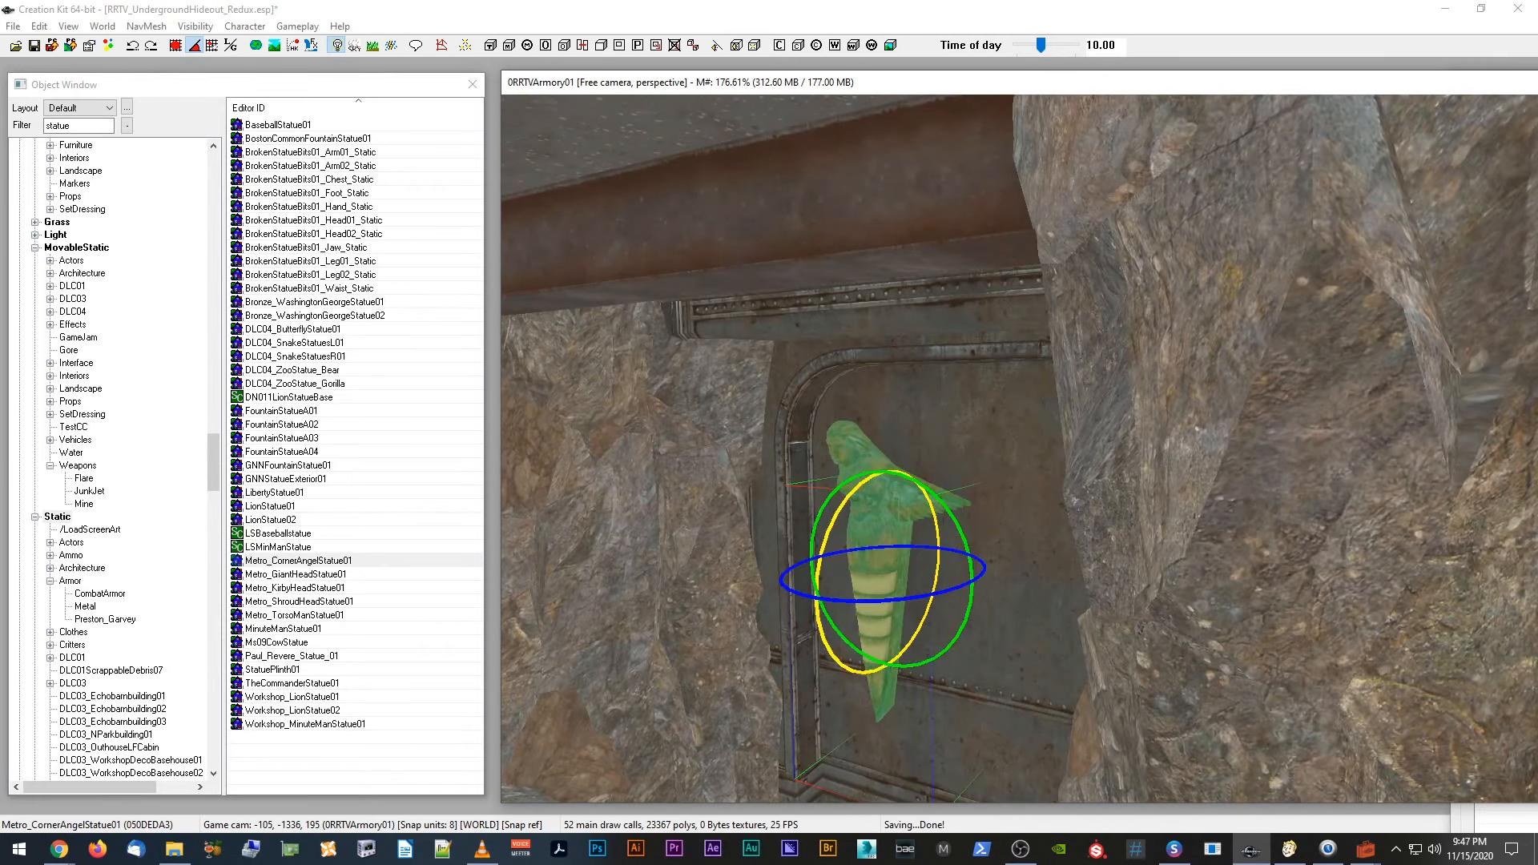
drag(830, 510, 811, 528)
key(e)
shift+middle_drag(811, 528, 862, 569)
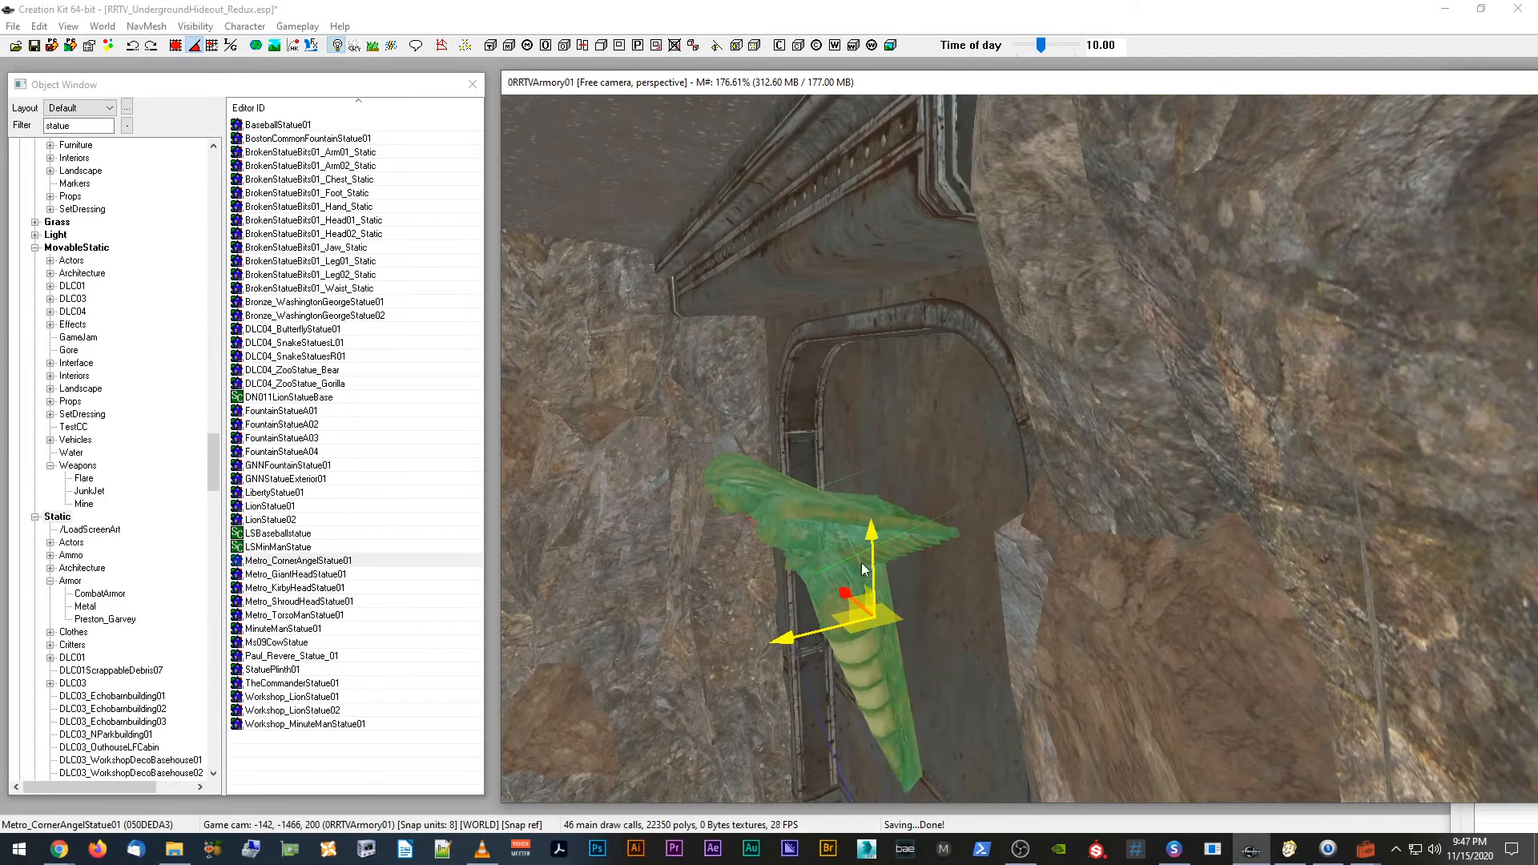
Step: Tilt the angel statue back toward upright and shift it closer to the door
key(2)
drag(829, 540, 841, 529)
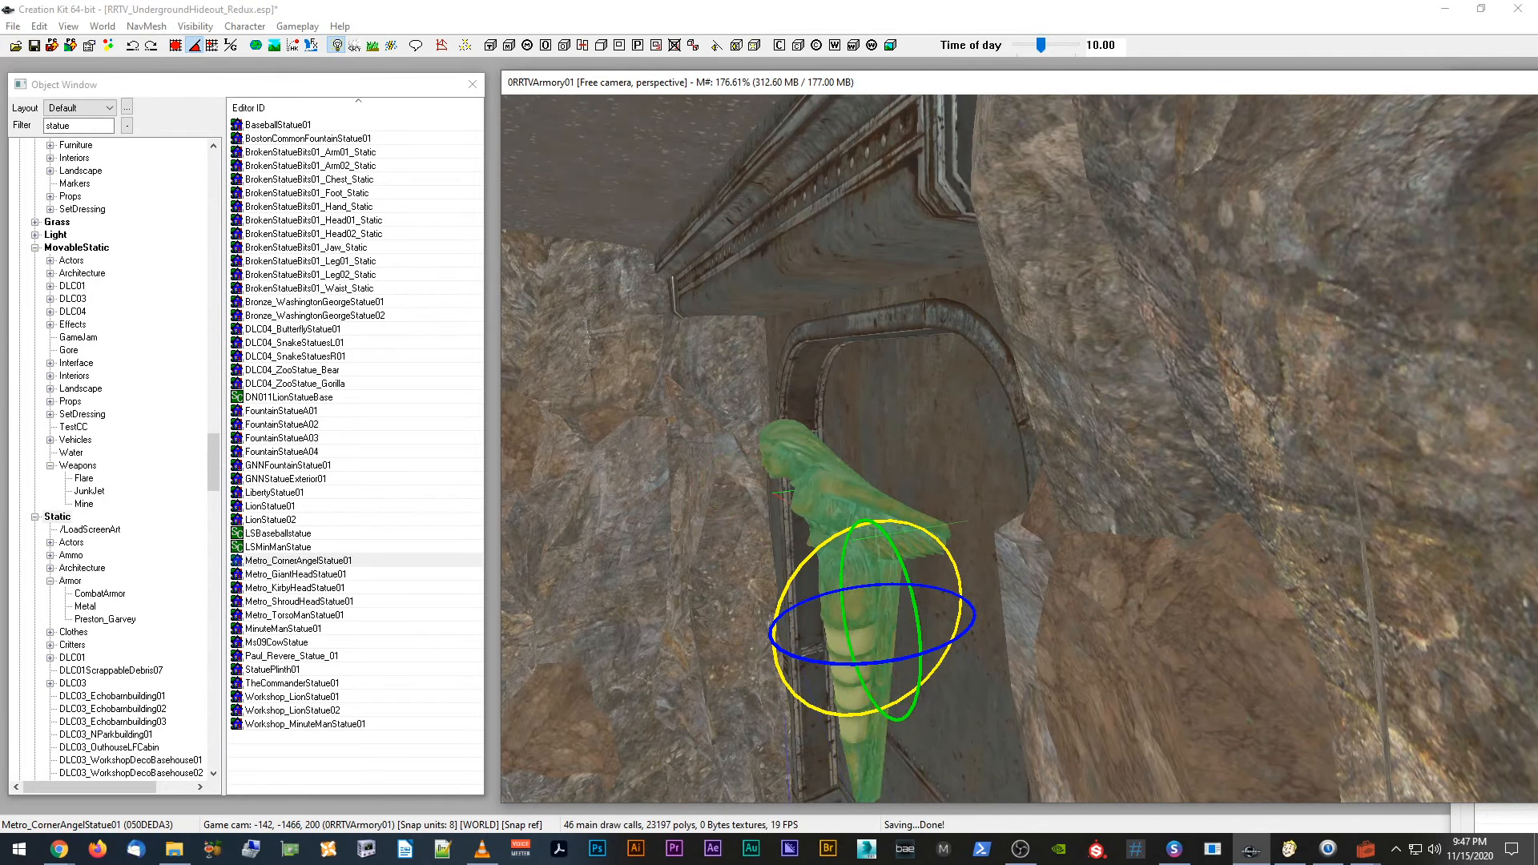
key(e)
drag(801, 634, 835, 627)
mouse_move(831, 626)
shift+middle_down()
mouse_move(861, 641)
mouse_move(838, 631)
shift+middle_up()
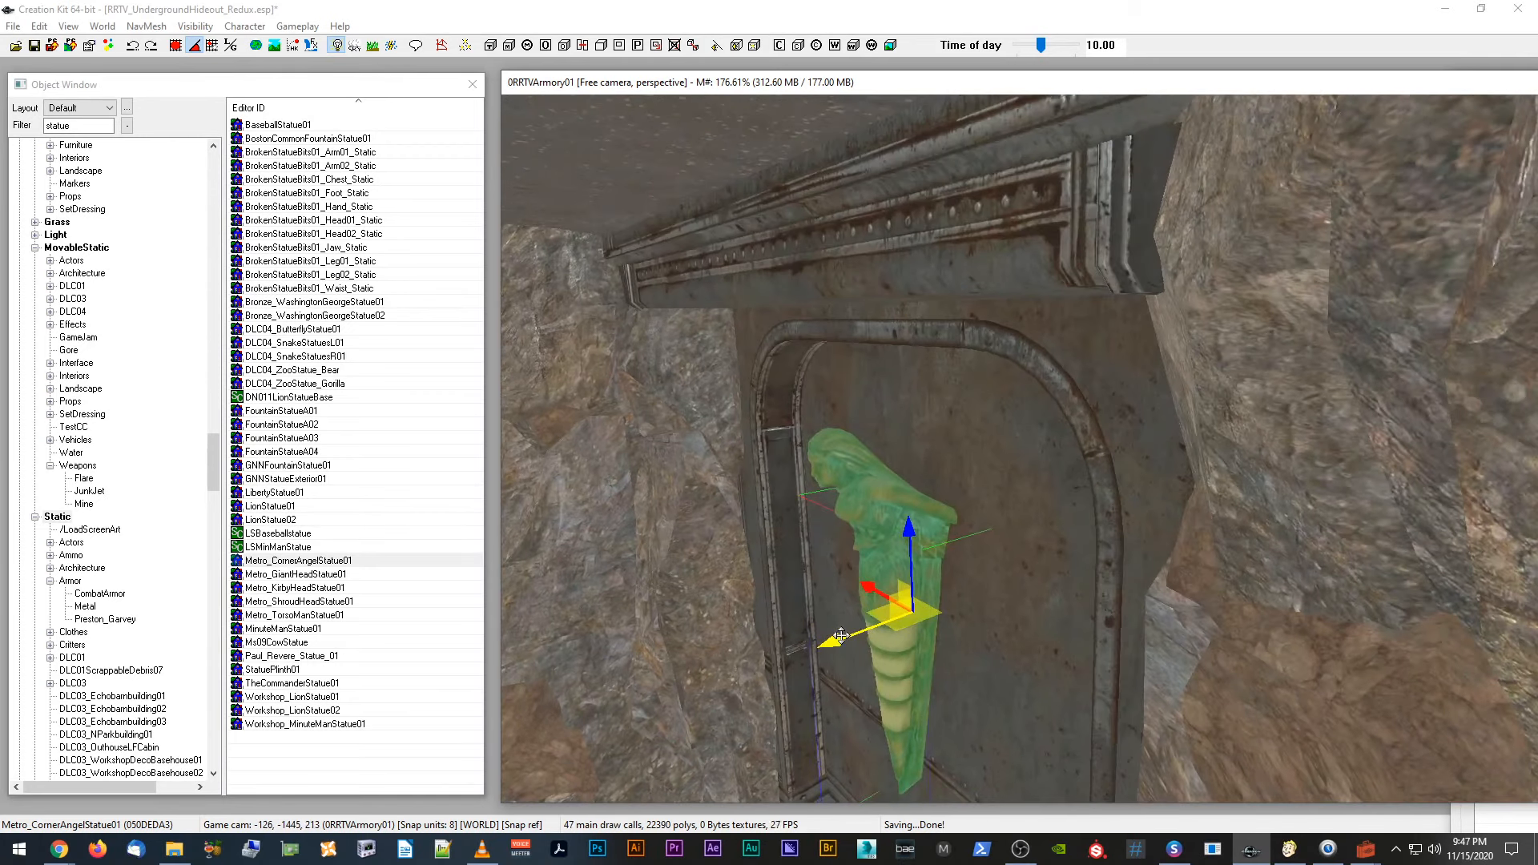
Step: Fine-tune the angel statue's tilt and move it slightly outward from the door surface
key(w)
mouse_move(856, 555)
mouse_down()
mouse_move(833, 575)
mouse_move(870, 545)
mouse_move(844, 565)
mouse_move(855, 555)
mouse_up()
key(w)
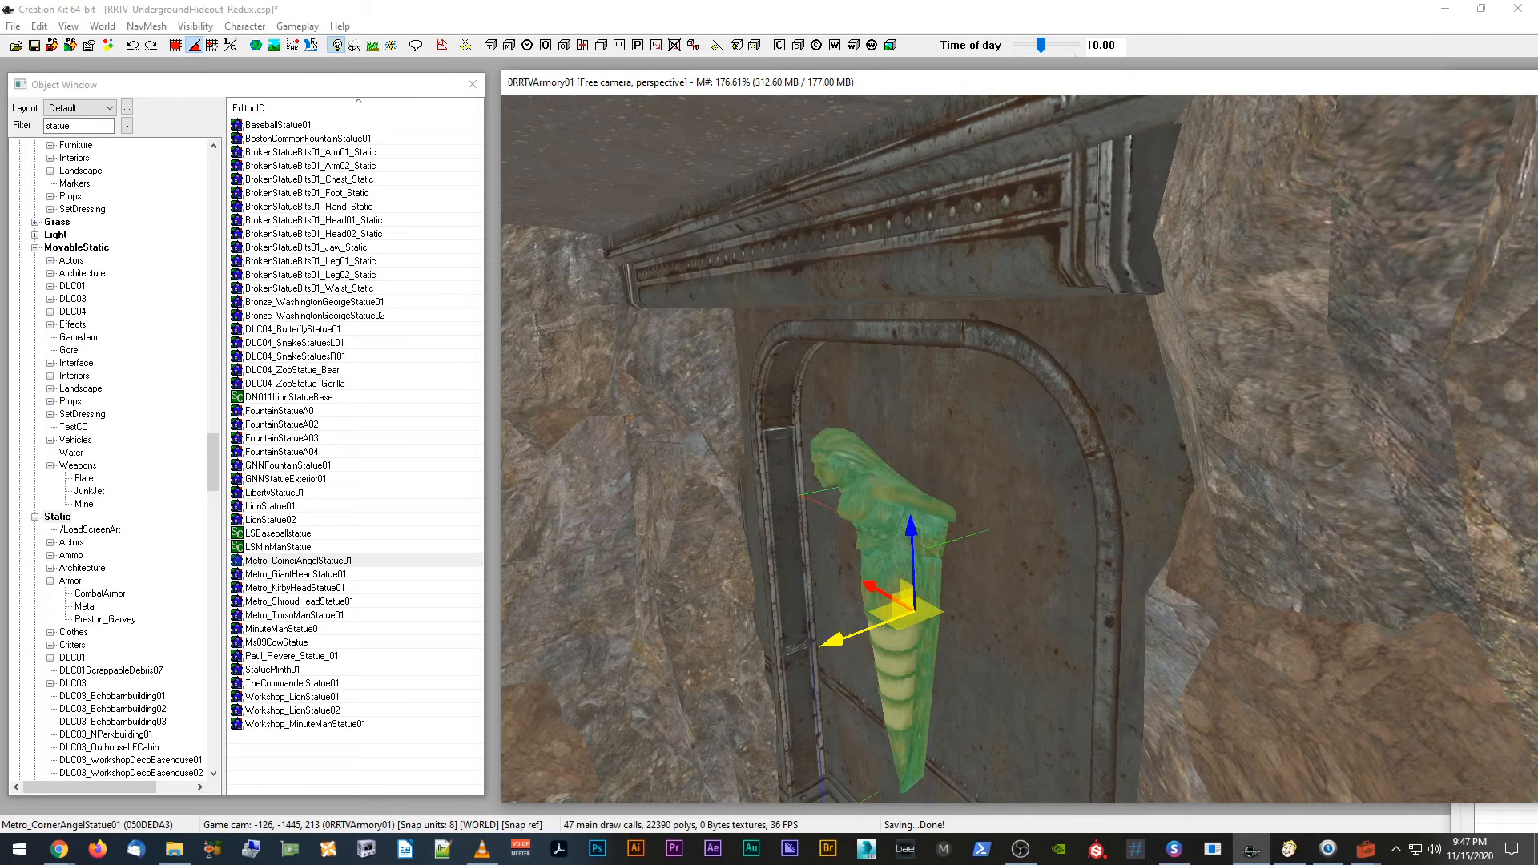
drag(835, 640, 771, 662)
shift+middle_drag(771, 662, 834, 657)
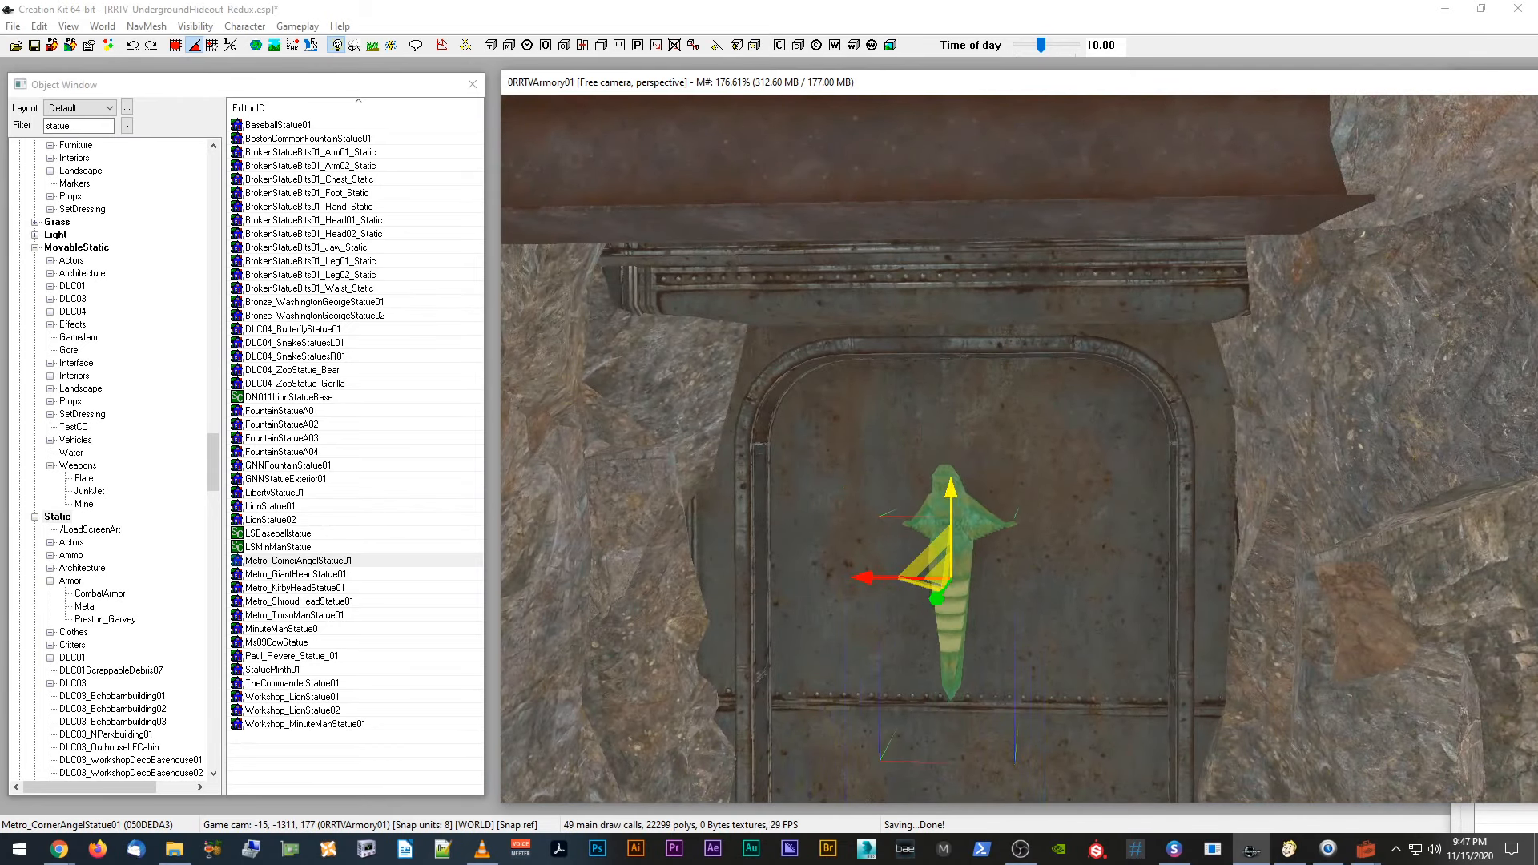
Step: Nudge the angel statue's depth slightly relative to the door, checking it from the front
shift+middle_drag(953, 492, 975, 526)
scroll(974, 526, up, 2)
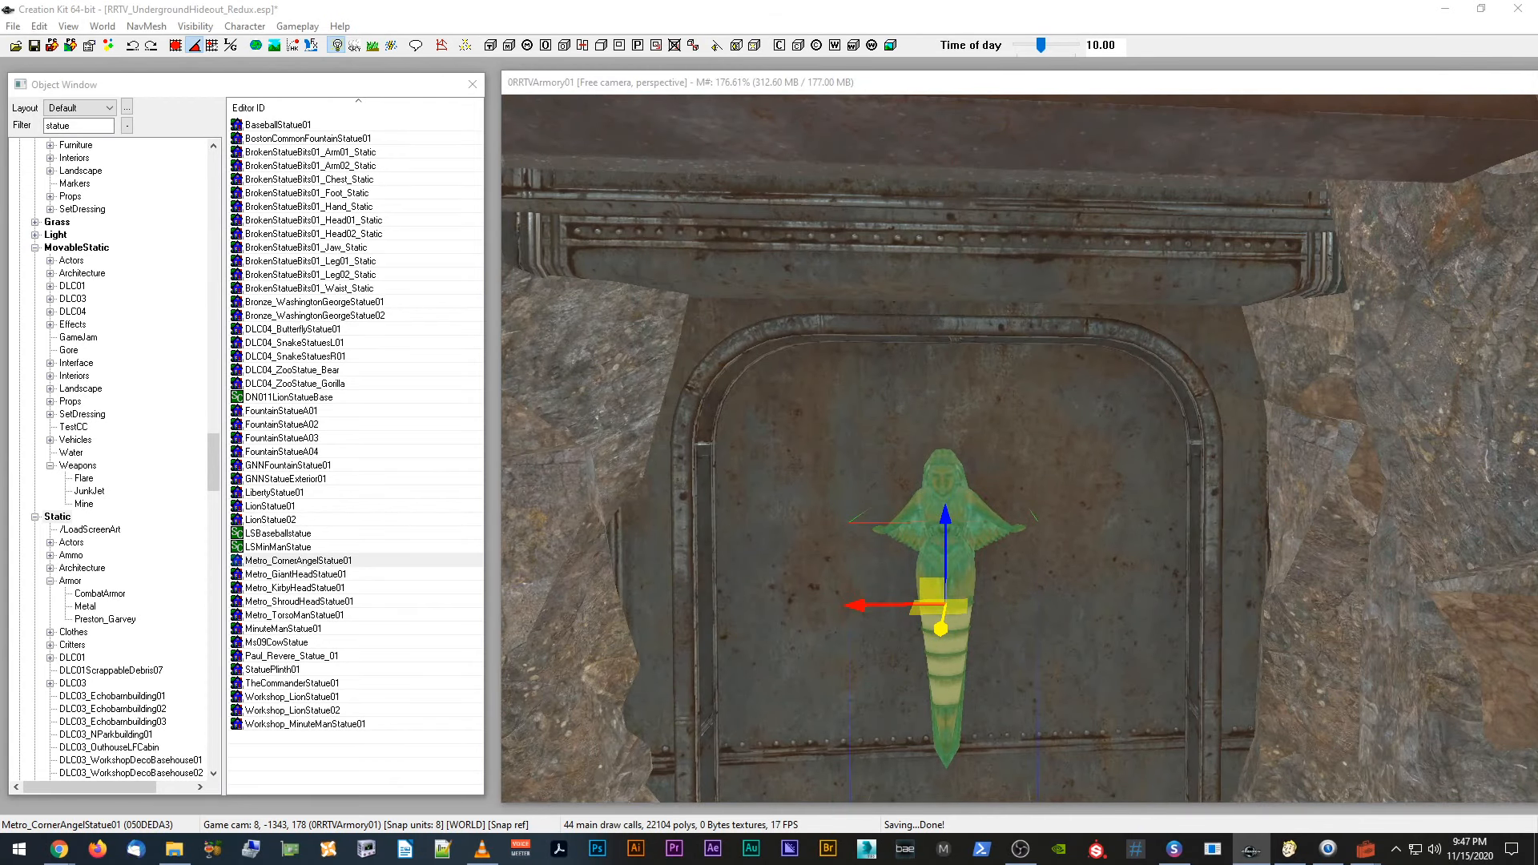
shift+middle_drag(1184, 587, 1122, 613)
mouse_move(850, 682)
mouse_down()
mouse_move(840, 691)
mouse_move(851, 683)
mouse_up()
shift+middle_drag(852, 684, 885, 692)
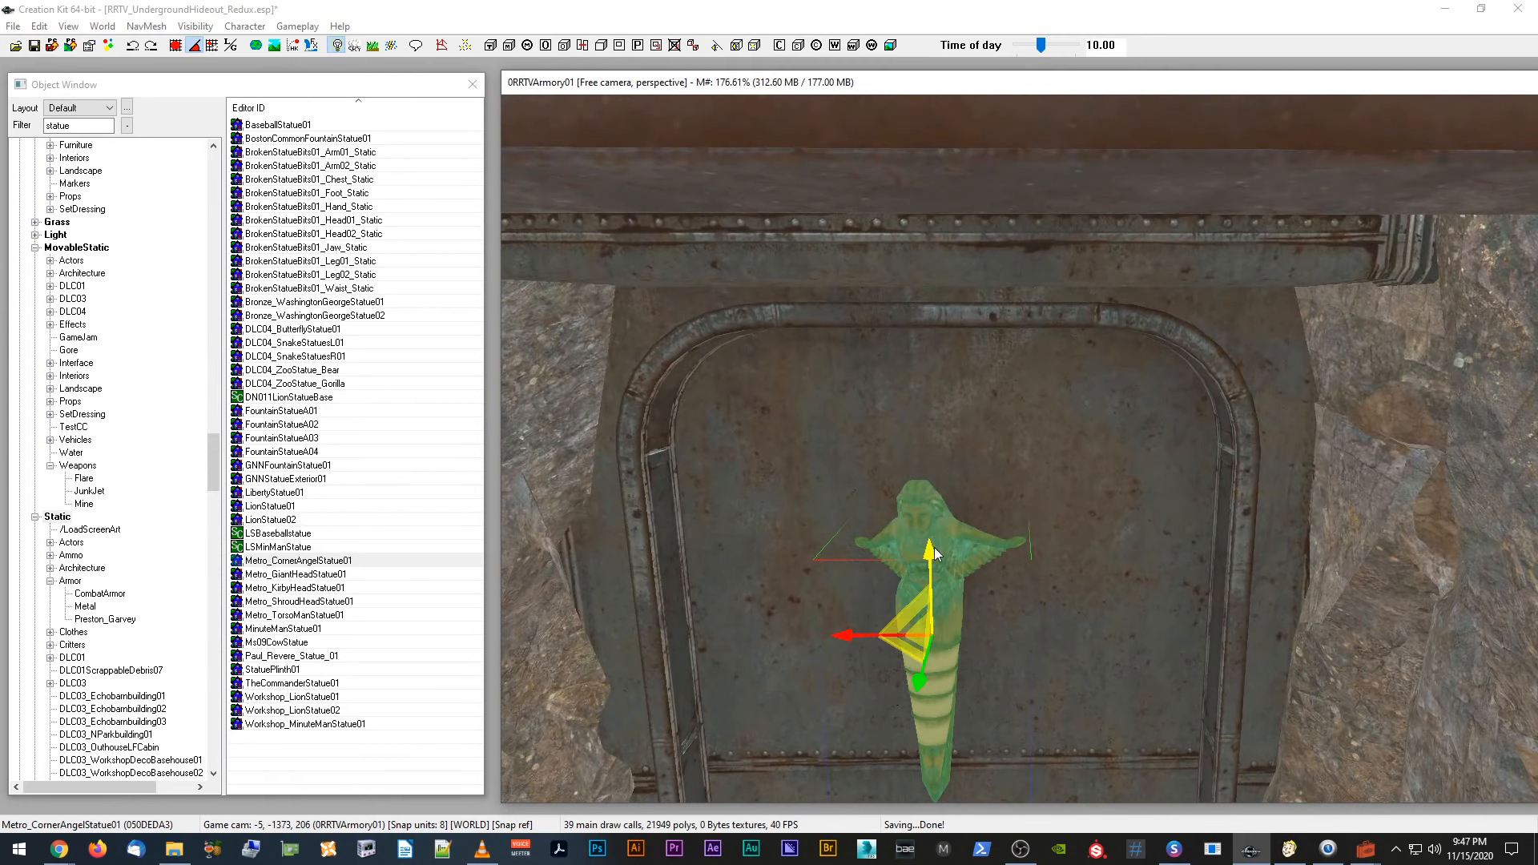
Step: Raise the angel statue slightly on the door and save the plugin
mouse_move(933, 548)
mouse_down()
mouse_move(933, 585)
mouse_move(930, 530)
mouse_up()
key(e)
scroll(933, 512, down, 2)
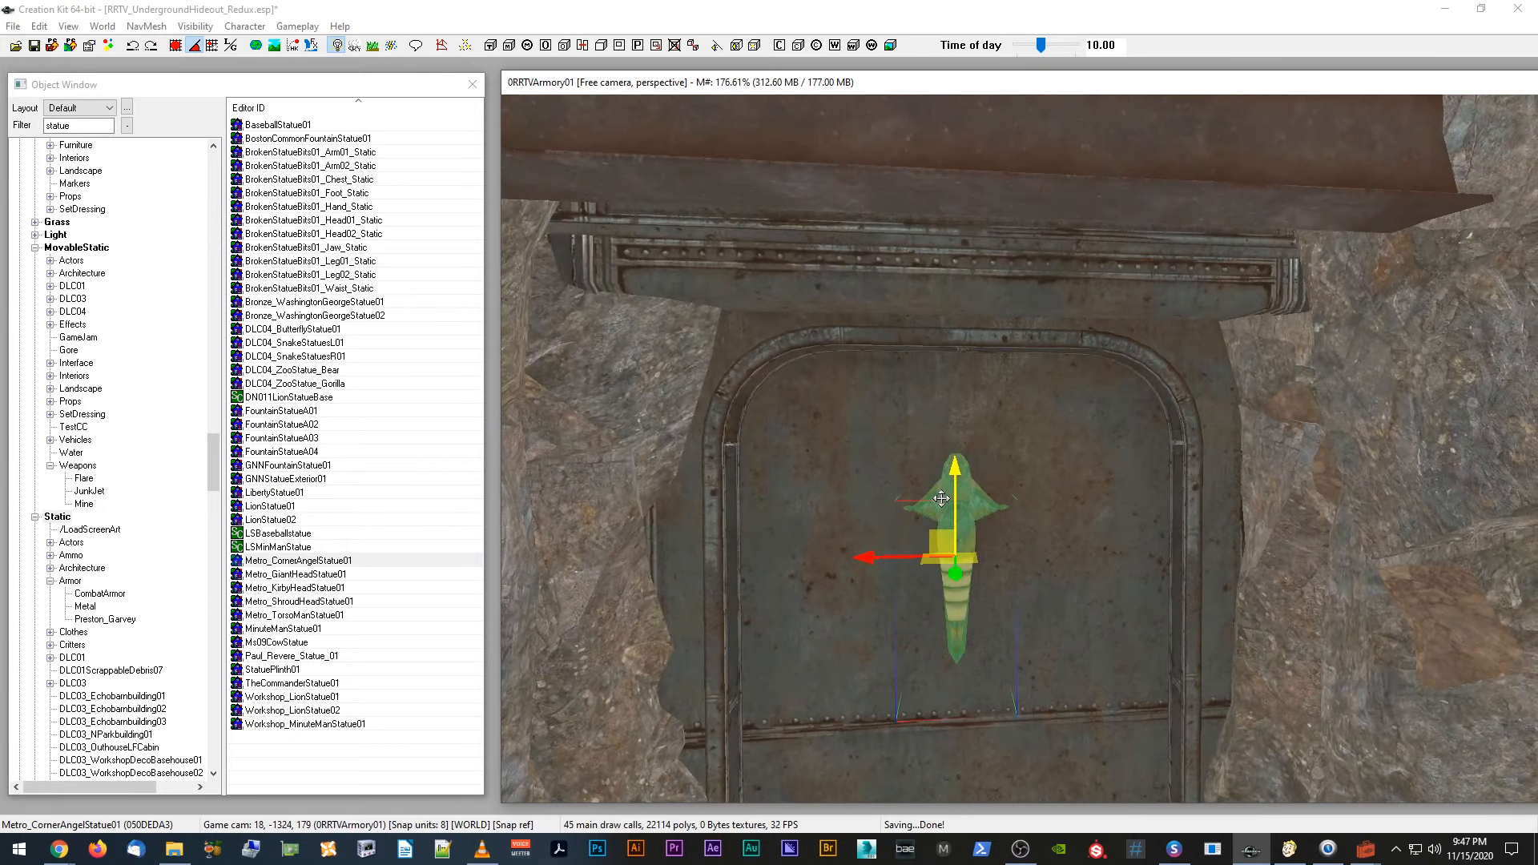
click(35, 45)
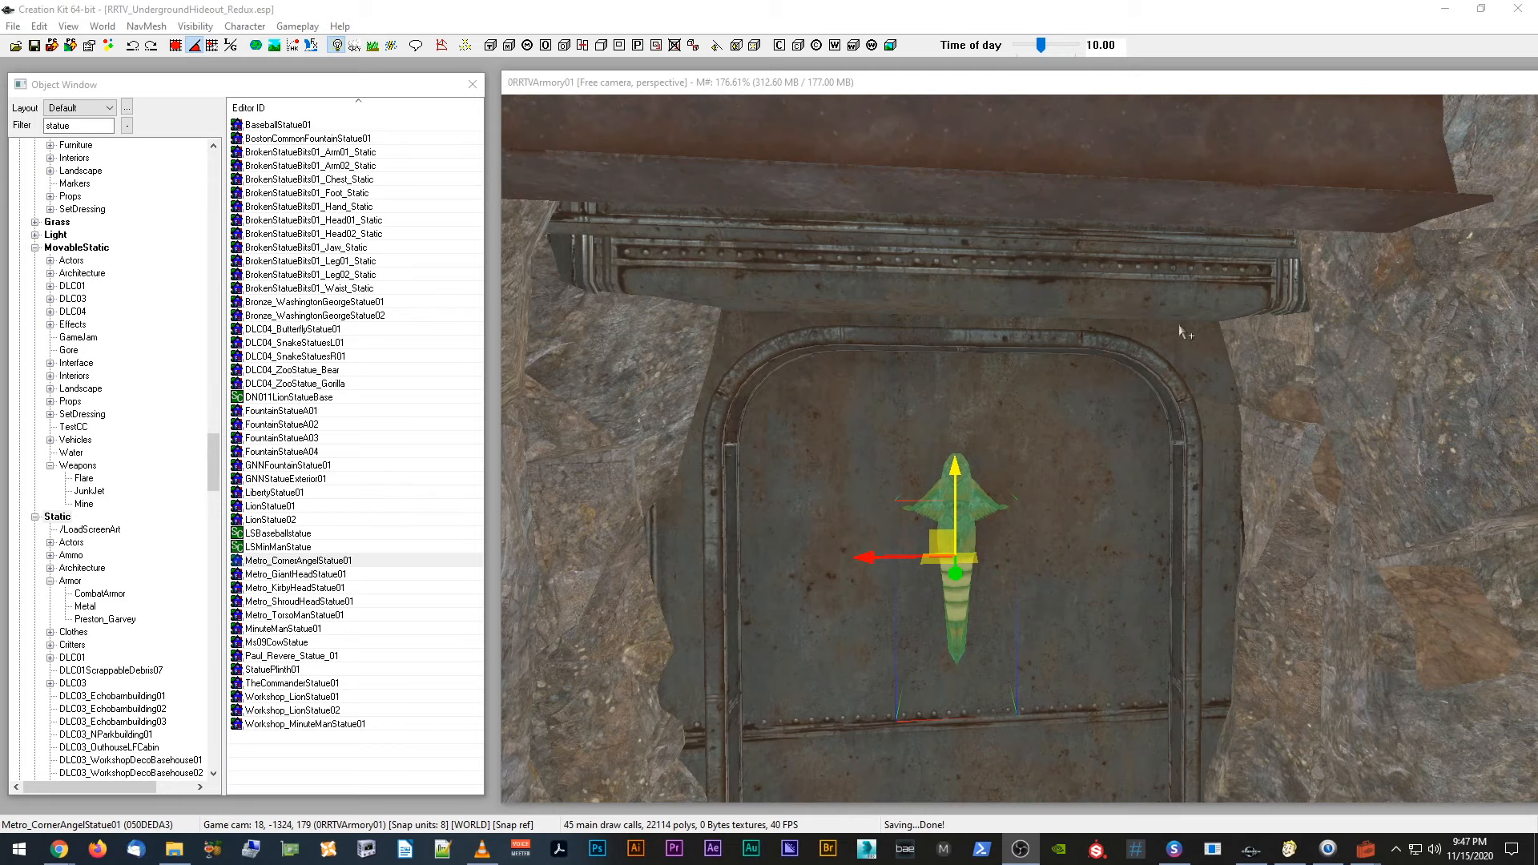
scroll(850, 569, up, 1)
middle_drag(836, 564, 834, 566)
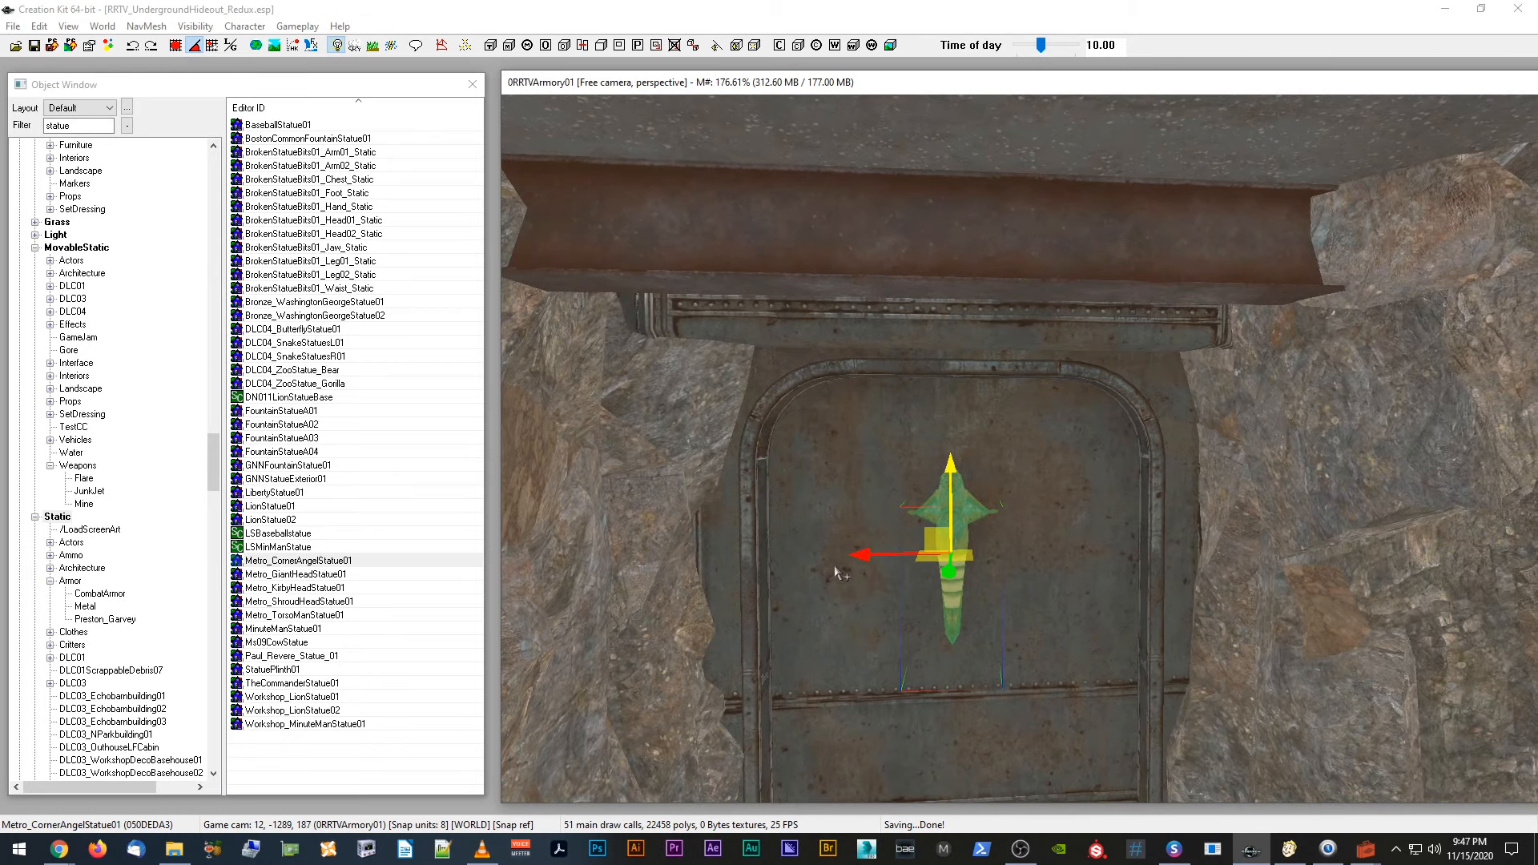
mouse_move(949, 598)
shift+middle_down()
mouse_move(921, 604)
mouse_move(940, 602)
shift+middle_up()
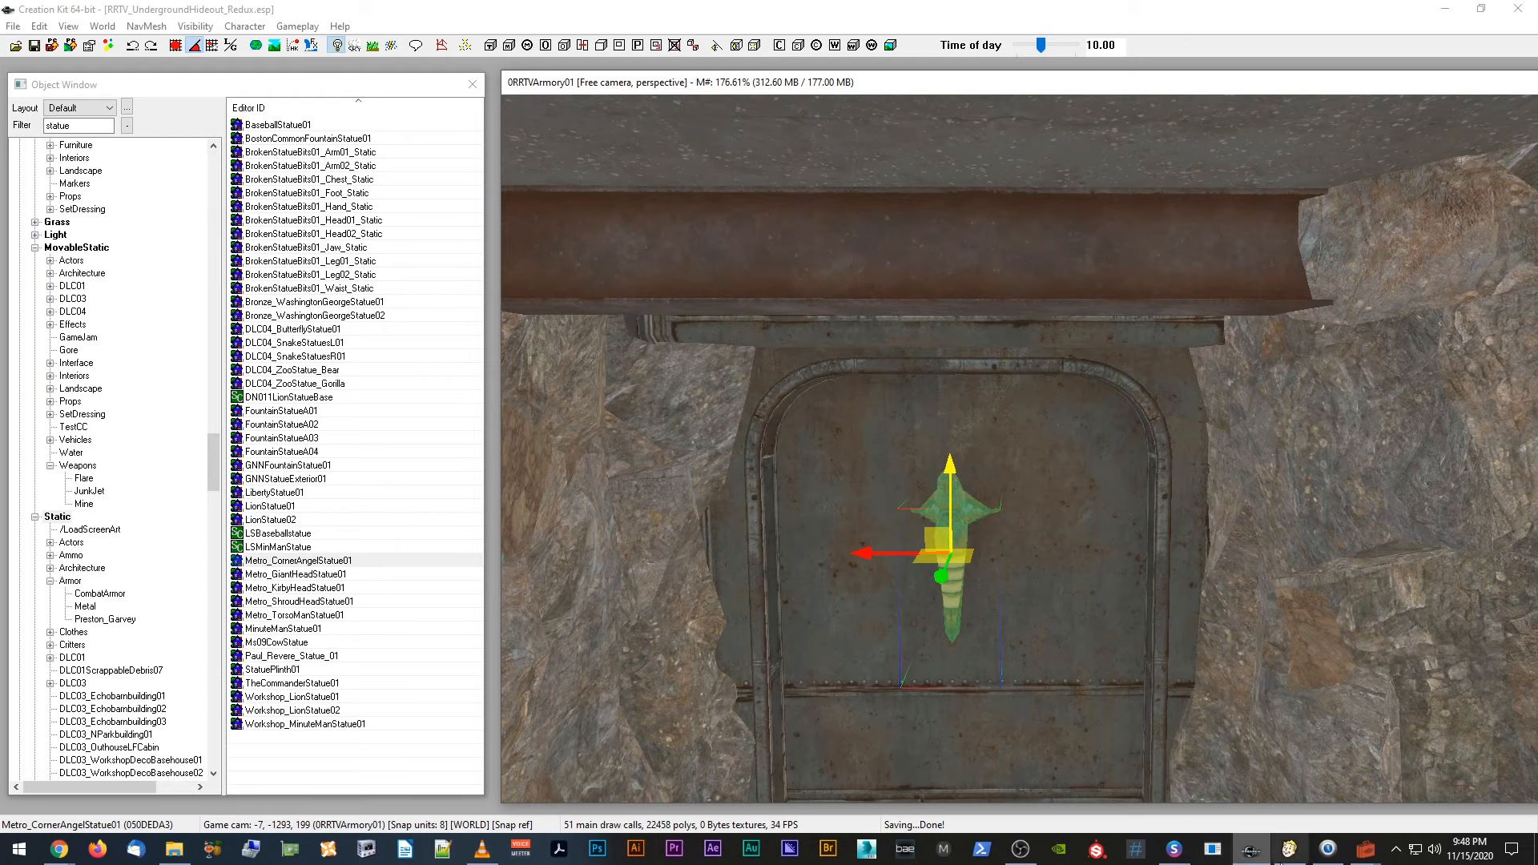
Step: Compare the chrome Valkyrie statue in the Garden of Eden Creation Kit display cell with the angel statue's side profile in the Creation Kit
mouse_move(1356, 858)
click(1417, 772)
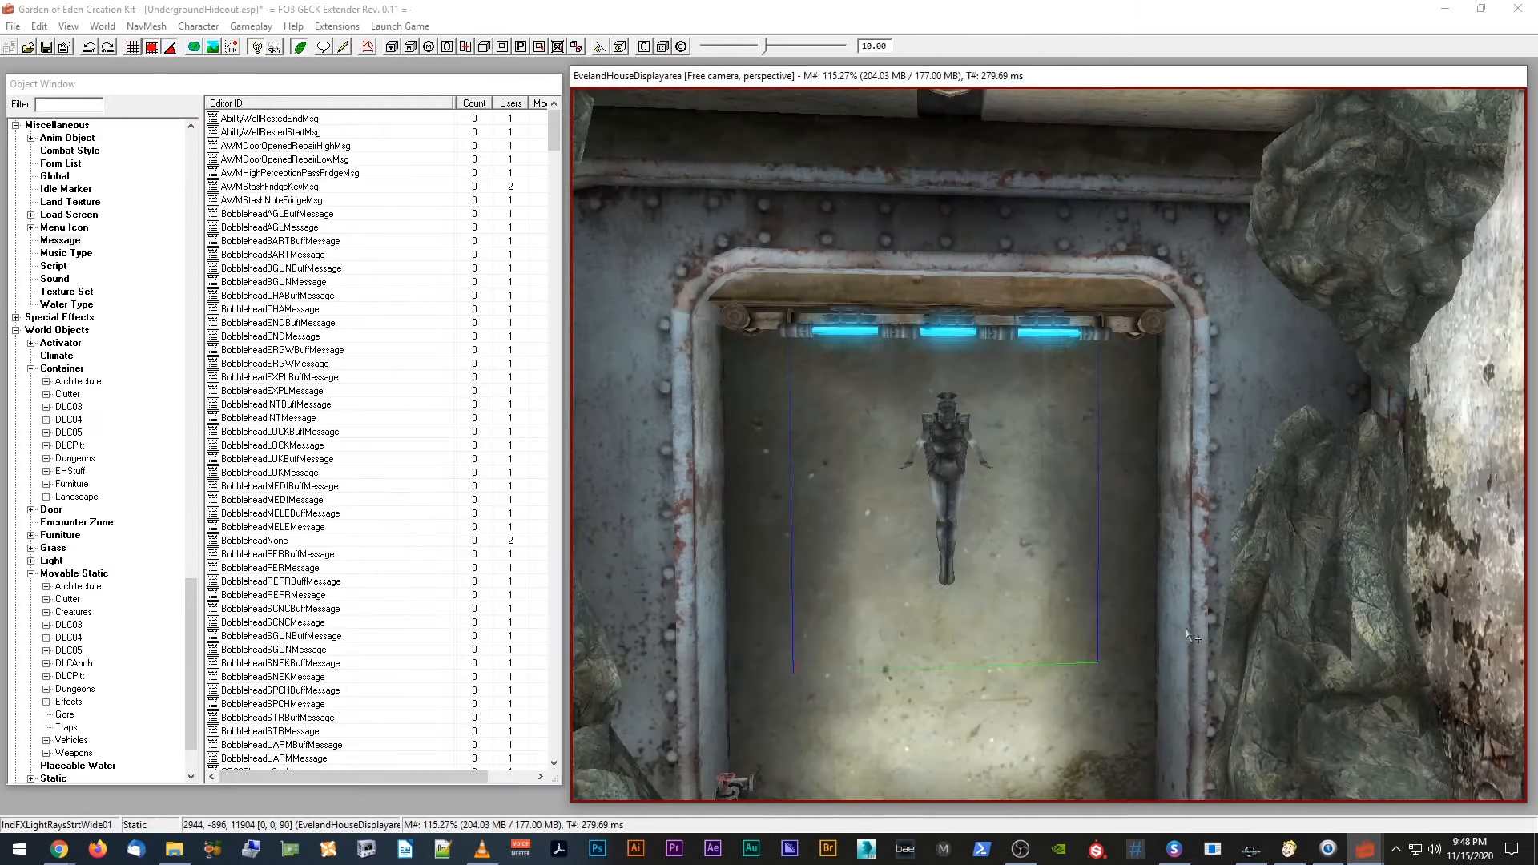
click(934, 453)
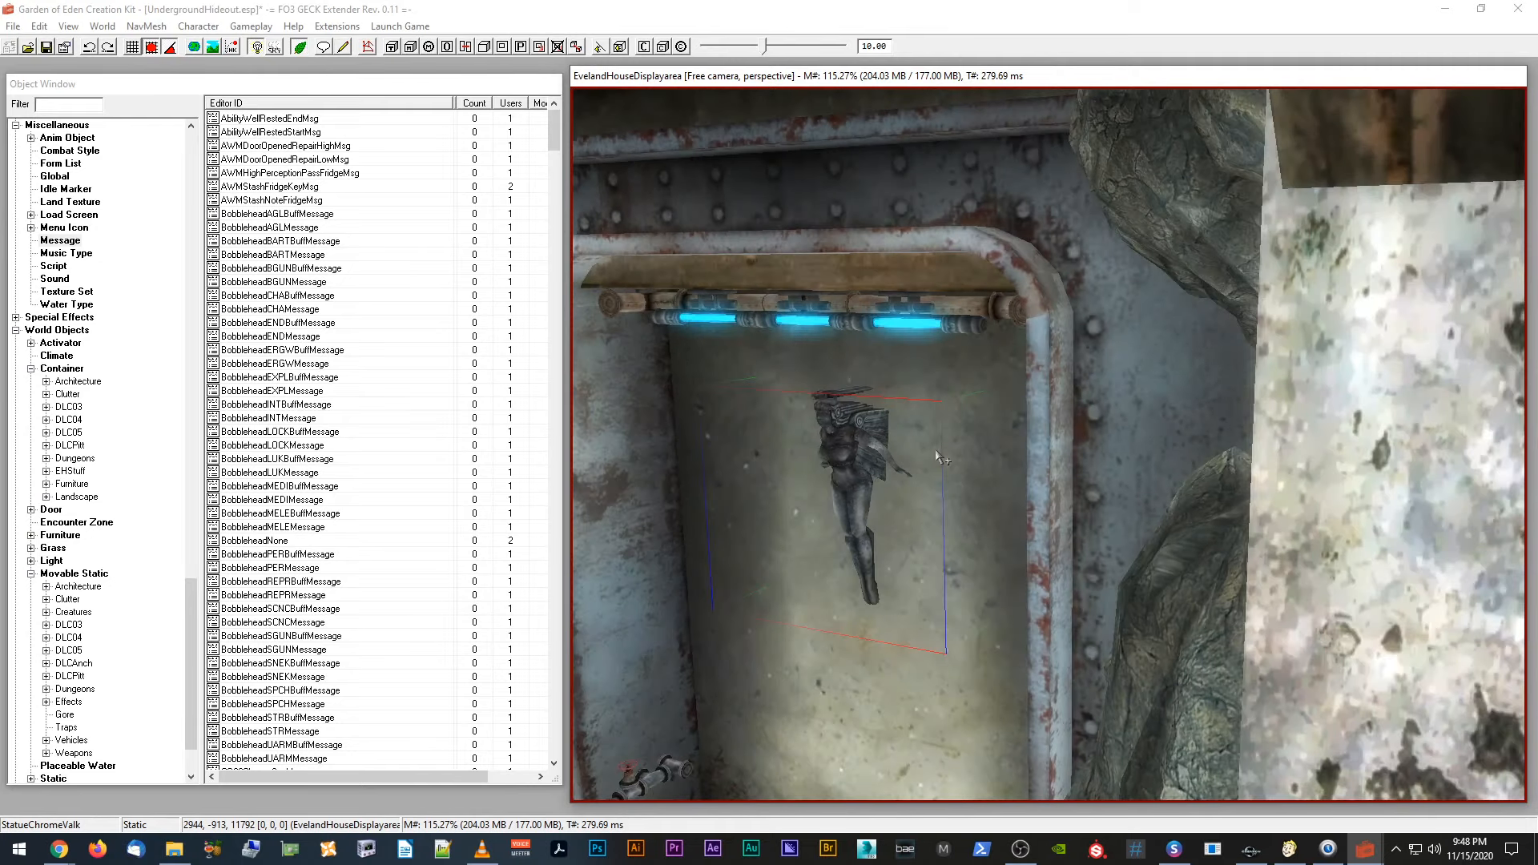
shift+middle_drag(936, 451, 936, 451)
scroll(936, 451, up, 1)
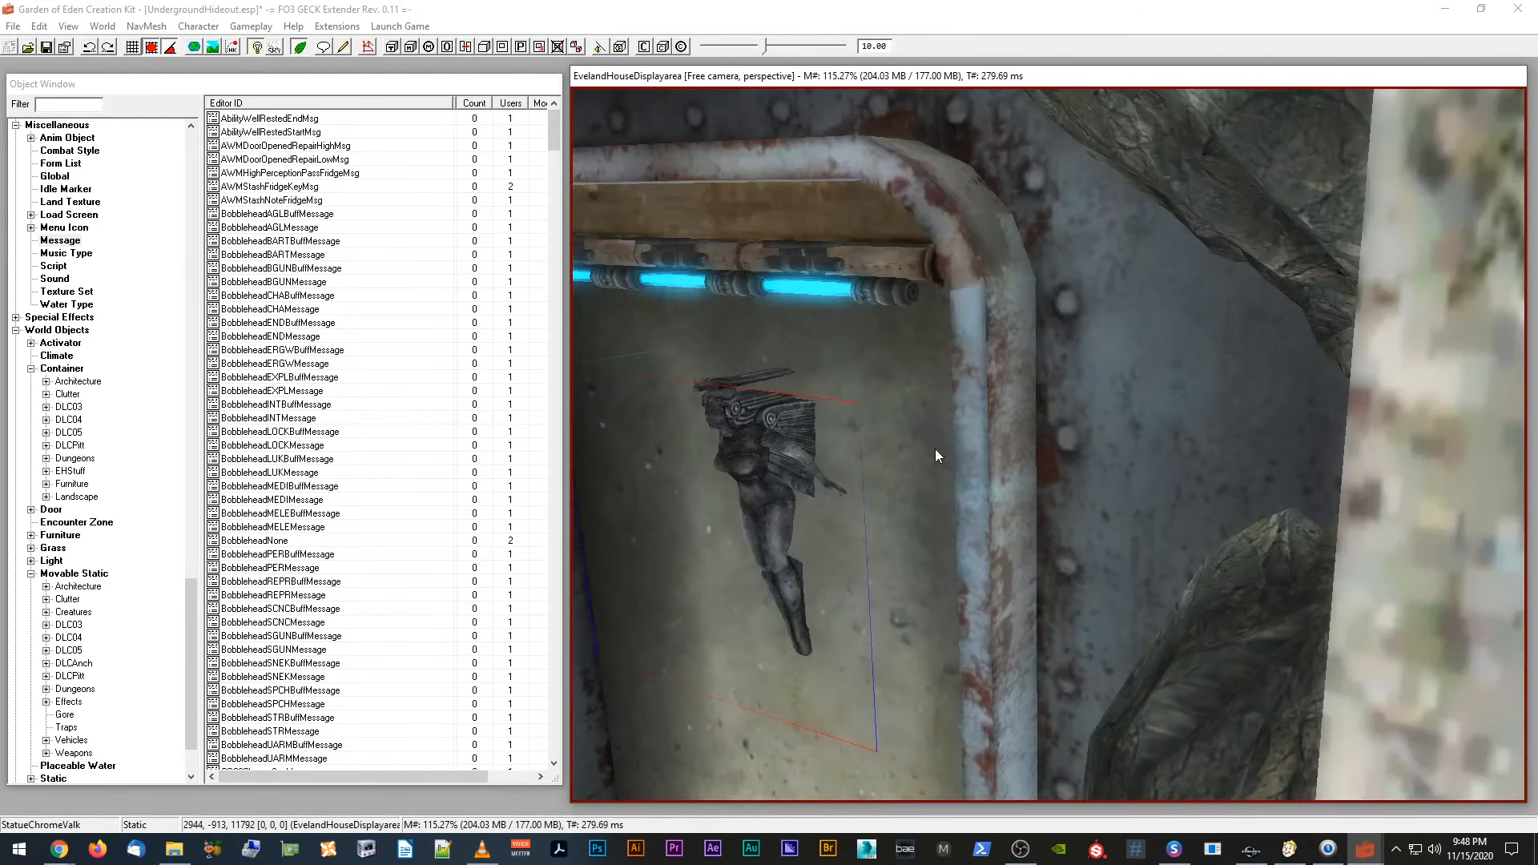
click(803, 468)
shift+middle_drag(804, 467, 803, 466)
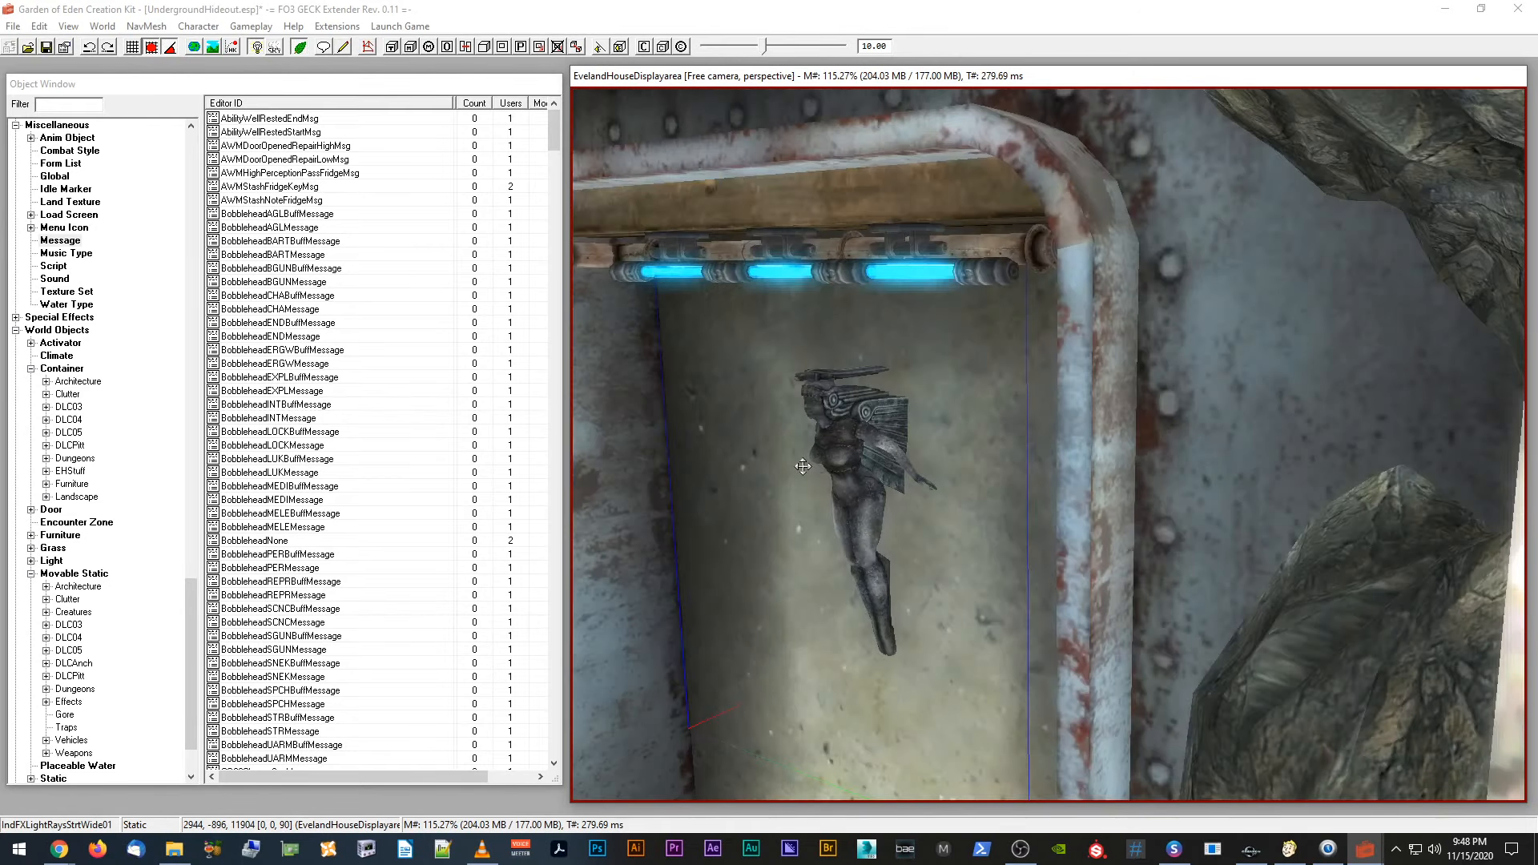
click(1256, 855)
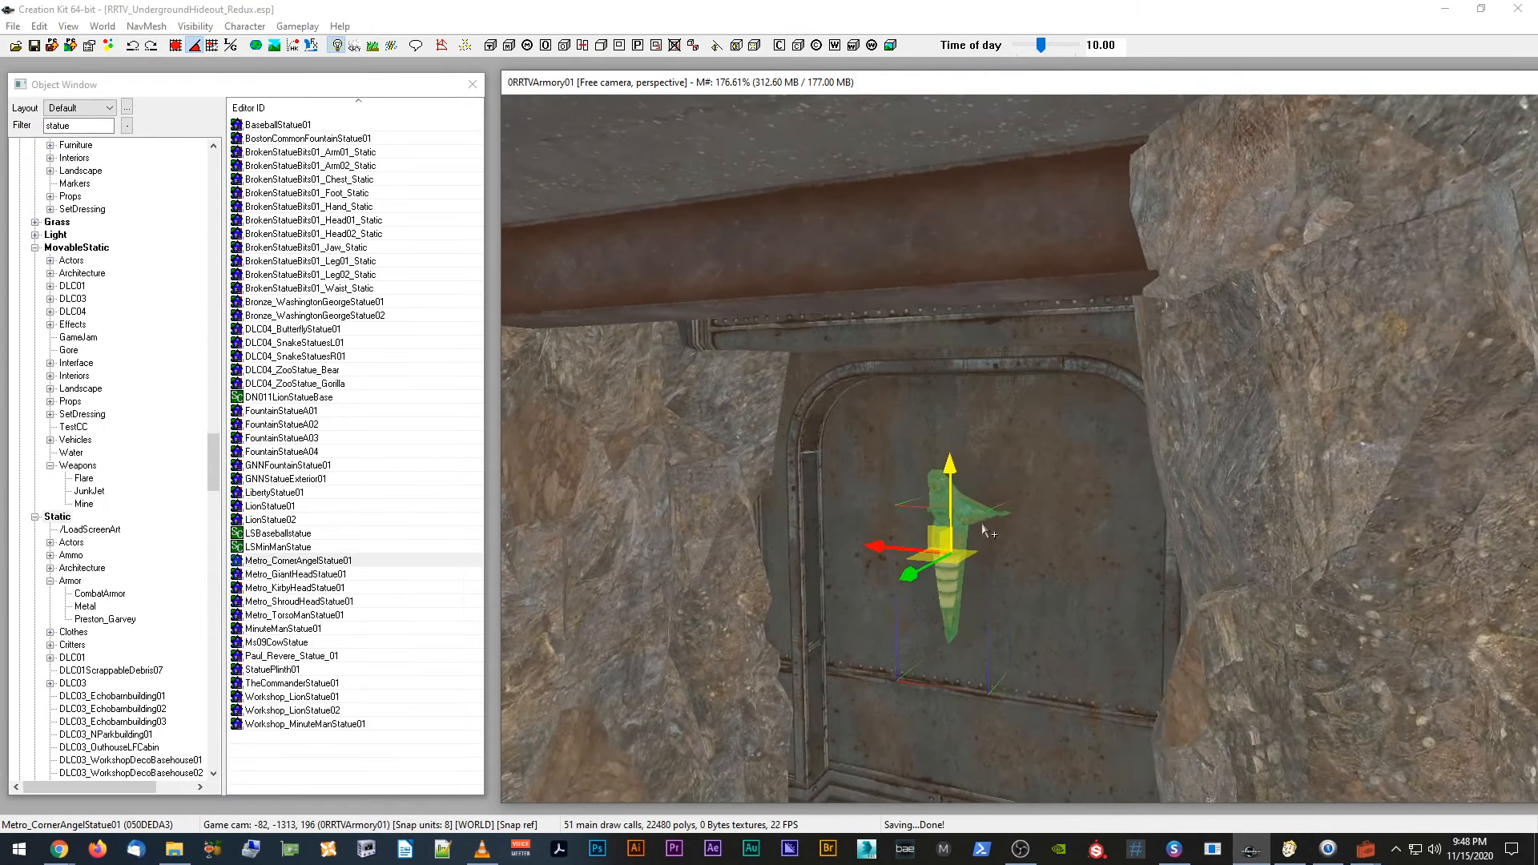
shift+middle_drag(985, 533, 870, 603)
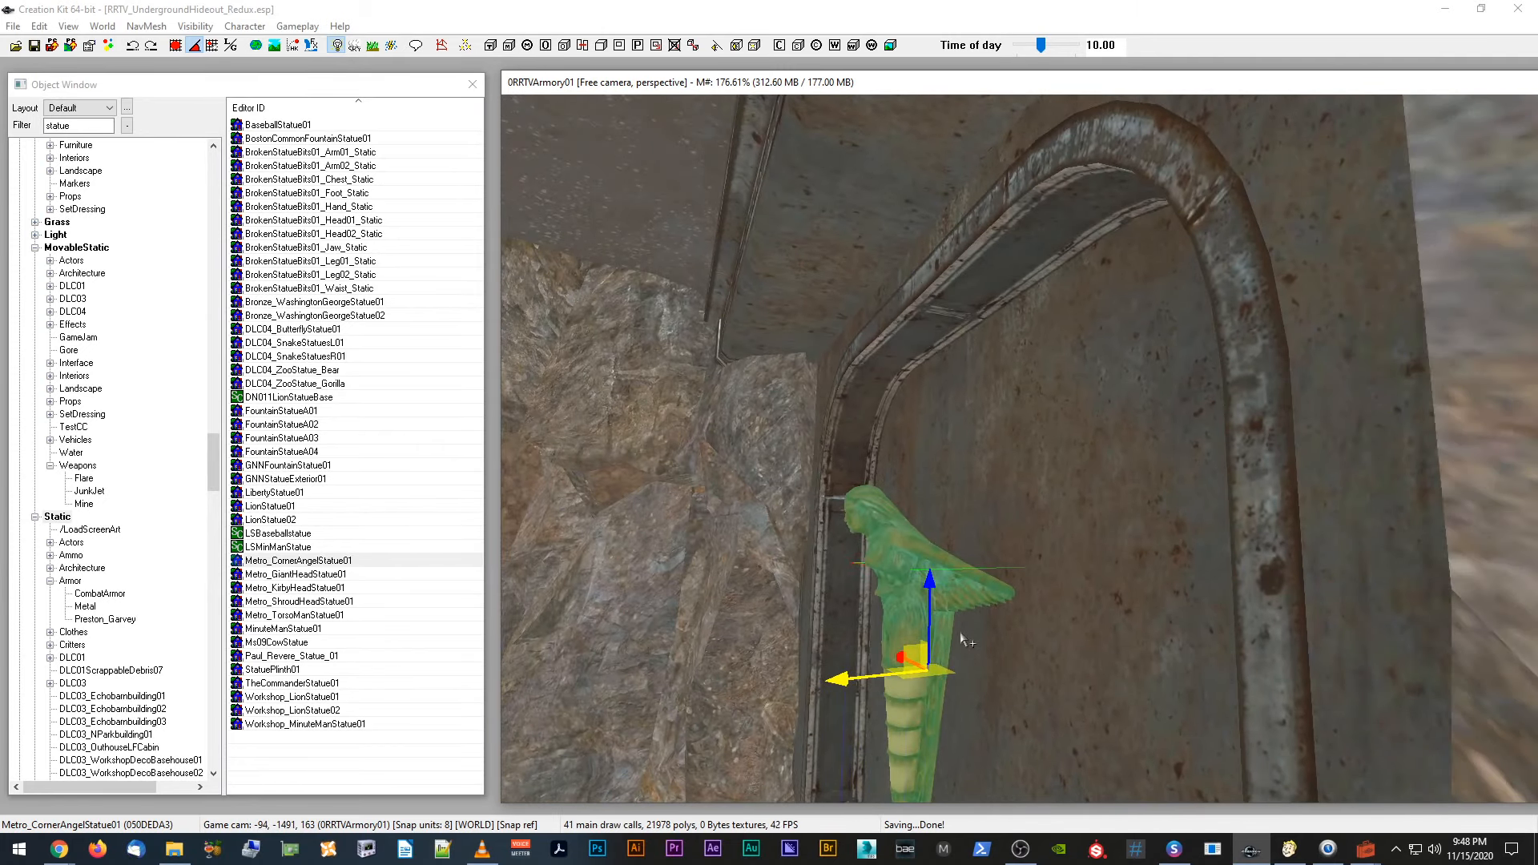
shift+middle_drag(937, 679, 1014, 701)
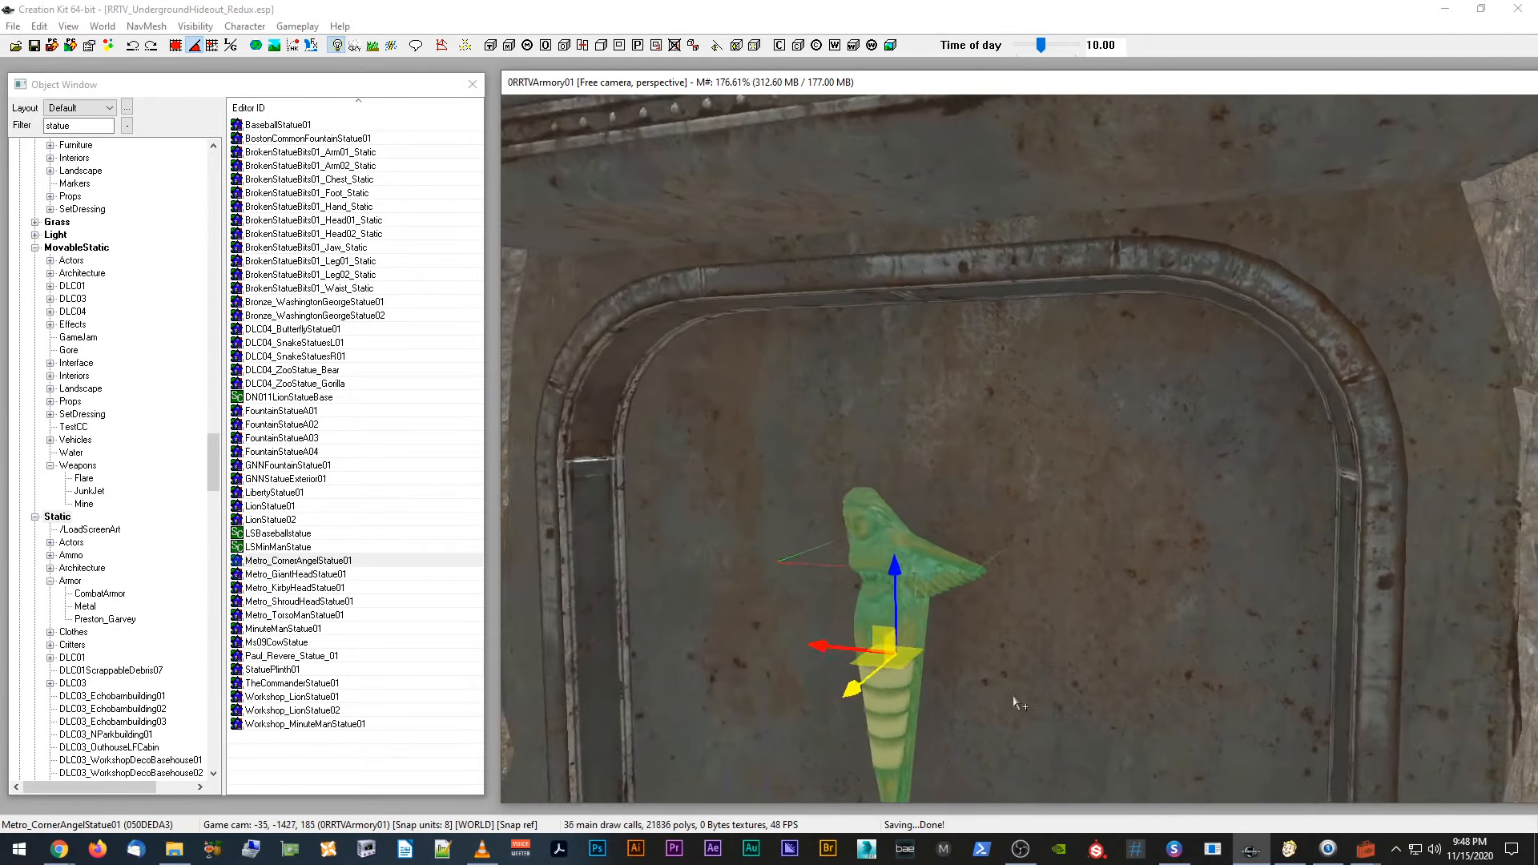
shift+middle_drag(970, 651, 900, 629)
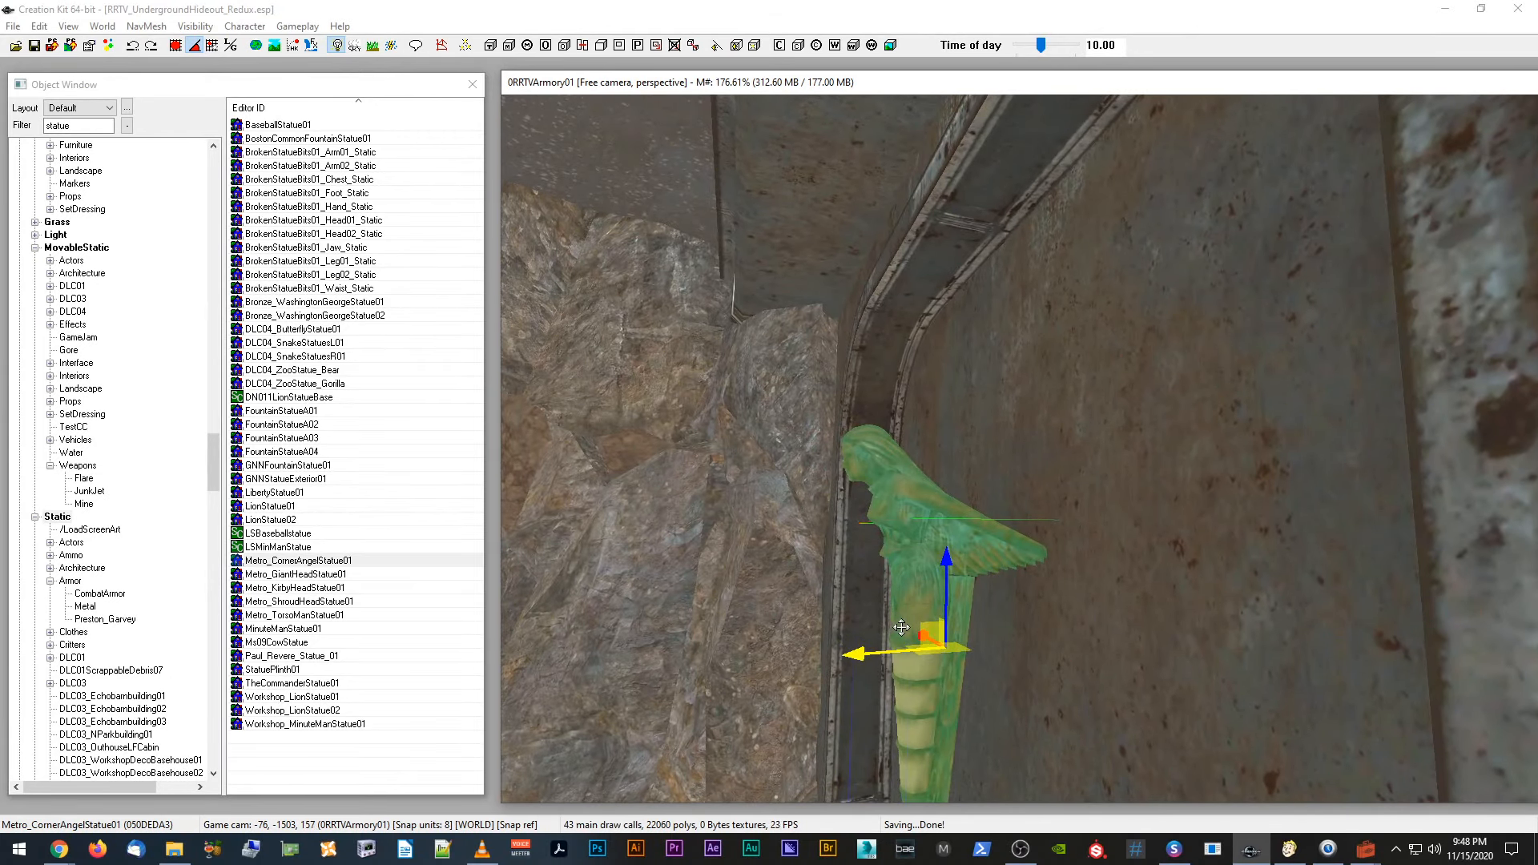
Step: Try a rotated duplicate of the angel statue set behind the original against the door, and delete the copy
key(ctrl+d)
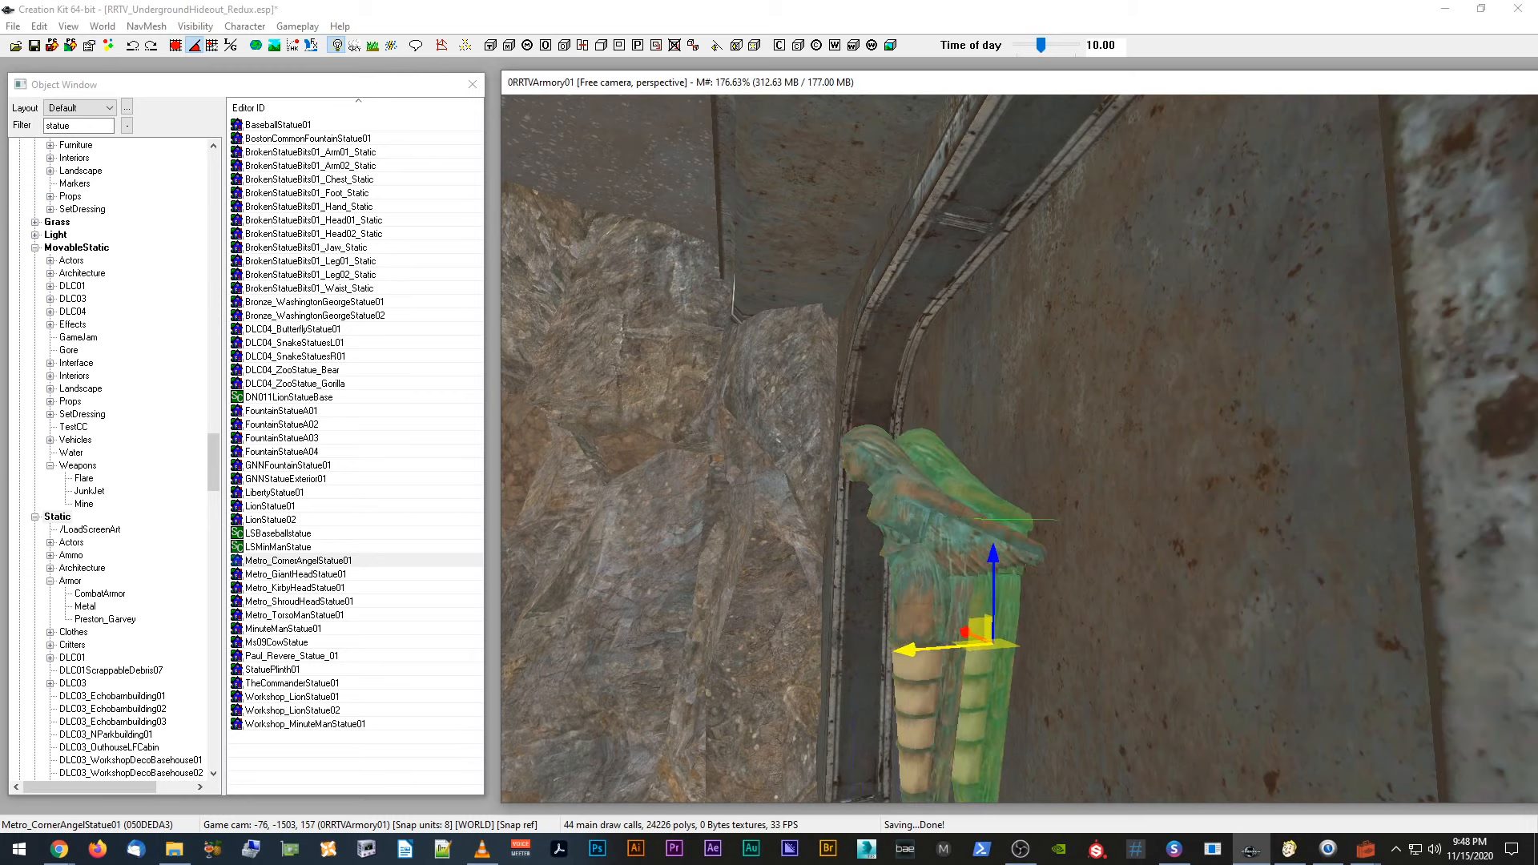
drag(913, 648, 1022, 662)
key(w)
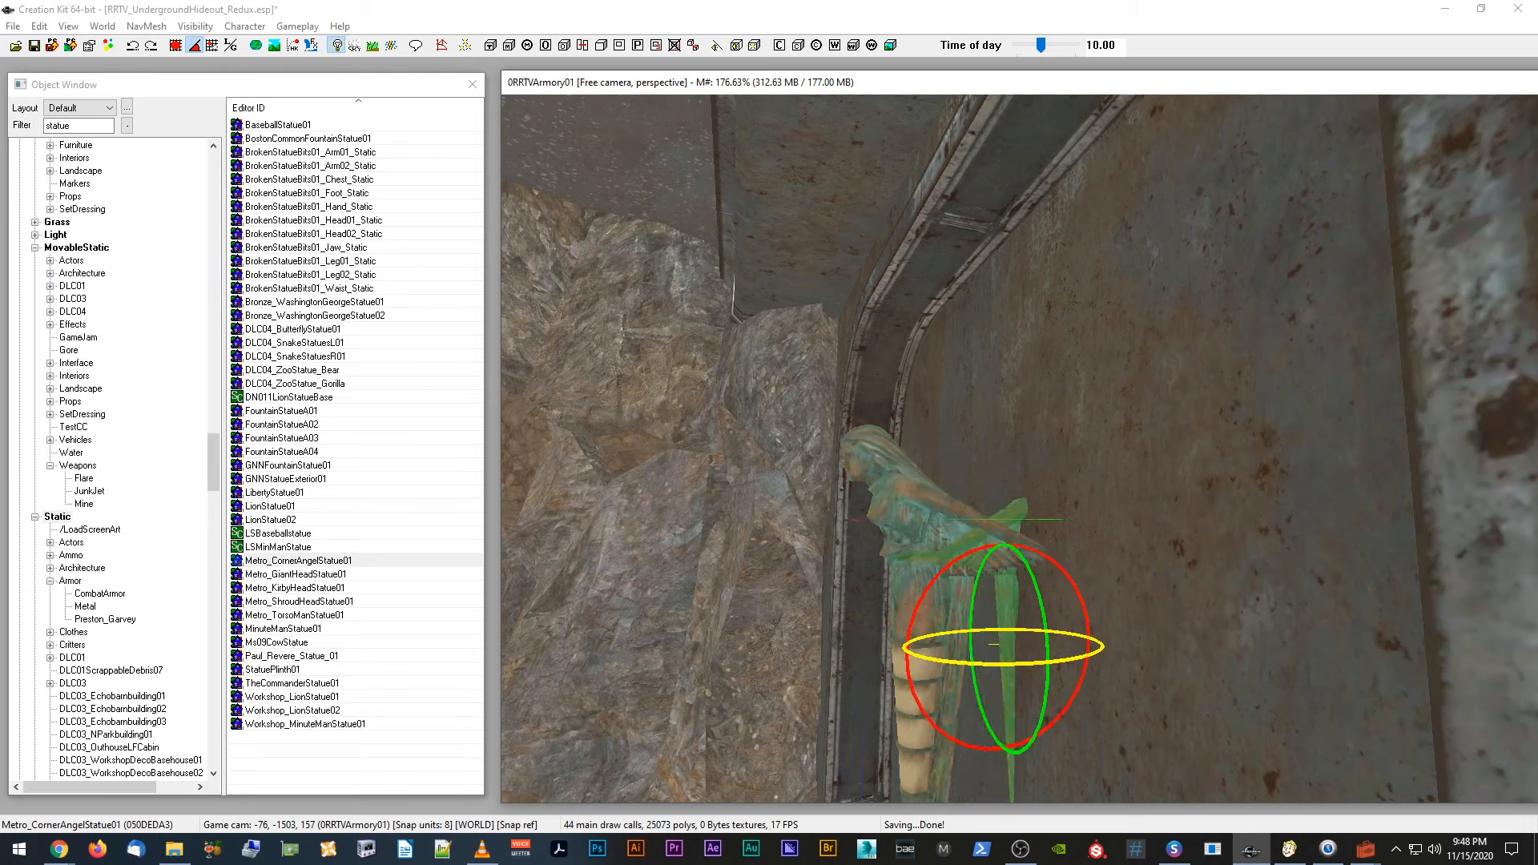
key(w)
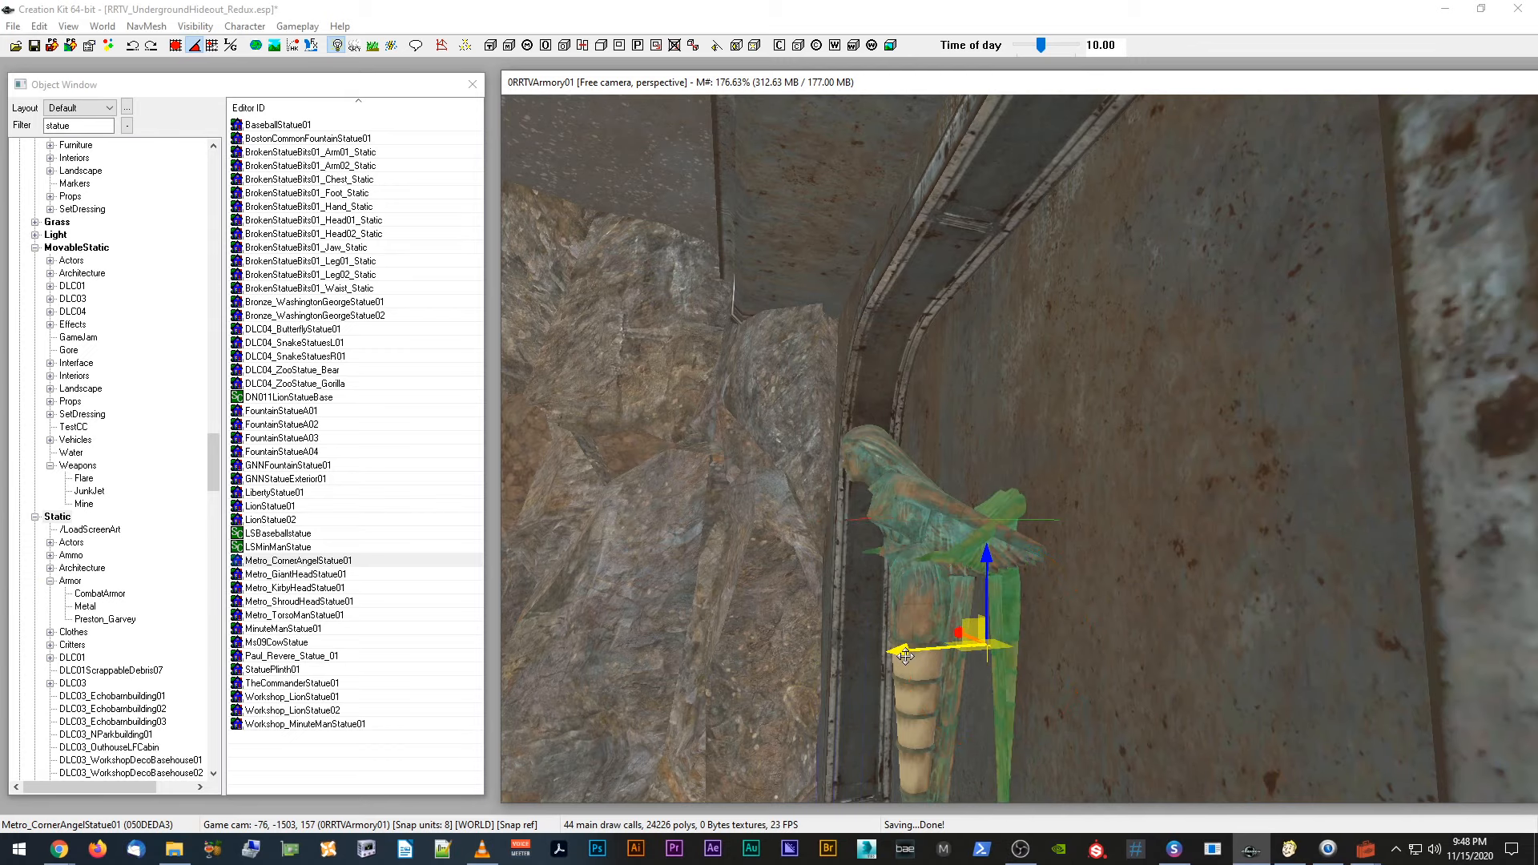
drag(905, 656, 860, 658)
shift+middle_drag(860, 658, 891, 672)
key(Delete)
scroll(874, 671, down, 2)
scroll(908, 671, up, 3)
Step: Tilt the angel statue slightly forward through its reference's X rotation, using an increment of 1
click(922, 540)
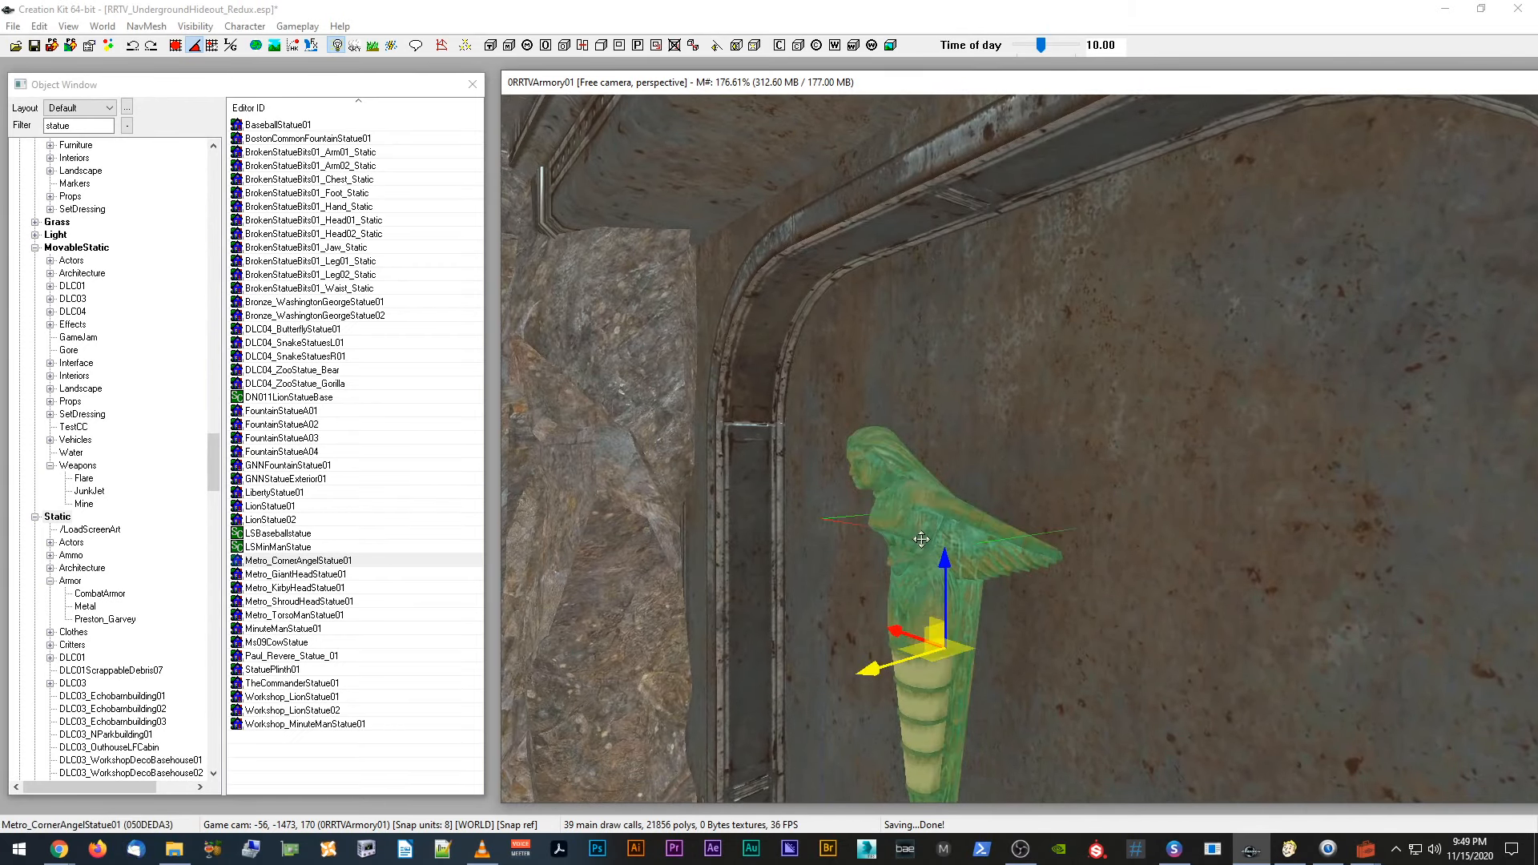
double_click(907, 474)
drag(825, 202, 522, 204)
click(353, 327)
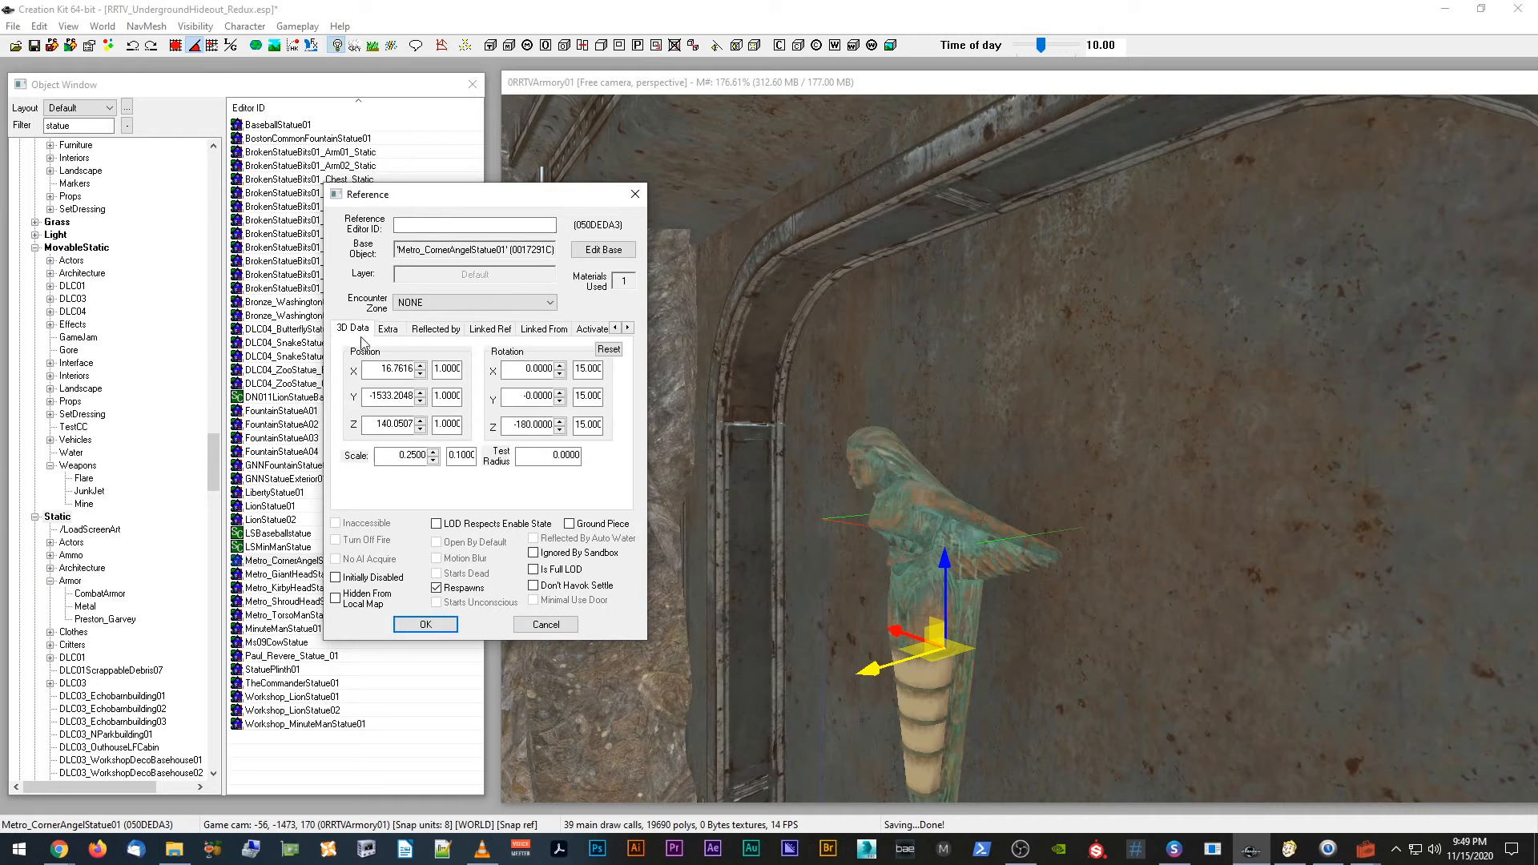
click(561, 400)
click(561, 392)
double_click(589, 370)
text(1)
click(560, 365)
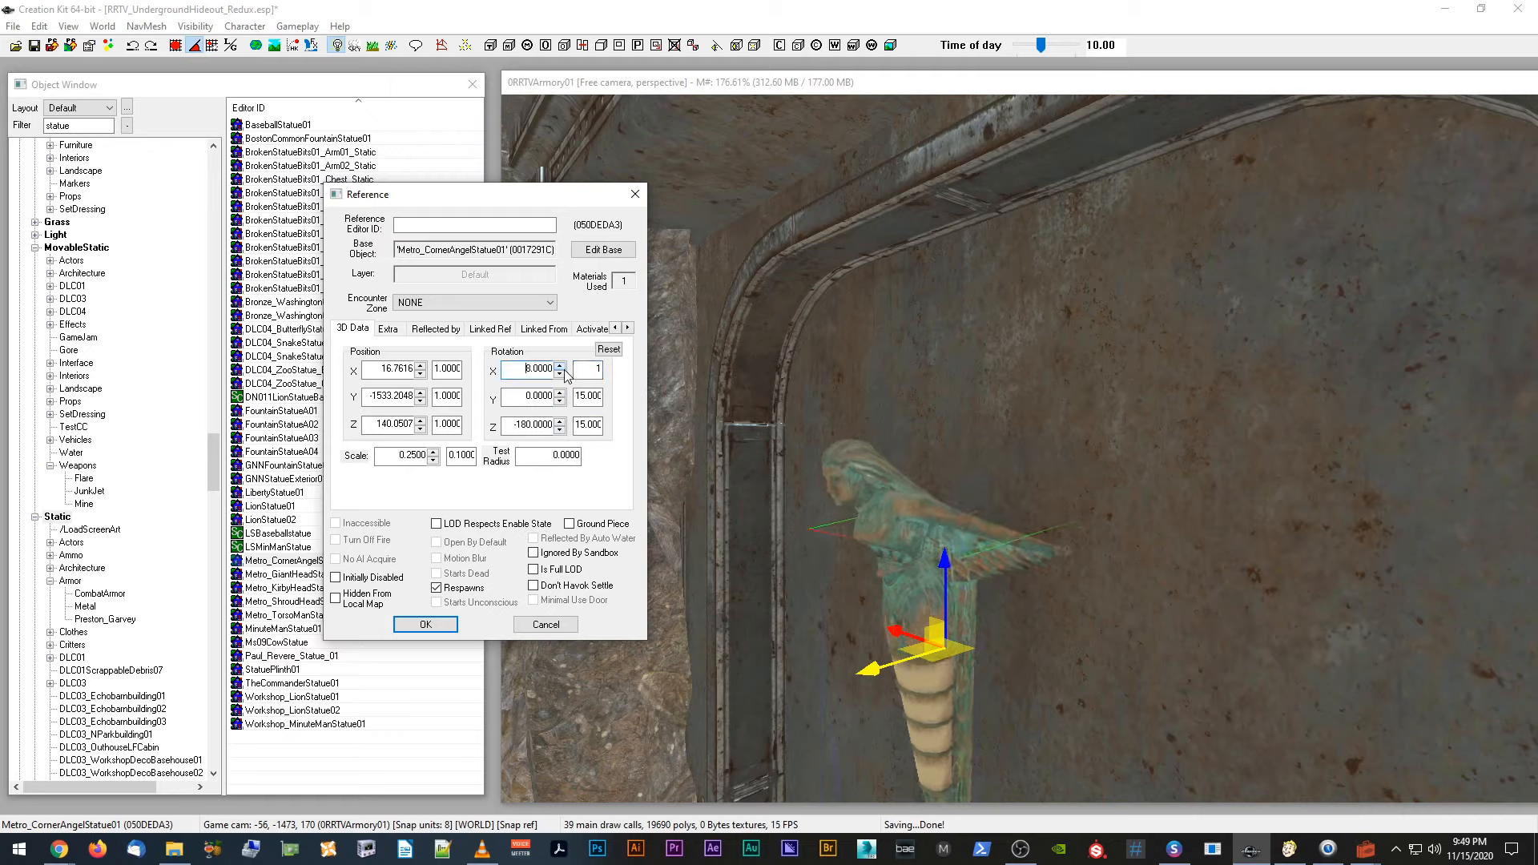
click(425, 624)
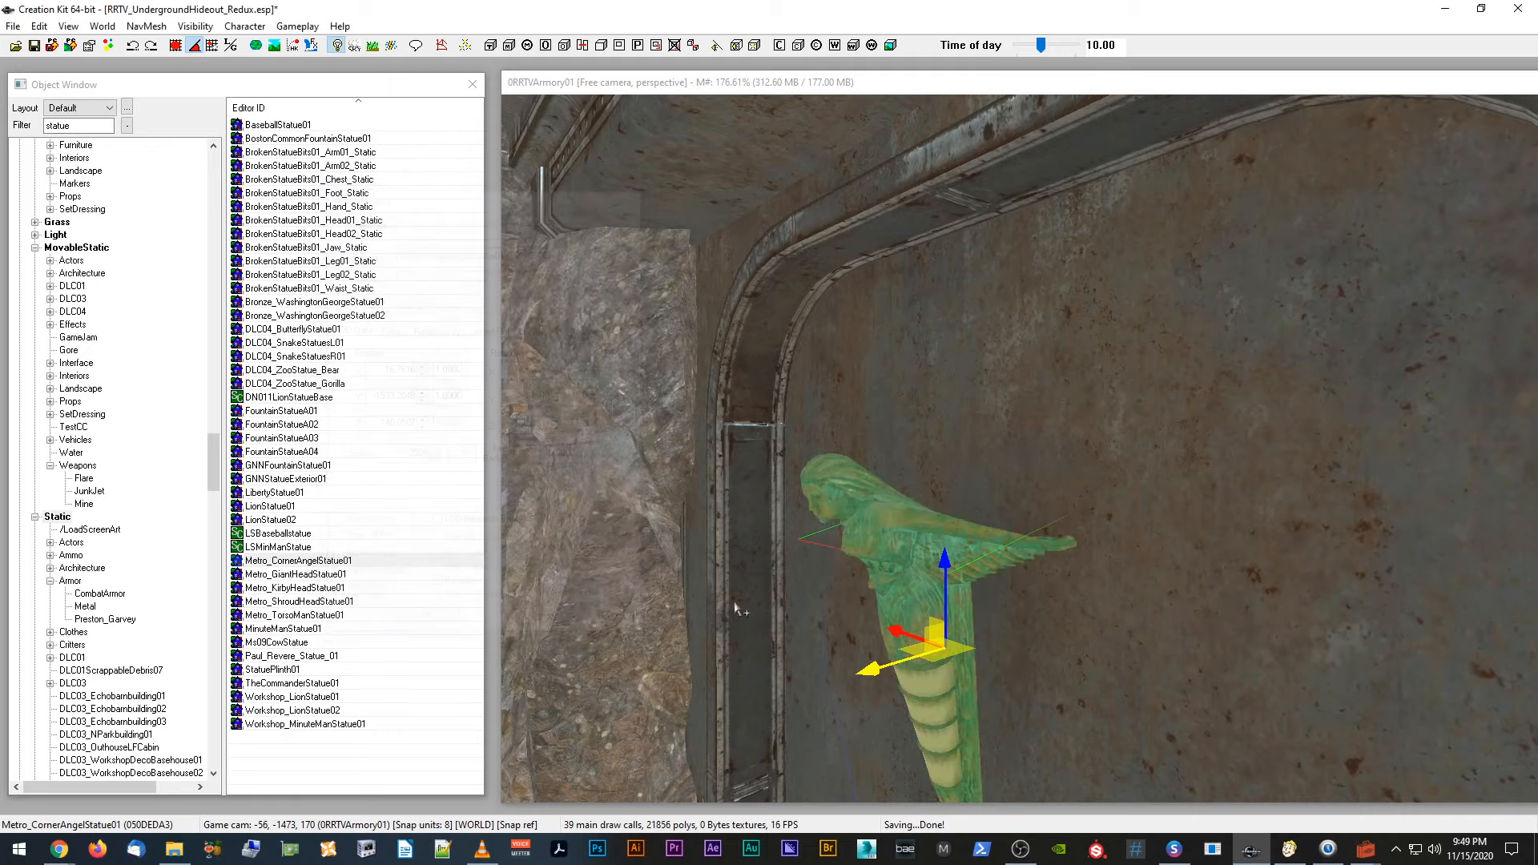
Step: Check the angel statue's new tilt from both sides and compare it with the Valkyrie statue in the Garden of Eden Creation Kit
middle_drag(880, 668, 1029, 662)
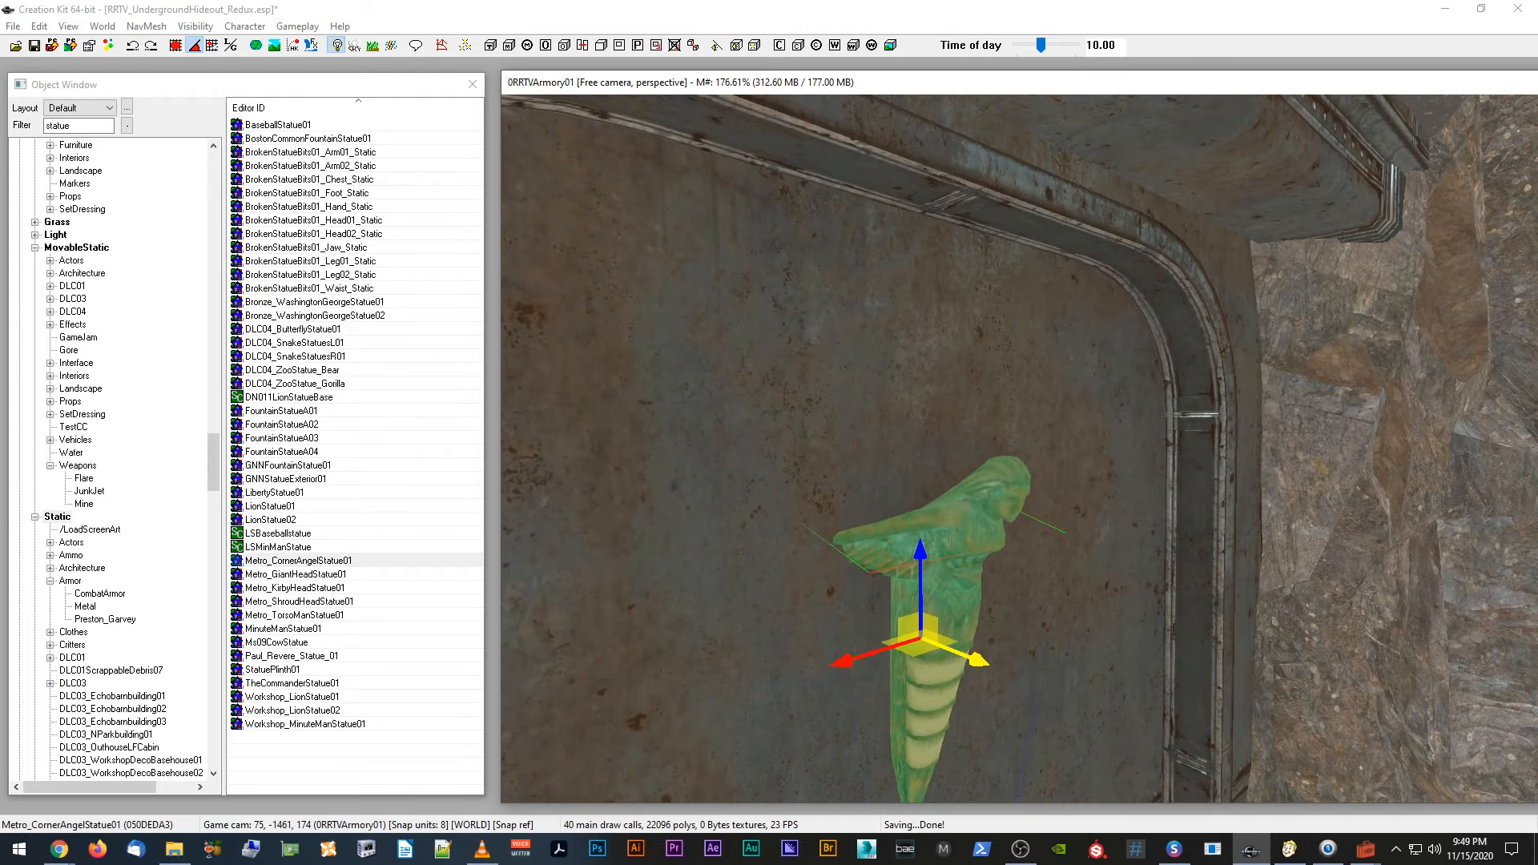
mouse_move(975, 676)
middle_down()
mouse_move(995, 662)
mouse_move(1031, 673)
mouse_move(977, 654)
mouse_move(904, 661)
middle_up()
scroll(898, 663, down, 3)
scroll(897, 664, up, 3)
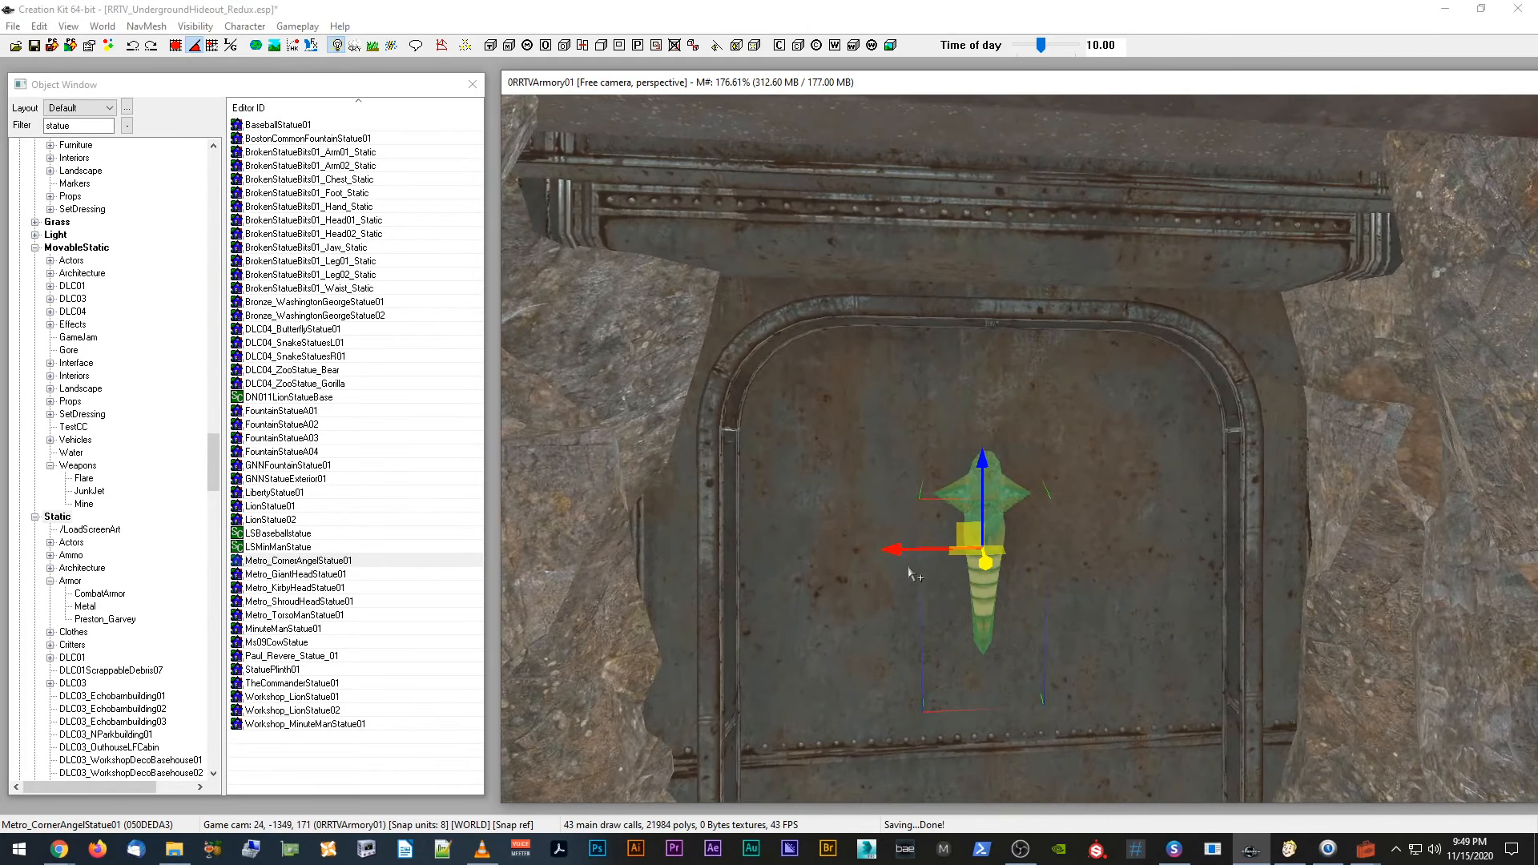
mouse_move(910, 574)
middle_down()
mouse_move(809, 538)
mouse_move(830, 553)
middle_up()
mouse_move(1366, 849)
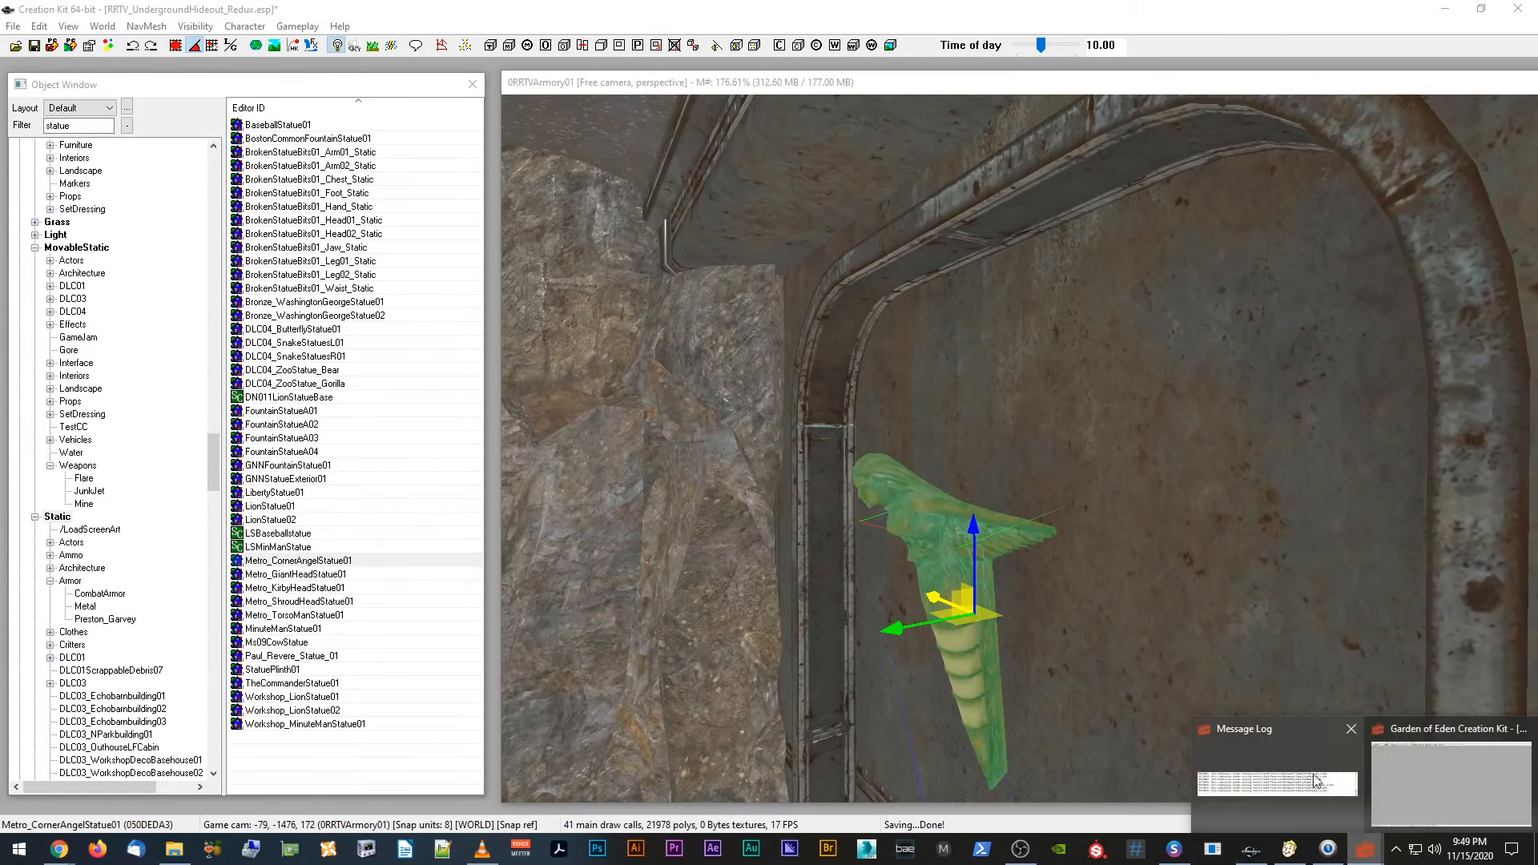
click(1396, 748)
mouse_move(1108, 605)
middle_down()
mouse_move(1090, 606)
mouse_move(1108, 609)
middle_up()
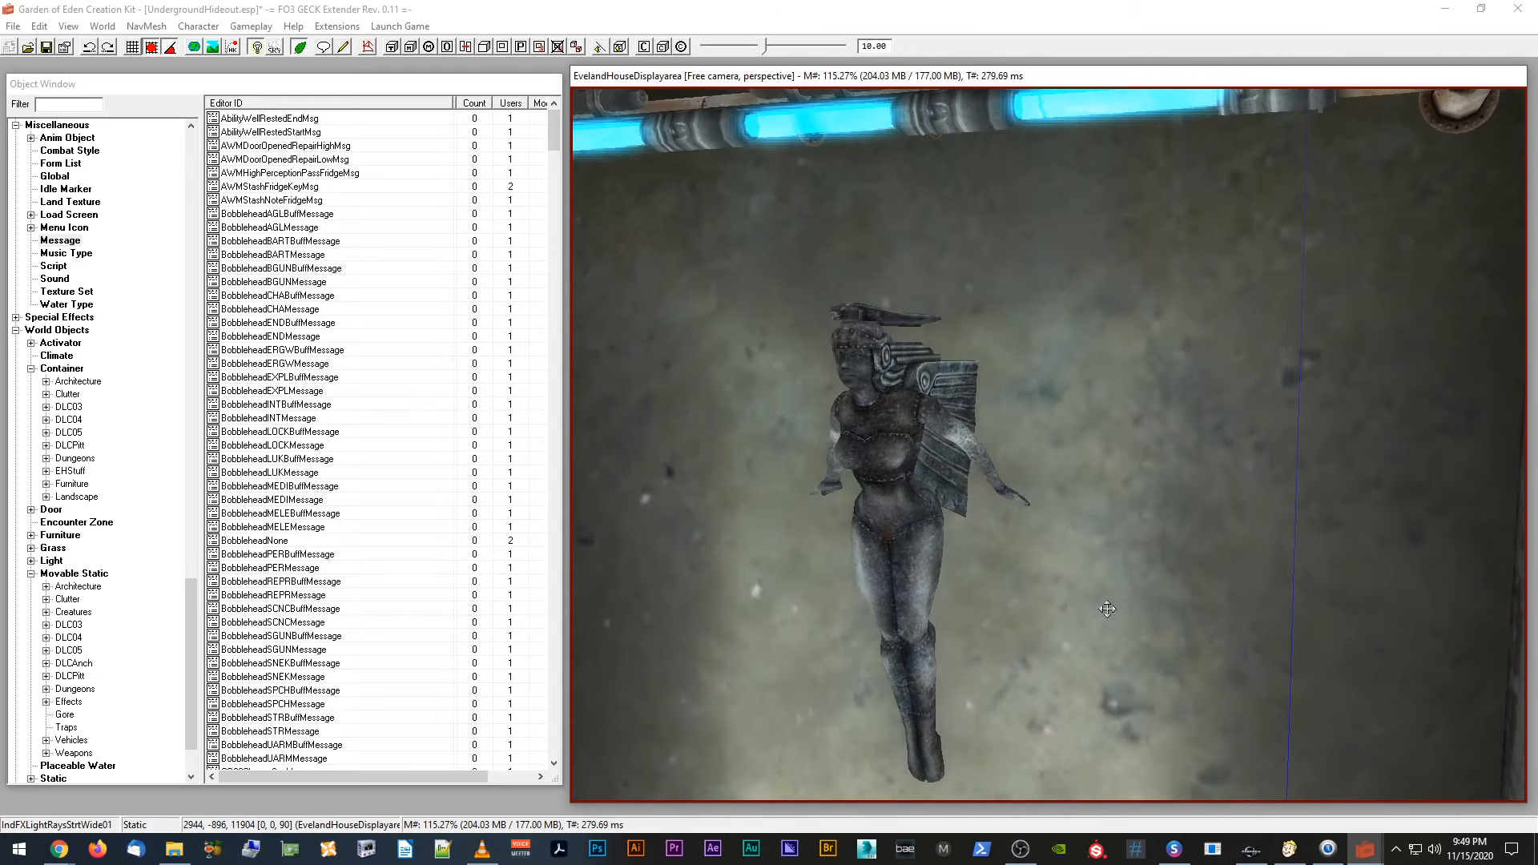
click(1256, 852)
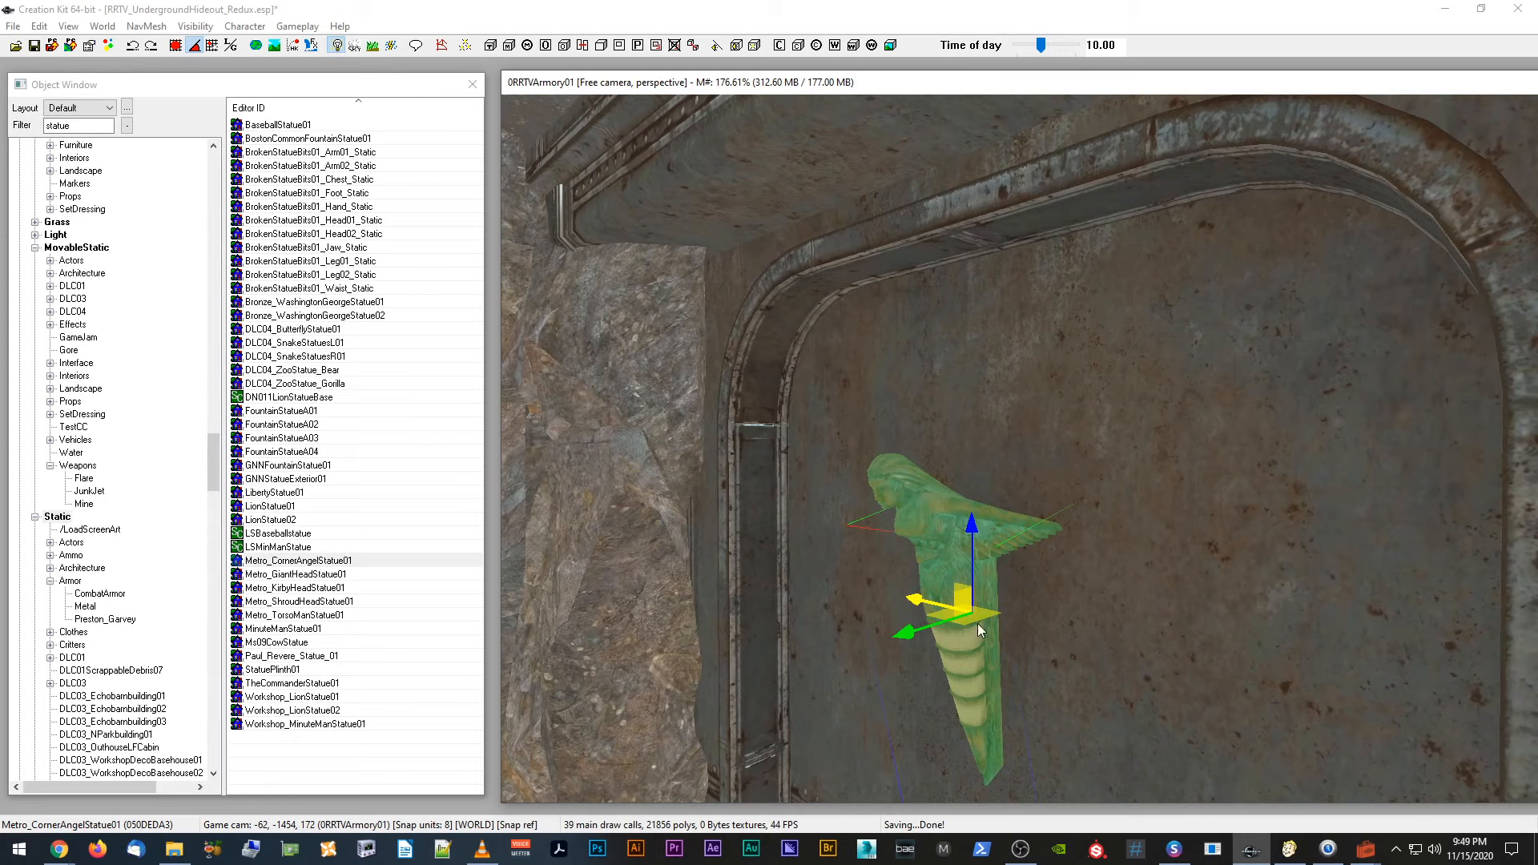
Step: Save the plugin and check the deselected angel statue's placement on the door from the front
key(d)
scroll(949, 576, down, 6)
shift+middle_drag(949, 575, 1006, 577)
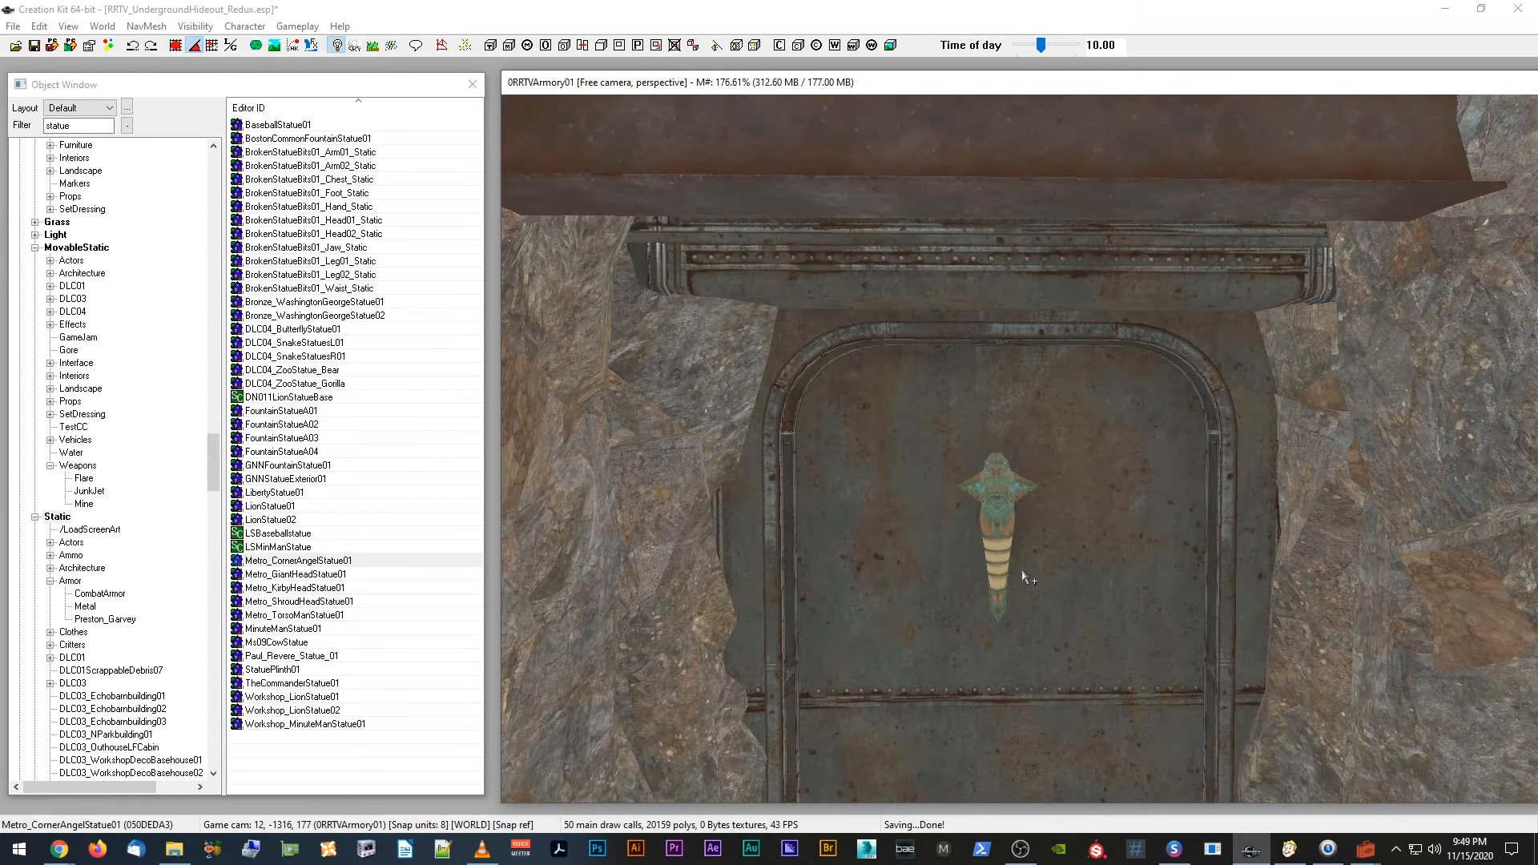
scroll(1022, 571, down, 2)
click(34, 45)
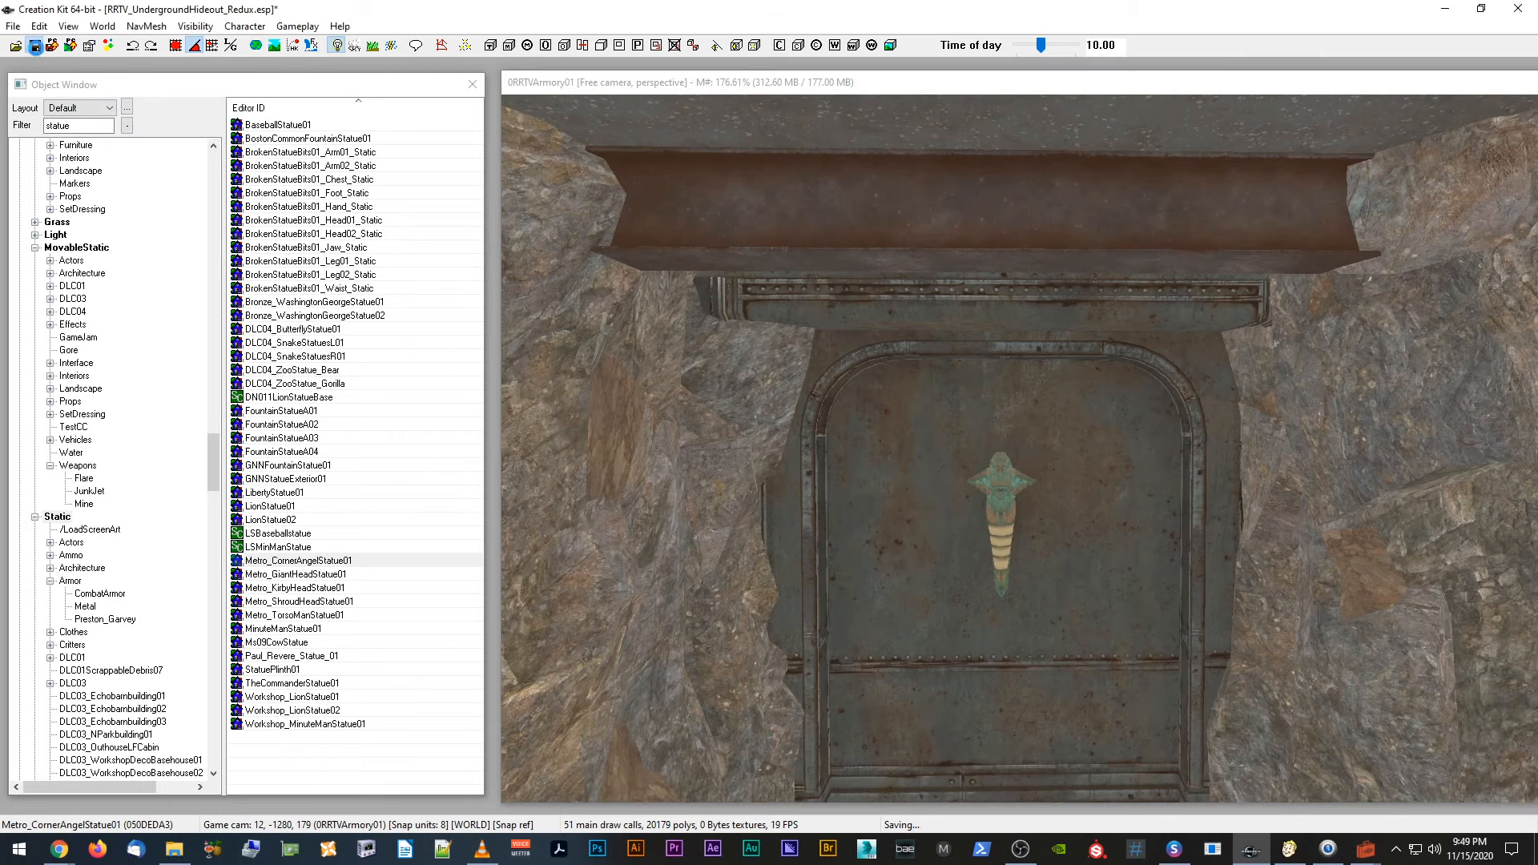
click(994, 469)
drag(1000, 431, 999, 437)
key(d)
shift+middle_drag(999, 436, 998, 446)
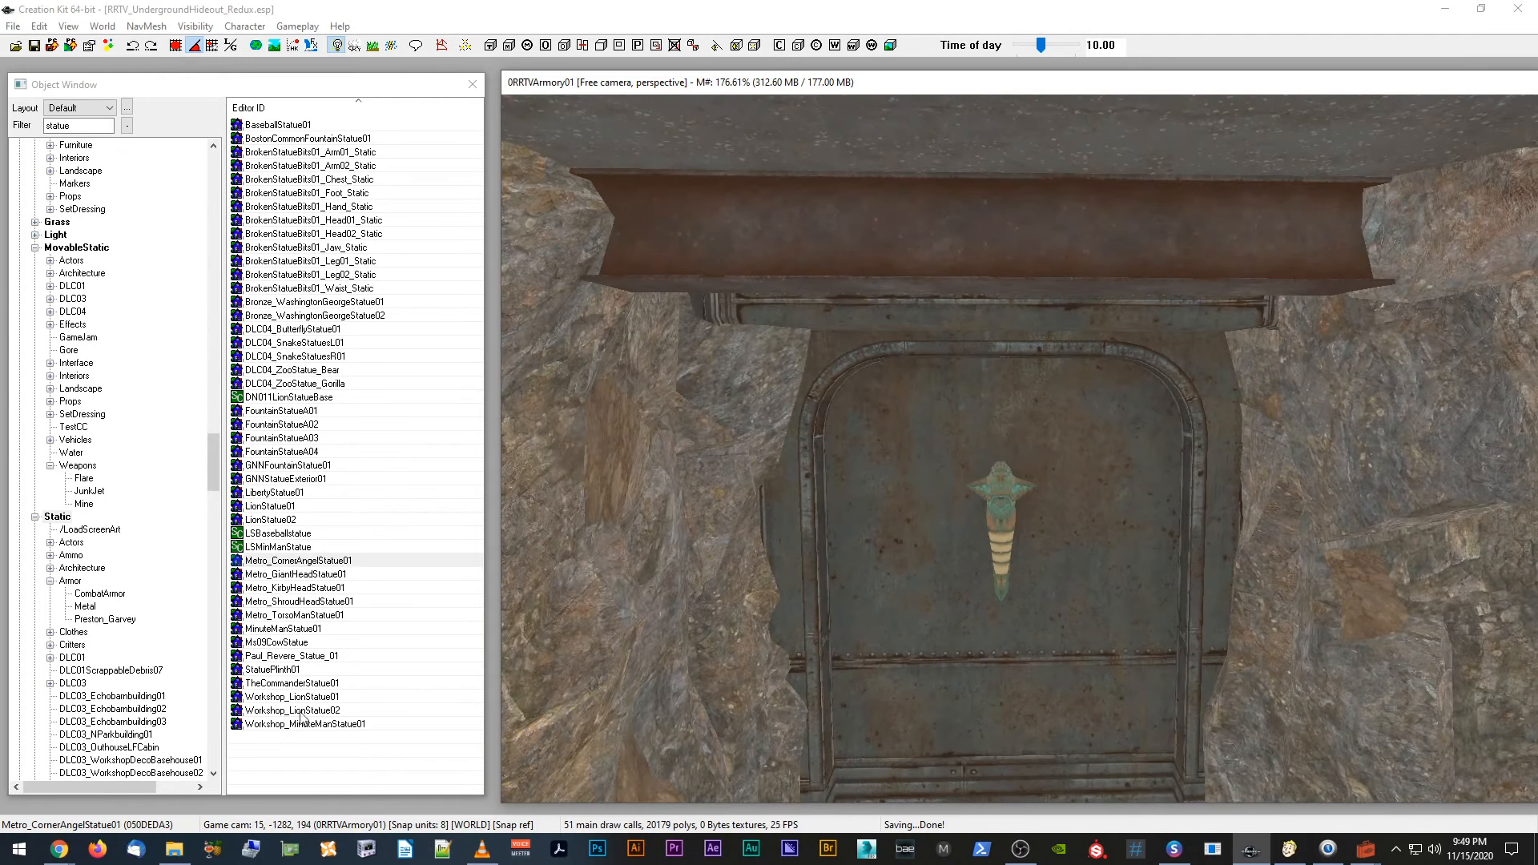
Step: Filter the object list by "rrtv" and select the Data folder inside the Fallout 4 directory in File Explorer
drag(81, 129, 43, 132)
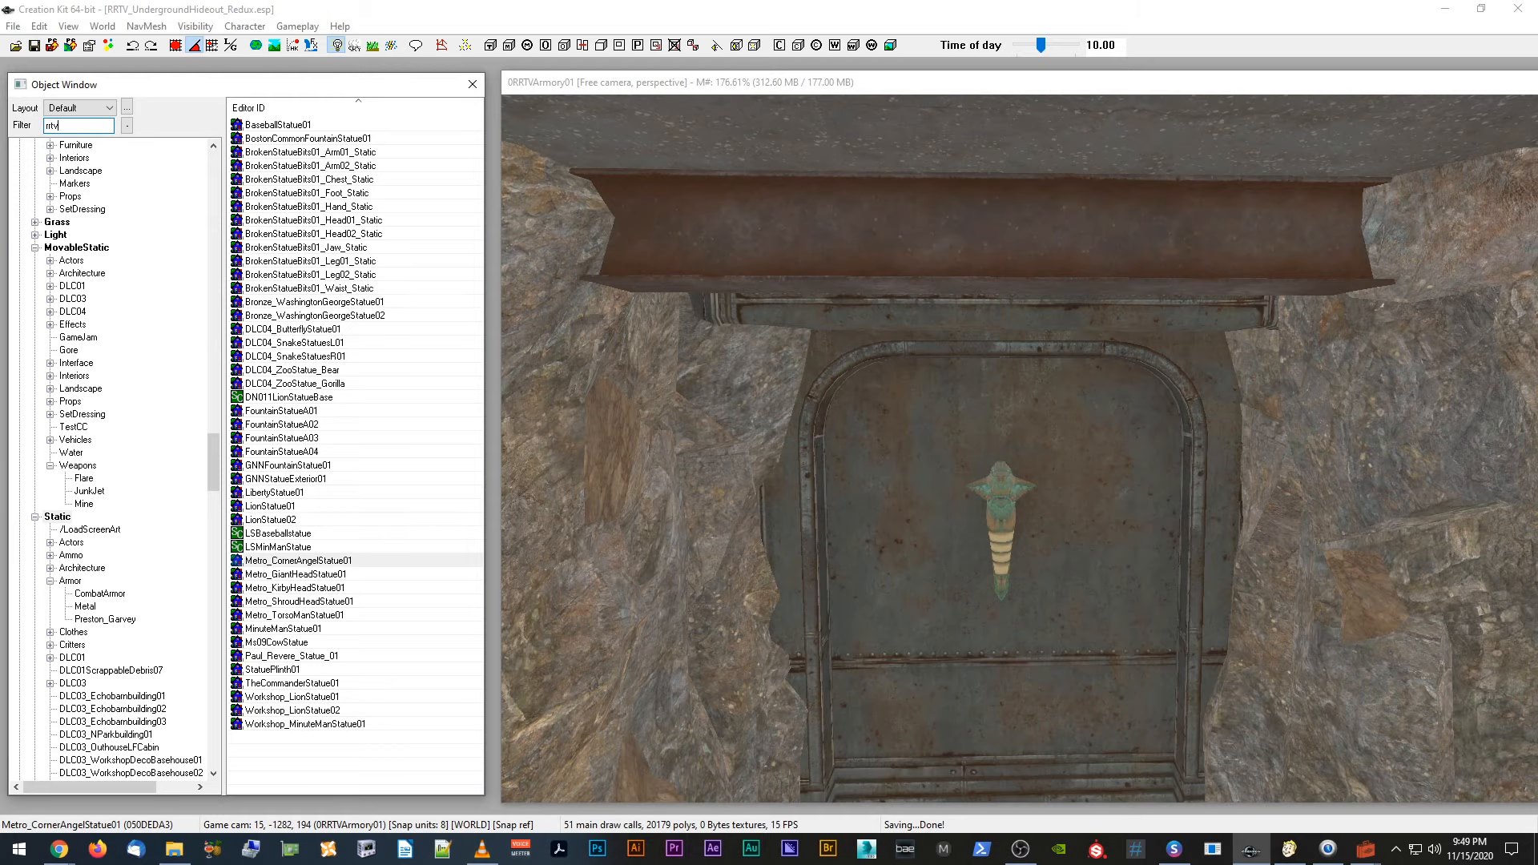
click(174, 849)
drag(473, 75, 556, 72)
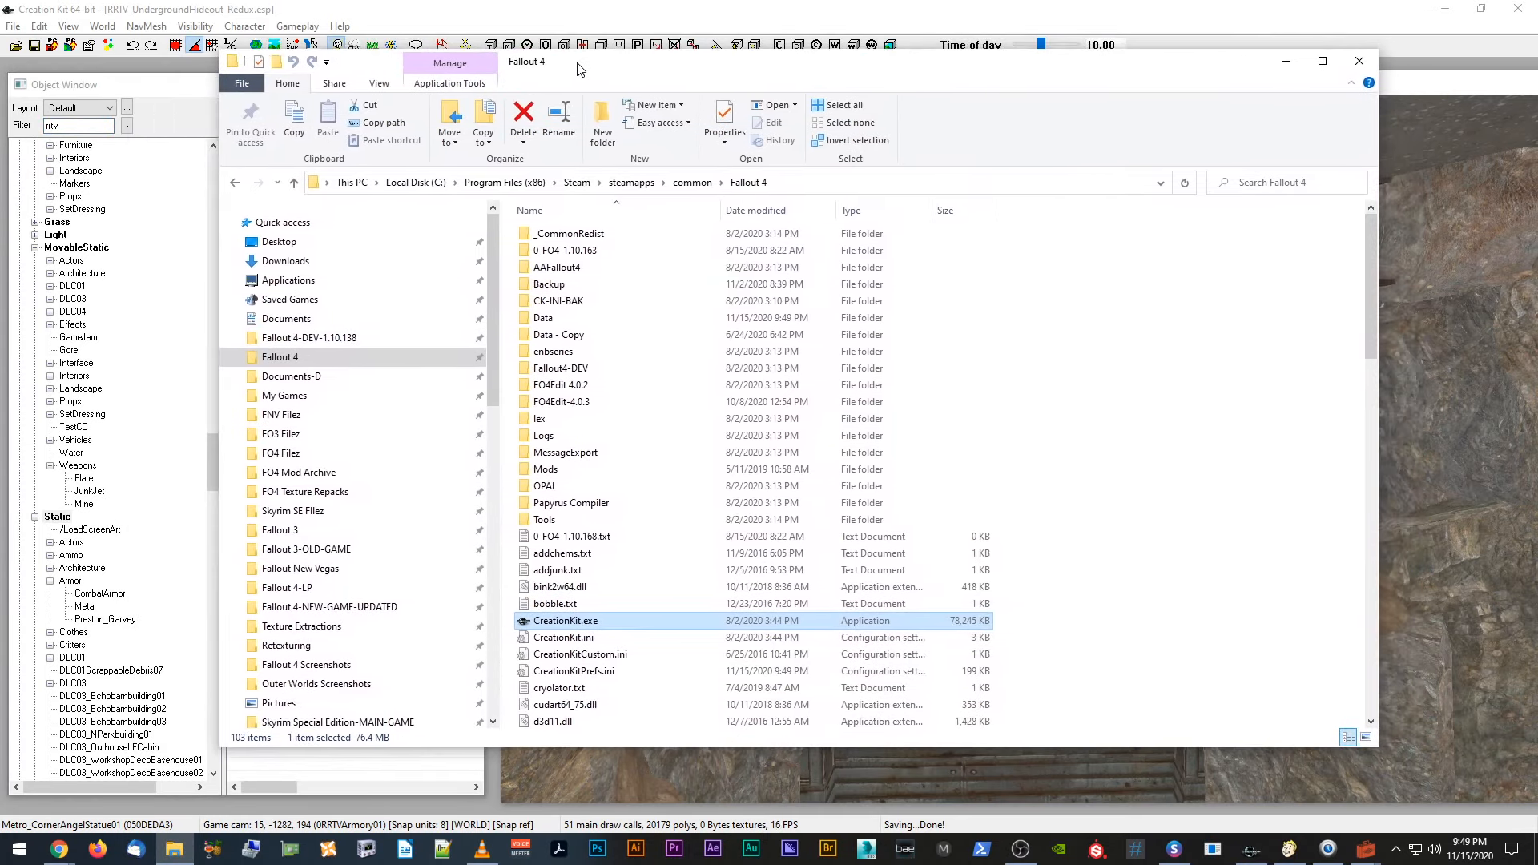
click(593, 317)
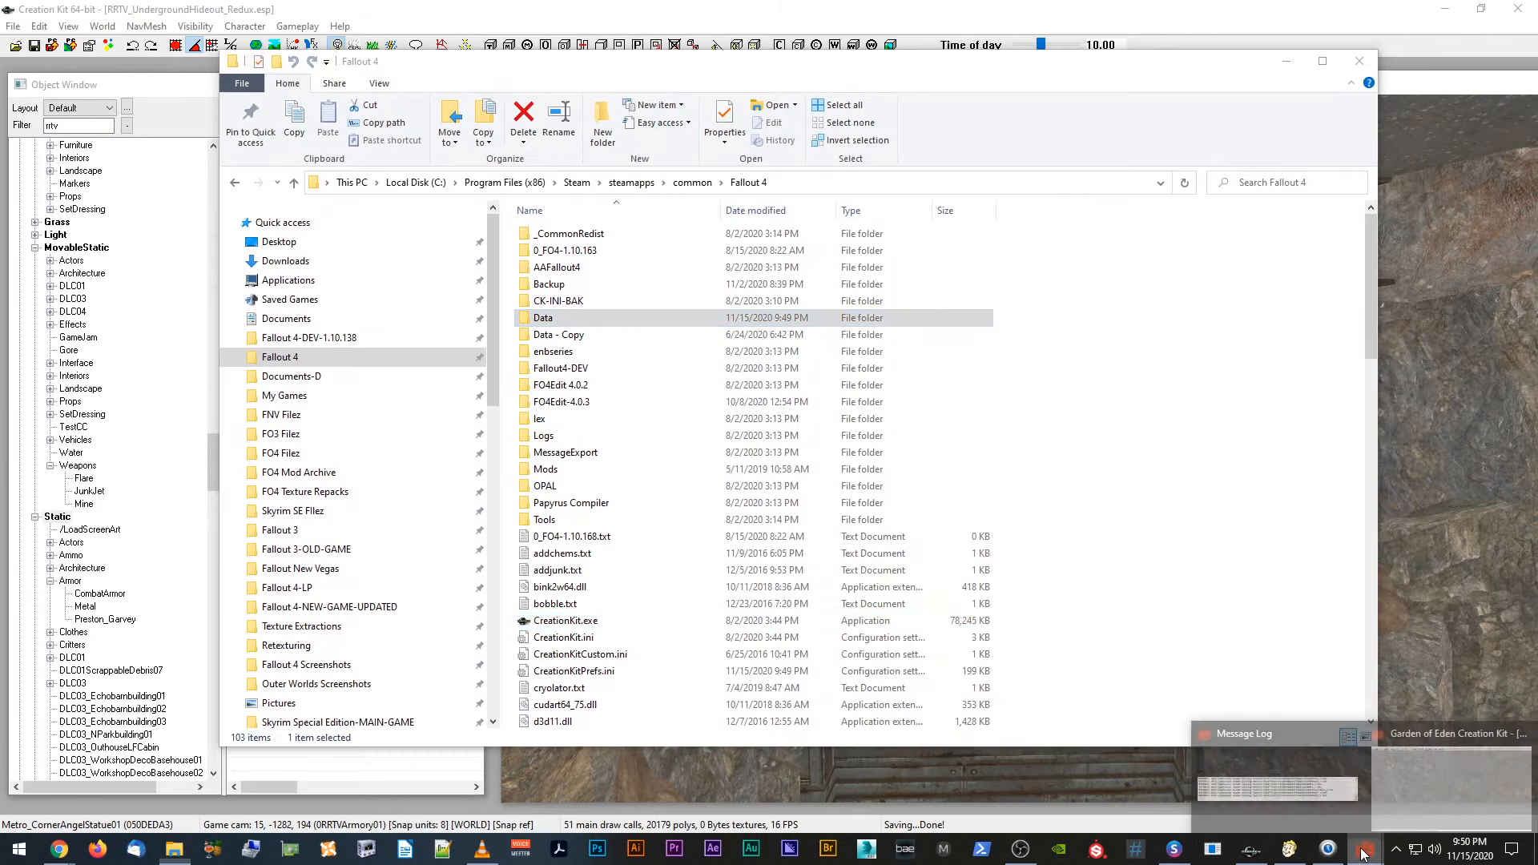
Step: Examine the blue light fixture and light rays around the Valkyrie statue in the Garden of Eden Creation Kit
click(1423, 761)
scroll(986, 401, up, 1)
scroll(985, 399, down, 2)
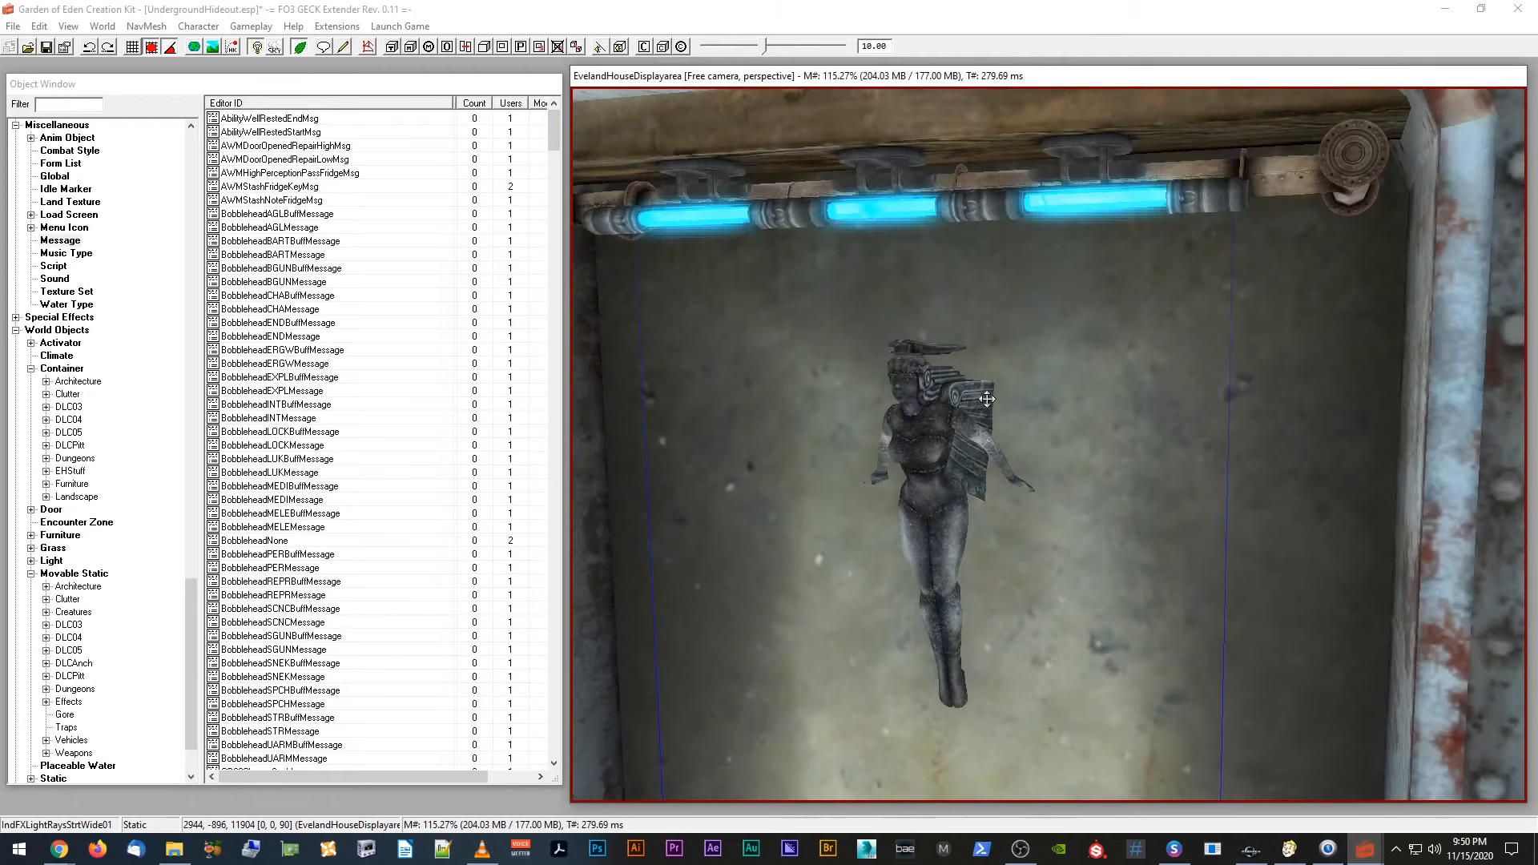
mouse_move(986, 399)
shift+middle_down()
mouse_move(1016, 400)
mouse_move(1000, 400)
shift+middle_up()
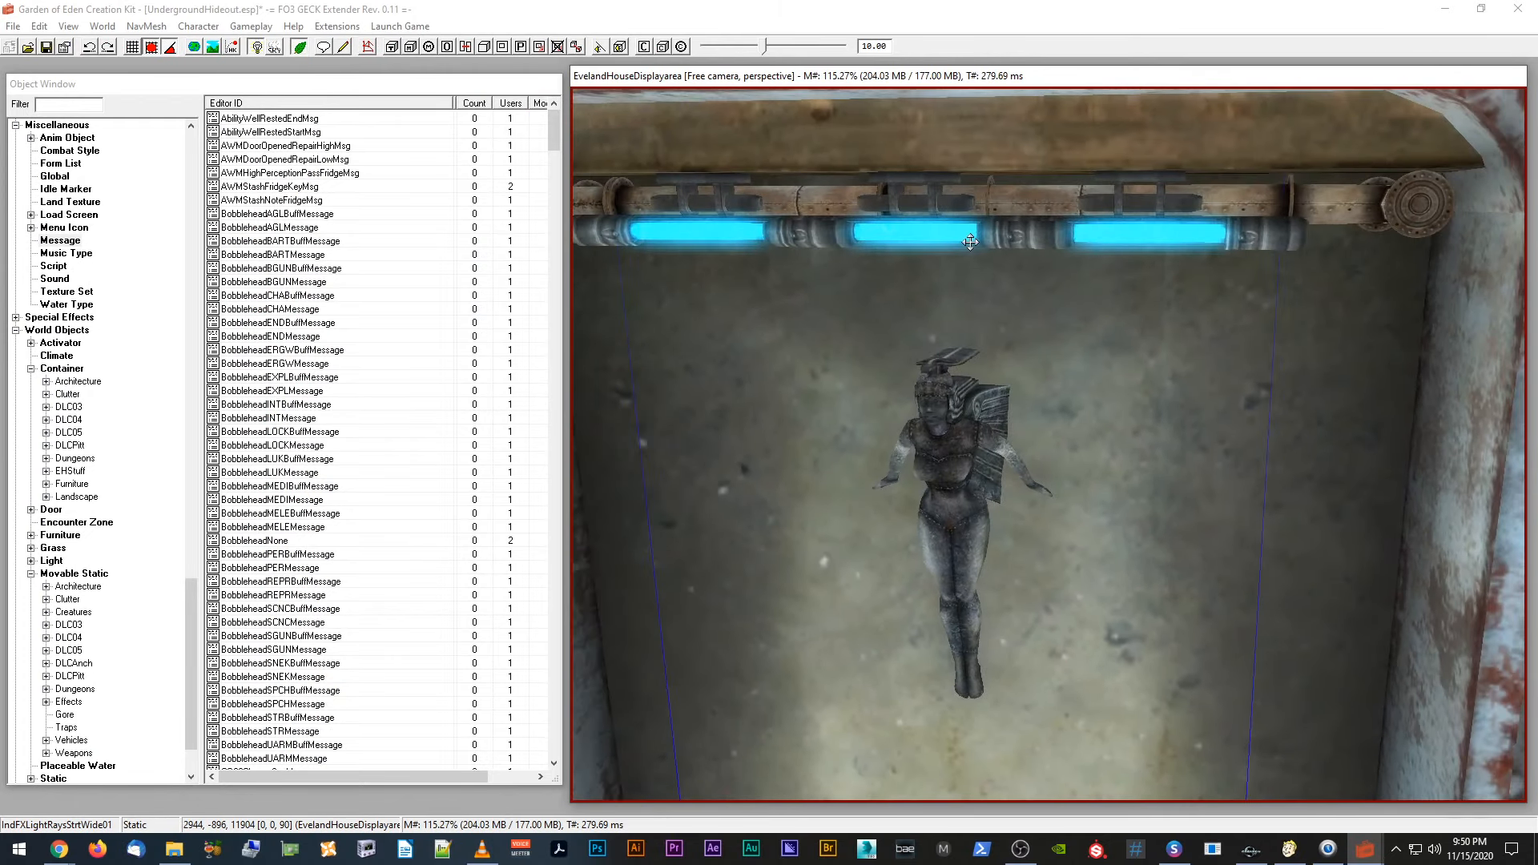
shift+middle_drag(762, 222, 1032, 233)
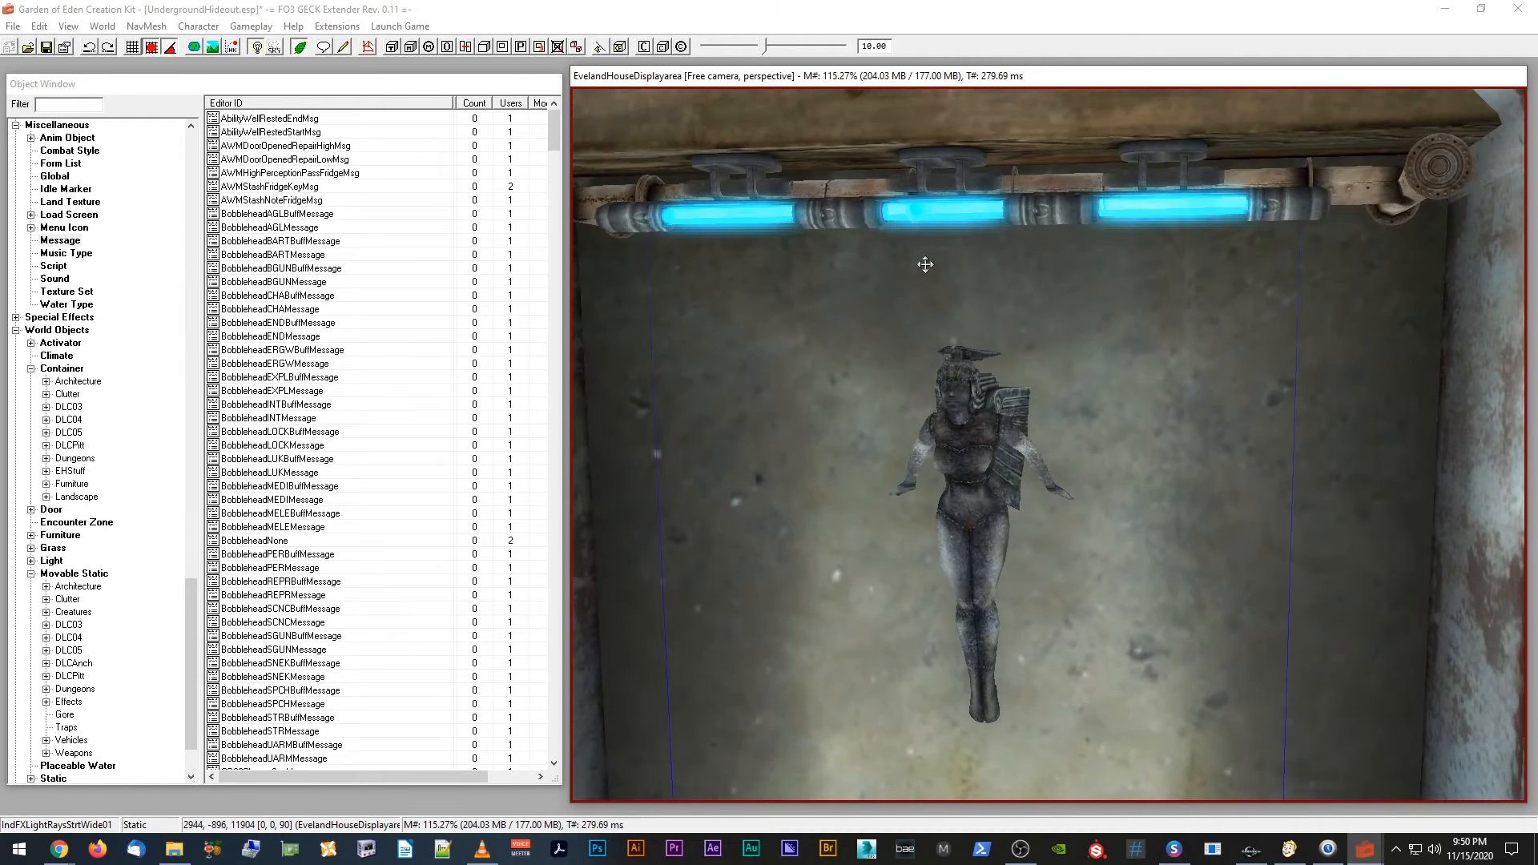
mouse_move(919, 434)
shift+middle_down()
mouse_move(916, 455)
mouse_move(948, 433)
mouse_move(934, 432)
shift+middle_up()
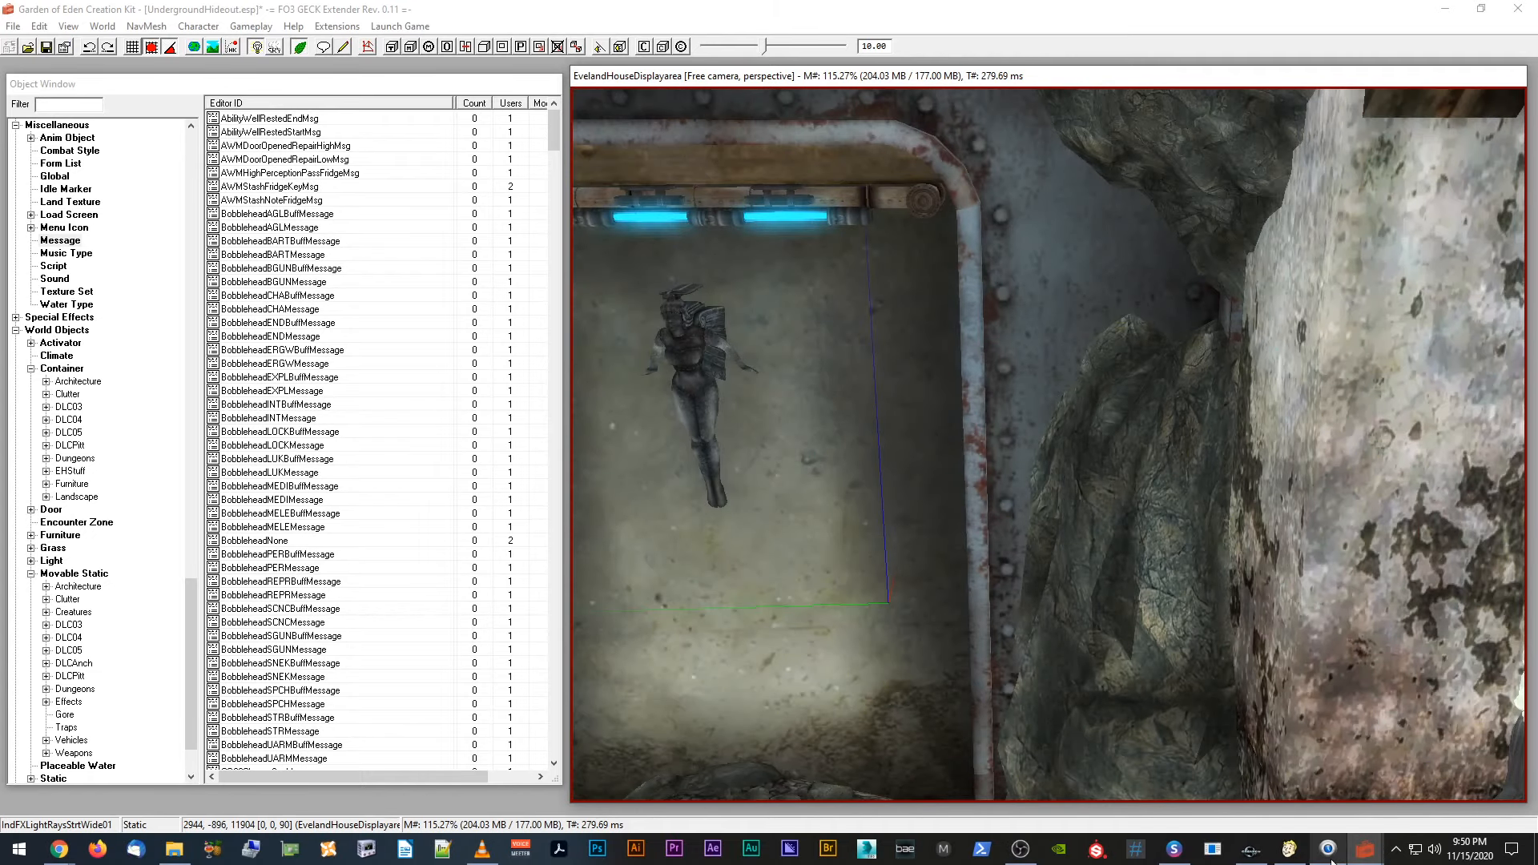
Step: Return to the Creation Kit, inspect the door and its surroundings, and select the dark pond water below it
click(1251, 849)
shift+middle_drag(1078, 646, 1071, 651)
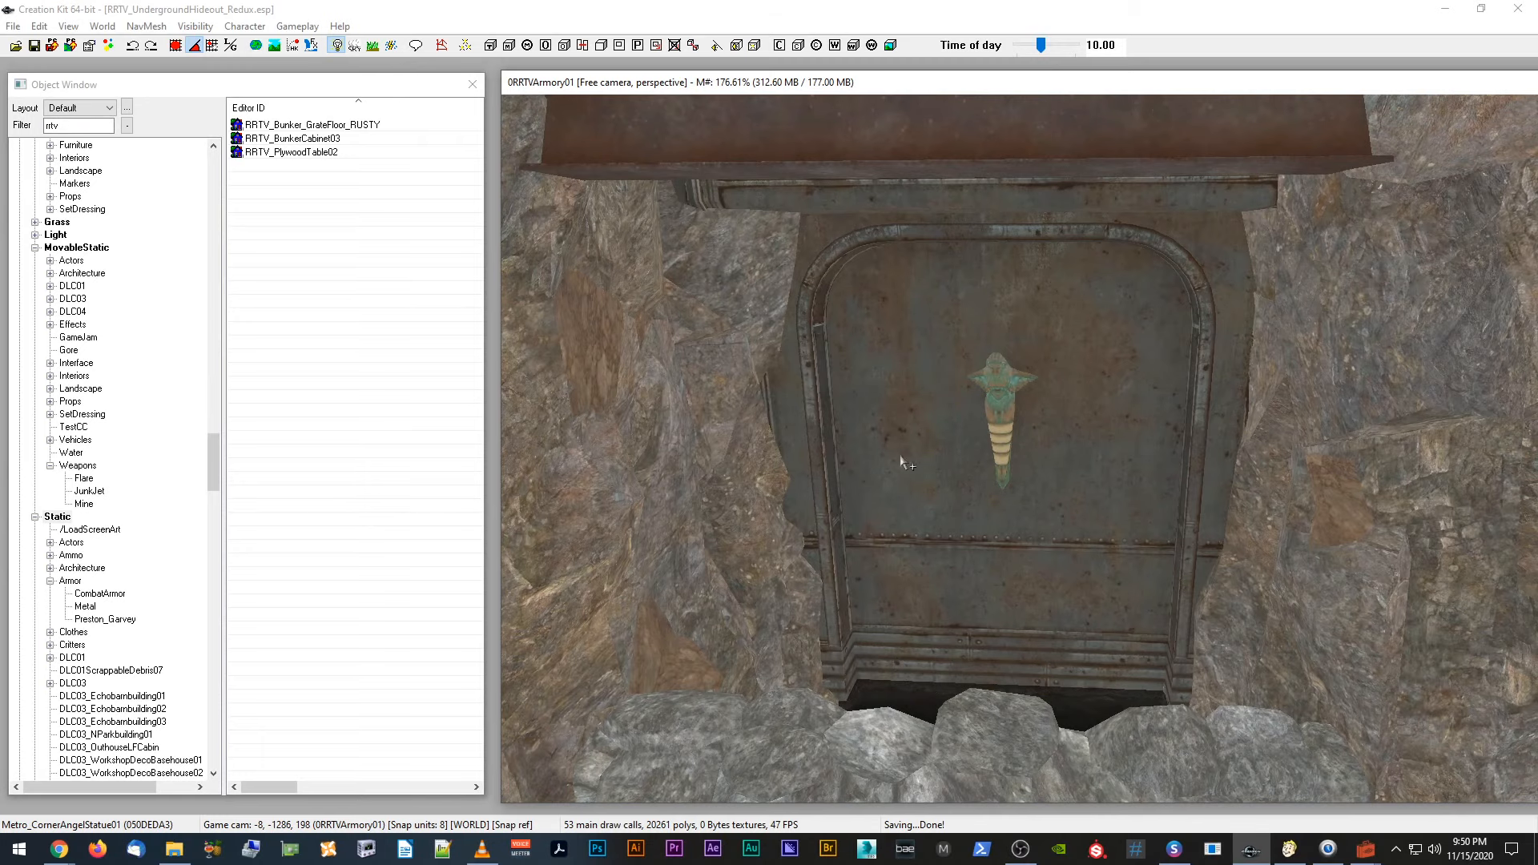
scroll(869, 627, up, 2)
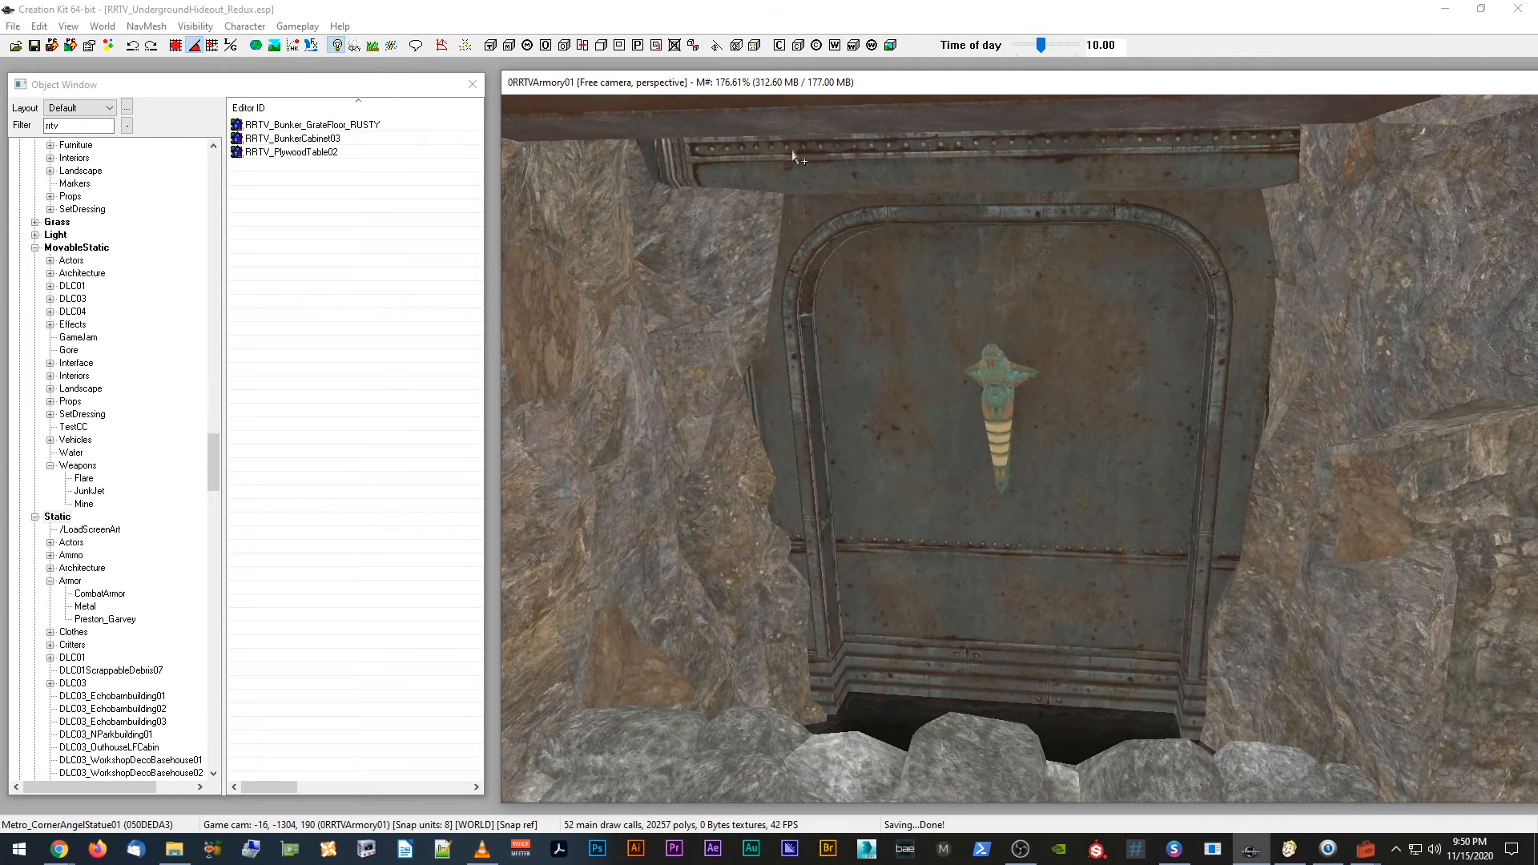
middle_drag(911, 561, 925, 624)
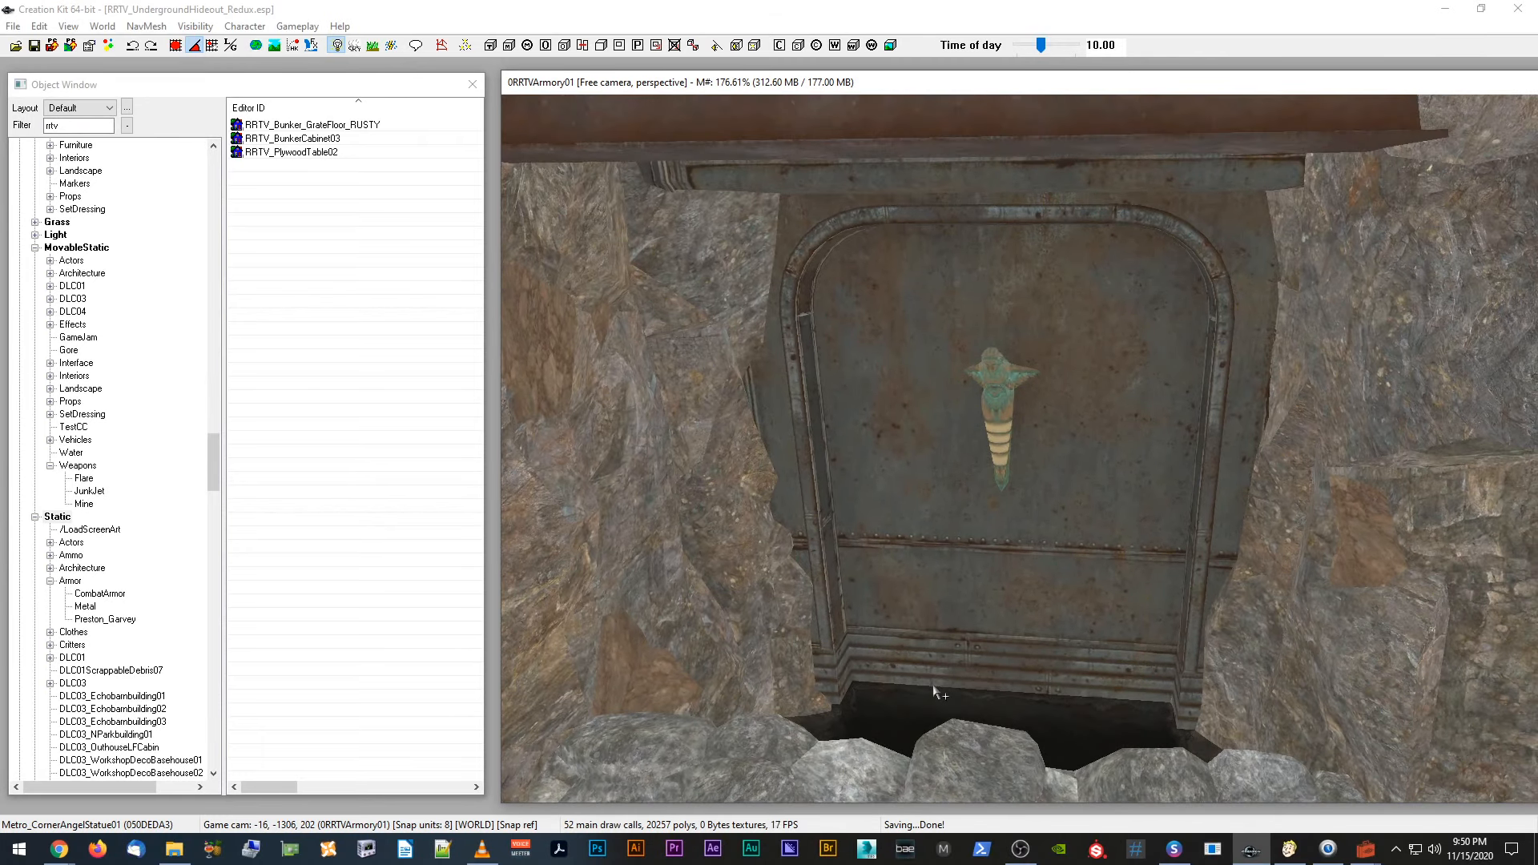
click(1367, 850)
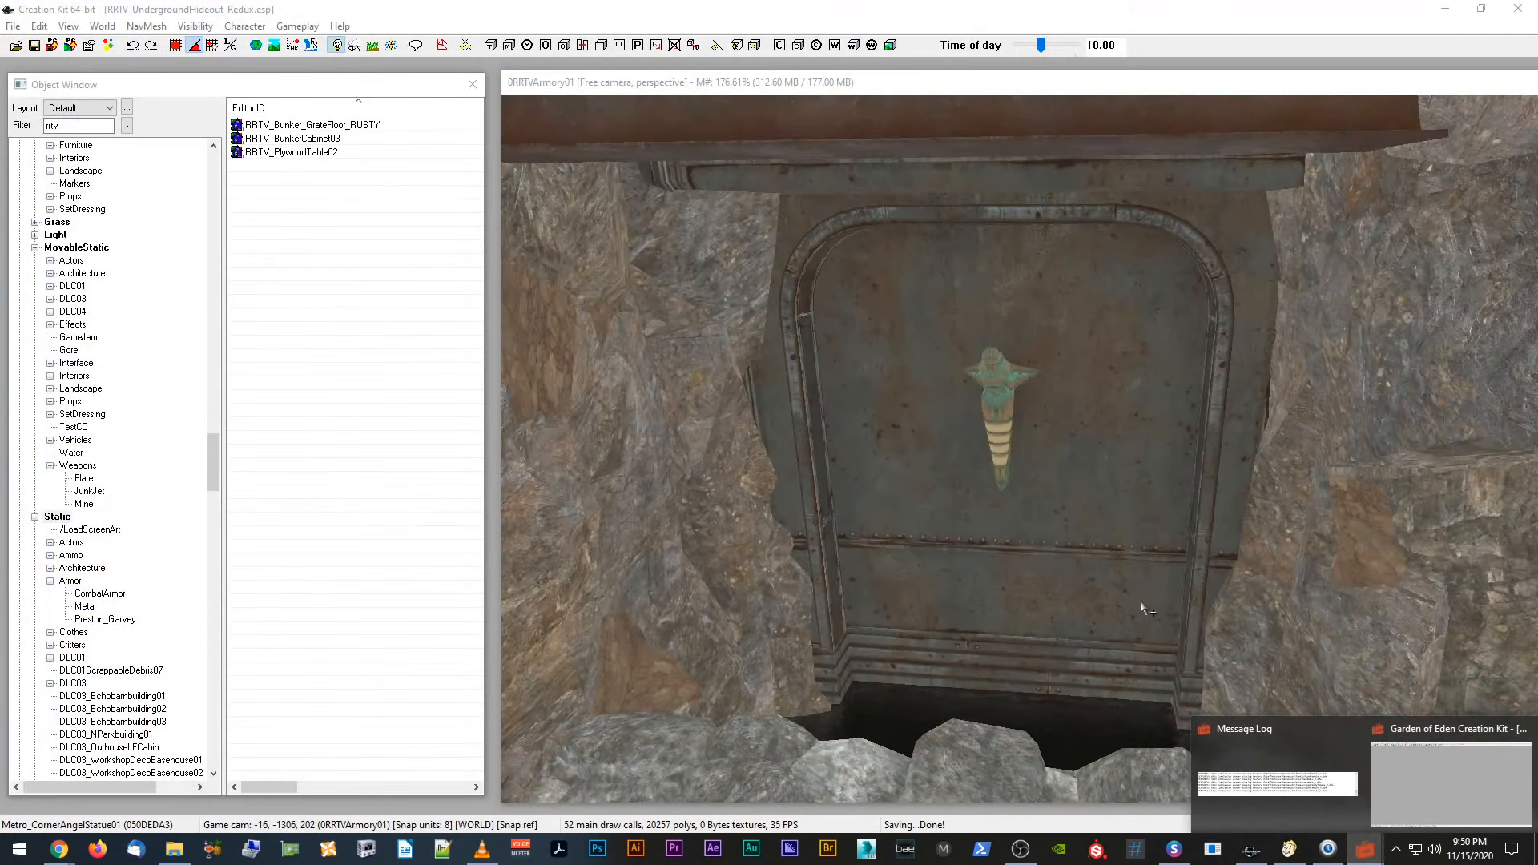
scroll(1097, 627, down, 2)
middle_drag(1092, 635, 1075, 644)
click(1032, 659)
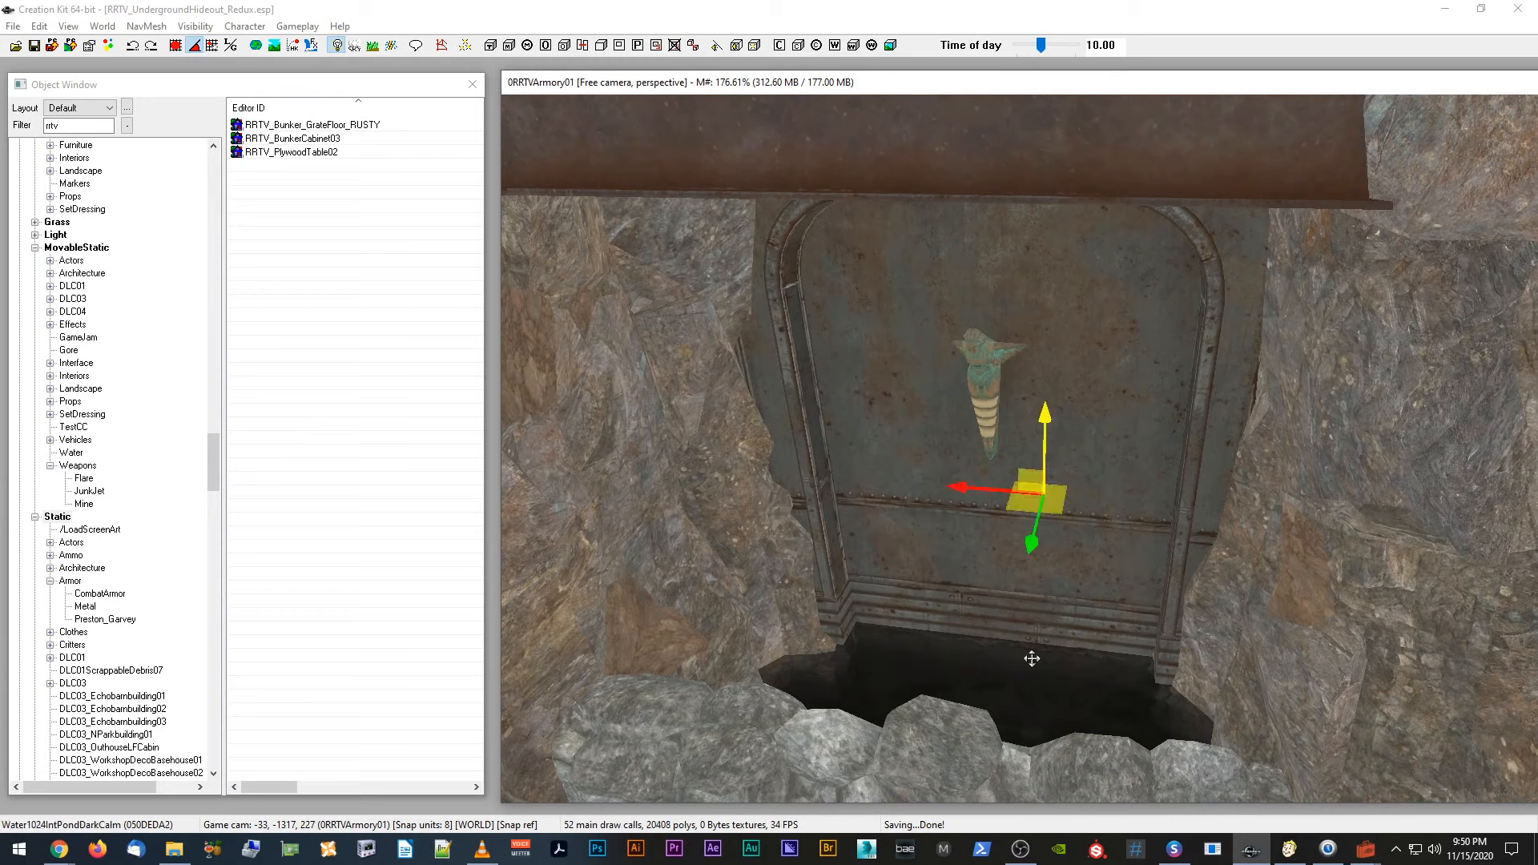
Step: Adjust the dark pond water's height so its surface sits just below the metal door's lower frame, and save the plugin
drag(1049, 414, 1049, 378)
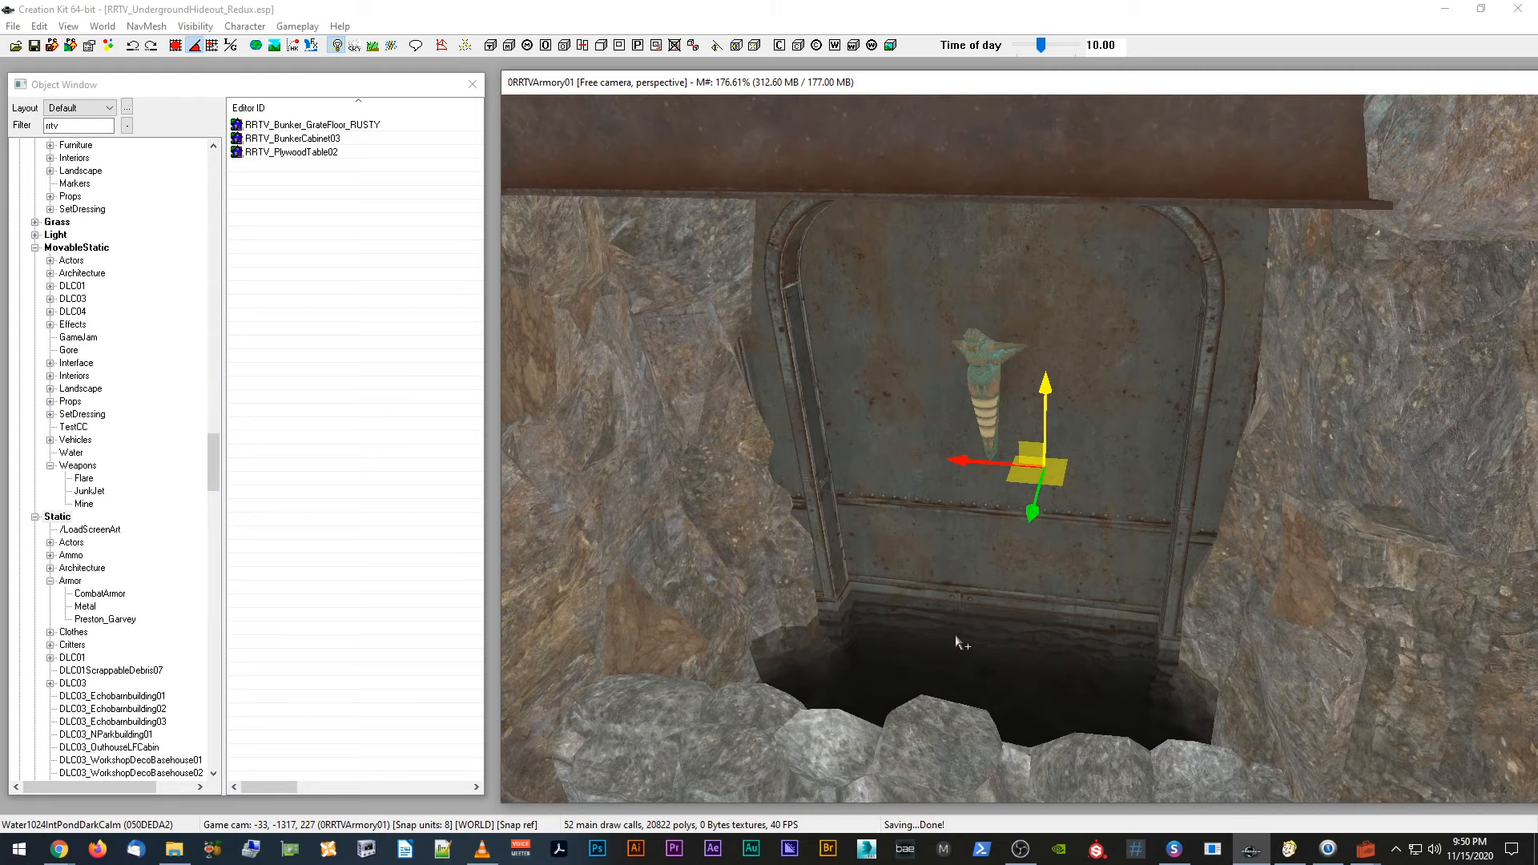
mouse_move(1048, 384)
mouse_down()
mouse_move(1048, 353)
mouse_move(1043, 442)
mouse_move(1043, 383)
mouse_up()
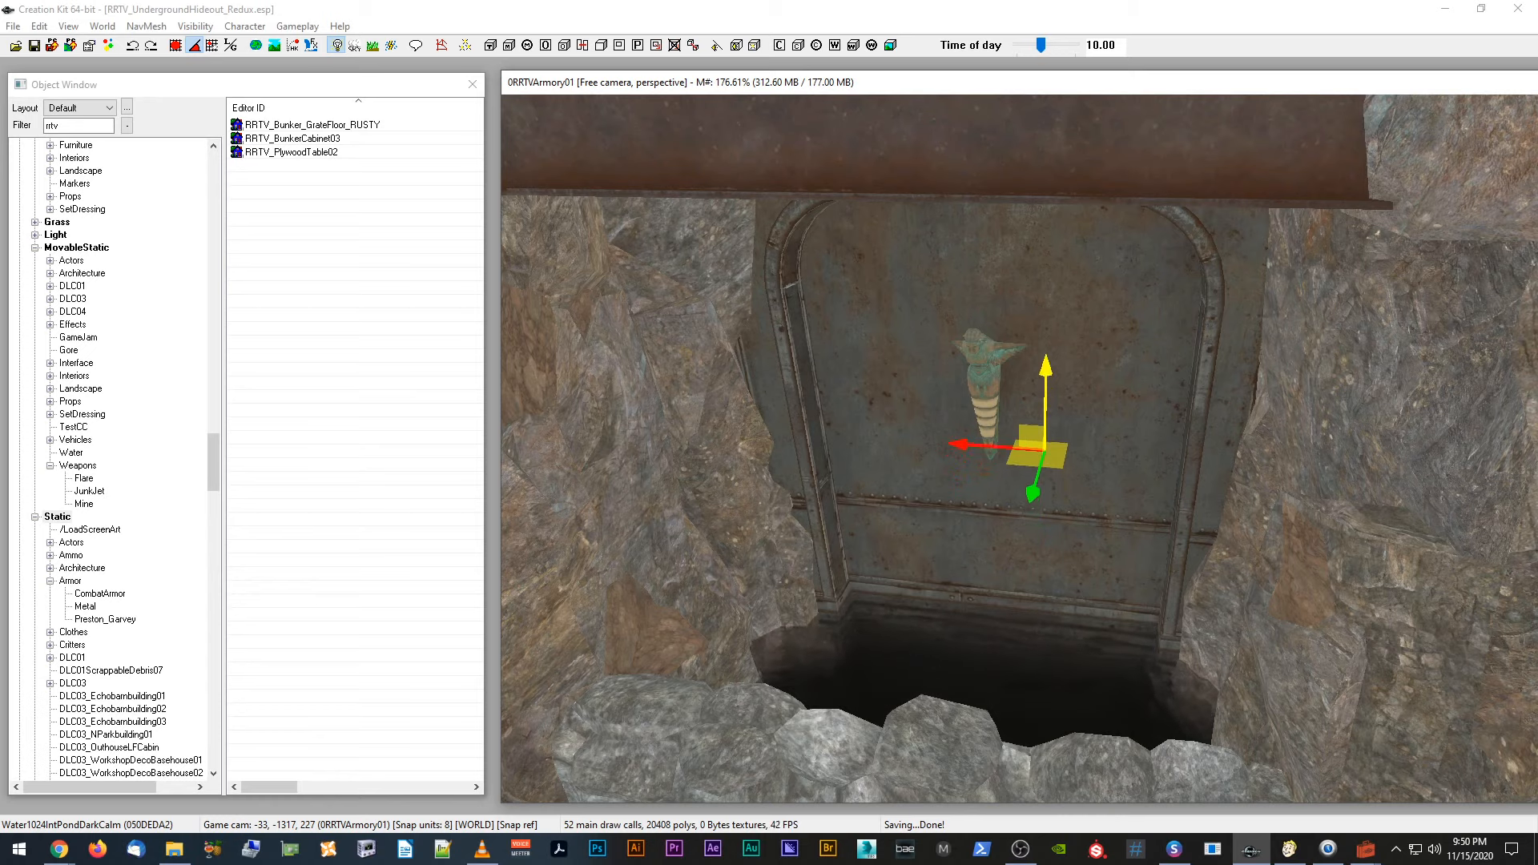
mouse_move(957, 568)
shift+middle_down()
mouse_move(873, 557)
mouse_move(943, 564)
shift+middle_up()
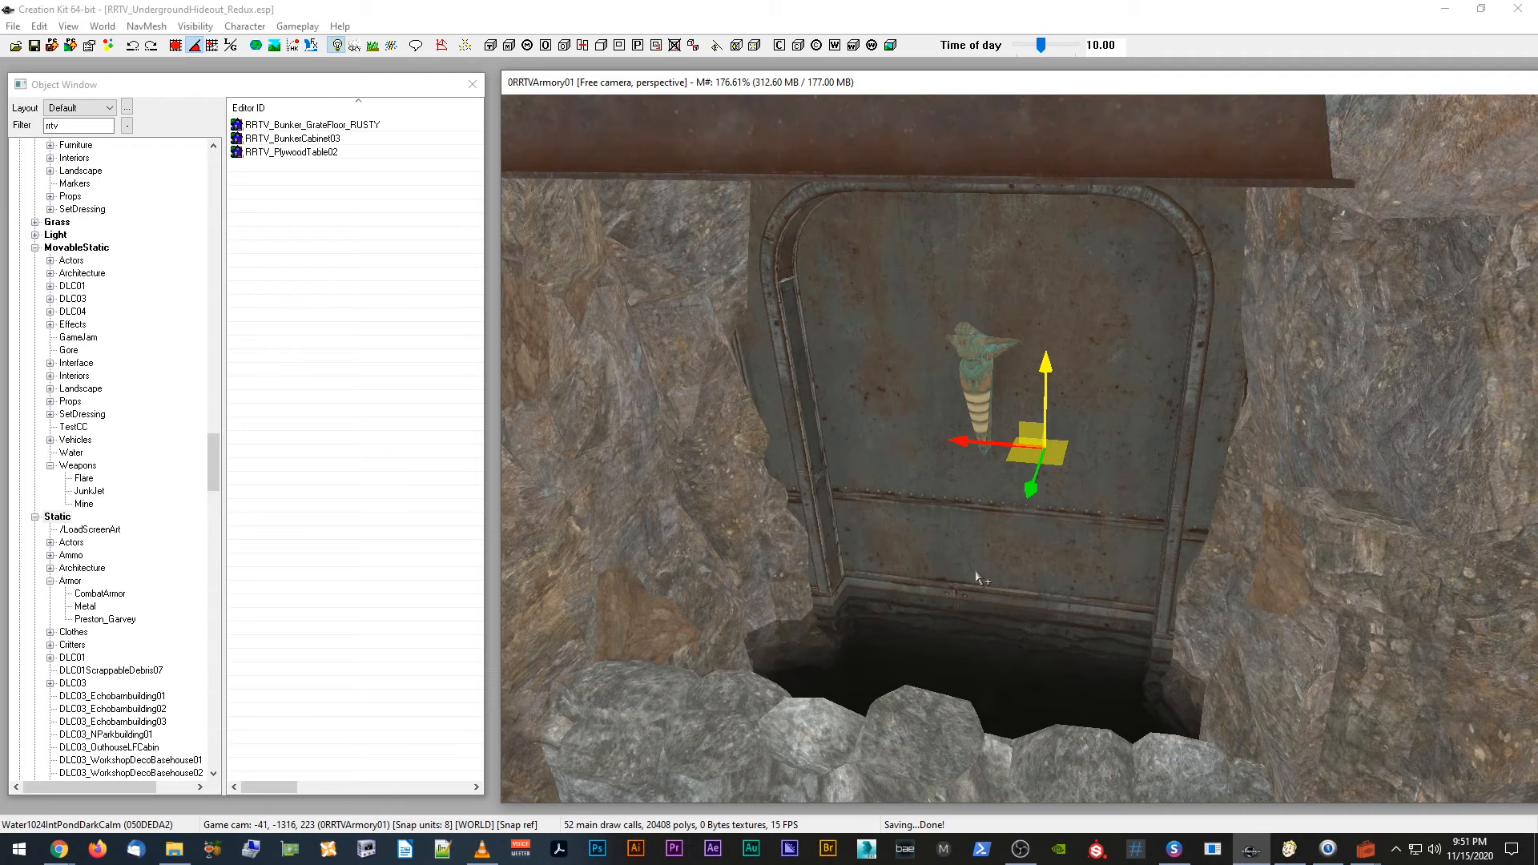
scroll(1047, 417, up, 2)
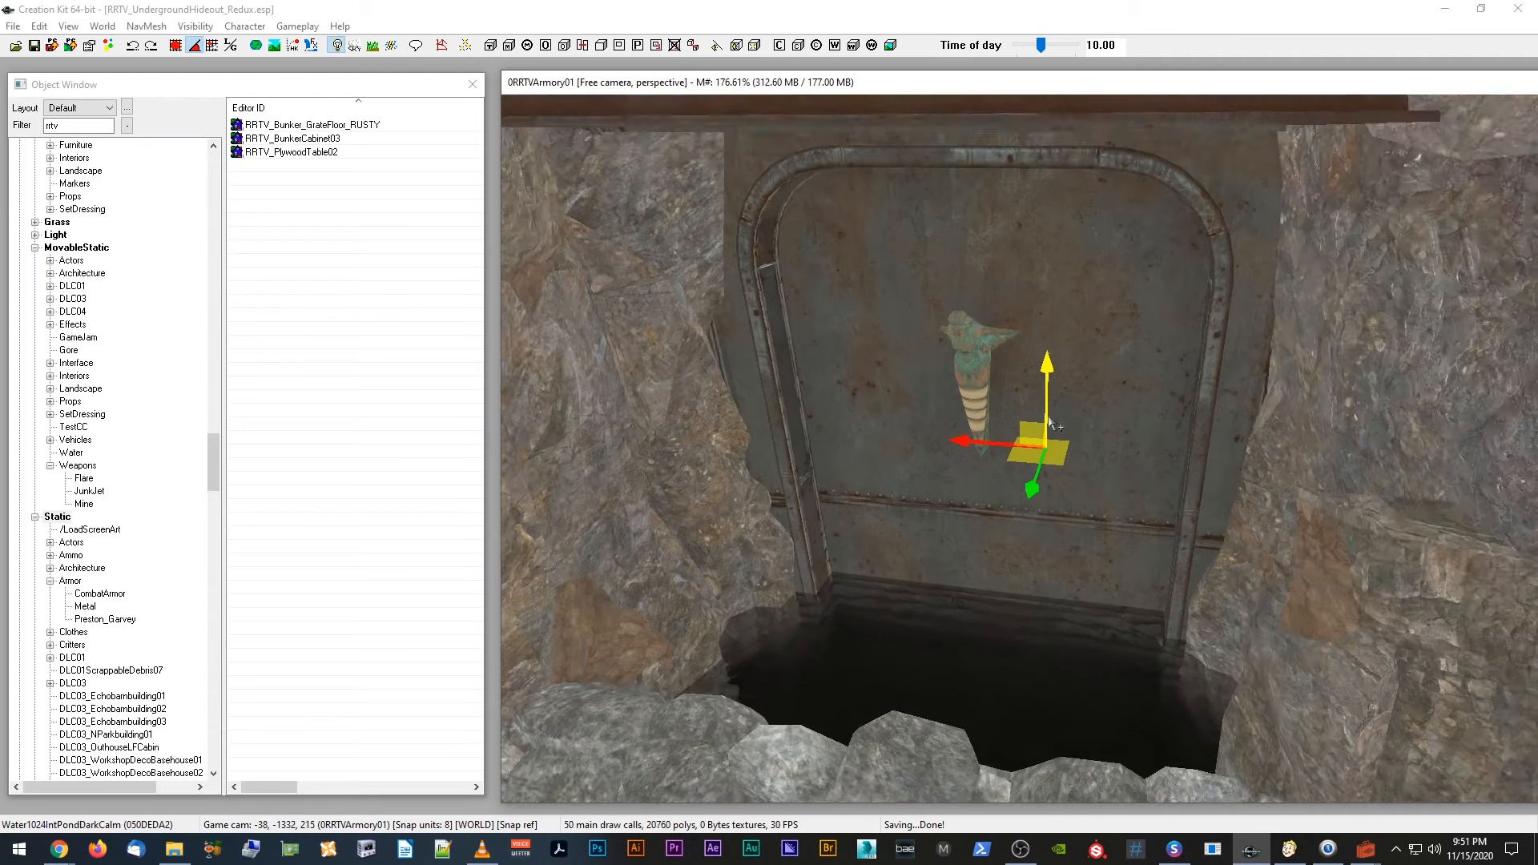
shift+middle_drag(1046, 417, 1049, 419)
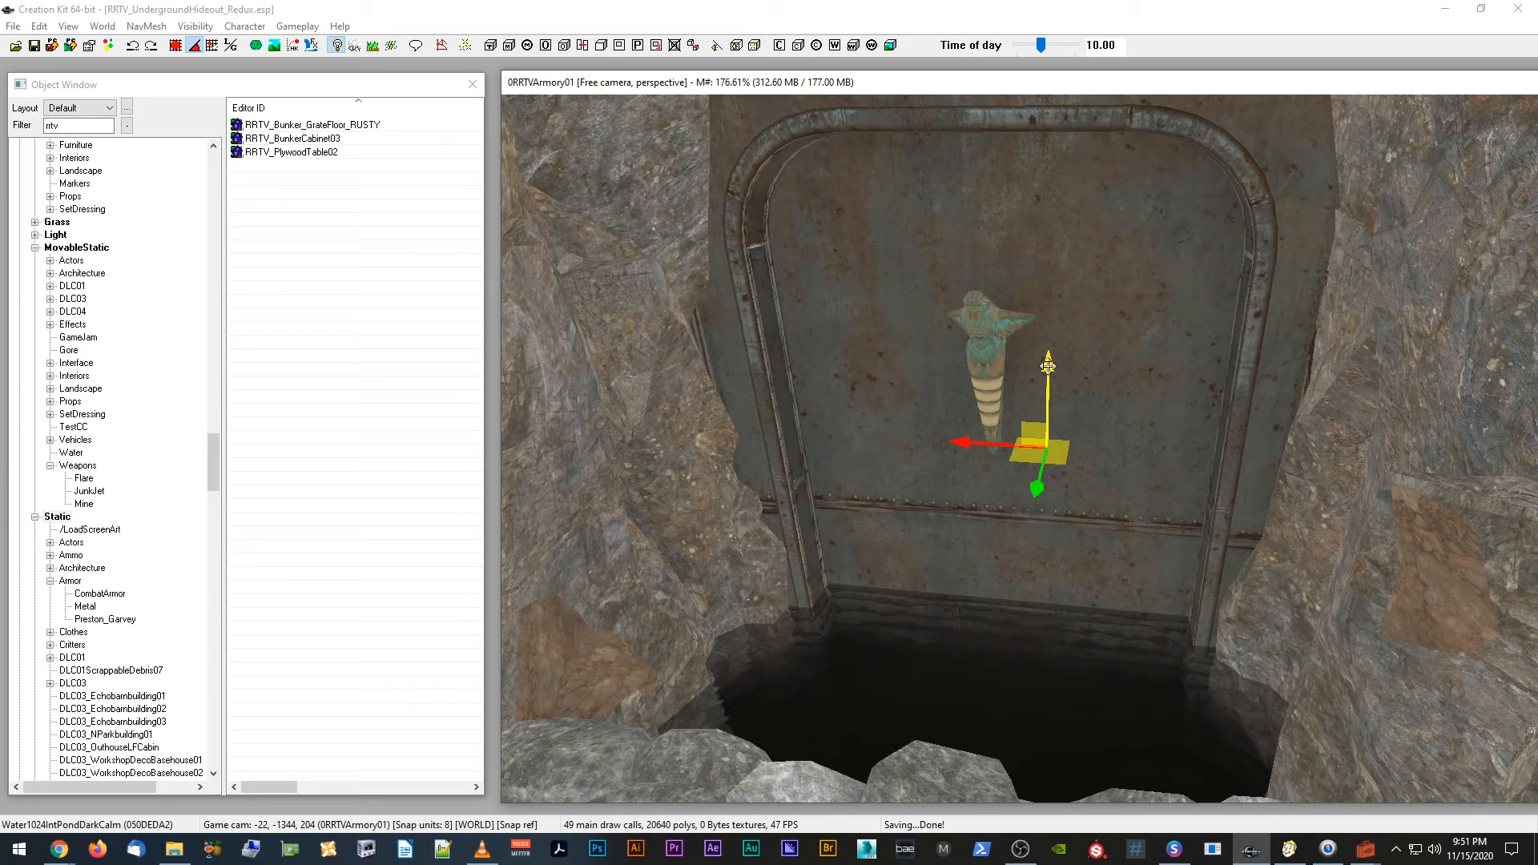
drag(1049, 418, 1049, 439)
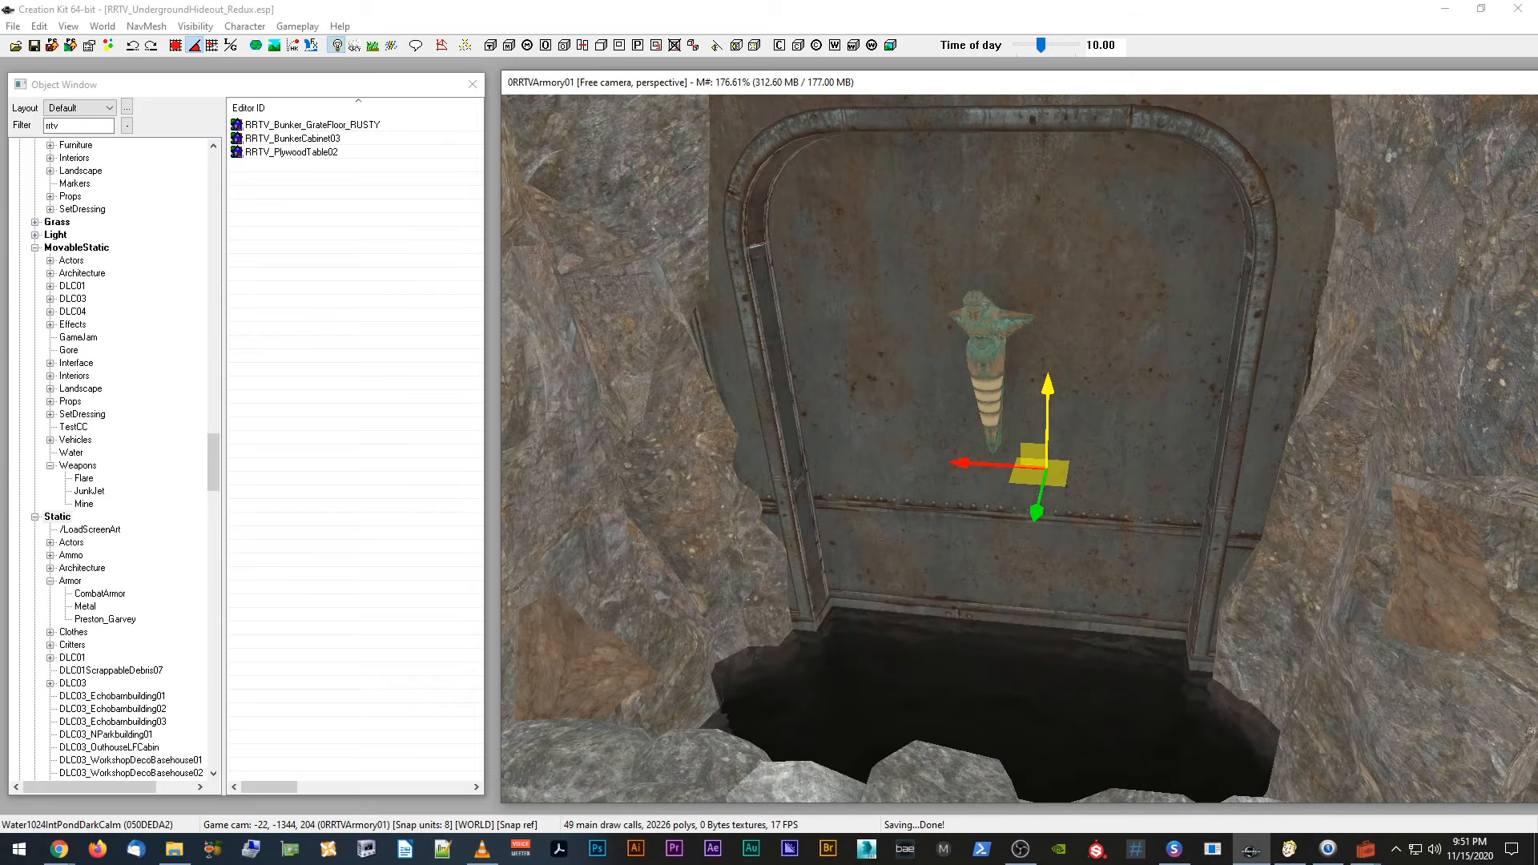
click(33, 46)
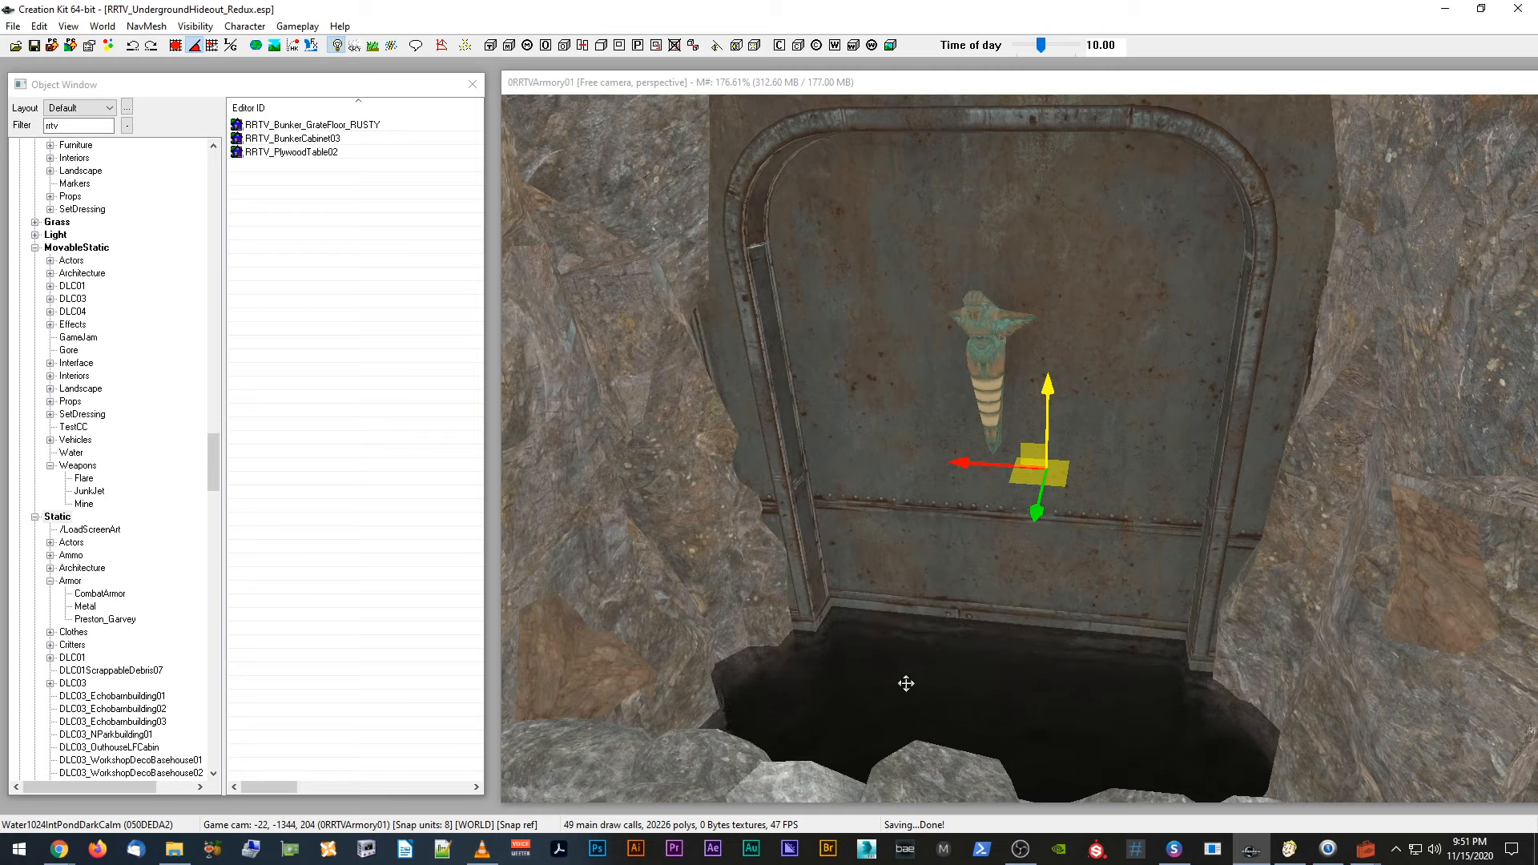
scroll(978, 314, up, 1)
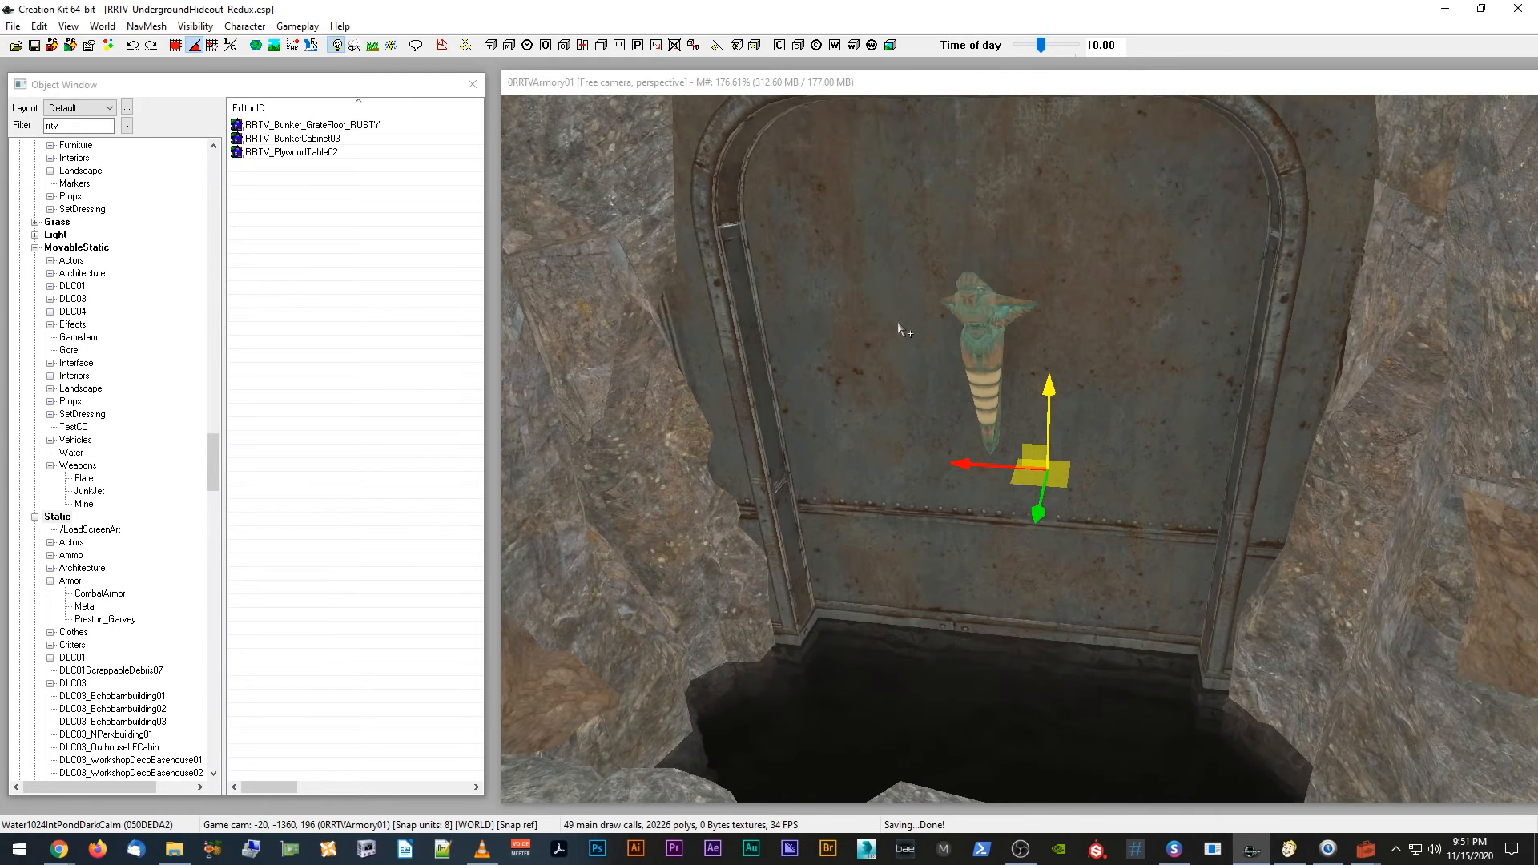
shift+middle_drag(898, 324, 912, 322)
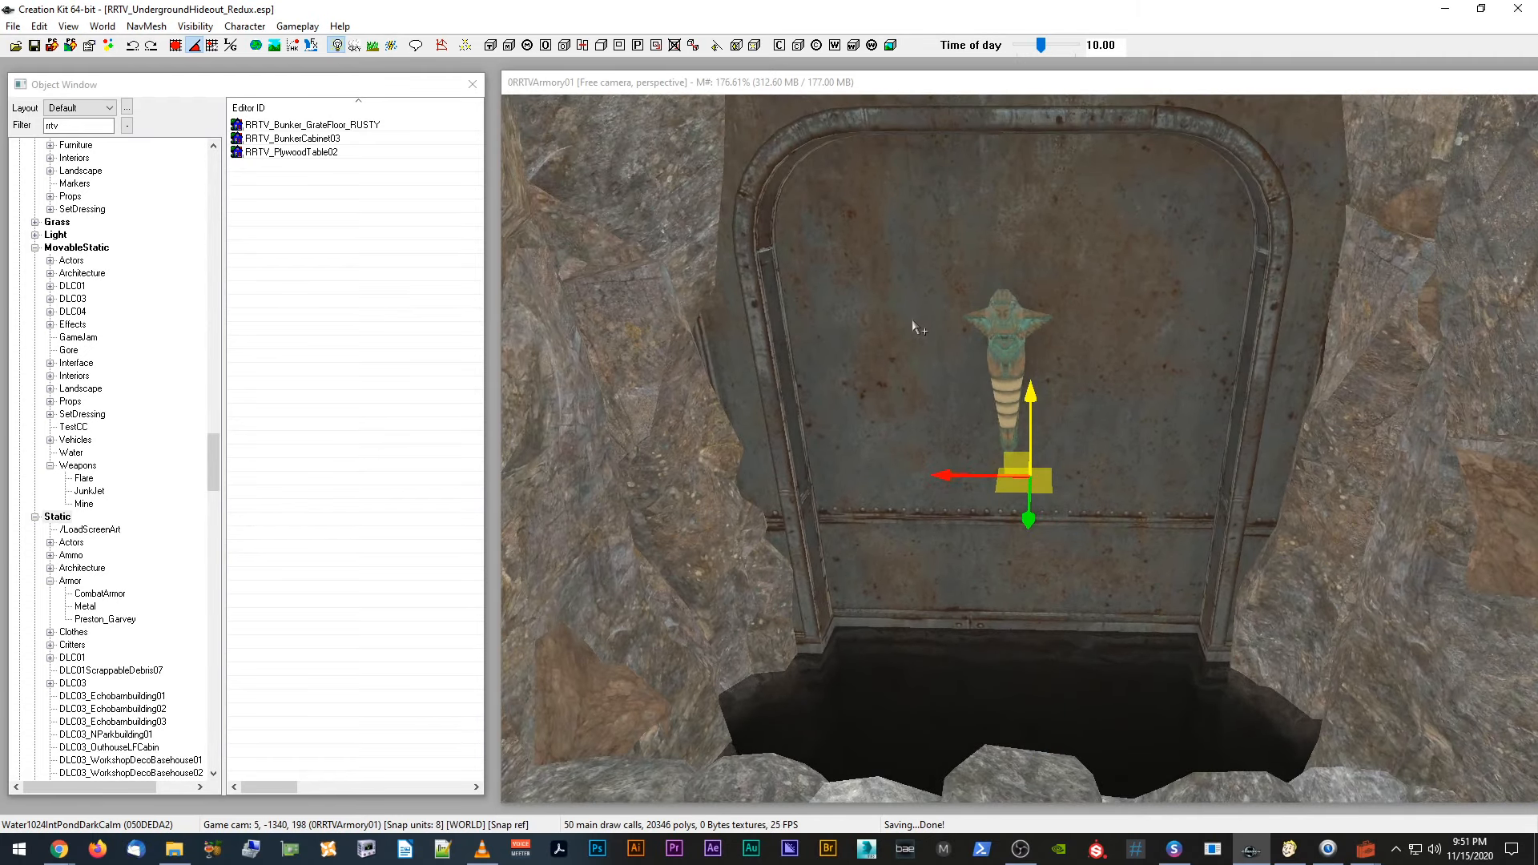
Step: In File Explorer, open the Data\Meshes\RRTV\SetDressing\LightFixtures folder and widen the Name column to show the full file names
click(174, 849)
double_click(544, 319)
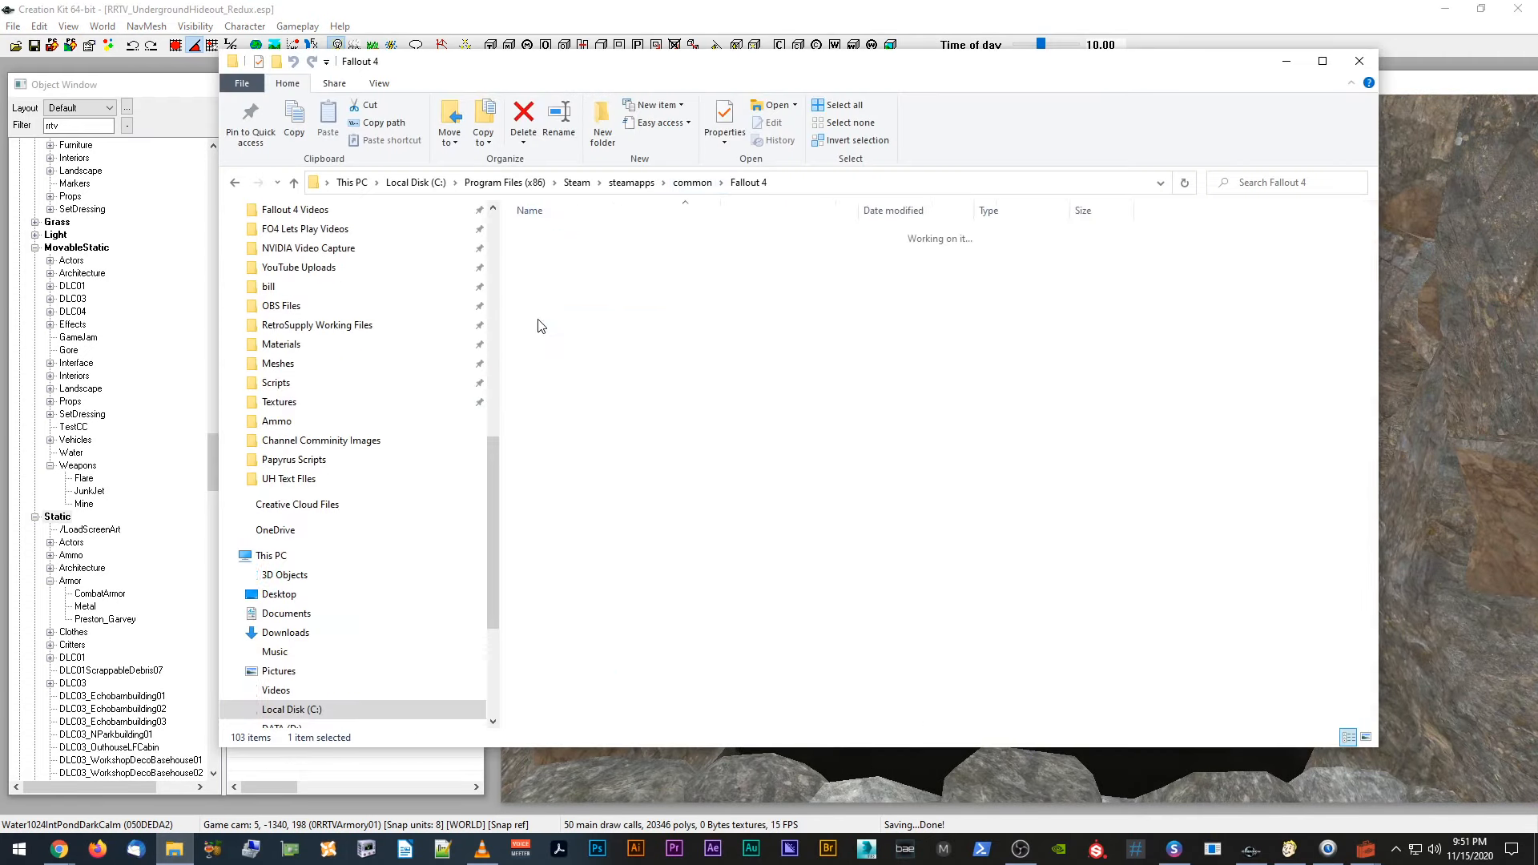
drag(734, 74, 738, 74)
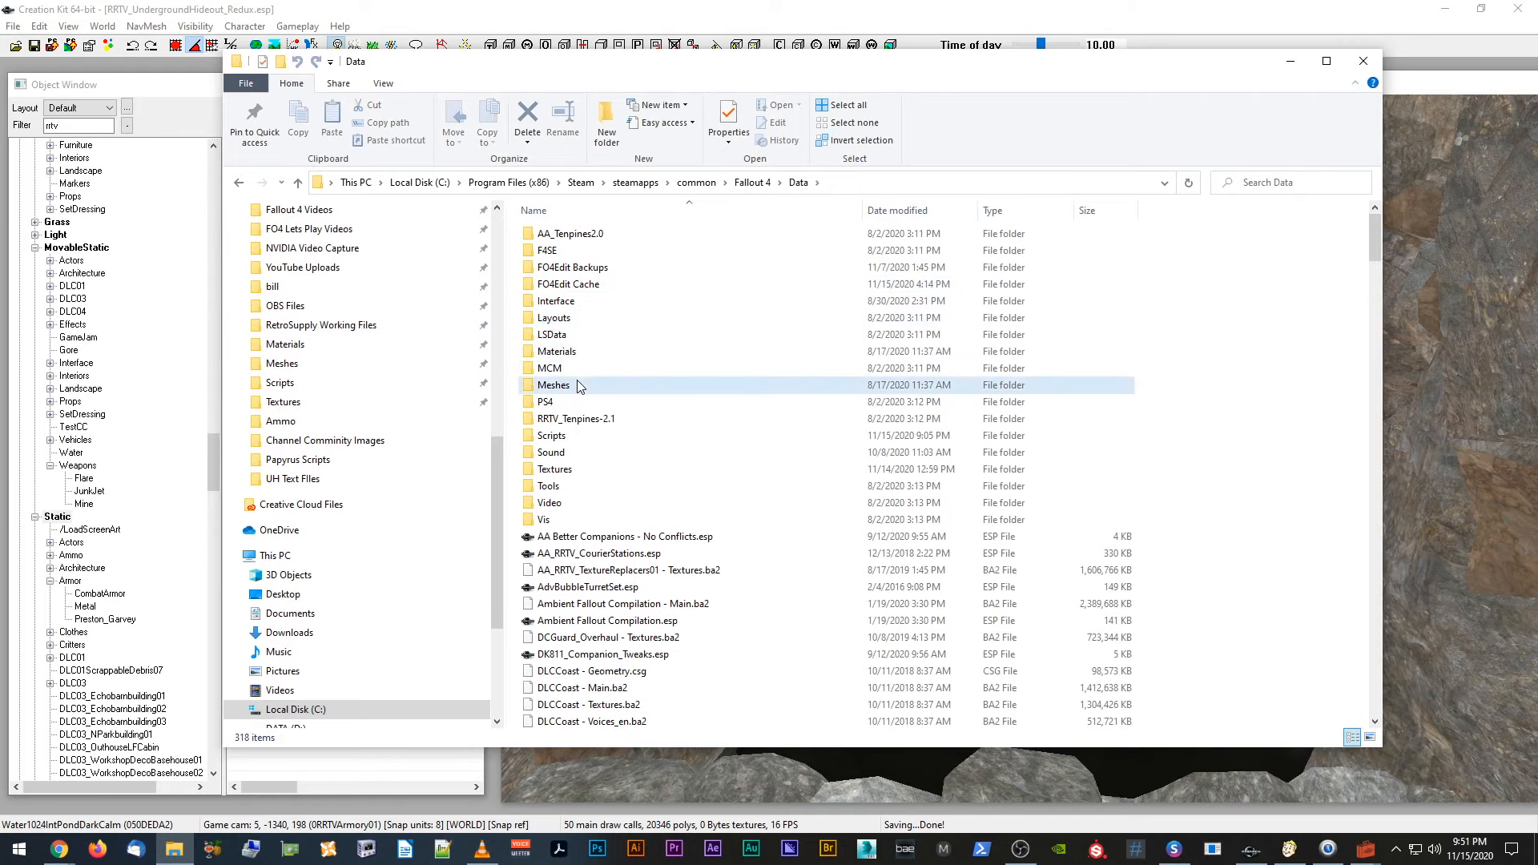
double_click(584, 386)
scroll(629, 568, down, 2)
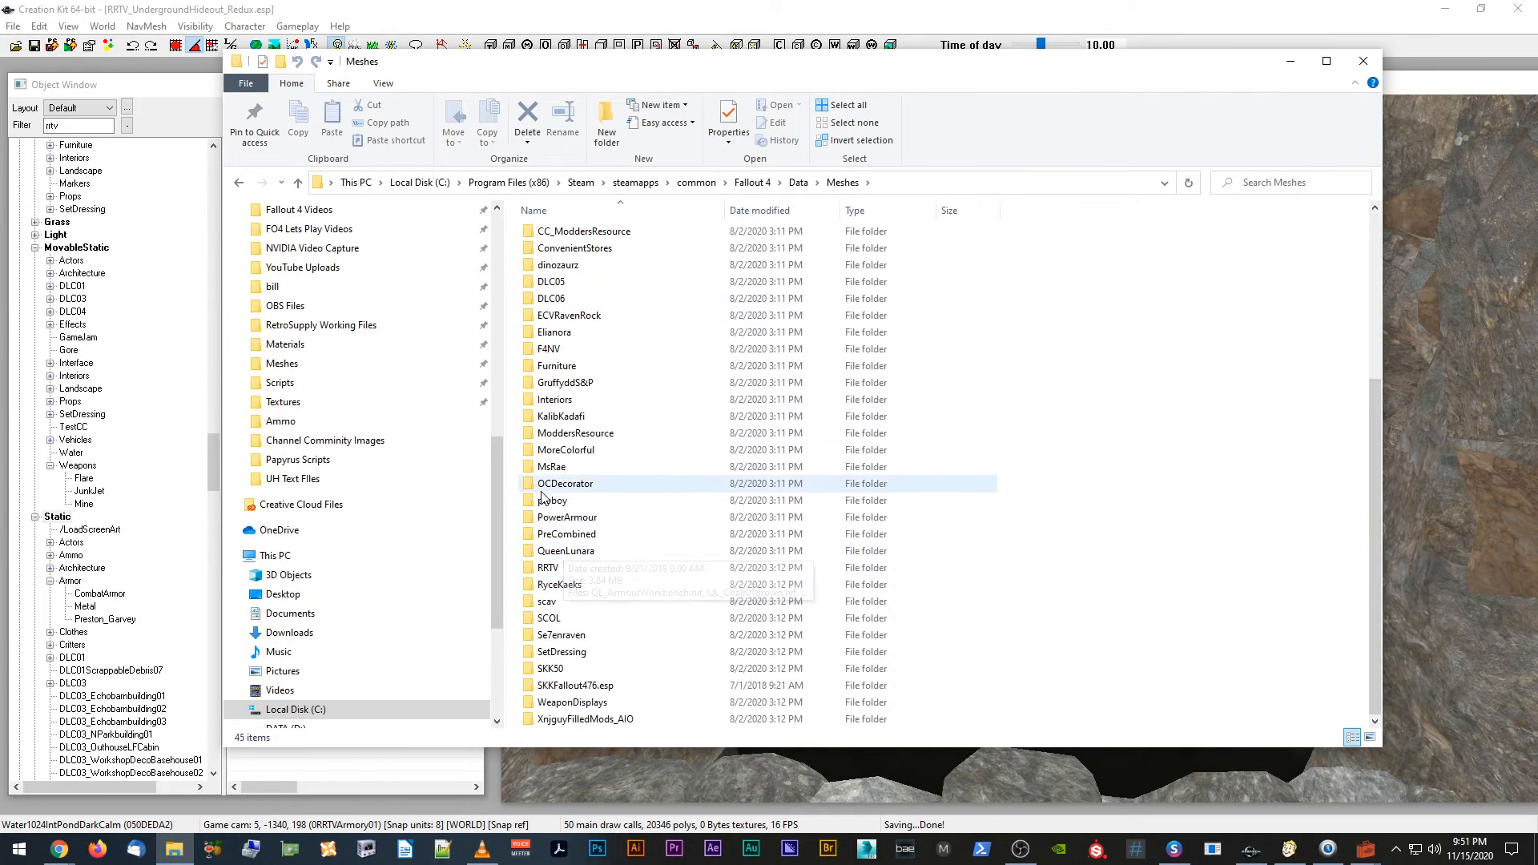
double_click(530, 566)
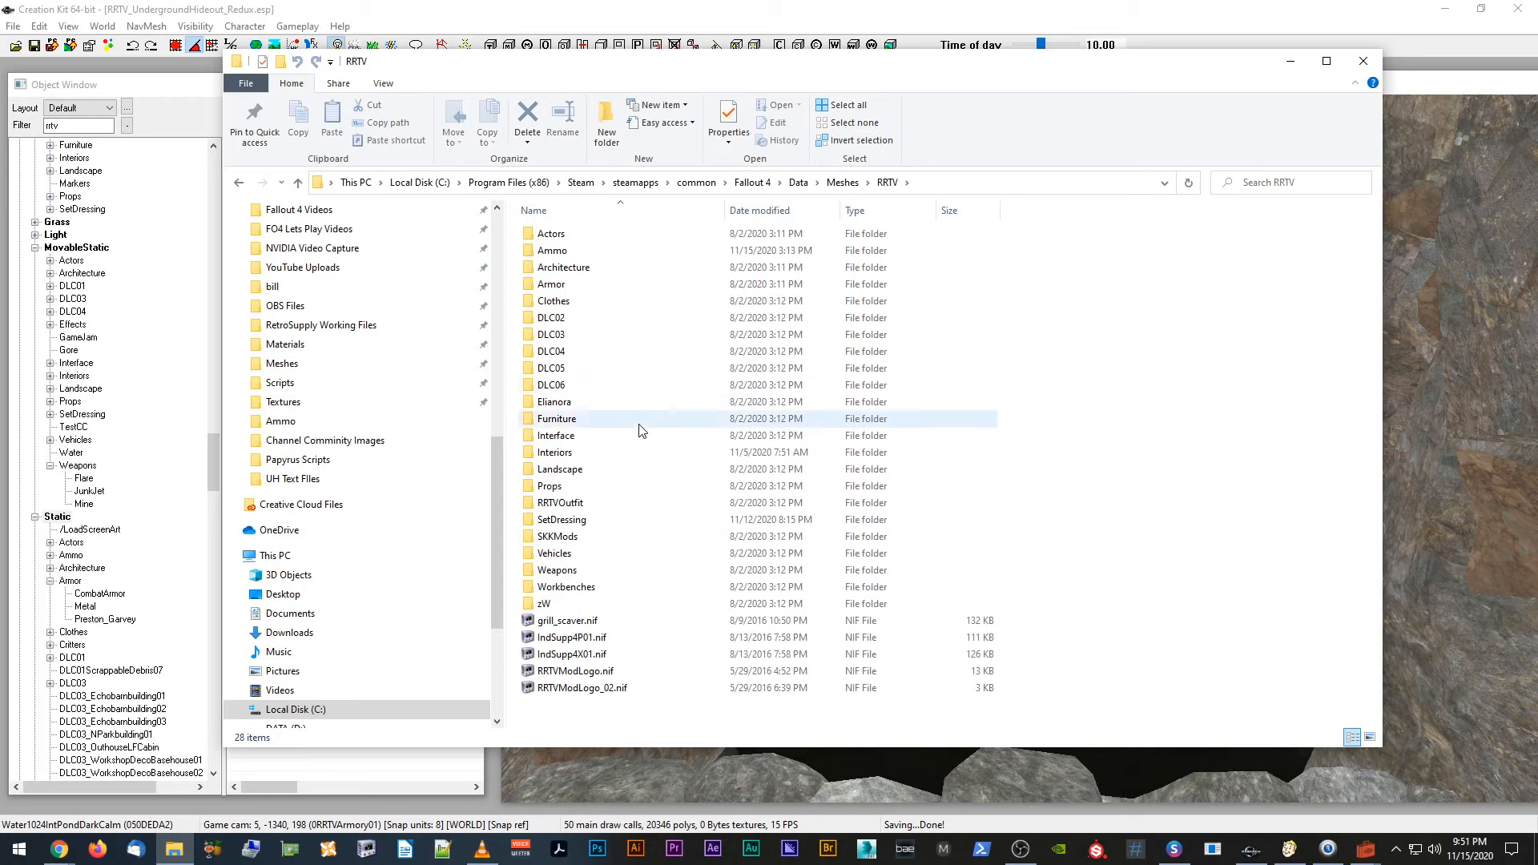
click(578, 521)
double_click(580, 520)
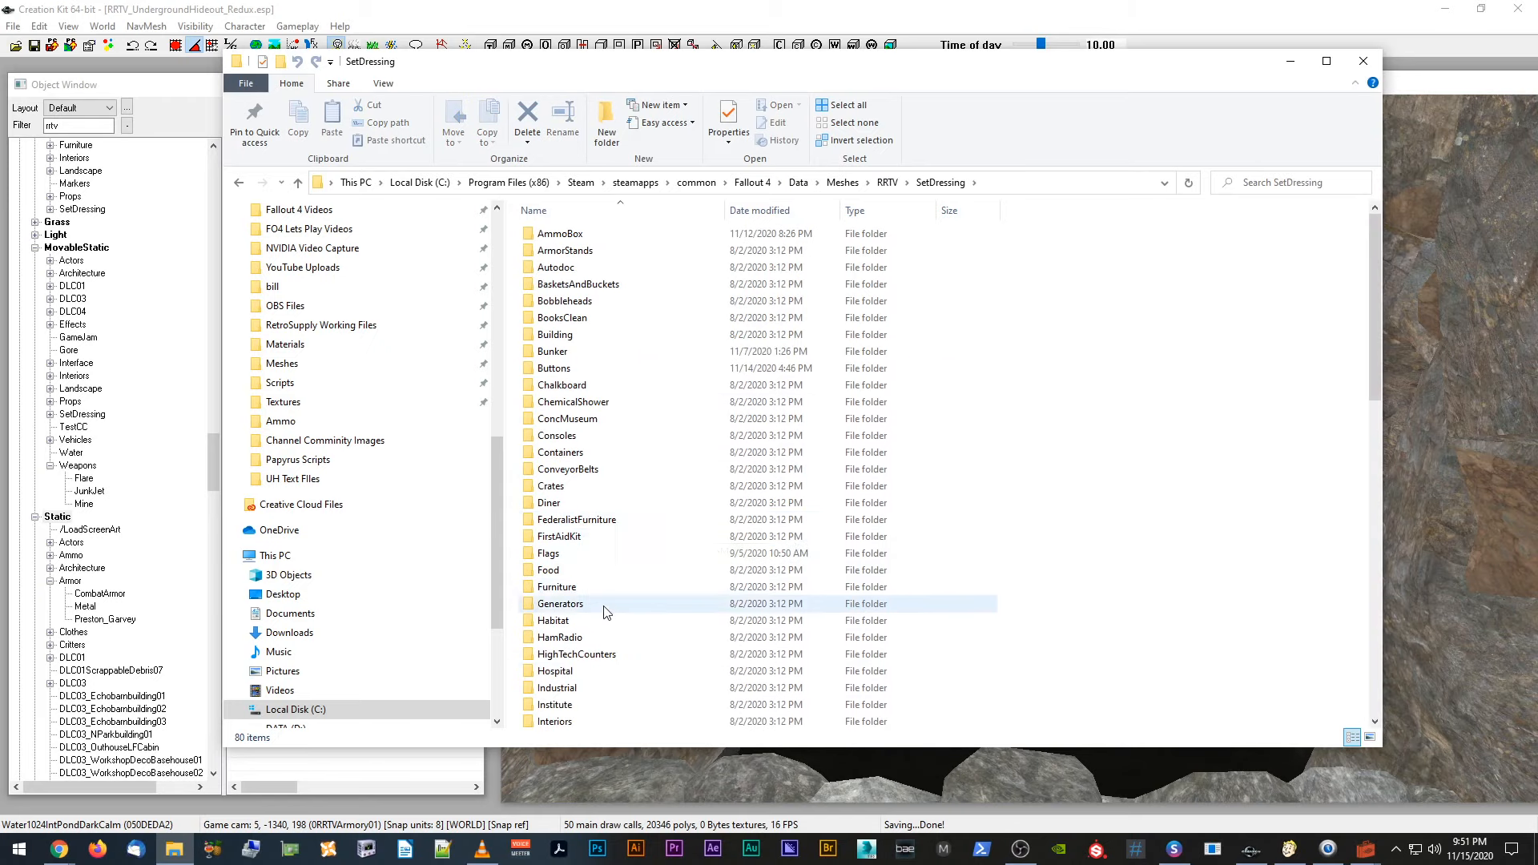
scroll(609, 641, down, 4)
double_click(566, 602)
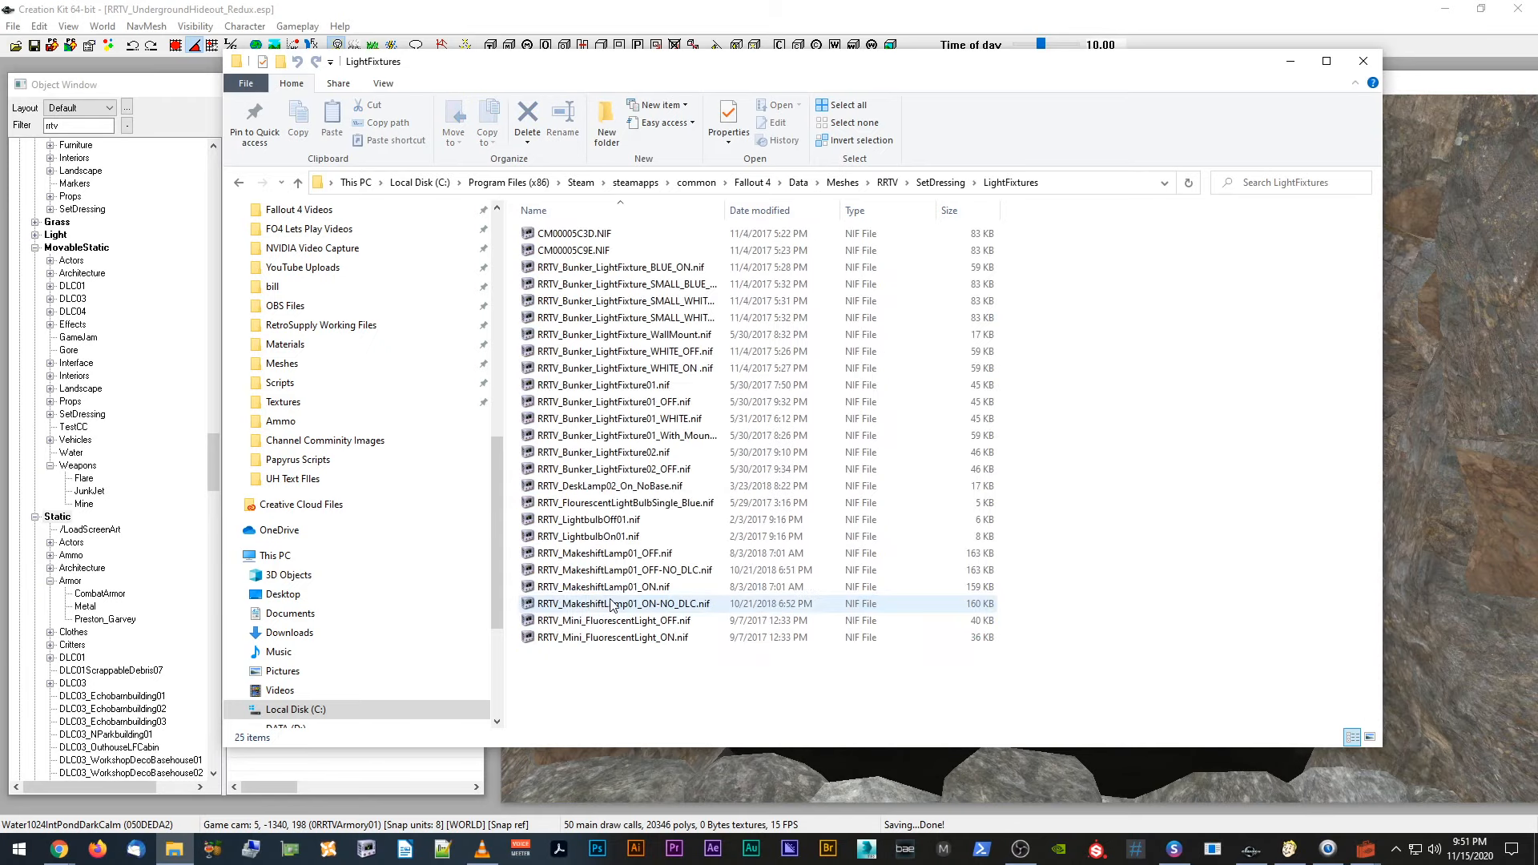
drag(726, 209, 800, 210)
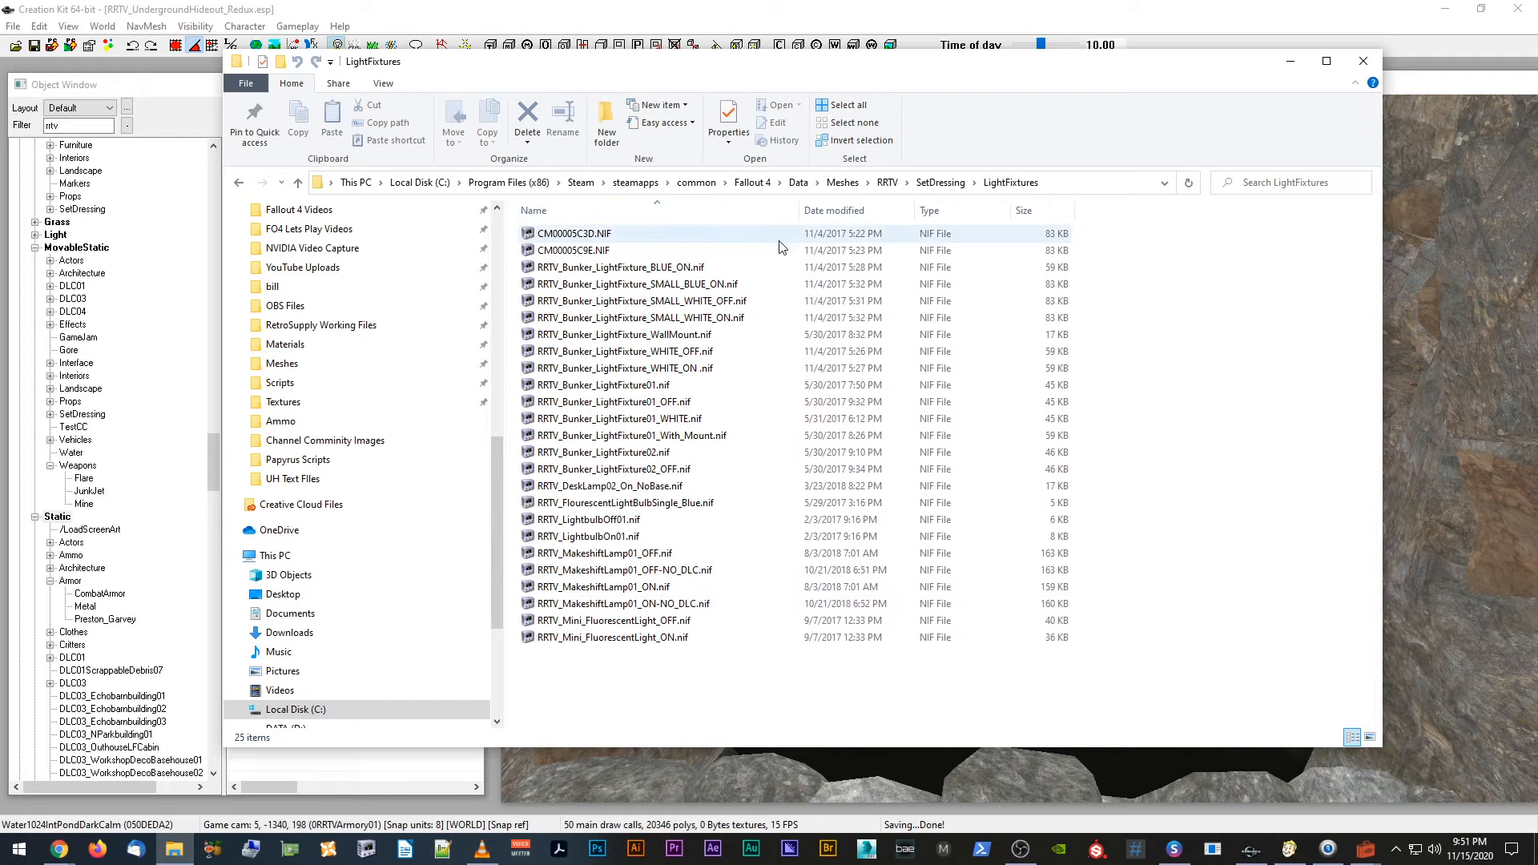
Step: Open RRTV_Bunker_LightFixture_SMALL_BLUE_ON.nif in NifSkope, inspect the fixture model from another angle, and close it
click(646, 285)
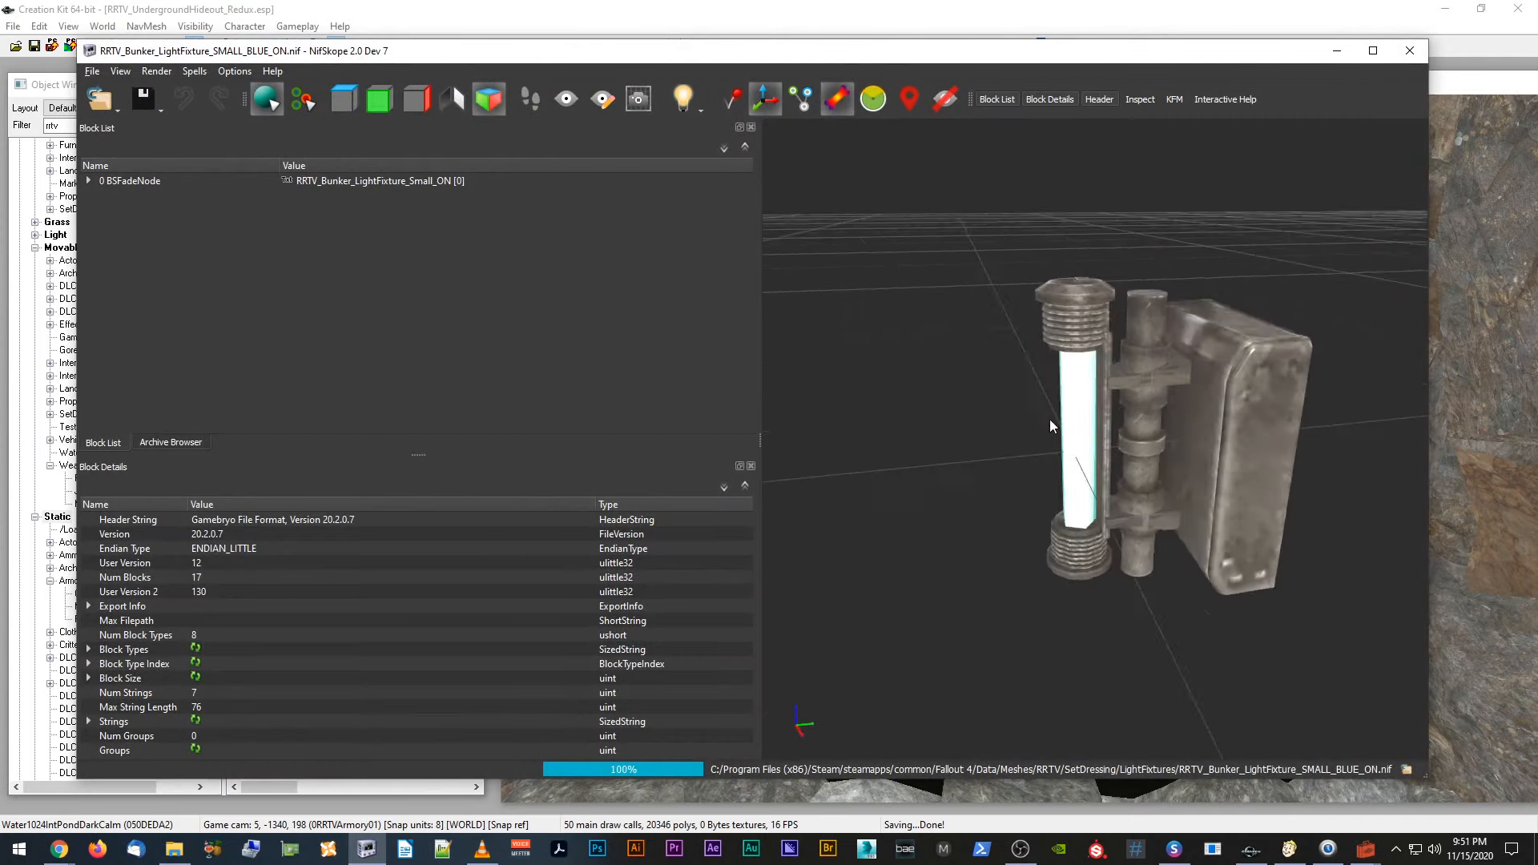
mouse_move(1083, 406)
mouse_down()
mouse_move(1034, 383)
mouse_move(1157, 385)
mouse_move(1065, 384)
mouse_up()
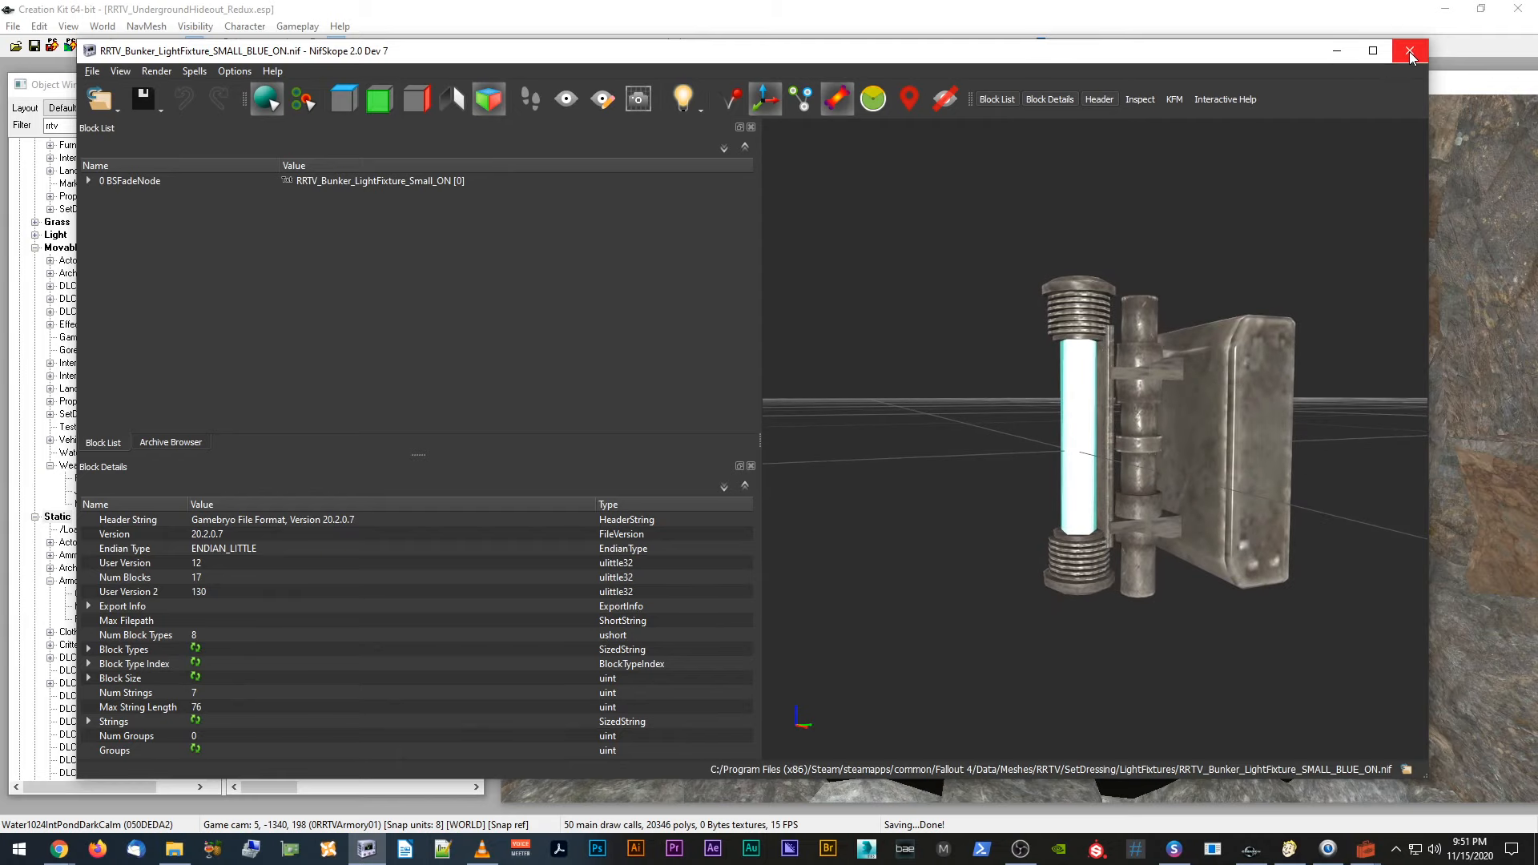
click(1410, 52)
Step: Add RRTV_Bunker_LightFixture_SMALL_BLUE_ON.nif from File Explorer to the Creation Kit's object list as a new object
drag(627, 44, 1021, 71)
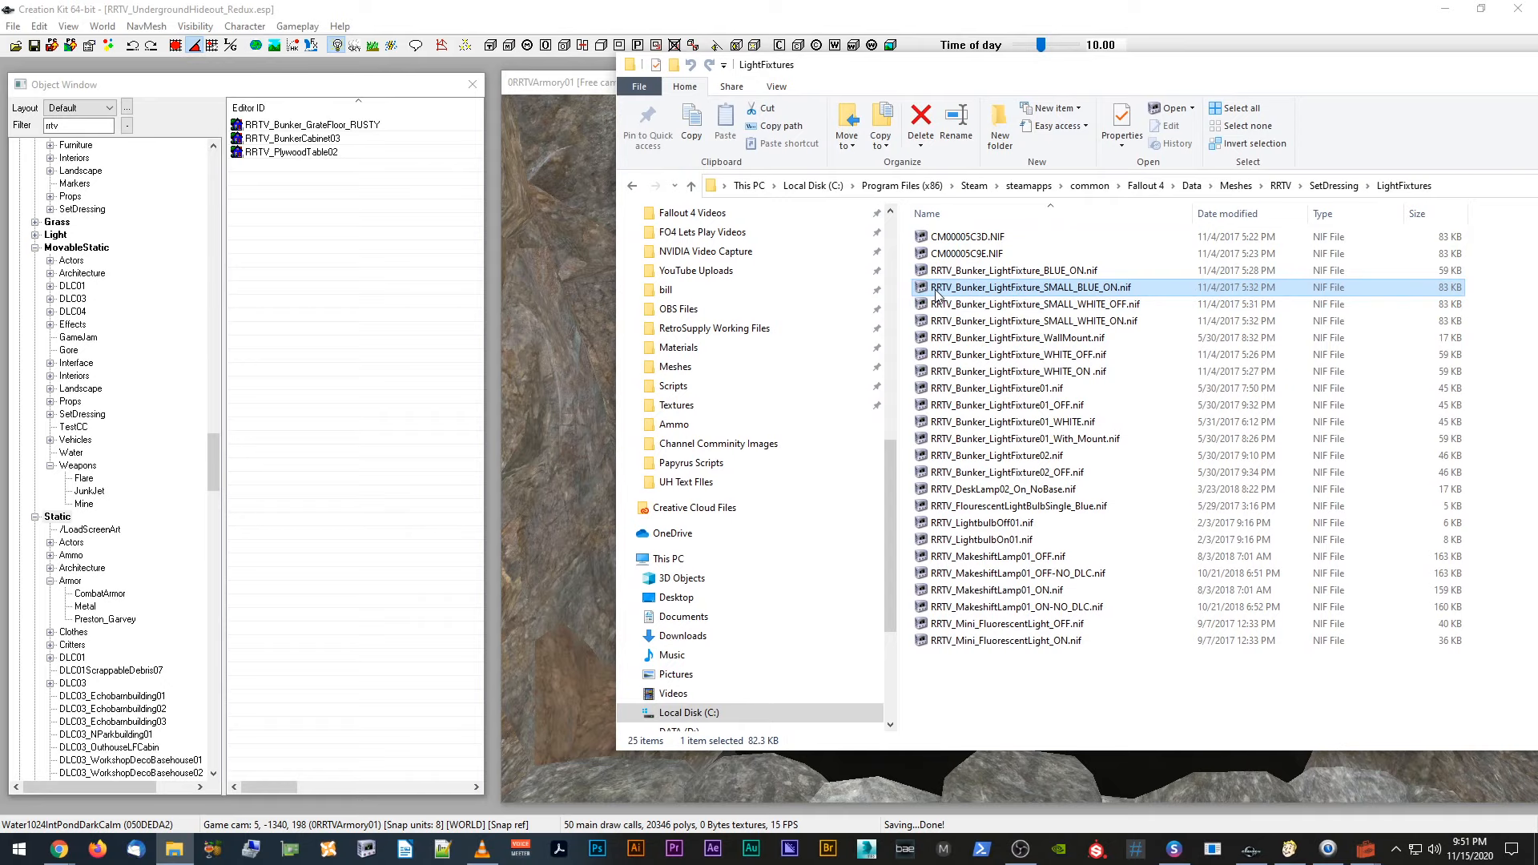
click(47, 520)
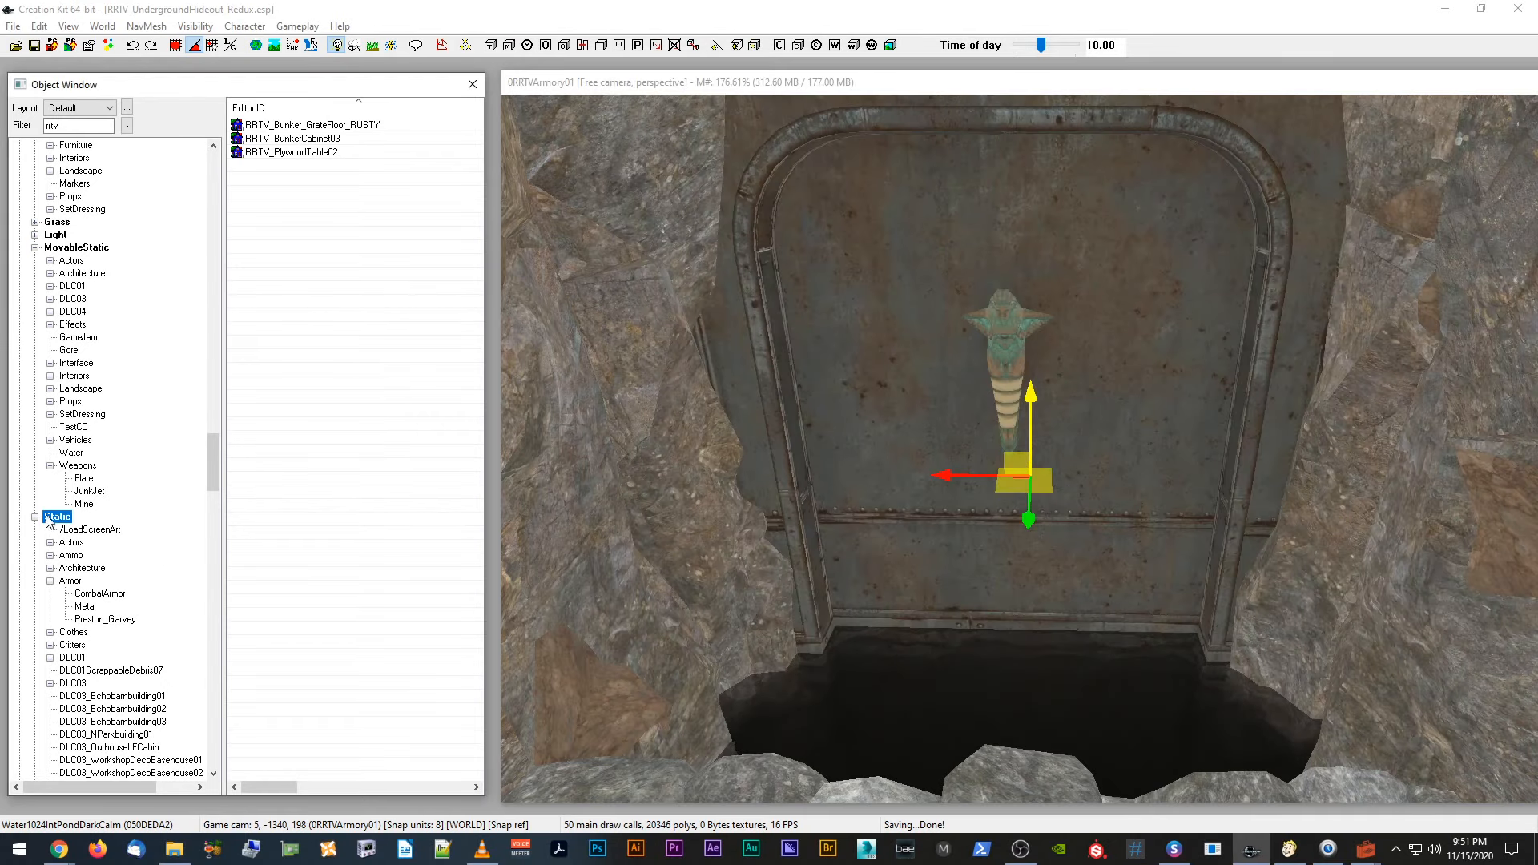
click(174, 850)
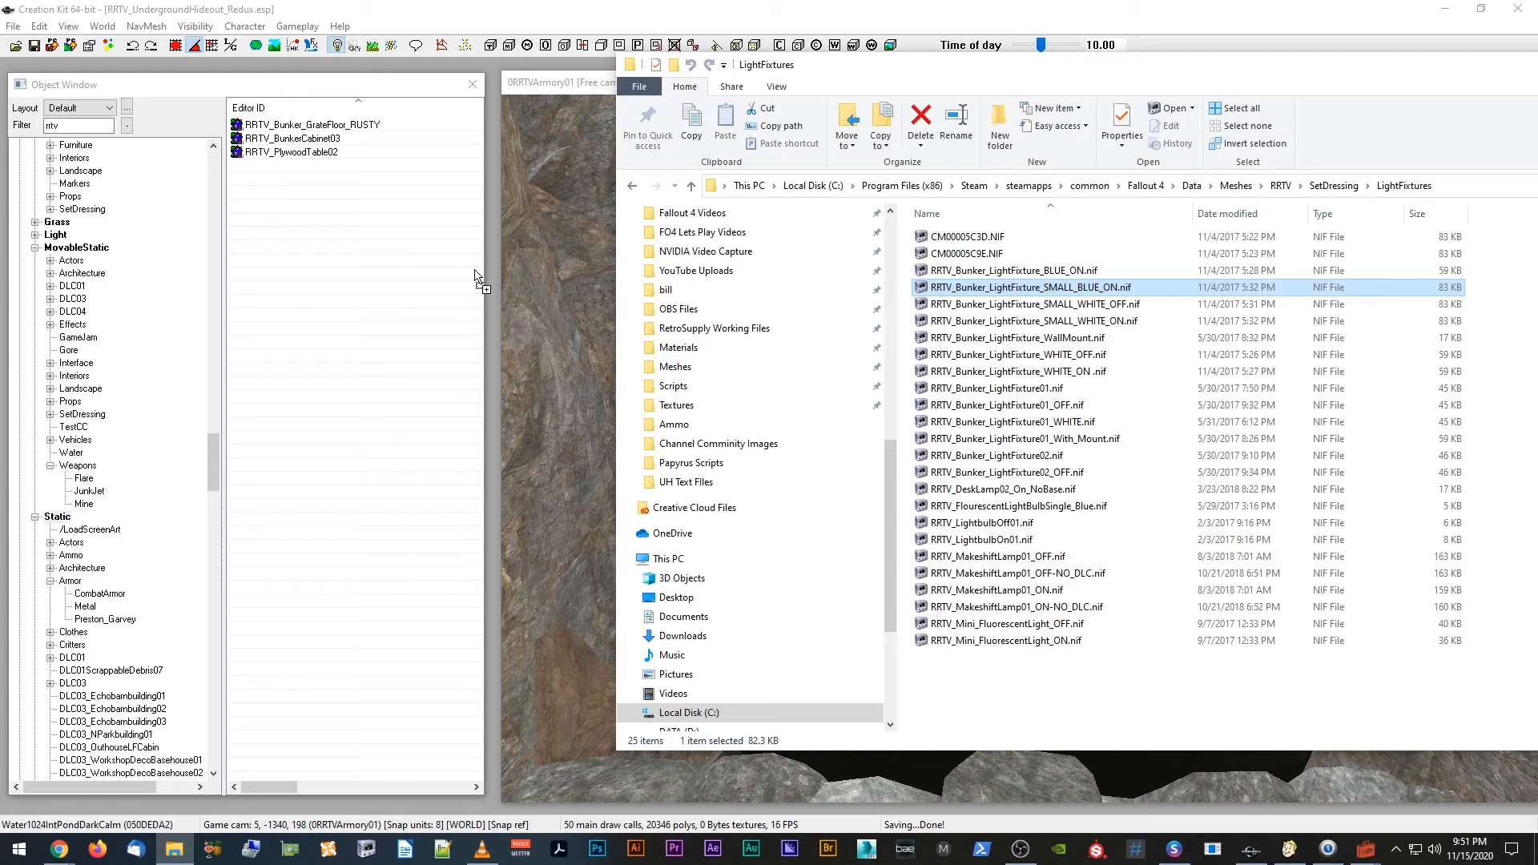
drag(475, 274, 337, 251)
click(337, 246)
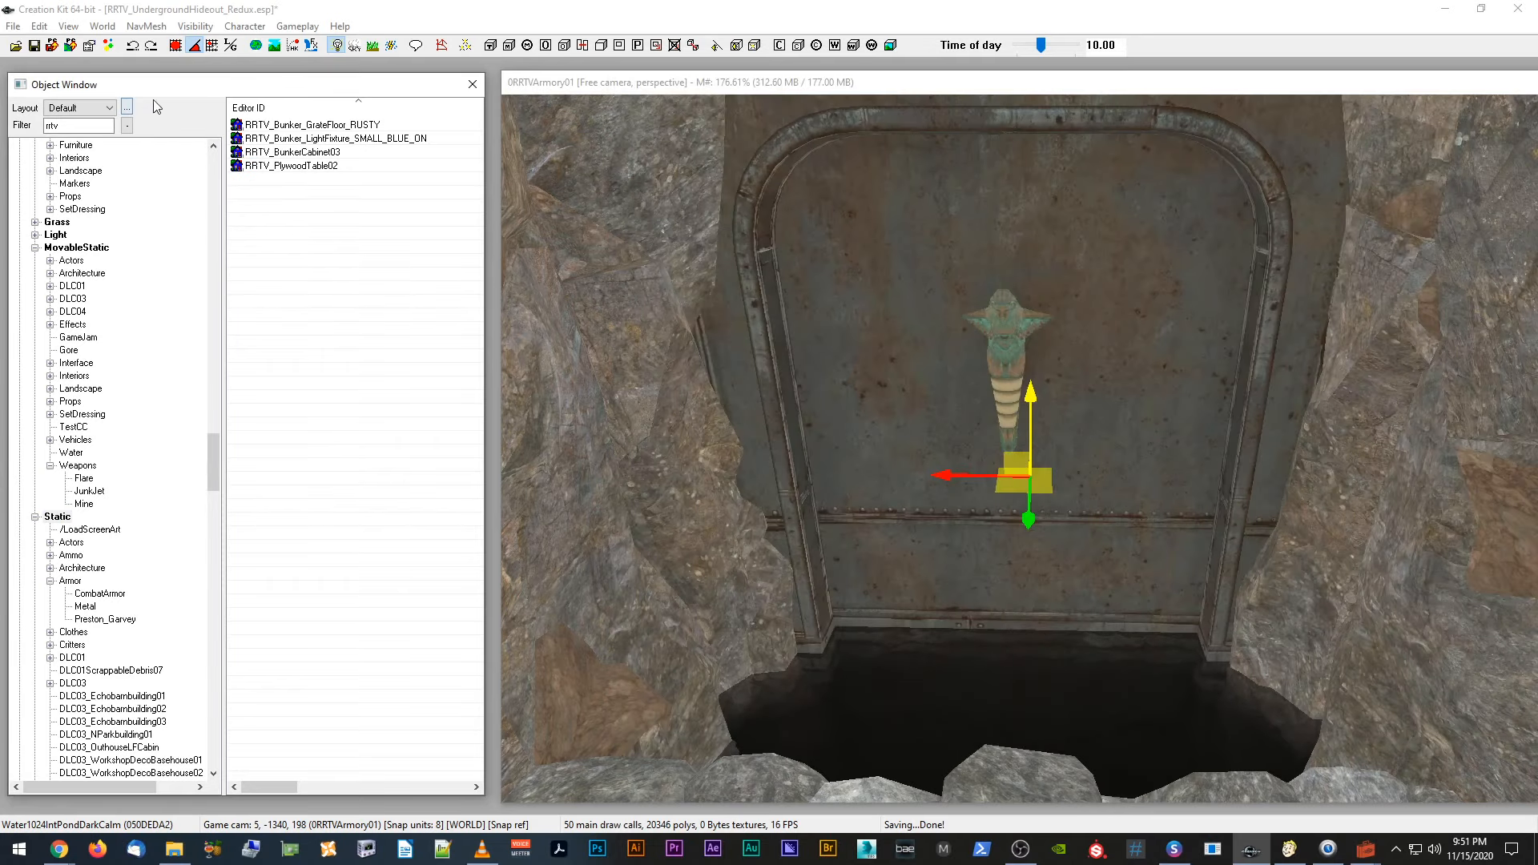
Step: Preview the RRTV_Bunker_LightFixture_SMALL_BLUE_ON object and move its preview window out of the way
right_click(334, 138)
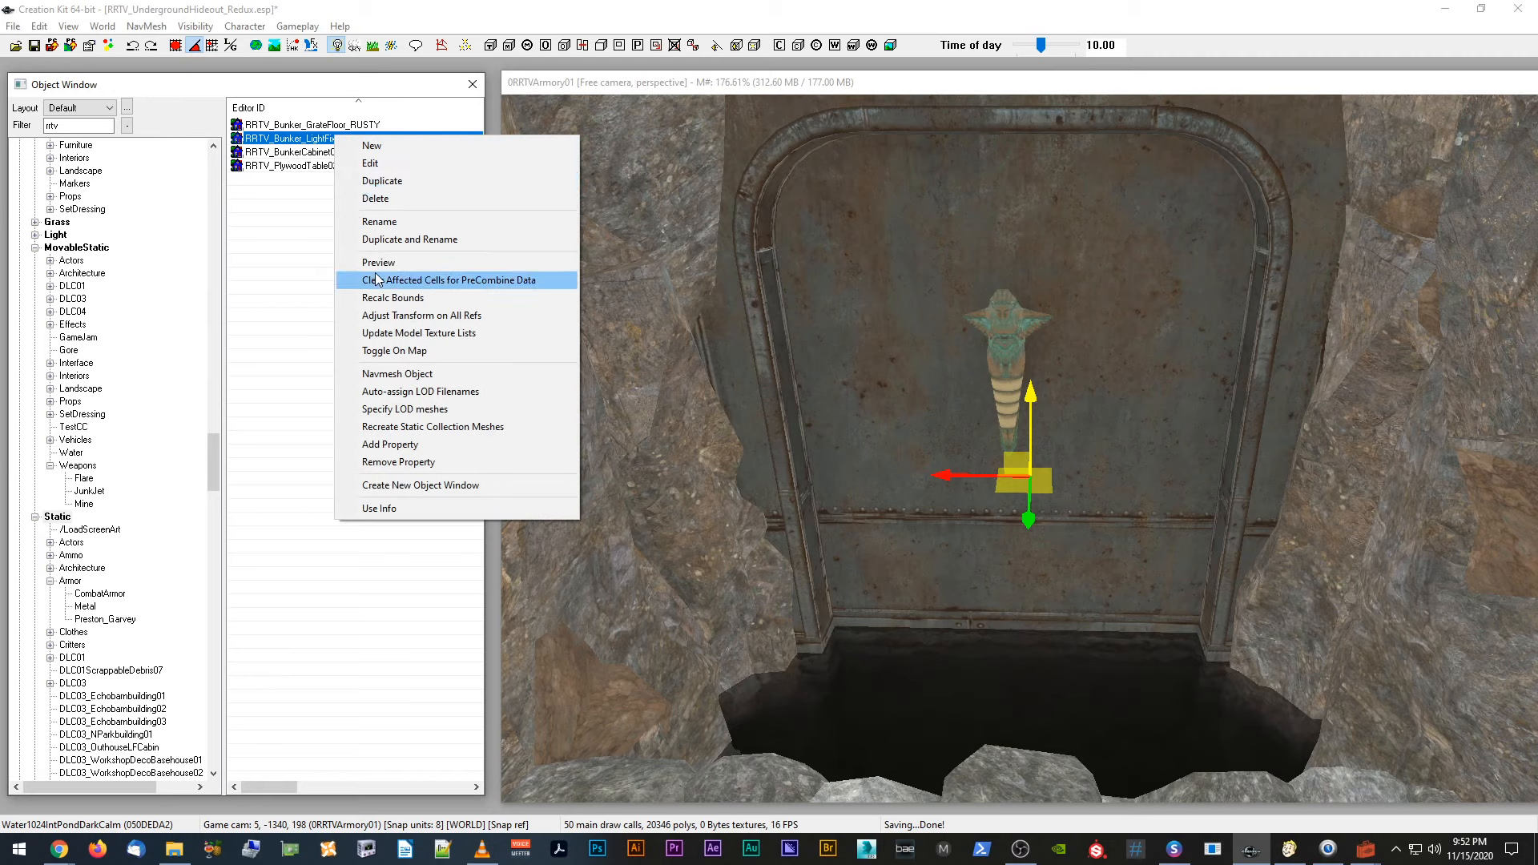
click(378, 263)
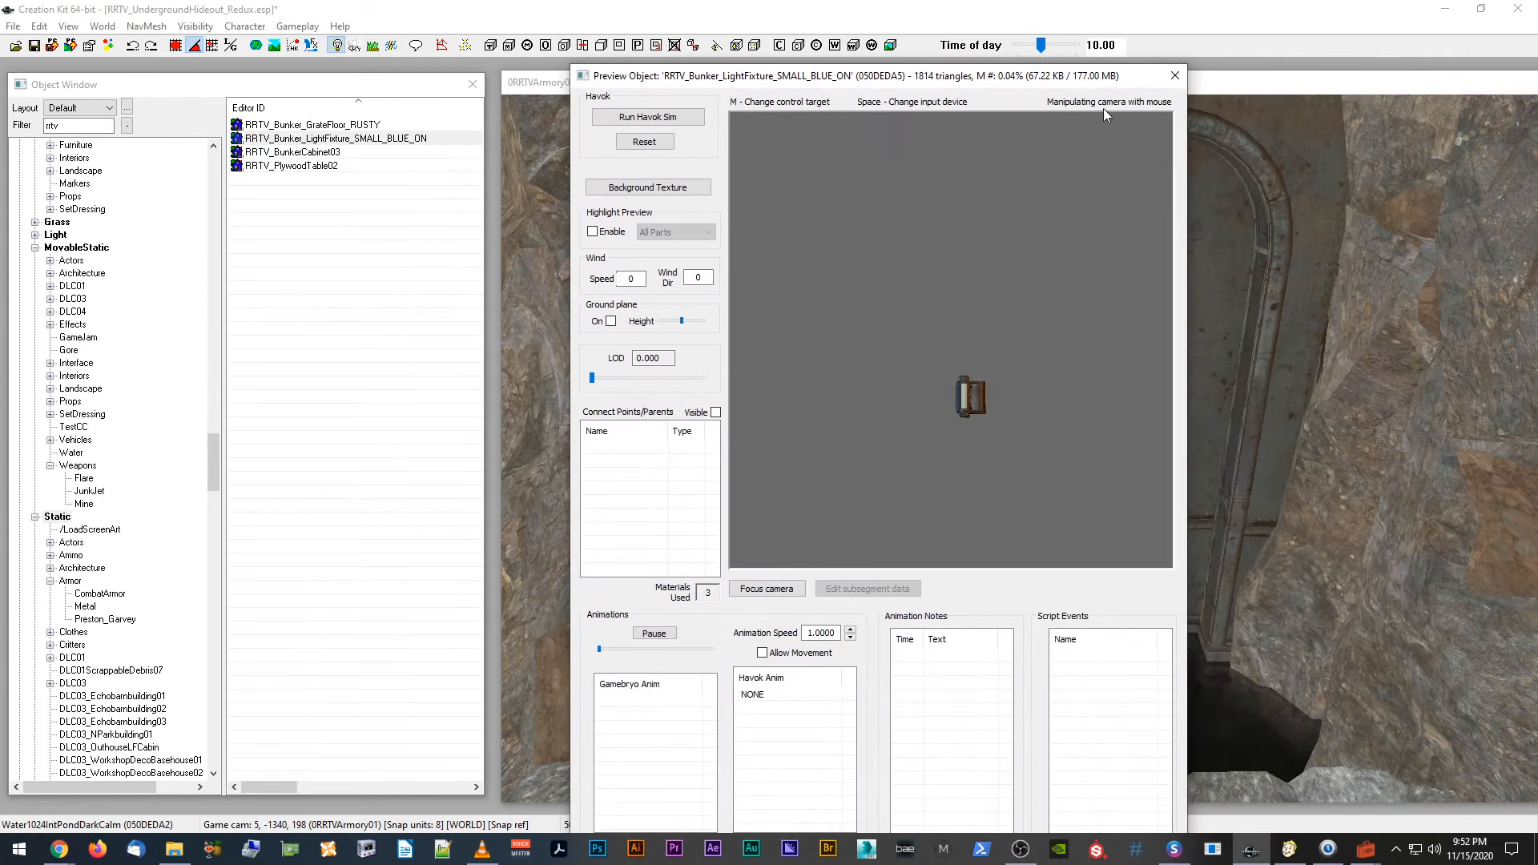
drag(1036, 76, 1537, 41)
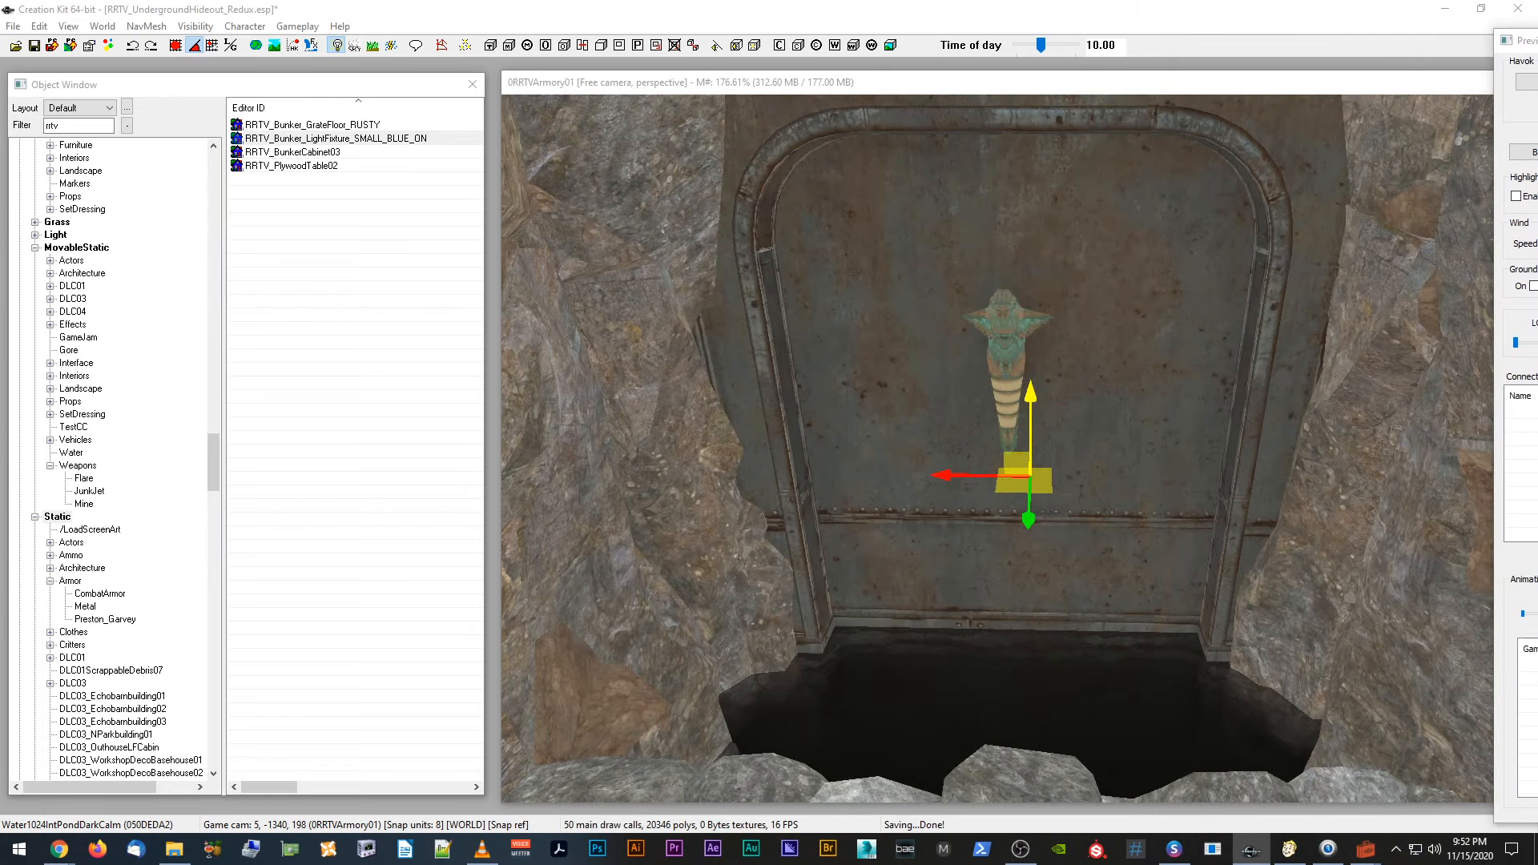
drag(1521, 41, 1537, 40)
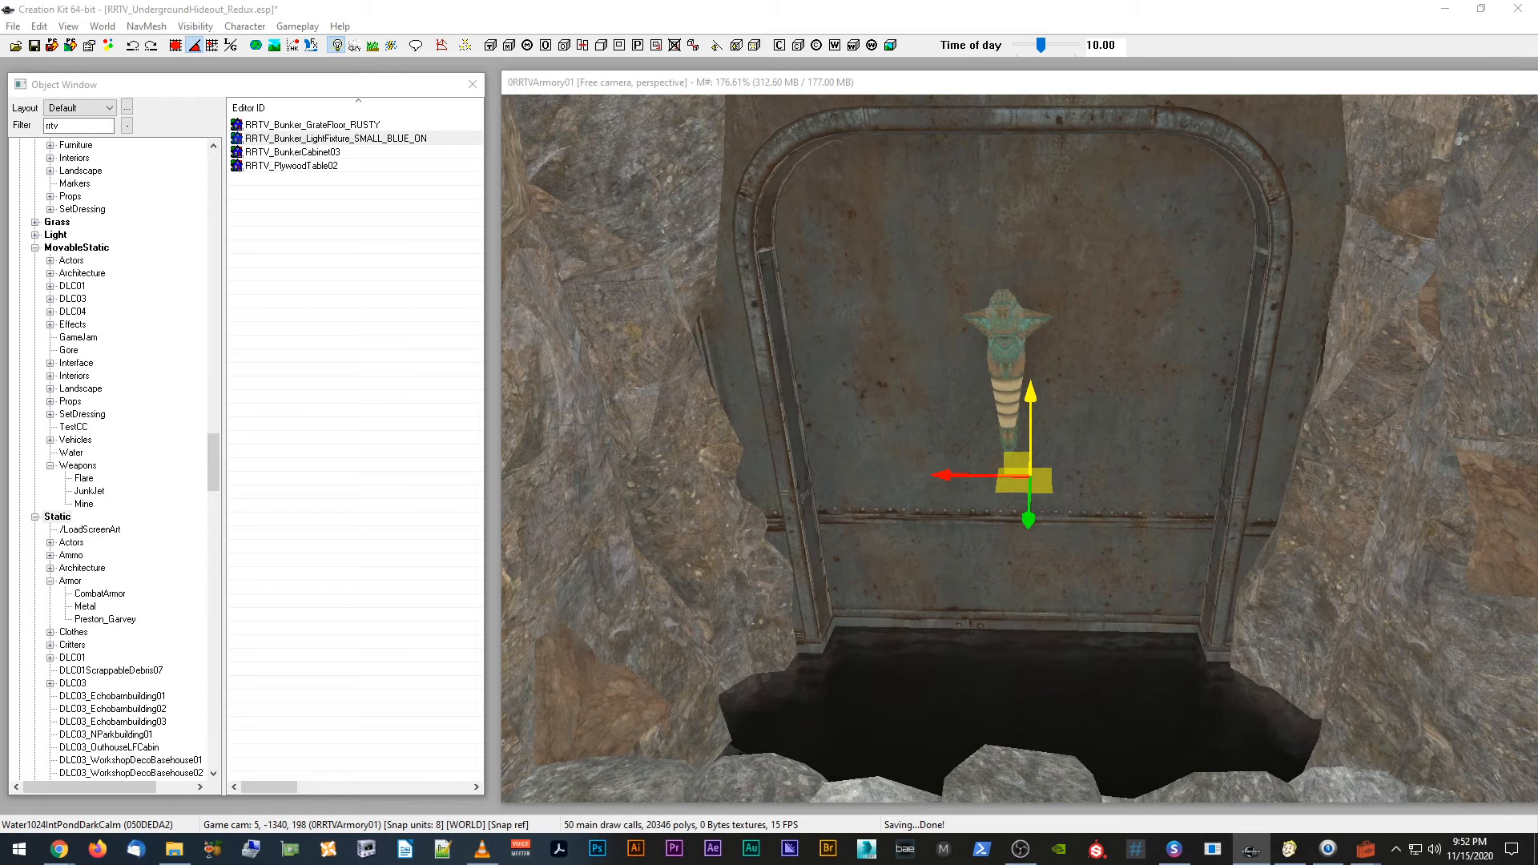
Step: Check the blue lights above the Valkyrie statue in the Garden of Eden Creation Kit, minimize File Explorer, and return to the Creation Kit
key(alt+Tab)
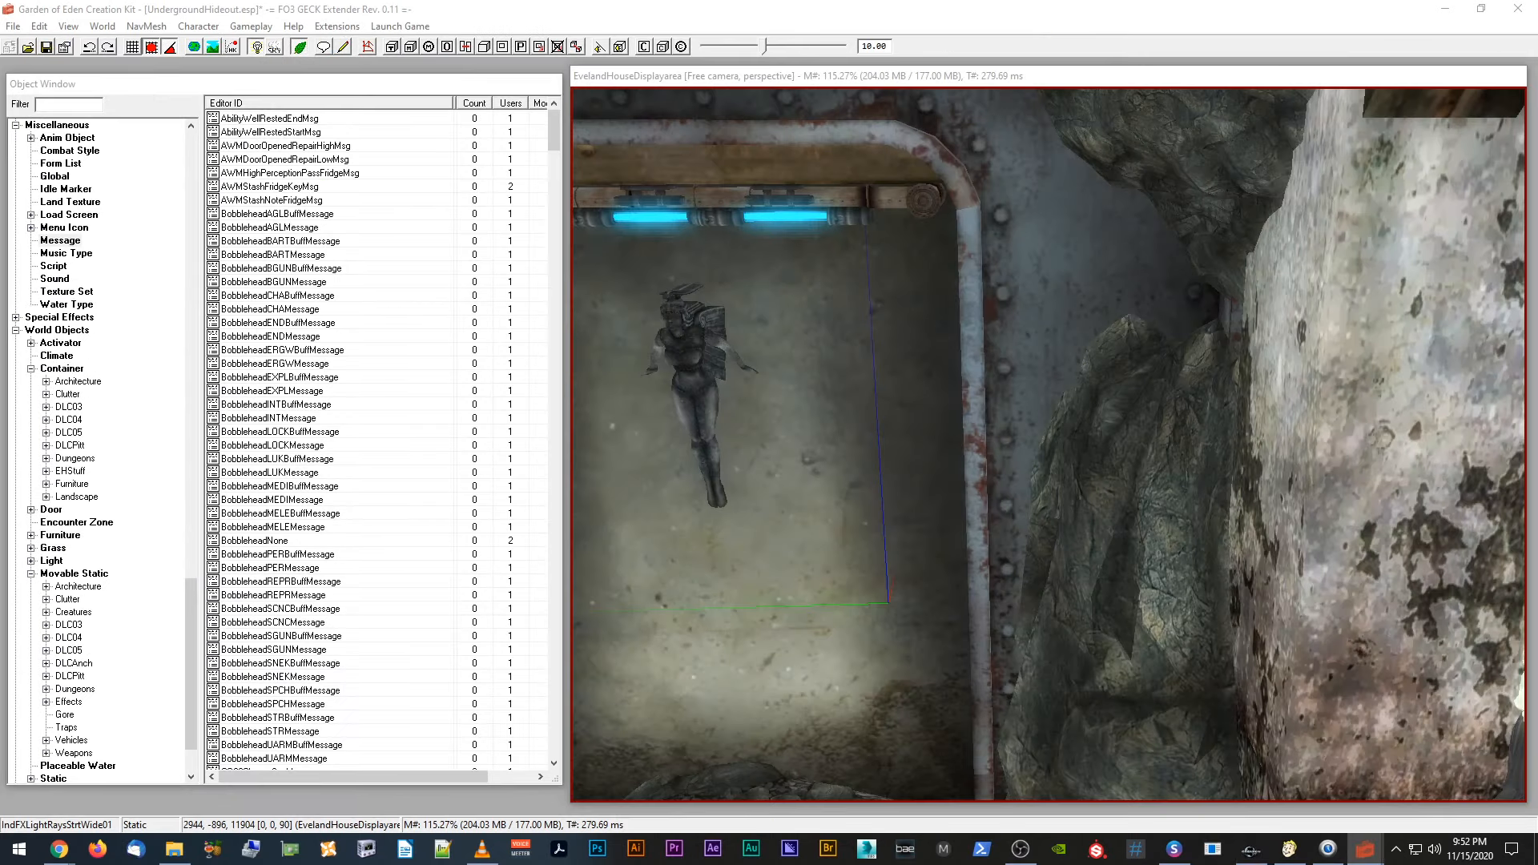
drag(1537, 76, 1224, 96)
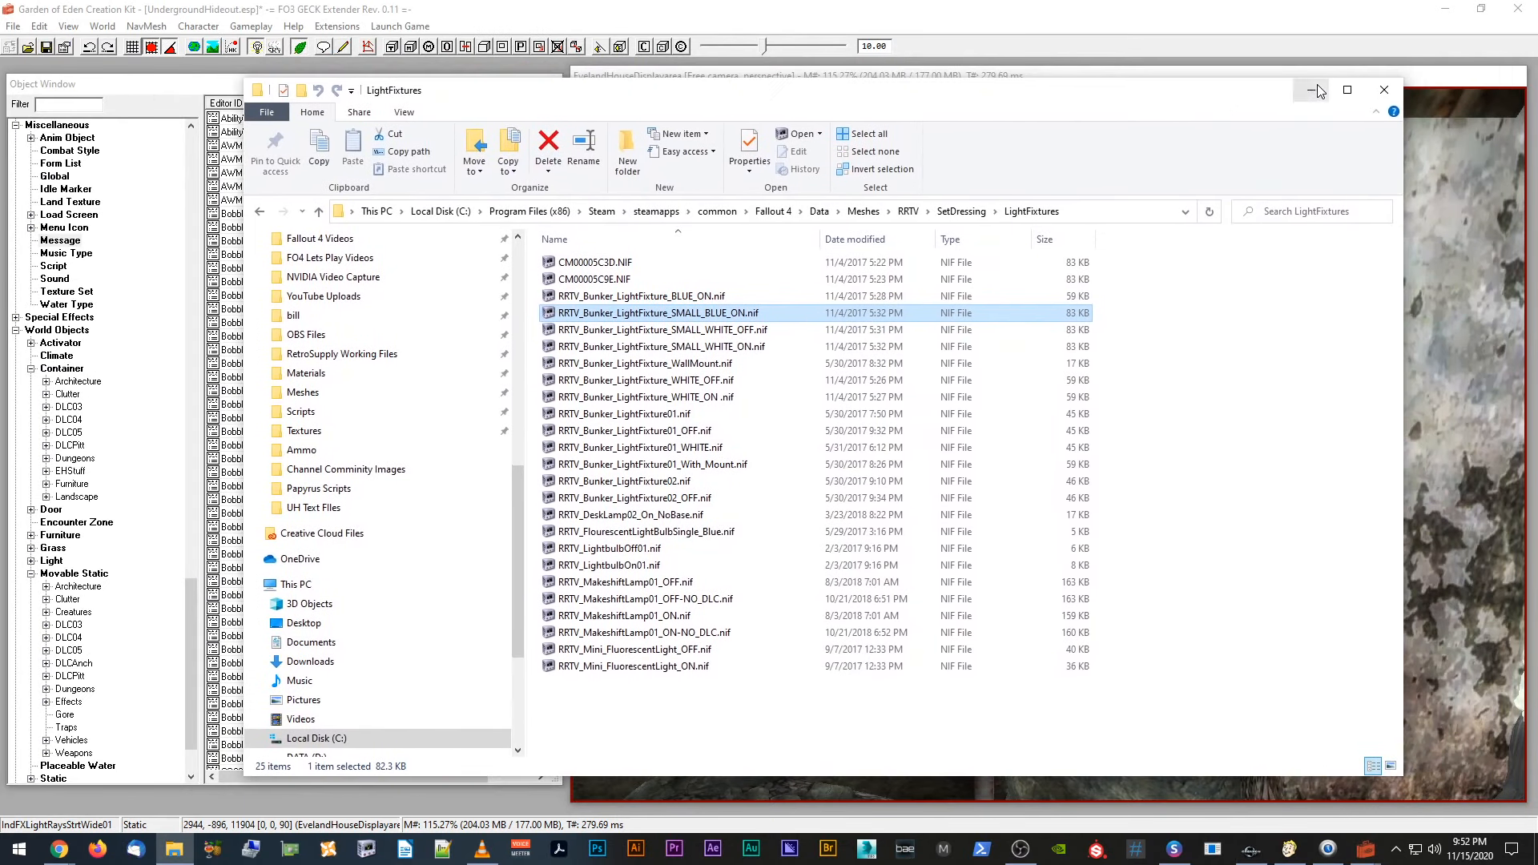
click(1309, 91)
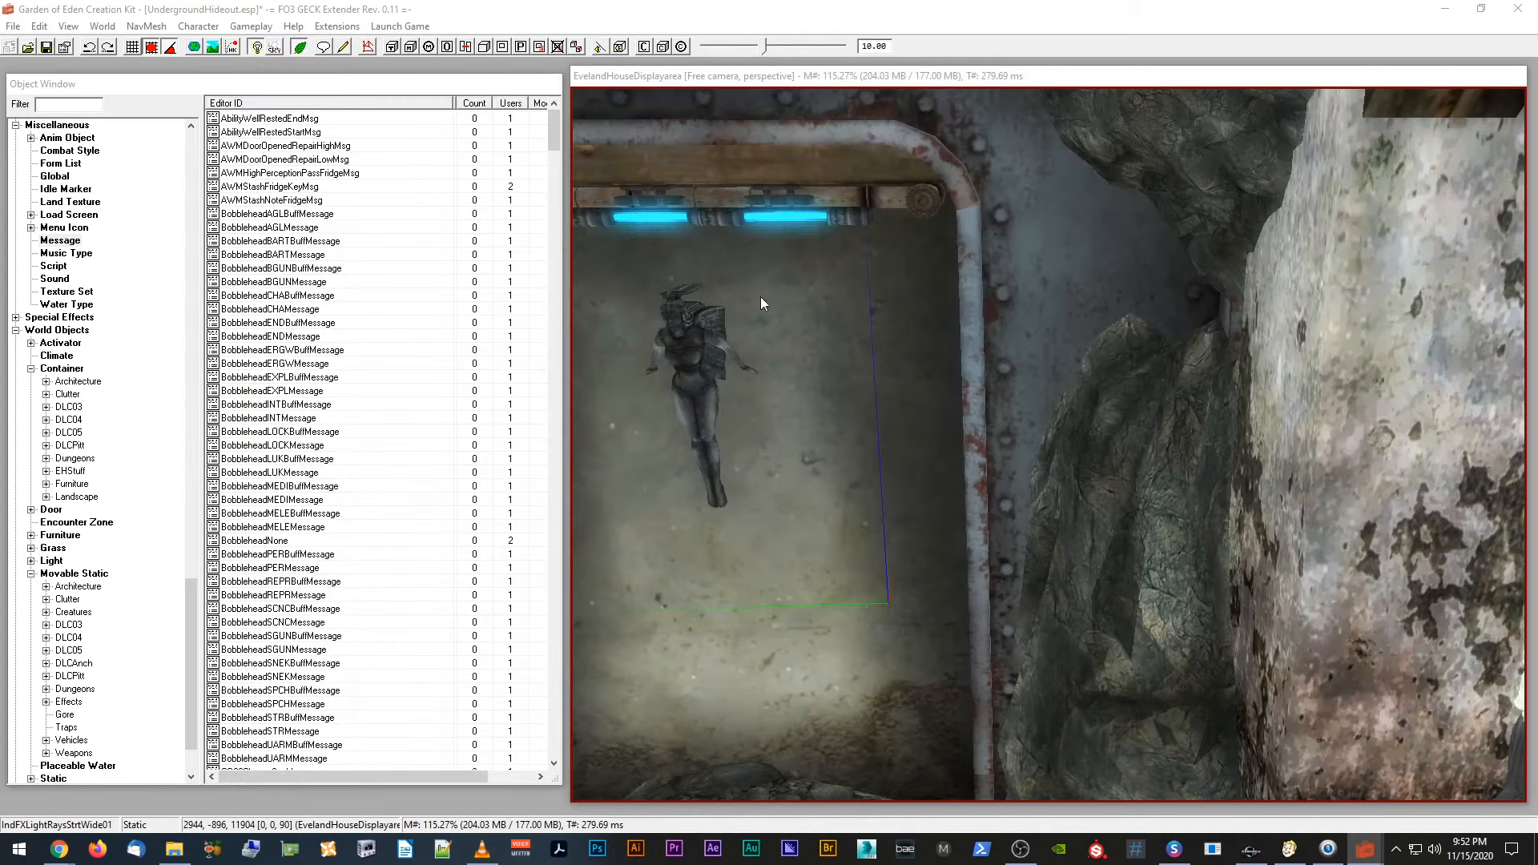
click(1251, 849)
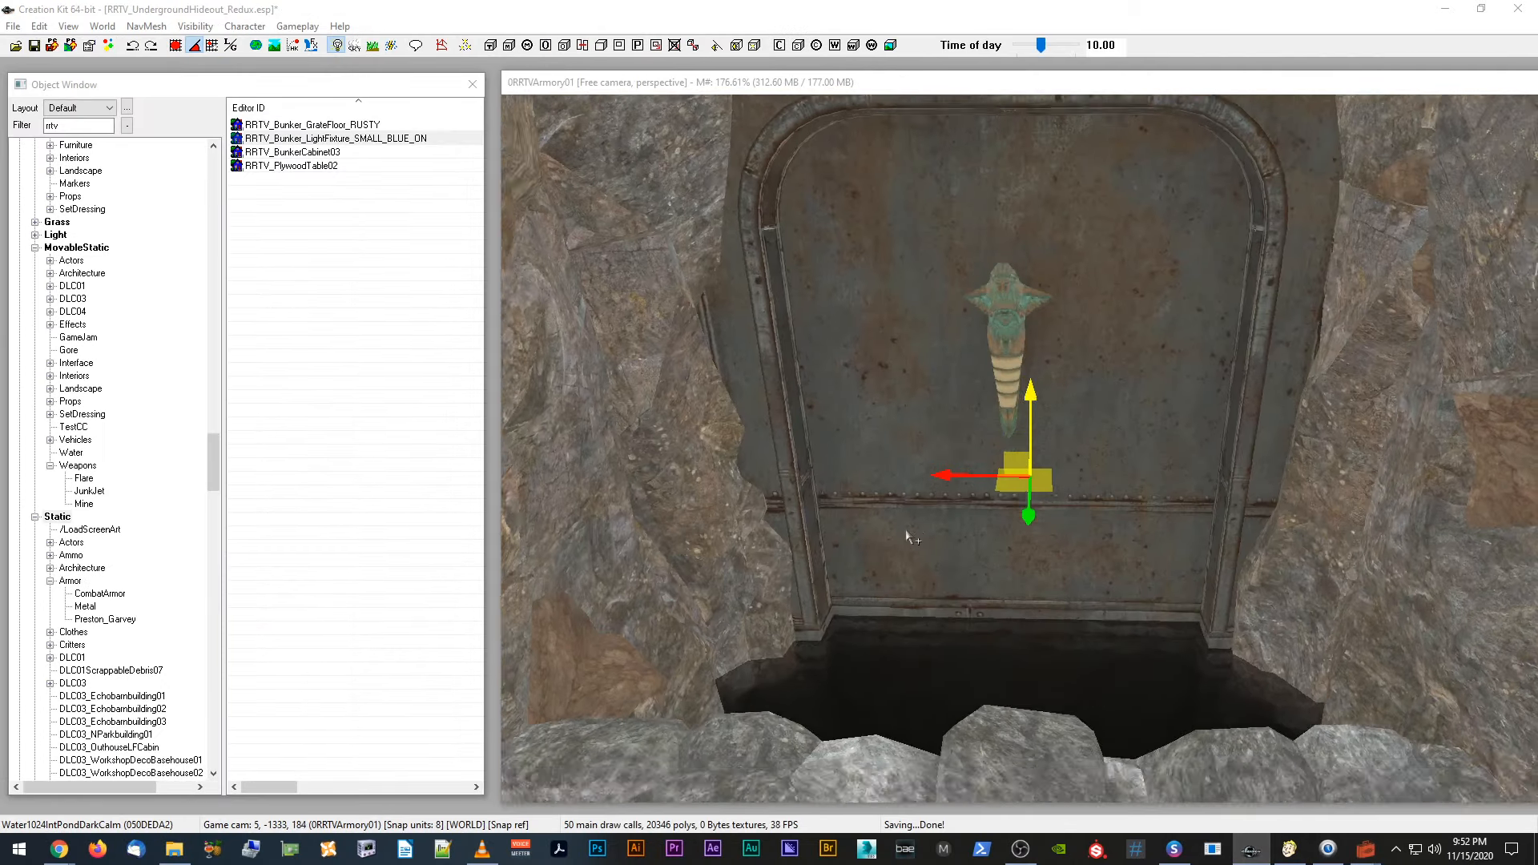
Step: Place RRTV_Bunker_LightFixture_SMALL_BLUE_ON on the metal door above the angel statue and switch it to rotation mode
middle_drag(899, 524, 897, 531)
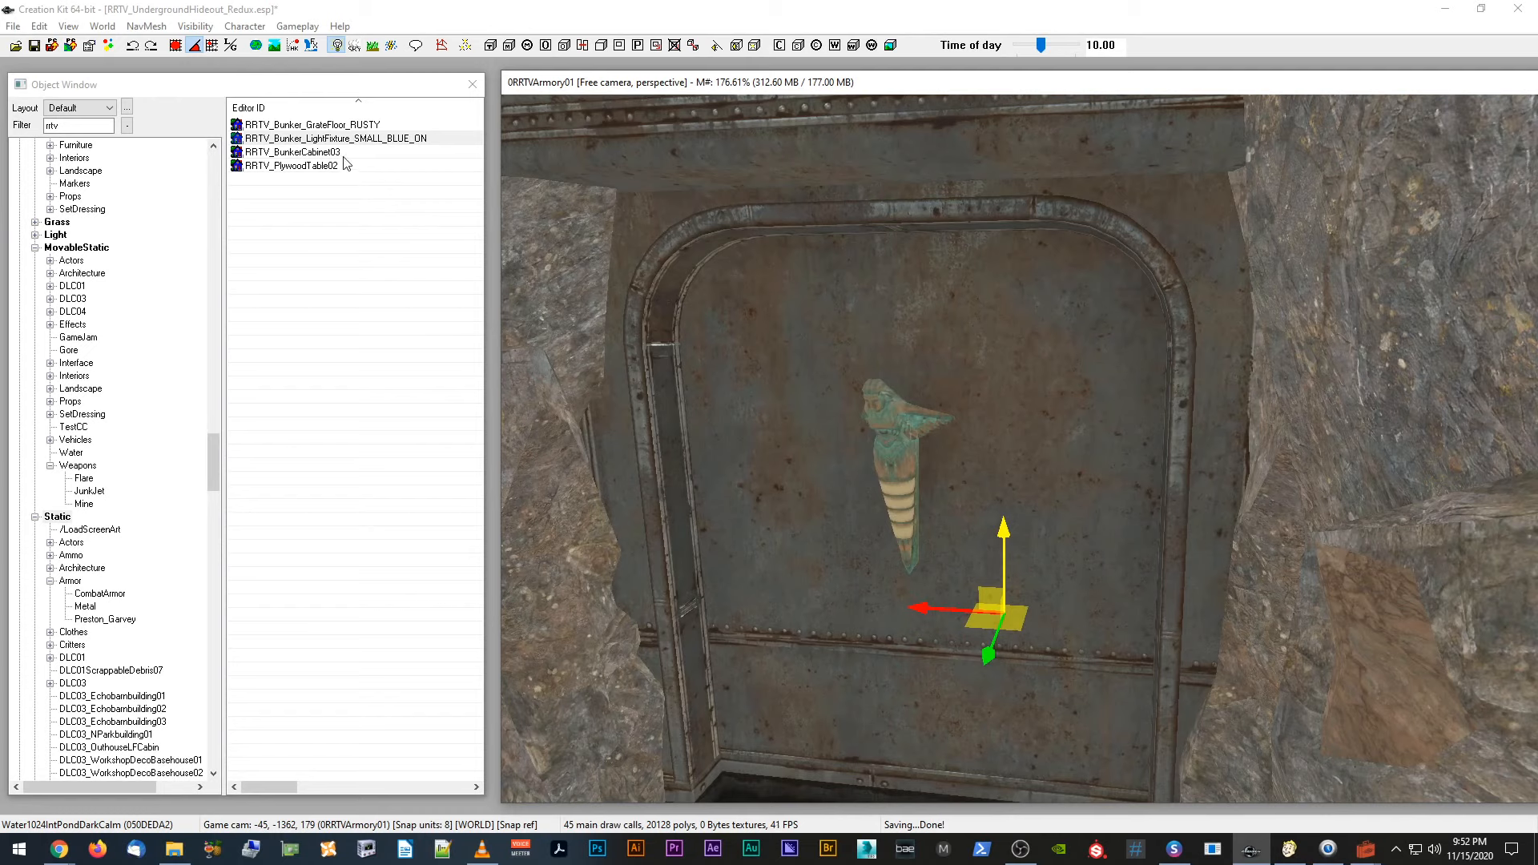
drag(403, 146, 881, 381)
key(e)
scroll(852, 376, up, 1)
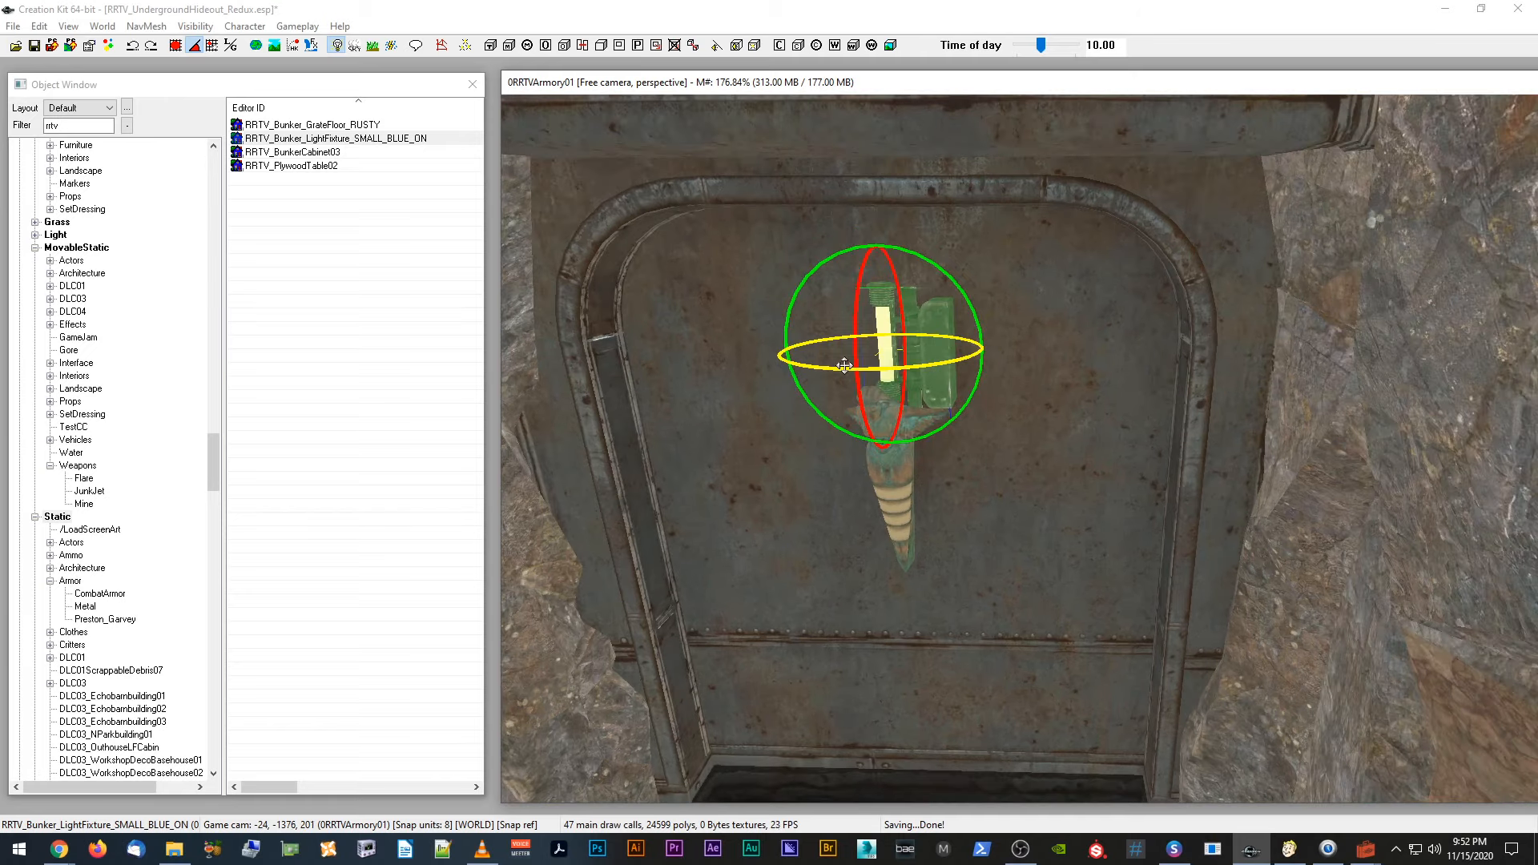
Step: Switch to the Garden of Eden Creation Kit and examine the arrangement of the blue light fixtures above the Valkyrie statue
click(1328, 851)
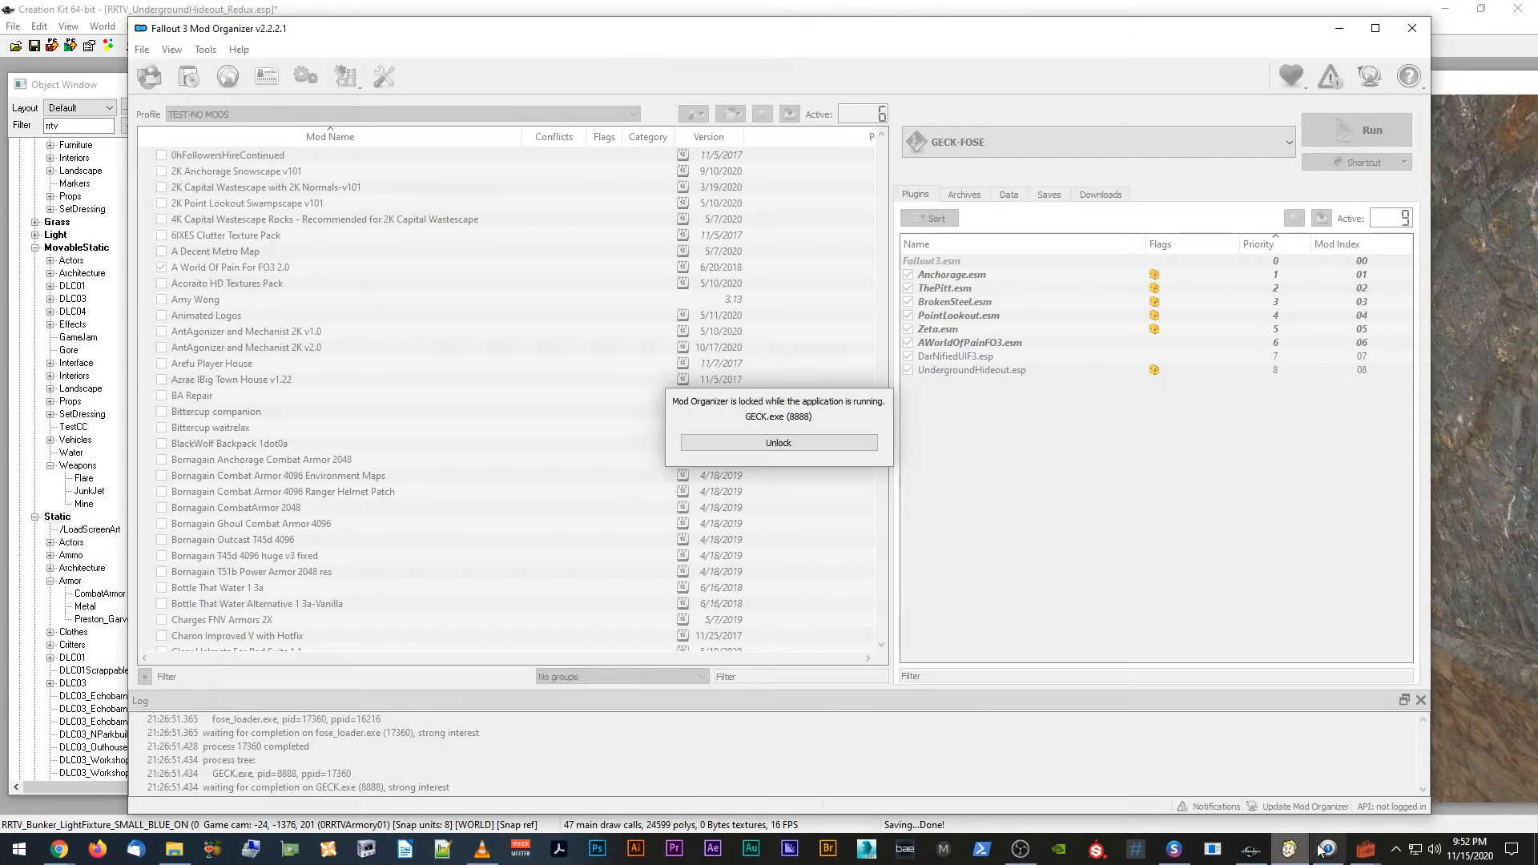
mouse_move(1366, 850)
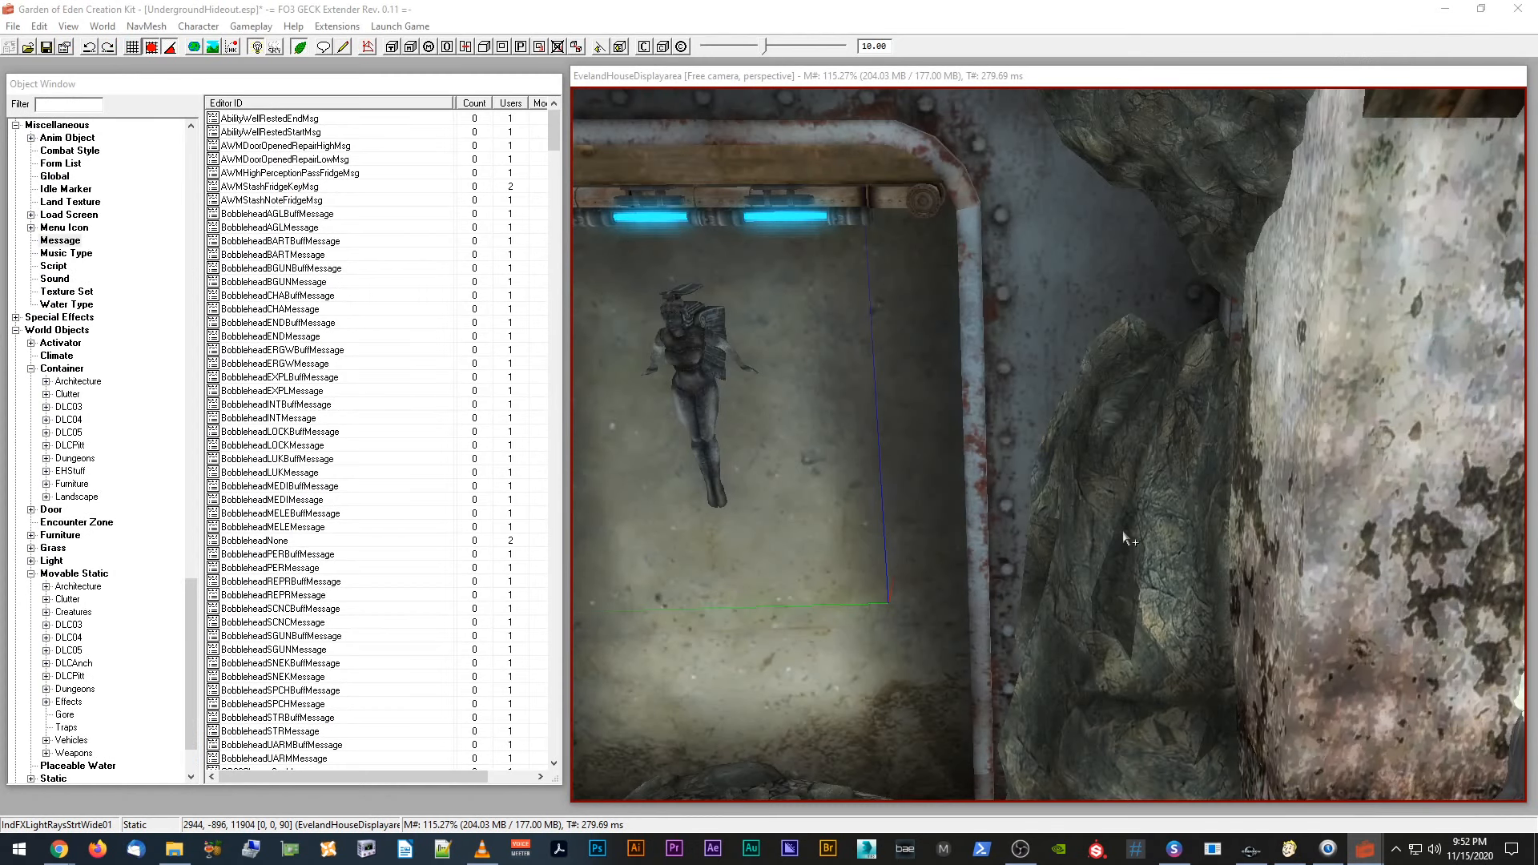
key(t)
shift+middle_drag(1128, 529, 1105, 497)
scroll(1127, 525, up, 2)
shift+middle_drag(1173, 224, 1174, 223)
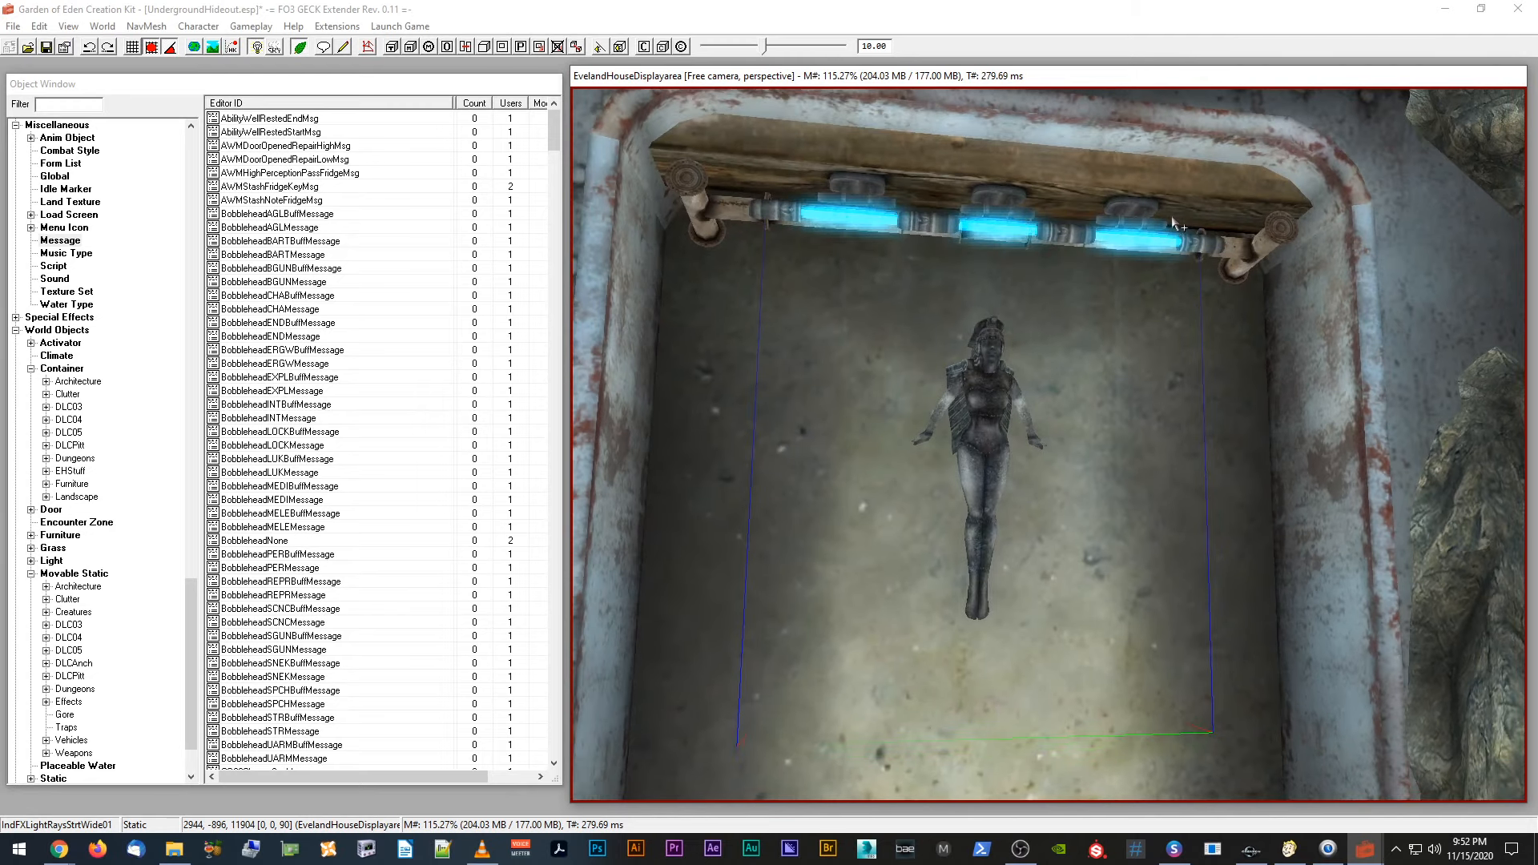
Step: Return to the Creation Kit, rotate the blue light fixture and reposition it above the angel statue's head
click(1251, 849)
shift+middle_drag(936, 319, 925, 333)
key(w)
key(w)
drag(954, 345, 959, 424)
key(w)
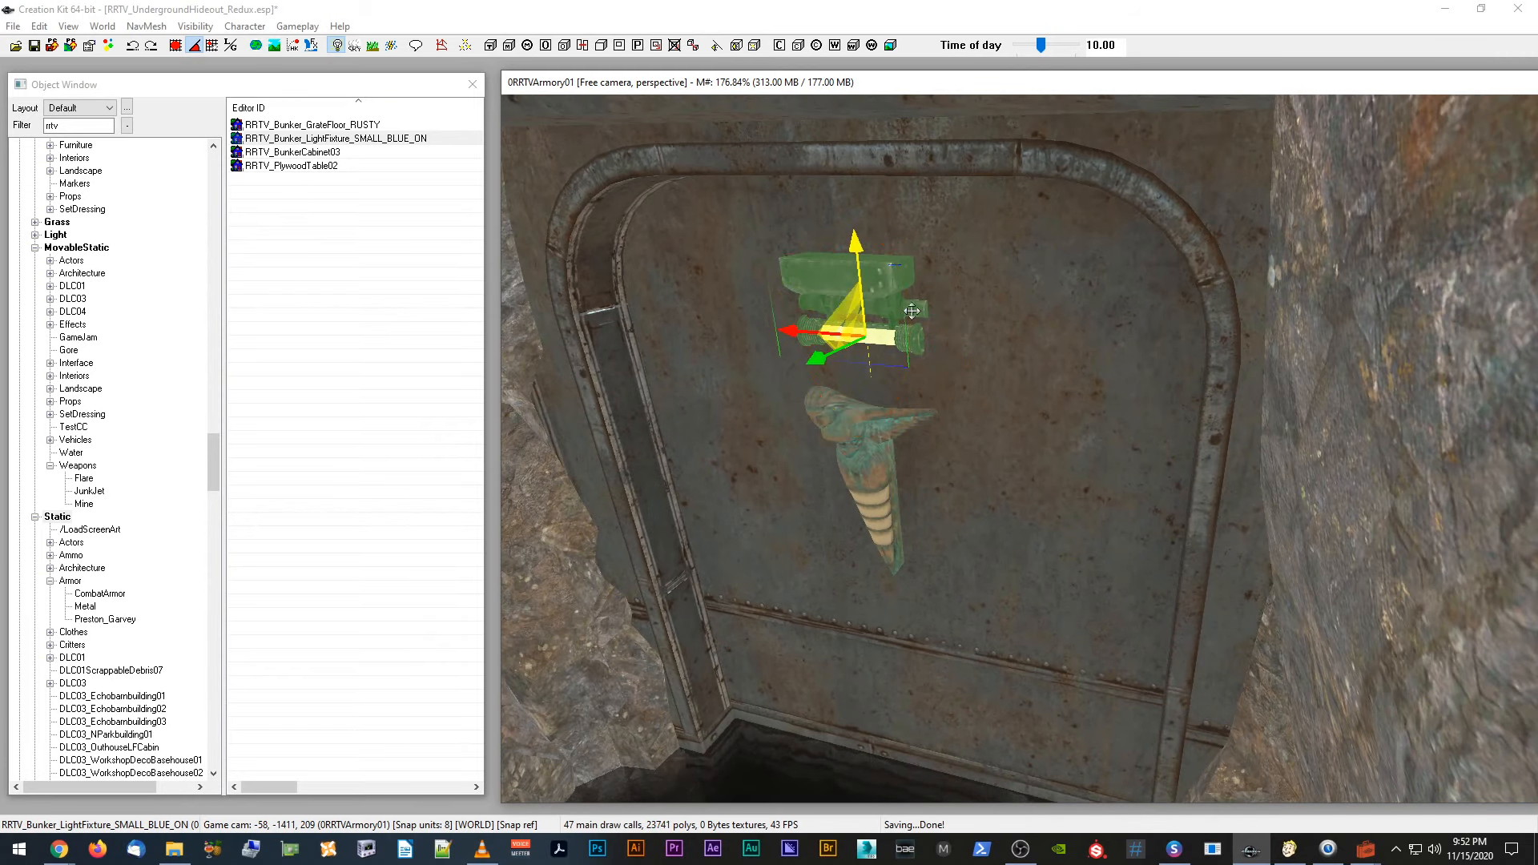
drag(855, 246, 855, 255)
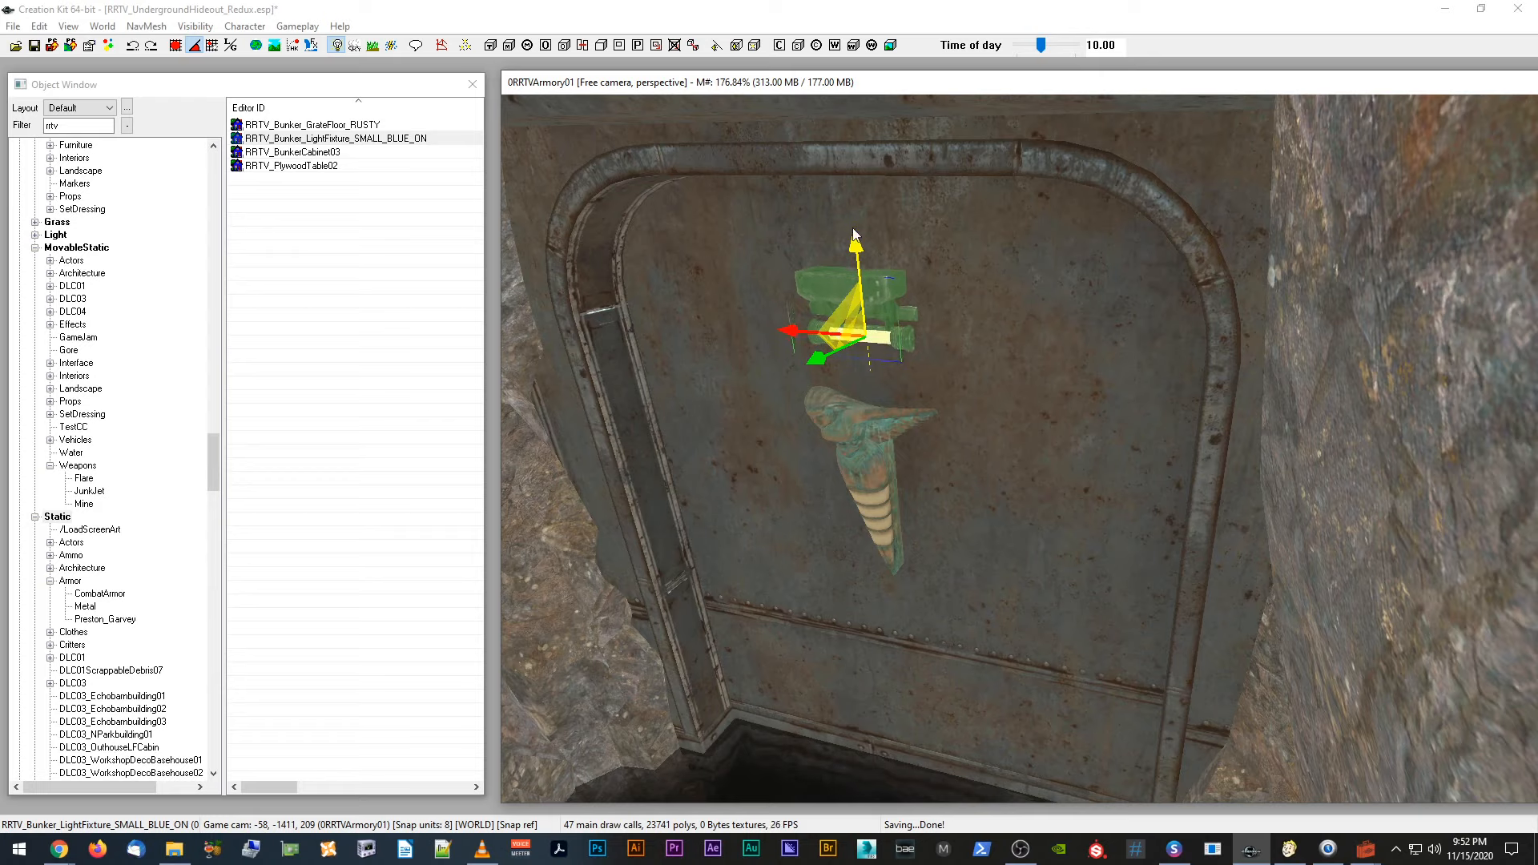
key(e)
drag(823, 366, 603, 335)
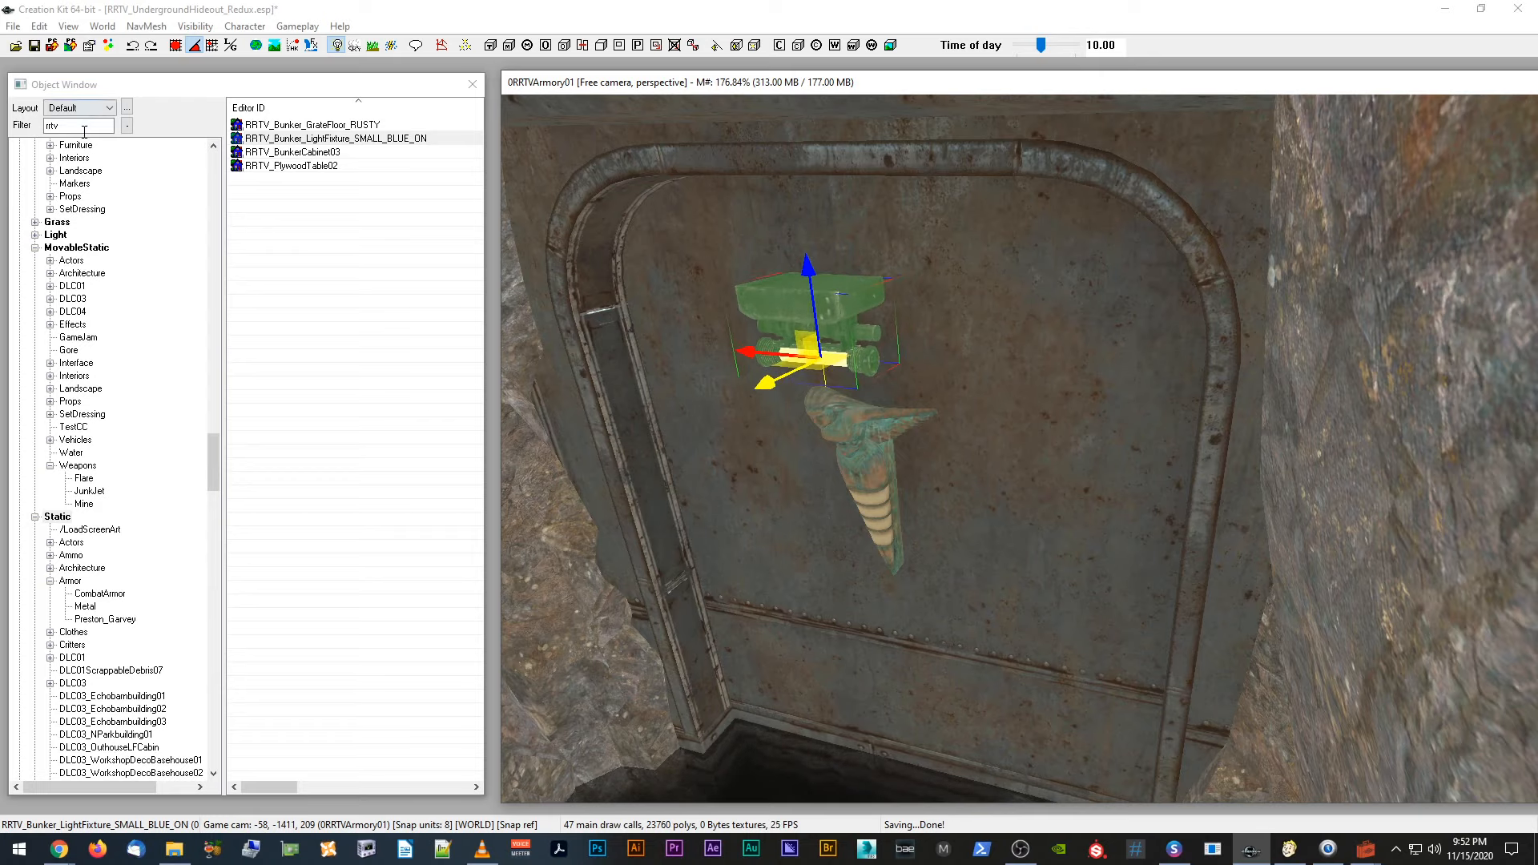
Step: Filter the objects by "beam", preview DCKitMetallBeam01 and move the preview window out of the way
double_click(84, 128)
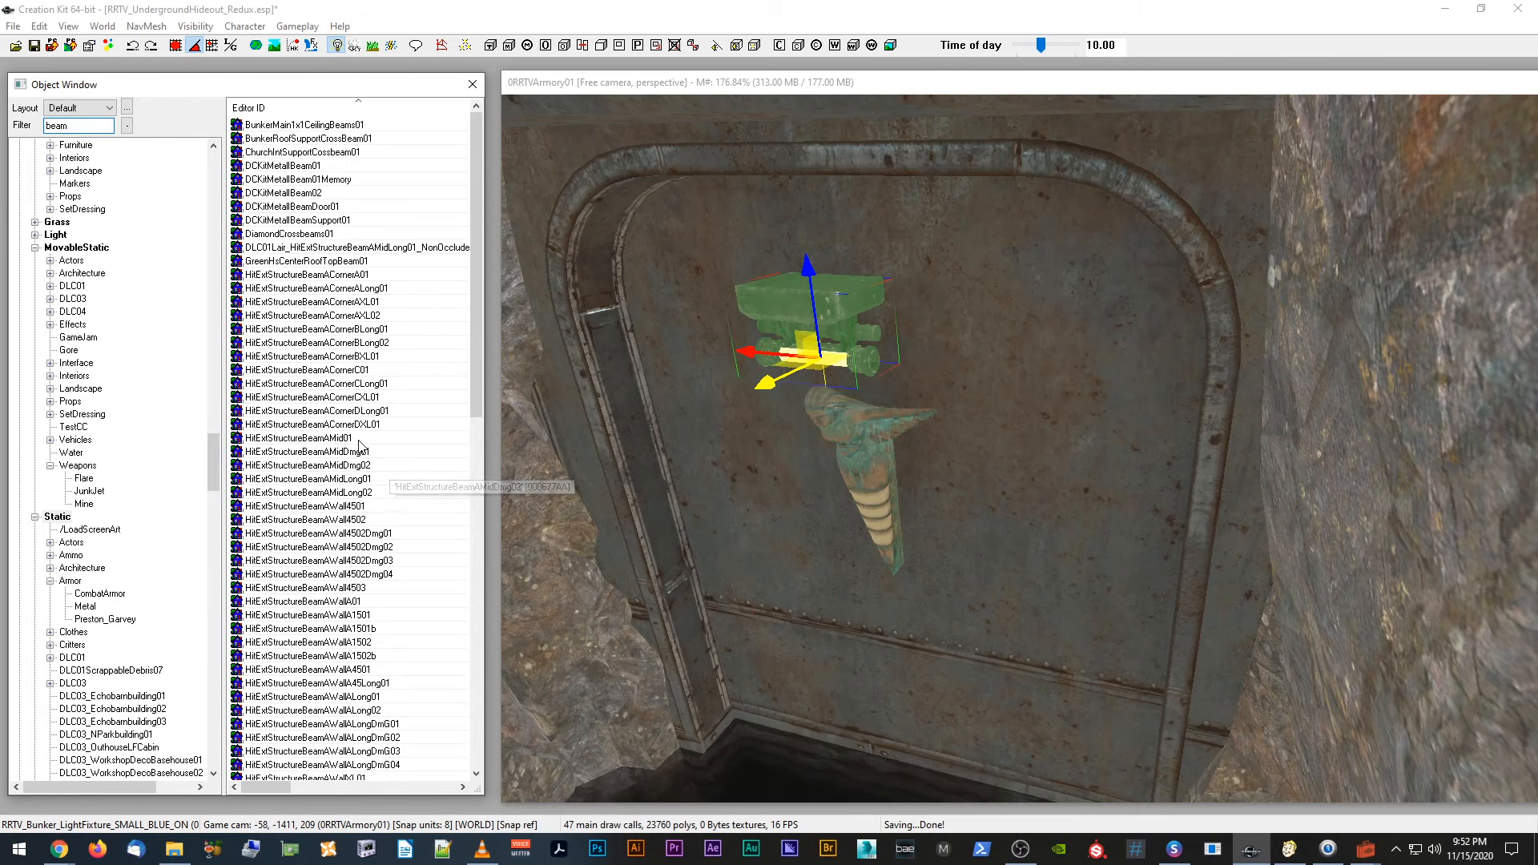
right_click(317, 166)
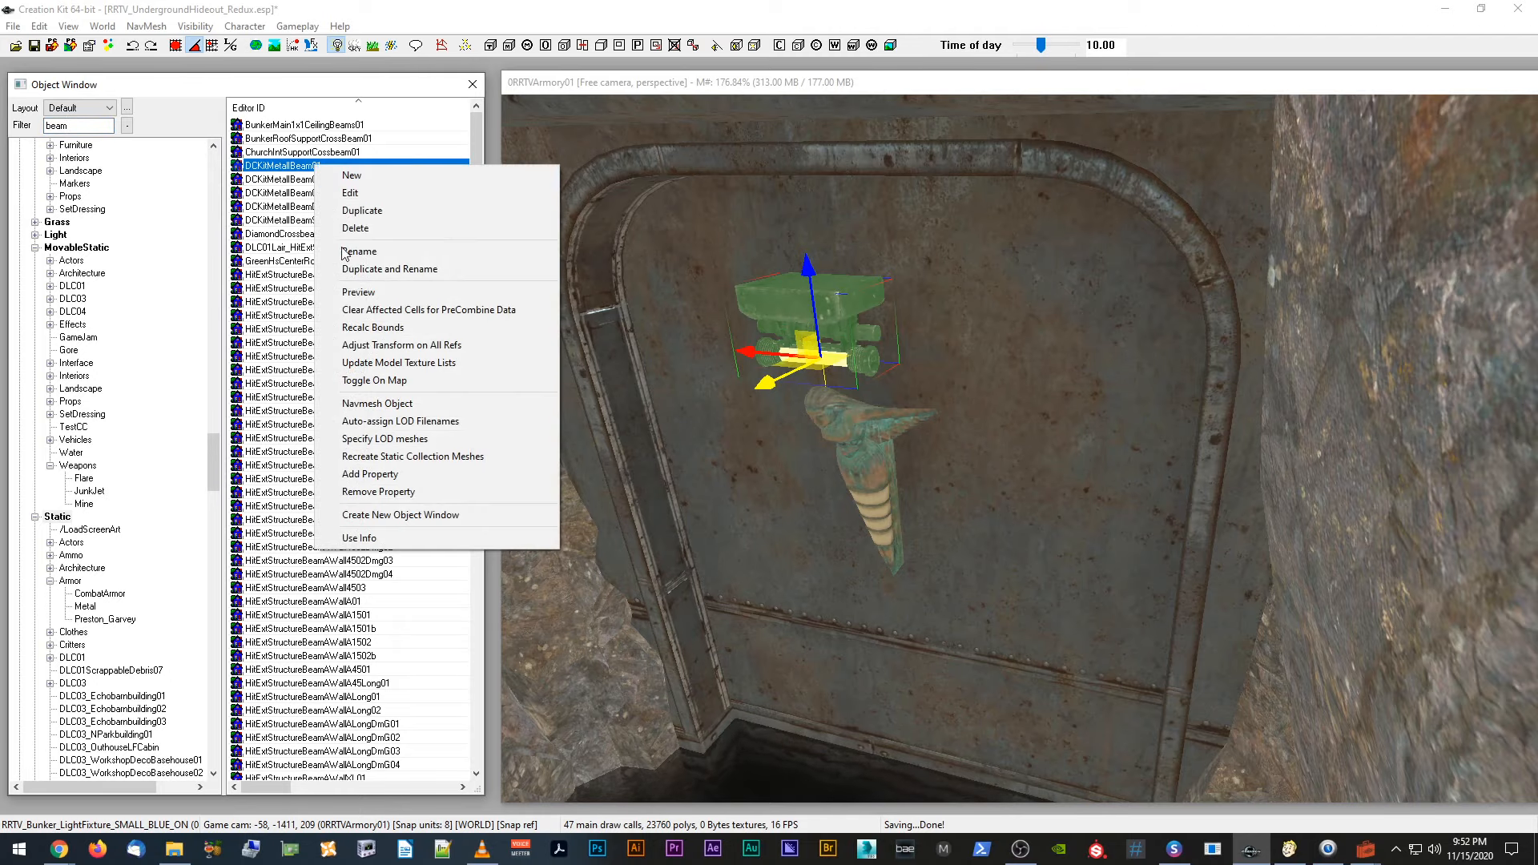
click(358, 292)
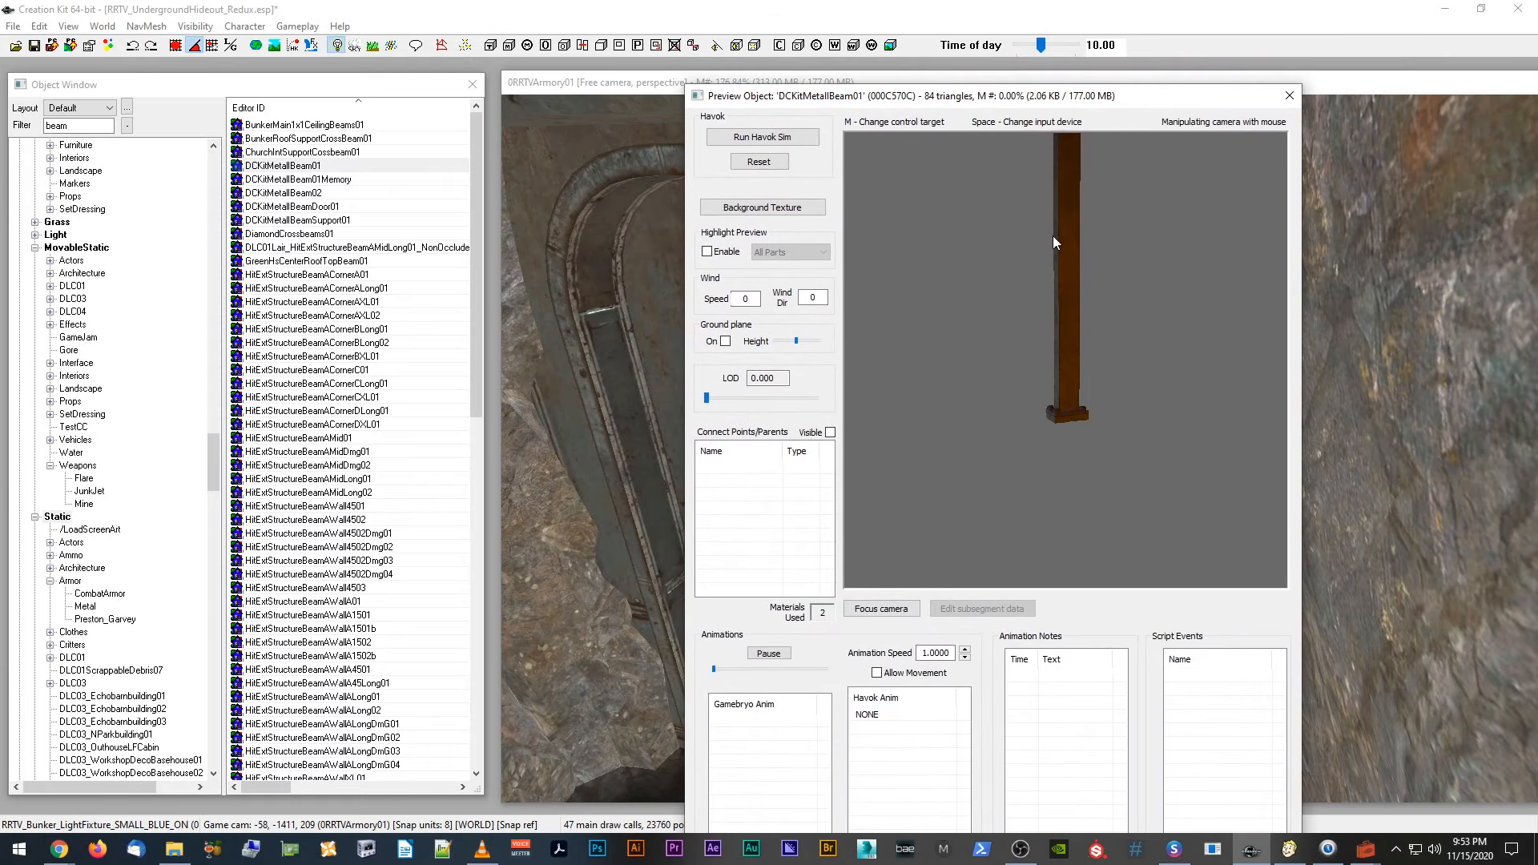
drag(1055, 271, 1094, 311)
drag(1061, 95, 1537, 67)
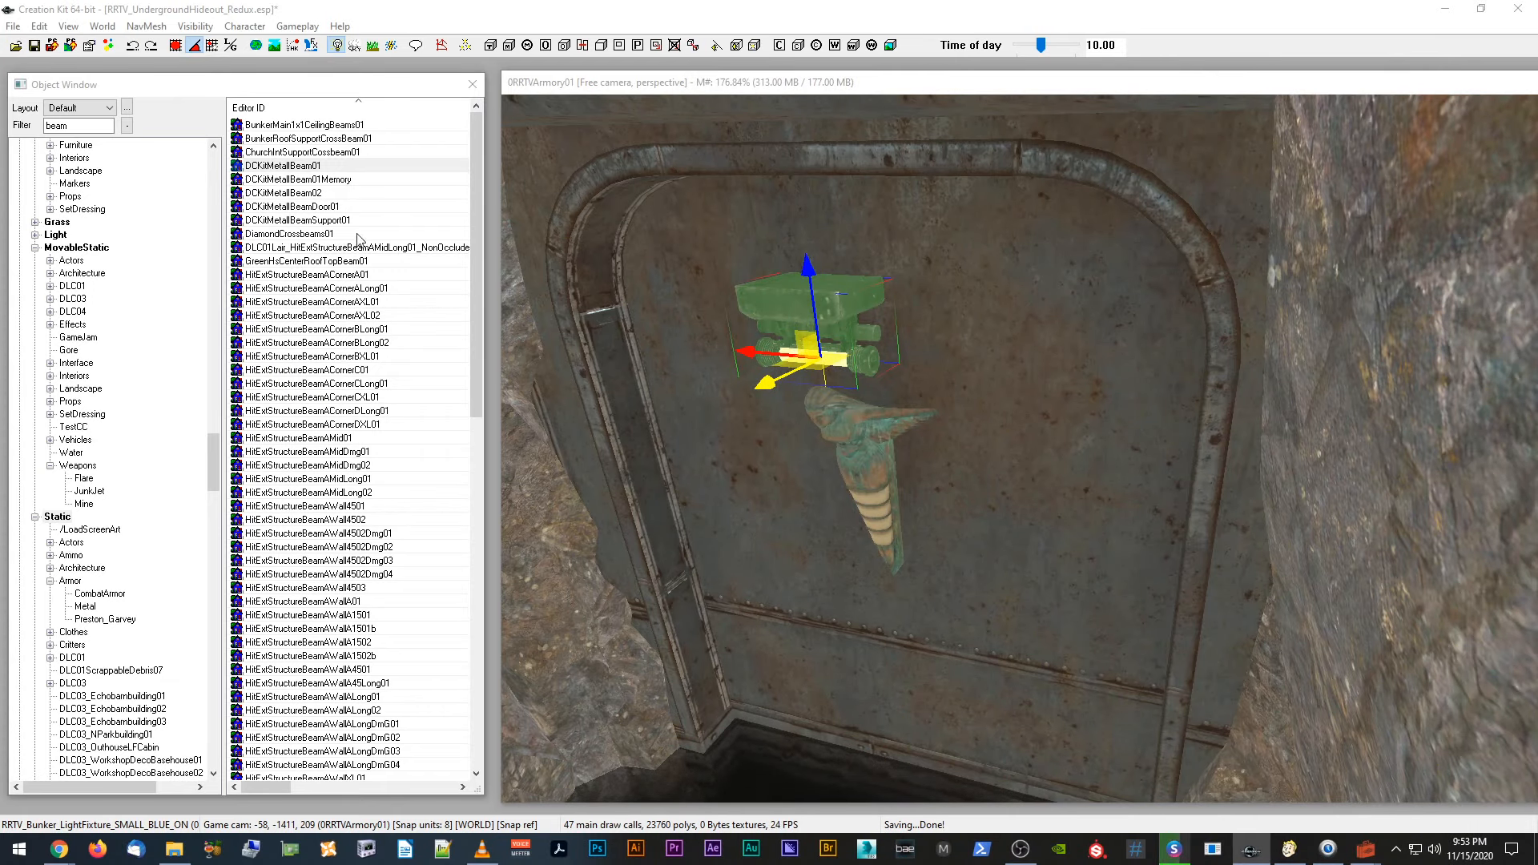
Step: Find Mechanical_Beam08 in the filtered beam list and bring its preview into view
scroll(358, 418, down, 9)
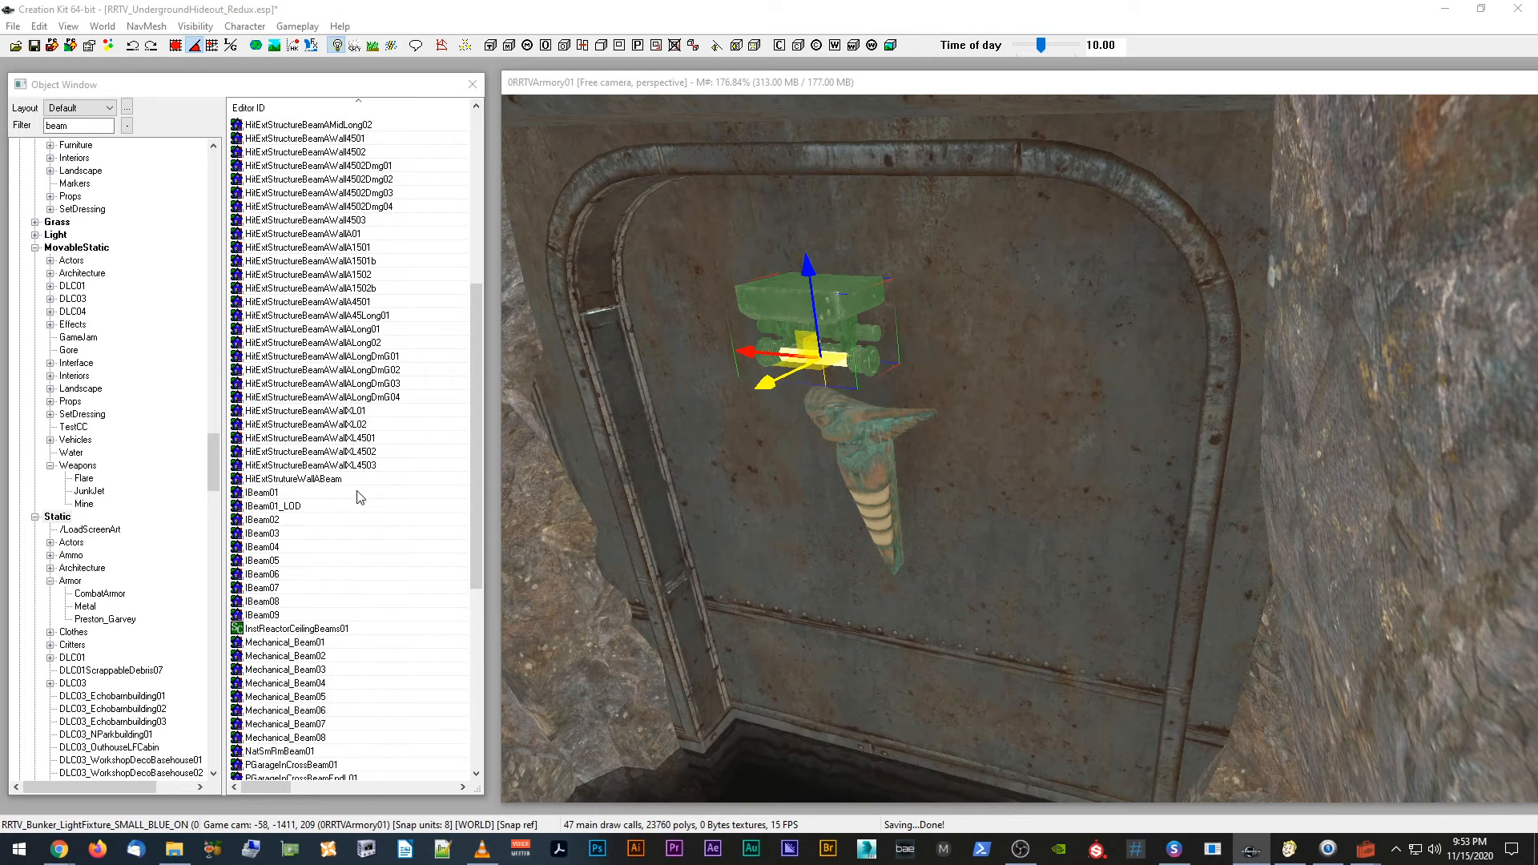
scroll(302, 605, down, 7)
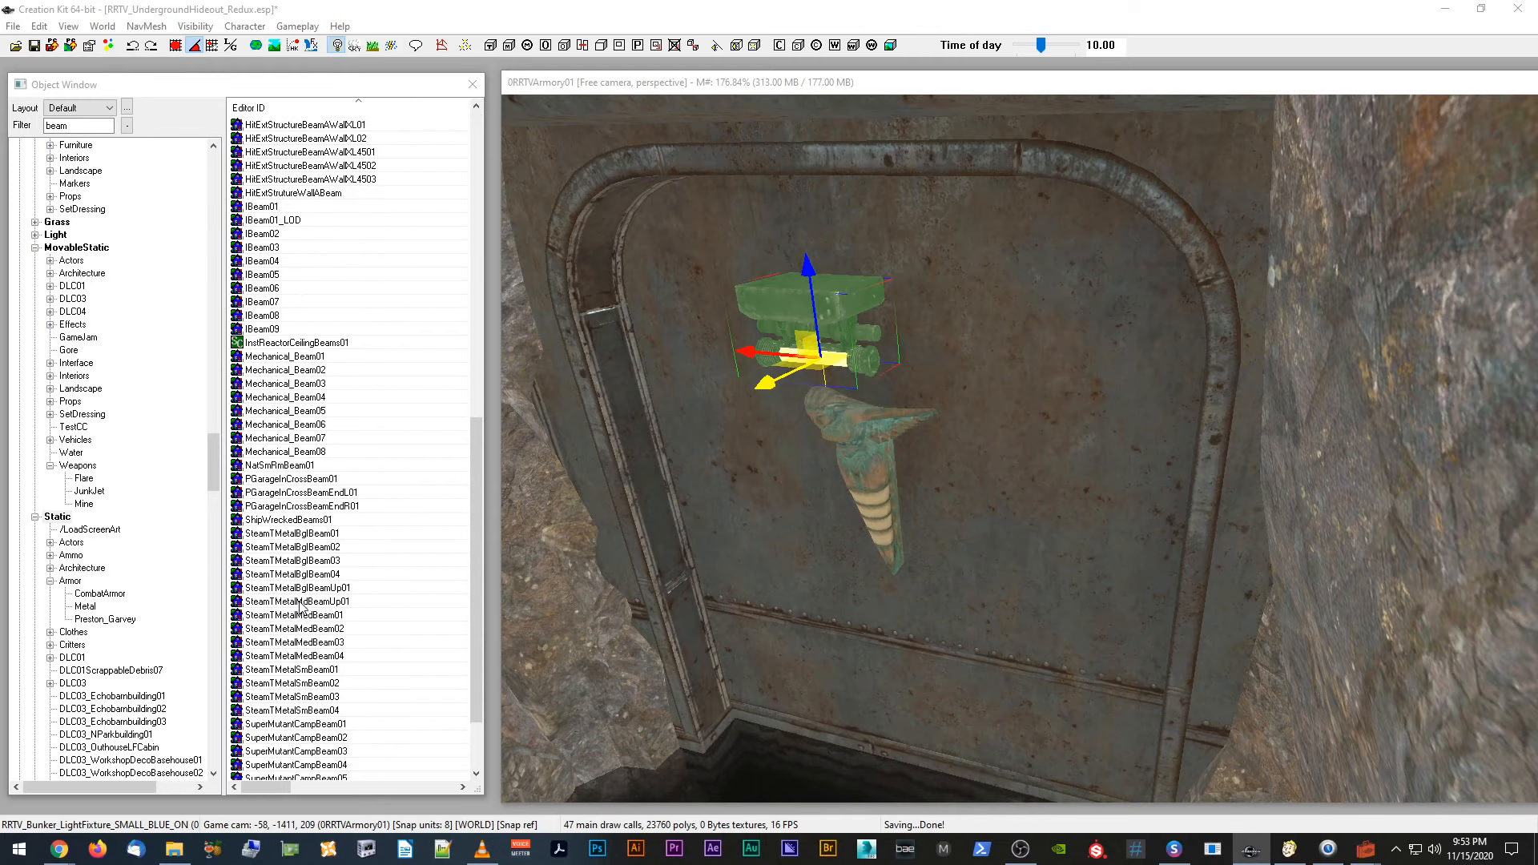
click(338, 453)
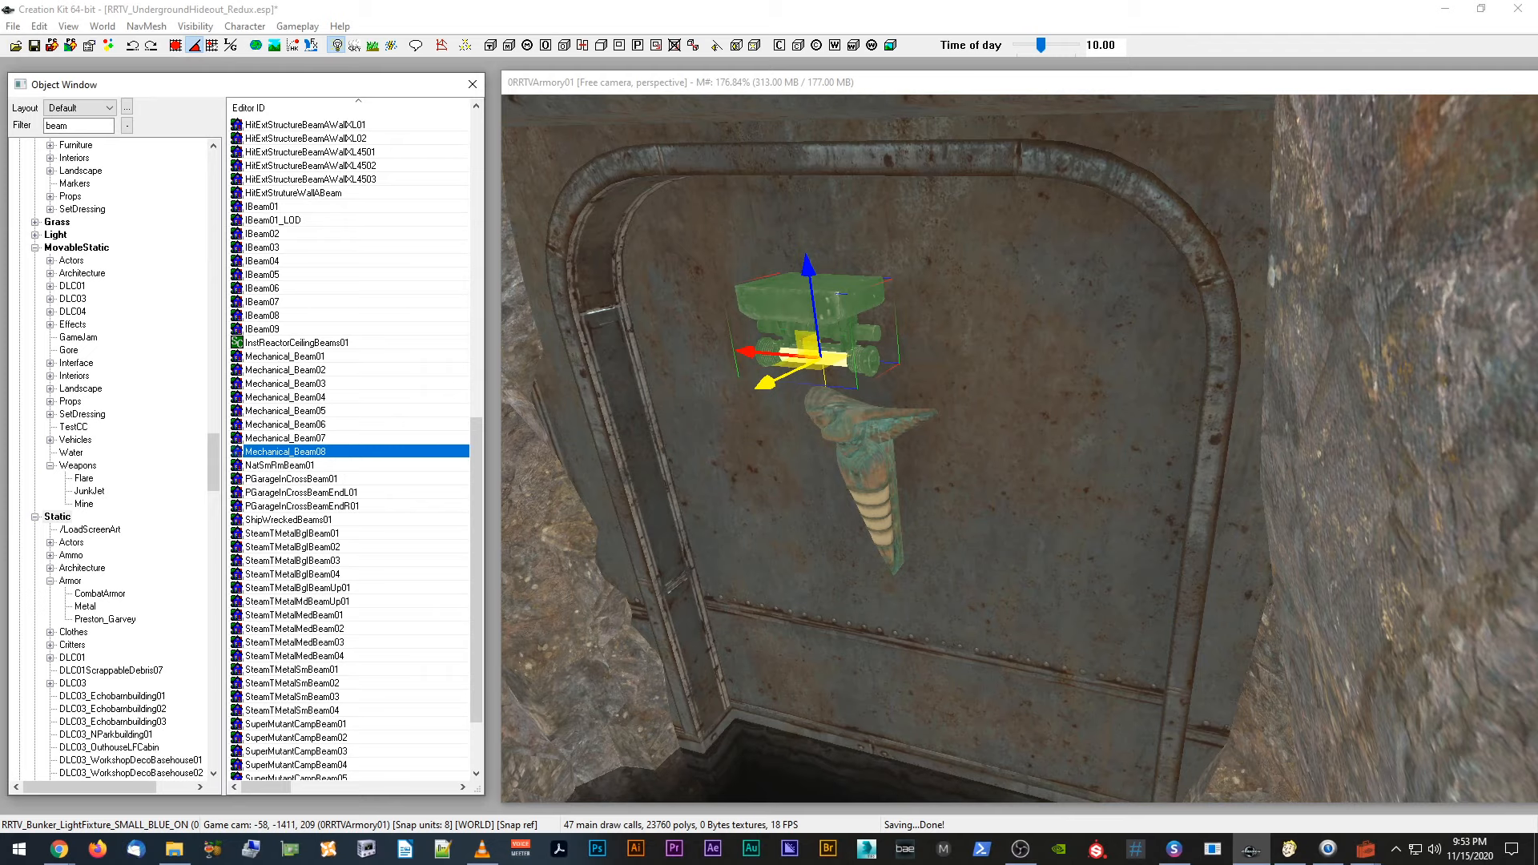
drag(1537, 2, 855, 109)
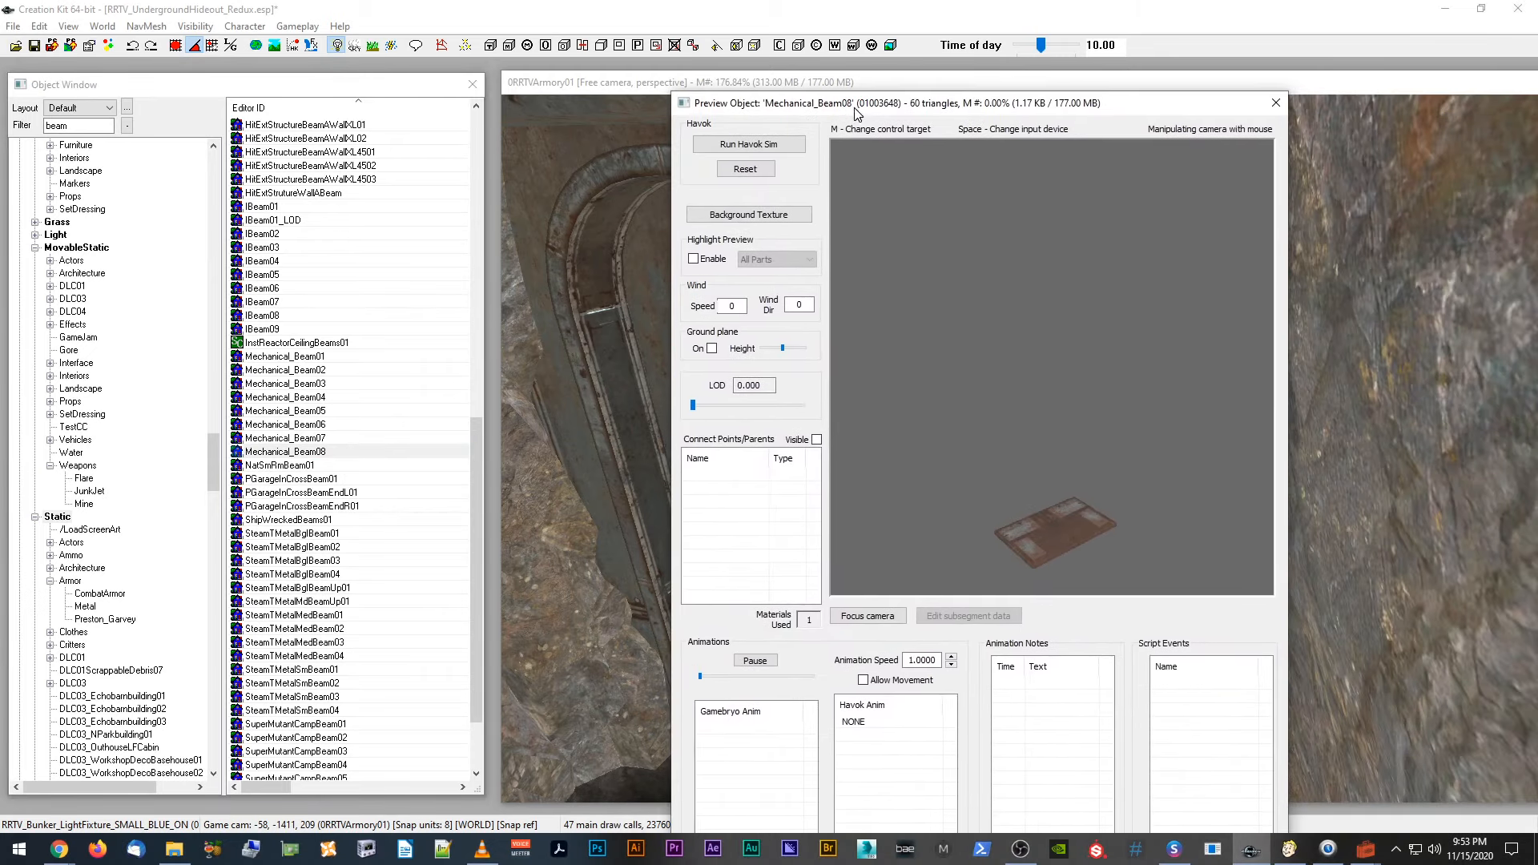
Step: Compare the previews of Mechanical_Beam07 through Mechanical_Beam03, then inspect the properties of Mechanical_Beam04 and close them without changes
click(318, 451)
key(Up)
key(Up)
key(Up)
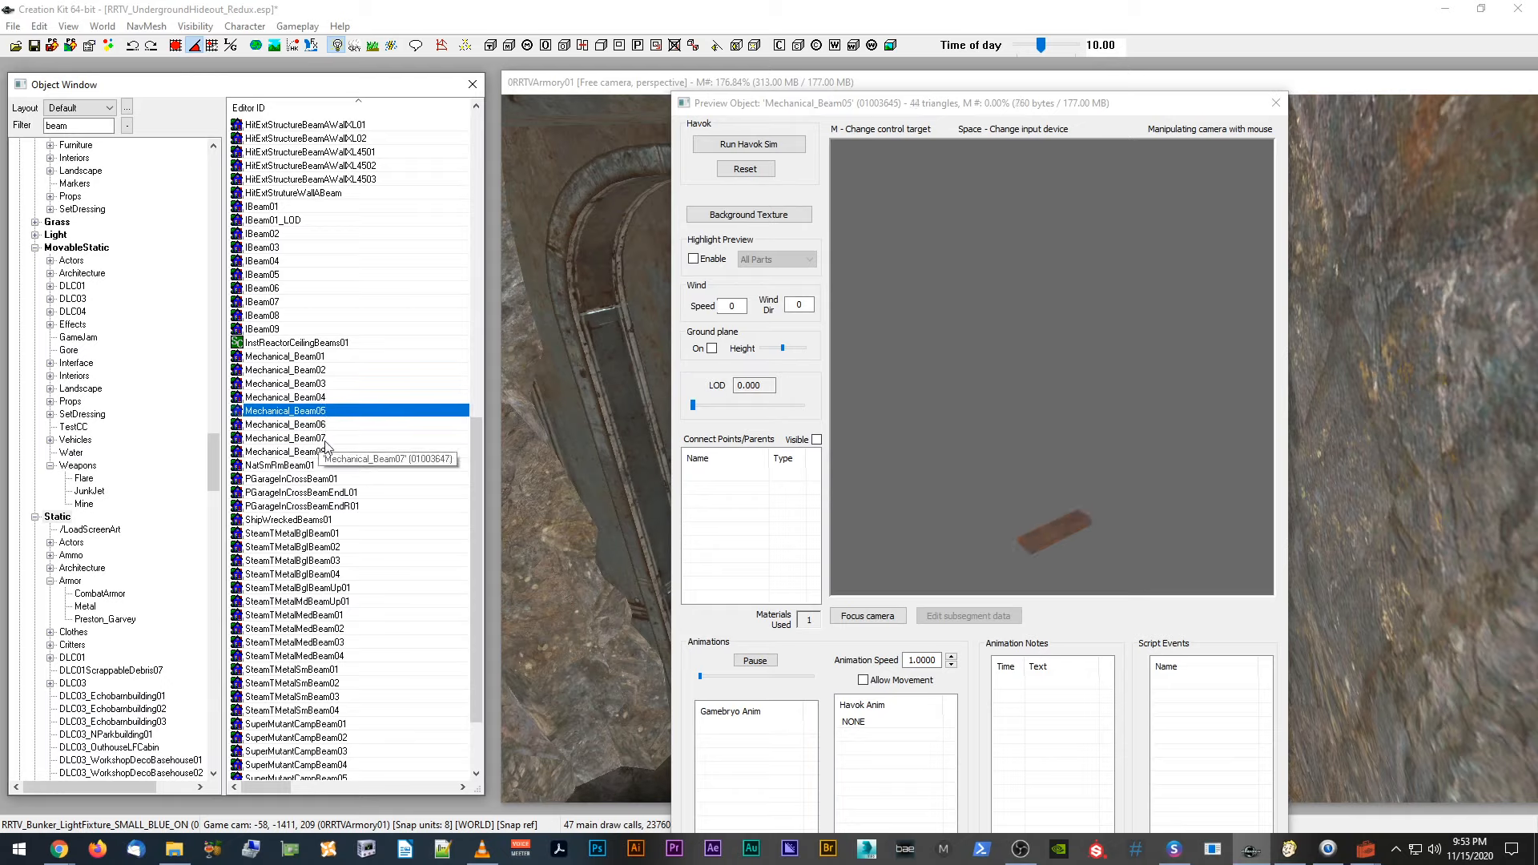
key(Up)
drag(1089, 545, 1075, 457)
click(320, 385)
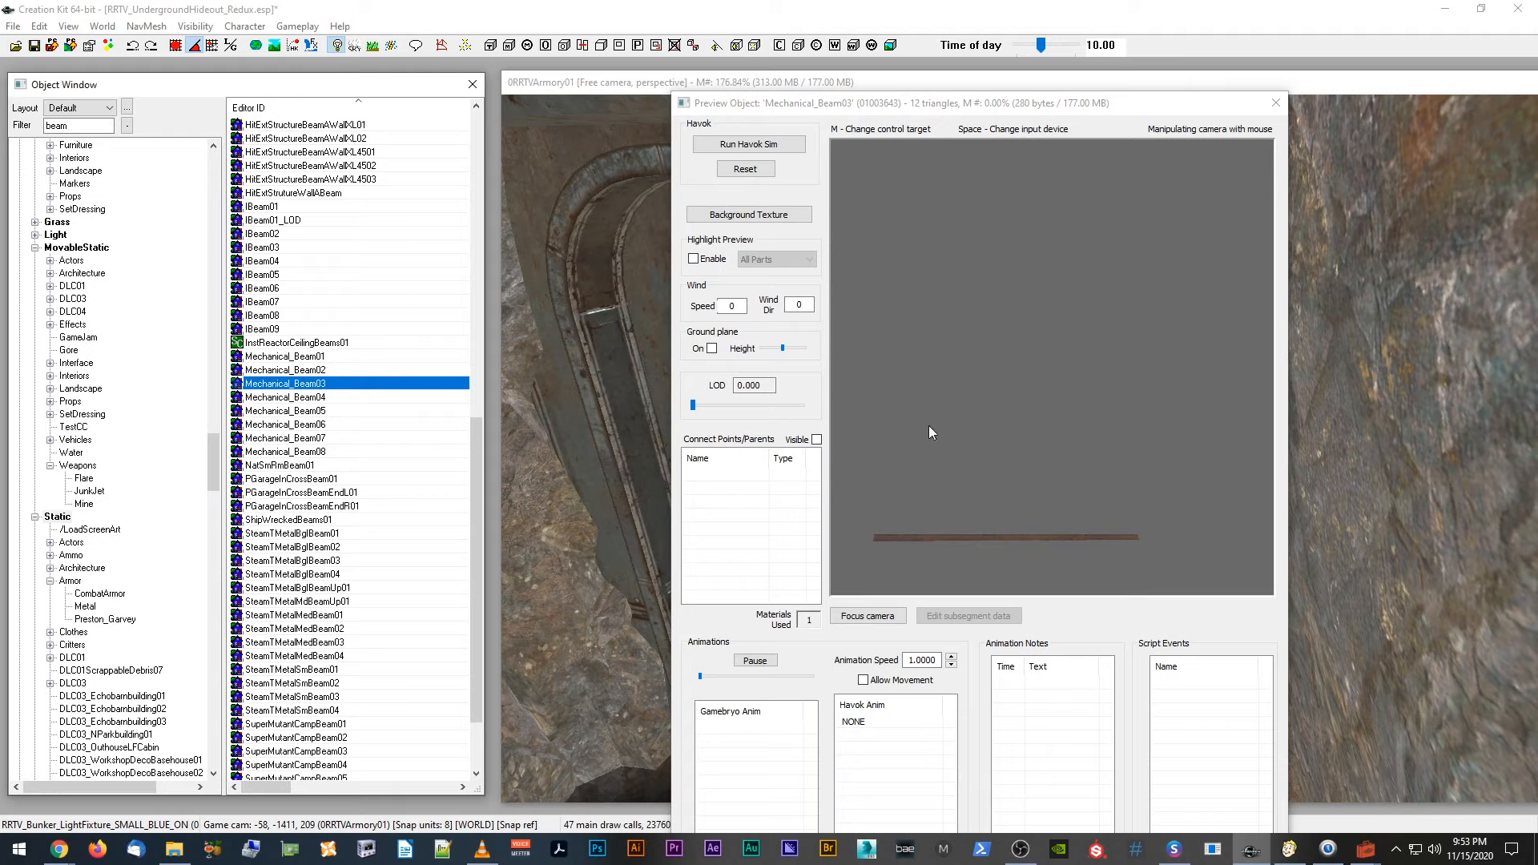
click(350, 399)
drag(911, 103, 1537, 109)
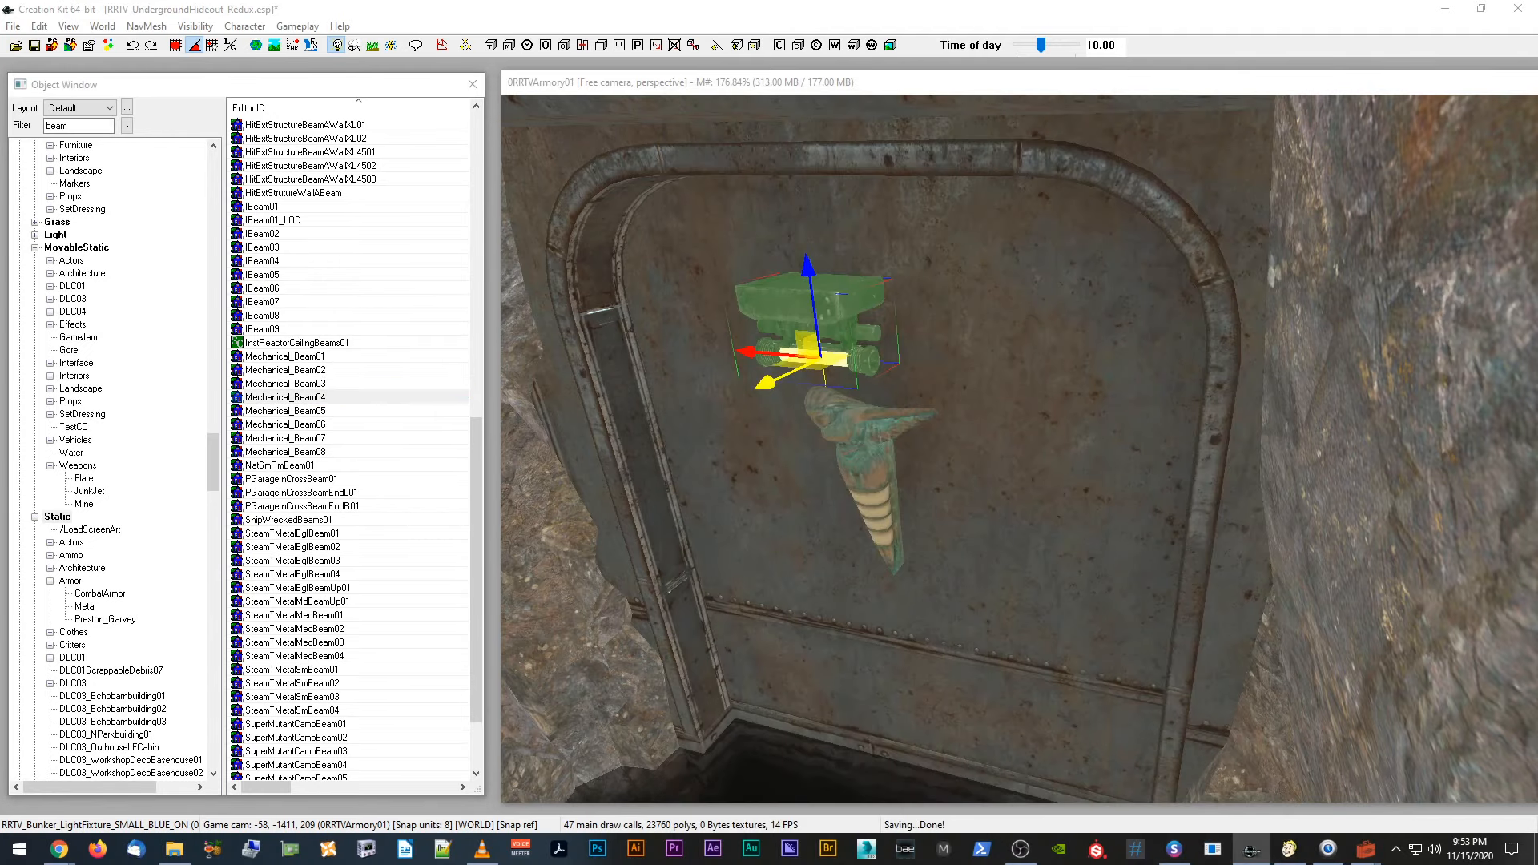
double_click(331, 399)
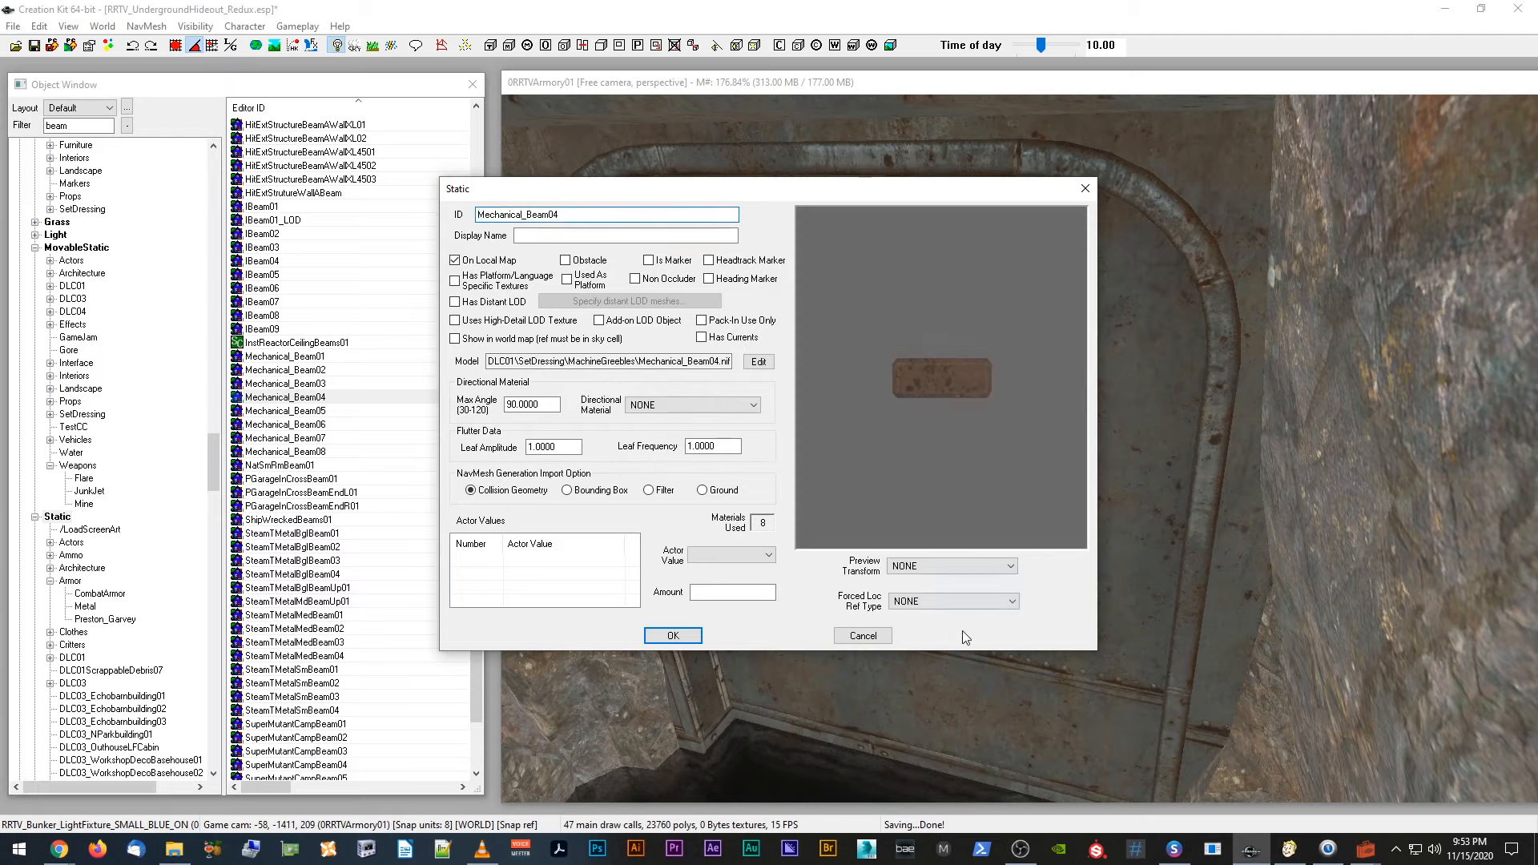
click(865, 637)
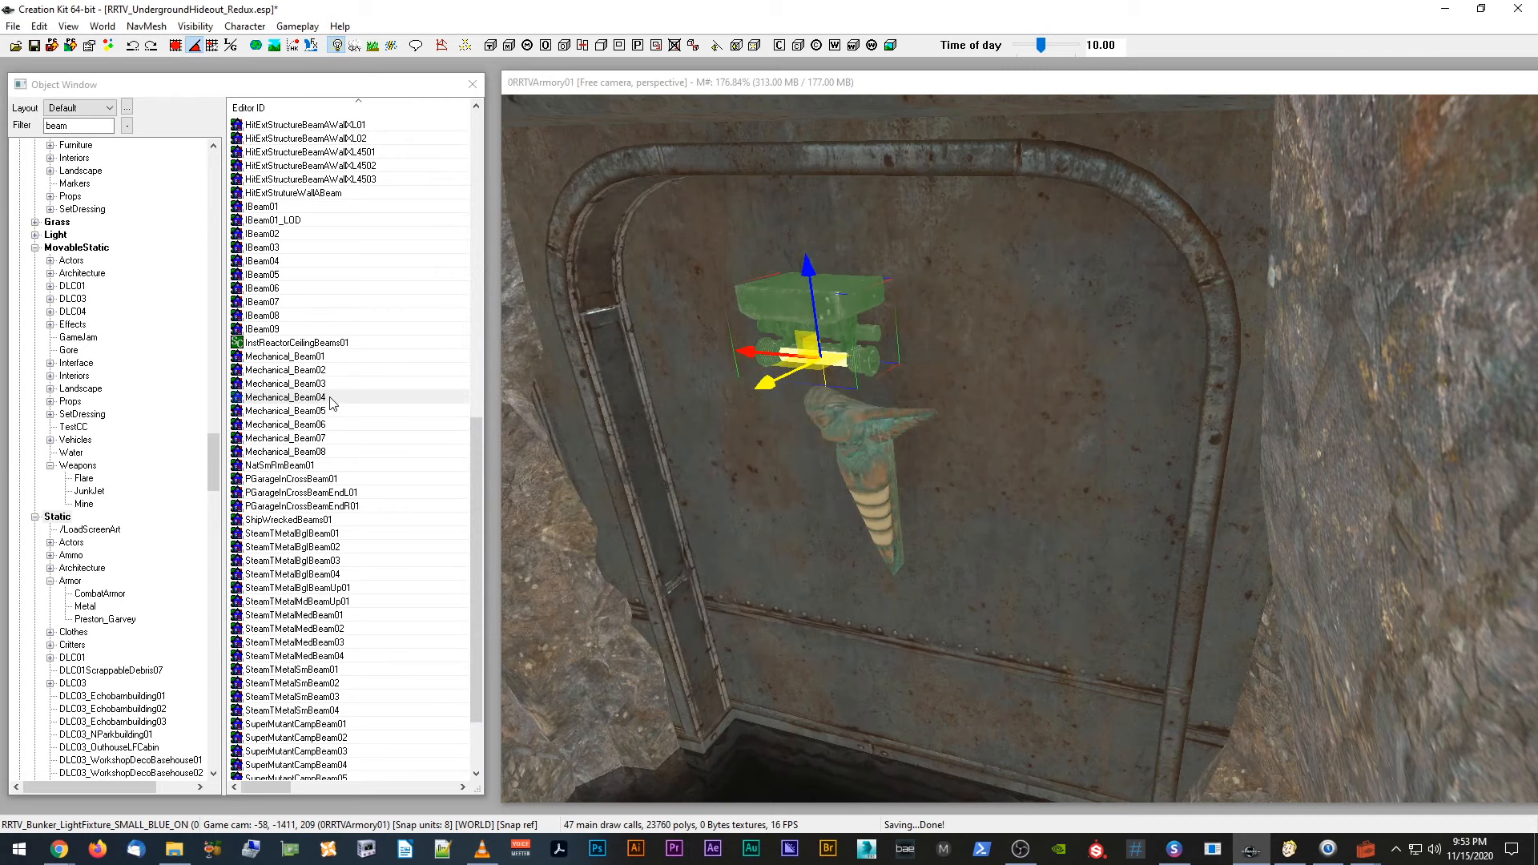
Step: Place Mechanical_Beam04 on the metal door and raise it above the light fixture toward the door frame's upper edge
drag(332, 403, 869, 282)
scroll(943, 298, up, 1)
key(w)
key(w)
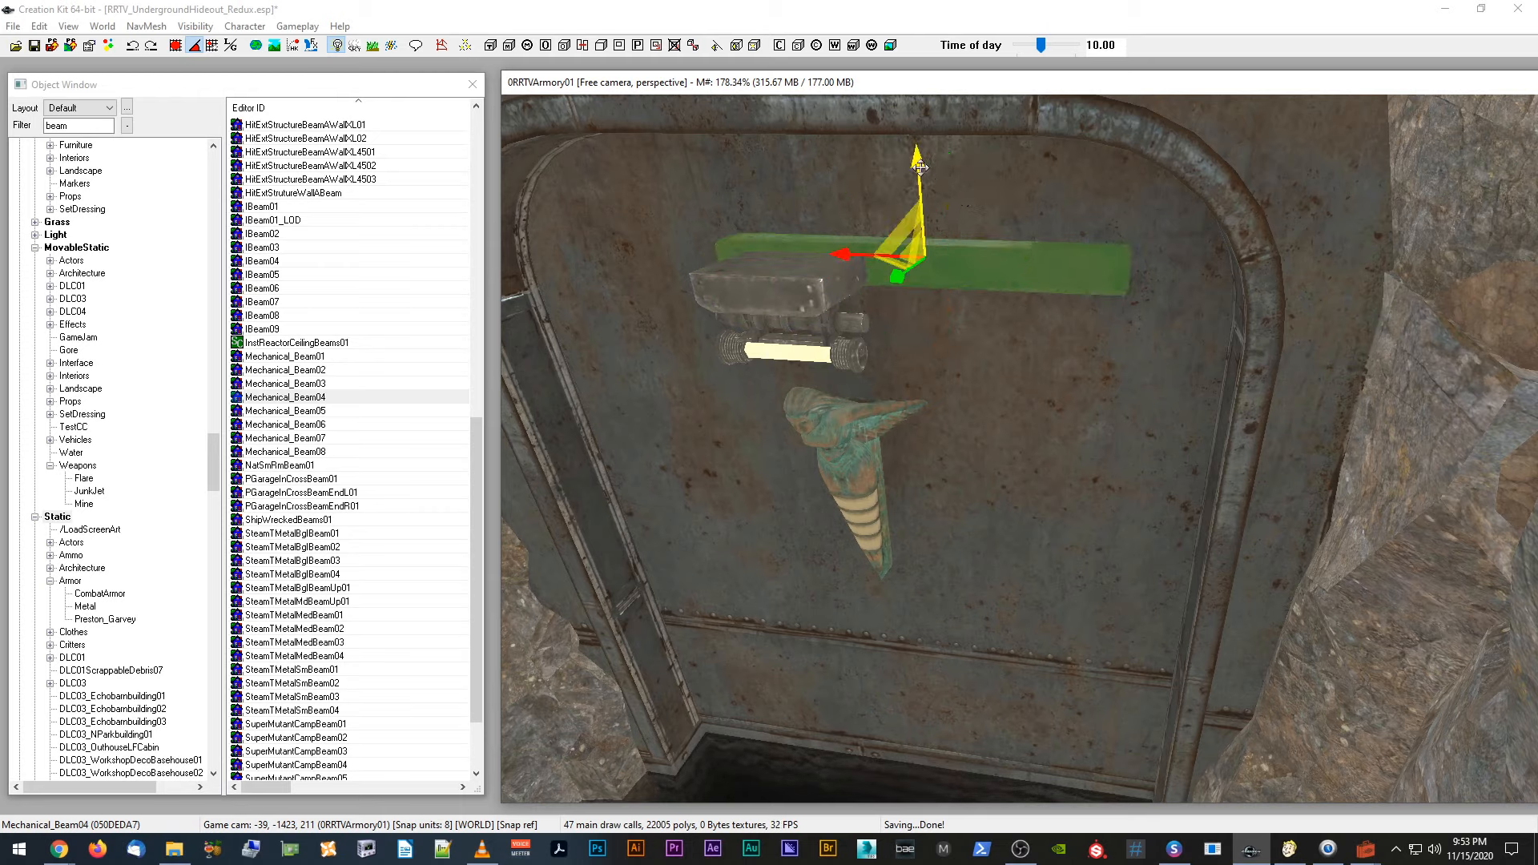
drag(921, 166, 917, 85)
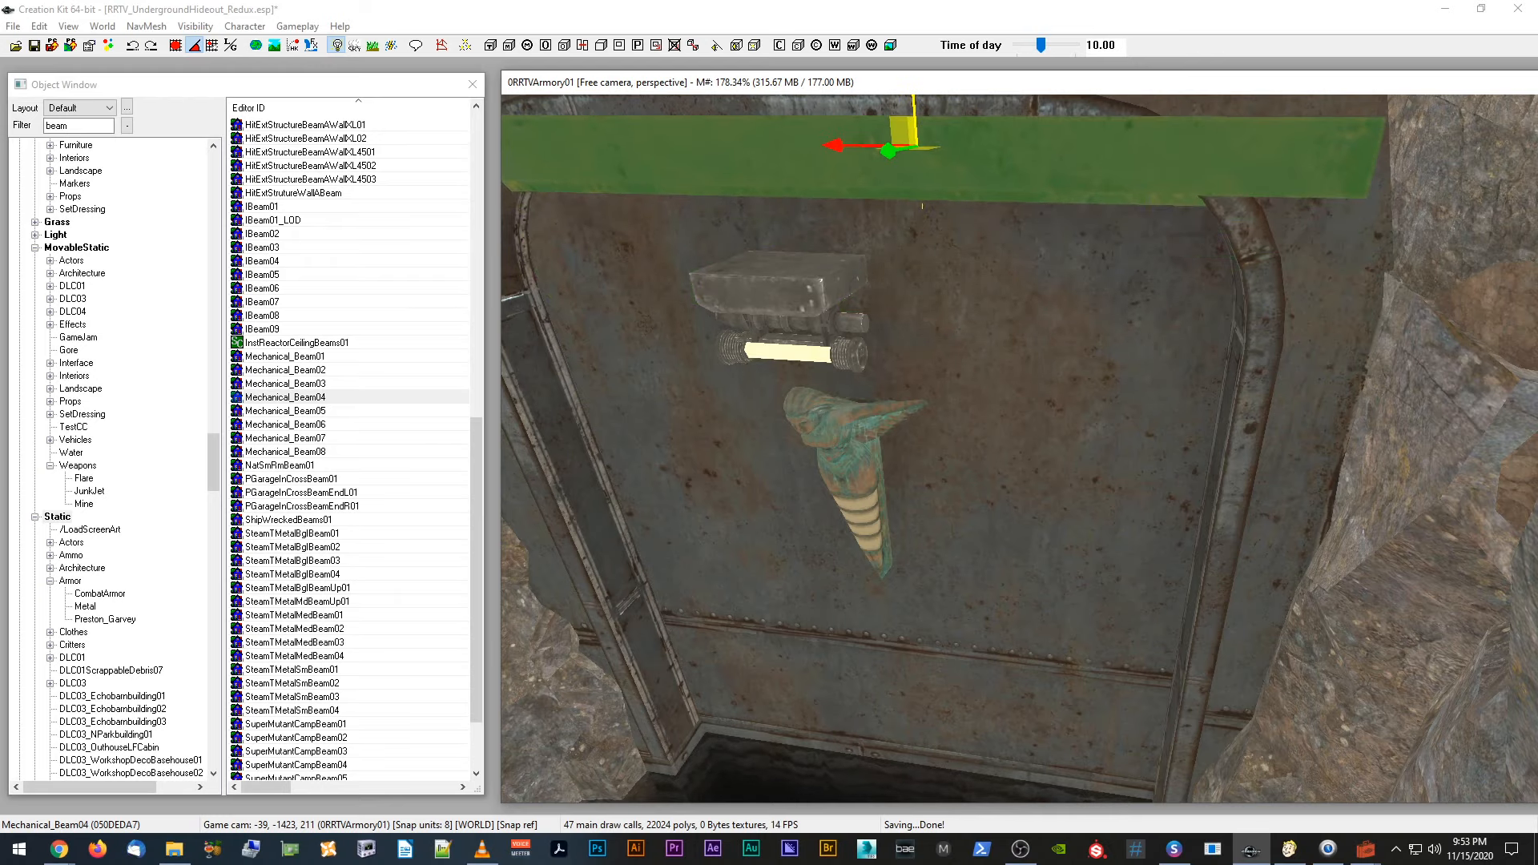
Step: Push Mechanical_Beam04 back against the door, shift it sideways to span the frame beneath its upper edge, and deselect it
shift+middle_drag(1011, 451, 1006, 419)
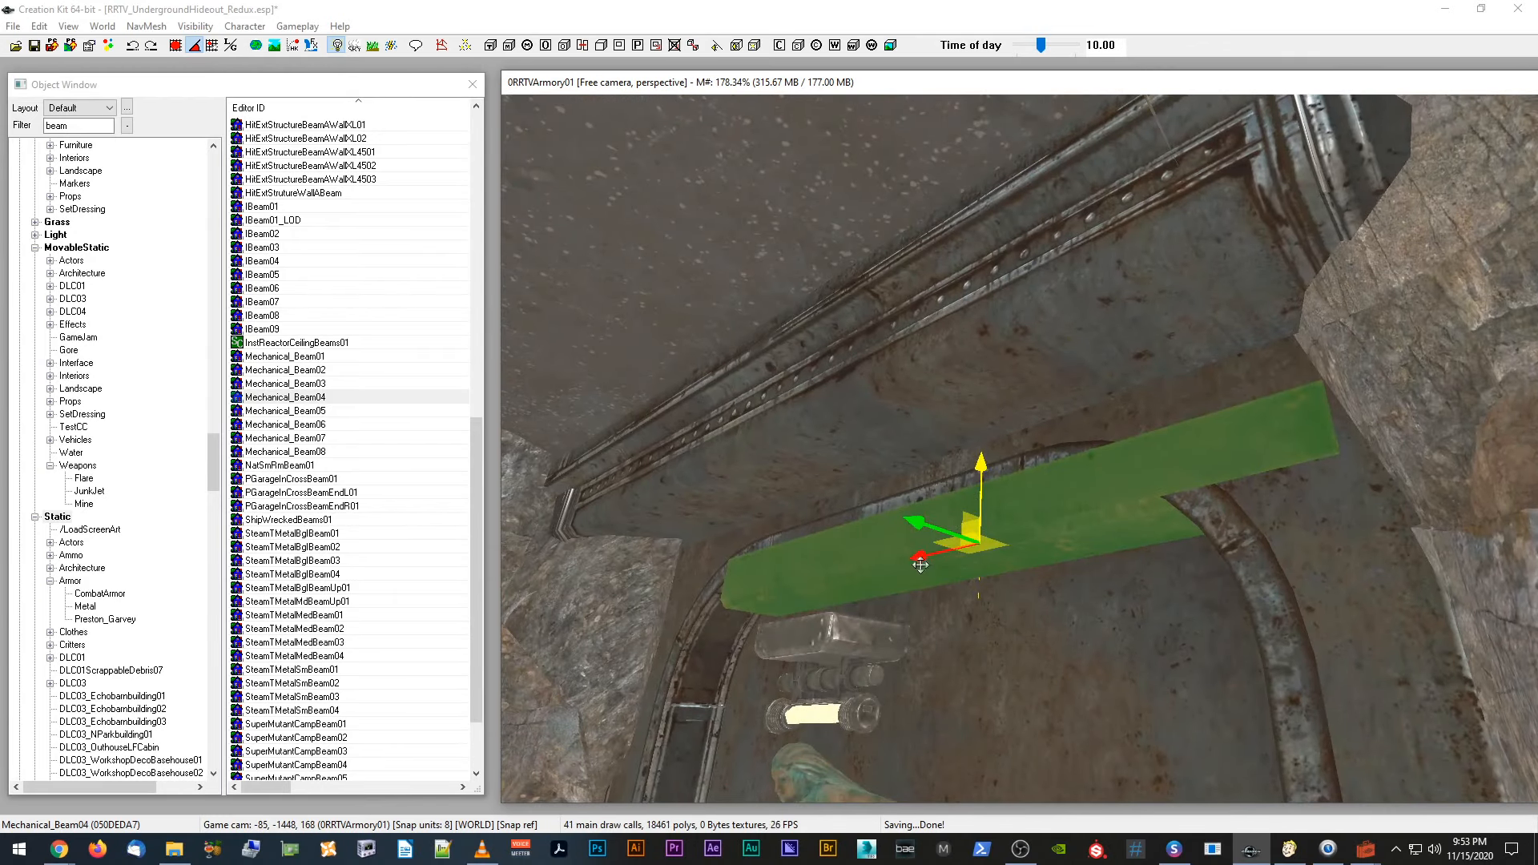
drag(921, 529, 938, 530)
shift+middle_drag(937, 530, 989, 529)
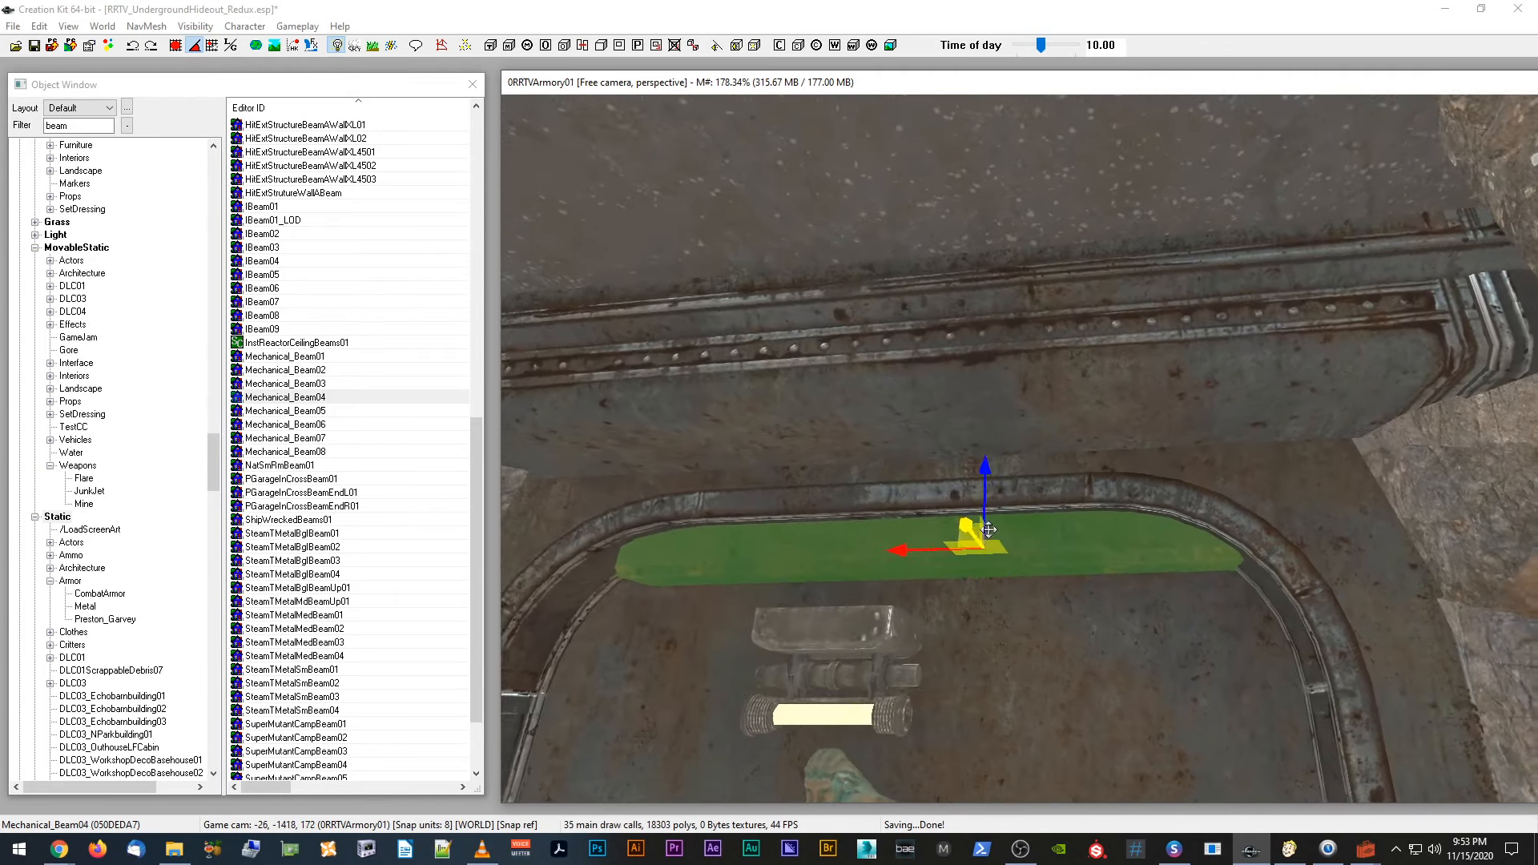
drag(920, 551, 855, 550)
mouse_move(850, 524)
shift+middle_down()
mouse_move(841, 493)
mouse_move(861, 530)
shift+middle_up()
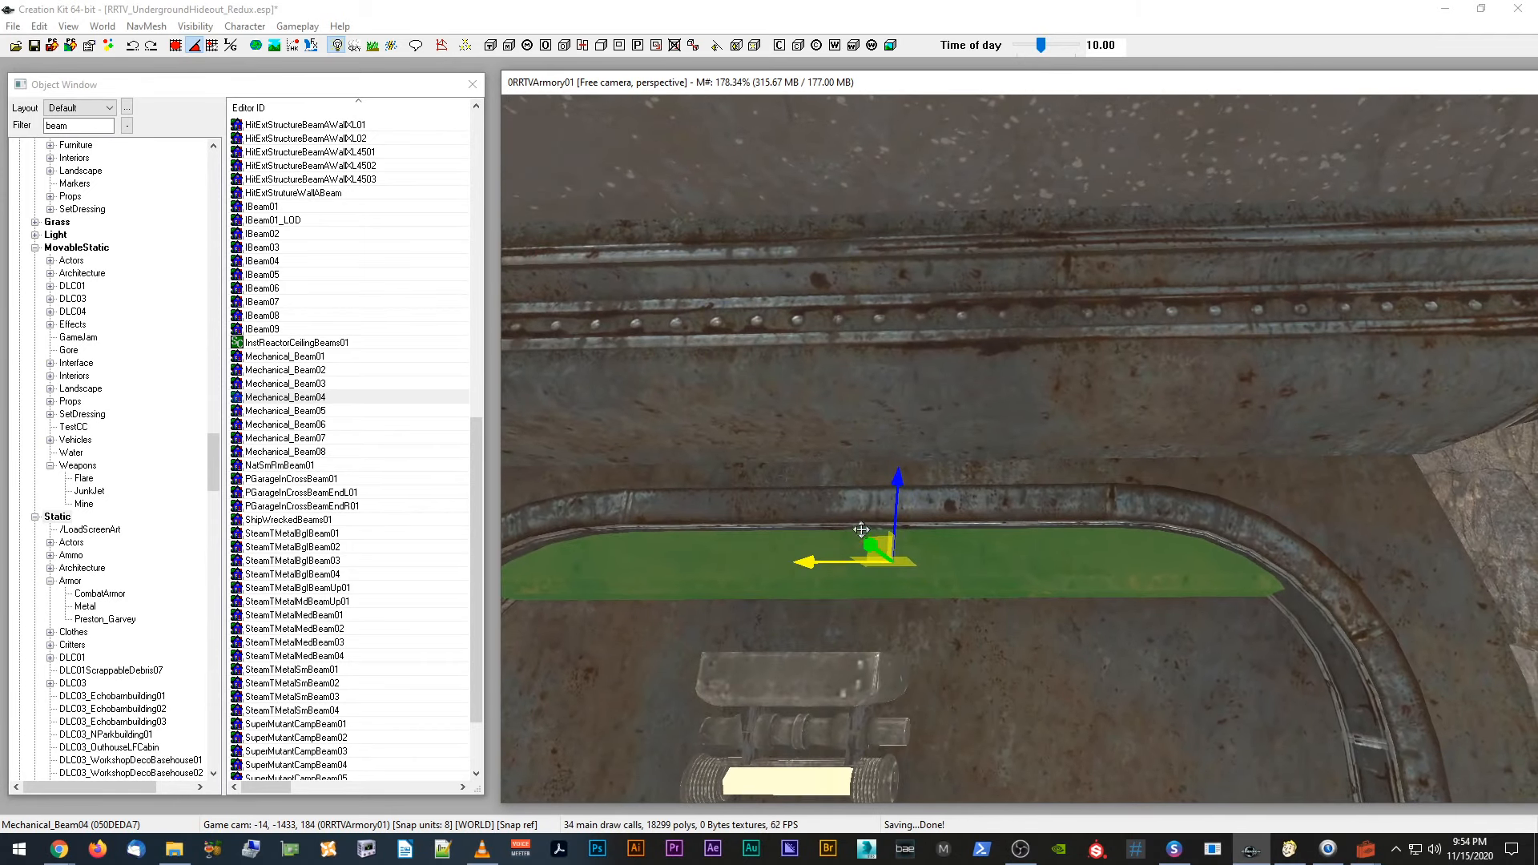
click(892, 483)
drag(888, 478, 885, 485)
key(d)
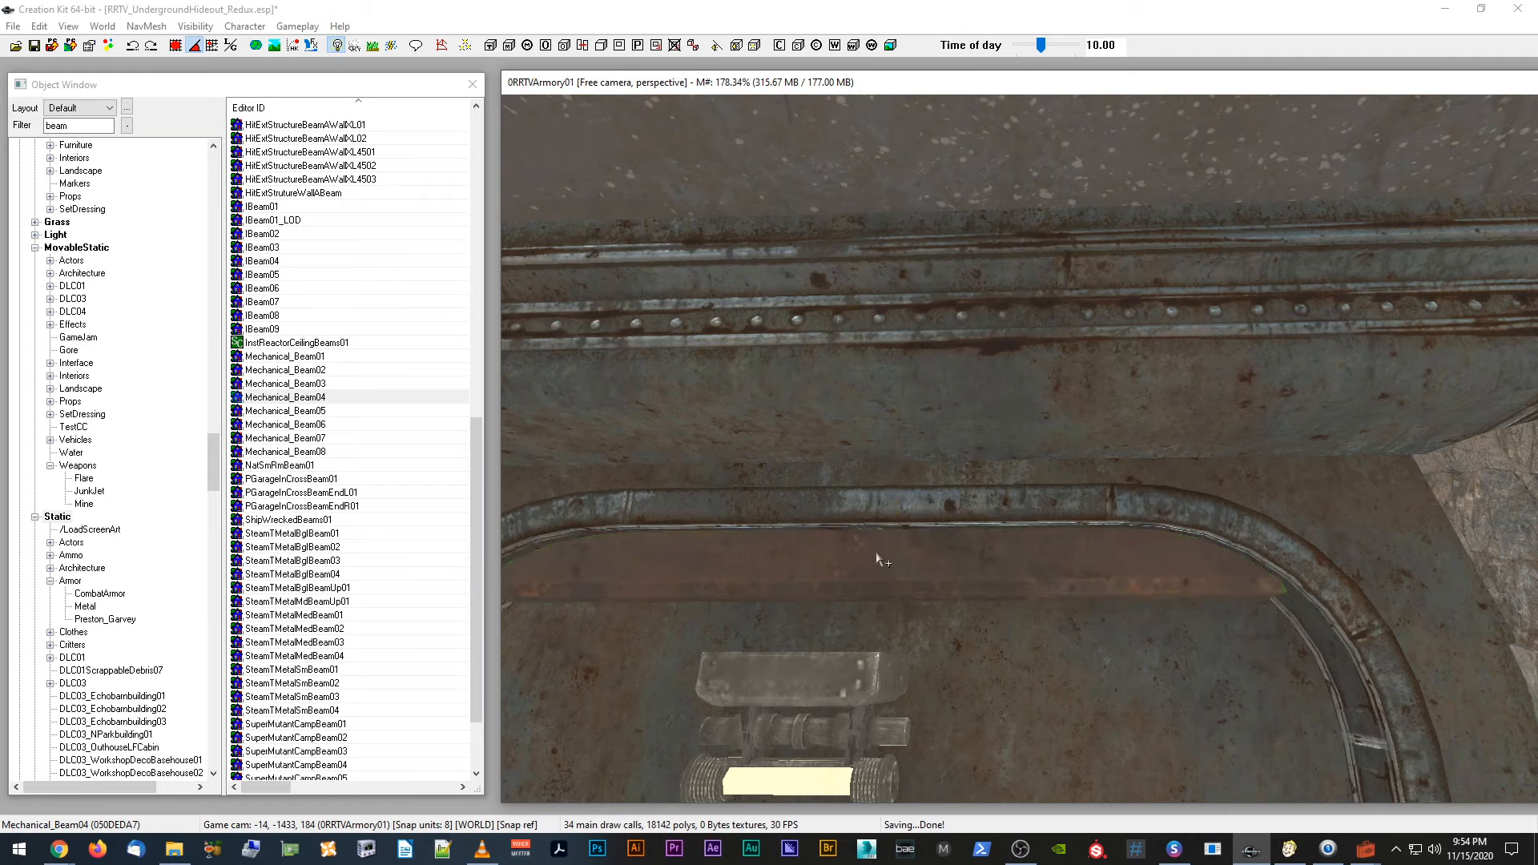
shift+middle_drag(878, 556, 941, 583)
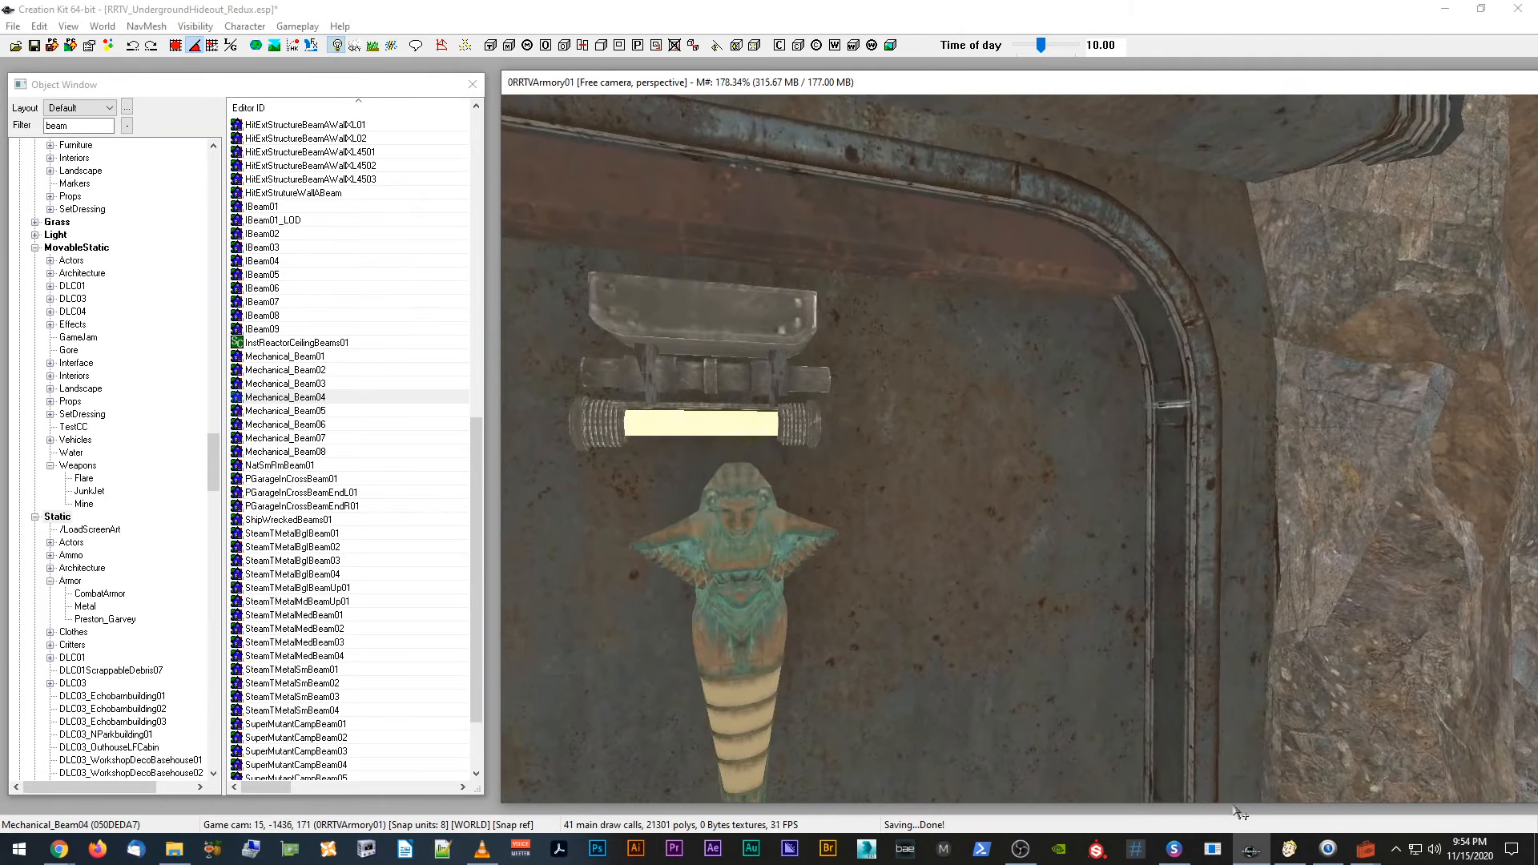
Step: Check the light arrangement above the Valkyrie statue in the Garden of Eden Creation Kit, then return to the Creation Kit
click(1362, 849)
click(1412, 757)
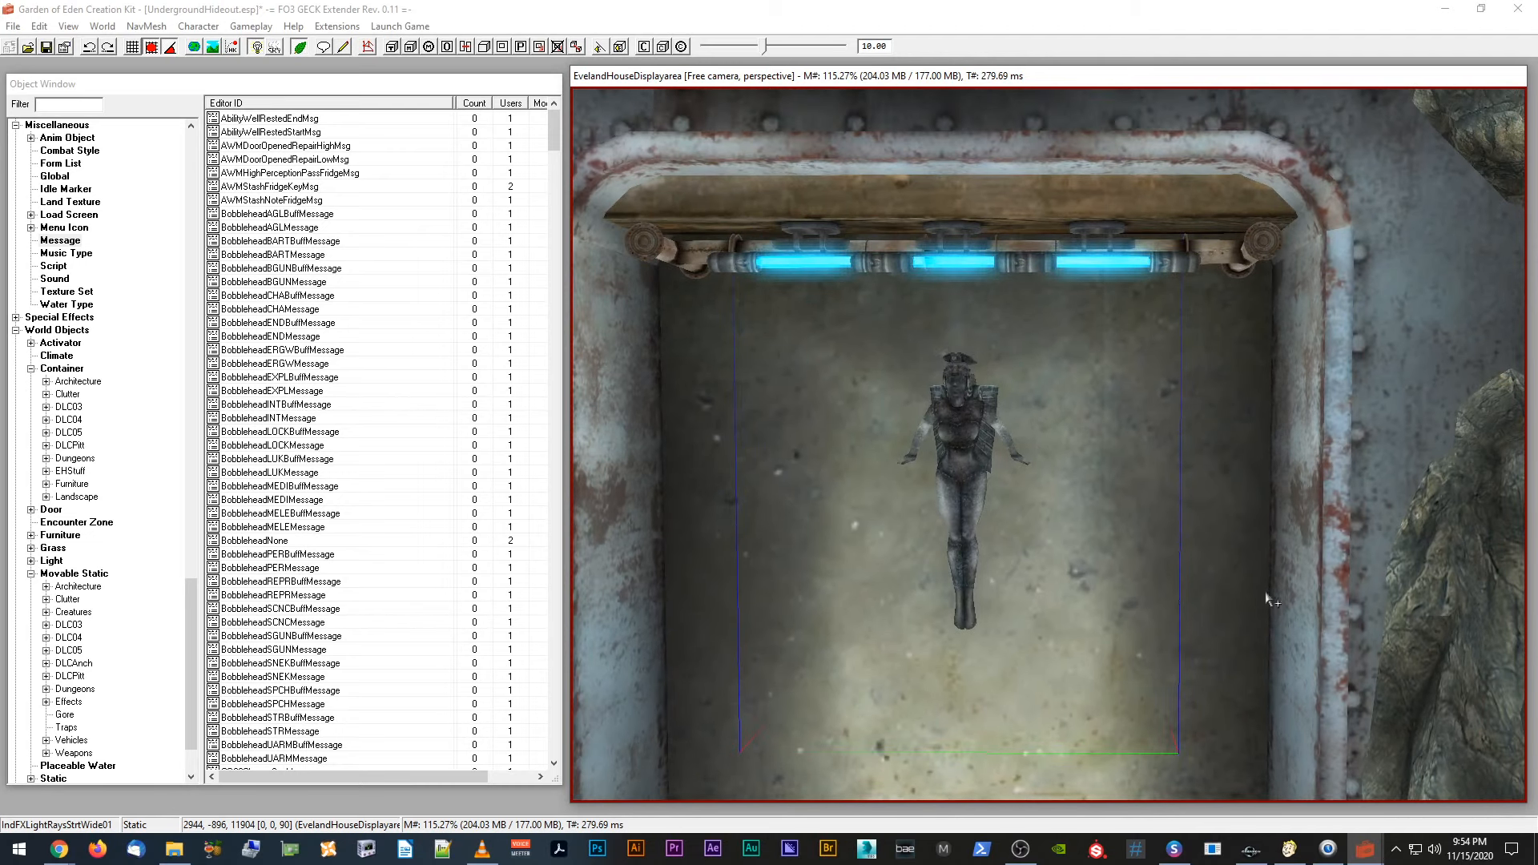
click(1252, 857)
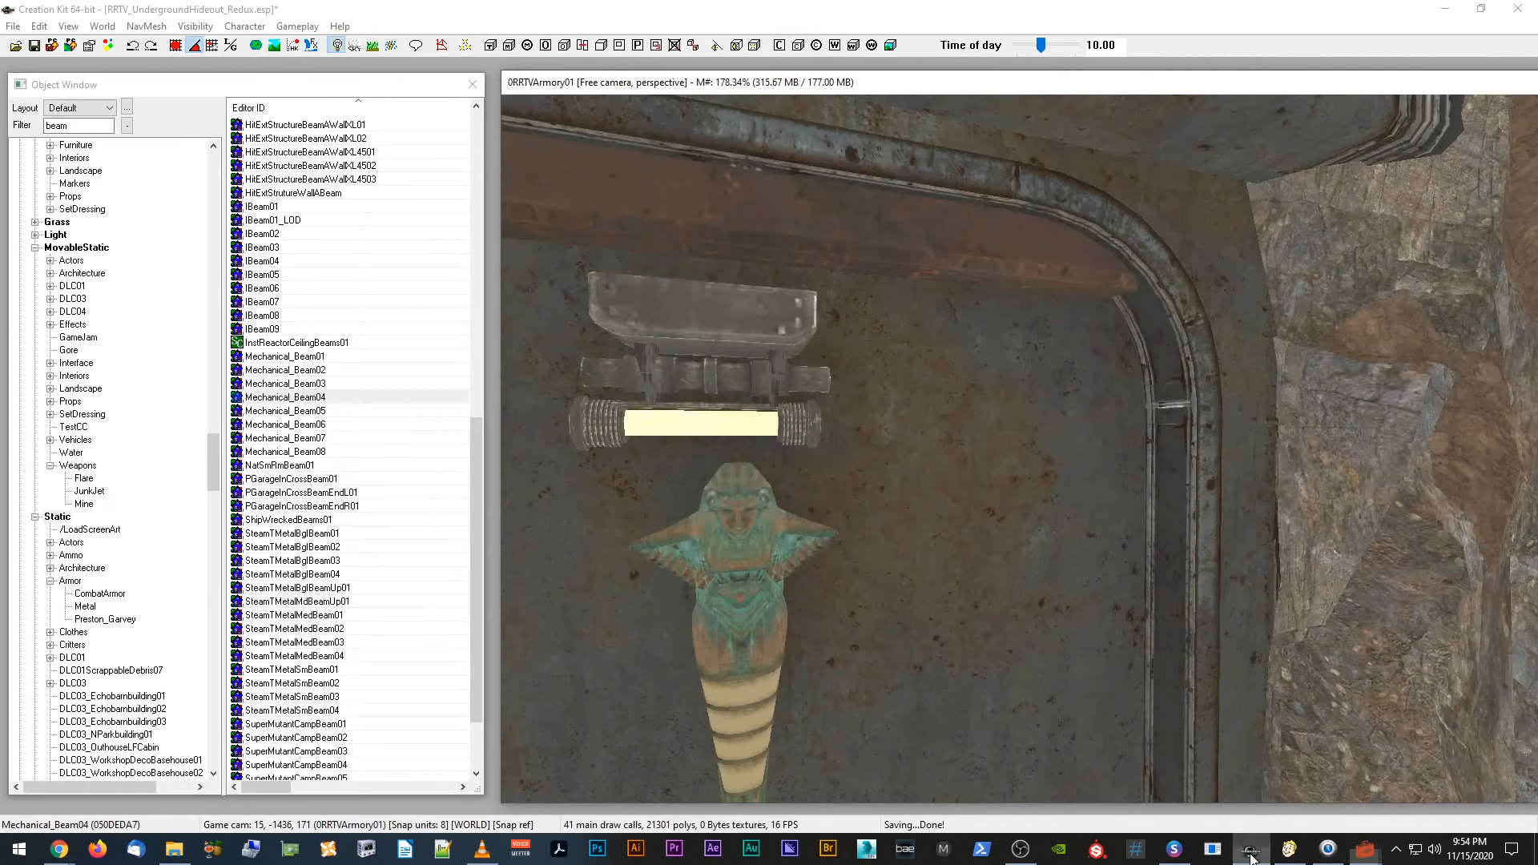
Step: Raise the blue light fixture and shift it so that its mount meets the underside of the beam
shift+middle_drag(1077, 511, 1041, 497)
scroll(1036, 495, up, 2)
click(944, 517)
shift+middle_drag(944, 517, 885, 510)
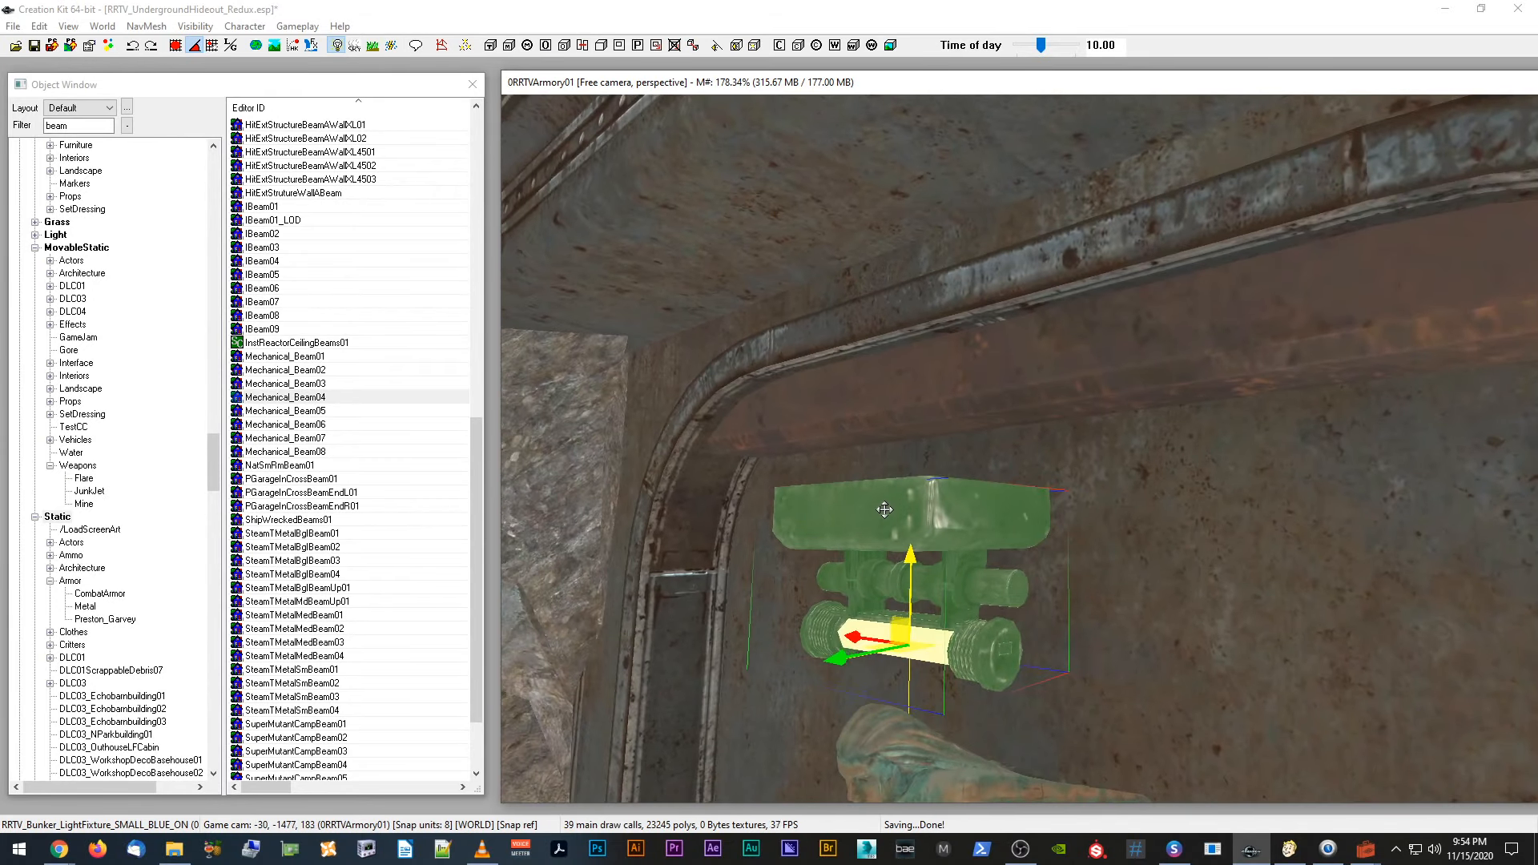
drag(913, 563, 914, 410)
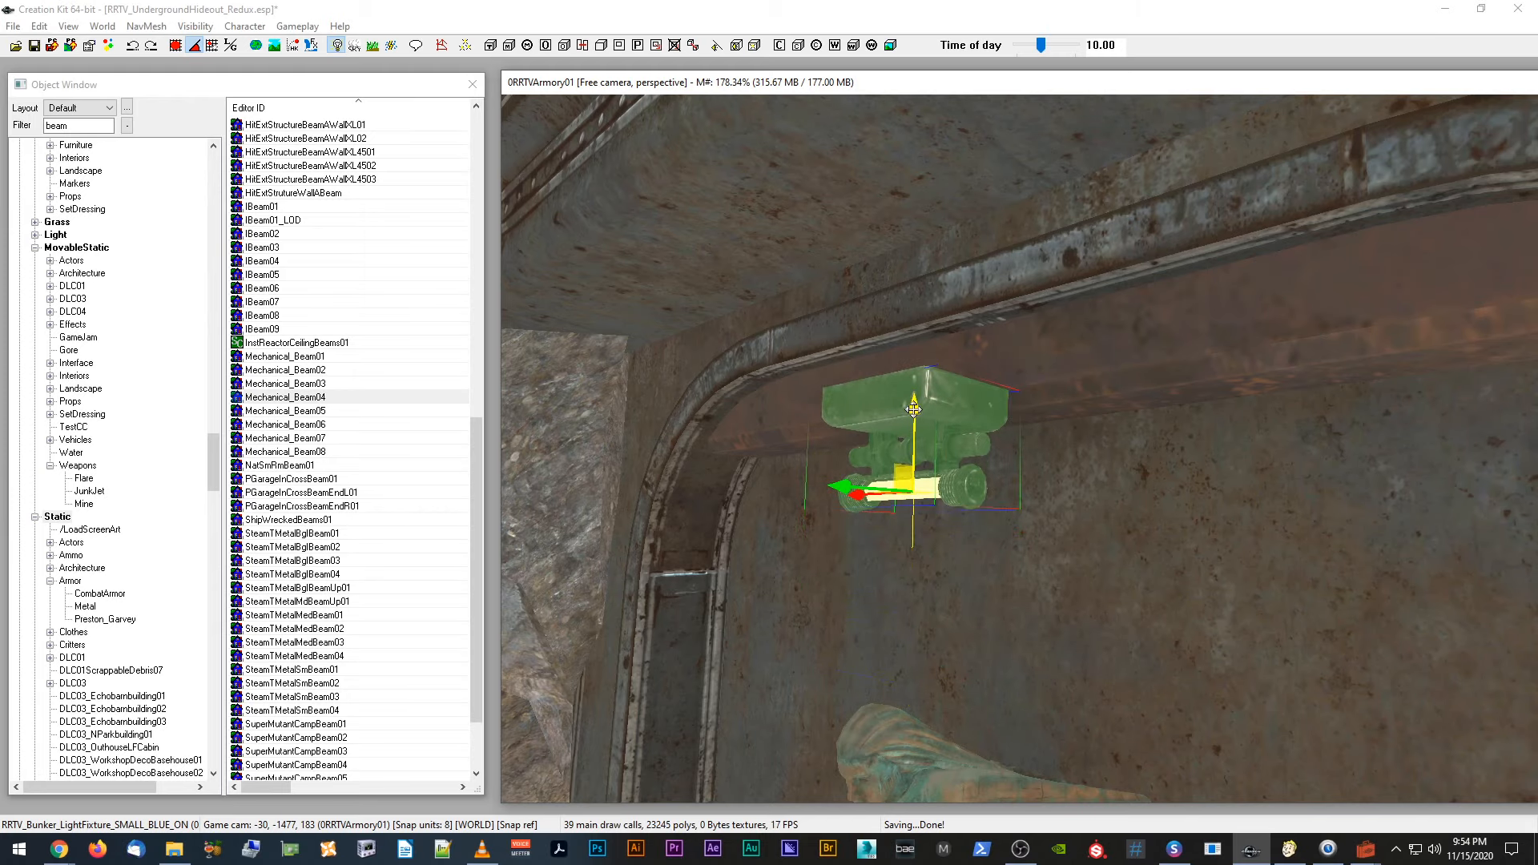
shift+middle_drag(913, 410, 862, 409)
drag(860, 491, 997, 493)
drag(1051, 438, 1052, 400)
Step: Adjust the depth of Mechanical_Beam04 against the door slightly and deselect it
click(1153, 322)
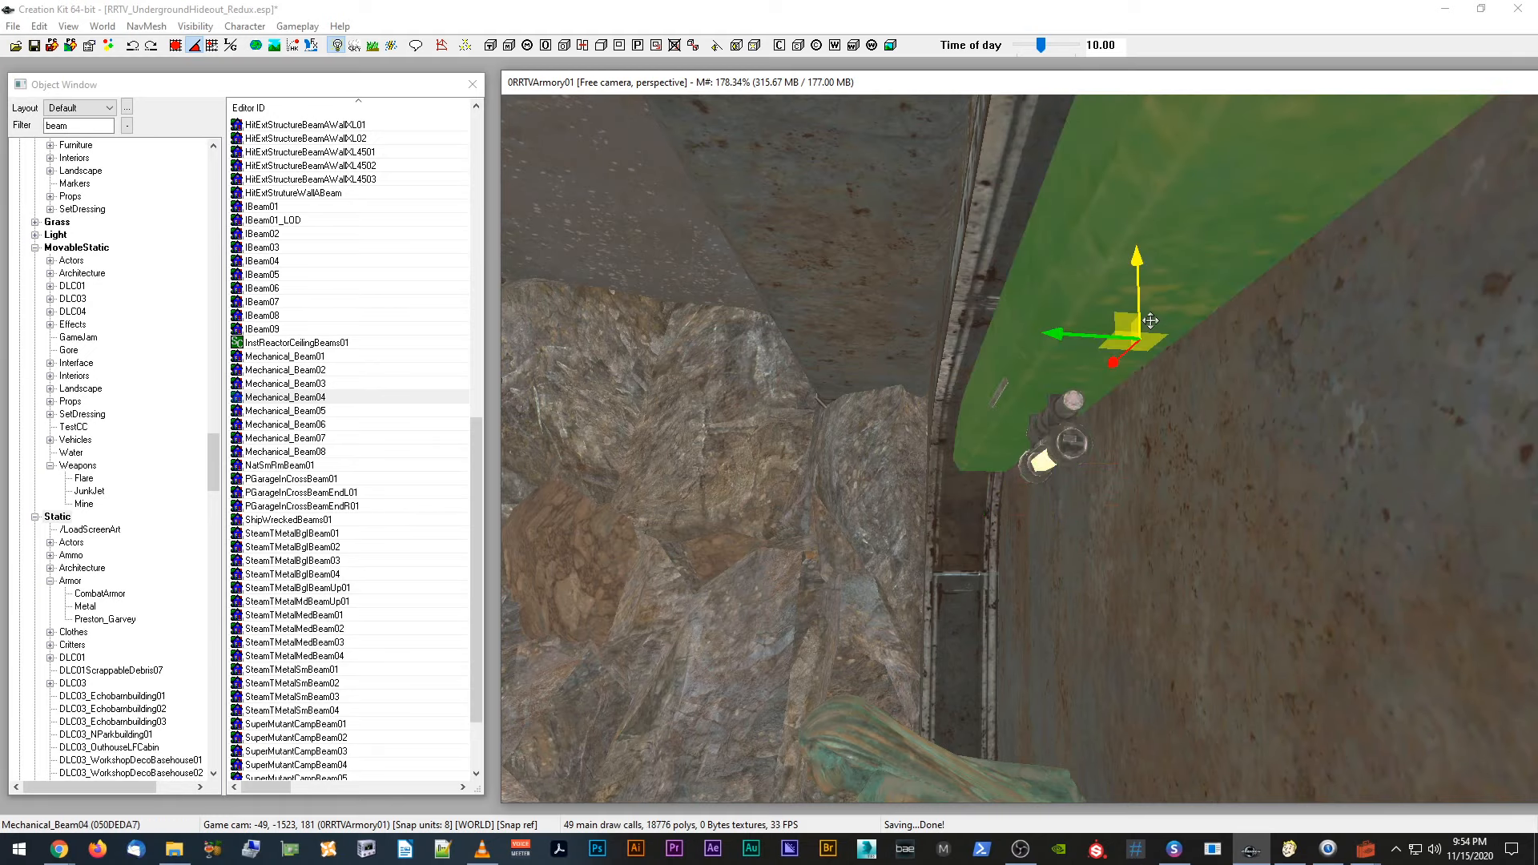
drag(1094, 331, 1085, 326)
shift+middle_drag(1085, 325, 1181, 330)
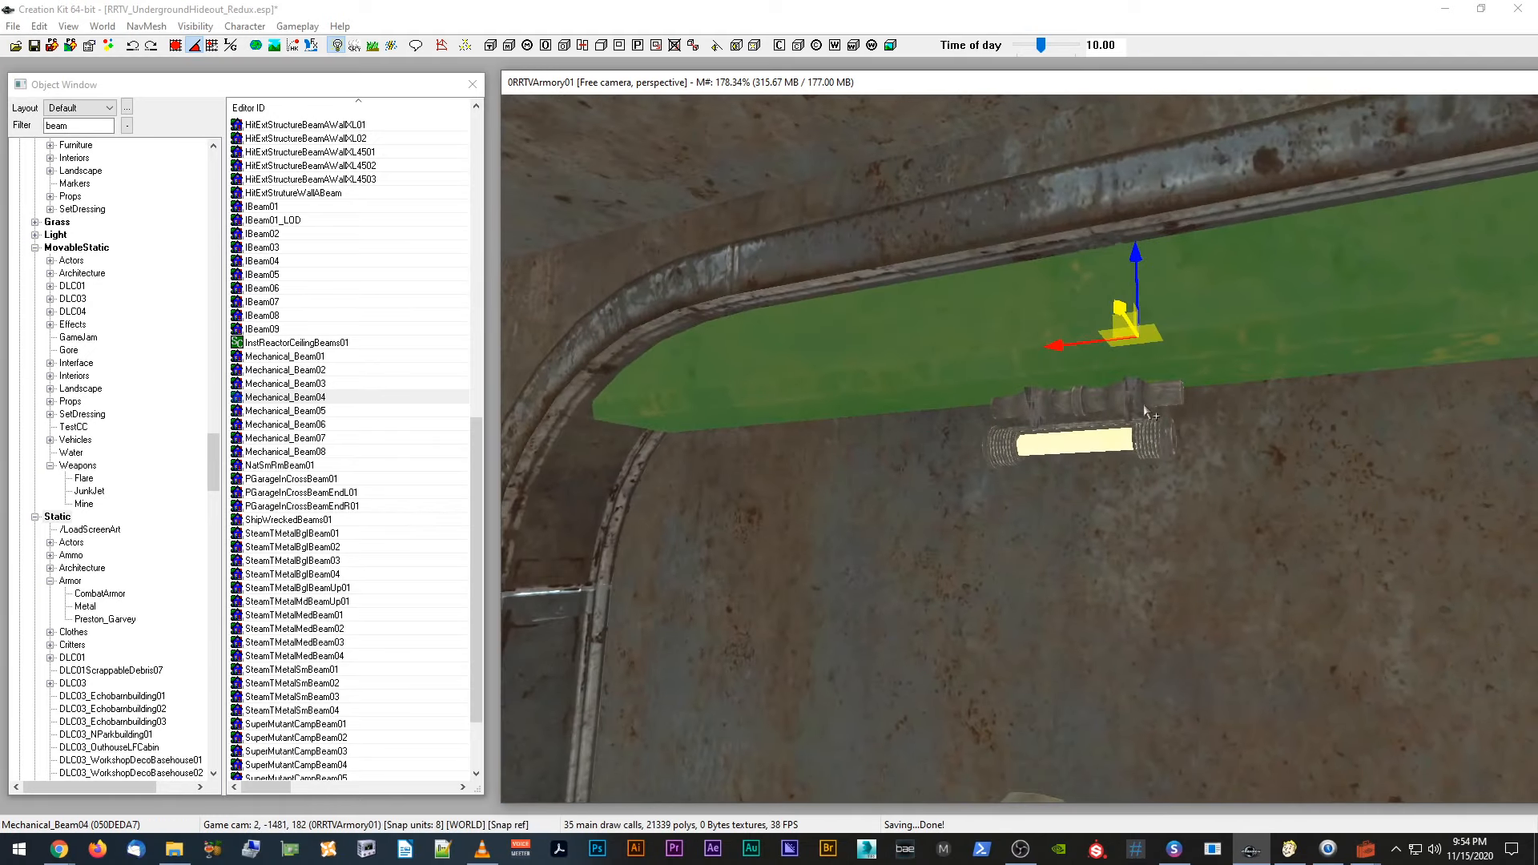
key(d)
Step: Lower the blue light fixture slightly so its mounting plate sits just beneath the beam, checking it with the scene lighting toggled
click(1108, 403)
drag(1081, 360, 1081, 377)
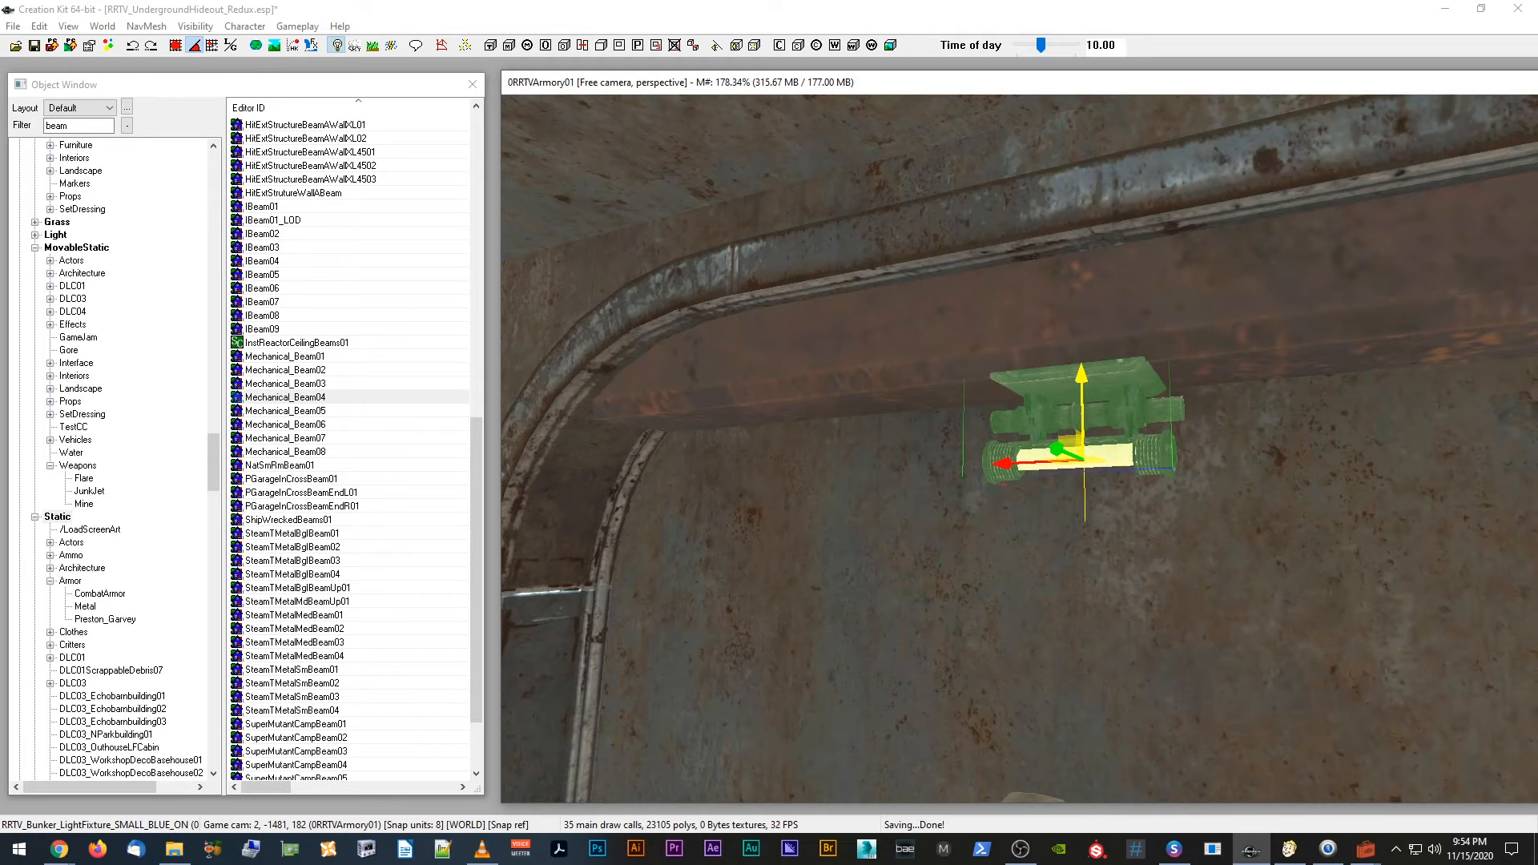
shift+middle_drag(1080, 363, 1092, 416)
key(a)
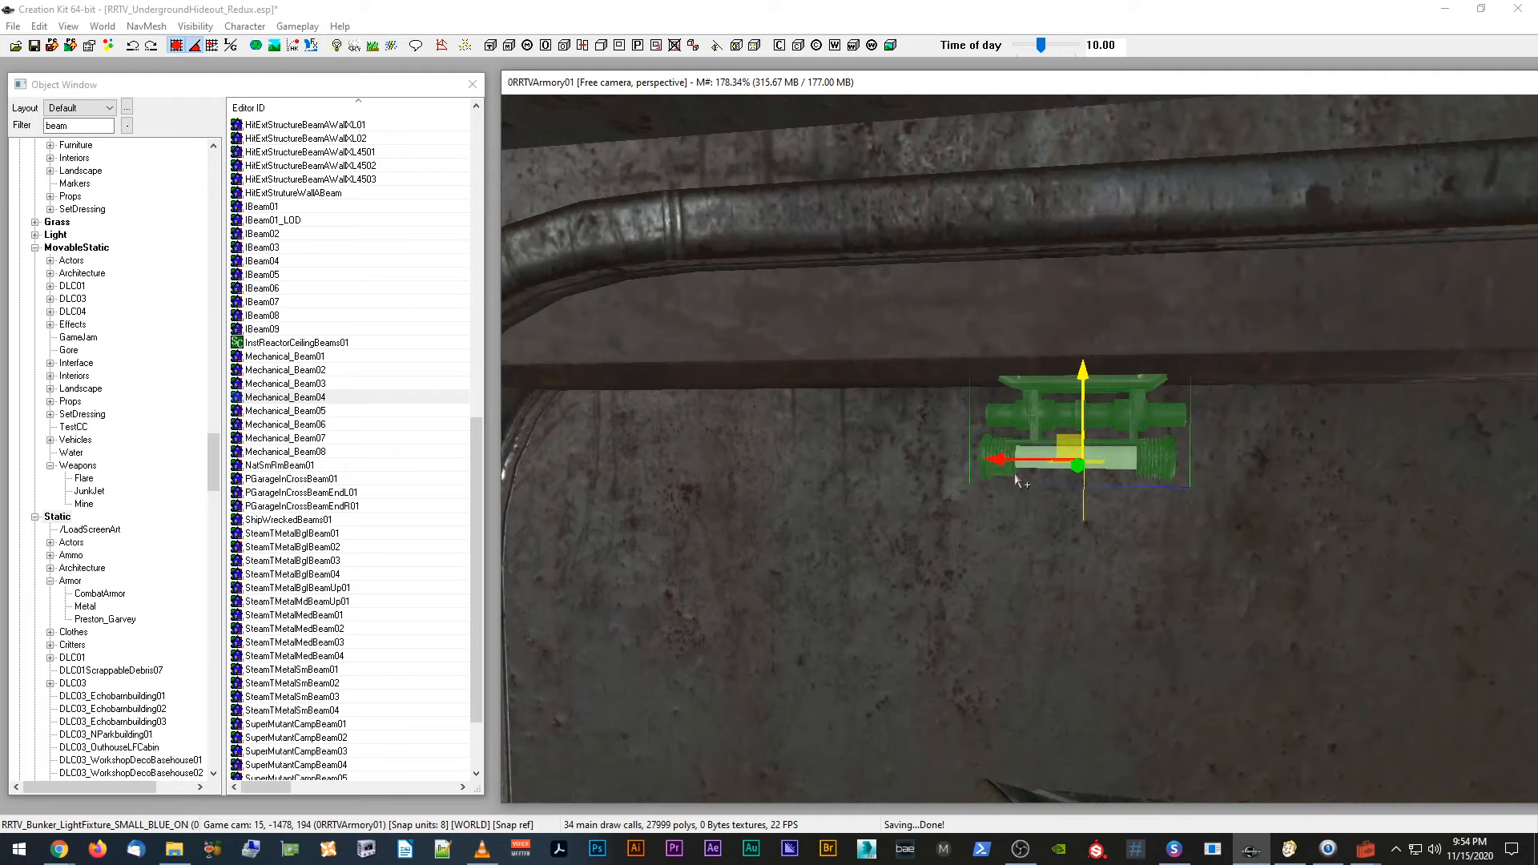
key(a)
shift+middle_drag(995, 457, 1014, 468)
key(ctrl+z)
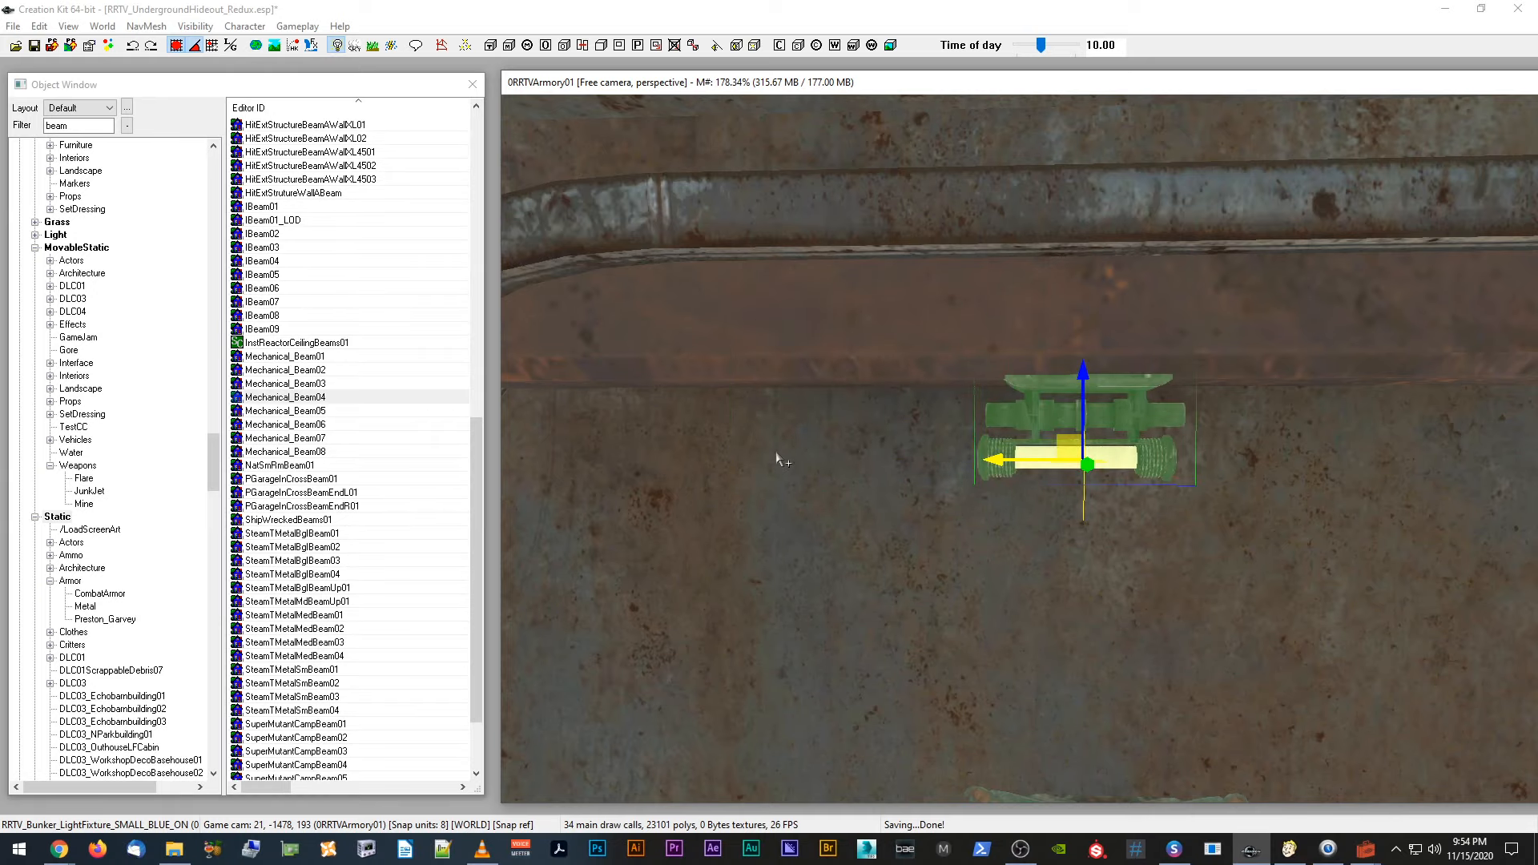
Step: Switch to Chrome and open the Fallout 4 Nexus Mods site in a new tab
mouse_move(59, 849)
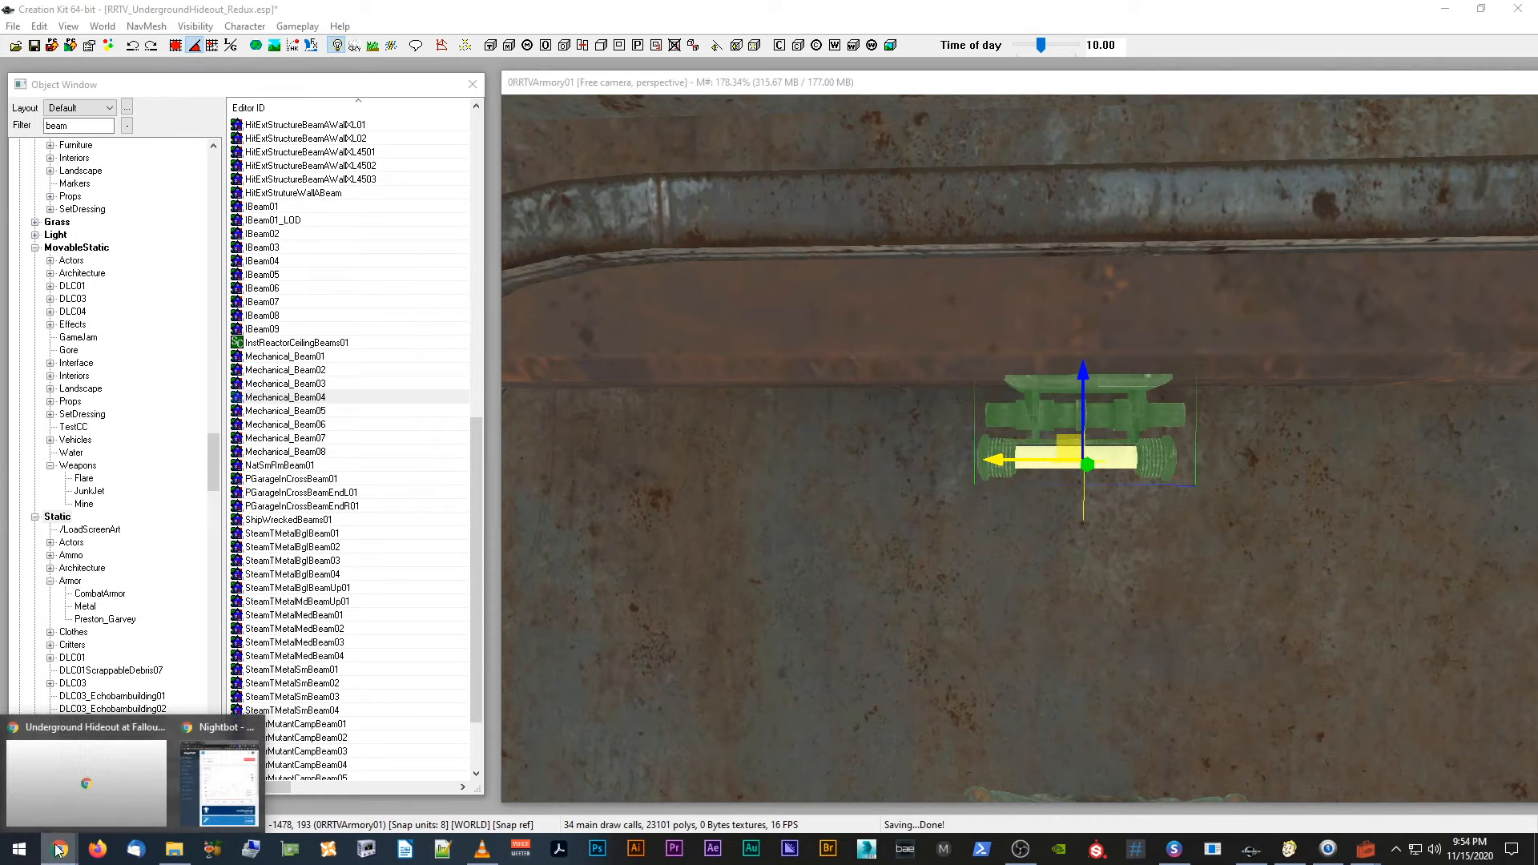
click(104, 769)
click(408, 14)
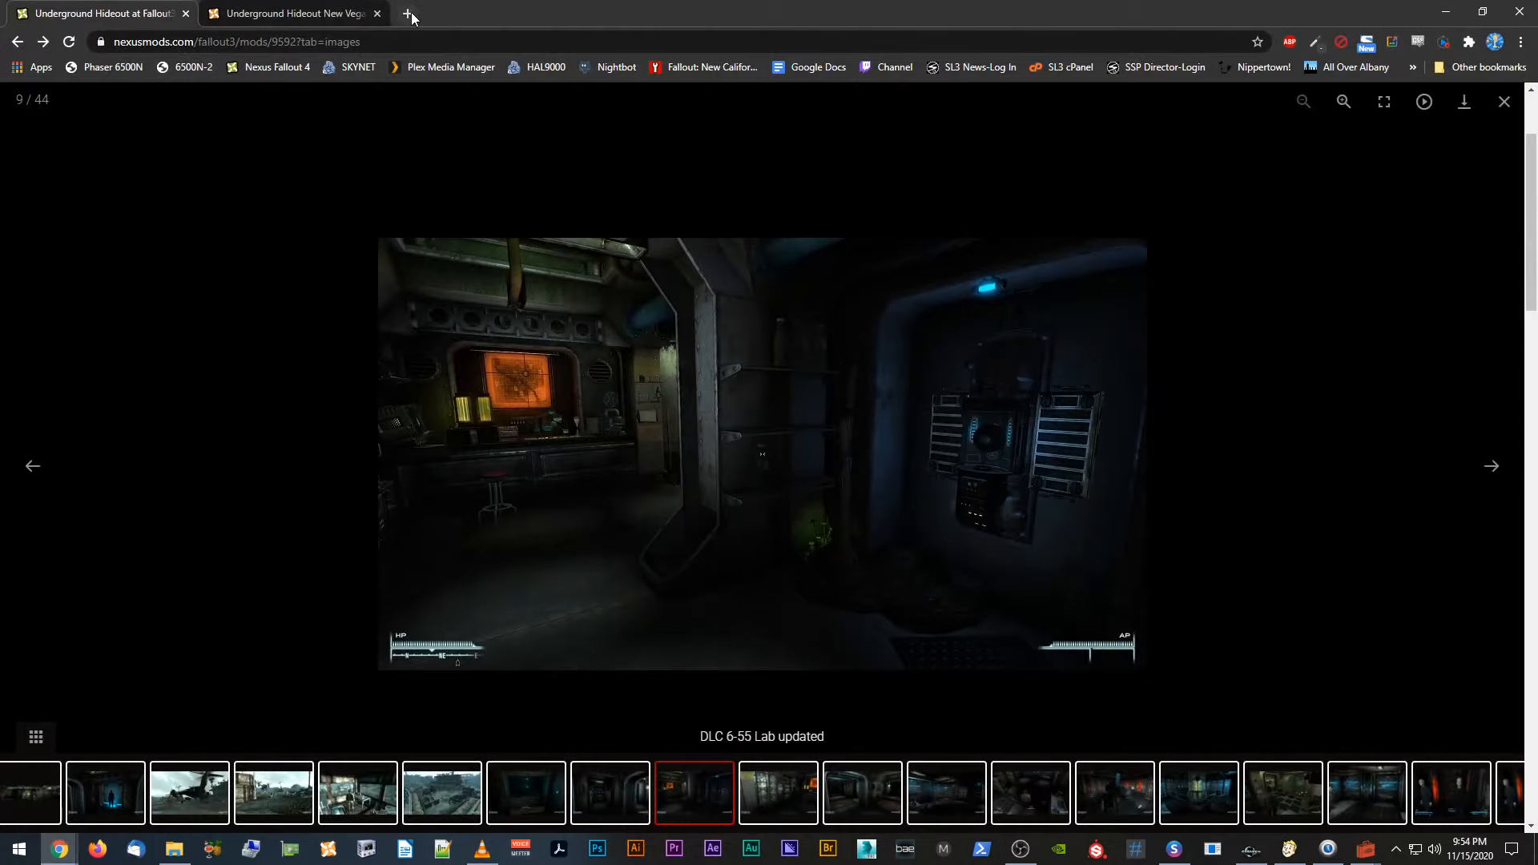
click(406, 44)
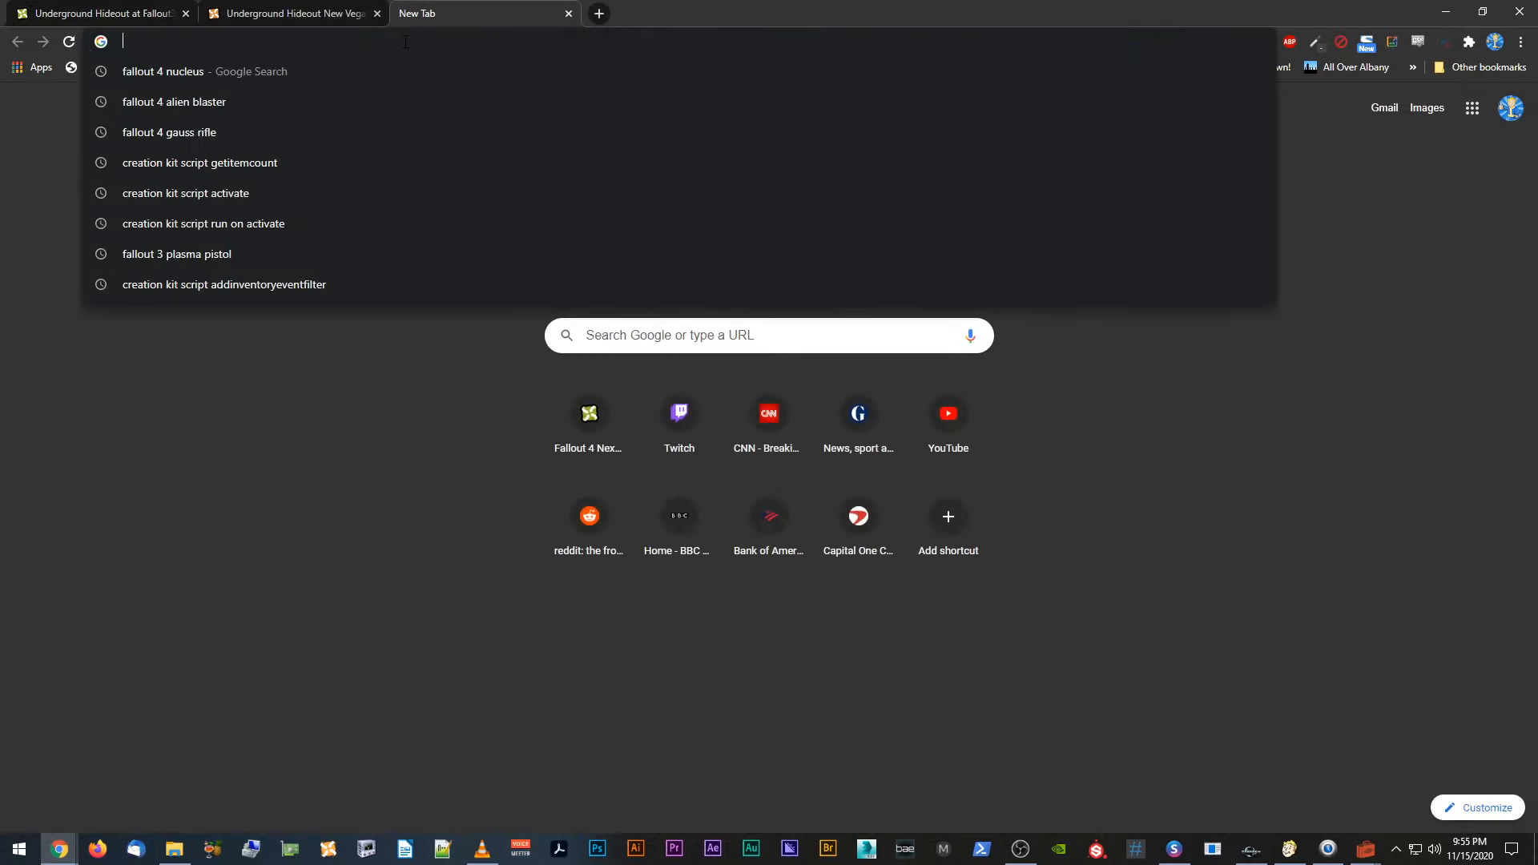
click(588, 418)
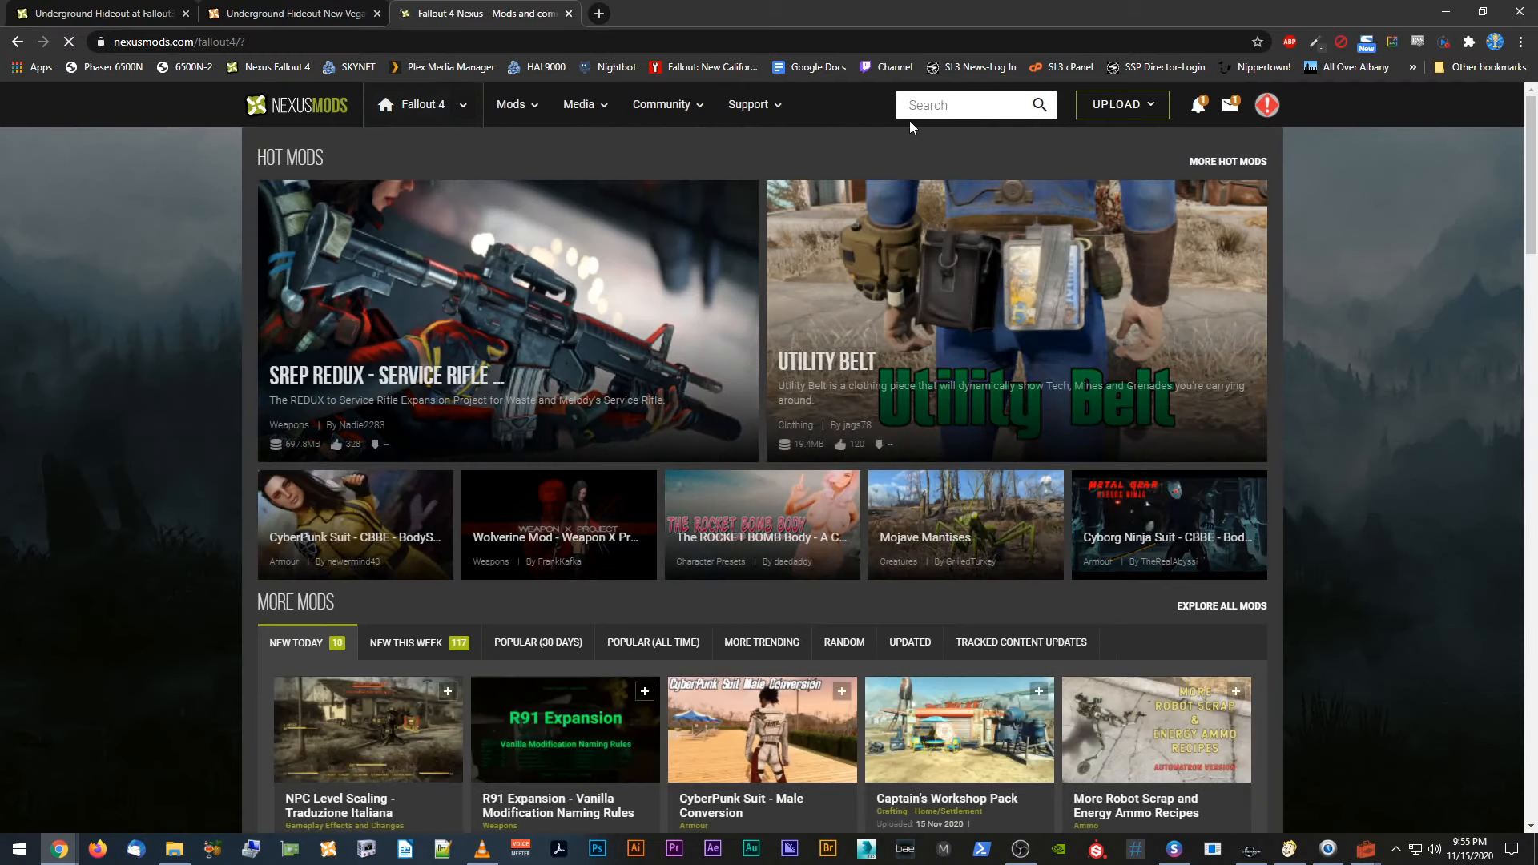
Step: Search the Fallout 4 mods for "rust de" and open the Decreased Automatron Bullshit Encounters and Minor Rust Devil Tweaks page
click(920, 105)
text(rus)
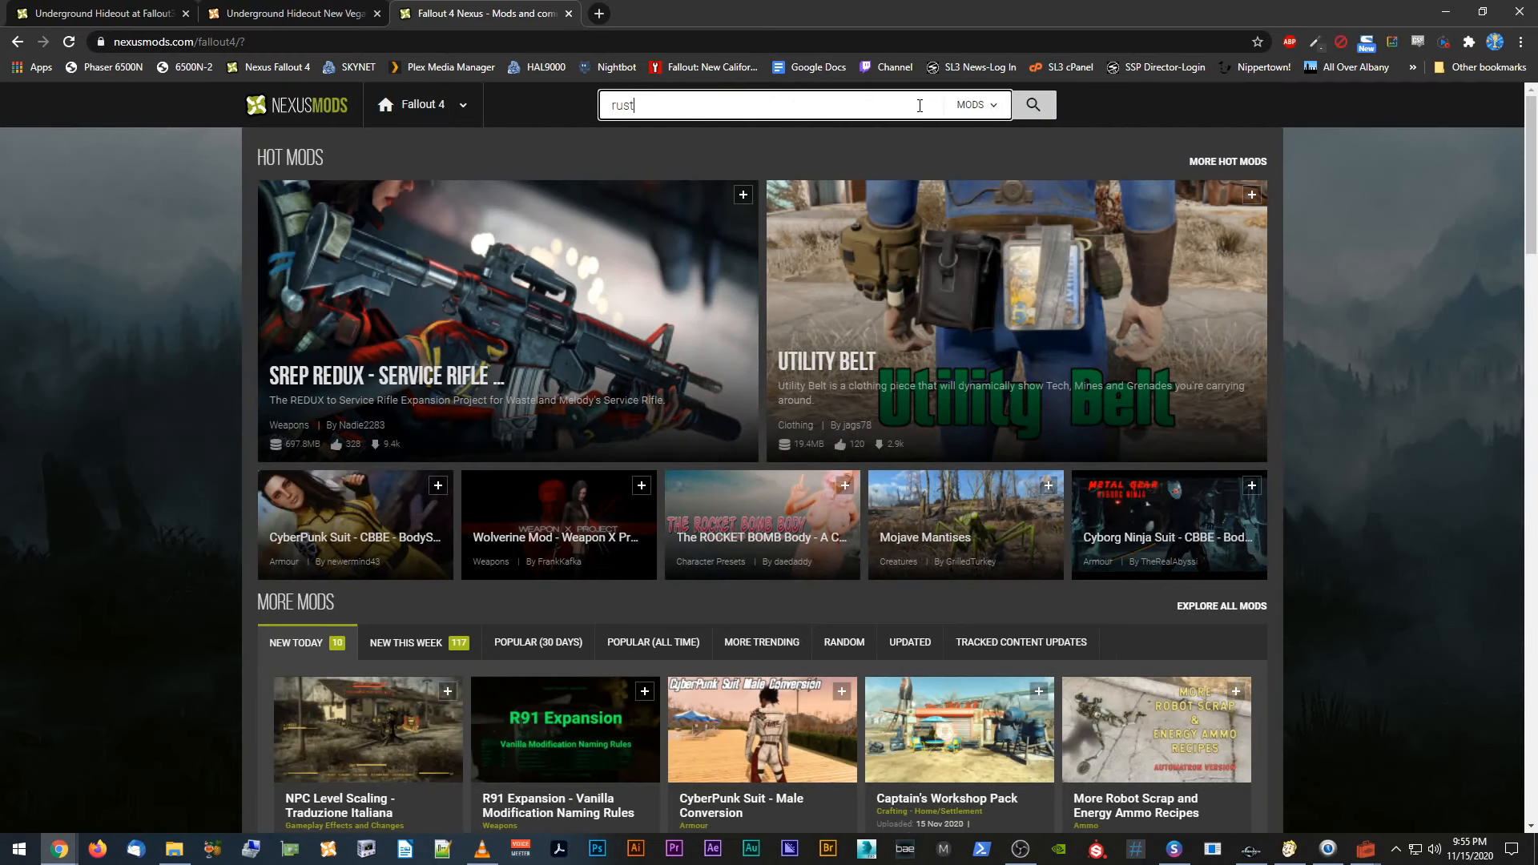
text(t de)
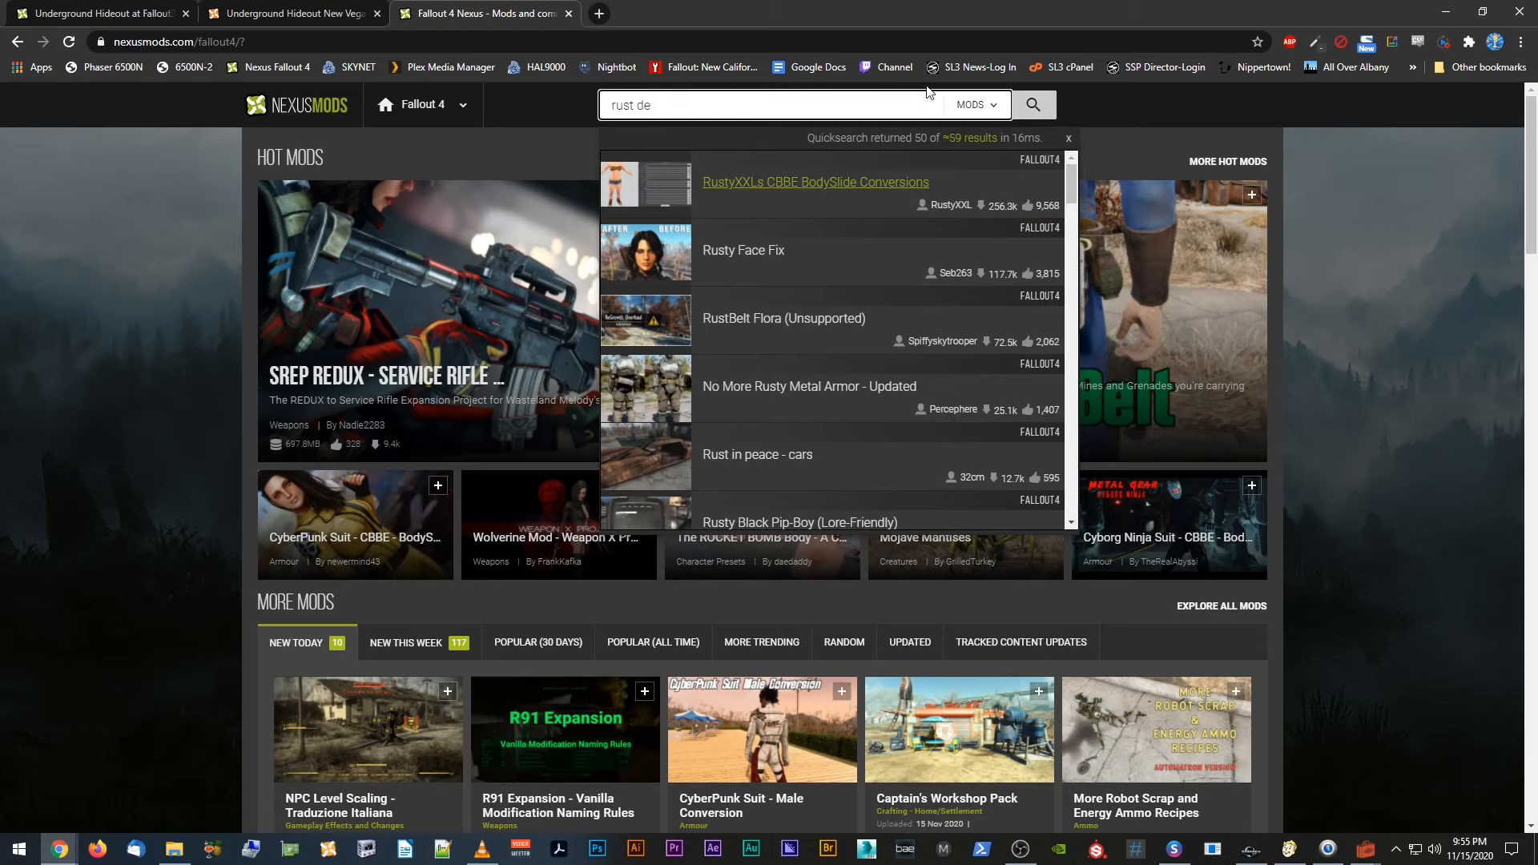
click(1033, 106)
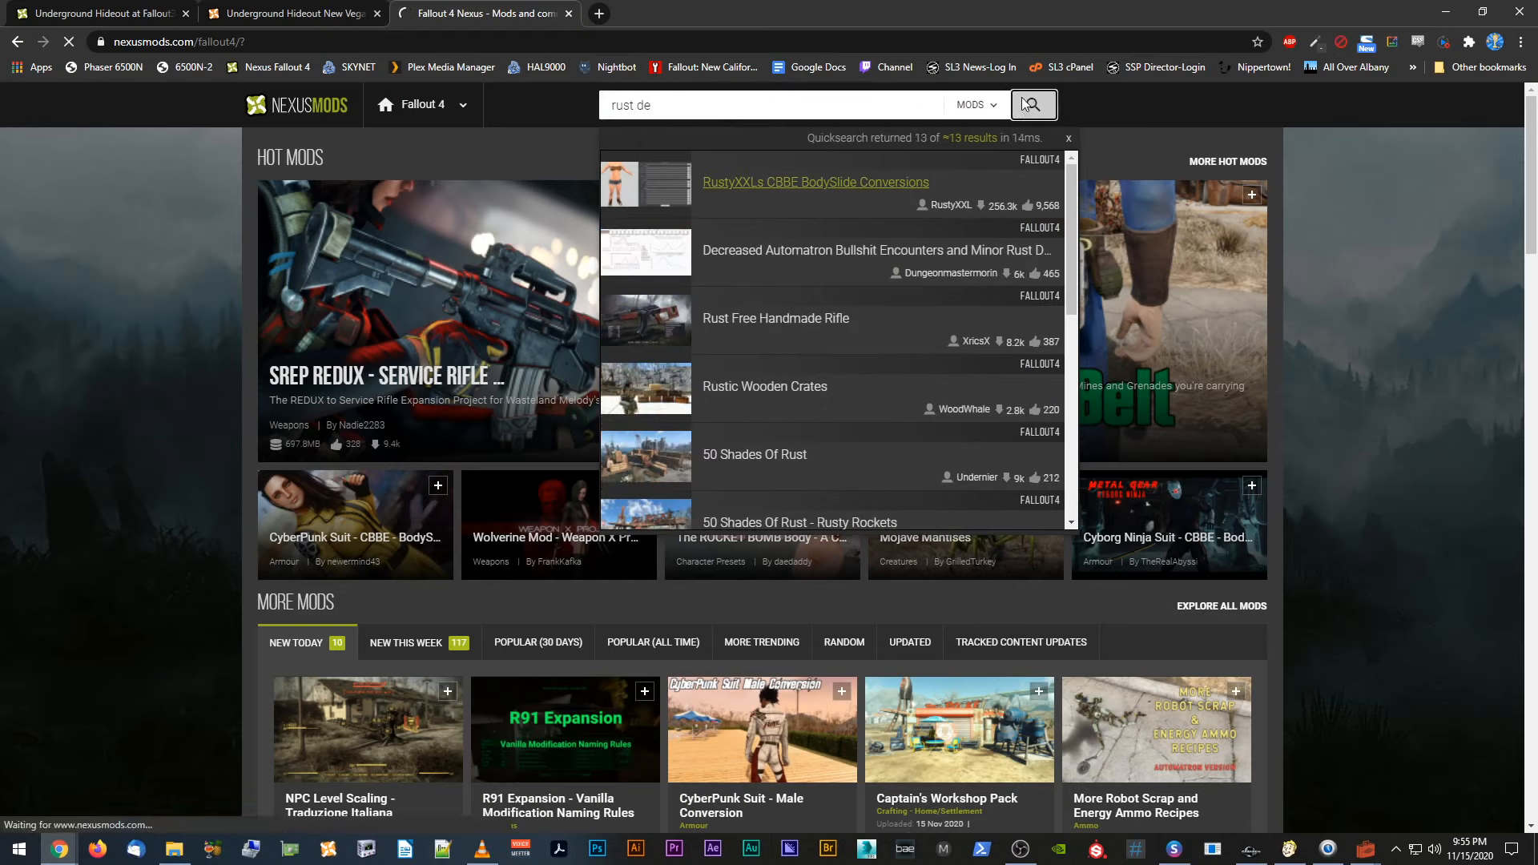
click(818, 253)
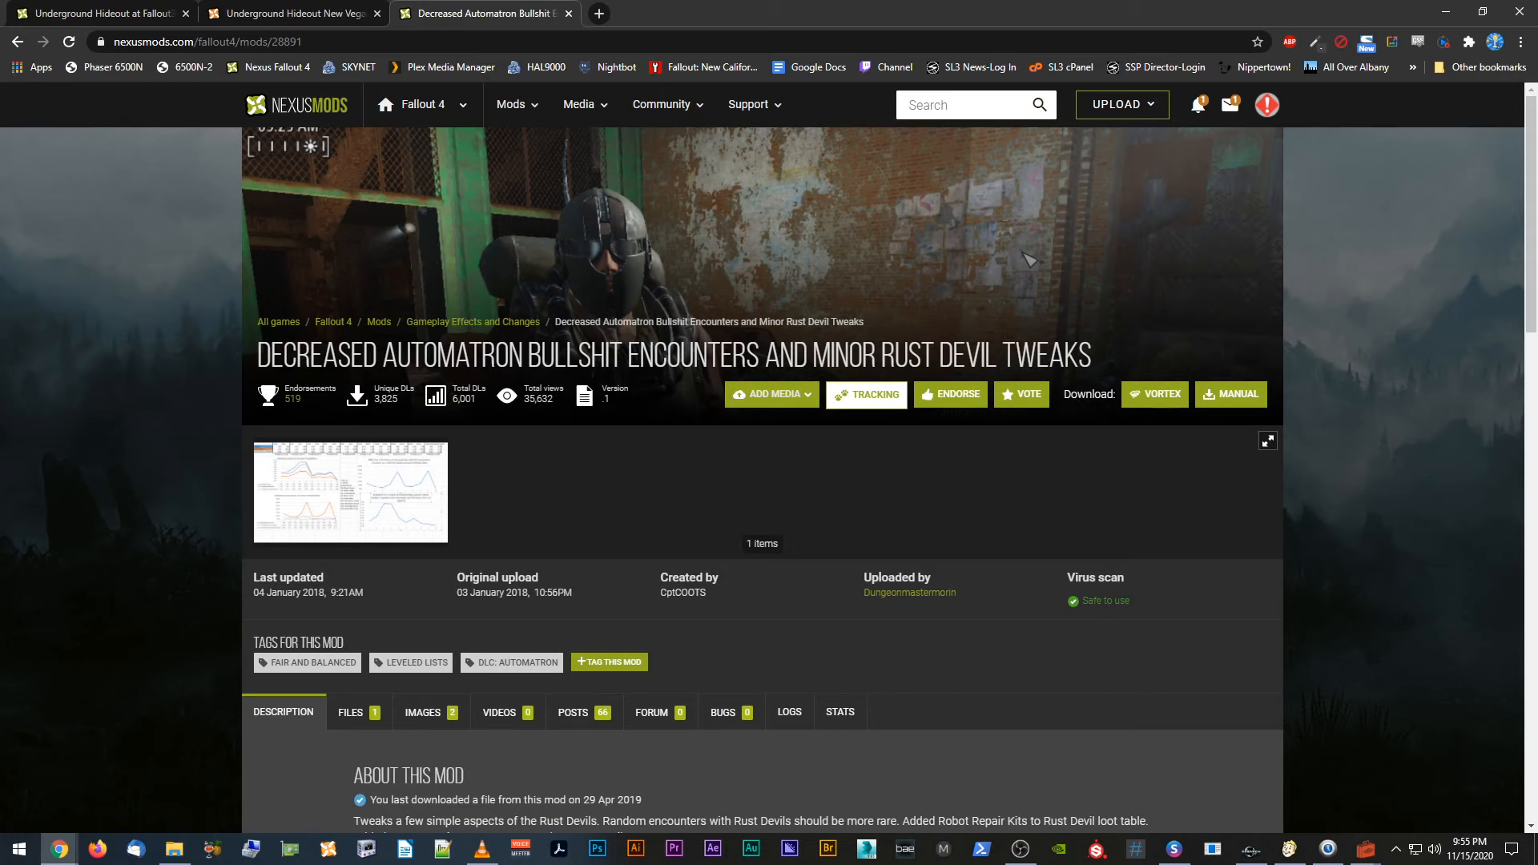
key(alt+Tab)
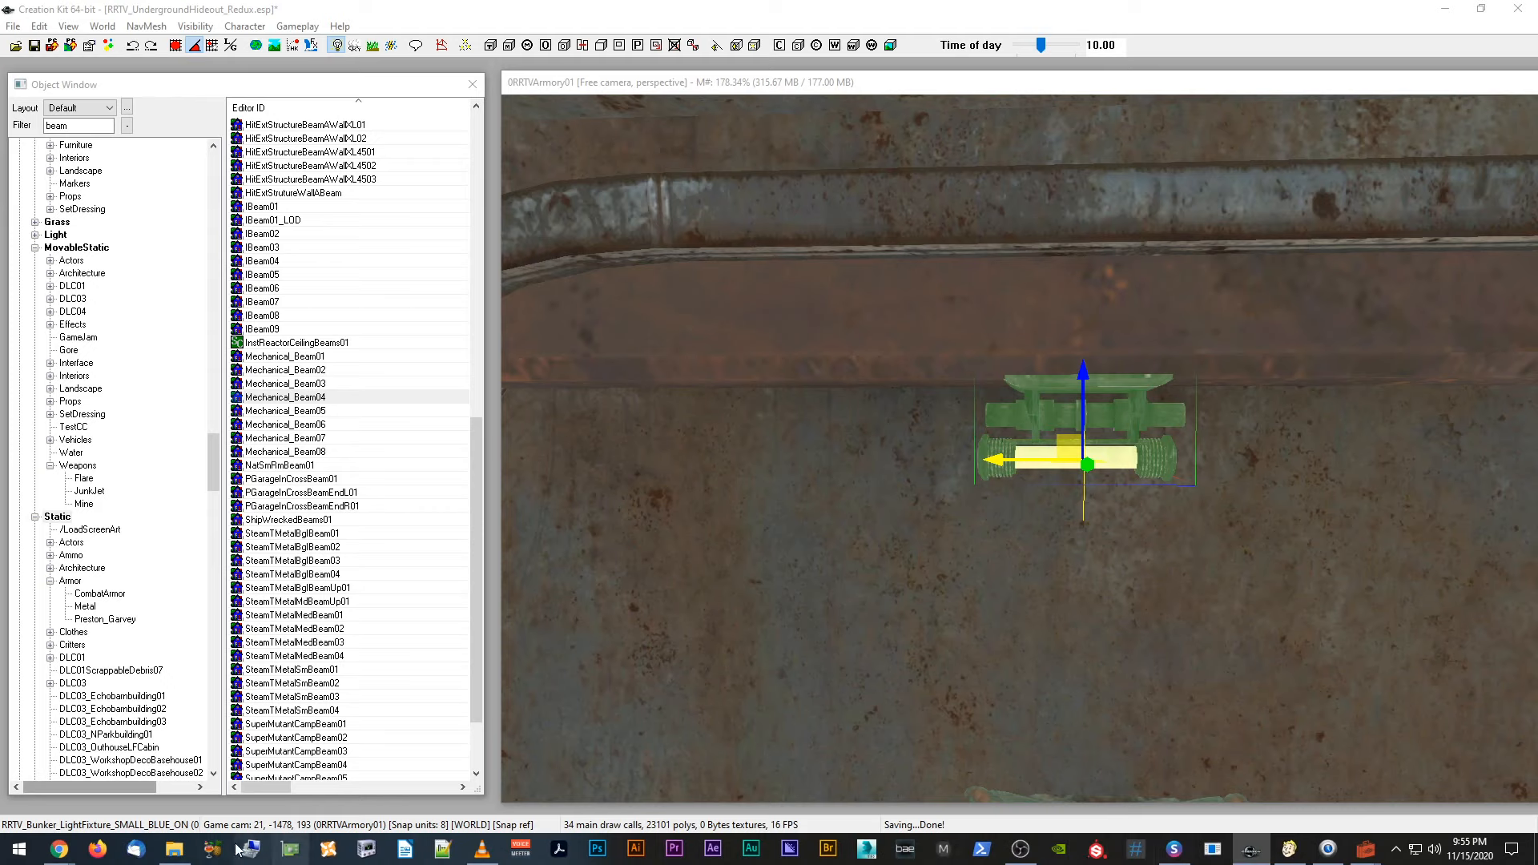
click(86, 769)
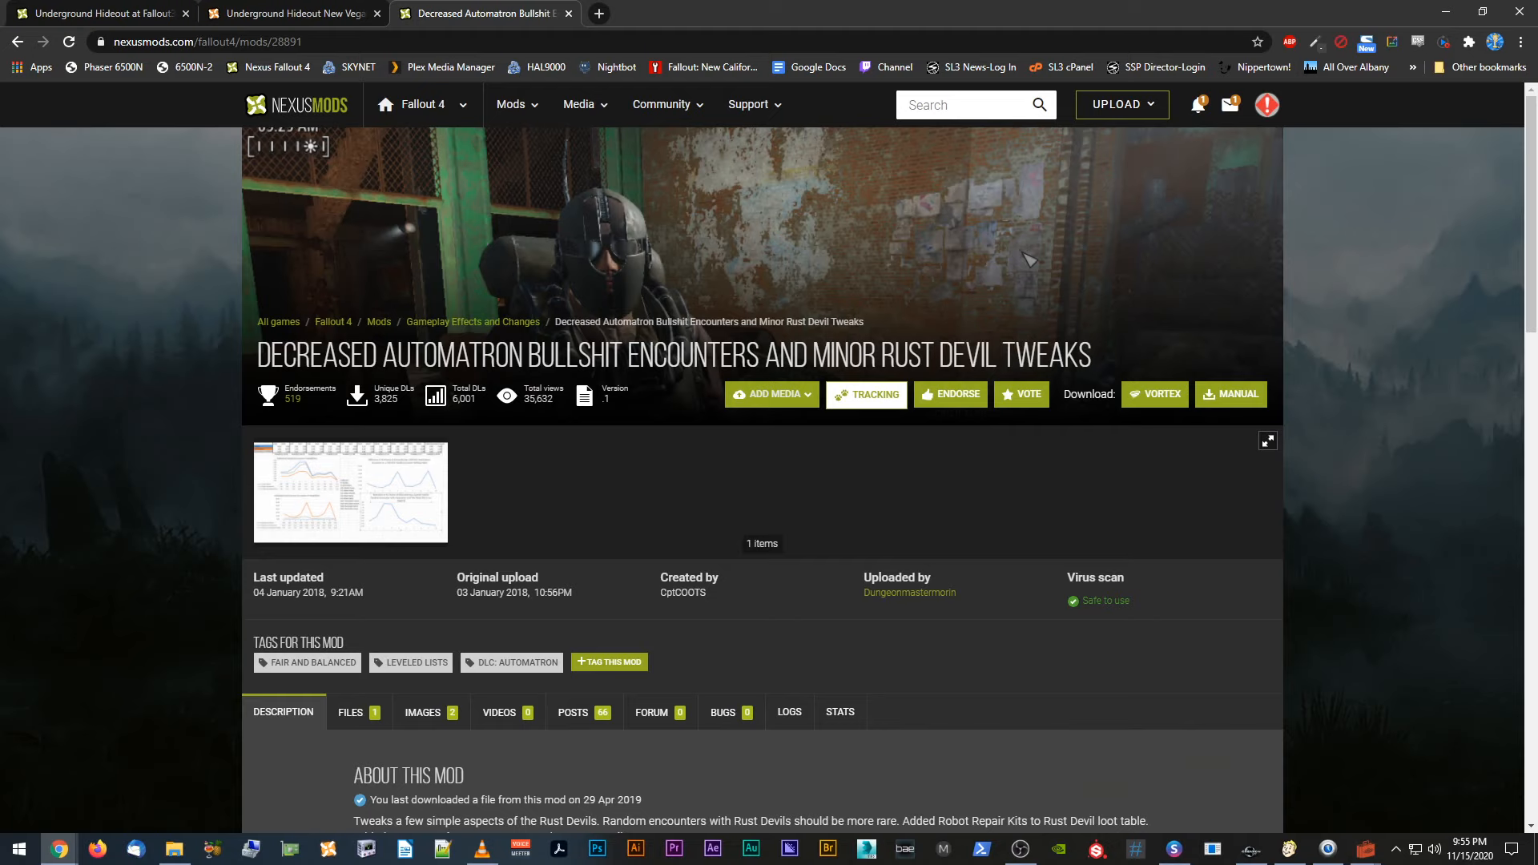
key(alt+Tab)
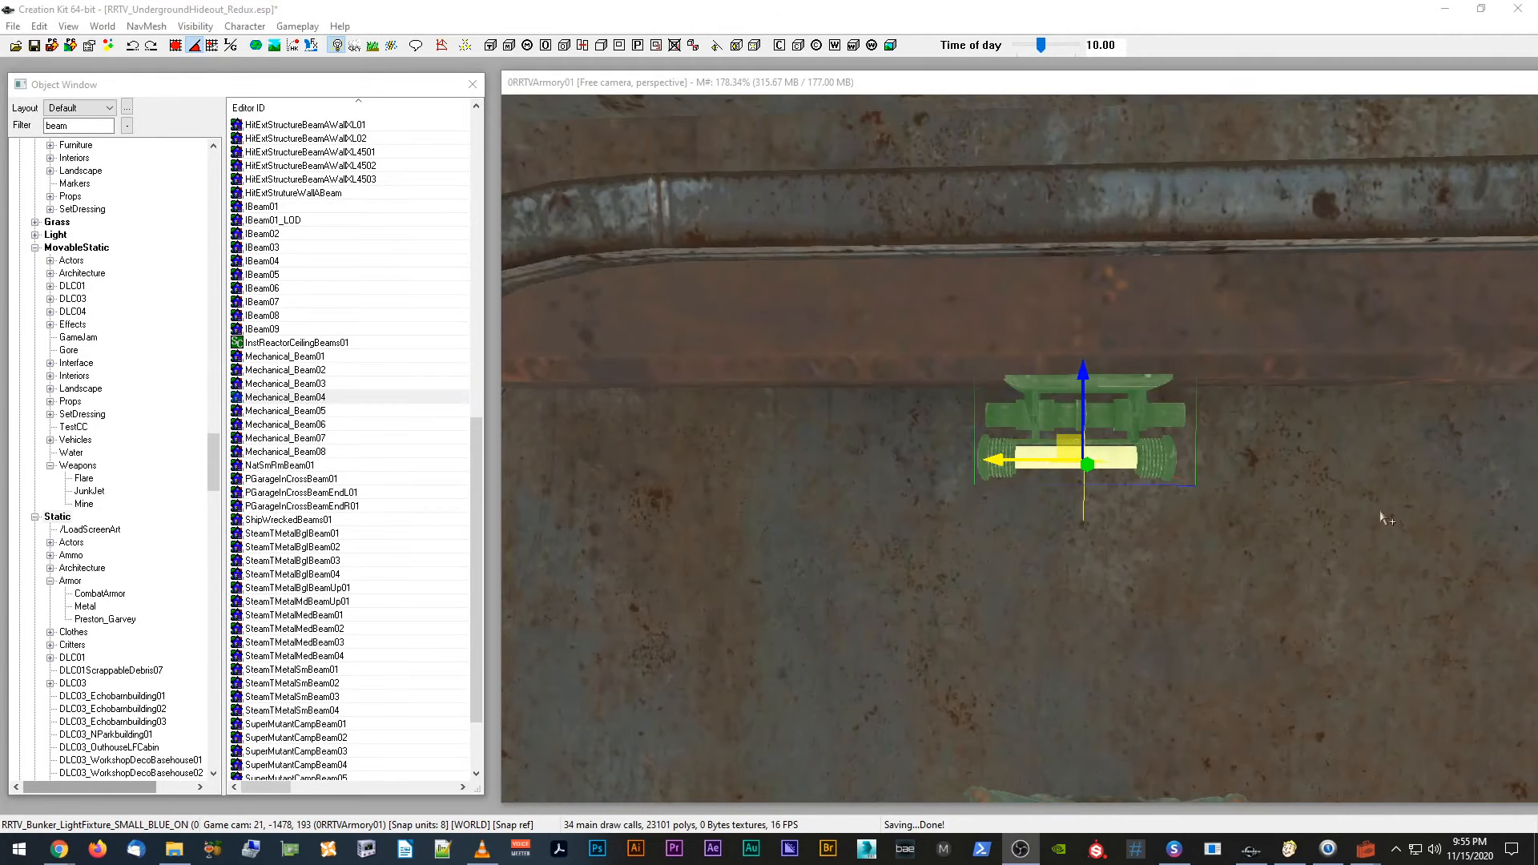
mouse_move(63, 851)
click(119, 785)
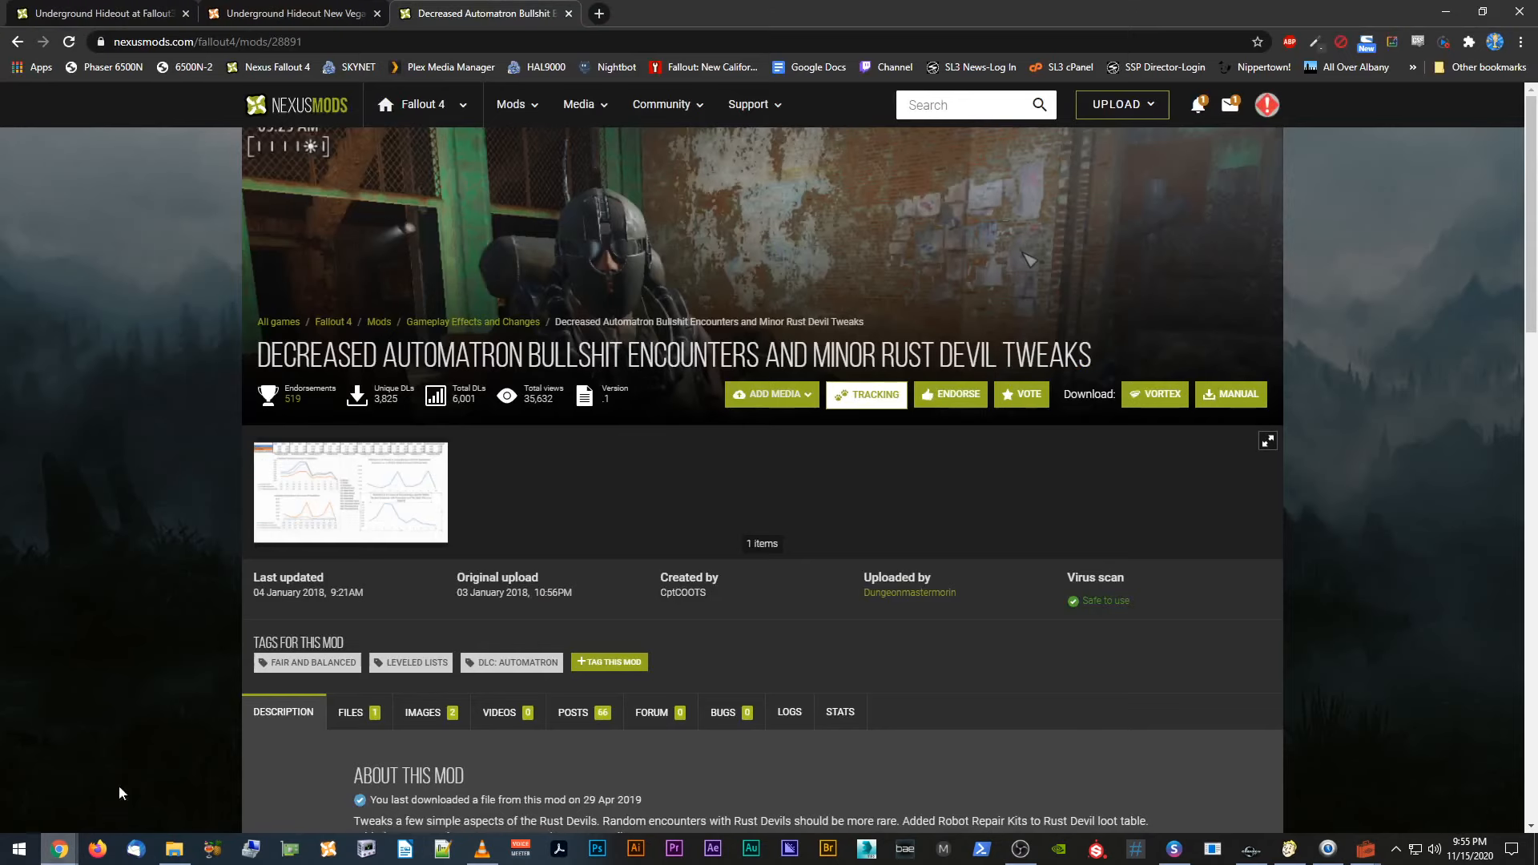
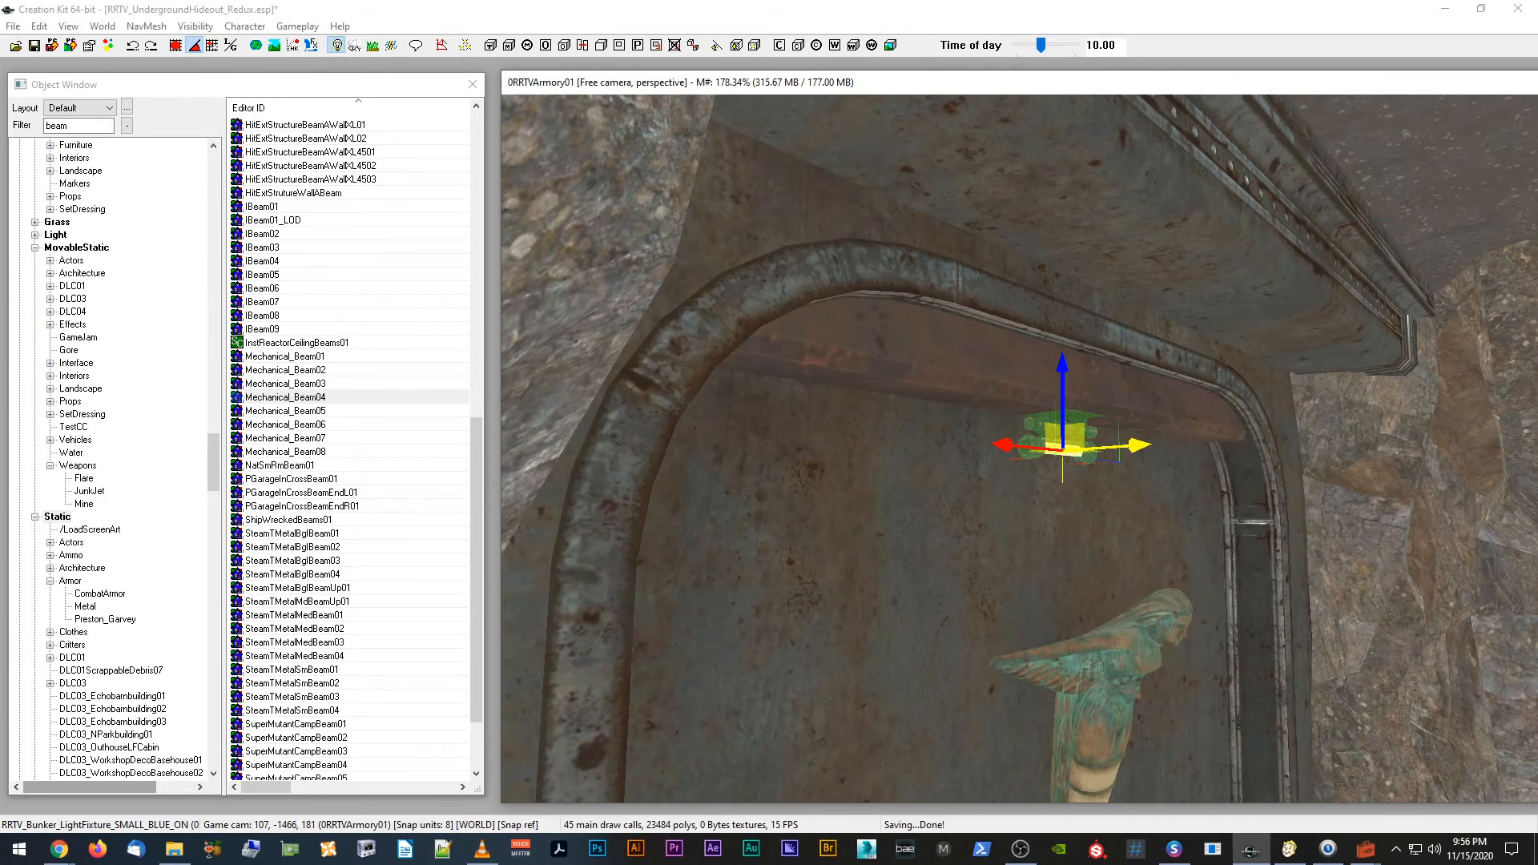
Step: In the Creation Kit, duplicate the blue light fixture to form a spaced row of three beneath the beam, and save the plugin
middle_drag(1063, 446, 1060, 440)
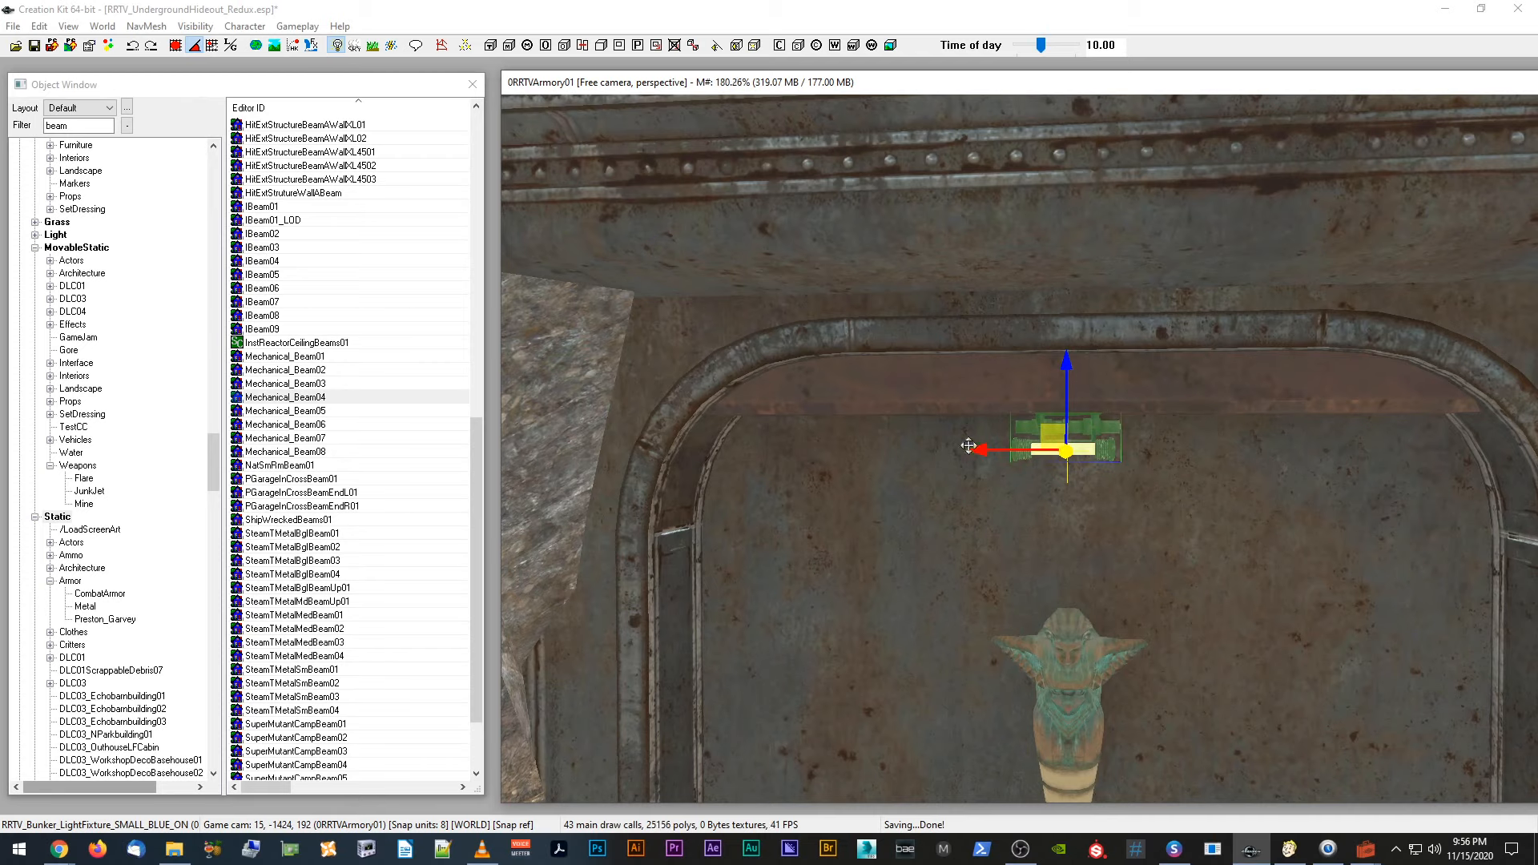
drag(987, 449, 1239, 451)
key(ctrl+d)
middle_drag(1239, 451, 1005, 433)
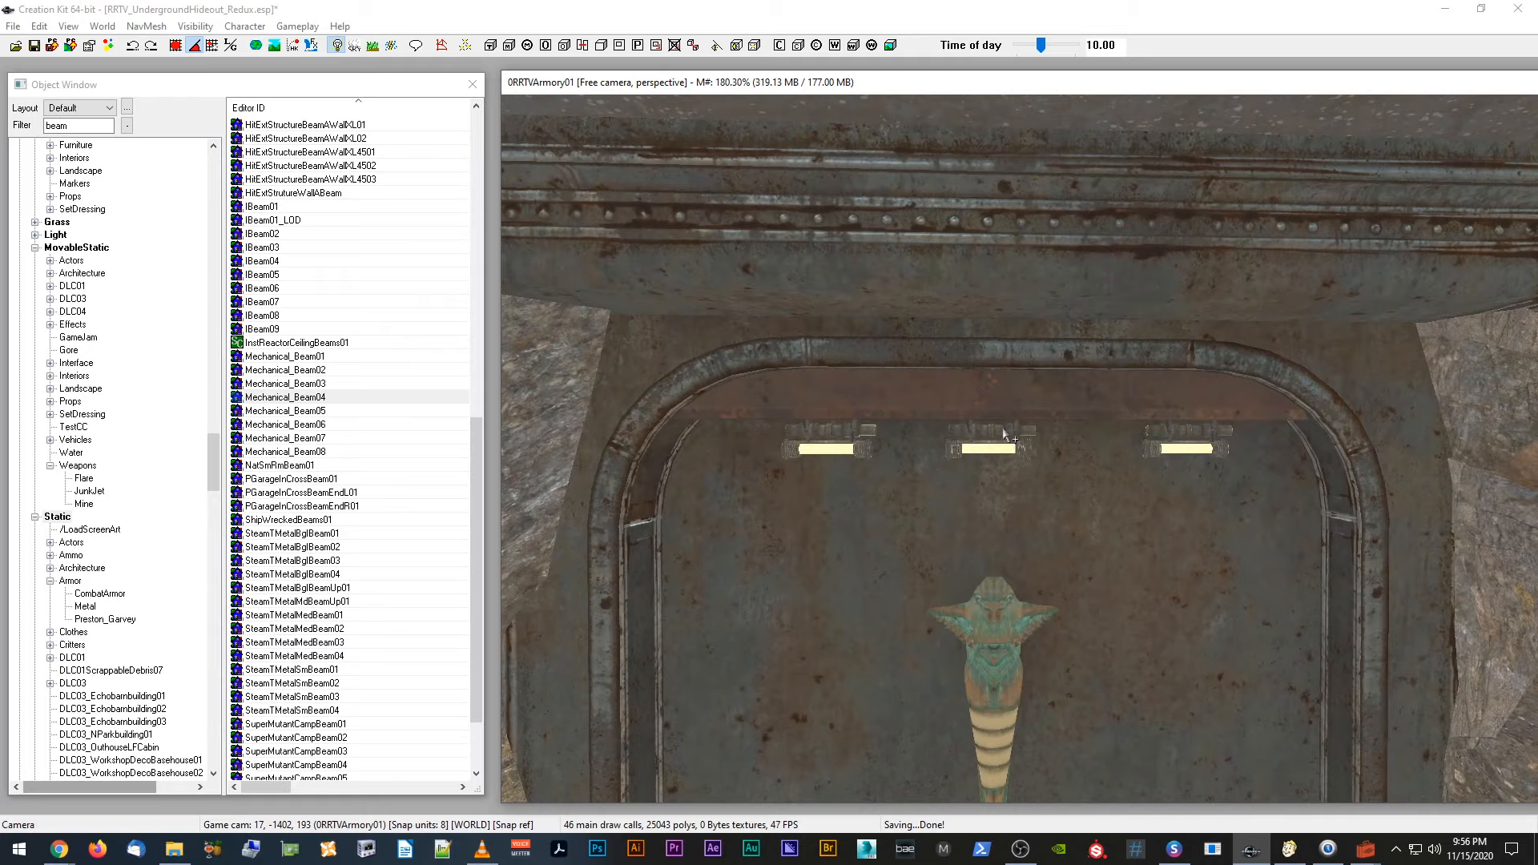
scroll(1006, 453, up, 3)
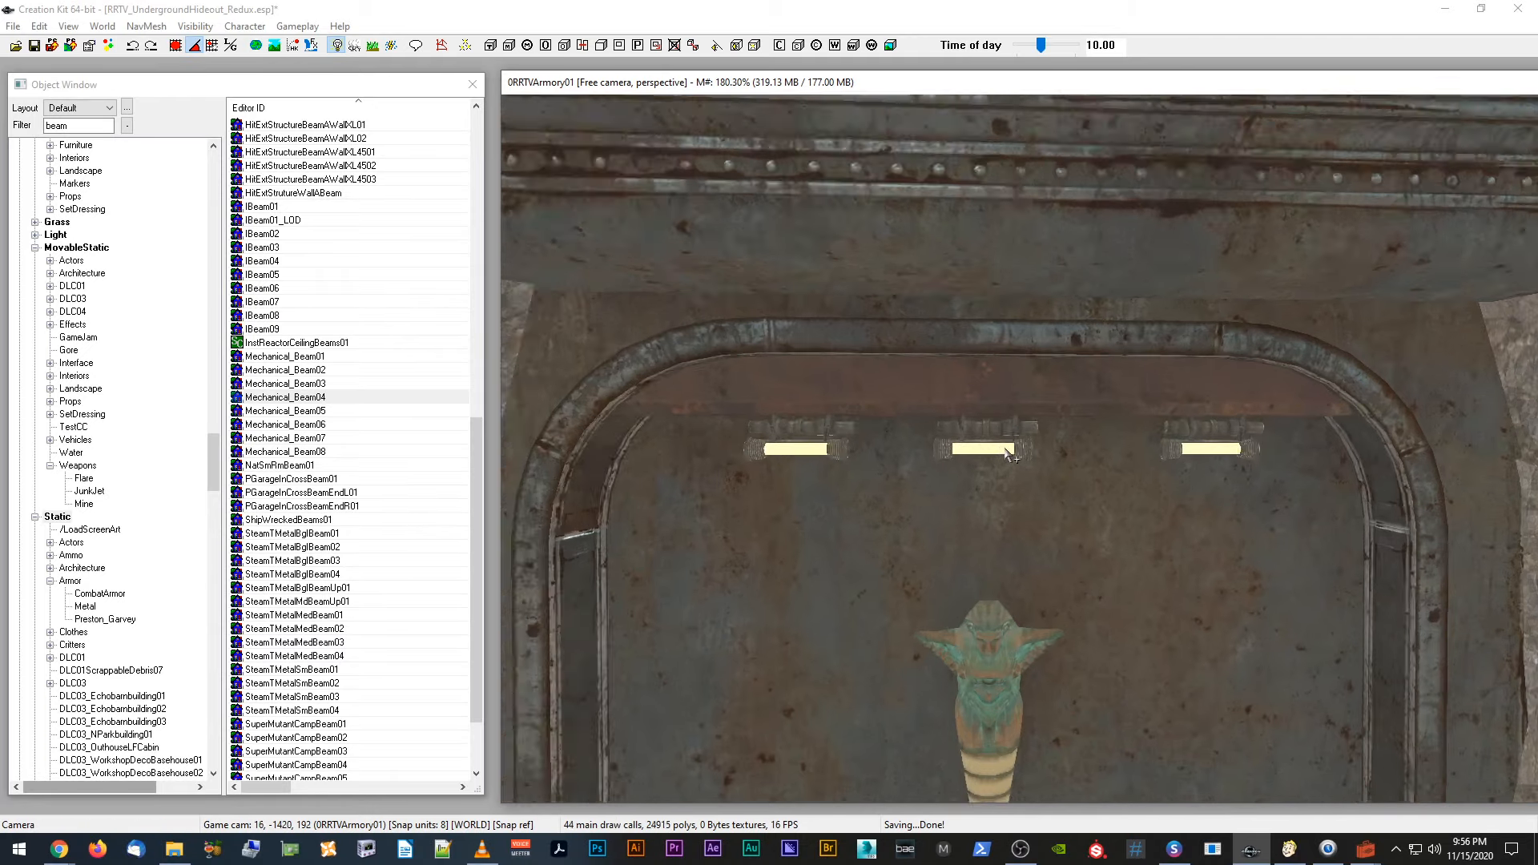
click(1000, 451)
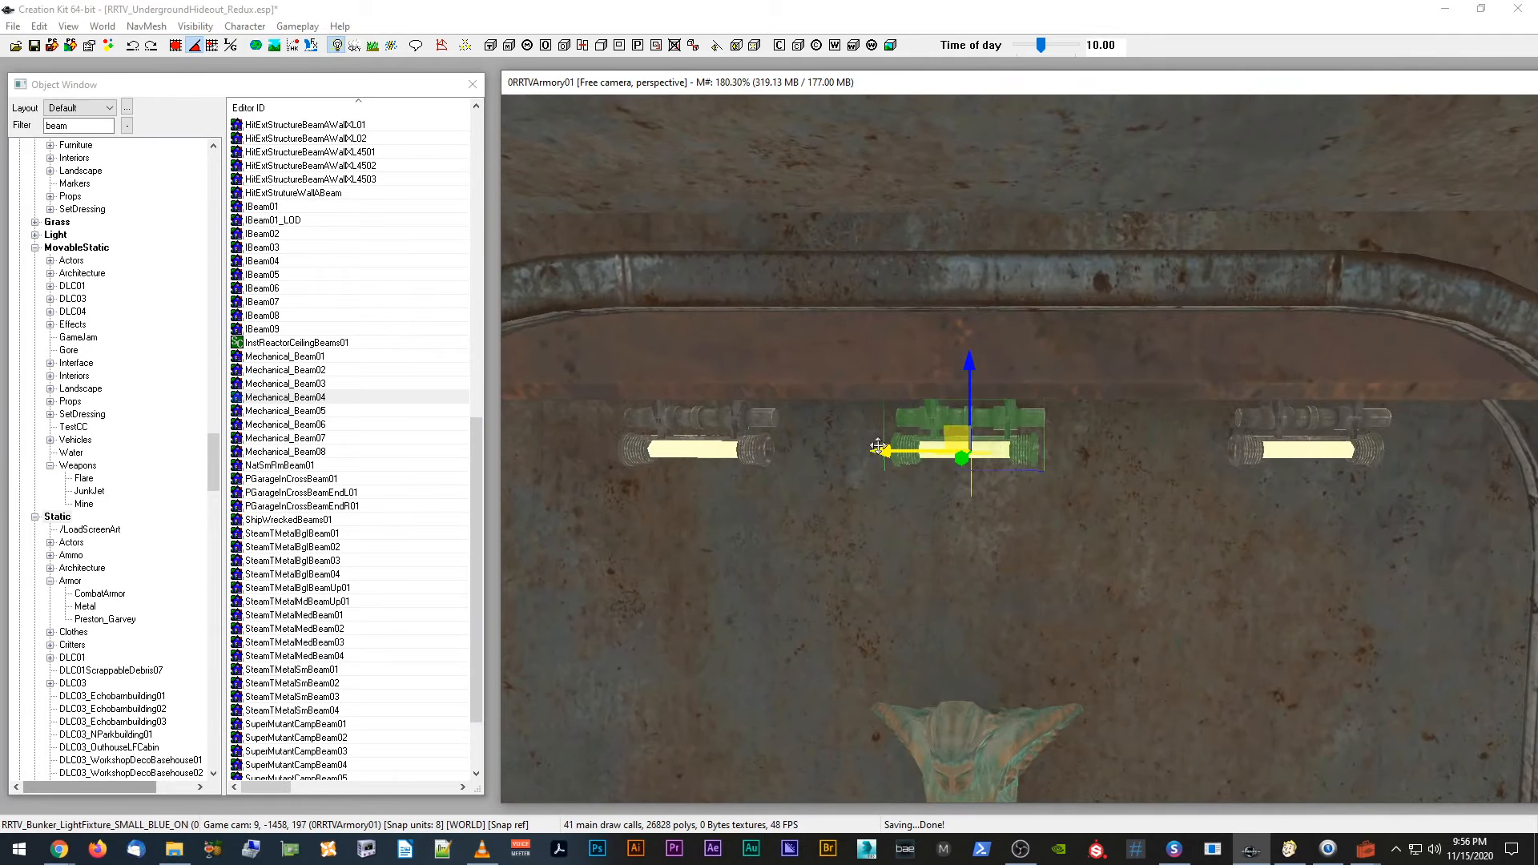
scroll(901, 442, down, 5)
middle_drag(900, 437, 895, 427)
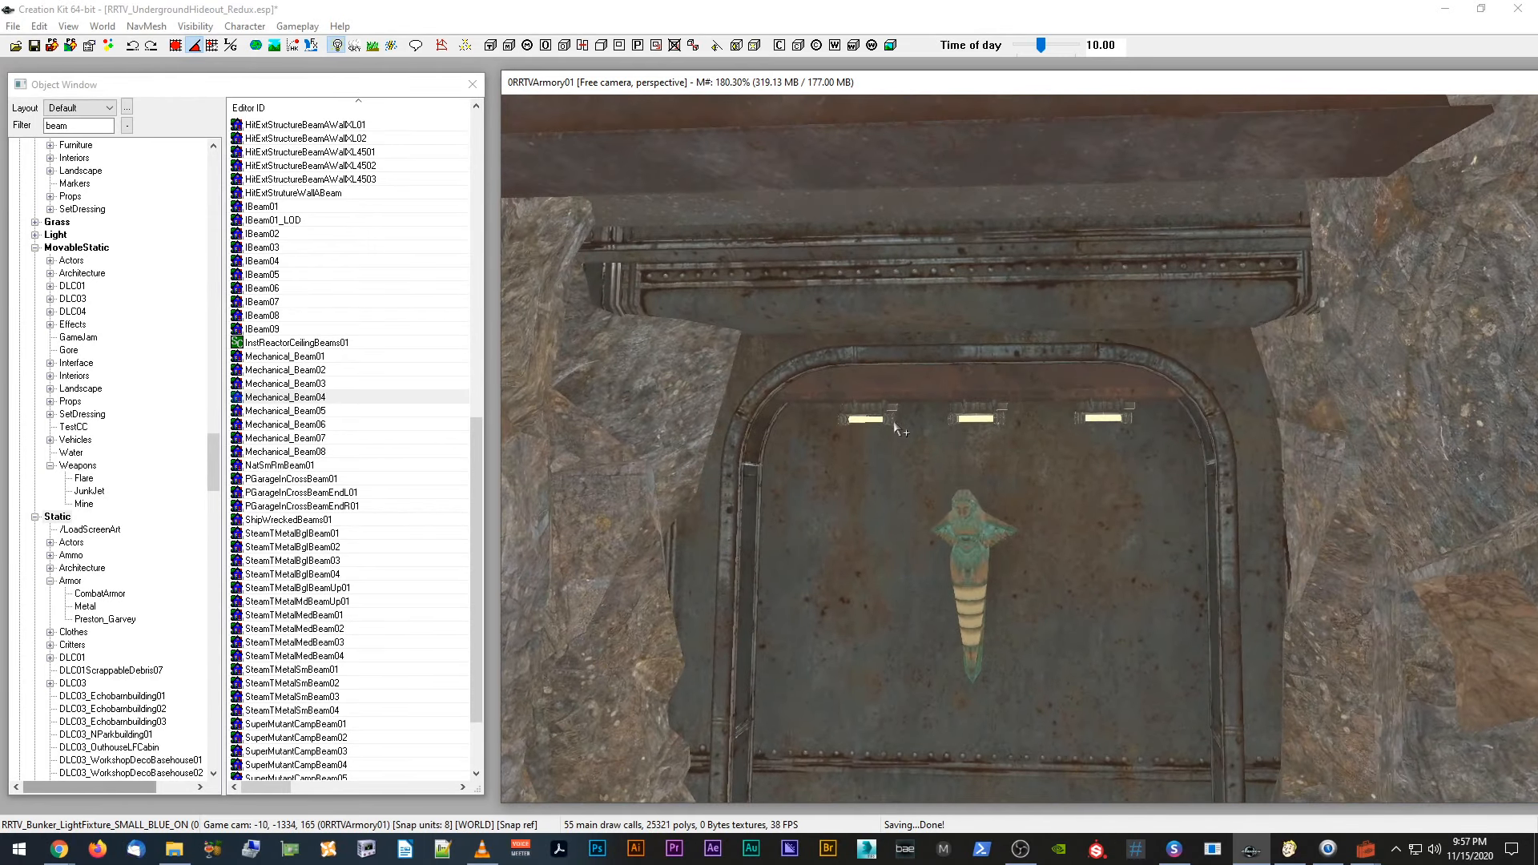
click(33, 47)
Step: Examine the row of three fixtures above the angel statue from near and far, with the scene lighting toggled on and off
scroll(978, 525, down, 2)
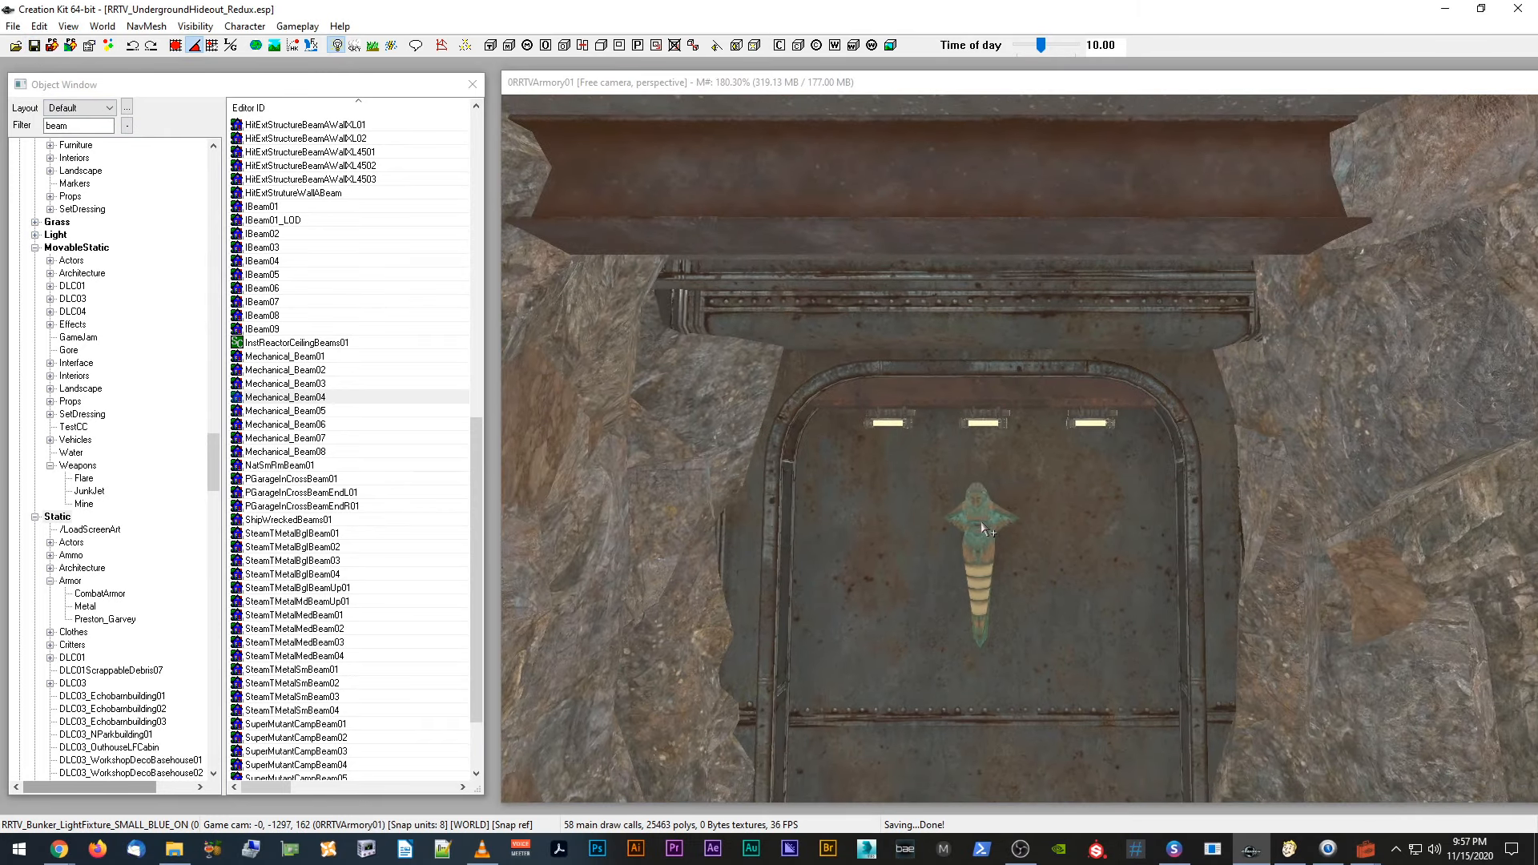
scroll(976, 526, down, 1)
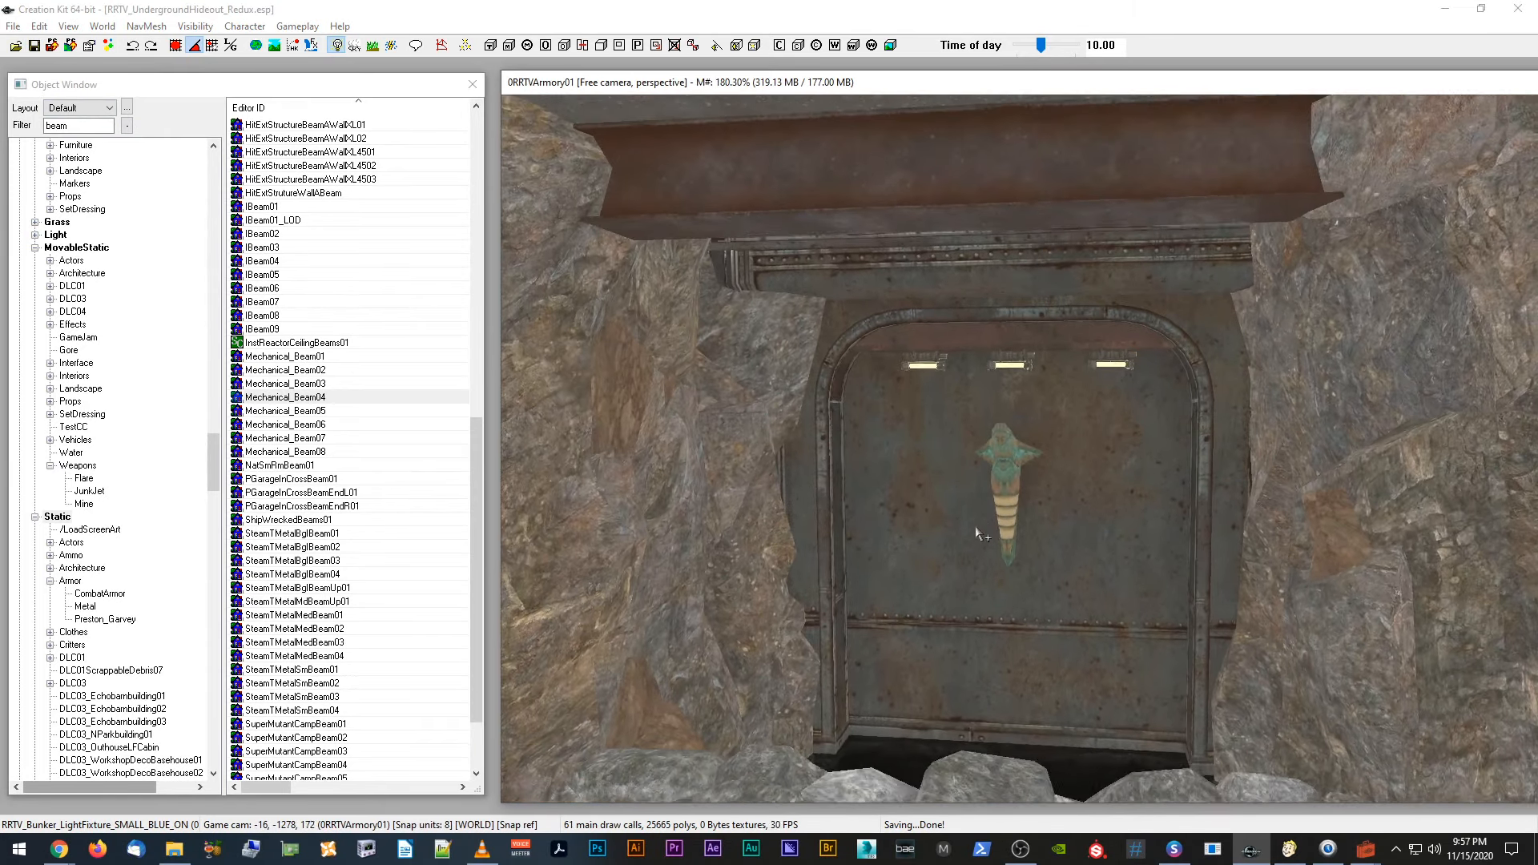
shift+middle_drag(975, 526, 981, 530)
key(a)
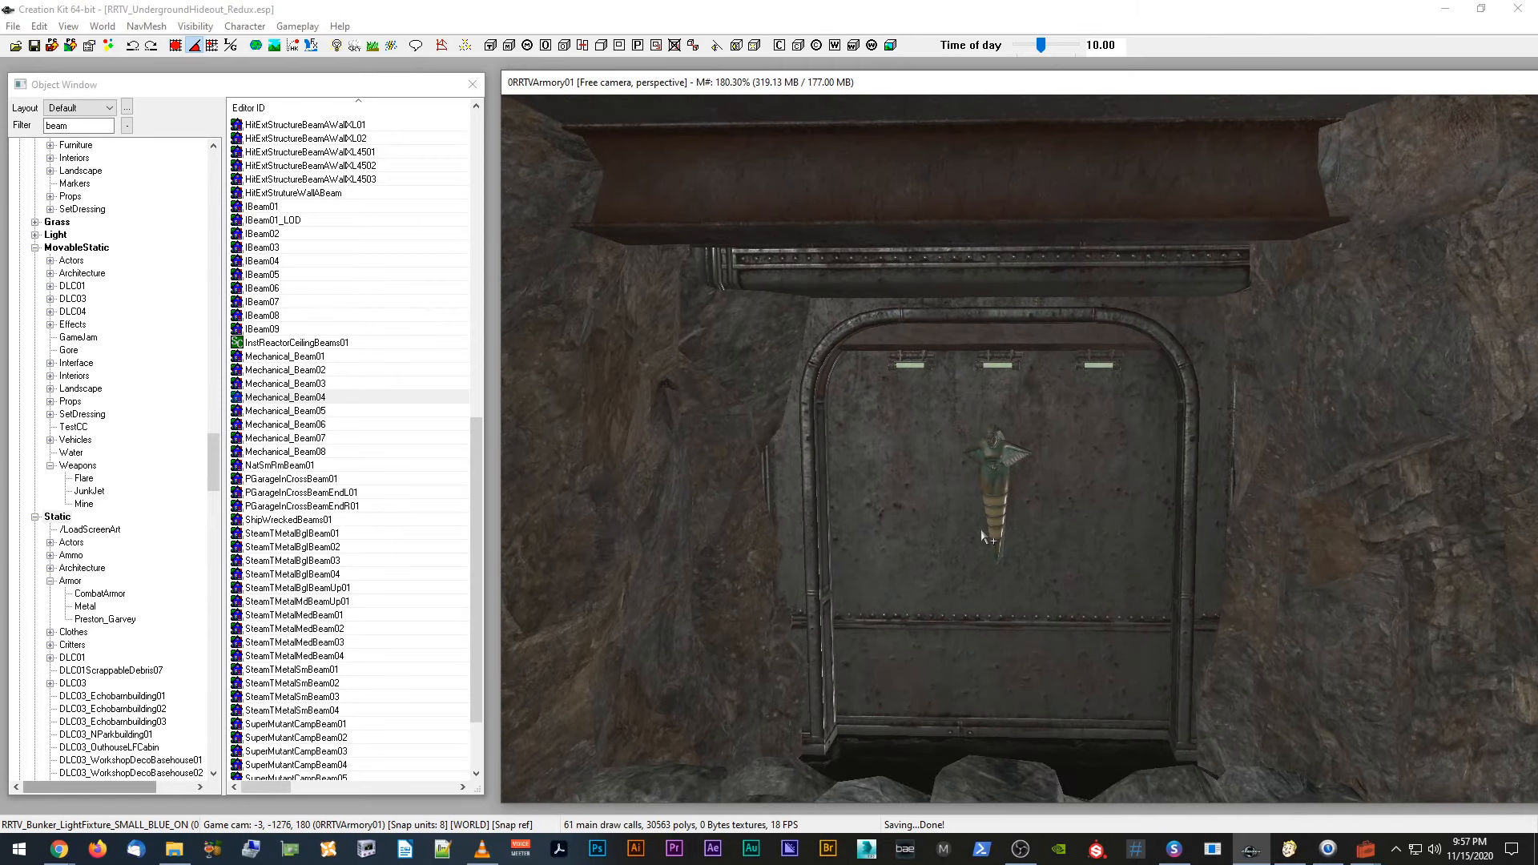
scroll(981, 529, up, 4)
key(a)
scroll(993, 517, up, 2)
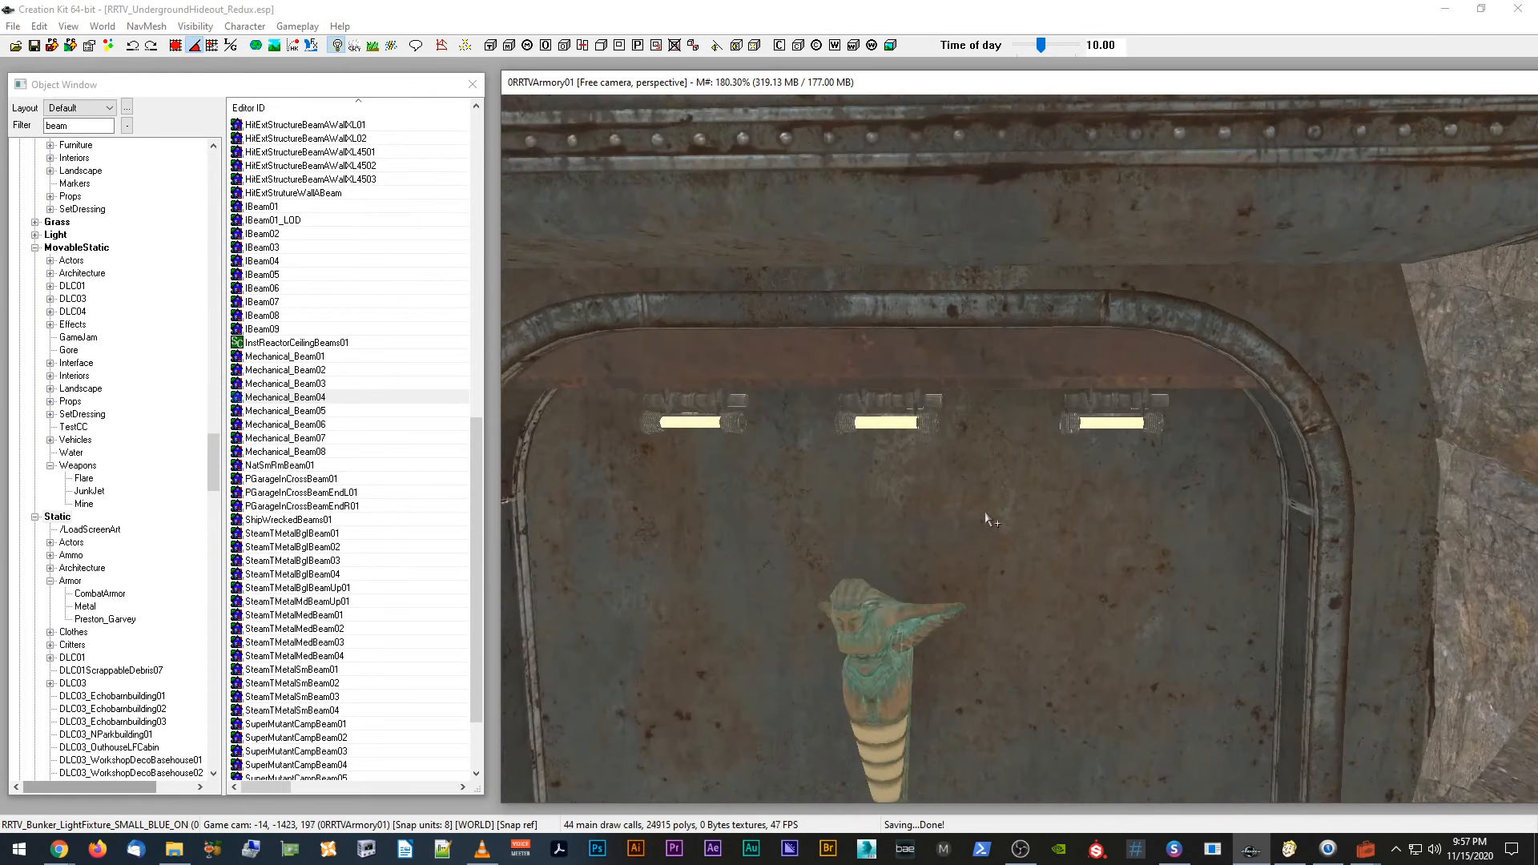
click(899, 419)
shift+middle_drag(899, 419, 869, 408)
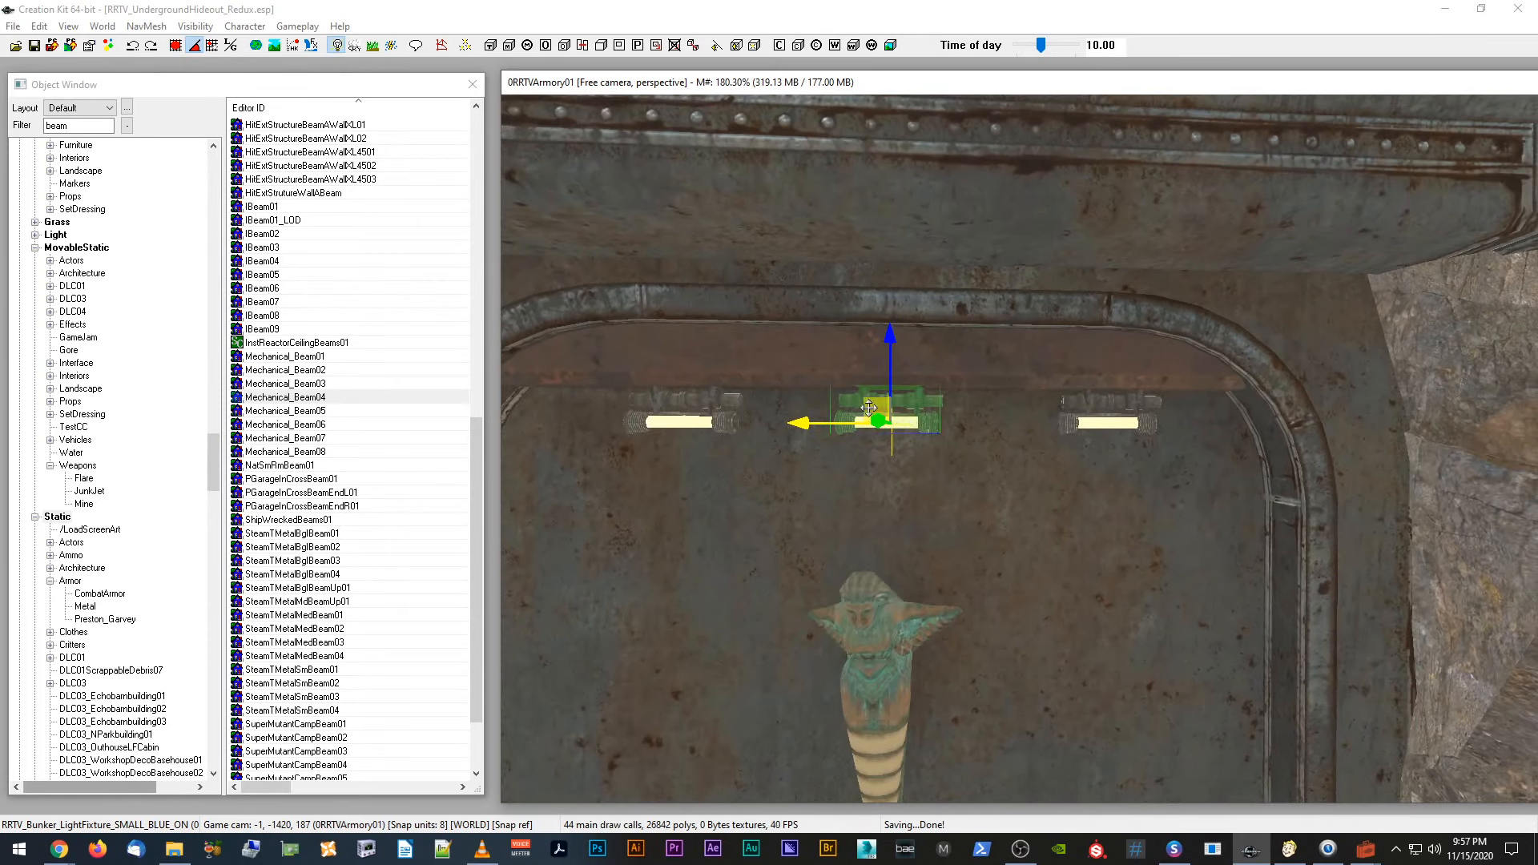
scroll(805, 414, down, 5)
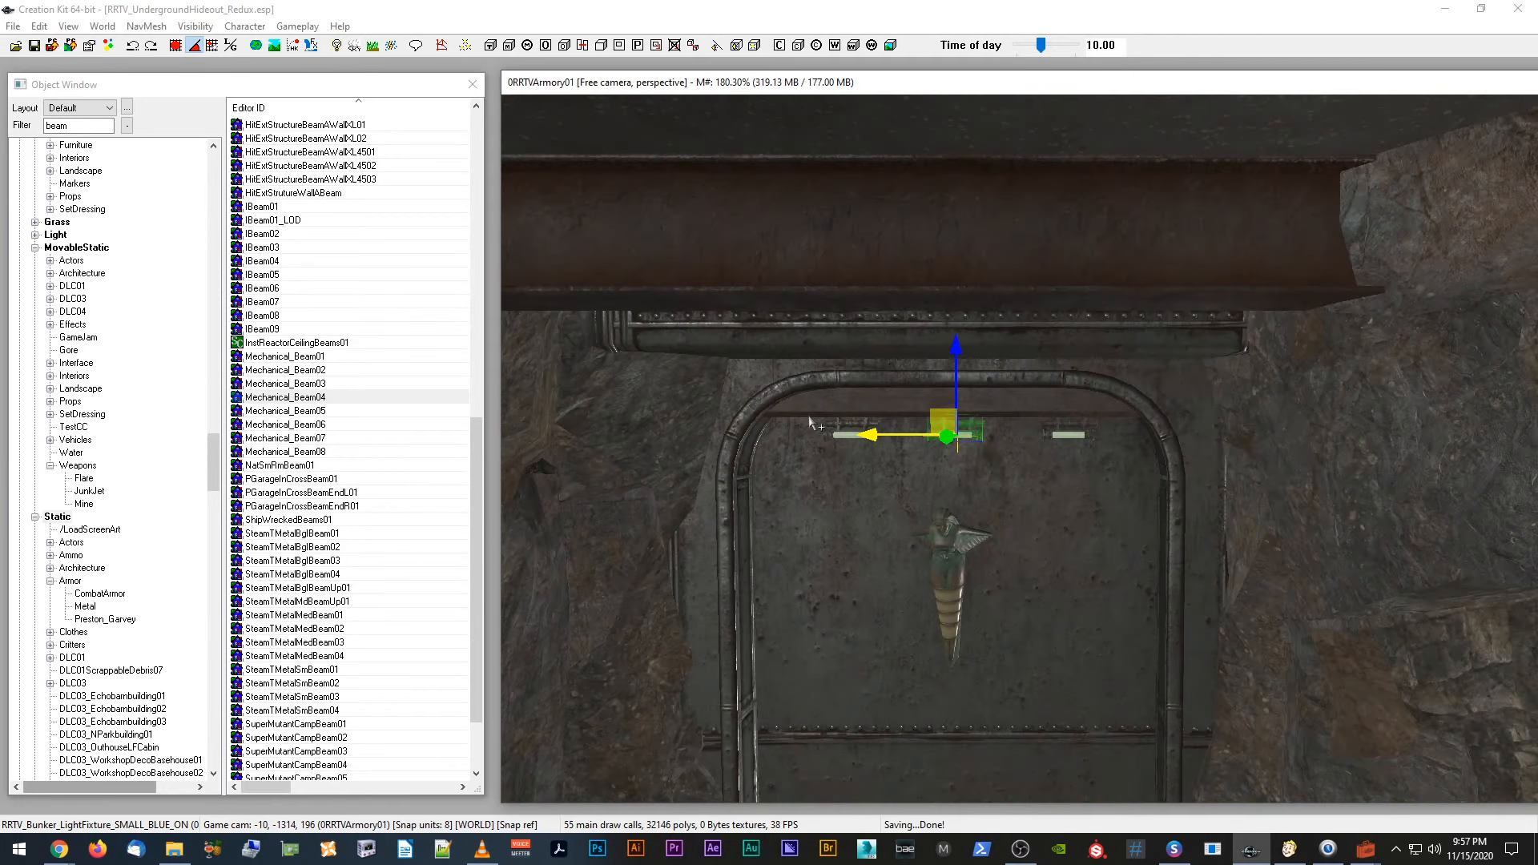
shift+middle_drag(806, 414, 876, 478)
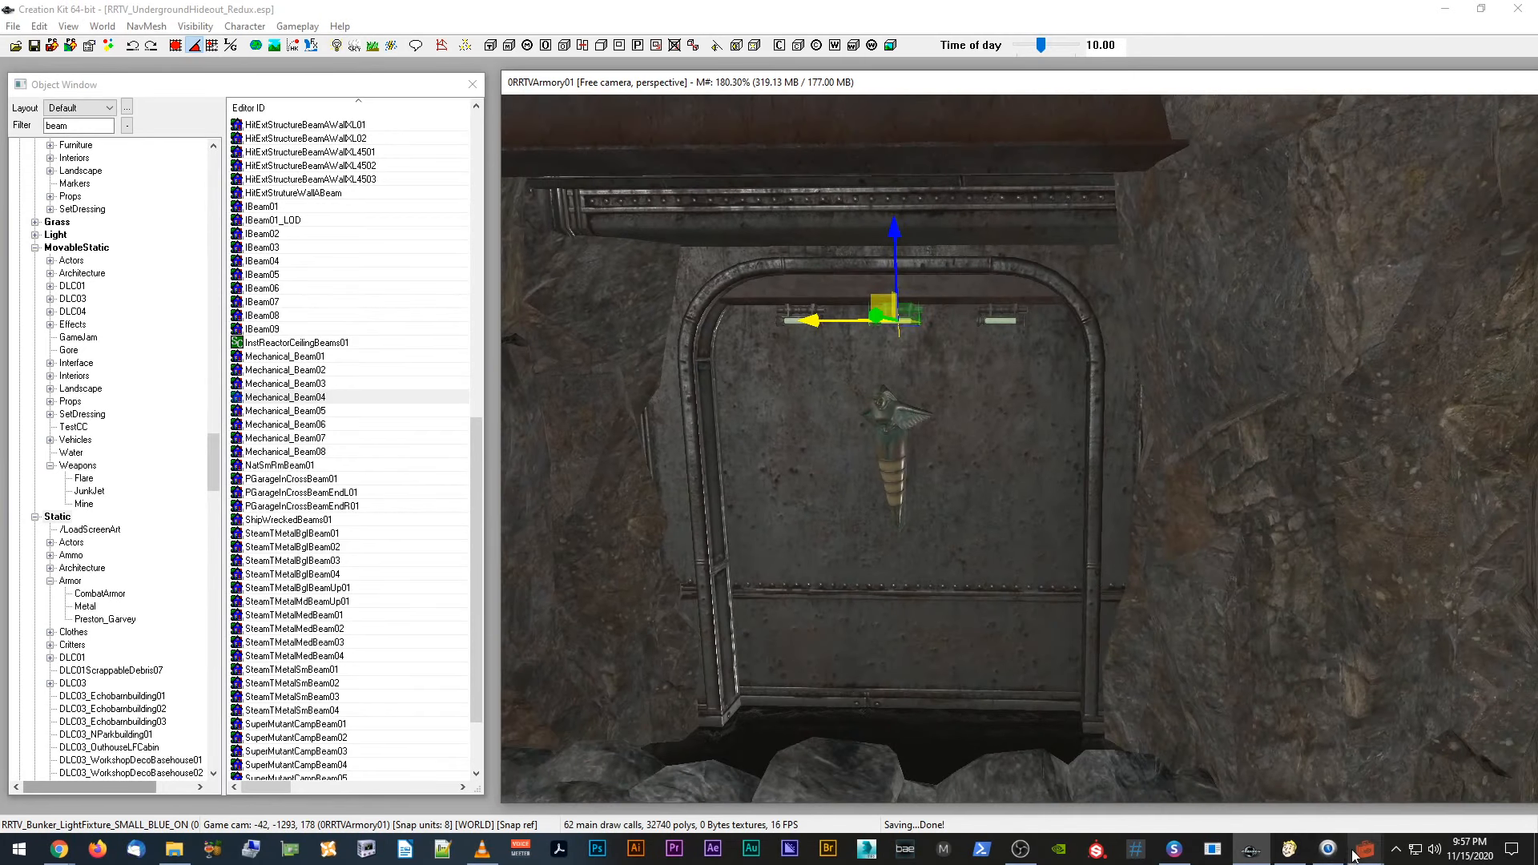
Step: Compare the whole door display with the Valkyrie alcove in the Garden of Eden Creation Kit, then return to the Creation Kit
mouse_move(1355, 854)
click(1451, 781)
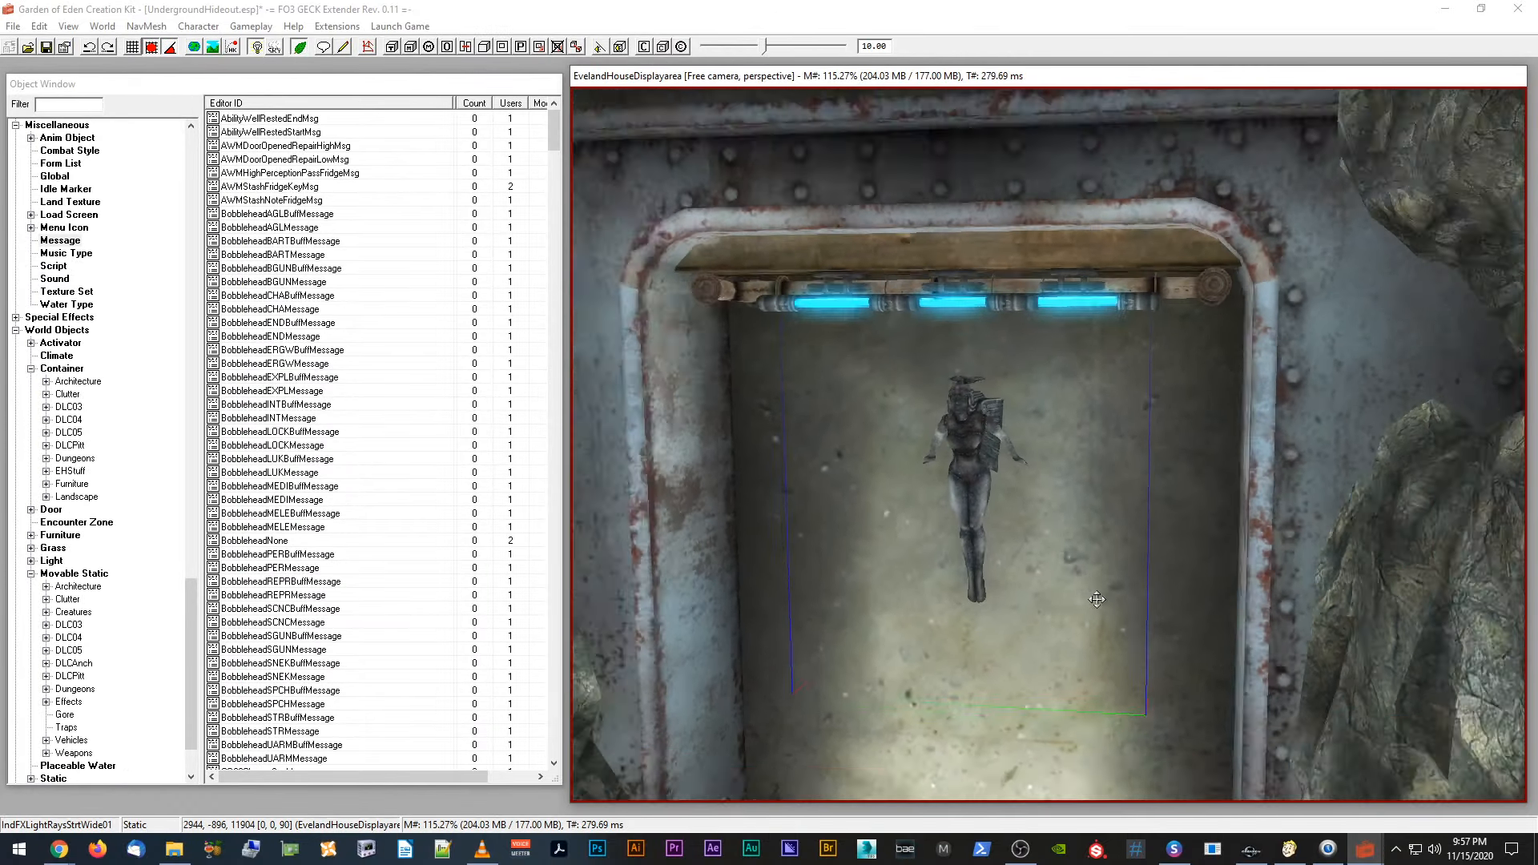
scroll(1097, 599, down, 8)
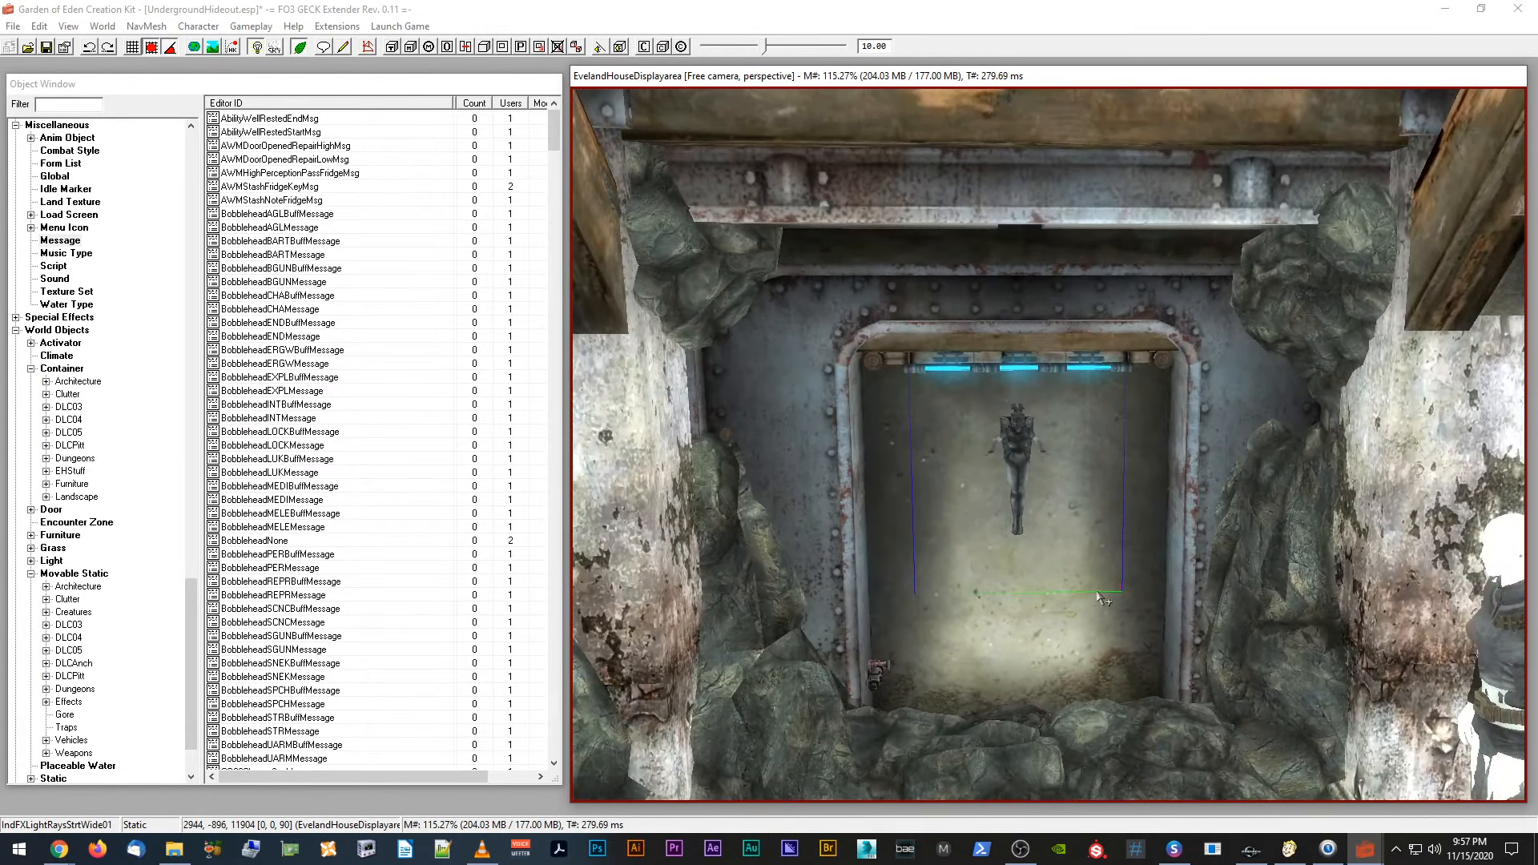
scroll(1097, 599, down, 2)
click(1251, 849)
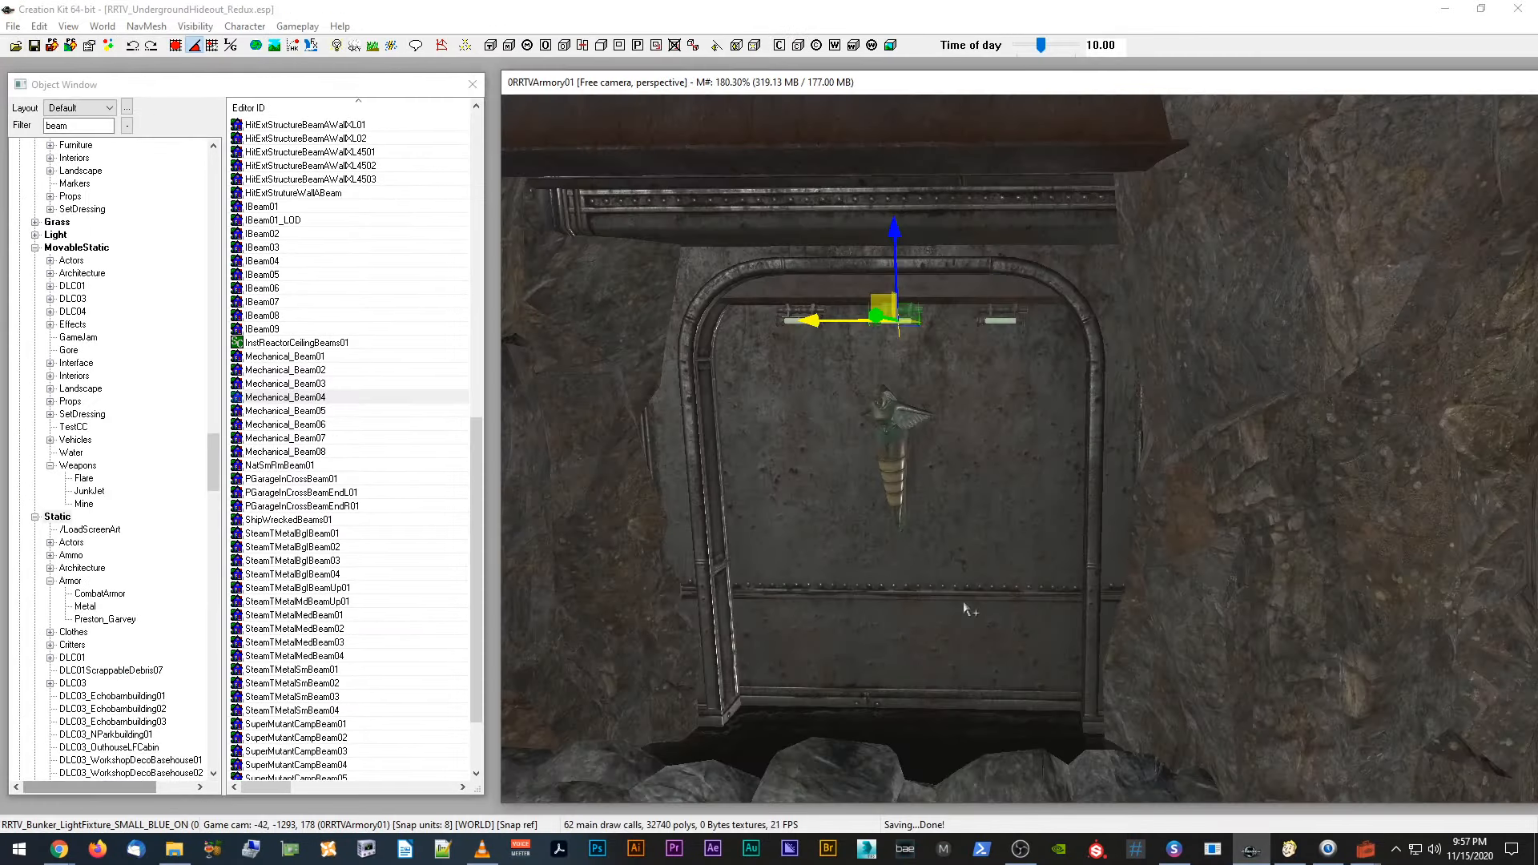
shift+middle_drag(967, 597, 933, 577)
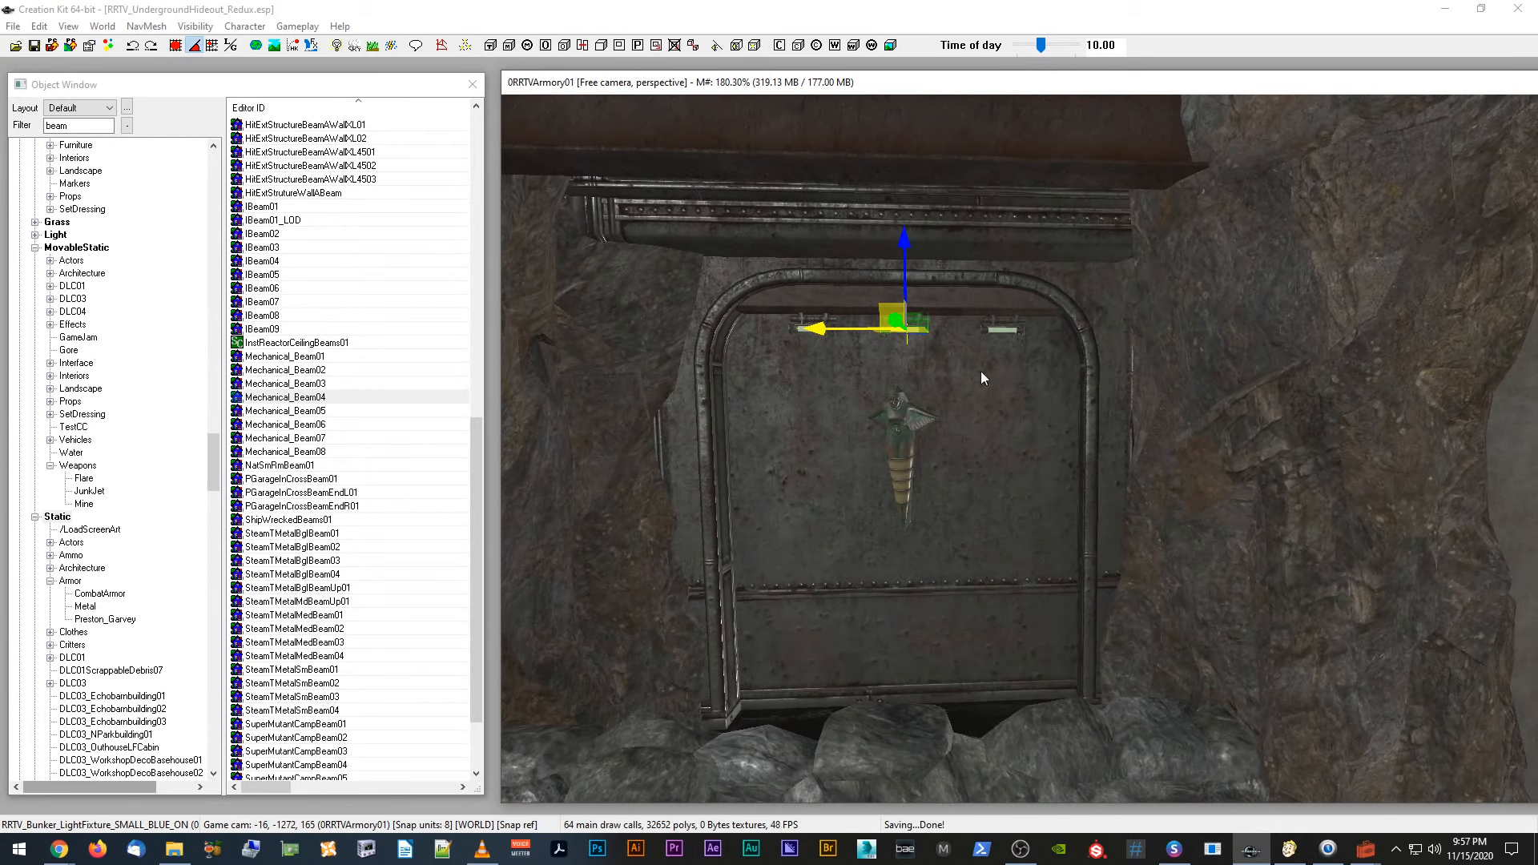
shift+middle_drag(1160, 651, 1121, 620)
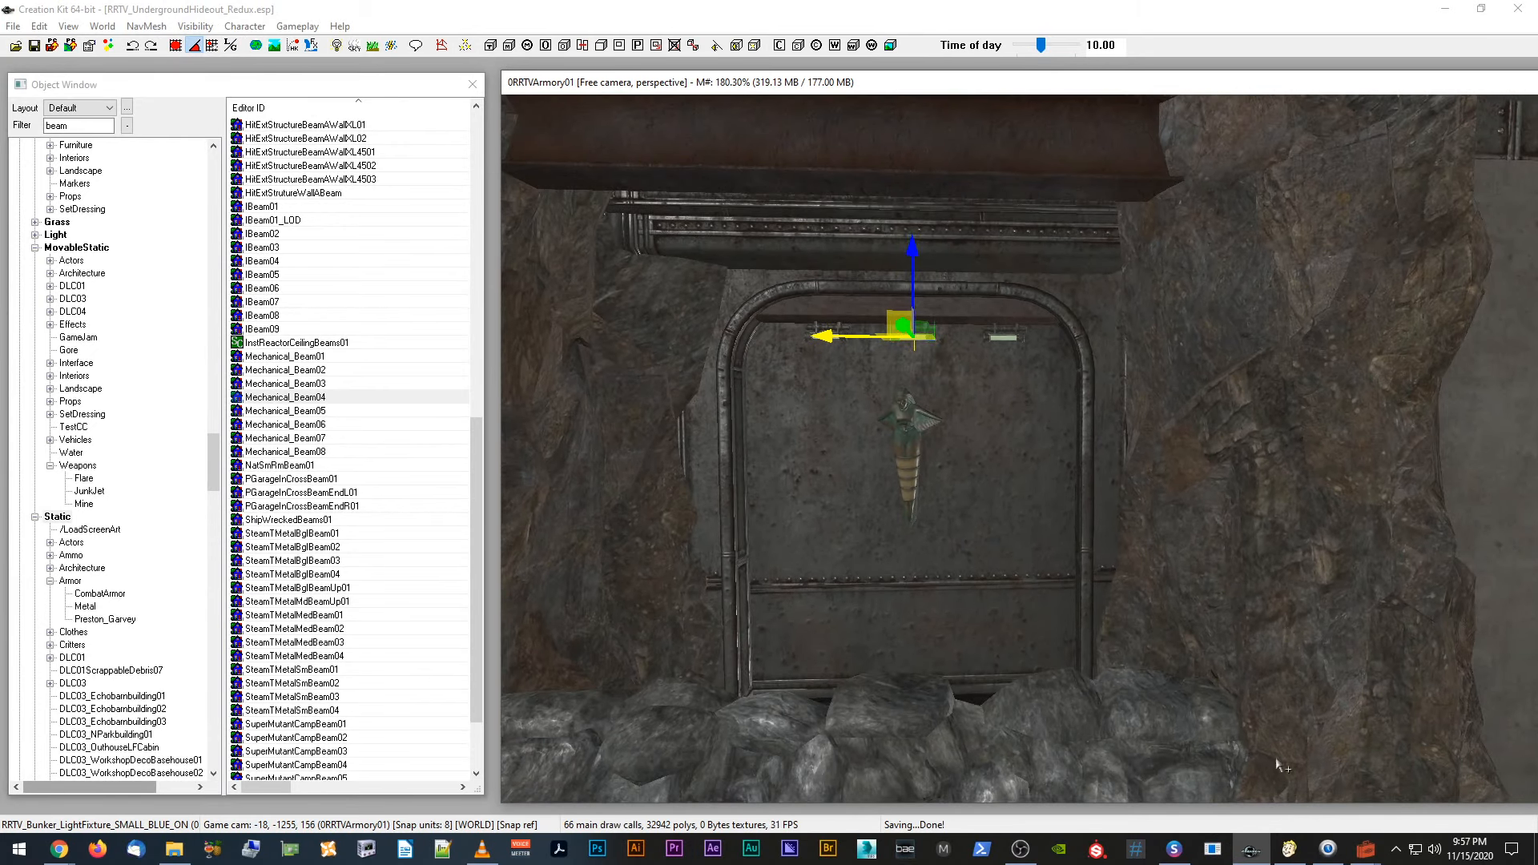
click(1398, 792)
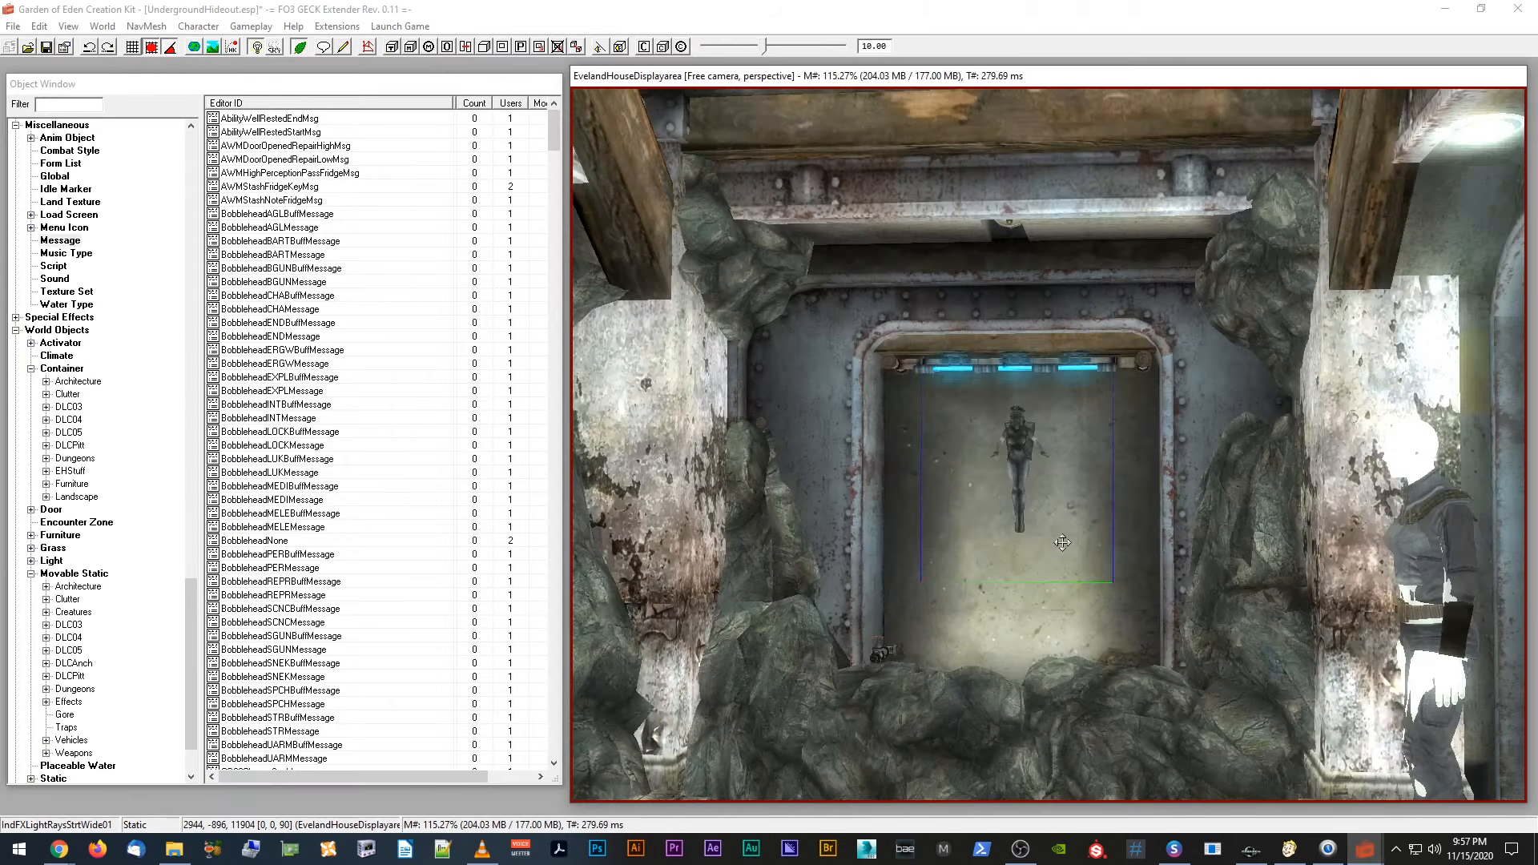
shift+middle_drag(1065, 545, 1063, 545)
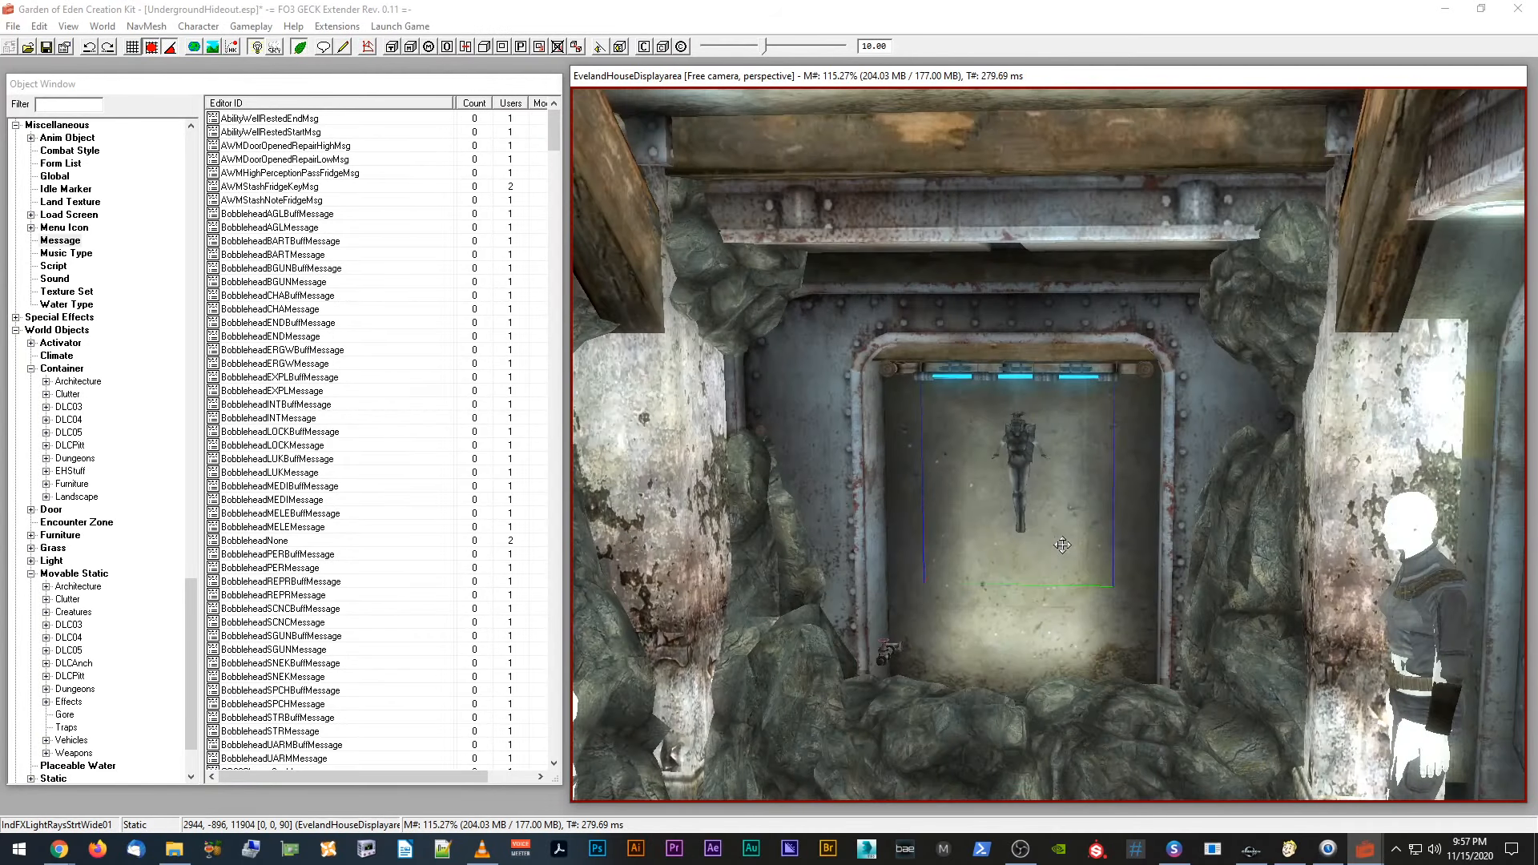
click(1249, 848)
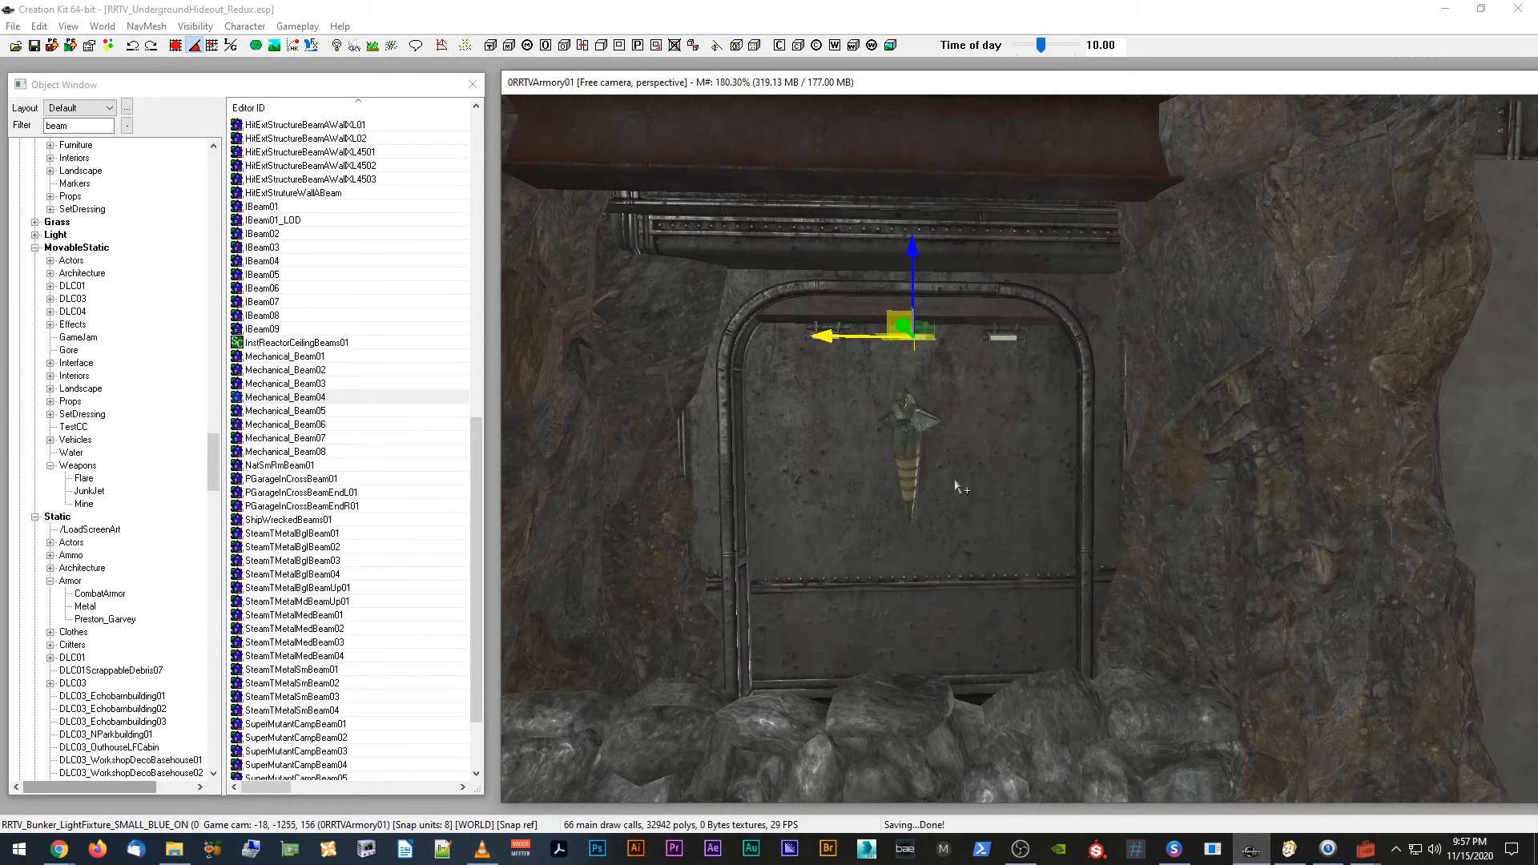
Step: Shift the angel statue sideways to center it beneath the middle light fixture, and save the plugin
shift+middle_drag(922, 459, 912, 460)
key(a)
click(906, 453)
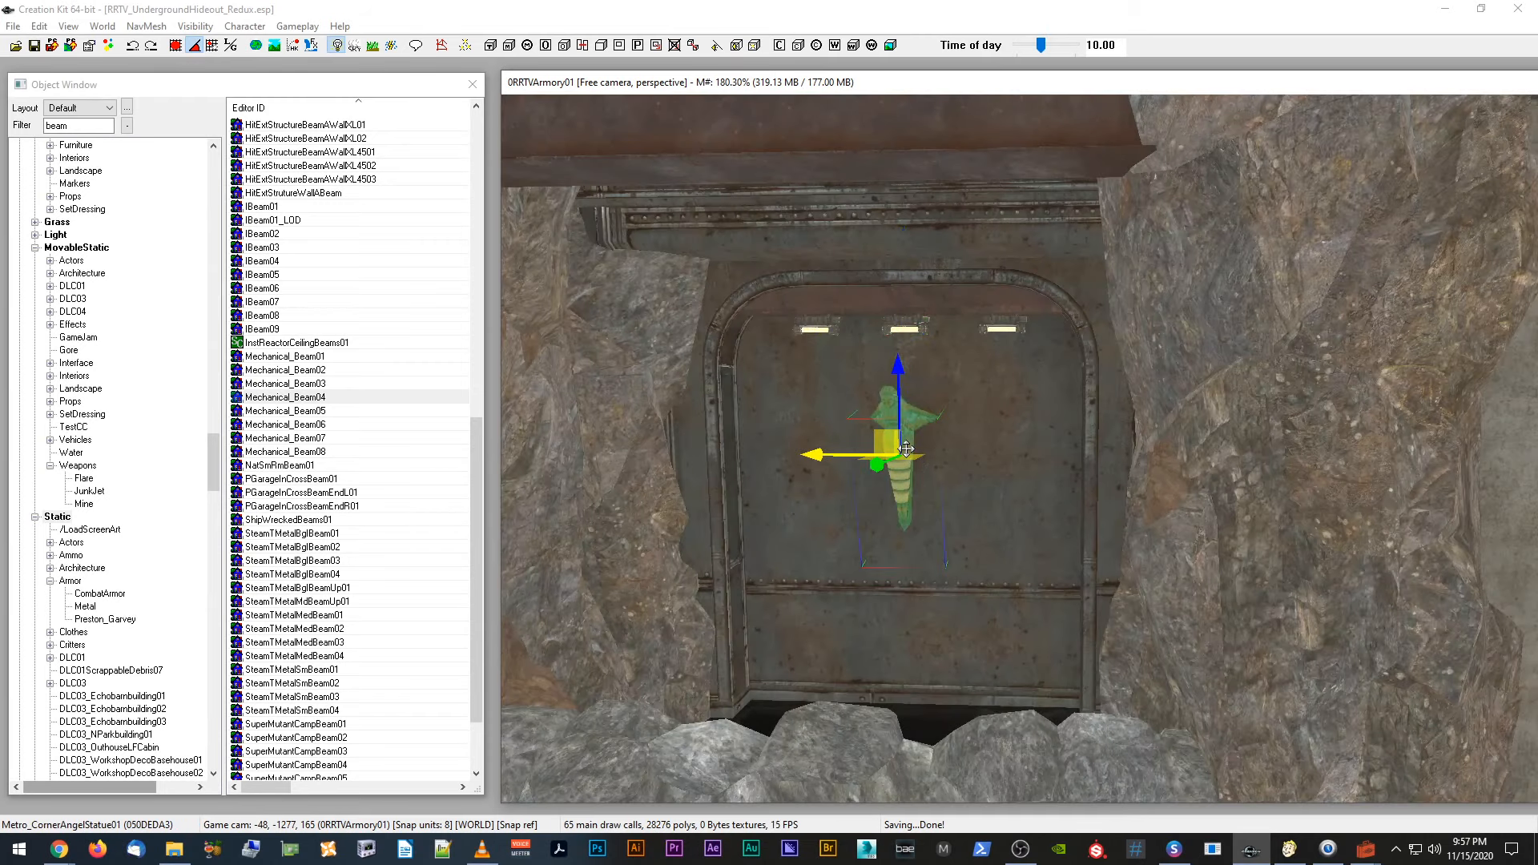
scroll(913, 453, up, 4)
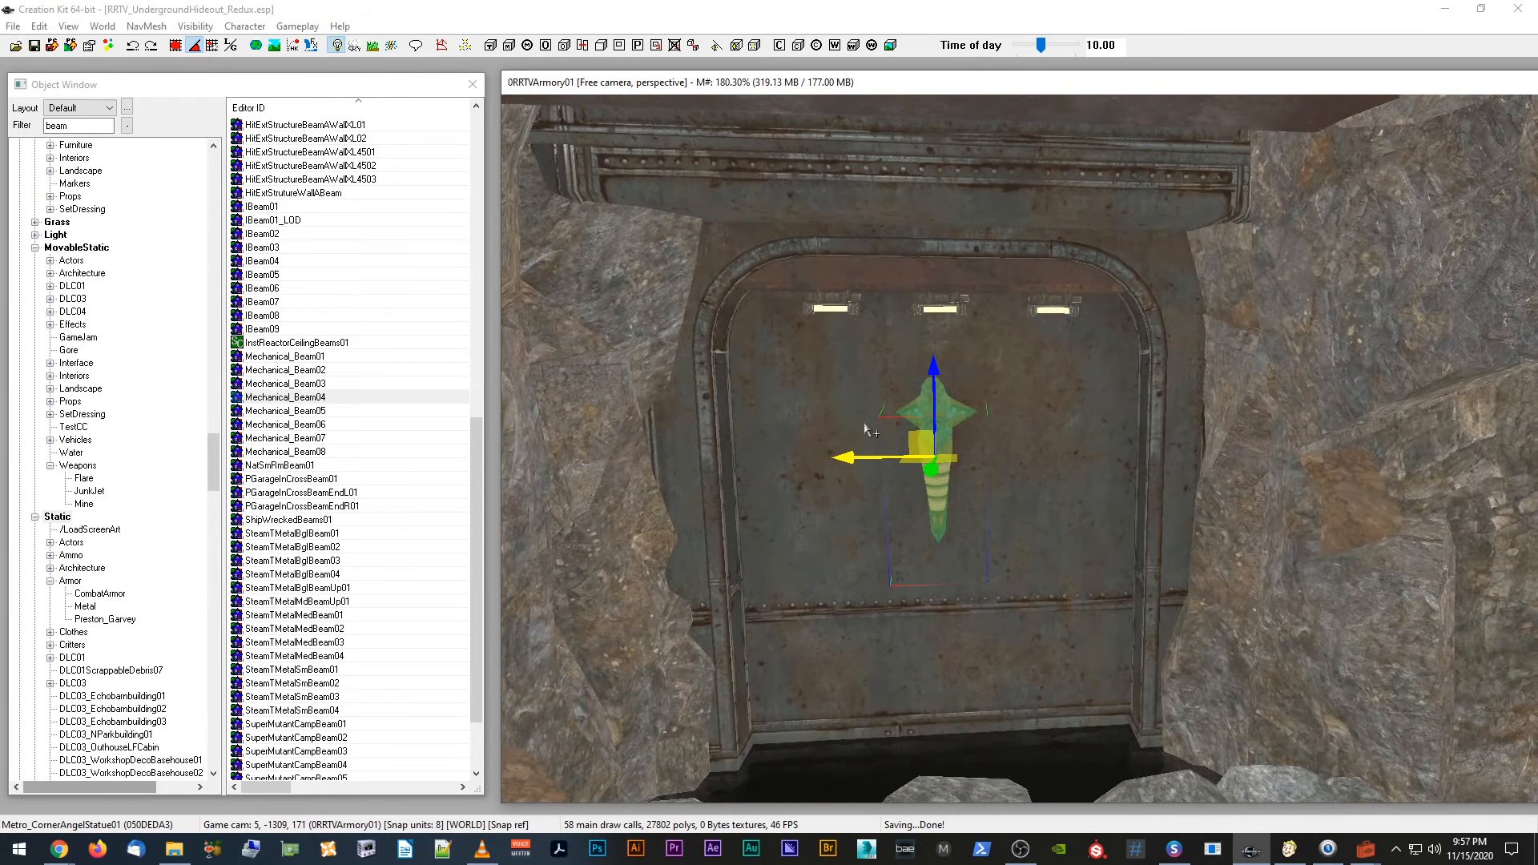
drag(846, 447, 870, 457)
key(d)
scroll(909, 465, down, 3)
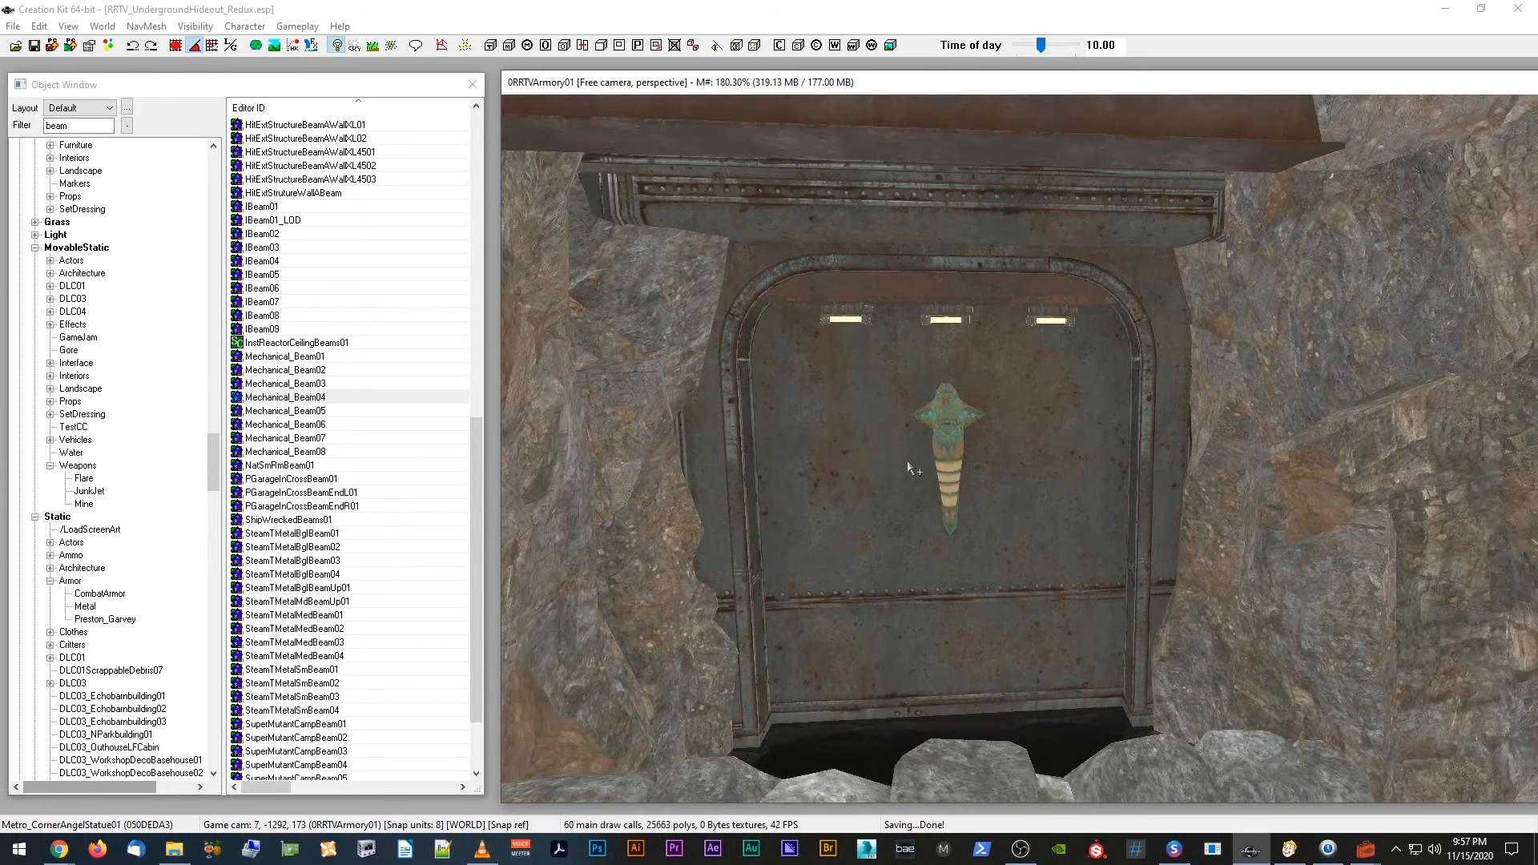
click(33, 44)
Step: Nudge the tall cave rock column along the door's left edge, checking how it frames the door
scroll(869, 405, up, 5)
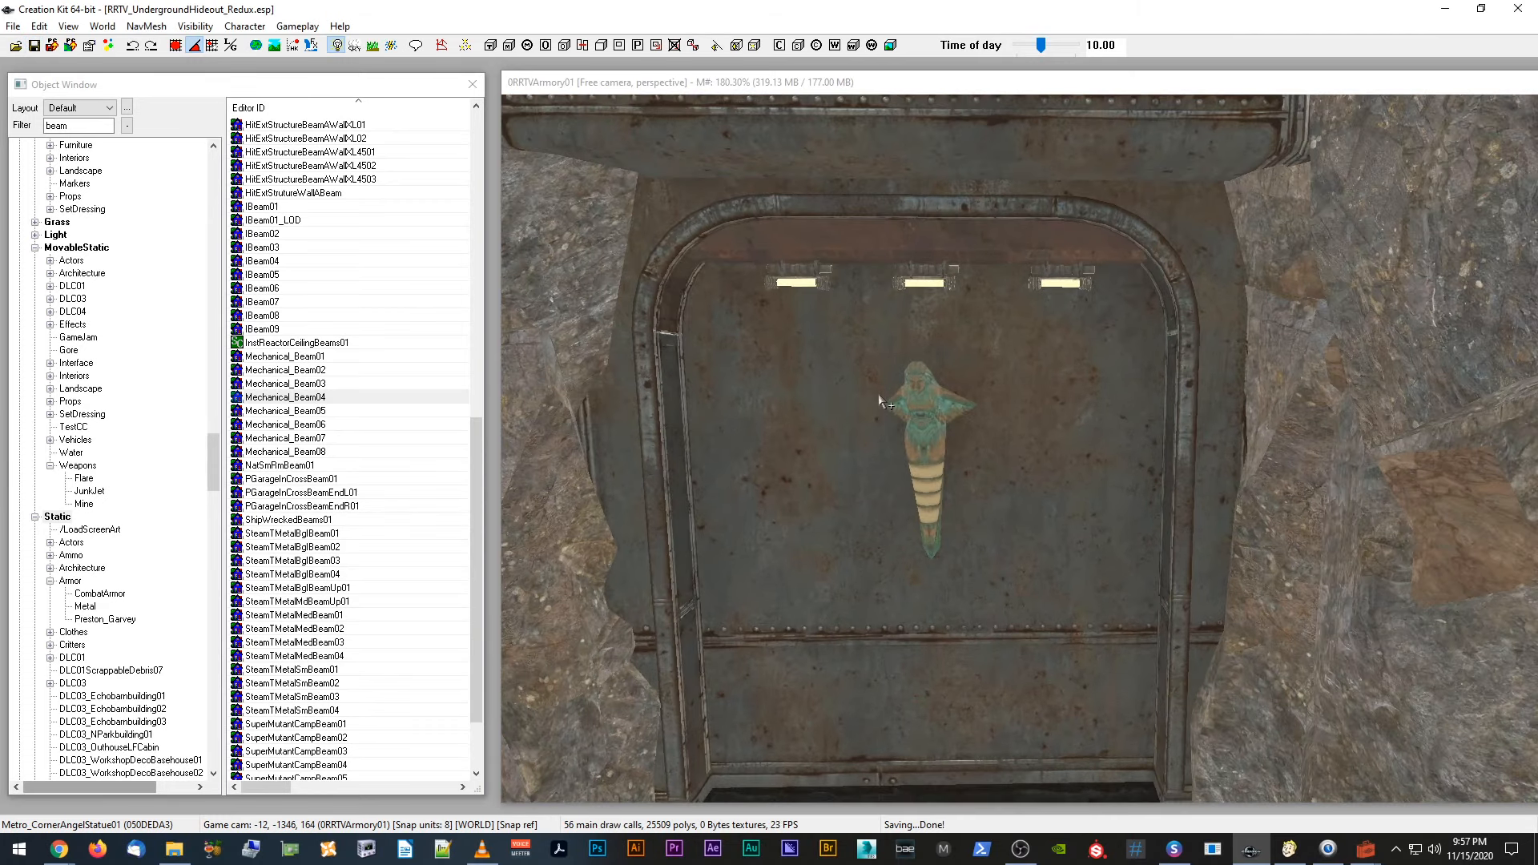
scroll(867, 401, down, 4)
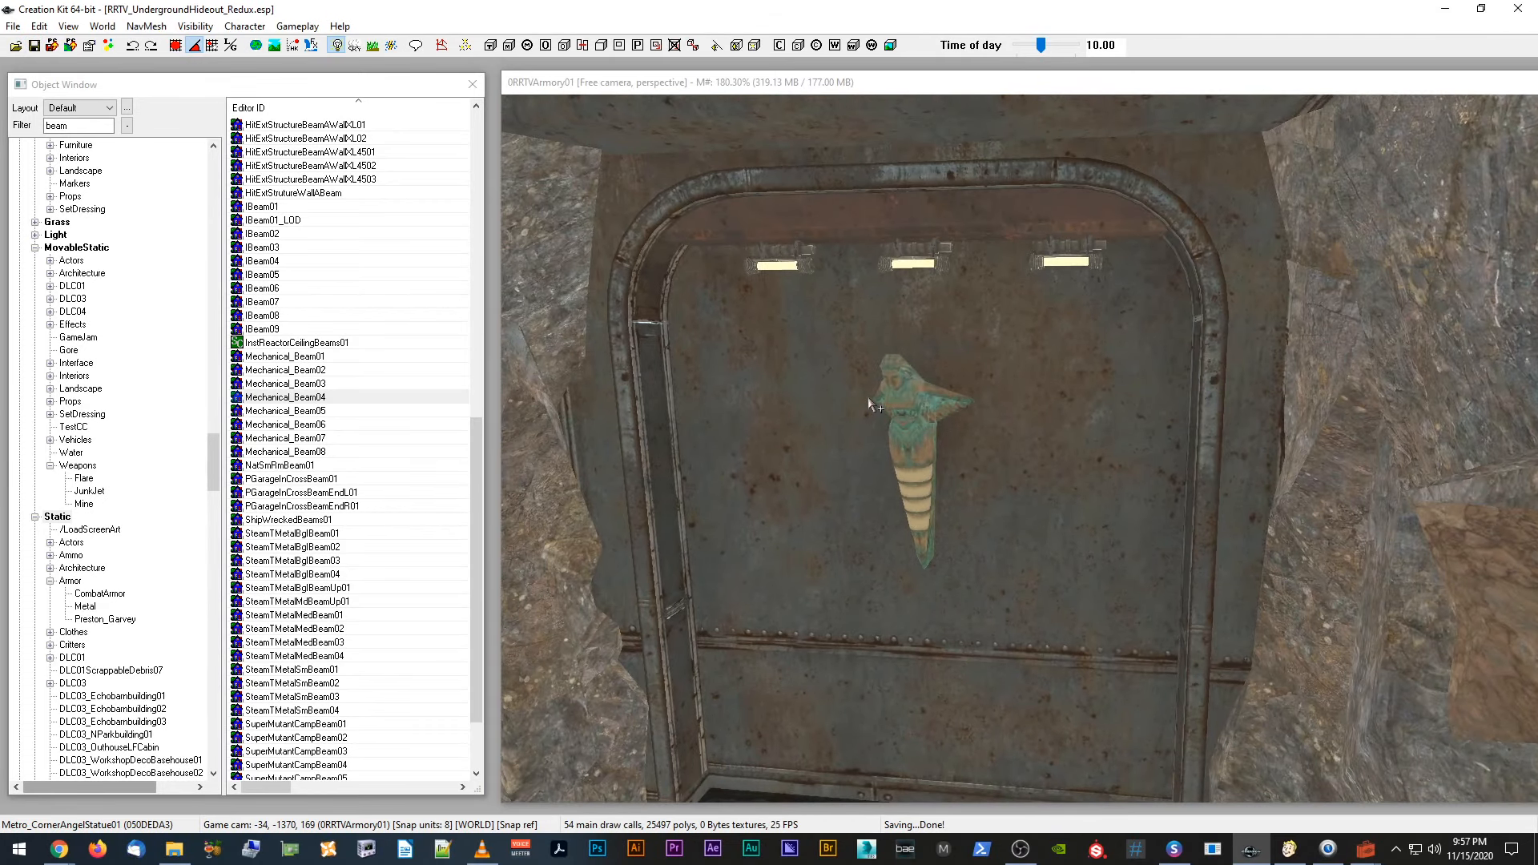
click(633, 366)
shift+middle_drag(538, 467, 517, 473)
drag(517, 473, 524, 462)
shift+middle_drag(519, 461, 582, 433)
key(d)
scroll(506, 472, down, 3)
scroll(580, 438, up, 1)
shift+middle_drag(758, 301, 762, 309)
Step: Rotate the tall rock column left of the door and shift it outward, clear of the door frame, saving the plugin
click(759, 307)
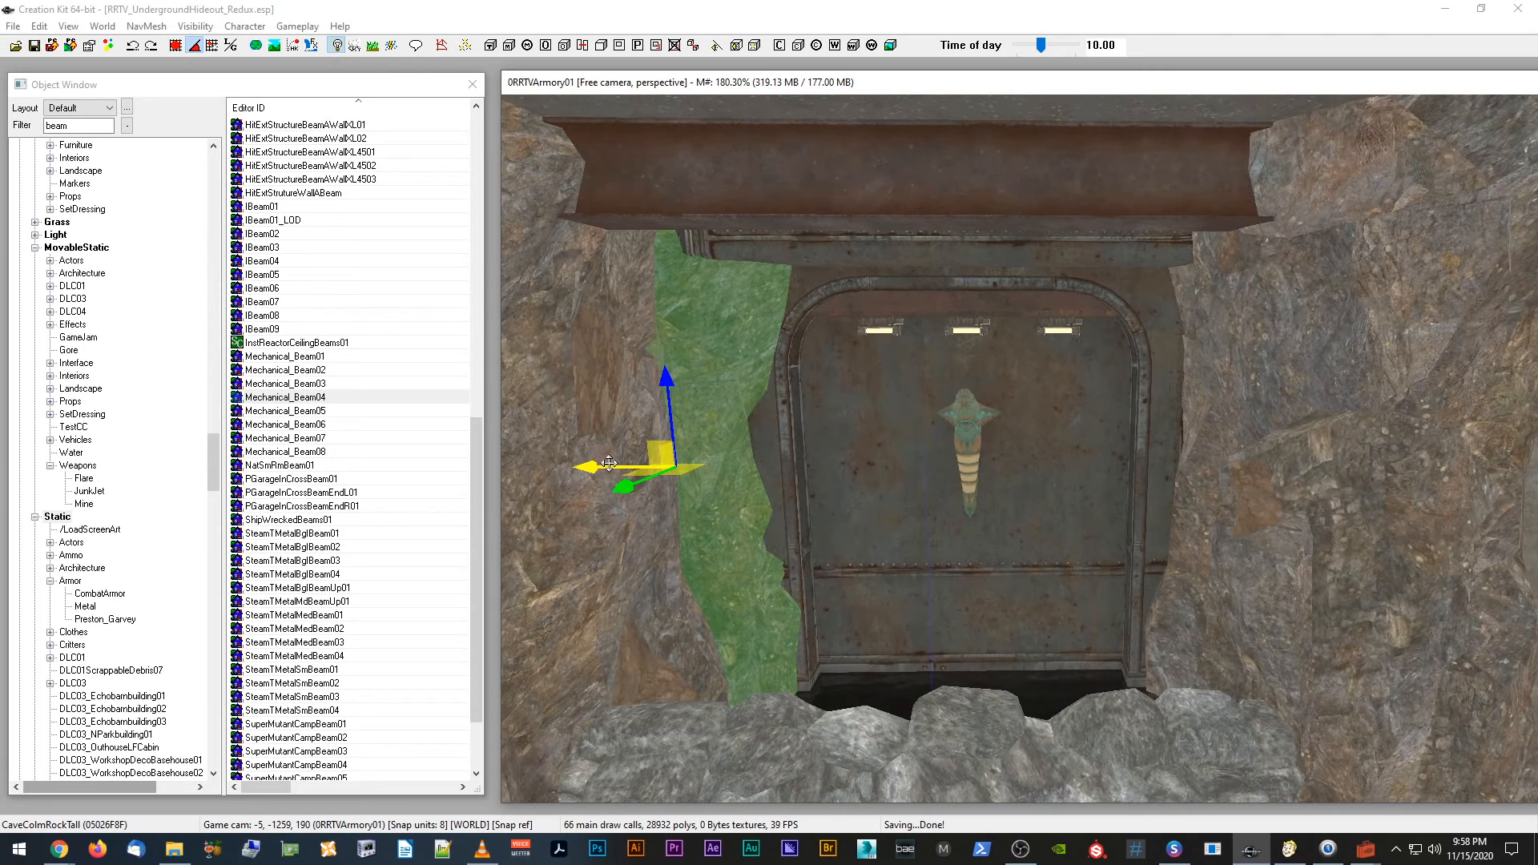
key(e)
drag(721, 484, 757, 484)
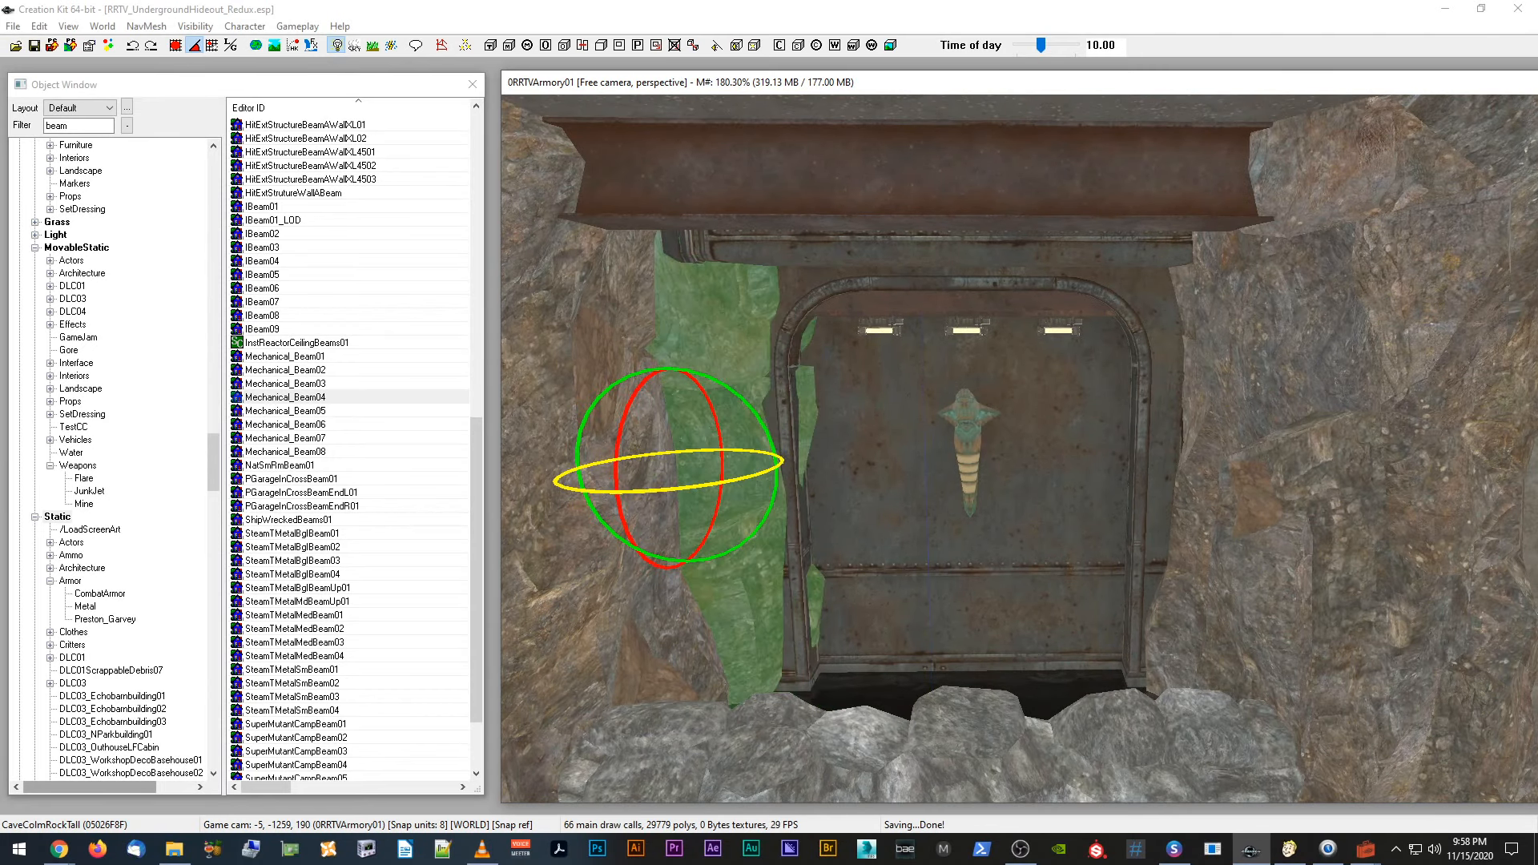
key(e)
drag(615, 465, 591, 462)
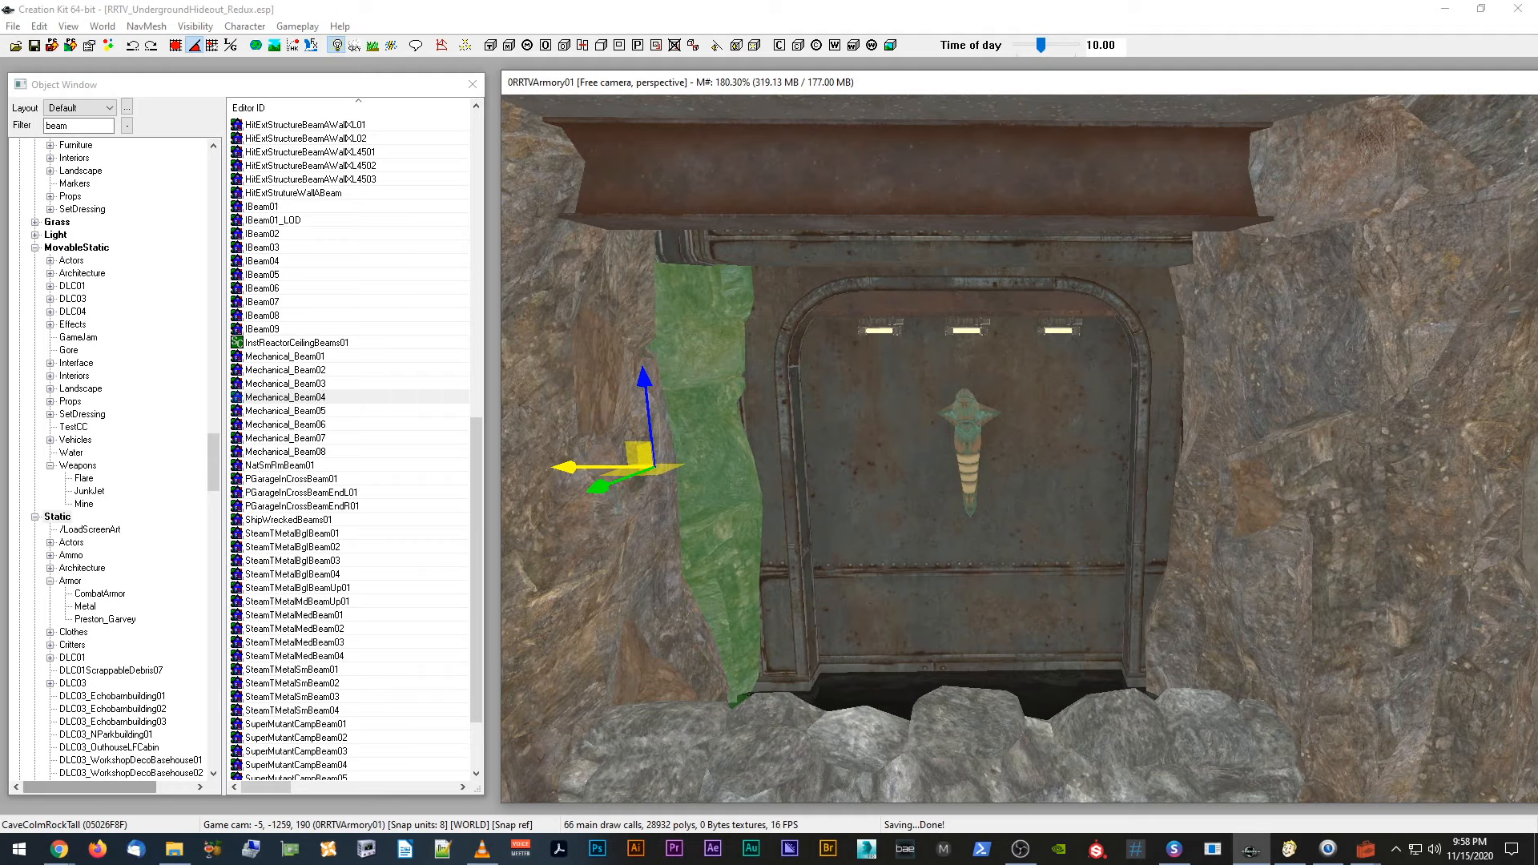
key(d)
scroll(590, 462, down, 2)
scroll(595, 455, up, 2)
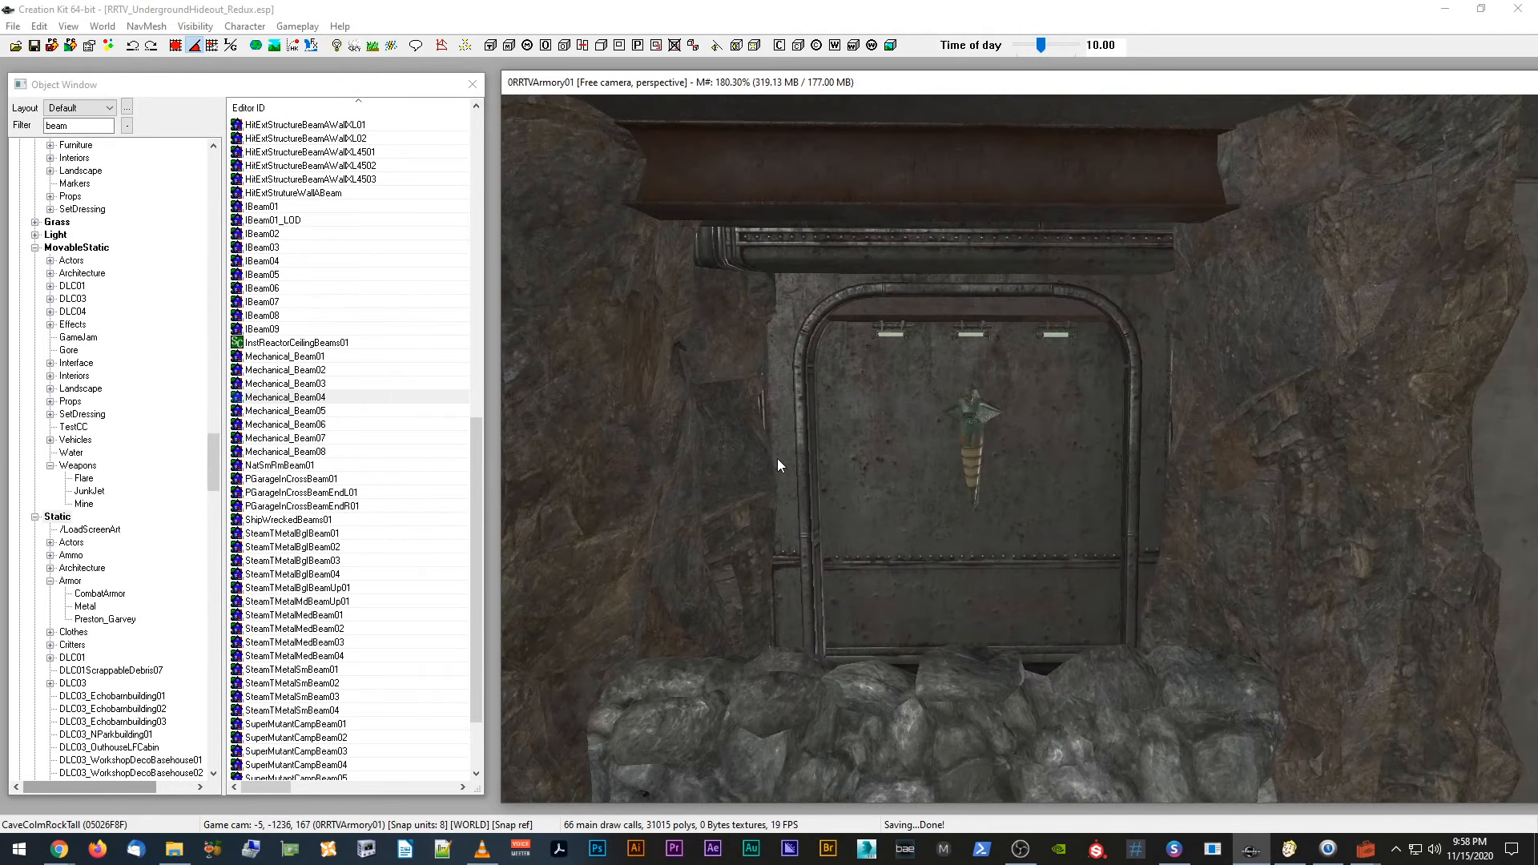
scroll(777, 458, up, 1)
click(35, 44)
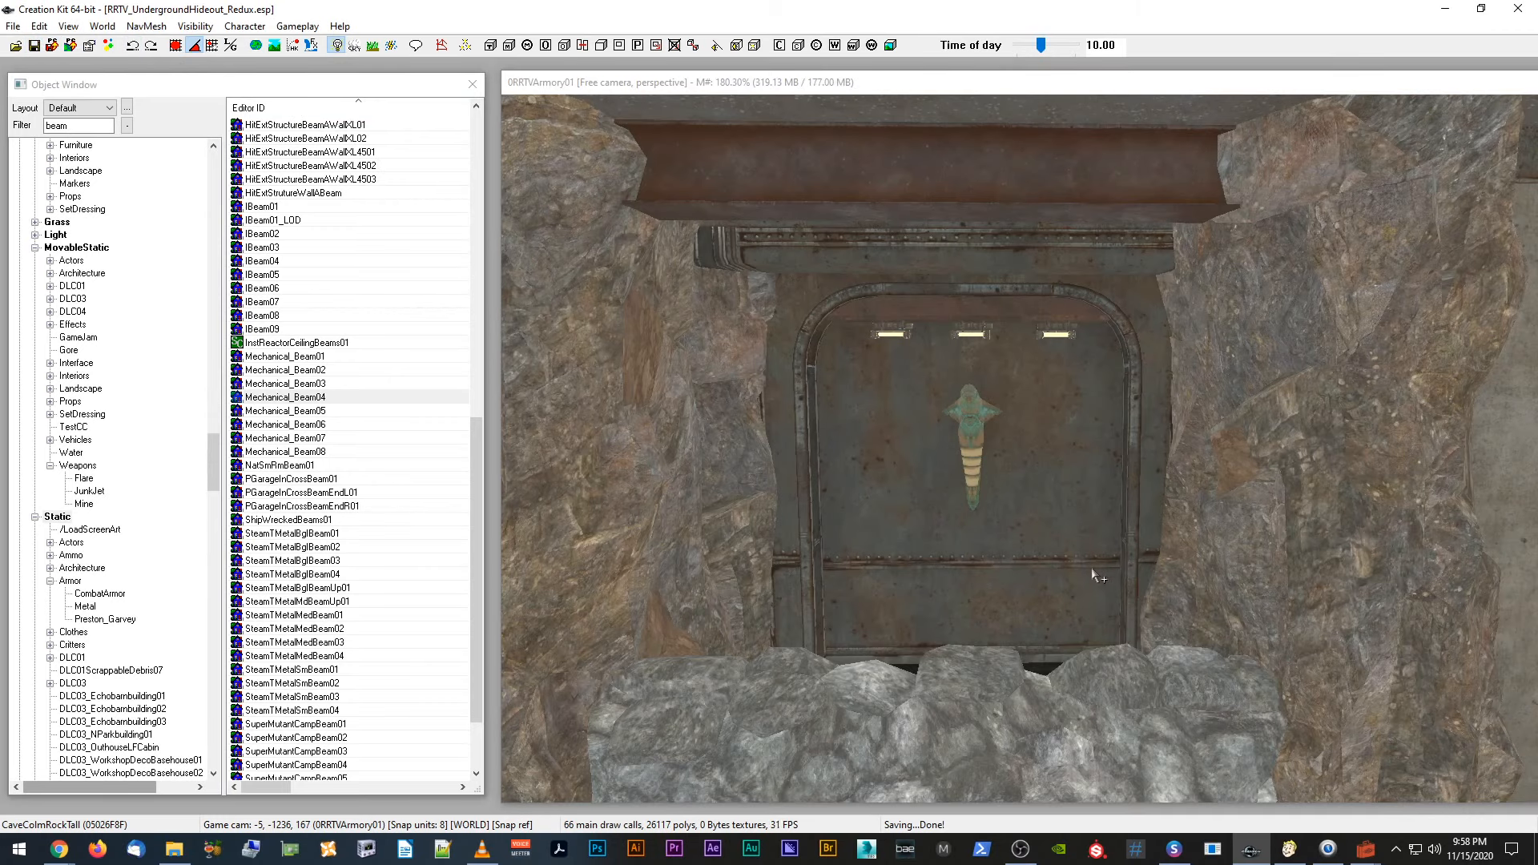
Step: Examine the rocks and surroundings of the Valkyrie alcove in the Garden of Eden Creation Kit, then return to the Creation Kit
scroll(841, 523, down, 3)
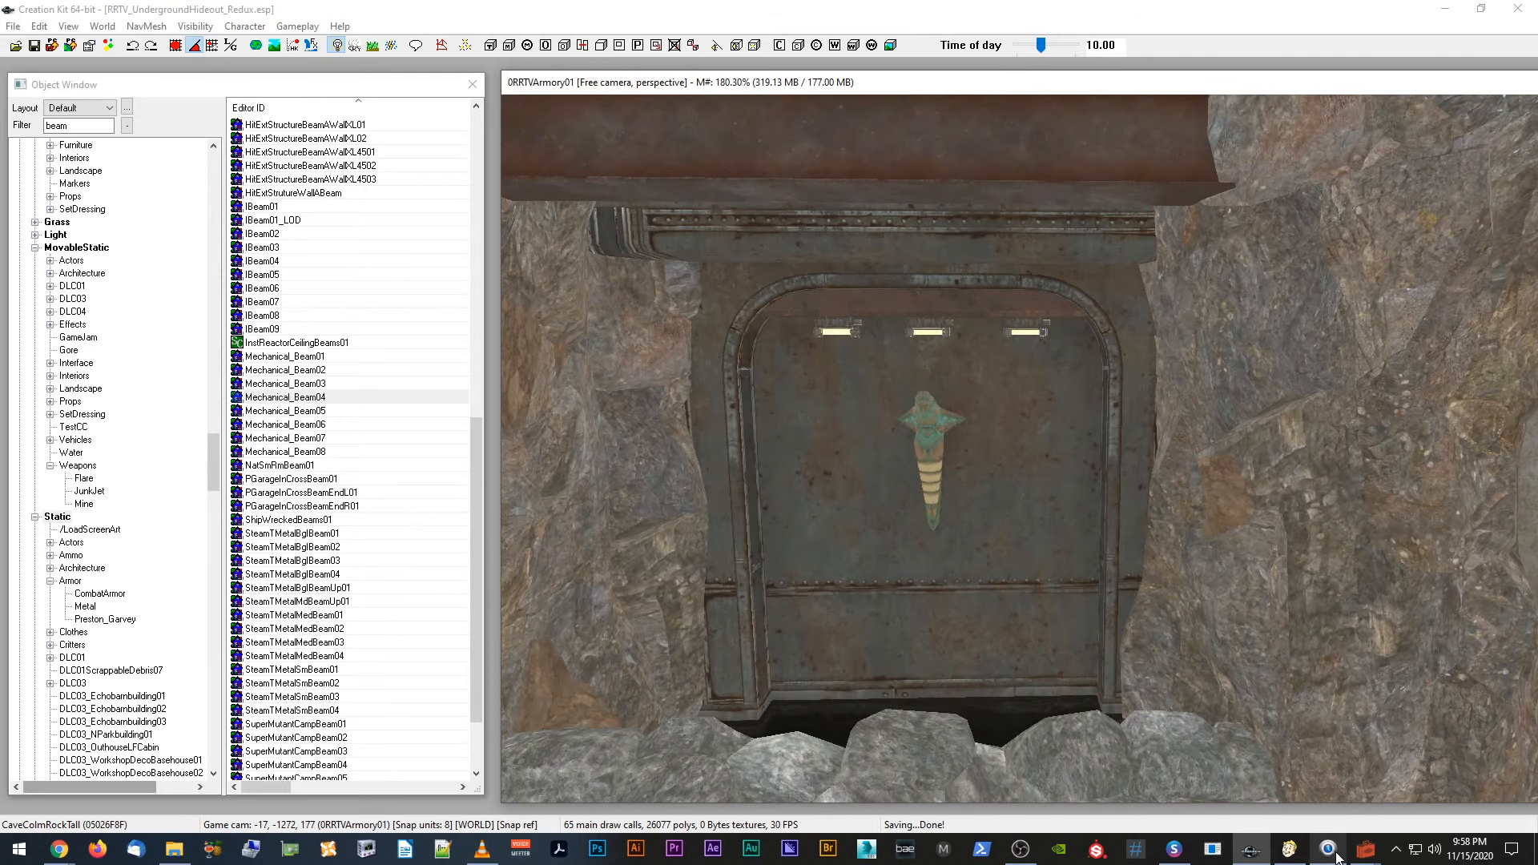
mouse_move(1362, 851)
click(1448, 771)
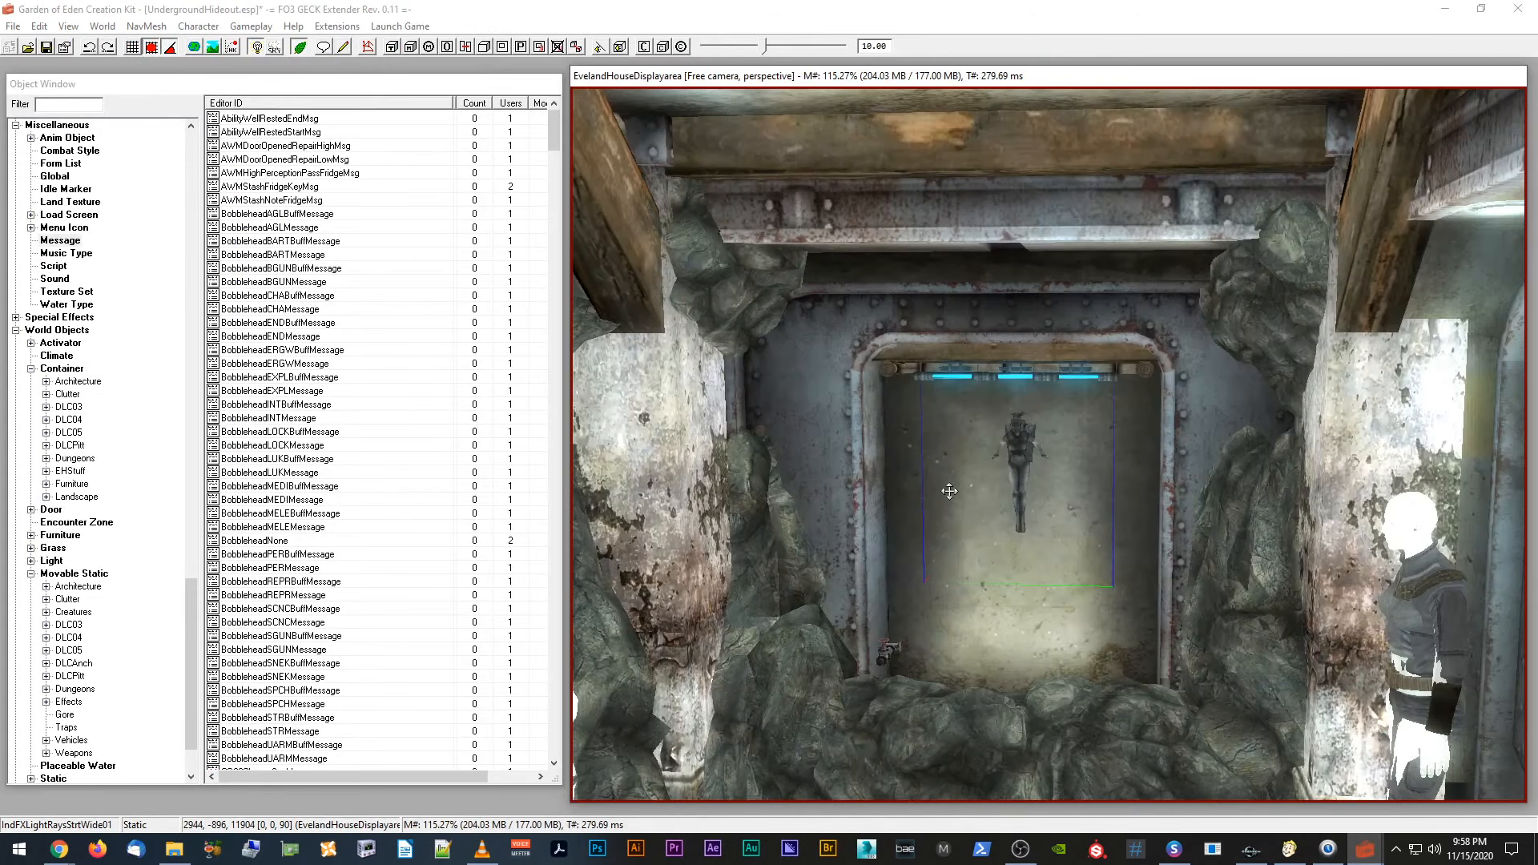
scroll(951, 490, up, 4)
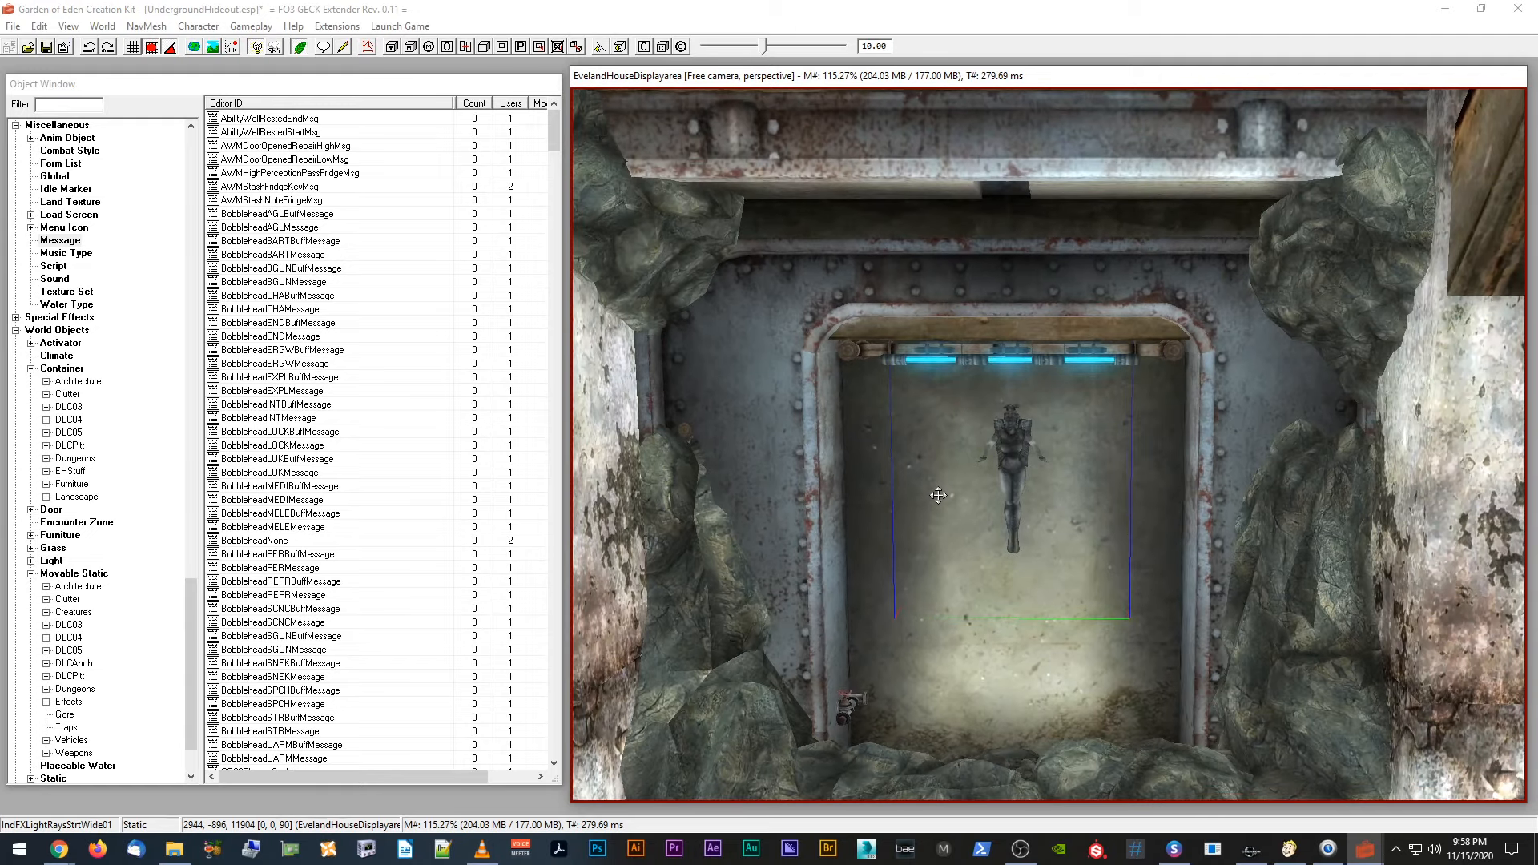
scroll(938, 496, down, 2)
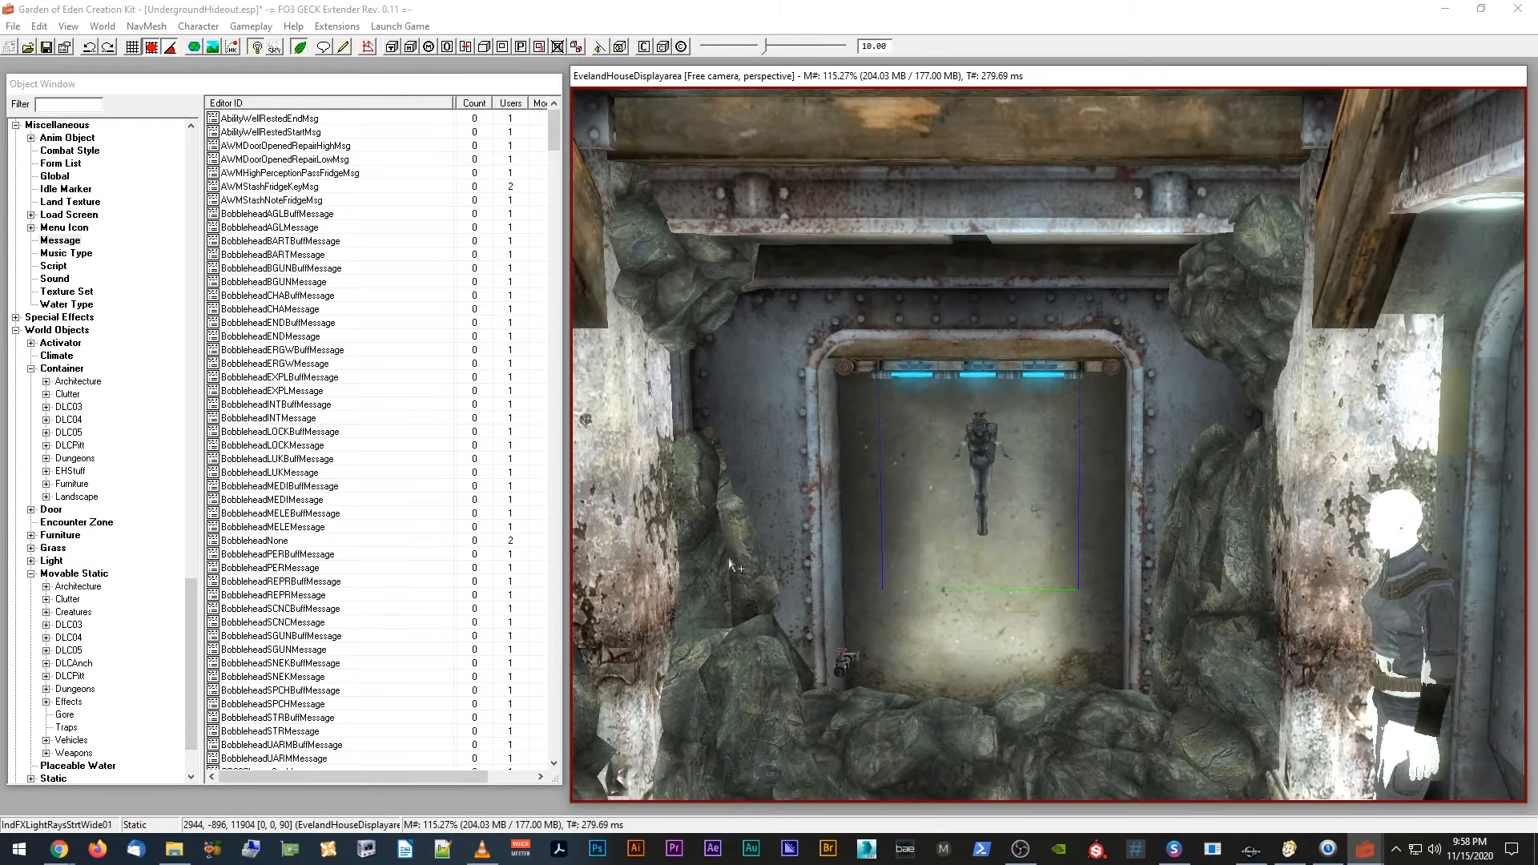
click(729, 565)
scroll(728, 564, down, 3)
middle_drag(728, 563, 728, 551)
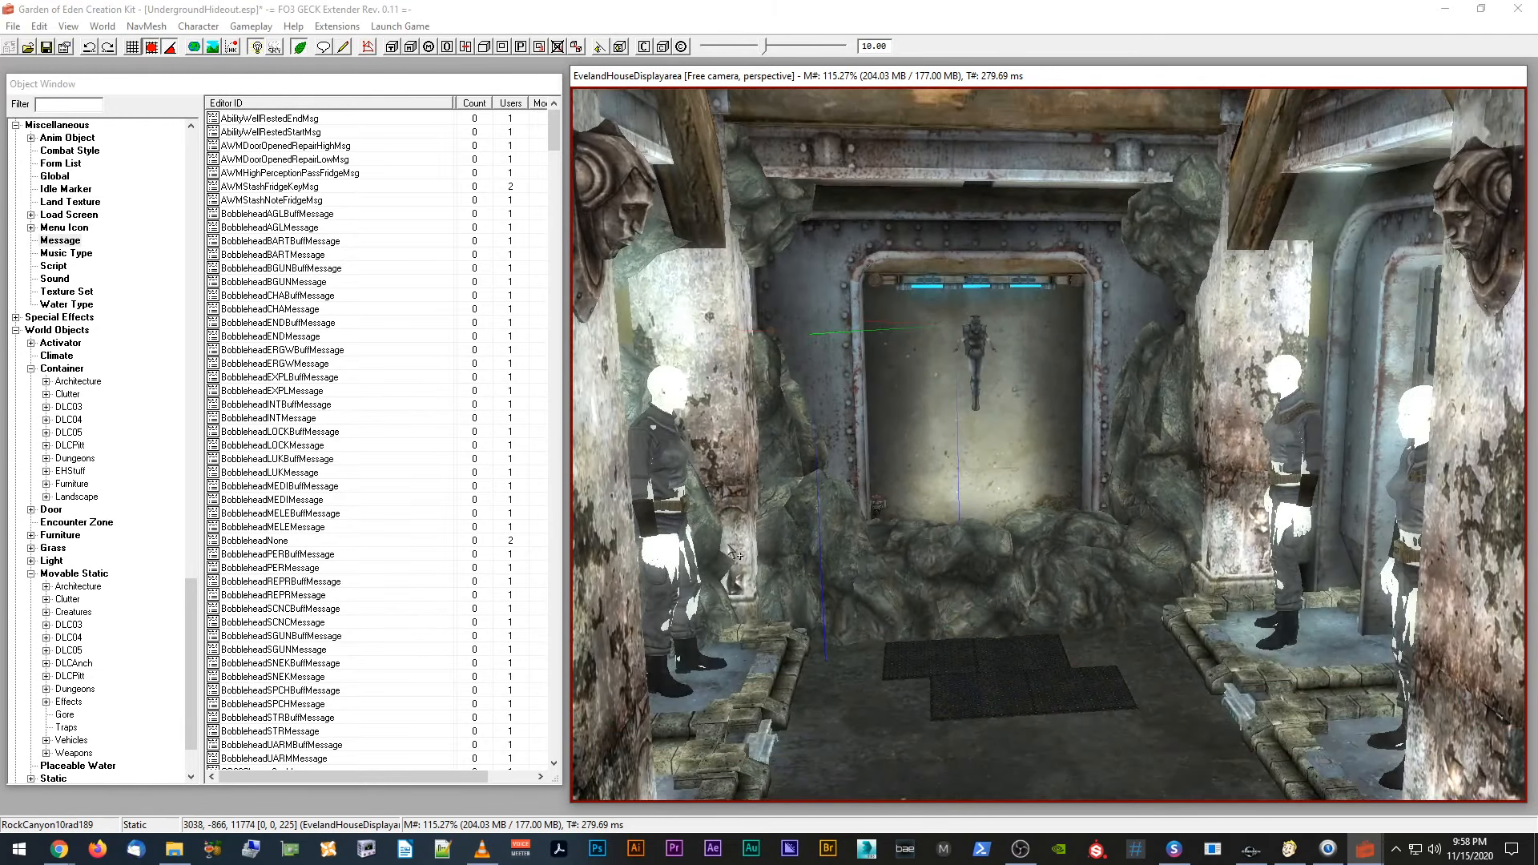
click(1255, 858)
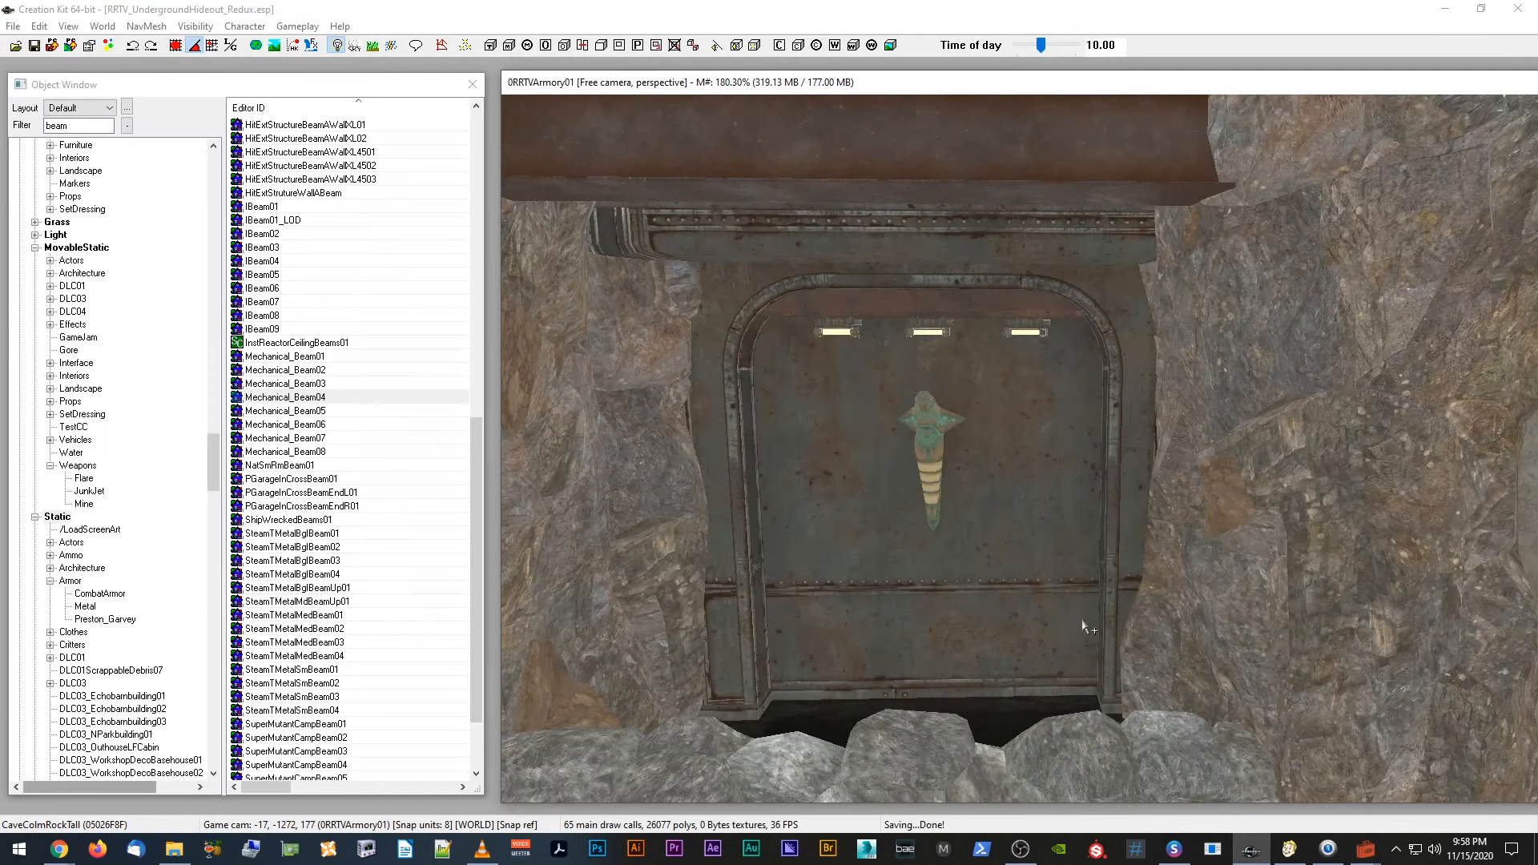
Step: Move the pond water off the room floor and back into the alcove behind the low stone wall
scroll(1083, 627, down, 4)
scroll(1079, 597, down, 8)
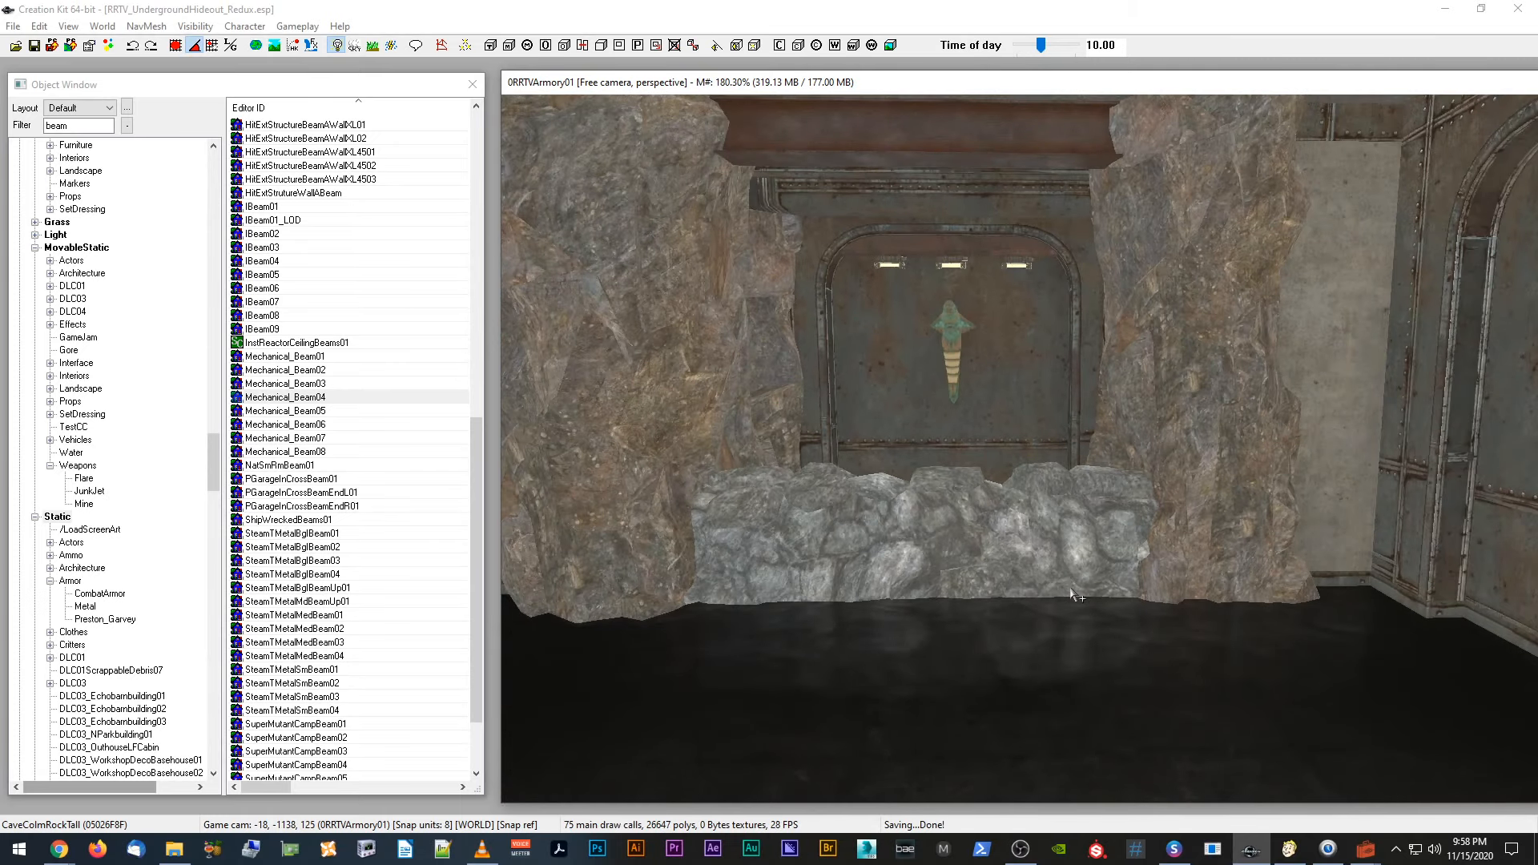
click(1038, 595)
shift+middle_drag(1039, 595, 1018, 589)
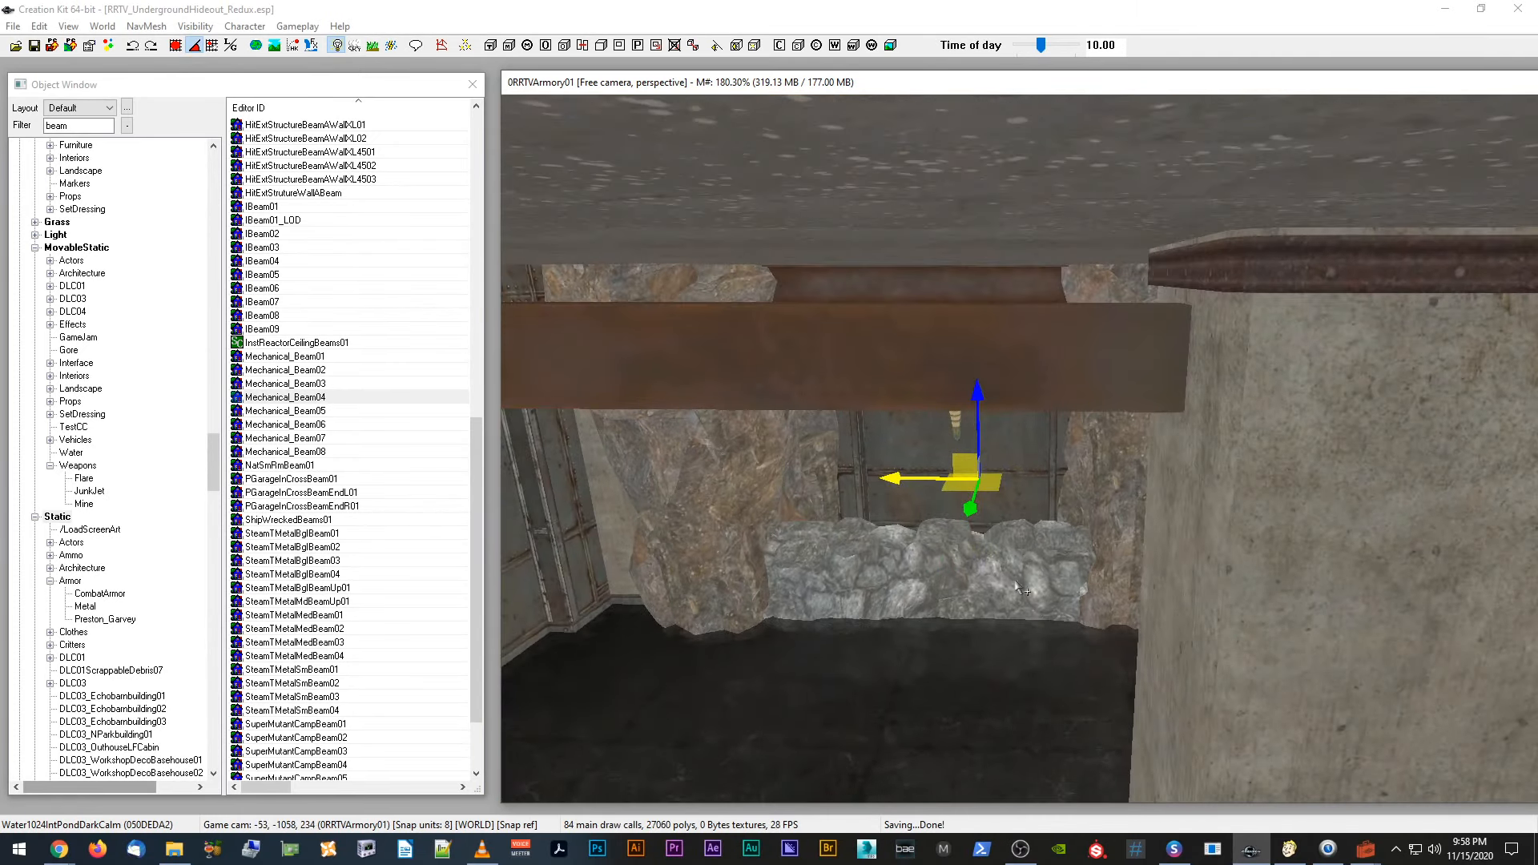
drag(972, 513, 975, 498)
shift+middle_drag(971, 505, 927, 495)
drag(934, 481, 1155, 467)
shift+middle_drag(1155, 467, 1206, 449)
key(s)
drag(1248, 390, 1194, 400)
drag(1168, 472, 947, 475)
shift+middle_drag(1168, 464, 1248, 454)
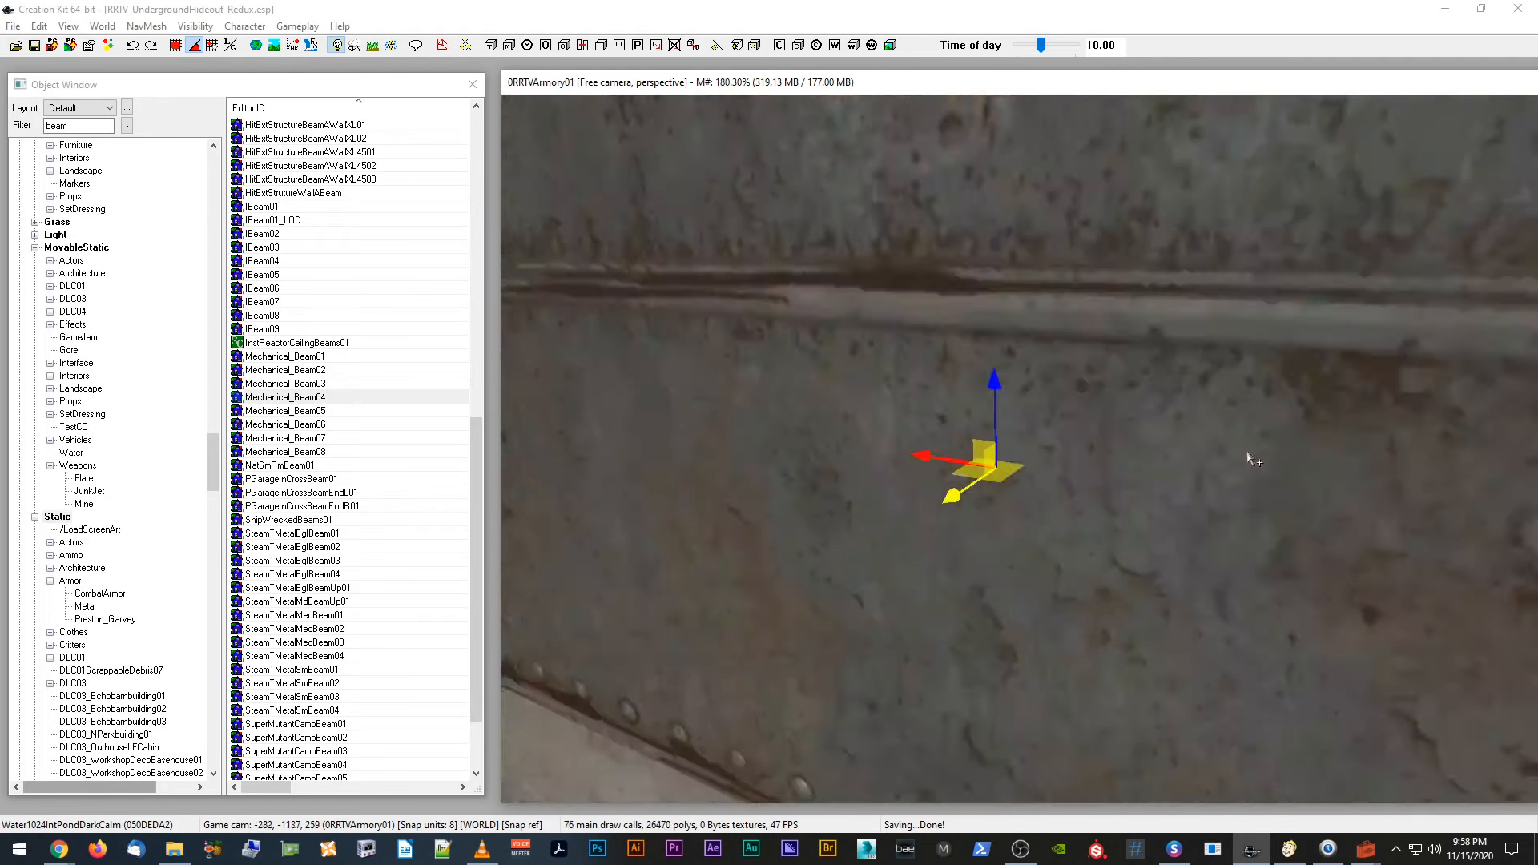
scroll(1247, 456, down, 10)
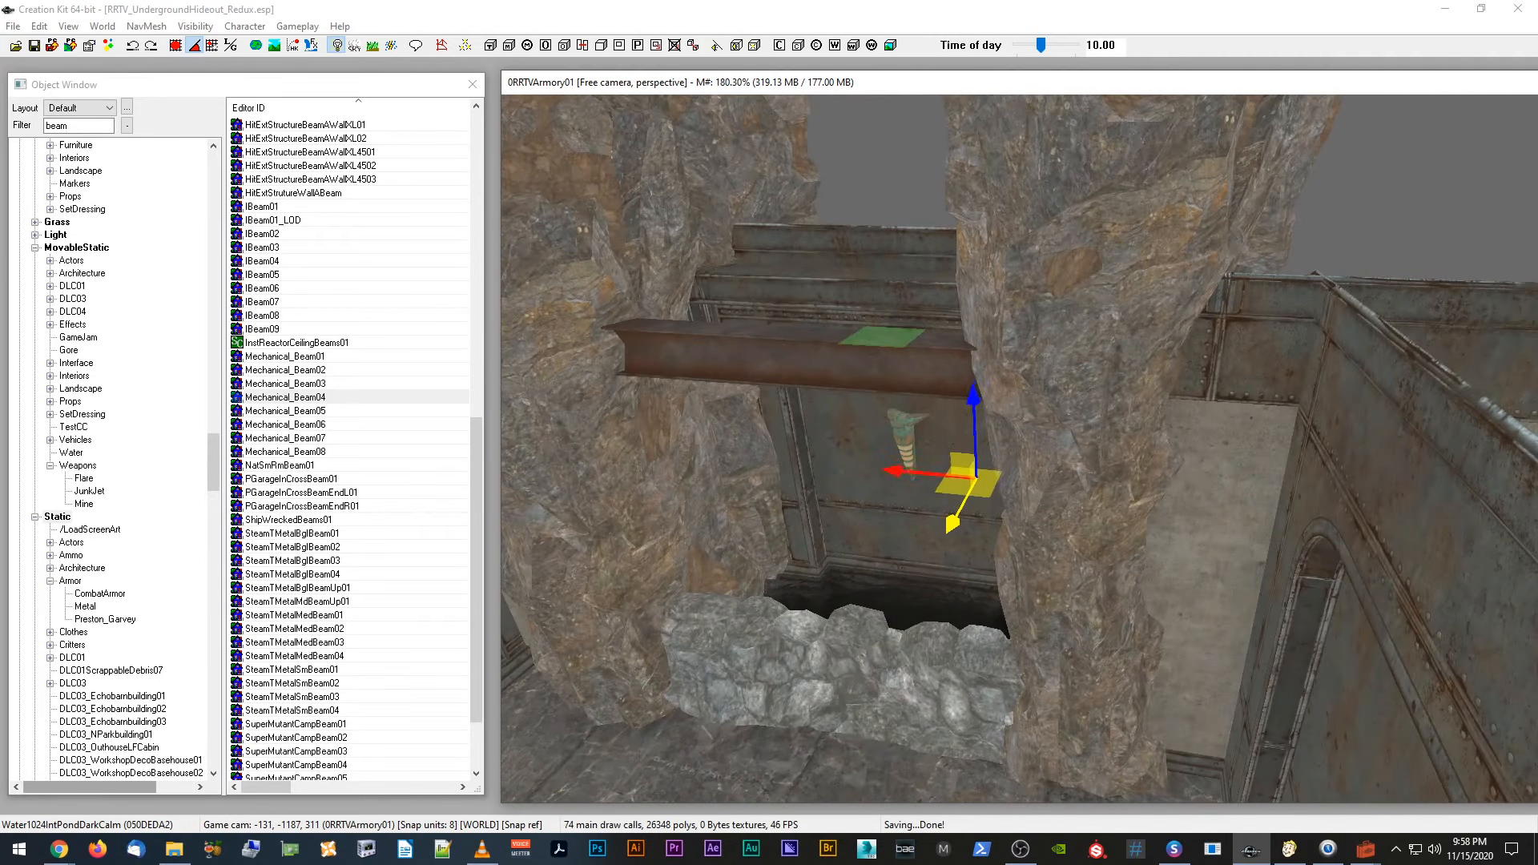
Step: Fine-tune the pond water's position in the door alcove, checking its edges from beneath the floor
drag(952, 523, 947, 534)
shift+middle_drag(949, 532, 885, 520)
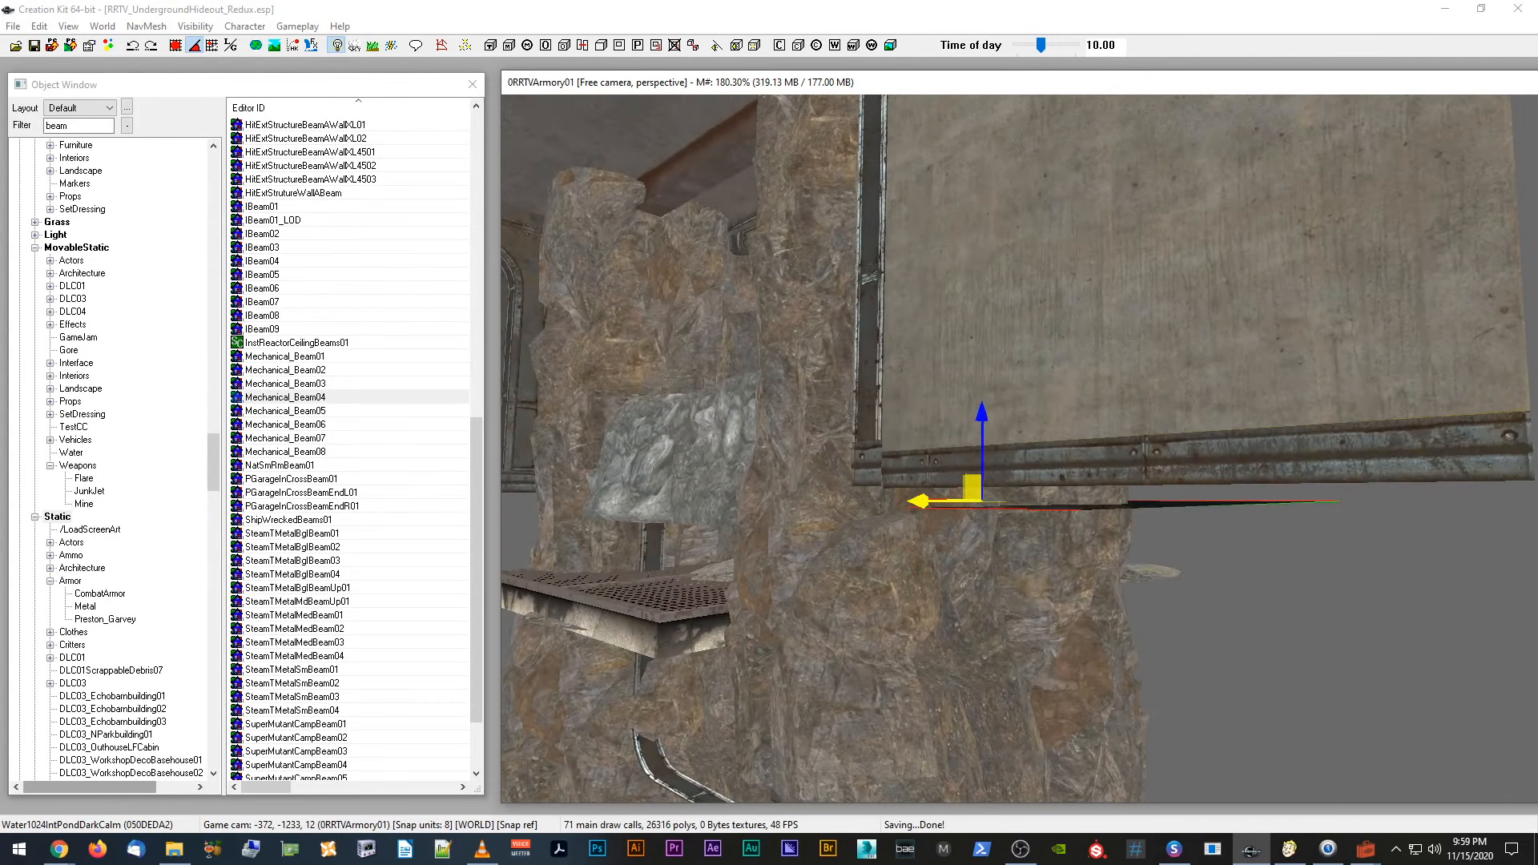
shift+middle_drag(958, 420, 986, 457)
shift+middle_drag(914, 546, 915, 580)
drag(957, 502, 958, 483)
key(d)
shift+middle_drag(957, 481, 962, 463)
scroll(1168, 613, up, 2)
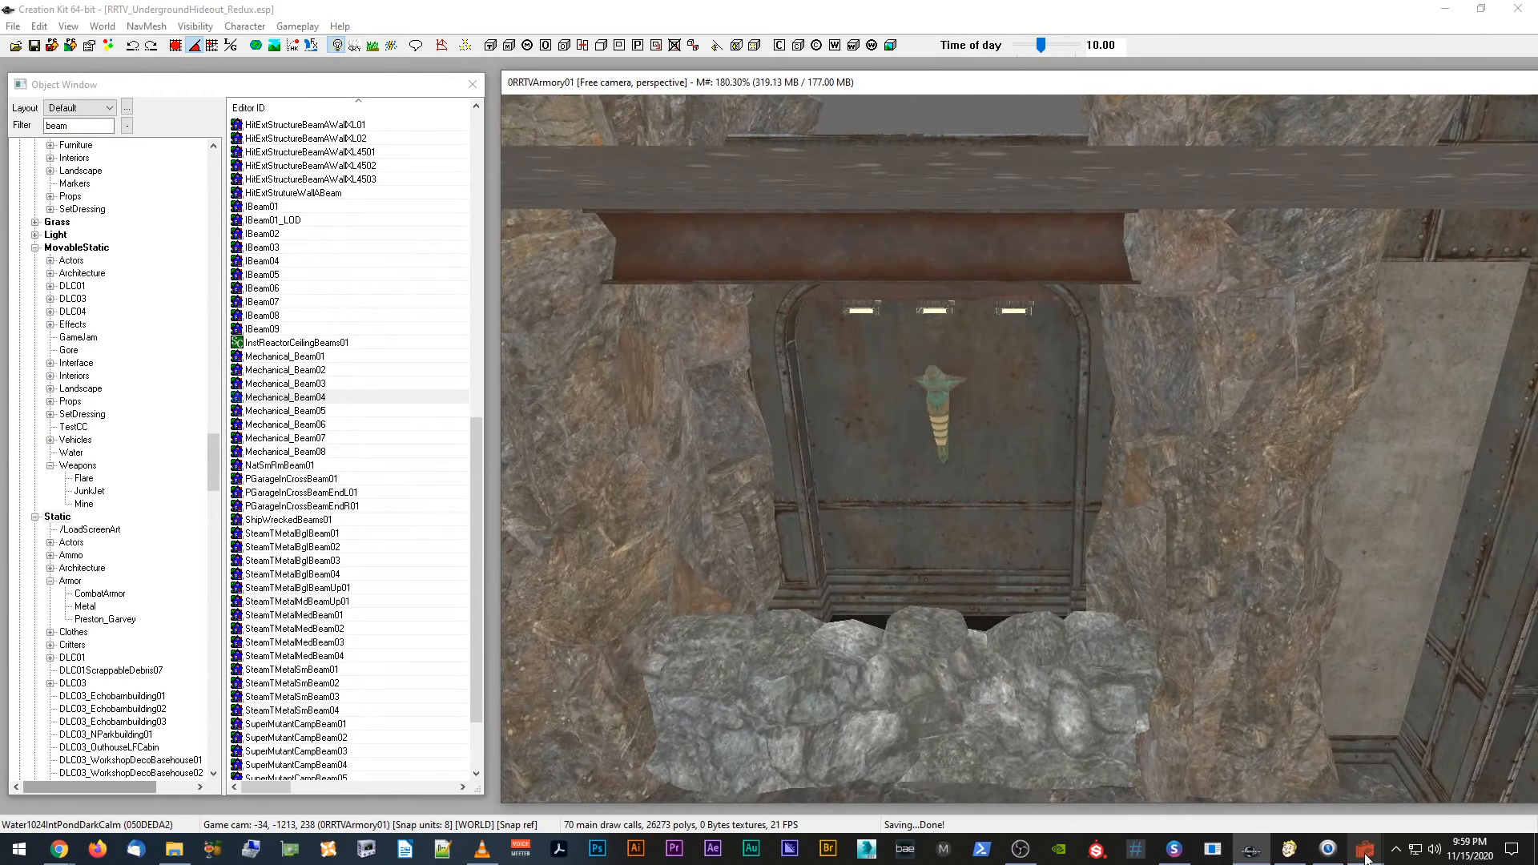
Step: Compare the door display with the Valkyrie alcove in the Garden of Eden Creation Kit, then return to the Creation Kit
mouse_move(1366, 857)
click(1404, 775)
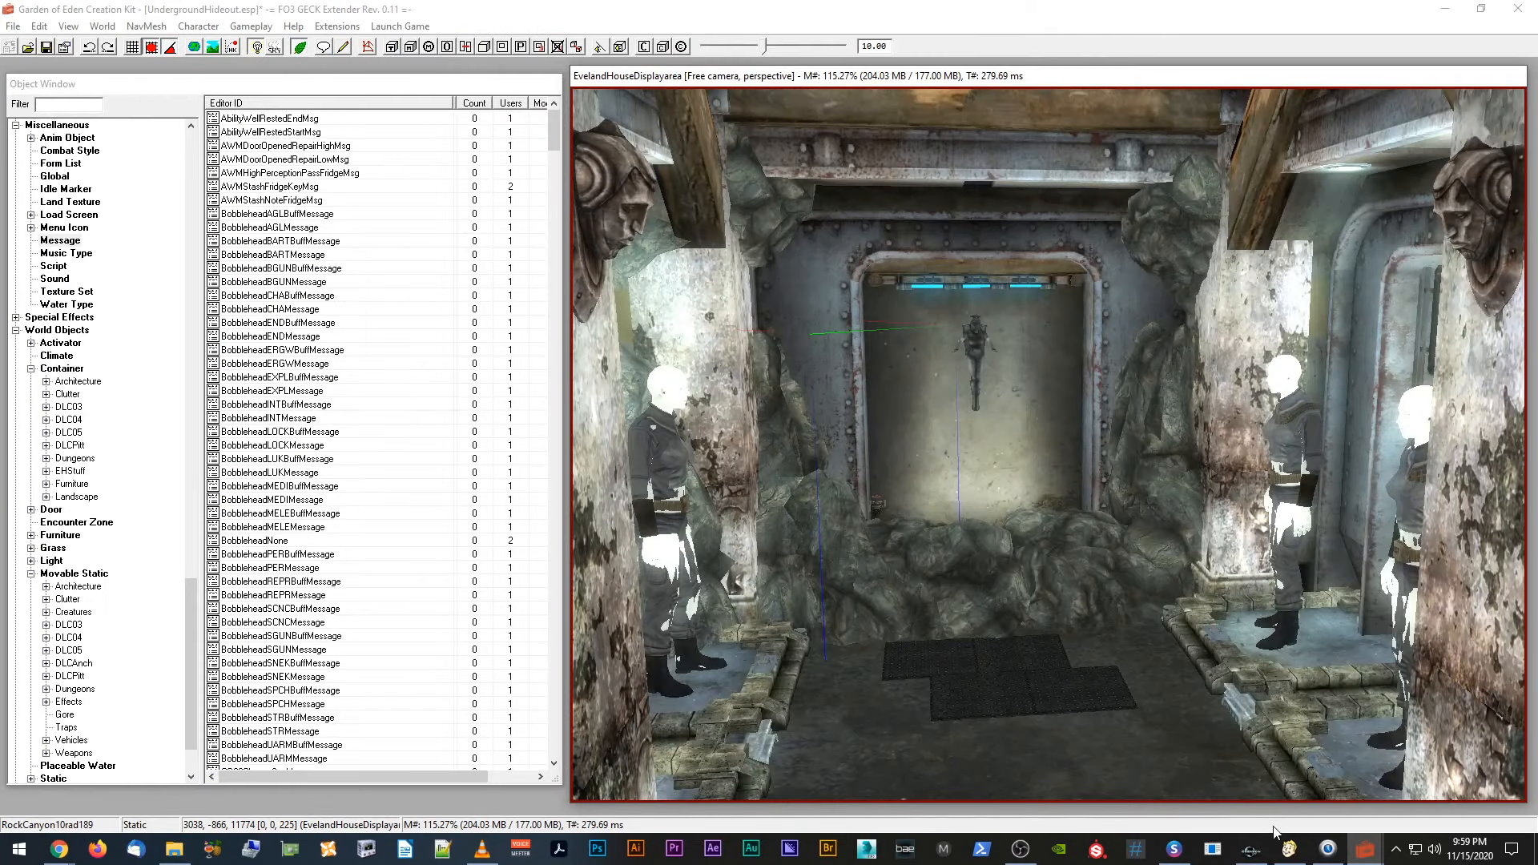
click(1250, 849)
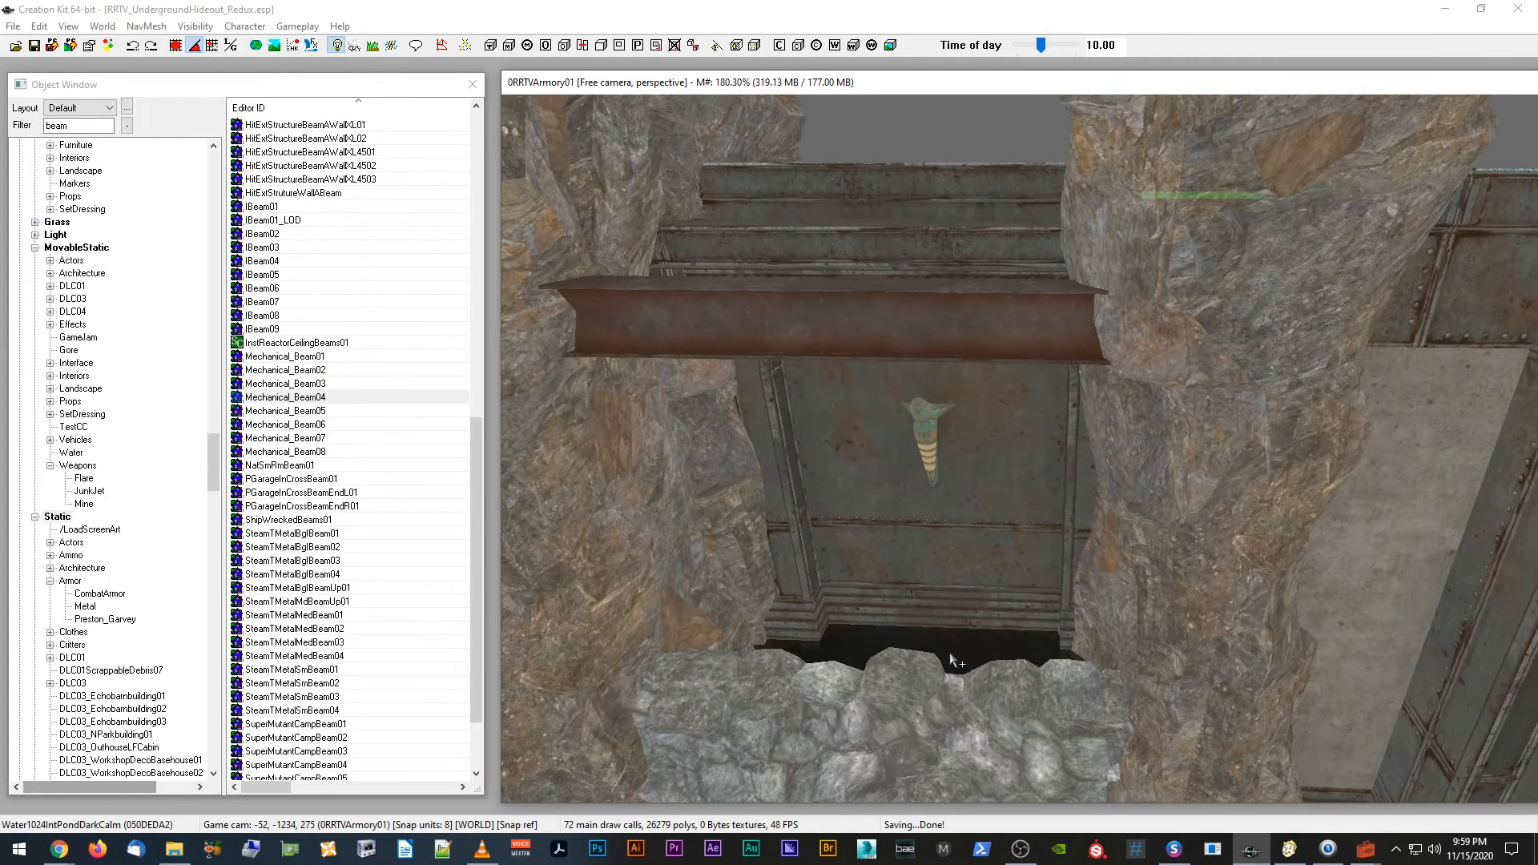
Step: Raise the pond water behind the stone wall and push it back toward the metal door
key(ctrl+v)
drag(970, 489, 968, 464)
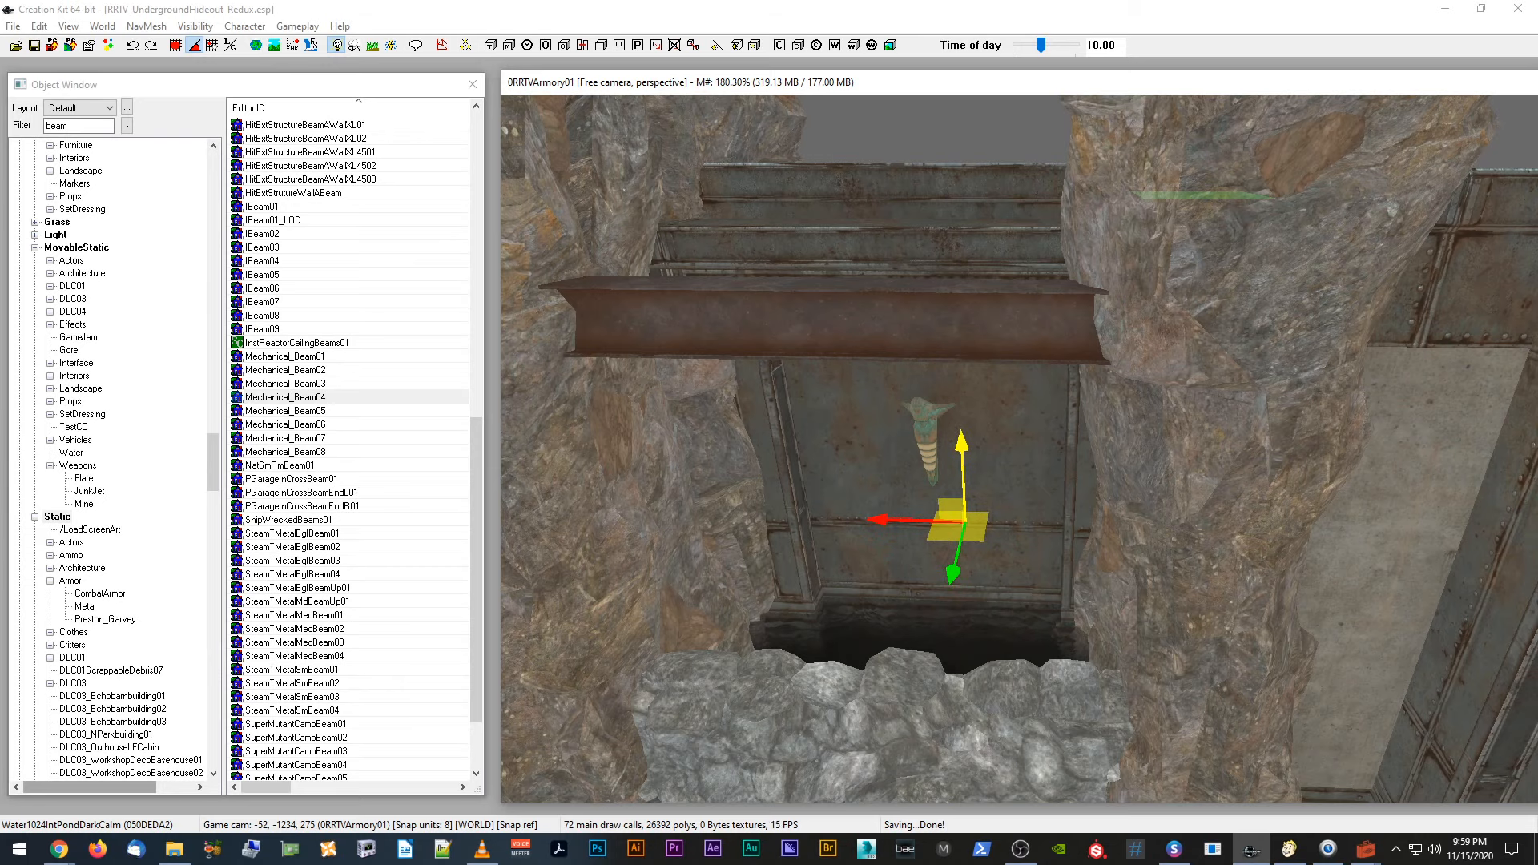
middle_drag(957, 608, 964, 597)
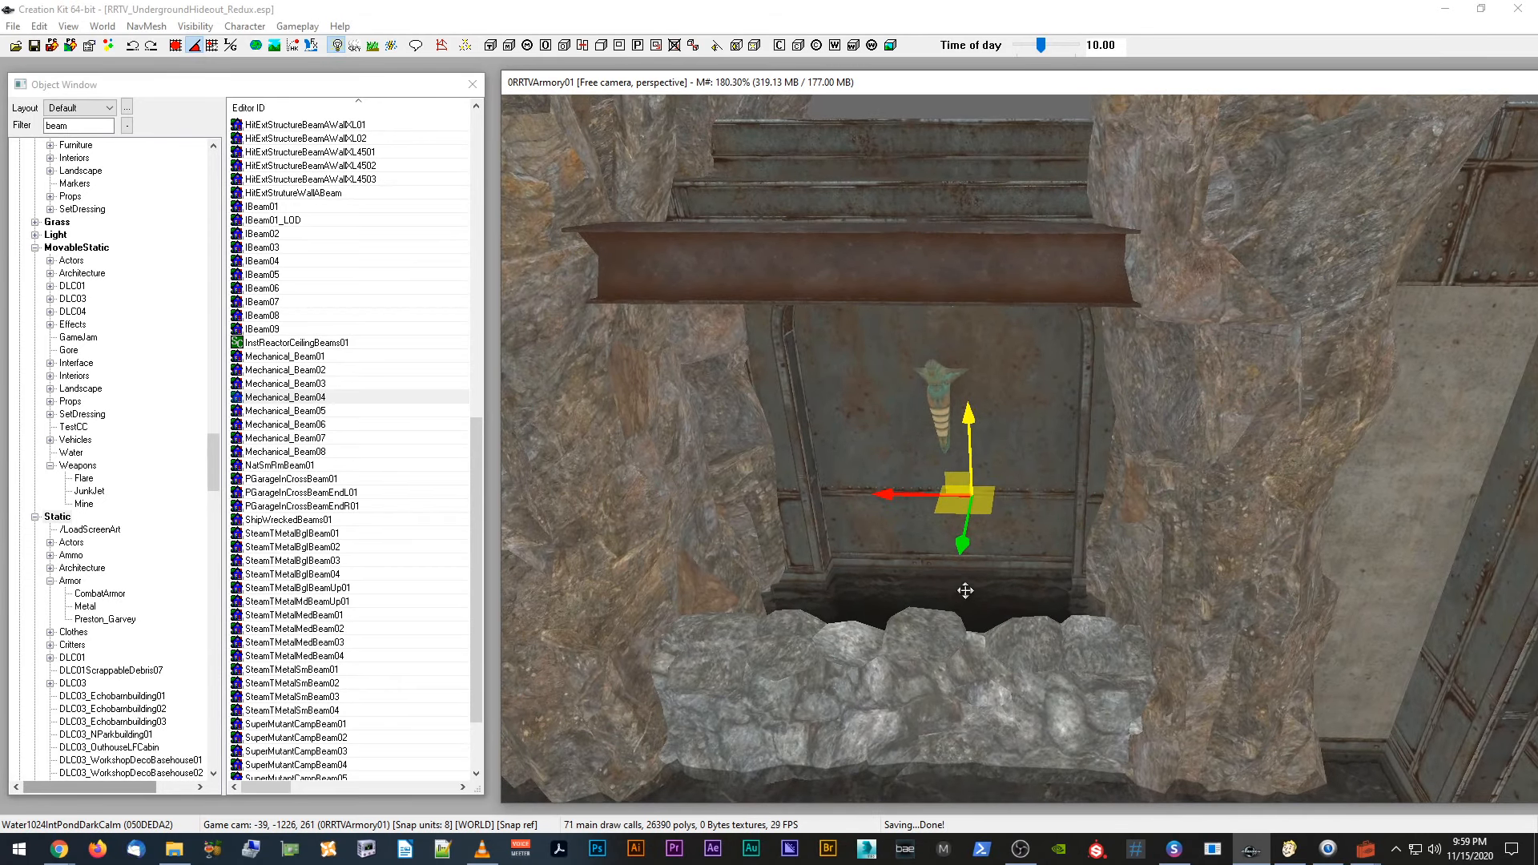
drag(960, 542, 968, 505)
middle_drag(968, 506, 914, 552)
scroll(926, 506, up, 5)
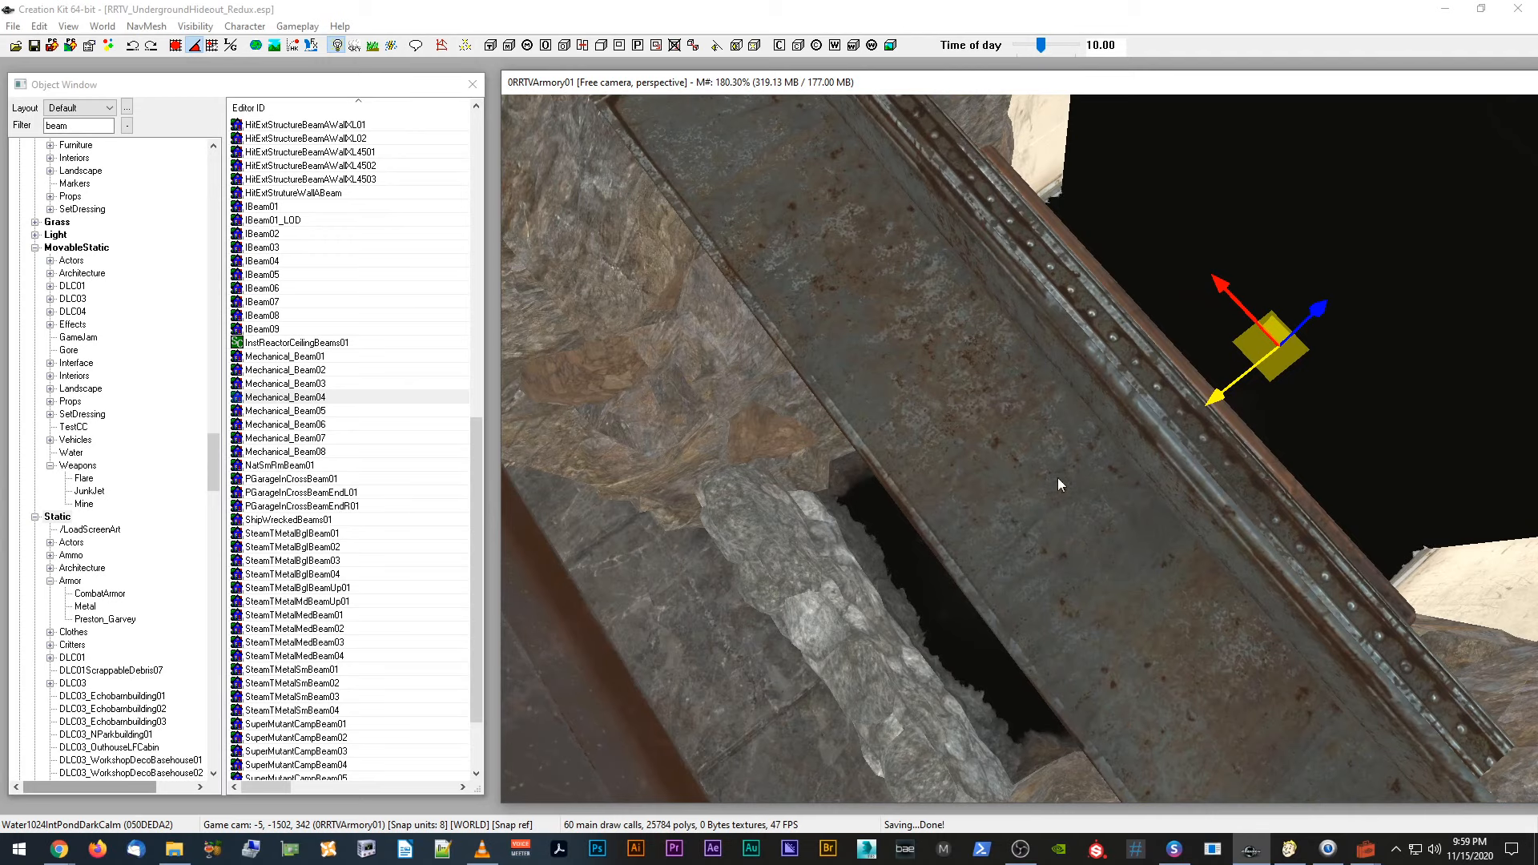
key(d)
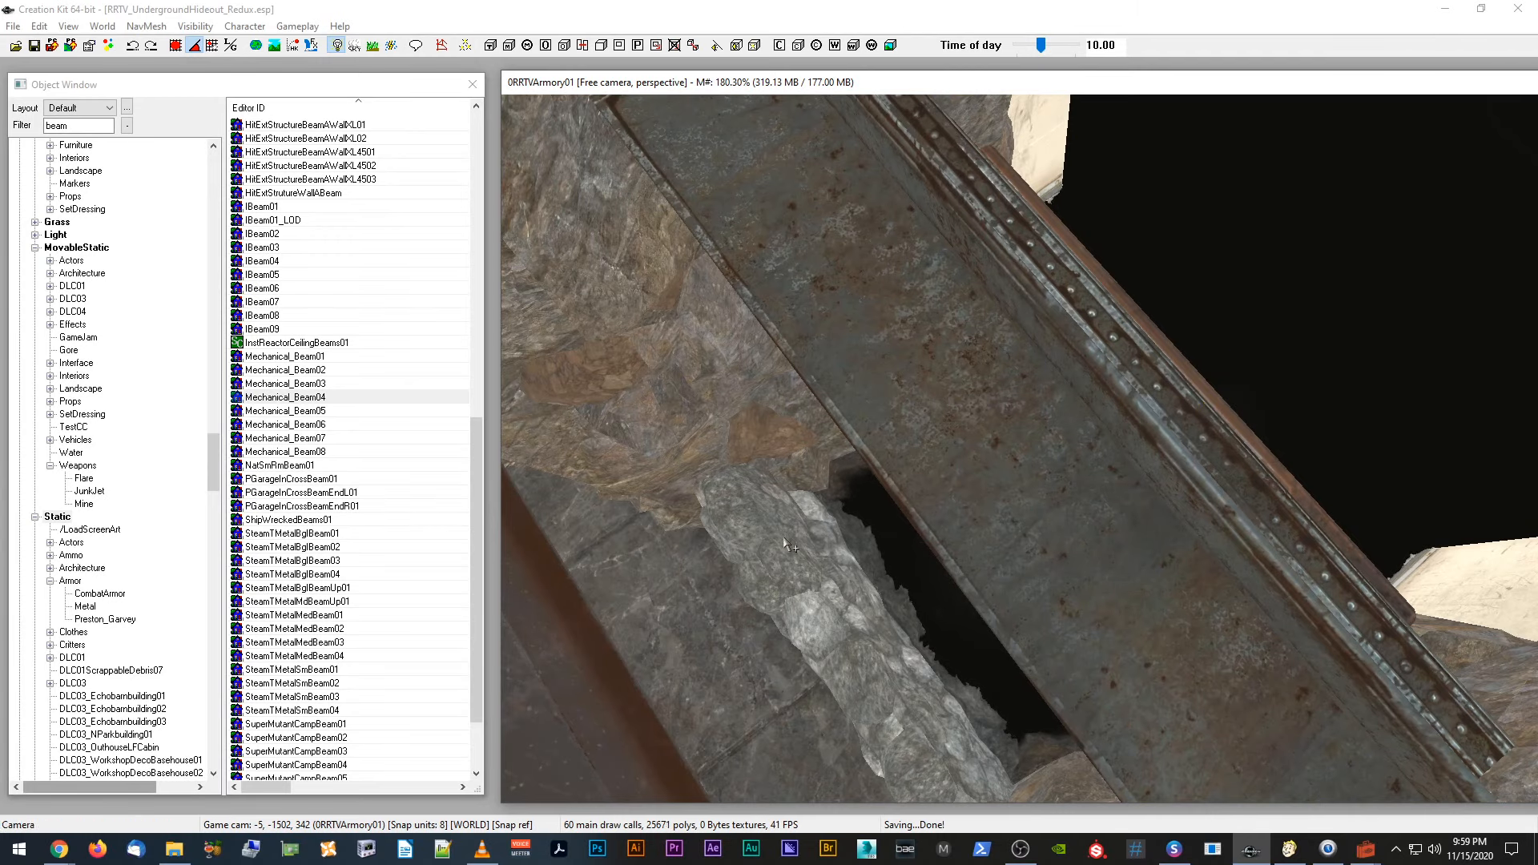
Step: Nudge the low stone wall in front of the pond to adjust its fit between the rock columns, and save the plugin
scroll(801, 545, up, 3)
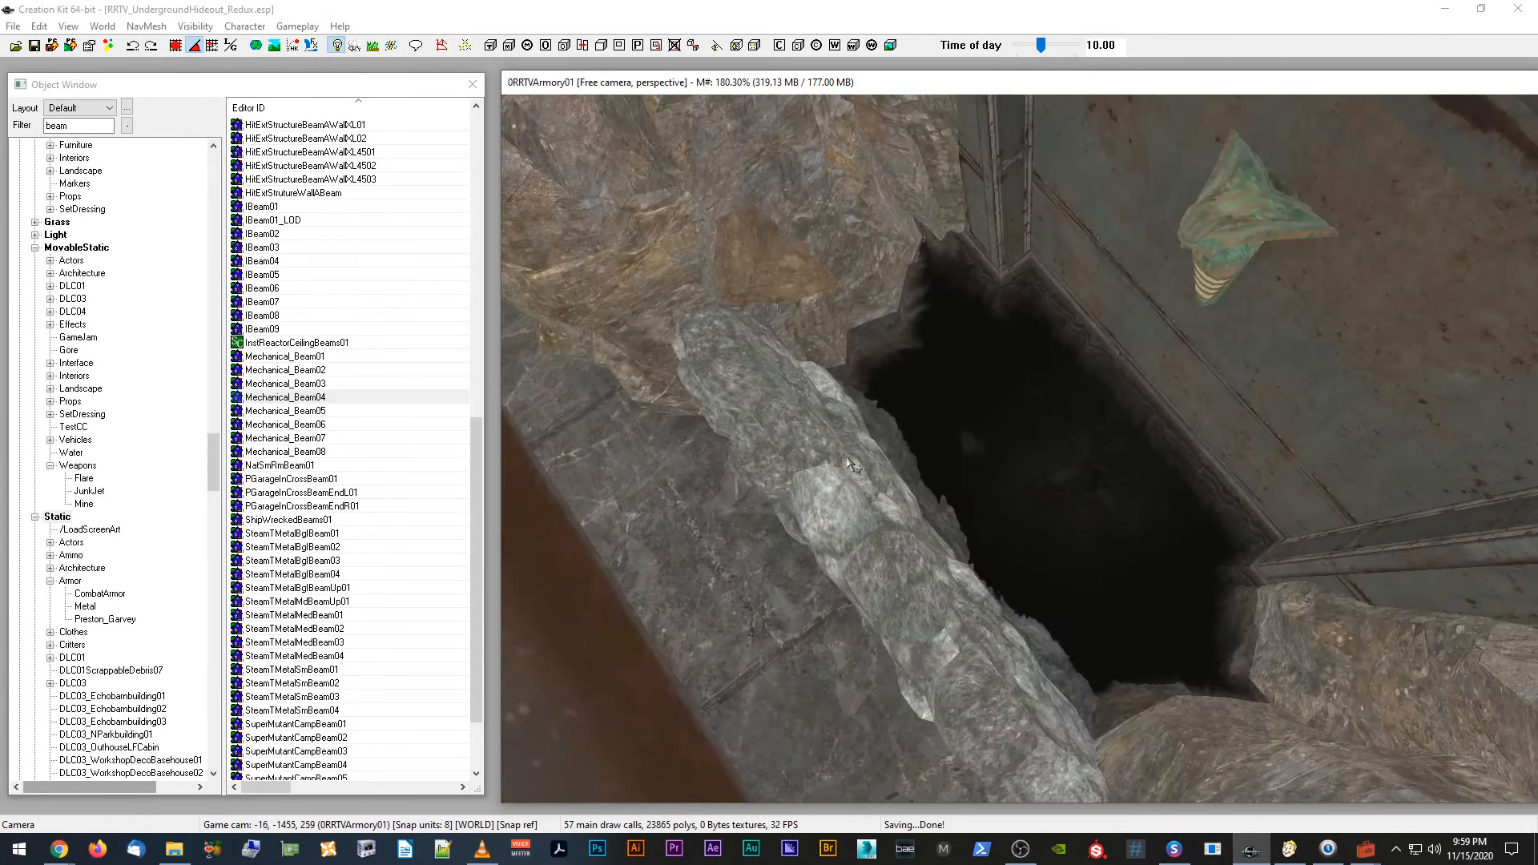
click(849, 460)
drag(839, 606, 855, 594)
key(d)
shift+middle_drag(855, 594, 925, 559)
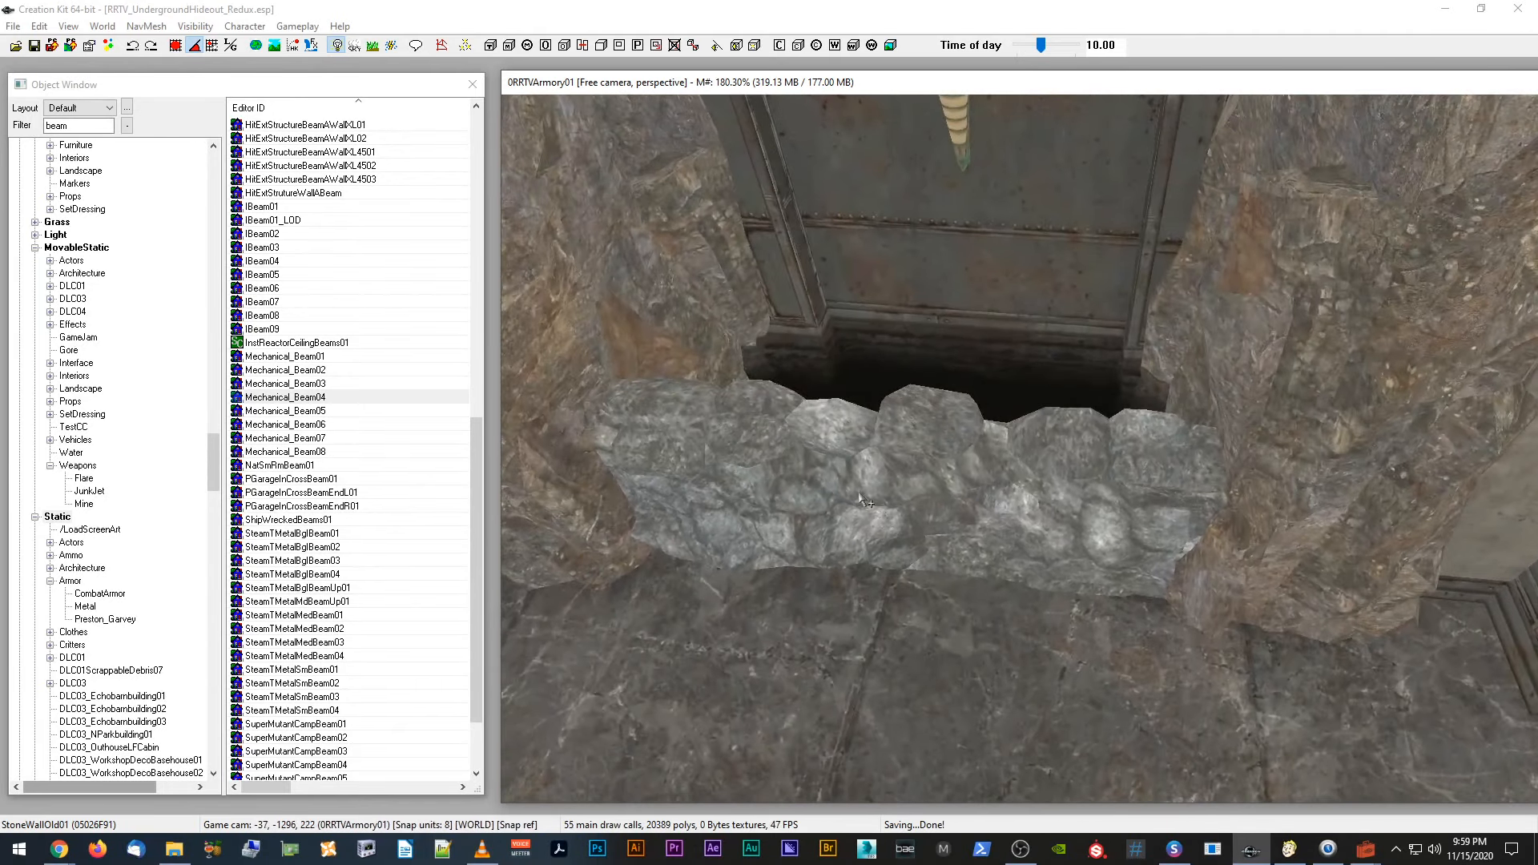
click(35, 47)
scroll(987, 520, down, 3)
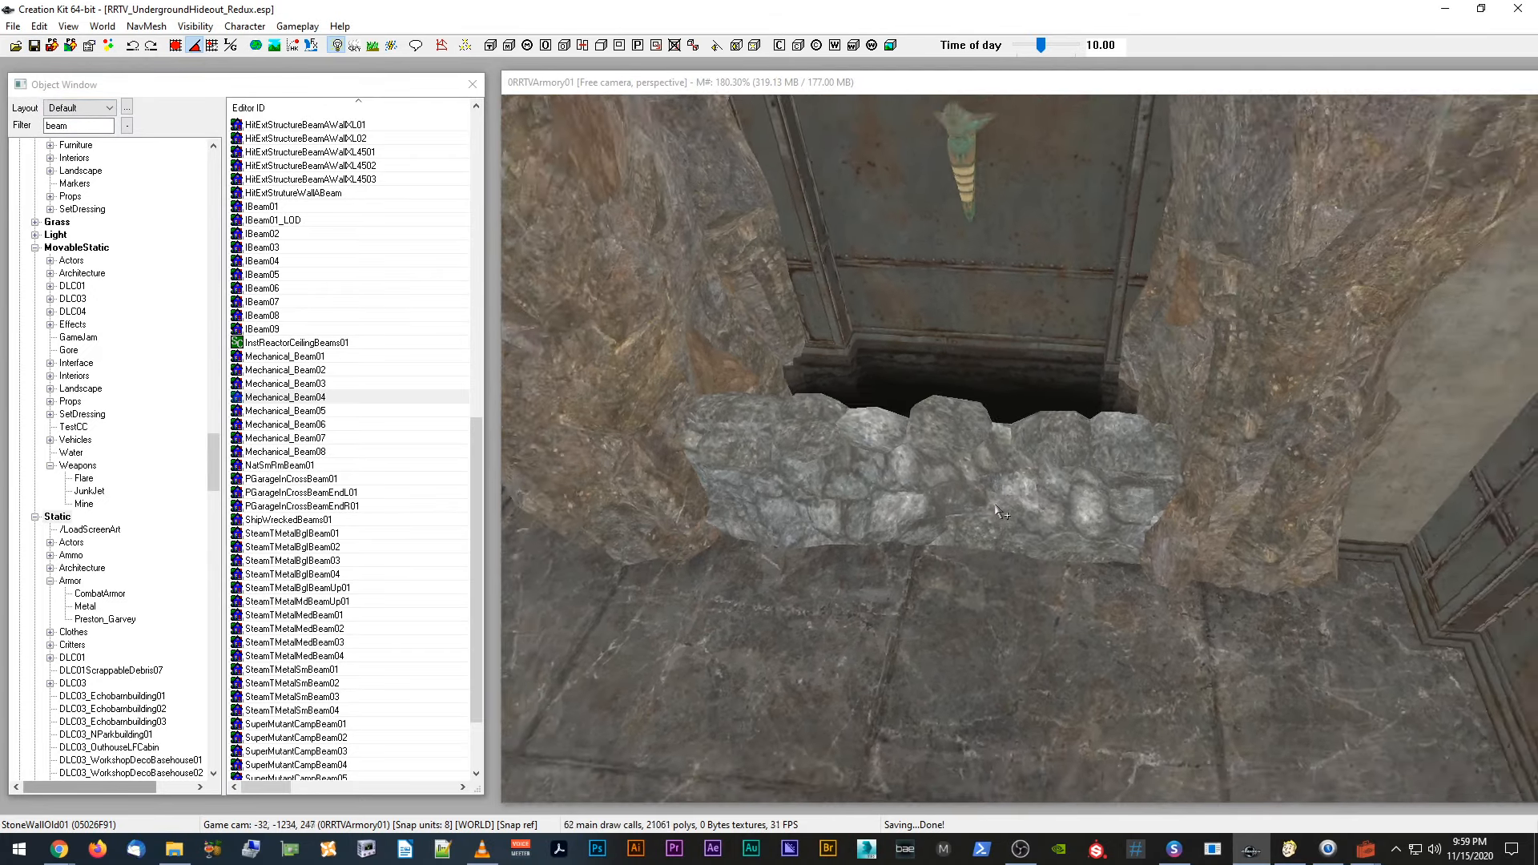
Step: Examine the mannequin platforms and their foundation edging, then compare them with the brick-edged platforms in the Garden of Eden Creation Kit
shift+middle_drag(987, 521, 1042, 507)
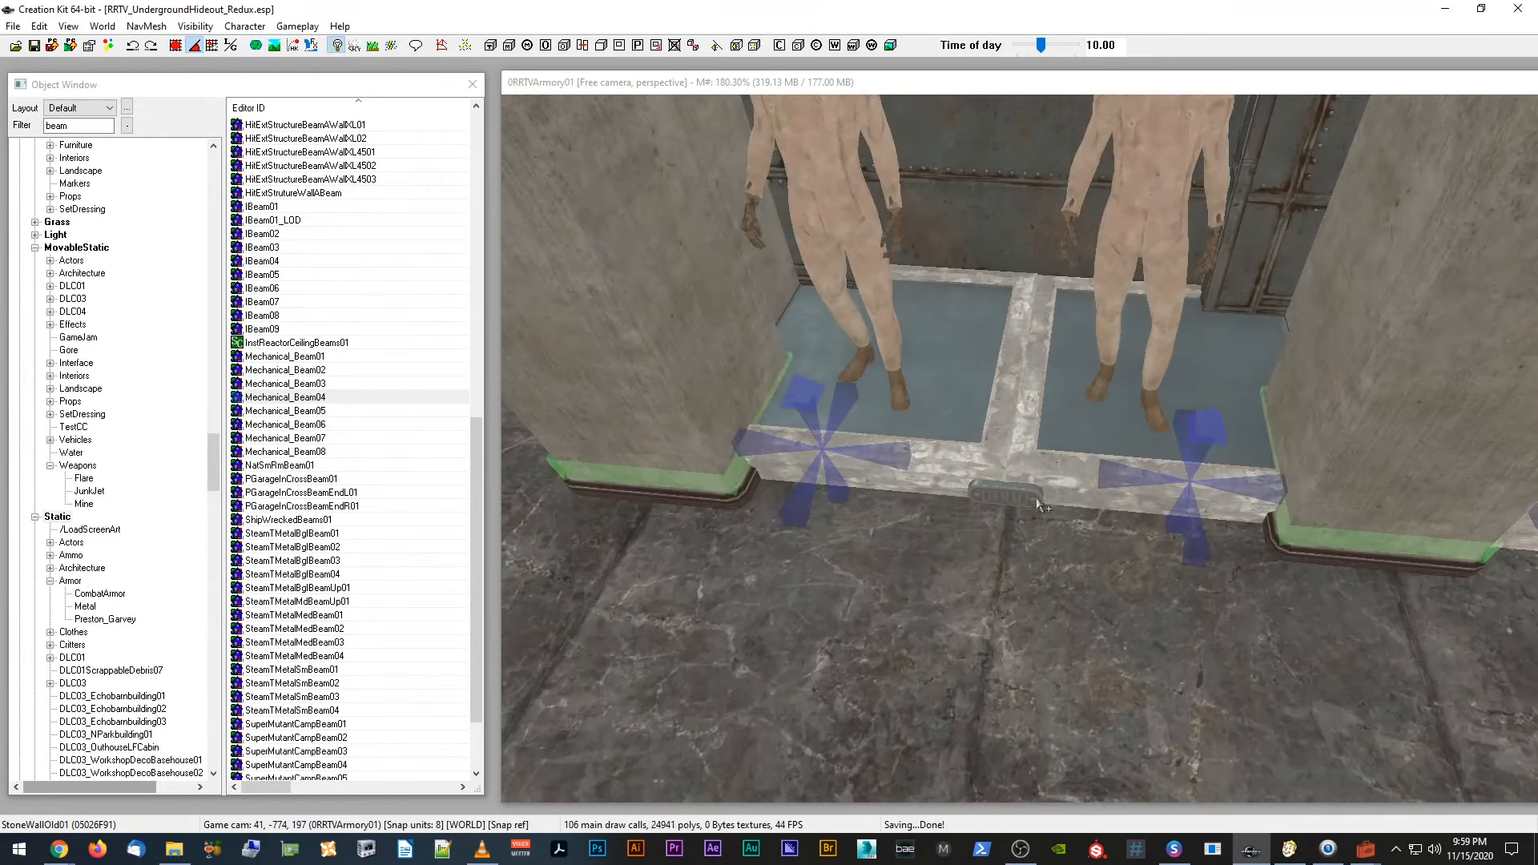
click(1050, 479)
shift+middle_drag(1066, 454, 859, 409)
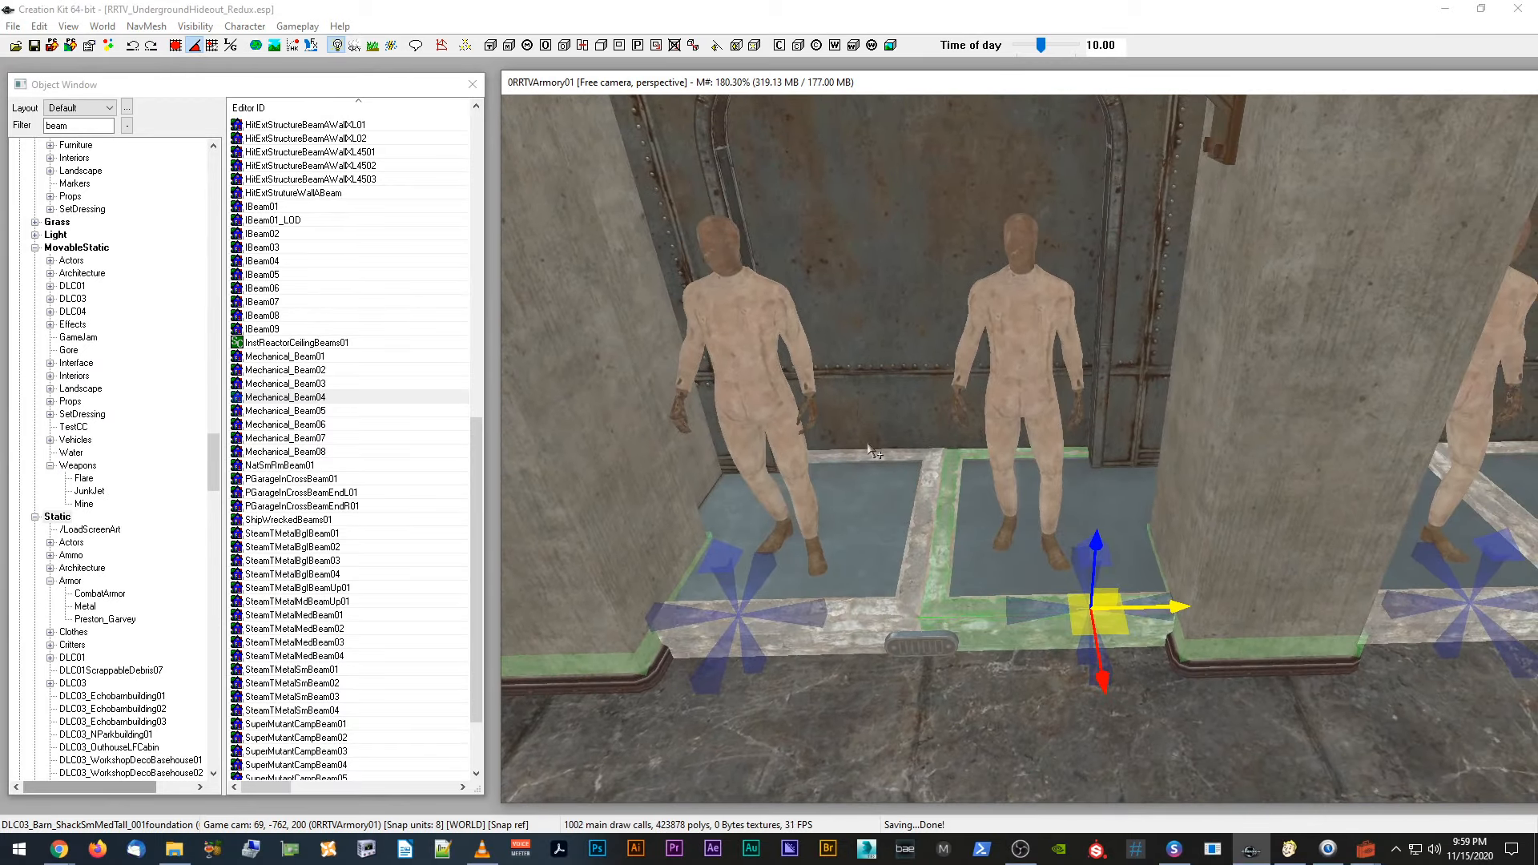
mouse_move(1367, 852)
click(1420, 766)
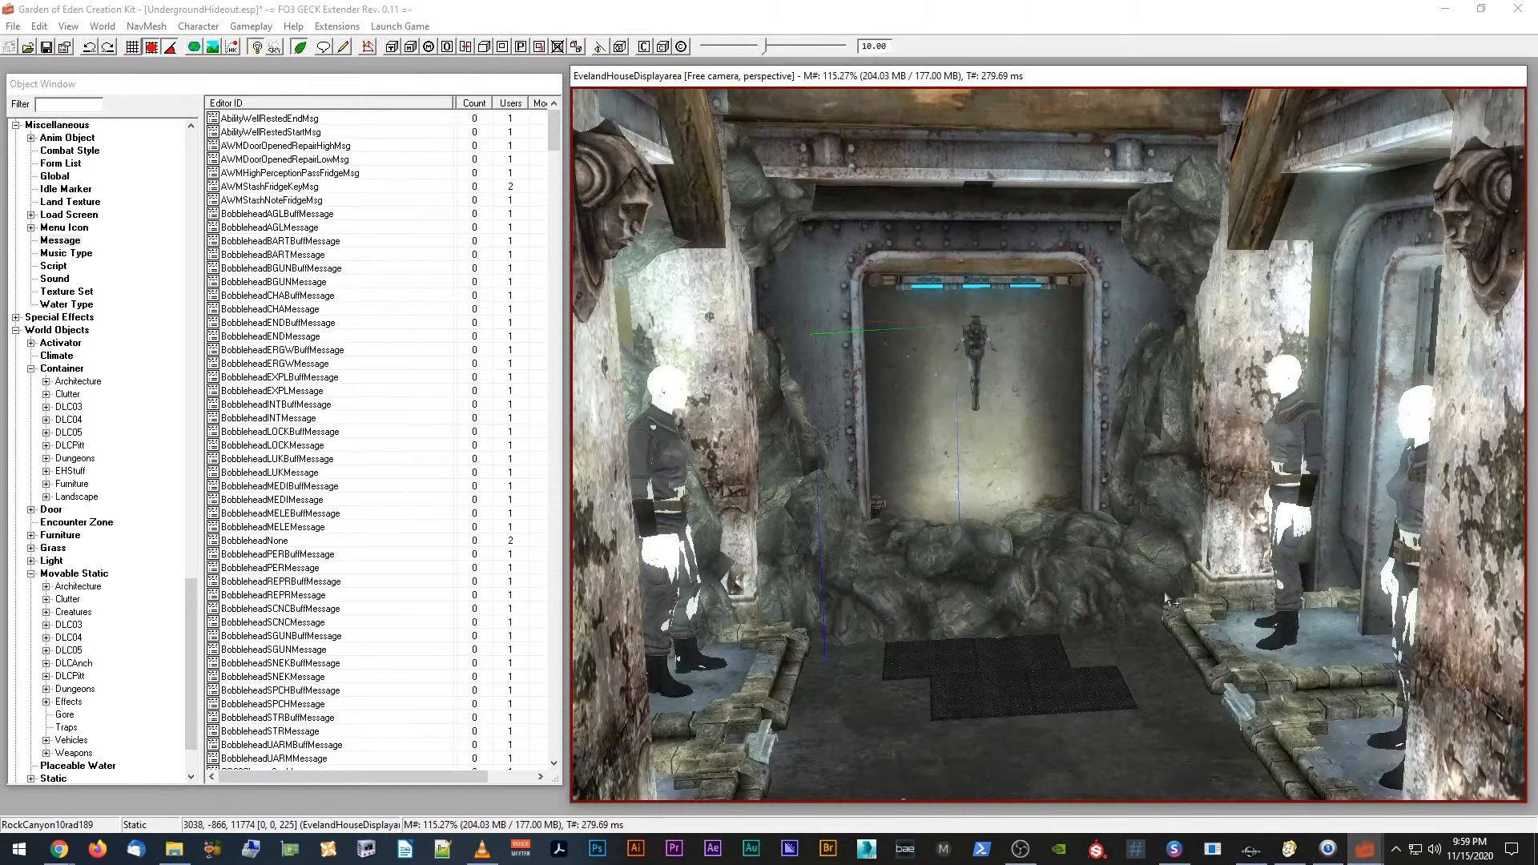
scroll(1176, 607, up, 5)
shift+middle_drag(1157, 570, 1139, 546)
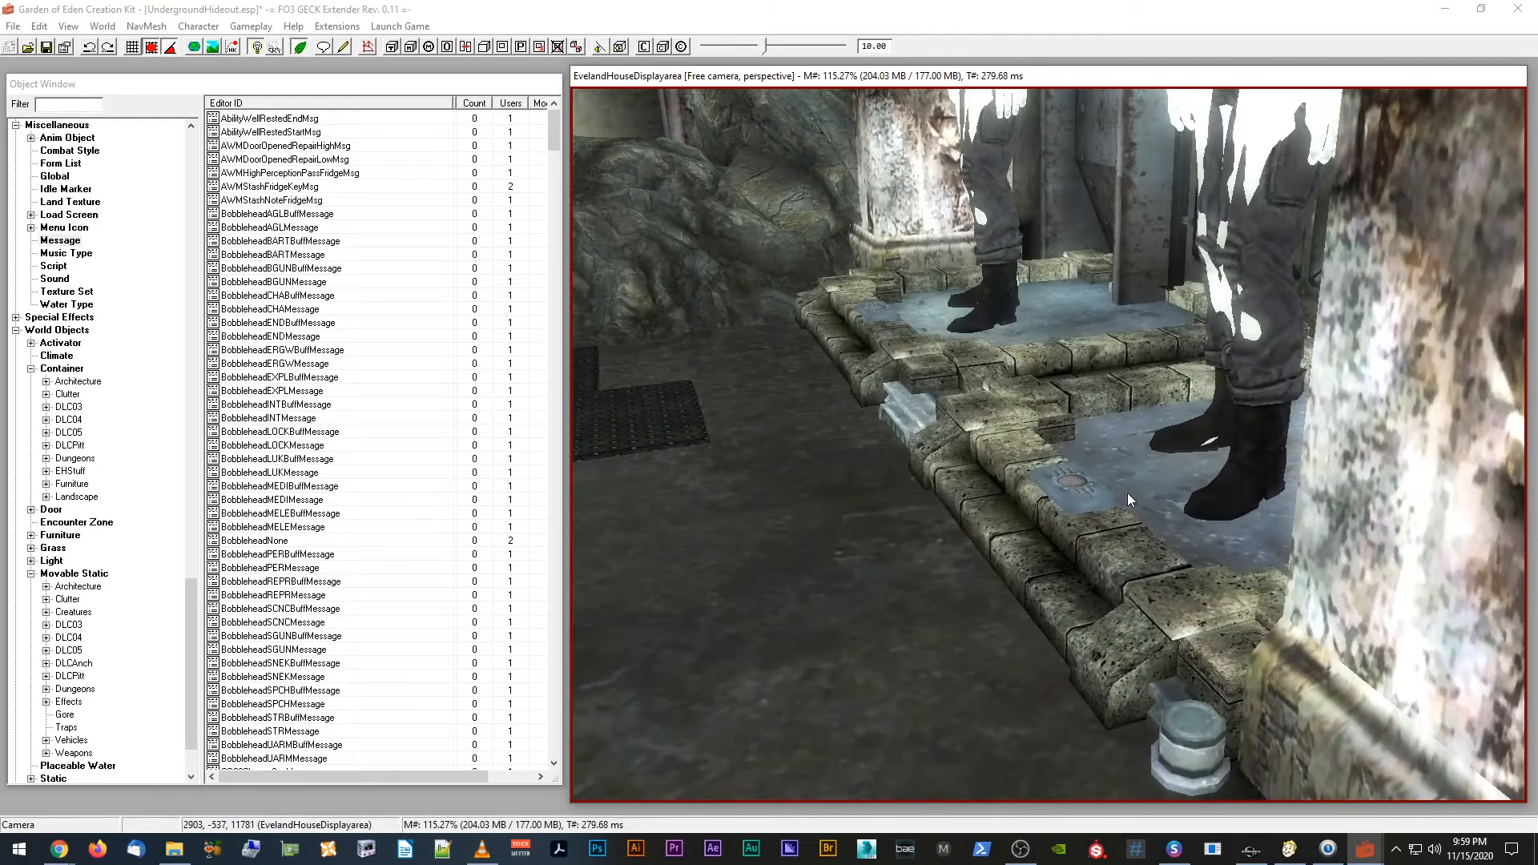
Step: Examine the original mannequin platforms from above and below, and select the table that forms the platform base
click(1235, 482)
shift+middle_drag(1235, 482, 1184, 488)
scroll(1184, 494, down, 3)
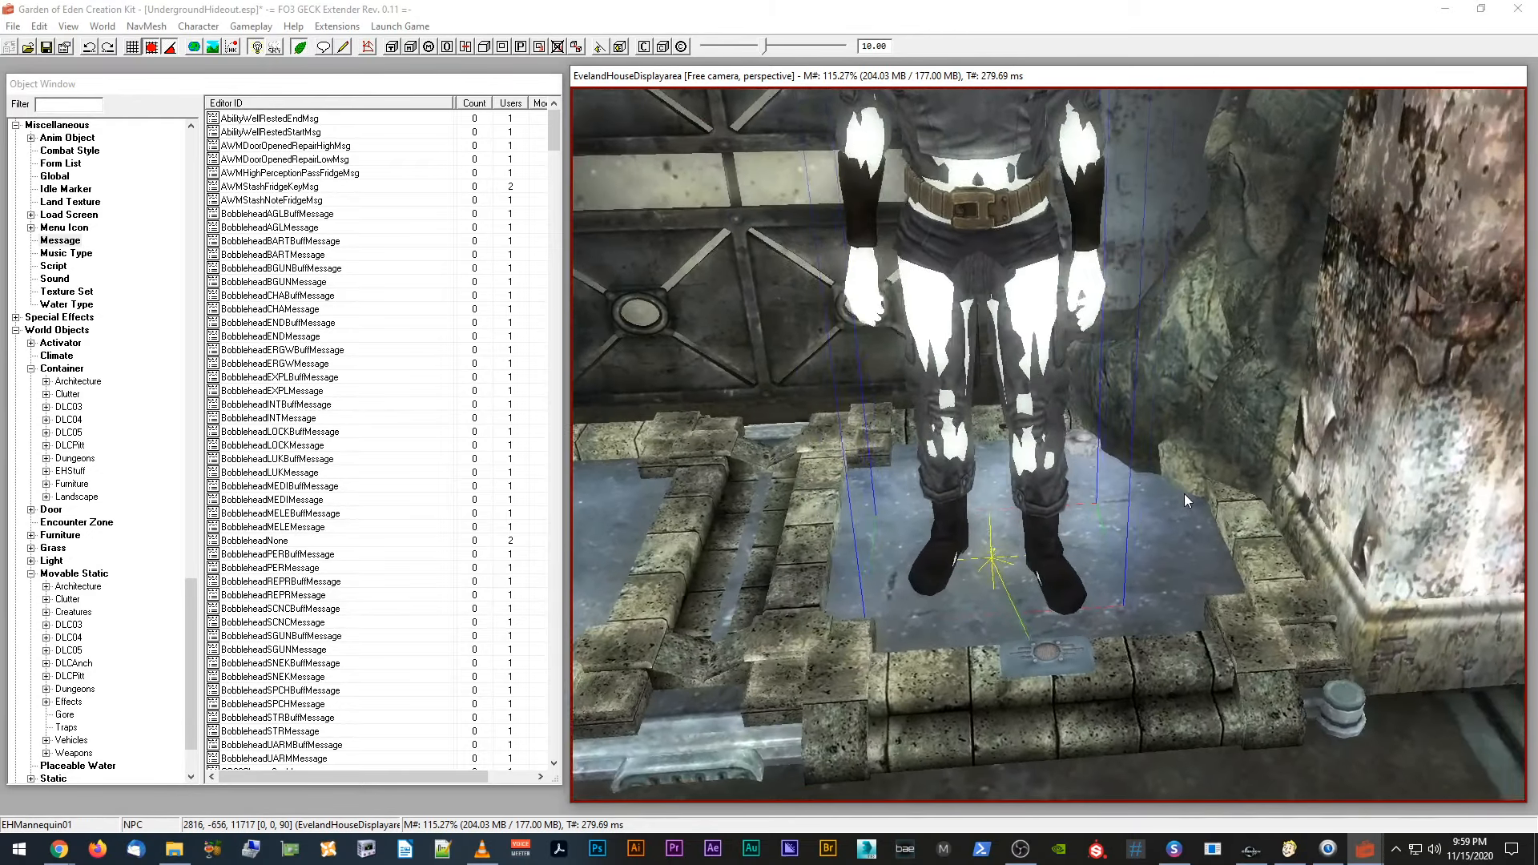
scroll(1074, 492, down, 2)
shift+middle_drag(1074, 493, 1074, 483)
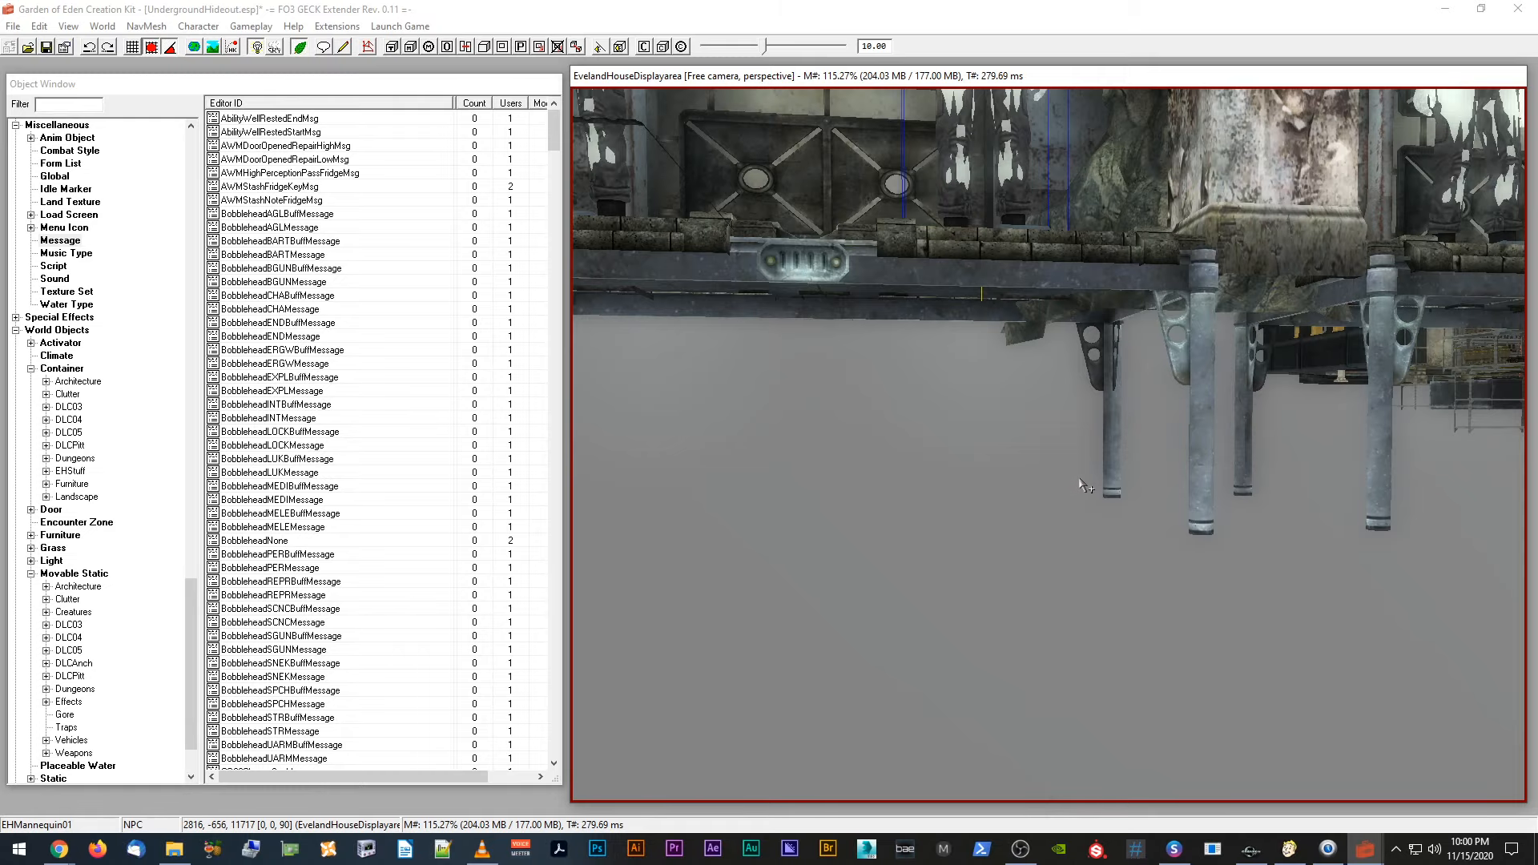
shift+middle_drag(1080, 479, 1063, 484)
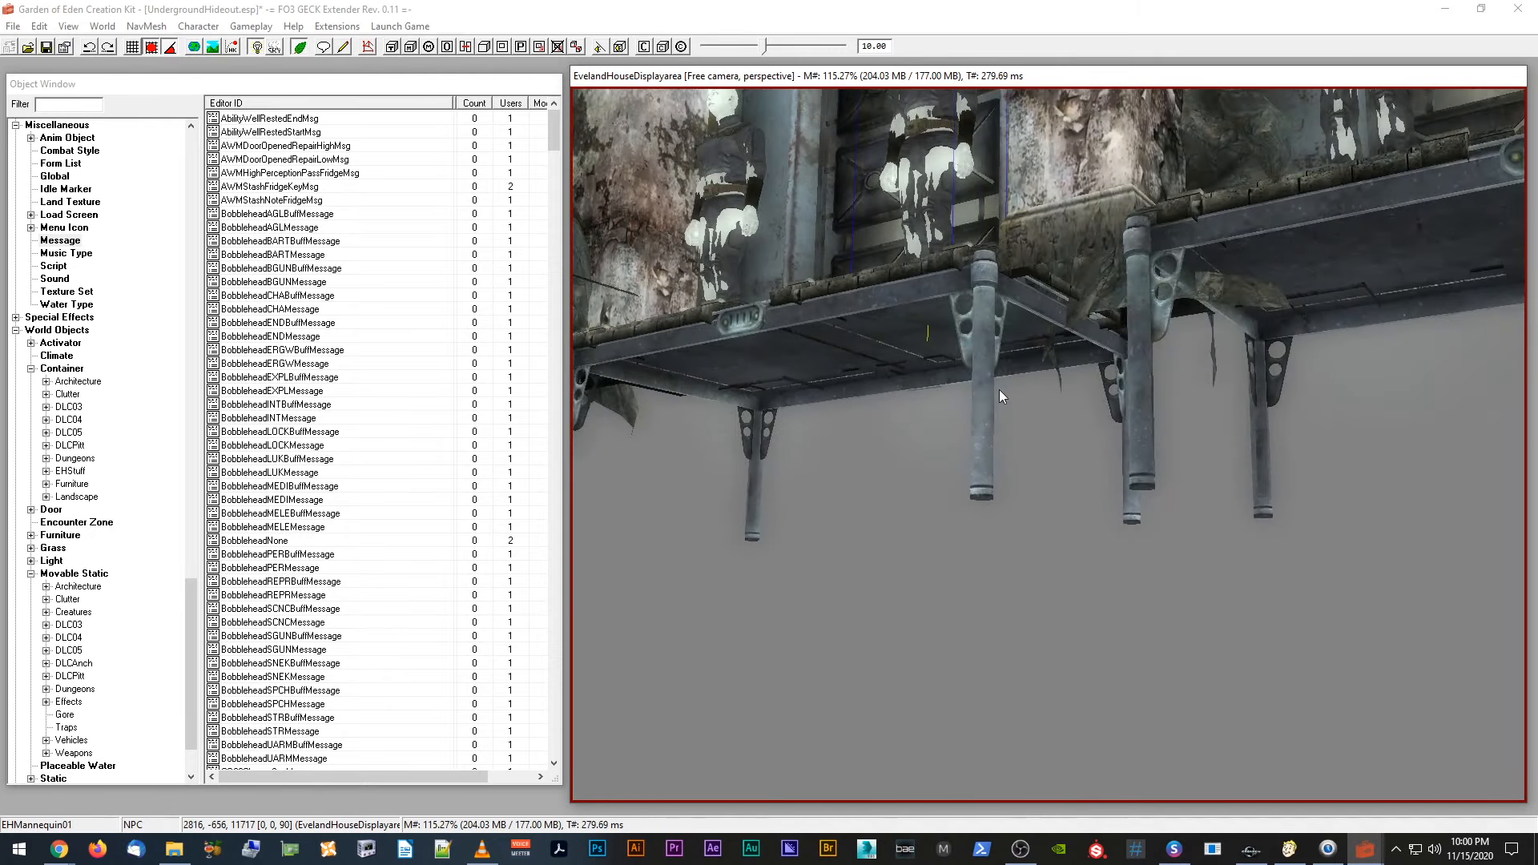
click(980, 274)
shift+middle_drag(980, 278, 998, 306)
shift+middle_drag(804, 314, 885, 397)
Step: Switch to the Creation Kit and inspect the recreated mannequin platforms and their table legs from below and above
click(1250, 848)
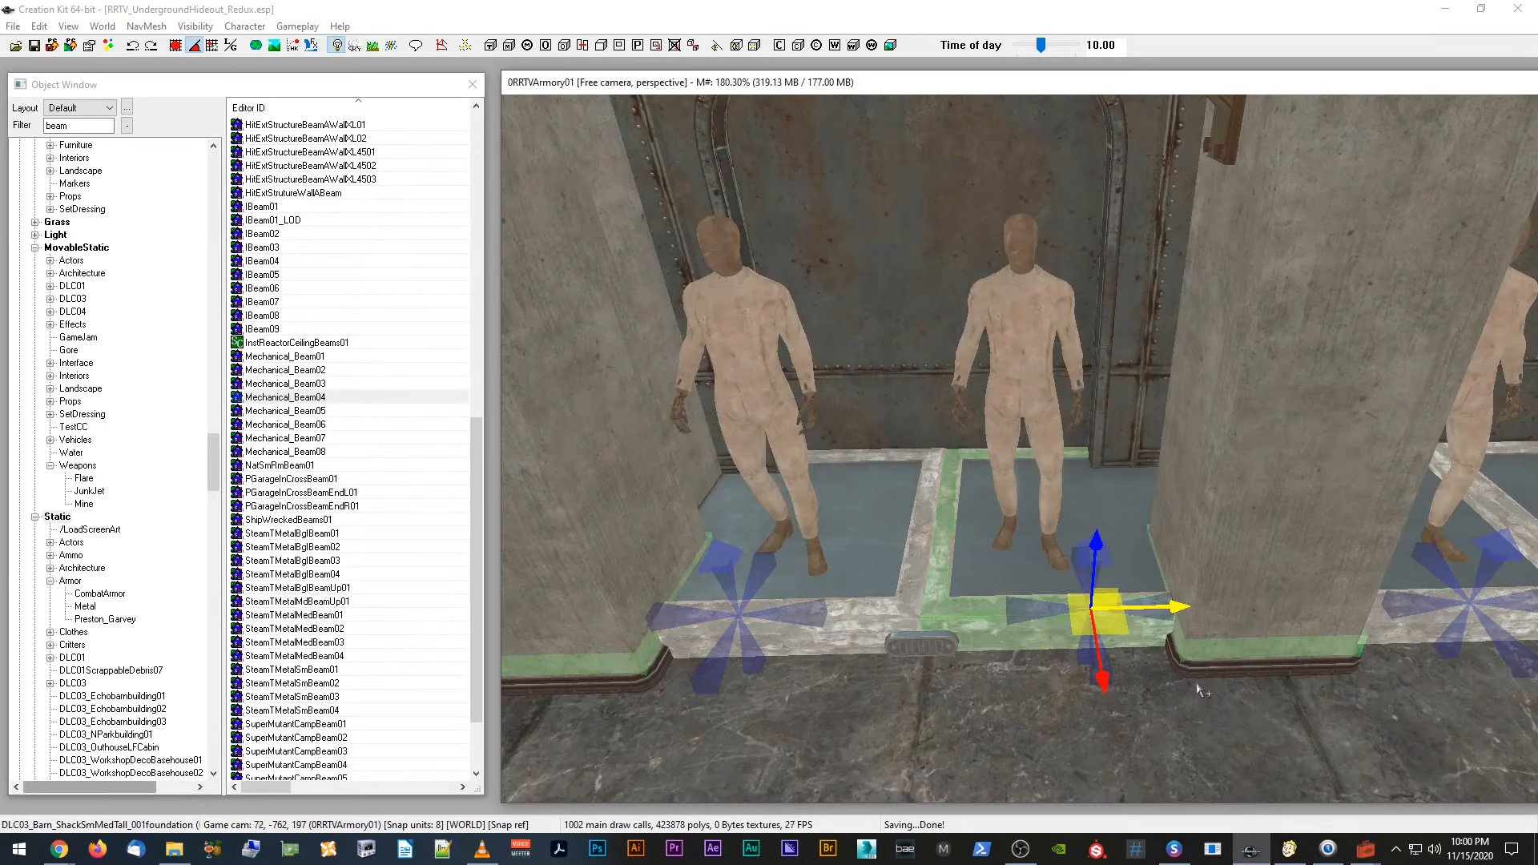
scroll(1117, 669, up, 3)
scroll(1110, 614, up, 5)
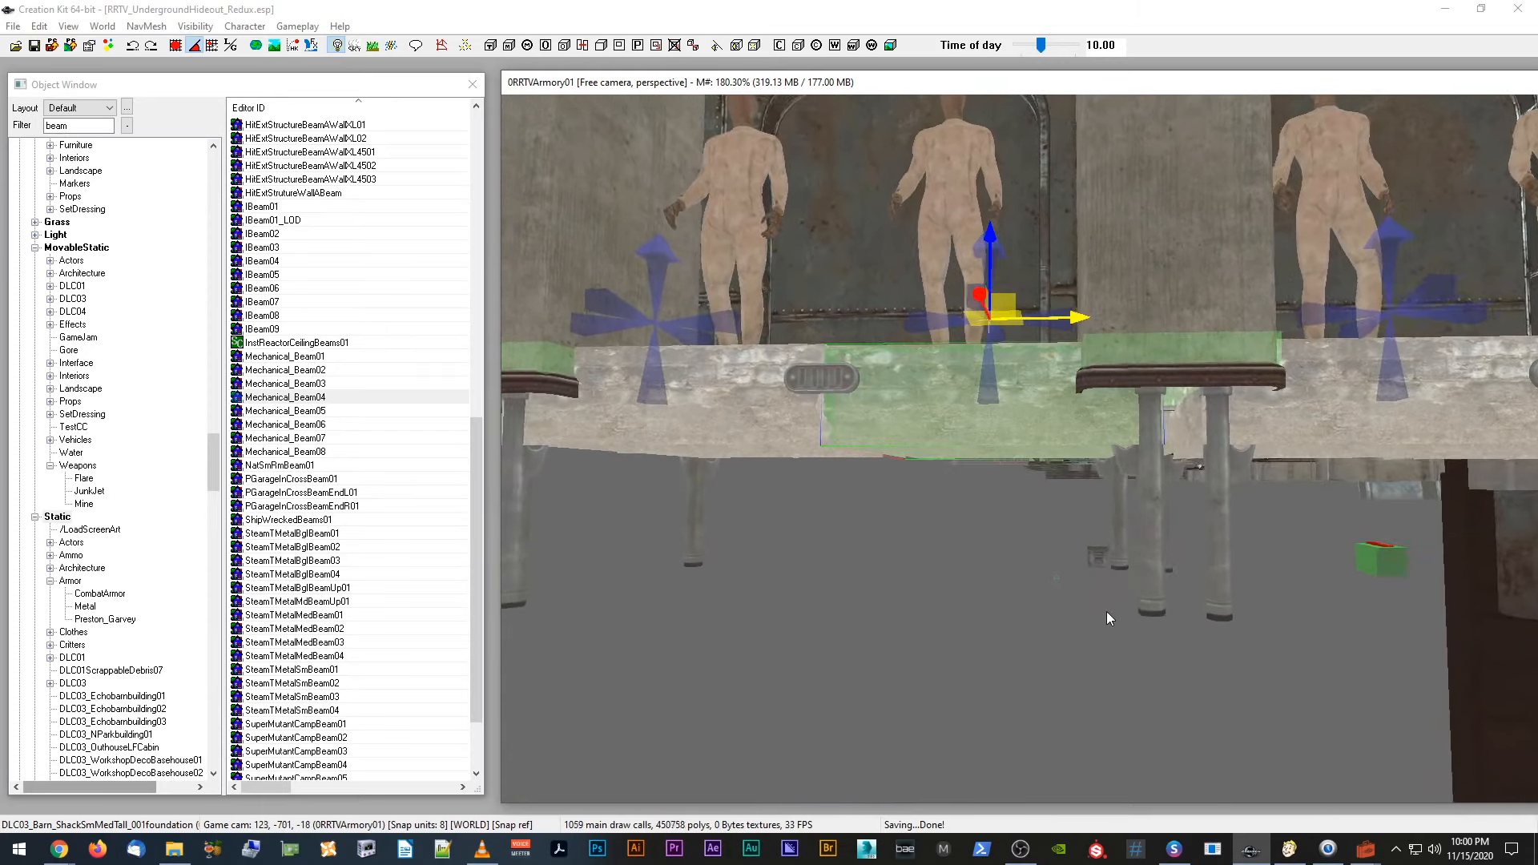
shift+middle_drag(1111, 614, 1078, 657)
scroll(1106, 629, up, 2)
shift+middle_drag(1069, 573, 1049, 597)
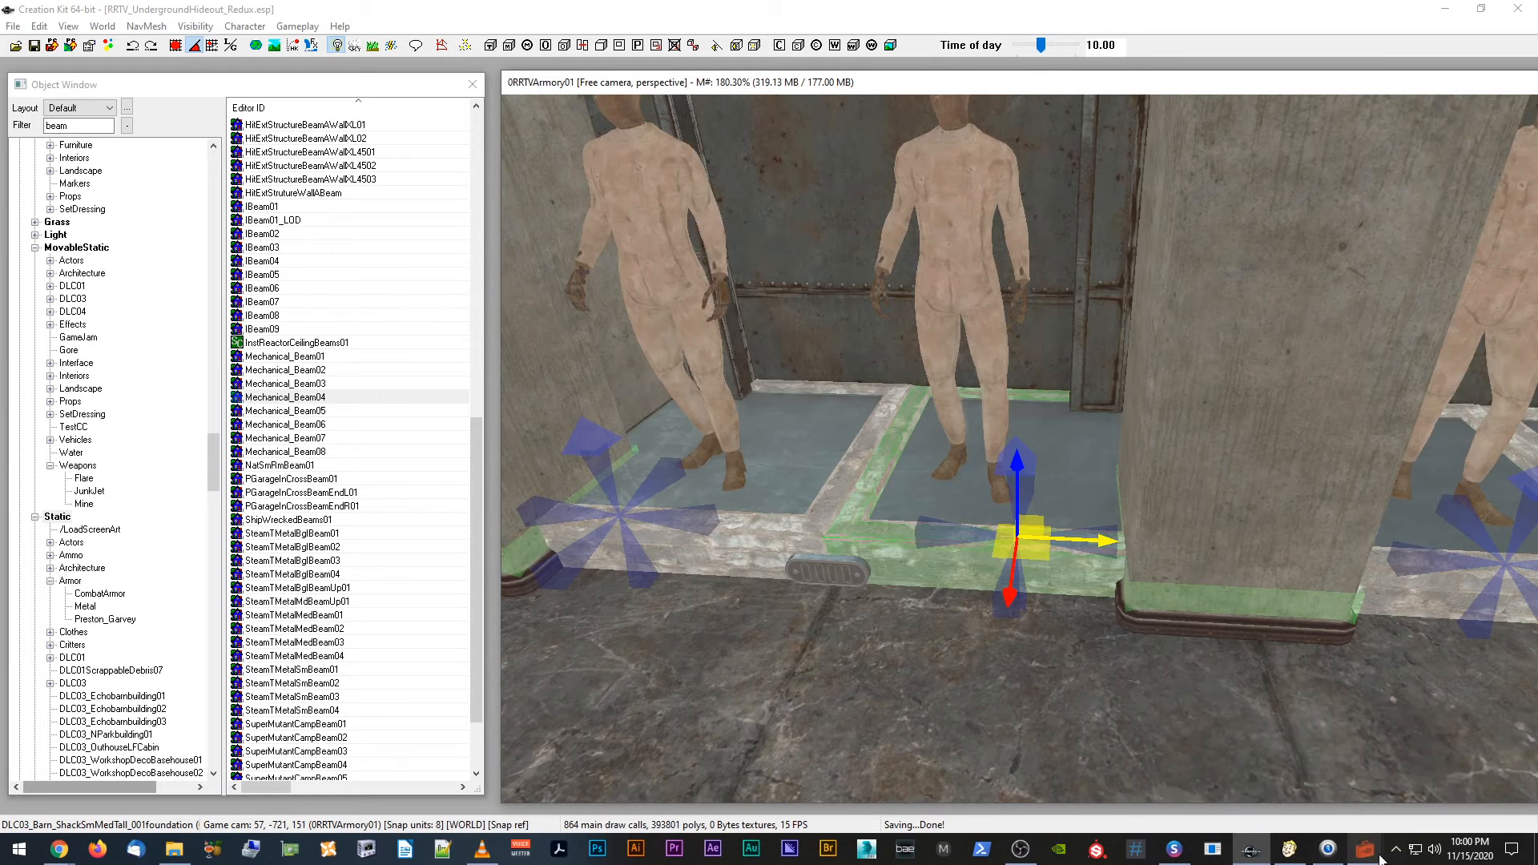
Step: Switch to the Garden of Eden Creation Kit, preview the brick edging's base model, close it without changes, and return to the Creation Kit
mouse_move(1366, 850)
click(1417, 770)
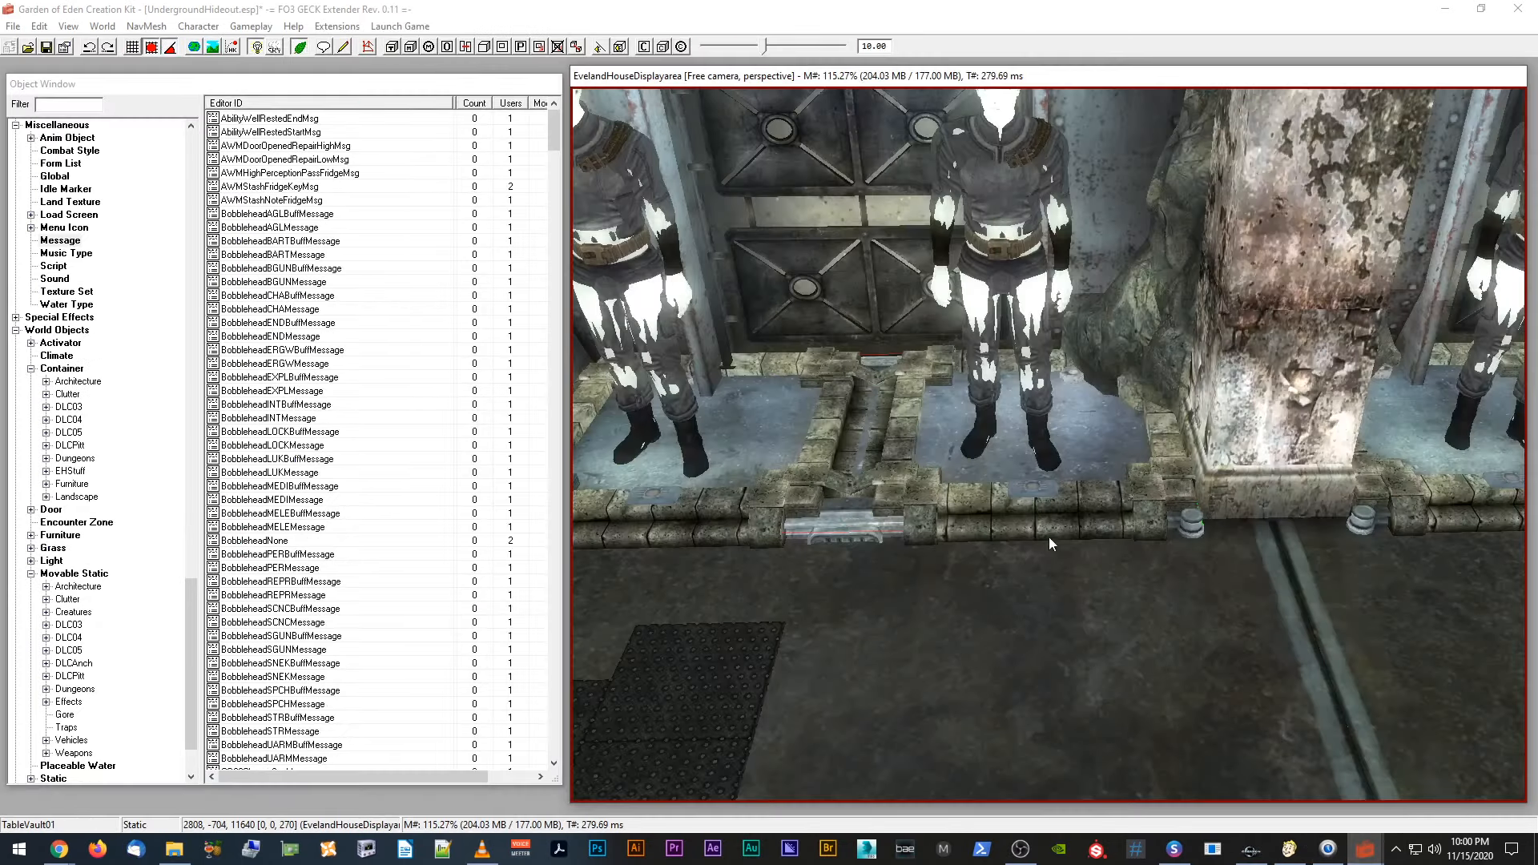
scroll(1090, 516, up, 5)
double_click(1090, 519)
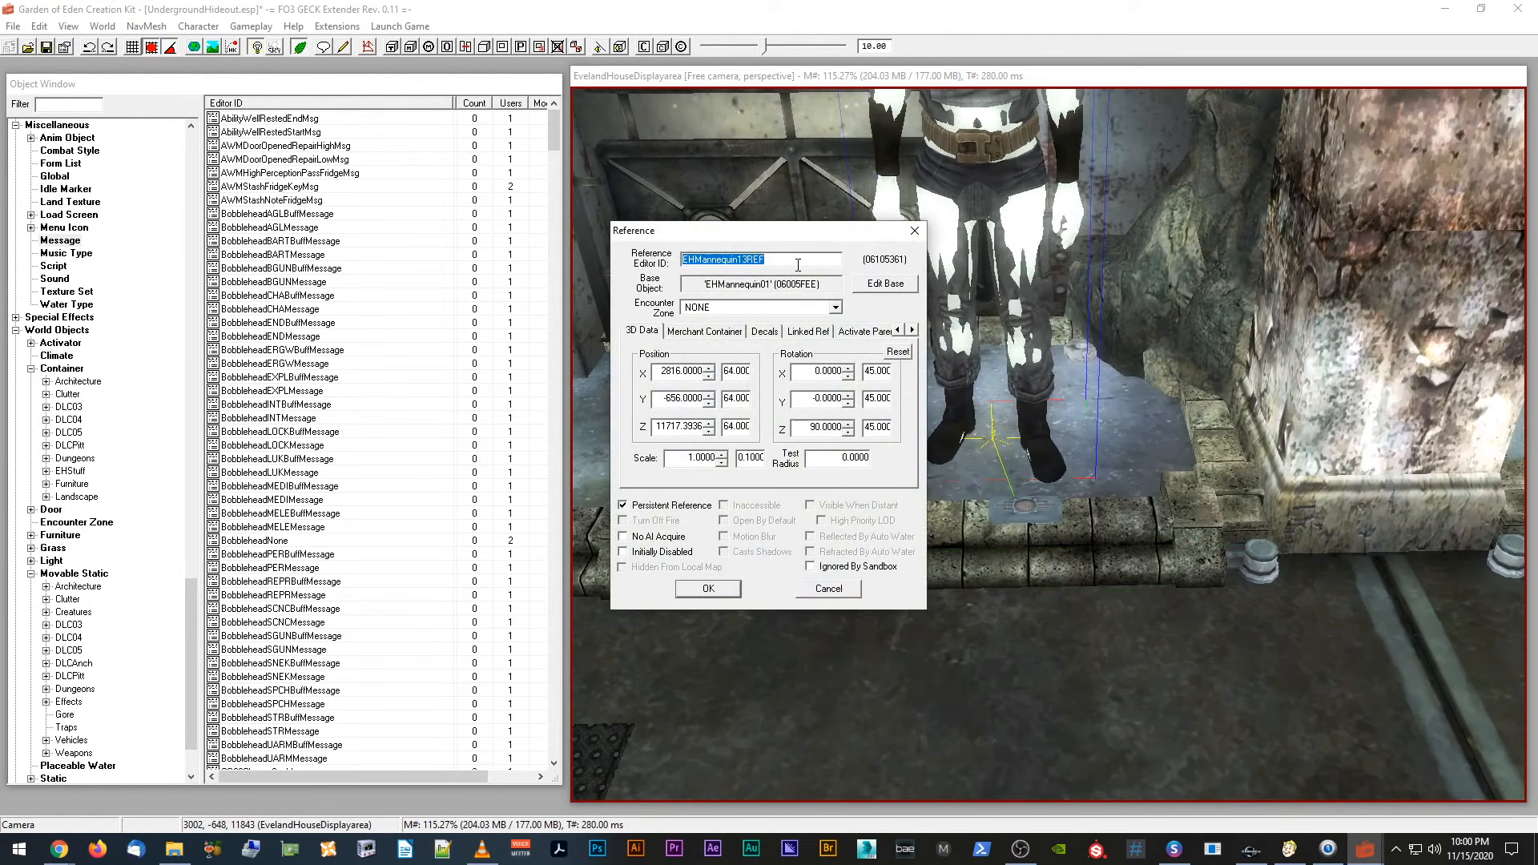
click(844, 594)
double_click(1171, 572)
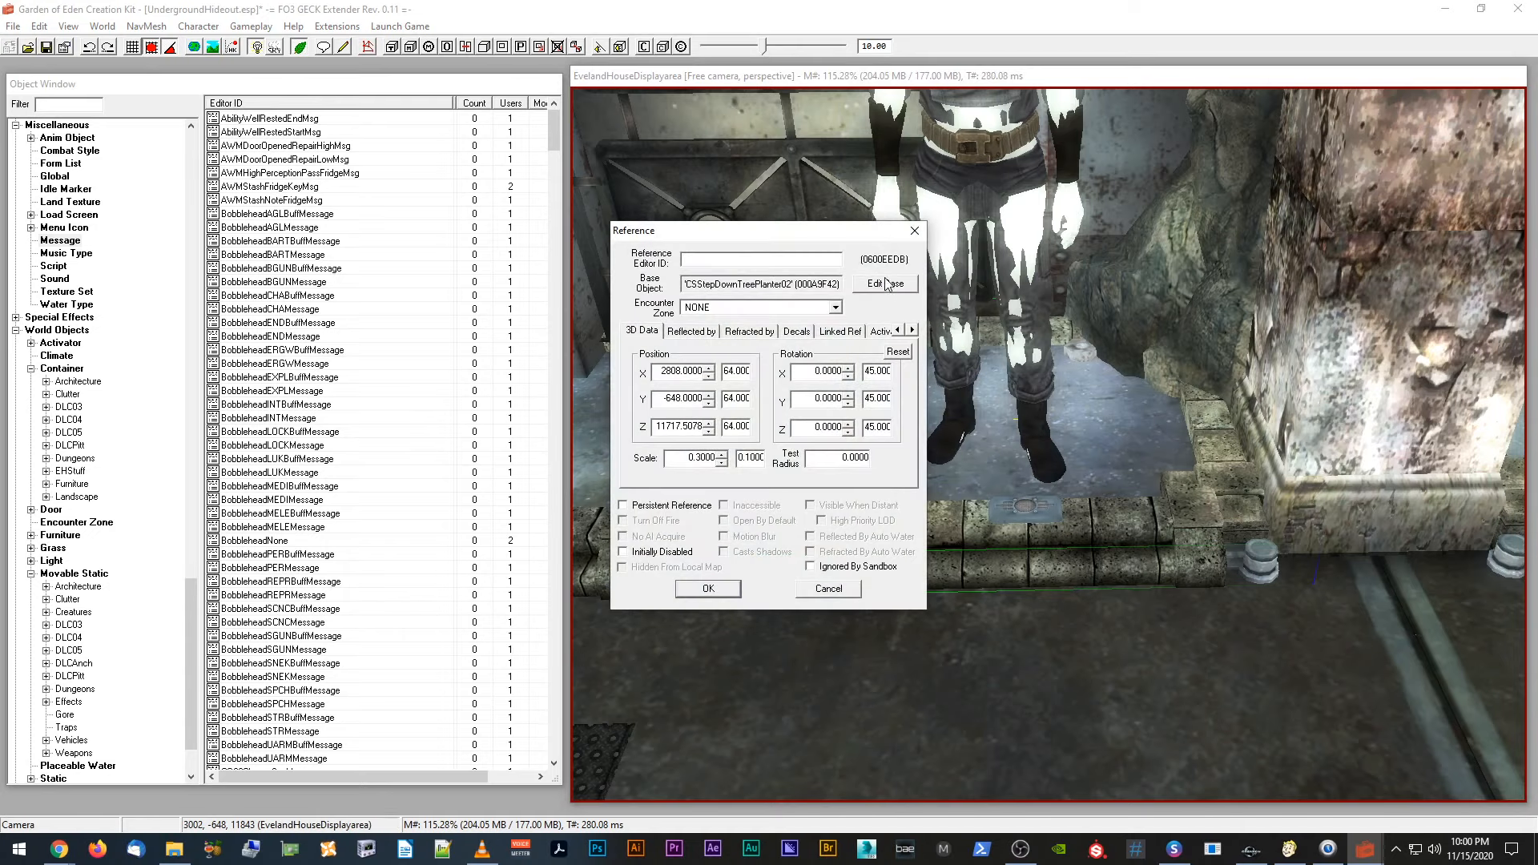
click(886, 285)
click(910, 416)
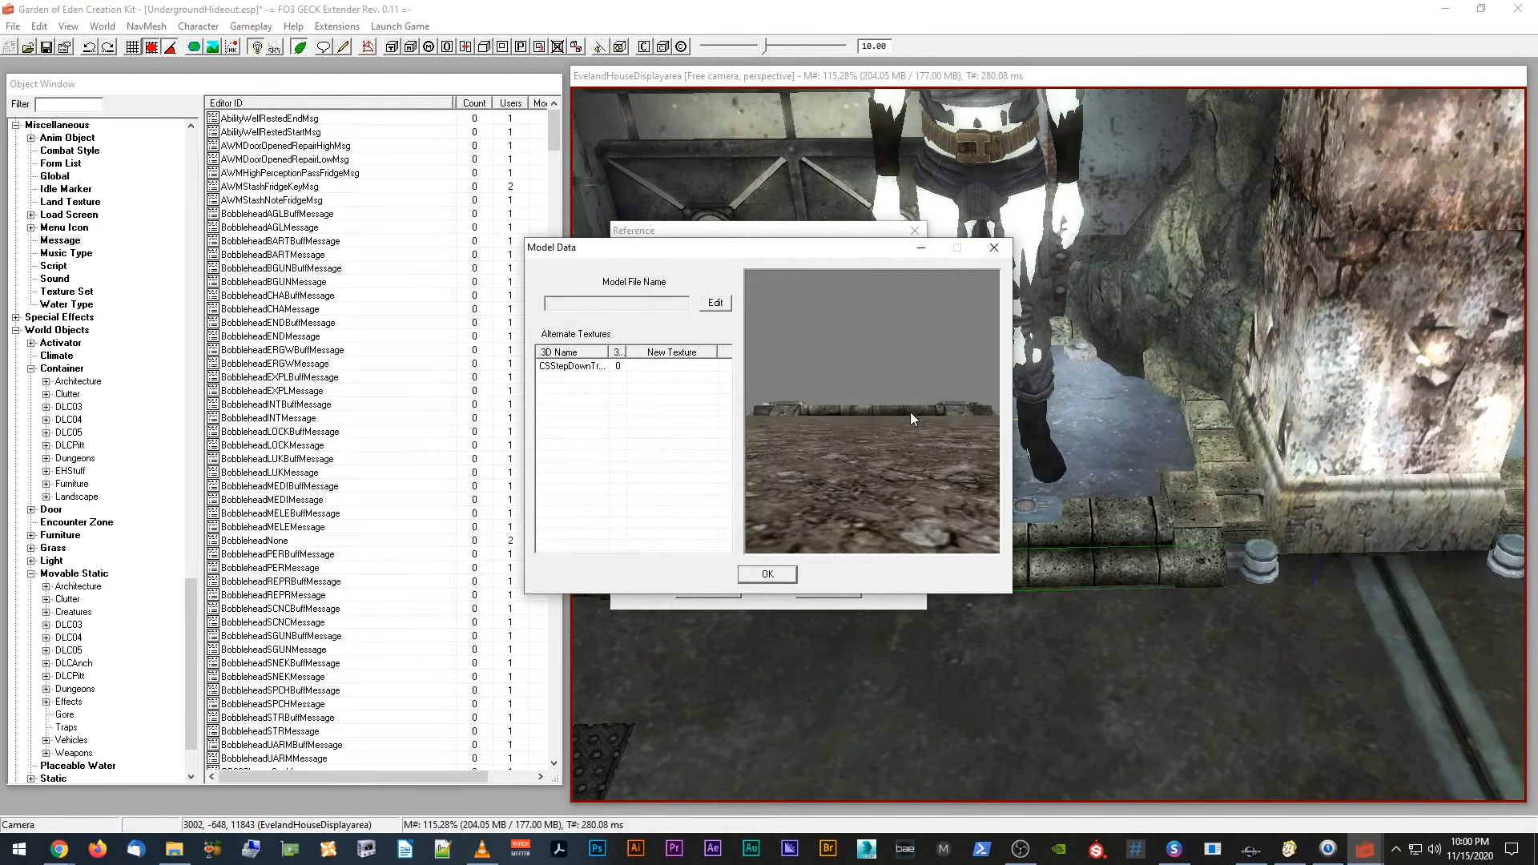
drag(910, 412, 871, 445)
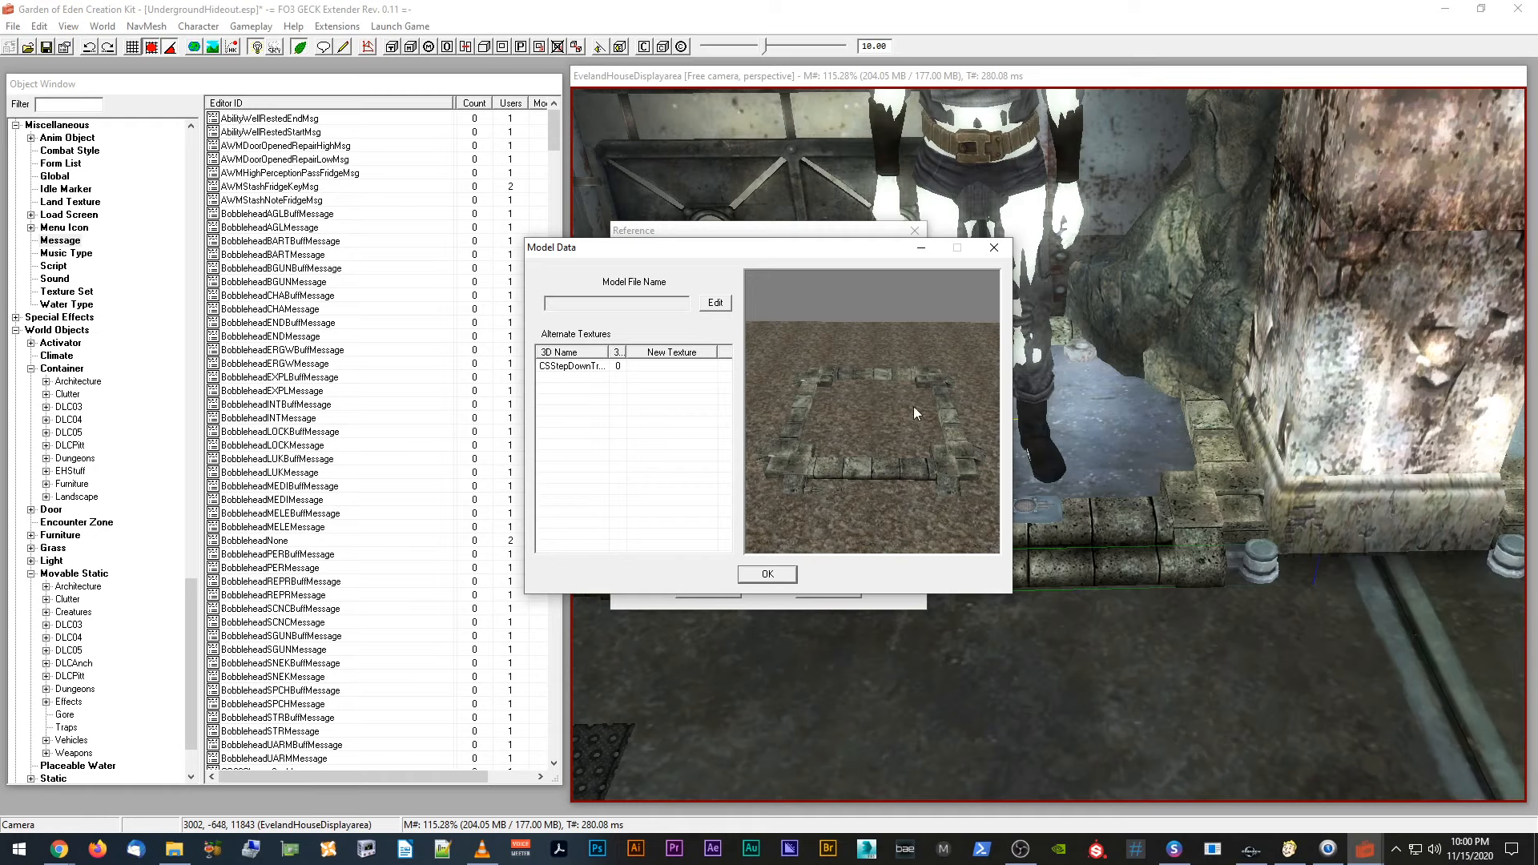
click(760, 575)
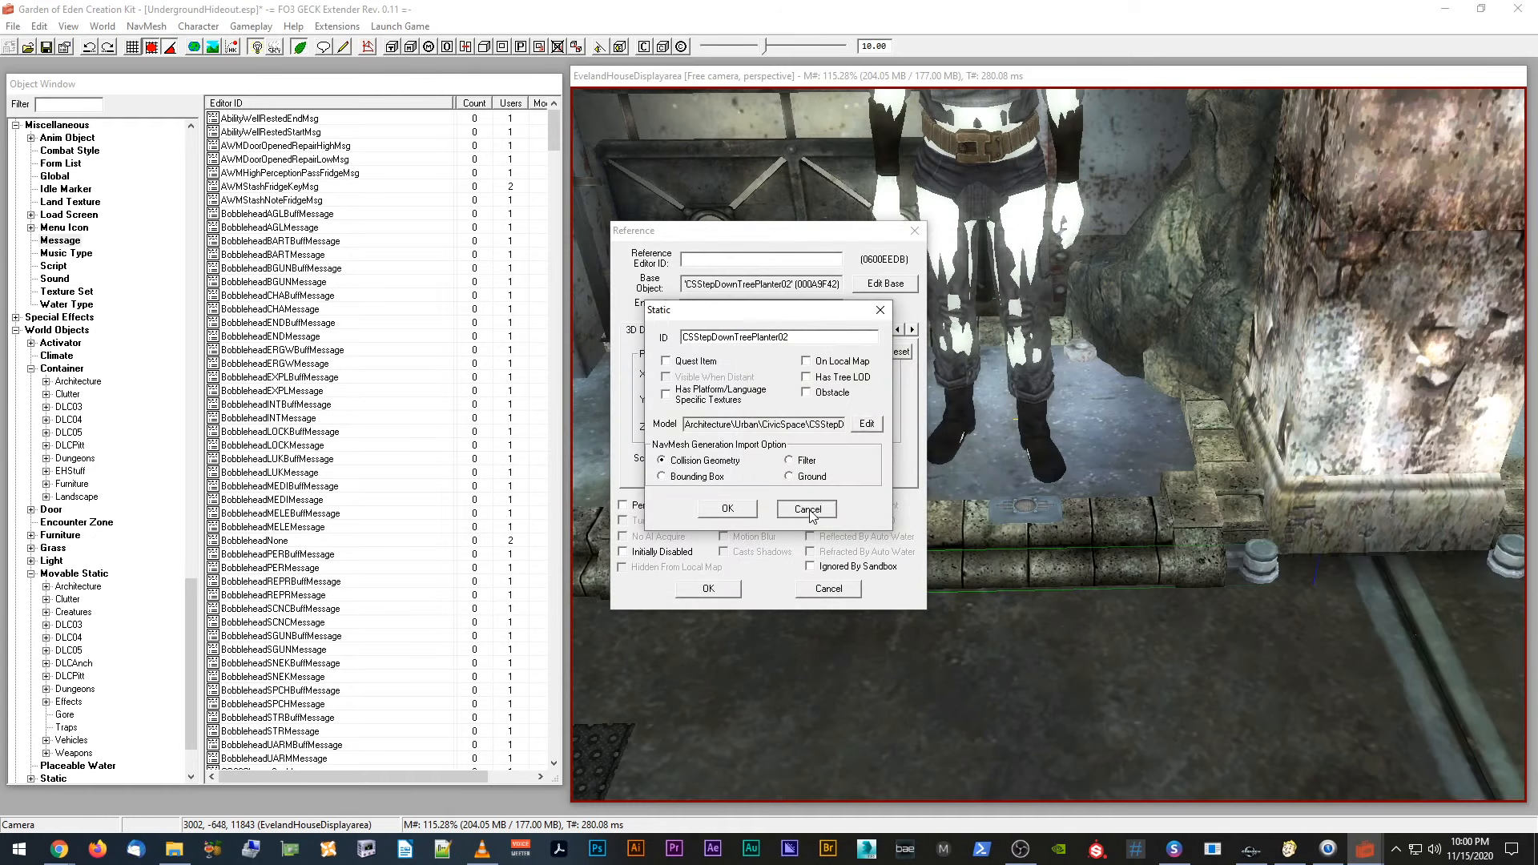
click(835, 573)
click(828, 590)
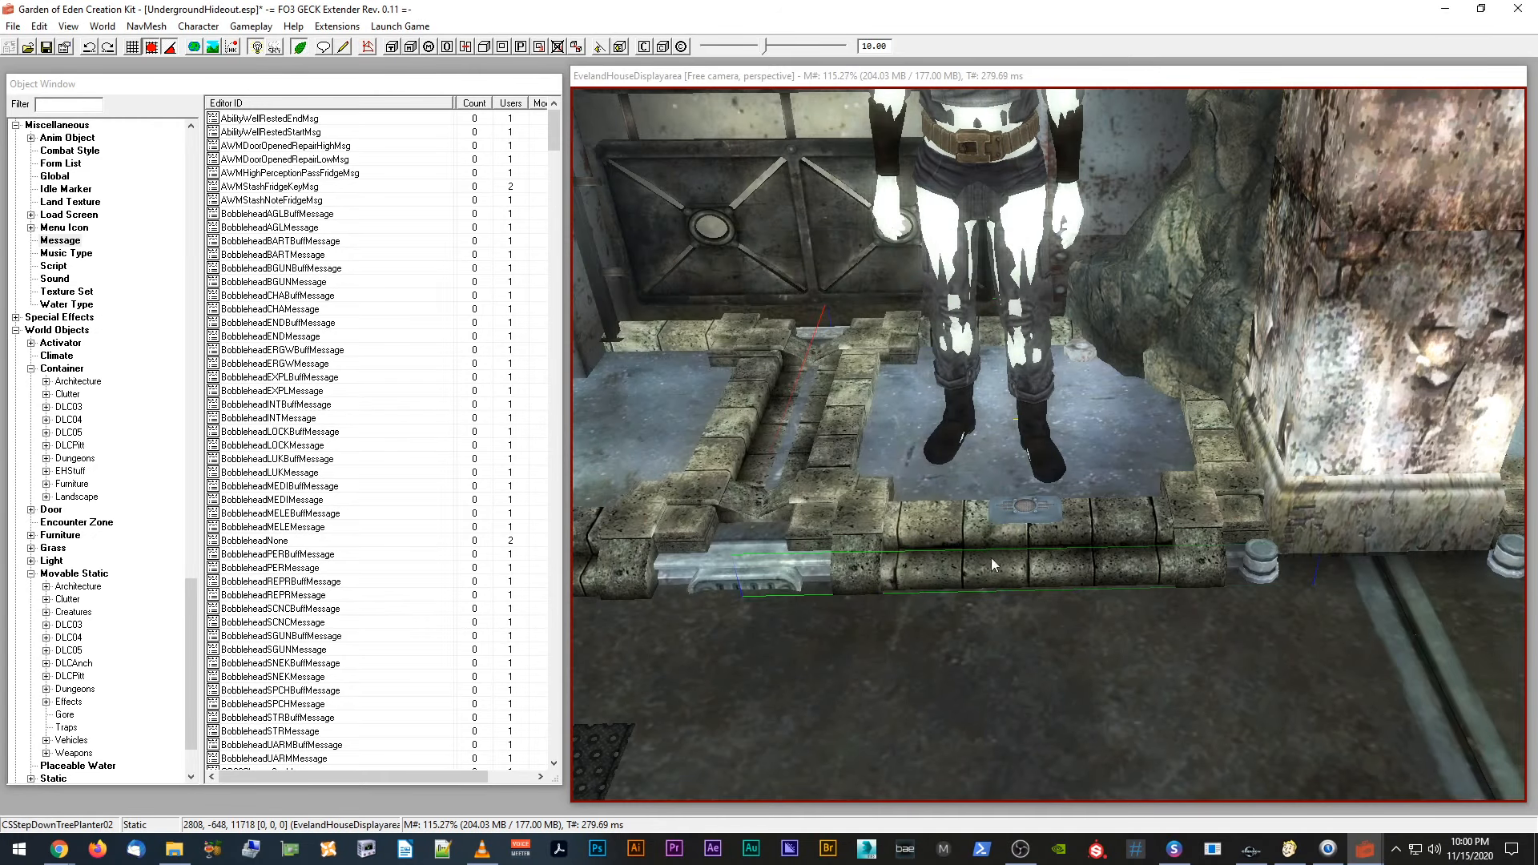
click(1252, 849)
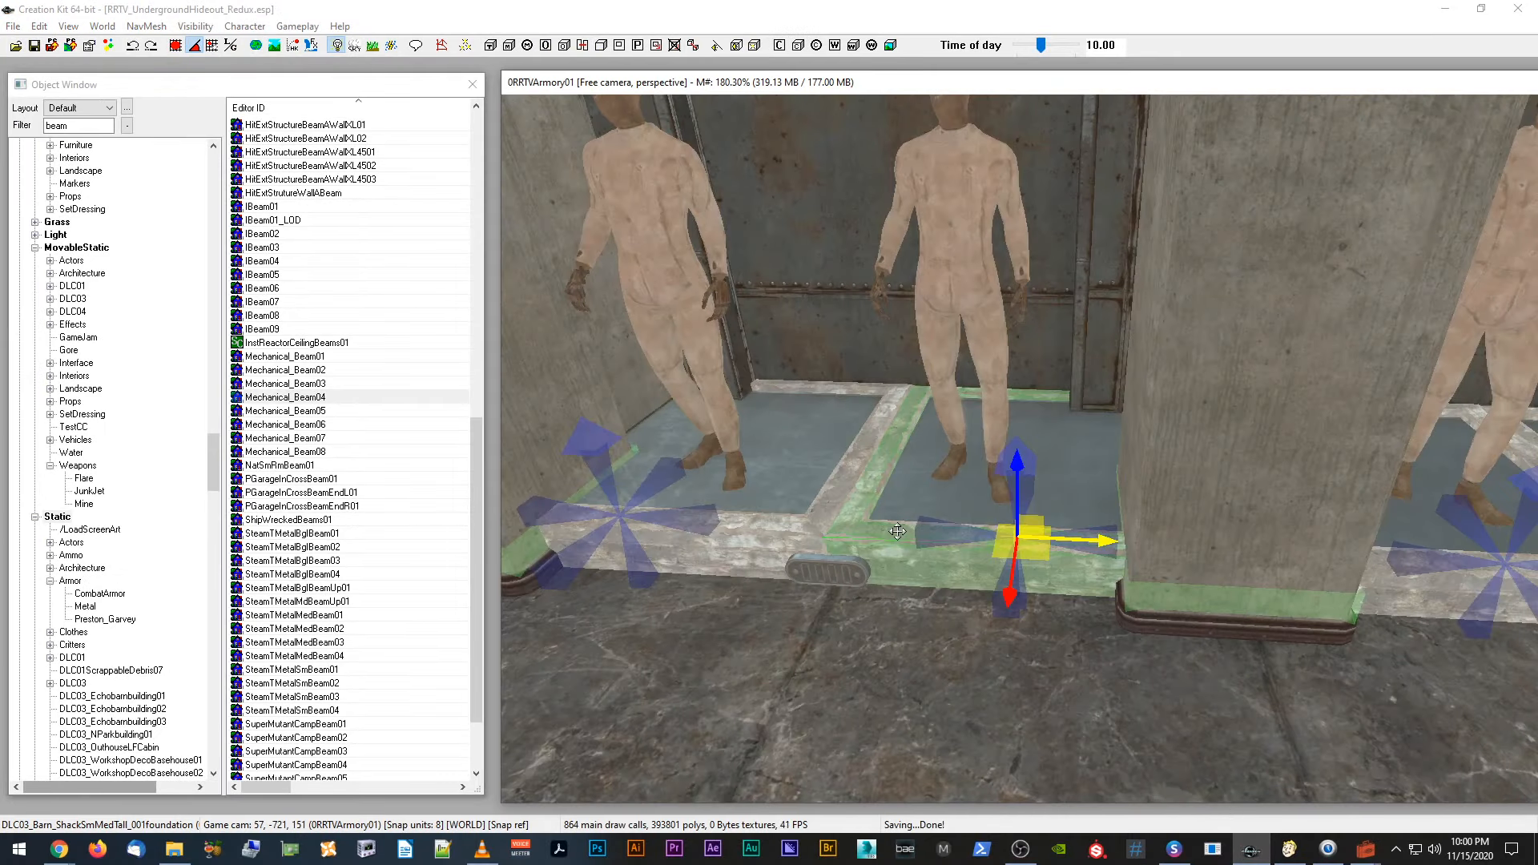
scroll(902, 531, up, 2)
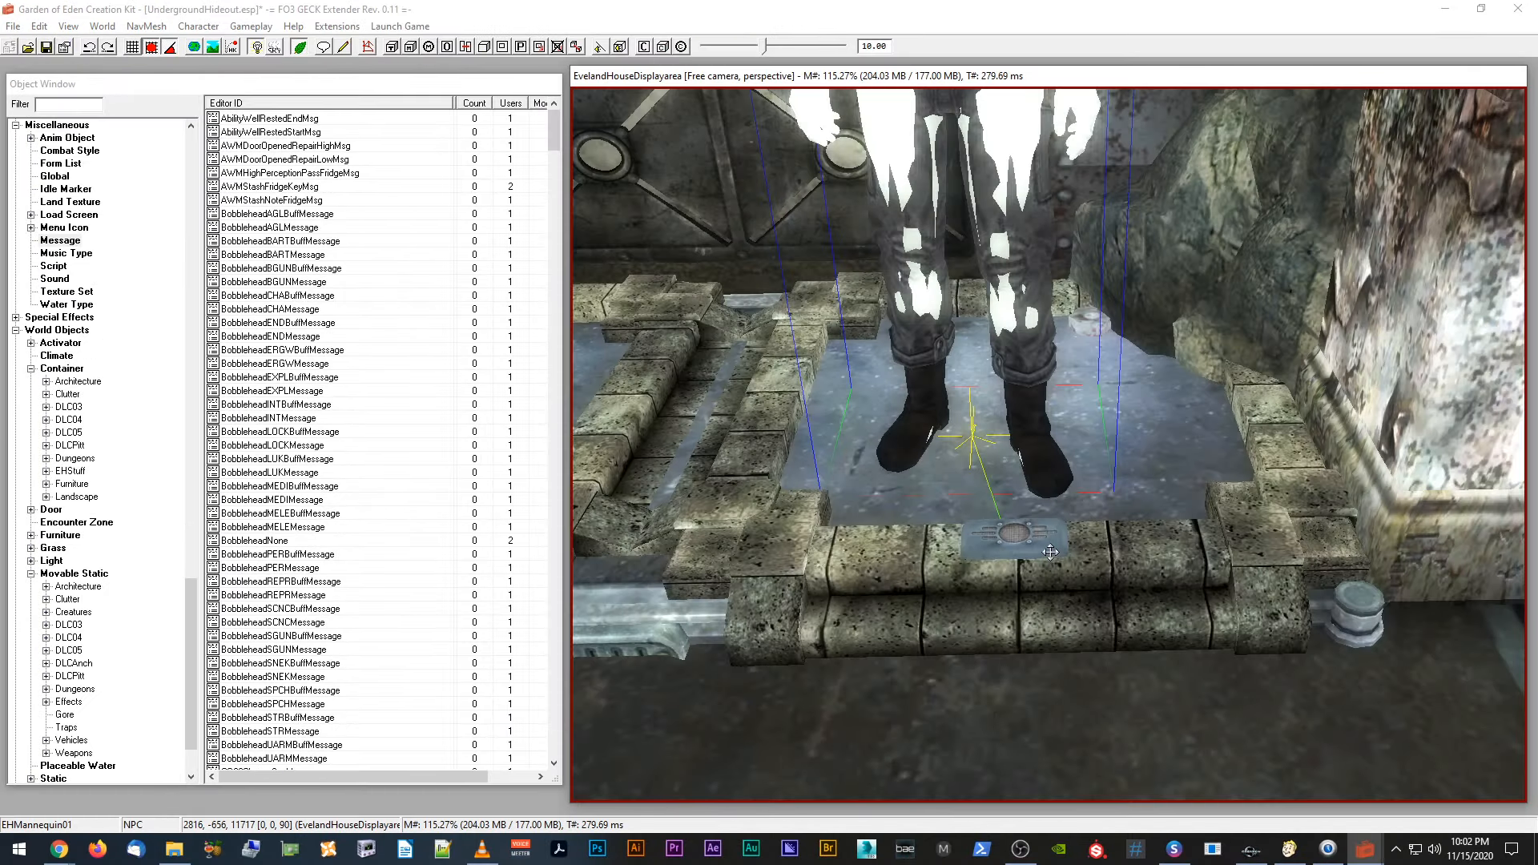
Step: Examine the pair of original mannequins, their brick-edged platforms and the small plates at their feet in the Garden of Eden Creation Kit
scroll(1050, 552, down, 10)
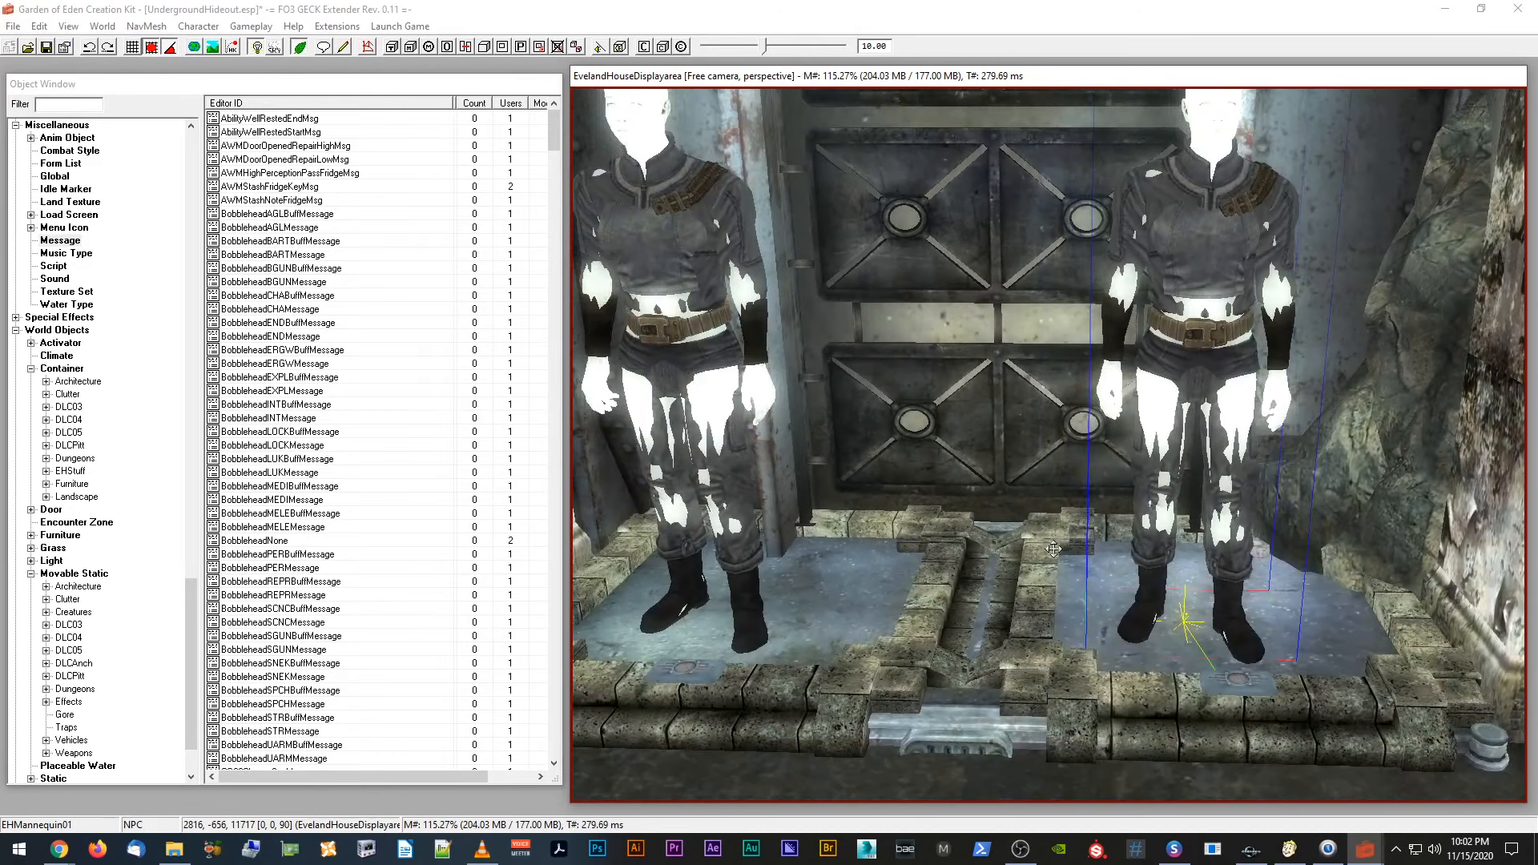
middle_drag(1054, 550, 1061, 547)
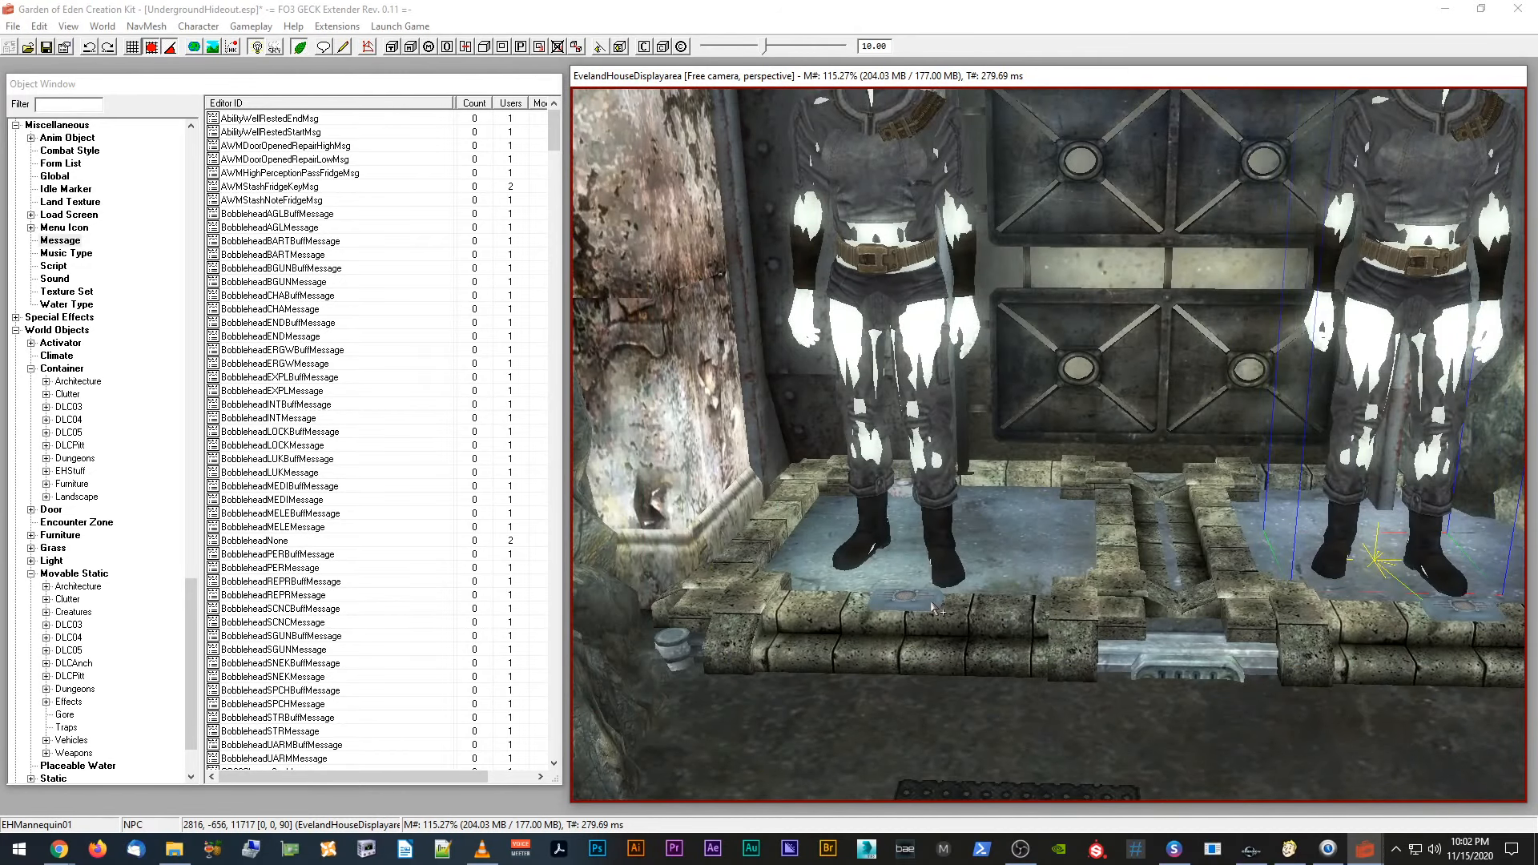
middle_drag(935, 610, 891, 613)
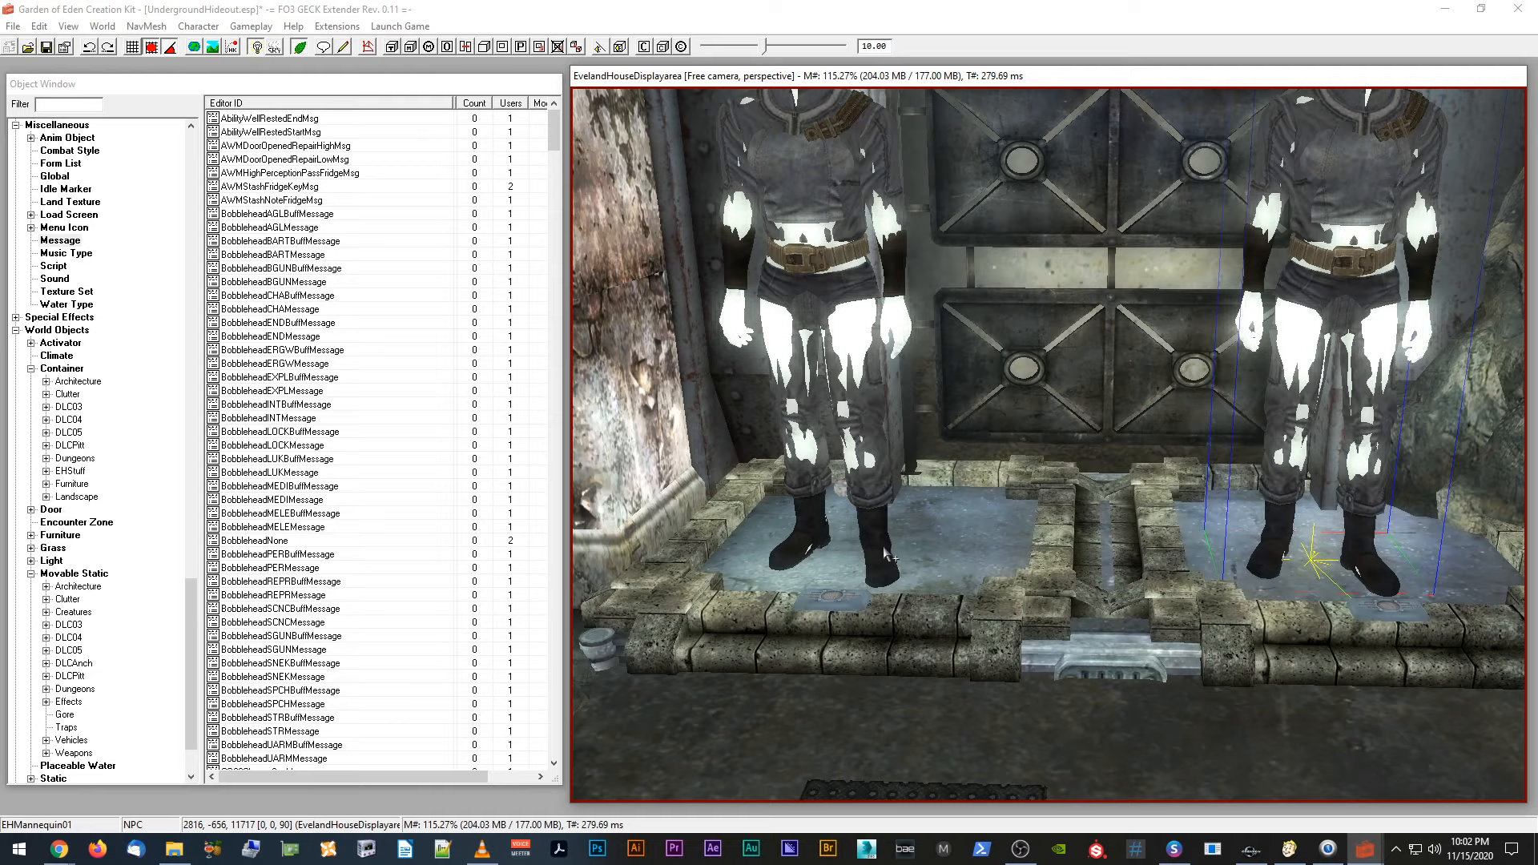
shift+middle_drag(885, 553, 876, 570)
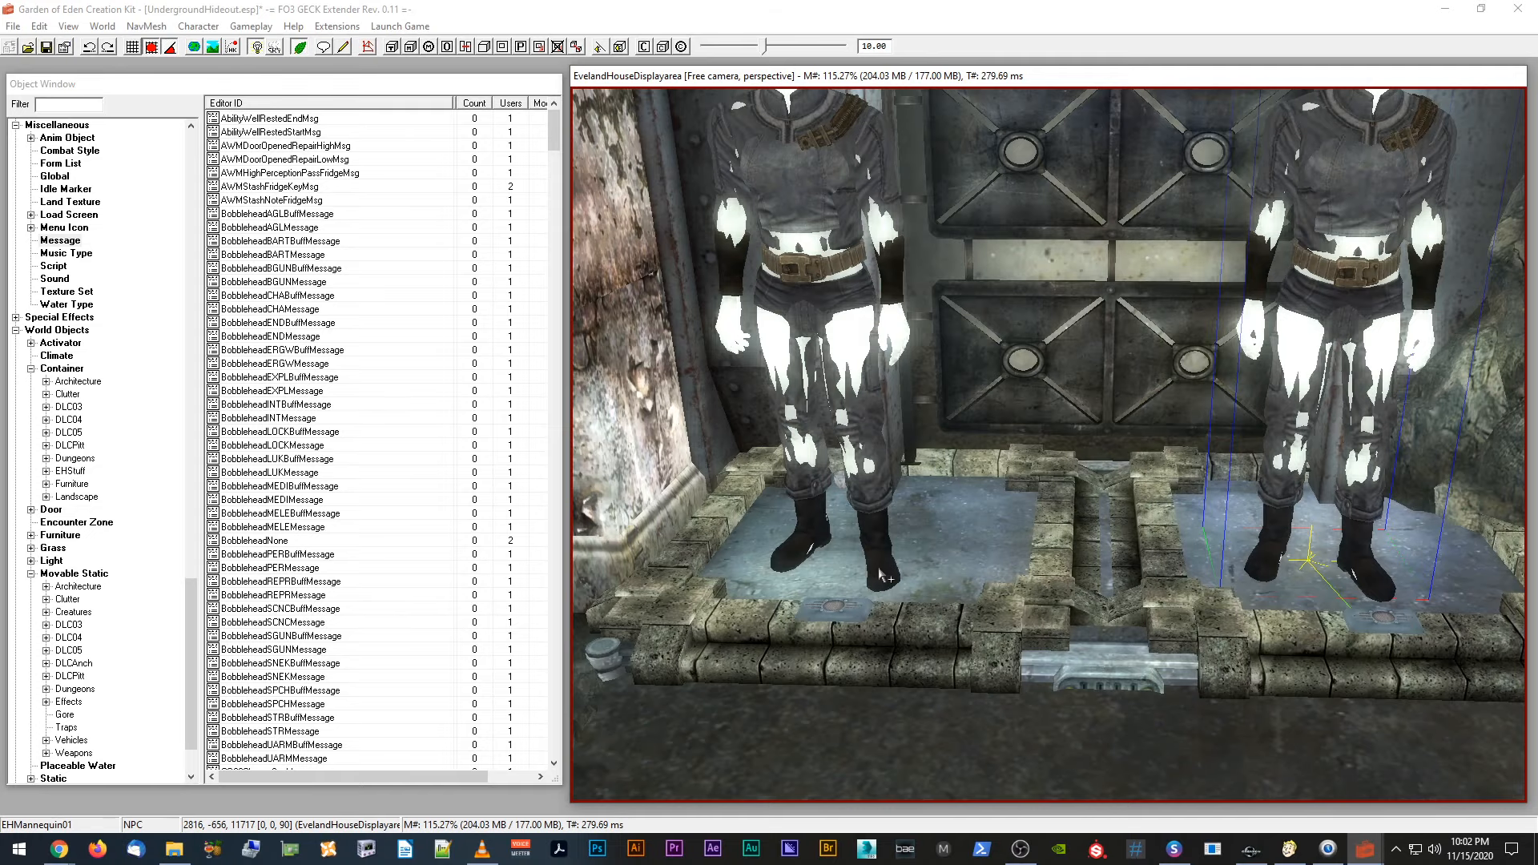
shift+middle_drag(882, 574, 881, 526)
key(d)
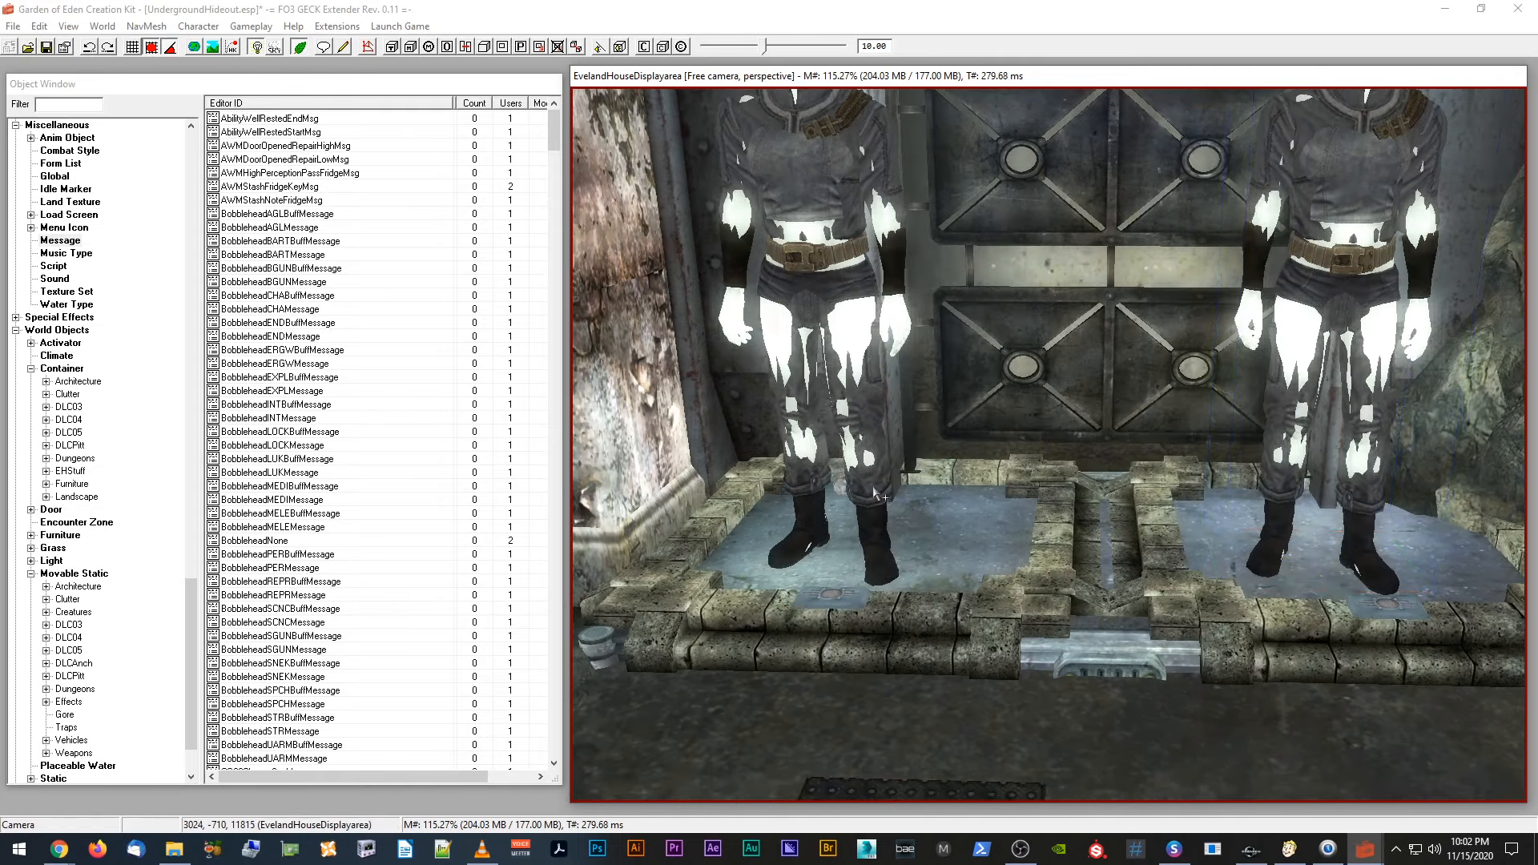
middle_drag(713, 396, 868, 495)
click(1018, 470)
scroll(1019, 470, up, 2)
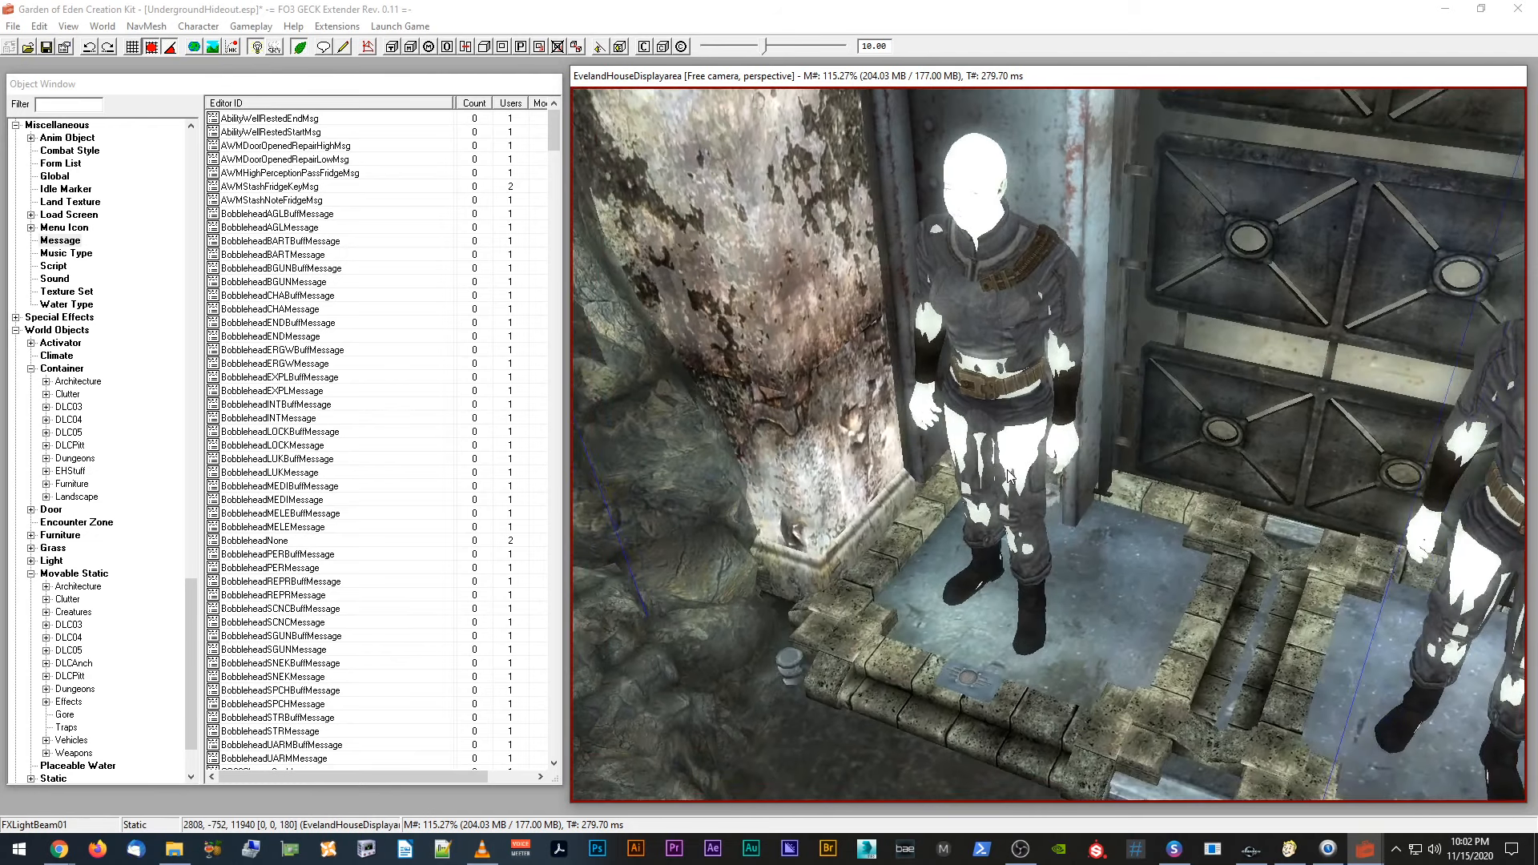
scroll(1024, 470, up, 2)
middle_drag(1024, 462, 1014, 464)
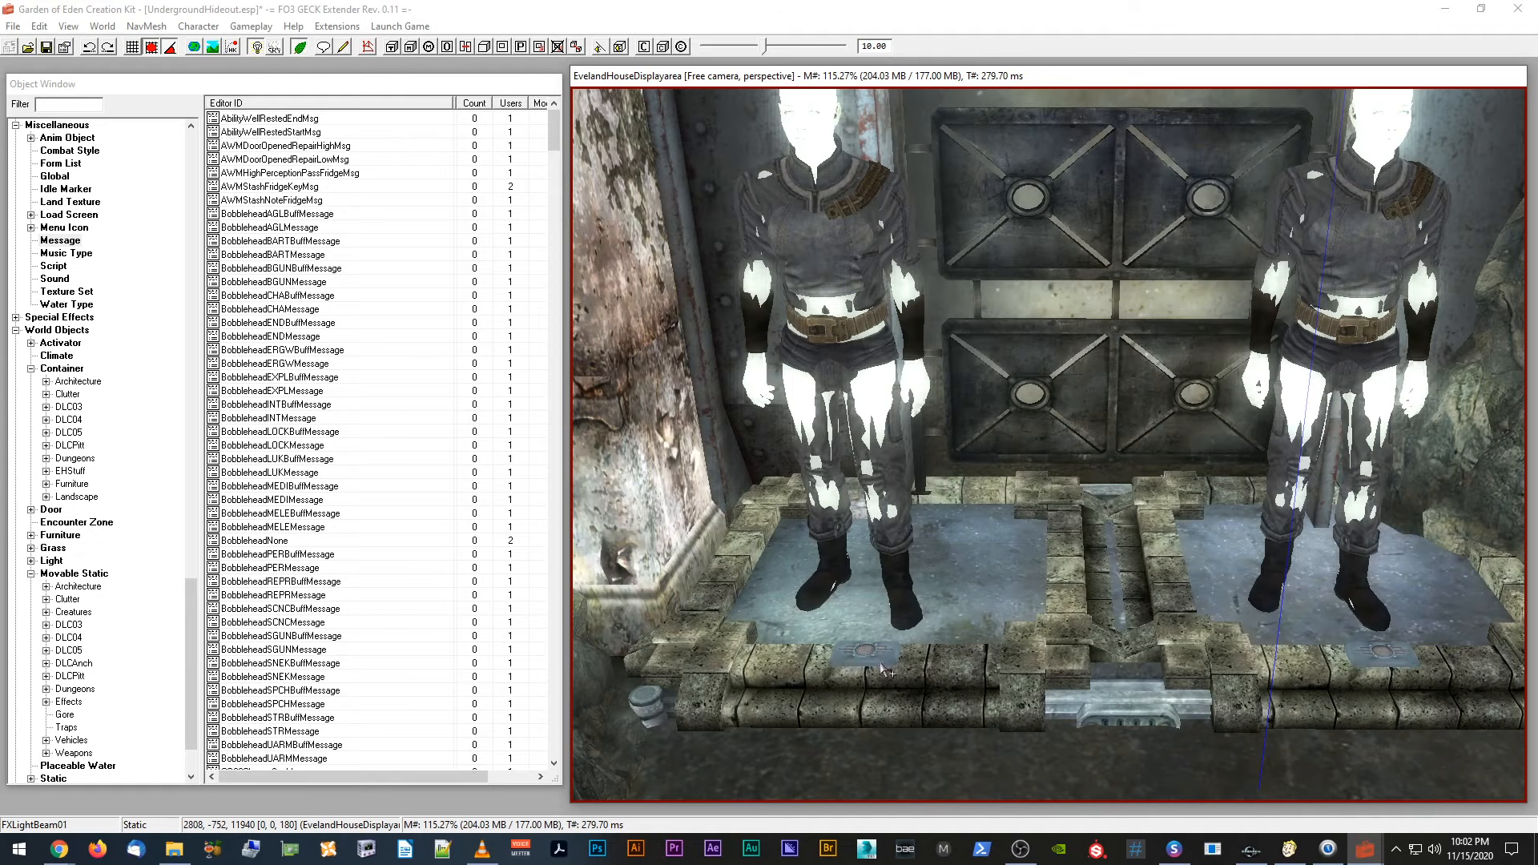
scroll(885, 673, up, 4)
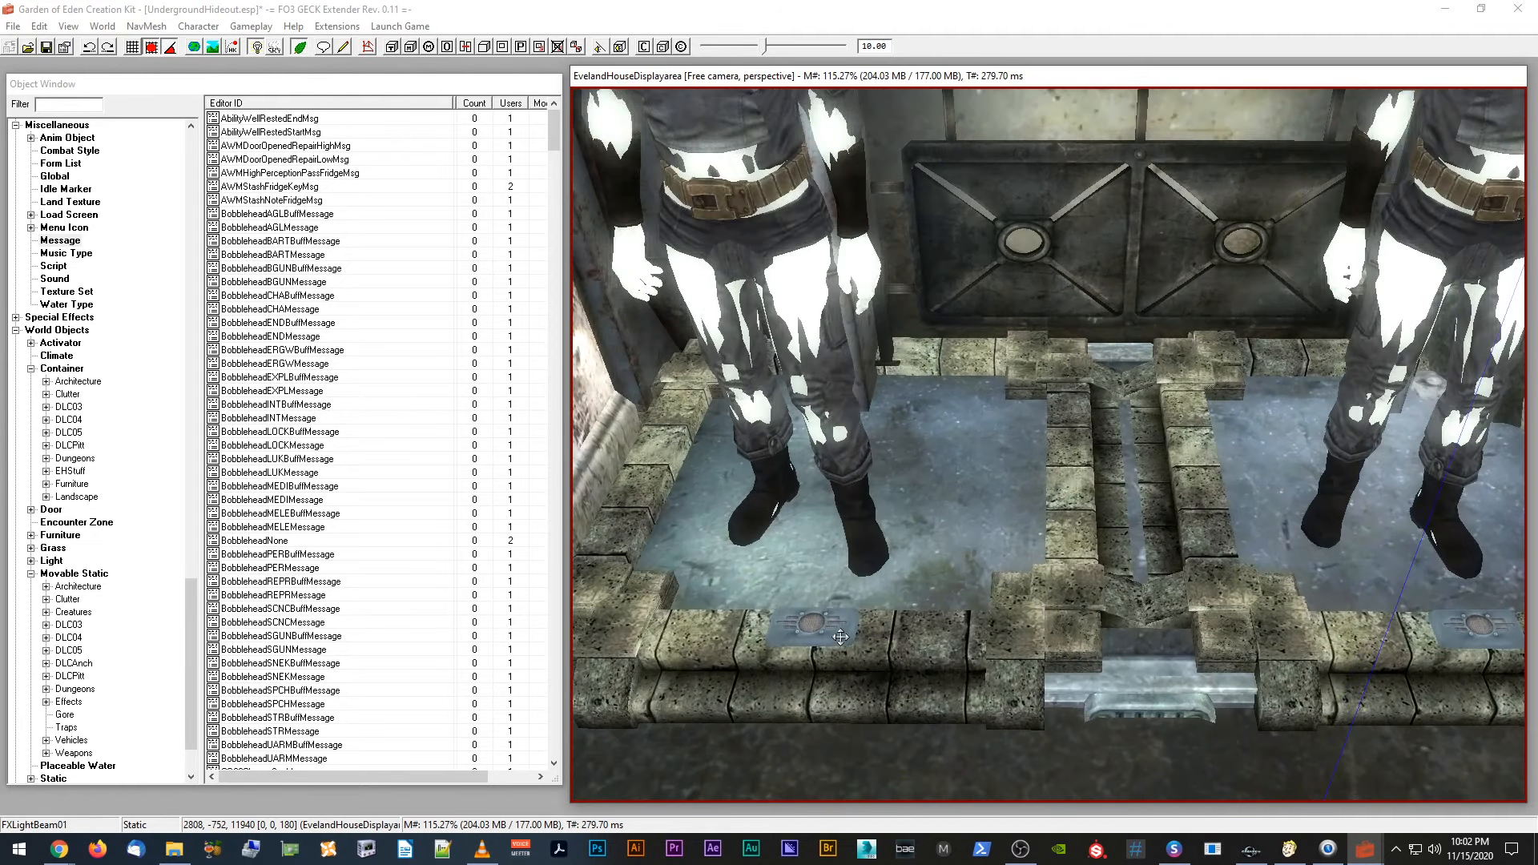
Step: Review EHMannequinScript on the base NPC of the mannequin at the platform's stone-column end, then close everything without changes
double_click(840, 637)
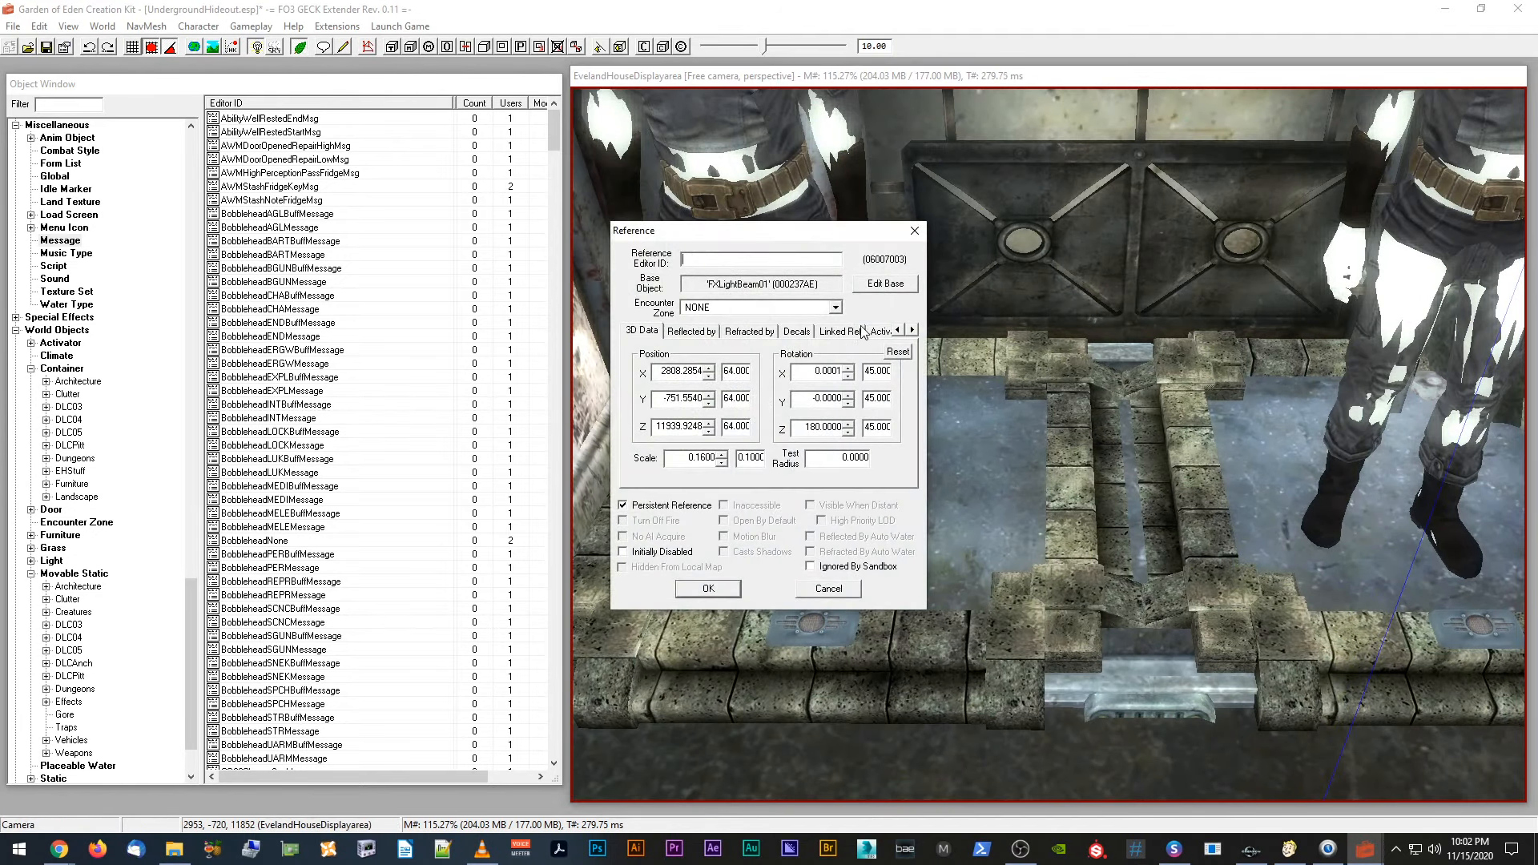
click(851, 588)
scroll(863, 571, up, 3)
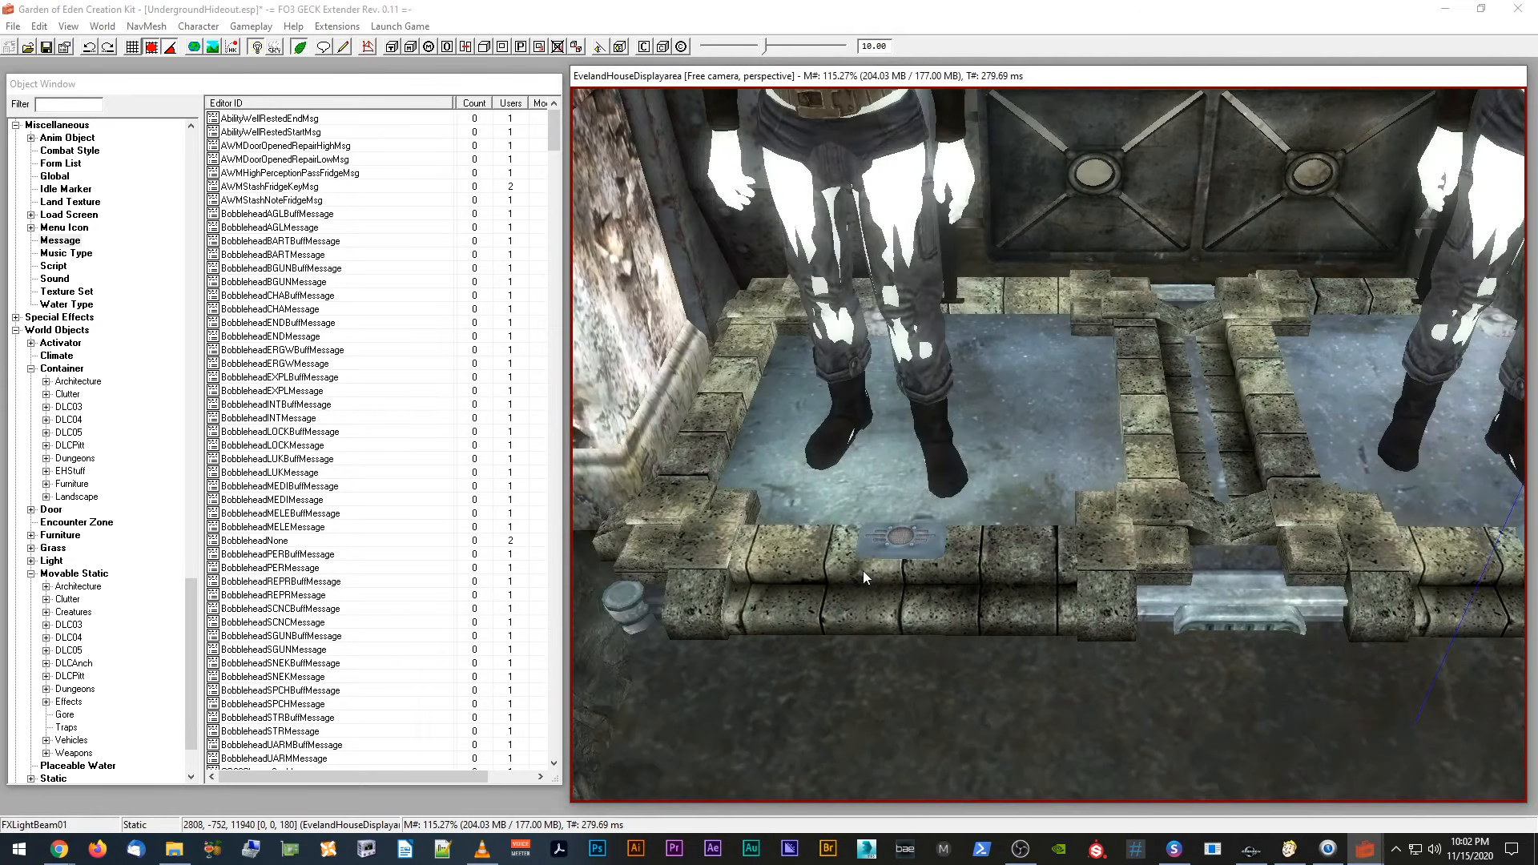
double_click(896, 570)
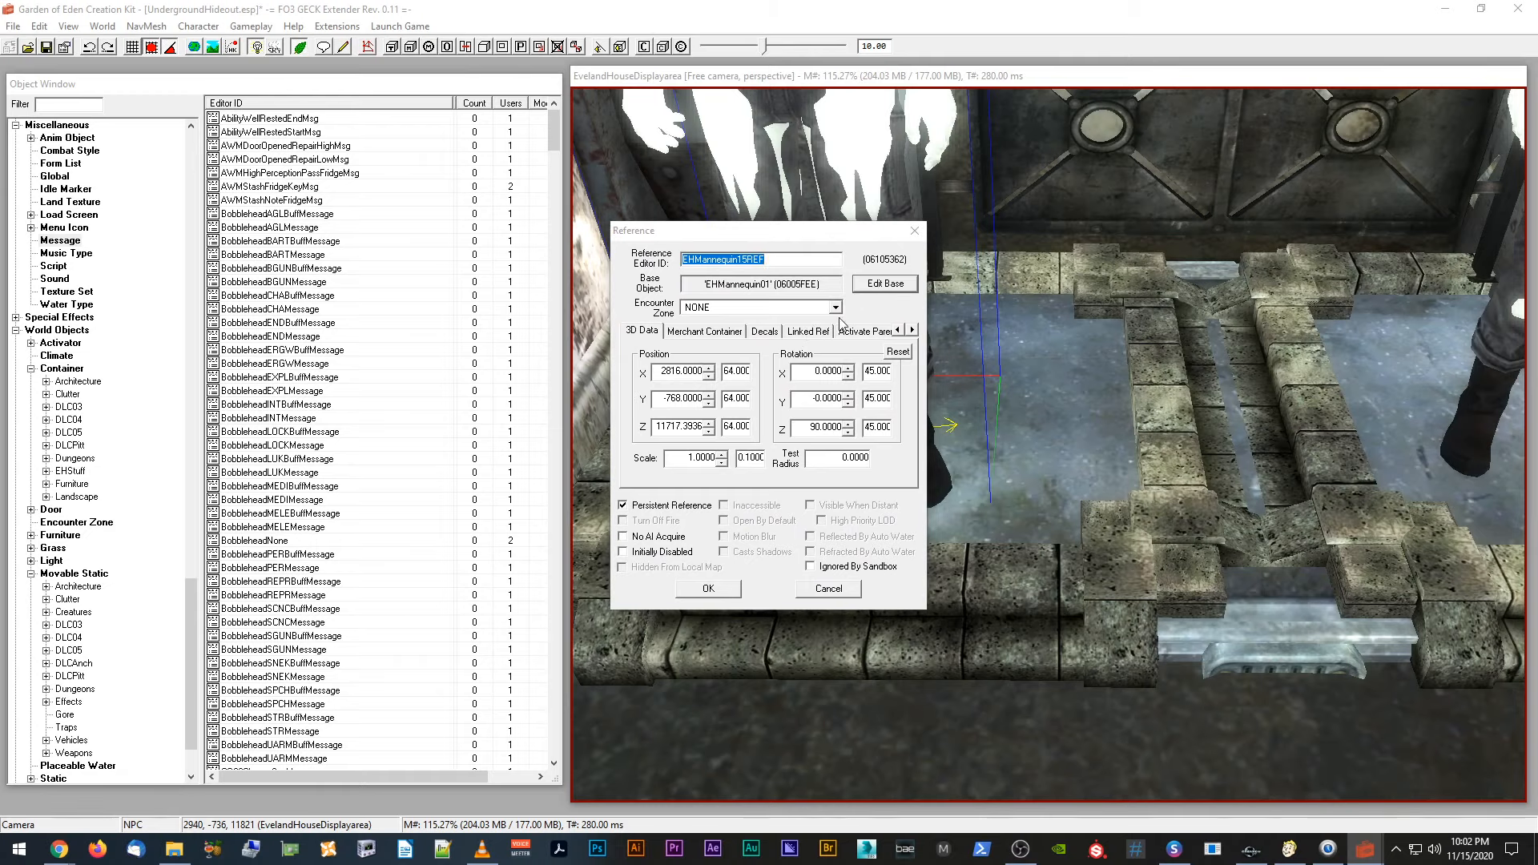
click(591, 302)
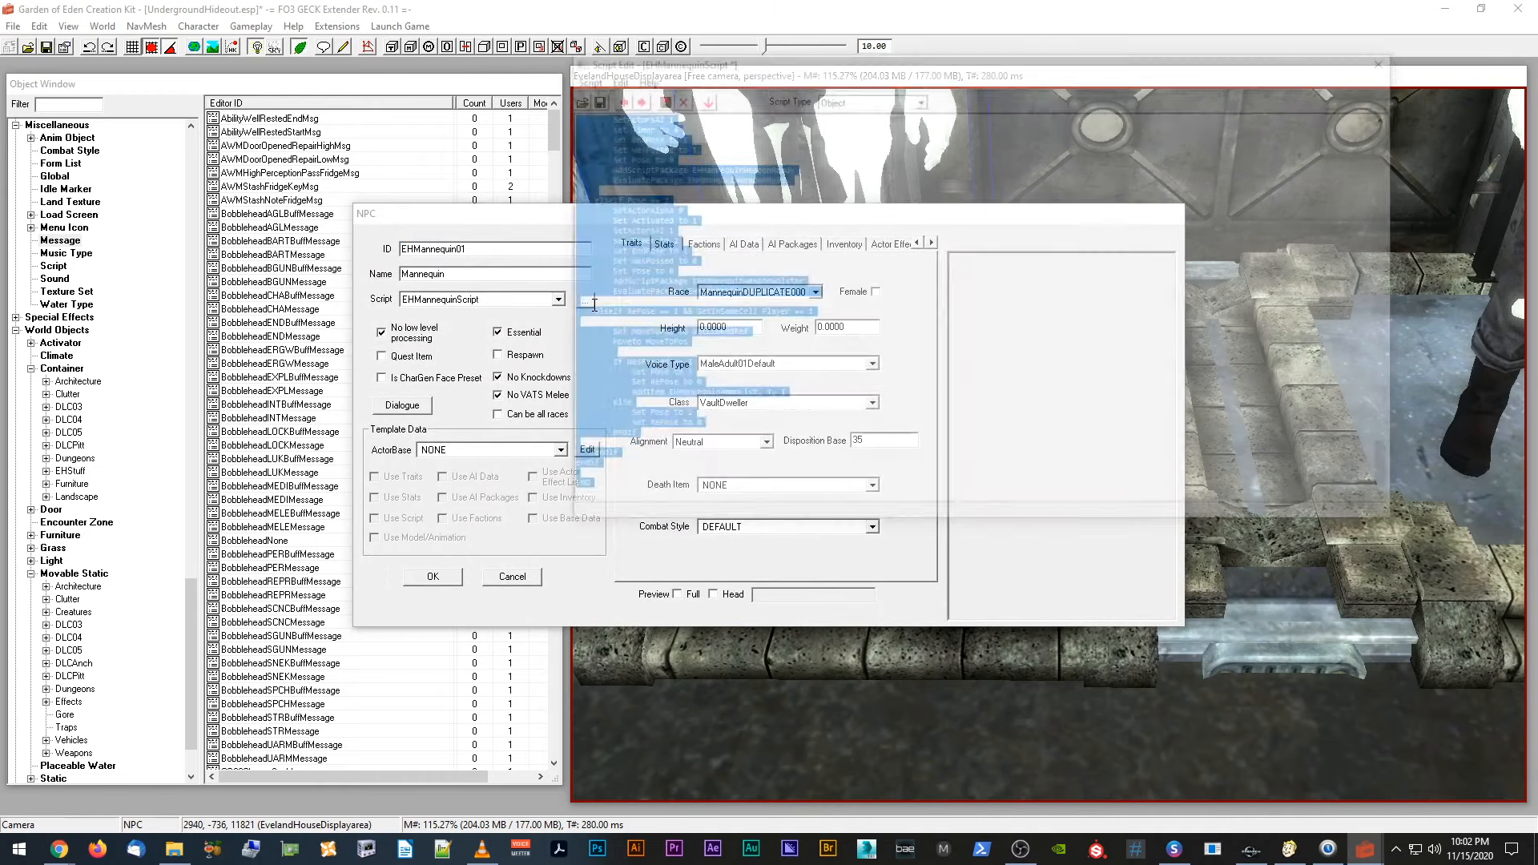
scroll(728, 226, up, 5)
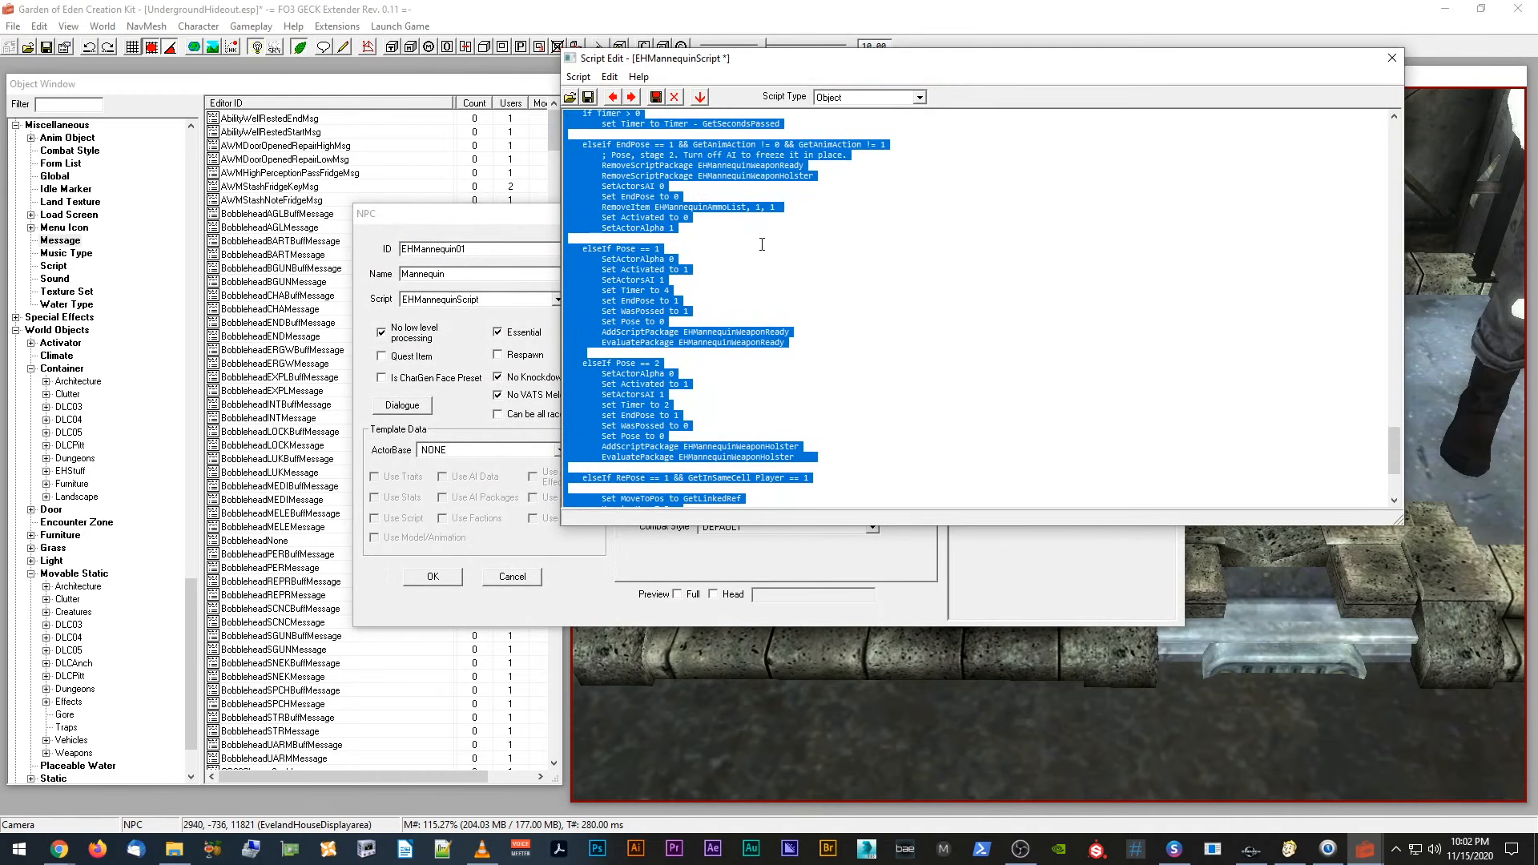
click(1392, 57)
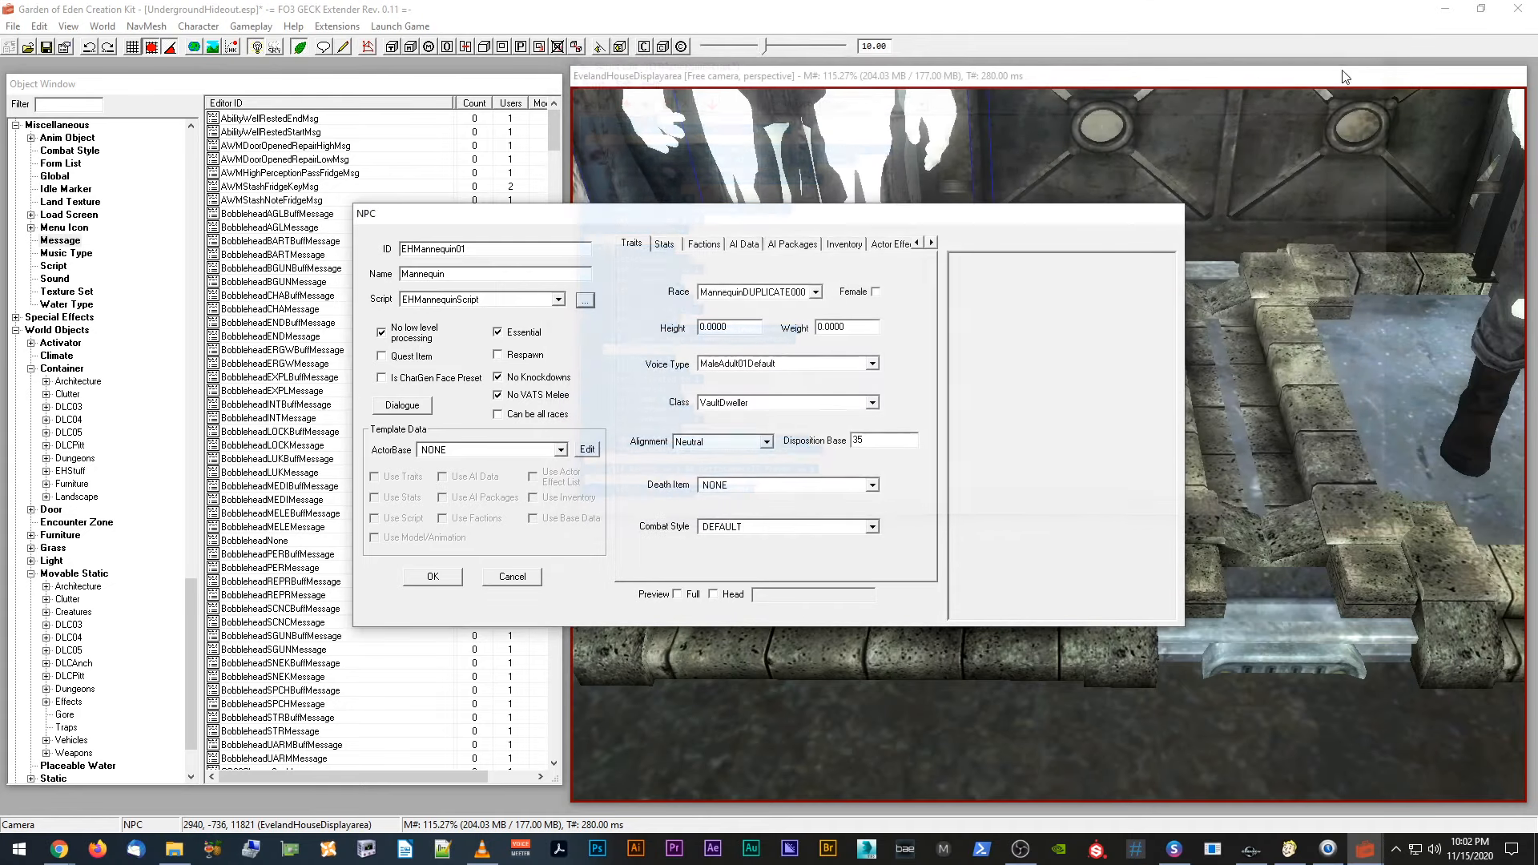
click(509, 578)
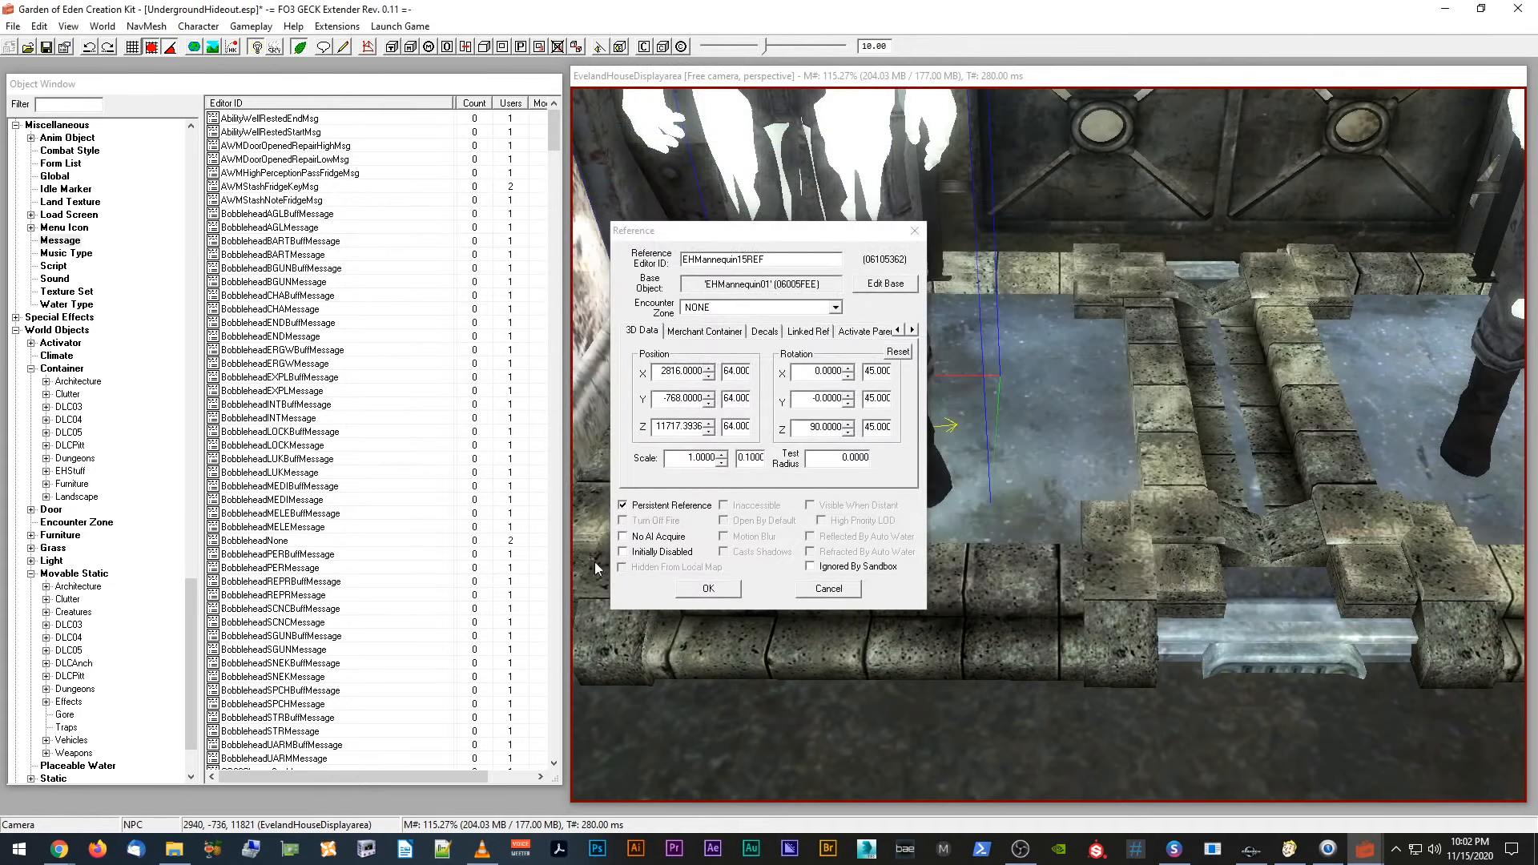
click(827, 589)
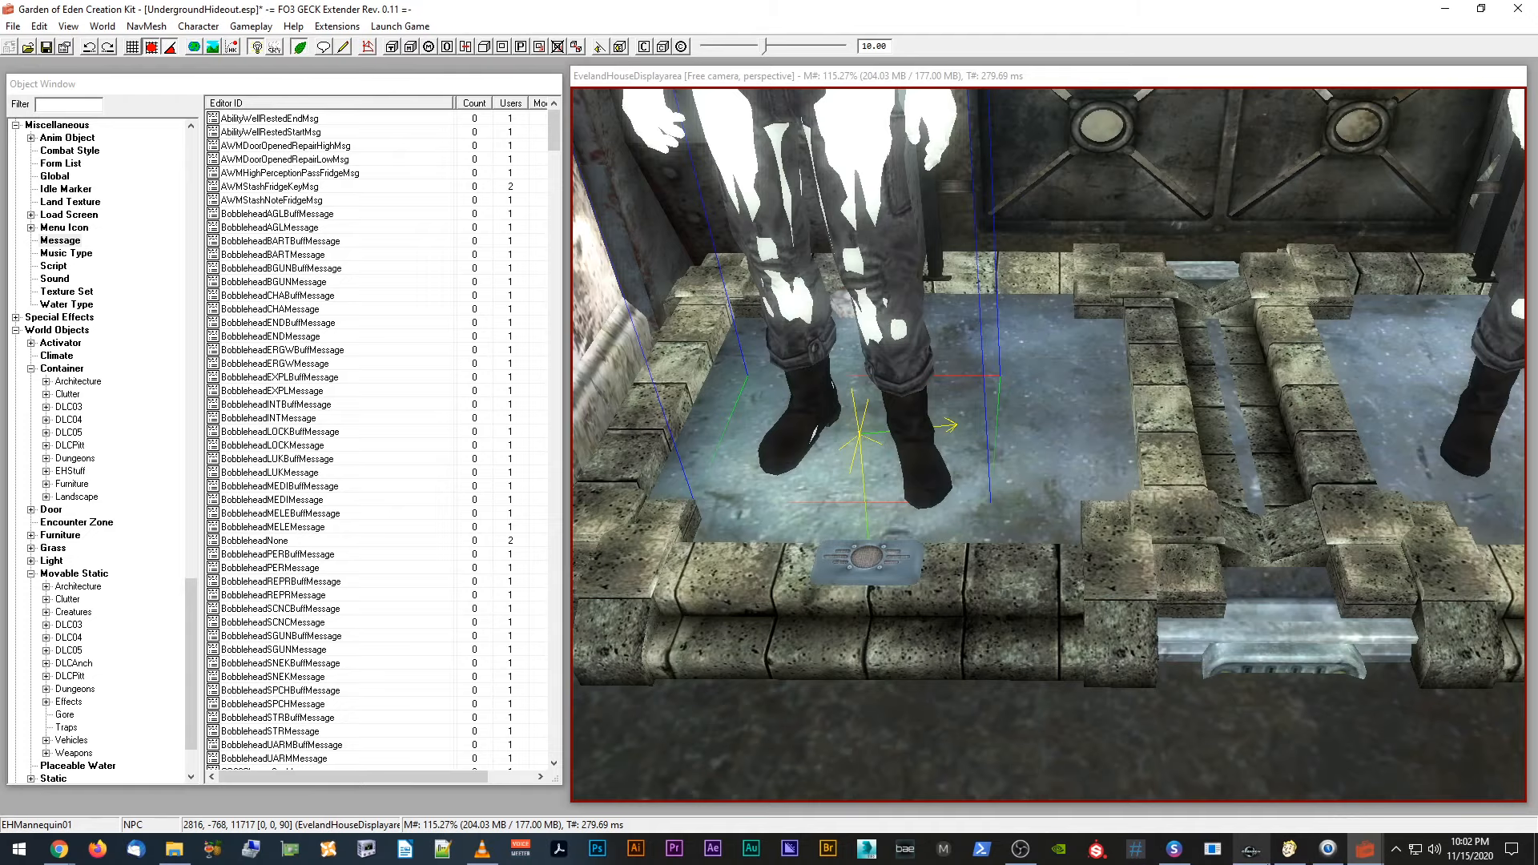
Step: Switch to the Creation Kit and inspect the two mannequin armor racks on the platform, selecting each in turn
click(1268, 861)
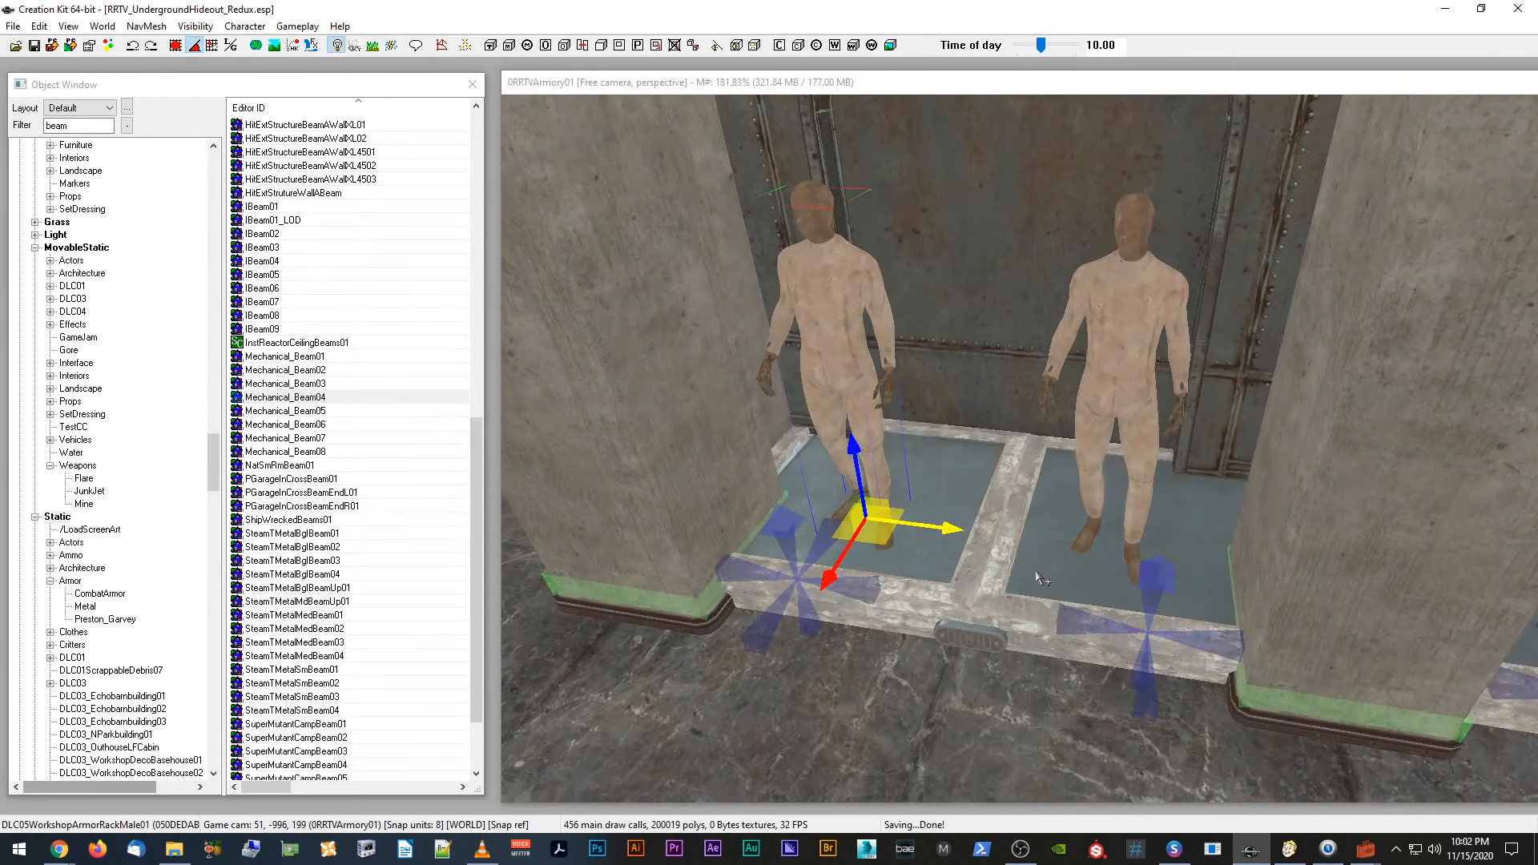
scroll(1038, 577, up, 1)
mouse_move(1038, 576)
shift+middle_down()
mouse_move(1027, 551)
mouse_move(1017, 580)
shift+middle_up()
scroll(1035, 575, down, 3)
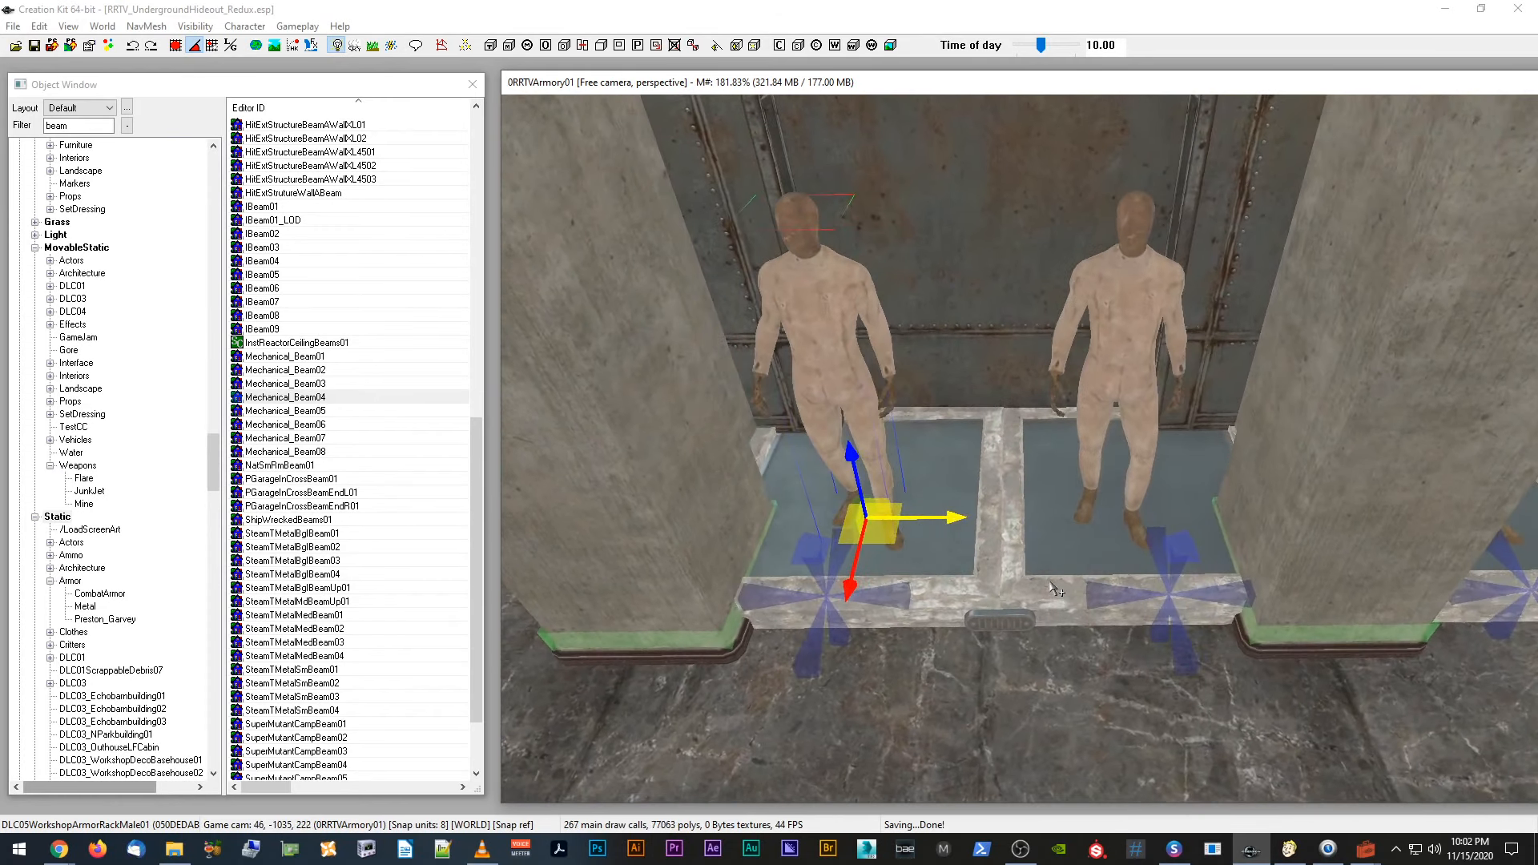
click(988, 551)
click(1039, 549)
scroll(1039, 547, up, 3)
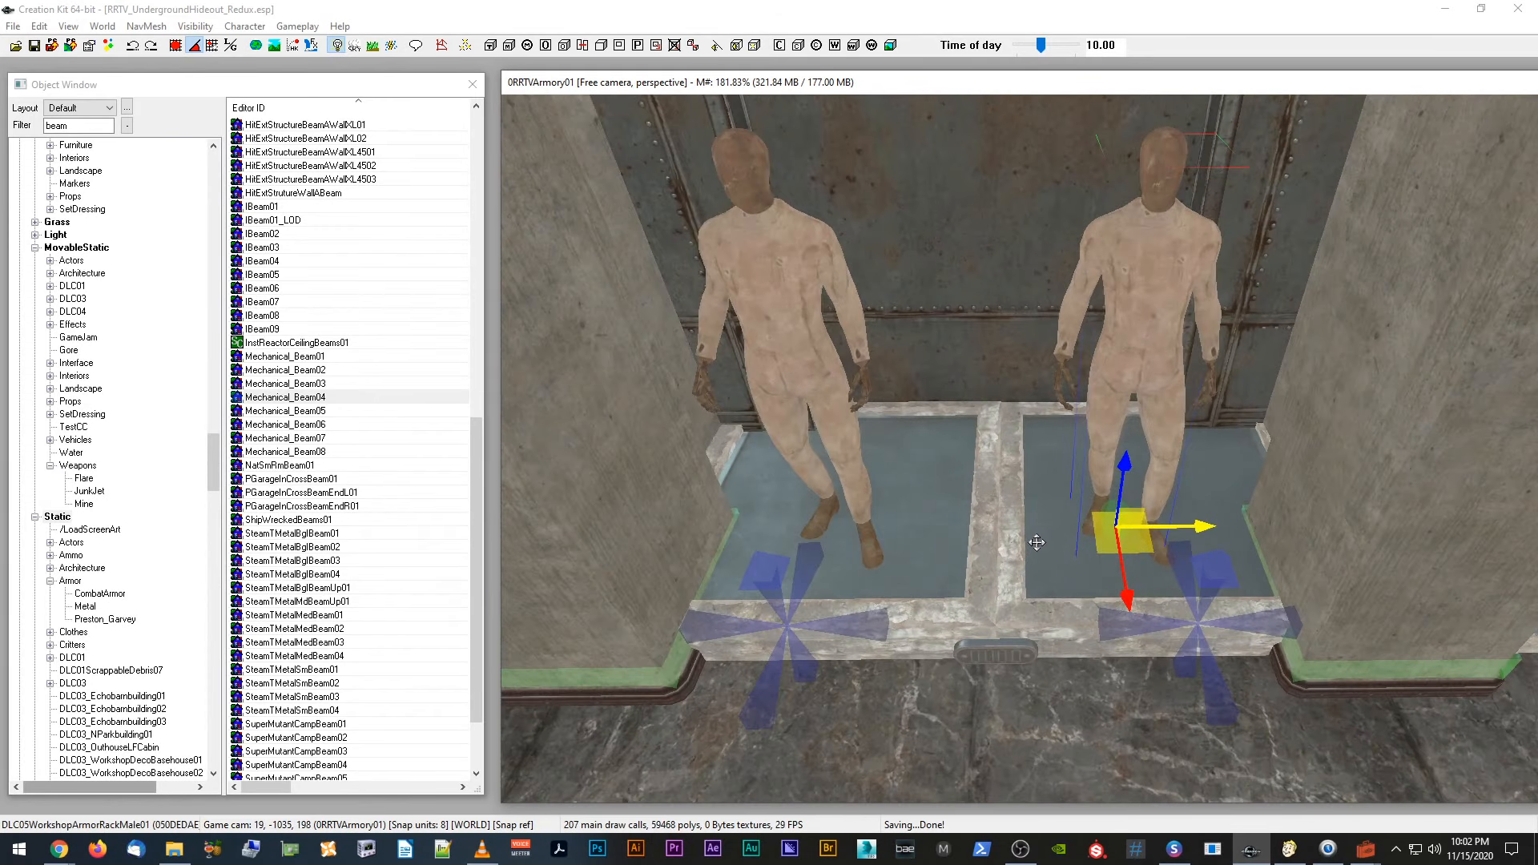
click(975, 556)
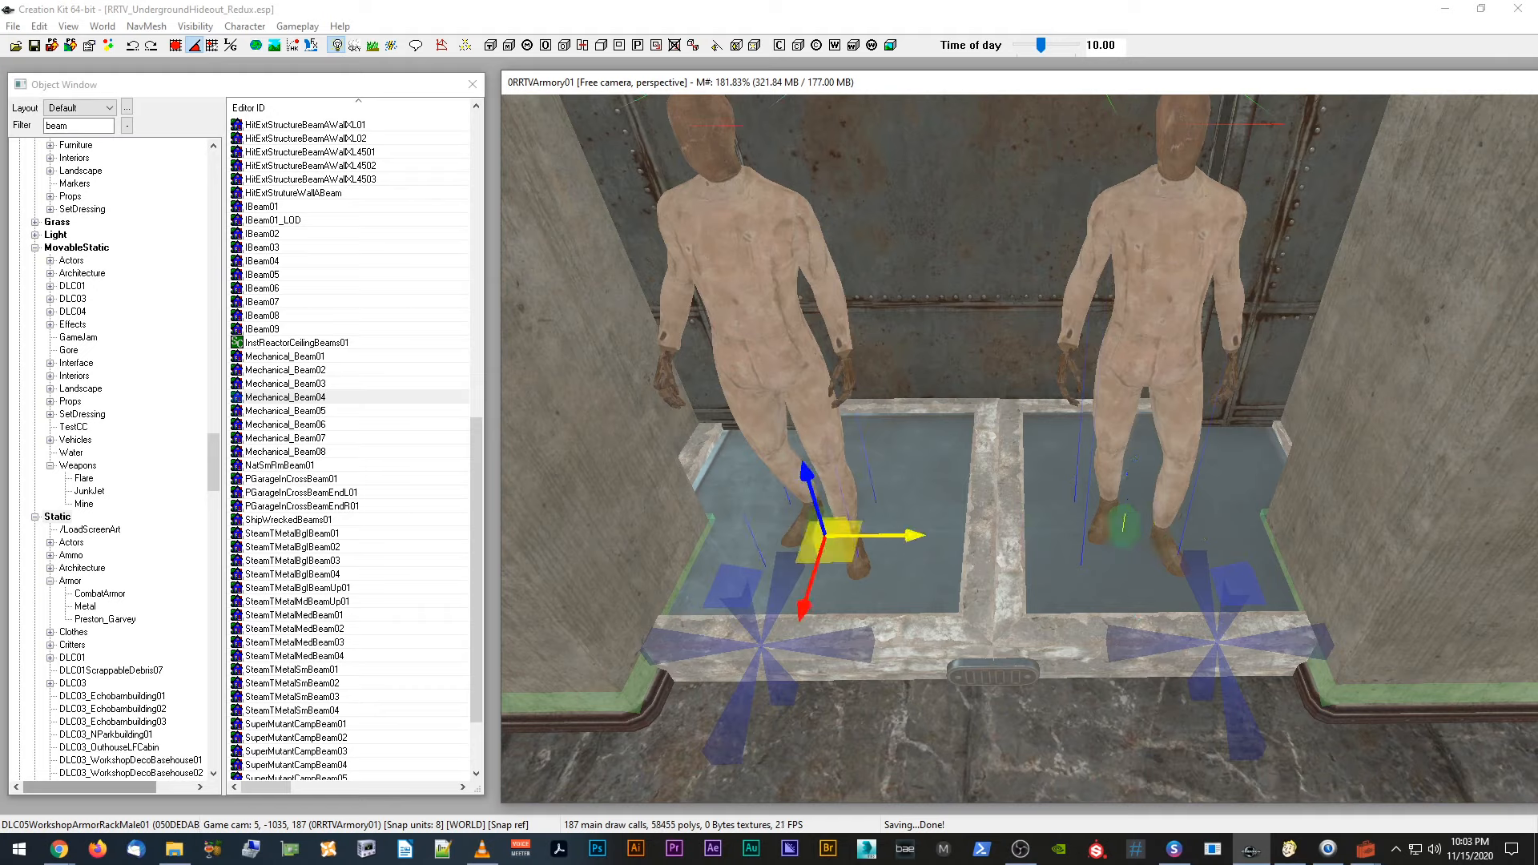
key(Delete)
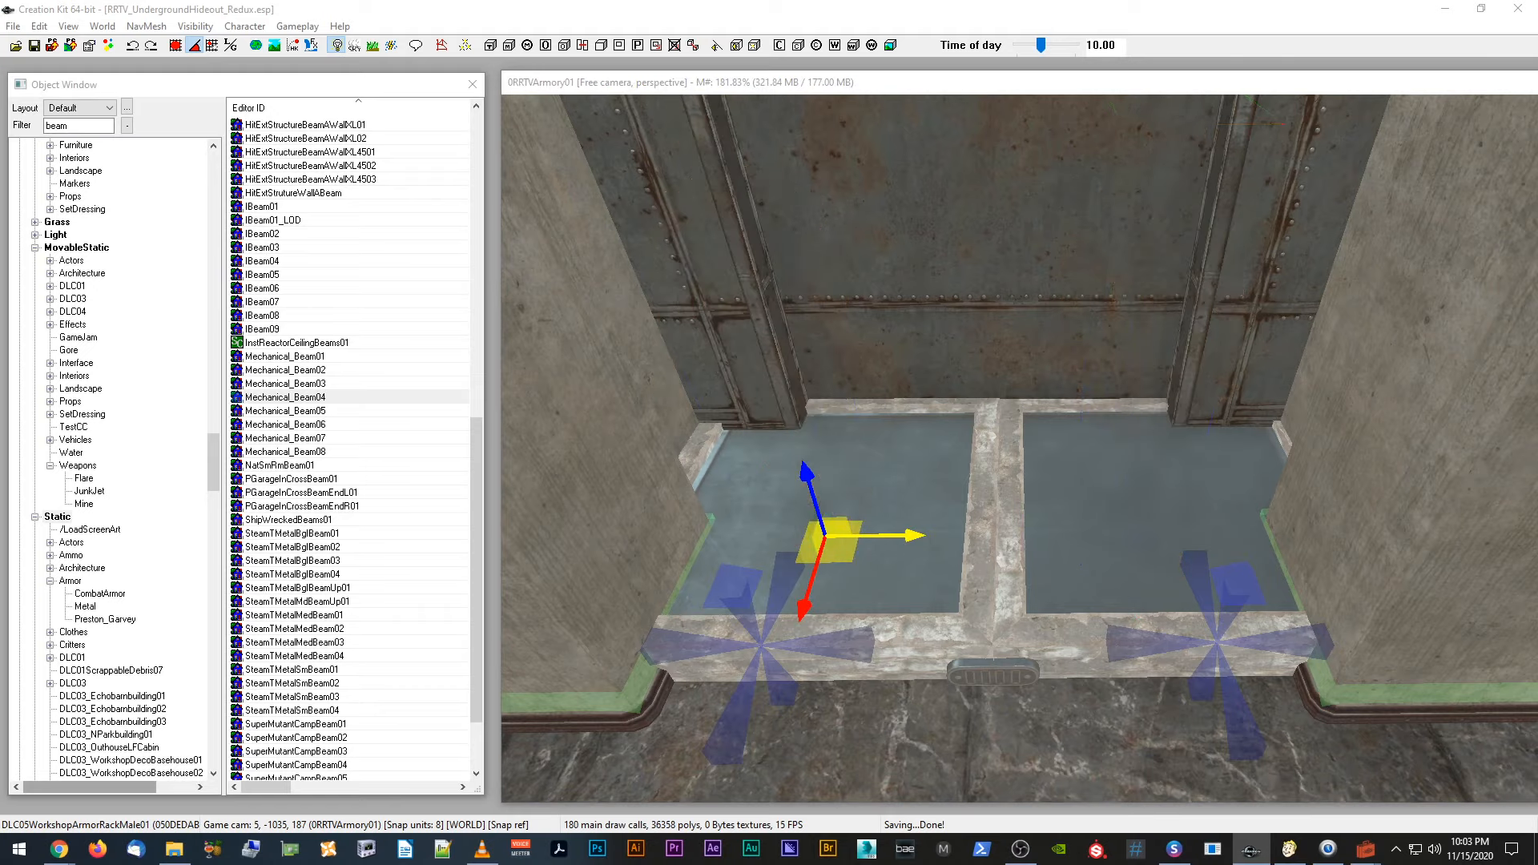
click(978, 451)
click(996, 464)
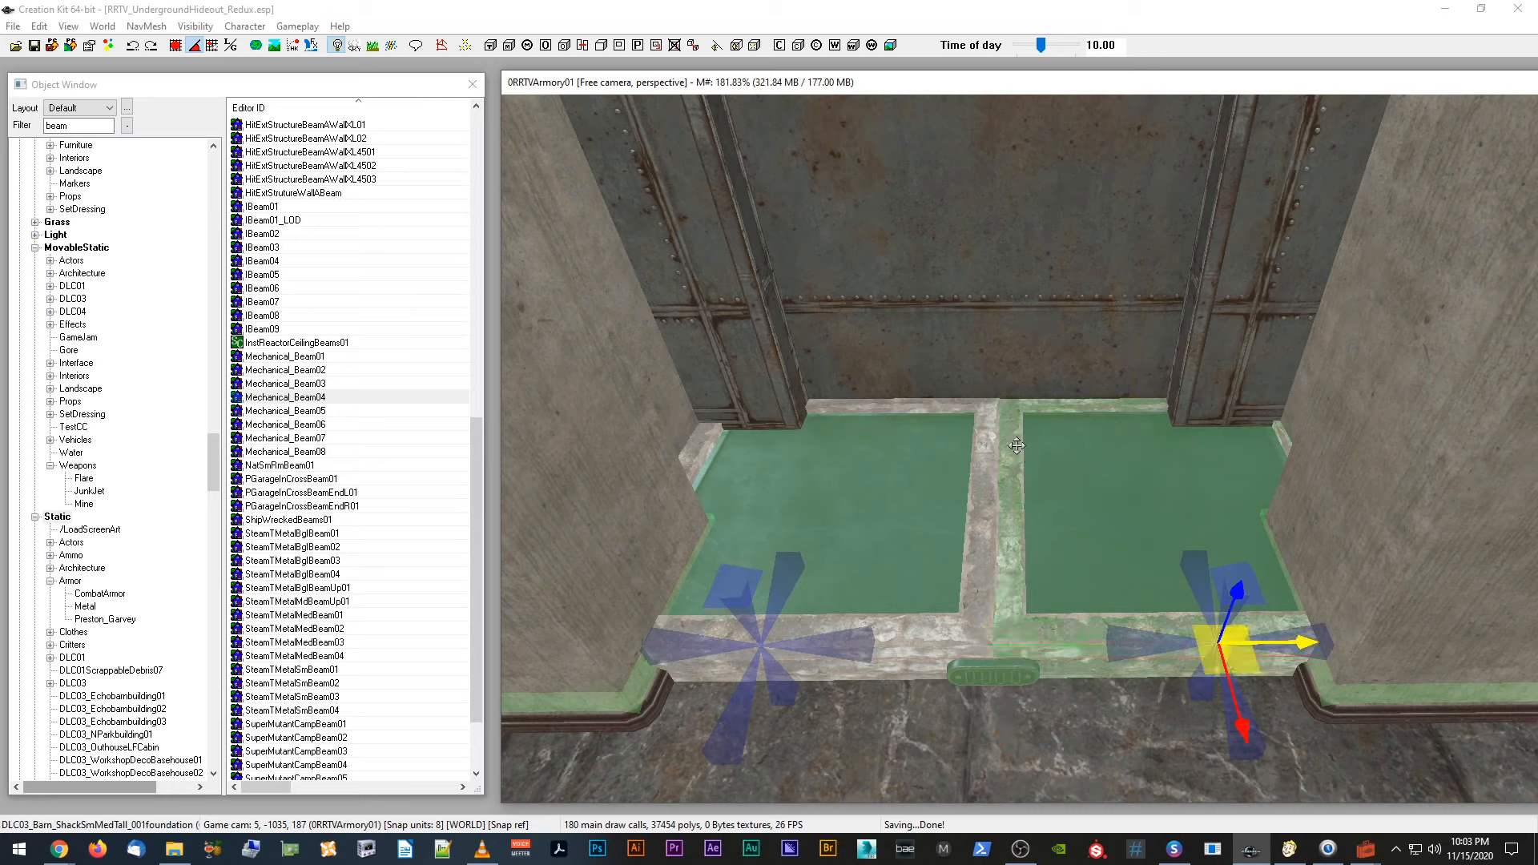
click(981, 453)
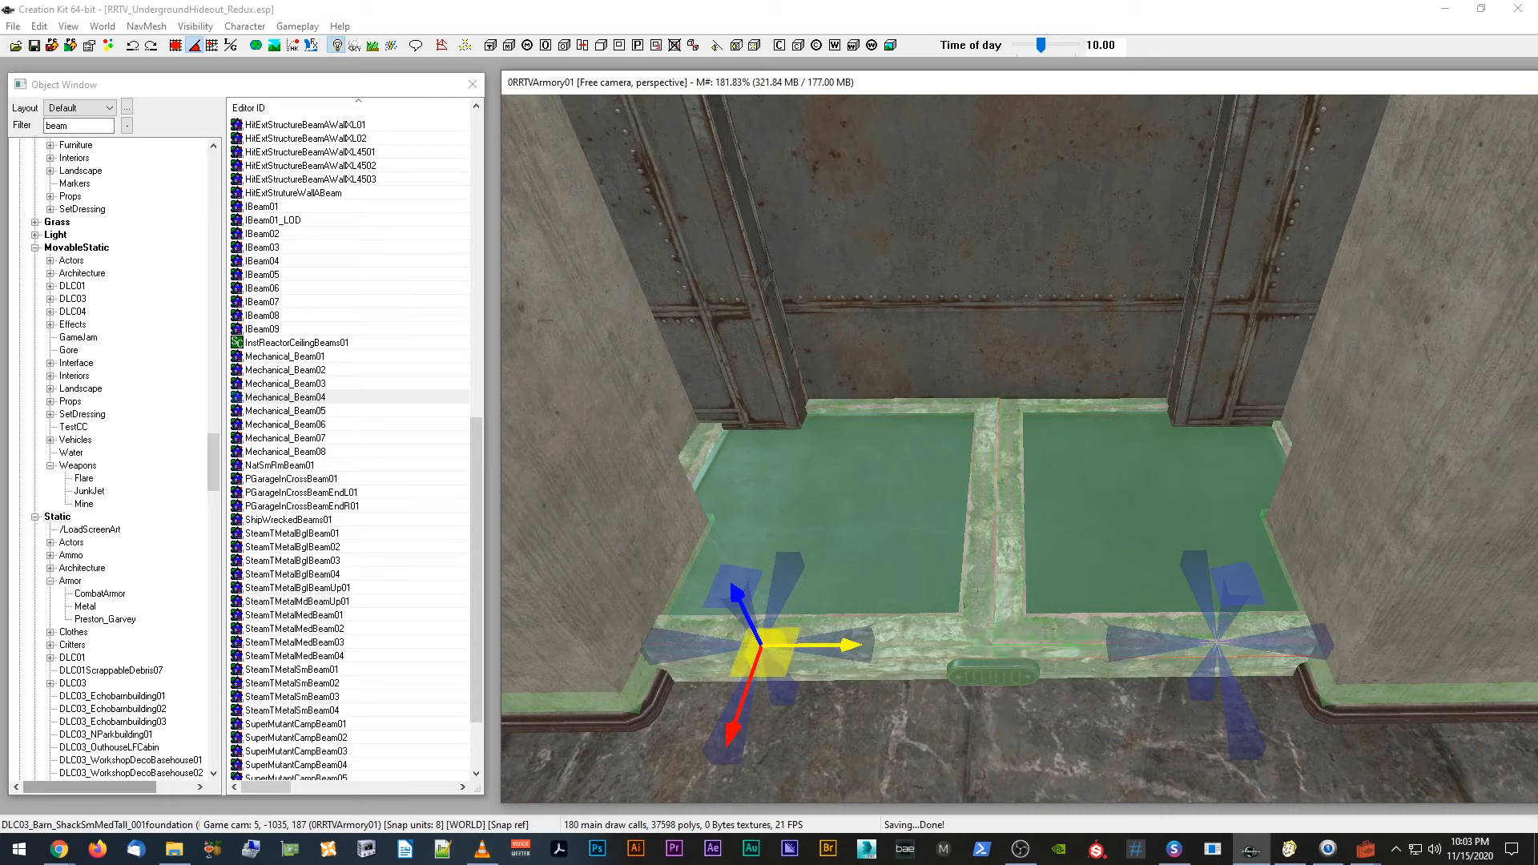
key(ctrl+z)
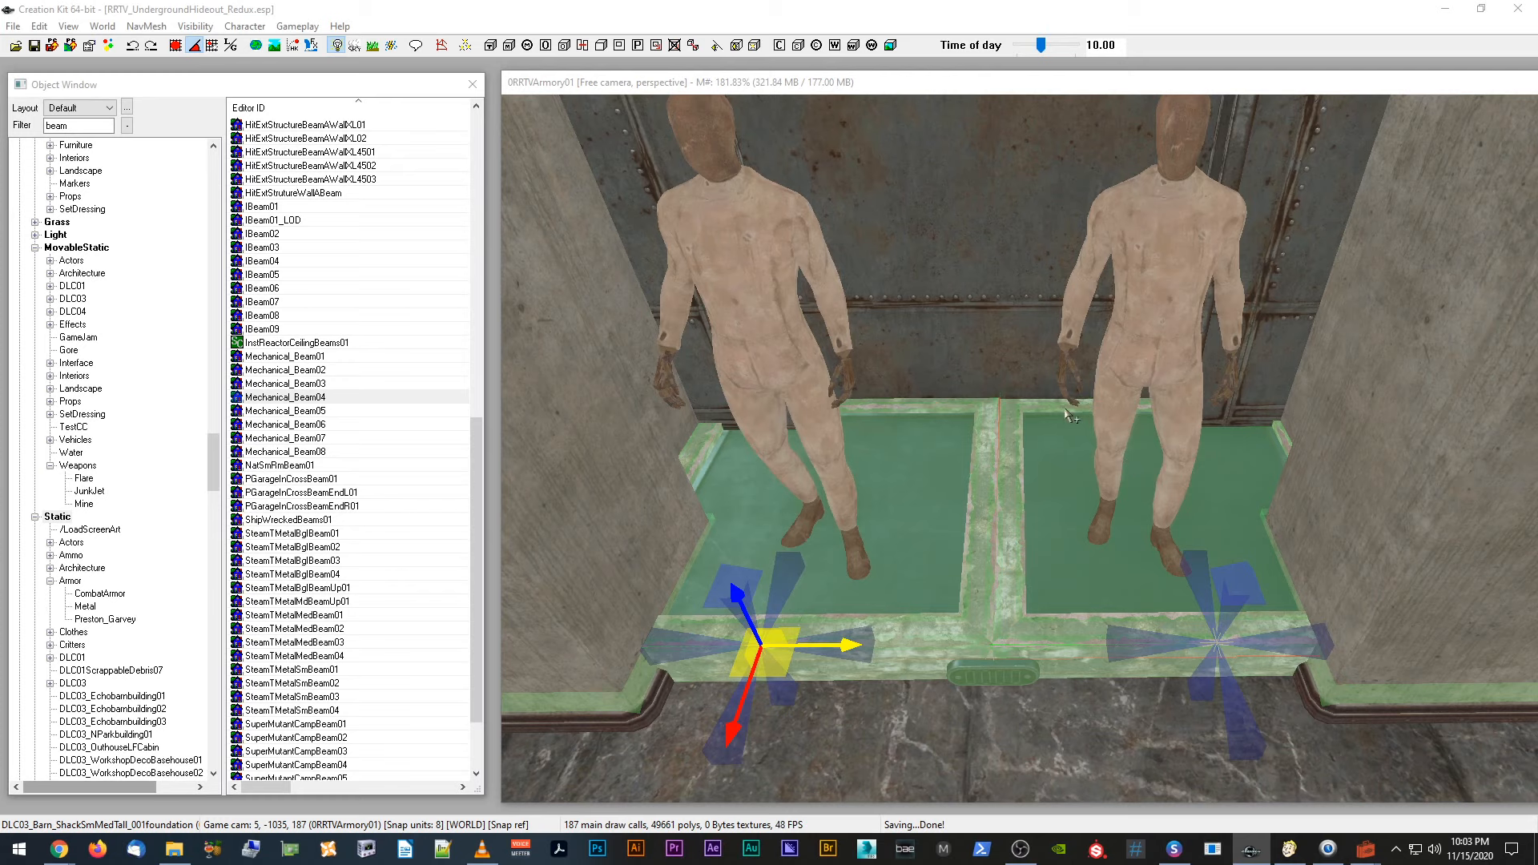
shift+middle_drag(1002, 396, 1002, 397)
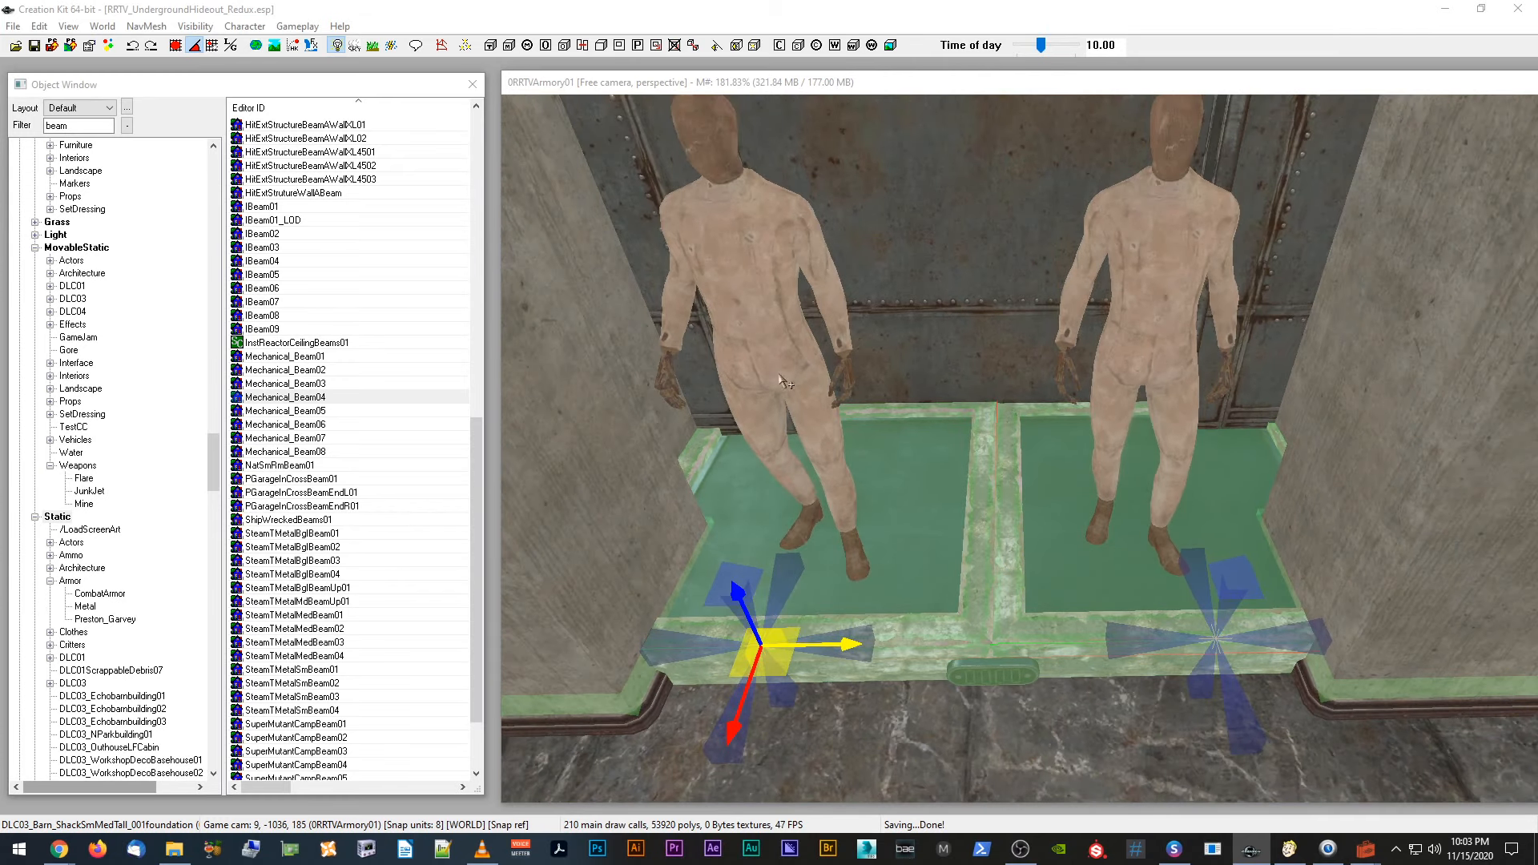
Step: Hide the two mannequin armor racks to clear access to the platform pieces beneath them
click(815, 290)
shift+middle_drag(820, 280, 795, 249)
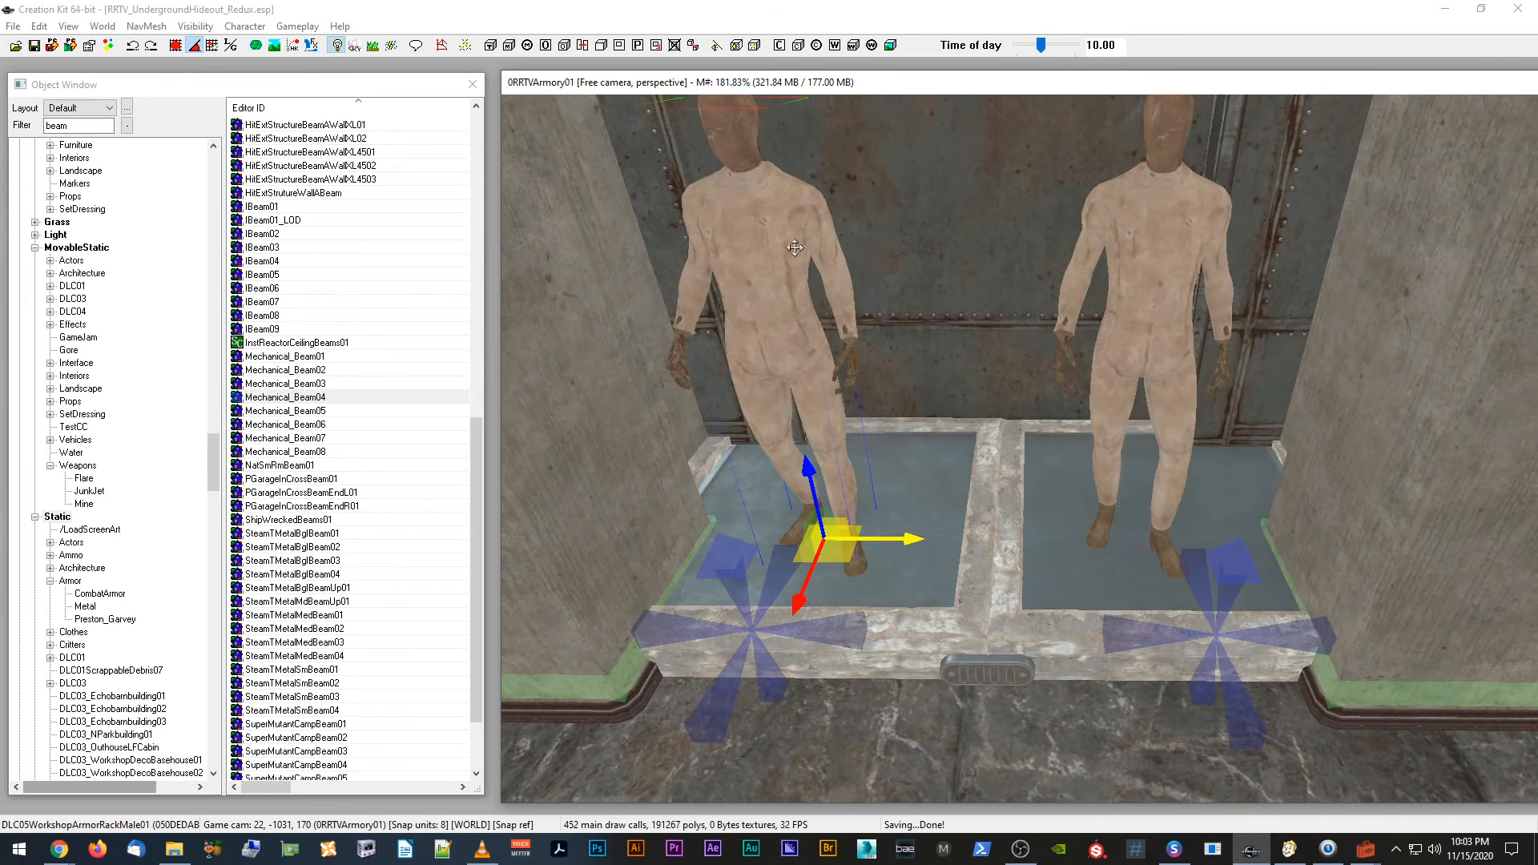
click(1184, 255)
shift+middle_drag(1184, 240, 1193, 228)
shift+middle_drag(765, 200, 789, 238)
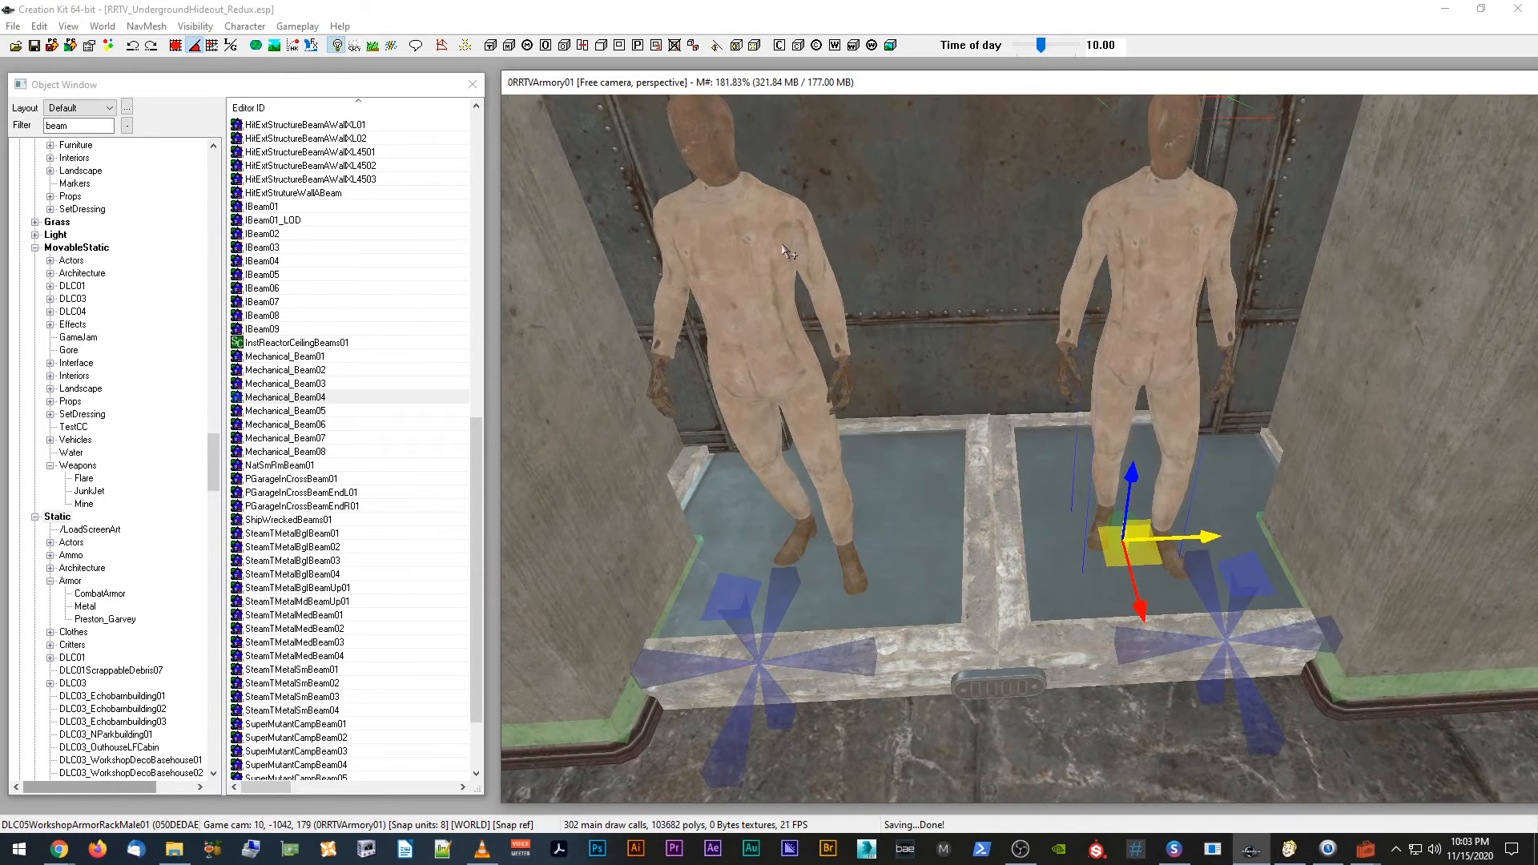
scroll(789, 253, up, 1)
click(720, 229)
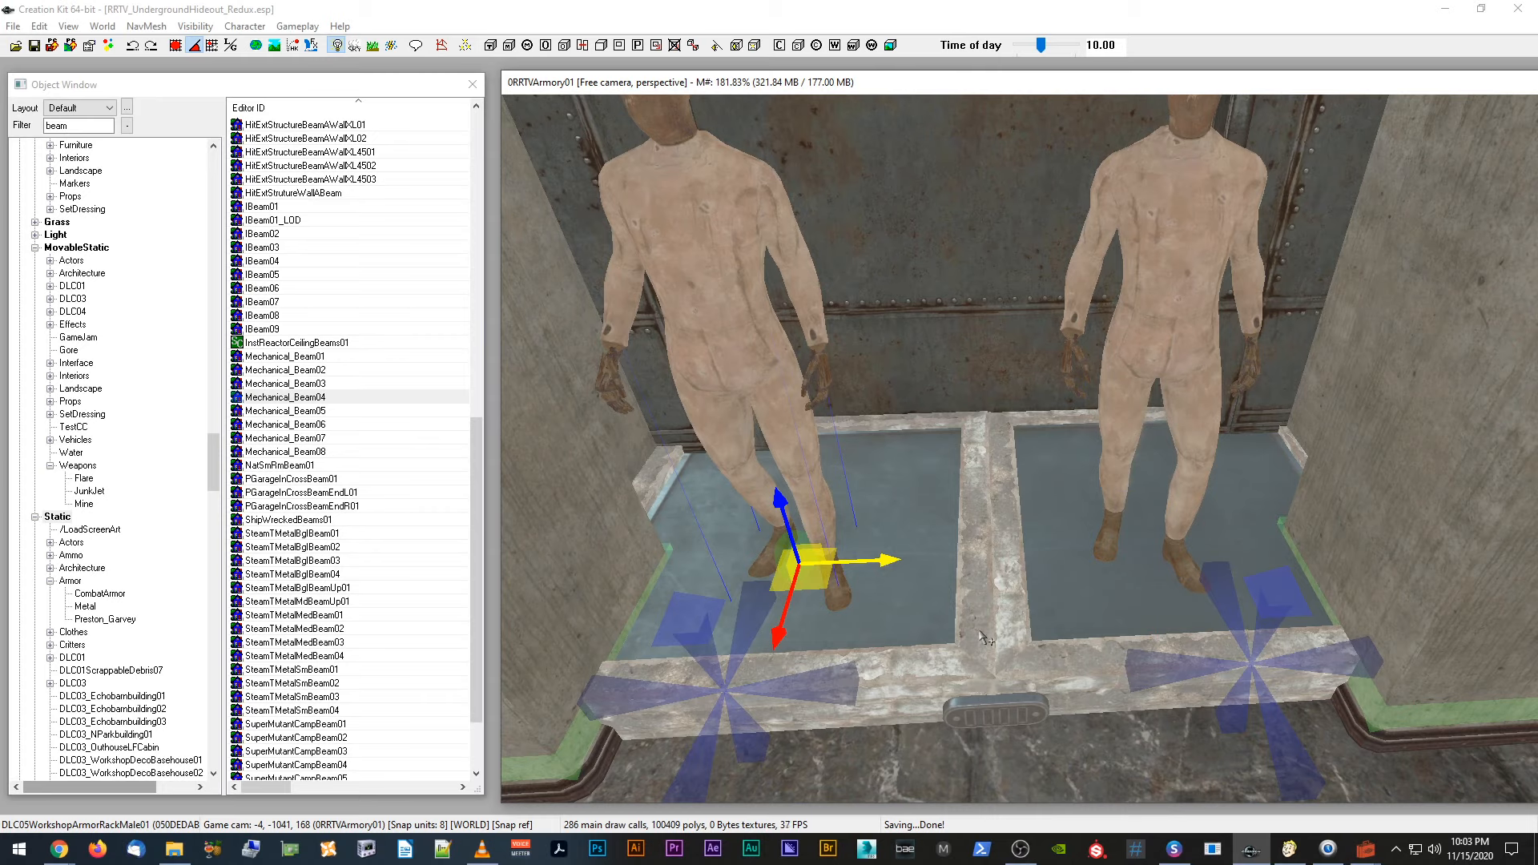
click(974, 593)
key(d)
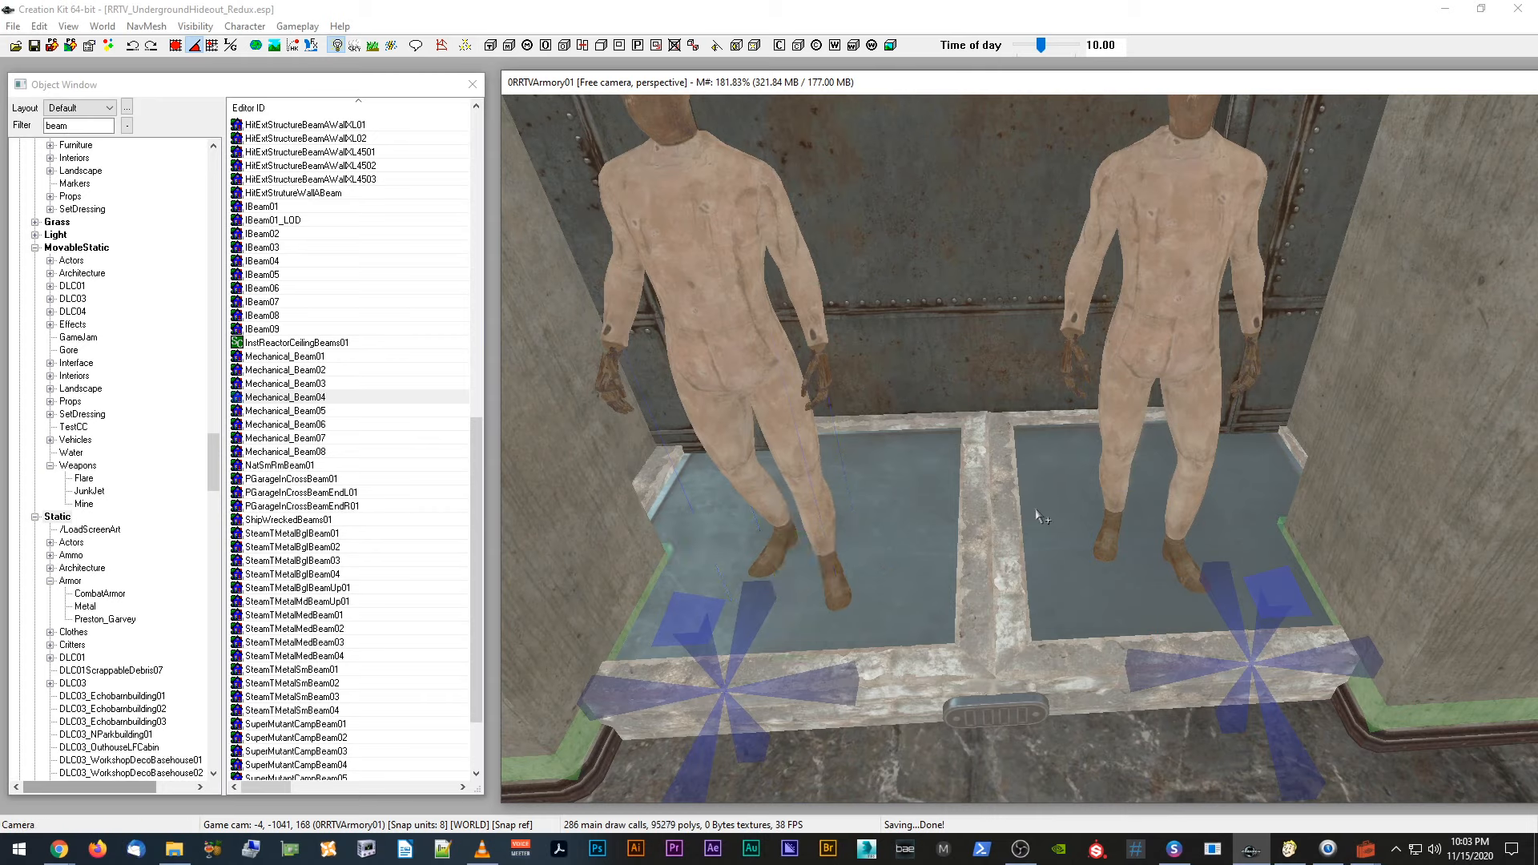
click(1077, 503)
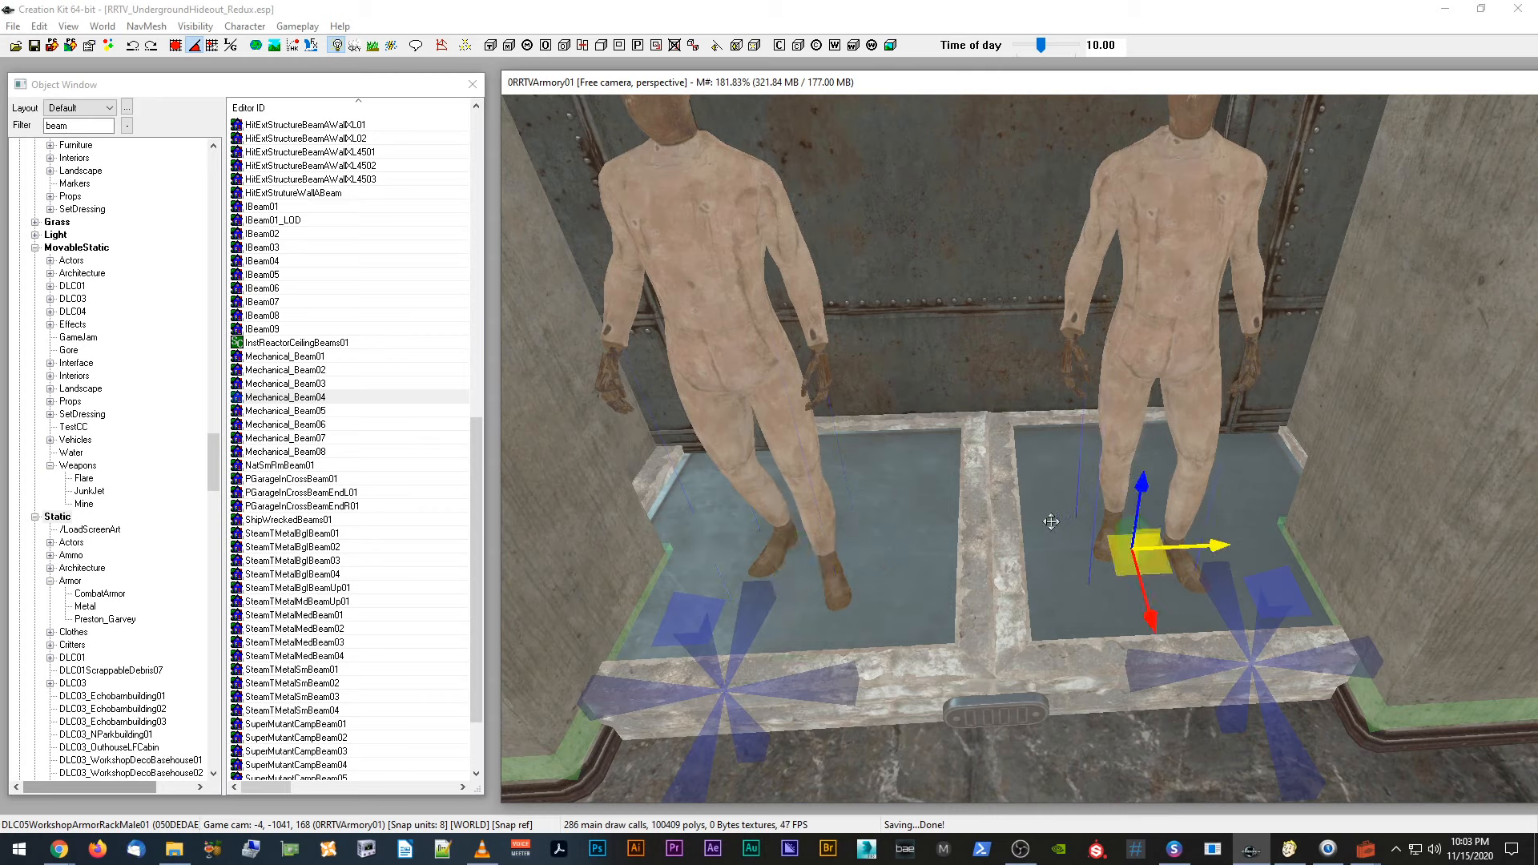
click(907, 499)
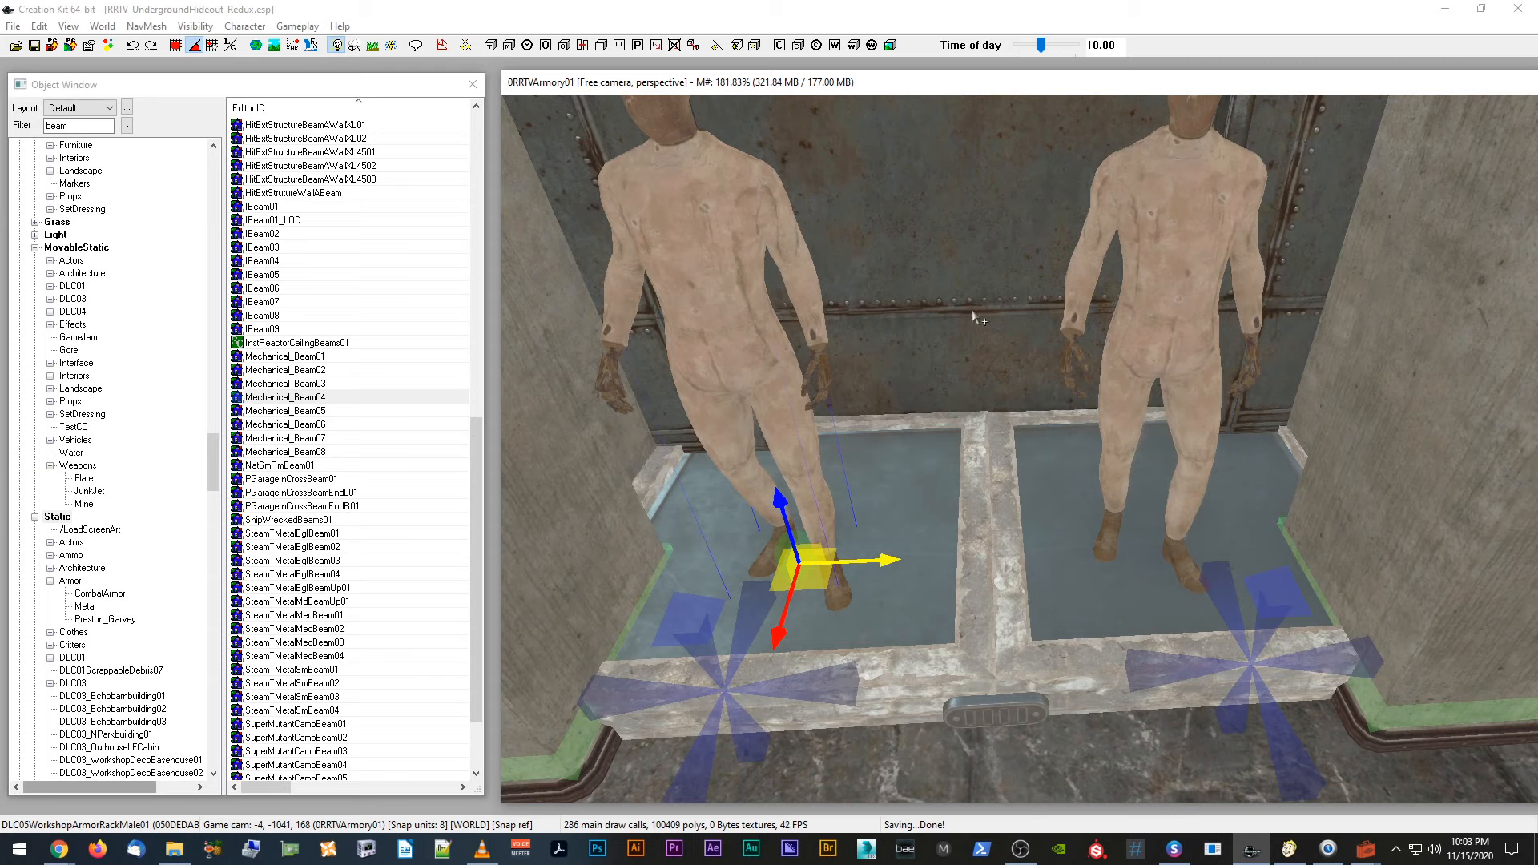
click(1026, 484)
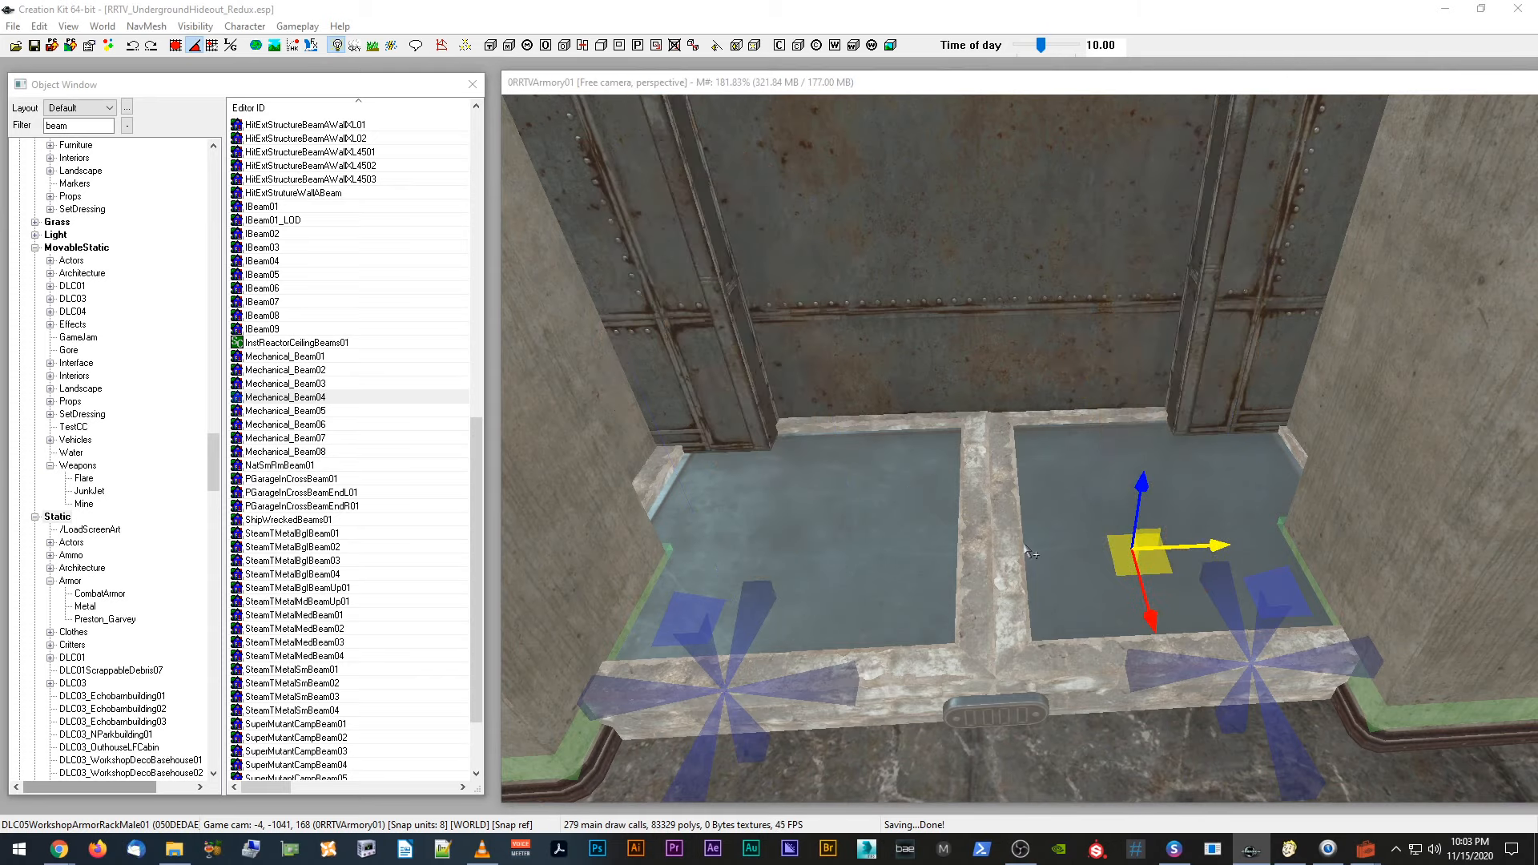
Step: Duplicate the platform's vault table and both shack foundations together and move the copy past the concrete column into the adjacent bay
click(931, 516)
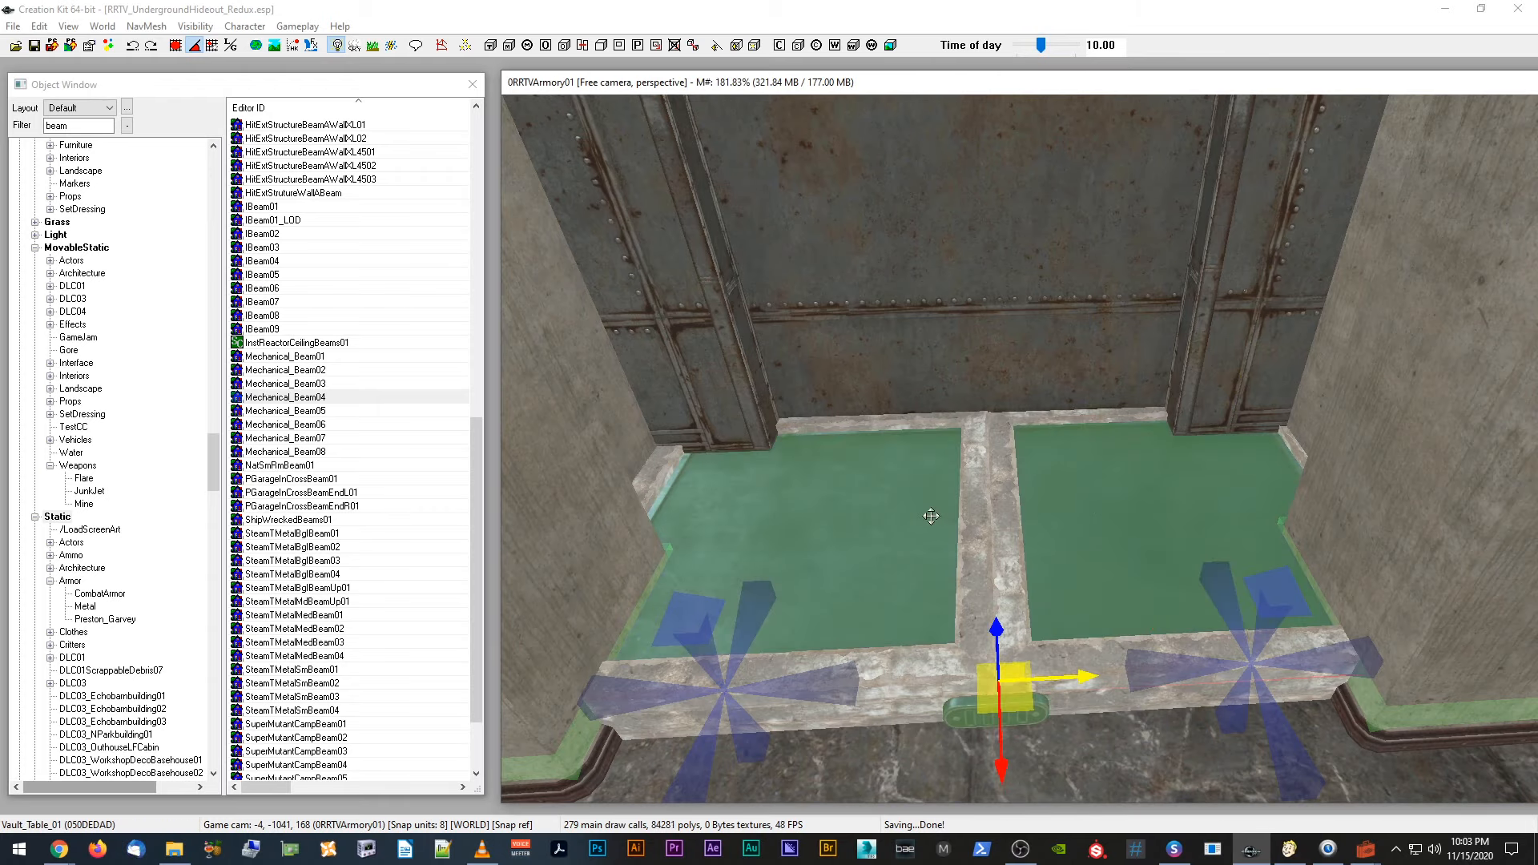
ctrl+click(979, 484)
ctrl+click(1014, 508)
scroll(1012, 502, down, 1)
middle_drag(1012, 503, 1023, 495)
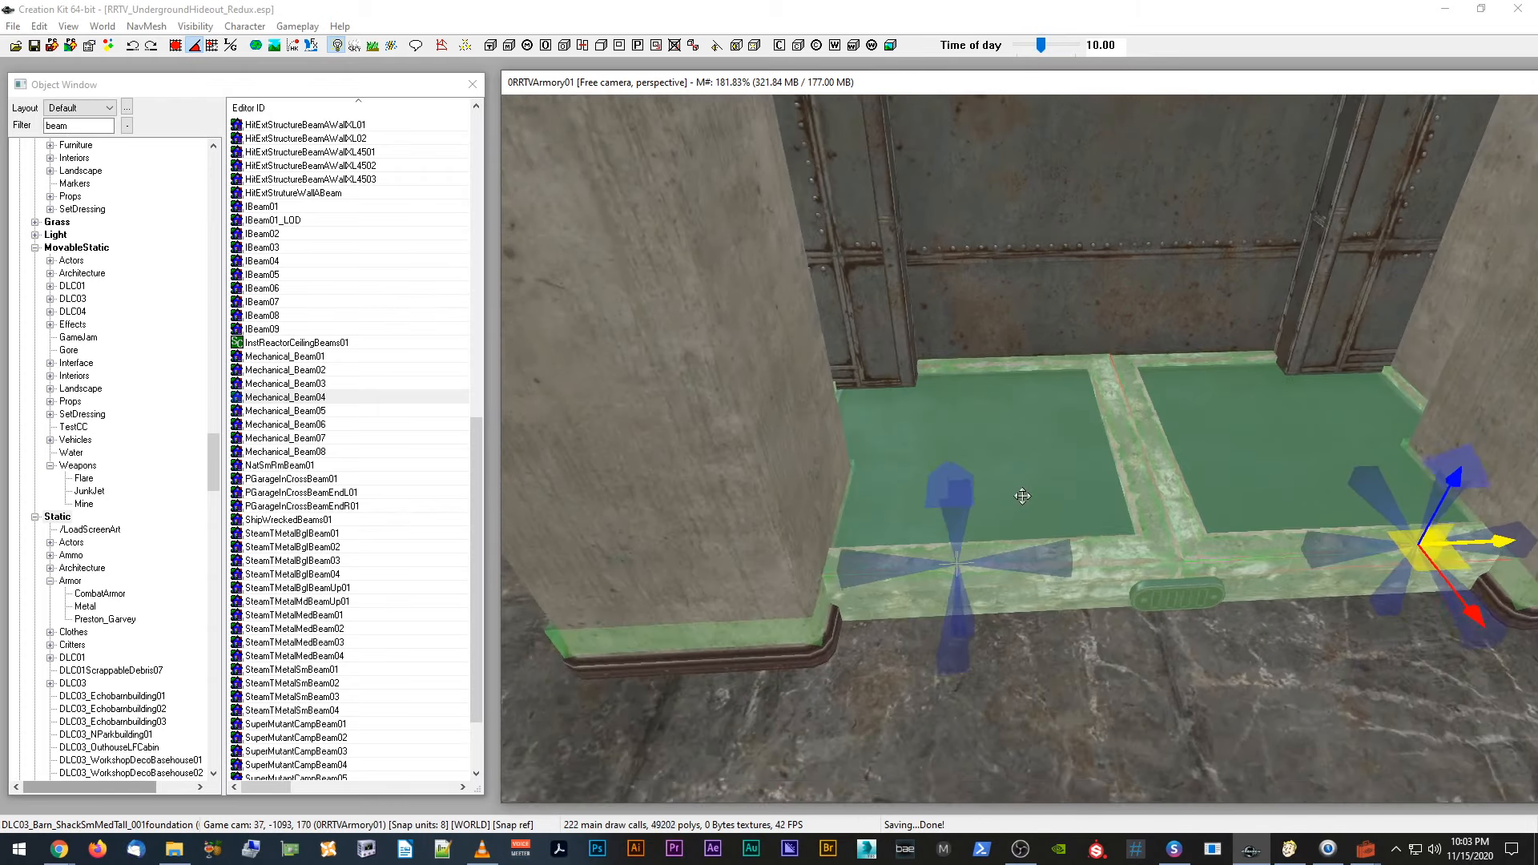
scroll(1024, 494, down, 1)
key(ctrl+d)
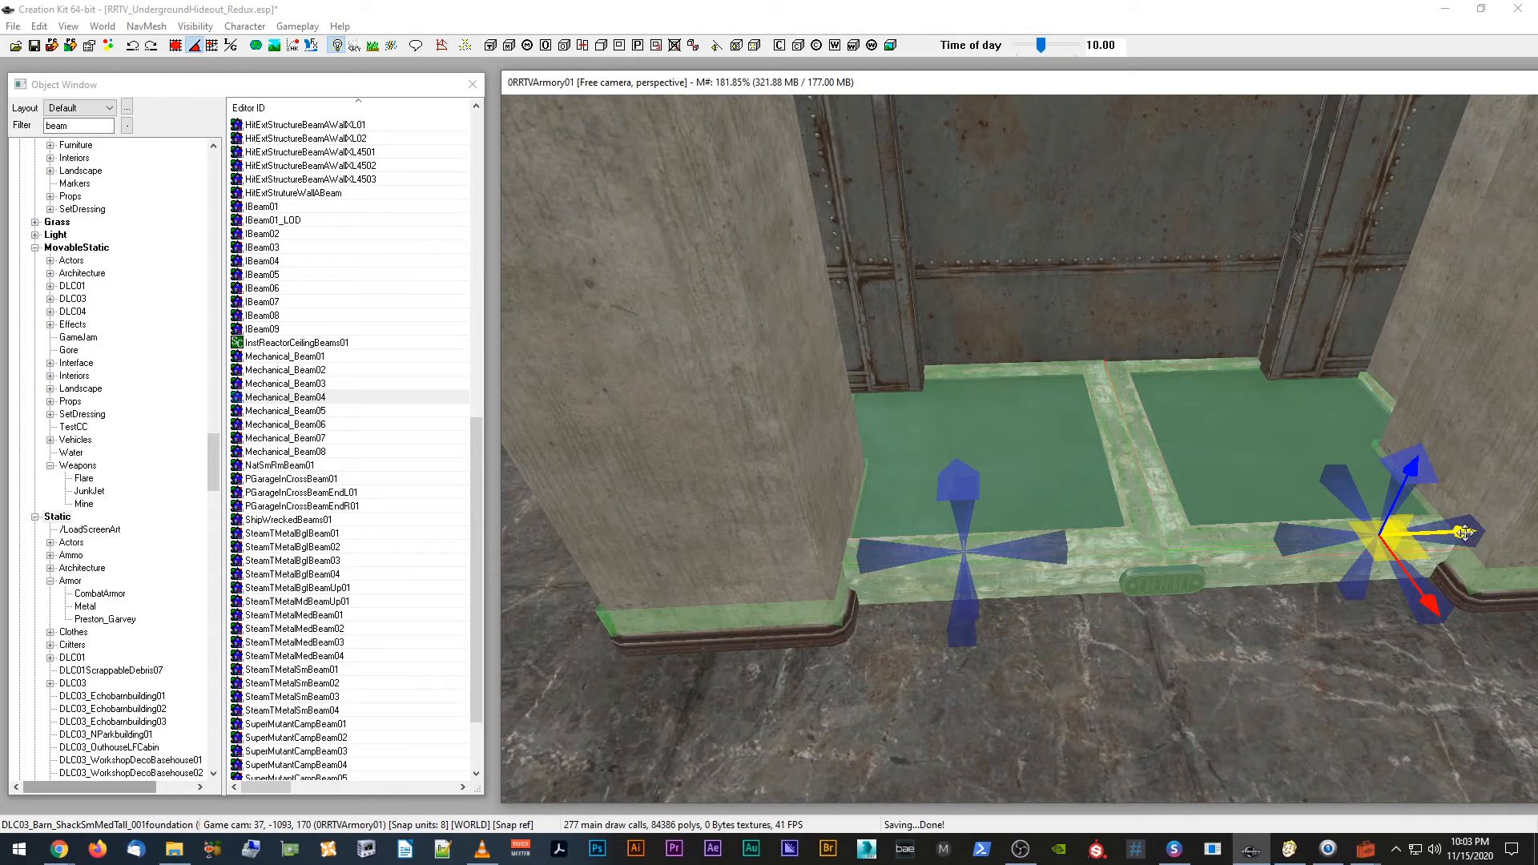
drag(1467, 533, 790, 558)
middle_drag(790, 558, 813, 553)
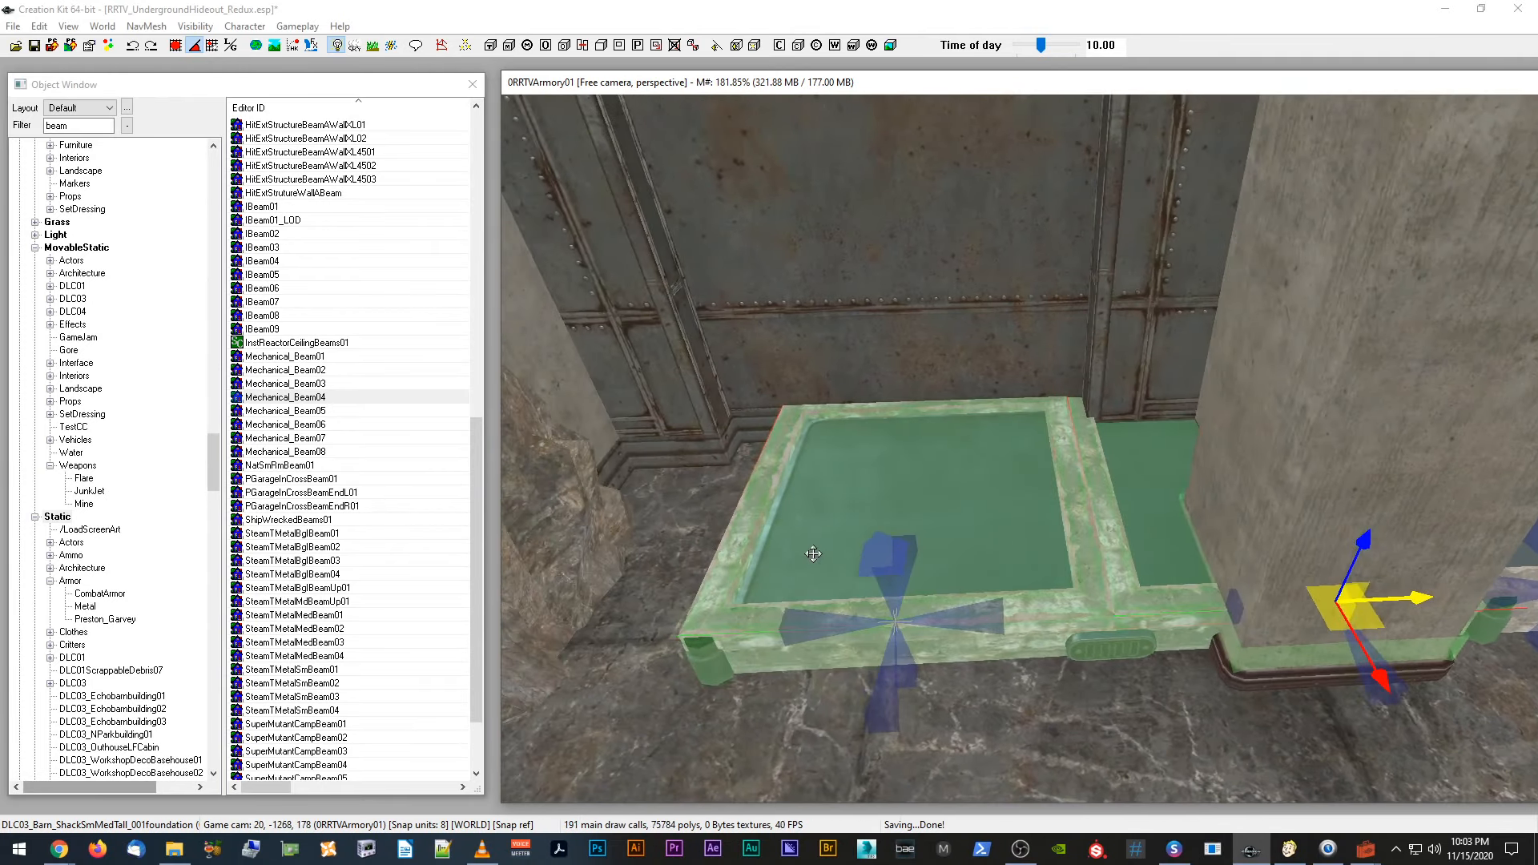
drag(1420, 598, 1158, 608)
Step: Fine-adjust the copied platform sideways so it fits the bay between the rock wall and the concrete column
shift+middle_drag(1155, 604, 1183, 598)
scroll(1182, 598, down, 2)
drag(1151, 575, 1161, 577)
shift+middle_drag(1161, 577, 1184, 622)
scroll(1184, 622, up, 3)
shift+middle_drag(1157, 769, 1152, 753)
drag(1192, 763, 1204, 757)
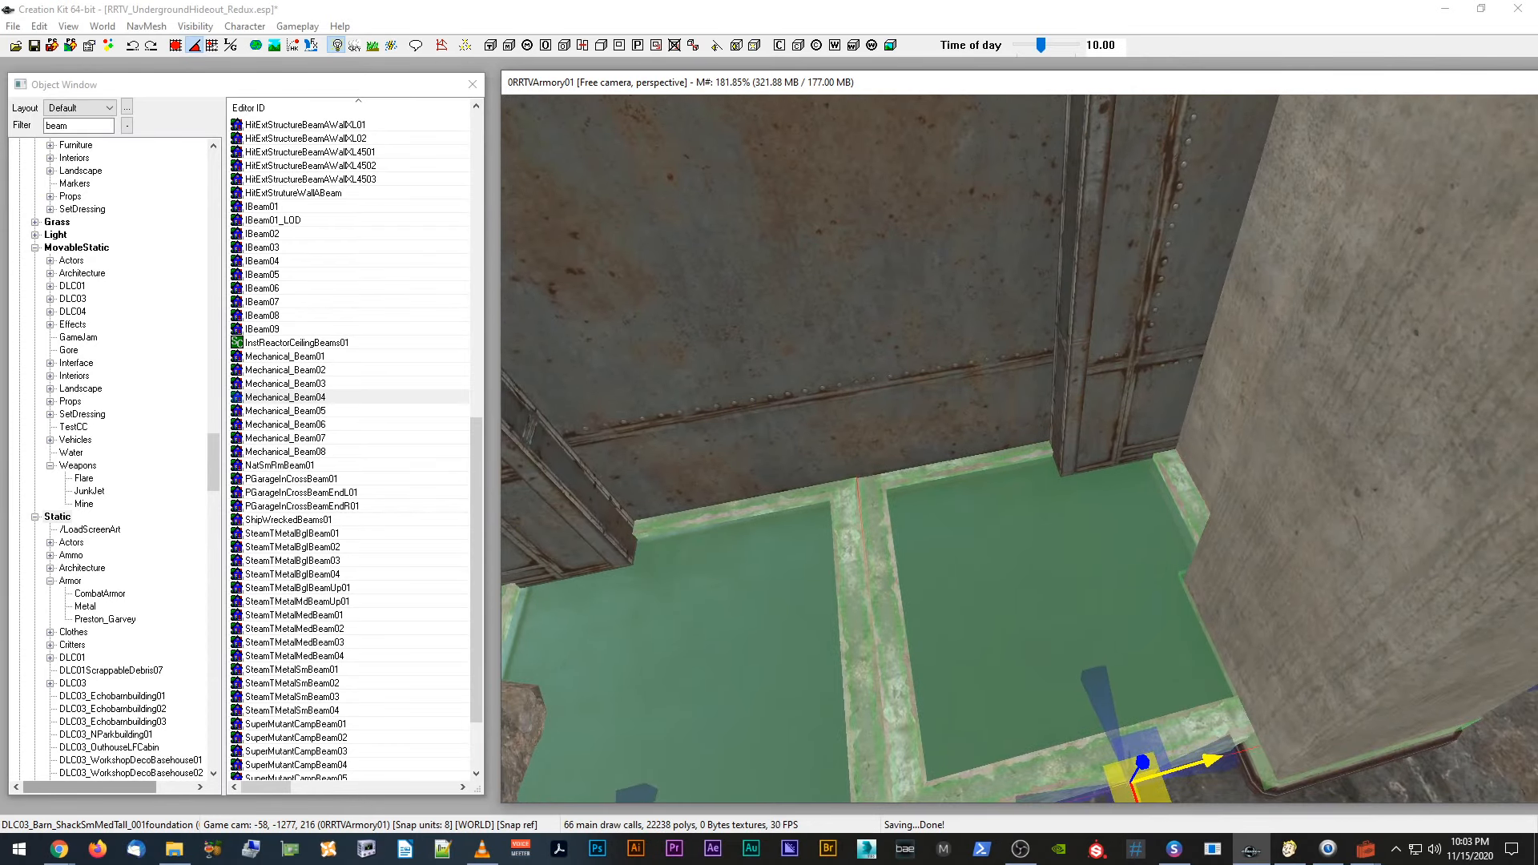
shift+middle_drag(1205, 759, 1179, 707)
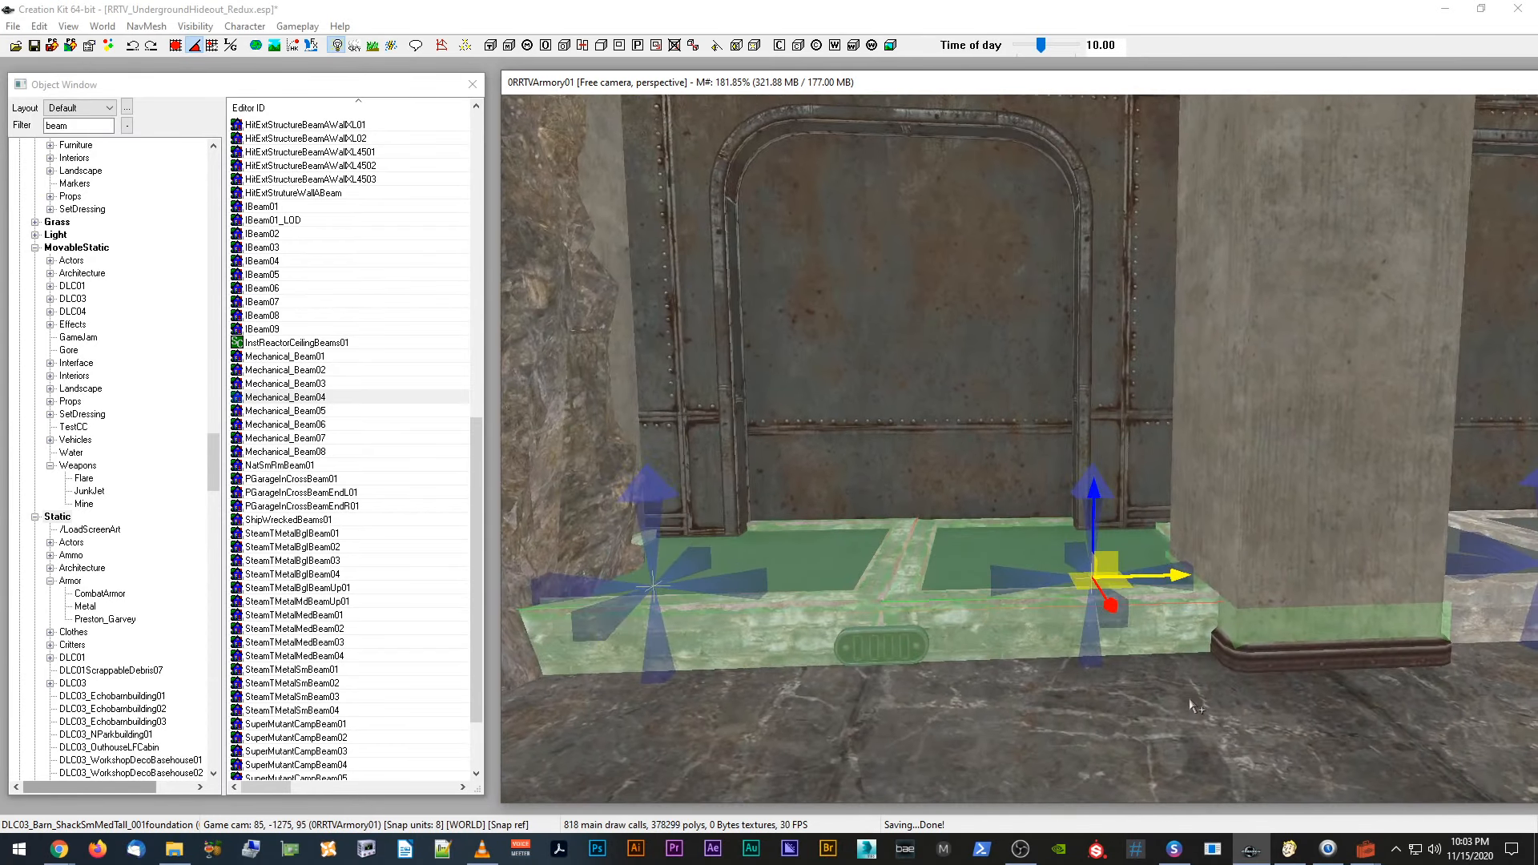
scroll(1181, 708, down, 1)
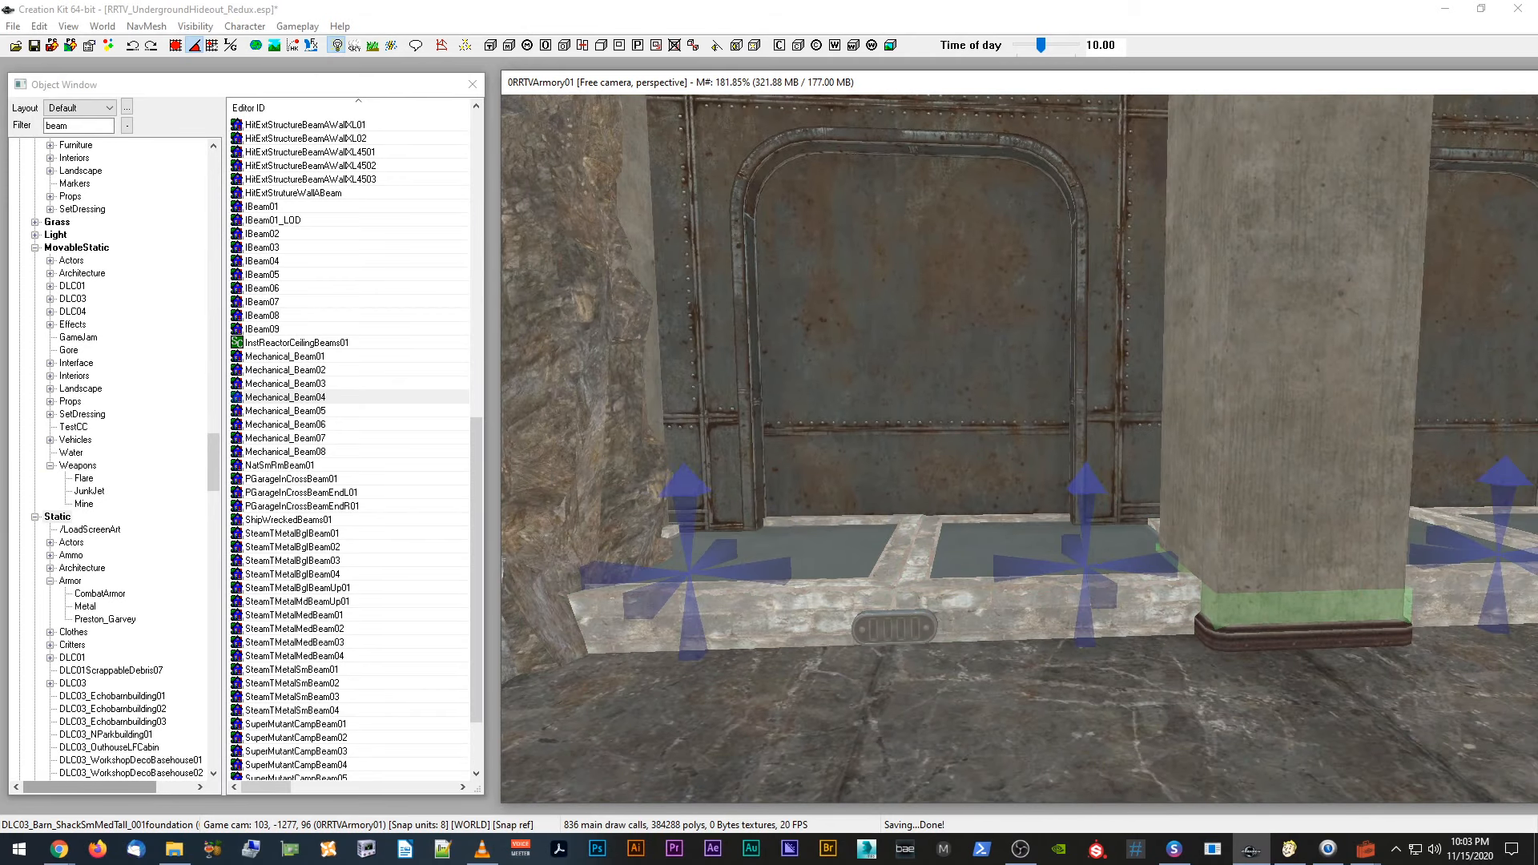
Step: Duplicate the mannequin nearest the concrete column and move the copy onto the new platform's panel beside that column
middle_drag(1447, 354, 1414, 362)
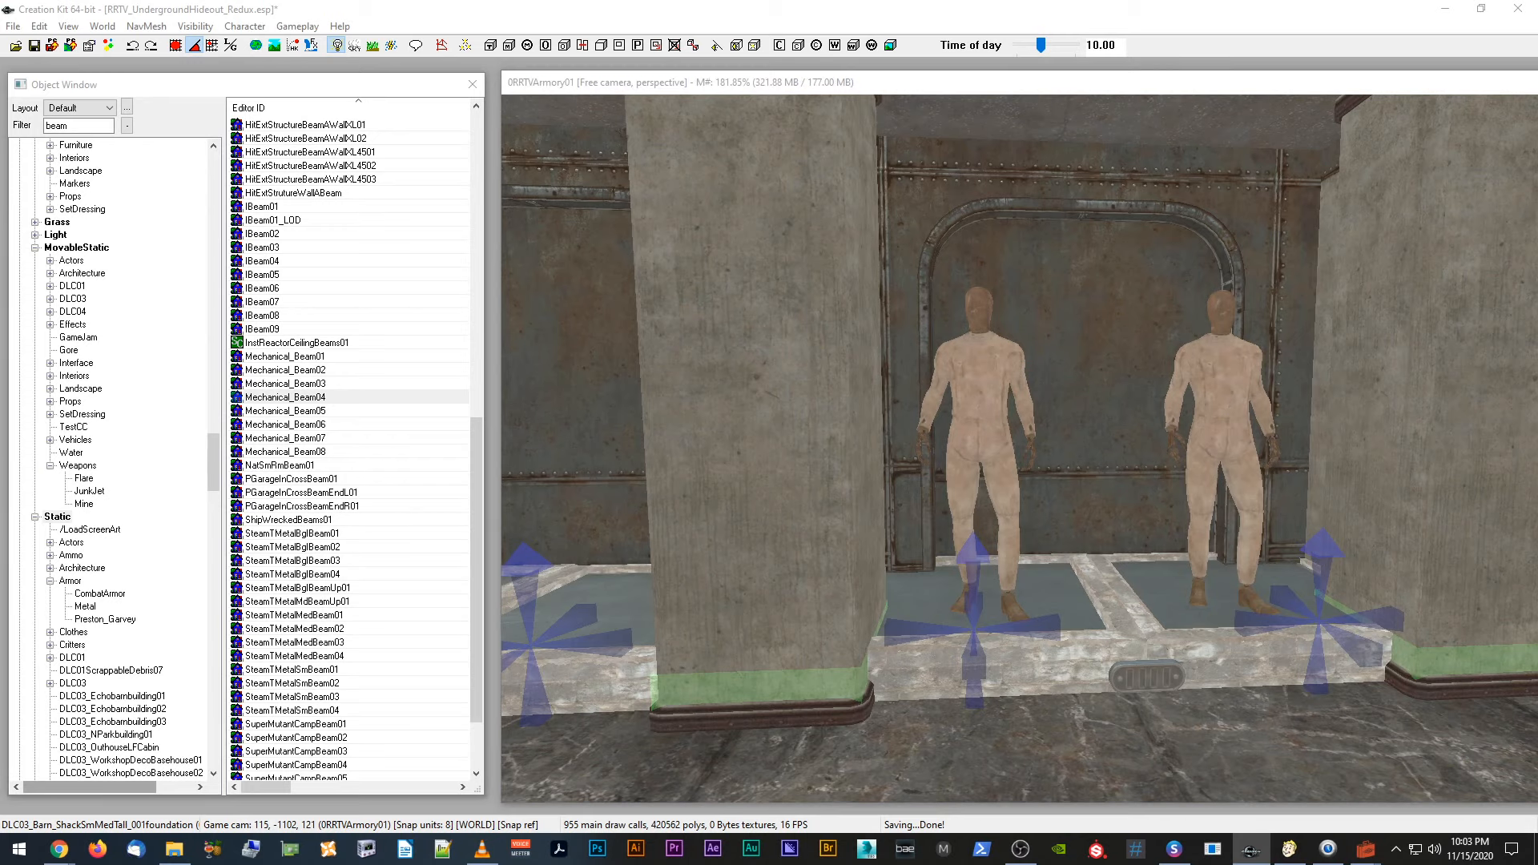
click(983, 312)
shift+middle_drag(983, 312, 975, 317)
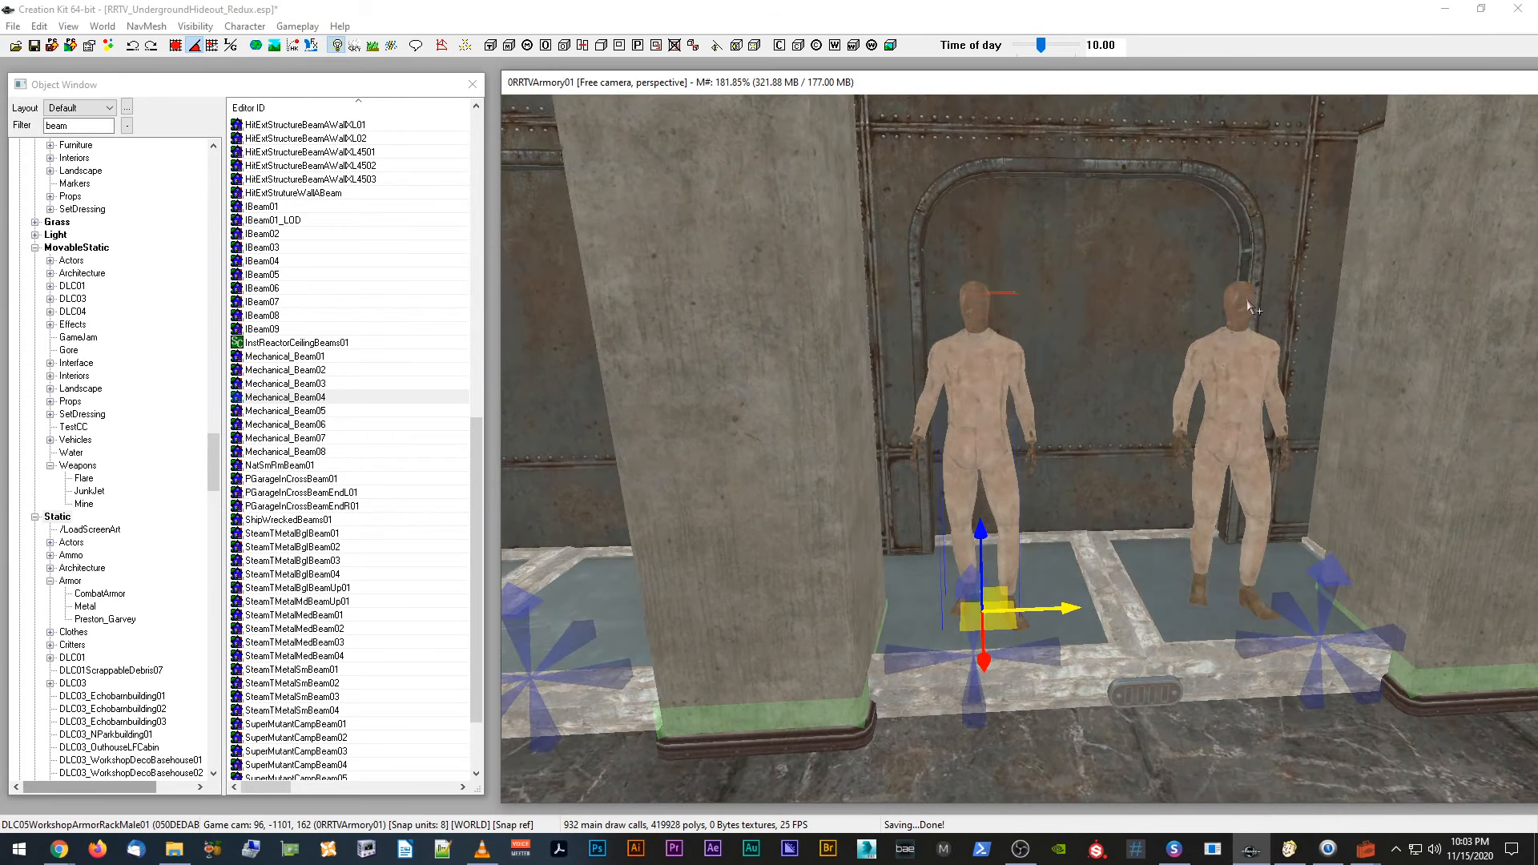
click(1241, 324)
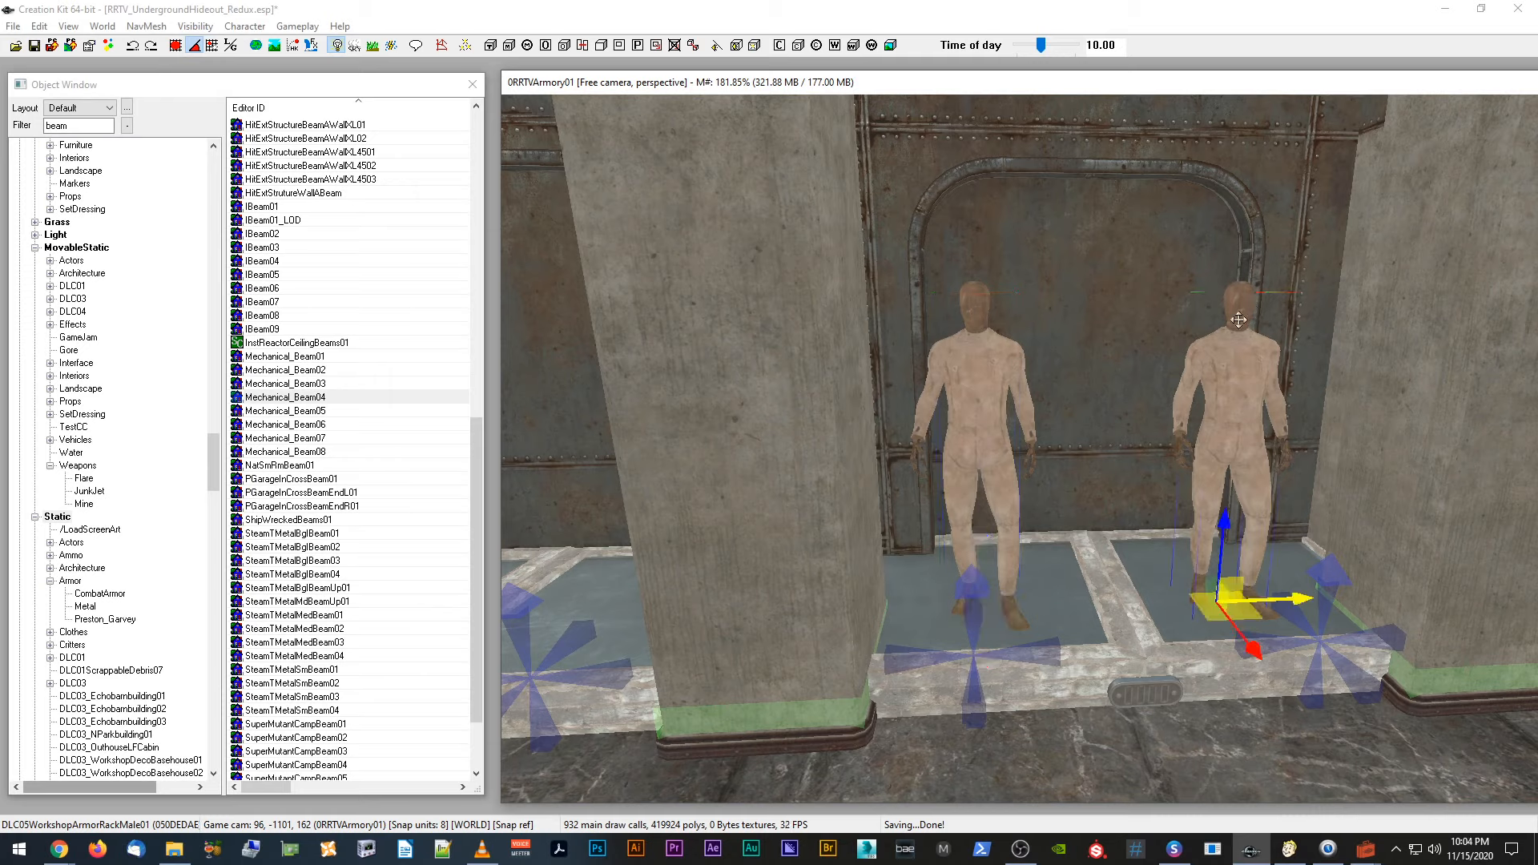
click(985, 313)
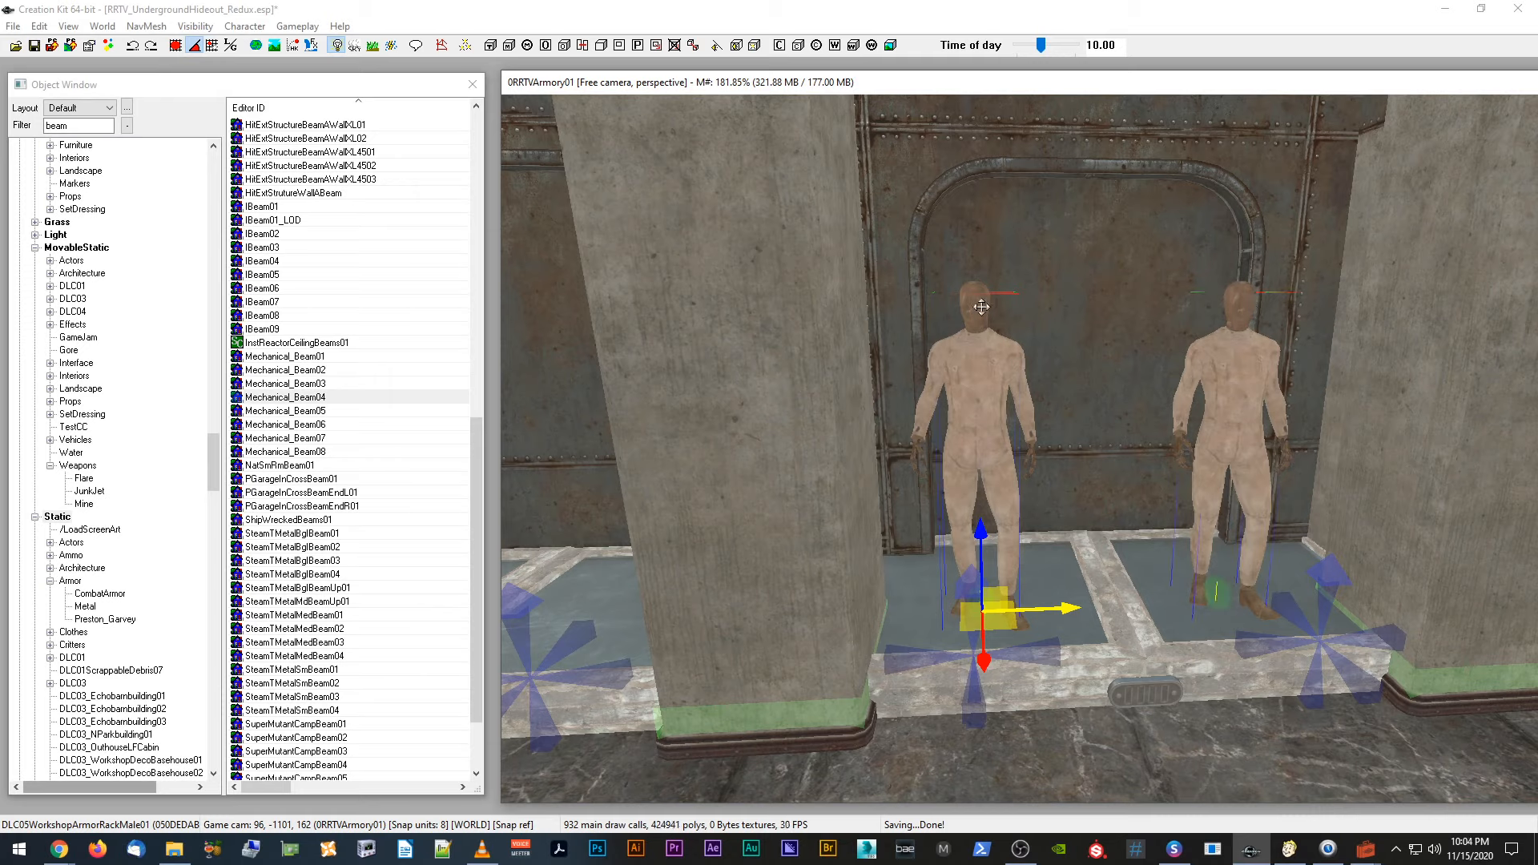
key(ctrl+d)
drag(1070, 609, 635, 626)
middle_drag(634, 627, 988, 599)
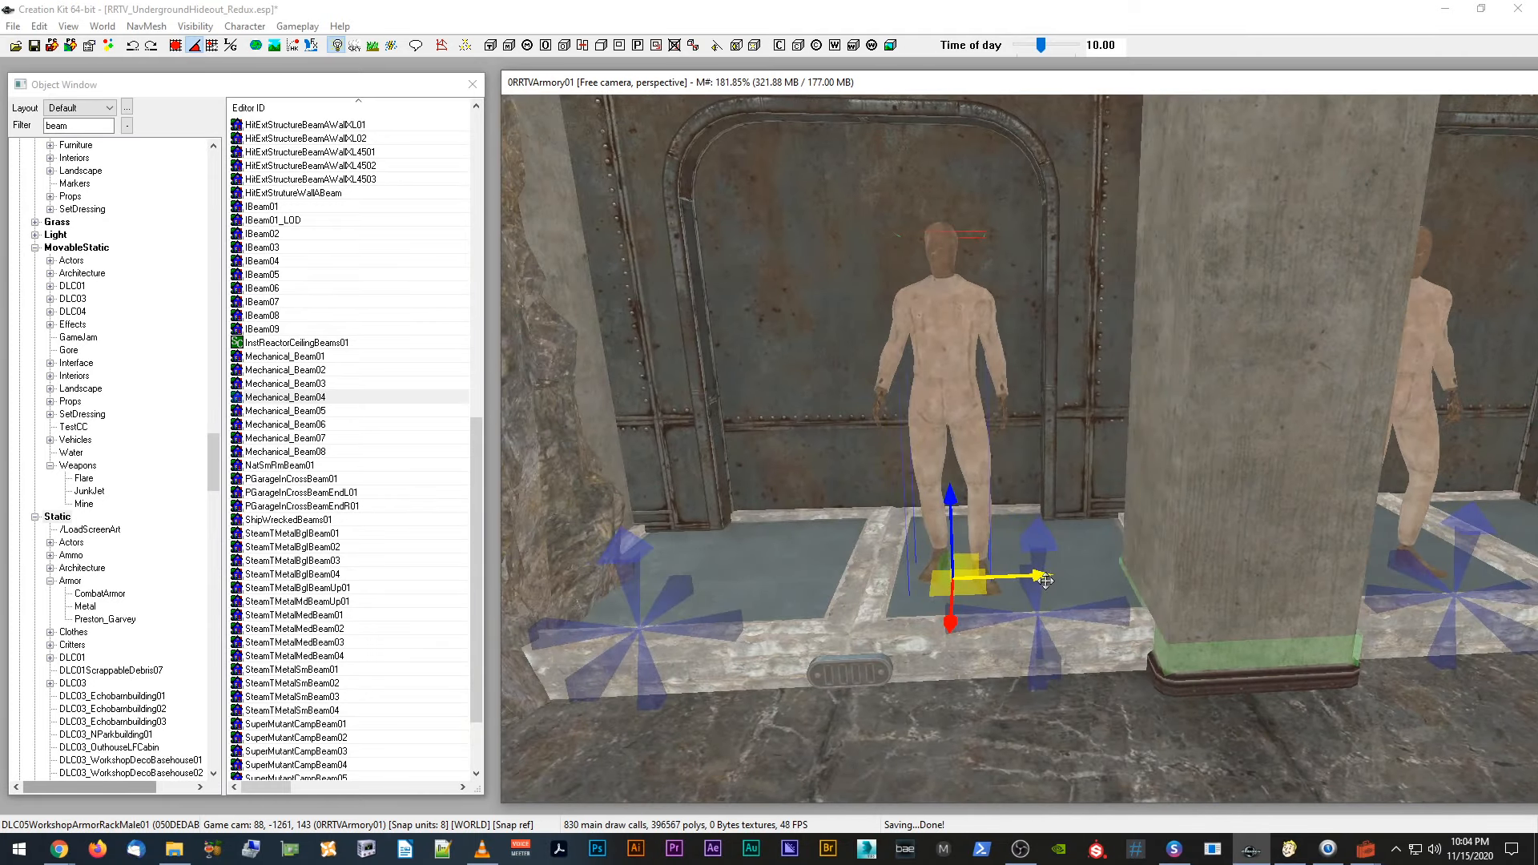
Step: Duplicate the new platform's mannequin onto the panel beside the rock wall and save the plugin
key(ctrl+d)
drag(1046, 581, 792, 571)
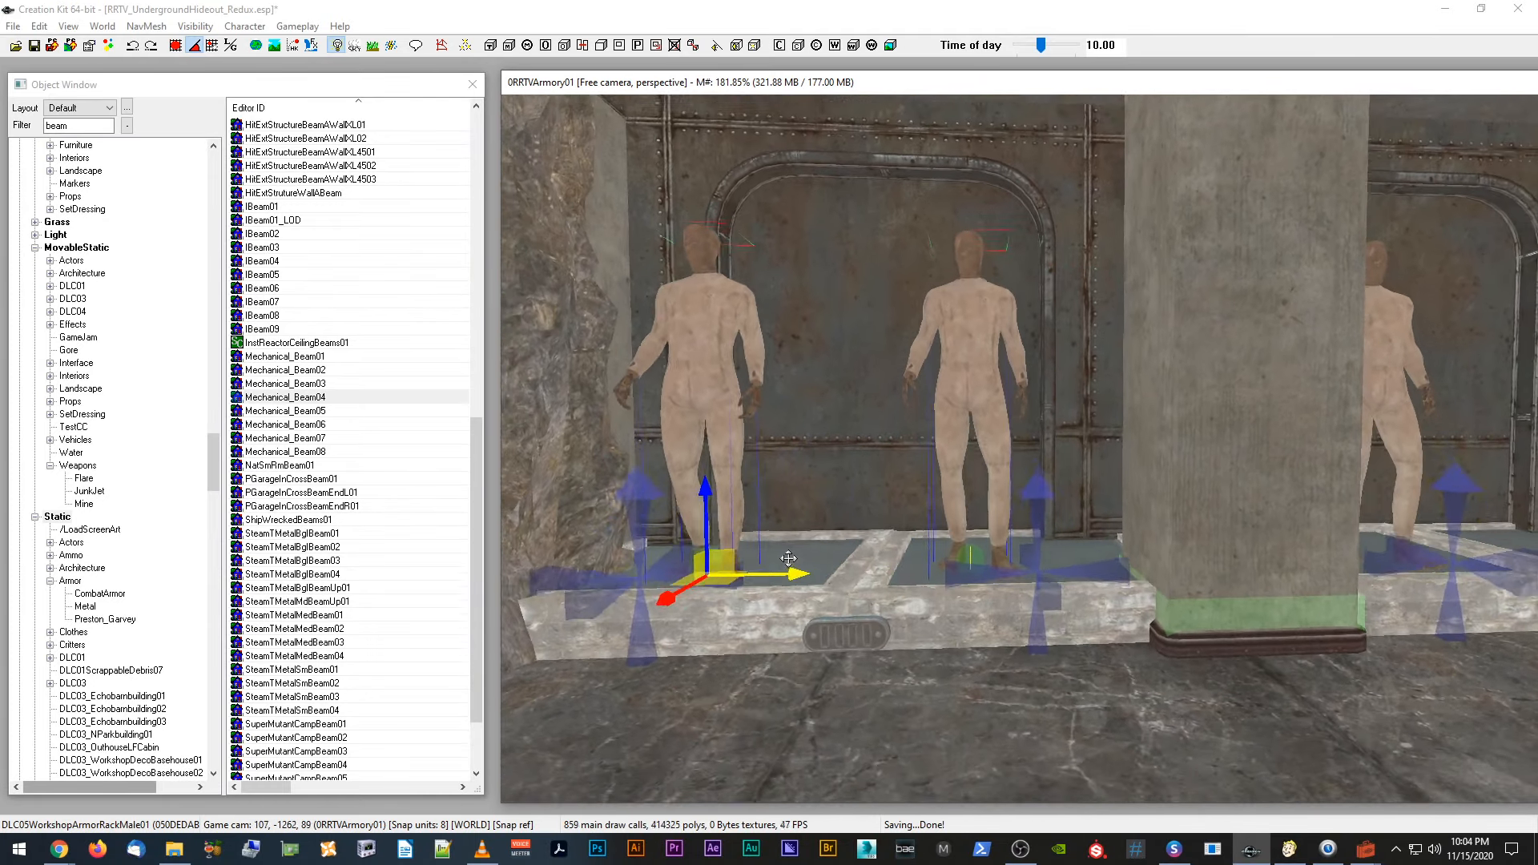
middle_drag(790, 558, 775, 667)
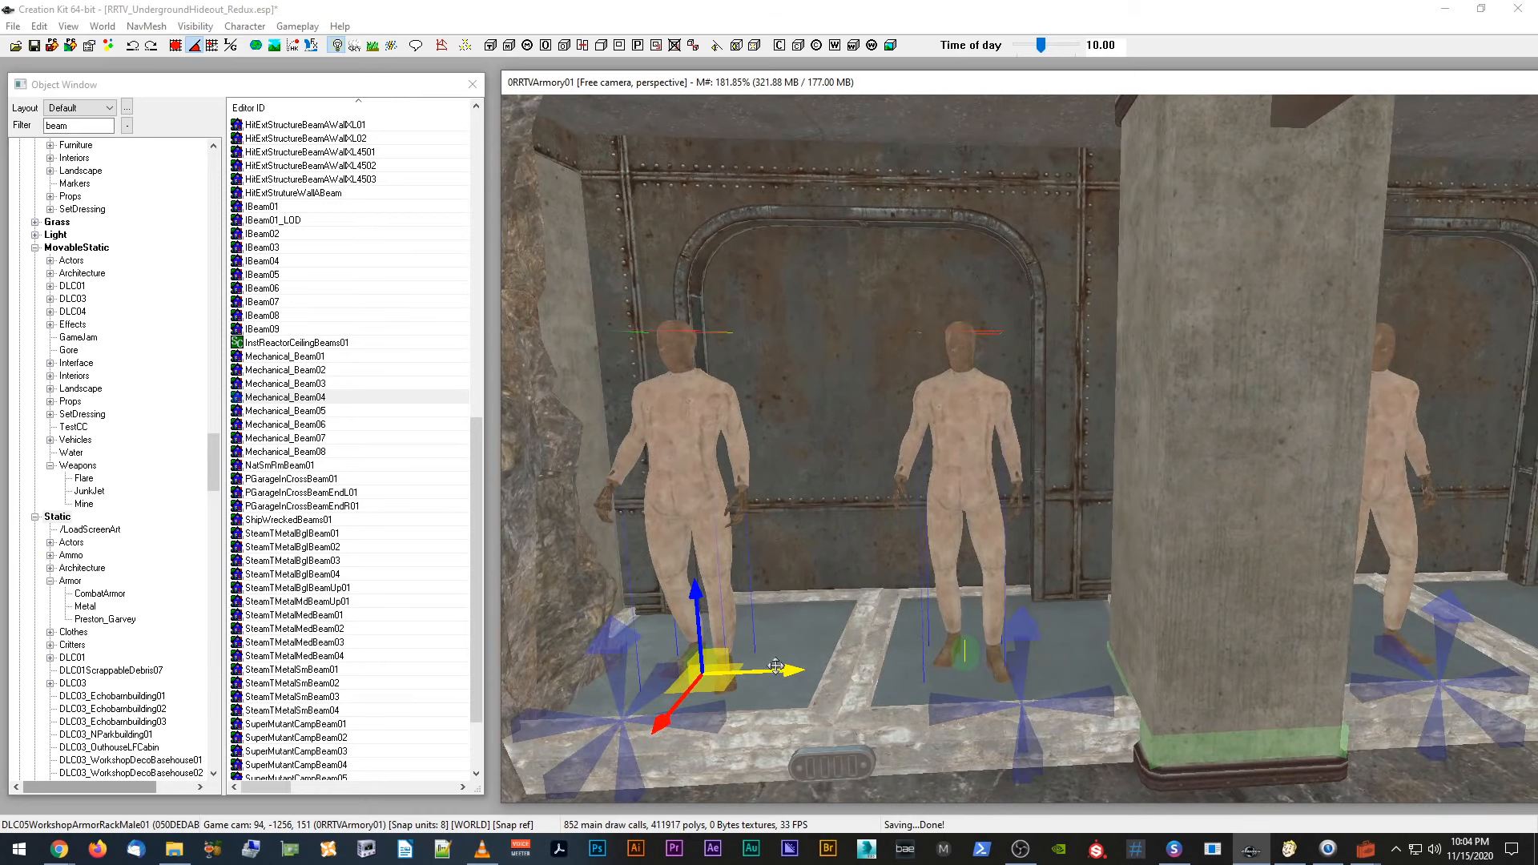
click(34, 45)
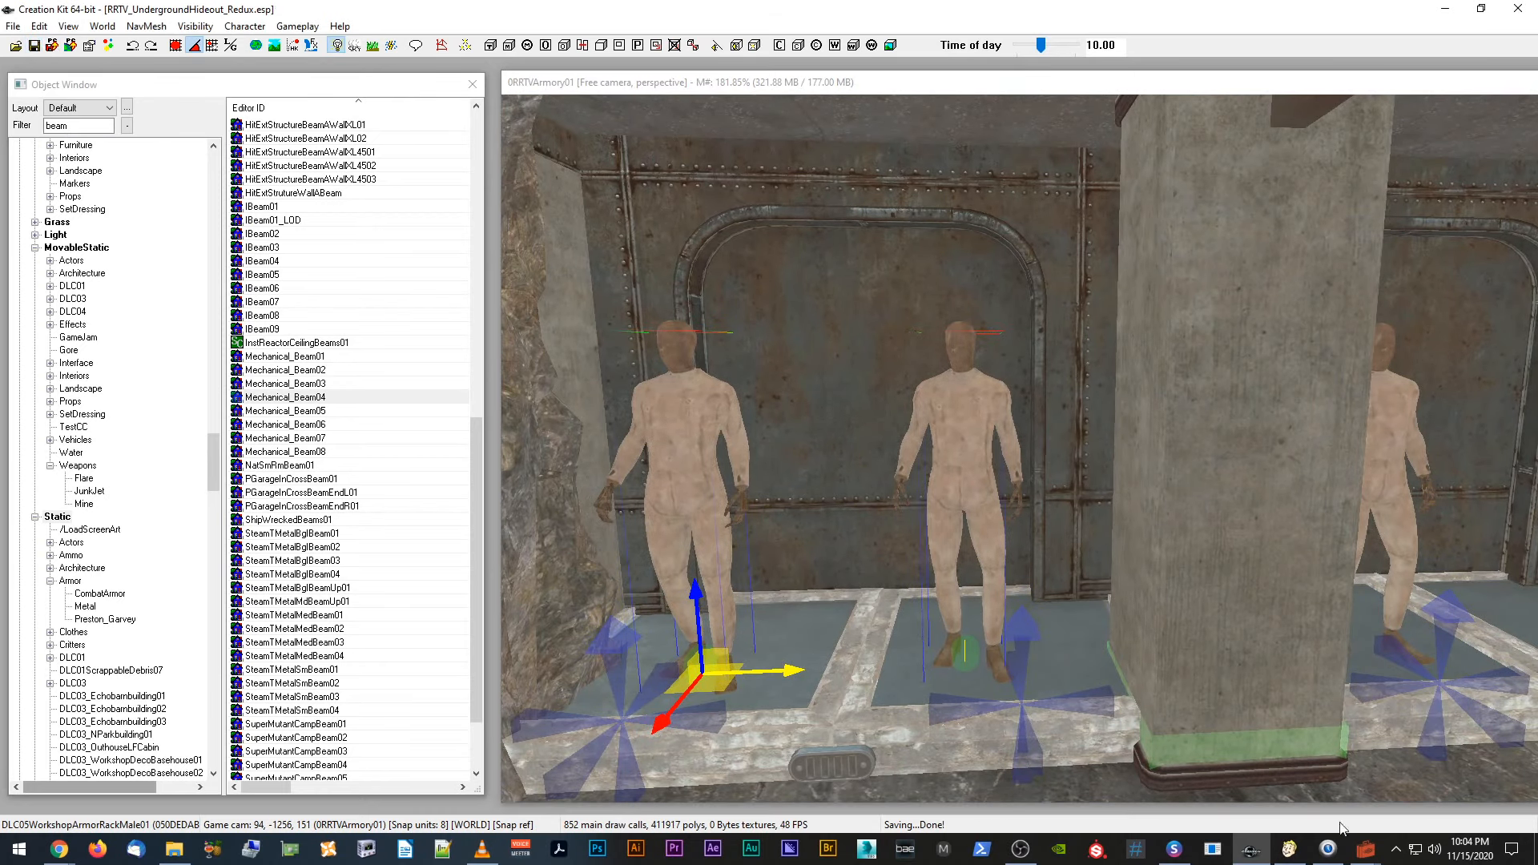
Step: Switch to the Garden of Eden Creation Kit and examine the original mannequins' placement and the arched door backdrop and lighting behind them
mouse_move(1366, 849)
click(1401, 749)
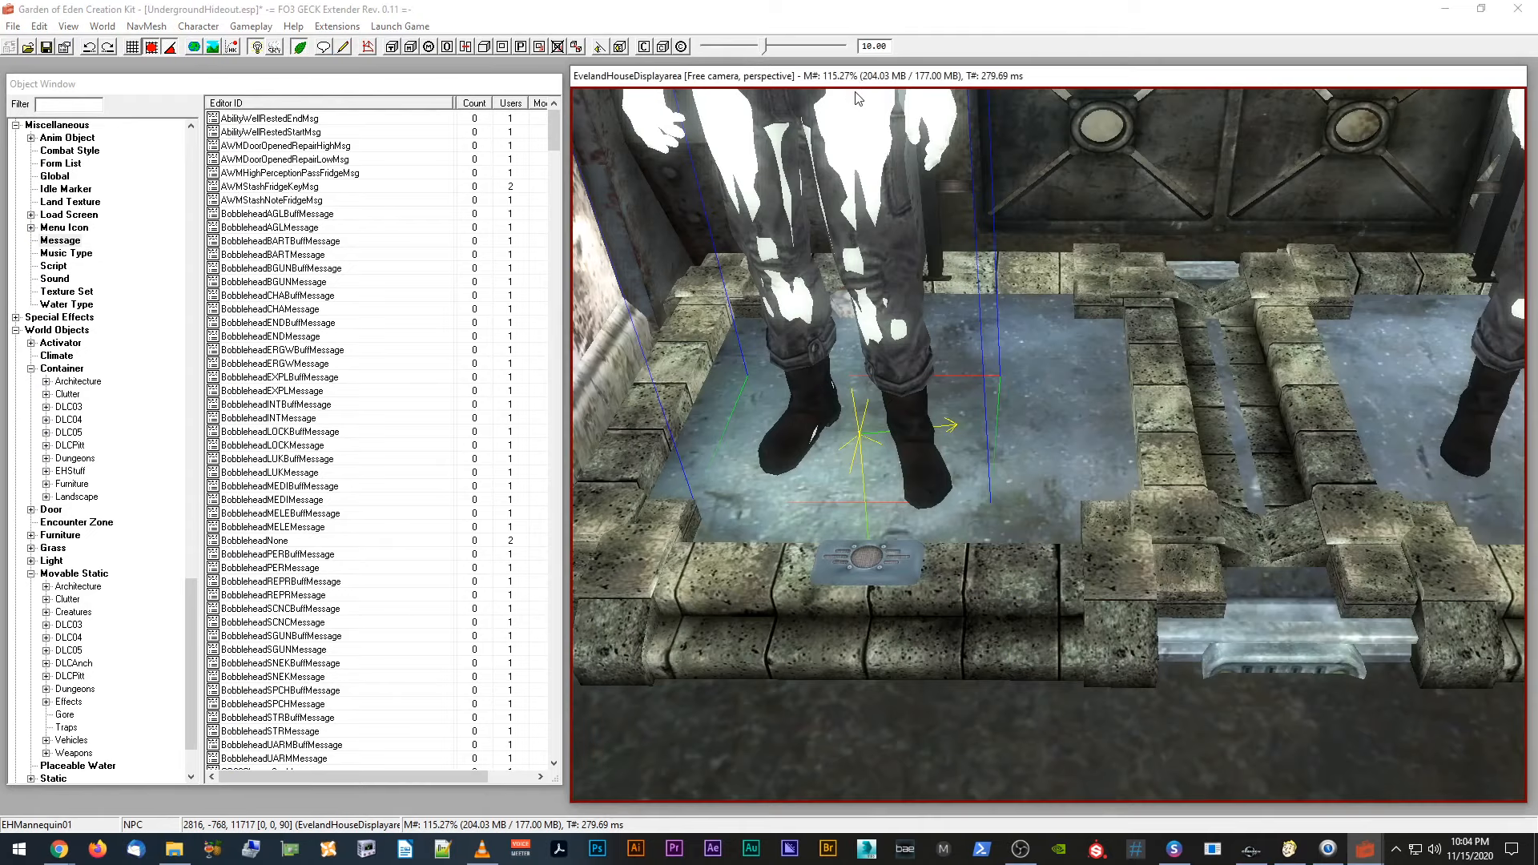
click(855, 92)
key(f)
key(a)
shift+middle_drag(894, 175, 911, 278)
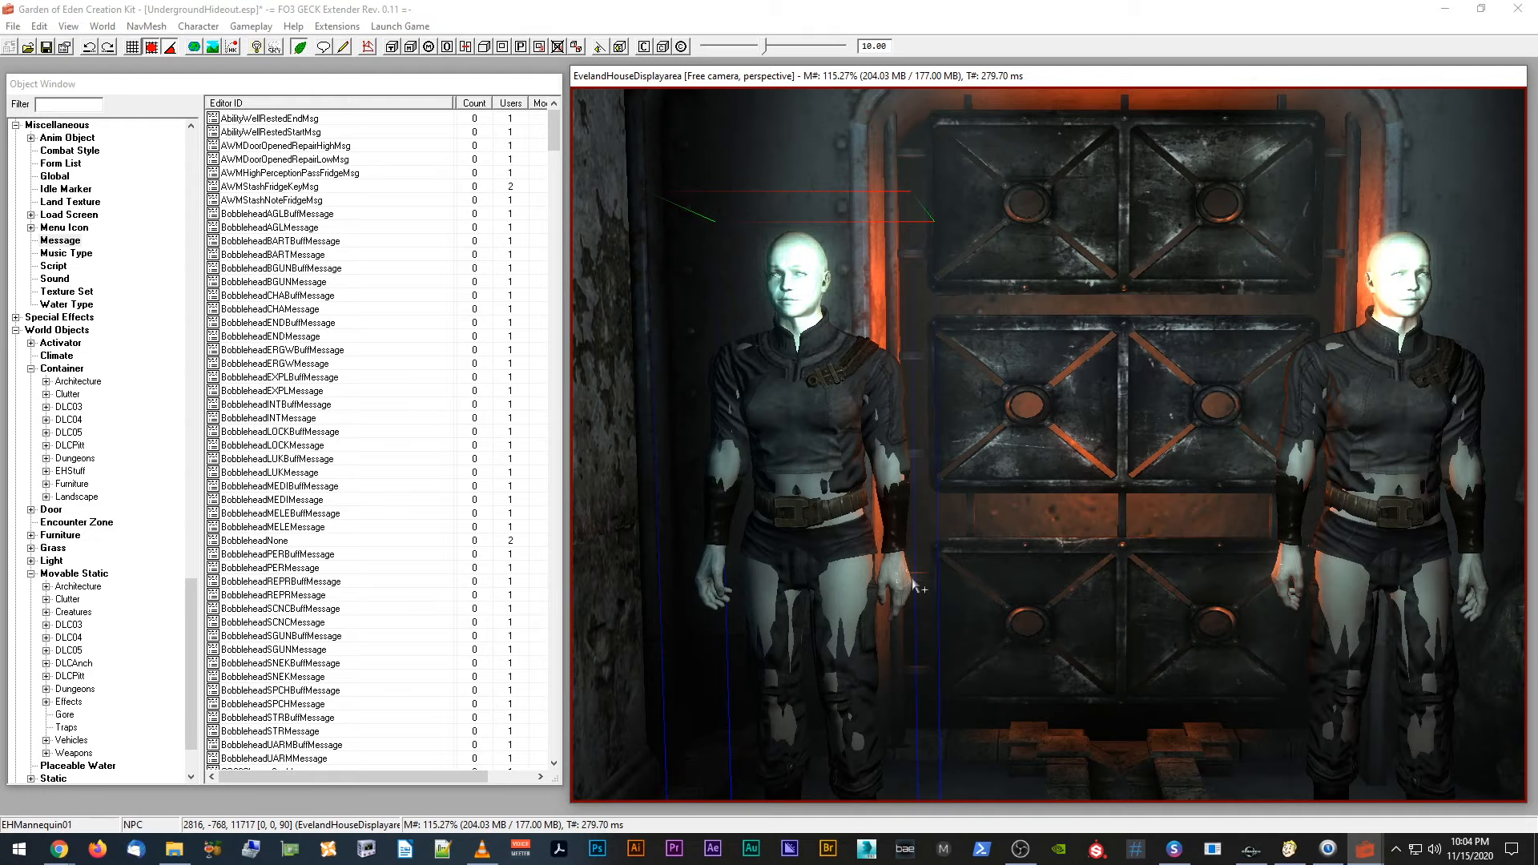
middle_drag(913, 578, 899, 541)
middle_drag(966, 314, 963, 312)
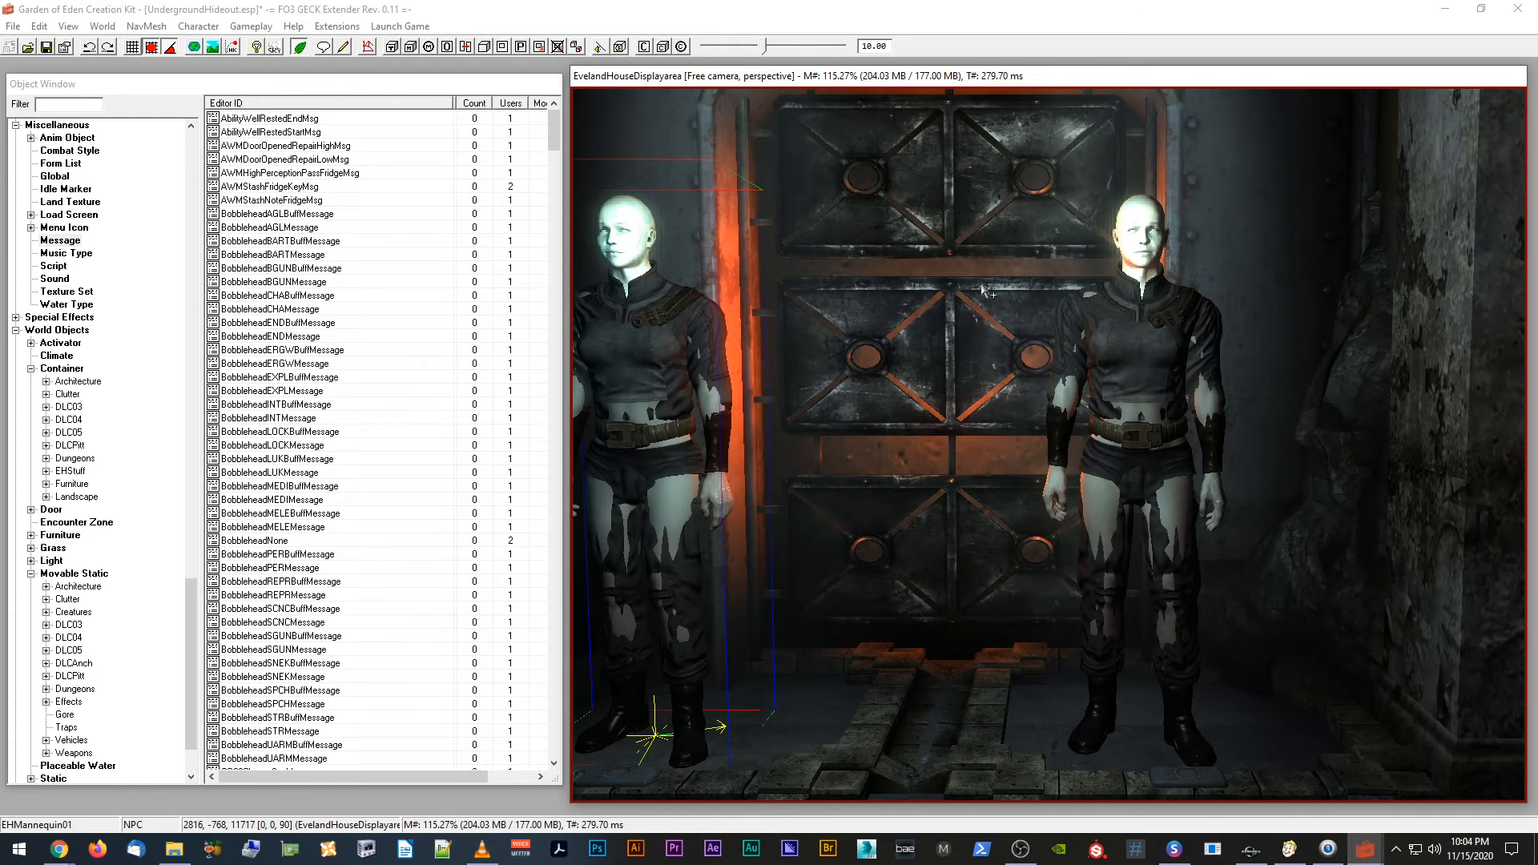
shift+middle_drag(982, 285, 975, 339)
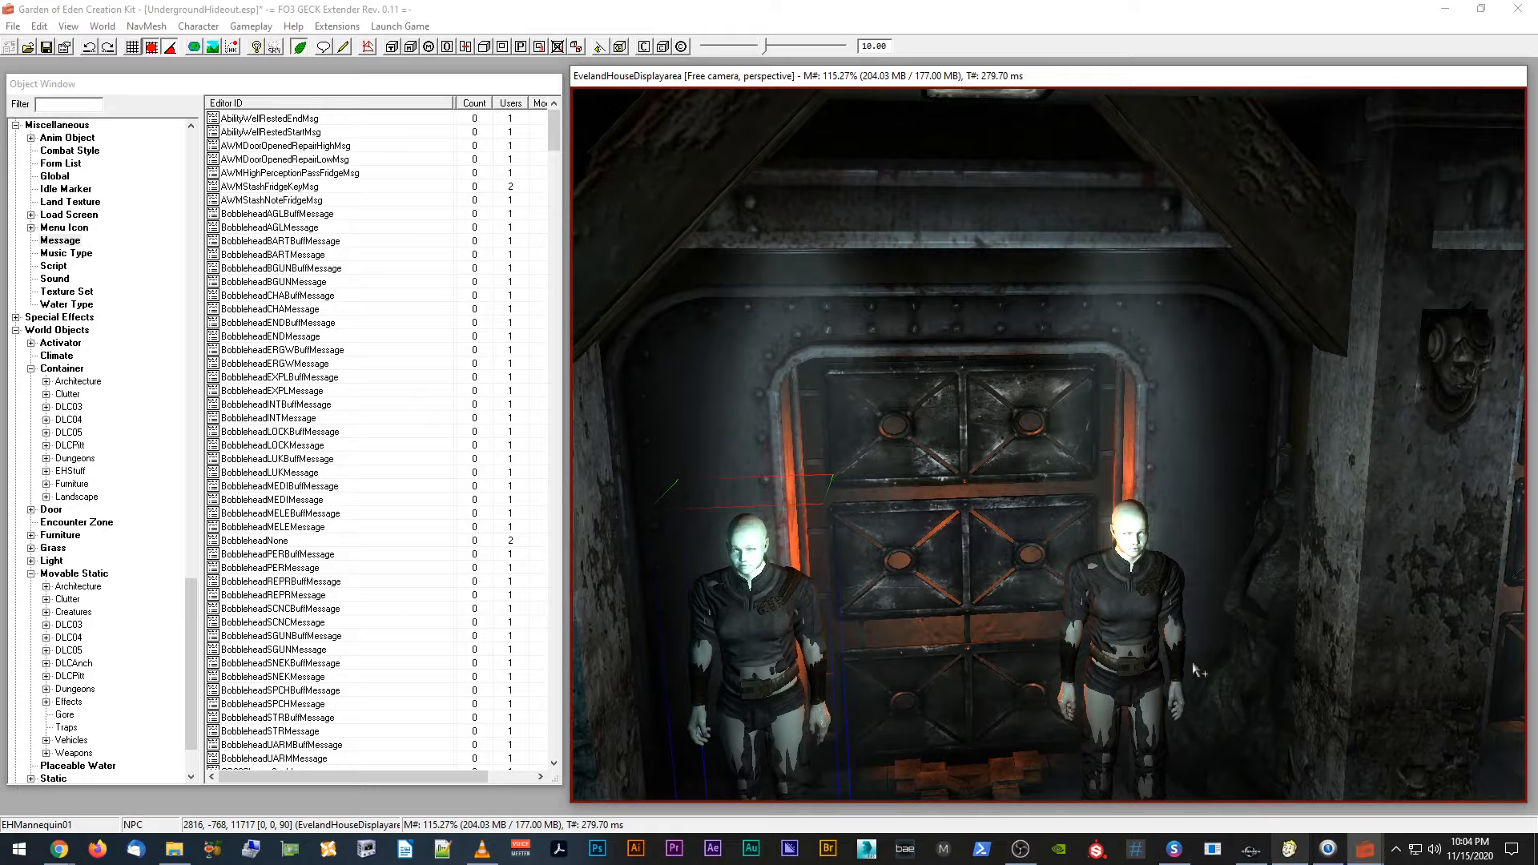
Step: Examine the original display hallway from its entrance, including the mannequin bays along both sides and the illuminated case at the far end
shift+middle_drag(1198, 669, 1051, 569)
scroll(1050, 569, down, 4)
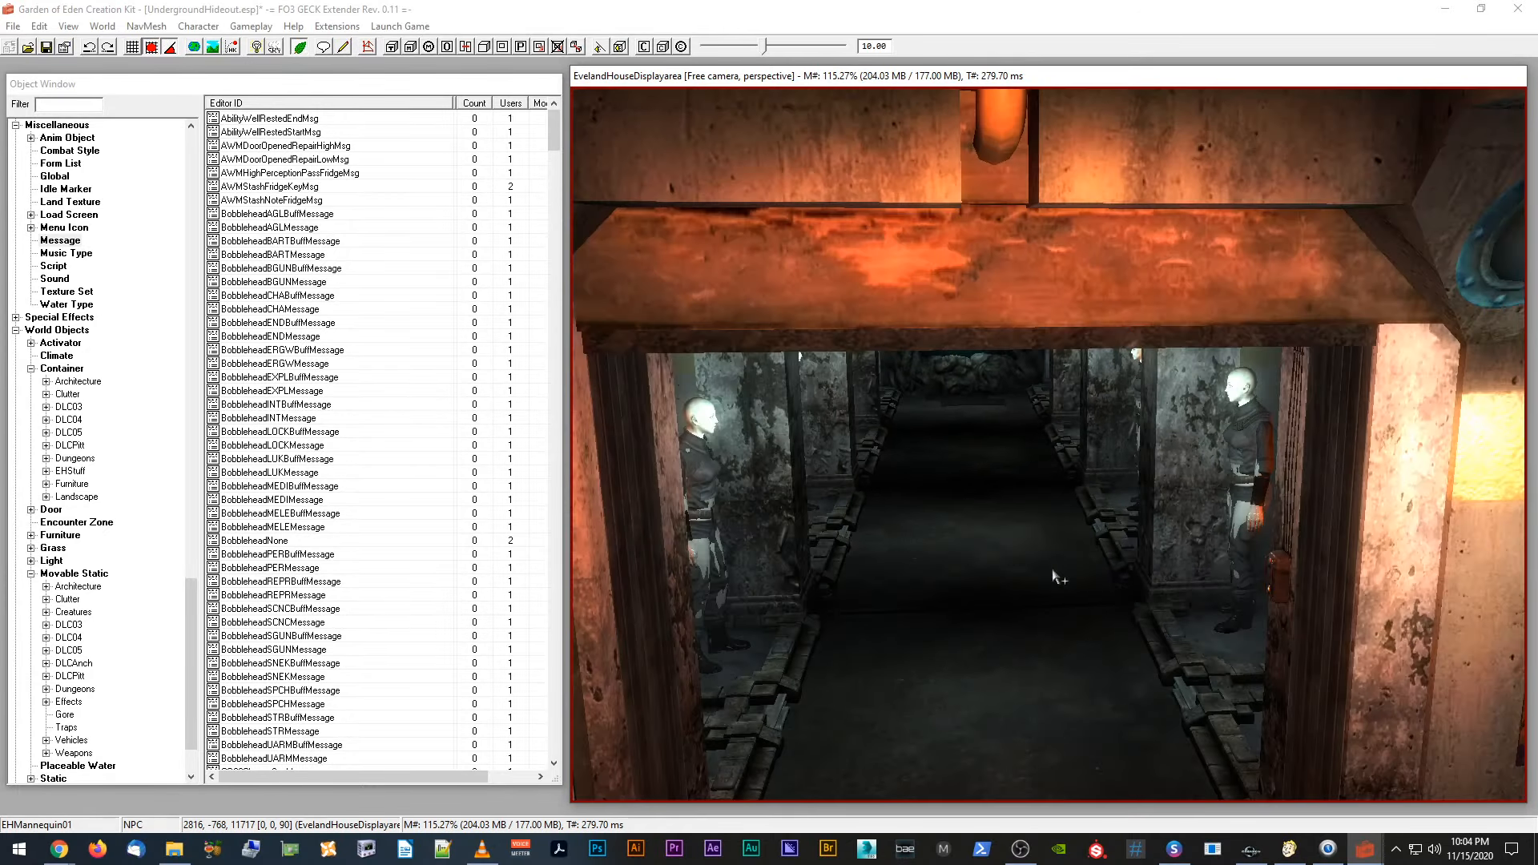
scroll(1050, 569, up, 3)
scroll(1050, 569, up, 1)
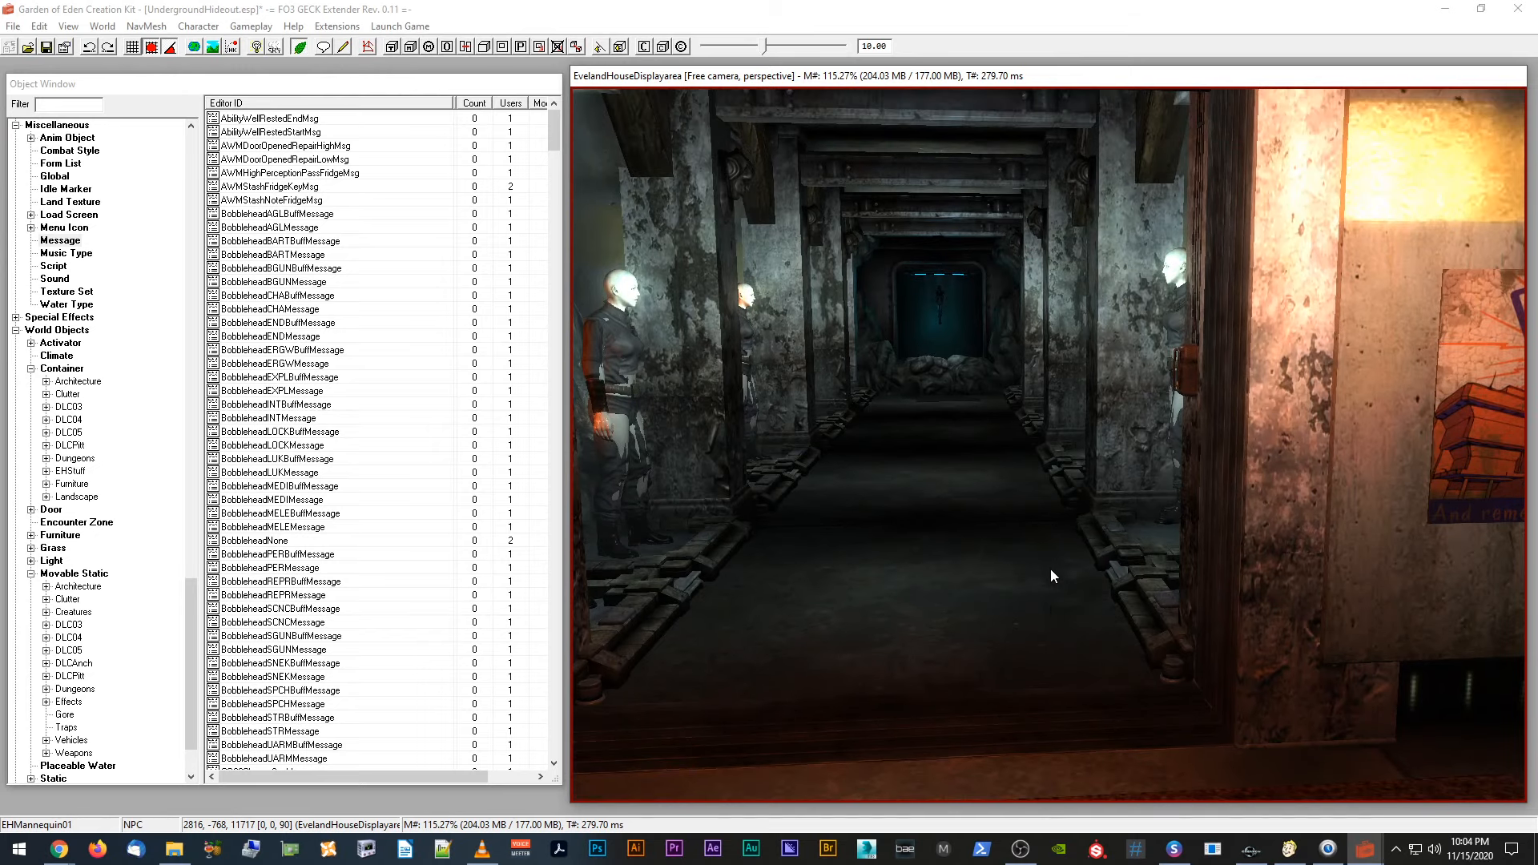
scroll(1050, 569, down, 1)
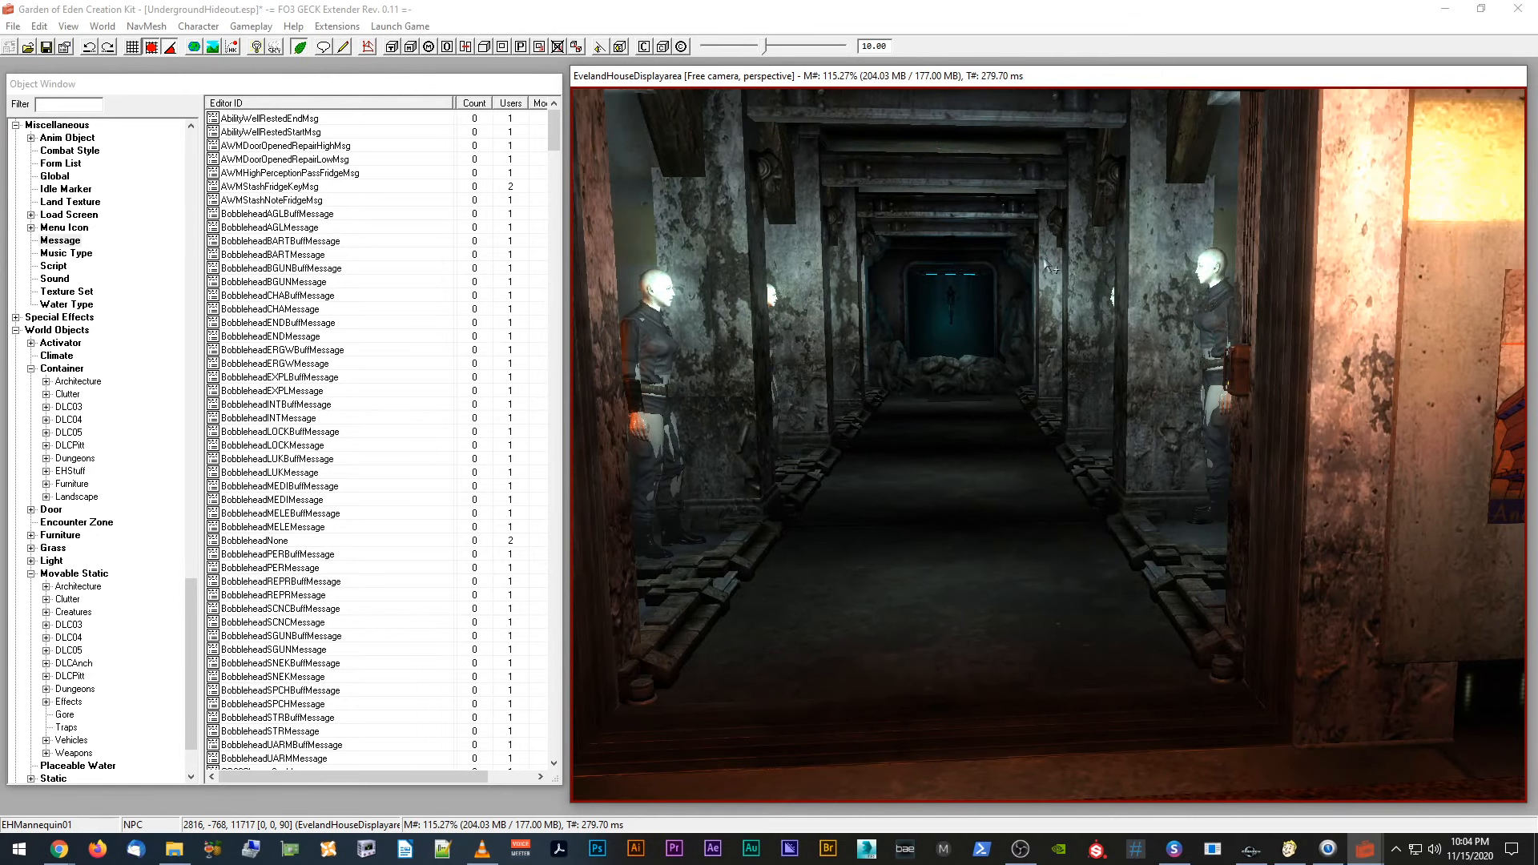
middle_drag(998, 330, 1020, 333)
scroll(983, 326, down, 4)
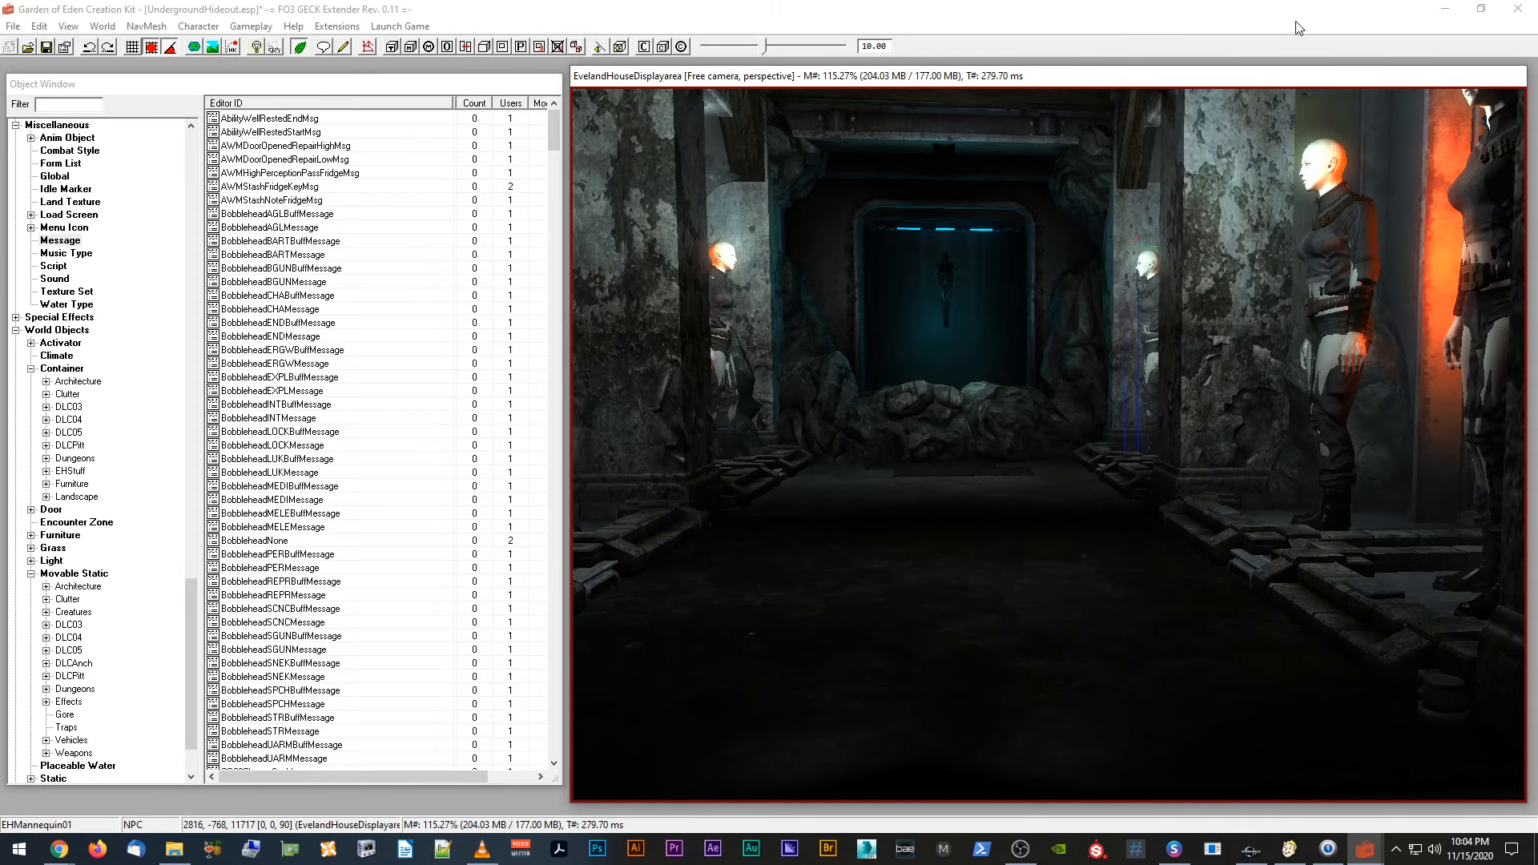
Step: Switch to the Creation Kit and delete the selected mannequins from the 0RRTVArmory01 platforms
click(1251, 849)
click(963, 384)
middle_drag(962, 375, 876, 438)
scroll(890, 398, up, 4)
scroll(894, 406, down, 4)
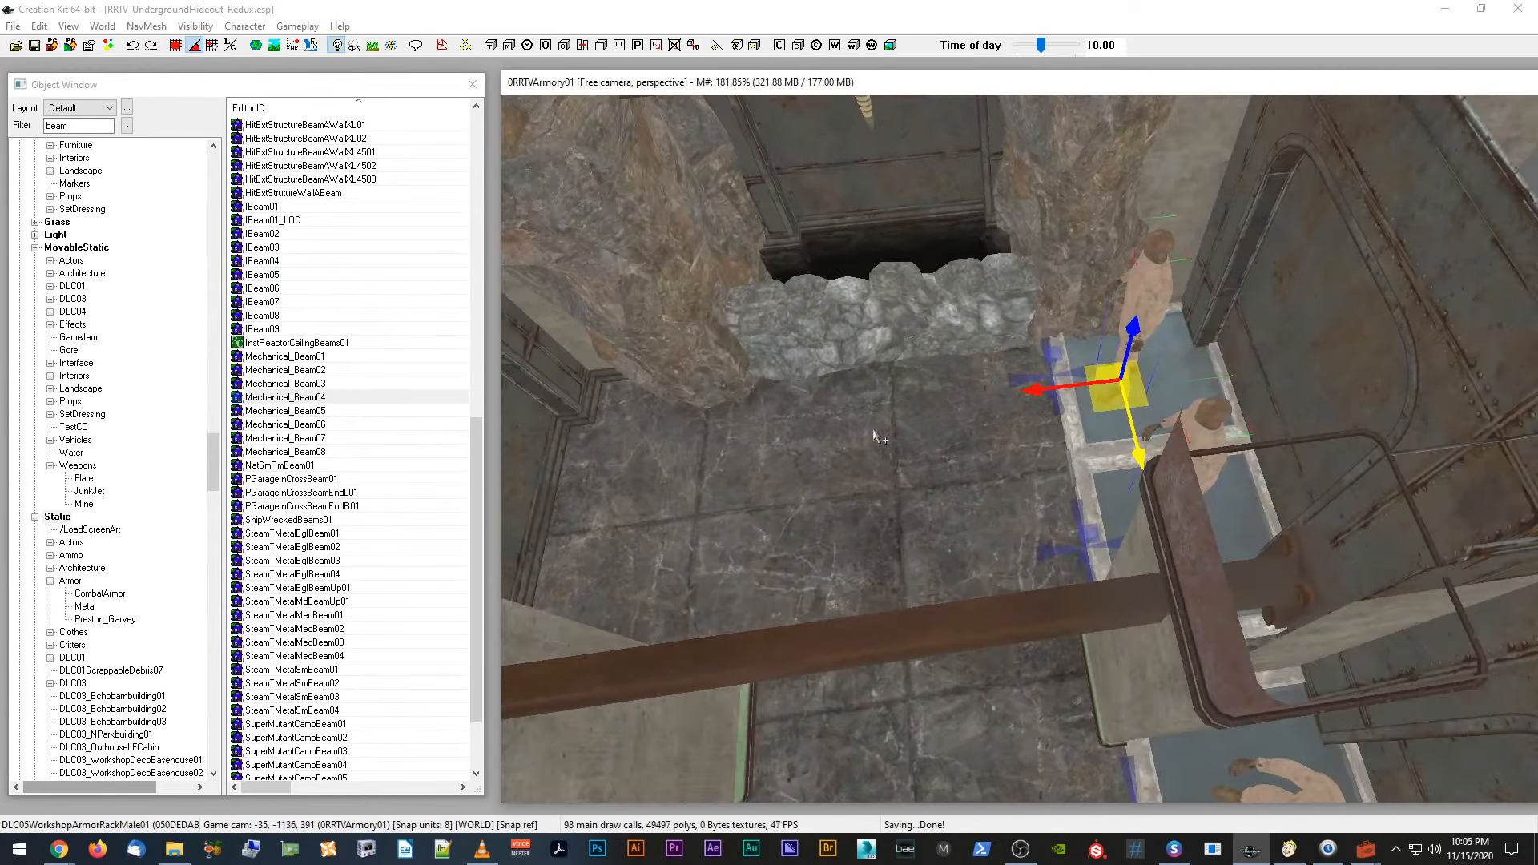
scroll(876, 437, up, 4)
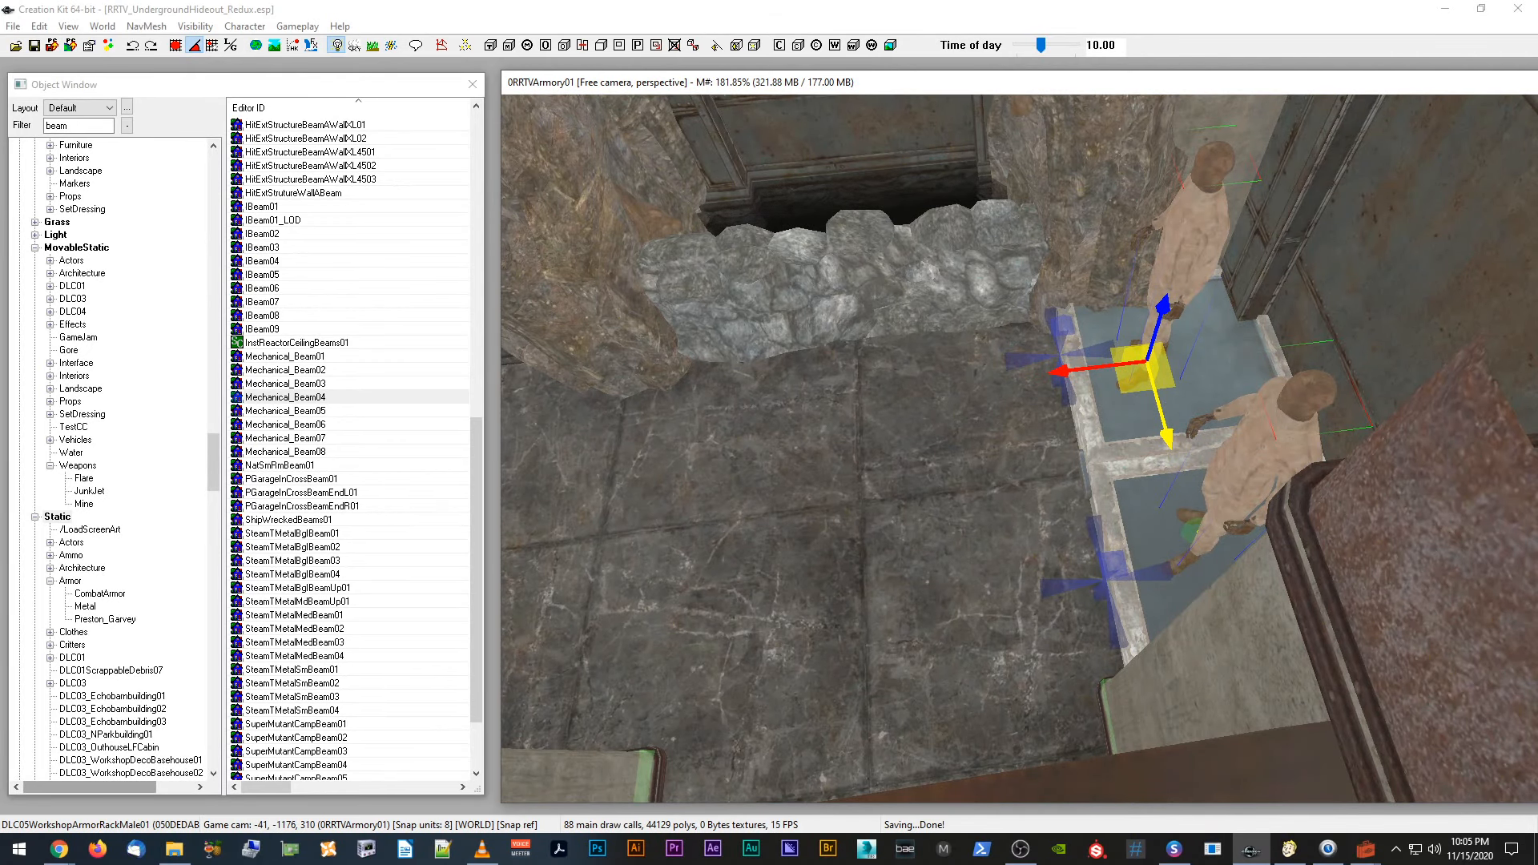
key(Delete)
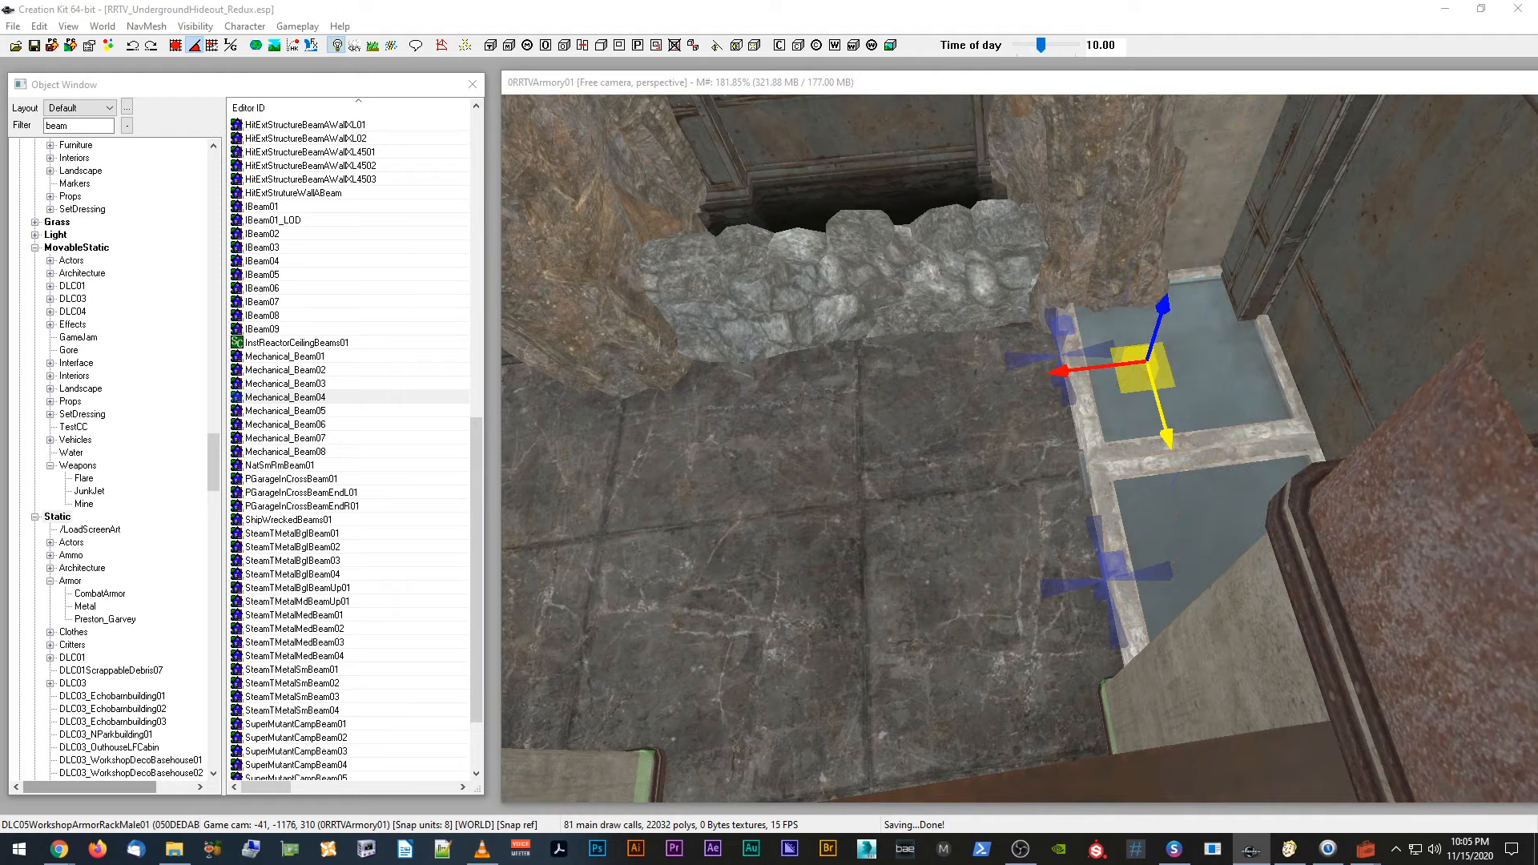
Step: Duplicate the two-panel platform beside the rock wall and move the copy across the hallway toward the opposite bay
click(1175, 390)
click(1119, 450)
click(1129, 467)
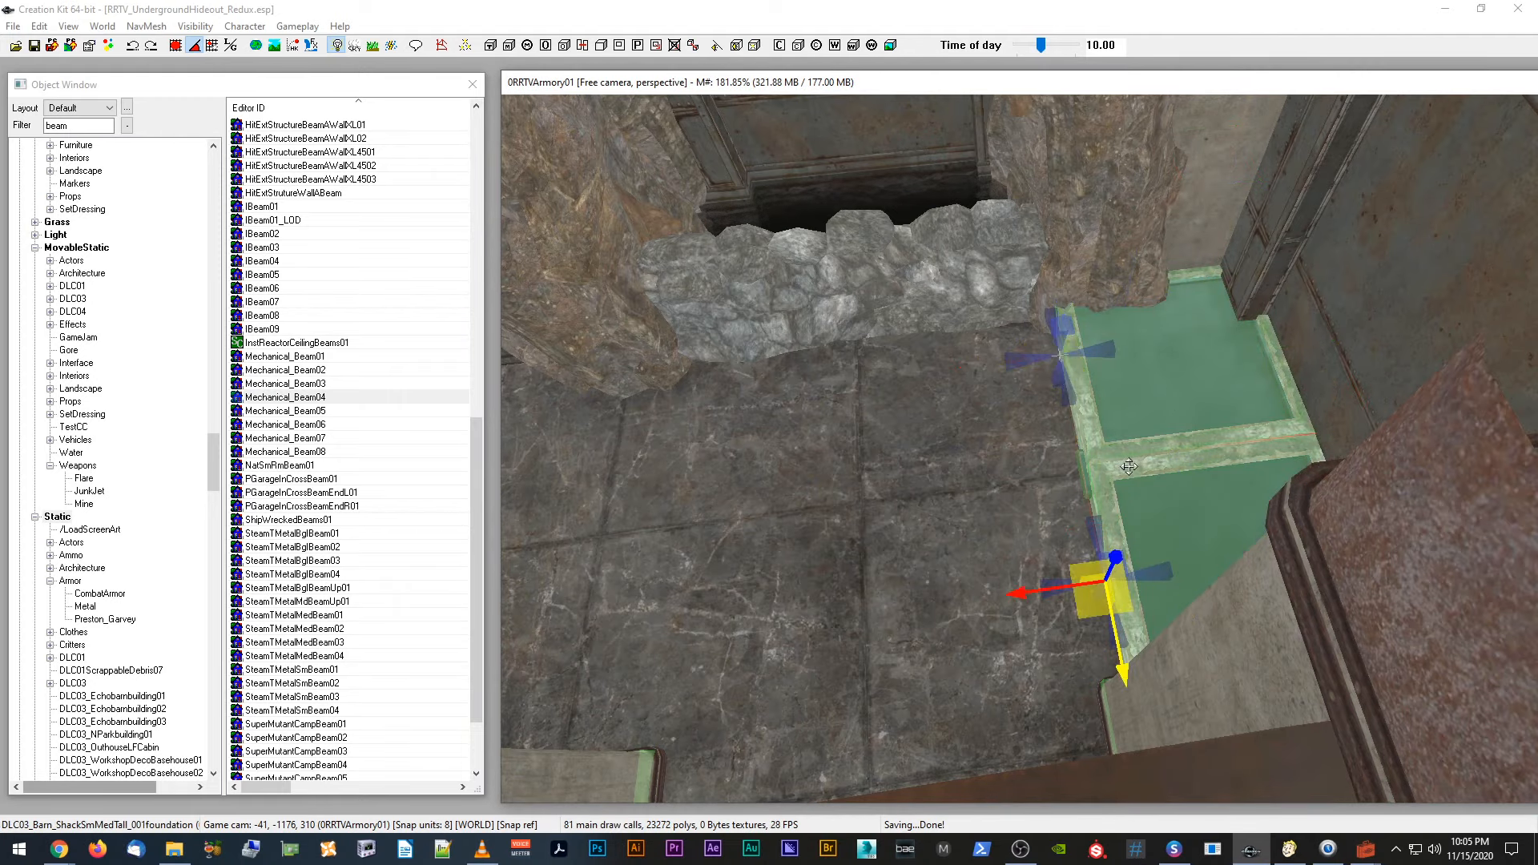
scroll(1130, 467, down, 2)
mouse_move(1129, 467)
shift+middle_down()
mouse_move(1050, 433)
mouse_move(1114, 470)
shift+middle_up()
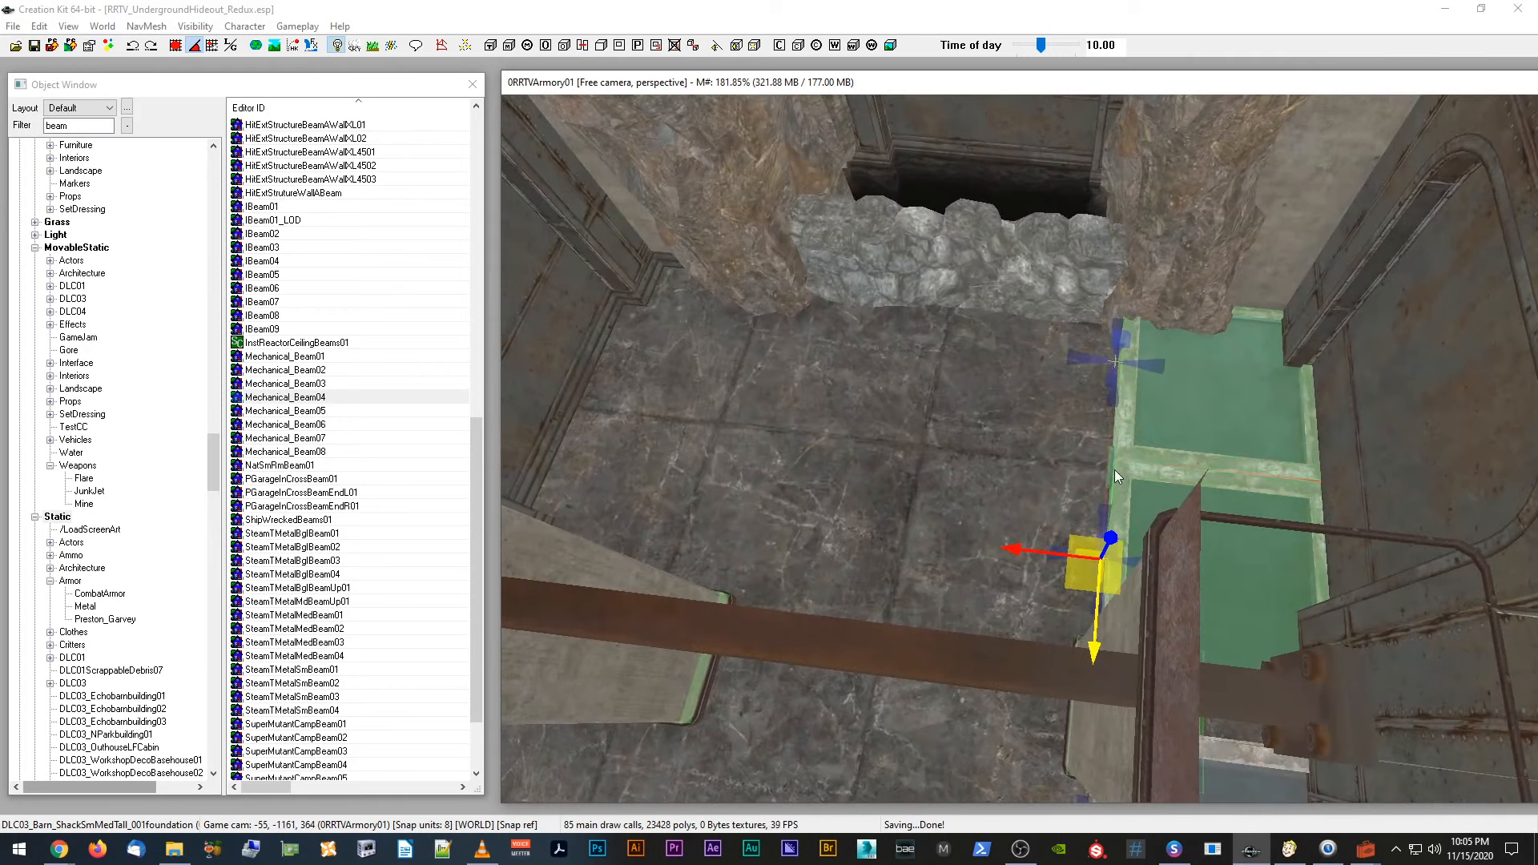
drag(1019, 546, 817, 538)
key(e)
key(e)
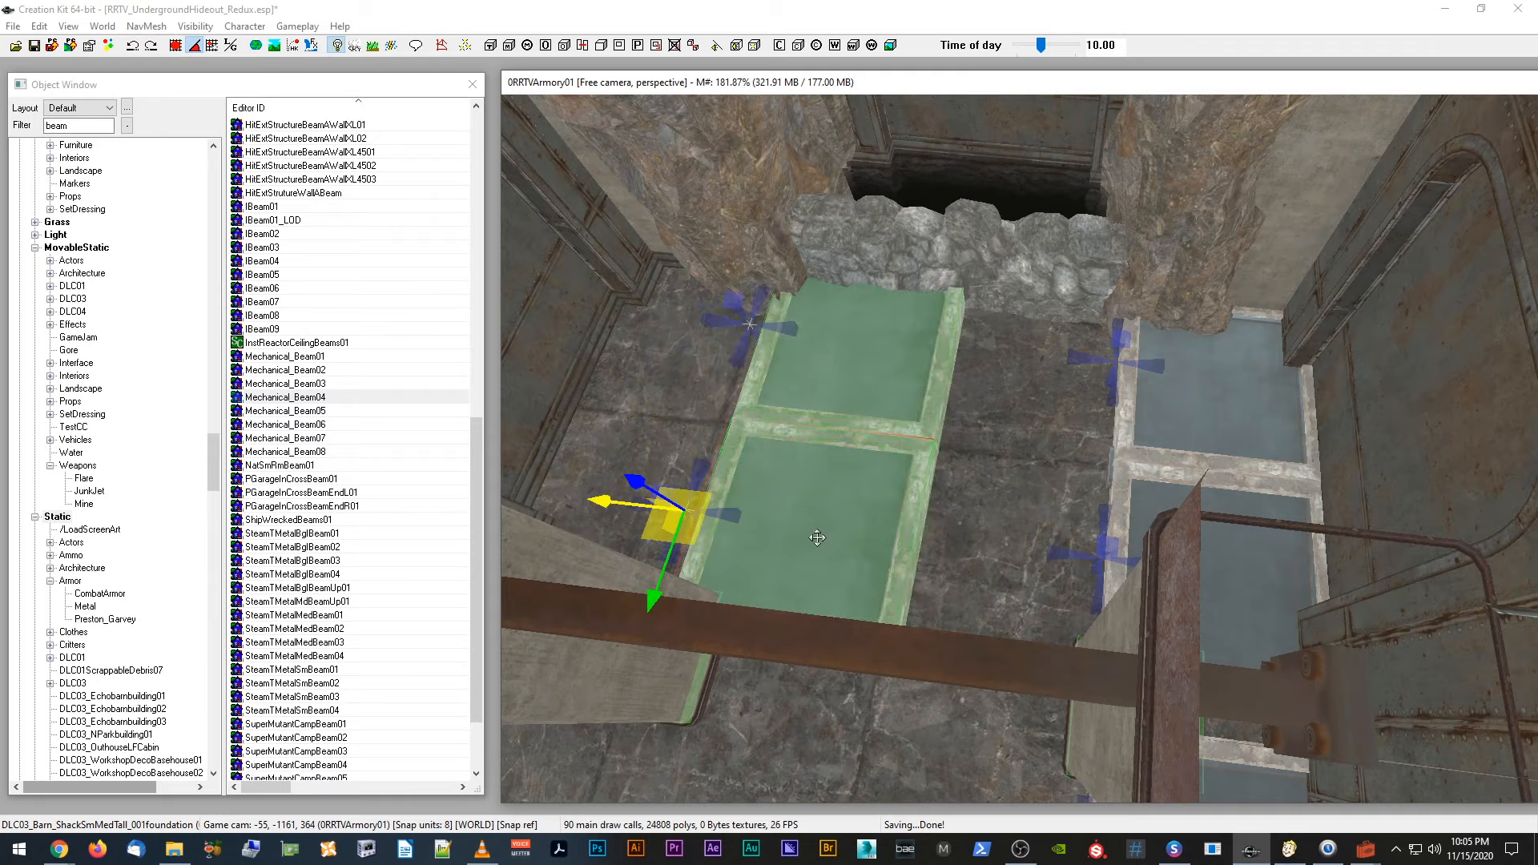
Step: Pull the copied platform clear of the wall and rotate it so its front edge faces the hallway walkway
shift+middle_drag(818, 442, 808, 453)
shift+middle_drag(666, 413, 541, 380)
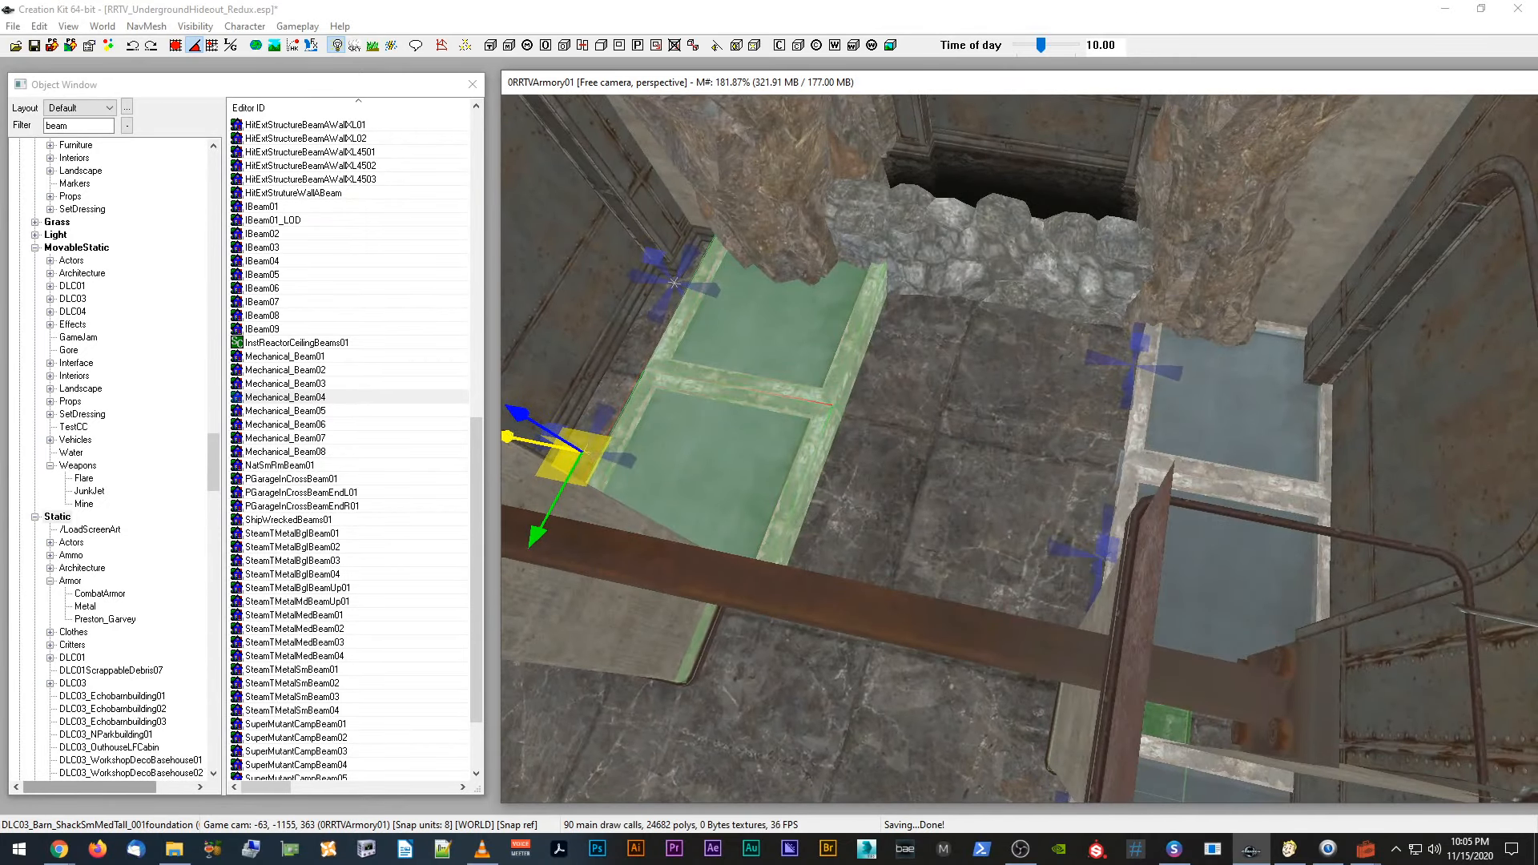
drag(518, 435, 741, 486)
shift+middle_drag(741, 486, 831, 606)
key(w)
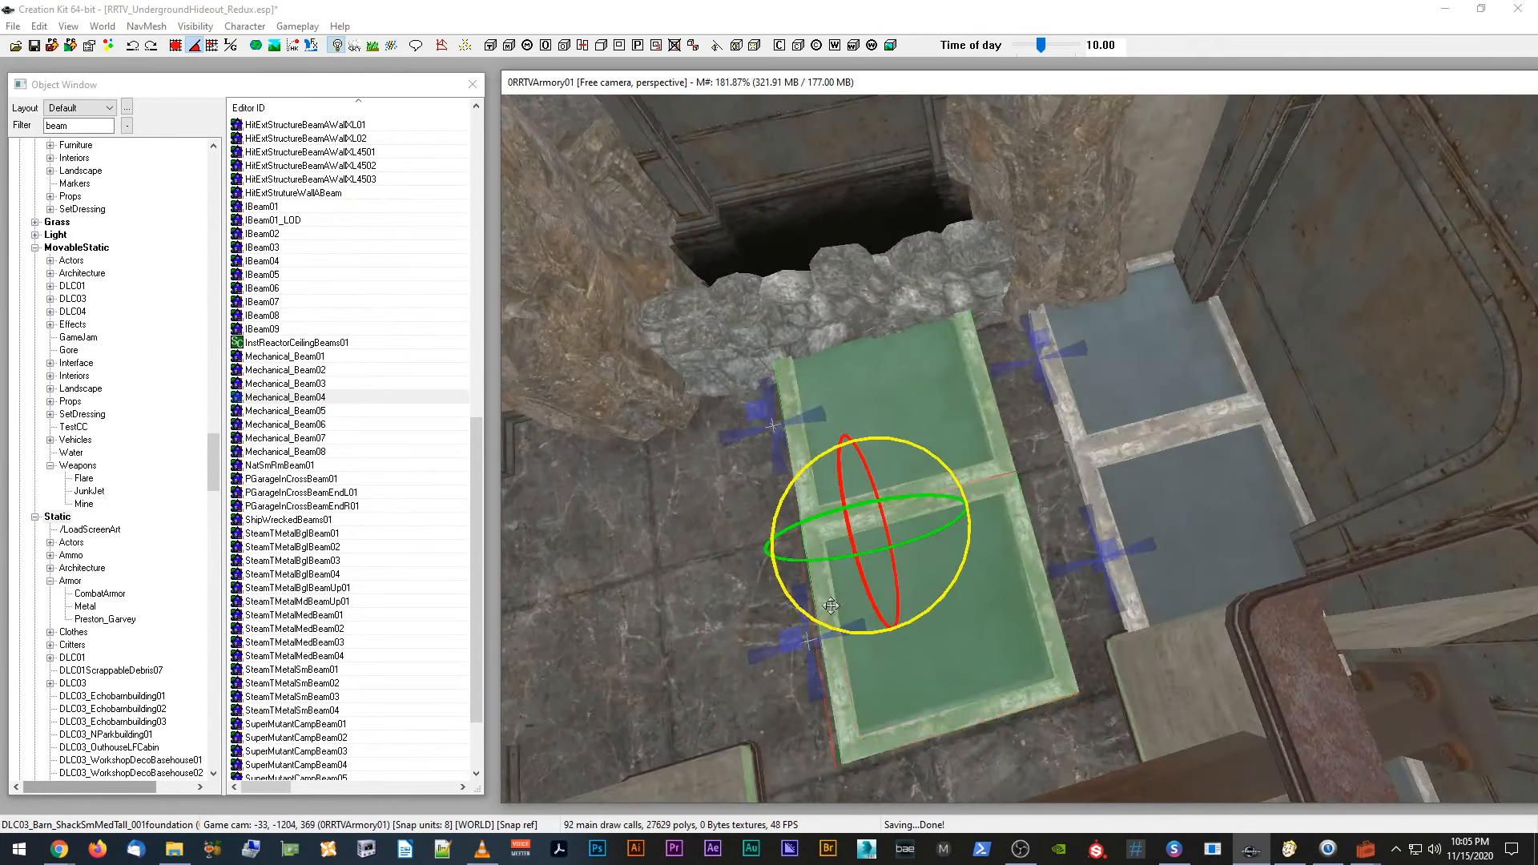
drag(863, 635, 893, 527)
key(w)
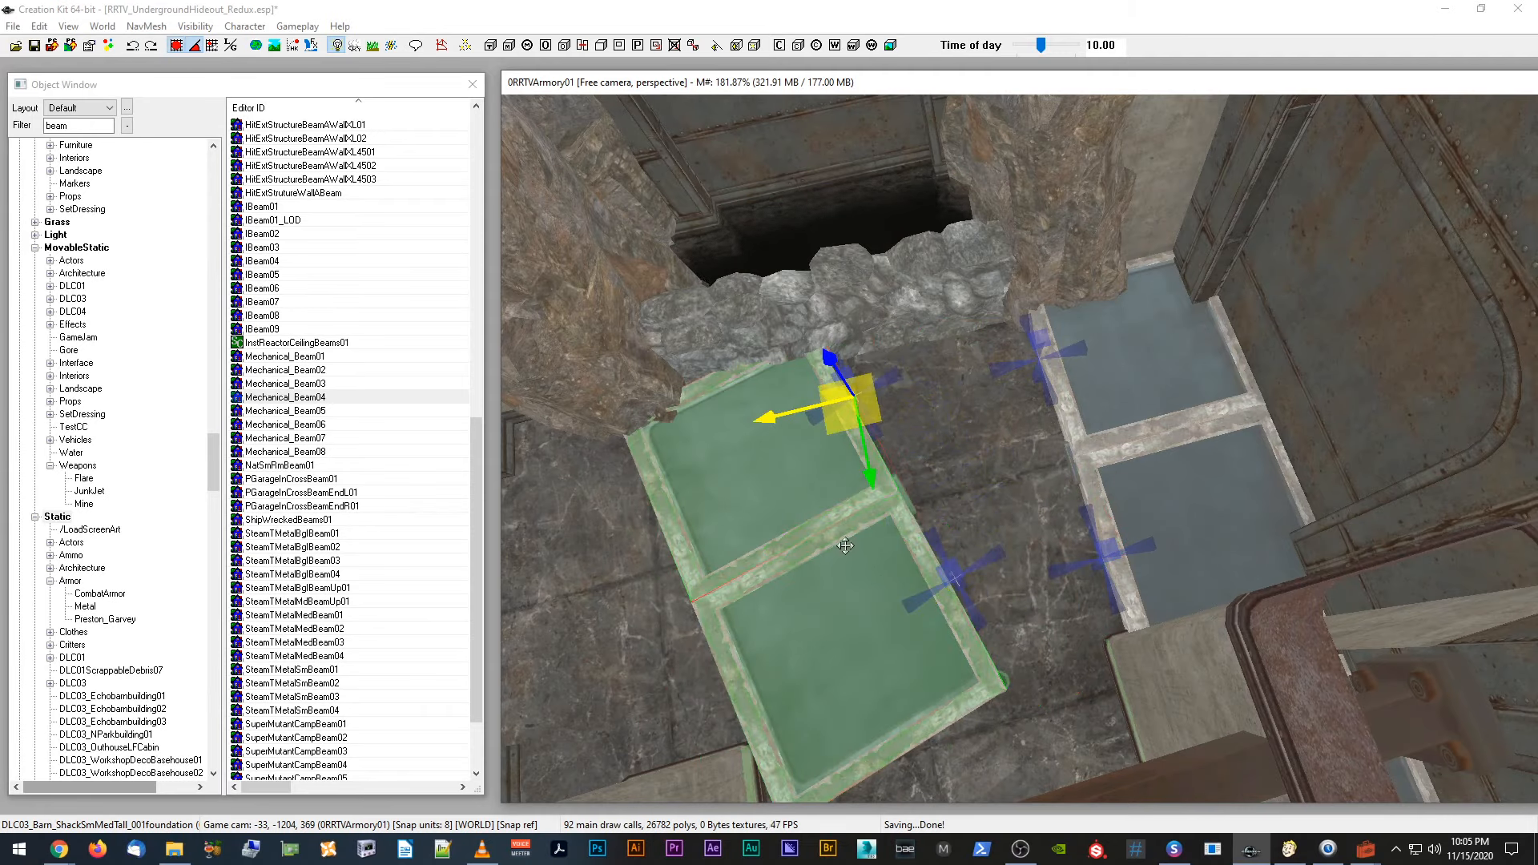
key(w)
drag(817, 593, 794, 553)
drag(910, 401, 883, 395)
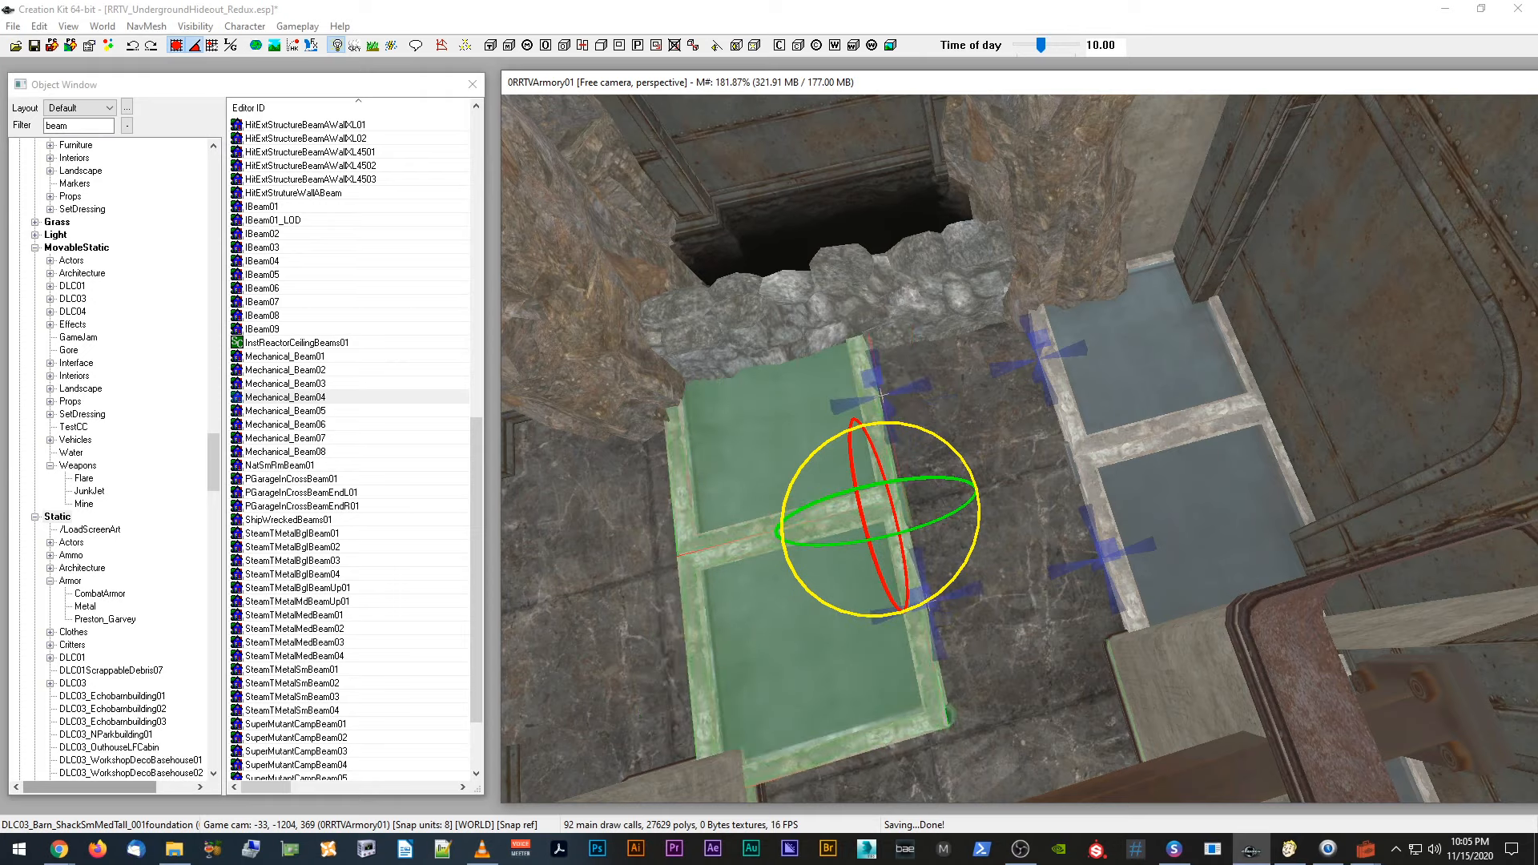
key(w)
Step: Move the rotated platform back into the bay between the concrete column and the rock wall
scroll(793, 600, up, 3)
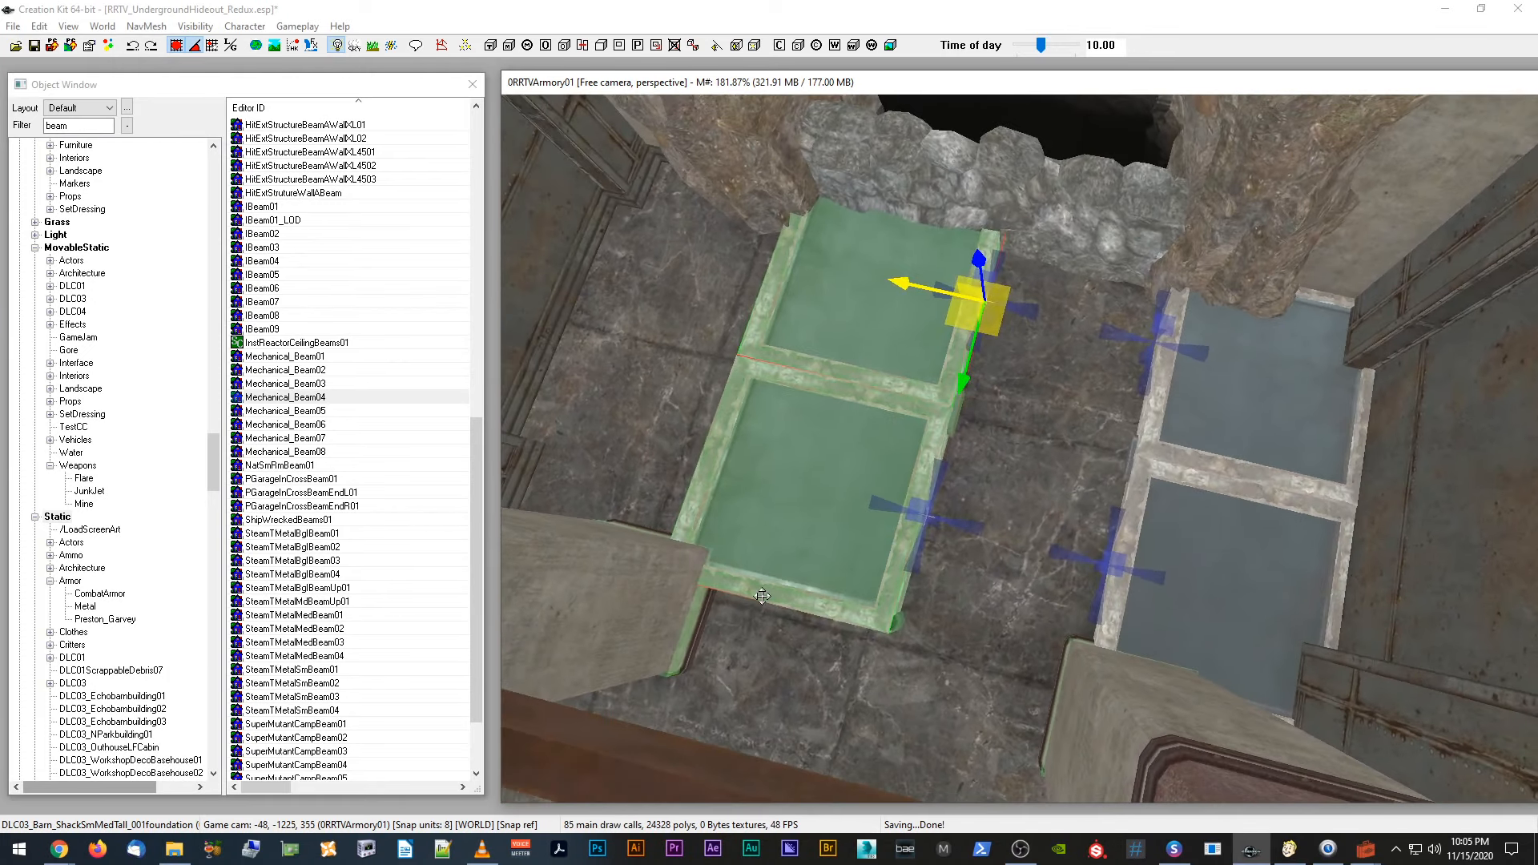
middle_drag(762, 596, 772, 585)
scroll(773, 585, up, 1)
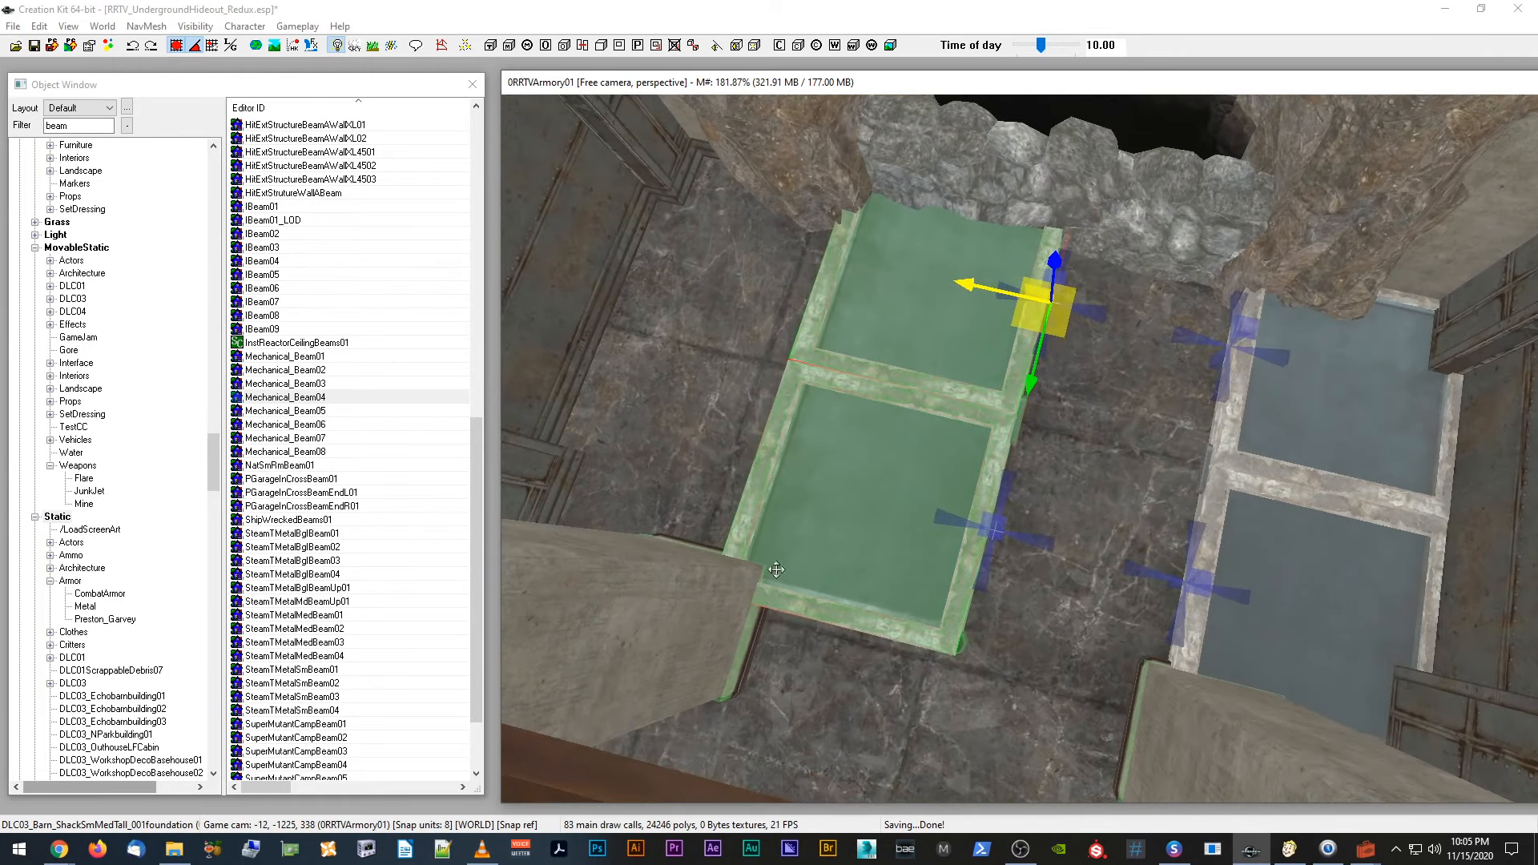
drag(979, 288, 934, 271)
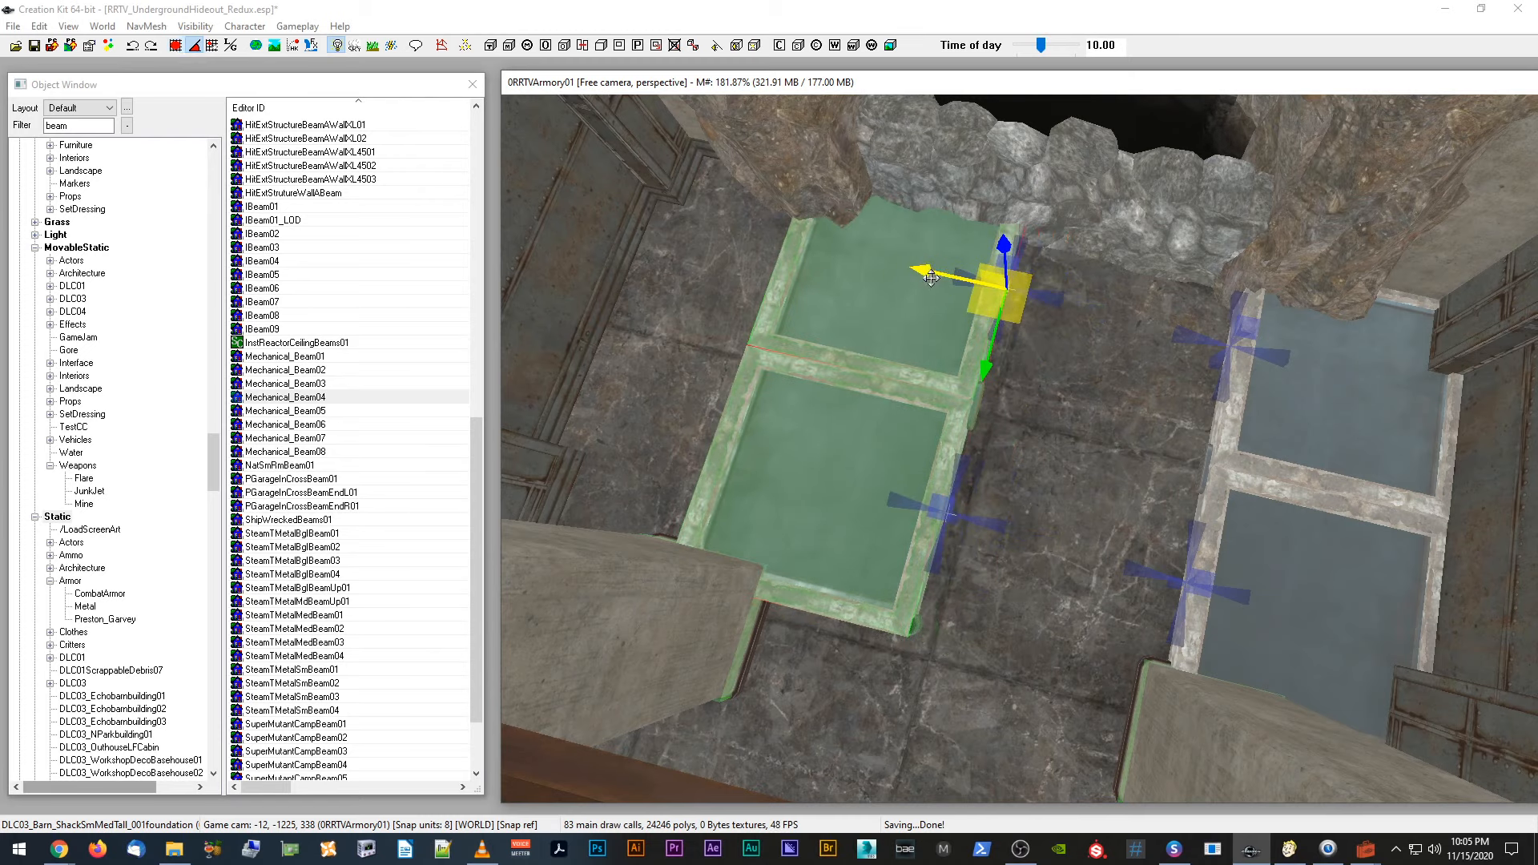
drag(936, 269, 800, 241)
shift+middle_drag(800, 240, 800, 239)
drag(787, 253, 756, 233)
shift+middle_drag(756, 232, 841, 275)
Step: Fine-tune the platform's position along the bay so it fits between the column base and the rock wall
scroll(847, 277, up, 5)
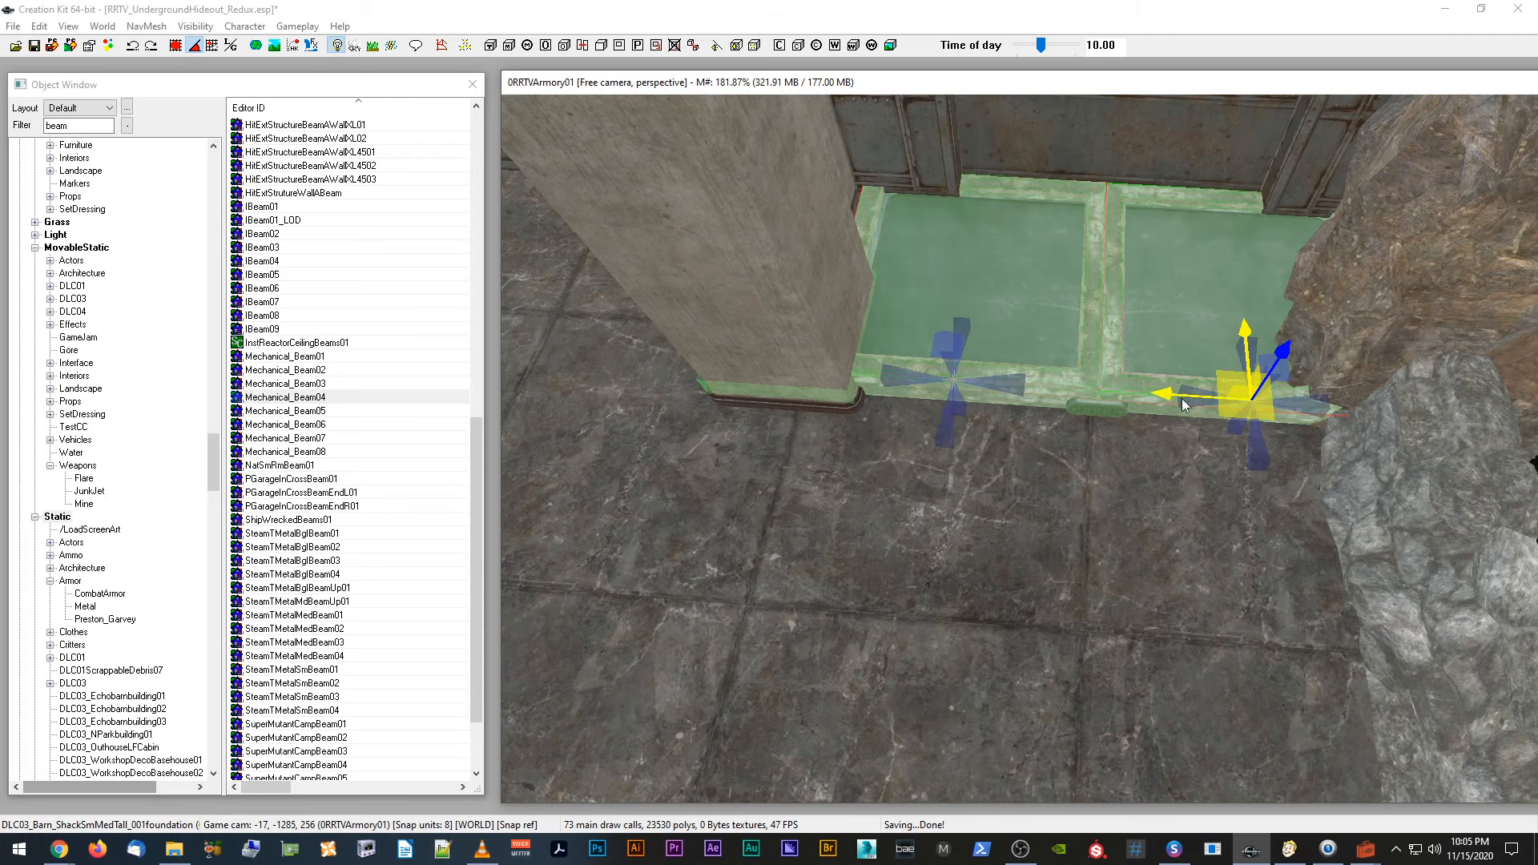
drag(1175, 399, 1165, 382)
shift+middle_drag(1165, 381, 1163, 382)
scroll(1163, 382, up, 3)
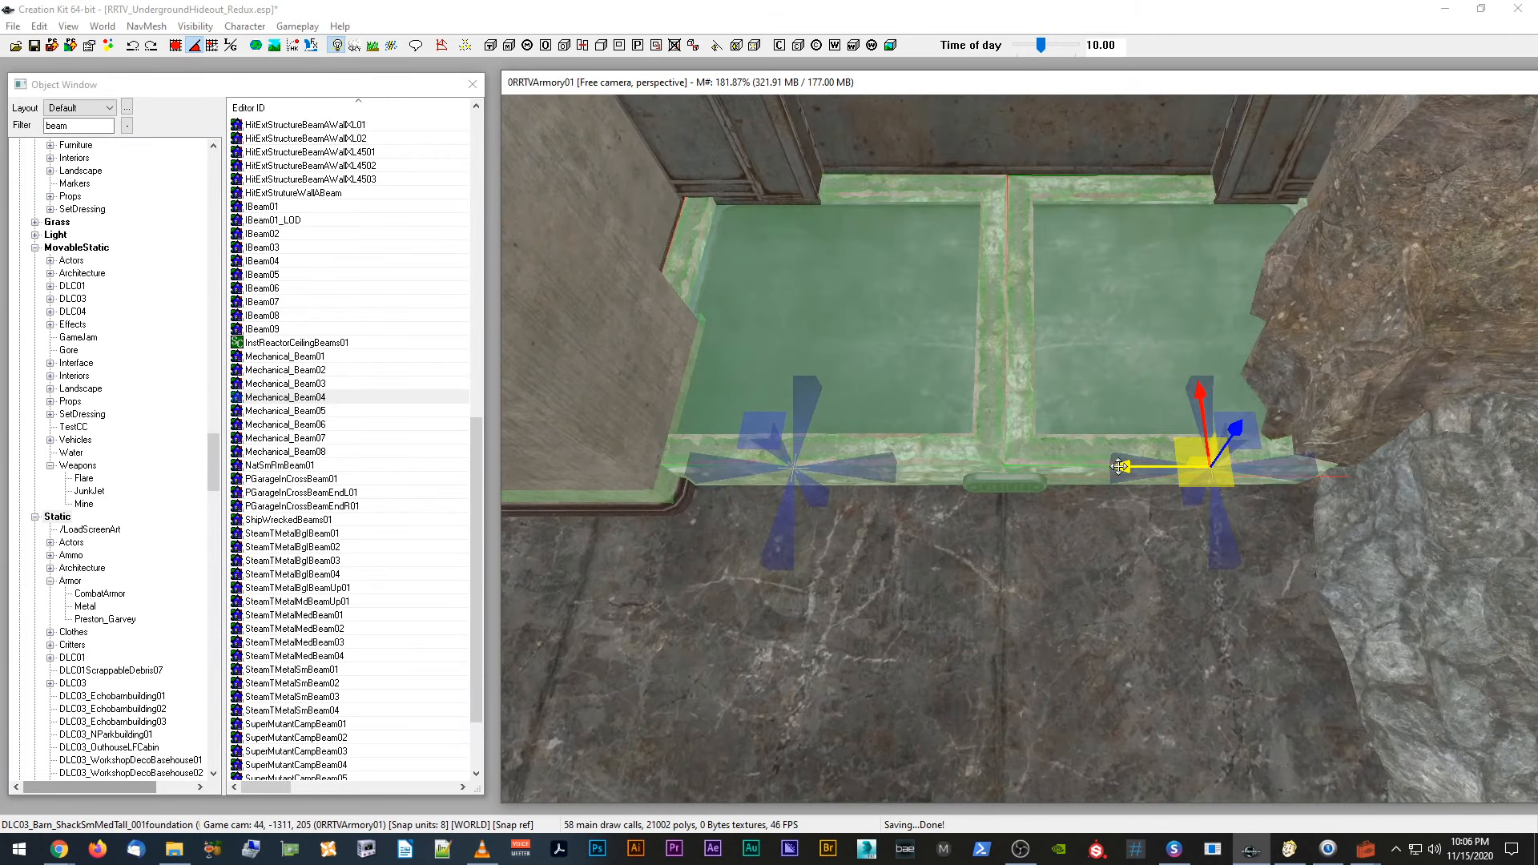
drag(1119, 466, 1118, 463)
shift+middle_drag(1118, 462, 1012, 415)
scroll(1117, 437, down, 2)
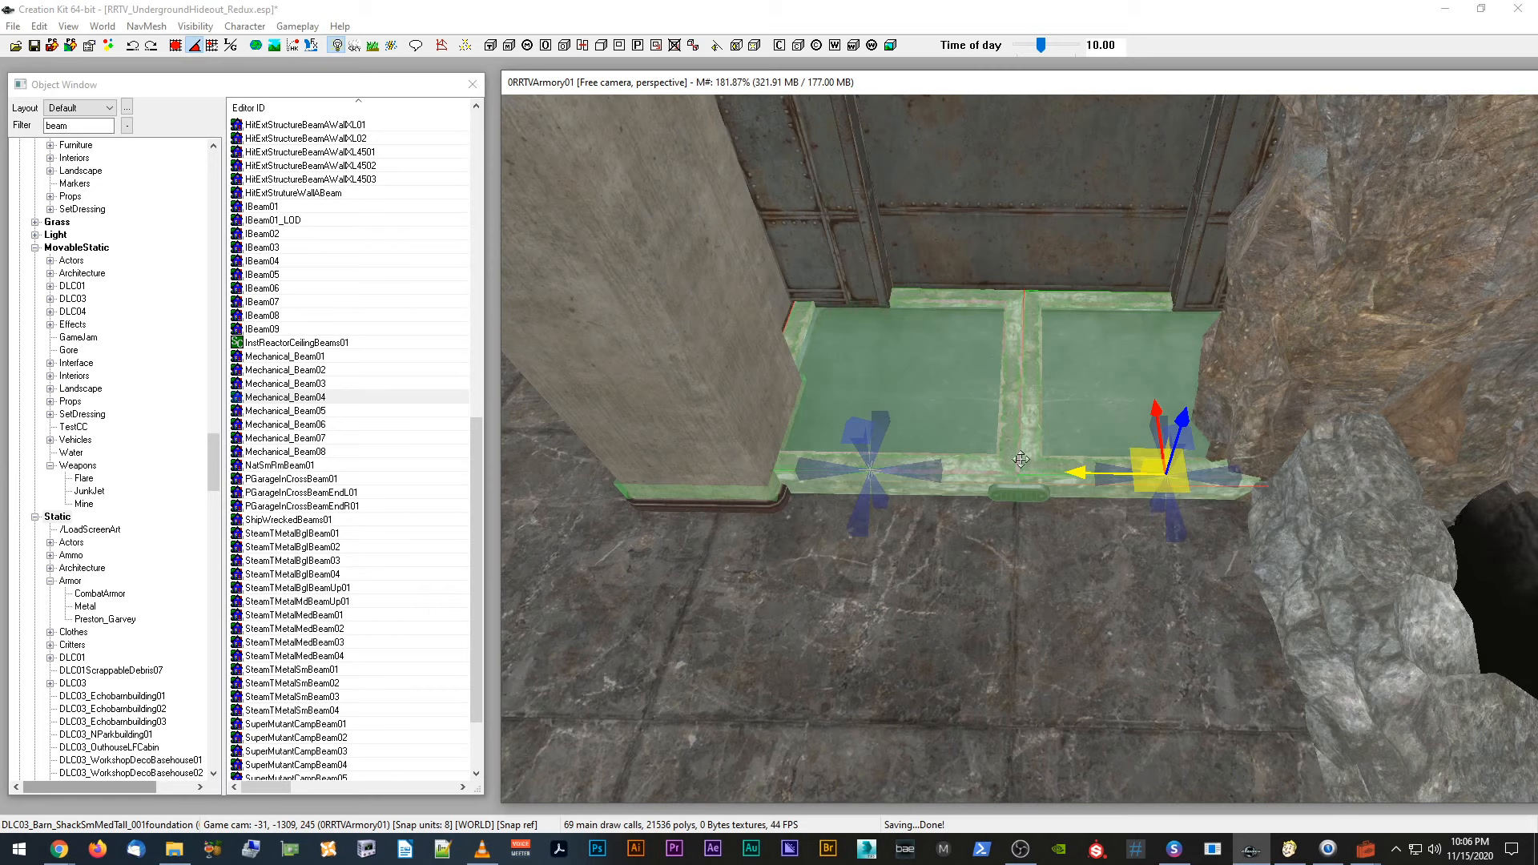
Step: Duplicate the platform into the next bay on the same side and center the copy between the two concrete columns
shift+middle_drag(1021, 459, 1023, 441)
scroll(1022, 442, up, 3)
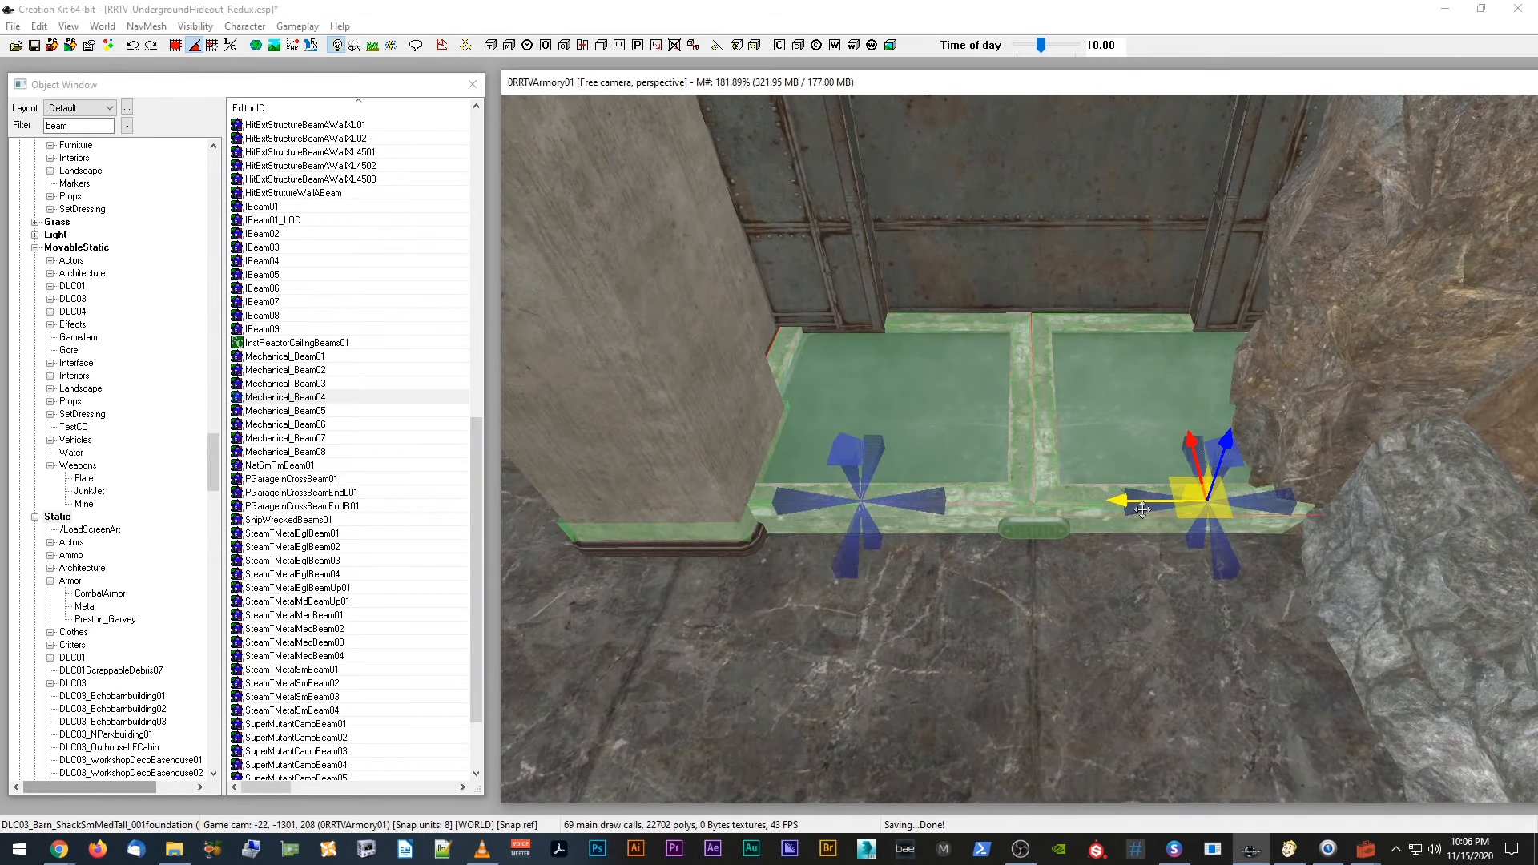
scroll(1077, 518, up, 5)
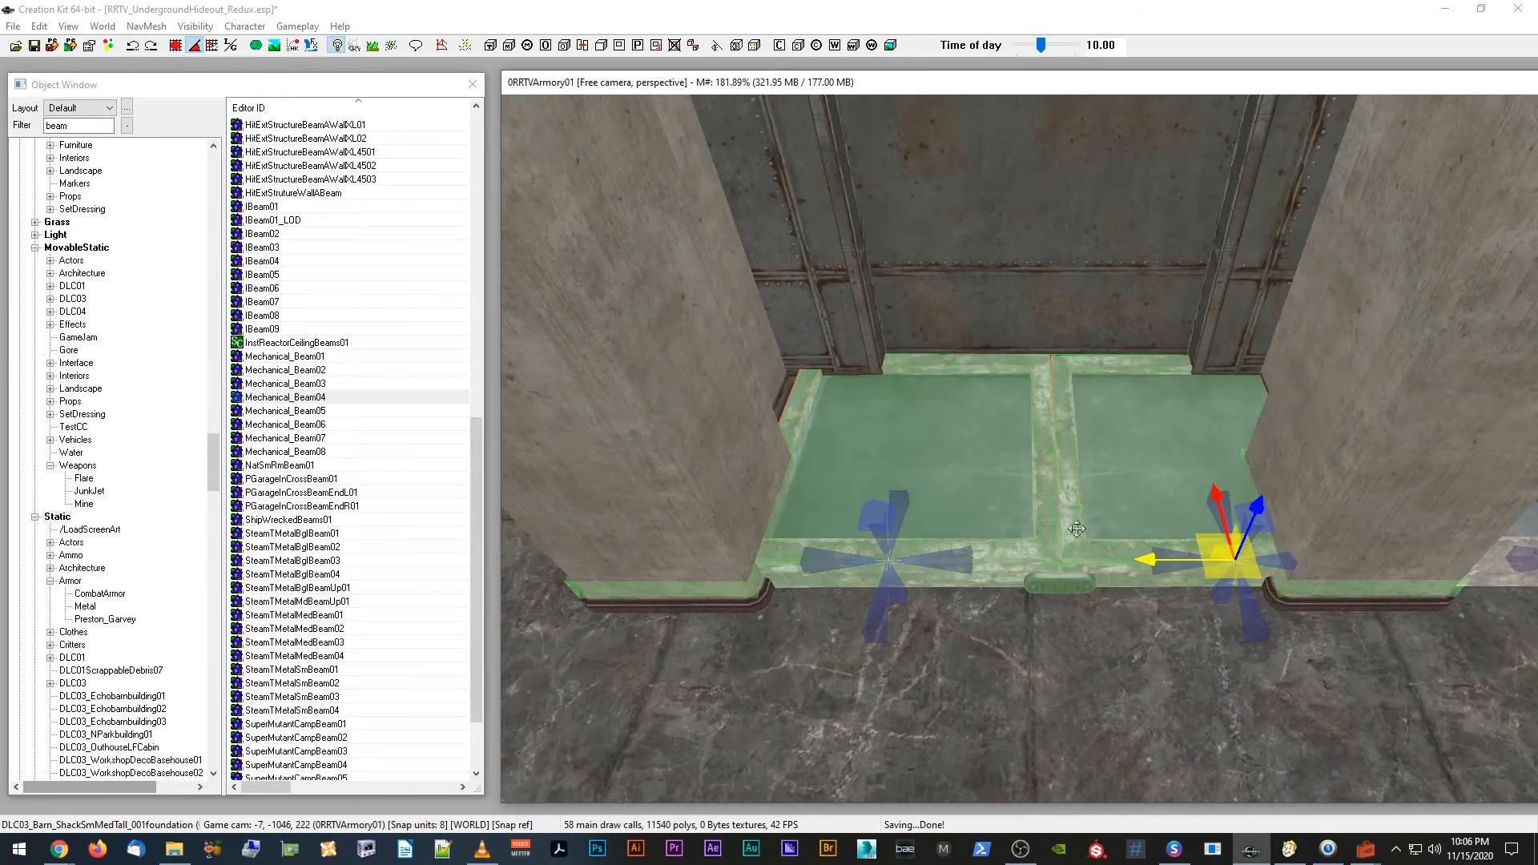
drag(1156, 563, 1123, 563)
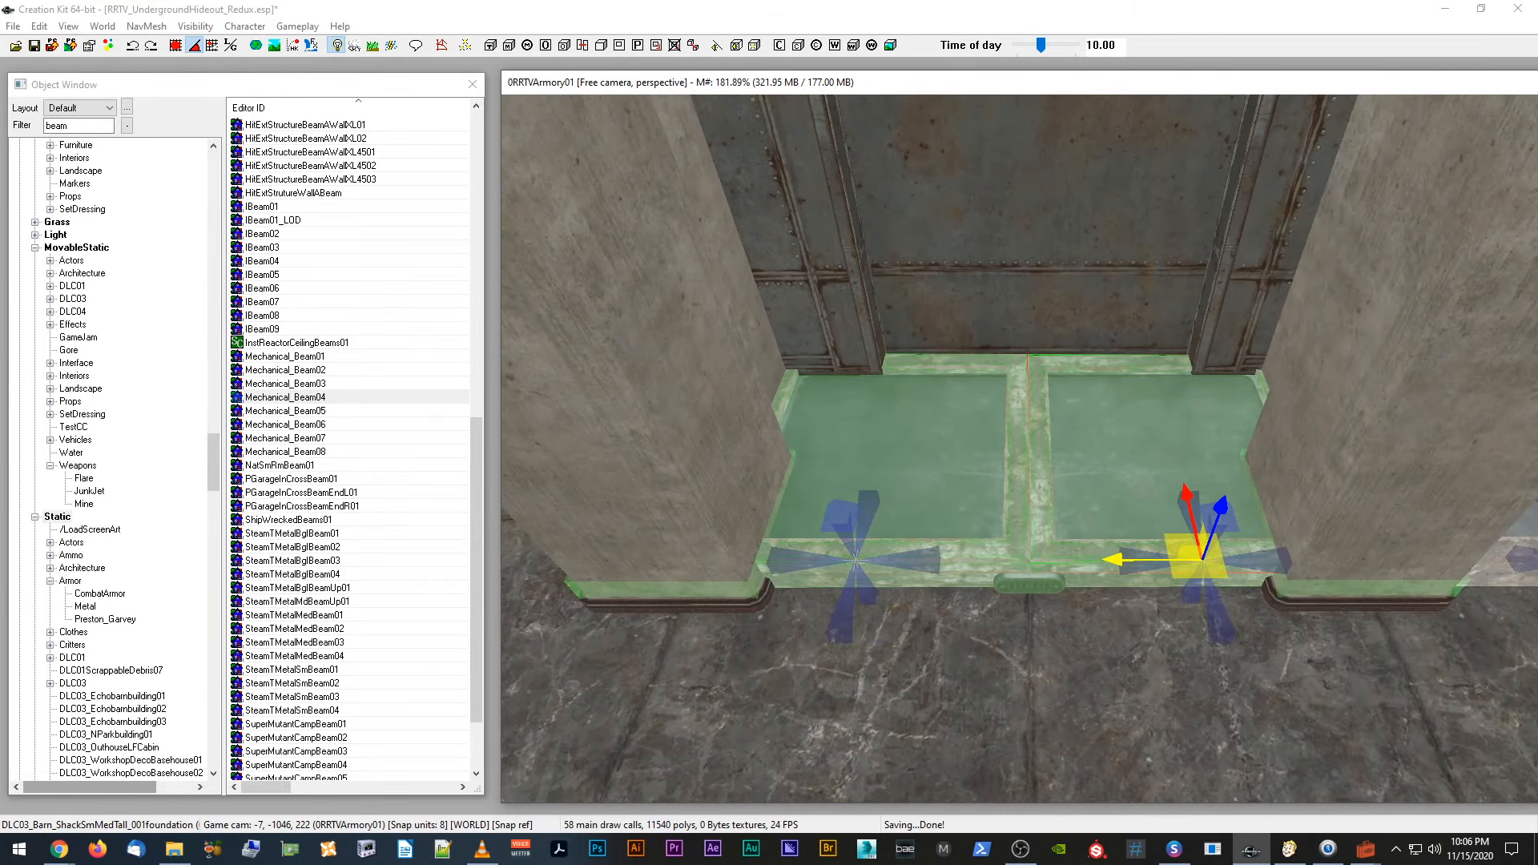
shift+middle_drag(1124, 563, 1124, 593)
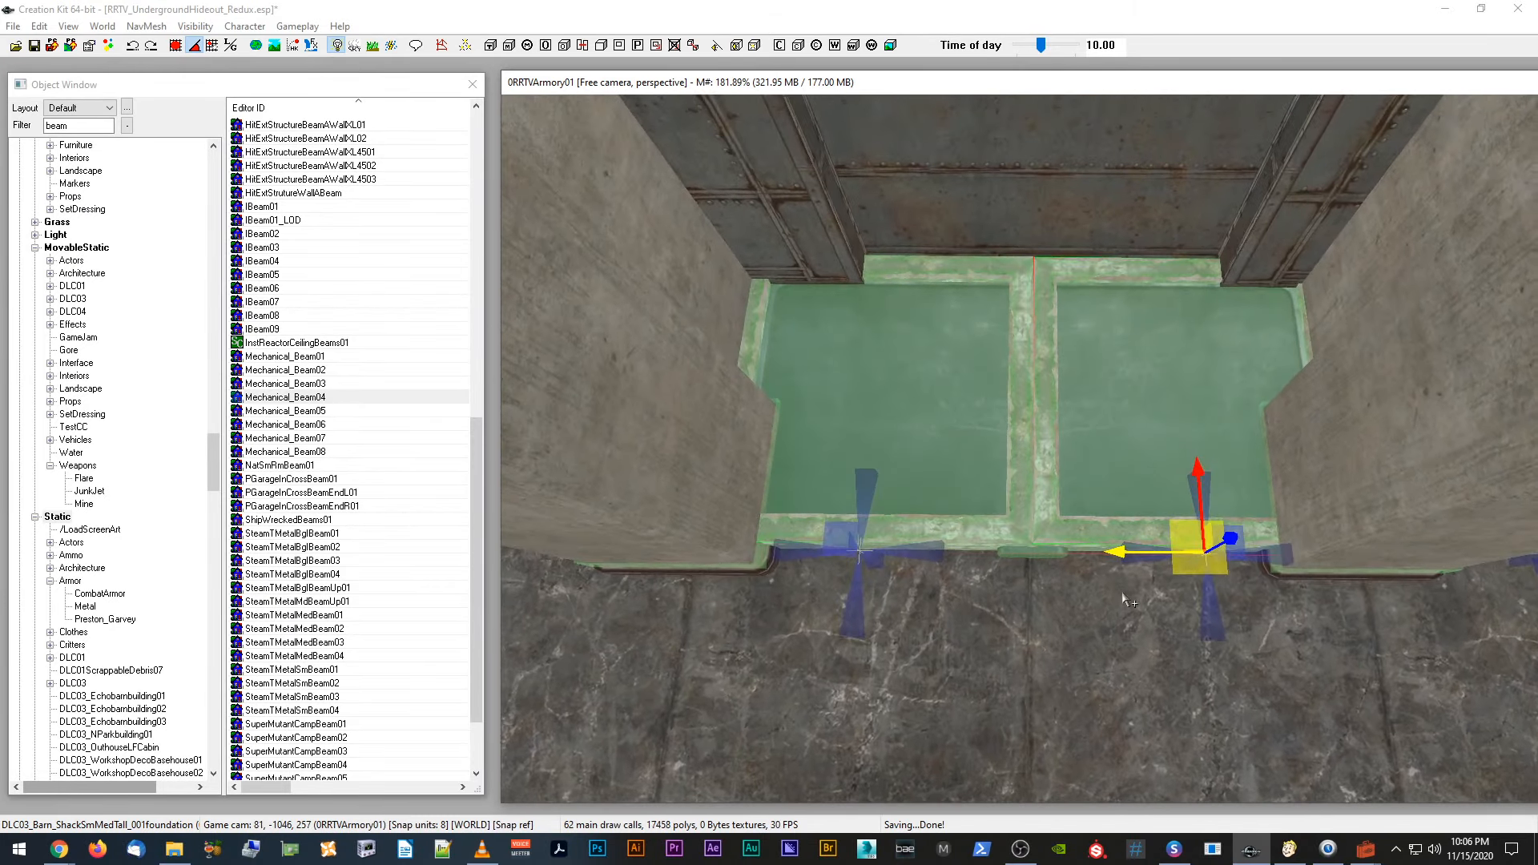
drag(1119, 538, 1123, 541)
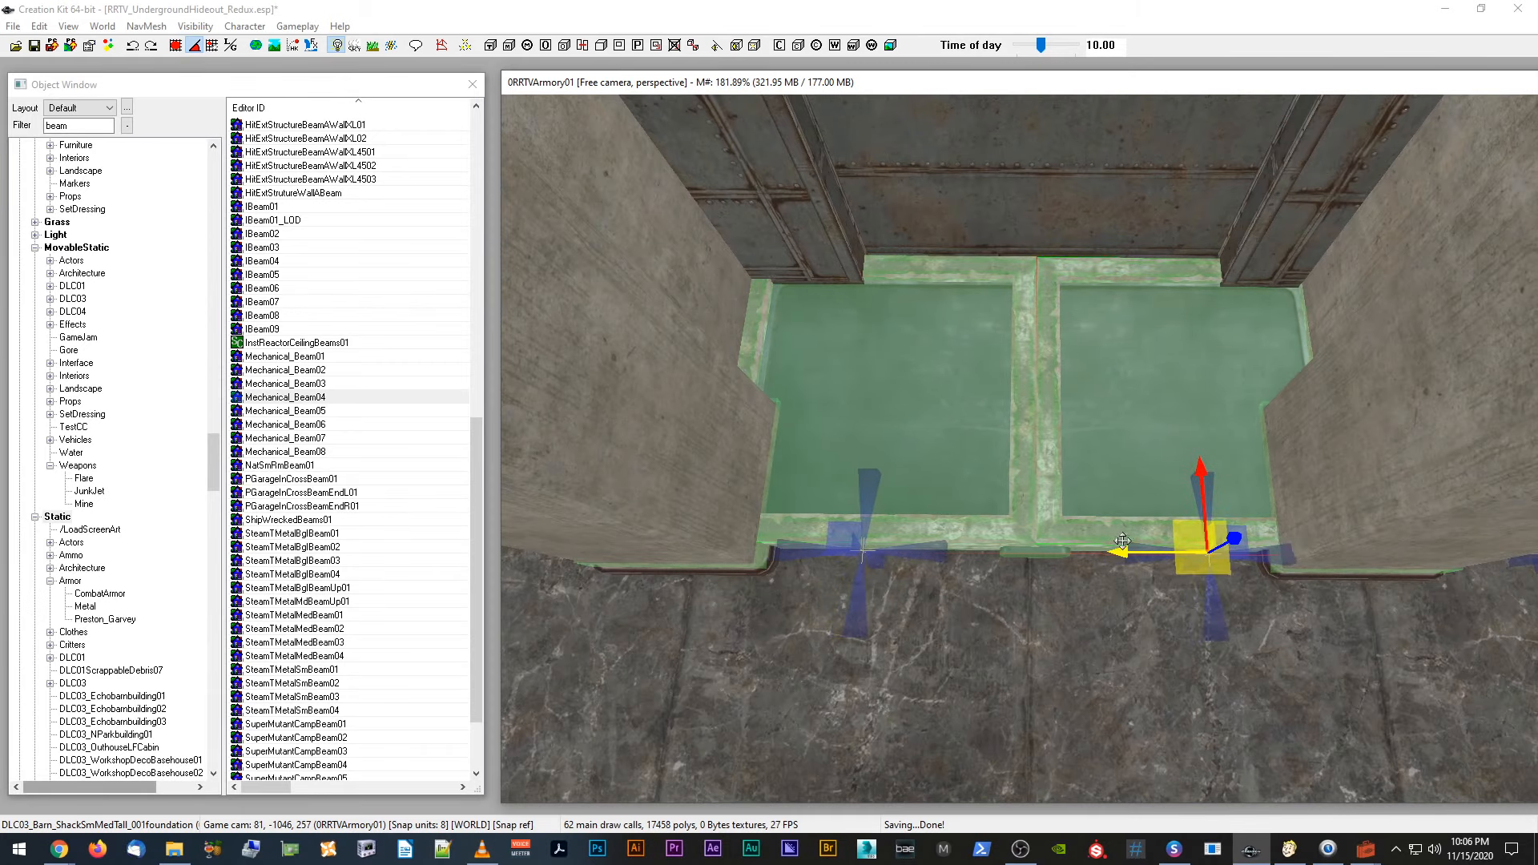
shift+middle_drag(997, 547, 1068, 606)
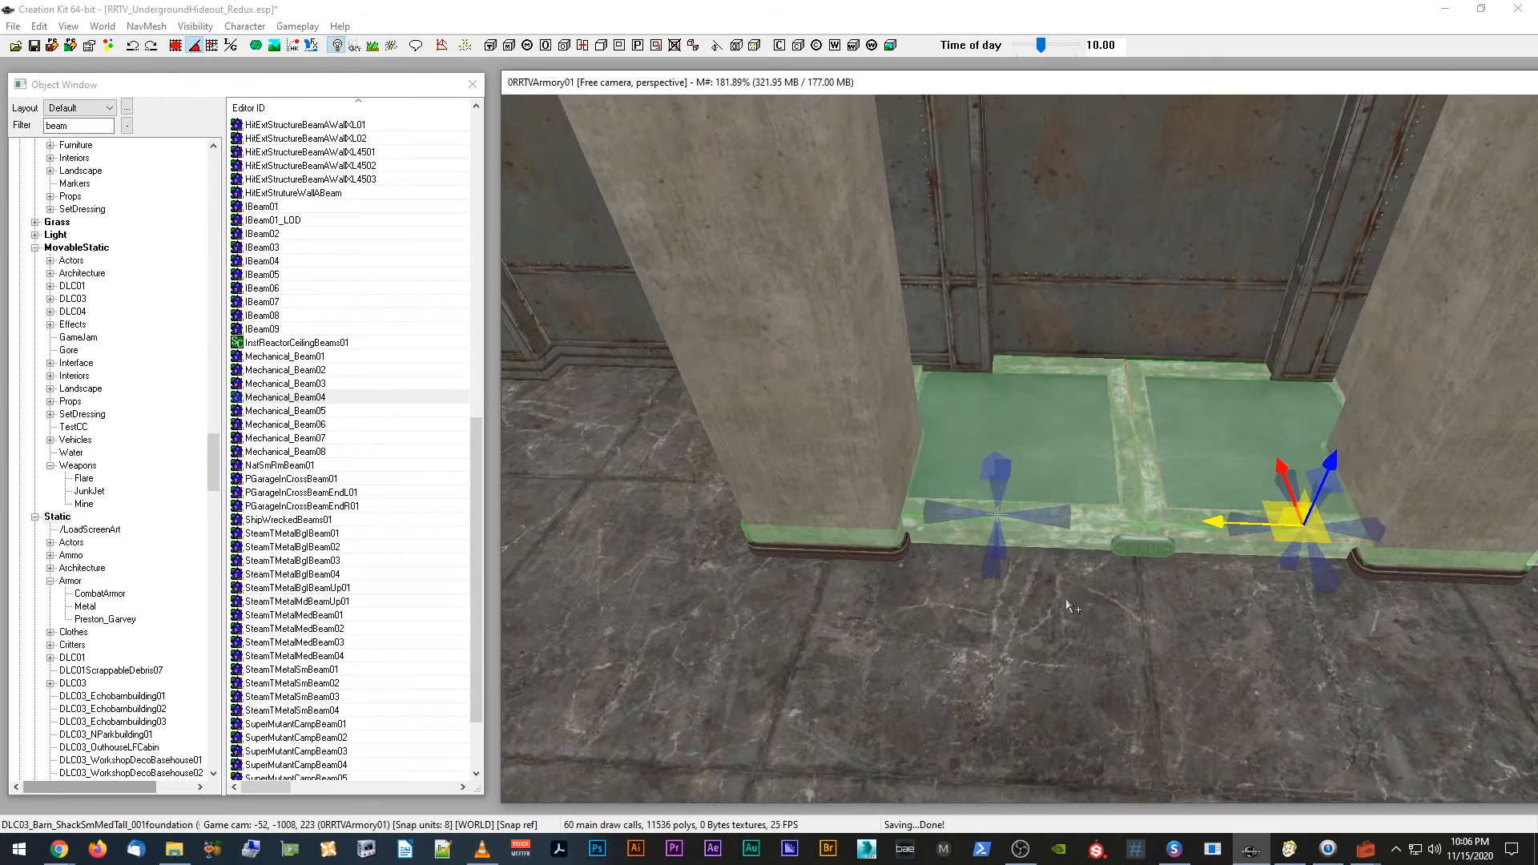
Step: Duplicate the centered platform into the following bay and align the copy between its columns
key(ctrl+d)
drag(1240, 515, 670, 495)
middle_drag(670, 495, 718, 513)
drag(1086, 528, 995, 525)
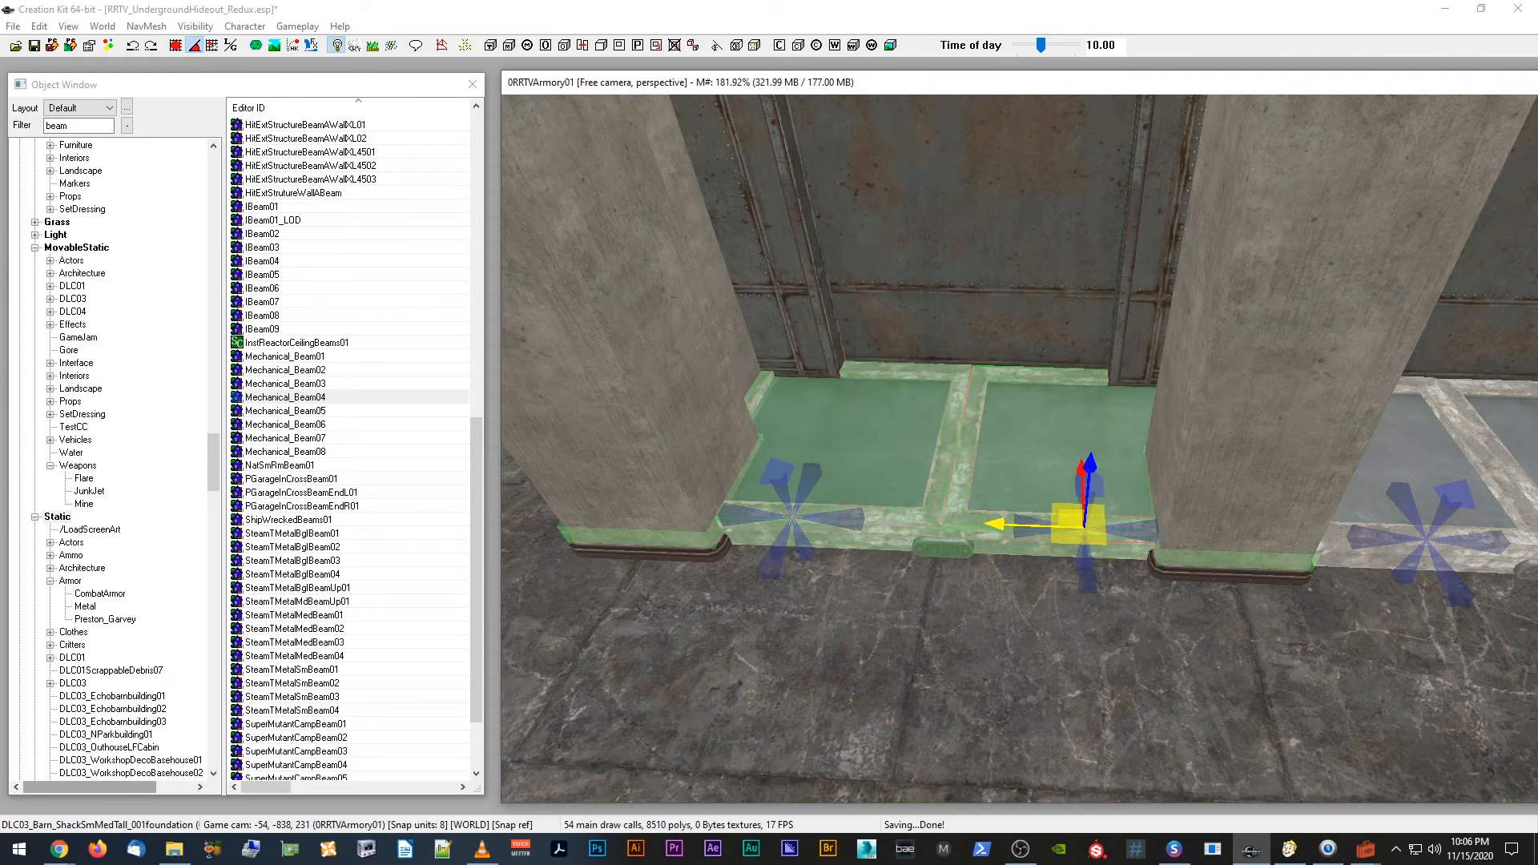
middle_drag(1005, 515, 1030, 519)
scroll(1029, 513, down, 2)
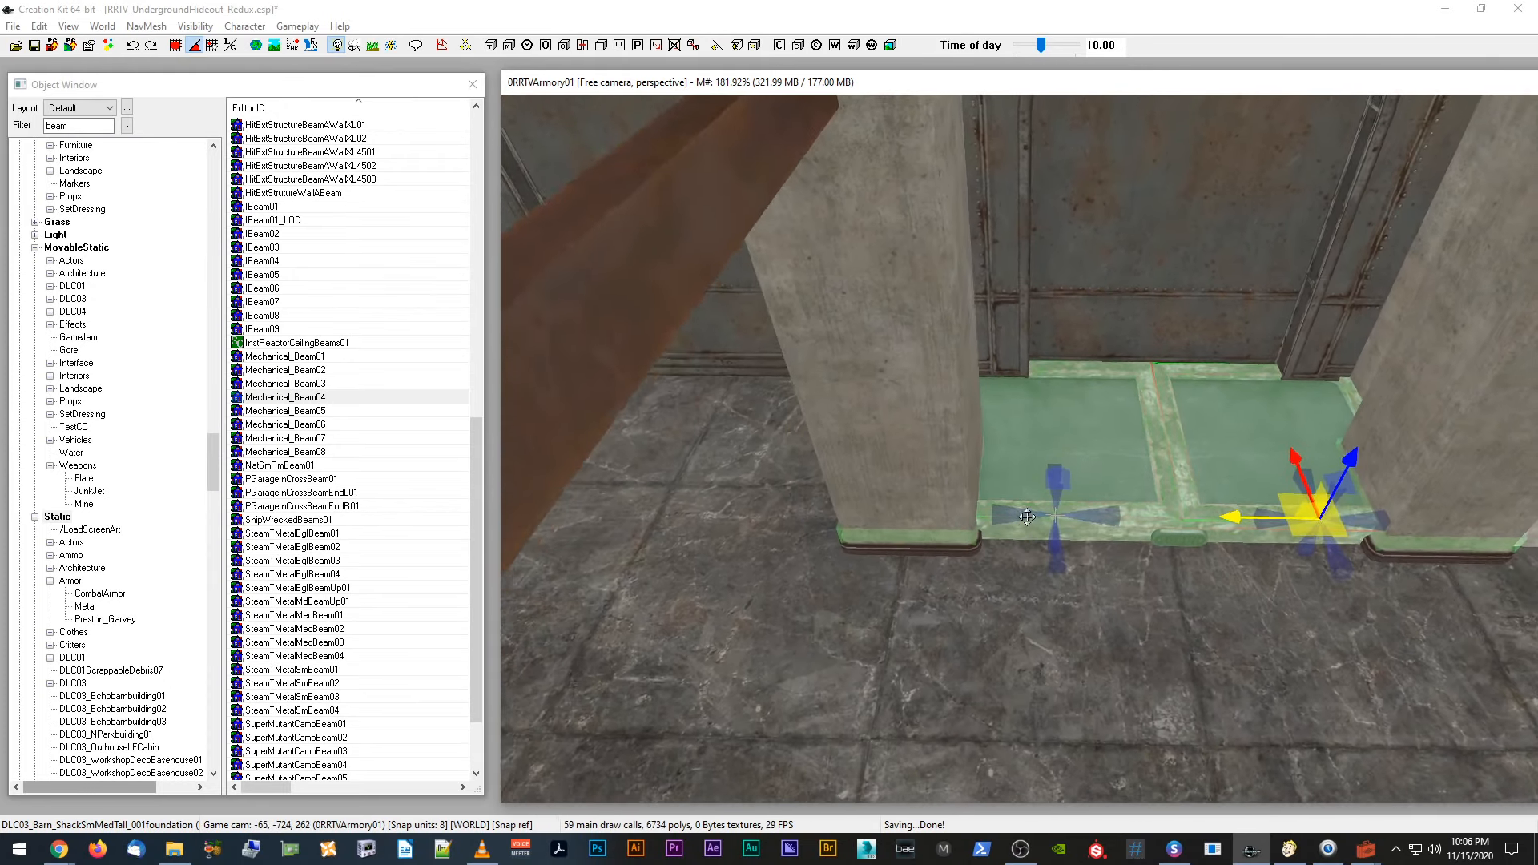
Step: Duplicate the platform into the last bay on that side, align it against the end column, and save the plugin
key(ctrl+d)
drag(1234, 526, 757, 523)
middle_drag(757, 524, 786, 512)
scroll(785, 512, up, 2)
scroll(786, 512, up, 1)
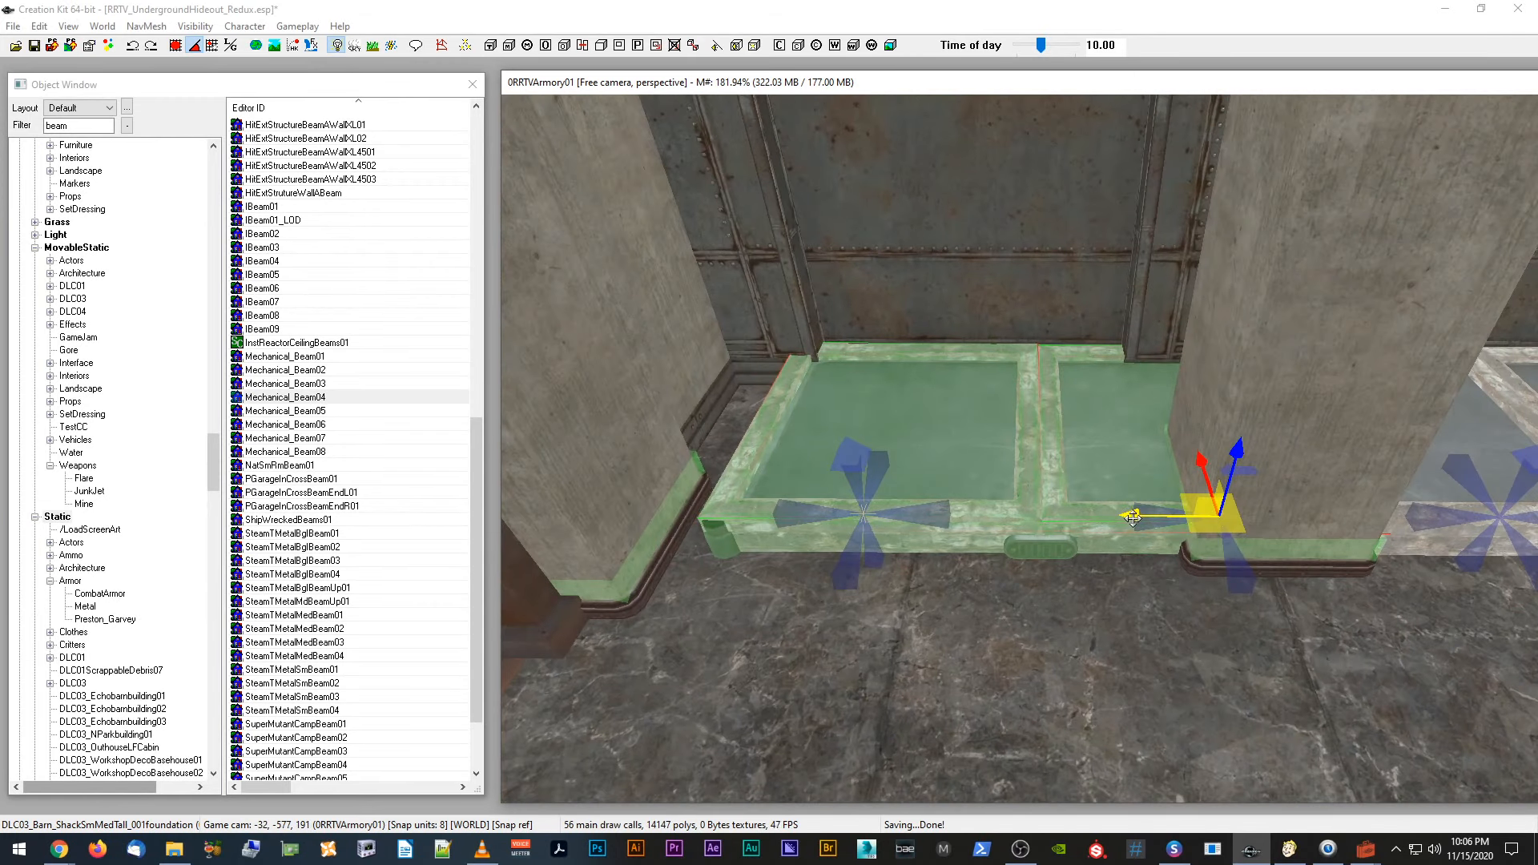
drag(1132, 519, 1039, 514)
shift+middle_drag(1034, 506, 1109, 505)
key(d)
click(35, 45)
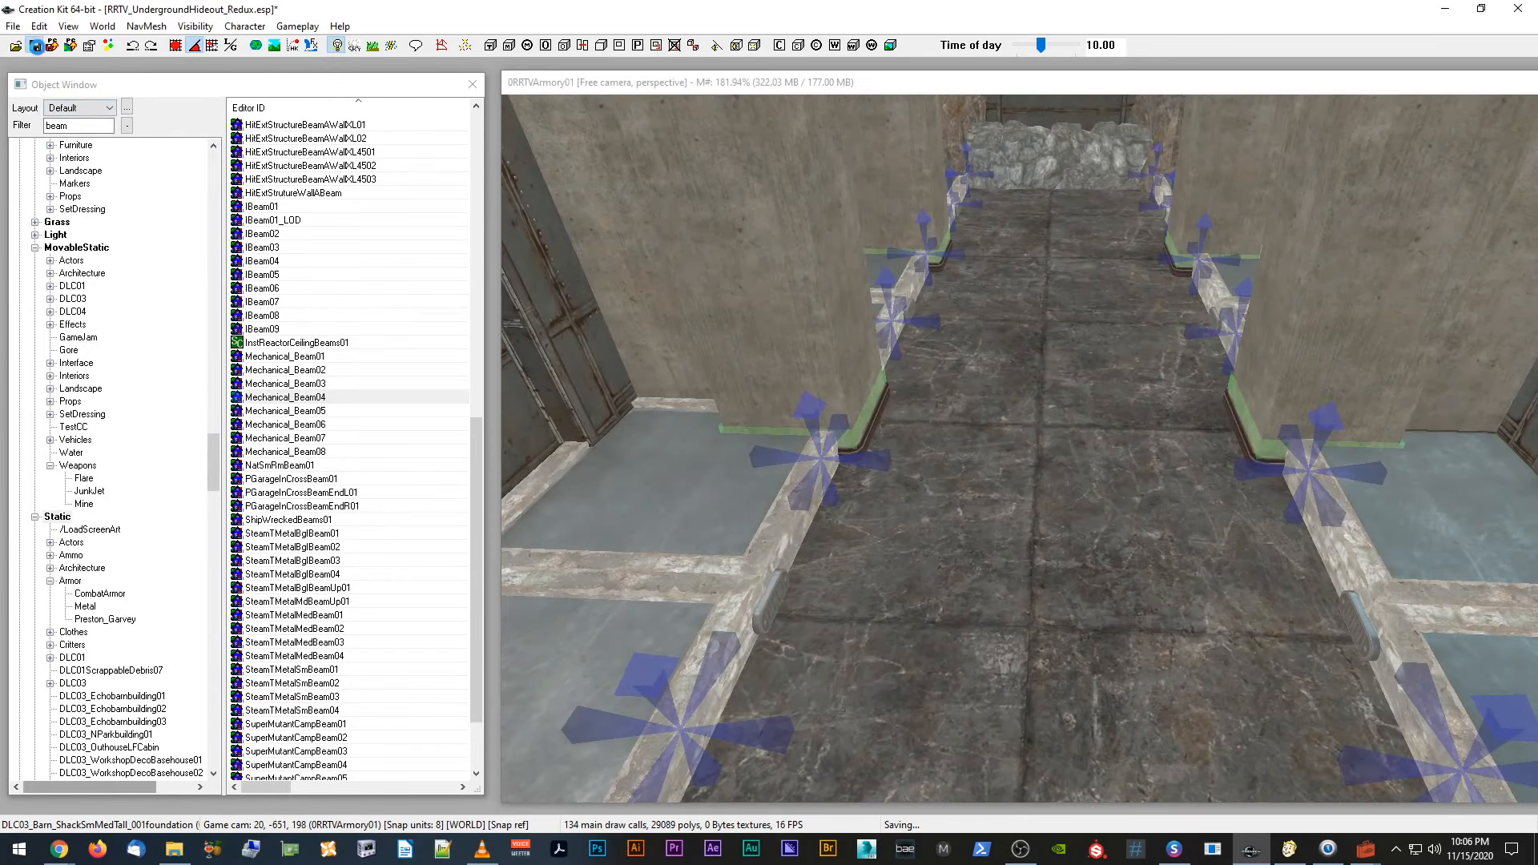
Step: Switch to the Garden of Eden Creation Kit and examine the original hallway's floor and the stone-edged mannequin platforms
mouse_move(1366, 849)
click(1368, 748)
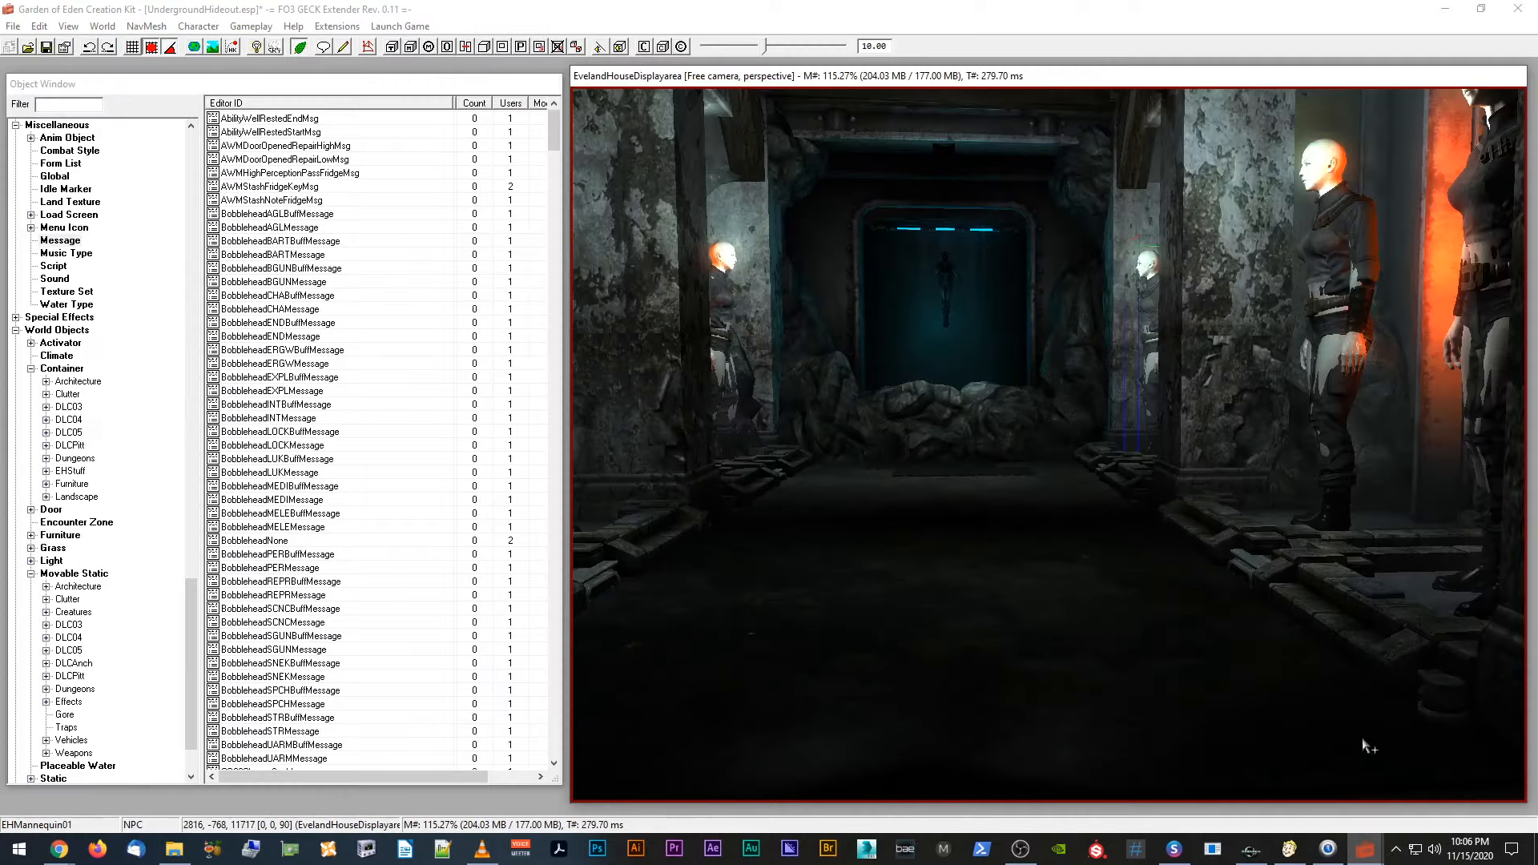
click(1078, 553)
key(a)
shift+middle_drag(1076, 553, 938, 592)
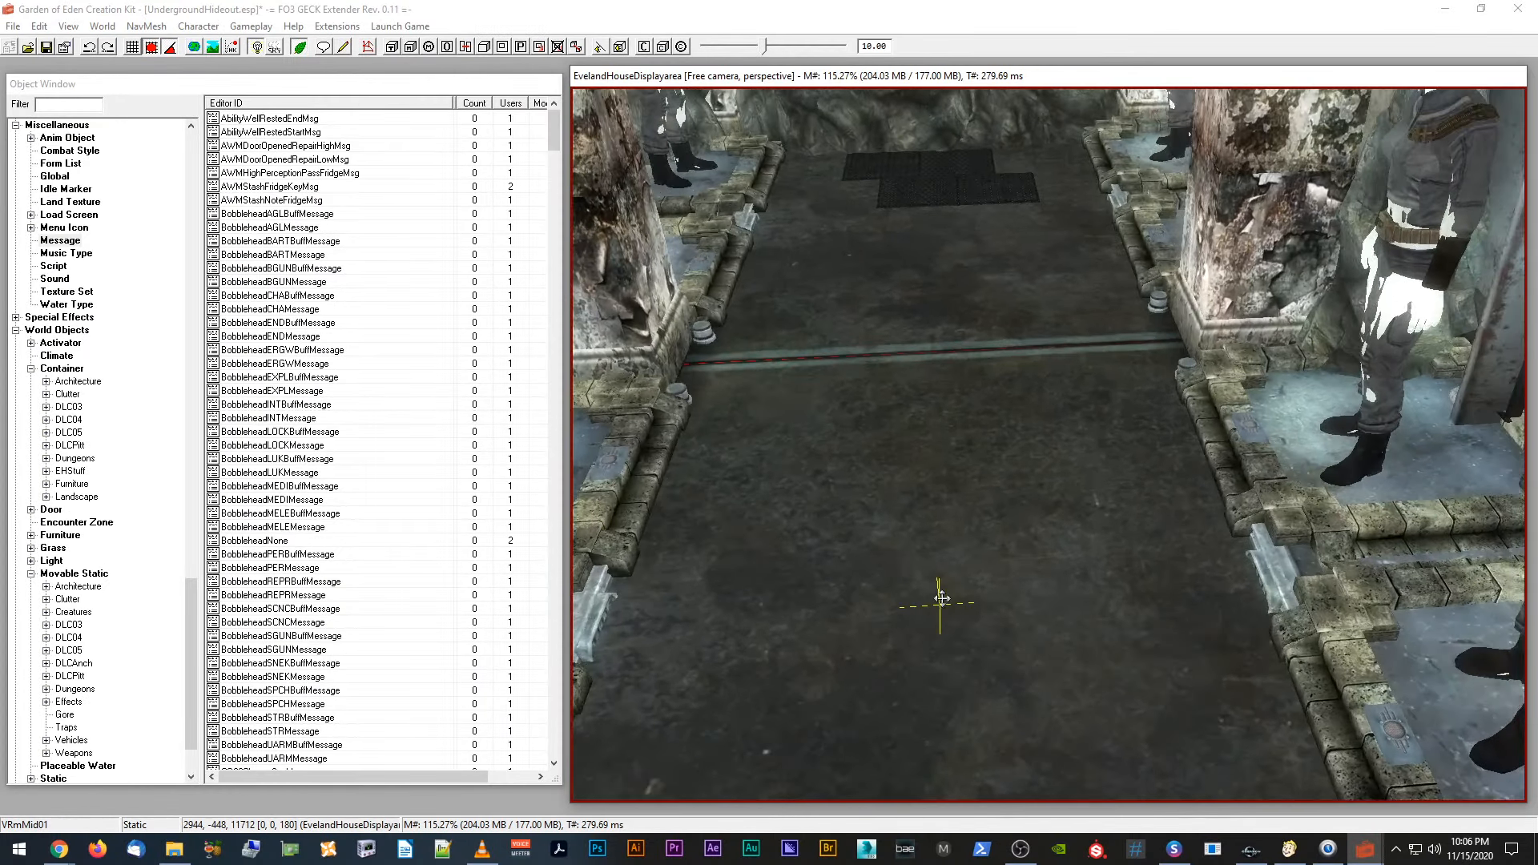
scroll(937, 589, down, 3)
scroll(936, 587, down, 2)
scroll(935, 583, up, 2)
shift+middle_drag(1004, 369, 1004, 444)
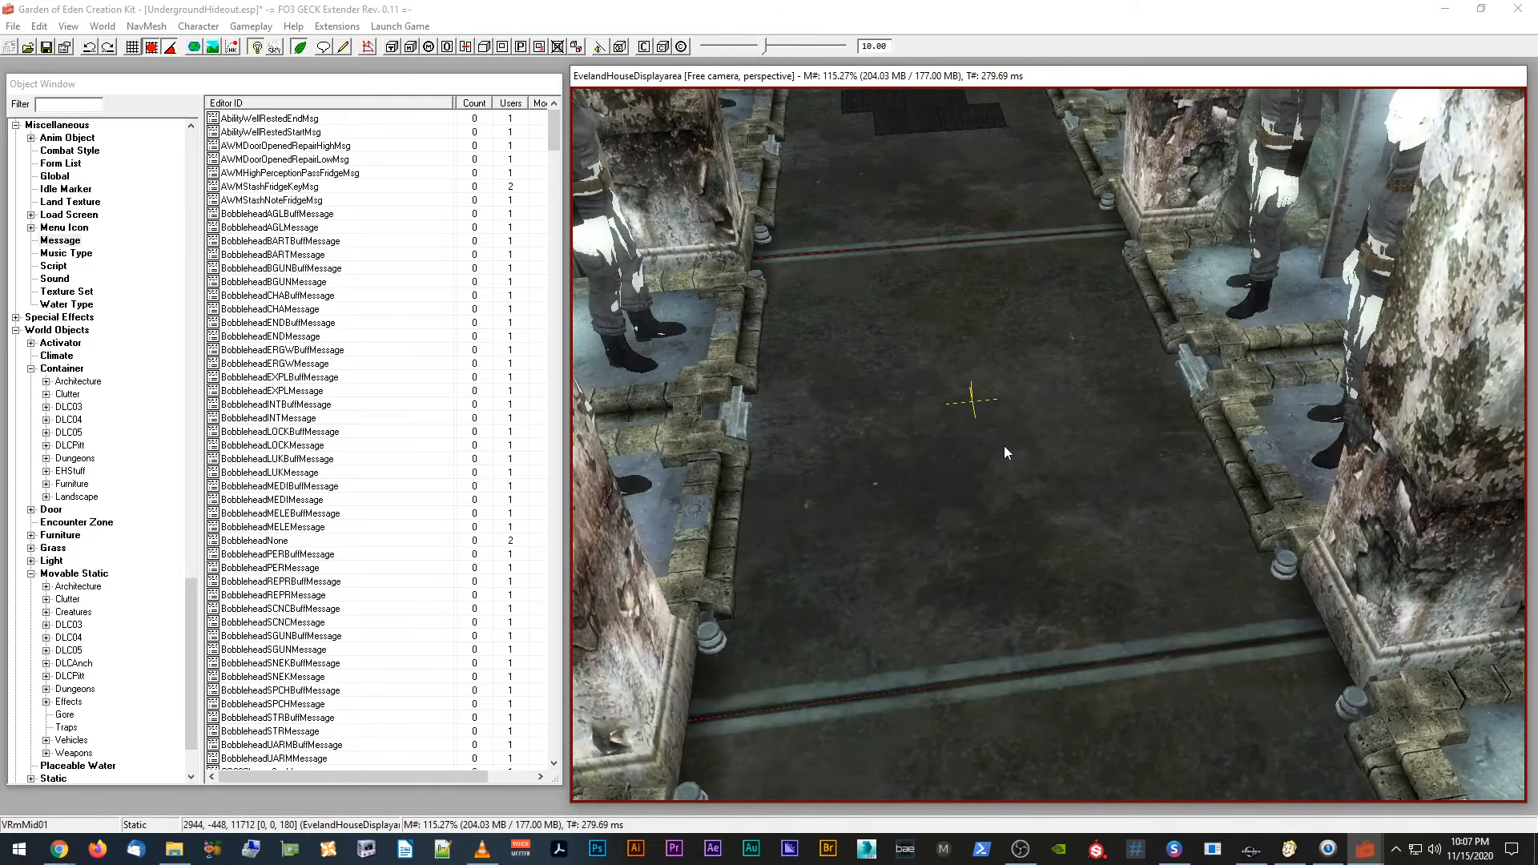
Step: Preview the base model of the hallway floor piece VRmMid01 and close its dialogs without changes
double_click(1006, 453)
click(887, 285)
click(866, 425)
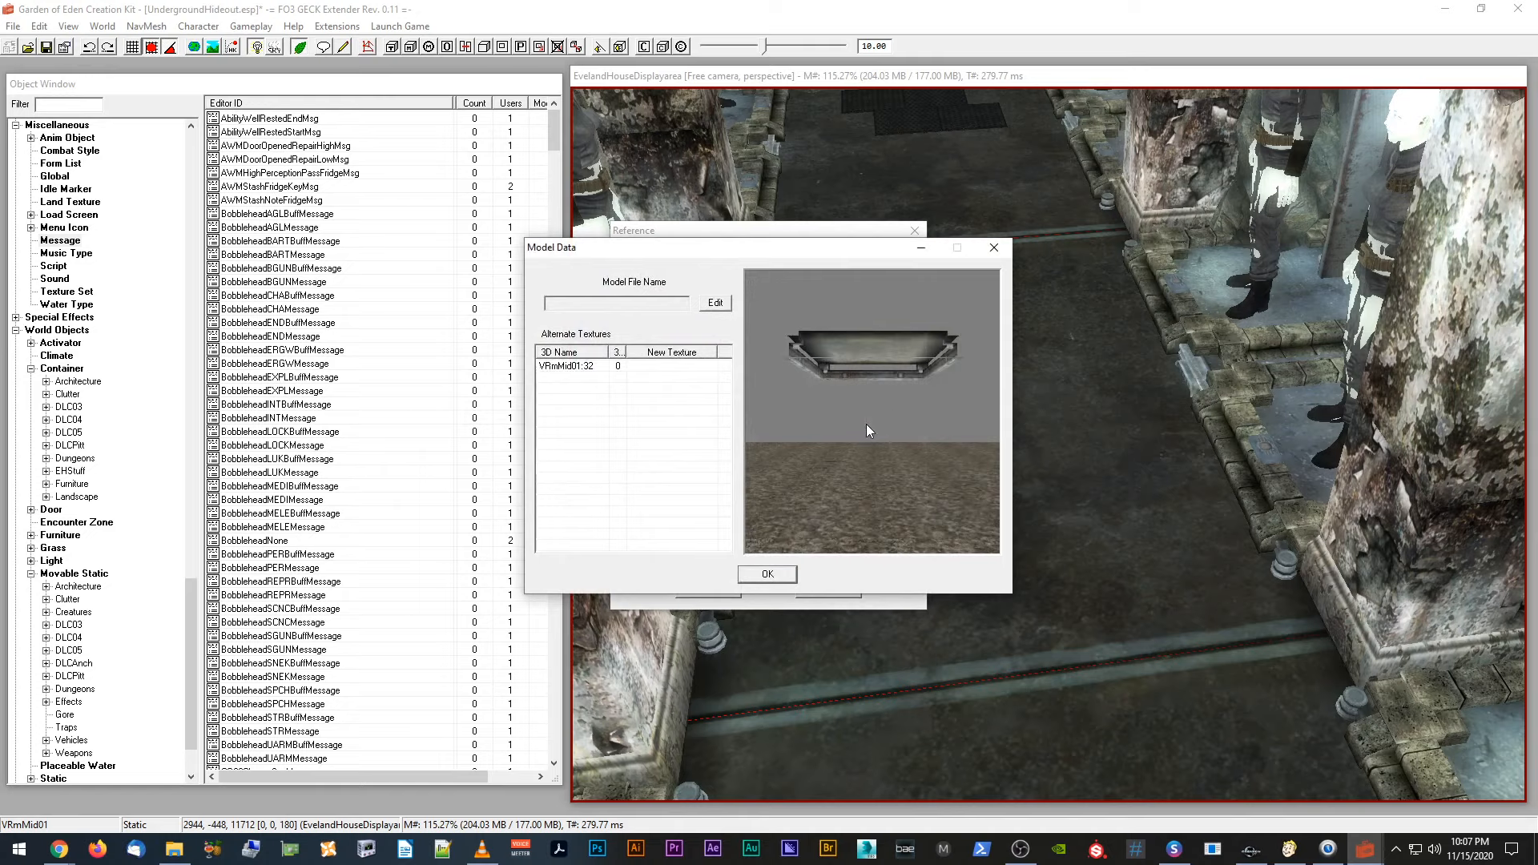
drag(867, 424, 890, 399)
click(790, 571)
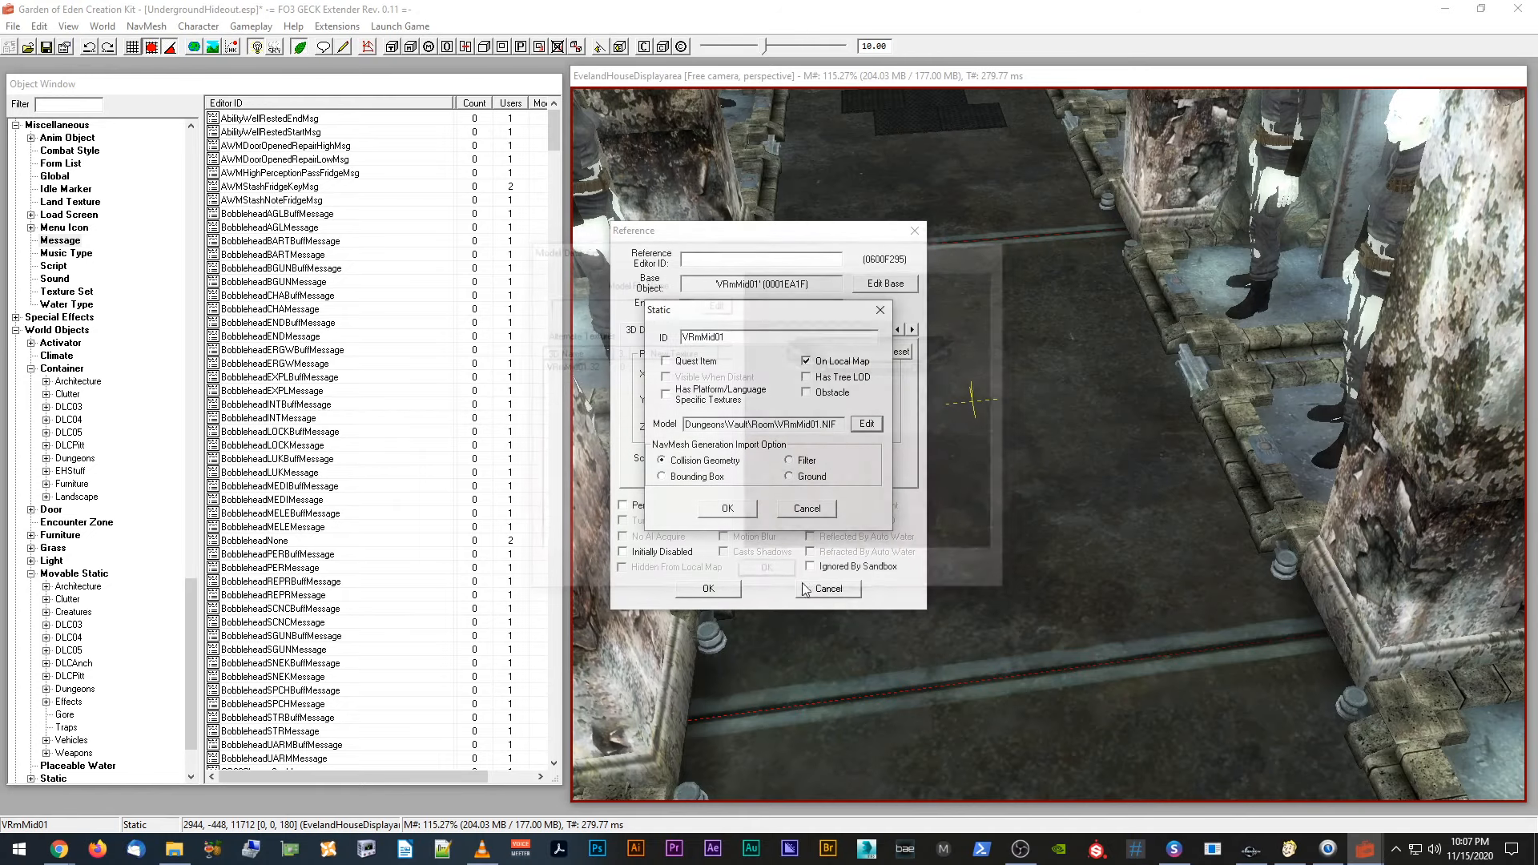
click(825, 511)
click(828, 588)
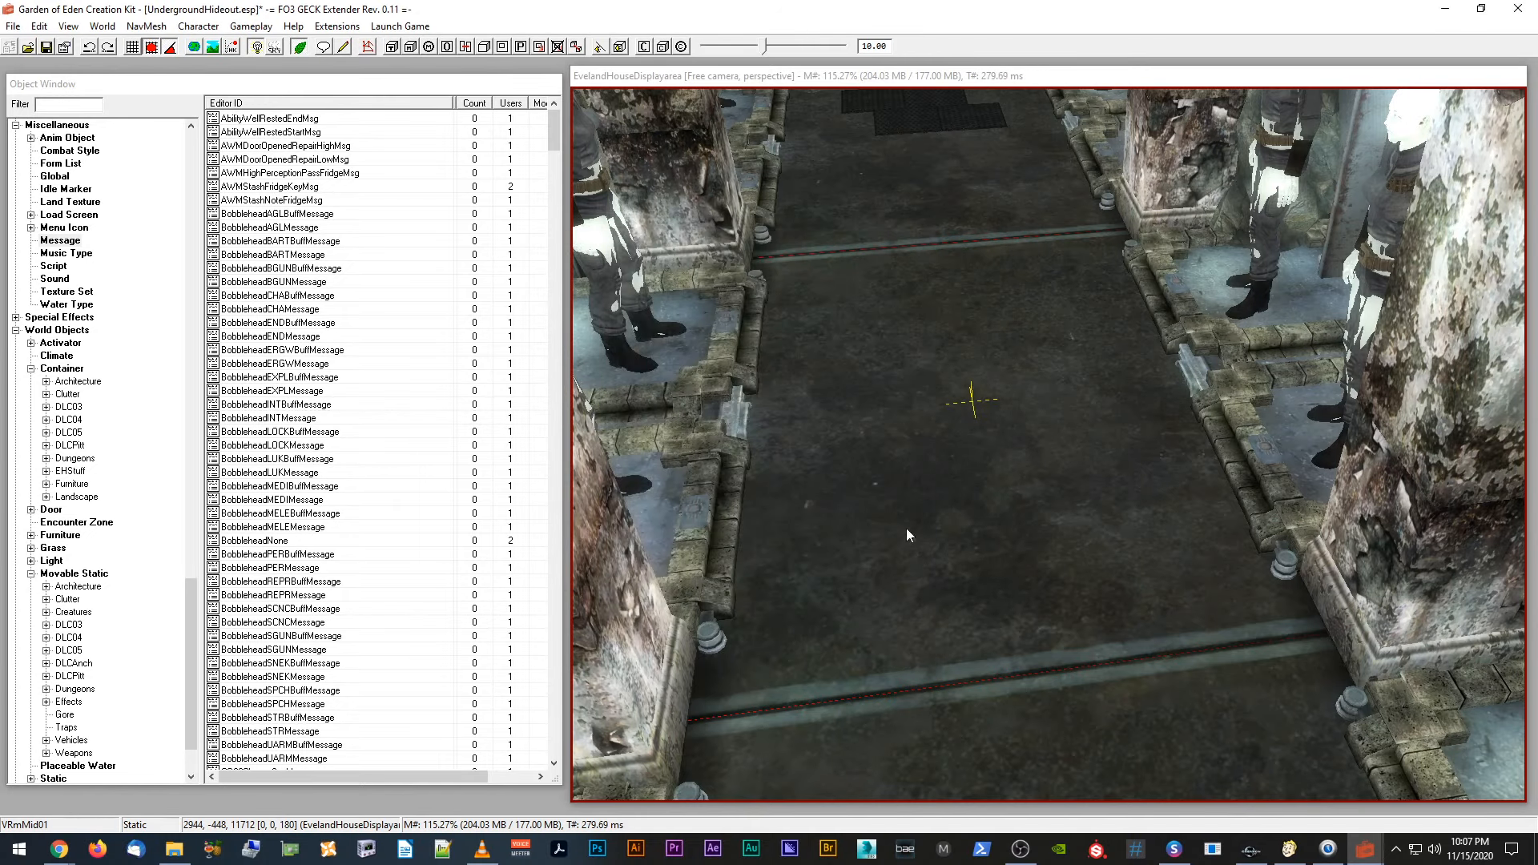
Step: Examine the original hallway's floor seams, column bases and platform edging from the adjoining floor section
scroll(943, 507, down, 2)
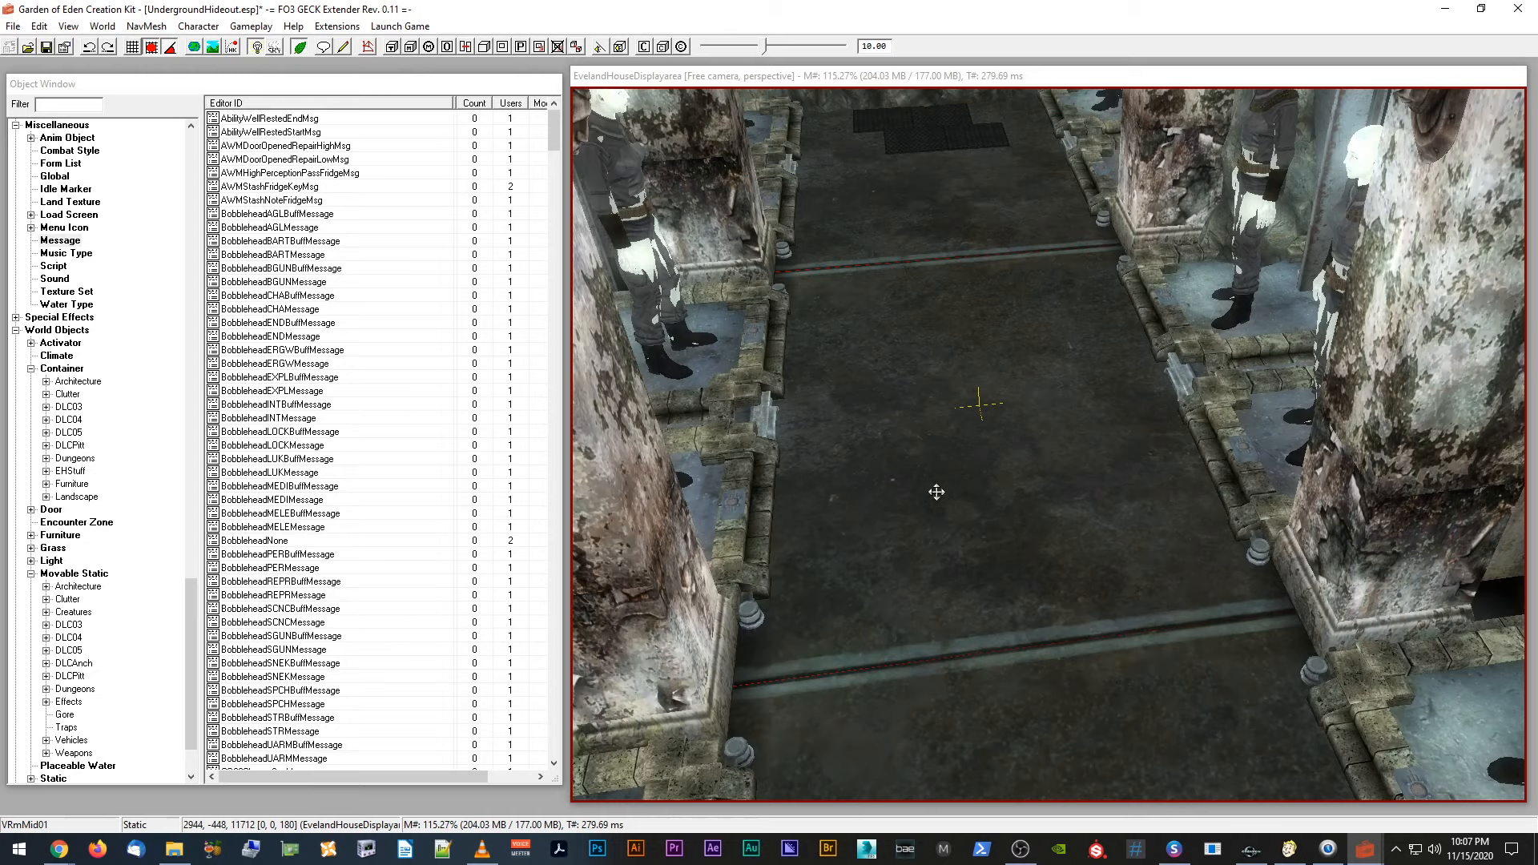
click(971, 490)
shift+middle_drag(971, 490, 975, 477)
key(d)
click(972, 481)
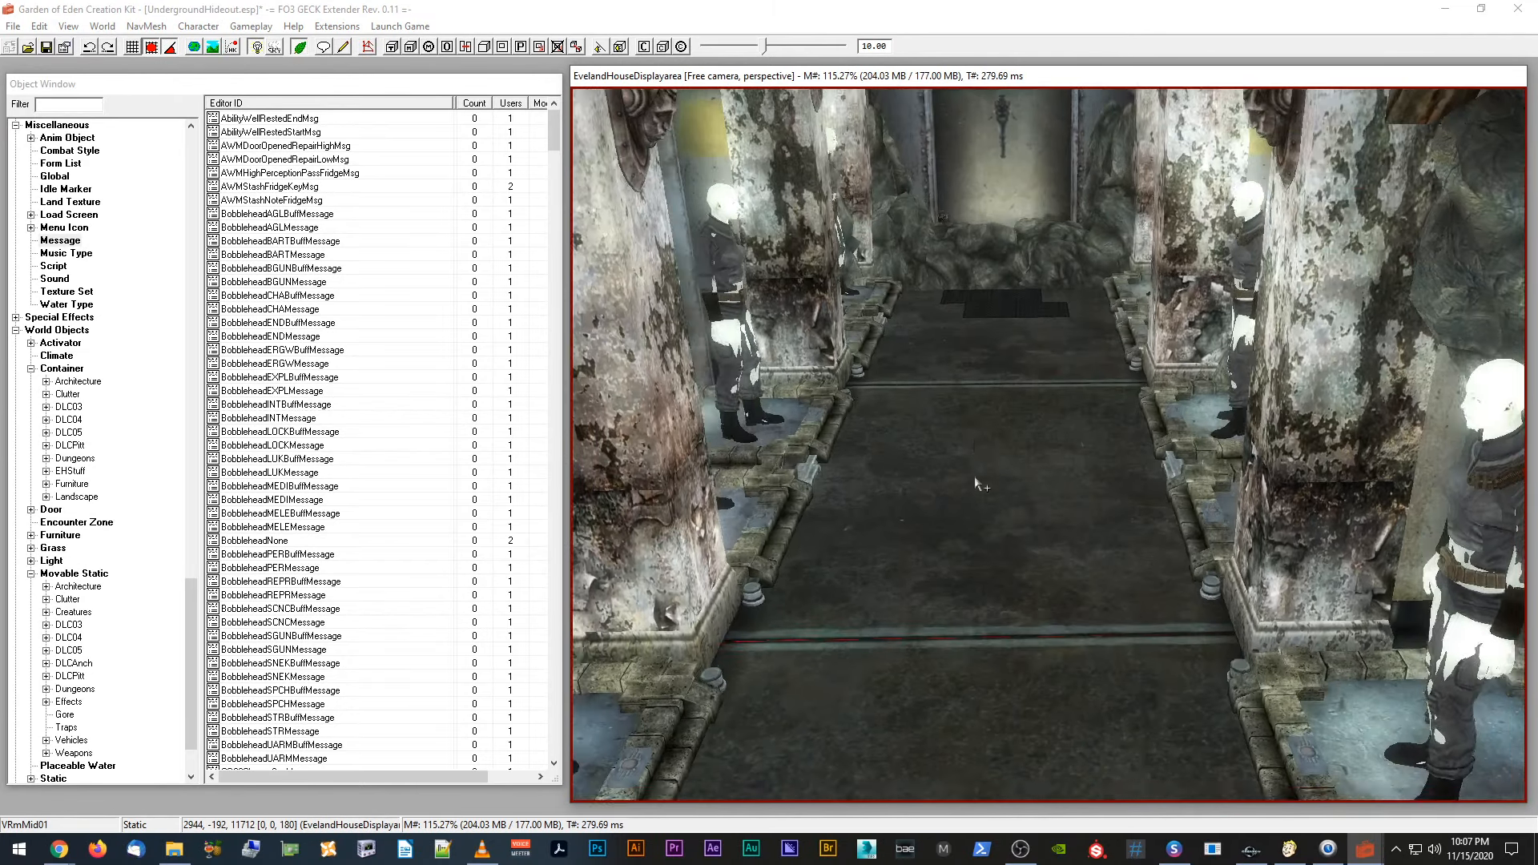
scroll(974, 479, up, 3)
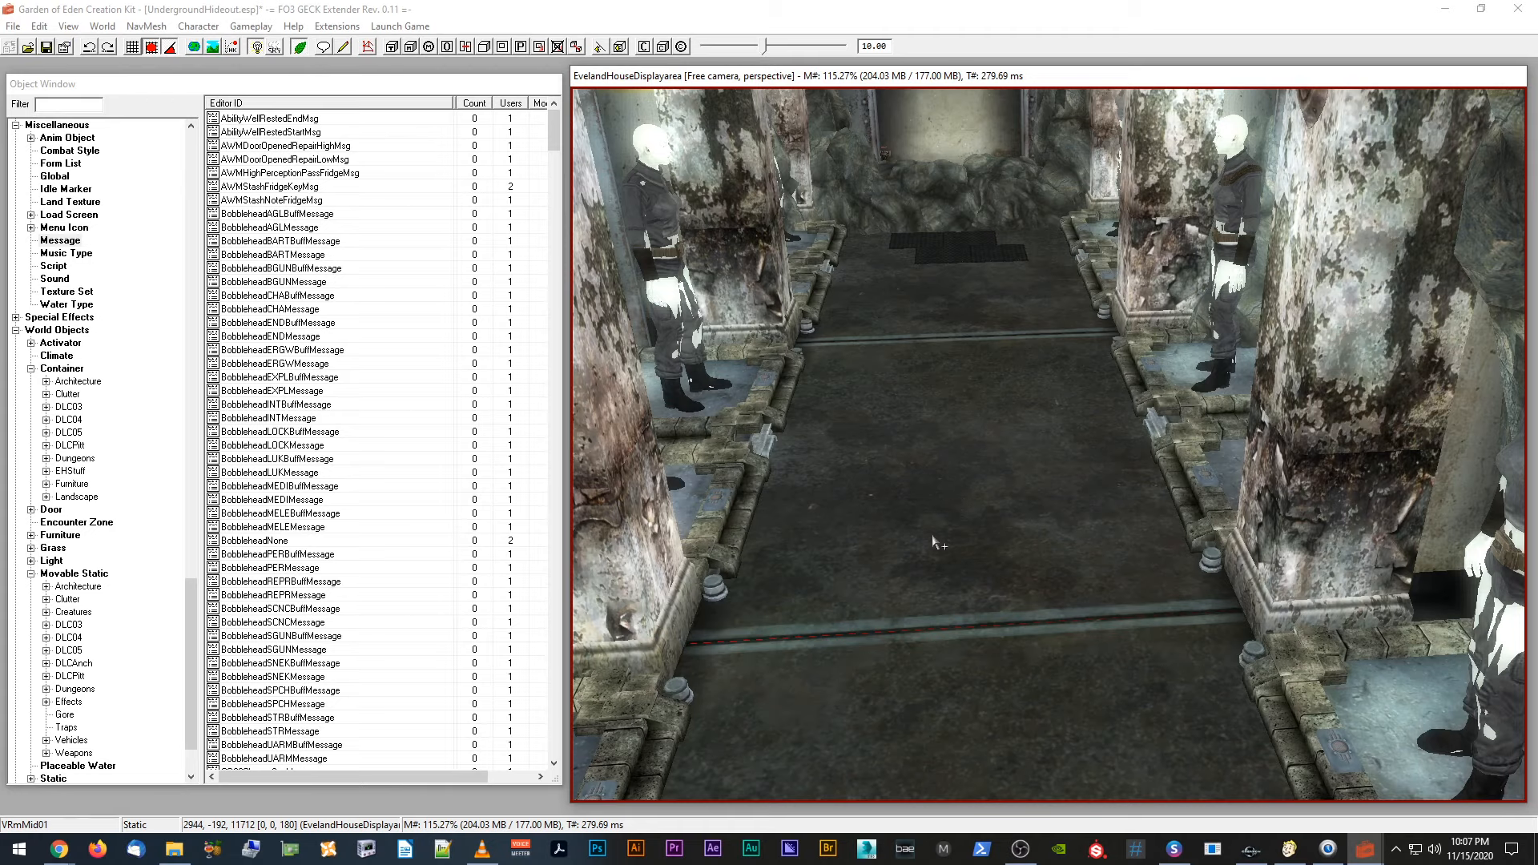
Step: Switch to the Creation Kit and examine the rebuilt hallway's floor, columns and platforms along its length to the framed doorway
click(1251, 850)
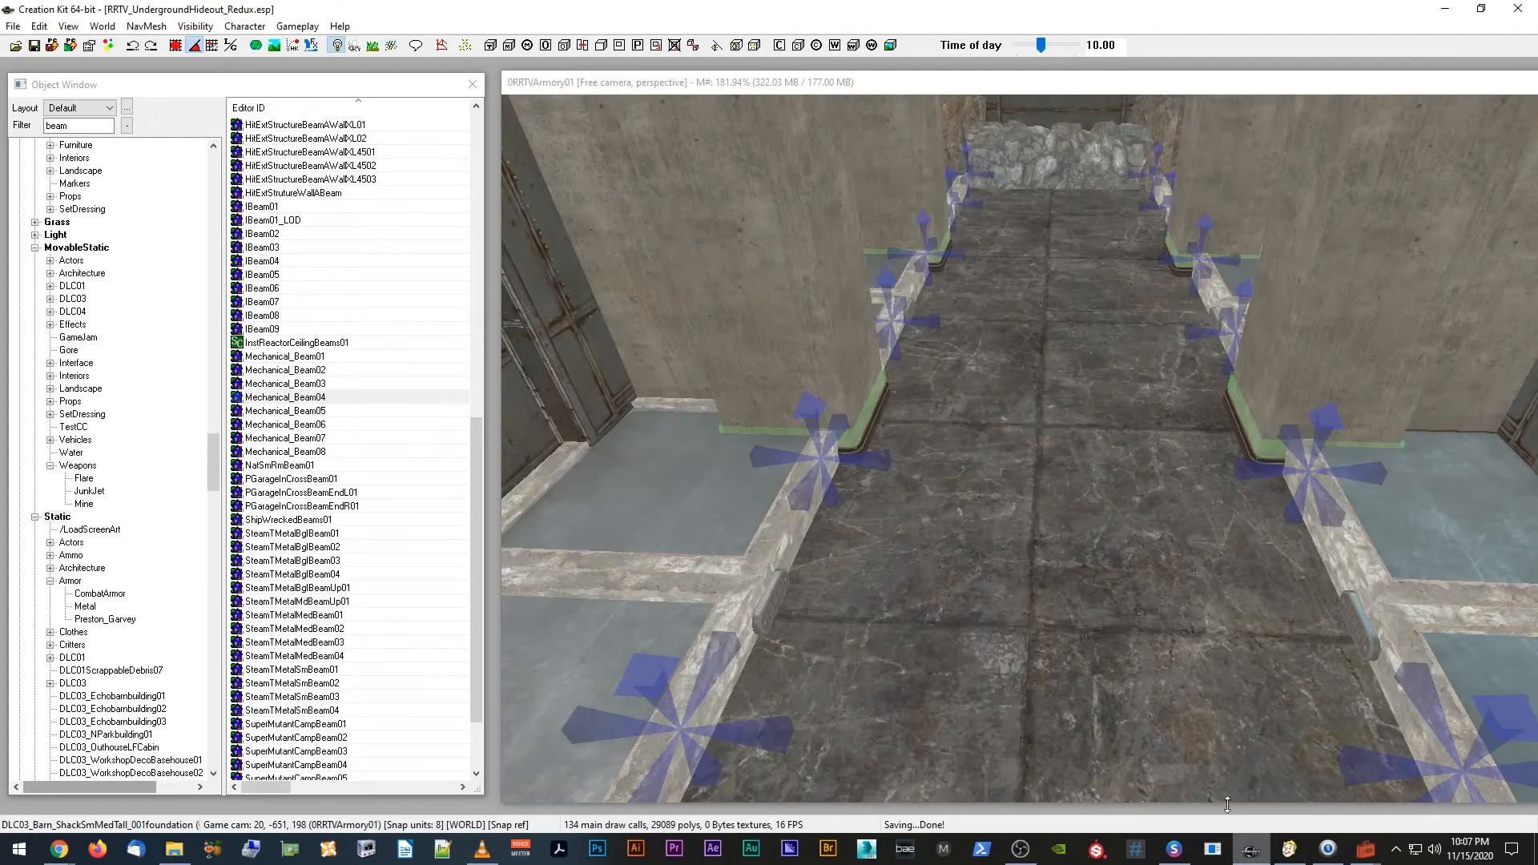
middle_drag(1122, 525, 818, 519)
click(1120, 503)
key(d)
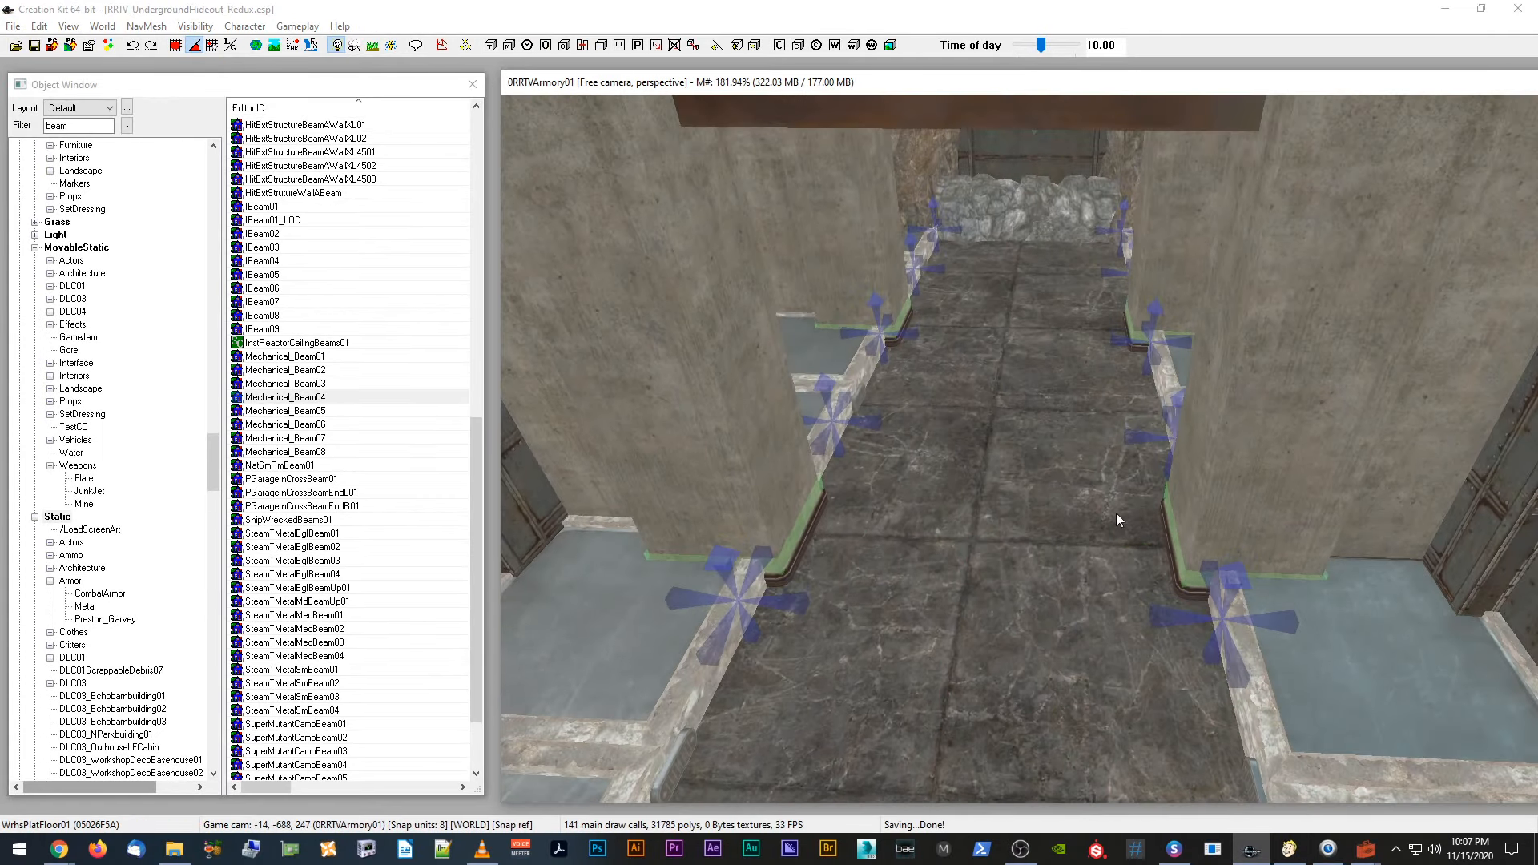
scroll(1117, 515, up, 1)
click(1116, 518)
key(d)
scroll(814, 505, up, 5)
scroll(816, 495, up, 4)
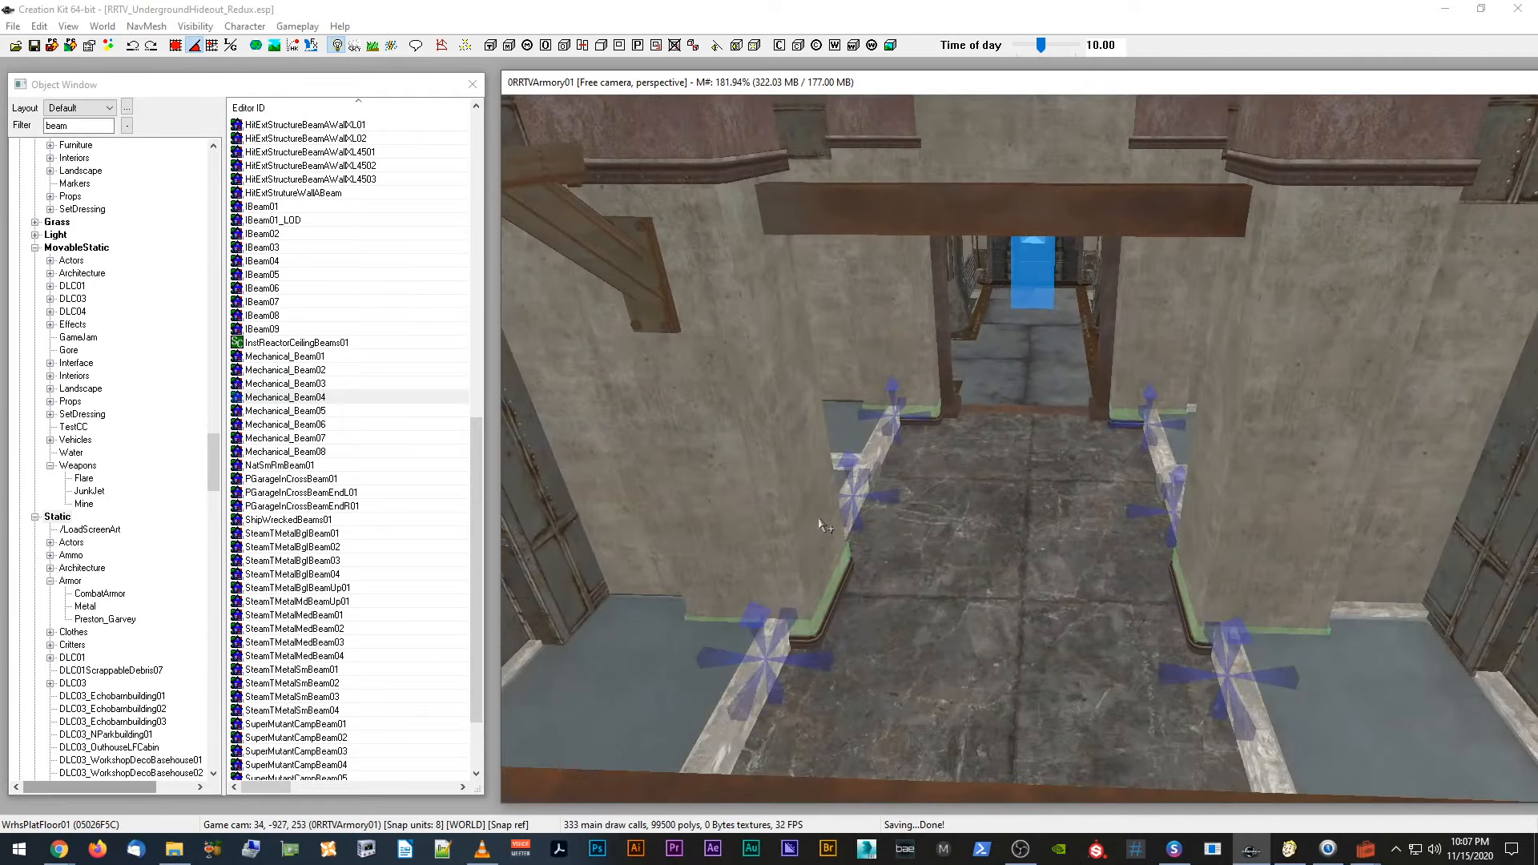
scroll(819, 519, up, 1)
scroll(822, 525, up, 2)
scroll(817, 525, up, 5)
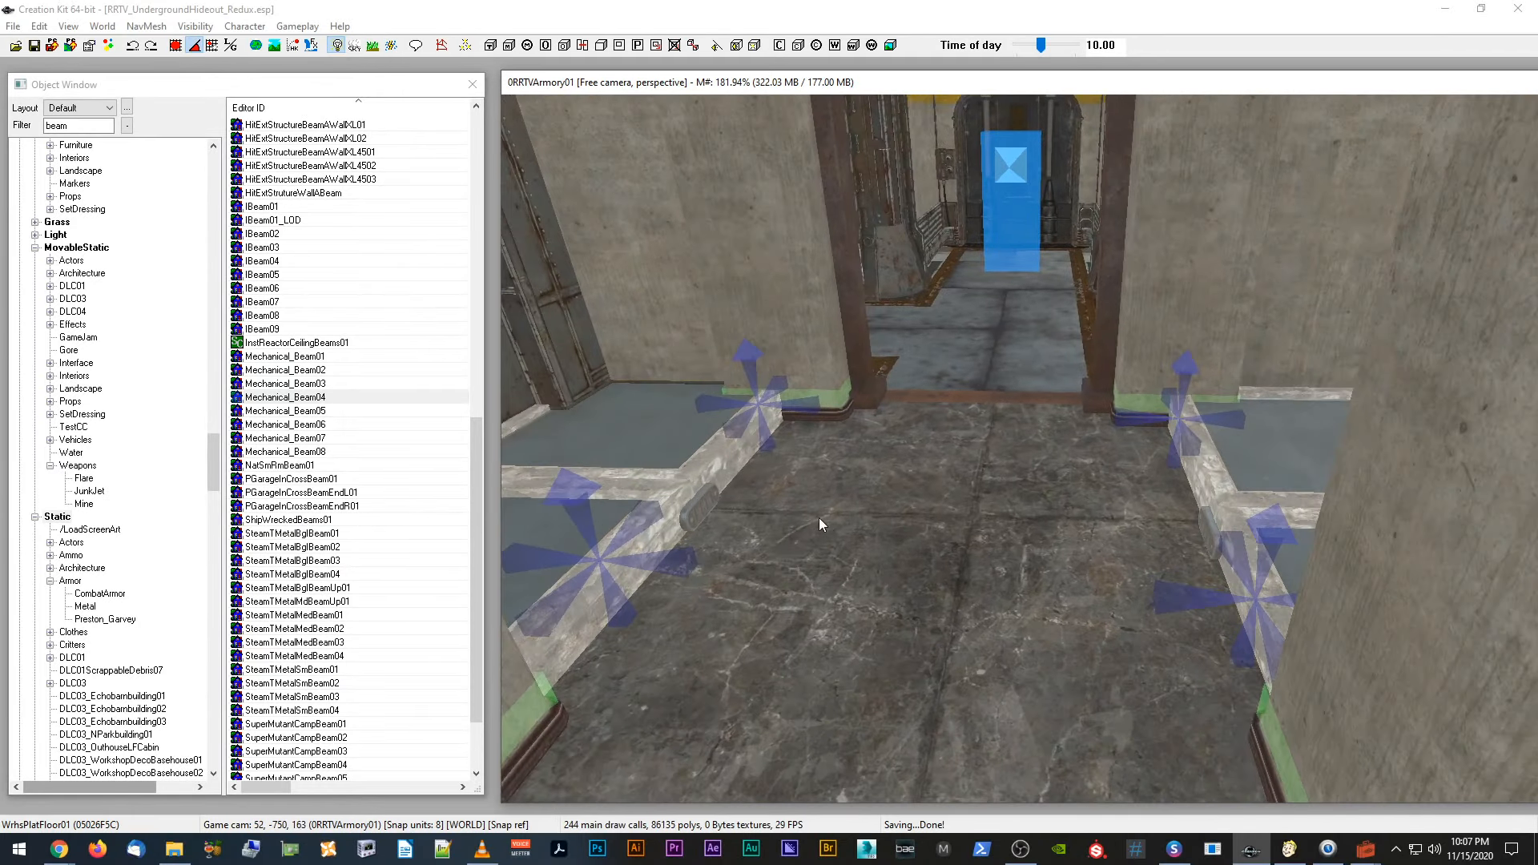
scroll(833, 531, up, 3)
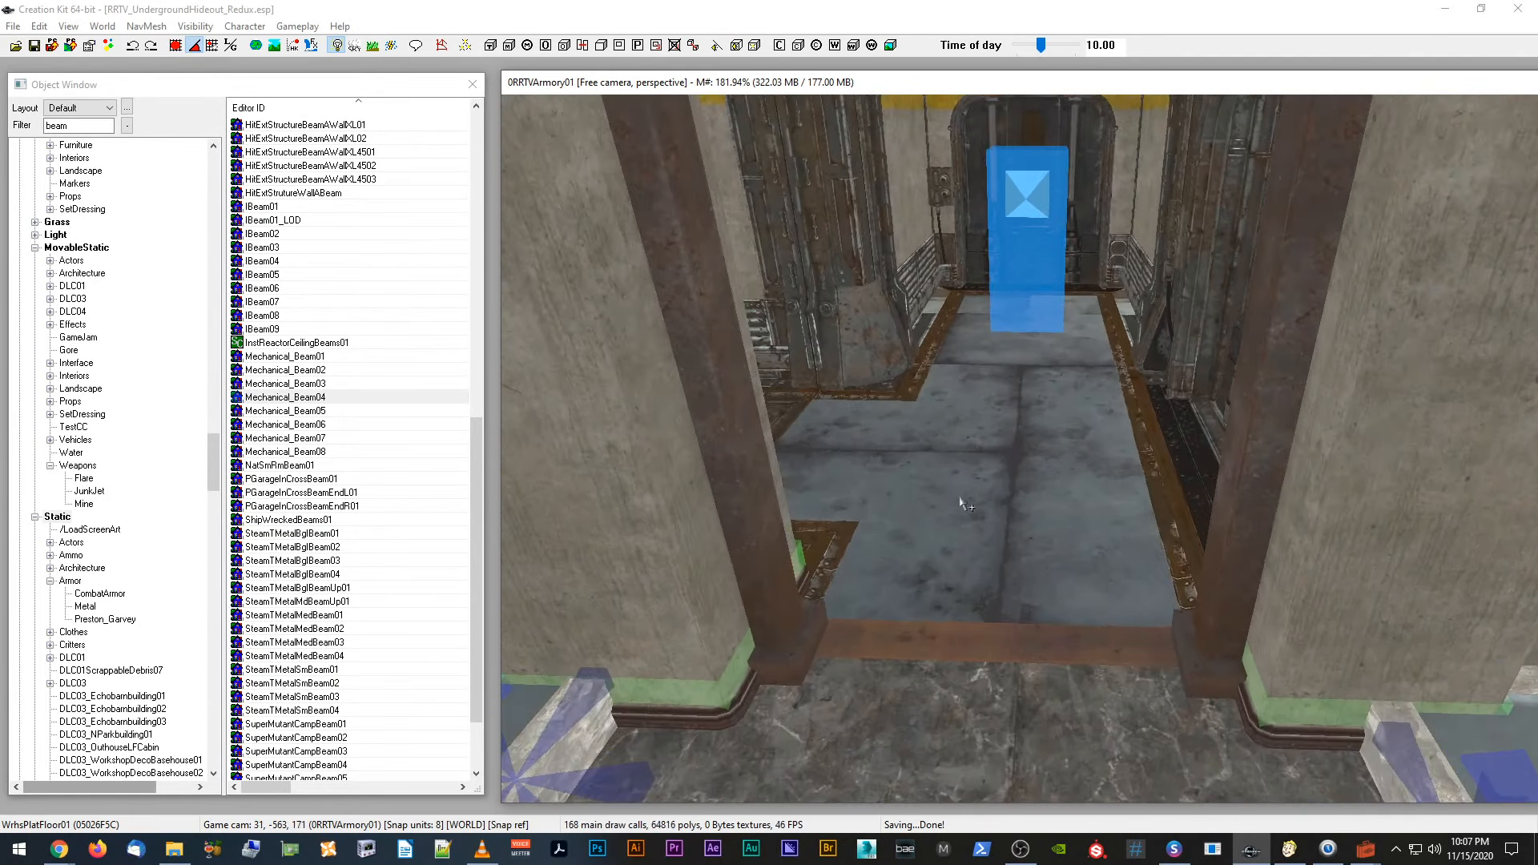
Step: Examine the adjoining storage room's shelving, floor and ceiling, along with the vault corridor outside the display hallway
click(962, 504)
shift+middle_drag(957, 503, 1049, 516)
scroll(1048, 517, up, 2)
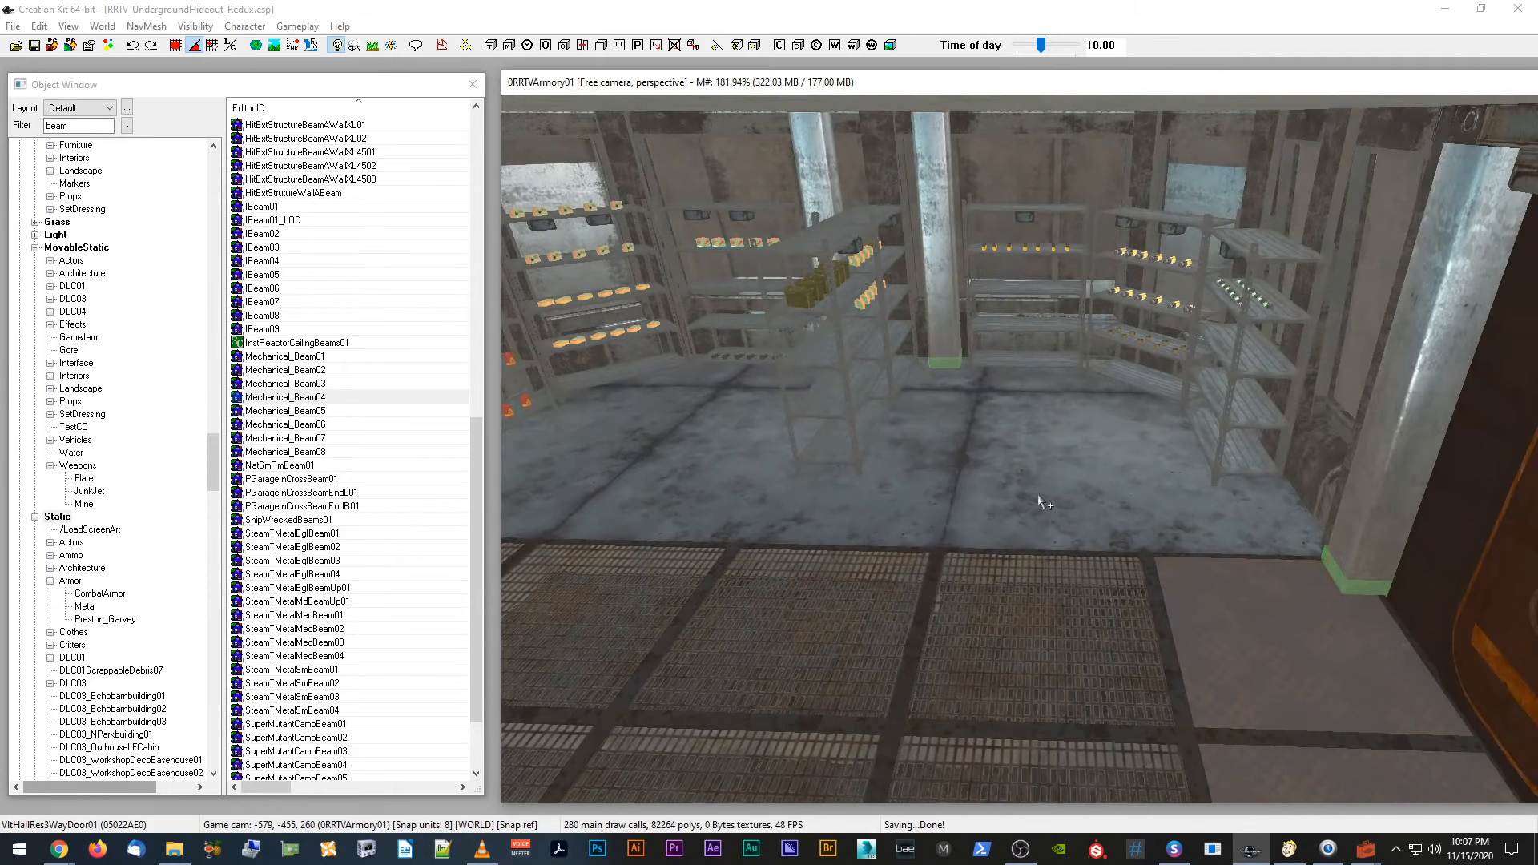
click(1038, 500)
shift+middle_drag(1039, 500, 918, 222)
click(911, 258)
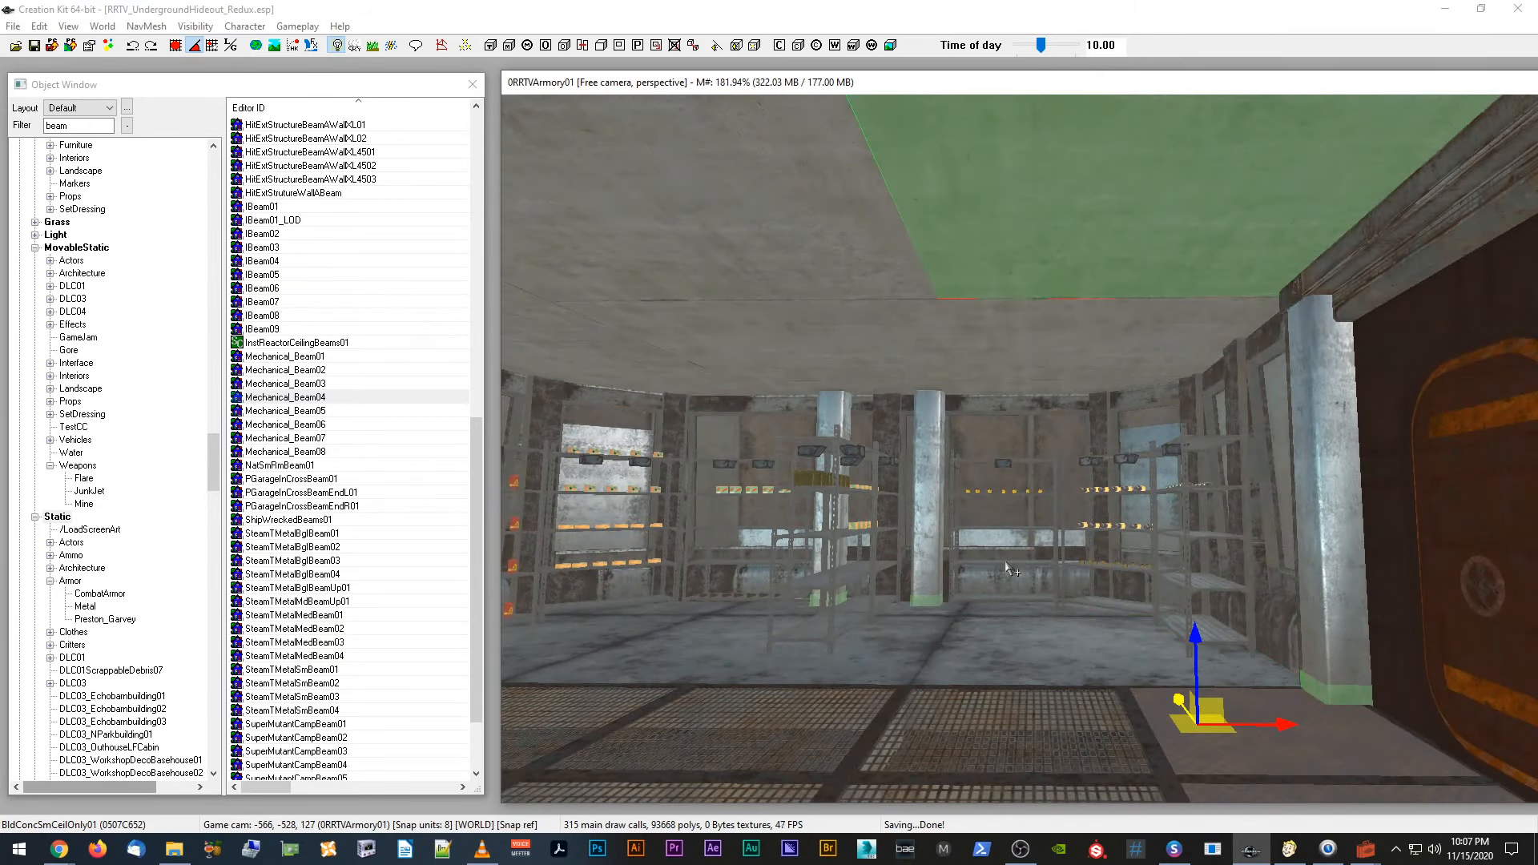
middle_drag(1008, 562, 1008, 582)
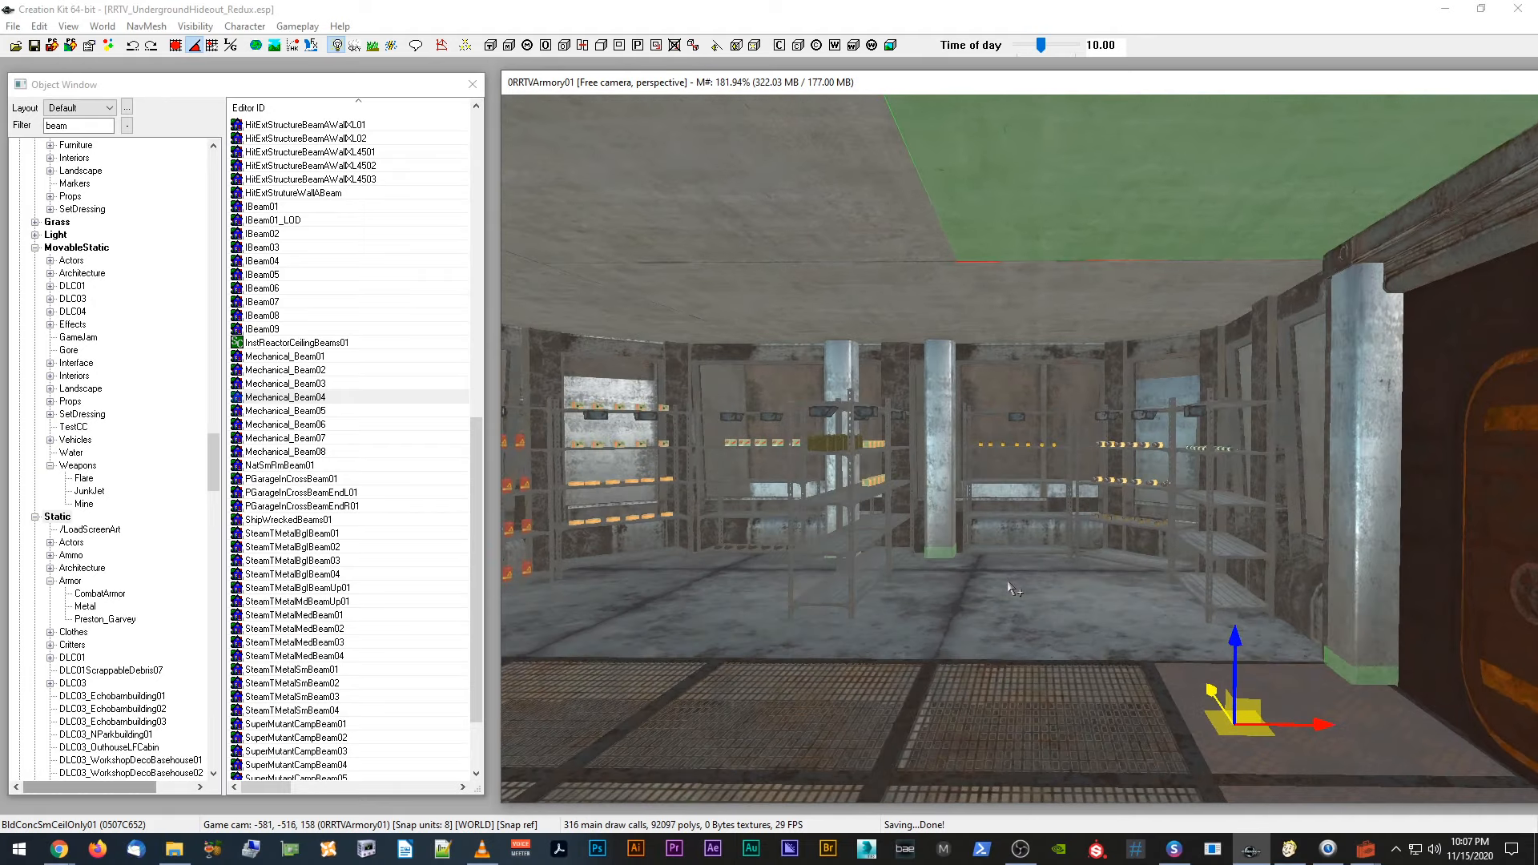
scroll(985, 597, up, 10)
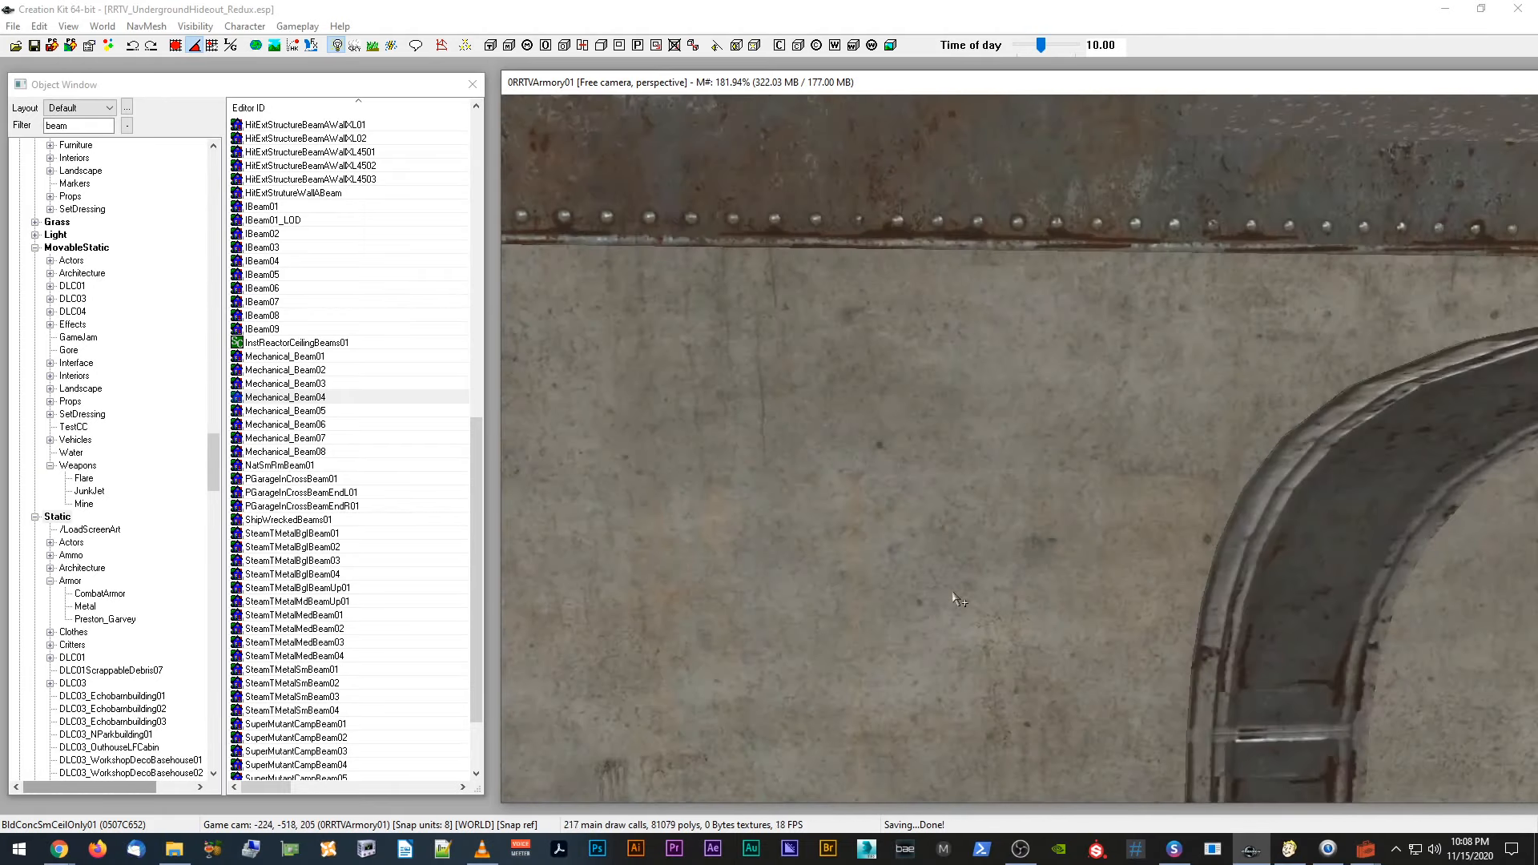
scroll(955, 604, up, 5)
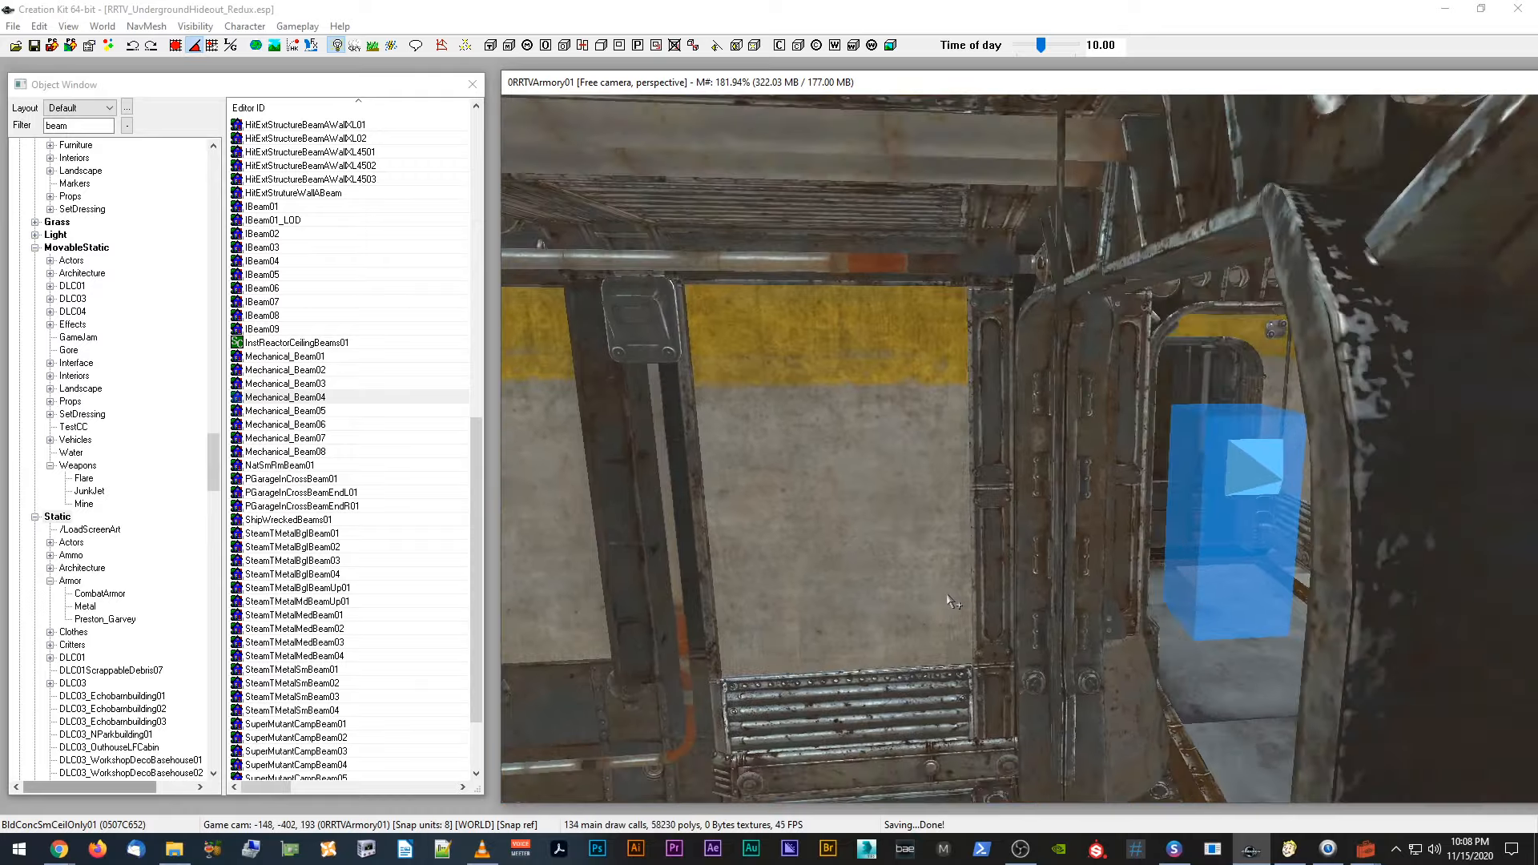
middle_drag(948, 601, 946, 593)
scroll(948, 593, up, 8)
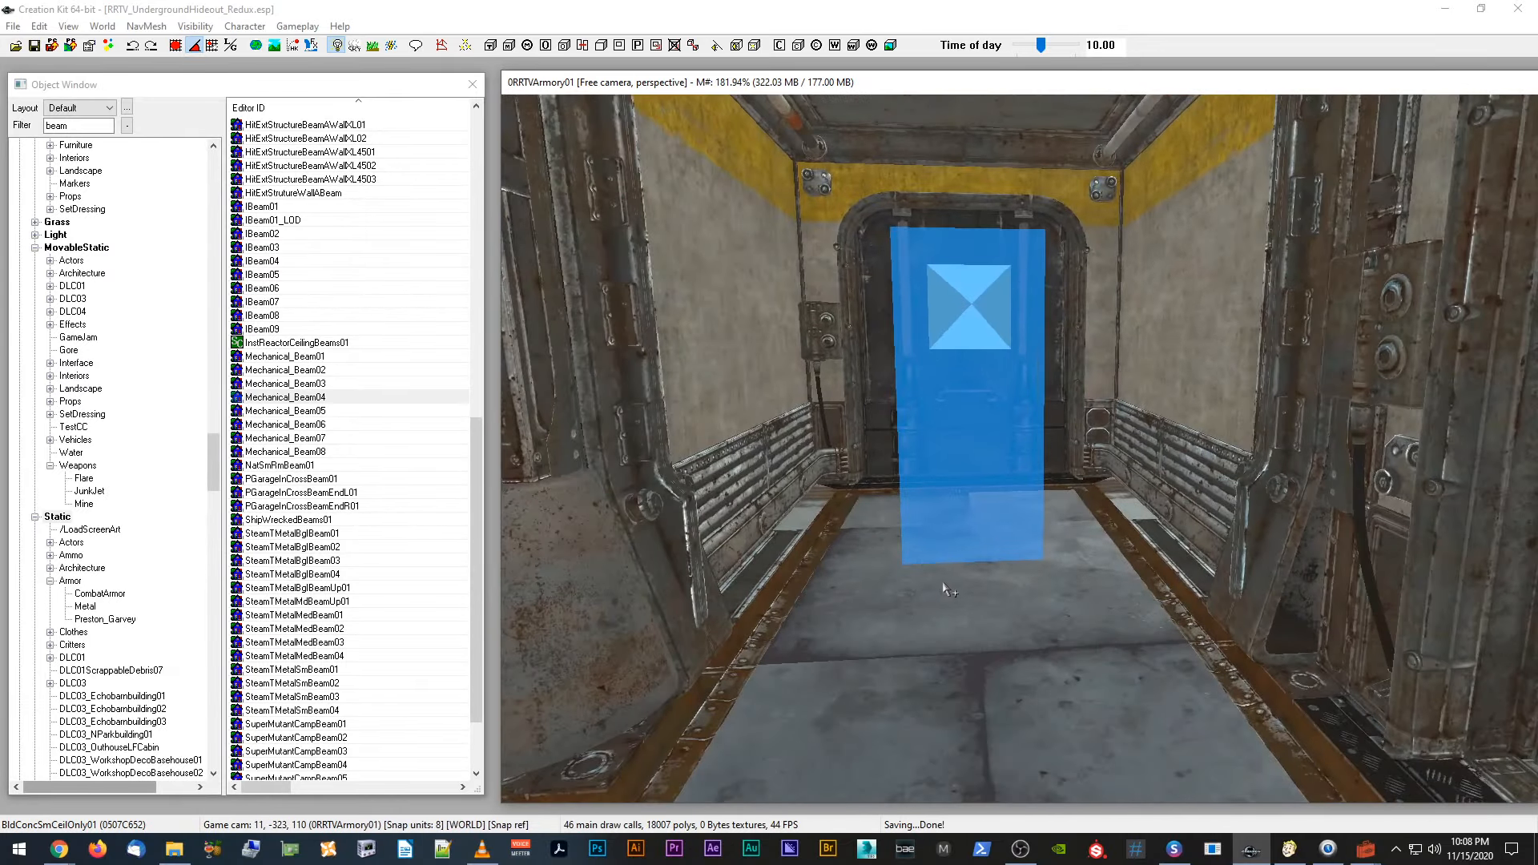
click(950, 591)
shift+middle_drag(951, 591, 1018, 623)
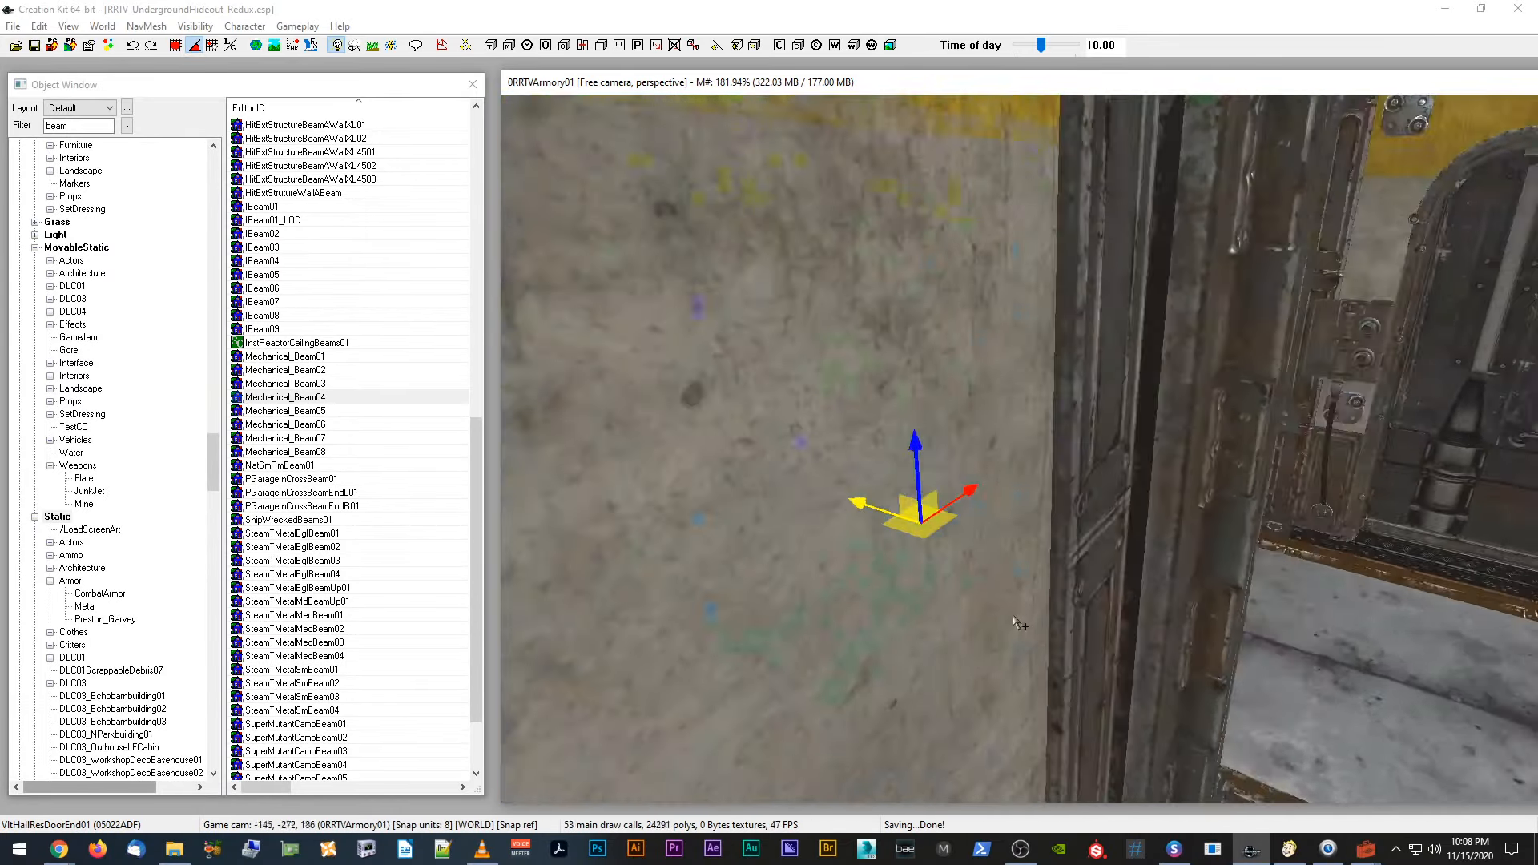
Step: Inspect the platform edging and column bases along the display bays in the rebuilt hallway
scroll(1019, 624, up, 5)
scroll(1011, 628, down, 8)
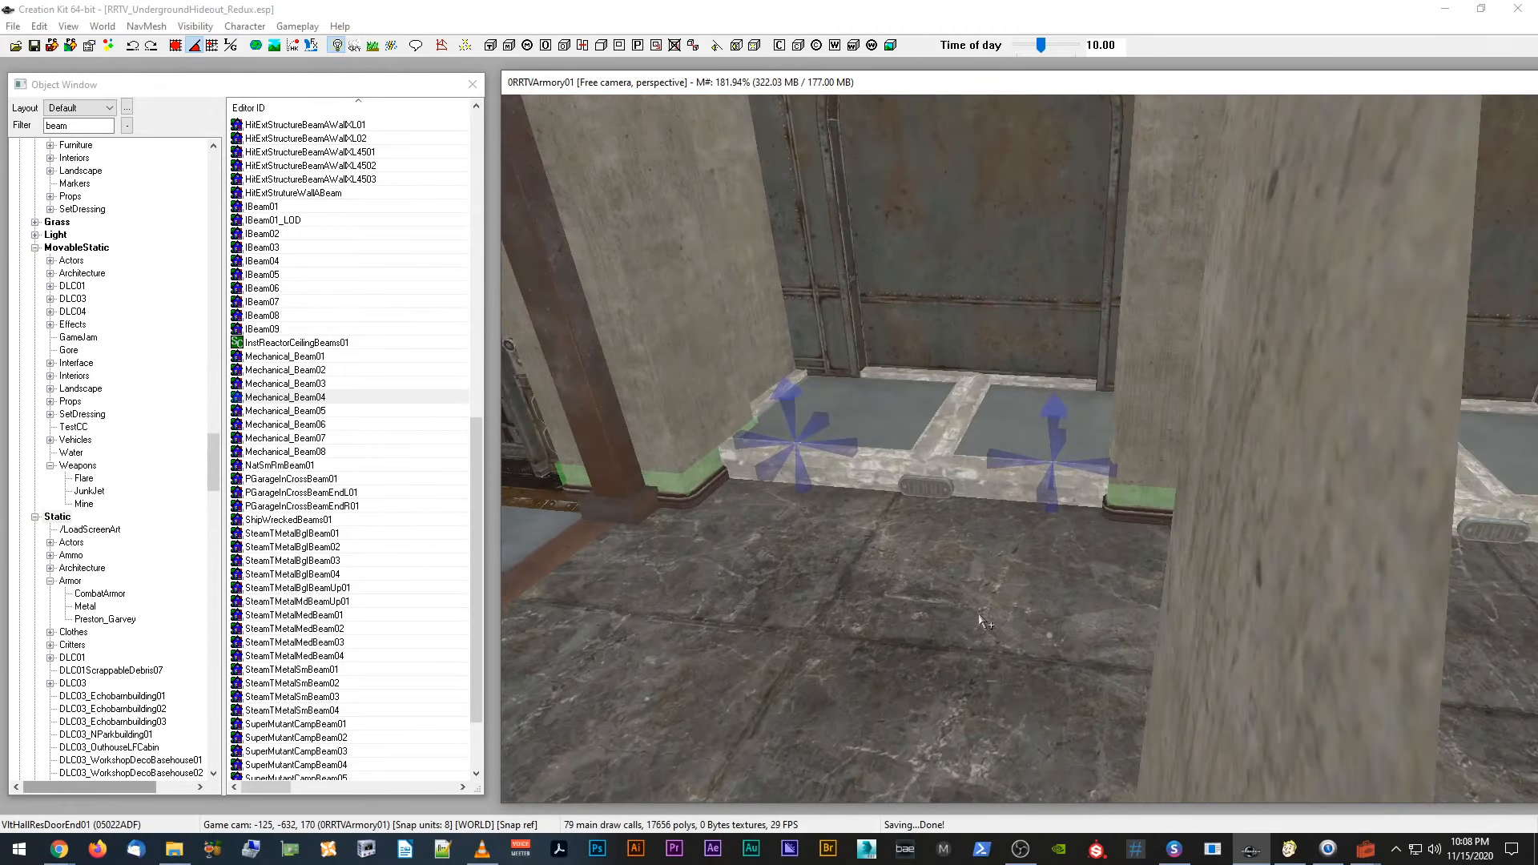
click(996, 622)
shift+middle_drag(996, 622, 977, 653)
key(d)
scroll(1003, 630, down, 3)
scroll(1126, 609, down, 3)
scroll(1119, 603, up, 4)
scroll(997, 633, down, 3)
scroll(984, 651, up, 4)
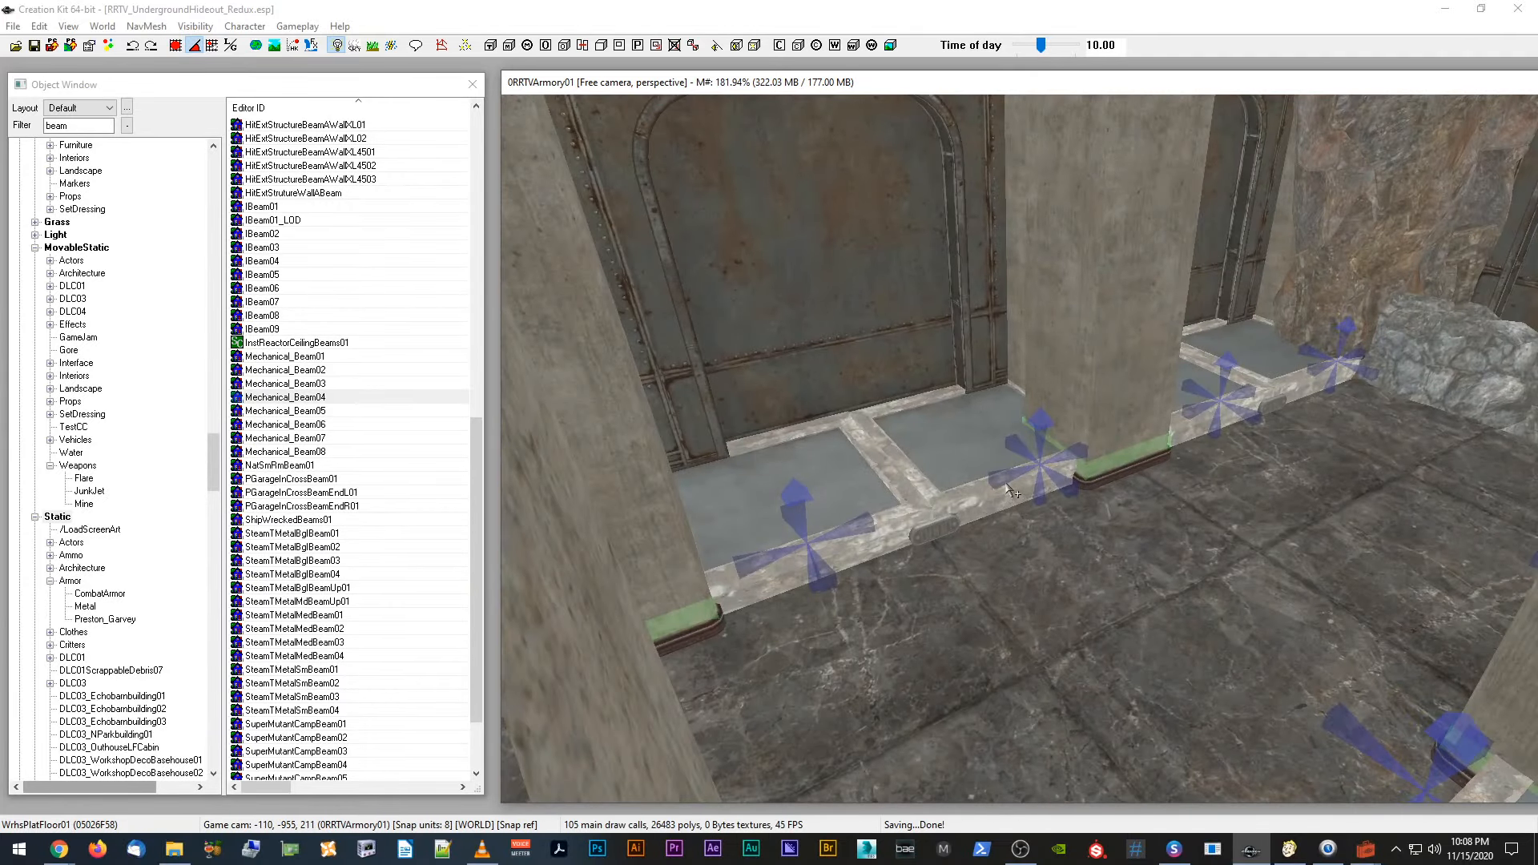
scroll(1031, 484, down, 3)
scroll(1034, 486, down, 3)
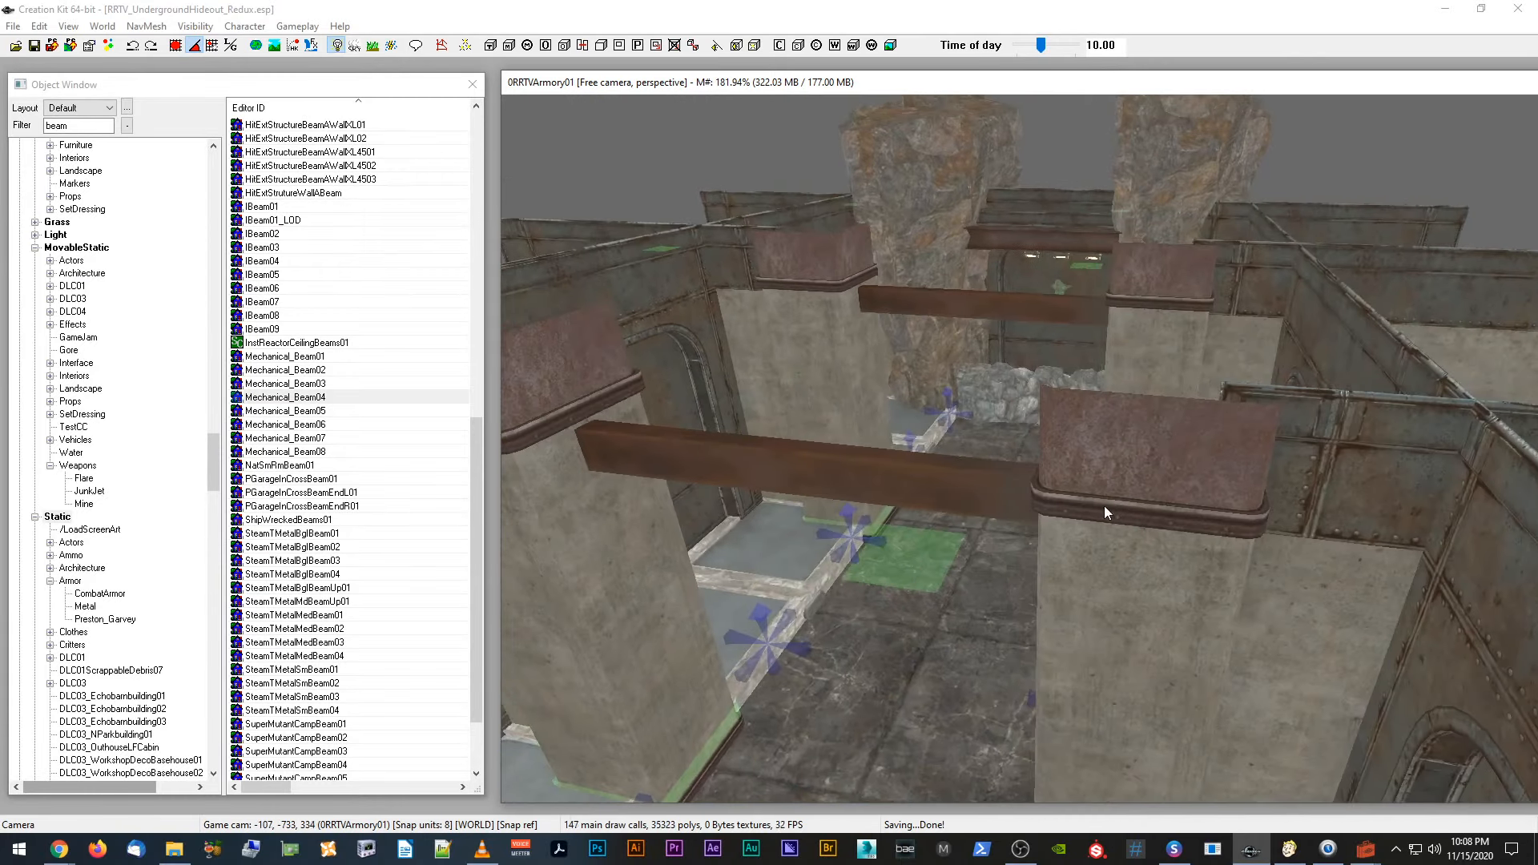
Step: Display the mannequins in the bays again and survey the display hallway from above and at floor level
click(1104, 507)
scroll(1104, 505, down, 4)
key(d)
shift+middle_drag(1106, 506, 1238, 515)
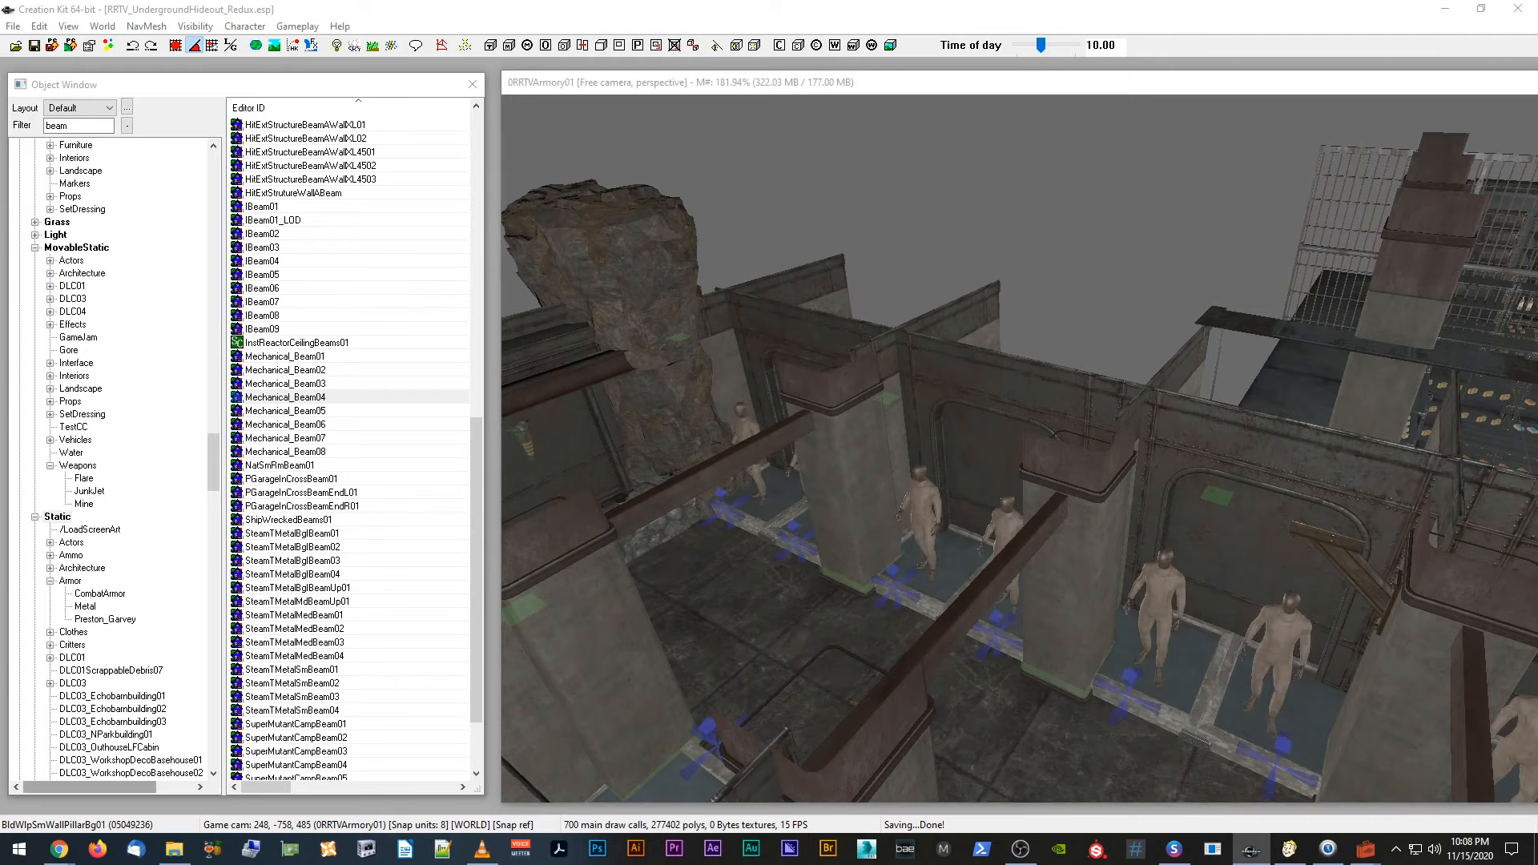
key(a)
shift+middle_drag(871, 439, 828, 365)
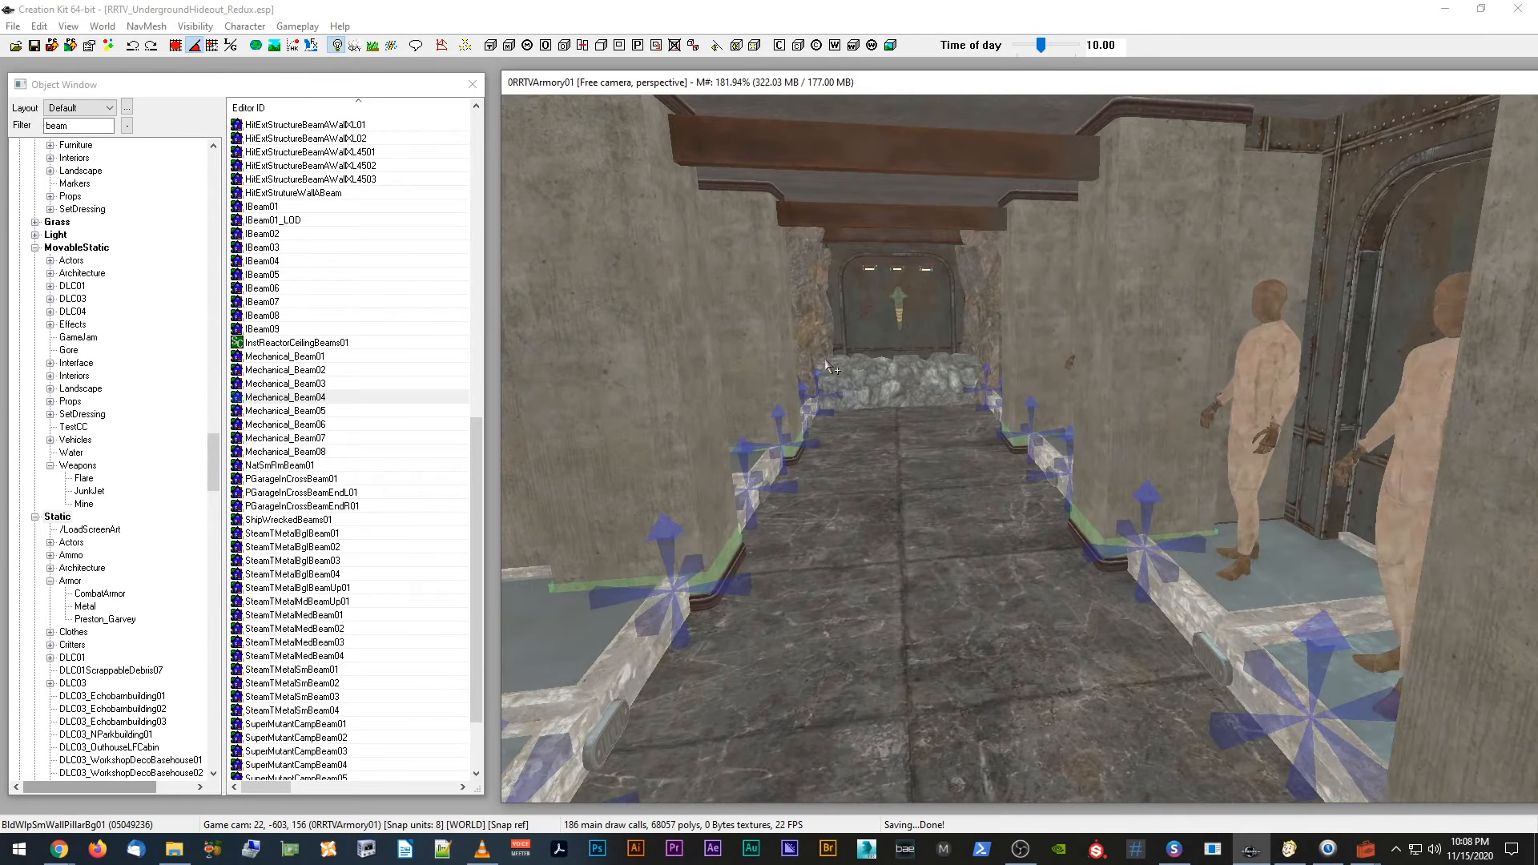
Step: Examine the rebuilt hallway under its dim cell lighting through the framed doorway from the vault corridor
scroll(829, 364, down, 10)
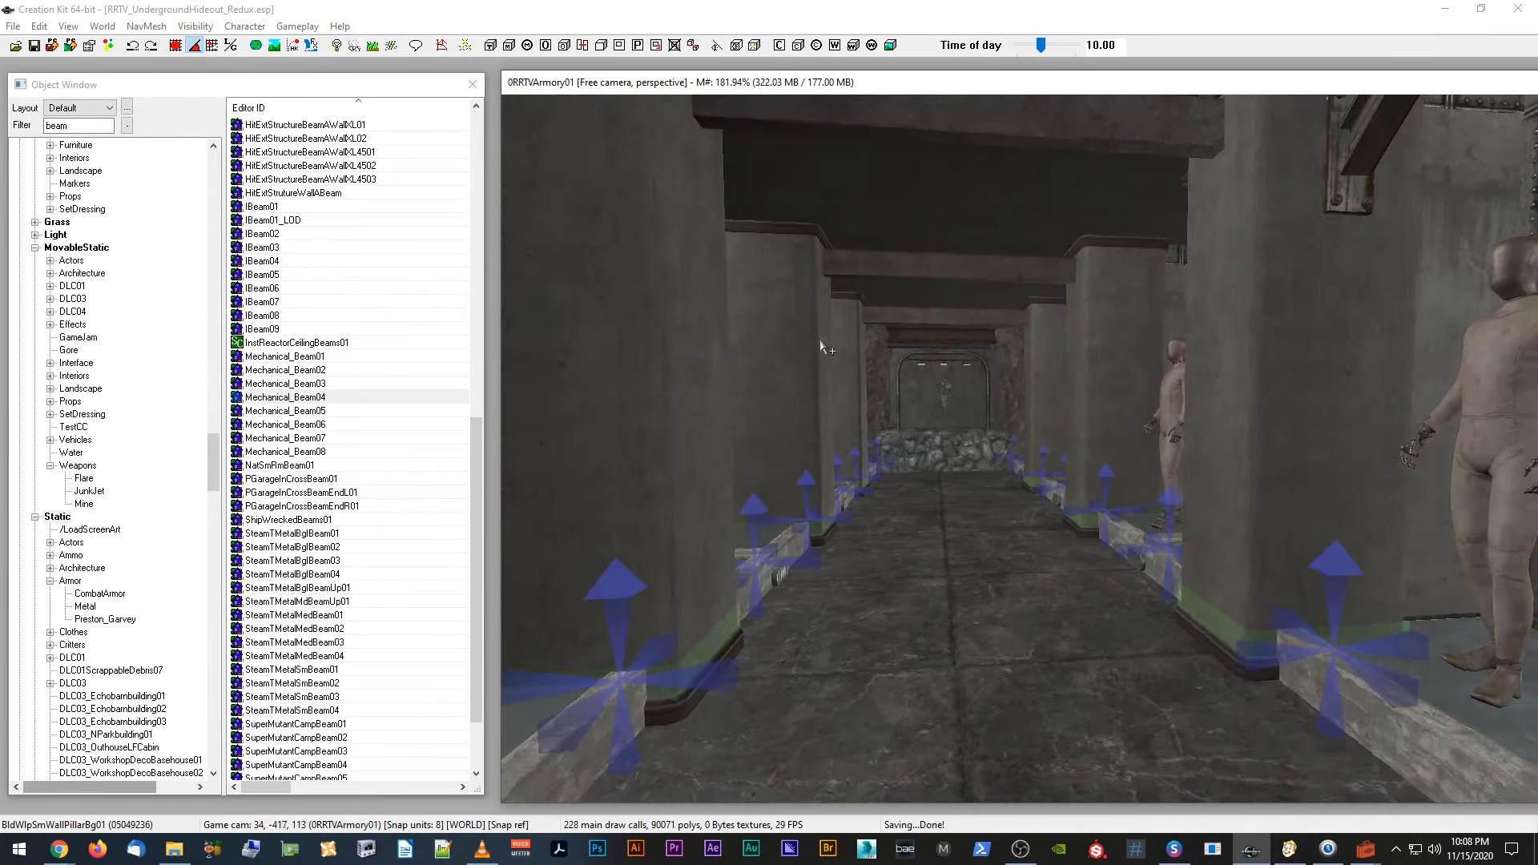
scroll(821, 343, down, 15)
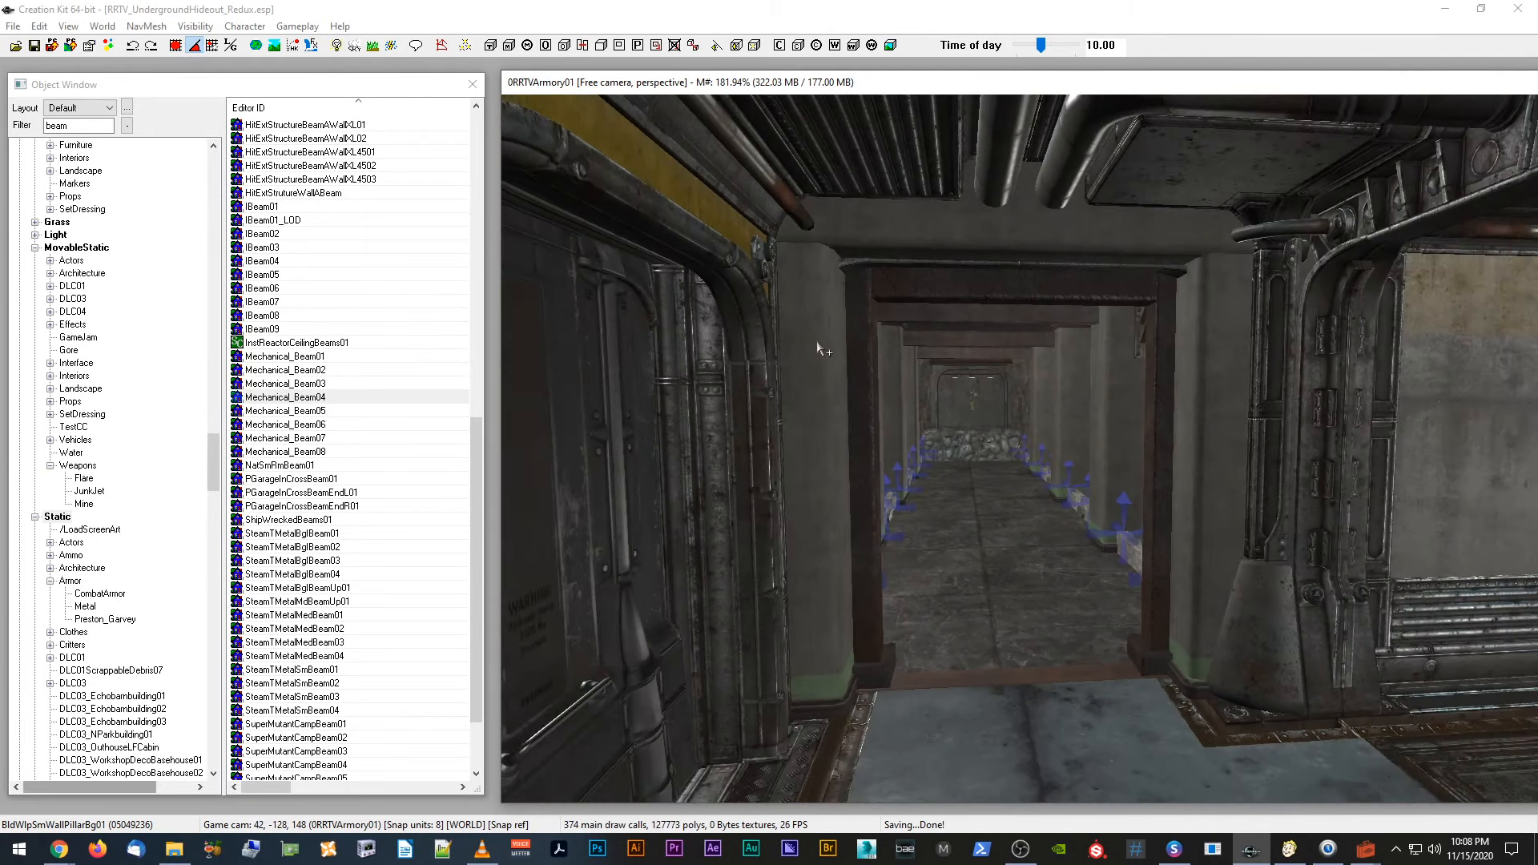
scroll(821, 350, up, 5)
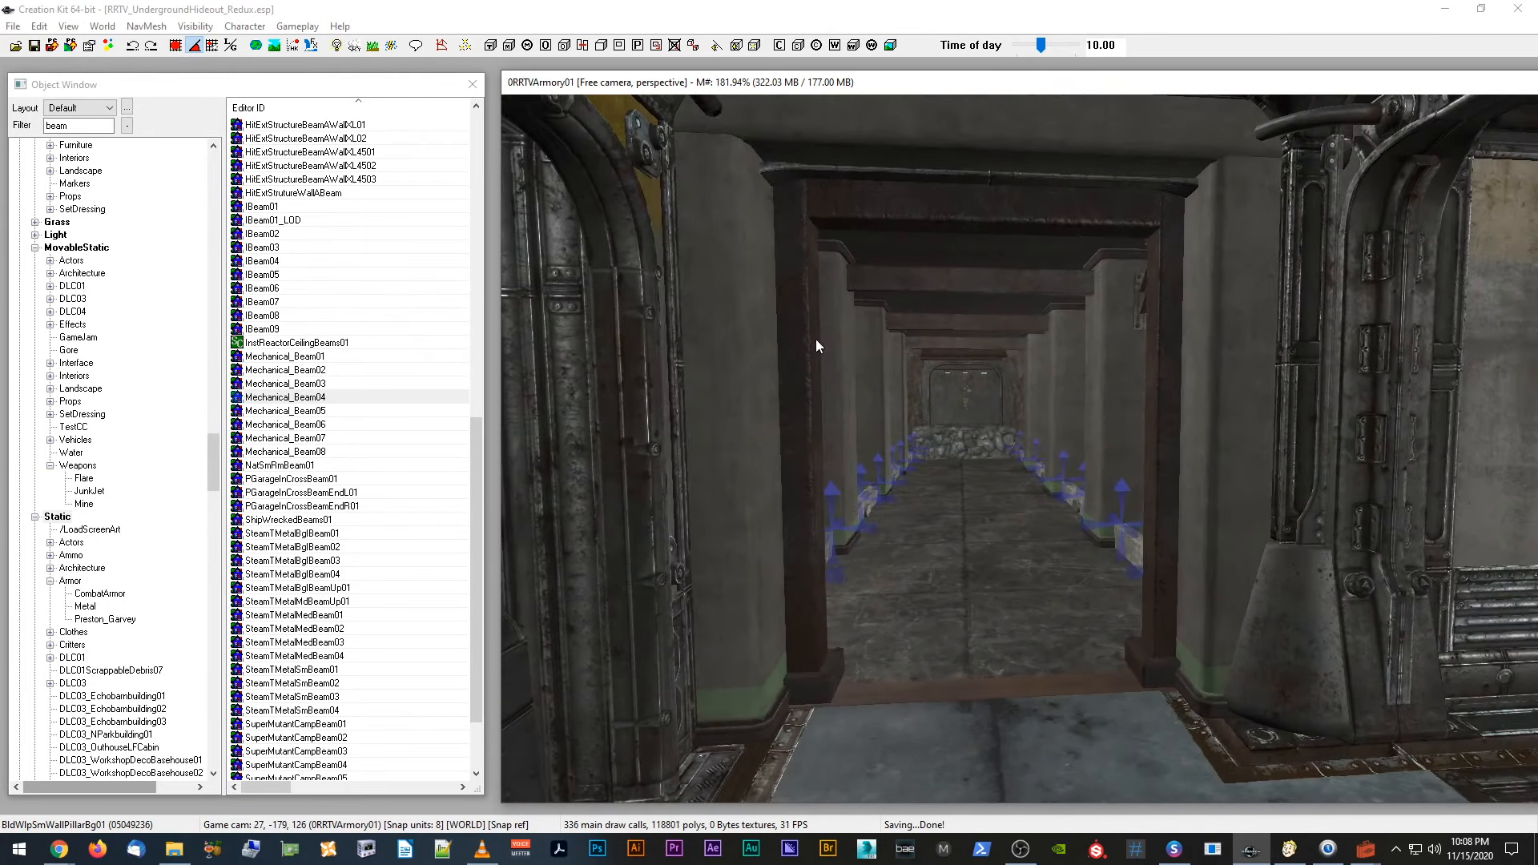
middle_drag(816, 339, 813, 340)
middle_drag(903, 436, 948, 445)
scroll(947, 444, up, 3)
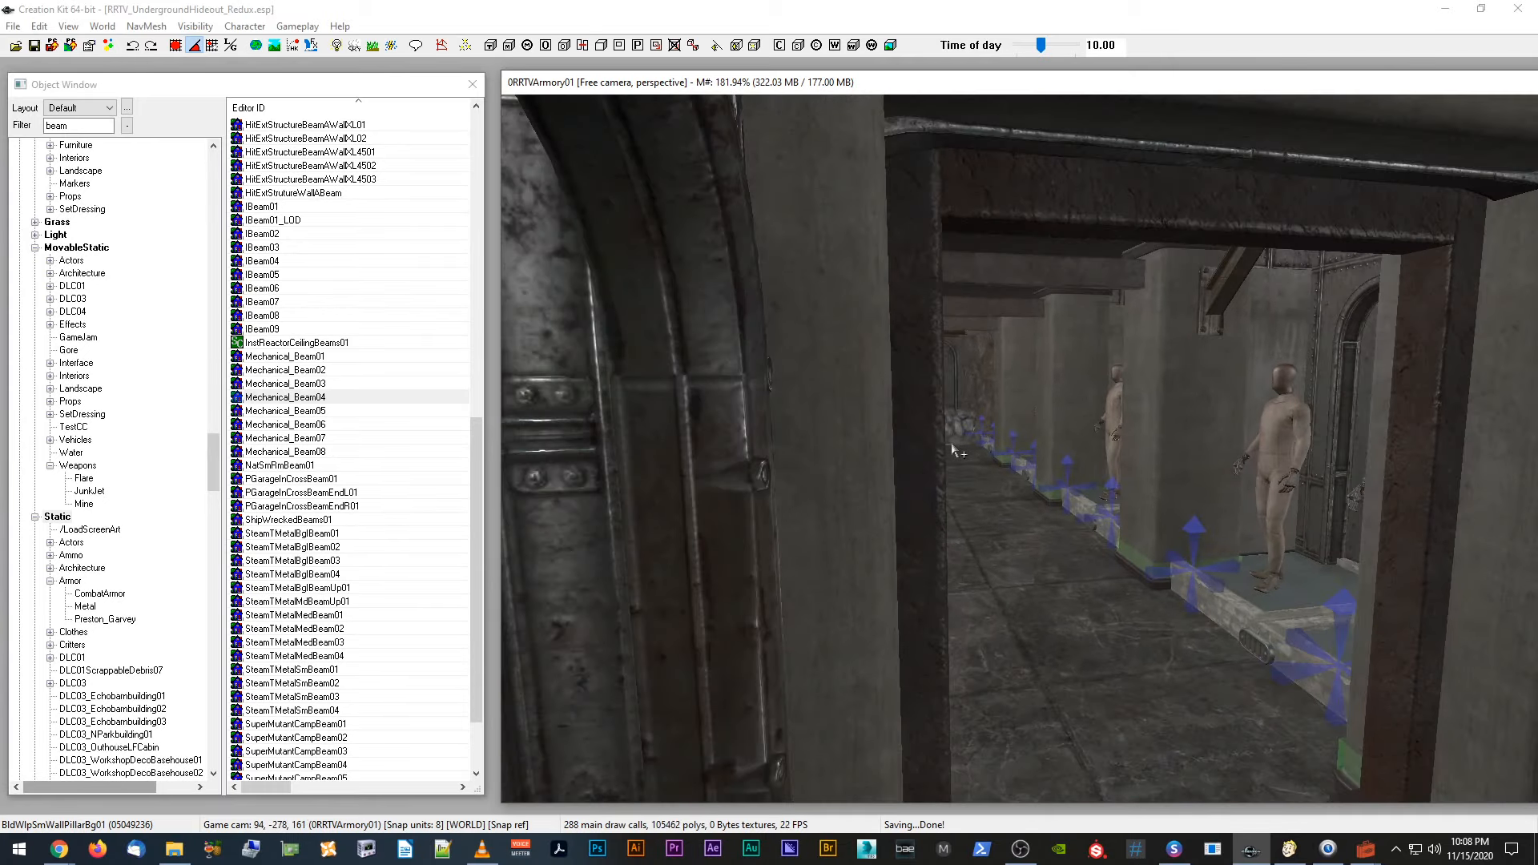
scroll(954, 446, down, 3)
shift+middle_drag(945, 445, 929, 438)
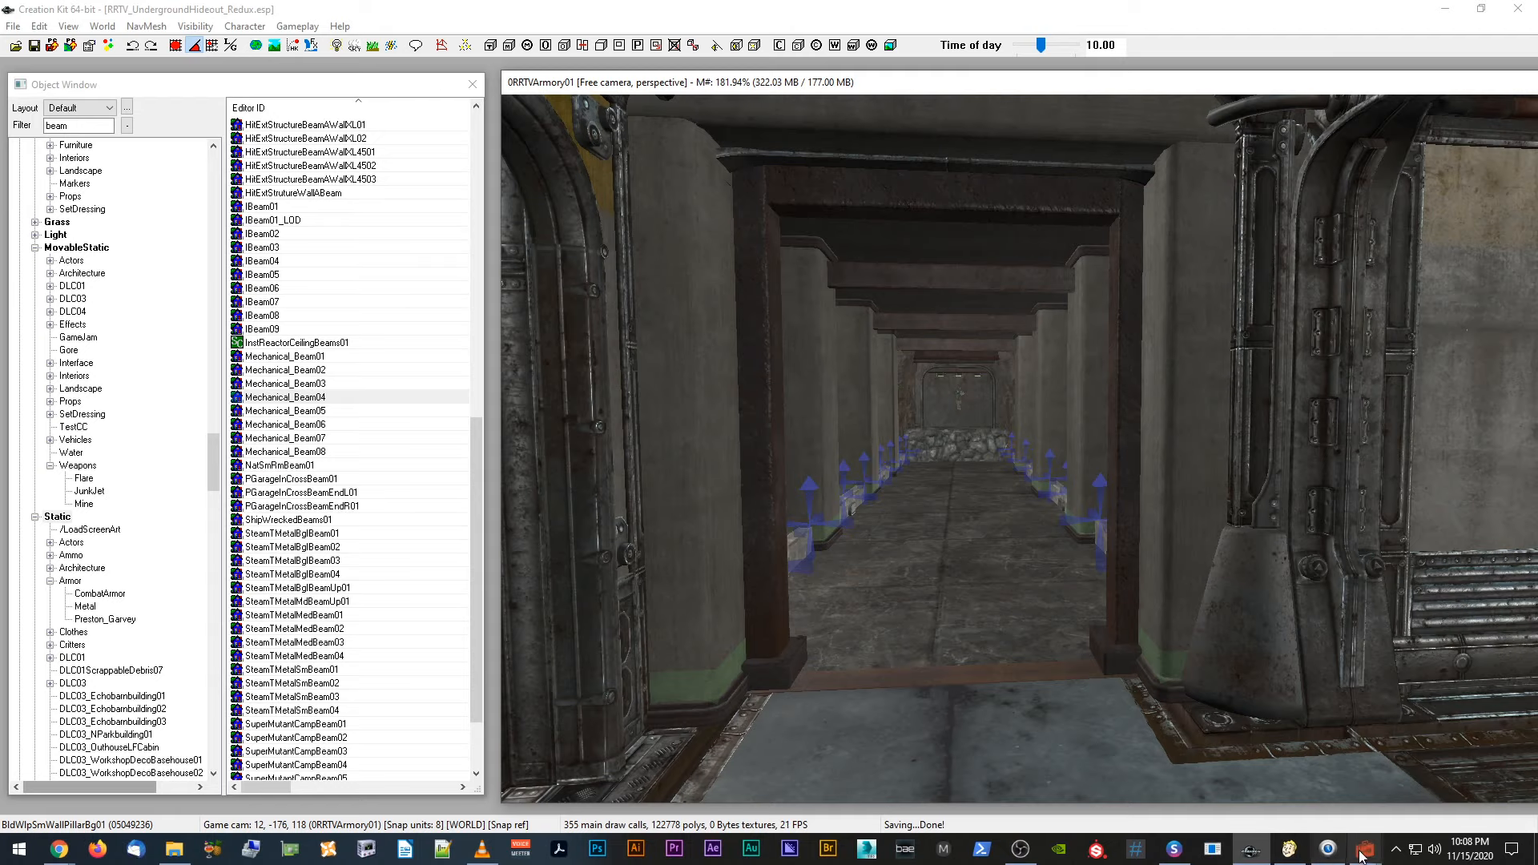
Step: Switch to the Garden of Eden Creation Kit and examine the original hallway from its entrance for comparison
mouse_move(1366, 849)
click(1383, 769)
scroll(1164, 601, down, 10)
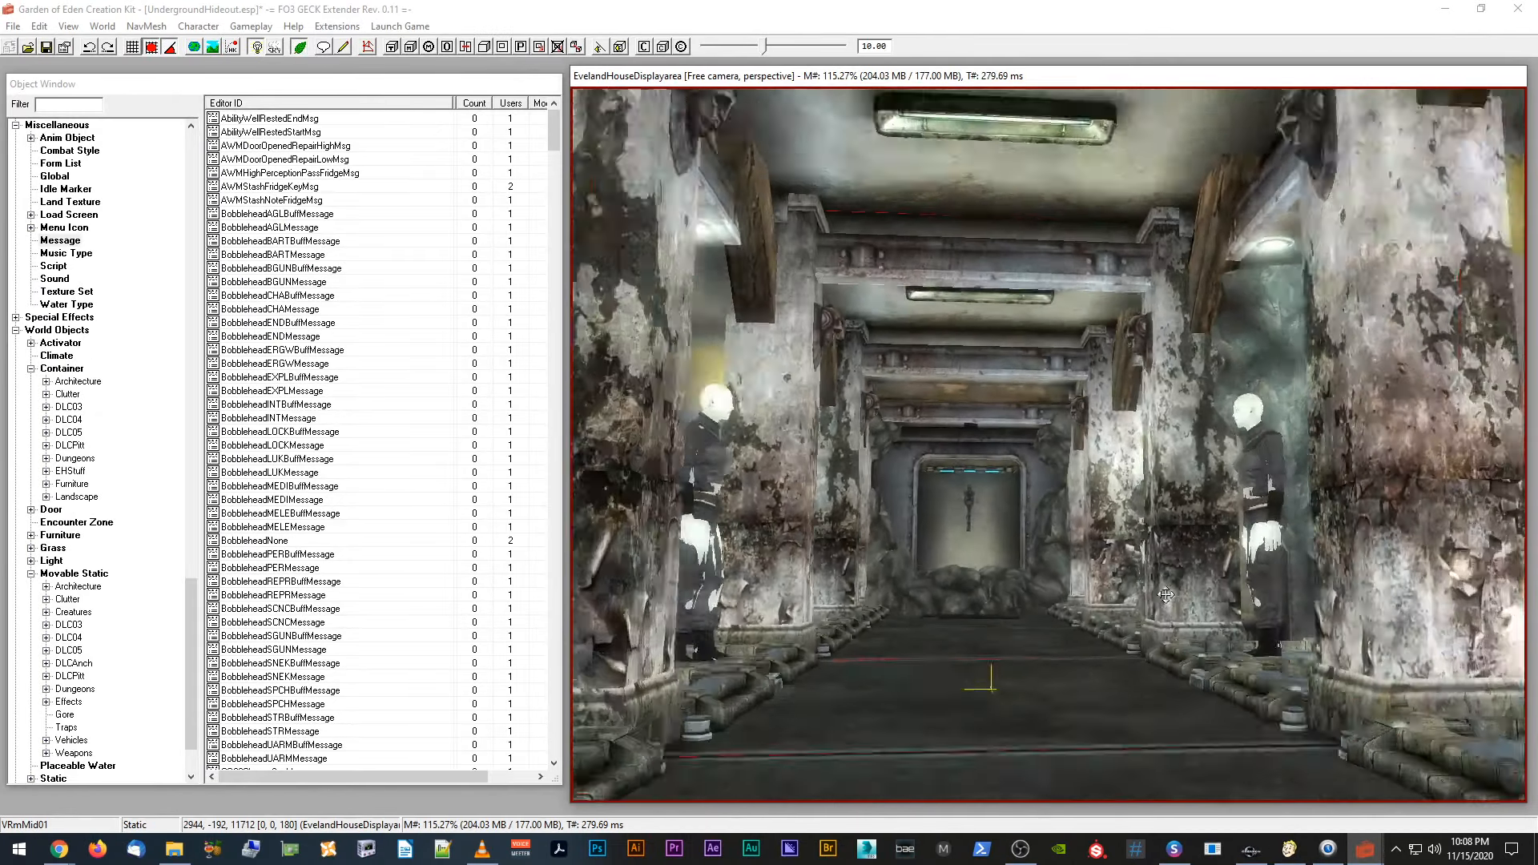
scroll(1163, 597, down, 8)
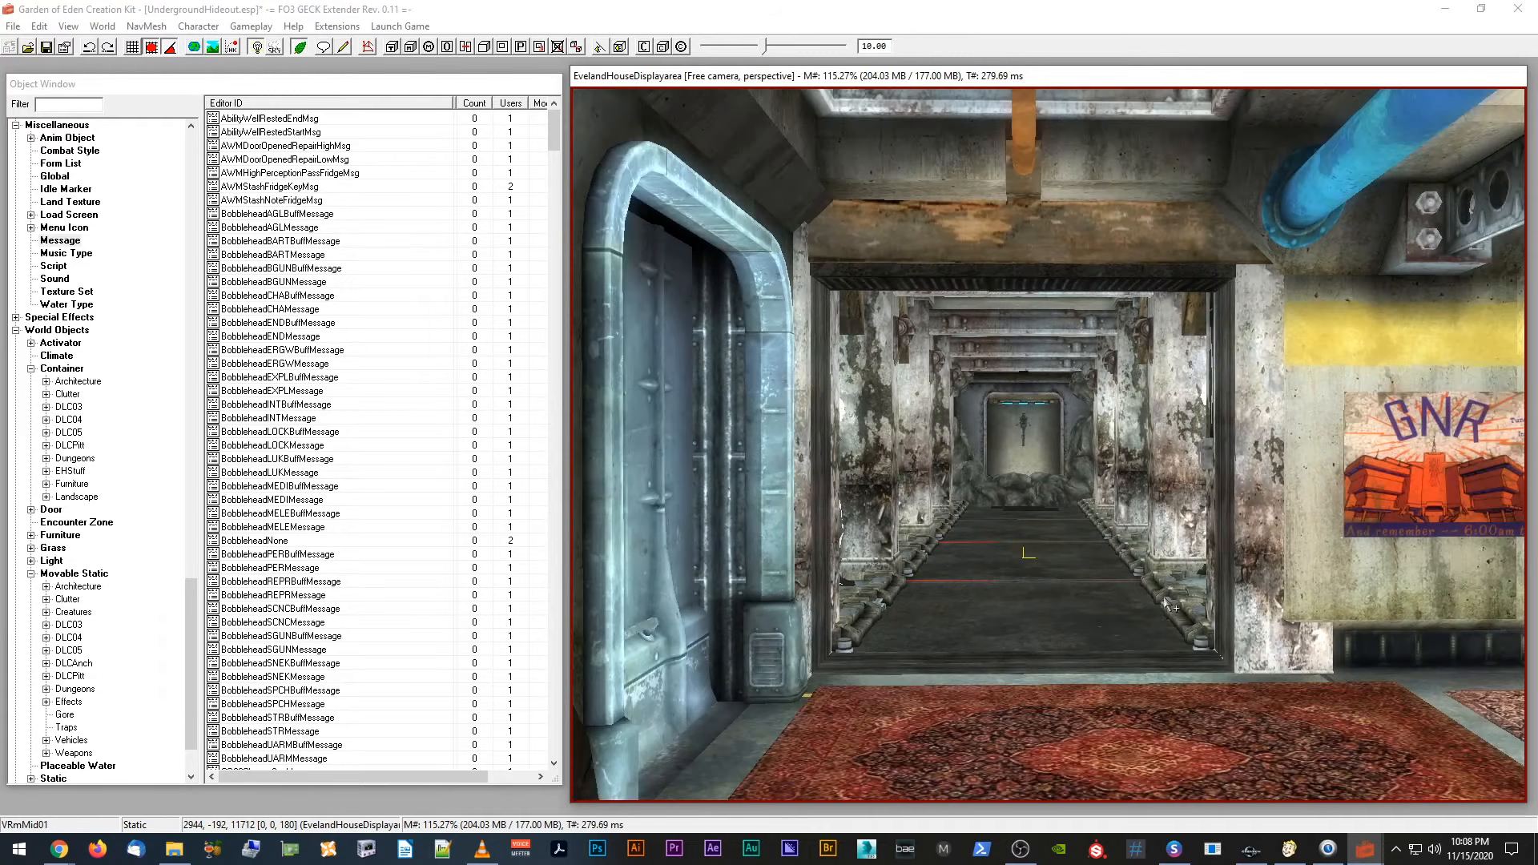
shift+middle_drag(1164, 598, 1160, 598)
scroll(1160, 598, up, 3)
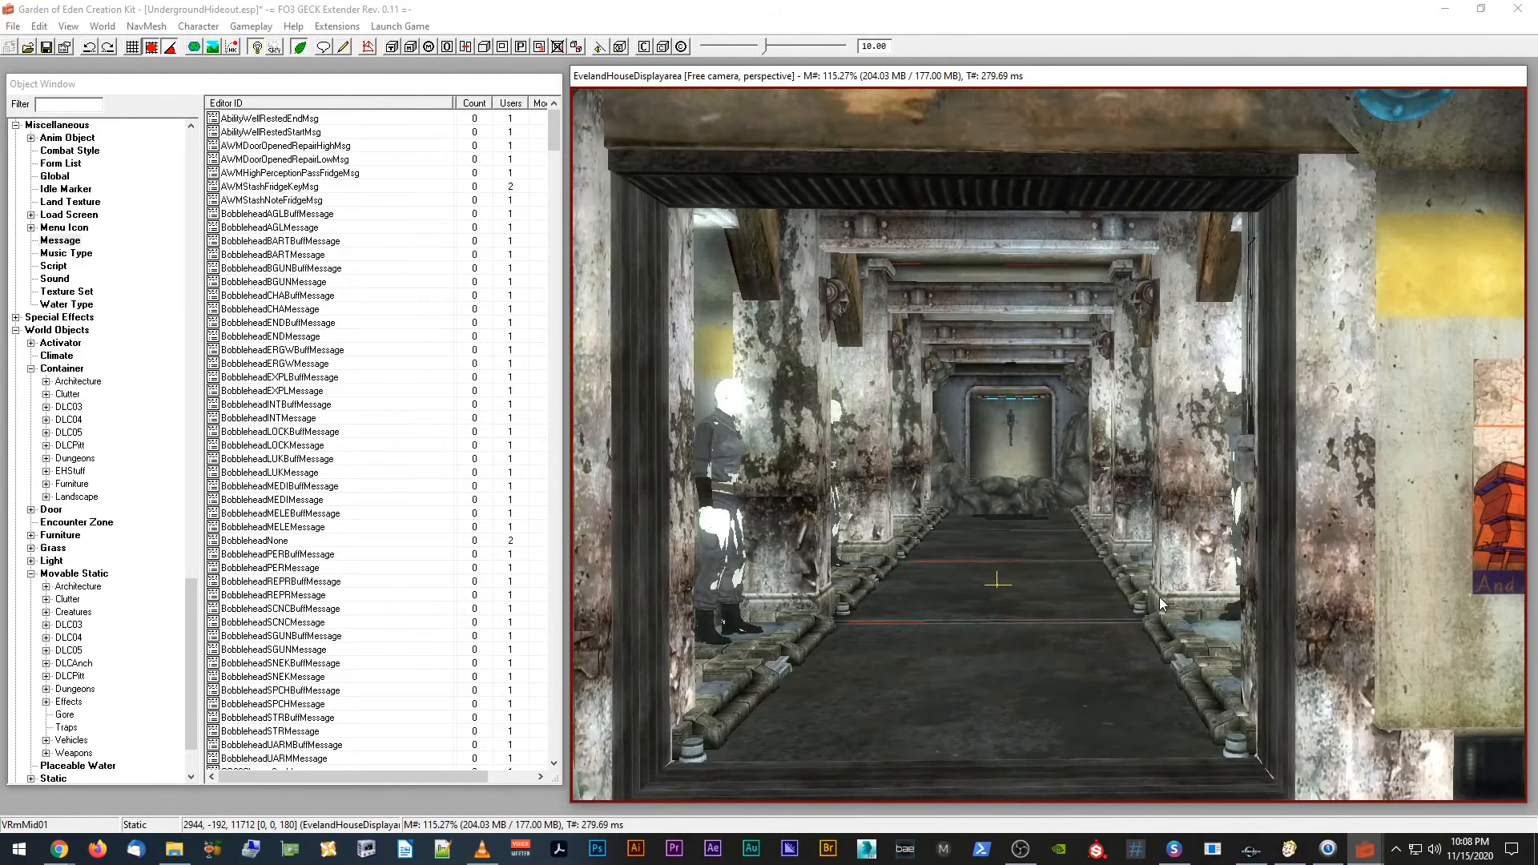
Step: Switch back to the Creation Kit and inspect the pair of armor rack mannequins and their platform in the bay nearest the doorway
click(1251, 849)
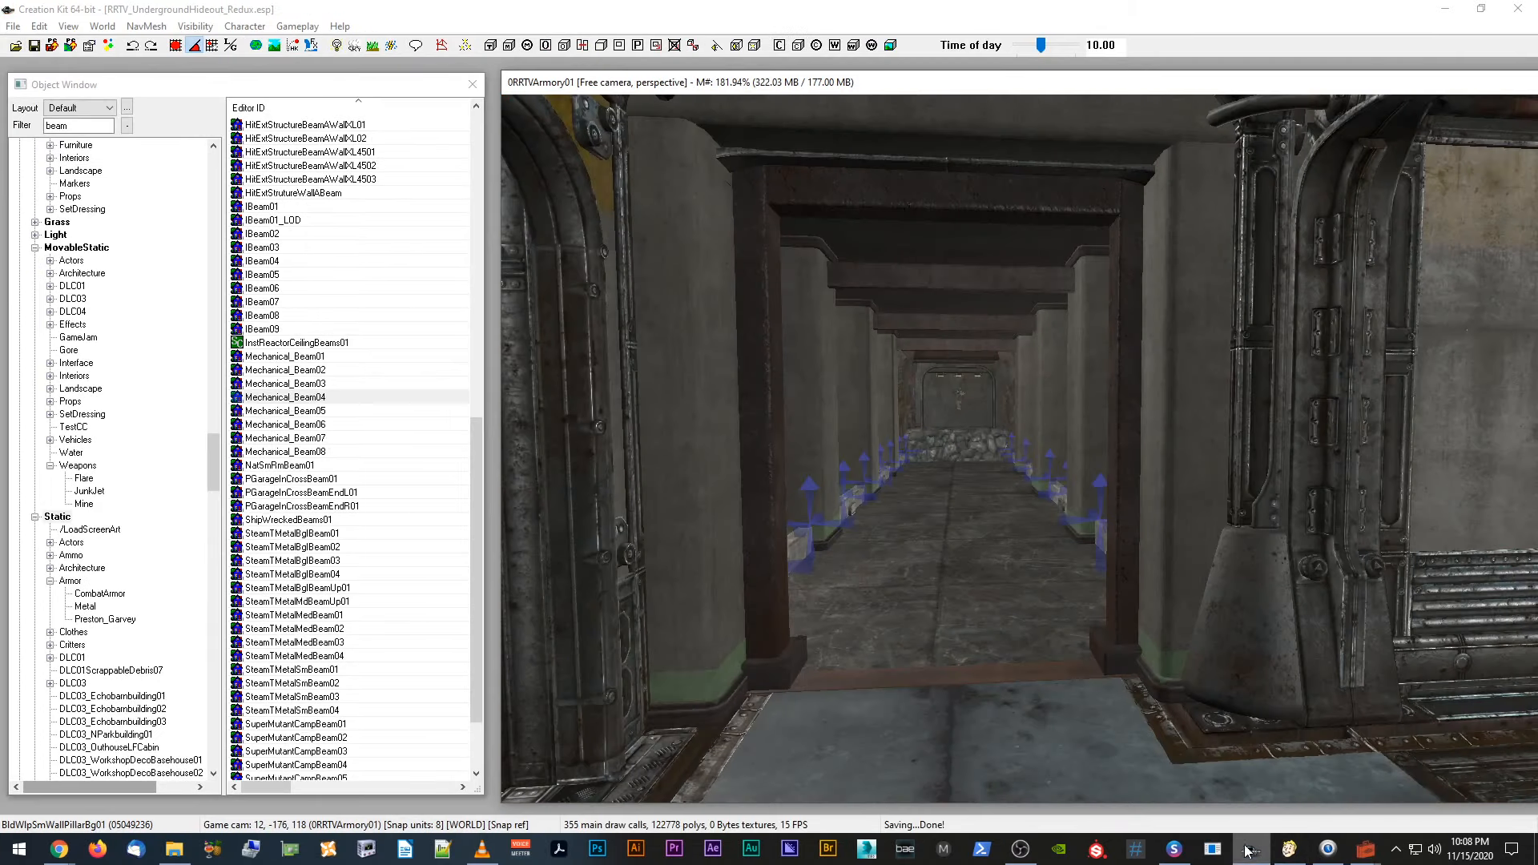
scroll(1177, 702, up, 5)
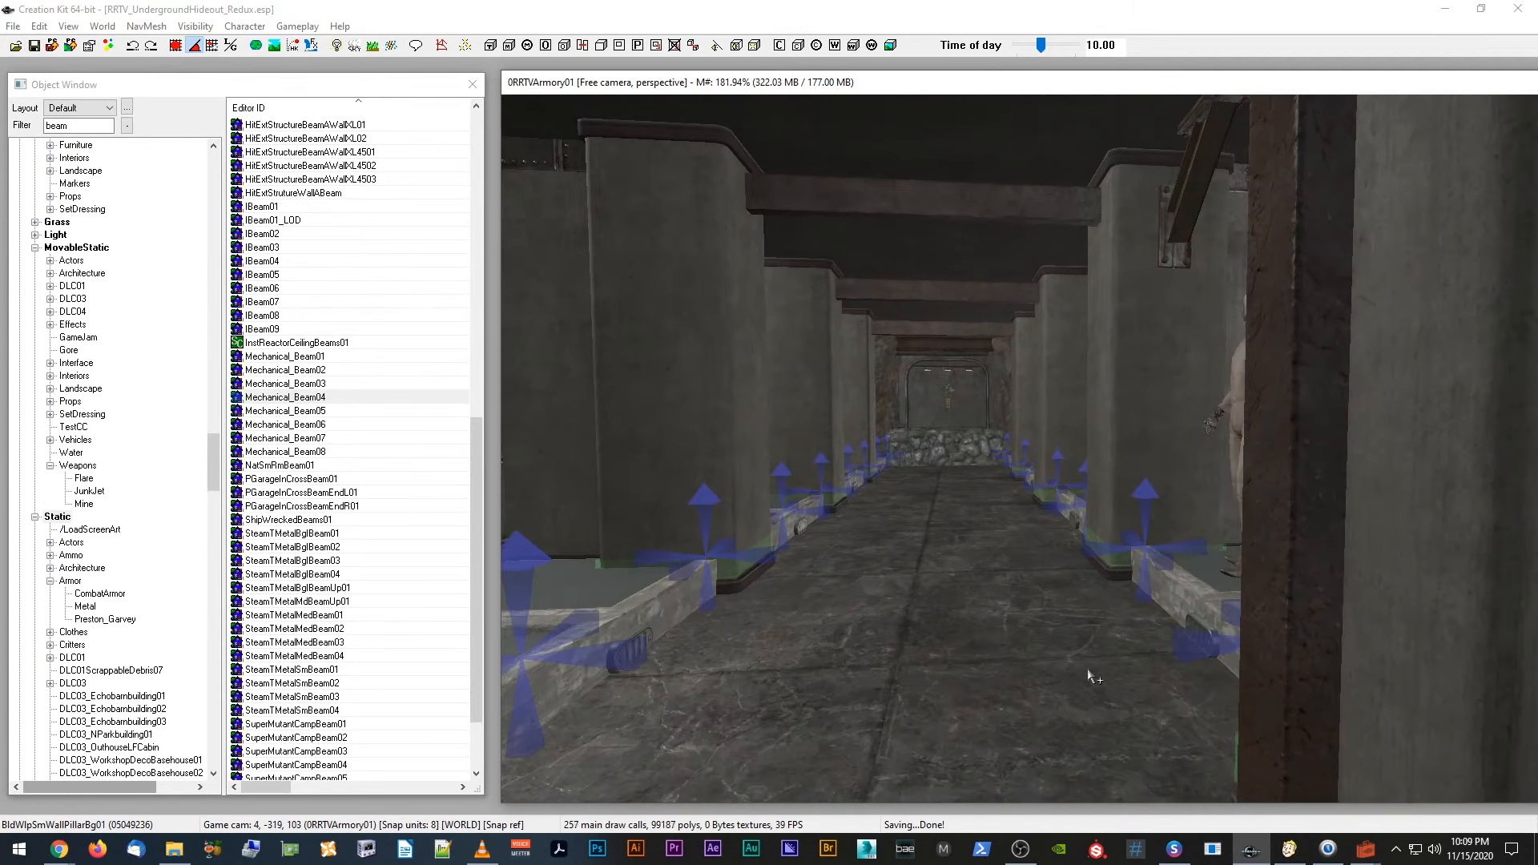
scroll(1090, 677, up, 2)
scroll(1090, 678, up, 2)
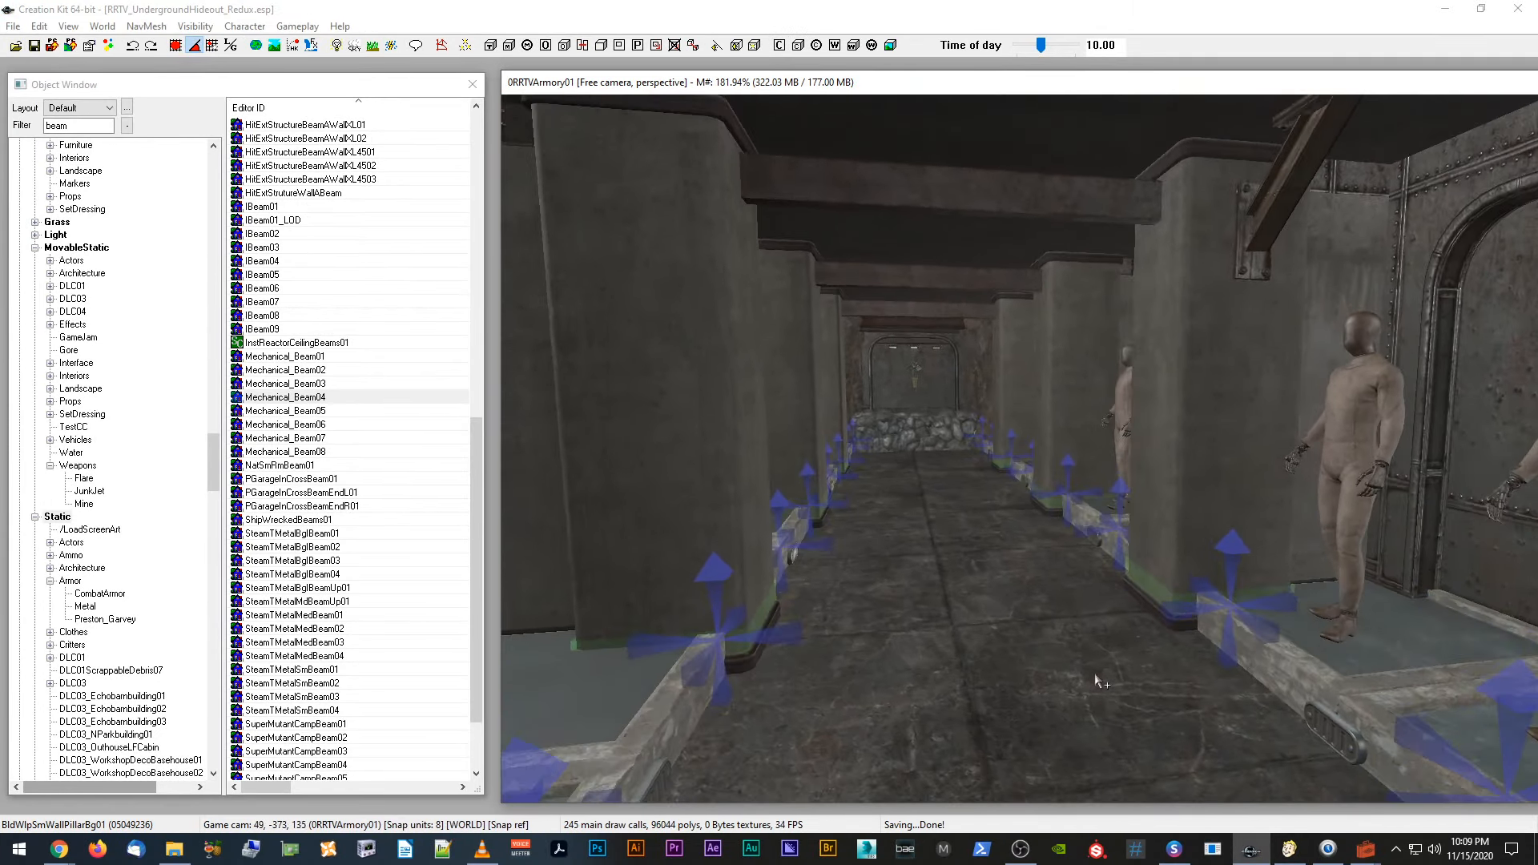
click(1354, 431)
shift+middle_drag(1354, 431, 1372, 458)
click(1377, 458)
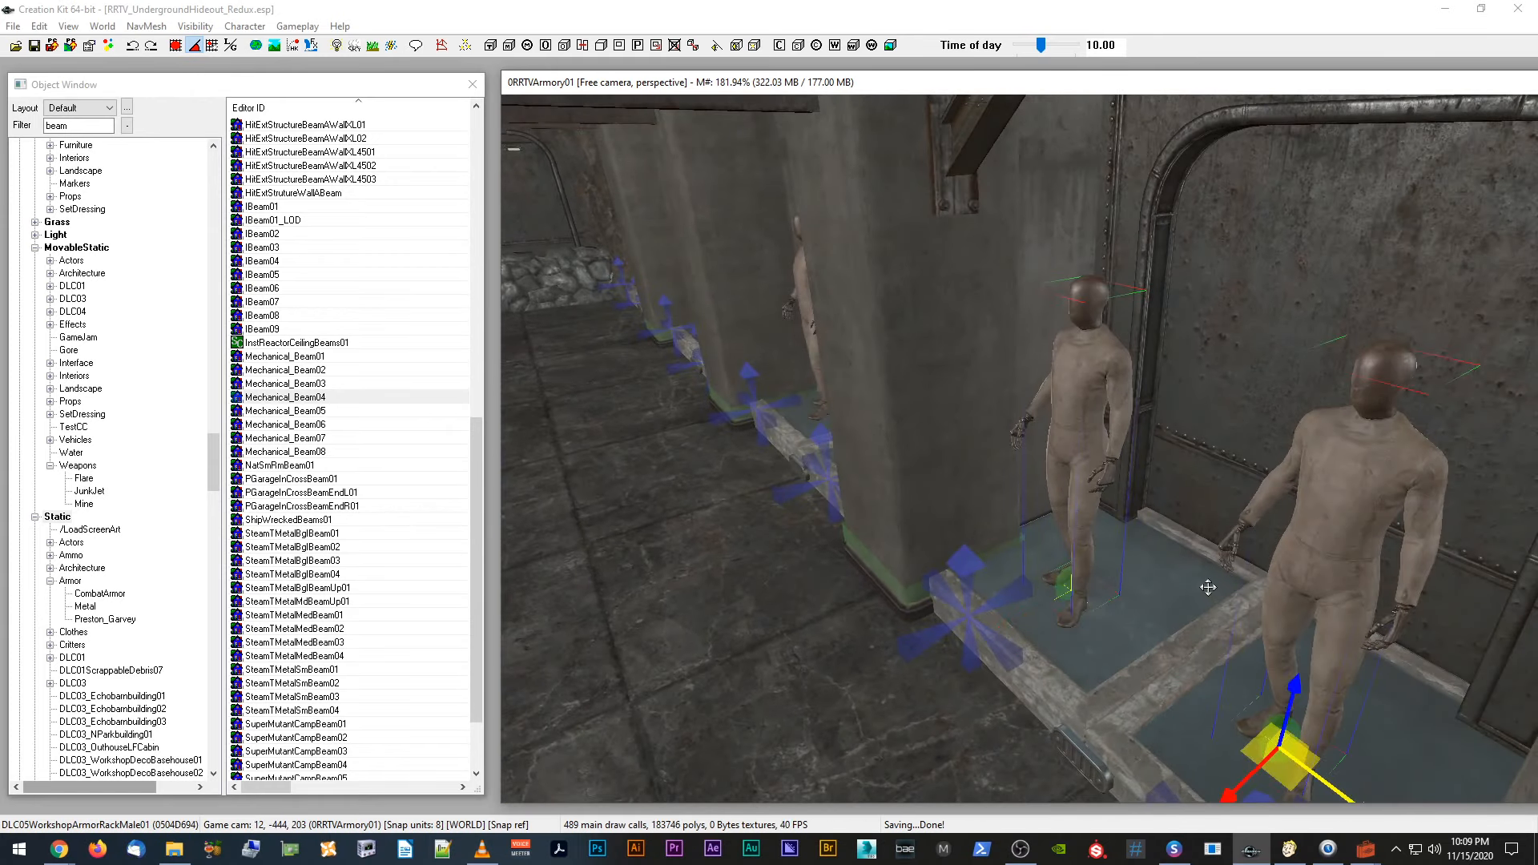
scroll(1209, 587, up, 2)
drag(1093, 589, 1078, 599)
shift+middle_drag(1078, 600, 1140, 603)
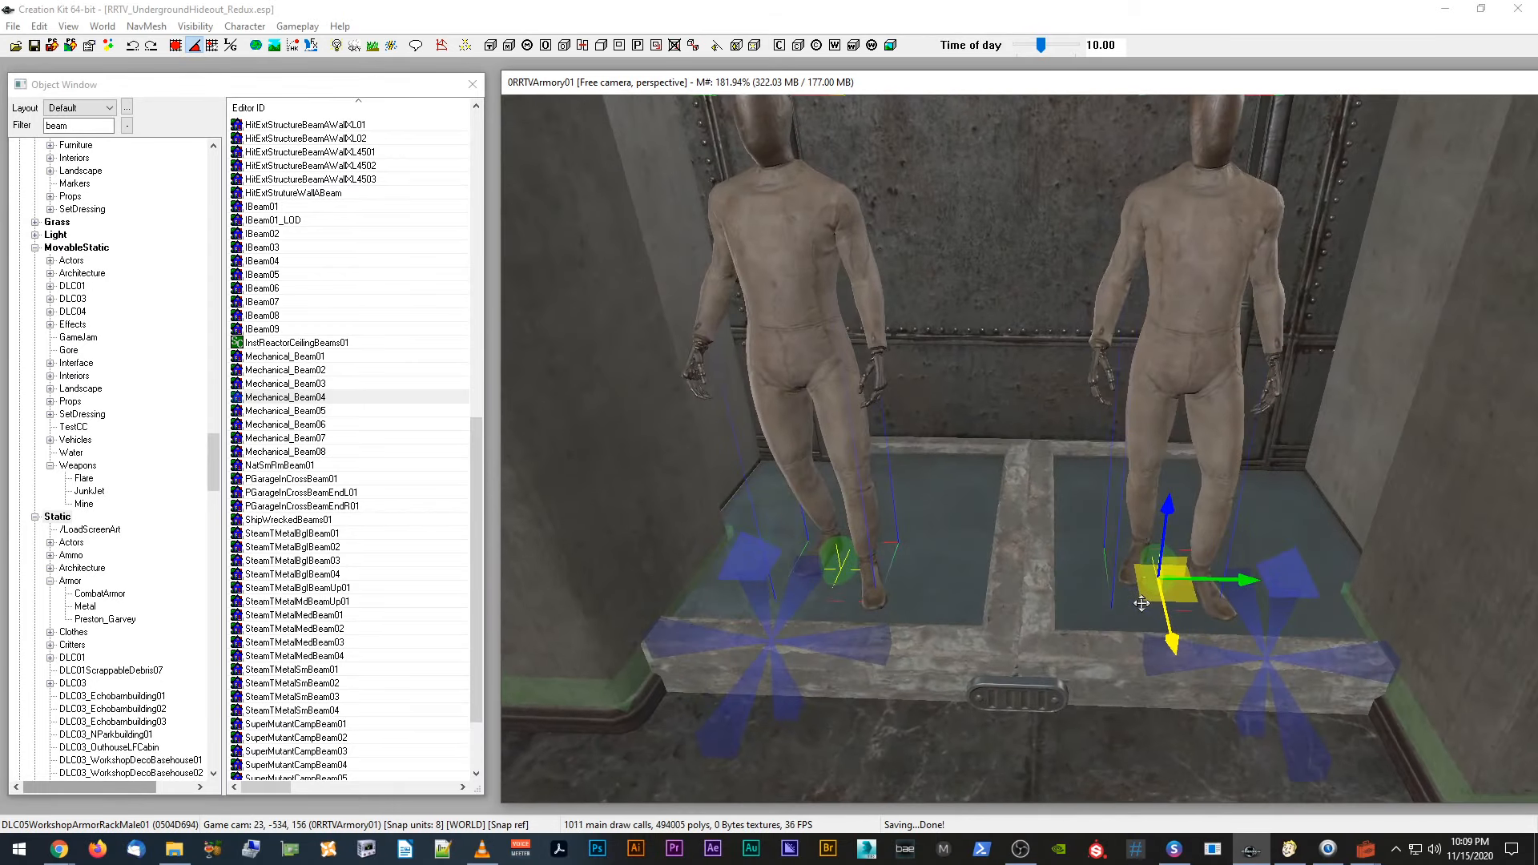
shift+middle_drag(1053, 385, 1133, 449)
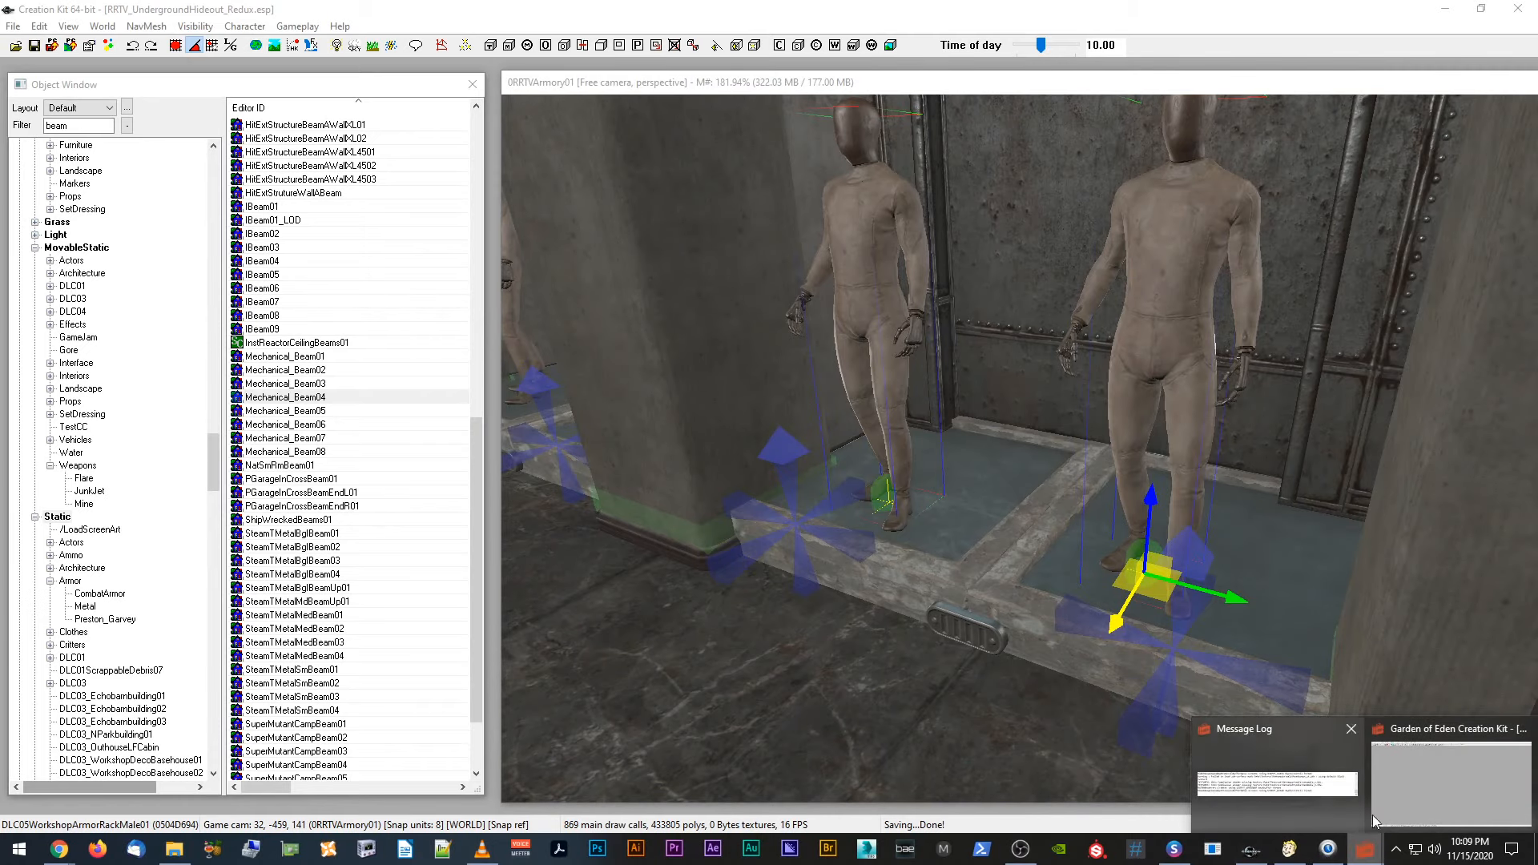
Step: Switch to the Garden of Eden Creation Kit and examine how the original bay's two mannequins stand against the back wall
click(1442, 774)
scroll(1186, 447, up, 10)
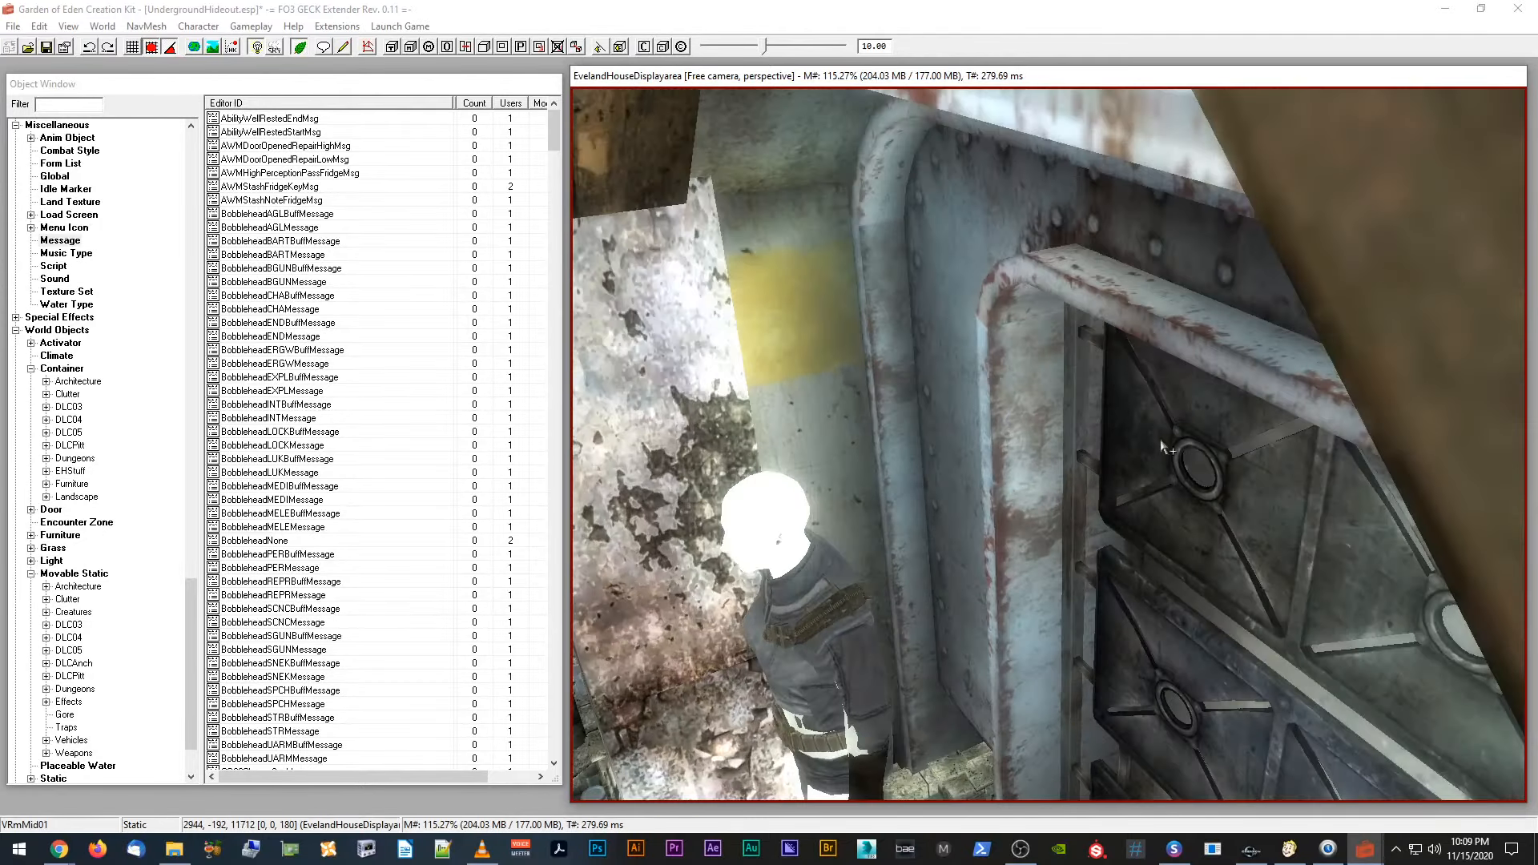
scroll(1163, 442, up, 1)
click(1166, 440)
shift+middle_drag(1167, 441, 1009, 421)
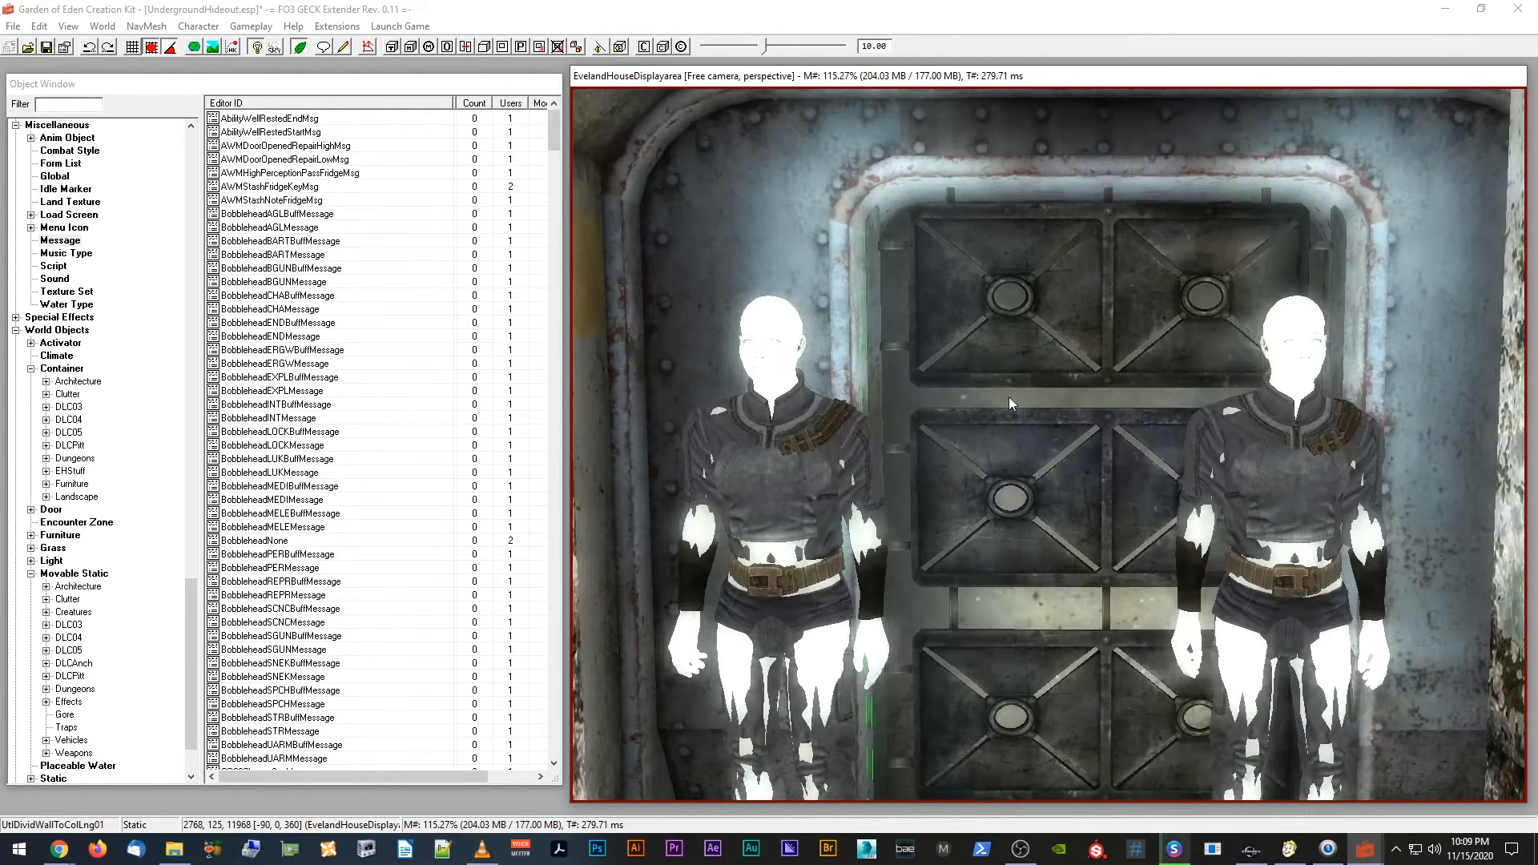
shift+middle_drag(1103, 332, 1171, 357)
scroll(1171, 358, down, 3)
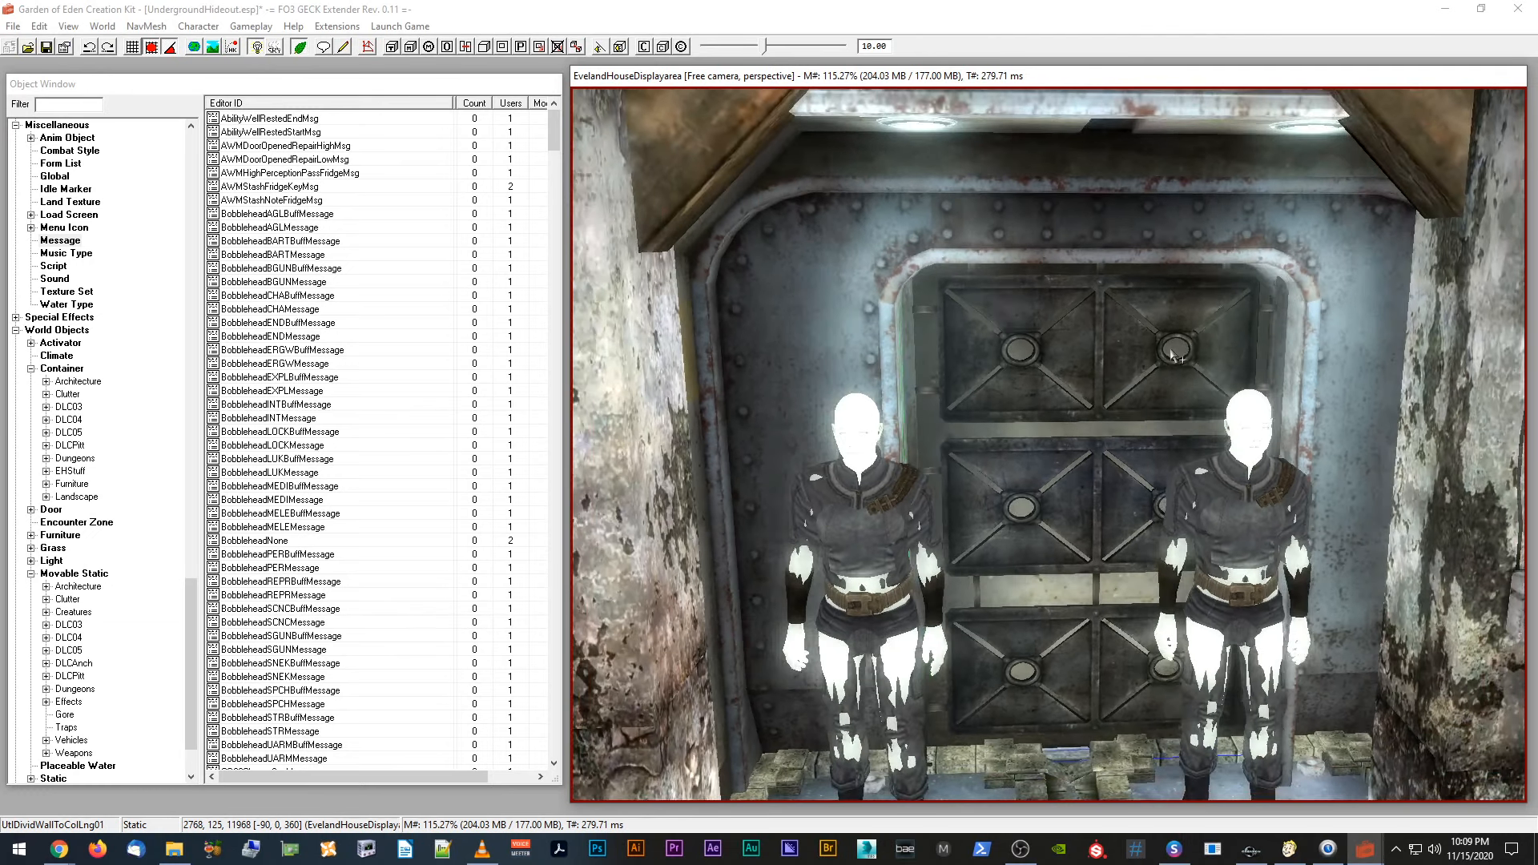
Step: Return to the Creation Kit's mannequin bay and turn on the bright viewport lighting
click(1251, 849)
shift+middle_drag(1179, 488, 1178, 490)
key(a)
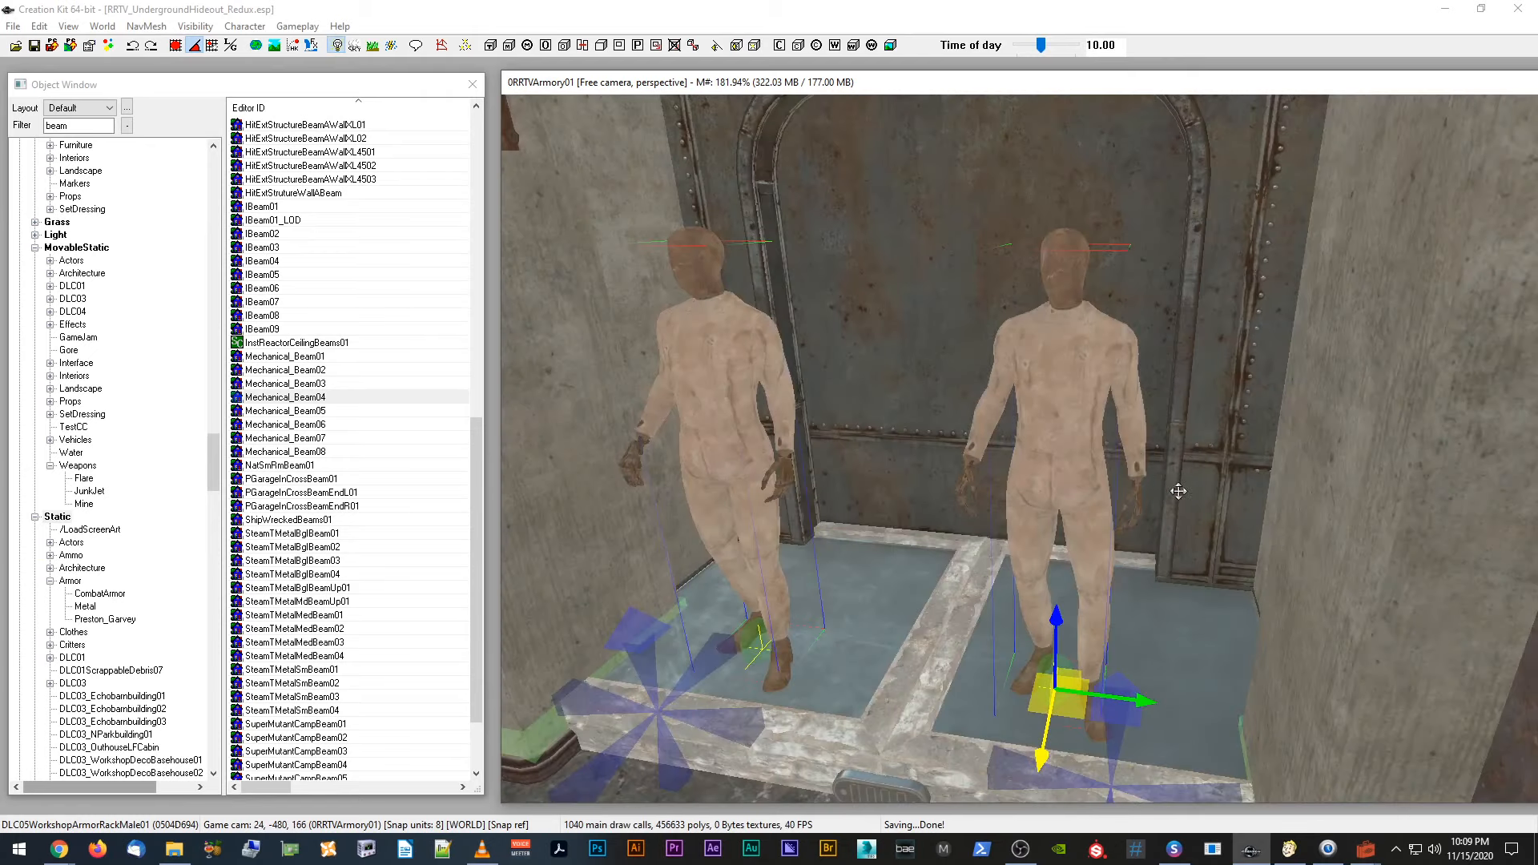
Step: Inspect both armor rack mannequins and their platform in the bay from farther back
shift+middle_drag(899, 185, 921, 184)
scroll(920, 184, down, 2)
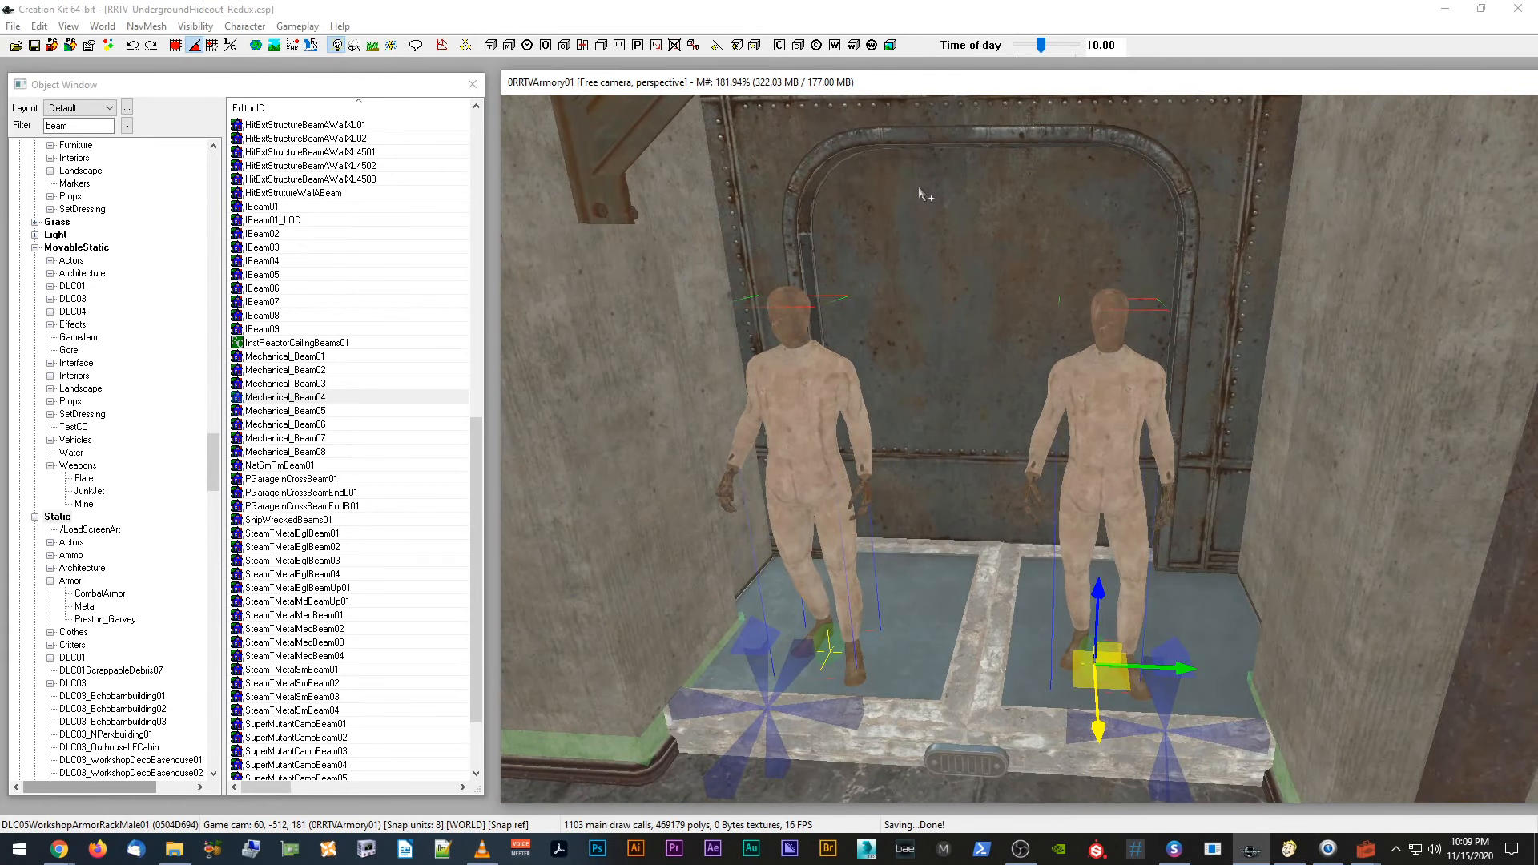
scroll(919, 191, down, 1)
shift+middle_drag(920, 191, 841, 189)
scroll(841, 189, down, 2)
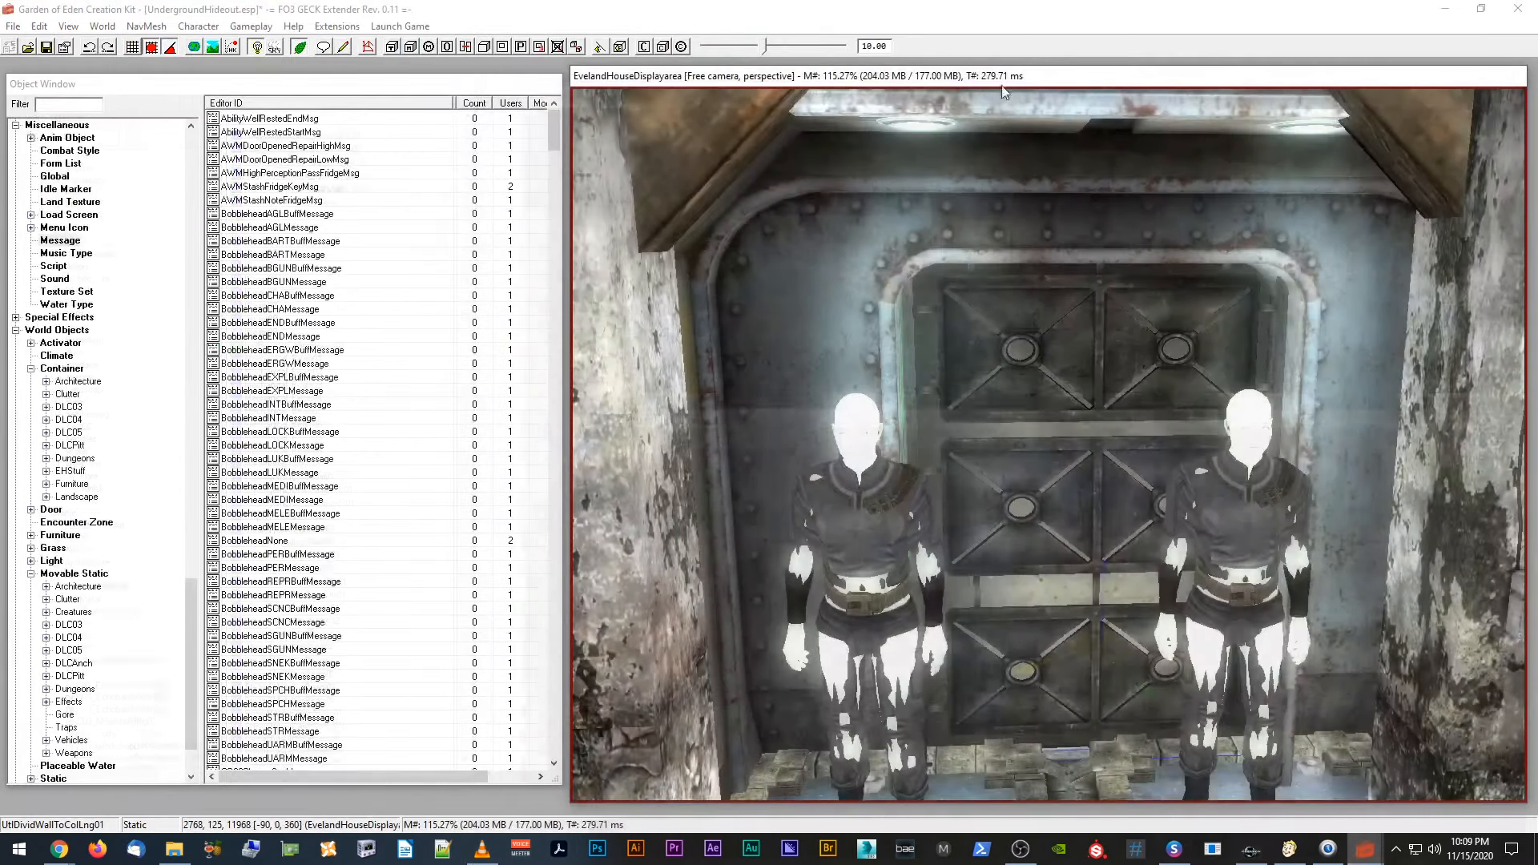
Step: Close the Garden of Eden Creation Kit without saving changes to the plugin
click(1446, 9)
click(1518, 9)
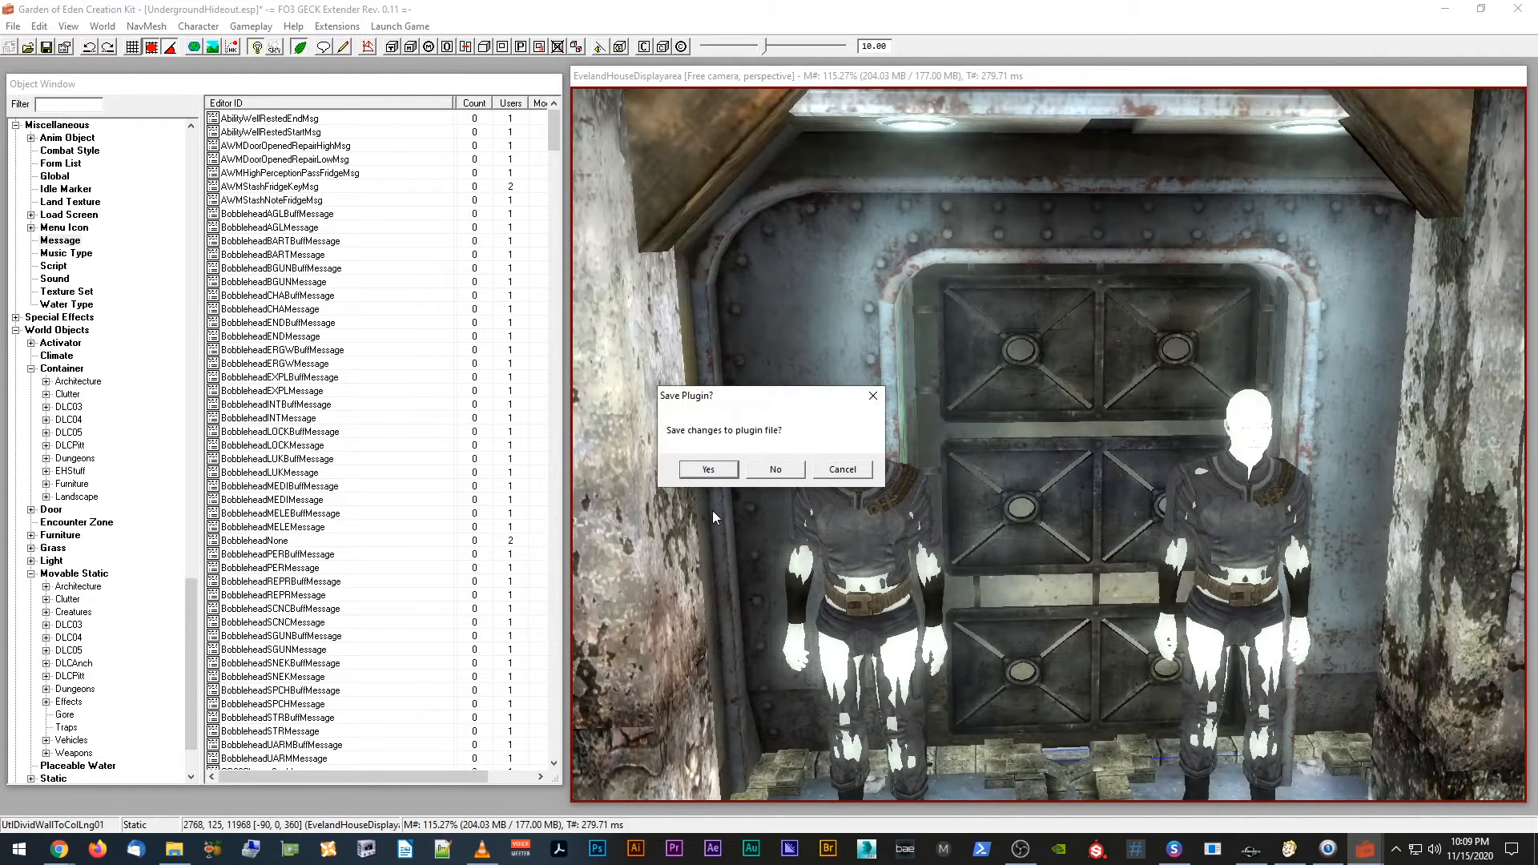
click(755, 469)
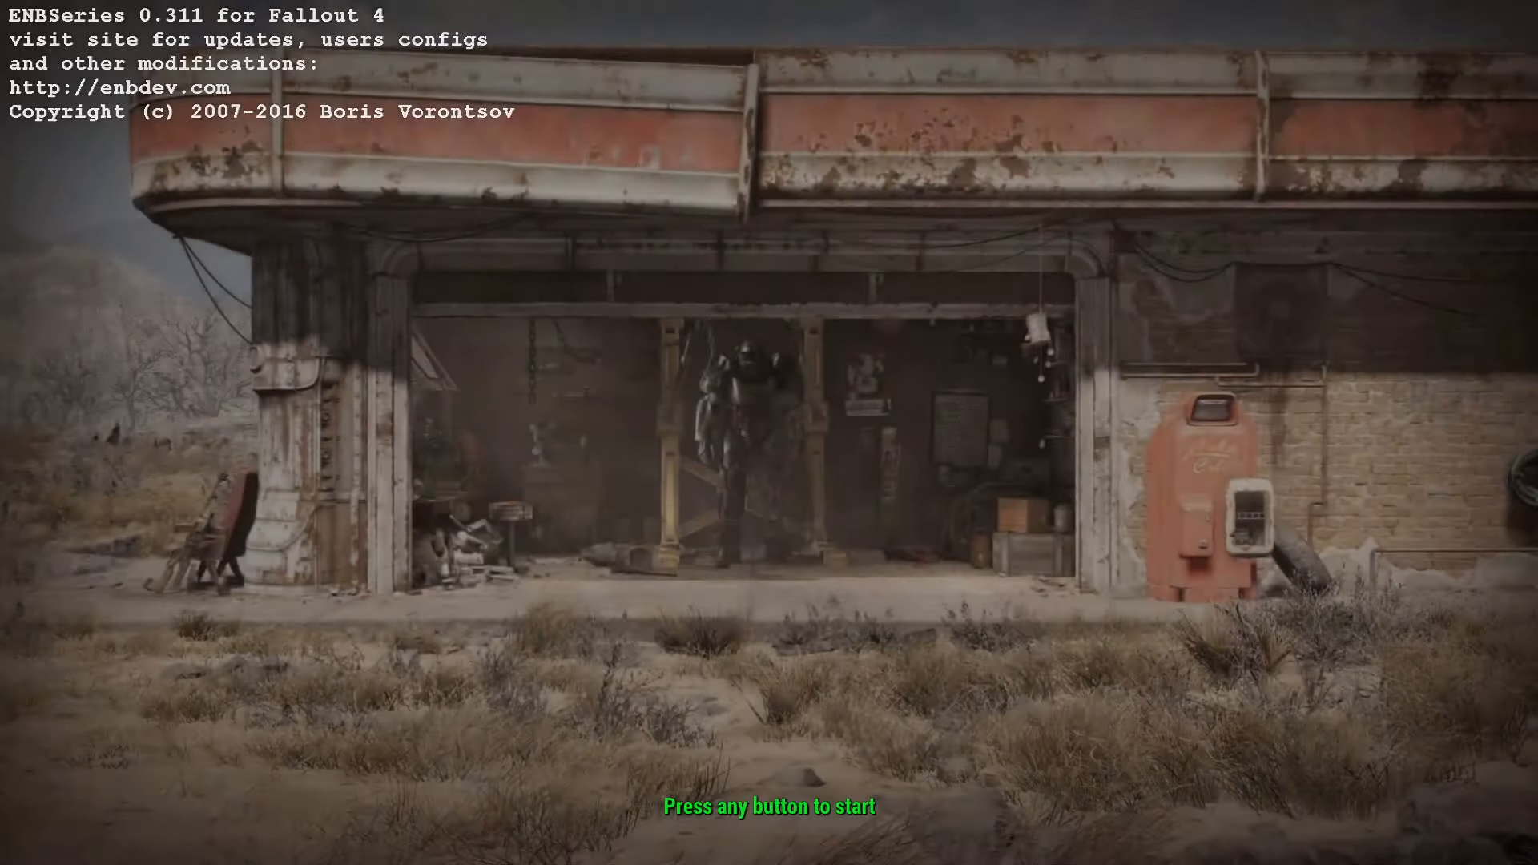
Step: In Fallout 4, load directly into the armory cell with the console command coc 0rrtvarmory01
click(632, 509)
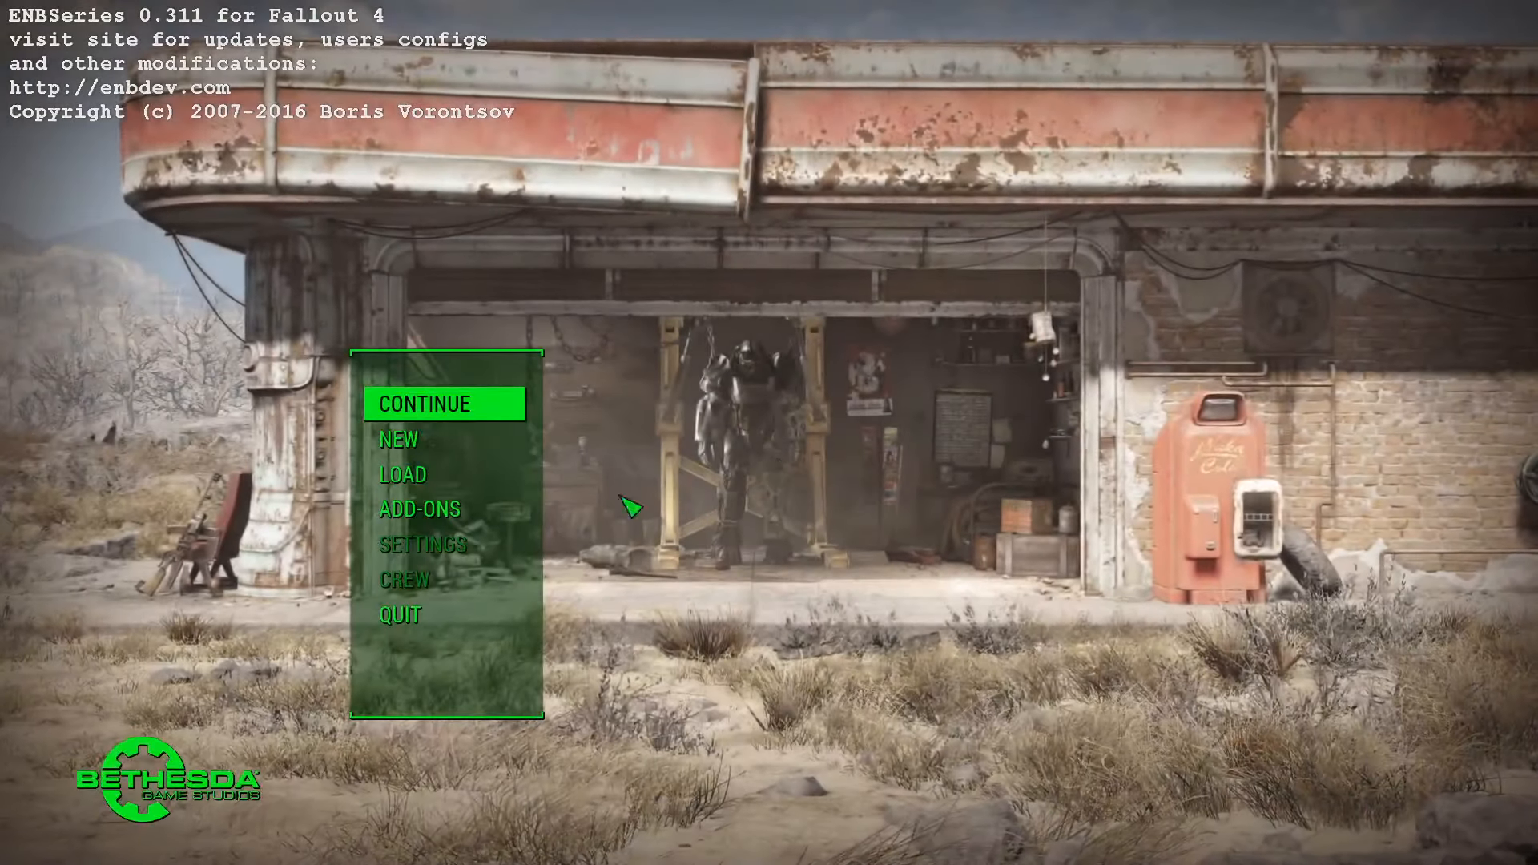
click(443, 479)
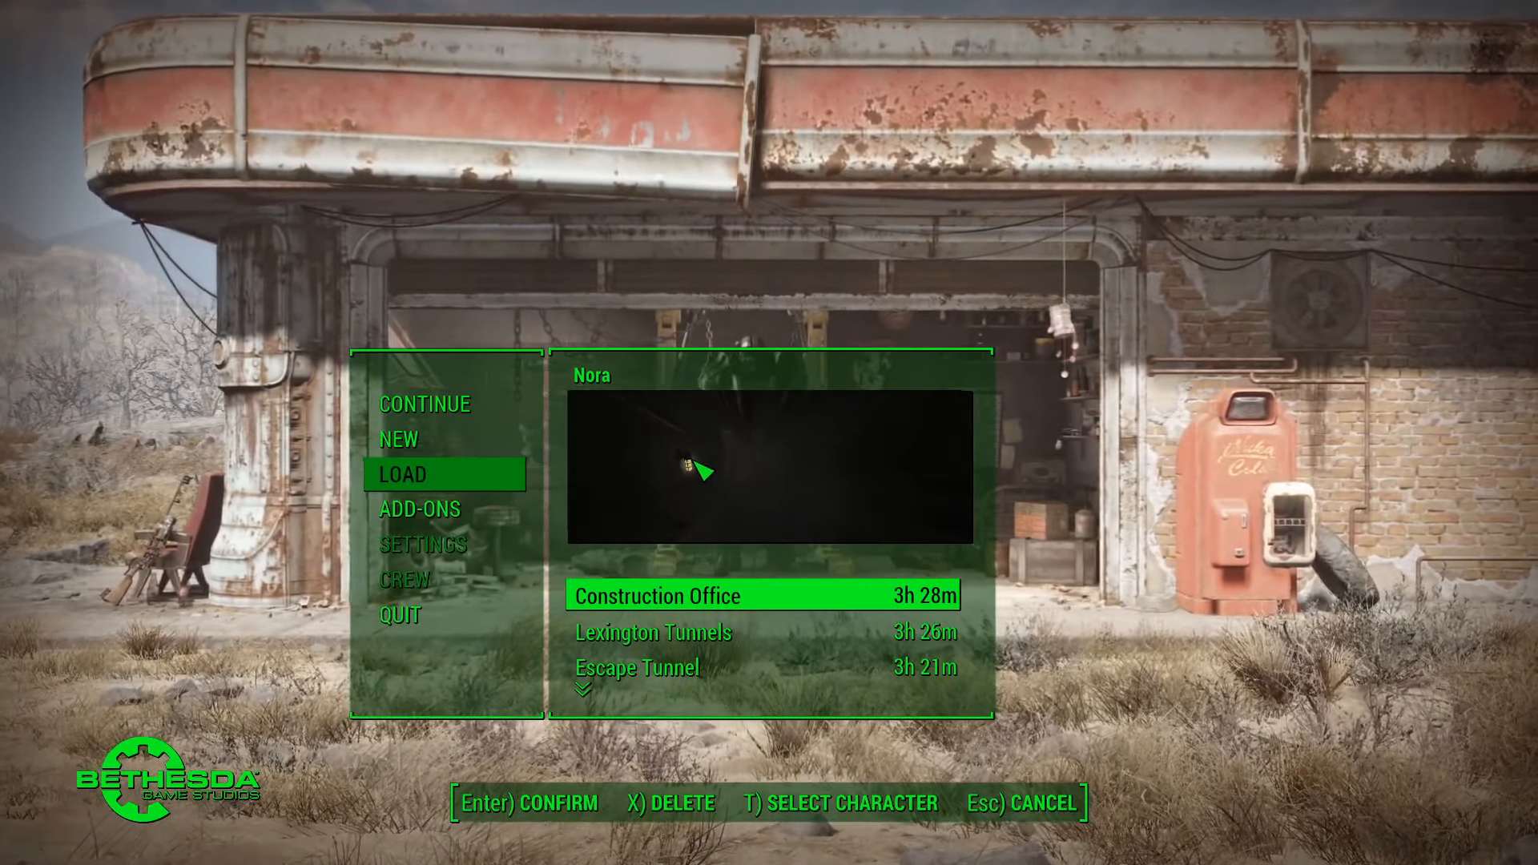
key(grave)
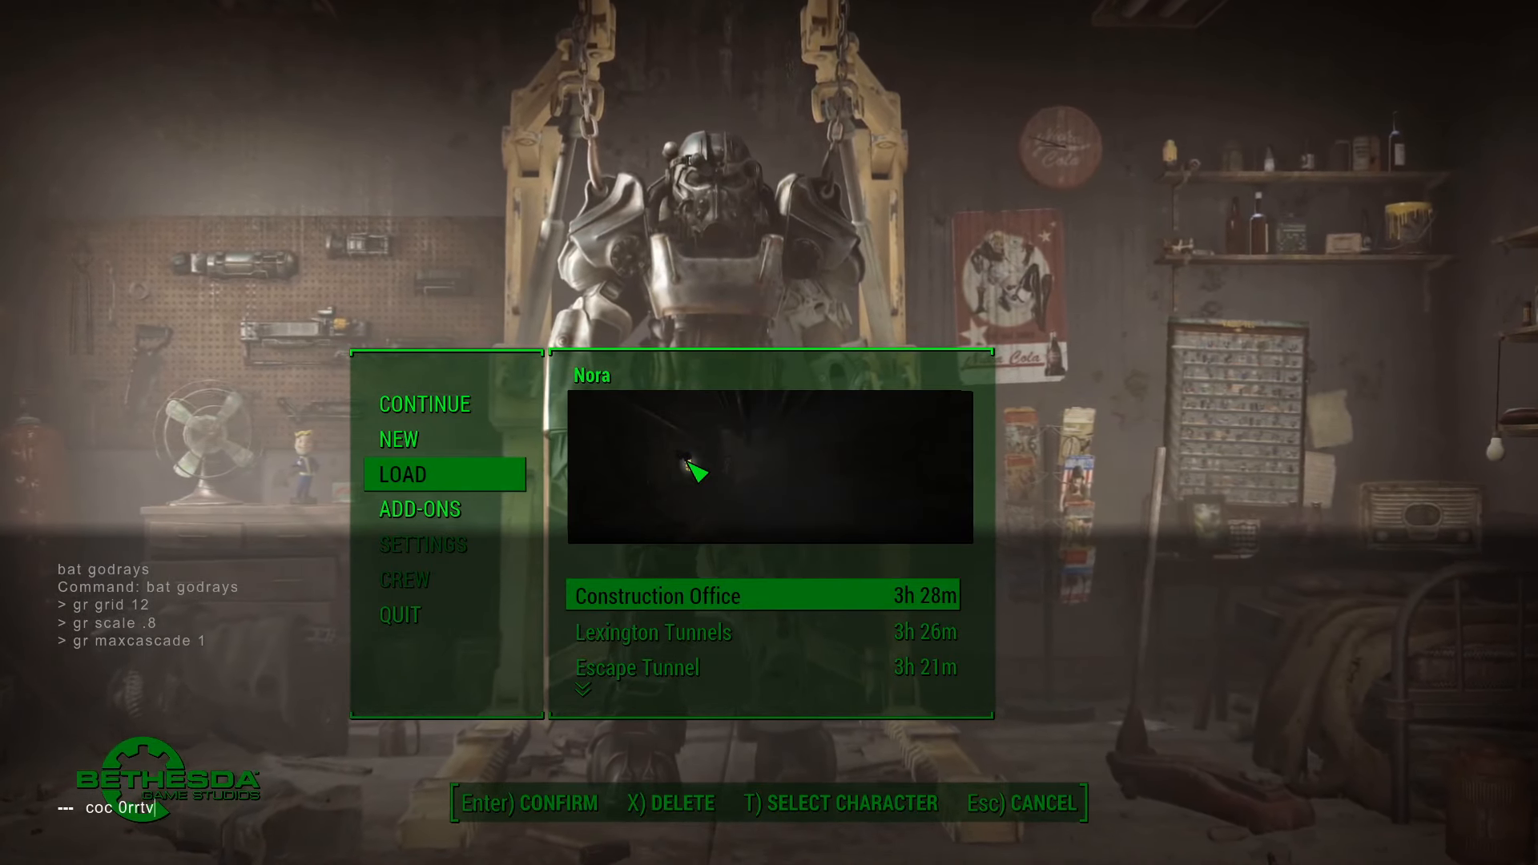
text(mory01)
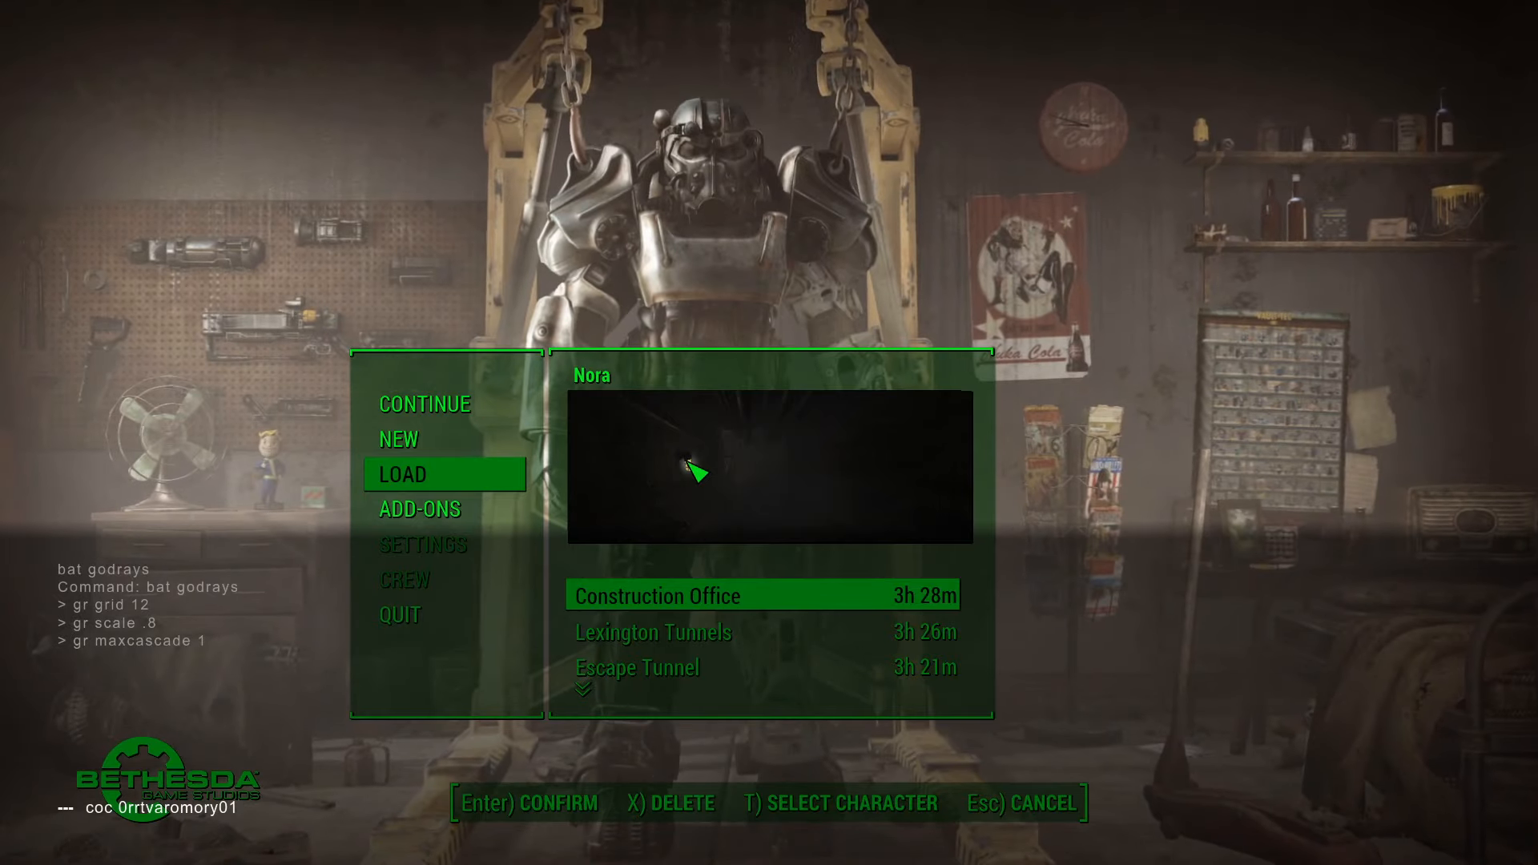
key(Return)
key(Up)
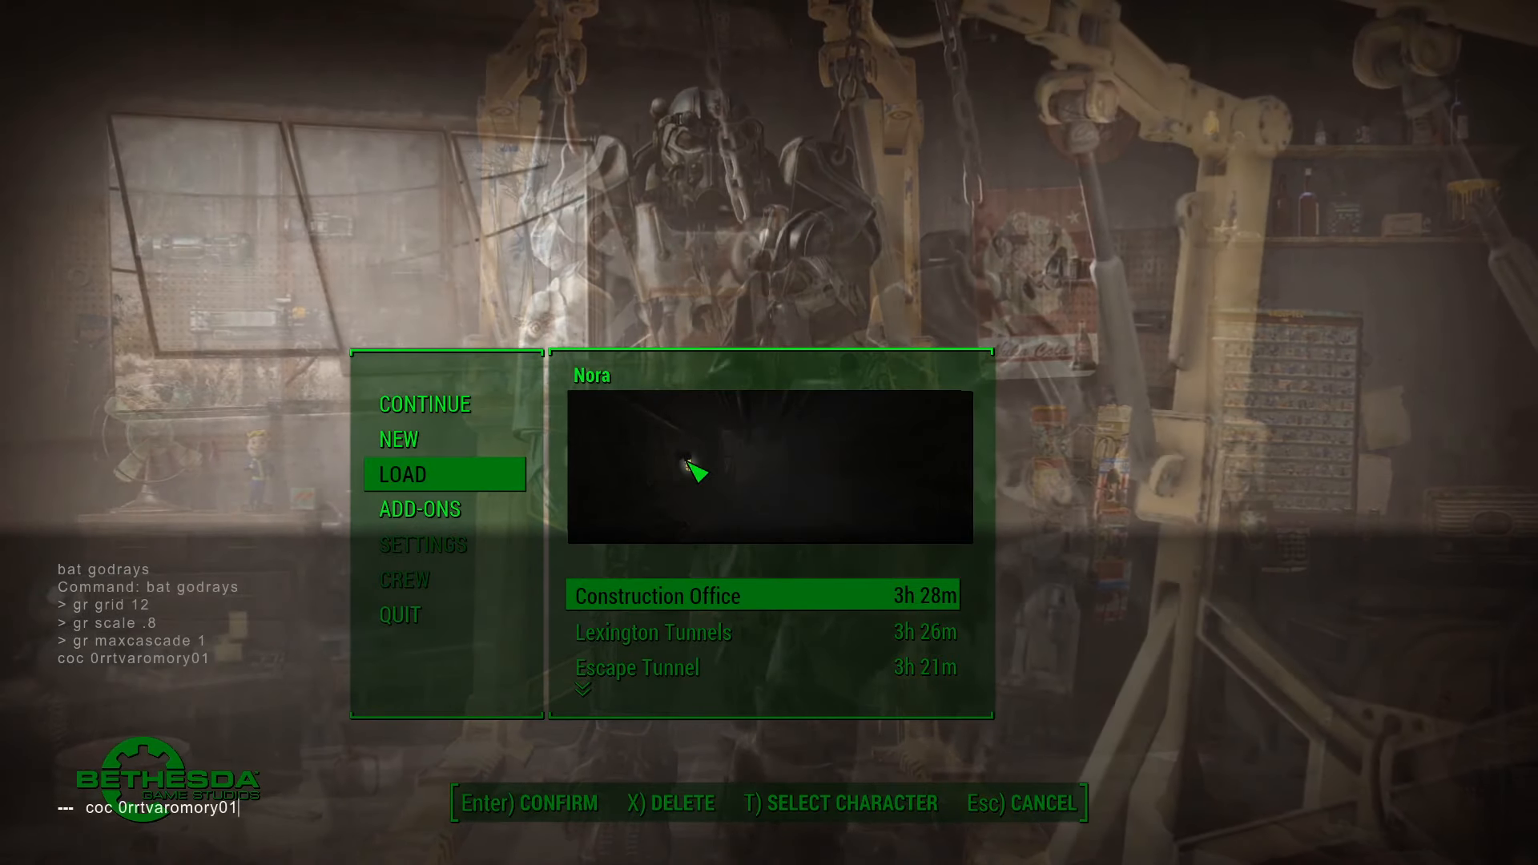
key(Left)
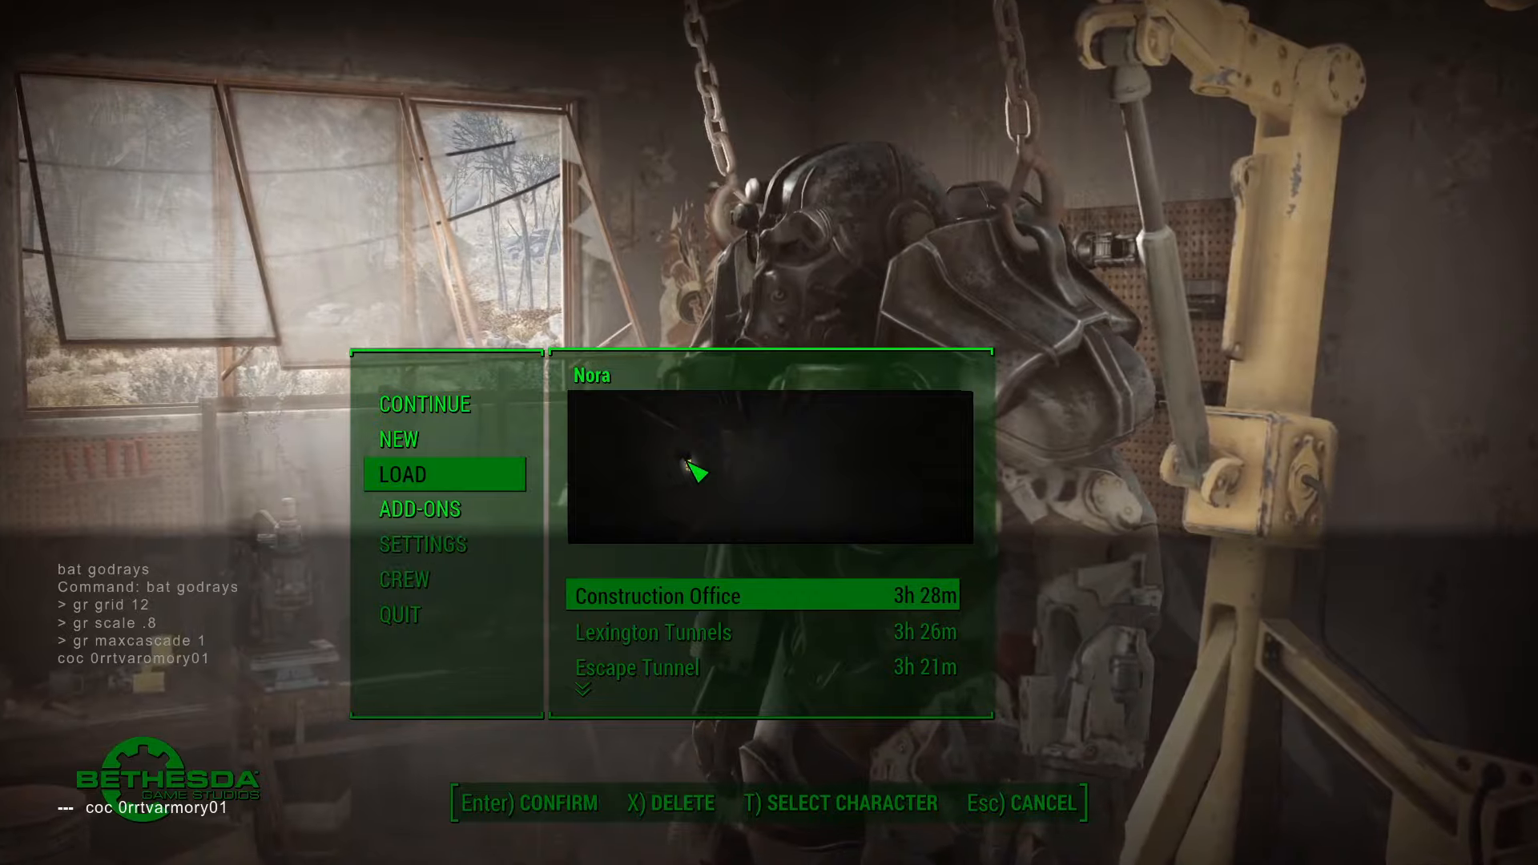
key(Return)
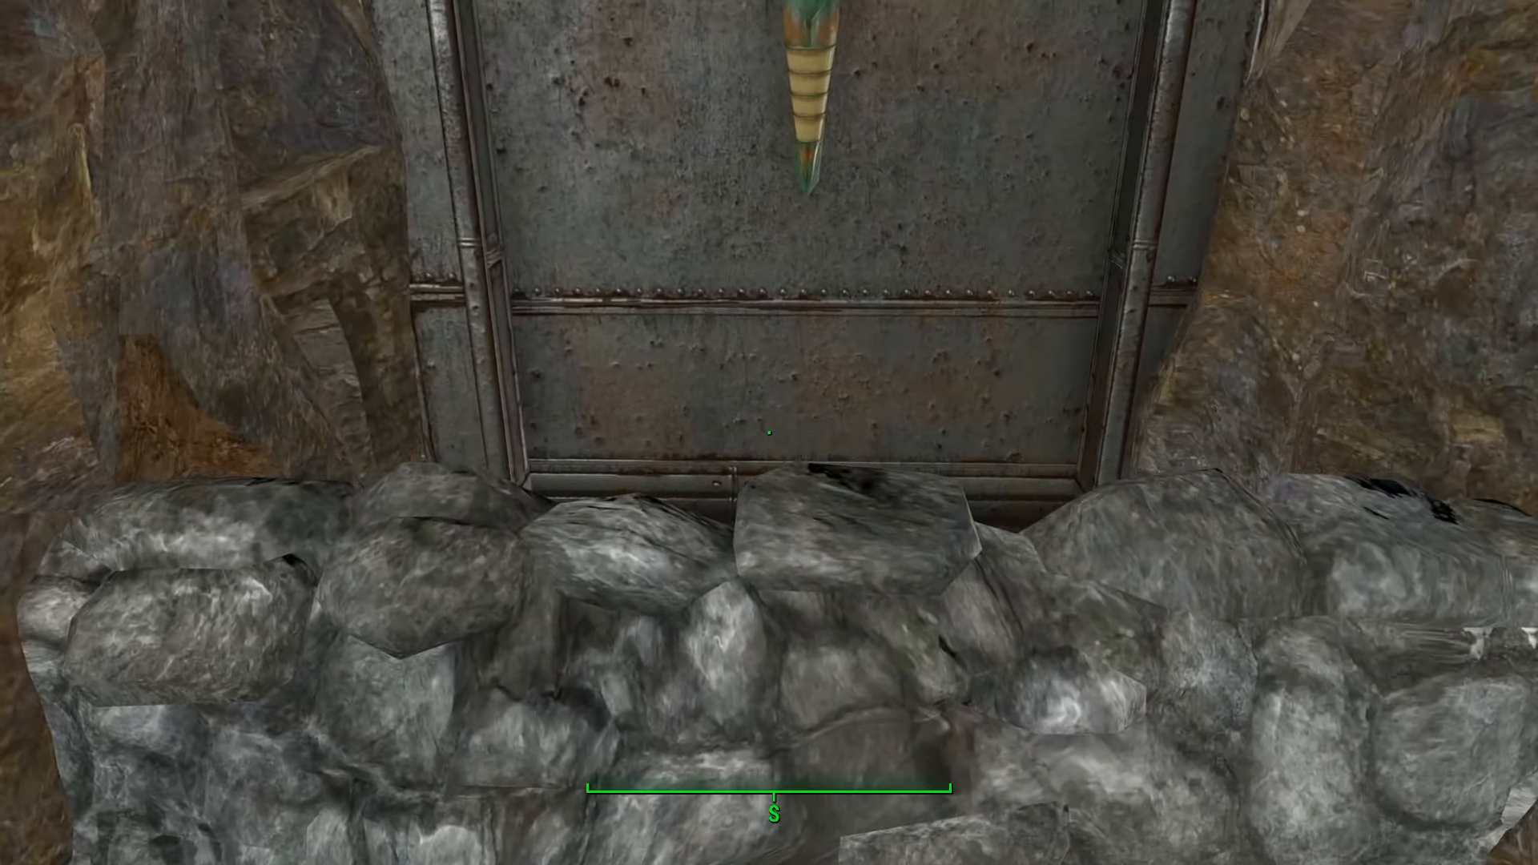
Step: Examine the stone wall, pool and nearby mannequin bay in first and third person, checking their scale against the character
key(f)
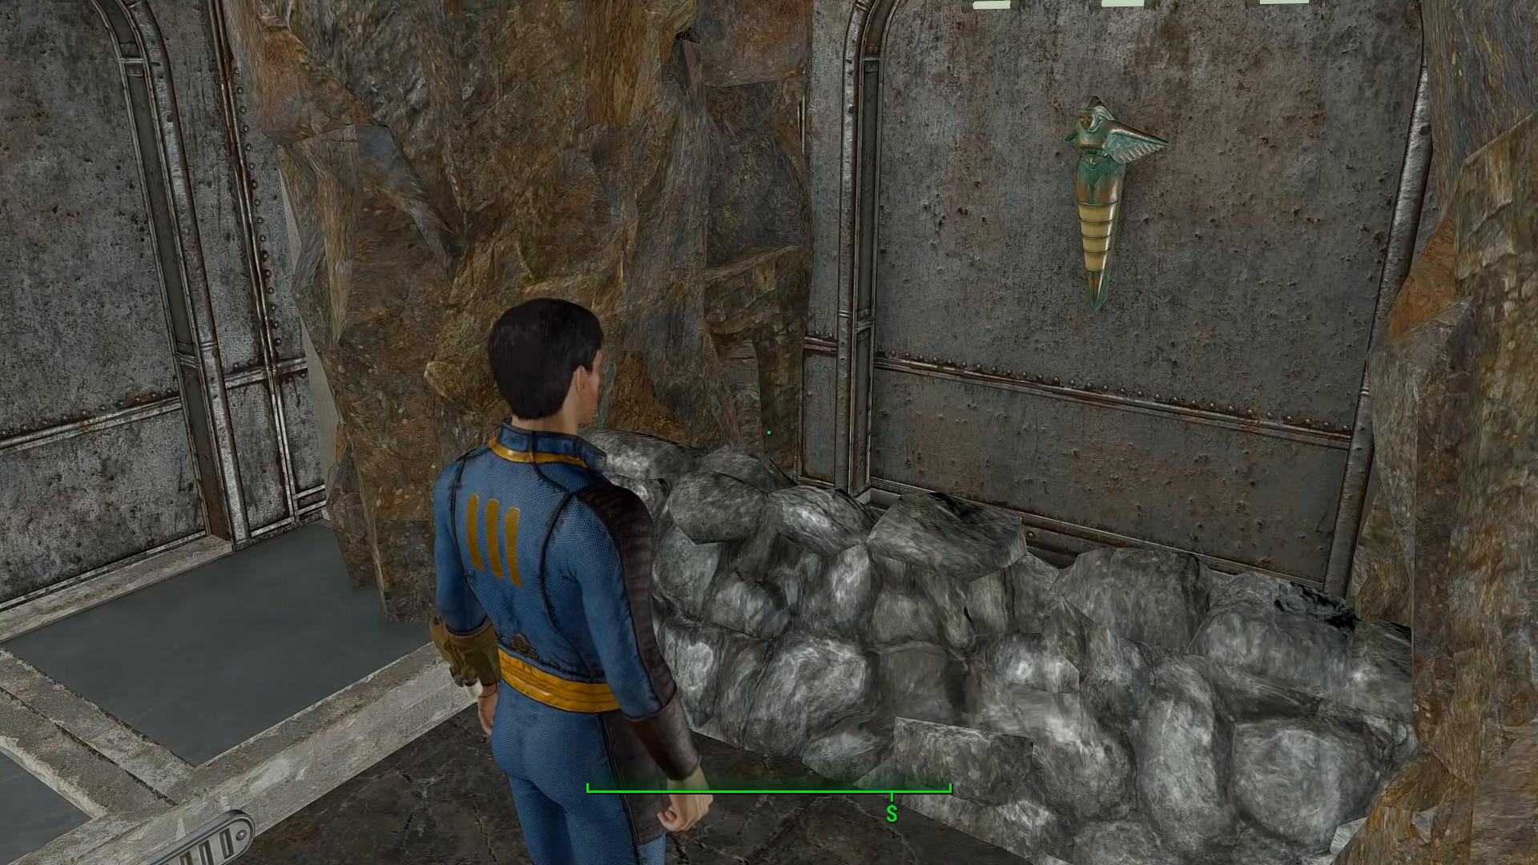
key(f)
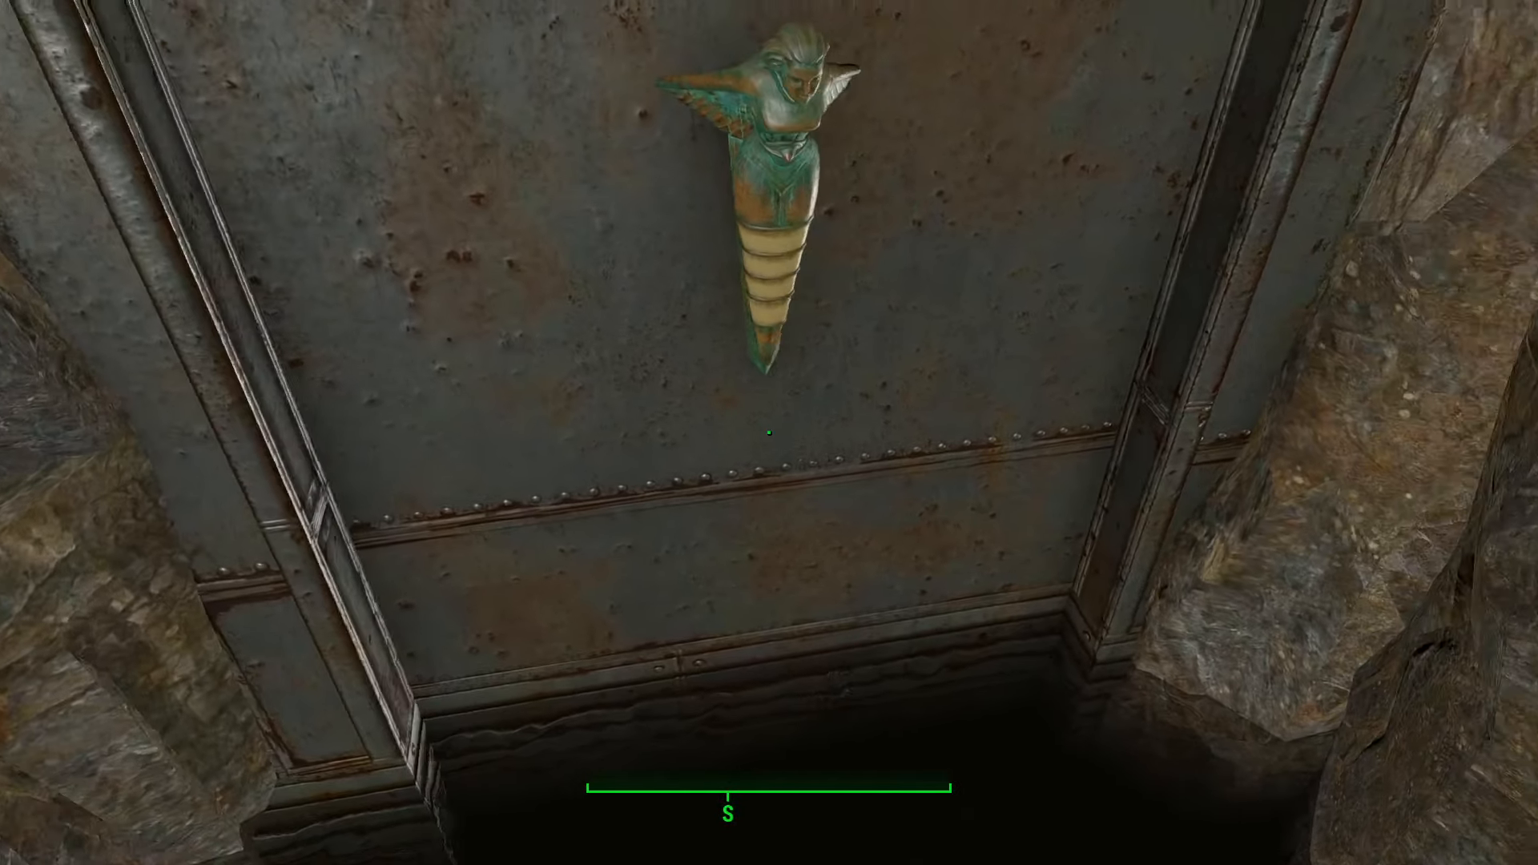
key(ctrl)
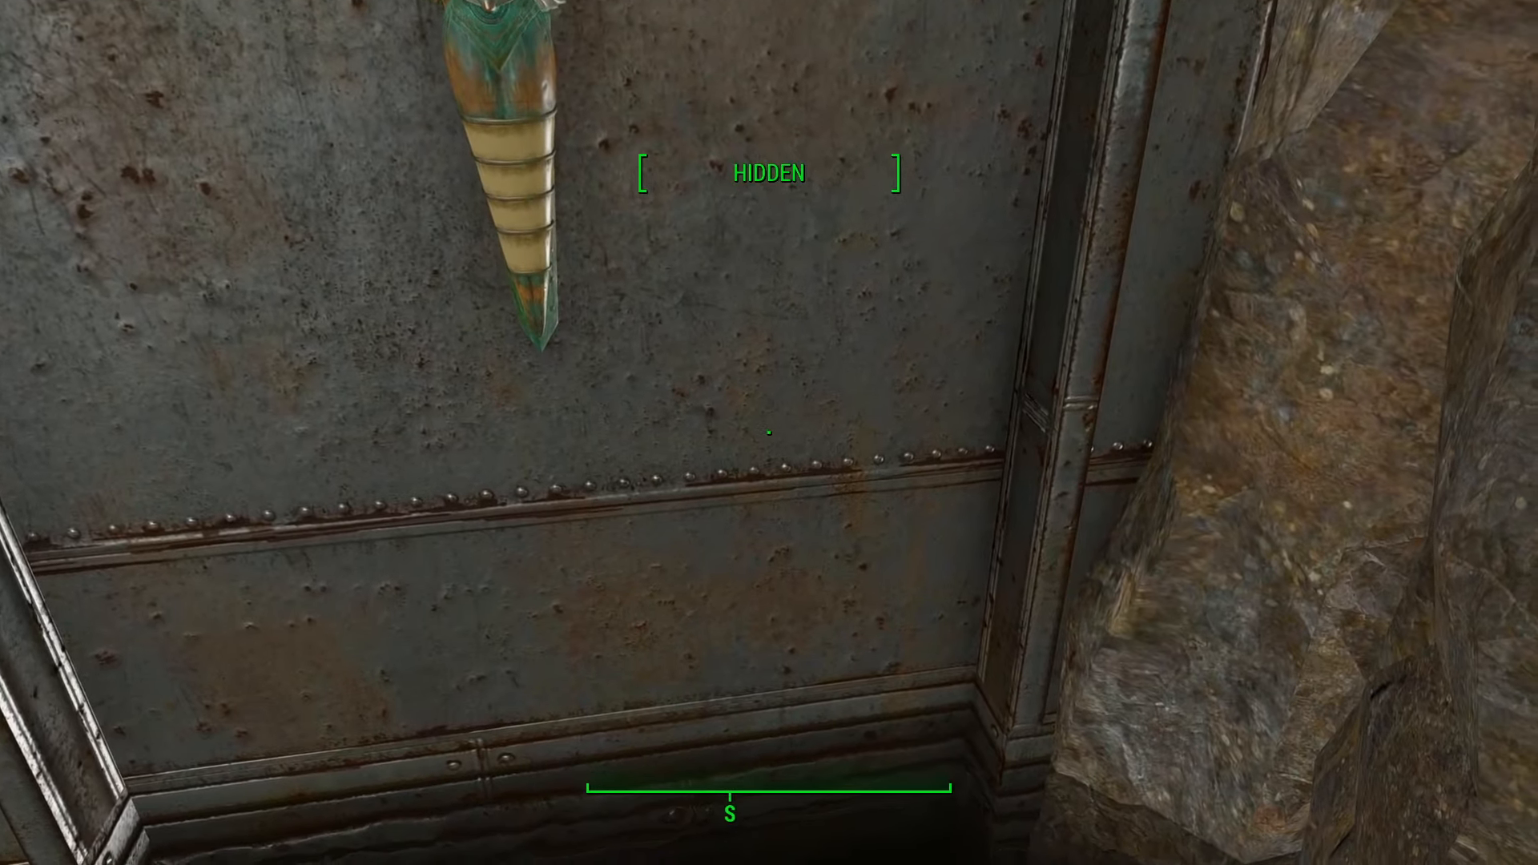
key(f)
key(ctrl)
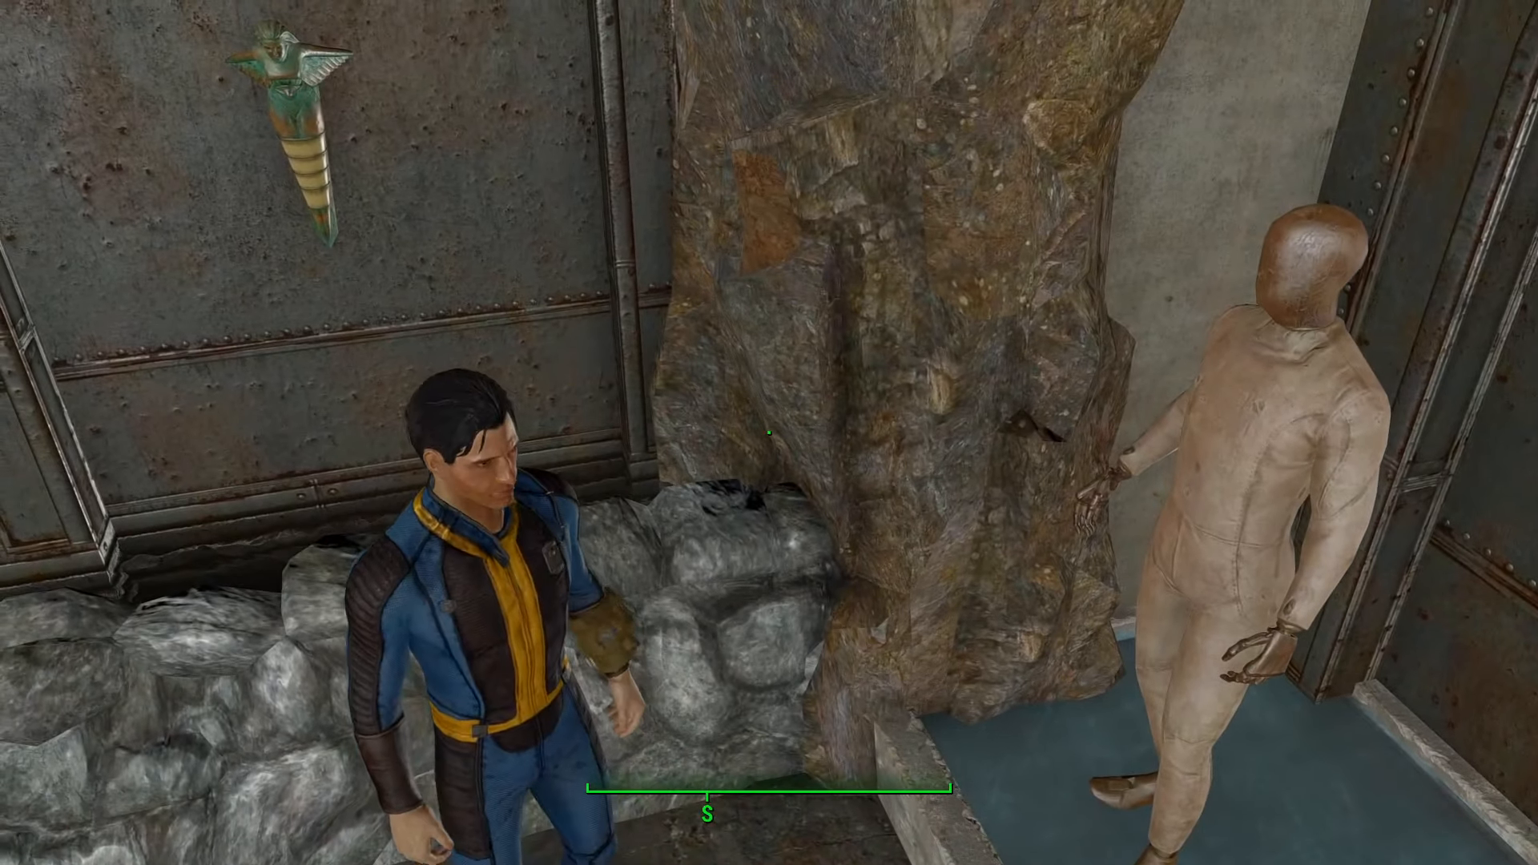
key(f)
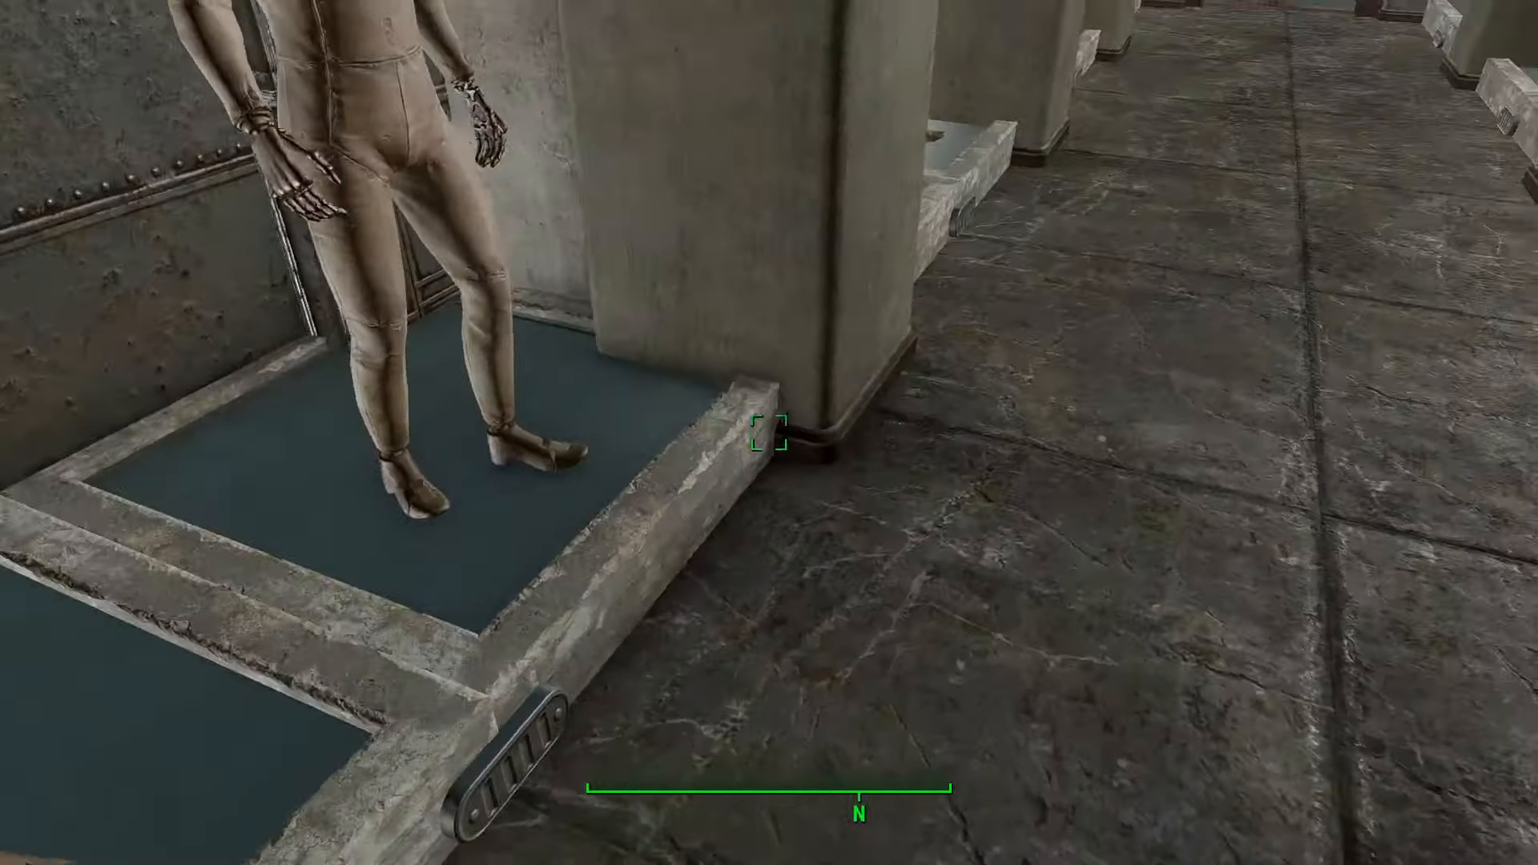
key(w)
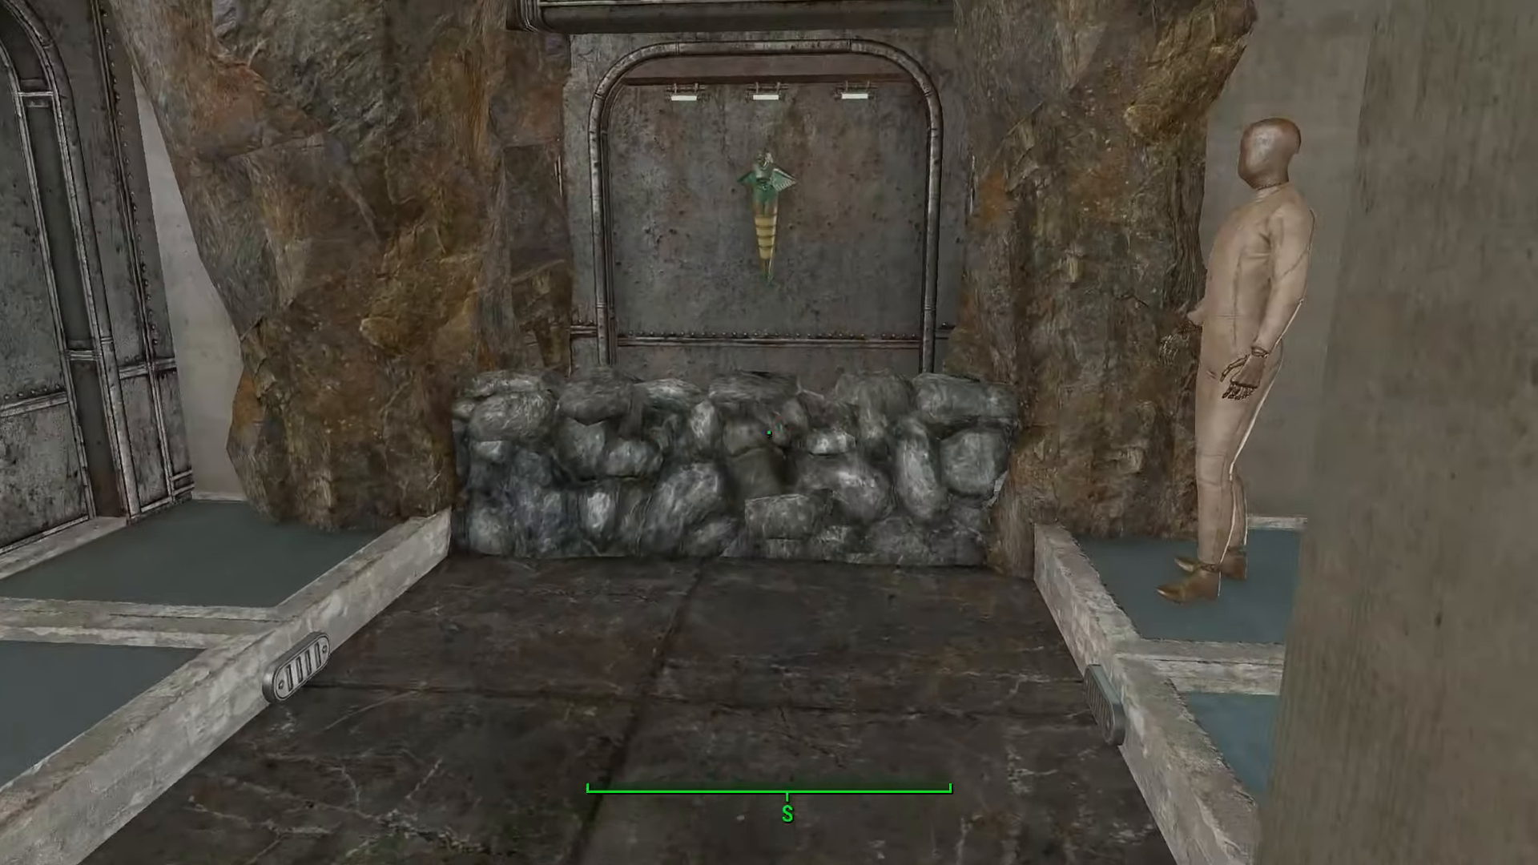
Step: Approach the stone wall at the hallway's end, drink from the pool behind it, and view the alcove from the hallway
key(w)
key(w)
key(space)
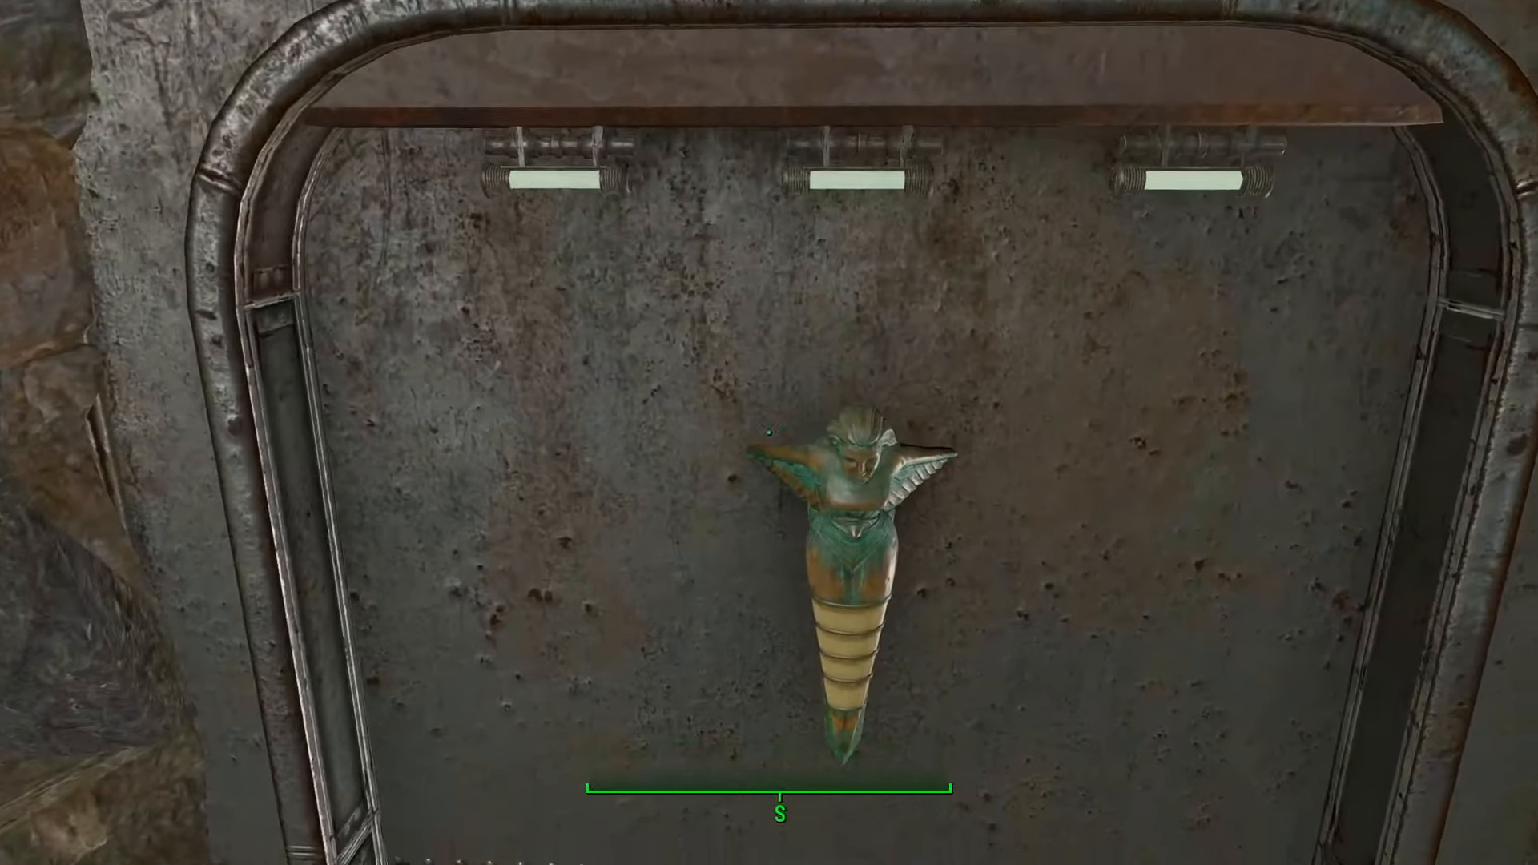
key(s)
key(w)
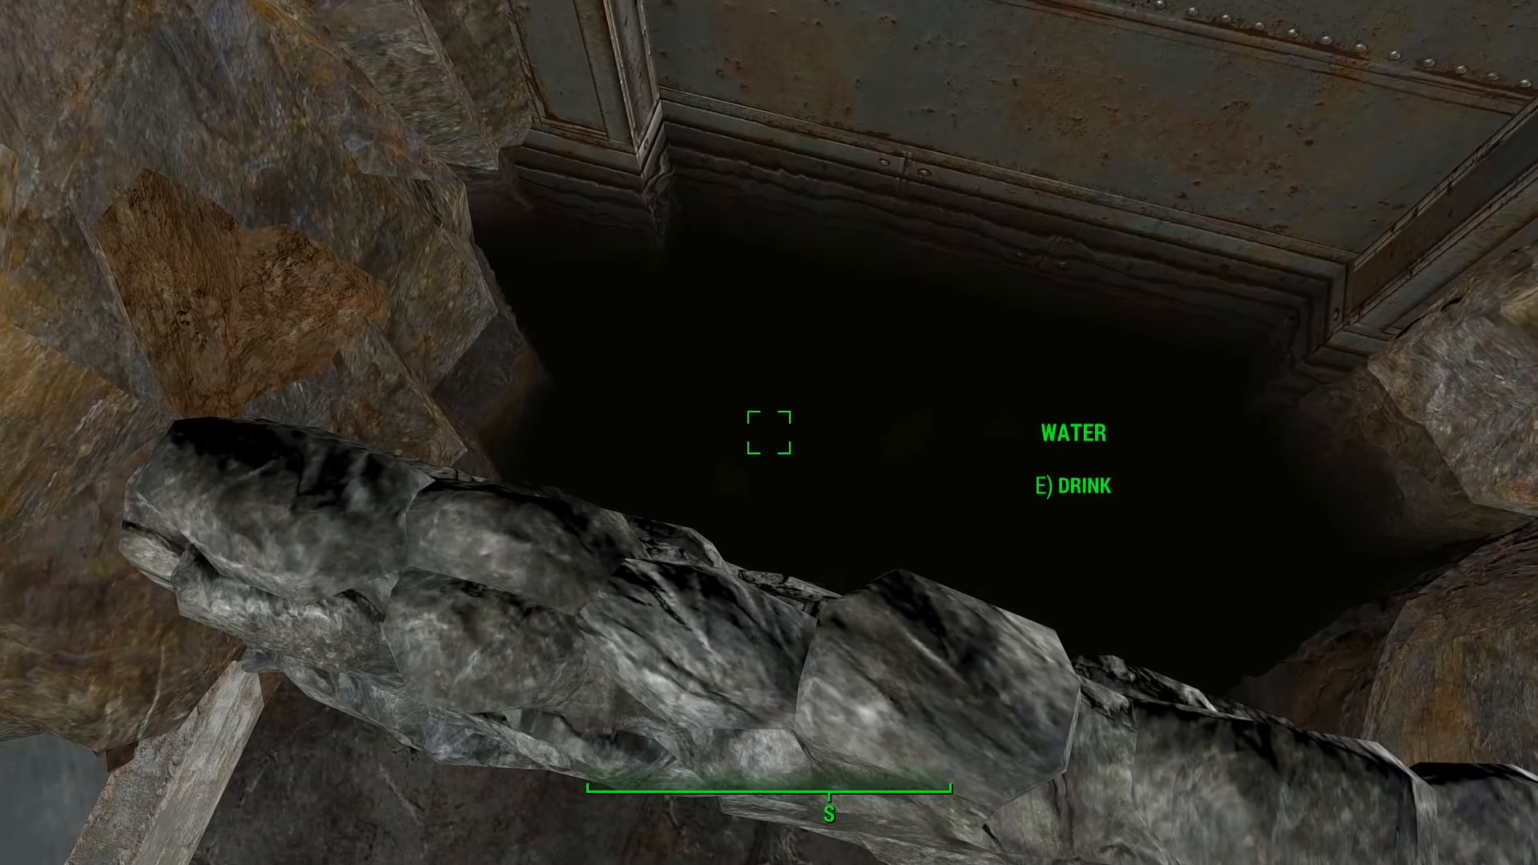
key(e)
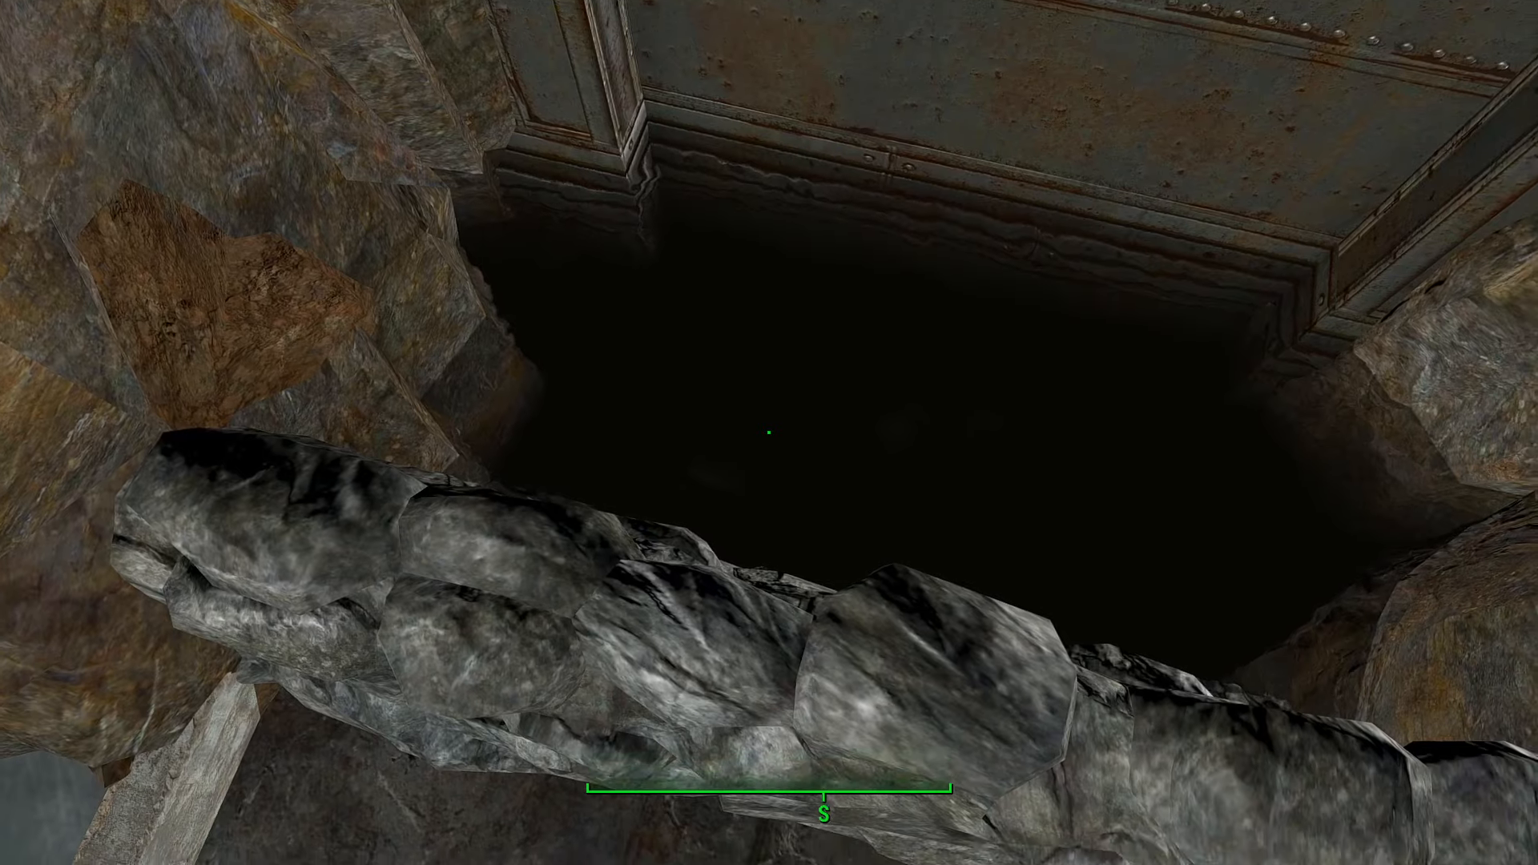
key(ctrl)
key(s)
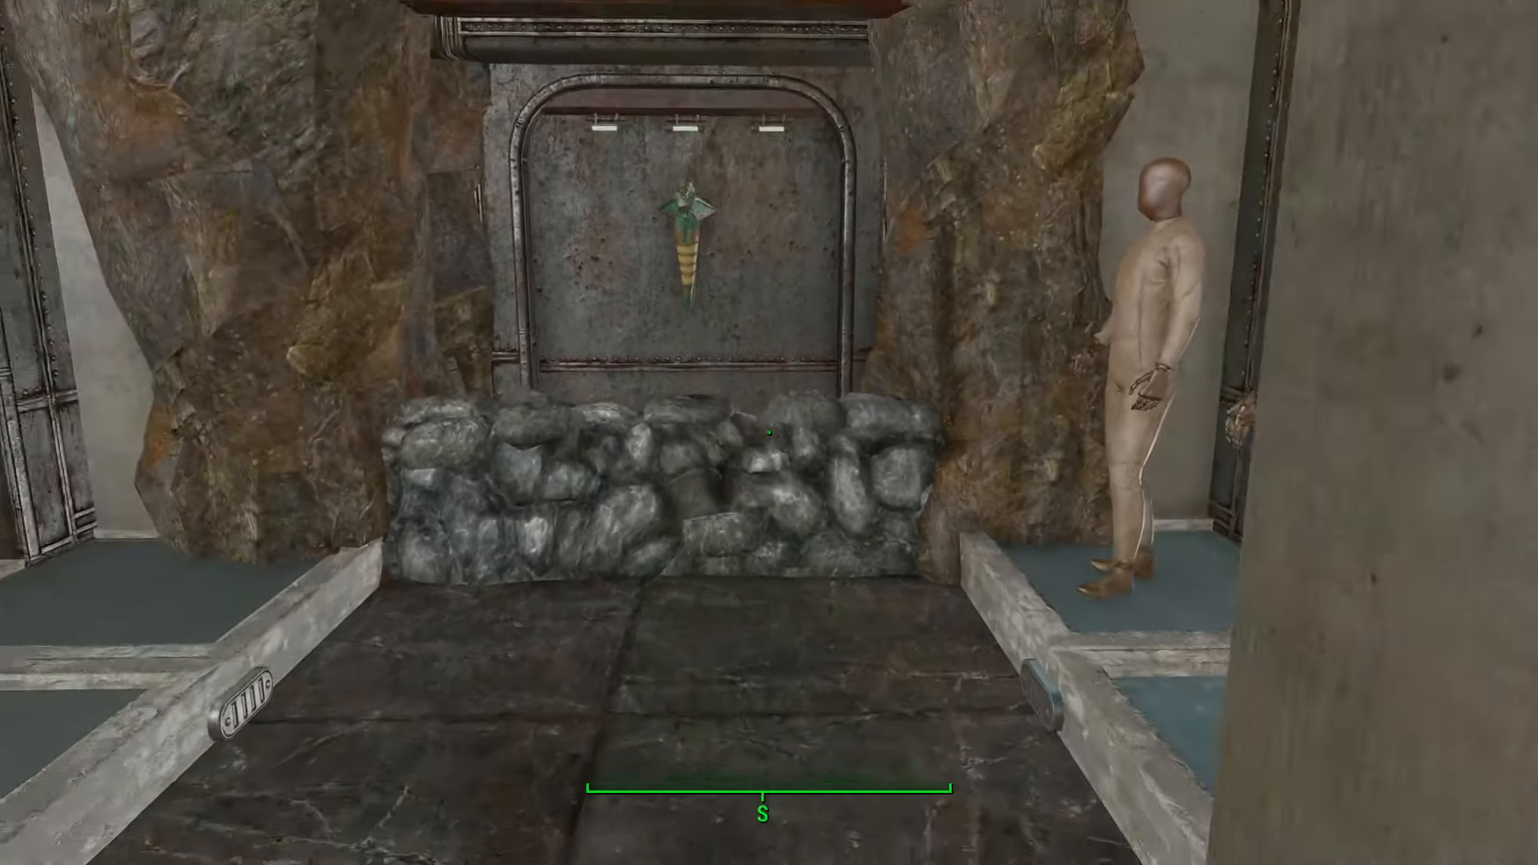
key(w)
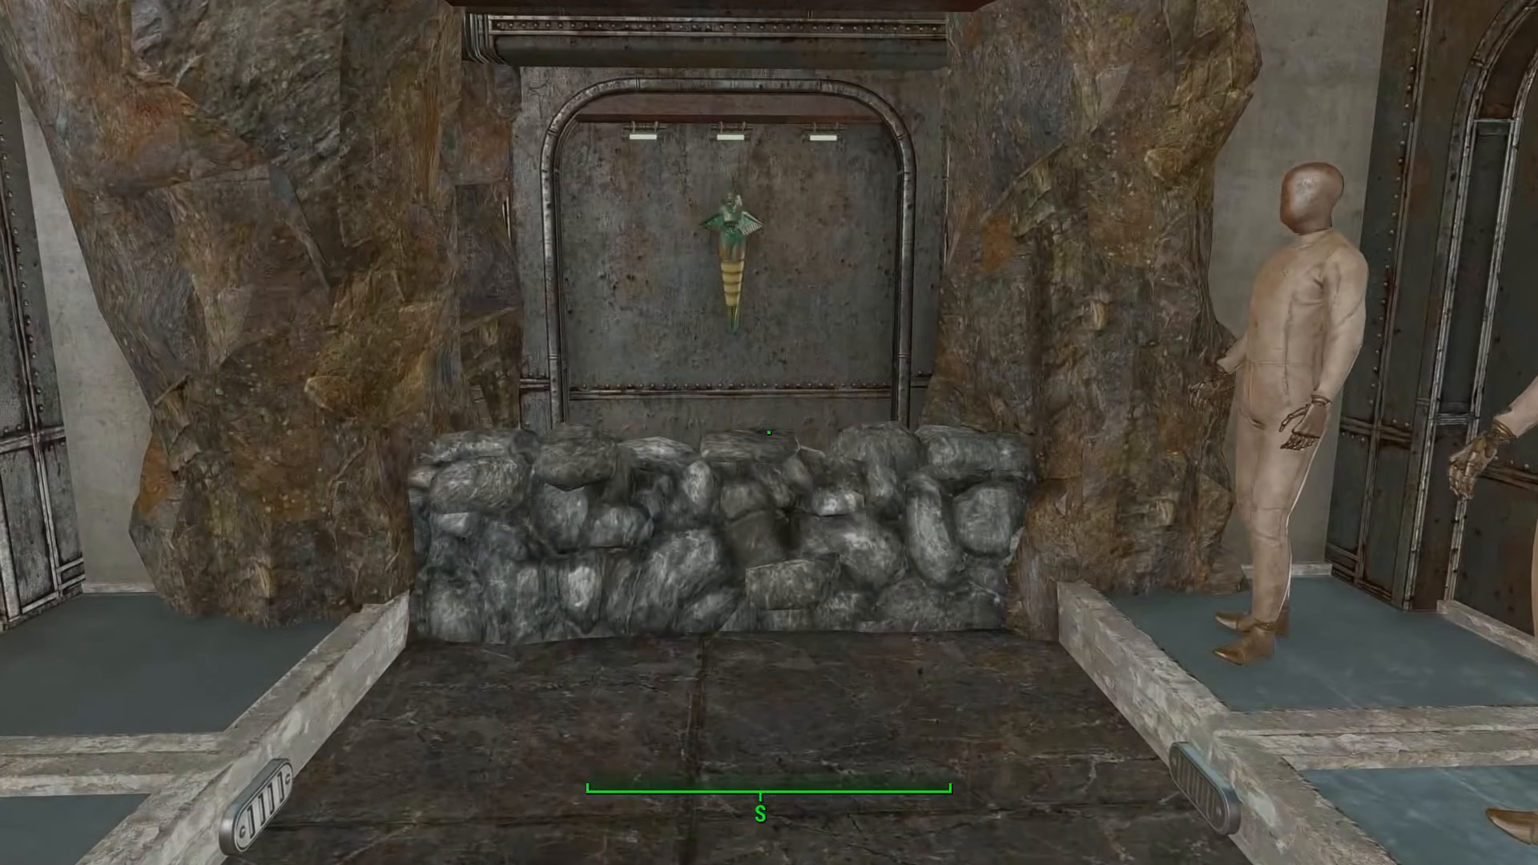
Step: Quit Fallout 4 with the console command qqq
key(grave)
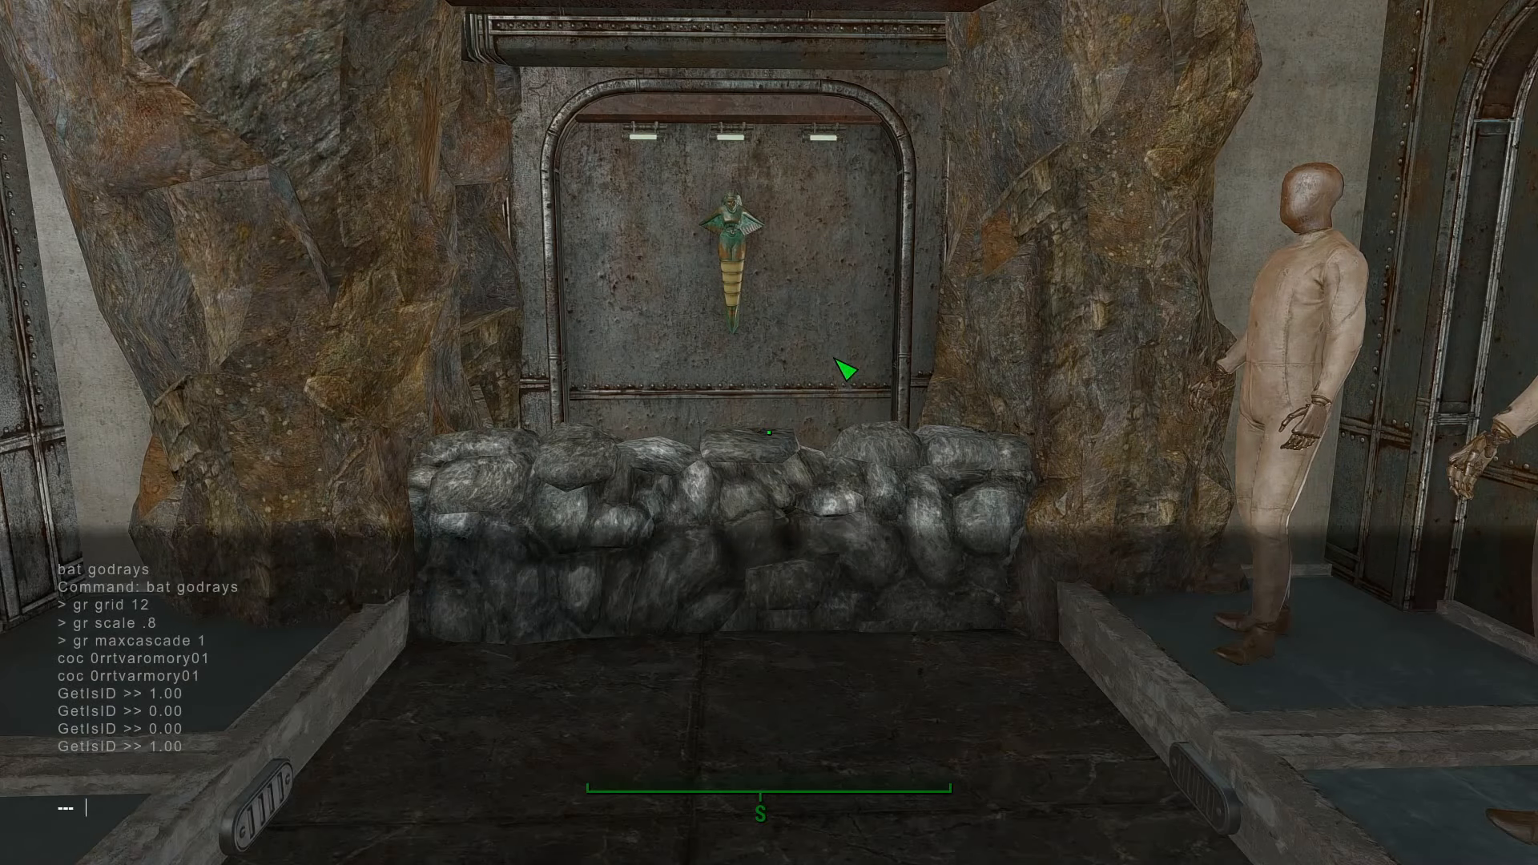
text(qqq)
key(Return)
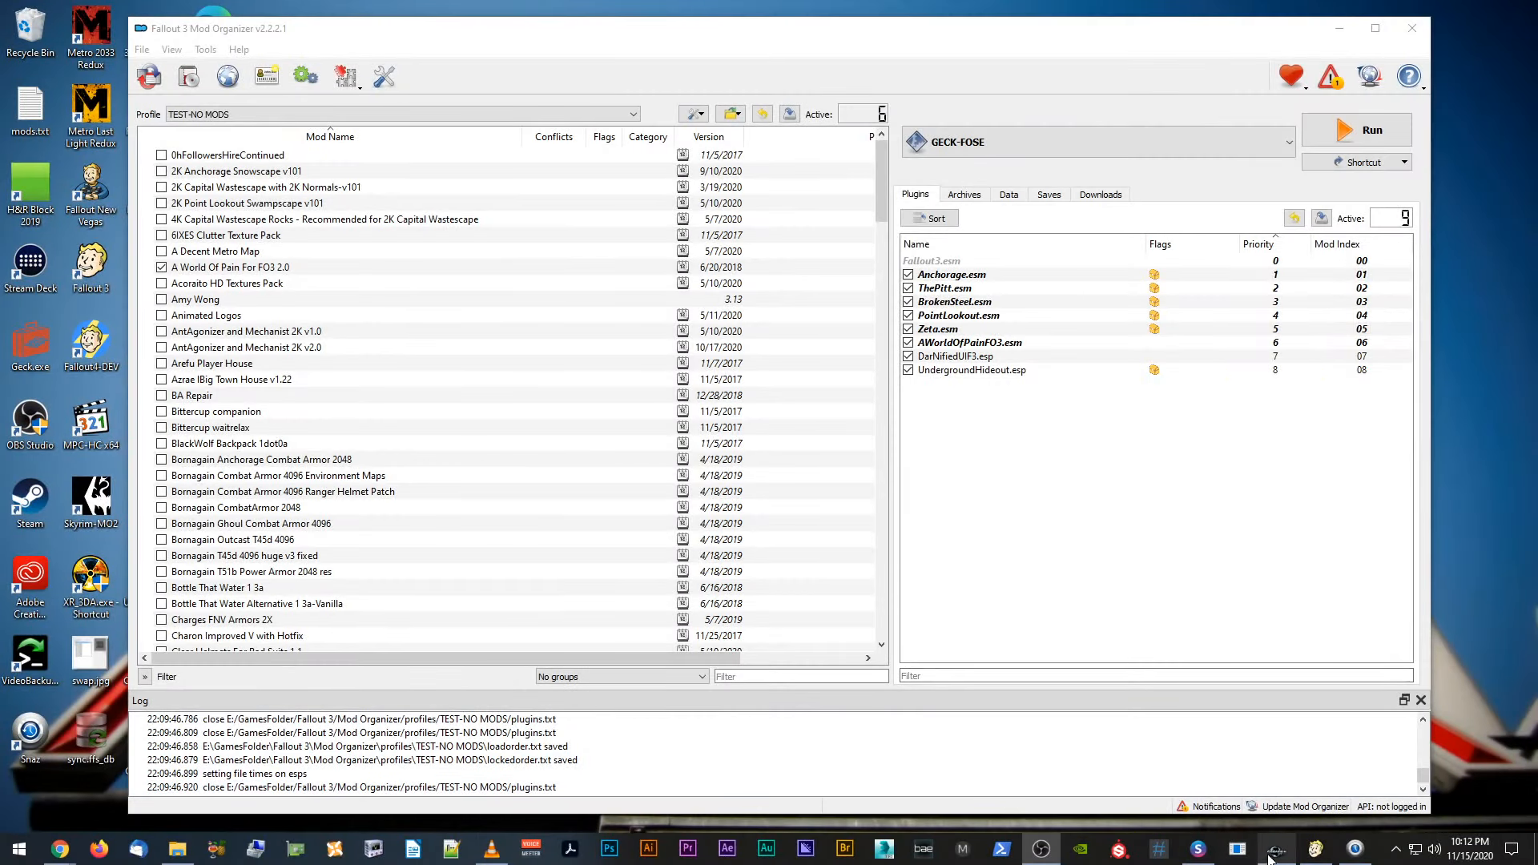
Step: Switch to the Creation Kit and display the collision geometry around the stone wall at the hallway's end
click(1275, 851)
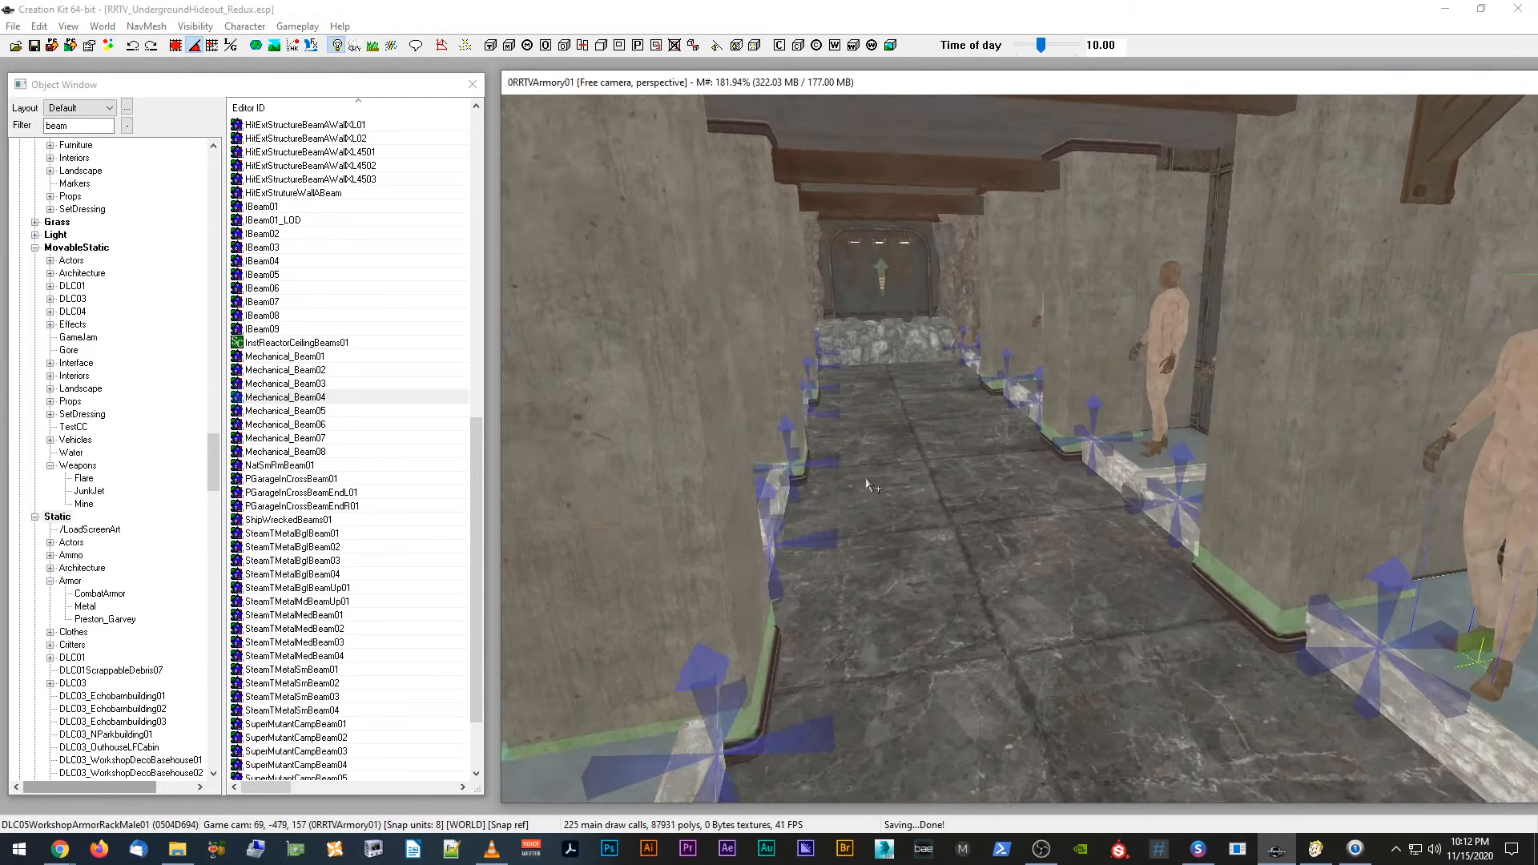
middle_drag(869, 484, 899, 403)
scroll(899, 403, up, 6)
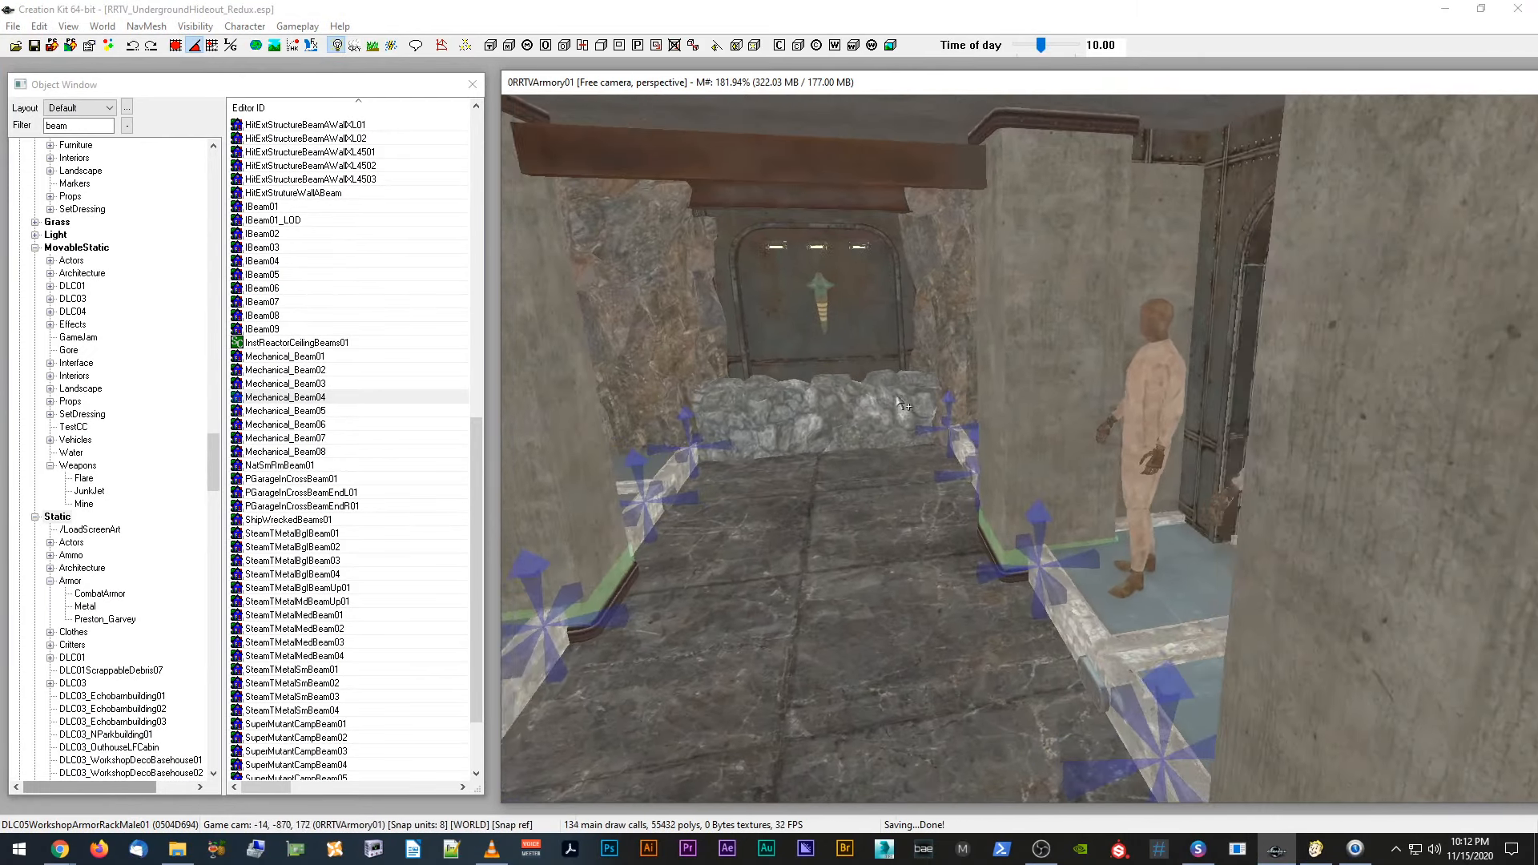
scroll(899, 401, up, 5)
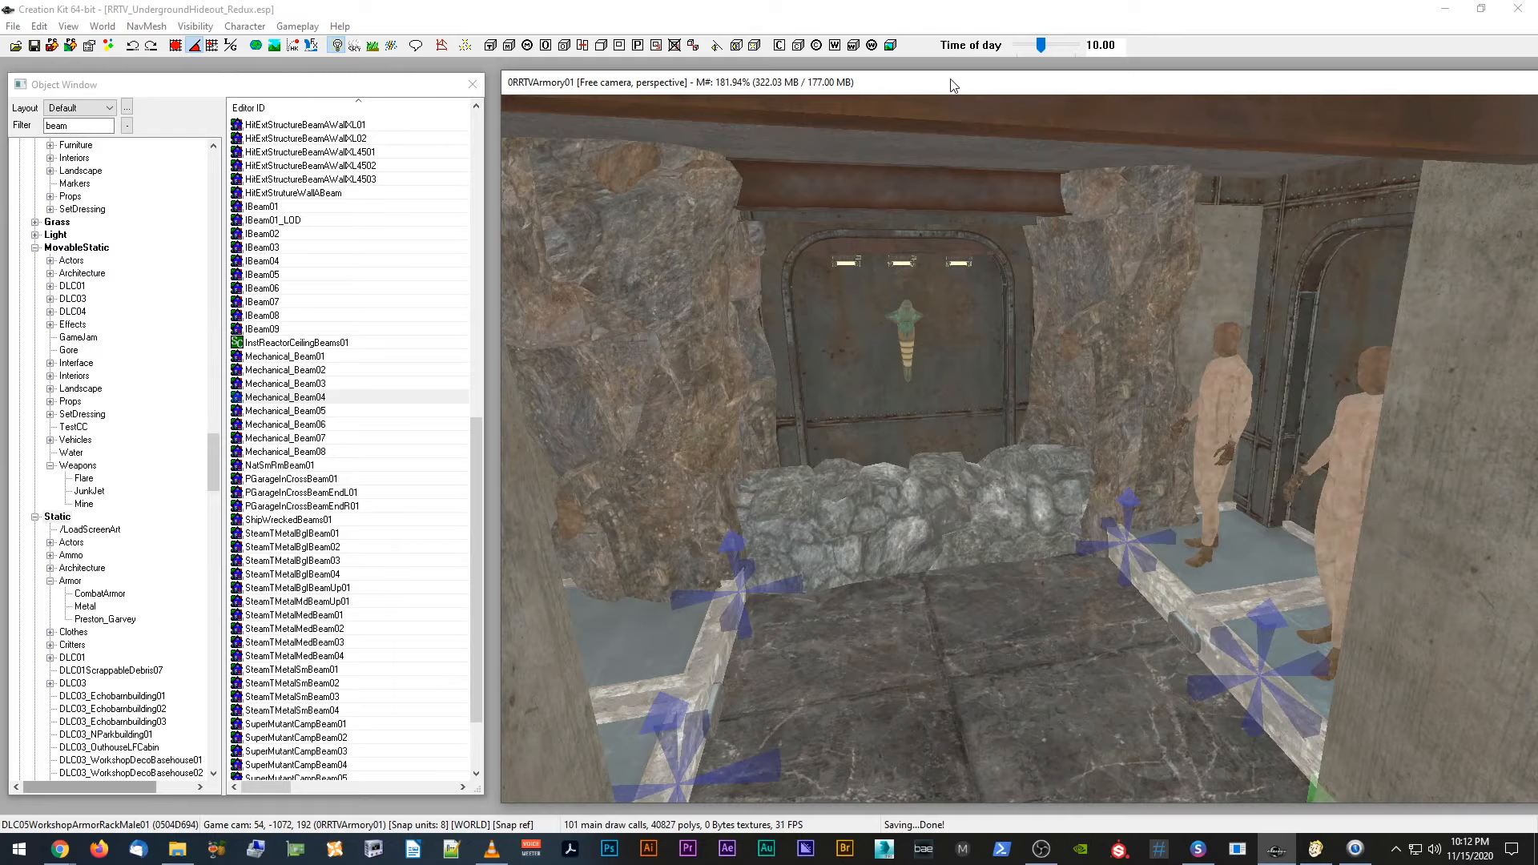
key(w)
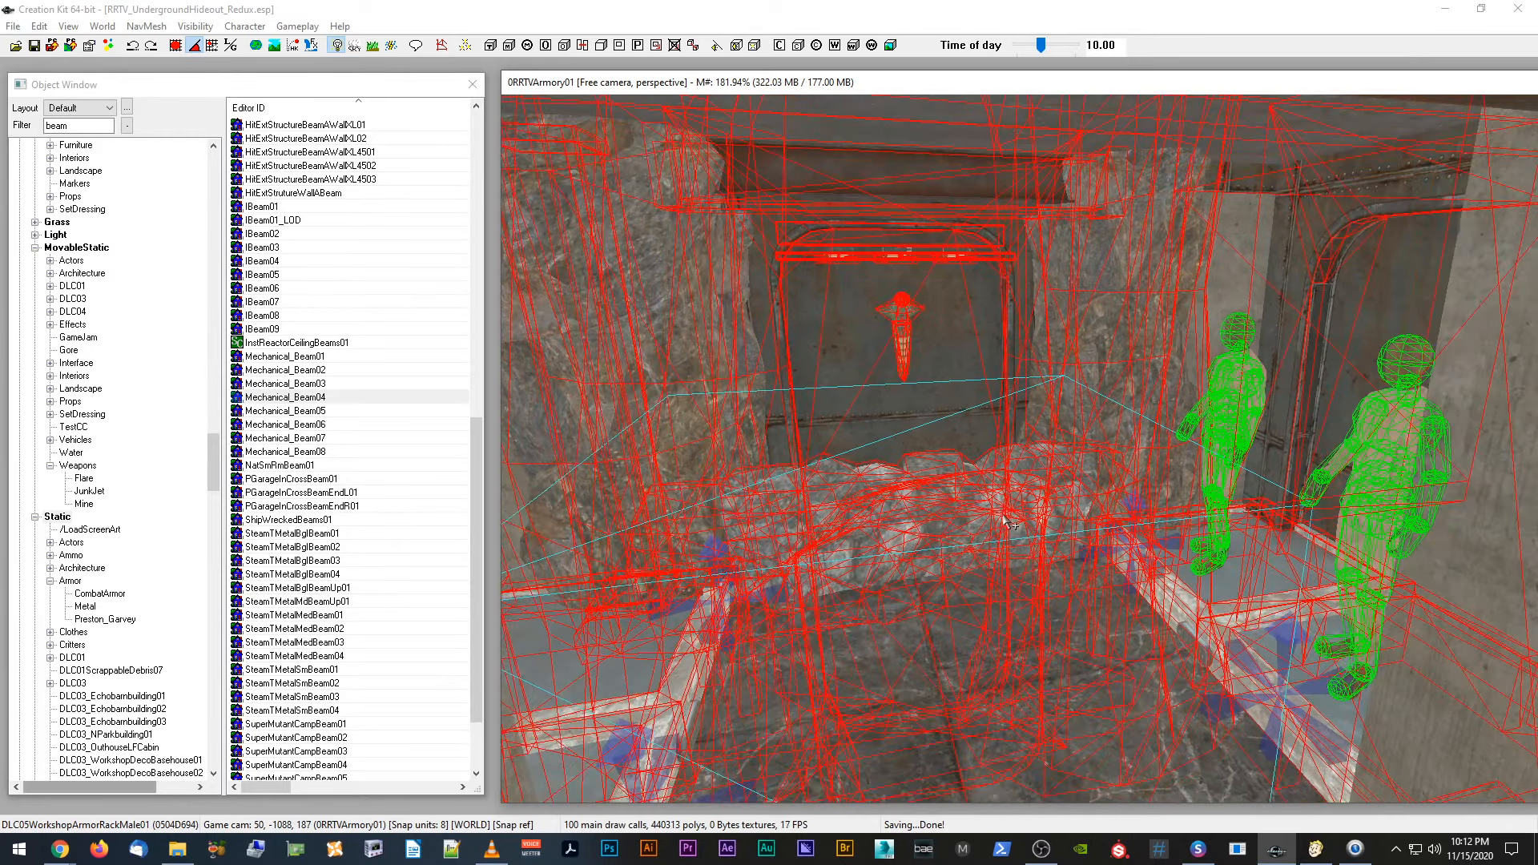
Step: Lower the StoneWallOld01 wall slightly in front of the pool and hide the collision geometry
scroll(1007, 523, up, 4)
click(998, 519)
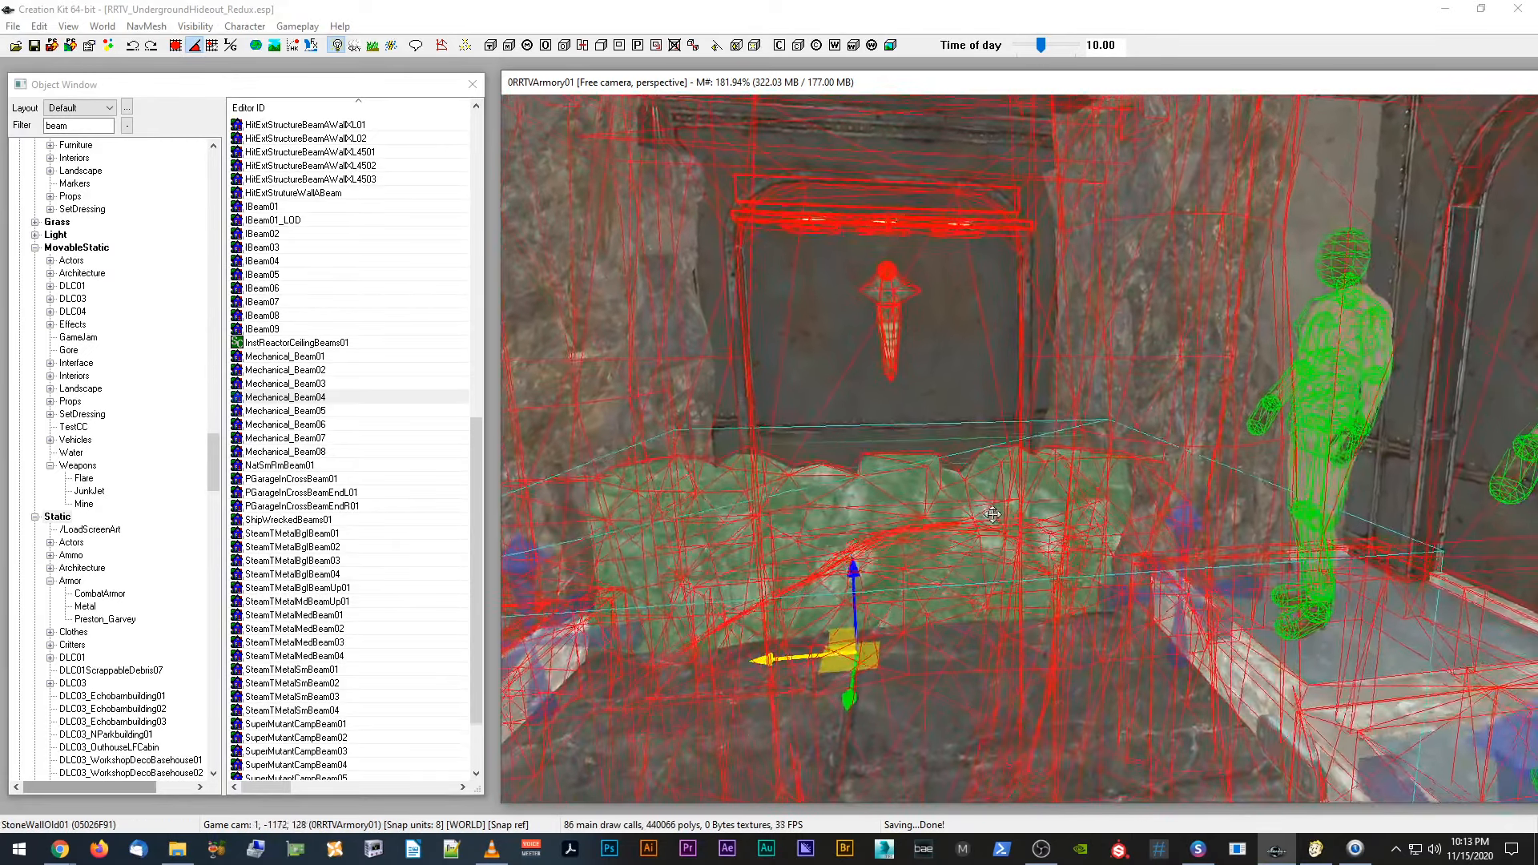
drag(854, 575, 855, 605)
key(F4)
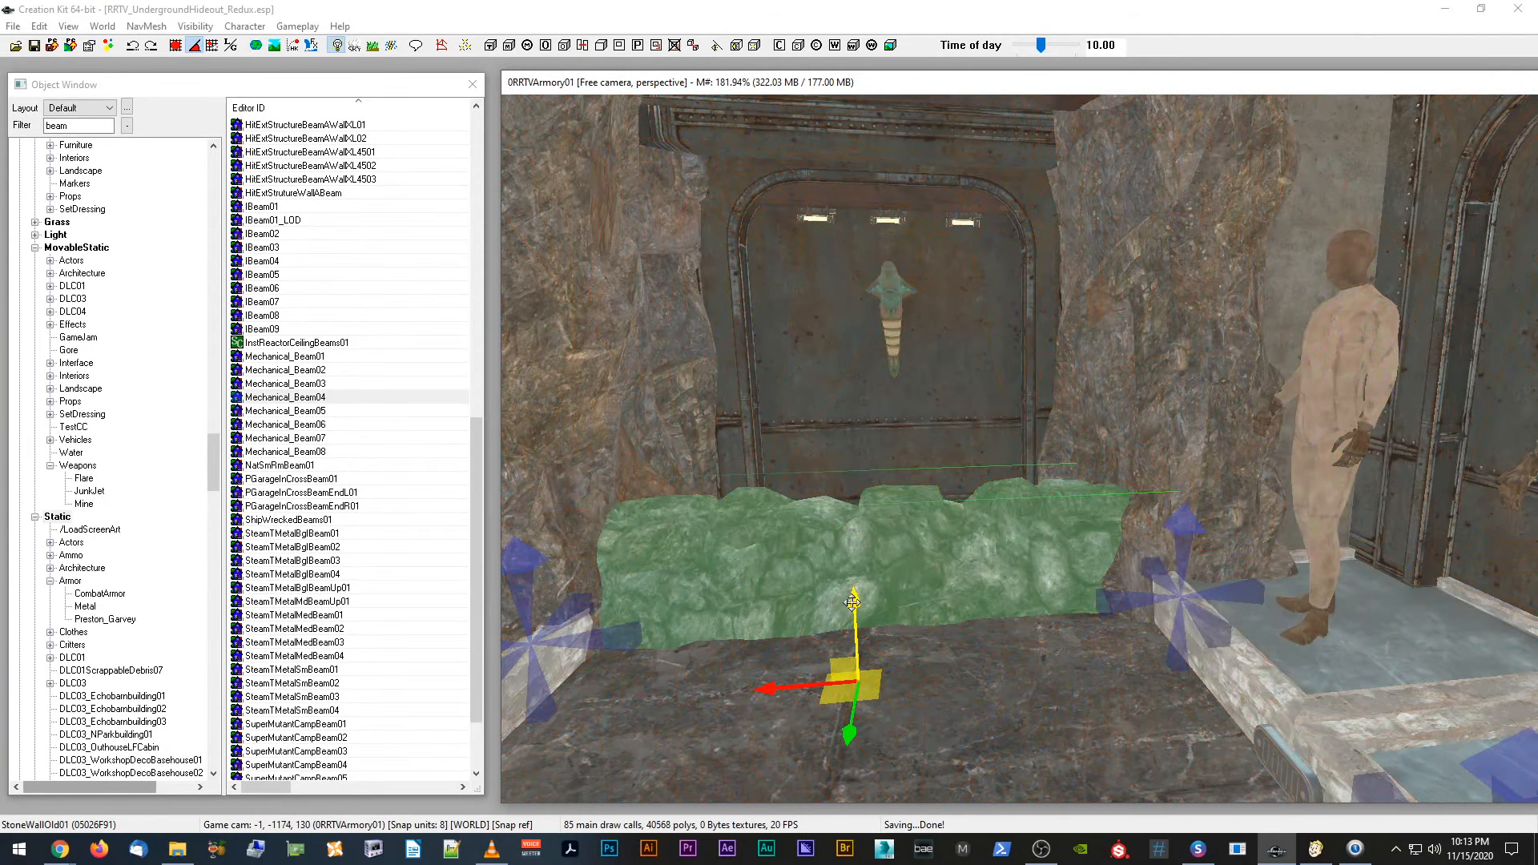
shift+middle_drag(852, 603, 844, 624)
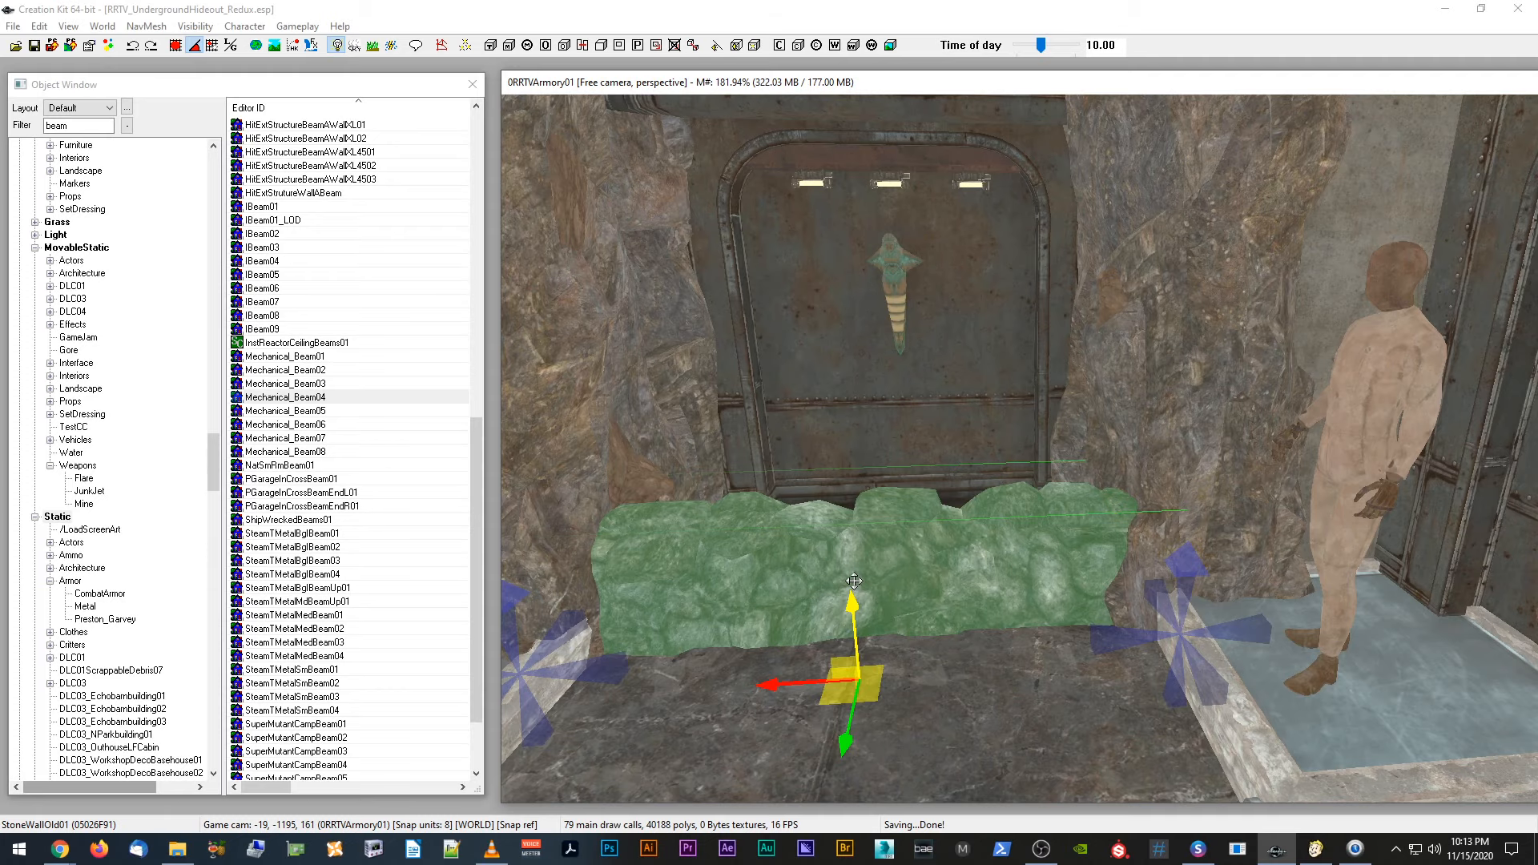
Step: Show the collision geometry again, deselect the stone wall, and examine its collision against the surrounding rocks and floor
key(F4)
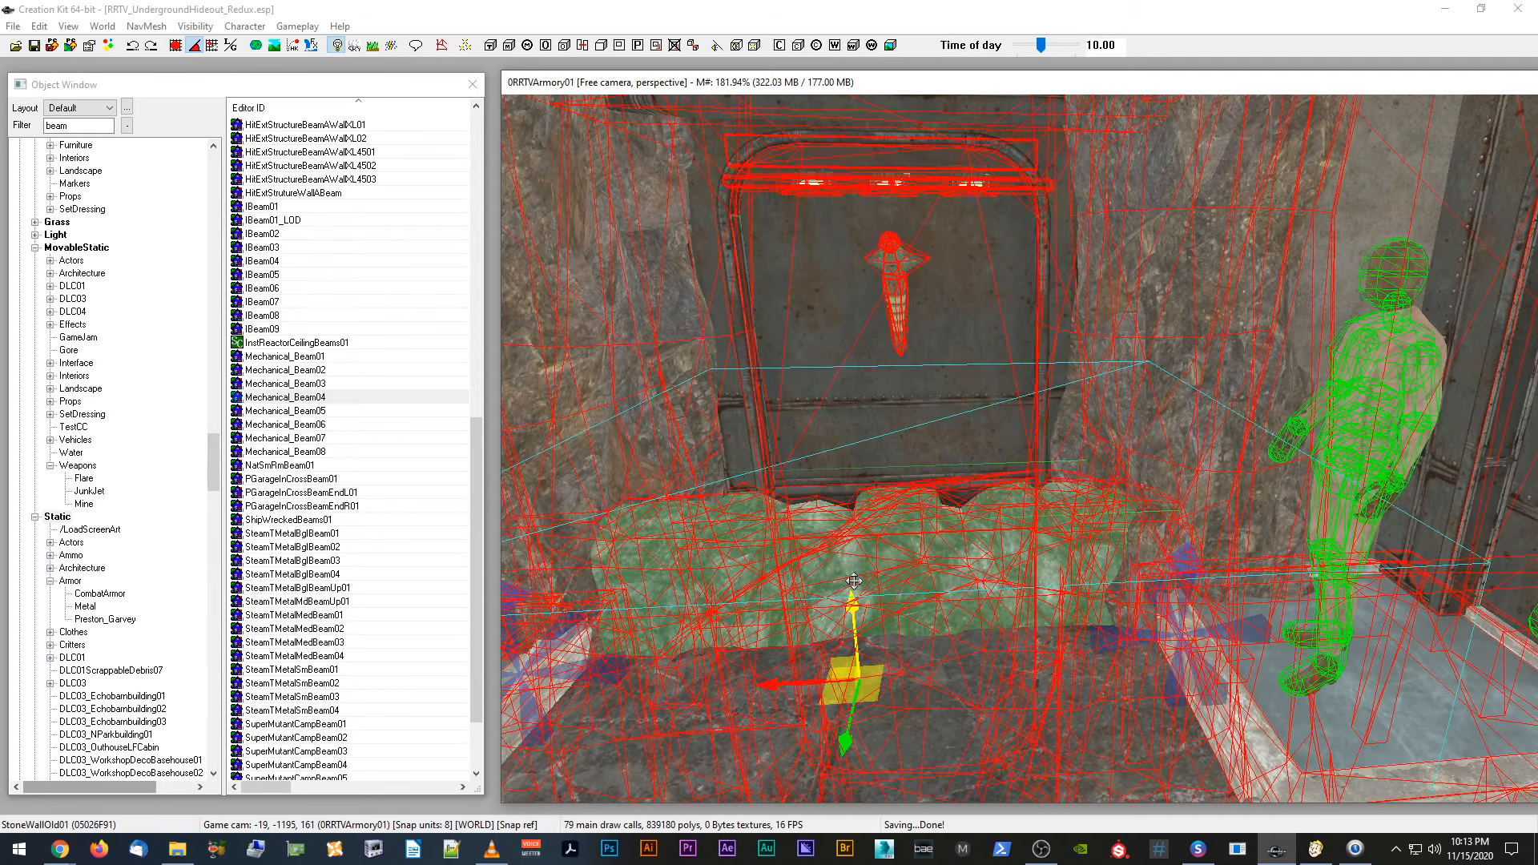
key(d)
key(shift)
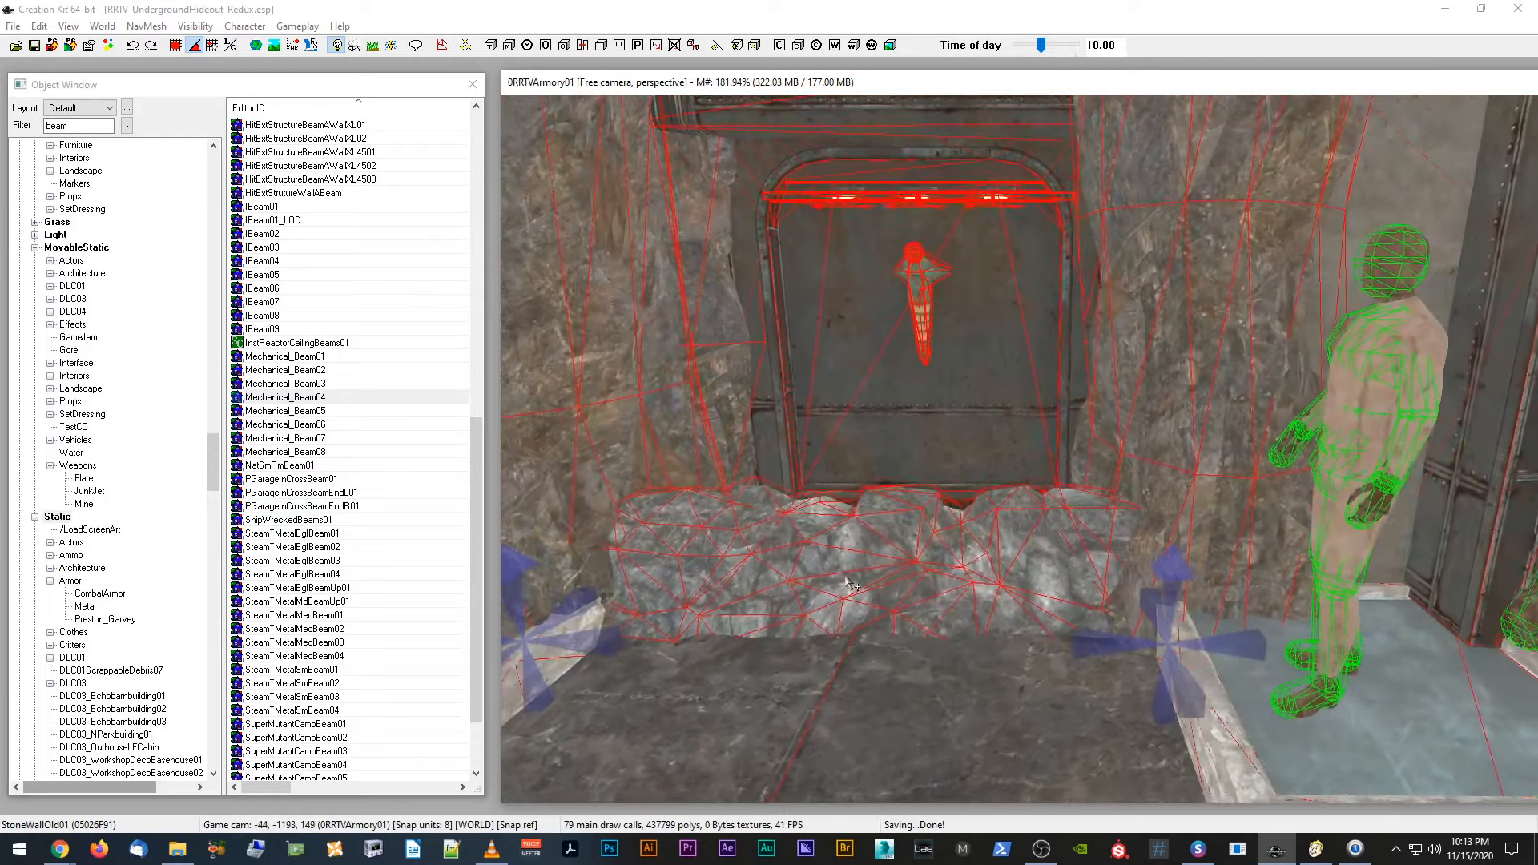
middle_drag(847, 579, 851, 573)
key(shift)
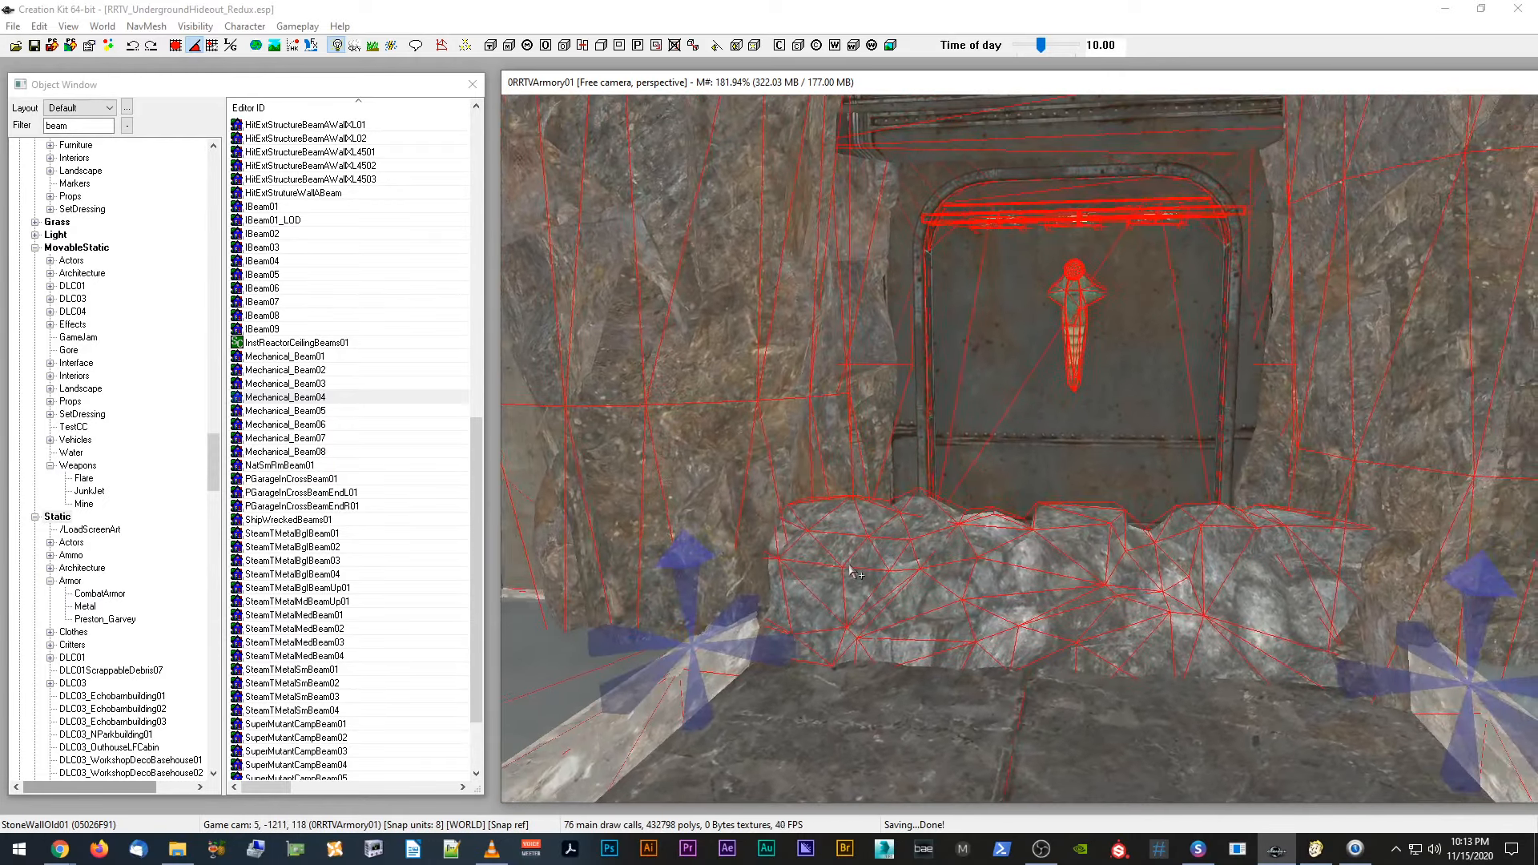
scroll(851, 572, down, 2)
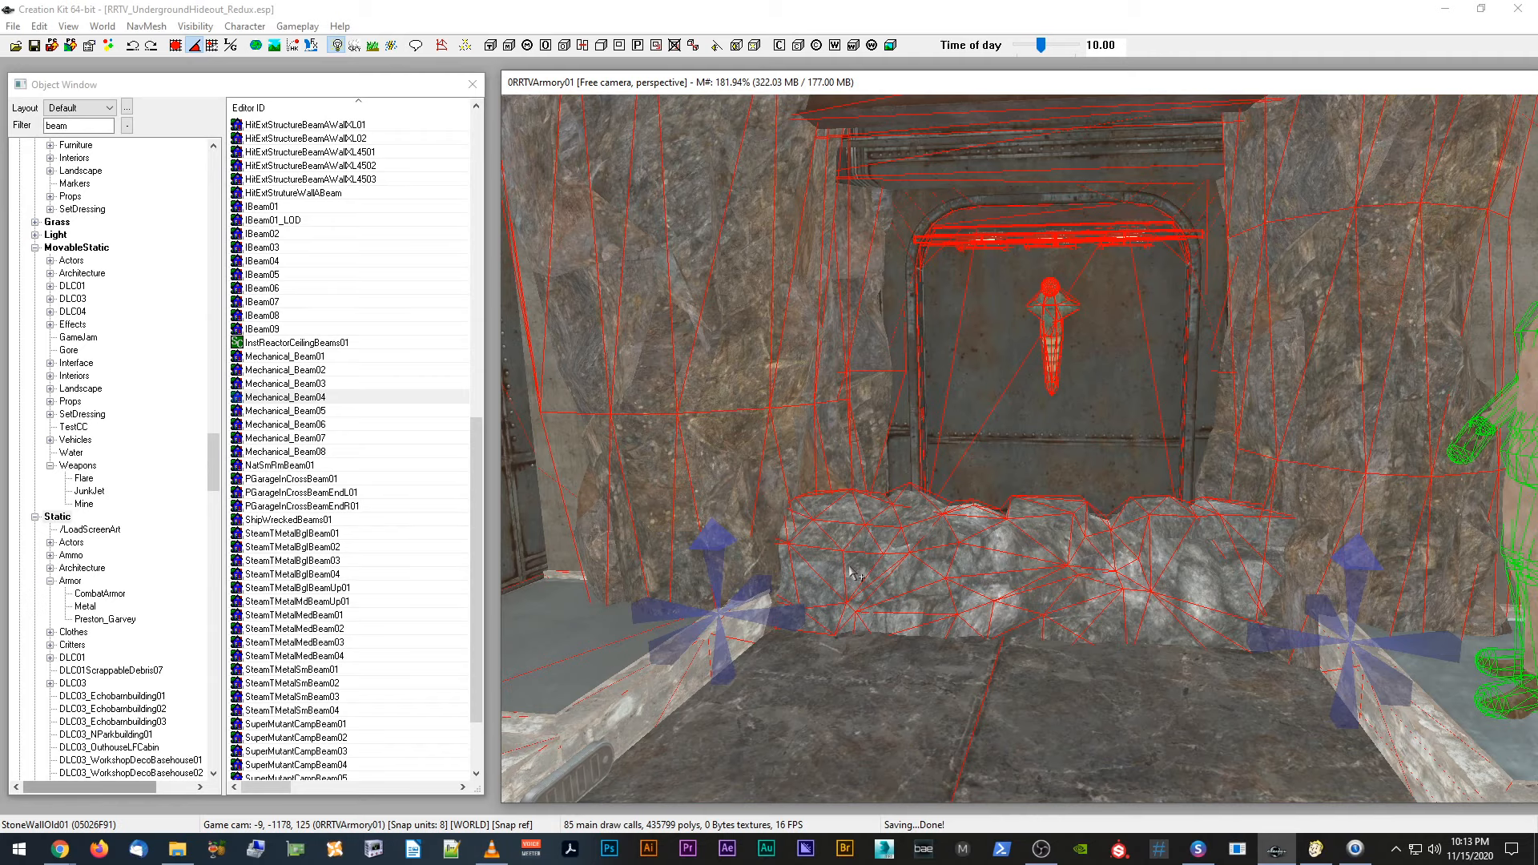
Step: Examine the stone wall's collision against the rock pillars and adjoining mannequin bay from several angles, and hide the collision geometry
scroll(851, 574, up, 3)
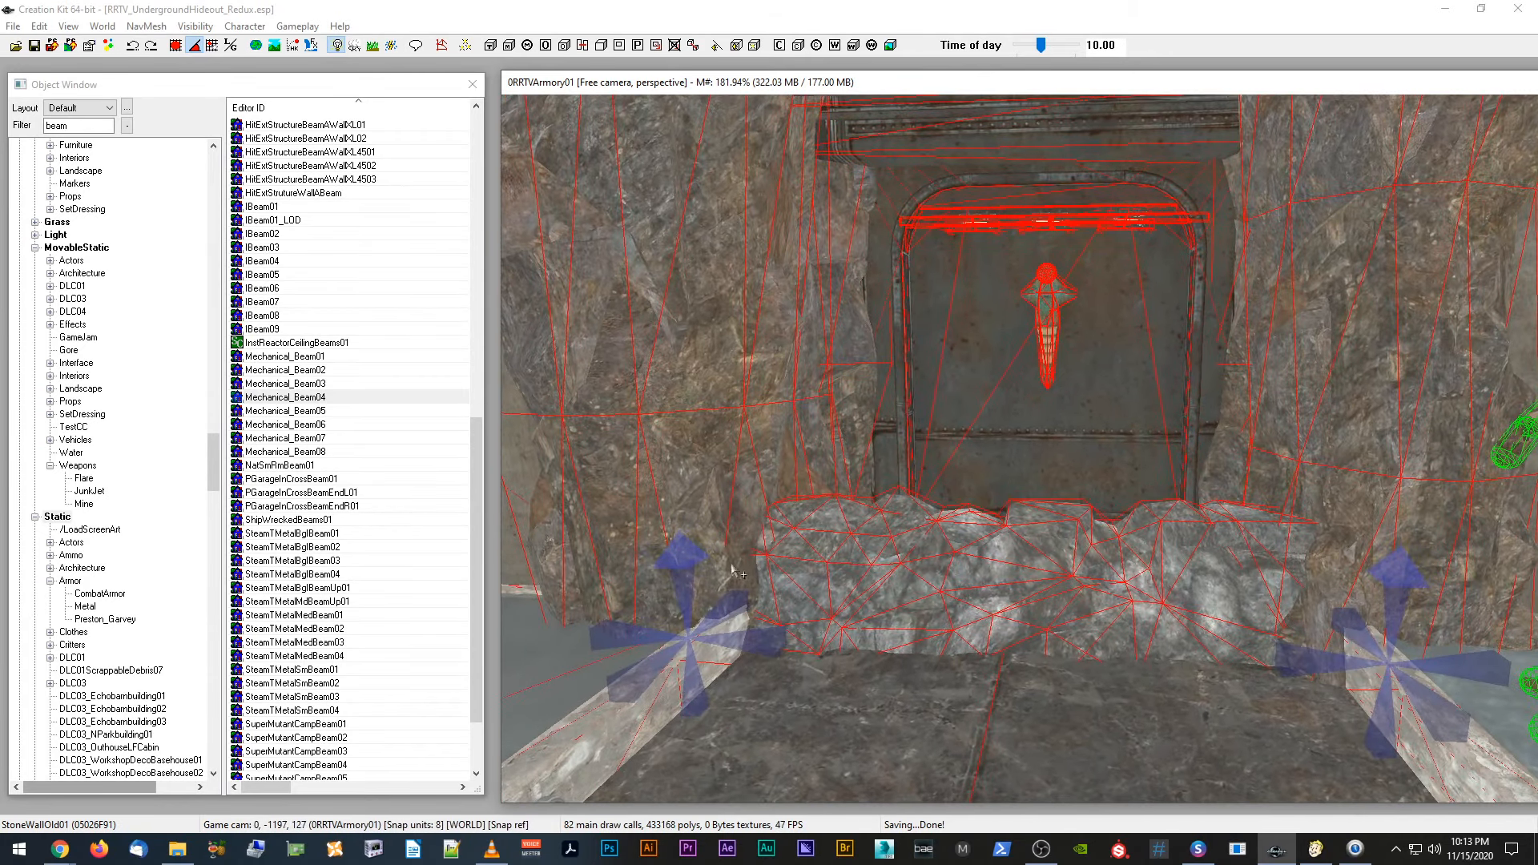
scroll(1008, 426, down, 2)
key(shift)
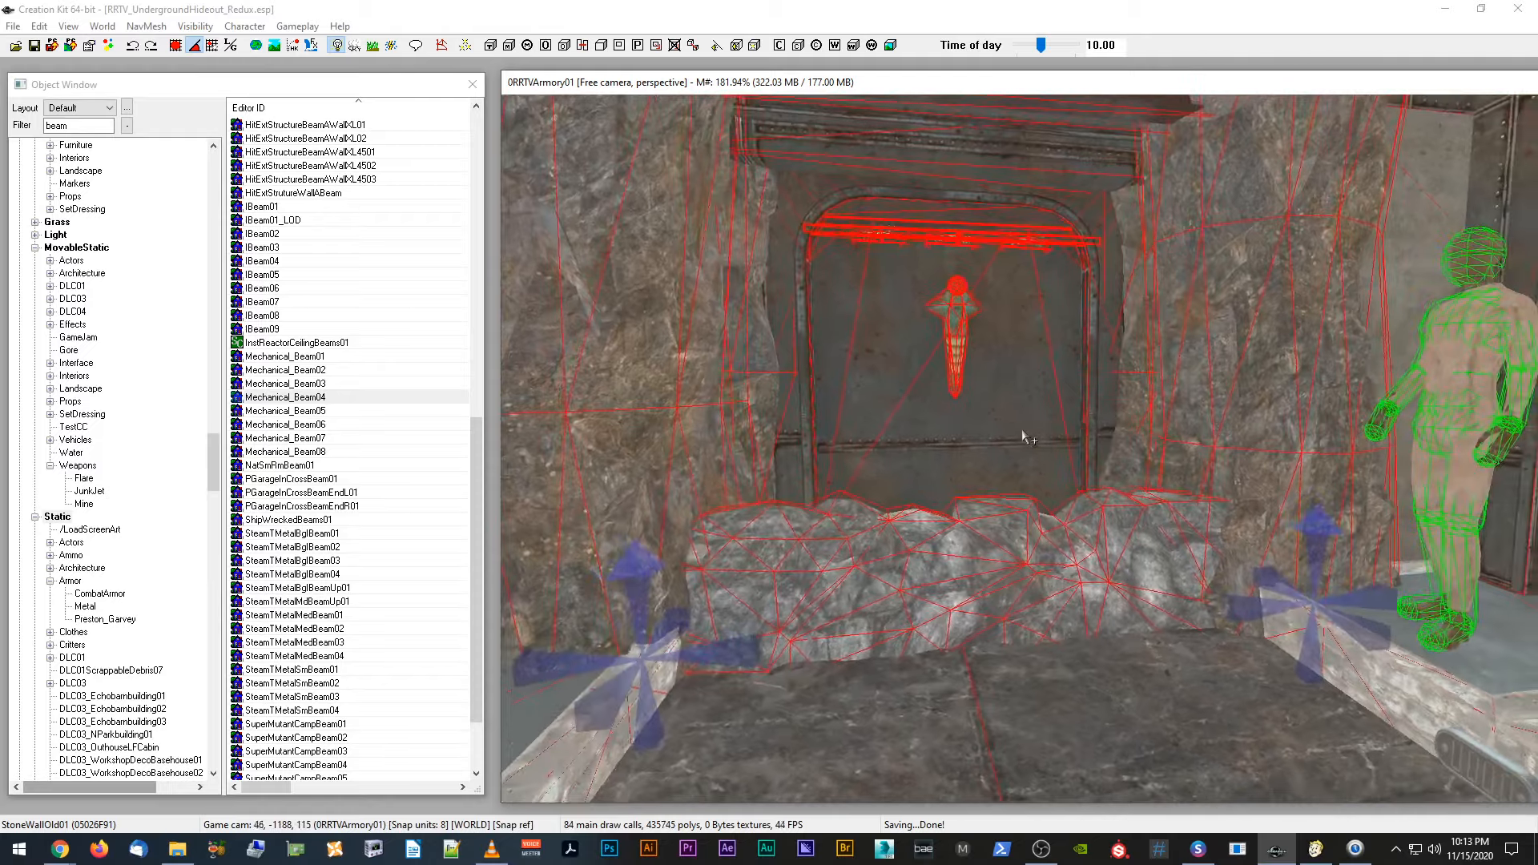
key(shift)
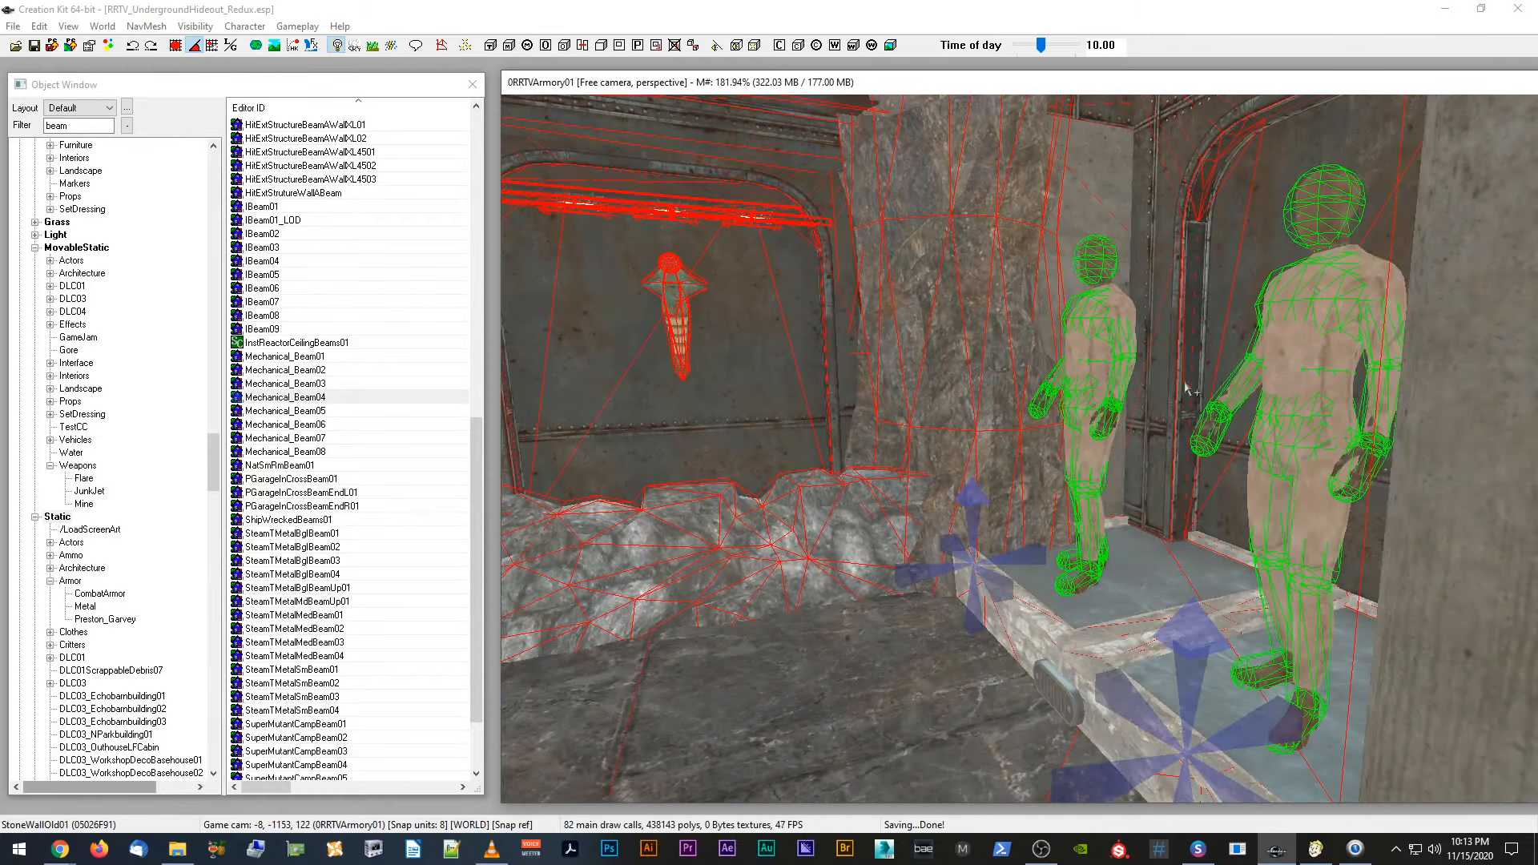
key(shift)
middle_drag(1136, 415, 1133, 414)
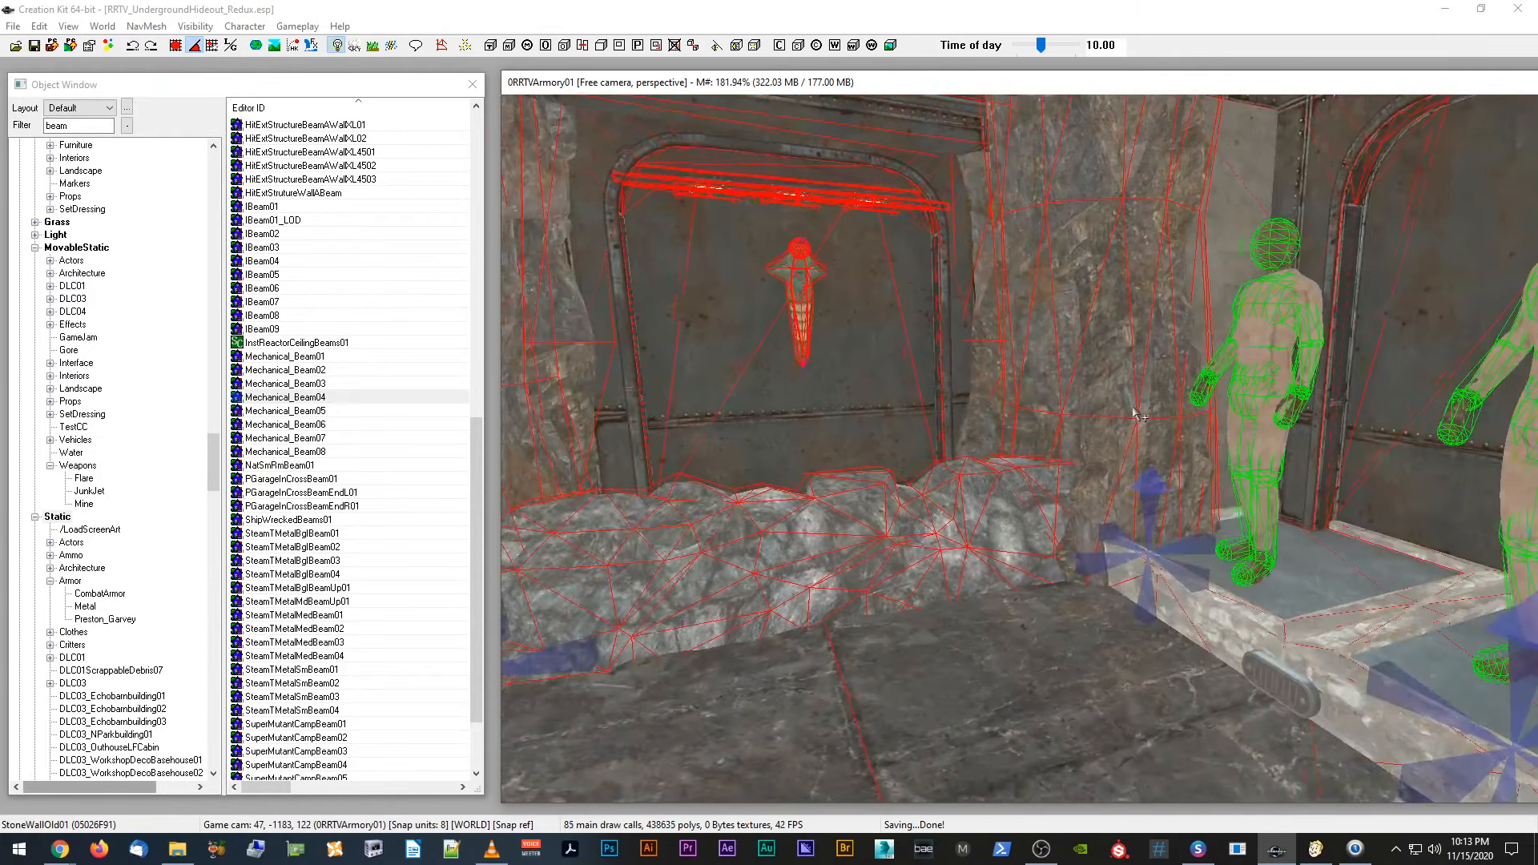
key(shift)
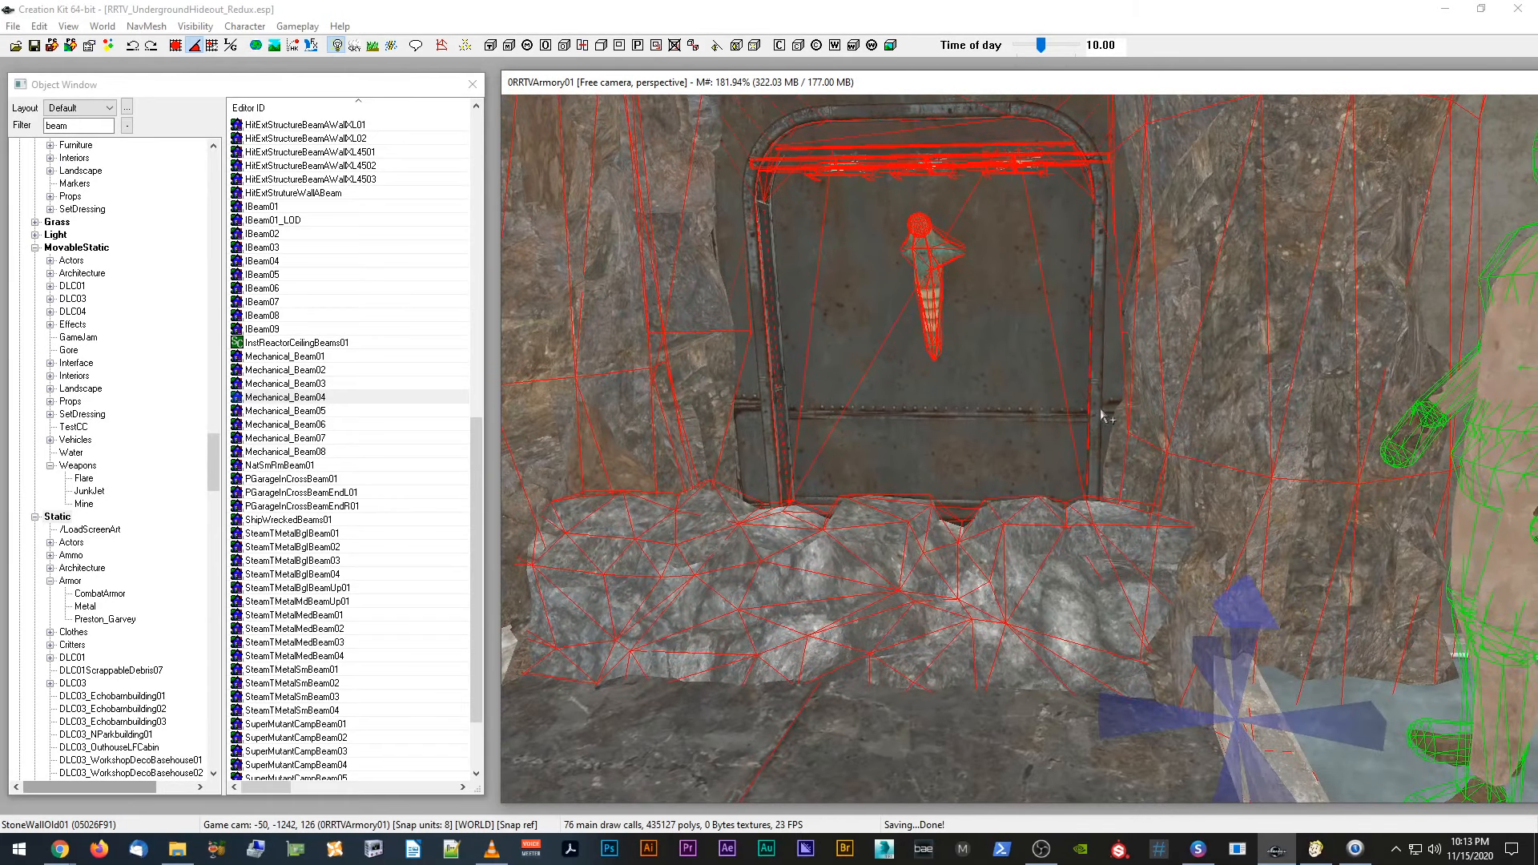
scroll(1039, 443, down, 2)
key(F4)
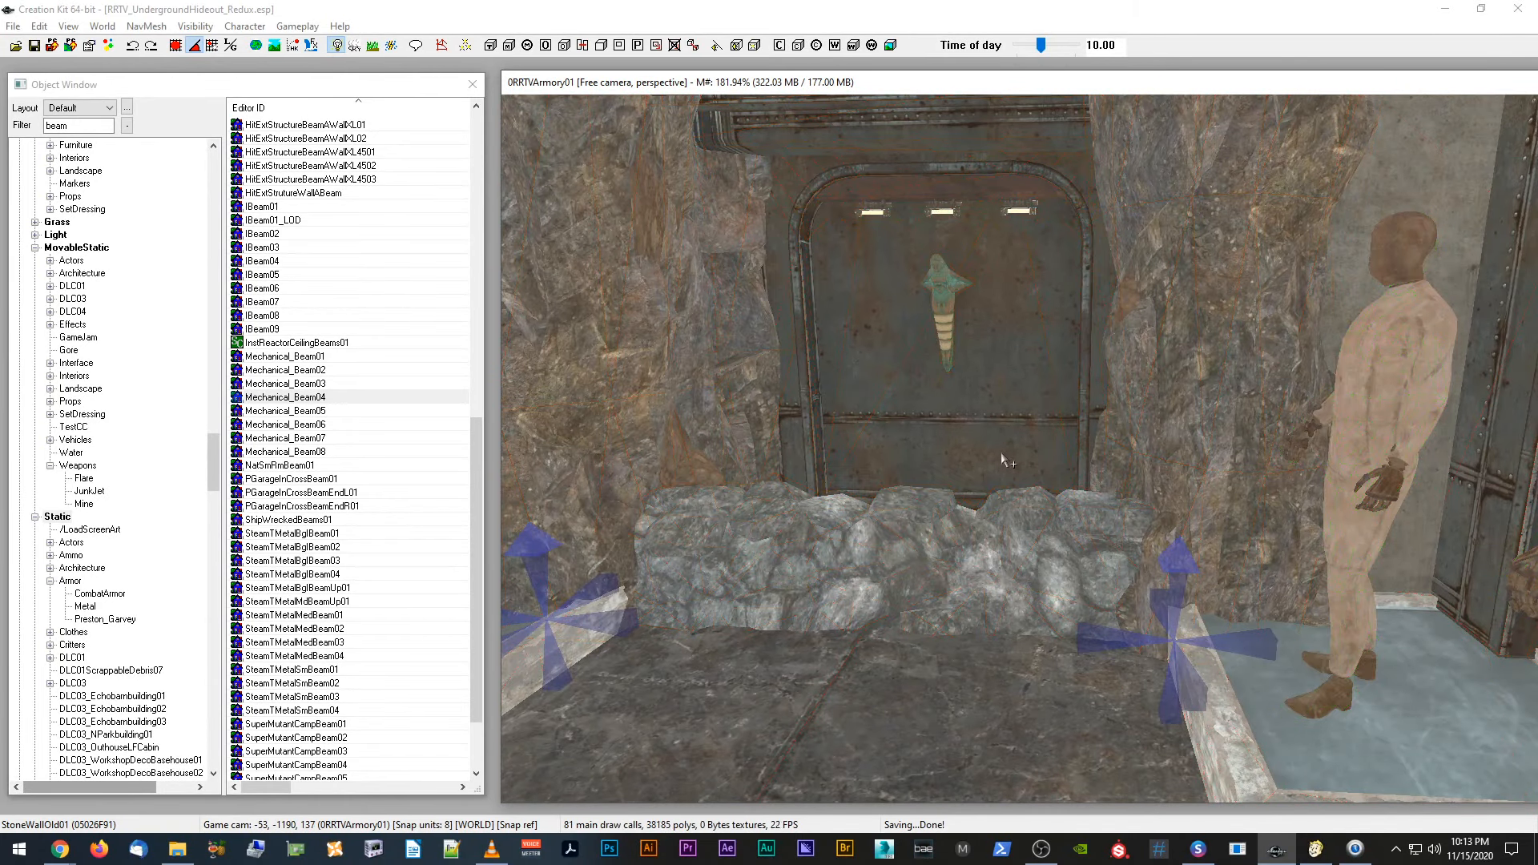
Step: Inspect the selected StoneWallOld01 wall up close, switch the viewport from bright light to the cell's own lighting, and deselect the wall
scroll(901, 527, up, 3)
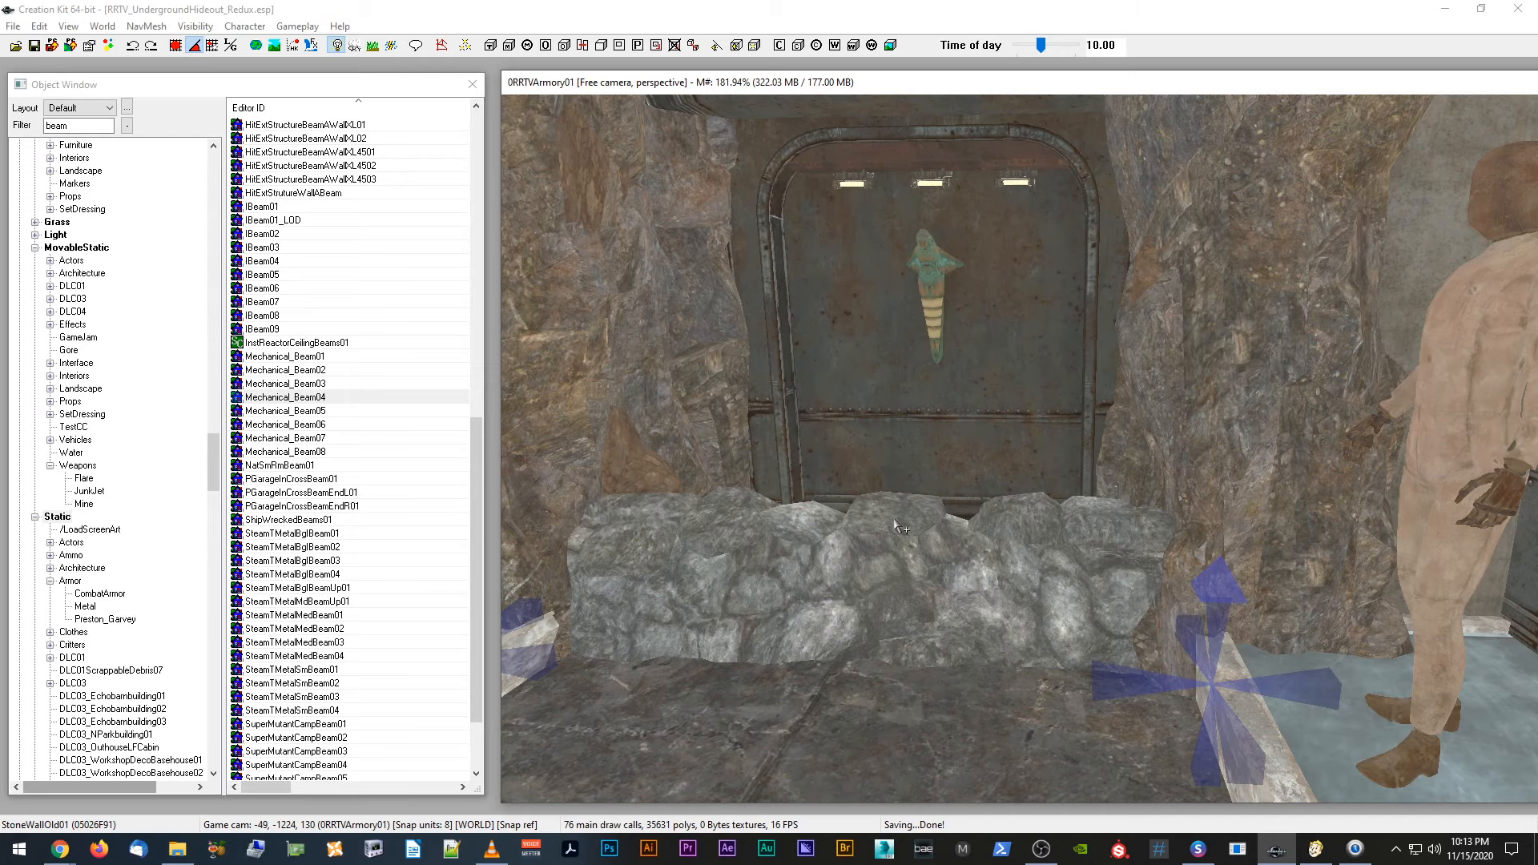
scroll(893, 526, up, 3)
click(883, 527)
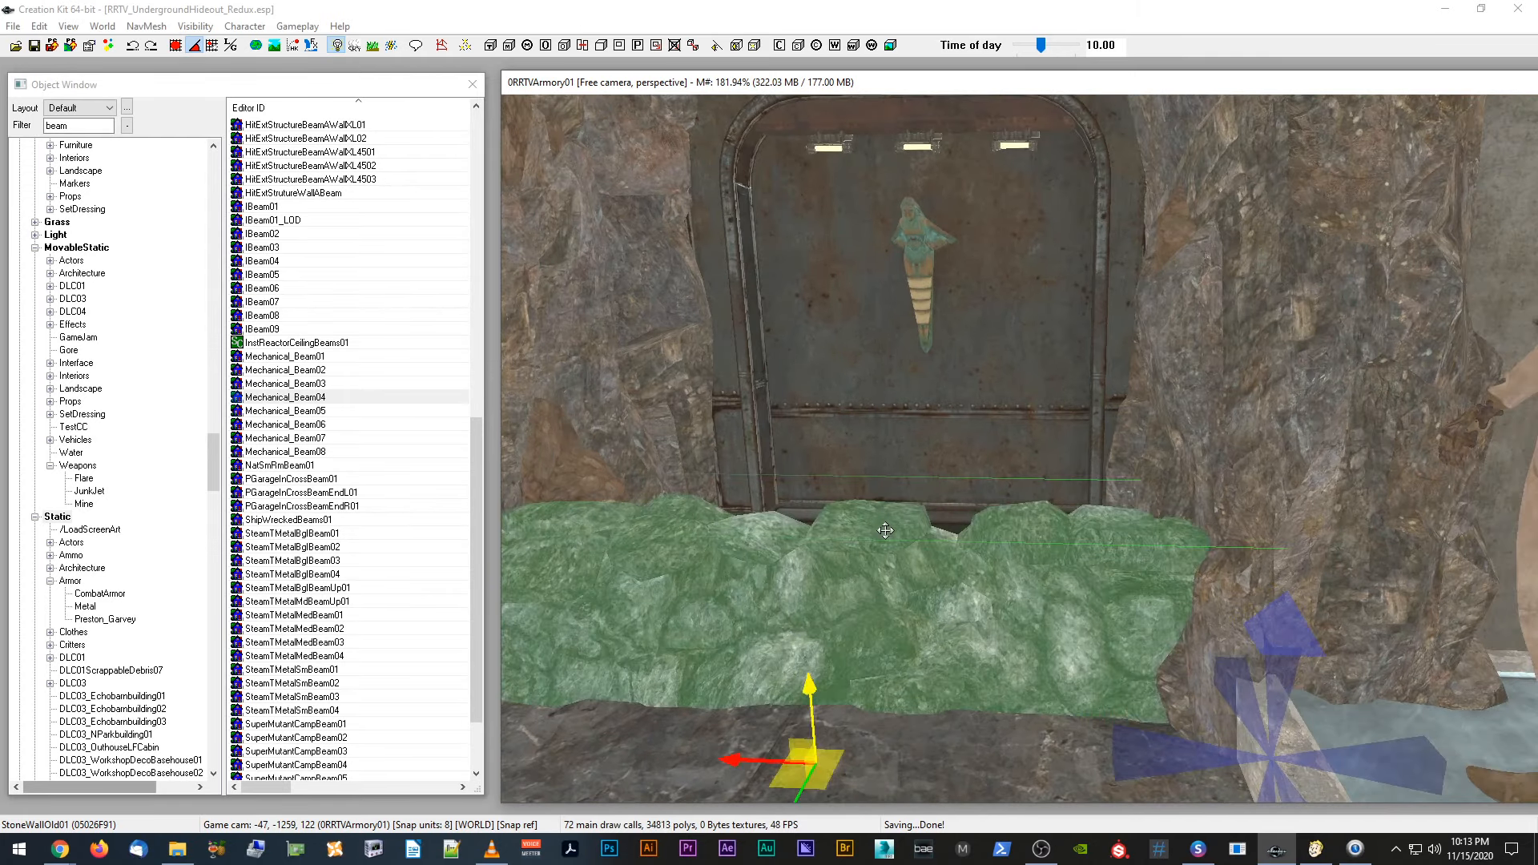
mouse_move(883, 527)
shift+middle_down()
mouse_move(853, 525)
mouse_move(898, 529)
shift+middle_up()
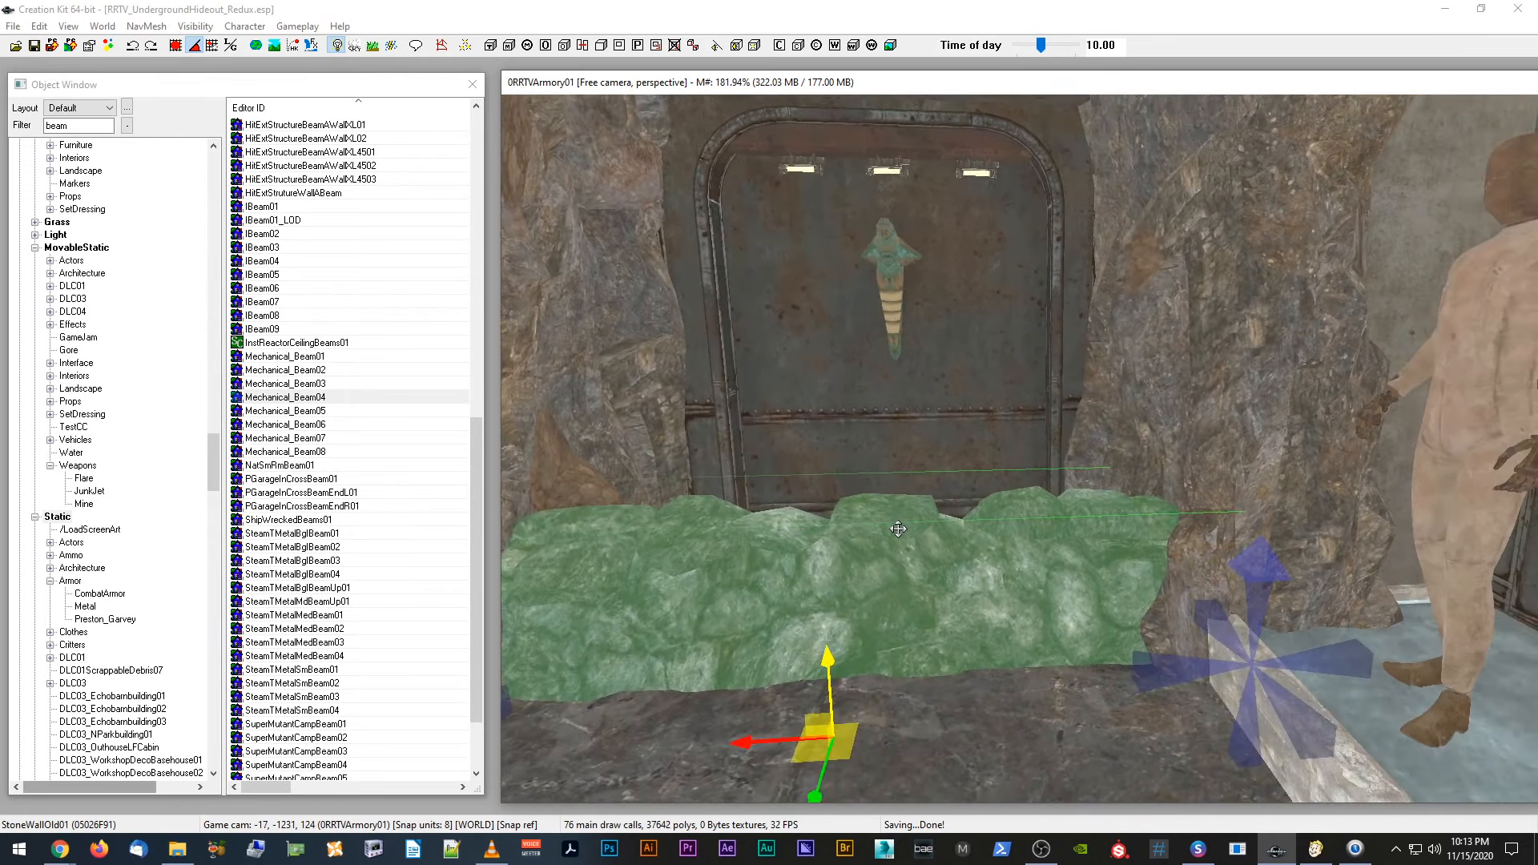
key(a)
scroll(897, 526, down, 4)
key(d)
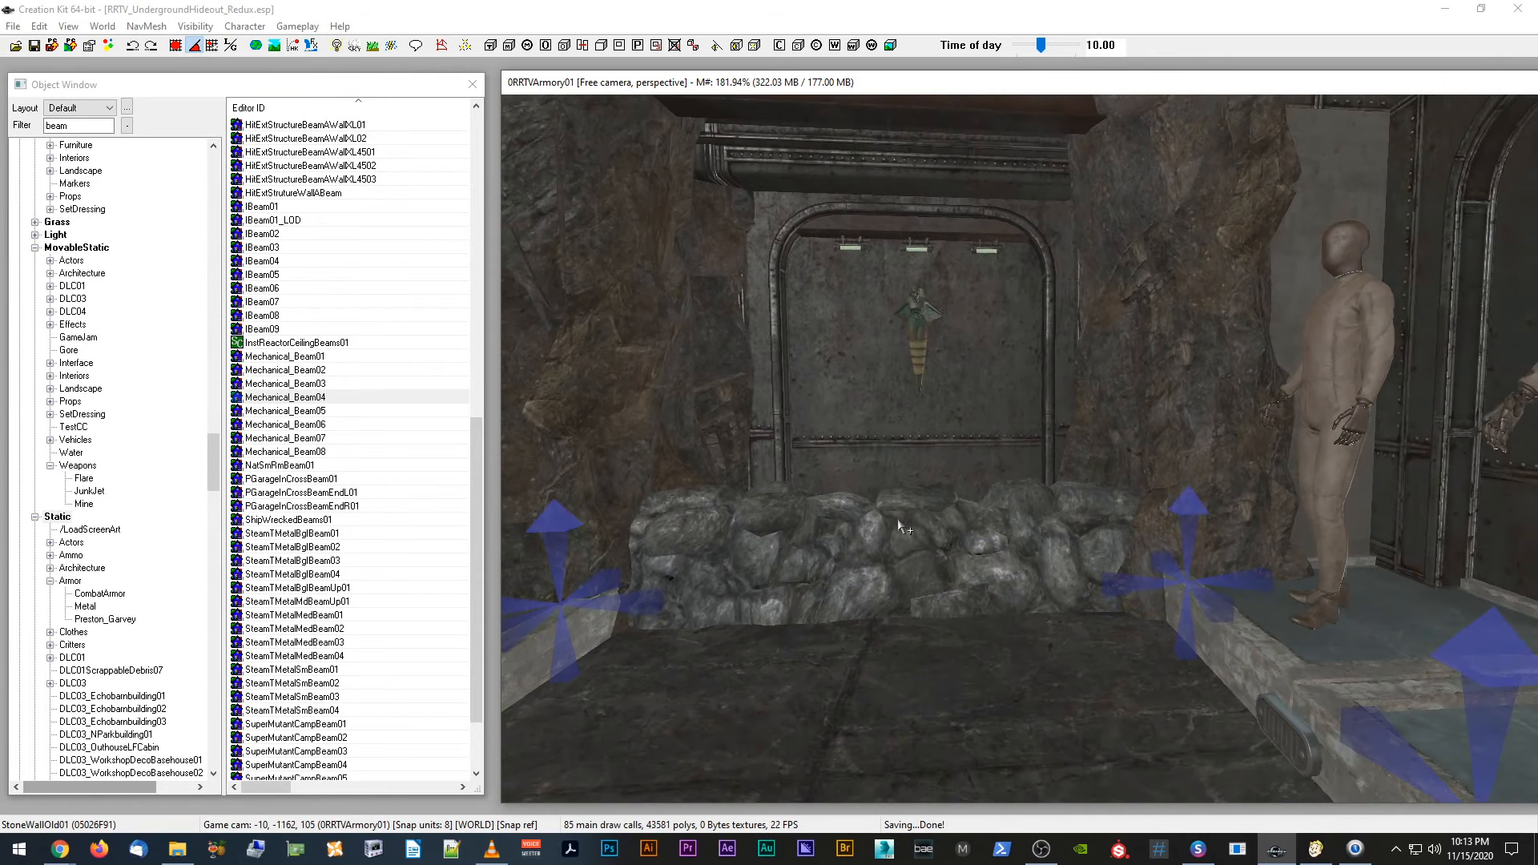
Step: Restore the bright viewport lighting and inspect the stone wall and pool from above, from behind and from the hallway
shift+middle_drag(897, 520, 861, 613)
click(883, 547)
key(d)
scroll(859, 620, up, 3)
key(a)
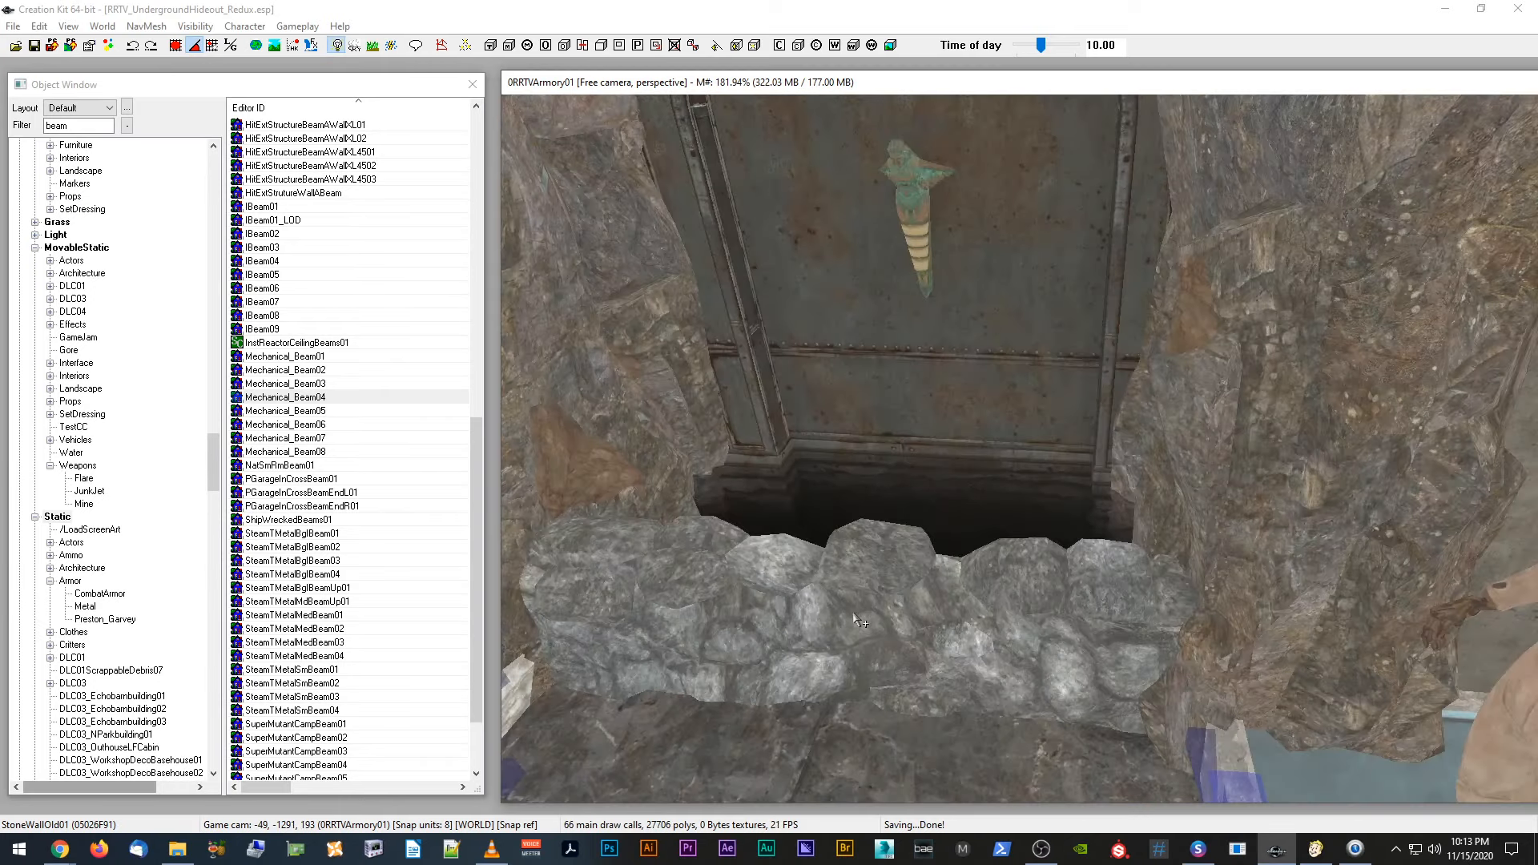
scroll(857, 621, down, 3)
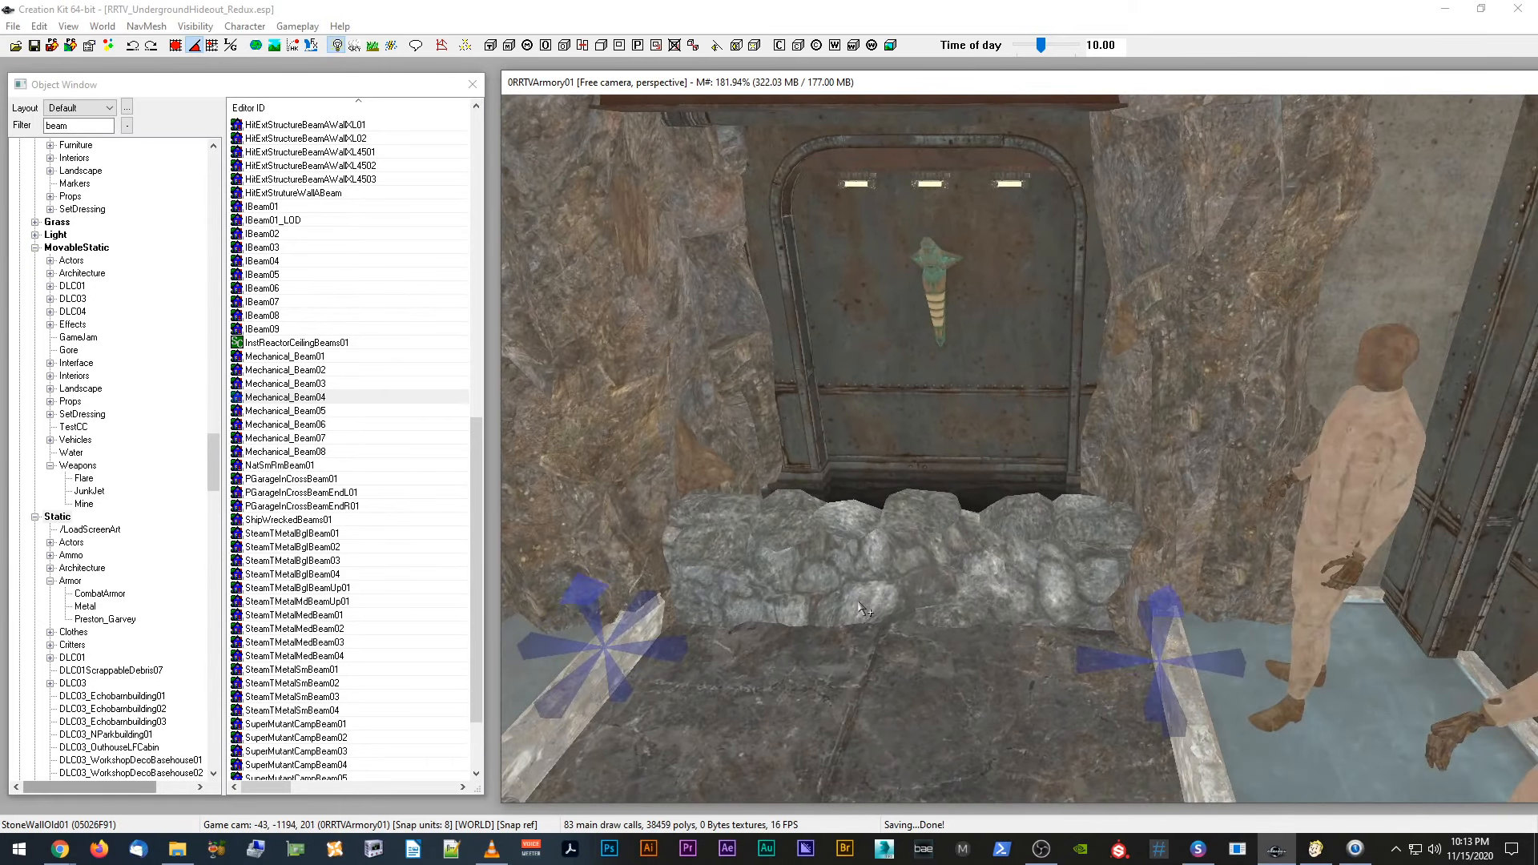
shift+middle_drag(859, 607, 892, 614)
shift+middle_drag(1045, 351, 1040, 429)
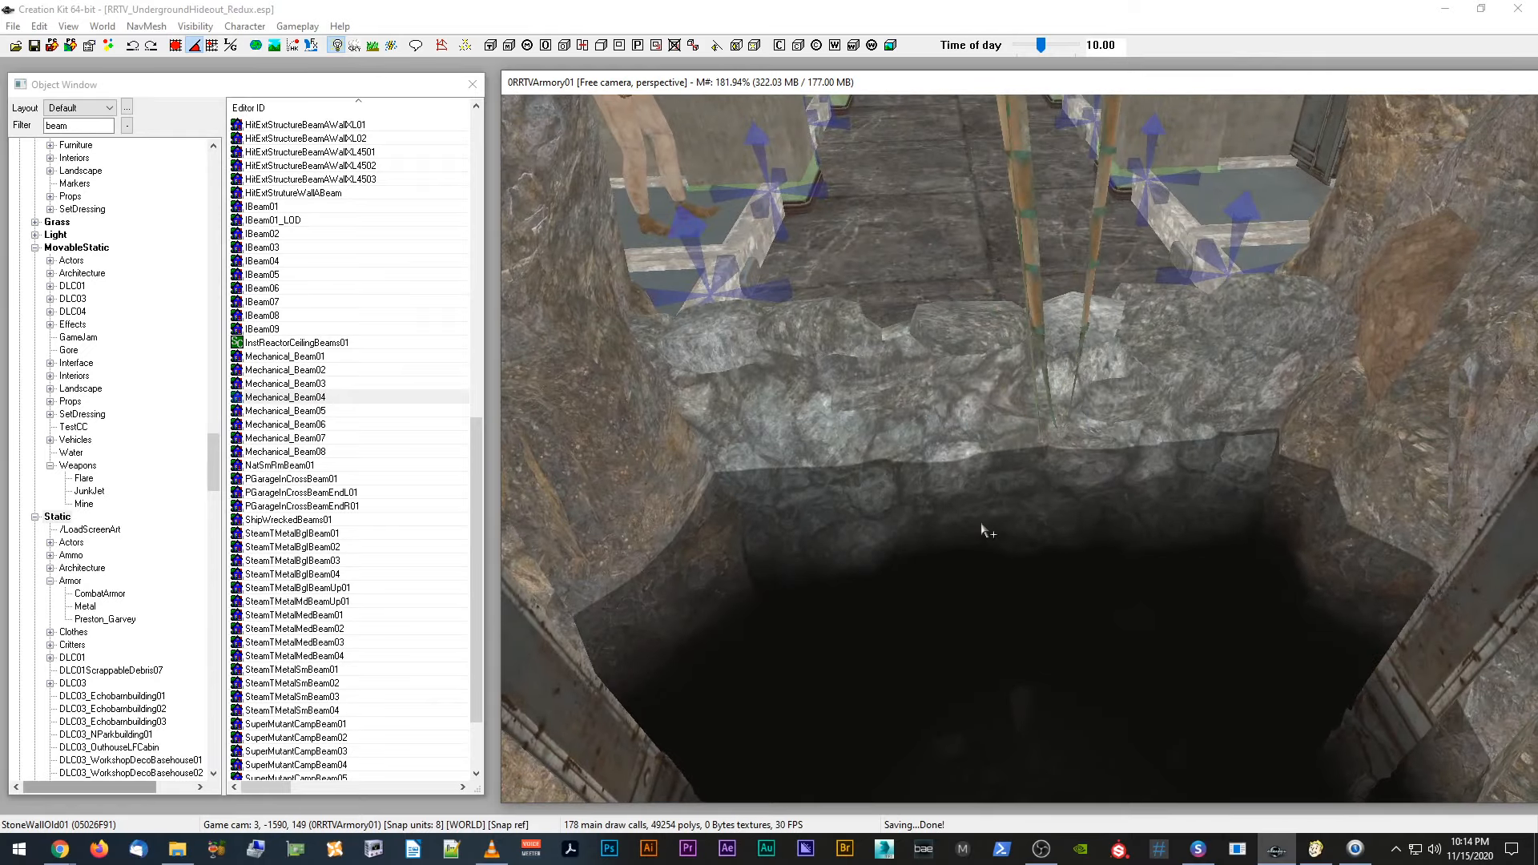
shift+middle_drag(984, 526, 1084, 579)
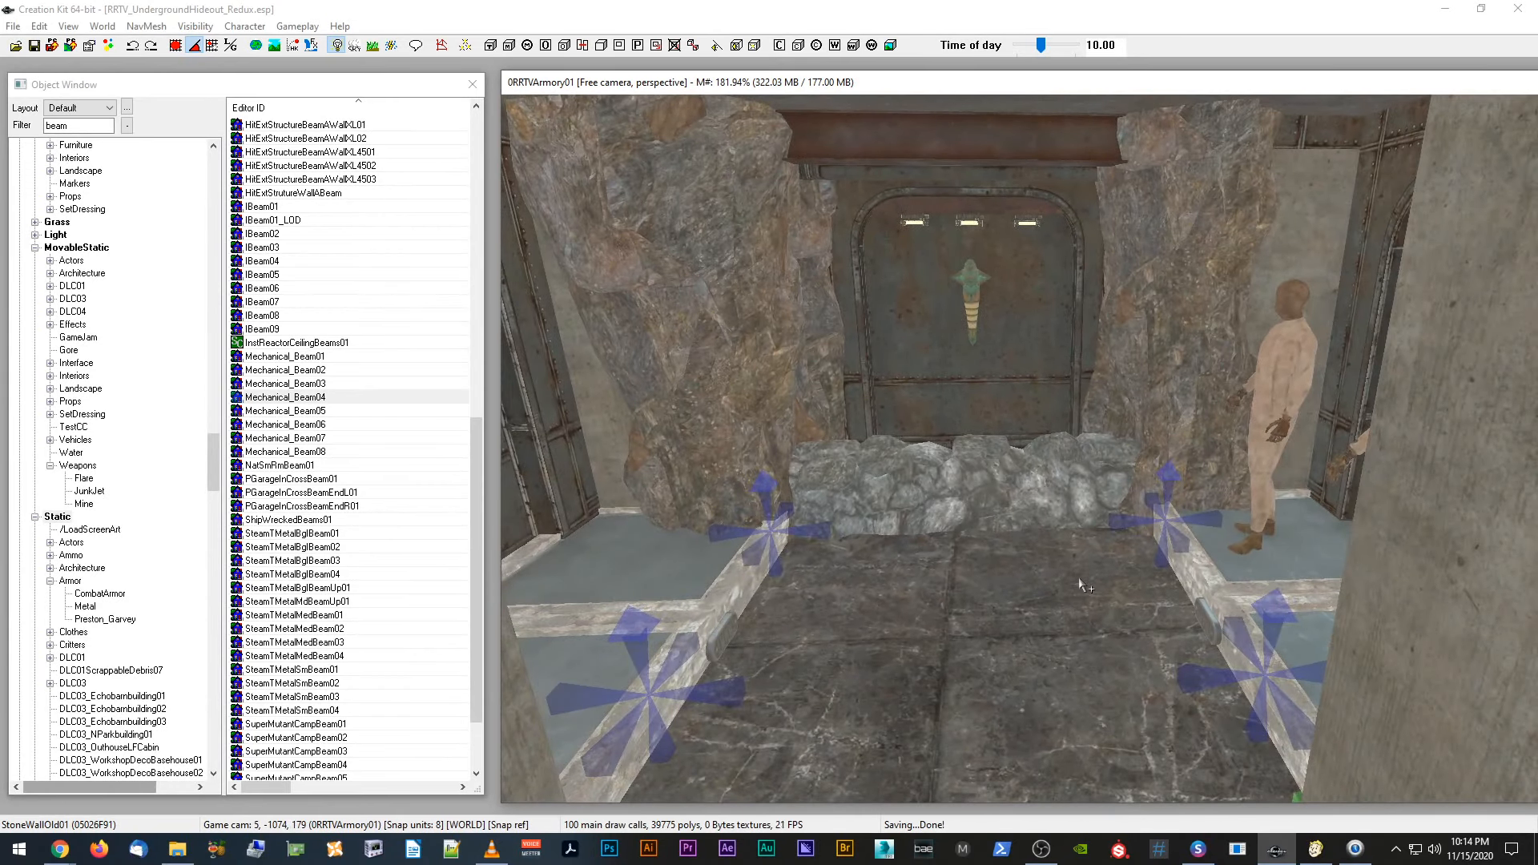